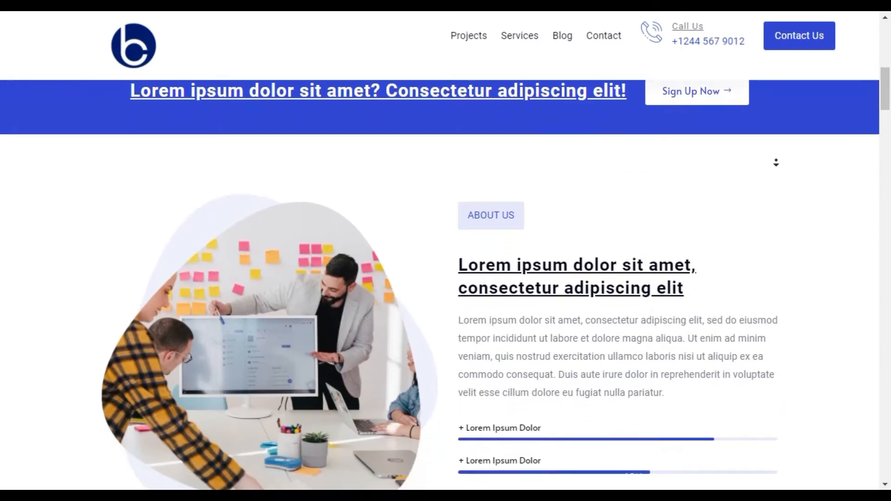
Step: Look through the agency demo home page from the About Us section down, and view the Brand Design services page
scroll(775, 162, down, 5)
scroll(776, 164, down, 6)
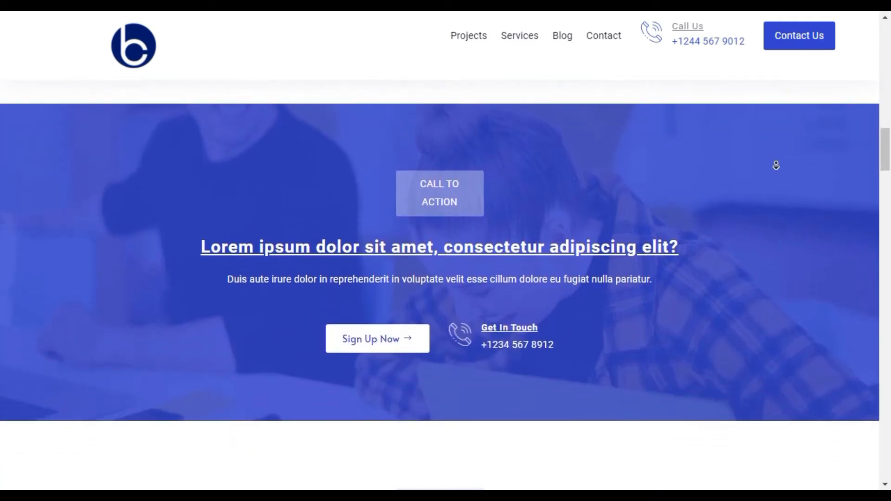
scroll(776, 165, down, 6)
scroll(775, 164, down, 5)
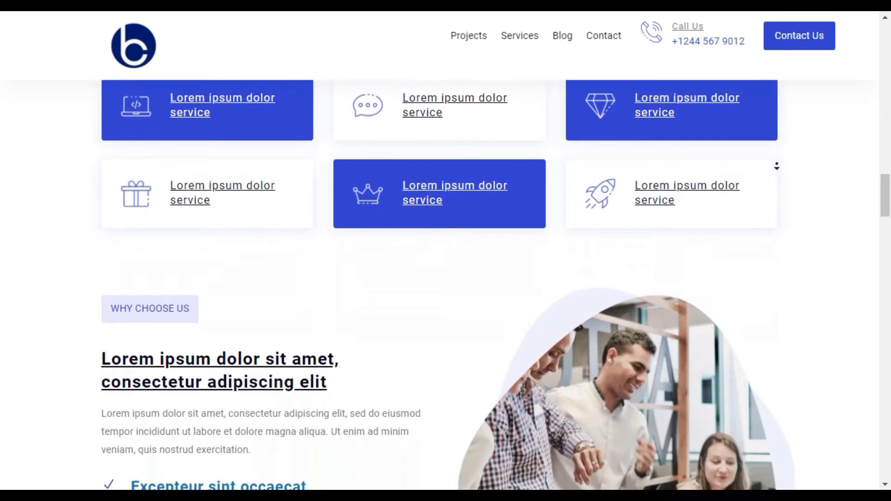
scroll(776, 166, down, 6)
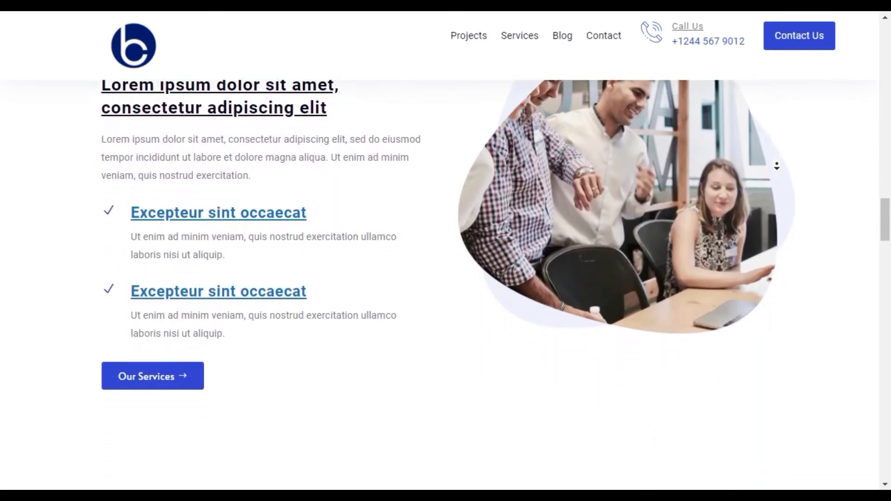
scroll(776, 166, down, 5)
scroll(776, 166, down, 6)
scroll(776, 165, down, 6)
scroll(776, 165, down, 6)
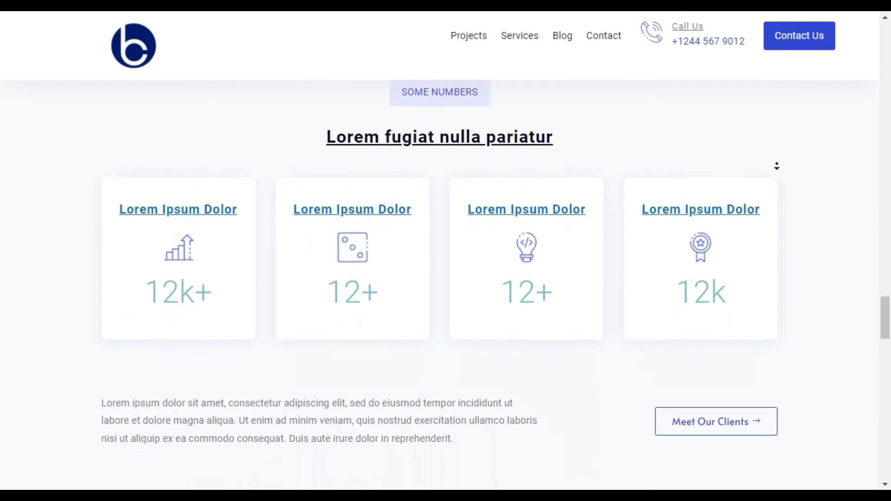
scroll(776, 166, down, 6)
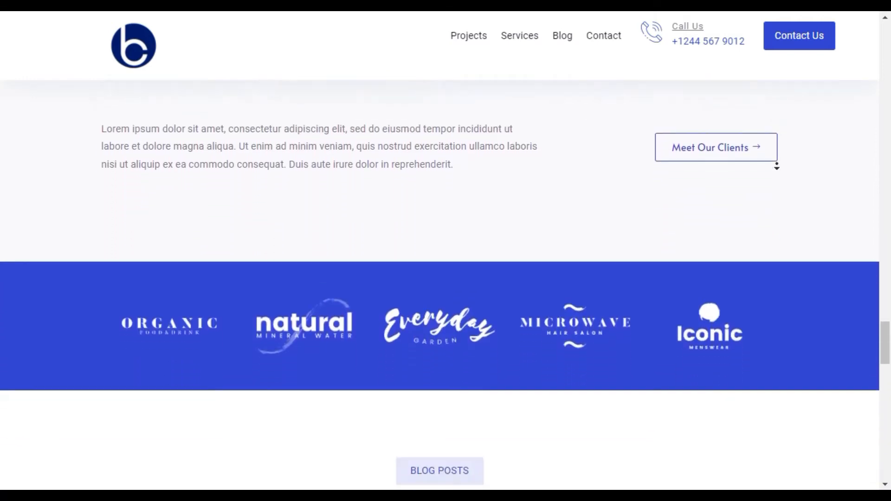
scroll(776, 166, down, 6)
scroll(776, 166, down, 6)
scroll(777, 165, down, 6)
scroll(777, 166, down, 2)
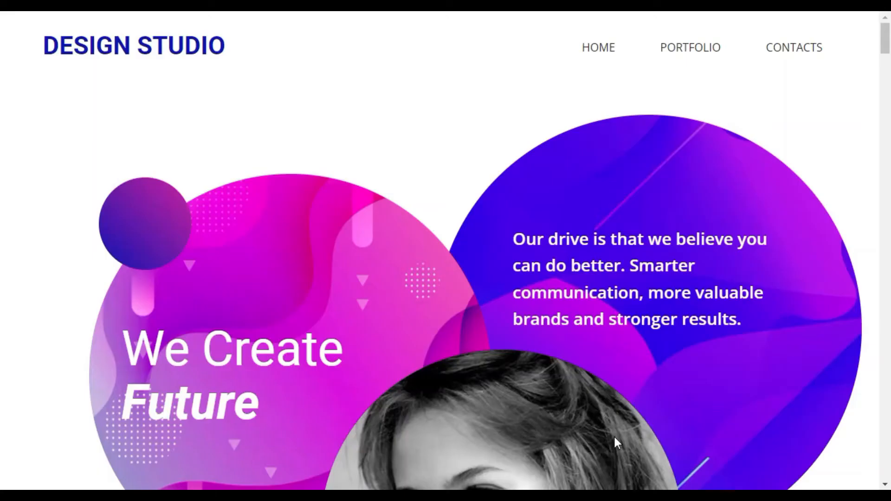
scroll(613, 435, down, 4)
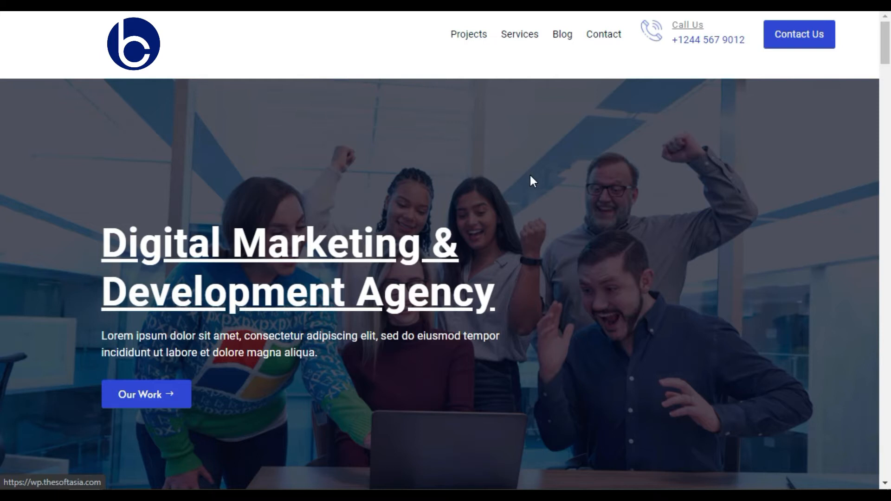
Step: Examine the demo home page's hero heading and text, sign-up banner, About Us section and four feature cards
scroll(531, 173, down, 2)
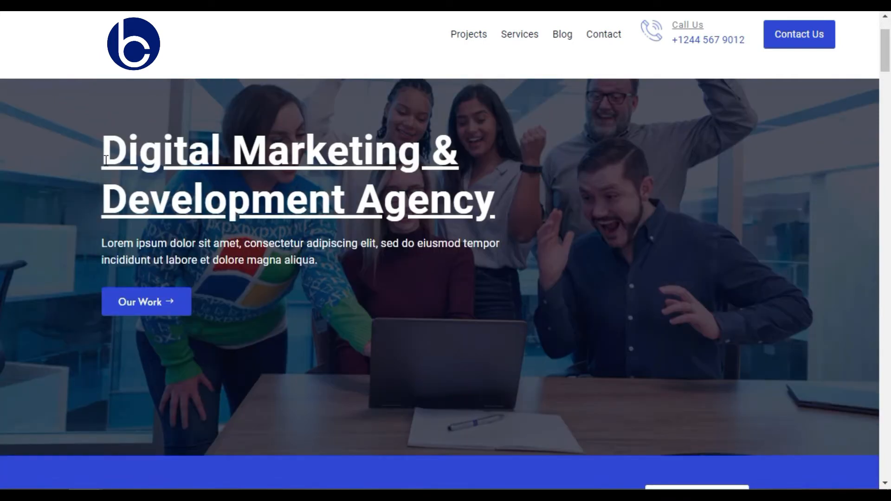
drag(184, 243, 340, 268)
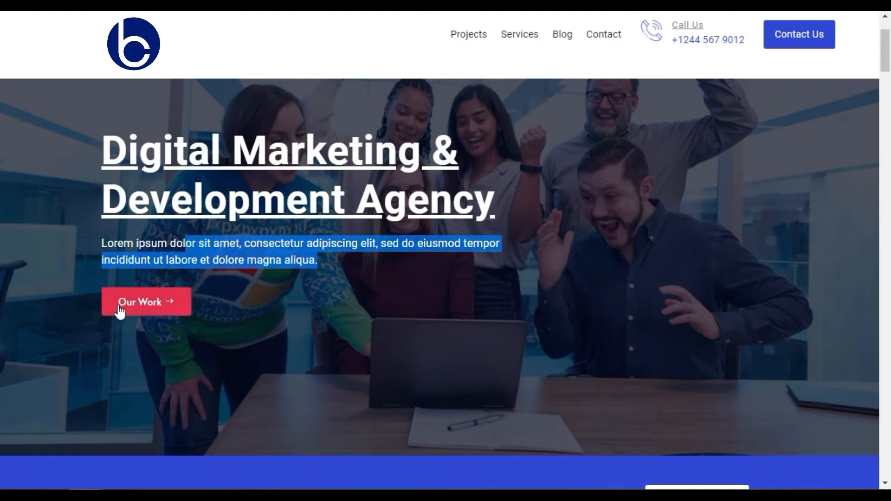
click(319, 297)
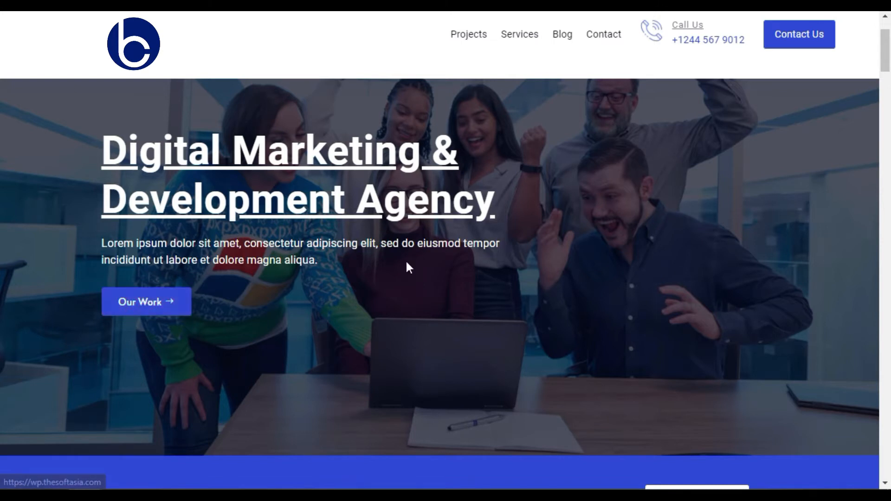
scroll(406, 260, down, 6)
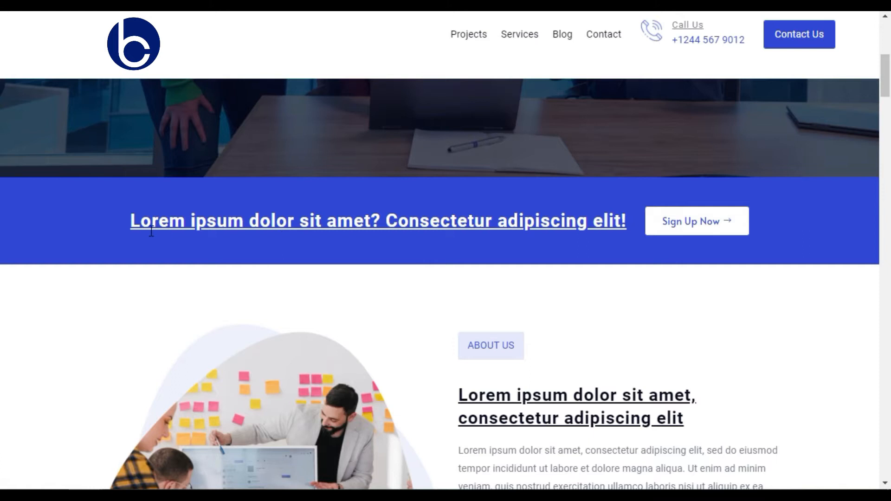
scroll(415, 248, down, 4)
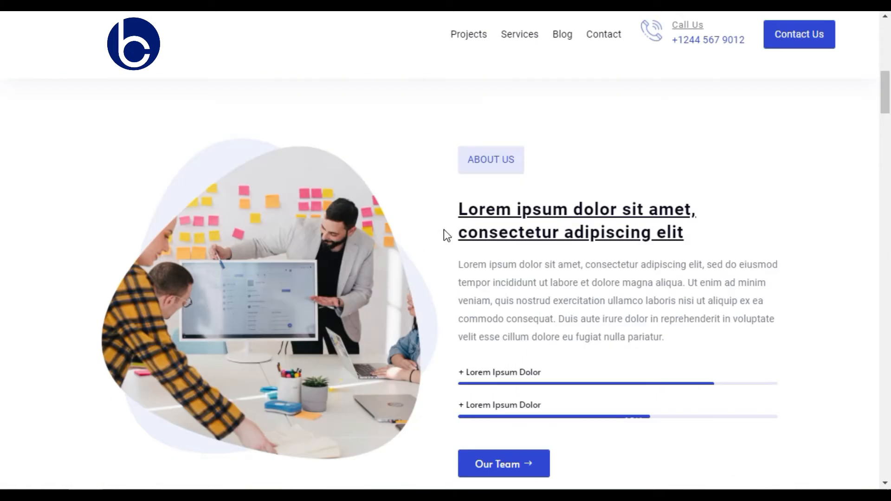
scroll(443, 224, down, 4)
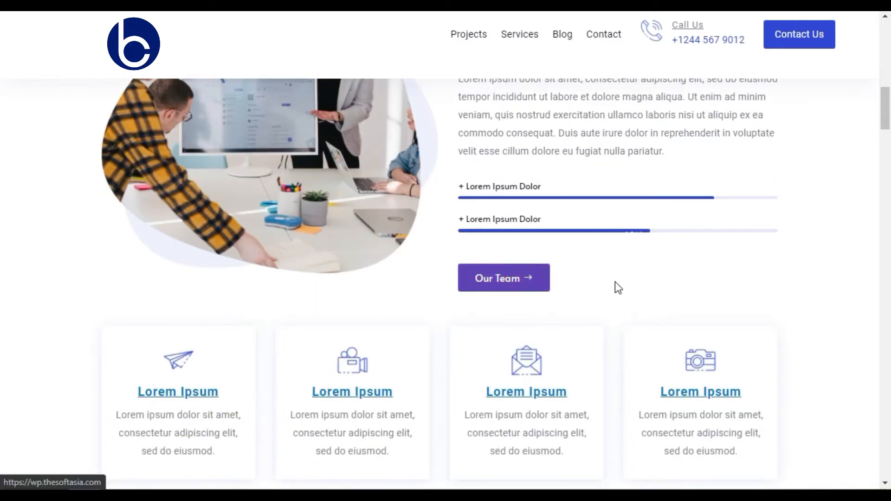
scroll(614, 282, down, 4)
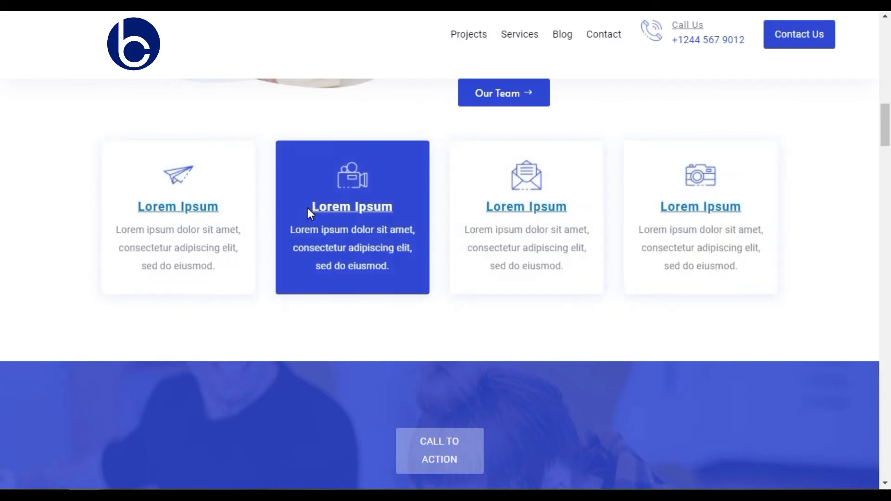
scroll(307, 208, down, 7)
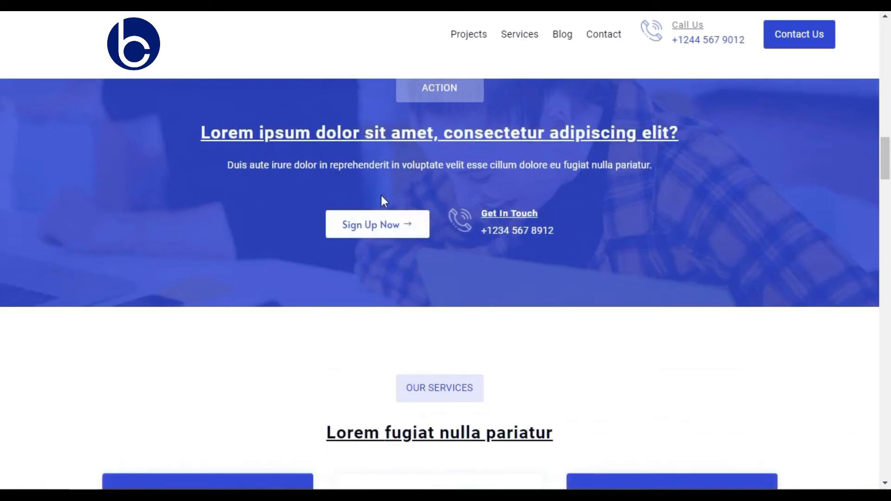
Step: Examine the demo page's Call to Action, Our Services, Why Choose Us, Watch Video, Some Numbers and client logo sections
scroll(404, 187, up, 2)
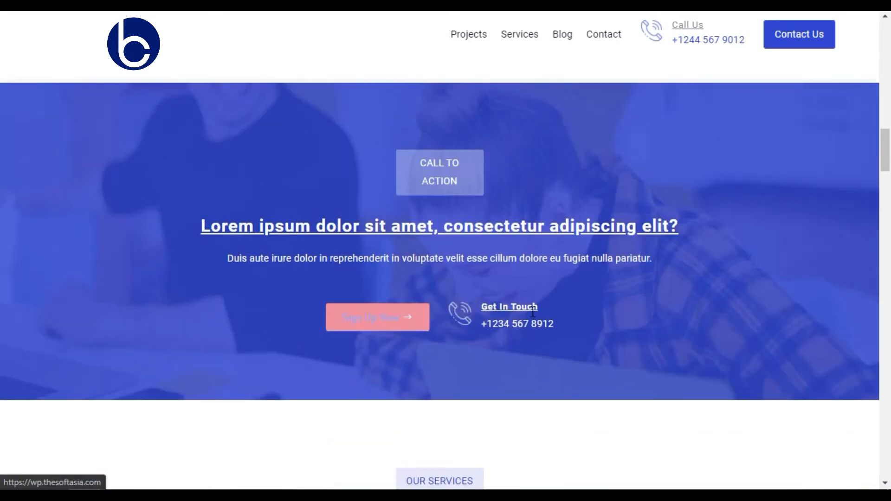
scroll(533, 314, down, 8)
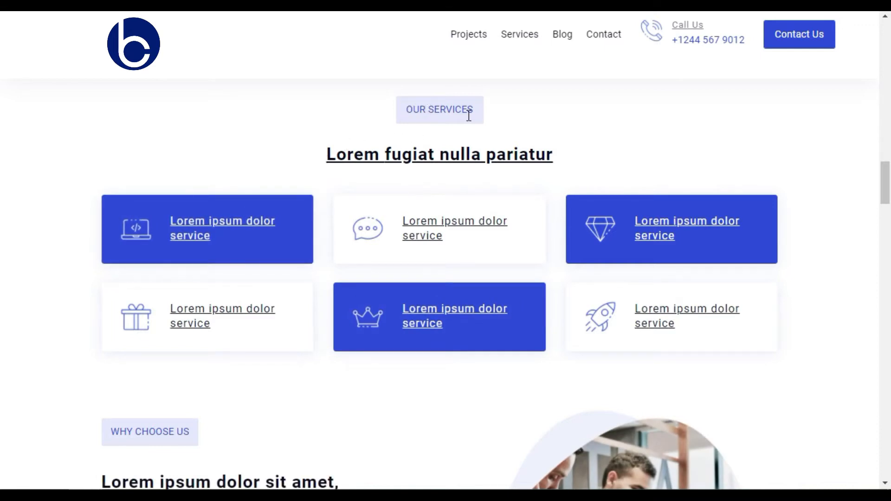
scroll(493, 135, down, 6)
scroll(494, 137, down, 1)
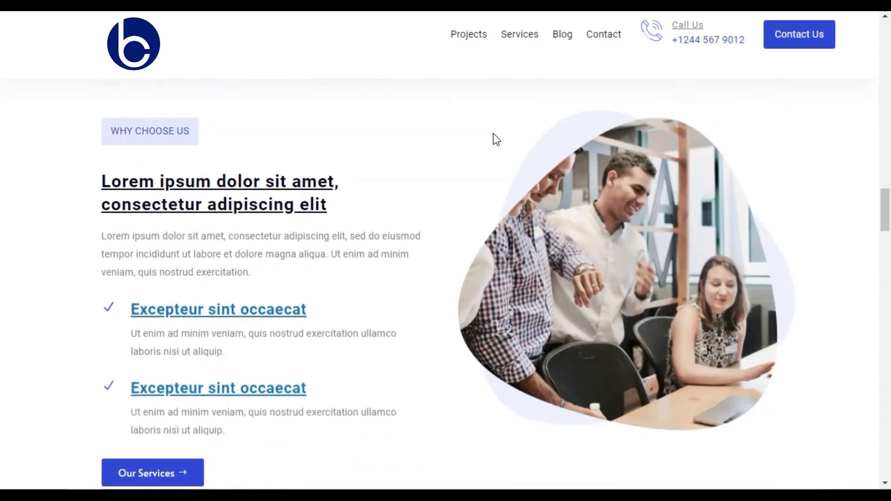
scroll(493, 138, up, 1)
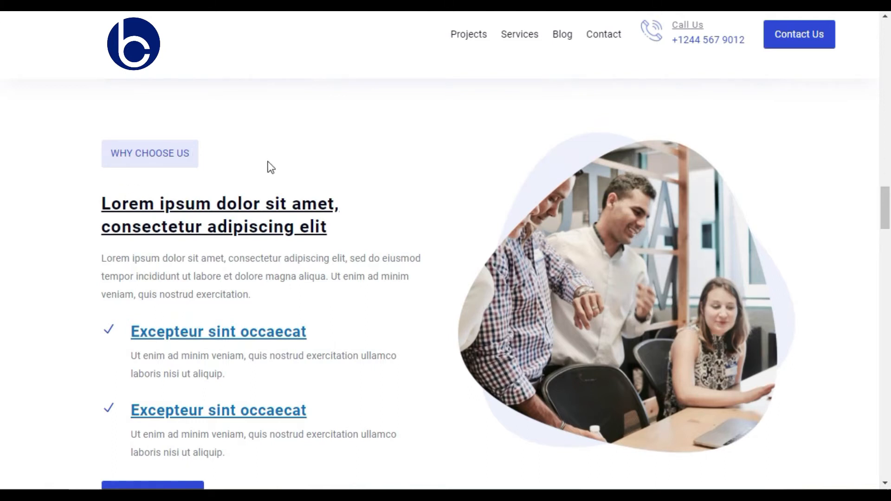
scroll(390, 173, down, 8)
scroll(388, 169, down, 4)
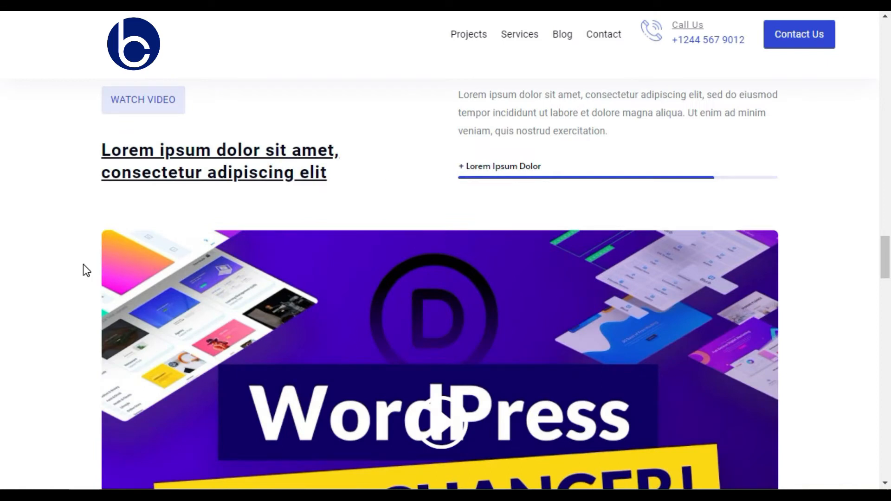
scroll(85, 269, down, 4)
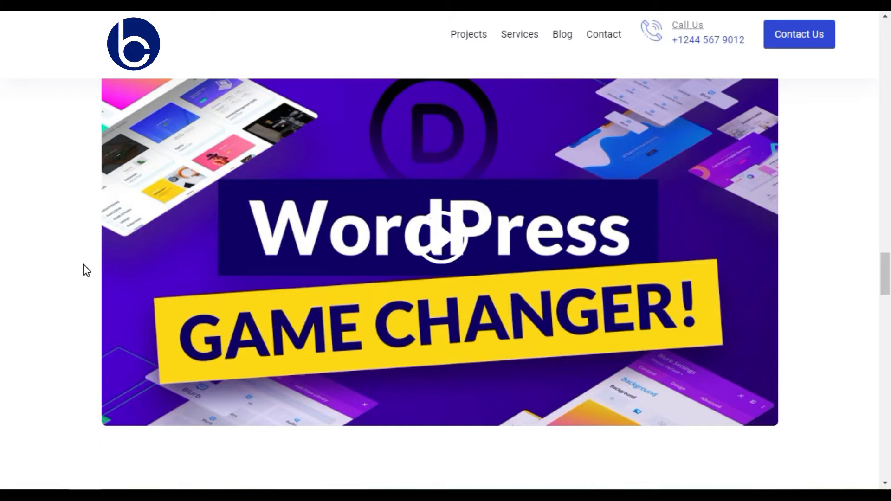
scroll(86, 253, down, 8)
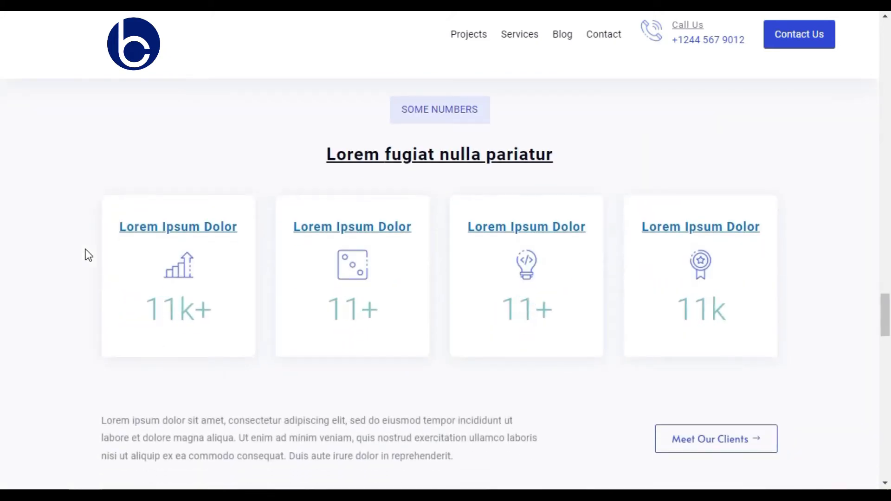
scroll(87, 253, down, 2)
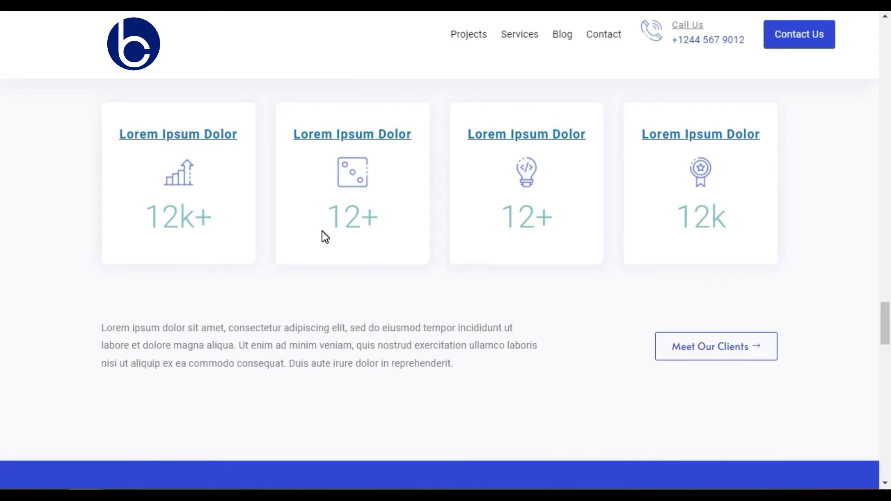
scroll(322, 237, down, 6)
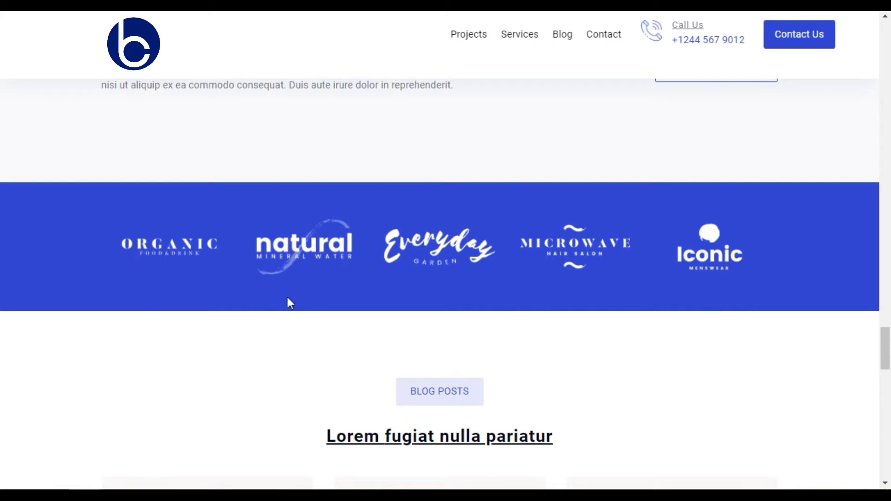
Step: Review the demo page's blog posts, the Contact Us section with its form and questions, and the Book a Call banner
scroll(255, 296, down, 4)
scroll(311, 283, down, 4)
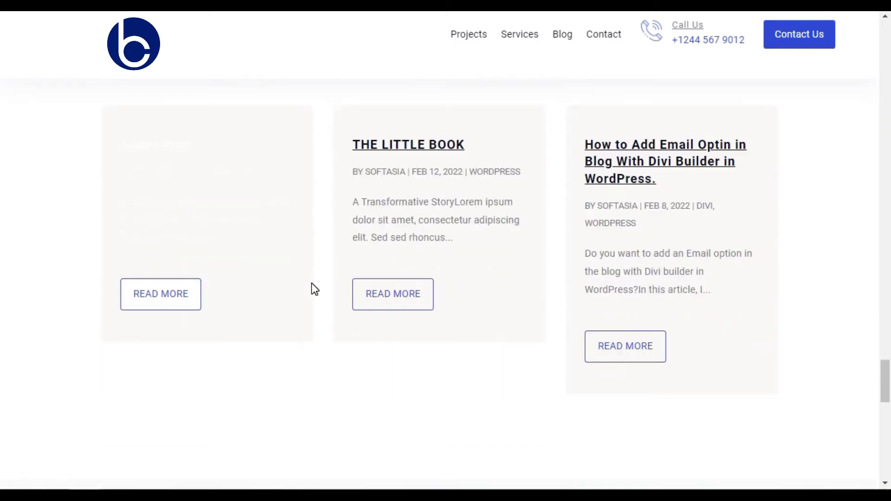
scroll(336, 319, down, 6)
scroll(336, 318, down, 4)
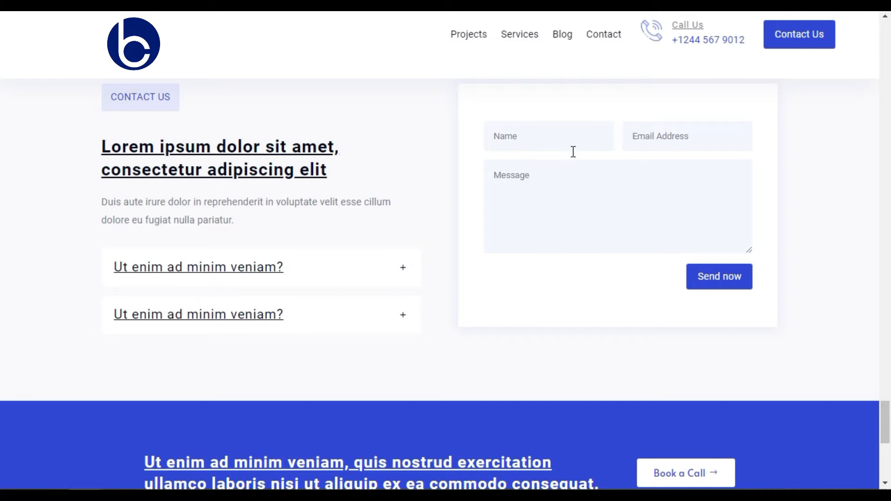
scroll(535, 216, down, 6)
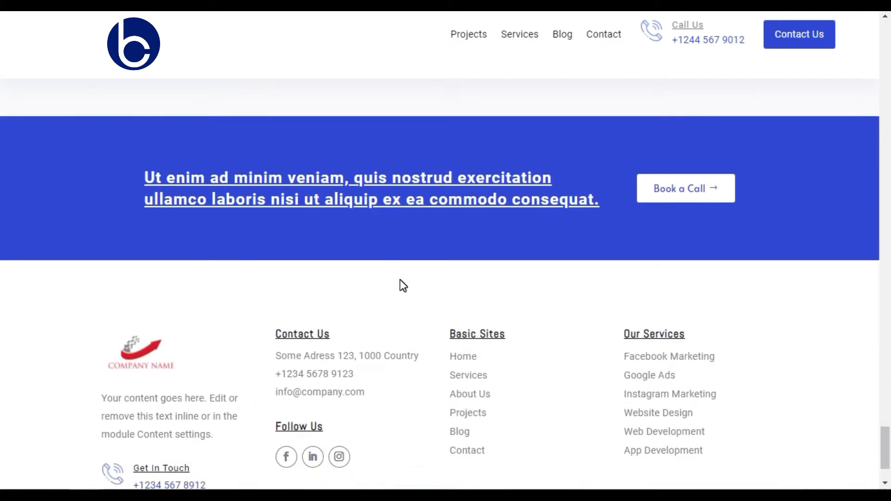
Step: Inspect the footer's contact details, social links, Basic Sites and Our Services lists, company description and copyright line
scroll(400, 280, down, 2)
scroll(141, 263, up, 2)
scroll(140, 262, down, 2)
drag(374, 306, 268, 269)
scroll(263, 272, up, 2)
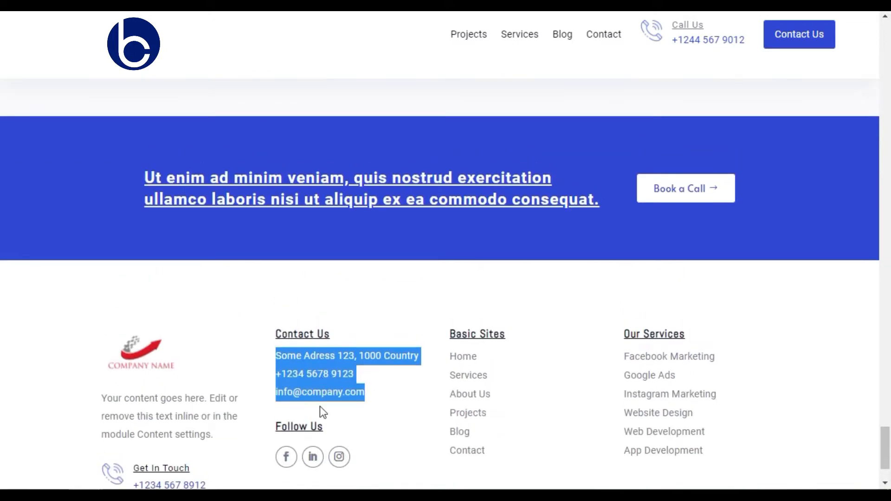
scroll(369, 432, down, 2)
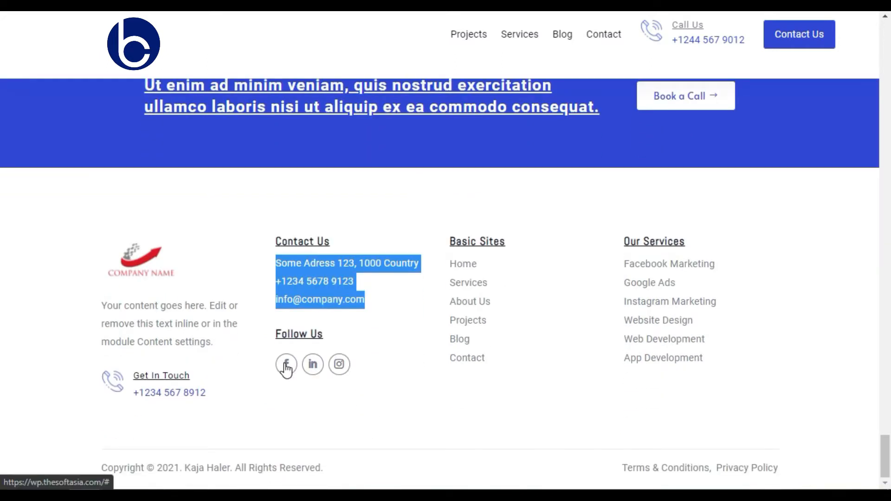
scroll(288, 371, up, 2)
drag(441, 330, 502, 396)
click(507, 395)
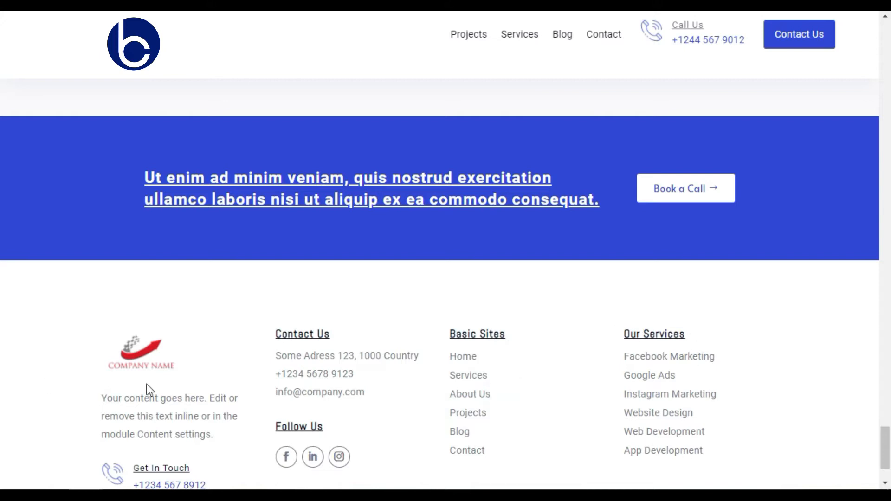
drag(93, 396, 221, 446)
scroll(222, 429, down, 2)
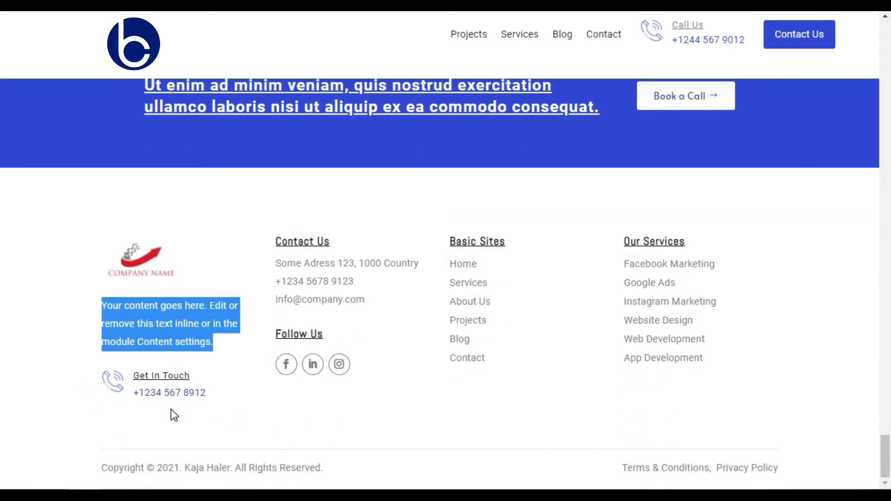
scroll(223, 406, up, 2)
scroll(204, 417, down, 2)
scroll(182, 427, up, 2)
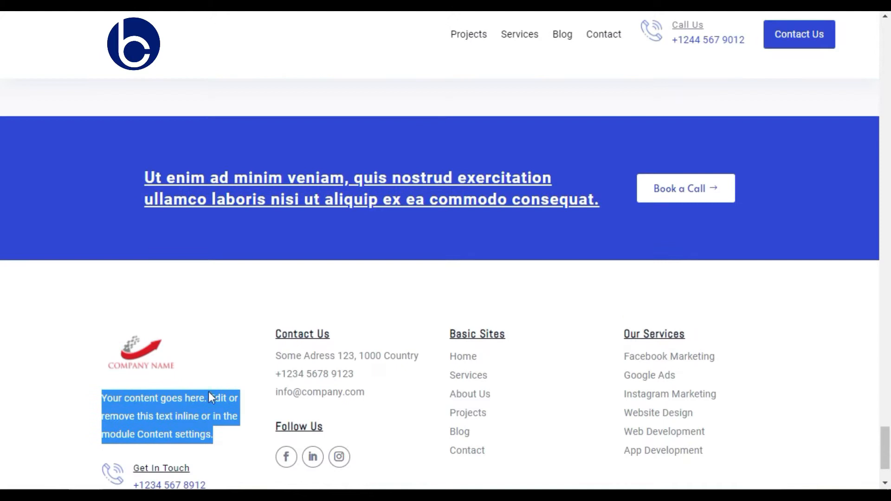
click(219, 367)
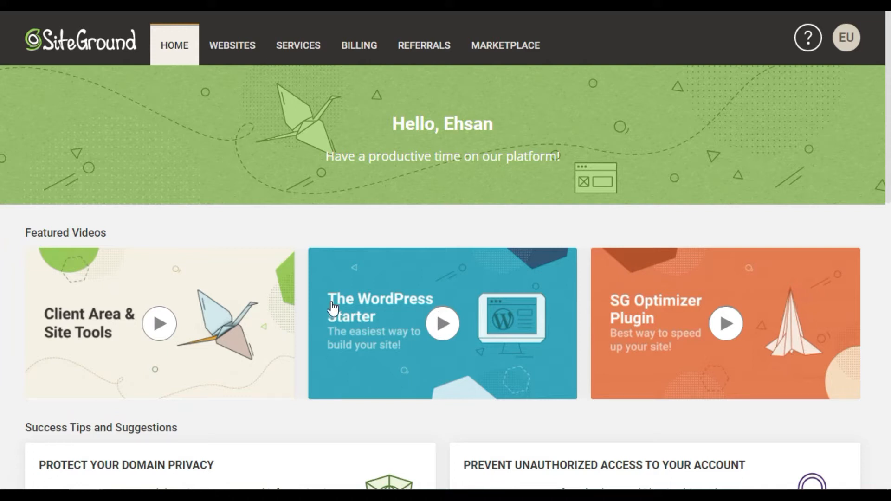
Step: Open the site tools for thesoftasia.com from the hosting account's list of websites
click(225, 39)
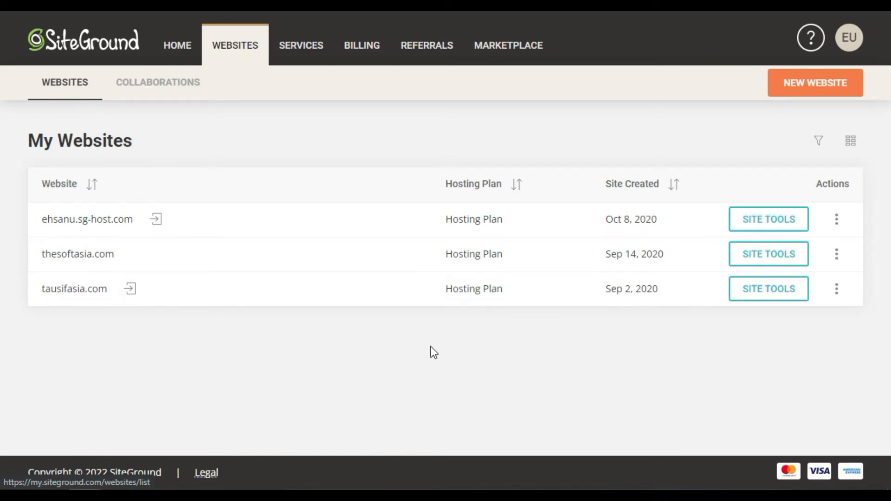
click(771, 257)
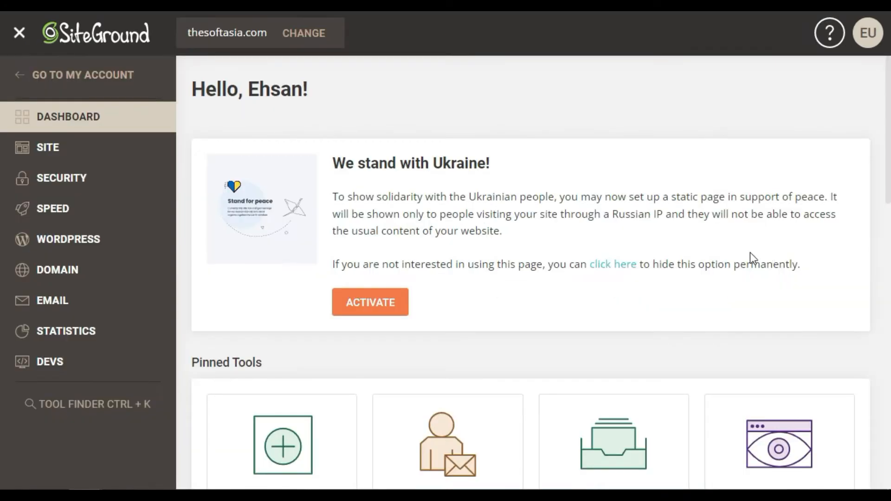
Step: Create the subdomain divi under thesoftasia.com
click(46, 277)
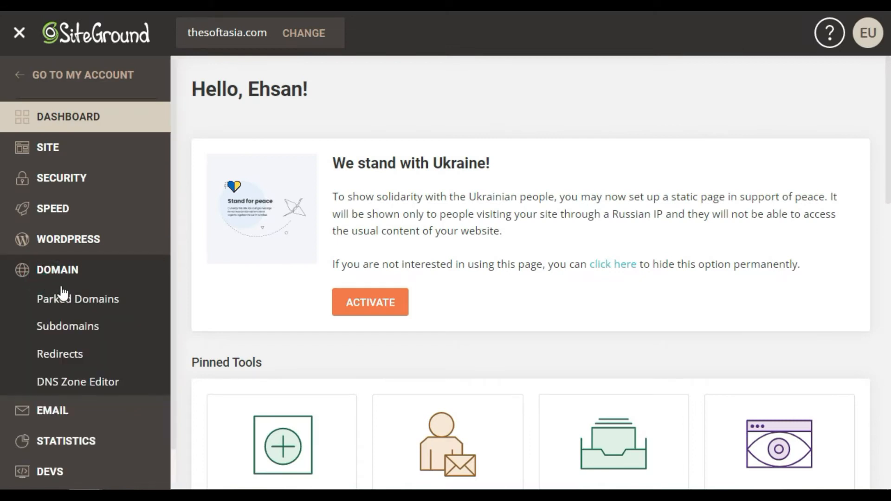
click(75, 335)
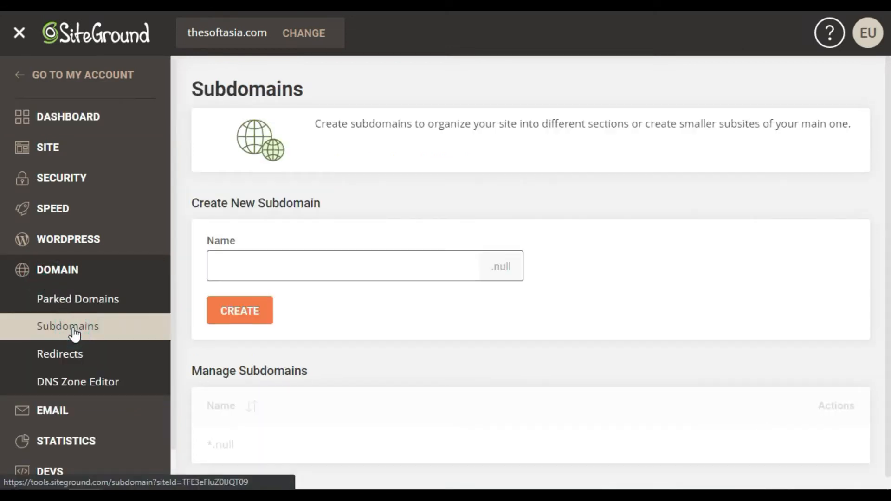
click(251, 274)
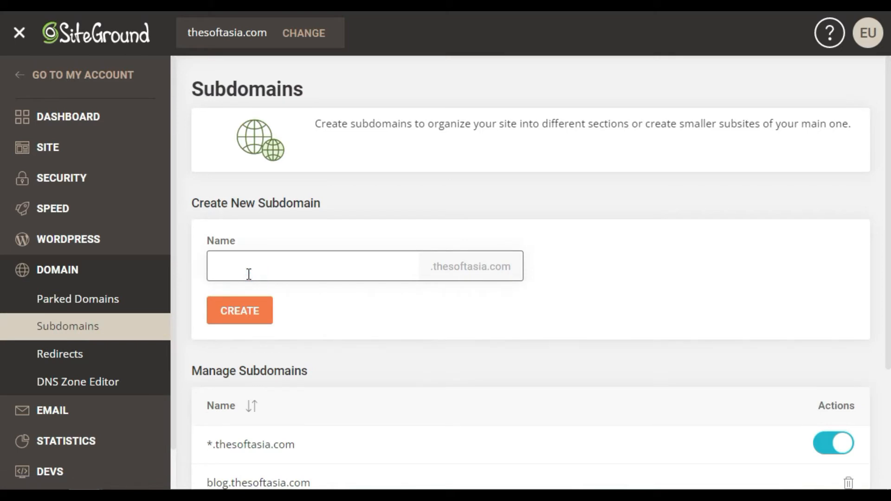
text(divi)
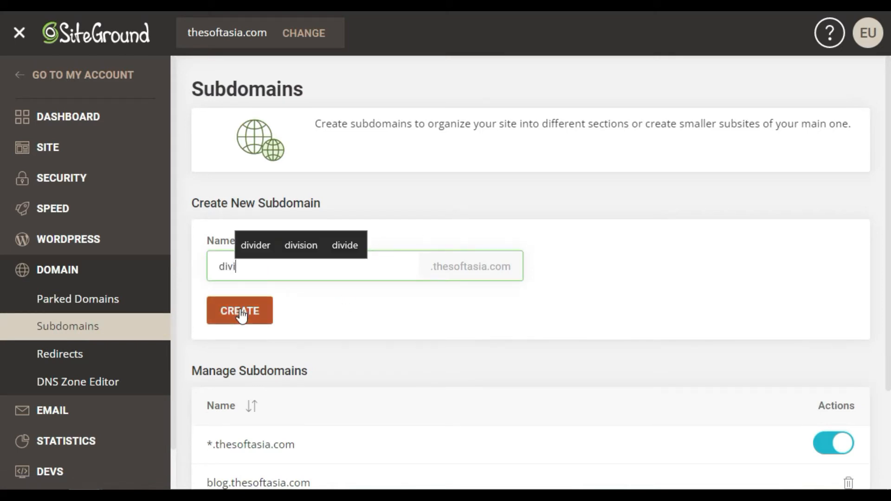
click(240, 315)
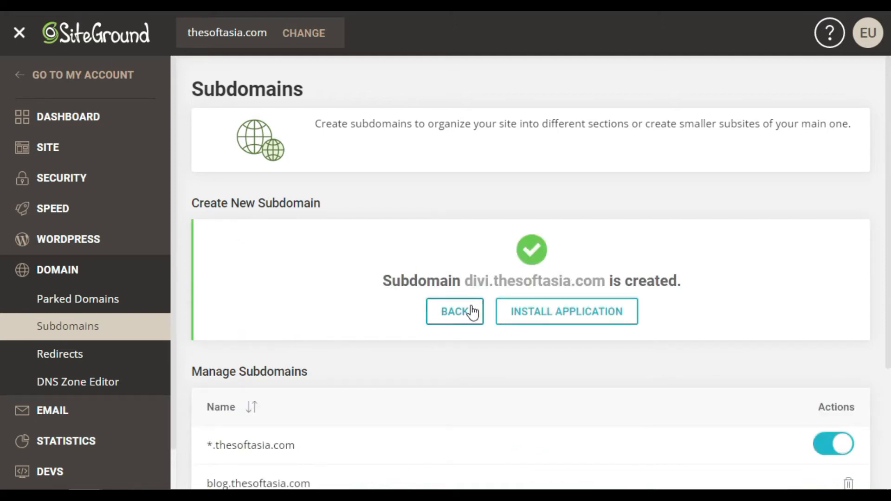
Step: Start an application installation from the new subdomain's confirmation and choose WordPress as the application
click(534, 317)
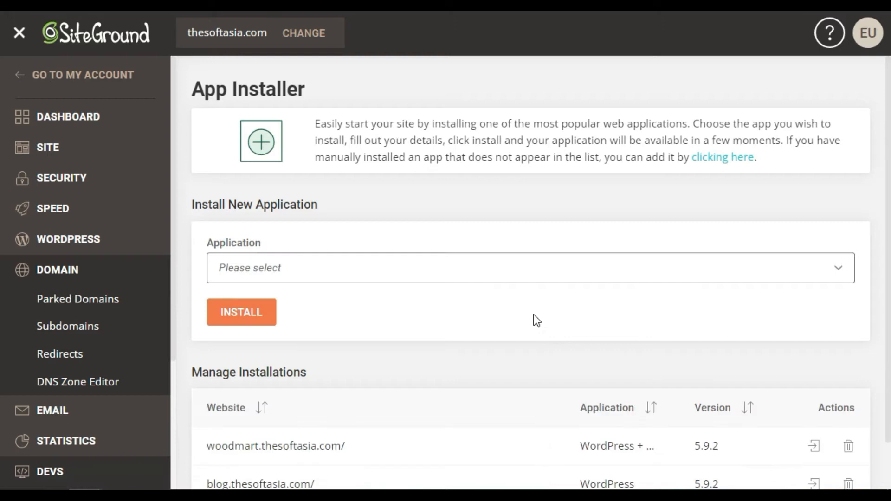
click(310, 270)
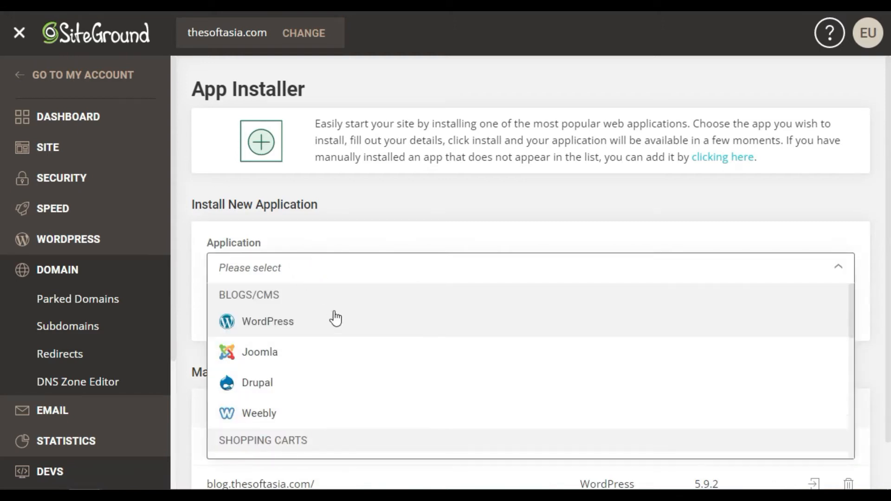
scroll(324, 412, down, 2)
scroll(324, 412, down, 2)
scroll(324, 412, up, 4)
click(301, 324)
scroll(406, 328, down, 4)
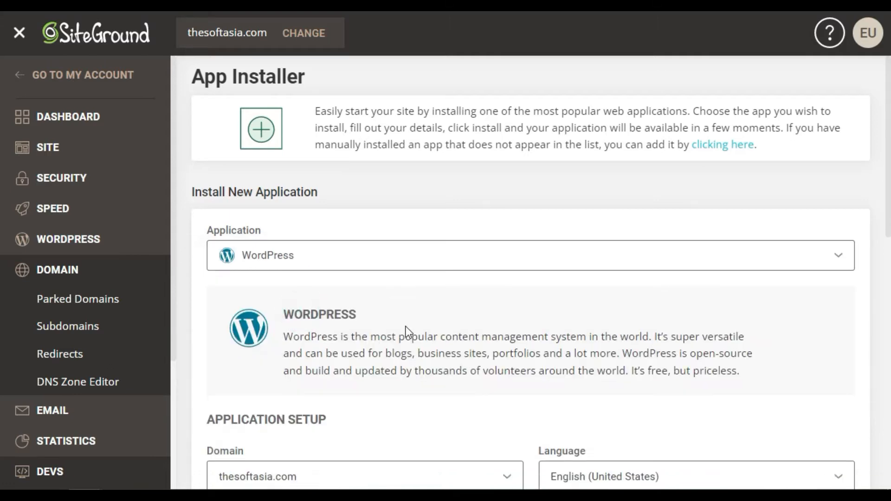
scroll(405, 330, down, 2)
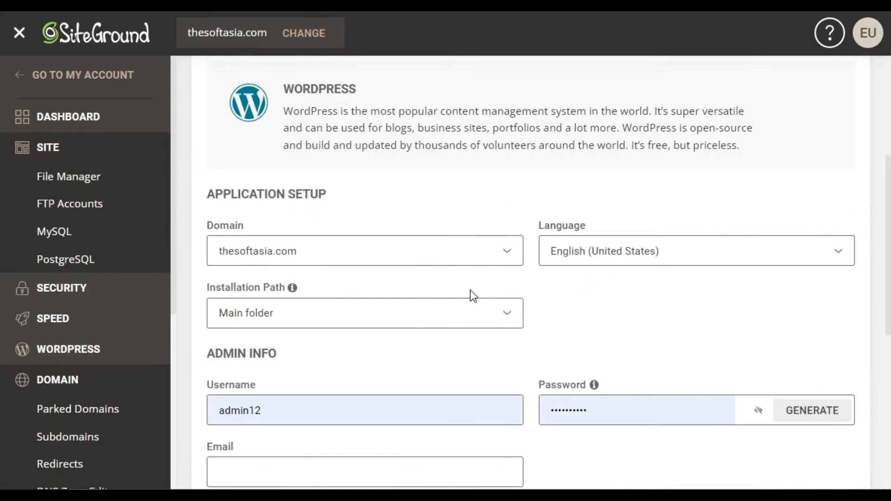
Step: Set the WordPress installation domain to divi.thesoftasia.com and keep the installation path at Main folder
click(398, 261)
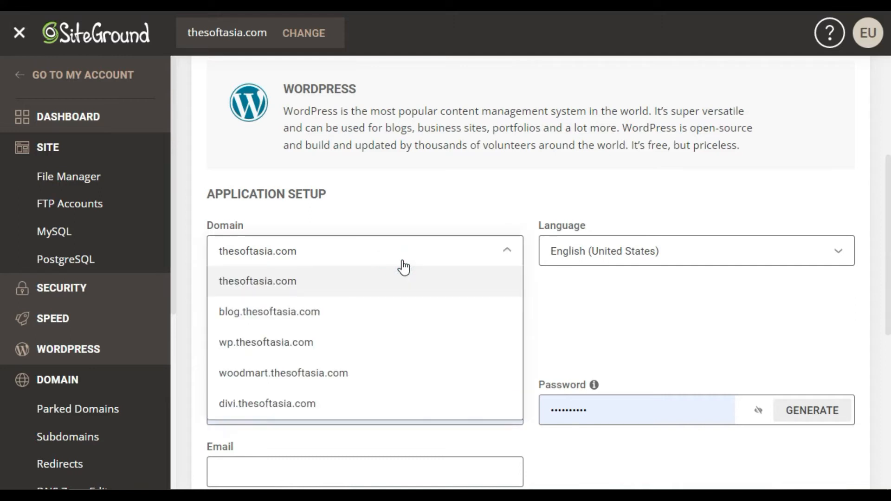
scroll(343, 325, down, 2)
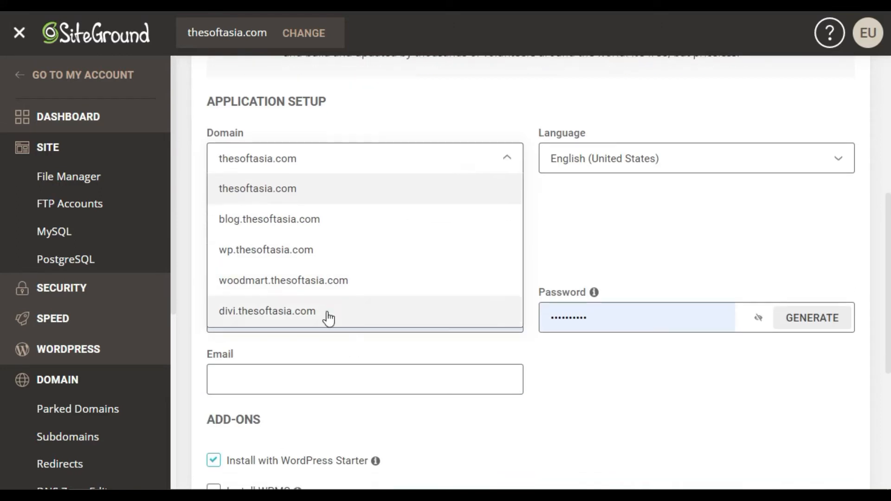
click(328, 312)
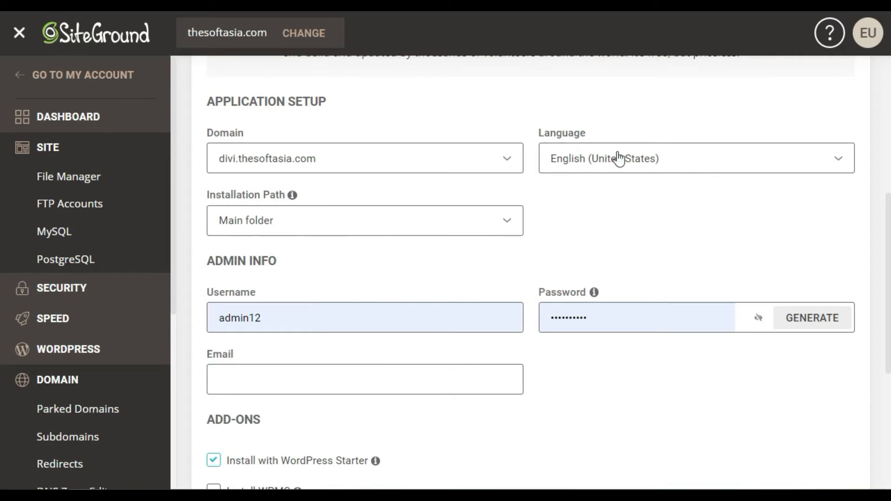
click(293, 221)
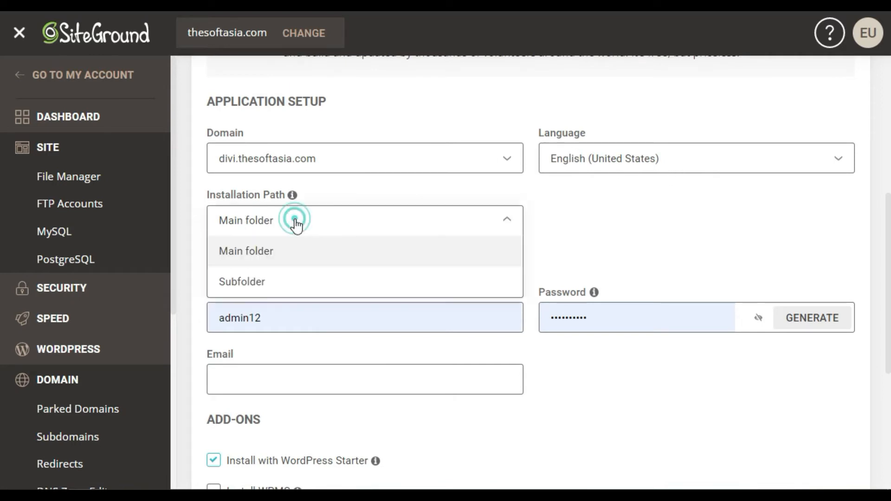
click(643, 239)
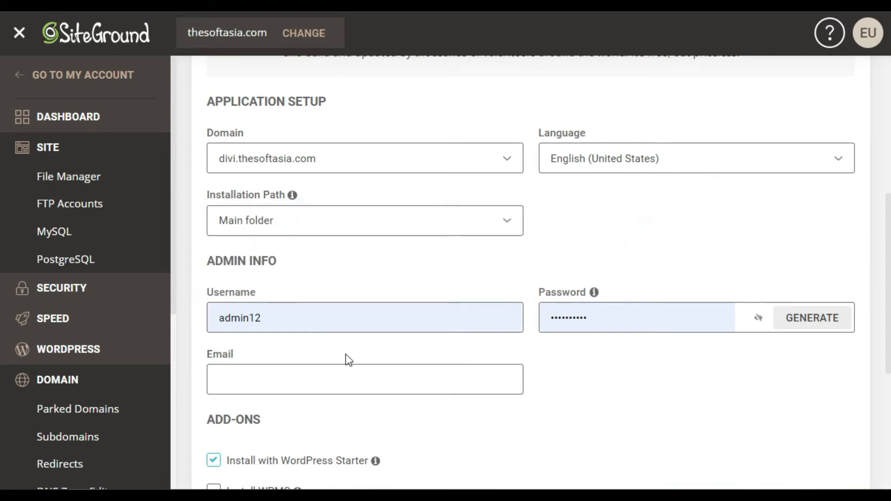
Step: Fill in the admin email and install WordPress with the WordPress Starter add-on
scroll(371, 390, down, 1)
scroll(350, 394, down, 3)
click(305, 275)
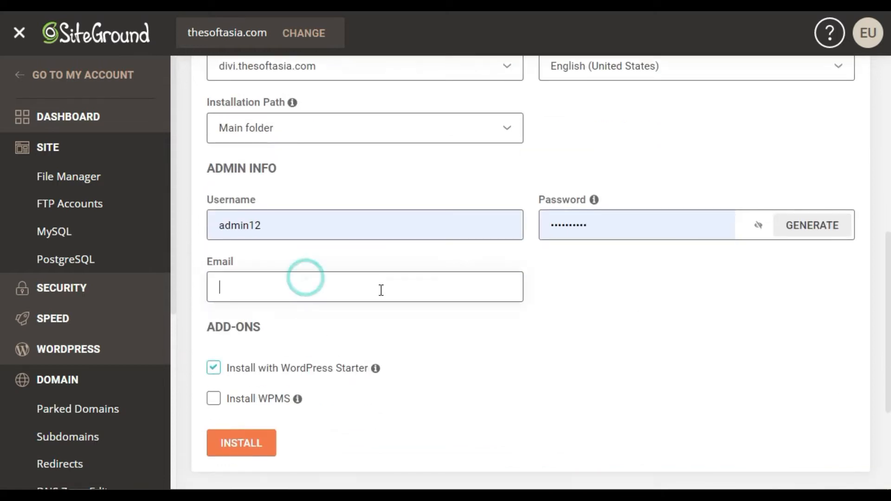
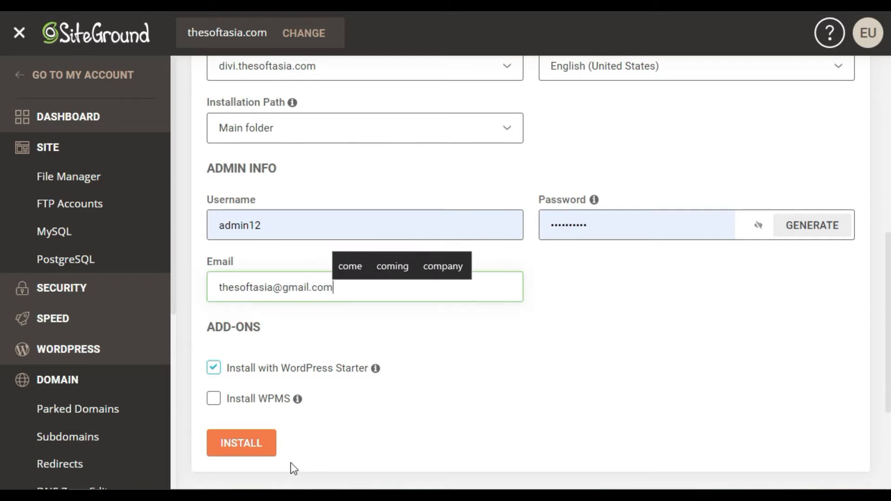
click(260, 445)
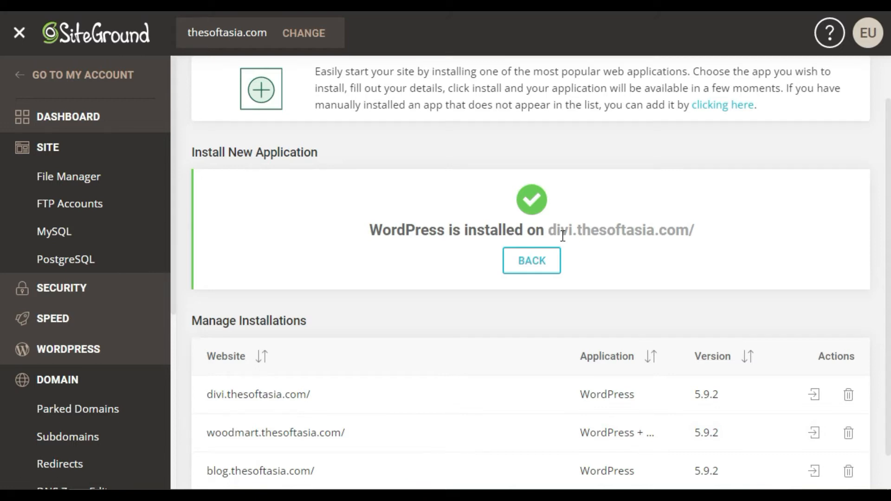
Step: Log in to the admin panel of divi.thesoftasia.com and exit the WordPress Starter wizard to reach the dashboard
scroll(420, 252, down, 1)
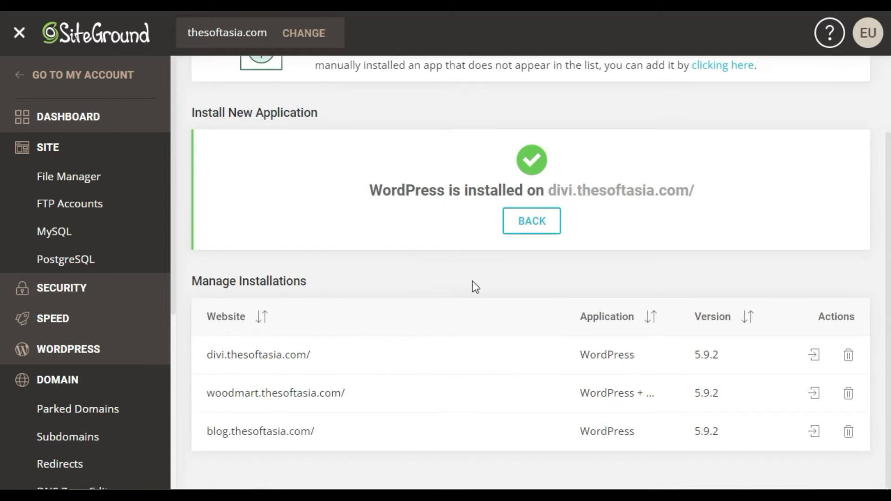
click(814, 355)
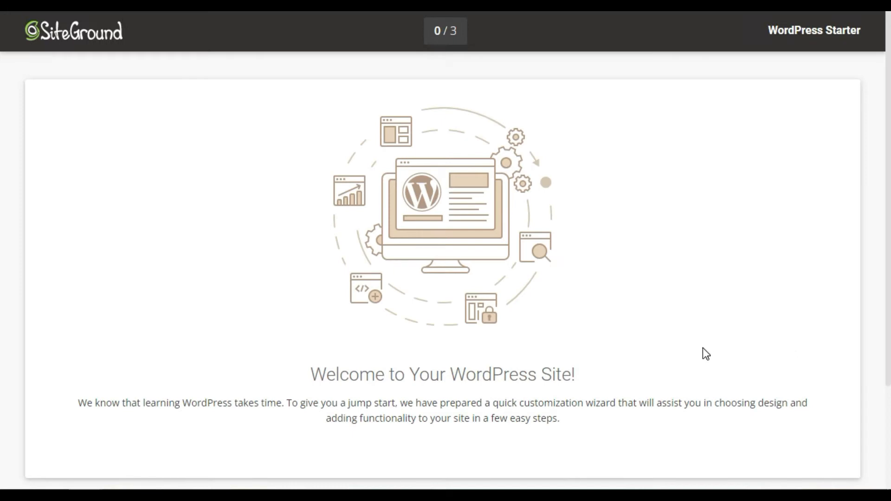
scroll(702, 348, down, 3)
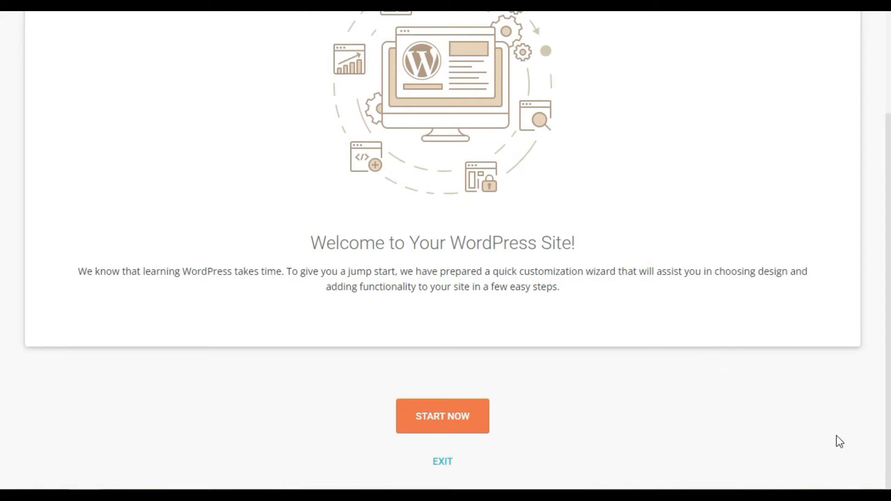
click(442, 461)
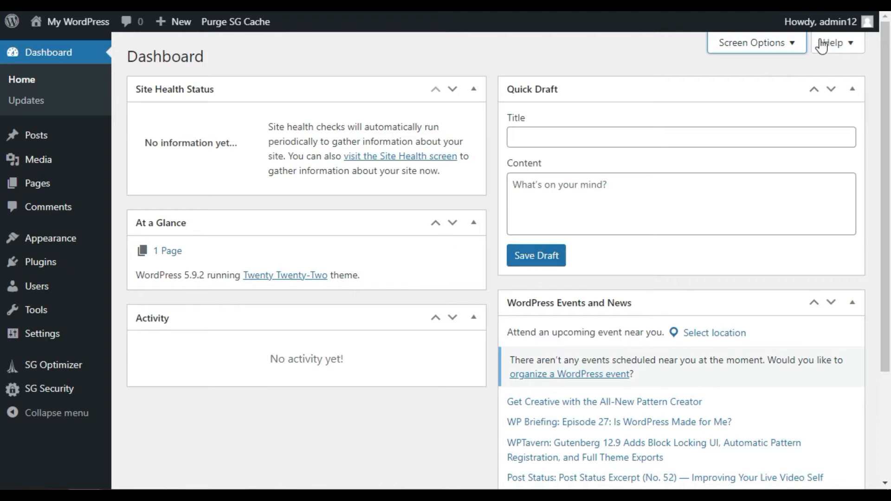
Step: Log out of the WordPress dashboard and view the site's front page at divi.thesoftasia.com
mouse_move(851, 23)
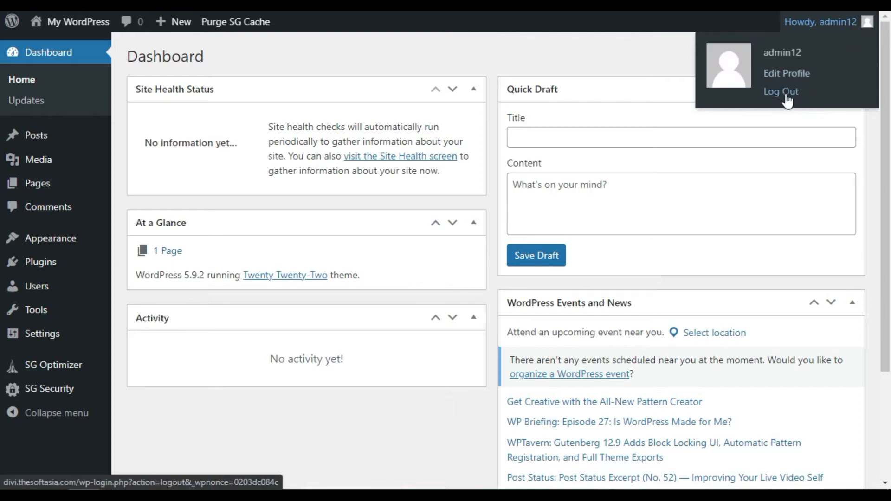
click(786, 95)
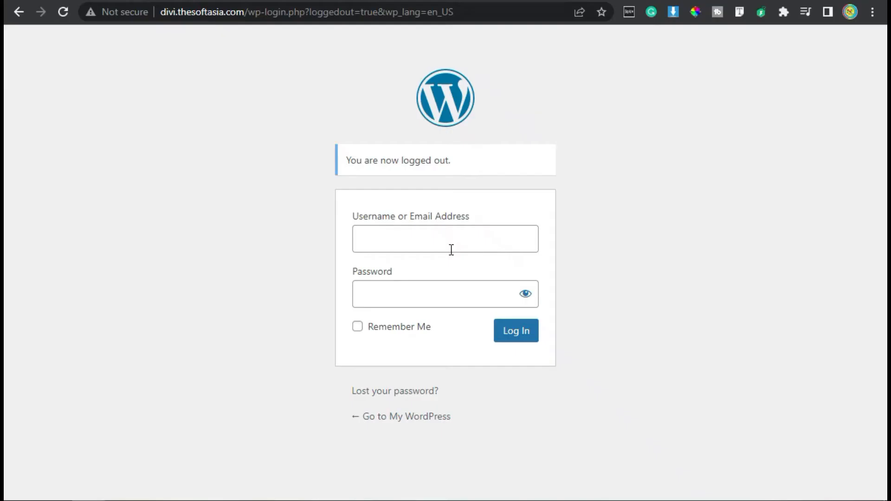
drag(254, 12, 479, 29)
key(BackSpace)
key(BackSpace)
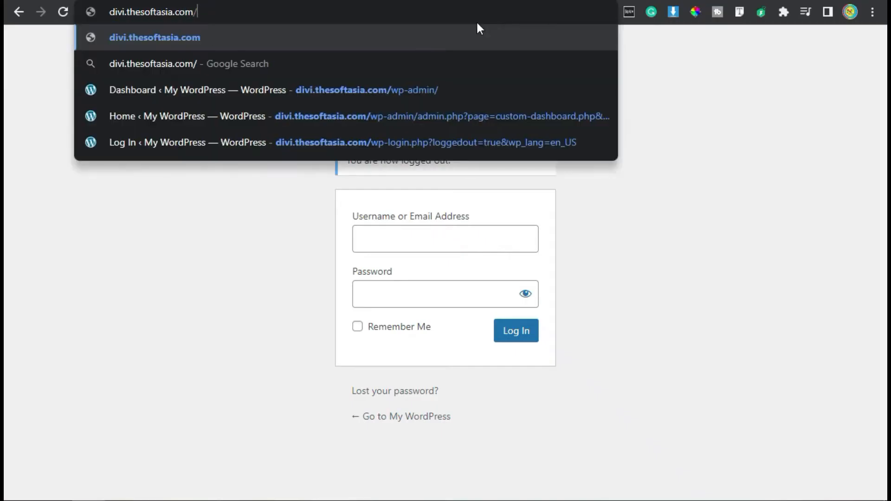
key(Return)
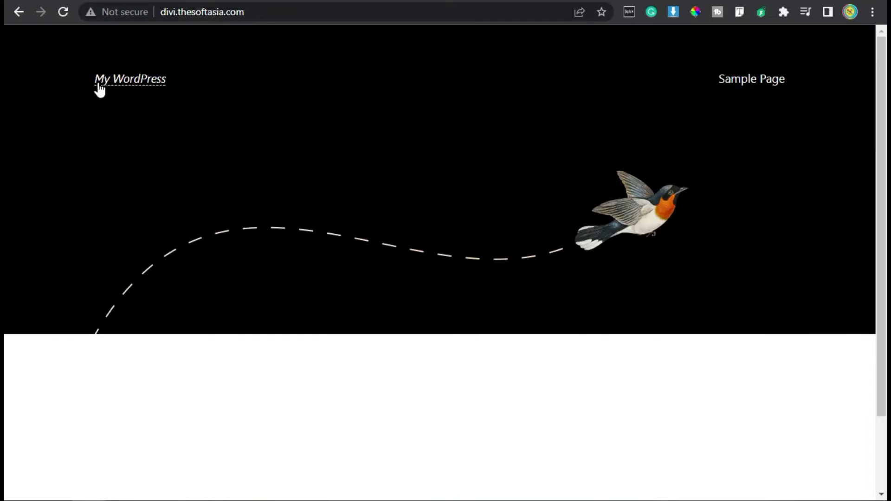
scroll(345, 258, down, 2)
scroll(329, 326, up, 2)
scroll(213, 260, down, 2)
scroll(213, 260, up, 2)
Step: Open the WordPress login page at divi.thesoftasia.com/wp-admin
click(354, 13)
click(378, 12)
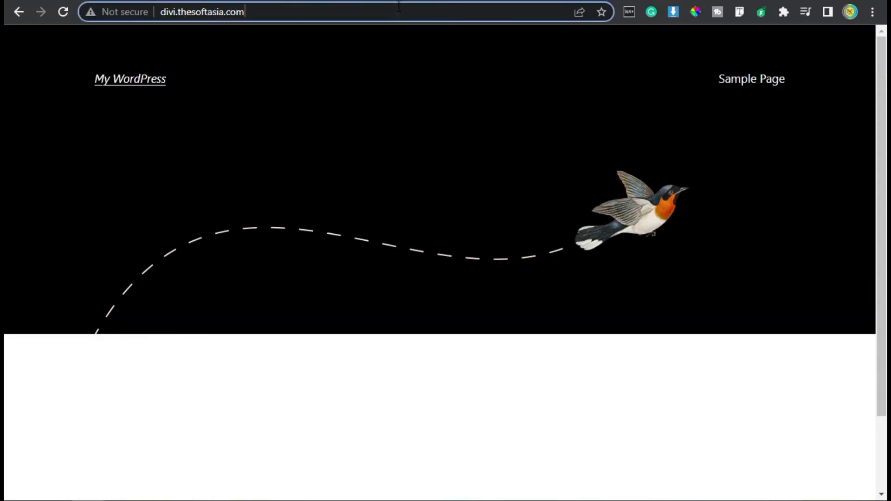
text(/wp-admin)
key(Return)
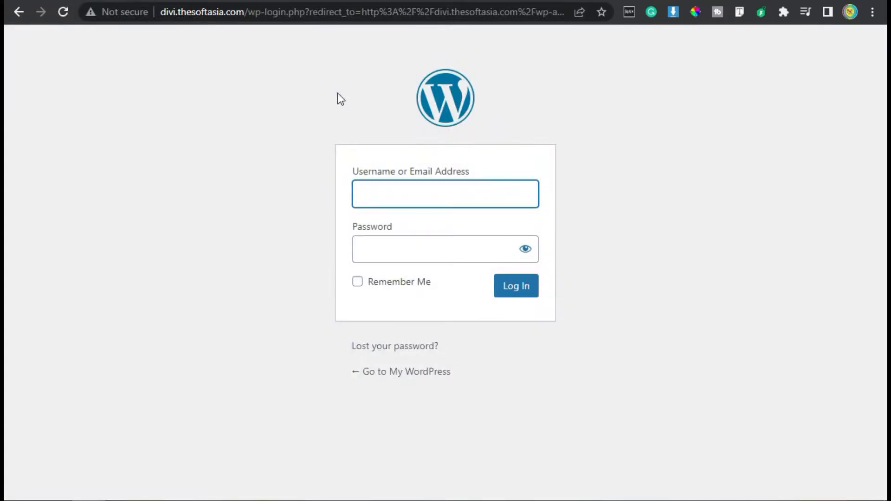
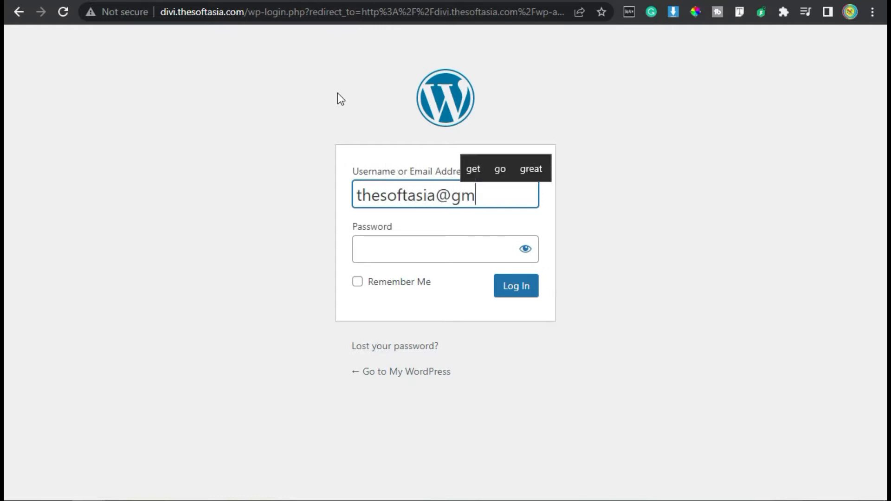
Step: Log in to WordPress with the admin email and the account password
key(Tab)
text(••••)
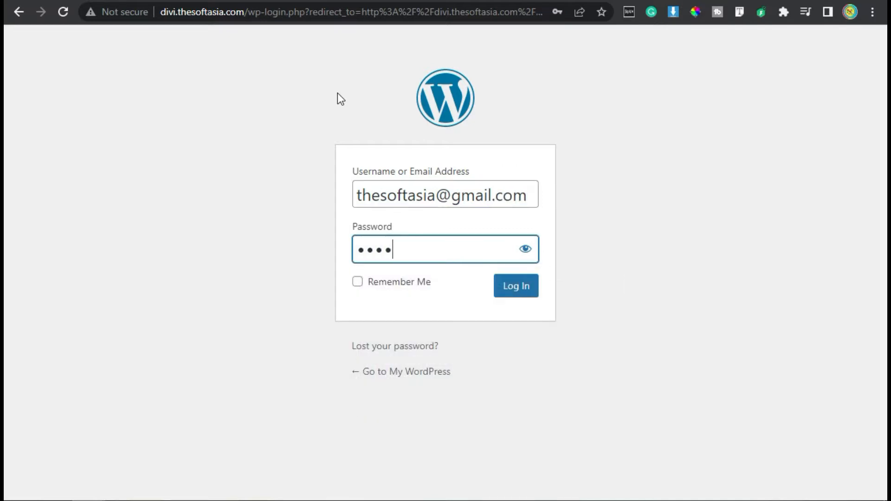
text(••••••)
key(Return)
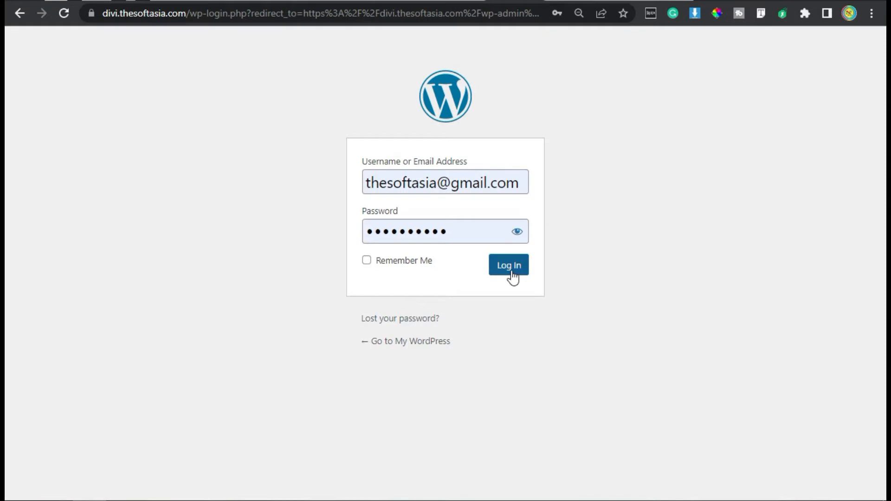
click(511, 273)
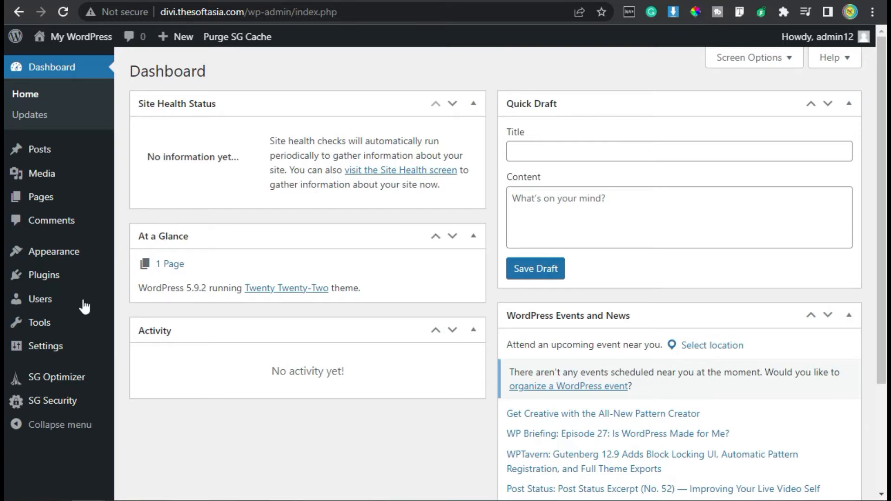
Step: Open the user profile, try the Light and Midnight admin color schemes, and select Modern
mouse_move(70, 304)
click(139, 341)
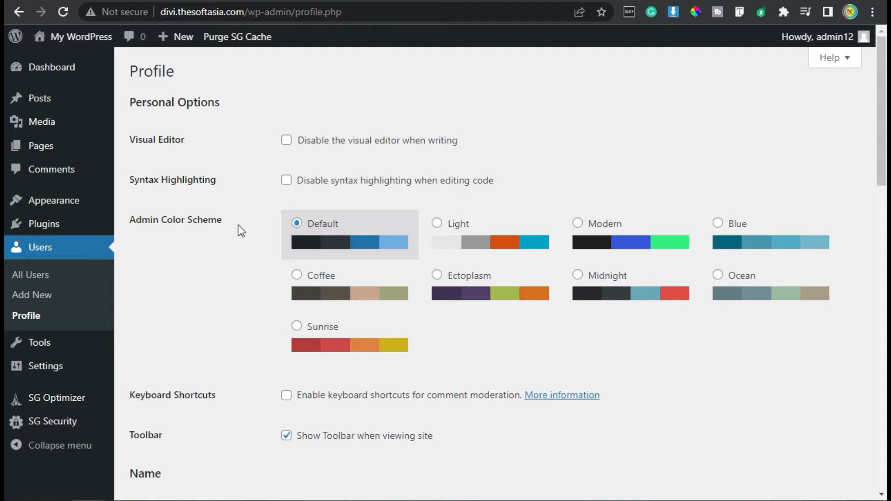
drag(150, 219, 234, 229)
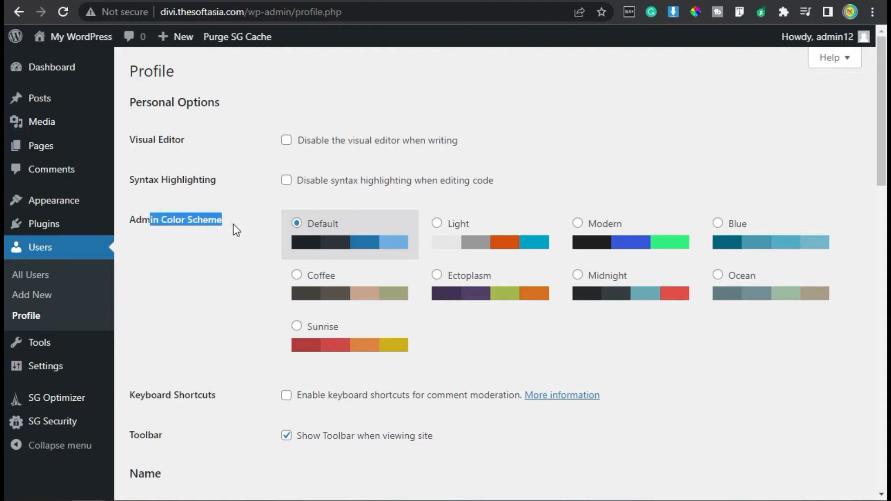
click(457, 245)
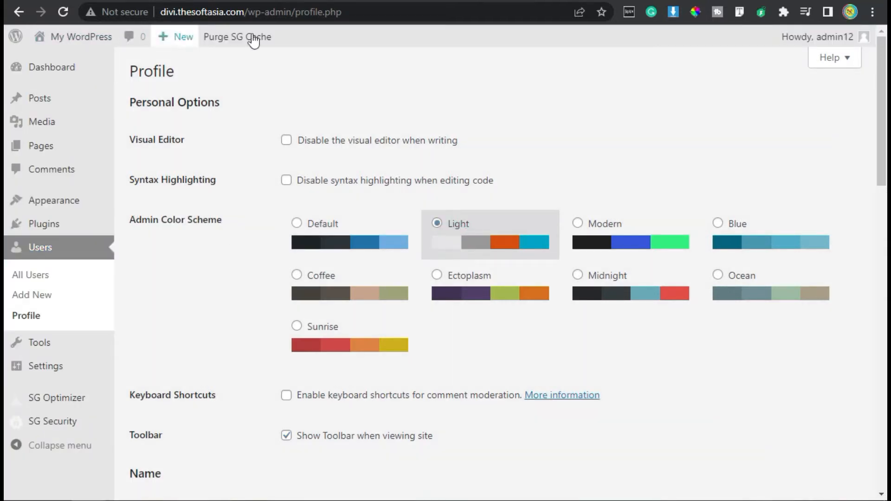
click(606, 230)
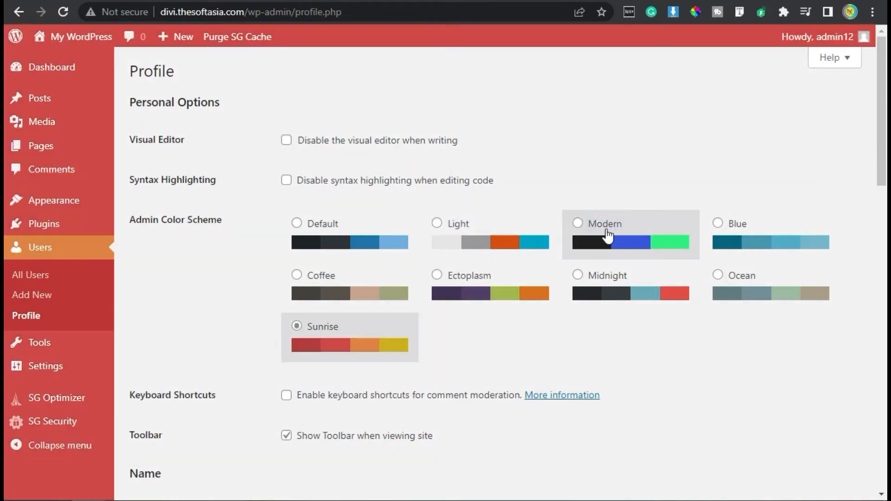
click(607, 235)
click(613, 298)
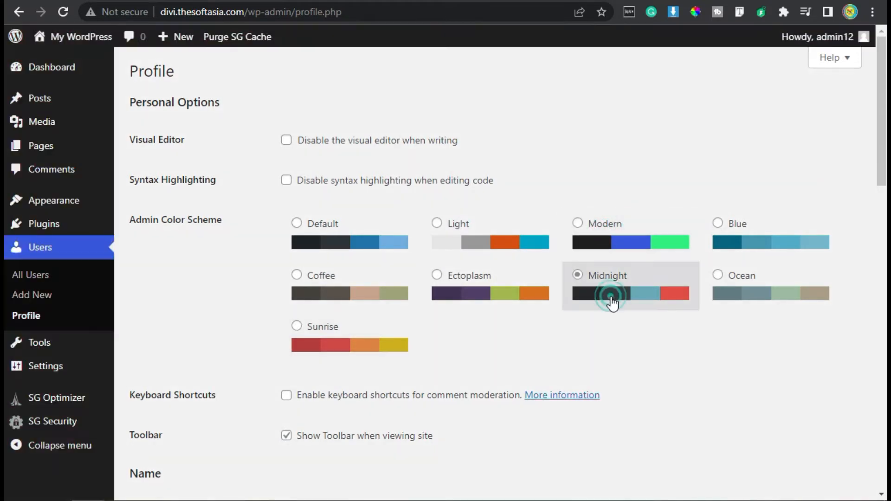
click(610, 237)
Step: Review the profile's name, contact info and account management fields, and save the profile with the chosen color scheme
scroll(611, 241, down, 5)
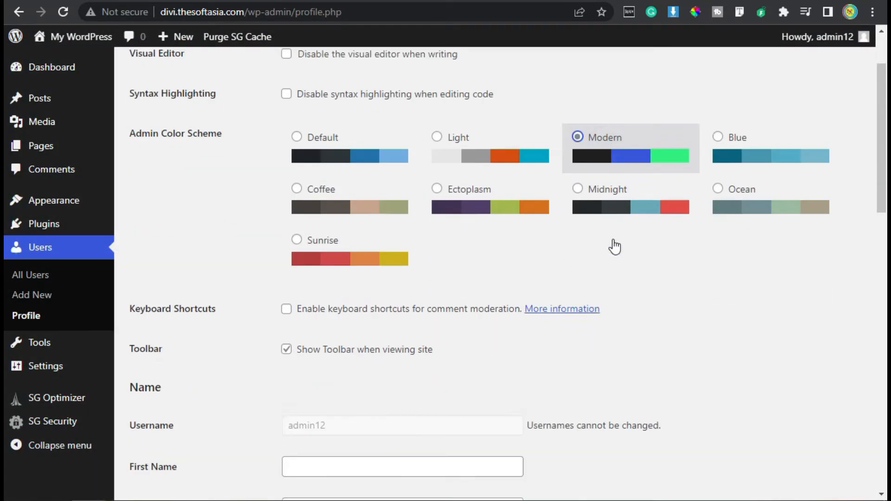
scroll(614, 238, down, 2)
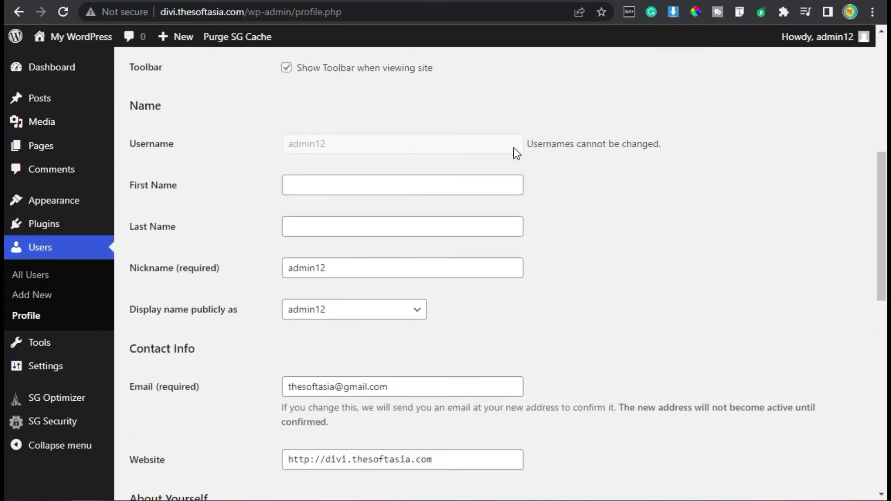
click(356, 185)
click(364, 227)
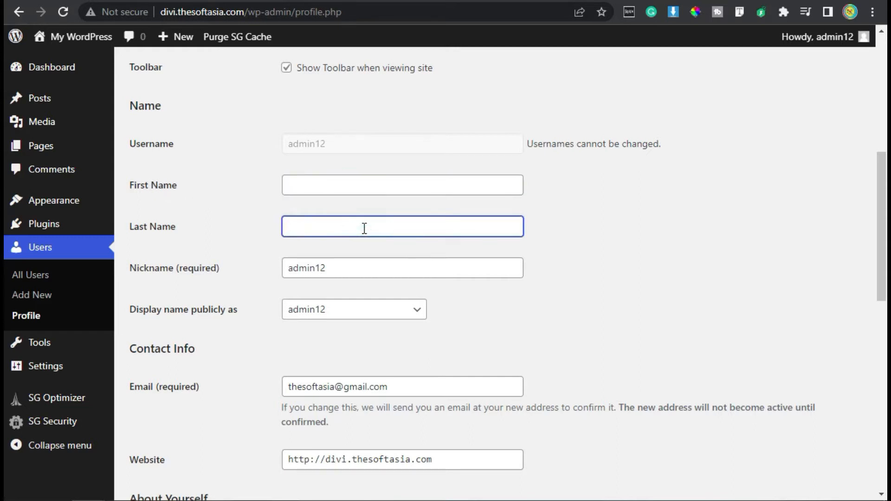
click(271, 201)
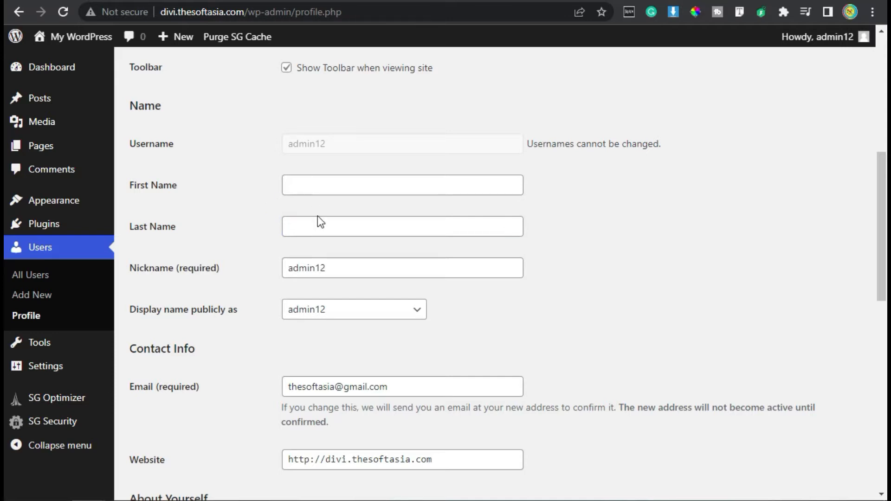
scroll(317, 218, down, 6)
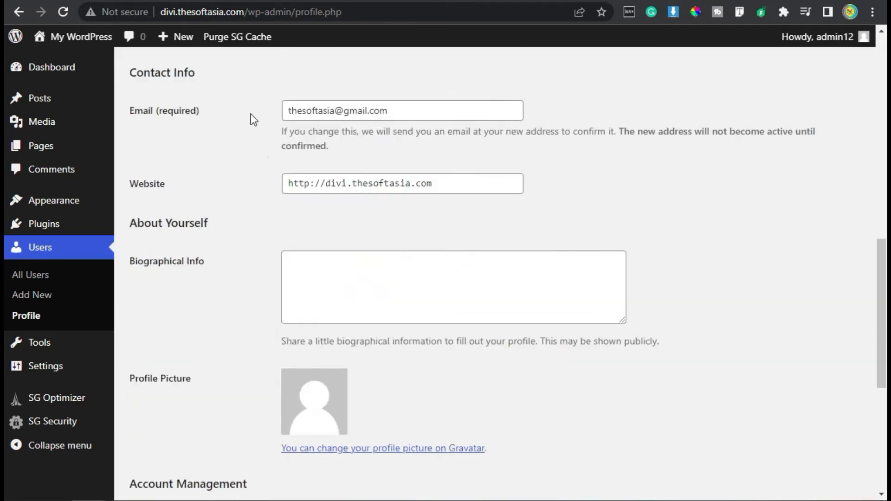
drag(294, 113, 397, 113)
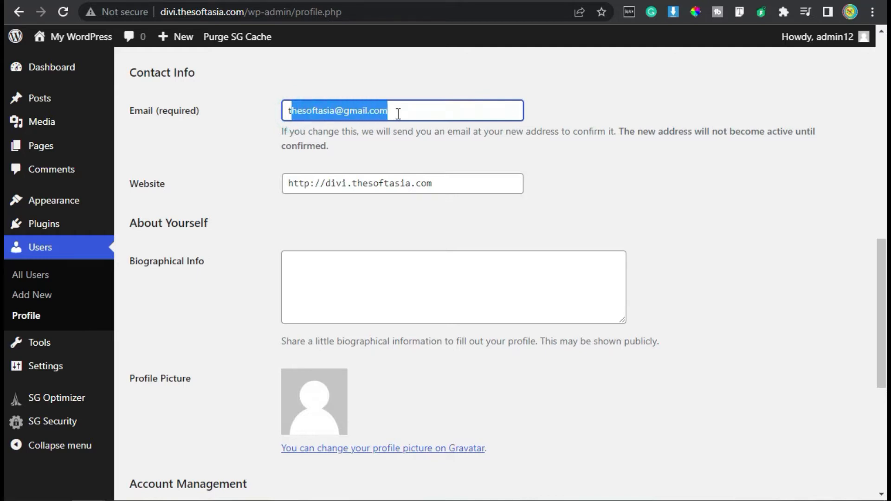
click(399, 142)
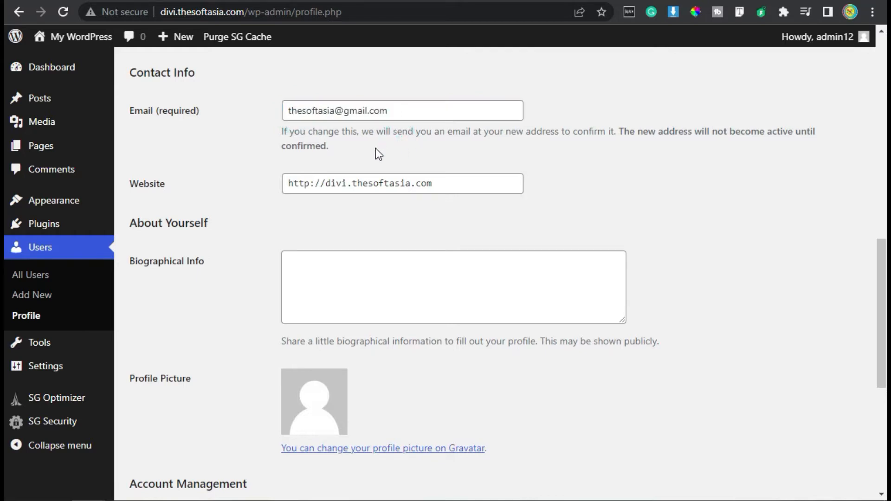
drag(393, 110, 333, 141)
click(333, 141)
scroll(333, 141, down, 6)
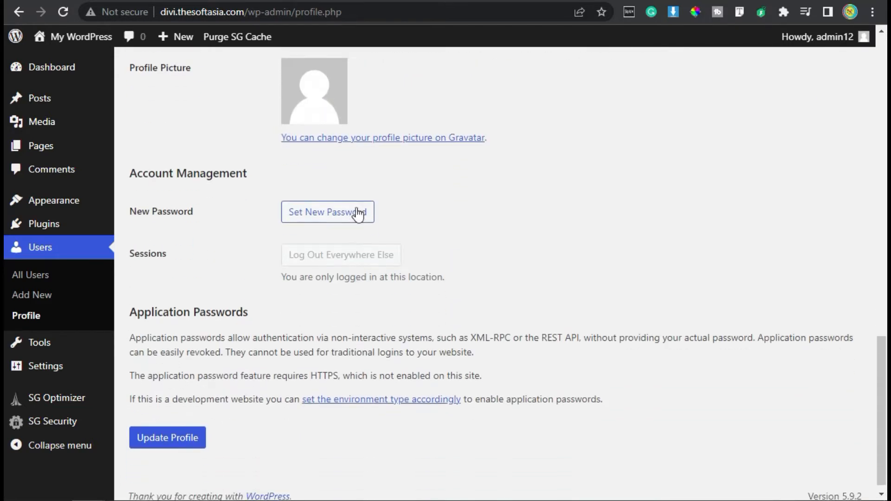
click(188, 429)
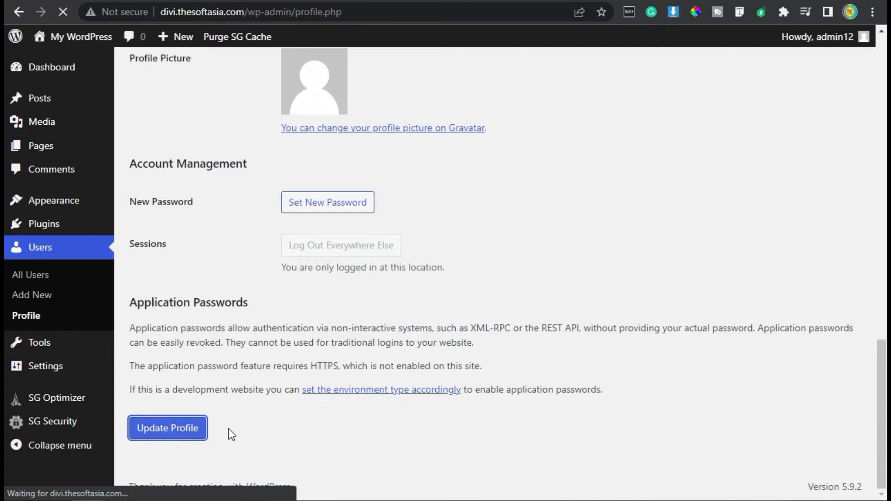
scroll(205, 350, up, 6)
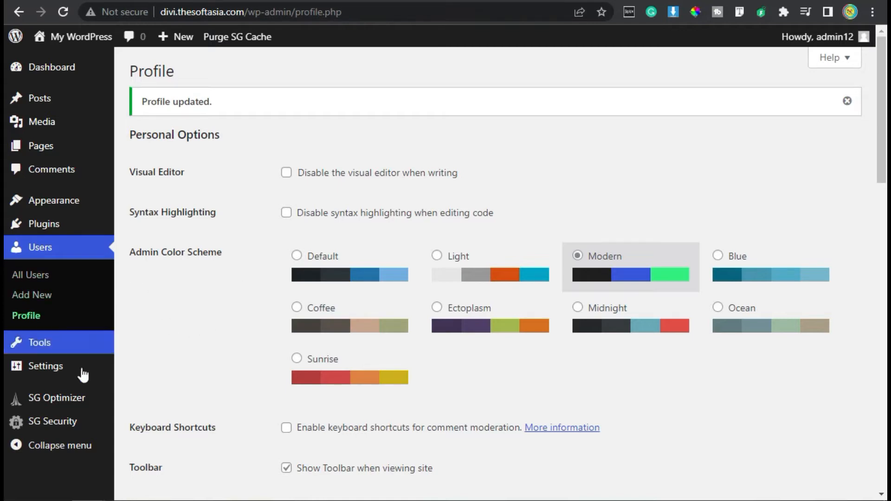
Step: Set the site's permalink structure to Post name and save the permalink settings
mouse_move(81, 377)
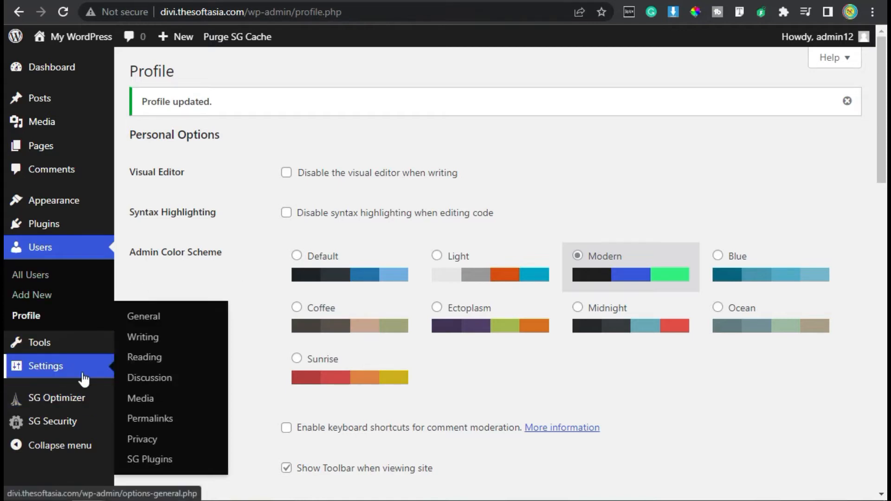
click(144, 419)
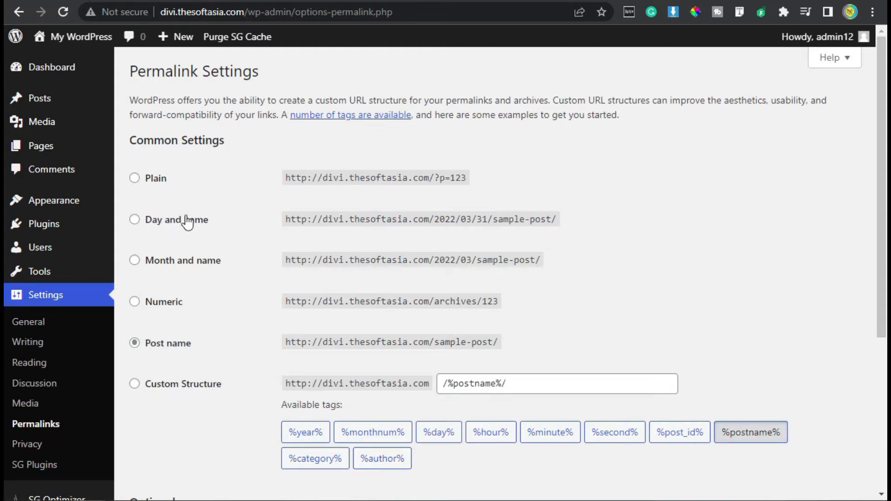
drag(499, 220, 556, 220)
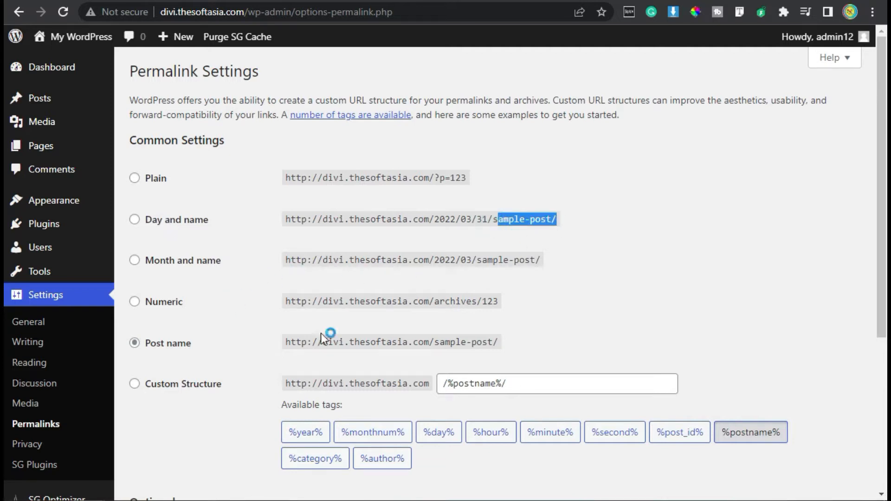
scroll(275, 362, down, 4)
click(148, 153)
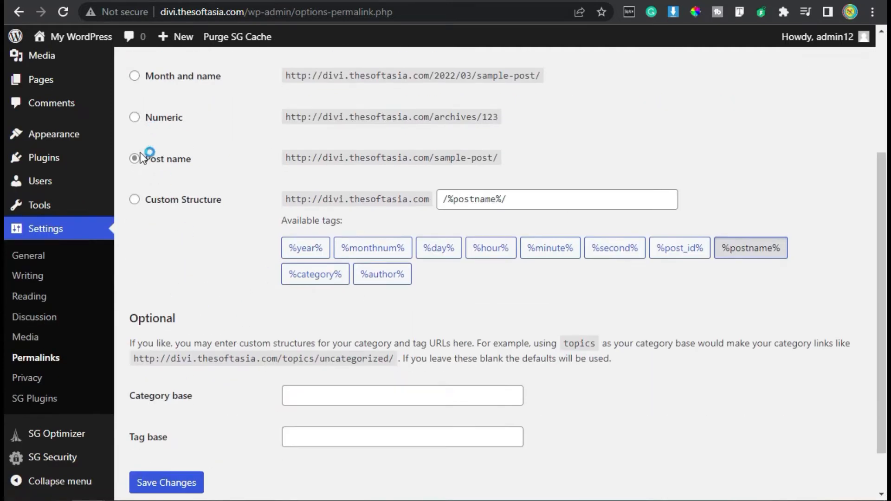
click(147, 163)
drag(426, 158, 498, 159)
drag(323, 158, 439, 157)
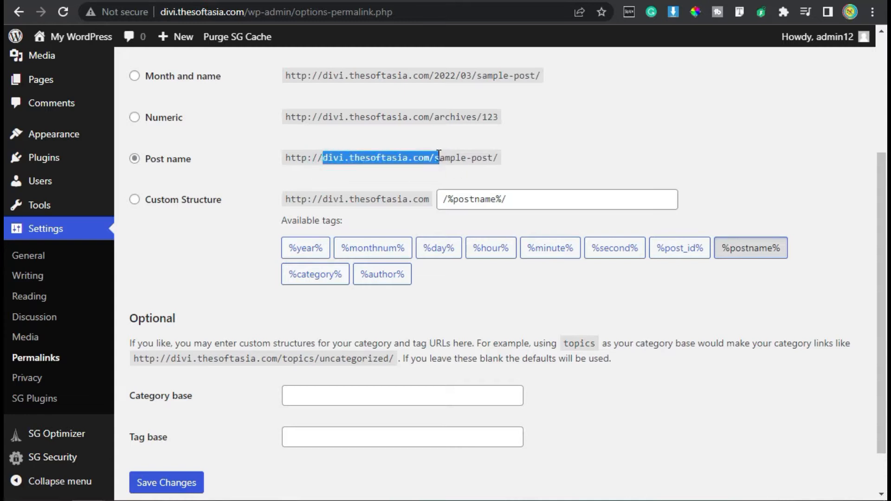
click(439, 157)
scroll(180, 113, down, 2)
click(180, 108)
click(171, 433)
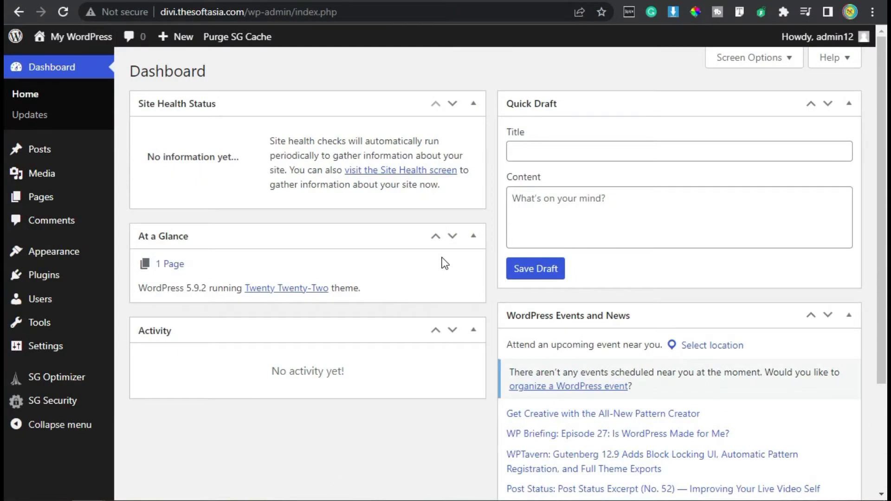
Step: View the site's front page from header to footer and return to the dashboard
mouse_move(90, 36)
click(82, 62)
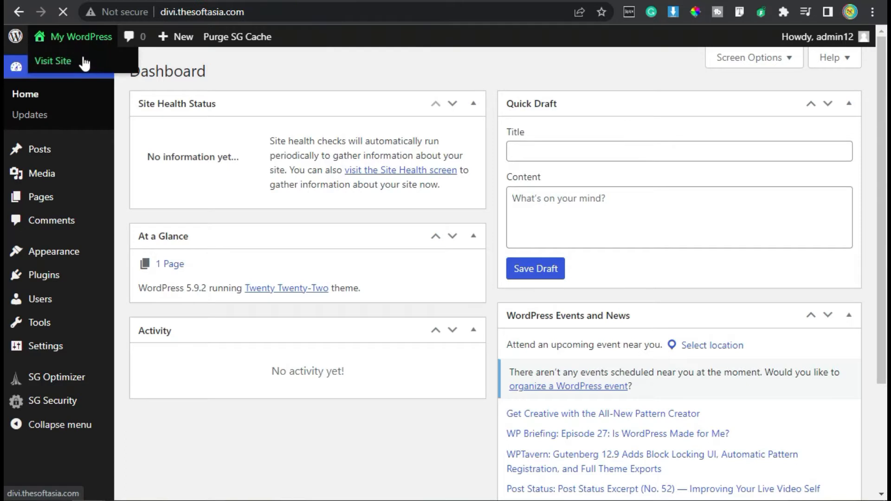
scroll(677, 115, down, 2)
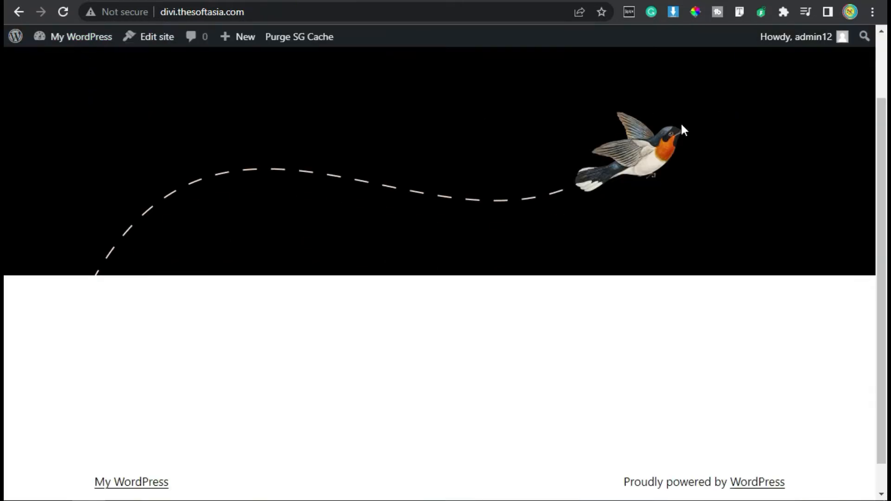
scroll(742, 102, up, 2)
scroll(290, 120, down, 2)
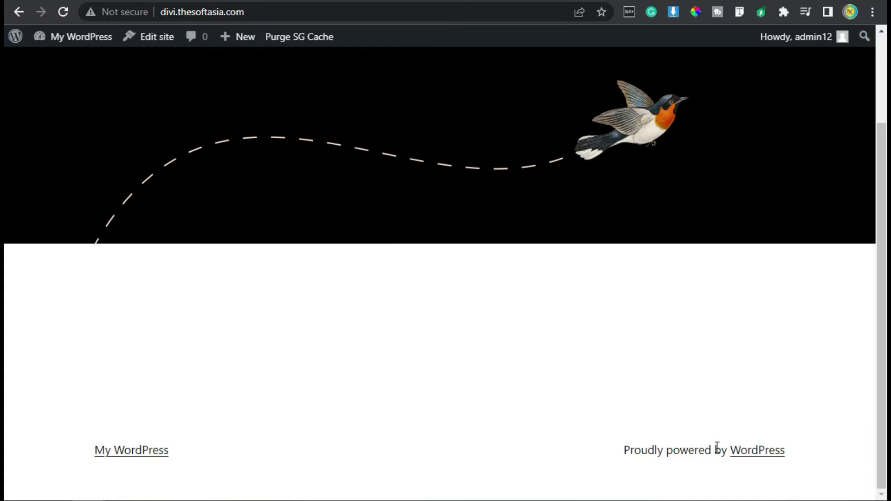
scroll(149, 205, up, 2)
click(19, 12)
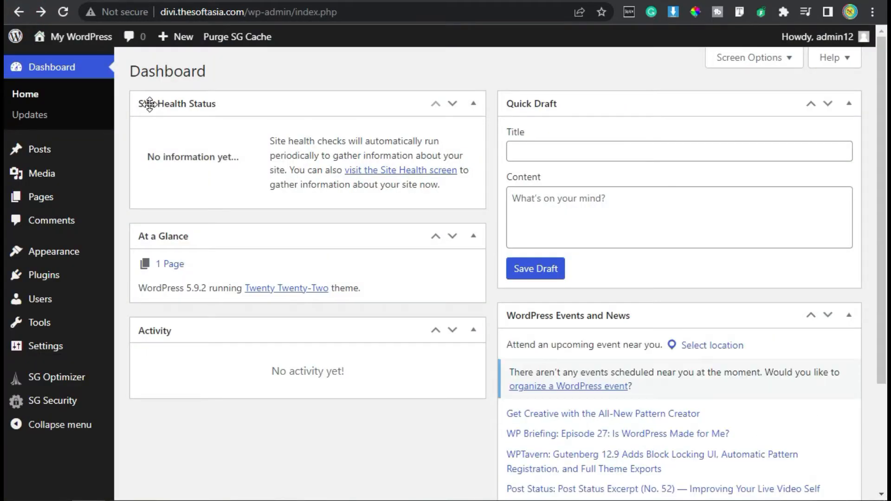
Step: Move the default Privacy Policy and Sample Page pages to the trash with a bulk action
click(54, 204)
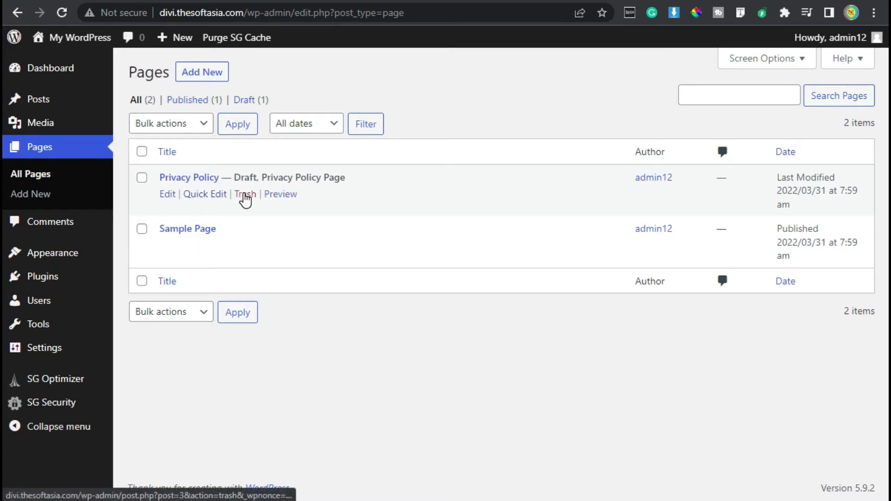
click(142, 152)
click(173, 126)
click(174, 170)
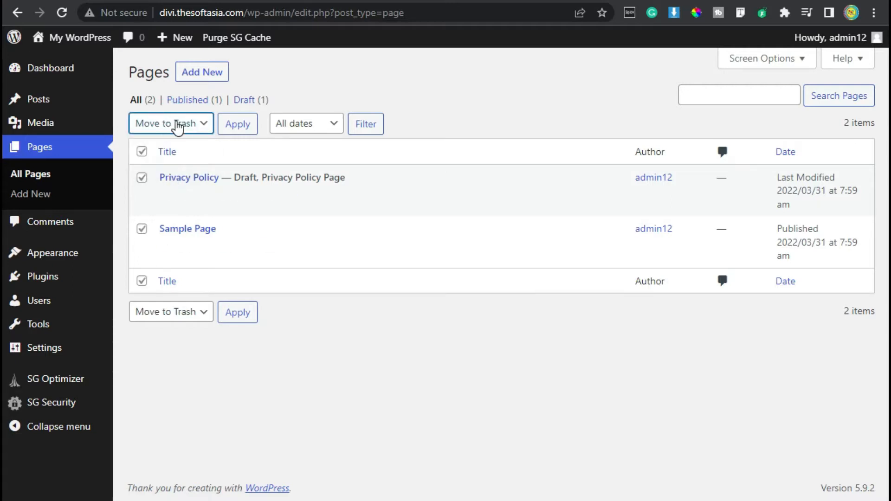
click(237, 125)
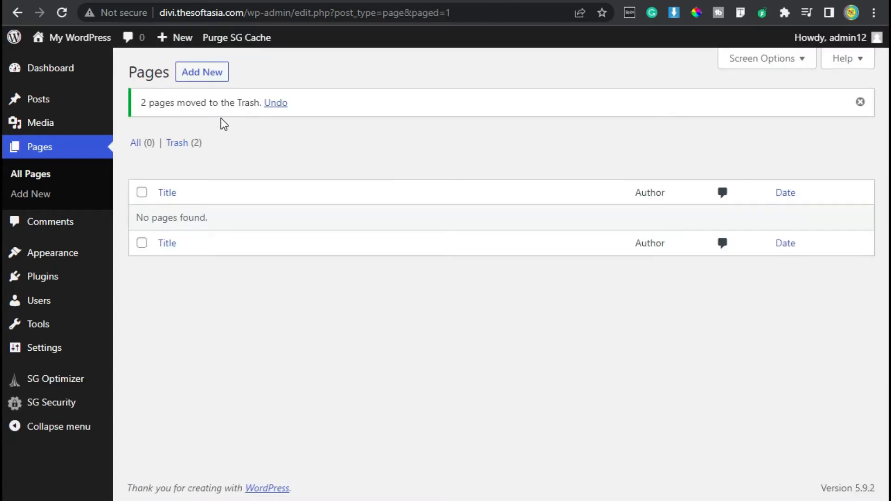
Step: Create and publish a new page titled "Home", and return to the page list
click(204, 78)
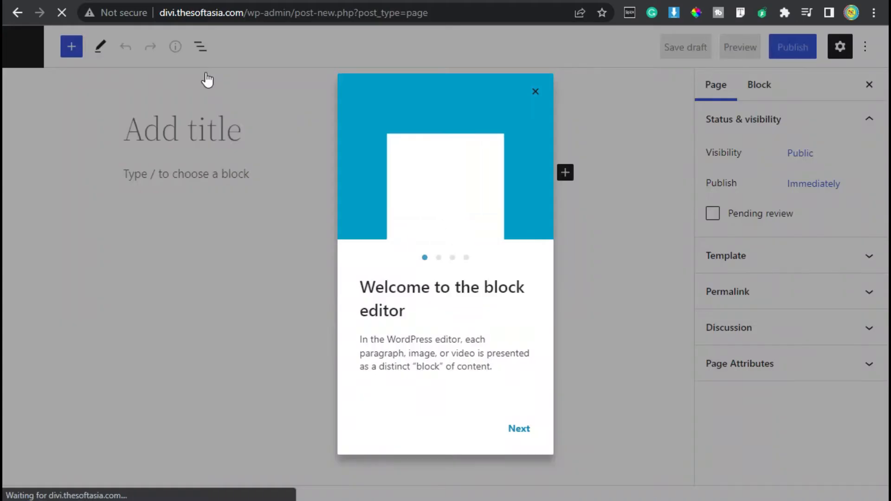
click(523, 425)
click(200, 129)
text(Home)
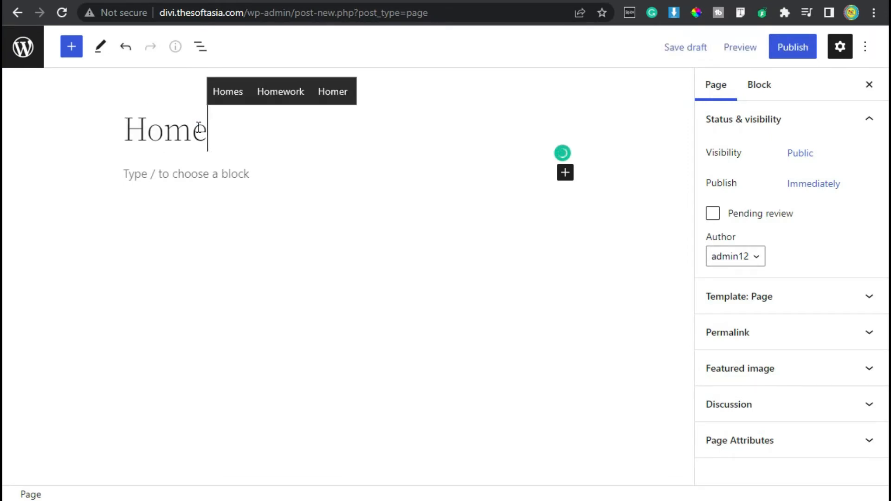
click(788, 51)
click(787, 48)
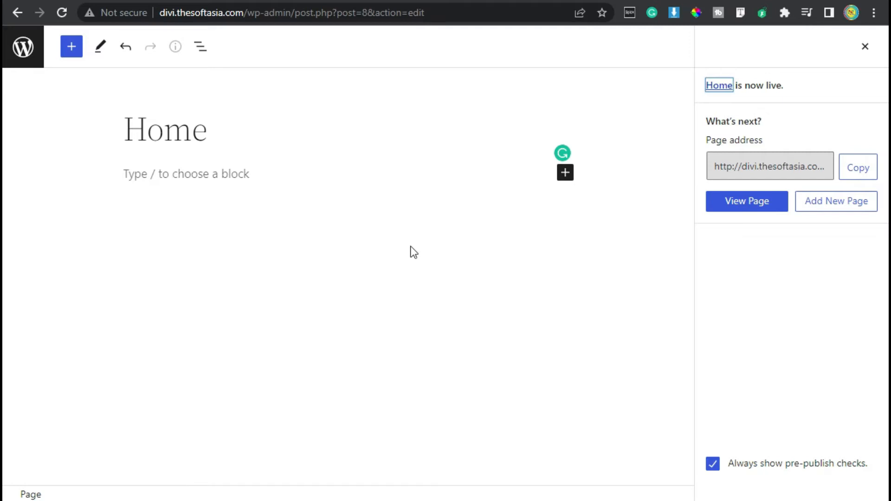
click(23, 46)
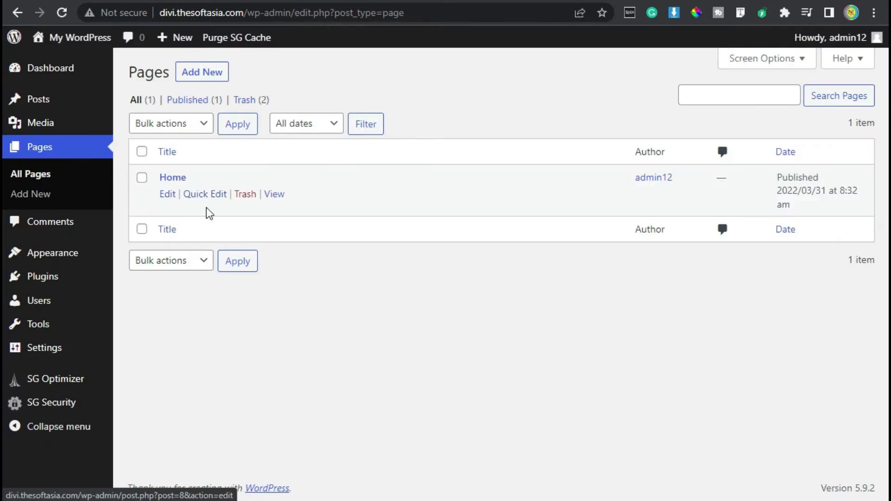
Step: Create and publish a new page titled "About us", and return to the page list
click(203, 70)
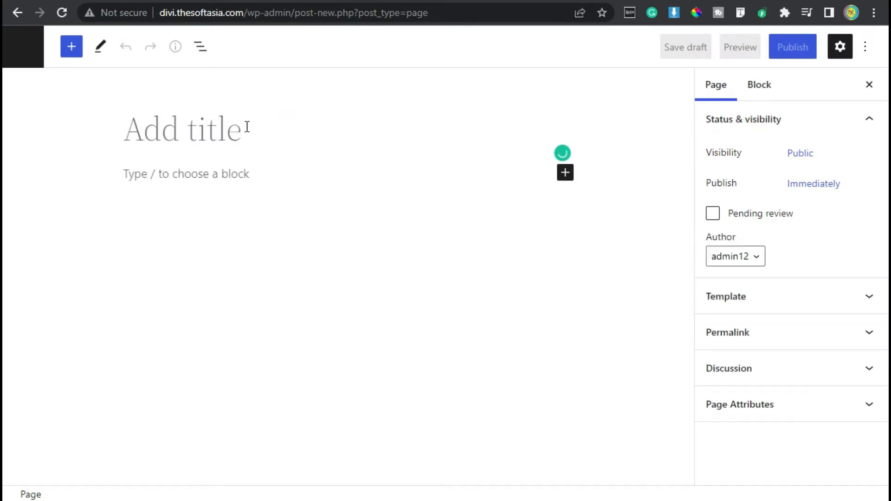
text(About us)
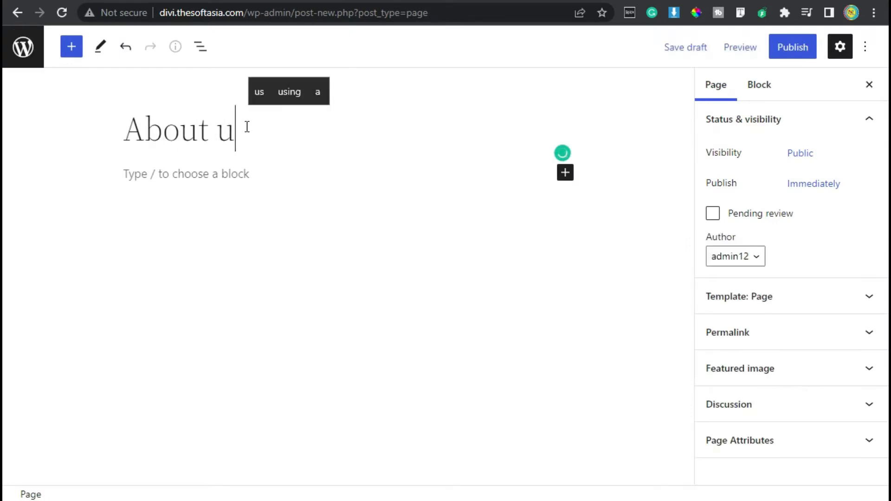
click(801, 48)
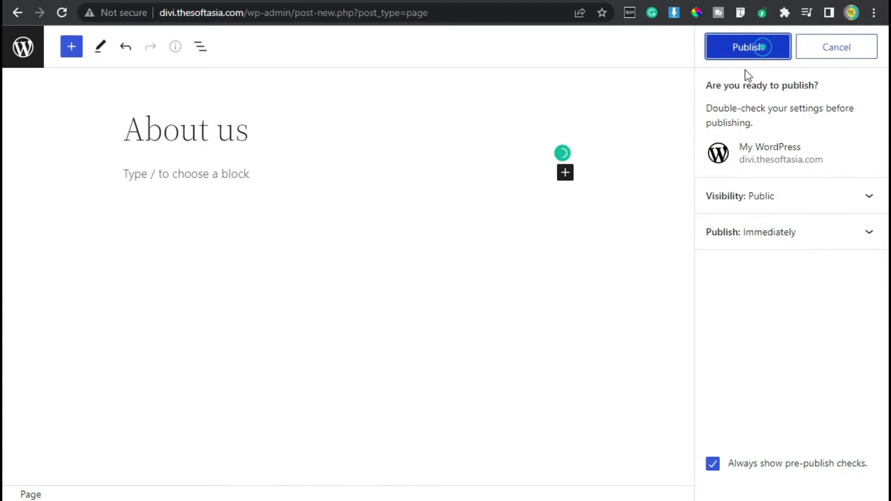
click(747, 52)
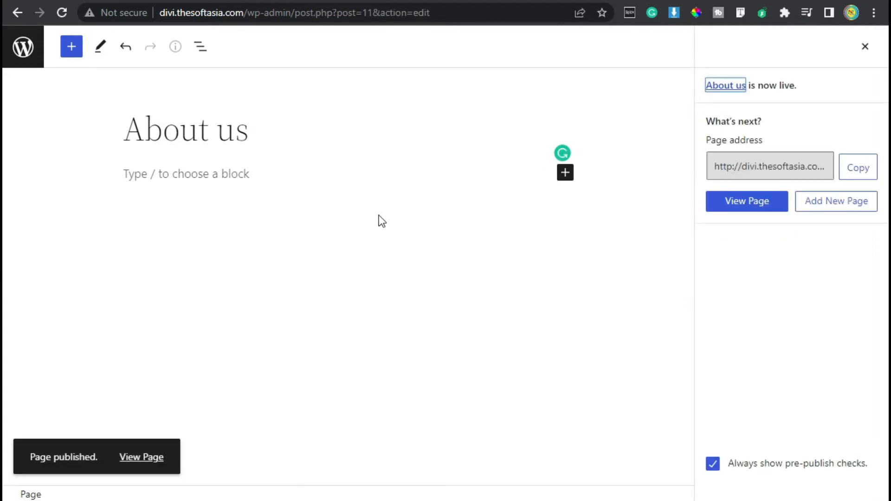
click(28, 60)
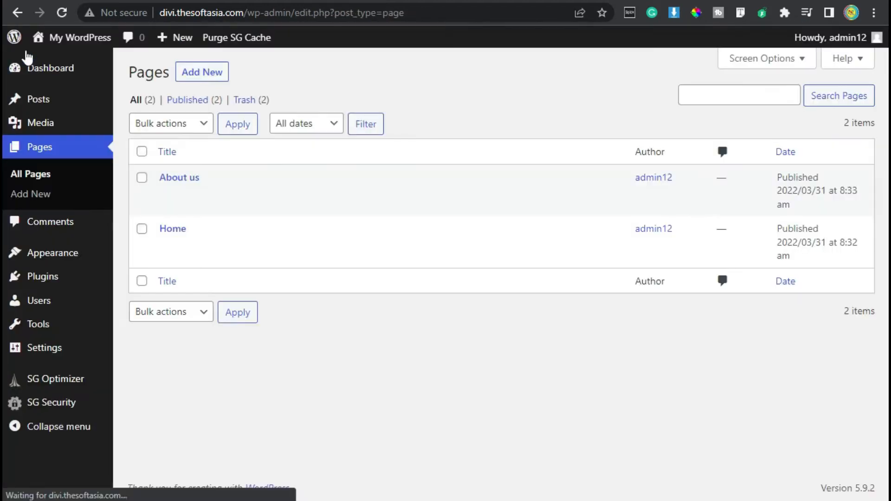
Step: Create and publish a new page titled "Services", and return to the page list
click(179, 78)
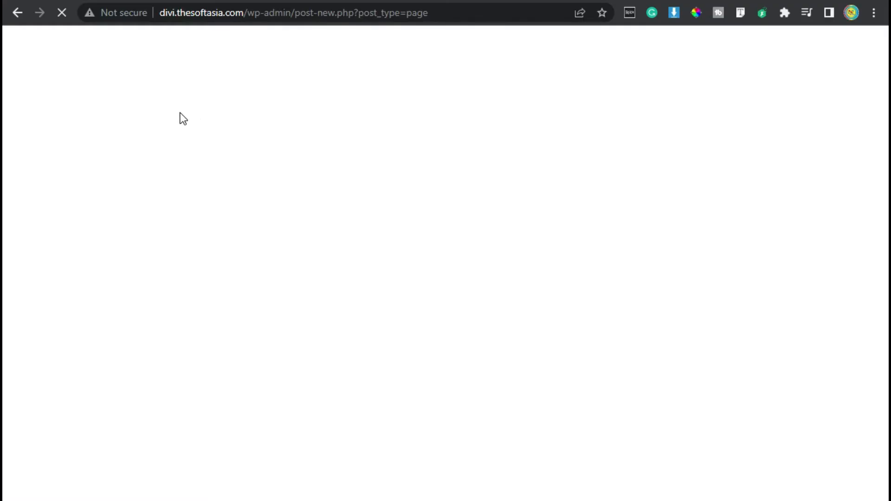
text(Ser)
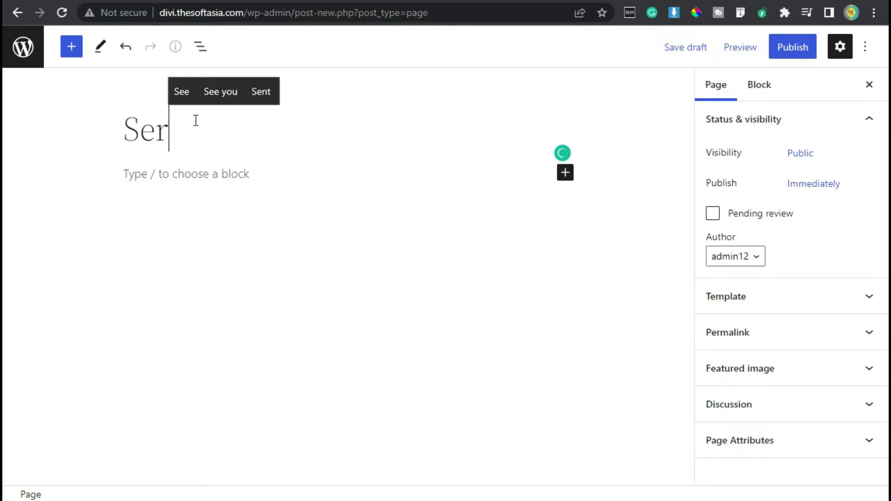
text(vices)
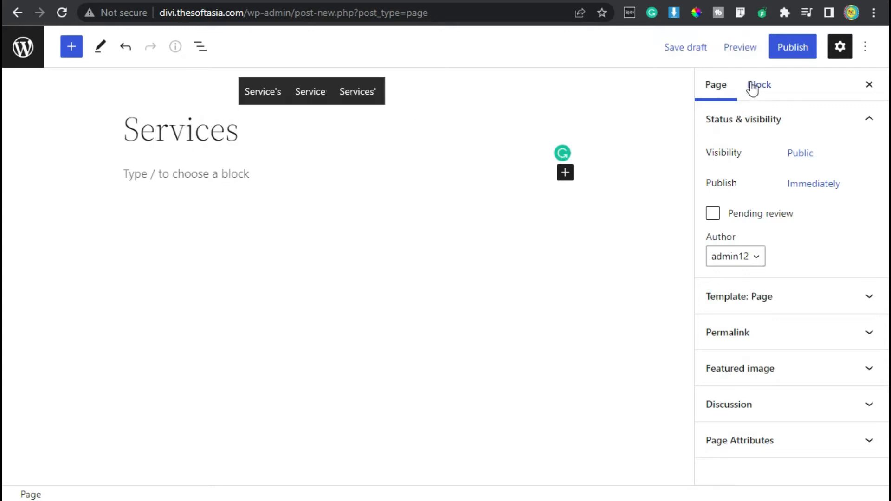
click(789, 54)
click(789, 55)
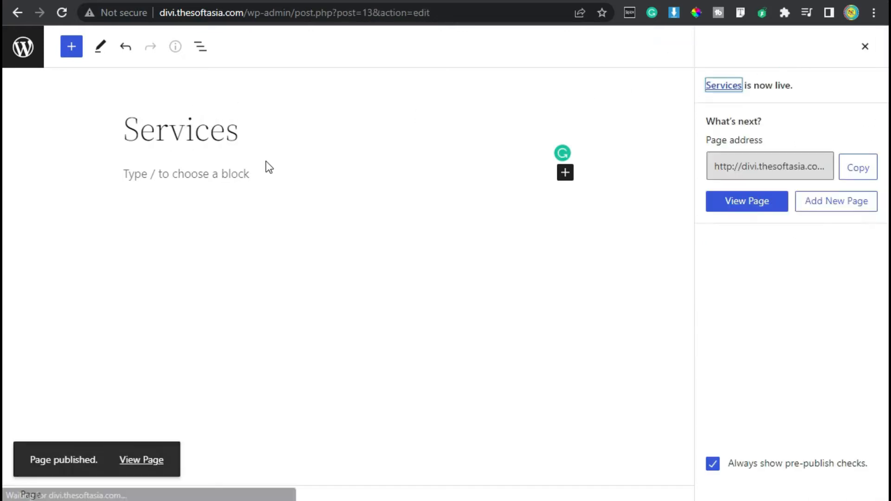
click(18, 53)
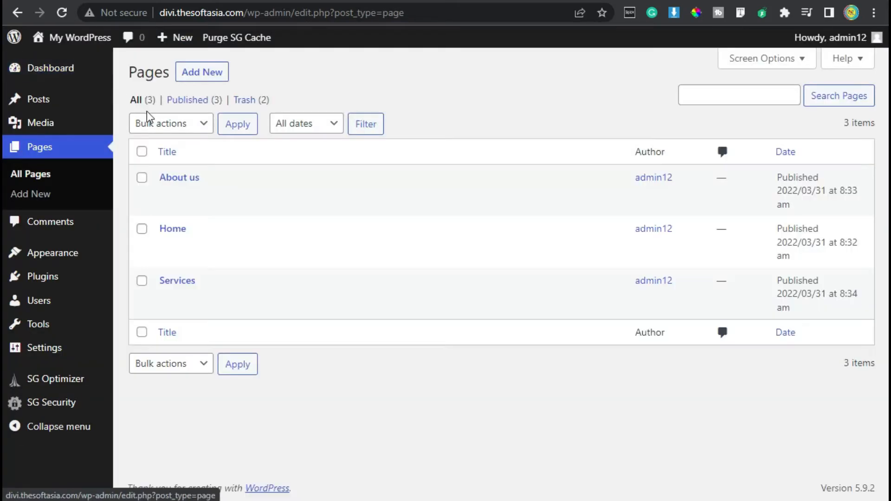
Step: Create and publish a new page titled "Contact us", and return to the page list
click(190, 75)
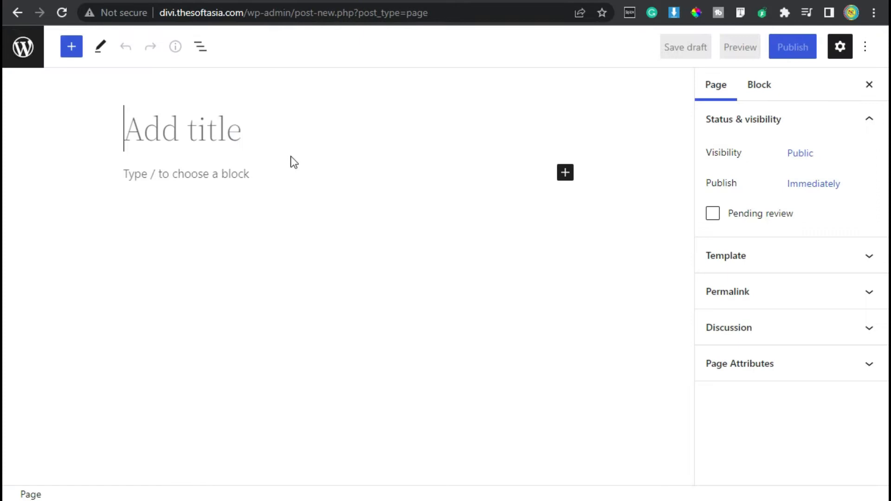
text(Cou)
key(BackSpace)
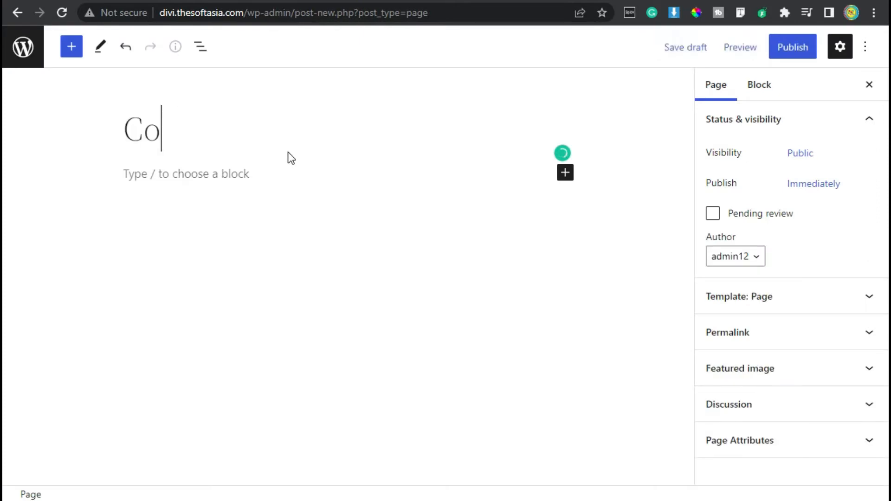
text(ntact us)
click(801, 46)
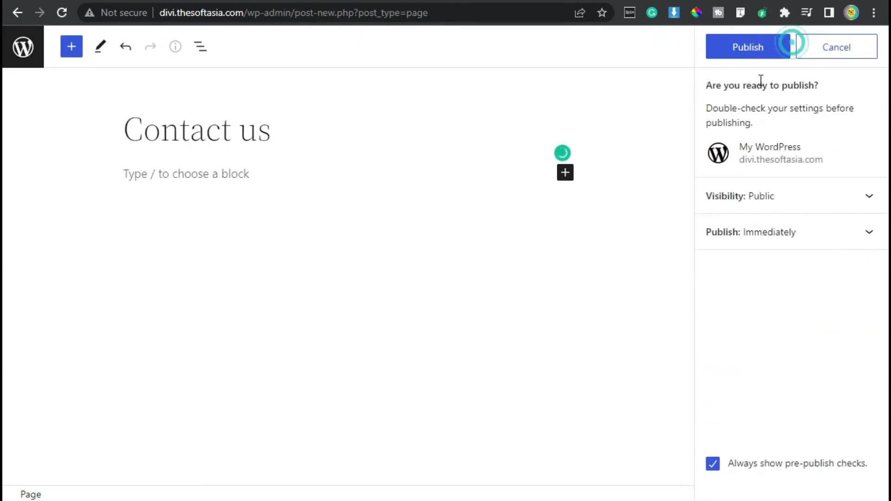
click(752, 44)
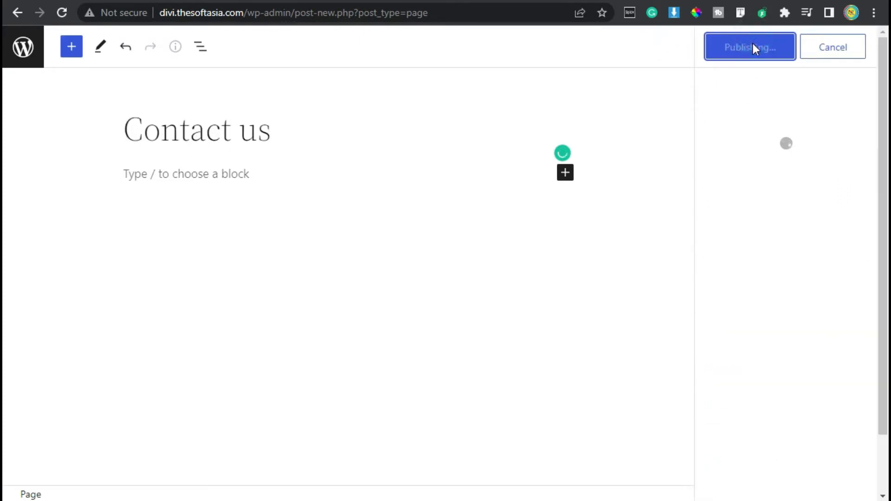
click(23, 55)
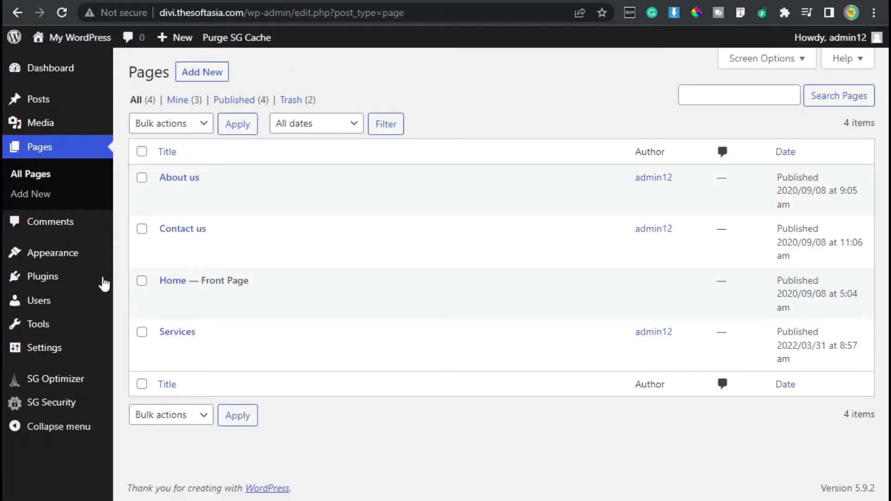
Step: Open the site's menu editor and name the menu "Primary Menu"
mouse_move(75, 255)
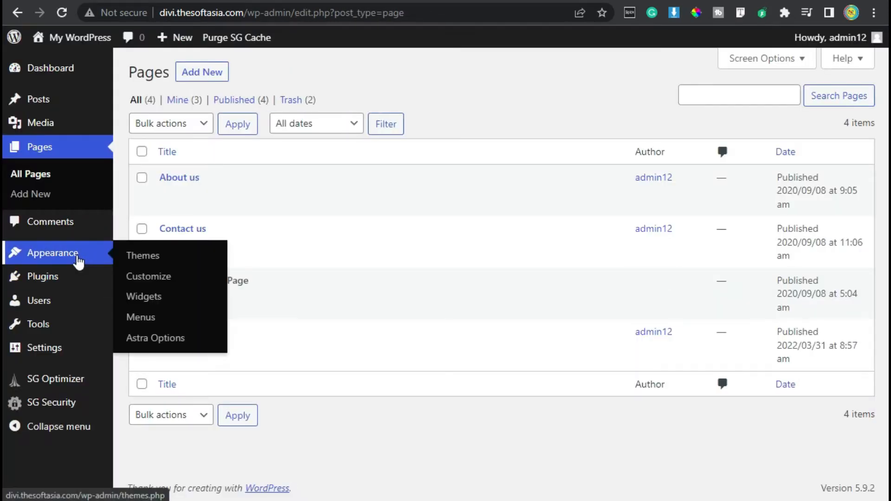
click(160, 320)
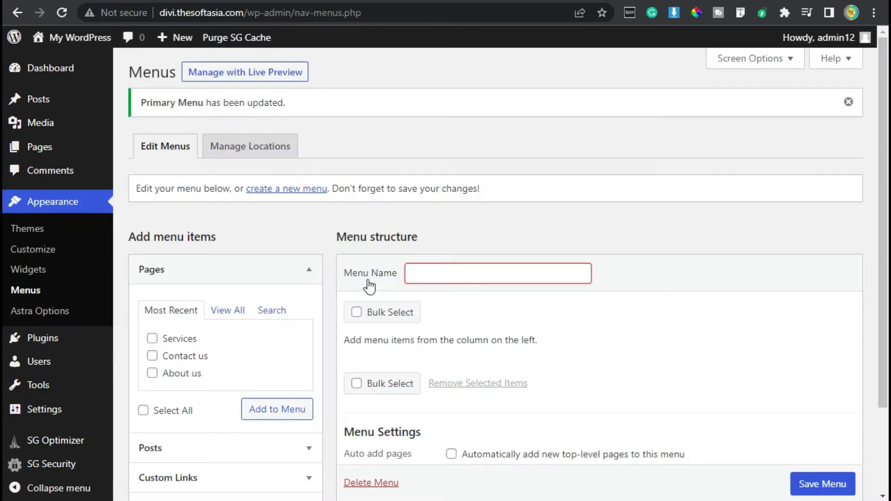
text(Primary Menu)
Step: Add the Home, About us, Contact us and Services pages to the menu, and move Contact us below Services
scroll(477, 307, down, 2)
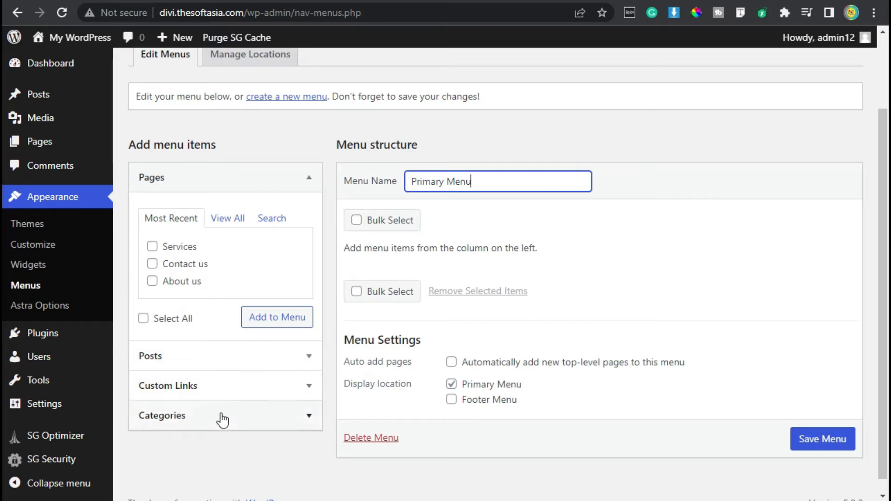
click(227, 217)
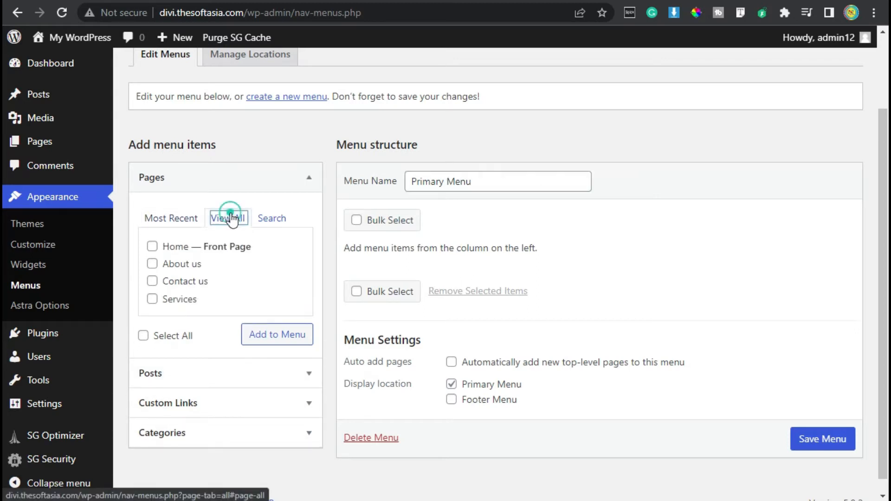
click(152, 246)
click(152, 263)
click(152, 280)
click(142, 334)
click(271, 334)
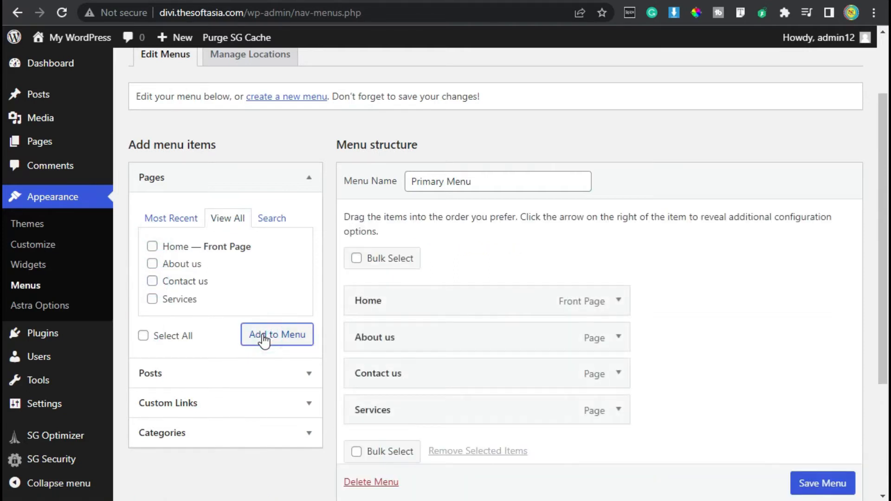
scroll(539, 372, down, 2)
drag(409, 292, 417, 330)
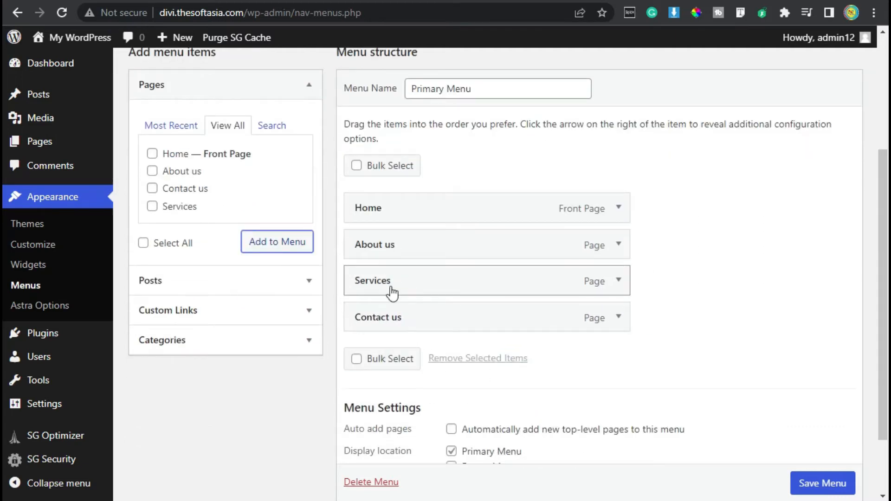
Step: Assign the menu to the Primary Menu display location only, leaving Footer Menu unselected, and save the menu
scroll(522, 382, down, 2)
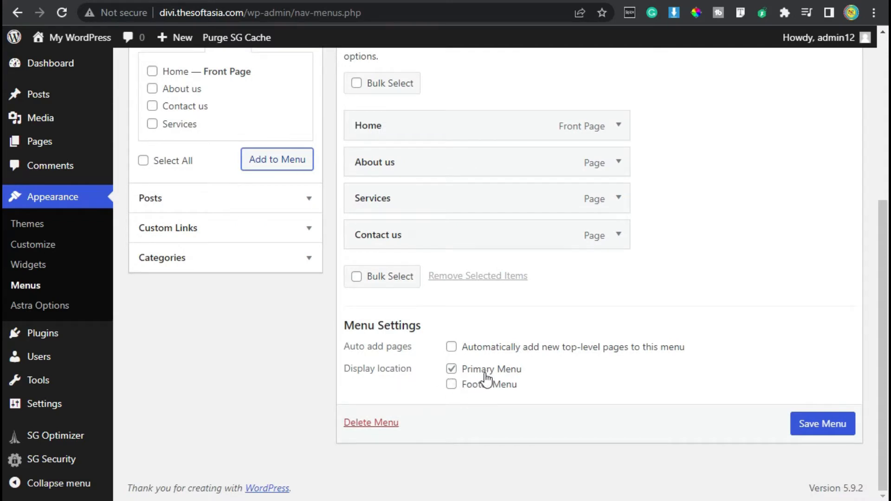
click(451, 385)
click(451, 369)
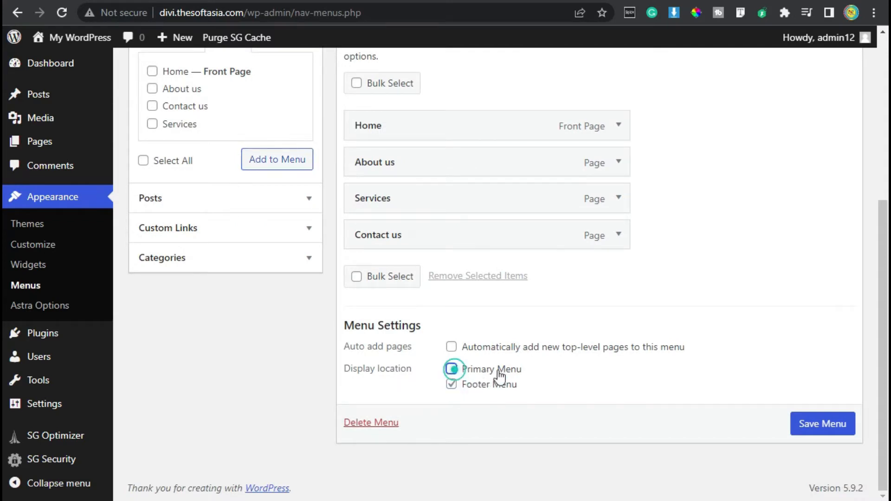
click(451, 369)
click(449, 384)
click(811, 428)
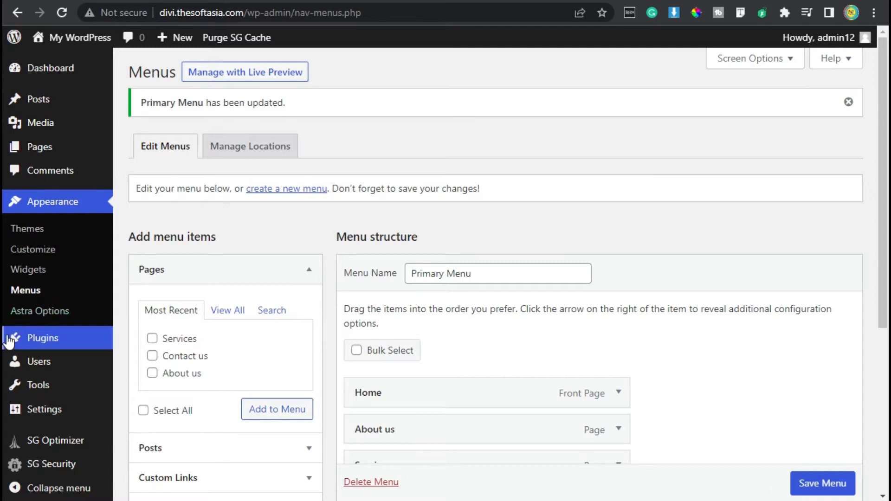
Step: View the site's front page to check its header navigation and return to the dashboard
mouse_move(74, 37)
click(95, 60)
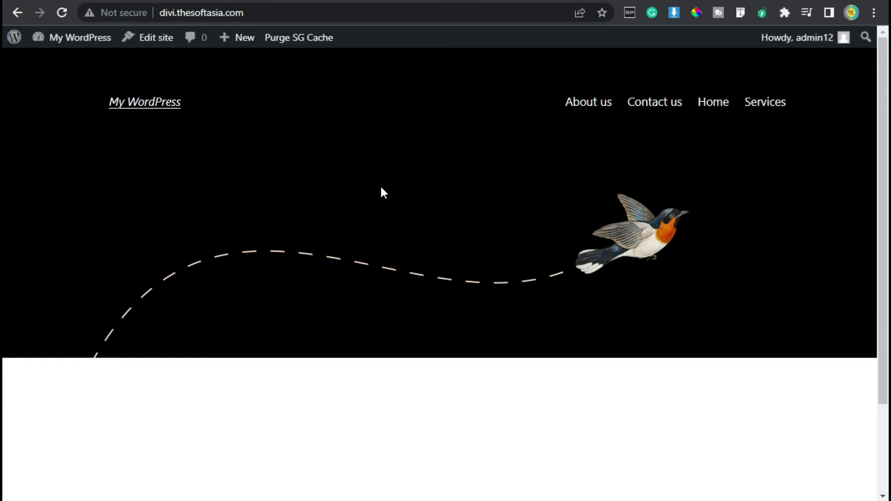
mouse_move(74, 38)
click(55, 59)
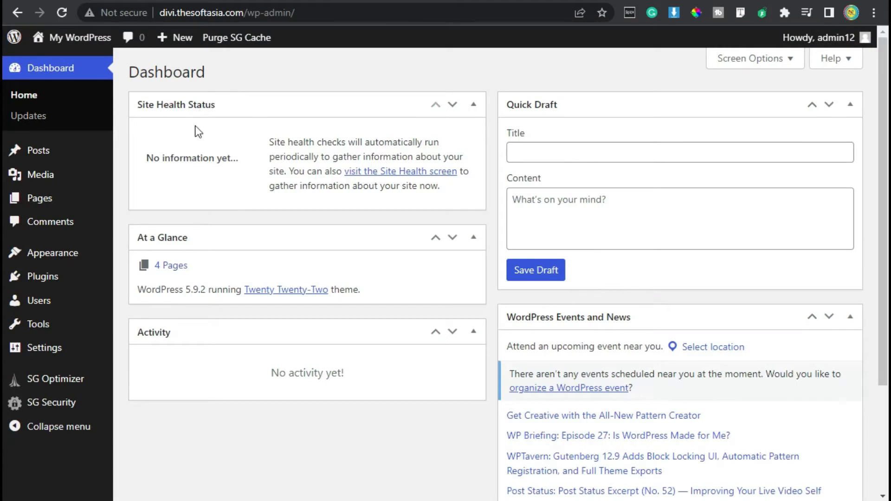
Step: In the reading settings, make the homepage display a static page, with Home as homepage and Services as posts page
scroll(195, 135, down, 3)
mouse_move(39, 352)
click(165, 332)
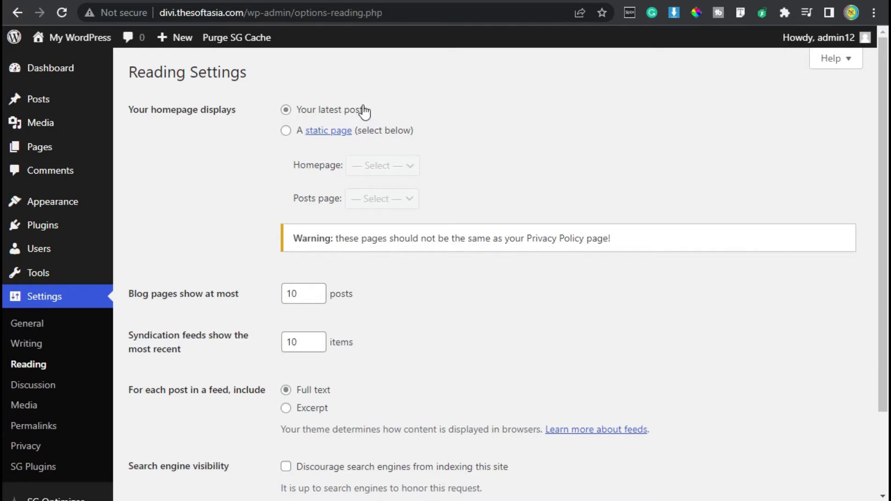
click(285, 130)
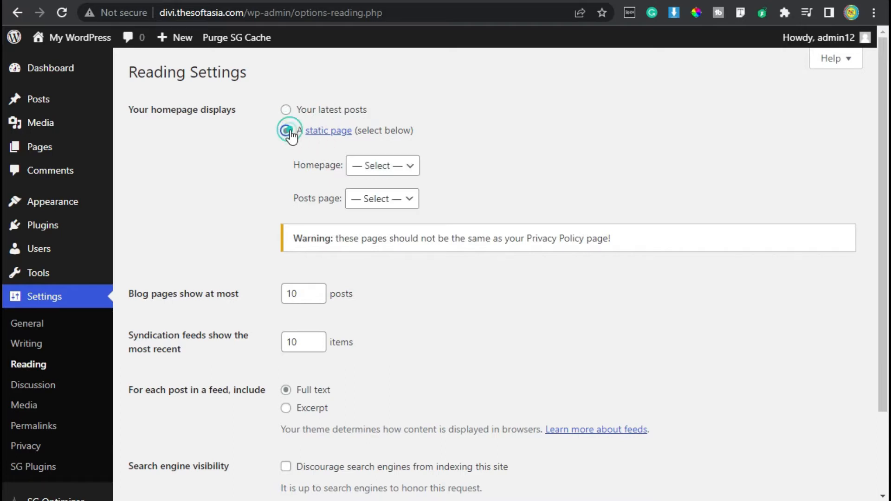
click(365, 173)
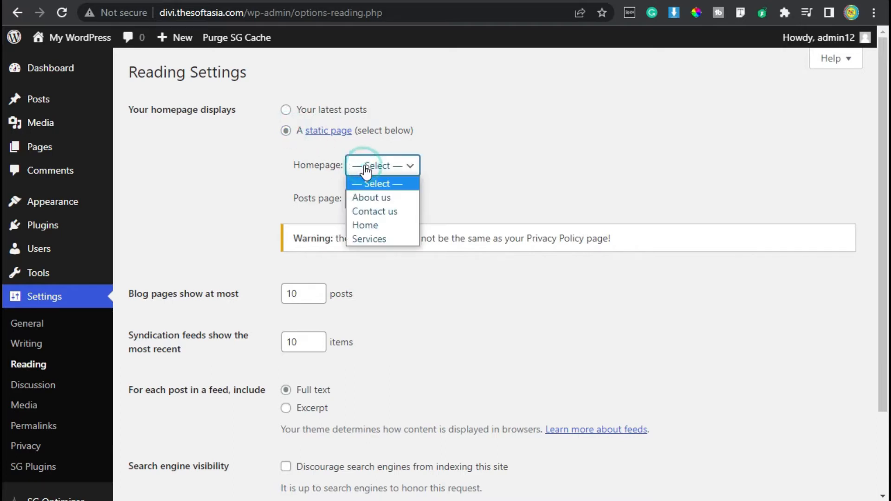
click(382, 227)
scroll(271, 227, down, 2)
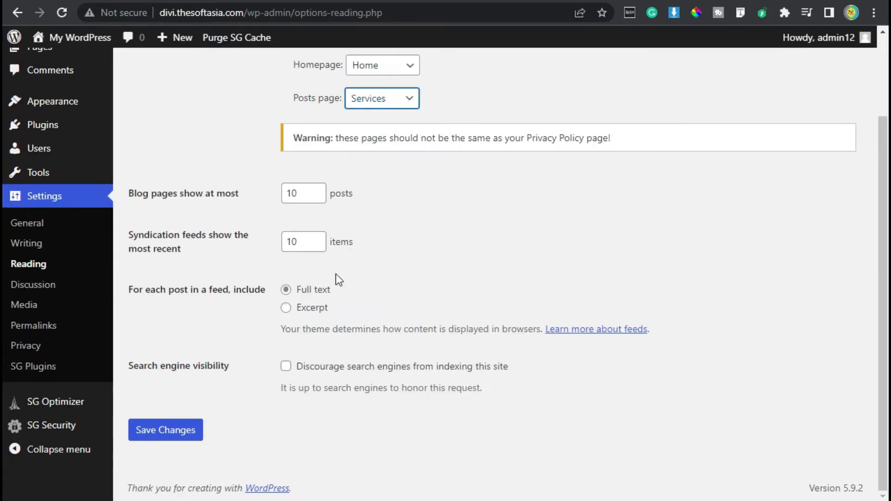
Step: Set each post in a feed to include only an excerpt and save the reading settings
click(284, 308)
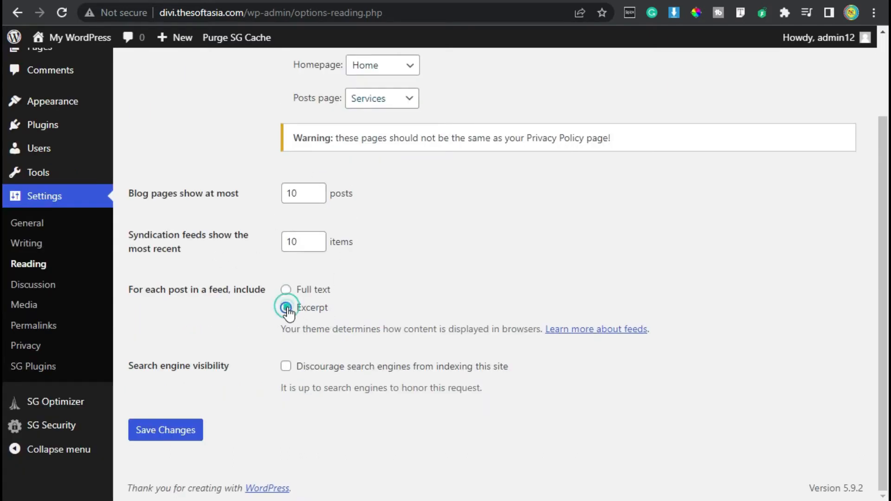
double_click(300, 195)
click(402, 206)
click(172, 430)
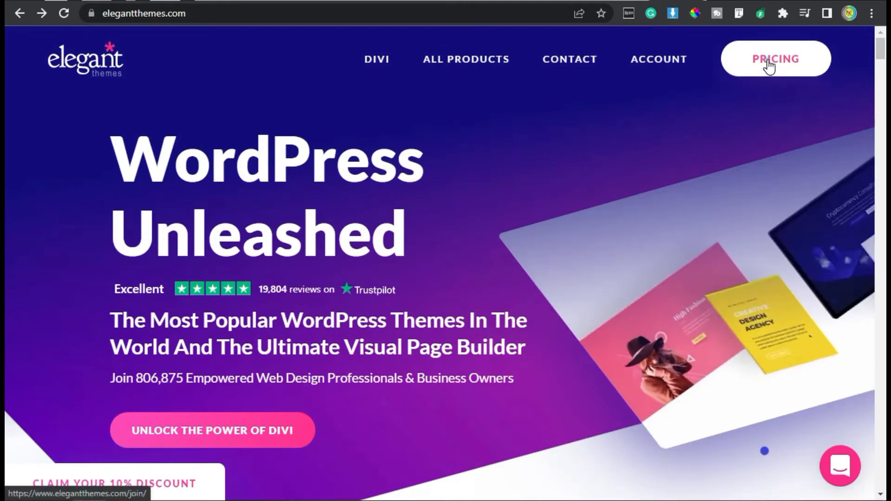
Step: Open the pricing page on the Elegant Themes website and examine the yearly and lifetime access plans
click(769, 67)
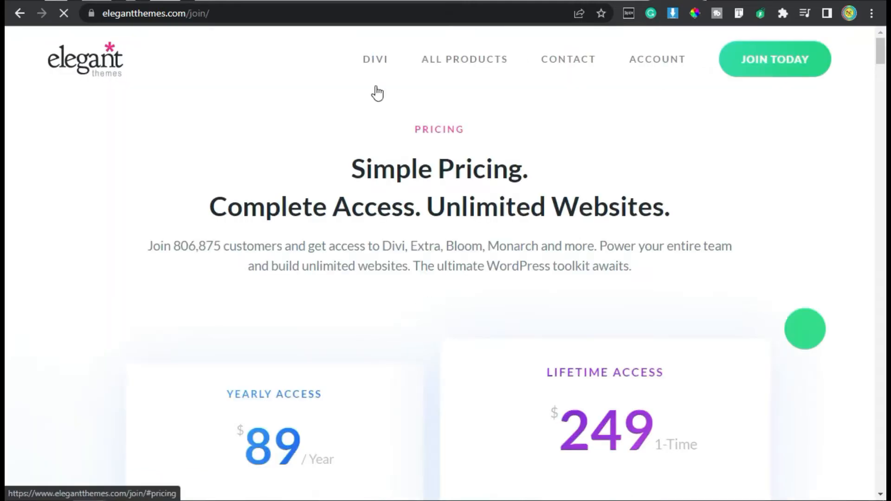
scroll(114, 264, down, 5)
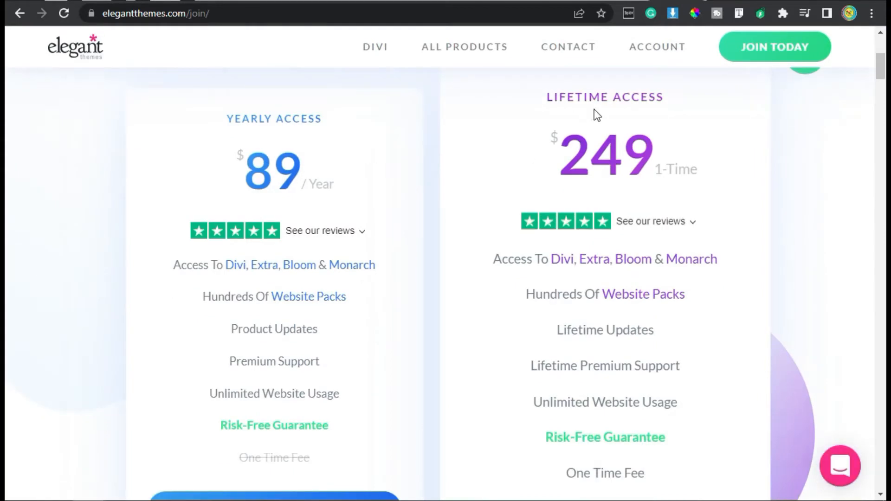
drag(243, 118, 301, 120)
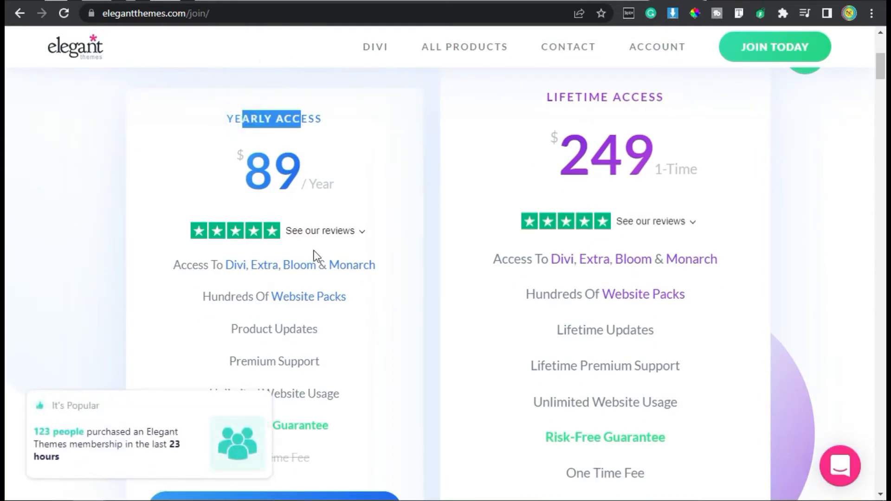
Step: Compare the features and fees of the yearly and lifetime Elegant Themes memberships
scroll(314, 256, down, 2)
drag(240, 365, 282, 366)
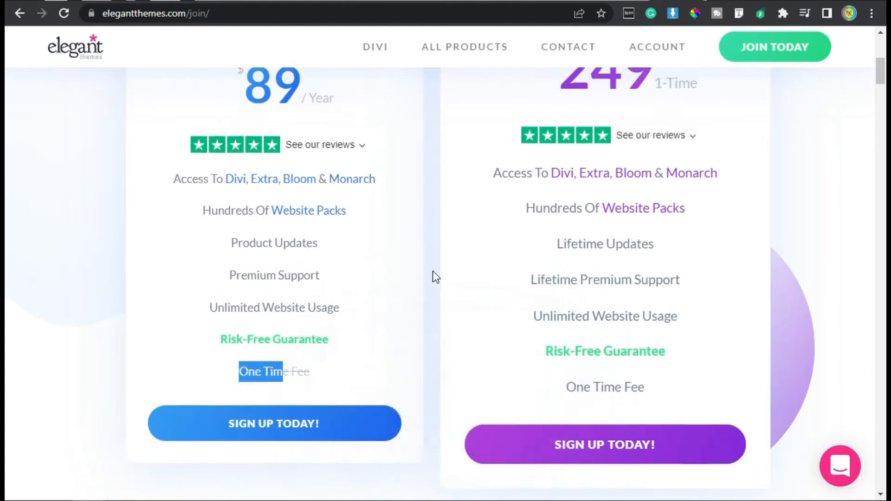
scroll(436, 277, up, 2)
drag(572, 145, 655, 153)
click(780, 189)
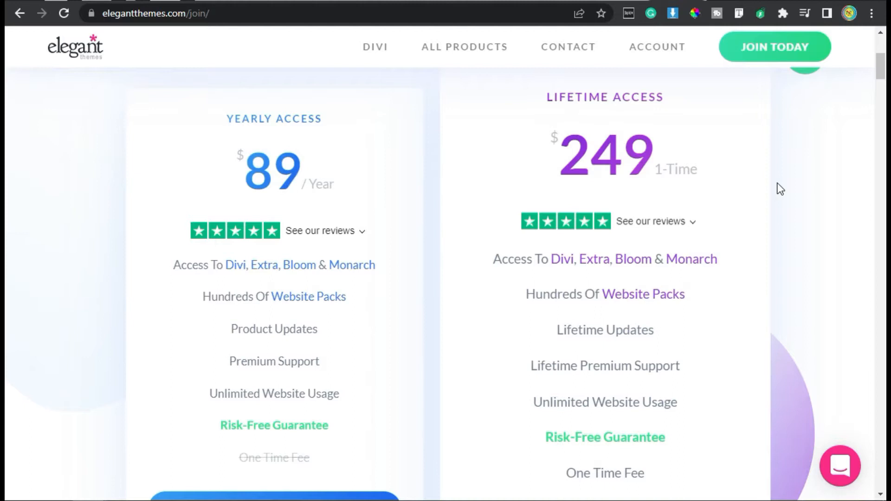
scroll(736, 322, down, 2)
drag(555, 380, 648, 396)
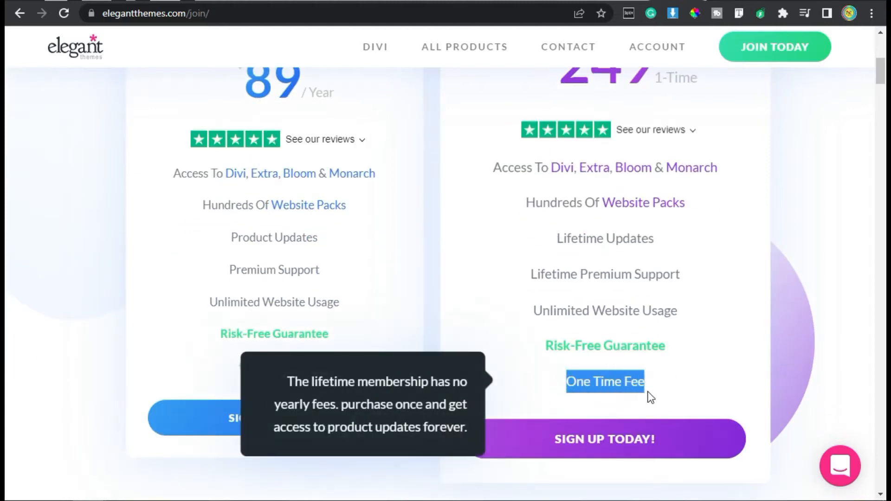
click(542, 368)
scroll(542, 368, up, 4)
scroll(542, 368, down, 8)
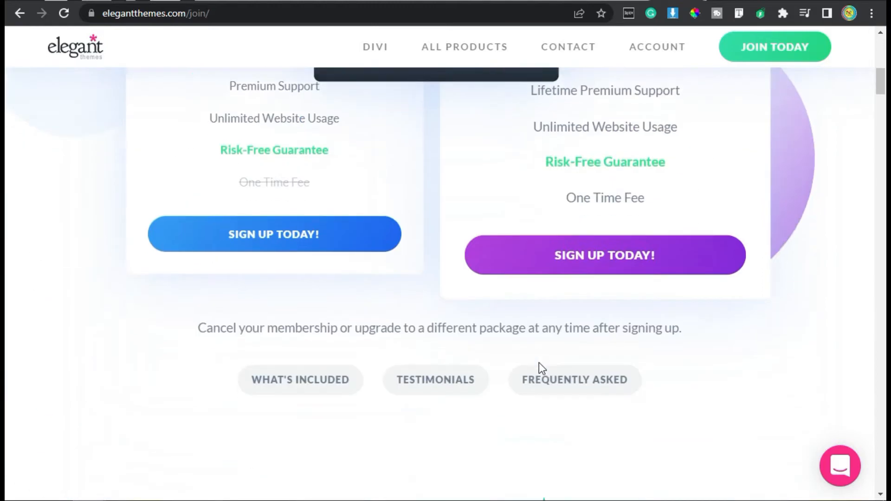
Step: Open the sign-up form for the lifetime membership and look over its account and card fields
click(611, 270)
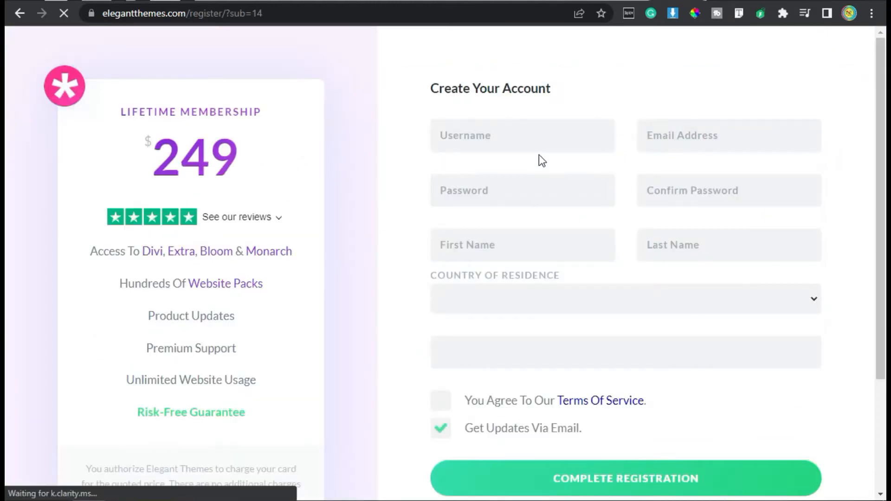
click(600, 130)
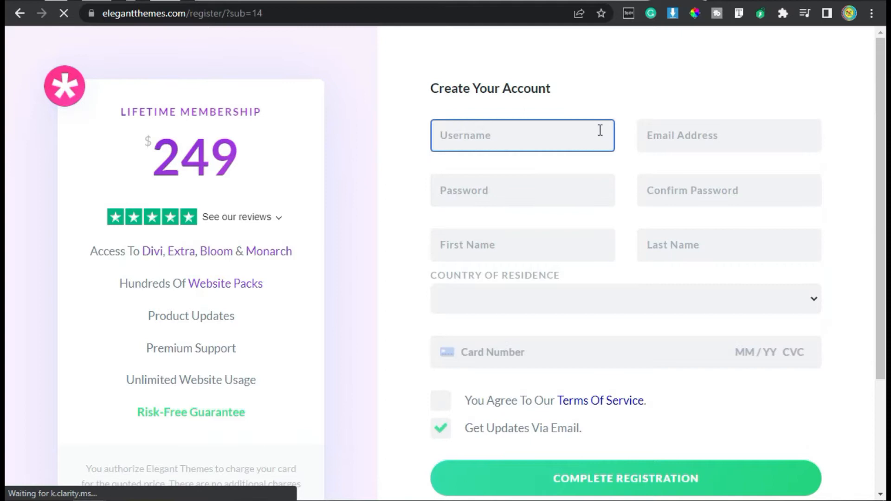
click(653, 135)
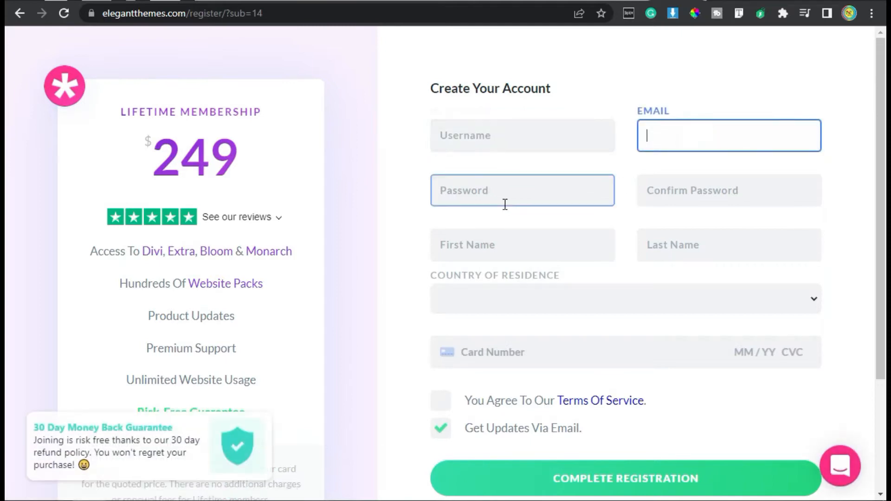
click(452, 352)
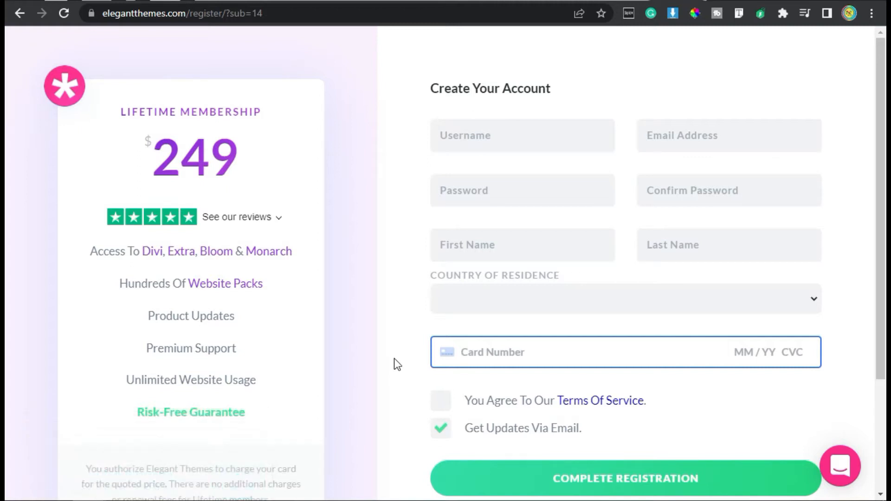
Step: Switch to the WordPress dashboard and open the page for uploading a new theme
click(586, 1)
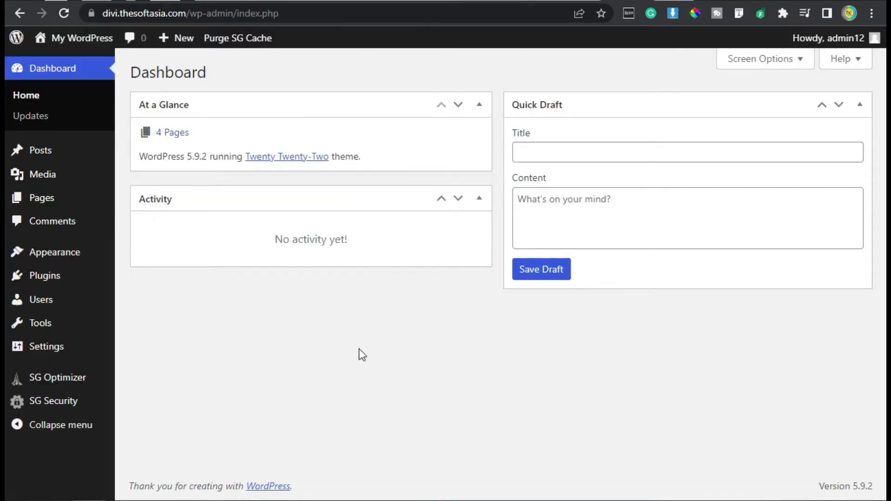
mouse_move(58, 262)
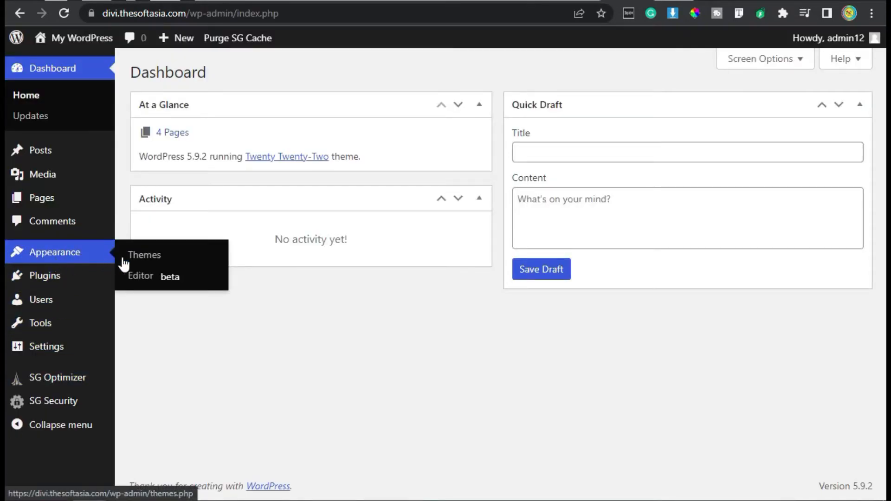
click(153, 260)
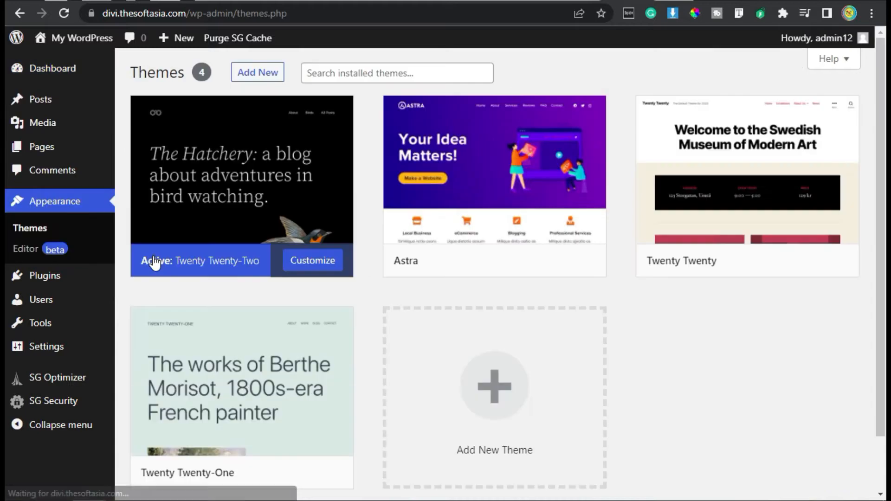
click(259, 74)
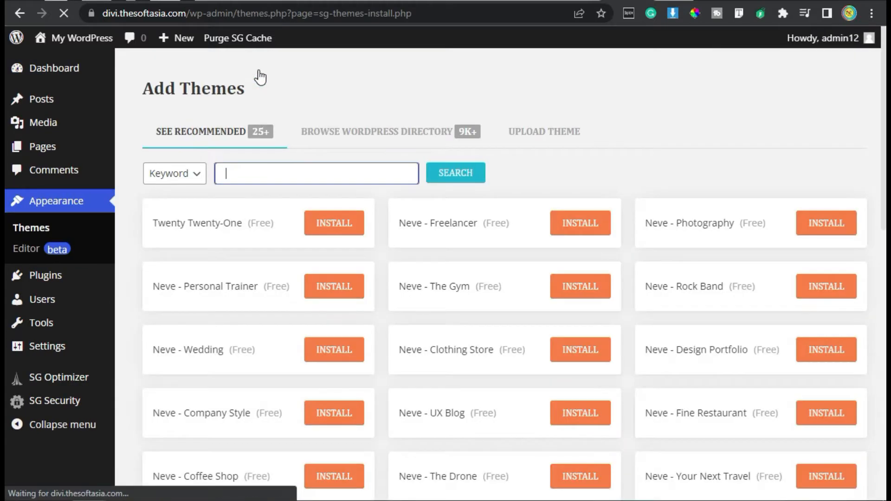
click(533, 133)
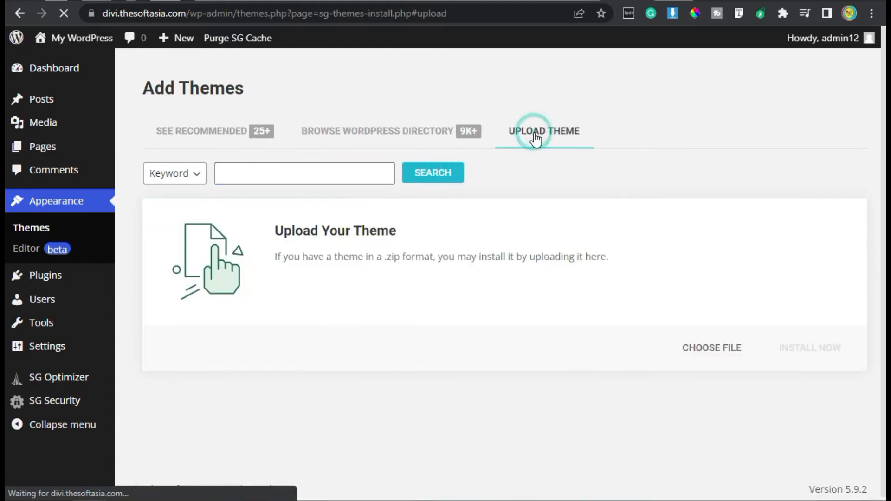
Step: Upload Divi.zip from the Desktop folder, install it as a theme and activate it
click(710, 347)
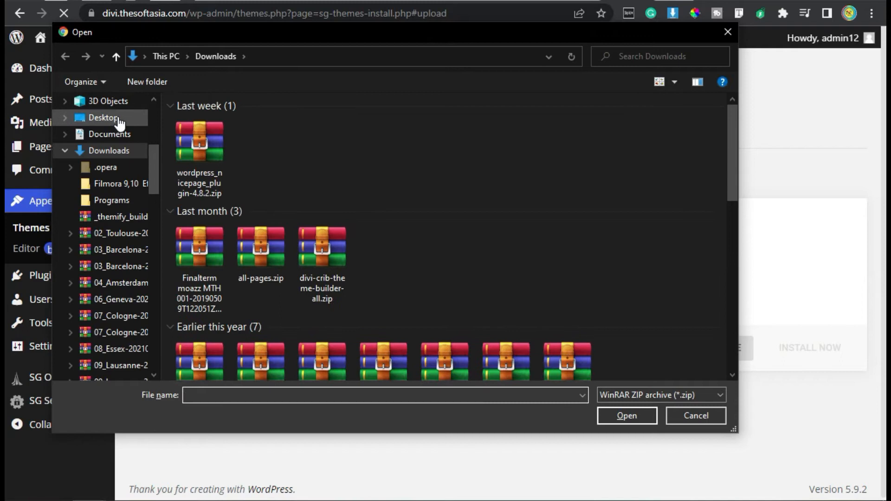
scroll(119, 126, up, 2)
scroll(131, 110, up, 3)
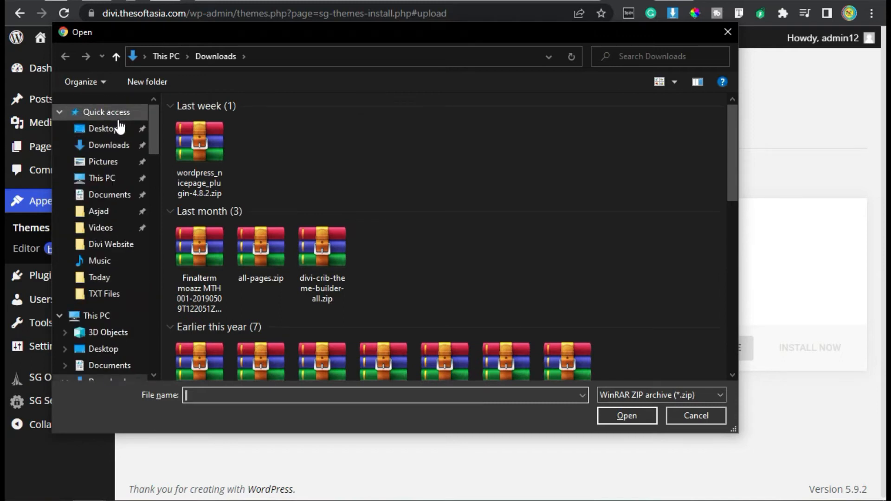
click(119, 128)
click(207, 141)
double_click(207, 141)
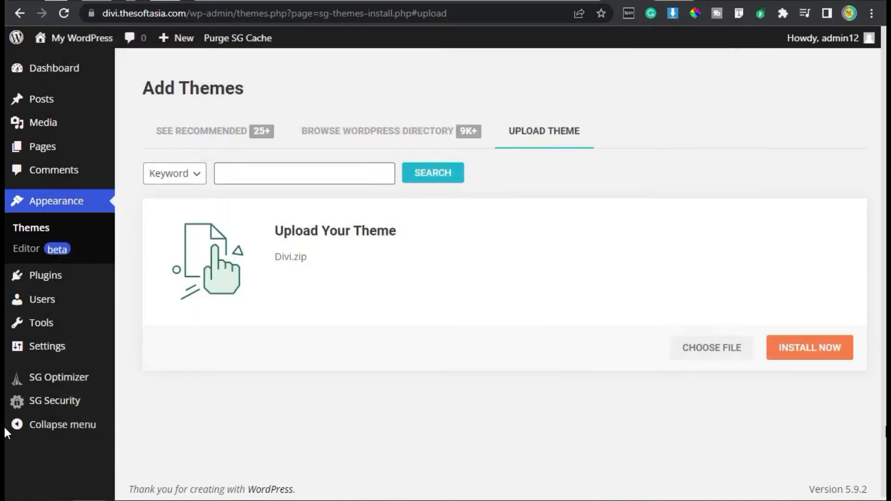
click(807, 358)
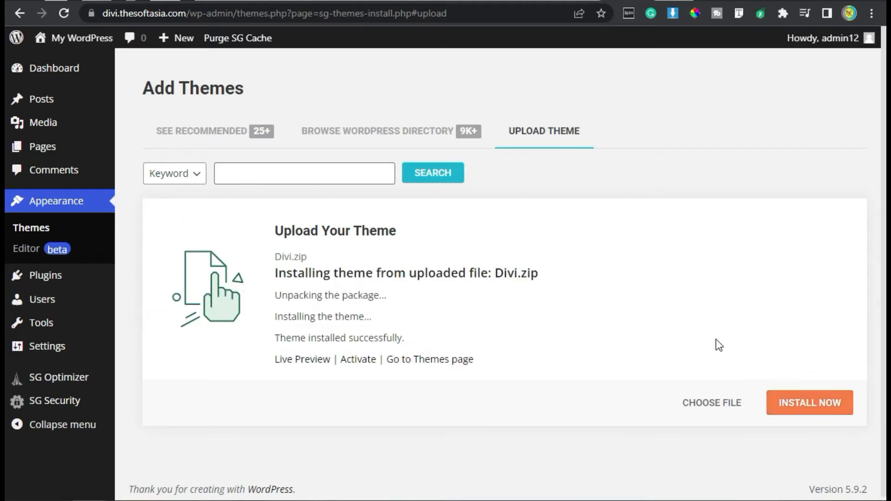
click(364, 362)
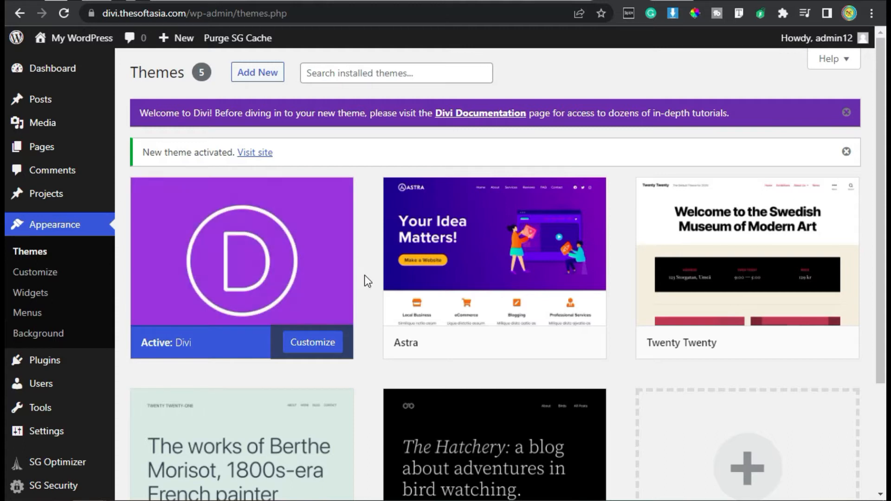
Step: Visit the site's front page and examine its header, sidebar and footer under the Divi theme
mouse_move(79, 38)
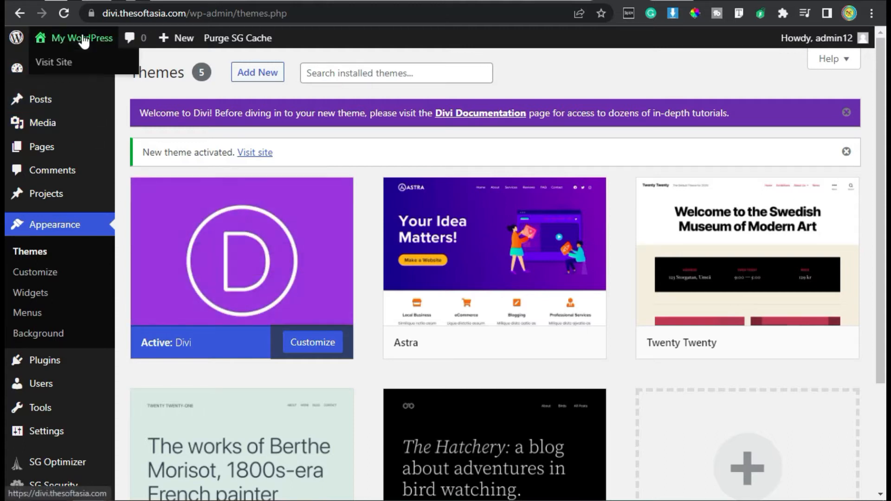
click(74, 60)
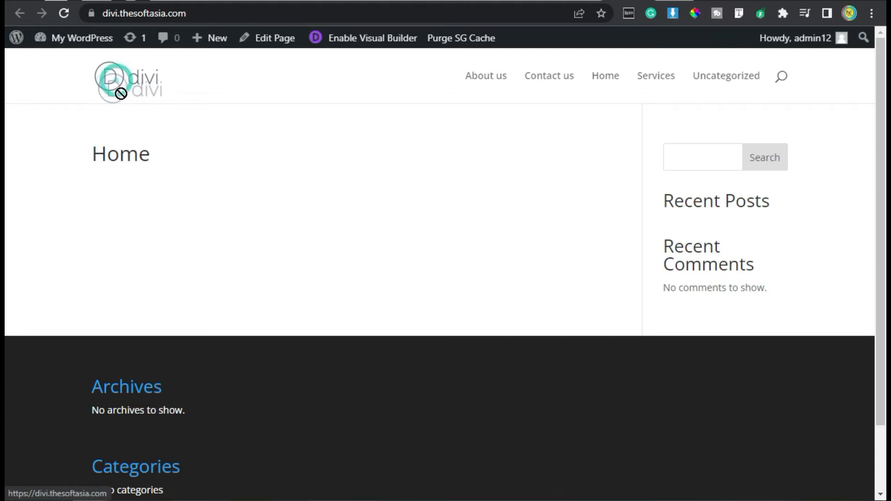
scroll(123, 297, down, 2)
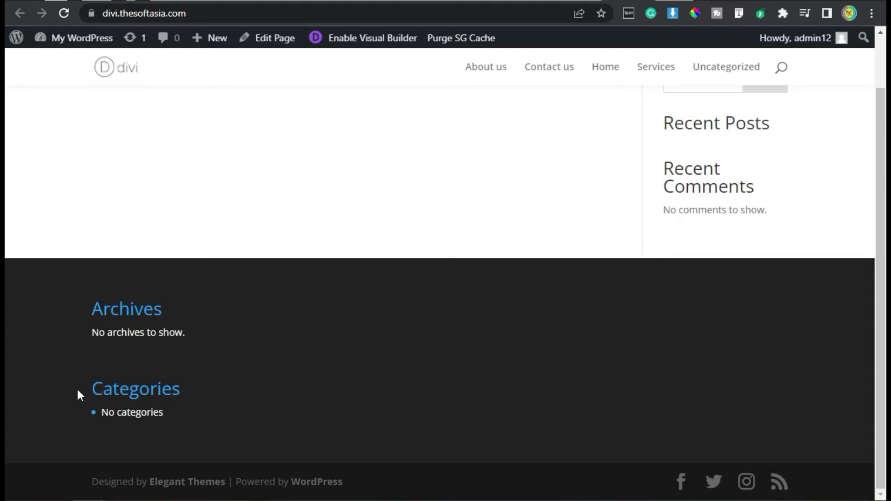
scroll(78, 392, up, 2)
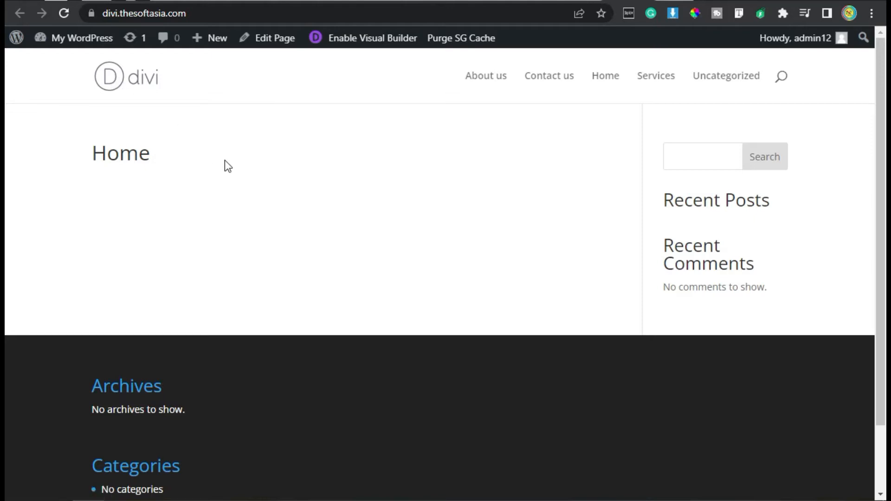
scroll(230, 179, down, 2)
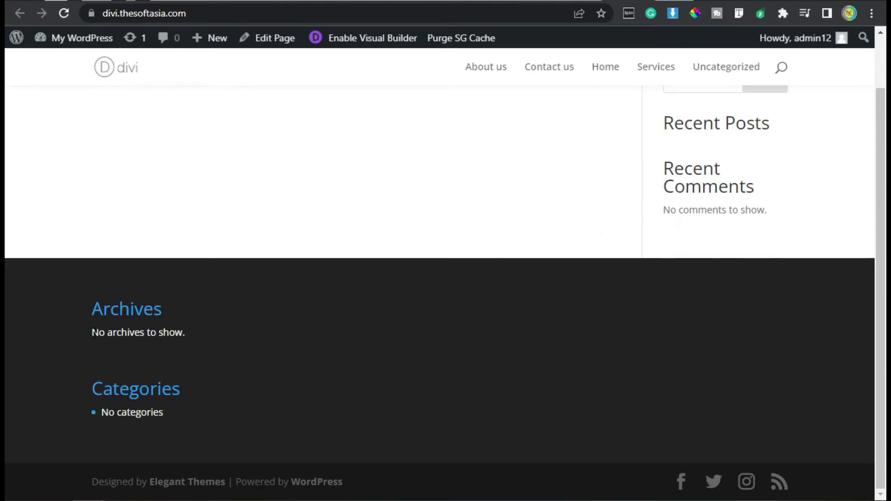
scroll(93, 332, up, 2)
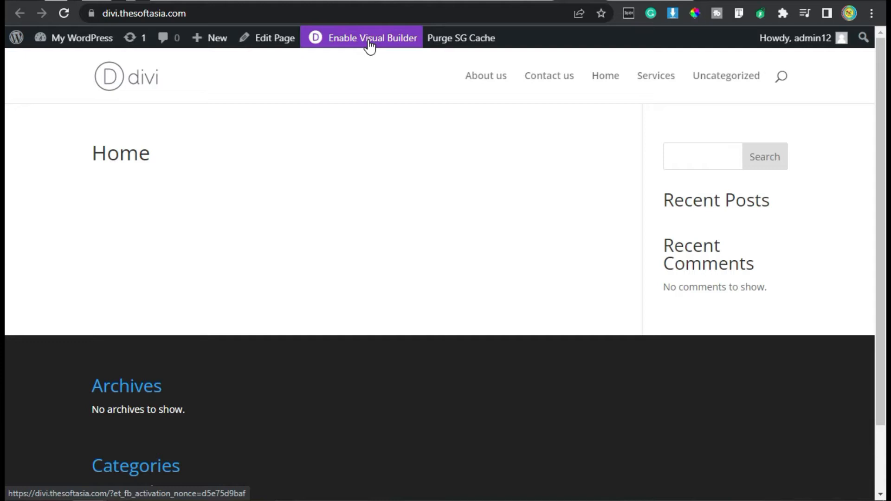
Step: Edit the Home page with the Divi Builder and choose to build it from scratch
click(272, 52)
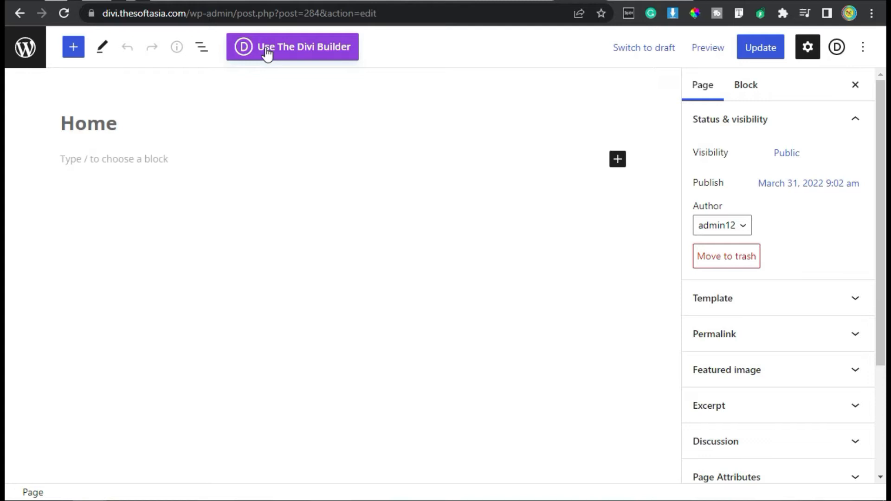
click(305, 54)
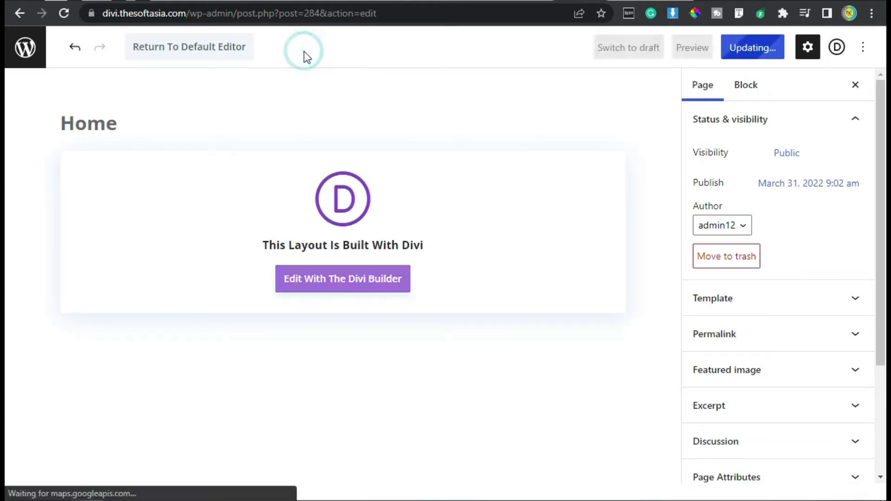
click(334, 284)
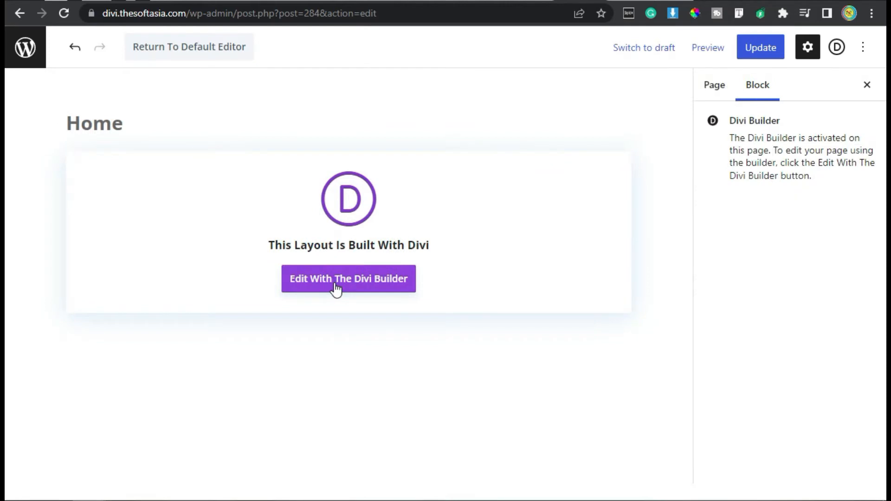
click(335, 283)
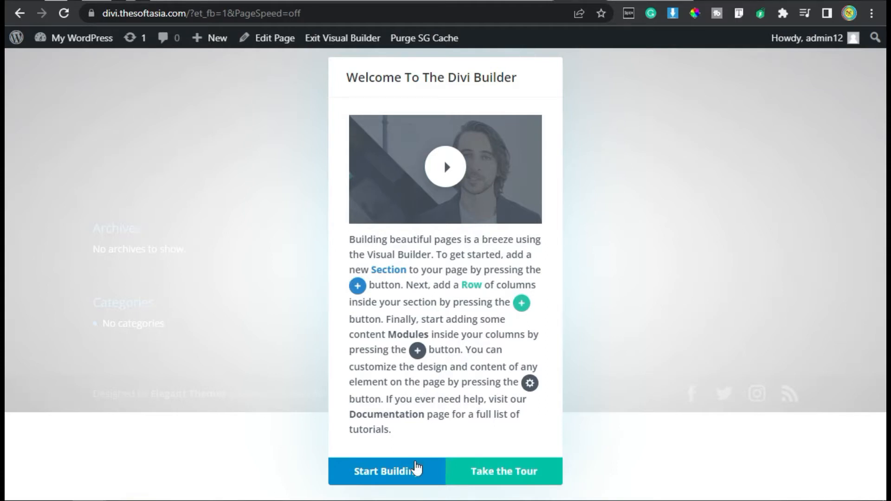
click(416, 471)
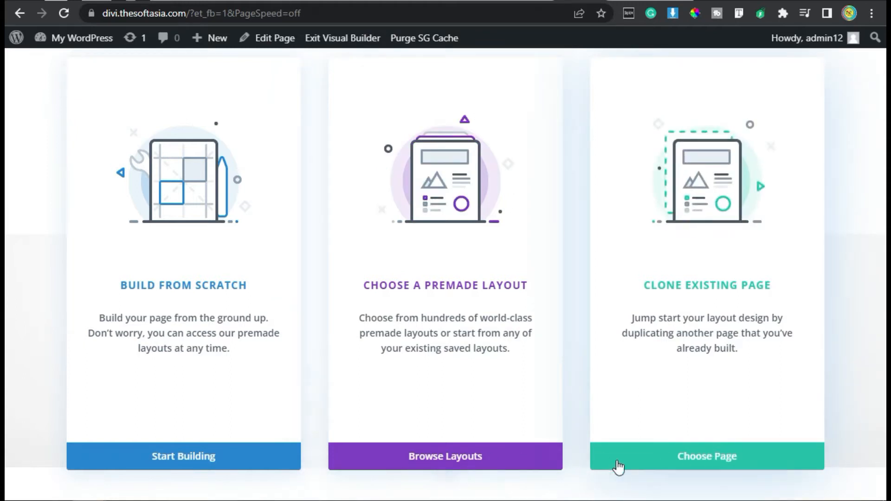
click(273, 469)
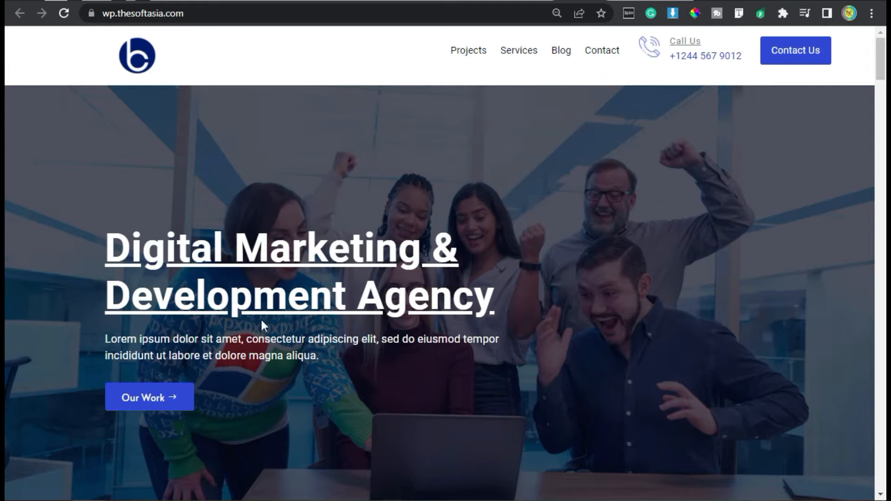
Step: Switch to the wp.thesoftasia.com demo site and examine its homepage sections down to the call to action
scroll(223, 313, down, 8)
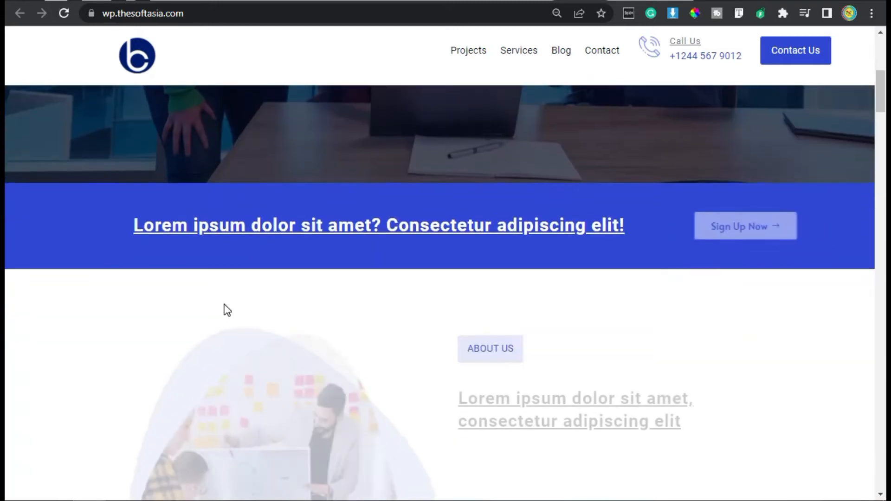
scroll(224, 312, down, 2)
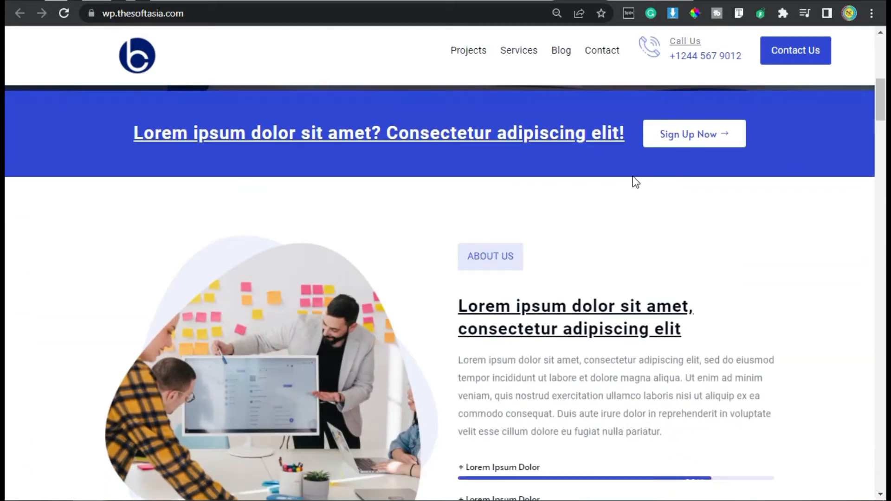
scroll(556, 195, down, 2)
scroll(510, 195, down, 1)
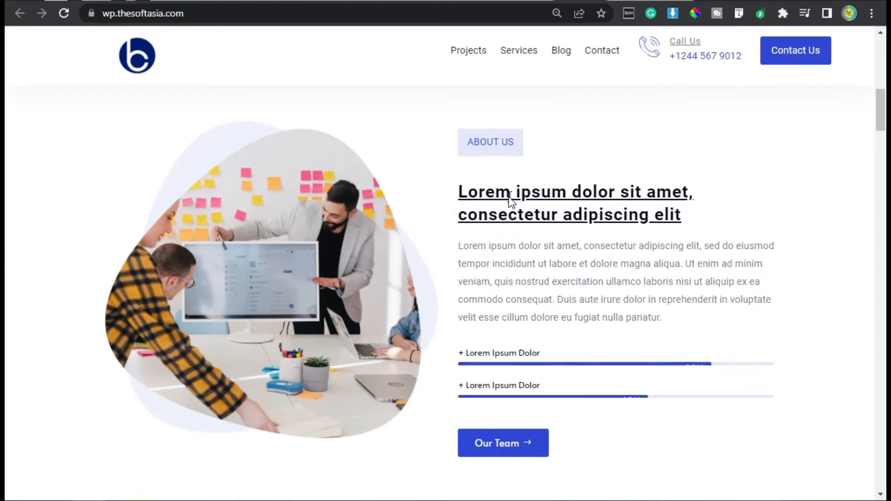
scroll(506, 204, down, 10)
scroll(504, 208, up, 2)
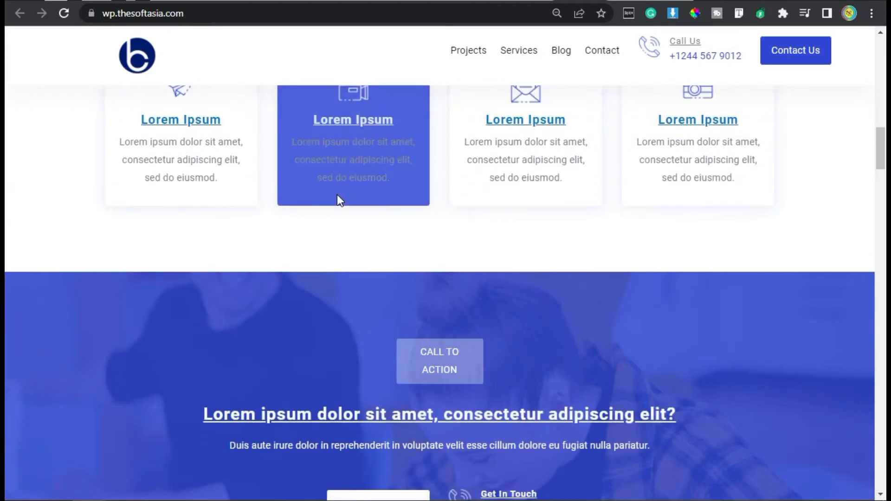
scroll(343, 204, up, 4)
scroll(531, 319, down, 6)
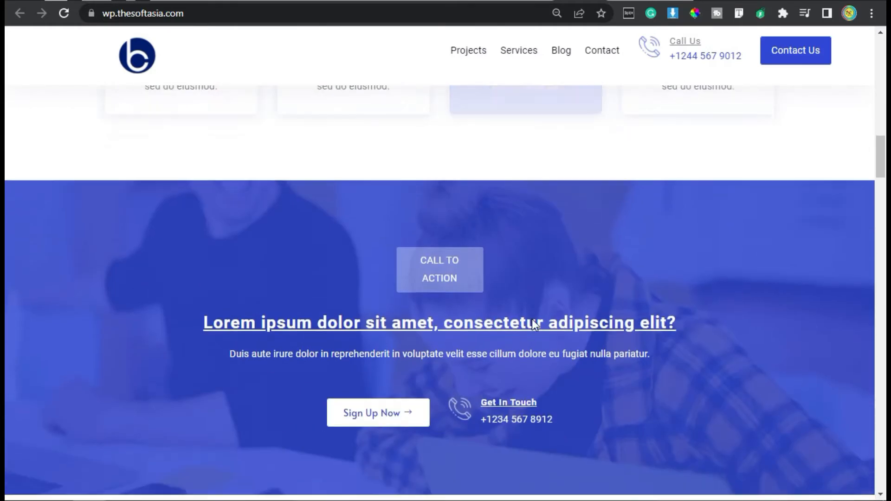
Step: Examine the rest of the demo homepage, from the call to action through services, video, counters, logos, blog and contact form to the footer
scroll(529, 323, down, 2)
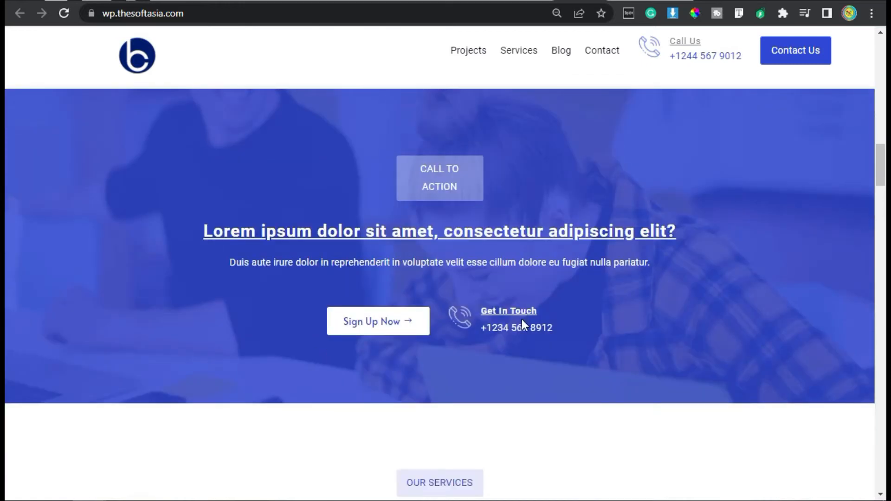
scroll(522, 323, down, 8)
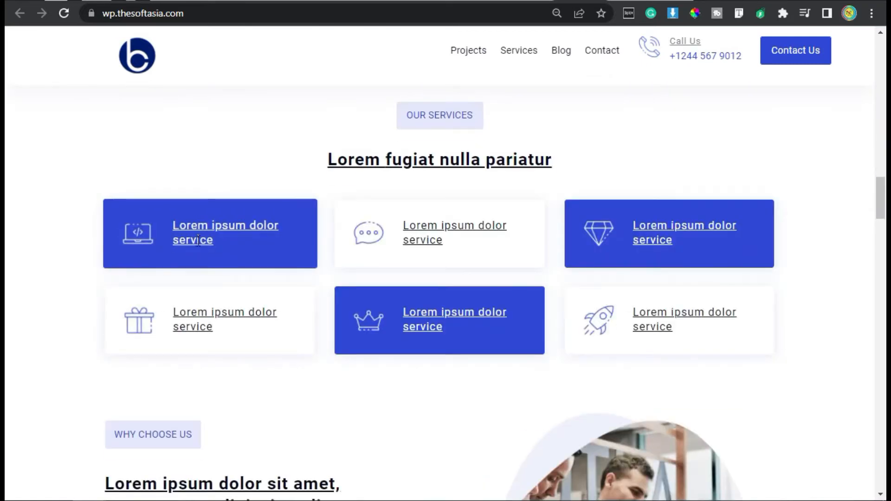
scroll(200, 254, down, 8)
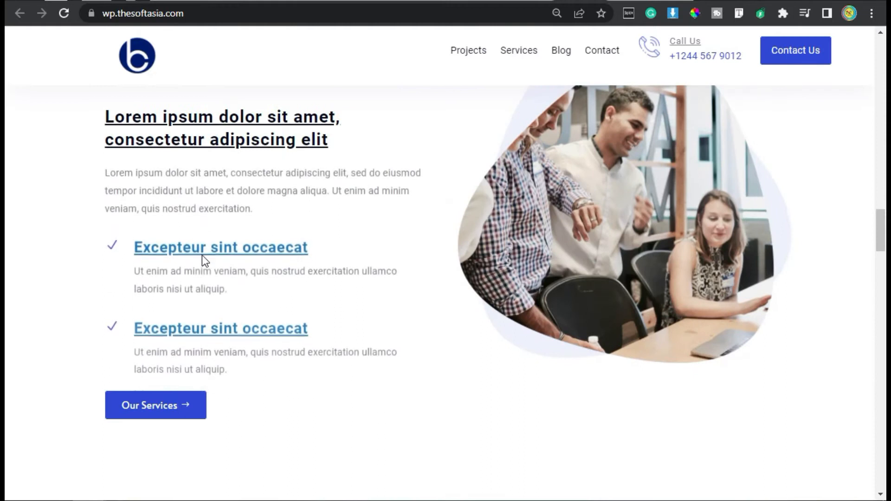
scroll(202, 255, up, 4)
scroll(291, 260, down, 14)
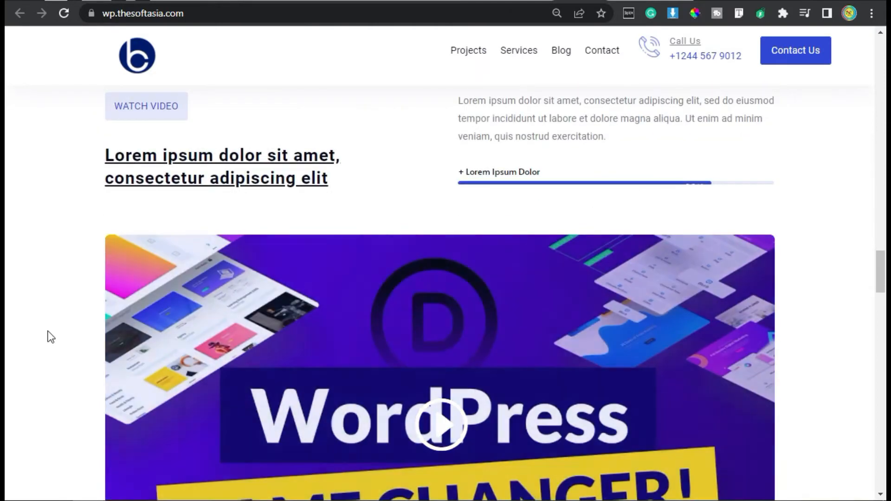
scroll(48, 331, down, 10)
scroll(49, 330, down, 6)
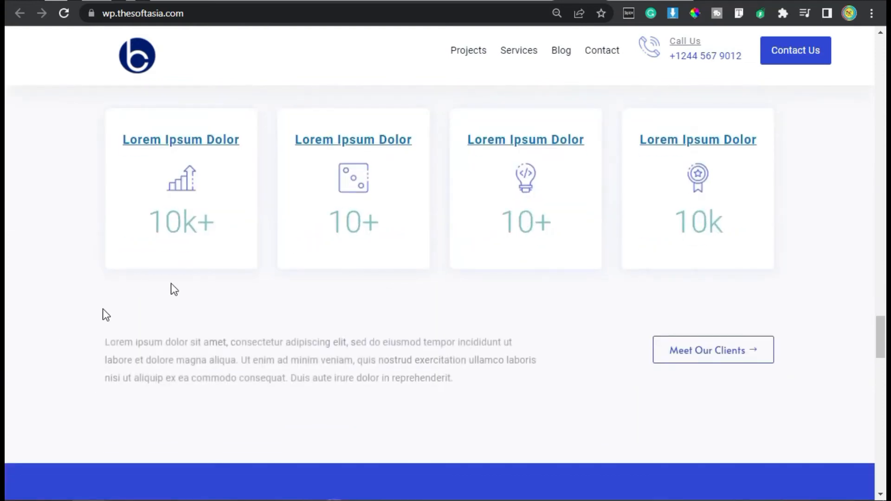
scroll(163, 227, down, 6)
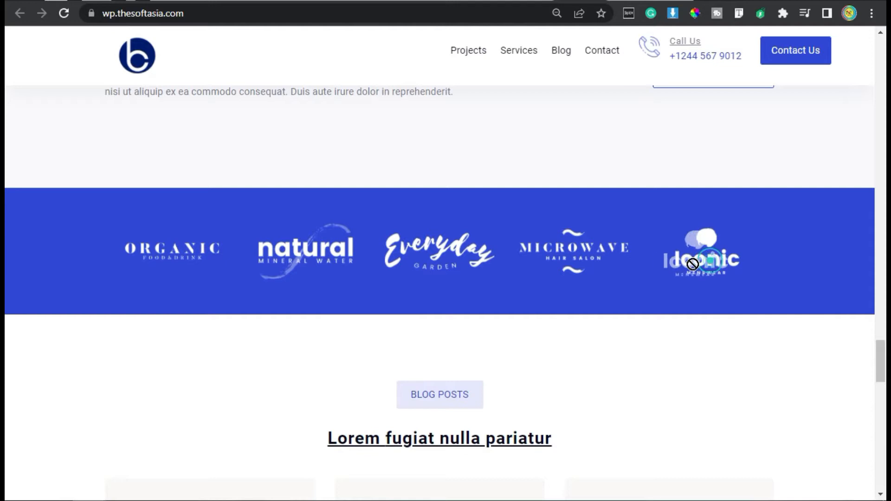
scroll(291, 340, down, 6)
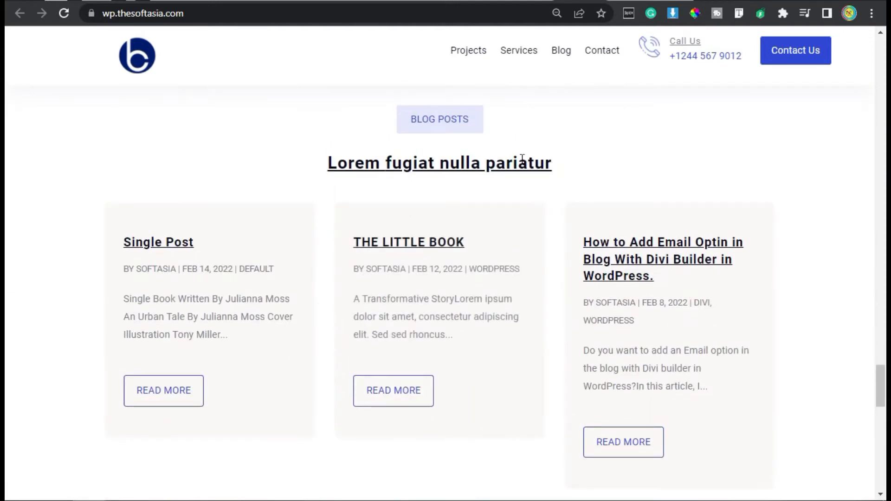
scroll(564, 205, down, 10)
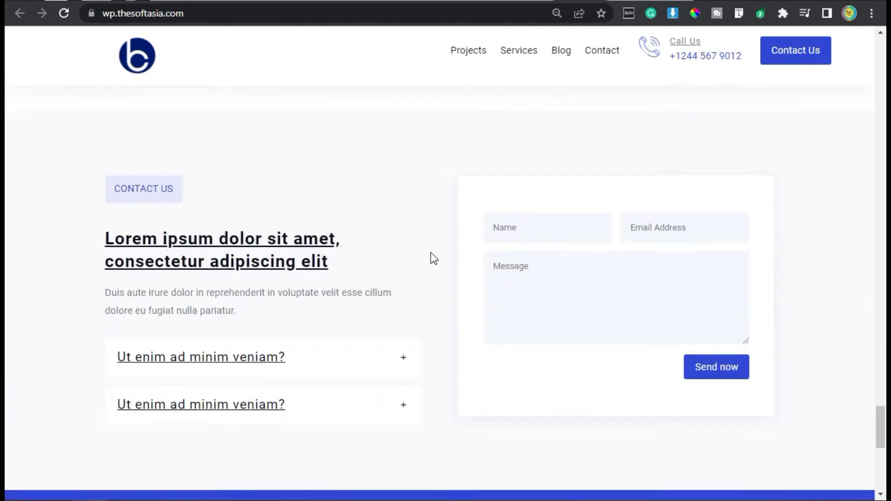
scroll(449, 266, down, 4)
scroll(453, 266, up, 4)
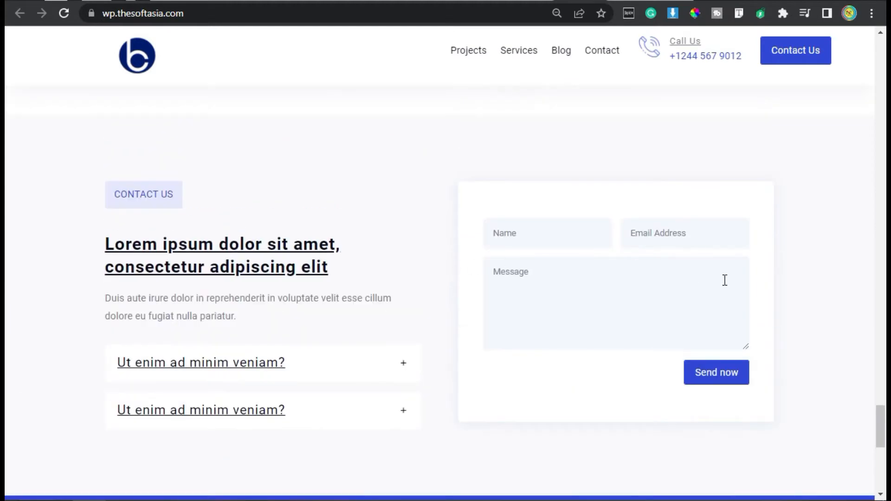
scroll(489, 291, down, 10)
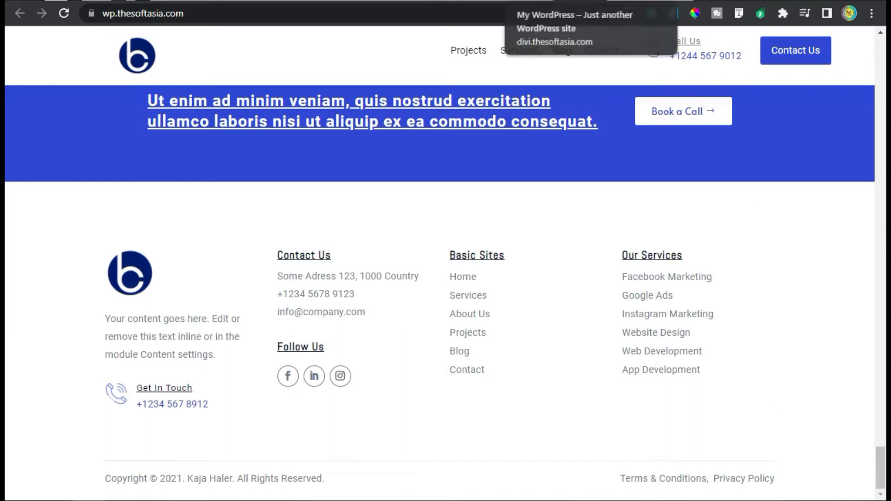
Step: Switch back to the Divi Builder page and insert a three-column row with a Blurb module in the first column
click(533, 0)
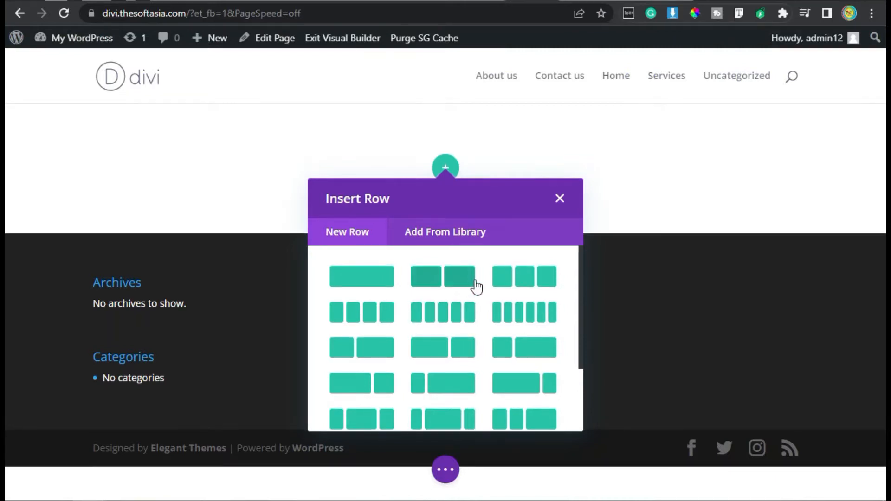
click(522, 280)
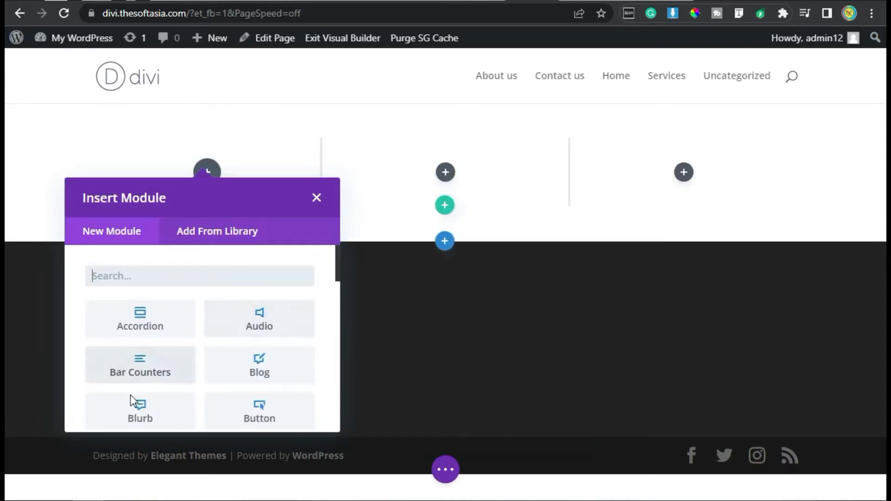
click(144, 415)
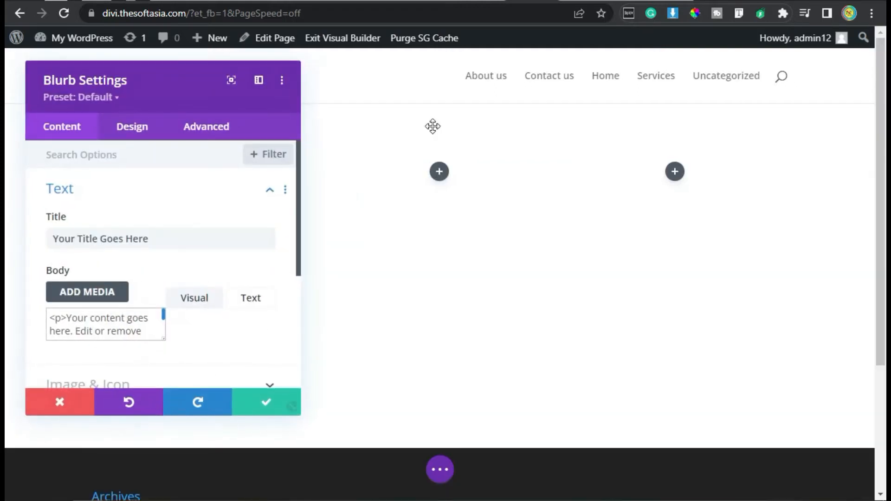
Step: Add a Call To Action module to the middle column and a Button module to the third column
click(440, 172)
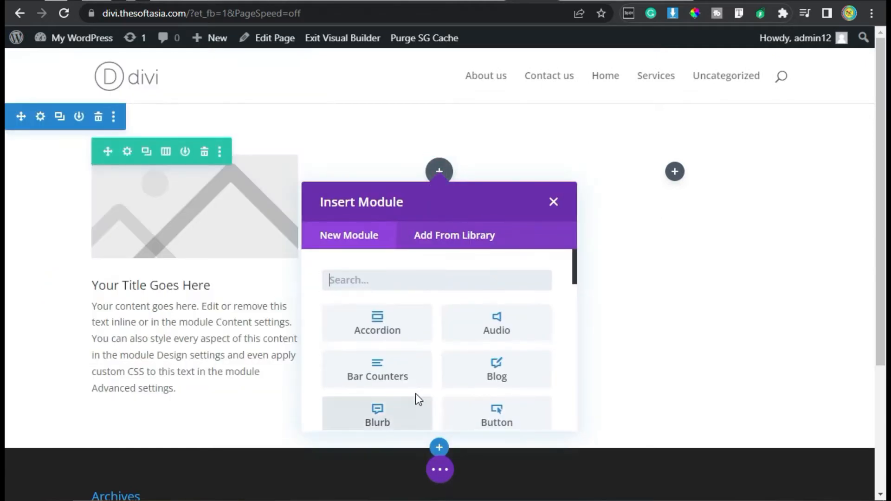
scroll(415, 394, down, 1)
click(394, 392)
click(674, 171)
click(739, 323)
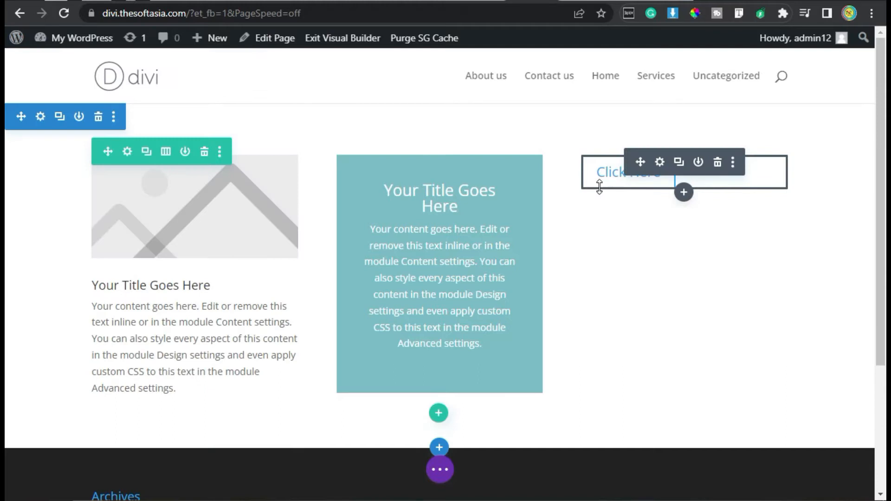
Step: Move the button below the blurb in the first column and place a duplicate of the Call To Action module in the third column
drag(640, 161, 153, 390)
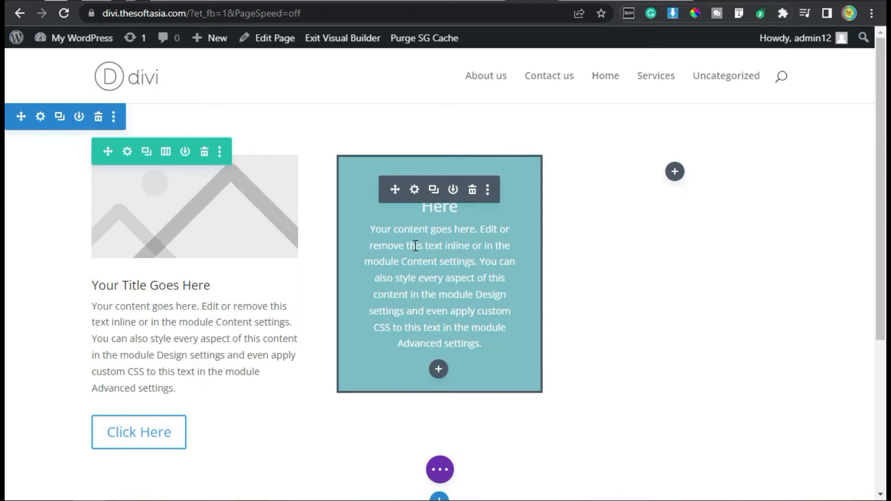
click(432, 190)
drag(394, 448, 700, 179)
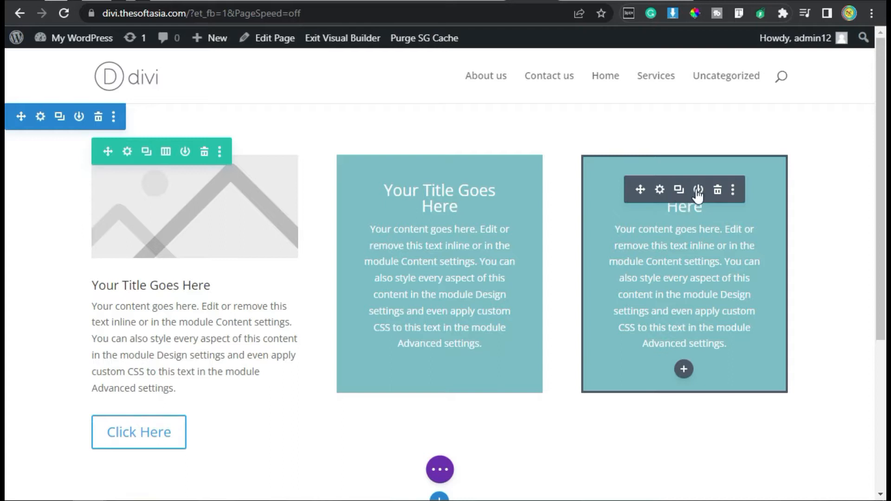
Step: Delete the duplicated Call To Action module, then clear the page by removing the three-column row and its section
click(717, 191)
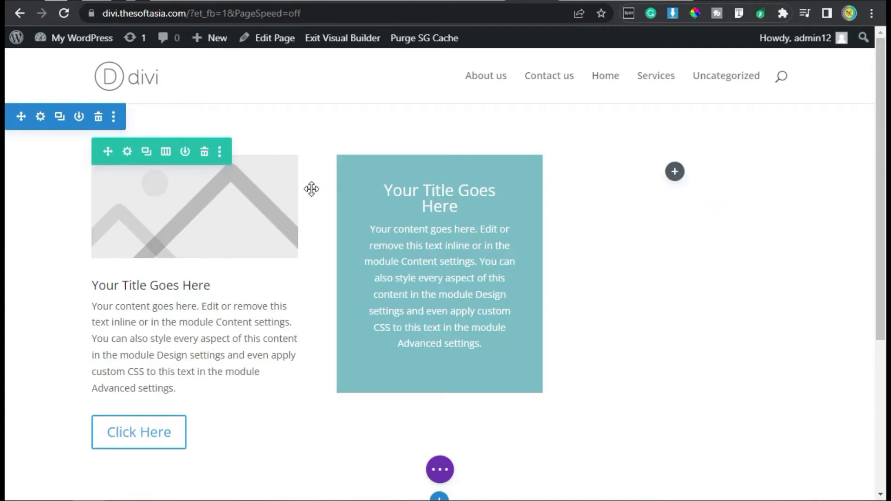
mouse_move(153, 157)
click(203, 153)
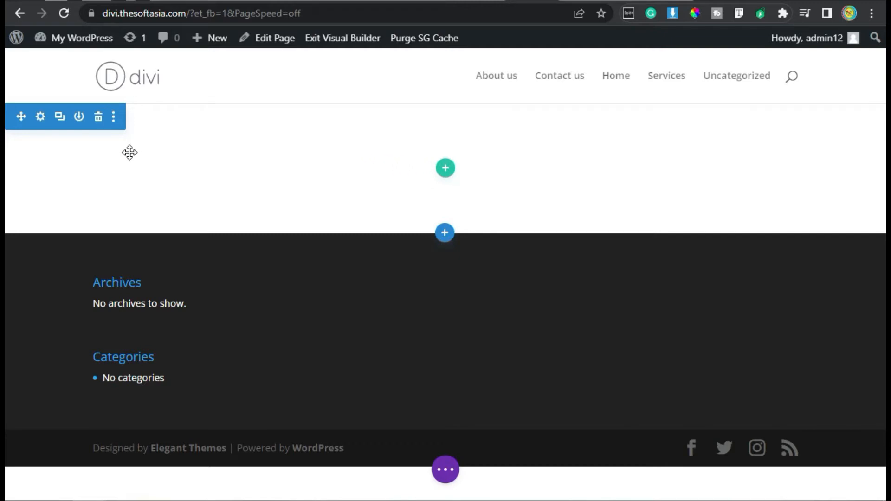
click(98, 117)
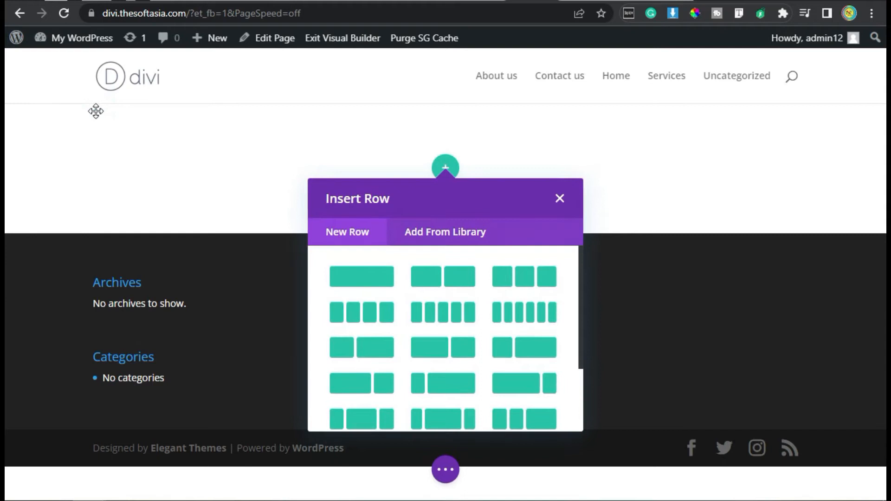
click(559, 198)
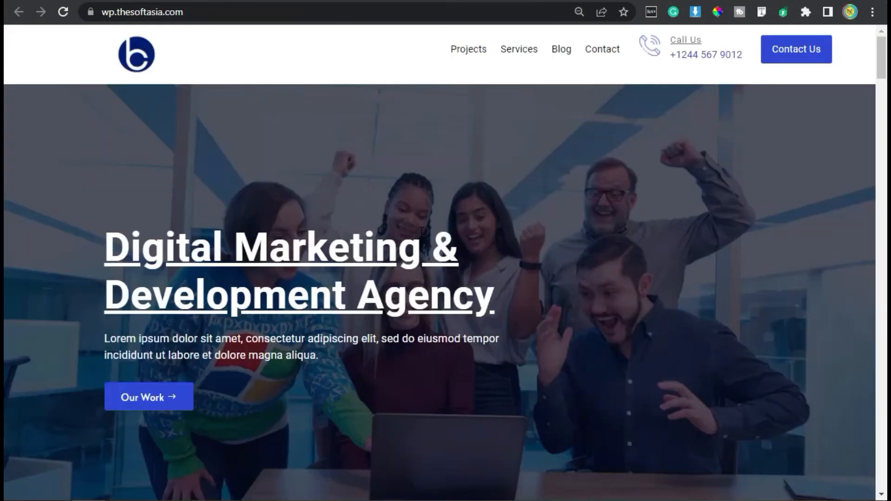
Step: Insert a new Regular section below the empty first section, without adding a row to it
scroll(514, 229, down, 2)
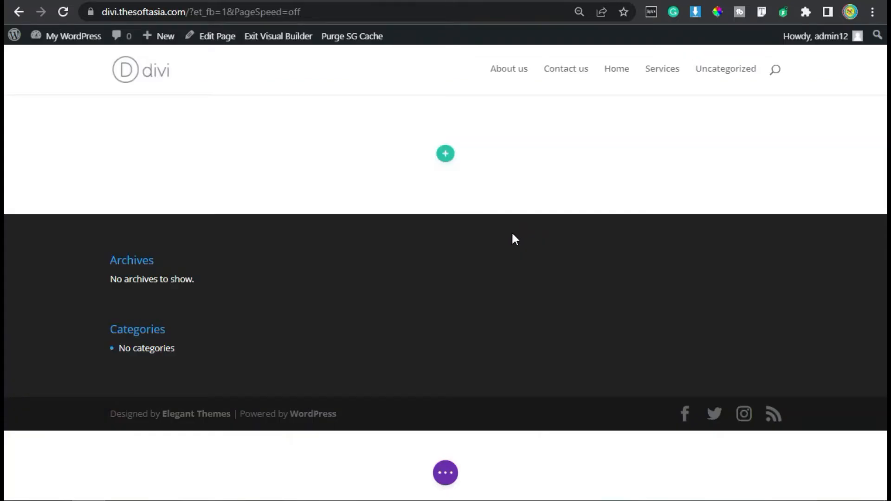
click(446, 216)
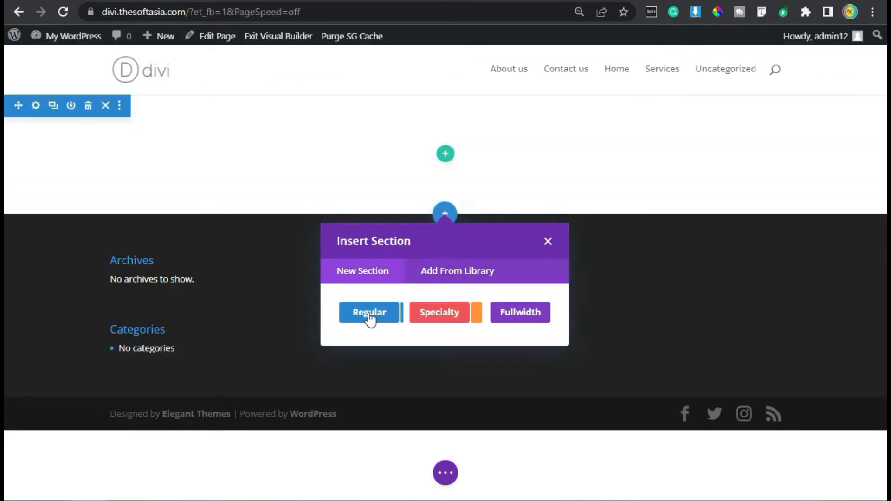
click(374, 313)
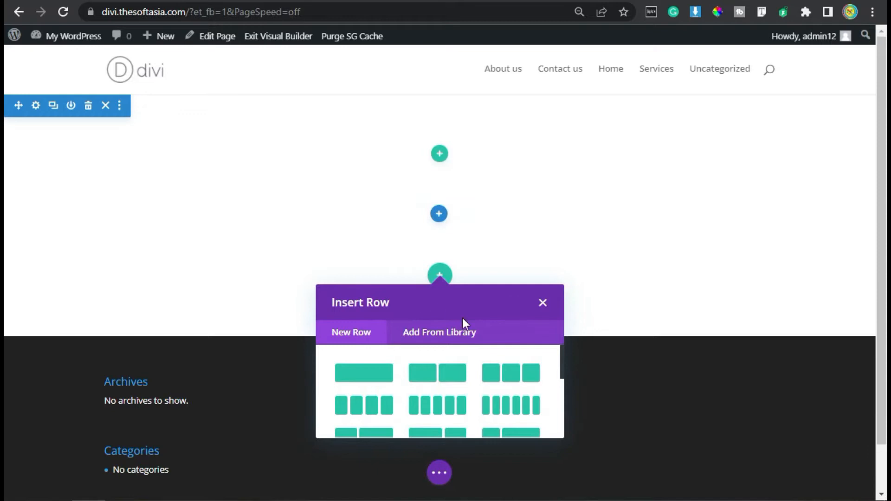
click(542, 304)
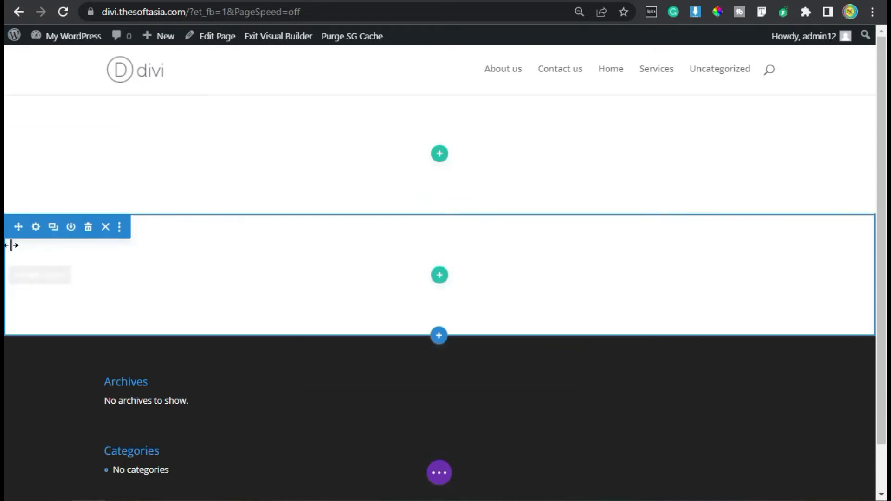
Step: Add a background gradient to the new second section and set its first colour to the copied semi-transparent dark grey
click(36, 227)
click(596, 264)
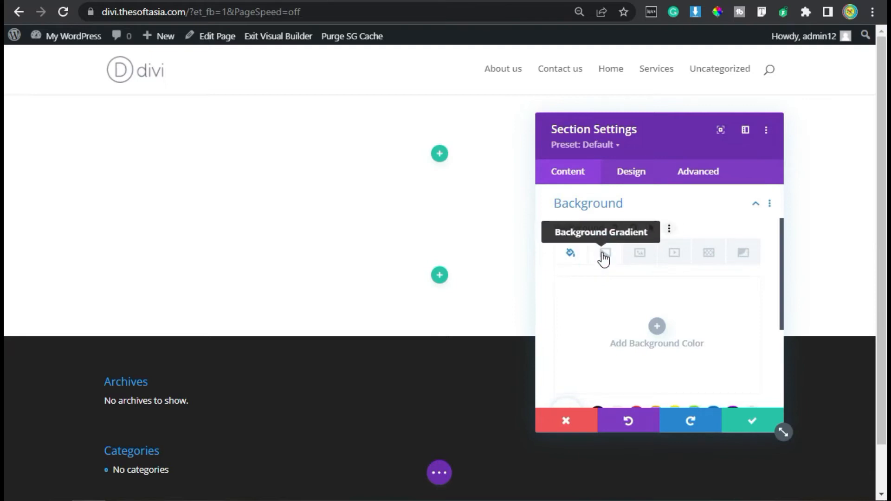
click(603, 256)
scroll(645, 297, down, 2)
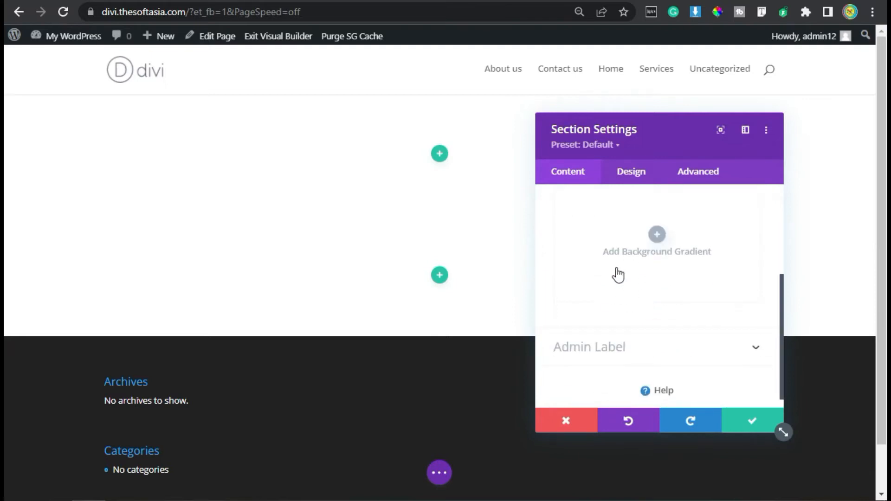
click(658, 236)
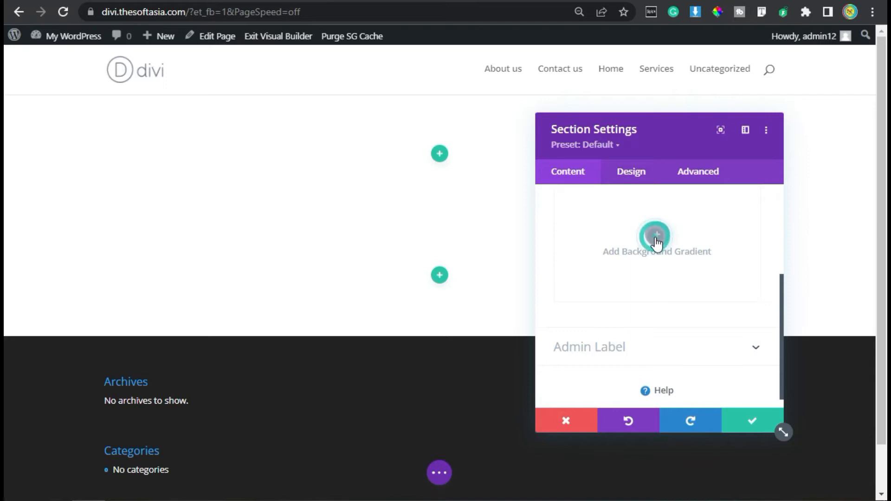
click(569, 327)
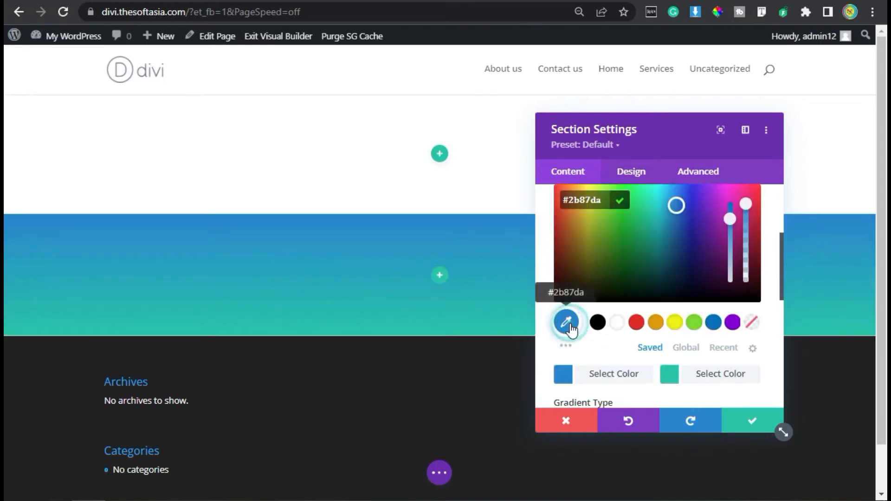
triple_click(584, 197)
key(ctrl+v)
Step: Set the second gradient colour to the same semi-transparent dark grey and place the gradient above the background image
click(669, 374)
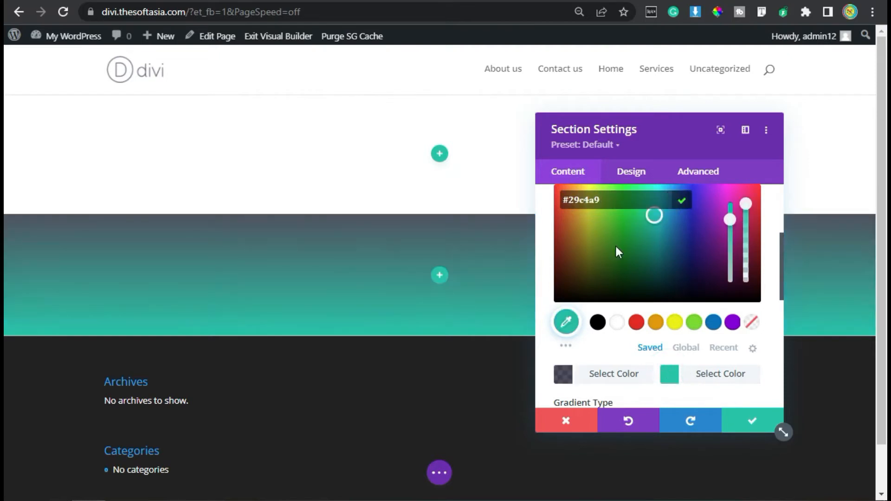
triple_click(608, 196)
text(rgba(6,9,29,0.7))
scroll(627, 263, down, 10)
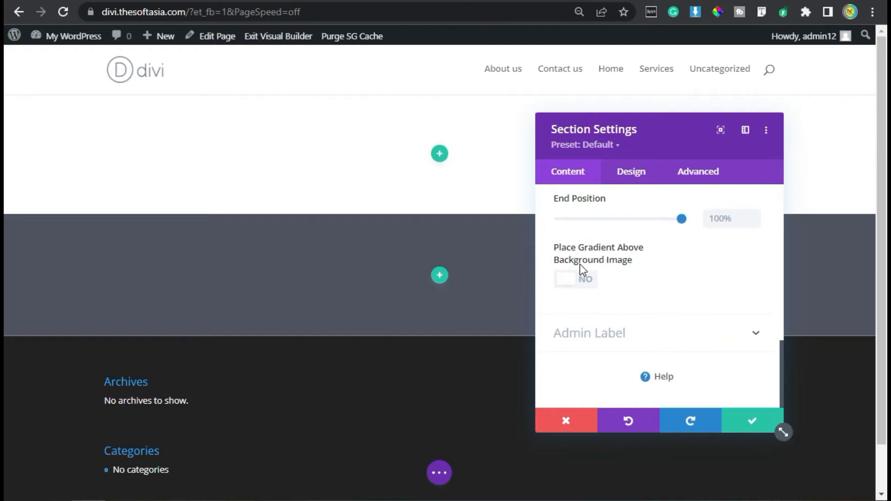
click(568, 281)
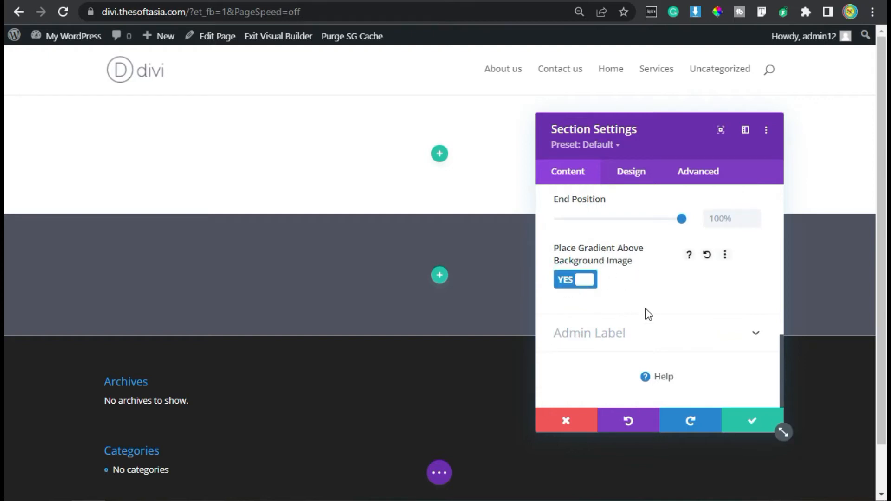
Step: Upload Background 1.jpg from the Divi Website pictures folder and use it as the second section's background image
scroll(642, 314, up, 8)
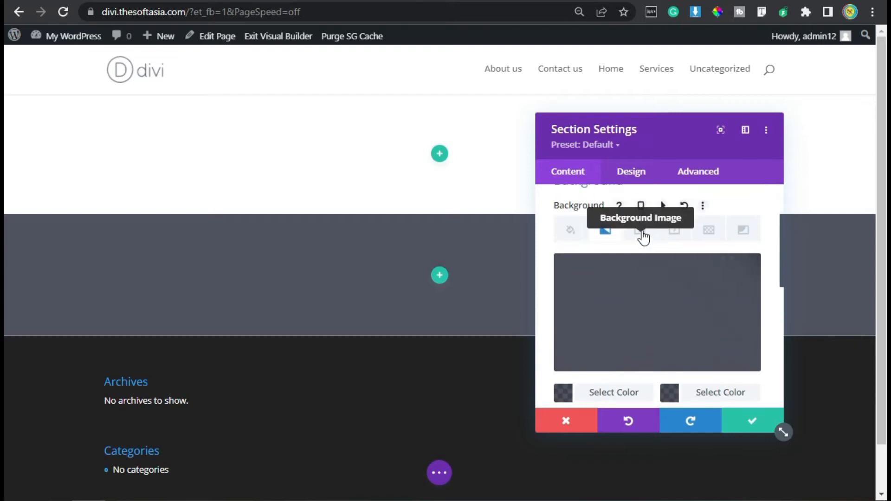
click(640, 233)
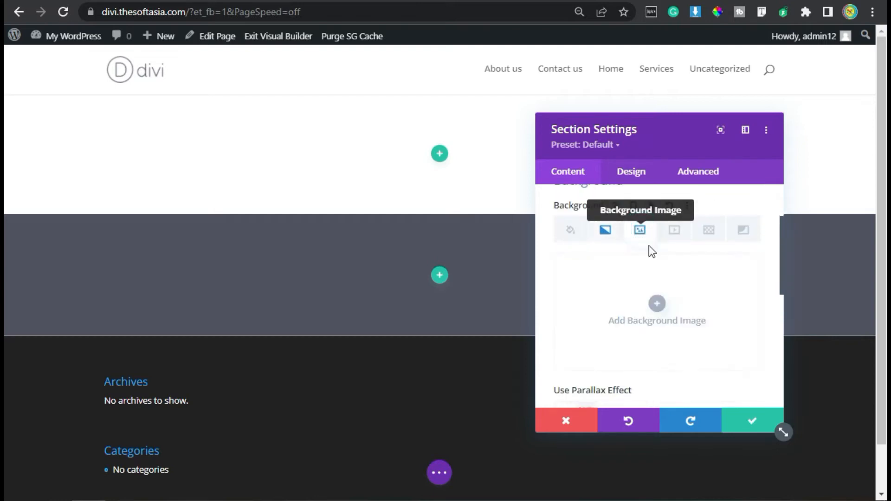
click(658, 305)
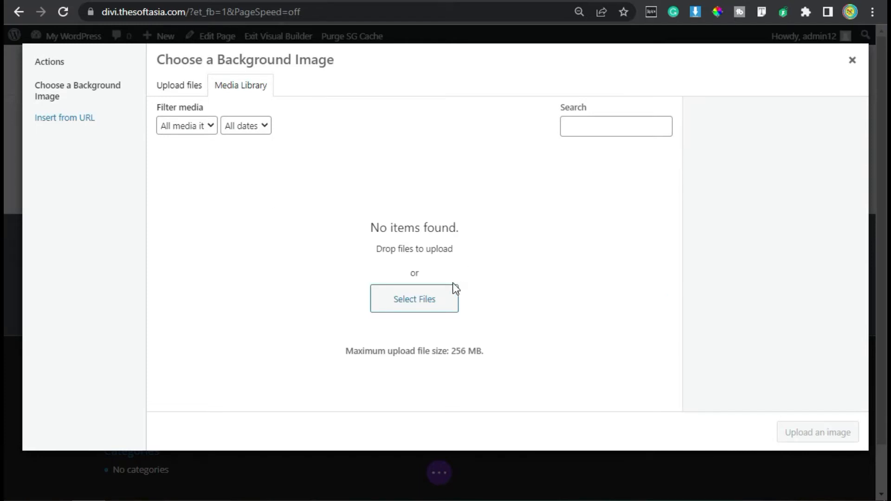
click(430, 305)
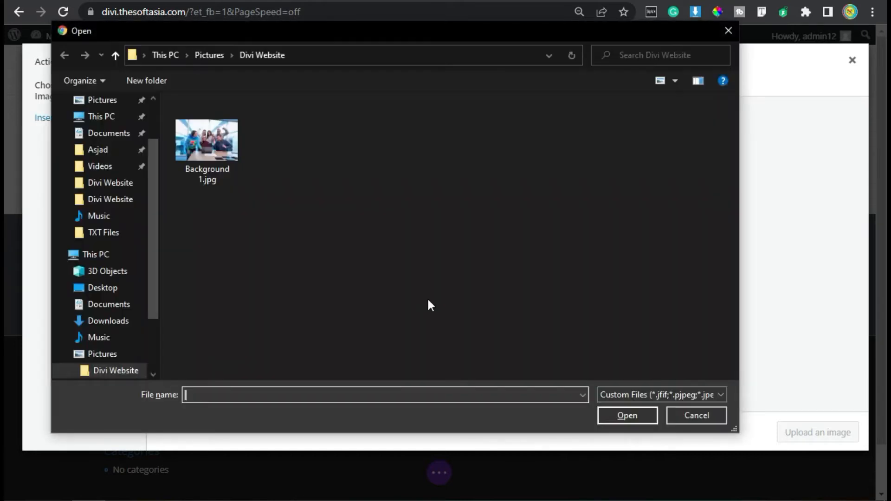
double_click(227, 168)
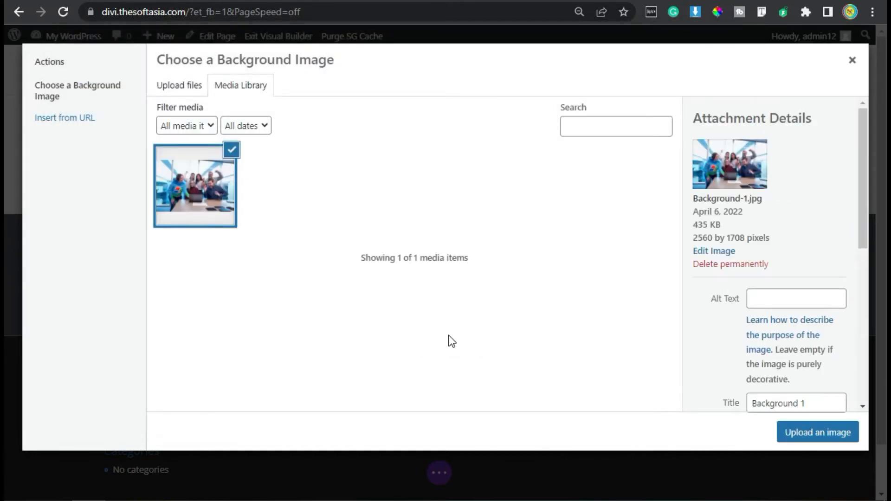
click(830, 432)
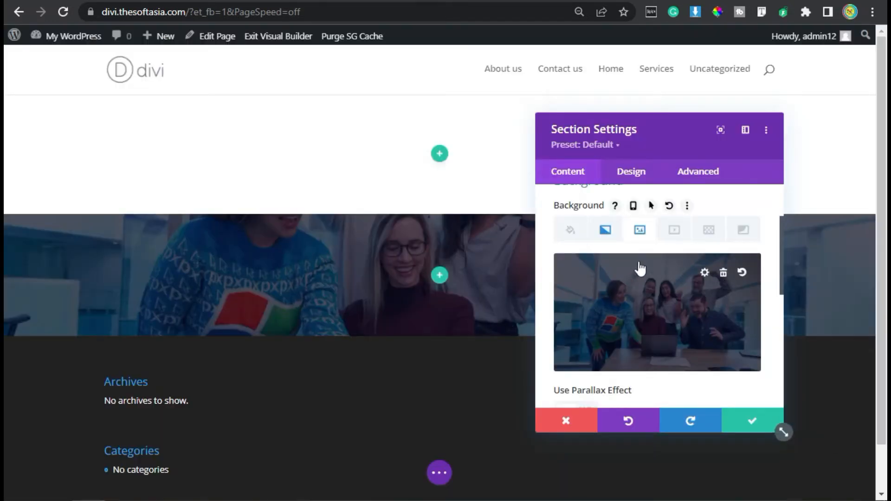
Step: Set the height of the section with the background image to 750px in its sizing options
click(639, 173)
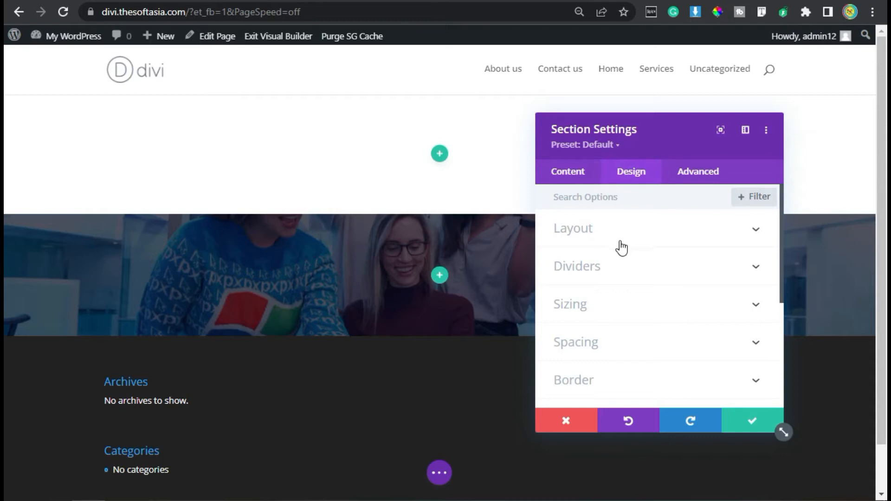
scroll(621, 274, down, 3)
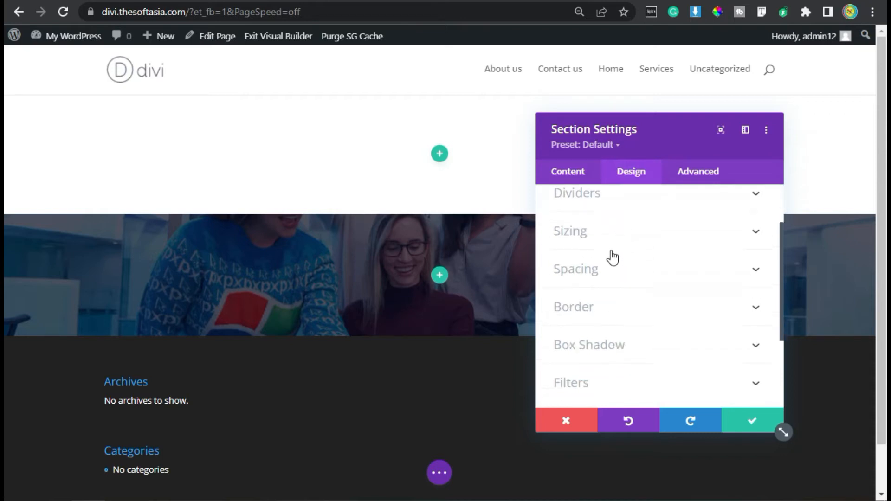
click(598, 214)
scroll(633, 239, down, 2)
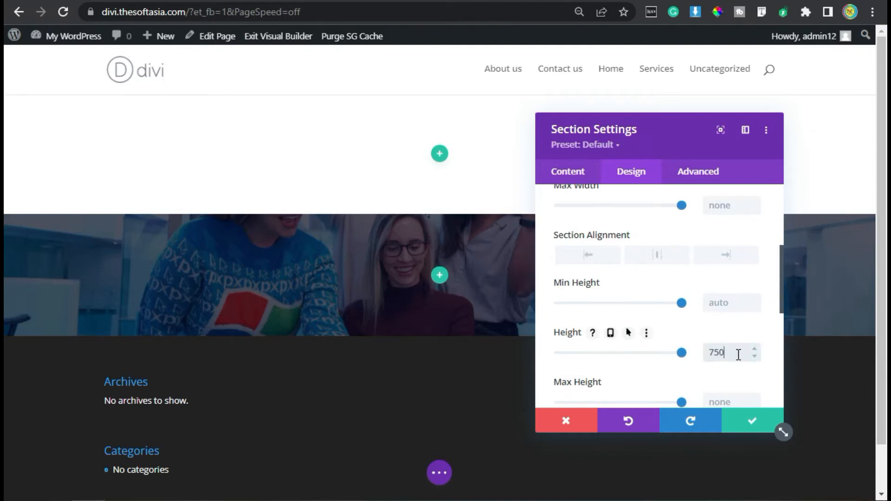
scroll(467, 308, down, 2)
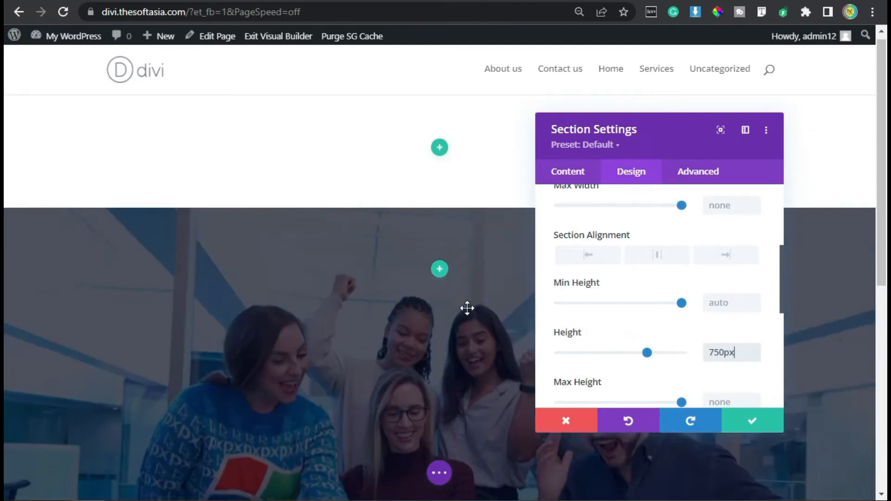
scroll(653, 310, down, 4)
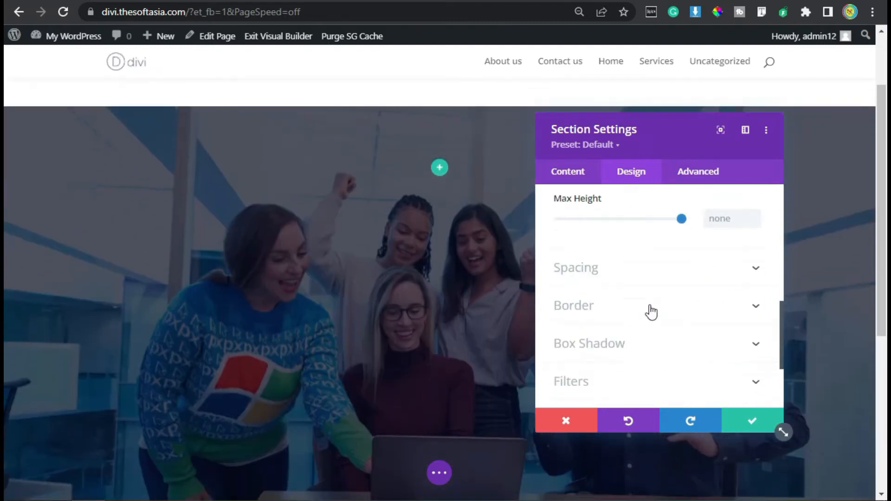
Step: Paste the custom CSS "display: flex; align-items: center;" into the section's Main Element and save the section settings
click(700, 175)
click(593, 273)
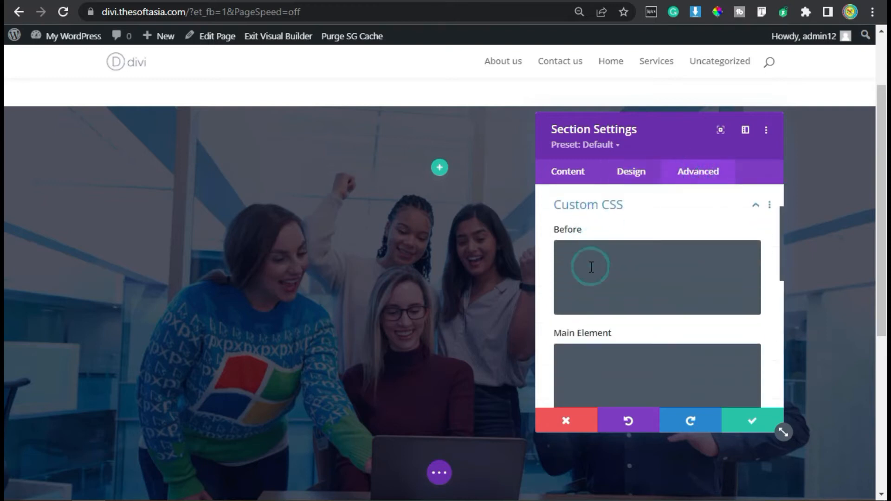
scroll(597, 285, down, 2)
click(598, 284)
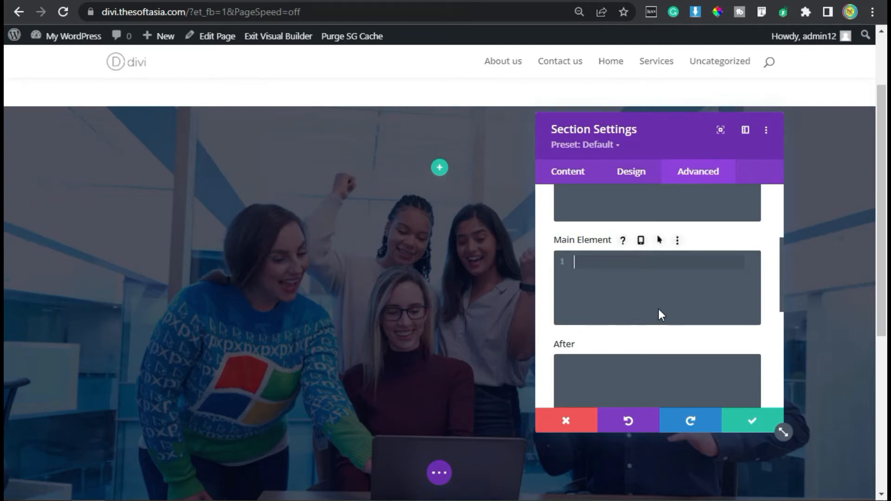
text(display: flex; align-items: center;)
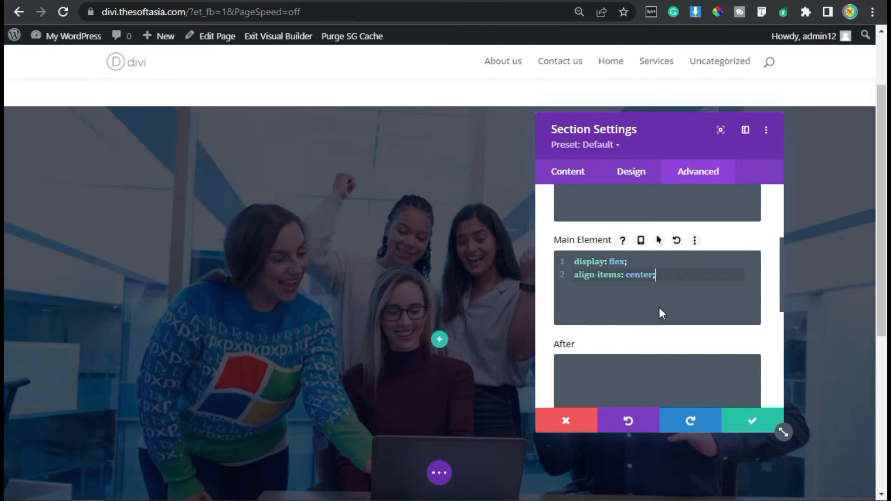
scroll(659, 308, down, 2)
click(747, 420)
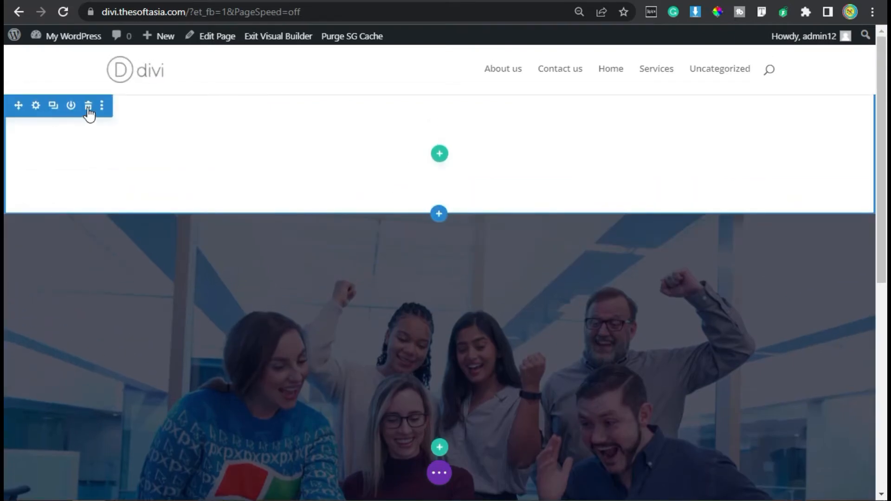
Step: Delete the empty first section above the section with the background image
click(90, 106)
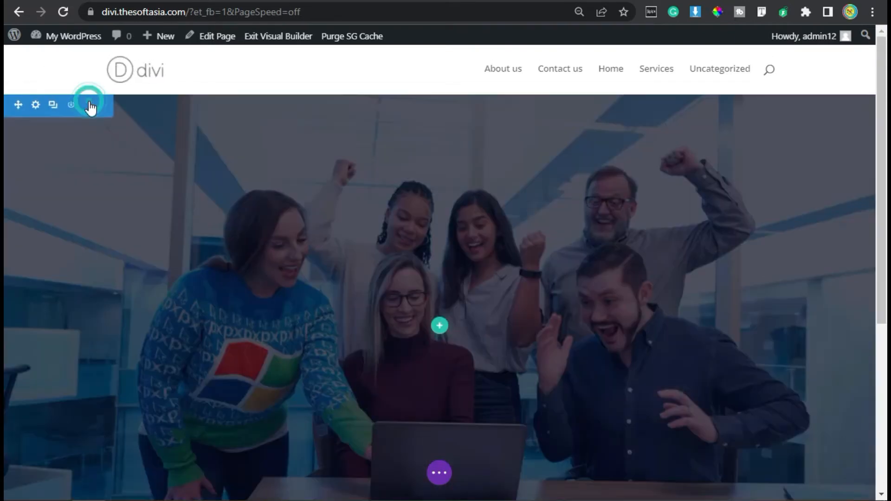
scroll(350, 235, down, 2)
scroll(349, 232, up, 2)
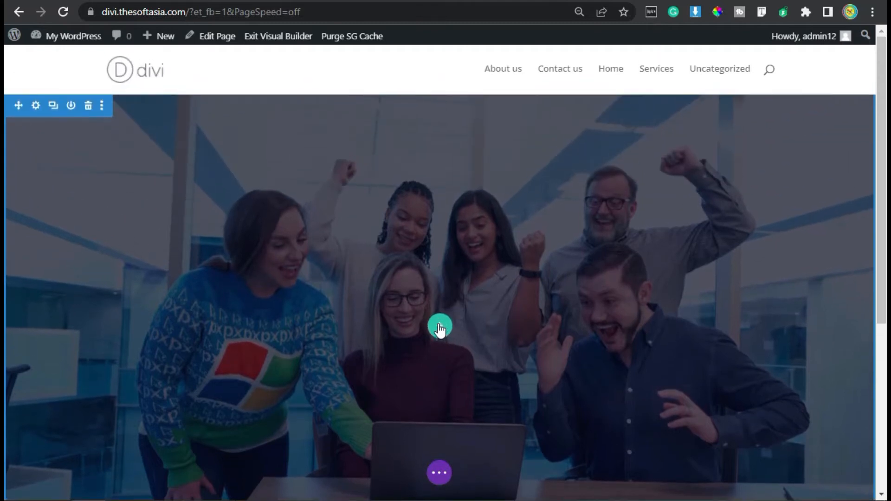
Step: Insert a single-column row in the background image section and add a Text module to it
click(440, 328)
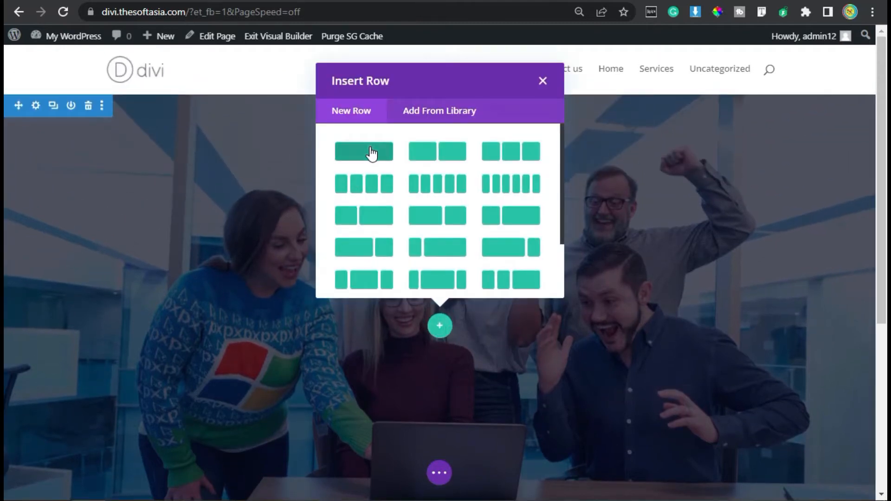
click(371, 152)
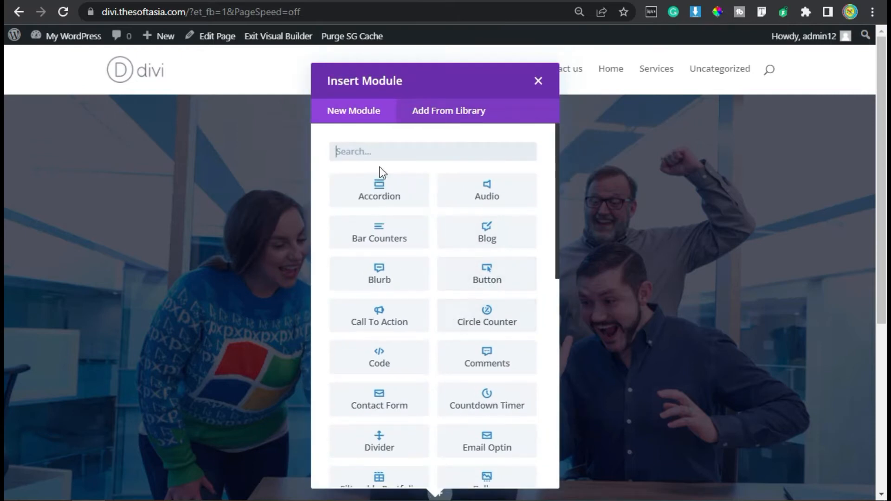
text(text)
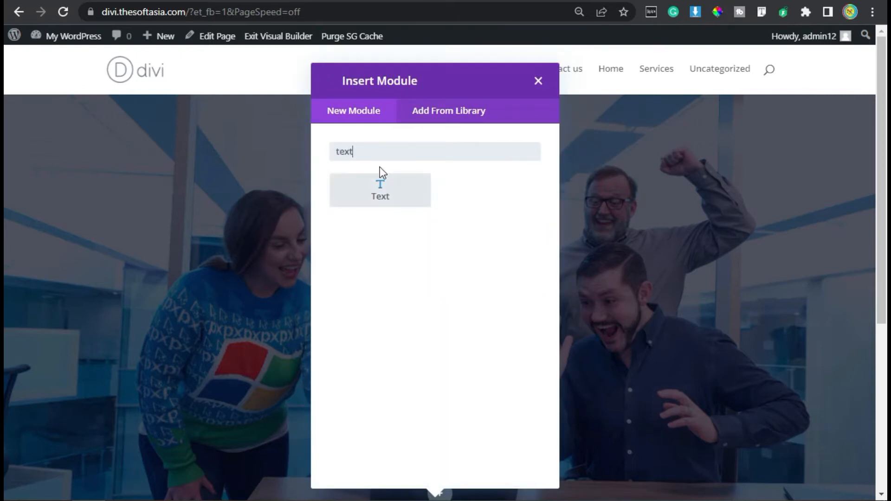
click(394, 196)
Step: Replace the Text module's placeholder content with the heading "Digital Marketing & Development Agency" copied from the demo homepage at wp.thesoftasia.com
scroll(604, 311, down, 2)
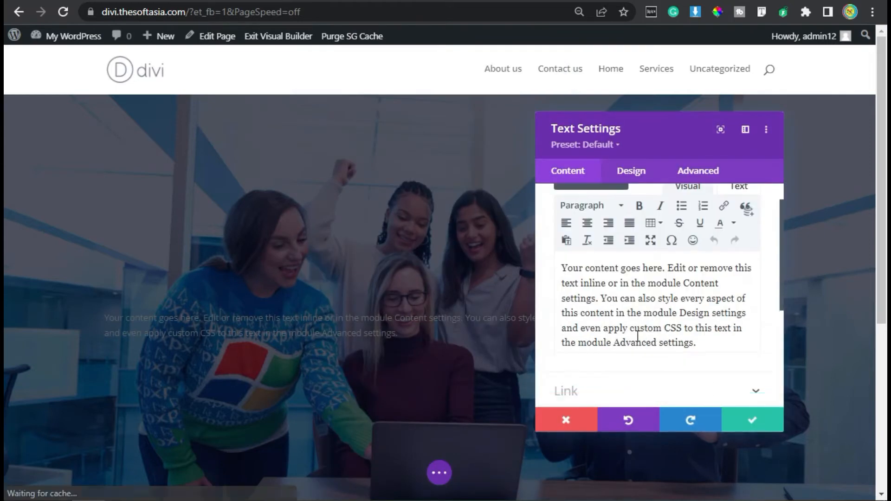
click(630, 309)
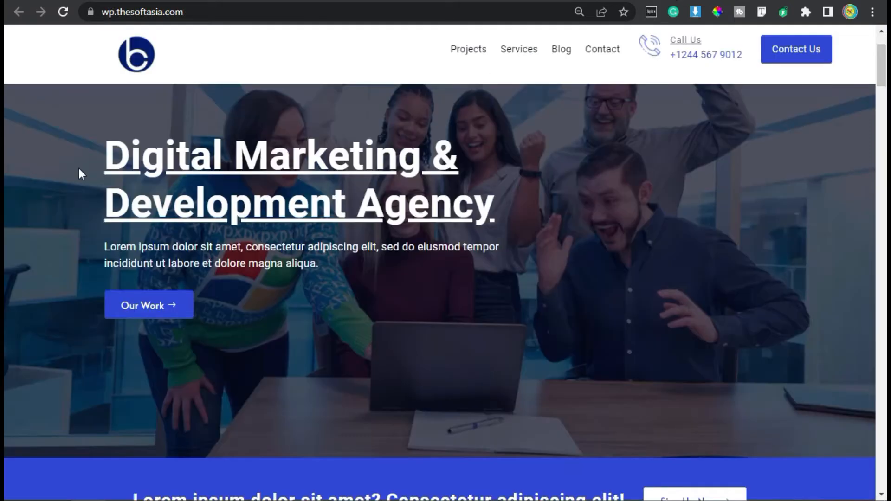
drag(96, 160, 510, 206)
key(ctrl+c)
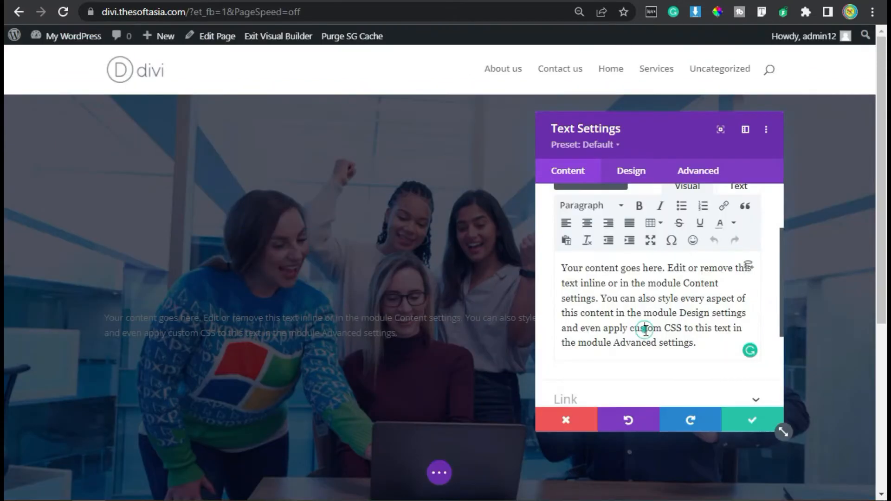
triple_click(646, 331)
key(ctrl+v)
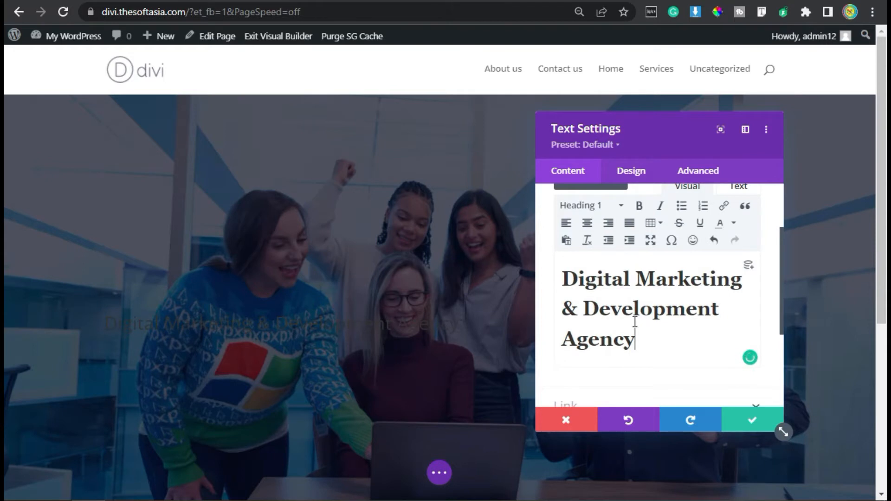
Step: Set the module's H1 heading font to Roboto with Bold weight and underline style
click(630, 171)
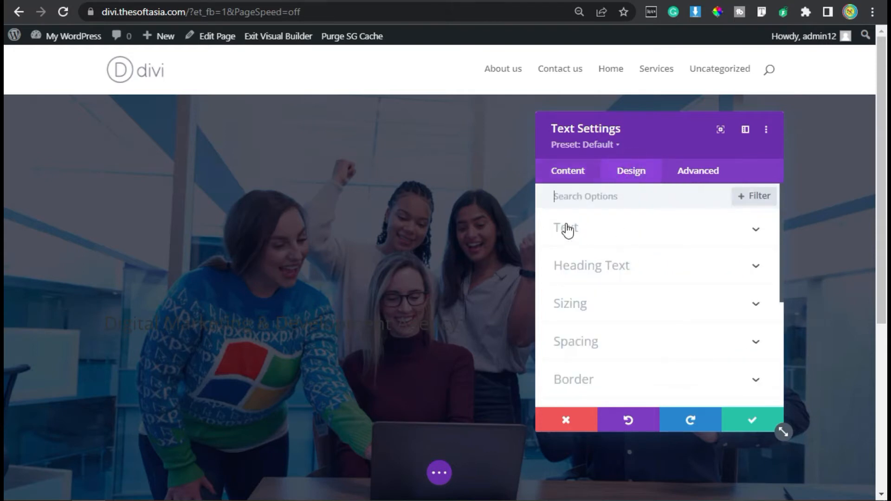
click(620, 273)
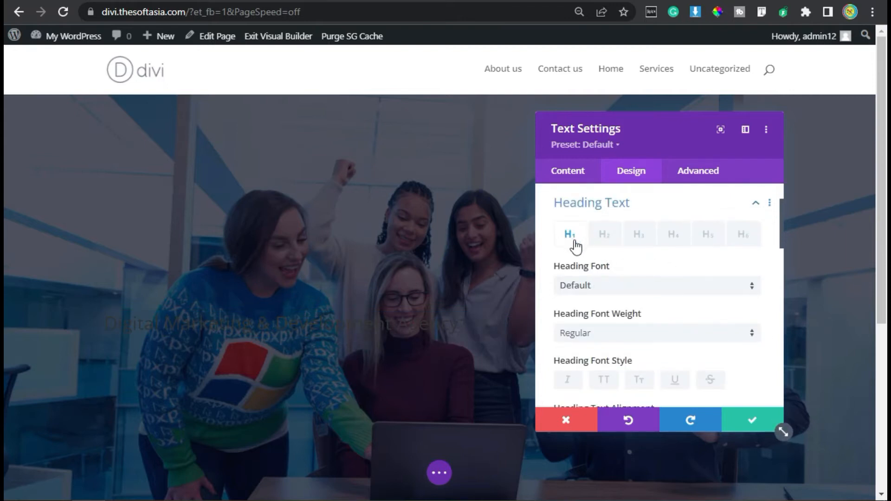
click(592, 287)
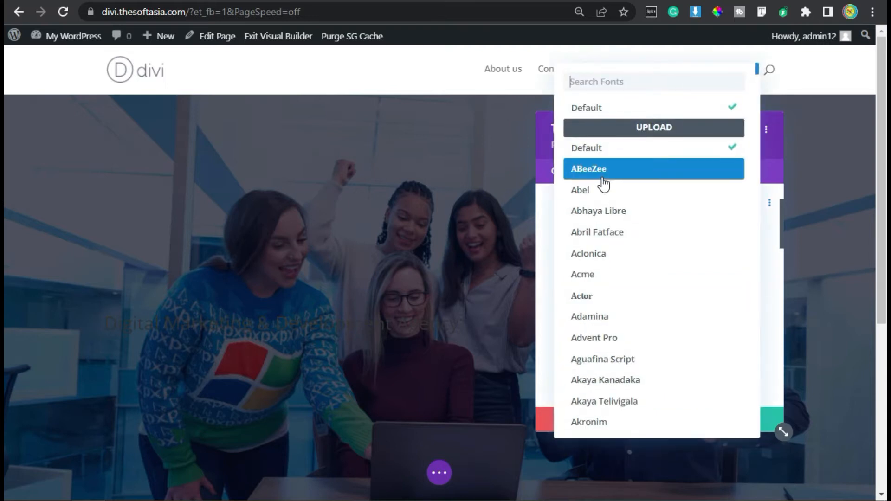
text(robo)
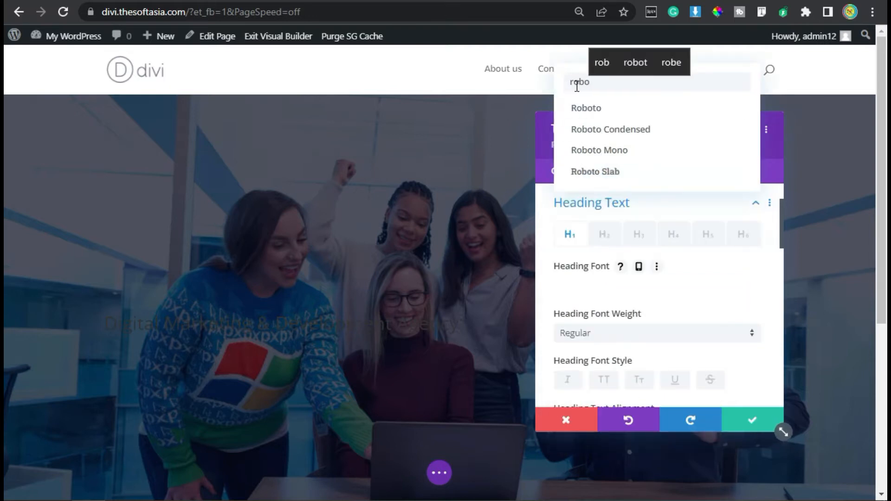
click(590, 109)
click(619, 338)
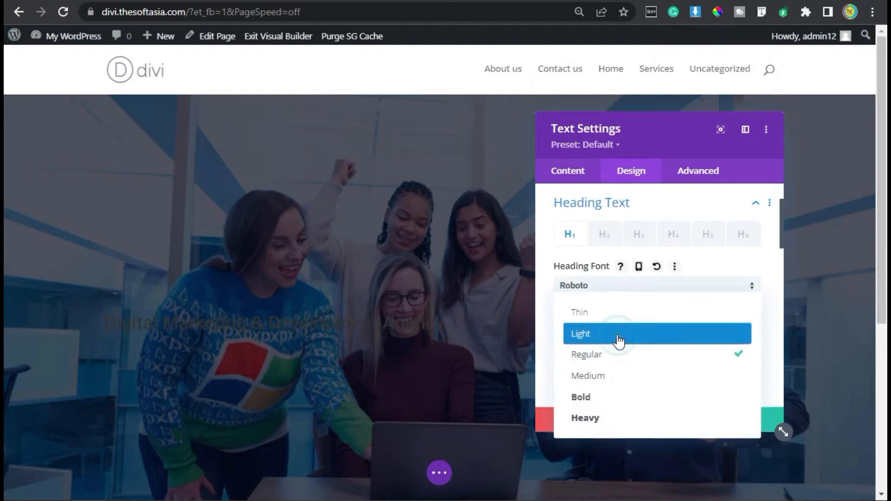
click(627, 395)
scroll(670, 282, down, 3)
scroll(674, 298, up, 2)
scroll(672, 301, down, 5)
scroll(672, 302, down, 2)
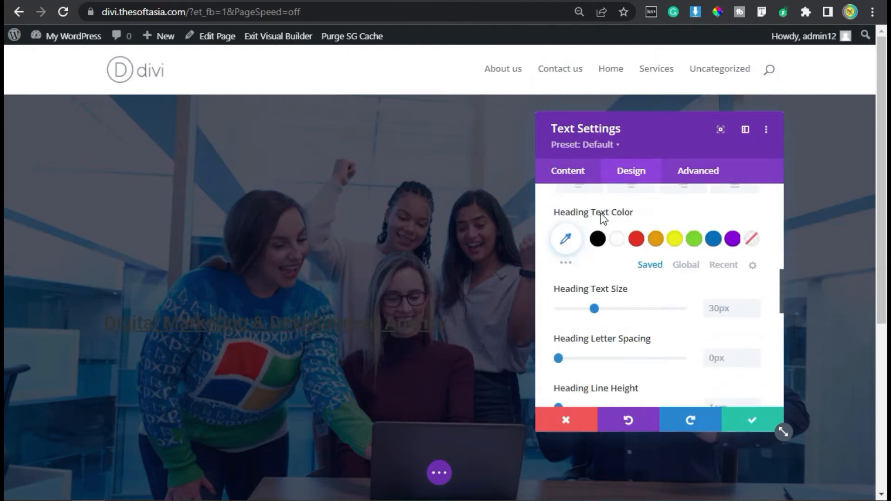
Step: Set the H1 heading's text colour to white, its size to 64px and its line height to 1.2em
click(615, 238)
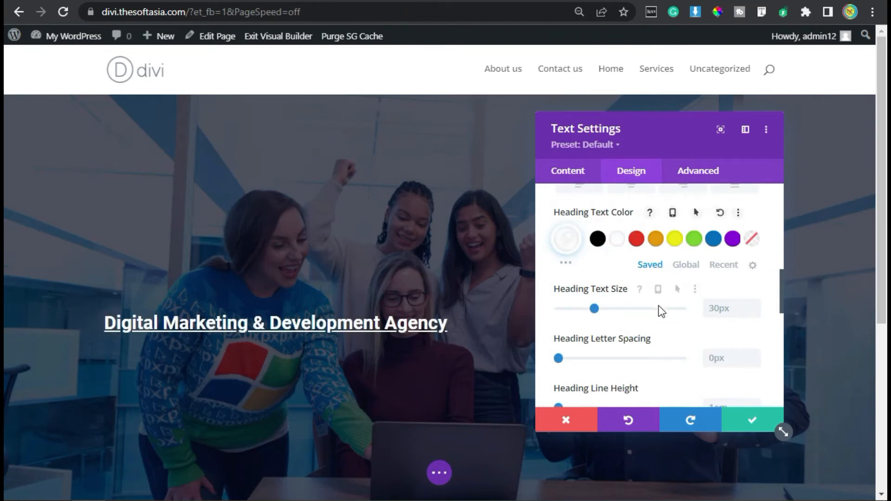
scroll(659, 307, down, 2)
click(715, 221)
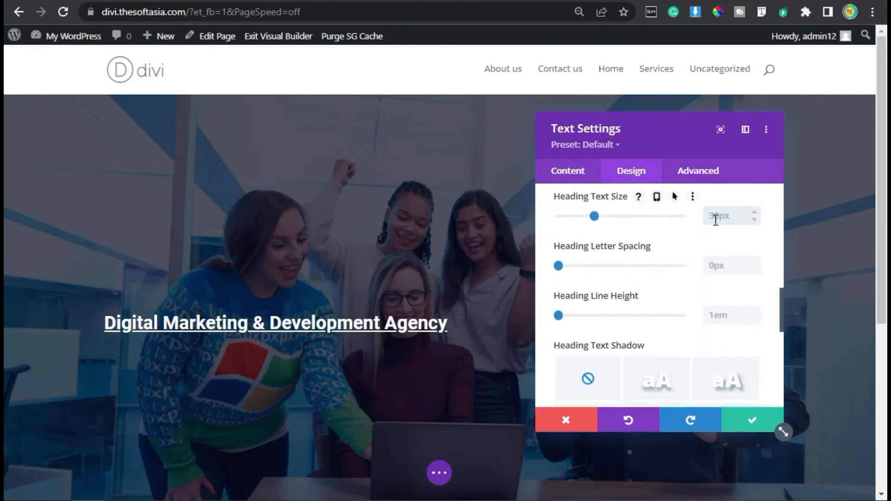
text(64)
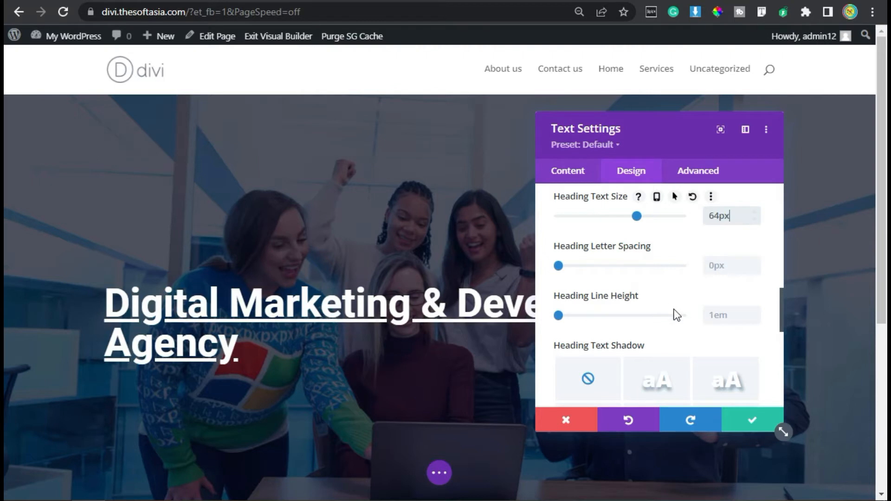
click(726, 317)
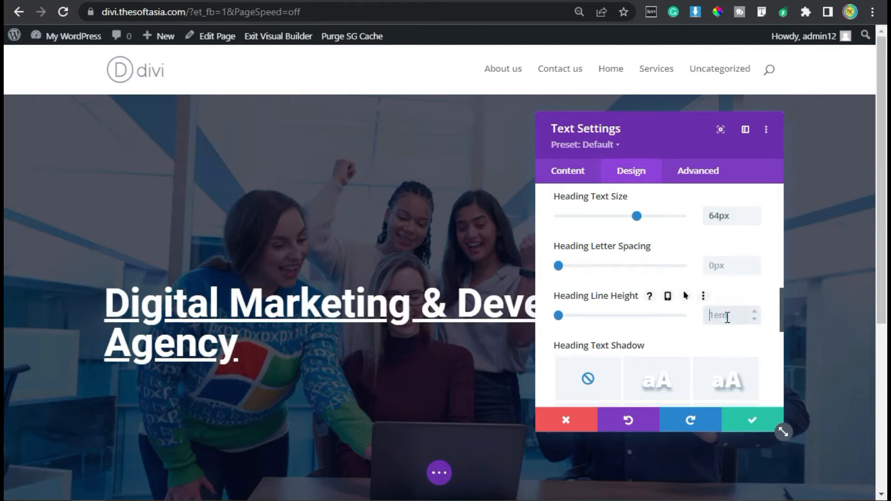
text(1.2em)
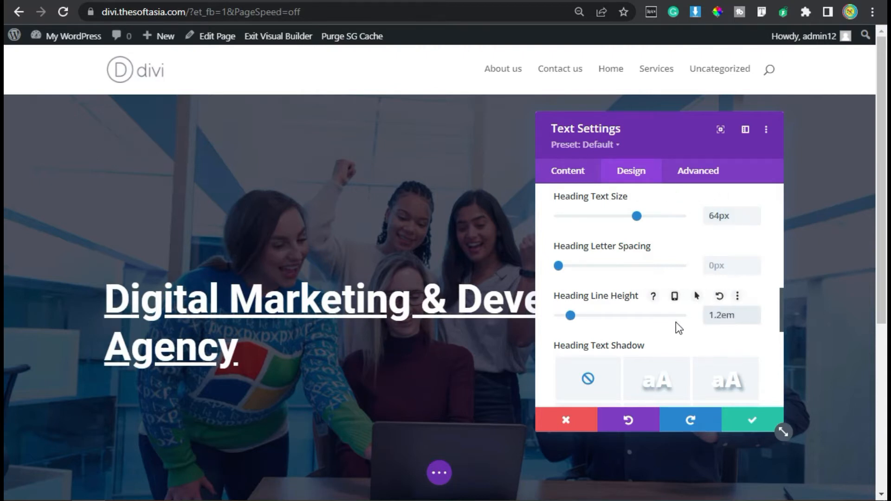
Step: Set the heading Text module's maximum width to 60%
scroll(676, 323, down, 4)
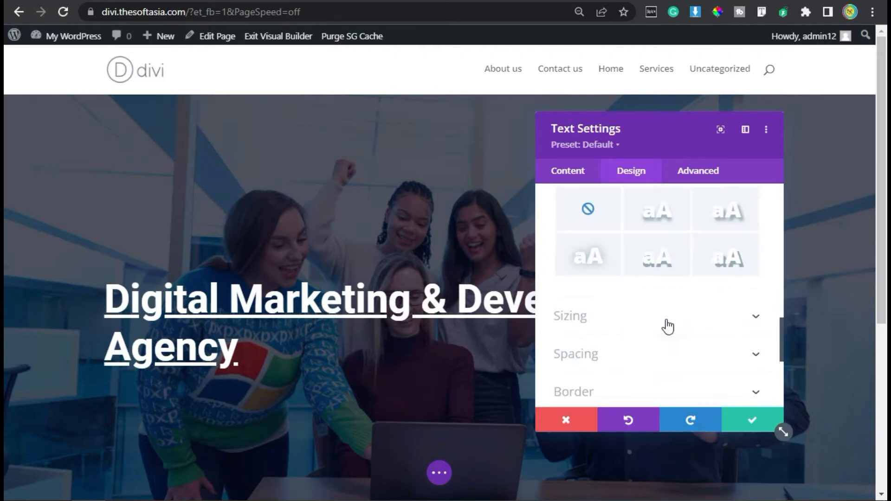
click(621, 302)
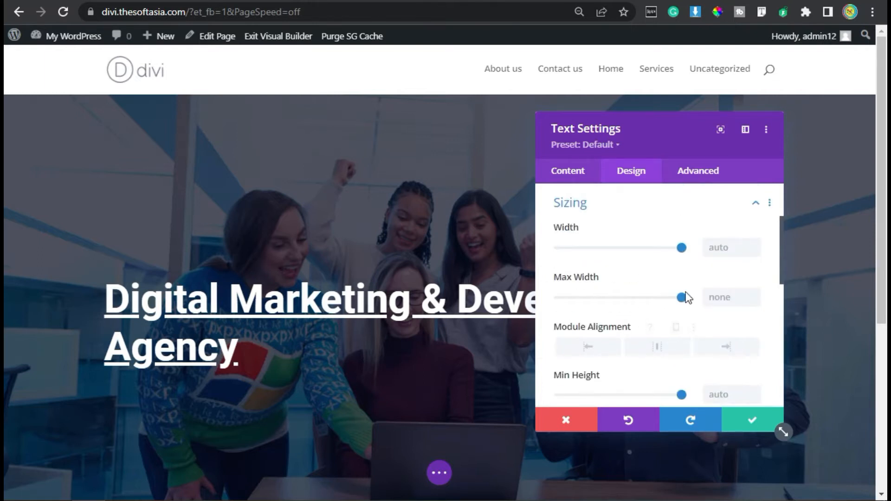
click(719, 302)
text(60%)
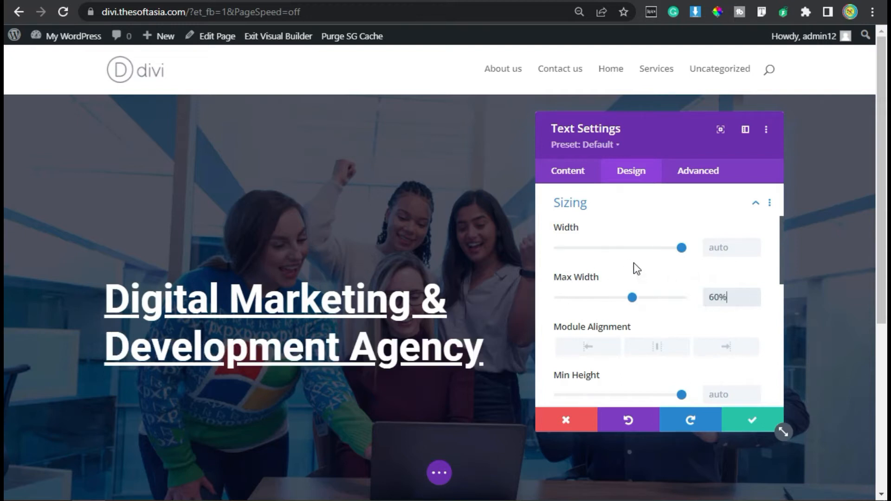
Step: Give the heading module a bottom margin of 10px
click(607, 203)
click(579, 256)
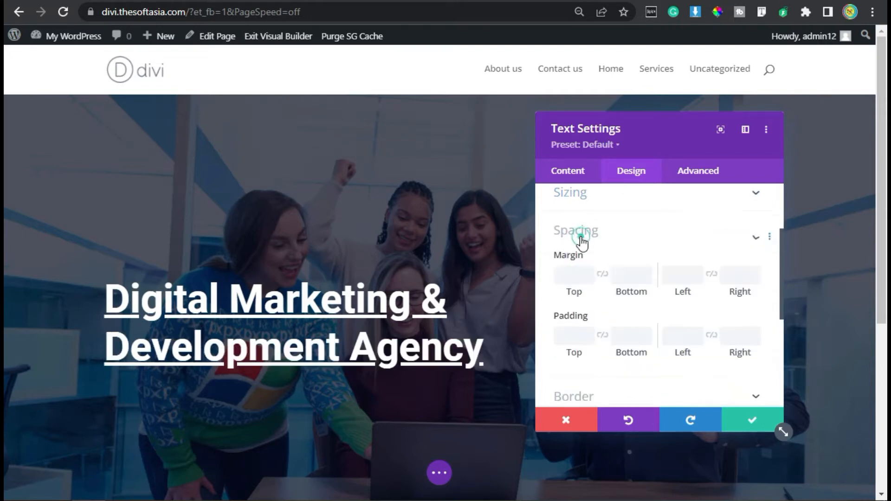
click(625, 243)
text(10px)
scroll(629, 315, down, 2)
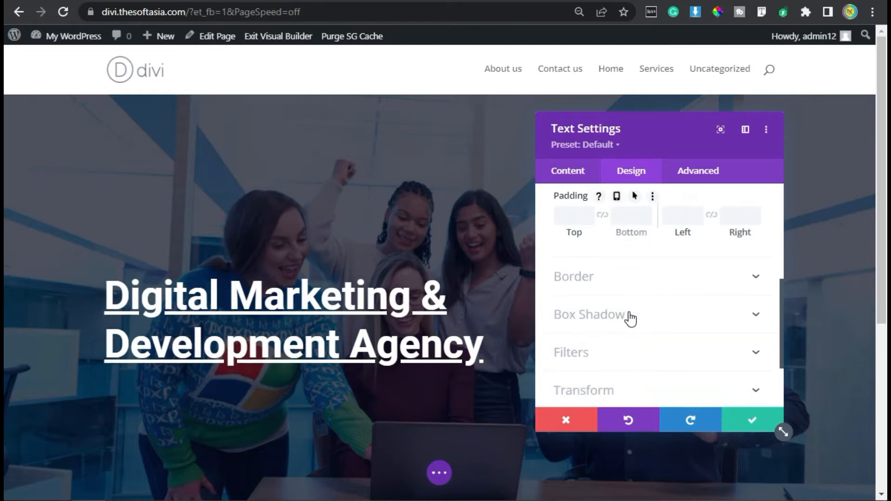
Step: Apply the Fade animation style to the heading module and save its settings
scroll(630, 319, down, 2)
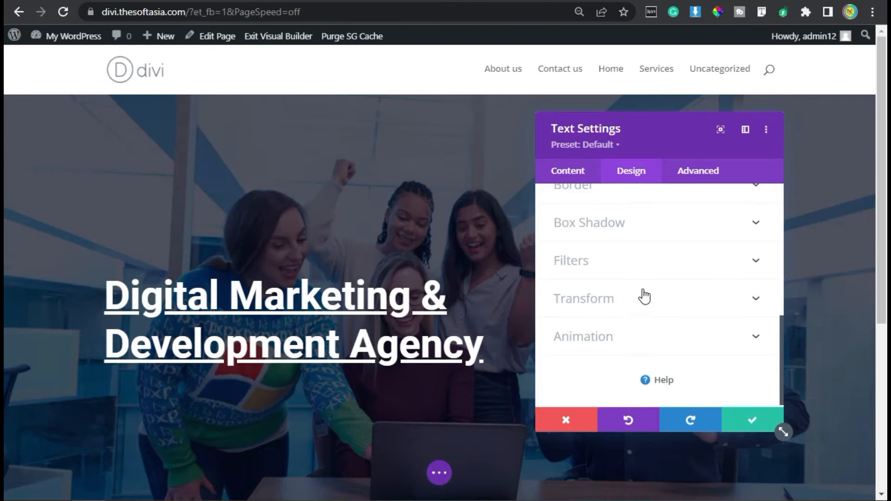
click(577, 339)
click(627, 268)
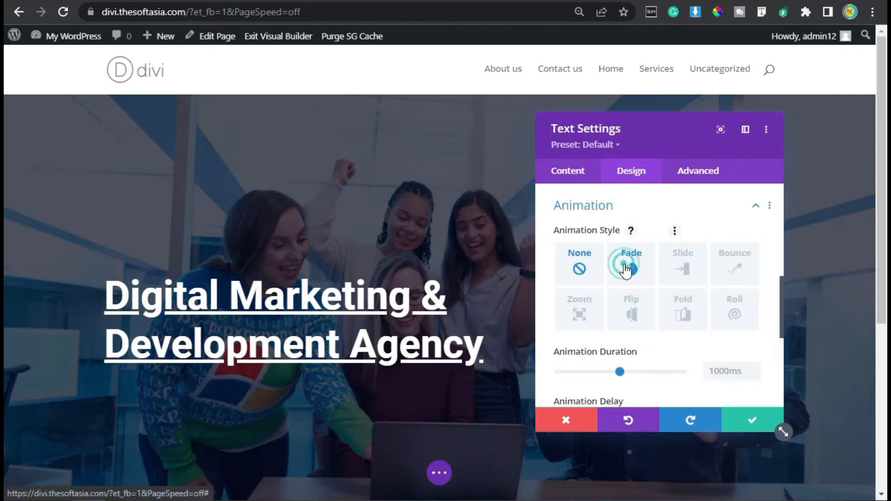
click(752, 419)
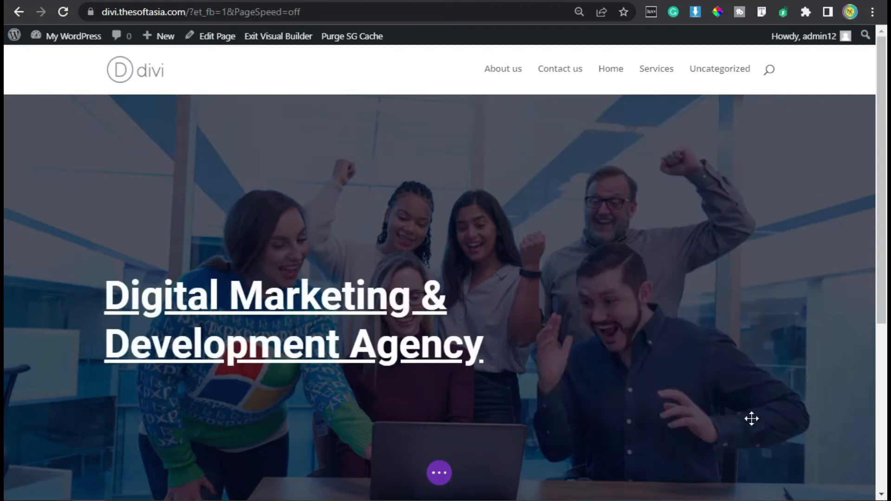
Step: Insert a new Text module directly below the "Digital Marketing & Development Agency" heading
scroll(300, 342, down, 4)
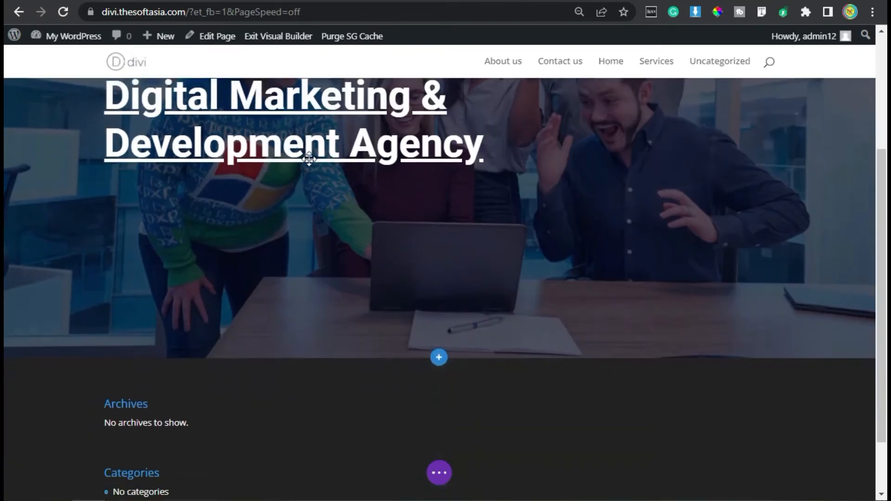
click(305, 151)
text(text)
click(267, 278)
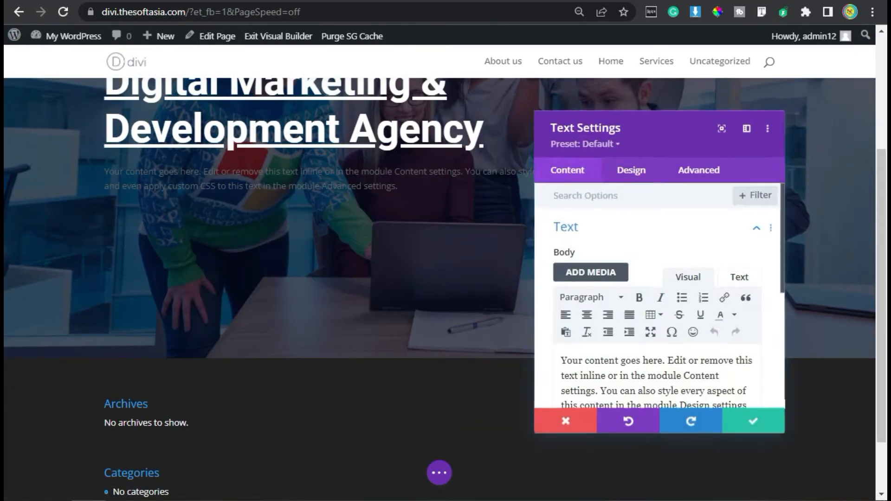
Step: Replace the new module's placeholder content with the copied paragraph starting "The #1 digital marketing agency for small businesses, agencies, and enterprises."
scroll(617, 313, down, 2)
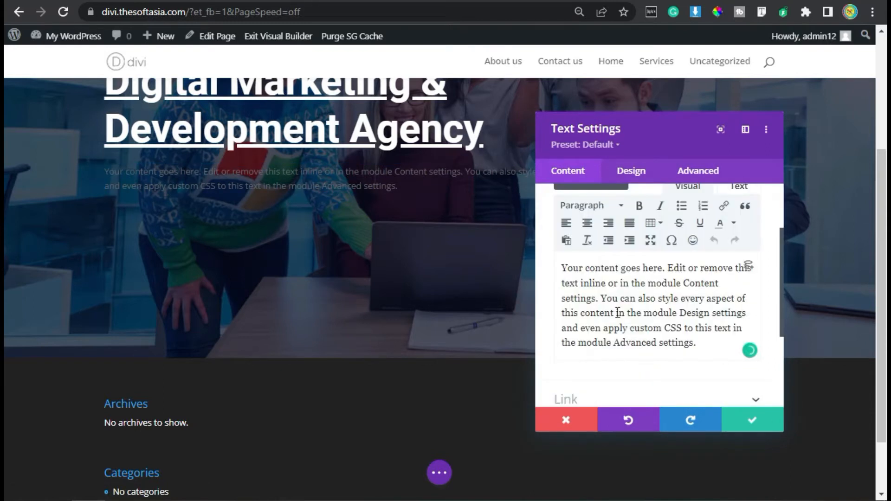
key(ctrl+a)
text(The #1 digital marketing agency for small businesses, agencies, and enterprises. Our approach is rooted in digital marketing, and we use our expertise to create.)
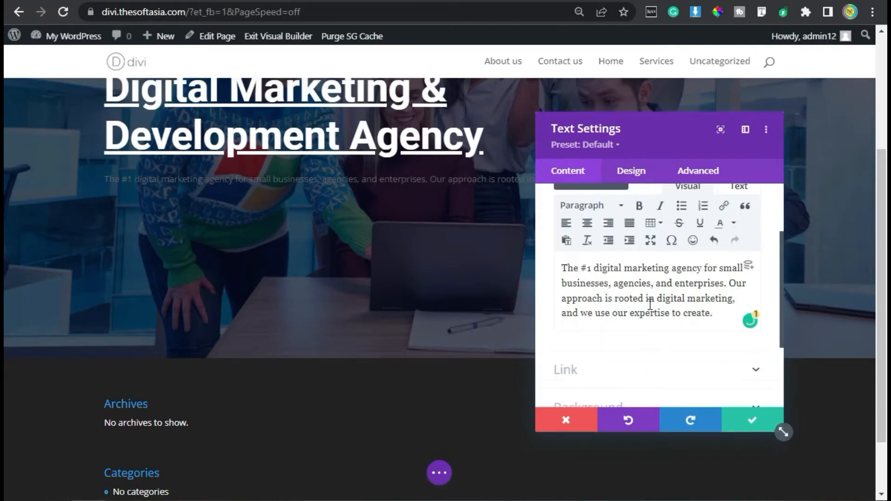
Step: Set the paragraph module's body text font to Roboto
click(642, 173)
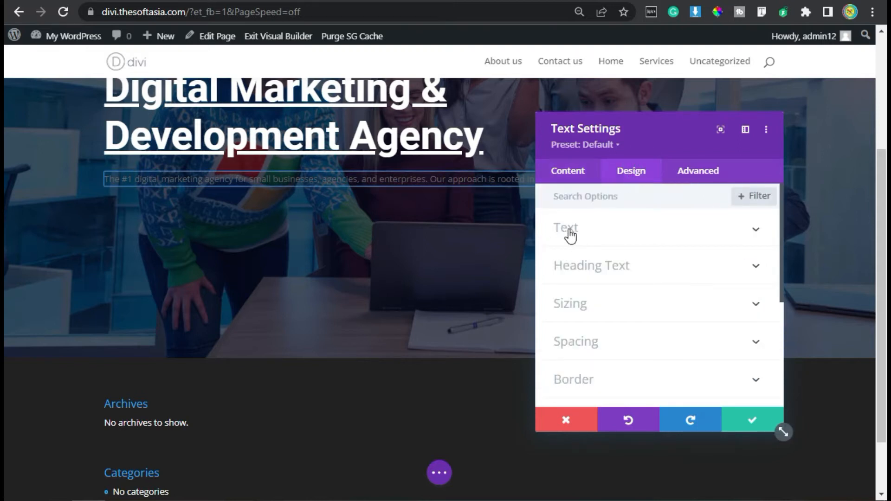
click(596, 230)
click(587, 310)
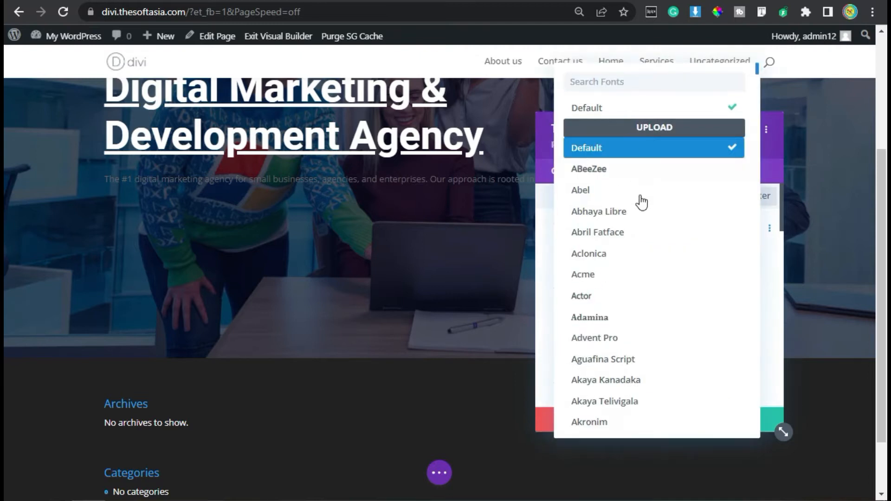
text(roboto)
key(Return)
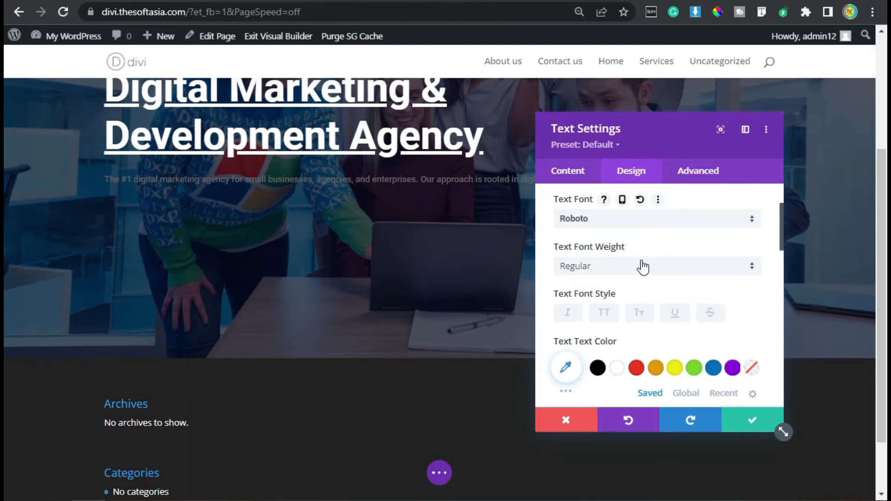
Step: Set the paragraph's text colour to white (#FFFFFF), its size to 15px and its line height to 1.5
scroll(642, 267, down, 2)
click(619, 277)
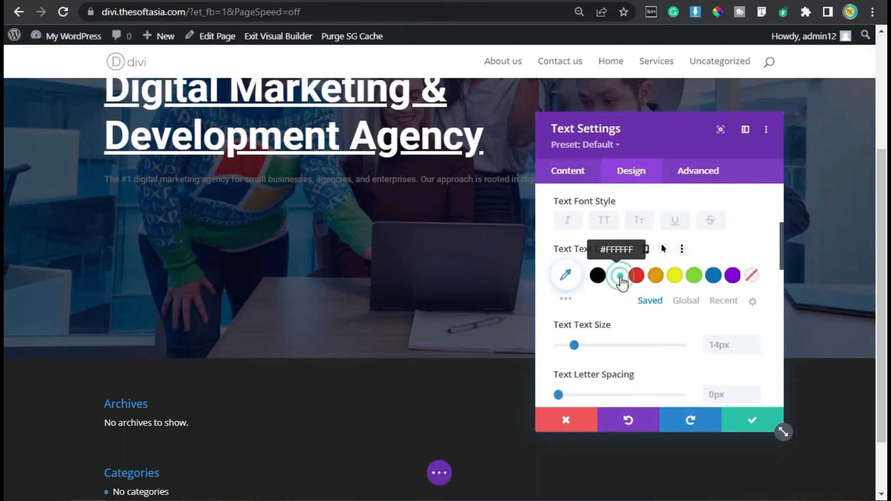
click(754, 341)
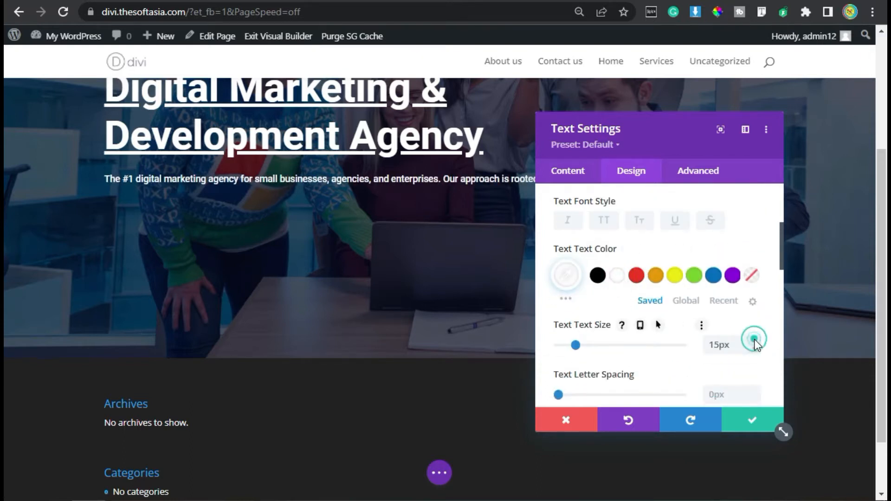
scroll(649, 334, down, 4)
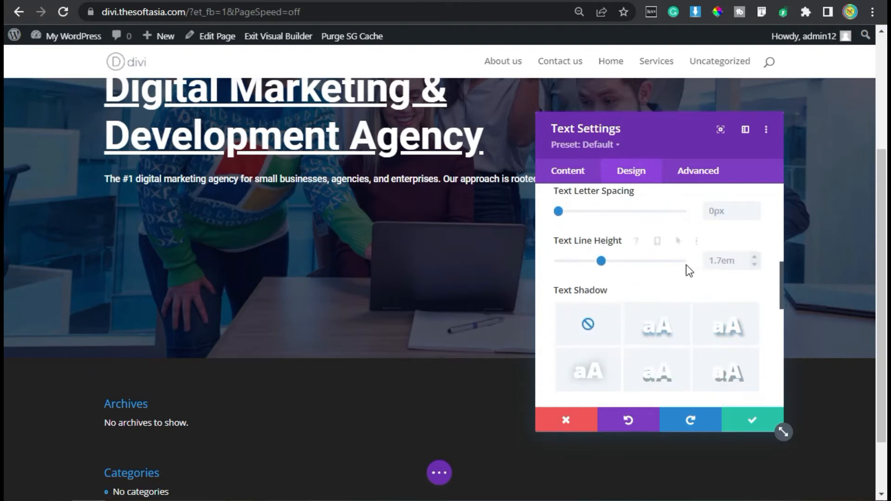
click(713, 263)
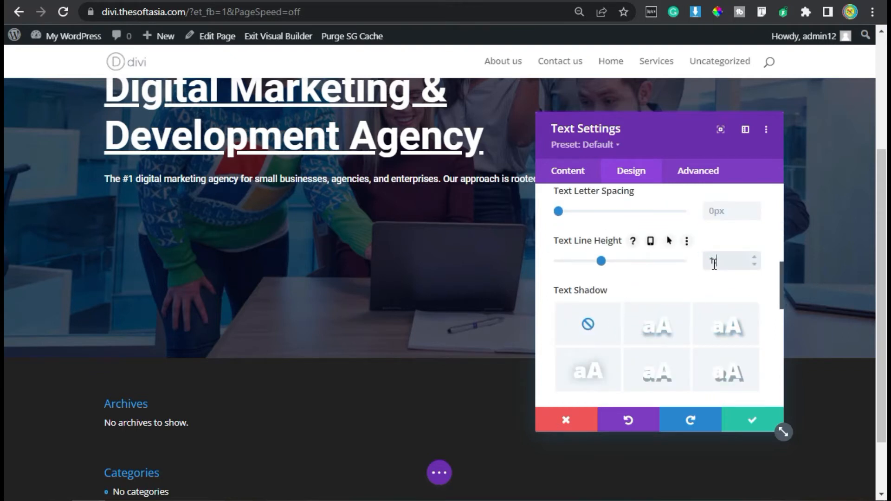
text(1.5em)
Step: Limit the paragraph module's maximum width to 60%
scroll(672, 288, down, 6)
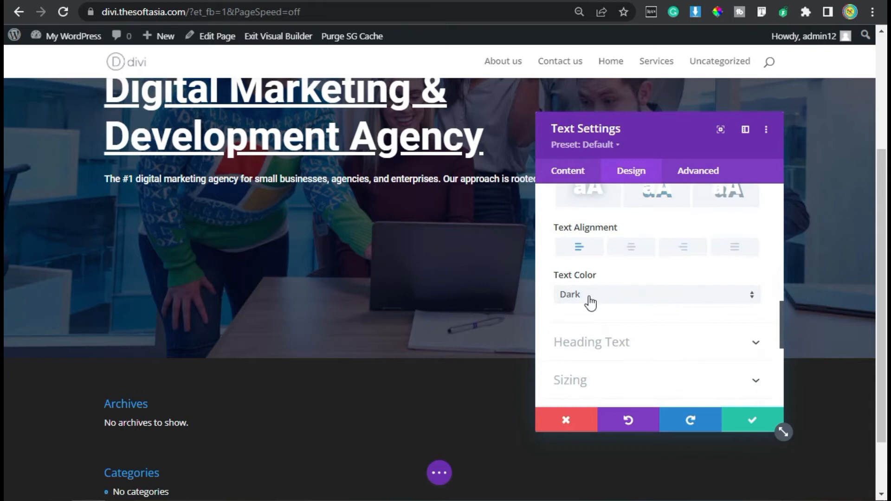
click(583, 292)
click(726, 295)
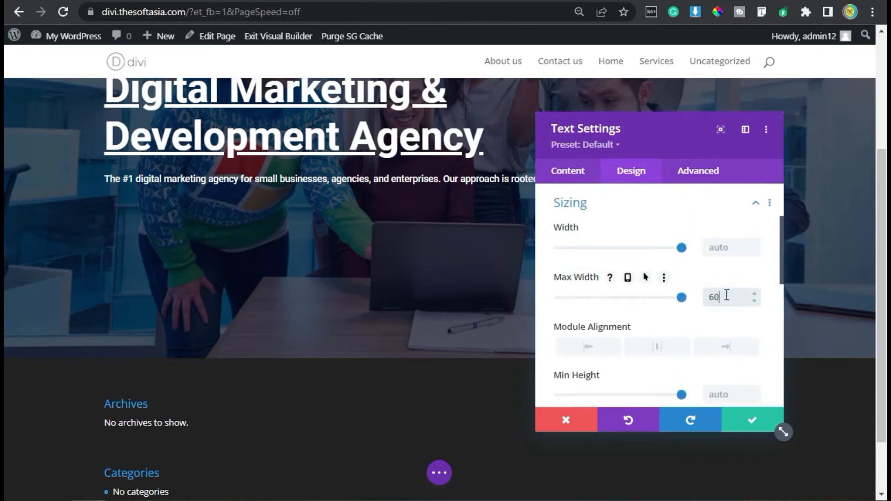
Step: Apply the Slide animation with direction Up to the paragraph module and save its settings
scroll(654, 316, down, 10)
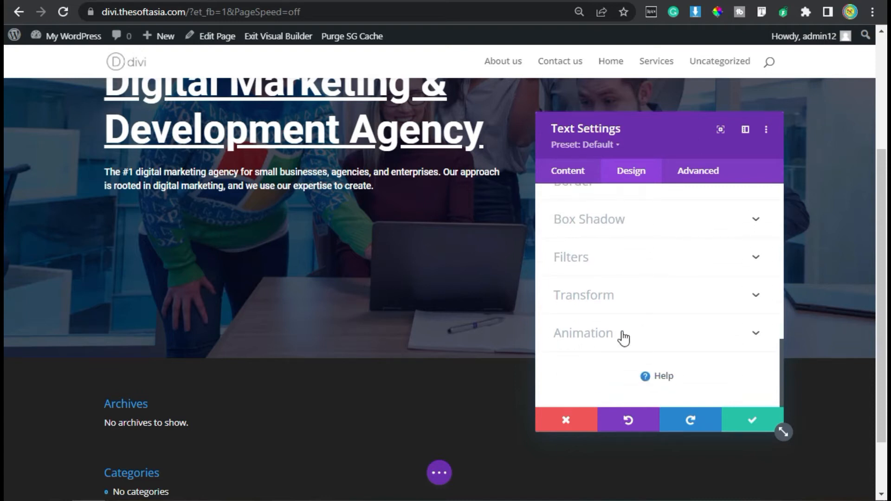
click(626, 334)
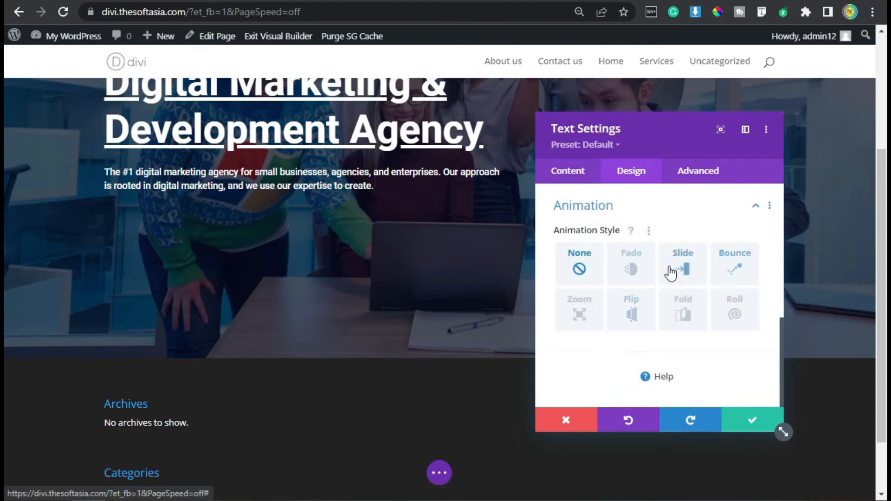
click(682, 273)
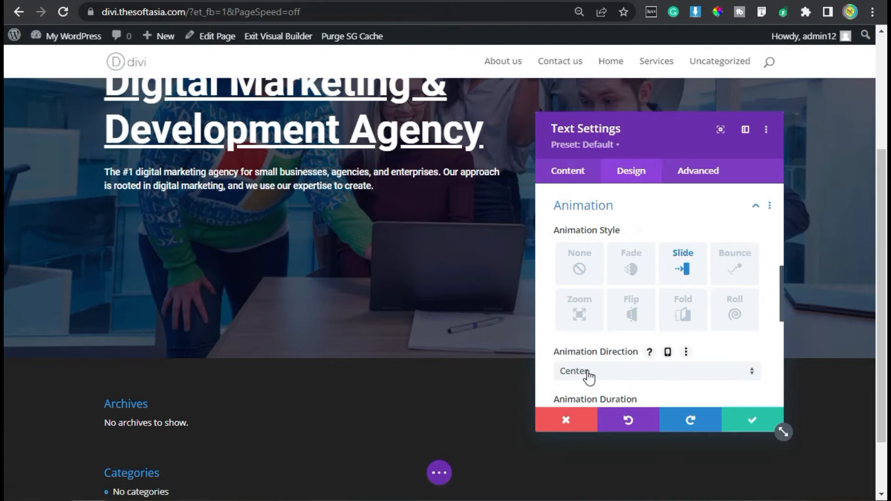
scroll(592, 366, down, 2)
click(600, 281)
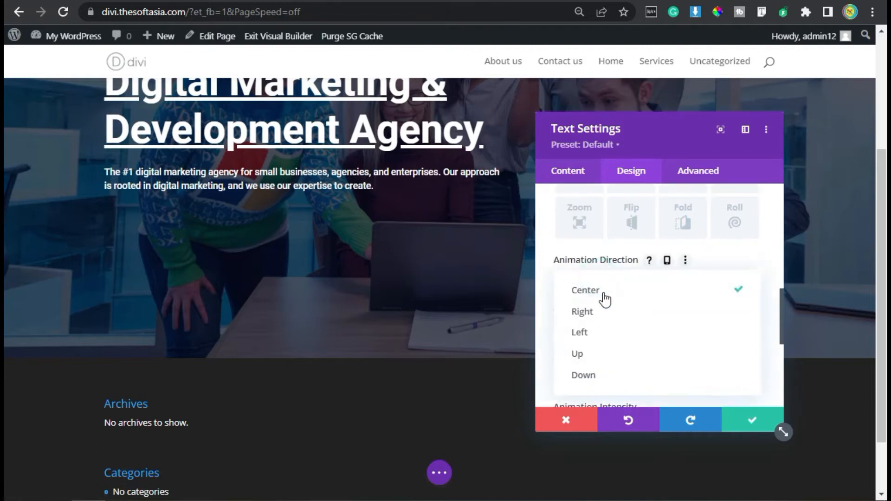
click(597, 355)
scroll(659, 353, down, 4)
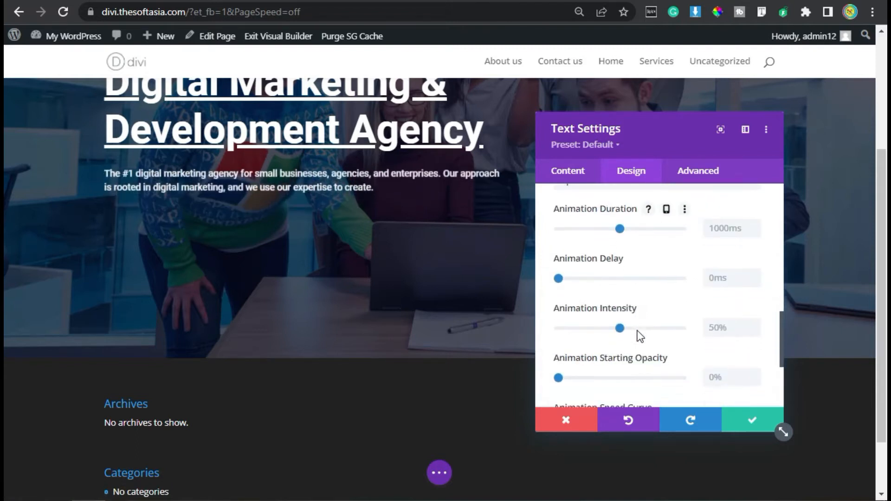
click(752, 423)
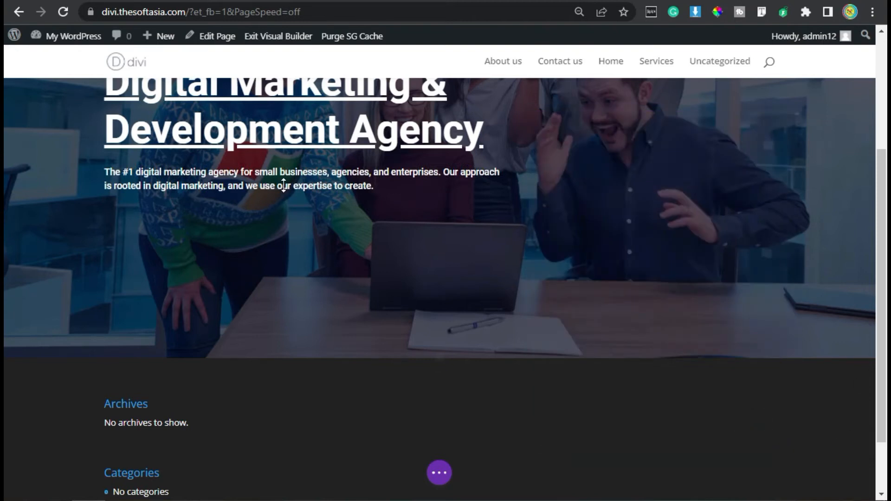
Step: Insert a Button module below the hero paragraph
scroll(284, 185, up, 2)
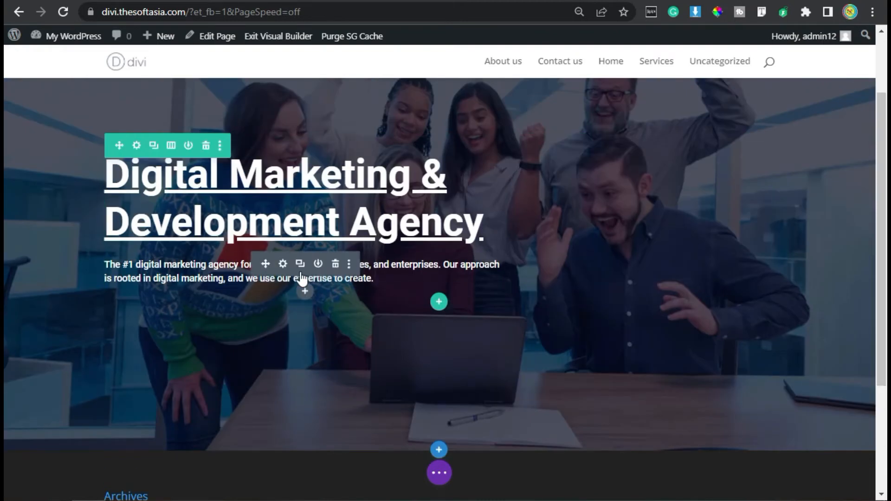
click(307, 292)
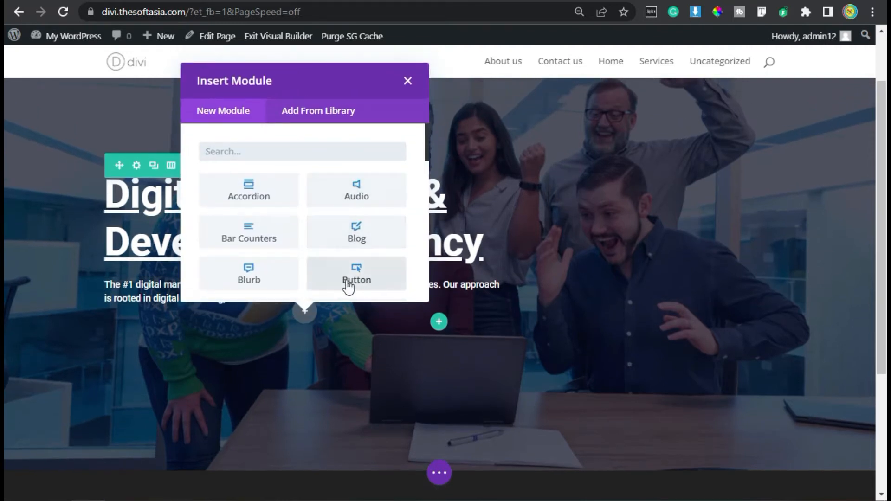
click(364, 278)
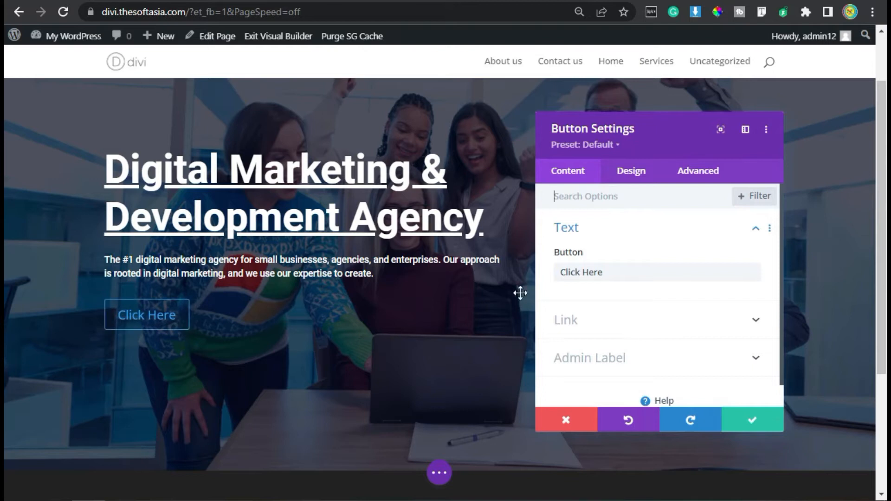
Step: Replace the button's default text with "Our Work"
drag(627, 272, 557, 274)
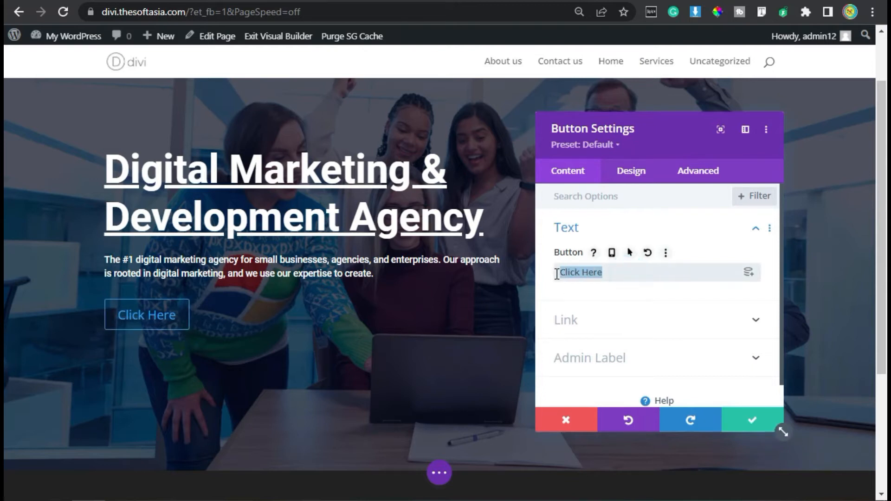
text(Our)
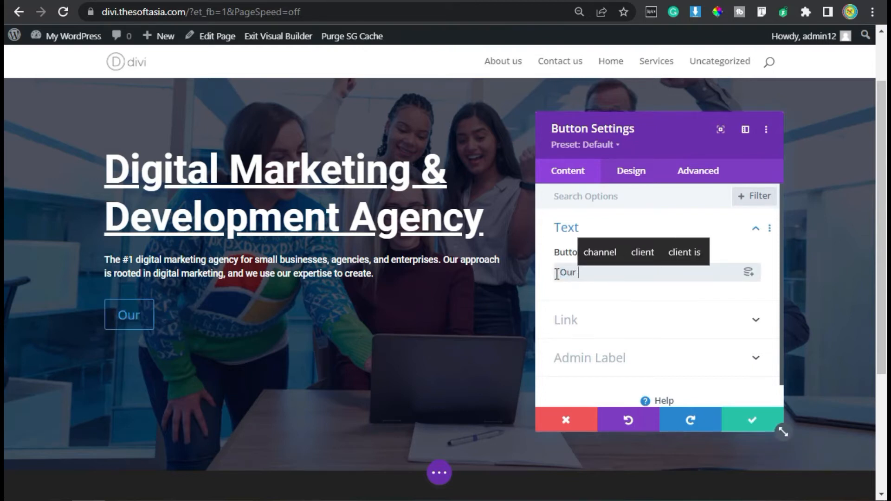
text( Work)
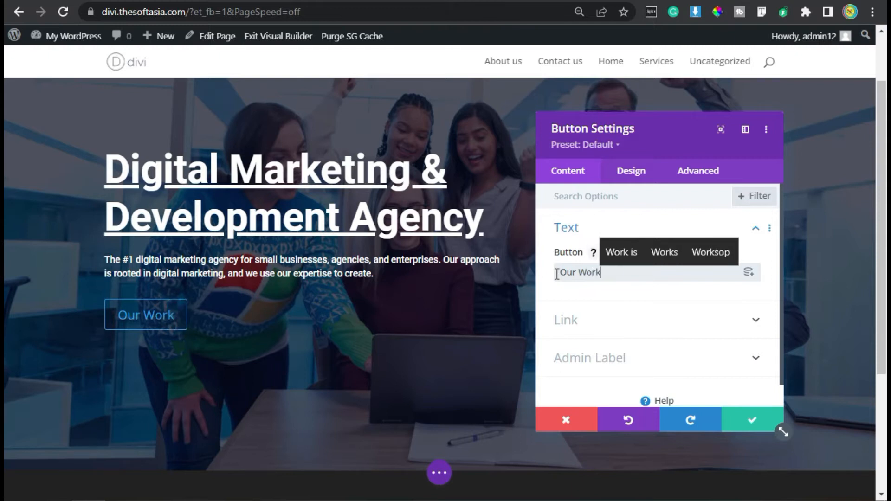
Step: Enable custom styles for the "Our Work" button in its design settings
click(618, 180)
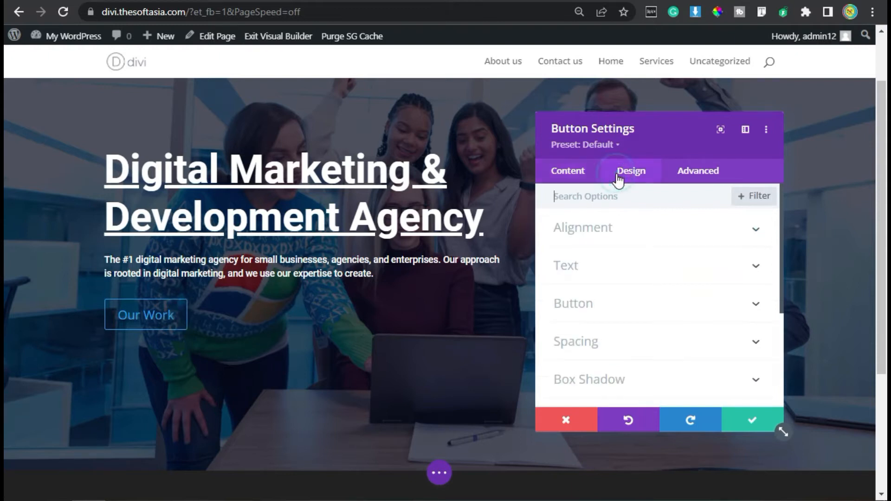
click(616, 226)
click(647, 232)
scroll(604, 316, down, 2)
click(664, 217)
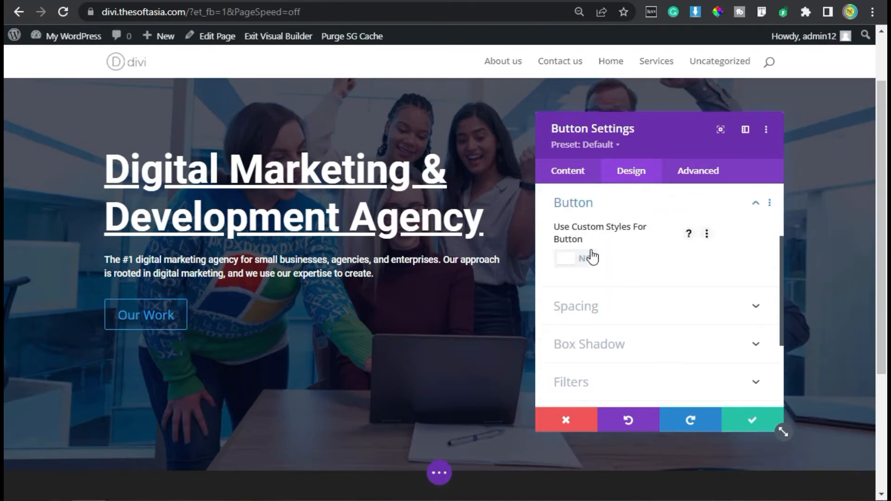
click(596, 268)
Step: Set the button's text size to 16px and its text colour to white (#FFFFFF)
scroll(622, 285, down, 2)
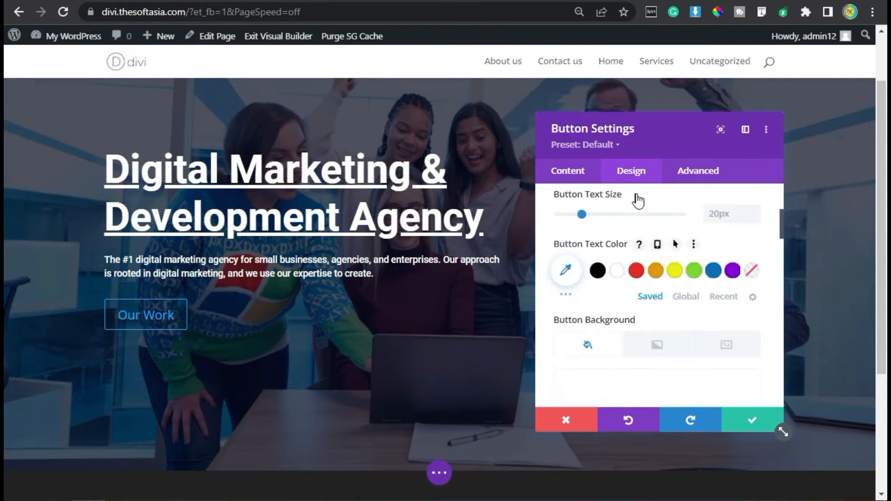
click(726, 213)
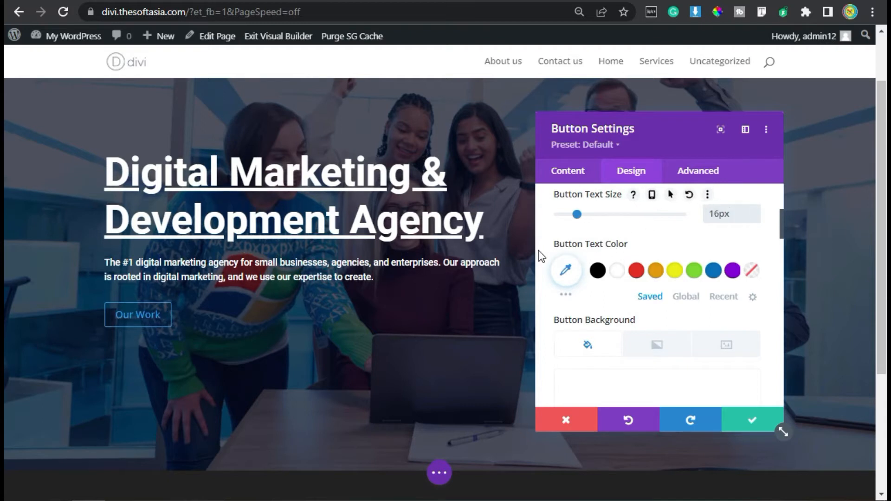
click(619, 273)
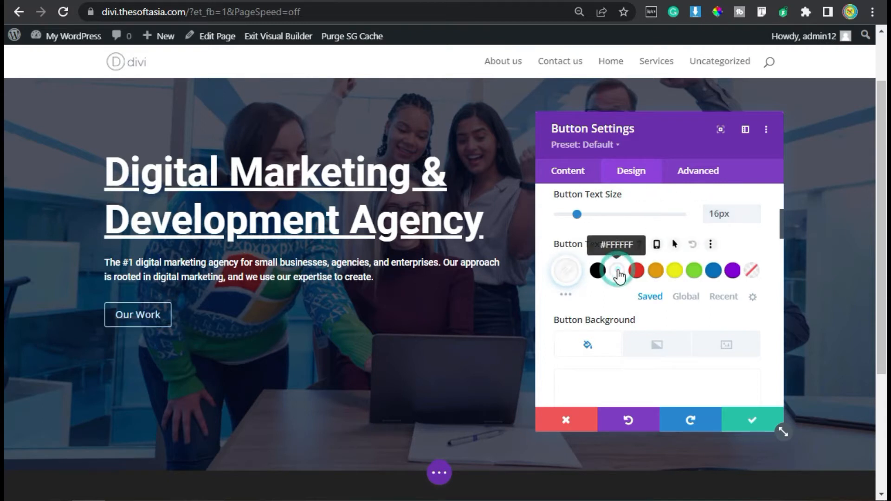
scroll(611, 323, down, 2)
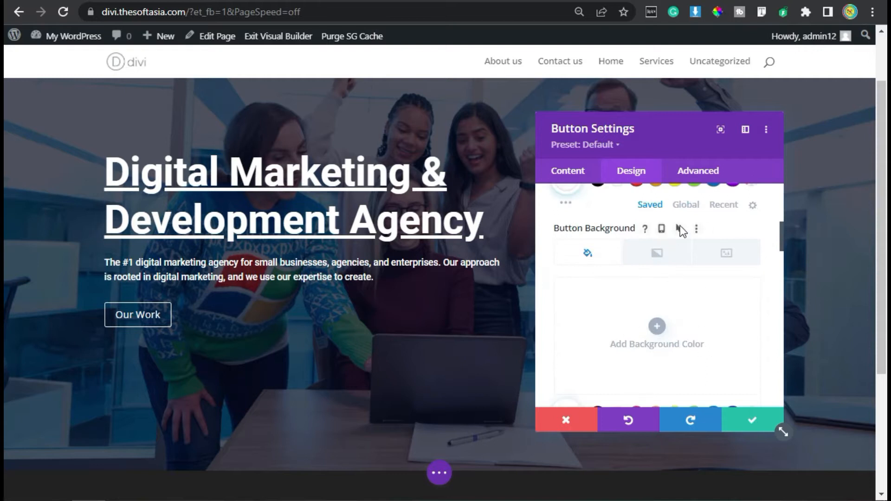
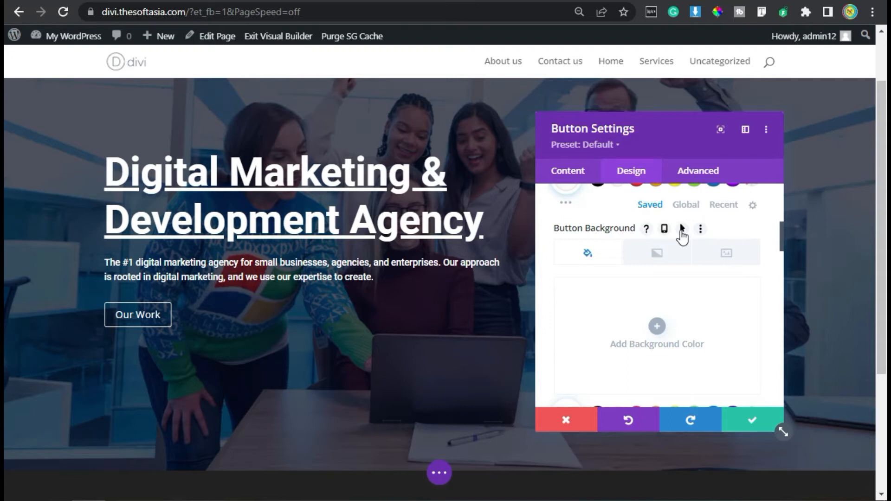
Step: Enable hover options for the "Our Work" button's background, using blue for the desktop state and red (#E02B20) for the hover state
click(684, 229)
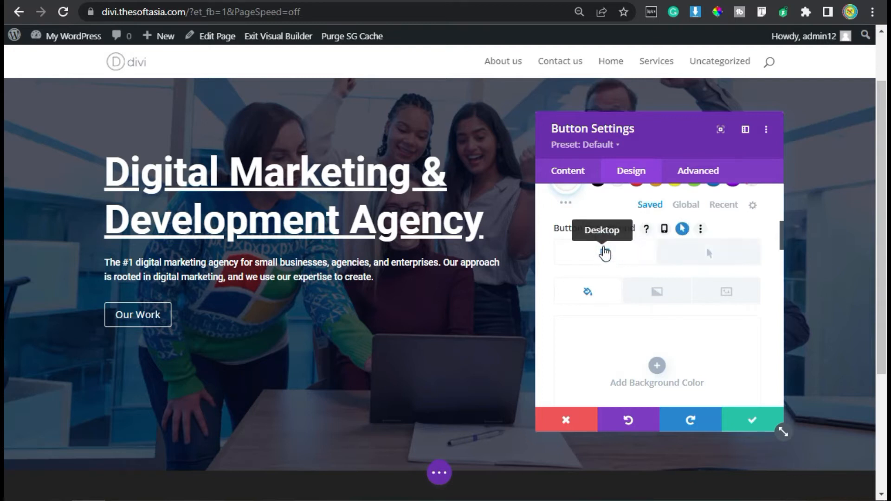
scroll(604, 255, down, 2)
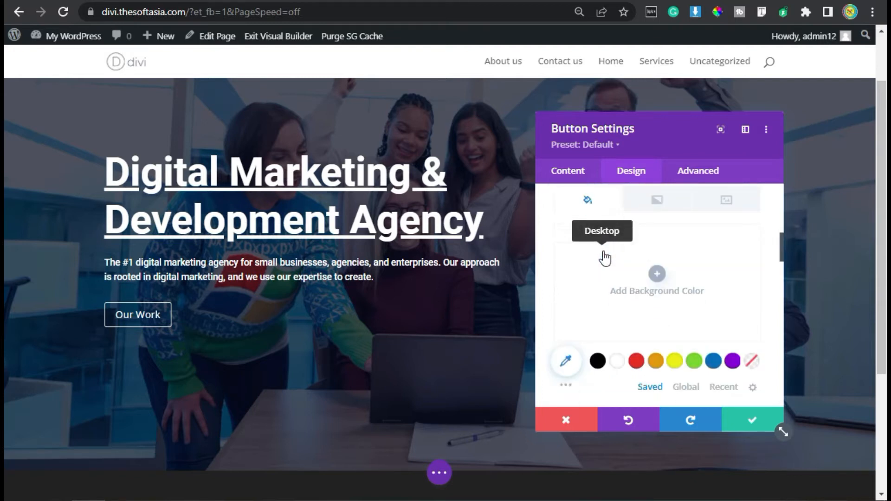
click(714, 360)
scroll(672, 329, up, 2)
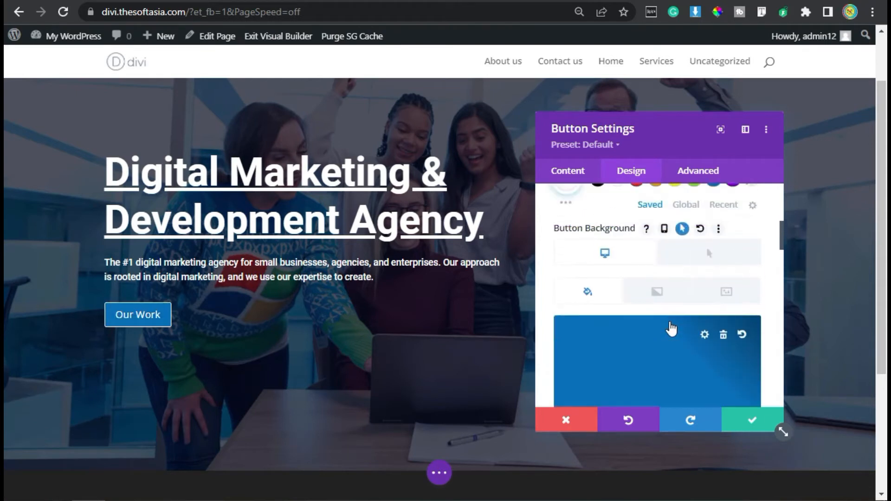
click(717, 269)
scroll(717, 270, down, 3)
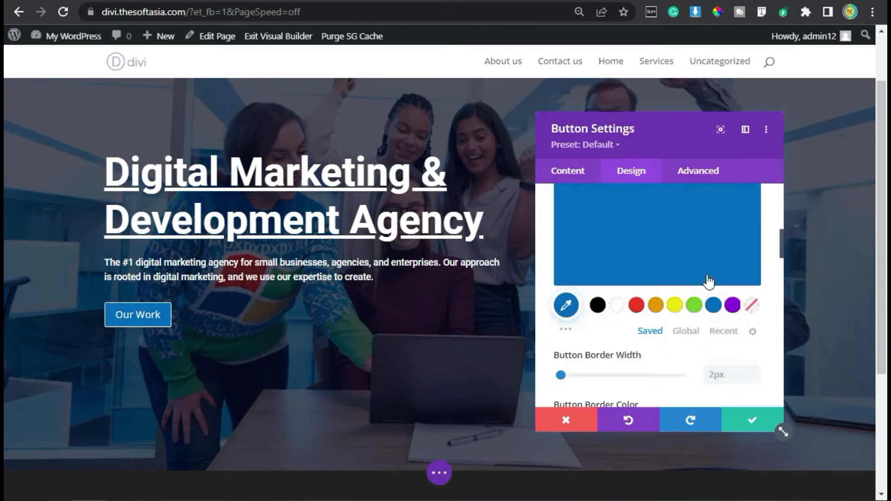
click(636, 270)
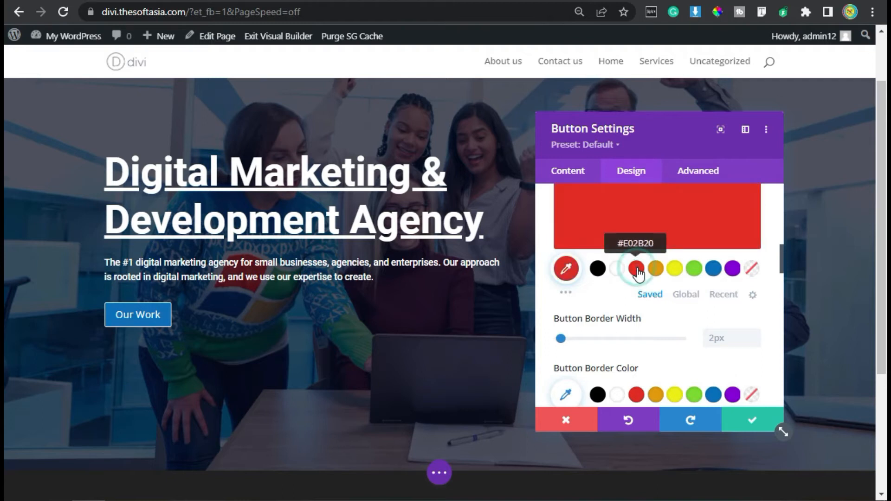
scroll(639, 273, down, 4)
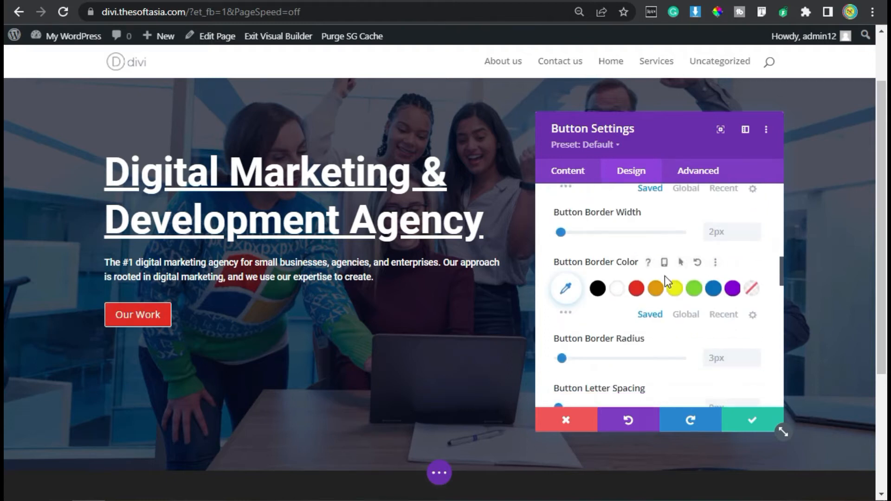
Step: Enable hover options for the button's border colour, using blue for the desktop state and red for the hover state
scroll(655, 288, up, 2)
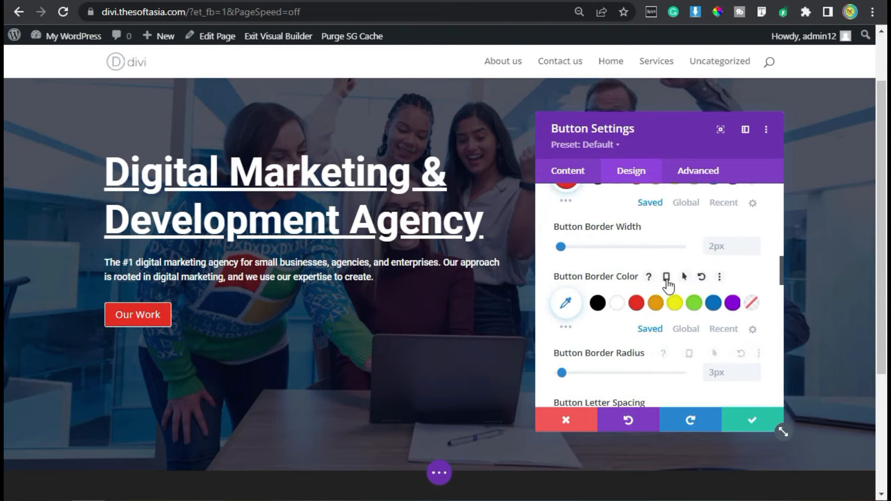
click(684, 277)
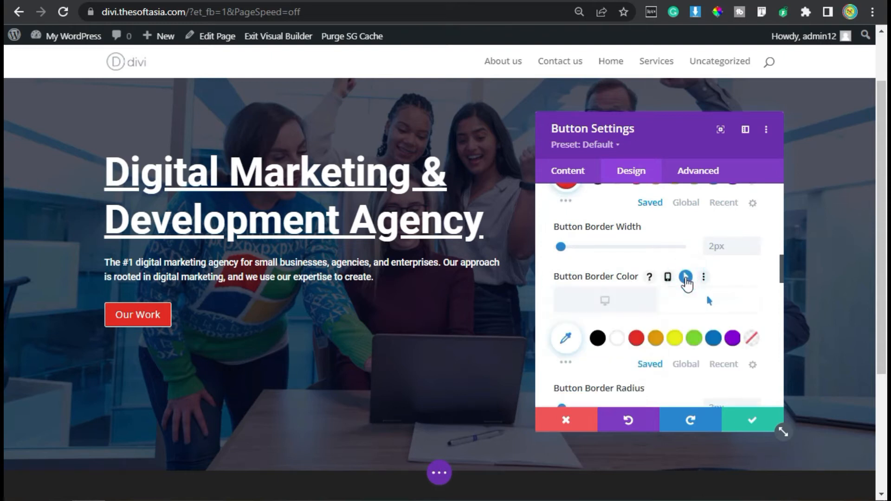
scroll(617, 283, down, 2)
click(610, 222)
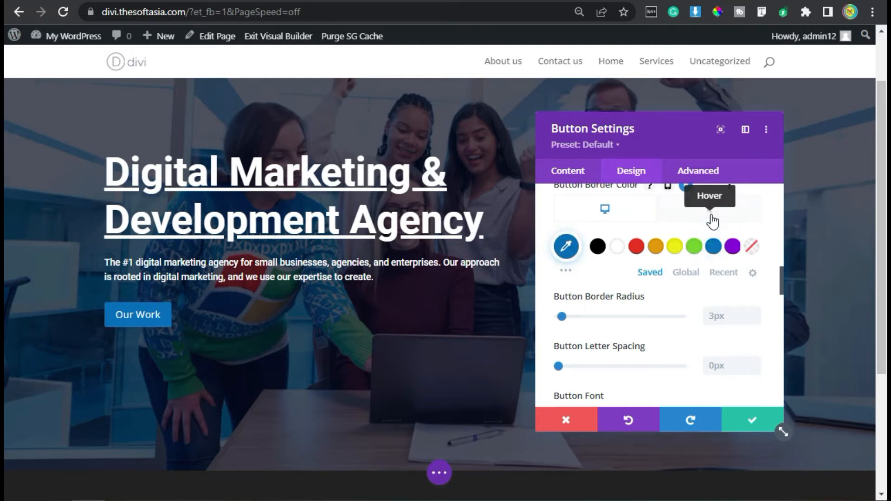
click(714, 219)
click(635, 246)
Step: Choose the right-pointing arrow as the button's icon
scroll(651, 324, down, 2)
scroll(652, 325, down, 5)
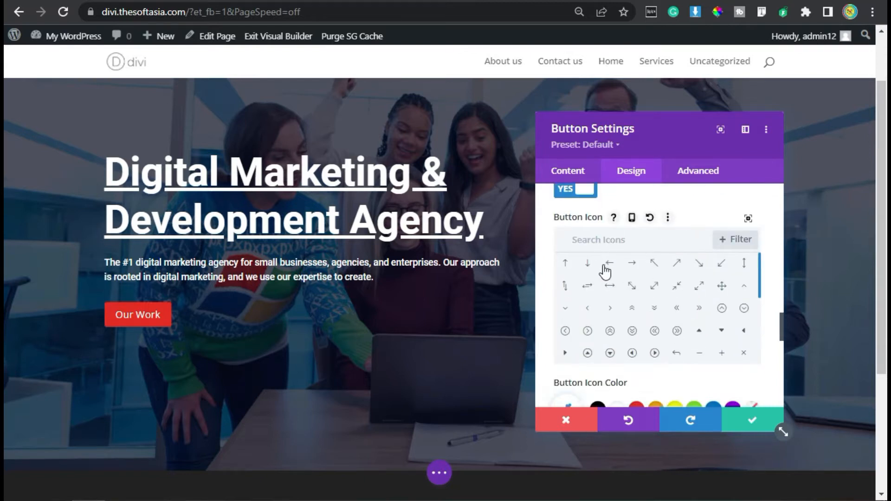
click(631, 263)
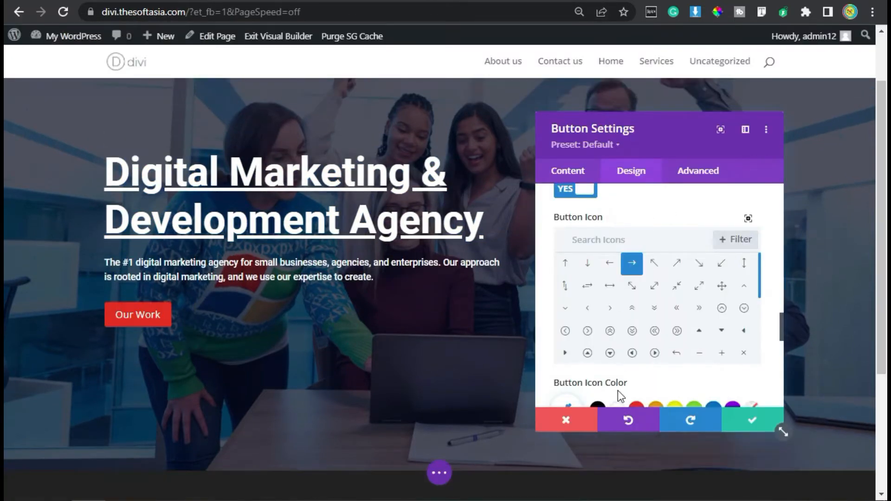
Step: Set the button icon's colour to white and turn off showing the icon only on hover
scroll(626, 358, down, 5)
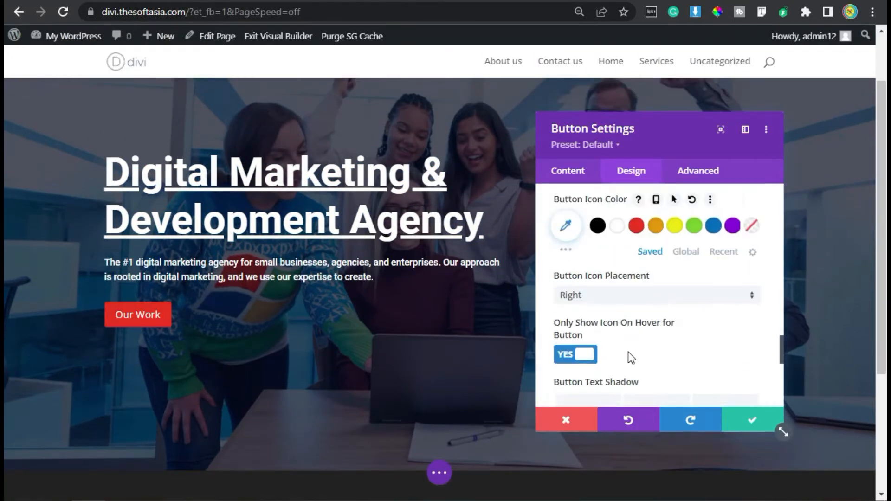
click(617, 227)
scroll(602, 344, down, 2)
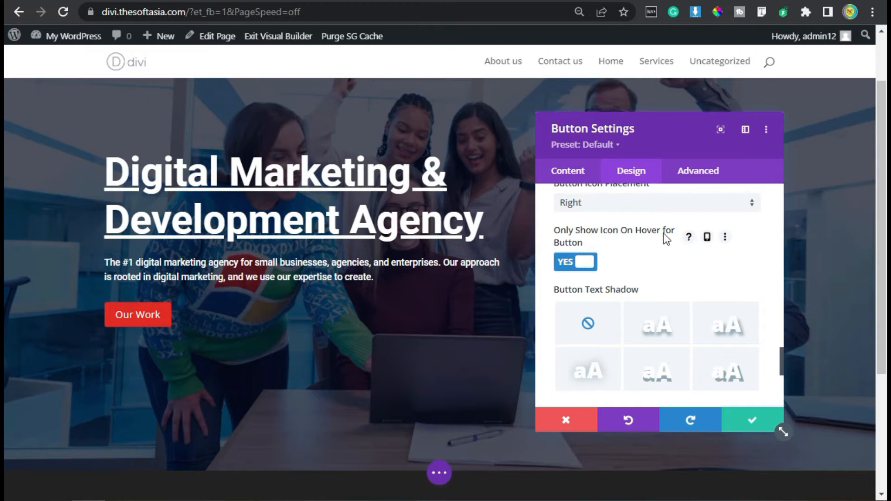
click(583, 263)
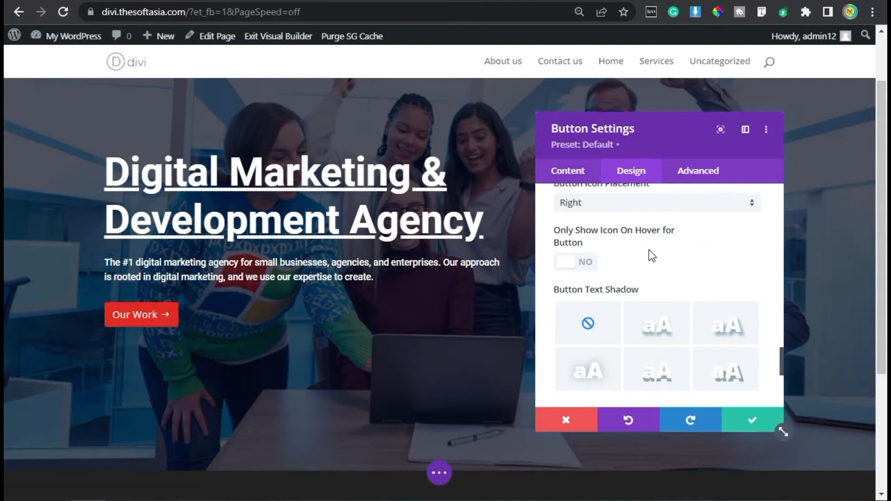
Step: Link the button's top and bottom padding and set both to 7px
scroll(649, 249, down, 2)
scroll(649, 254, down, 2)
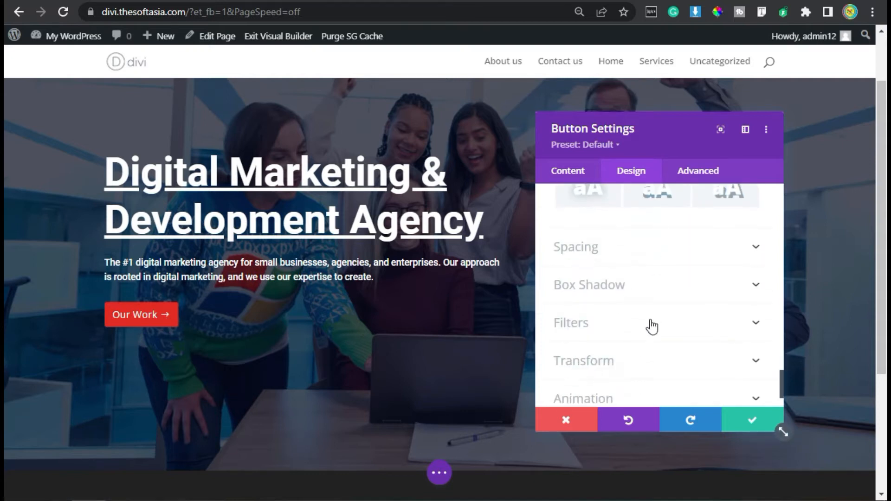
click(578, 247)
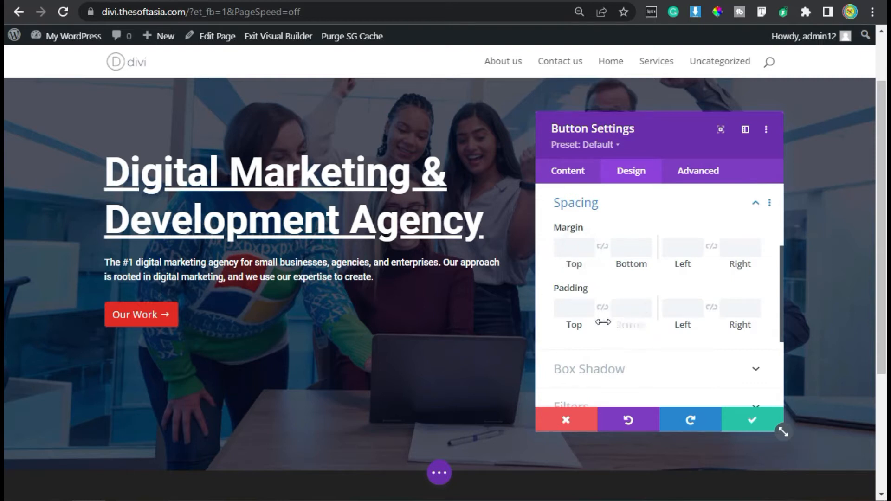
scroll(608, 297, down, 2)
click(603, 217)
click(570, 218)
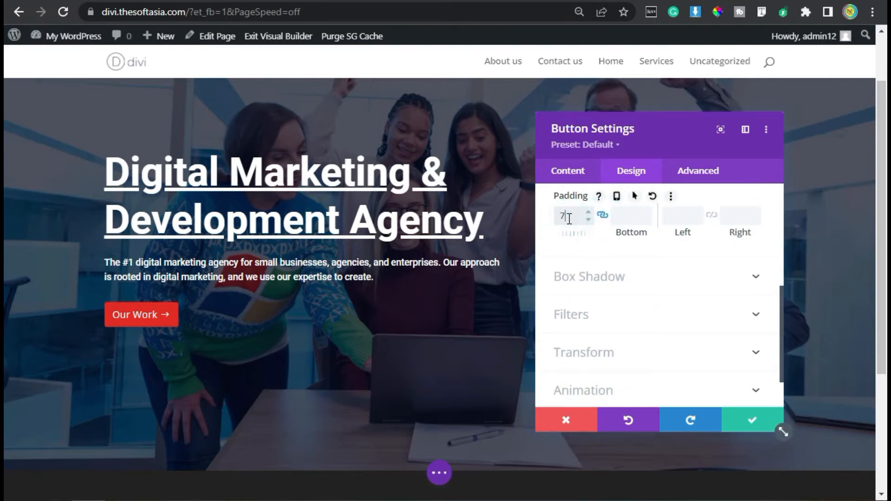
Step: Set the button's left padding to 25px and its right padding to 45px
click(679, 216)
click(751, 217)
text(26)
drag(690, 217, 668, 217)
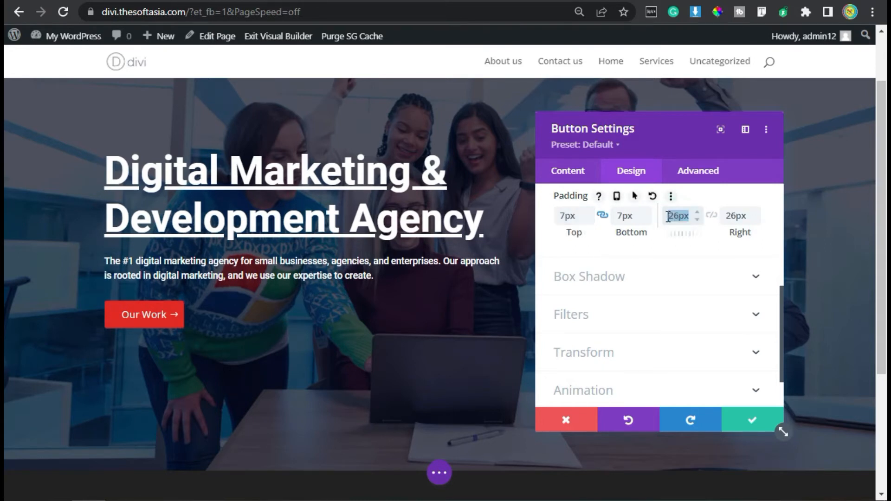
click(732, 215)
double_click(731, 215)
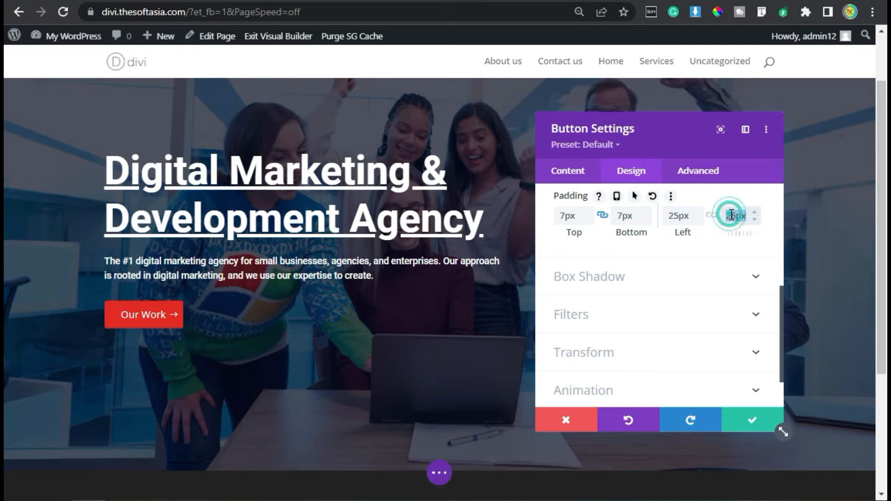
text(45)
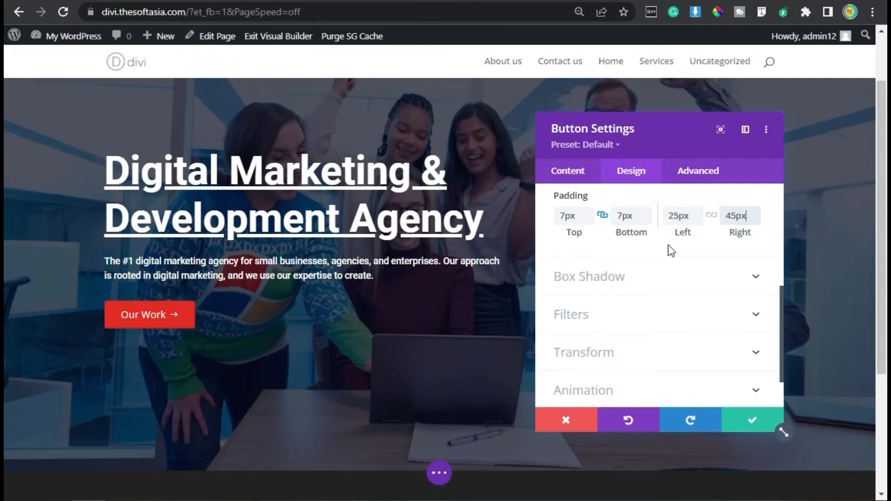
Step: Give the button a Slide animation with the direction set to Up, and save the button settings
scroll(653, 271, down, 1)
click(578, 342)
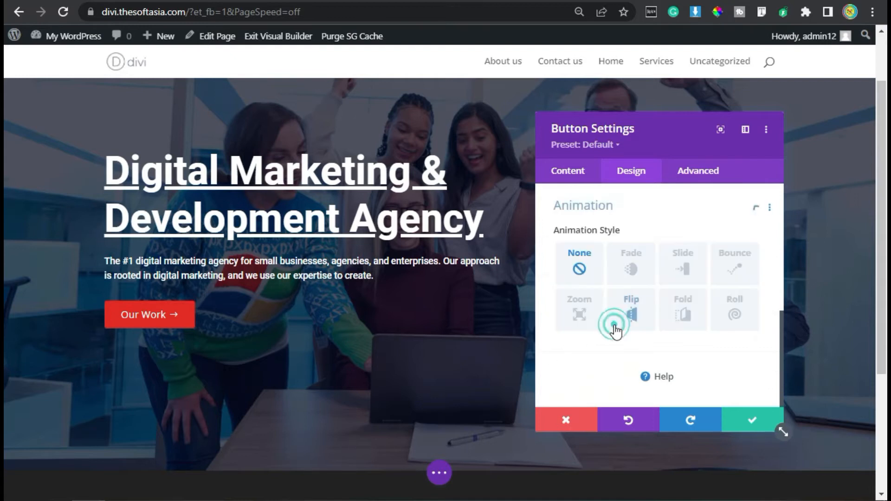
click(685, 267)
scroll(682, 296, down, 2)
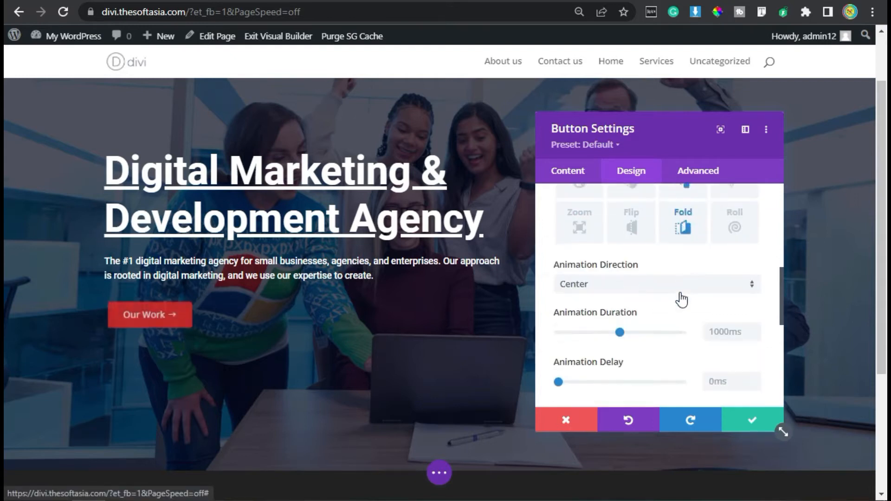
click(637, 285)
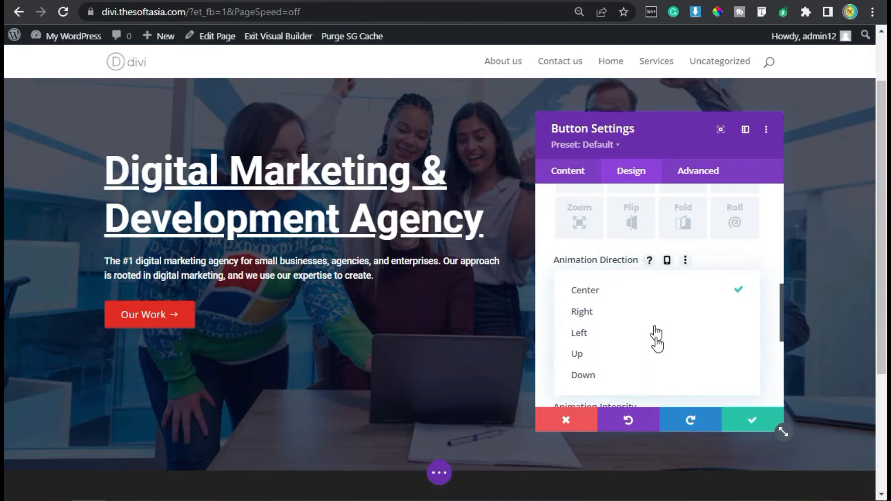
click(647, 354)
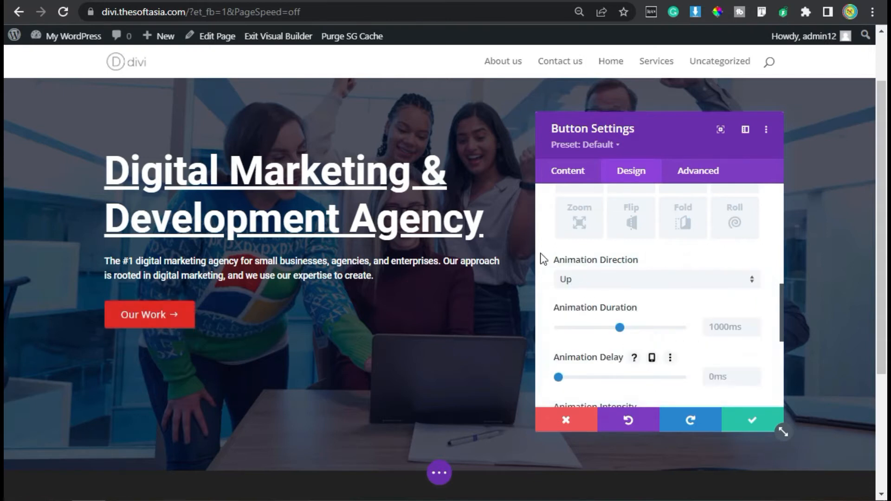
click(752, 421)
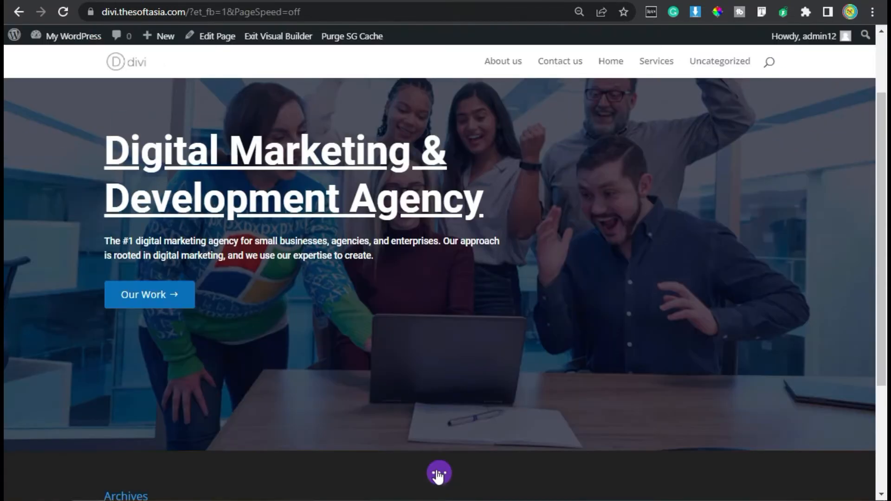
click(438, 473)
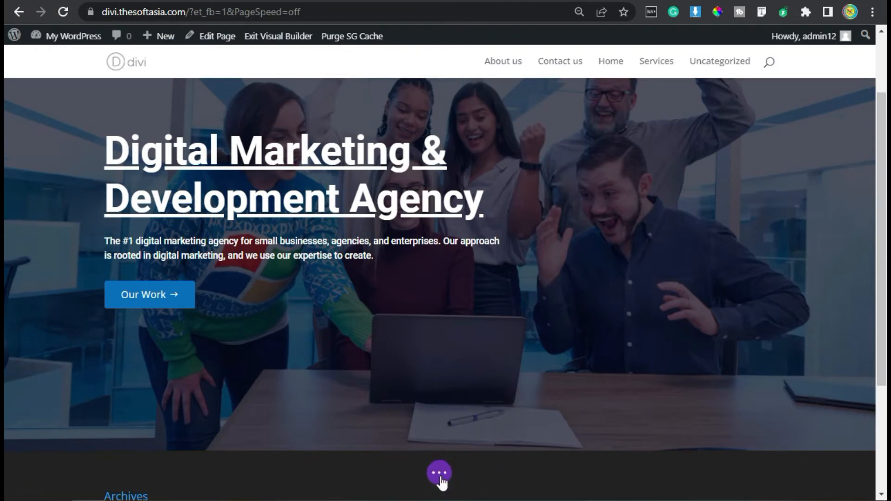
click(438, 473)
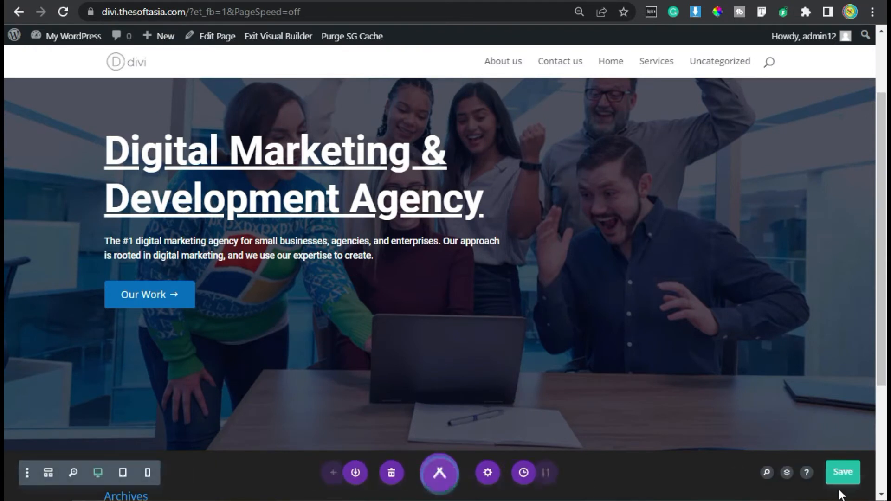
click(435, 473)
scroll(518, 488, up, 2)
scroll(522, 485, down, 2)
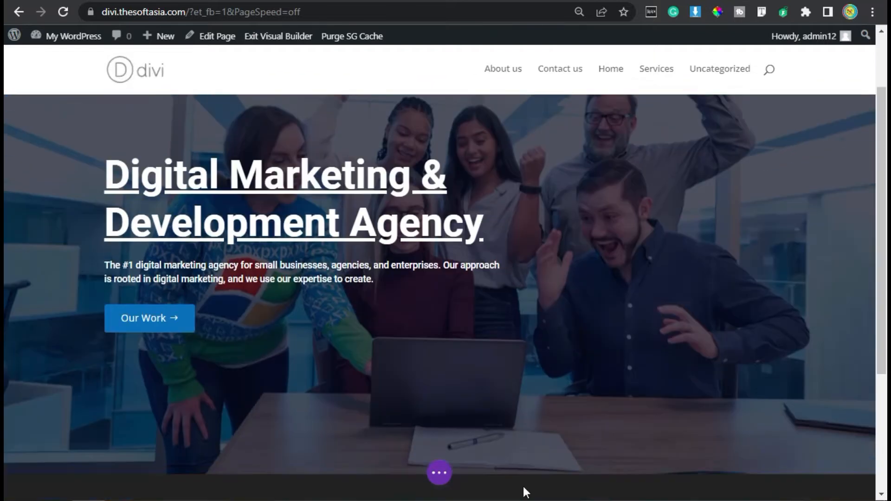
scroll(522, 485, up, 2)
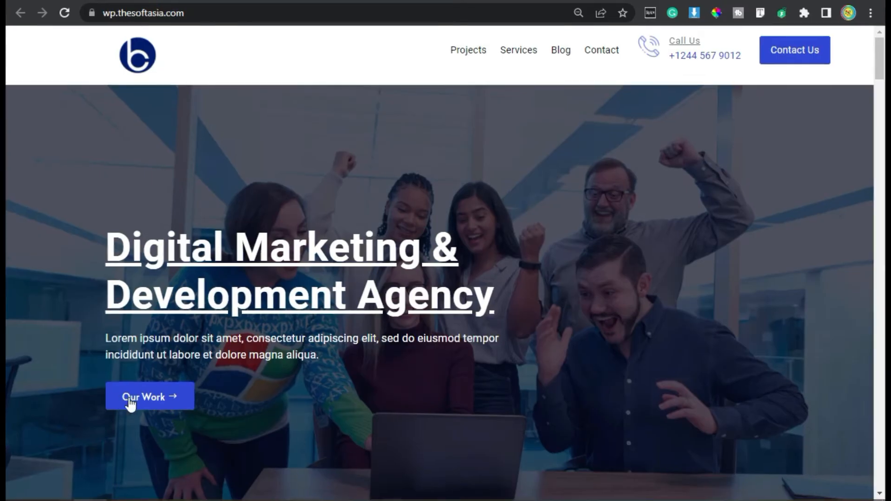
click(127, 402)
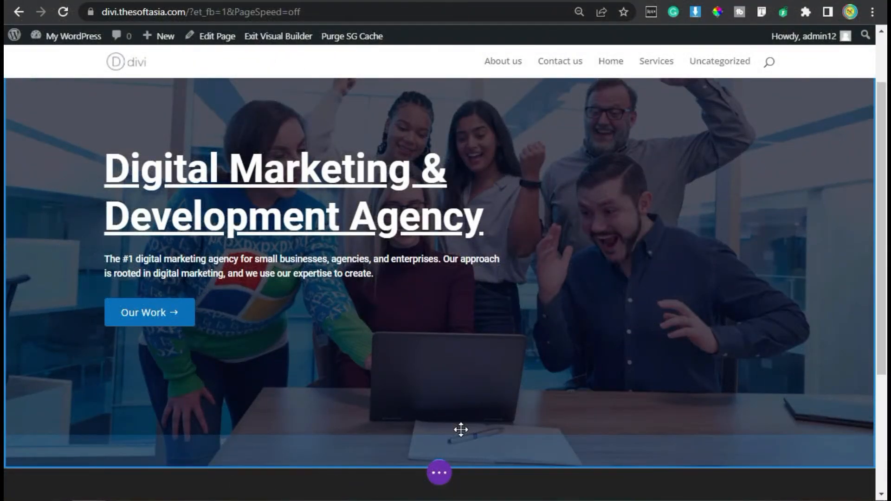
Step: Insert a new Regular section directly below the hero section
scroll(460, 430, down, 4)
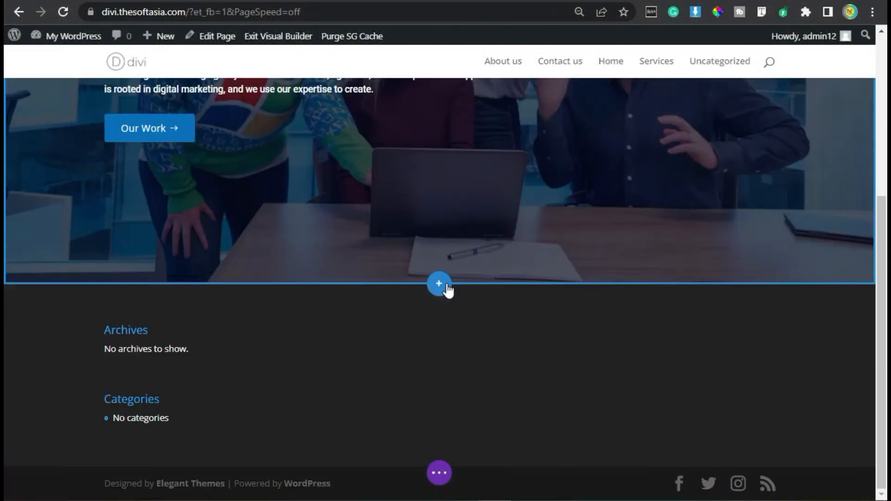
click(445, 284)
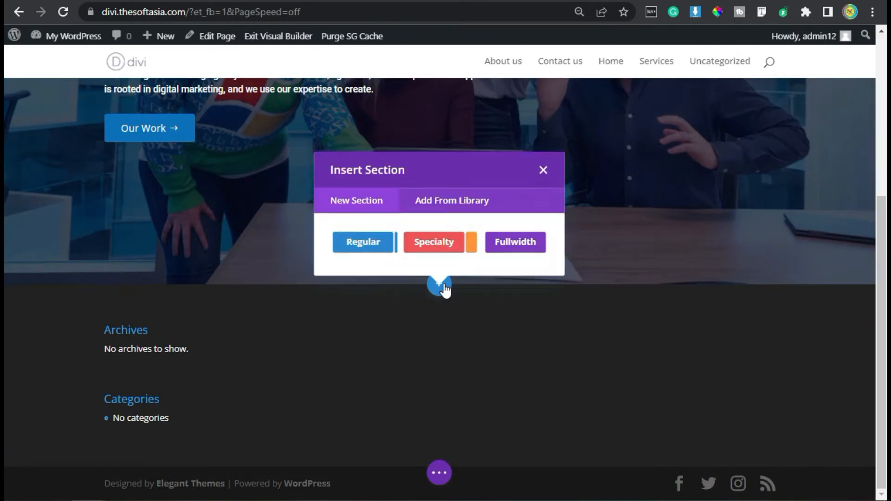
click(365, 245)
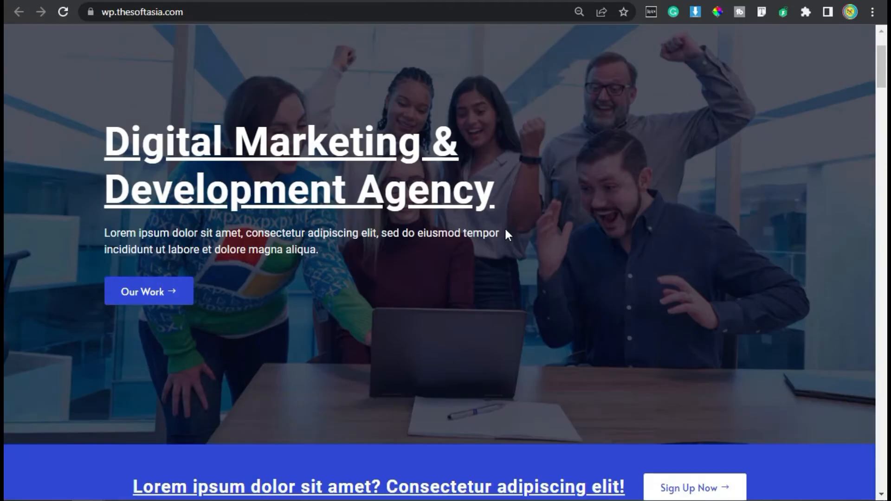
Step: Examine the call-to-action banner below the demo homepage's hero, and return to the builder page without choosing a row layout
scroll(505, 232, down, 8)
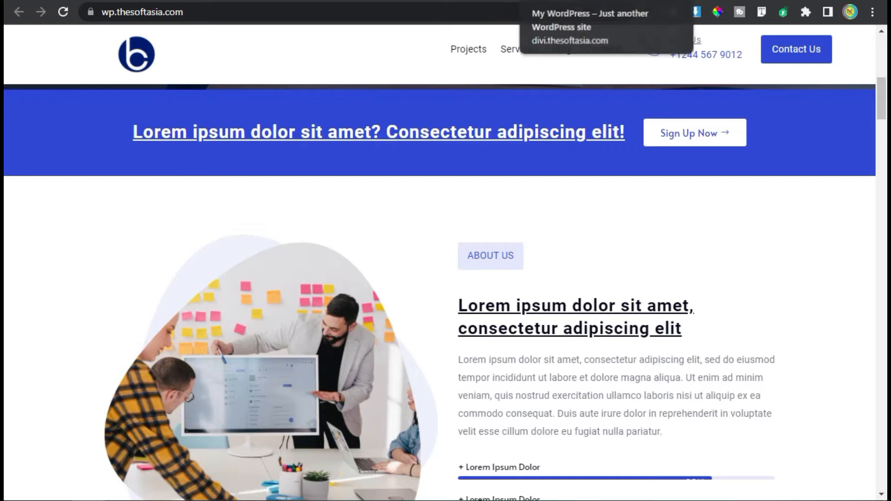
click(564, 1)
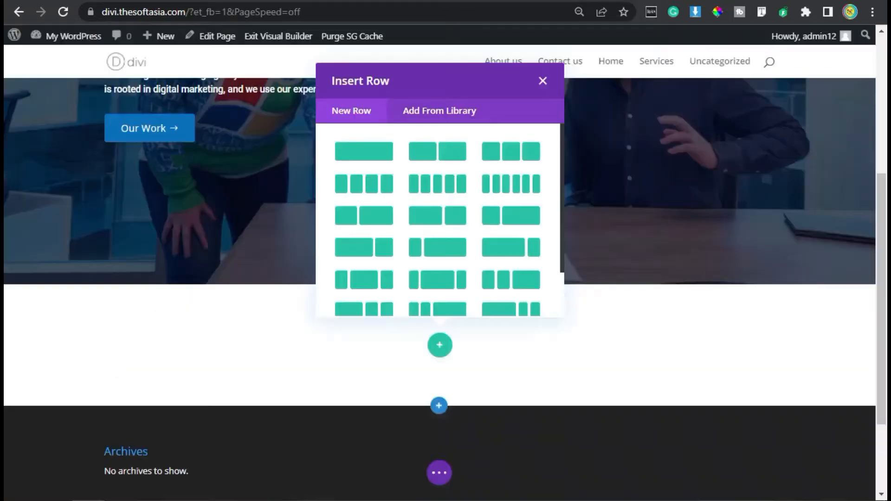
click(541, 82)
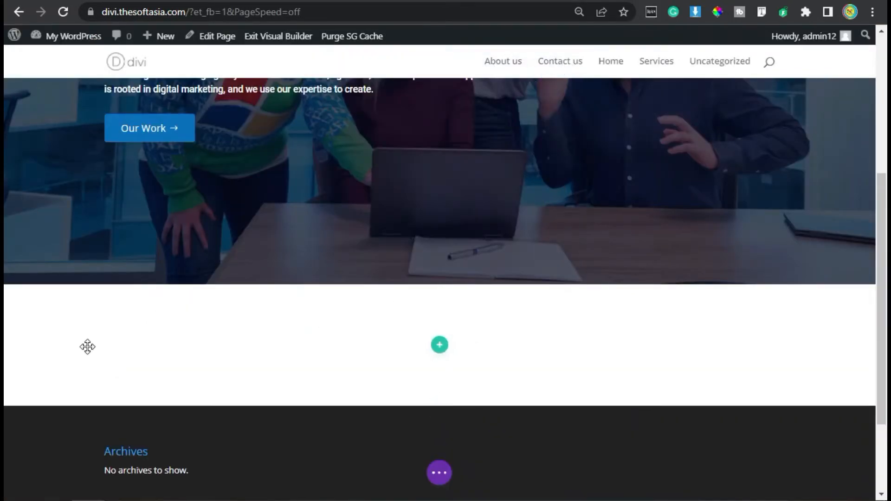
Step: Set the background color of the new section below the hero to #3149e7
click(36, 298)
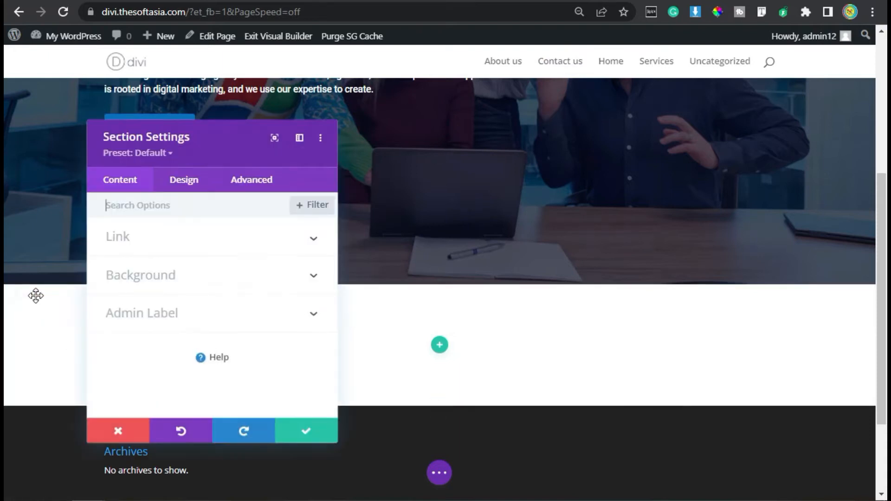
click(175, 275)
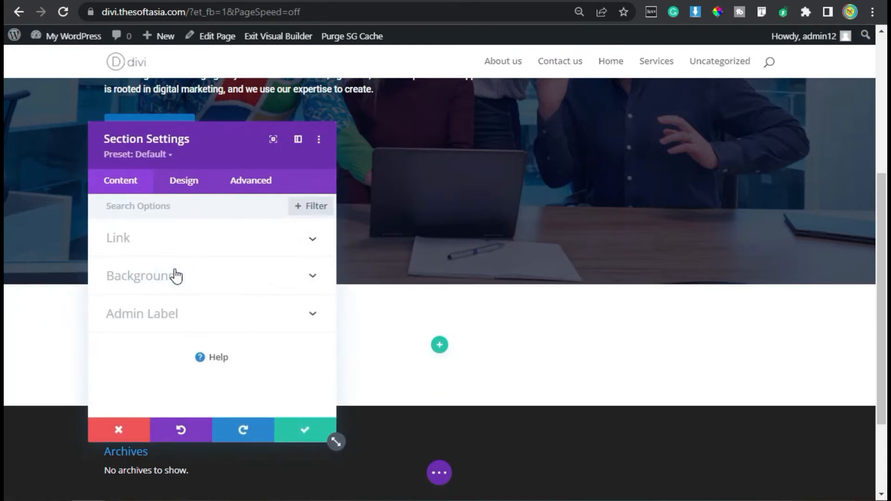
scroll(175, 328, down, 2)
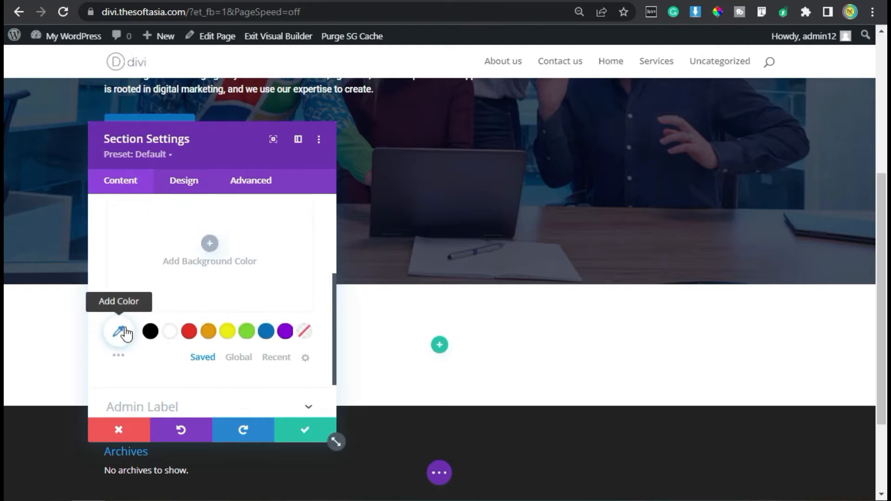
click(210, 241)
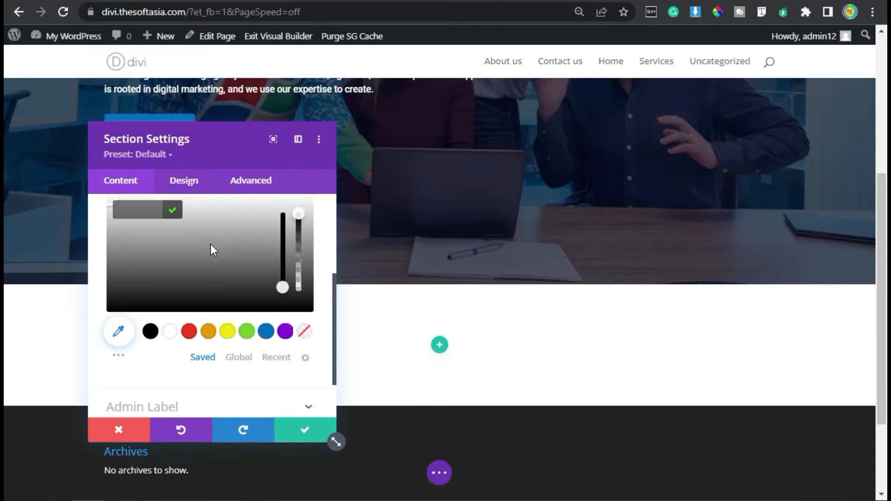
click(149, 207)
text(#3149e7)
click(173, 211)
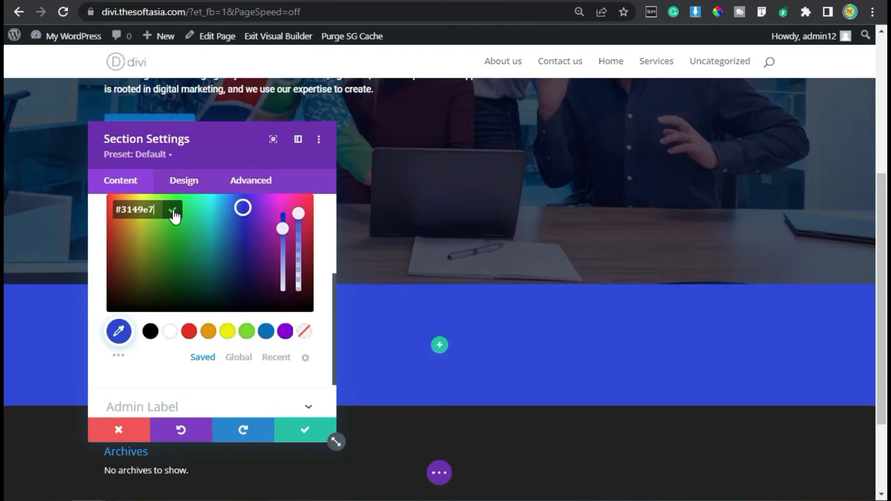
click(174, 213)
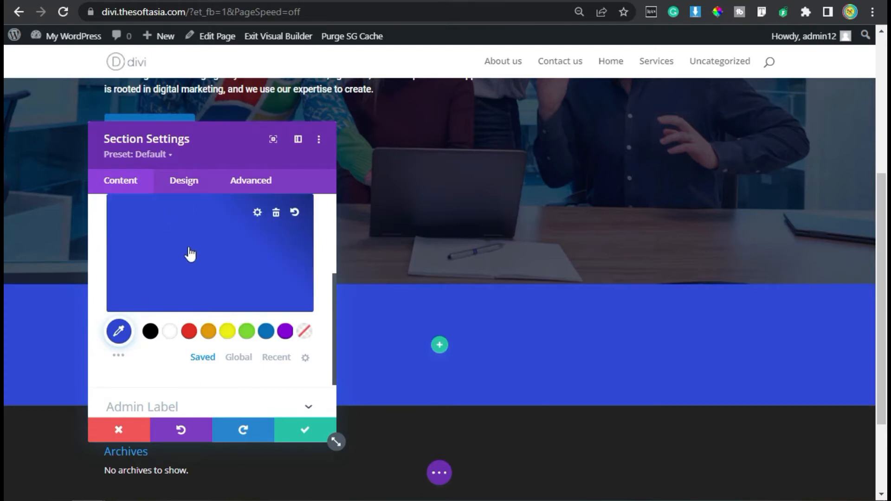
Step: Give the blue section linked top and bottom padding of 20px, and save the section settings
click(179, 182)
click(171, 311)
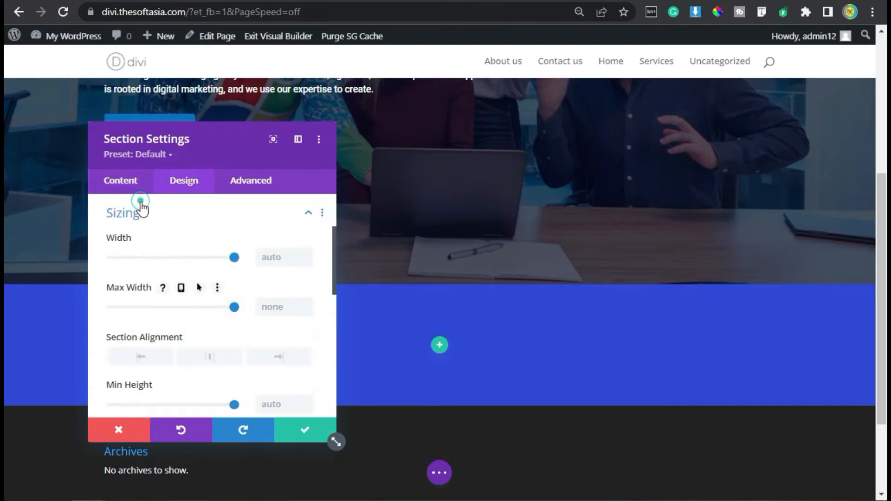
click(139, 207)
click(174, 258)
click(123, 319)
click(153, 319)
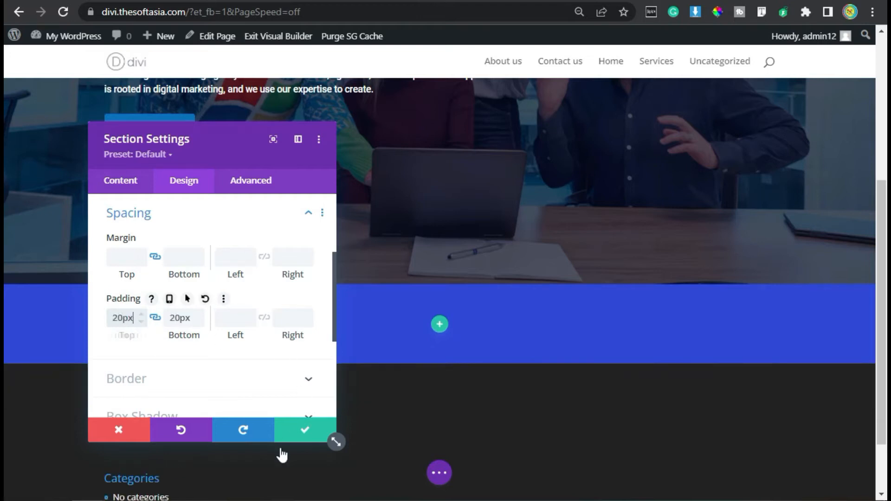
click(307, 432)
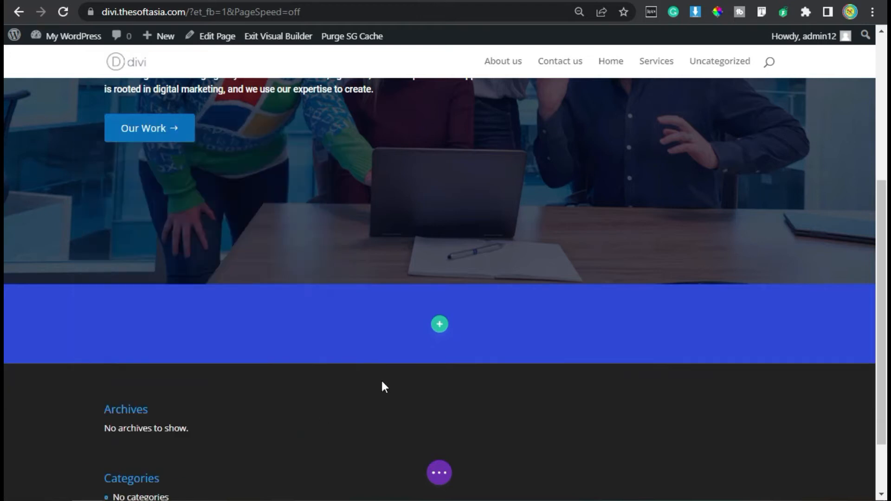
Step: Insert a single-column row in the blue section without choosing a module
click(439, 326)
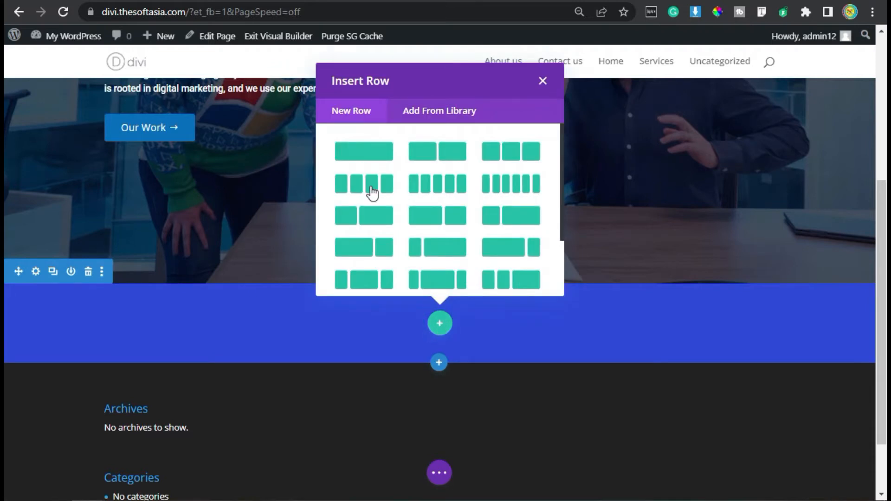
click(357, 153)
click(368, 341)
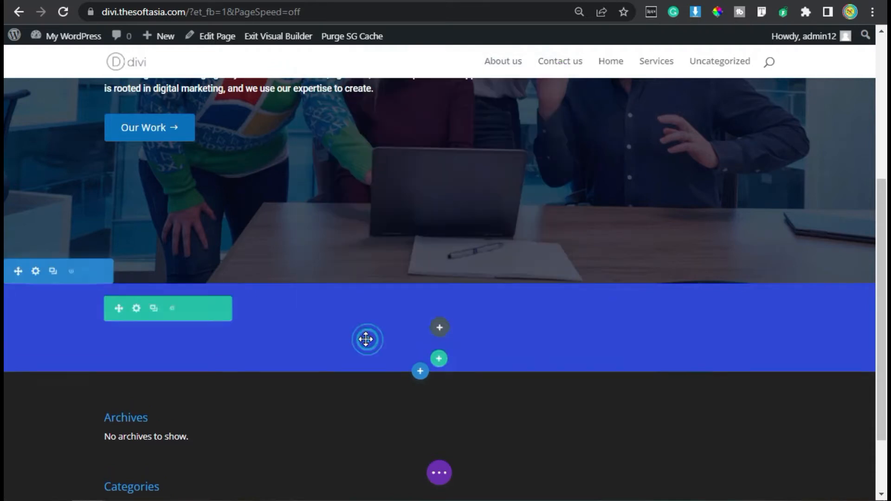
Step: Add display: flex; align-items: center; justify-content: center; as the column's main element custom CSS, and save the column and row settings
click(135, 306)
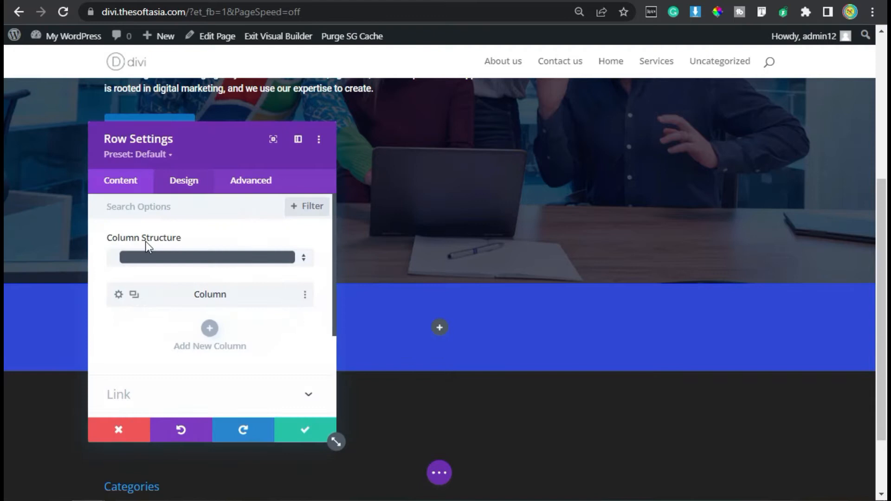
click(119, 296)
click(251, 180)
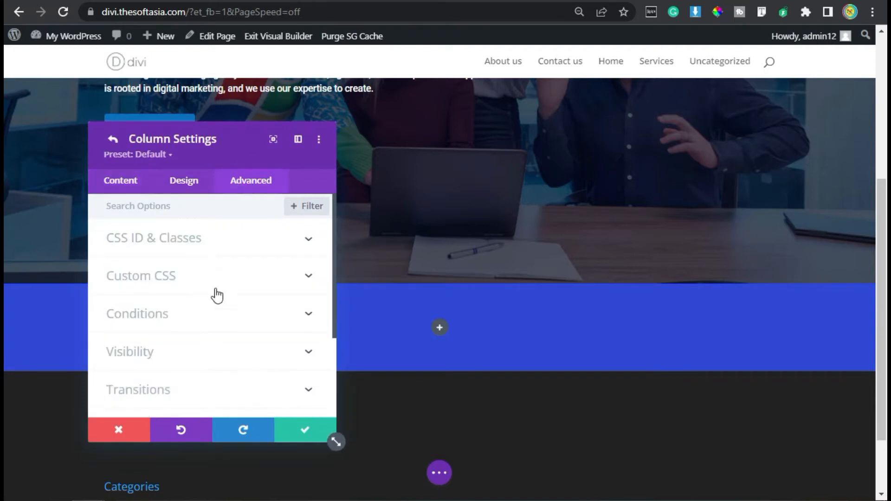
click(203, 276)
scroll(203, 279, down, 2)
click(196, 269)
text(display: flex; align-items: center; justify-content: center;)
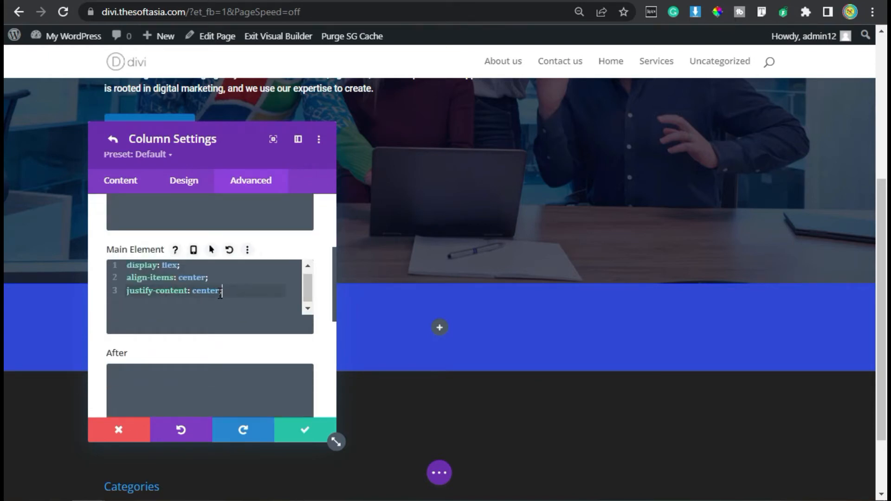
click(302, 429)
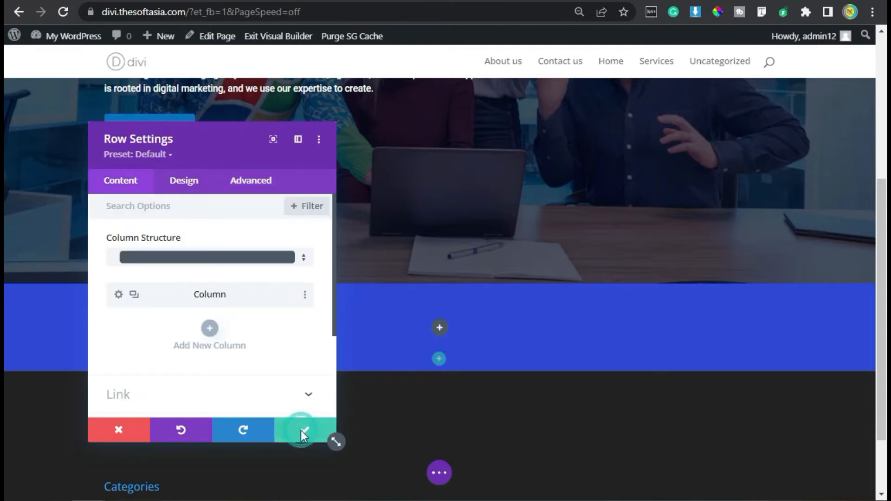
click(302, 430)
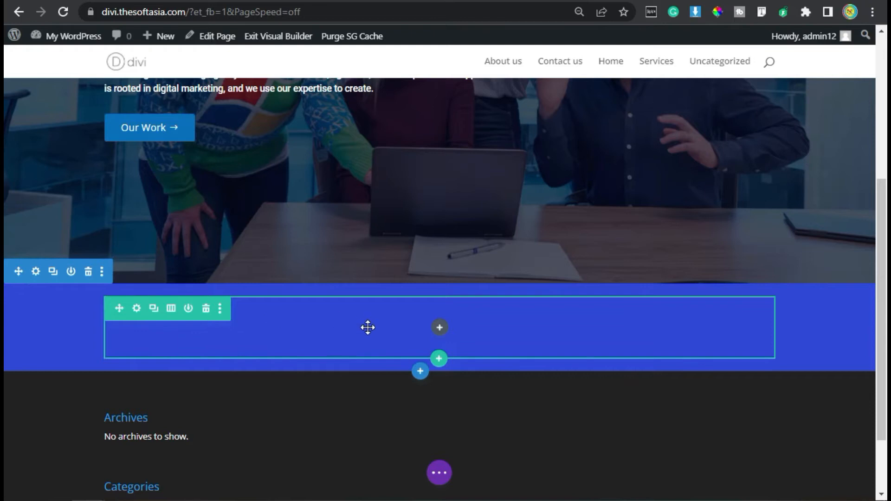
Step: Insert a Text module in the row with "Want to join us? Sign up to get notified!" formatted as Heading 3
click(439, 329)
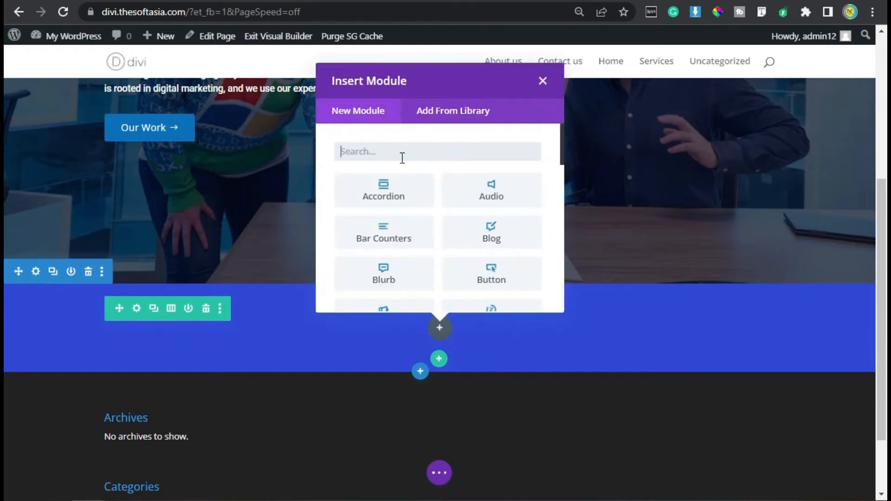
text(text)
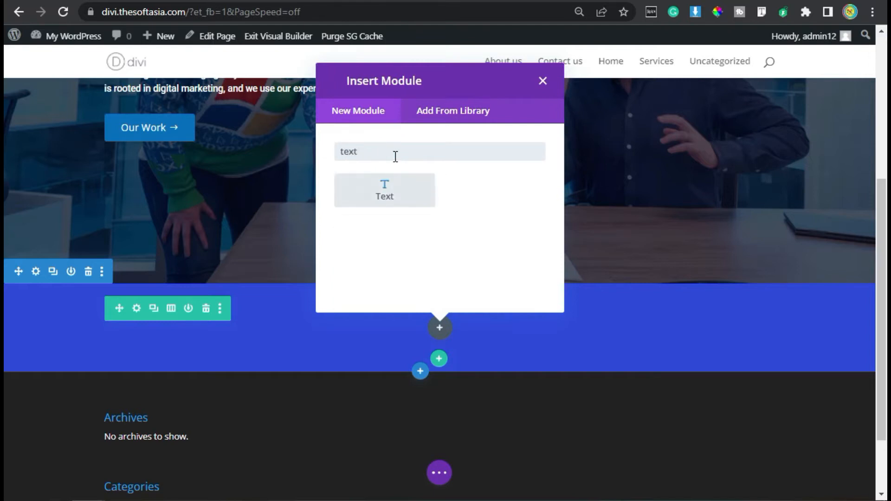
click(395, 191)
triple_click(153, 290)
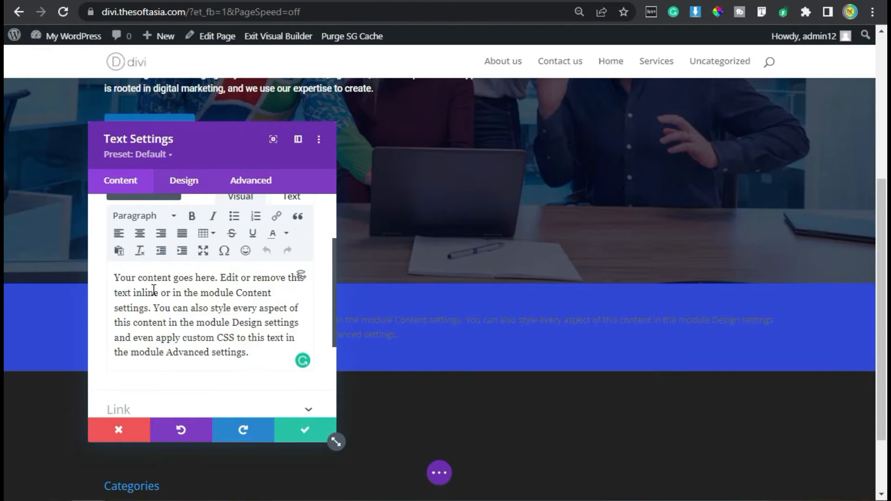
text(Want to join us? Sign up to get notified!)
scroll(154, 290, up, 2)
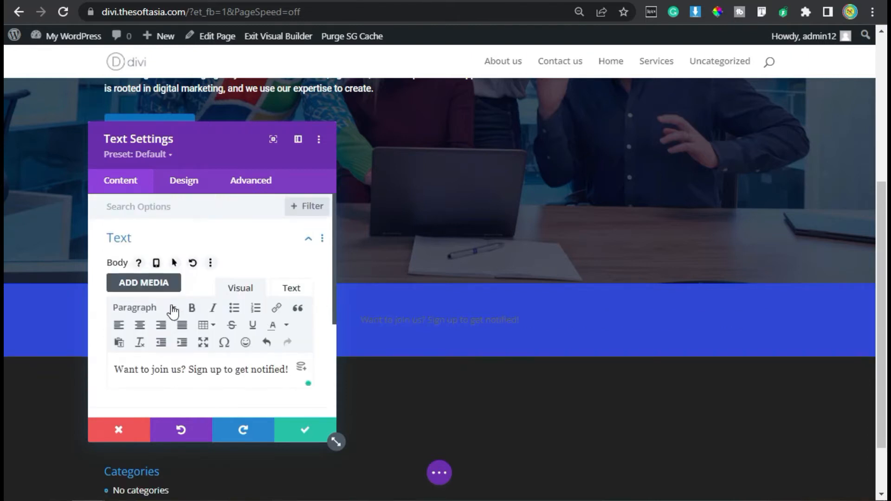
click(173, 307)
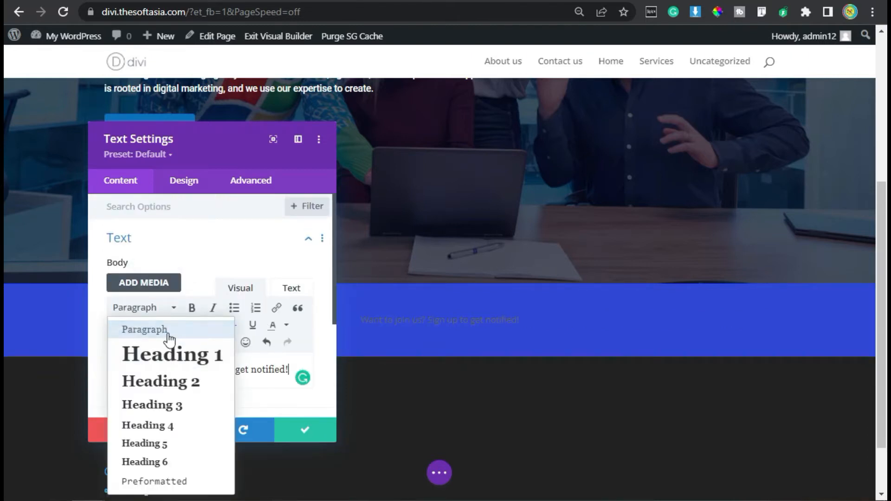
click(184, 405)
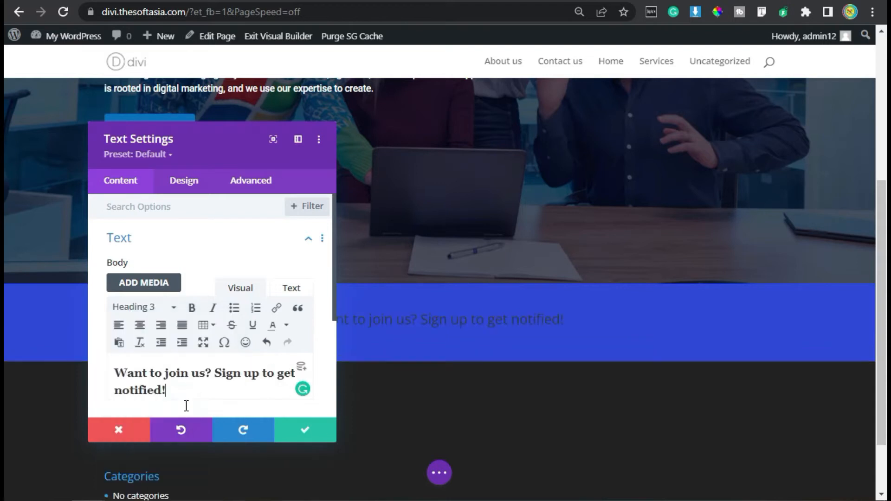
Step: Set the banner text's Heading 3 font to Roboto
click(185, 181)
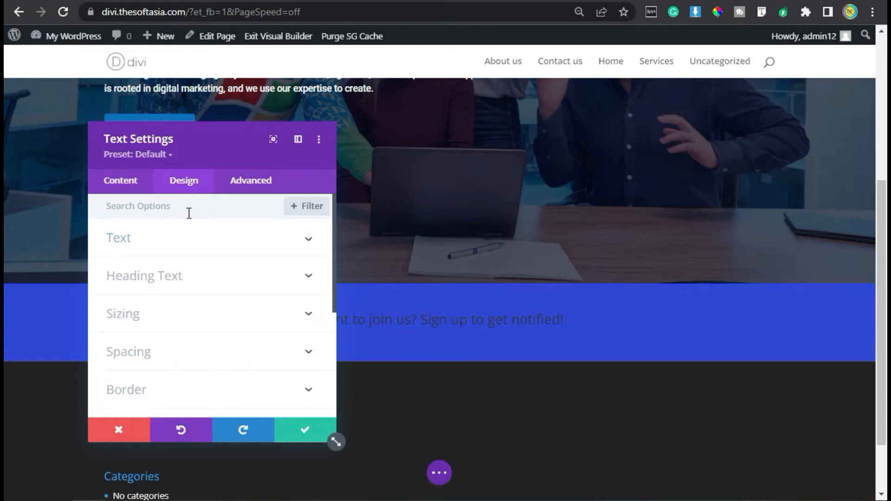
click(179, 274)
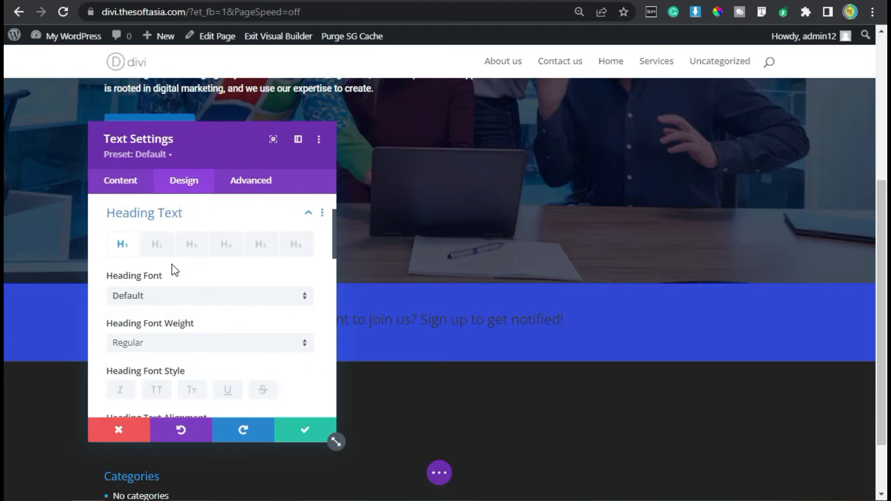
click(192, 245)
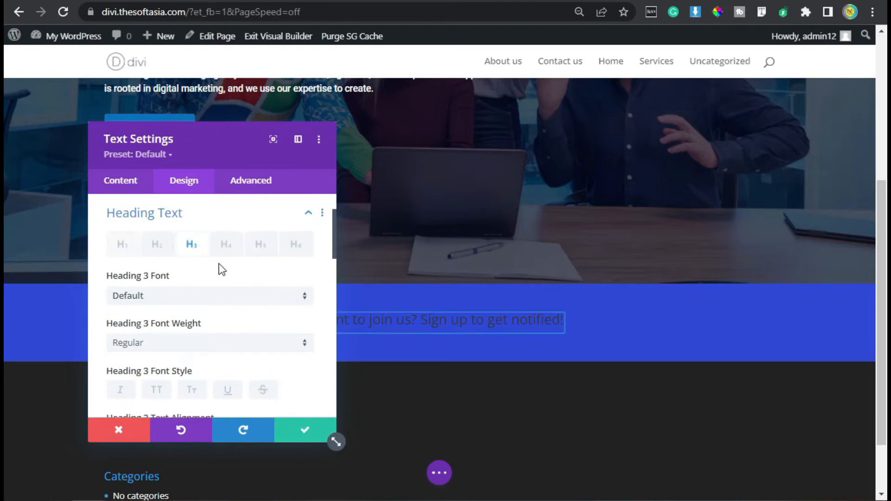
click(176, 297)
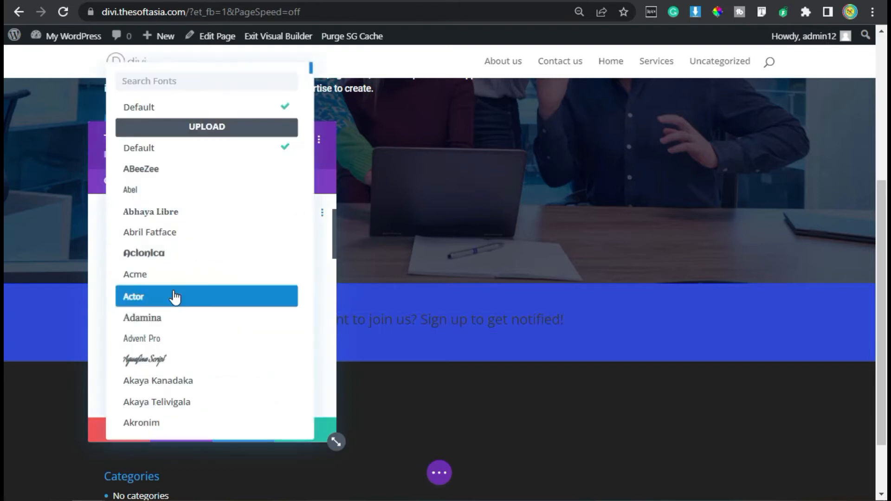
text(robo)
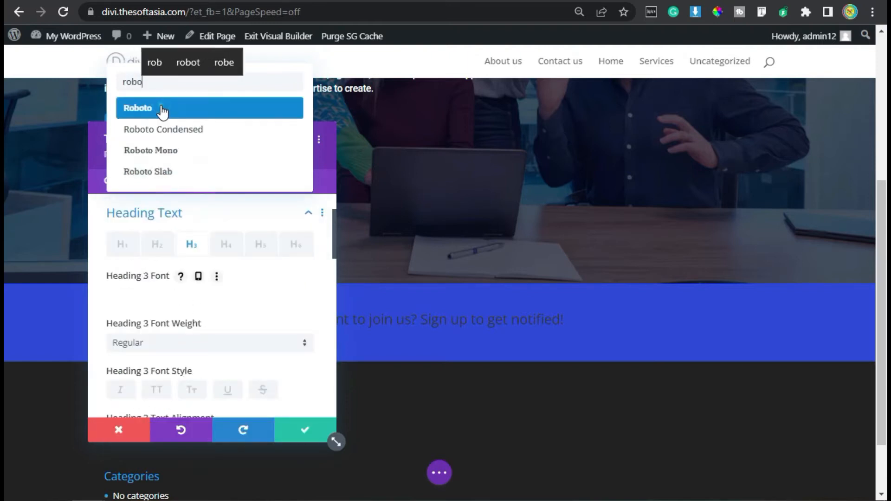
click(163, 108)
Step: Set the Heading 3 text color to white (#FFFFFF) and its text size to 25px
scroll(223, 287, down, 1)
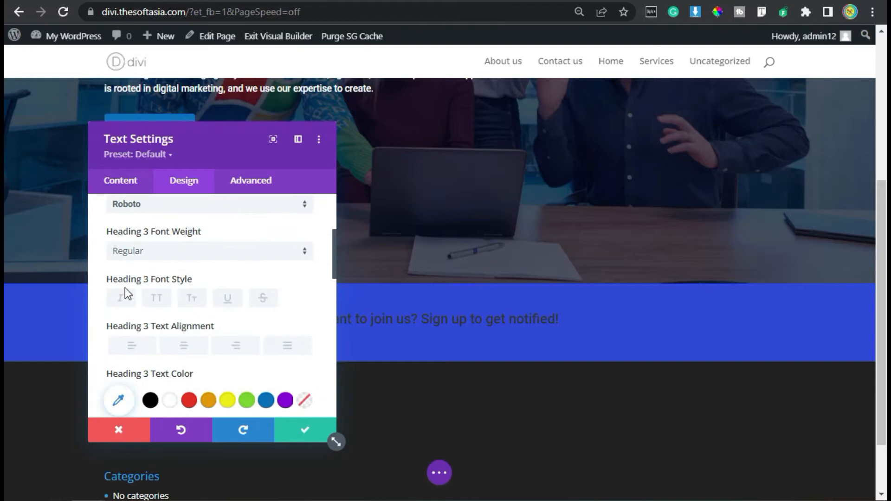
scroll(190, 266, down, 2)
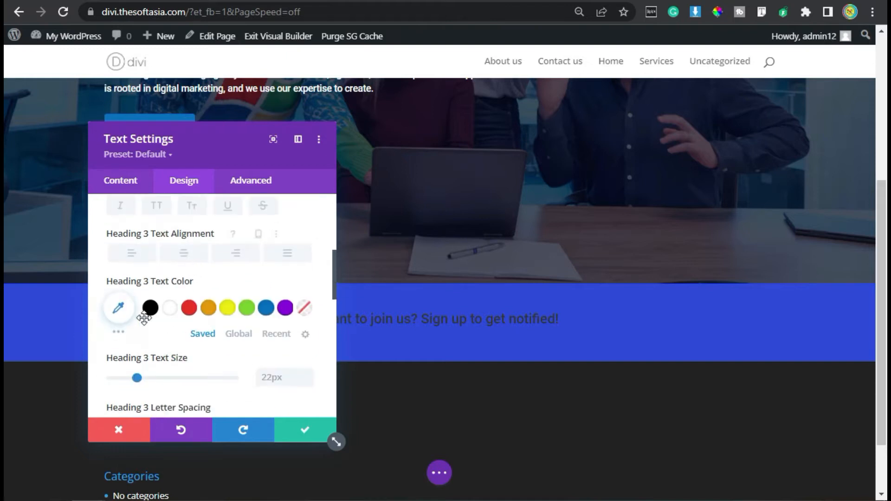
click(171, 309)
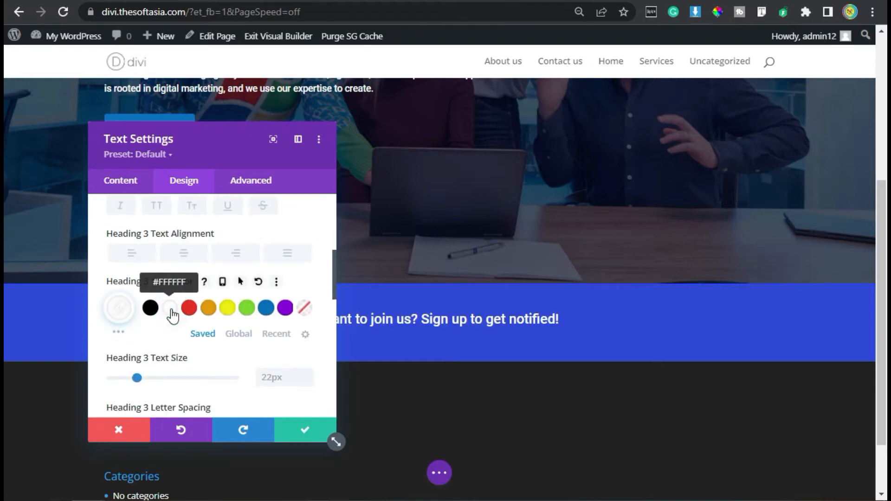
scroll(172, 315, down, 2)
key(Up)
key(Up)
key(Up)
scroll(191, 324, down, 2)
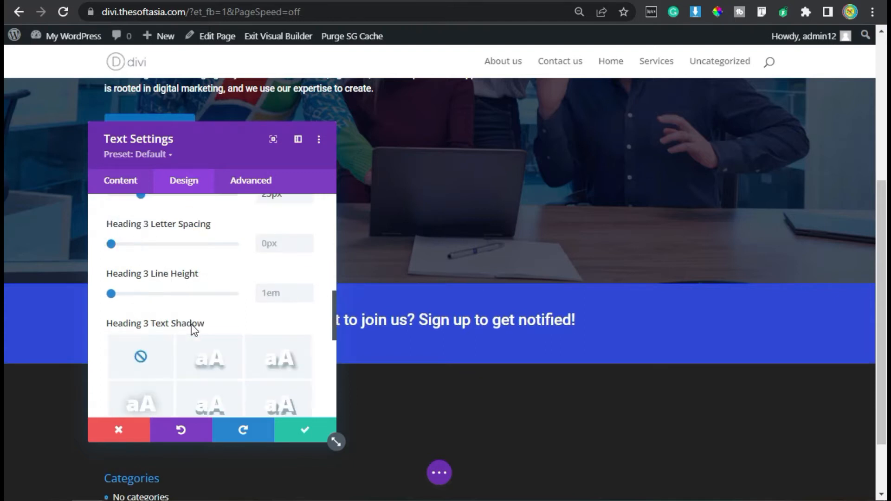
Step: Set the text module's right margin to 30px and bottom margin to 0px, and save the text settings
scroll(264, 317, down, 3)
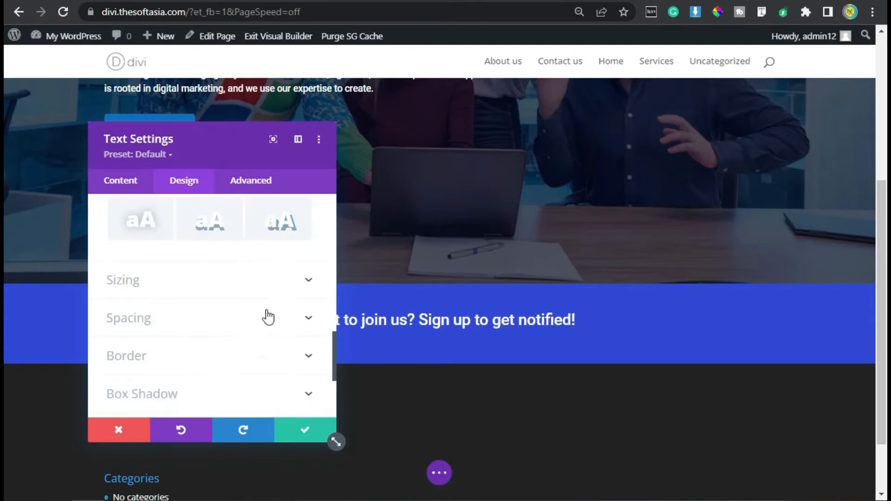
click(197, 319)
click(292, 263)
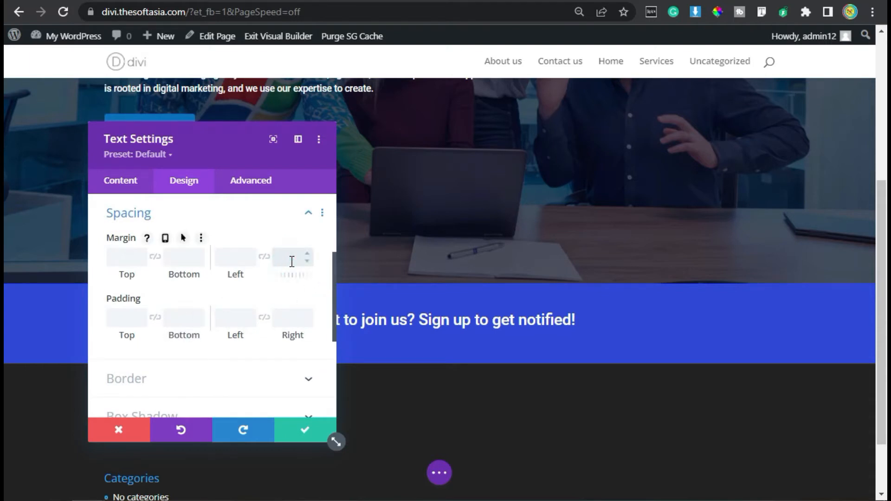
text(30)
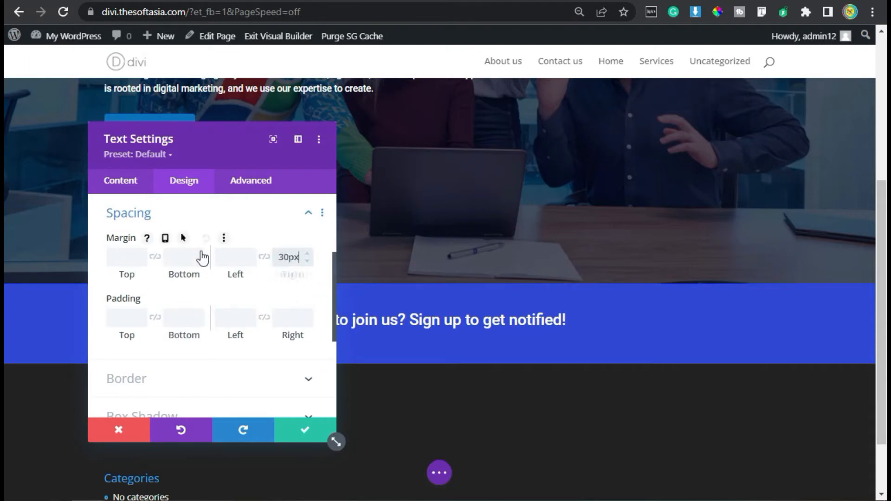
click(175, 256)
text(0)
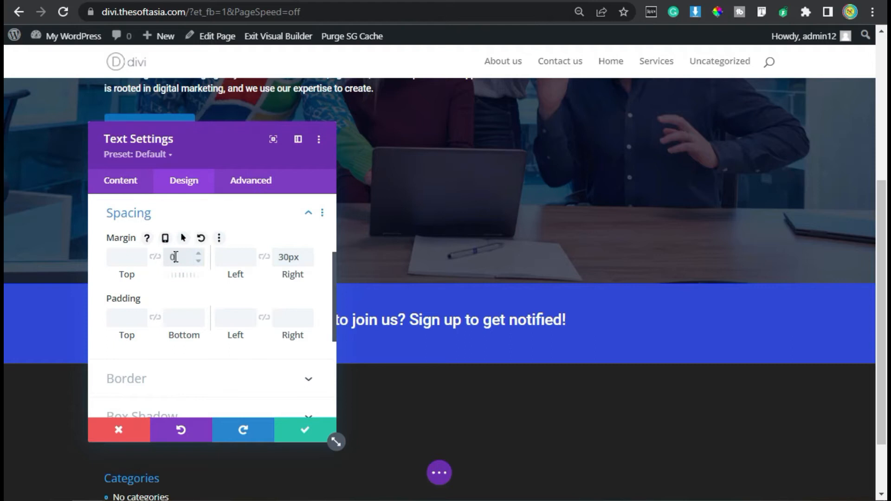
text(px)
click(306, 431)
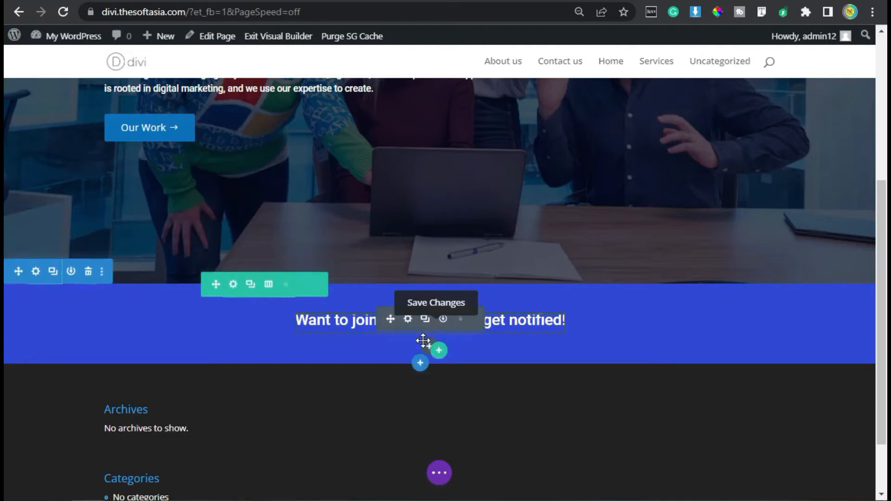
Step: Insert a Button module beside the banner text and set its text to "Sign Up Now"
click(427, 348)
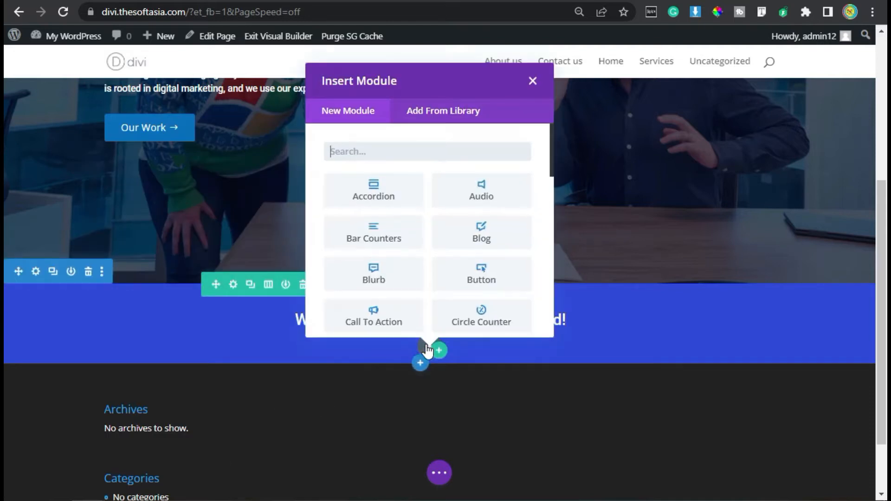
click(480, 275)
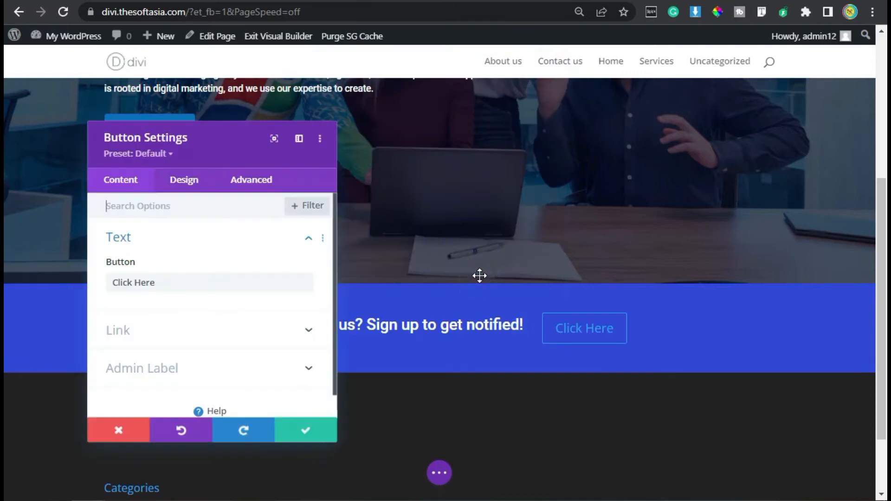
drag(185, 283, 107, 283)
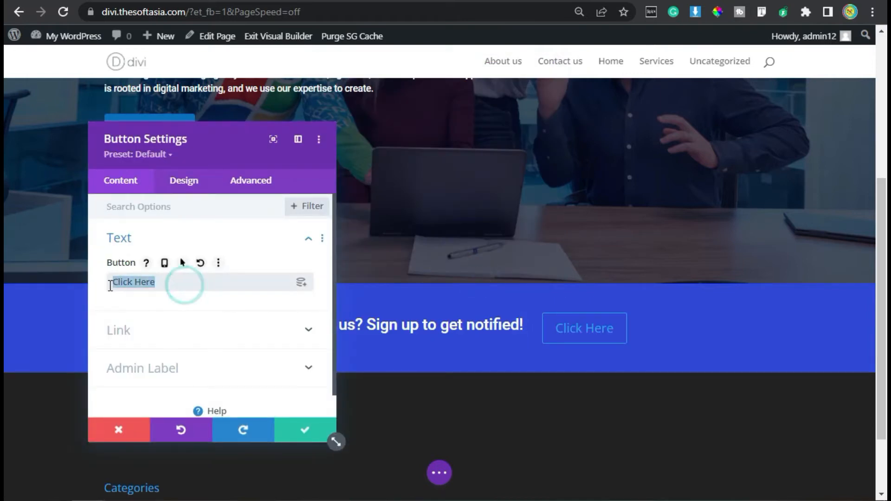
text(s)
key(BackSpace)
text(Sign Up Noe)
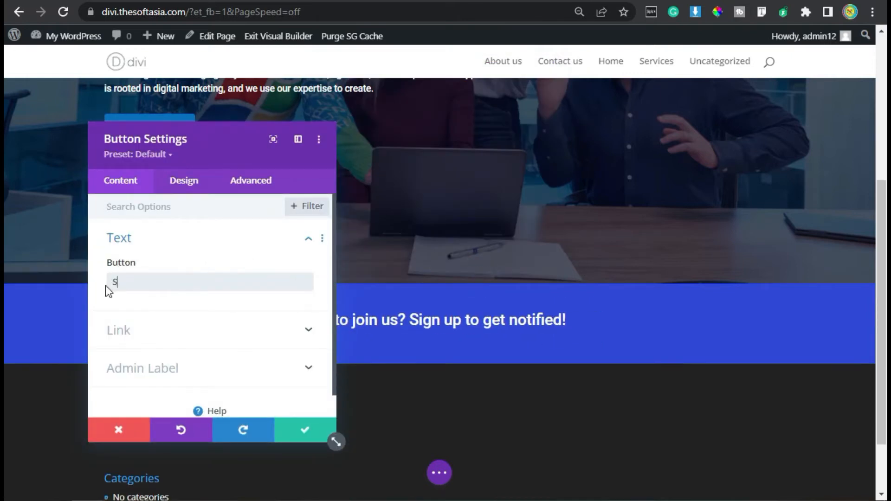
key(BackSpace)
text(w)
click(167, 331)
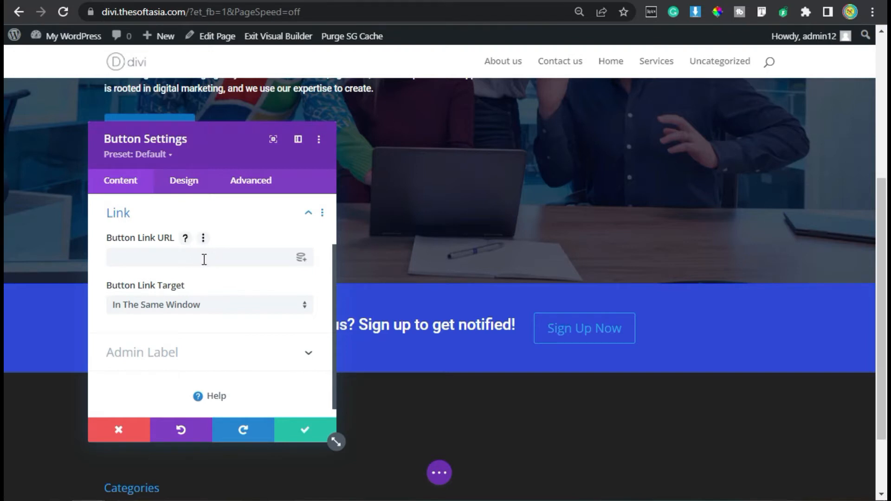
Step: Enable custom styles for the button and set its text size to 16px
click(184, 182)
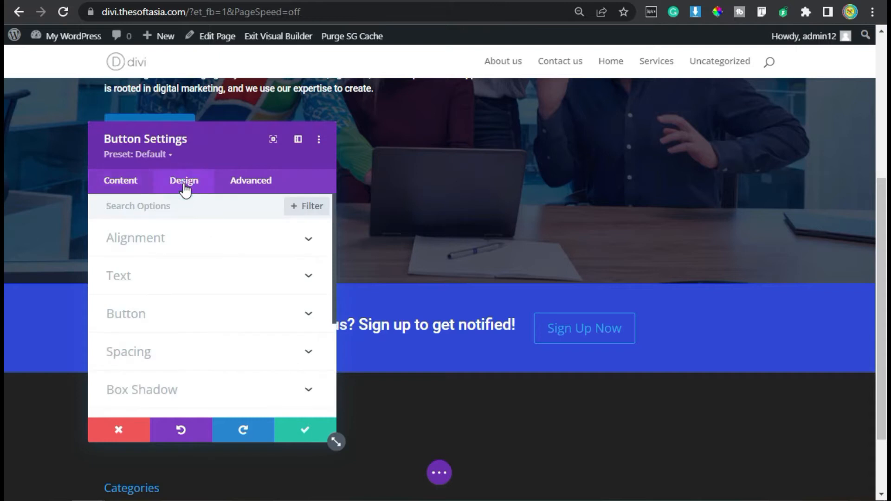
click(188, 315)
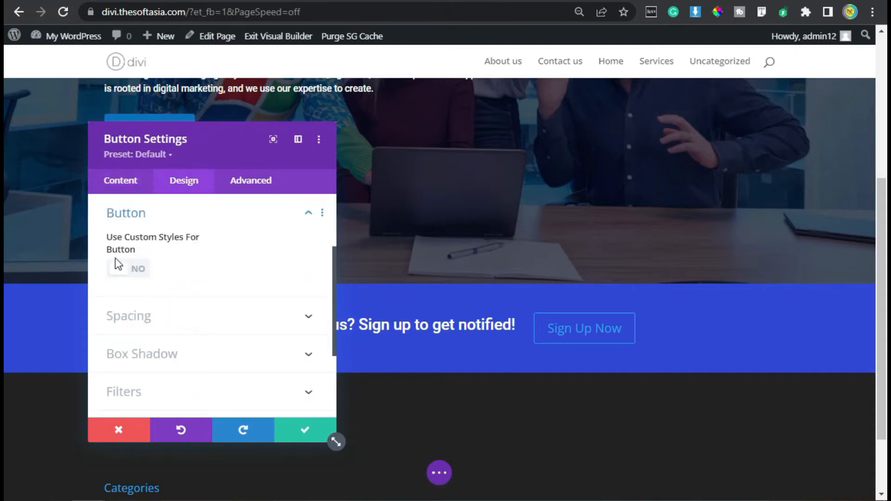
click(129, 274)
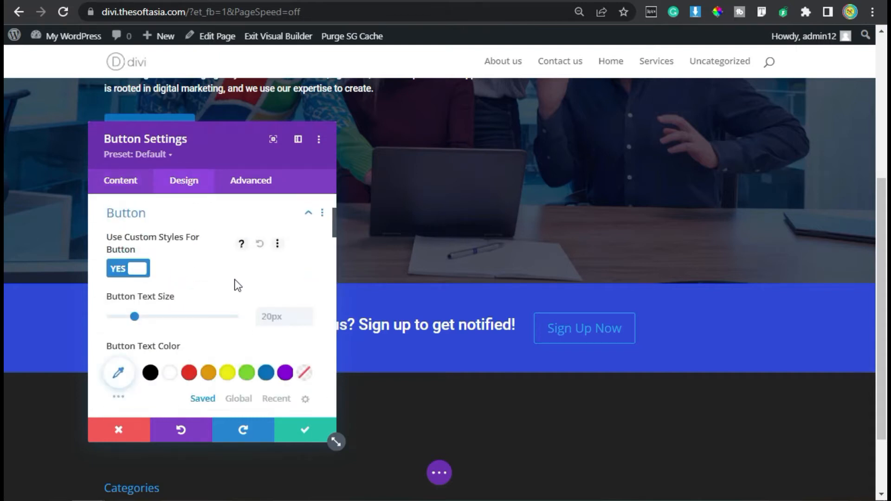
scroll(260, 260, down, 2)
click(280, 224)
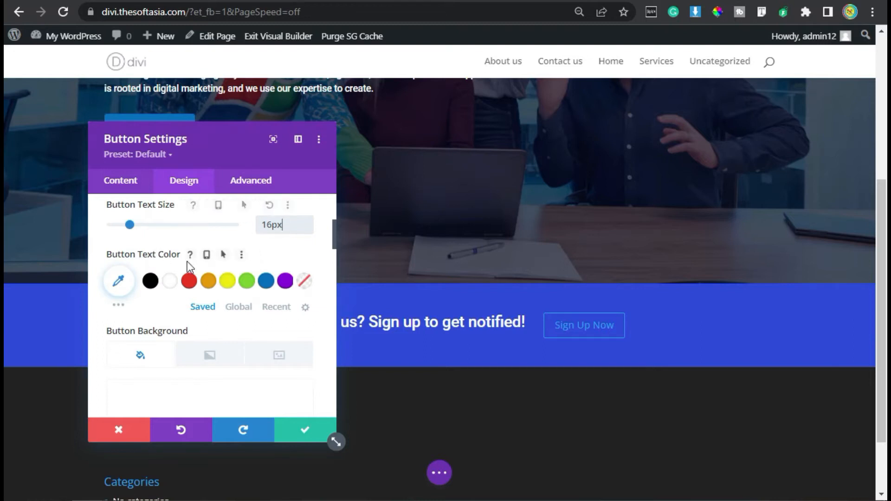
Step: Set the button's text color to the banner's blue by default and white (#FFFFFF) for the hover state
click(228, 255)
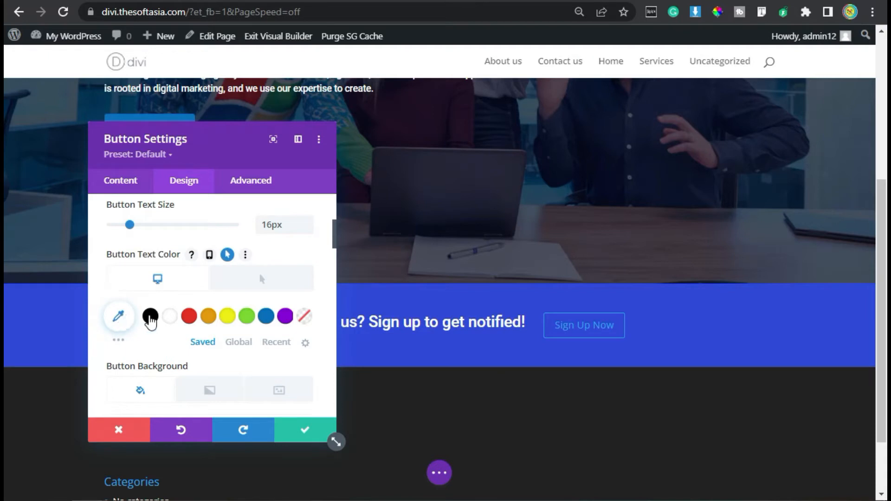
click(122, 316)
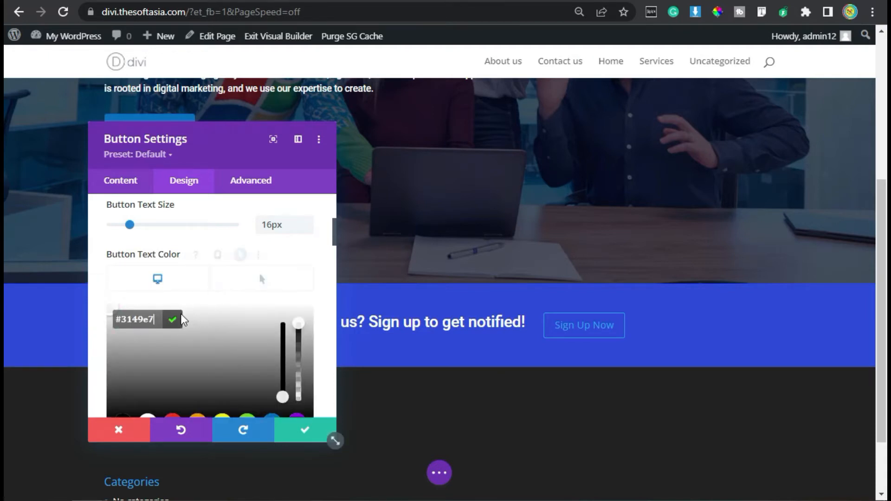
click(172, 320)
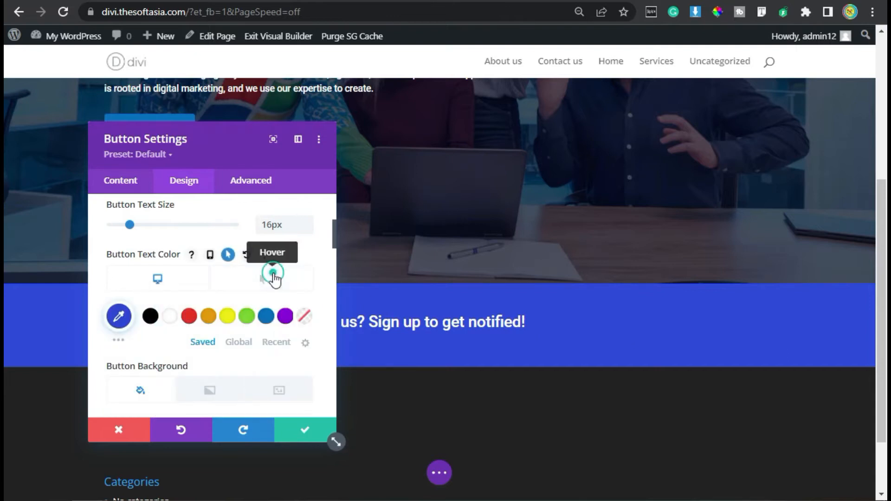
click(268, 279)
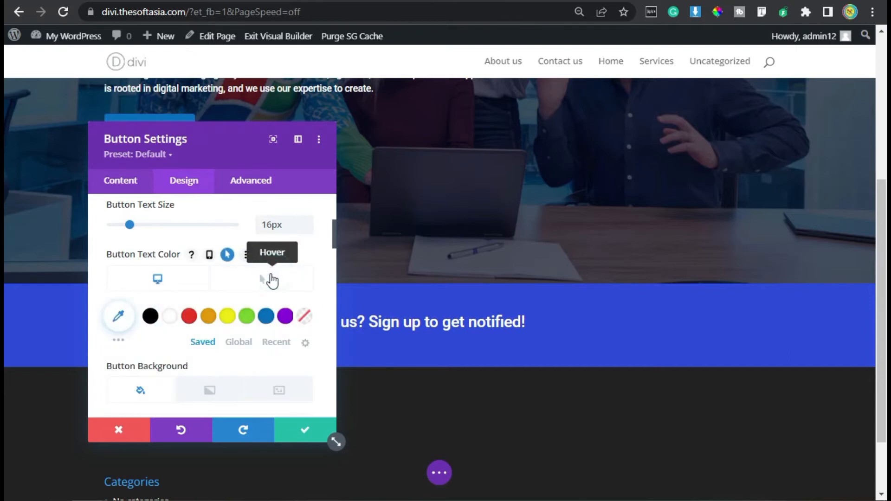
click(171, 320)
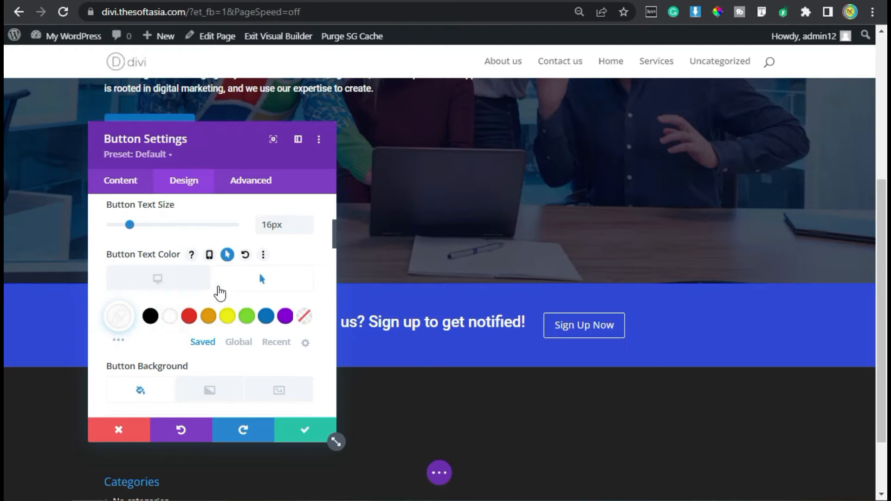
Step: Set the button's background color to red (#E02B20) for the hover state and white (#FFFFFF) by default
scroll(217, 288, down, 2)
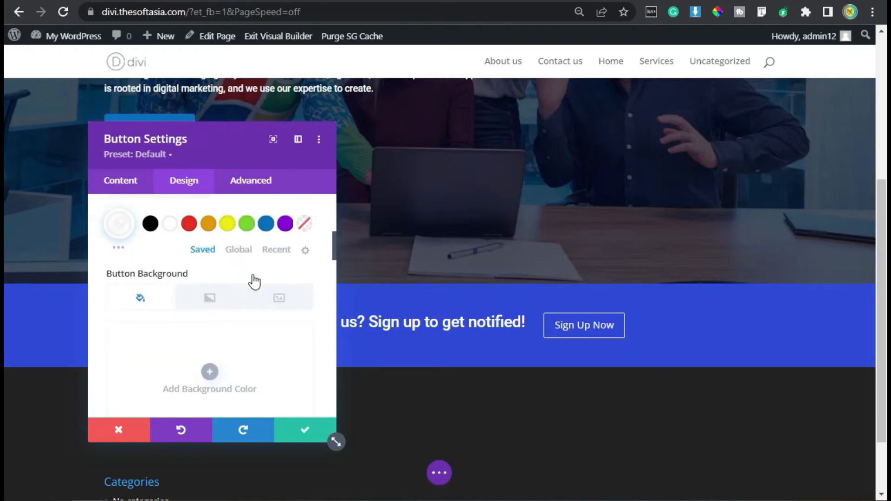
click(180, 274)
click(236, 274)
scroll(260, 284, down, 2)
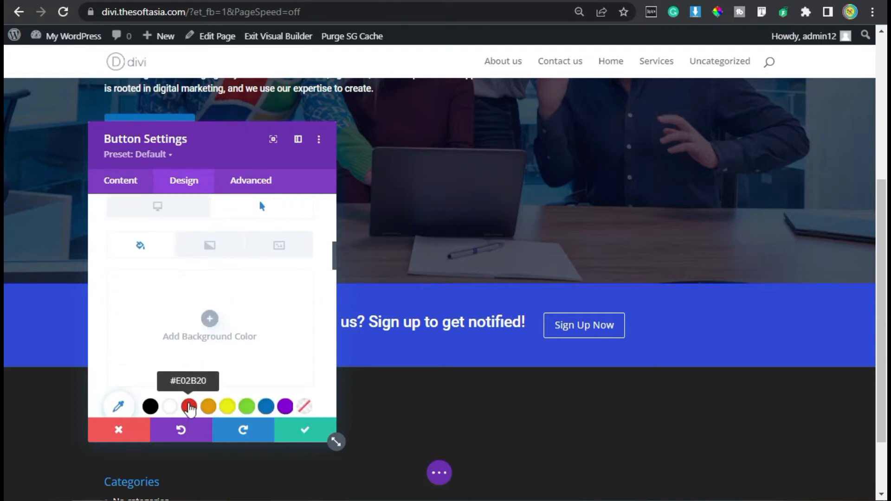
click(189, 407)
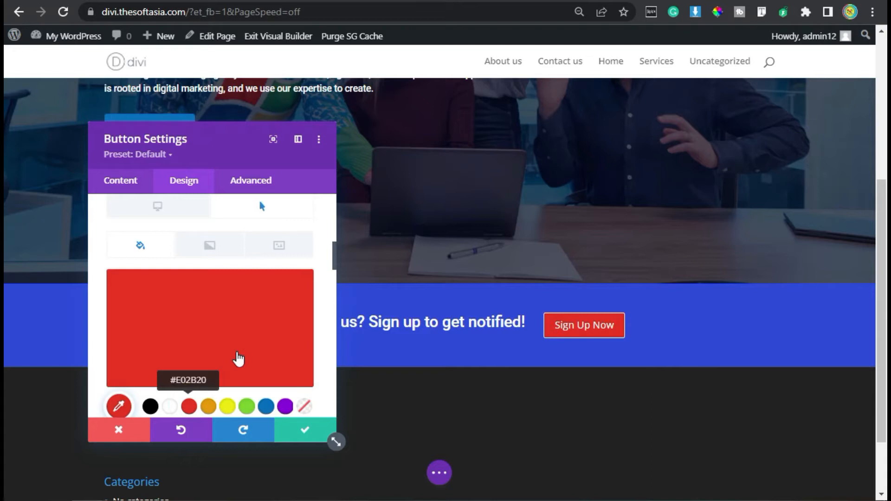
scroll(188, 340, up, 2)
click(158, 299)
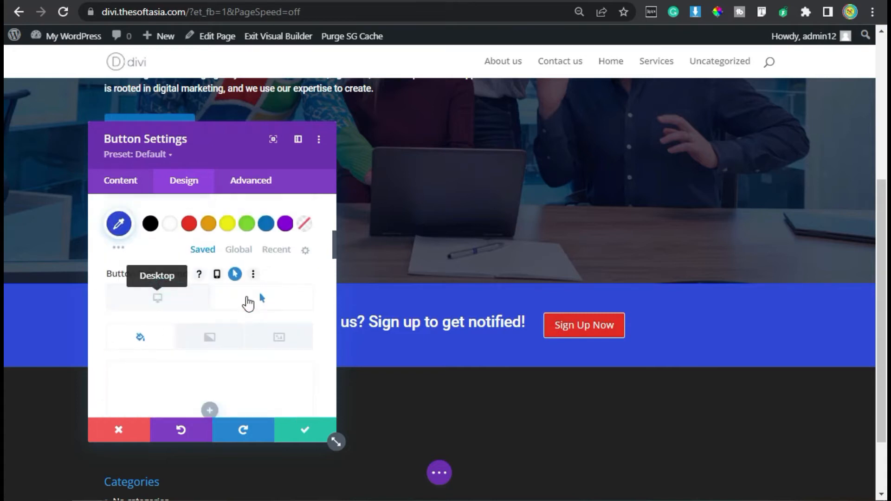
scroll(166, 318, down, 2)
click(171, 407)
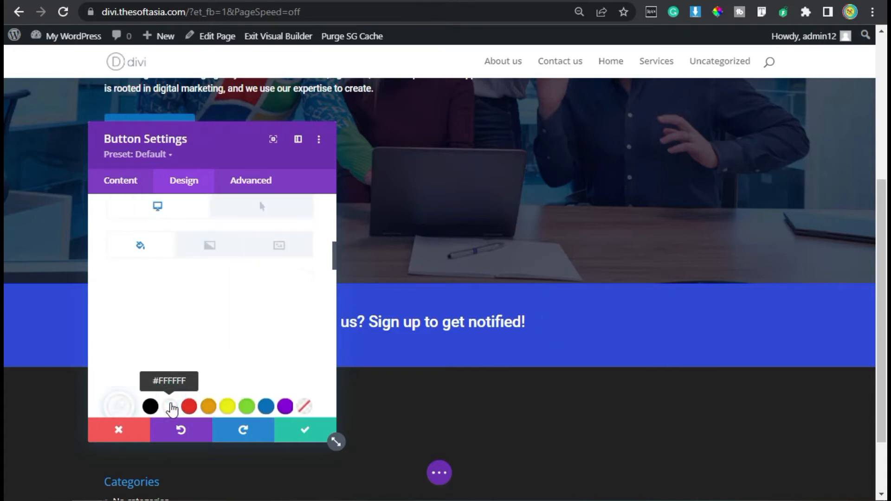
Step: Set the button's border color to white (#FFFFFF) by default and red (#E02B20) for the hover state
scroll(204, 265, down, 4)
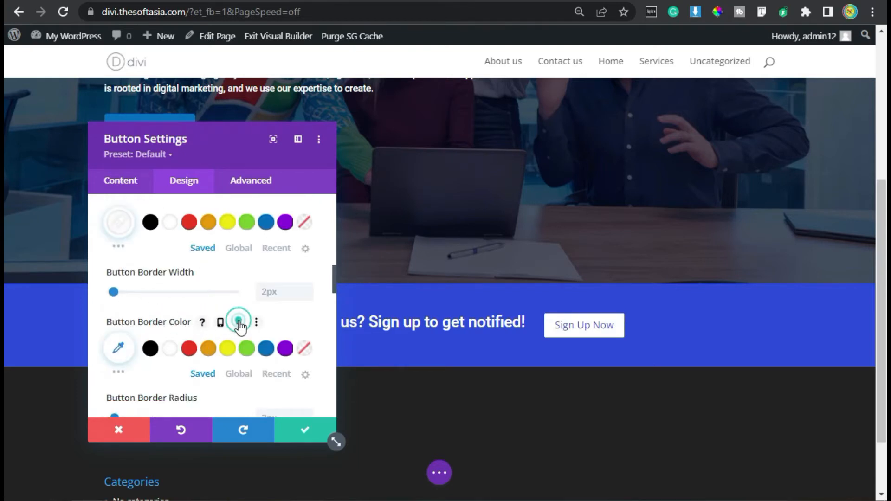
click(239, 322)
scroll(171, 332, down, 4)
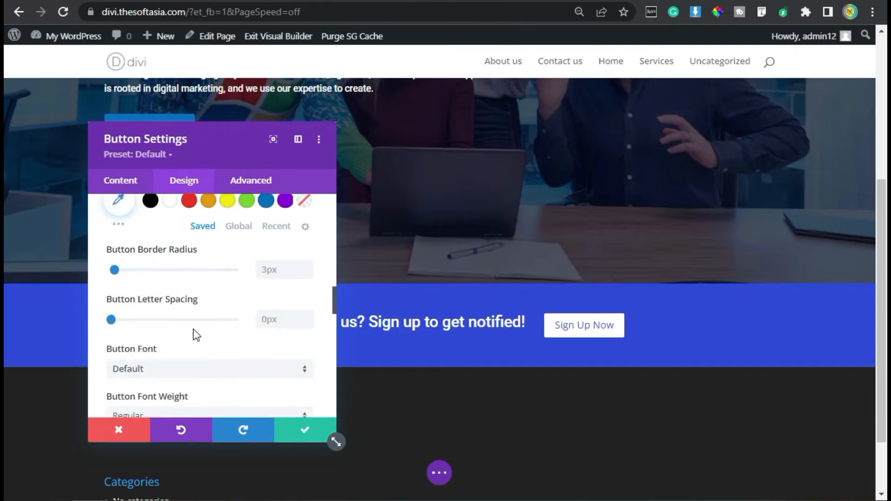
scroll(193, 330, up, 2)
click(171, 295)
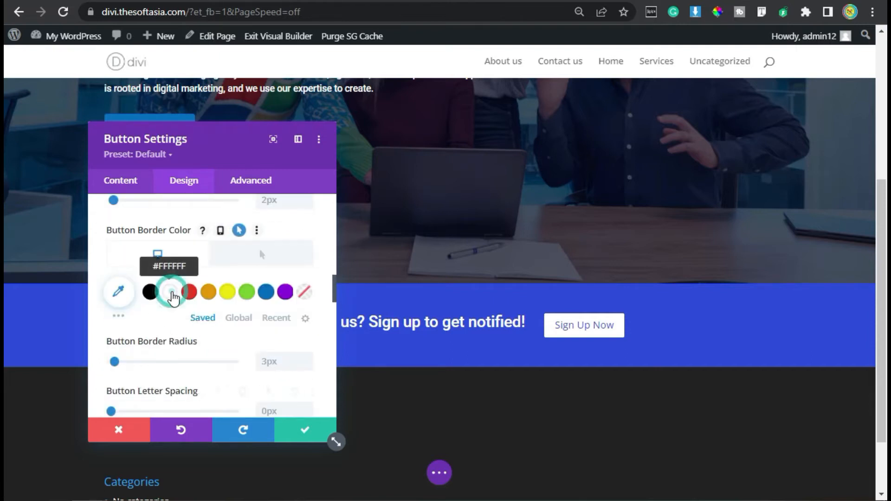
click(266, 255)
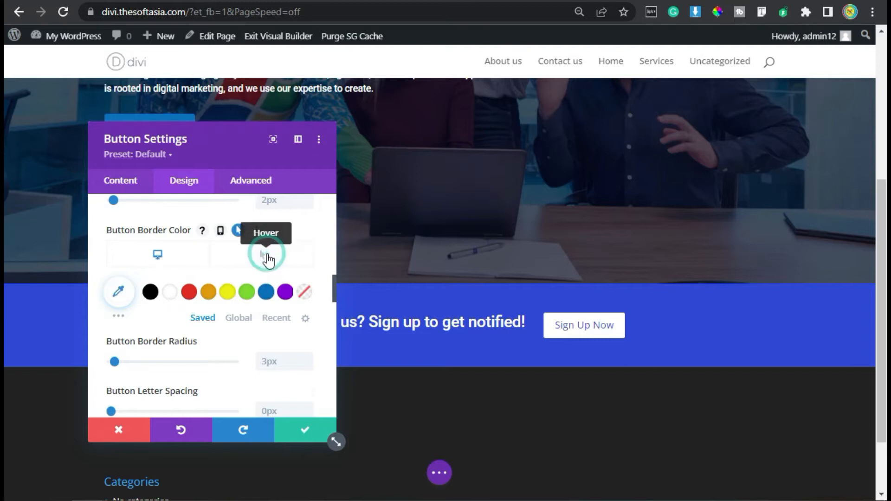
click(189, 294)
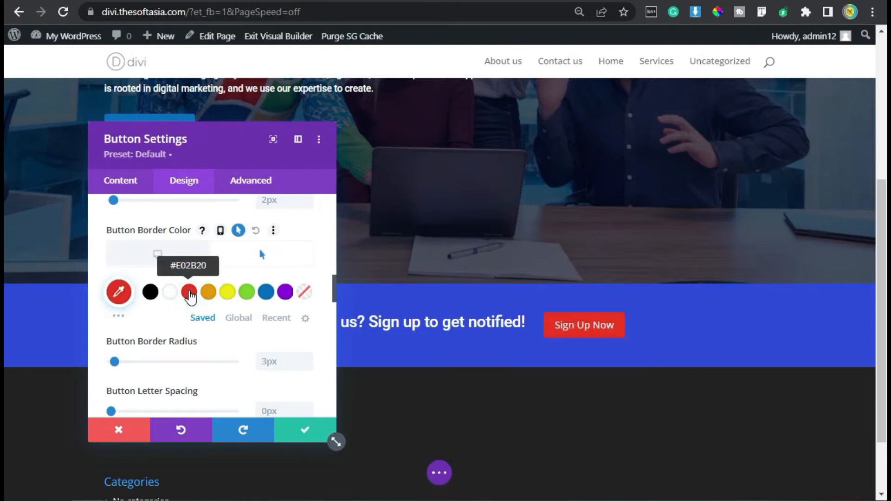
Step: Give the button a right-arrow icon and turn off showing the icon only on hover
scroll(250, 294, down, 5)
scroll(191, 324, down, 3)
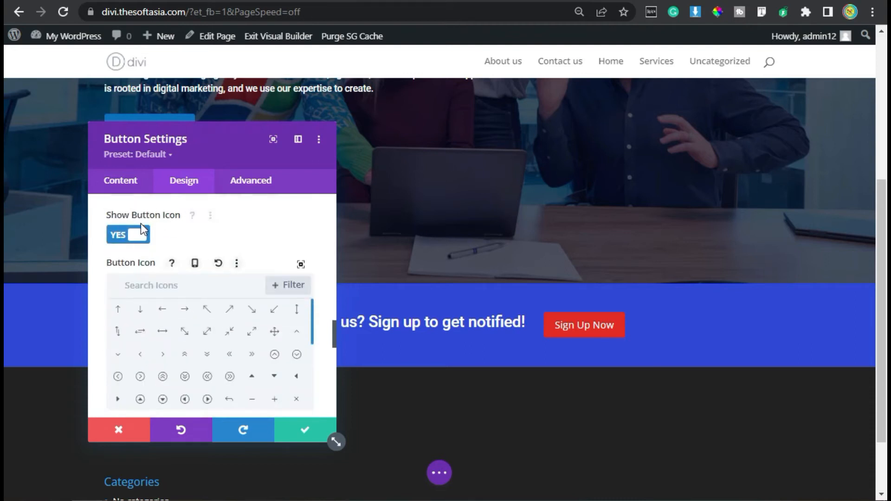
click(185, 308)
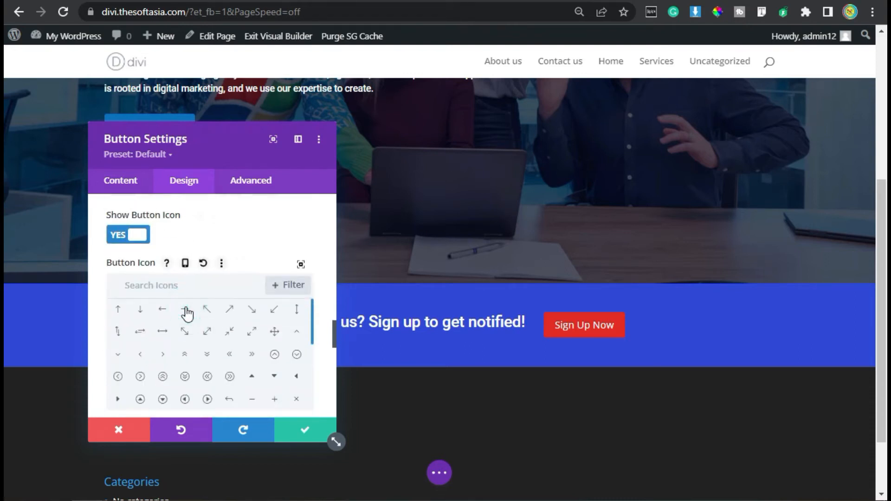
scroll(234, 252, down, 5)
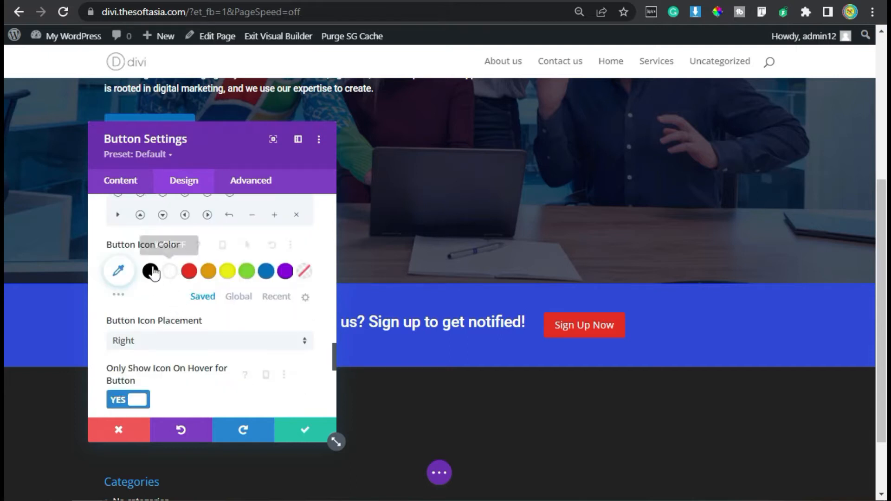
scroll(163, 302, down, 3)
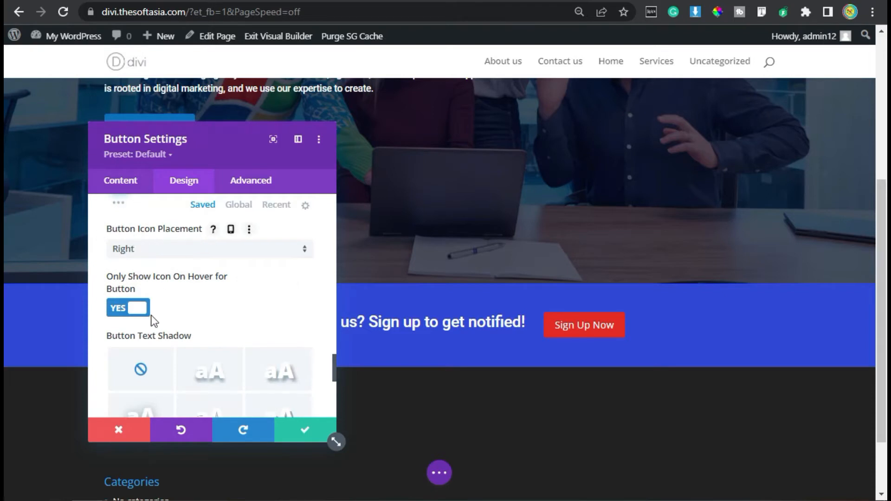
click(124, 311)
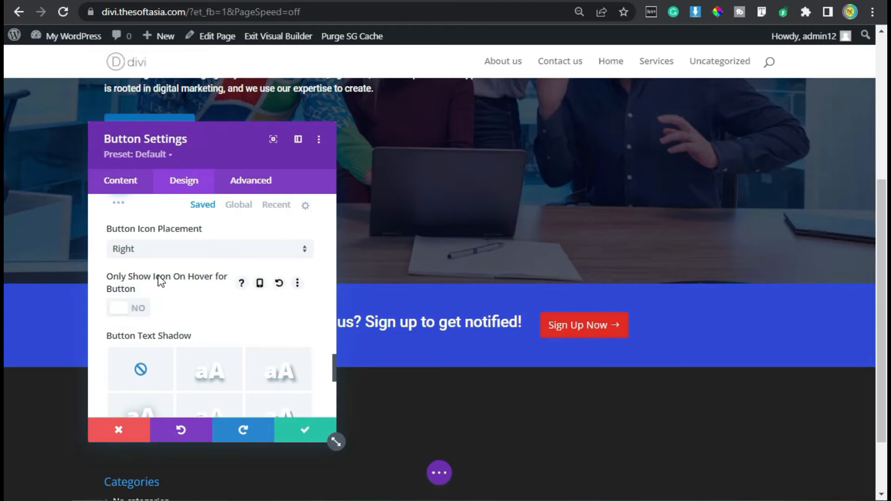
Step: Set the button's padding to 7px top and bottom, 25px left and 45px right
scroll(165, 279, down, 6)
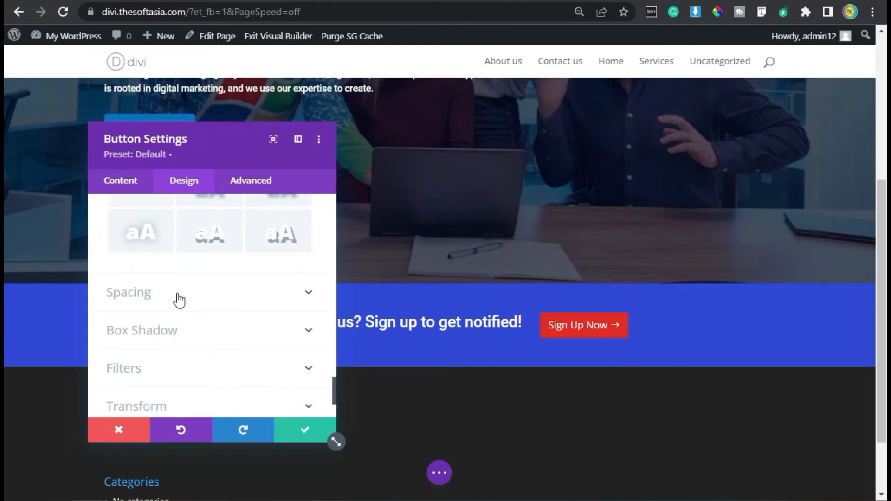
click(179, 300)
click(120, 314)
click(155, 316)
click(122, 316)
text(7px)
click(232, 323)
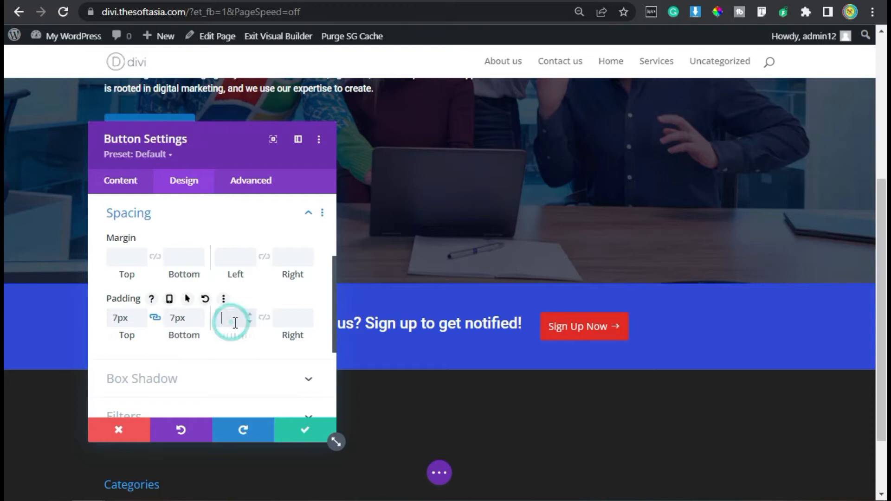
text(25px)
click(281, 320)
text(45)
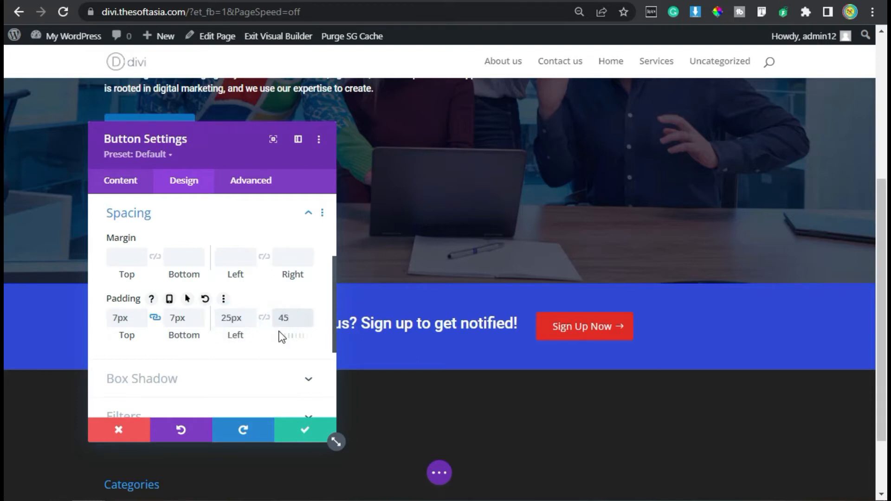
text(px)
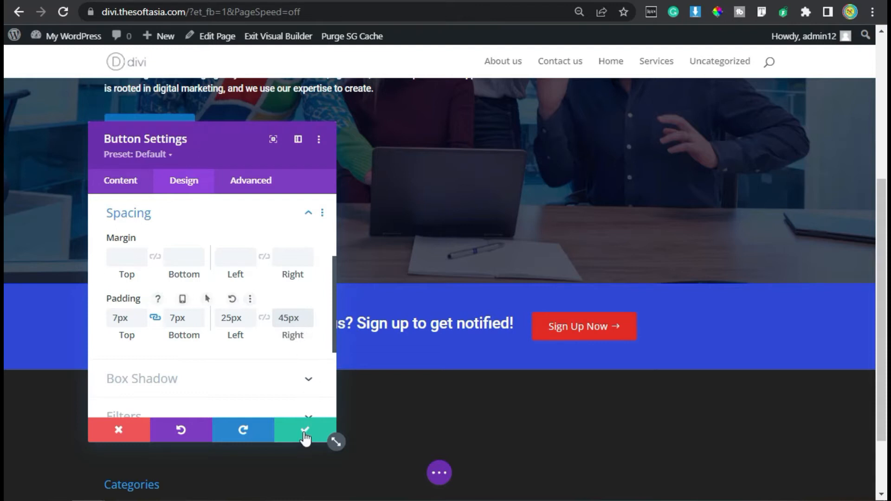
Step: Give the sign-up button a Slide animation with the Left direction and apply the button settings
scroll(224, 337, down, 5)
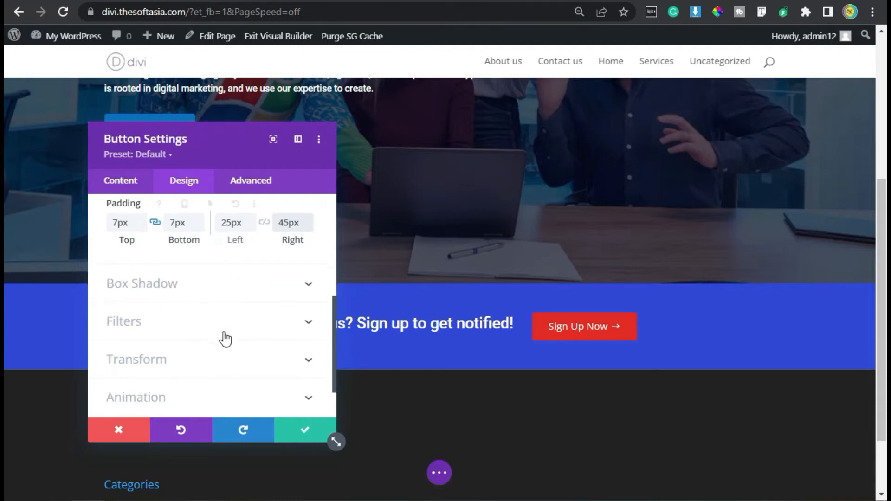
click(189, 343)
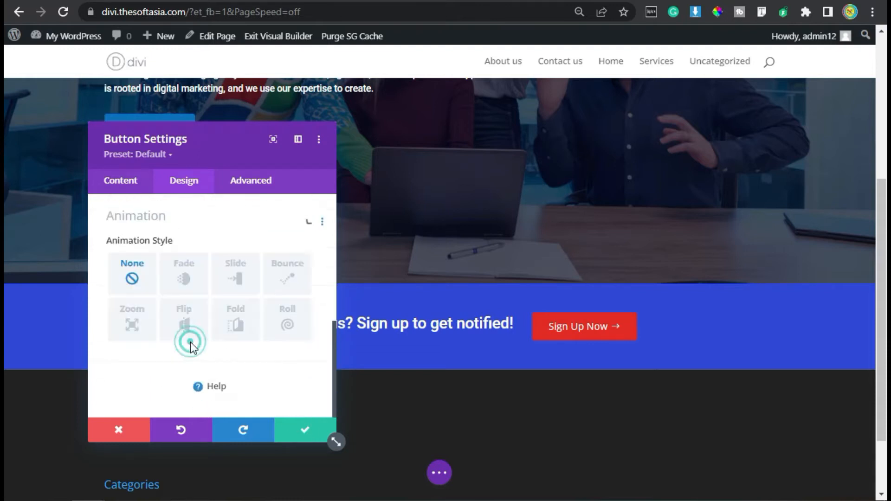
click(236, 278)
click(152, 380)
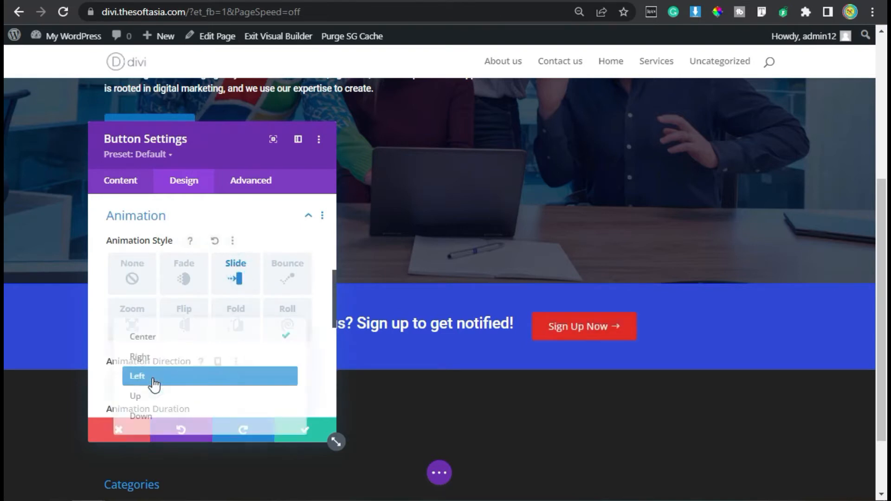
click(182, 379)
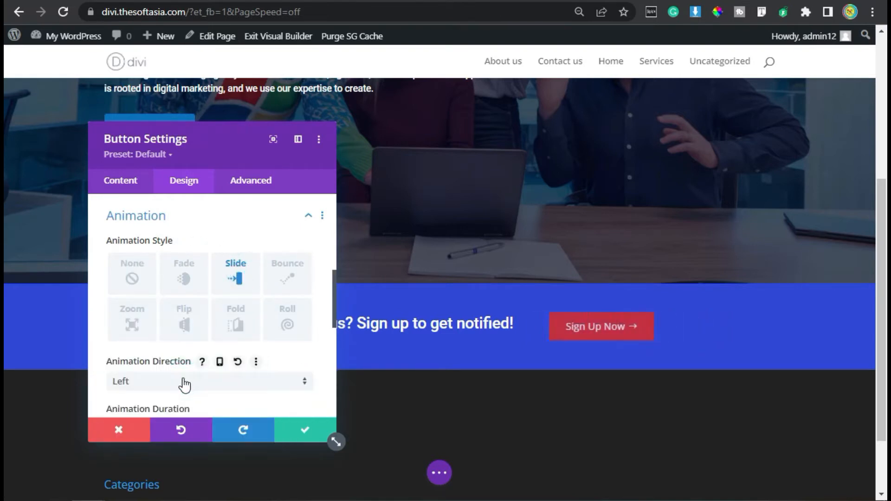
click(304, 432)
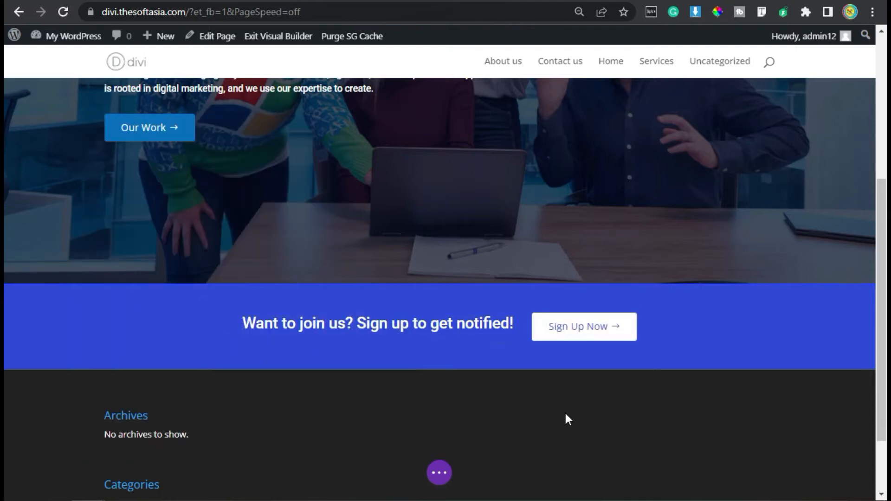
Step: Save the page and reopen the homepage in the Visual Builder at the sign-up banner
click(438, 473)
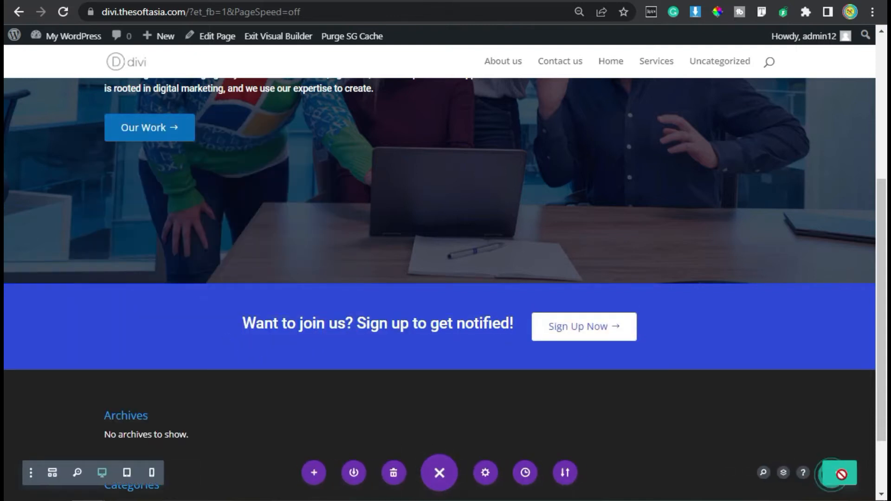
click(287, 38)
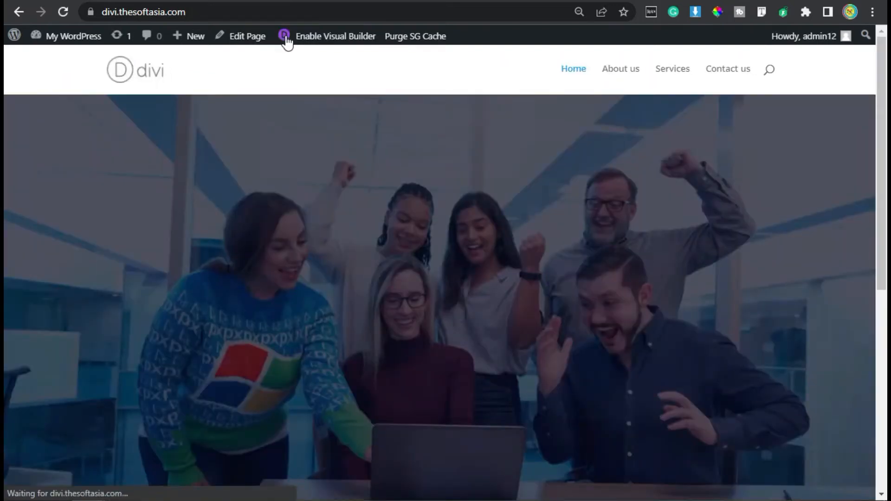
scroll(360, 258, down, 6)
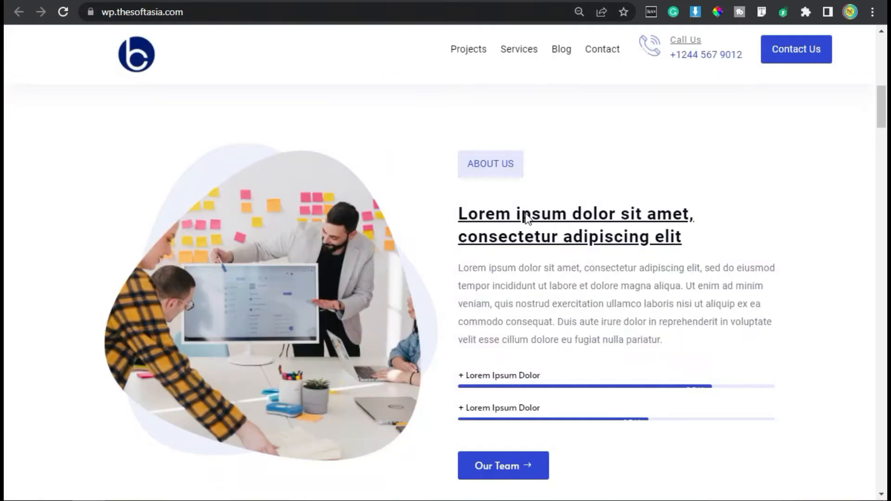
Step: Check the demo page's next section and add a regular section without a row below the sign-up banner
scroll(521, 221, down, 2)
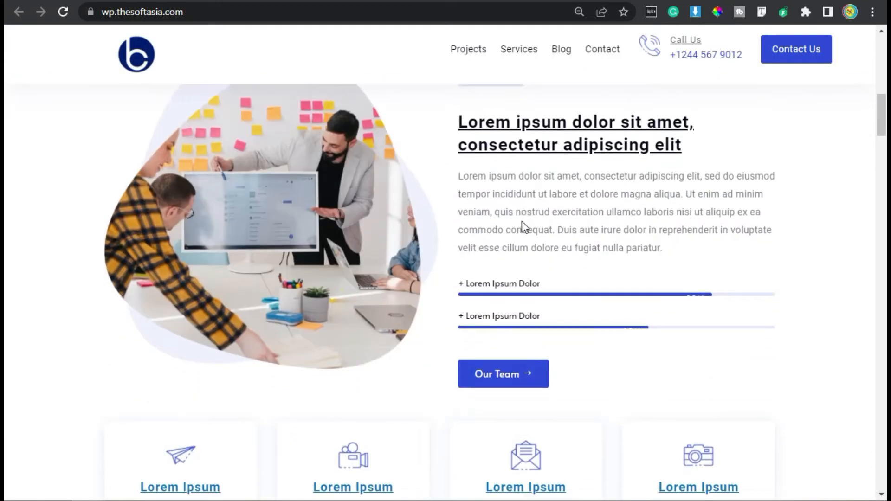
scroll(527, 333, up, 2)
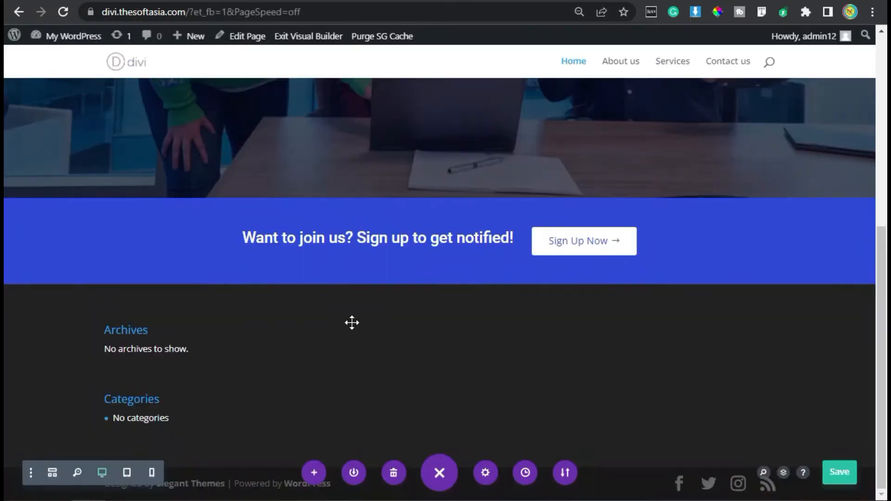
click(419, 282)
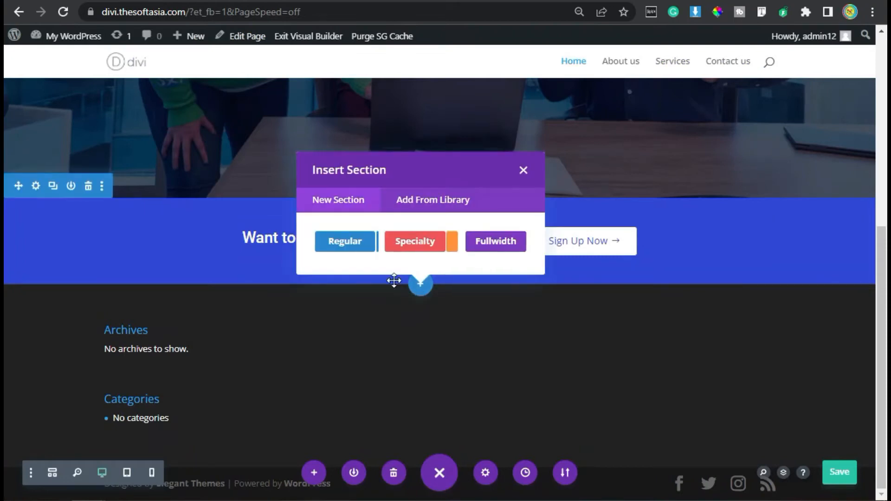
click(340, 241)
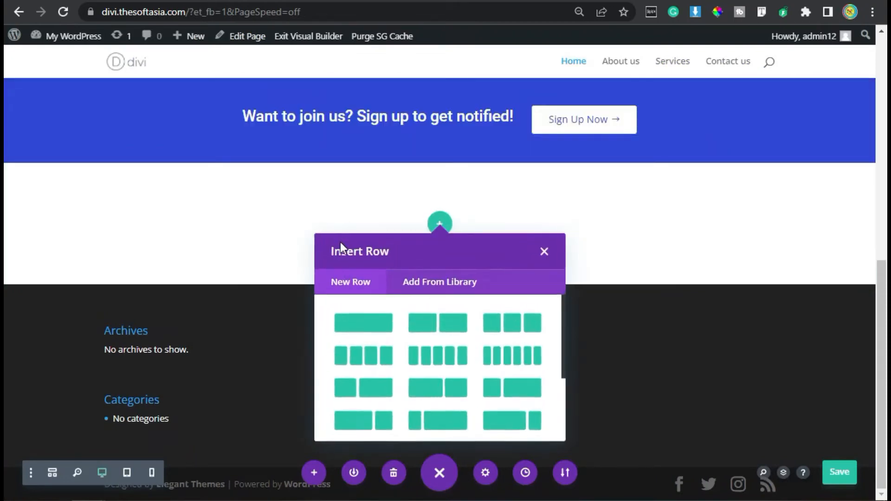
click(543, 252)
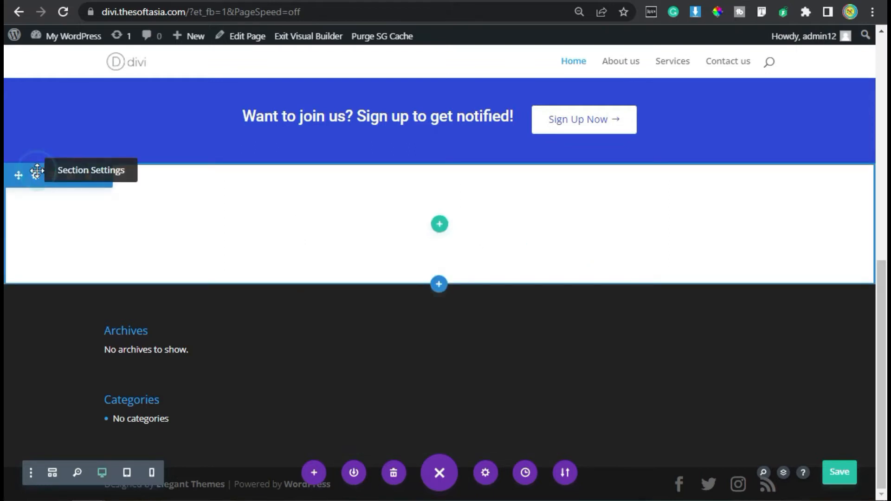
Step: Set the new section's top and bottom padding to 80px and apply the settings
click(36, 176)
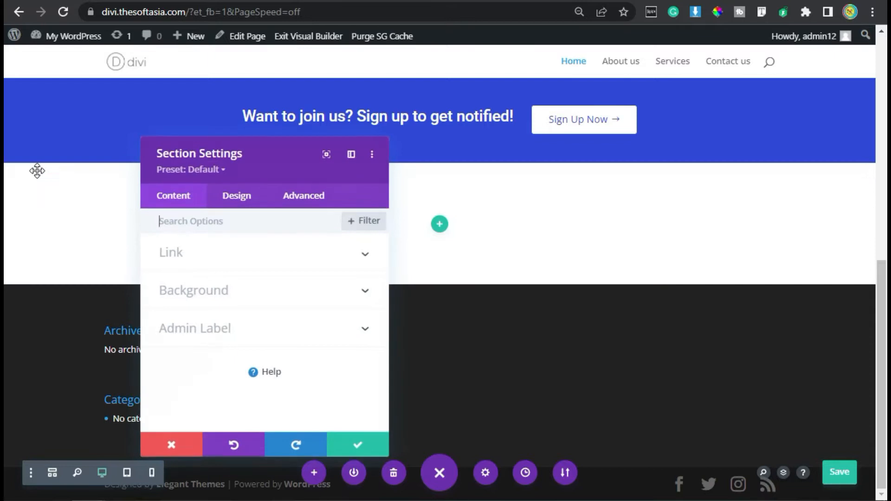
click(237, 197)
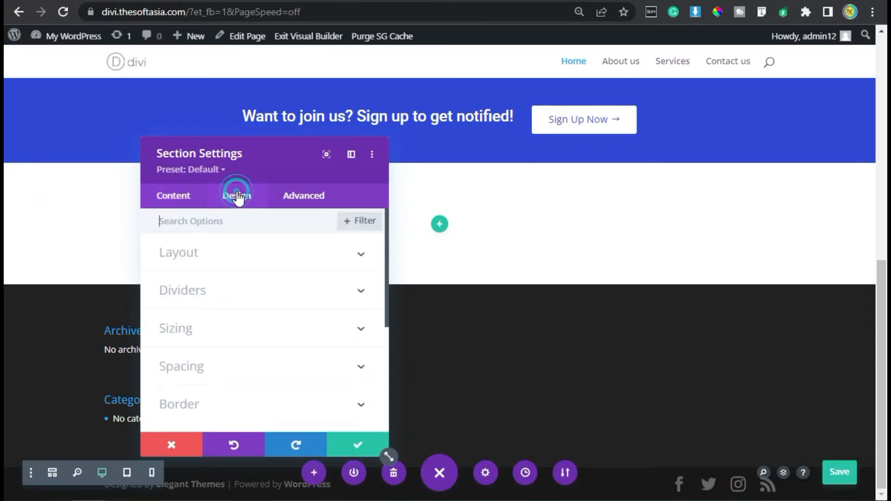
click(200, 370)
click(166, 337)
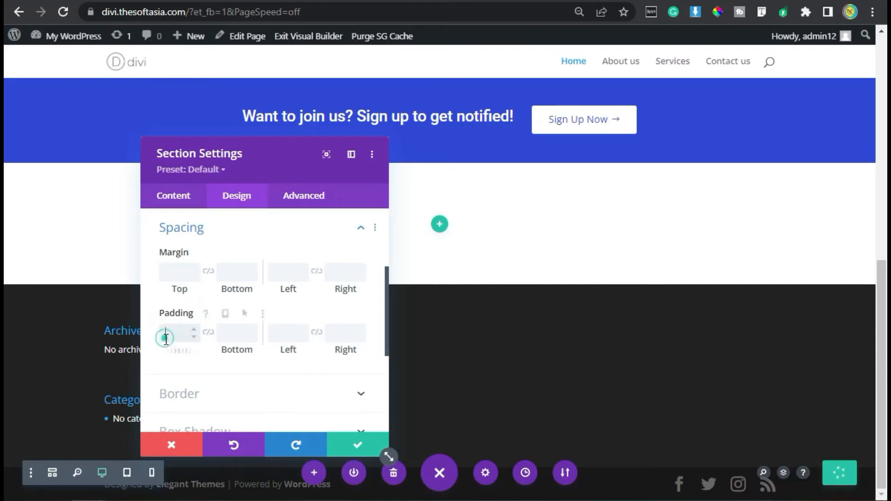
click(208, 331)
click(163, 332)
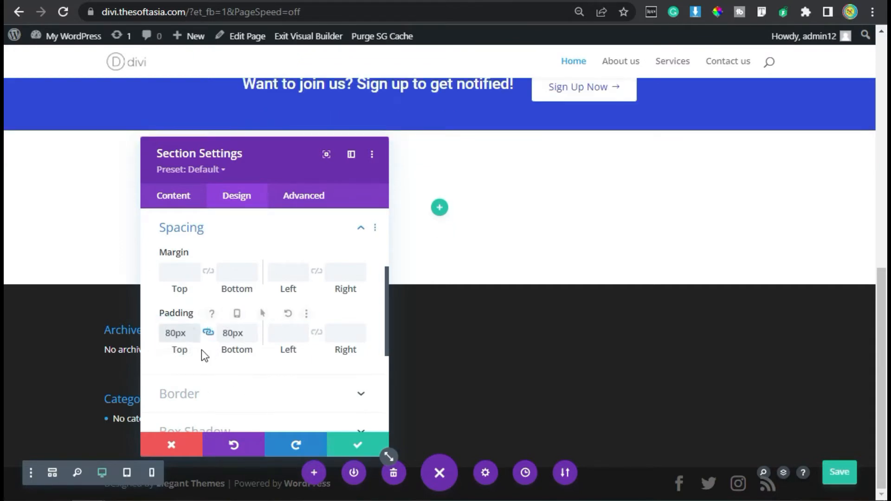
click(358, 447)
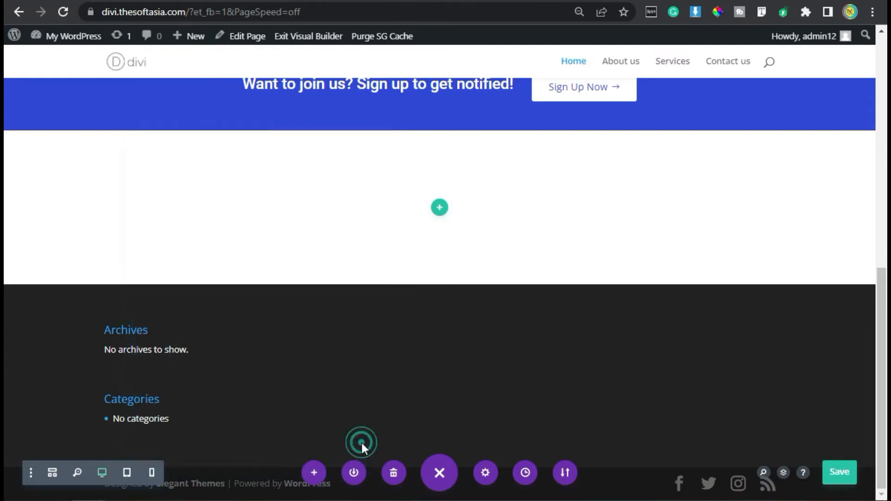
Step: Insert a row with two equal columns in the new section and add a Code module to its first column
click(441, 211)
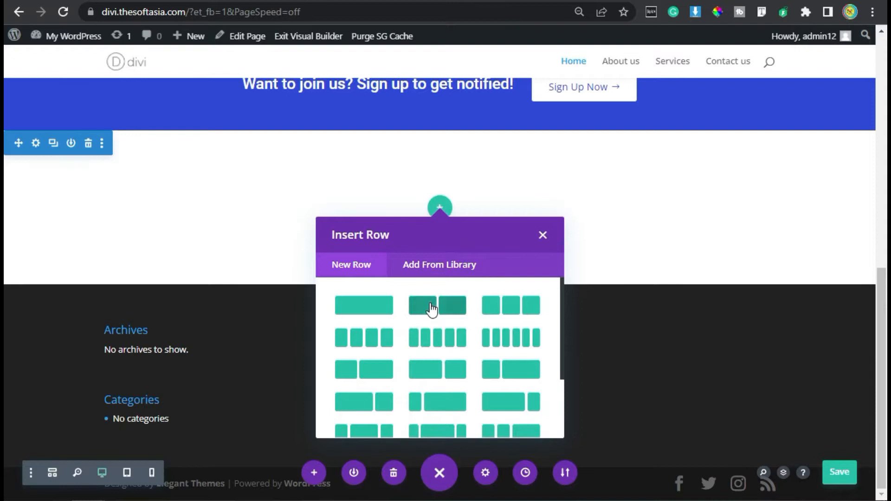
click(449, 309)
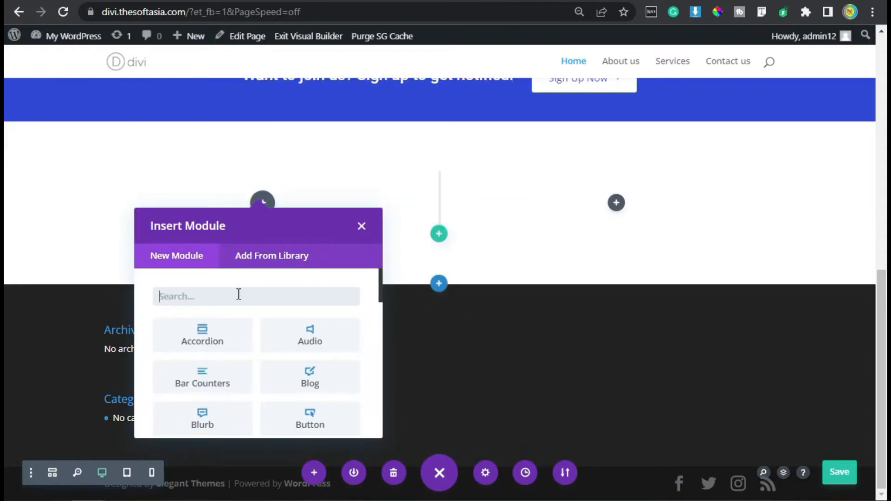
text(code)
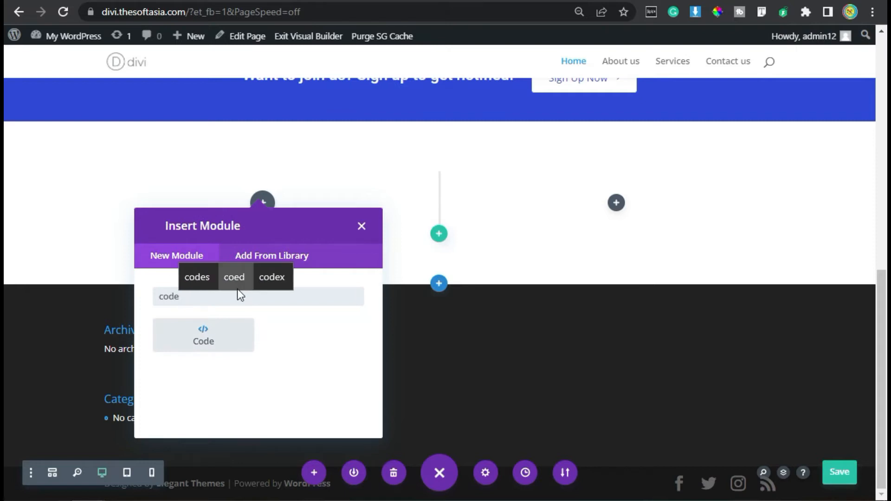
click(202, 337)
Step: Use Blob-Background.jpeg from the media library as the Code module's background image
scroll(201, 338, down, 2)
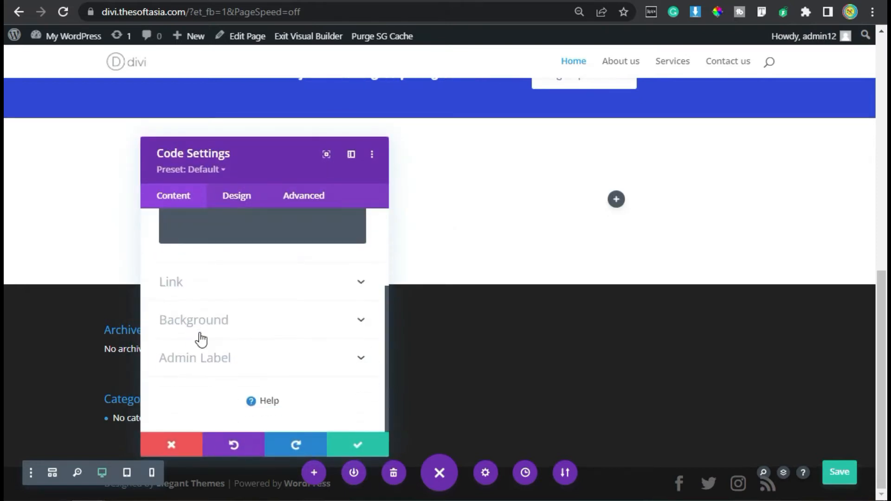
click(220, 325)
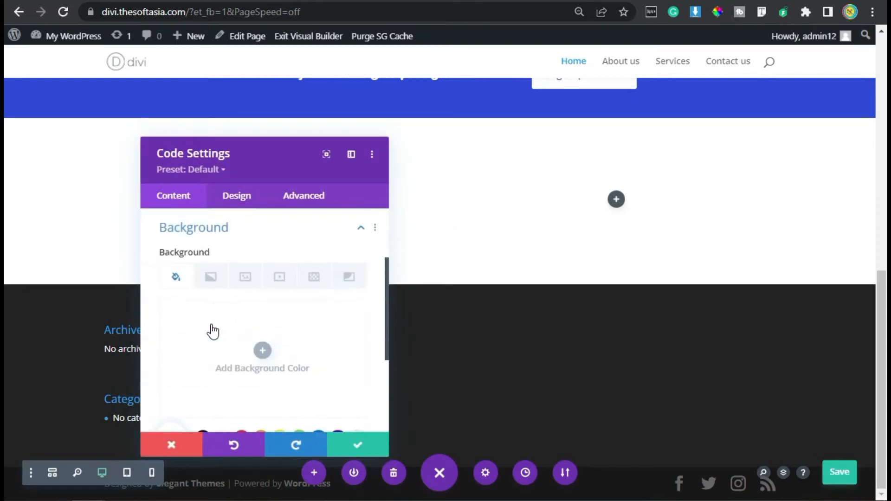
click(247, 276)
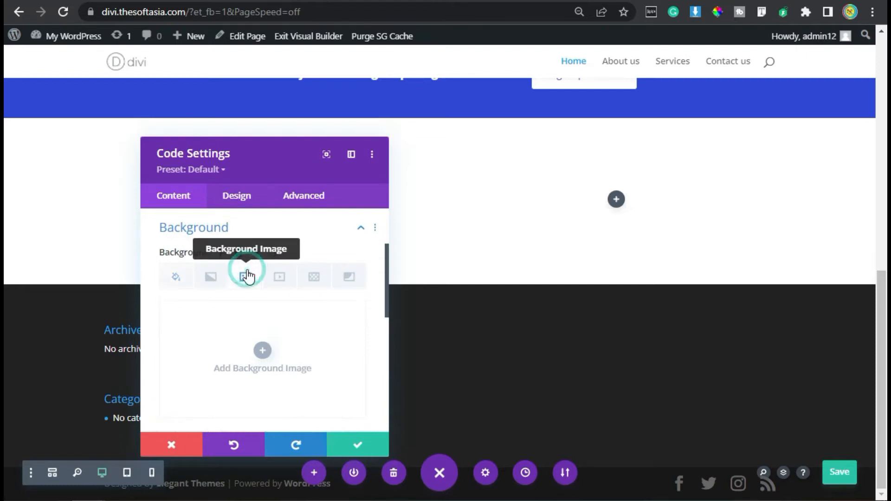
click(263, 351)
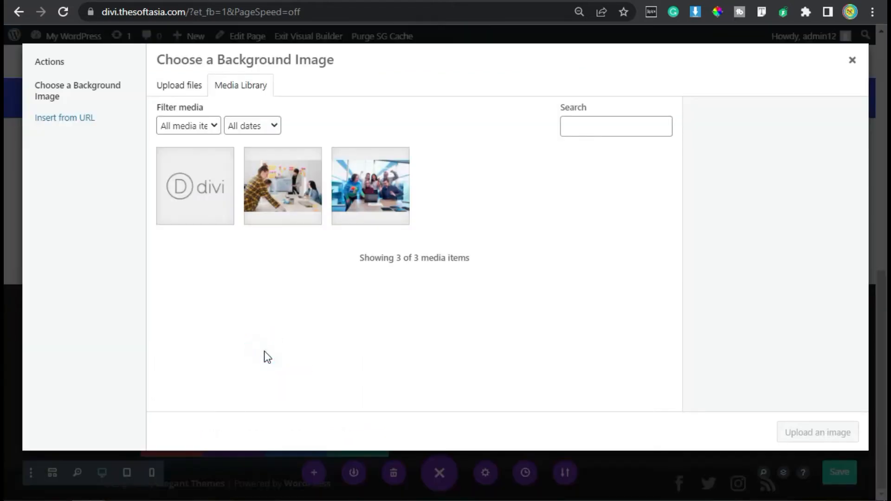
click(287, 202)
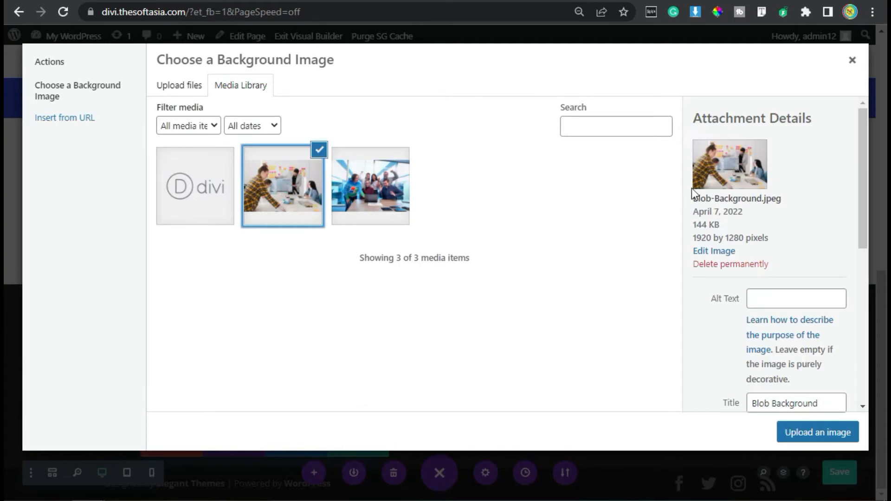
click(799, 431)
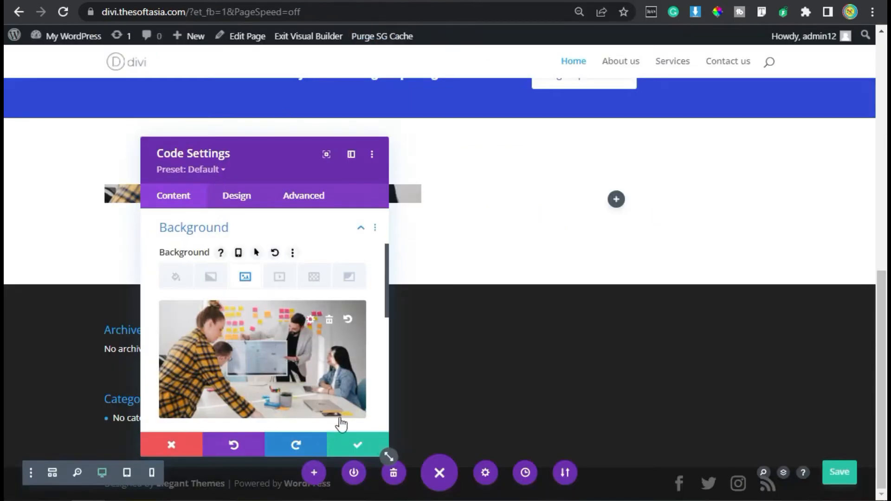
Step: Set a fixed height for the Code module that makes it nearly square
click(243, 204)
click(257, 299)
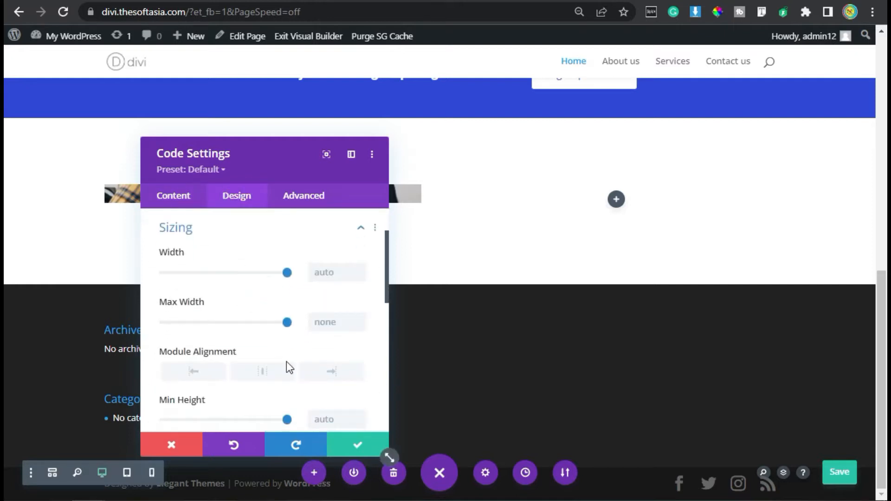
scroll(204, 371, down, 2)
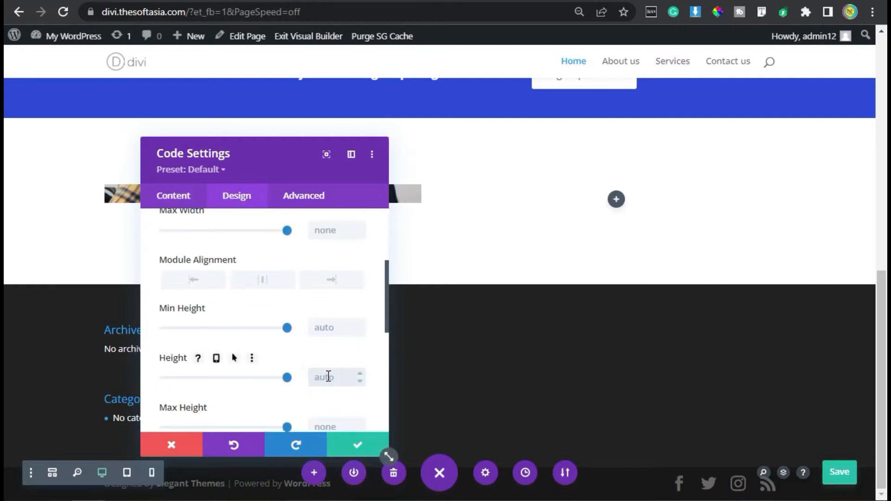
scroll(300, 310, down, 3)
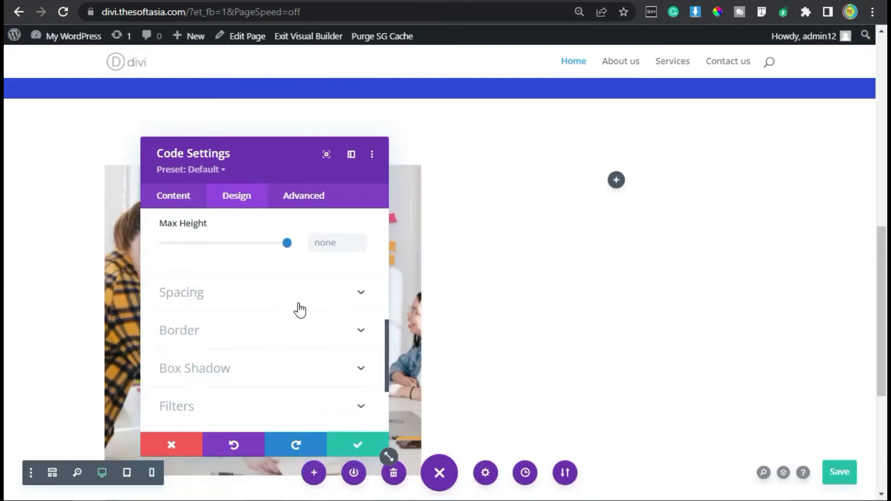
Step: Give the Code module a Fold animation with the Center direction
scroll(292, 307, down, 2)
click(209, 402)
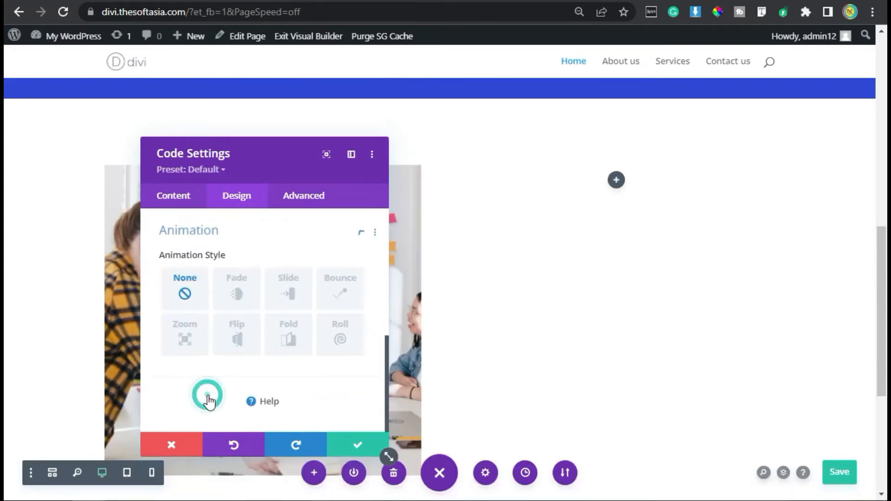
click(304, 293)
click(292, 342)
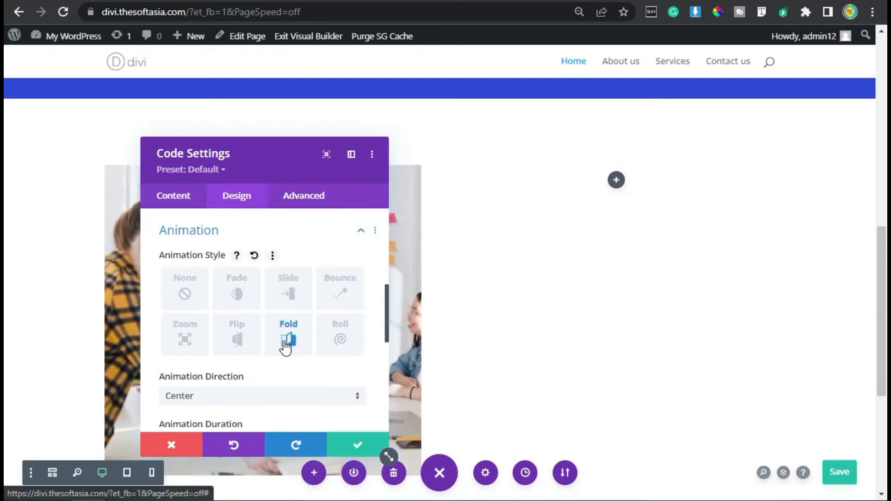
click(233, 398)
click(237, 334)
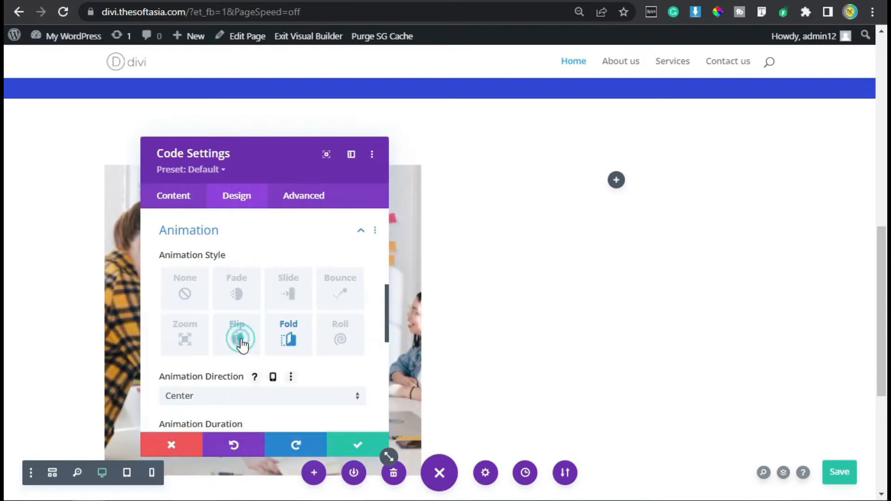
Step: Paste the copied blob mask code into the image Code module's Main Element custom CSS and save the module settings
click(298, 197)
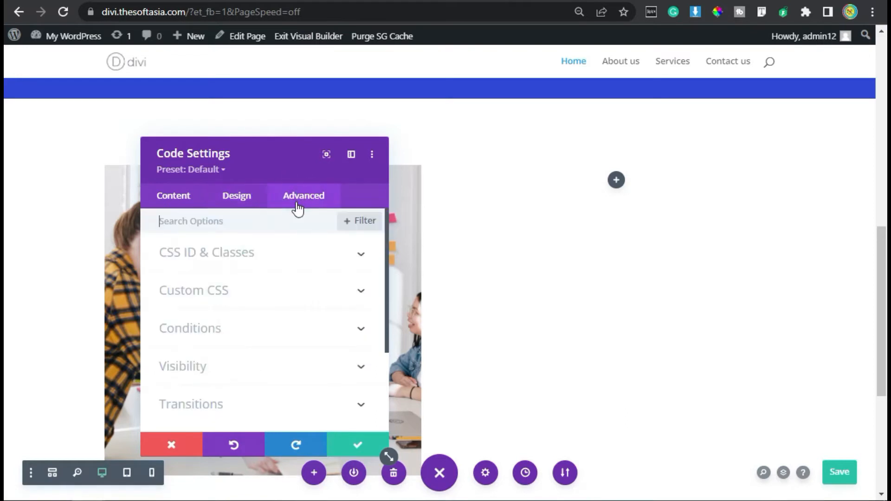
click(251, 300)
scroll(246, 350, down, 3)
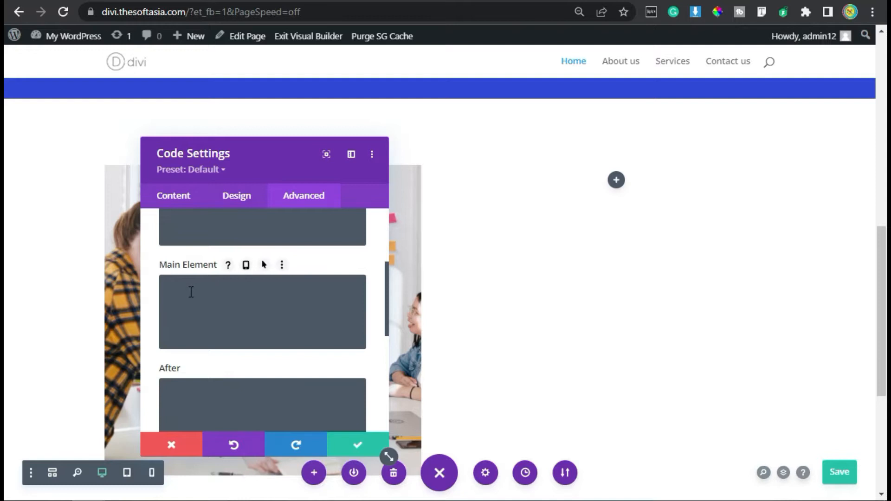
click(190, 292)
key(ctrl+v)
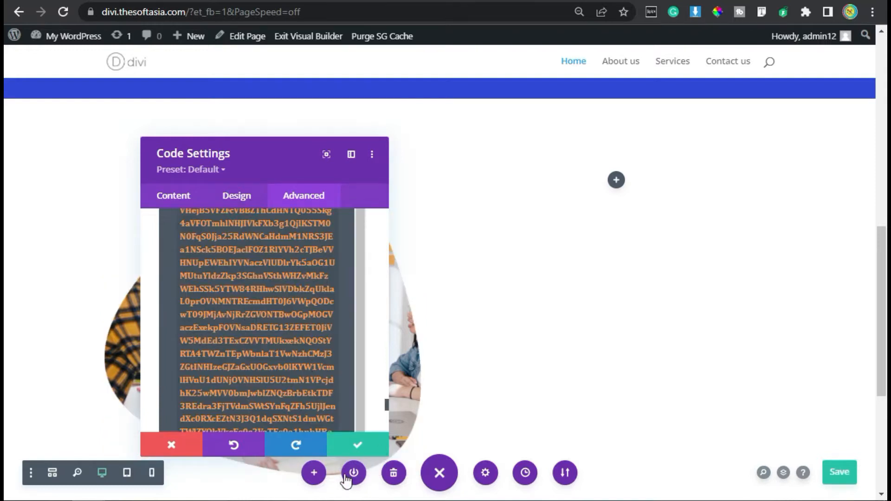
click(356, 443)
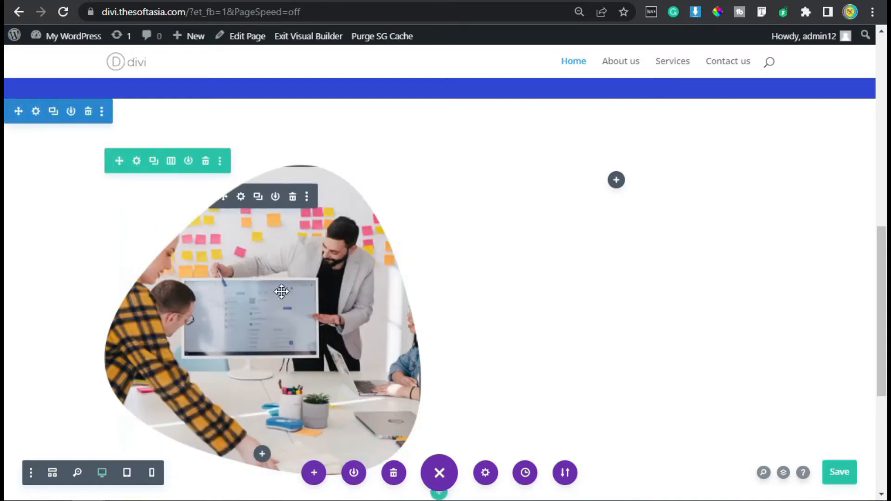
Step: Add a second Code module below the blob-shaped image in the first column
scroll(273, 310, down, 2)
click(261, 362)
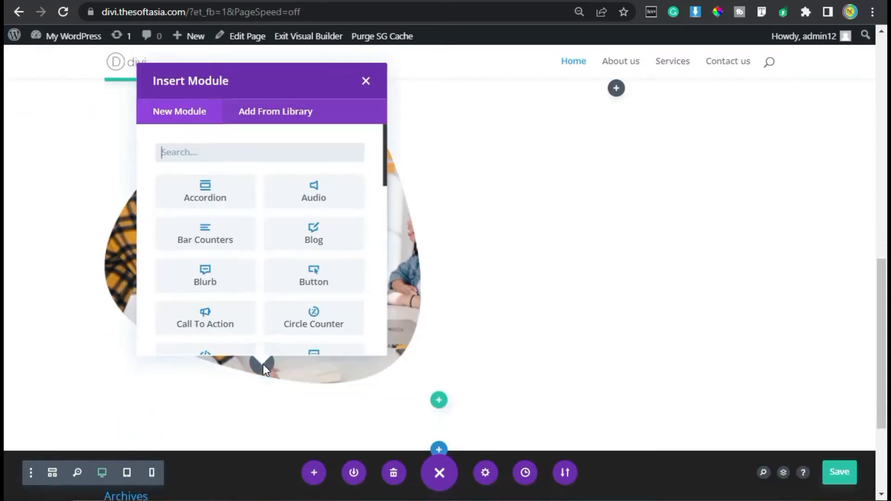
scroll(218, 283, down, 2)
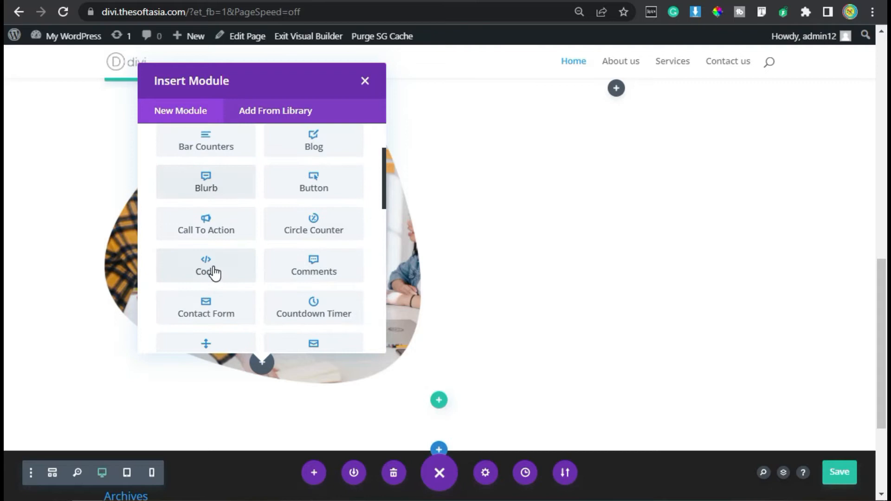
click(213, 272)
Step: Set the second Code module's background color to #e5e8fc
scroll(248, 288, down, 3)
click(219, 318)
scroll(232, 319, down, 2)
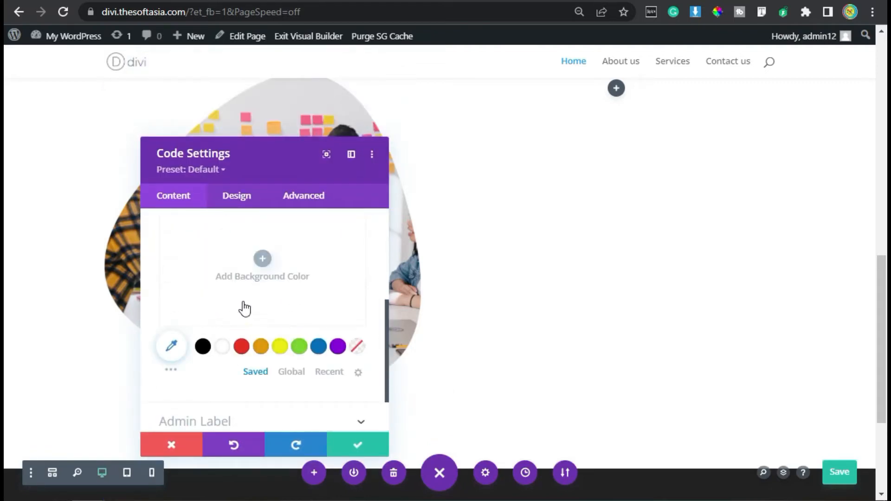
click(172, 345)
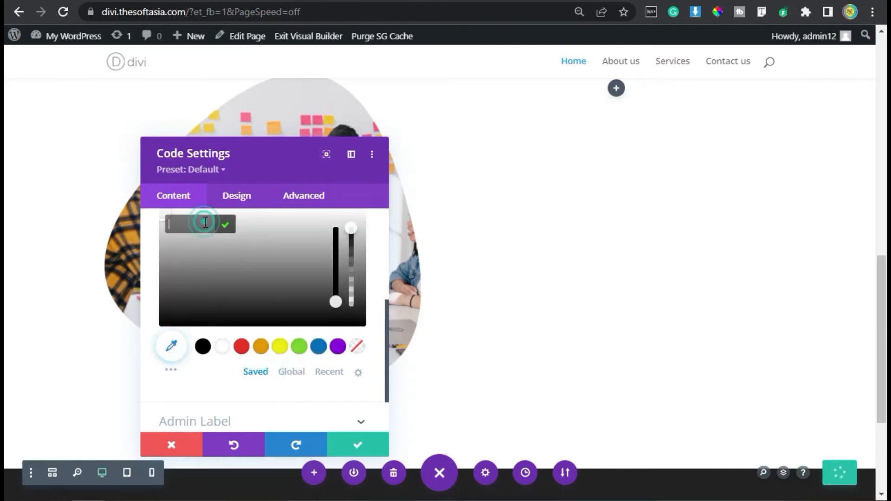
text(#e5e8fc)
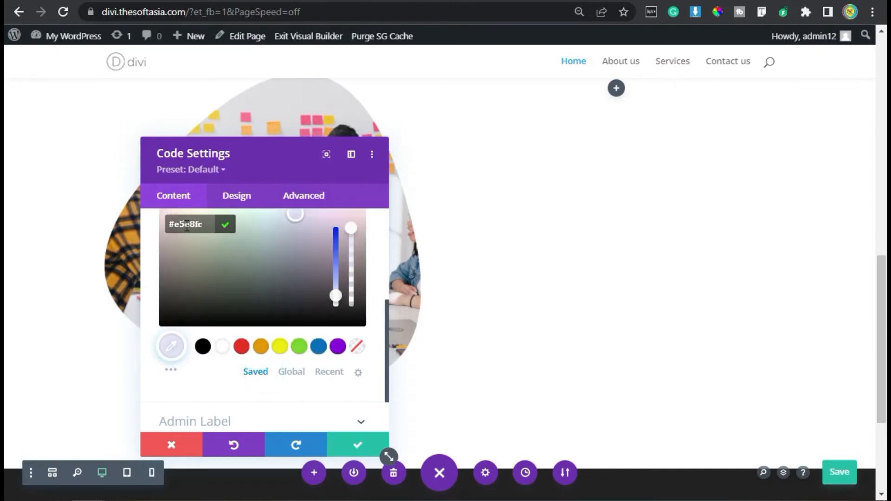
click(226, 226)
scroll(233, 297, up, 2)
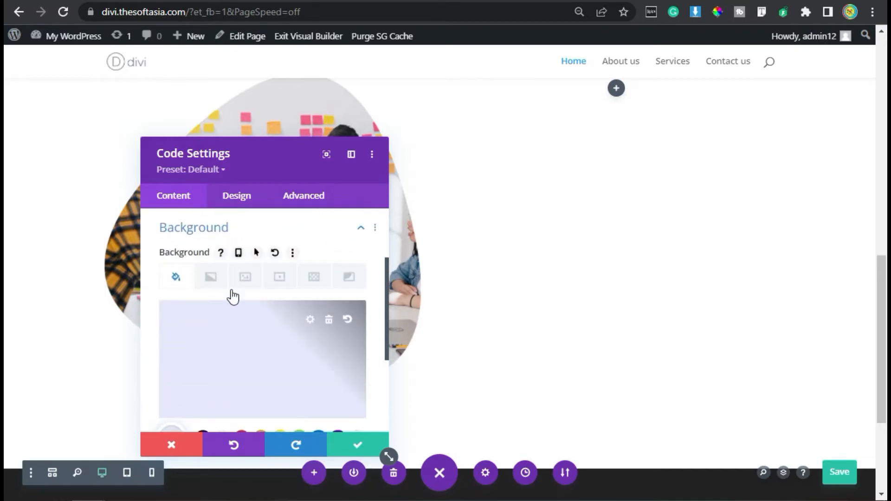
Step: Set the second Code module's height to 500px
scroll(246, 195, down, 2)
click(241, 197)
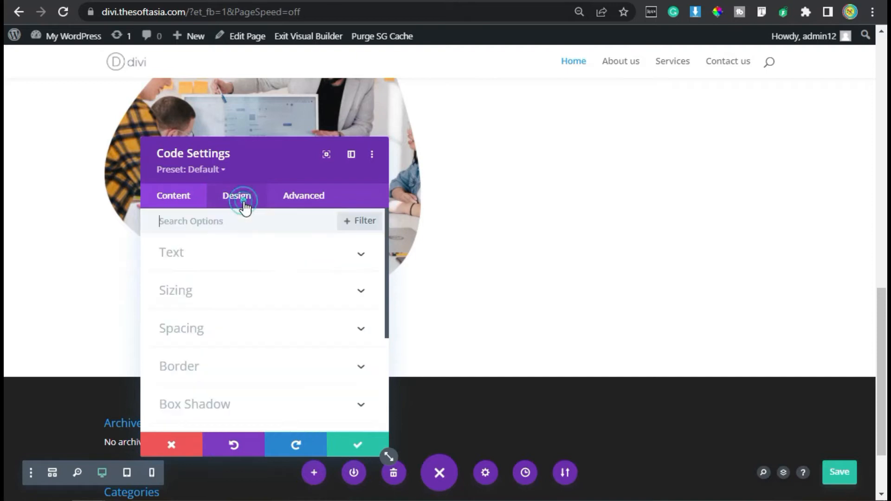
click(265, 285)
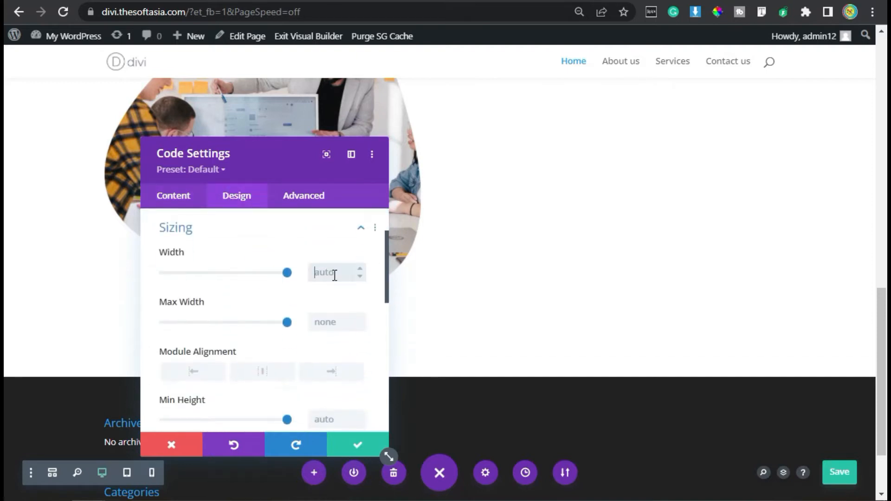
scroll(333, 275, down, 2)
click(328, 376)
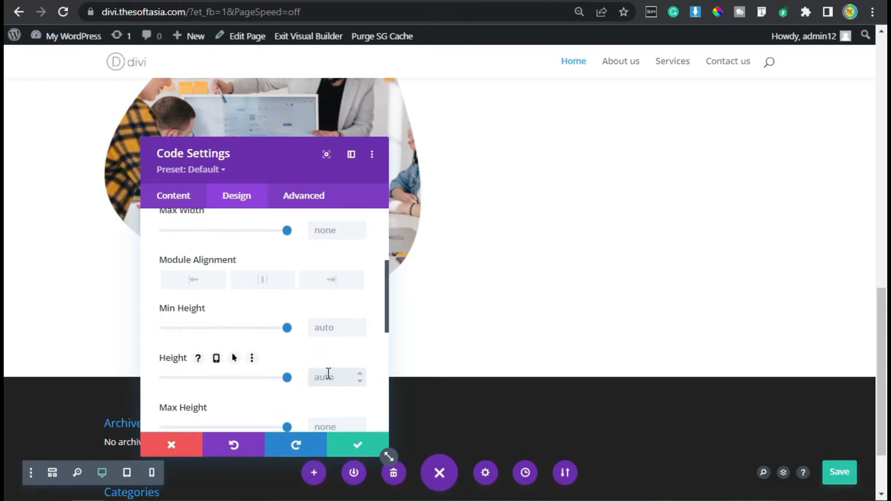
text(500px)
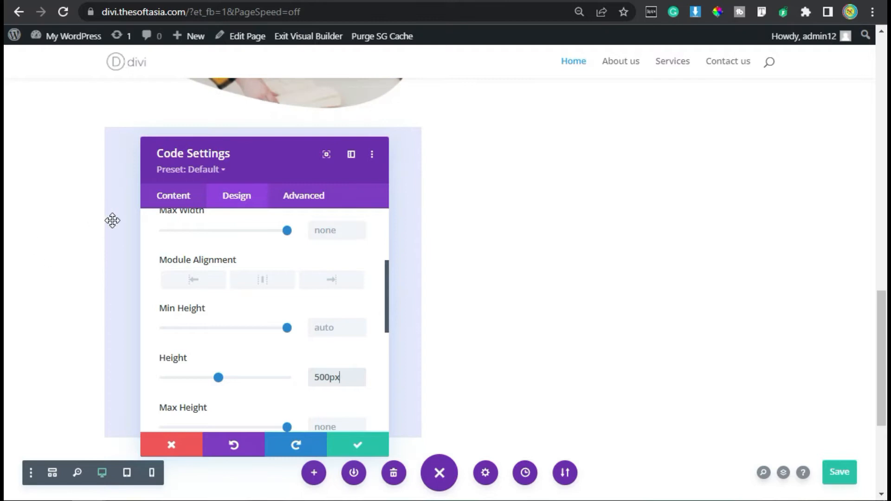
Step: Paste the same blob mask code into the second Code module's Main Element custom CSS
scroll(284, 334, down, 4)
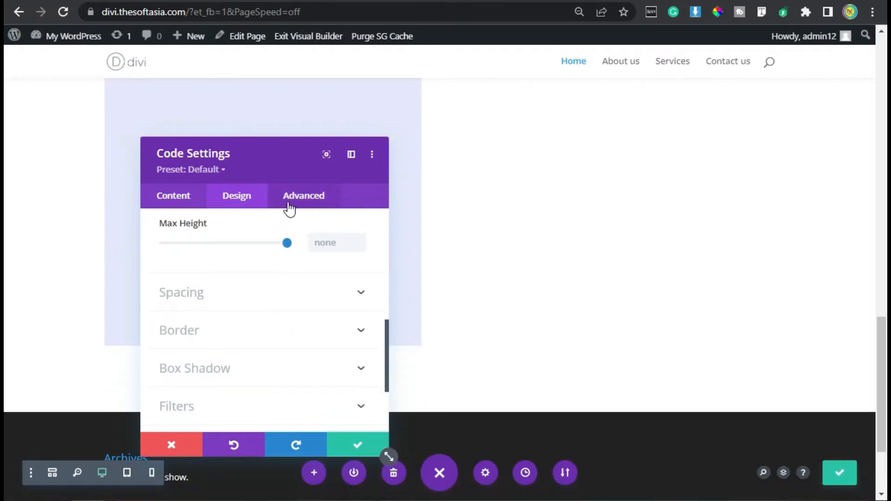
click(304, 199)
click(223, 293)
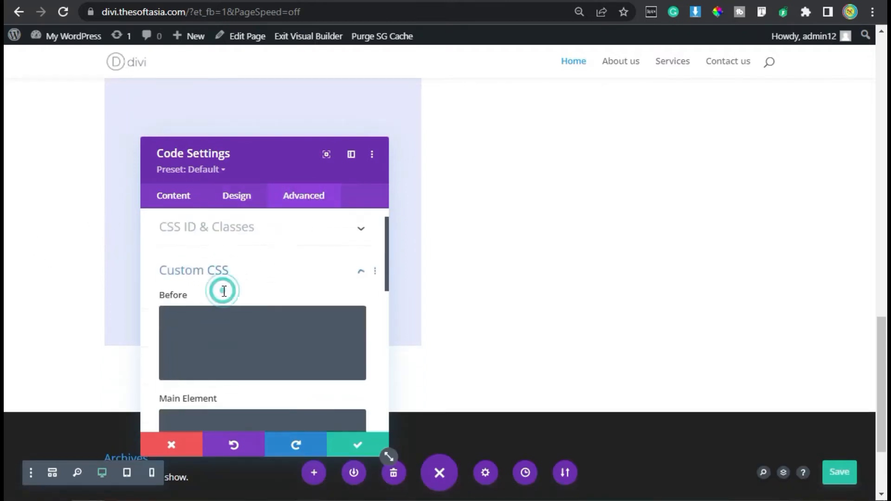
scroll(237, 343, down, 2)
click(237, 309)
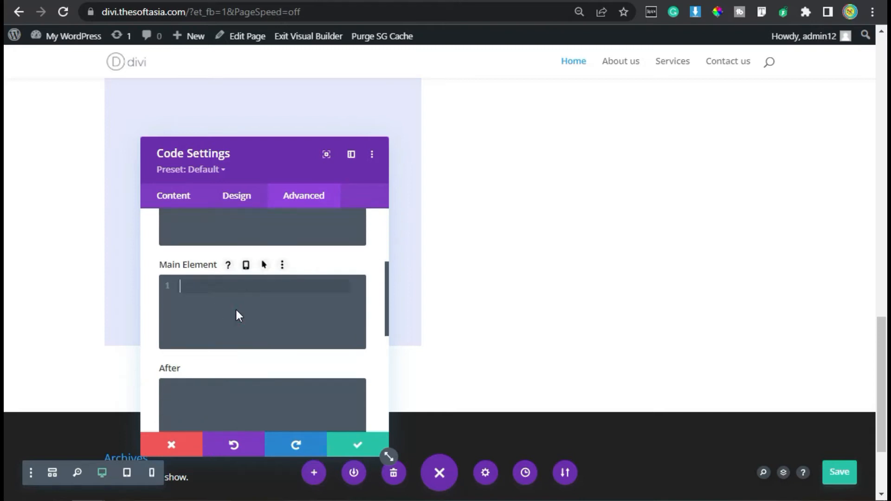
key(ctrl+v)
scroll(259, 288, up, 5)
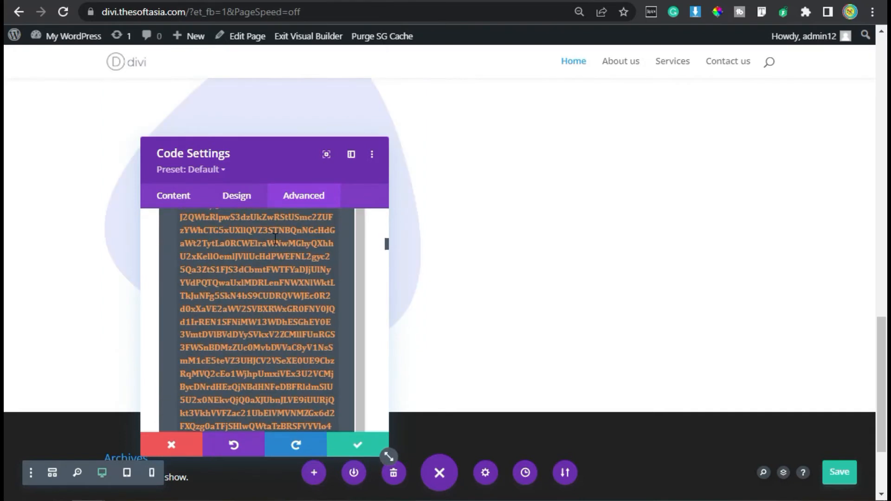
Step: Set the second Code module's position to Absolute
scroll(275, 239, down, 5)
scroll(186, 254, up, 5)
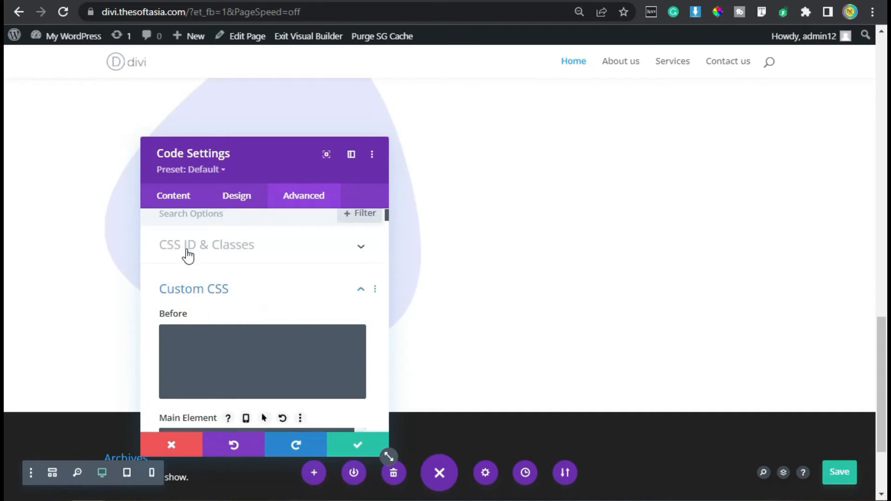
click(190, 269)
scroll(169, 356, down, 3)
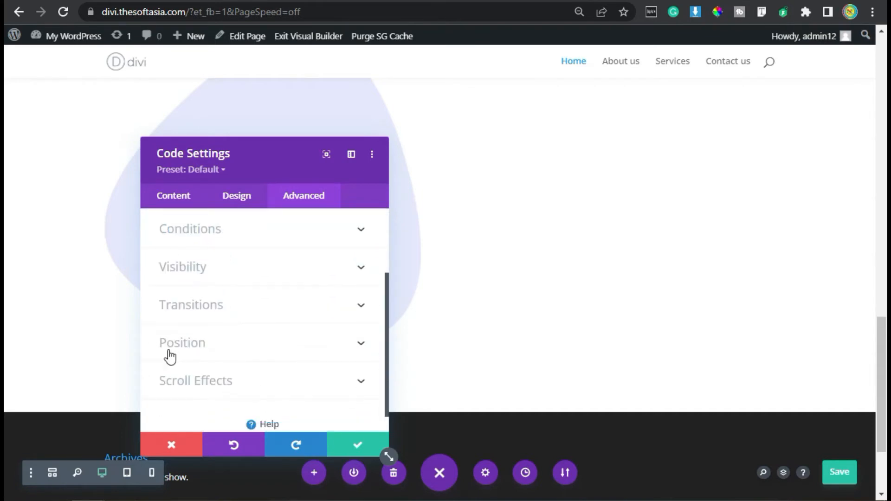
click(232, 349)
click(246, 274)
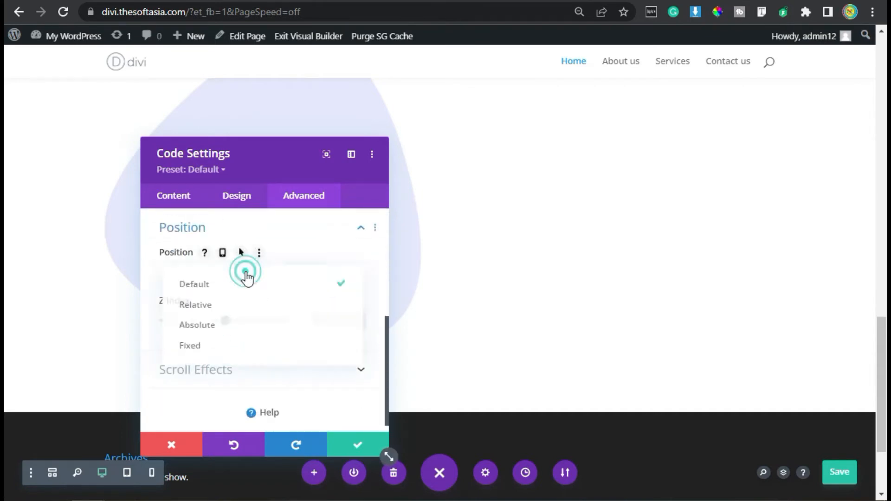
click(234, 327)
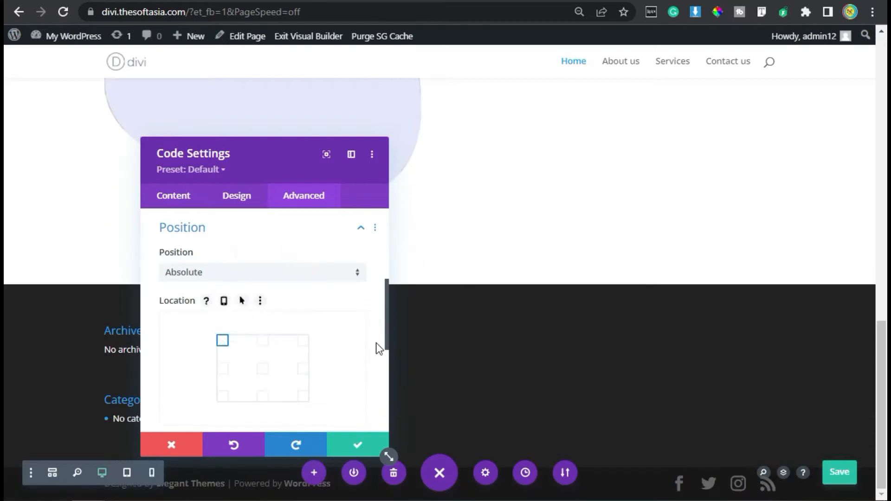
Step: Give the lavender shape a horizontal offset of -15px and a Z index of -1, moving the settings window off it
scroll(376, 261, up, 4)
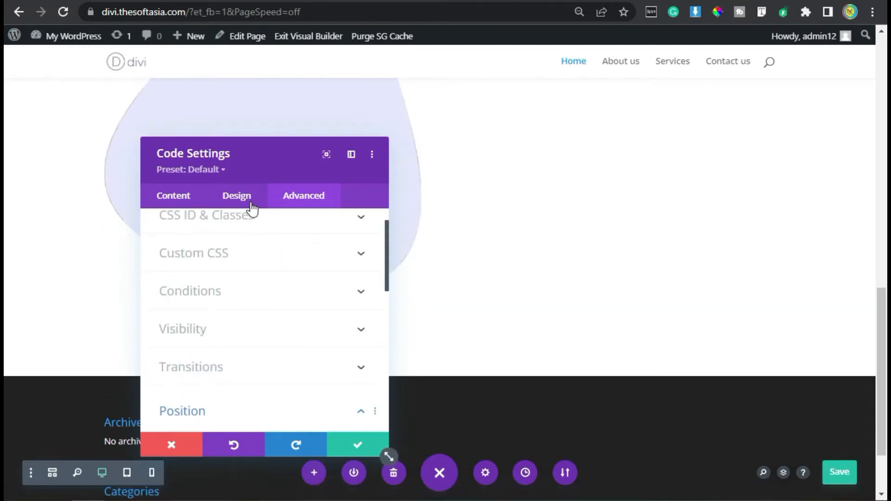
drag(254, 157, 577, 132)
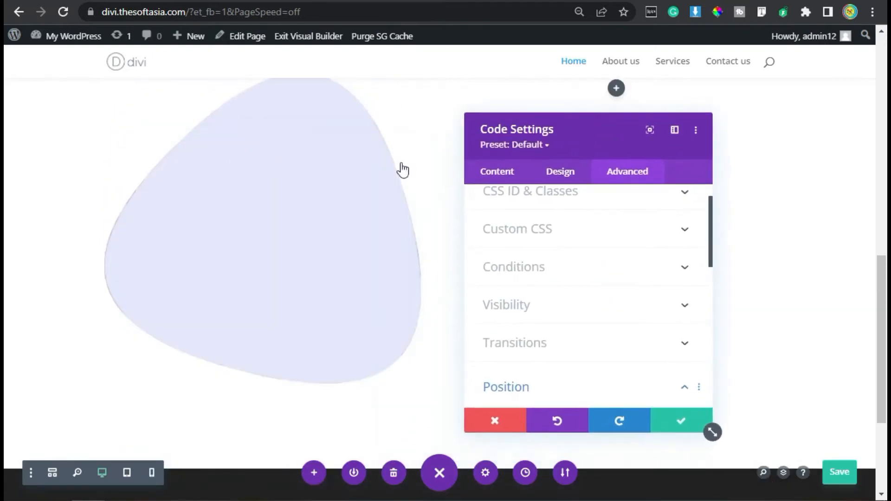
scroll(590, 295, down, 2)
scroll(590, 295, down, 5)
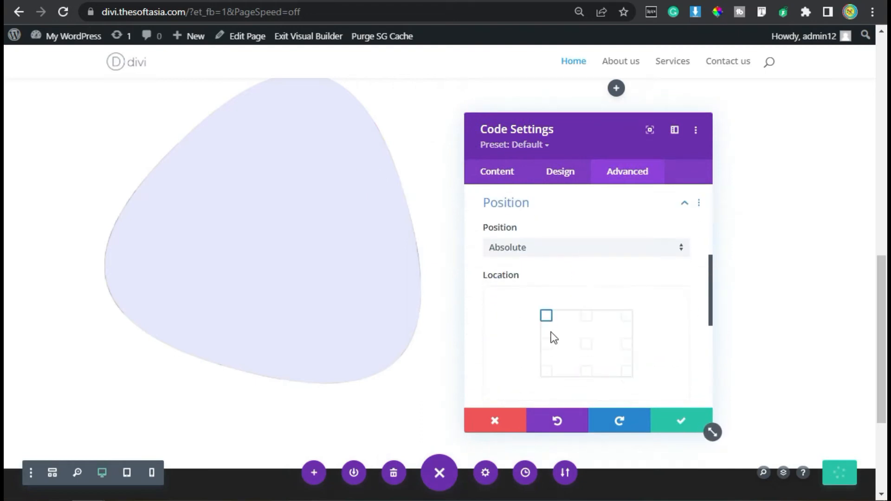
click(663, 308)
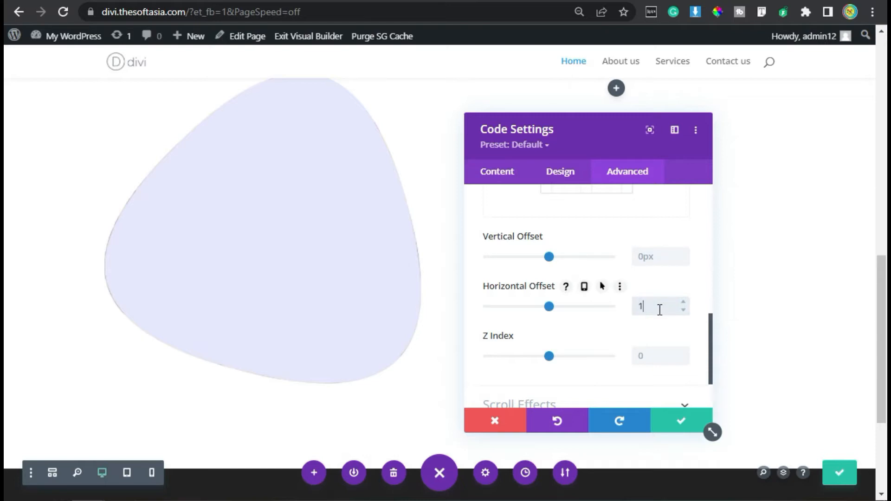
text(-15)
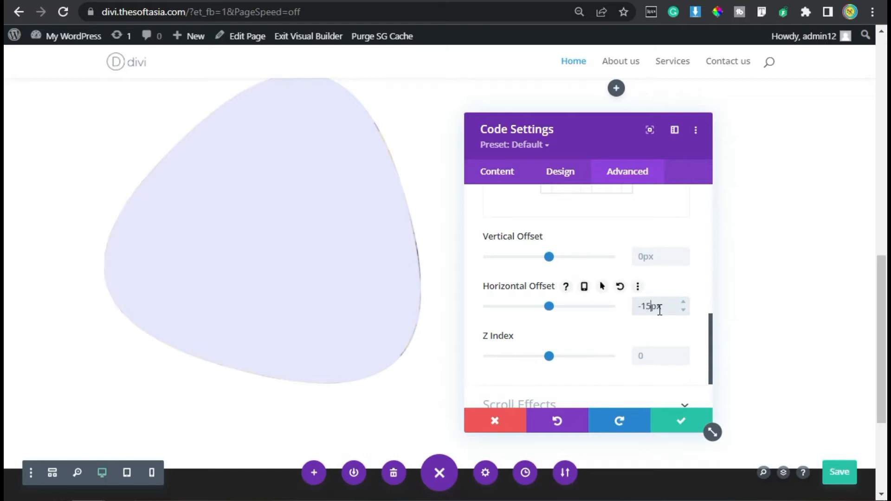
click(654, 356)
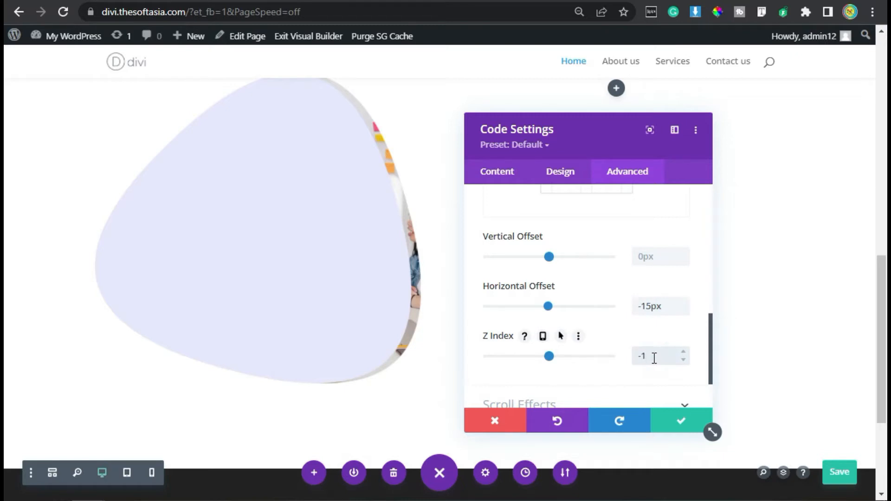
Step: Rotate the lavender shape 330deg in its plane with a Transform Rotate and save the module settings
click(555, 175)
scroll(533, 376, down, 4)
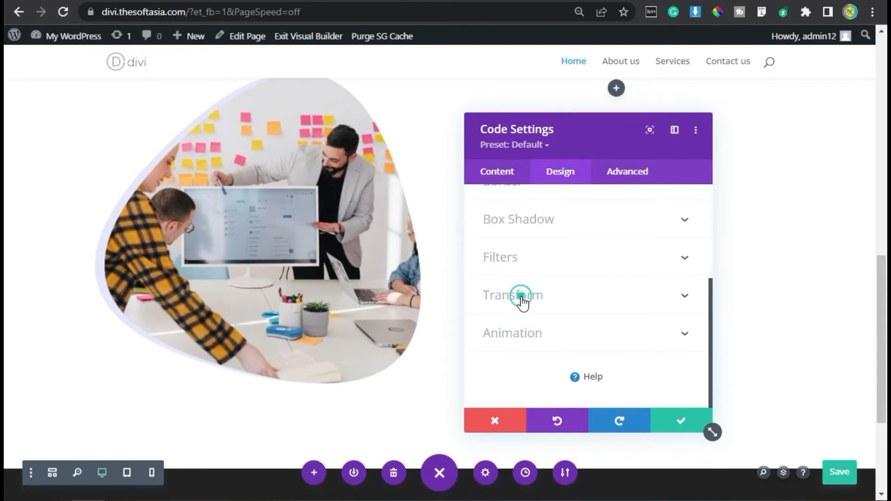
click(521, 297)
click(586, 250)
scroll(545, 354, down, 3)
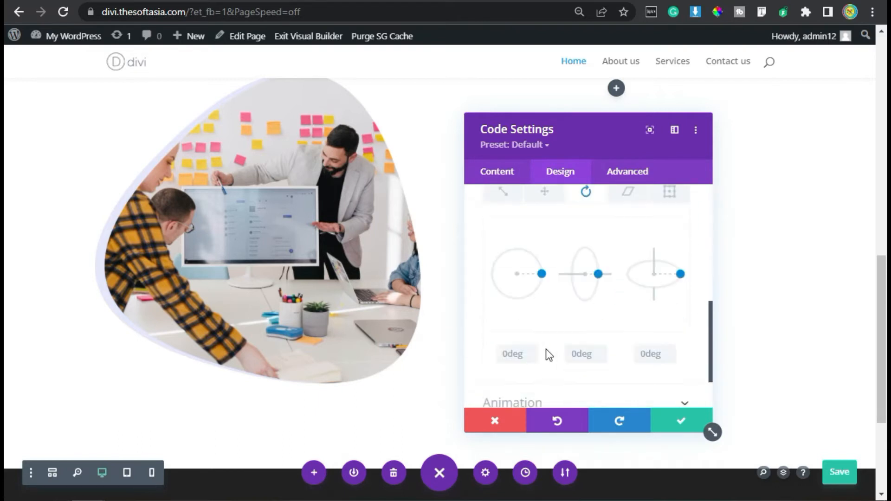
scroll(546, 349, down, 1)
click(516, 320)
text(330de)
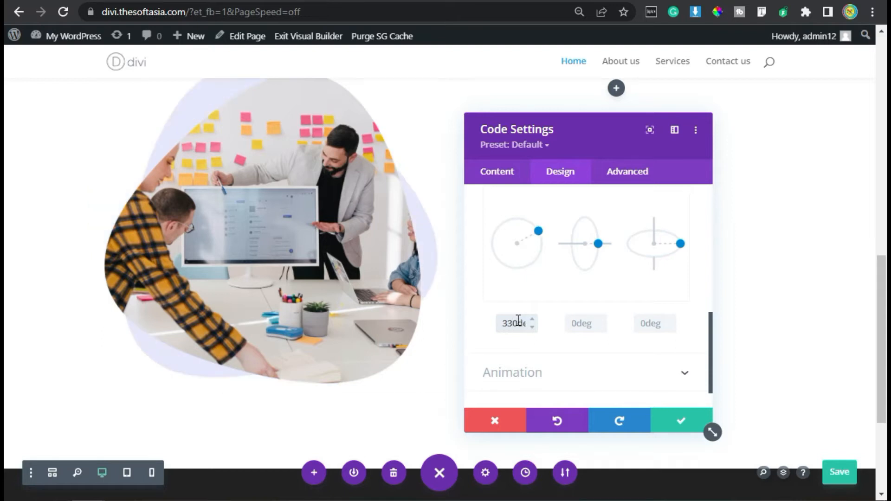
scroll(384, 336, up, 2)
scroll(382, 335, down, 2)
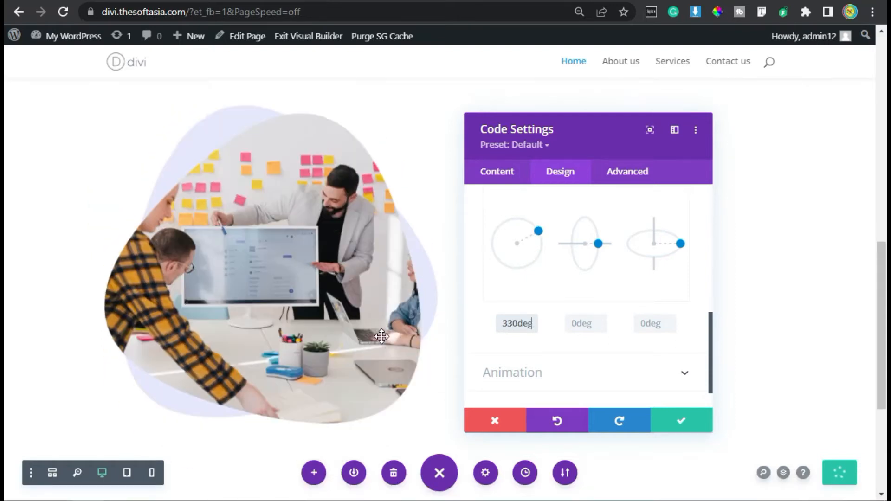
click(680, 421)
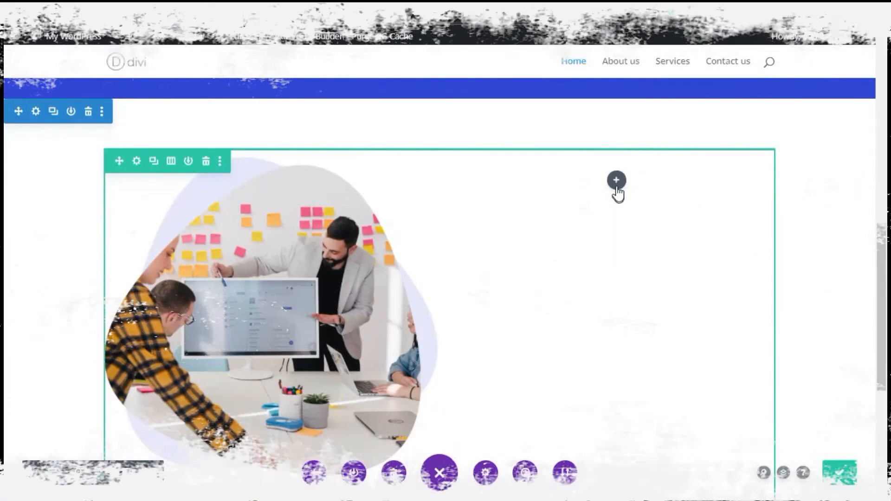
Step: Add a Text module to the empty column beside the blob image and replace its placeholder body with "about us"
click(614, 183)
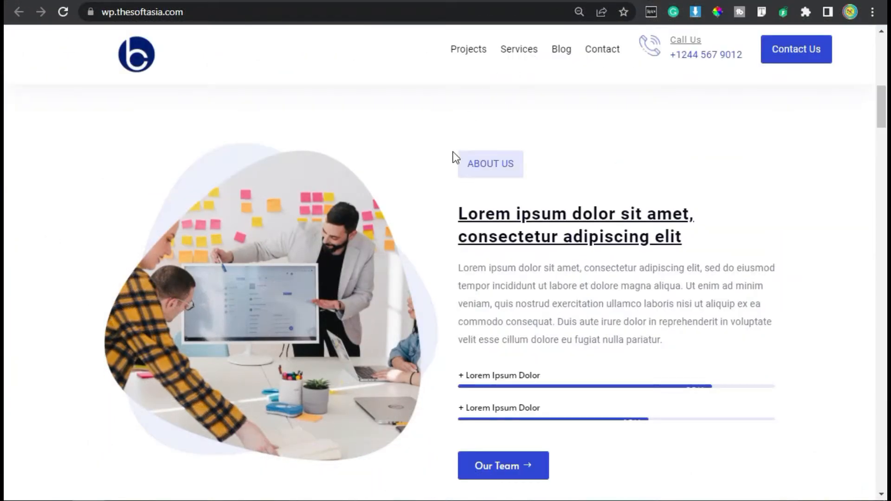
click(513, 165)
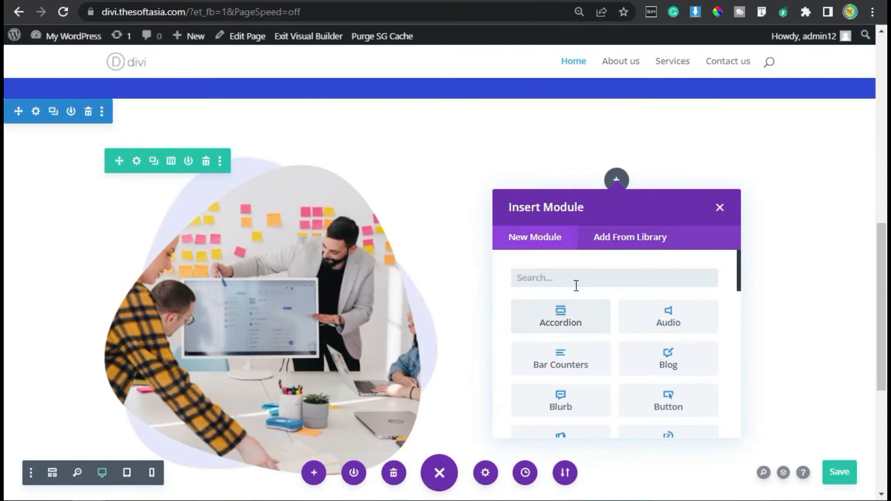
click(570, 284)
text(text)
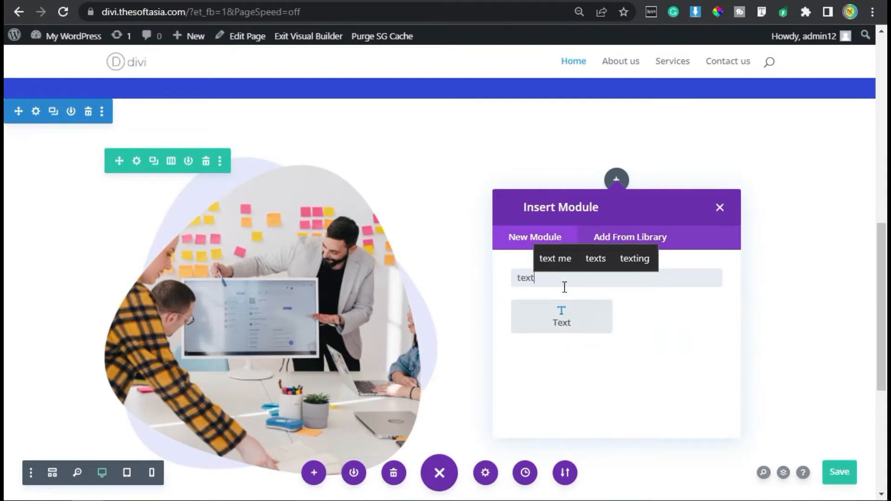
click(547, 324)
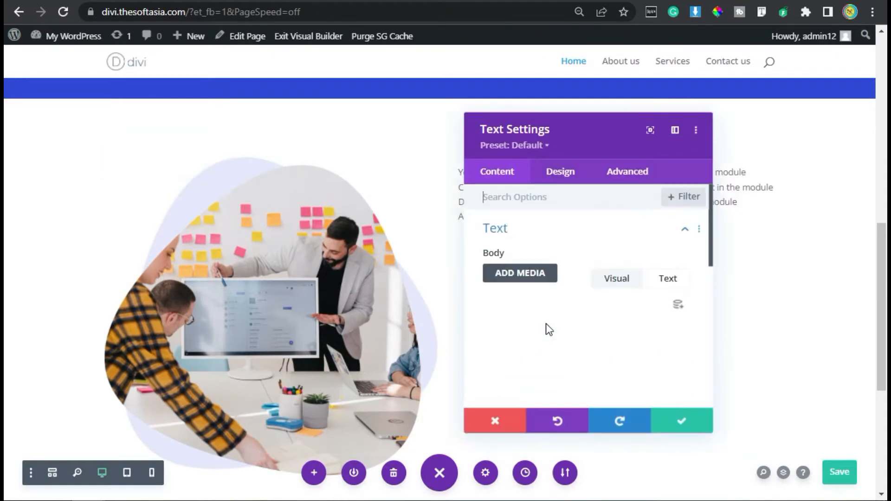
click(597, 373)
key(ctrl+a)
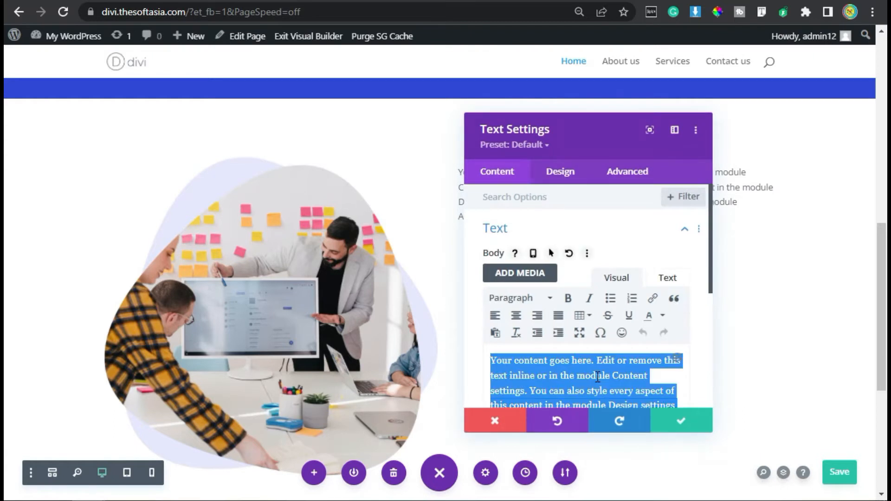
text(about us)
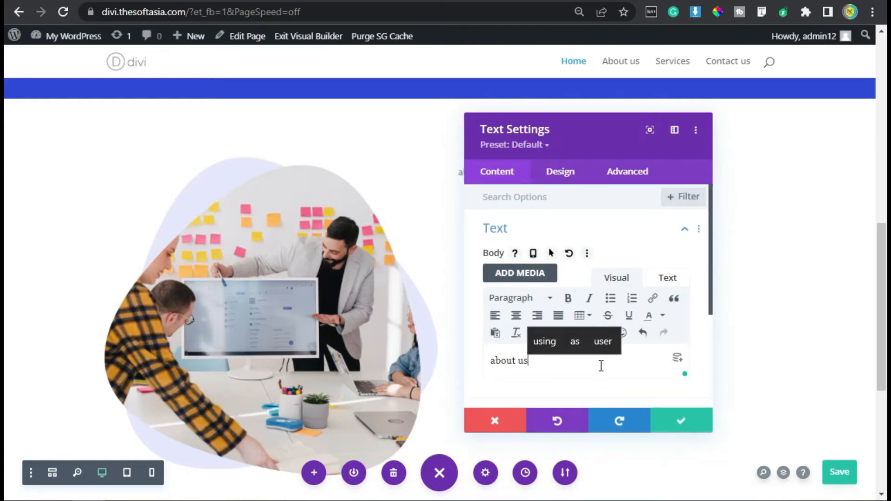
Step: Set the "about us" text's font to Roboto and its font style to uppercase
click(561, 173)
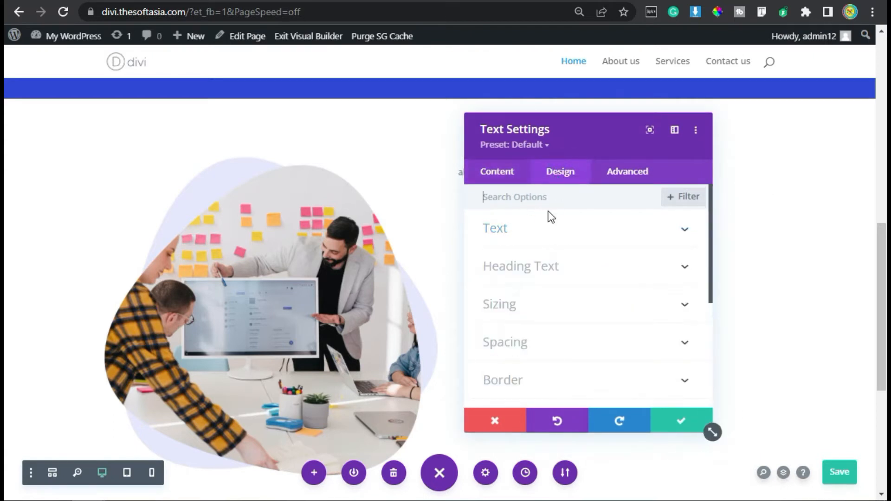
click(521, 234)
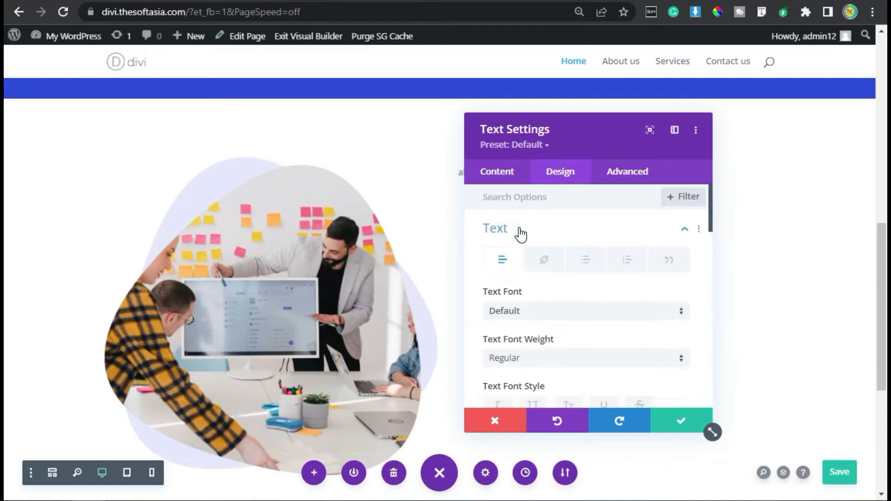
click(513, 317)
text(robot)
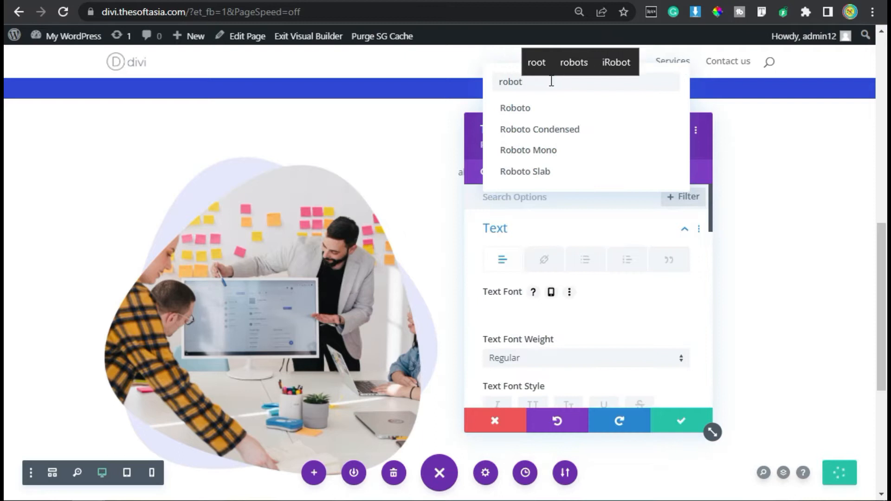
click(577, 111)
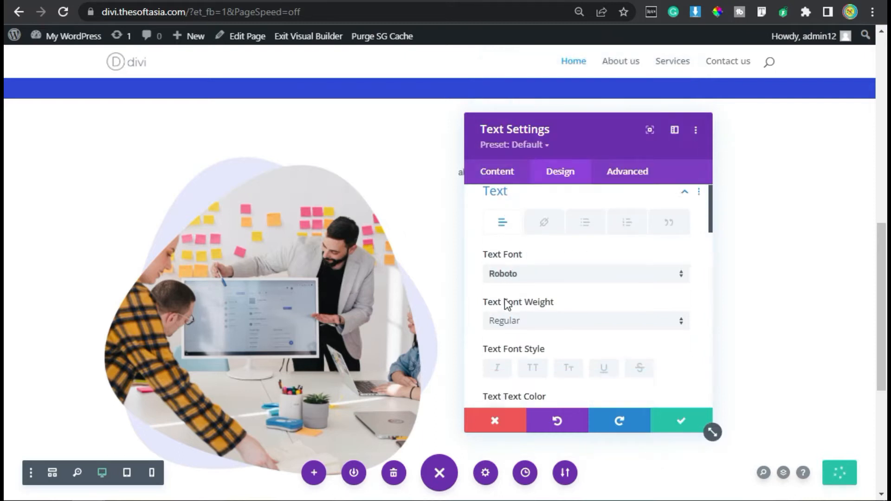
scroll(557, 283, down, 1)
click(532, 314)
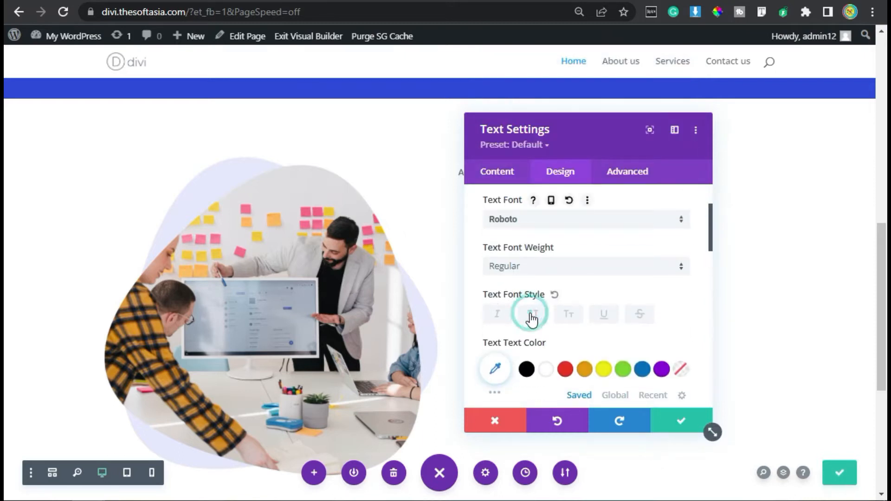
Step: Move the settings window off the About Us label and set its text color to #3149e7
drag(528, 134, 227, 121)
scroll(378, 231, down, 2)
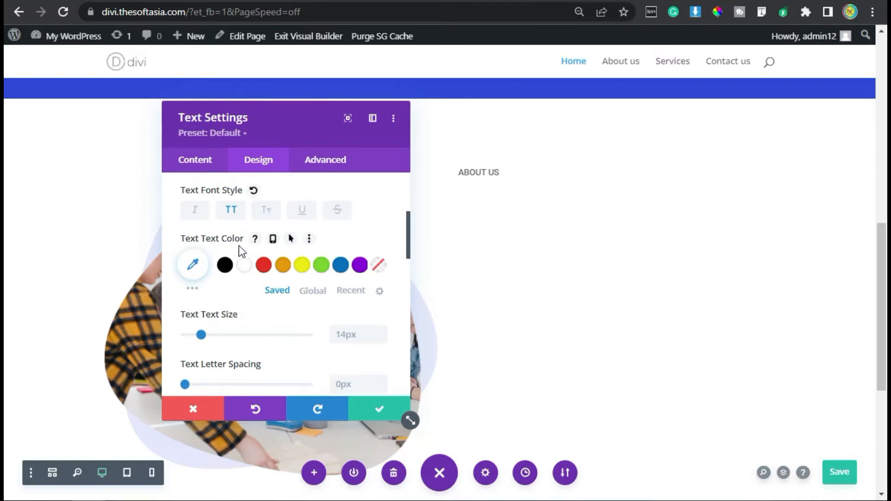
click(193, 264)
click(197, 262)
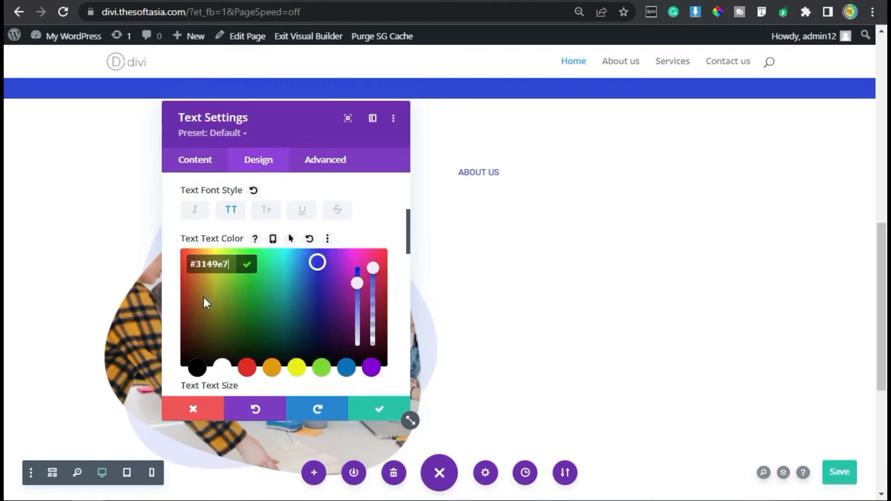
click(247, 266)
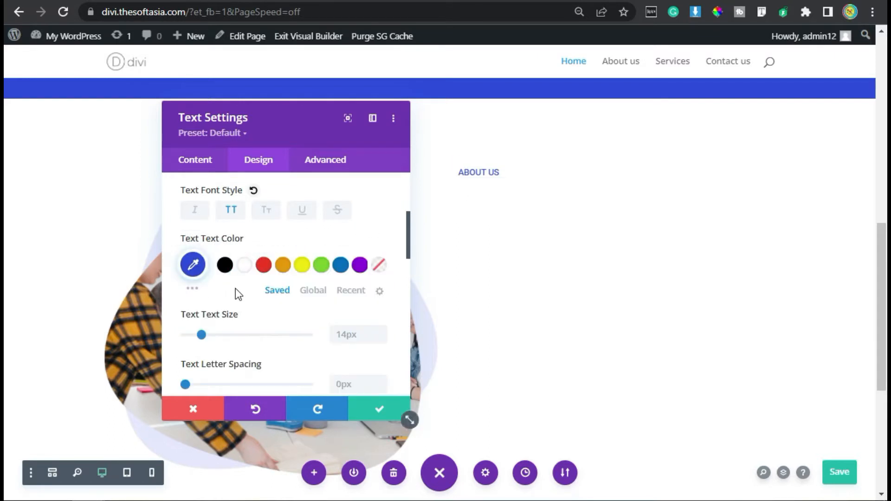
Step: Give the About Us text module a light lavender background by pasting the copied color code
scroll(242, 241, down, 5)
click(208, 163)
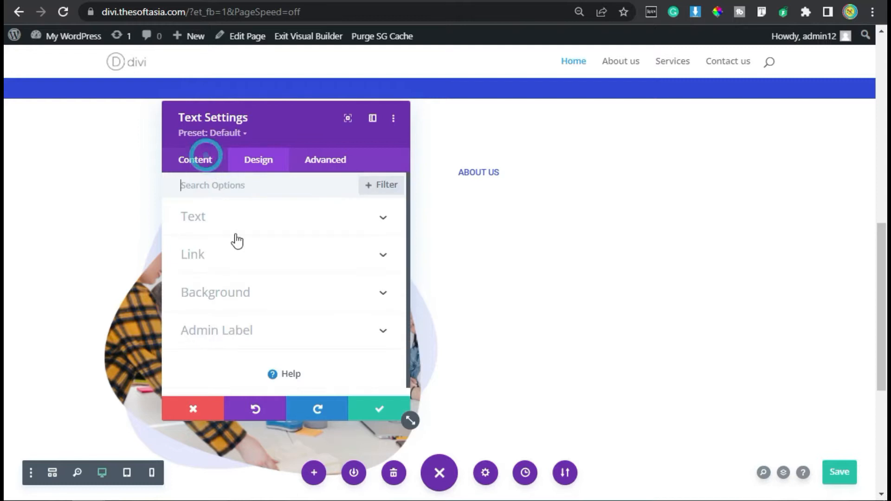
click(250, 299)
scroll(252, 309, down, 1)
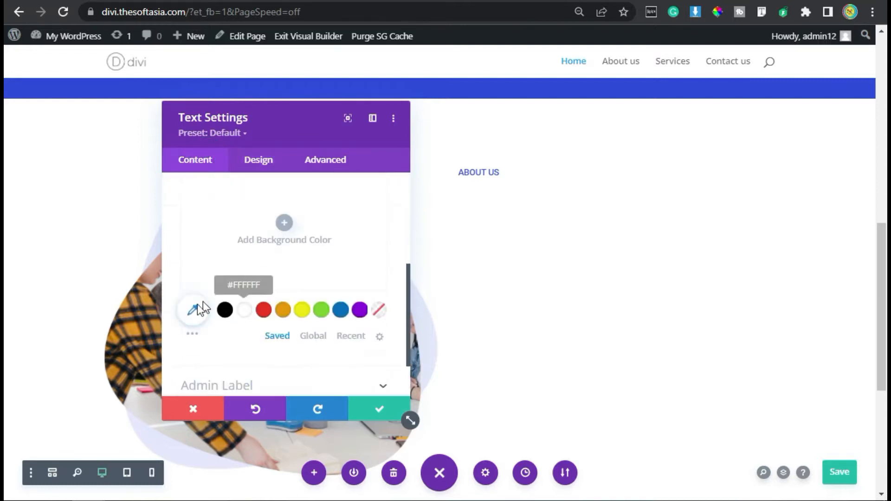
click(193, 310)
text(#e5e8fc)
click(248, 189)
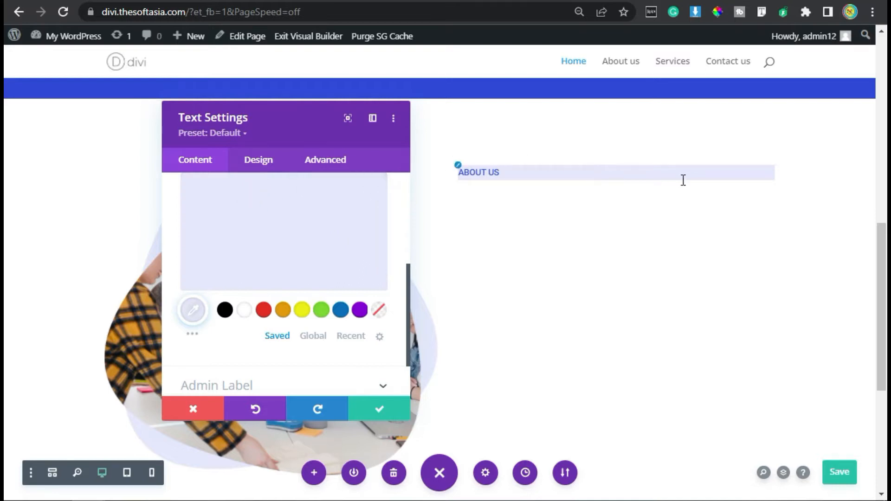
Step: Set the About Us label's text size to 16px and its line height to 1.8em
click(263, 161)
click(254, 219)
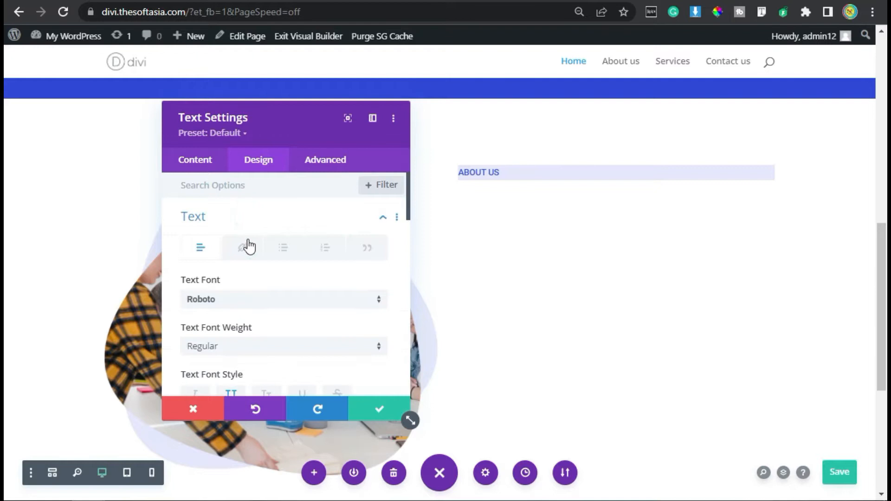
scroll(252, 314, down, 5)
scroll(255, 315, down, 1)
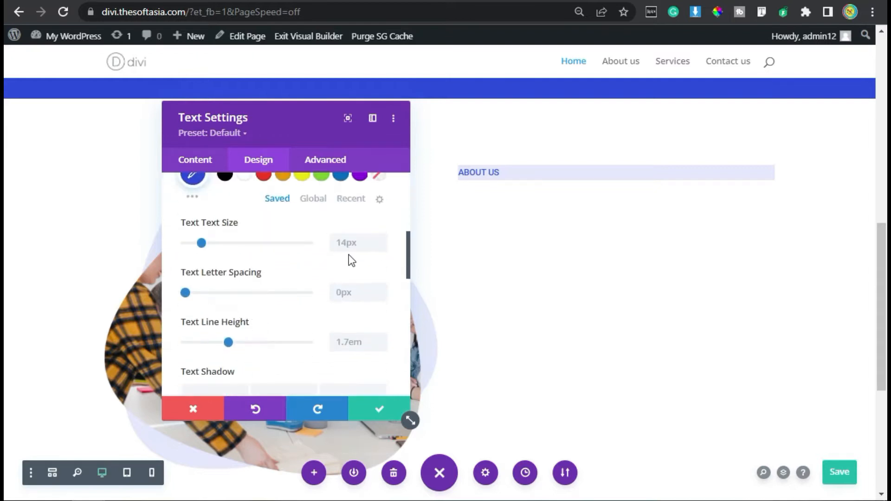
click(382, 238)
click(382, 238)
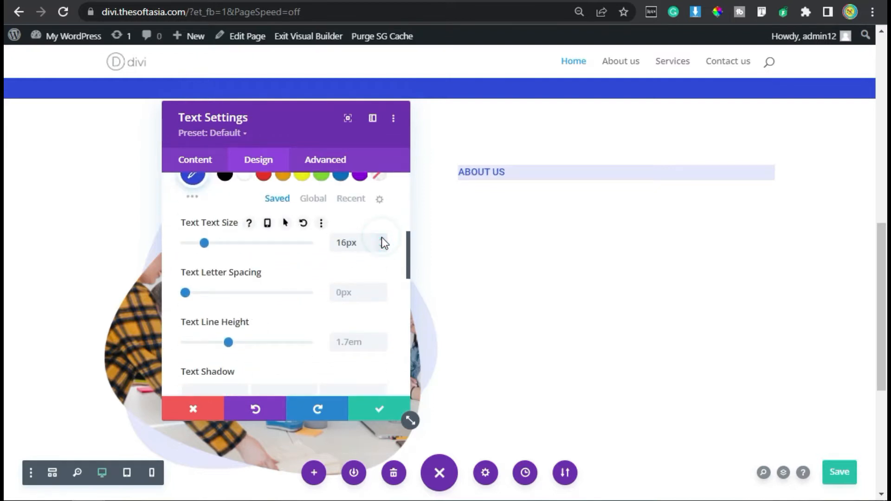
scroll(310, 313, down, 2)
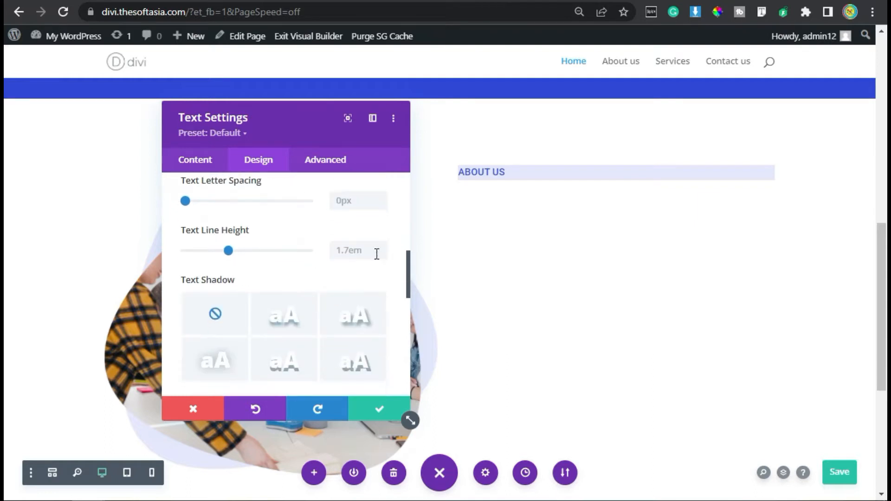
click(381, 247)
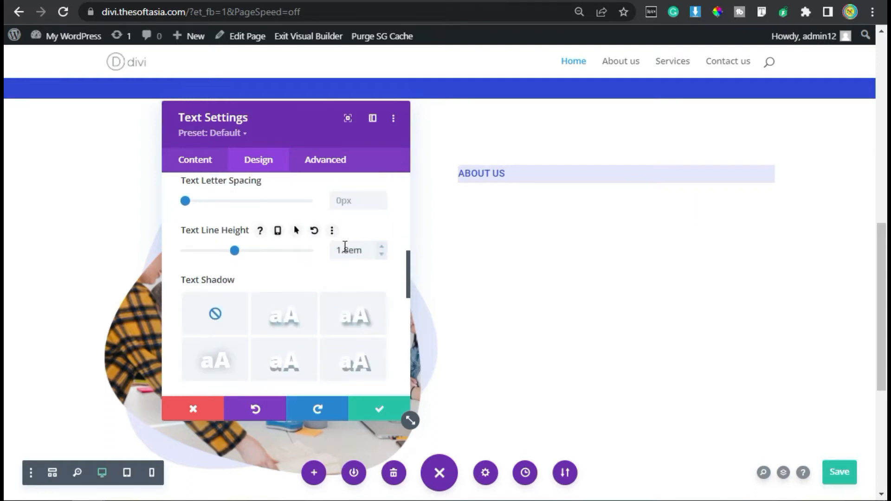
Step: Set the About Us module's linked padding to 8px top and bottom and 15px left and right
scroll(260, 278, down, 4)
click(226, 341)
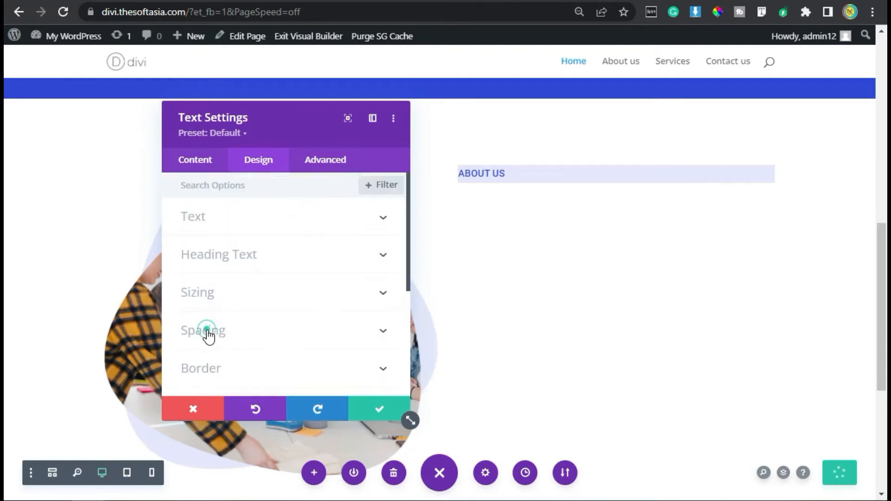
click(207, 330)
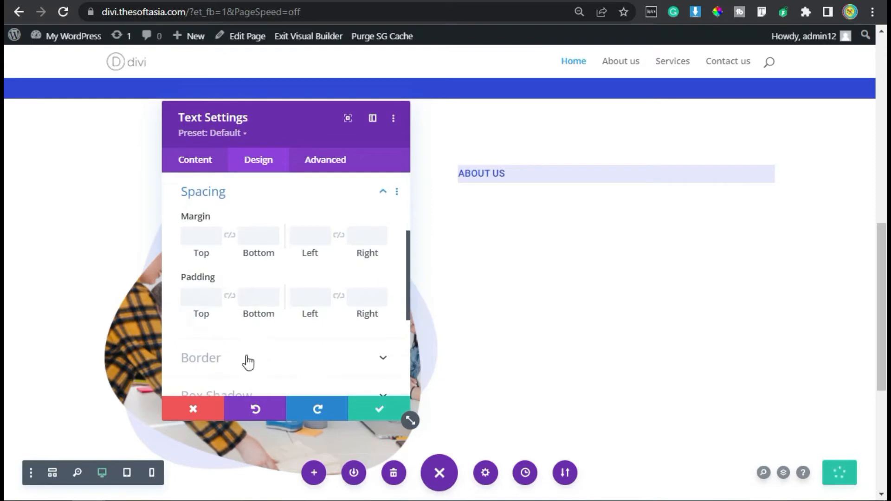
click(230, 297)
click(197, 290)
text(8)
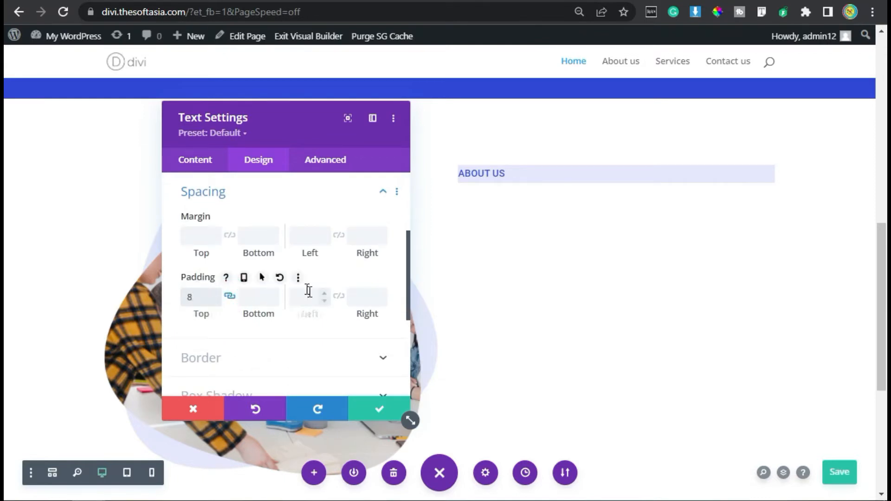
text(px)
click(338, 296)
click(291, 296)
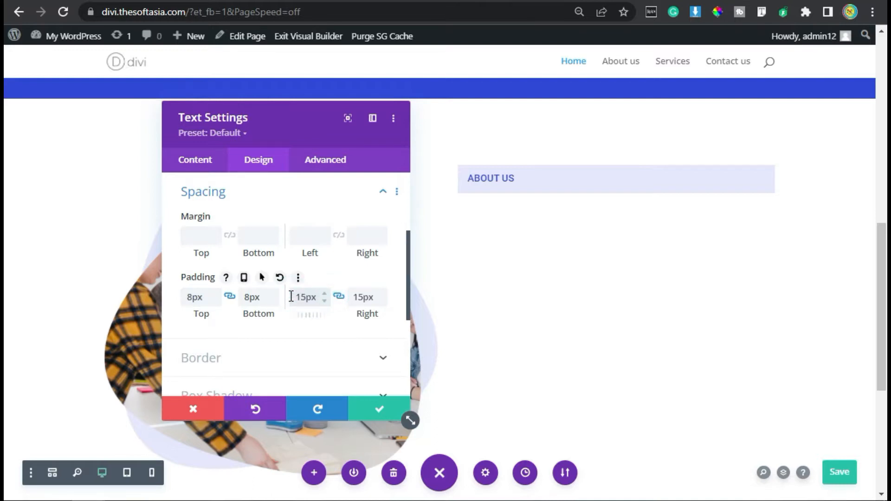
Step: Paste "display: inline-block; font-weight: 400;" into the About Us module's Main Element custom CSS and save the module settings
click(332, 167)
click(254, 261)
scroll(260, 287, down, 5)
scroll(261, 292, up, 2)
click(261, 292)
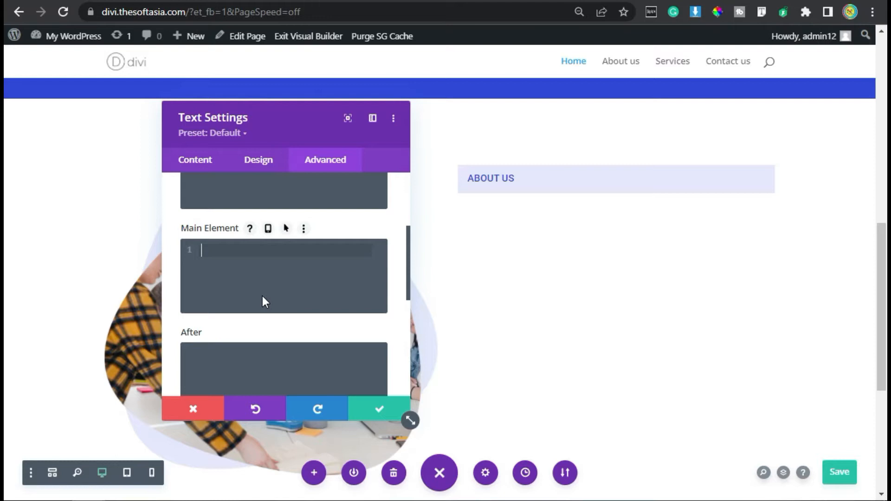
text(display: inline-block; font-weight: 400;)
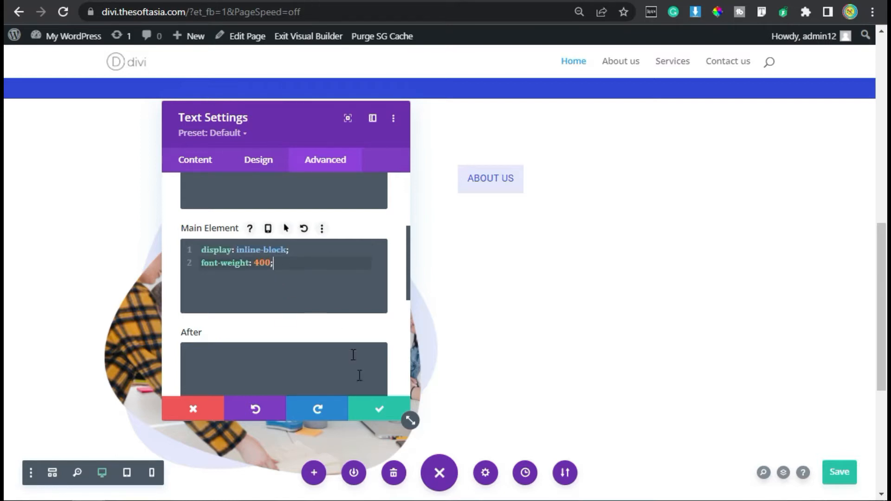
click(376, 410)
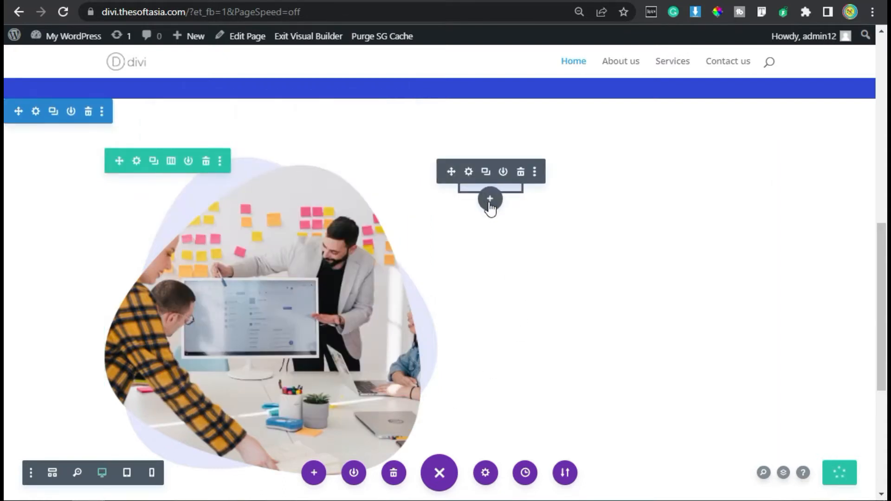
Step: Add a Text module below the About Us label and paste "Do you want to develop a web app? Do you want to build a website?" as its body
click(489, 202)
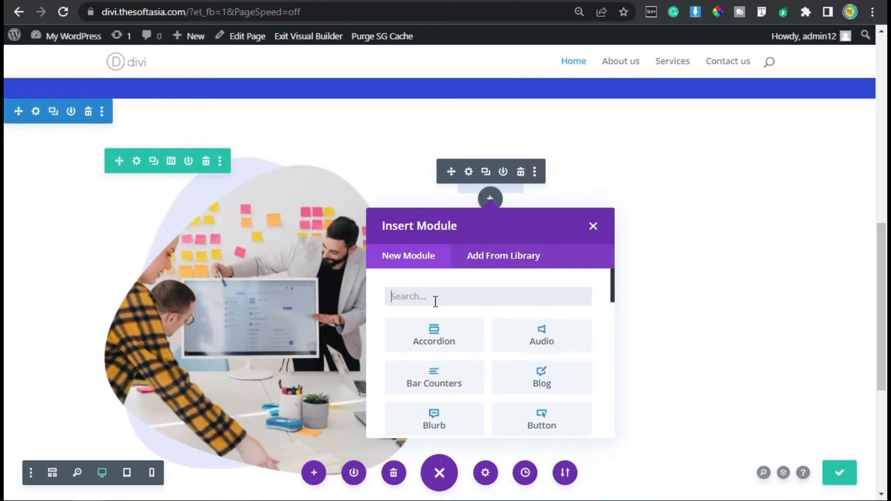
text(tex)
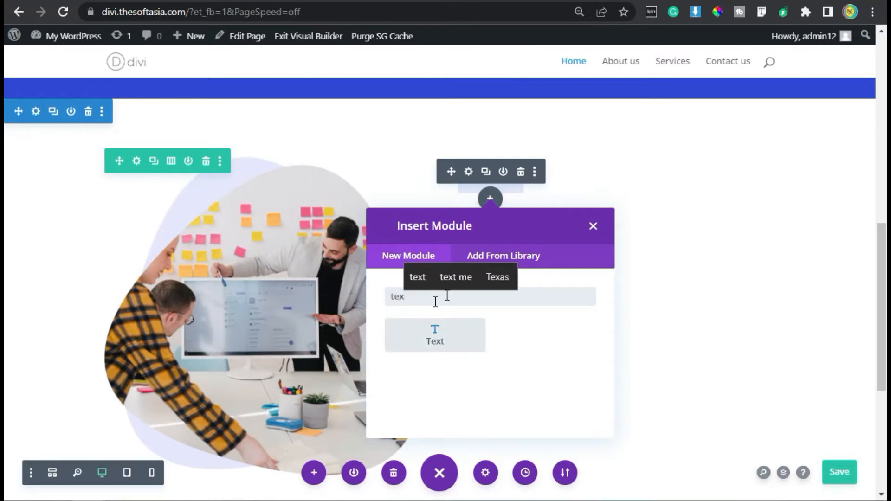
click(421, 345)
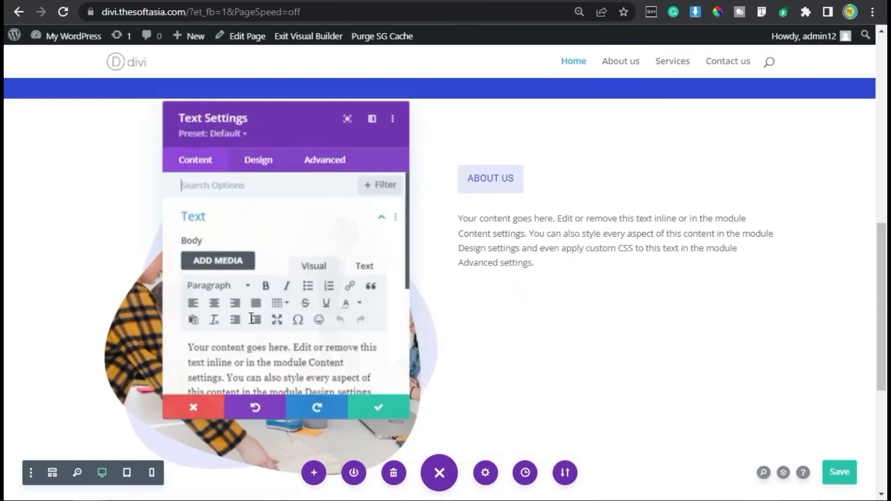
scroll(229, 259, down, 3)
click(274, 297)
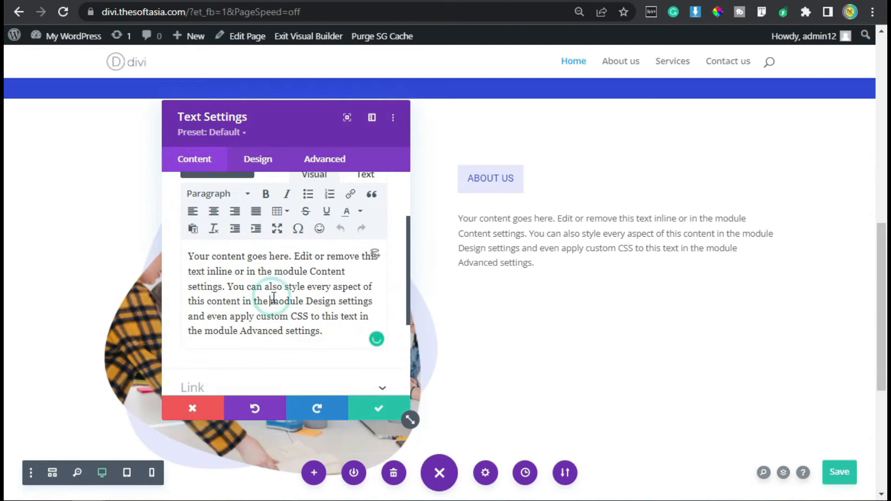
key(ctrl+a)
text(Do you want to develop a web app? Do you want to build a website?)
Step: Format the pasted two-line web app and website text as Heading 2
scroll(272, 270, up, 2)
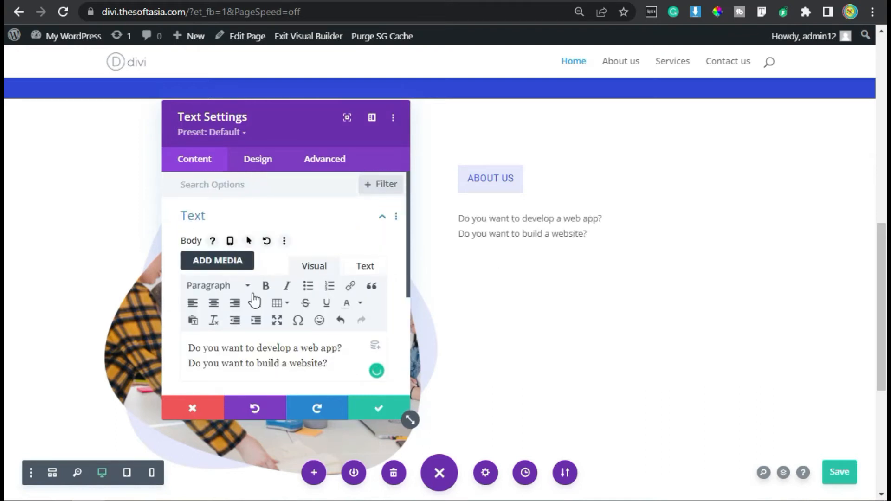
click(242, 284)
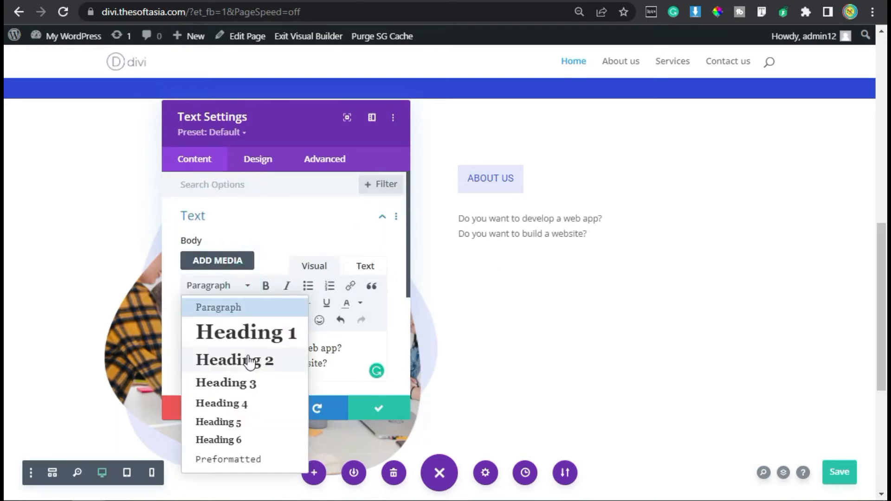
click(248, 359)
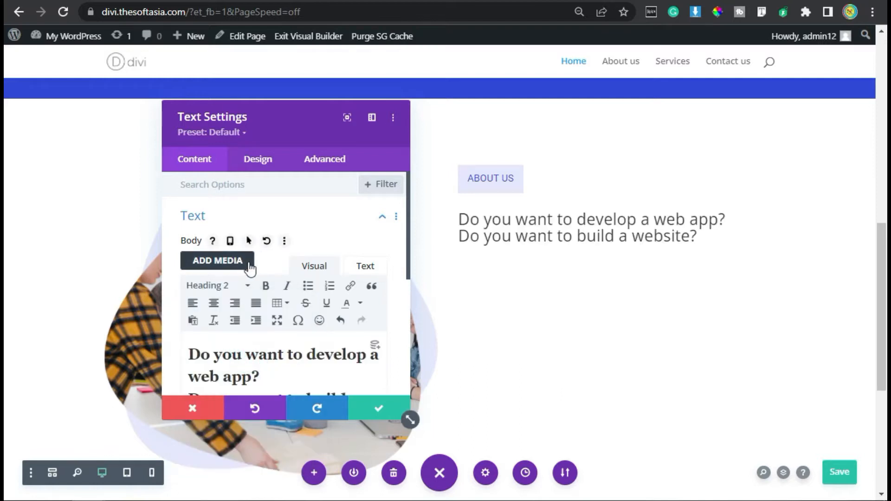
Step: Set the Heading 2 font of the web app and website heading module to Roboto
scroll(251, 269, down, 3)
click(258, 159)
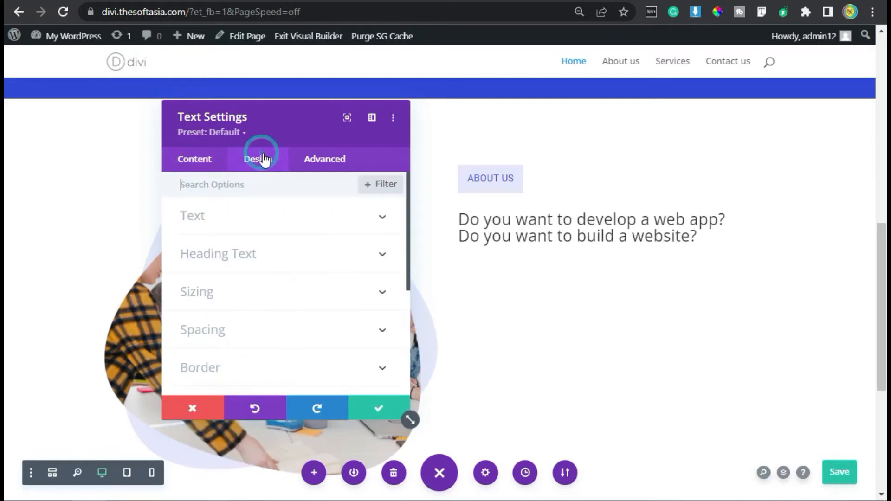
click(218, 254)
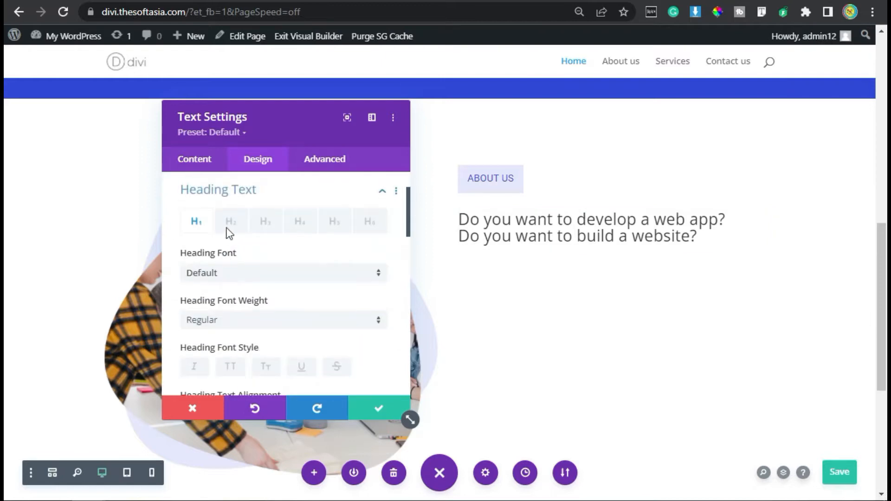
click(228, 225)
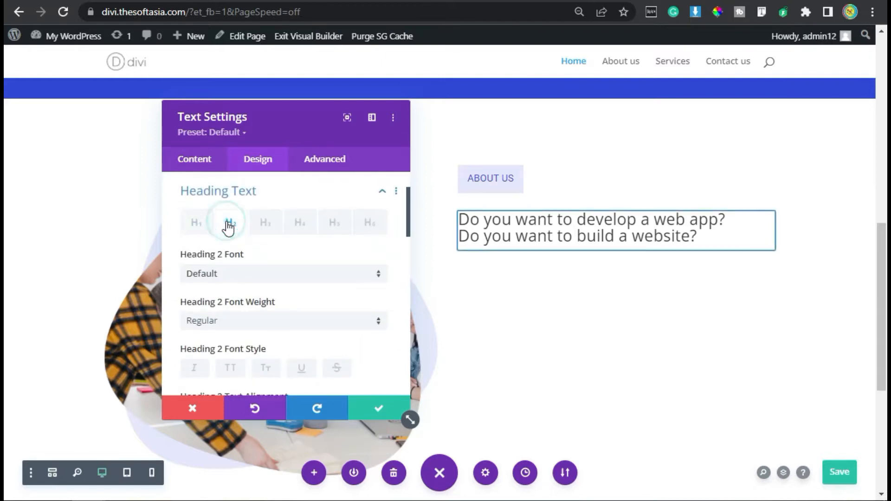
click(240, 270)
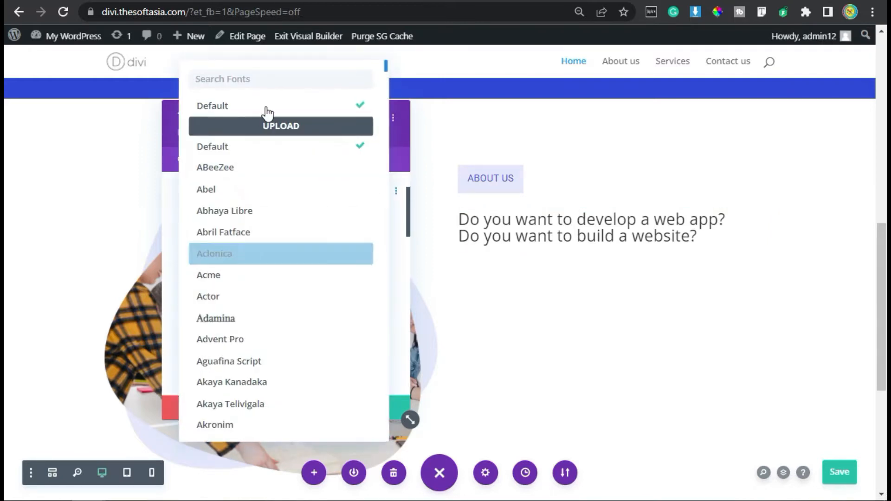
text(ro)
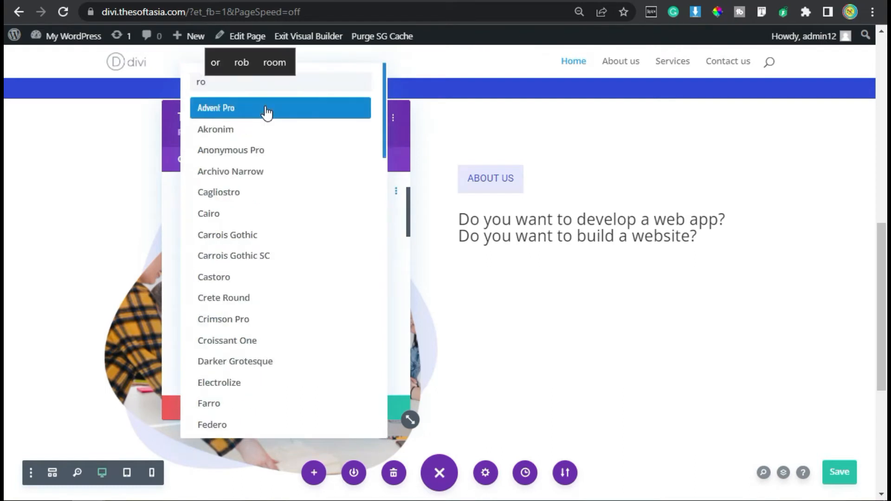
text(bot)
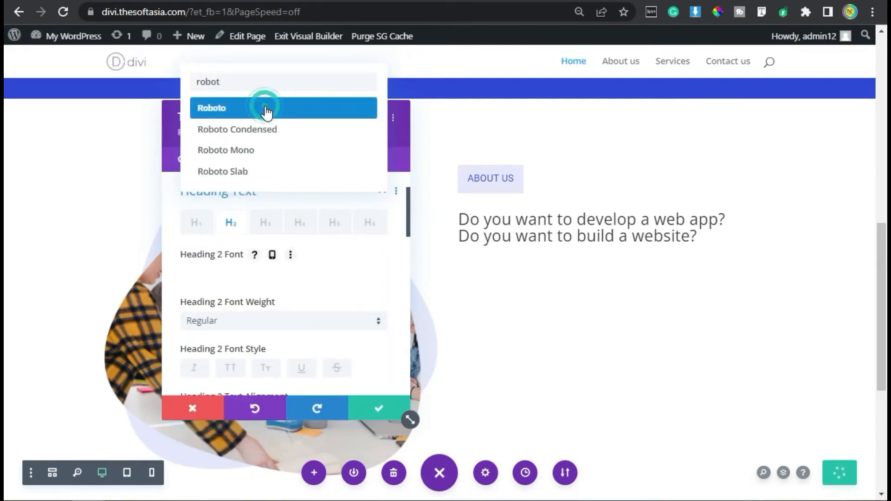
click(265, 110)
Step: Underline the Heading 2 text and set its underline color to black, #000000
scroll(213, 293, down, 2)
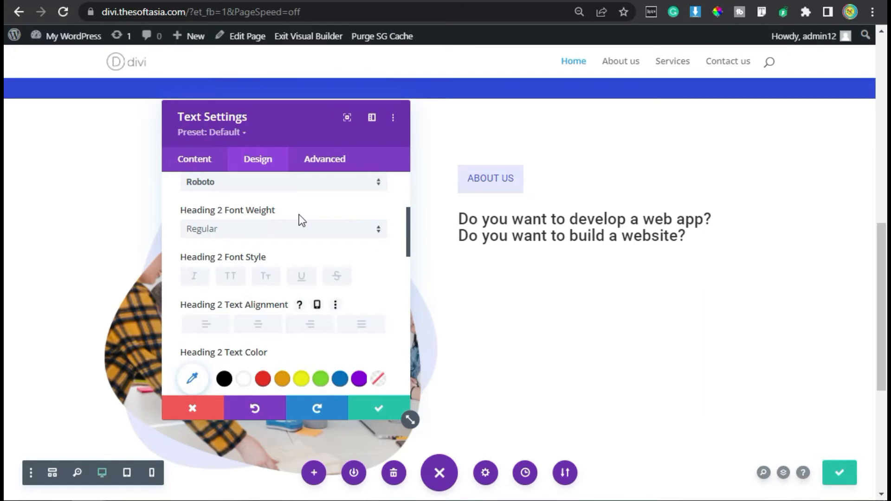
click(301, 277)
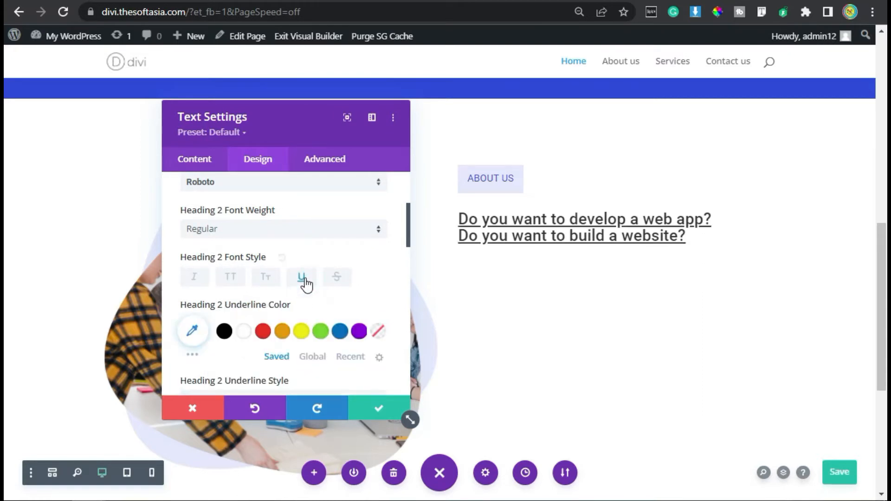
scroll(306, 278, down, 2)
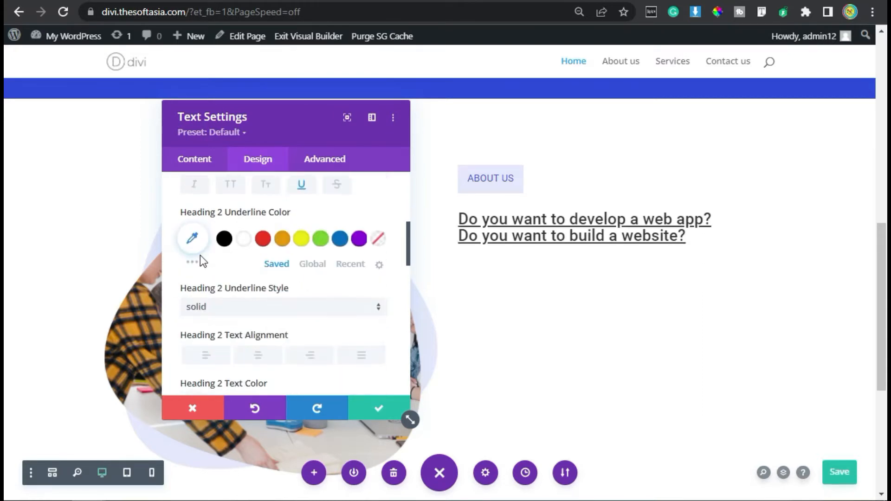
click(224, 239)
Step: Set the Heading 2 text size of the web app and website heading to 28px
scroll(255, 274, down, 4)
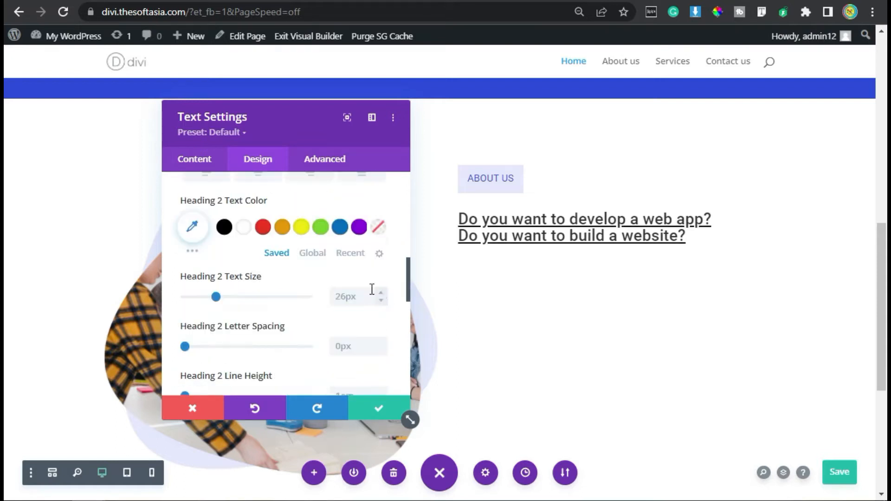
click(380, 292)
click(380, 292)
click(380, 292)
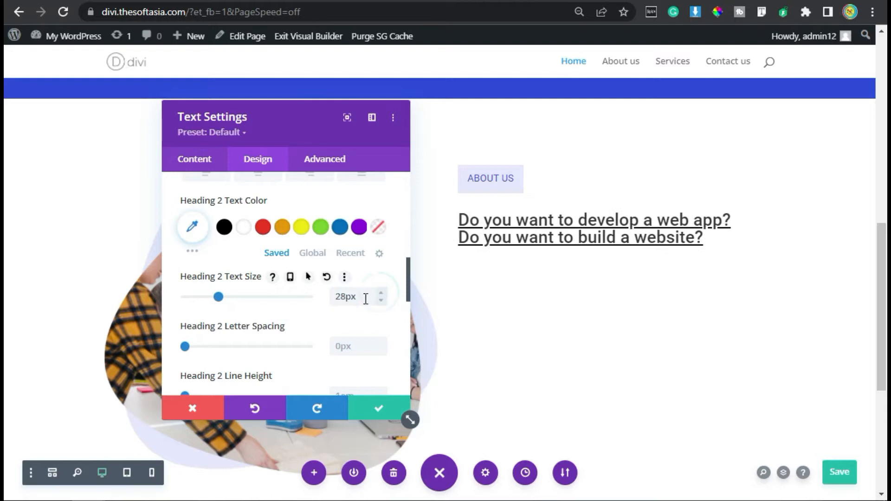
Step: Give the heading module a bottom margin of 20px and save its settings
scroll(255, 295, down, 2)
scroll(260, 299, down, 2)
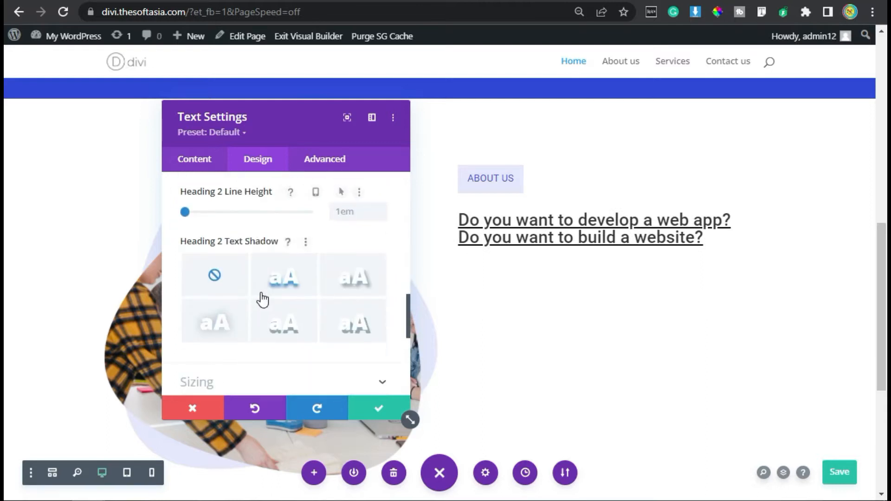
scroll(261, 299, down, 2)
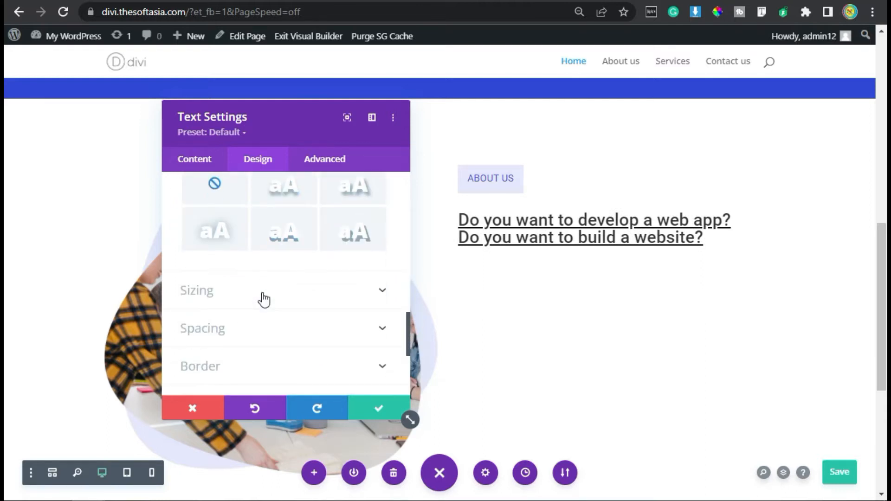
click(278, 326)
click(257, 233)
text(20)
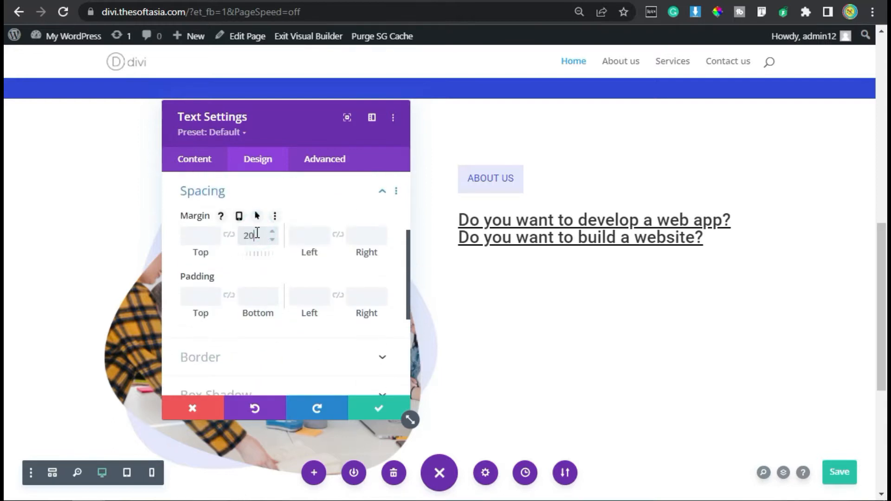
text(px)
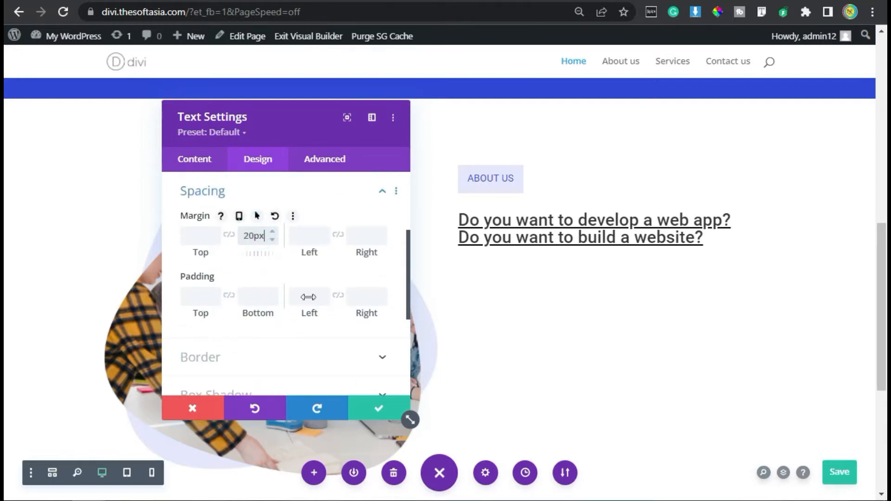
click(396, 412)
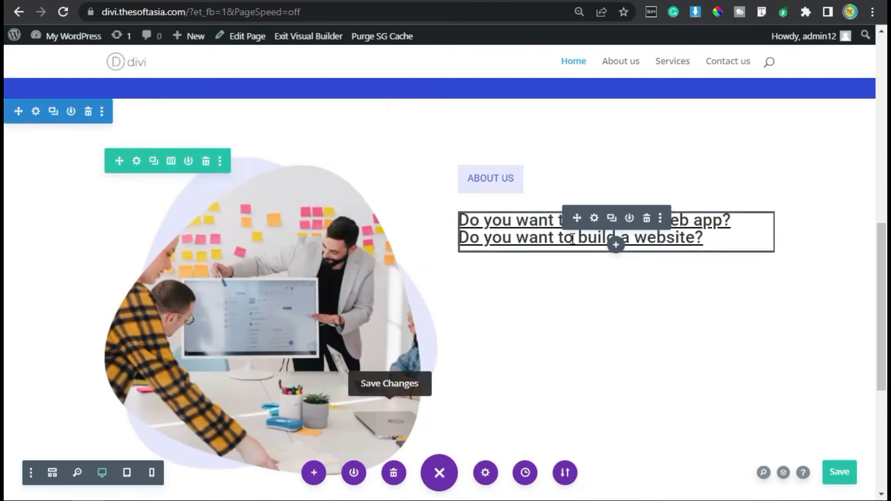
Step: Add a Text module below the underlined heading and replace its body with the pasted company description starting "SoftAsia Tech is a Software Development company"
click(616, 245)
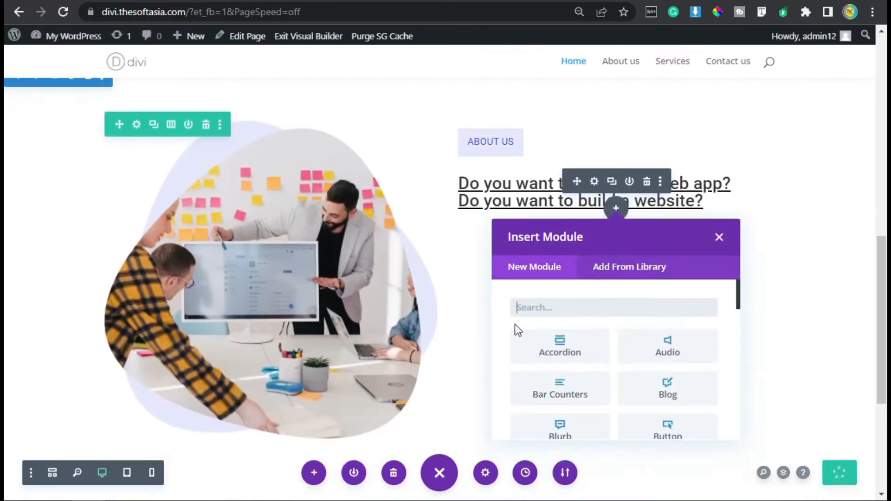
text(text)
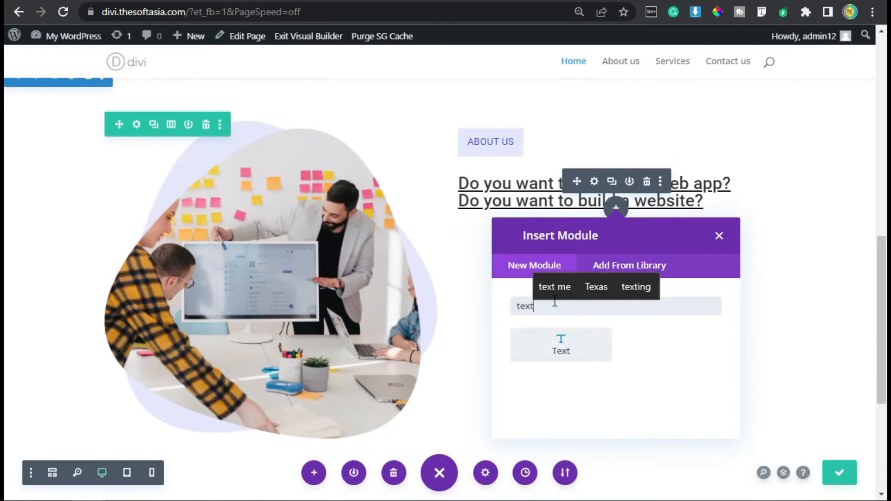
click(547, 355)
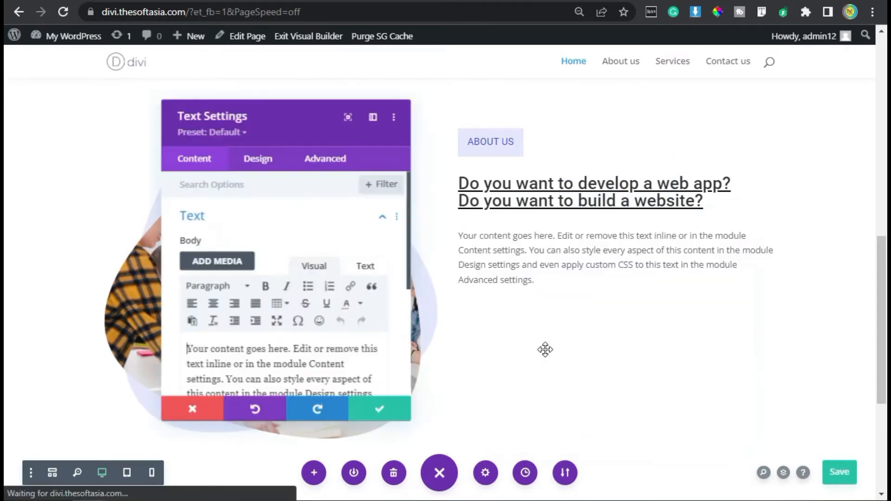
scroll(290, 271, down, 2)
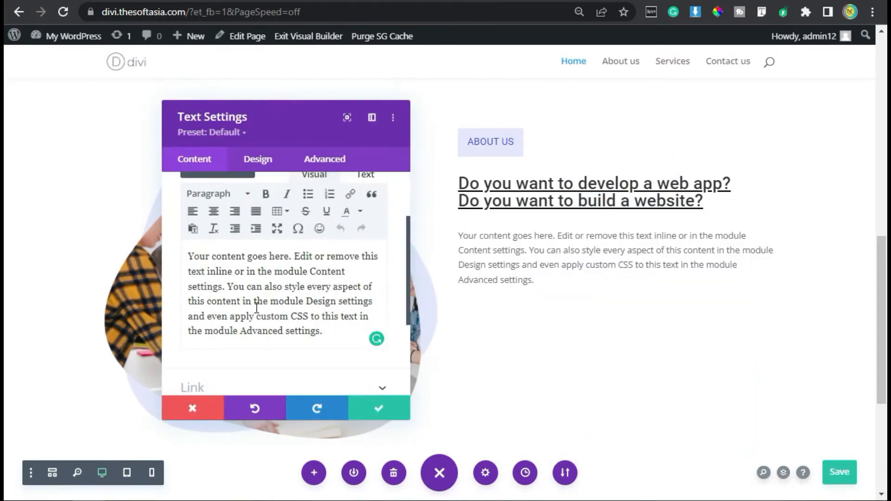
key(ctrl+a)
text(SoftAsia Tech is a Software Development company having more than five years of Web & Mobile development experience with 500+ satisfied customers. Our core skill sets are custom website development, WordPress (cms), E-COMMERCE based website, Android Application development, HTML/HTML5, CSS, and web designing.)
scroll(280, 309, up, 2)
scroll(281, 315, down, 2)
scroll(280, 316, up, 2)
Step: Set the text font of the SoftAsia Tech description module to Roboto
click(262, 171)
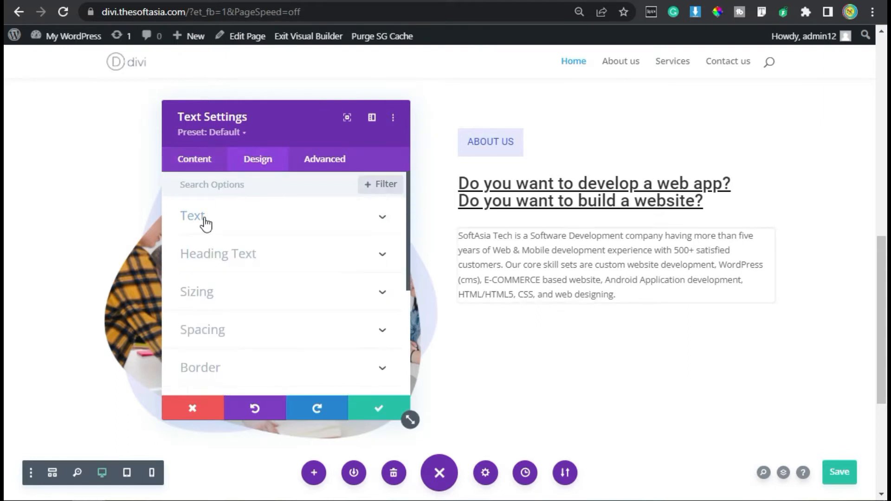
click(192, 216)
scroll(295, 267, down, 2)
click(306, 208)
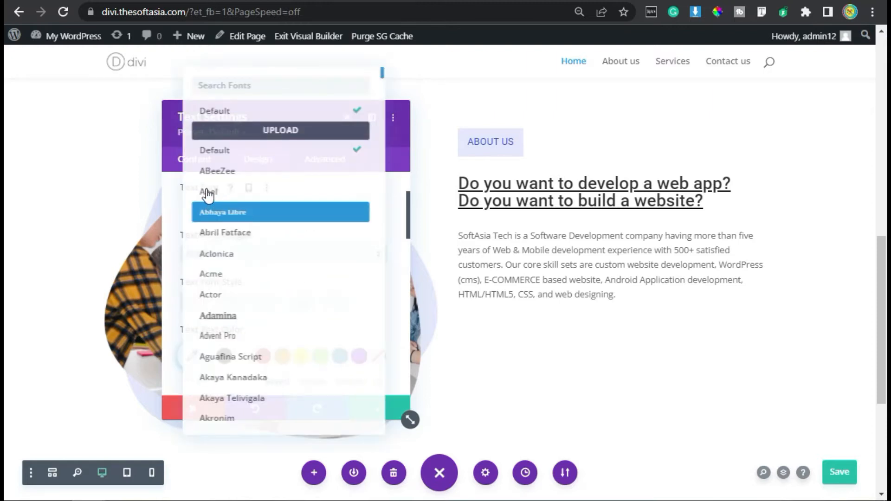
text(roboto)
click(228, 112)
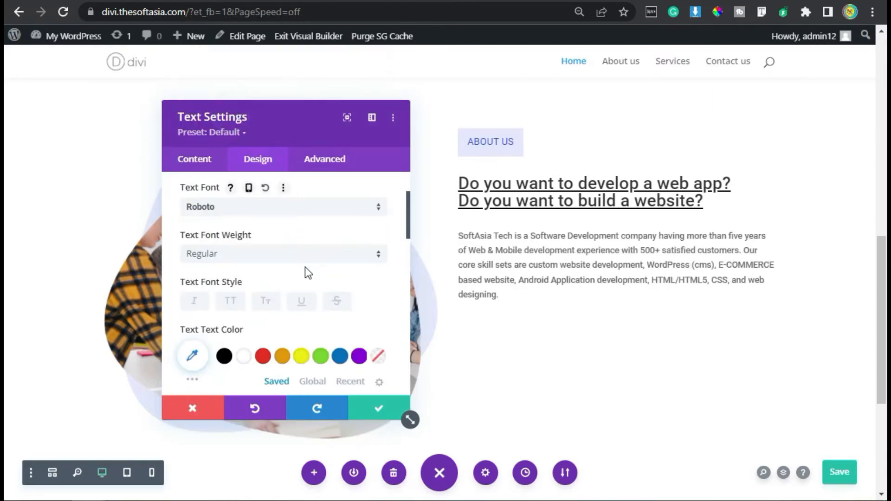
Step: Set the description's text size to 15px and its line height to 1.5em
scroll(305, 268, down, 4)
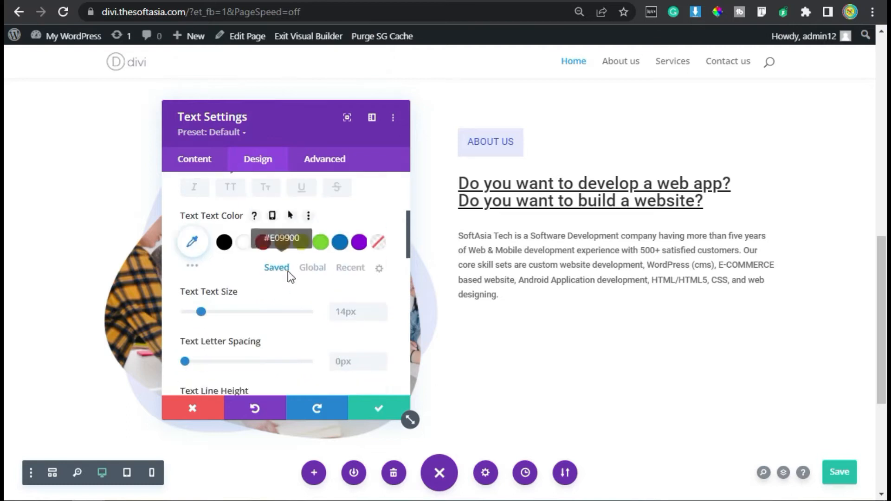
click(380, 237)
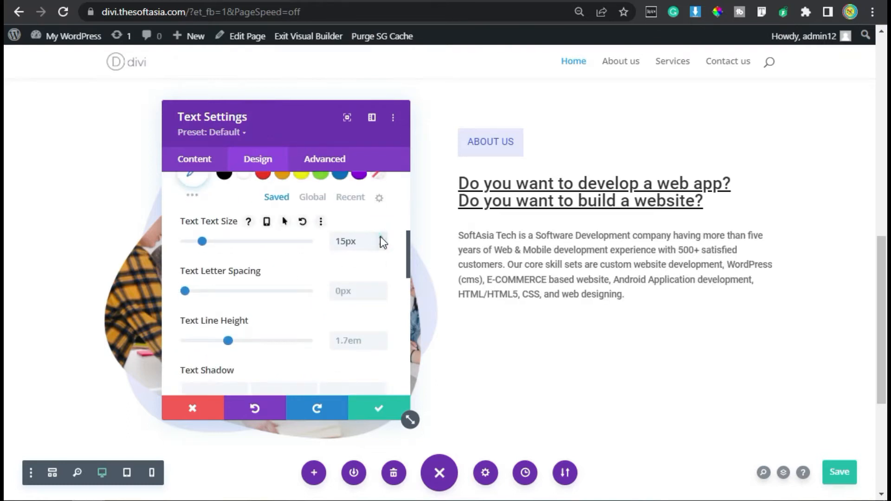
scroll(329, 286, down, 1)
scroll(330, 292, down, 1)
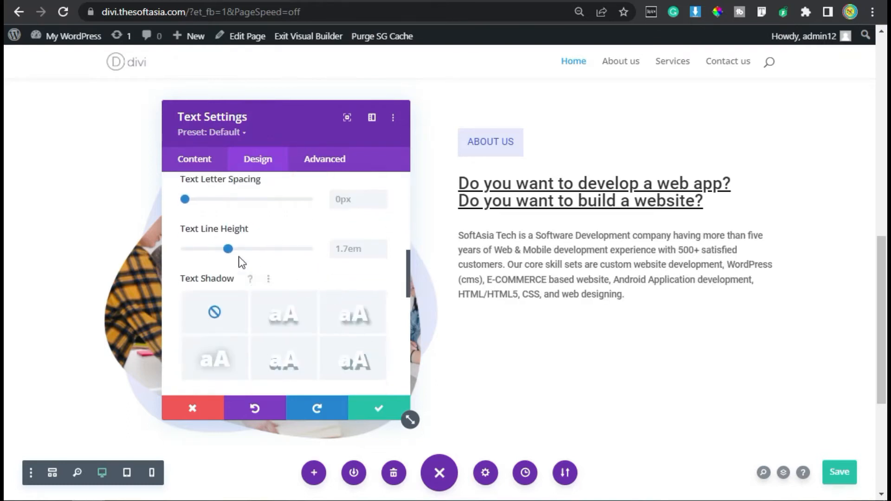
click(382, 246)
click(381, 252)
click(381, 252)
click(381, 251)
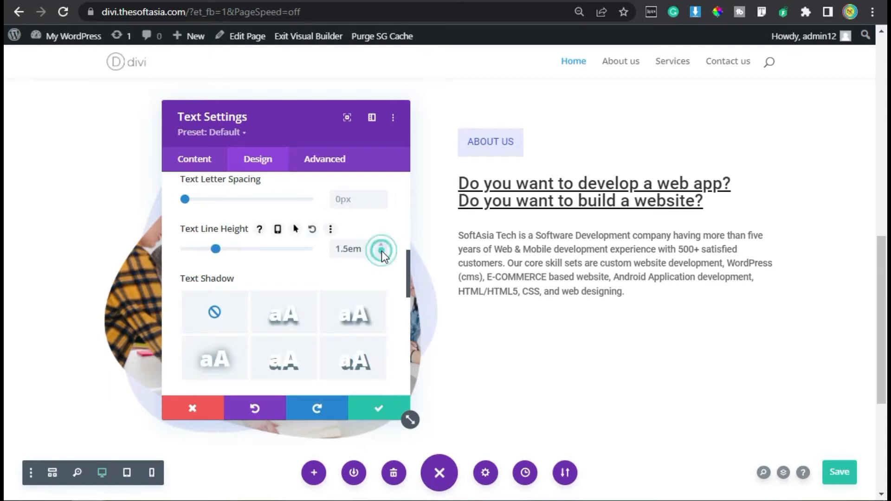
Step: Open the description module's bottom margin for editing in its spacing settings
scroll(274, 246, down, 5)
click(217, 324)
click(258, 238)
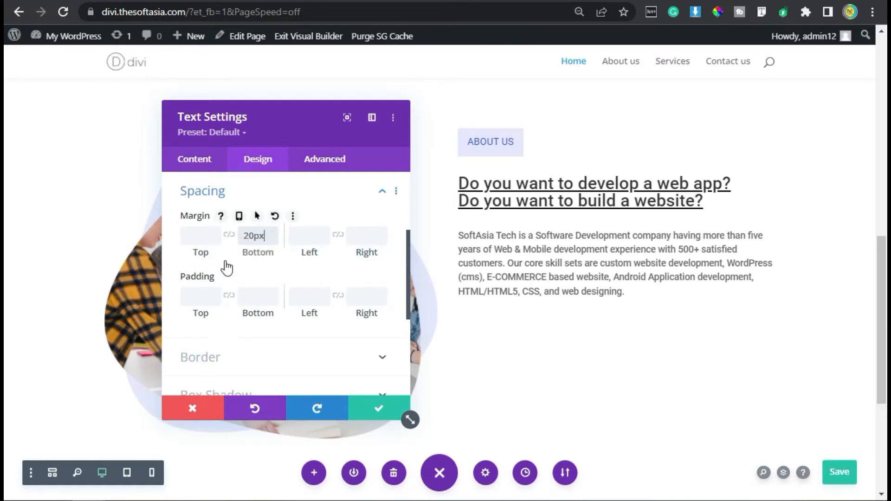
Step: Save the description module's settings and add a Bar Counters module directly below the description
click(383, 408)
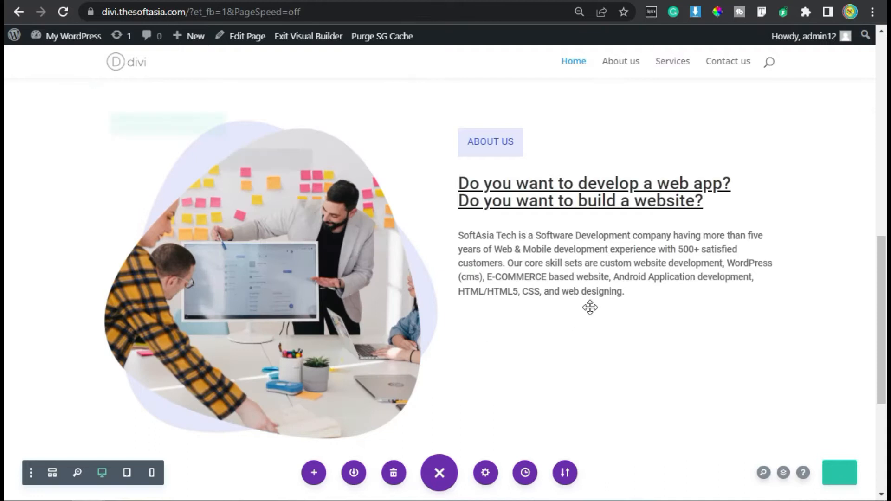
click(615, 262)
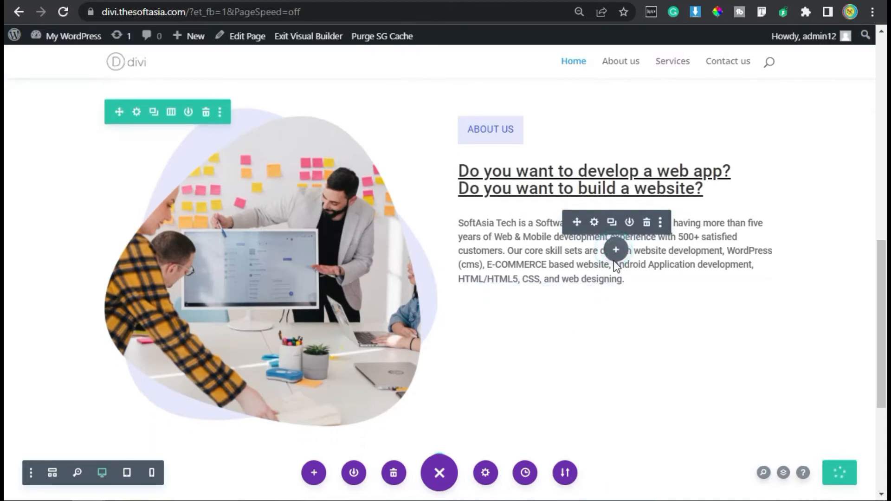
click(582, 394)
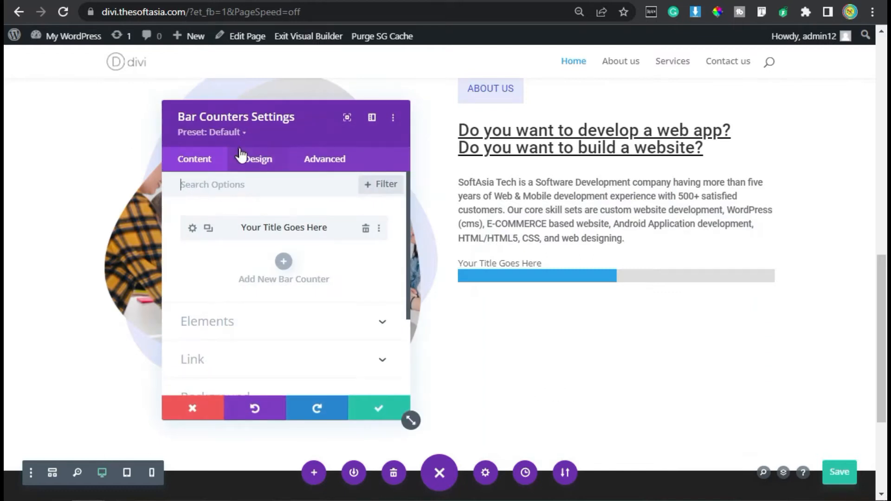
Step: Set the Bar Counters module's bottom margin to 50px
click(263, 160)
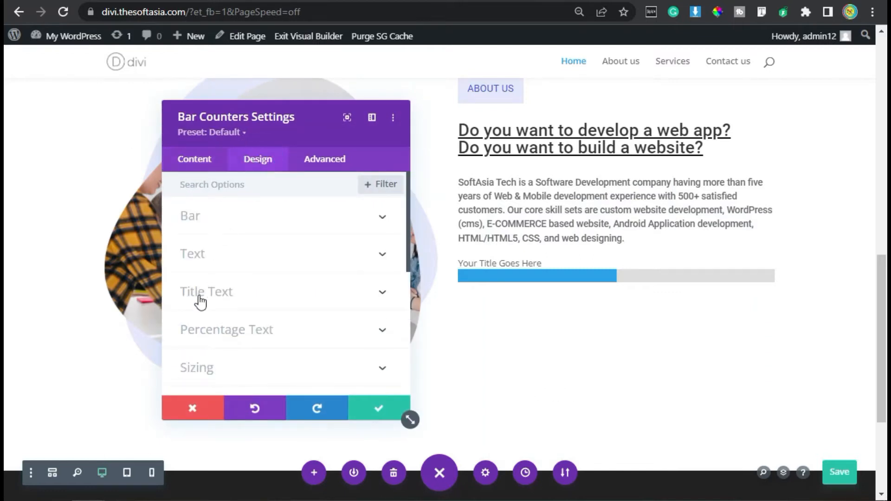
scroll(207, 316, down, 2)
click(209, 314)
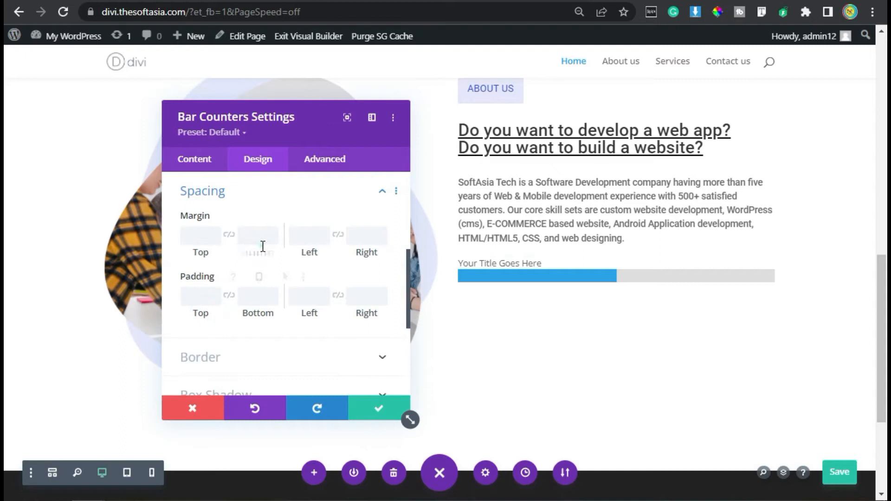
click(256, 235)
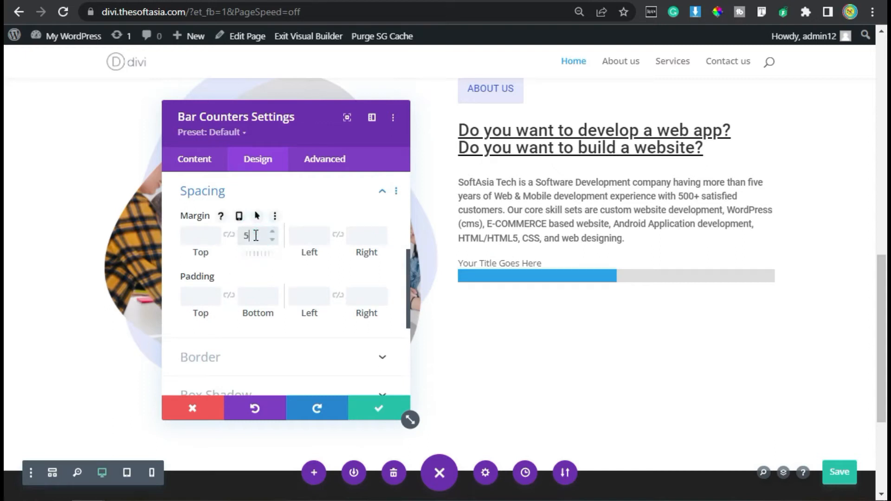
text(50px)
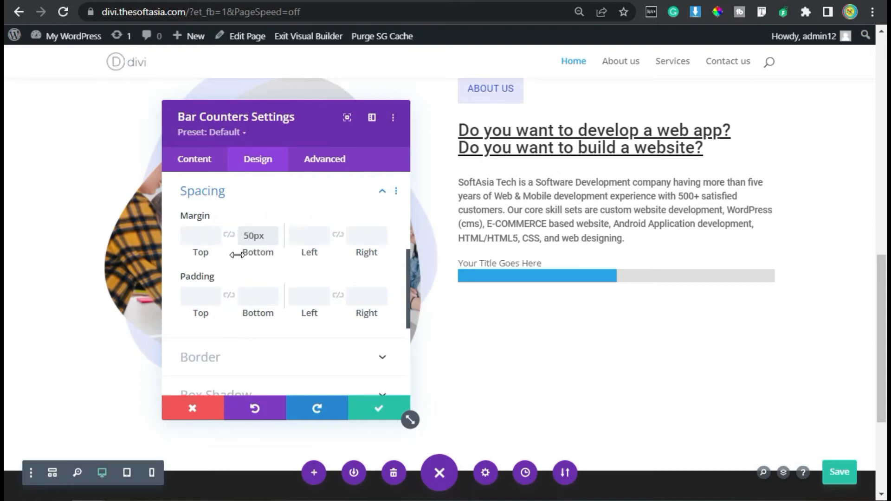
Step: Title the existing bar counter "+ Web App Development" and set its percent to 95
click(195, 160)
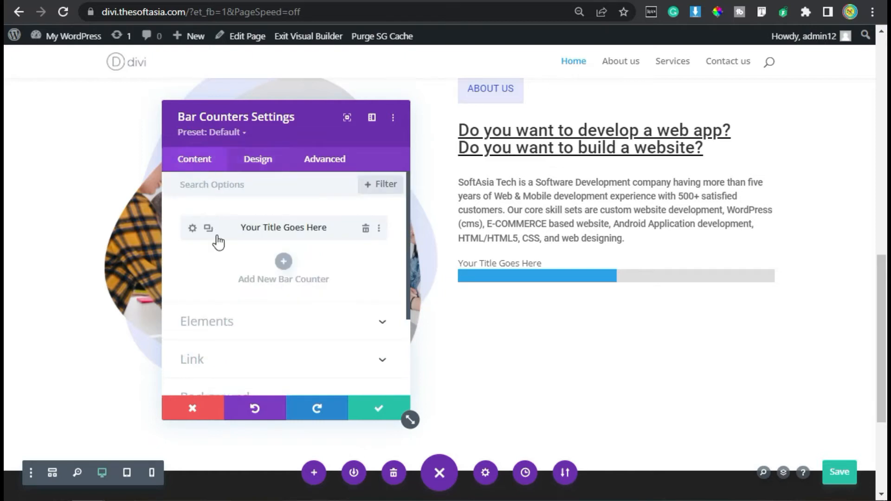
click(192, 232)
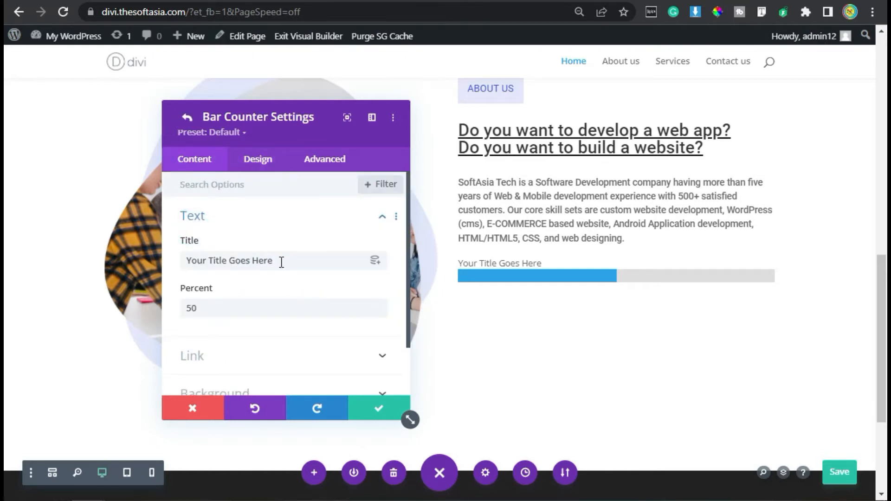
triple_click(282, 262)
text(+)
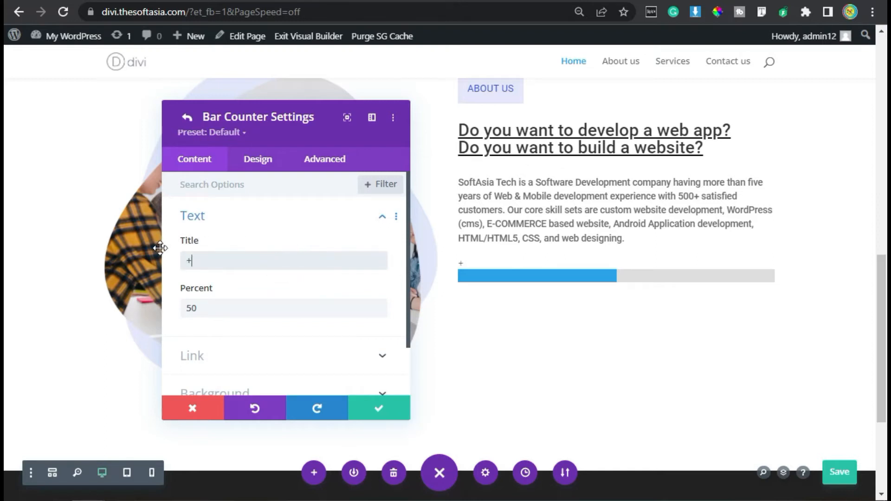
text( Web App Development)
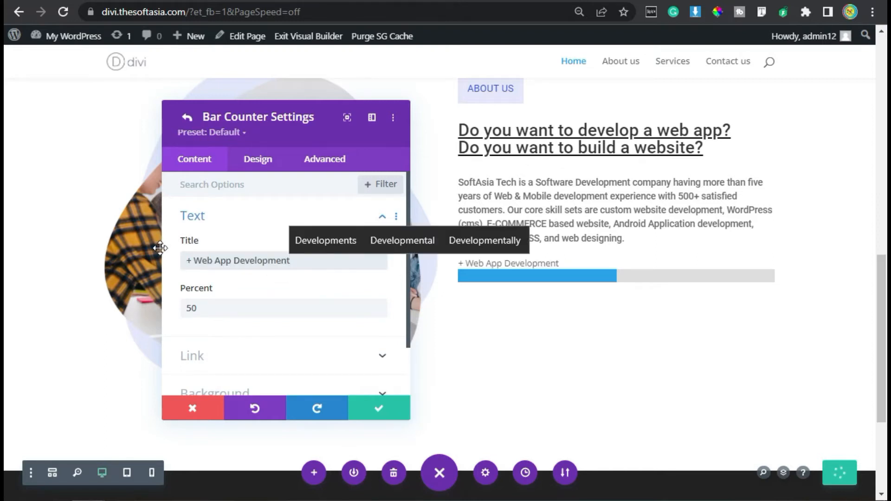
drag(217, 305, 186, 306)
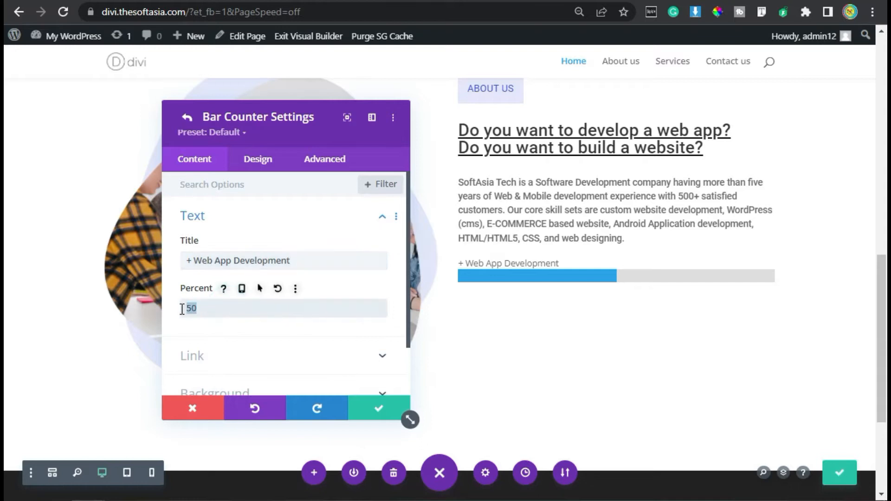
text(98)
key(BackSpace)
text(5)
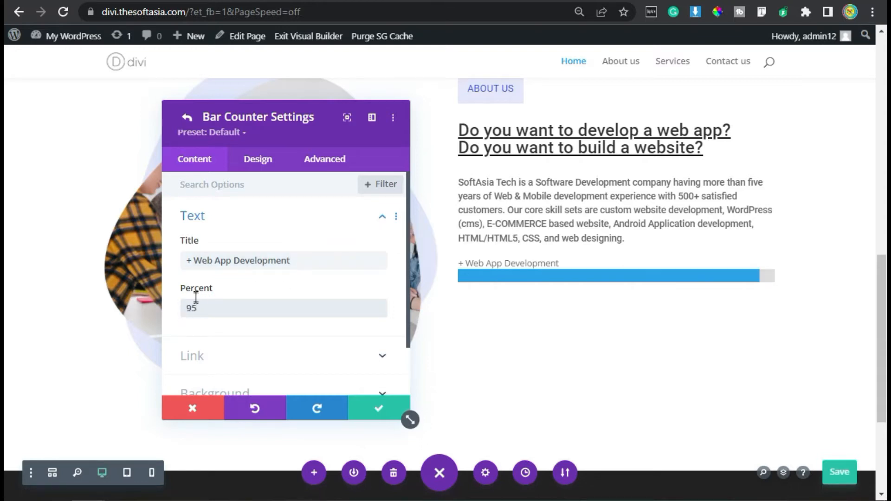
Step: Set the Web App Development counter's bar background color to #3149e7
click(258, 161)
click(246, 215)
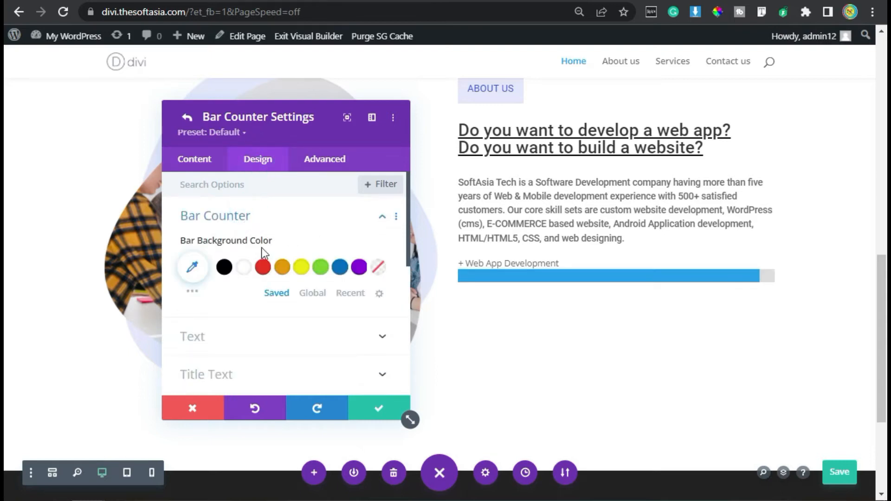
click(203, 268)
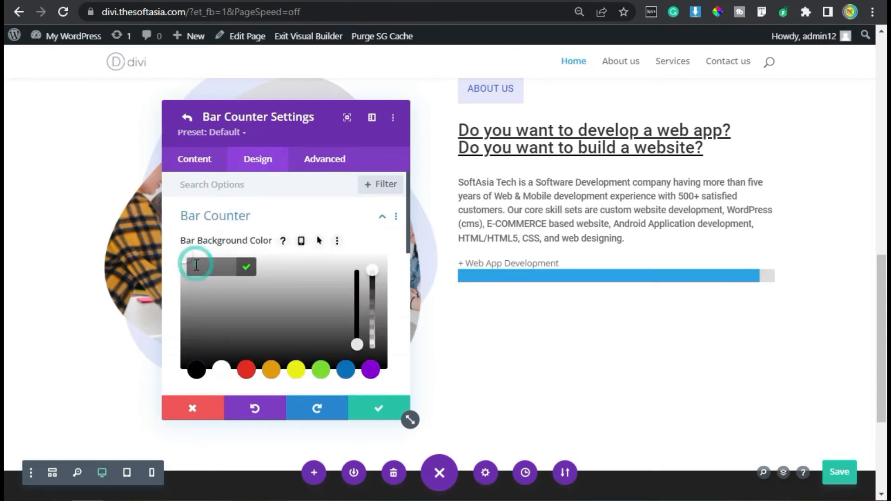
key(ctrl+v)
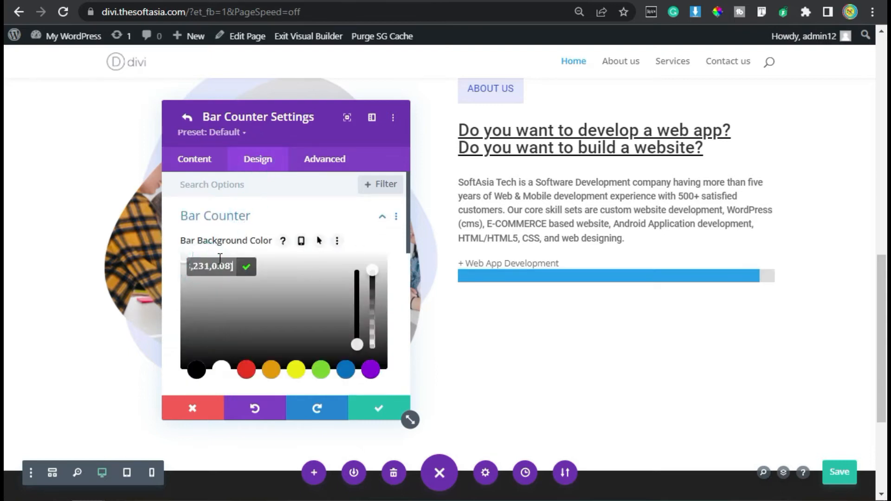
click(248, 267)
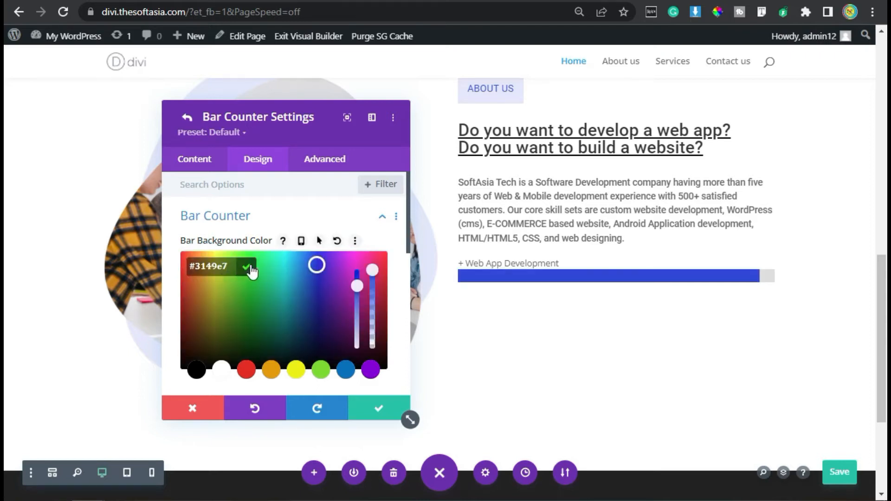
click(249, 267)
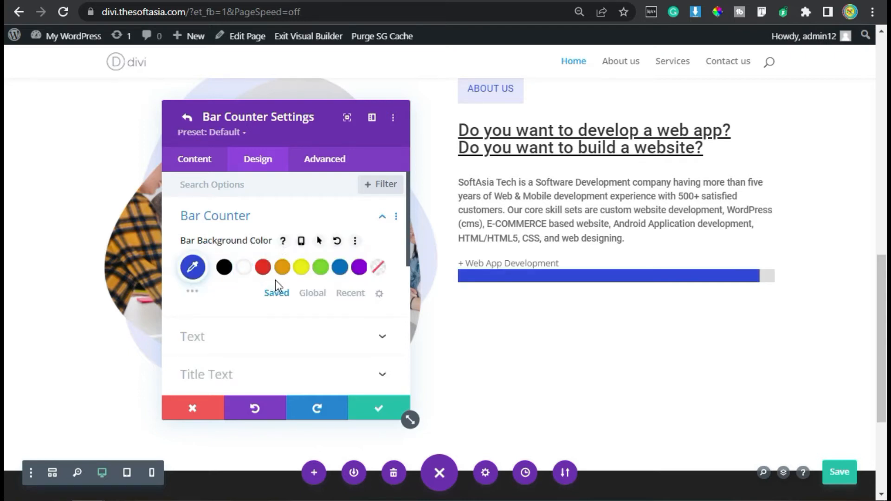
Step: Set the Web App Development counter's title text color to black (#000000)
scroll(274, 283, down, 2)
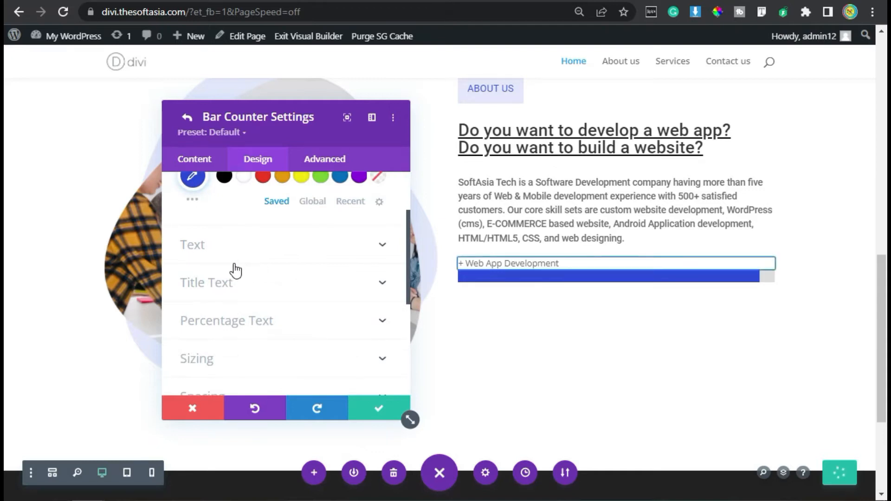
click(253, 284)
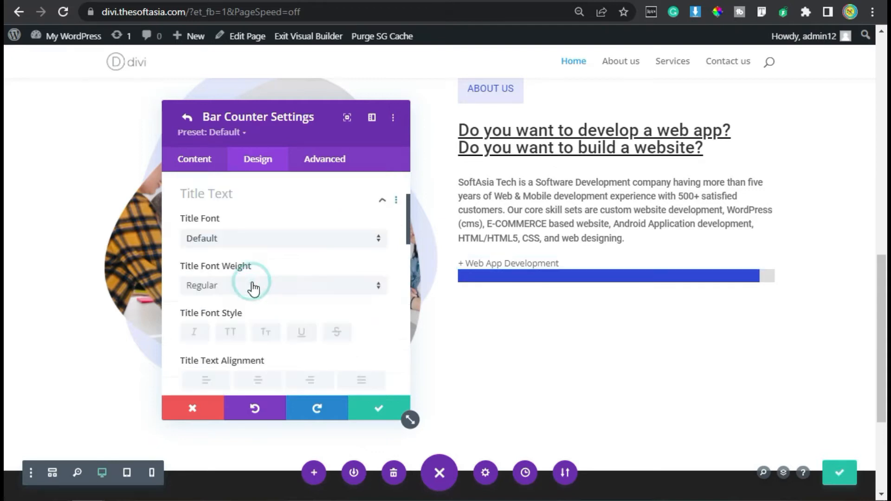
scroll(259, 263, down, 2)
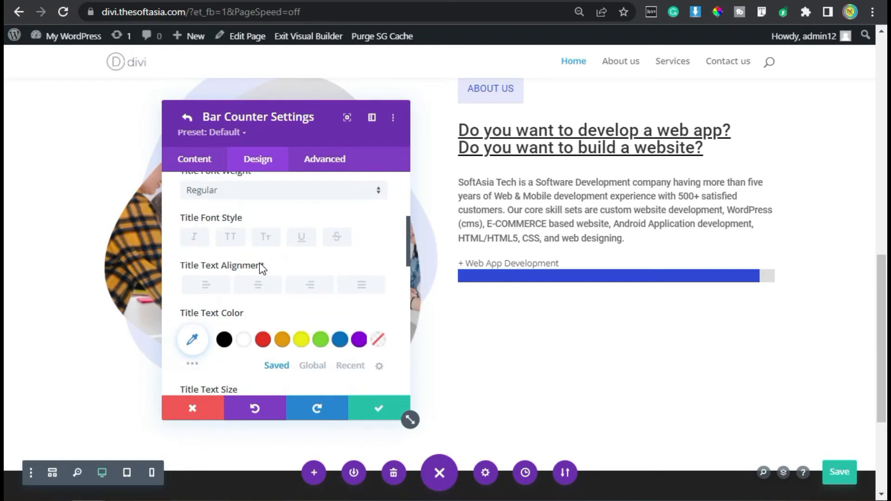
click(224, 340)
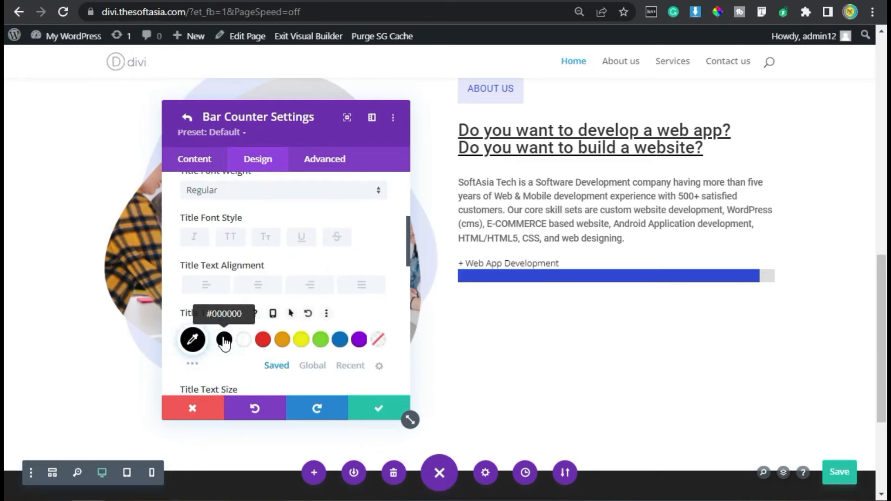
Step: Increase the counter's title text size by two increments and its title line height by one increment
scroll(353, 306, down, 2)
click(381, 314)
click(382, 314)
scroll(274, 277, down, 2)
scroll(275, 281, down, 2)
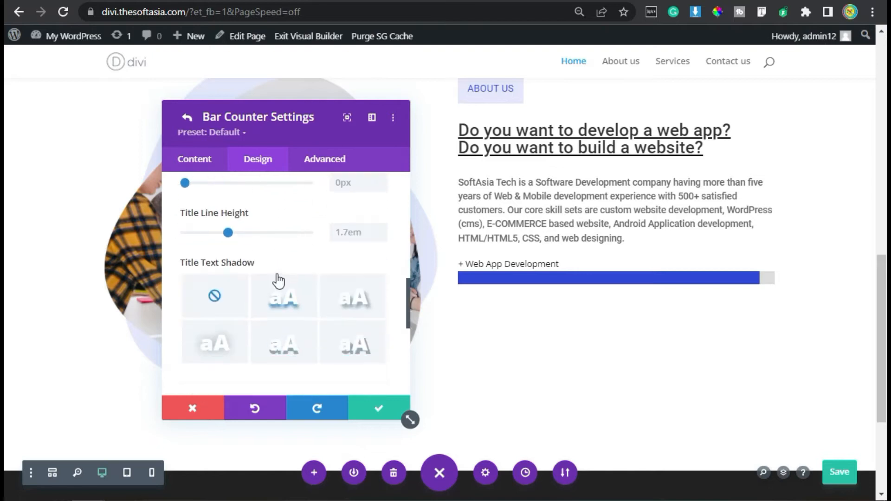
click(381, 229)
Step: Set the Web App Development counter's height to 5px in its sizing settings
scroll(300, 267, down, 3)
click(244, 267)
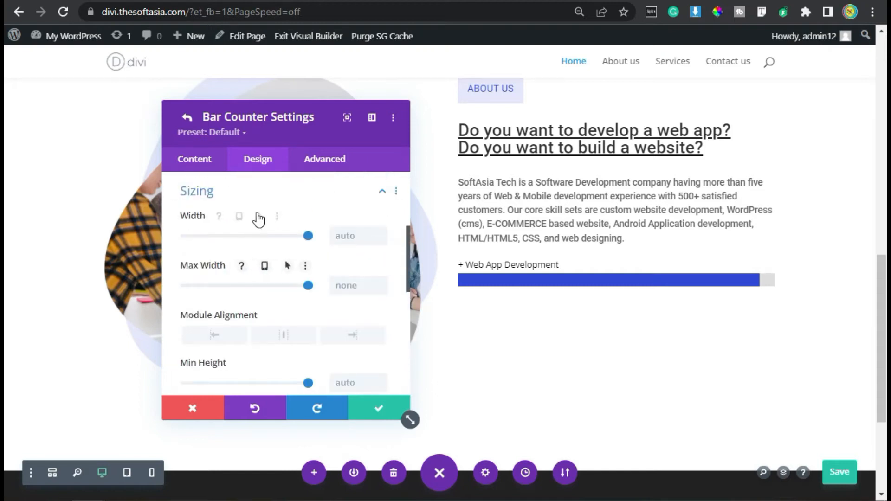
scroll(257, 213, down, 2)
scroll(197, 305, down, 2)
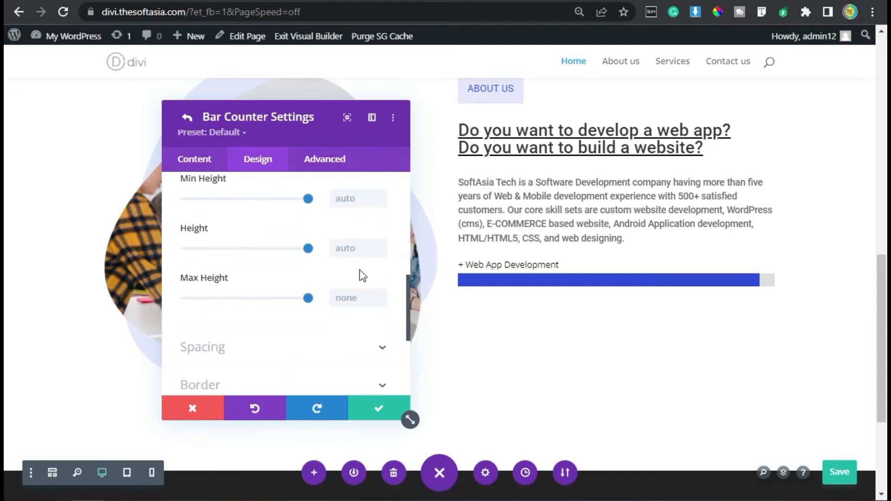
click(357, 248)
text(5)
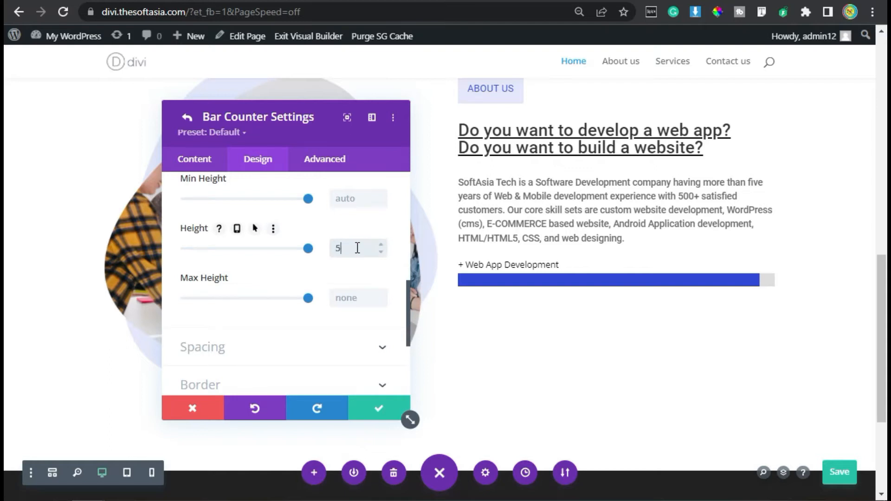
text(px)
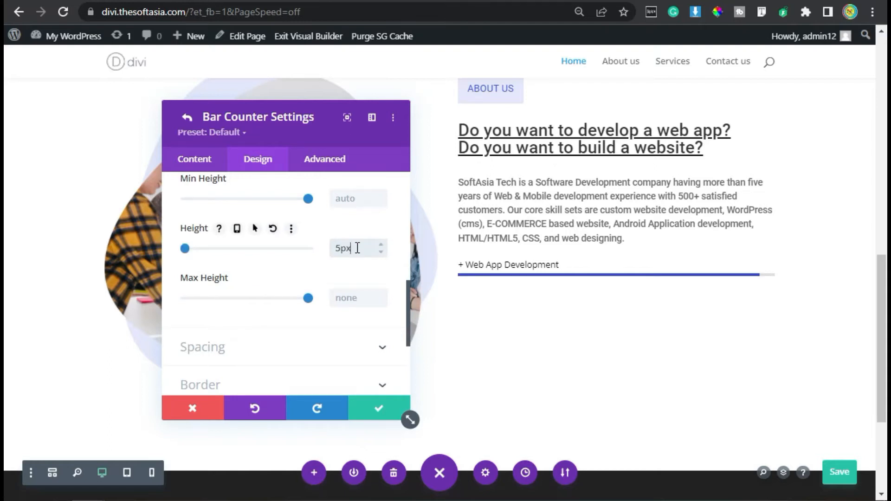
Step: Round all four corners of the bar counter to 8px and save the counter's settings
scroll(269, 285, down, 3)
click(223, 223)
click(214, 251)
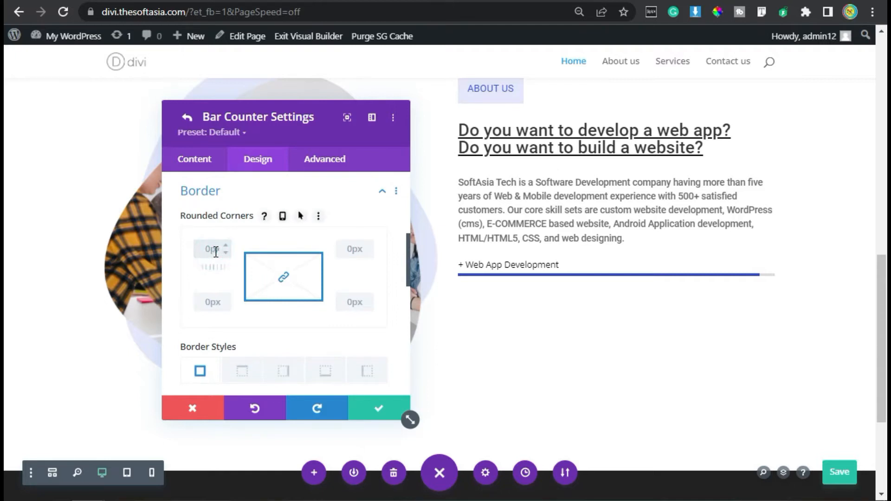
text(px)
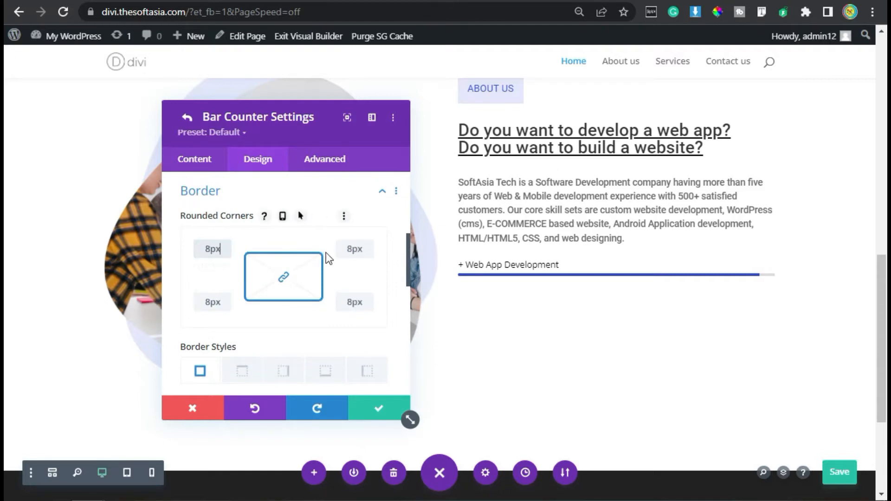
click(376, 410)
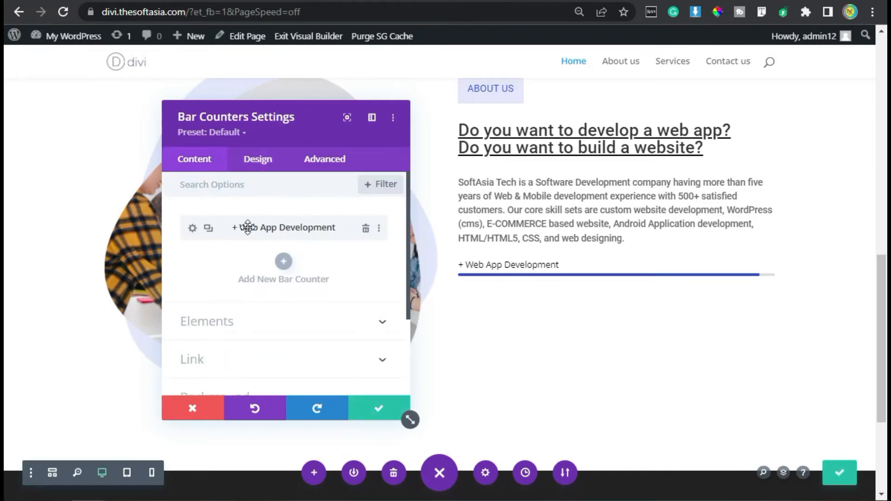
Step: Duplicate the Web App Development counter, giving the copy the title "+ Website Development" and a percent of 85
click(207, 229)
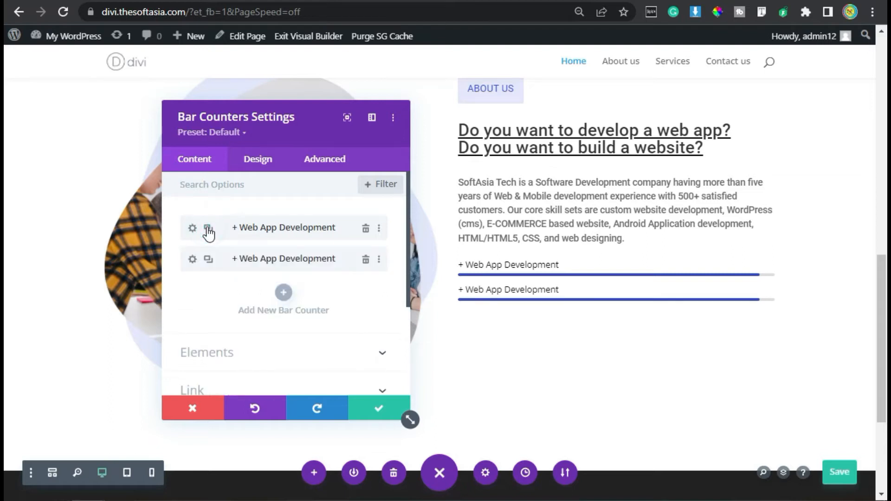
click(192, 260)
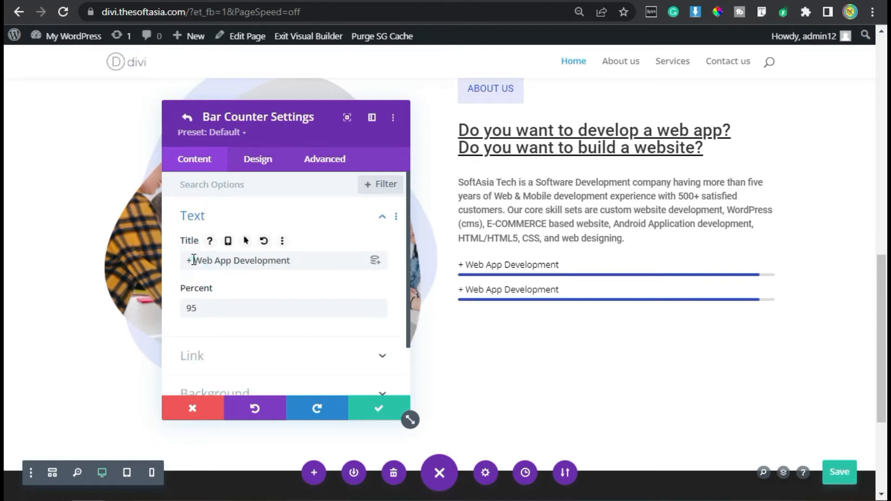
drag(214, 260, 233, 260)
key(BackSpace)
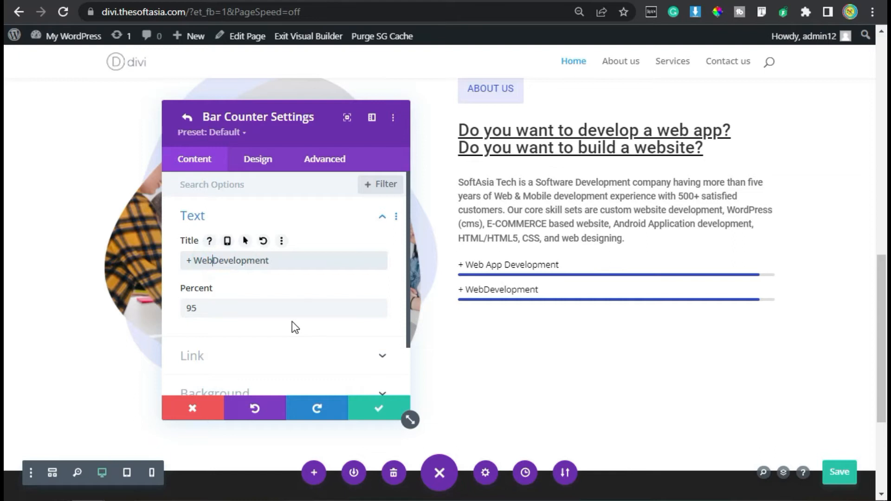
key(Left)
text(sit)
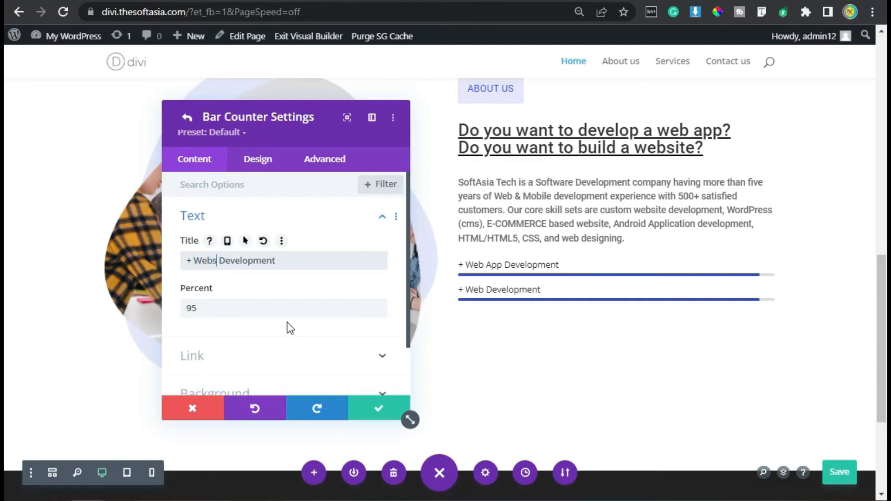
text(e)
drag(257, 316, 181, 303)
text(85)
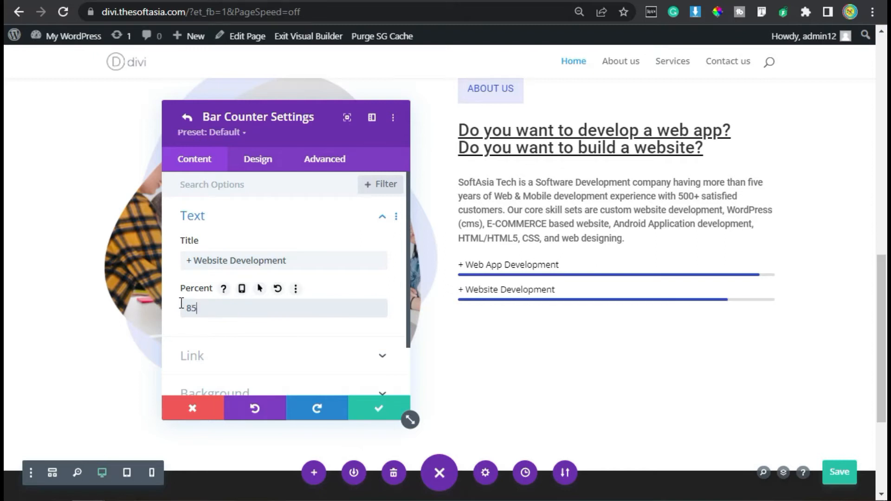
Step: Save the Website Development counter and the bar counters module, and check the demo page's button below its counters
click(380, 409)
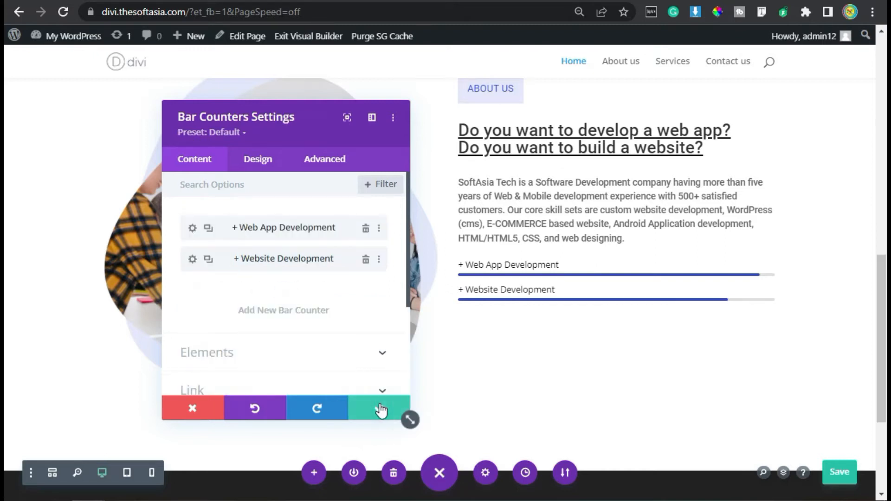
click(379, 409)
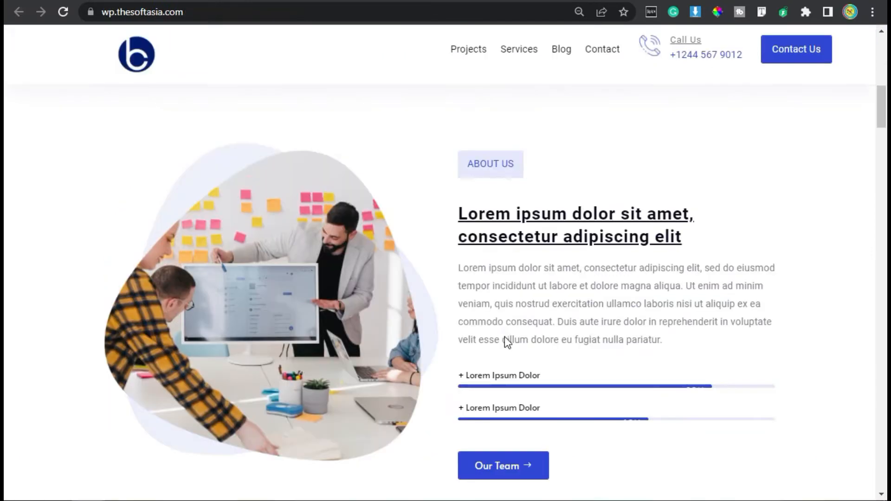
scroll(505, 337, down, 2)
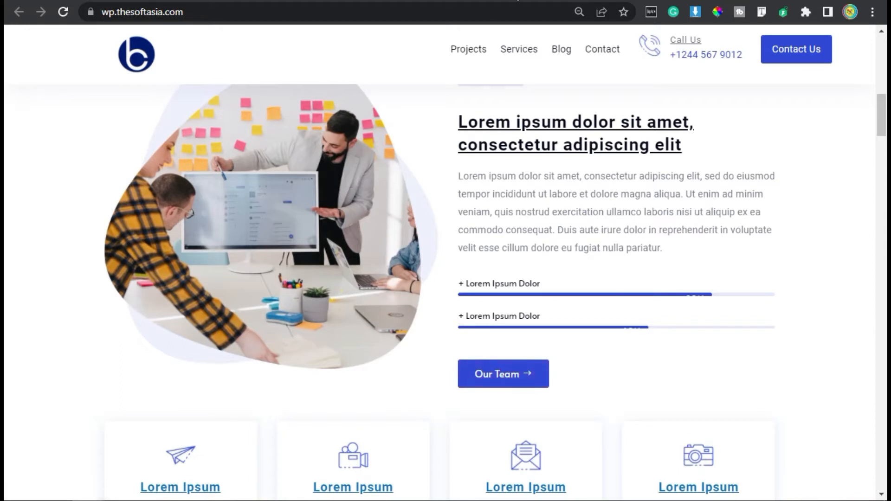
click(514, 1)
Step: Add a Button module below the bar counters with the text "Our Team"
mouse_move(527, 286)
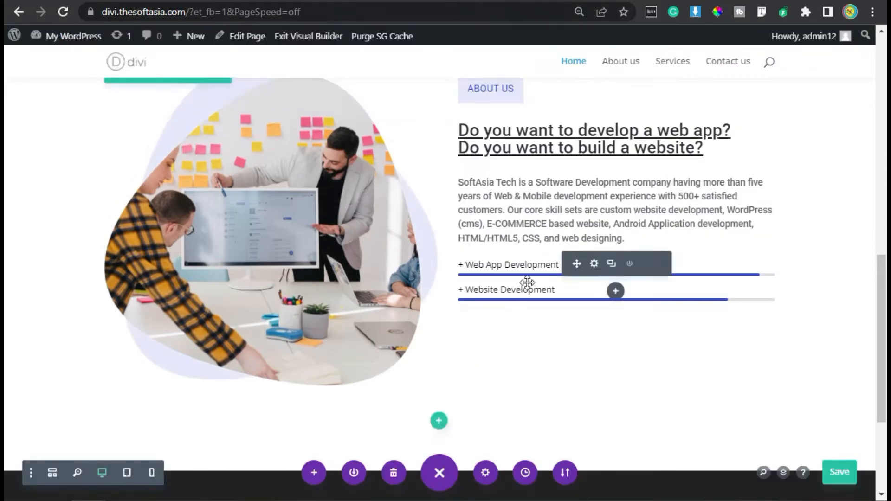
click(616, 293)
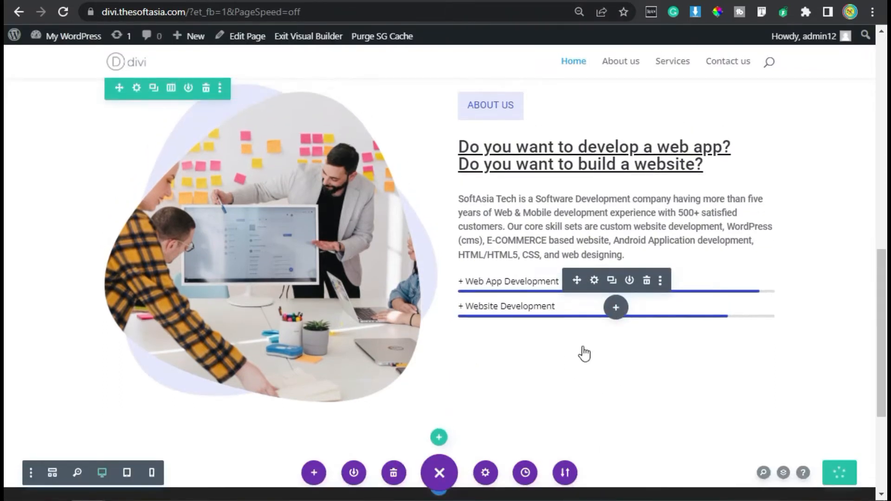
click(653, 281)
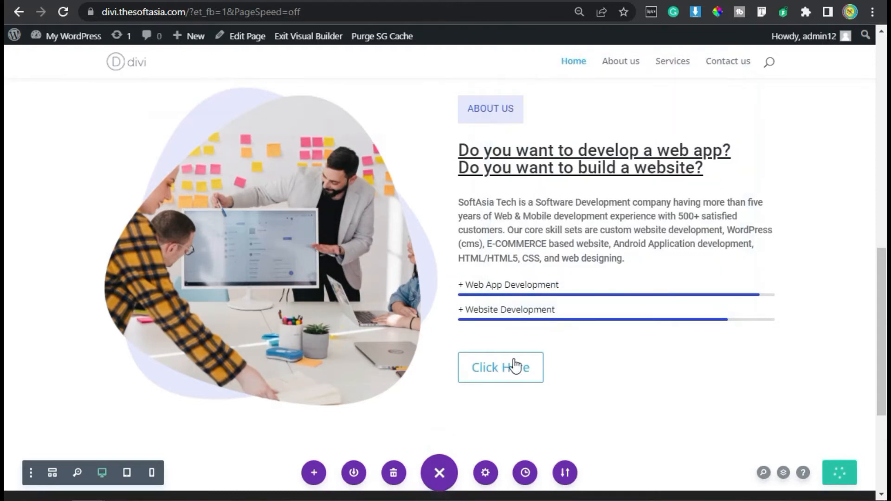
drag(264, 258, 163, 263)
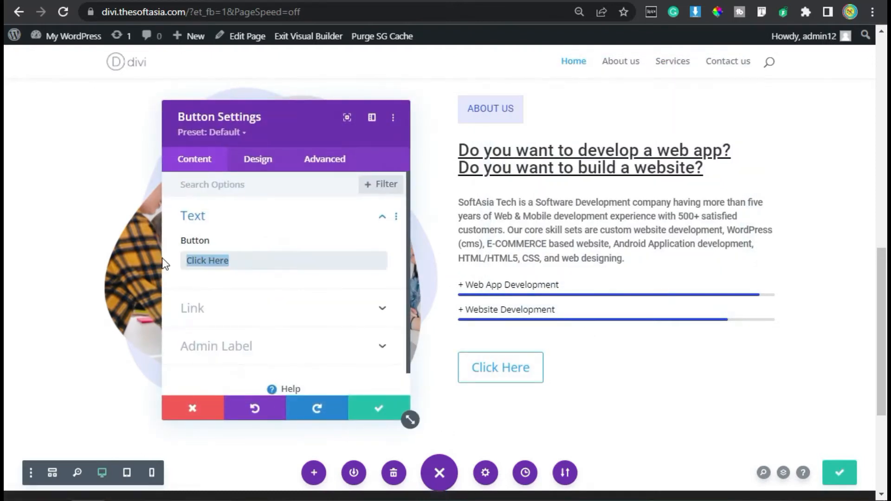
text(Our Team)
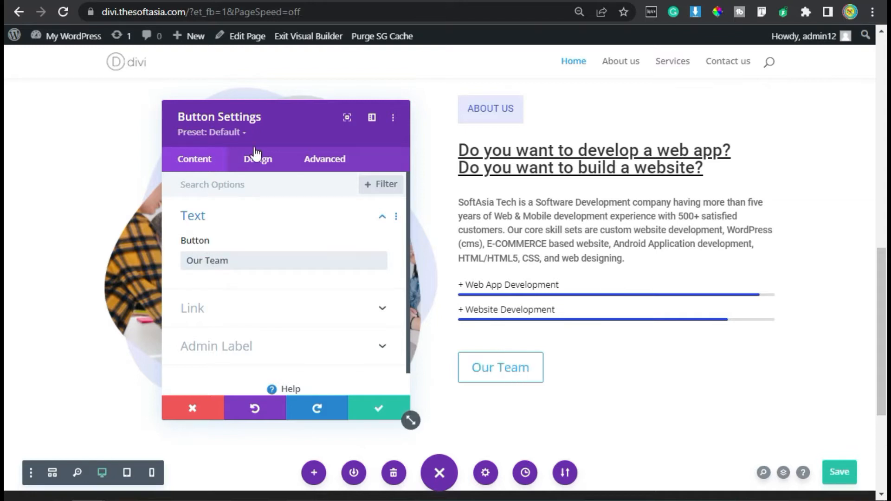
Step: Enable custom styles for the Our Team button and set its text size to 16px
click(255, 153)
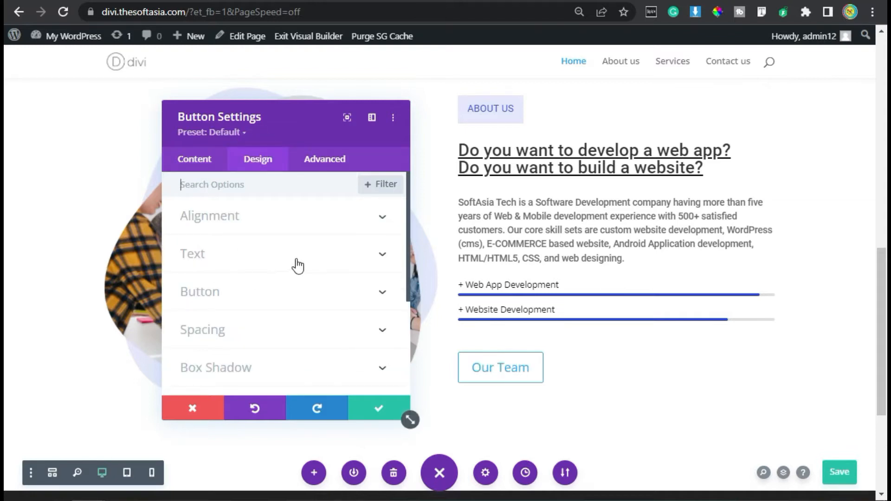
click(252, 299)
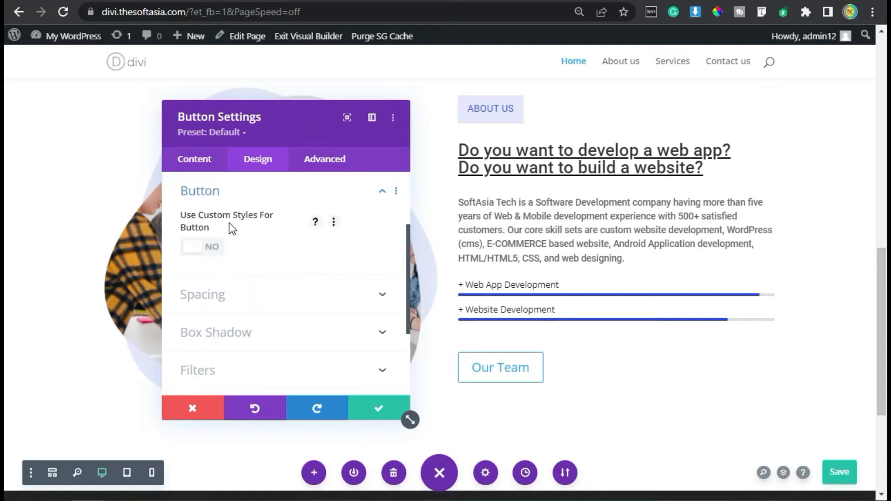
click(199, 251)
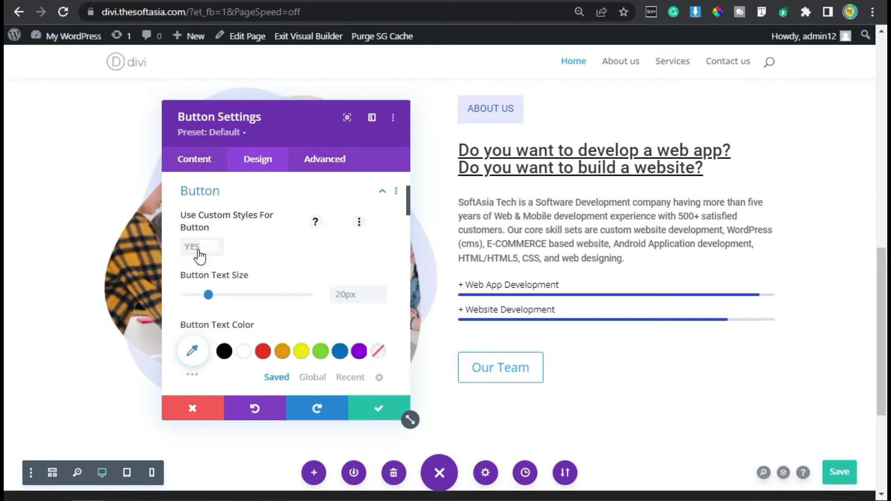
click(356, 296)
text(16)
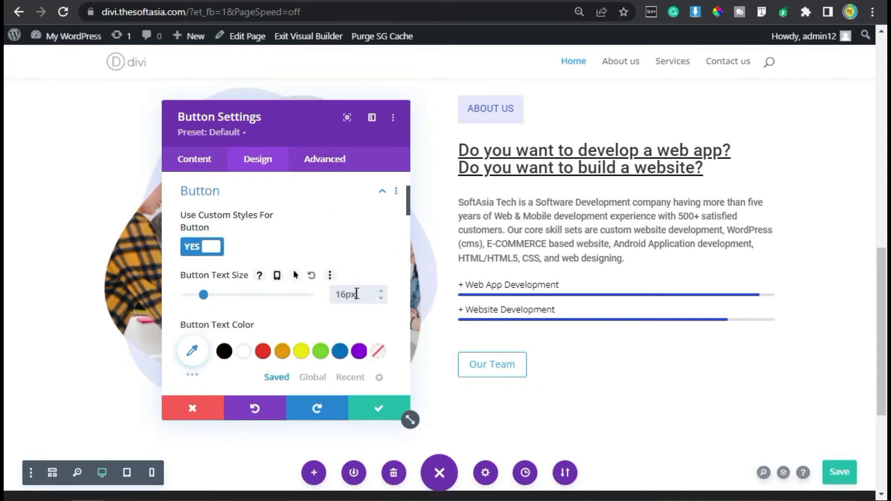
Step: Set the button's text color to white for both the default and hover states
scroll(353, 299, down, 2)
click(350, 286)
scroll(268, 301, down, 2)
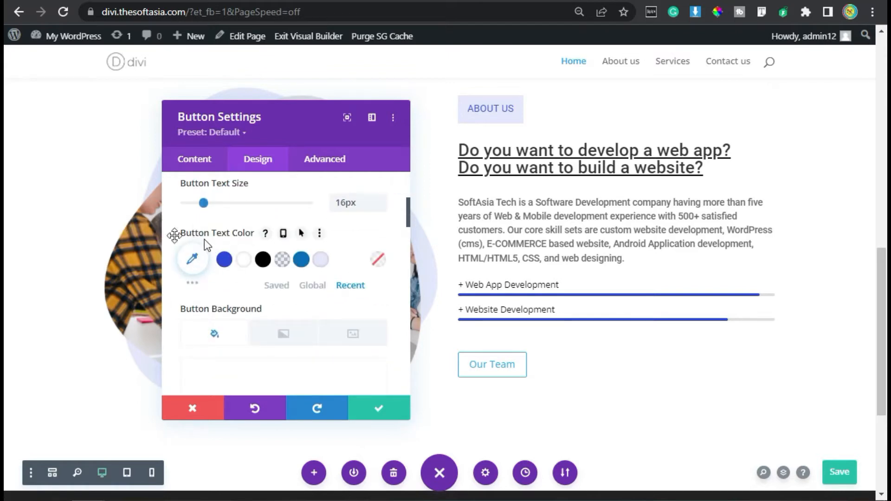
click(243, 259)
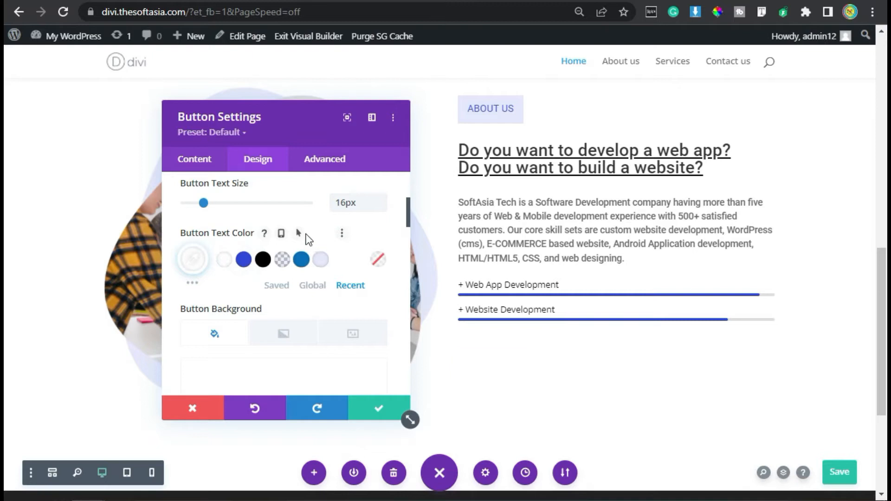
click(299, 235)
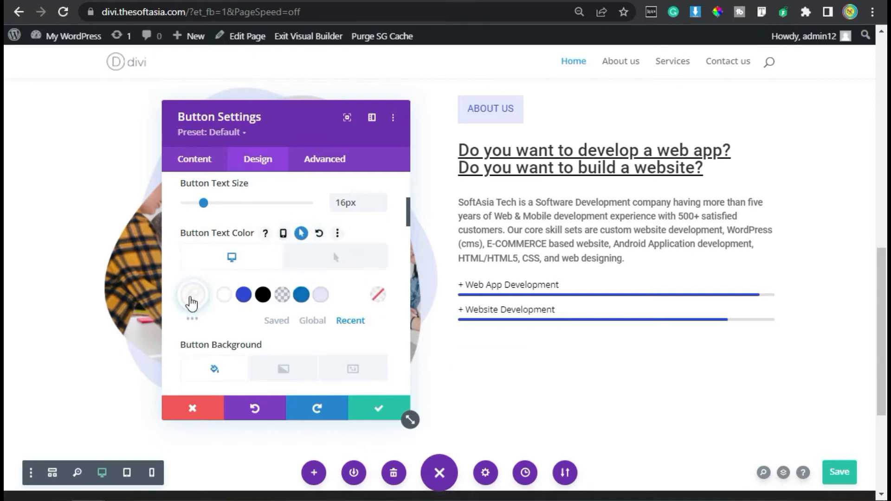
click(311, 259)
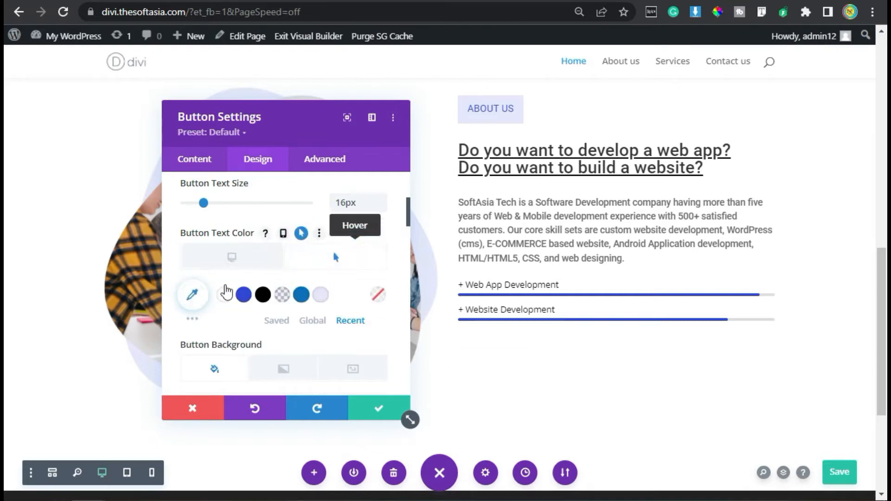
click(225, 295)
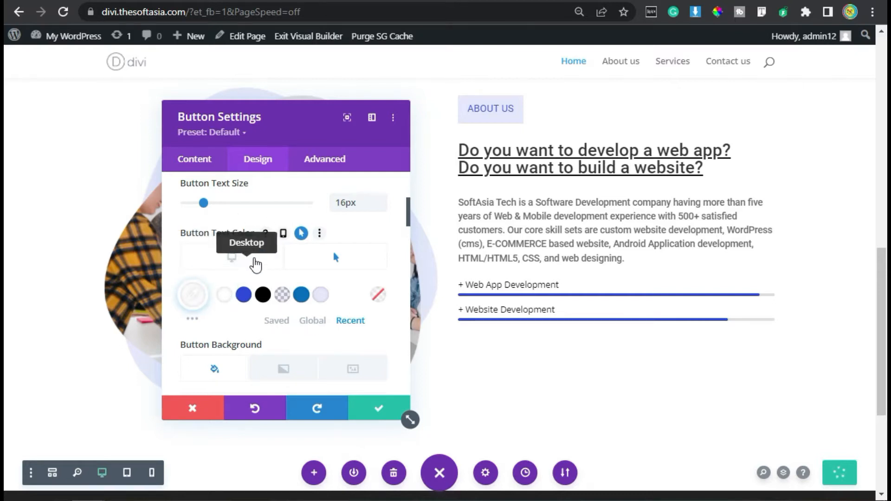
Step: Enable hover options for the button's background and set the hover background color to red #E02B20
scroll(254, 260, down, 2)
scroll(284, 271, down, 2)
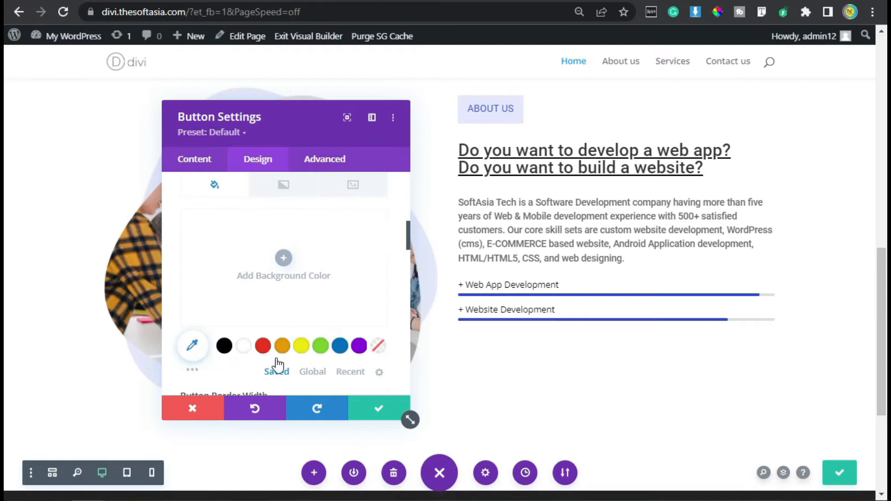
scroll(320, 327, up, 2)
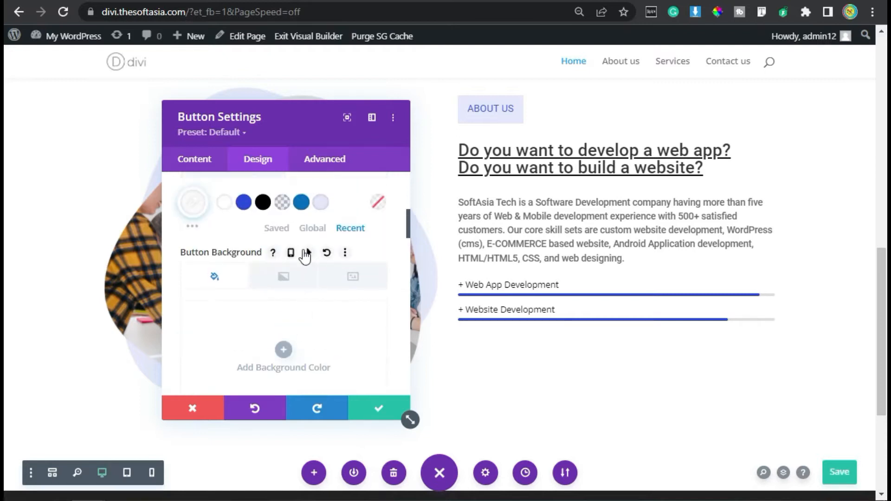
click(309, 253)
scroll(241, 278, down, 2)
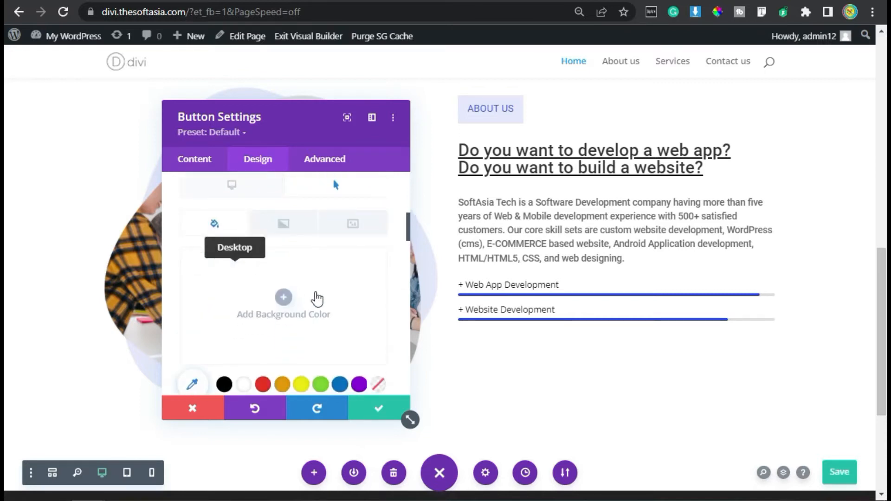
scroll(347, 235, down, 2)
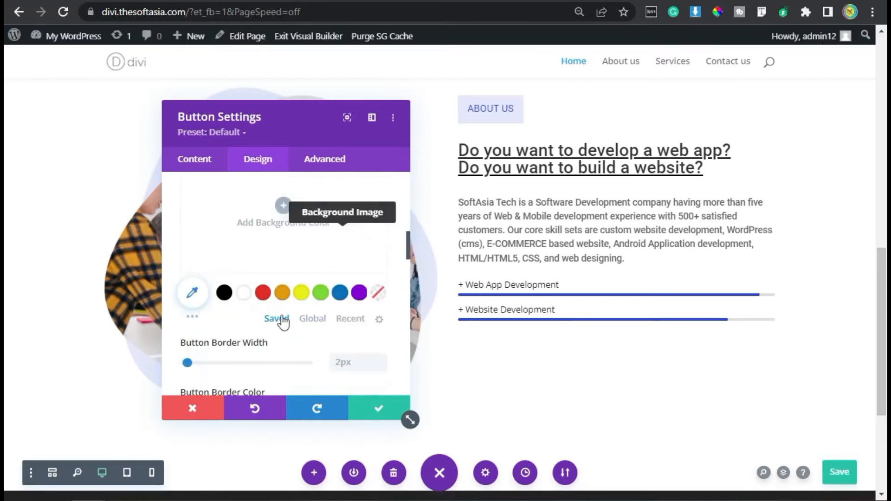
click(262, 292)
Step: Set the button's default desktop background to the recently used blue
scroll(236, 262, up, 2)
scroll(232, 260, up, 2)
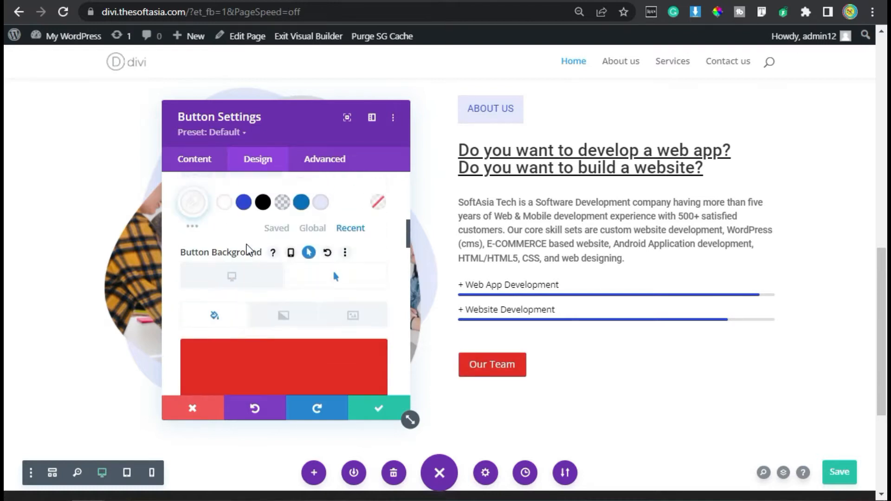
click(232, 278)
scroll(258, 292, down, 2)
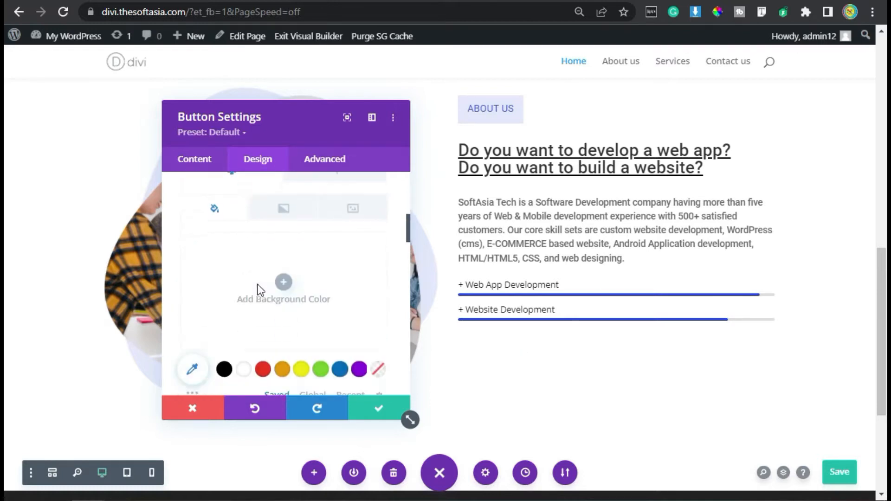
click(349, 318)
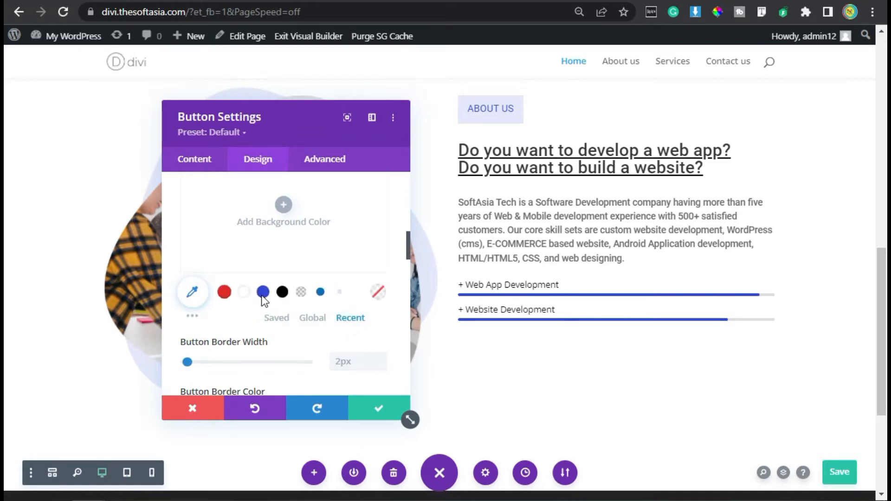
click(263, 292)
Step: Set the button's border color to the recent blue by default and red #e02b20 on hover
scroll(192, 246, down, 3)
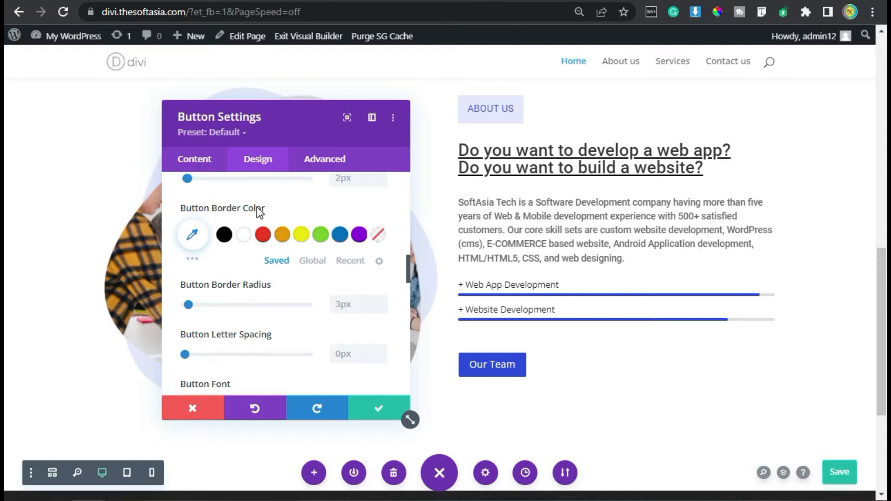
click(310, 207)
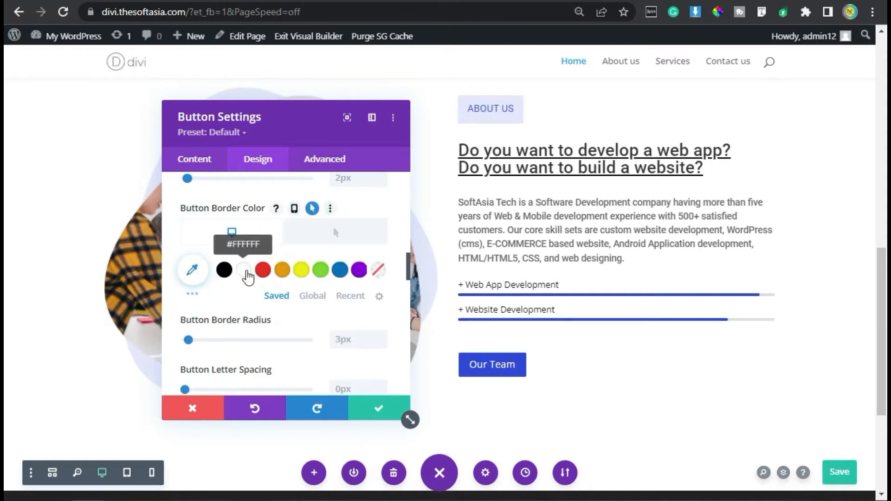
click(349, 297)
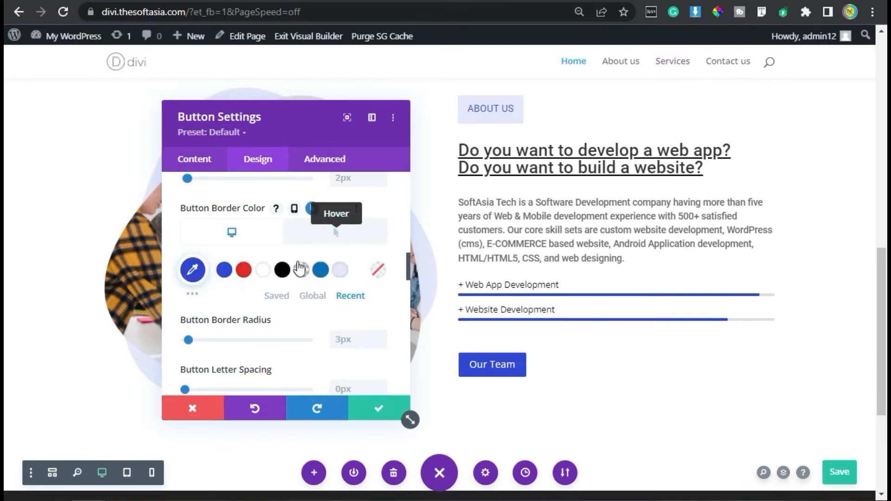
click(243, 270)
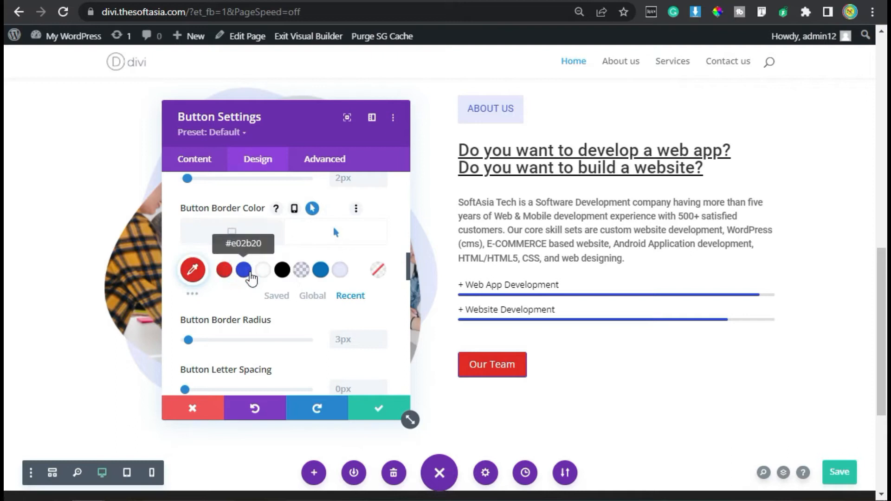
Step: Give the button a right-arrow icon and turn off showing the icon only on hover
scroll(287, 280, down, 7)
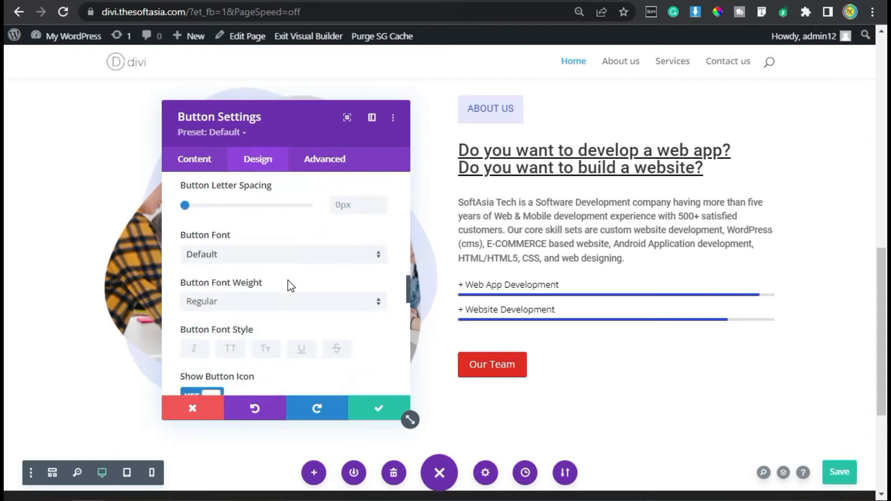
scroll(288, 279, down, 1)
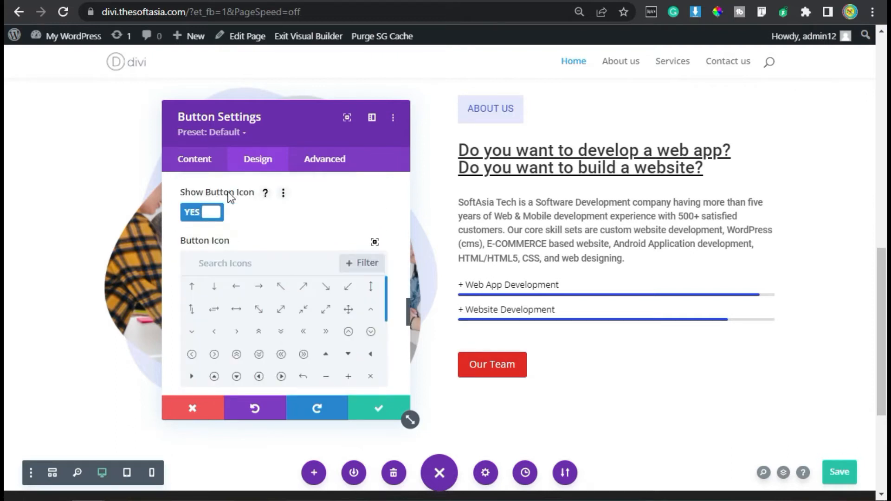
click(258, 286)
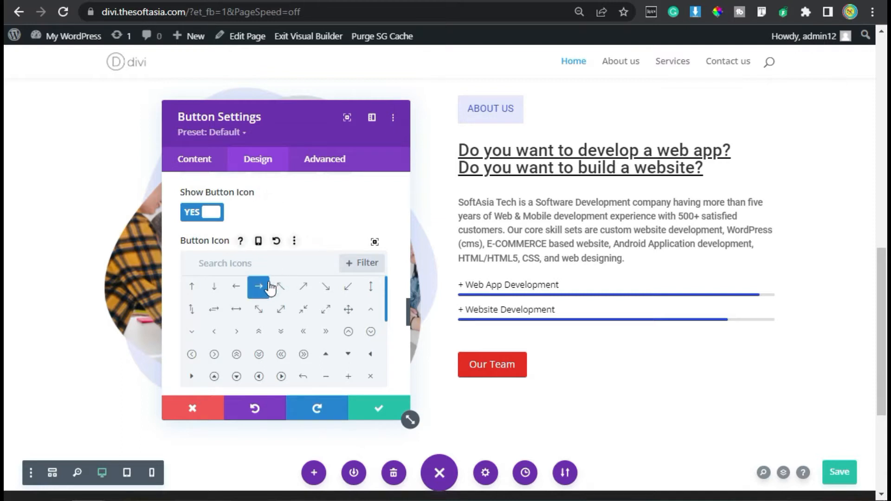
scroll(318, 229, down, 1)
scroll(287, 279, down, 4)
scroll(214, 308, down, 1)
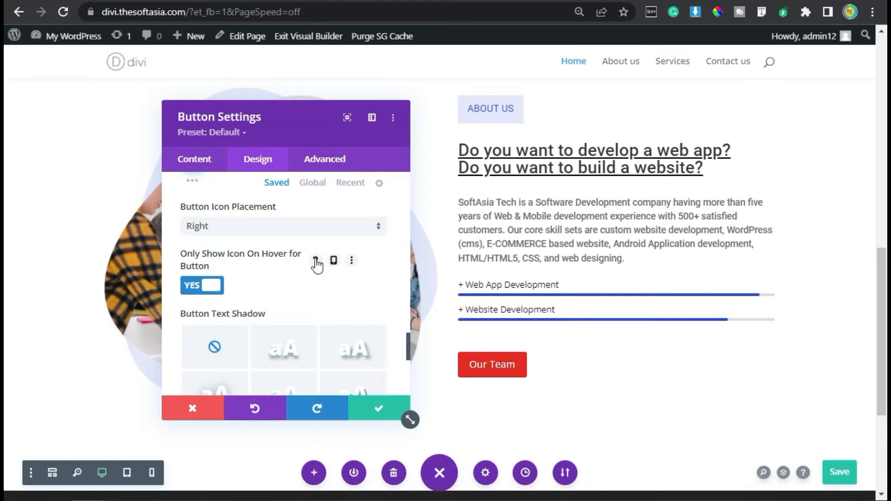
click(196, 287)
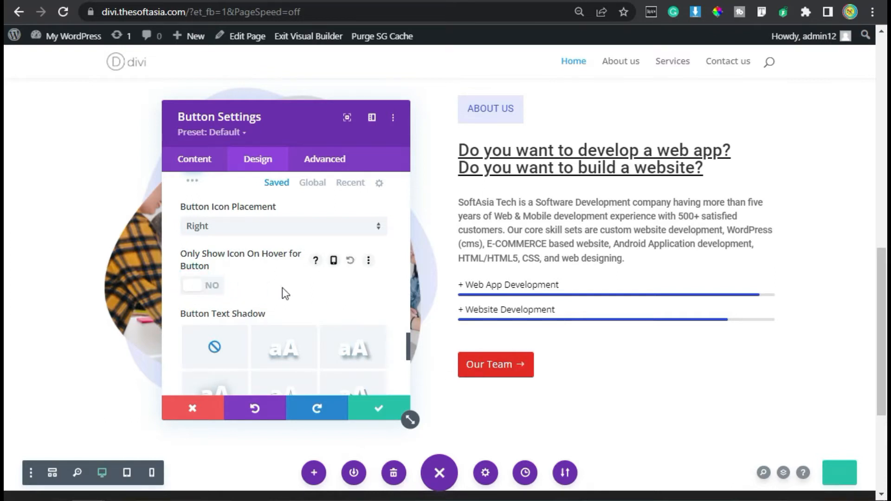
Step: Set the Our Team button's padding to 7px top and bottom, 25px left and 45px right, and save the button settings
scroll(282, 292, down, 6)
scroll(246, 285, up, 2)
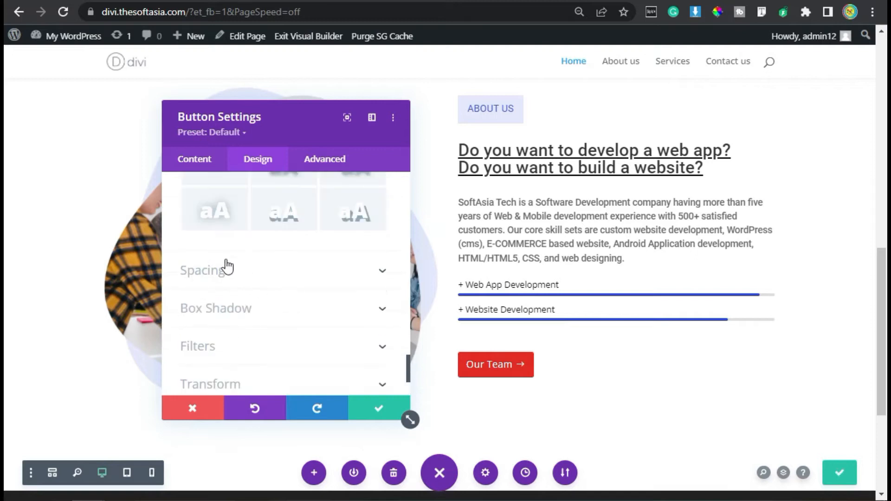
click(228, 295)
click(194, 300)
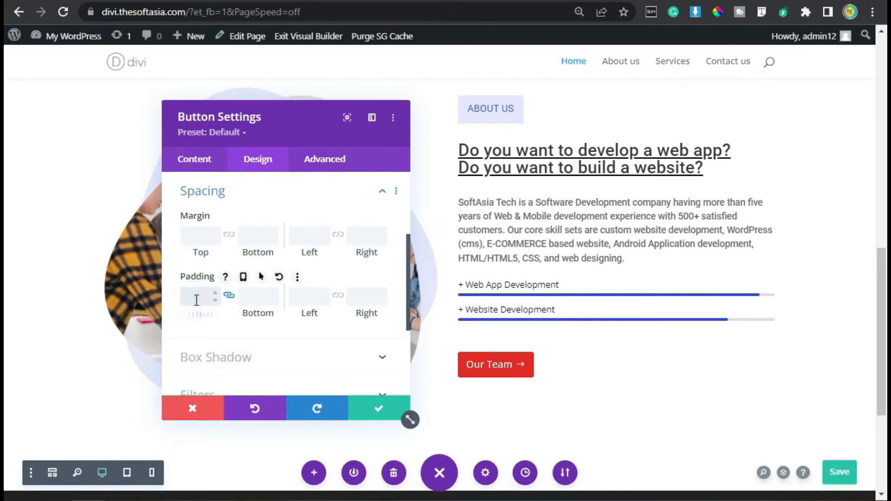
text(7px)
click(308, 296)
text(25)
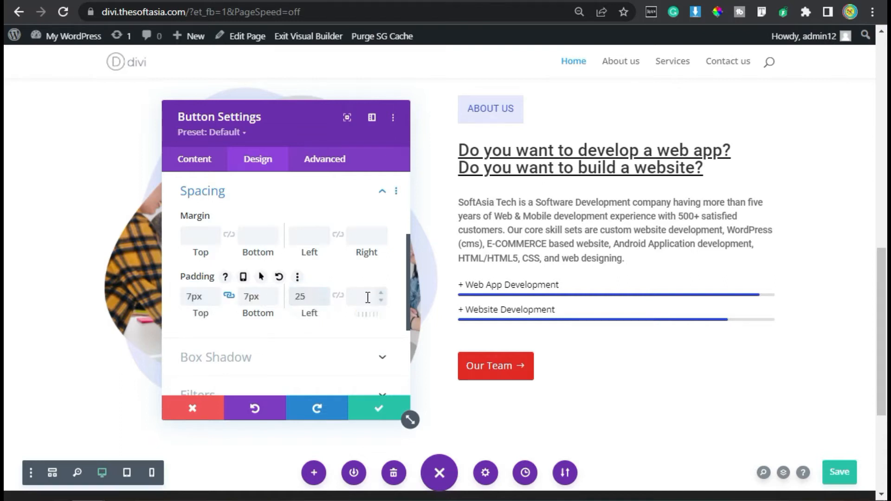
click(362, 296)
text(45)
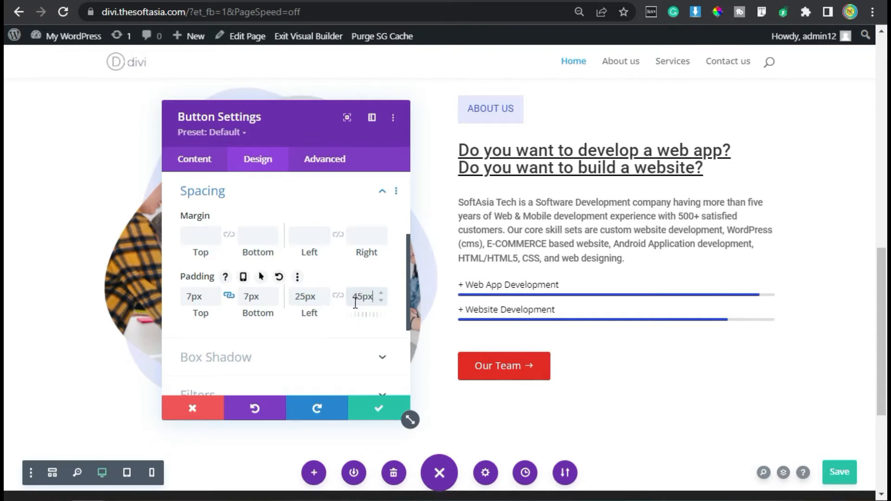
click(367, 409)
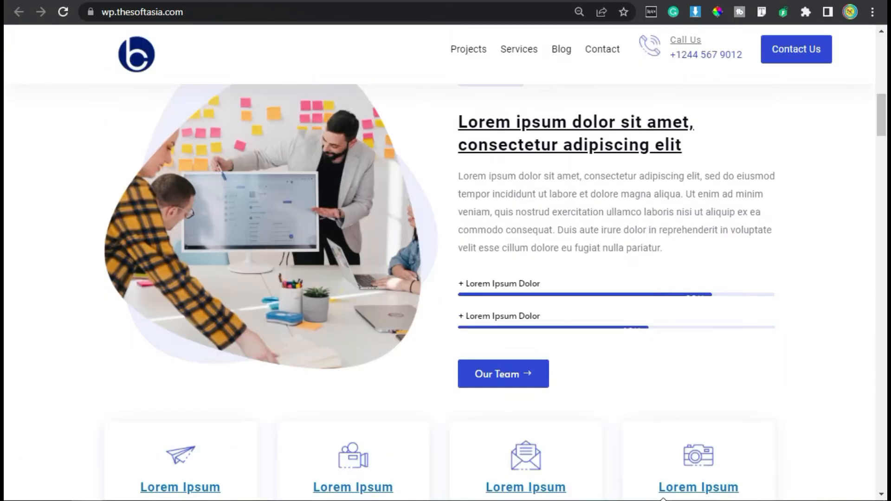
Step: Insert a four-column row below the About Us row and add a Blurb module to its first column
scroll(633, 401, up, 2)
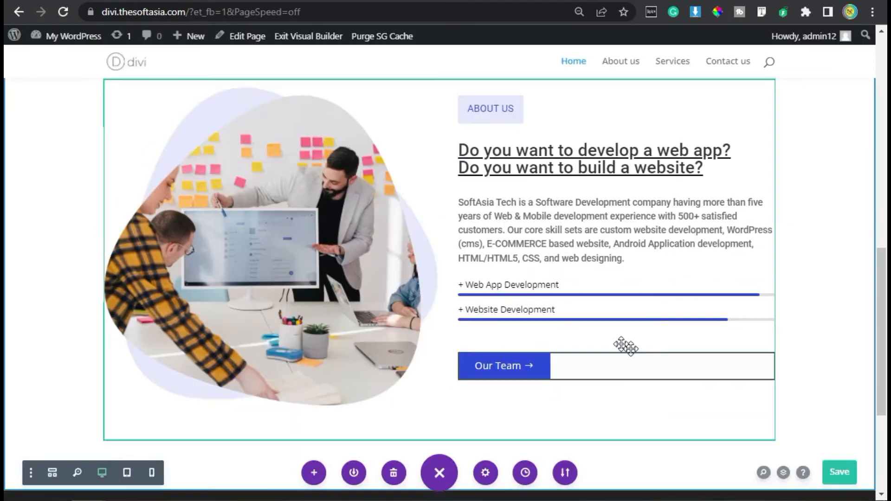
scroll(603, 342, up, 3)
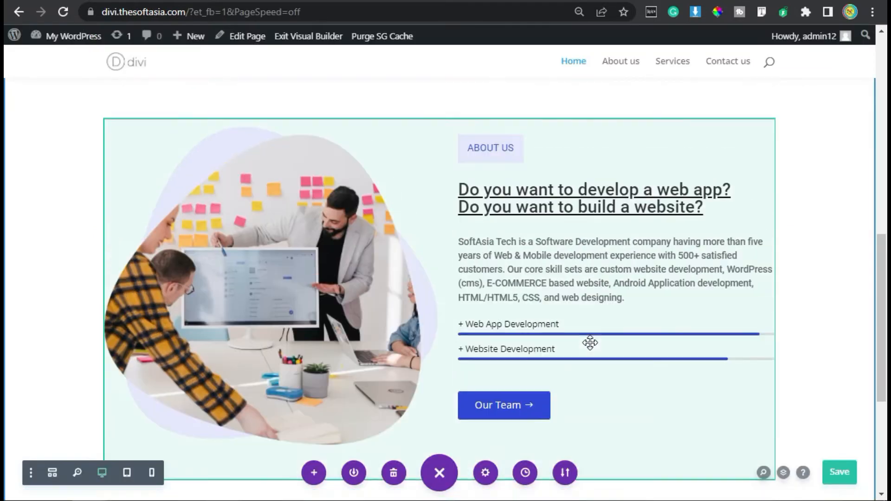
scroll(813, 326, down, 2)
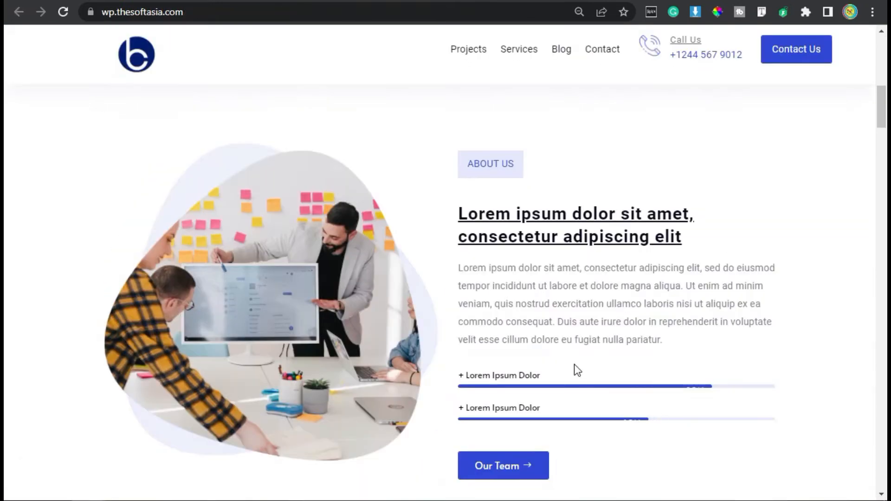
scroll(575, 367, down, 4)
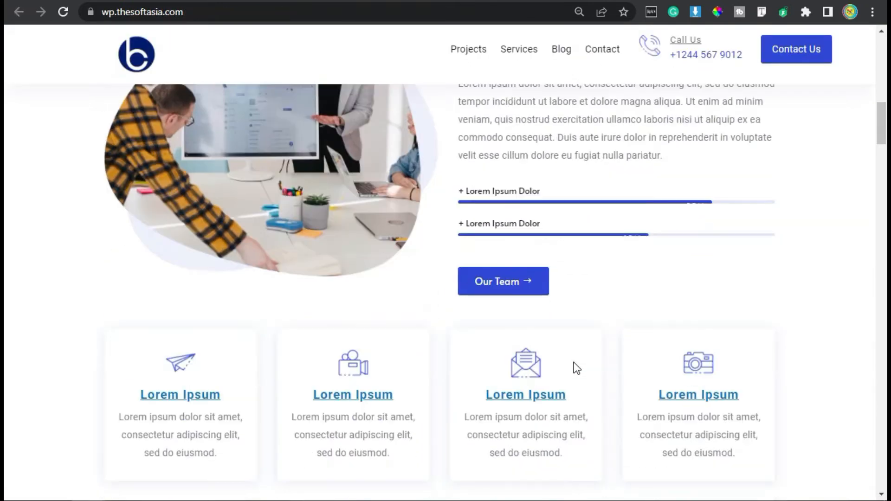
scroll(573, 362, down, 2)
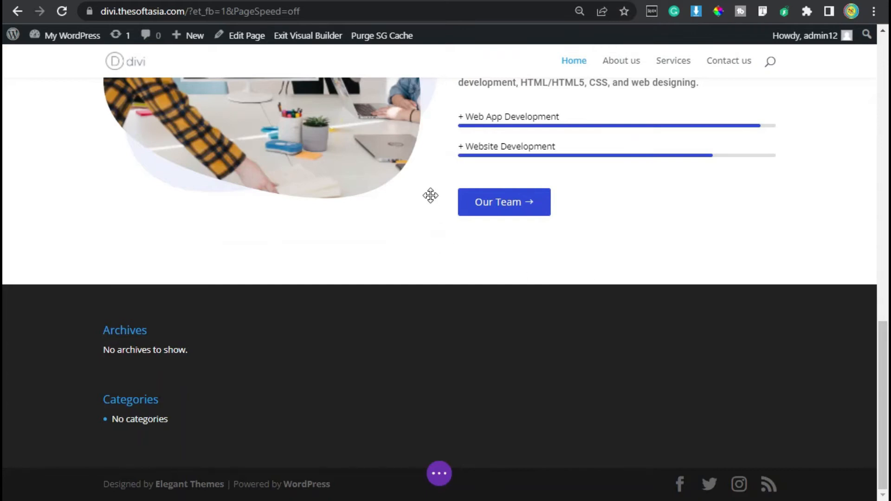
mouse_move(444, 224)
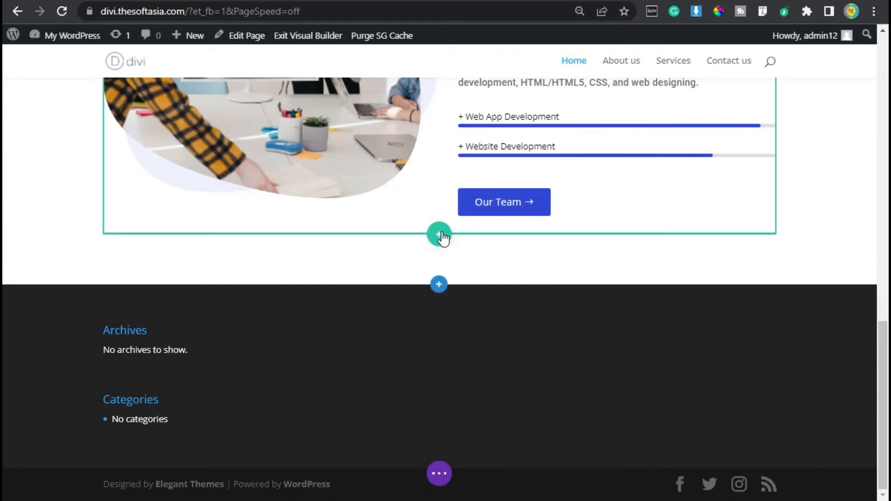
click(441, 238)
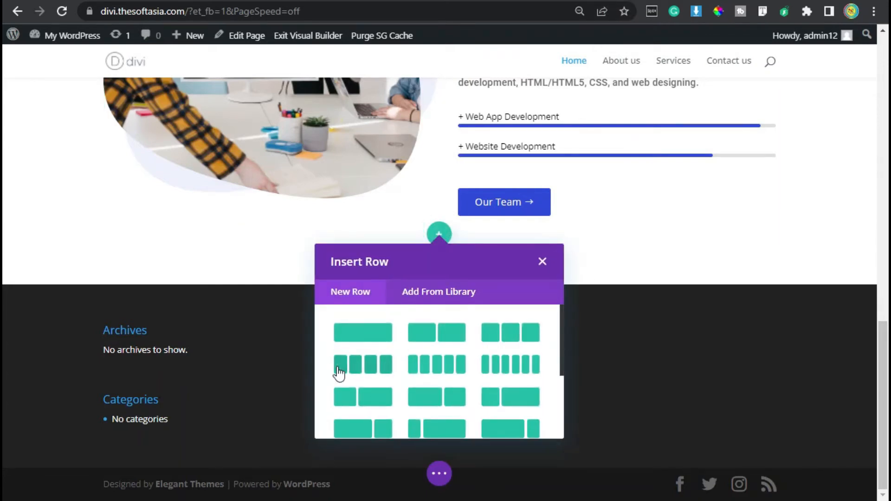
click(362, 367)
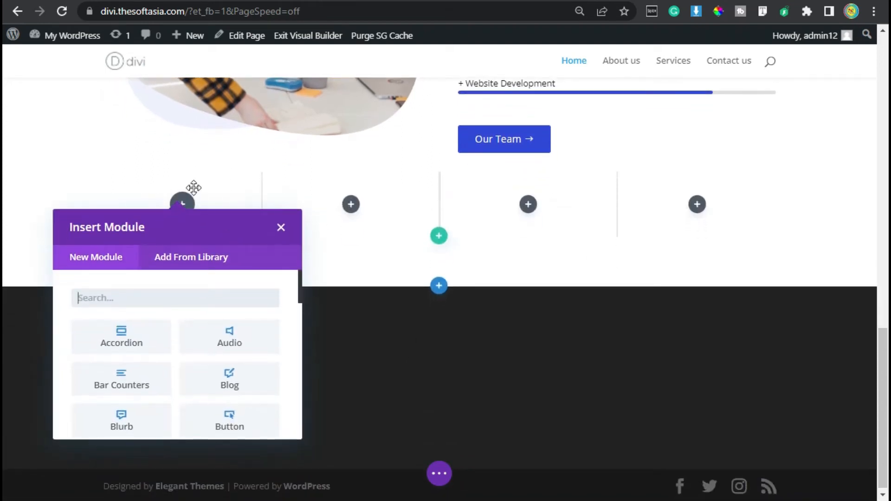
click(119, 428)
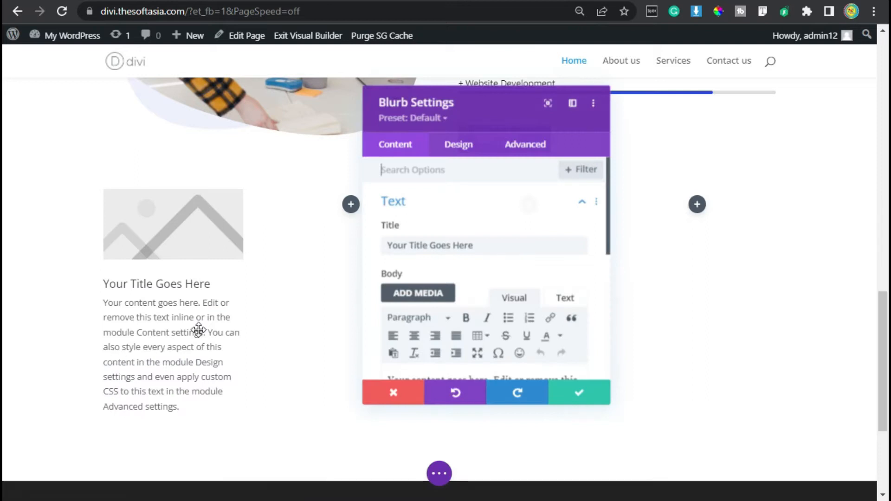
Step: Title the blurb "Website design" and replace its body with "Lorem ipsum dolor sit amet, consectetur adipiscing elit, sed do eiusmod."
drag(421, 245, 387, 248)
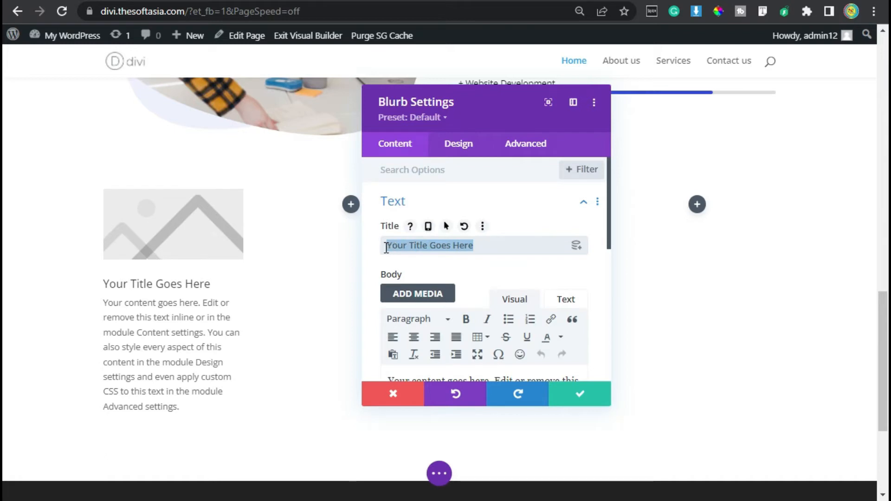
text(Wev)
key(BackSpace)
text(b)
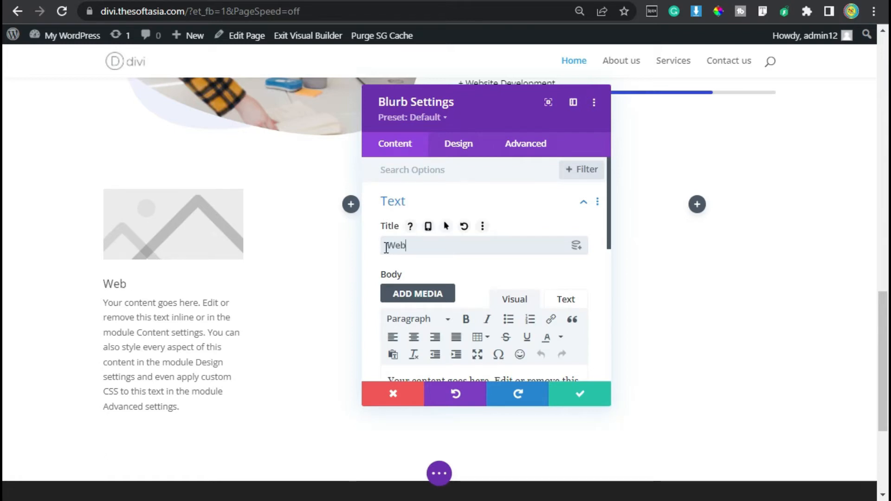
text(site design)
scroll(460, 313, down, 2)
triple_click(460, 313)
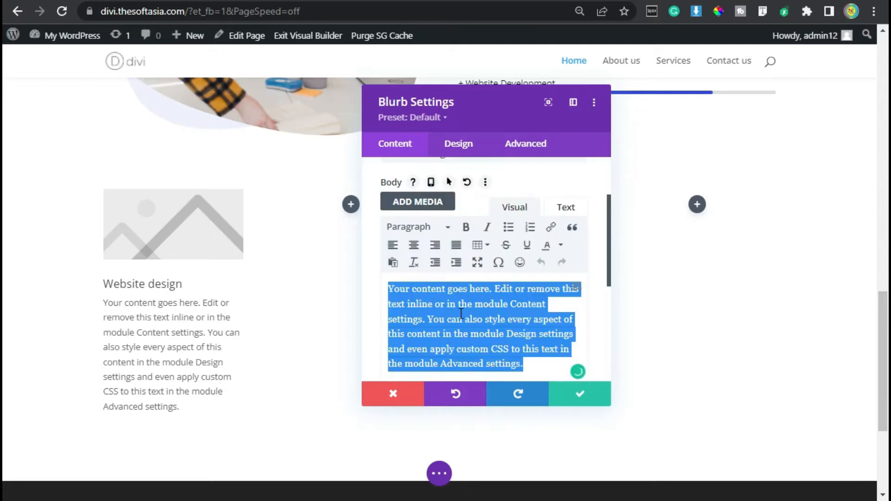
text(Lorem ipsum dolor sit amet, consectetur adipiscing elit, sed do eiusmod.)
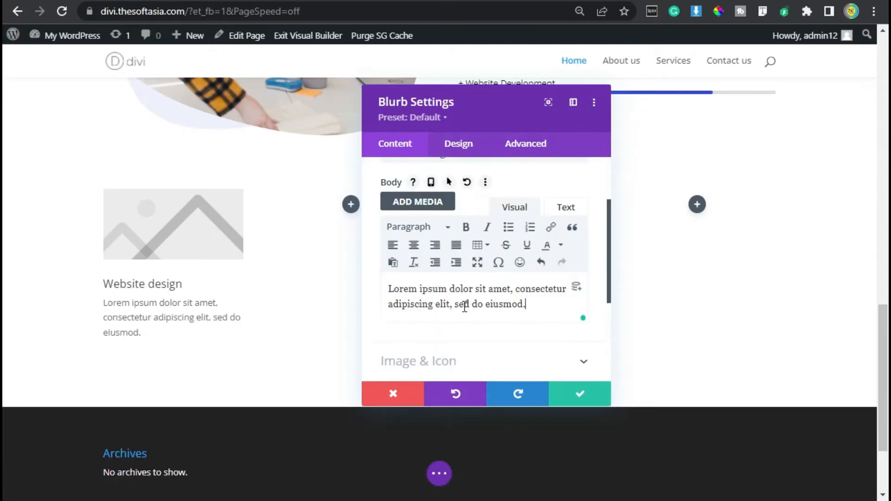
Step: Replace the blurb's placeholder image with Web_Design.png from the media library
scroll(455, 301, down, 2)
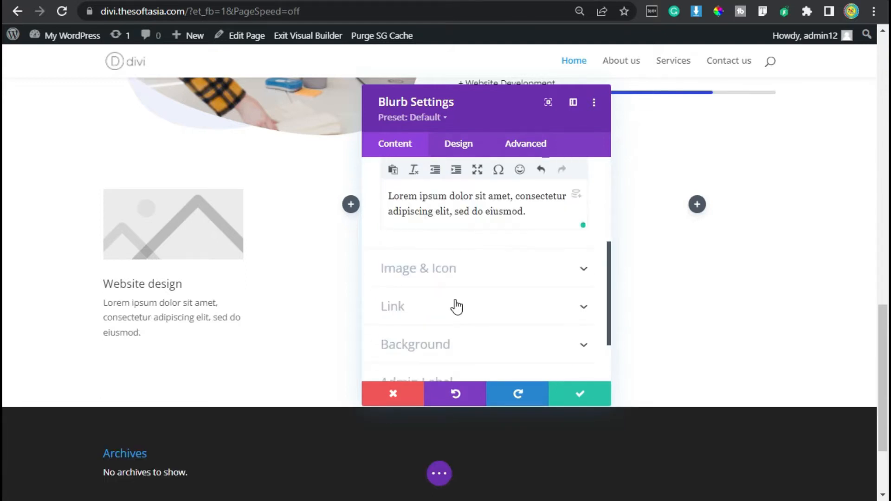
click(491, 268)
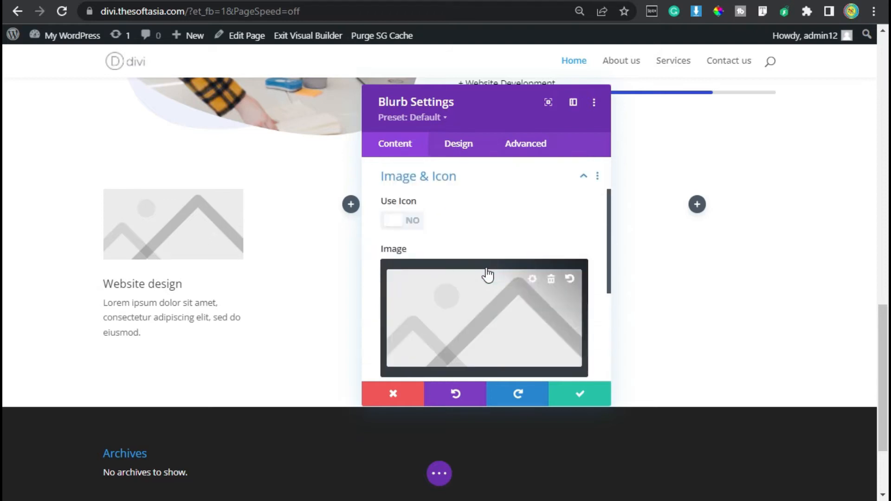
scroll(417, 246, up, 2)
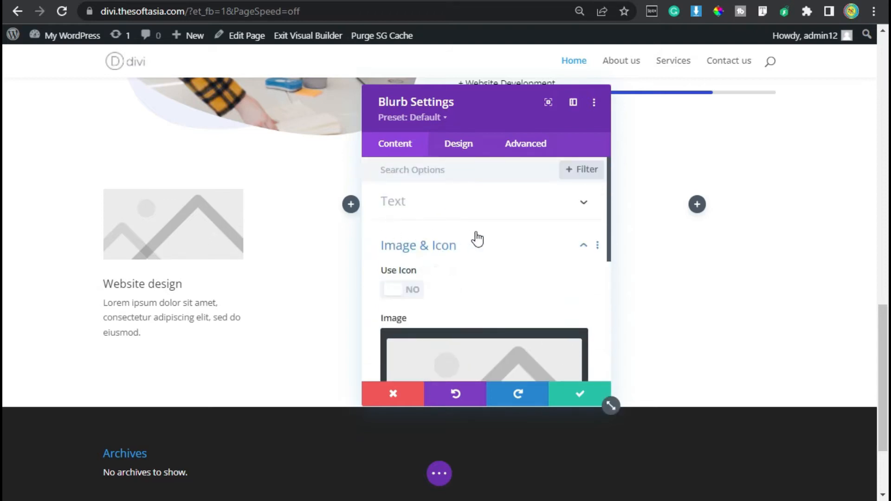
scroll(451, 264, down, 2)
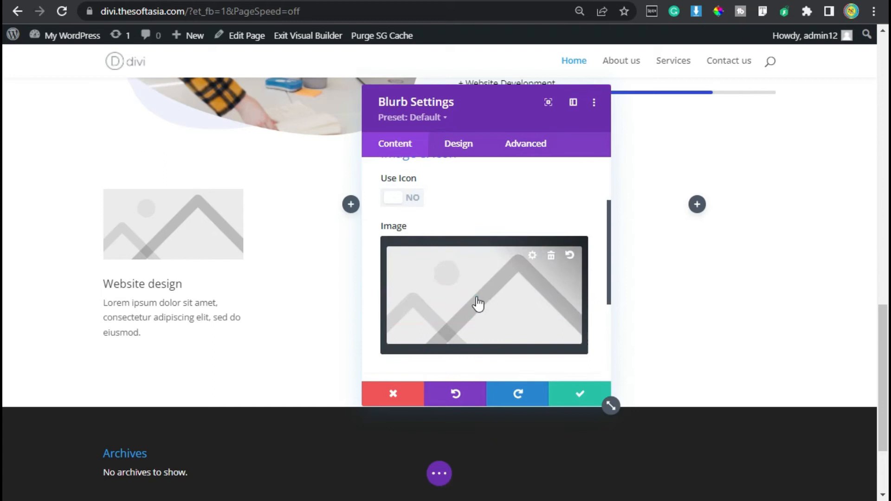
click(476, 297)
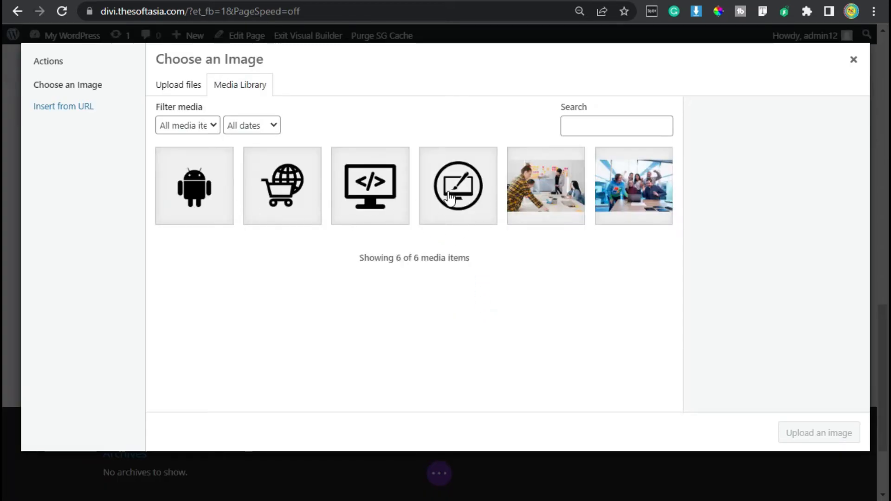
click(465, 199)
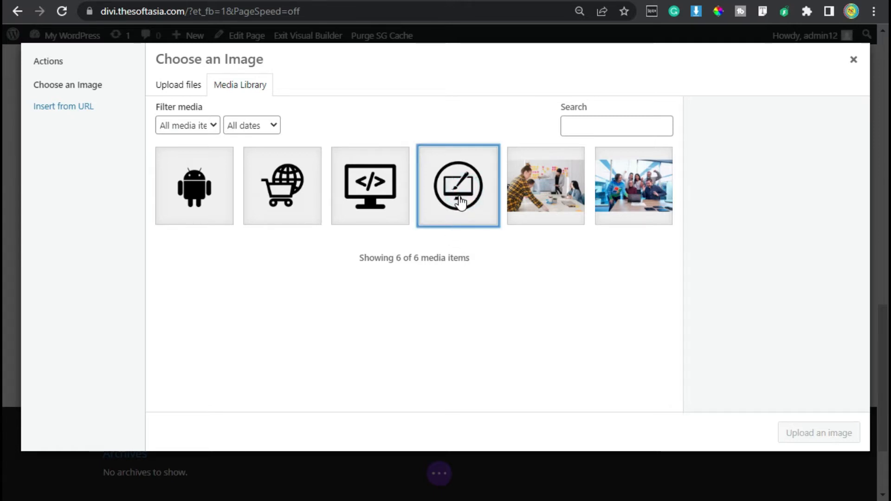
drag(706, 196, 755, 195)
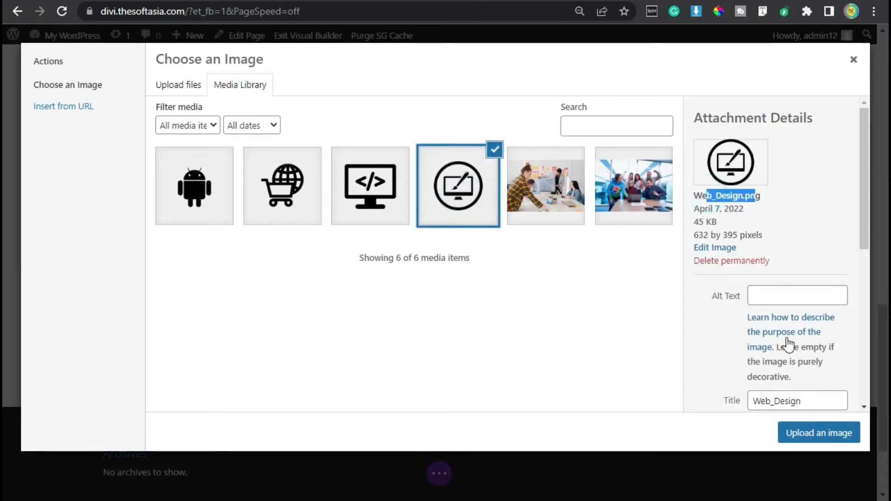
click(798, 440)
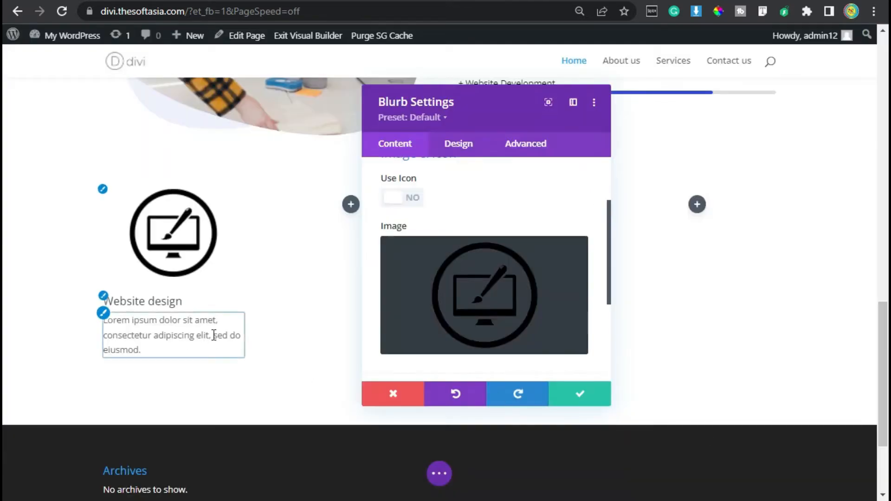
Step: Set the blurb's image/icon width to 50% in its design settings
click(459, 144)
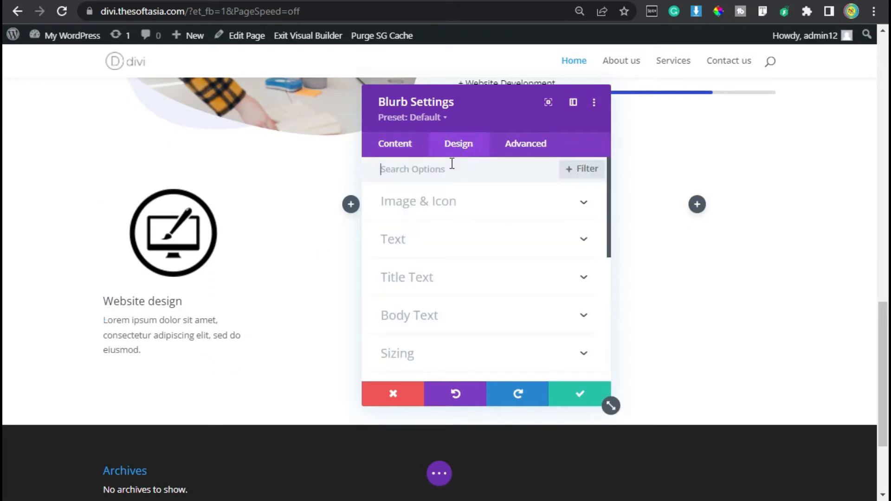
click(446, 203)
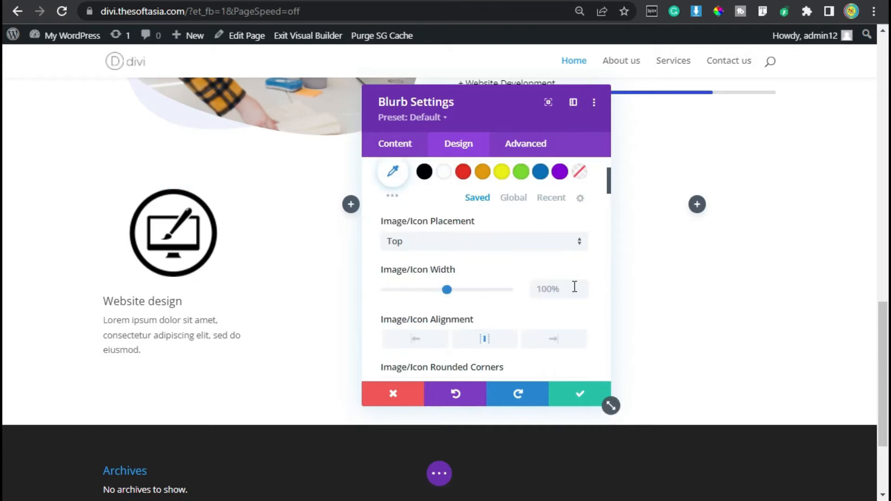
click(558, 289)
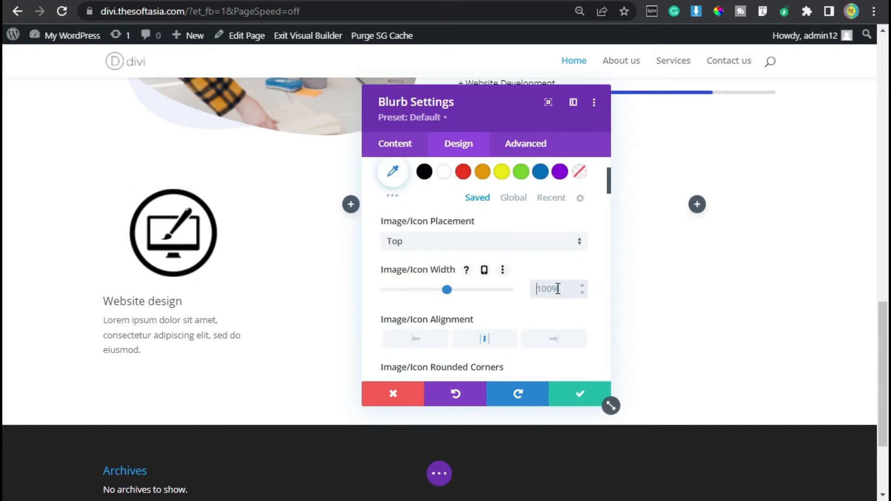
text(%)
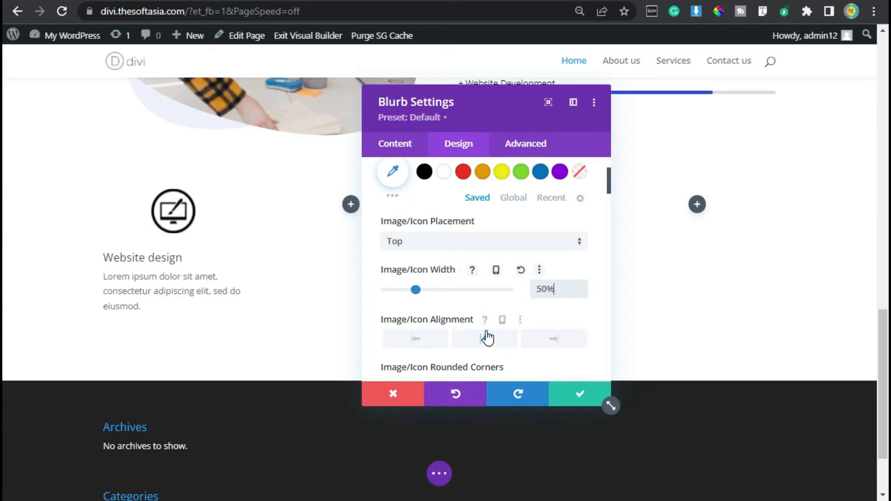
scroll(482, 279, down, 2)
scroll(494, 258, up, 4)
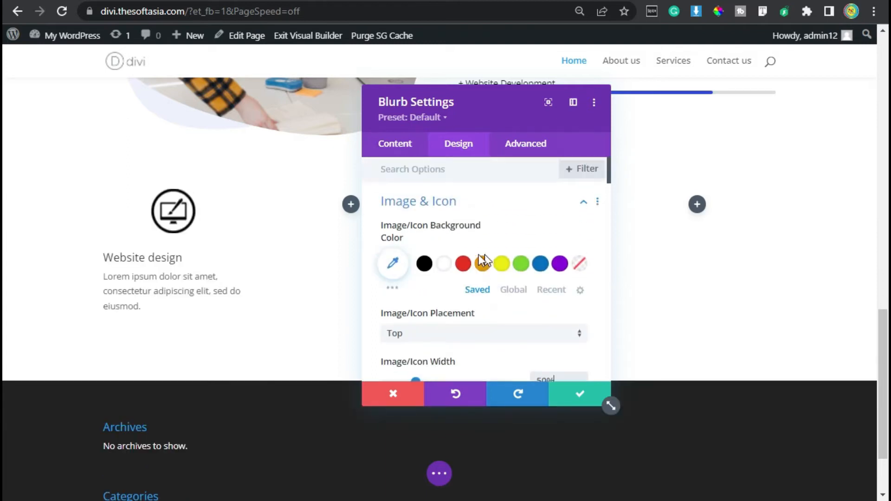
click(495, 208)
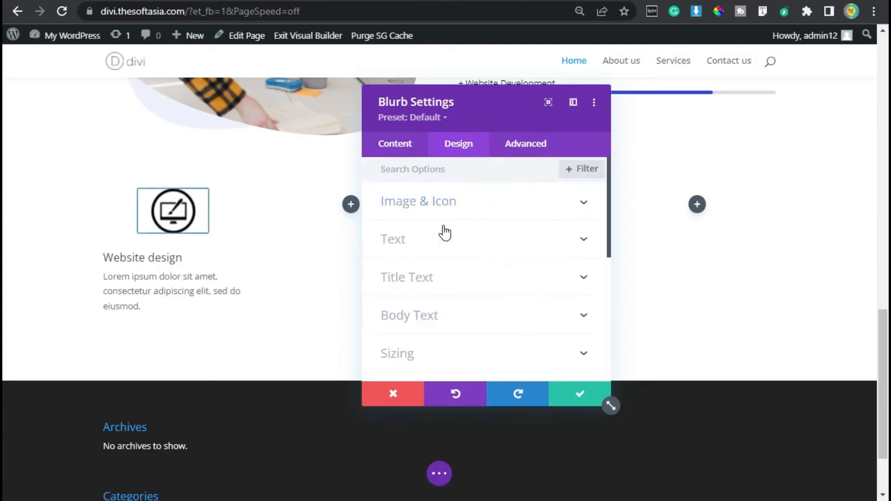
Step: Center-align the blurb's text
click(423, 238)
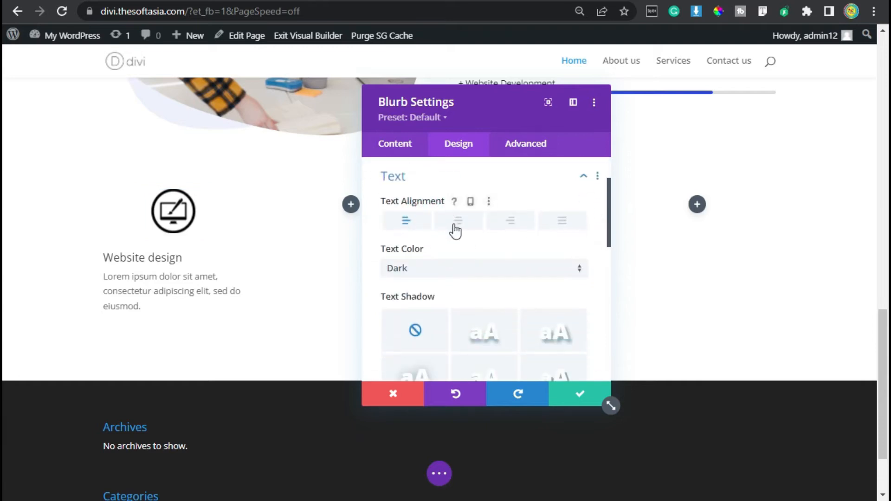
click(463, 220)
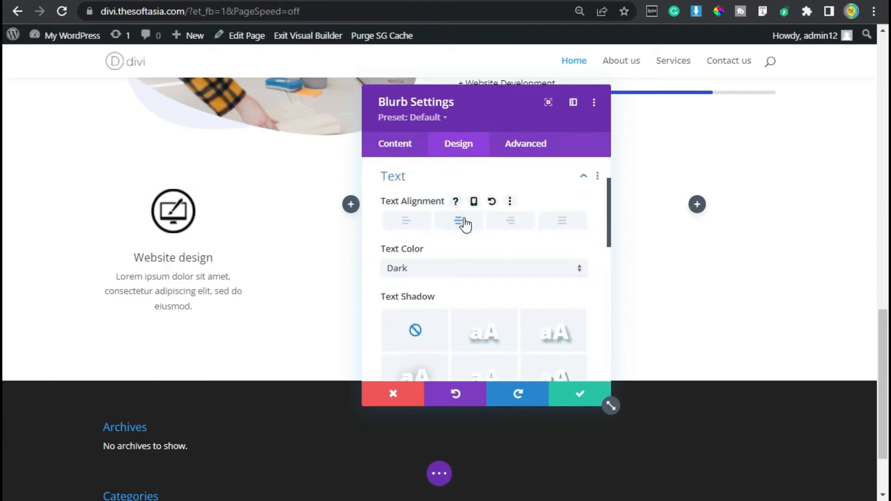
scroll(446, 232, up, 3)
click(424, 241)
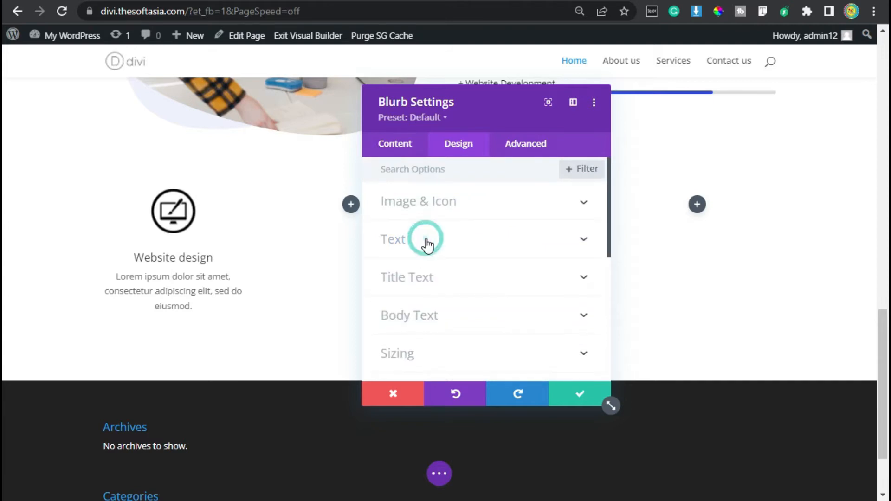
Step: Set the blurb's title to heading level H4 in the Roboto font and underline it
click(437, 284)
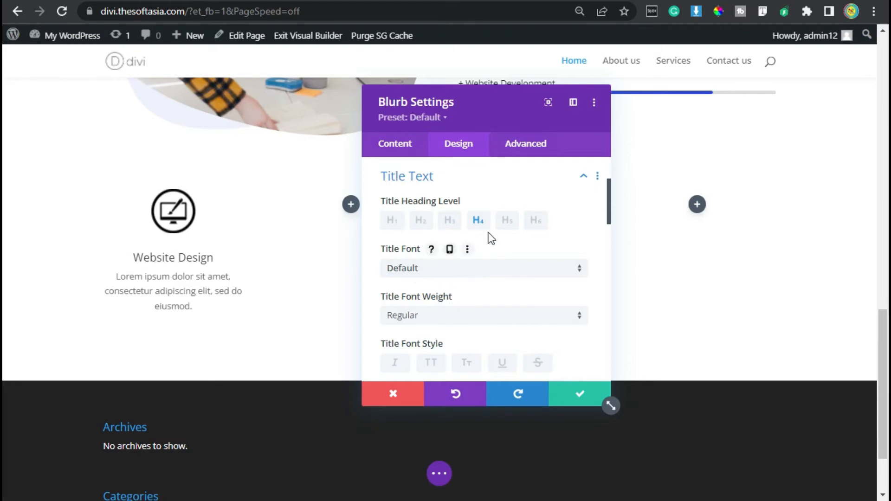
click(480, 220)
click(424, 269)
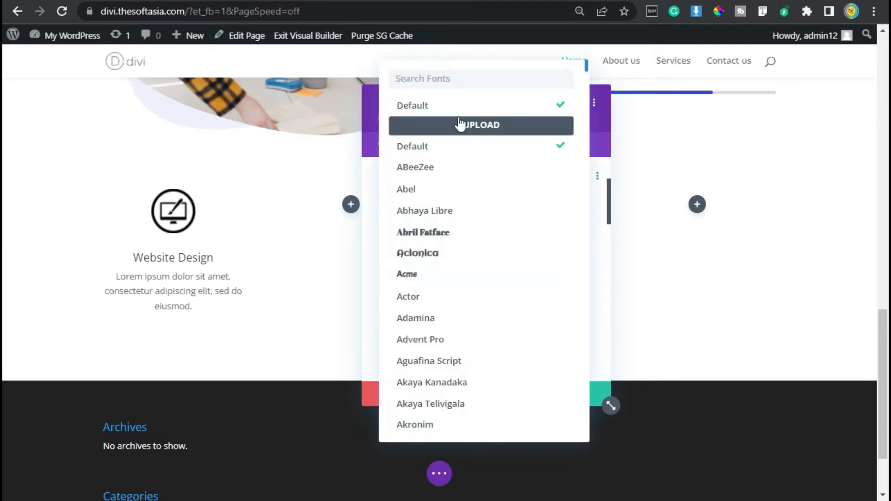
text(robot)
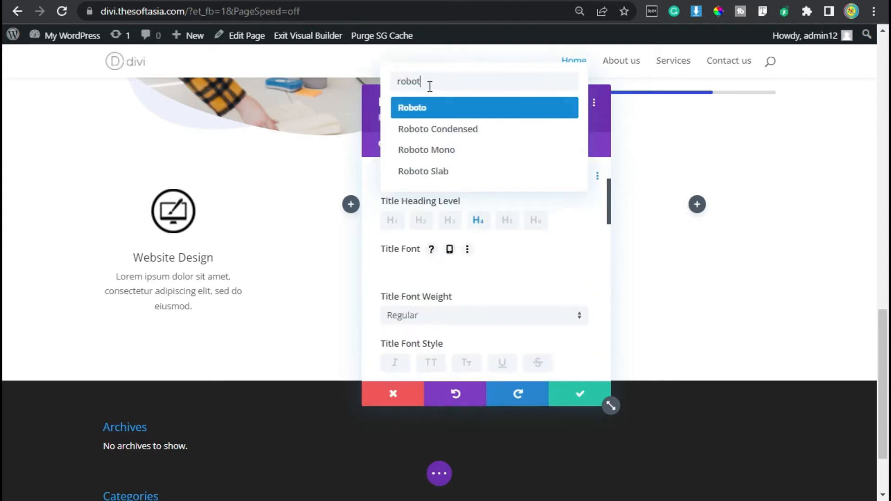
click(447, 109)
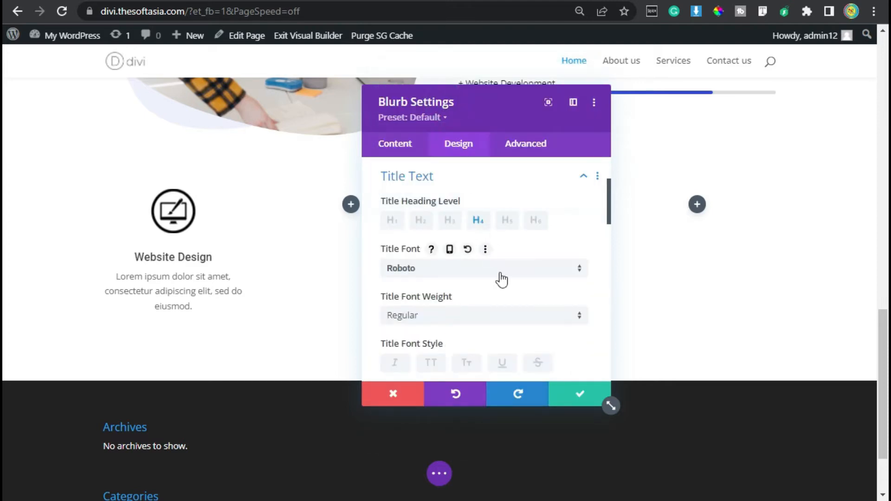
scroll(463, 269, down, 2)
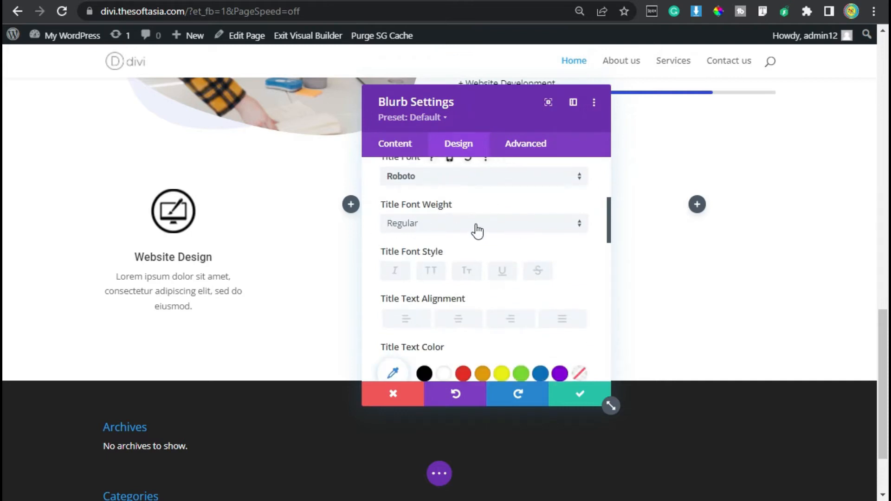
scroll(477, 231, down, 2)
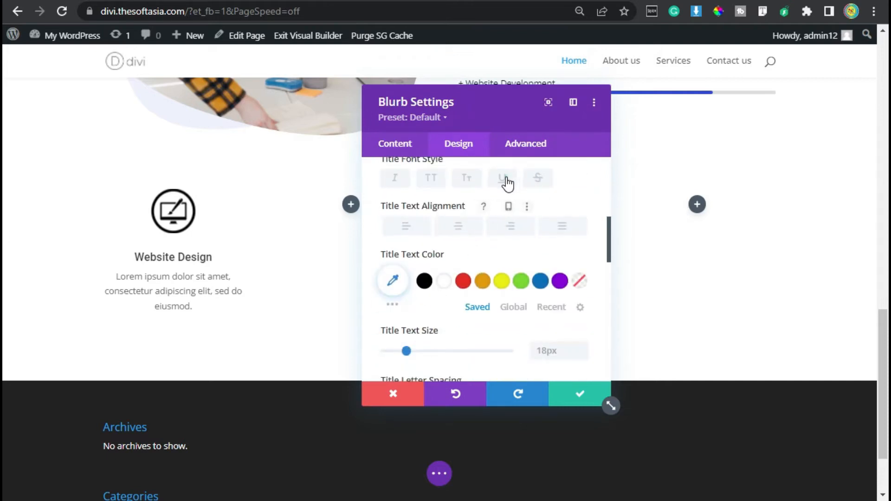
click(507, 184)
Step: Set the blurb's title text color to blue #0C71C3, with white #FFFFFF as its hover color
scroll(483, 204, down, 4)
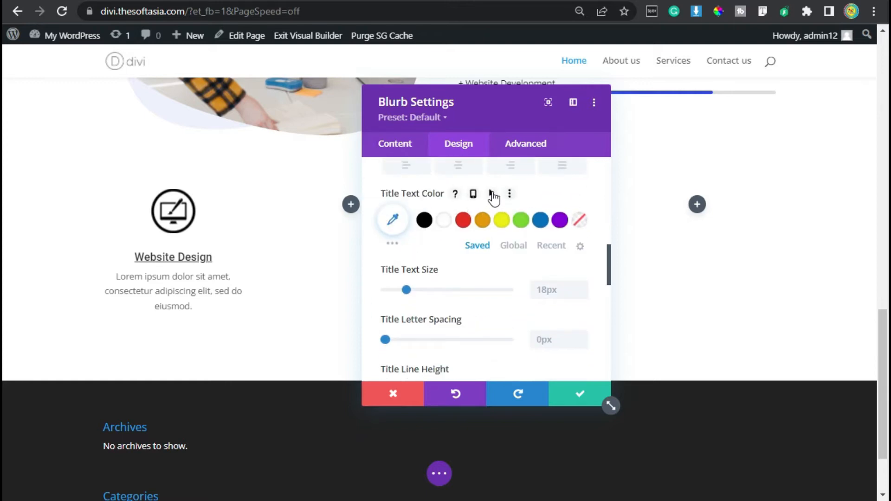
click(491, 193)
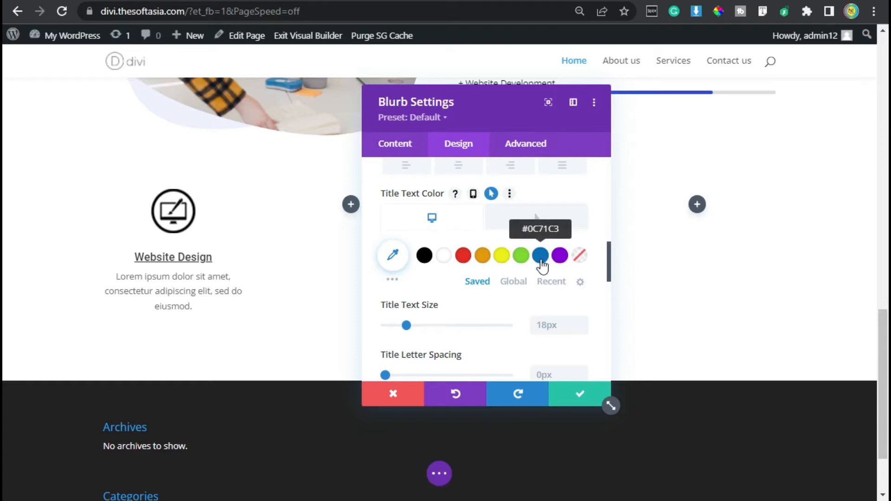
click(541, 265)
click(534, 218)
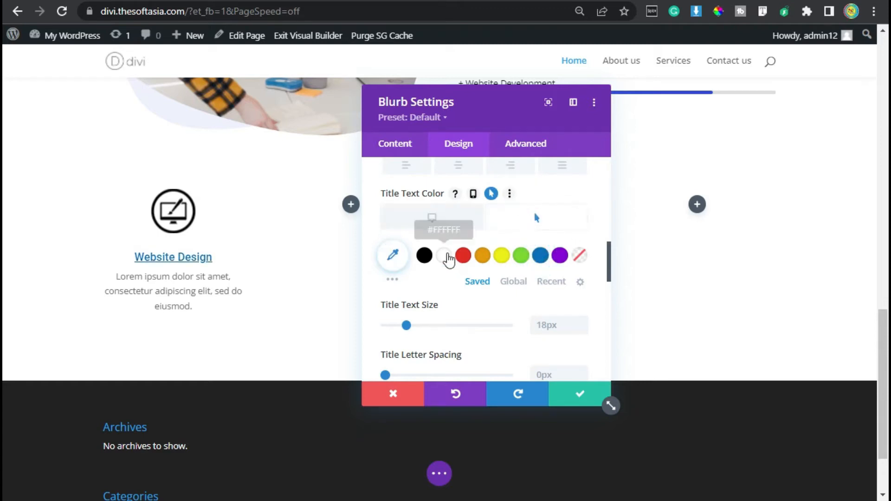
click(444, 256)
Step: Set the blurb's title text size to 20px and return the title color setting to its desktop state
scroll(511, 332, down, 2)
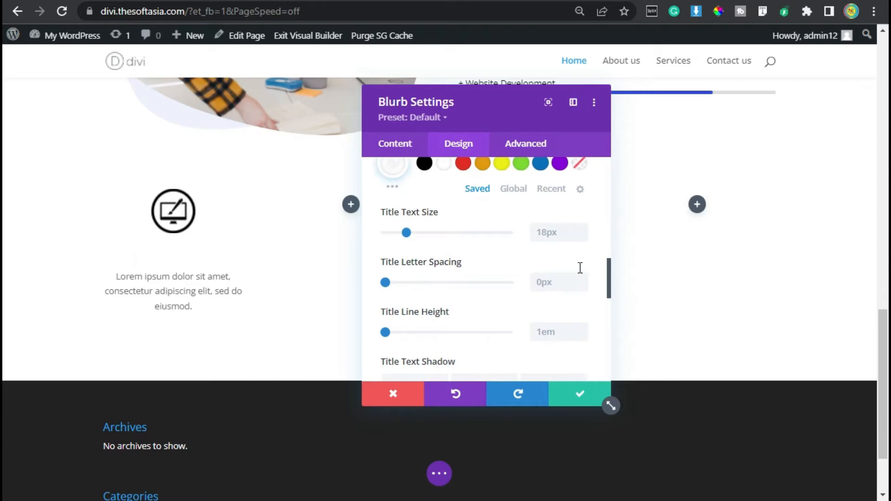
click(582, 227)
click(582, 226)
scroll(482, 258, up, 2)
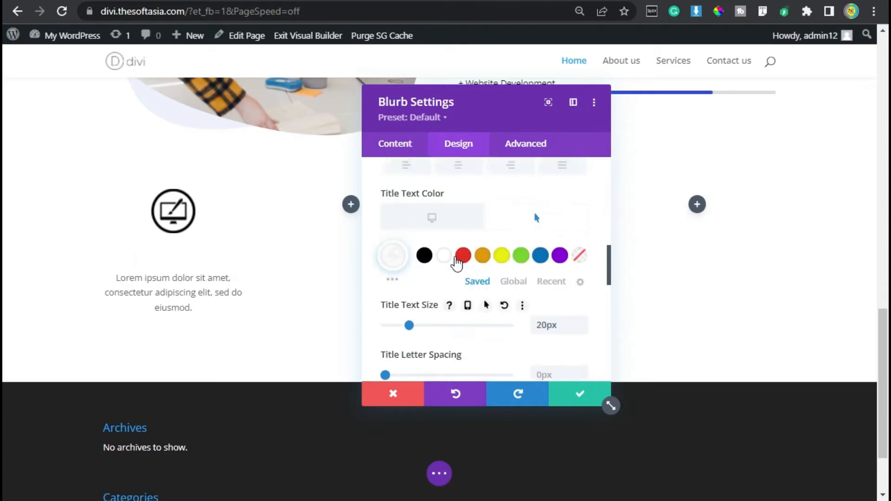
click(425, 219)
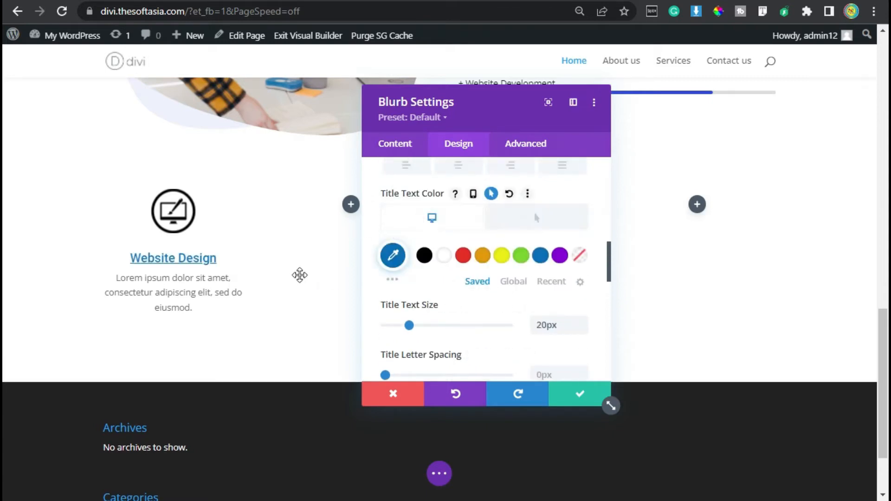
Step: Set the blurb's body text font to Roboto
scroll(433, 264, up, 6)
mouse_move(438, 271)
click(457, 177)
click(476, 219)
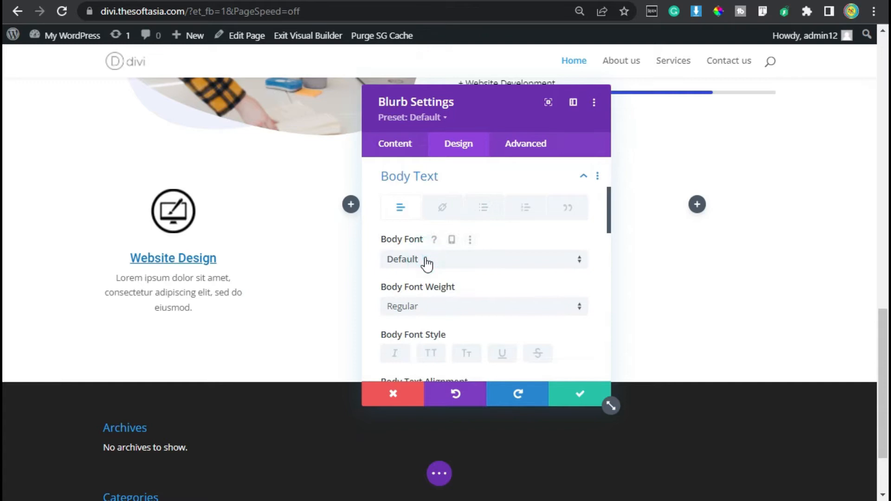
click(426, 259)
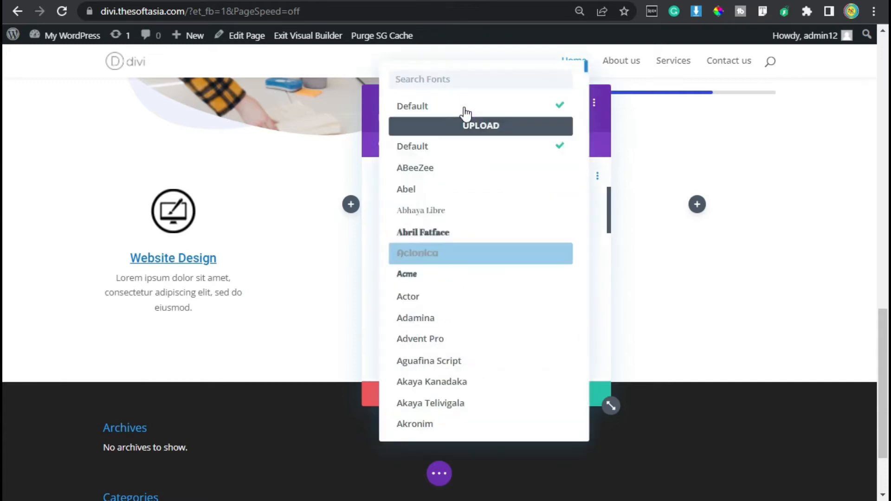
text(r)
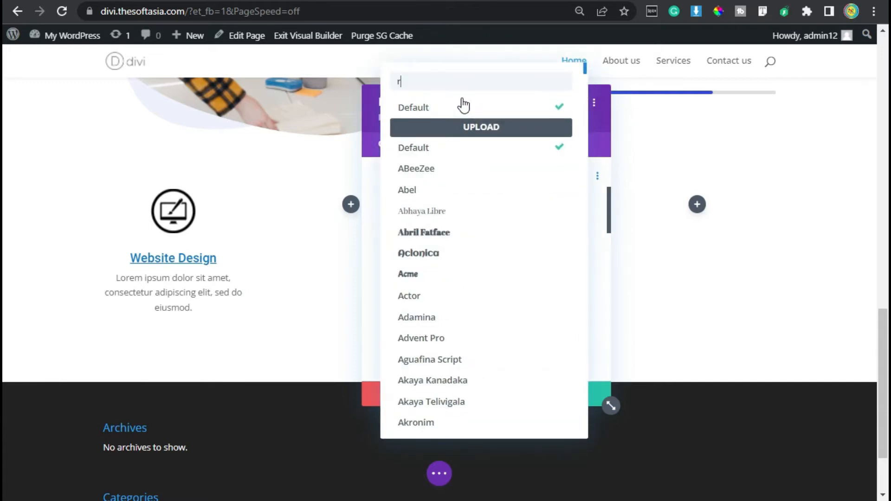
text(oboto)
click(461, 105)
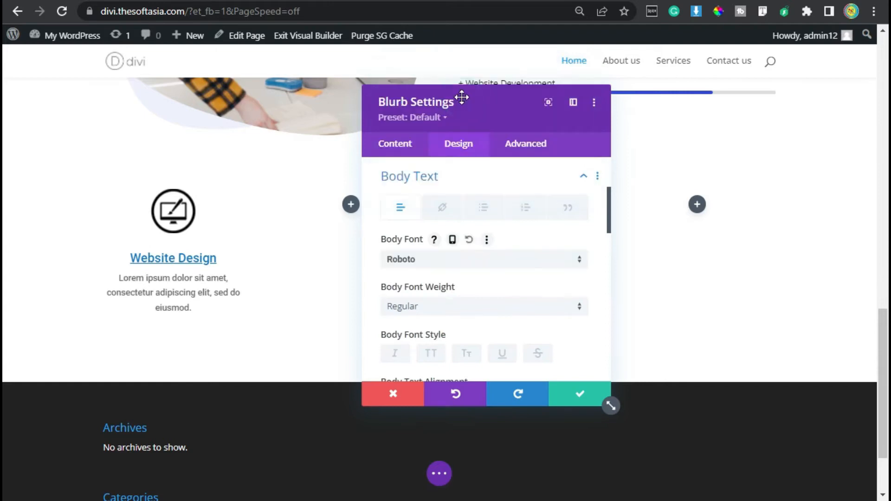
Step: Set the blurb's body text color to black with a white #FFFFFF hover color, and return to the desktop state
scroll(542, 296, down, 4)
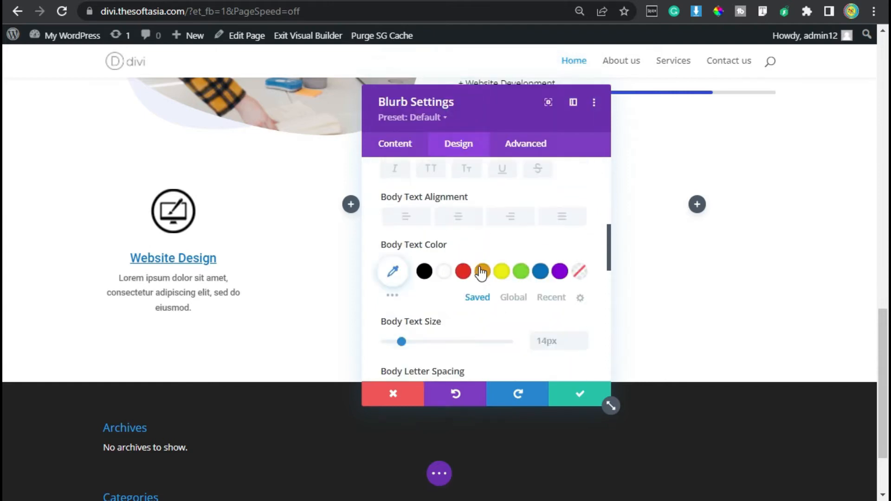
click(429, 275)
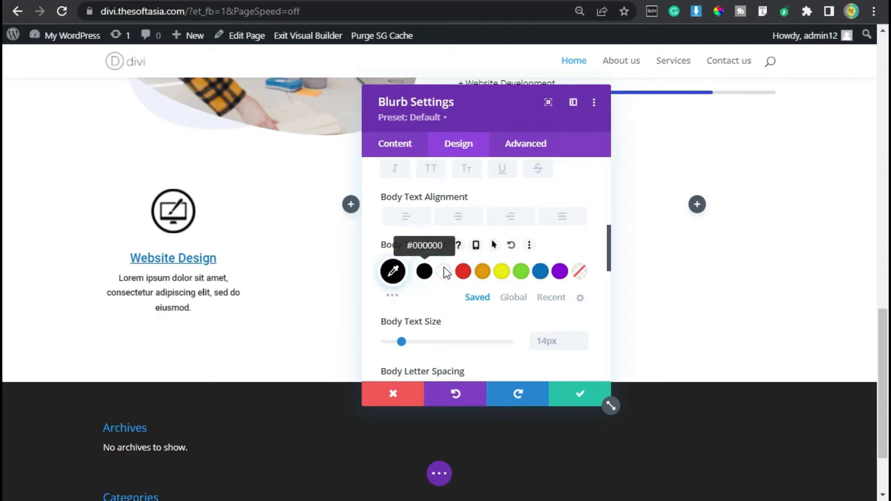
click(494, 246)
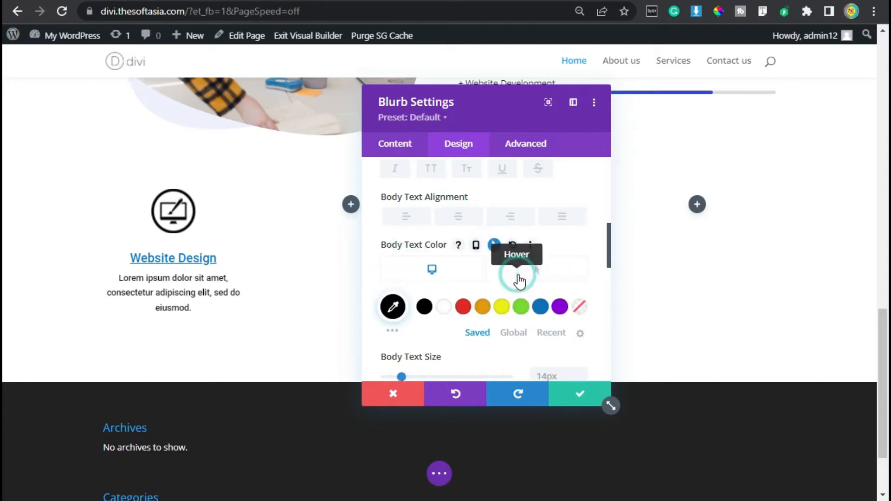
scroll(519, 279, down, 2)
click(443, 215)
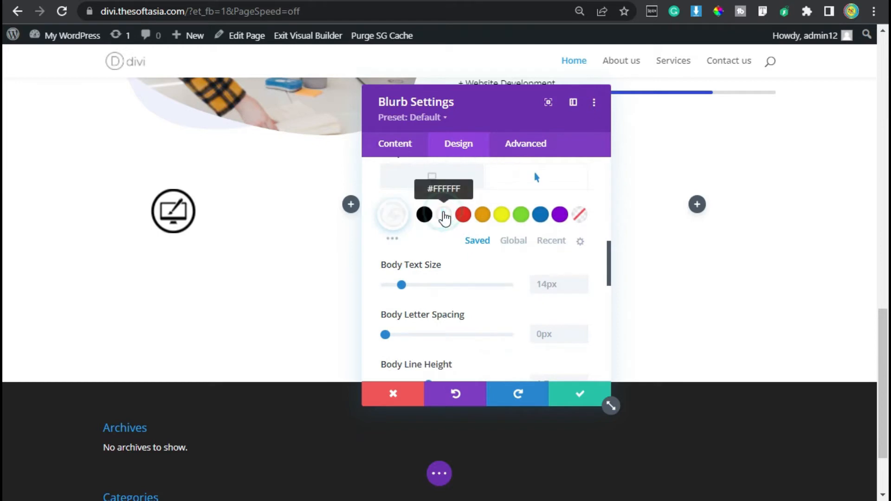
scroll(475, 262, up, 2)
click(438, 276)
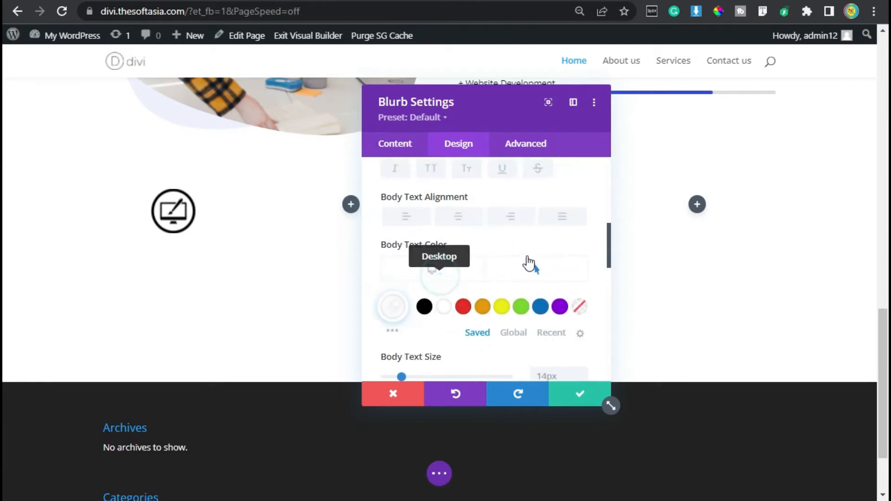
Step: Increase the blurb's body text size by two pixels and set its line height to 1.8em
scroll(534, 283, down, 2)
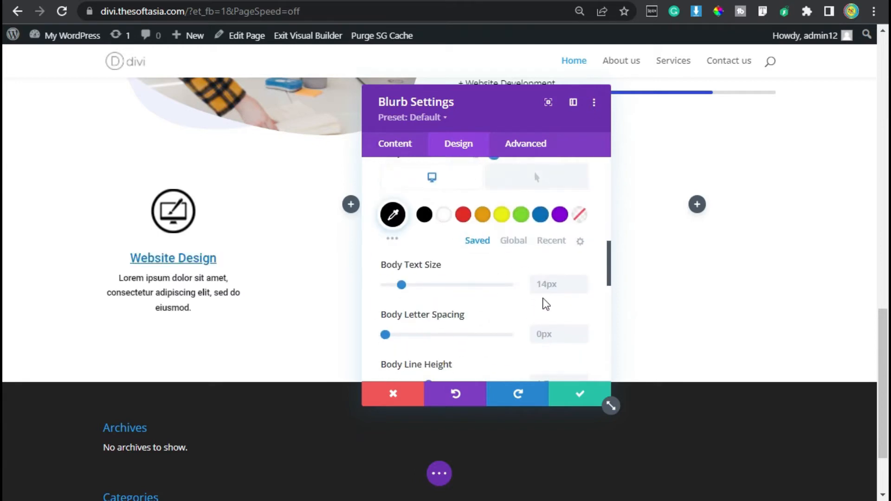
click(582, 280)
click(582, 281)
scroll(513, 295, down, 1)
scroll(513, 295, down, 3)
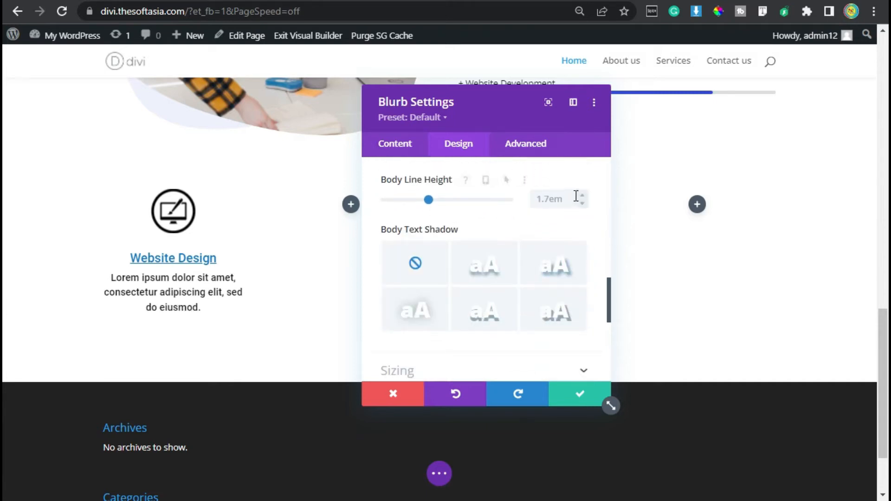
click(583, 195)
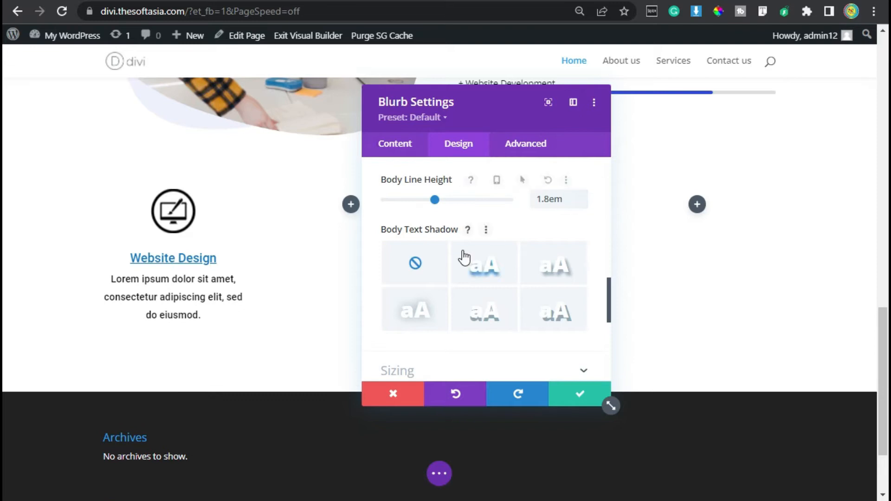
Step: Set the blurb's padding to 30px at top and bottom and 20px at left and right
scroll(461, 258, down, 2)
scroll(422, 285, down, 2)
click(413, 225)
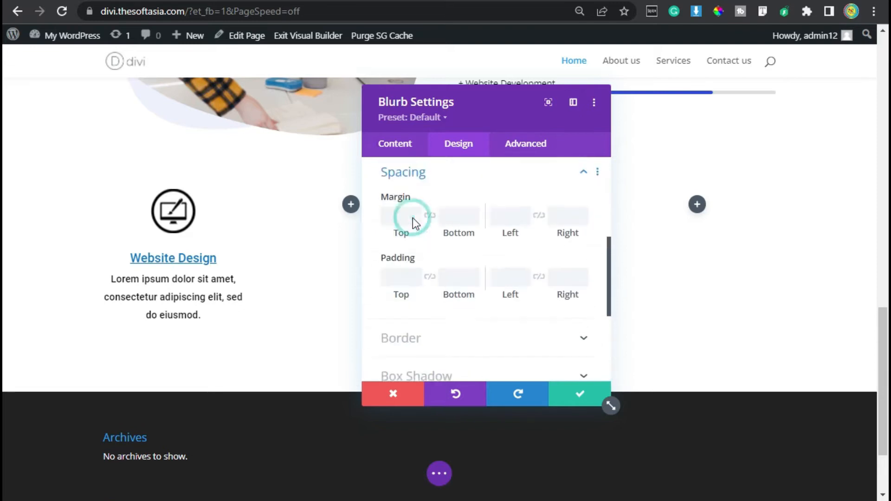
click(402, 282)
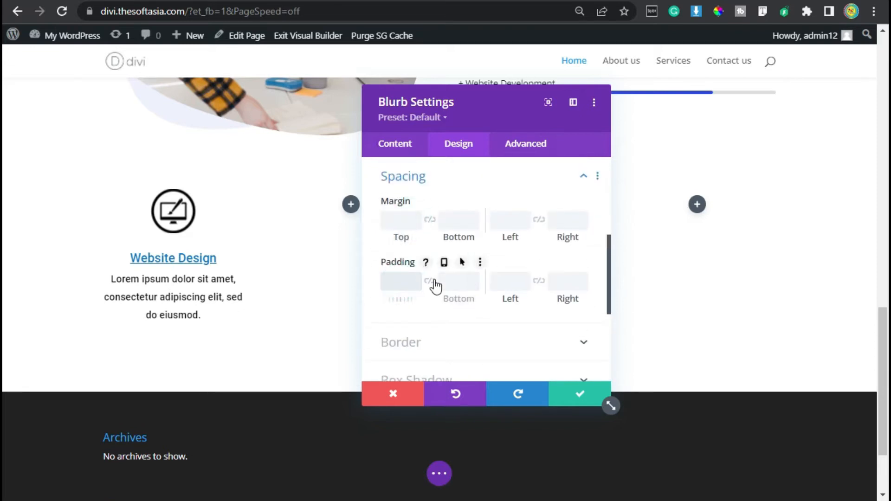
click(397, 282)
text(30px)
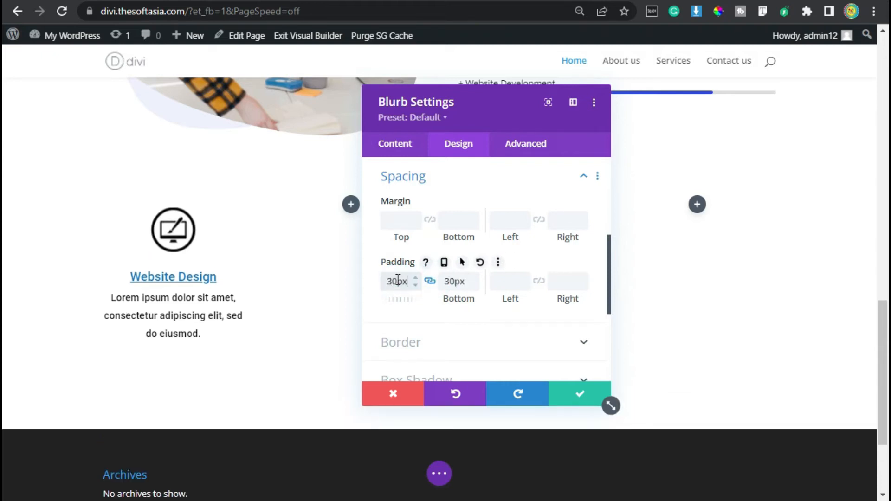
click(539, 282)
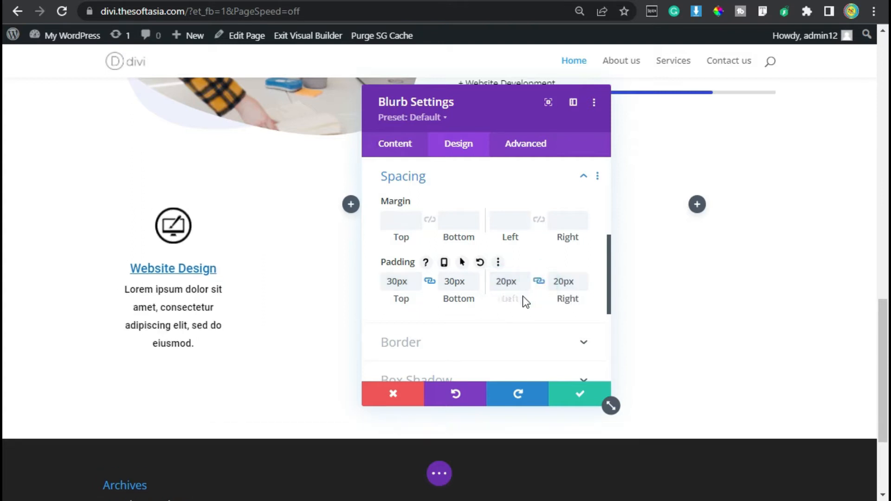
Step: Round all four corners of the blurb's border to 4px
scroll(454, 331, down, 2)
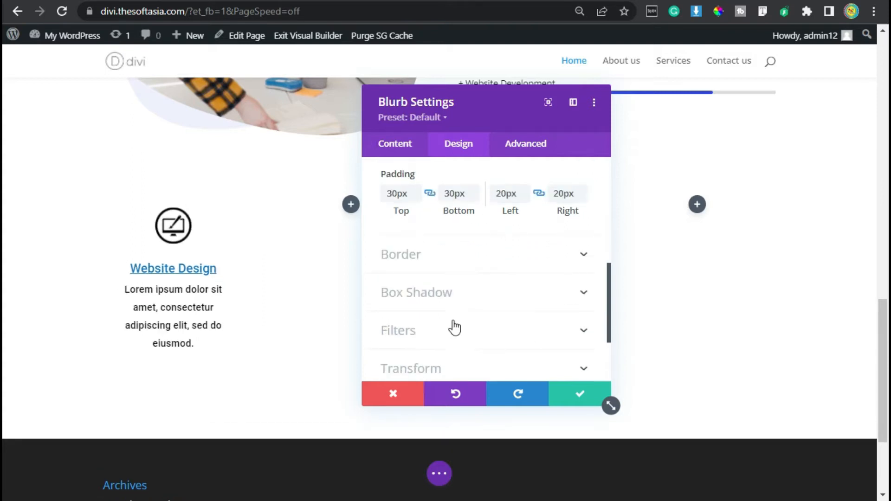
click(453, 245)
click(405, 233)
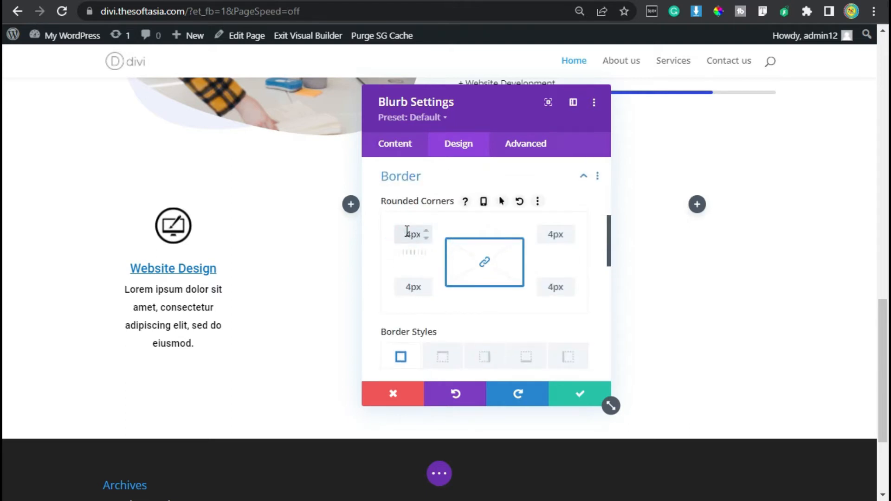
scroll(447, 269, down, 5)
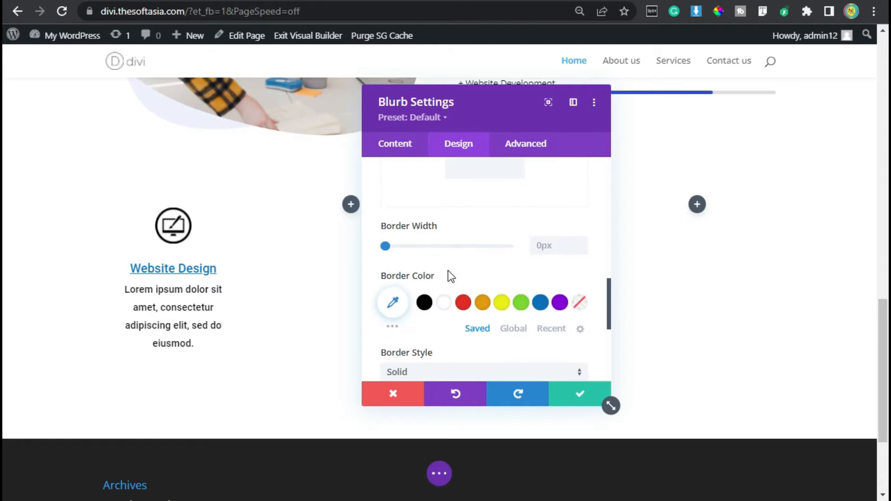
Step: Apply the first box shadow preset, an even outer shadow, to the blurb
scroll(421, 248, up, 7)
click(420, 266)
scroll(421, 268, down, 3)
click(439, 209)
click(467, 237)
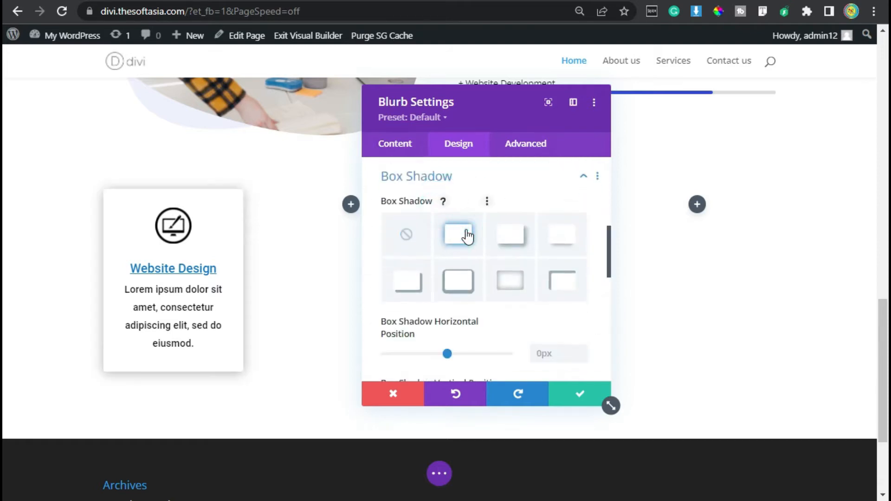
Step: Set the blurb's animation style to Fold
scroll(443, 243, down, 8)
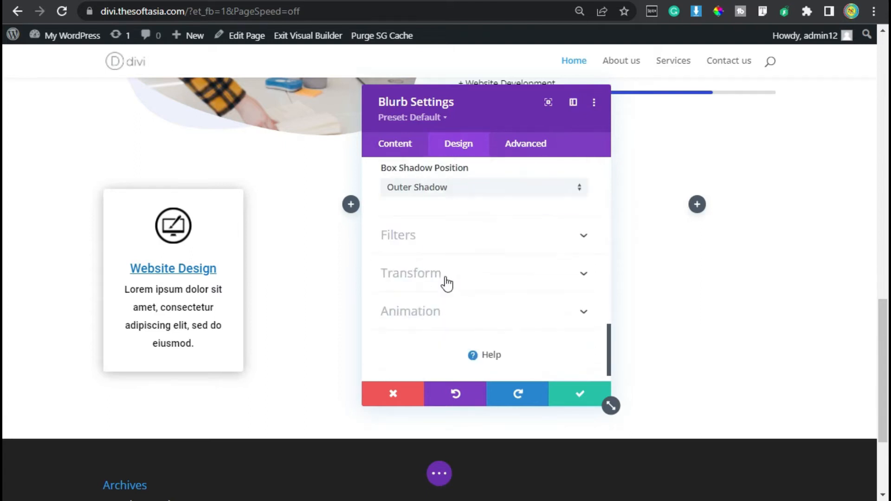
click(462, 305)
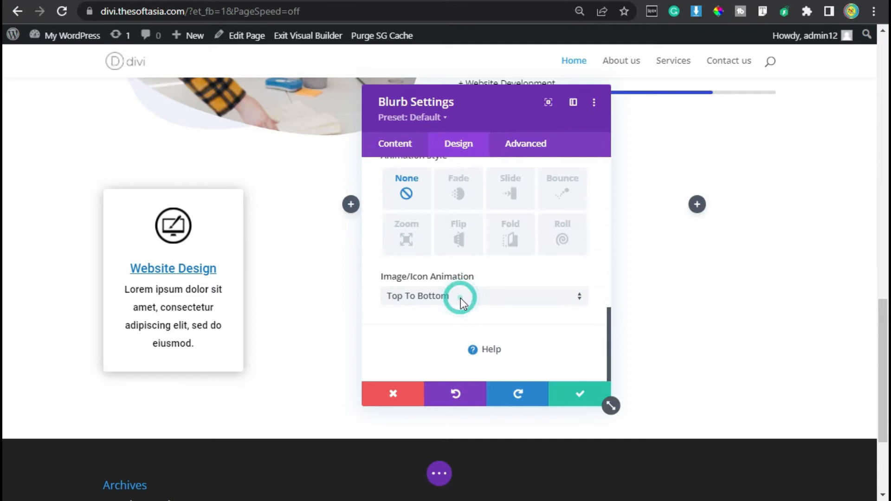
click(512, 285)
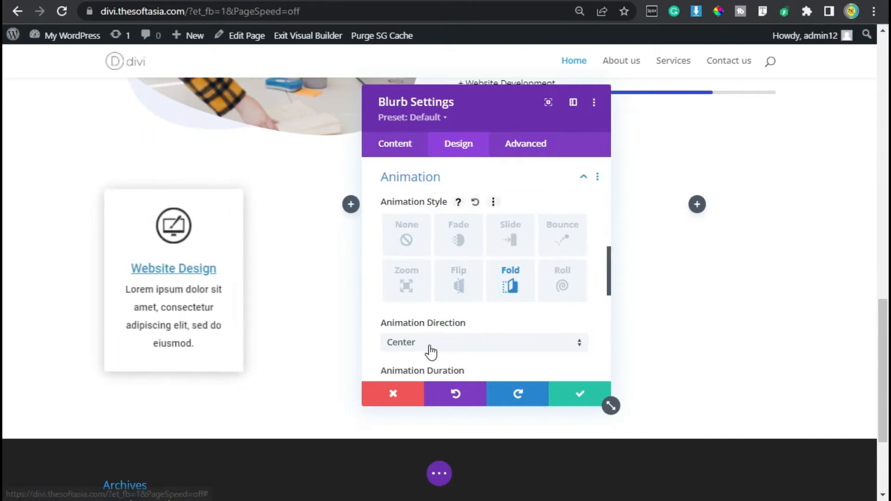
Step: Enable separate hover options for the blurb's background
click(395, 155)
scroll(454, 260, down, 1)
click(454, 264)
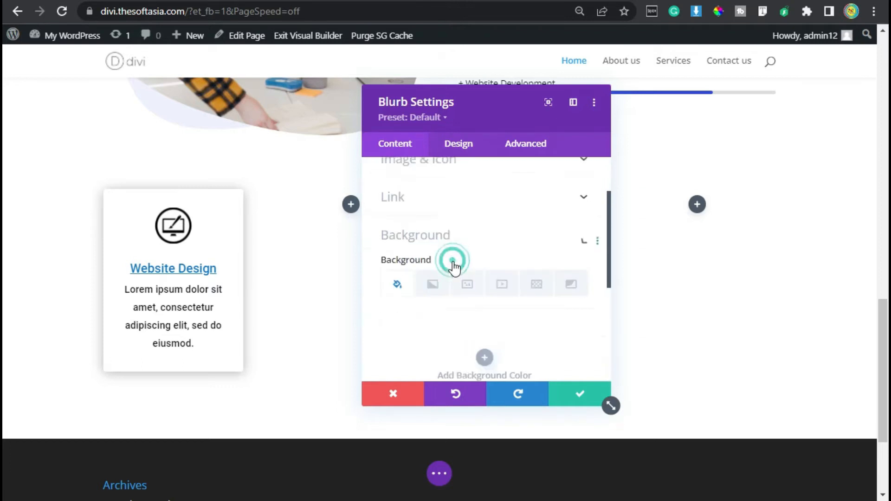
scroll(466, 294, down, 2)
scroll(466, 295, up, 2)
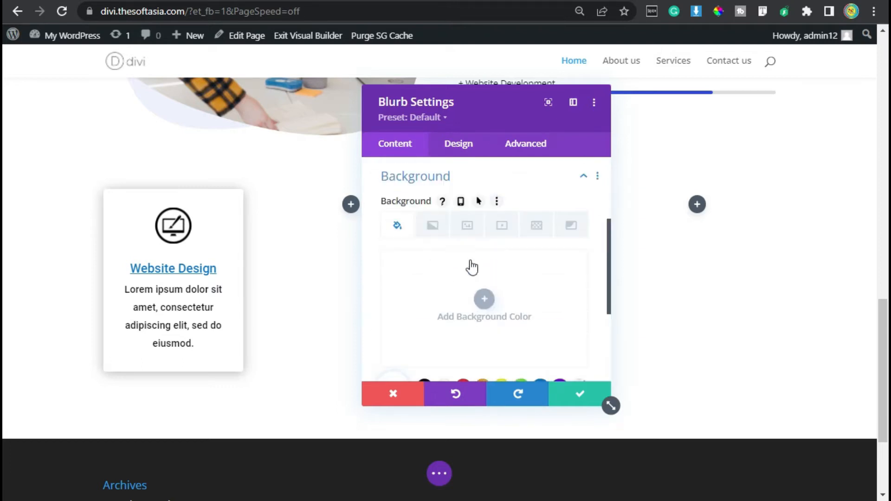
click(479, 199)
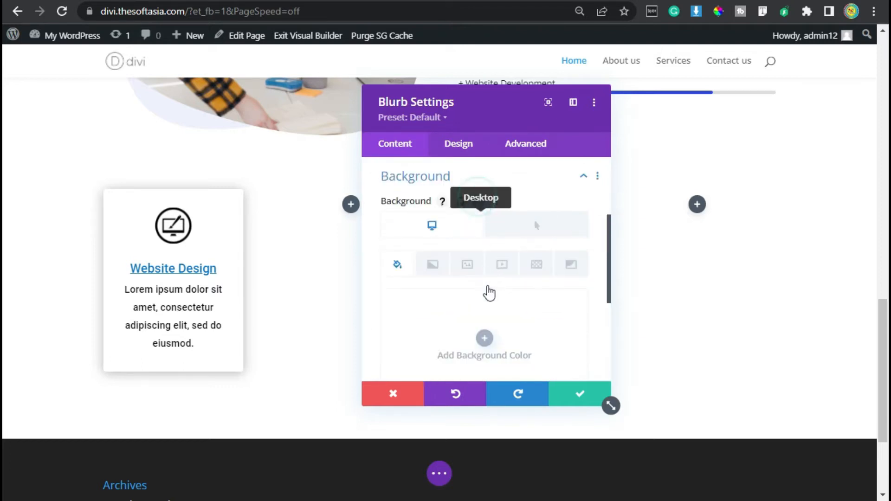
Step: Set the blurb's hover background color to the recently used blue #3149e7 and save the blurb
scroll(510, 297, down, 2)
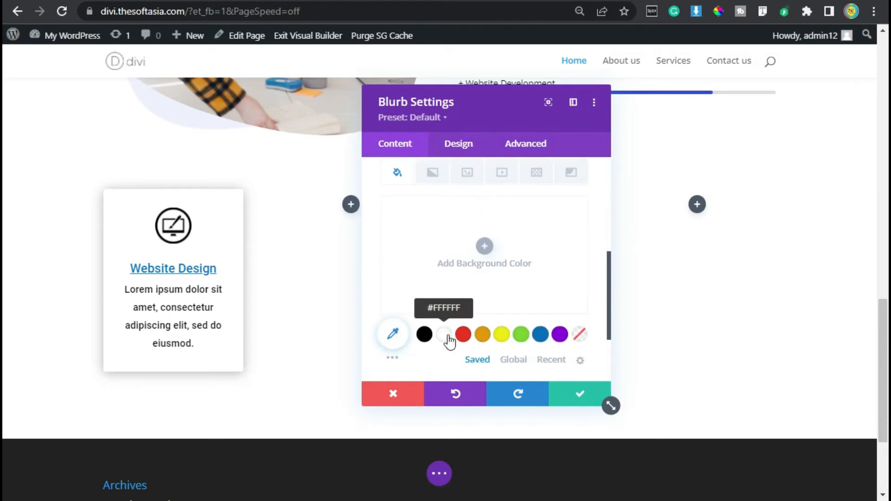
scroll(469, 315, up, 3)
click(528, 226)
scroll(497, 280, down, 3)
click(539, 334)
click(555, 359)
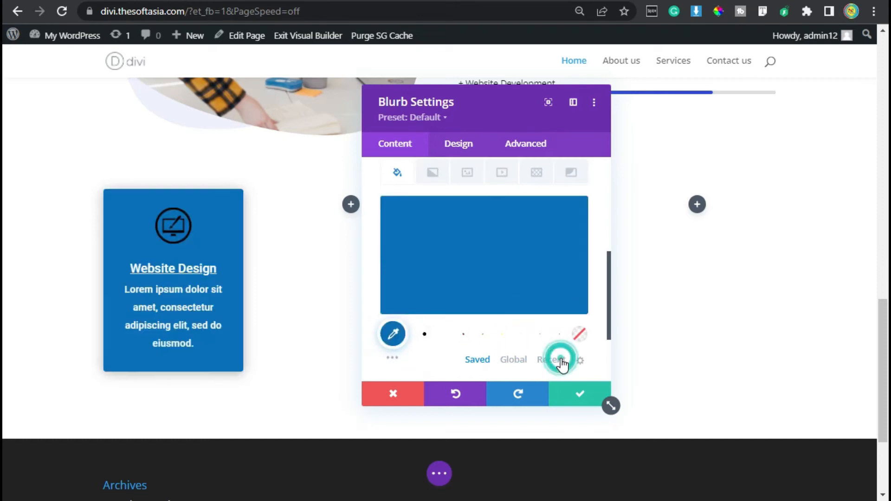
click(503, 334)
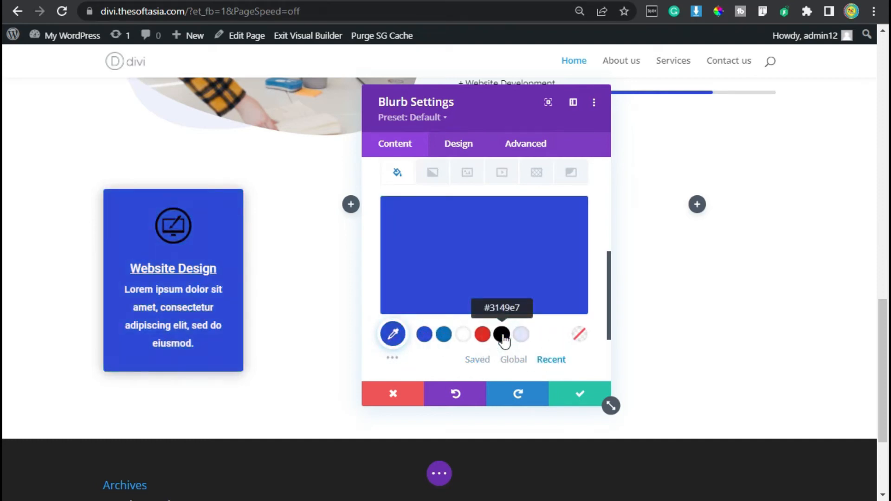
mouse_move(449, 281)
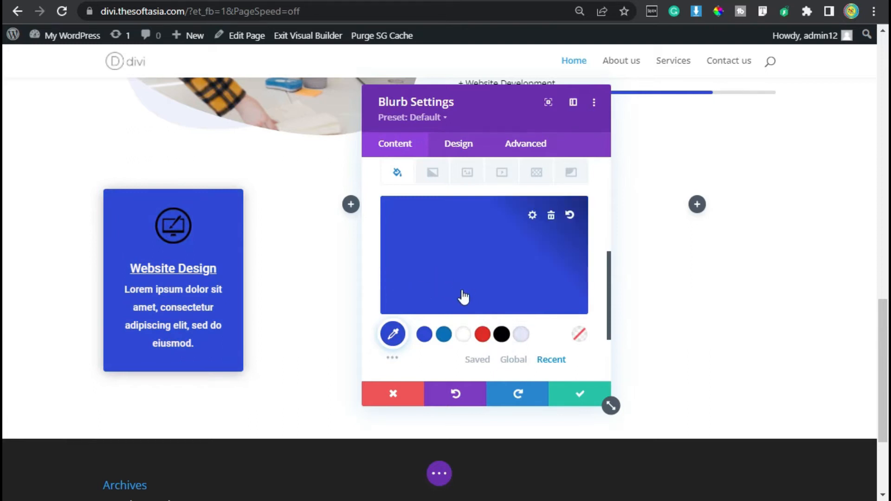
click(580, 394)
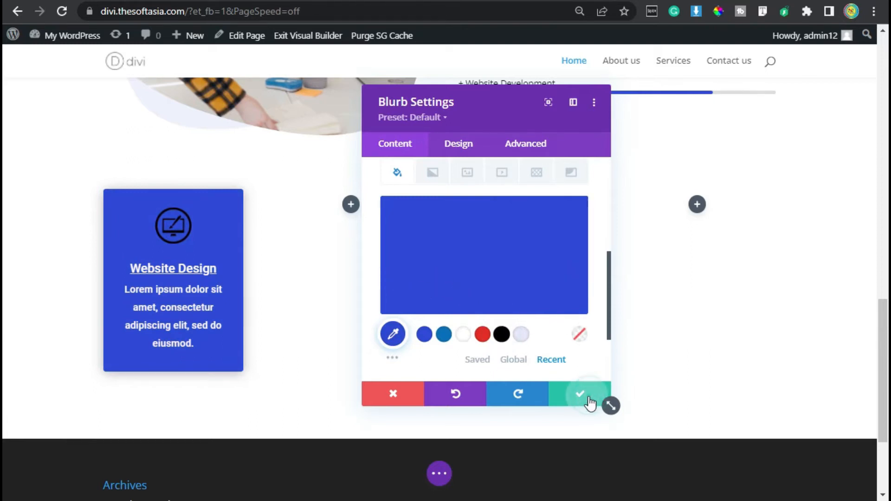
Step: Enable a custom gutter width for the four-column blurb row, set it to 2, and save the row
mouse_move(200, 284)
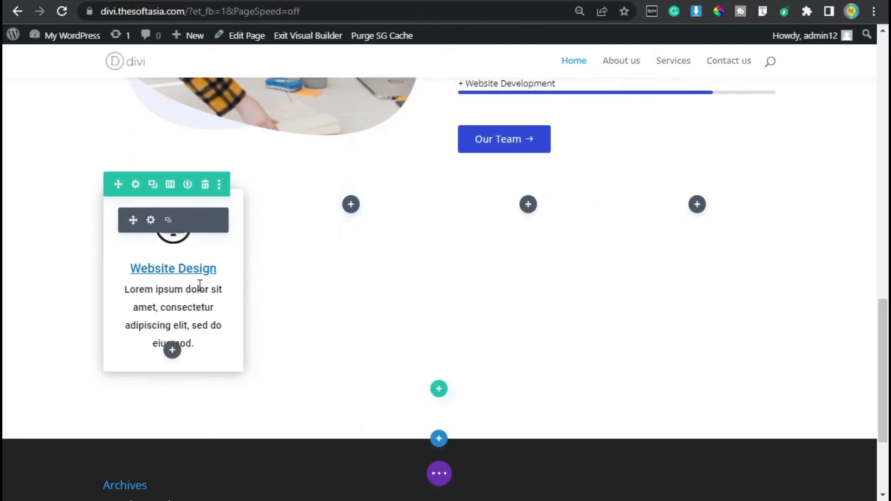
click(136, 184)
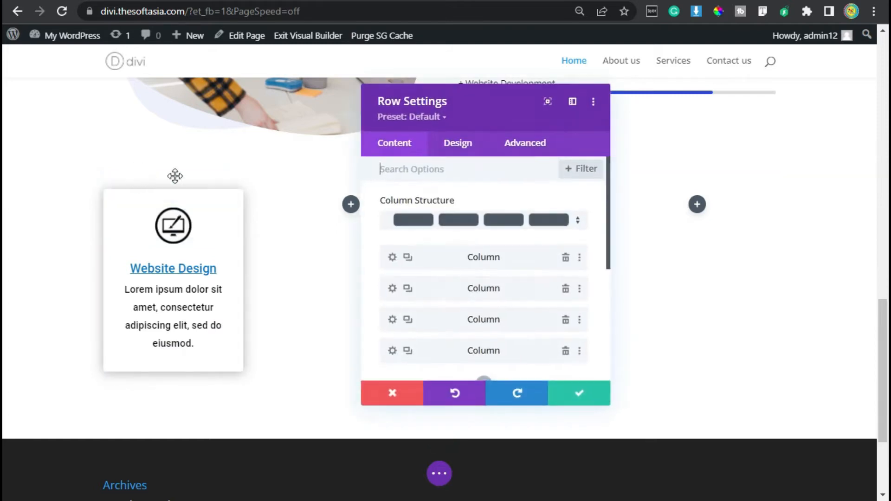
click(467, 145)
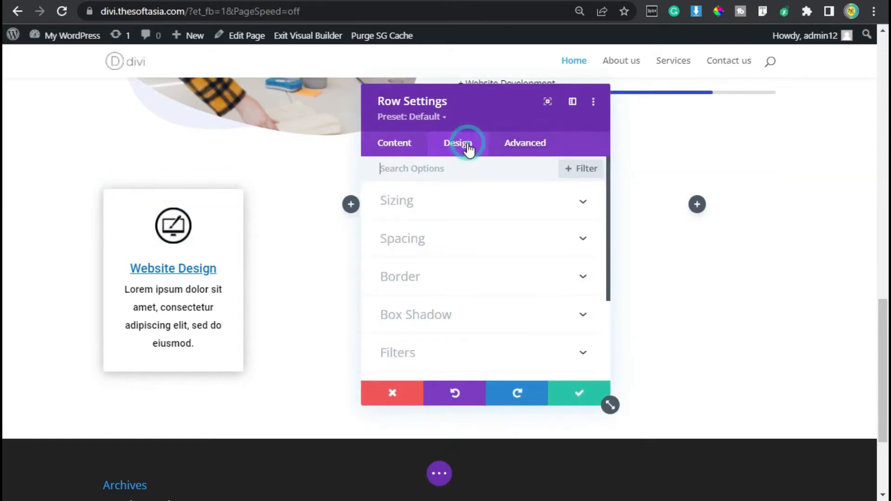
click(417, 203)
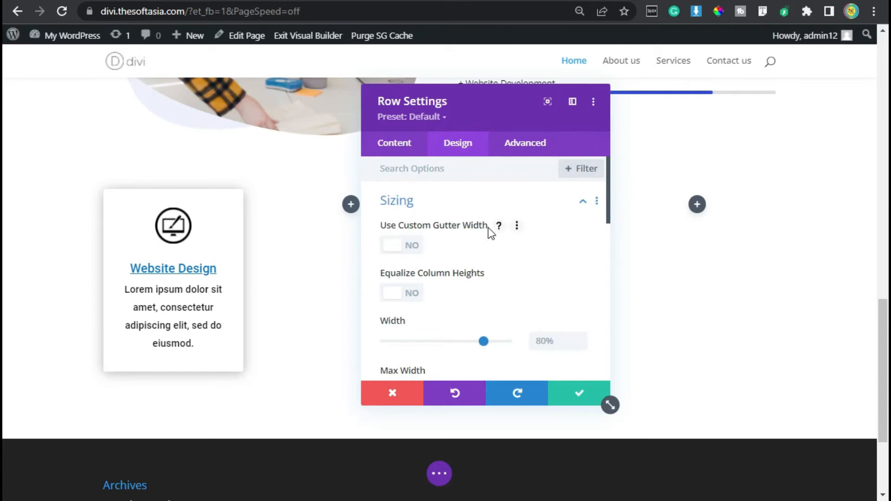
click(395, 249)
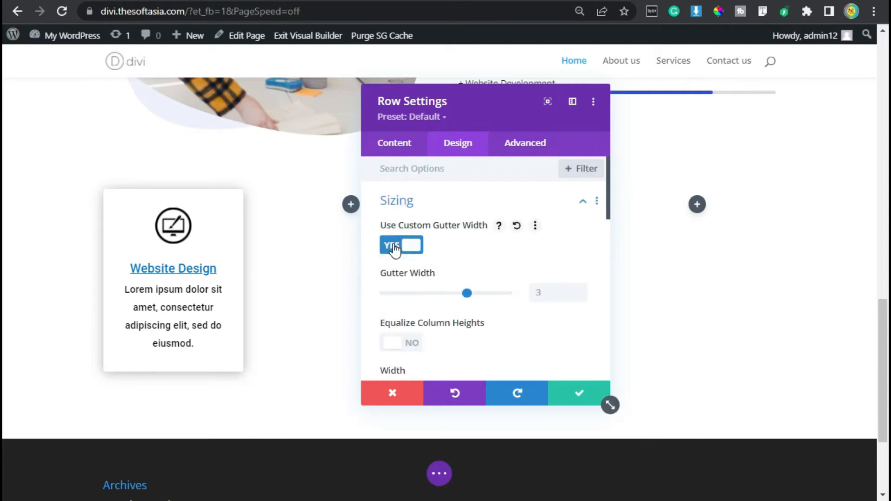
click(583, 297)
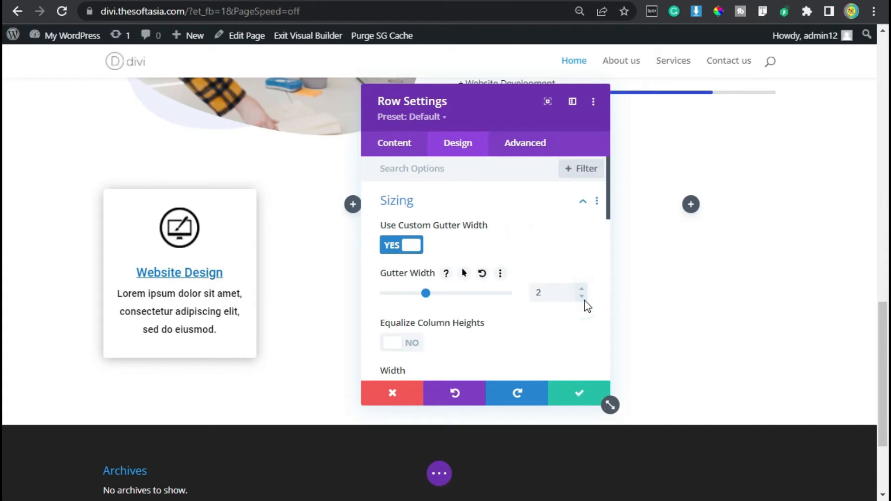
click(580, 398)
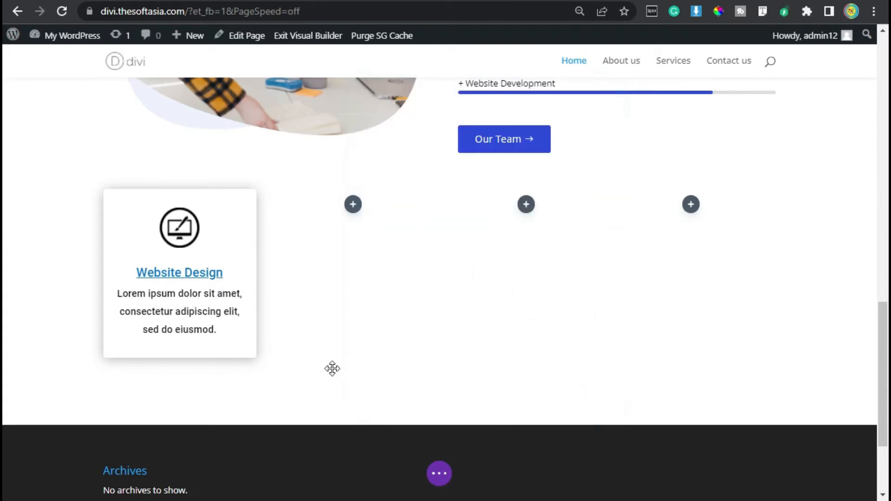
Step: Duplicate the Website Design blurb and place one copy in each of the row's three empty columns
mouse_move(174, 229)
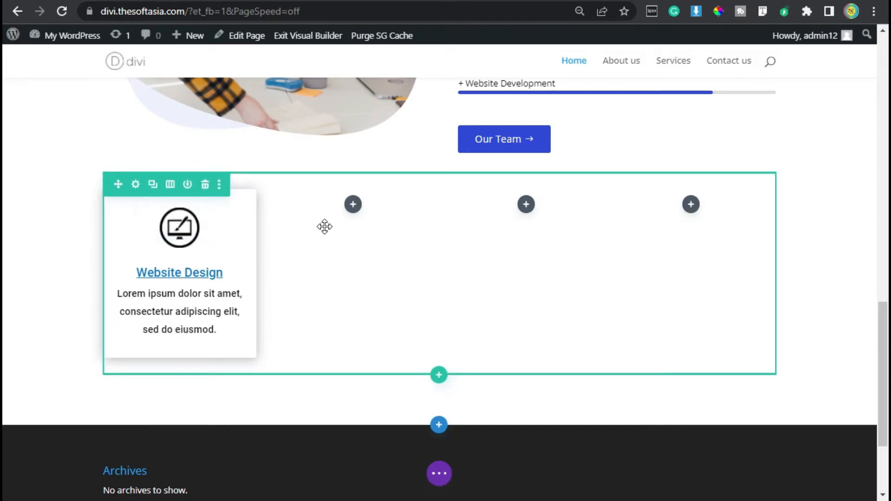
mouse_move(201, 241)
click(175, 221)
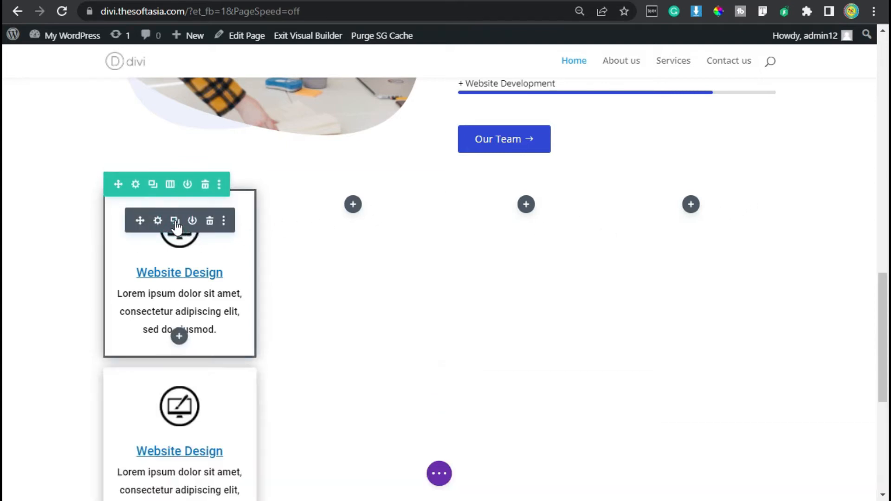
drag(140, 400, 358, 233)
click(351, 223)
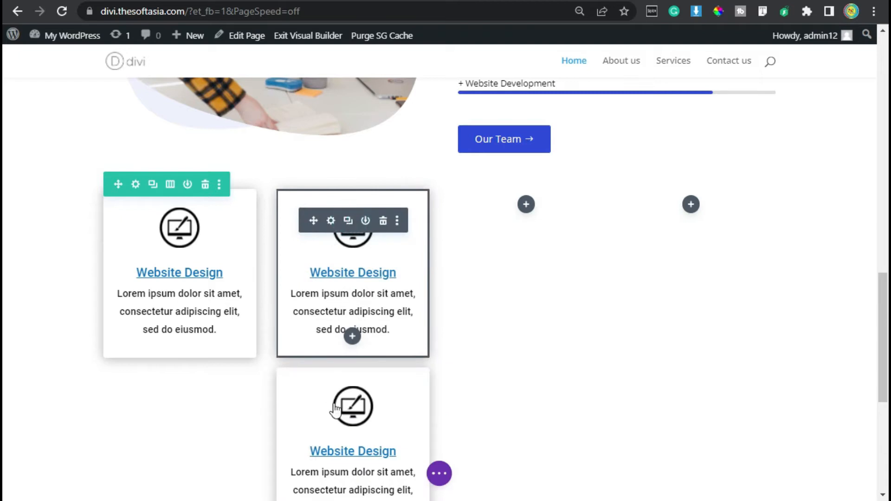
drag(311, 398, 536, 218)
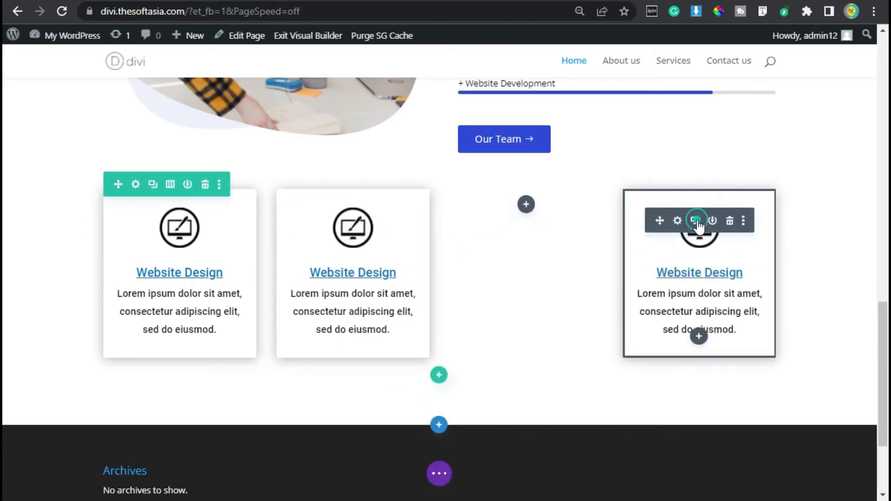
click(695, 221)
drag(659, 399, 527, 215)
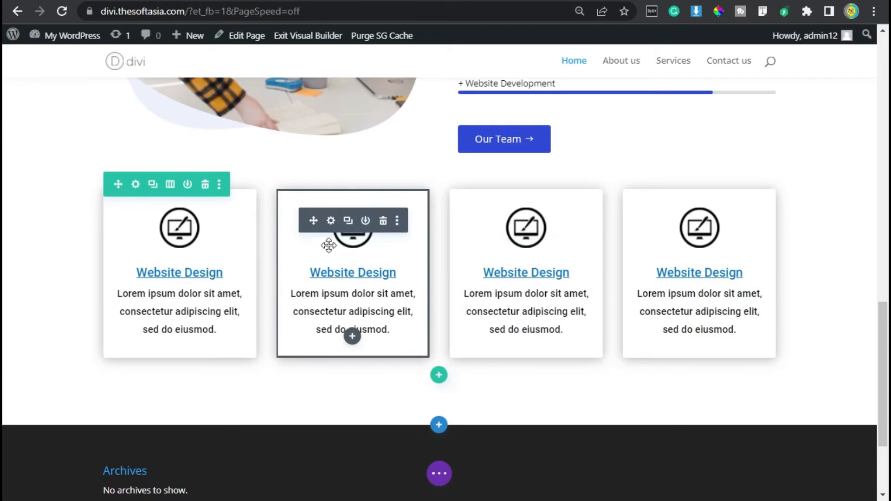
Step: Change the second column's blurb title to "Web App Design"
click(331, 221)
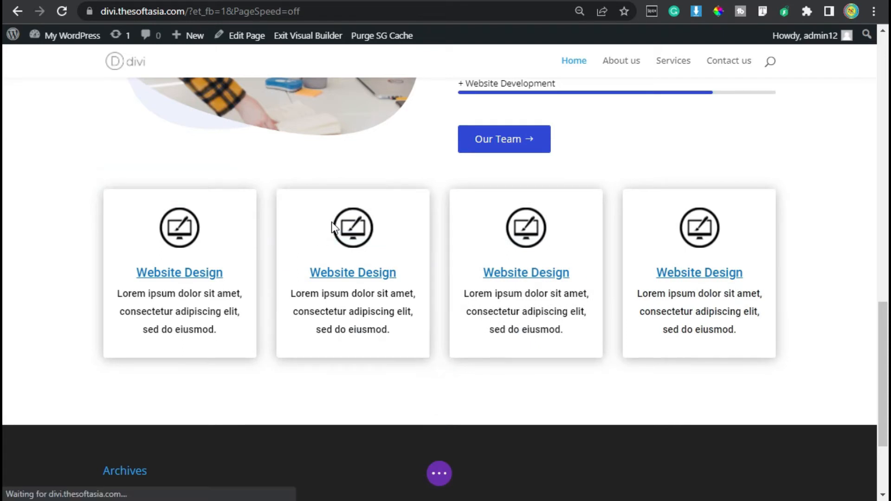
drag(475, 245, 386, 241)
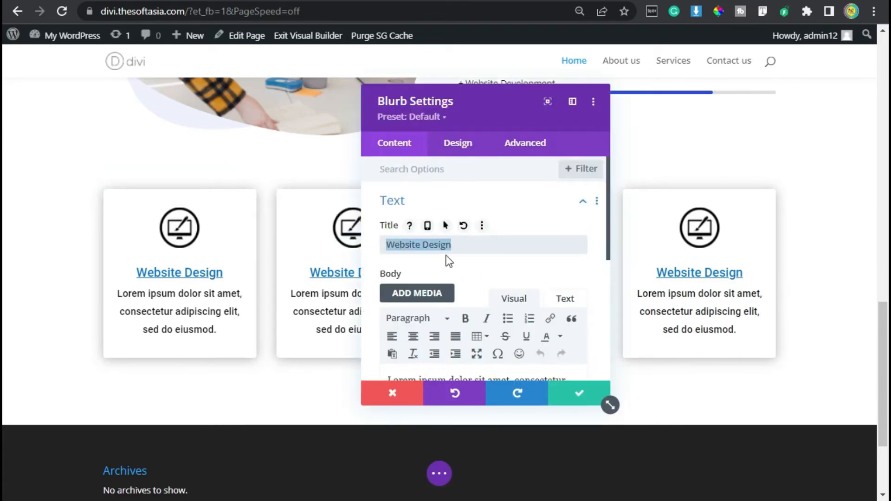
click(404, 245)
drag(405, 244, 415, 244)
text(app)
click(439, 234)
text(A)
Step: Replace the second blurb's image with Web_Application.png from the media library and save the blurb
scroll(394, 260, down, 3)
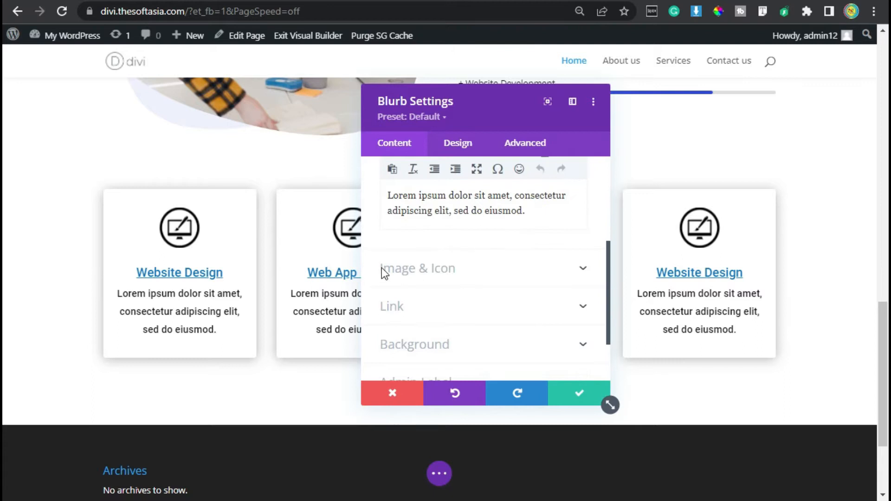
click(420, 265)
click(490, 309)
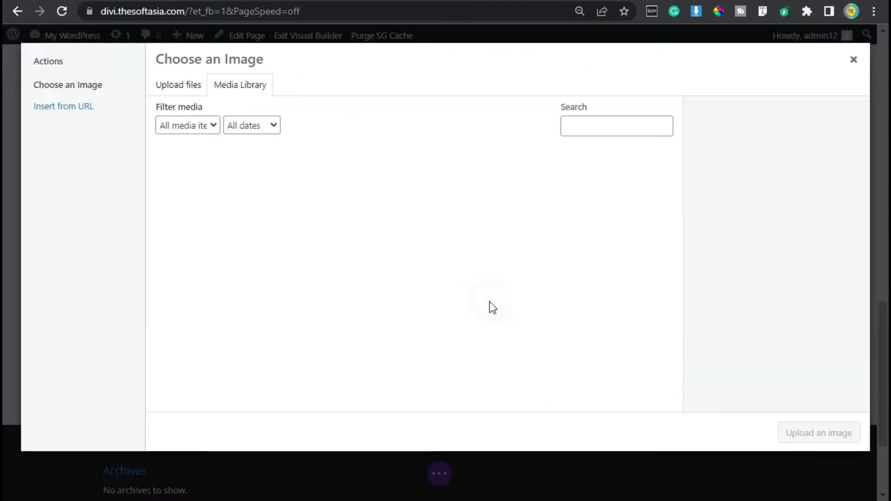
click(407, 189)
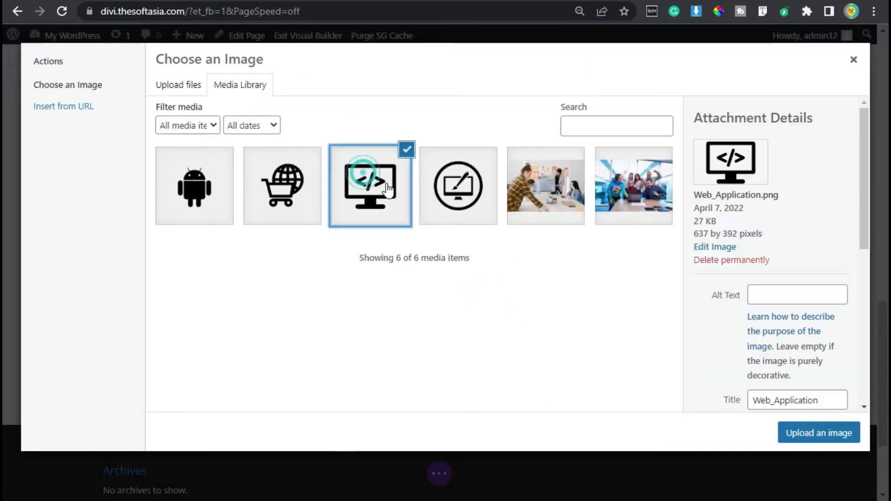
click(814, 432)
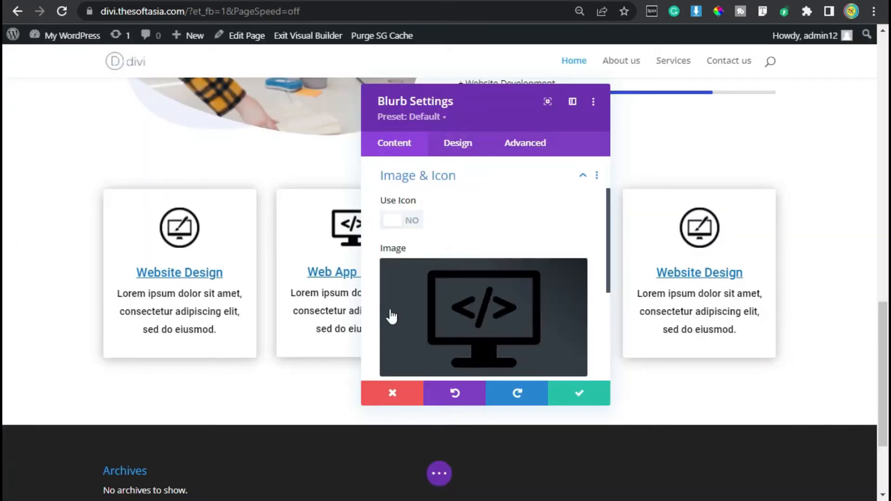
click(603, 404)
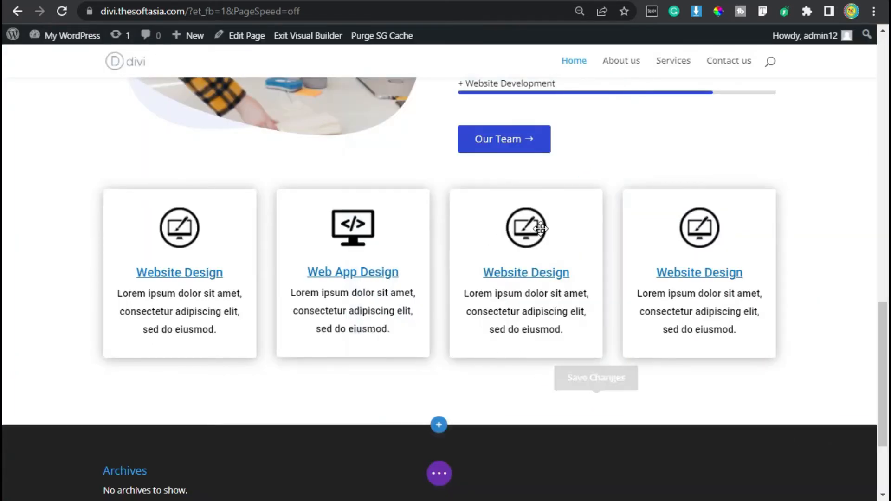
Step: Change the third column's blurb title to "E-Commerce"
click(503, 221)
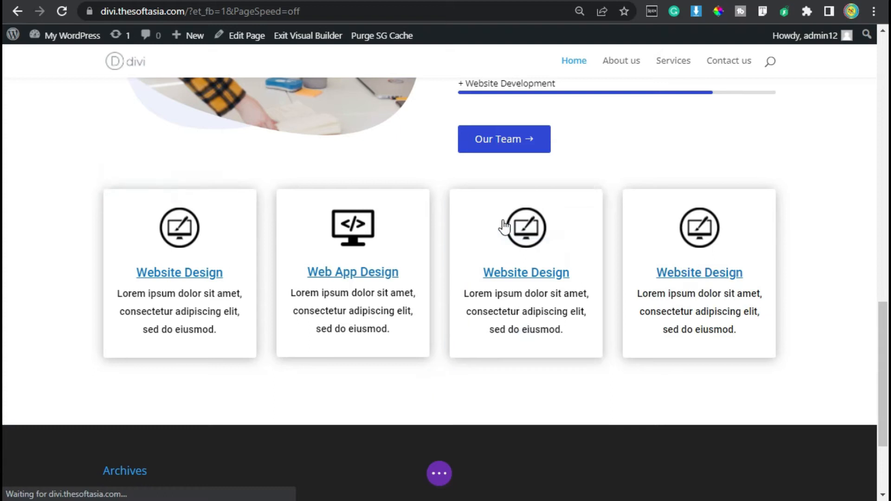
triple_click(467, 244)
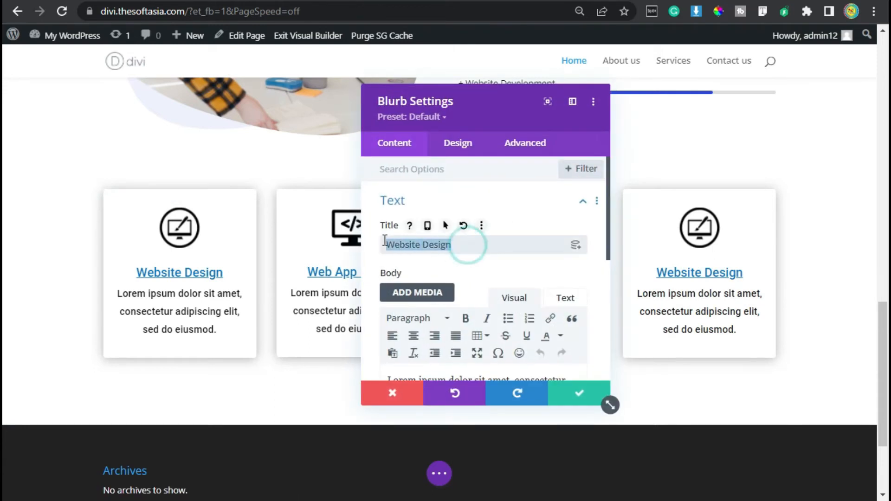
text(E-Commerce)
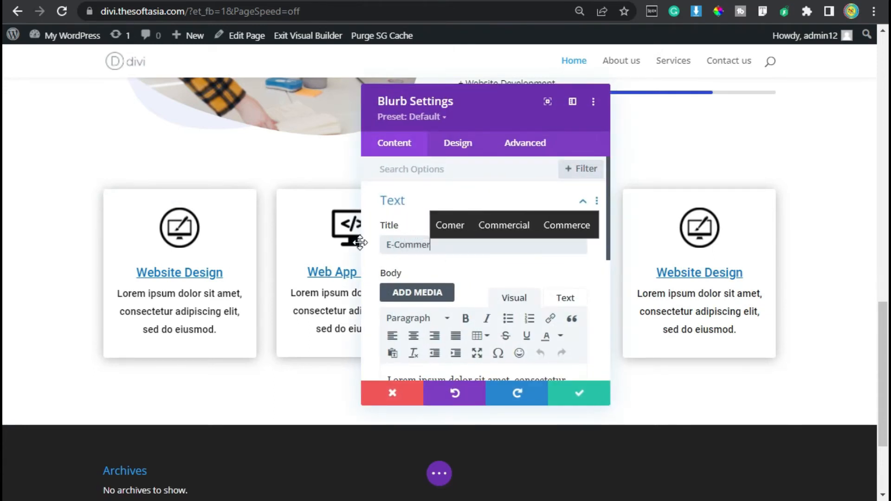
Step: Replace the third blurb's image with E-Commerce.png from the media library and save the blurb
scroll(441, 251, down, 5)
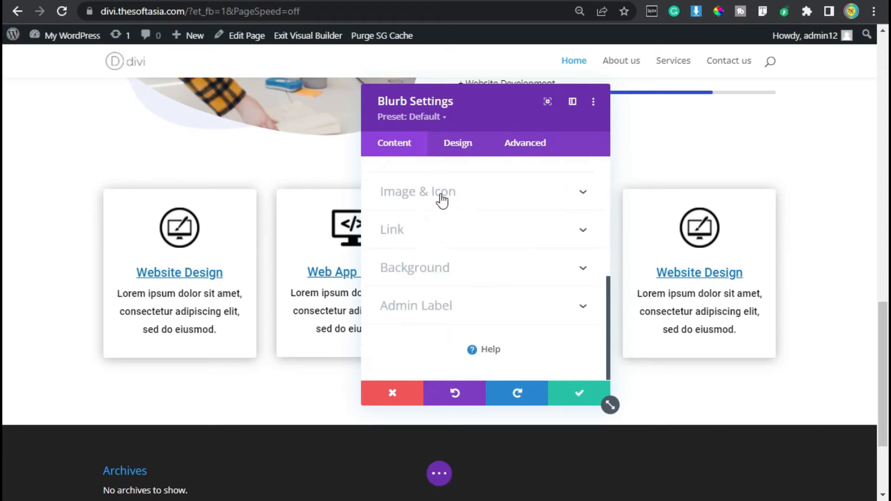
click(441, 196)
click(476, 310)
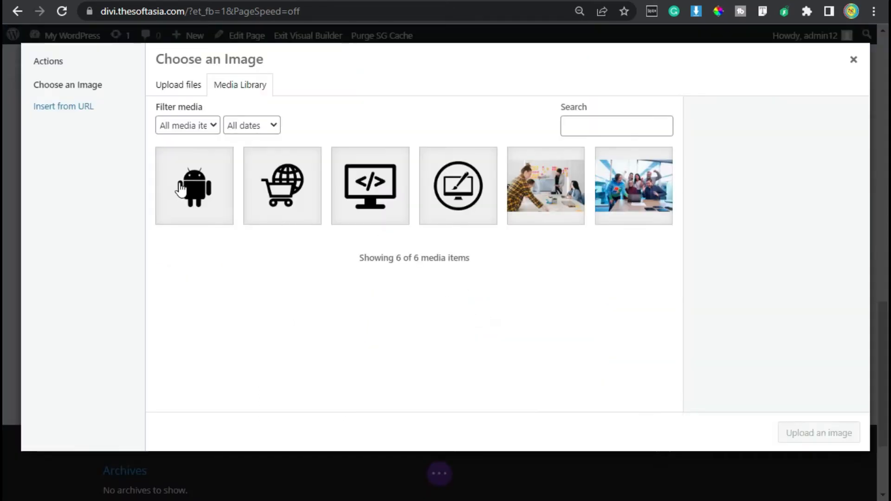
click(282, 186)
click(830, 426)
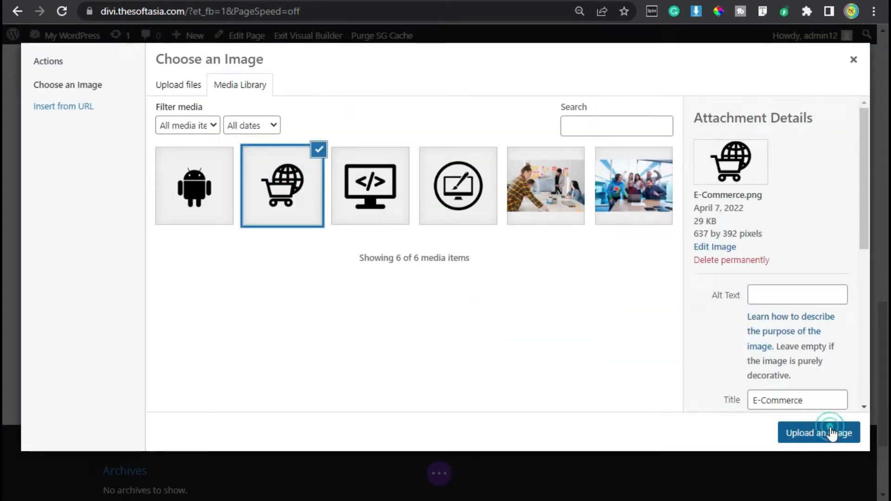
click(580, 393)
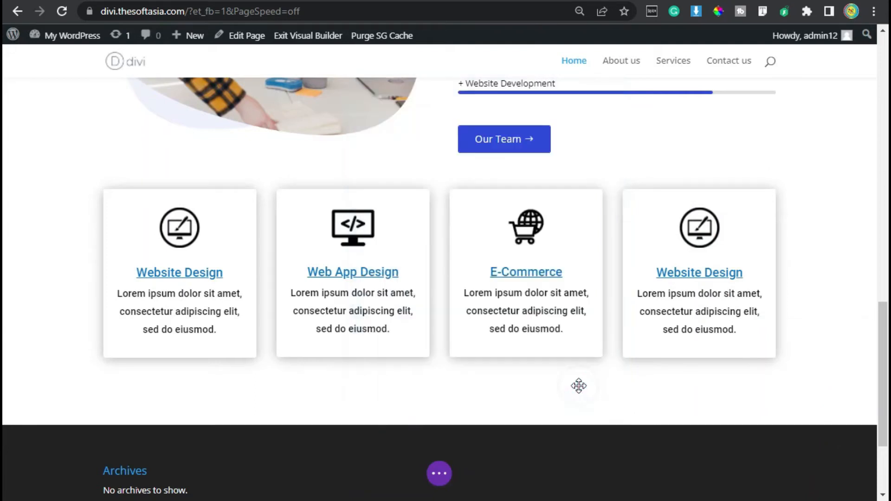
Step: Change the fourth column's blurb title to "Android App Dev"
mouse_move(682, 229)
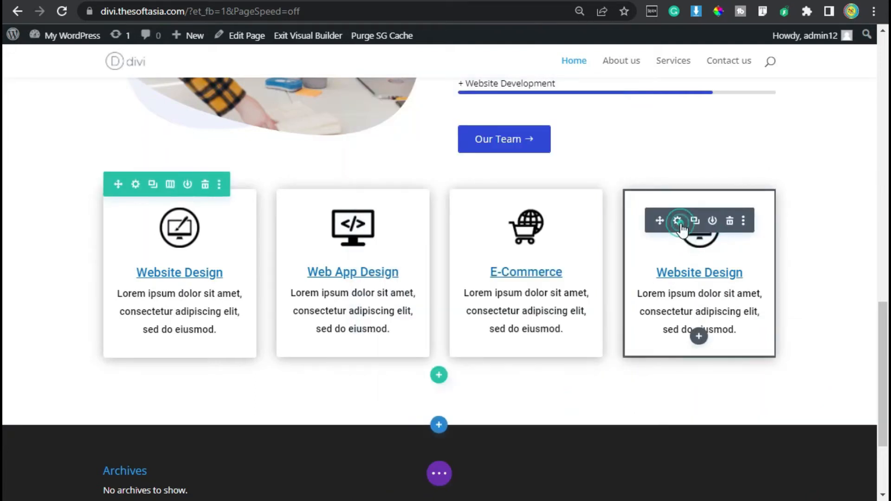
click(678, 221)
drag(476, 242, 373, 247)
text(Android App Dev)
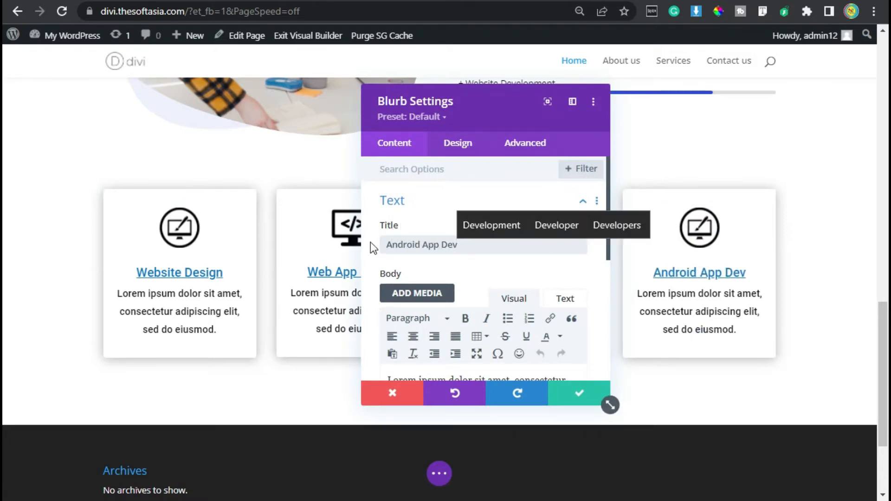
Step: Replace the fourth blurb's image with the Android robot icon from the media library and save the blurb
scroll(390, 260, down, 5)
click(404, 279)
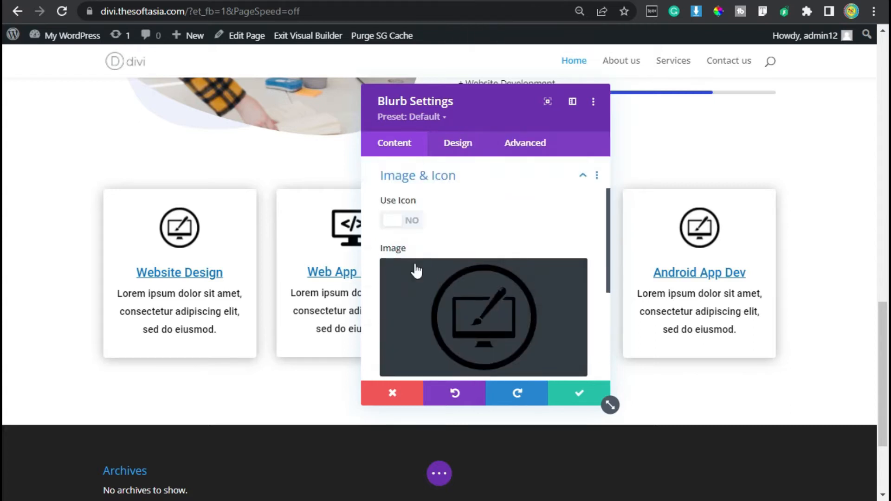
click(450, 294)
click(171, 182)
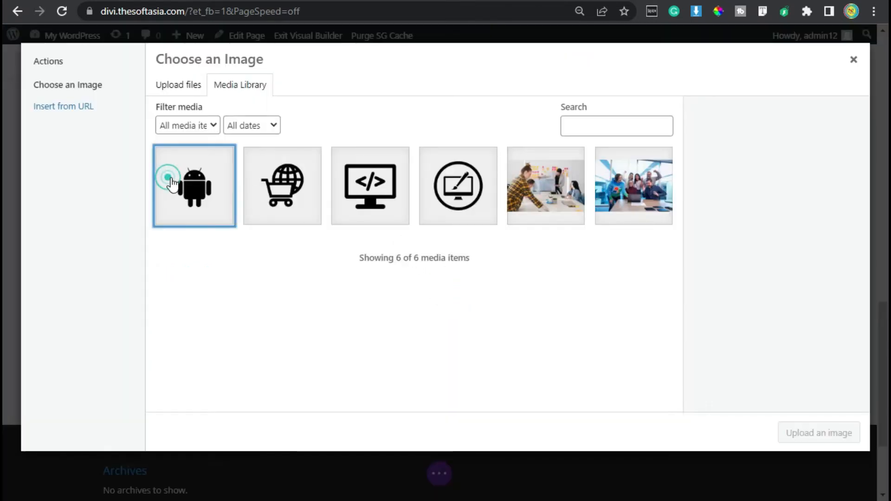
click(838, 433)
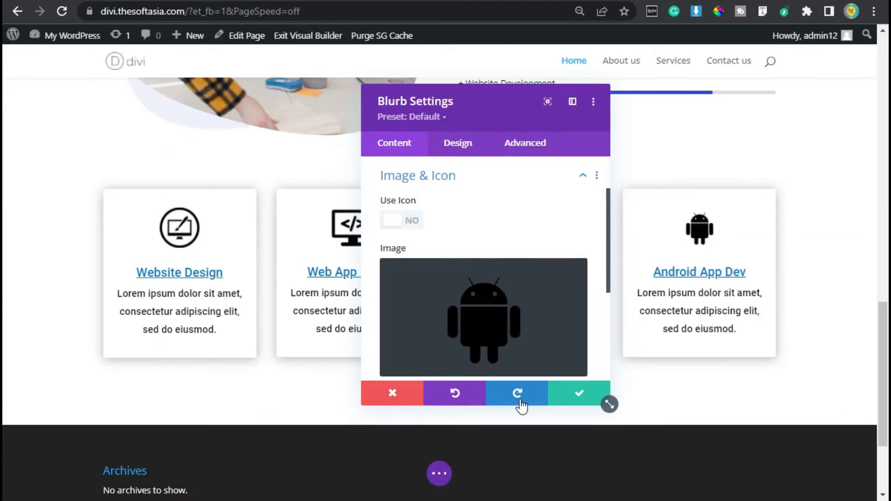
click(581, 396)
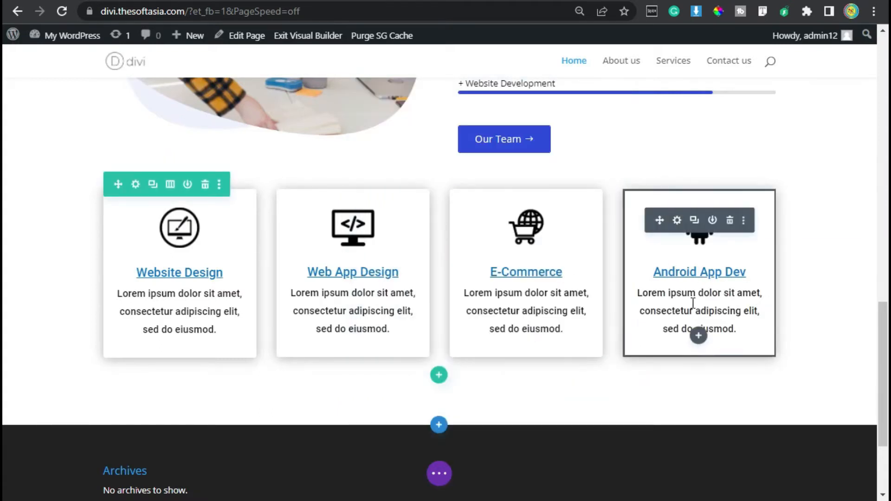
Step: Save the page and review the service blurbs on the live site against the demo site's layout and its call-to-action section
click(438, 473)
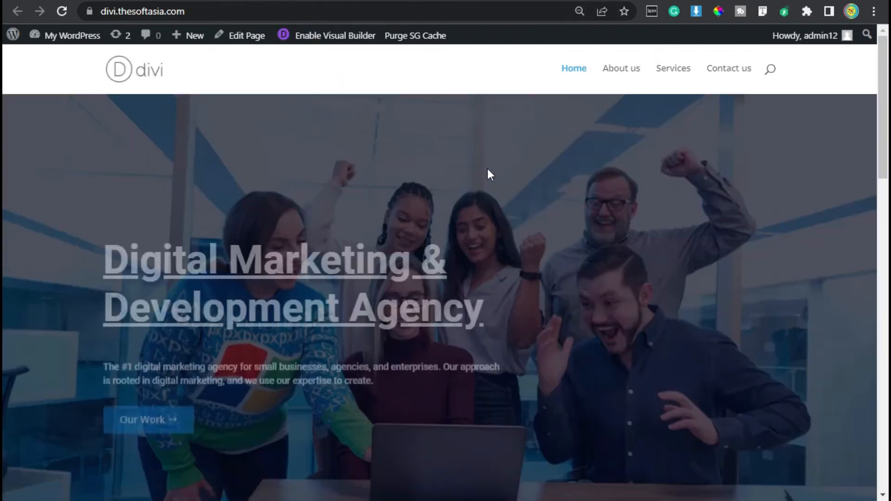
scroll(483, 173, down, 10)
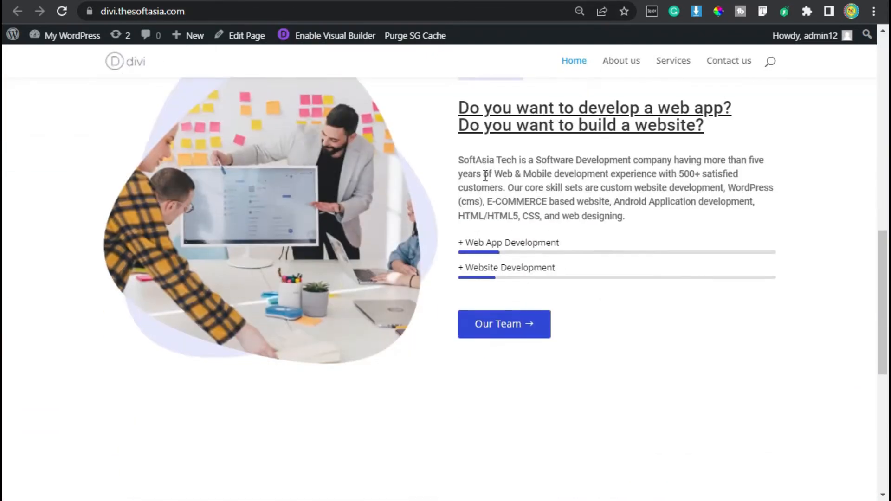
scroll(485, 175, down, 4)
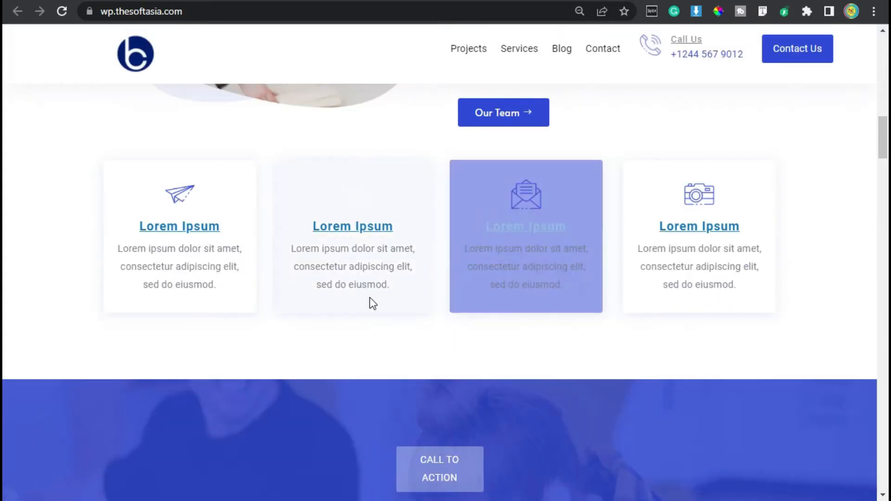
scroll(370, 296, down, 5)
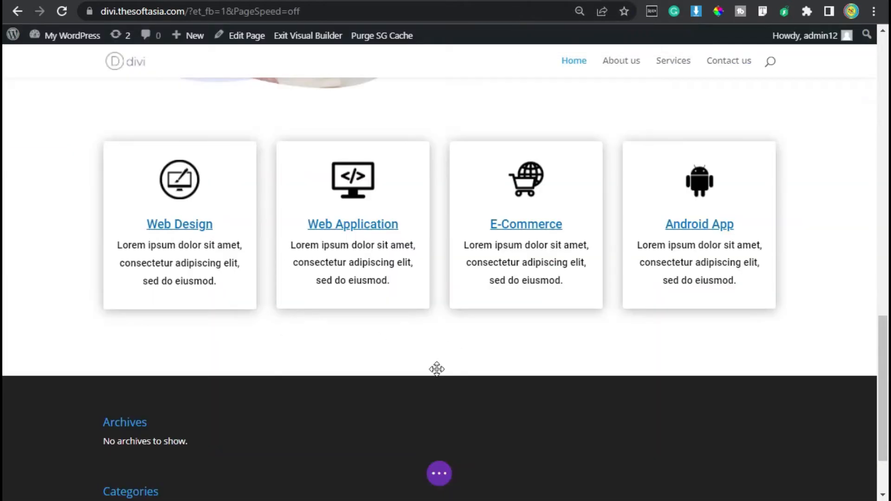
Step: Add an empty section below the service blurbs, dismissing the row layout choice
scroll(436, 369, down, 2)
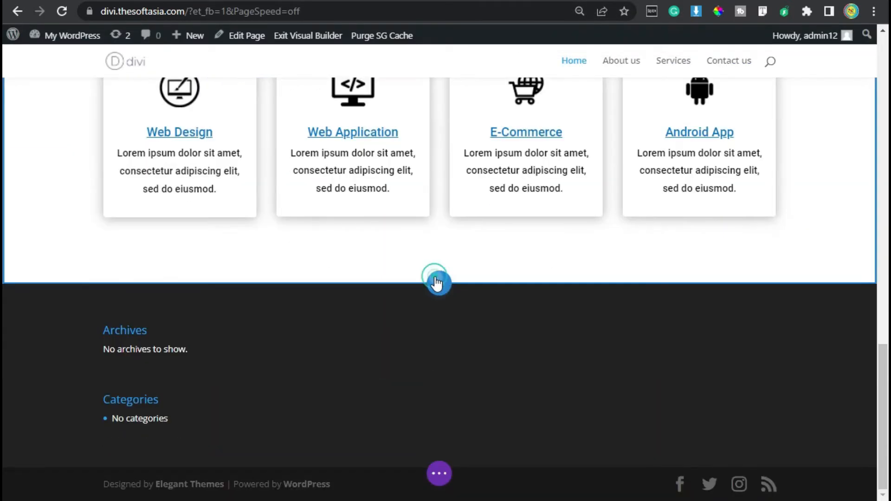
click(437, 283)
click(365, 241)
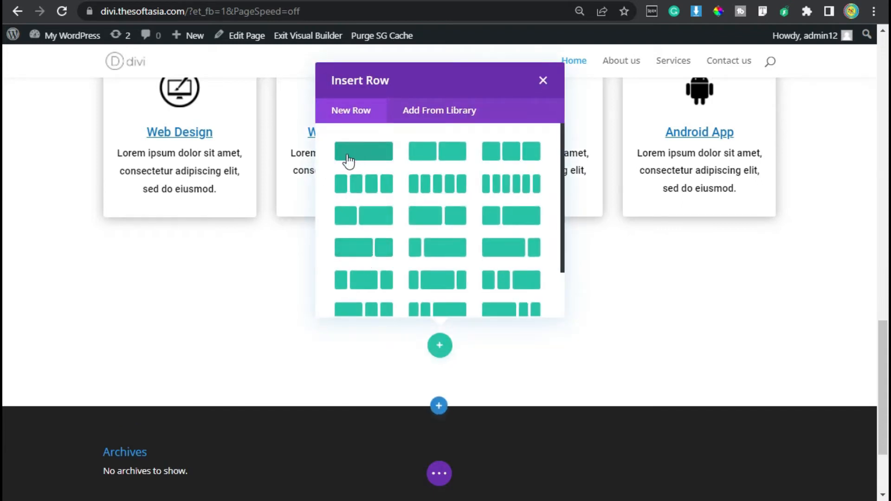
click(250, 282)
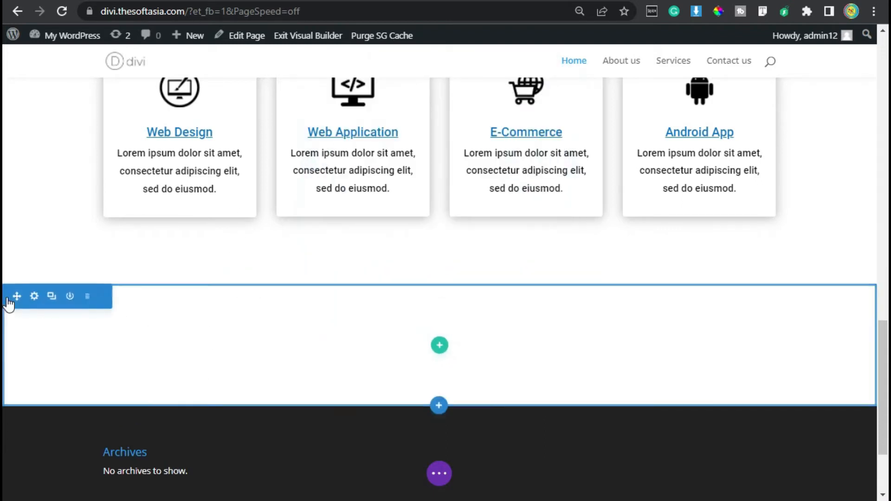
Step: Add a background gradient to the new section and set its first colour to rgba(49,73,231,0.84)
click(34, 298)
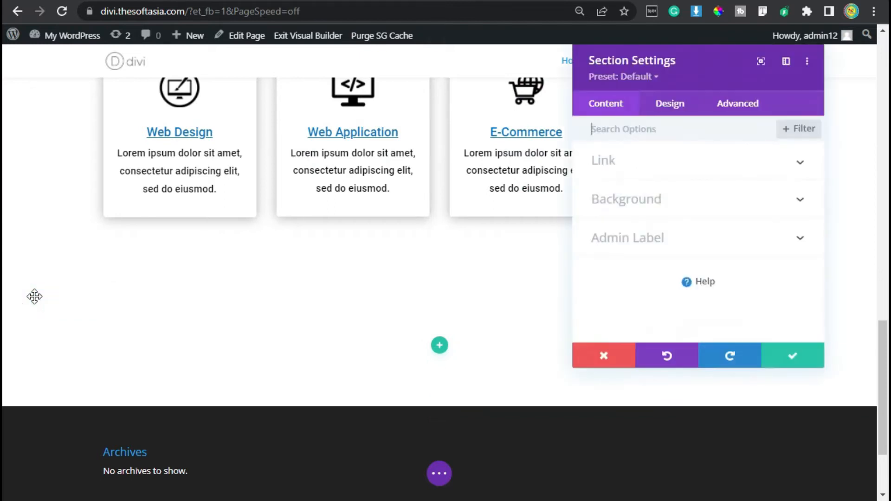
click(651, 209)
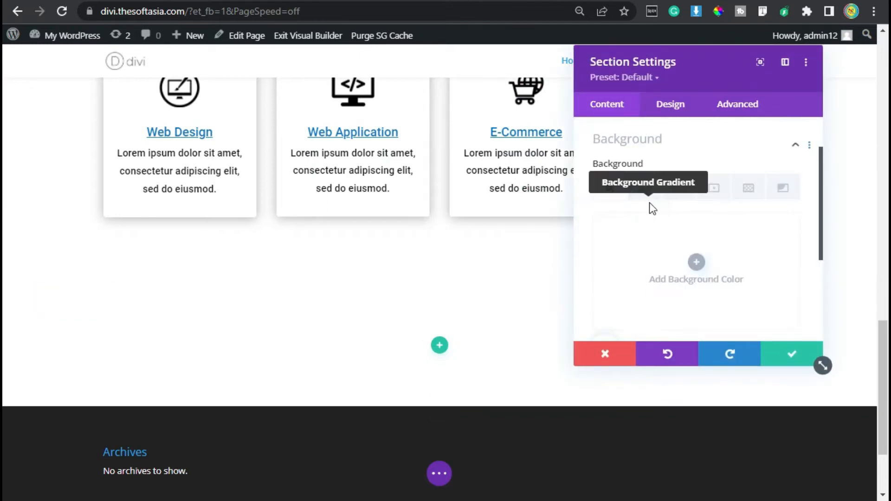
click(650, 187)
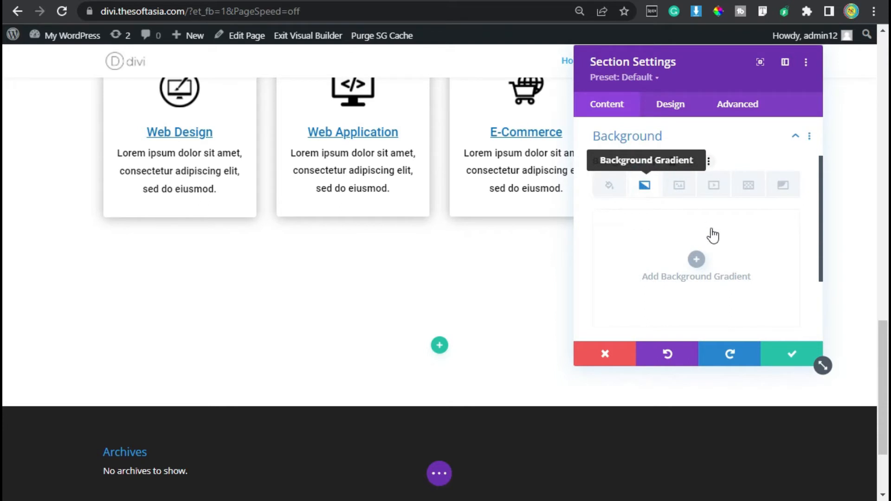
scroll(621, 302, down, 3)
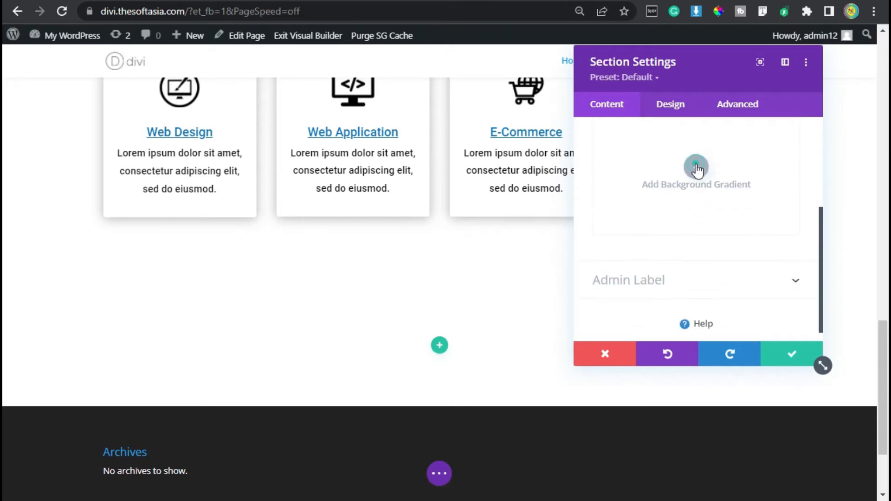
click(696, 167)
click(602, 256)
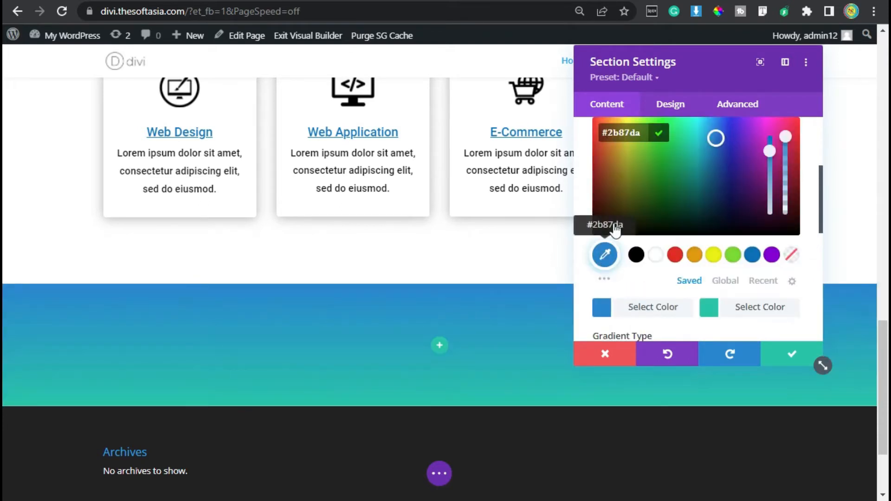
click(635, 124)
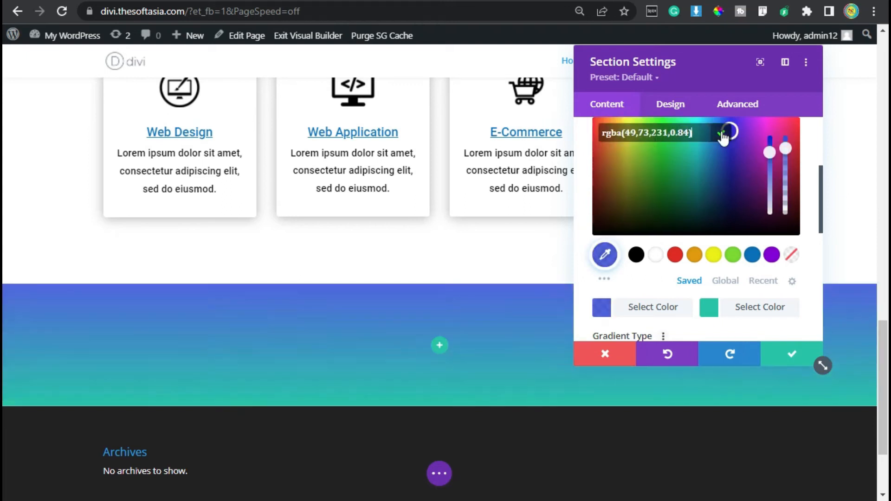
click(722, 135)
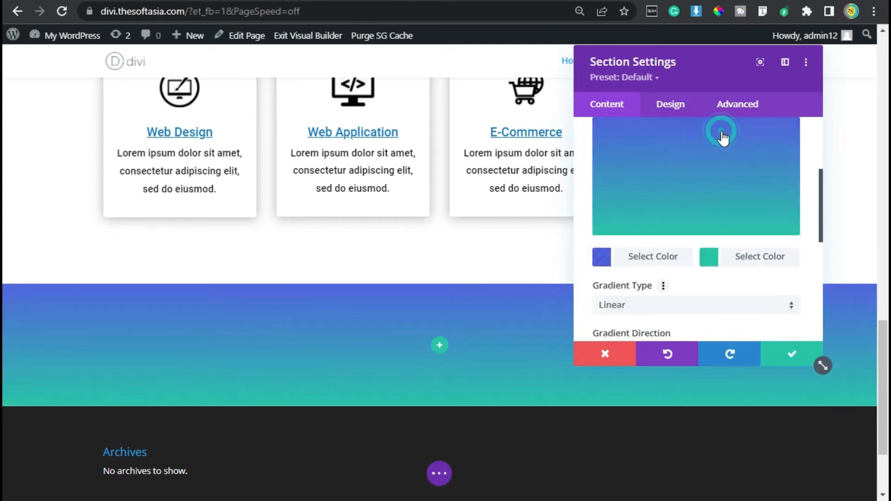
Step: Set the gradient's second colour to rgba(49,73,231,0.84)
click(710, 257)
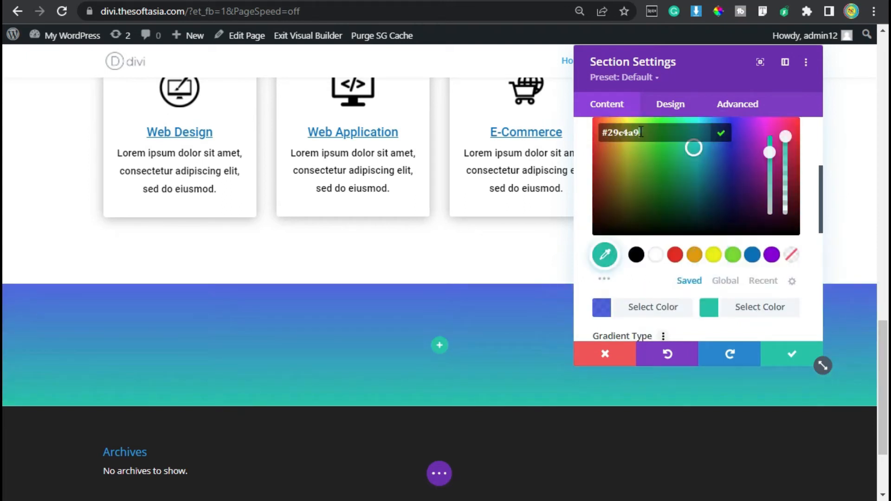
key(ctrl+a)
text(rgba(49,73,231,0.84))
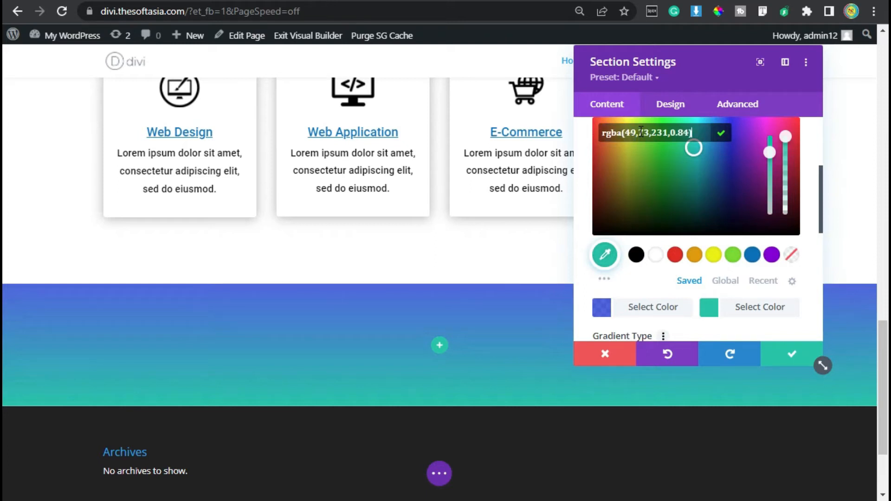
click(722, 135)
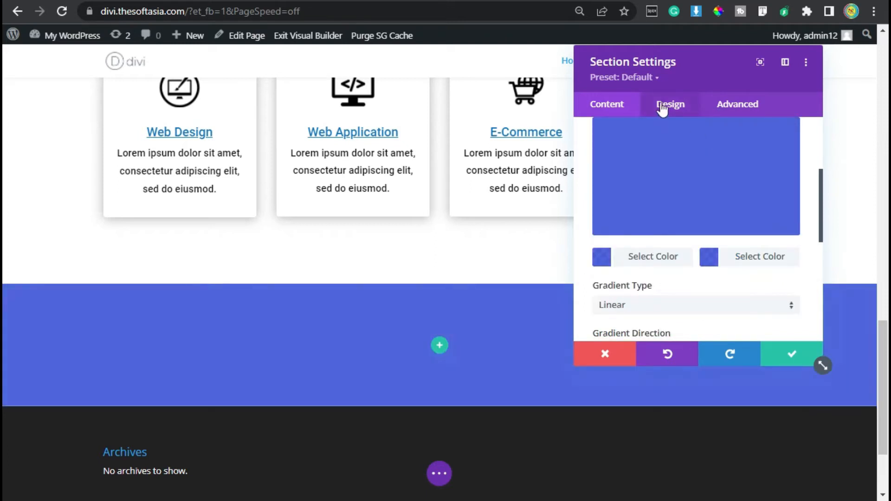
Step: Enable placing the section's gradient above its background image
scroll(658, 270, up, 3)
scroll(658, 271, down, 10)
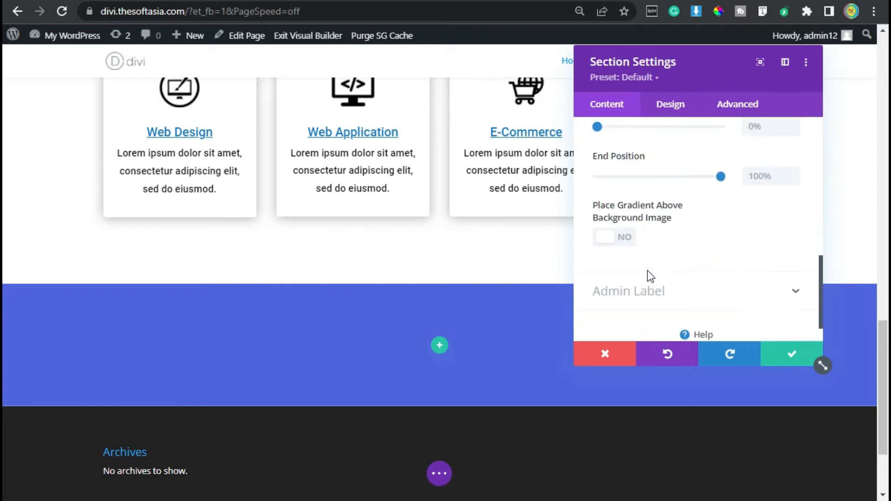
click(631, 237)
Step: Set Call-To-Action.jpeg from the media library as the section's background image and save the section settings
scroll(645, 186, up, 4)
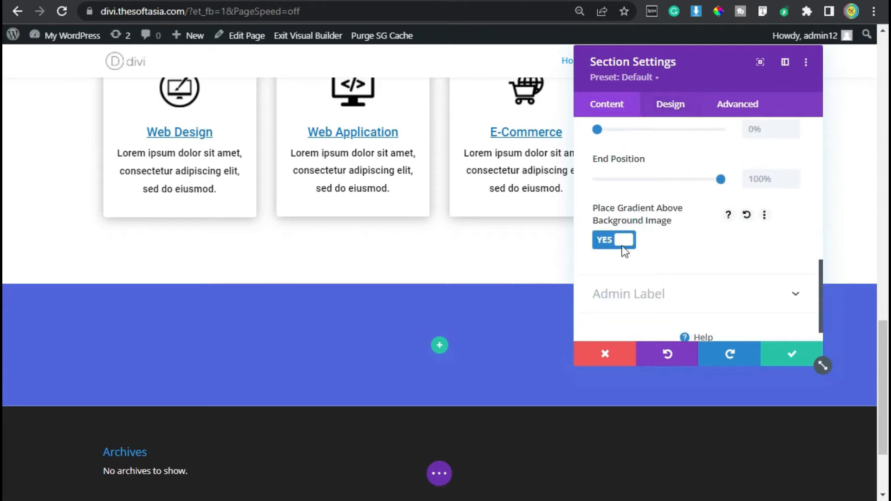
scroll(672, 196, up, 3)
click(679, 185)
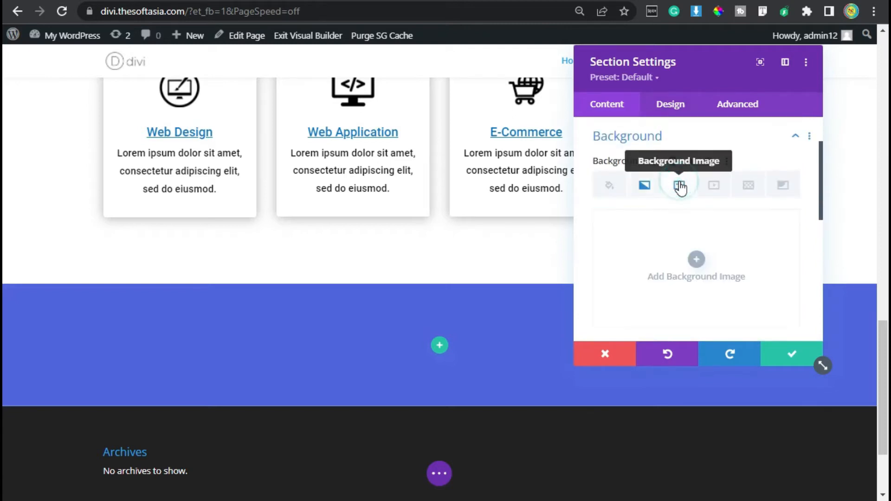
scroll(696, 241, down, 2)
click(698, 158)
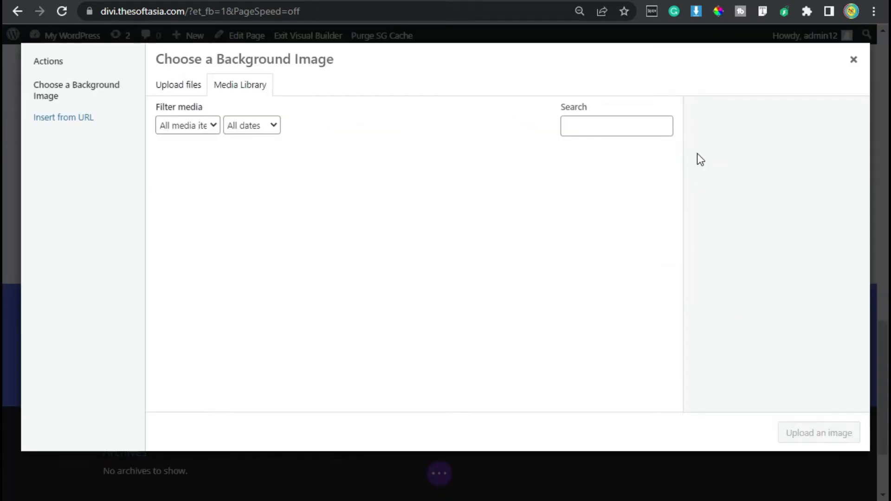
click(210, 185)
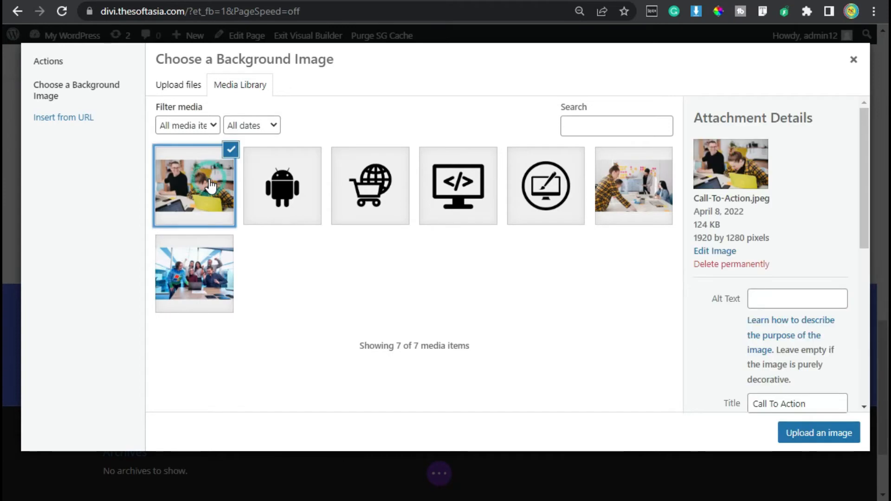
click(808, 434)
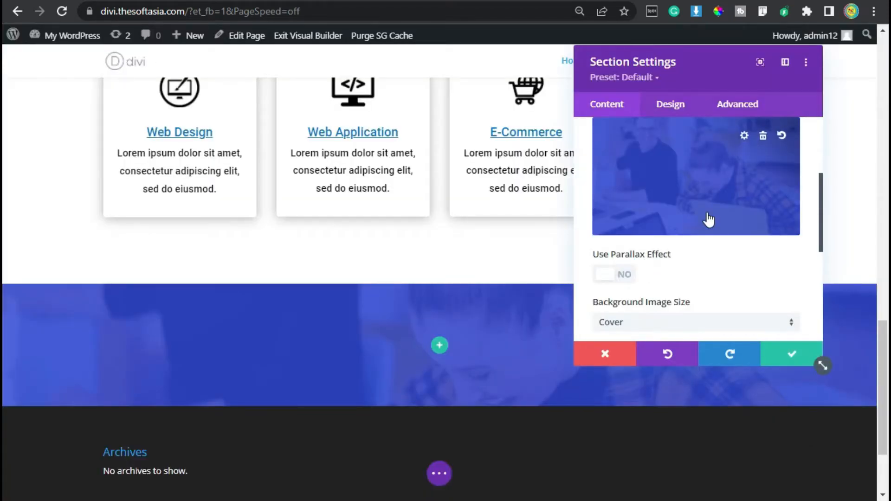
click(788, 356)
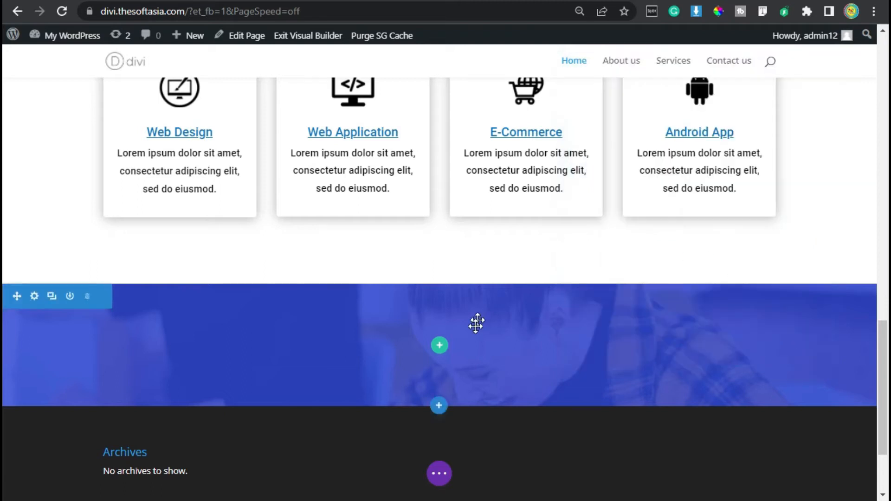
Step: Insert a single-column row with a Text module into the new blue section
click(439, 348)
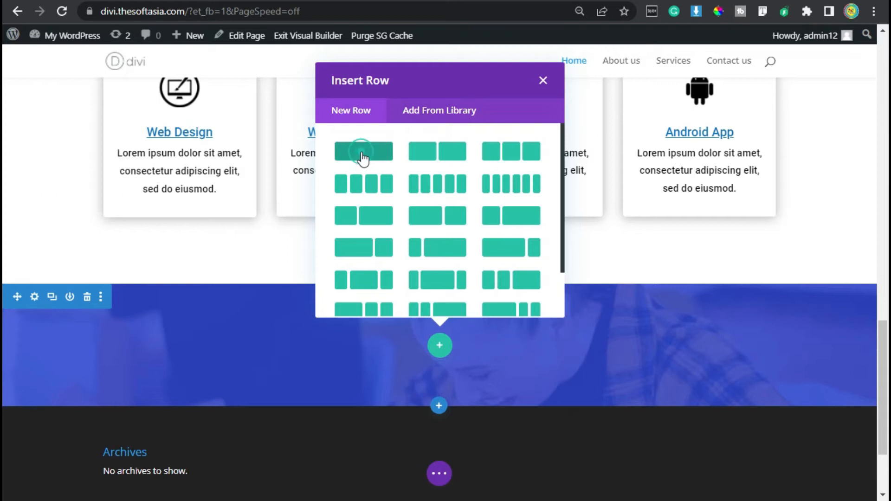
click(361, 153)
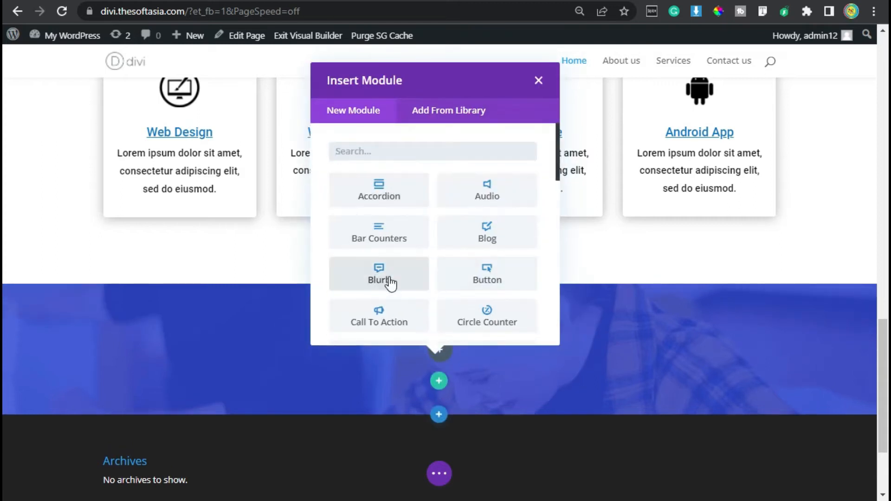
text(text)
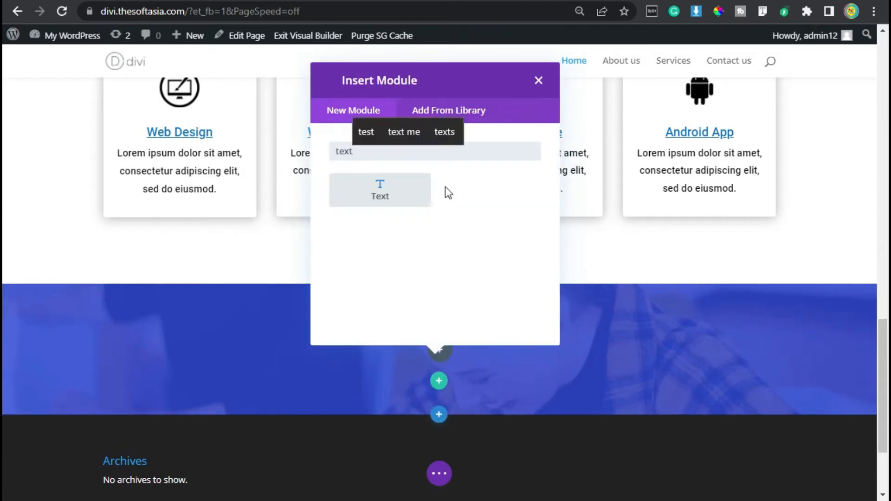
click(421, 189)
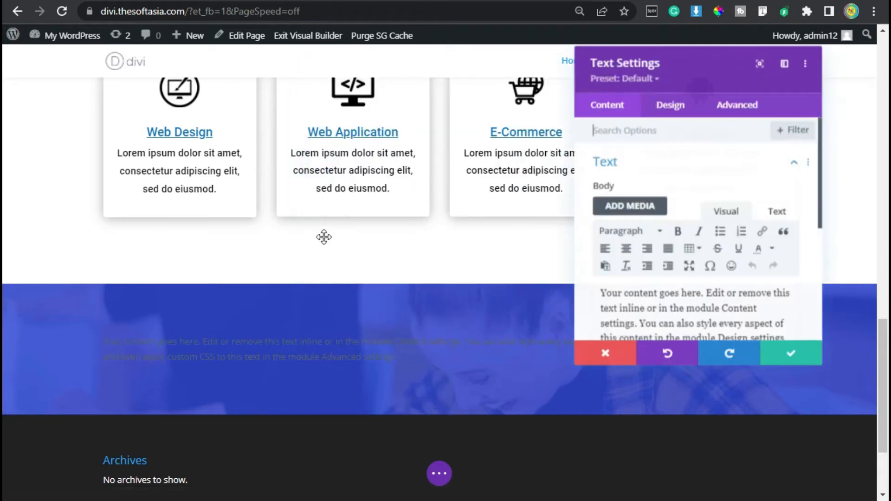
Step: Replace the Text module's placeholder body with "Call To Action"
scroll(699, 308, down, 2)
drag(690, 63, 481, 75)
key(ctrl+a)
text(Call To Action)
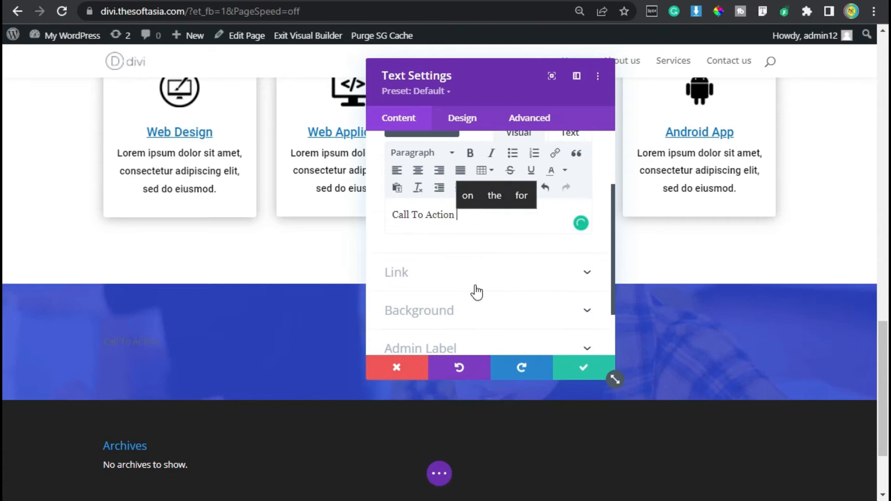
Step: Give the Call To Action text module a translucent pale background colour of rgba(229,232,252,0.37)
click(480, 310)
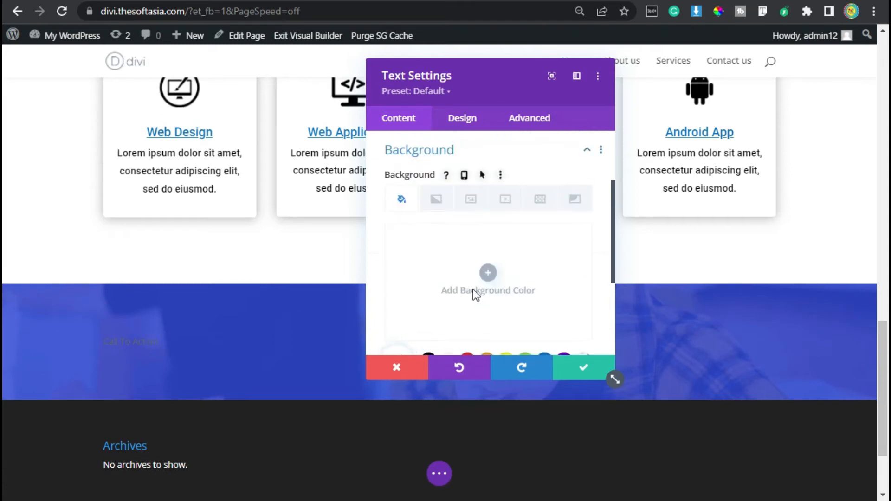
scroll(472, 292, down, 2)
click(491, 178)
click(416, 143)
text(rgba(229,232,252,0.37))
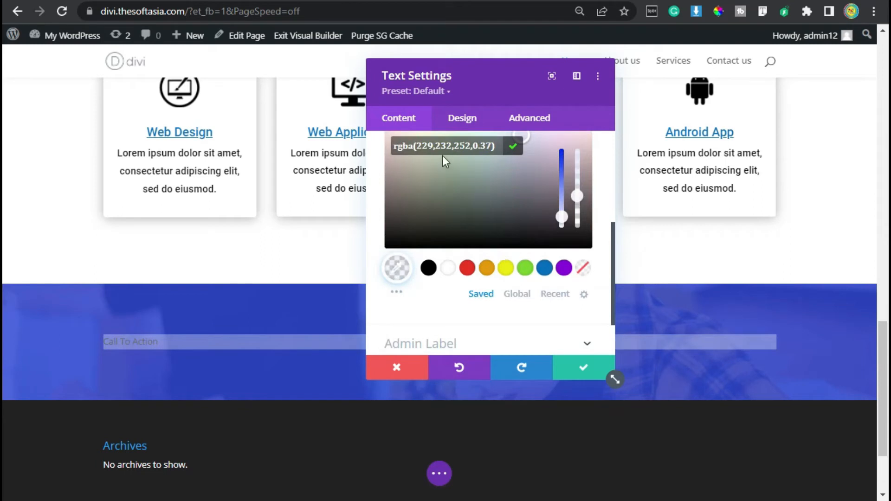
click(513, 149)
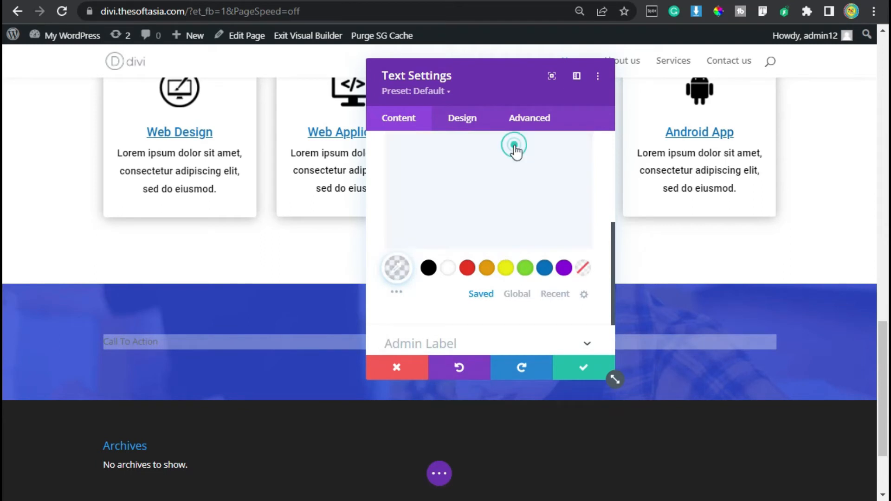
Step: Style the module's text in the Roboto font with uppercase lettering and a white text colour
click(459, 119)
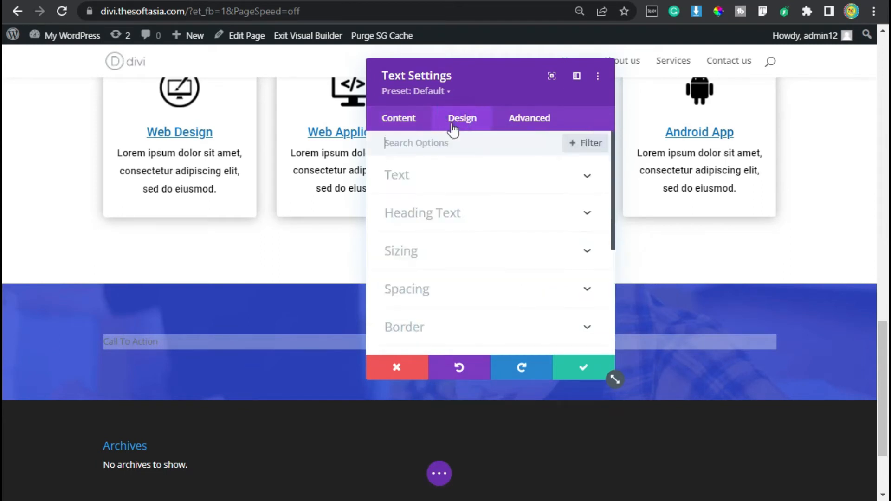
click(424, 176)
scroll(424, 181, down, 2)
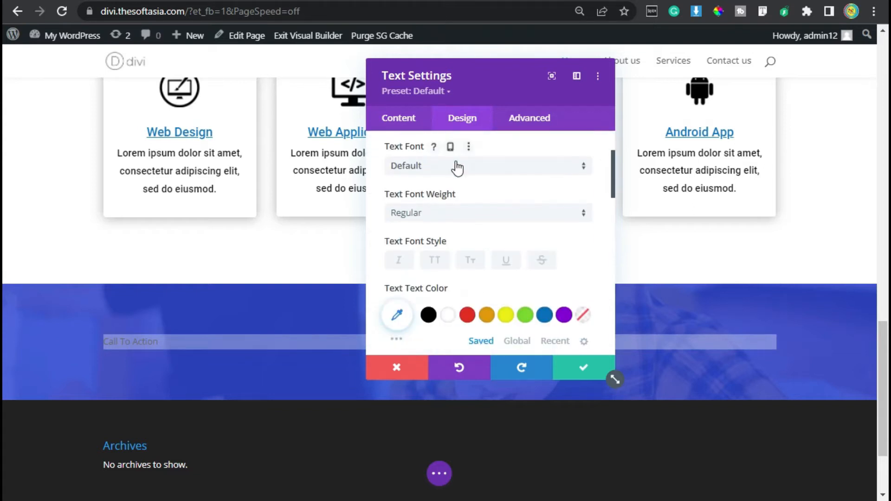
click(457, 167)
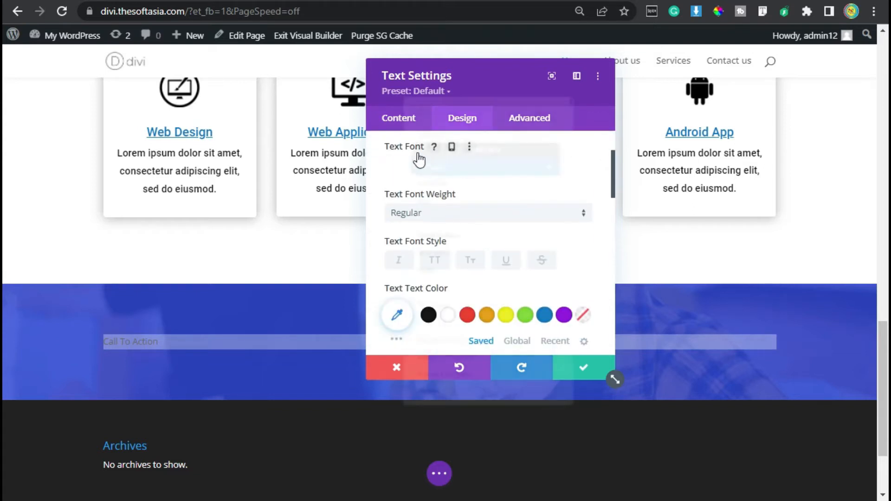
text(robo)
click(453, 112)
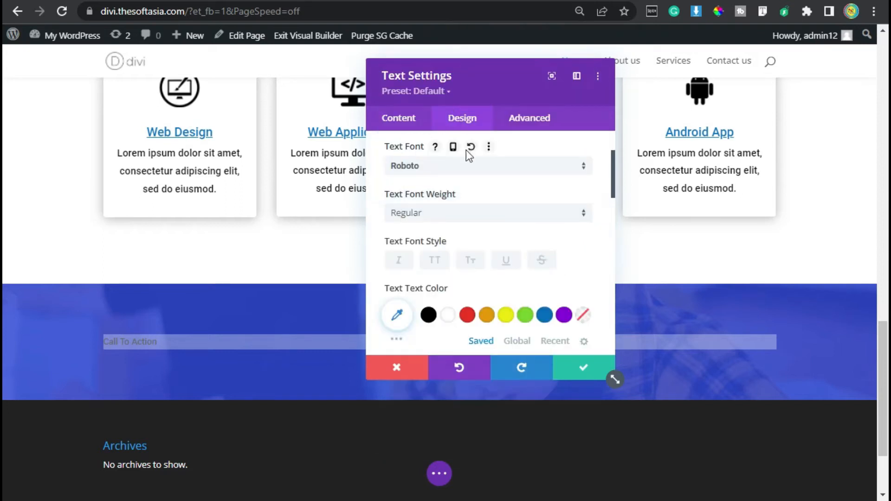
click(436, 260)
Step: Set the module's text size to 16px and increase its line height slightly
scroll(453, 232, down, 3)
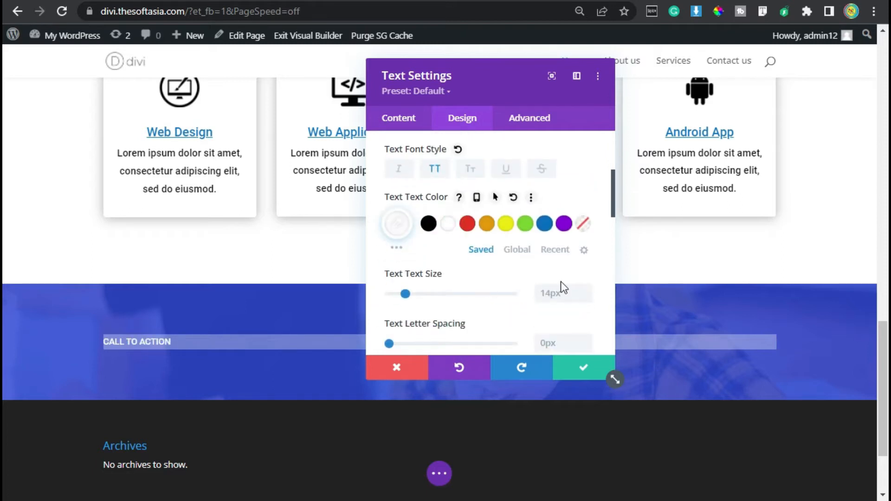
click(586, 290)
click(586, 290)
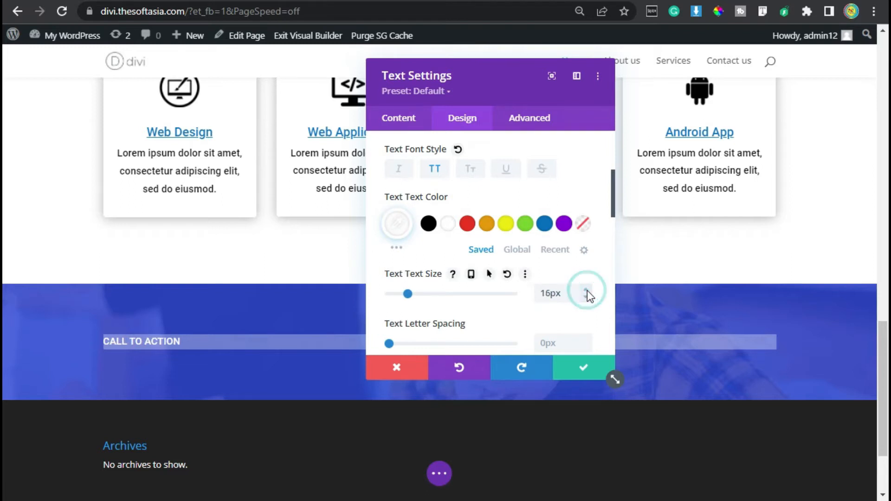
scroll(513, 215, down, 4)
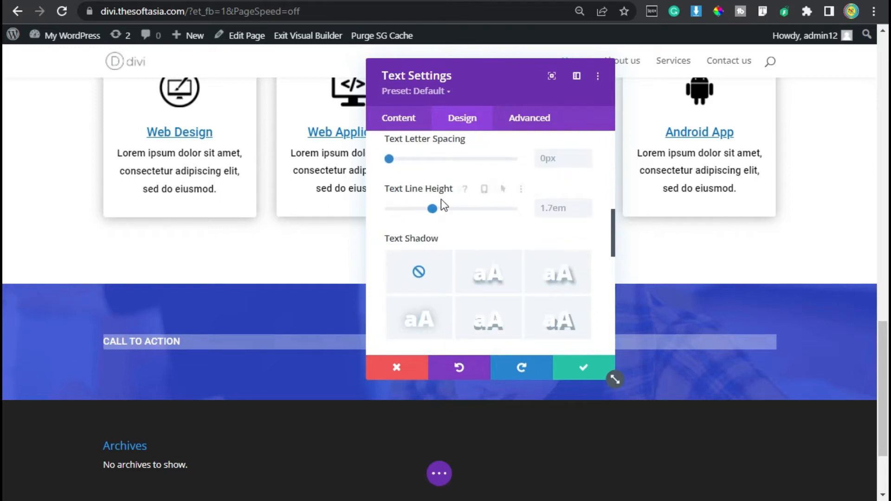
click(584, 205)
Step: Center the Call To Action text and move the settings dialog away from it
scroll(484, 214, down, 1)
scroll(478, 209, down, 5)
scroll(477, 207, up, 2)
click(464, 197)
drag(472, 84, 217, 77)
Step: Limit the text module's maximum width to 140px and align the module to the center
scroll(251, 222, down, 2)
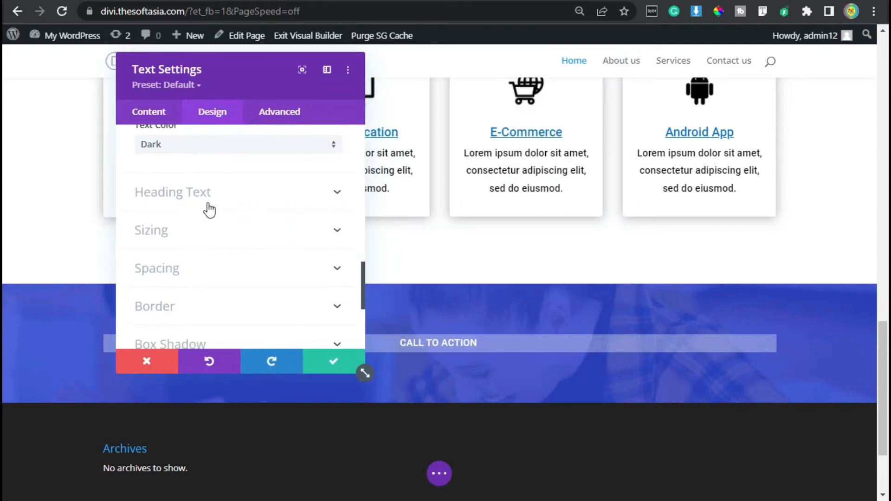
click(218, 243)
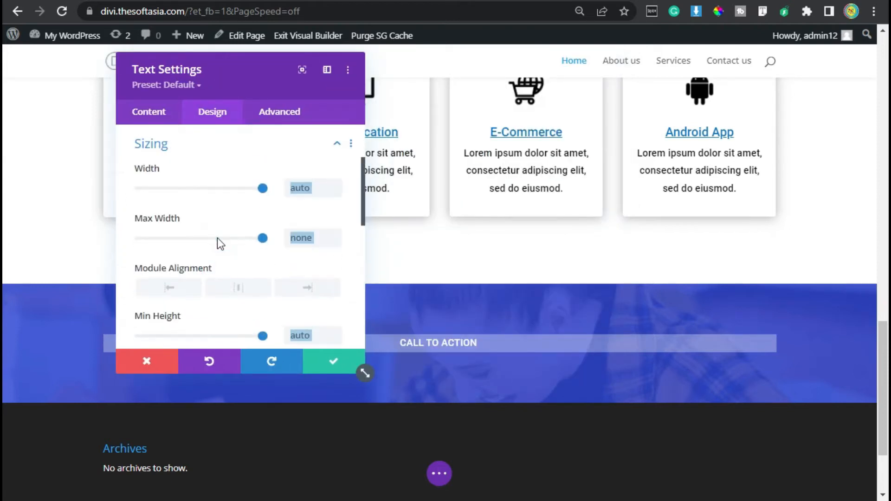
click(269, 210)
click(302, 239)
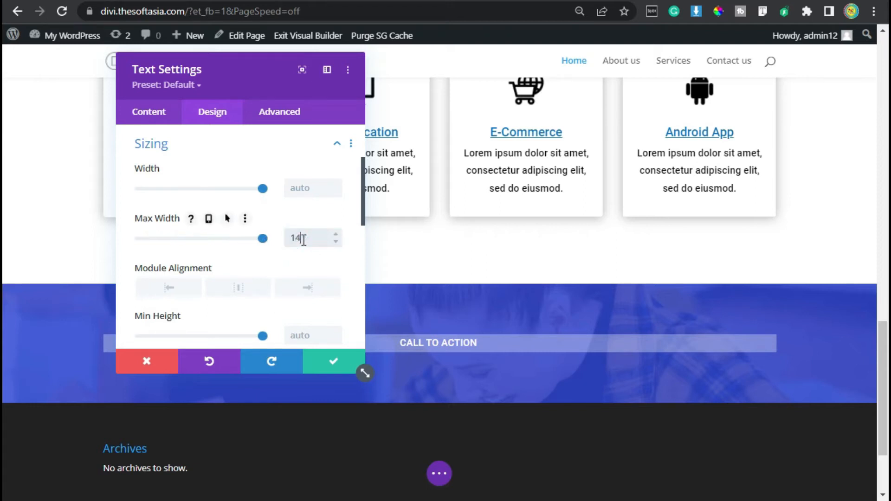
scroll(278, 262, down, 2)
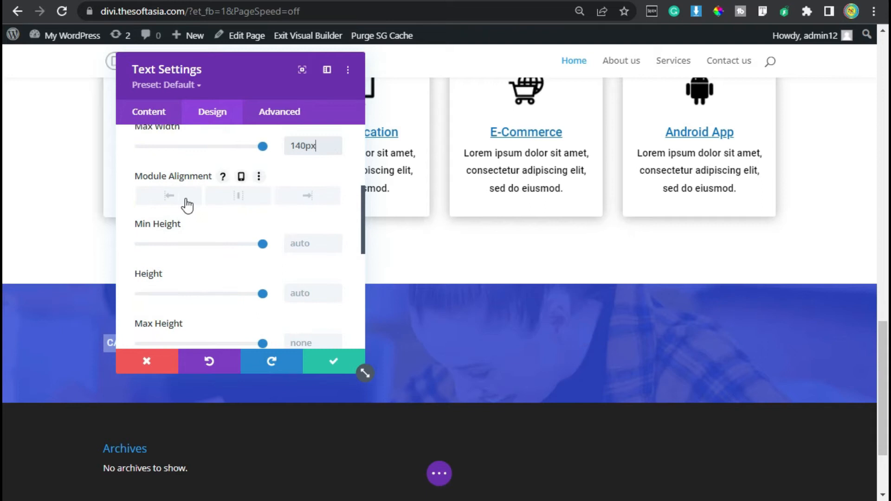
click(238, 200)
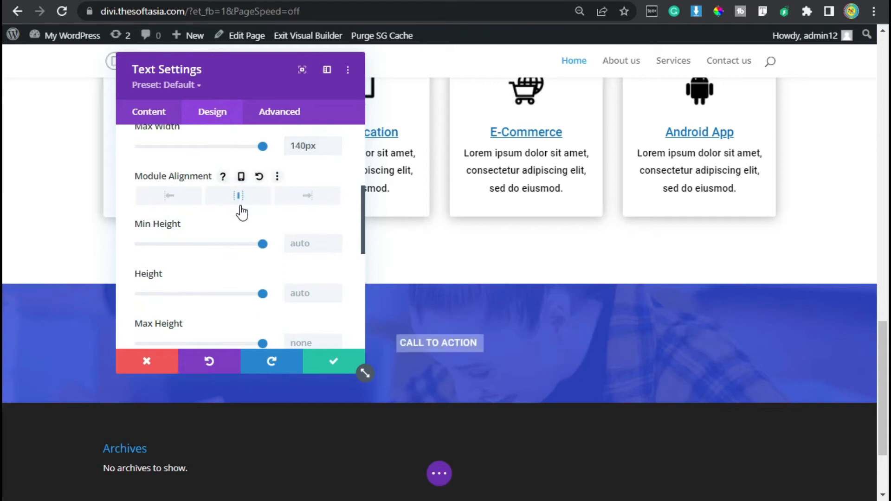
Step: Set the module's padding to 8px for top and bottom and 15px for left and right
scroll(246, 230, down, 4)
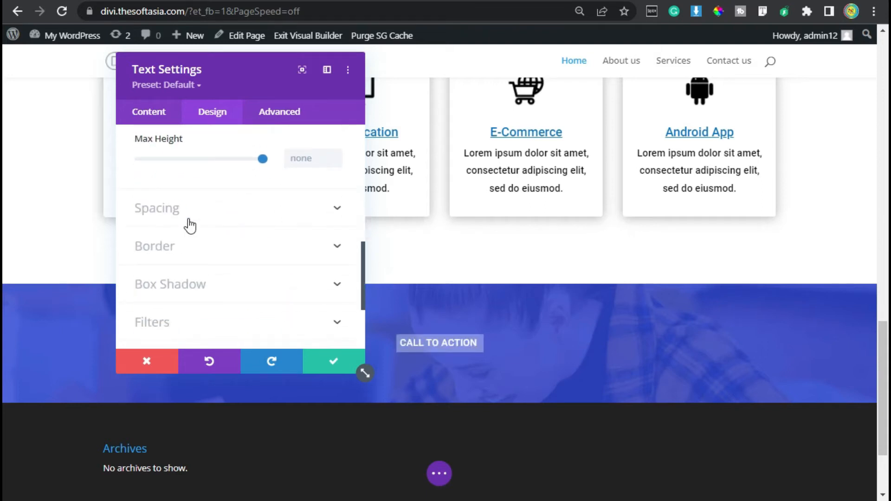
click(192, 214)
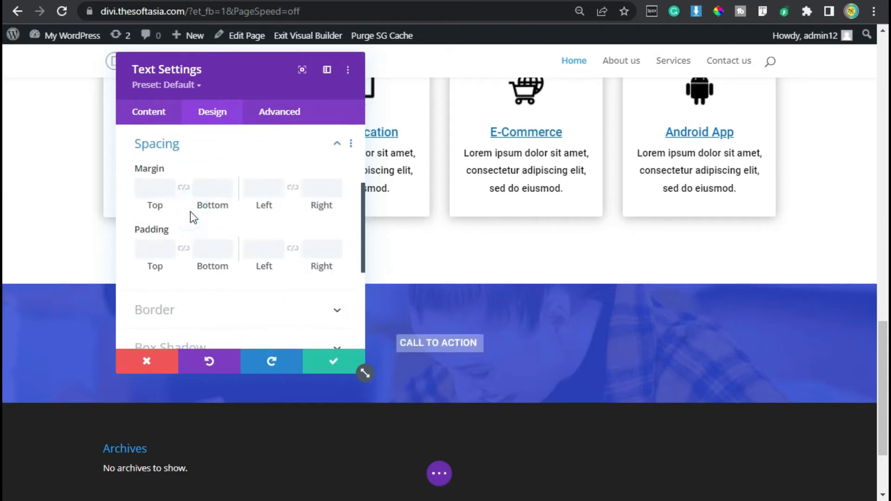
click(154, 247)
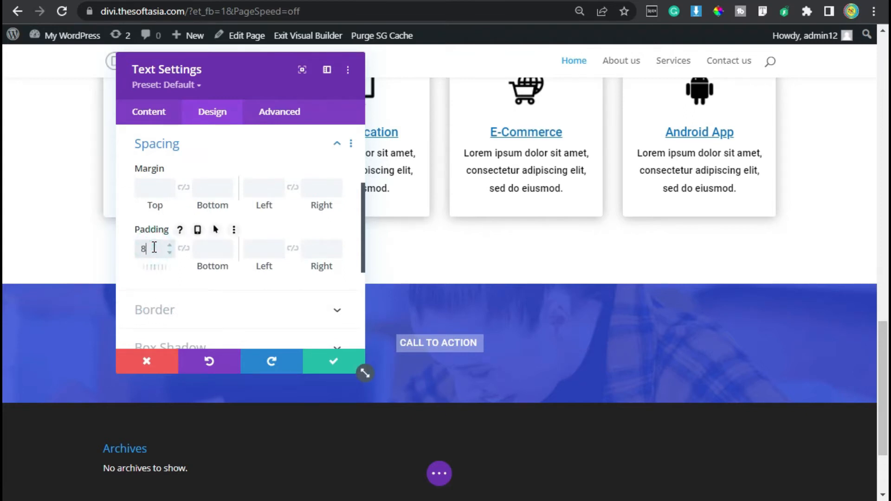
click(183, 248)
click(259, 247)
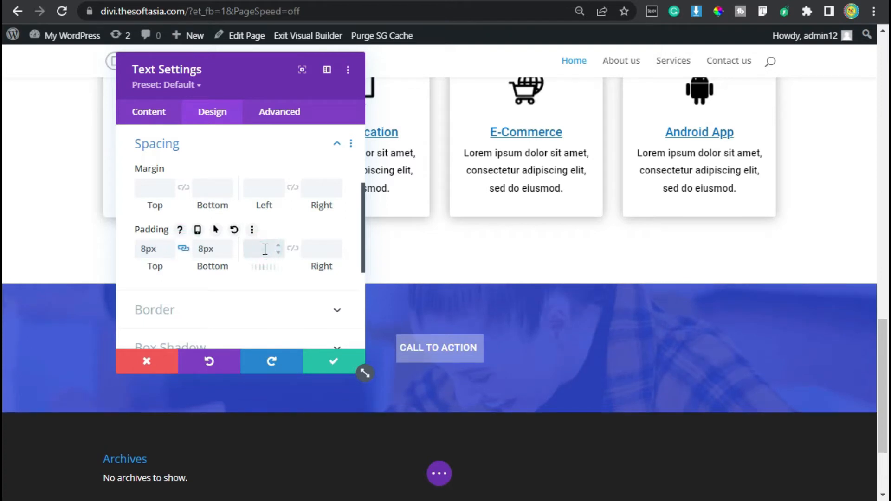
text(15px)
click(297, 249)
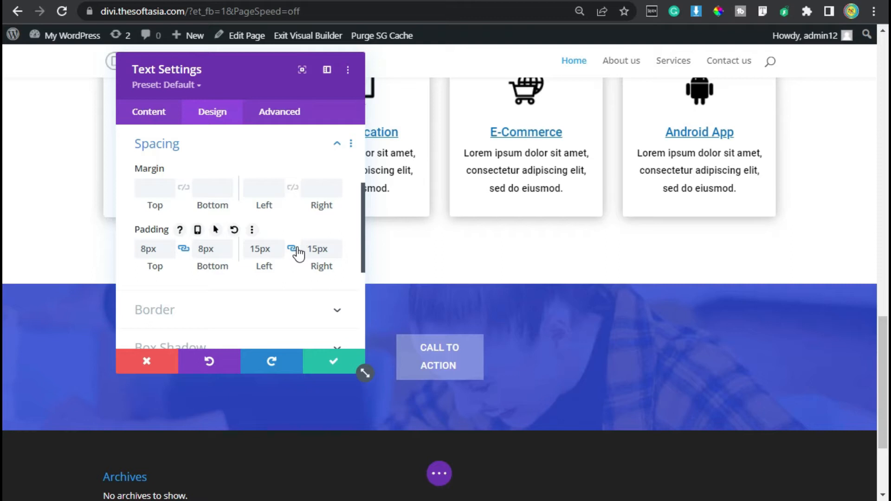
Step: Open the rounded corner radius of the text module's border for editing
scroll(139, 262, down, 2)
click(168, 218)
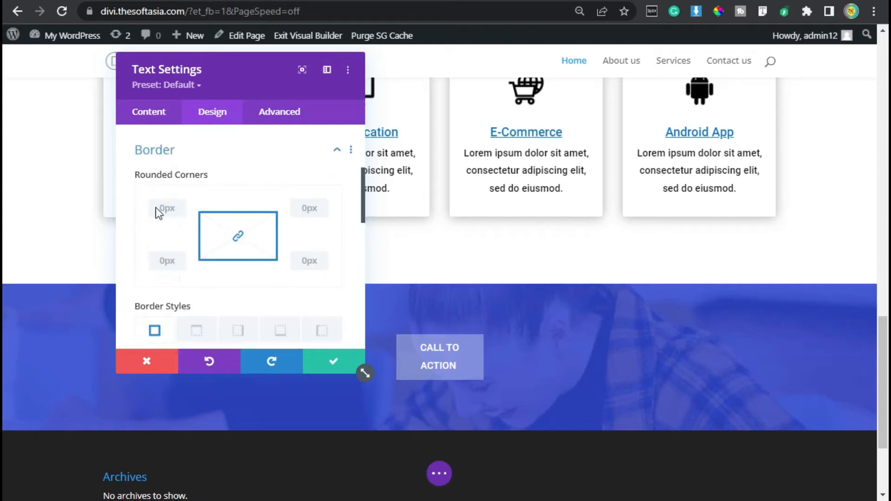
click(167, 208)
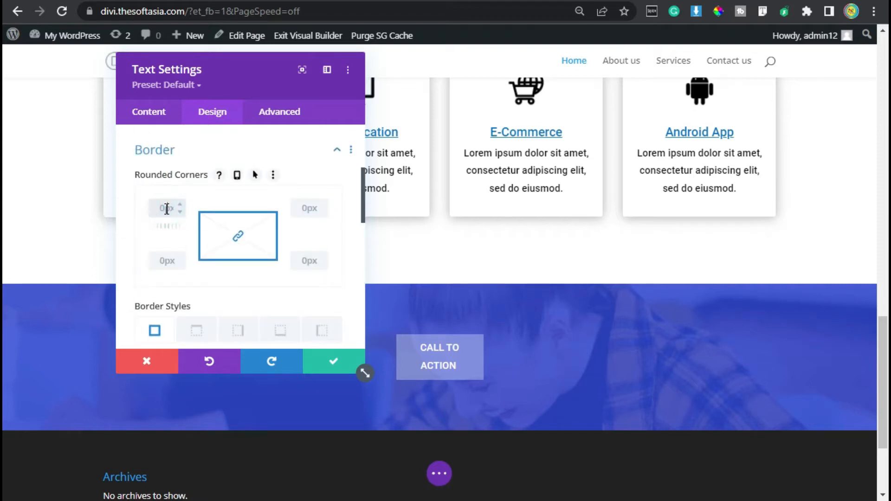
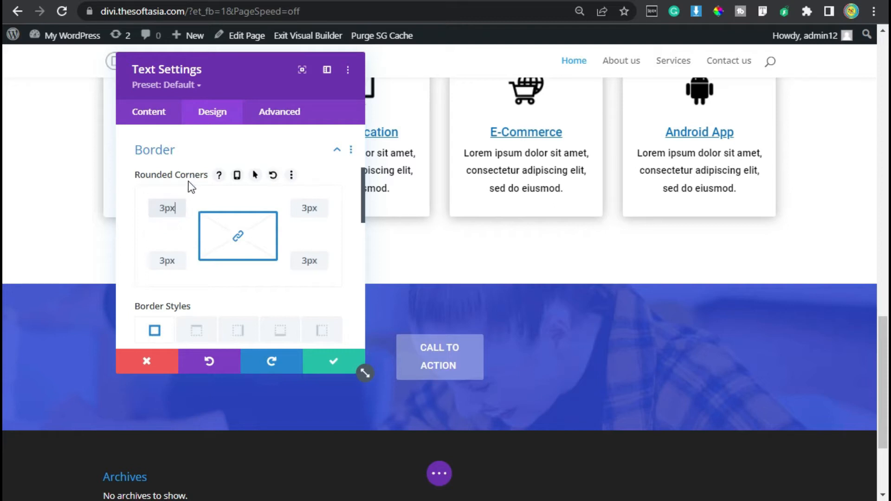
Step: Set the Call To Action text module's rounded corners to 3px and save its settings
scroll(307, 291, down, 2)
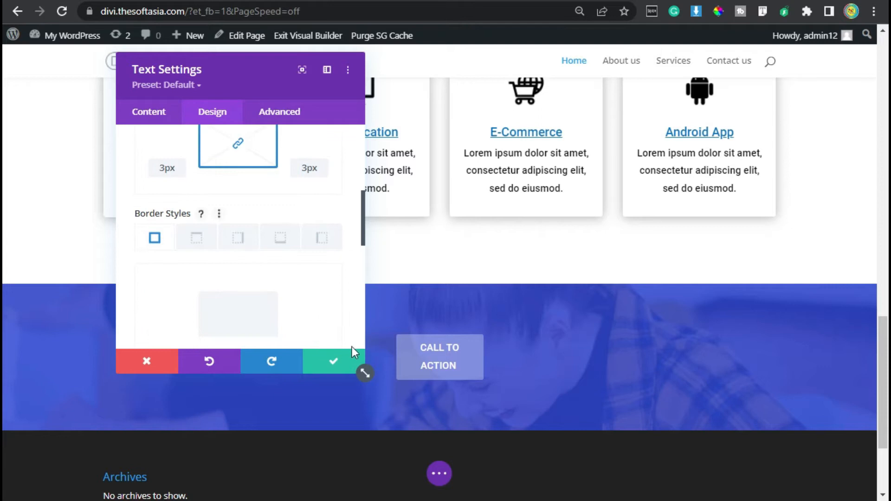
click(331, 369)
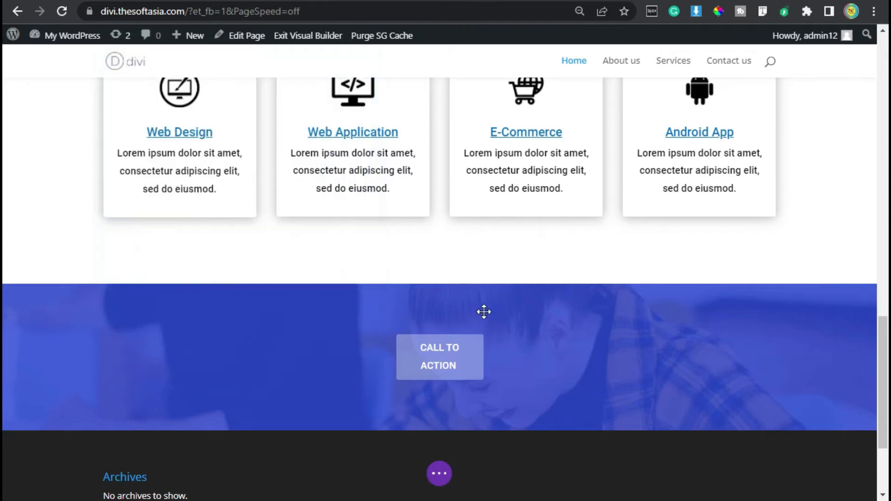
Step: Insert a new Text module directly below the Call To Action label in the blue section
scroll(480, 312, down, 2)
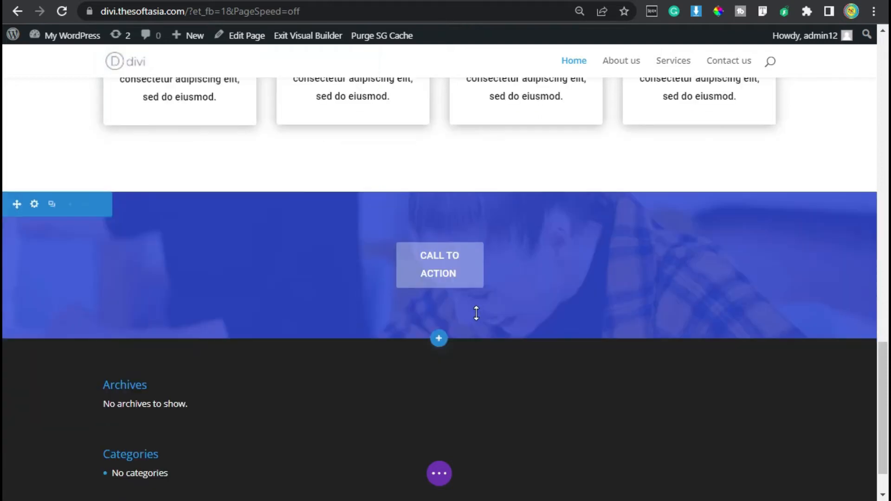
click(438, 276)
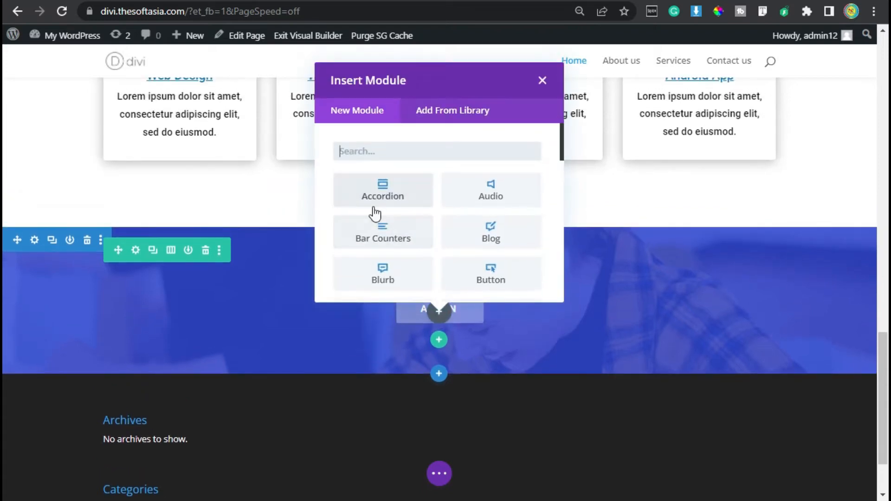
text(tea)
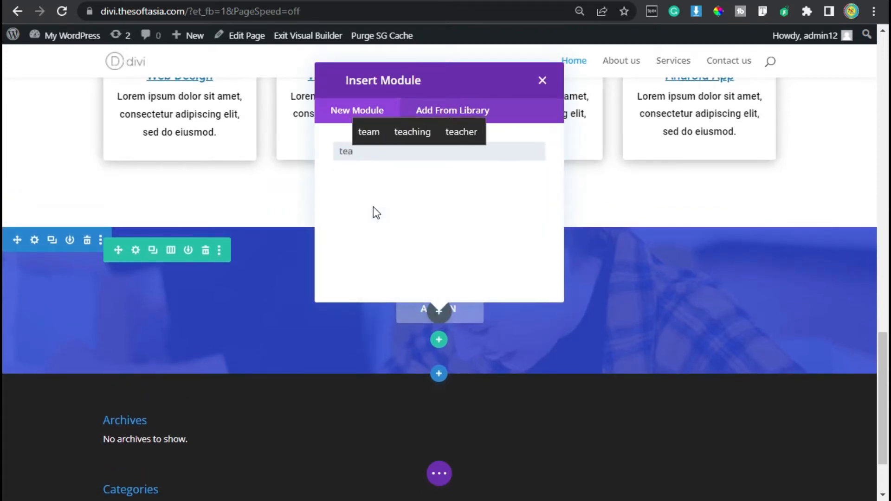
key(BackSpace)
text(x)
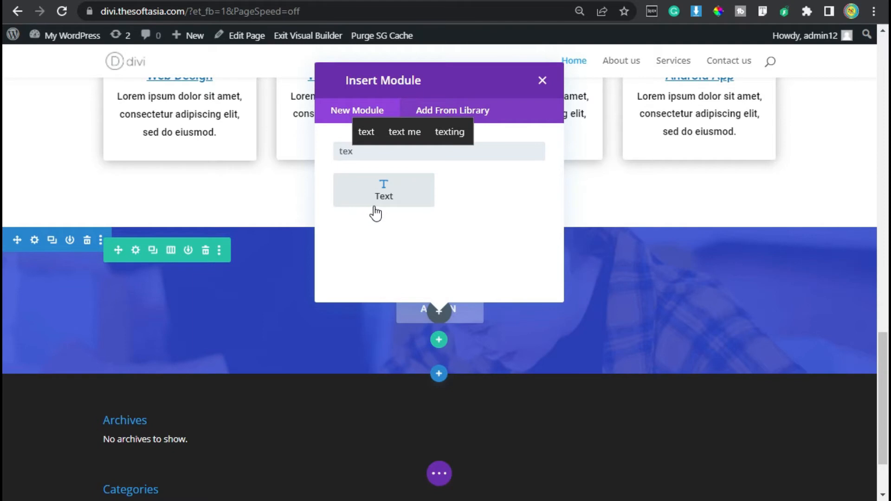
click(374, 204)
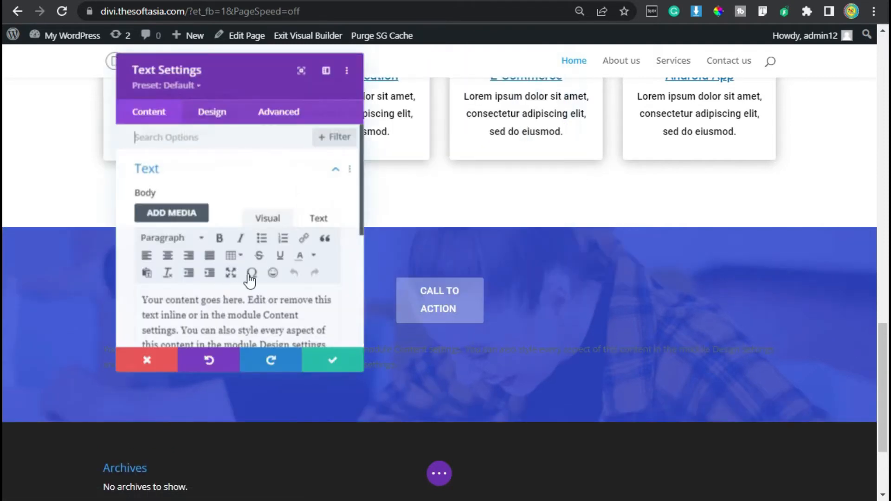
Step: Replace the placeholder with "Get our tips straight to your inbox, and become a better manager." and format it as Heading 2
scroll(249, 278, down, 2)
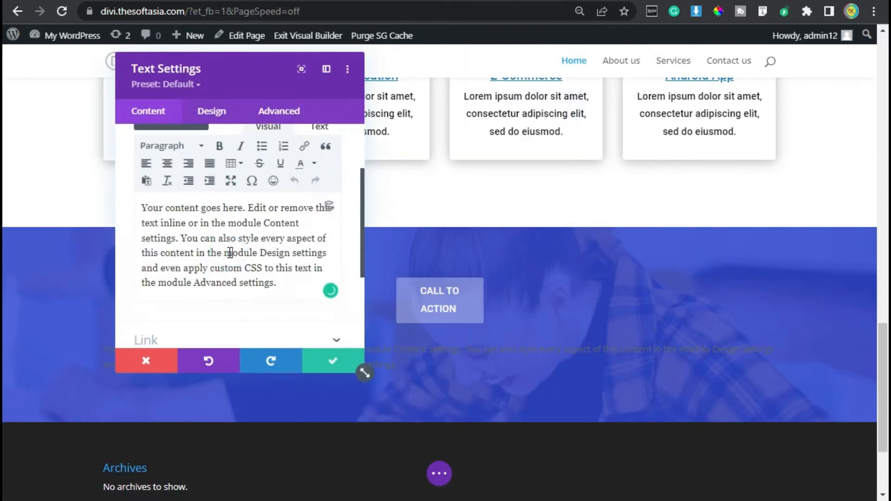
key(ctrl+a)
text(Get our tips straight to your inbox, and become a better manager.)
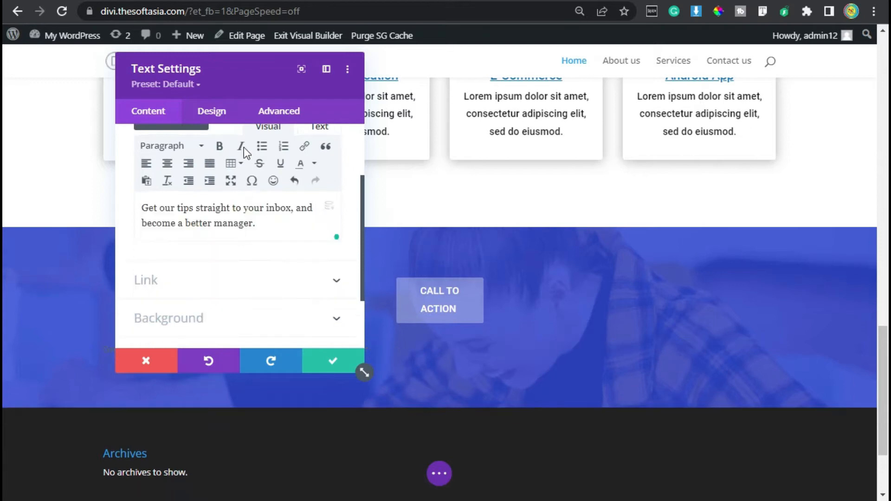
drag(226, 76, 533, 113)
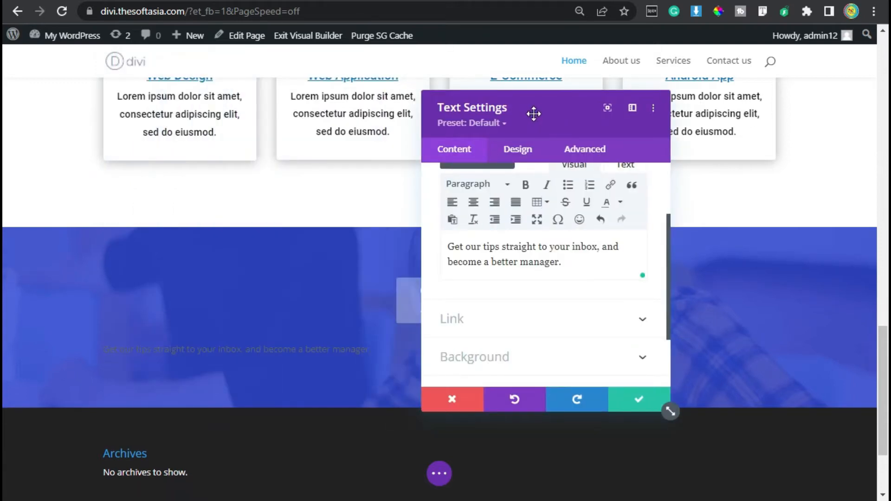
click(506, 184)
click(497, 259)
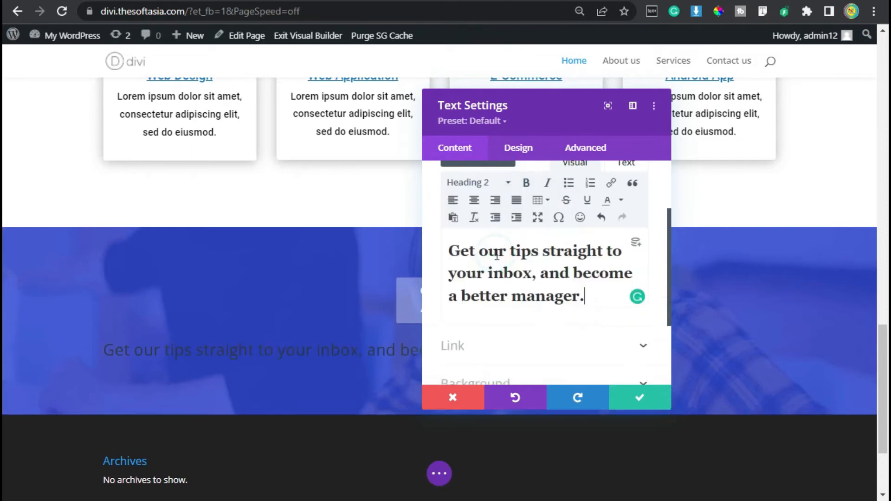
Step: Set the Heading 2 font to Roboto and its text color to white
click(522, 150)
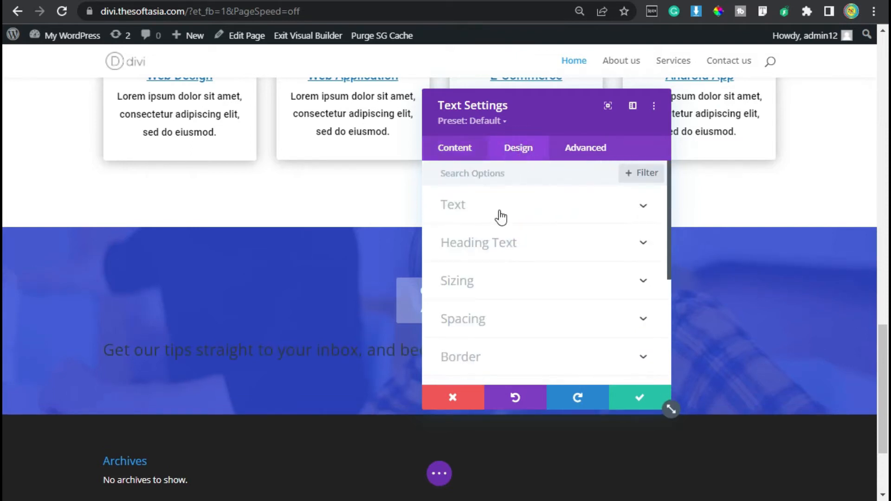
click(493, 244)
click(490, 211)
click(485, 262)
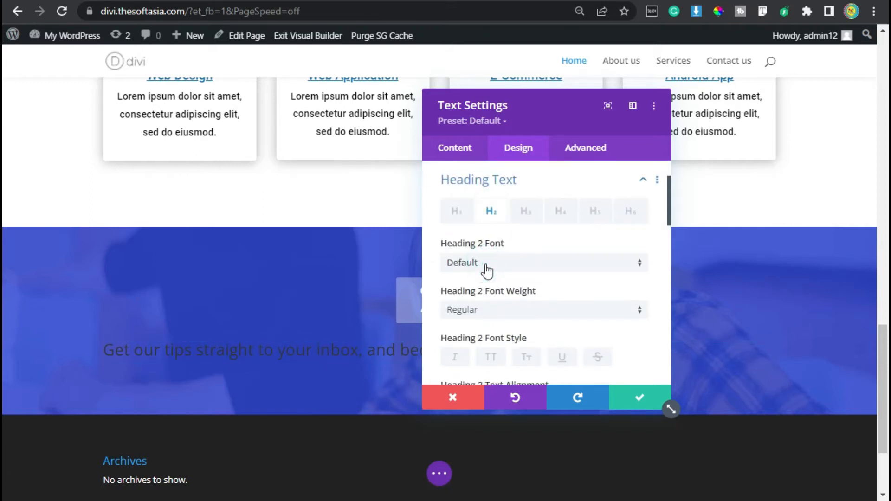
click(485, 268)
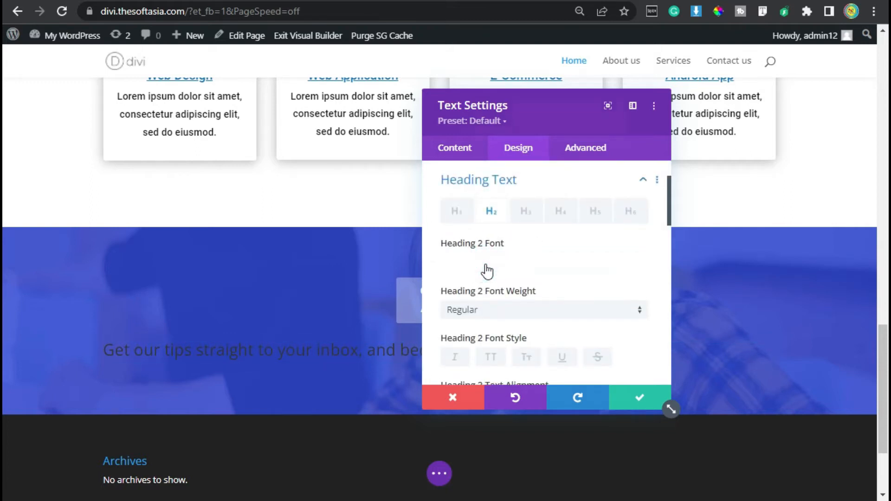
text(roboto)
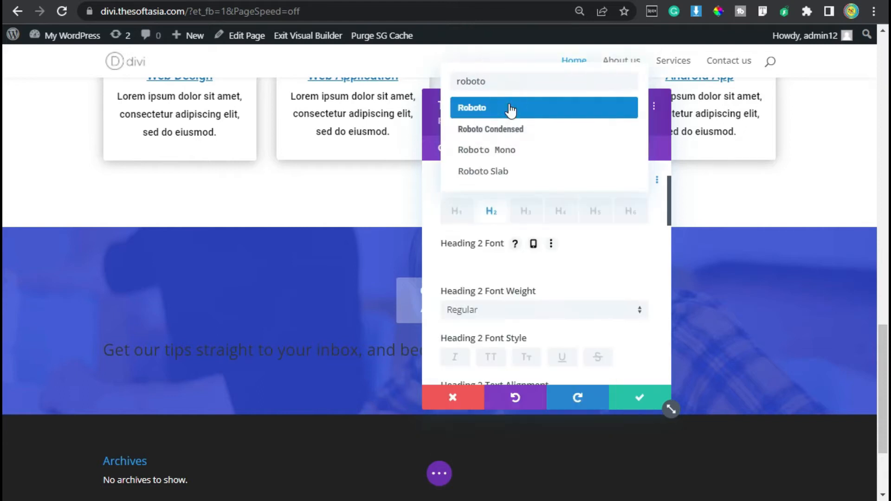
click(509, 109)
scroll(503, 260, down, 4)
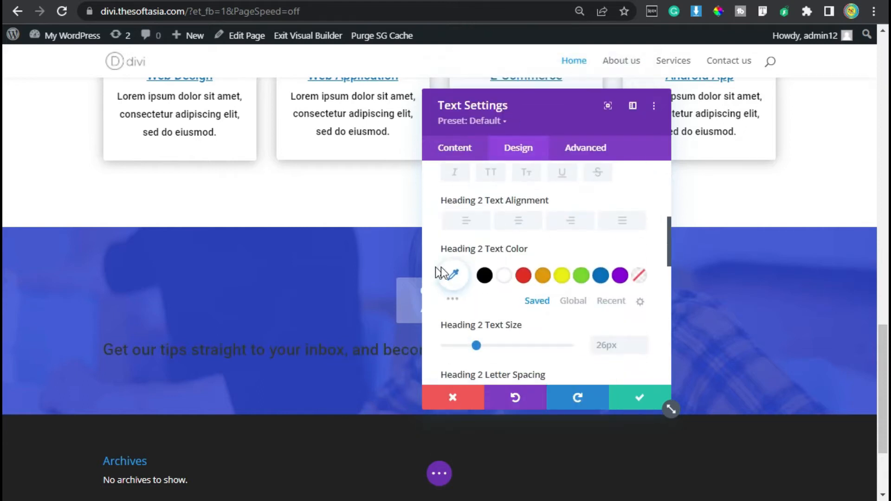
click(503, 276)
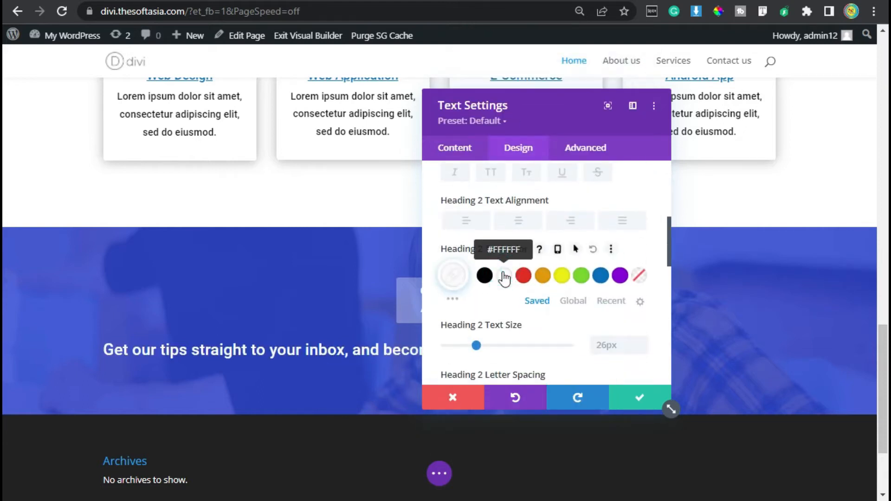
Step: Set the Heading 2 text size to 28px and its line height to 1.3em
click(641, 342)
click(641, 342)
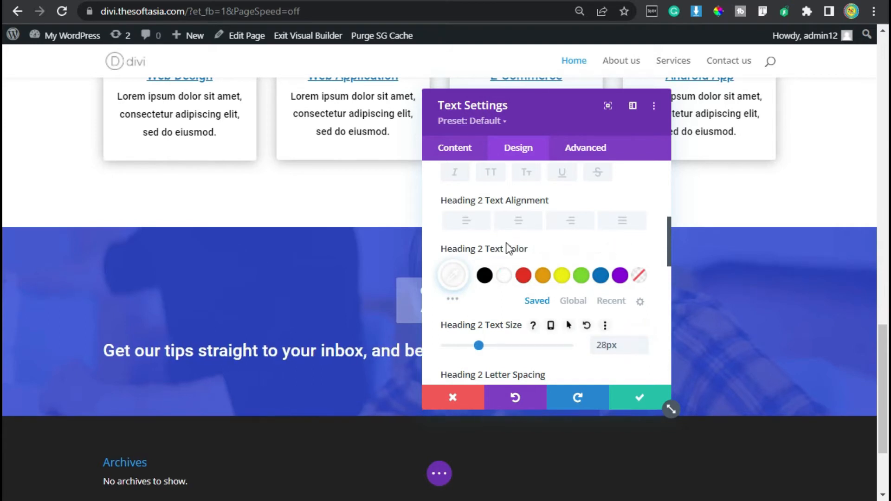
scroll(515, 258, down, 2)
scroll(534, 270, down, 2)
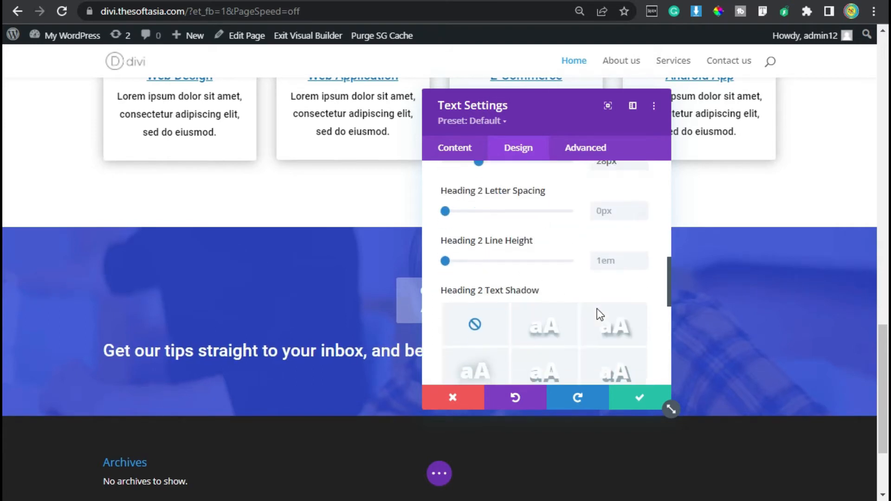
click(642, 258)
click(642, 258)
click(642, 258)
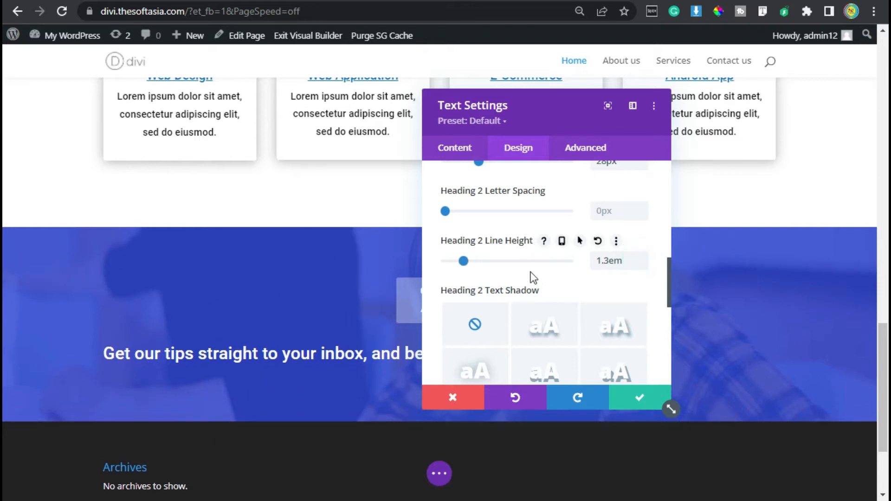
Step: Set the heading text module's bottom margin to 10
scroll(531, 277, down, 8)
click(493, 188)
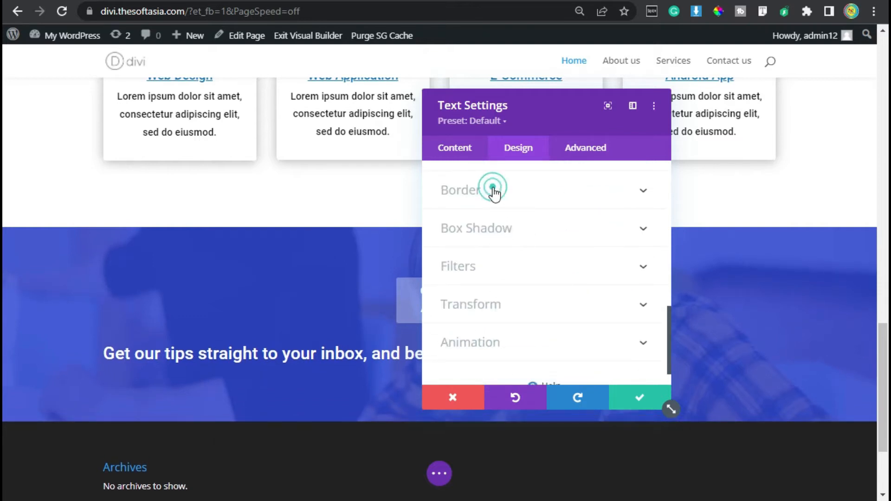
scroll(491, 260, up, 4)
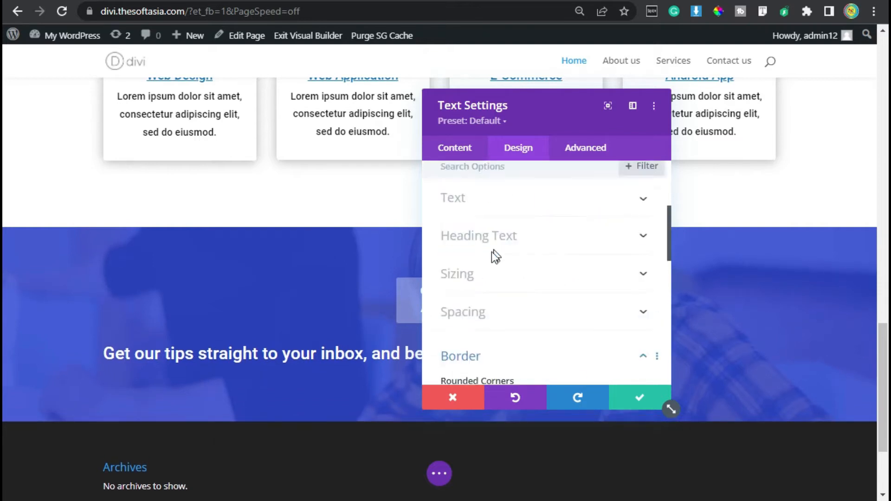
click(488, 321)
click(512, 227)
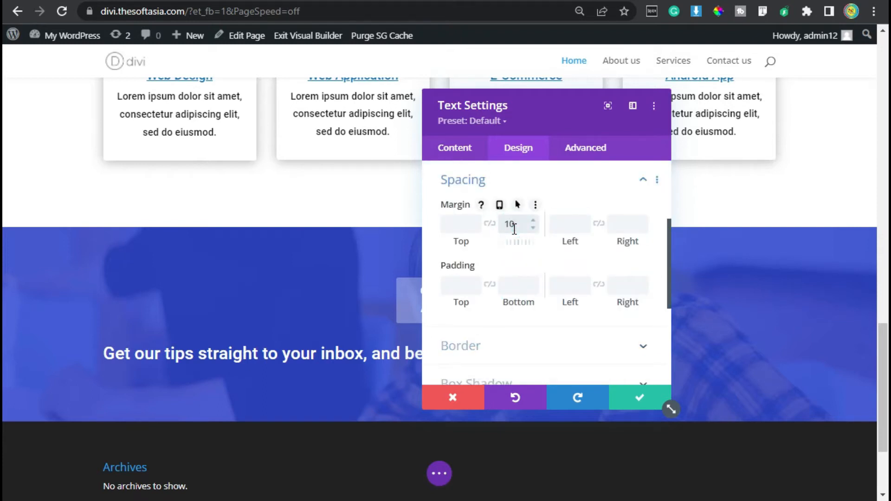
Step: Apply a Fade animation to the heading text module with a duration of 1200ms
scroll(509, 246, down, 5)
click(498, 321)
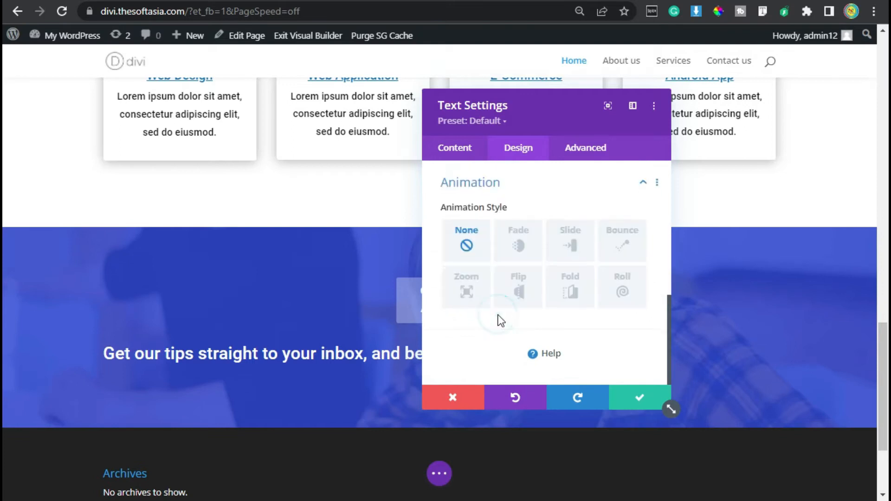
click(514, 248)
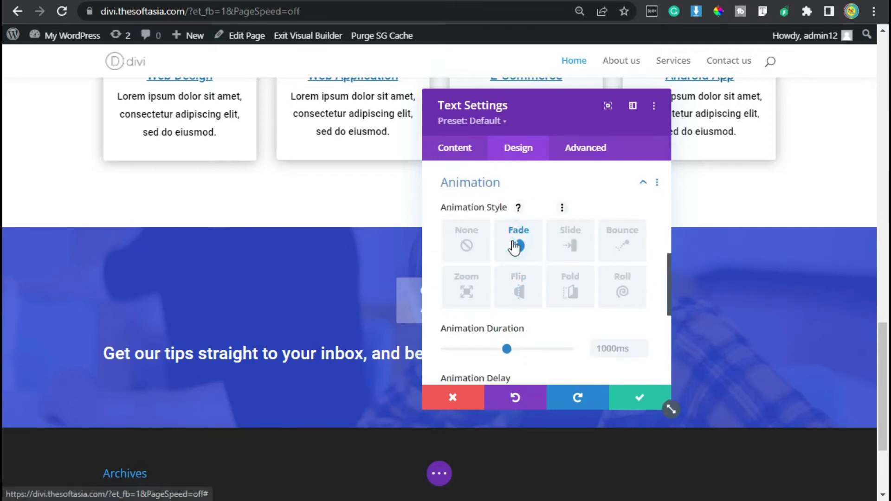
click(611, 348)
text(12)
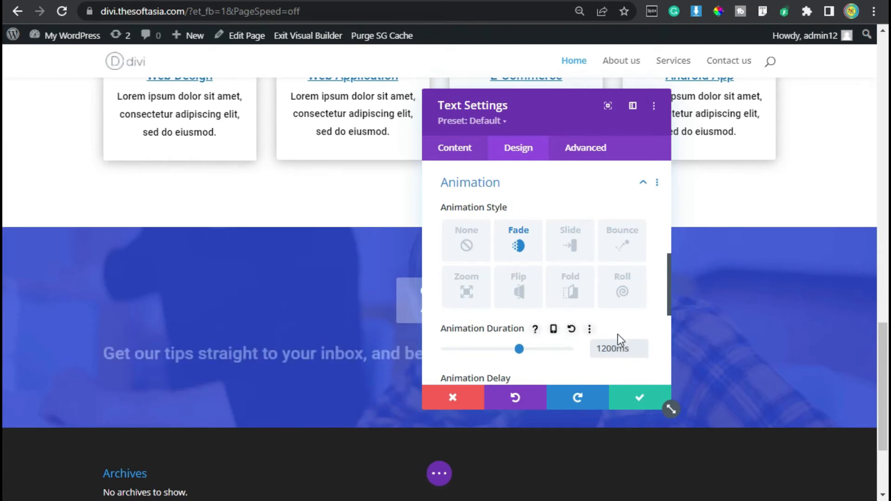
Step: Center the Heading 2 text and save the module's settings
drag(525, 110, 653, 119)
scroll(628, 269, up, 10)
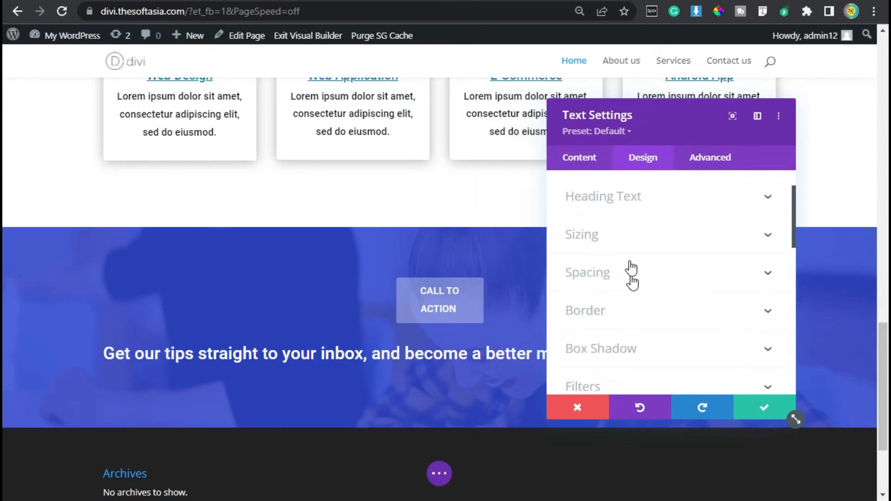
click(638, 197)
scroll(641, 297, down, 4)
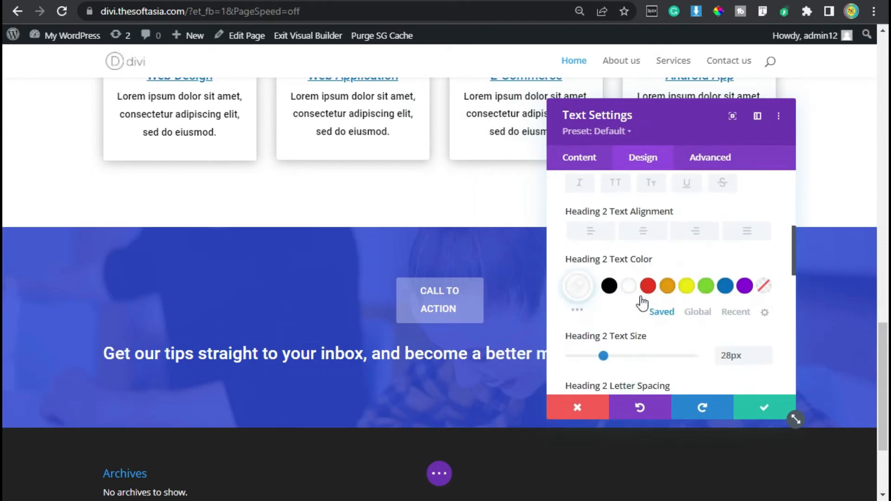
click(644, 231)
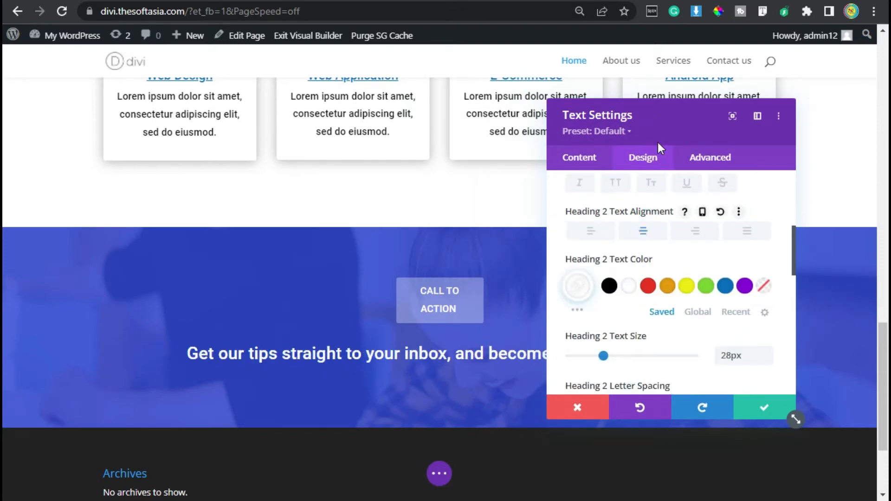
click(768, 408)
Step: Insert another Text module below the heading about getting tips in the blue section
mouse_move(443, 356)
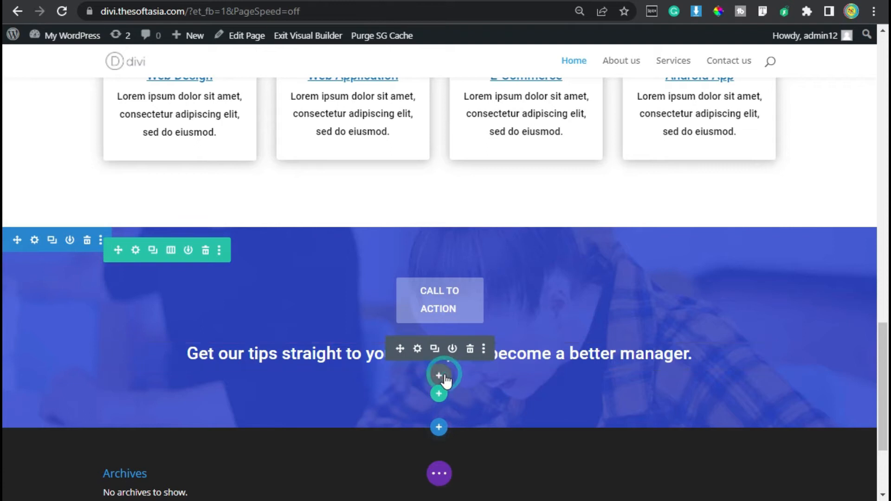
click(440, 376)
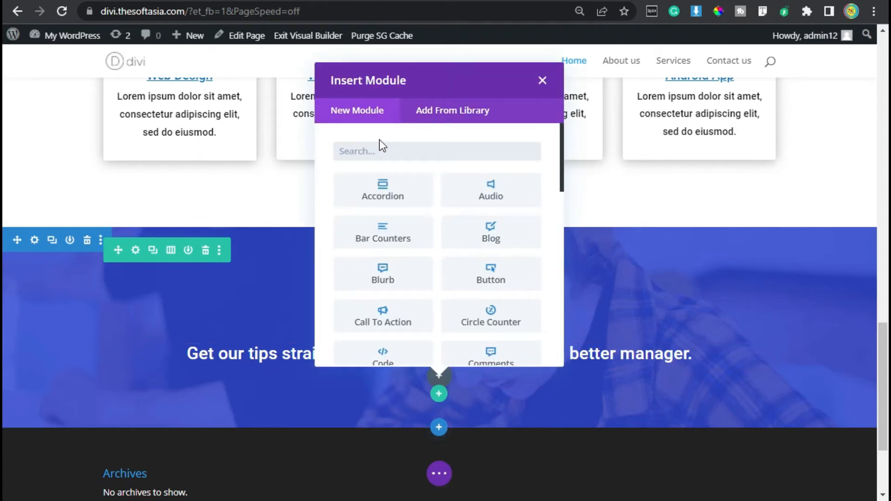
text(text)
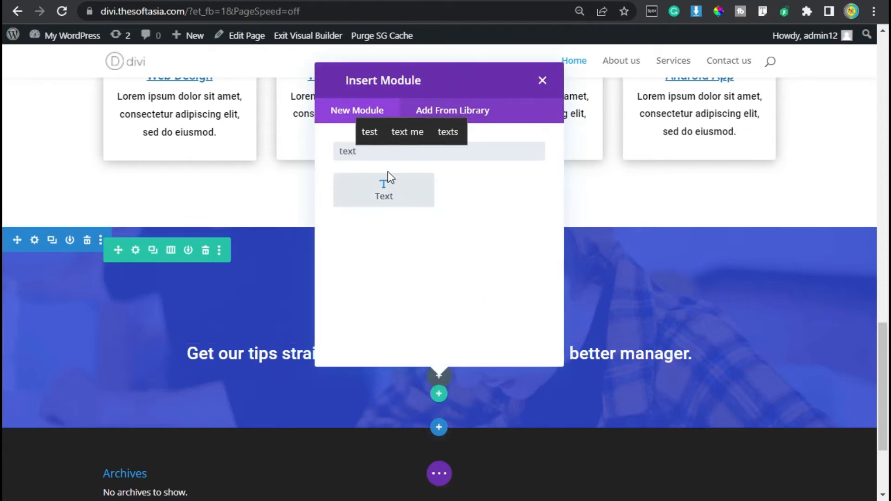
click(389, 186)
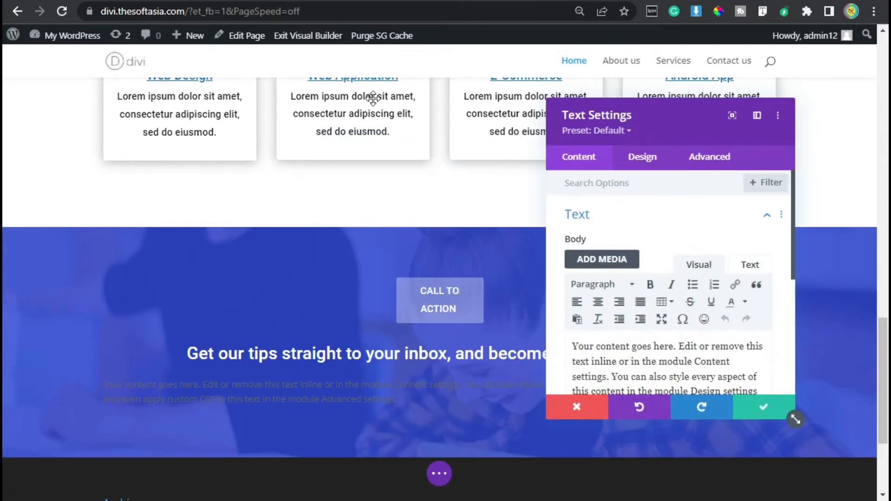
Step: Replace the placeholder with "Duis aute irure dolor in reprehenderit in voluptate velit esse cillum dolore eu fugiat nulla pariatur."
drag(373, 98, 372, 98)
scroll(434, 339, down, 2)
key(ctrl+a)
text(Duis aute irure dolor in reprehenderit in voluptate velit esse cillum dolore eu fugiat nulla pariatur.)
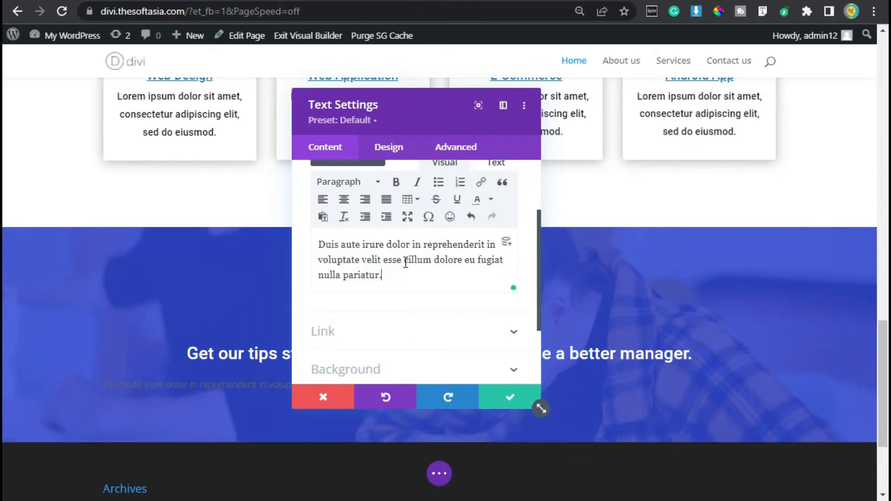
Step: Set the text font of the "Duis aute irure" paragraph module to Roboto
click(403, 150)
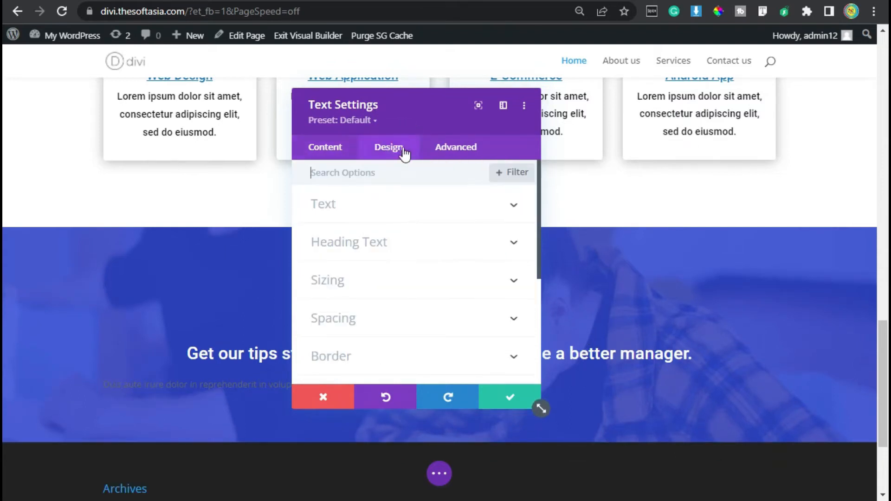
click(405, 209)
scroll(406, 251, down, 2)
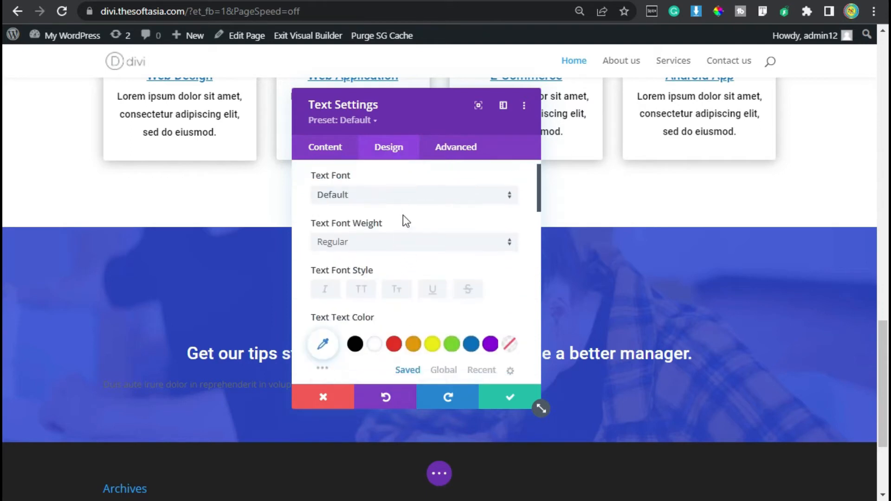
click(414, 200)
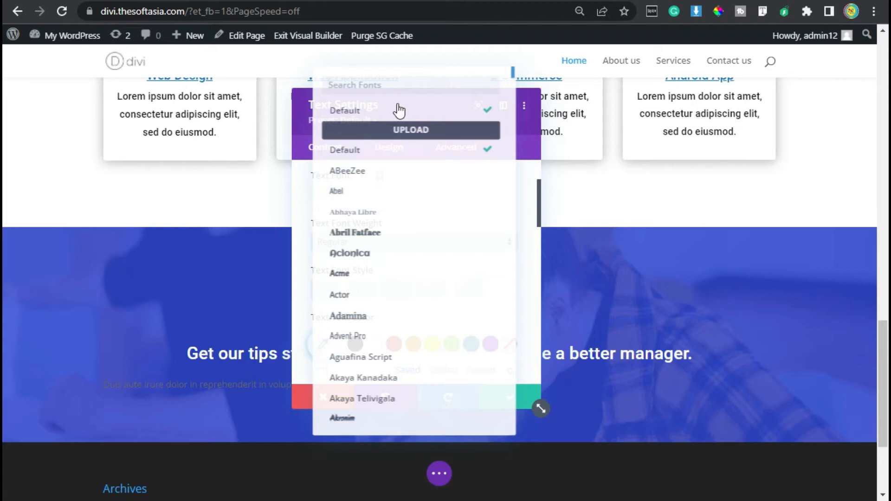
text(robo)
click(389, 112)
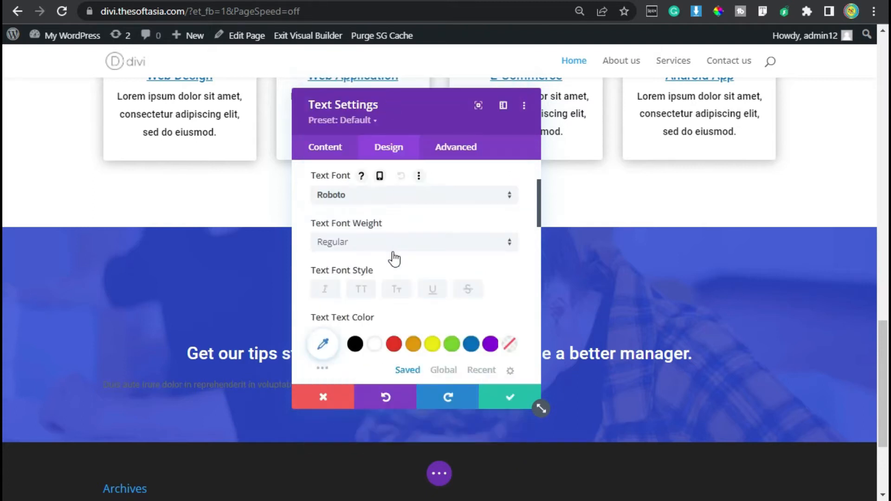
Step: Color the paragraph text white (#FFFFFF), increase its text size slightly and set its line height to 1.8em
scroll(388, 258, down, 2)
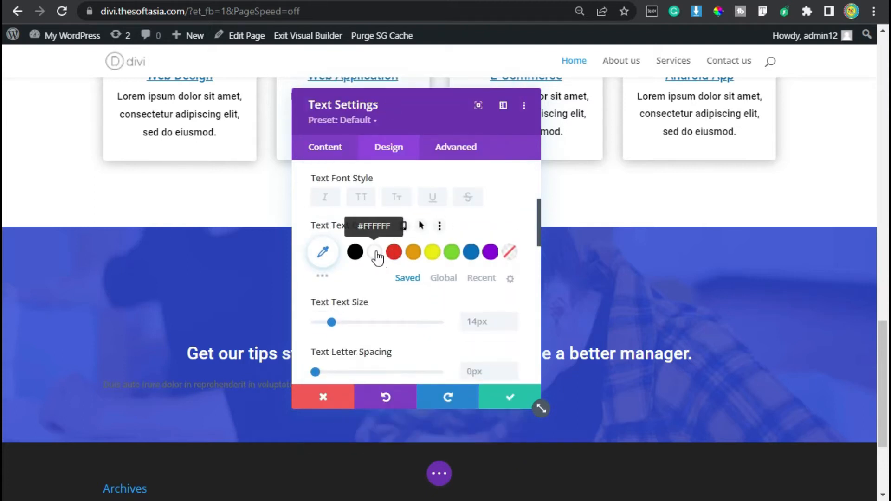
click(375, 252)
click(512, 317)
scroll(416, 271, down, 4)
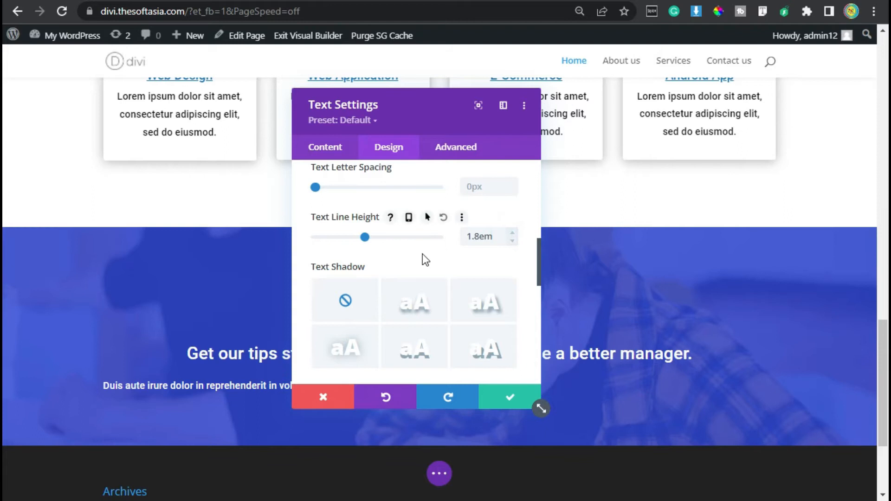
Step: Center the alignment of the "Duis aute irure" paragraph text
scroll(422, 256, down, 2)
scroll(423, 261, down, 4)
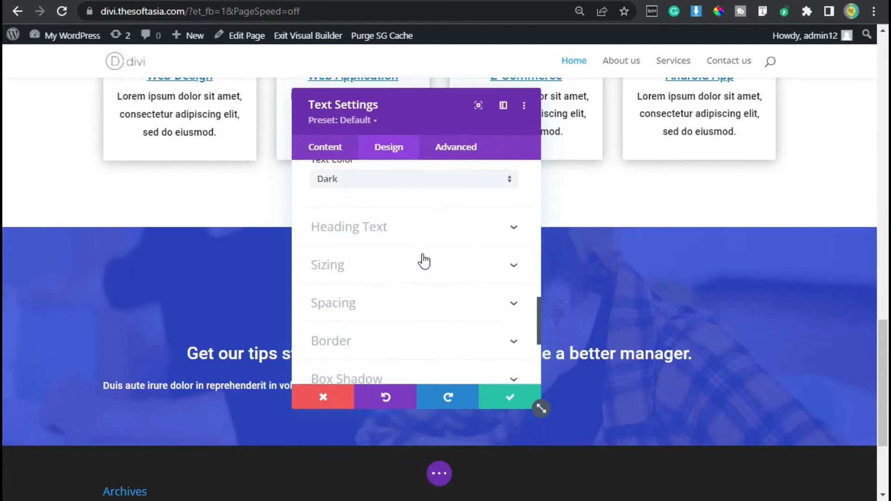
scroll(423, 260, up, 4)
click(396, 316)
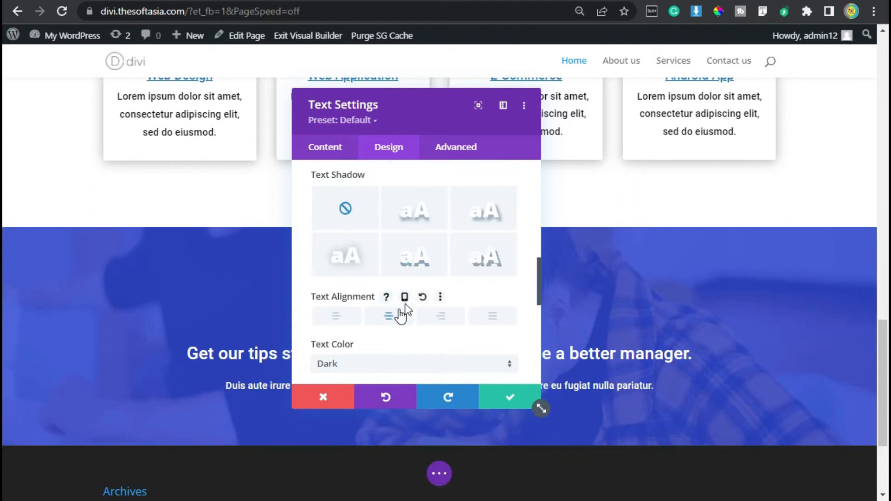
Step: Apply a Zoom animation to the paragraph text module and save its settings
scroll(414, 294, down, 2)
scroll(413, 294, down, 5)
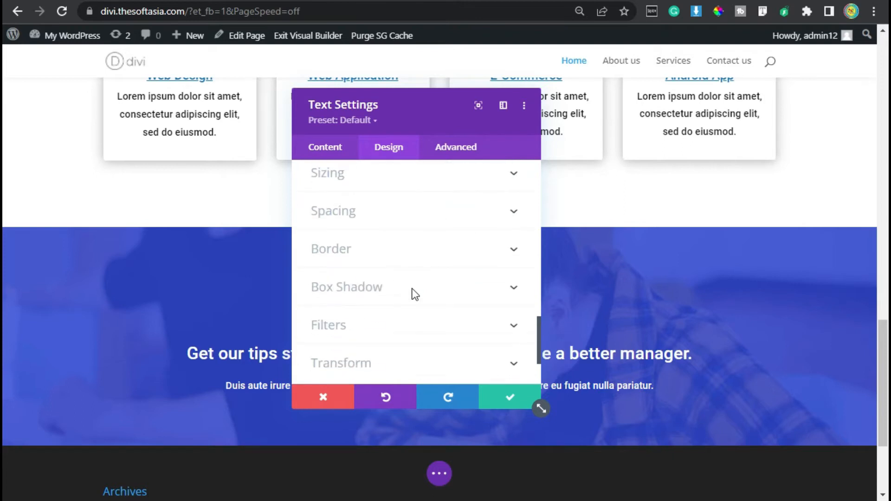
click(396, 314)
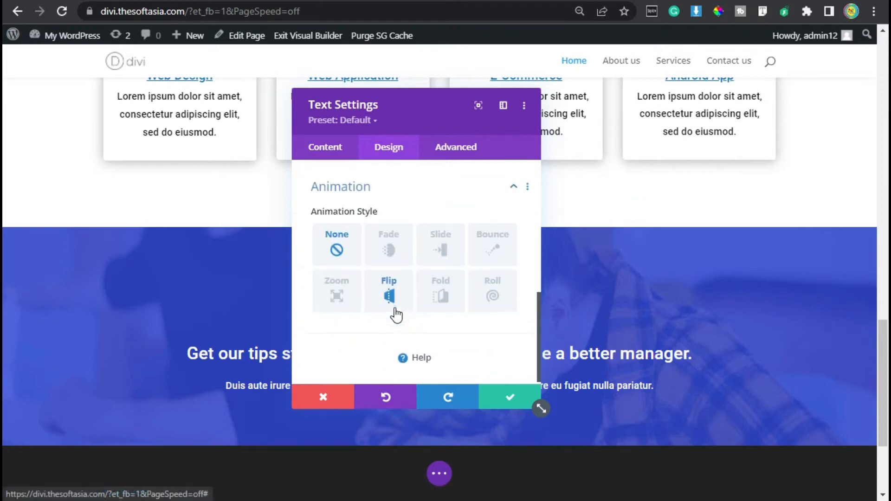
click(349, 302)
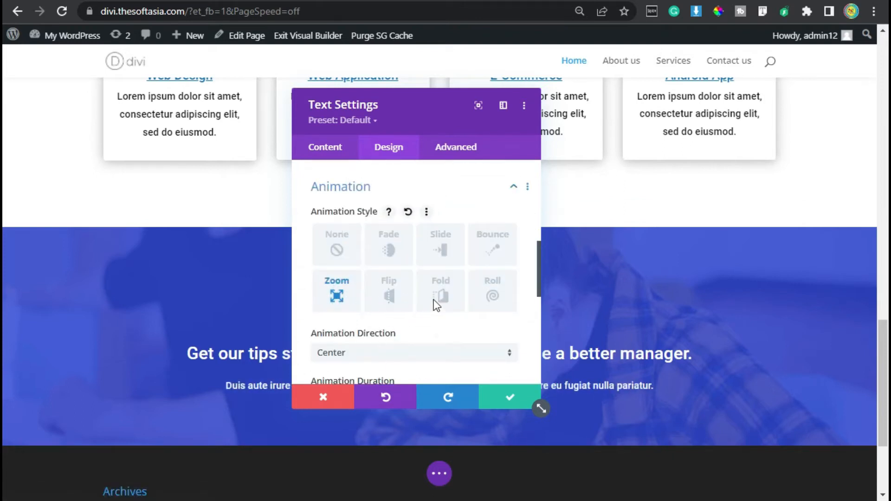
scroll(433, 299, down, 4)
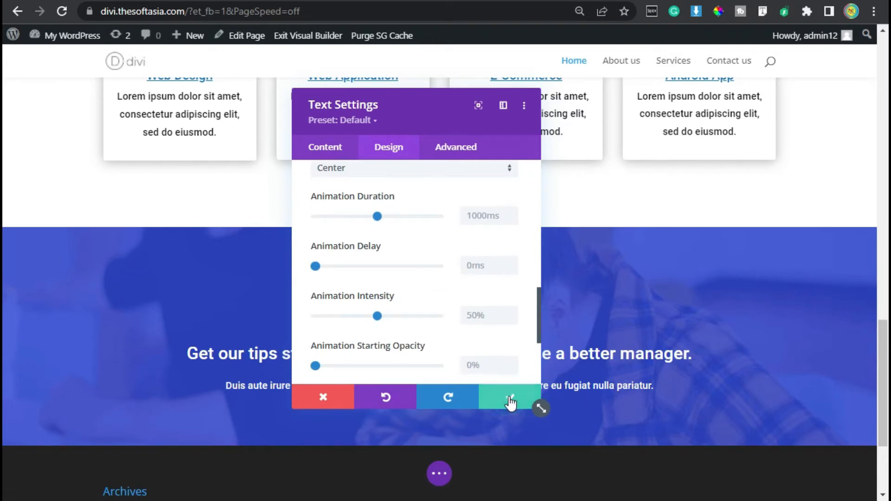
scroll(610, 271, down, 1)
scroll(610, 271, down, 1)
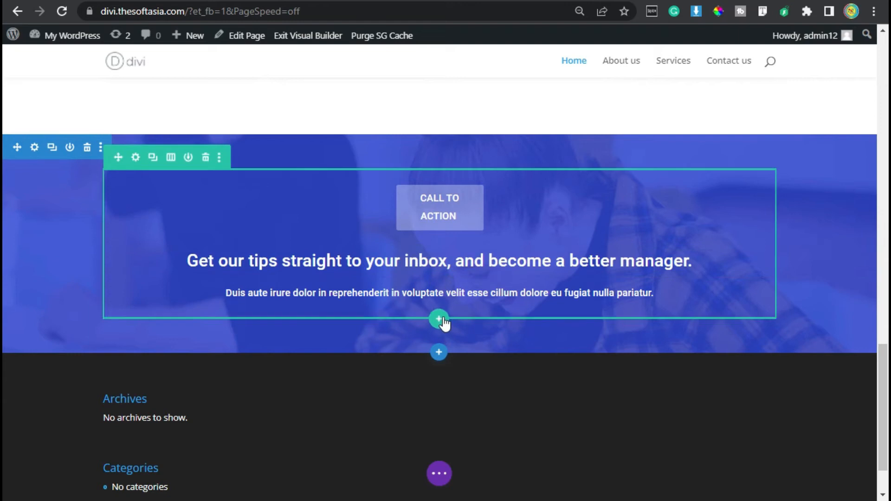
Step: Insert a single-column row below the call-to-action text row and dismiss the module chooser
click(441, 317)
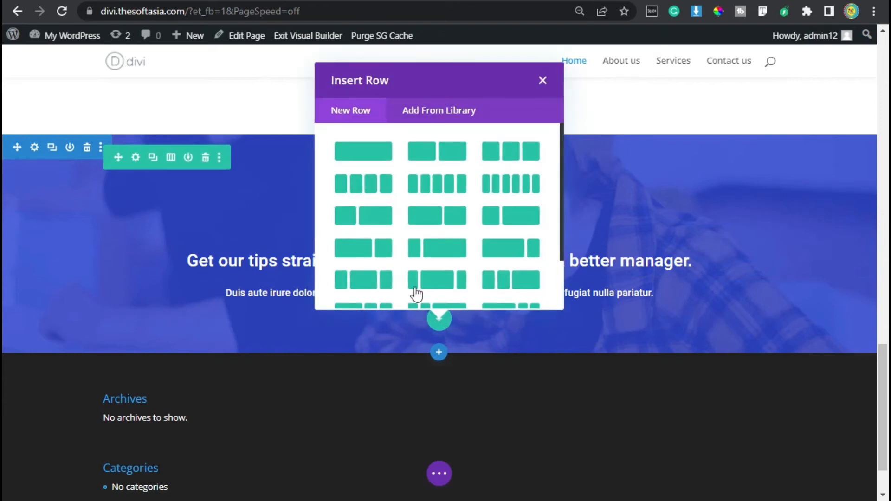
click(360, 152)
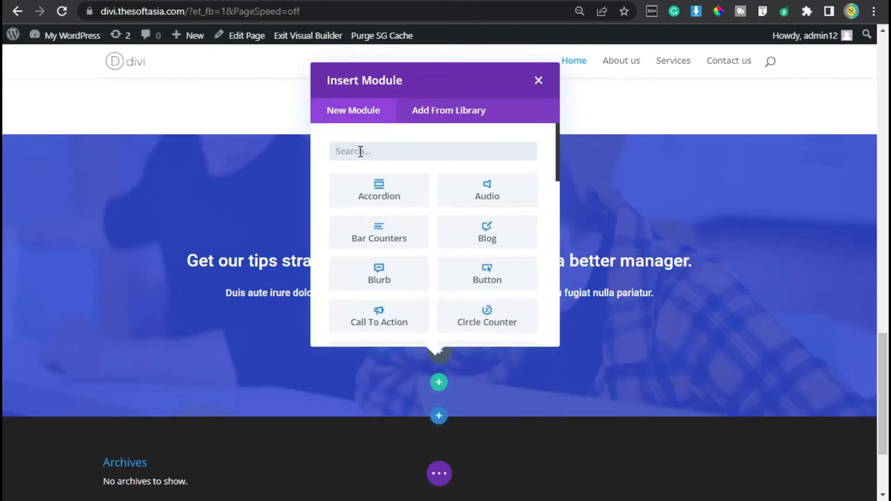
click(372, 374)
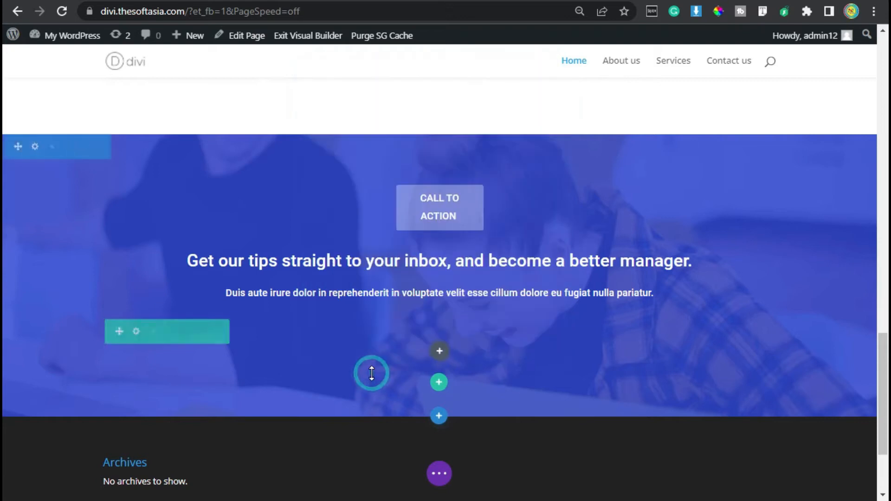
Step: Add "display: flex; align-items: center; justify-content: center;" as main element CSS to the new row's column and save the column and row settings
click(135, 333)
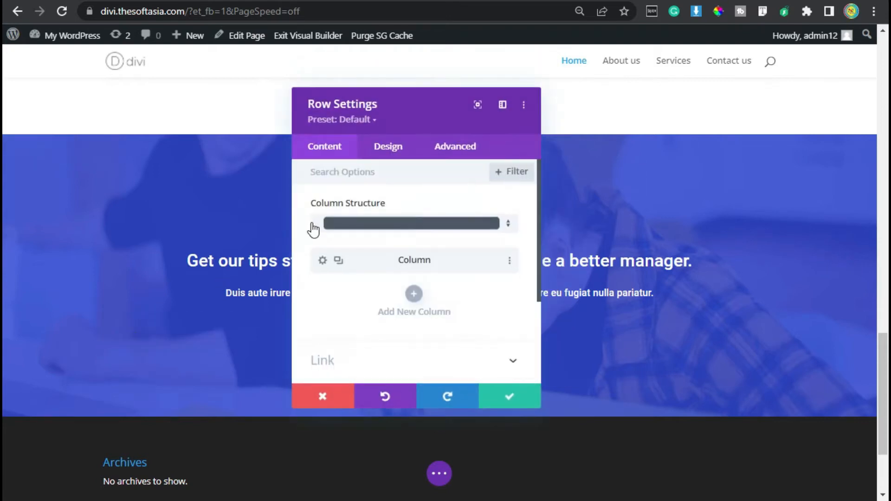
click(322, 260)
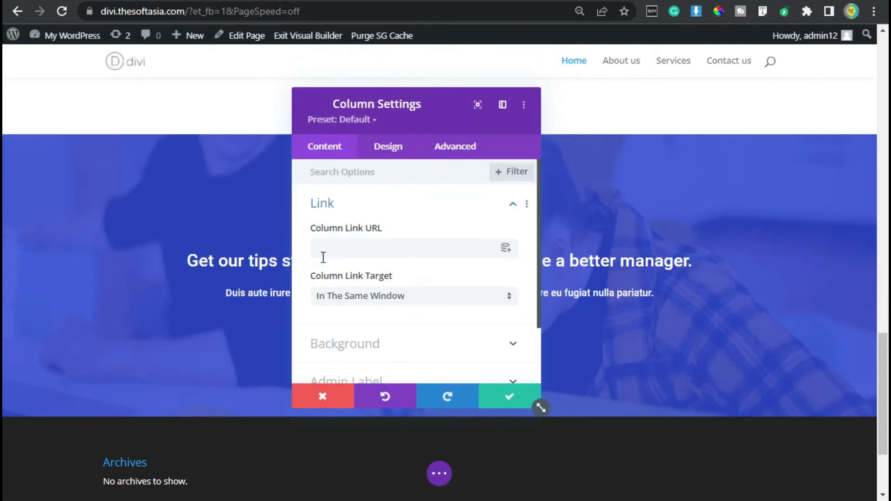
click(462, 149)
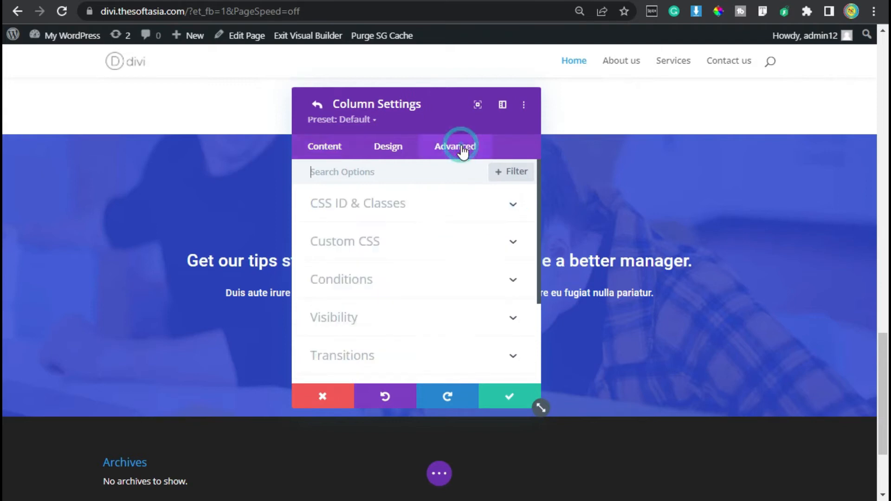
click(391, 246)
scroll(390, 253, down, 2)
click(344, 244)
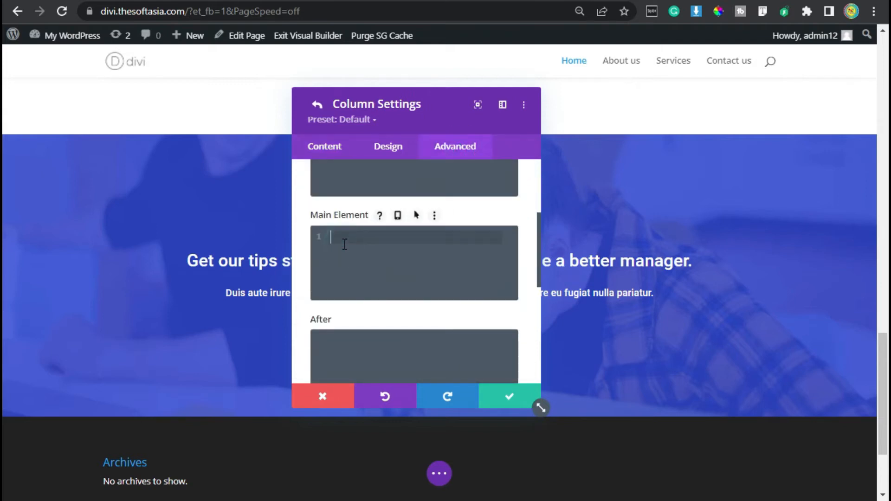
text(display: flex; align-items: center; justify-content: center)
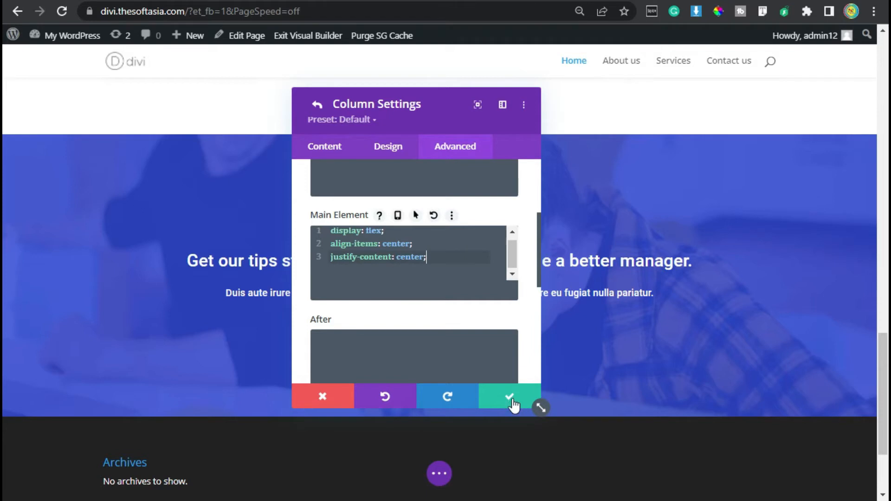
click(512, 401)
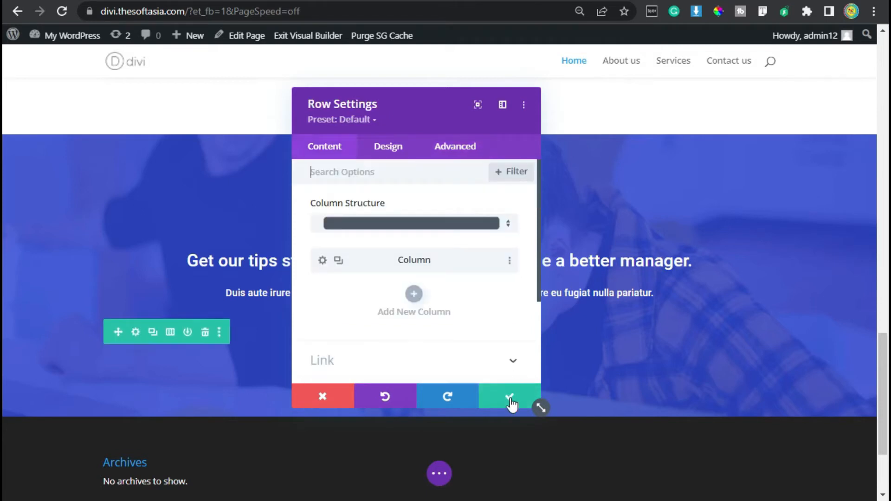
click(511, 402)
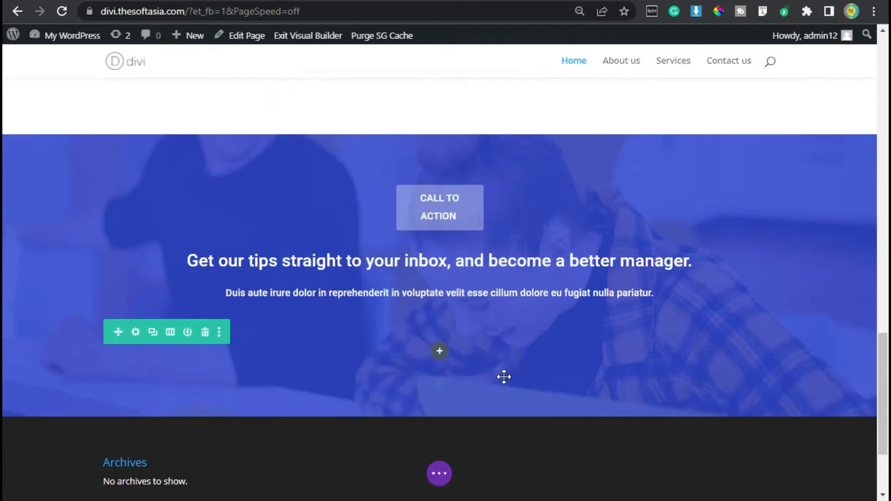
Step: Insert a Button module in the new row and set its text to "Sign Up Now"
click(440, 351)
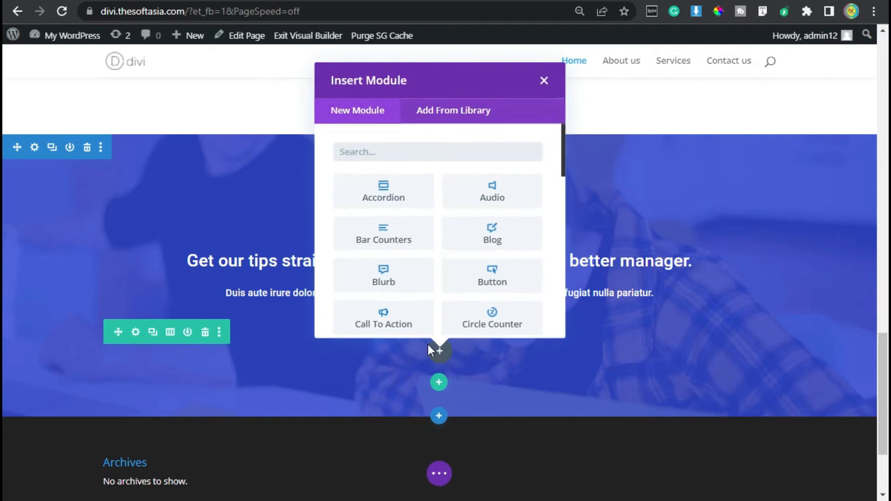
click(492, 278)
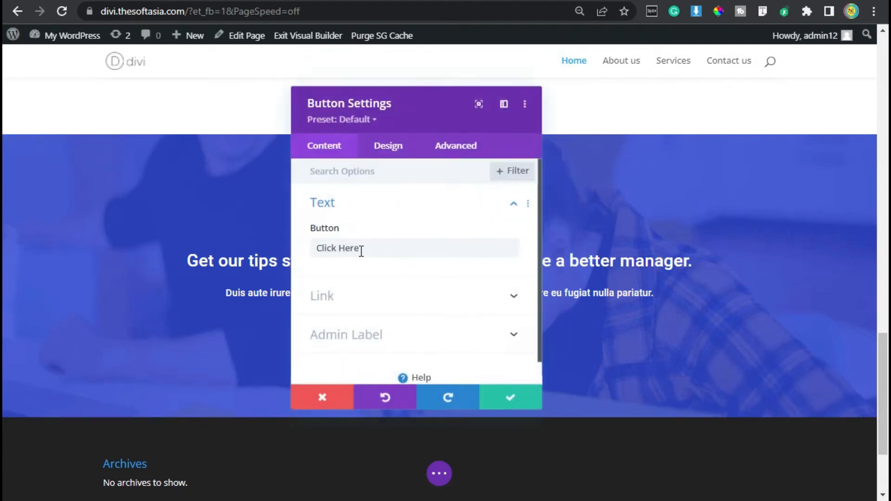
triple_click(356, 247)
text(Sign )
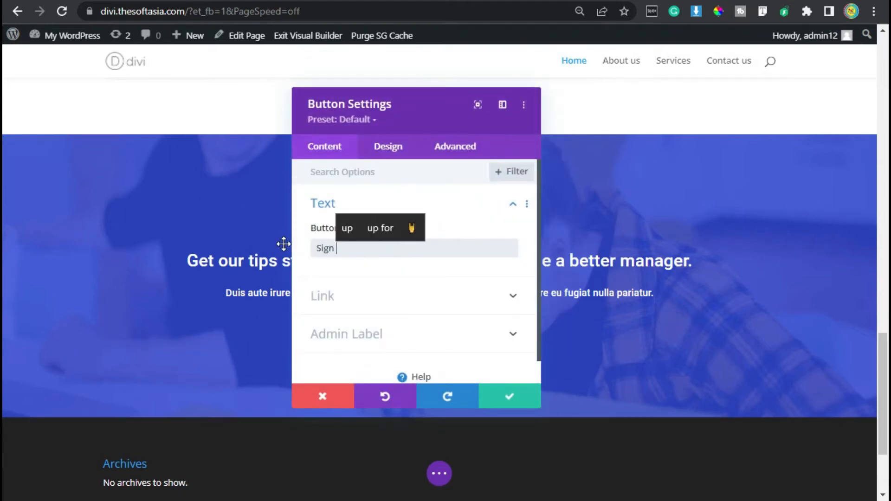
text(Up Now)
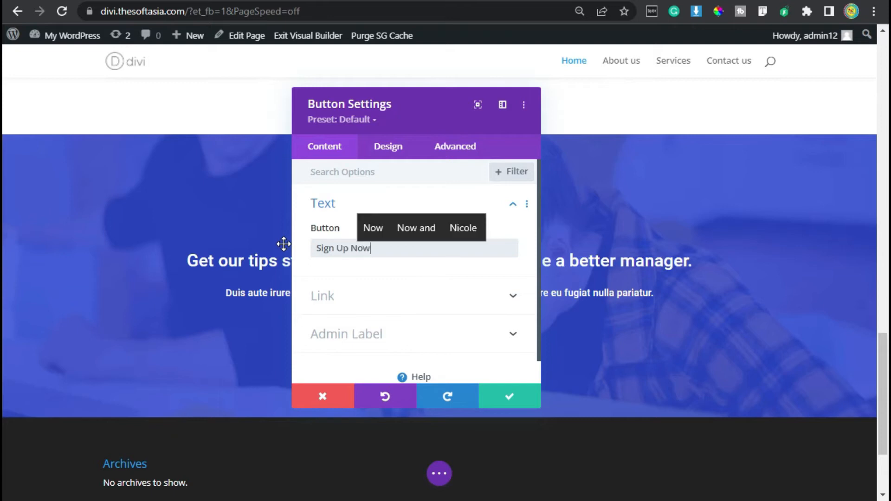
Step: Enable custom styles for the Sign Up Now button and set its text size to 16px
click(383, 148)
drag(391, 99, 607, 93)
click(562, 272)
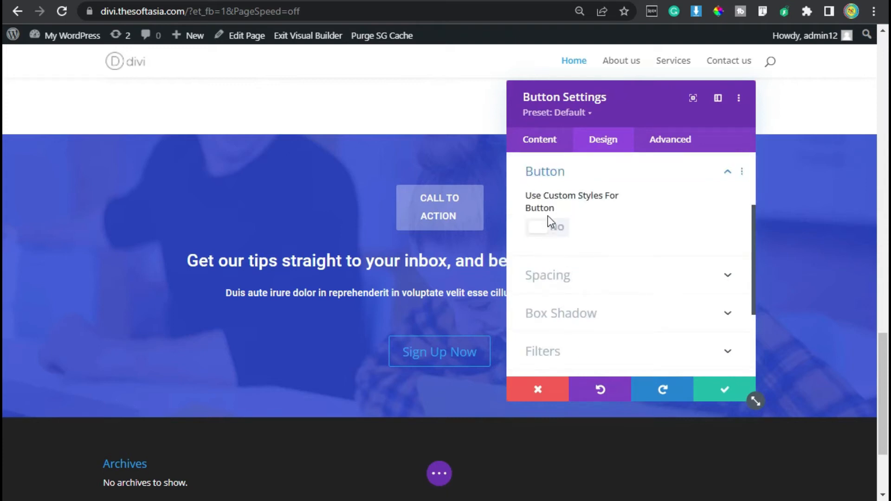
click(551, 235)
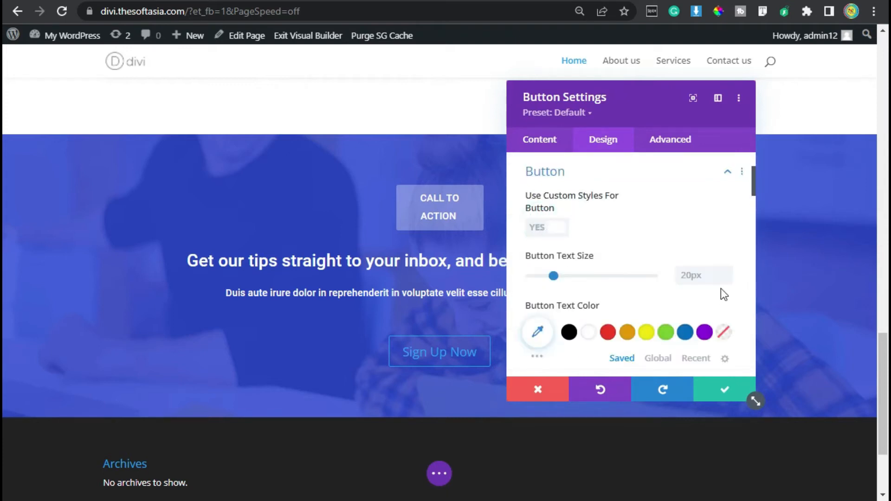
click(704, 276)
text(16)
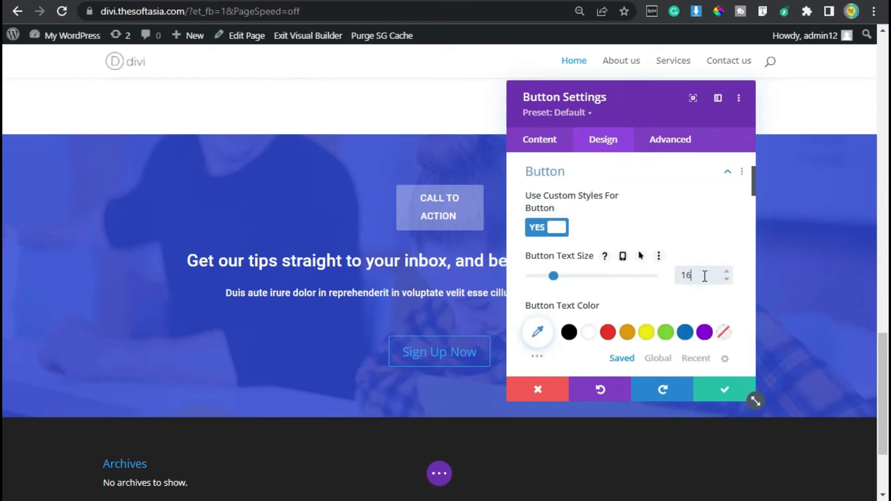
text(px)
Step: Enable hover options for the button text color and set the default color to the recently used deep blue
scroll(602, 242, down, 2)
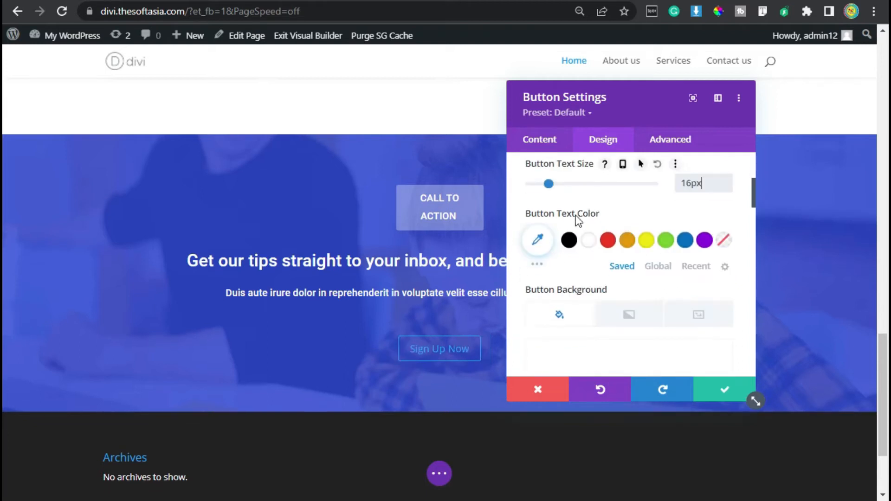
mouse_move(574, 213)
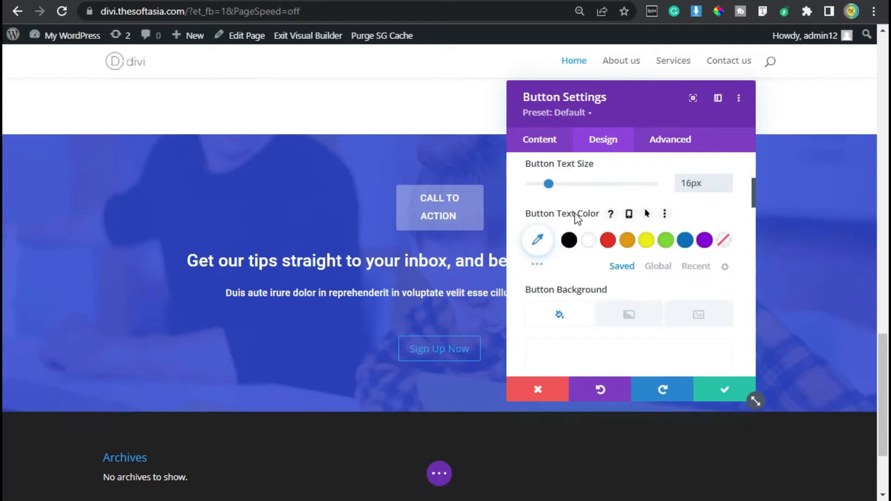
click(647, 214)
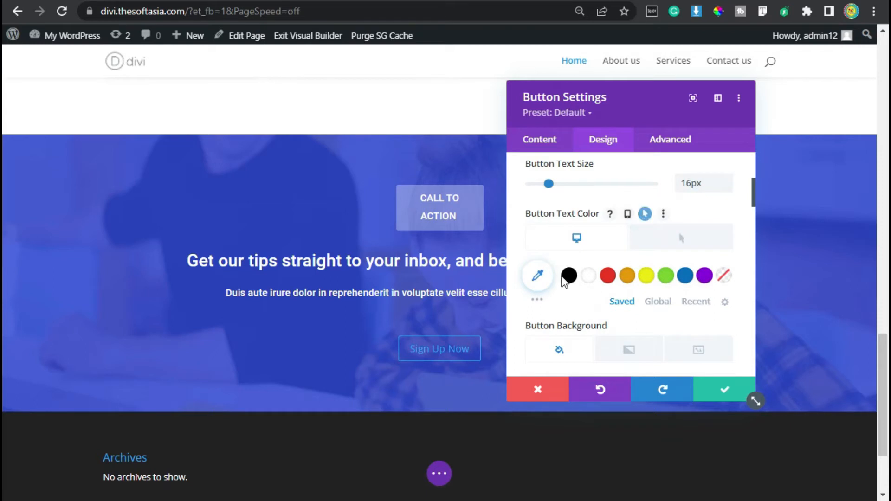
click(695, 302)
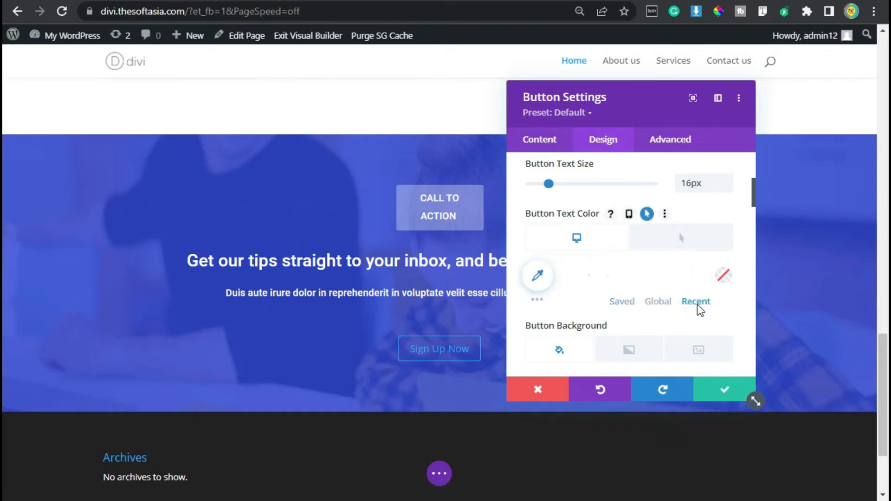
click(616, 281)
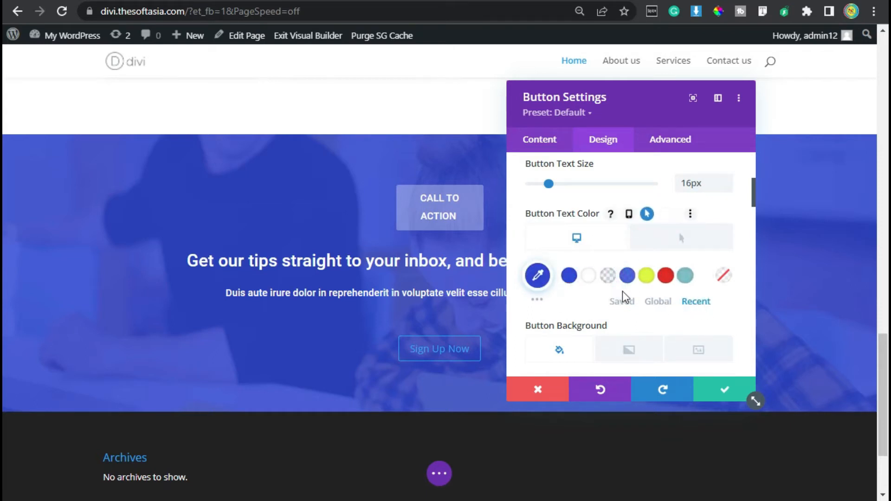
Step: Set the Sign Up Now button's hover text color to white
click(673, 237)
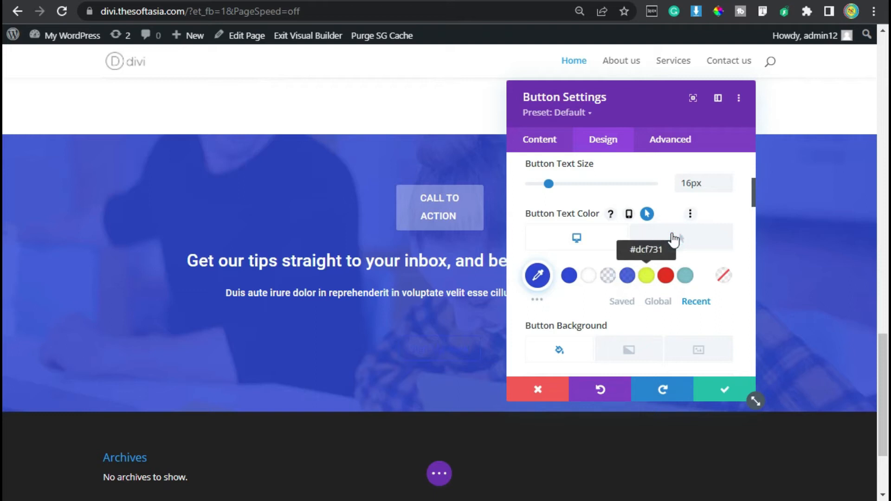
click(665, 277)
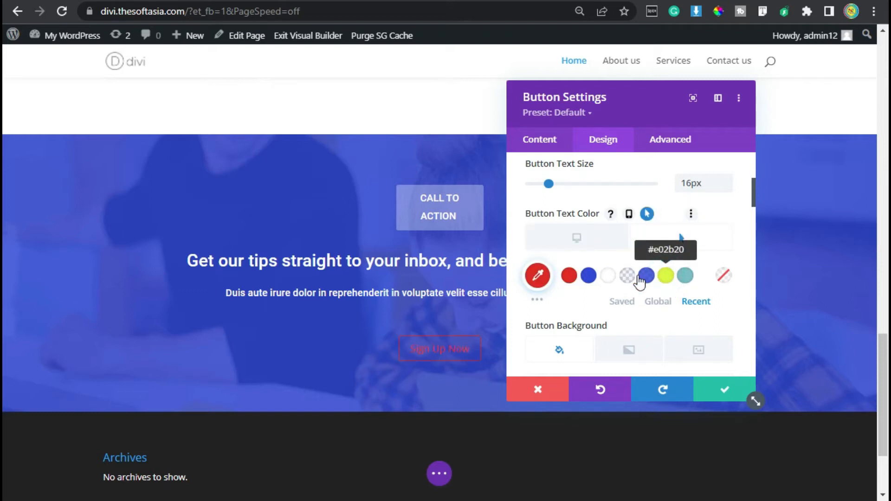
click(608, 277)
Step: Enable hover options for the button background, setting the hover color to red #E02B20 and the default color to white #FFFFFF
scroll(646, 215, down, 2)
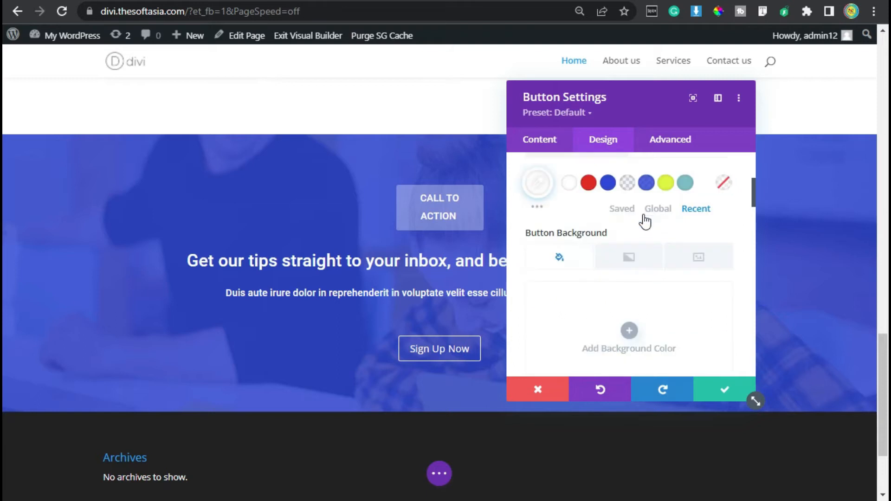
mouse_move(623, 246)
click(653, 232)
scroll(633, 277, down, 2)
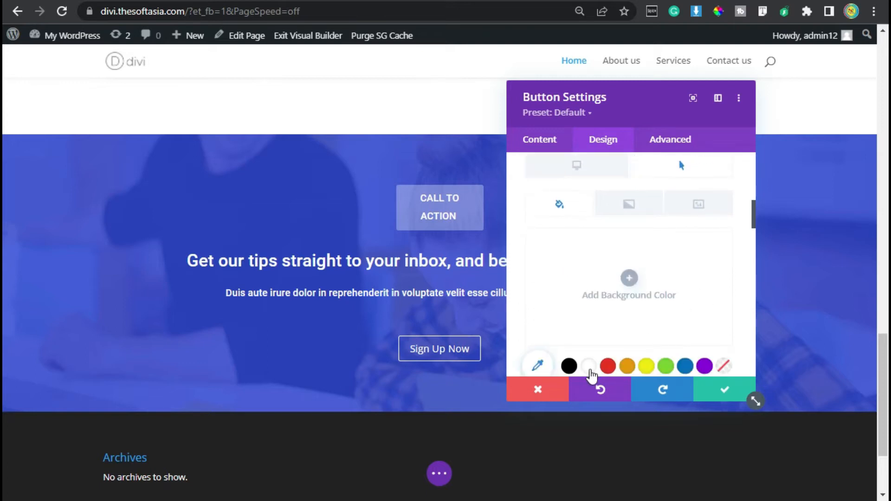
click(607, 366)
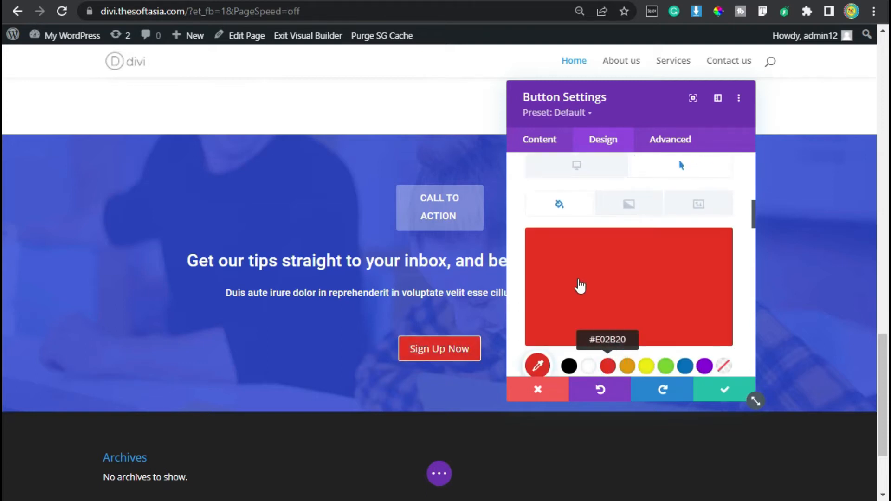
scroll(580, 286, up, 2)
click(579, 266)
scroll(580, 268, down, 3)
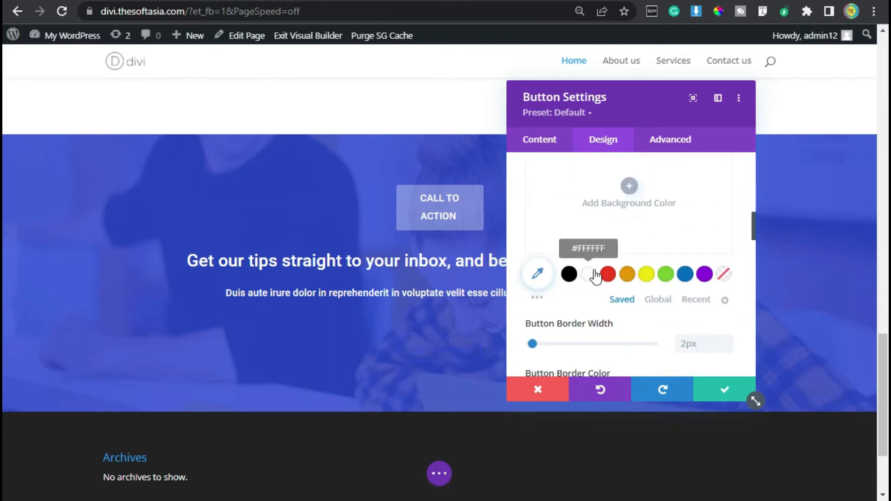
click(589, 274)
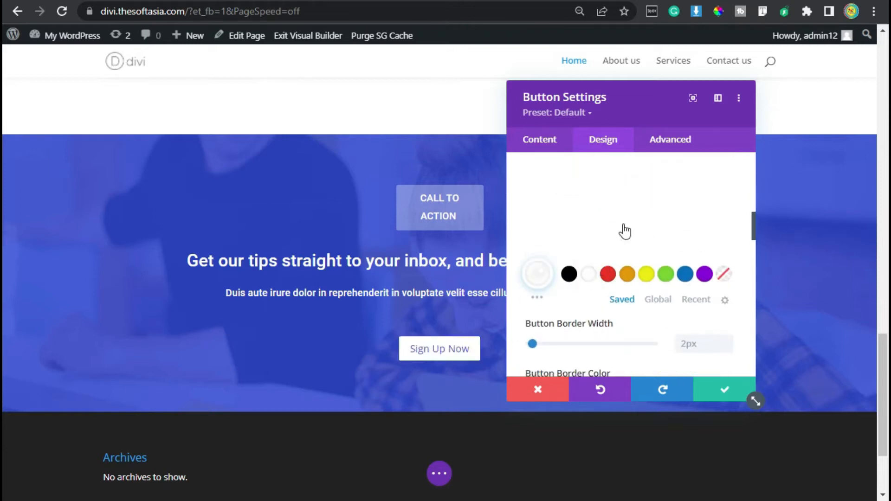
Step: Enable hover options for the button border color, setting the default to white and the hover color to red #E02B20
scroll(624, 230, down, 4)
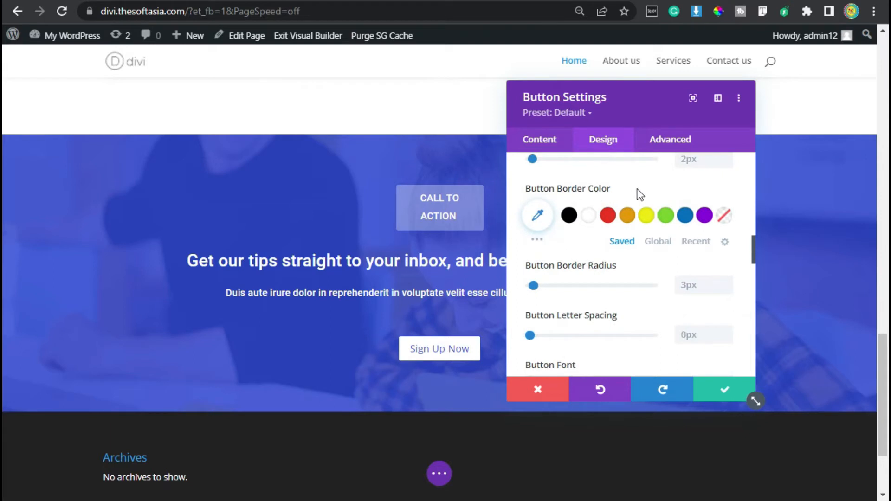
click(574, 188)
click(659, 190)
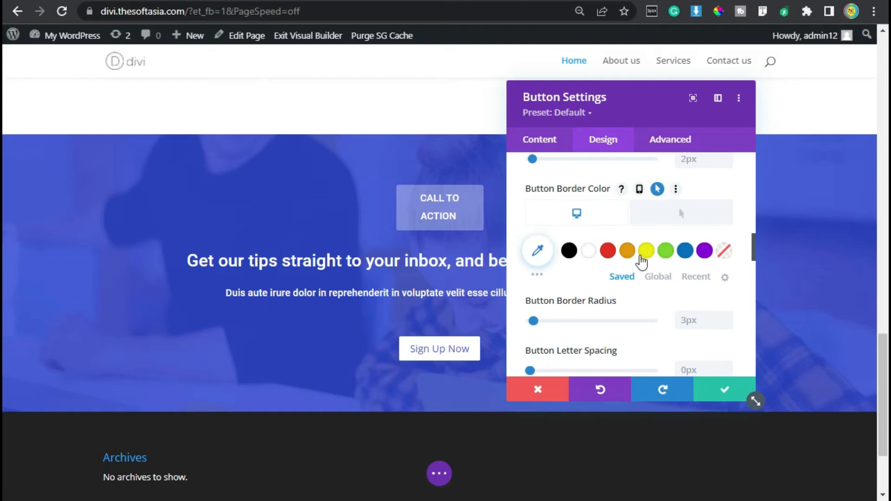
click(588, 252)
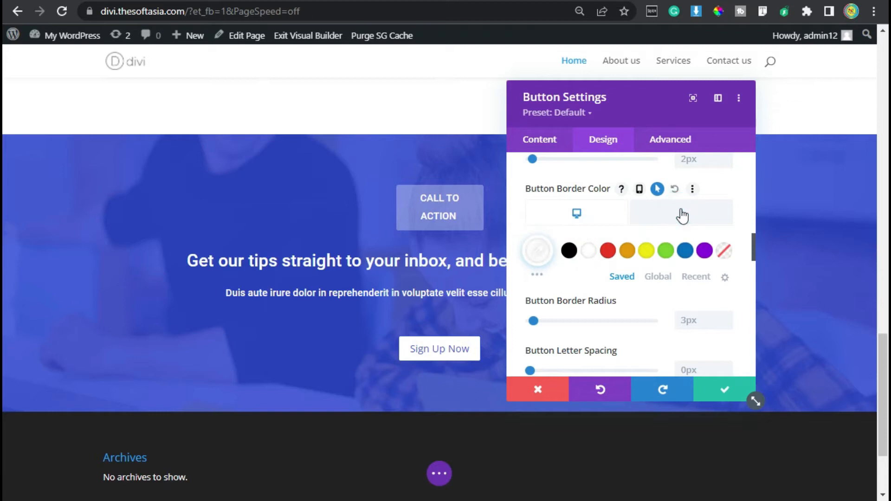
click(681, 216)
click(608, 254)
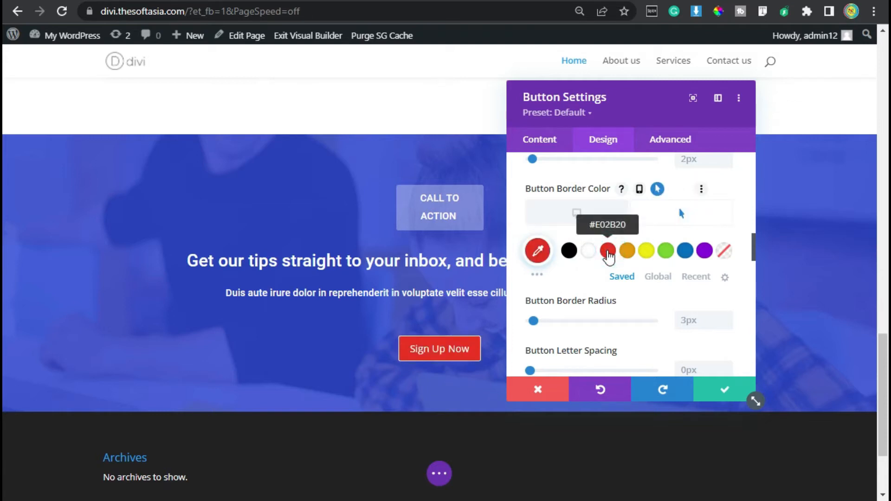
Step: Turn off showing the Sign Up Now button's icon only on hover so the arrow always displays
scroll(608, 254, down, 6)
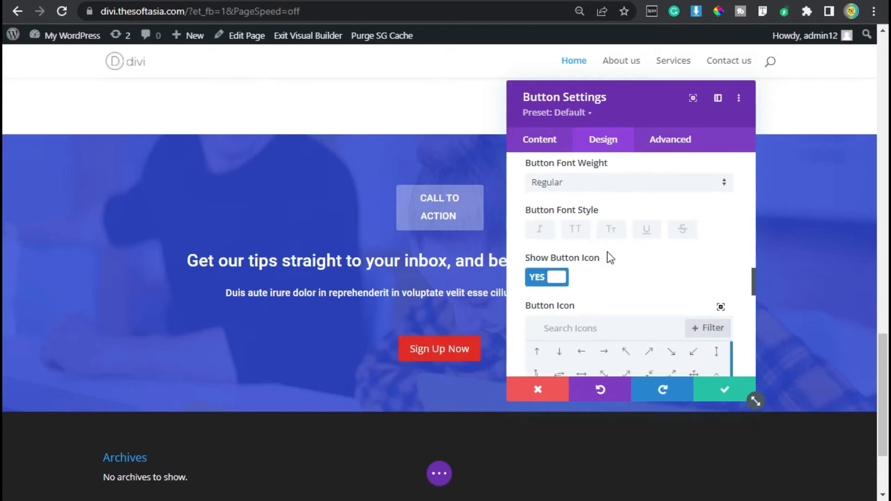
scroll(607, 251, down, 2)
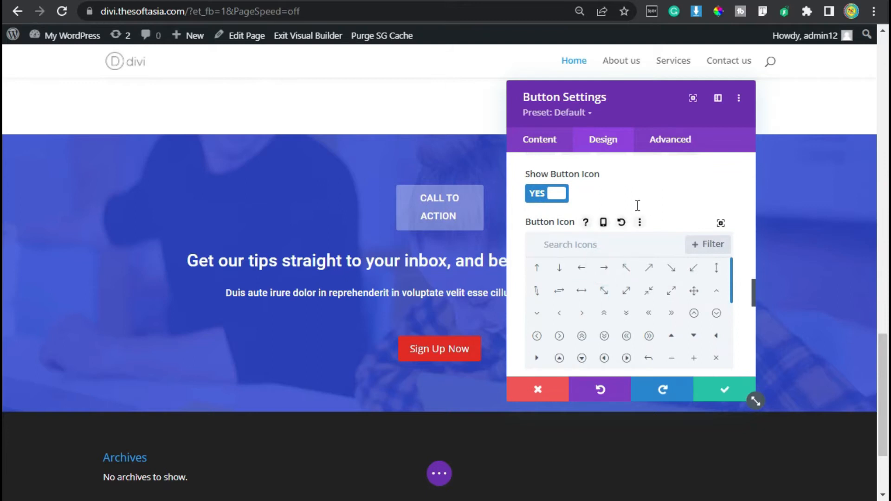
scroll(649, 195, down, 4)
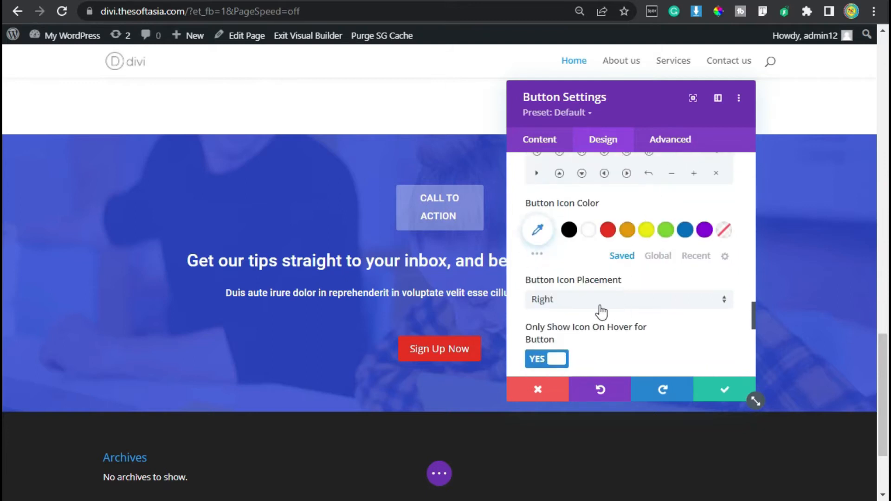
scroll(601, 312, down, 2)
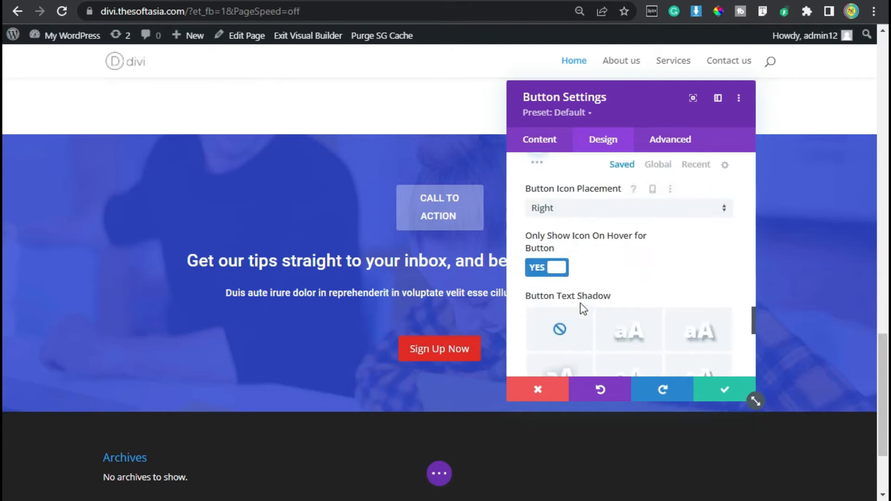
click(557, 268)
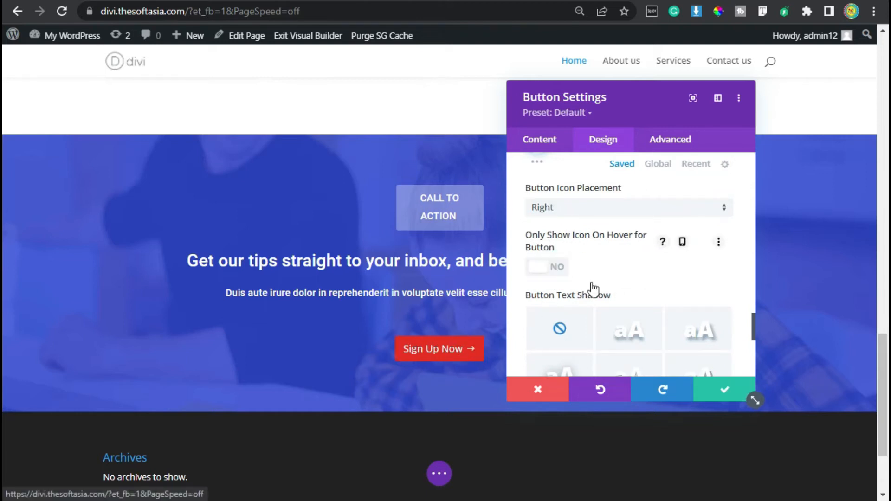
Step: Set the button padding to 7px top and bottom, 25px left and 45px right, and save the button settings
scroll(591, 289, down, 2)
scroll(590, 252, down, 4)
scroll(580, 264, up, 2)
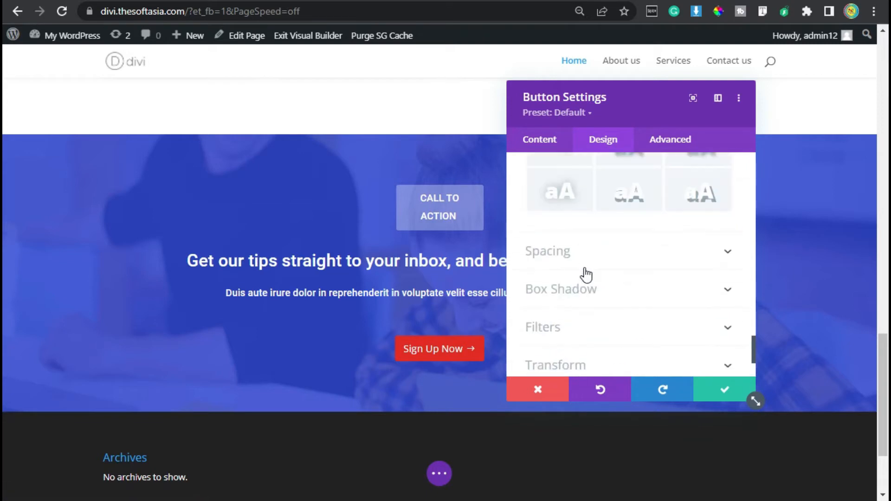
click(585, 259)
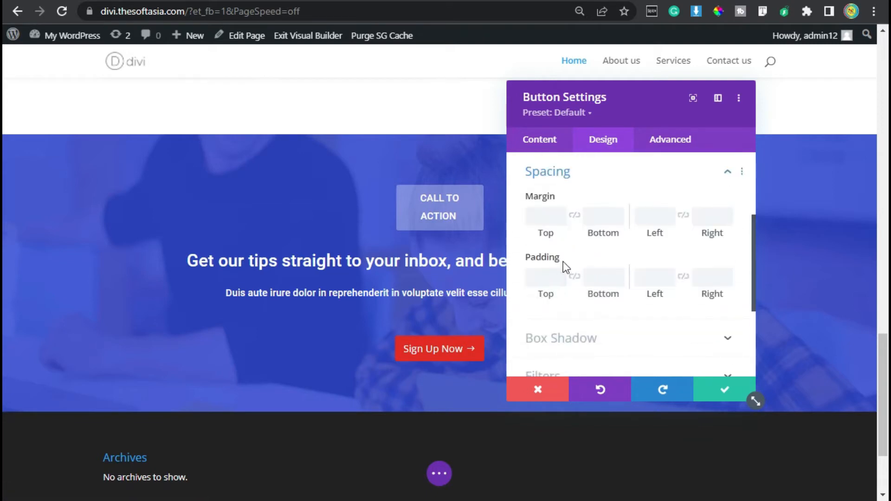
click(547, 281)
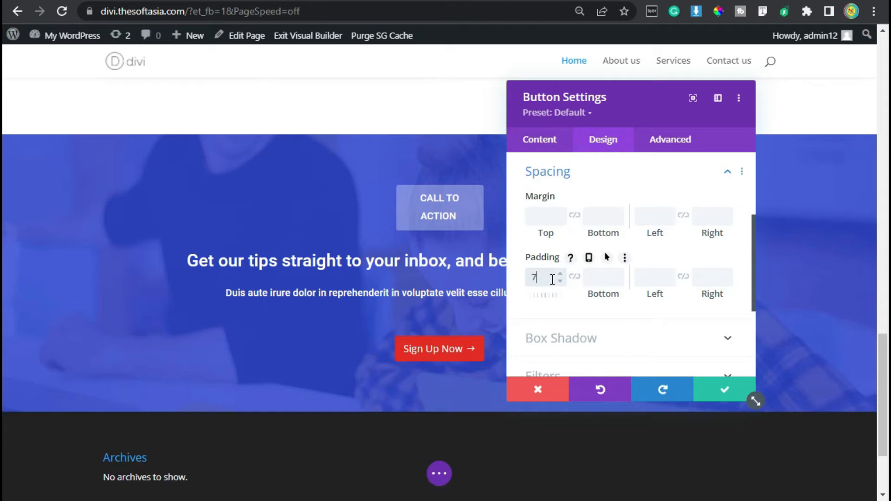
text(7px)
click(574, 277)
click(658, 278)
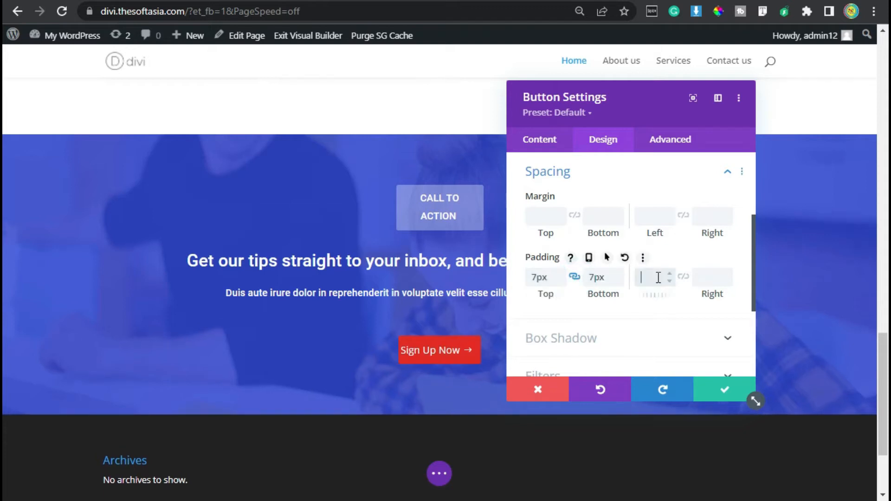
text(25)
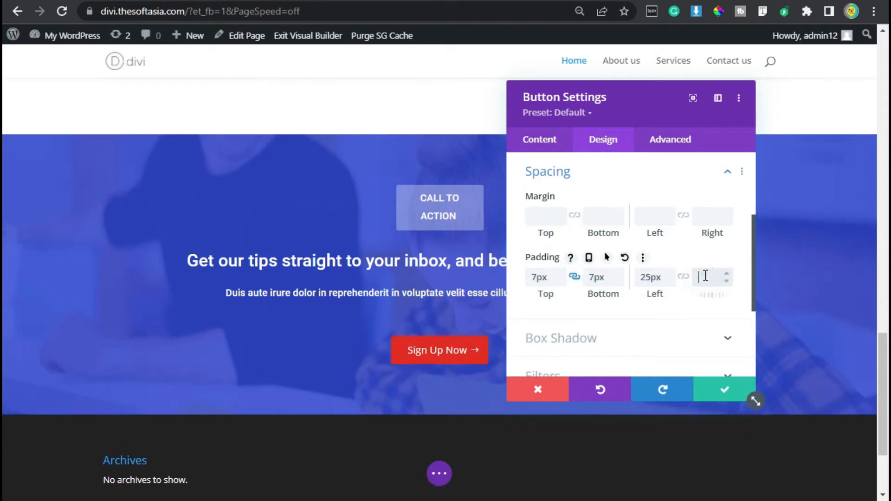
click(701, 278)
text(25px)
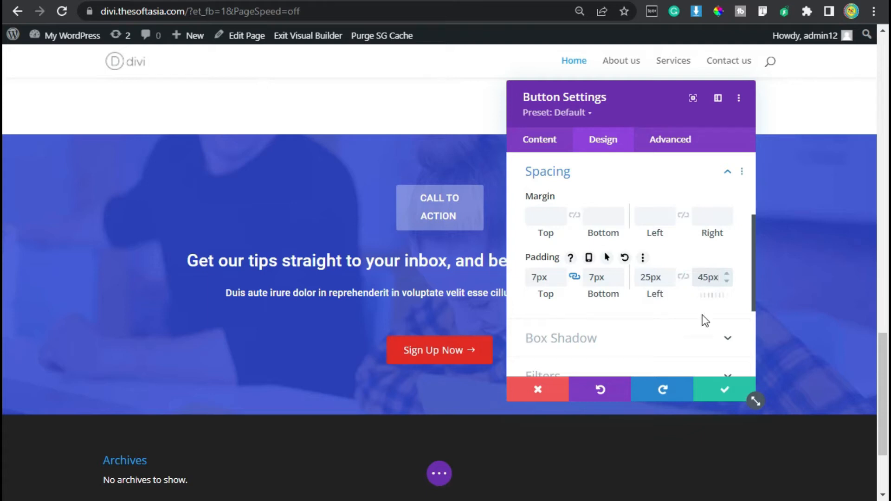
click(718, 385)
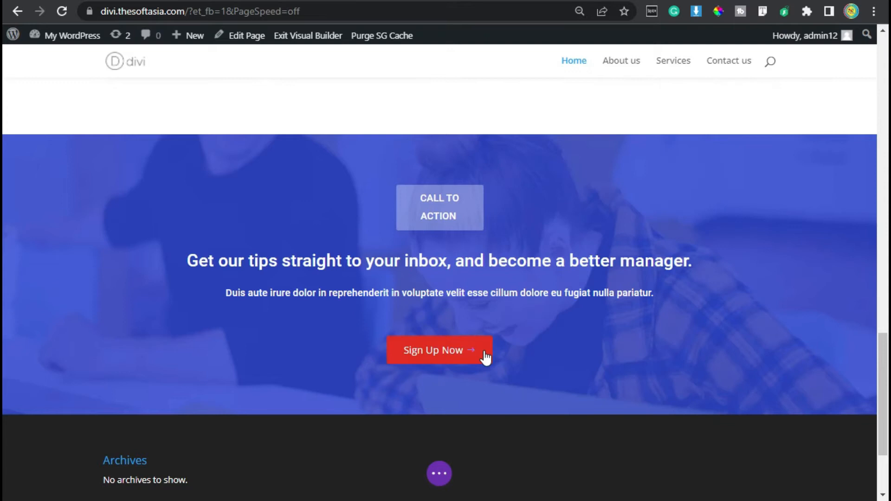
Step: Insert a Blurb module after the Sign Up Now button and title it "Get In Touch"
mouse_move(446, 358)
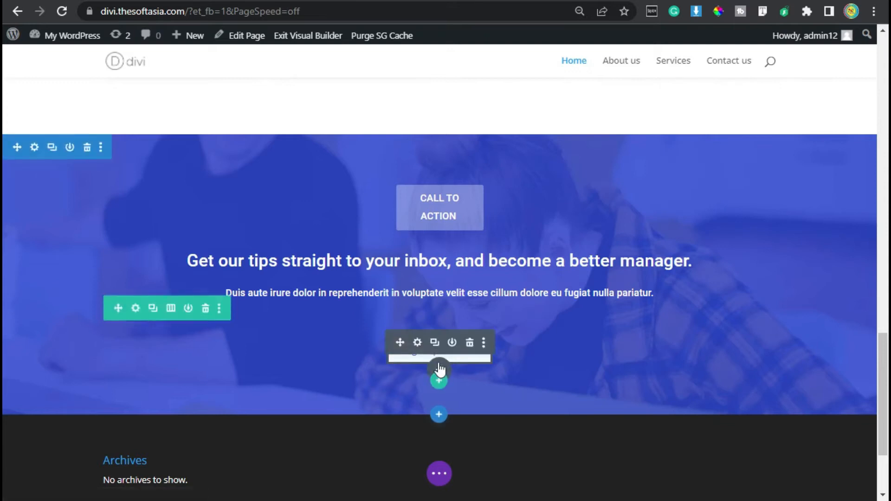
click(439, 368)
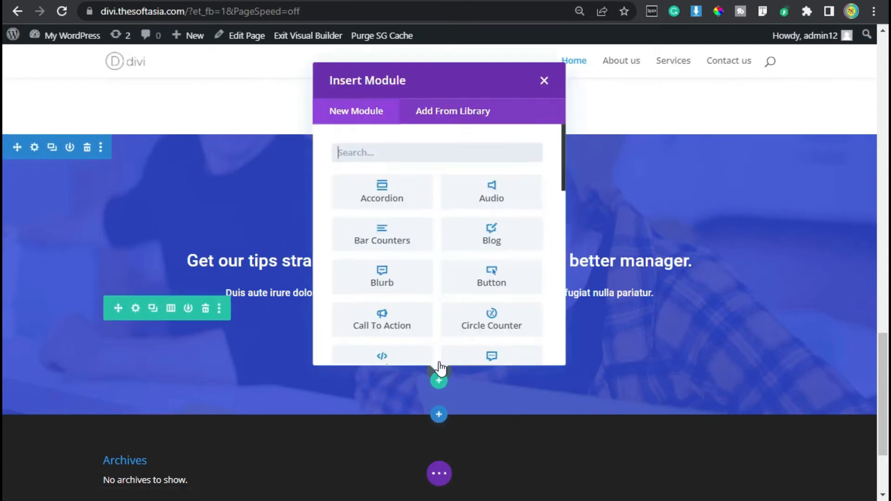
click(385, 274)
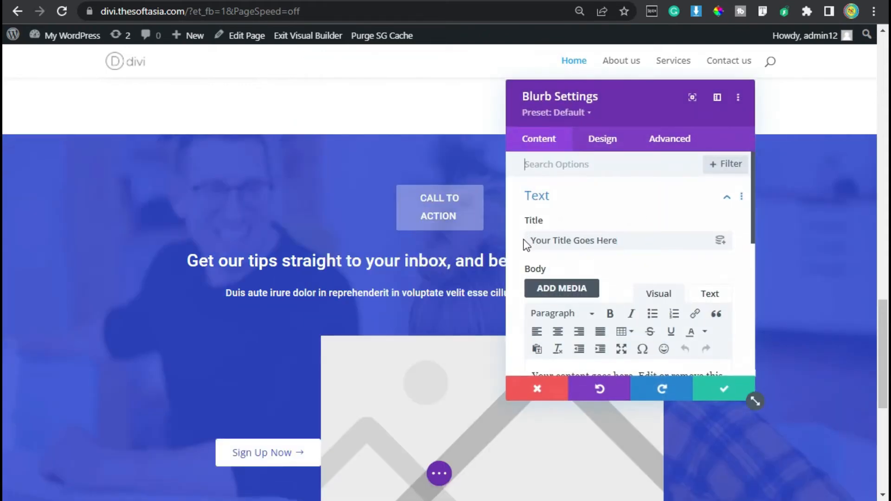
triple_click(573, 241)
text(Get In Touch)
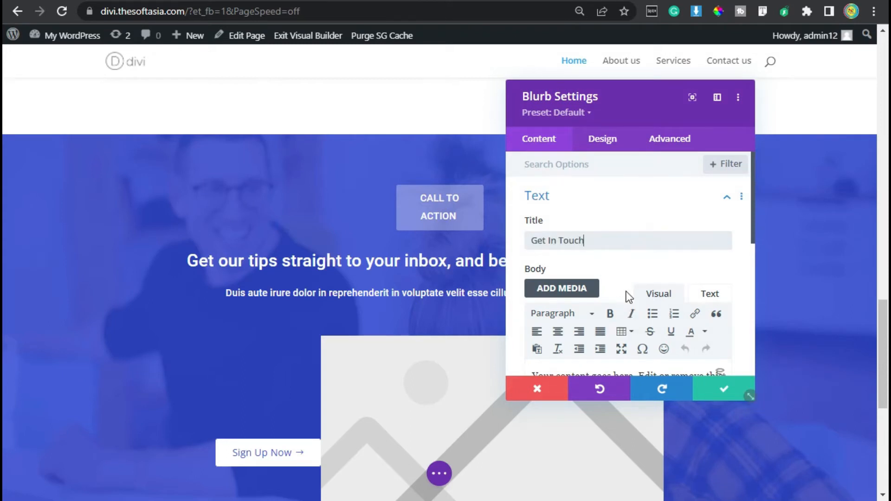
Step: Replace the blurb's placeholder body text with the contact phone number
scroll(611, 343, down, 4)
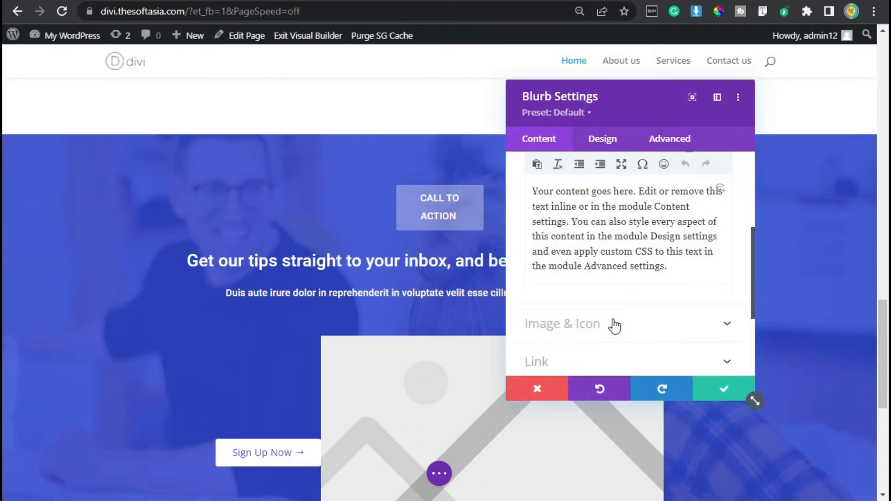
click(615, 238)
key(ctrl+a)
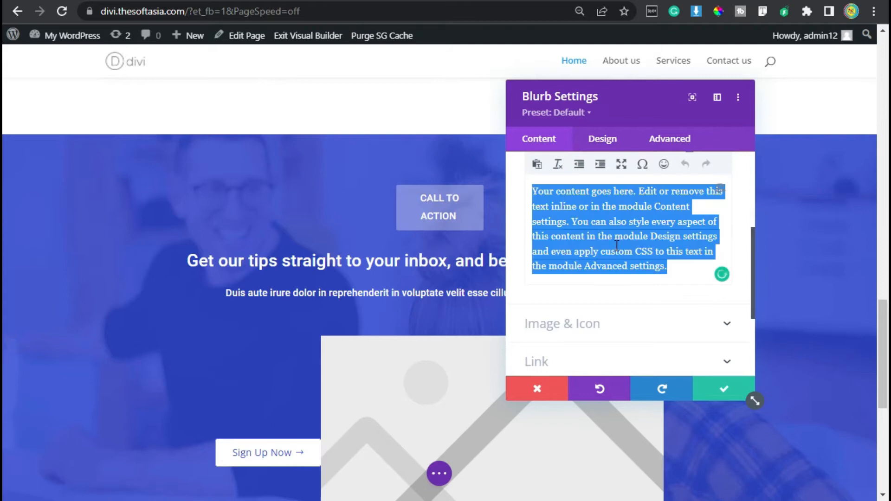
key(ctrl+v)
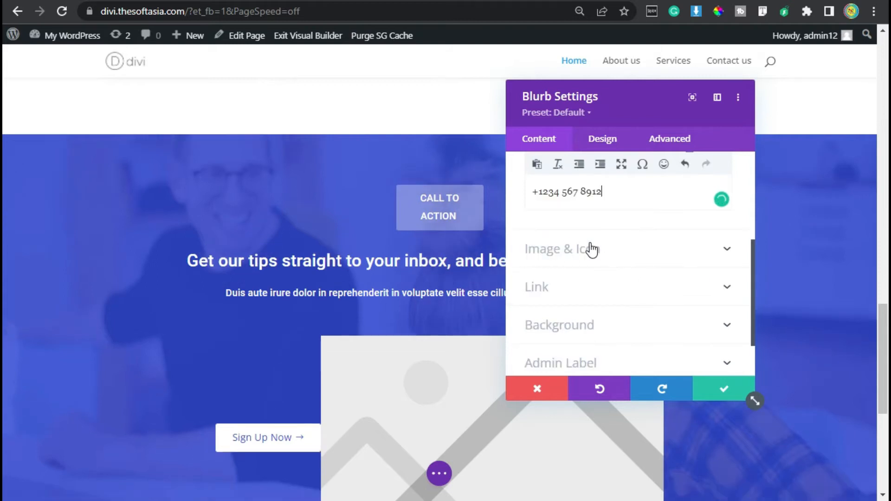
Step: Switch the blurb to use an icon, search the icons for "phone" and choose the handset with sound waves
click(590, 249)
click(547, 216)
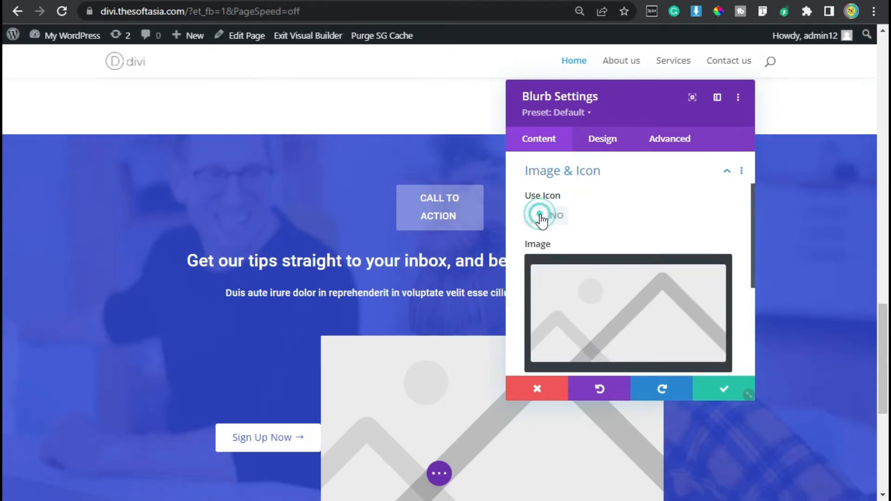
click(593, 263)
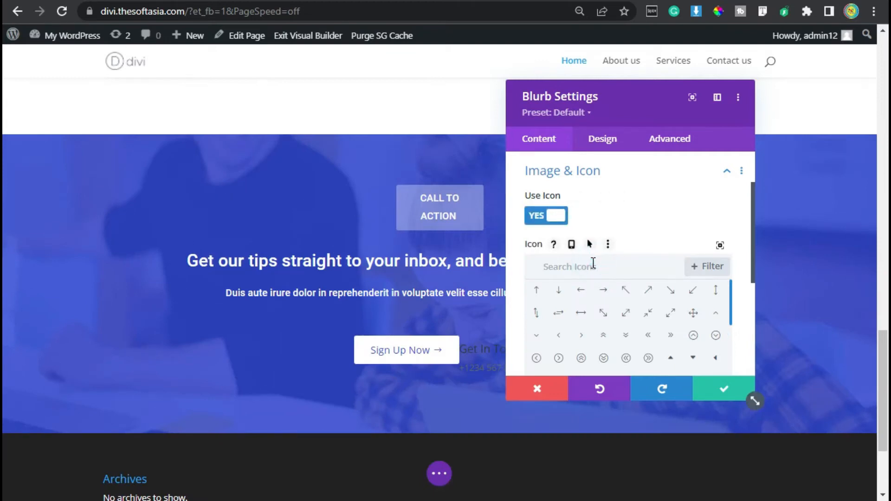
text(phonbphone)
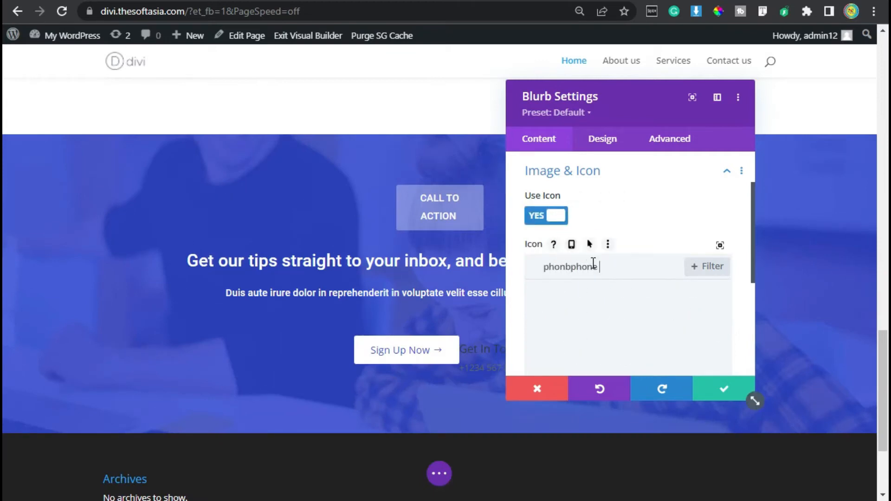
key(ctrl+BackSpace)
text(phone)
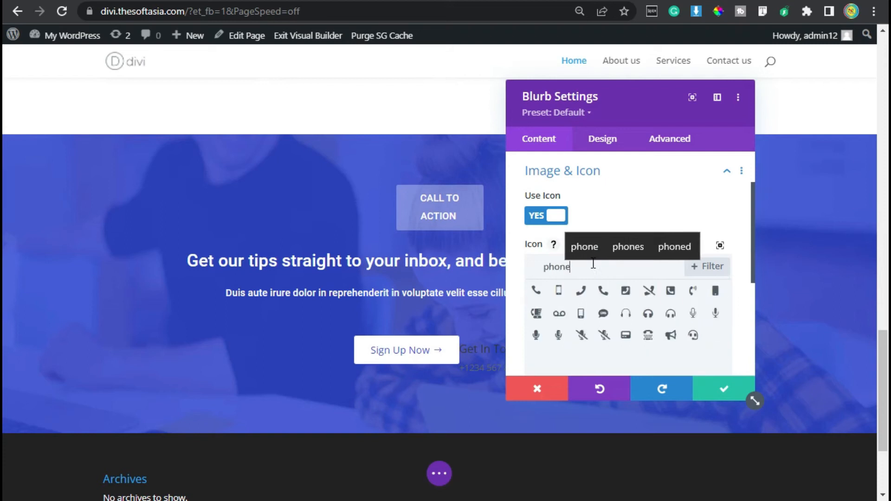
click(693, 291)
scroll(612, 281, down, 5)
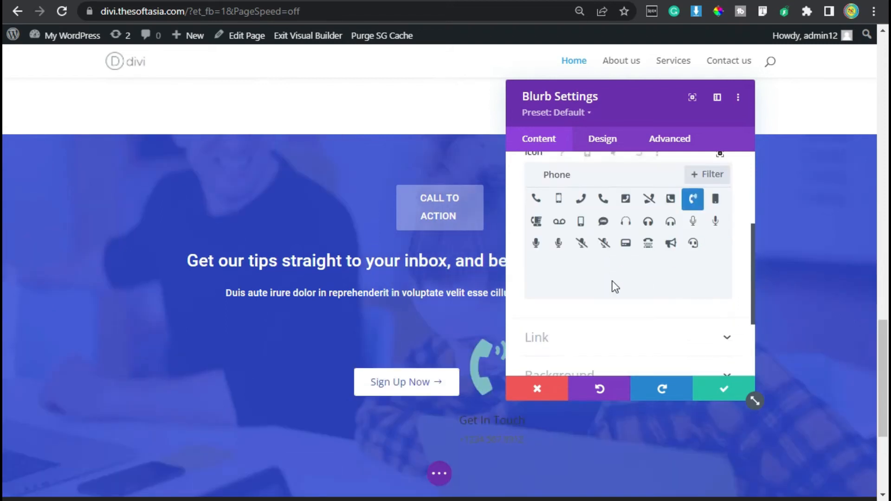
Step: Make the blurb's phone icon white, set its width to 38px and place it to the left of the text
click(599, 139)
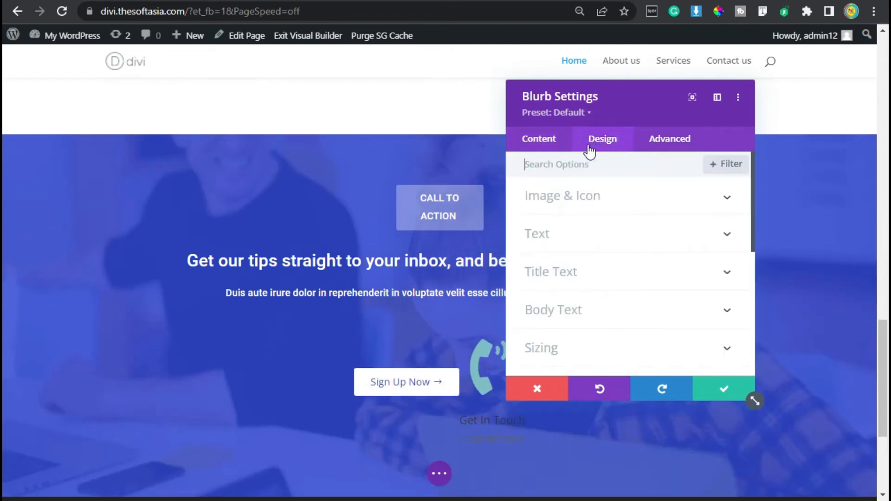
click(573, 211)
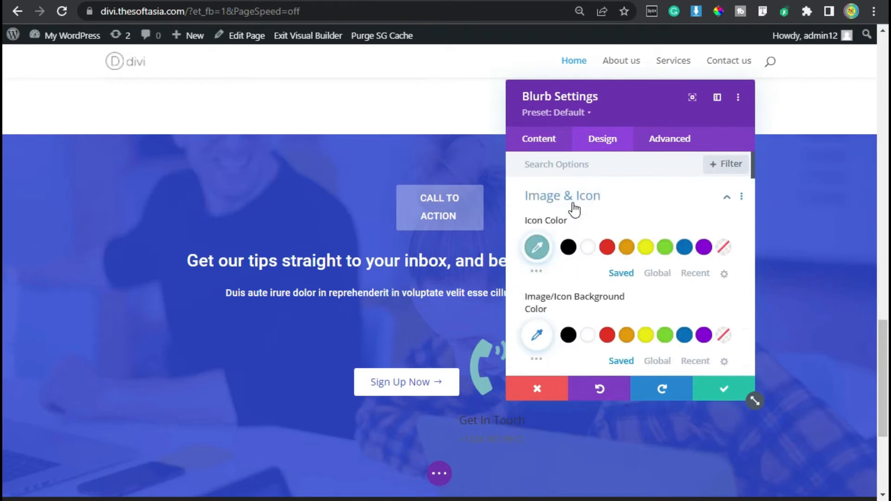
click(588, 247)
scroll(592, 230, down, 4)
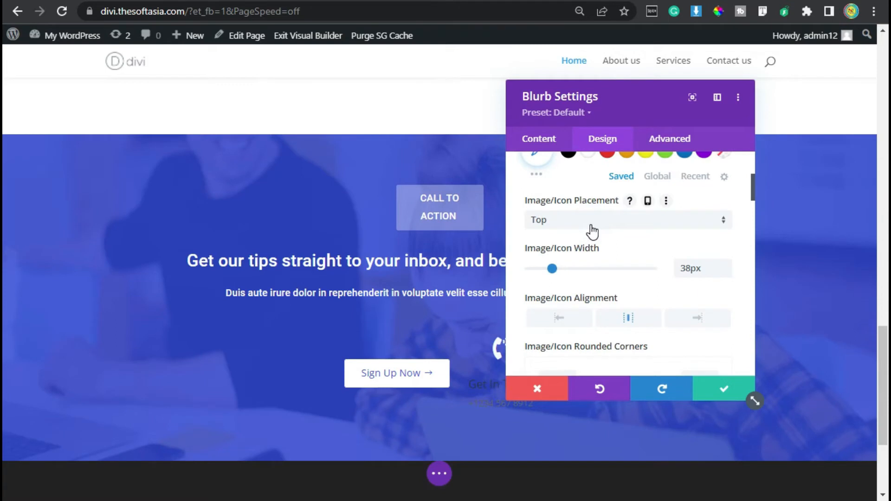
click(590, 229)
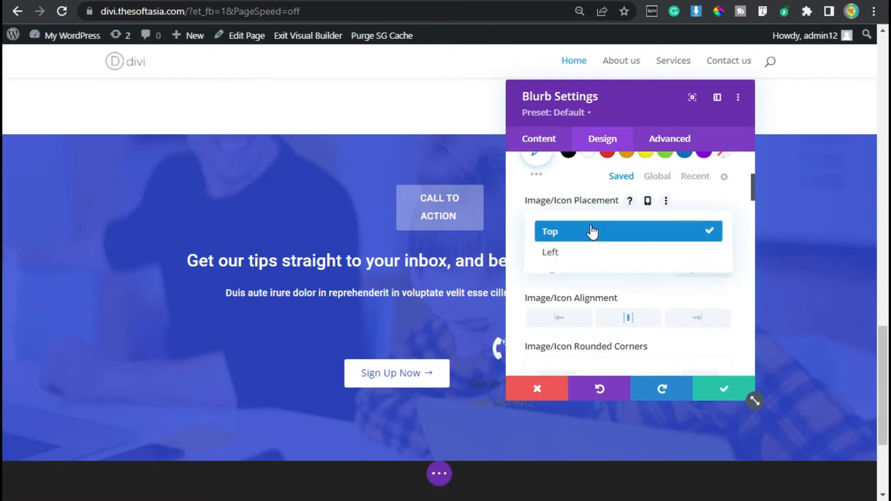
click(582, 251)
Step: Set the font of the blurb's title text to Roboto
scroll(580, 249, down, 5)
scroll(583, 279, down, 6)
click(586, 308)
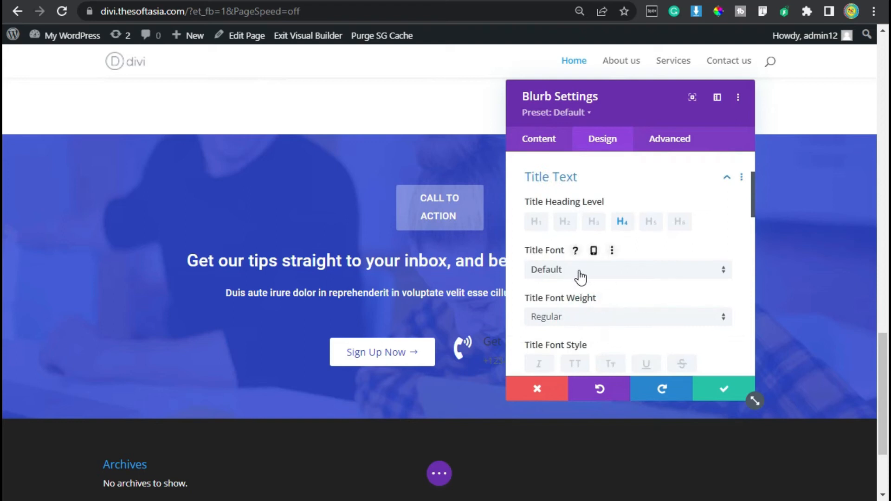
drag(642, 107, 671, 107)
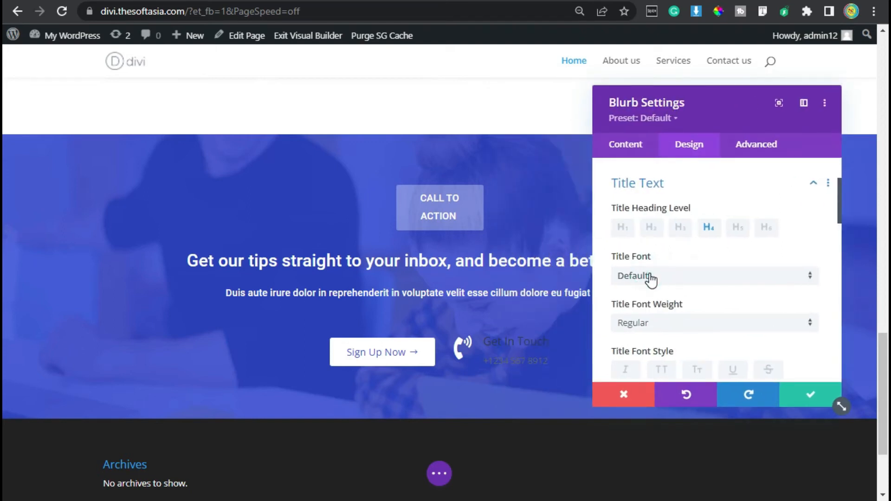
click(651, 277)
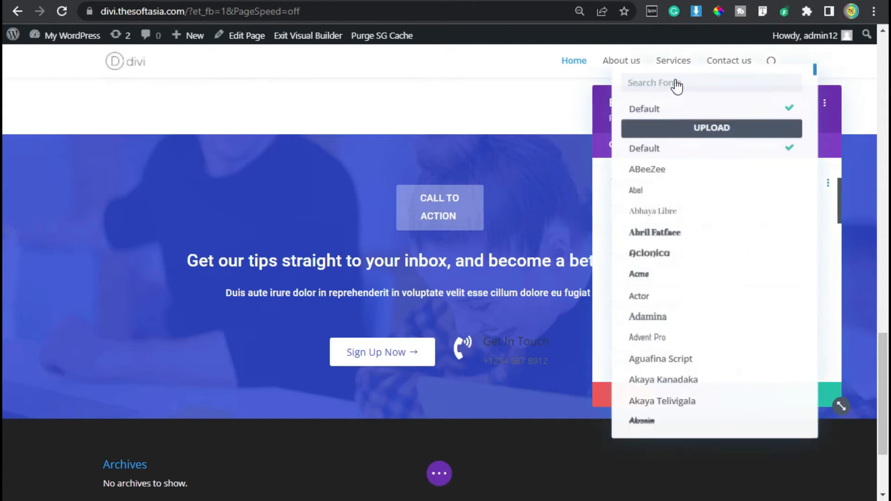
click(677, 77)
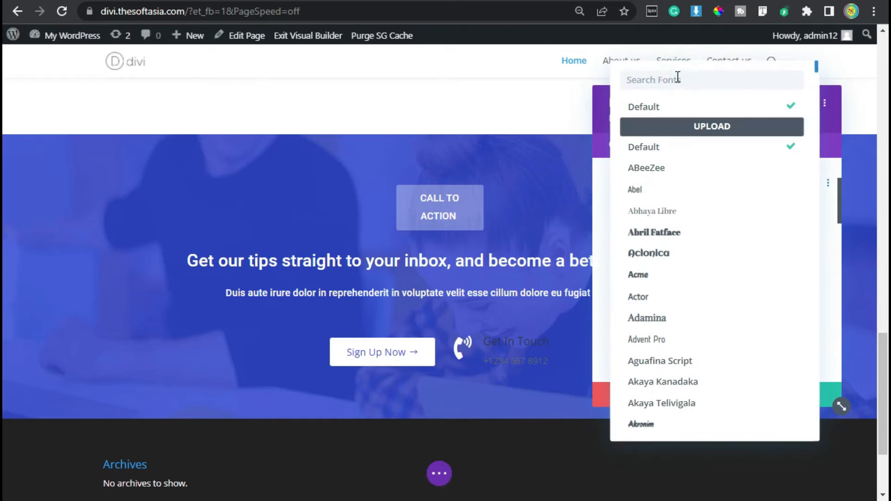
text(roboto)
click(678, 107)
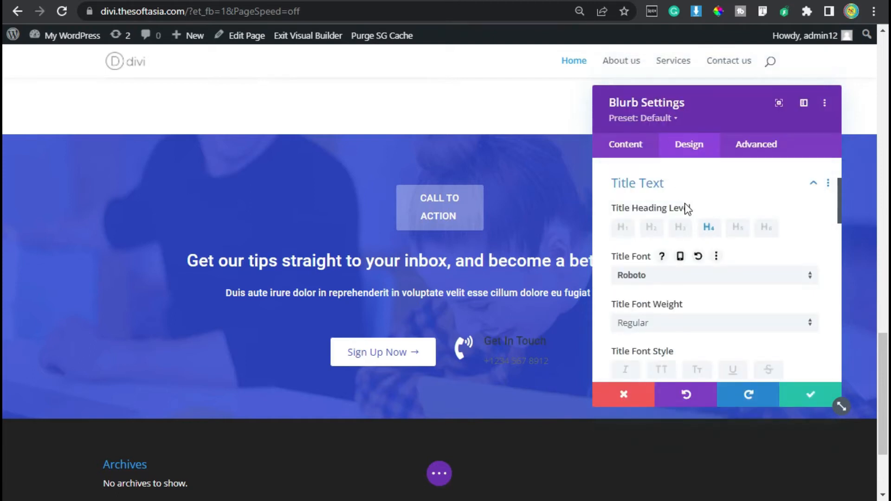
Step: Make the blurb title white and underlined with a text size of 14px
scroll(688, 204, down, 2)
scroll(690, 198, down, 2)
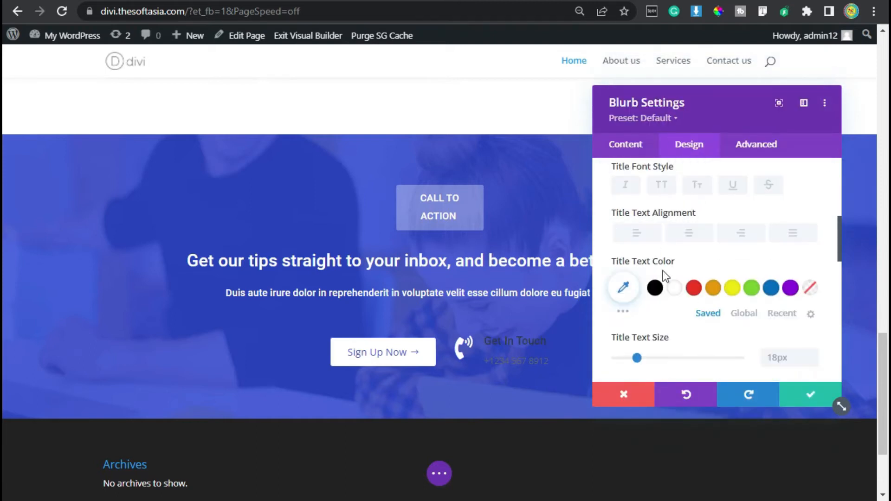
click(675, 286)
click(814, 364)
click(813, 364)
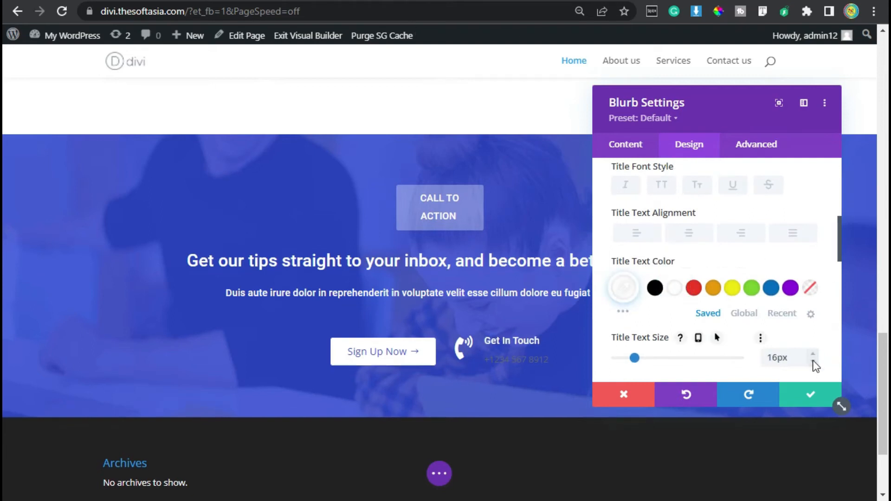
click(814, 365)
click(814, 364)
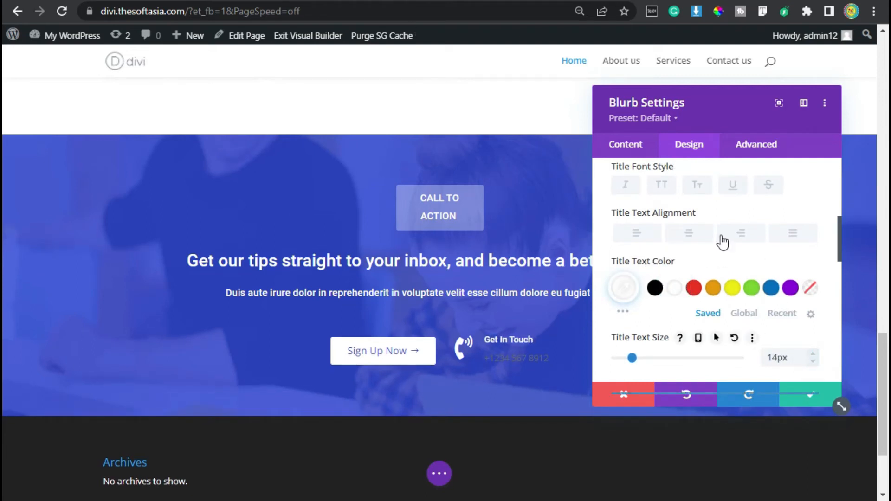
click(733, 185)
scroll(656, 218, down, 2)
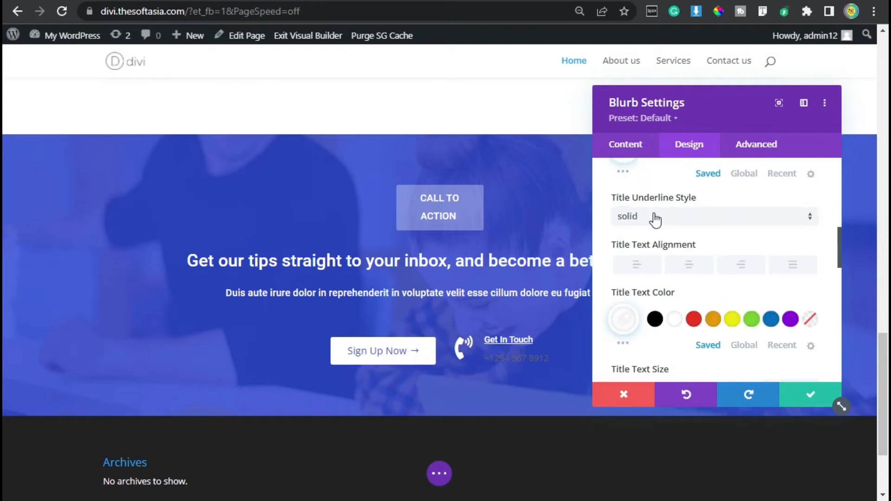
scroll(729, 208, up, 2)
Step: Set the blurb's body text to the Roboto font in white (#FFFFFF)
scroll(765, 205, down, 4)
scroll(756, 206, down, 5)
click(655, 198)
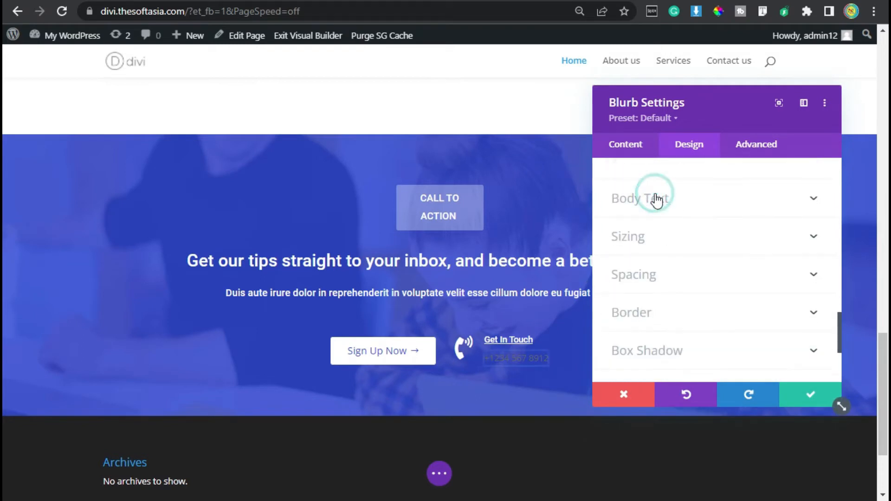
click(666, 278)
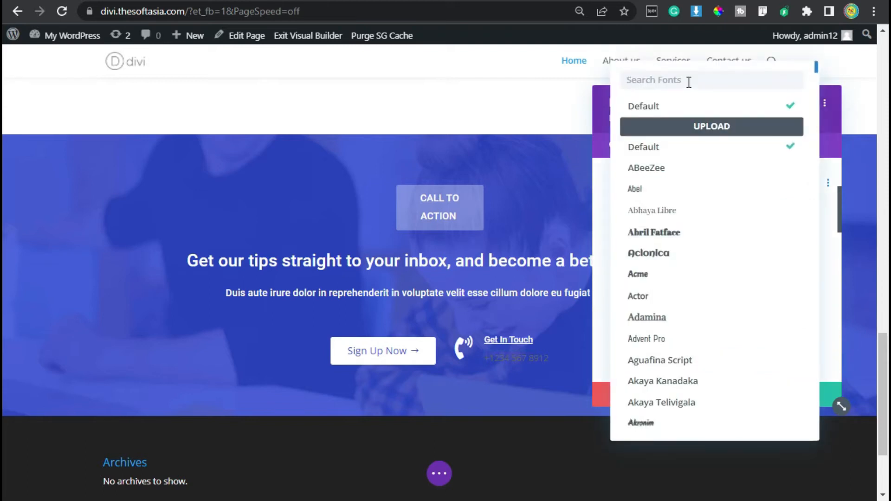
text(rob)
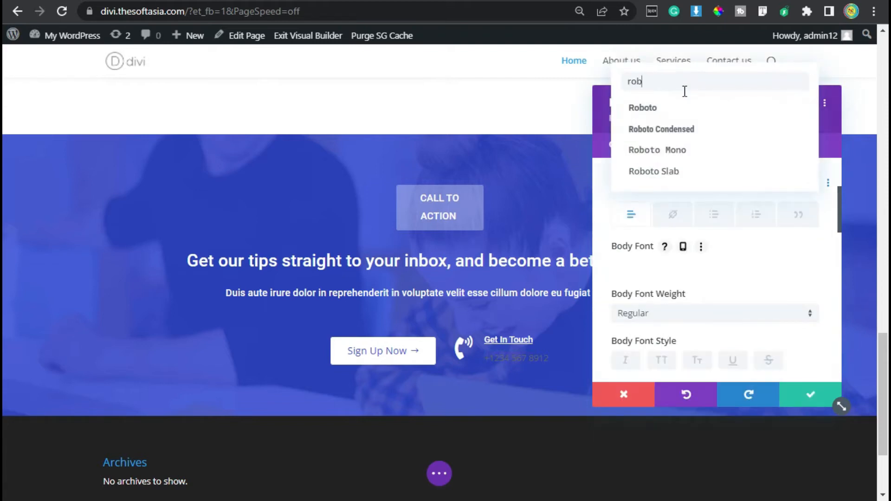
click(682, 108)
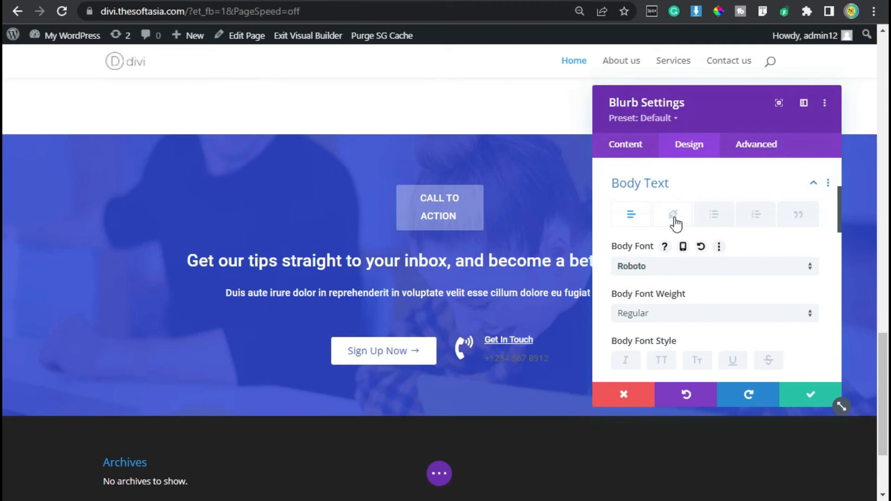
scroll(675, 222, down, 4)
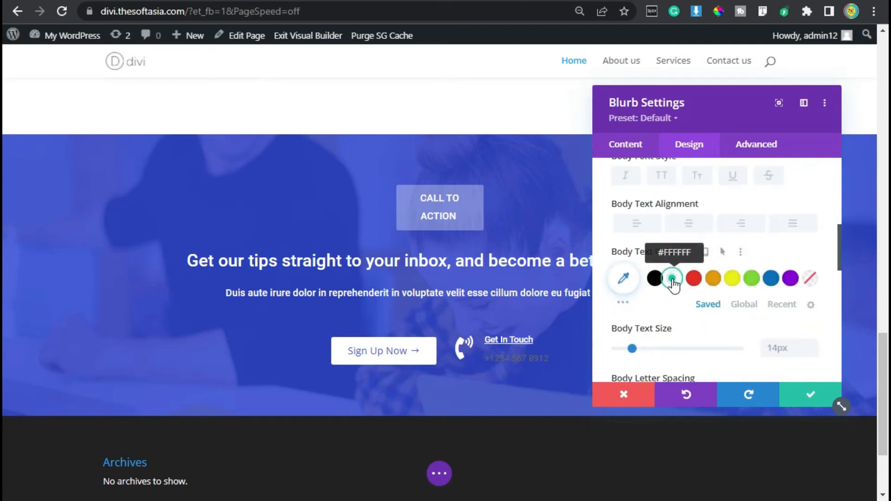
click(673, 286)
scroll(675, 284, down, 2)
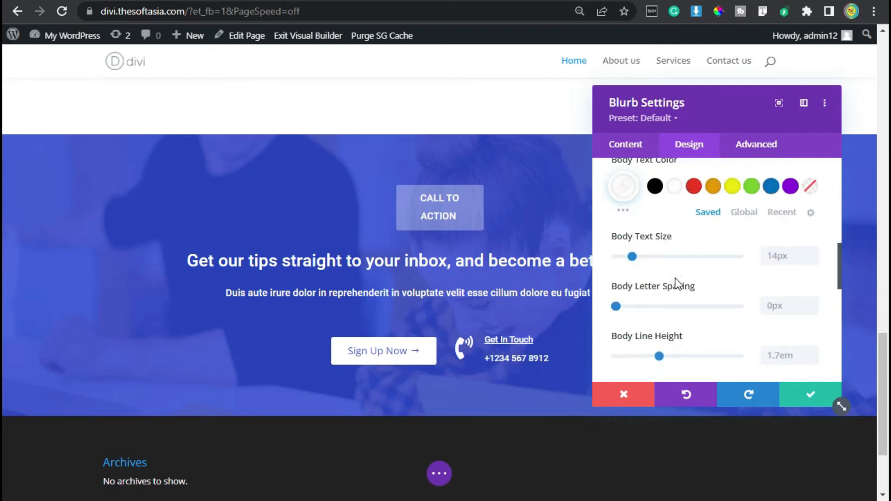
Step: Give the blurb a Fold animation with its direction set to Left
scroll(675, 284, down, 10)
click(674, 306)
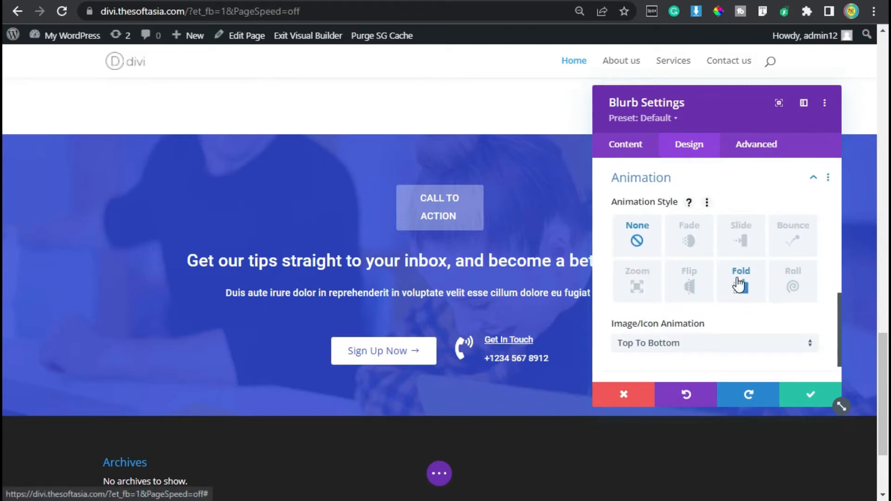
click(738, 282)
scroll(714, 251, down, 4)
scroll(689, 232, up, 2)
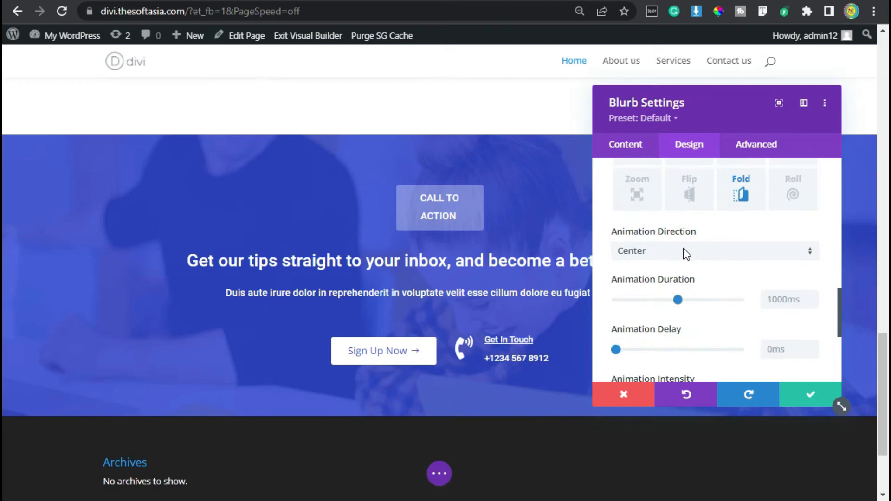
click(685, 253)
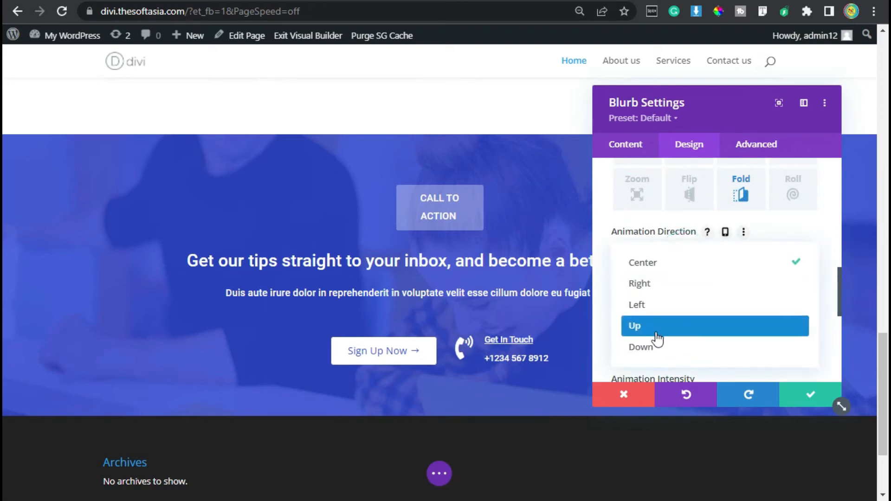
click(655, 304)
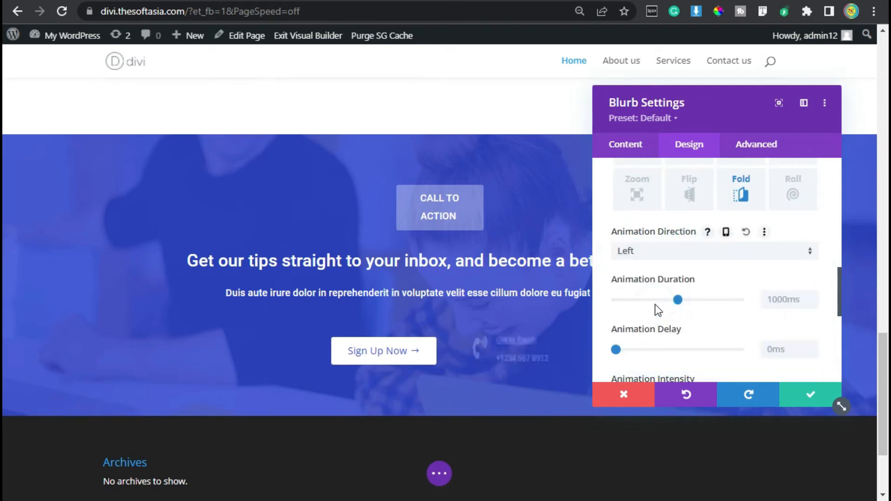
Step: Add the custom CSS "padding-bottom: 5px;" to the Blurb Title and save the blurb settings
click(752, 143)
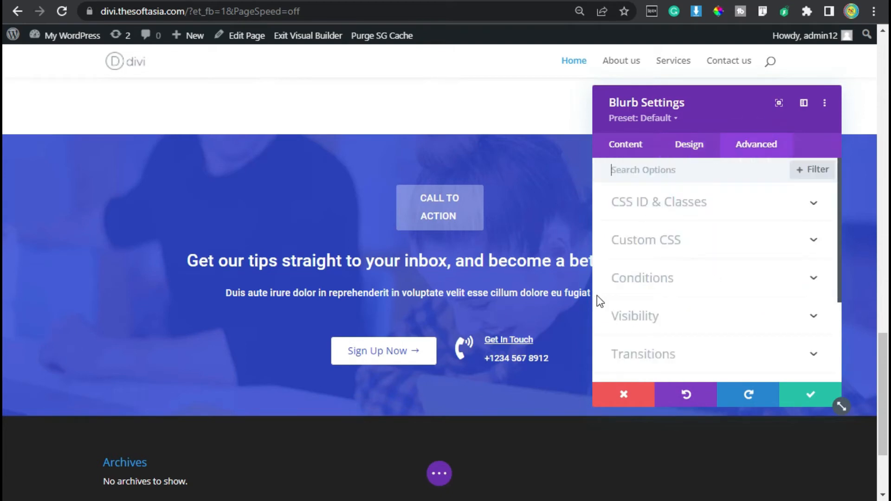
click(672, 238)
scroll(671, 251, down, 8)
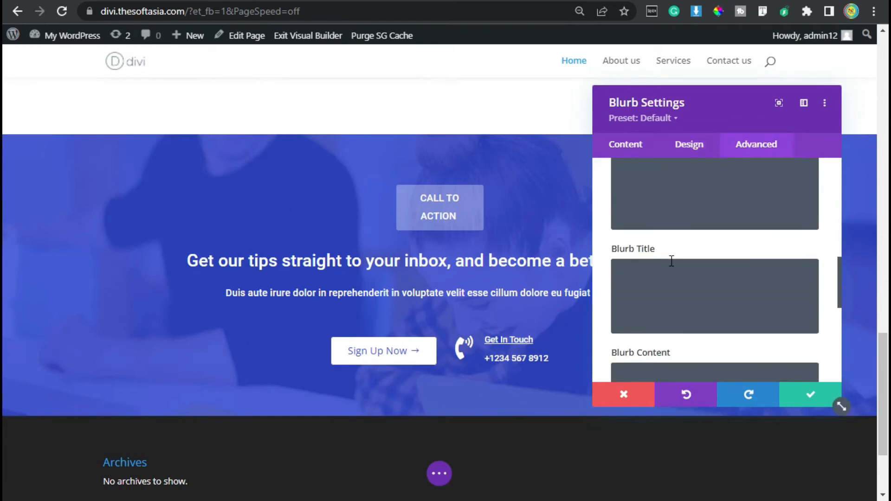
click(643, 275)
key(super+v)
click(703, 143)
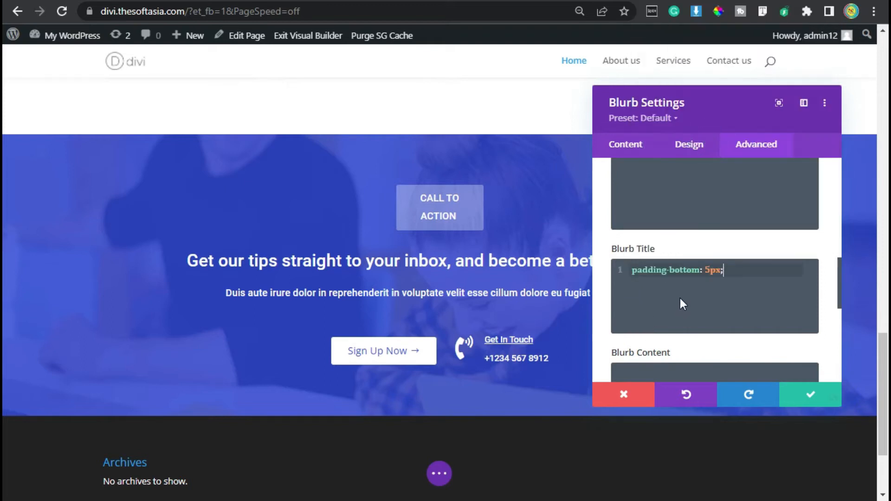
click(806, 393)
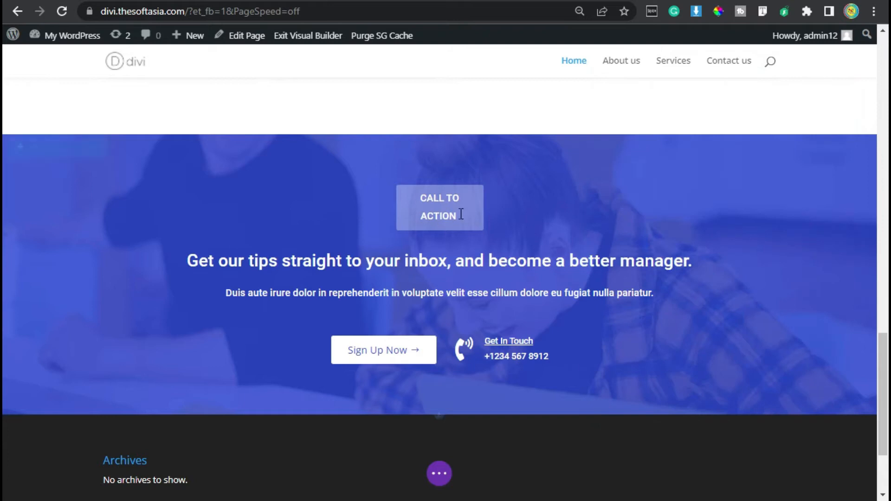
Step: Save the homepage and exit the Visual Builder to its published view
click(438, 483)
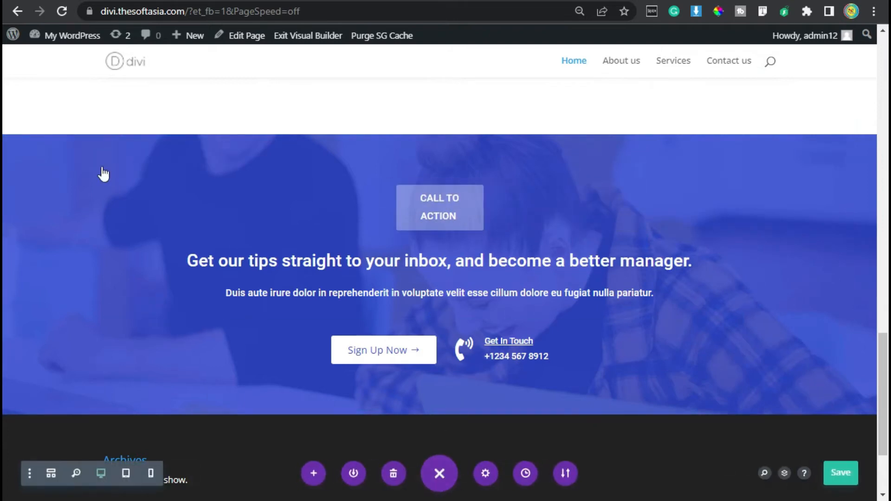
click(832, 478)
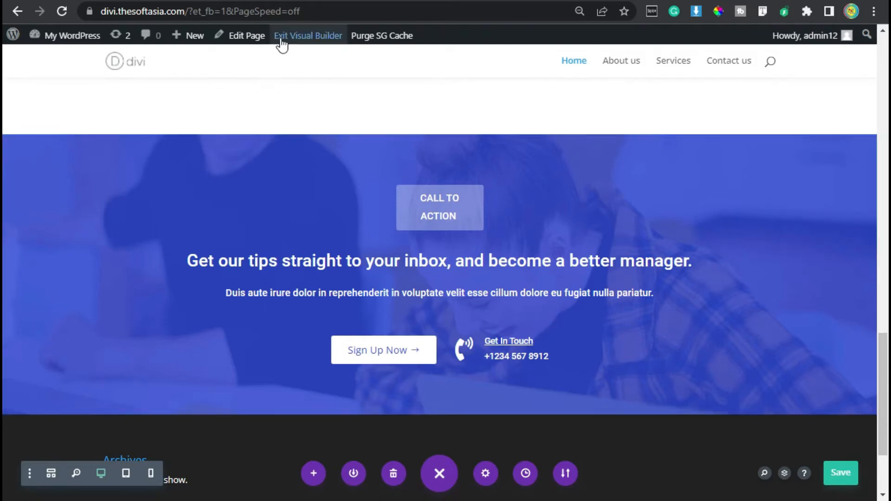
click(308, 35)
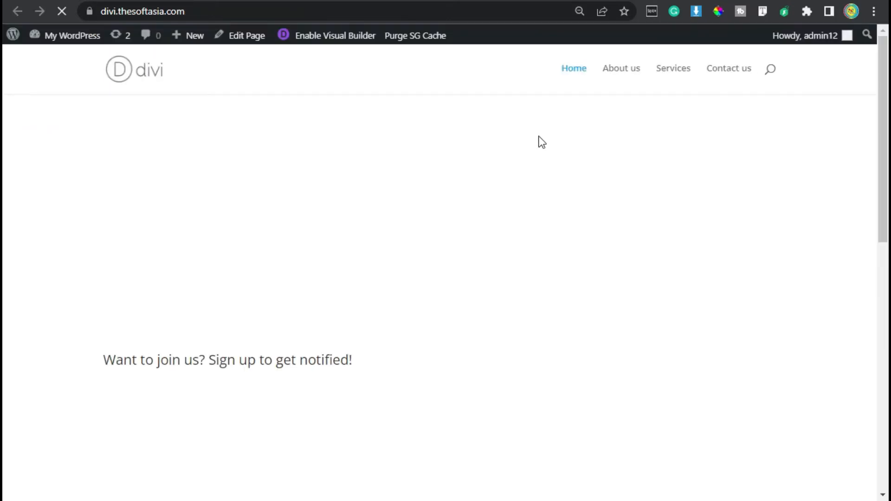
Step: Review the published homepage down to the call-to-action section, and examine the Our Services section on the demo site
scroll(498, 232, down, 12)
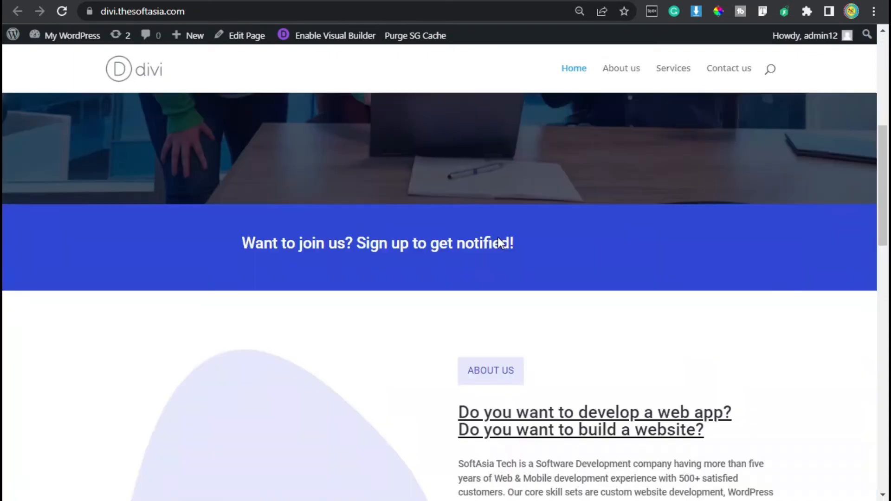
scroll(499, 242, down, 10)
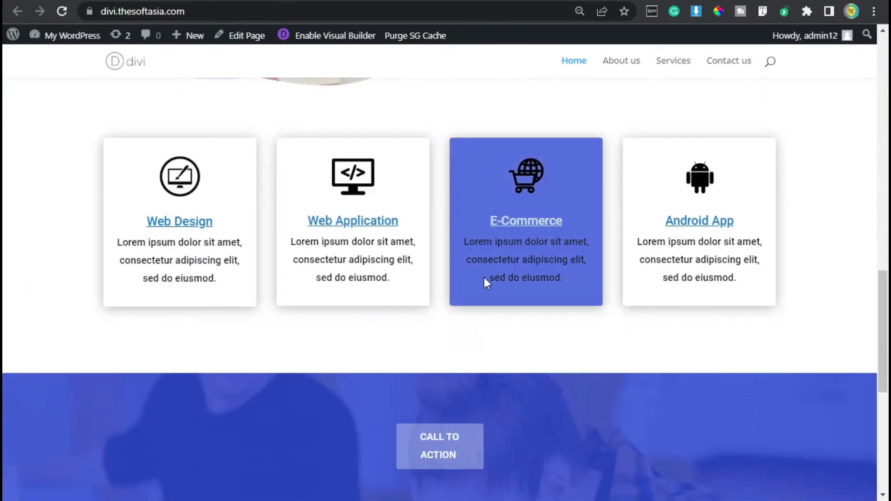
scroll(483, 279, down, 2)
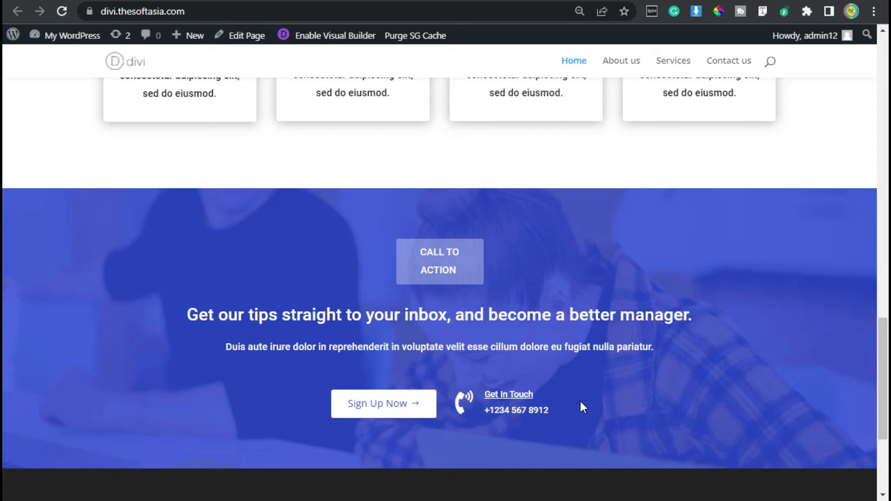
scroll(478, 380, down, 2)
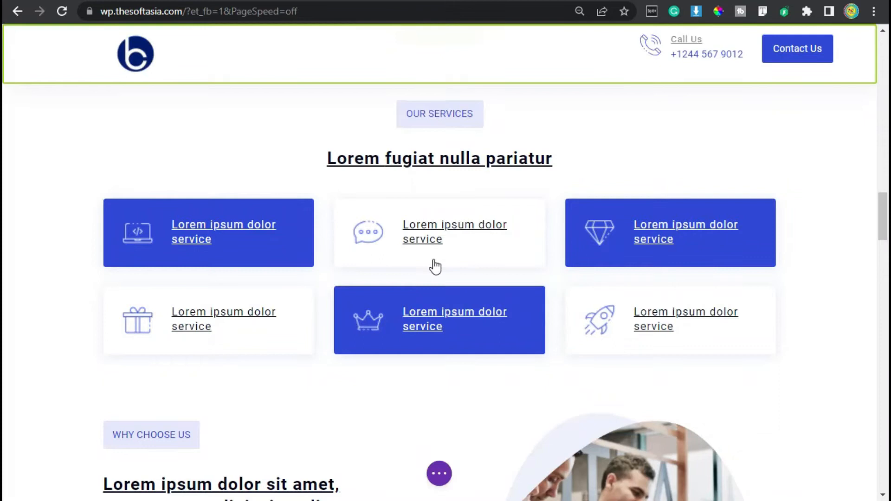
scroll(393, 229, up, 2)
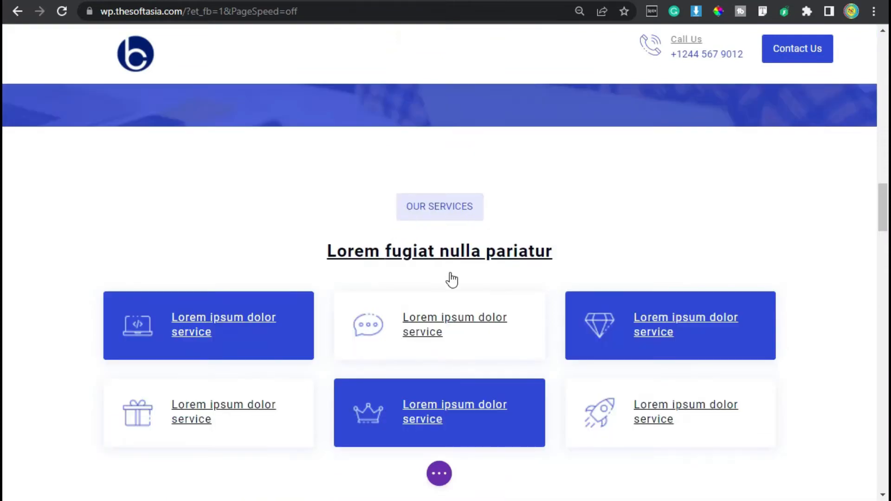
Step: Add a regular section directly below the call-to-action section on the homepage, without choosing a row layout
scroll(460, 282, down, 2)
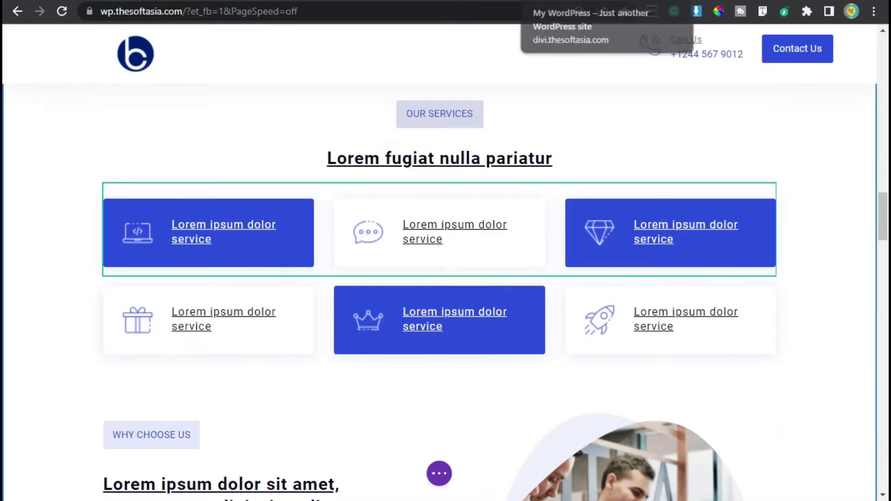
click(567, 1)
scroll(431, 186, down, 2)
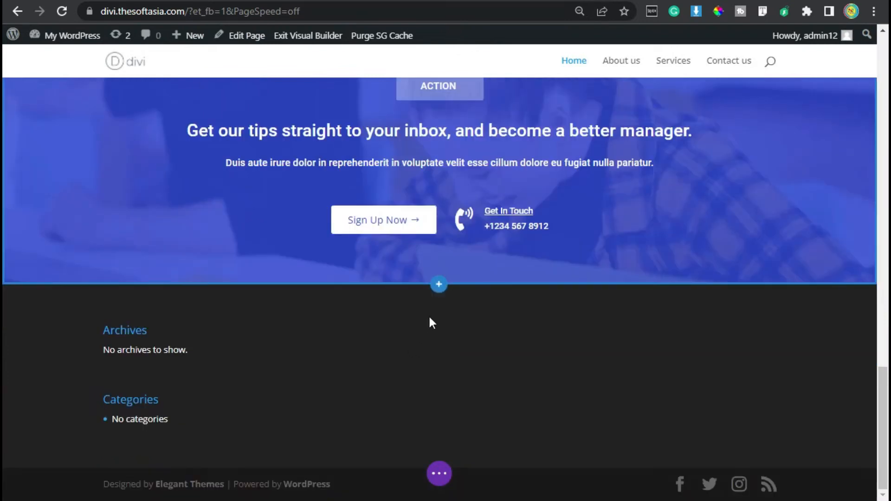
click(439, 285)
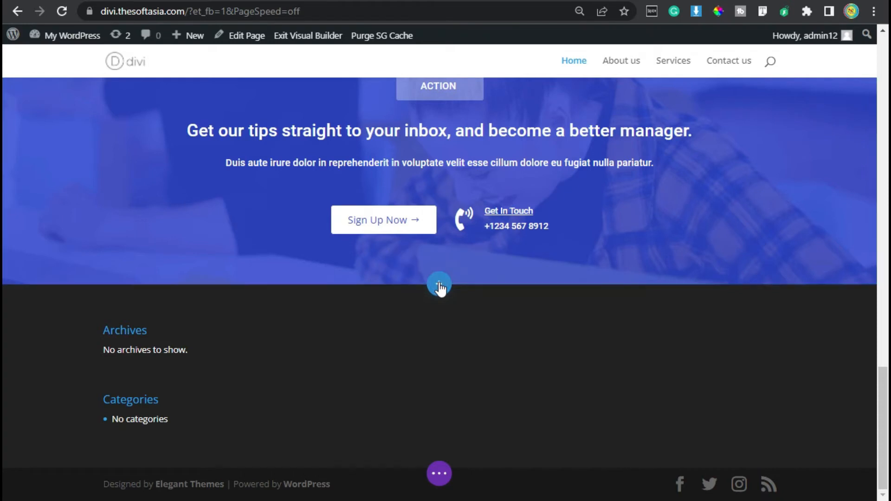
click(364, 242)
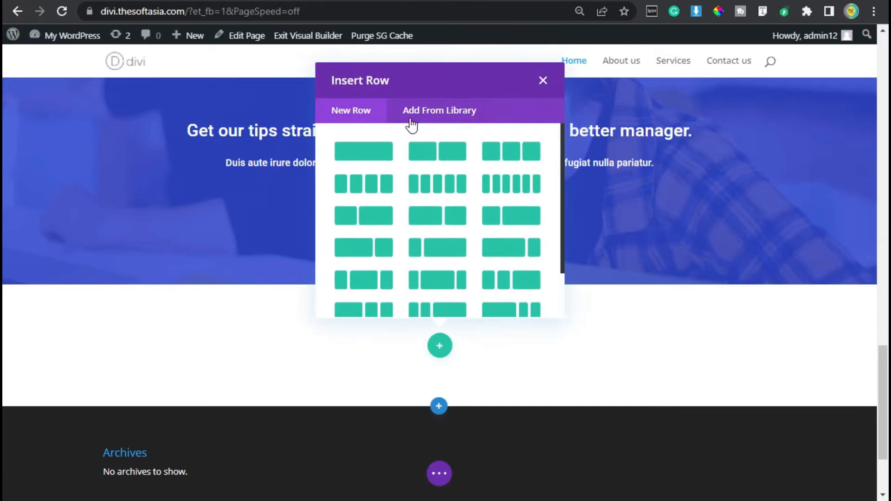
click(543, 80)
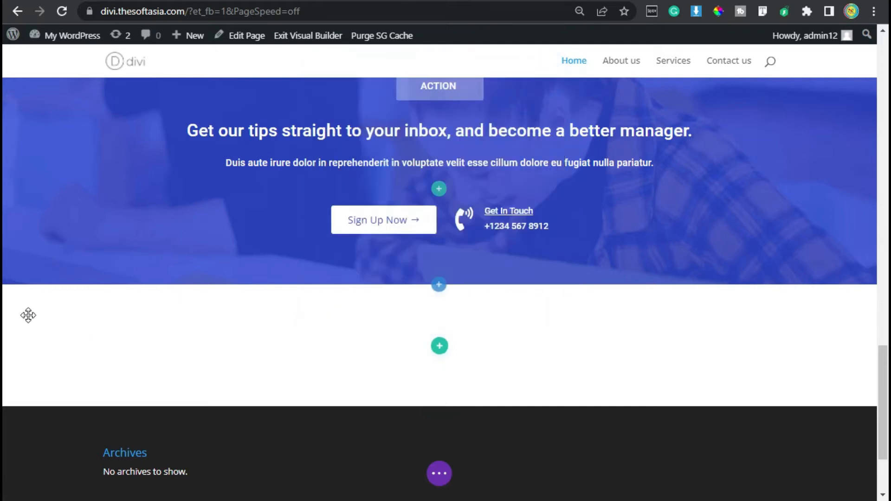
Step: Set the new section's top and bottom padding to 80px and save the section settings
mouse_move(36, 312)
click(36, 295)
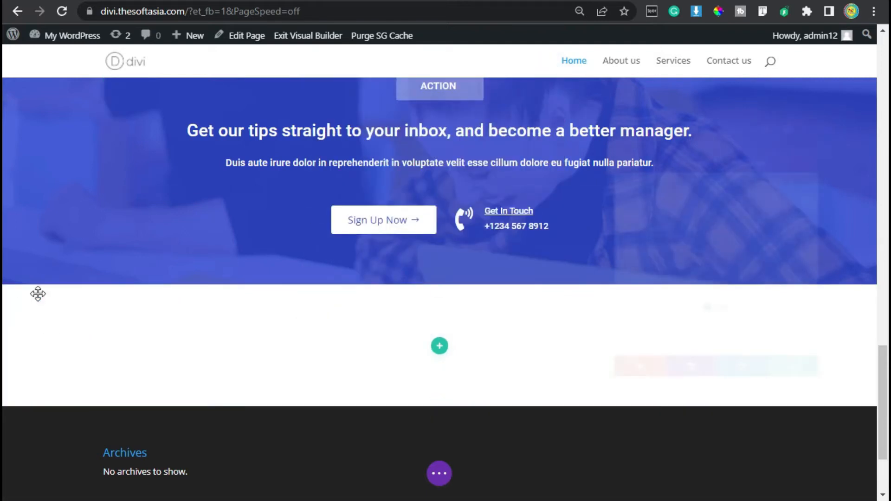
click(683, 153)
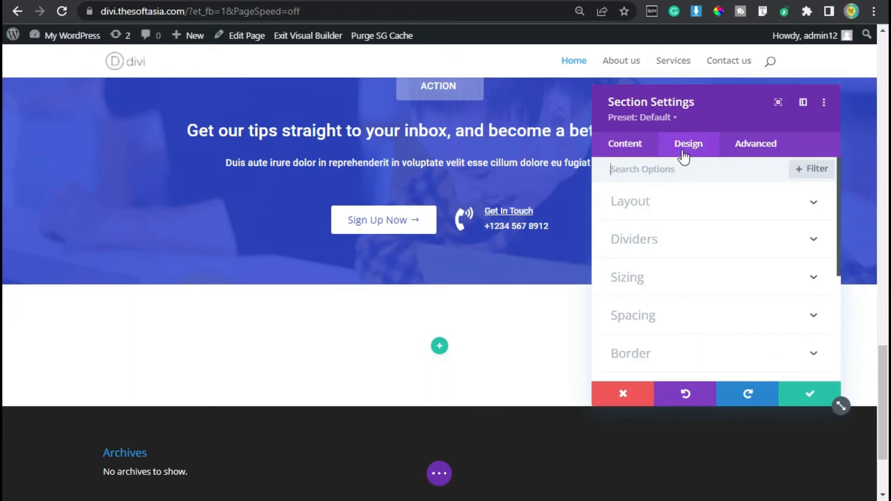
click(635, 316)
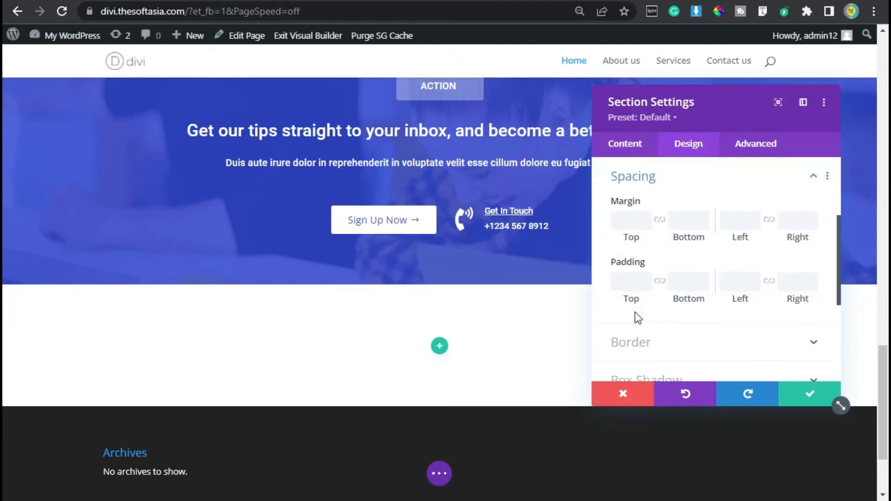
click(631, 282)
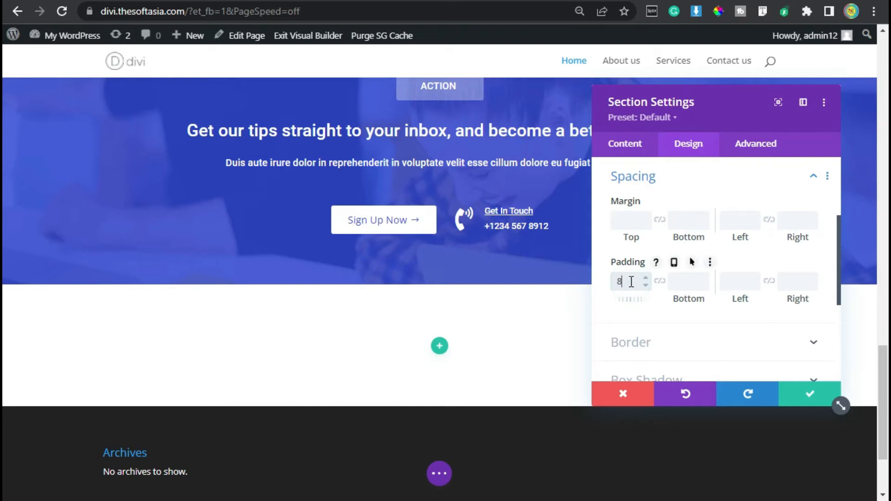
text(80)
click(659, 280)
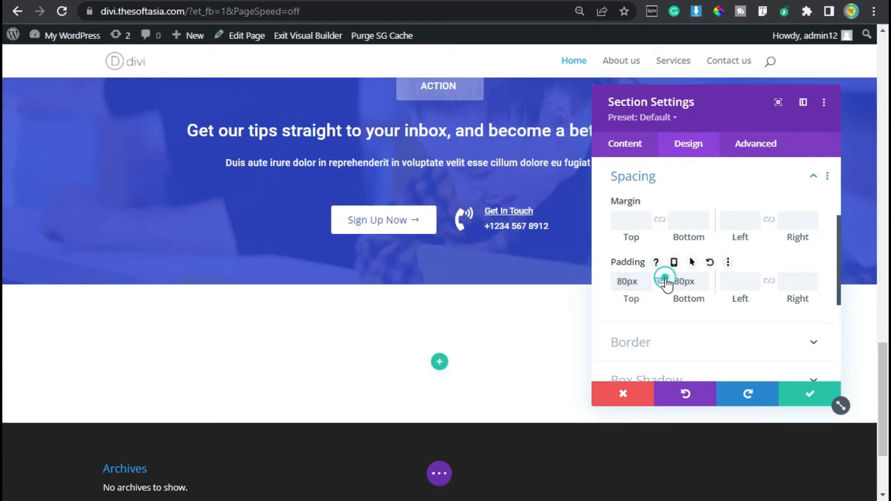
click(808, 399)
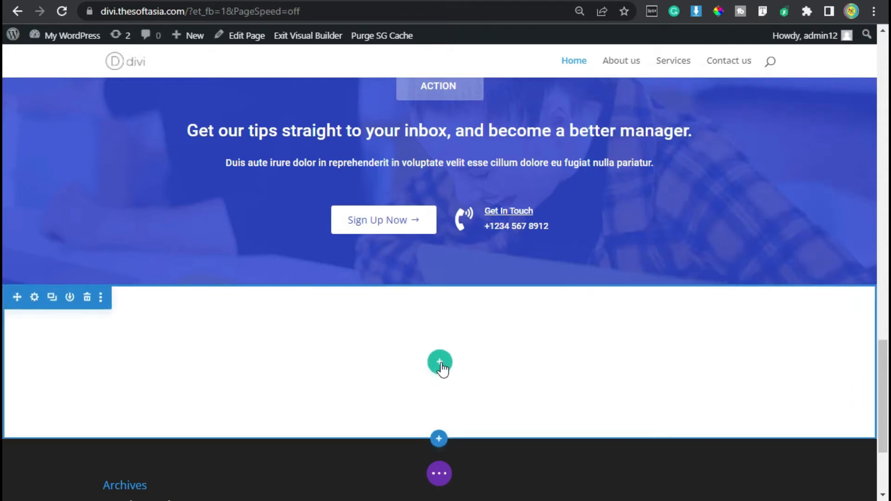
Step: Insert a single-column row in the new section and add a Text module to it
click(440, 364)
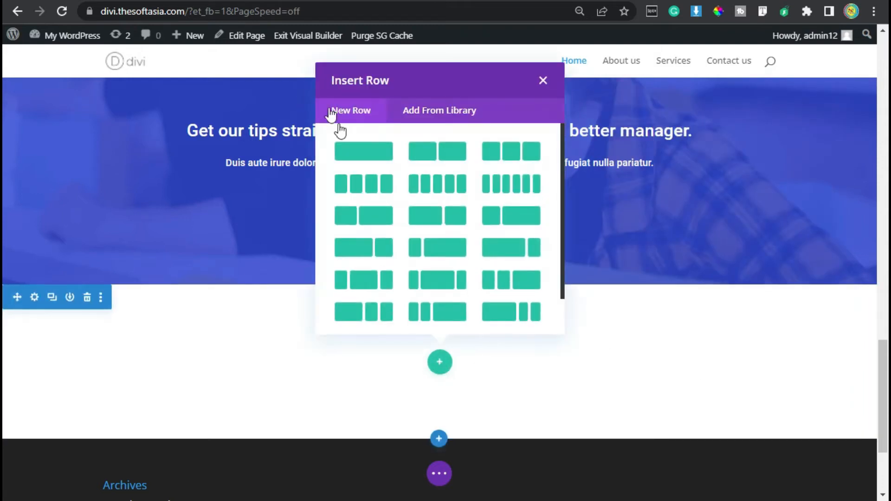
click(439, 367)
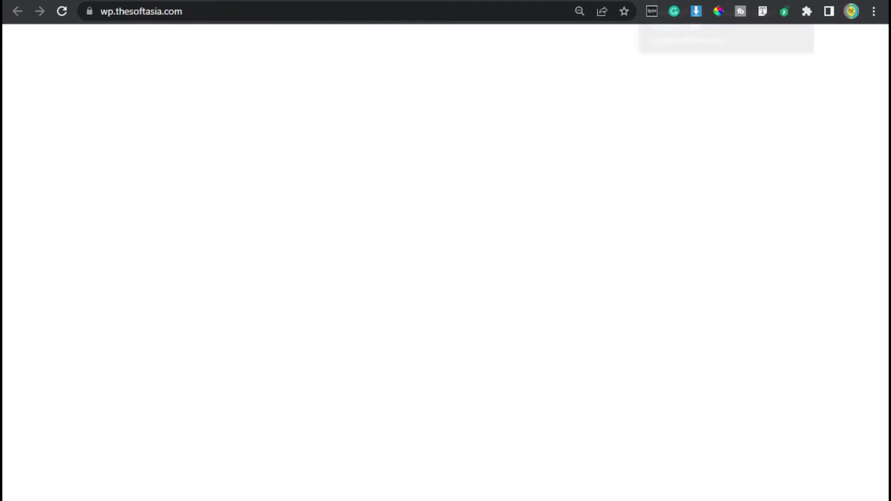
drag(397, 181, 477, 181)
click(478, 181)
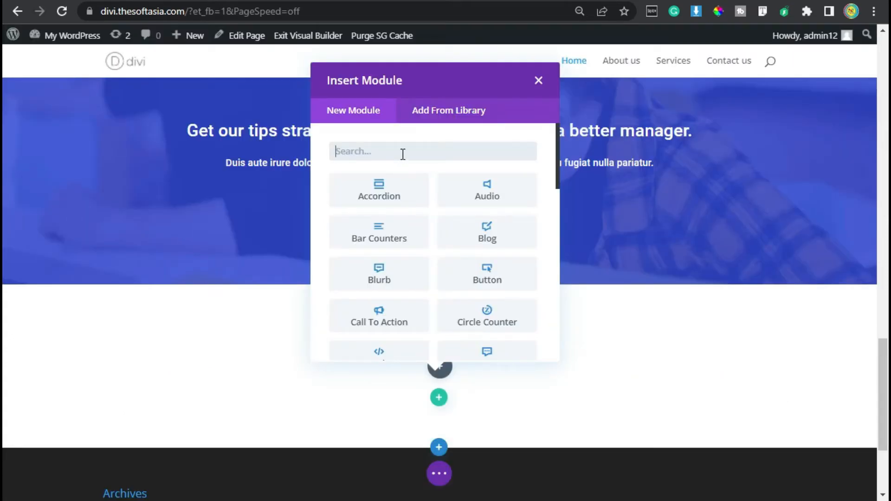
text(text)
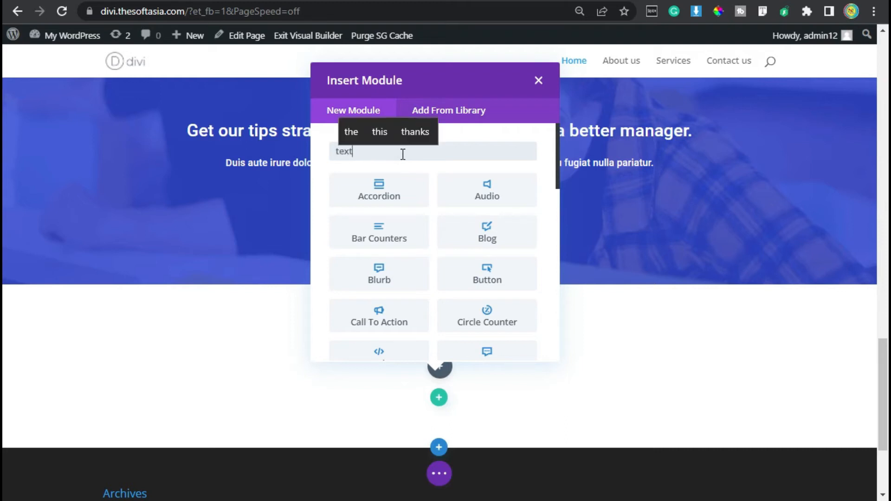
click(396, 193)
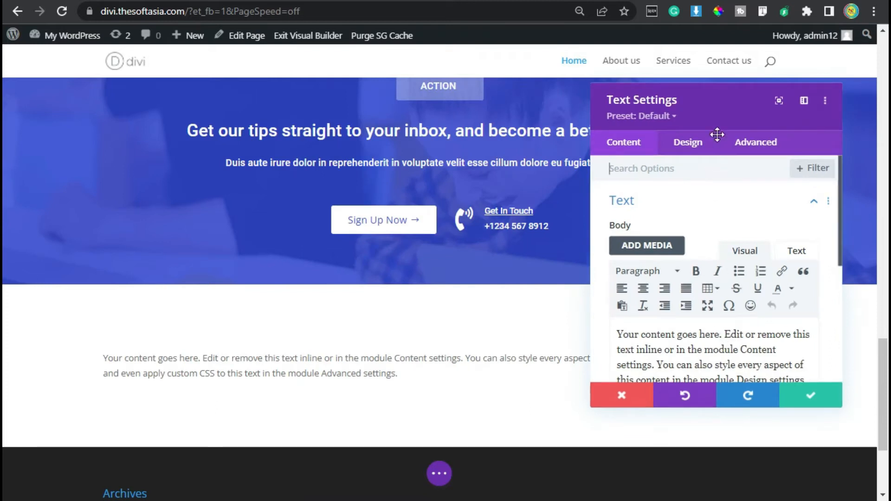
Step: Replace the Text module's placeholder body with "Our Services"
scroll(694, 347, down, 2)
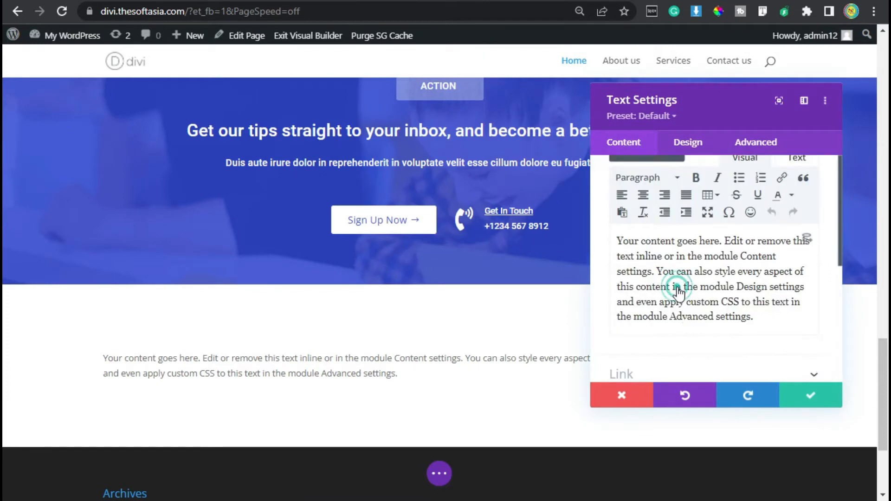
key(ctrl+a)
text(Our Services)
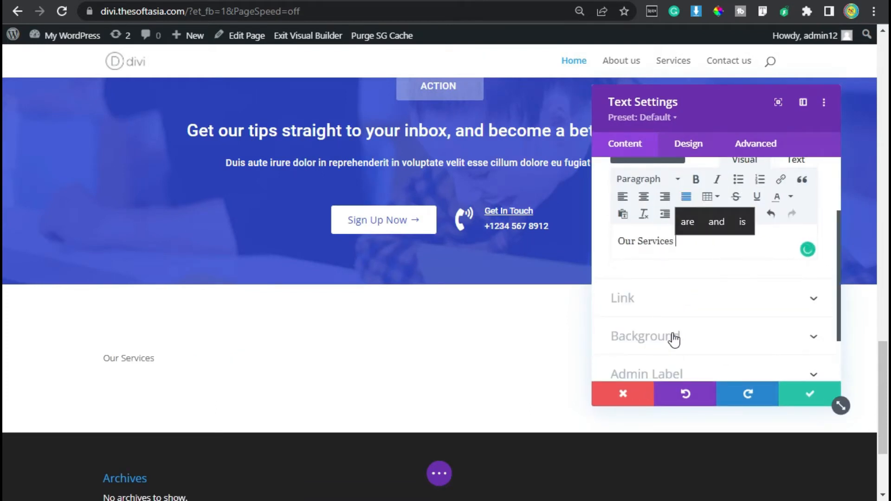
Step: Give the Our Services text module a light lavender background using the copied color code
click(666, 337)
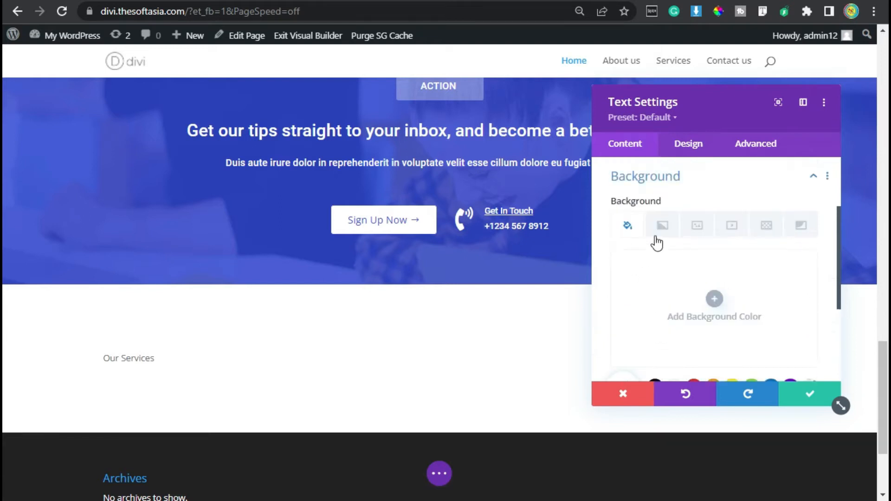
click(715, 300)
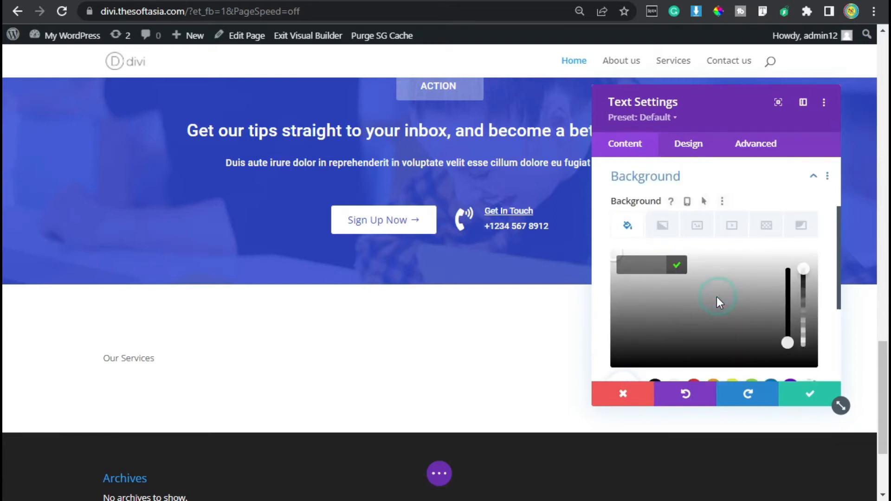
click(641, 260)
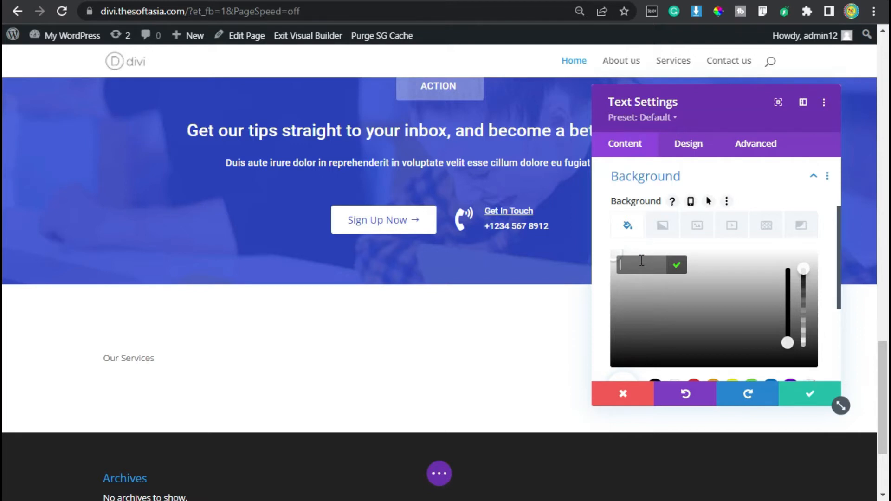
text(#e5e6fc)
click(677, 265)
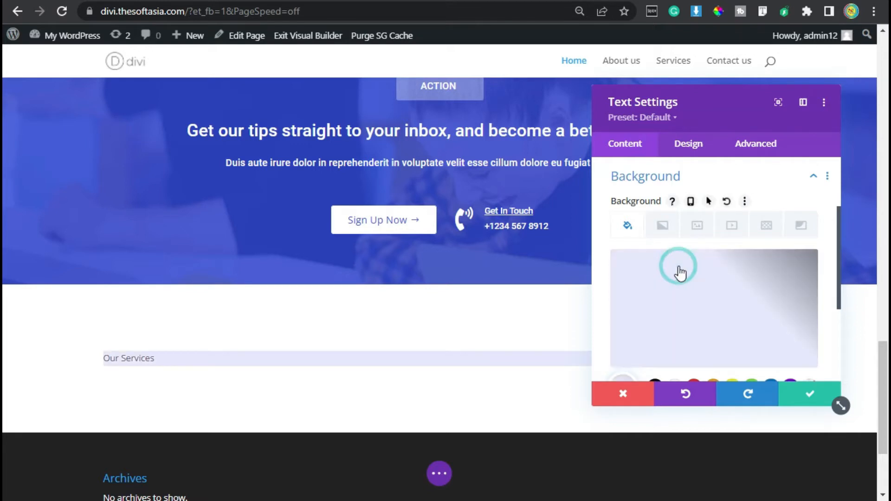
Step: Set the Our Services text font to Roboto with the uppercase font style
click(678, 142)
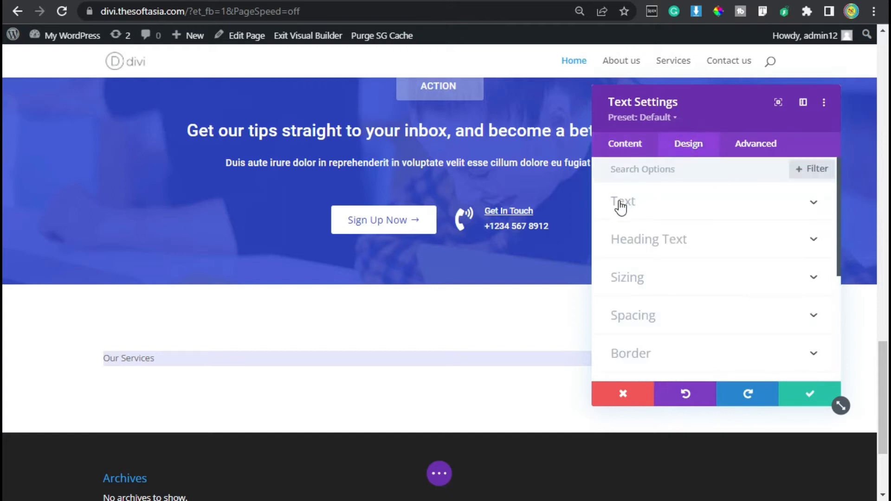
click(642, 207)
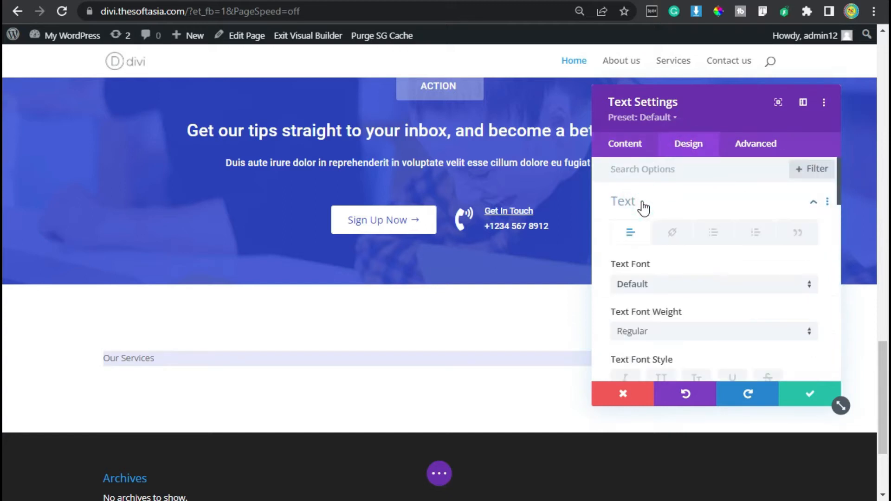
scroll(648, 303, down, 4)
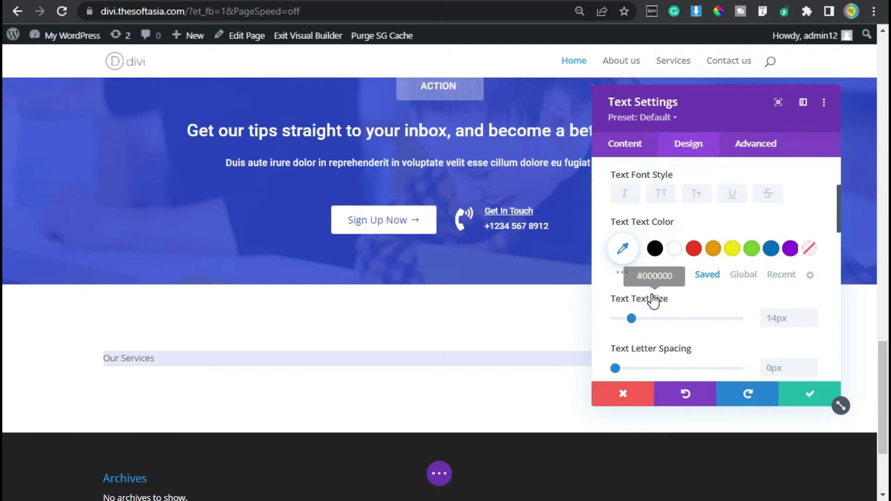
scroll(668, 217, up, 2)
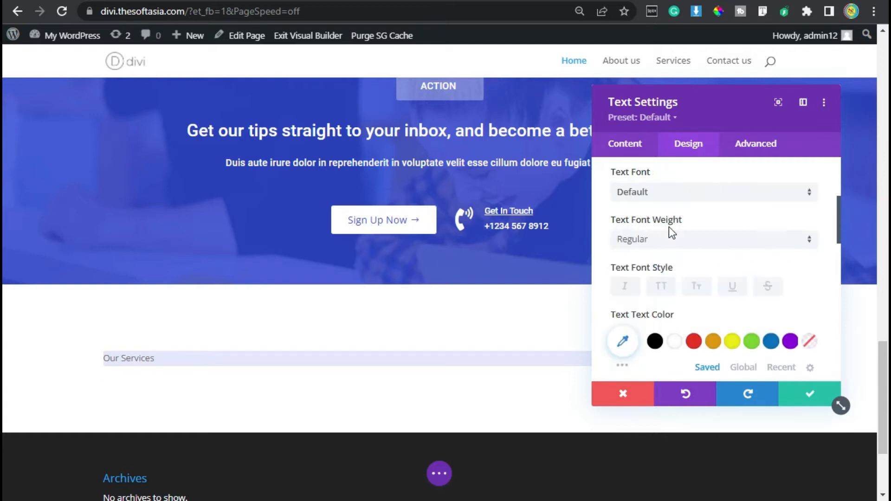
click(651, 192)
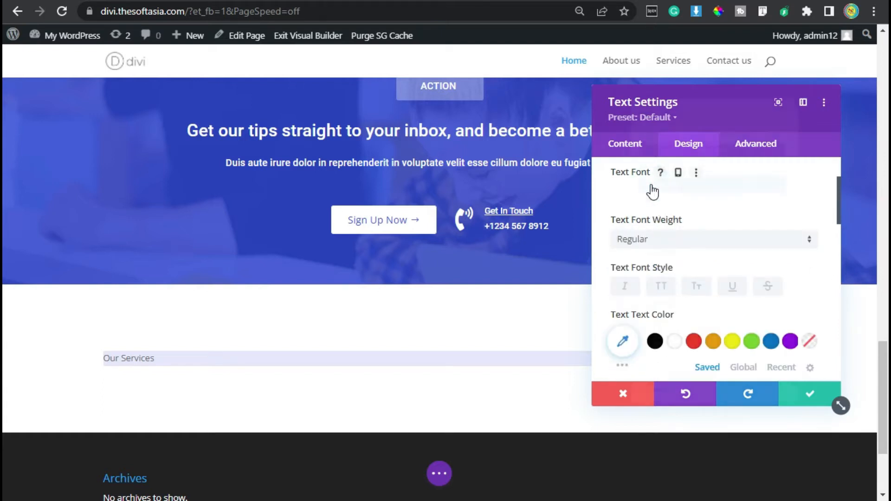
text(roboto)
click(655, 108)
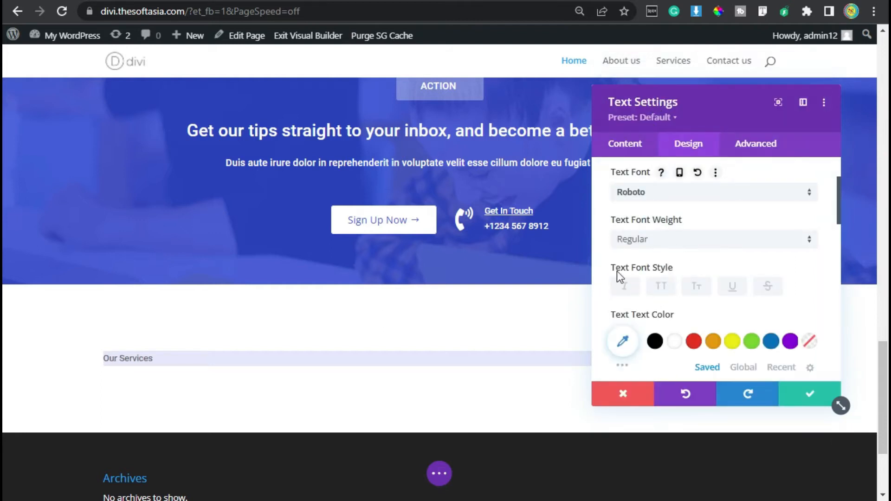
click(661, 287)
Step: Style the Our Services text with the recent color #3149e7, a 16px text size and a 1.8em line height
scroll(667, 260, down, 2)
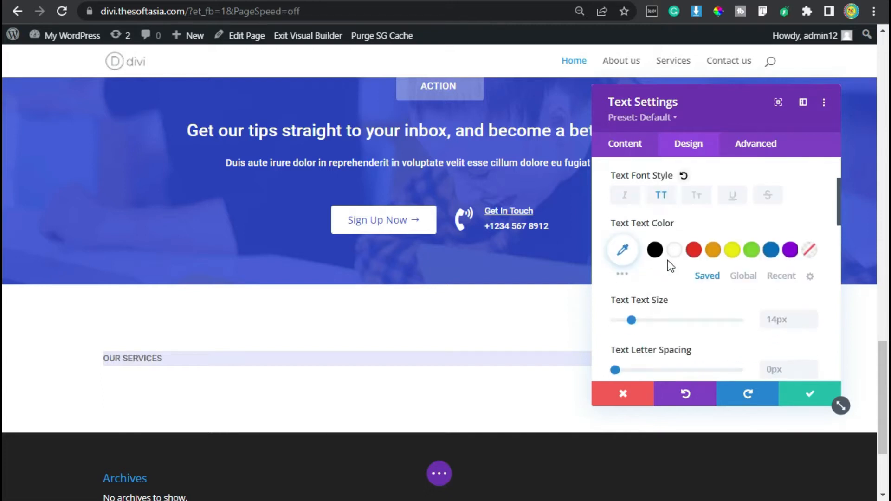
click(781, 276)
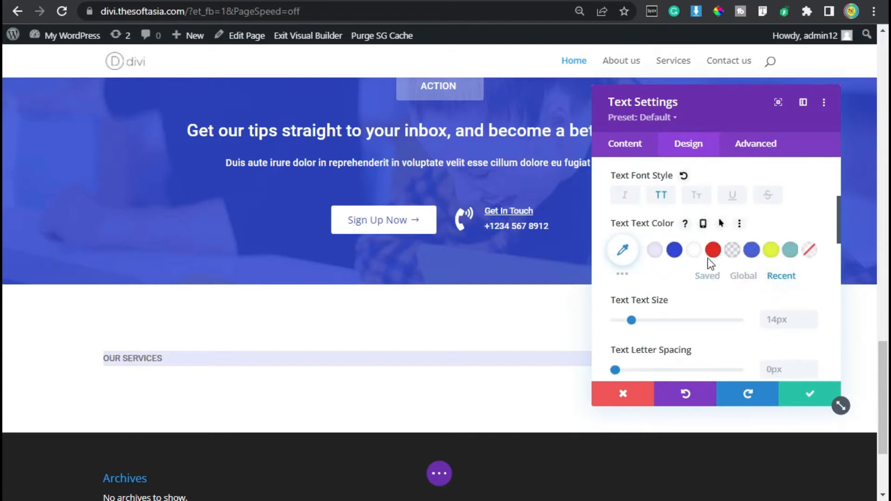
click(674, 252)
scroll(741, 249, down, 2)
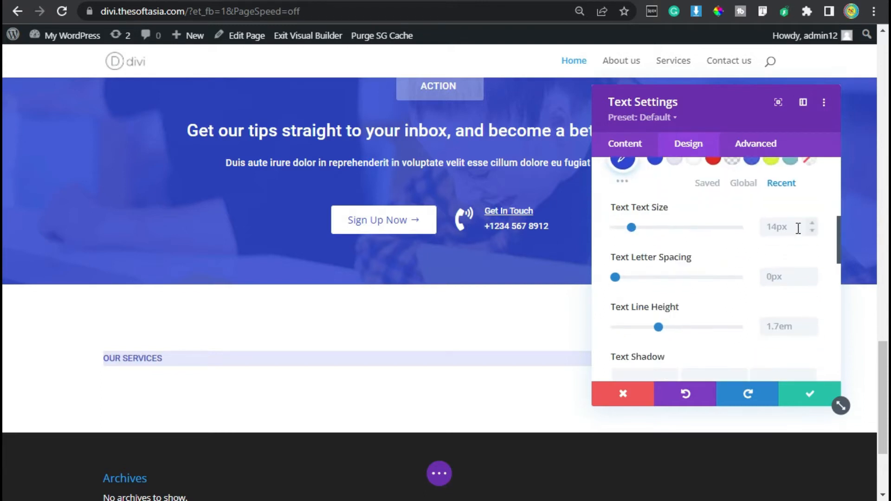
click(812, 224)
click(812, 224)
click(664, 326)
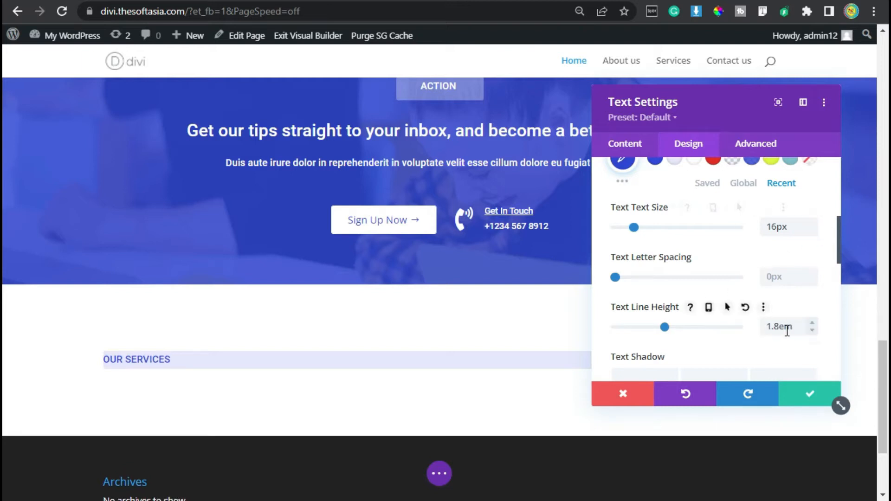
Step: Set the Our Services text module's maximum width to 140px
scroll(761, 314, down, 6)
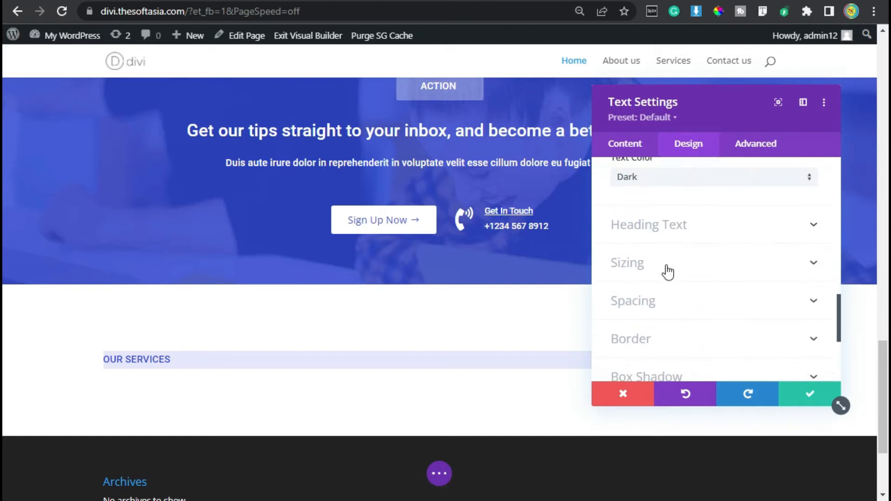
click(643, 273)
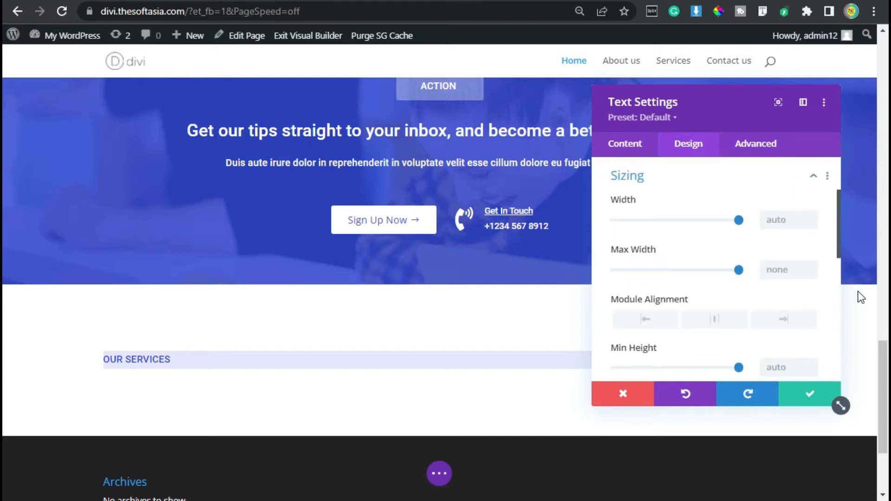
click(779, 271)
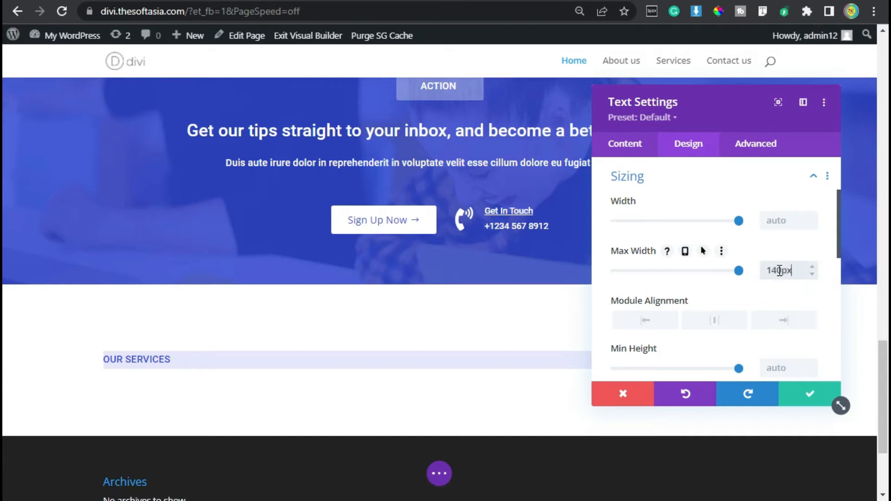
Step: Centre the Our Services text module and set its padding to 8px top and bottom and 15px on the left
scroll(761, 302, down, 2)
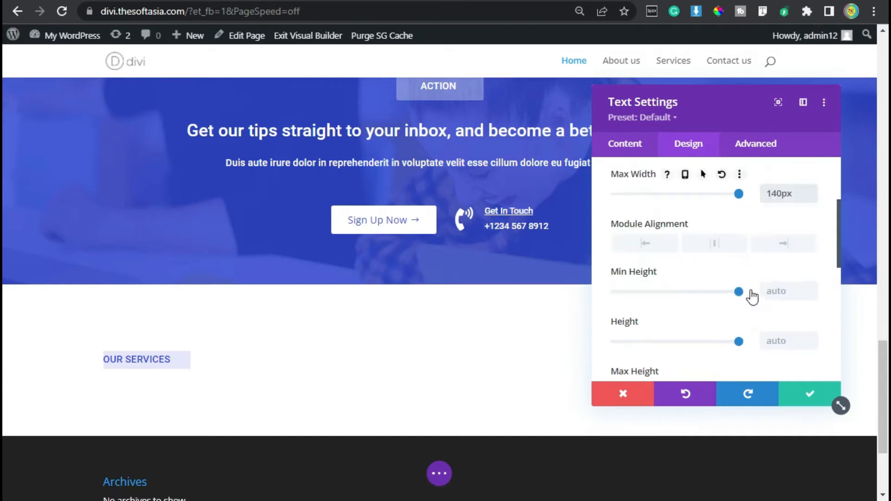
click(714, 229)
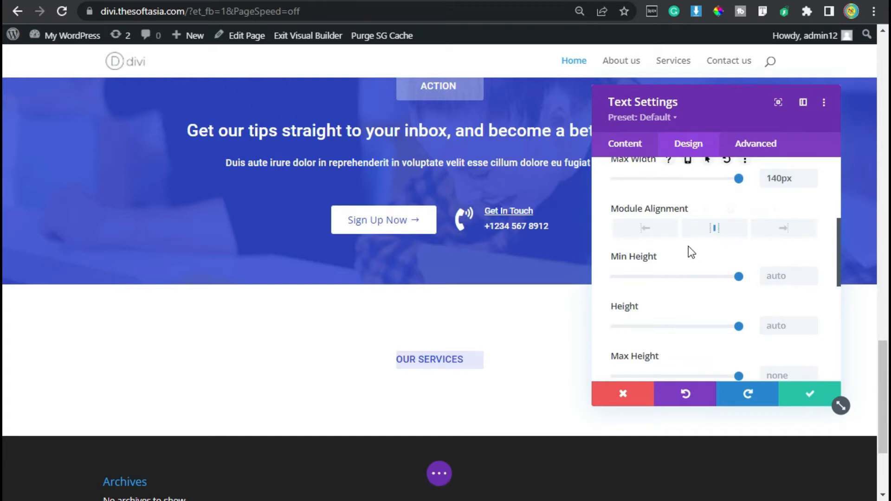
scroll(689, 247, down, 2)
scroll(685, 250, down, 2)
click(665, 234)
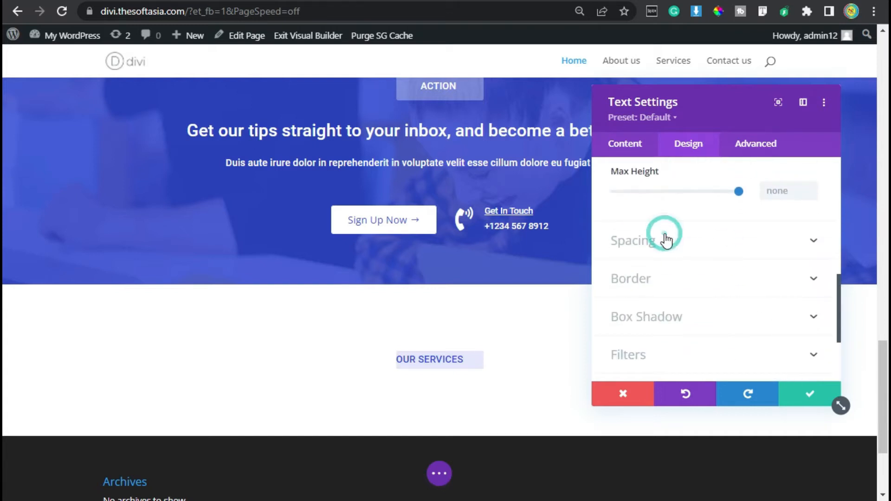
click(626, 279)
text(8)
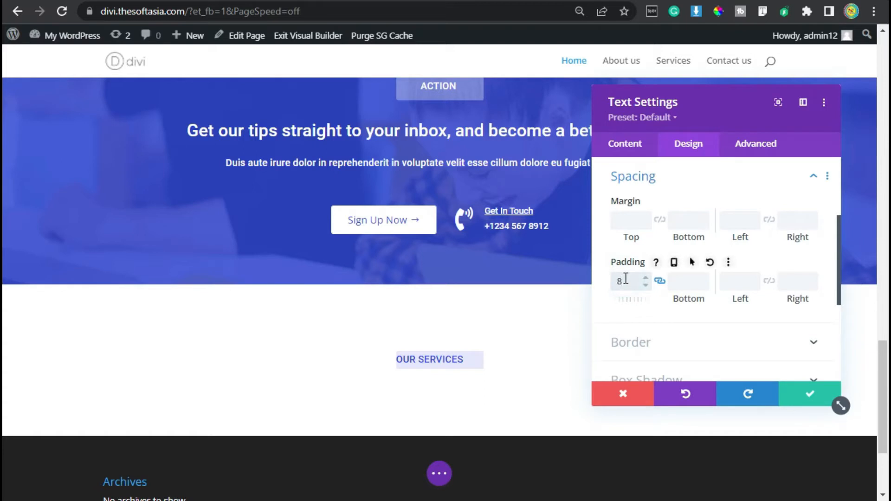
click(733, 277)
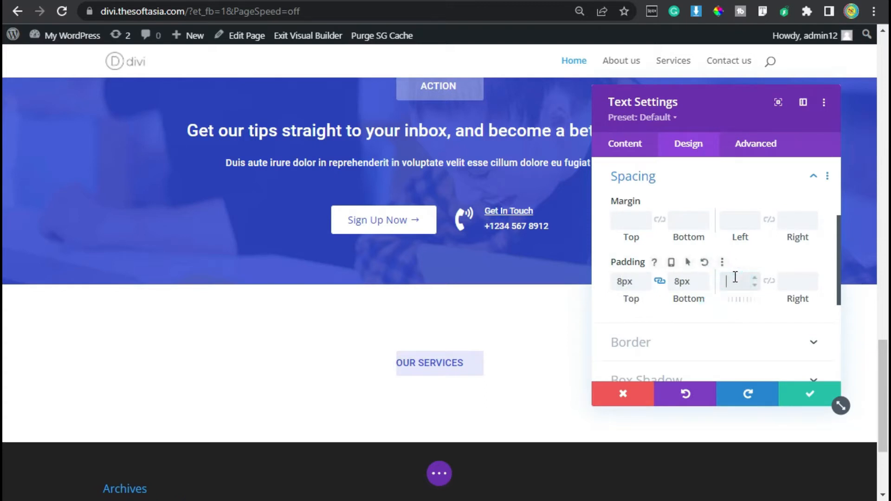
text(15)
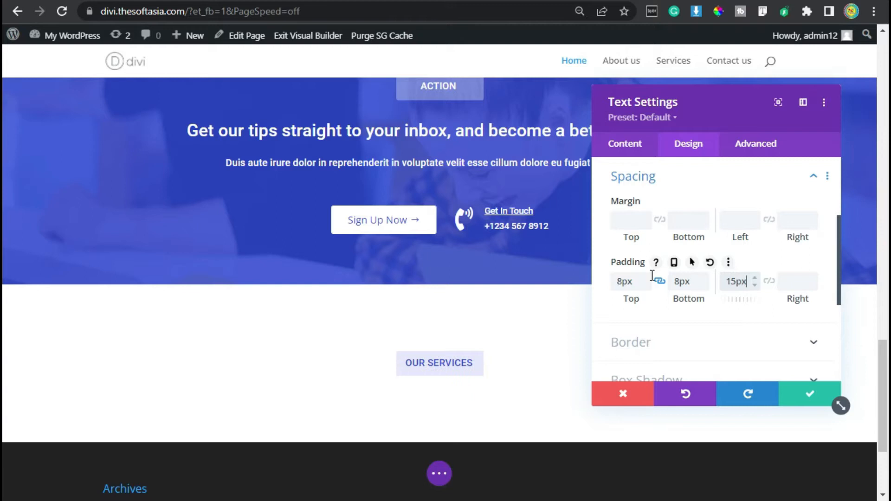
Step: Round all corners of the Our Services text module to 3px and save the module
scroll(644, 287, down, 2)
click(659, 246)
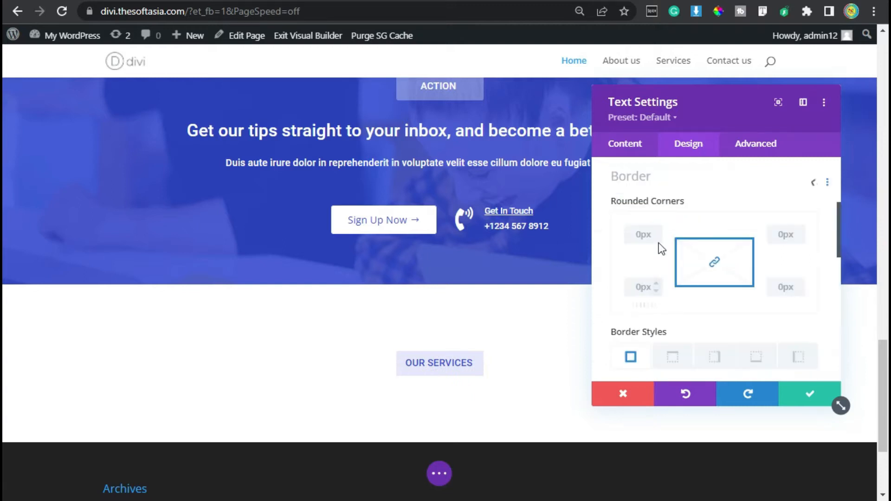
click(639, 239)
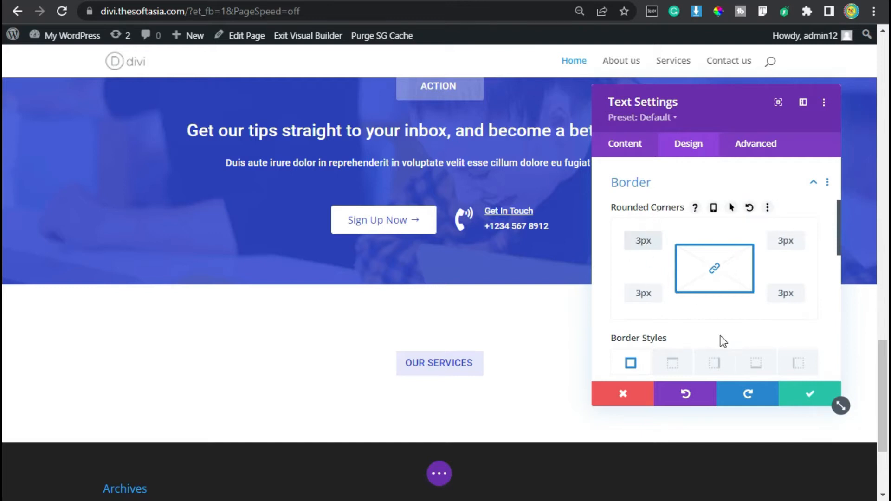
click(807, 404)
Step: Add a Text module below the Our Services label containing the Heading 2 text "Take a Look at What we are offering."
scroll(738, 342, down, 2)
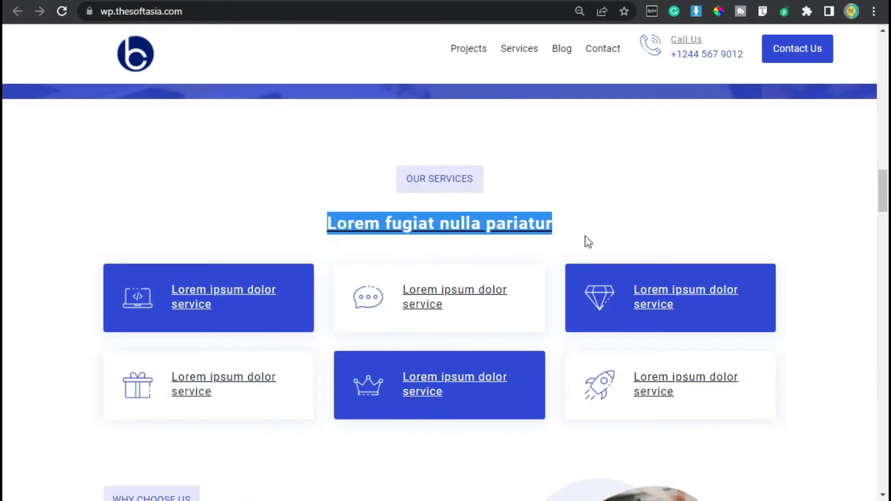
click(586, 236)
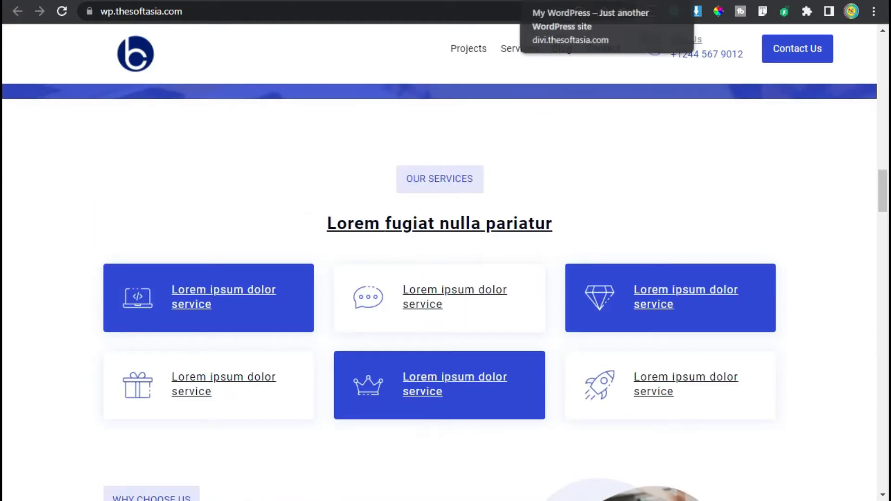
click(566, 1)
mouse_move(445, 295)
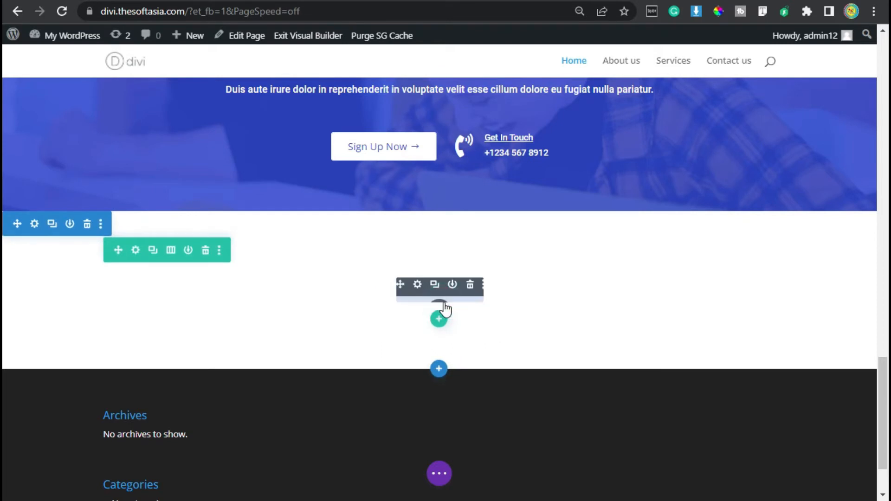
click(444, 311)
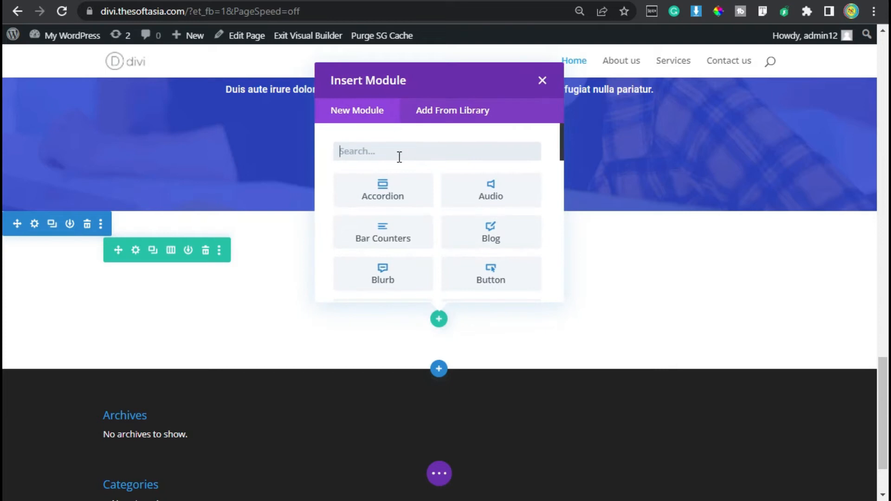
text(text)
click(383, 186)
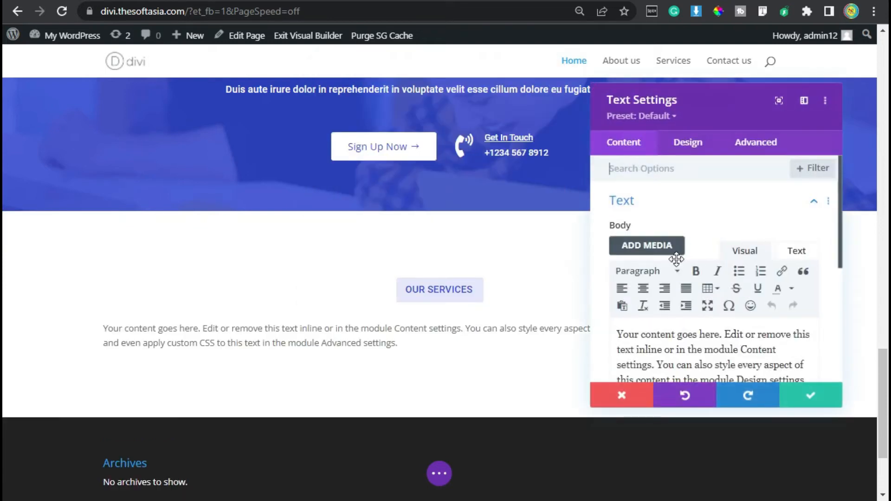
scroll(676, 264, down, 2)
triple_click(675, 278)
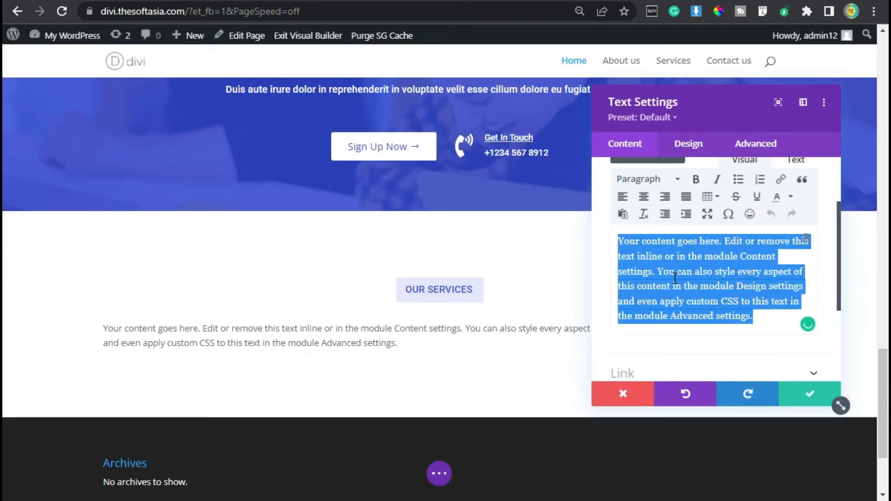
text(Take a Look at What we are offering.)
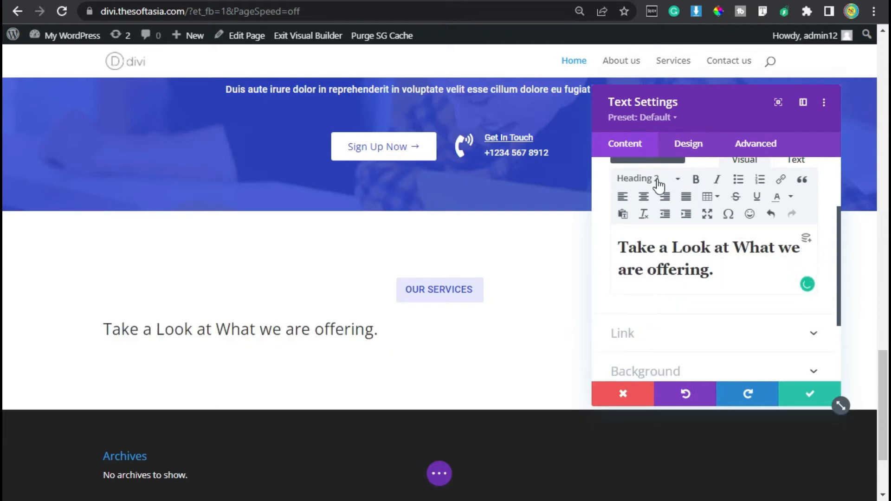
Step: Set the Heading 2 font of the new text module to Roboto
click(688, 142)
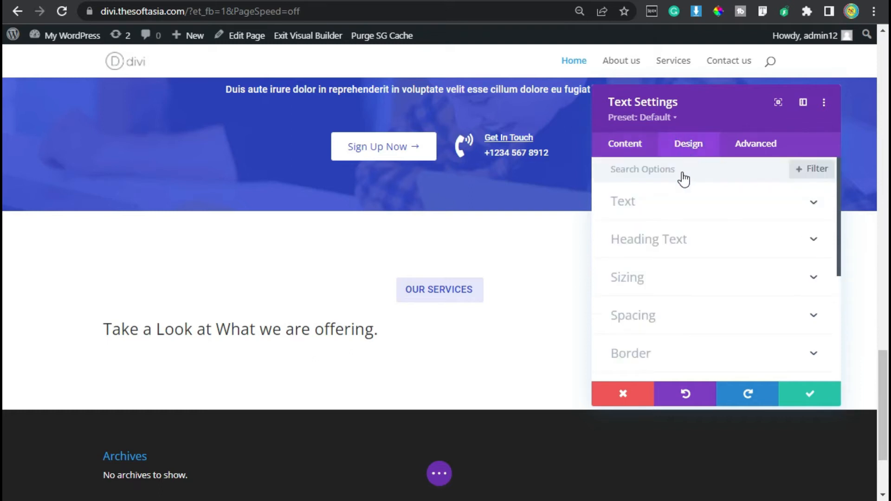
click(656, 240)
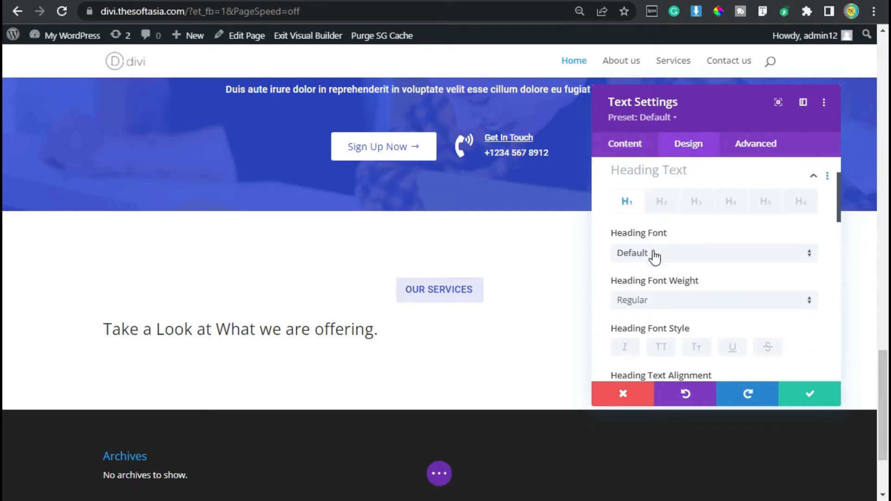
click(662, 211)
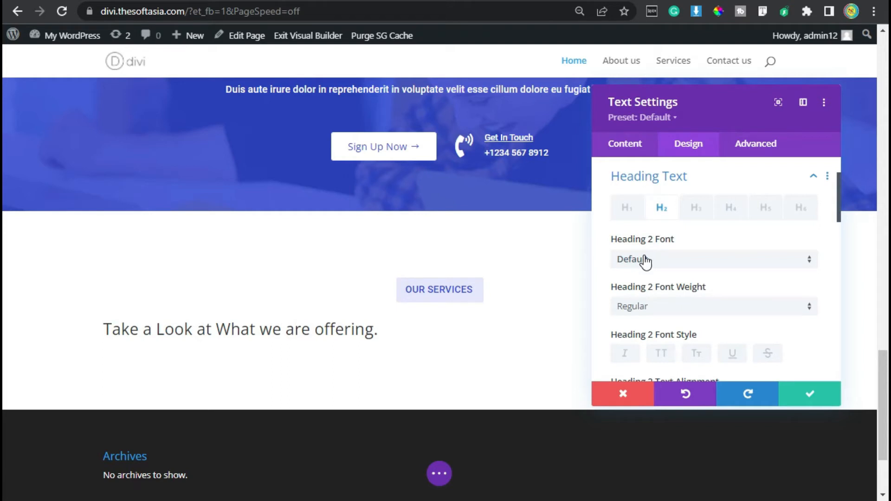
click(645, 259)
click(676, 79)
text(roboto)
click(670, 110)
Step: Centre-align the Heading 2 text and color it black
scroll(678, 282, down, 2)
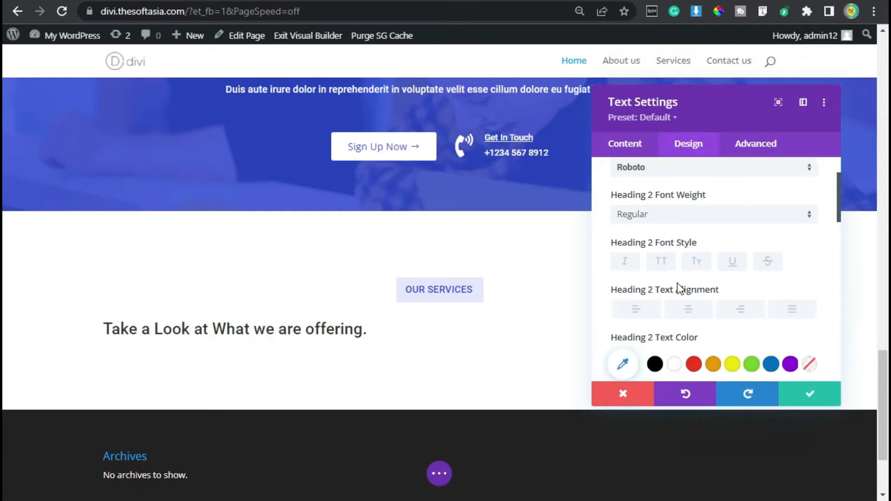
click(690, 309)
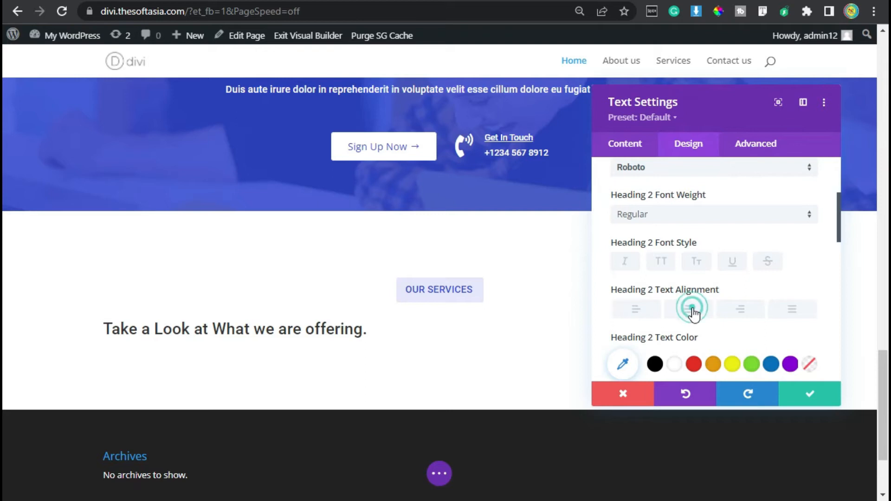
scroll(677, 320, down, 2)
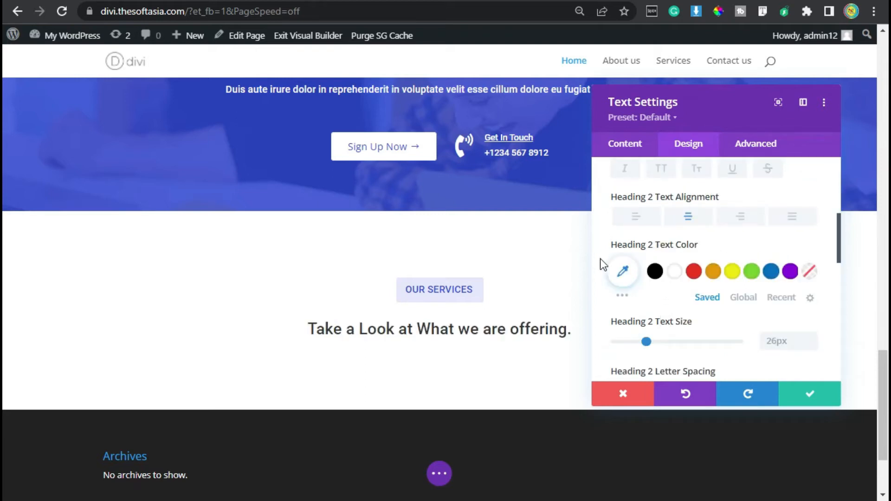
click(654, 273)
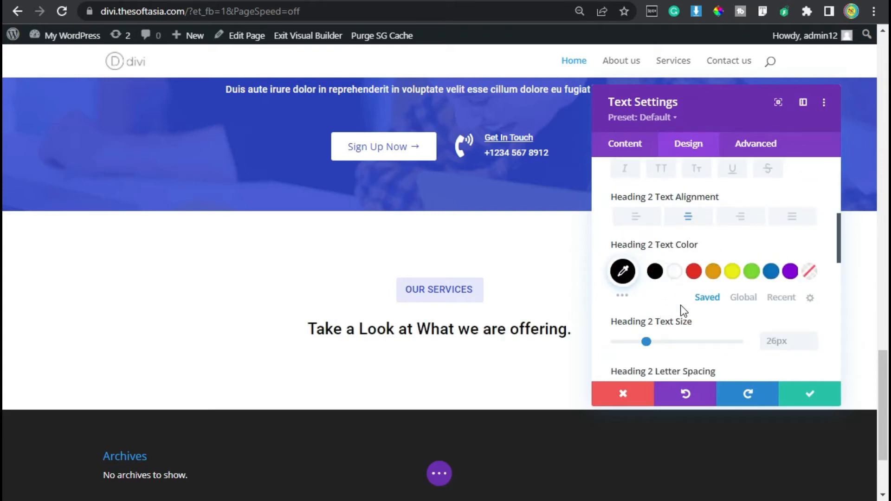
Step: Set the Heading 2 text size to 28px and its line height to 1.3em
scroll(691, 306, down, 2)
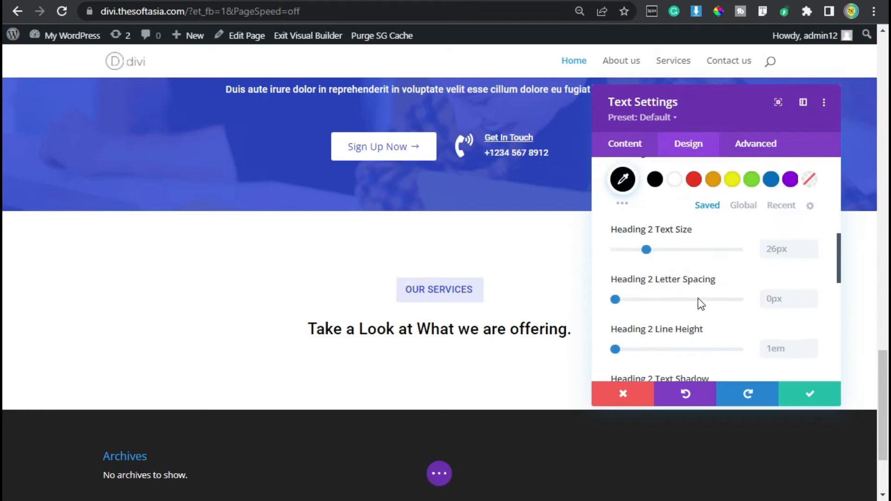
click(815, 246)
click(811, 243)
scroll(730, 287, down, 2)
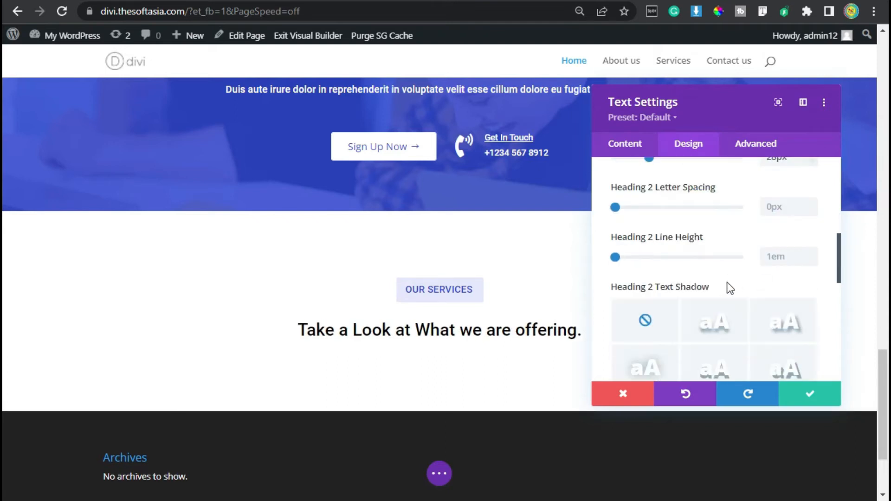
click(811, 251)
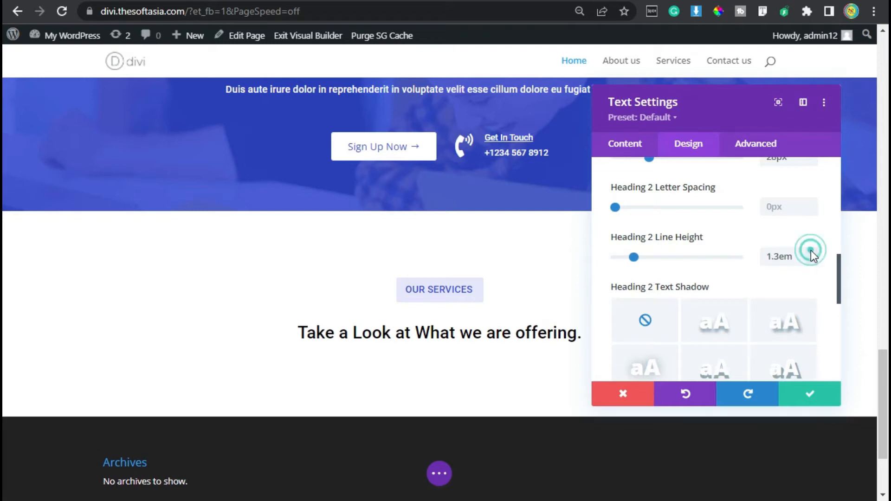
Step: Give the heading's text module a 10px bottom margin and save it
scroll(677, 233, down, 4)
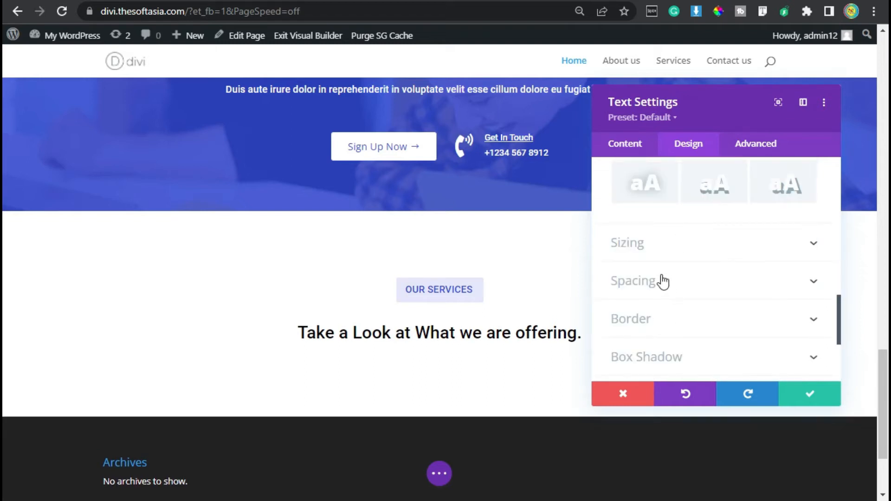
click(662, 281)
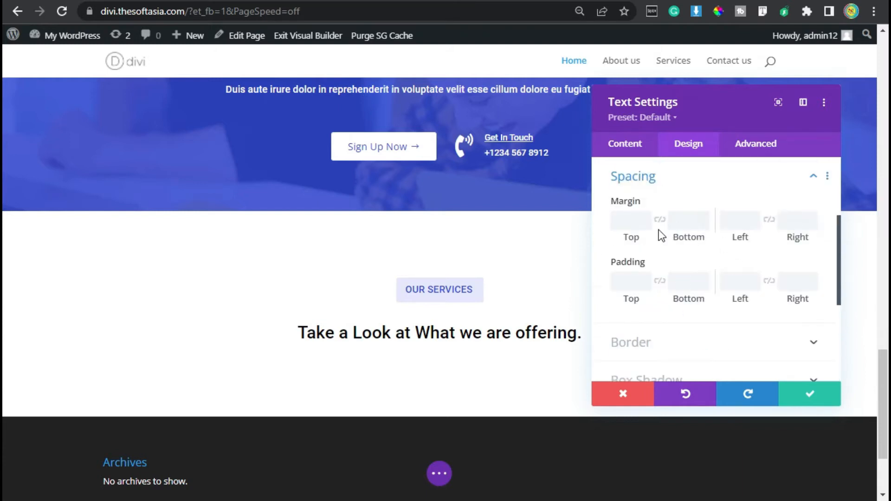
click(680, 218)
text(10px)
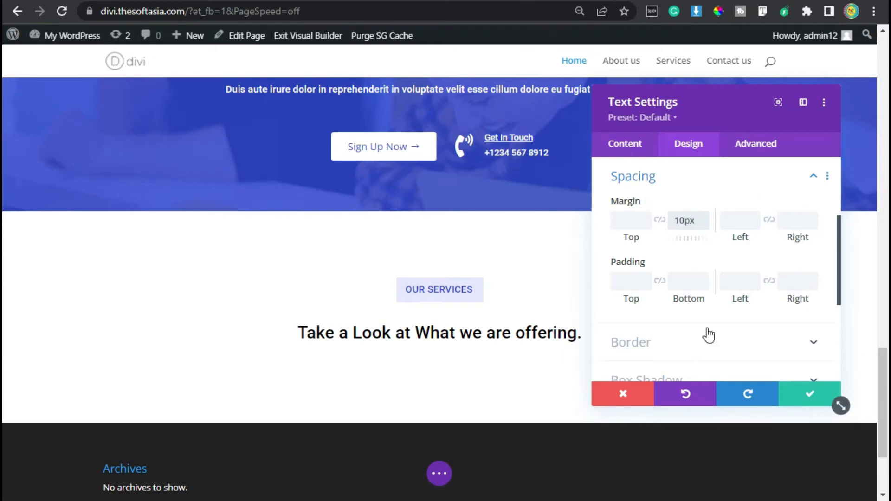
click(809, 393)
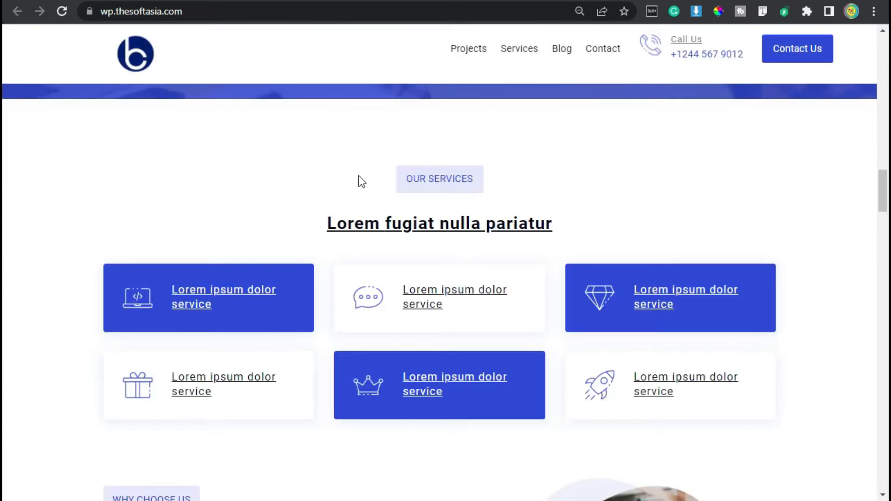
Step: Examine the label and heading of the Our Services section on the demo homepage
drag(386, 172, 483, 179)
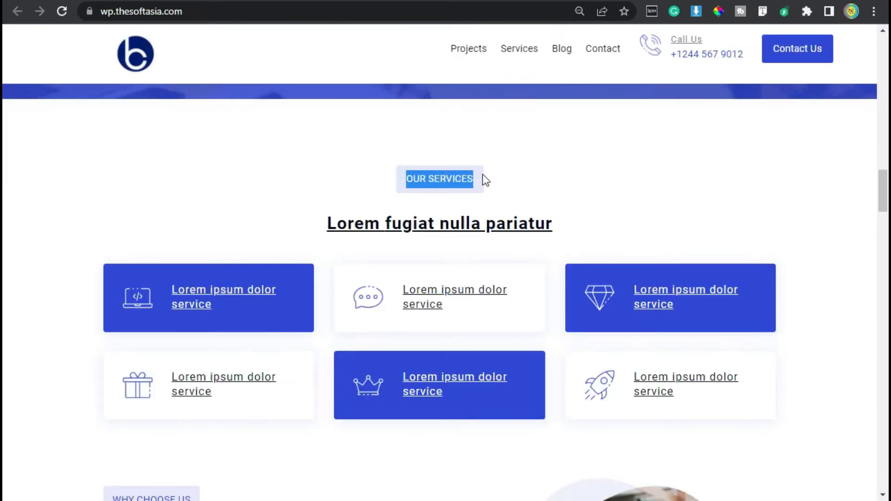
click(483, 176)
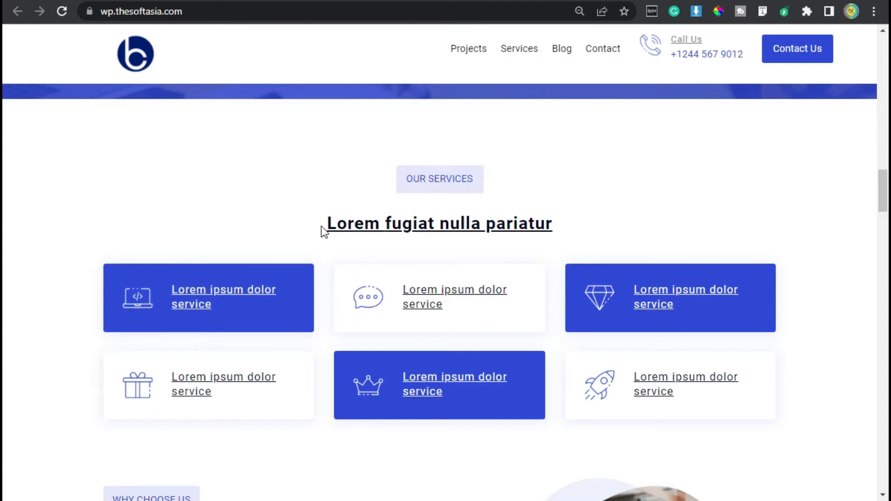
drag(320, 226, 582, 221)
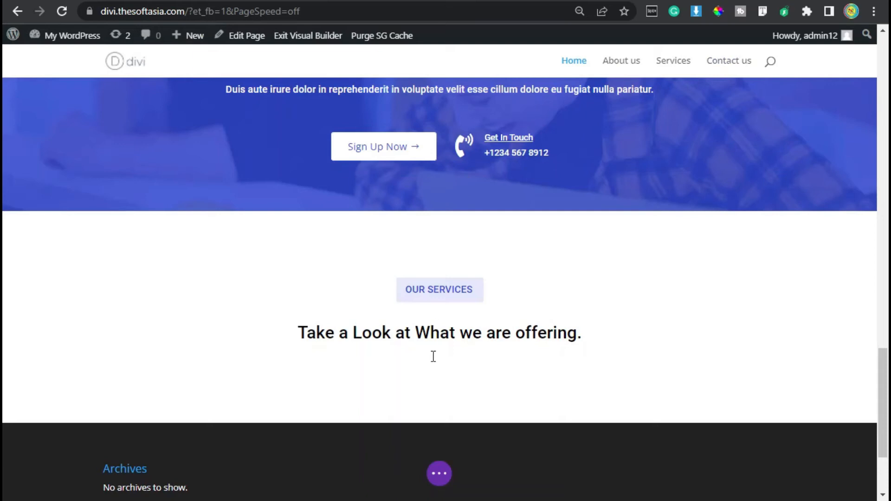
Step: Insert a three-column row below the Our Services heading
click(447, 337)
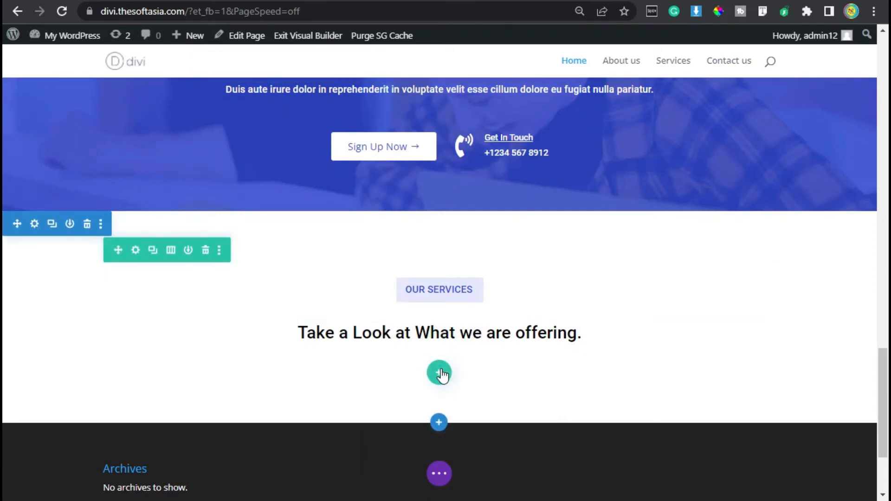
click(439, 373)
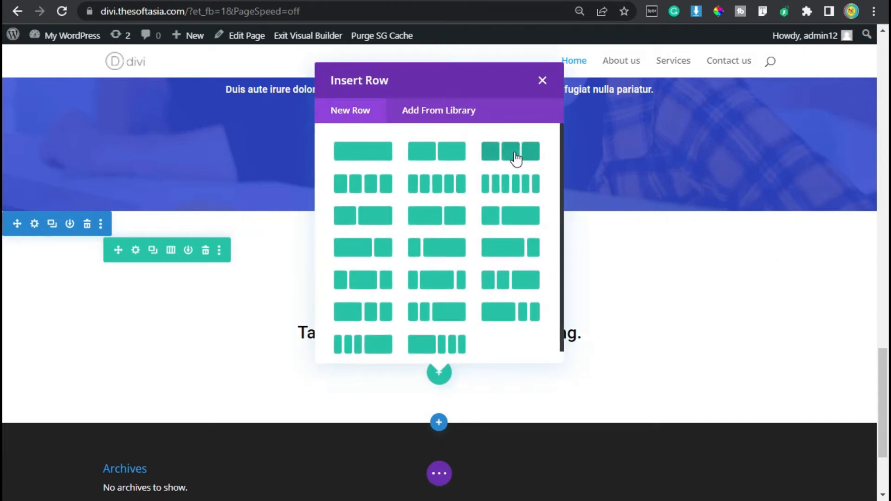
click(513, 153)
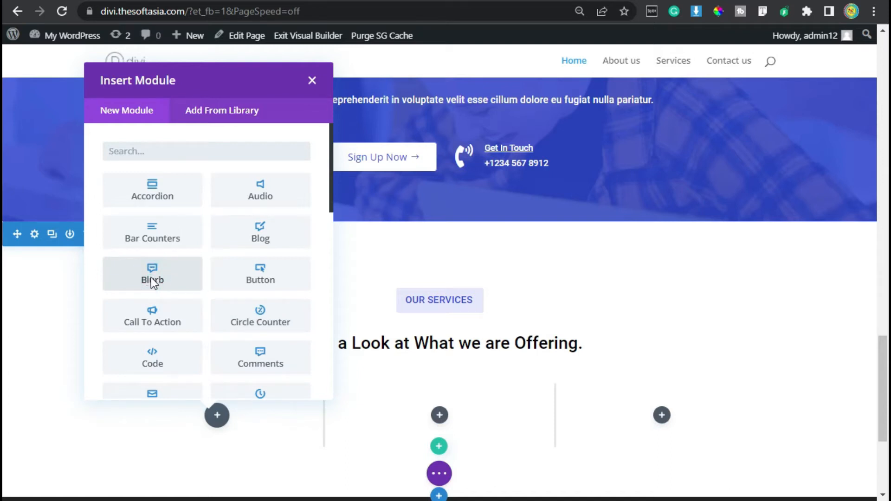
Step: Add a Blurb module to the first column, title it "Lorem ipsum dolor service" and clear its body text
click(151, 277)
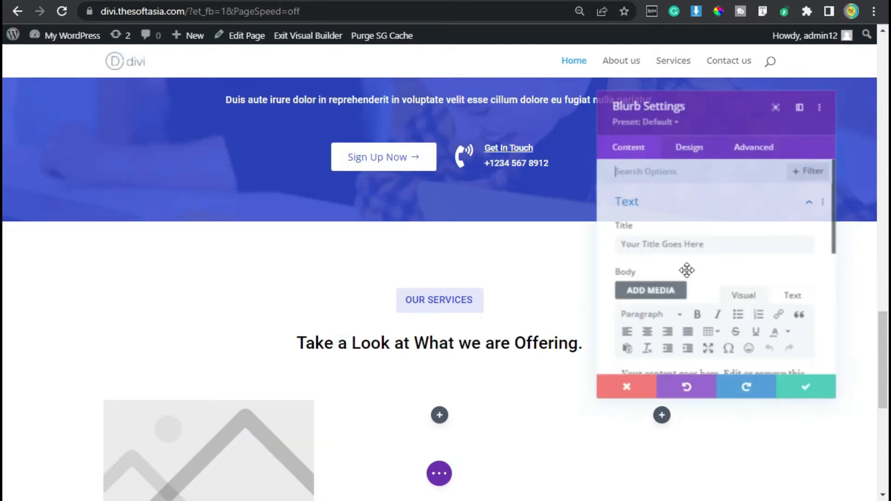
triple_click(707, 246)
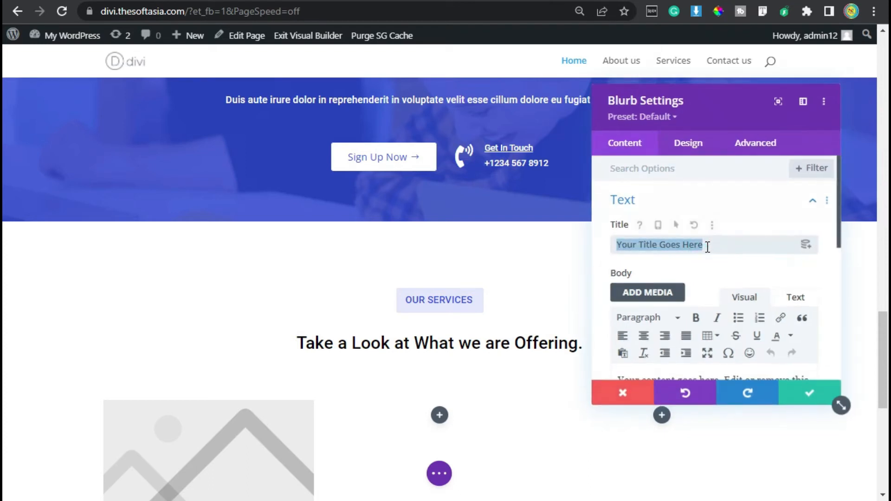
text(Lorem ipsum dolor service)
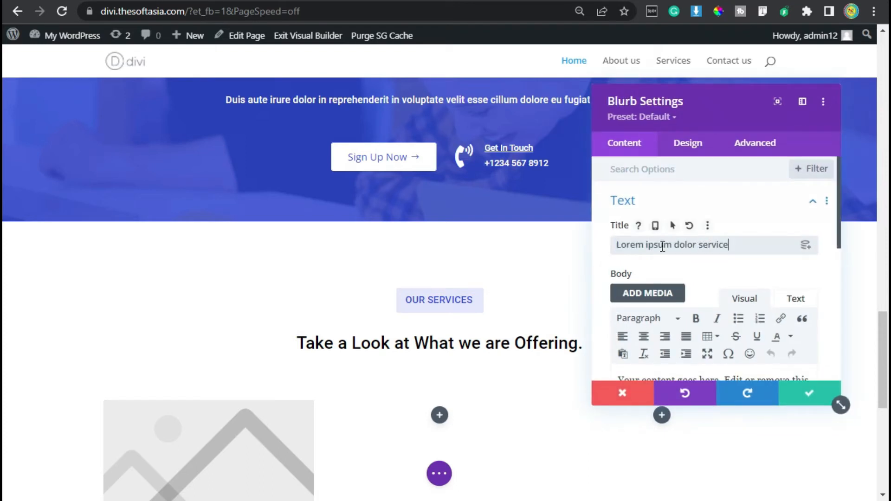
scroll(664, 243, down, 2)
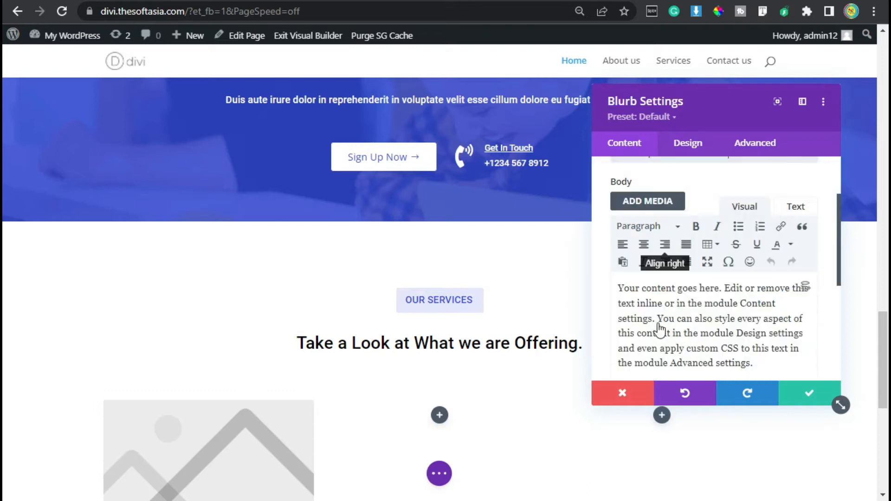
double_click(673, 315)
key(ctrl+a)
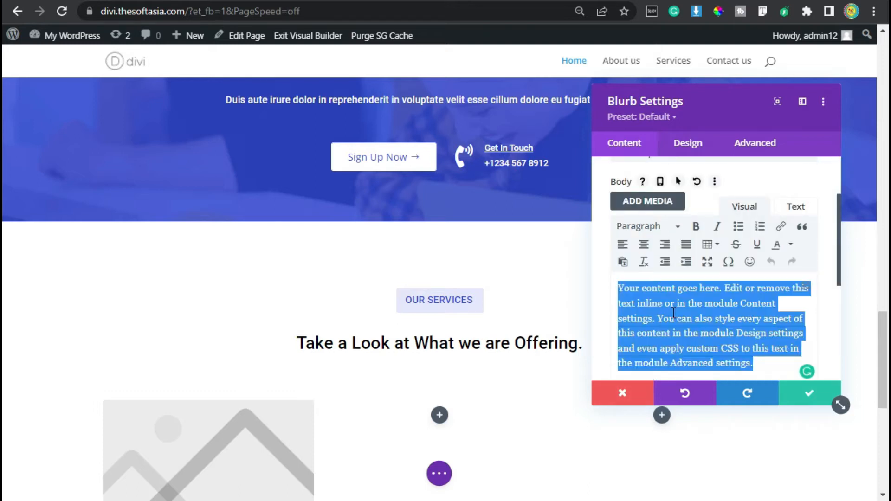
key(BackSpace)
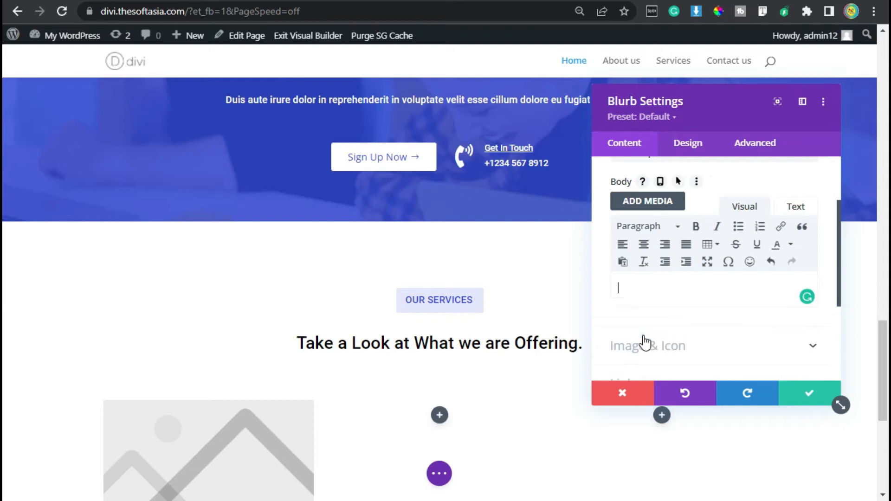
Step: Replace the blurb's image with the browser-window icon found by searching the icons for "Web"
click(641, 342)
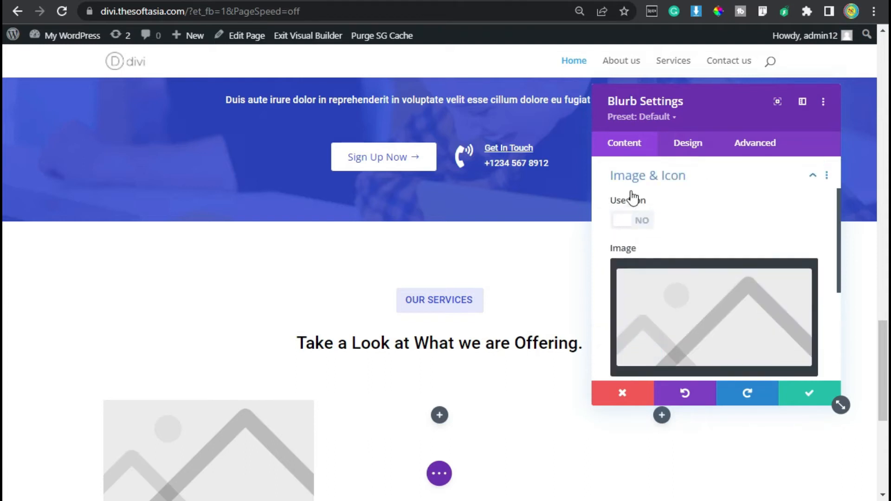
click(628, 227)
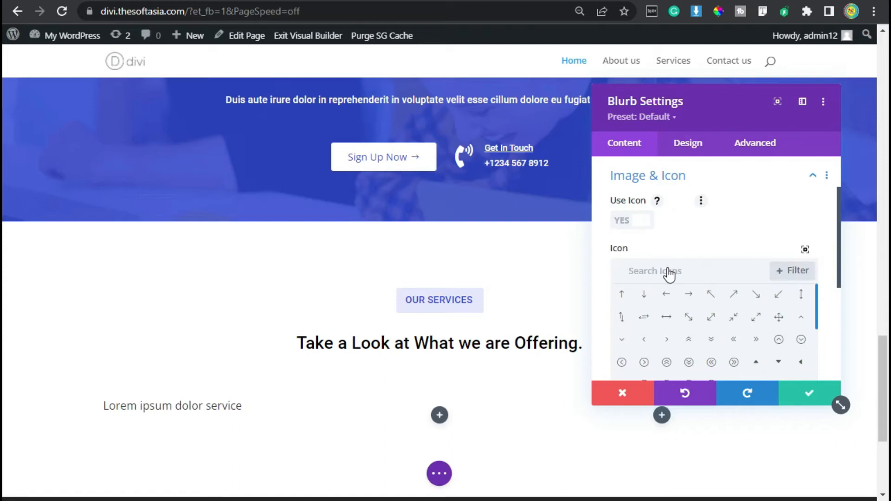
click(661, 275)
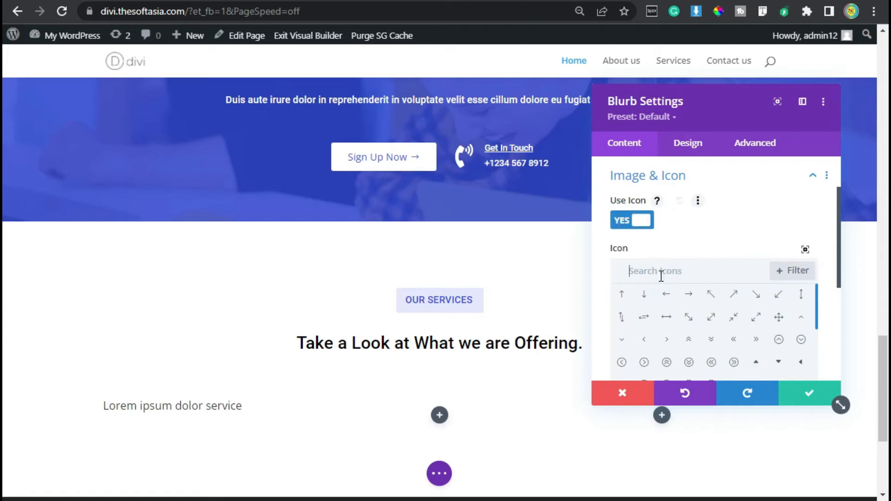
text(we)
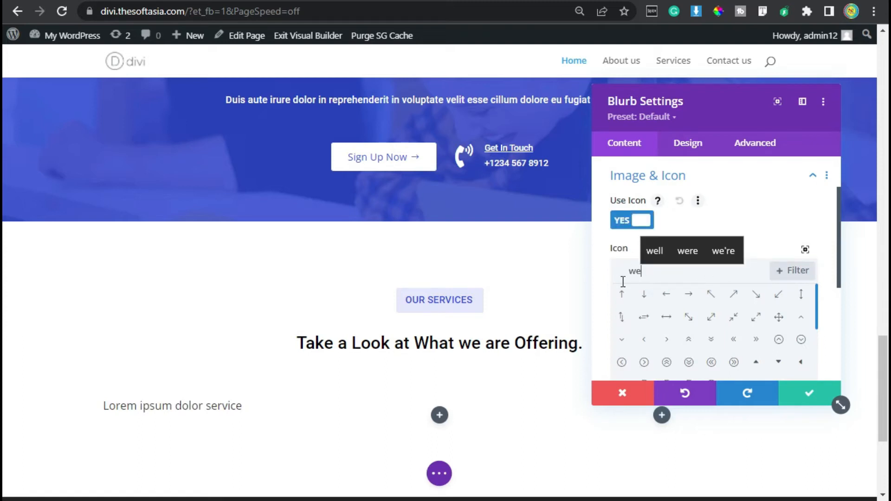
text(b)
click(667, 296)
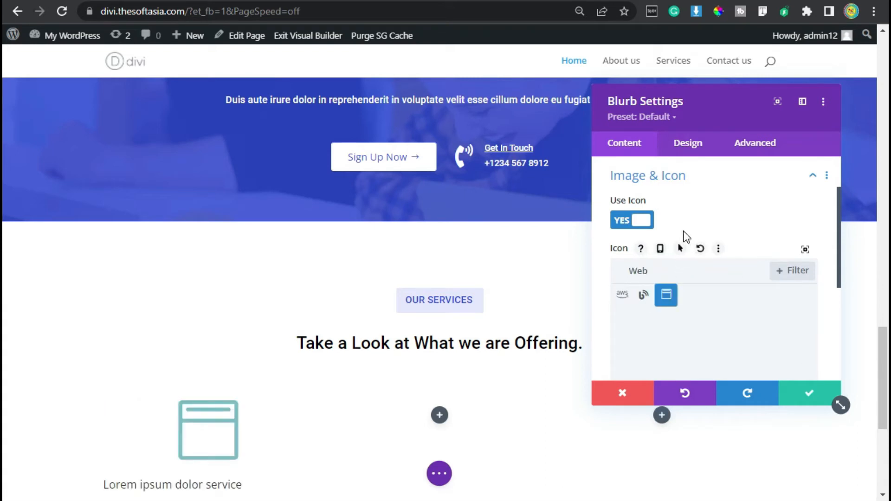
Step: Give the blurb the recently used solid blue as its background color
scroll(687, 231, down, 5)
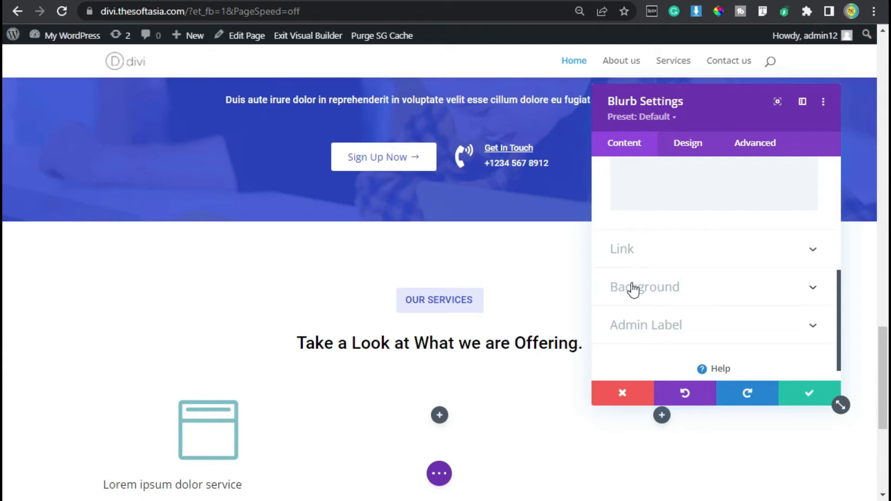
click(704, 286)
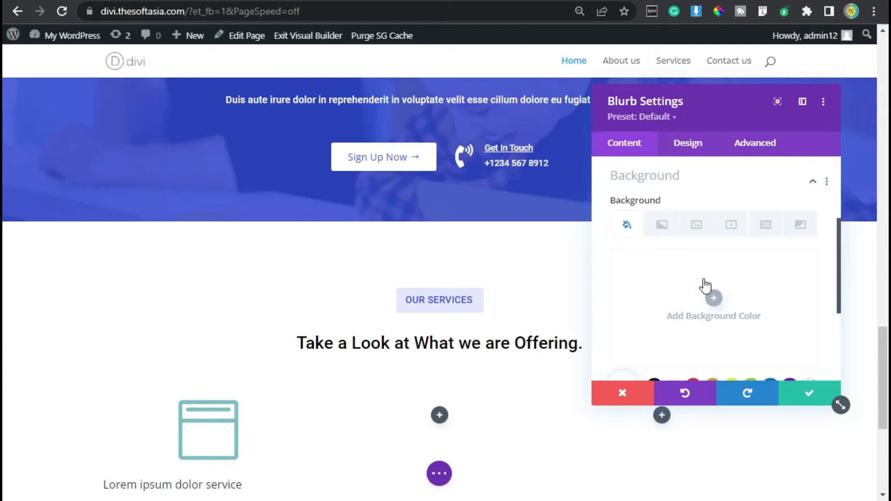
scroll(658, 301, down, 2)
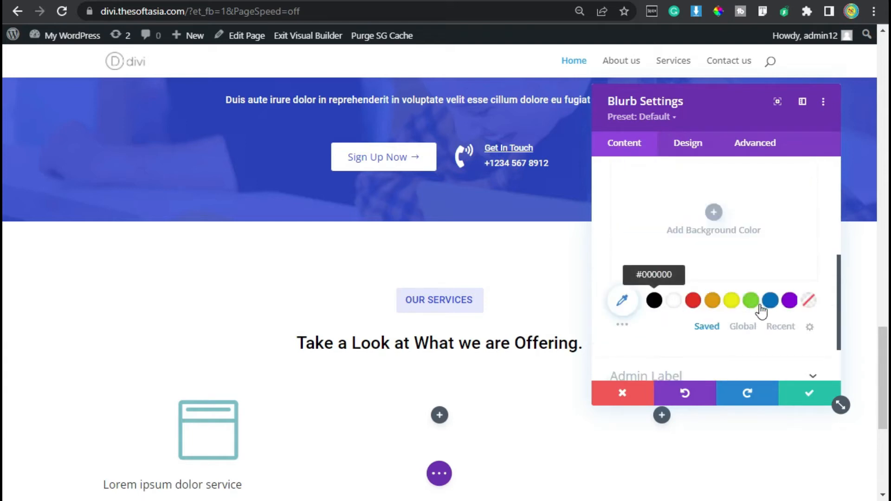
click(774, 327)
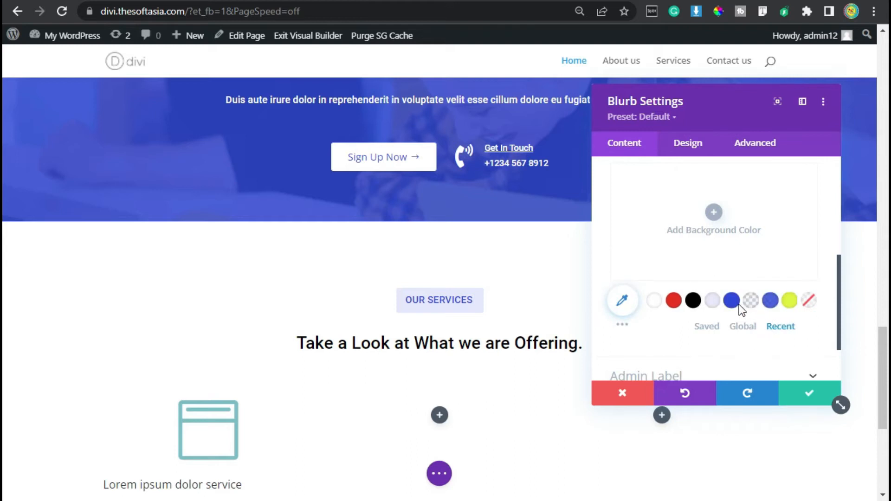
click(731, 302)
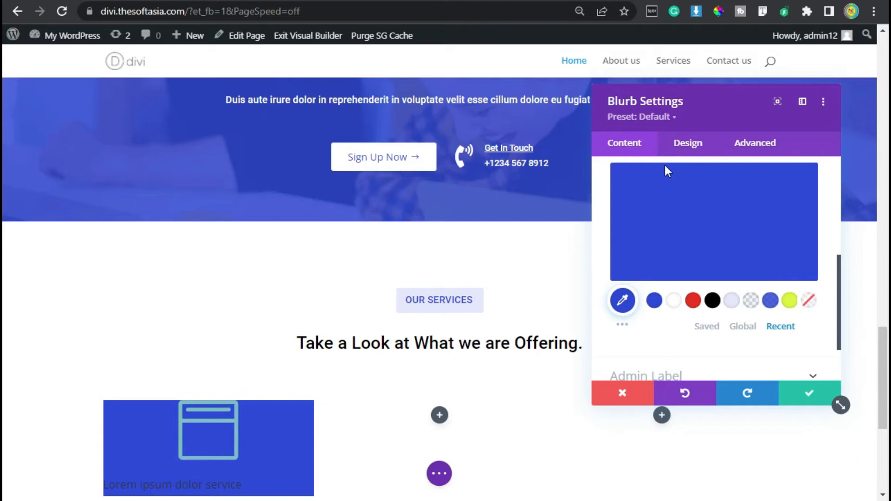
Step: Set the blurb's icon color to white (#FFFFFF)
click(688, 138)
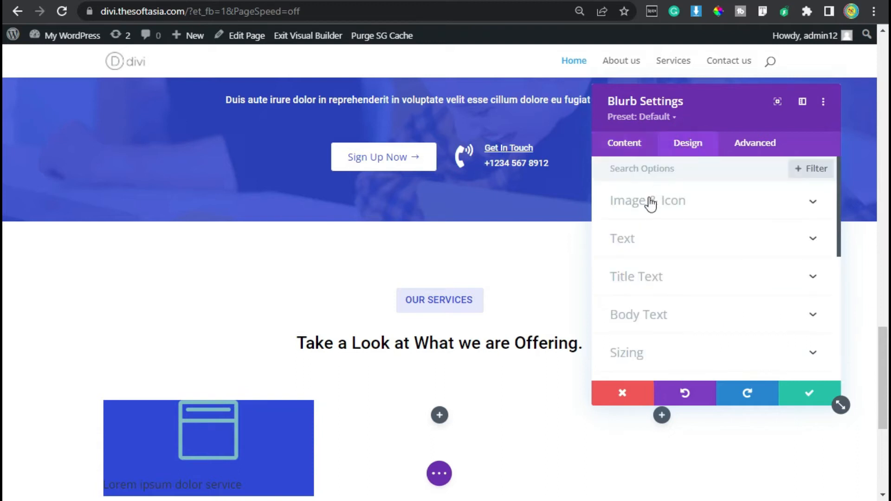
click(678, 205)
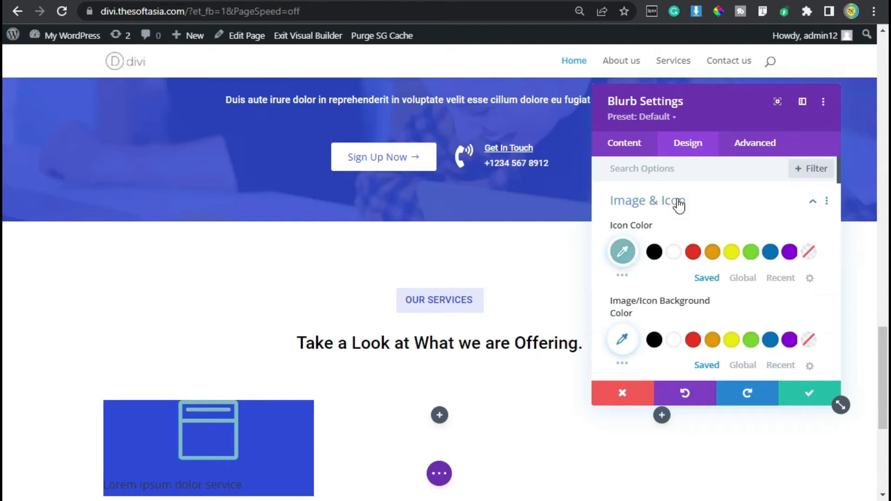
click(675, 252)
scroll(735, 287, down, 2)
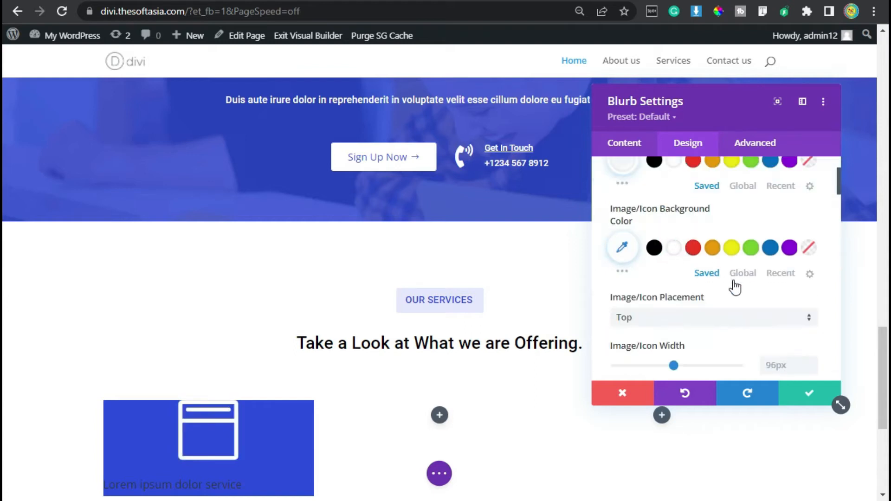
Step: Place the blurb's icon on the left of the title and set its width to 50px
scroll(624, 292, down, 2)
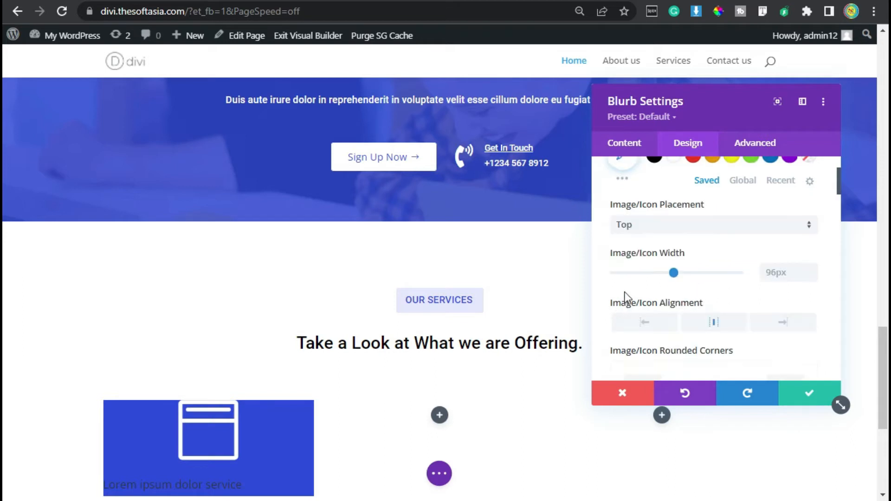
click(682, 227)
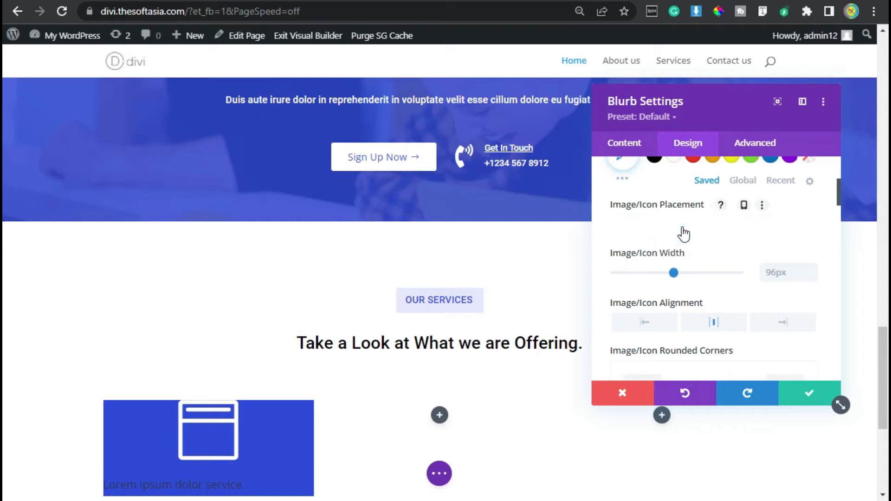
click(680, 258)
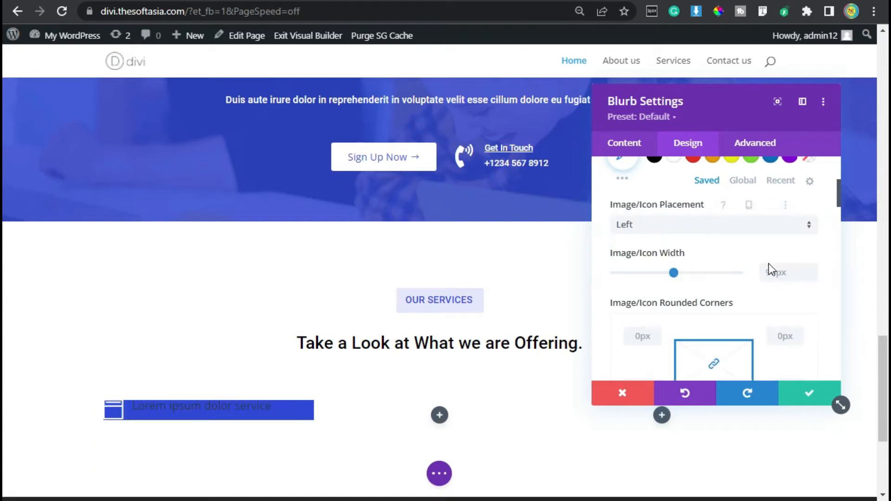
click(778, 272)
text(50px)
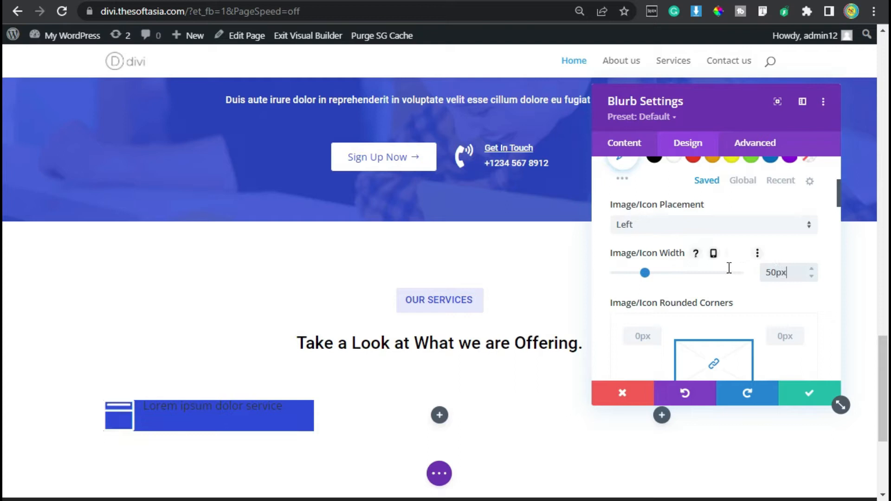
Step: Keep the blurb's title at heading level H4 and set its font to Roboto
scroll(729, 268, down, 5)
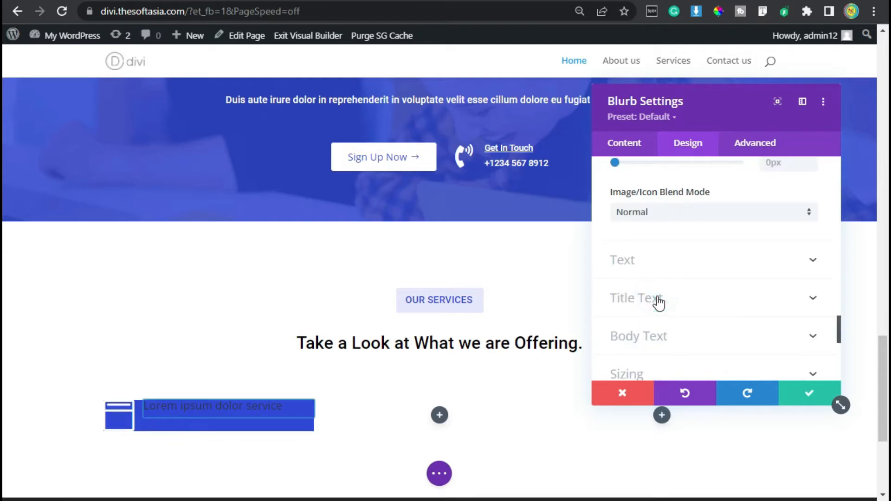
click(659, 304)
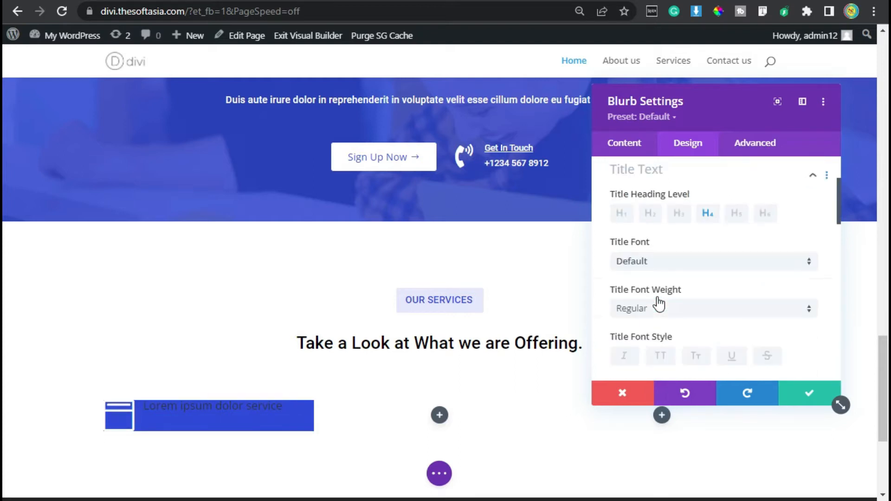
click(704, 210)
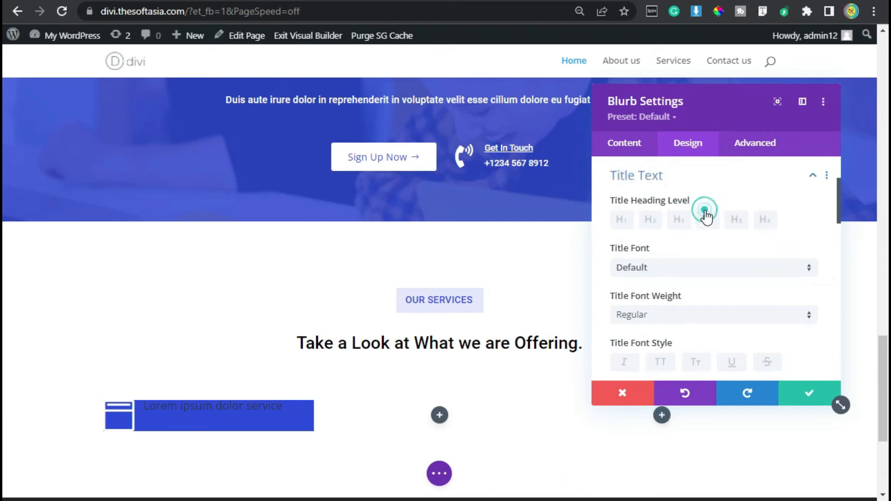
click(655, 273)
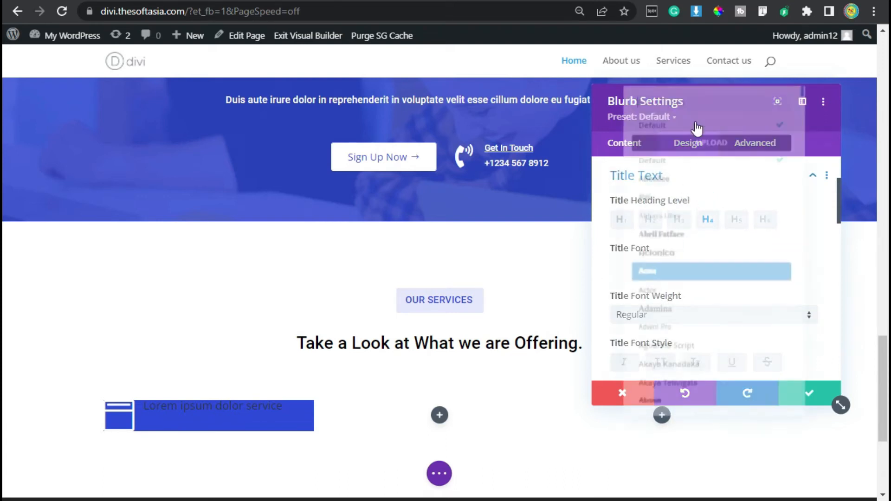
text(robot)
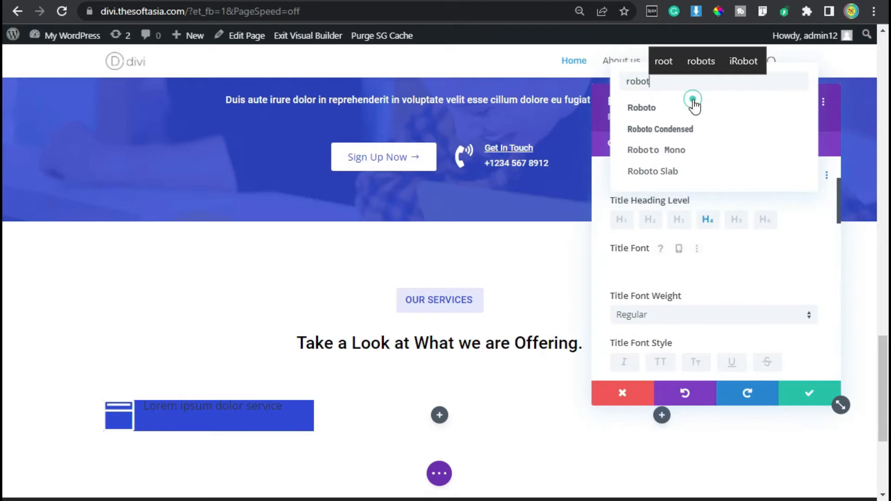
click(692, 104)
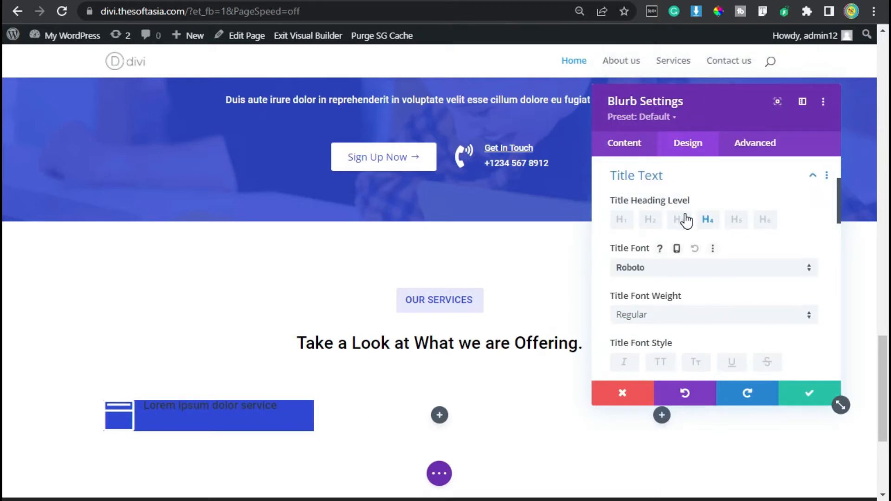
Step: Set the blurb's title text color to white (#FFFFFF) and its line height to 1.3em
scroll(684, 260, down, 2)
scroll(716, 295, down, 2)
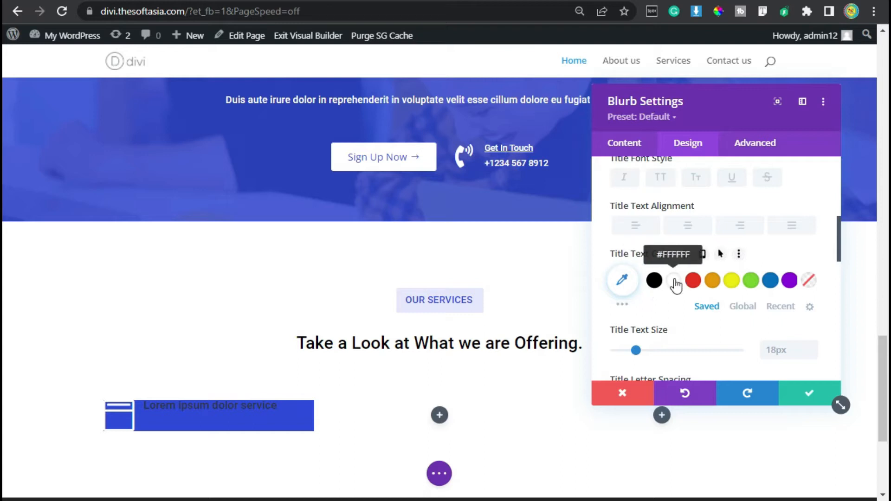
click(674, 281)
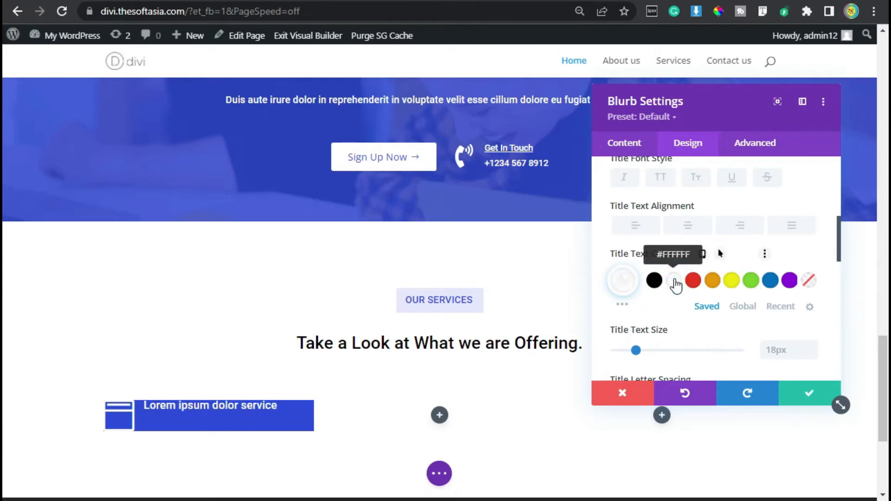
scroll(718, 296, down, 2)
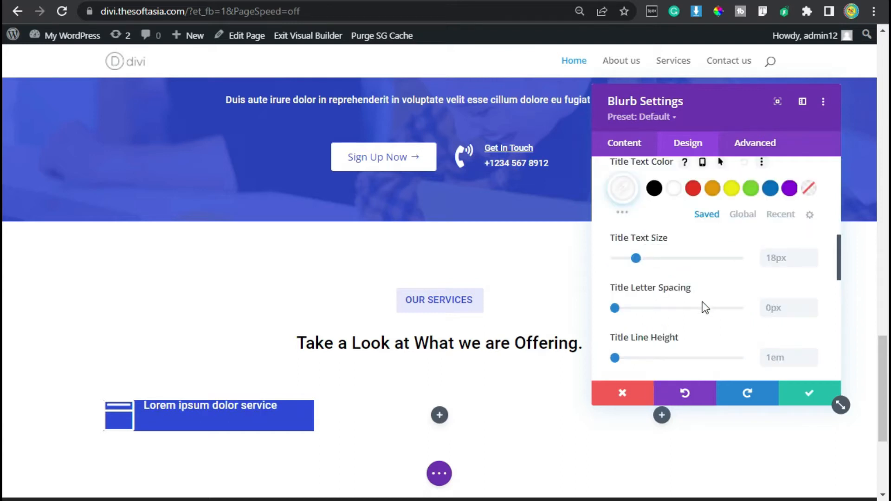
scroll(703, 301, down, 2)
click(810, 262)
click(810, 261)
click(810, 262)
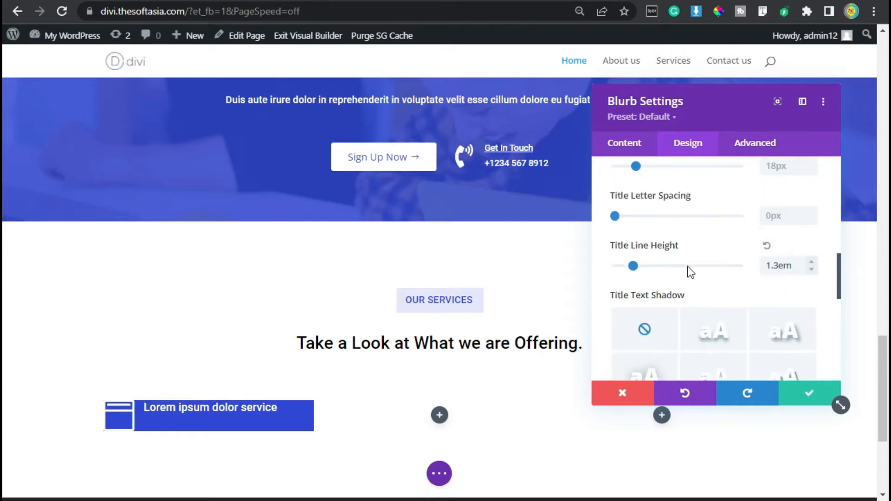
Step: Set the blurb's padding to 30px on all four sides, linking top with bottom and left with right
scroll(688, 269, down, 3)
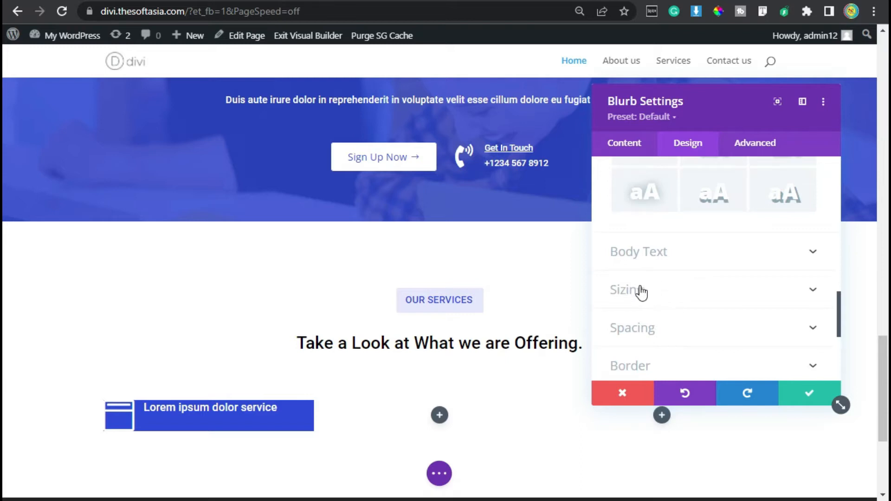
click(668, 324)
click(627, 280)
text(30)
click(657, 277)
click(740, 283)
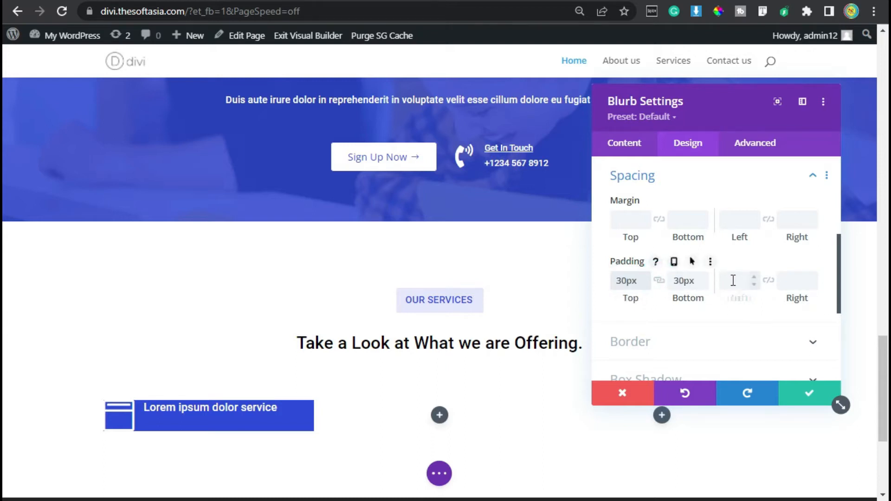
click(768, 281)
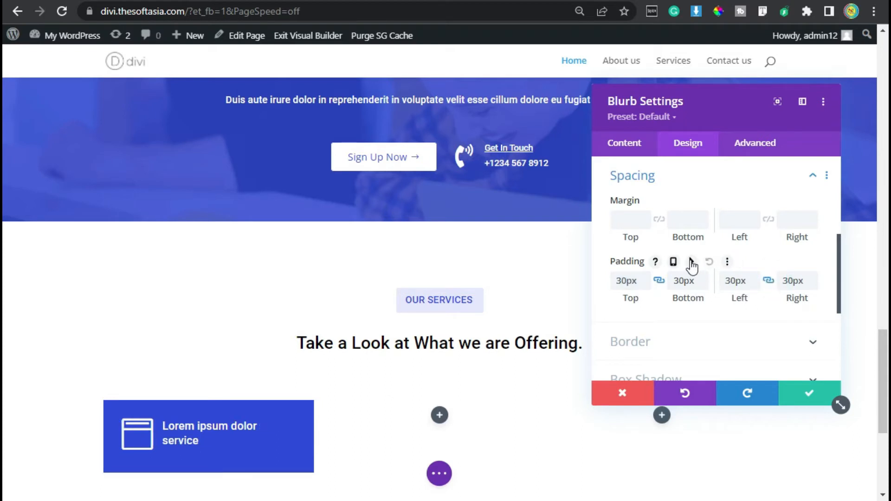
Step: Round all four corners of the blurb's border by 4px
scroll(673, 278, down, 2)
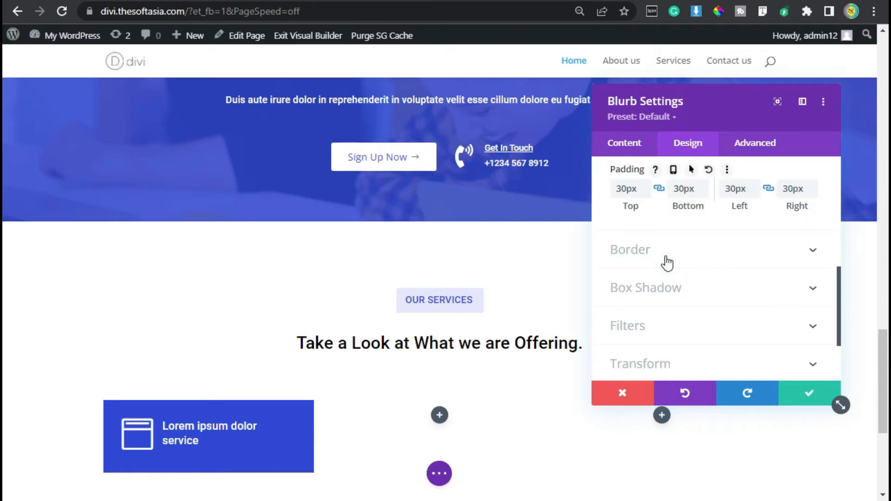
click(667, 262)
click(638, 235)
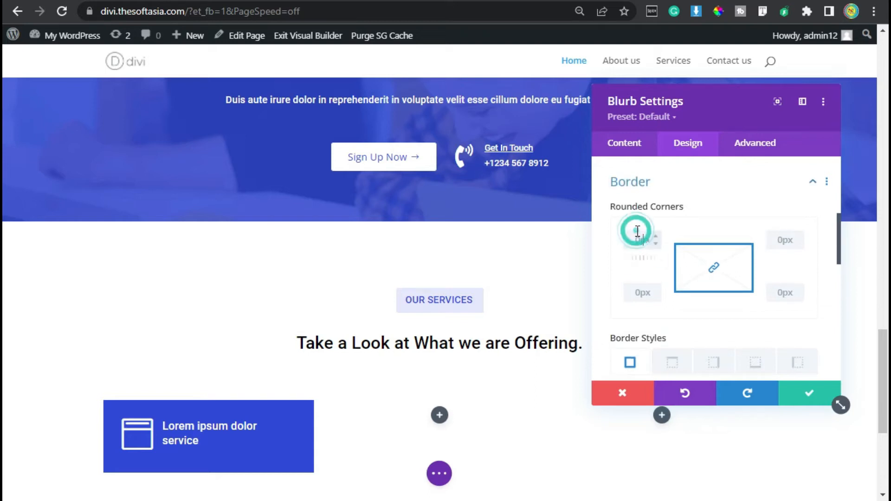
text(4px)
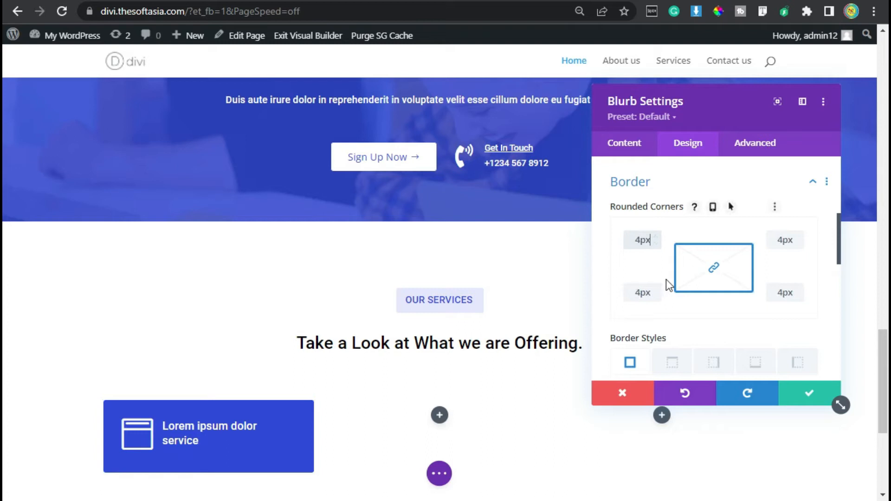
Step: Apply the underline font style to the blurb's title text
scroll(666, 279, up, 2)
scroll(661, 223, up, 2)
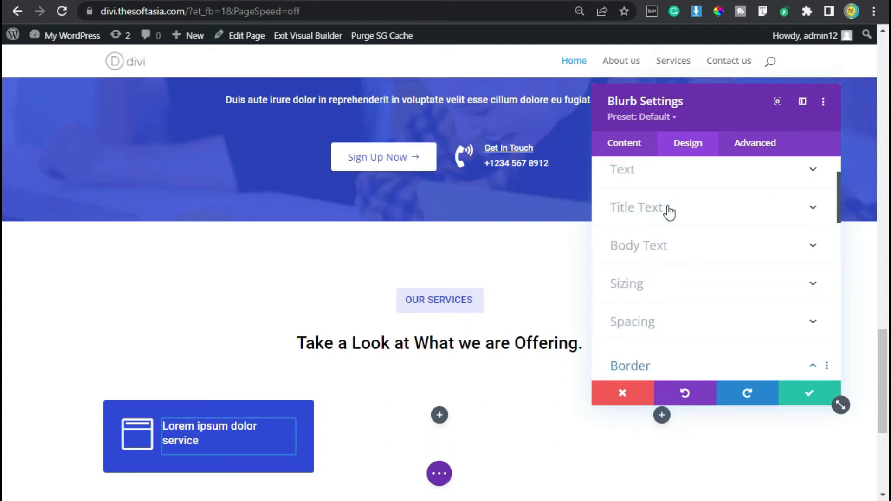
click(669, 212)
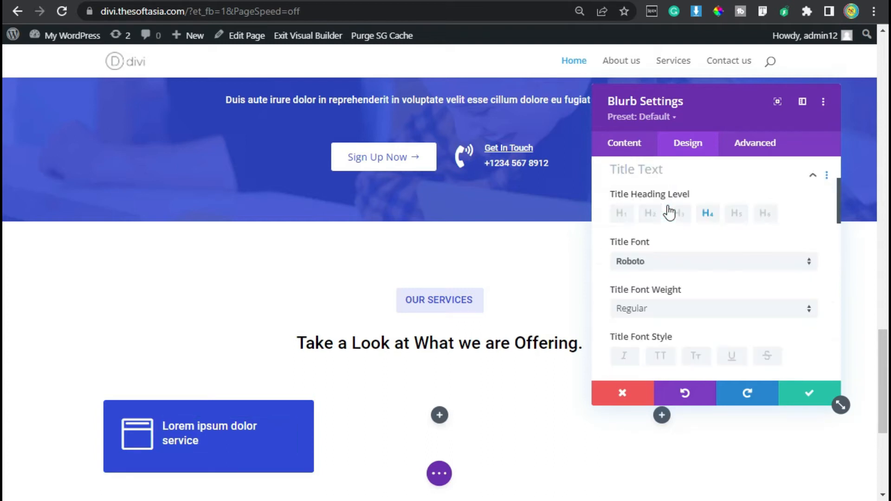
click(733, 360)
click(734, 364)
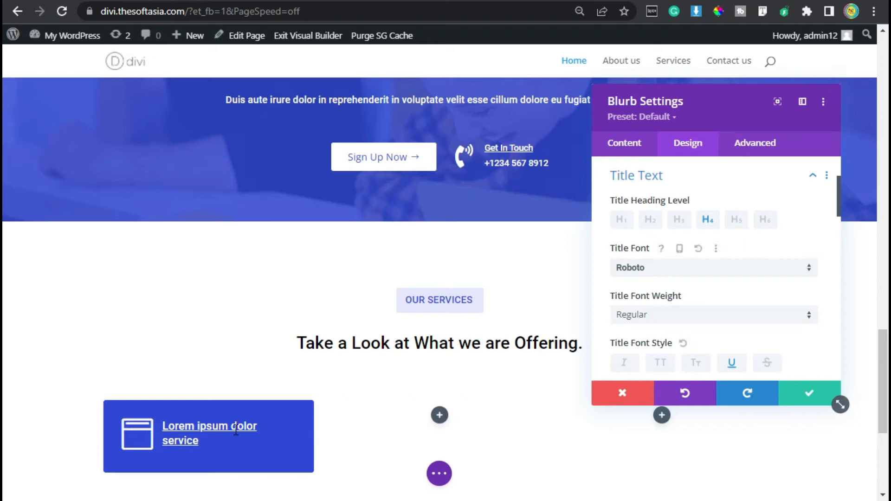
click(751, 176)
Step: Open the blurb's Transform settings
scroll(696, 253, down, 4)
click(640, 265)
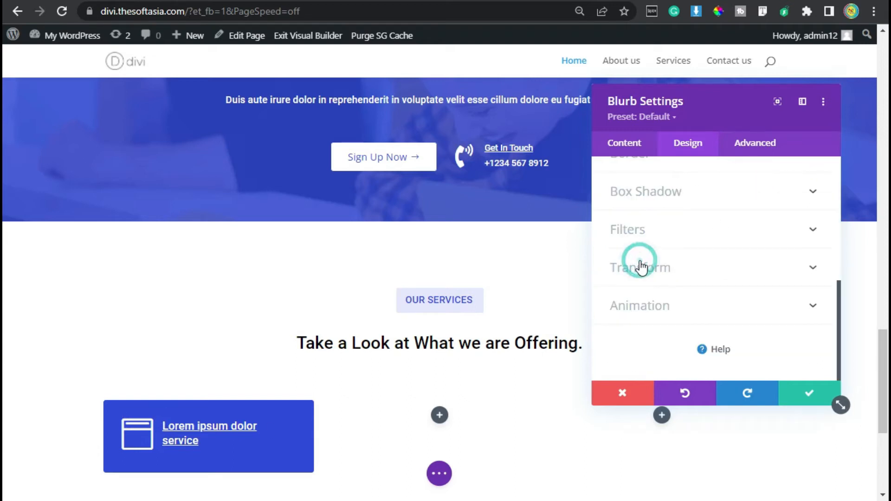
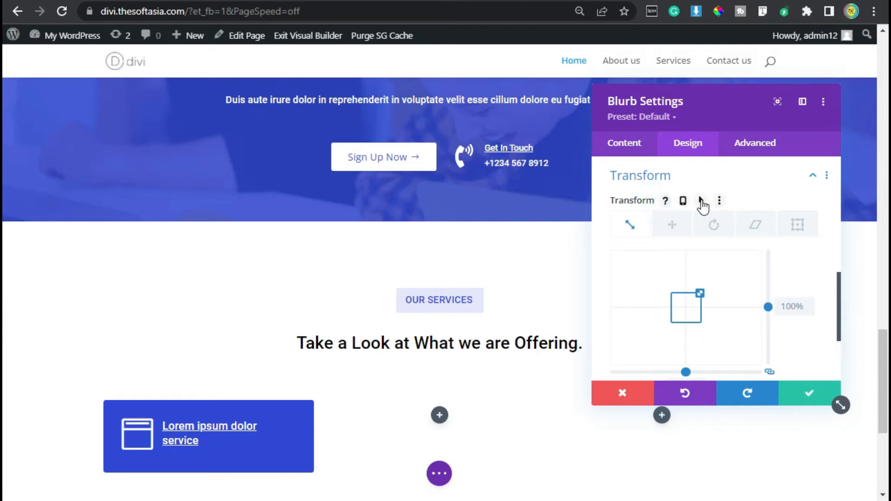
Step: Enable the hover state for the blurb's Transform options and set its hover scale to 102% in both directions
click(701, 202)
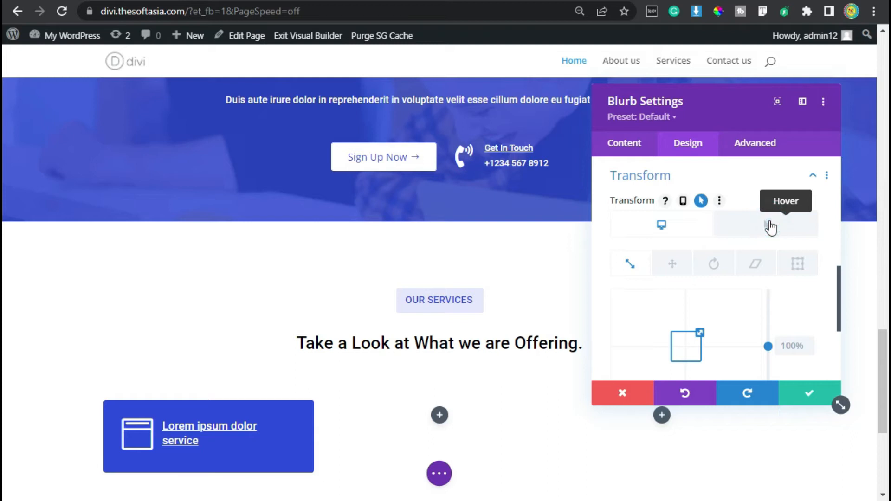
click(770, 227)
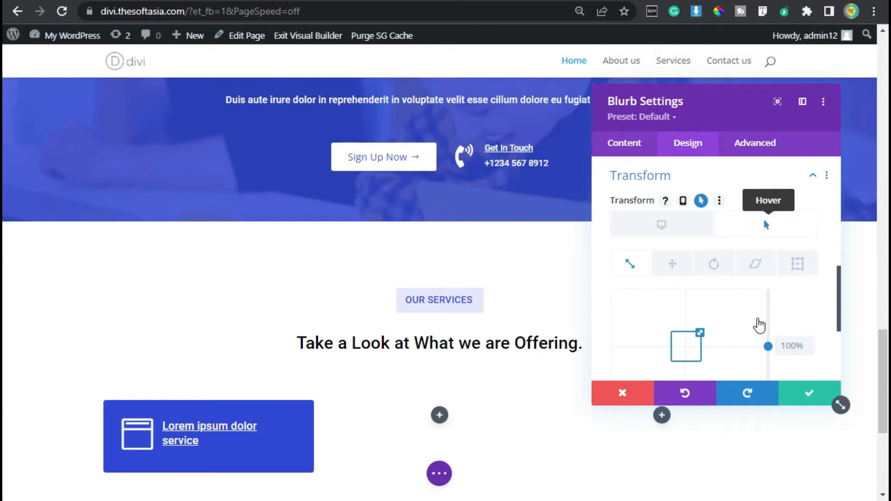
scroll(761, 320, down, 2)
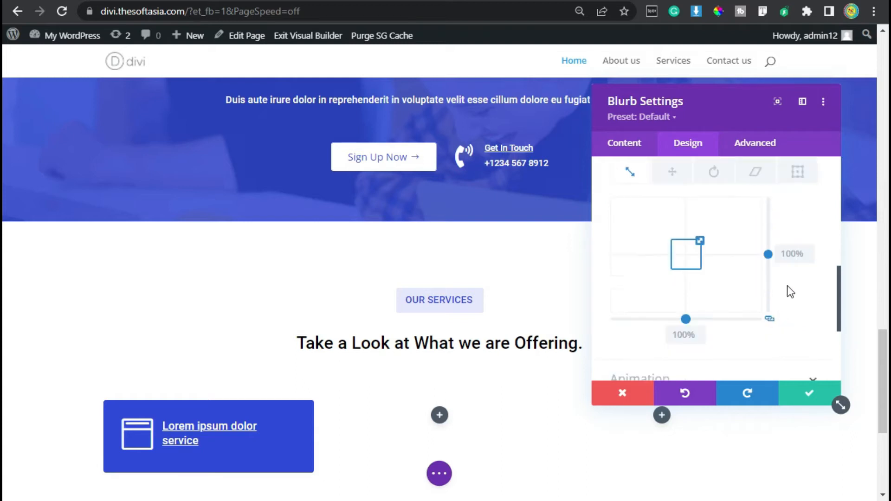
double_click(793, 255)
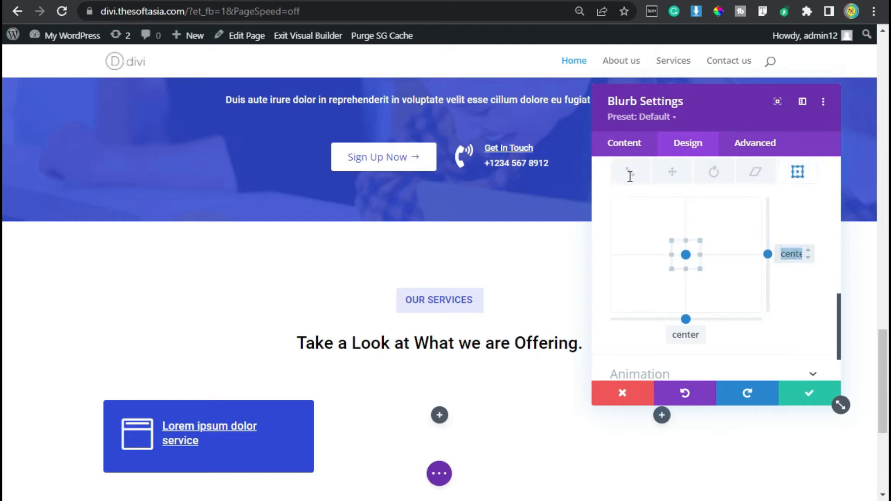
click(630, 176)
double_click(792, 255)
text(1)
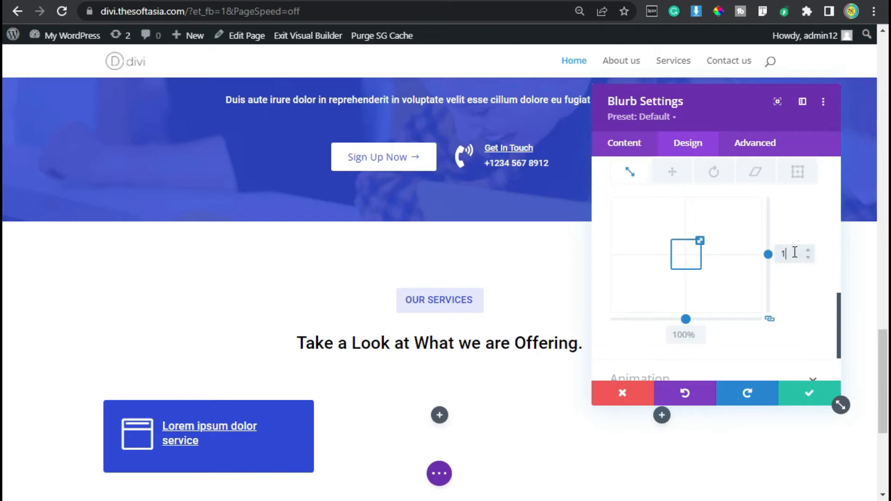
text(02%)
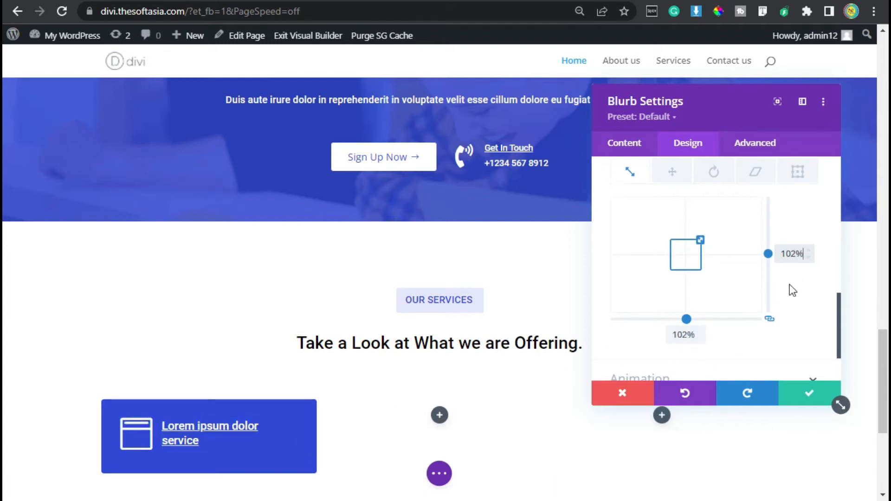
Step: Add custom CSS to the Blurb Title: font-weight: 400; margin-left: 15px; padding-bottom: 0;
scroll(786, 290, down, 2)
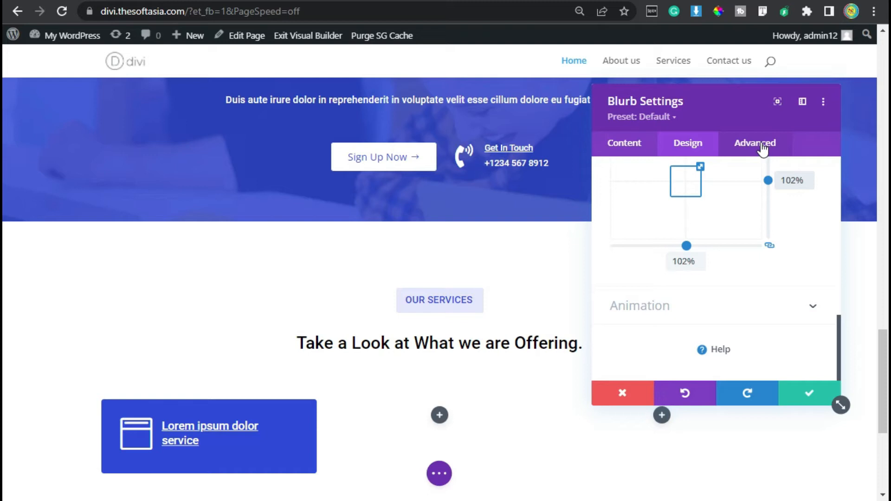
click(762, 146)
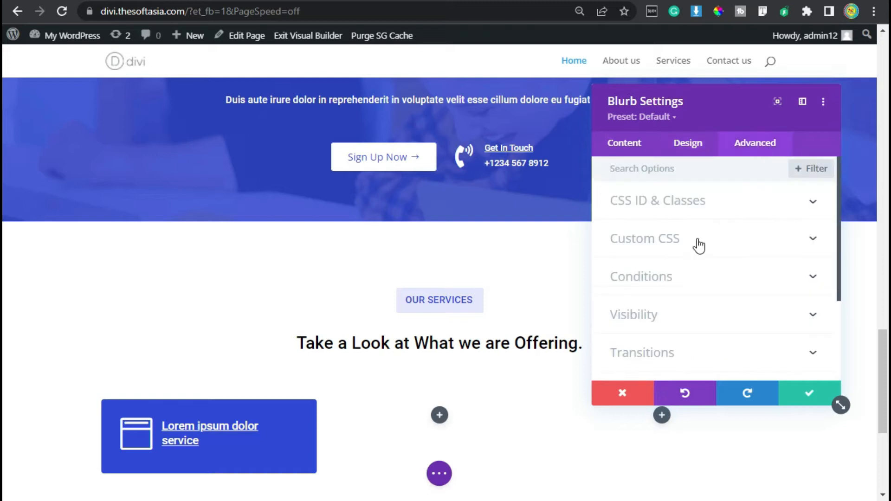
click(655, 241)
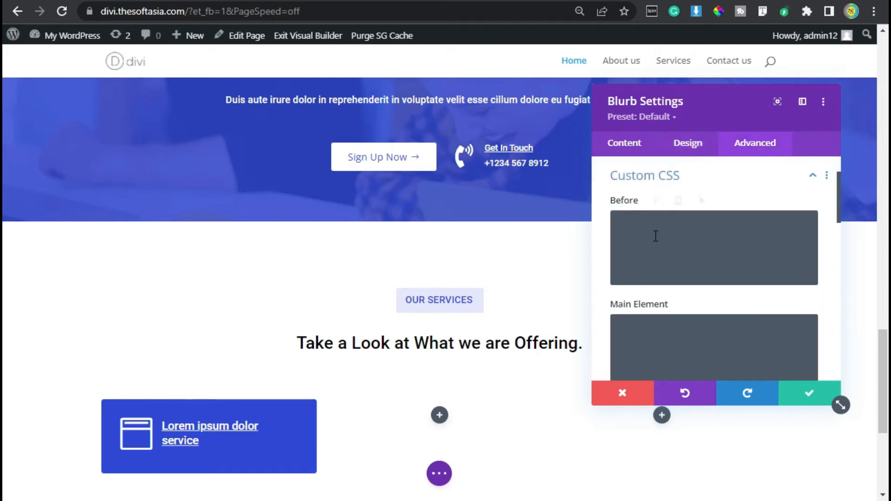
scroll(684, 309, down, 4)
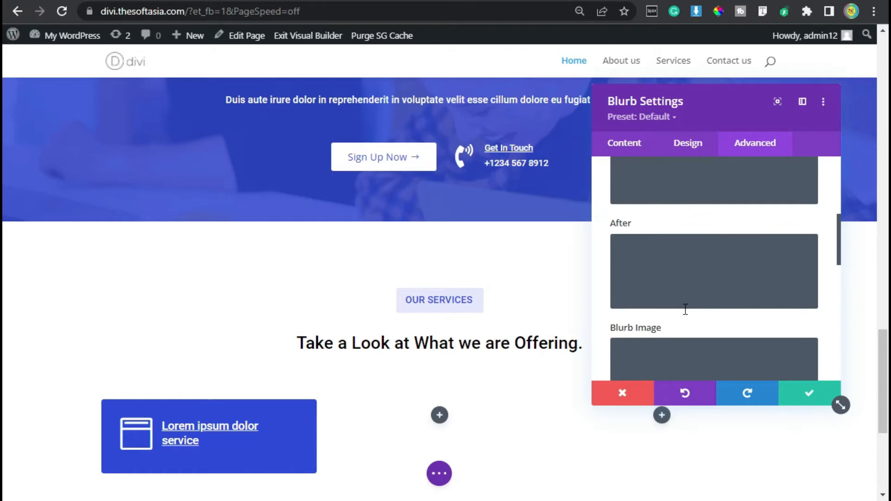
scroll(685, 310, down, 2)
scroll(685, 310, down, 2)
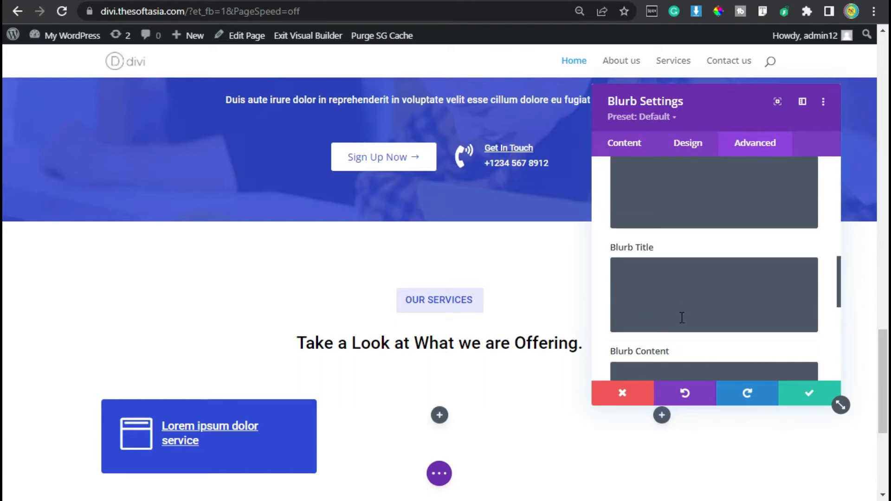
click(648, 284)
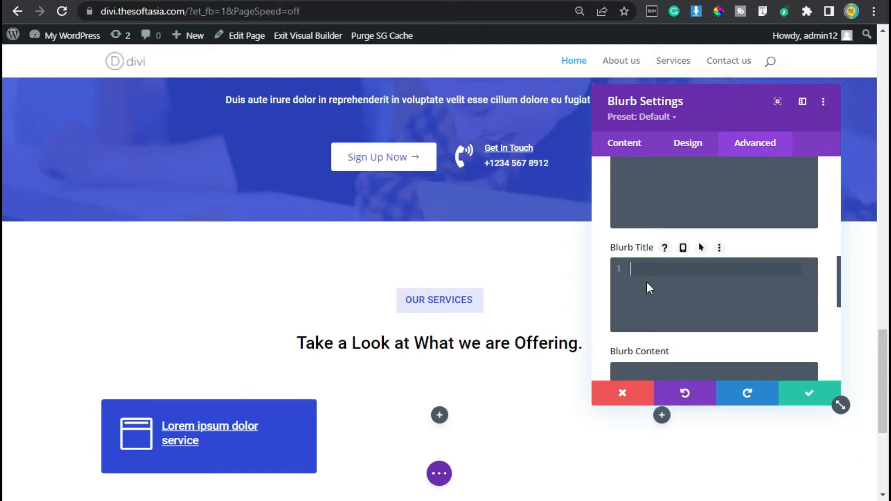
text(font-weight: 400; margin-left: 15px; padding-bottom: 0;)
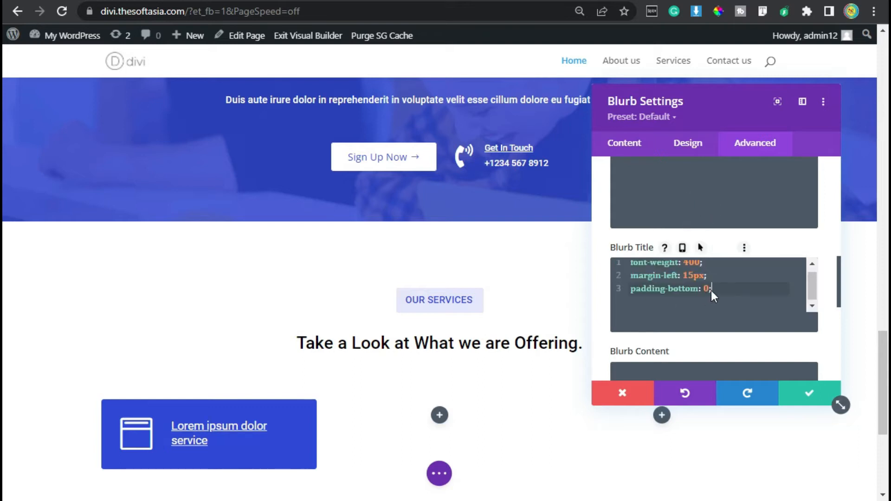
scroll(716, 296, up, 1)
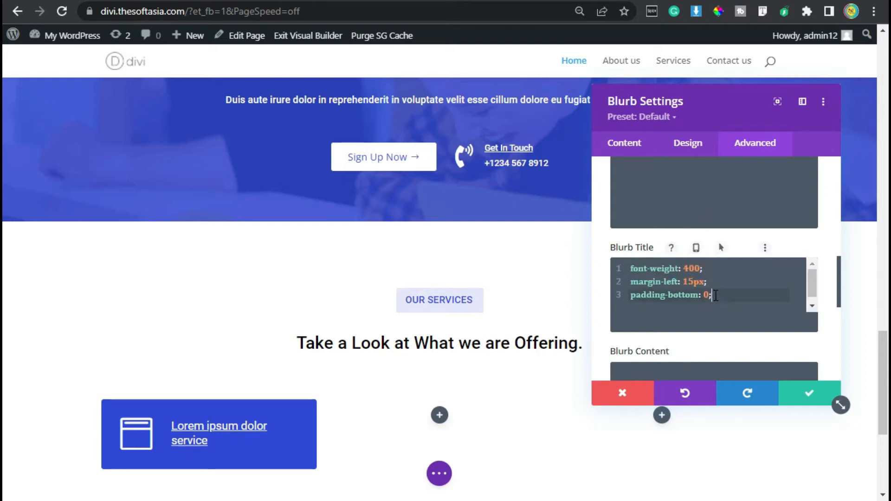
Step: Apply the first box shadow preset, the even shadow around all sides, to the service blurb
click(688, 147)
scroll(648, 304, down, 2)
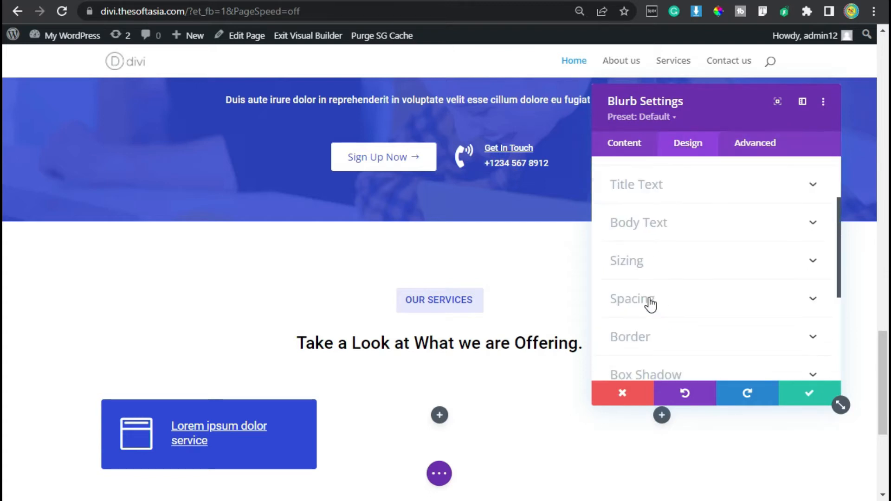
click(649, 374)
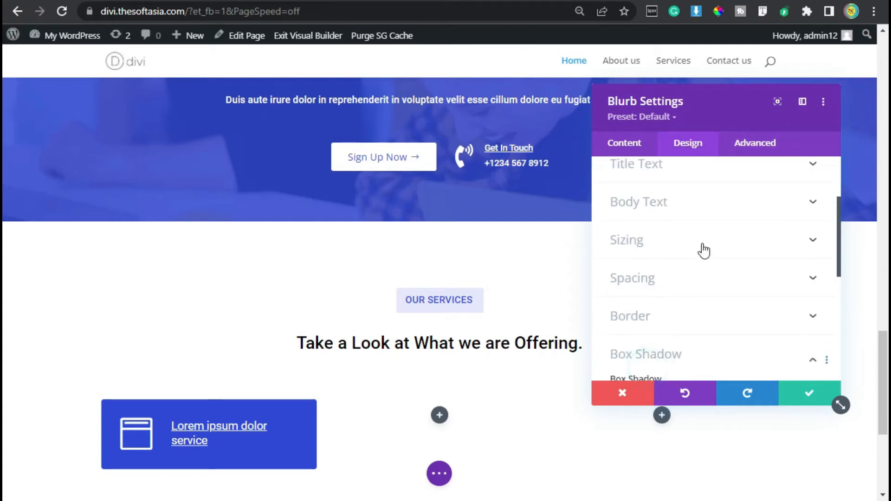
scroll(690, 275, down, 5)
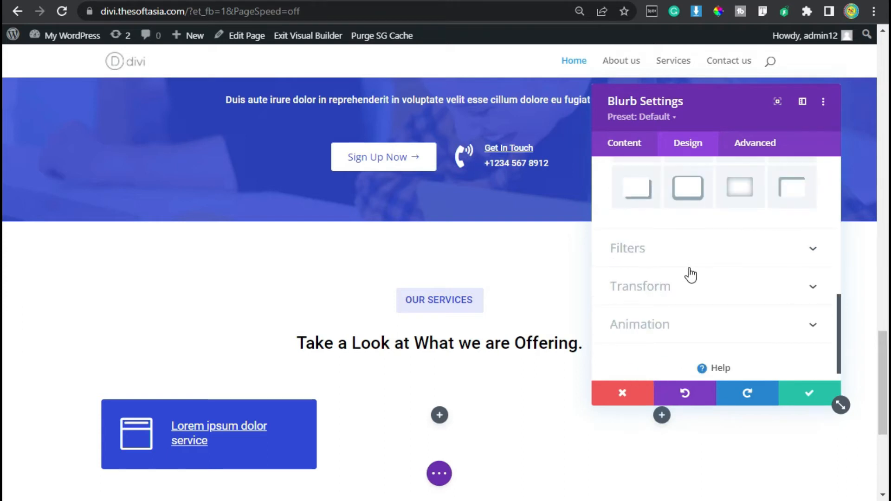
scroll(690, 274, up, 3)
click(686, 233)
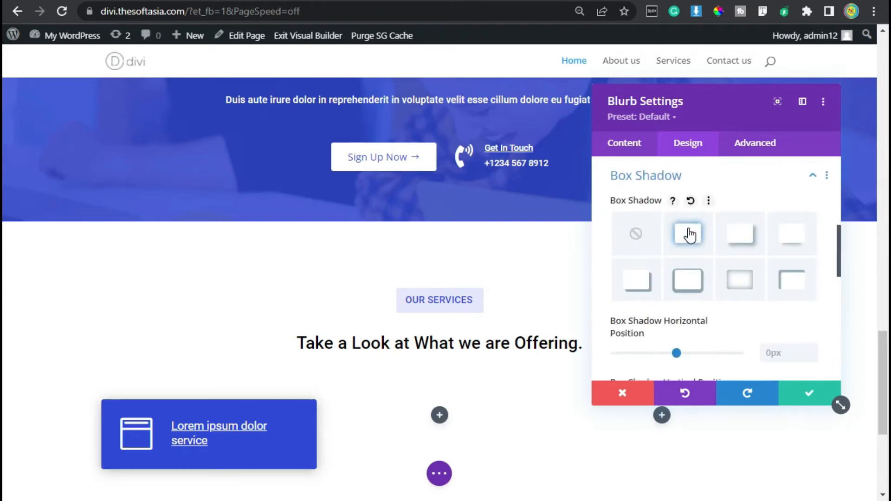
Step: Set the box shadow color to #e5e8fc and save the blurb settings
scroll(689, 232, down, 5)
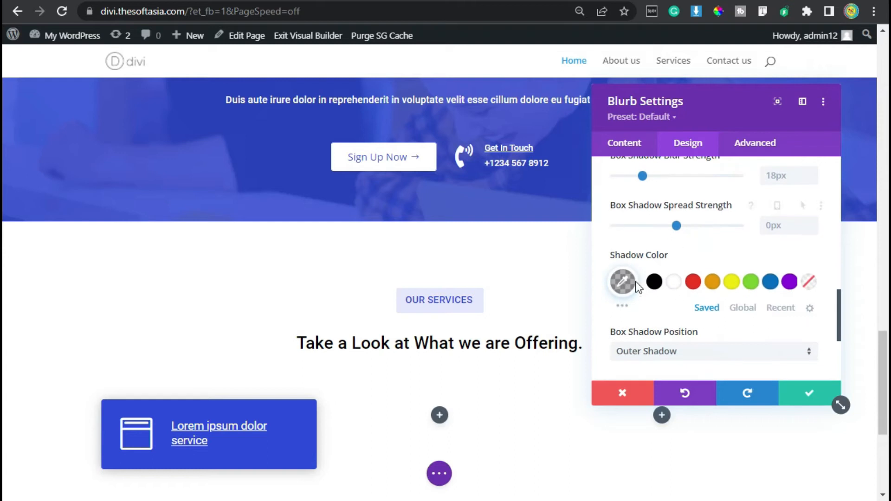
click(622, 281)
triple_click(665, 291)
key(super+v)
click(685, 207)
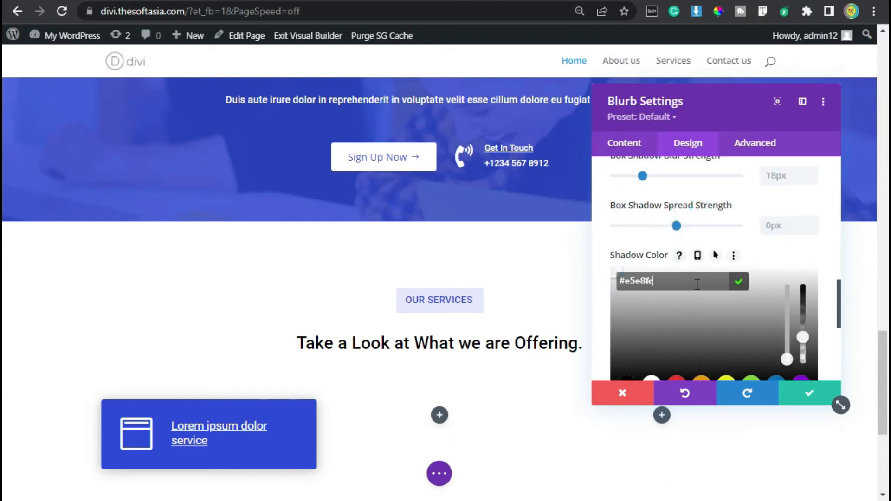
click(738, 281)
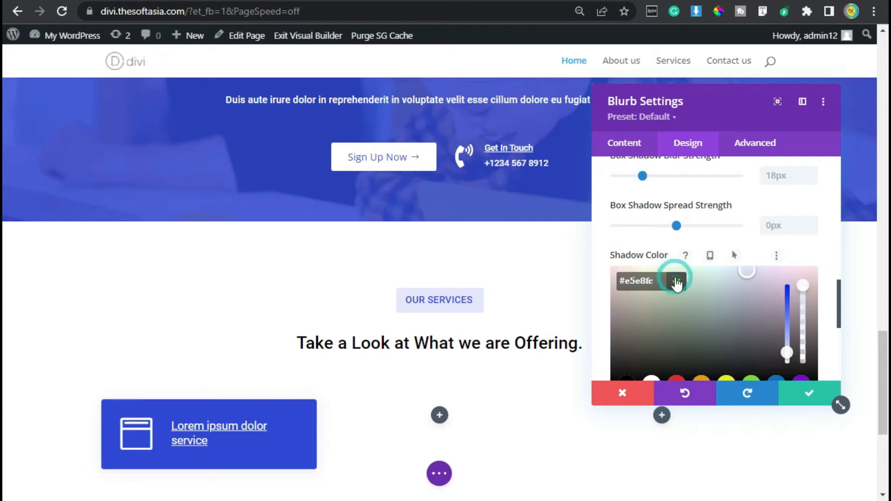
click(677, 282)
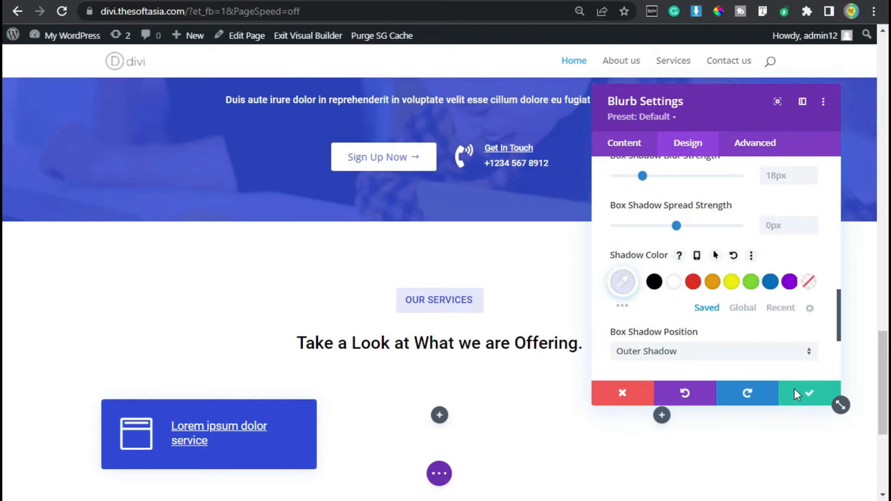
click(808, 396)
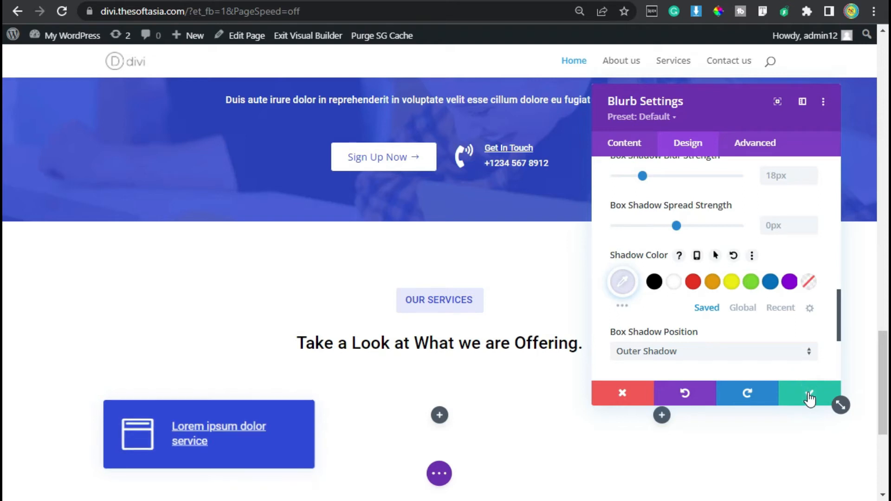
click(808, 395)
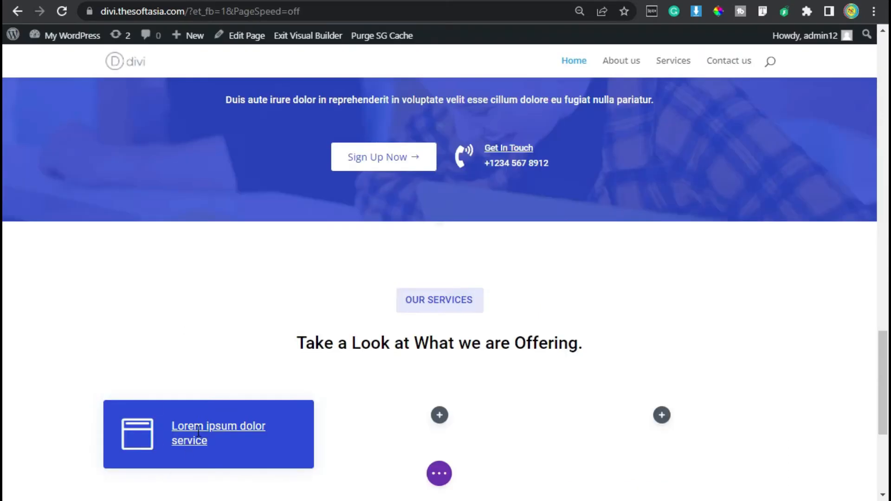
Step: Duplicate the finished service blurb and move the copy into the row's empty middle column
click(198, 431)
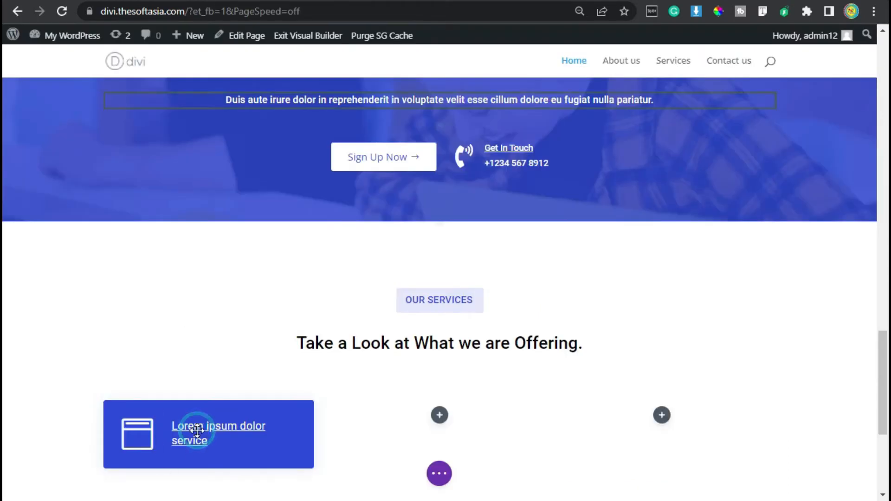
click(204, 406)
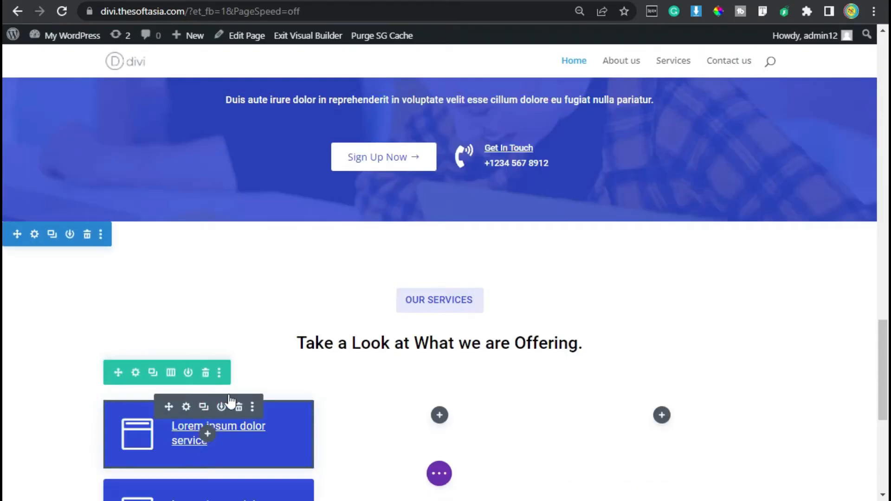
scroll(223, 409, down, 2)
drag(163, 391, 442, 330)
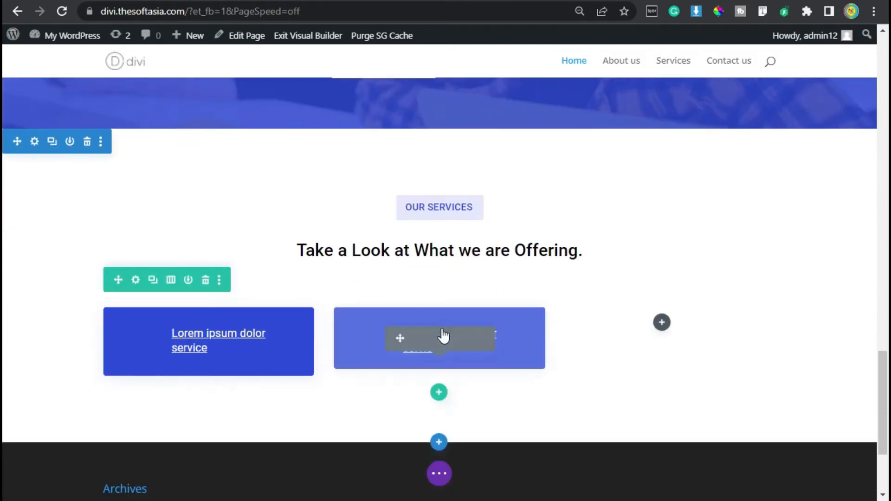
Step: Search the icons for "chat" and change the middle blurb's icon to the outlined double speech bubble
click(417, 315)
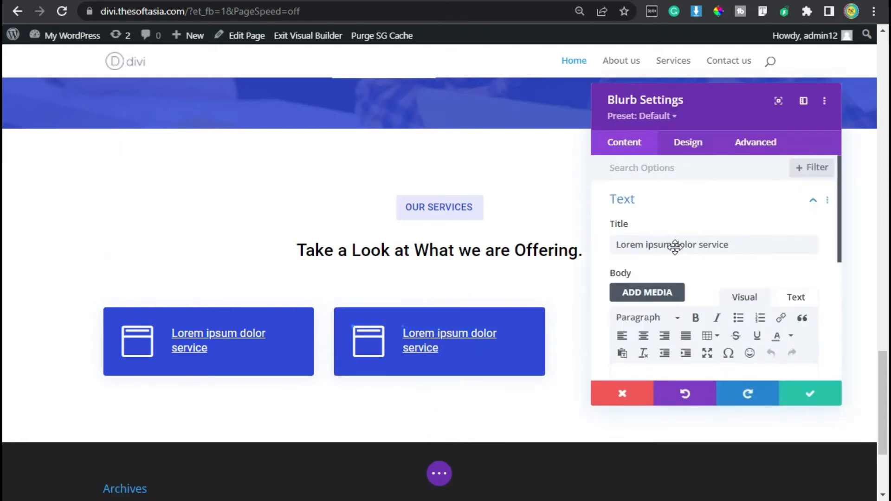
scroll(697, 247, down, 2)
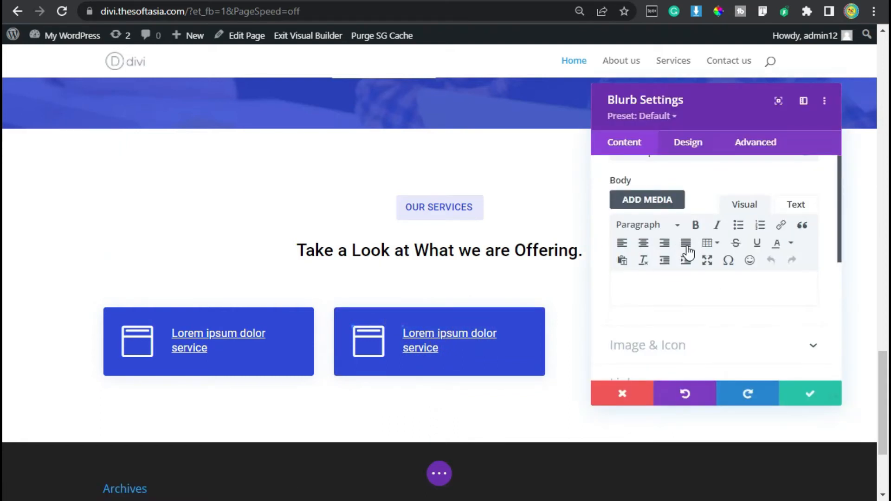
click(670, 348)
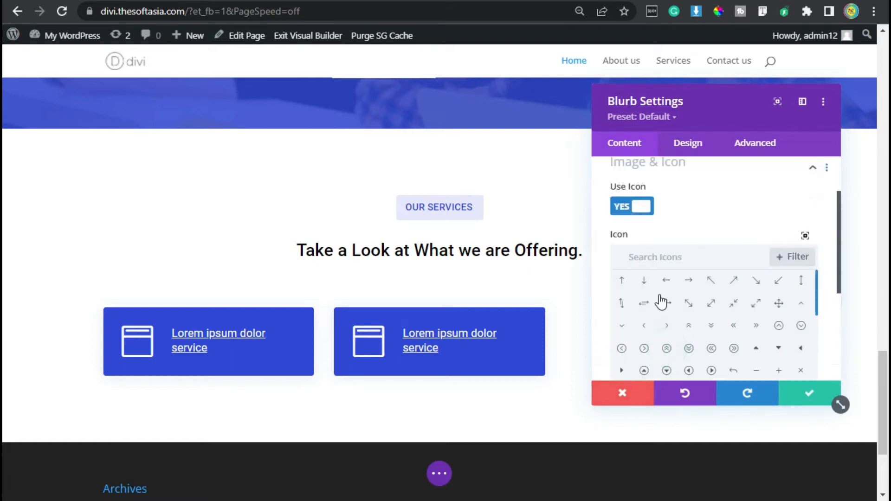
click(671, 257)
click(674, 267)
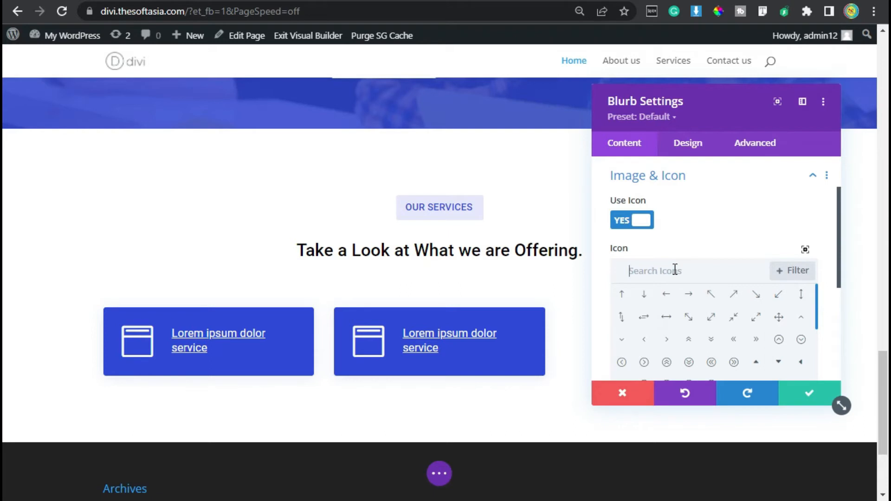
text(ch)
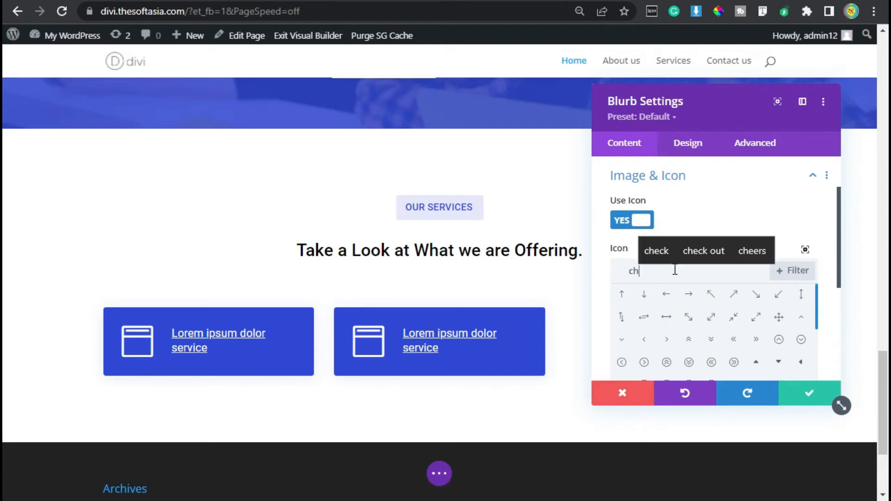
text(at)
click(643, 296)
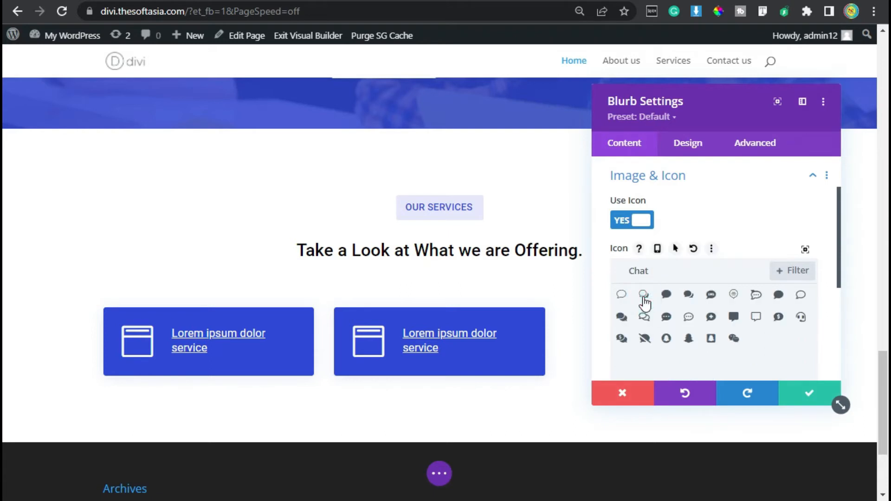
Step: Set the middle blurb's background color to white
click(691, 174)
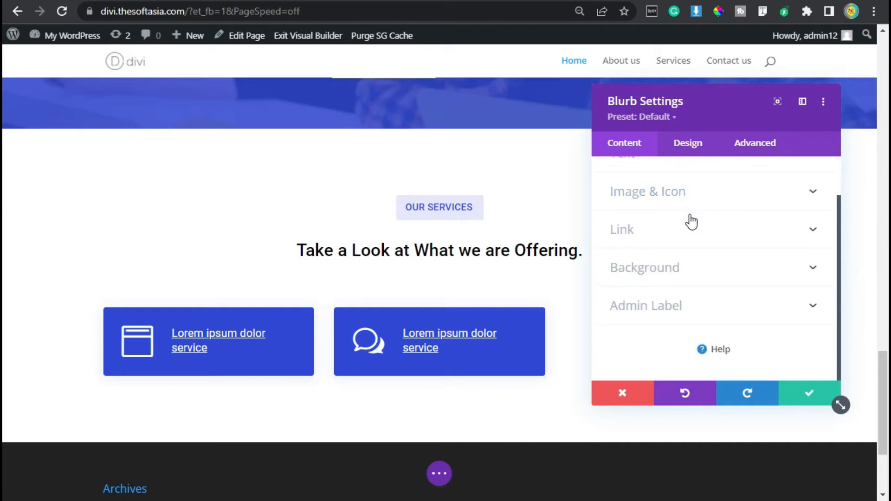
click(692, 272)
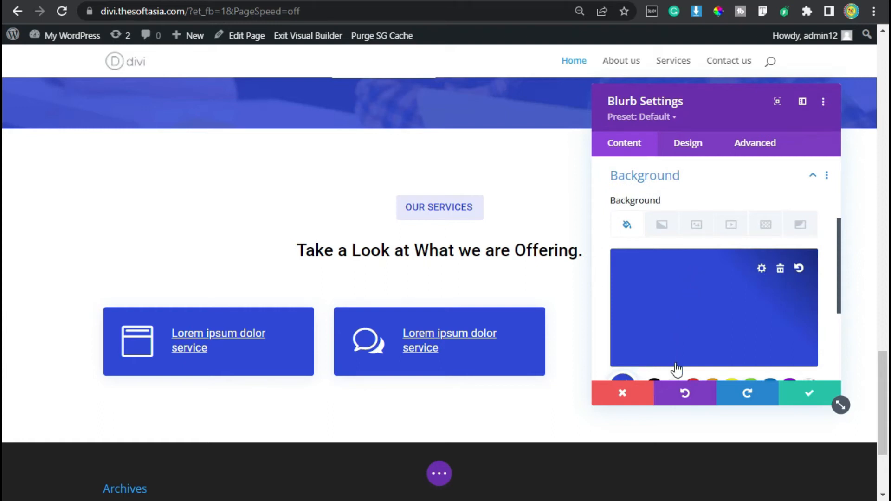
scroll(676, 369, down, 2)
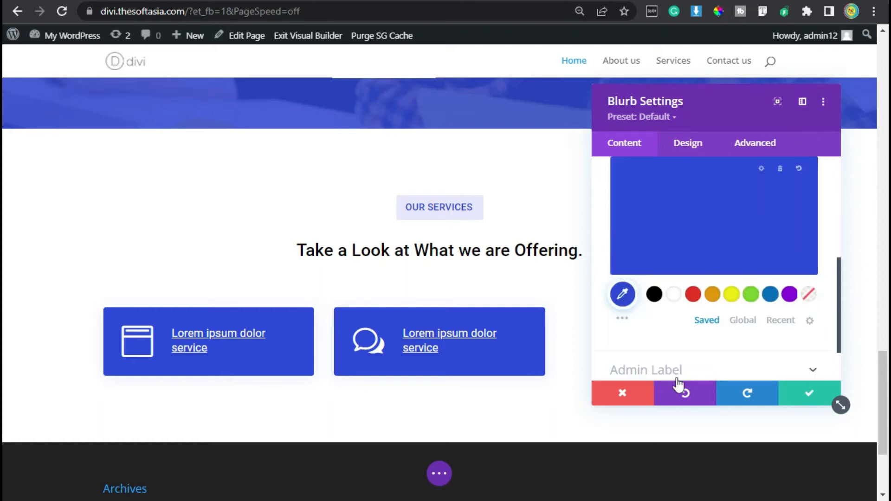
click(673, 295)
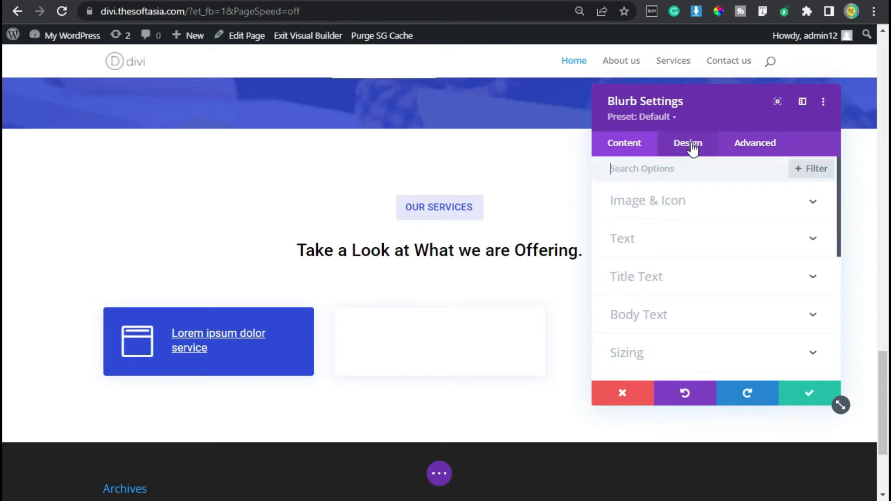
Step: Set the middle blurb's icon color to black
click(658, 203)
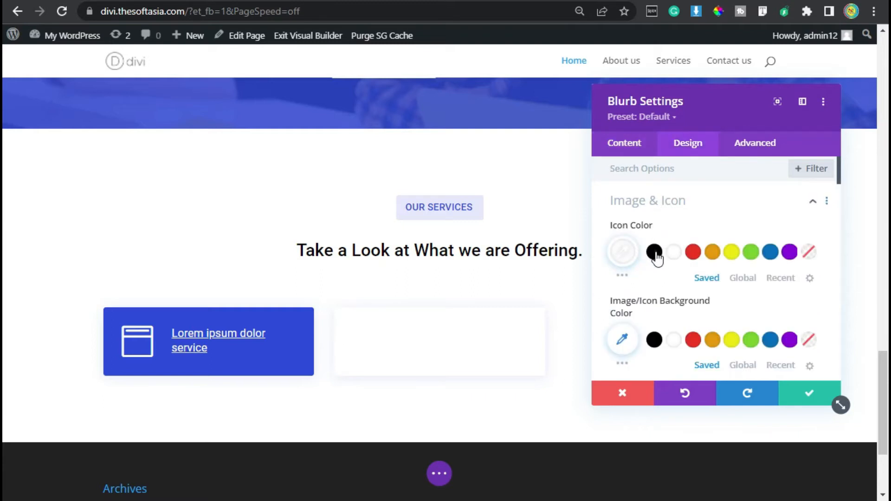
click(654, 253)
click(675, 196)
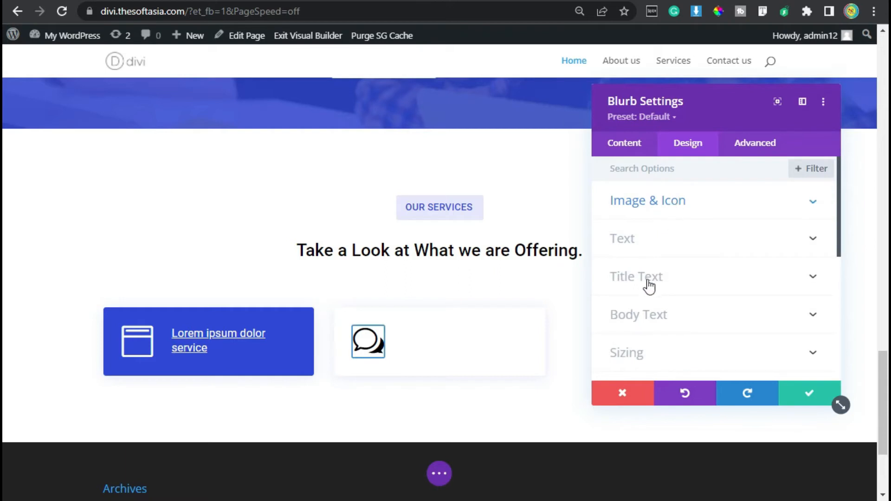
Step: Set the middle blurb's title text color to #000000 and save the blurb settings
click(648, 278)
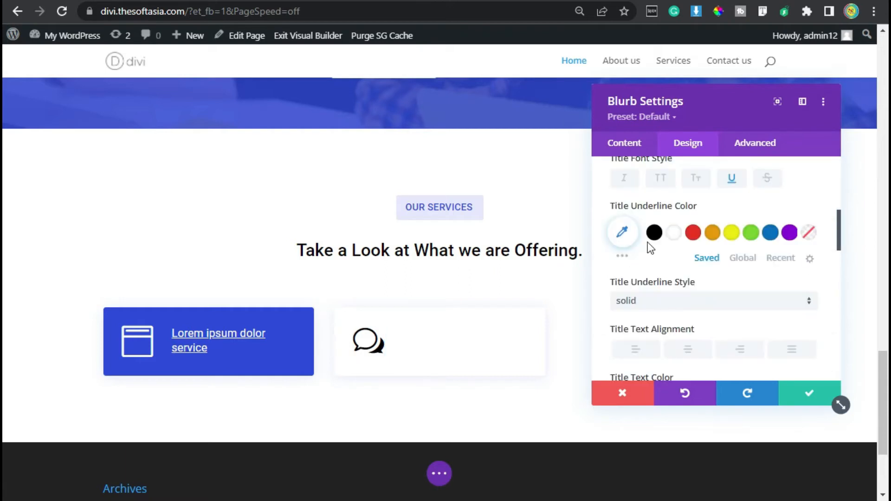
scroll(647, 241, down, 2)
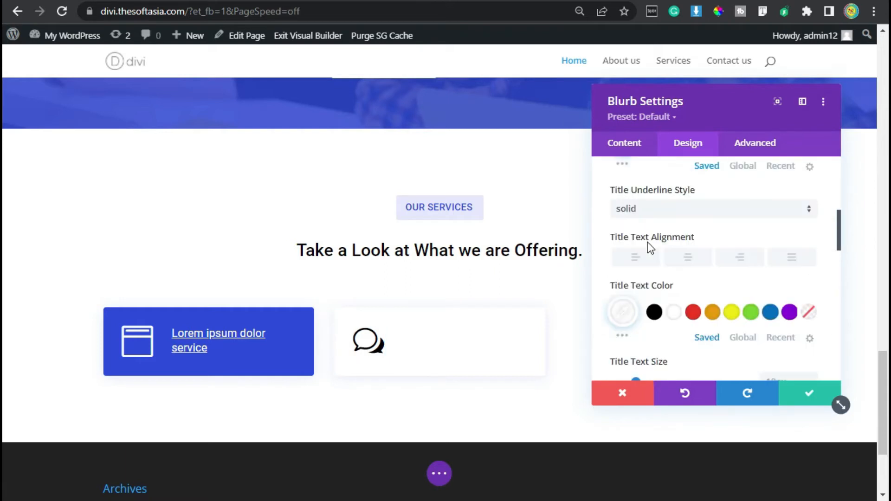
click(654, 312)
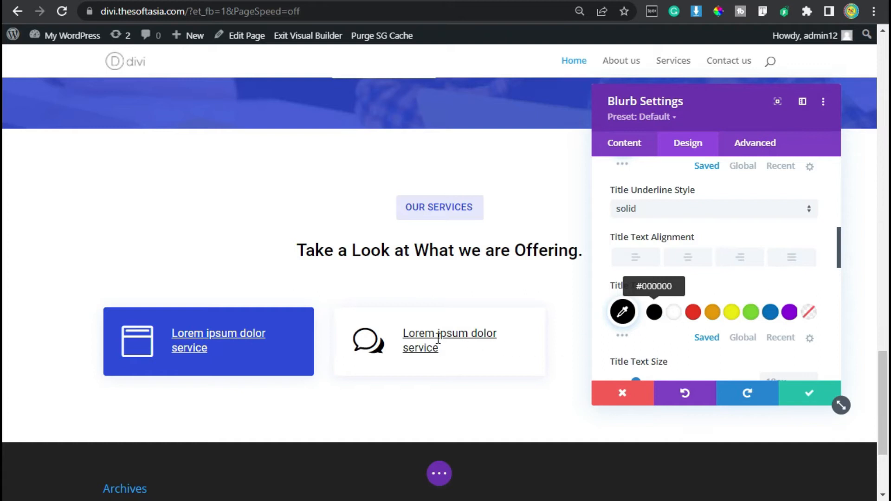
click(812, 394)
Step: Check the reference site's services grid, and duplicate the blue first blurb into the row's empty third column
click(603, 0)
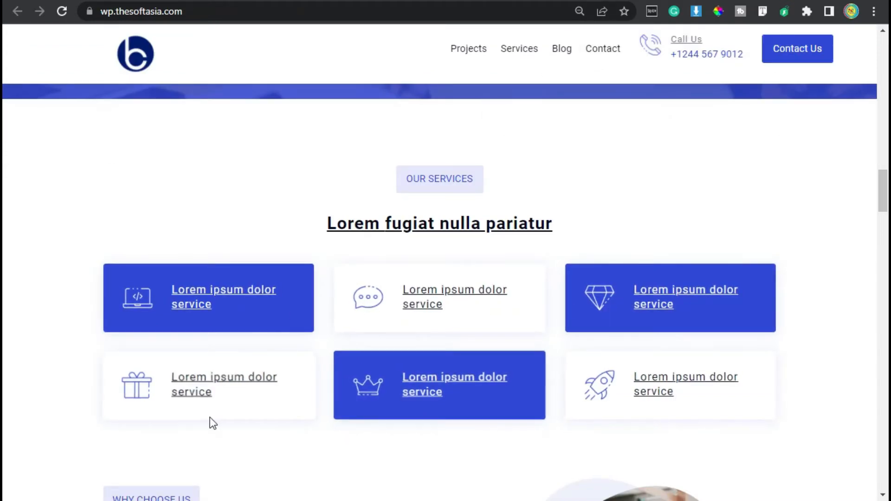
click(506, 1)
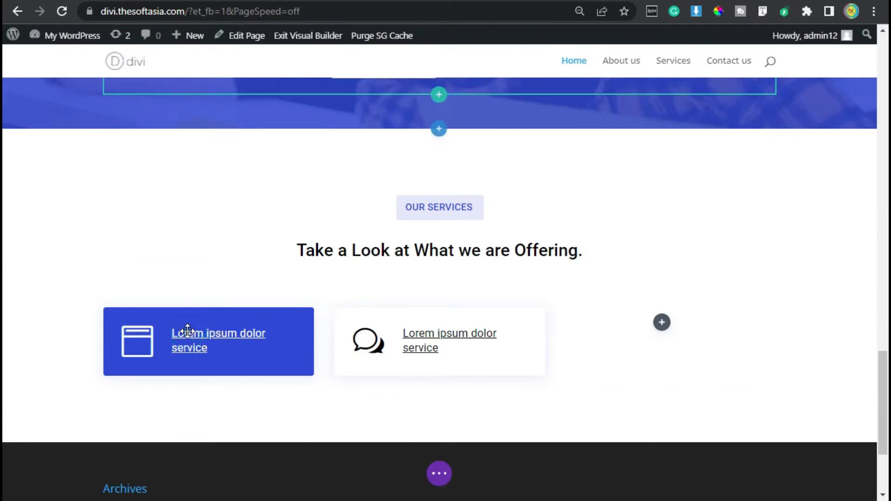
mouse_move(190, 333)
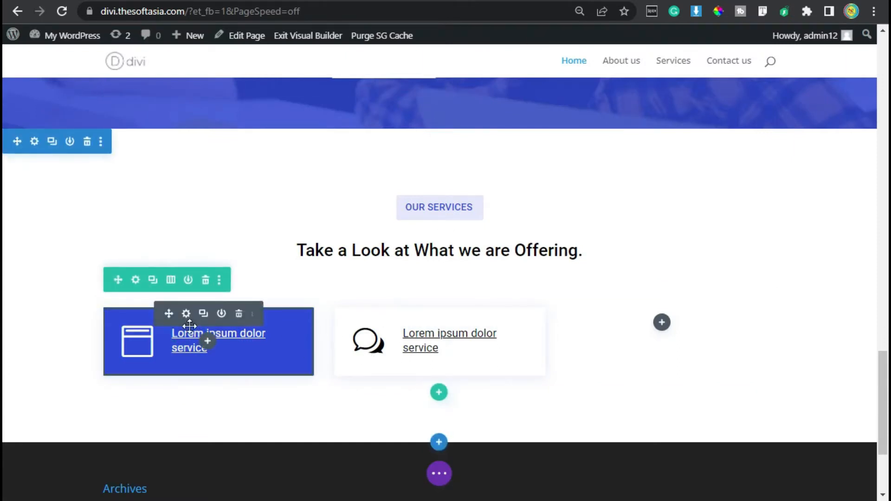
click(202, 314)
drag(166, 388, 659, 320)
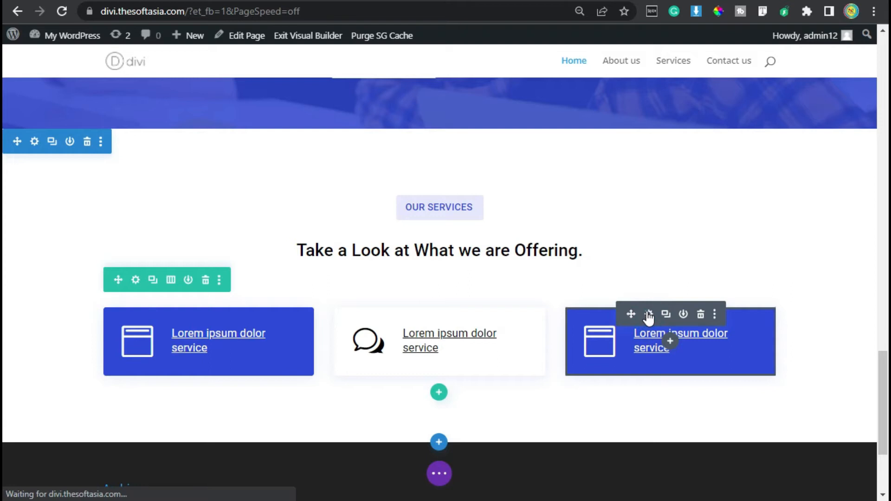
Step: Search the icons for "des", change the third blurb's icon to the desktop monitor and save the settings
click(649, 315)
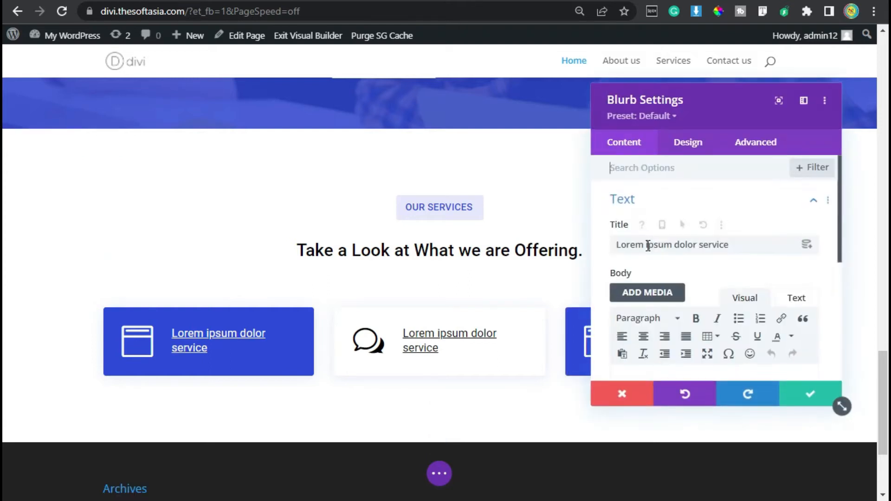
scroll(648, 249, down, 4)
click(648, 253)
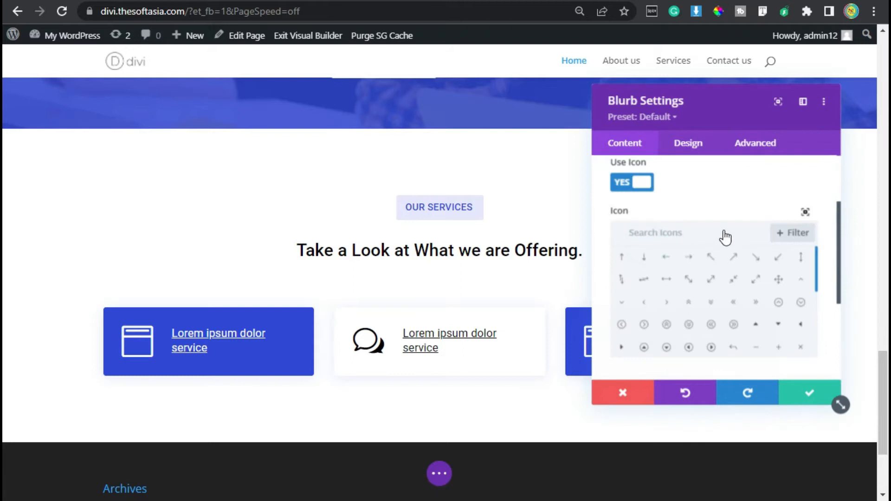
scroll(682, 232, up, 1)
click(685, 269)
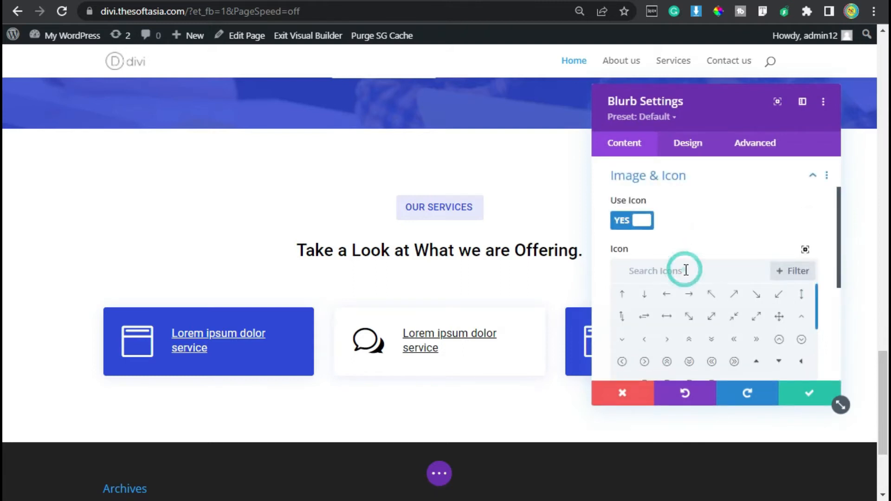
text(des)
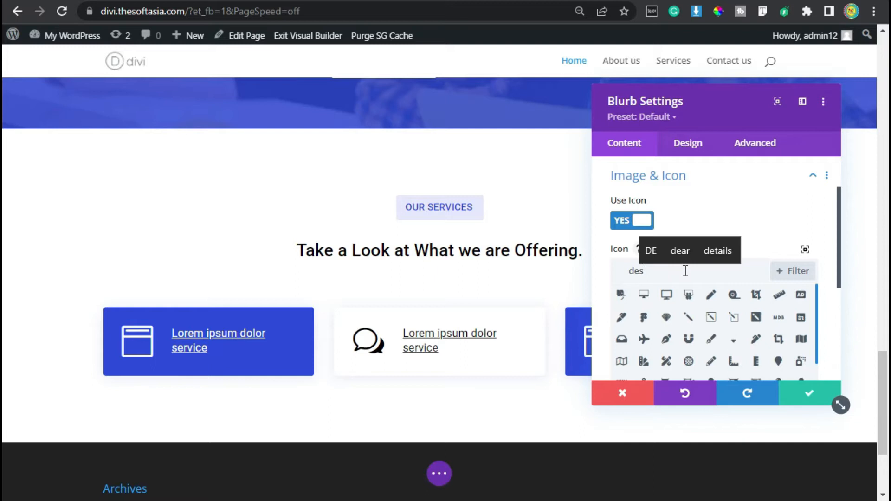
click(645, 295)
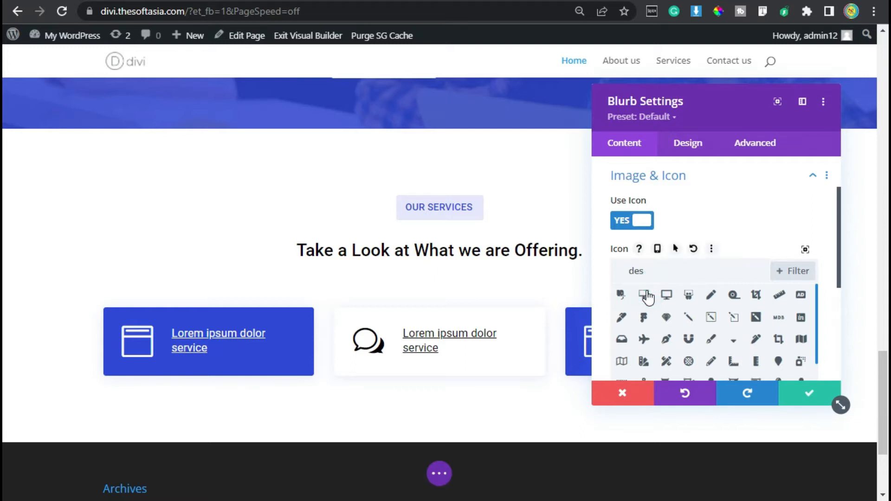
click(811, 393)
Step: Insert a new row with three equal columns below the row of service blurbs
scroll(441, 298, down, 2)
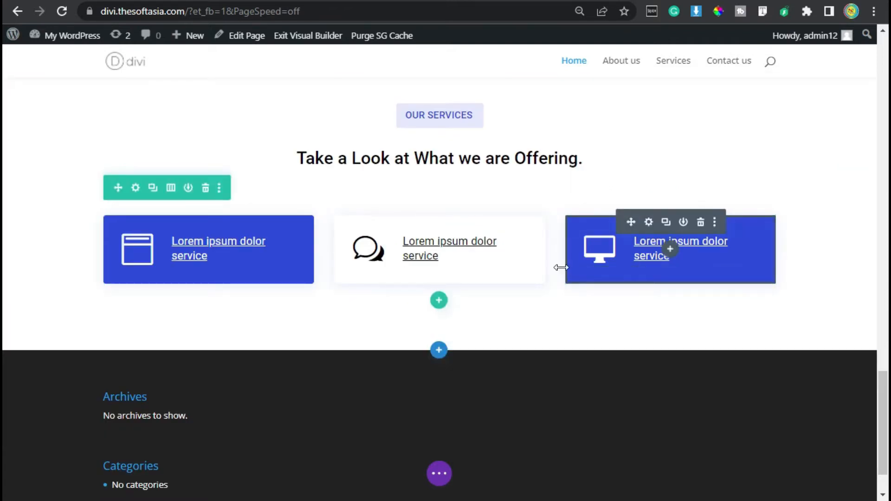
click(439, 302)
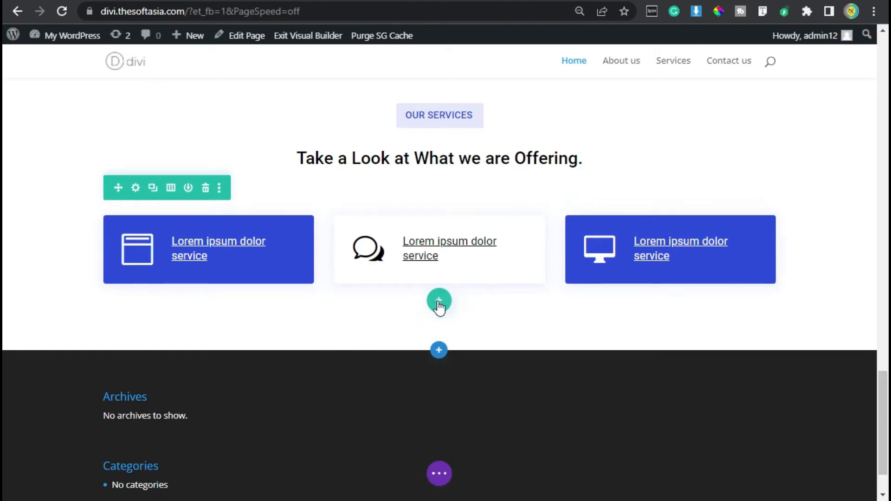
click(439, 303)
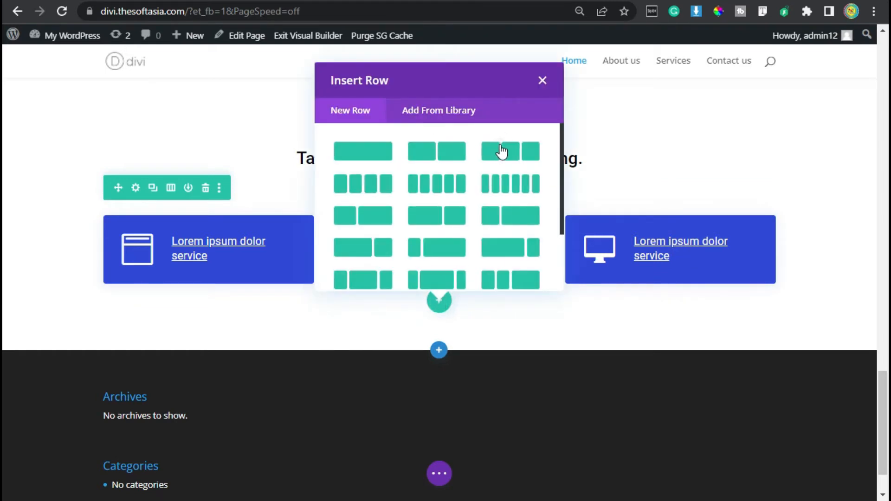
click(499, 144)
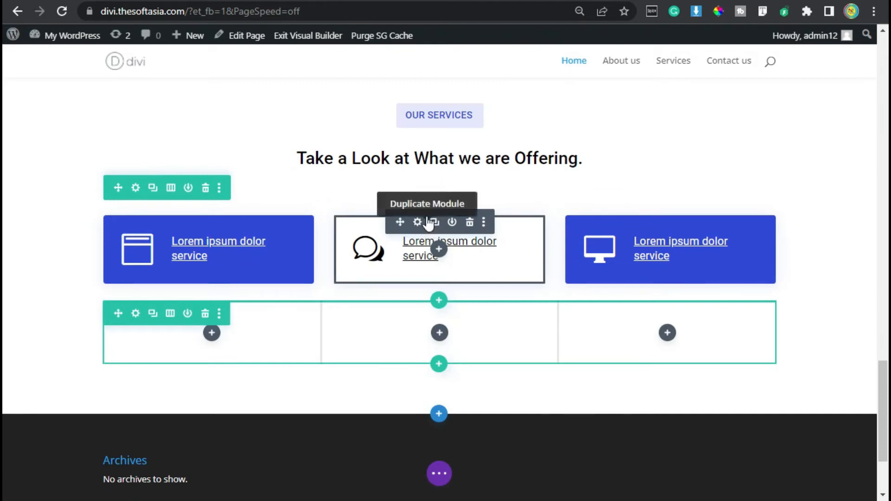
Step: Fill the new row with copies of existing blurbs: the white chat blurb in both outer columns and the blue window blurb in the middle
click(434, 223)
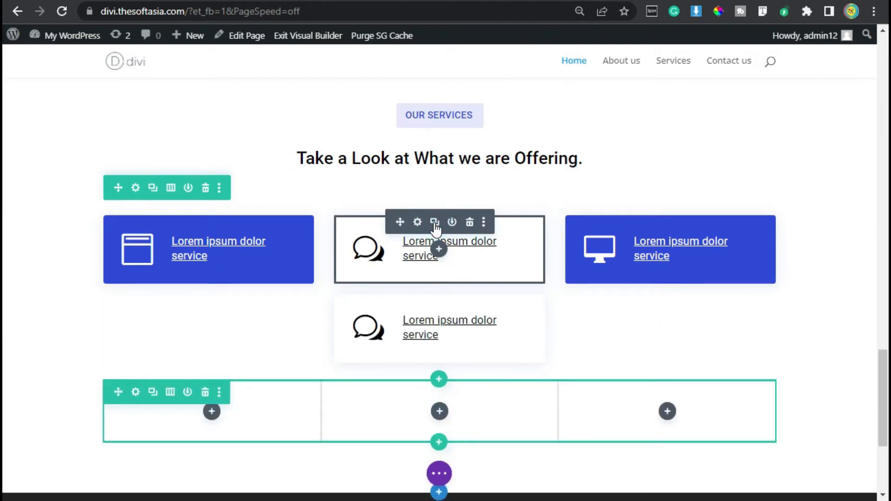
click(434, 223)
scroll(395, 262, down, 2)
drag(399, 208, 216, 349)
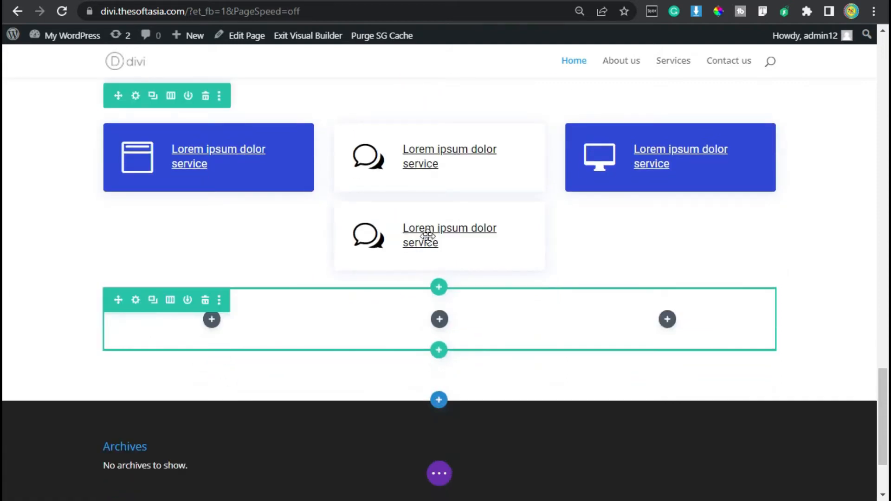
drag(397, 210, 664, 288)
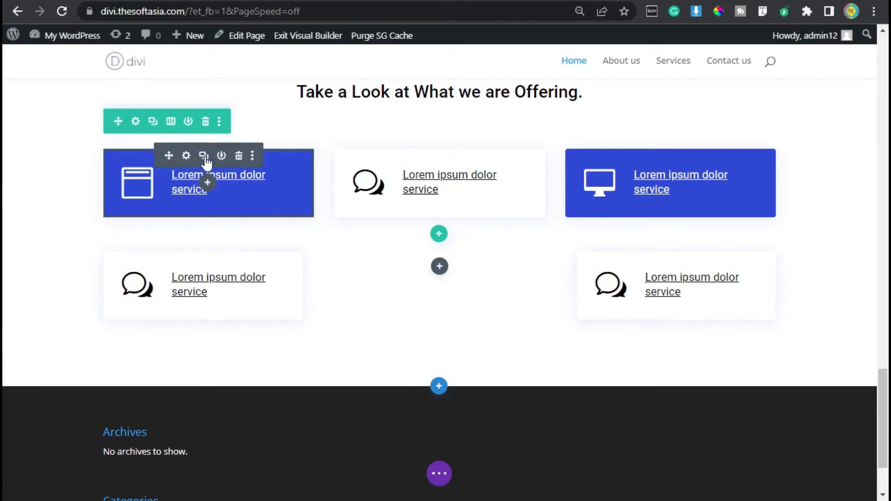
click(203, 156)
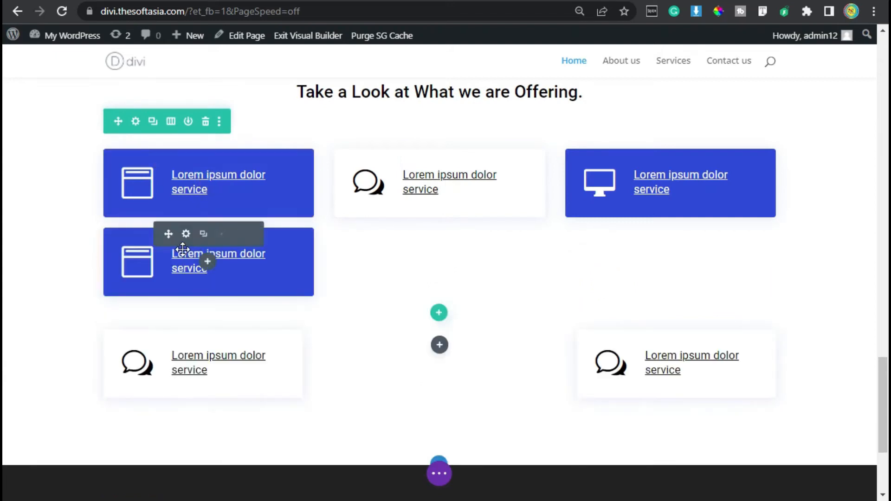
drag(167, 233, 440, 310)
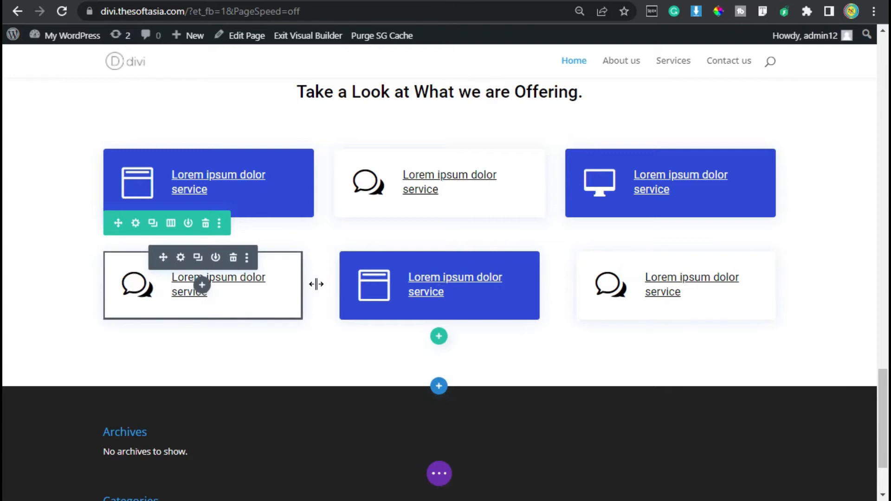
Step: Enable a custom gutter width for the second blurb row and set it to 2
click(95, 255)
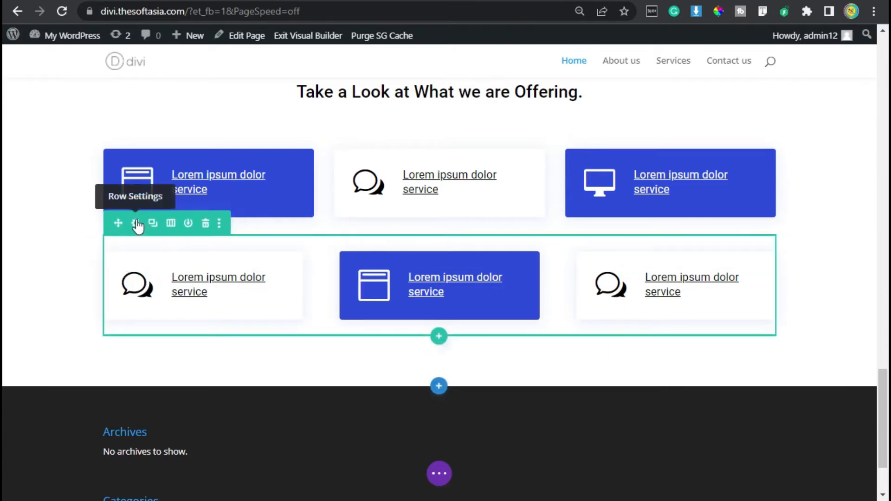
click(136, 224)
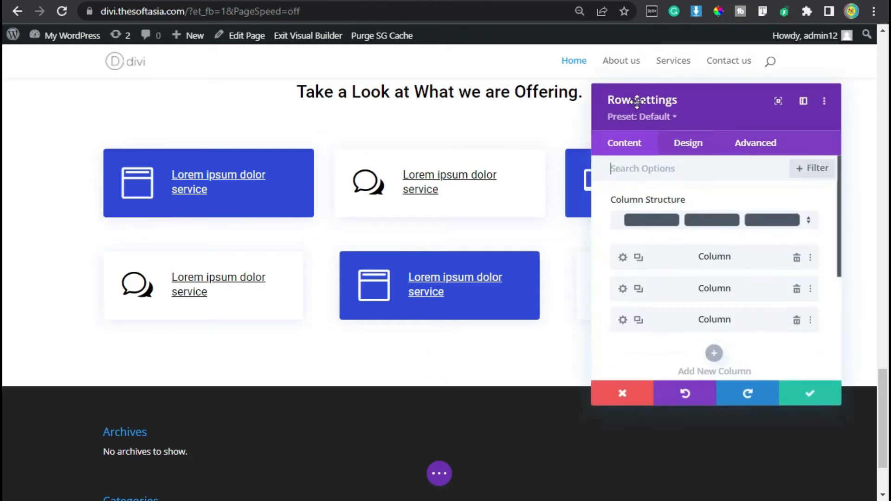
click(683, 147)
click(675, 208)
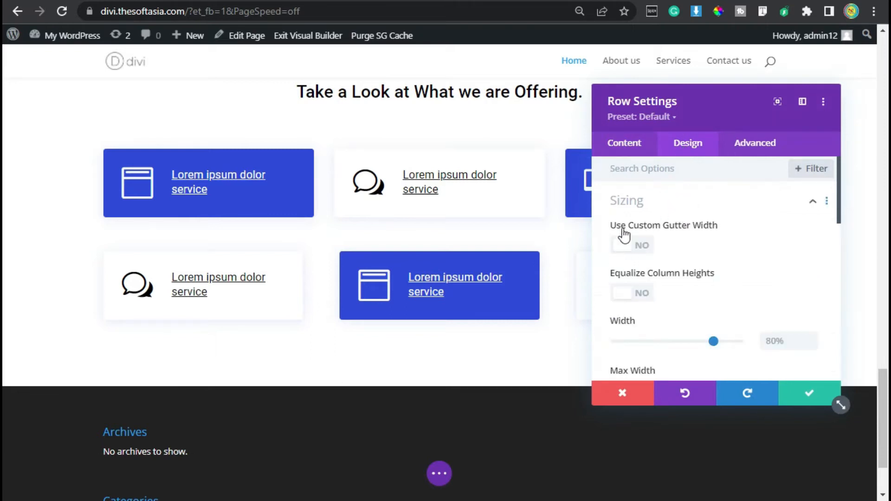
click(635, 242)
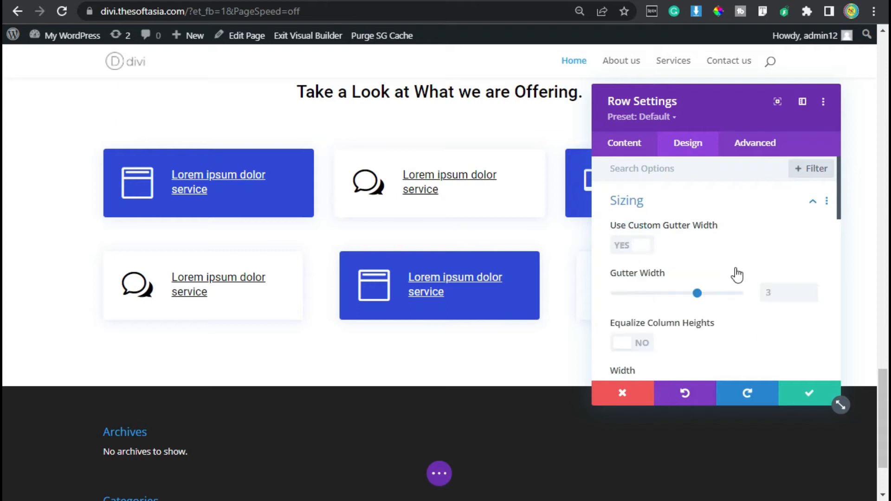
click(809, 296)
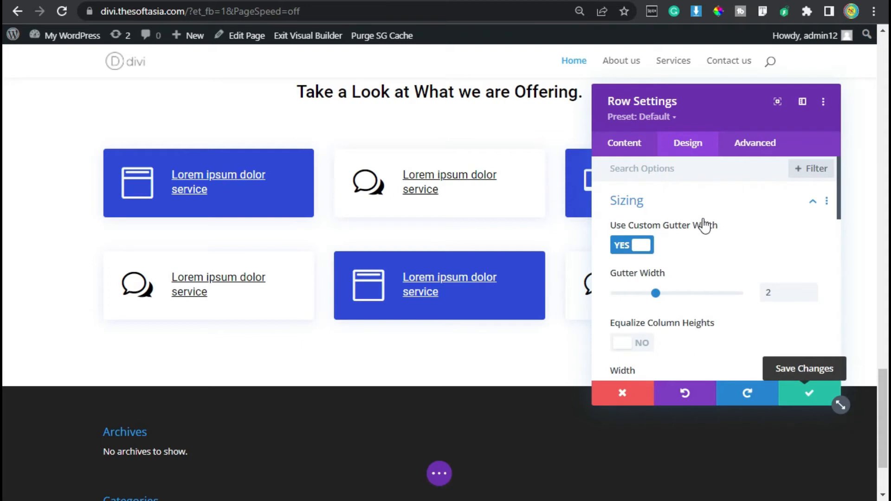
click(666, 206)
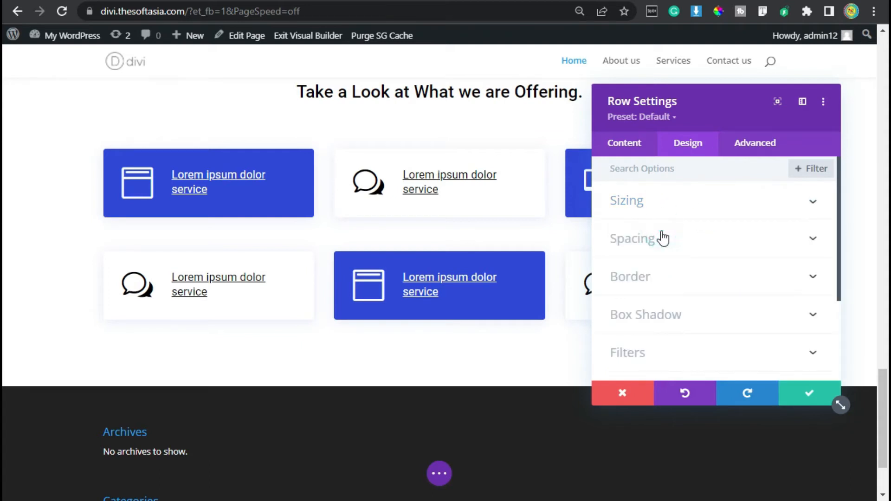
Step: Set the second blurb row's top padding to 15px and save the row settings
click(663, 239)
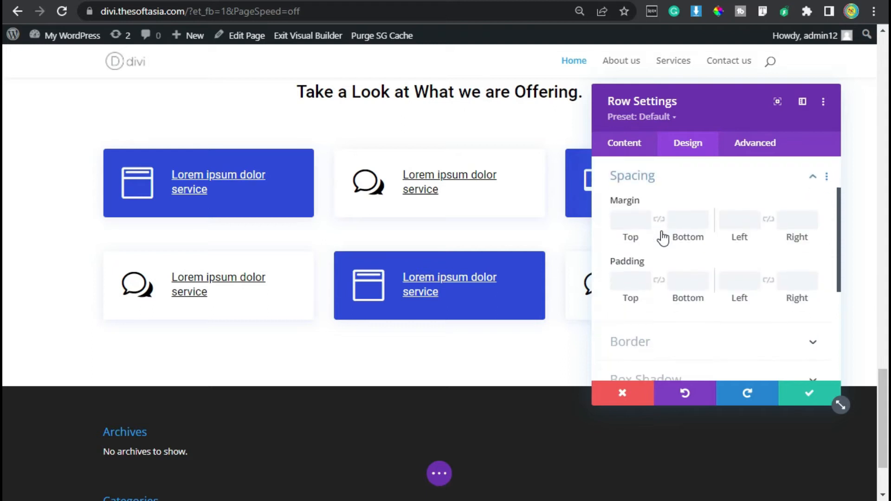
click(625, 281)
text(15)
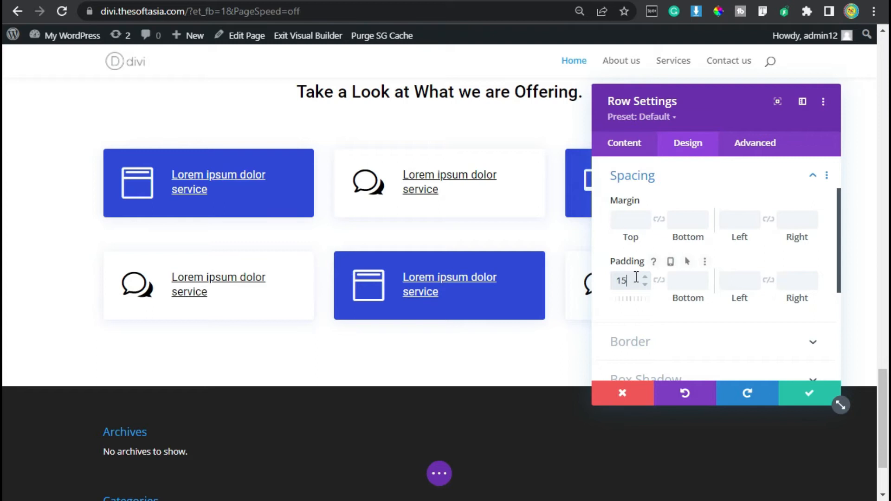
text(px)
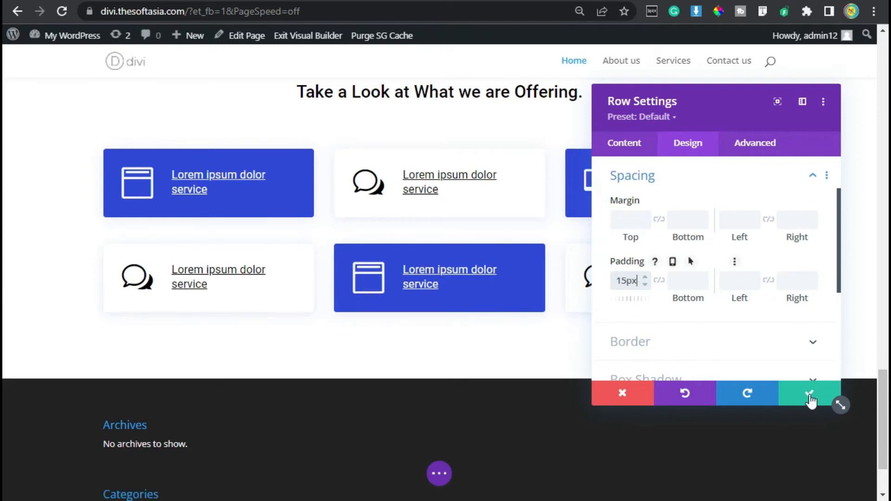
click(809, 398)
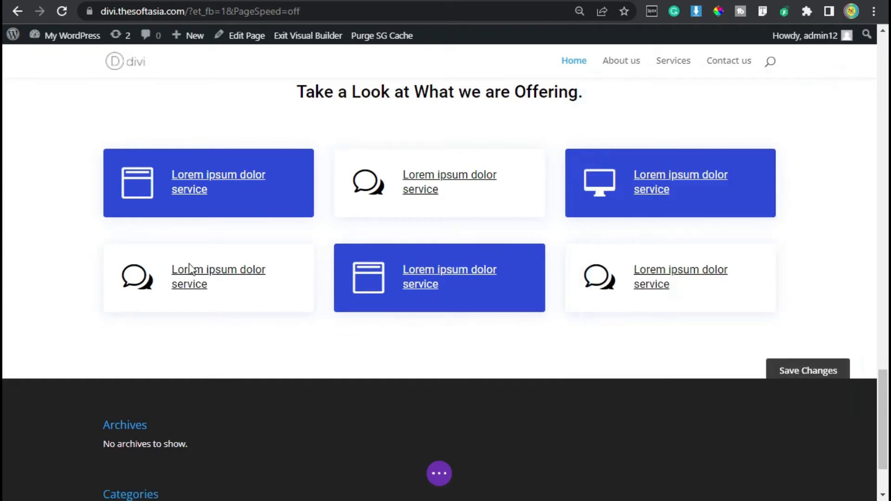
Step: Search the icons for "Dev", change the second row's first blurb icon to the laptop with code brackets and save the settings
click(174, 262)
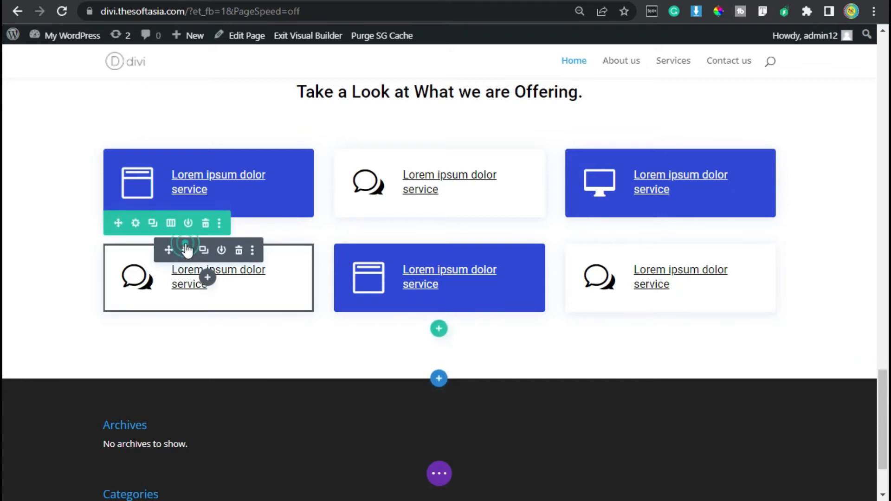
click(186, 249)
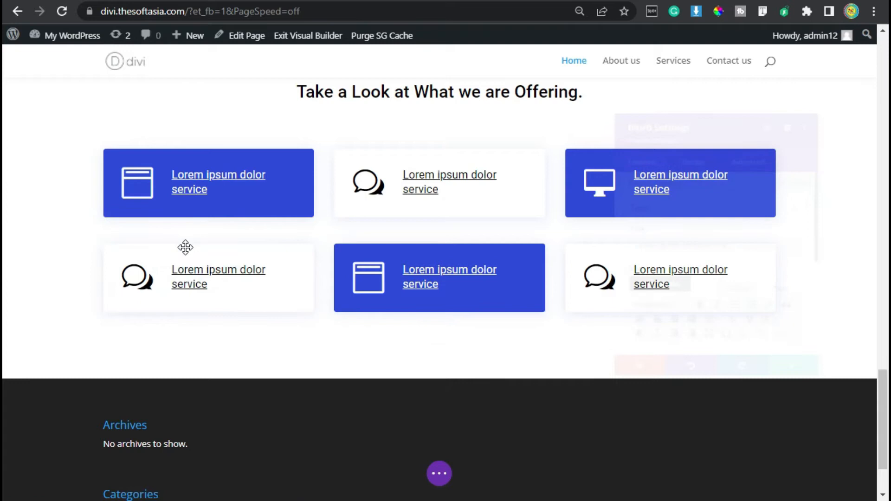
click(661, 245)
scroll(696, 253, down, 2)
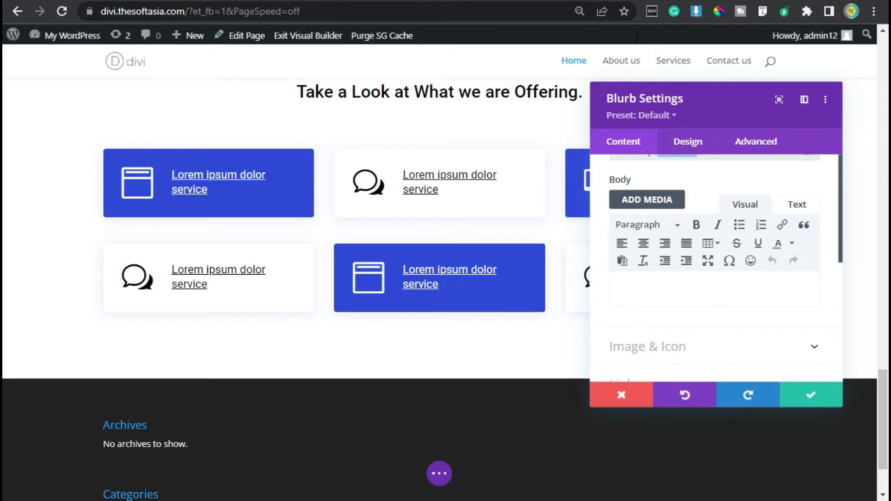
scroll(743, 281, down, 2)
click(698, 254)
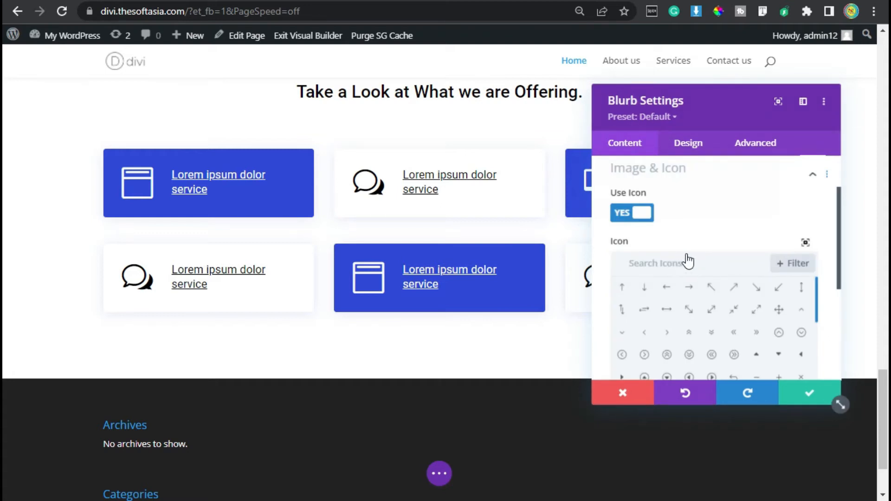
click(688, 263)
text(Dev)
click(780, 341)
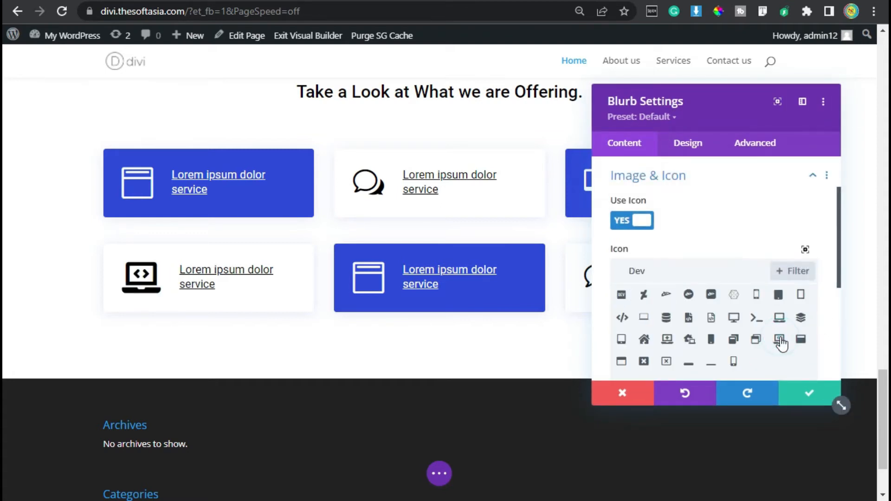
click(809, 395)
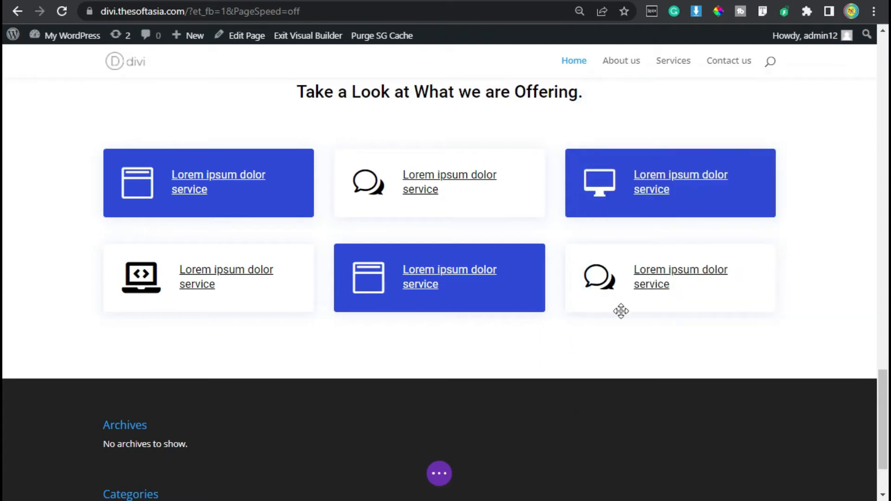
Step: Search the icons for "android", change the second row's middle blurb icon to the Android head and save the settings
click(426, 283)
click(417, 251)
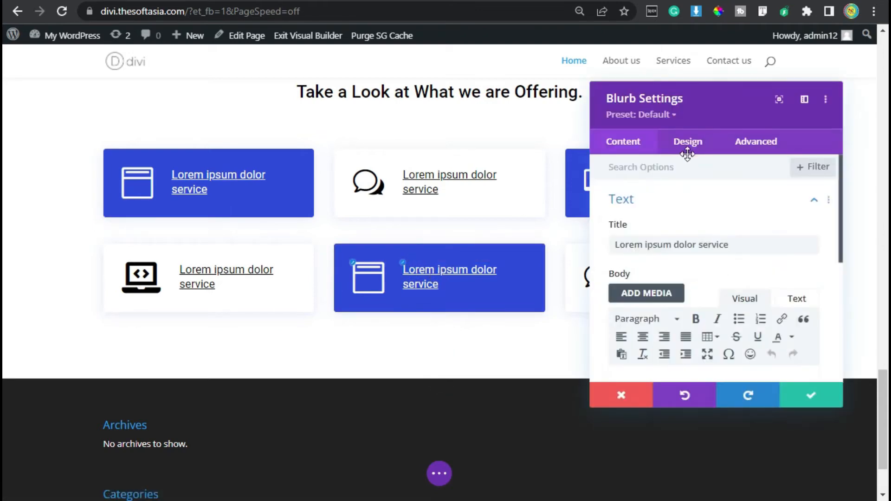
click(645, 201)
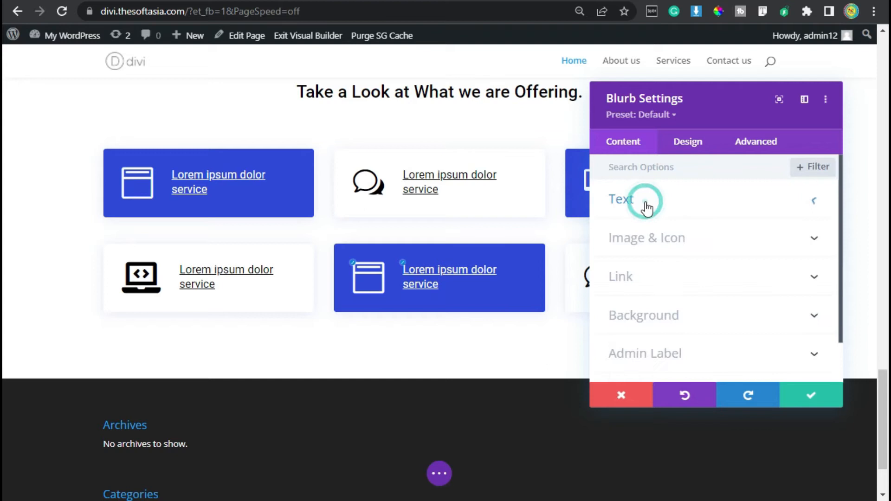
click(644, 238)
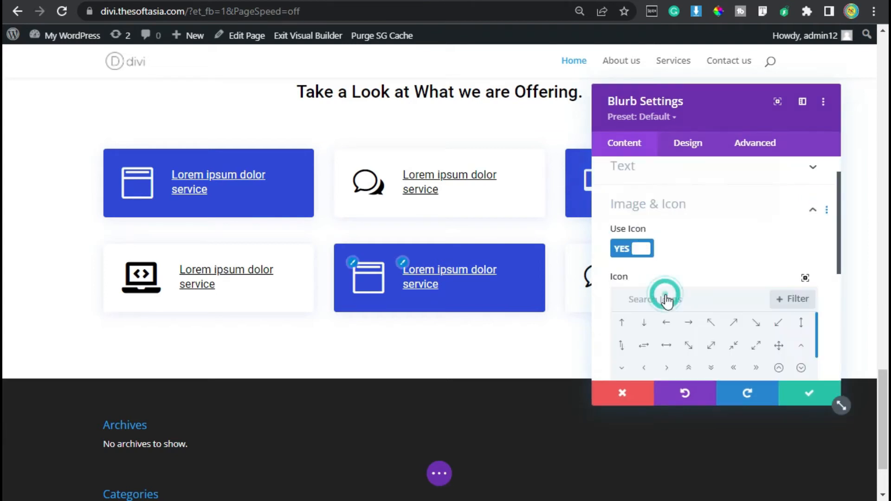
text(snd)
key(BackSpace)
key(BackSpace)
key(BackSpace)
text(and)
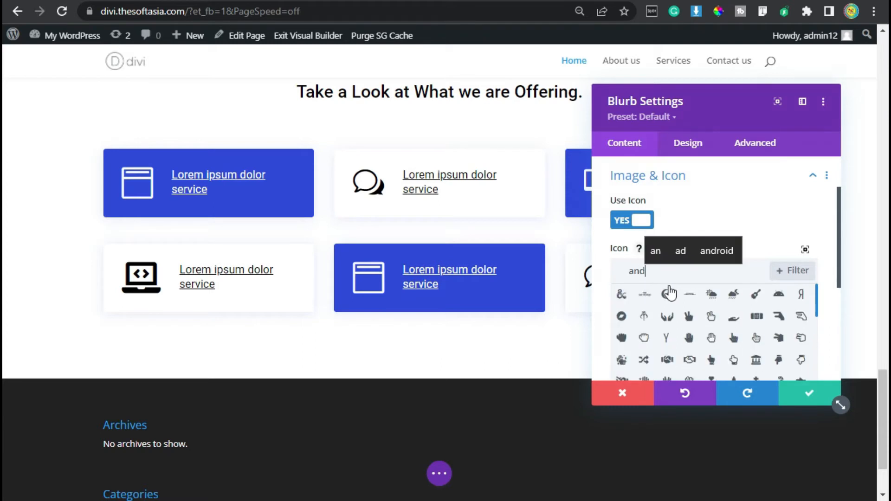
text(roid)
click(621, 296)
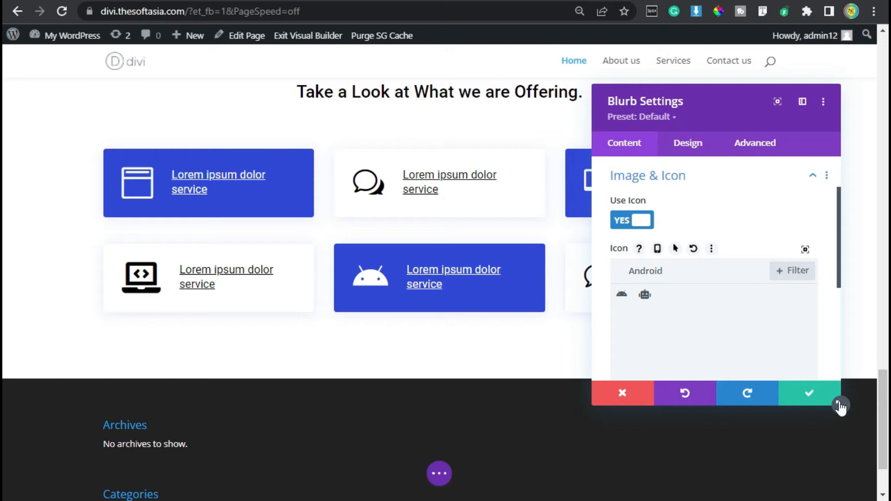
click(805, 395)
Step: Search the icons for "sof", change the second row's last blurb icon to the Windows logo and save the settings
mouse_move(621, 271)
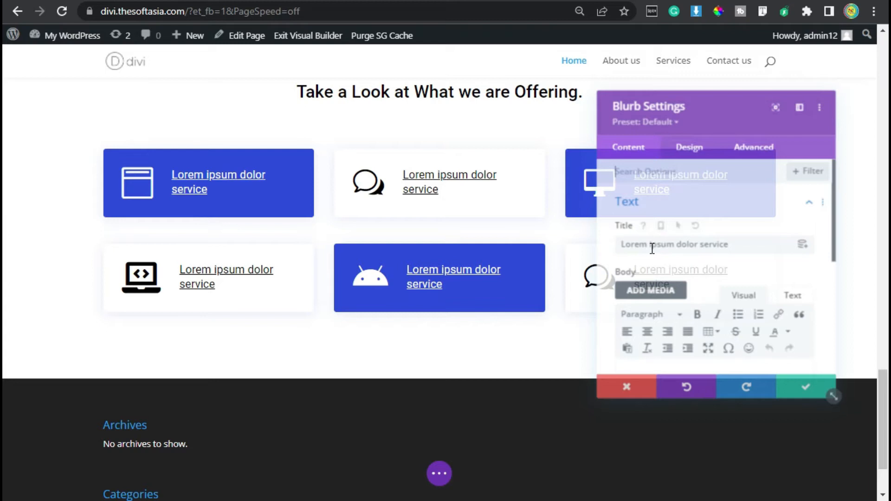
click(653, 201)
click(640, 245)
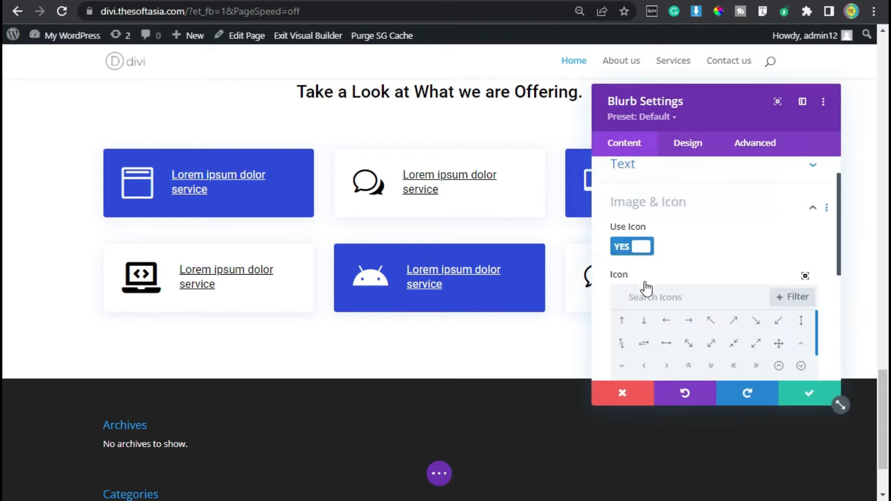
click(672, 297)
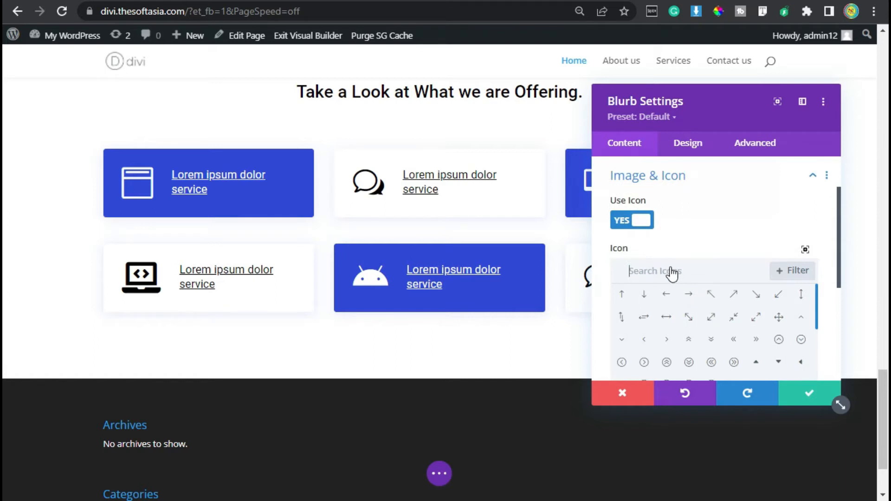
text(so)
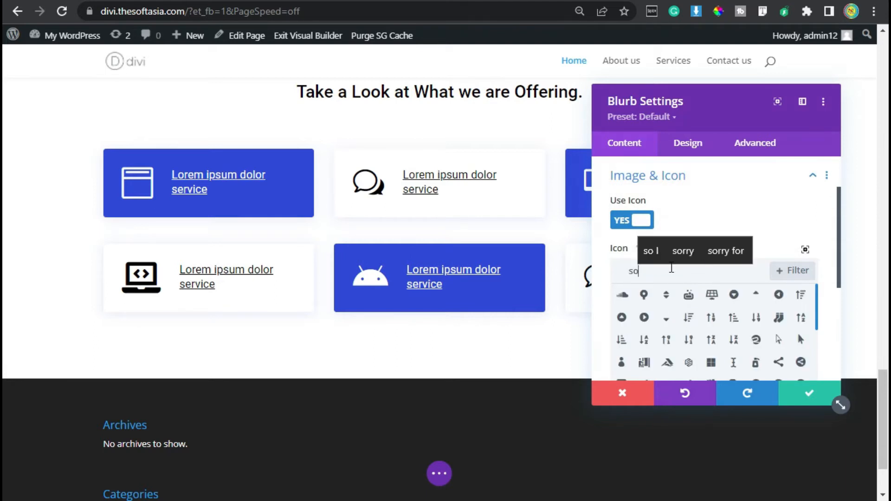
text(f)
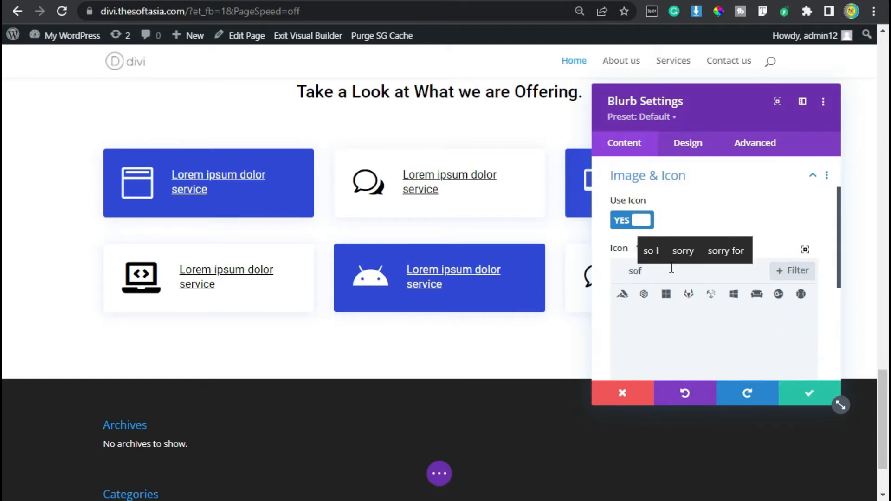
click(734, 296)
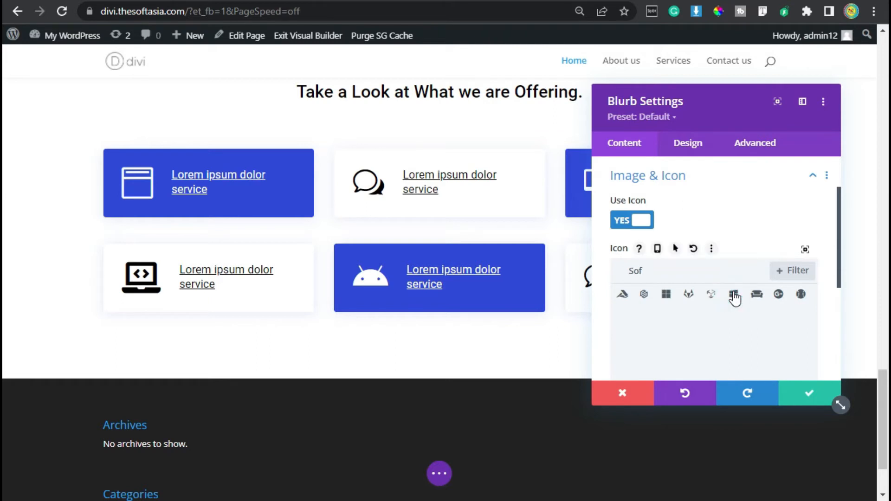
click(798, 389)
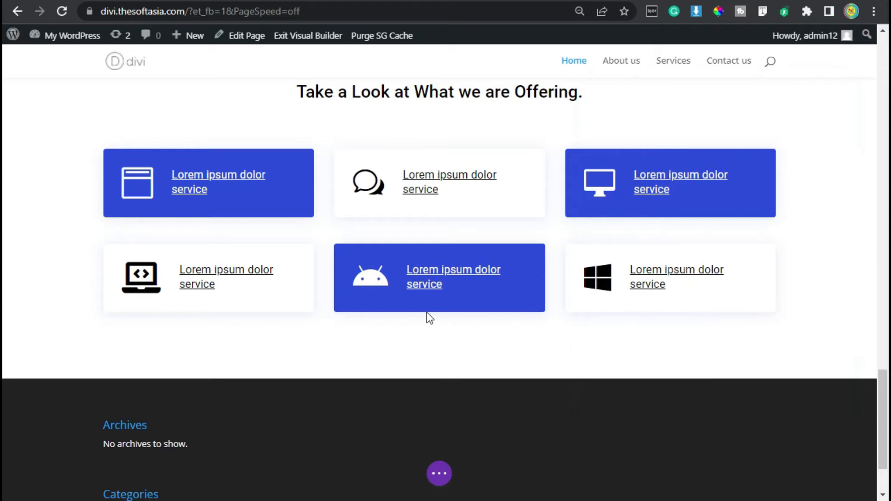
Step: Save the page and exit the visual builder
click(441, 474)
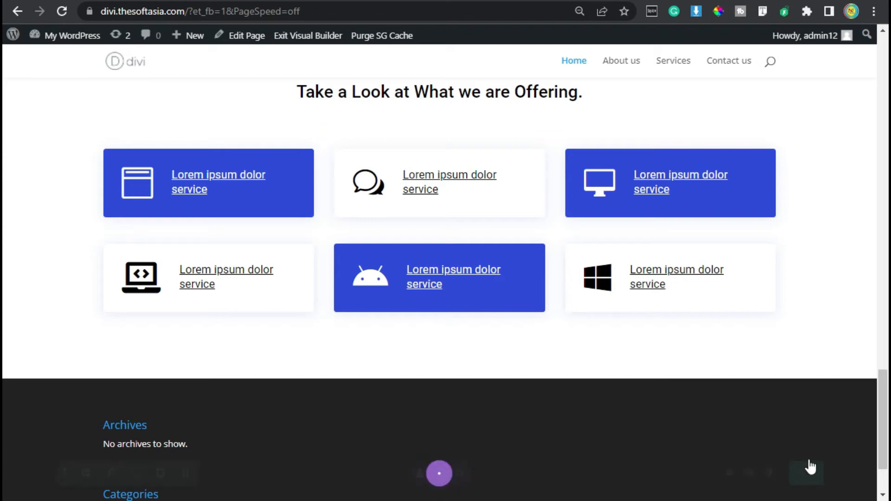
click(842, 473)
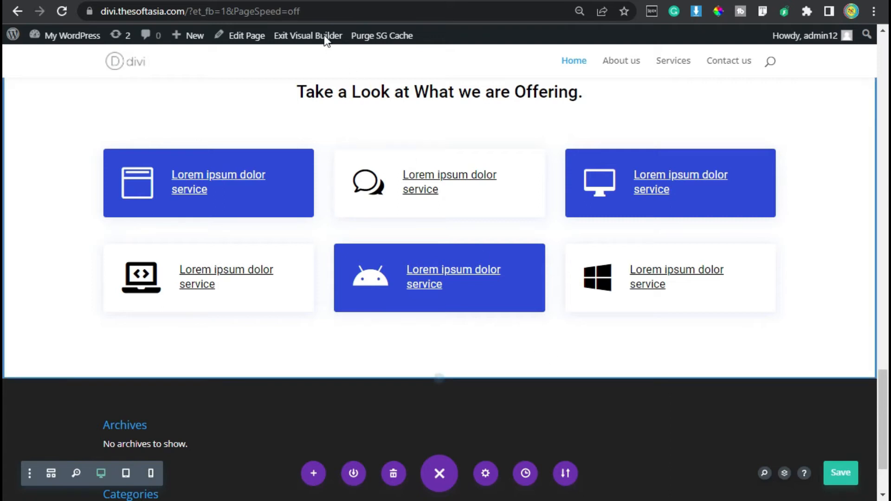
click(305, 37)
Step: Review the published homepage and its Our Services section, and look over the reference site's sections around Watch Video
scroll(374, 98, down, 10)
scroll(374, 96, down, 14)
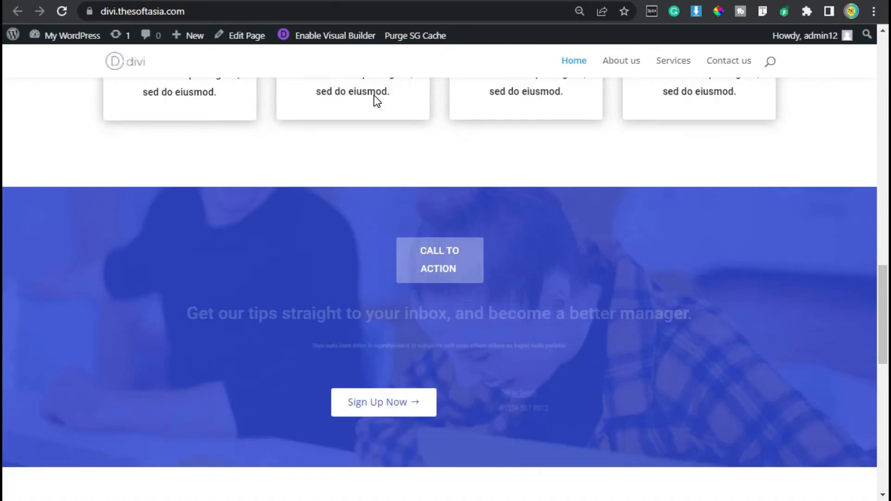
scroll(373, 97, down, 4)
scroll(394, 131, up, 2)
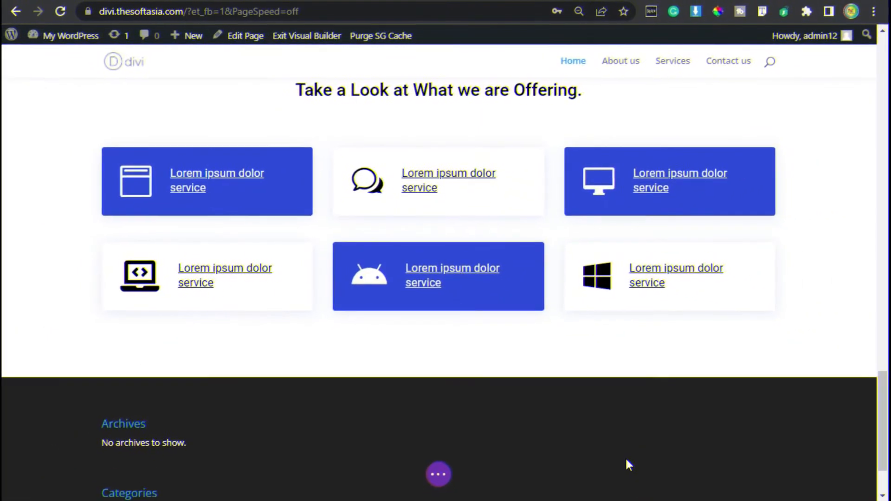
scroll(622, 441, up, 2)
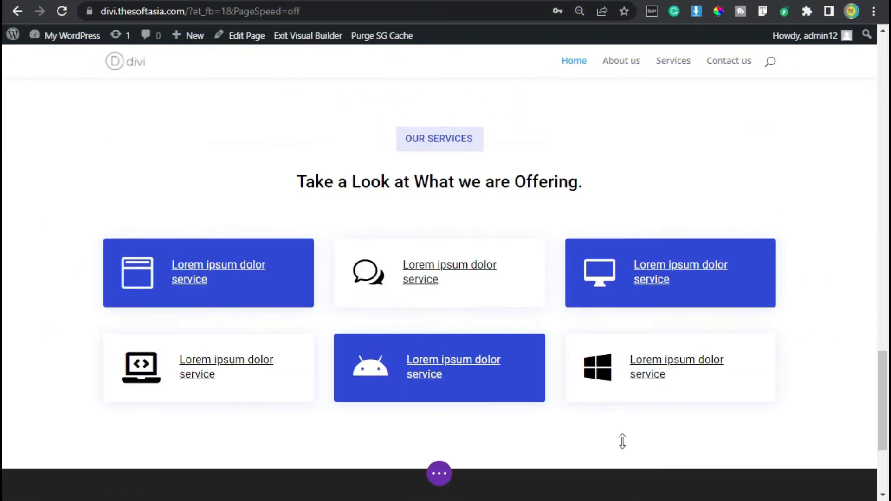
scroll(622, 441, down, 2)
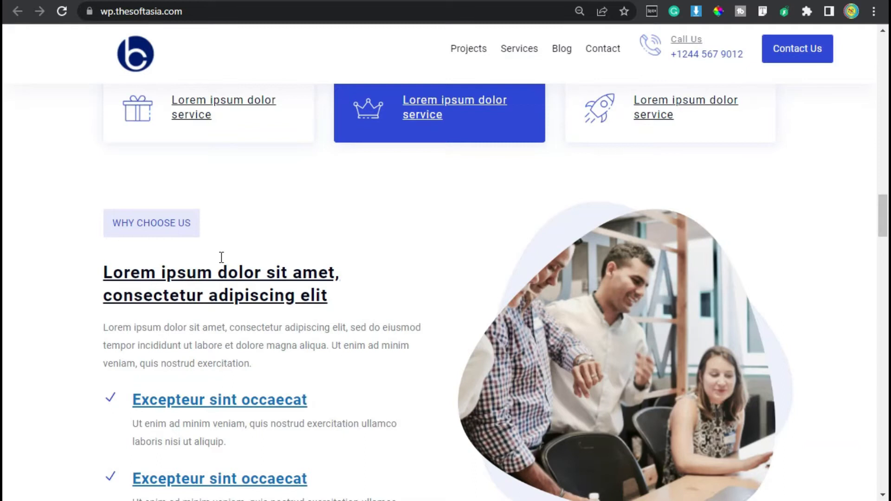
scroll(221, 257, down, 5)
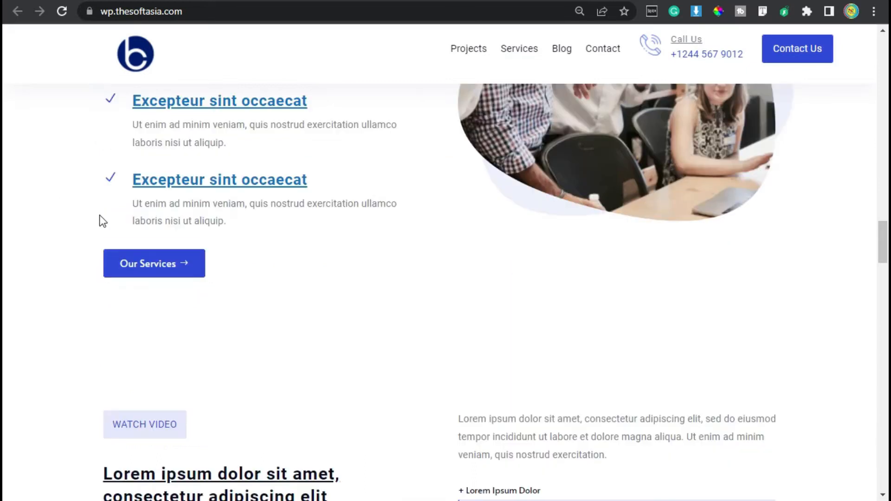
scroll(186, 235, up, 1)
scroll(194, 313, up, 4)
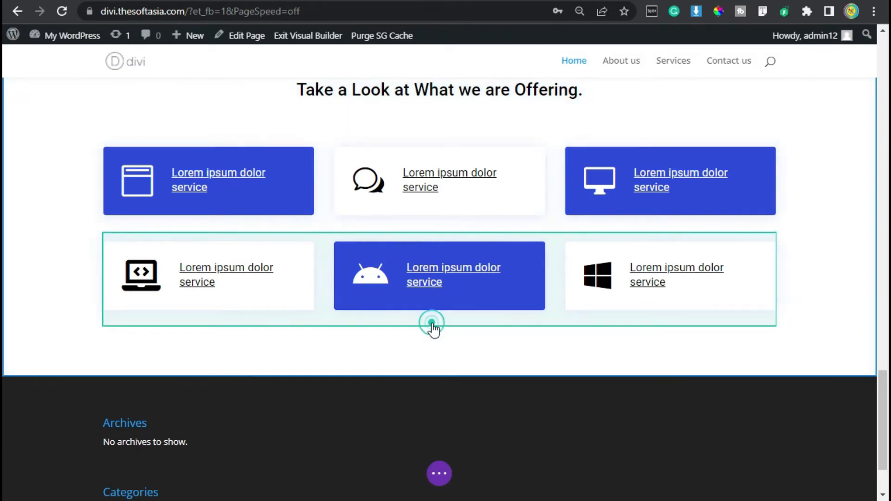
Step: Insert a new row with two equal columns below the second blurb row, leaving both columns without a module
click(440, 327)
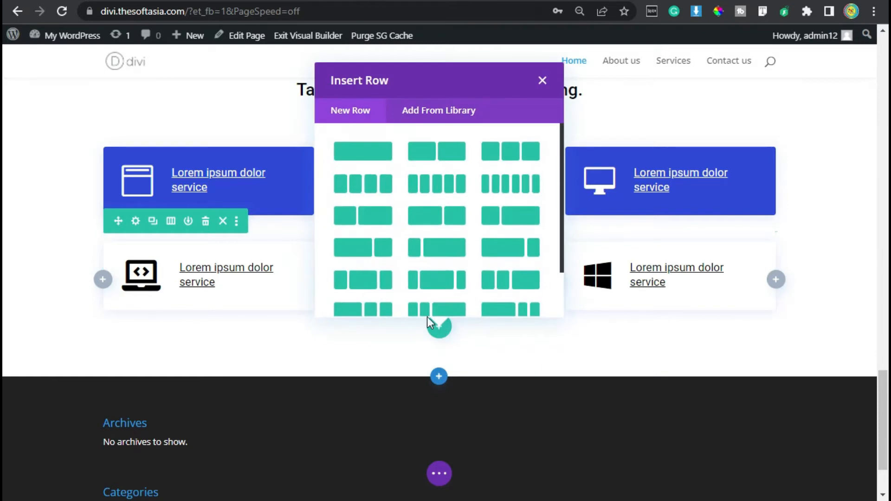
click(444, 157)
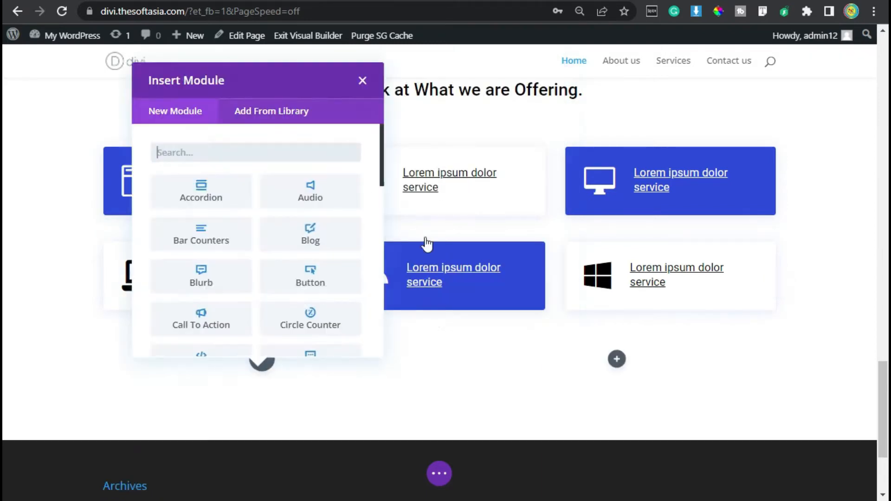
scroll(424, 245, down, 3)
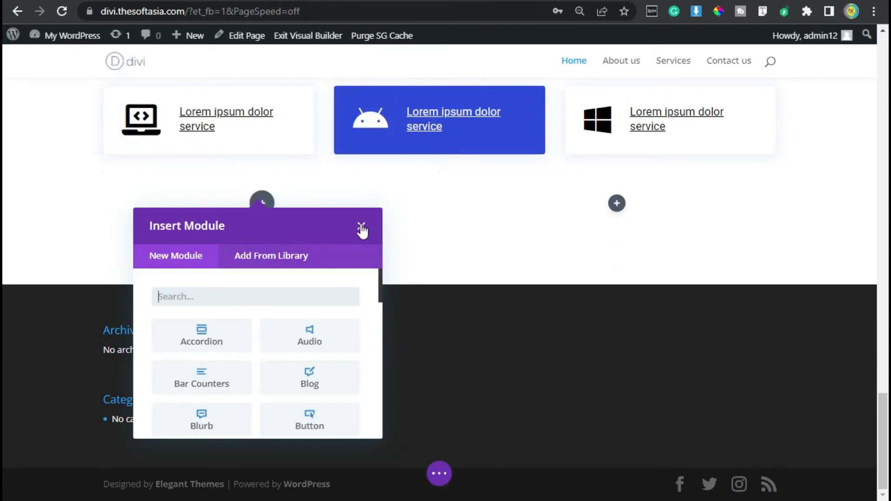
click(361, 228)
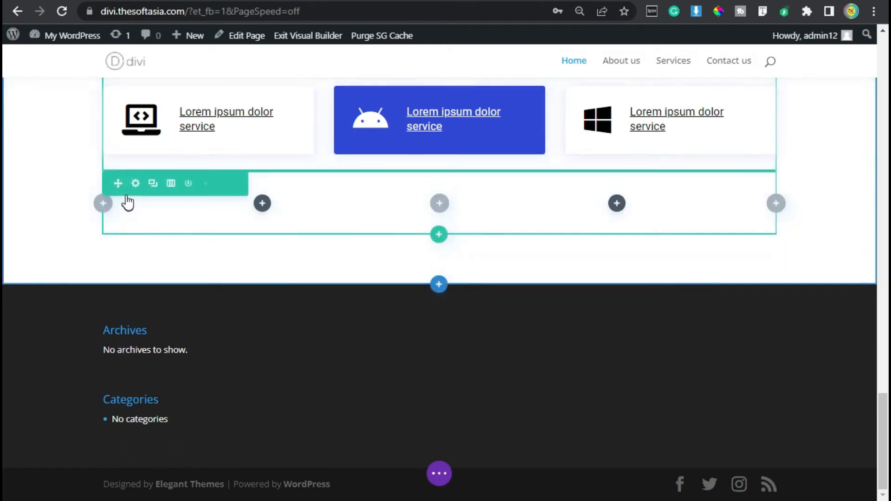
click(263, 203)
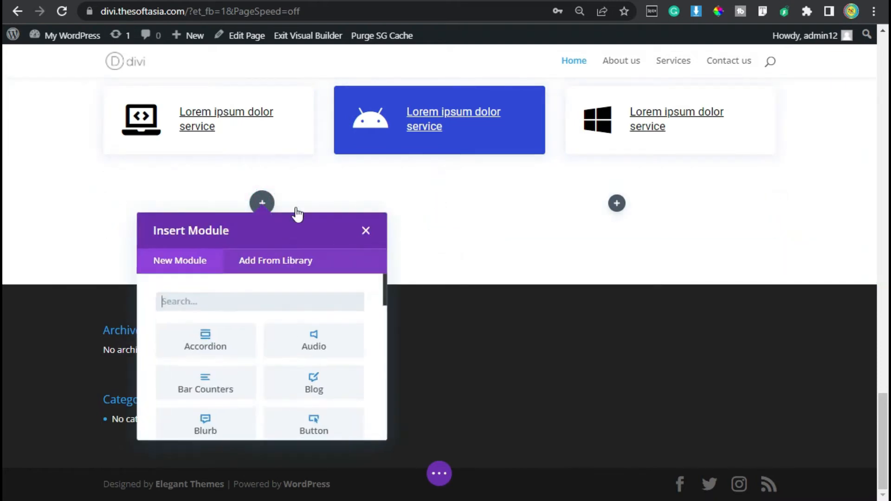
click(364, 230)
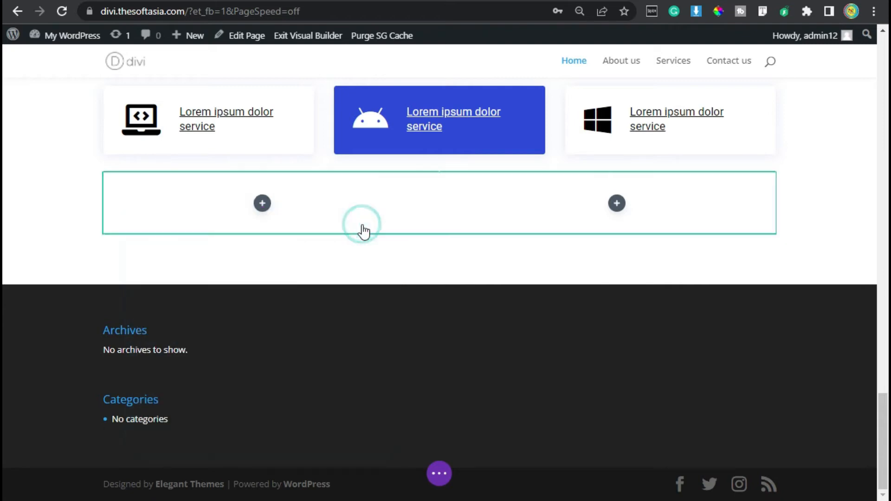
Step: Set the new two-column row's top and bottom padding to 80px and save the row settings
click(133, 182)
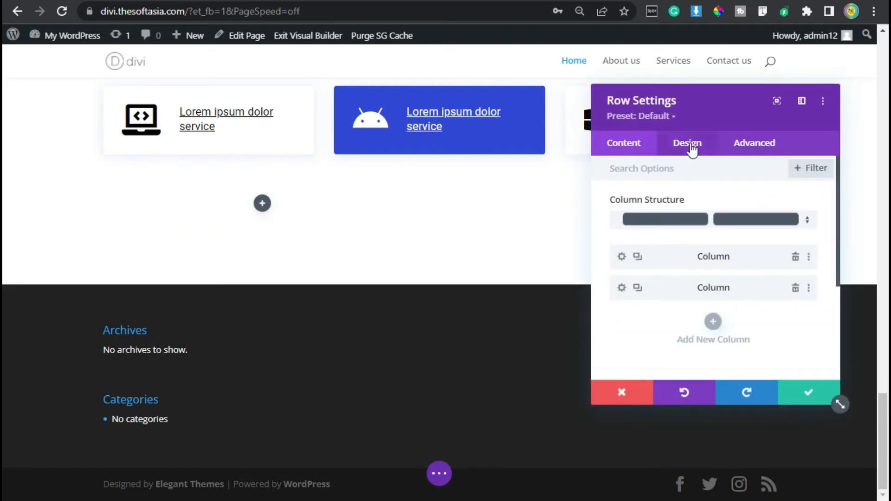
click(690, 144)
click(636, 238)
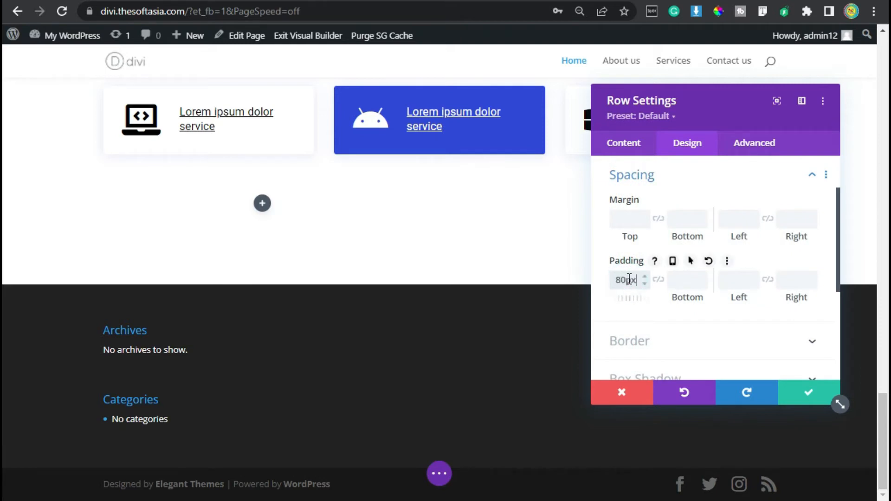
click(658, 280)
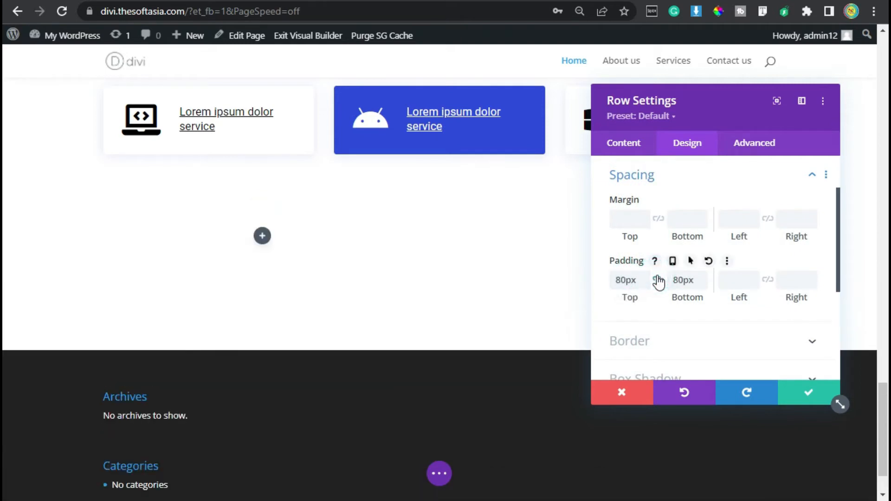
click(804, 394)
Step: Add a Text module to the new row's first column and replace its body with "why choose us"
click(262, 235)
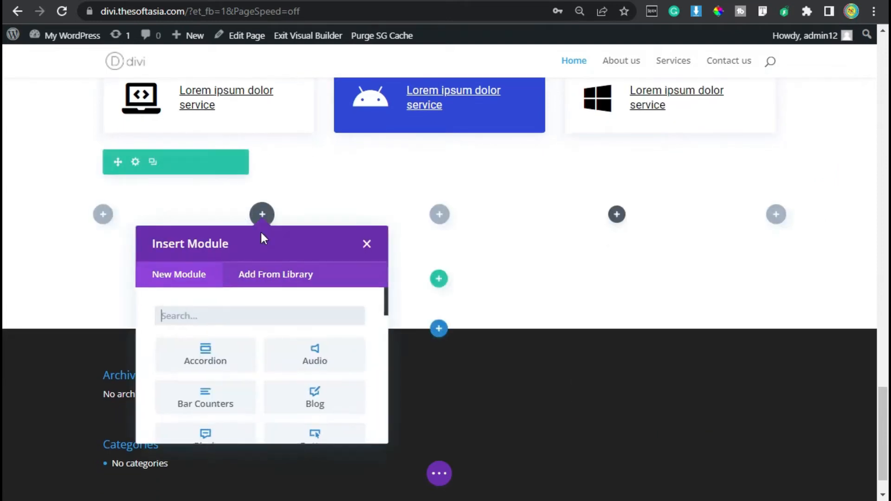
text(text)
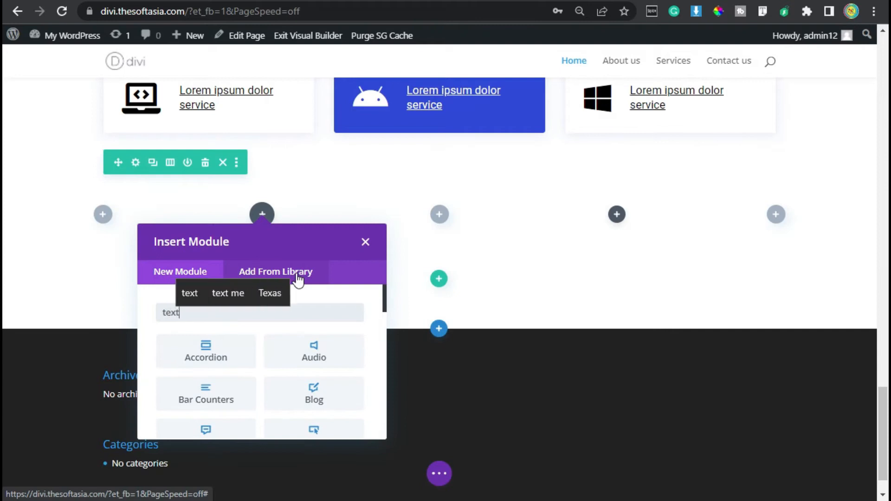
click(201, 364)
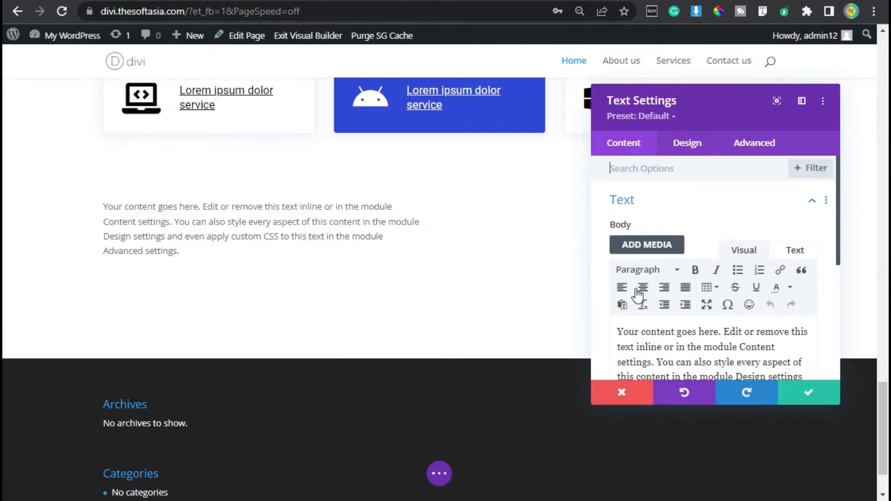
scroll(676, 299, down, 2)
click(676, 255)
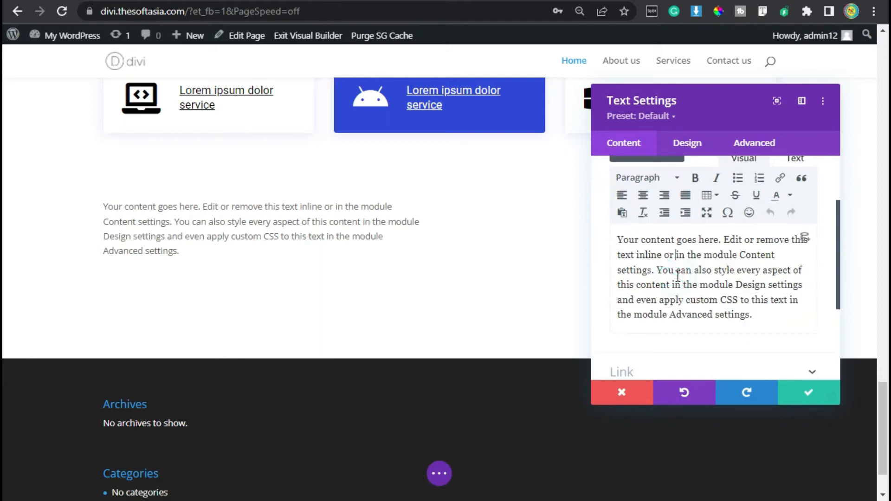
key(ctrl+a)
text(why choose)
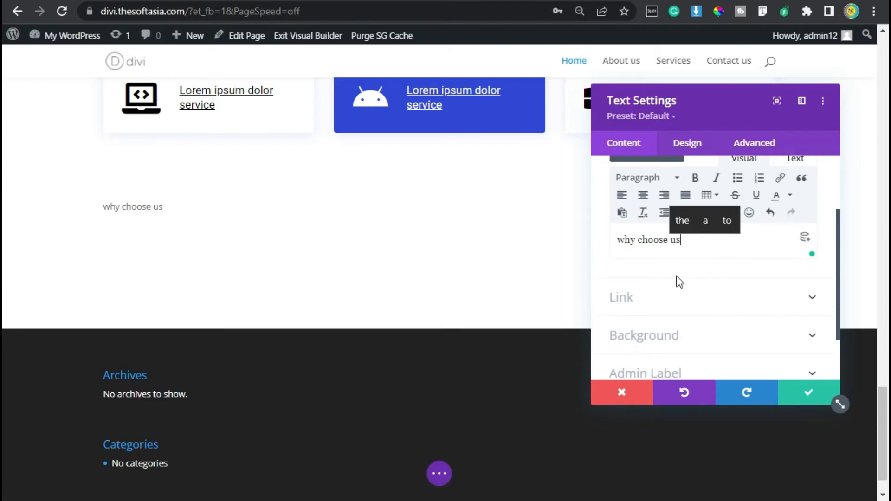
Step: Give the text module a light lavender background from the recently used colours
click(702, 341)
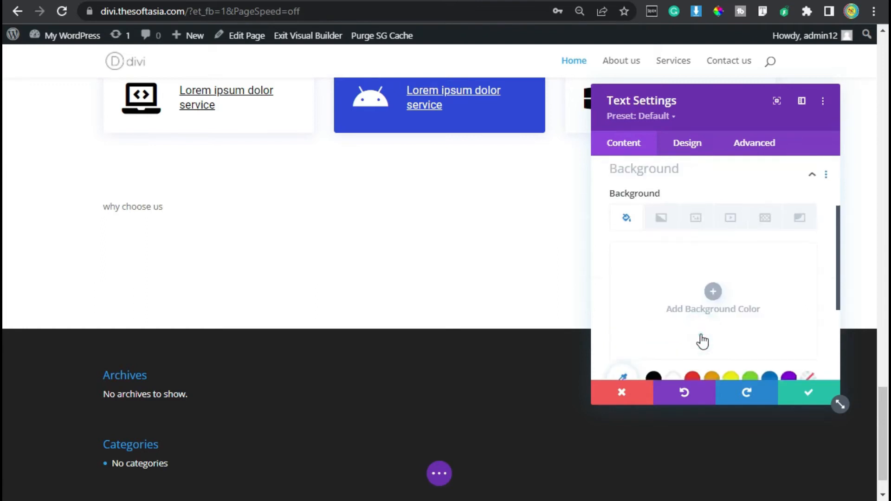
click(712, 297)
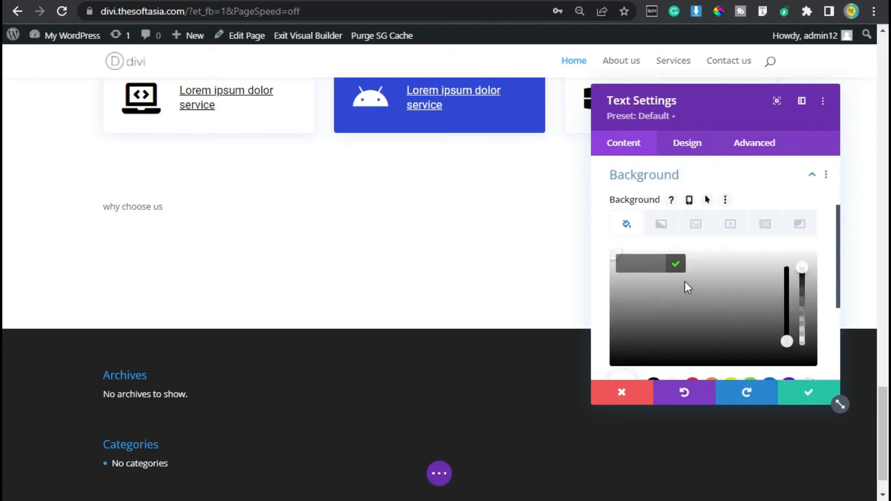
scroll(684, 281, down, 3)
click(779, 319)
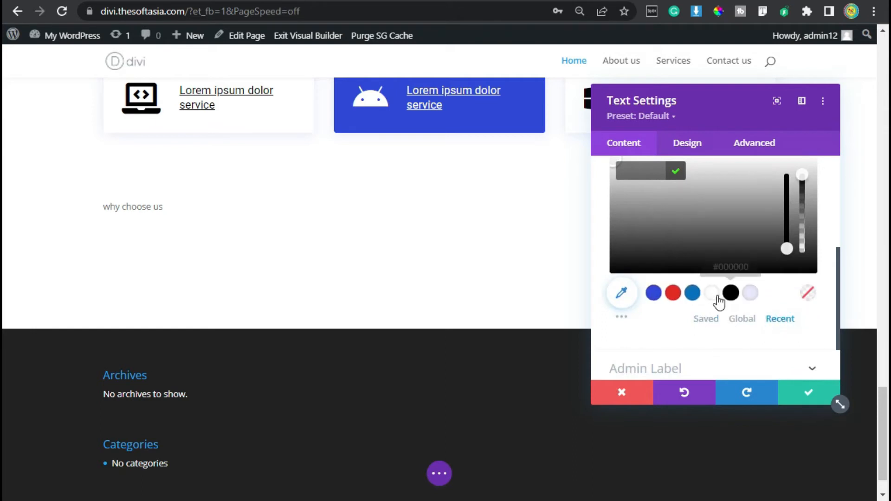
click(752, 297)
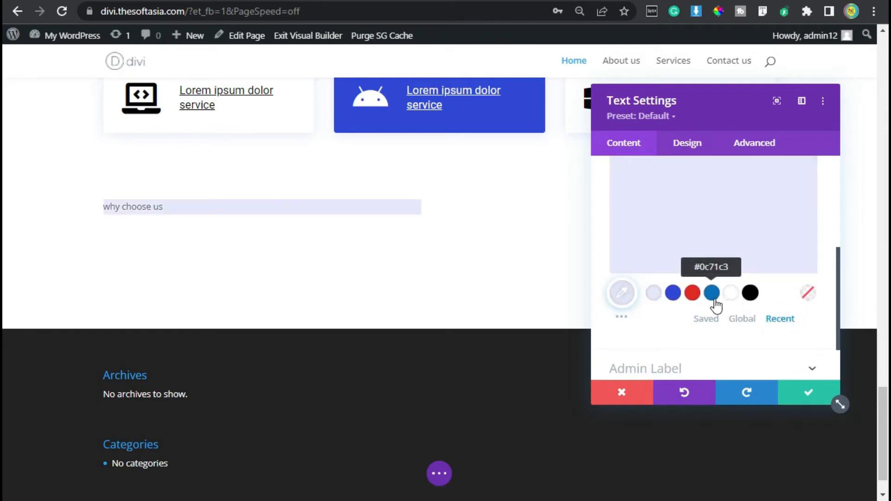
Step: Set the module's text font to Roboto and its font style to uppercase
click(696, 148)
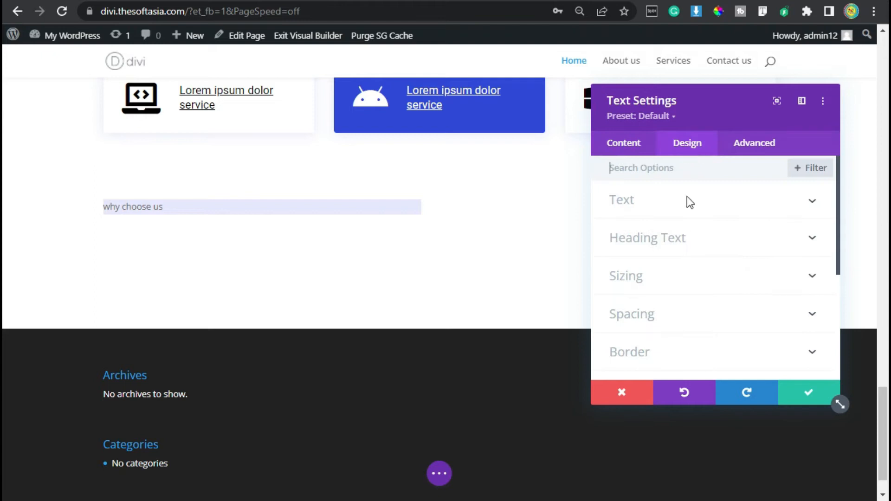
click(662, 199)
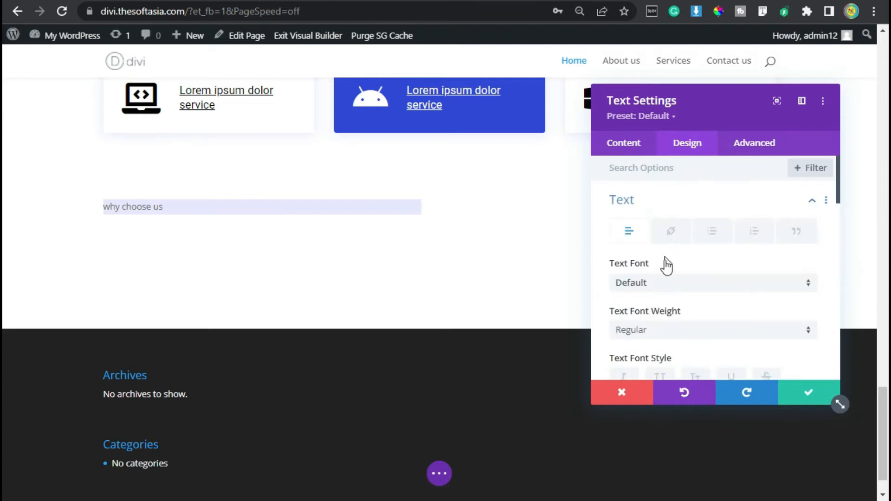
click(671, 285)
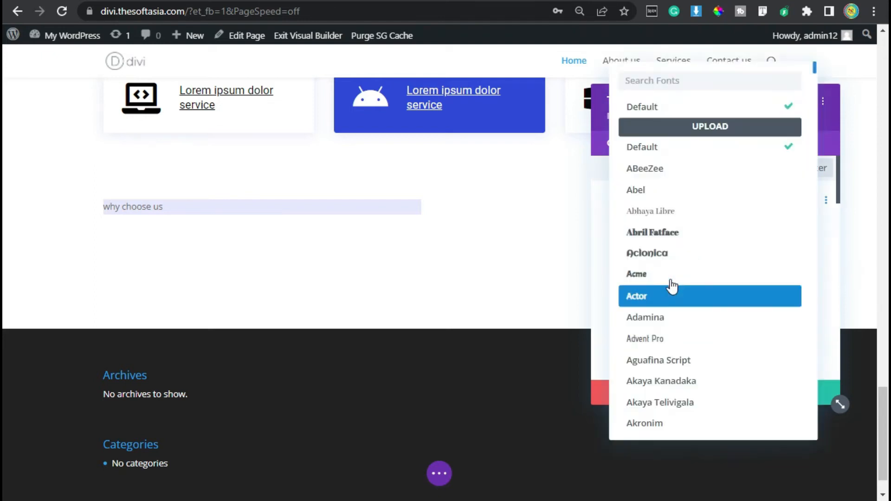
click(668, 79)
text(roboto)
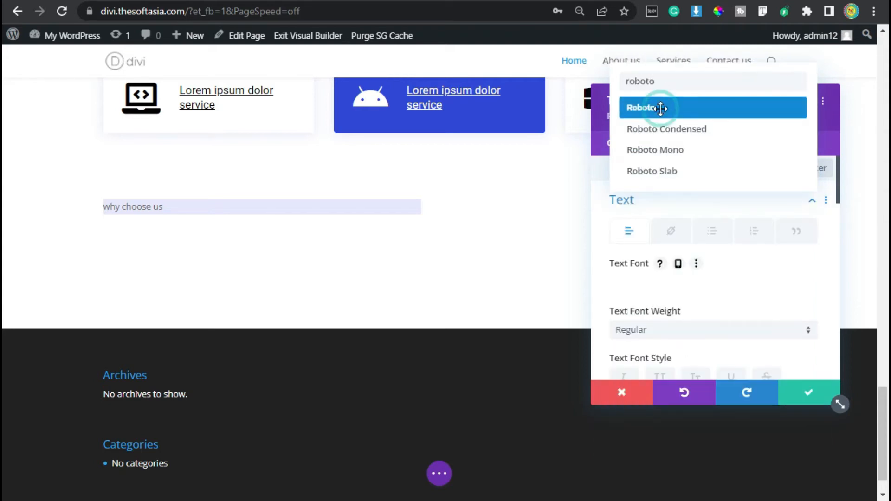
click(660, 108)
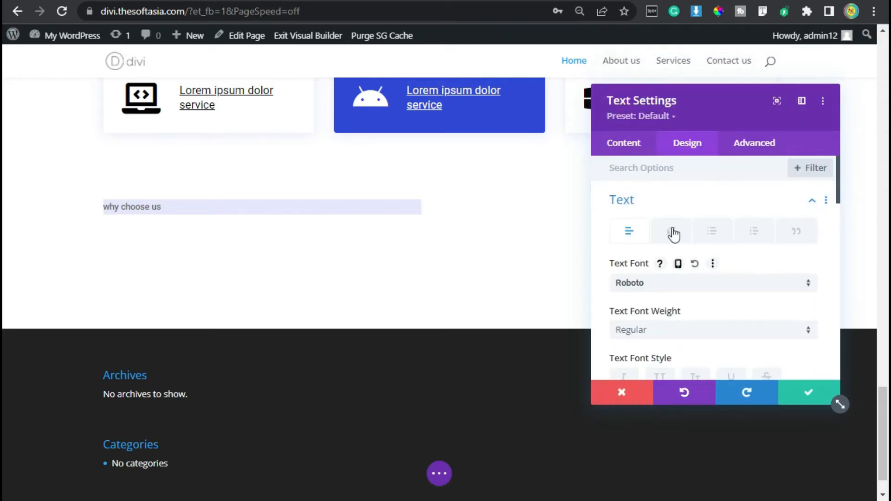
click(659, 285)
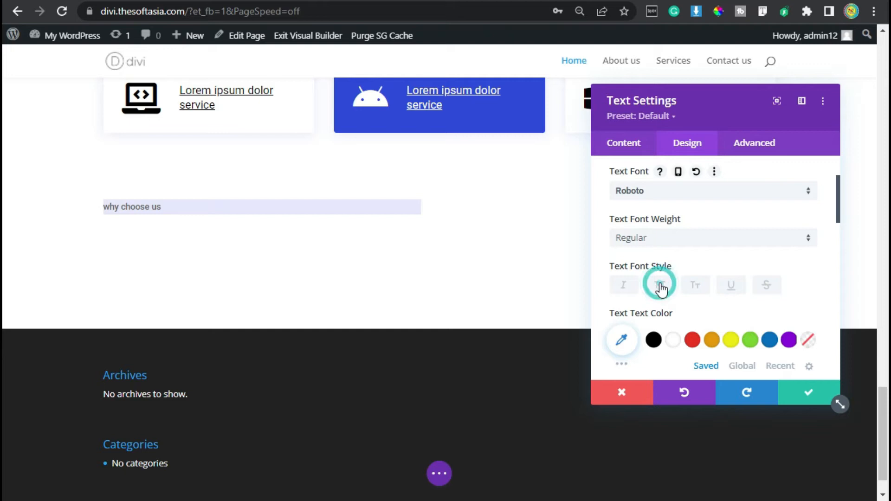
Step: Colour the "why choose us" text with the recently used royal blue
scroll(660, 287, down, 2)
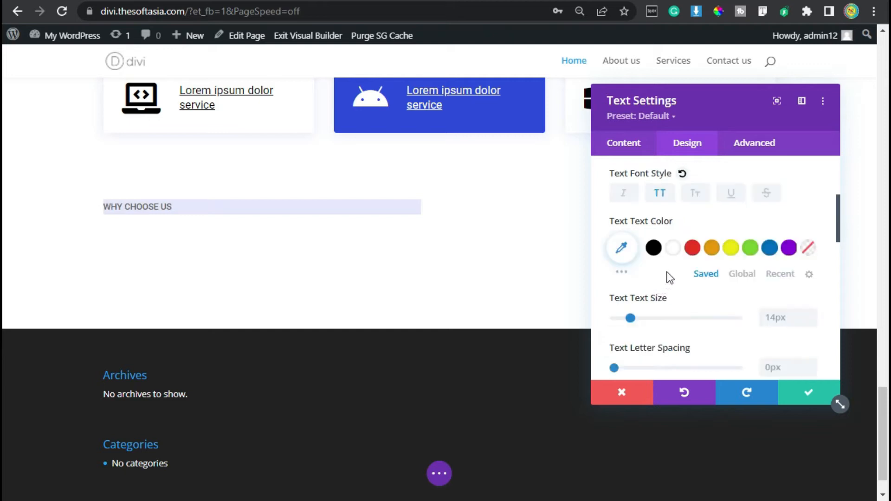
click(774, 275)
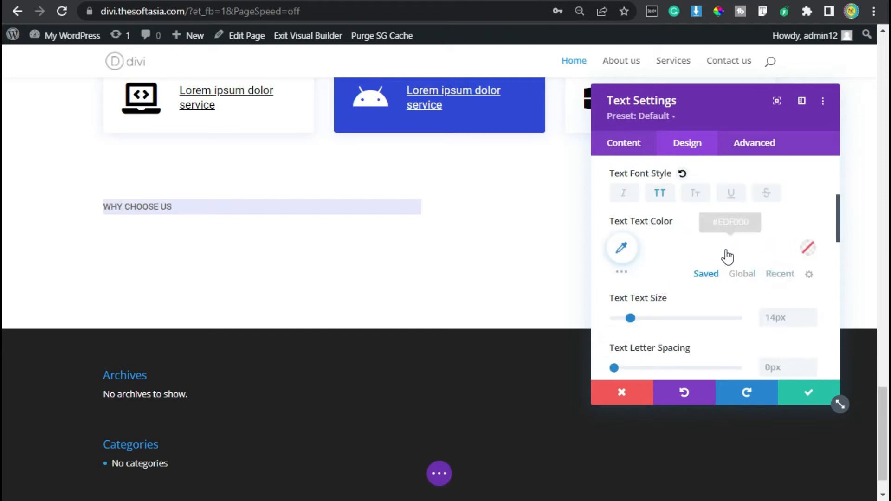
click(678, 254)
Step: Set the text size to 16px and the text line height to 1.8em
scroll(681, 257, down, 2)
click(809, 222)
click(809, 222)
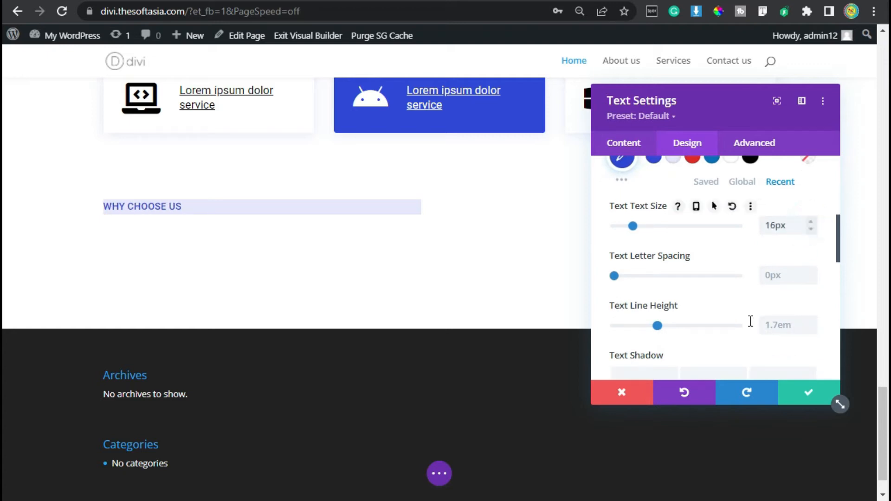
scroll(815, 323, down, 2)
click(811, 229)
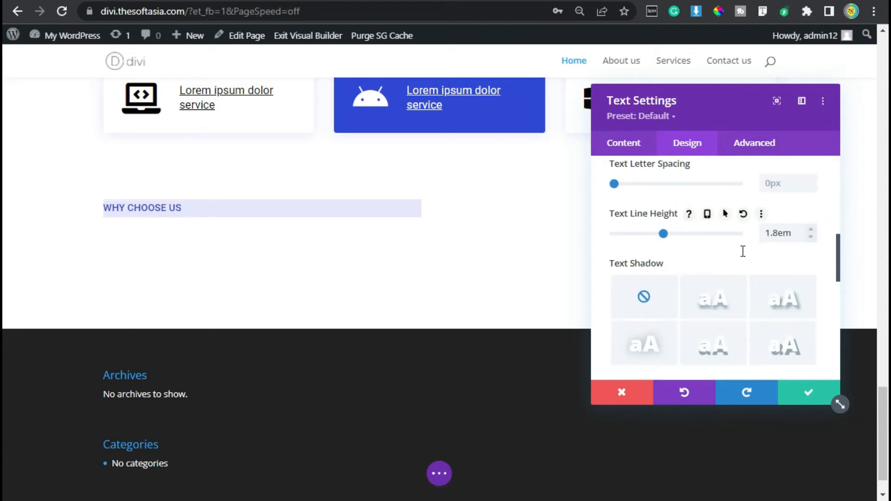
Step: Set the text module's padding to 8px top and bottom and 15px left and right
scroll(742, 251, down, 4)
scroll(727, 268, down, 3)
click(655, 252)
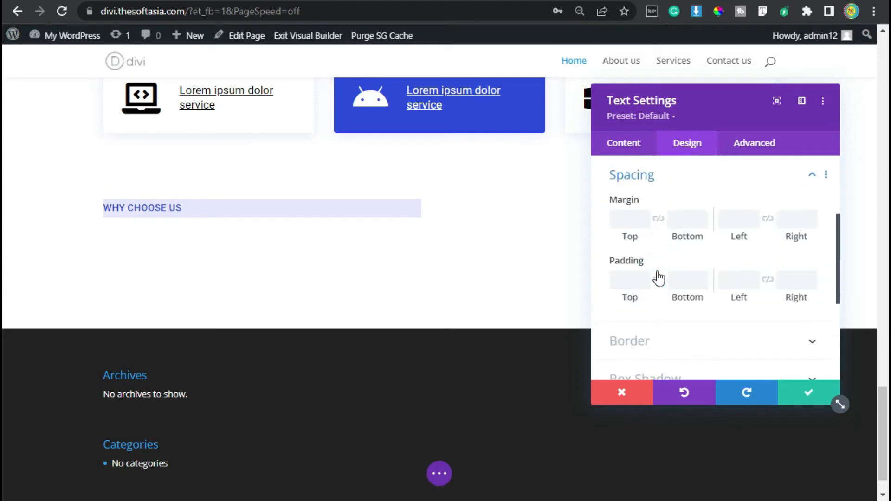
click(630, 279)
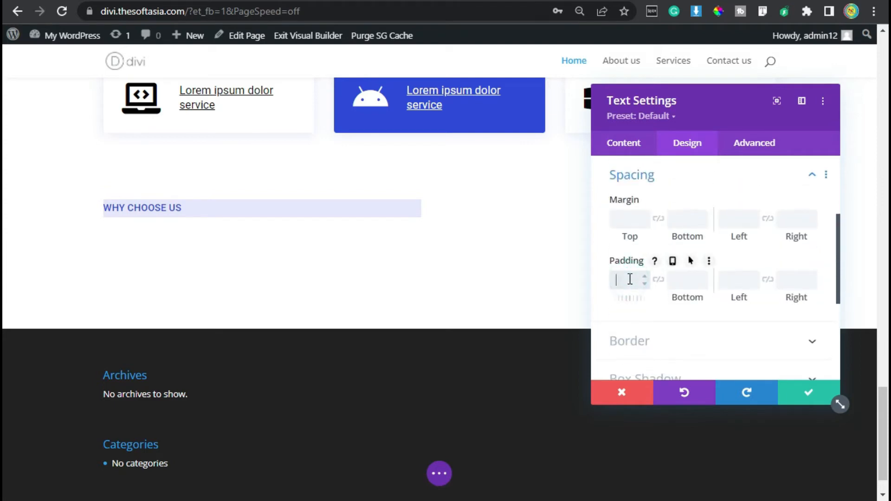
text(8px)
click(658, 279)
click(741, 280)
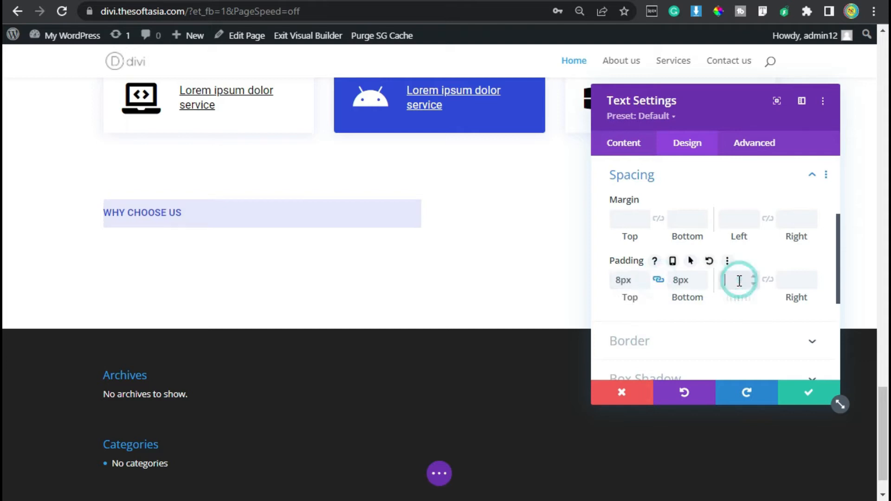
text(15px)
click(768, 279)
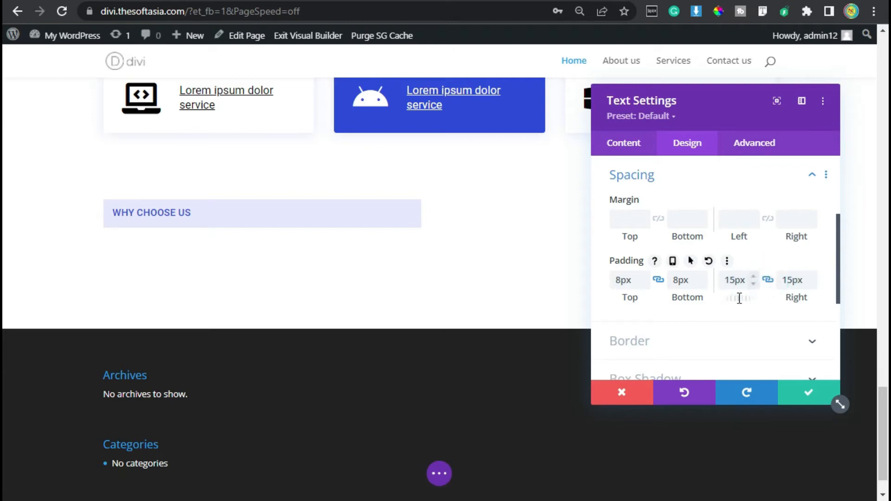
Step: Round all four corners of the text module by 3px
click(648, 340)
click(635, 236)
text(3px)
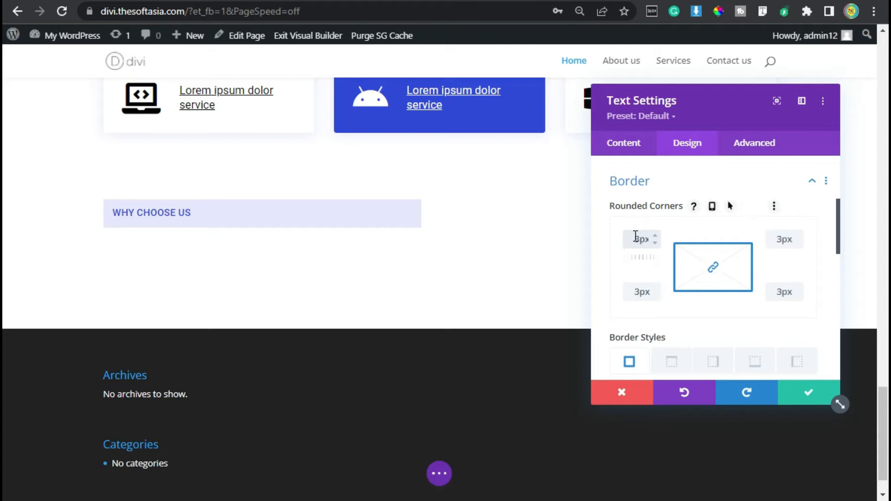
Step: Add "display: inline-block; font-weight: 400;" as custom CSS for the text module's main element and save the module
click(753, 144)
click(682, 232)
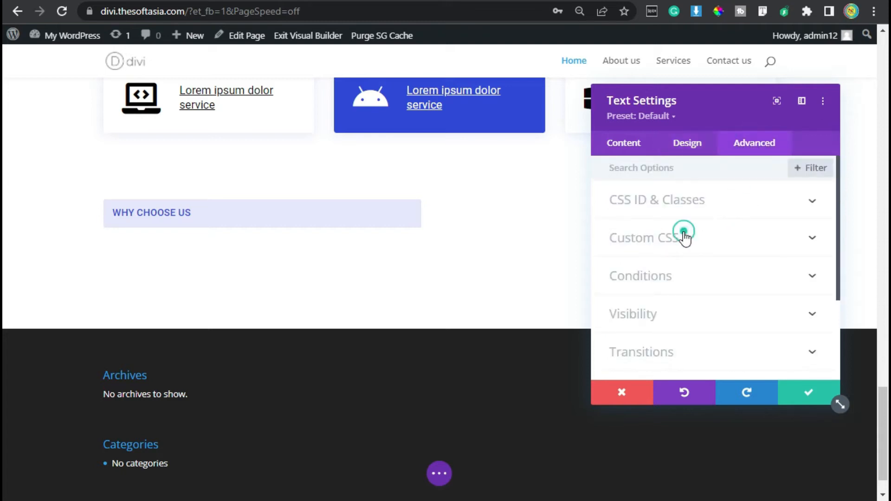
scroll(667, 284, down, 2)
click(662, 276)
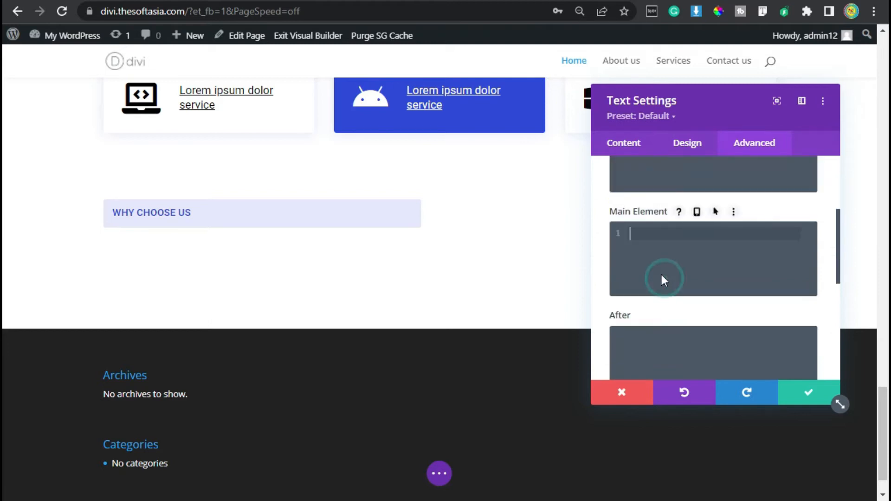
text(display: inline-block; font-weight: 400;)
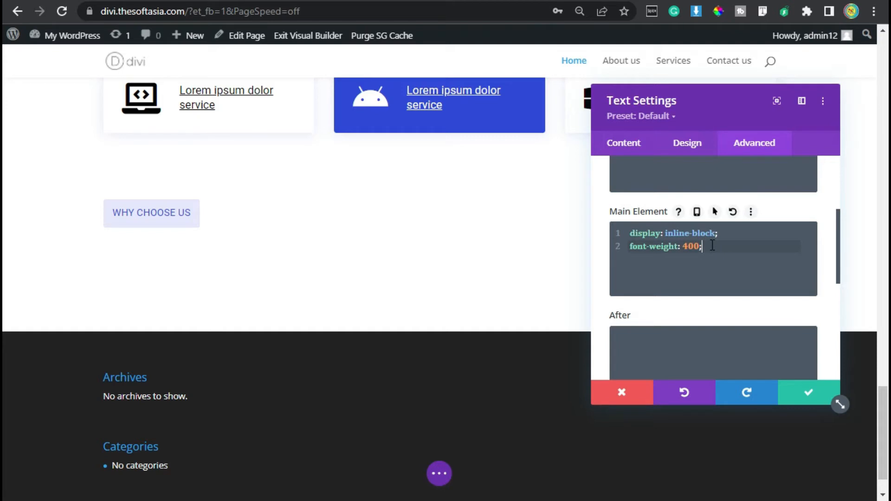
click(809, 394)
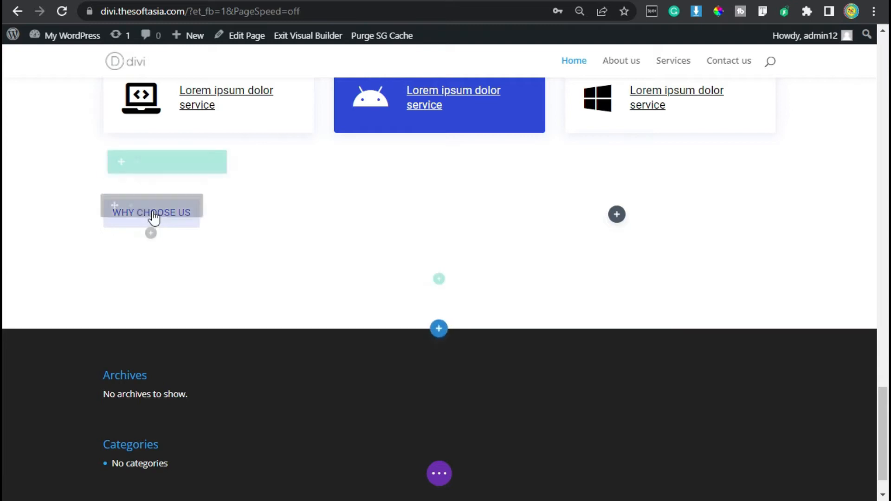
Step: Insert another Text module directly below the "Why choose us" label
click(151, 234)
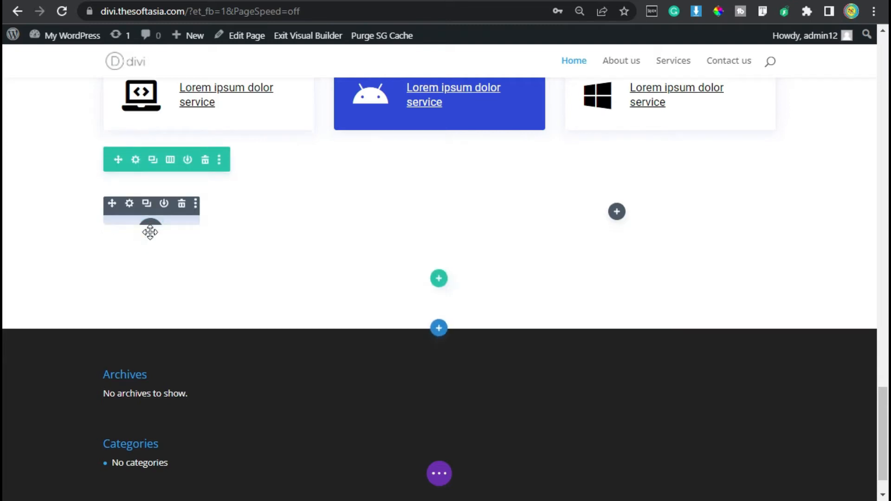
text(t)
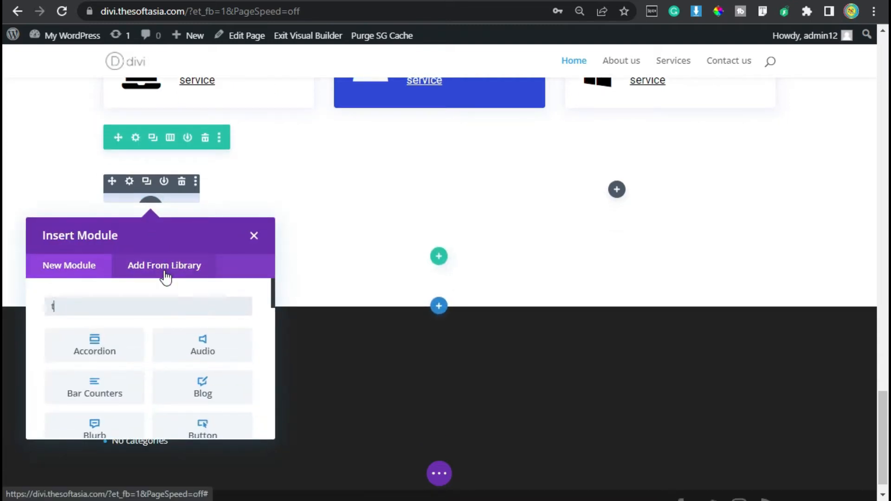
text(ext)
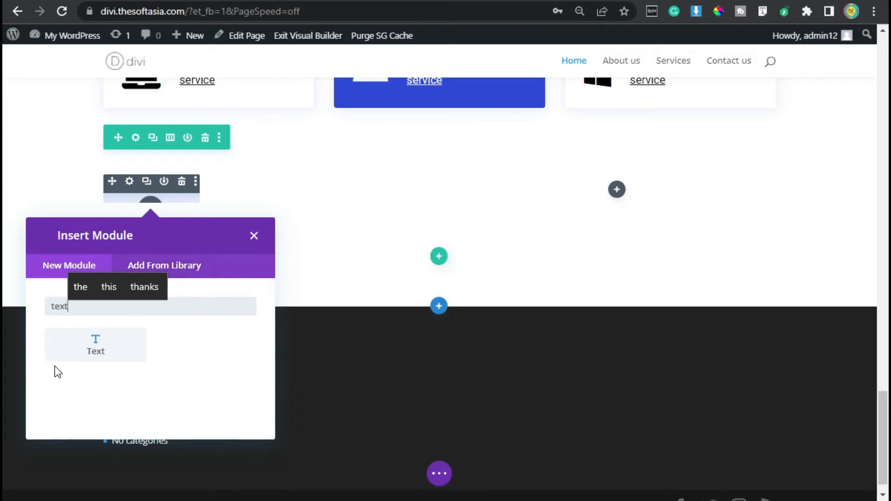
click(91, 351)
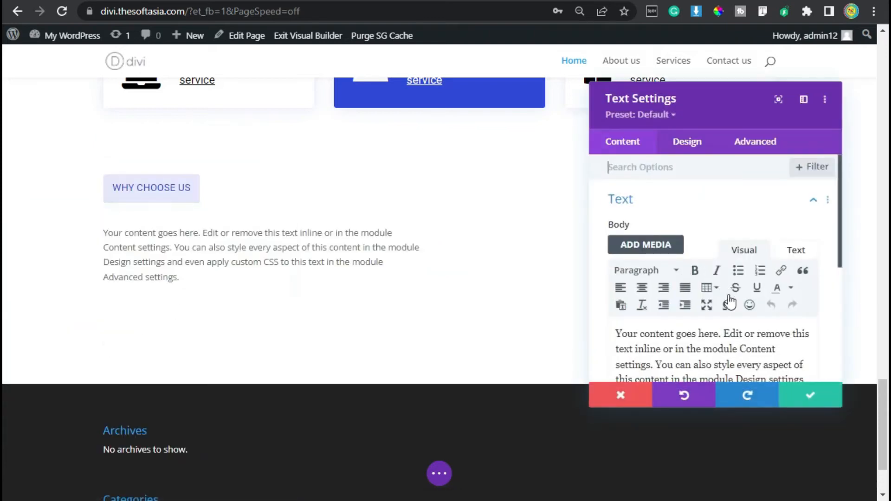
Step: Replace the new text module's placeholder with the copied heading "We are Successfully Working in the Field of Web and Mobile Development"
scroll(710, 304, down, 2)
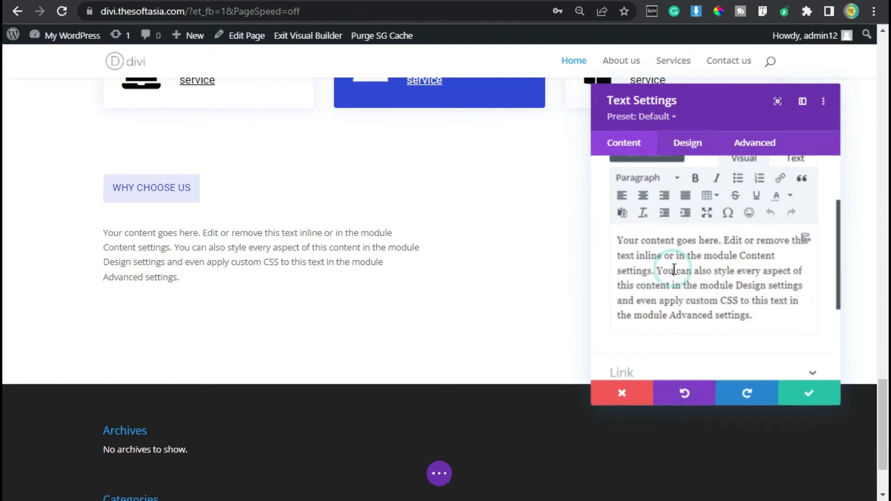
key(ctrl+a)
text(We are Successfully Working in the Field of Web and Mobile Development)
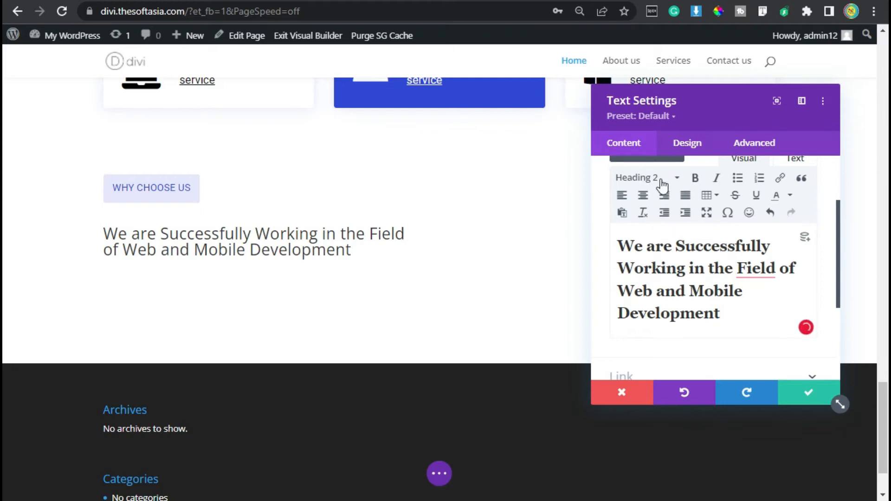
Step: Set the Heading 2 font of the text module to Roboto
click(685, 147)
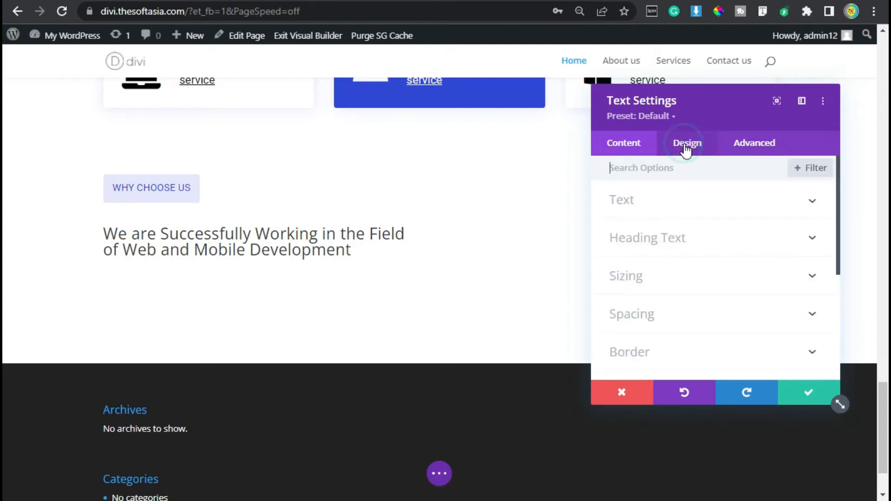
click(665, 238)
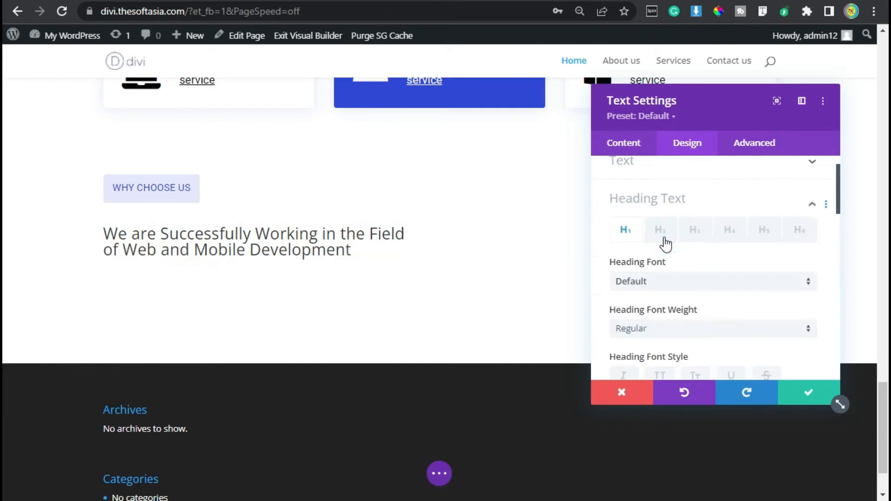
click(661, 208)
click(671, 260)
click(670, 262)
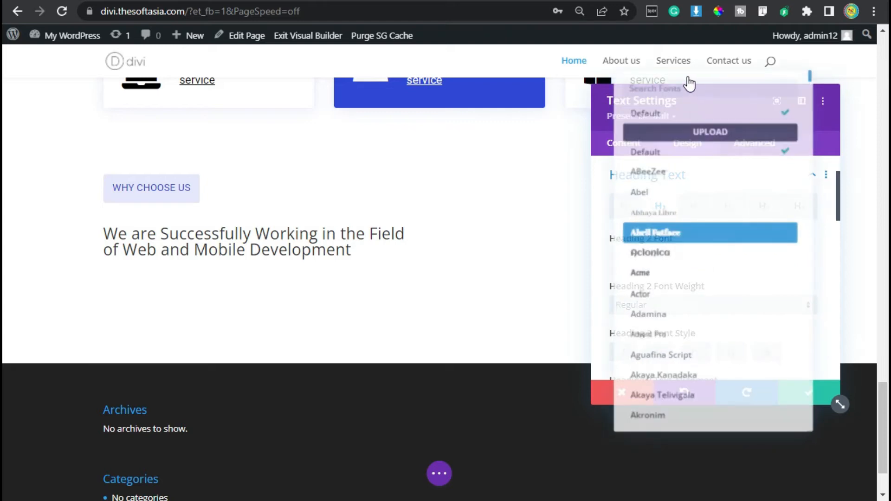
click(686, 82)
text(roboto)
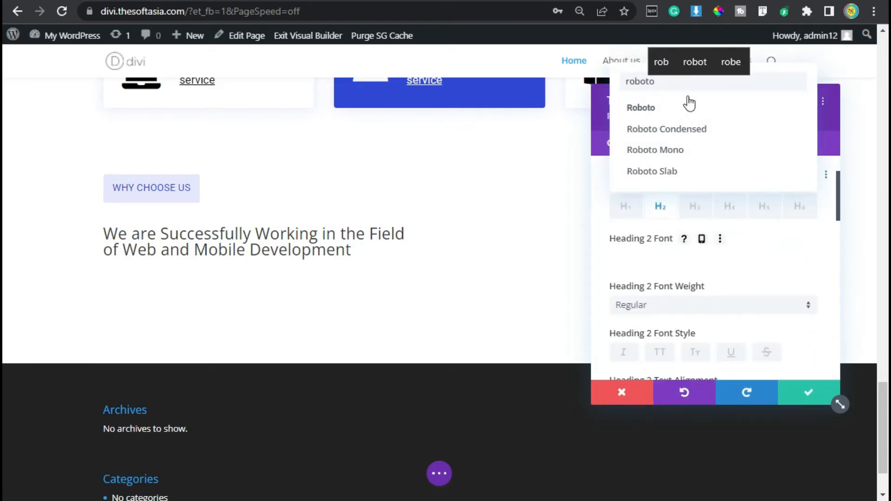
click(688, 105)
Step: Underline the Heading 2 text and colour the underline black (#000000)
scroll(691, 209, down, 2)
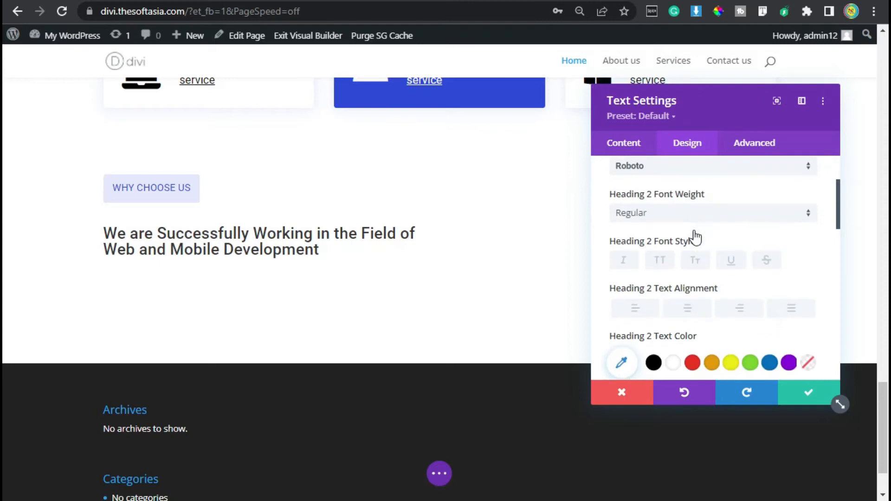
click(733, 261)
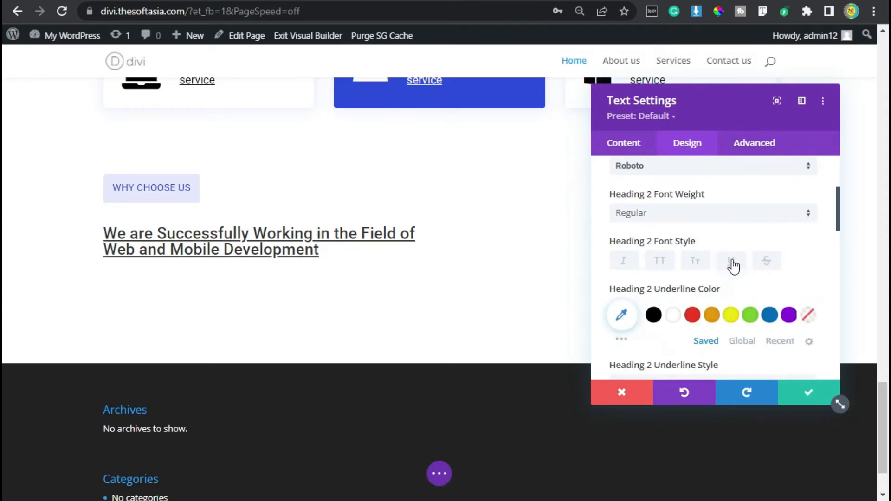
scroll(732, 266, down, 2)
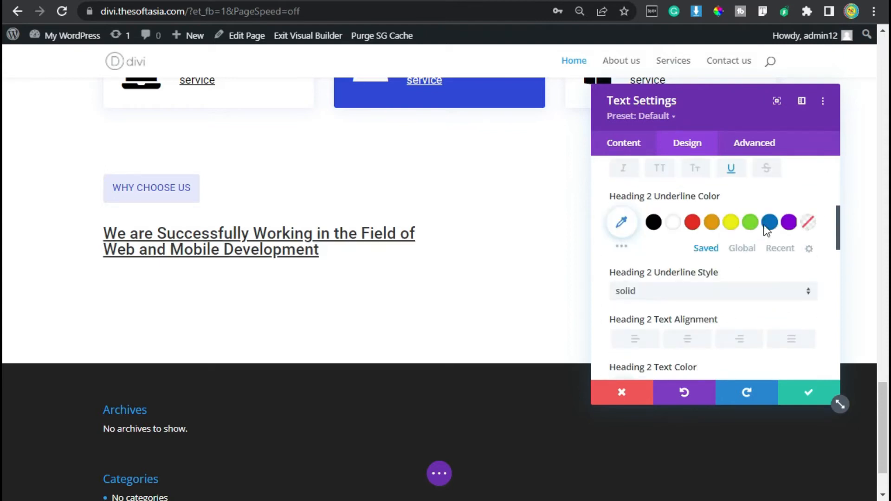
click(653, 222)
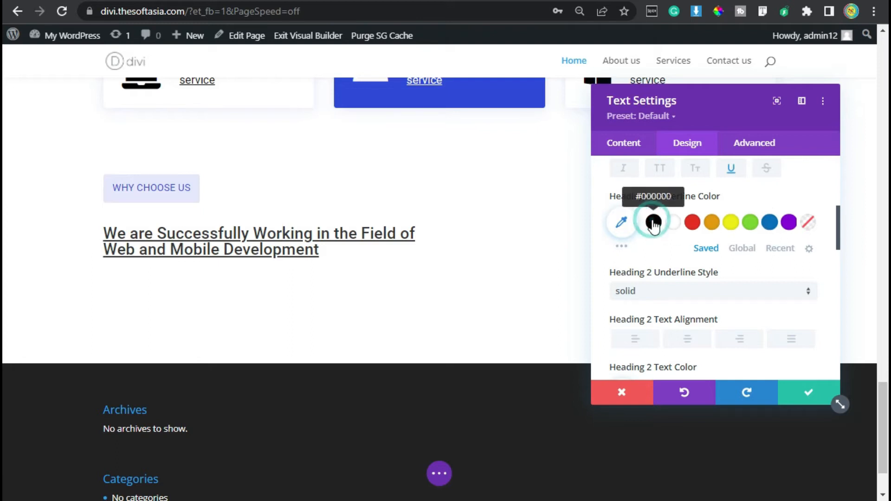
Step: Set the Heading 2 text size to 28px and its line height to 1.3em
scroll(724, 278, down, 4)
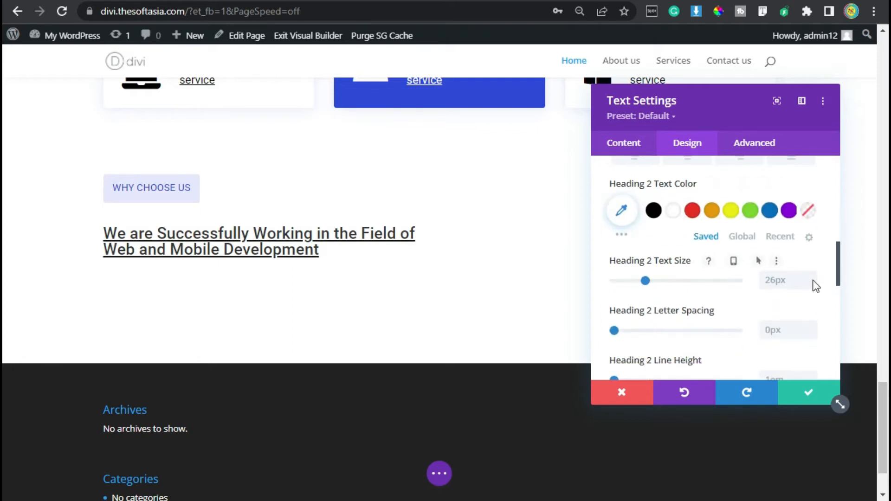
double_click(810, 277)
scroll(708, 253, down, 2)
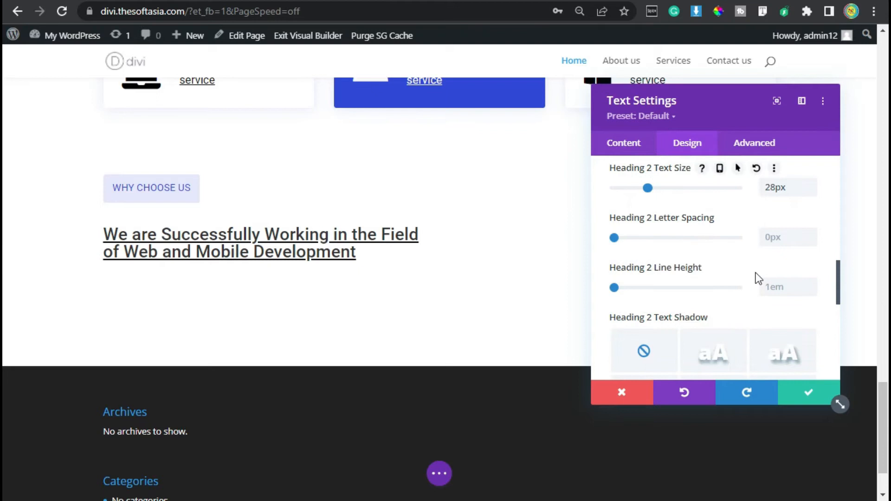
click(812, 283)
click(808, 284)
click(810, 284)
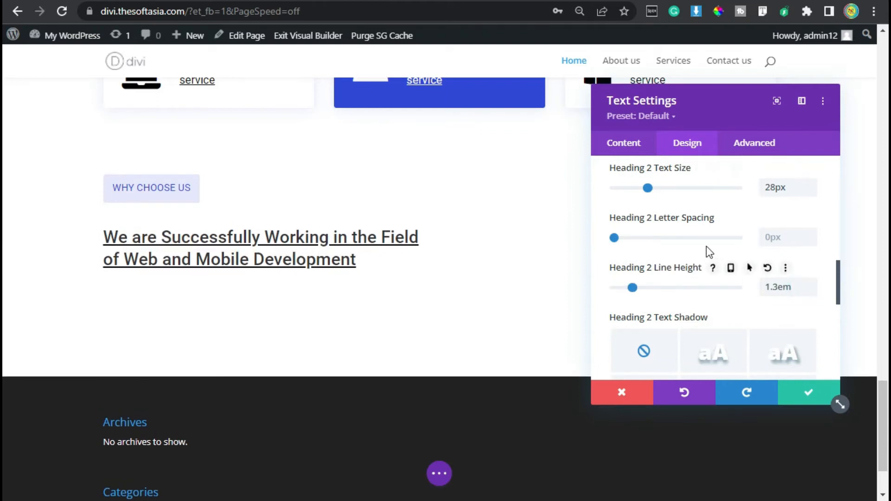
Step: Give the heading's text module a bottom margin of 10px
scroll(715, 259, down, 2)
scroll(707, 253, down, 2)
click(635, 311)
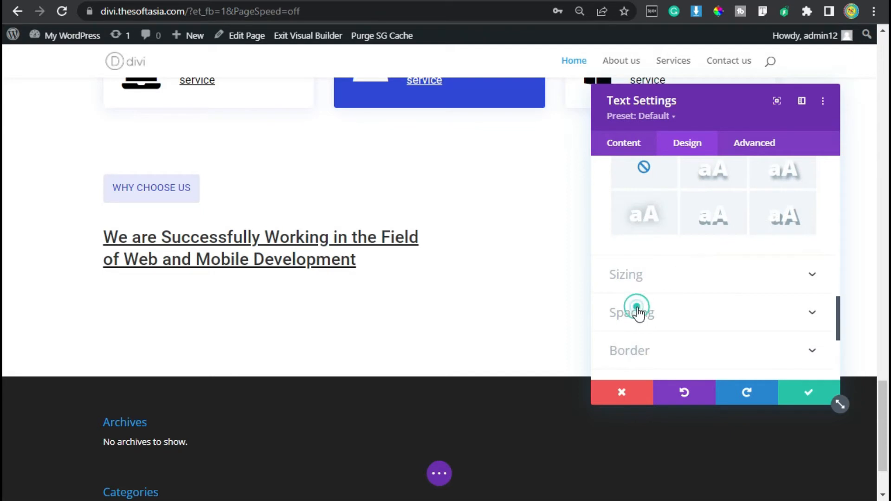
click(684, 225)
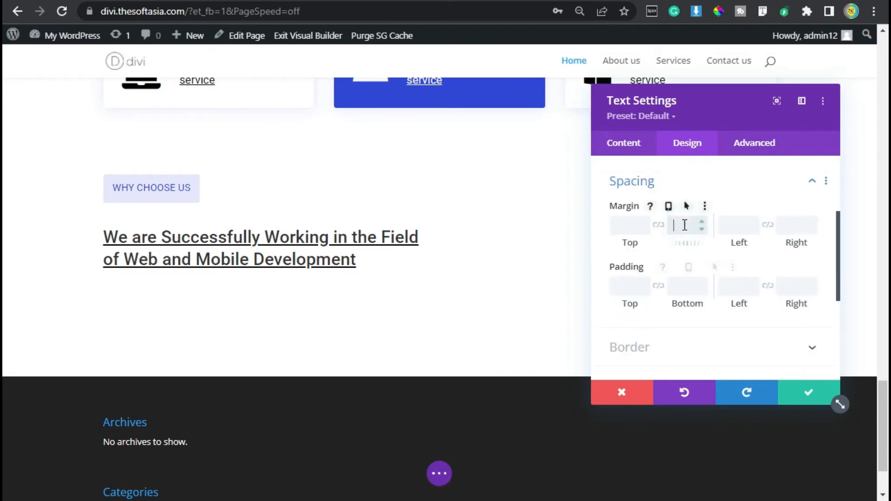
text(10px)
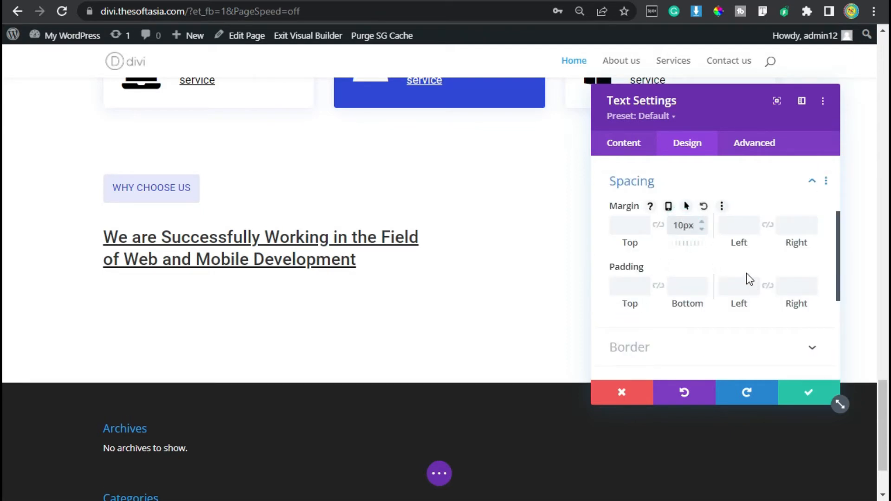
Step: Apply the Fade animation style to the heading's text module and save the module
scroll(690, 264, down, 2)
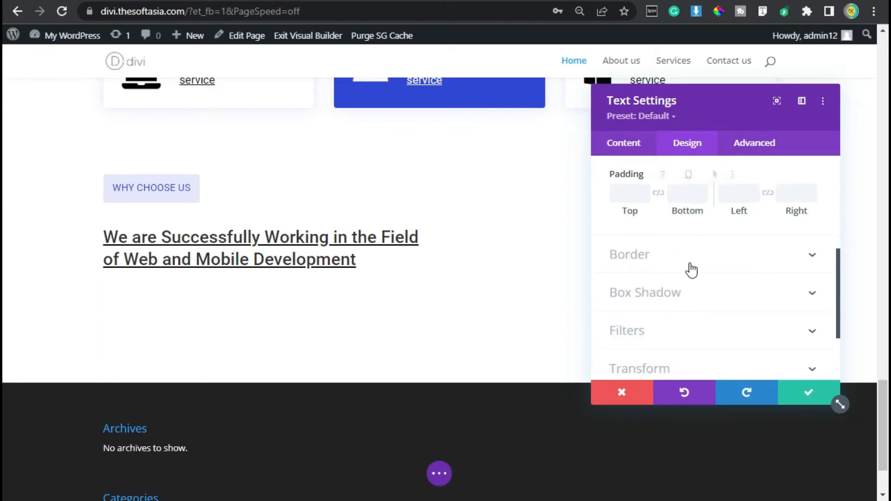
scroll(691, 269, down, 2)
click(644, 321)
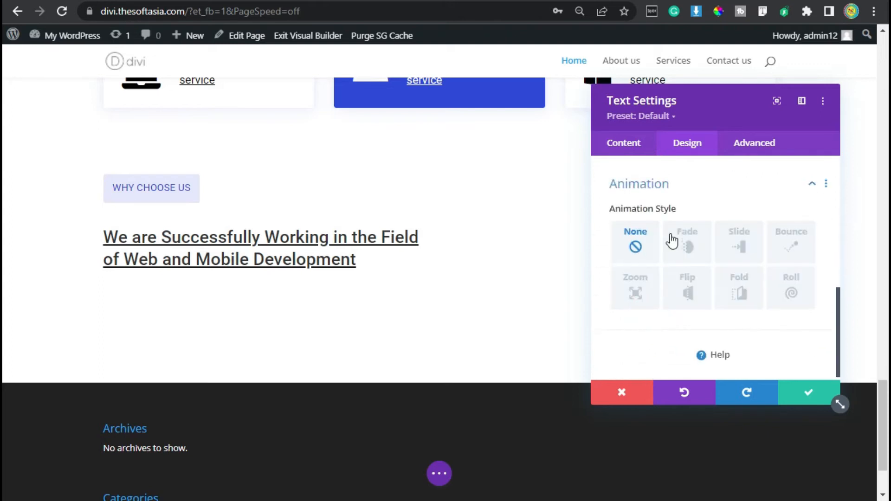
click(684, 236)
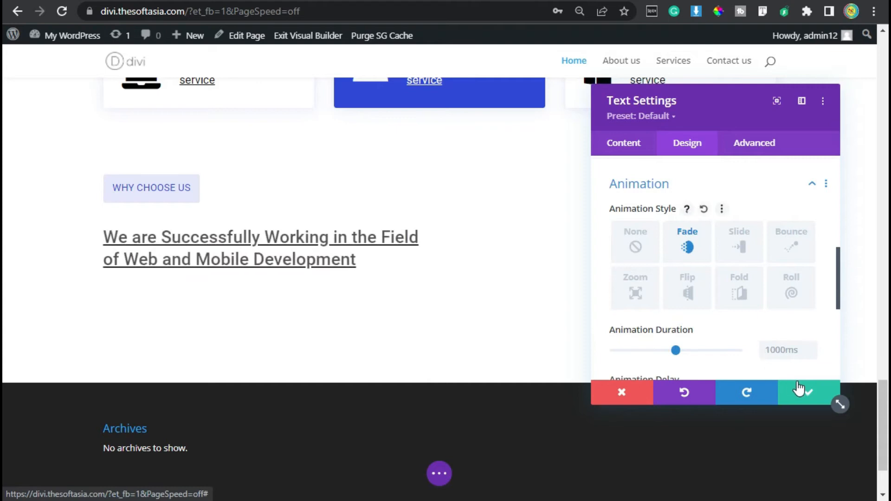
click(805, 395)
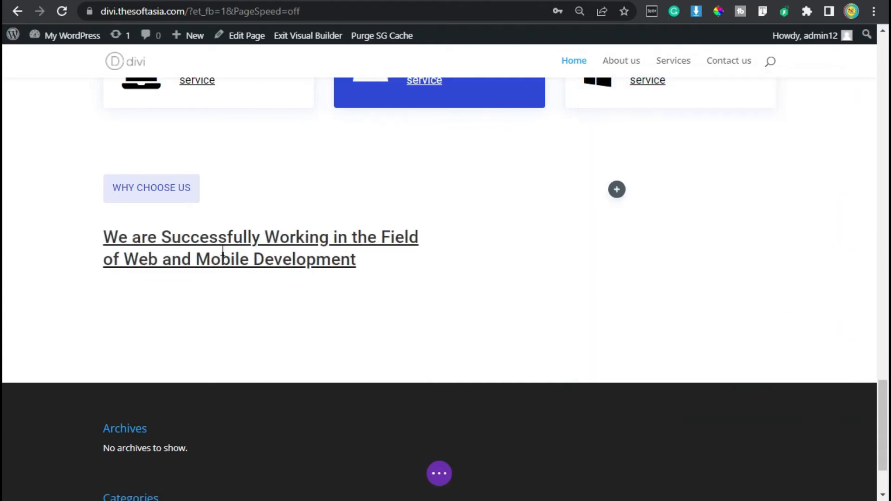
Step: Insert another Text module directly below the "We are Successfully Working" heading
mouse_move(229, 246)
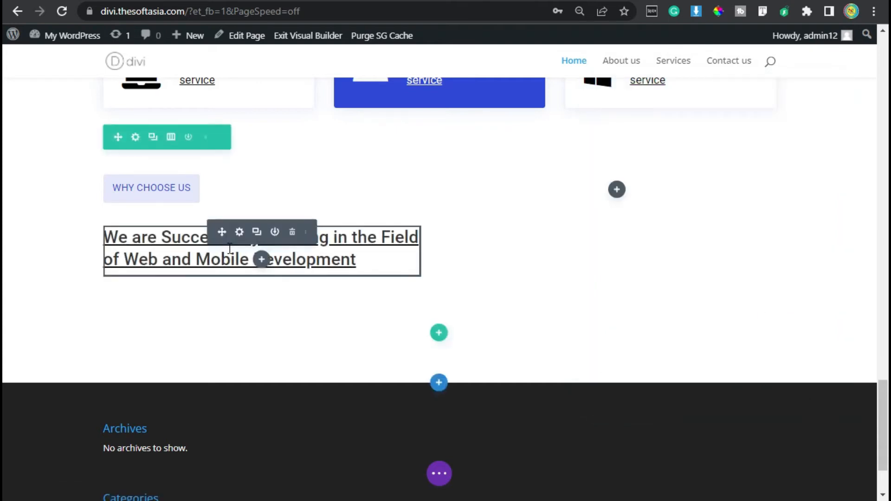
click(262, 259)
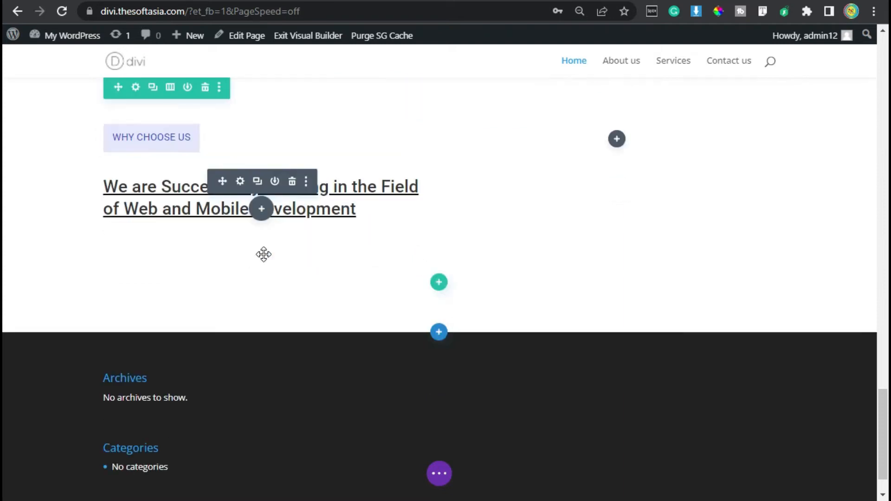
text(t)
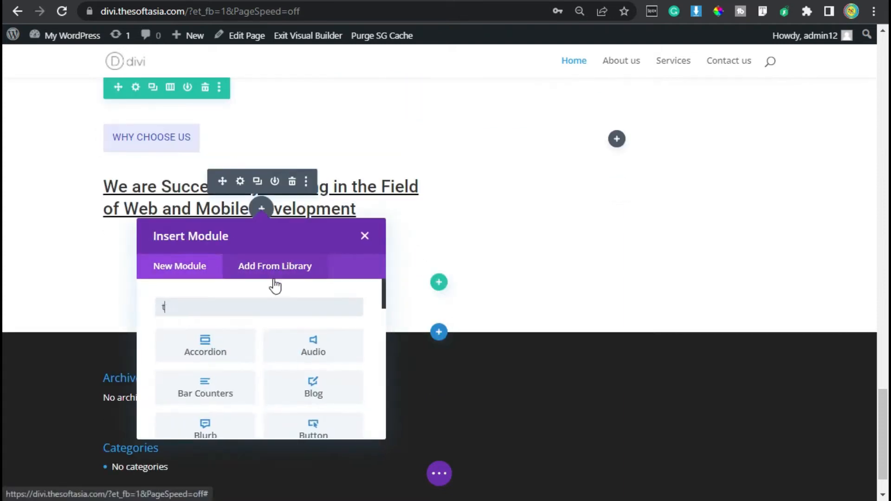
text(ext)
click(220, 353)
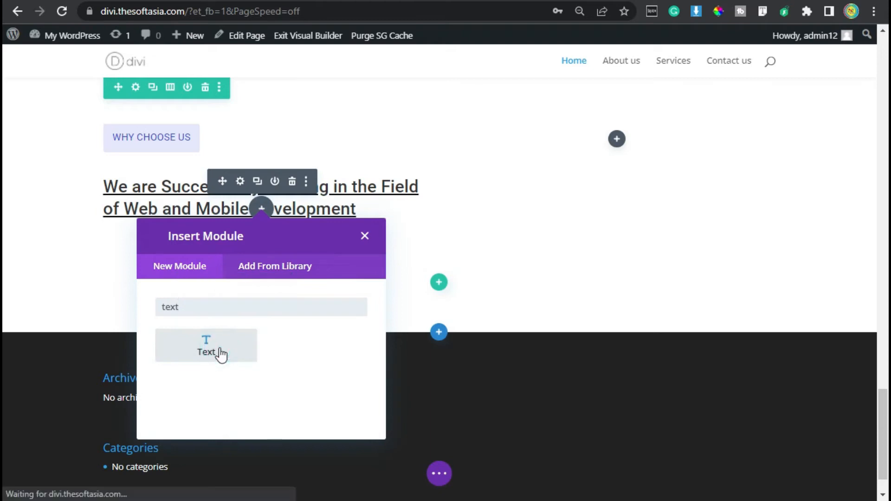
Step: Replace the placeholder with the copied paragraph starting "We are a team of fully-qualified and extremely creative developers"
scroll(700, 326, down, 2)
click(688, 314)
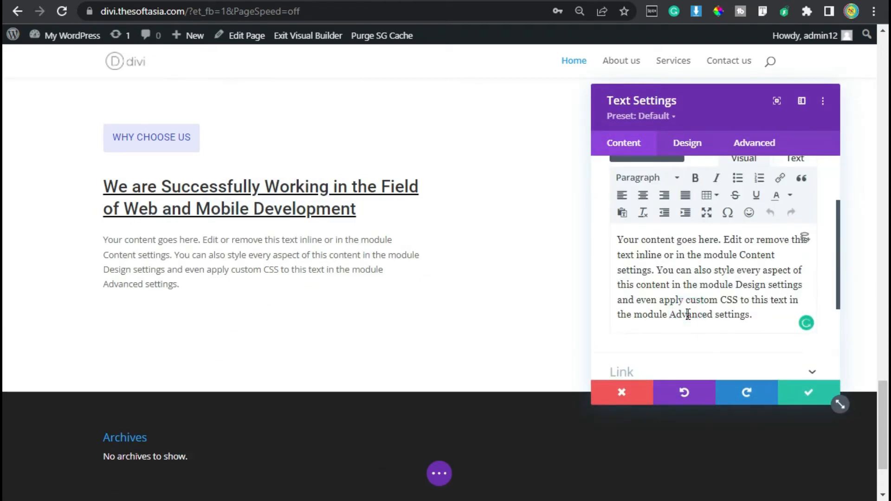
key(ctrl+a)
text(We are a team of fully-qualified and extremely creative developers and designers, engaged in developing creative and inspiring websites and visuals.)
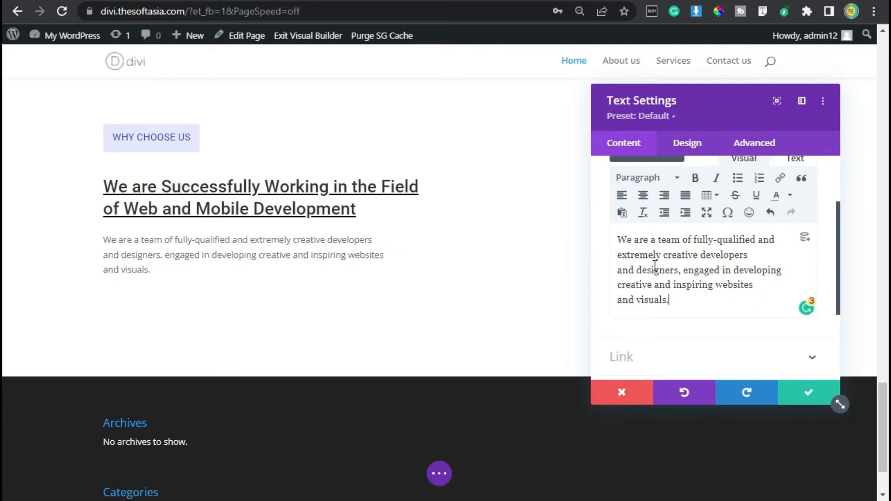
Step: Set the paragraph module's text font to Roboto
click(687, 145)
click(661, 202)
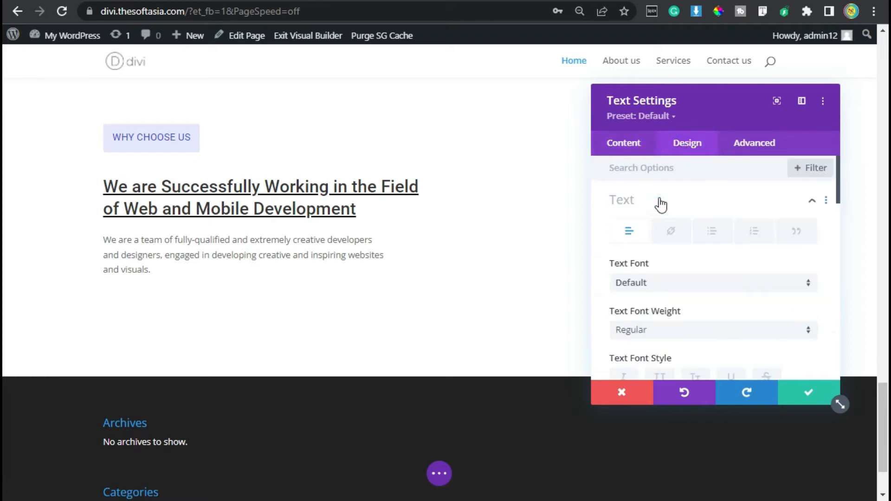
click(673, 282)
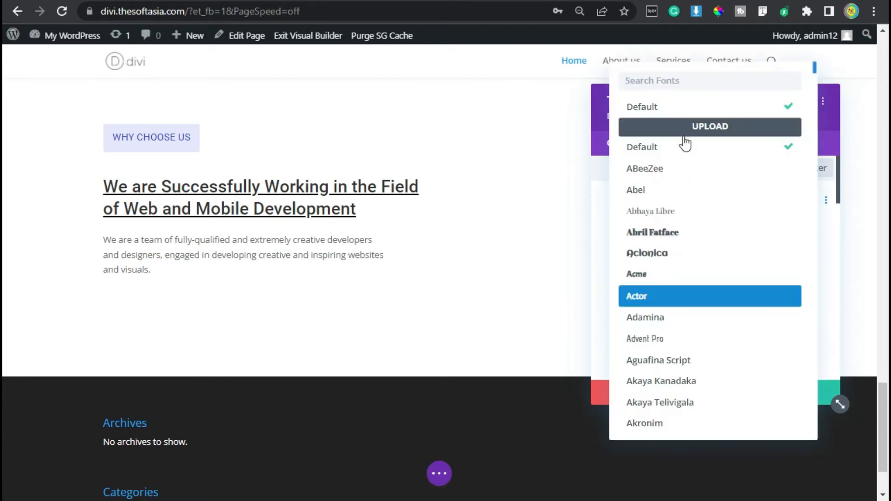
text(roboto)
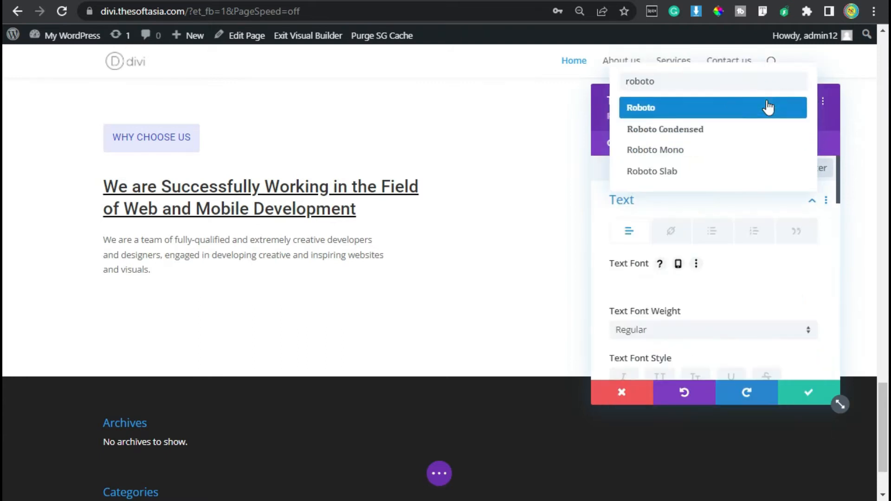
click(767, 107)
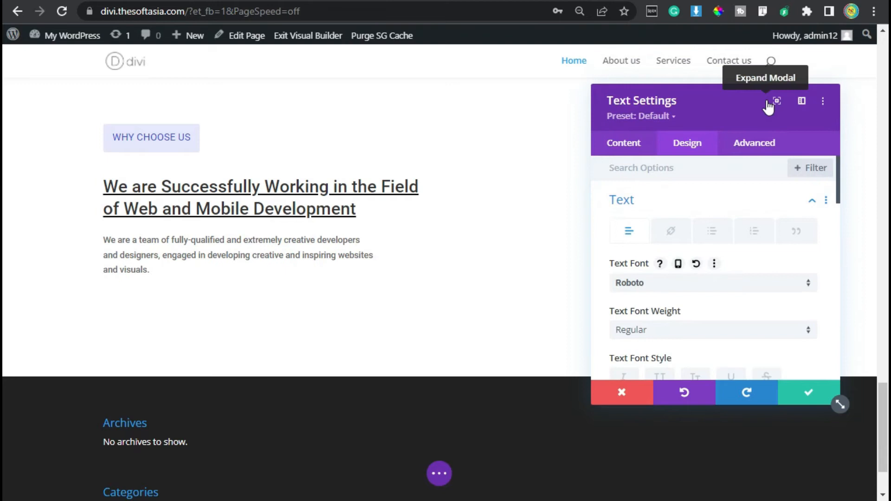
Step: Set the paragraph's text size to 16px and increase its line height slightly
scroll(724, 250, down, 4)
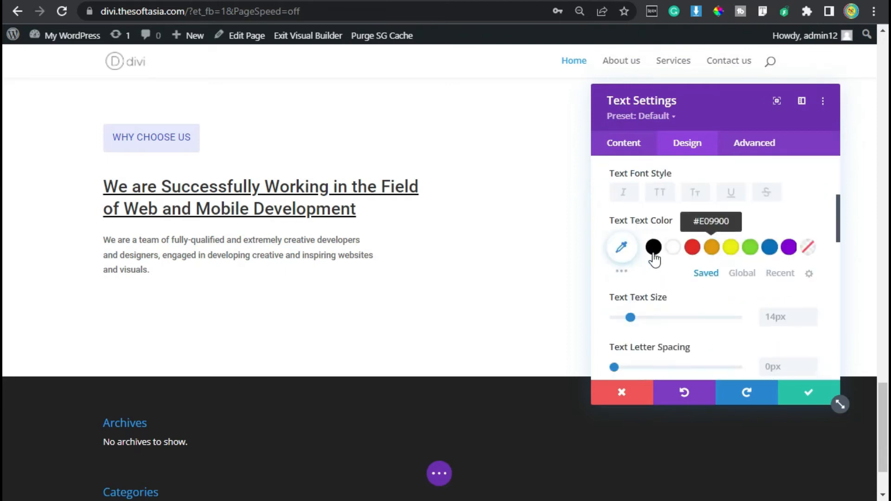
click(809, 311)
click(809, 311)
scroll(786, 270, down, 2)
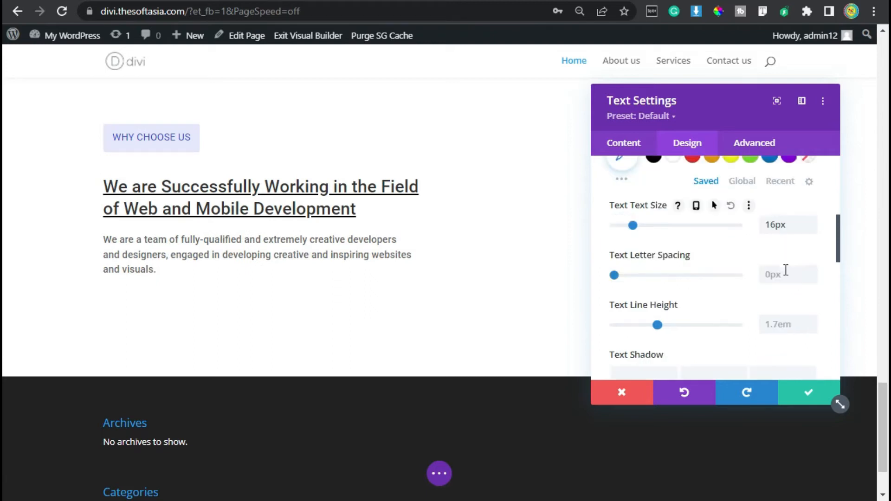
click(812, 321)
Step: Apply the Slide animation style to the paragraph's text module
scroll(742, 254, down, 8)
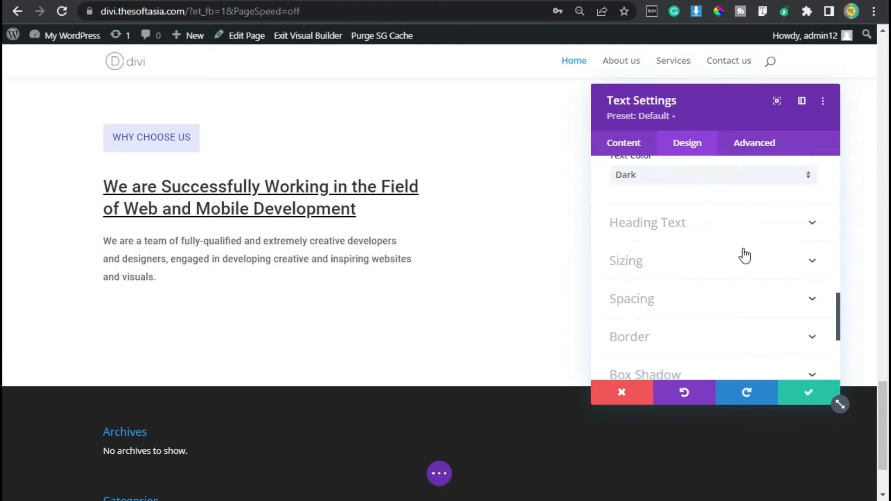
scroll(728, 323, down, 3)
click(675, 299)
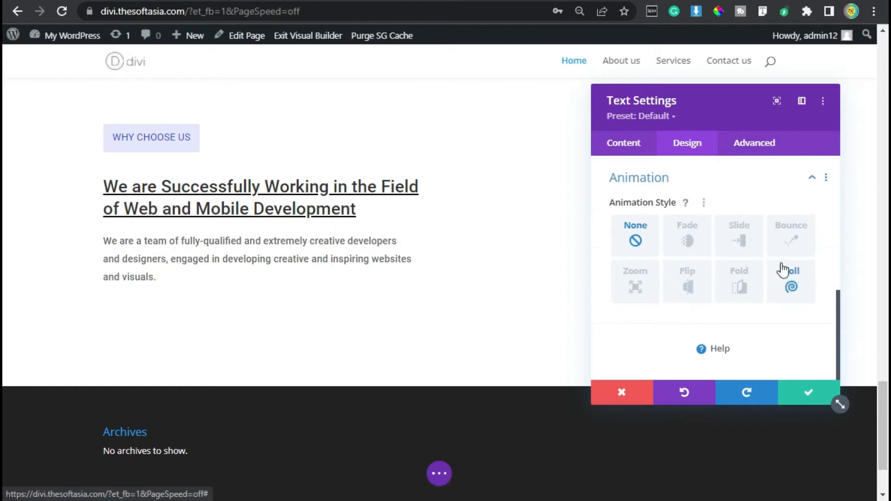
click(738, 241)
scroll(707, 301, down, 2)
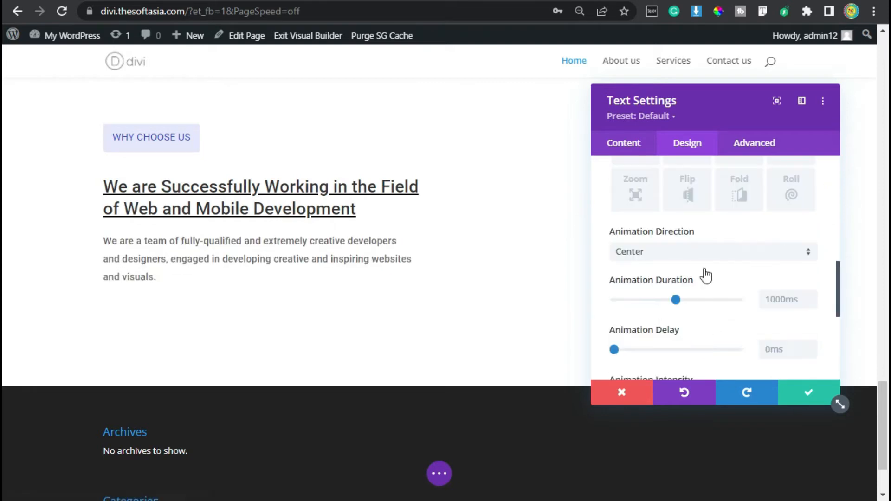
Step: Set the paragraph module's animation direction to Up and save its settings
click(702, 247)
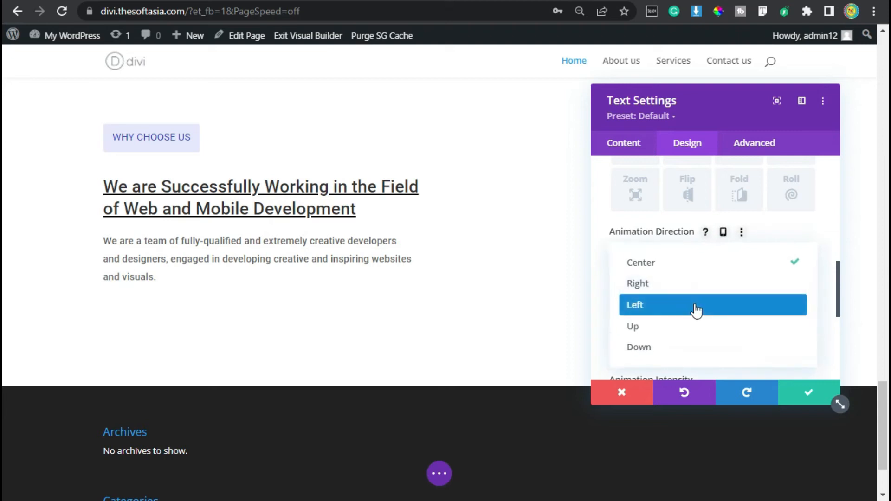
click(696, 327)
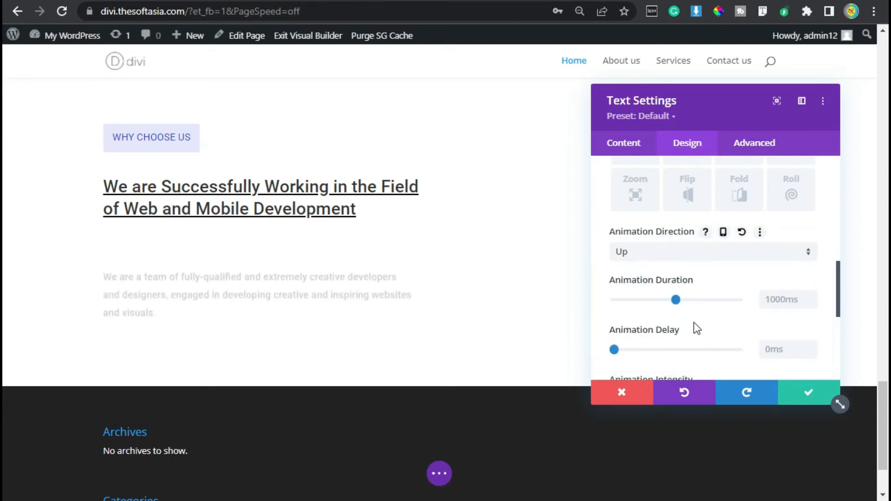
click(807, 397)
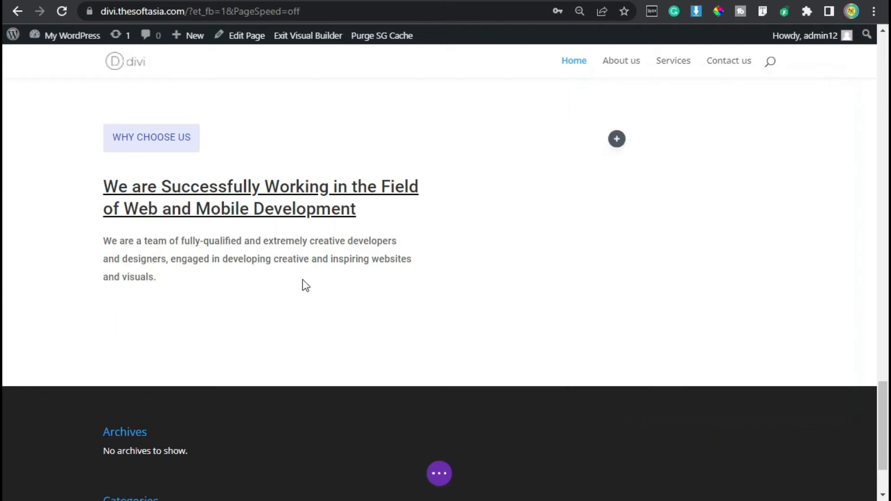
Step: Insert a Blurb module directly below the Why Choose Us paragraph
mouse_move(214, 255)
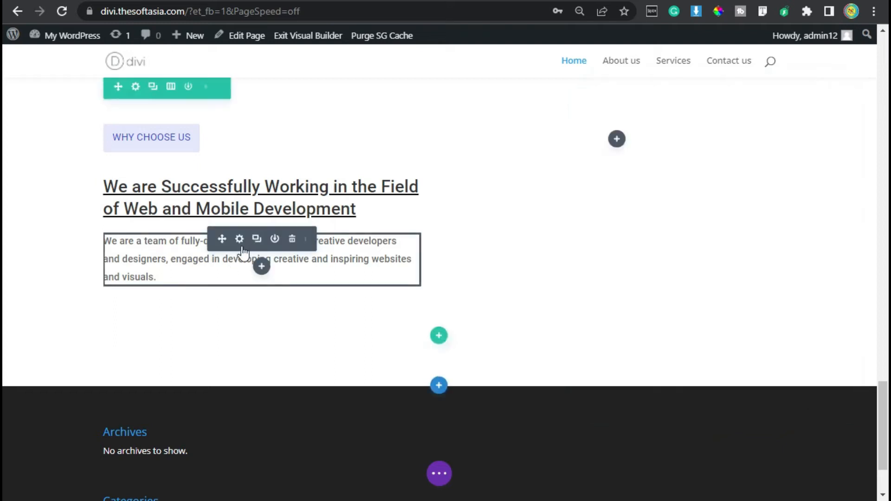
click(264, 266)
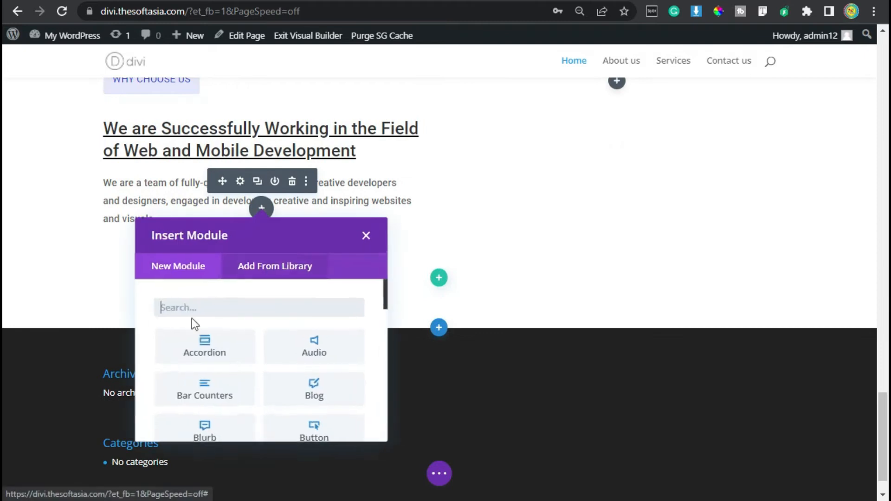
click(211, 435)
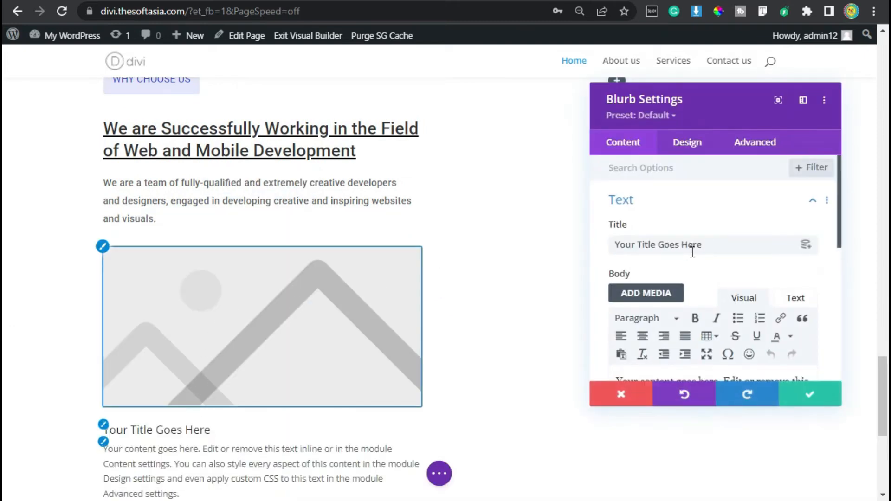
Step: Make the blurb use an icon instead of an image and choose the plain checkmark
scroll(691, 246, down, 4)
scroll(692, 252, down, 2)
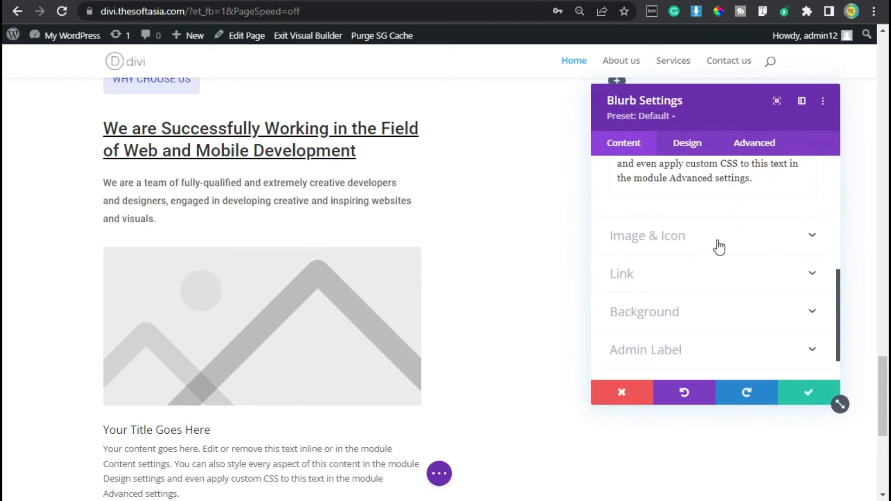
click(659, 237)
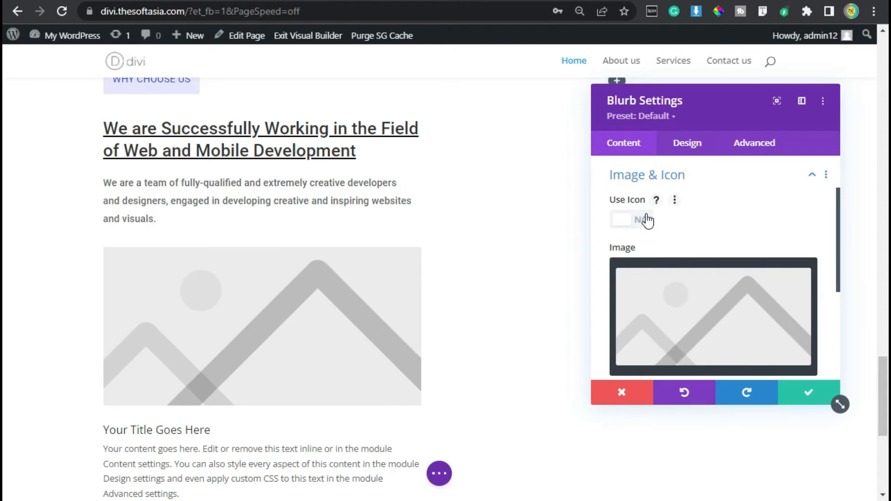
click(623, 225)
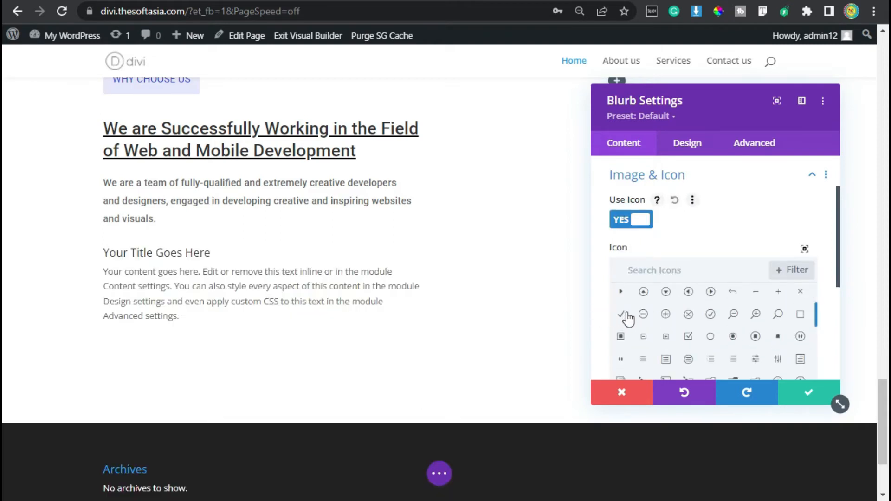
click(622, 315)
Step: Title the blurb "Full-Stack Software Developers" and replace its body with "We have experienced full-stack software developers, working with clients from different countries."
scroll(692, 235, up, 2)
click(658, 205)
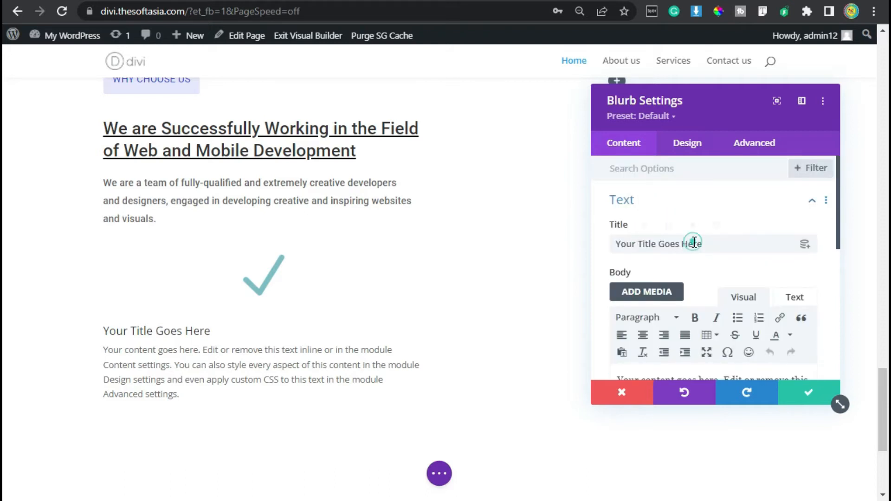
triple_click(693, 241)
text(Full-Stack Software Developers)
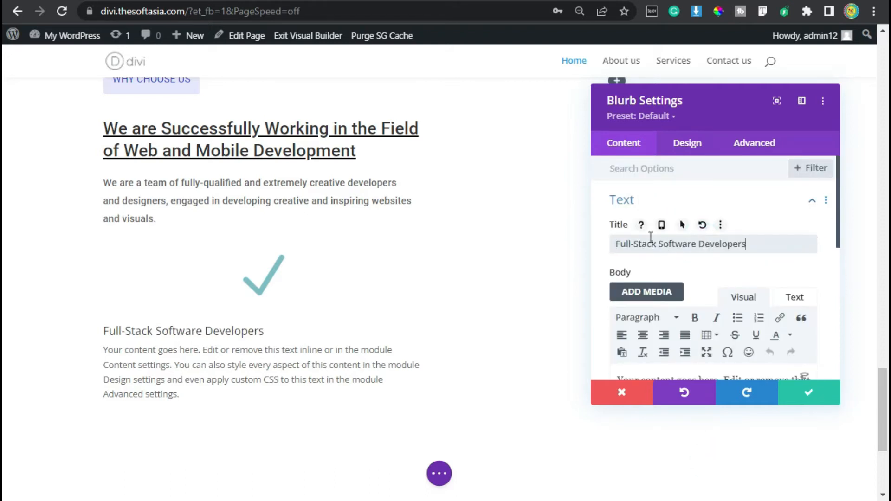
scroll(682, 316, down, 2)
click(686, 334)
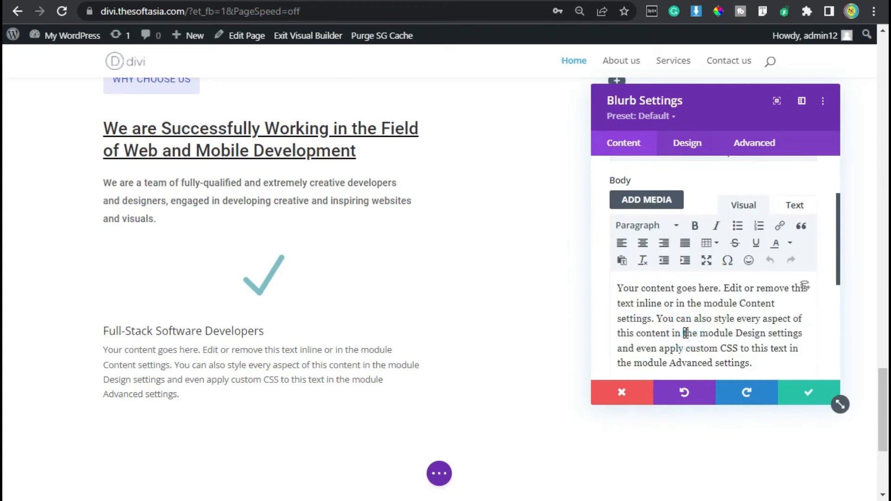
key(ctrl+a)
text(We have experienced full-stack software developers, working with clients from different countries.)
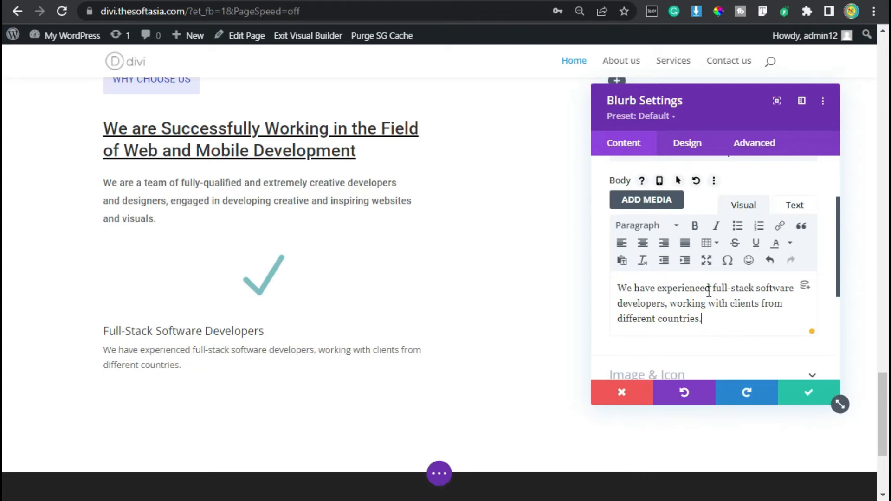
Step: Set the blurb's icon color to the recently used dark blue
click(686, 144)
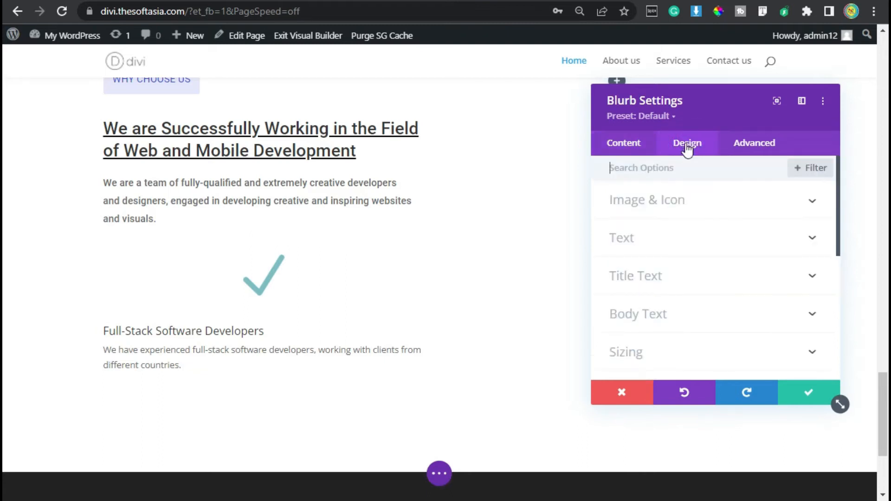
click(673, 202)
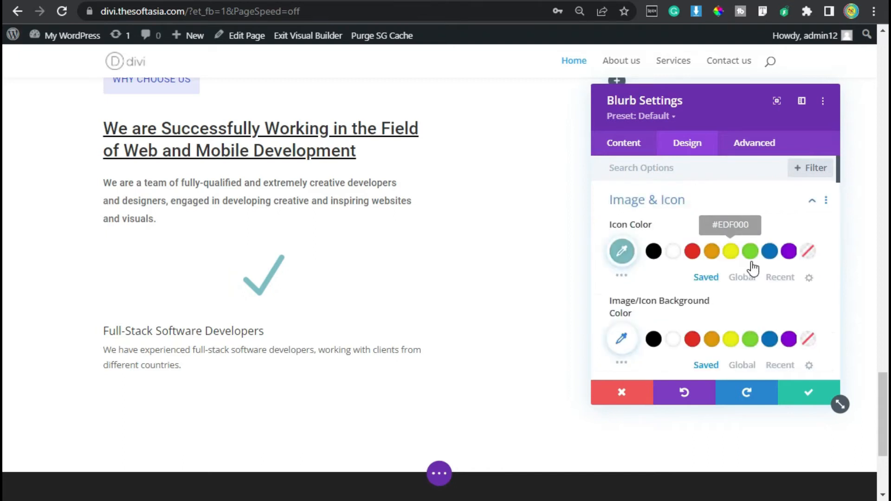
click(778, 277)
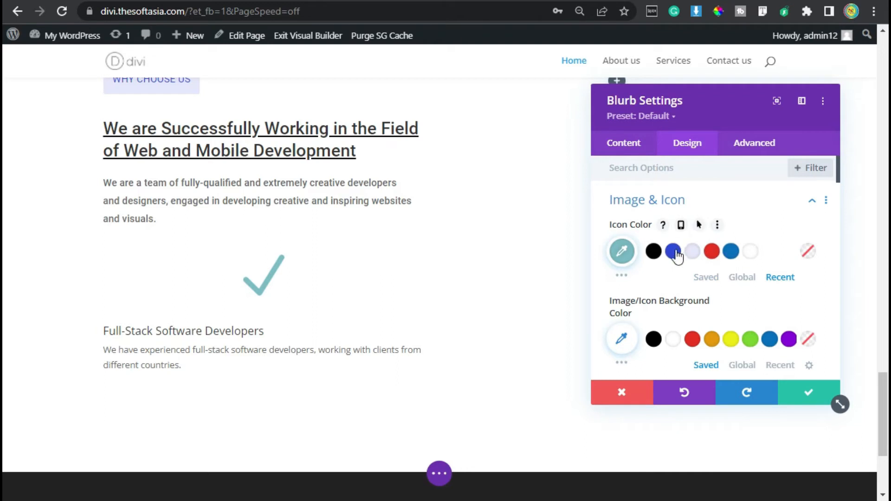
click(675, 254)
Step: Place the blurb's icon to the left of its text and set the icon width to 22px
scroll(676, 255, down, 4)
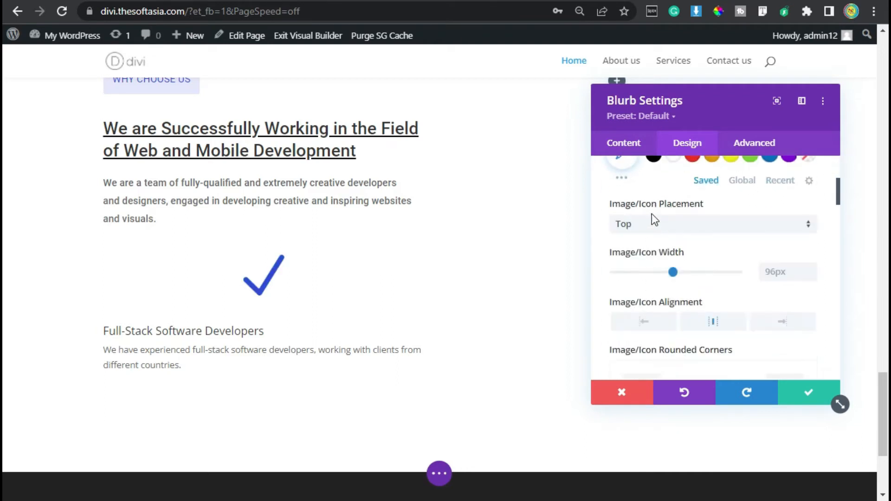
click(706, 226)
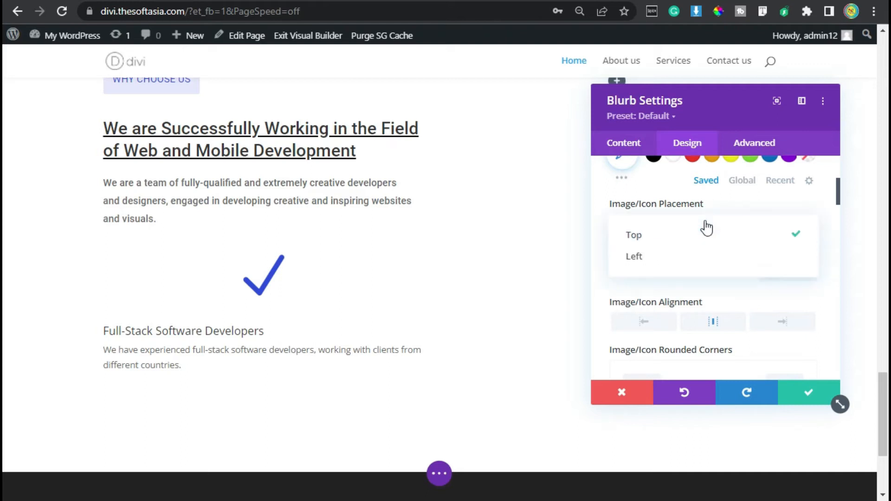
click(642, 261)
double_click(778, 274)
text(22px)
Step: Set the blurb's title font to Roboto and underline the title
scroll(683, 231, down, 5)
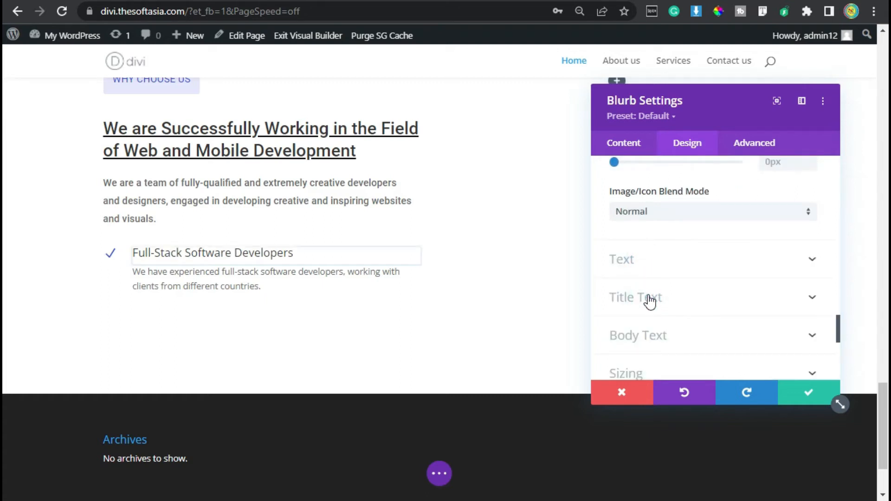
click(650, 299)
click(663, 268)
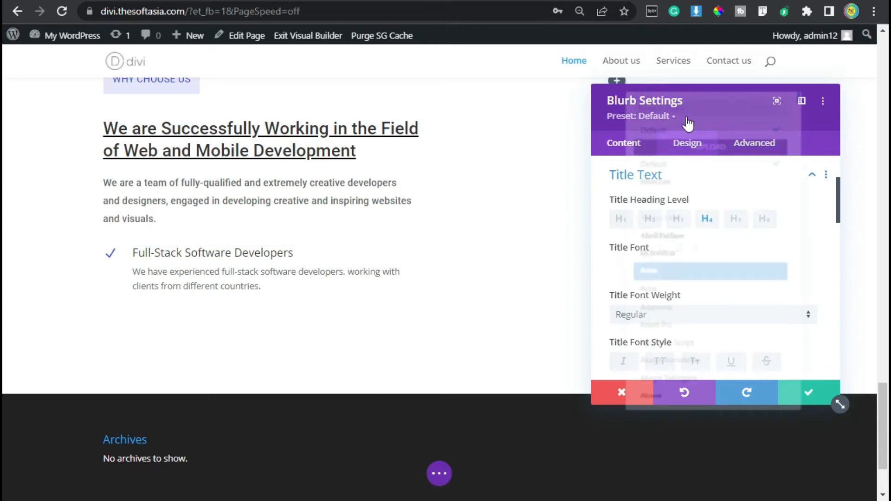
text(roboto)
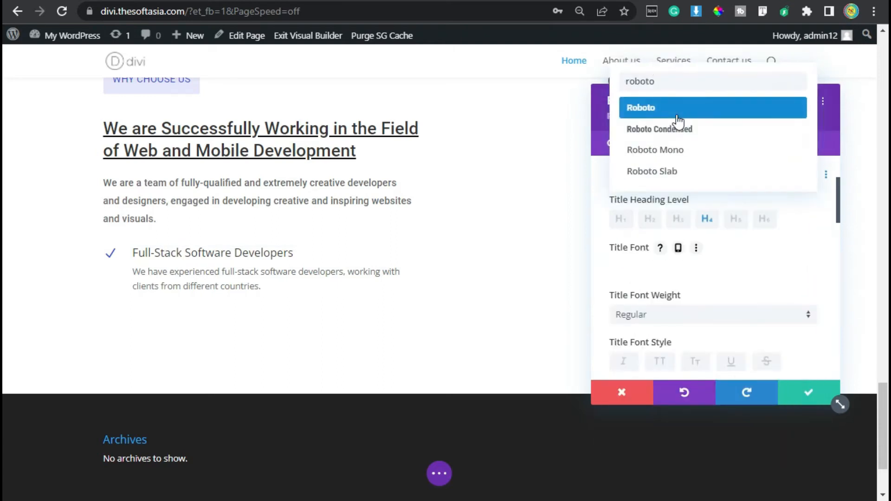
click(677, 120)
scroll(656, 222, down, 2)
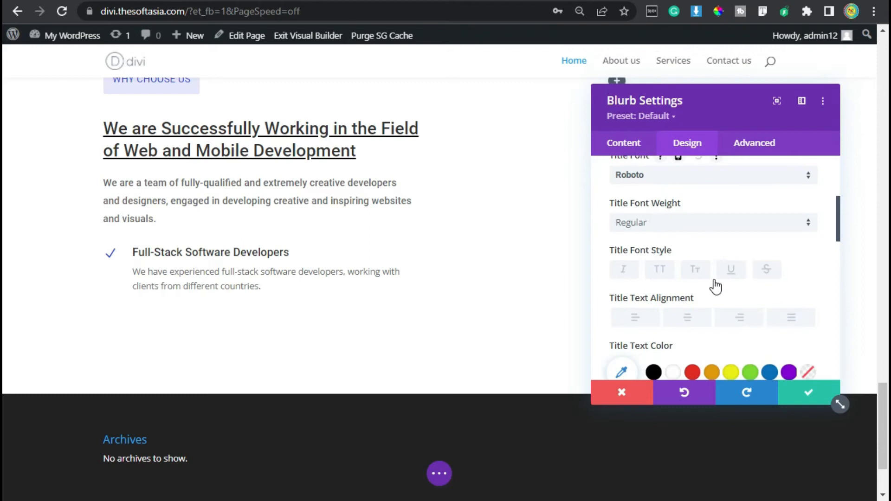
click(734, 270)
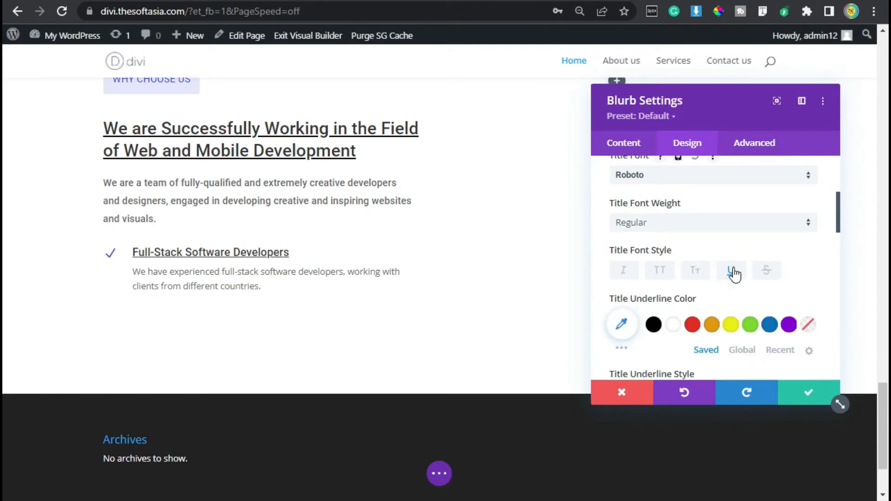
Step: Keep the title's underline color at its default and set the title text color to the saved blue #0C71C3
scroll(735, 275, down, 2)
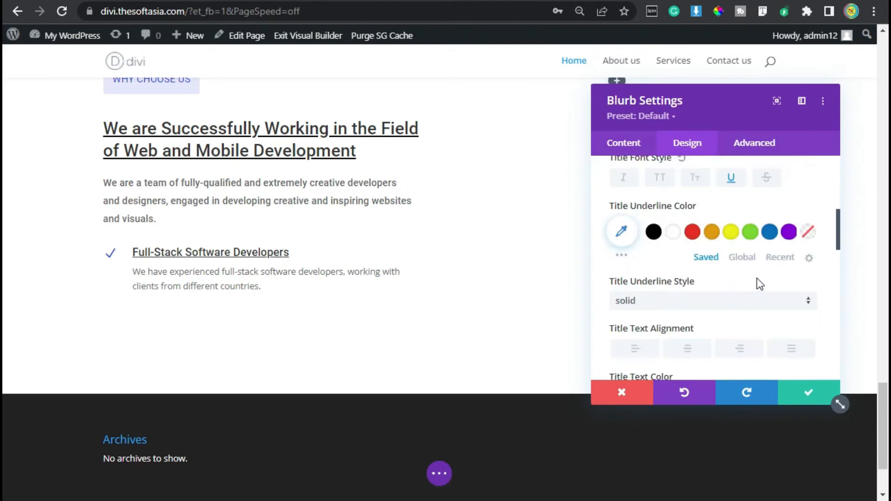
click(769, 232)
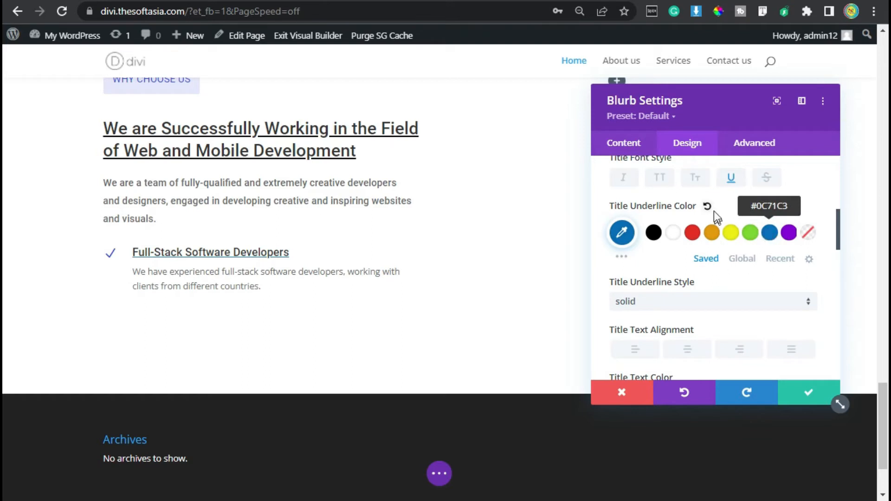
click(707, 206)
scroll(743, 206, down, 2)
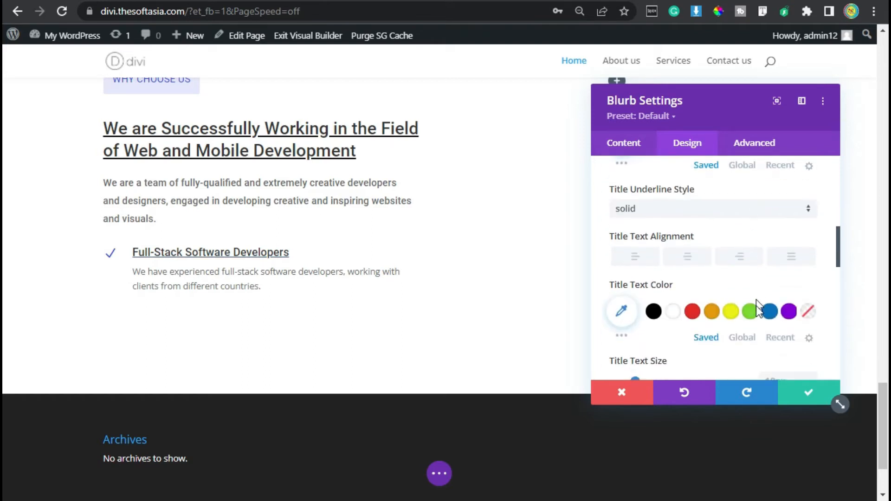
click(768, 319)
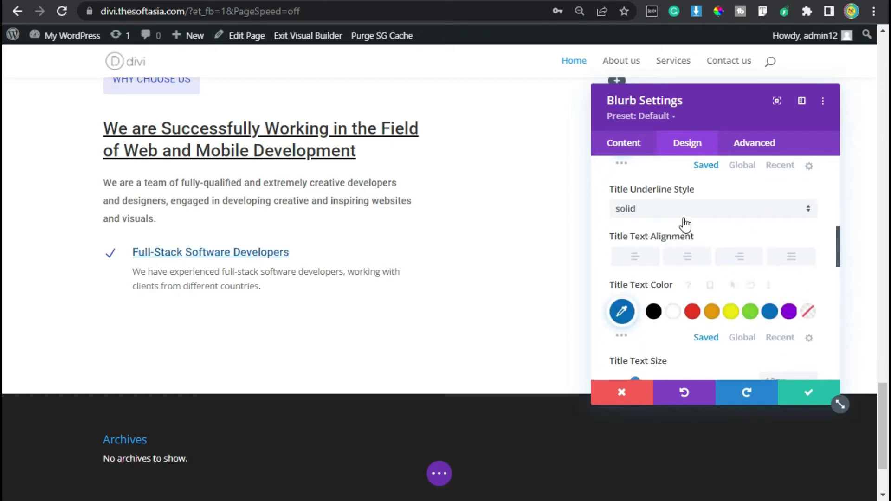
Step: Set the blurb's body text font to Roboto
scroll(682, 226, down, 4)
scroll(686, 237, down, 3)
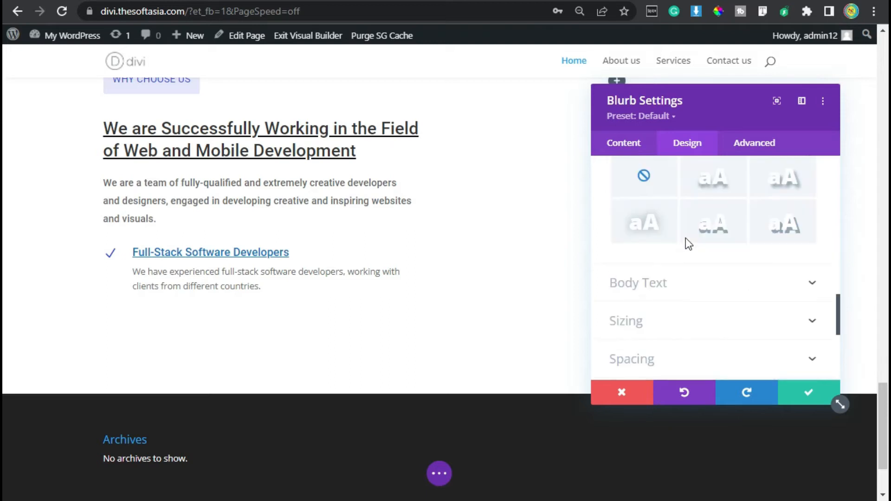
click(648, 286)
scroll(663, 260, up, 4)
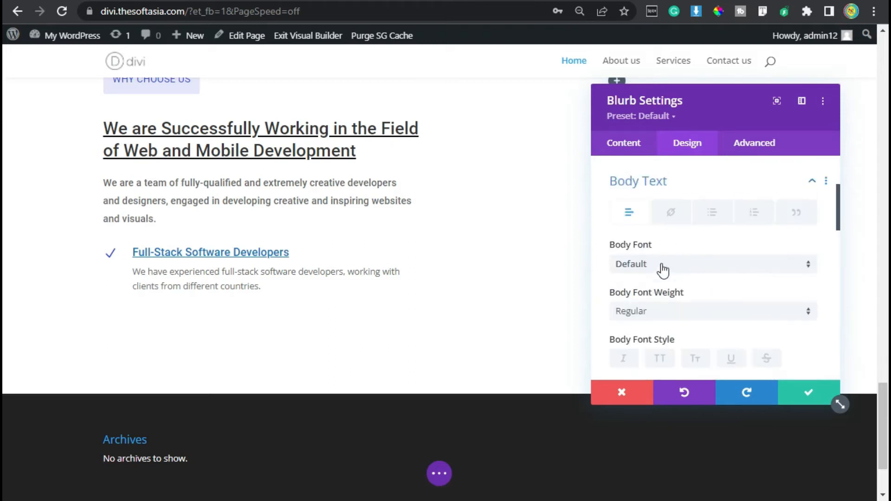
click(666, 269)
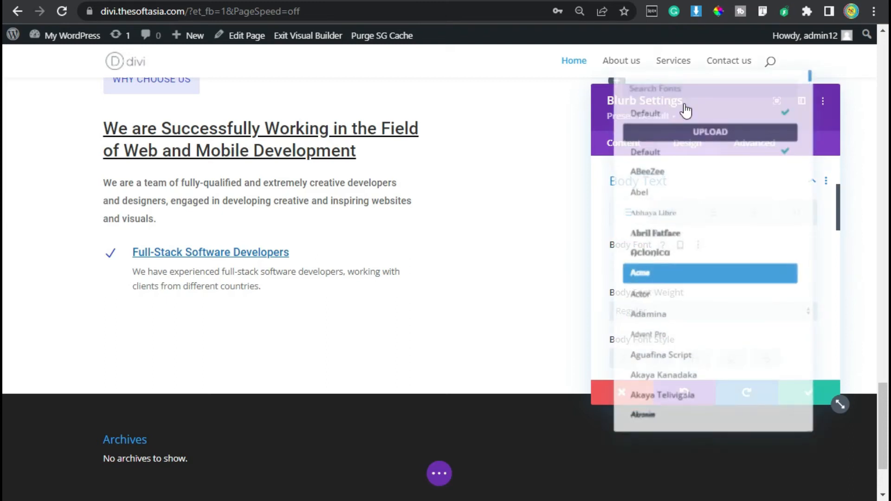
text(rob)
click(683, 112)
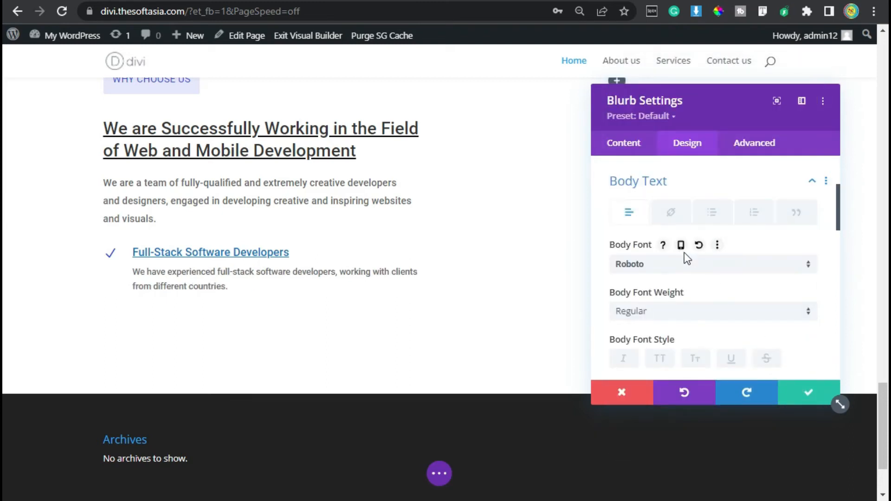
Step: Apply the Slide animation with direction Up to the blurb and save its settings
scroll(684, 258, down, 15)
click(671, 308)
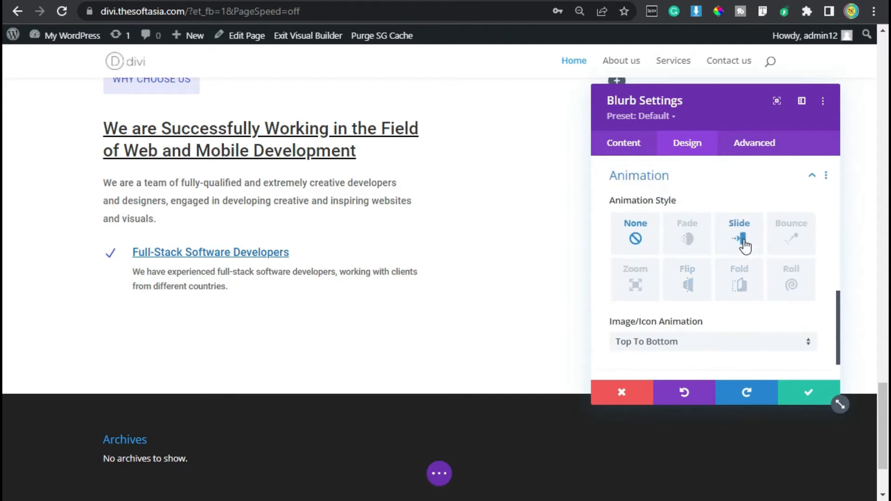
click(742, 241)
scroll(731, 261, down, 4)
scroll(690, 312, up, 2)
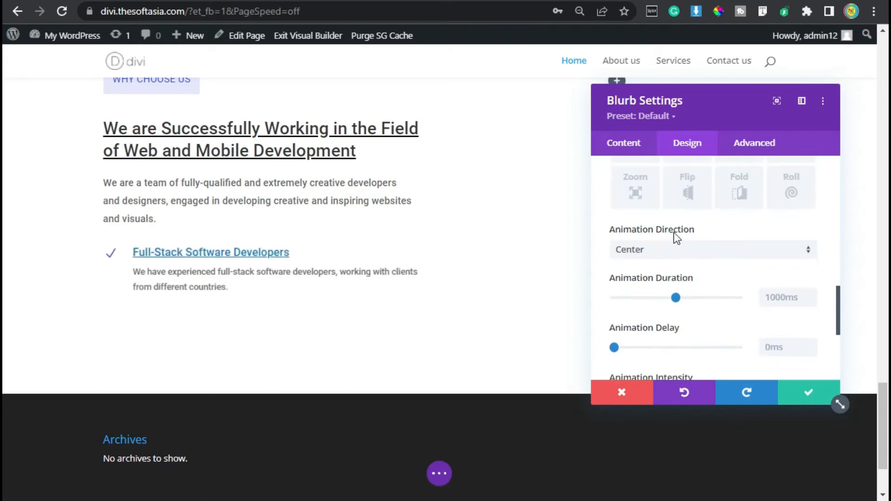
click(672, 258)
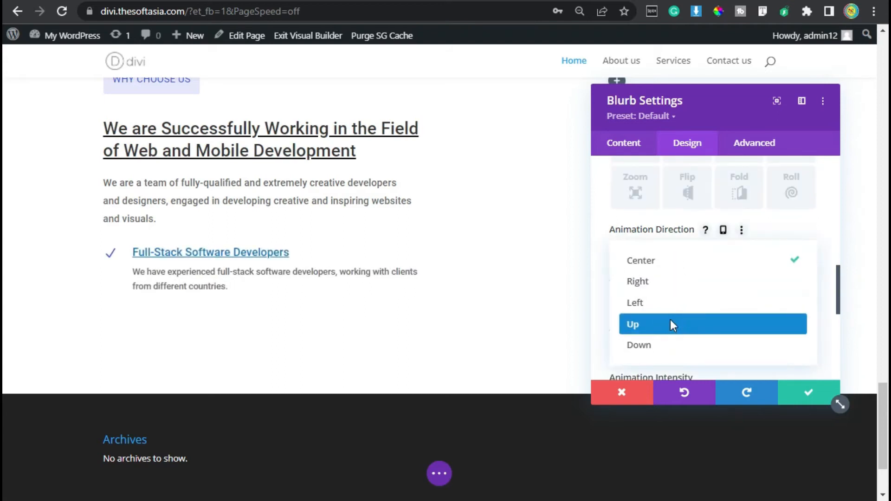
click(672, 324)
click(807, 394)
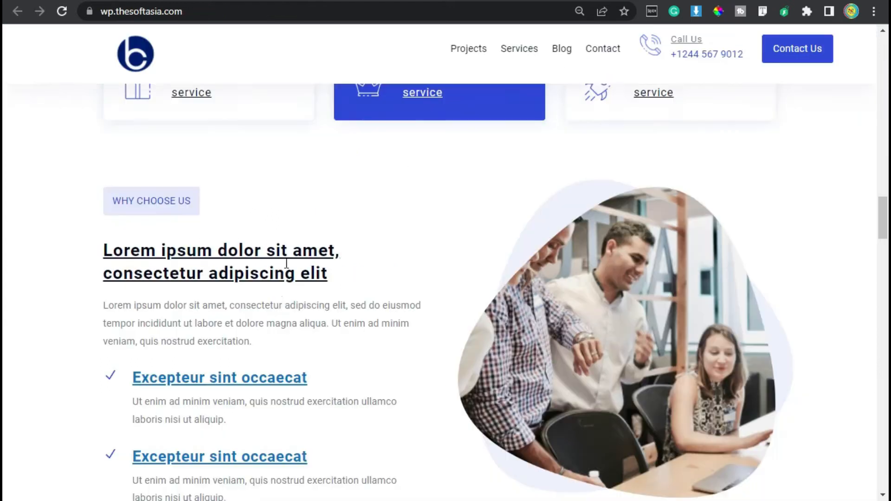
Step: Duplicate the Full-Stack Software Developers blurb and set the copy's title to Business Experience
scroll(282, 295, down, 2)
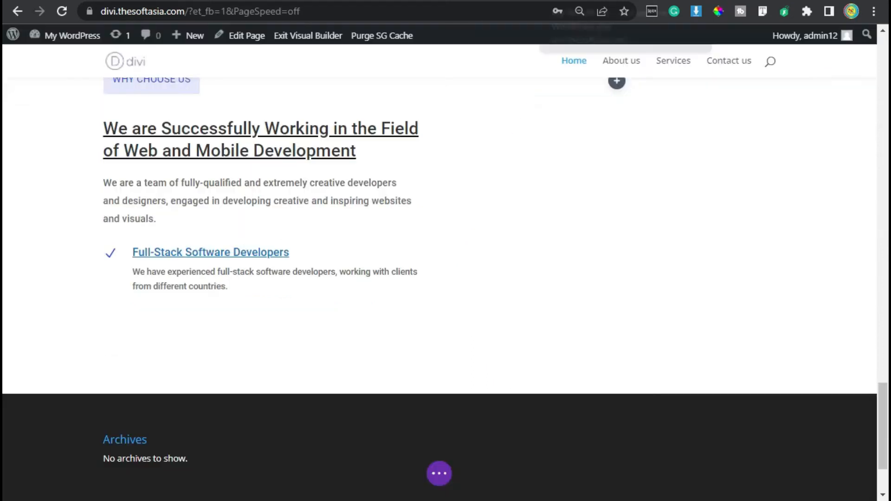
mouse_move(198, 269)
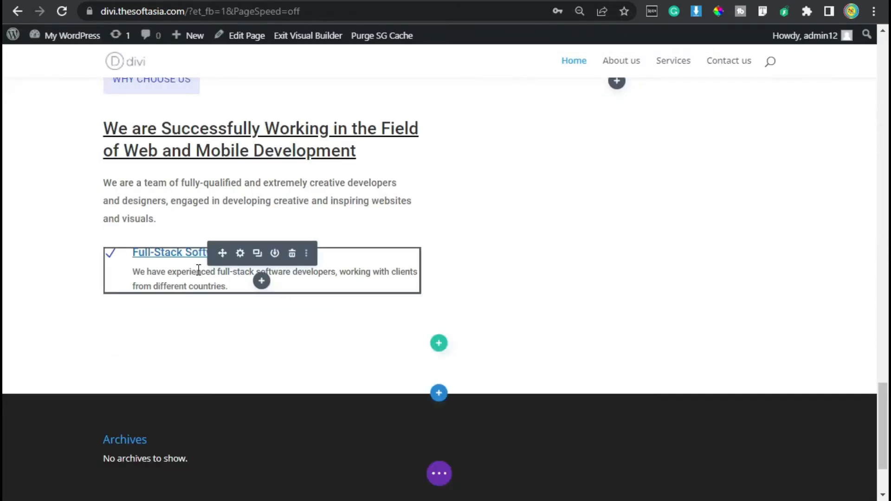
click(257, 254)
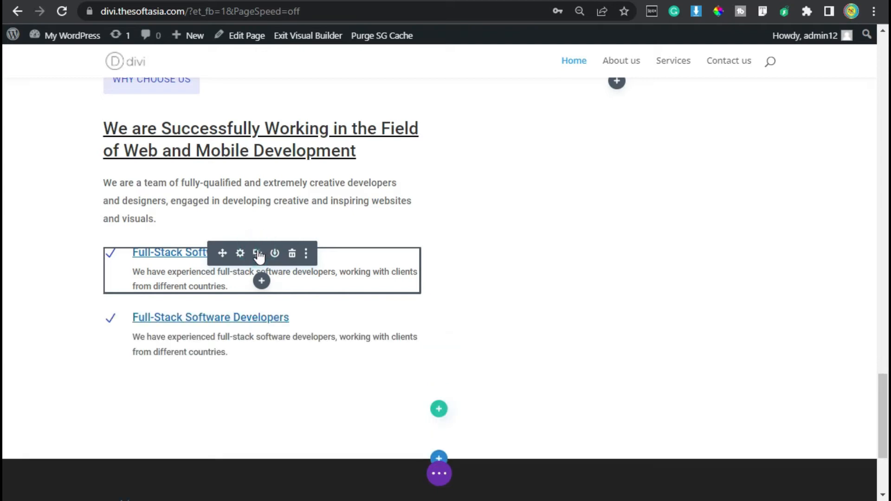
click(240, 319)
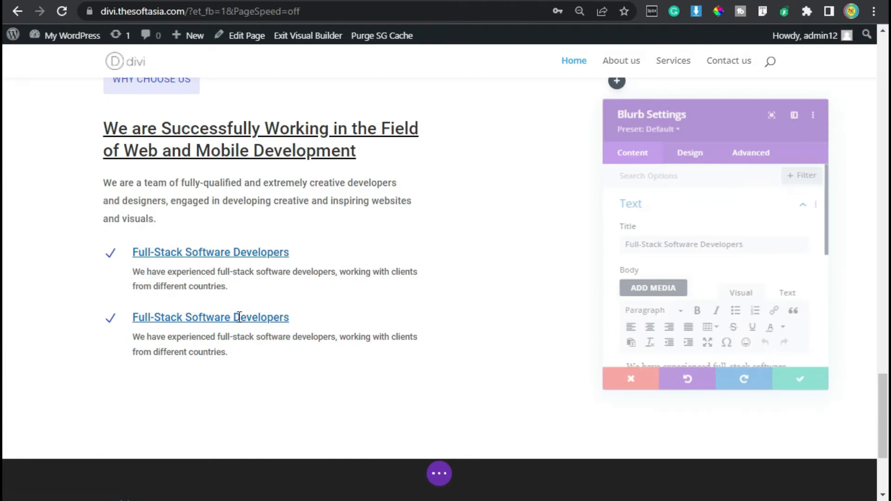
triple_click(704, 245)
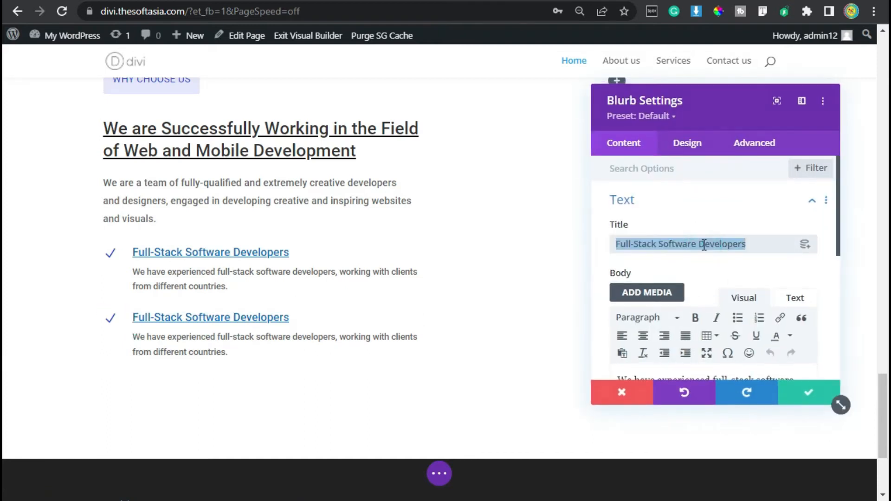
text(Business Experience)
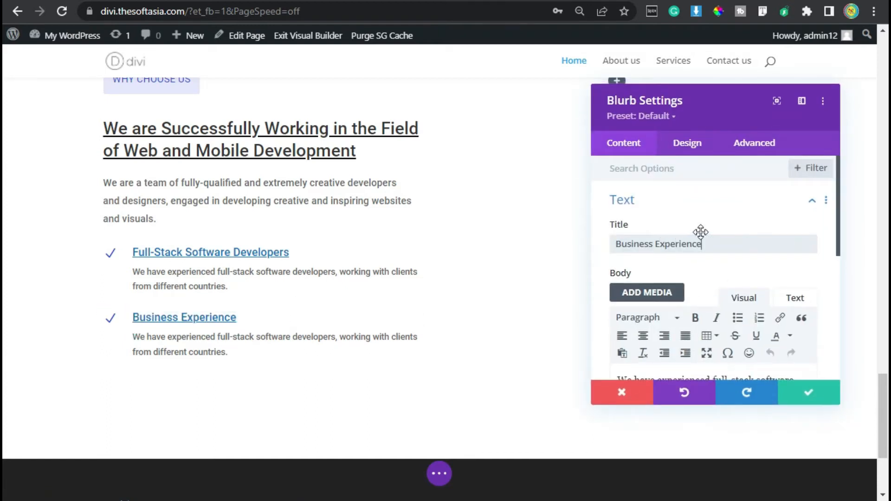
Step: Set the second blurb's body to "We have a lot of Business Experience, which we use to make sure software improvements." and save it
scroll(704, 251, down, 2)
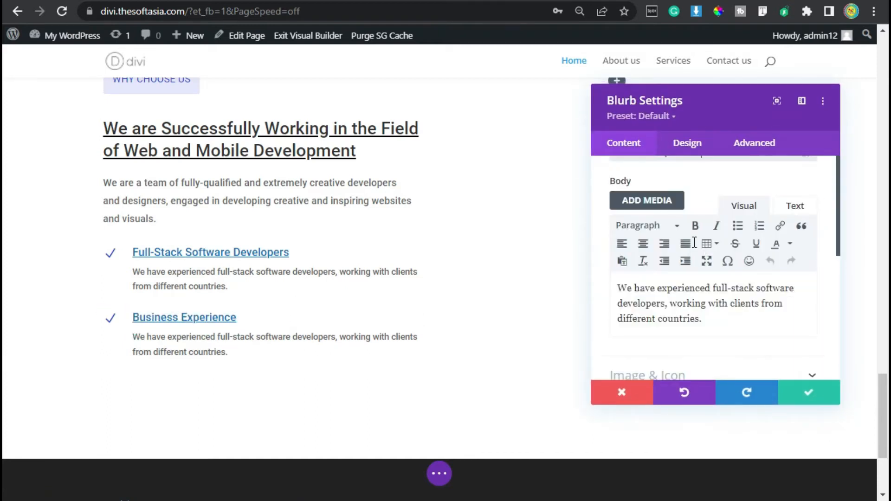
click(692, 295)
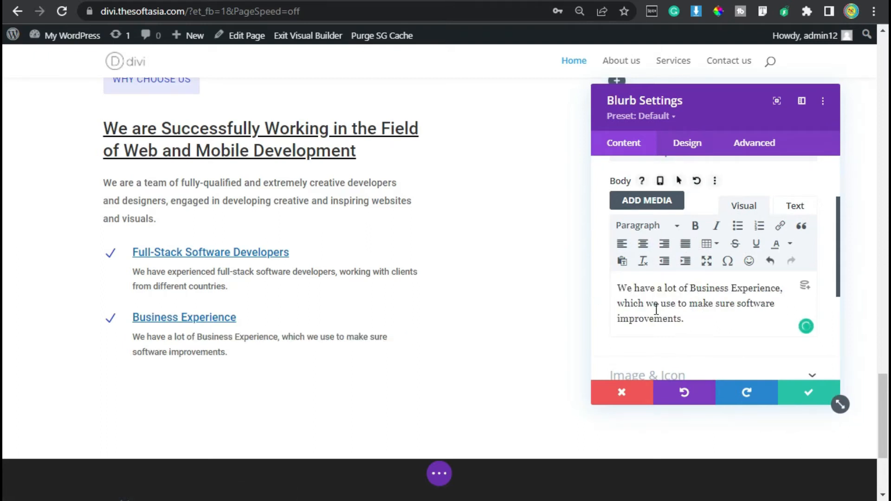
click(806, 394)
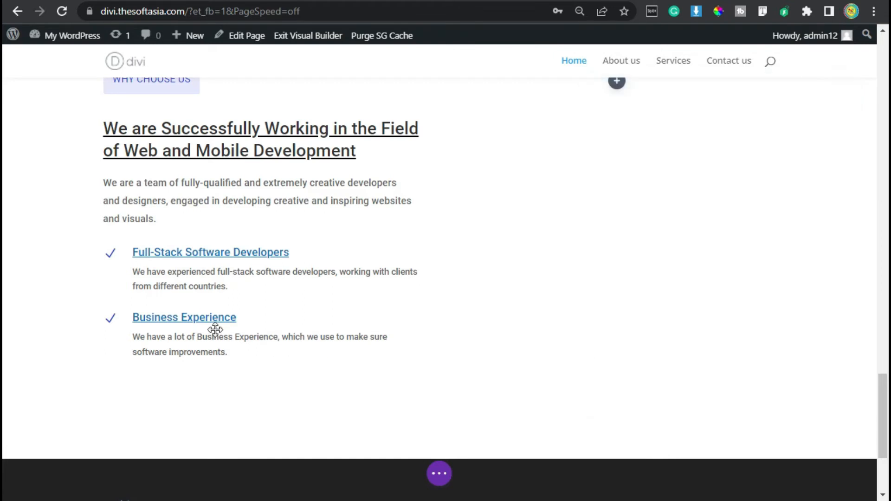
Step: Insert a Button module below the Business Experience blurb and set its text to Our Services
mouse_move(224, 351)
click(262, 347)
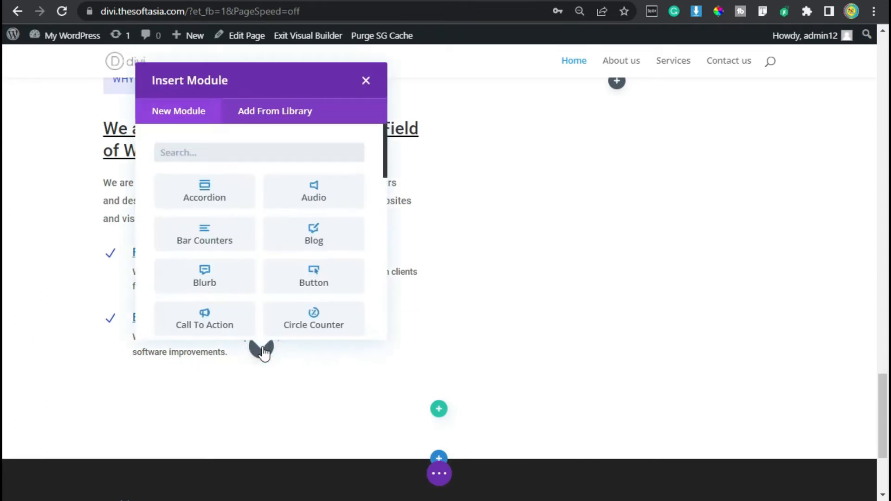
click(314, 276)
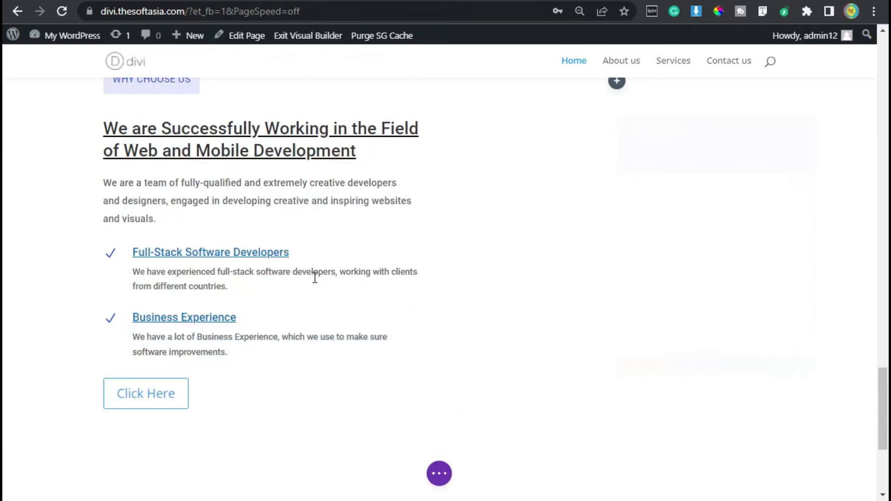
drag(685, 247, 596, 252)
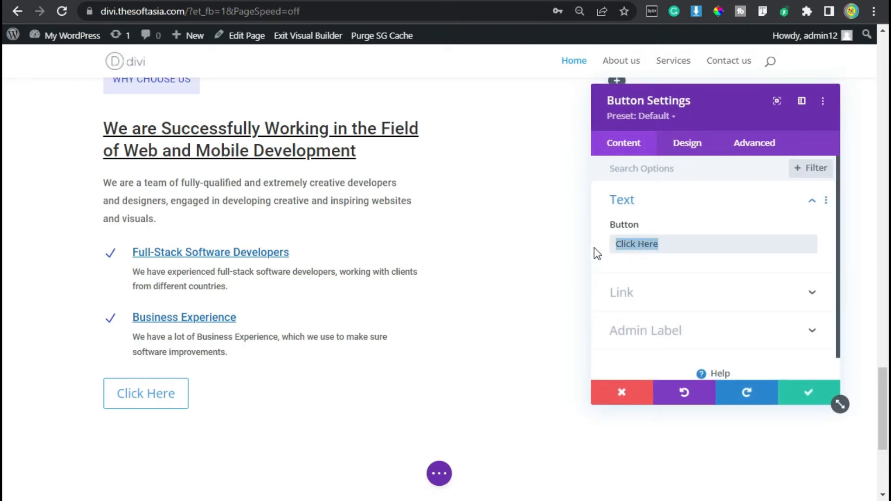
text(Ou)
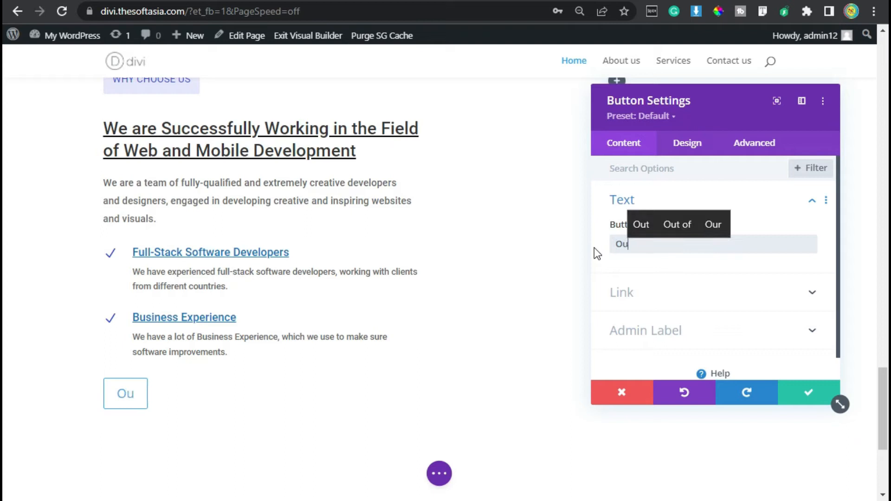
text(r Services)
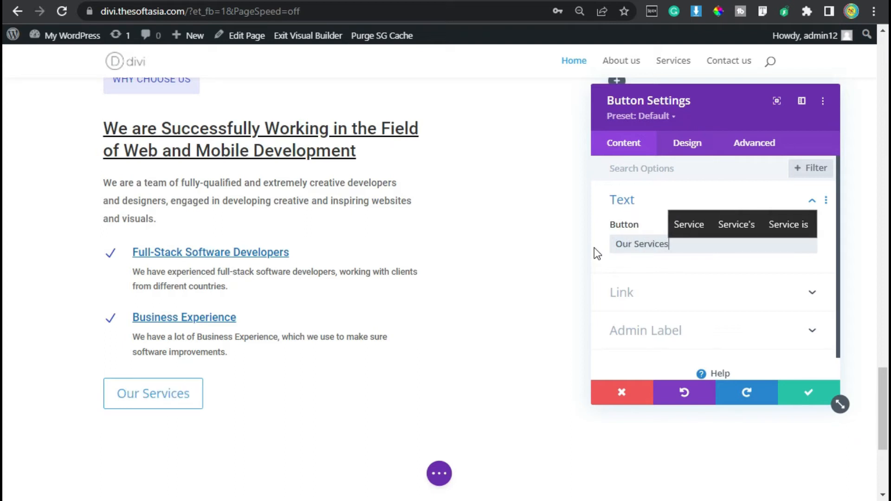
Step: Turn on custom styles for the button and set its text size to 16px and text color to white
click(687, 143)
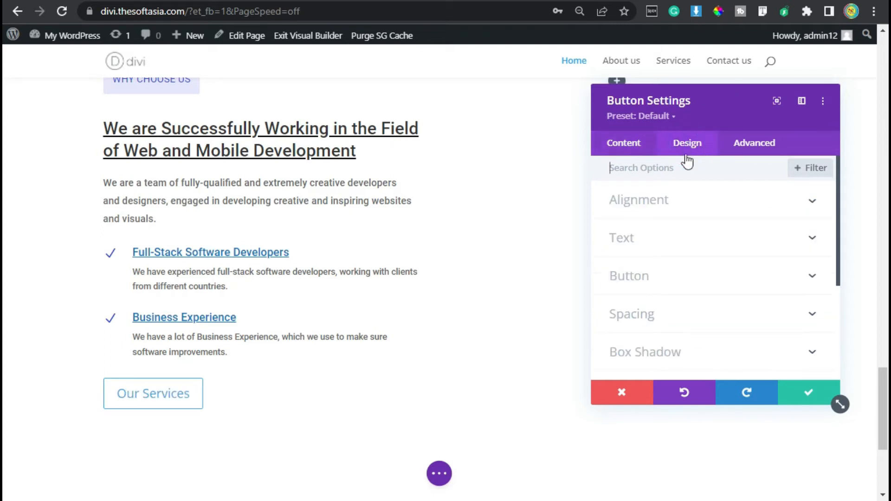
click(651, 277)
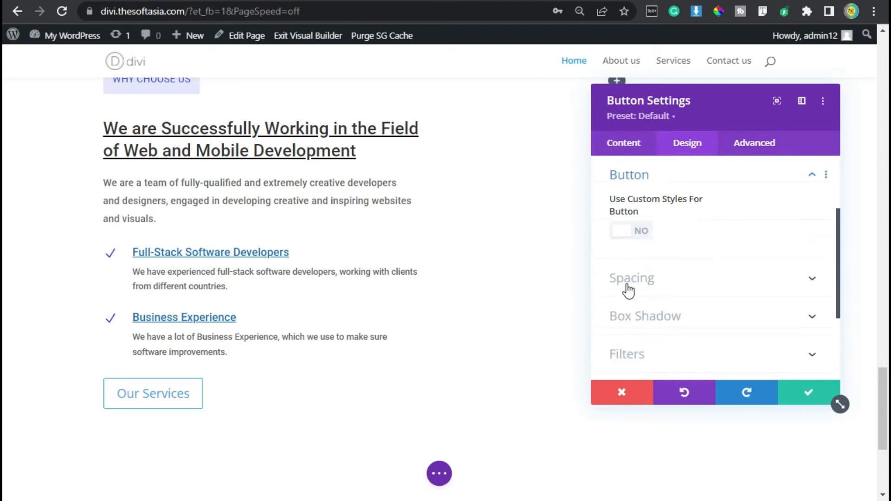
click(625, 232)
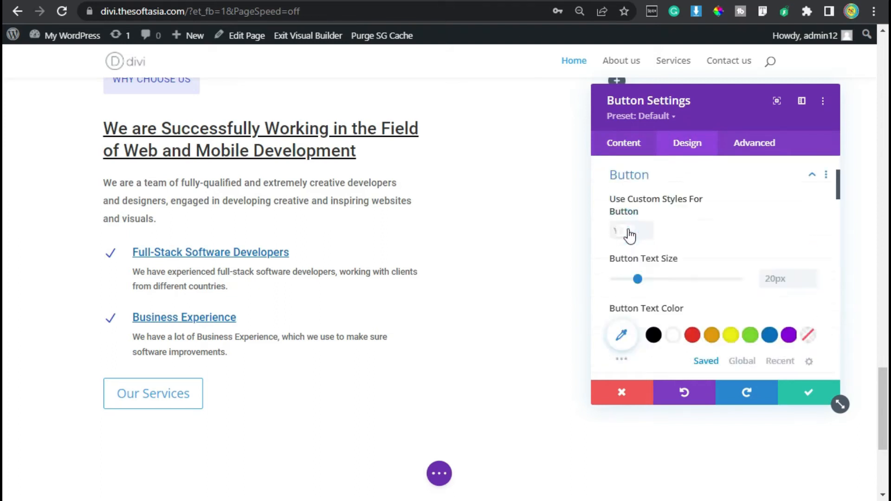
click(776, 279)
text(16)
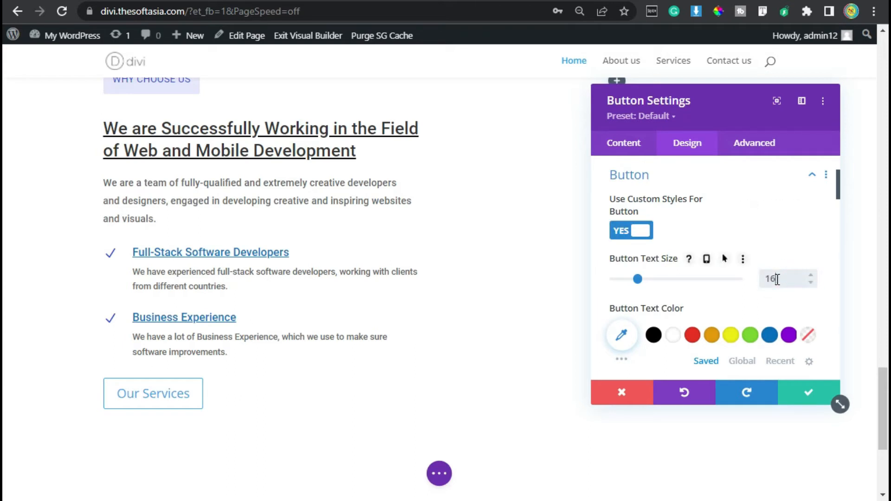
text(px)
scroll(682, 260, down, 2)
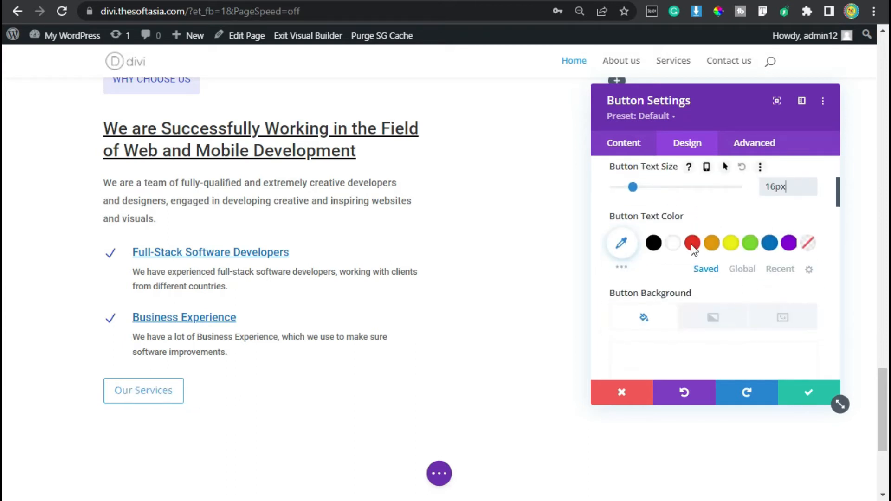
click(675, 250)
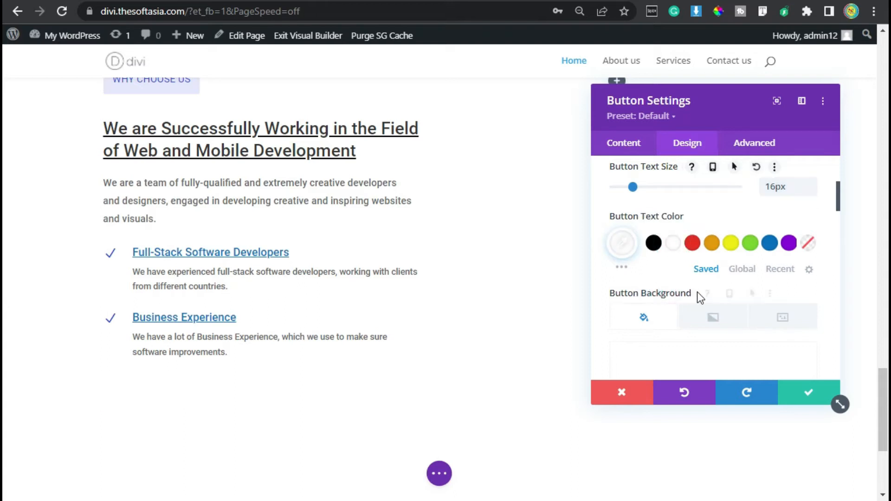
Step: Enable hover options for the button background and set its default color to the recent blue #3149e7
click(739, 292)
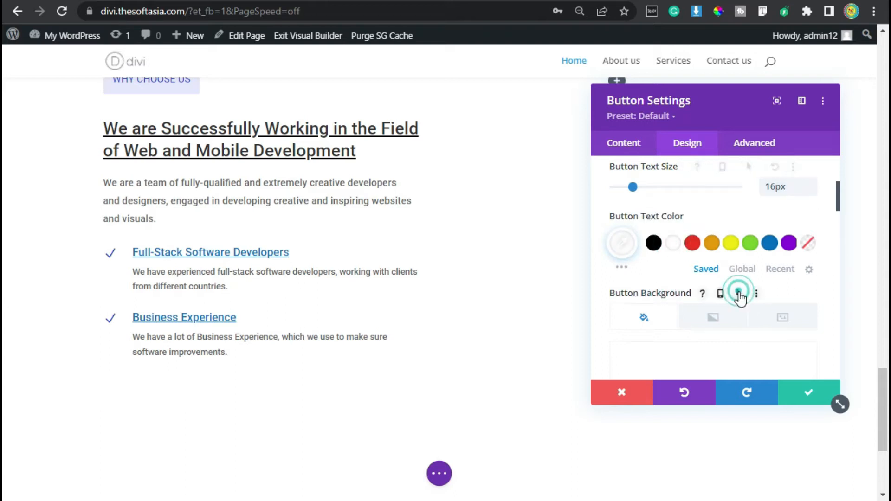
scroll(725, 306, down, 2)
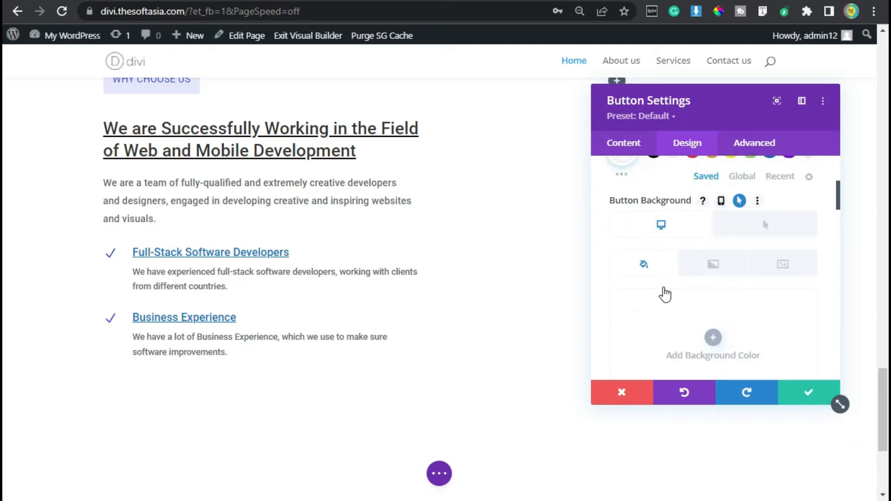
scroll(664, 294, down, 2)
click(783, 356)
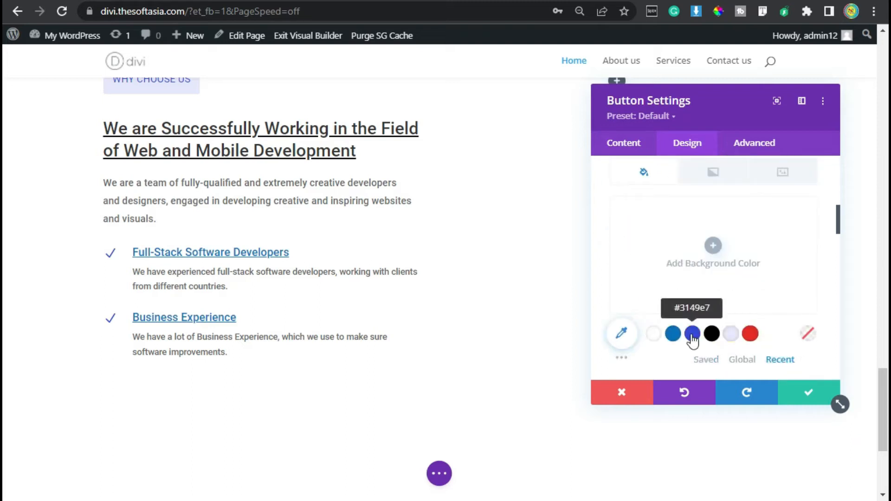
click(692, 335)
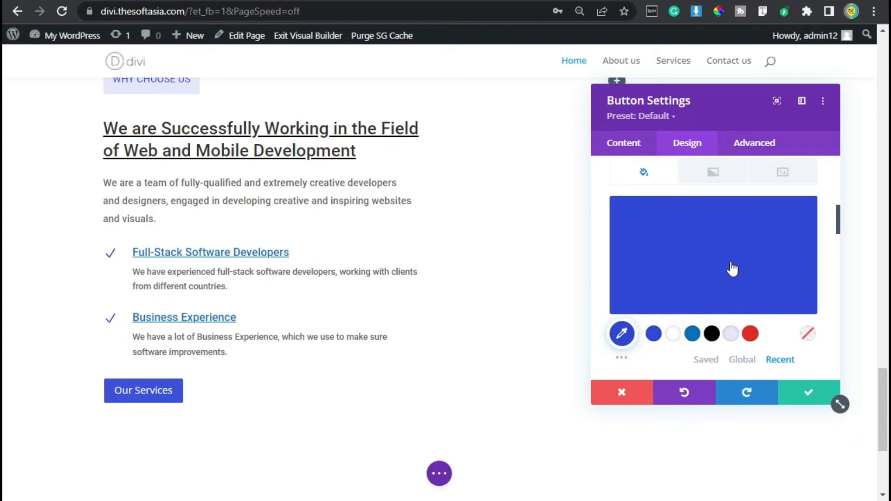
Step: Set the button's hover background color to the recent red #e02b20
scroll(732, 264, up, 2)
click(763, 226)
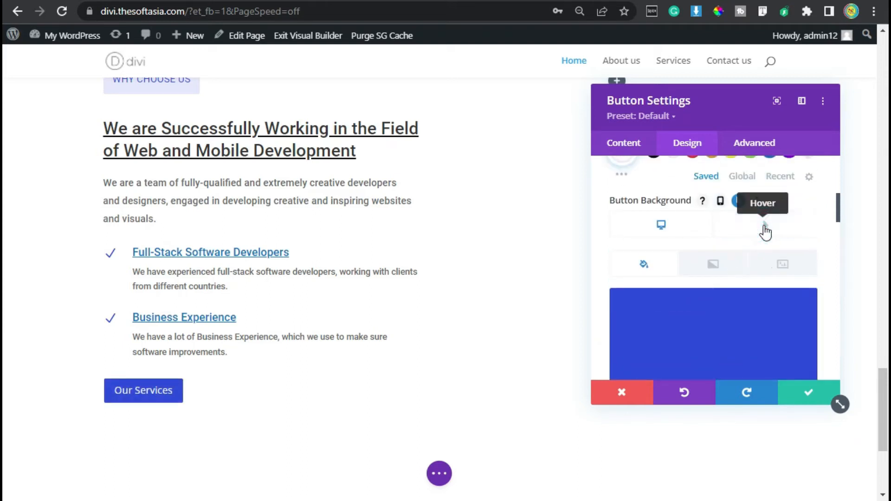
scroll(747, 242, down, 3)
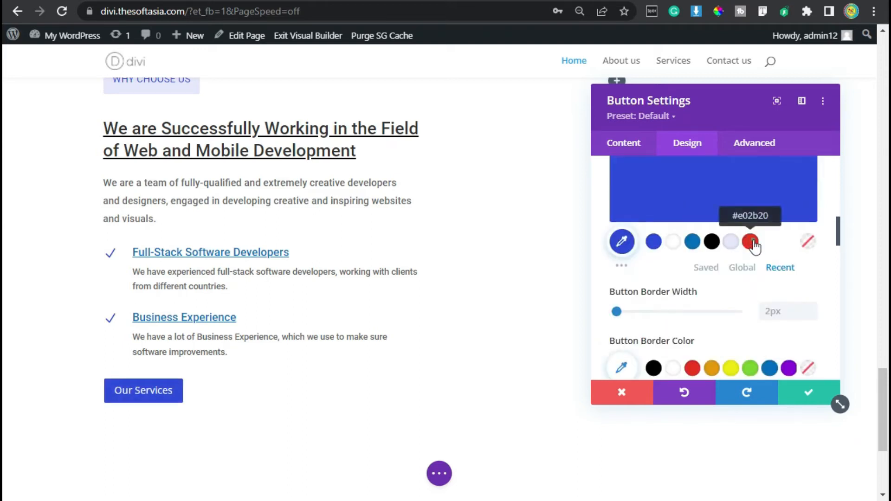
click(746, 242)
scroll(749, 244, up, 3)
scroll(751, 244, down, 2)
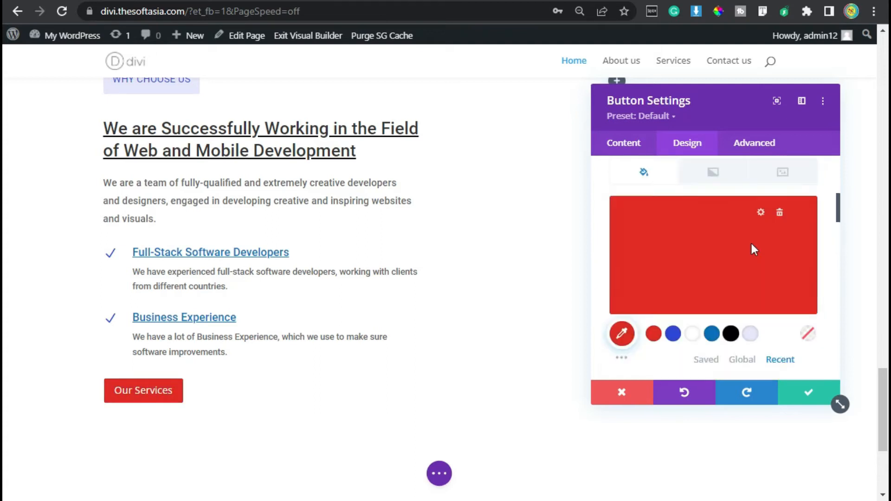
Step: Enable hover options for the button border color, setting the hover color to red #E02B20 and the default to blue #3149e7
scroll(738, 281, down, 2)
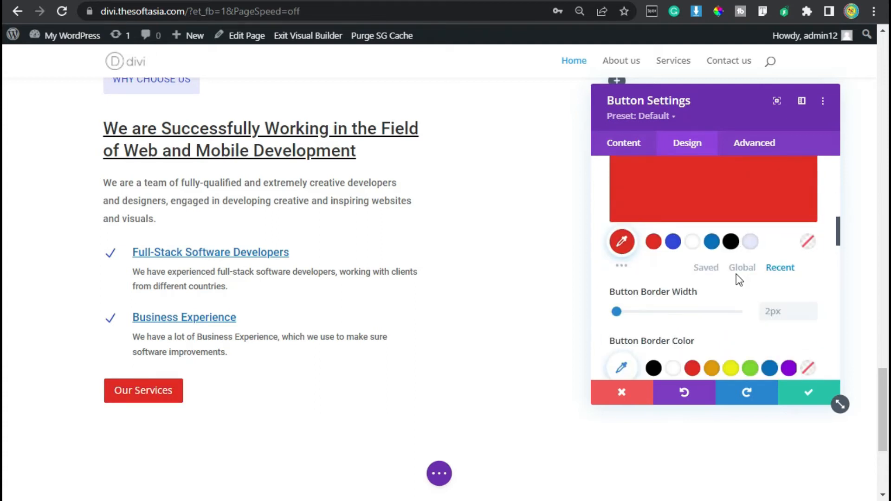
scroll(729, 292, down, 2)
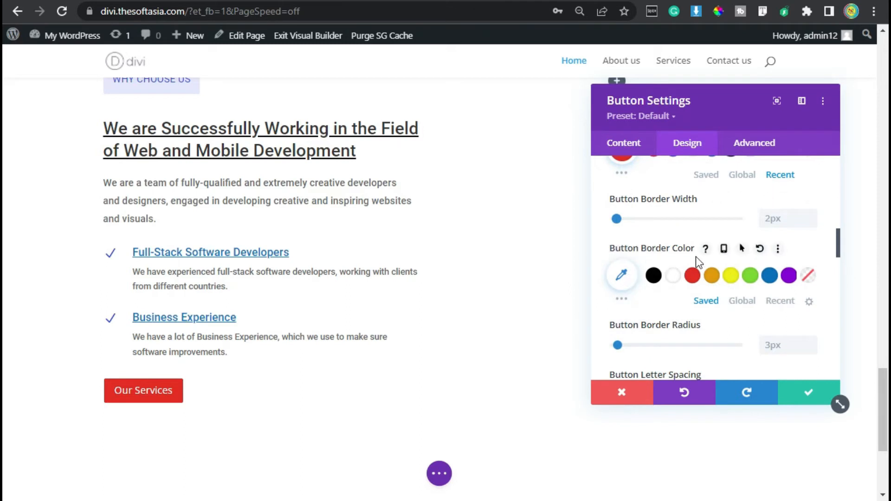
click(742, 250)
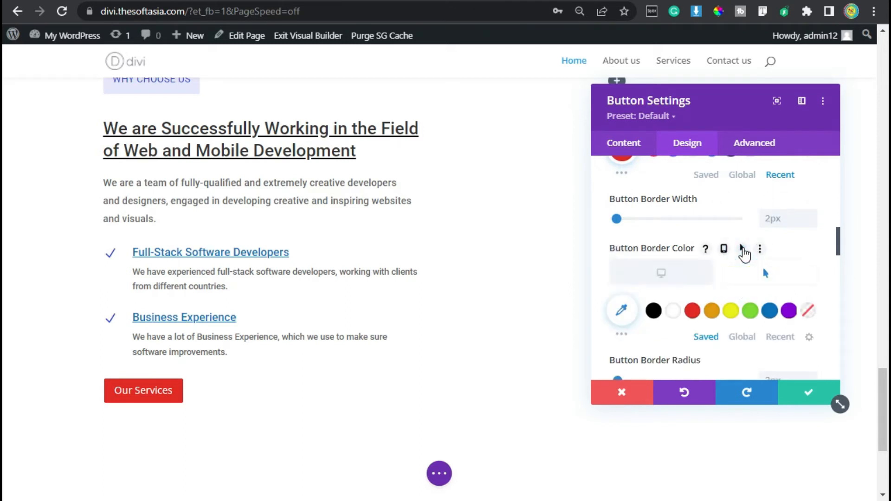
click(693, 311)
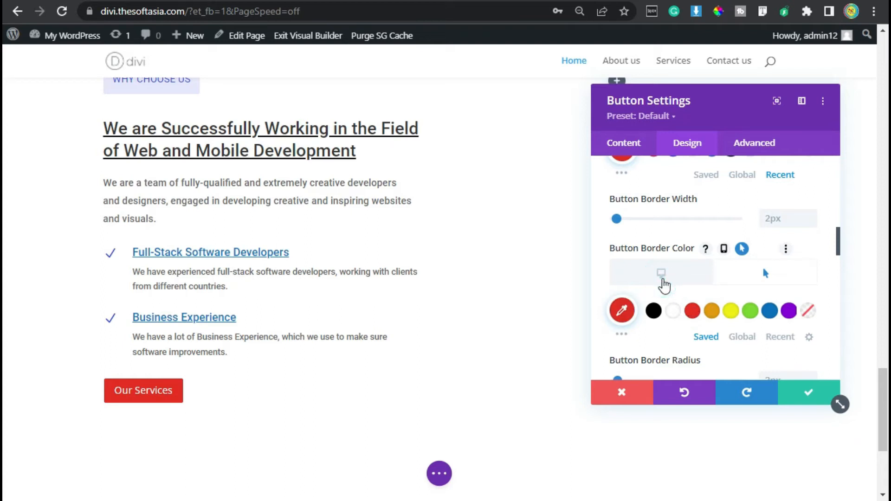
click(662, 276)
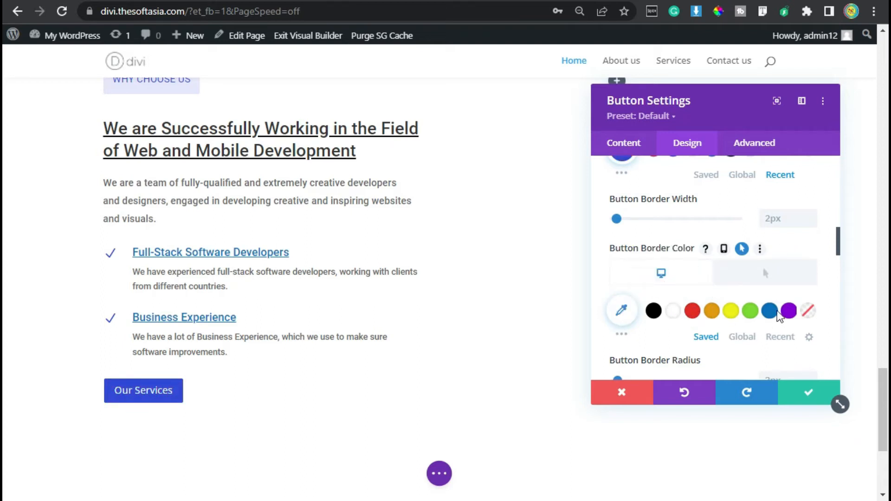
click(779, 336)
click(673, 311)
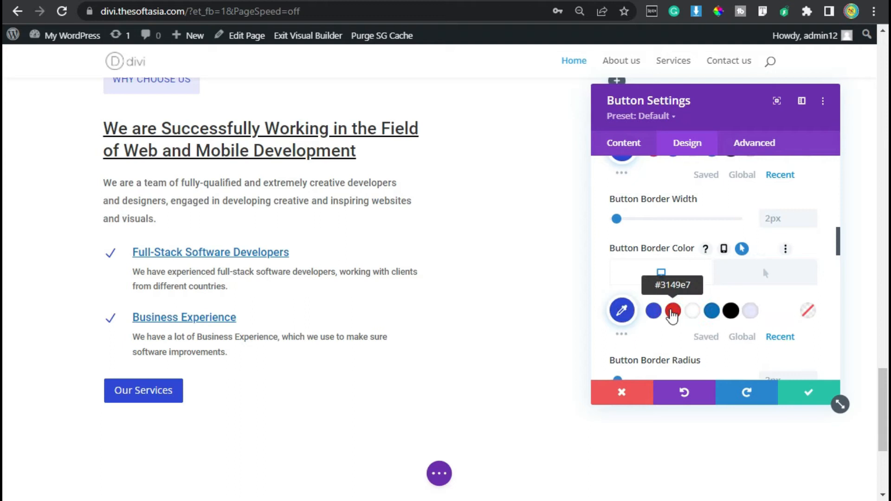
Step: Assign the right-arrow icon to the Our Services button and turn off showing the icon only on hover
scroll(724, 246, down, 5)
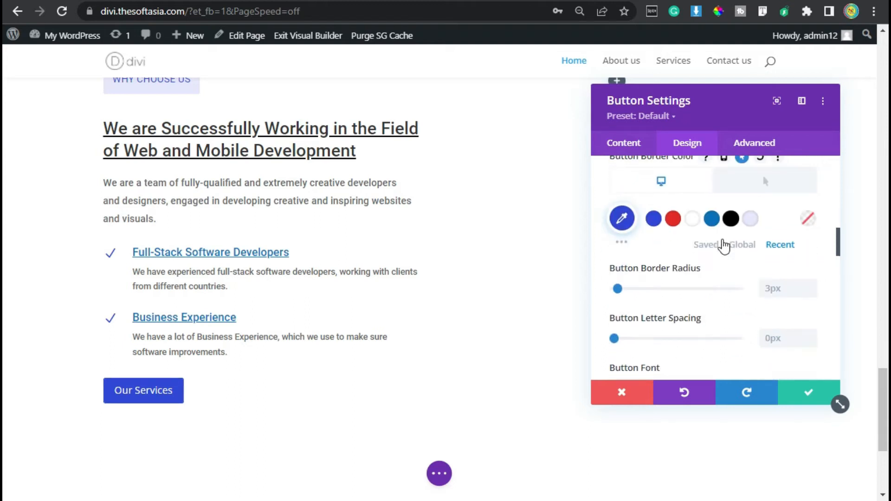
scroll(724, 284, down, 2)
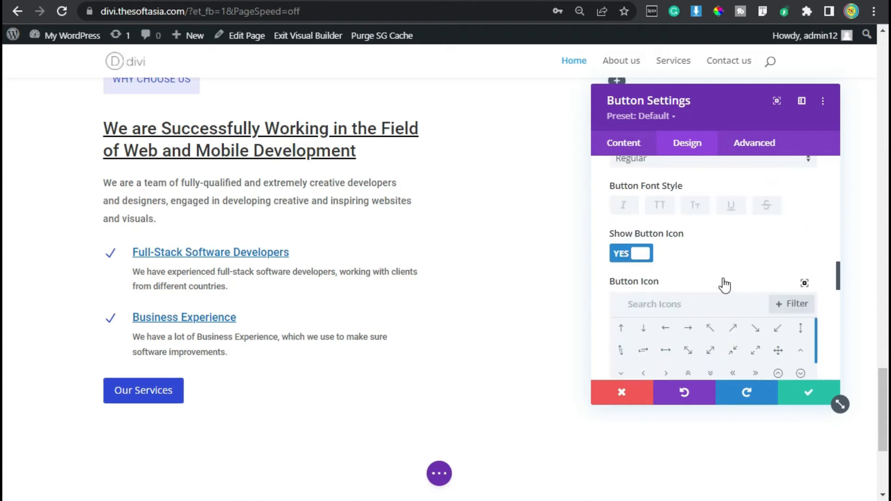
click(689, 326)
scroll(769, 243, down, 2)
scroll(704, 334, down, 2)
scroll(672, 357, down, 4)
scroll(684, 324, down, 2)
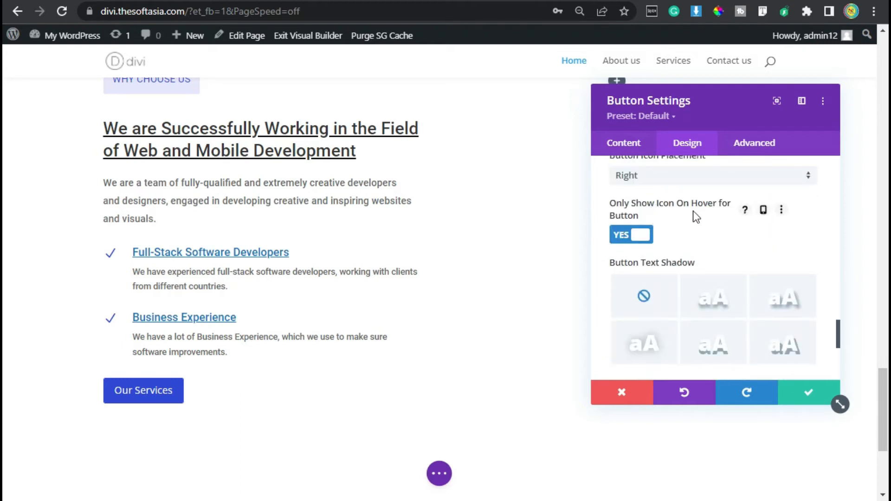
click(633, 237)
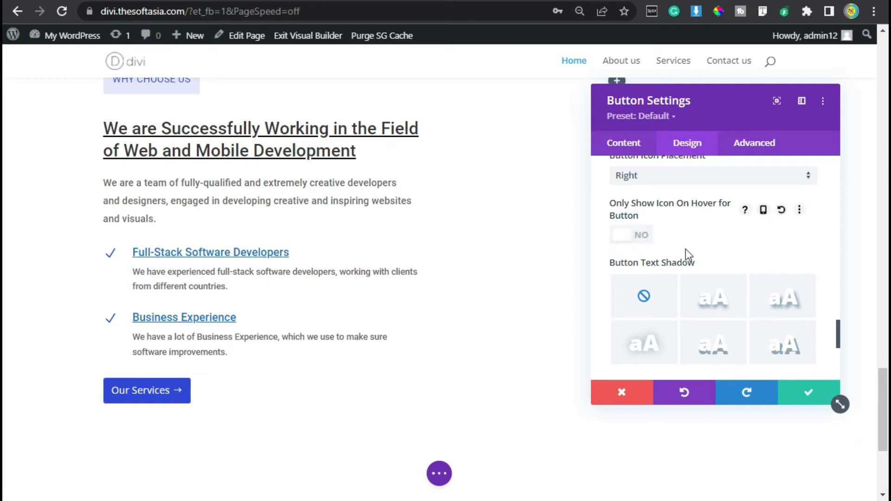
Step: Set the button's padding to 7px top and bottom, linked, and 15px on the left, and save the button settings
scroll(684, 251, down, 6)
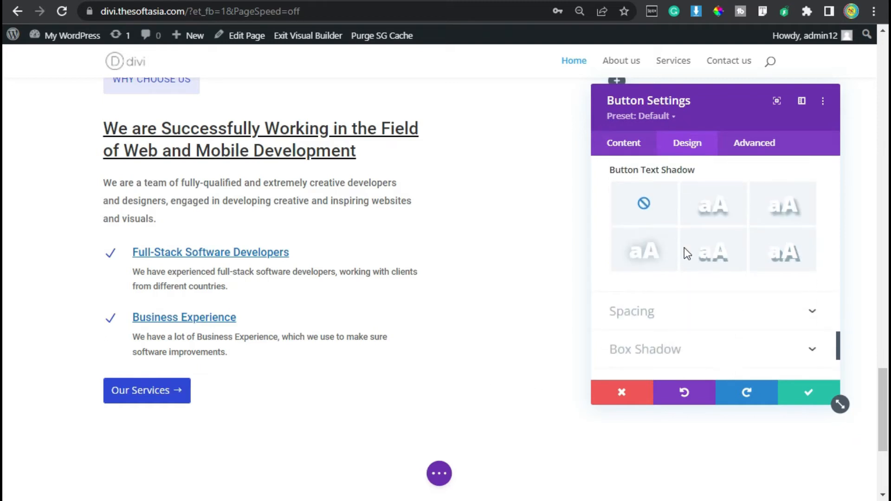
click(656, 224)
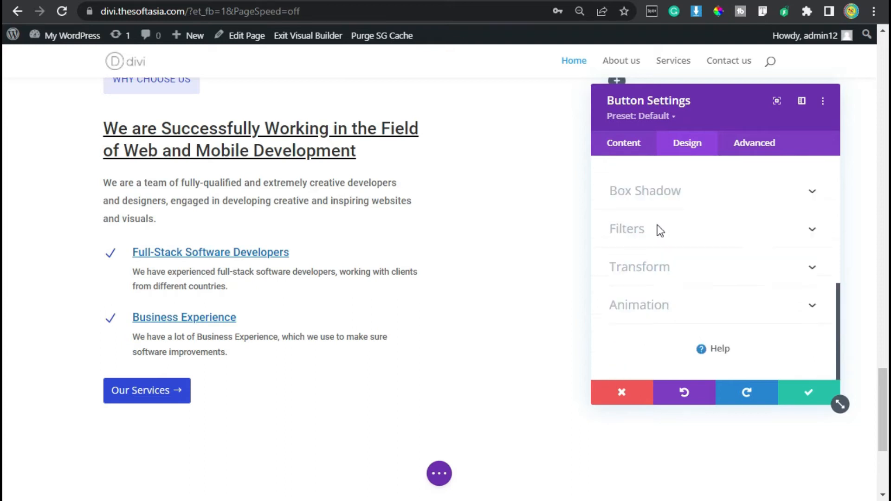
click(623, 277)
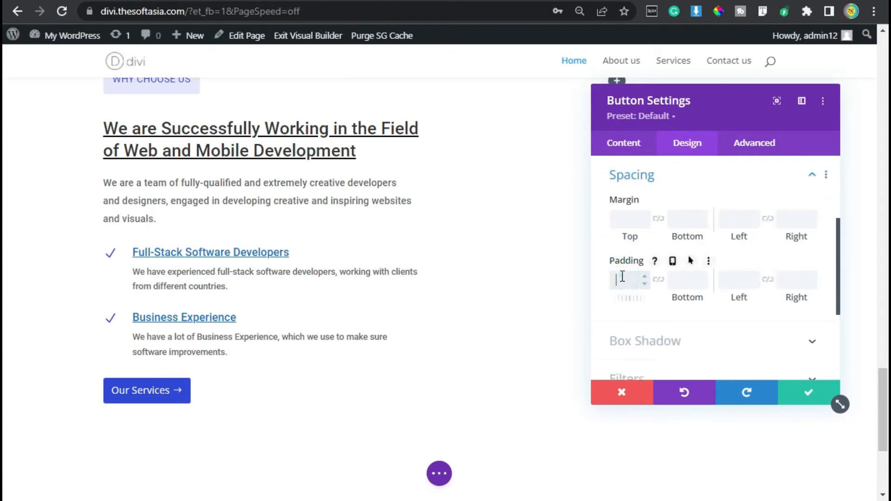
click(658, 280)
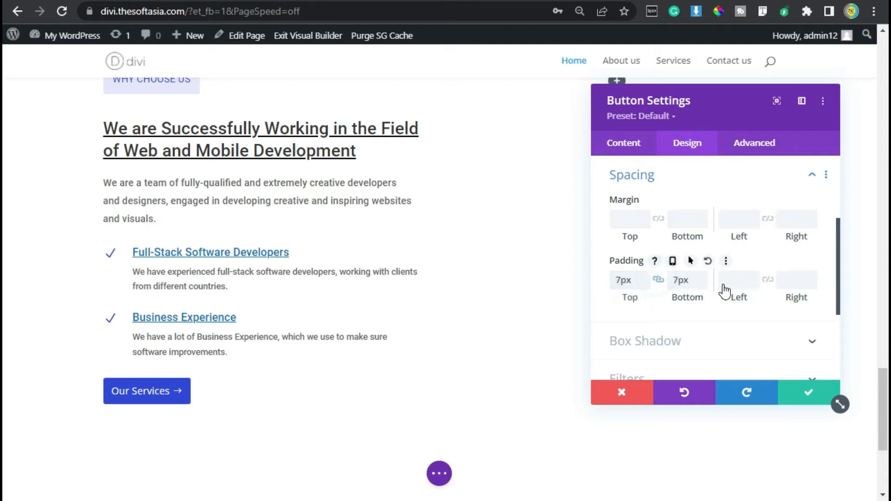
click(732, 278)
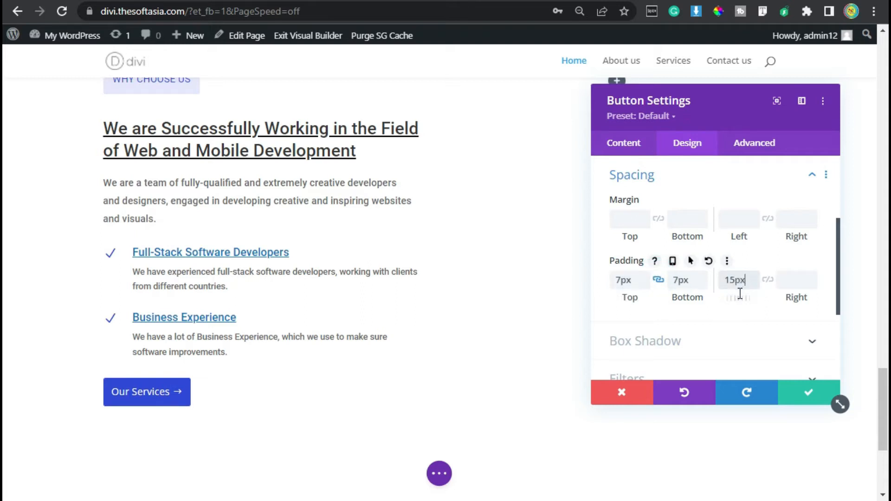
click(815, 395)
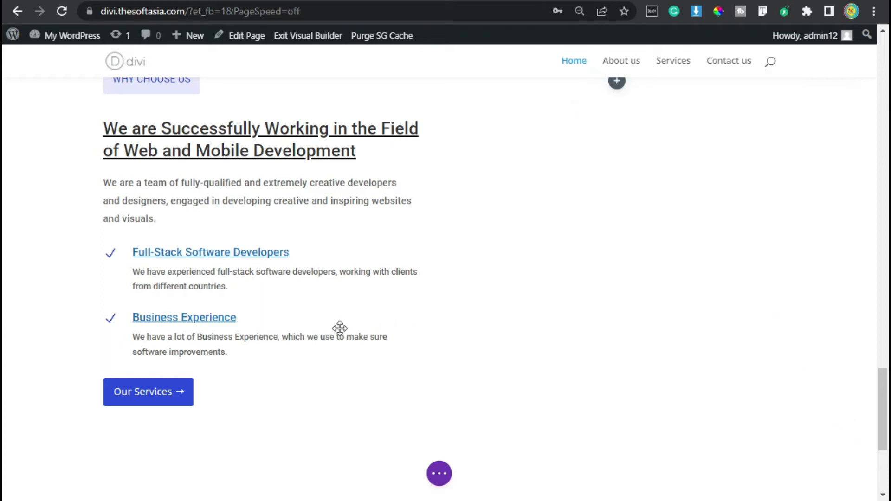
Step: Switch to the reference site wp.thesoftasia.com and compare its Why Choose Us image with the About Us image, and return to the page builder
scroll(245, 291, up, 2)
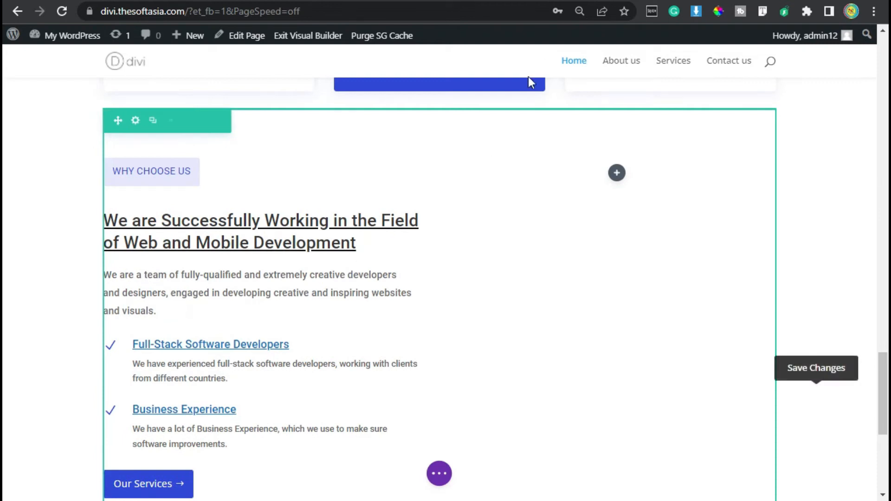
key(ctrl+Tab)
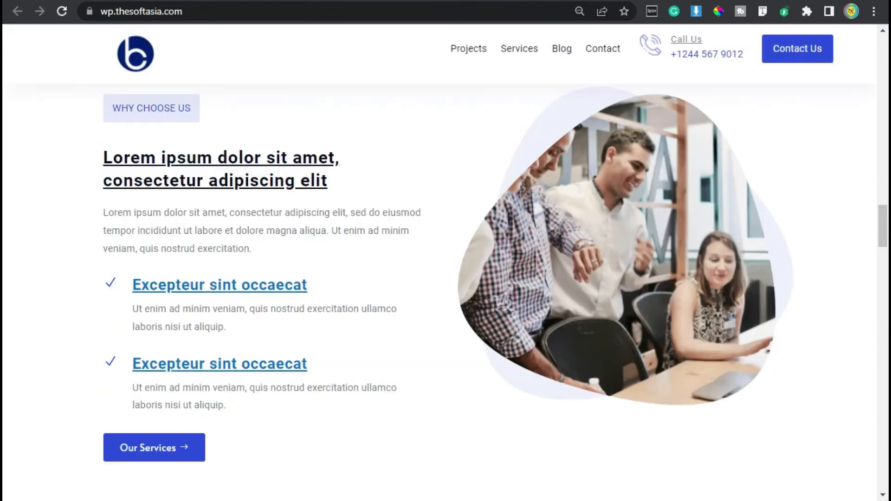
scroll(540, 253, up, 2)
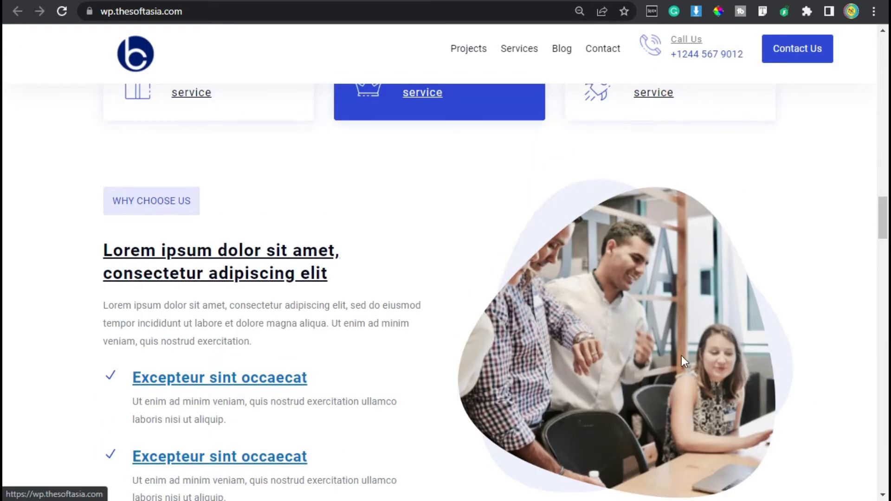
scroll(682, 357, down, 2)
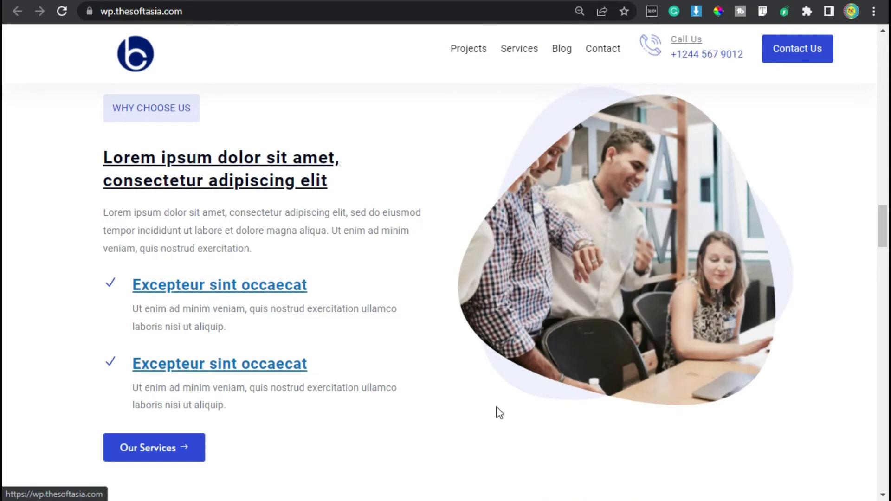
scroll(496, 410, up, 20)
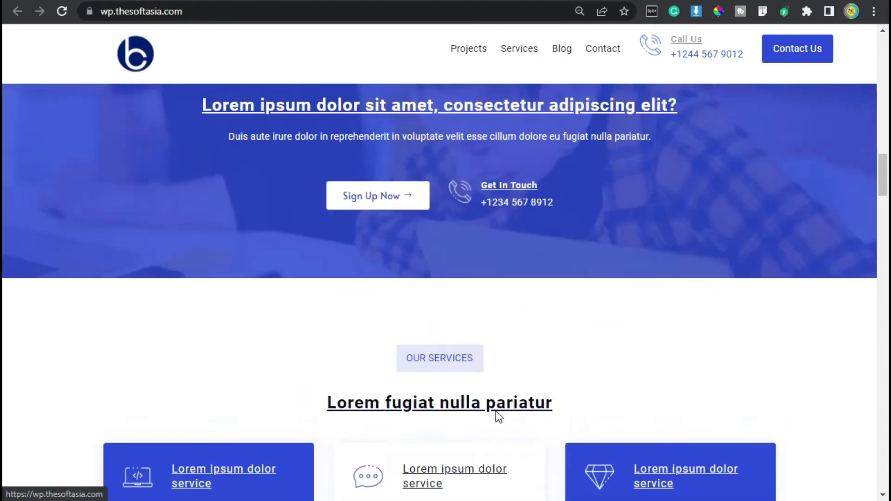
scroll(505, 412, up, 4)
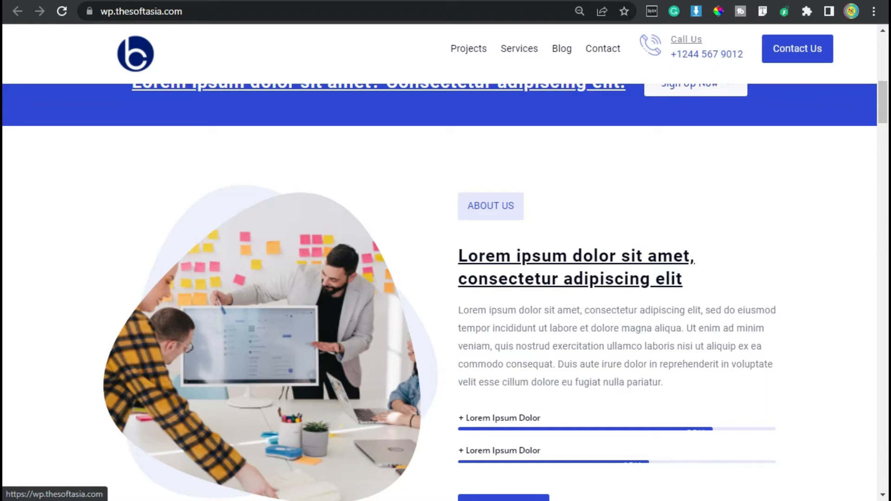
click(581, 1)
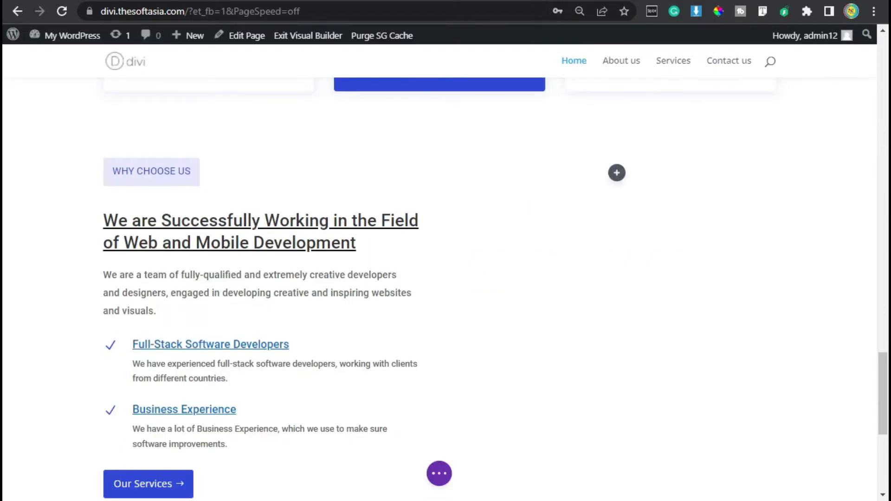
Step: Open the page layers and duplicate the first Code module in the image column of the About Us section
click(436, 476)
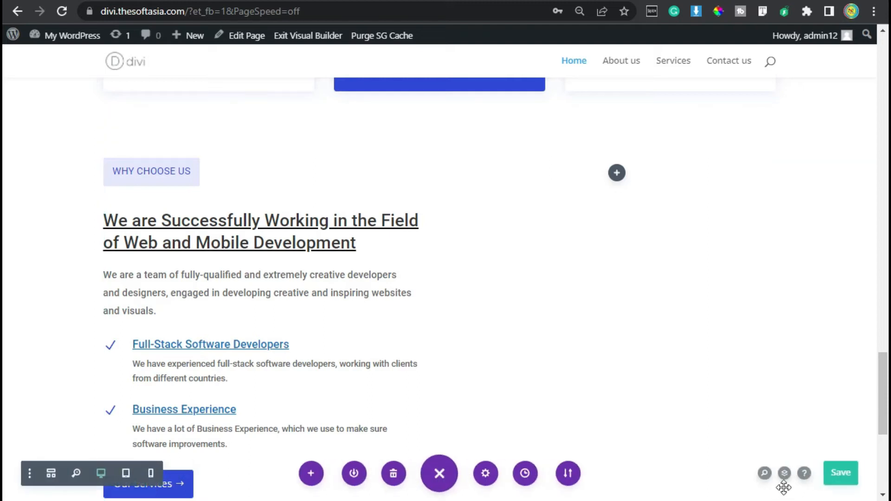
click(784, 473)
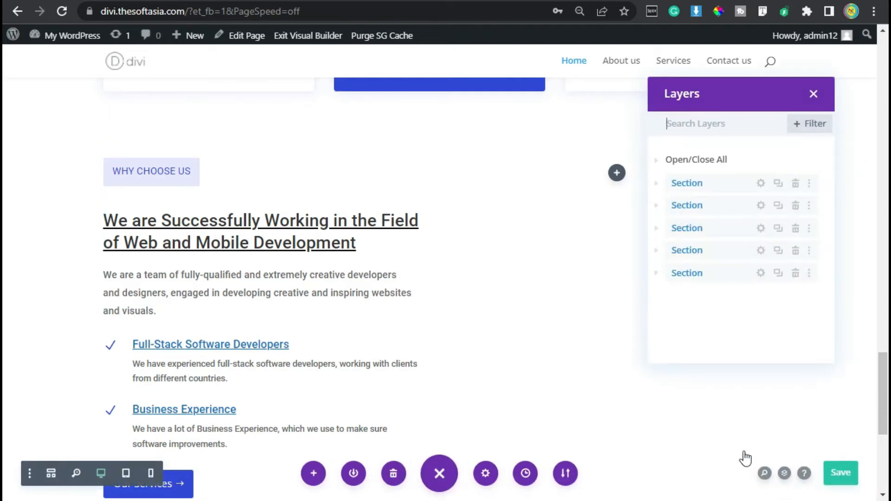
click(655, 227)
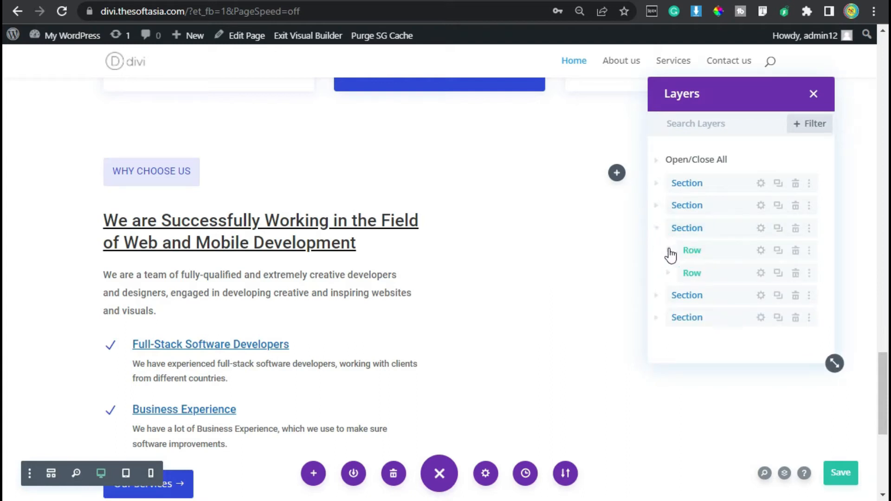
click(669, 251)
click(680, 272)
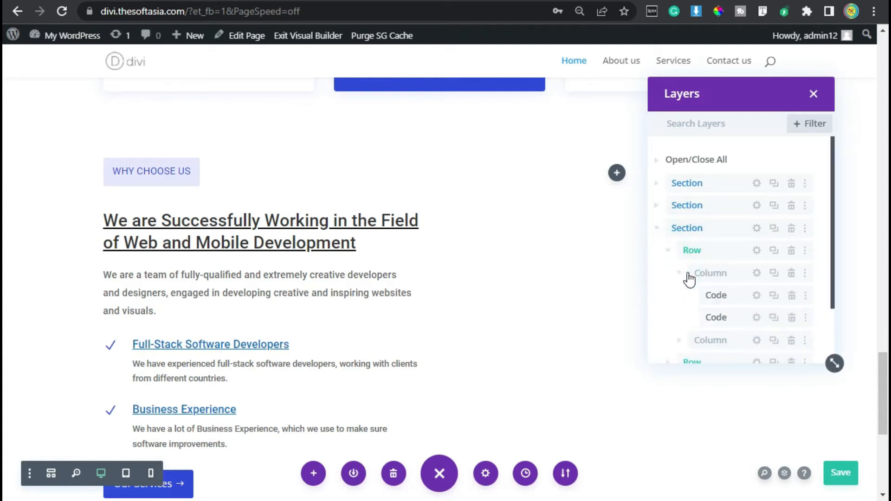
scroll(737, 220, down, 1)
scroll(737, 217, down, 1)
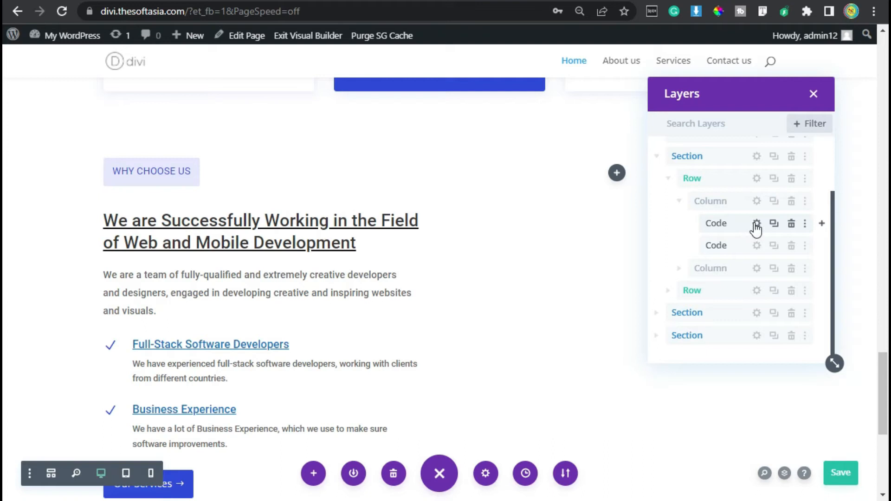
scroll(352, 258, up, 10)
scroll(344, 258, up, 12)
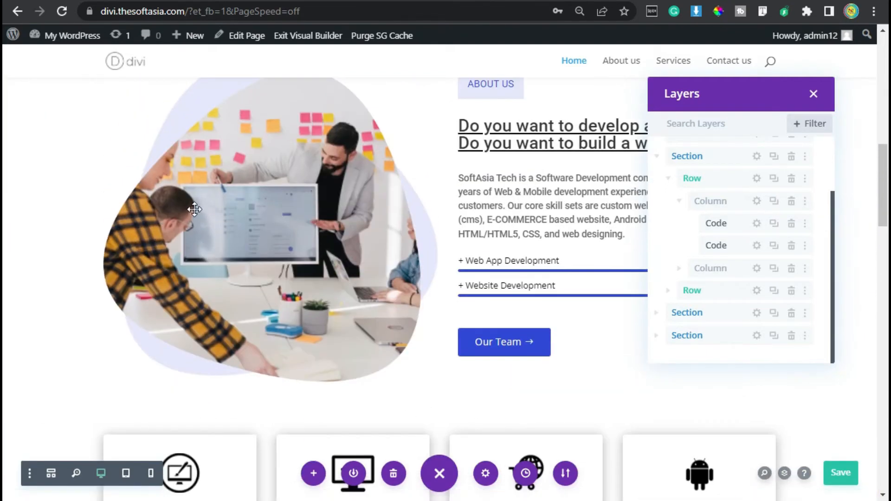
scroll(194, 191, up, 2)
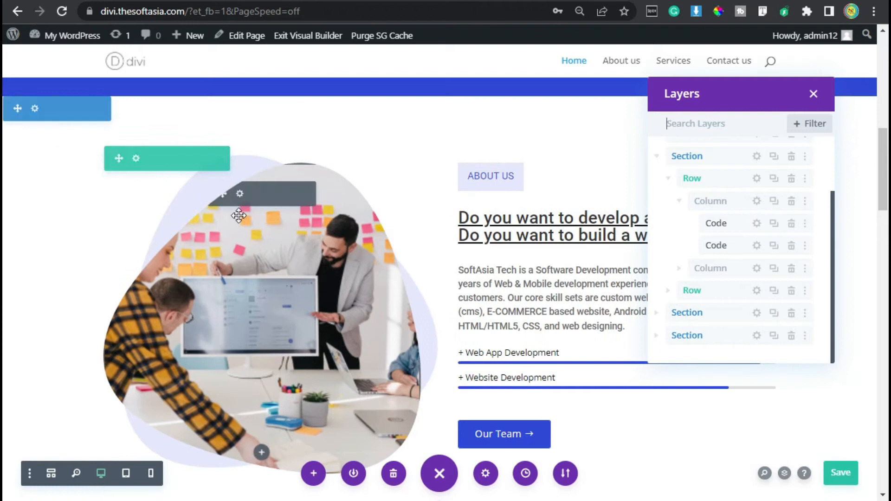
click(774, 225)
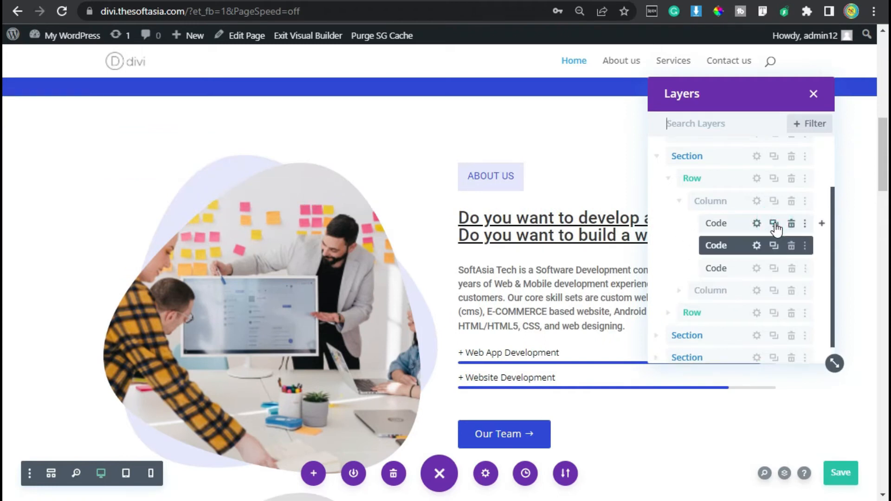
Step: Move the duplicated Code module into the empty second column of the Why Choose Us row
scroll(742, 242, down, 5)
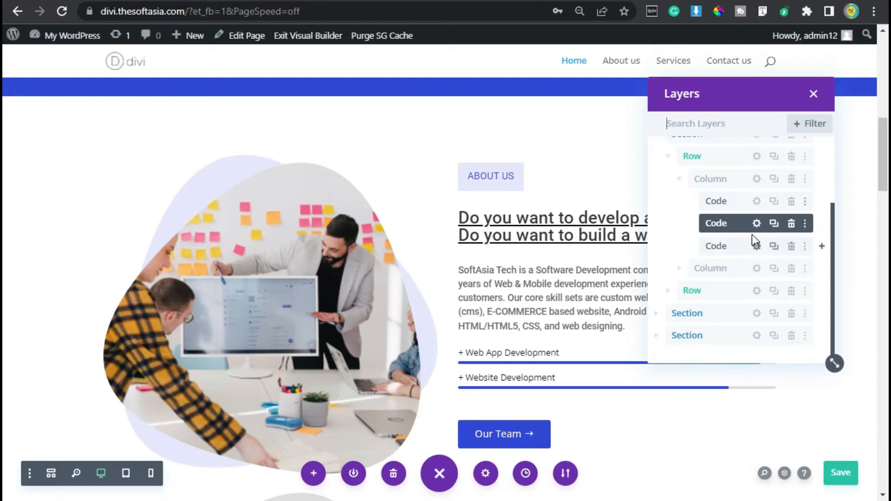
scroll(738, 333, down, 3)
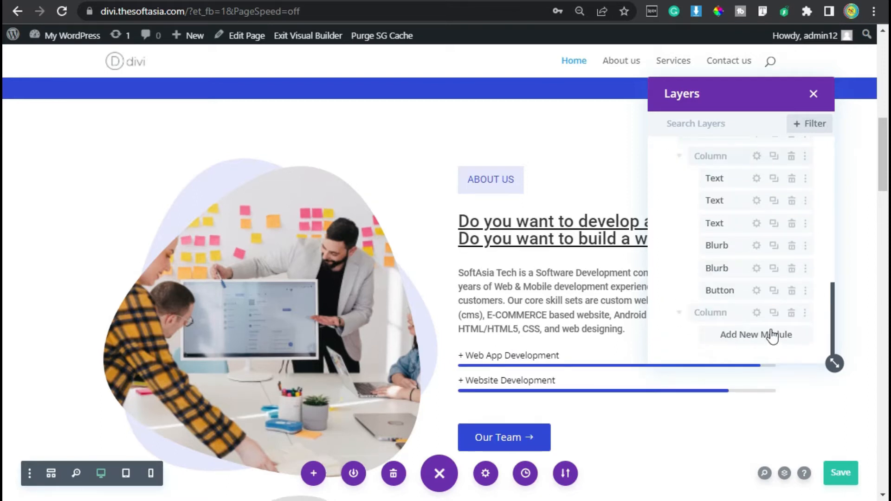
drag(763, 333, 763, 334)
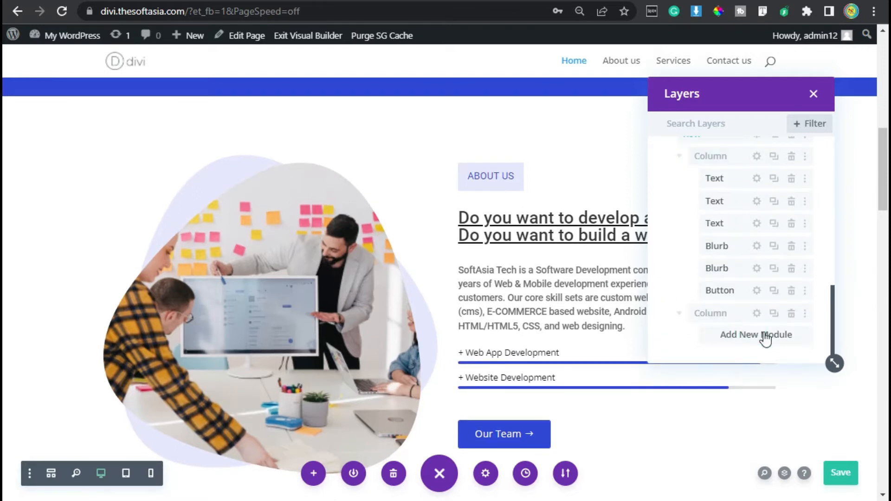
scroll(749, 287, up, 4)
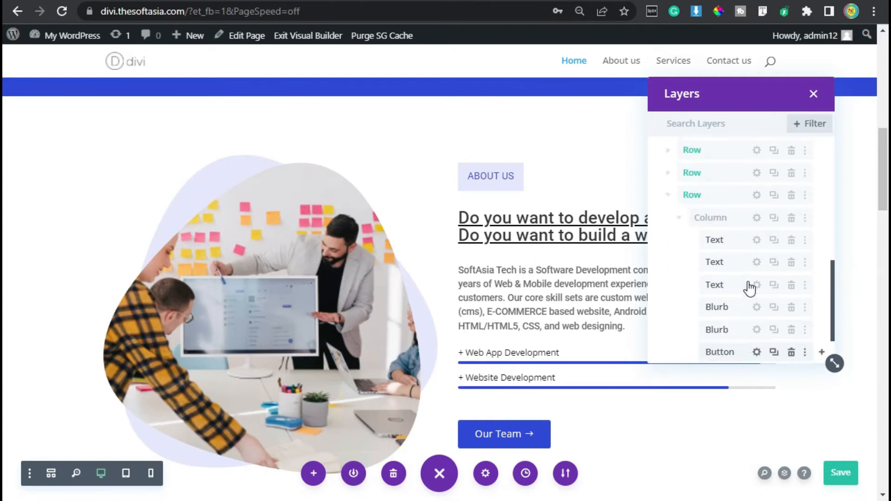
scroll(748, 281, up, 3)
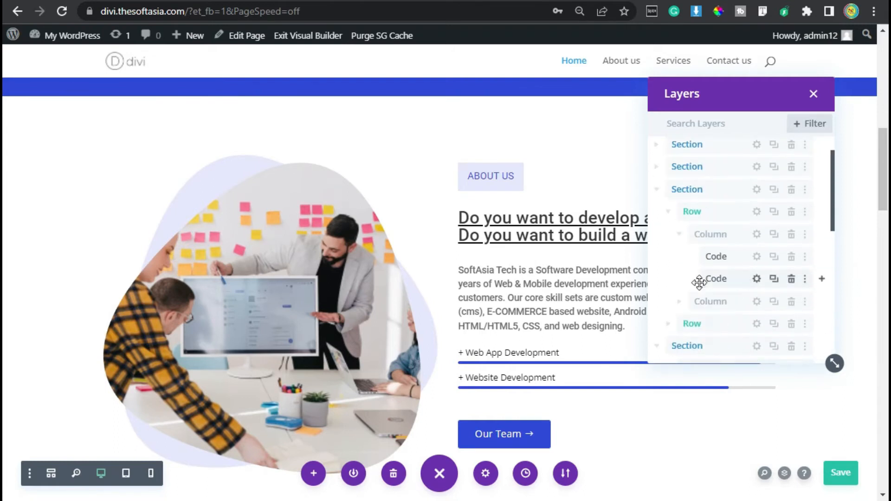
Step: Duplicate the second About Us Code module and move the copy below the first one in the Why Choose Us row's second column
click(773, 280)
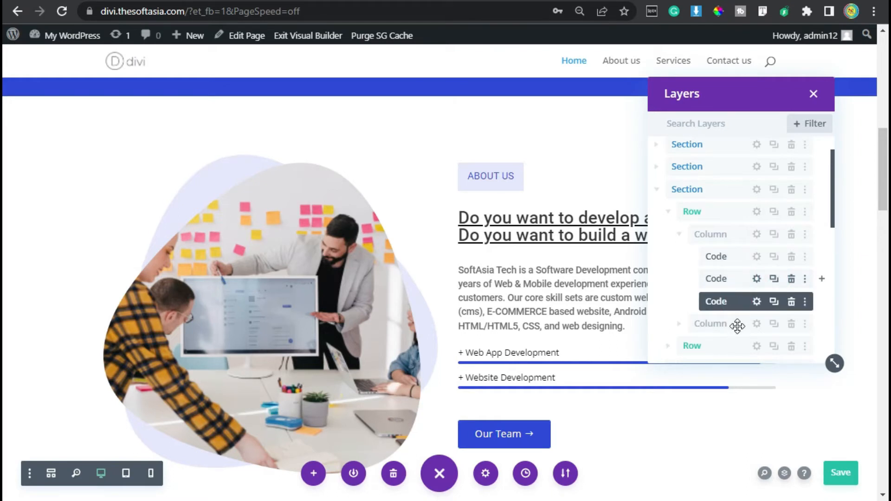
scroll(737, 327, down, 7)
key(ctrl+v)
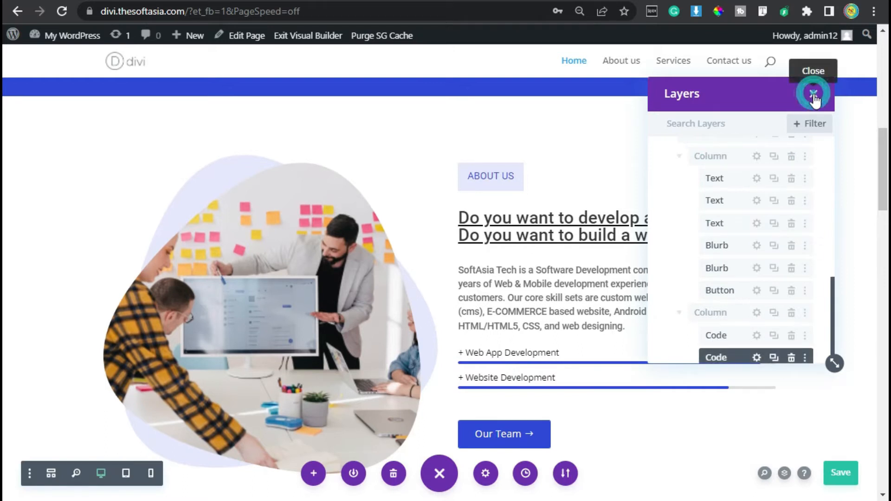
Step: Close the layers view, save the page and check the image in the Why Choose Us section
click(813, 95)
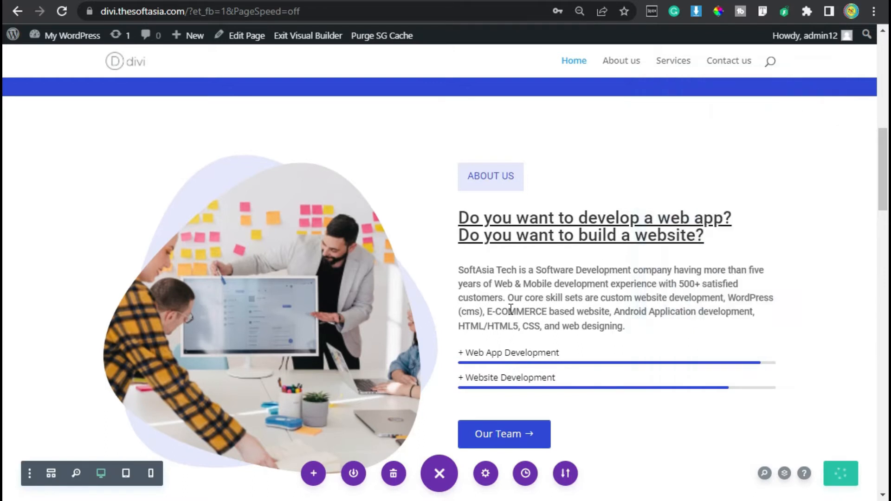
scroll(510, 307, down, 15)
scroll(510, 308, down, 10)
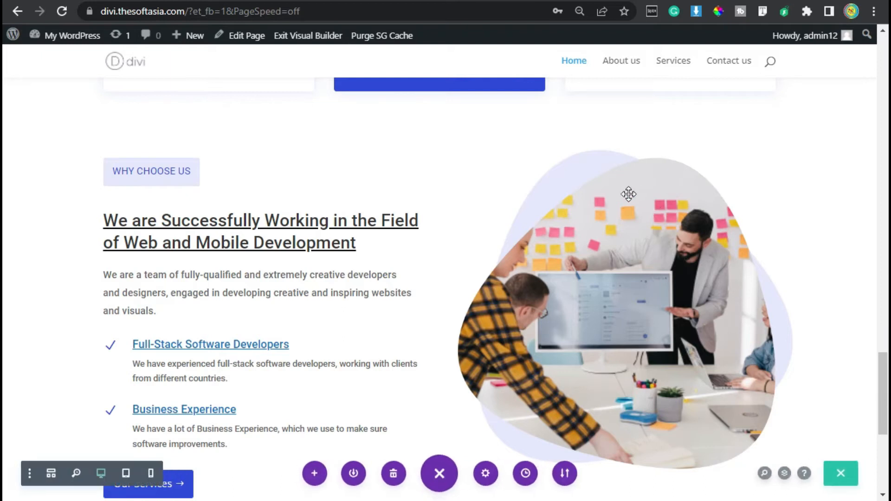
Step: Open the page layers and the settings of the first Code module in the Why Choose Us row's second column
click(785, 475)
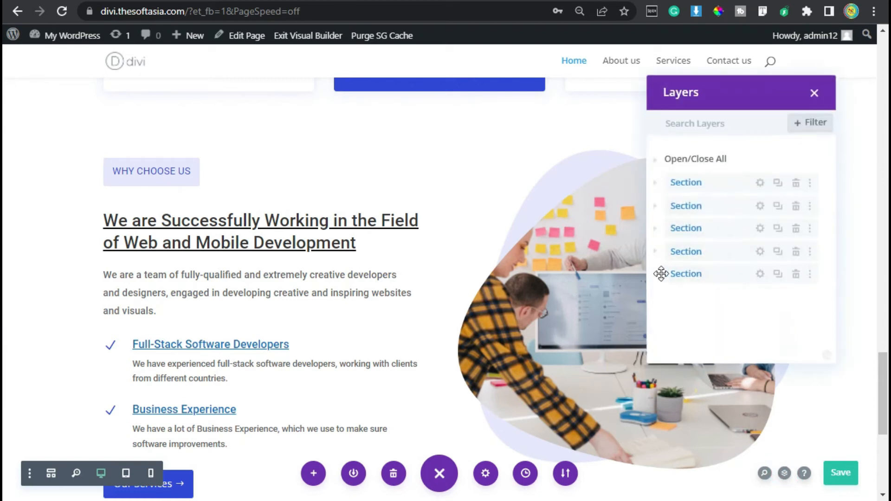
click(657, 274)
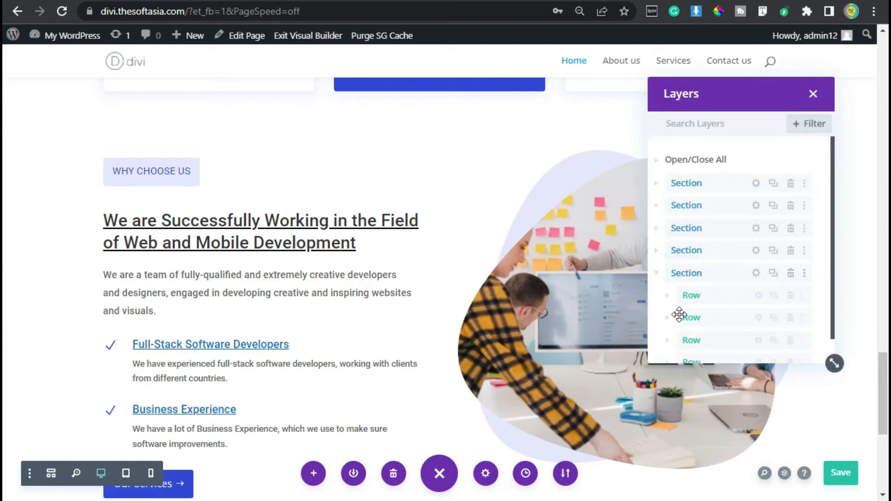
scroll(678, 315, down, 2)
click(667, 337)
scroll(696, 318, down, 2)
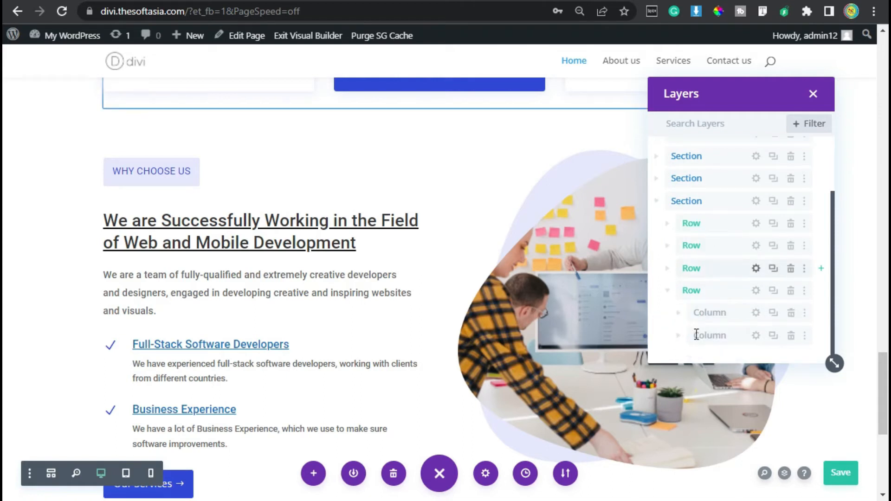
click(679, 336)
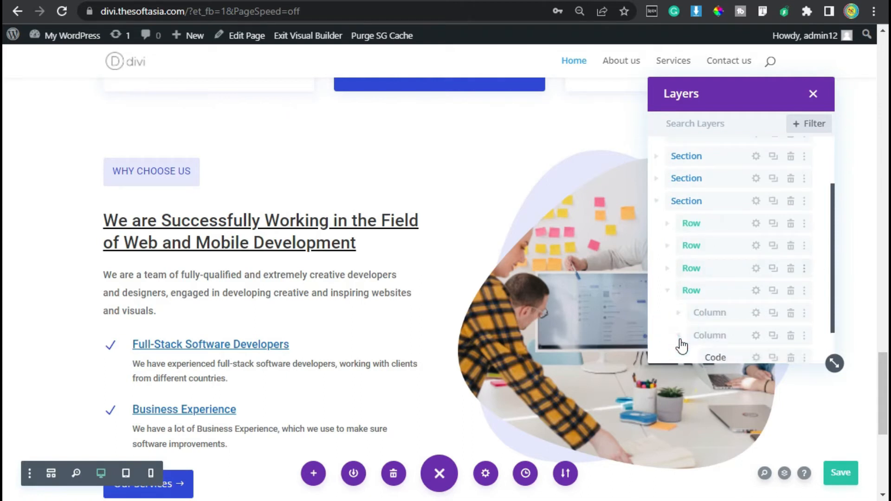
scroll(722, 312, down, 2)
click(756, 313)
click(756, 313)
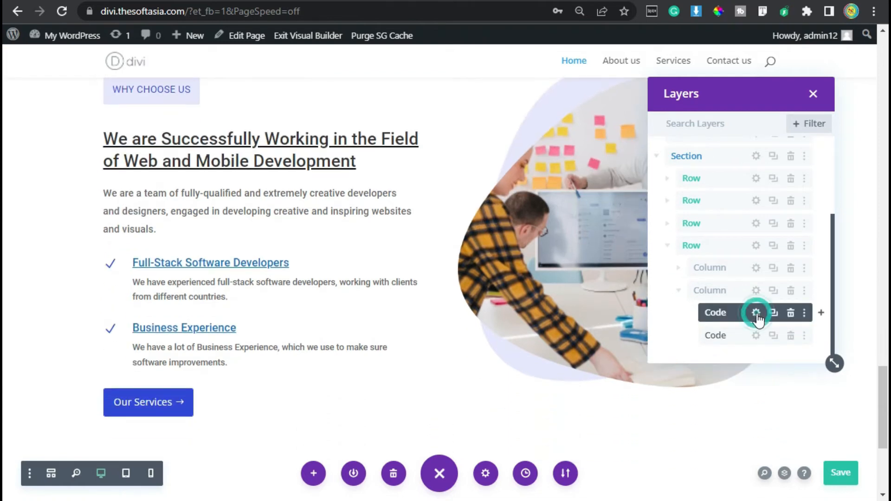
Step: Replace the Code module's background image with campaign-creators-e6n7uoEnYbA-unsplash-2.jpeg from the media library, save the module settings and close the layers view
scroll(698, 278, down, 3)
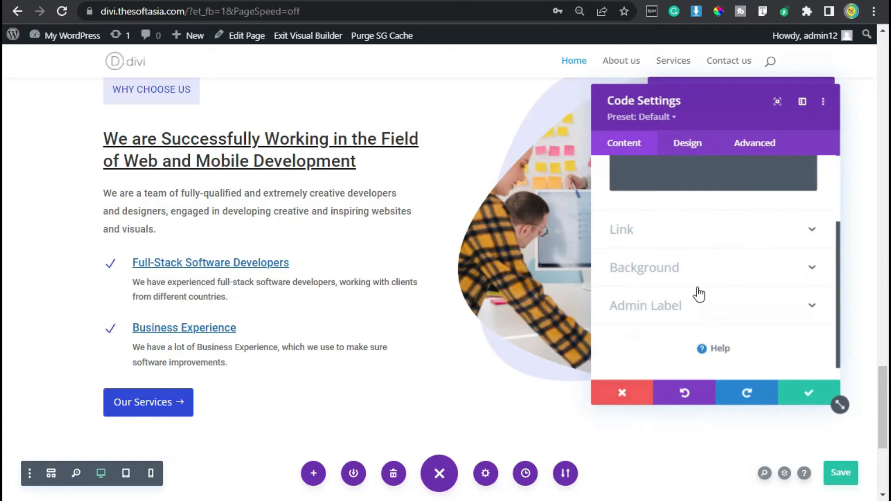
click(683, 268)
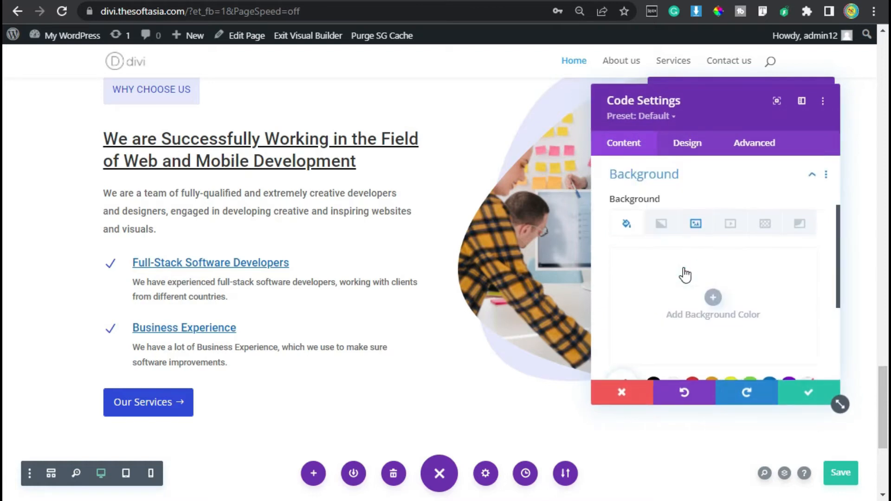
click(689, 224)
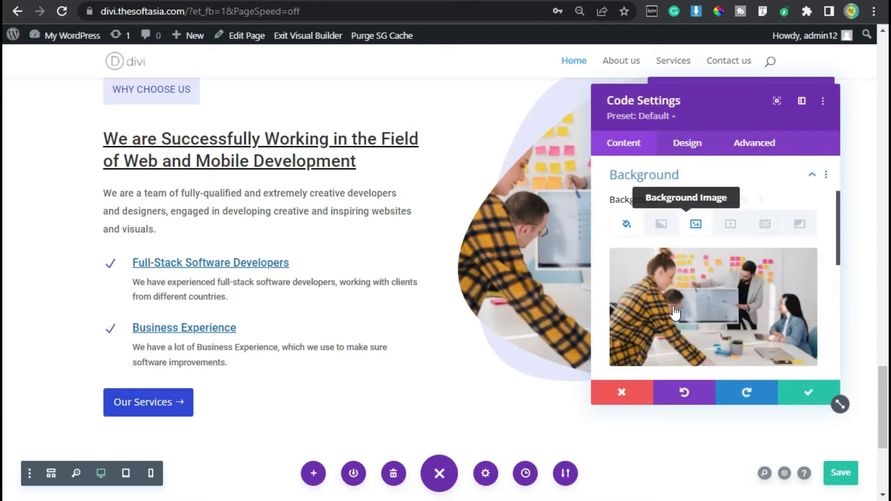
click(703, 277)
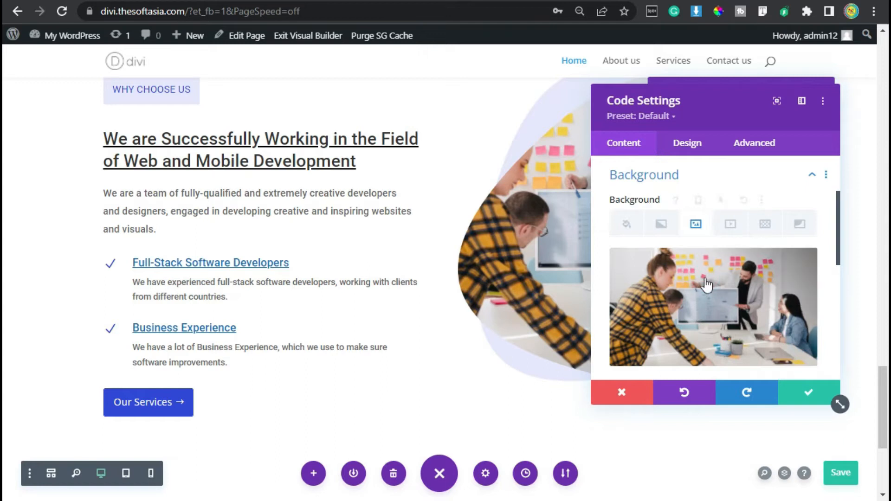
click(233, 181)
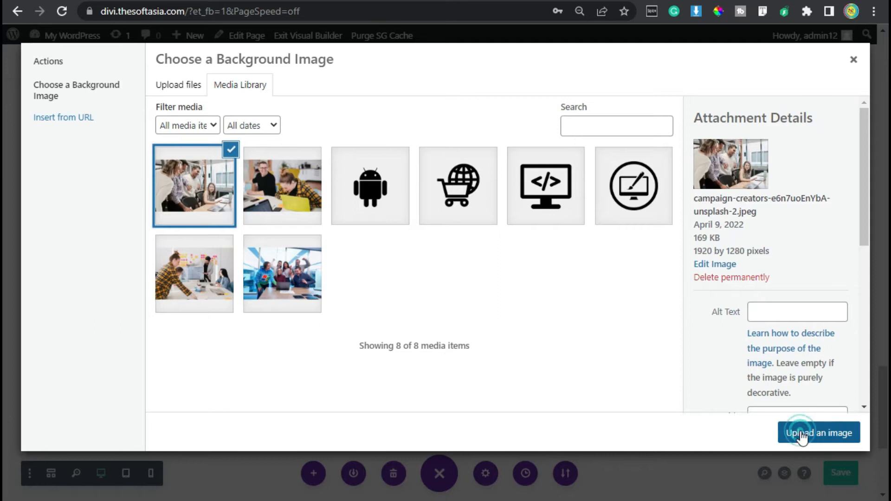
click(801, 435)
click(808, 393)
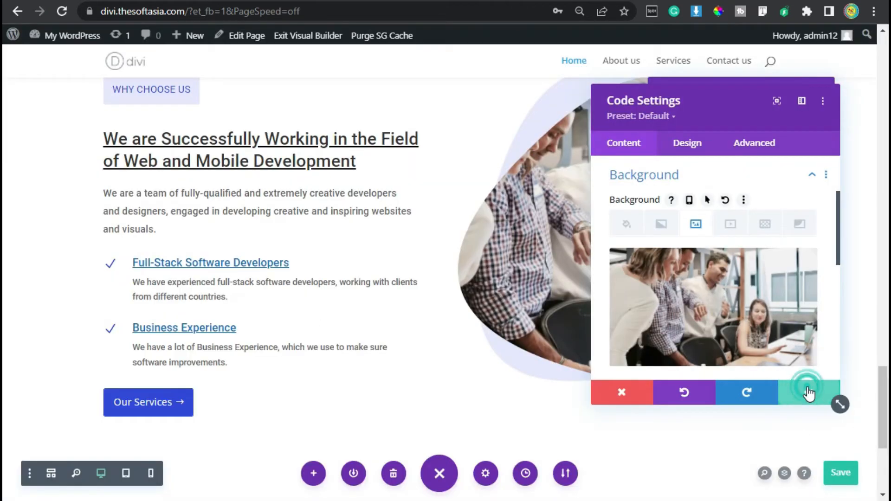
click(811, 93)
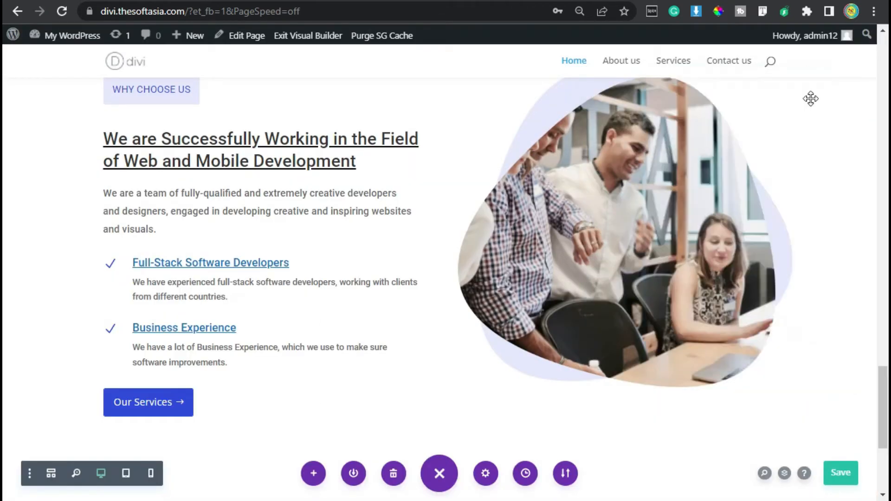
Step: Save the page and exit the Visual Builder to review the Why Choose Us section on the live homepage
click(842, 474)
click(297, 39)
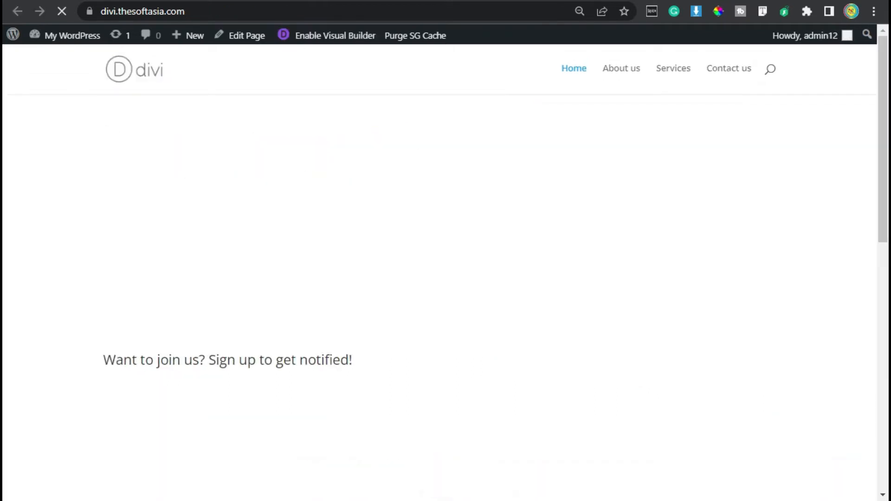
scroll(415, 210, down, 20)
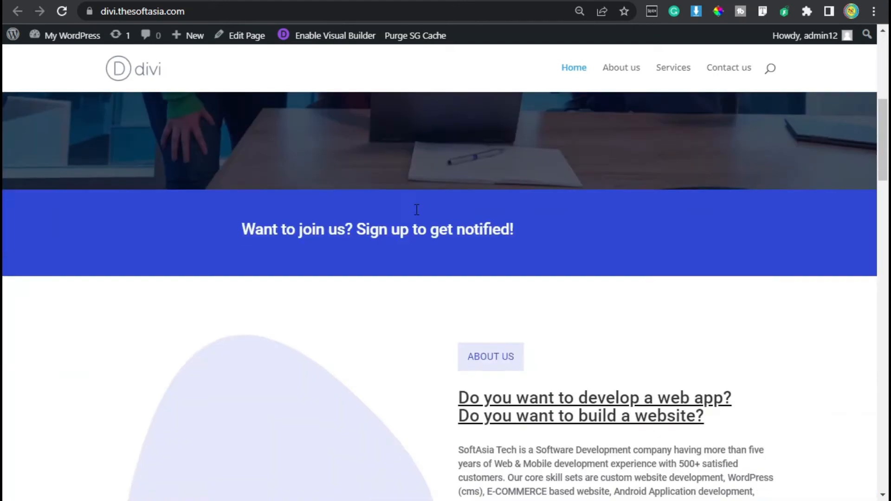
scroll(417, 213, down, 14)
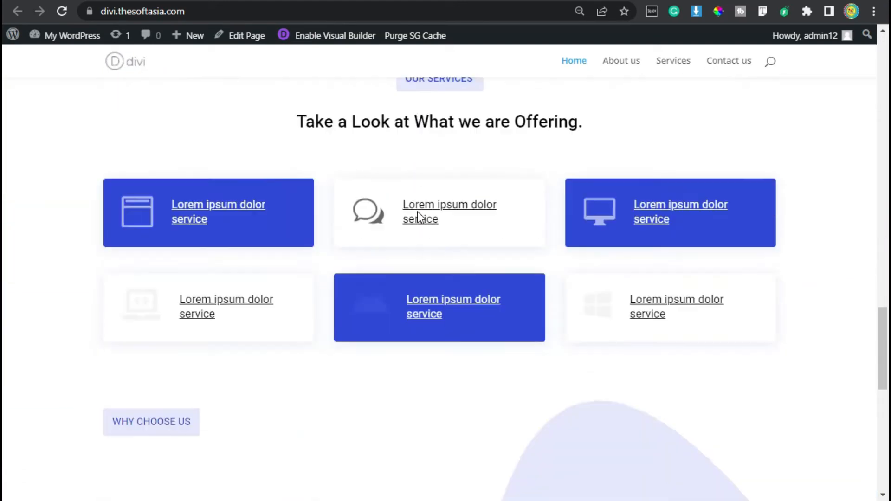
scroll(656, 297, up, 2)
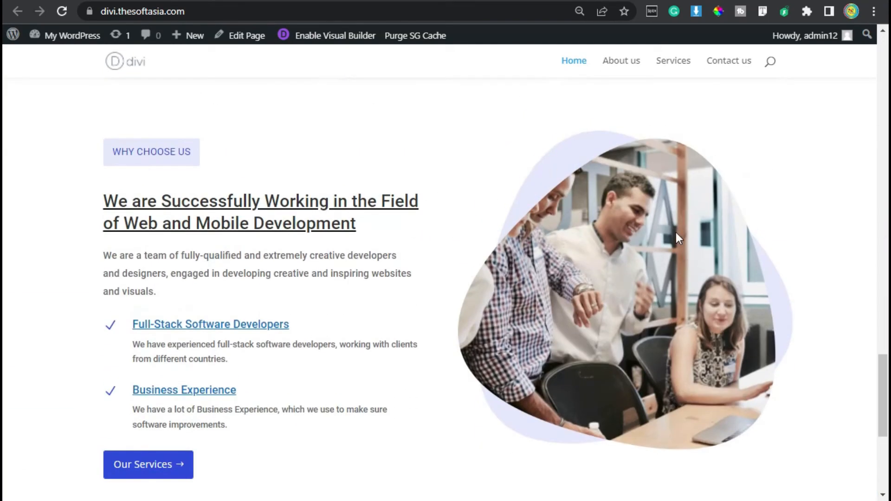
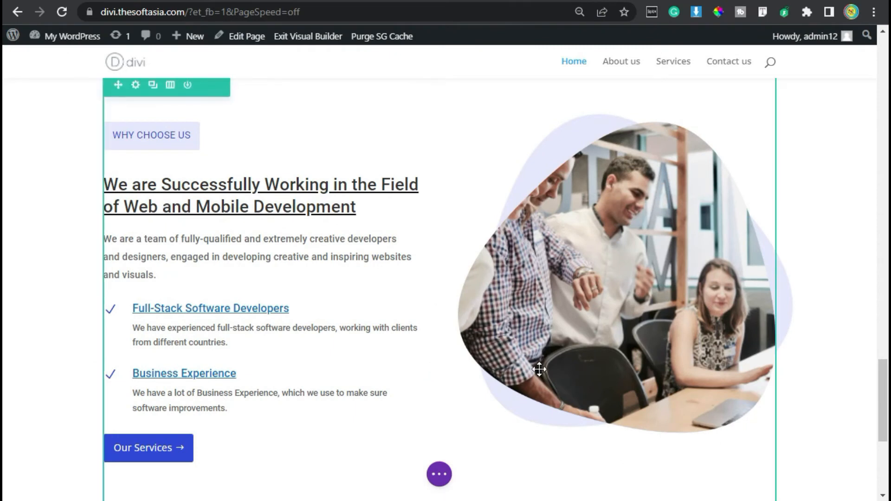
Step: Examine the Watch Video section on the reference site, including its label, heading, paragraph, progress bar and video, before returning to the Divi builder
scroll(539, 367, down, 3)
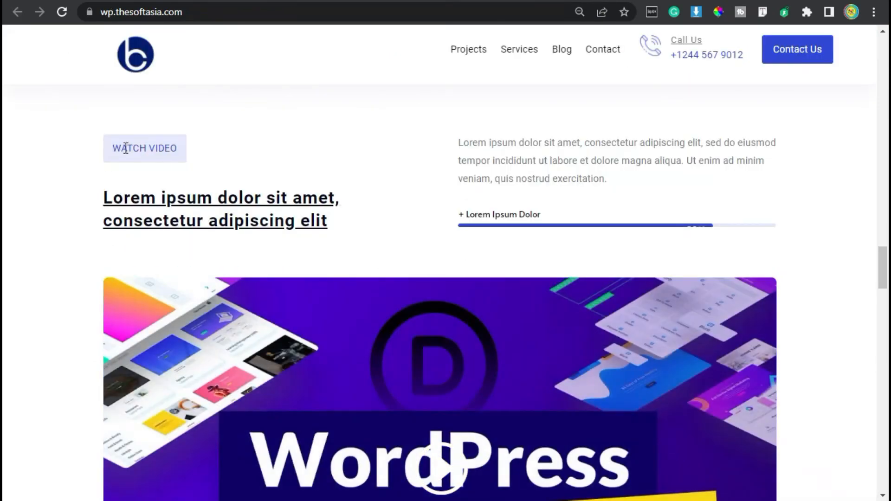
scroll(335, 197, down, 2)
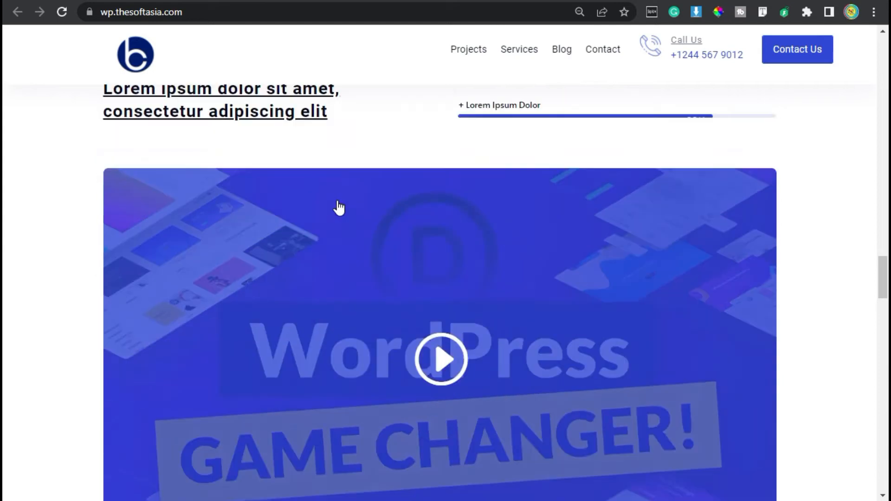
scroll(338, 204, up, 2)
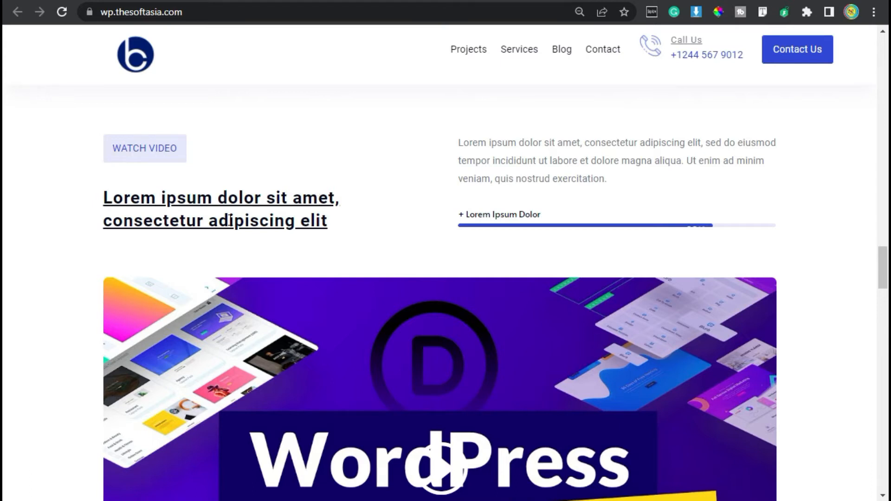
drag(520, 146, 557, 146)
drag(448, 215, 495, 215)
scroll(499, 223, down, 2)
scroll(499, 224, down, 2)
scroll(446, 285, up, 2)
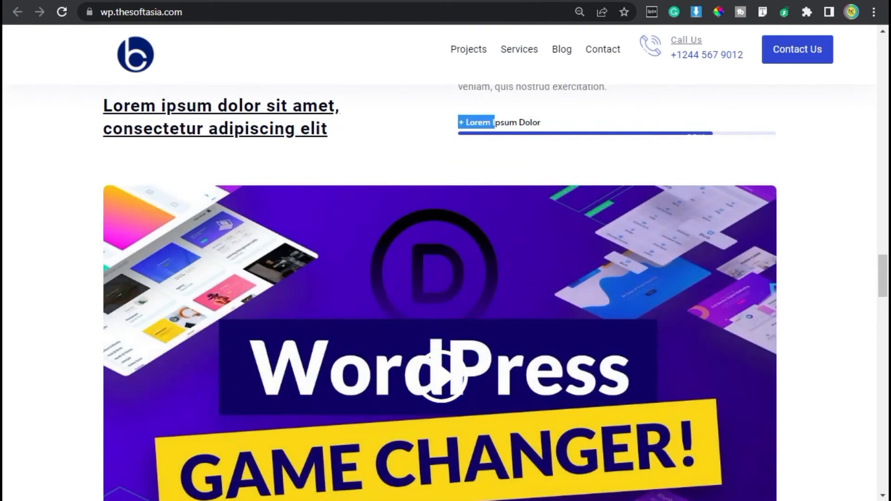
click(515, 1)
Step: Add a new regular section below the Why Choose Us section, with a row of two equal columns
scroll(353, 360, down, 2)
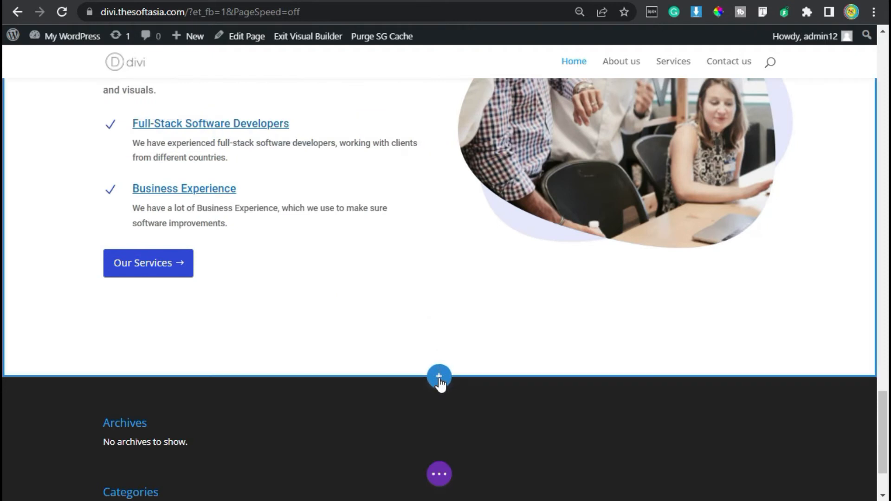
click(439, 379)
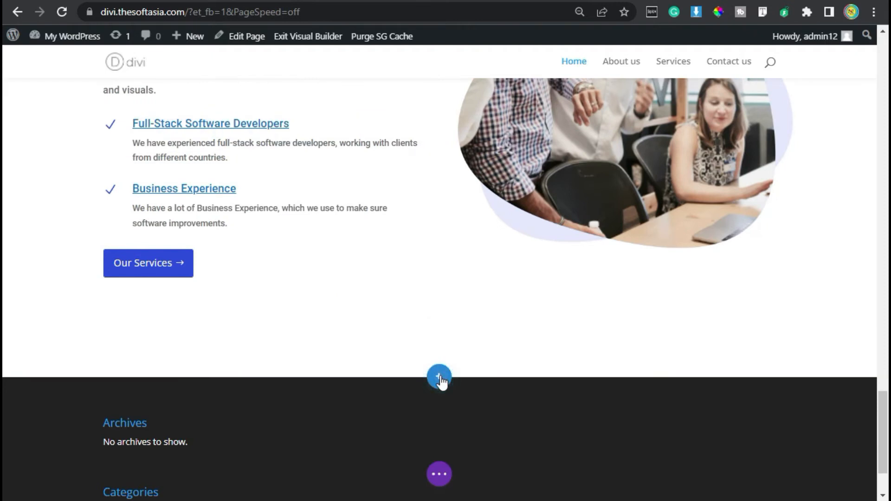
click(367, 333)
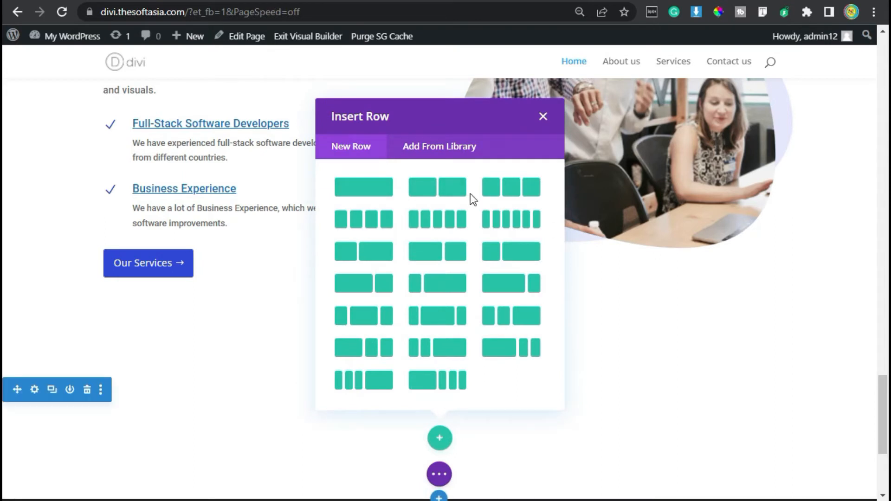
click(438, 195)
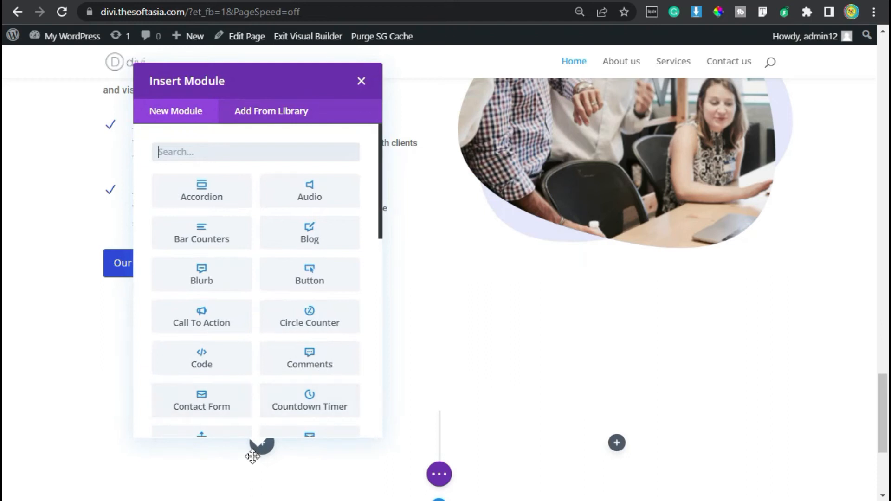
Step: Insert a Text module in the new row's first column and replace its placeholder body with "Watch Video"
click(293, 158)
text(text)
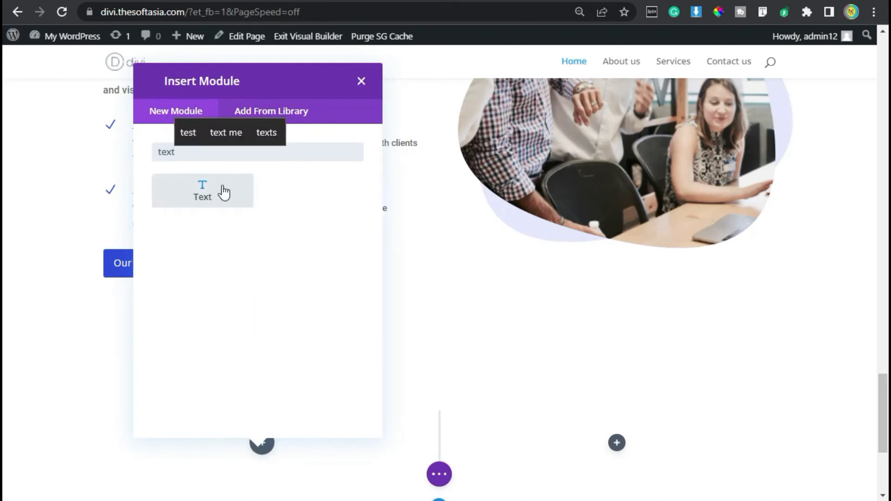
click(226, 190)
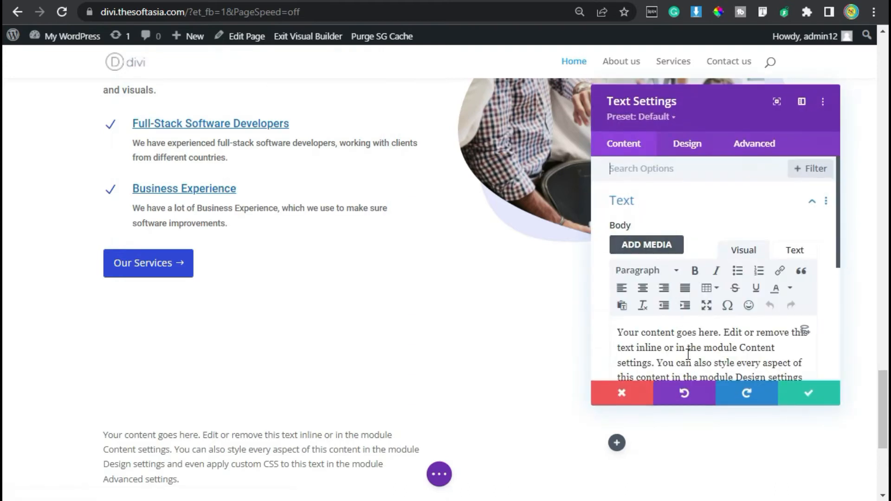
scroll(688, 354, down, 2)
triple_click(671, 272)
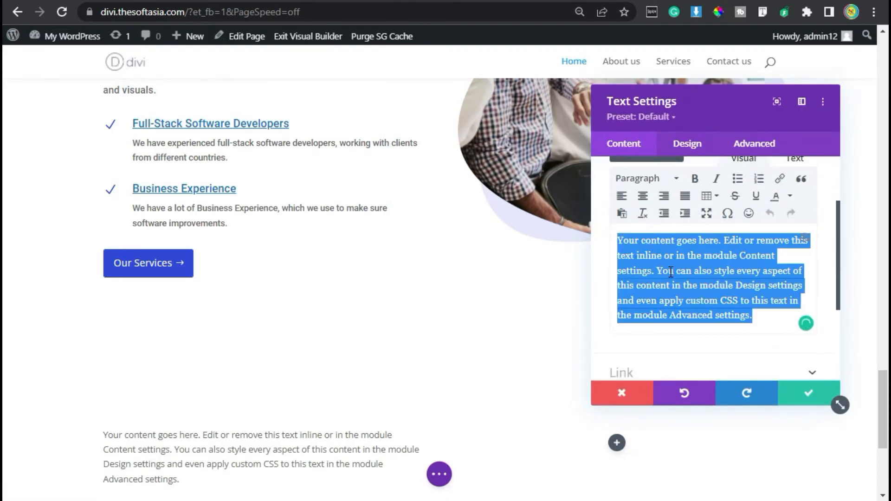
text(Watch Video)
Step: Set the Watch Video text module's background color to #e5e8fc
scroll(670, 277, down, 2)
click(670, 287)
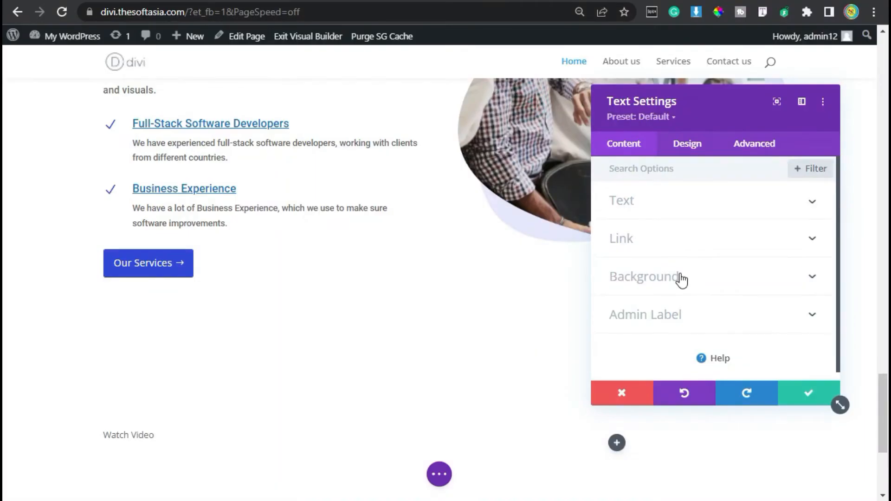
click(681, 277)
scroll(677, 279, down, 2)
scroll(675, 280, up, 2)
scroll(676, 280, down, 2)
click(623, 293)
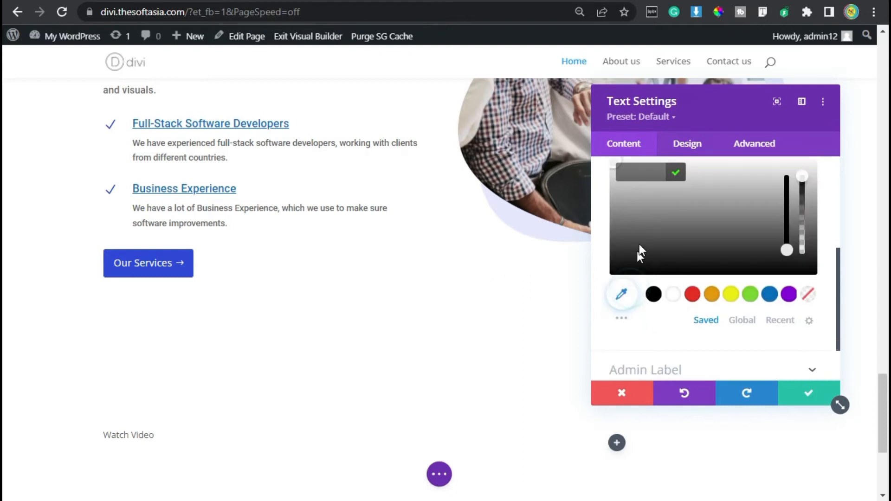
text(#e5e8fc)
click(676, 174)
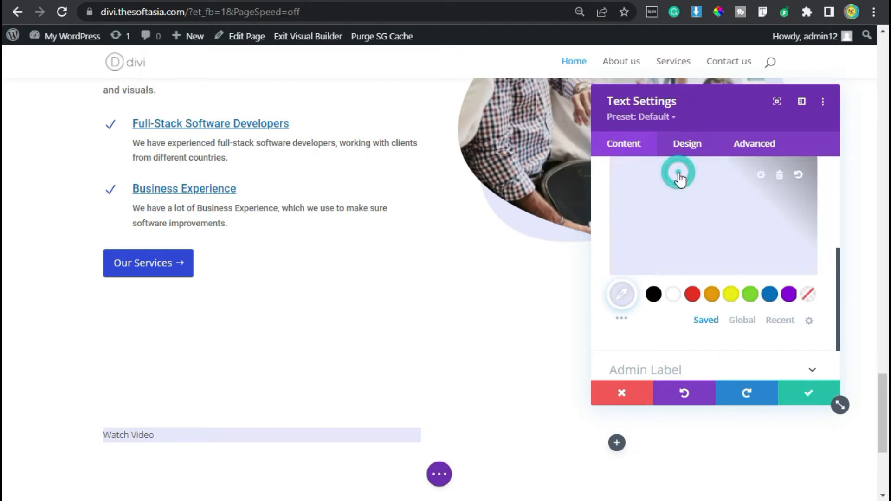
Step: Set the Watch Video text font to Roboto with the uppercase font style
click(687, 144)
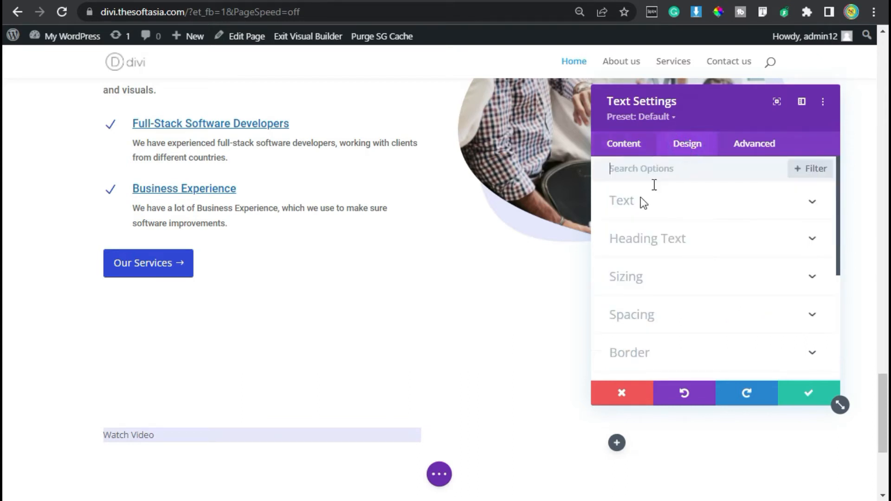
click(672, 214)
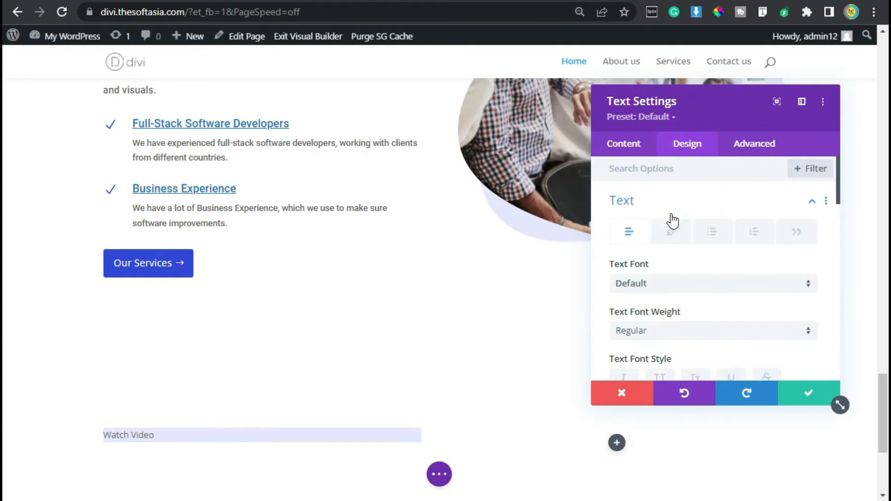
click(659, 285)
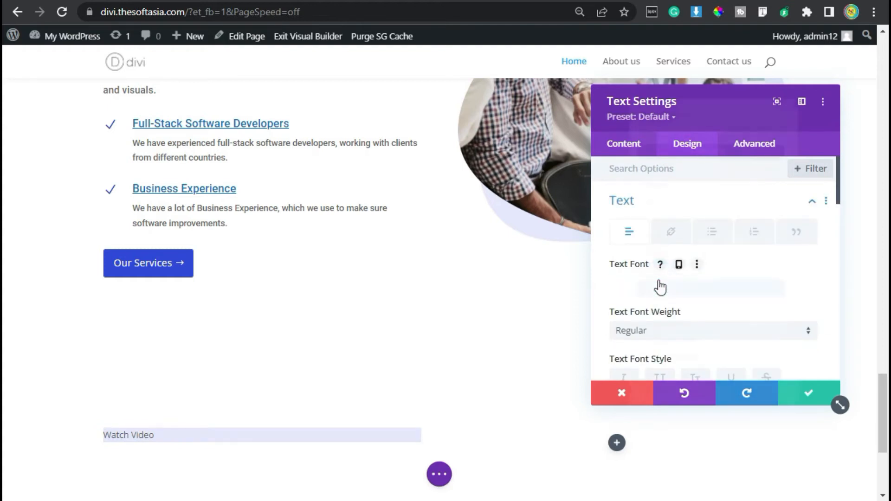
text(roboto)
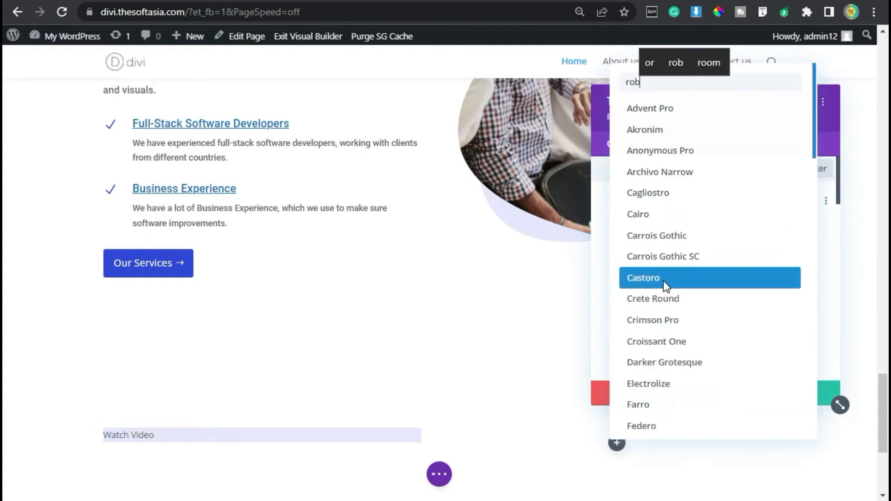
click(673, 110)
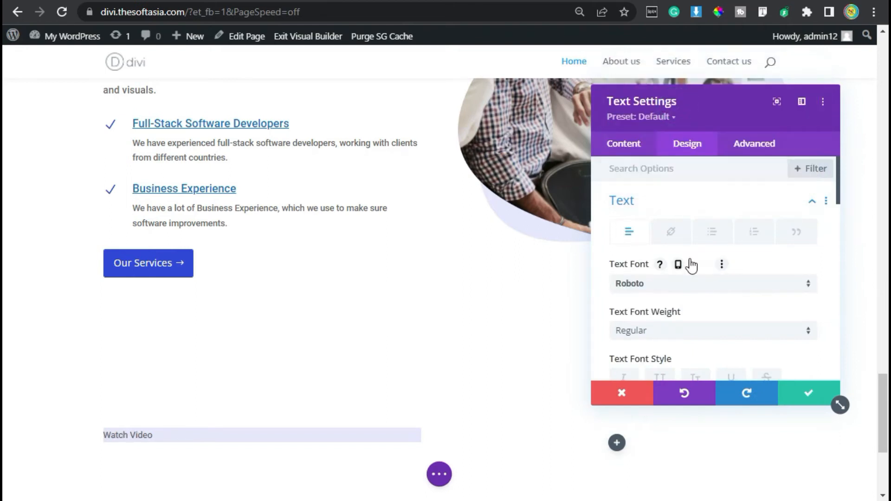
scroll(688, 264, down, 2)
click(659, 286)
Step: Set the Watch Video text color to #3149e7 and increase its text size and line height
scroll(659, 285, down, 2)
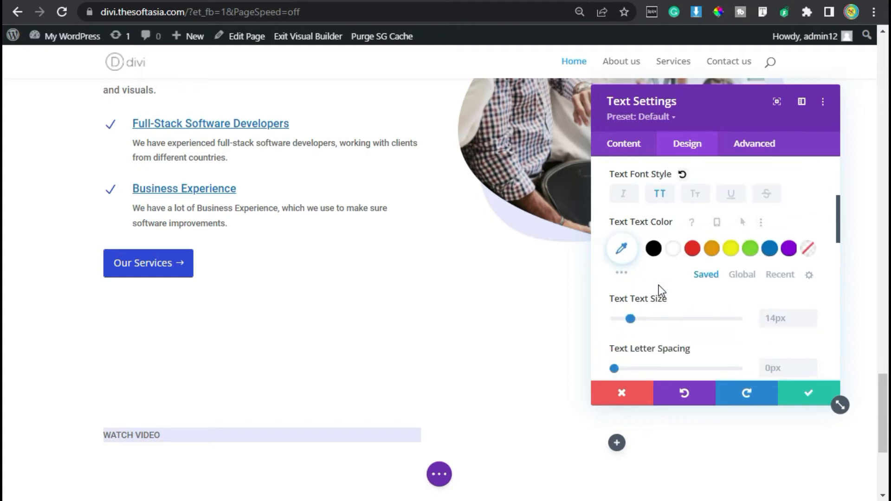
click(622, 251)
click(634, 248)
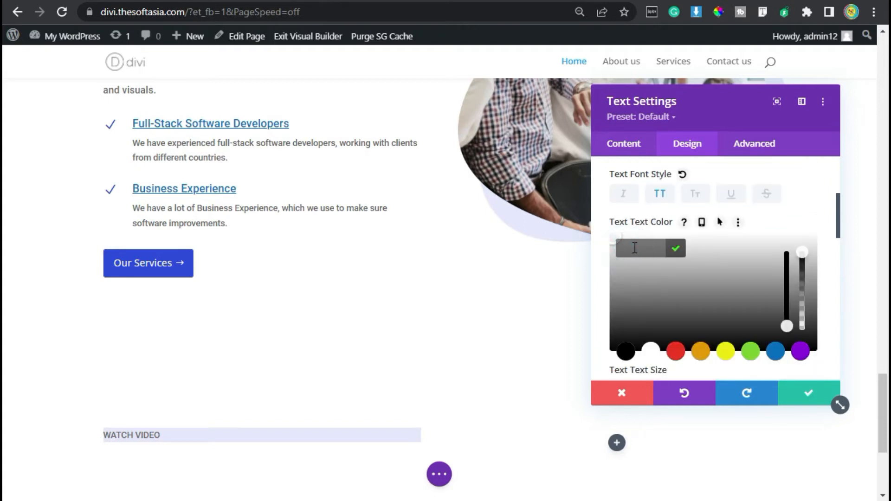
text(#3149e7)
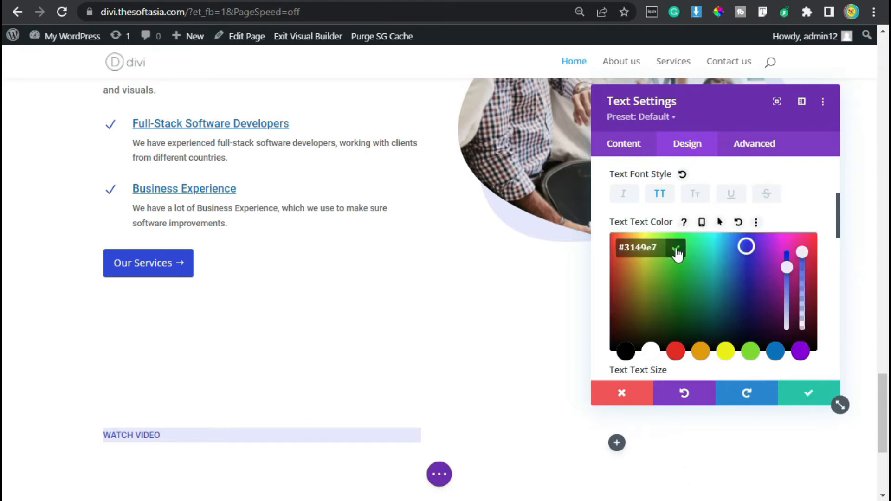
click(677, 253)
scroll(632, 235, down, 2)
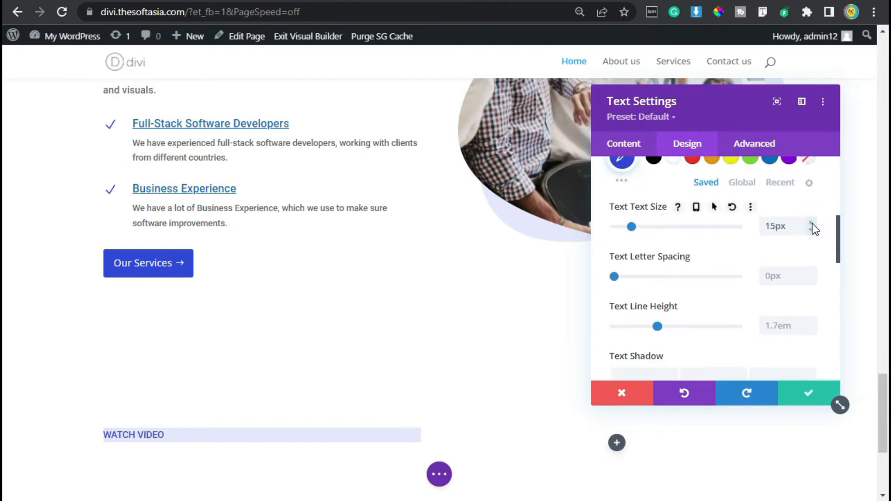
scroll(781, 274, down, 2)
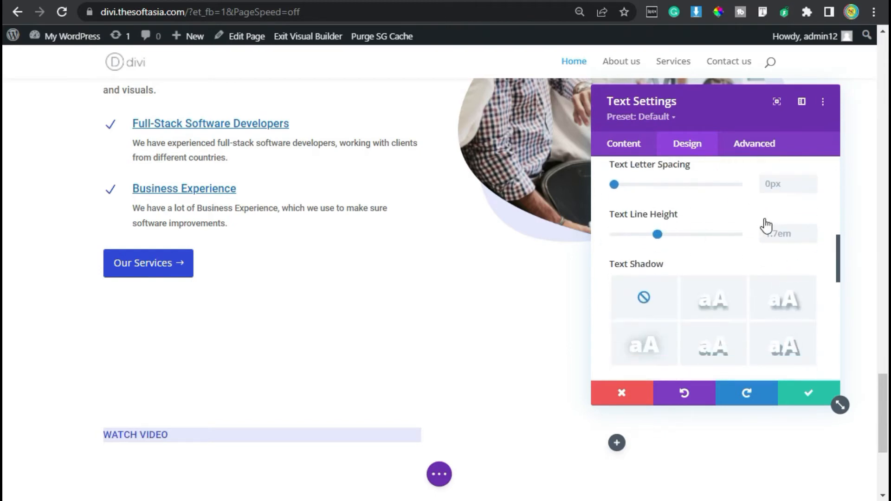
Step: Set the Watch Video module's padding to 8px at top and bottom and 15px at left and right
scroll(670, 267, down, 5)
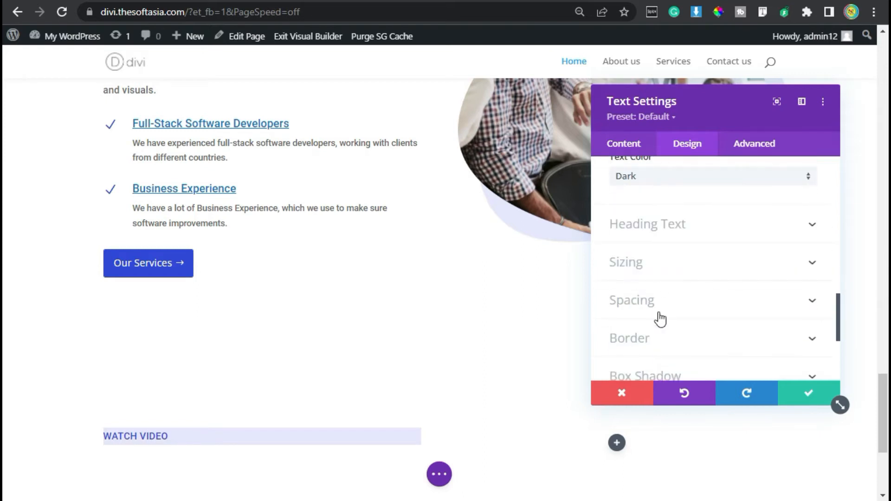
click(660, 313)
scroll(659, 313, down, 2)
scroll(635, 291, up, 2)
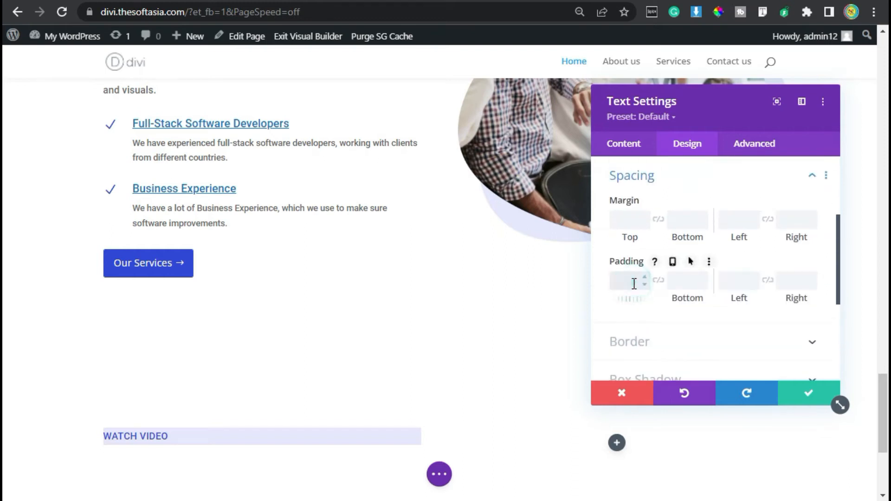
click(657, 280)
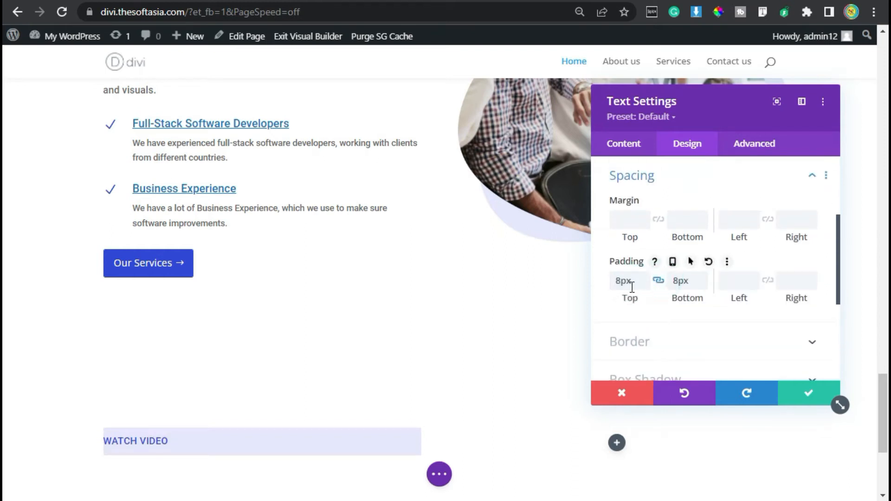
click(731, 278)
text(15)
click(768, 280)
Step: Round all four corners of the Watch Video module's border to 3px
scroll(695, 270, down, 2)
click(692, 253)
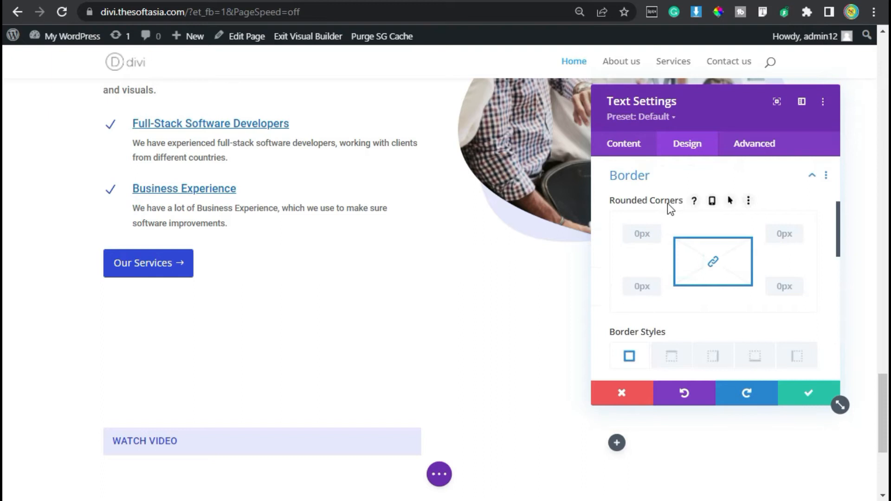
click(633, 236)
text(3)
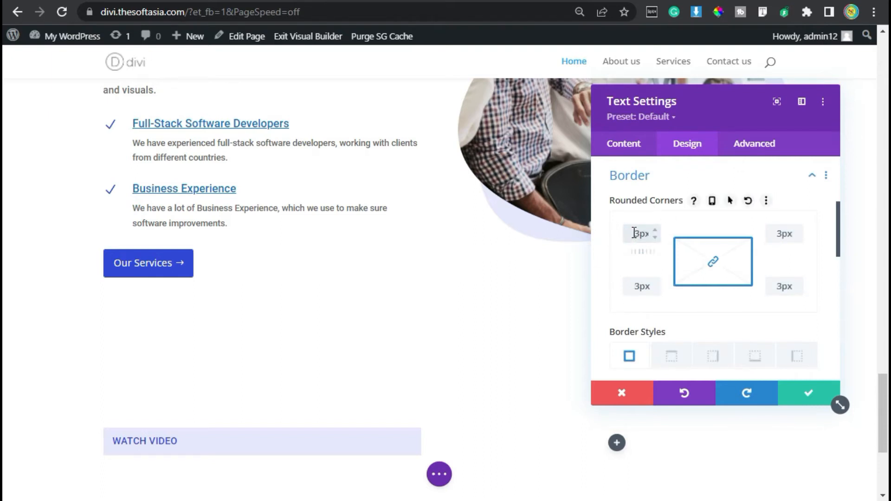
Step: Paste the custom CSS "display: inline-block; font-weight: 400;" into the Watch Video module's main element and save the module settings
click(747, 153)
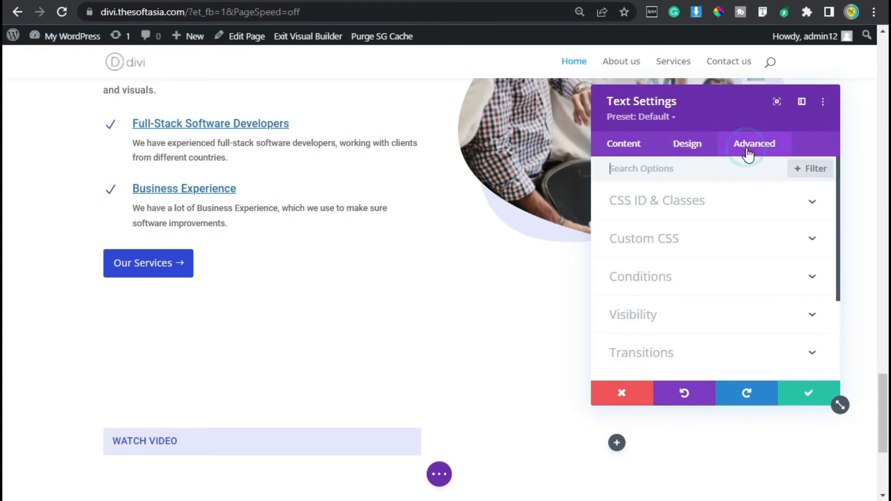
click(675, 236)
scroll(675, 234, down, 4)
scroll(689, 213, up, 2)
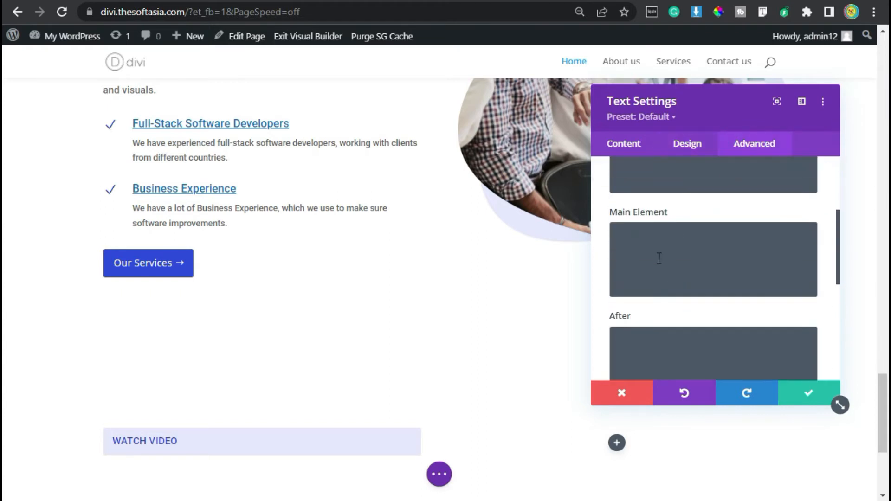
click(658, 259)
text(display: inline-block; font-weight: 400;)
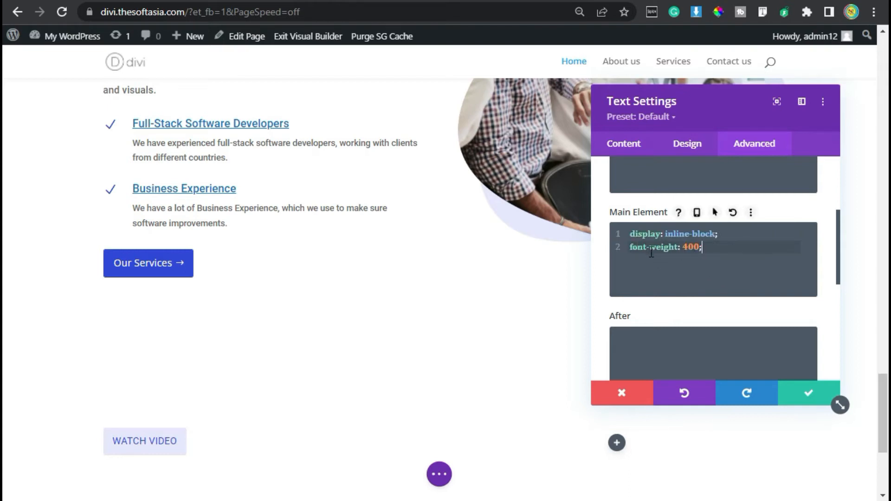
scroll(652, 252, down, 2)
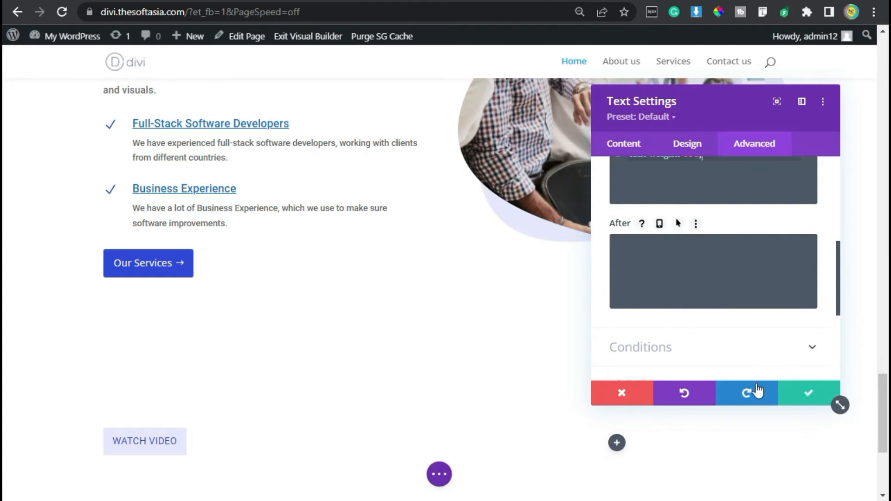
click(800, 397)
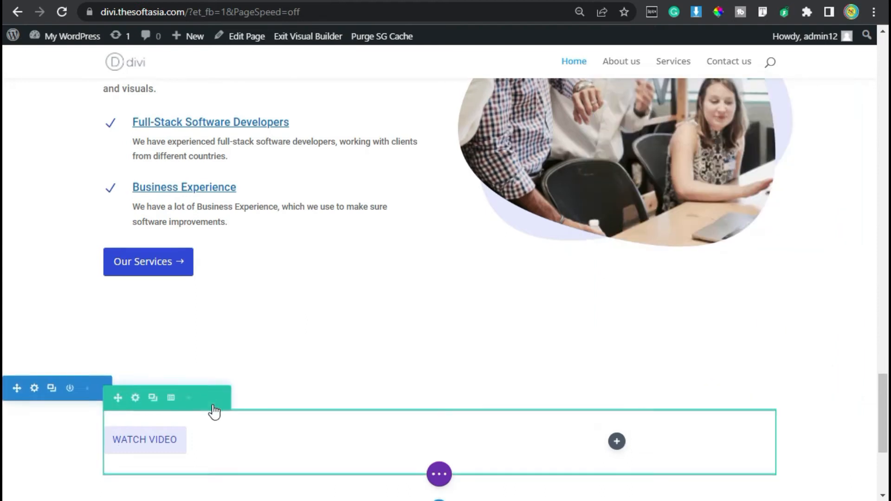
Step: Insert a Text module directly below the Watch Video label in the row's first column
scroll(141, 351, down, 2)
mouse_move(140, 351)
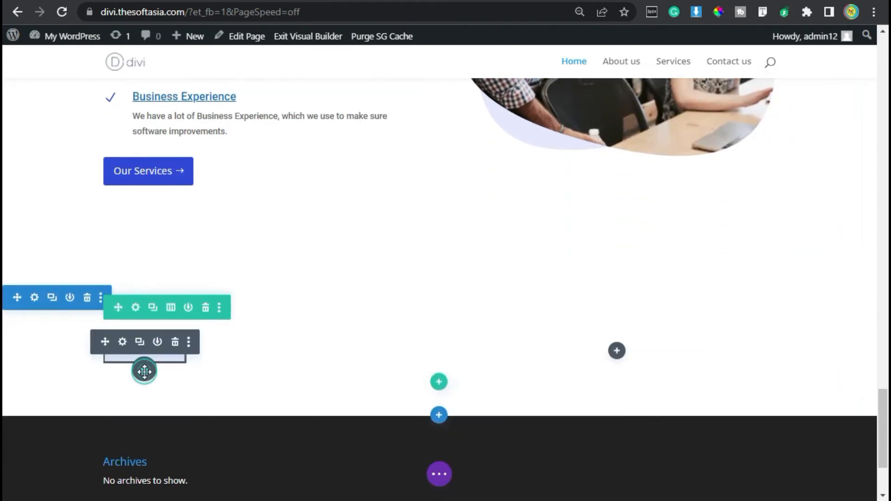
click(144, 370)
text(text)
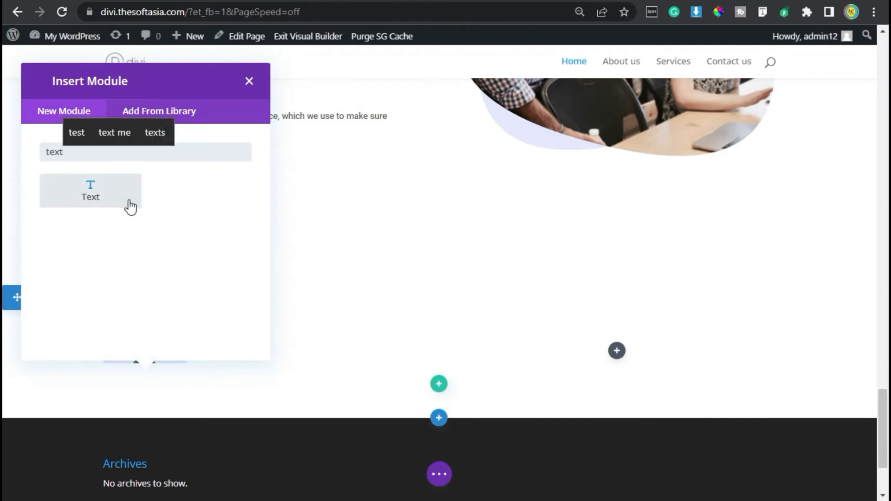
click(130, 207)
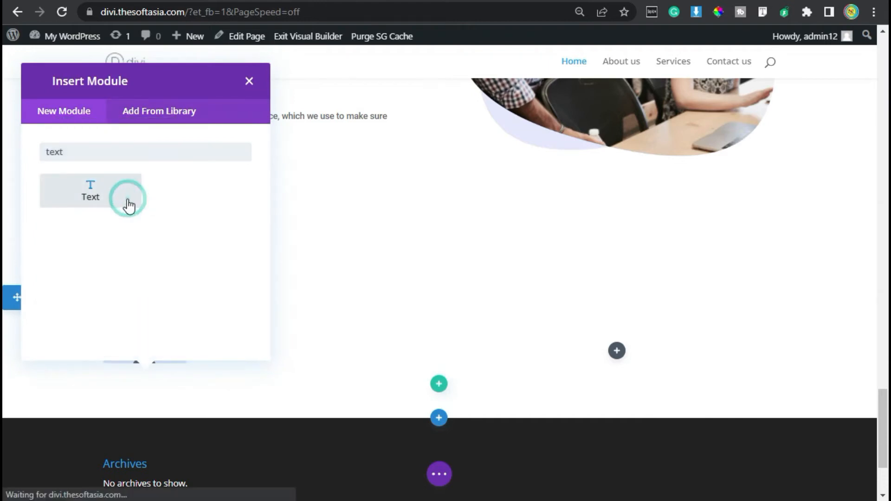
Step: Replace the placeholder with the copied text "Do you want to know more about us! Watch the video below" and format it as Heading 2
scroll(707, 330, down, 2)
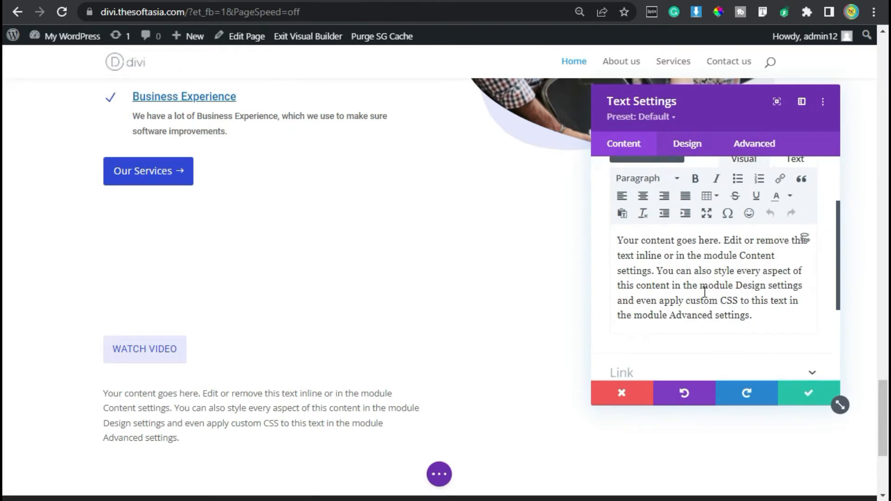
key(ctrl+a)
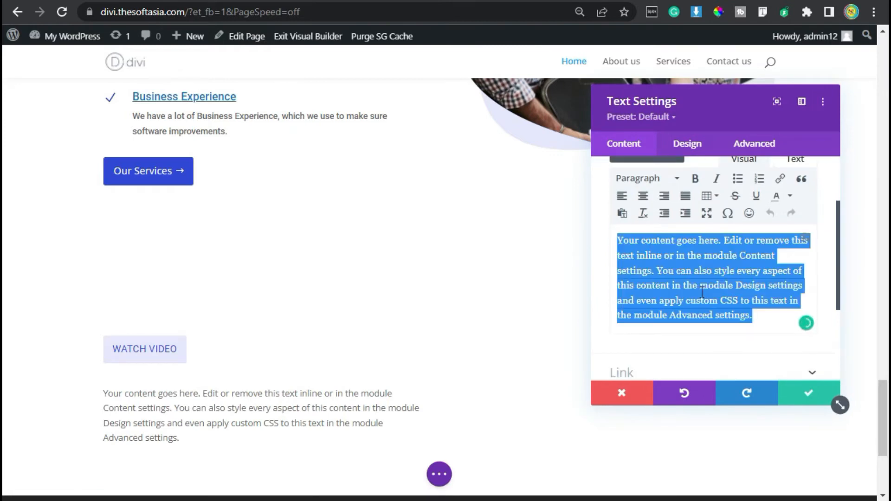
text(Do you want to know more about us! Watch the video below)
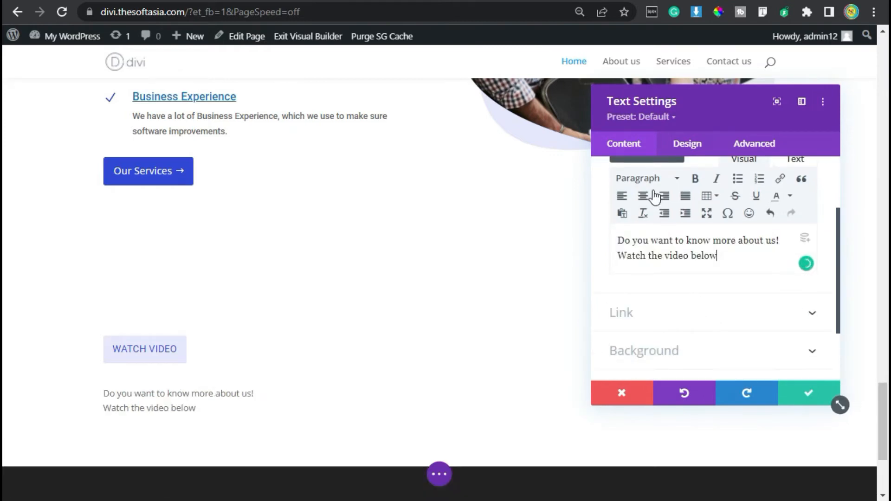
click(672, 181)
click(678, 252)
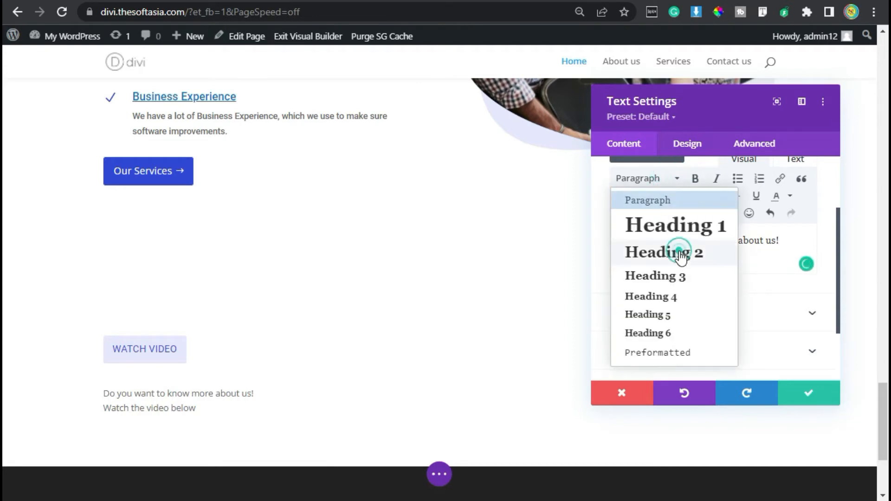
Step: Set the Heading 2 font of the new heading module to Roboto
click(689, 145)
click(654, 251)
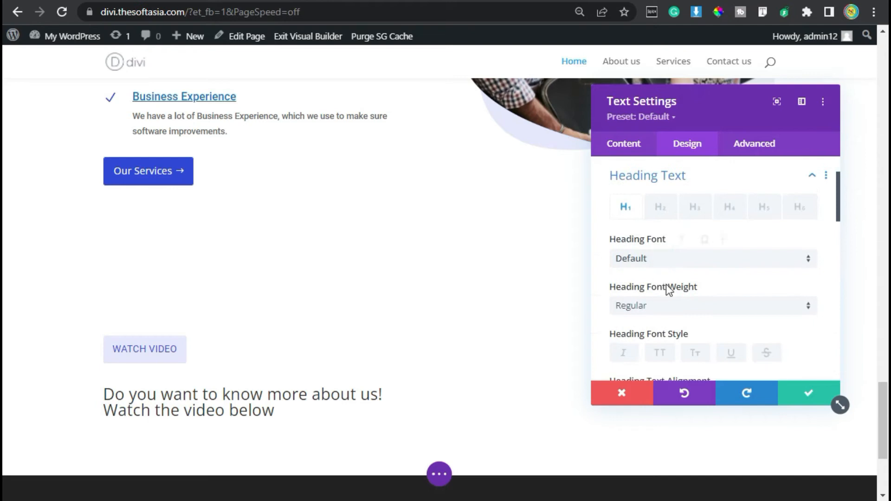
click(659, 208)
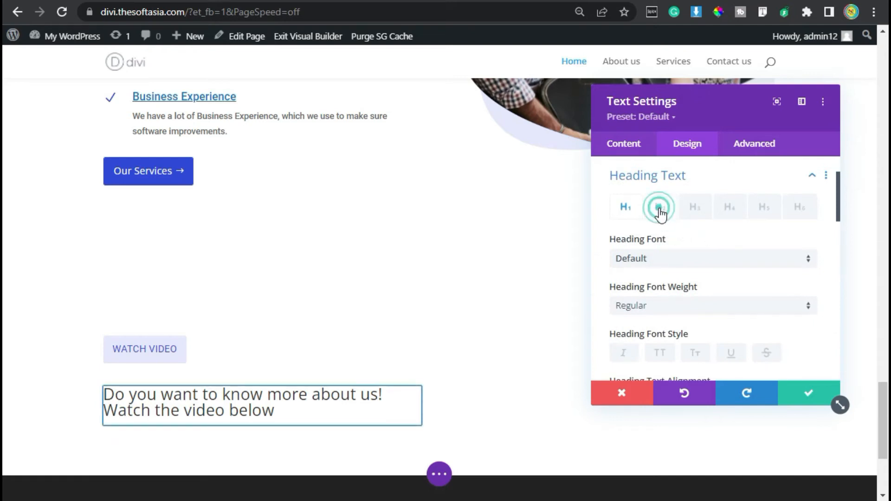
click(688, 260)
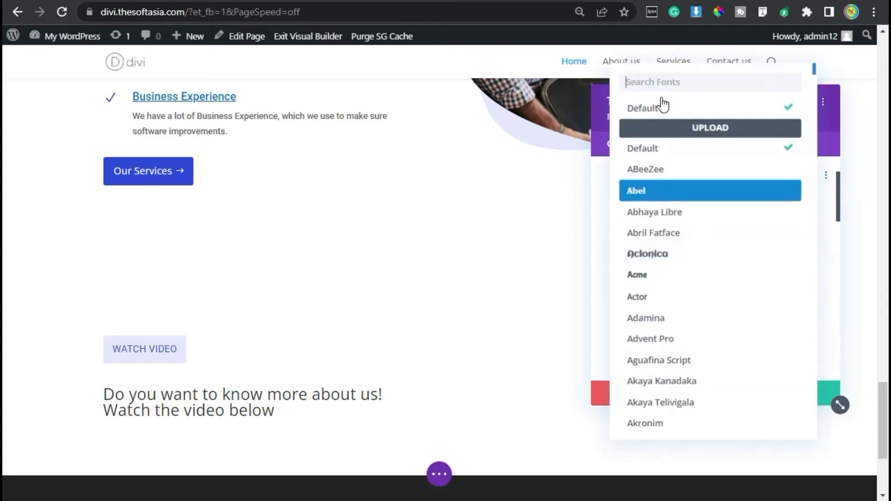
text(roboto)
click(662, 107)
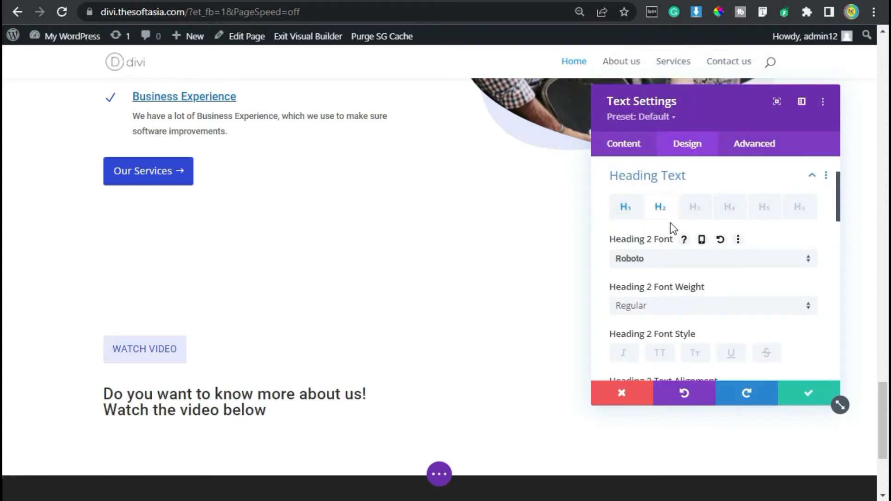
Step: Set the Heading 2 text color to black and its text size to 28px
scroll(670, 225, down, 2)
scroll(635, 334, down, 2)
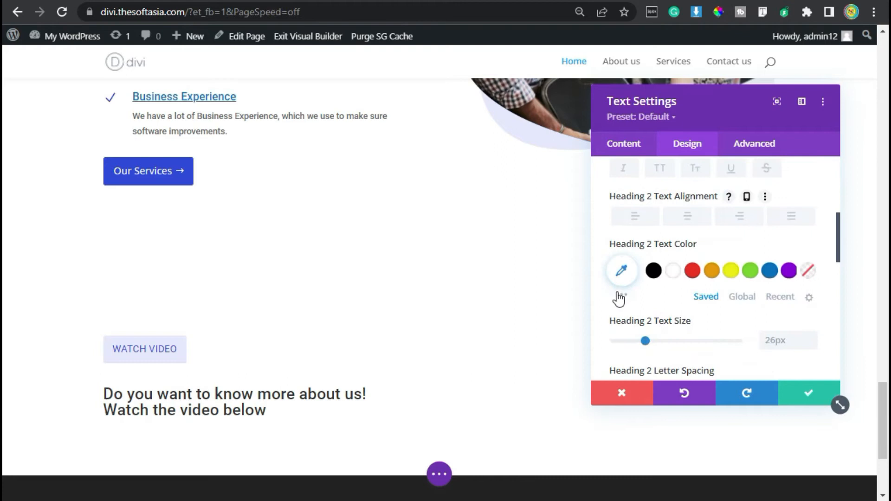
click(659, 279)
scroll(700, 301, down, 2)
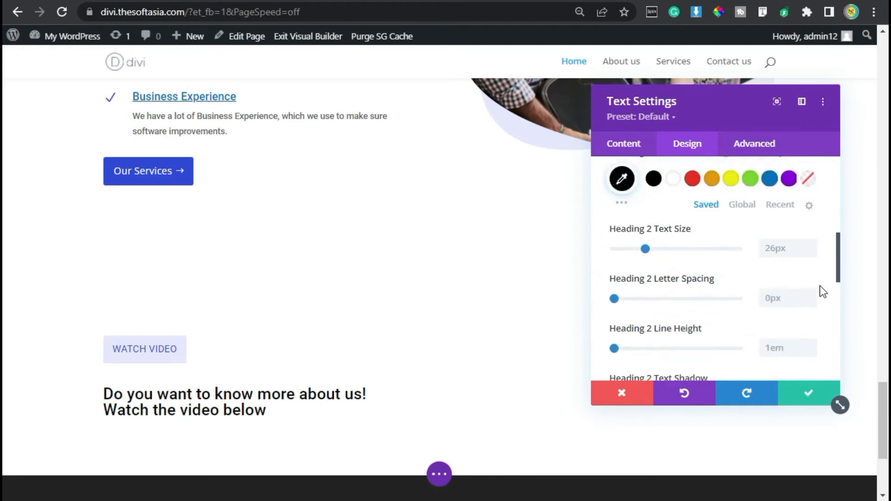
click(811, 242)
click(811, 242)
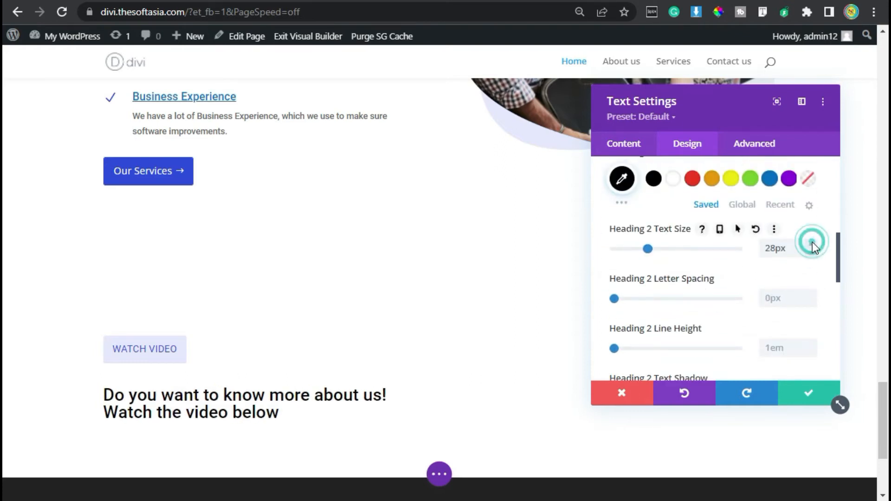
Step: Set the Heading 2 line height to 1.3em and apply the underline font style
scroll(802, 313, down, 2)
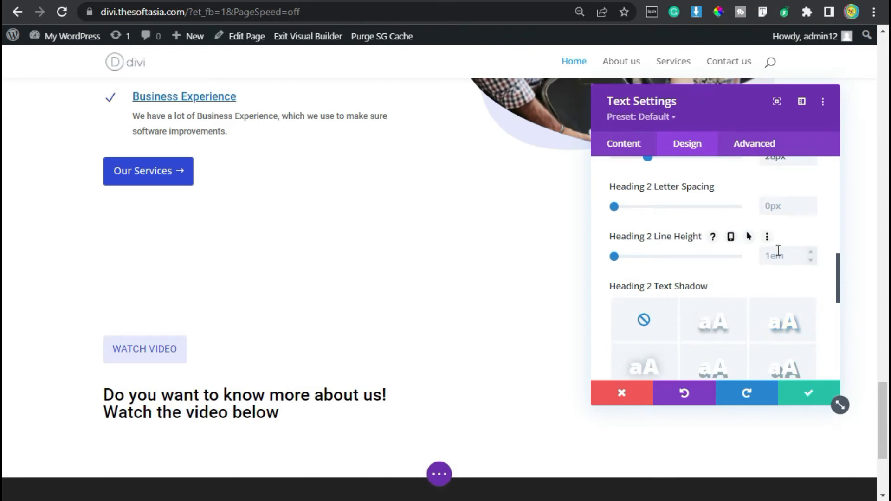
click(812, 252)
click(812, 253)
click(812, 252)
scroll(759, 300, up, 6)
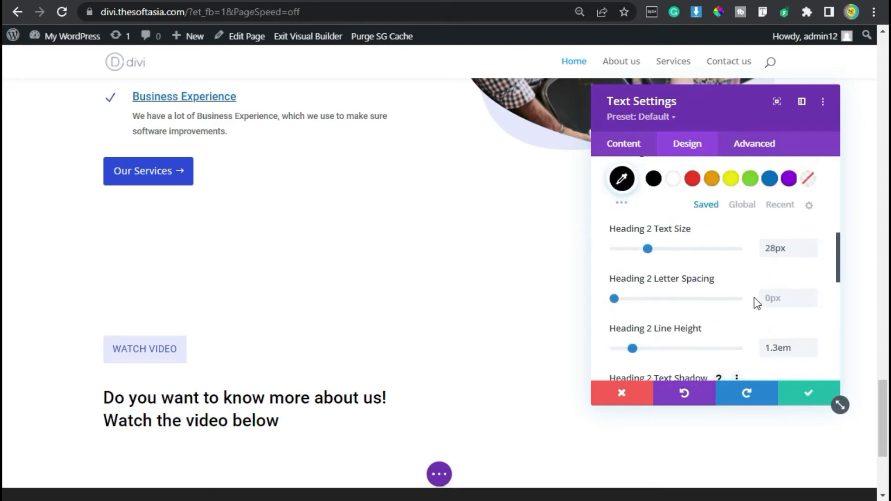
click(735, 262)
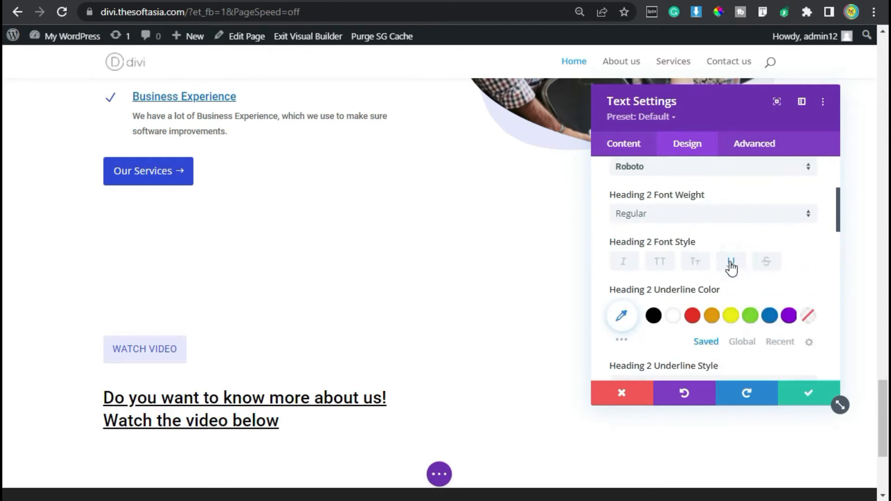
Step: Set the heading module's bottom margin to 10px
scroll(693, 263, down, 10)
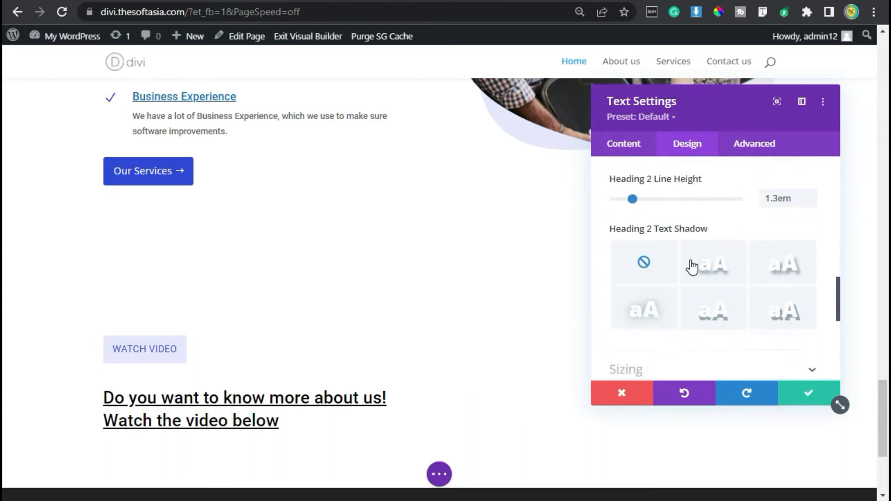
click(663, 327)
click(685, 220)
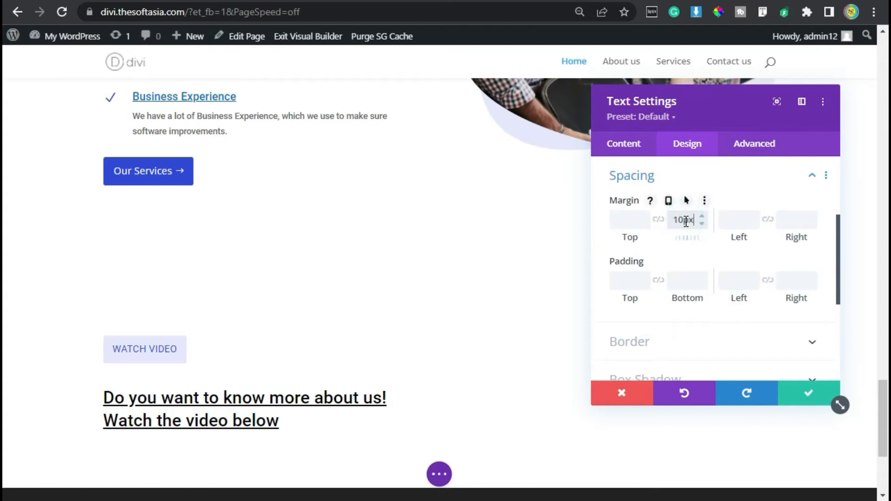
Step: Apply the Fade animation style to the heading module and save its settings
scroll(754, 227, down, 3)
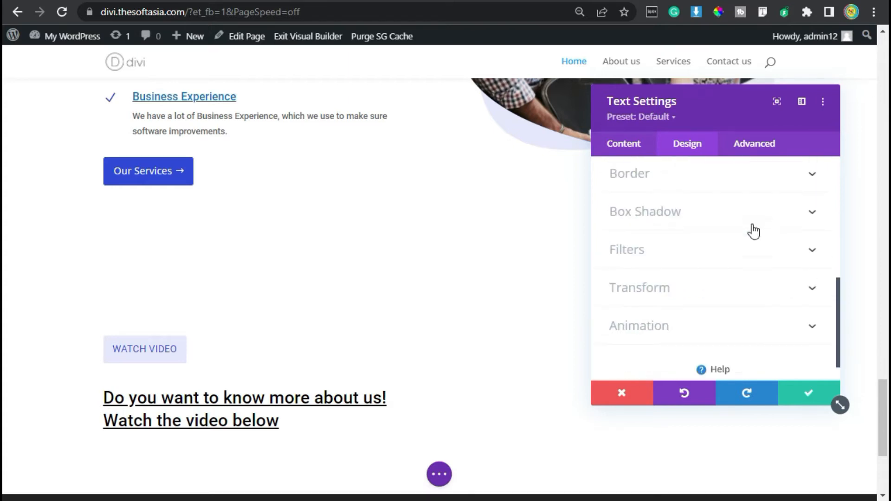
scroll(753, 230, down, 1)
click(700, 304)
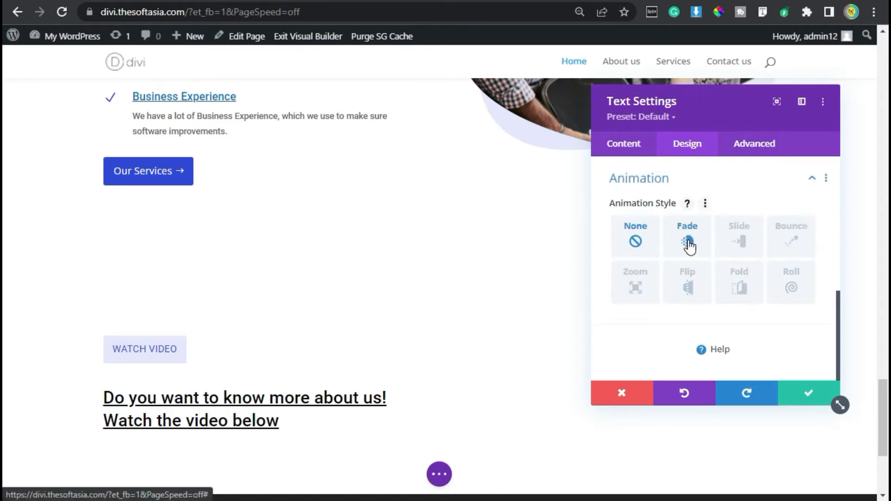
click(688, 242)
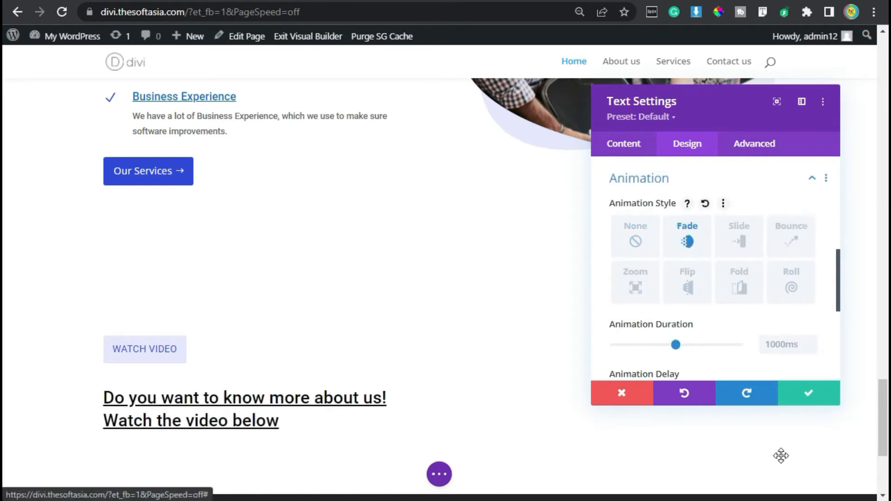
click(808, 395)
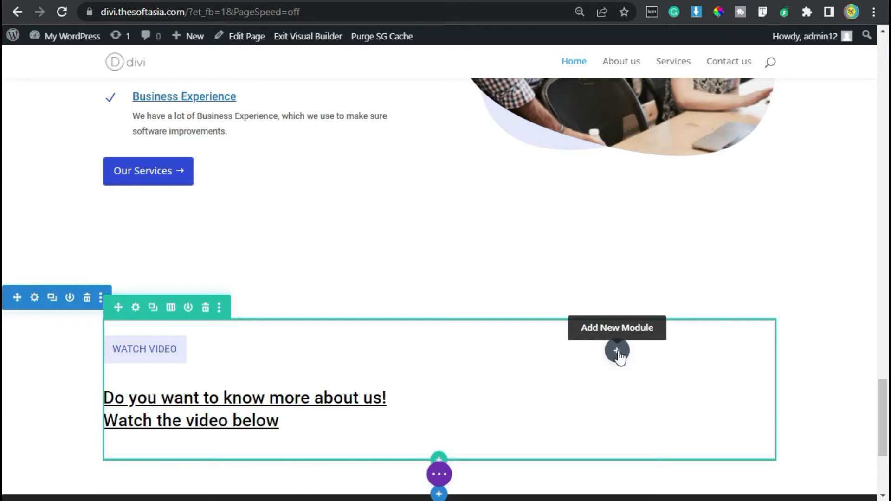
Step: Add a Text module to the row's empty second column and replace its placeholder with the copied paragraph beginning "We can create multi-vendor"
click(617, 353)
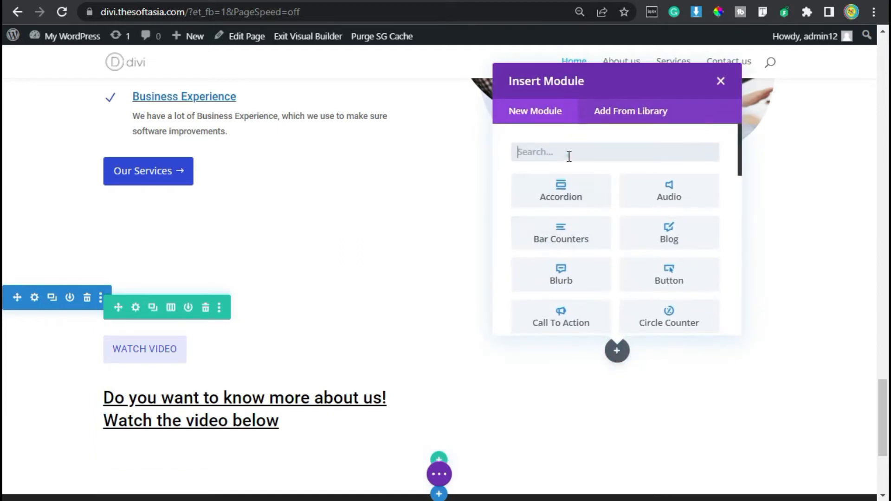
text(text)
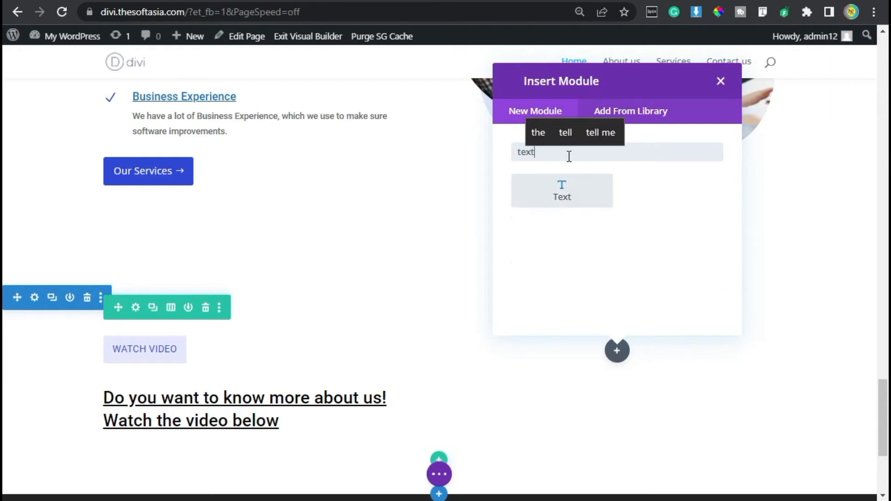
click(565, 194)
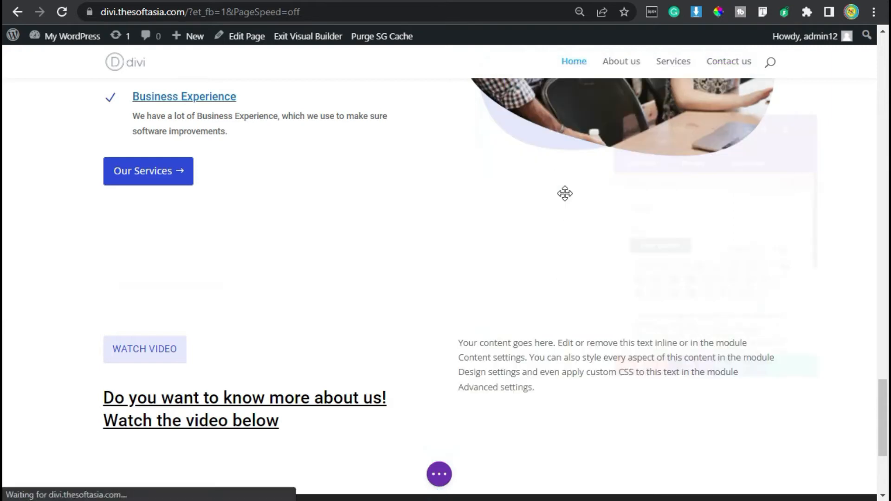
scroll(662, 342, down, 2)
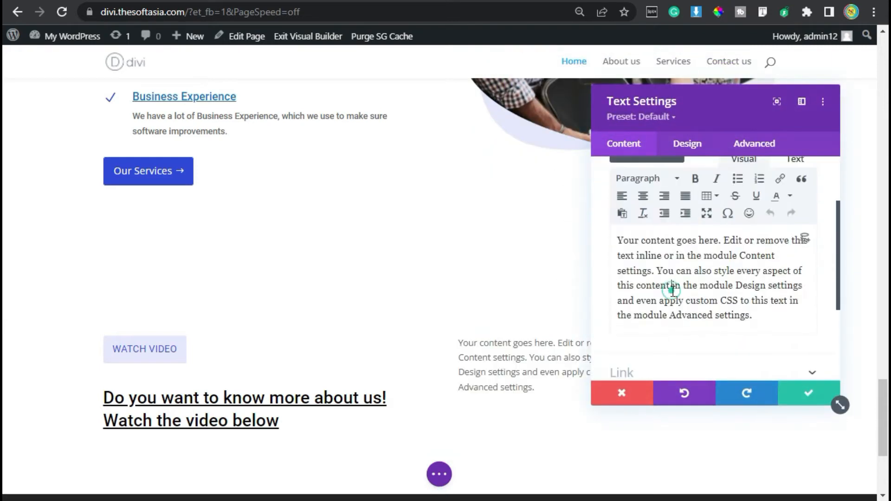
key(ctrl+a)
text(We can create multi-vendor eCommerce websites using WordPress as well as custom coding. We also provide services for graphic design. We can create beautiful banners and logos in photoshop and Illustrator.)
scroll(690, 252, down, 4)
scroll(688, 238, up, 6)
Step: Set the text font of the second column's paragraph to Roboto
click(677, 145)
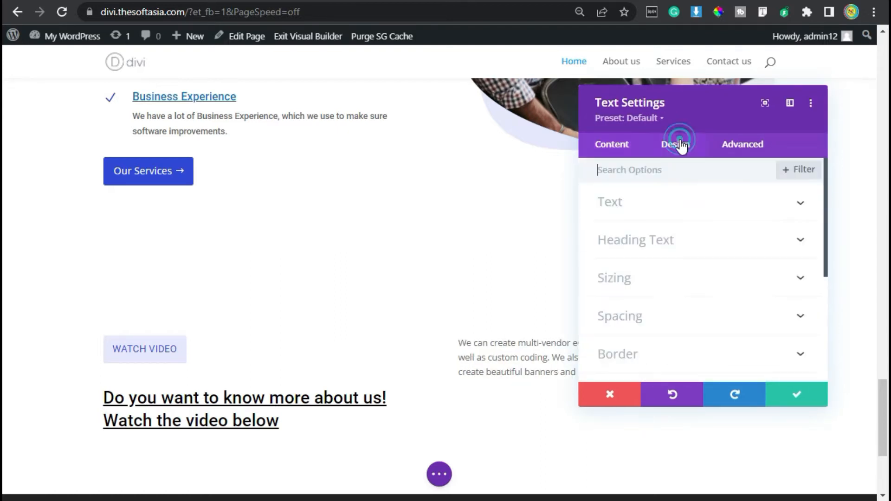
click(628, 213)
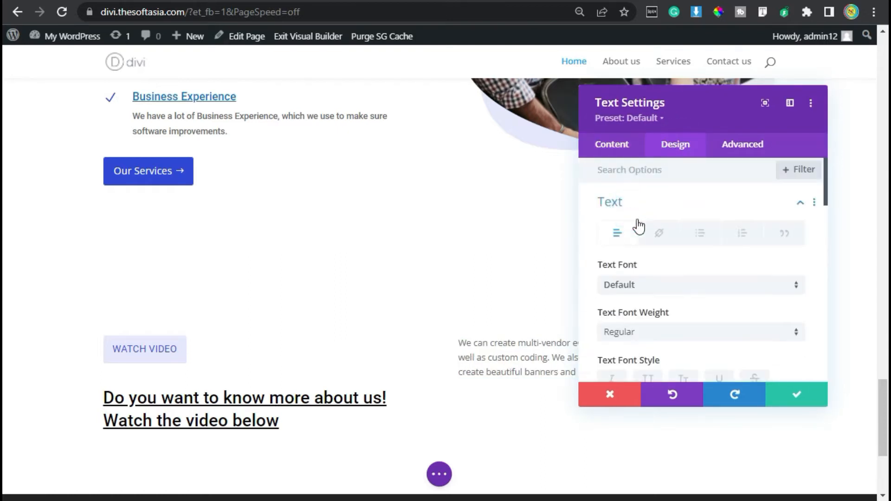
click(656, 289)
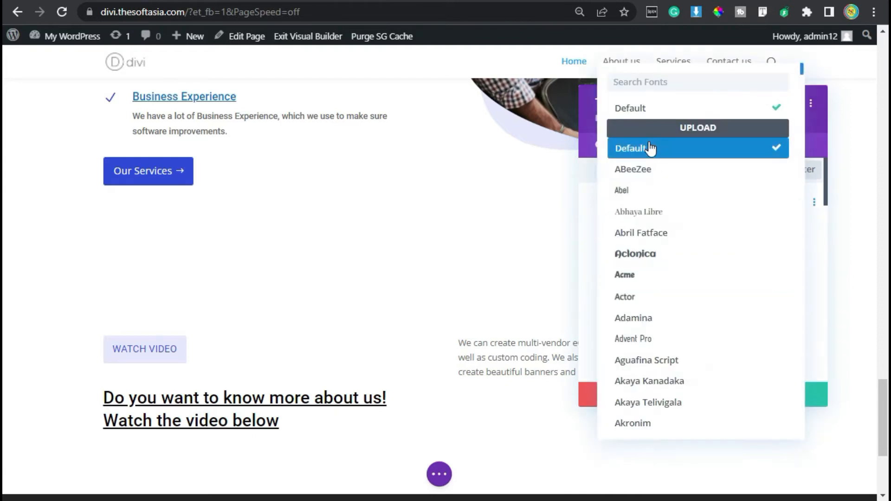
text(robo)
click(682, 106)
Step: Set the paragraph's text size to 16px and increase its line height
scroll(677, 321, down, 3)
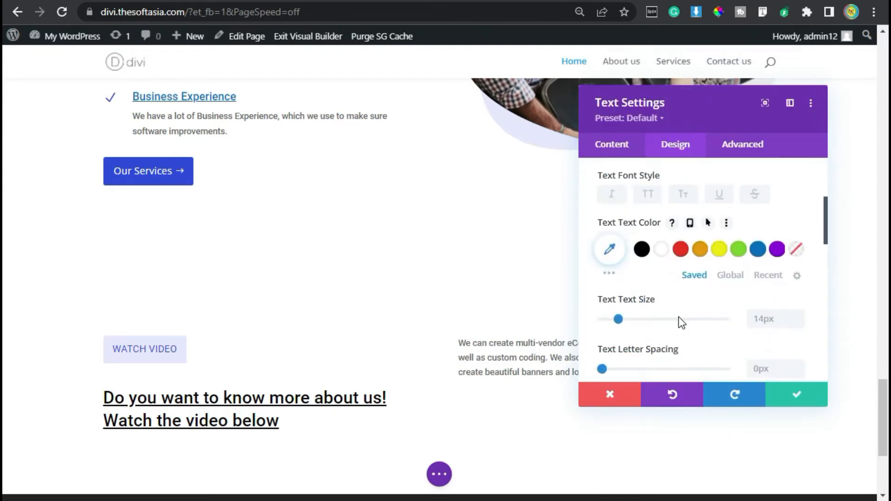
click(799, 316)
click(800, 317)
scroll(793, 351, down, 2)
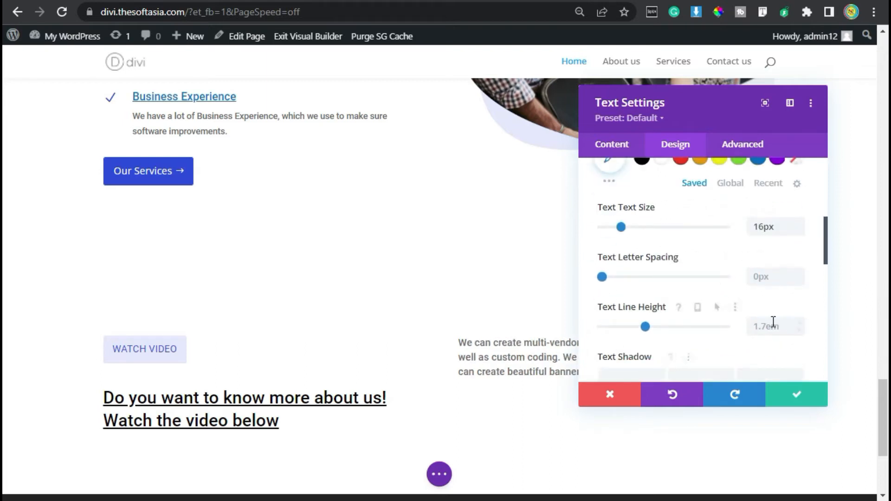
click(803, 324)
Step: Set the paragraph module's bottom margin to 10px
scroll(684, 341, down, 2)
scroll(684, 341, down, 8)
scroll(683, 325, up, 2)
click(682, 299)
click(676, 222)
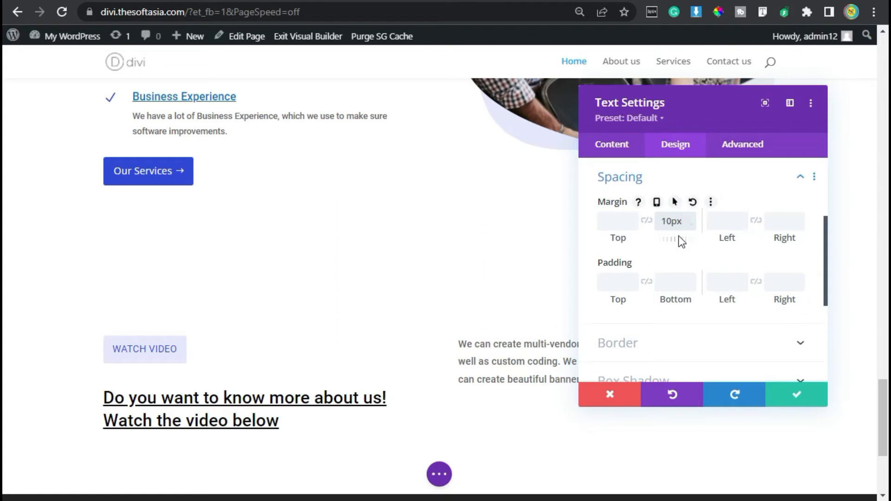
Step: Give the second column's paragraph a Slide animation with the direction Up and save the module's settings
scroll(677, 253, down, 5)
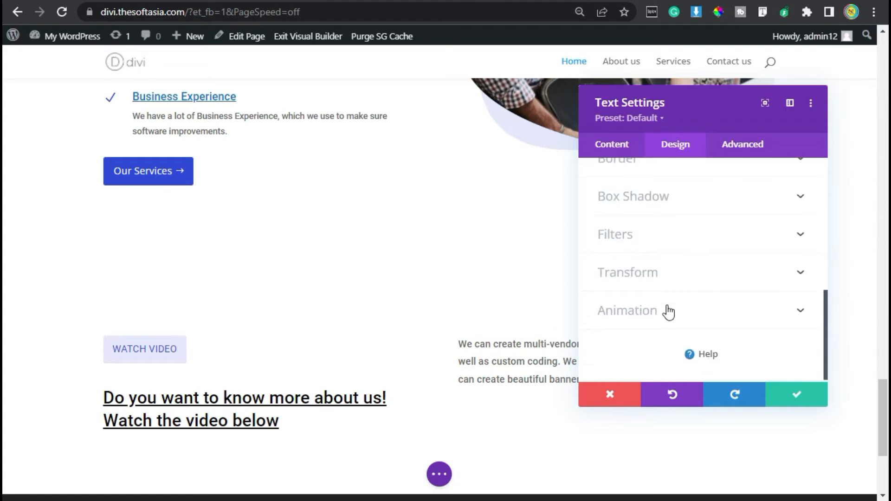
click(668, 312)
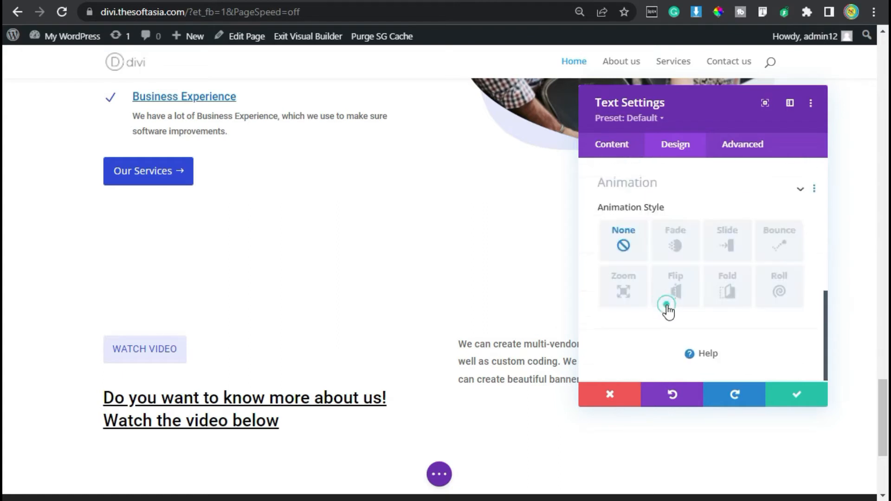
click(729, 243)
click(692, 343)
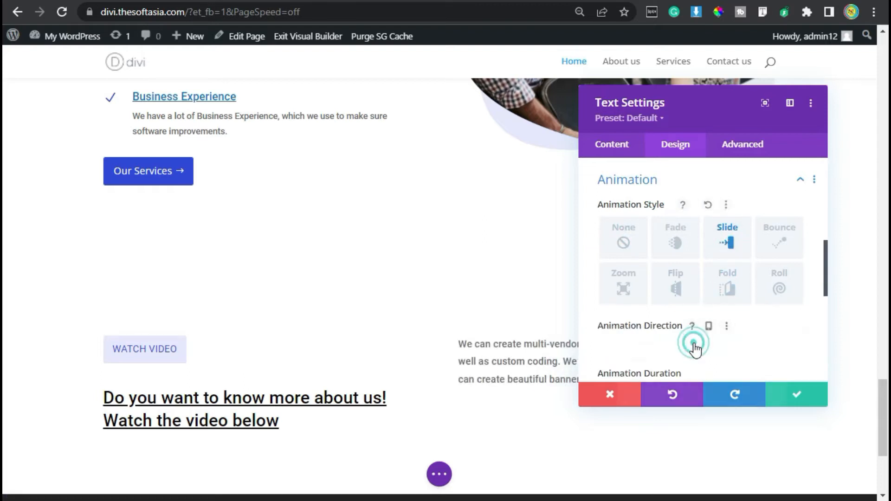
click(692, 398)
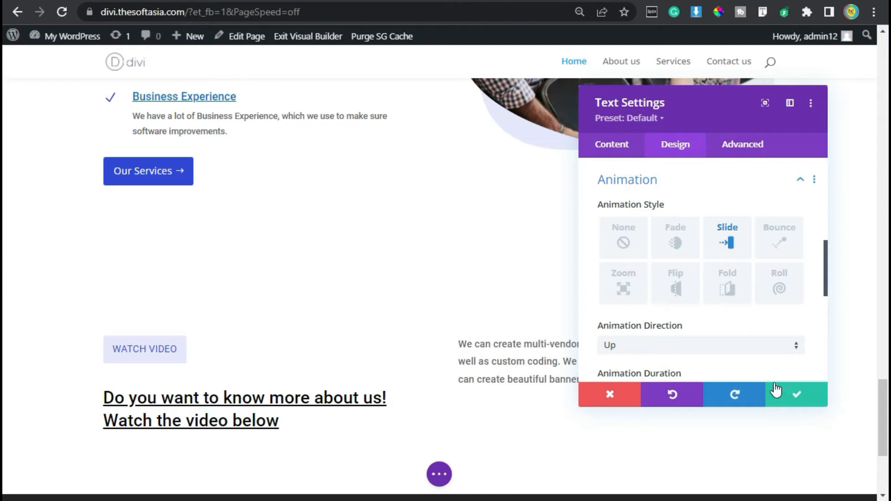
click(792, 392)
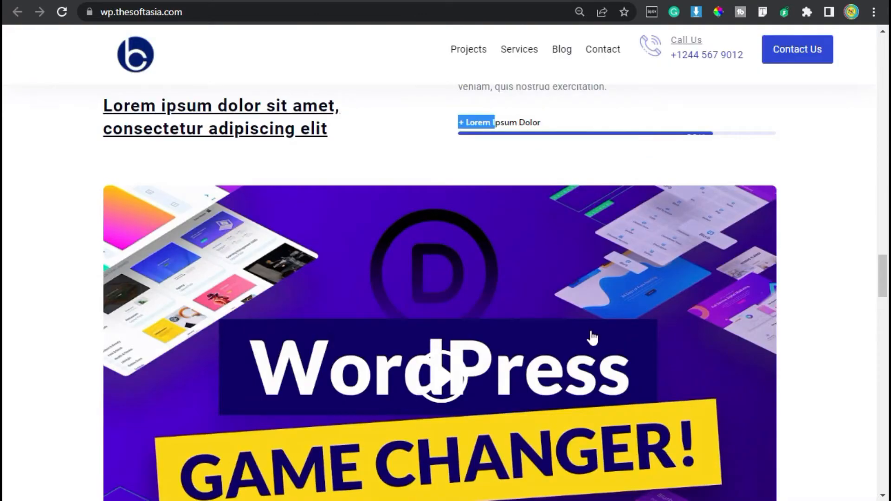
Step: Check the progress bar on the reference site and add a Bar Counters module below the second column's paragraph
scroll(589, 342, up, 4)
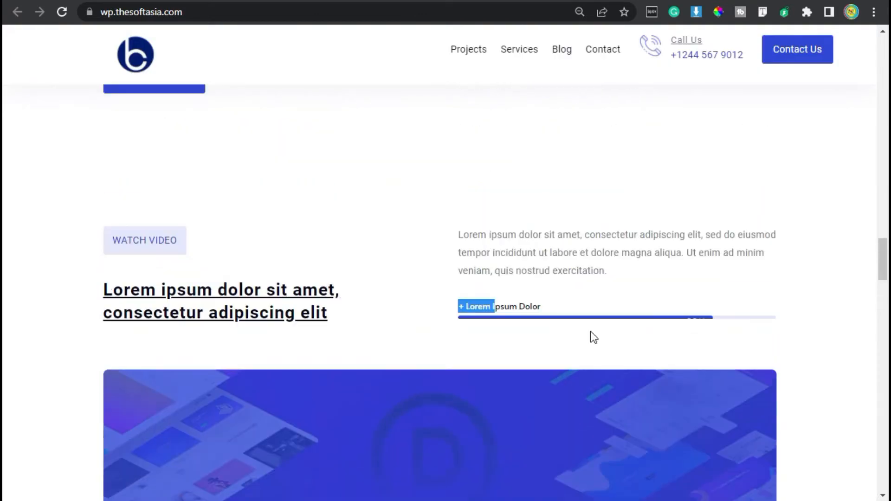
click(512, 274)
drag(526, 305, 736, 307)
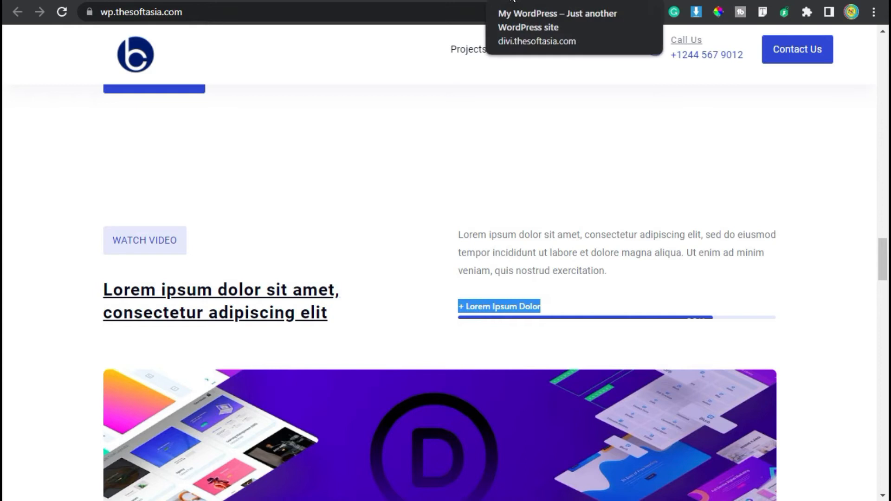
click(512, 1)
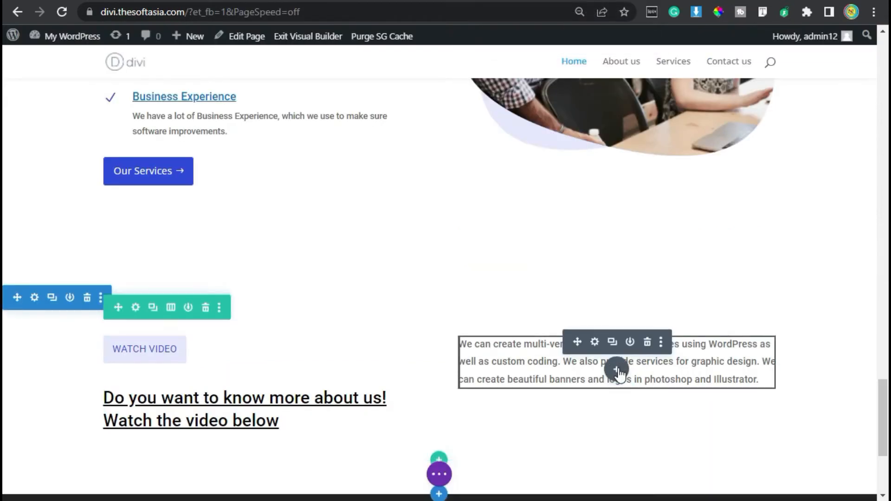
click(617, 369)
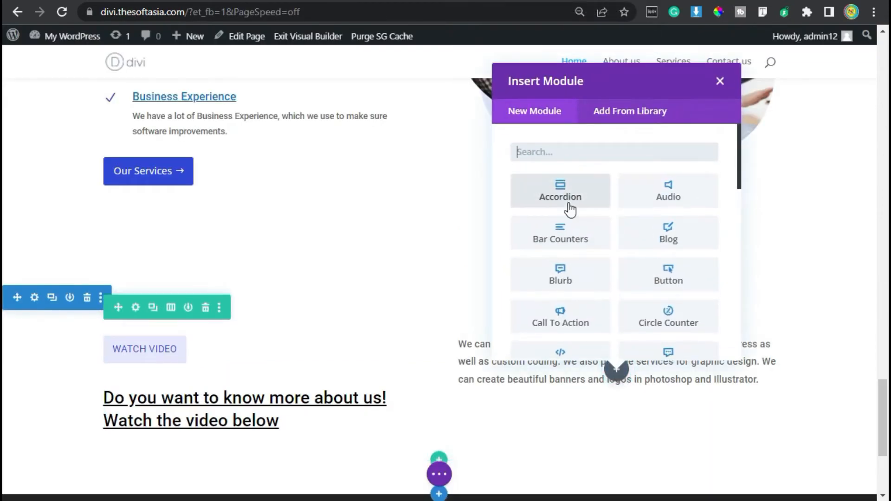
click(558, 232)
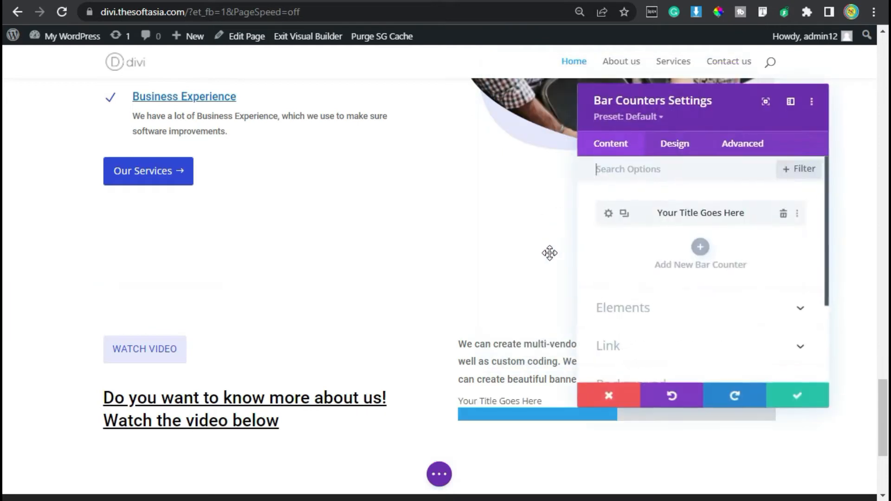
Step: Title the bar counter "+ Website Development" and set its percent to 80
click(610, 215)
drag(705, 245, 596, 250)
text(+ )
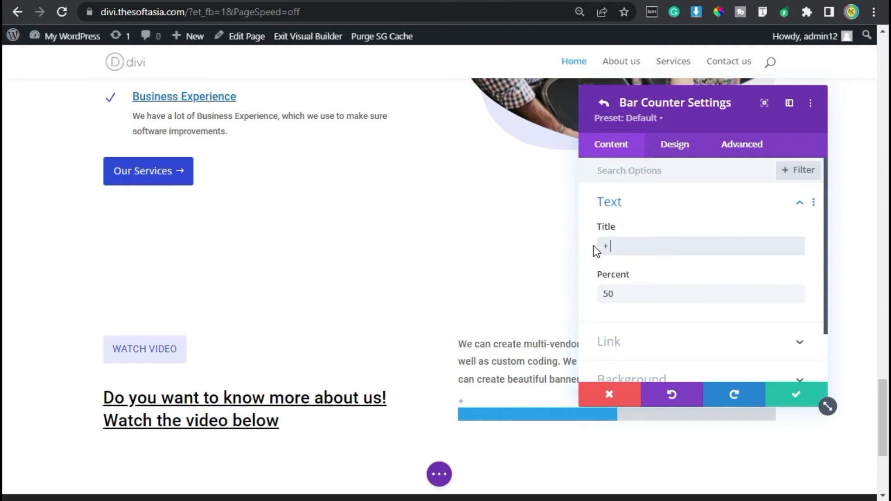
text(Website Development)
double_click(601, 293)
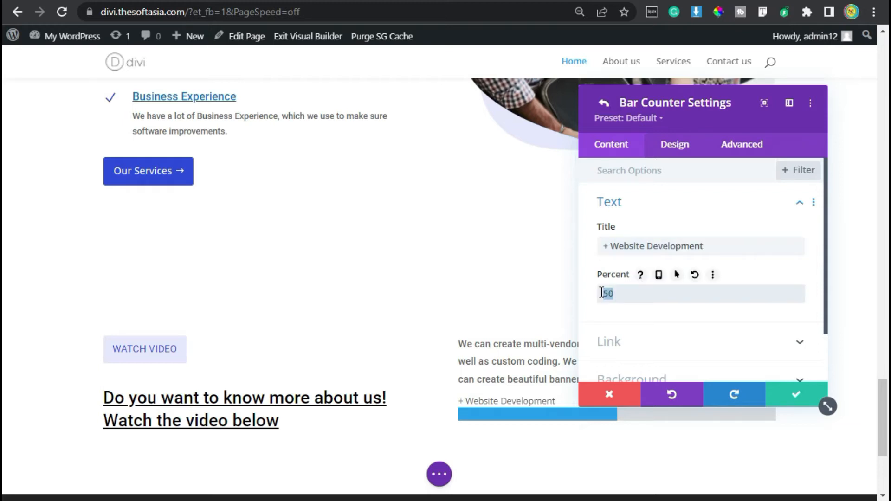
text(80)
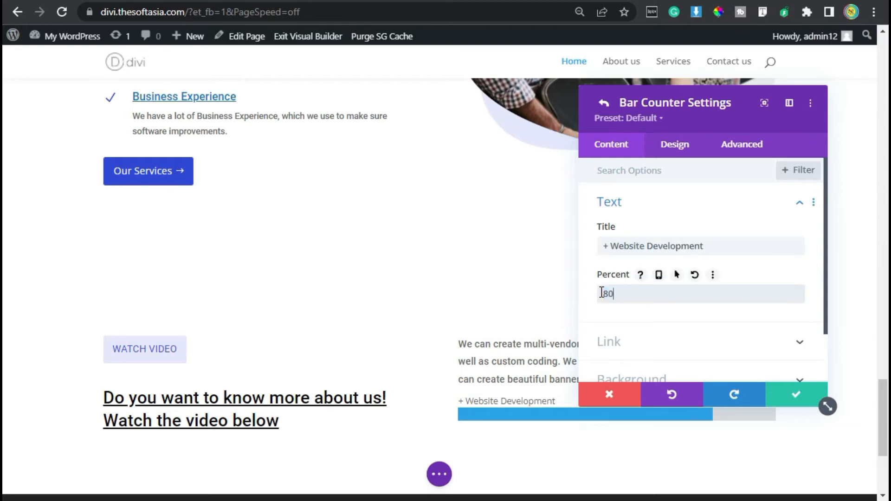
Step: Set the bar counter's background to the recently used light lavender color
scroll(616, 318, down, 2)
click(618, 318)
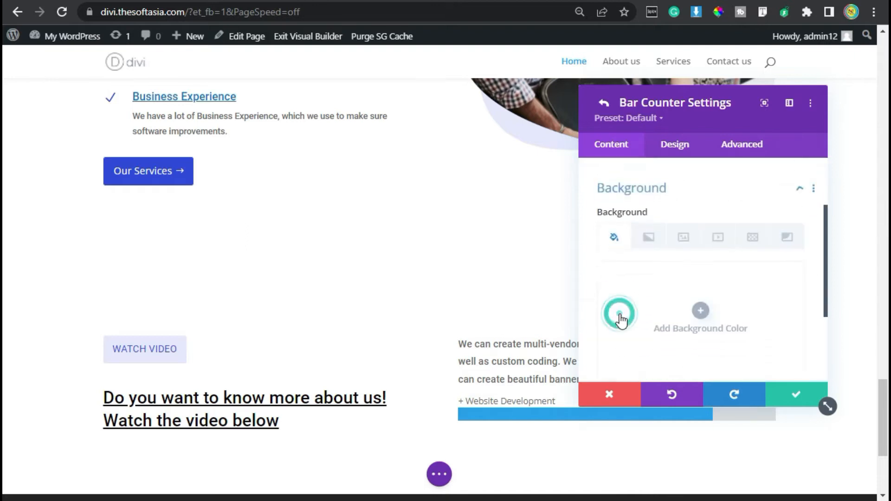
scroll(656, 267, down, 2)
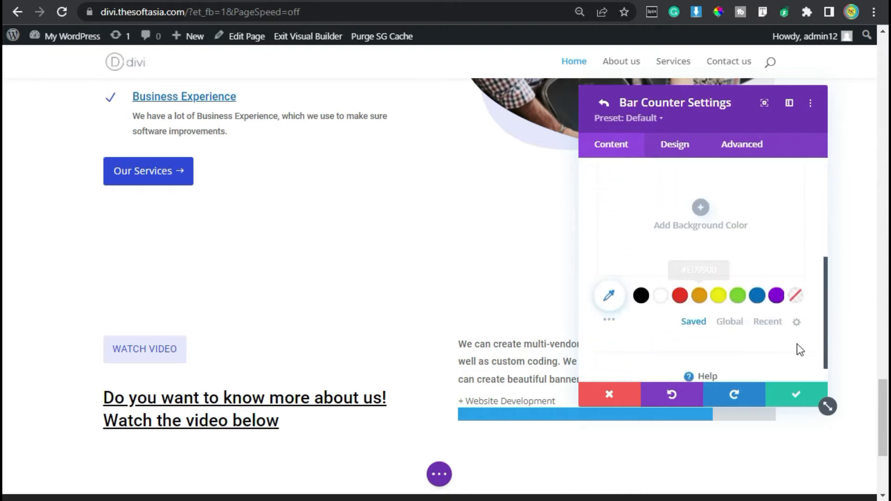
click(767, 322)
click(679, 295)
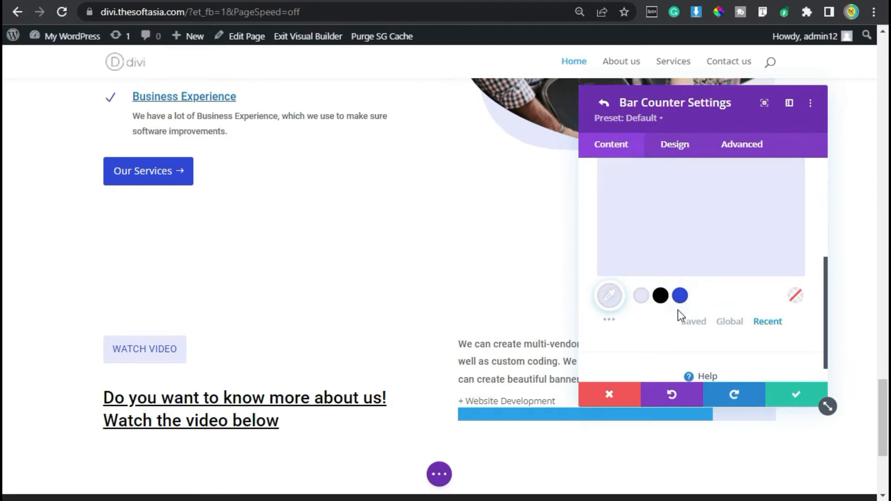
Step: Set the filled bar's background color to the recently used blue
scroll(678, 312, up, 2)
click(687, 150)
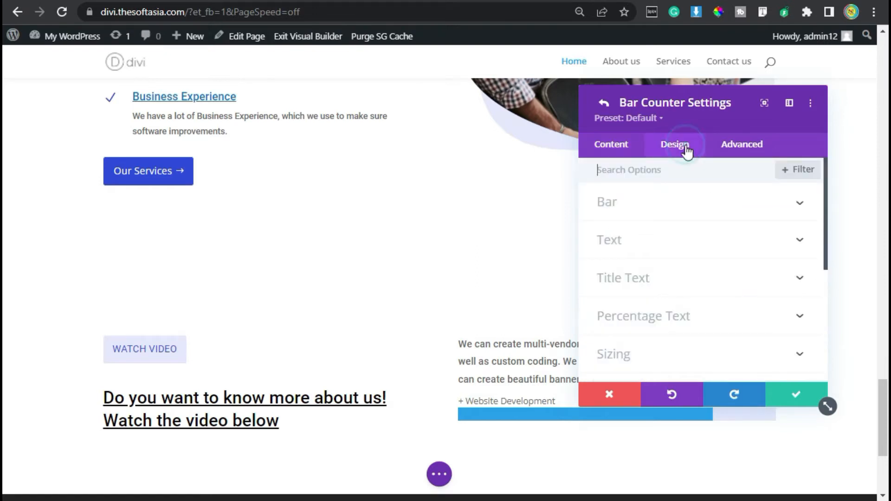
click(657, 214)
click(768, 279)
click(680, 253)
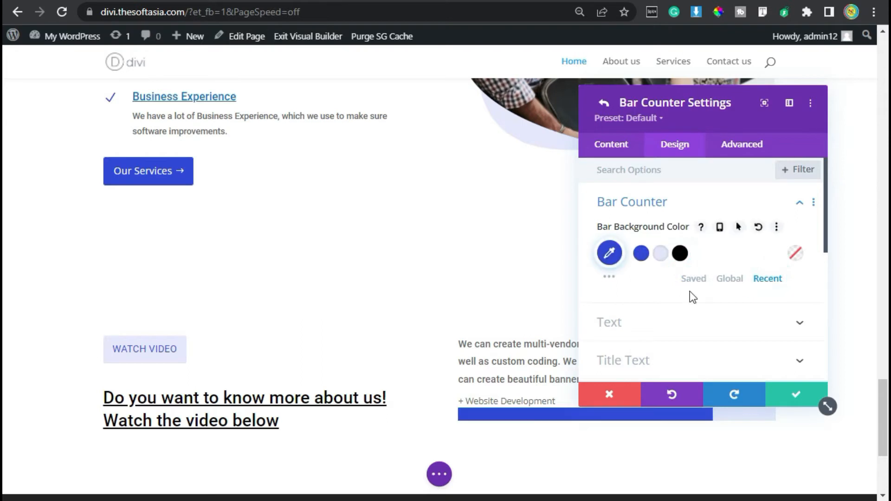
Step: Format the bar counter's title text in black at 14px with a 1.8em line height
scroll(690, 290, down, 2)
click(688, 277)
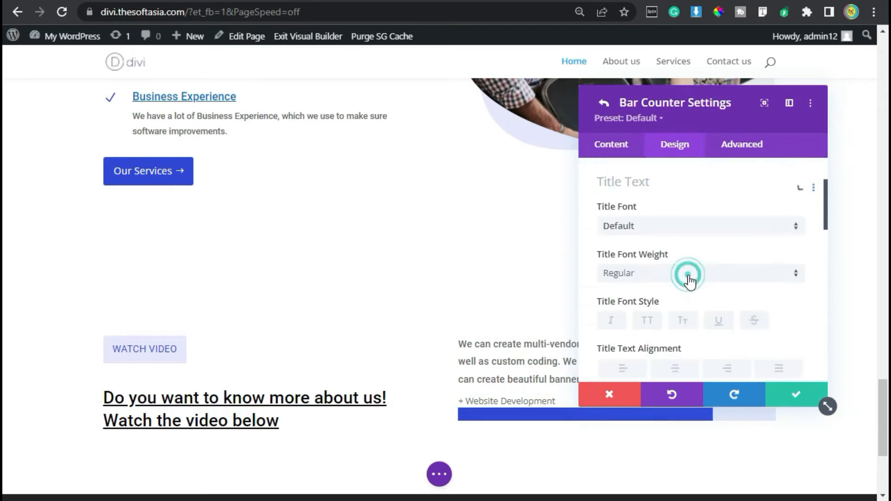
scroll(754, 227, down, 2)
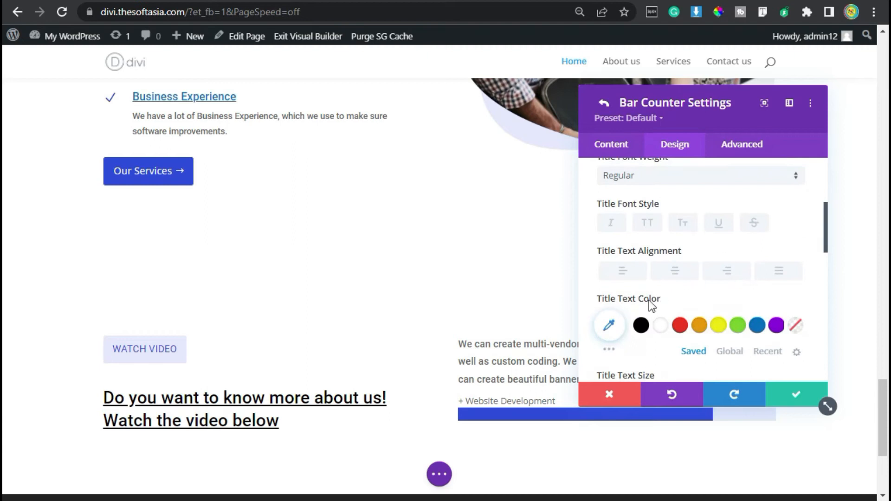
click(641, 326)
scroll(684, 285, down, 2)
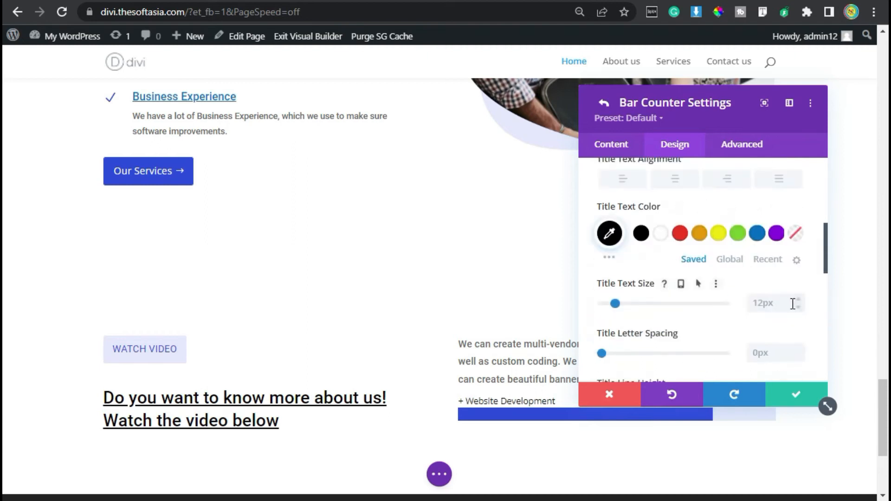
click(799, 300)
click(799, 299)
scroll(796, 302, down, 2)
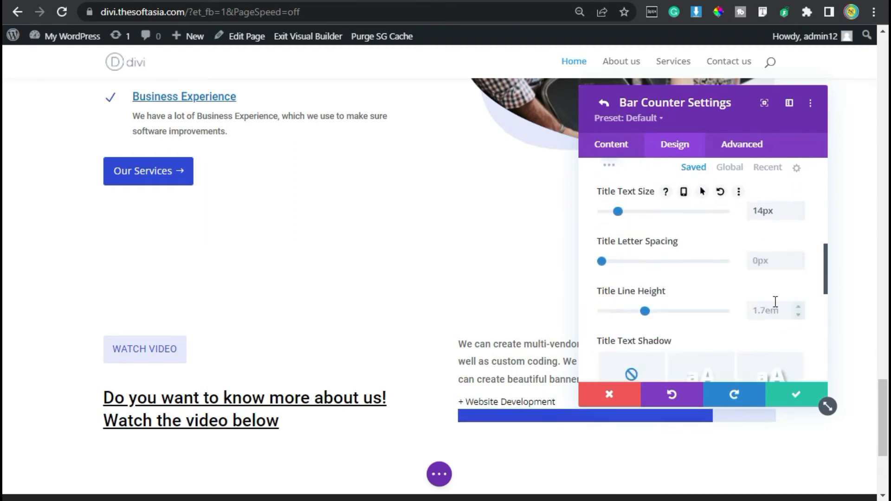
click(796, 306)
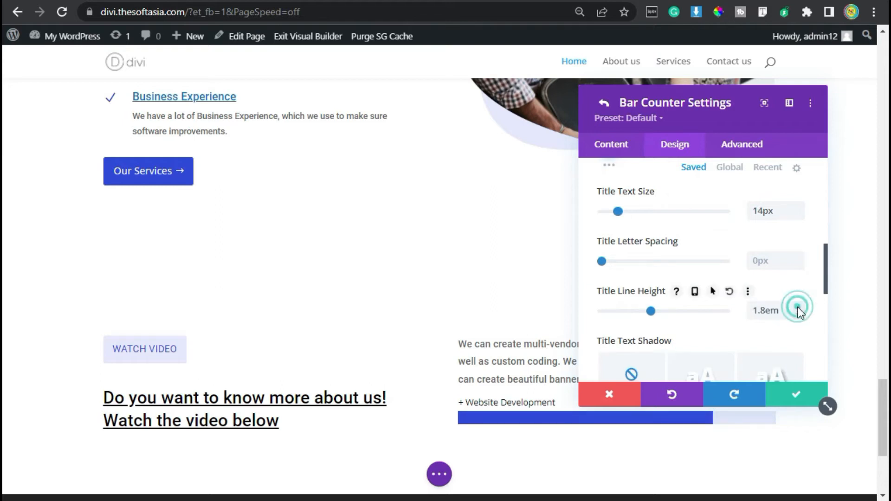
Step: Set the bar counter's height to 5 in its sizing options
scroll(716, 263, down, 4)
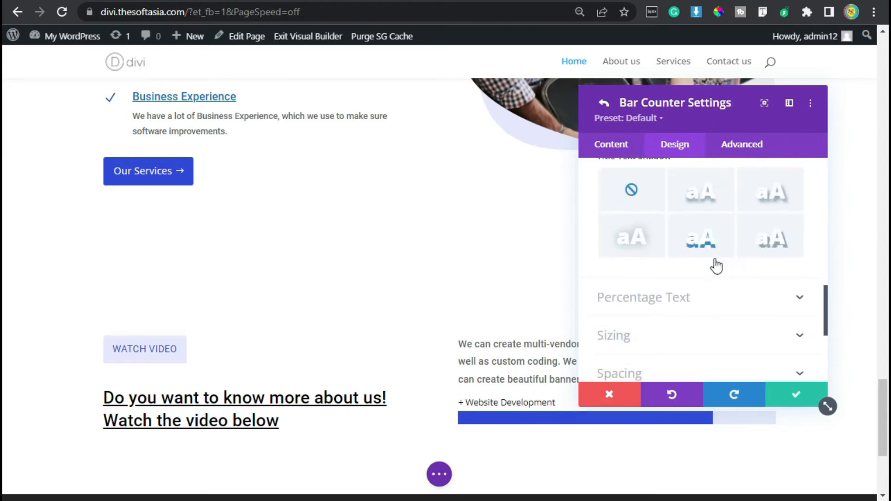
scroll(644, 357, down, 2)
click(664, 249)
scroll(718, 293, down, 3)
scroll(722, 296, down, 1)
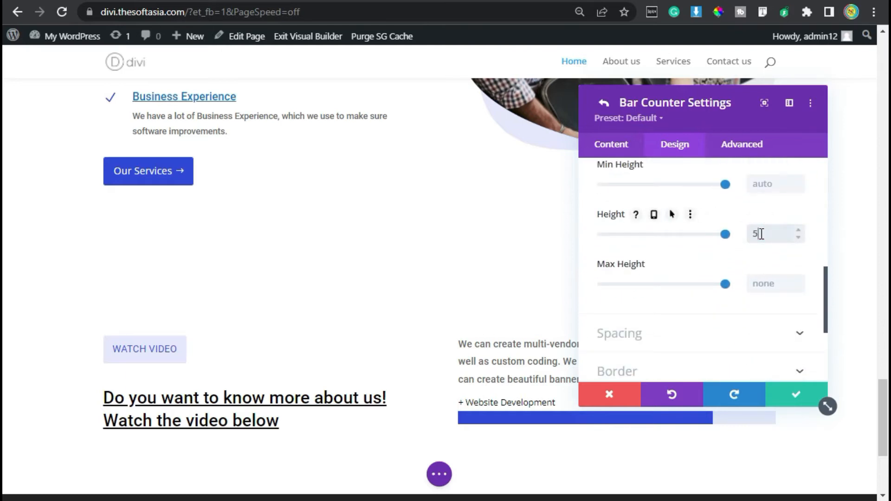
Step: Round all corners of the bar counter's border with a radius of 8
scroll(694, 284, down, 3)
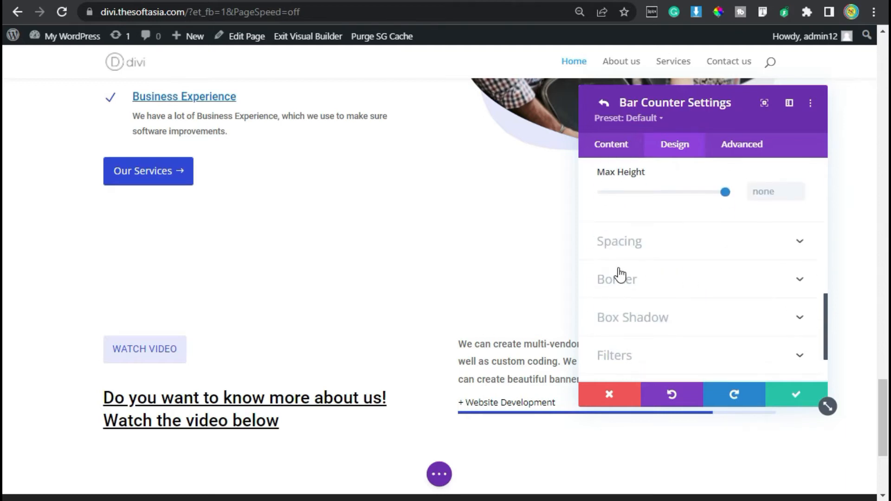
click(640, 299)
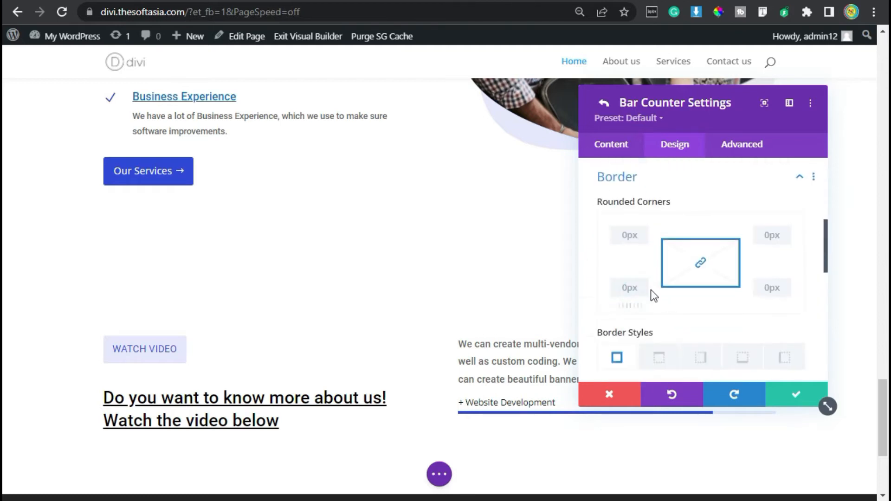
click(627, 235)
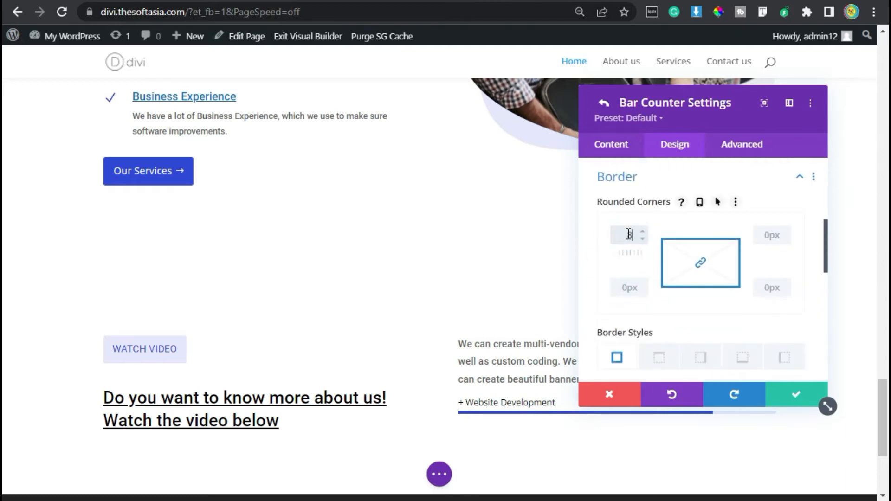
text(8)
Step: Add the custom CSS "margin-bottom: 5px;" to the counter title and save both the bar counter and its module
click(750, 149)
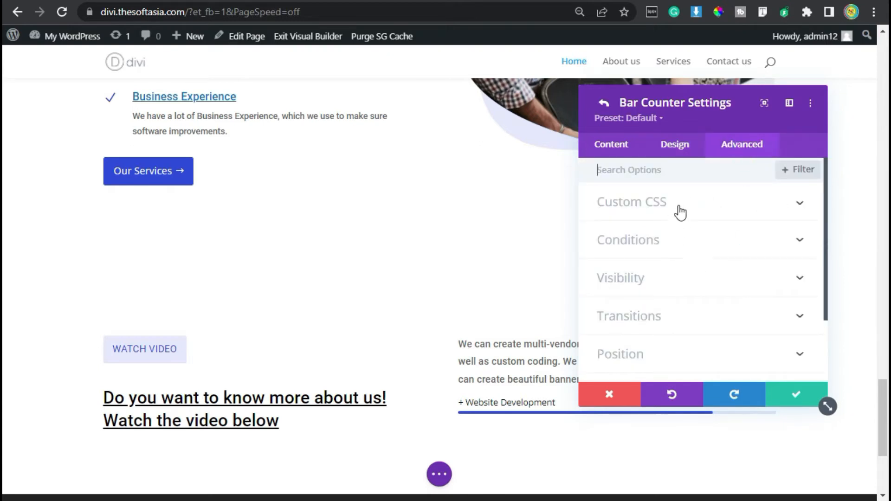
click(680, 212)
scroll(678, 260, down, 4)
scroll(679, 281, up, 2)
scroll(677, 282, down, 4)
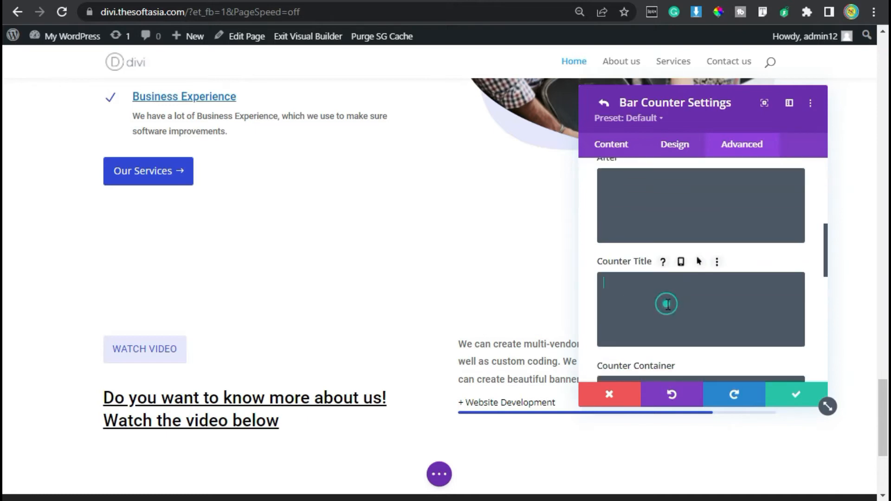
text(margin-bottom: 5px;)
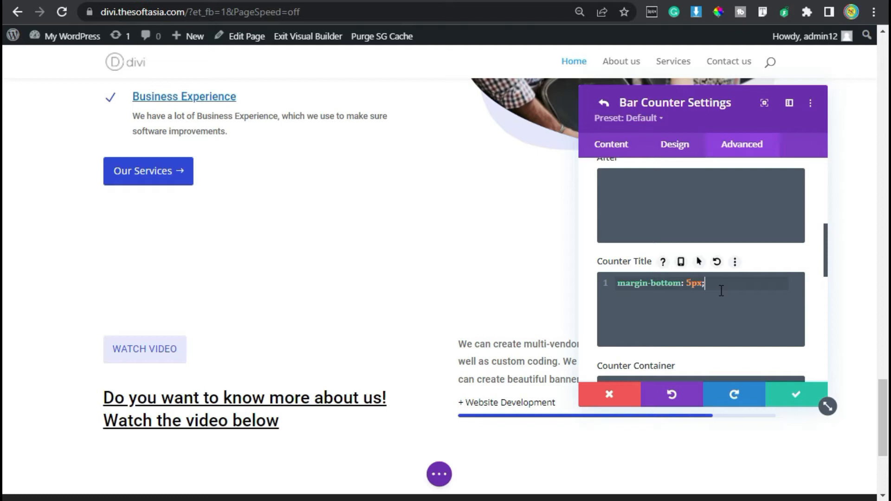
click(796, 396)
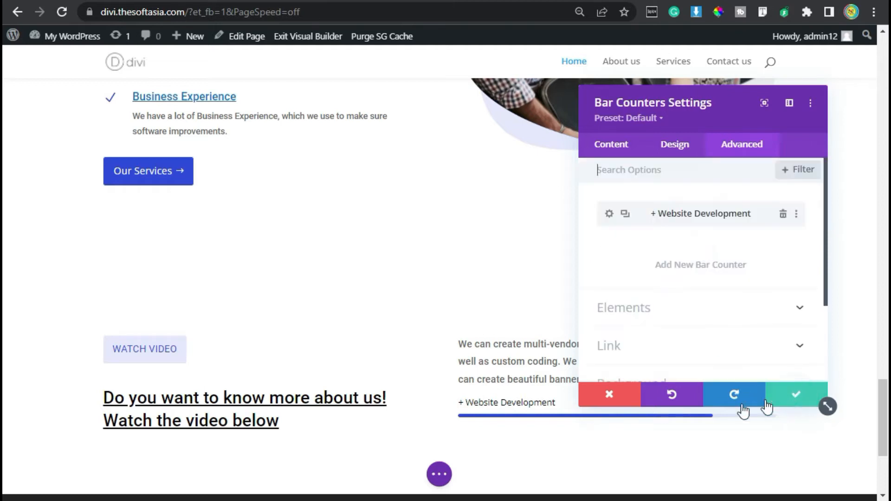
click(797, 396)
Step: Examine the video block below the heading and progress bar on the reference site
scroll(488, 358, down, 2)
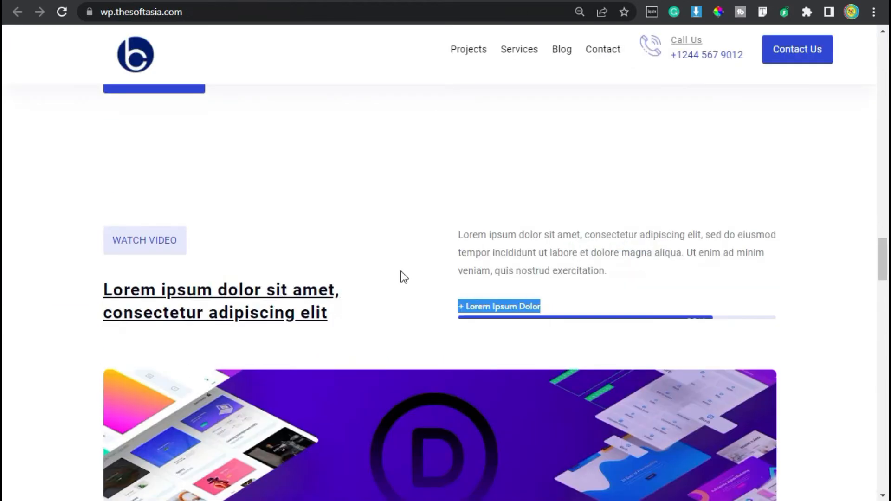
scroll(511, 245, down, 2)
drag(97, 136, 803, 237)
click(803, 236)
scroll(390, 344, down, 2)
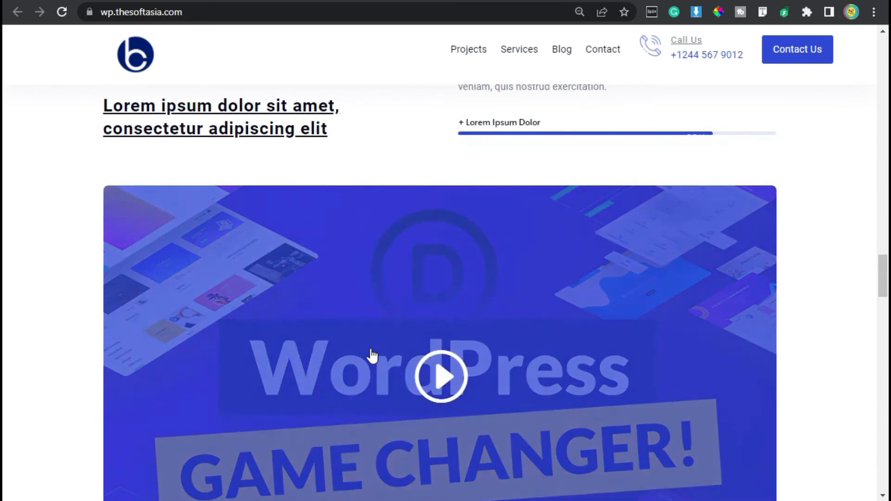
scroll(477, 399, down, 4)
scroll(477, 402, up, 2)
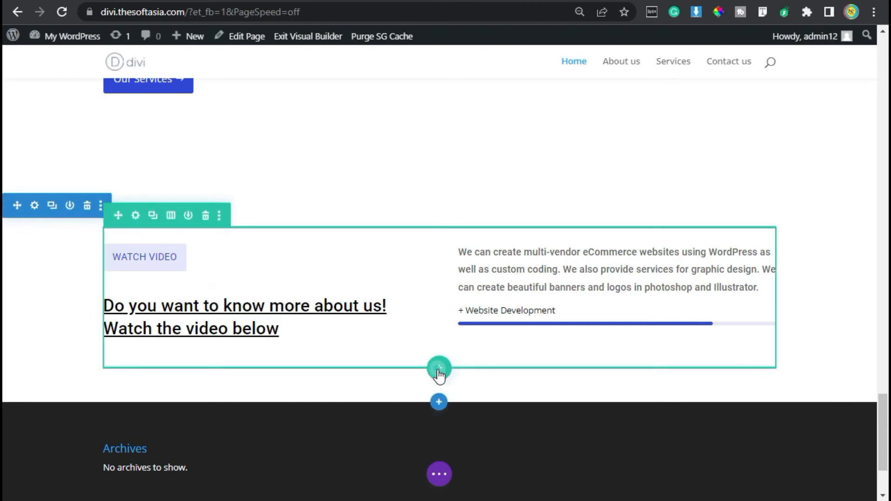
Step: Insert a single-column row below the heading and progress bar row and add a Video module to it
click(439, 371)
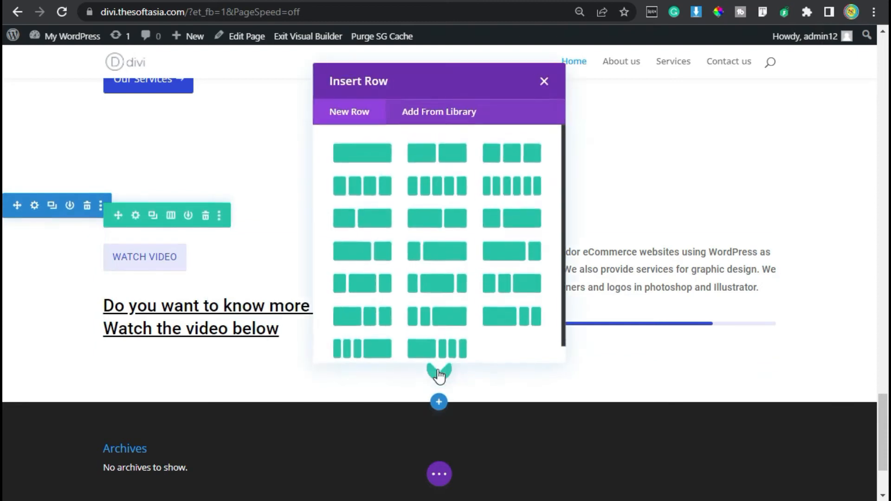
click(365, 158)
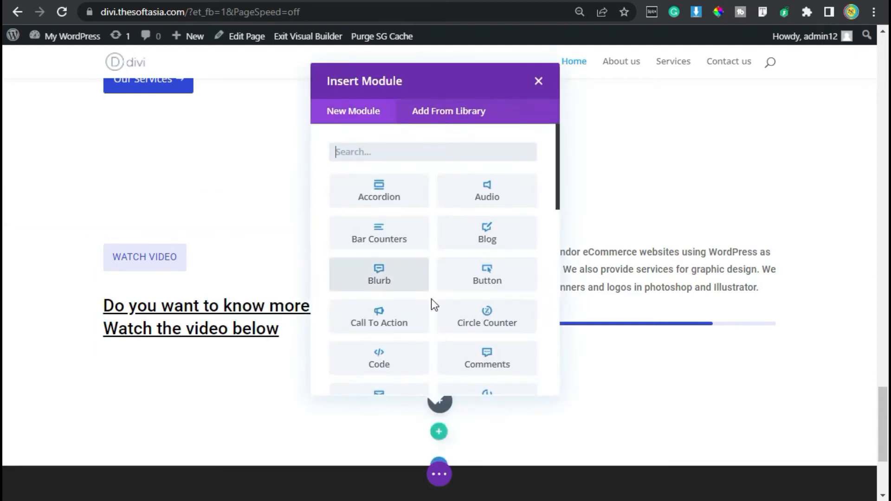
click(385, 152)
text(video)
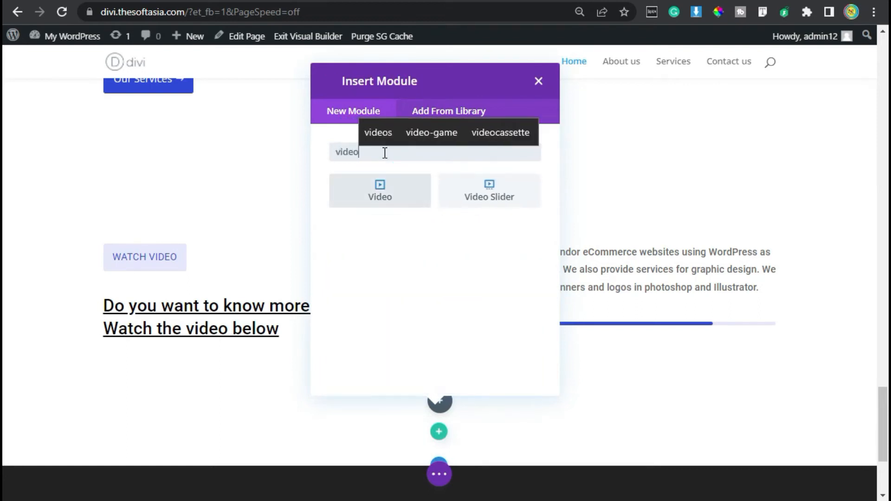
click(409, 200)
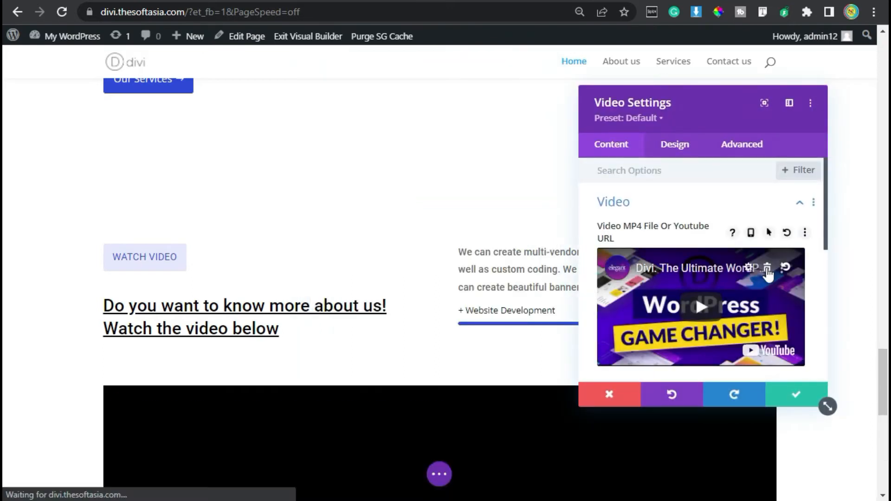
click(768, 268)
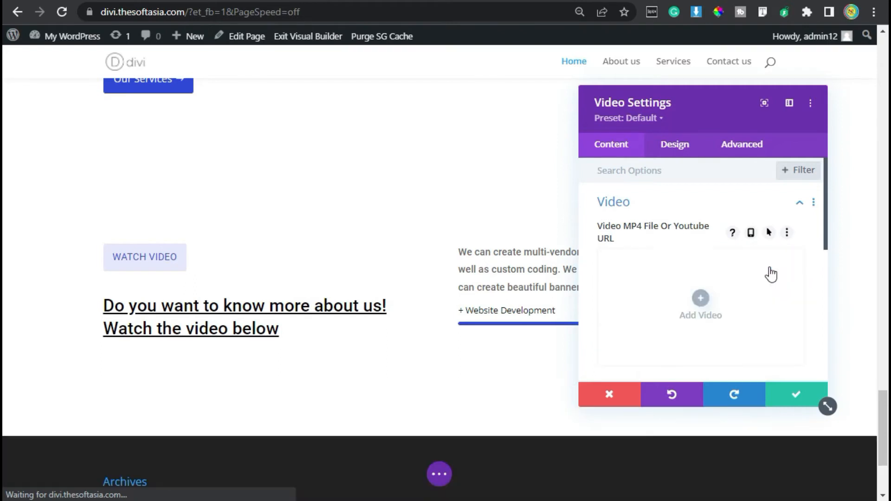
click(701, 298)
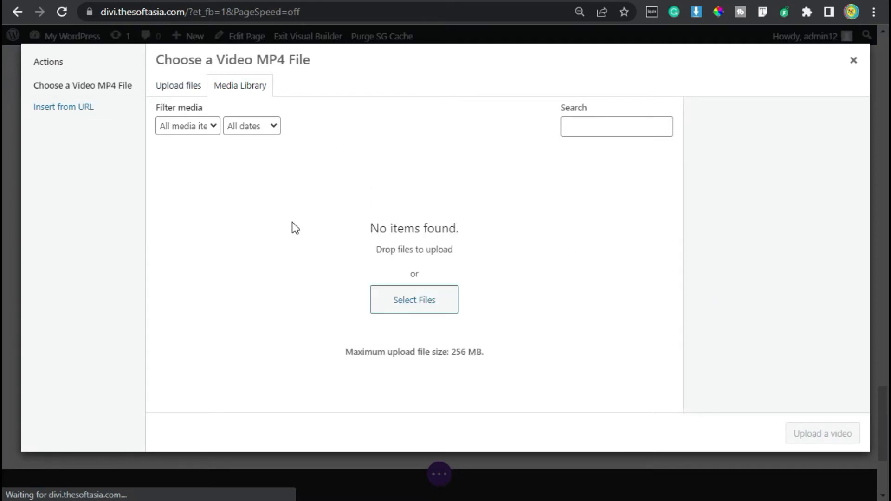
click(77, 114)
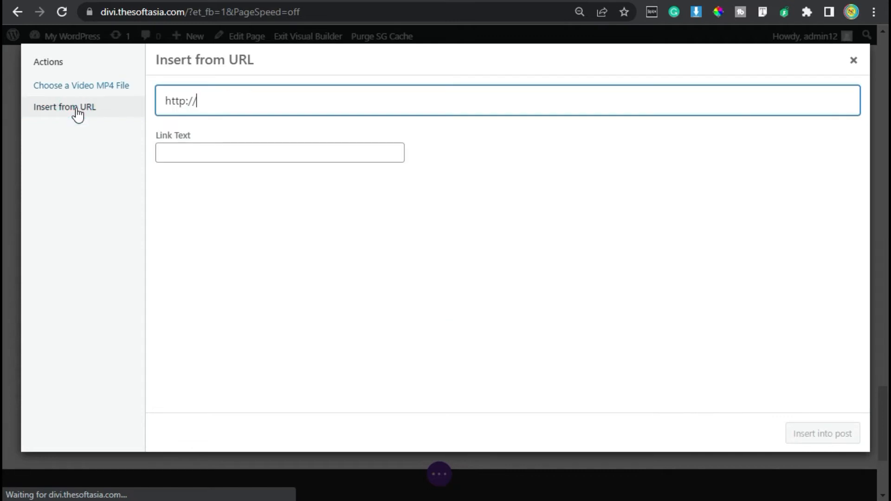
key(ctrl+a)
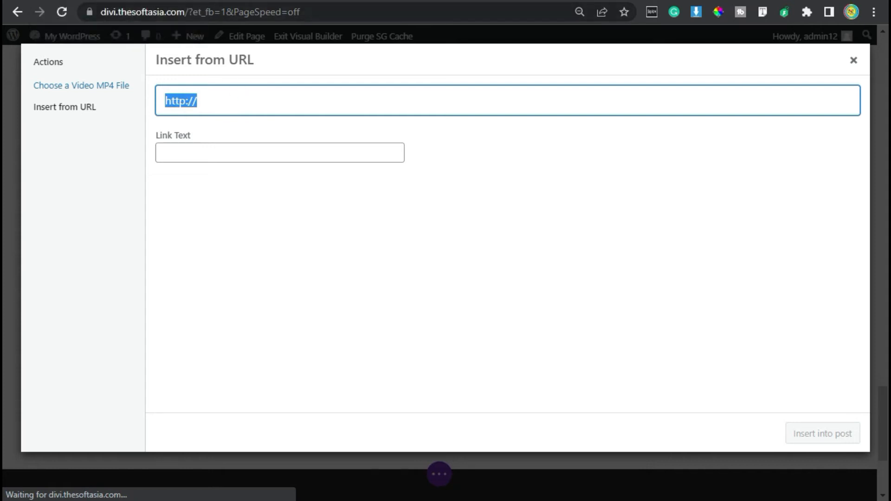
text(https://youtu.be/FBgLoufeDWM)
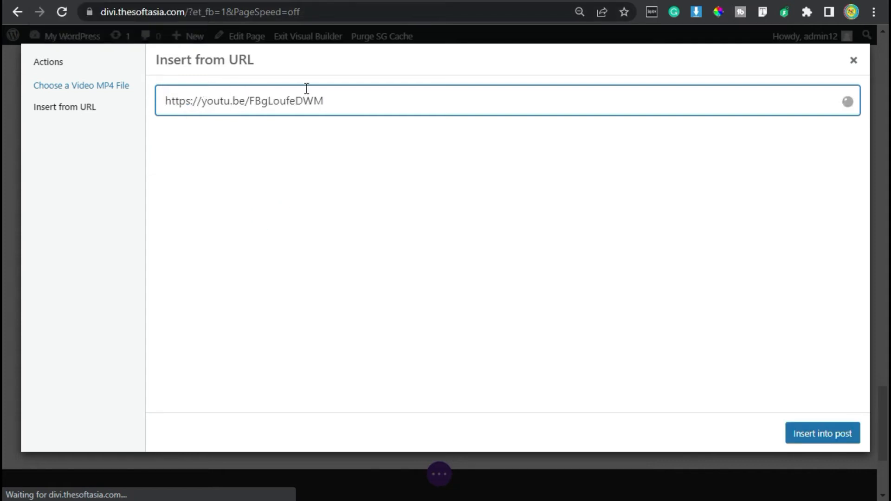
click(820, 436)
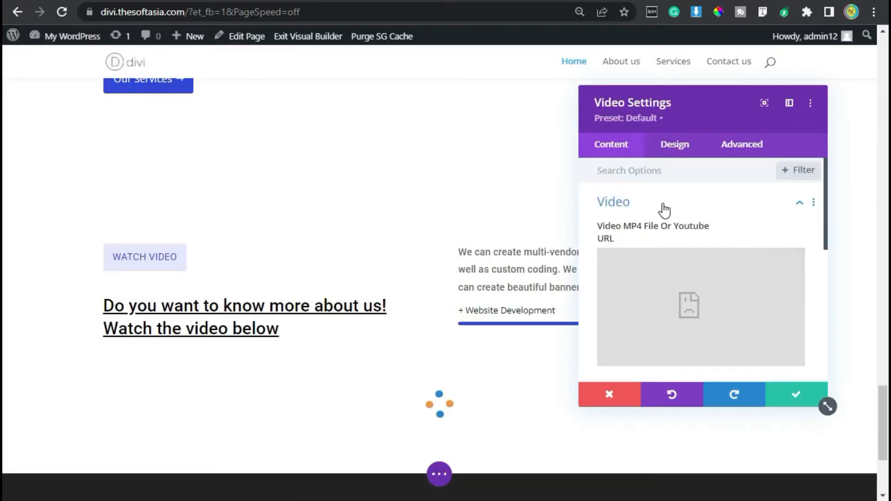
Step: Set Trailer.jpg from the media library as the video's overlay image
scroll(664, 208, down, 6)
click(658, 284)
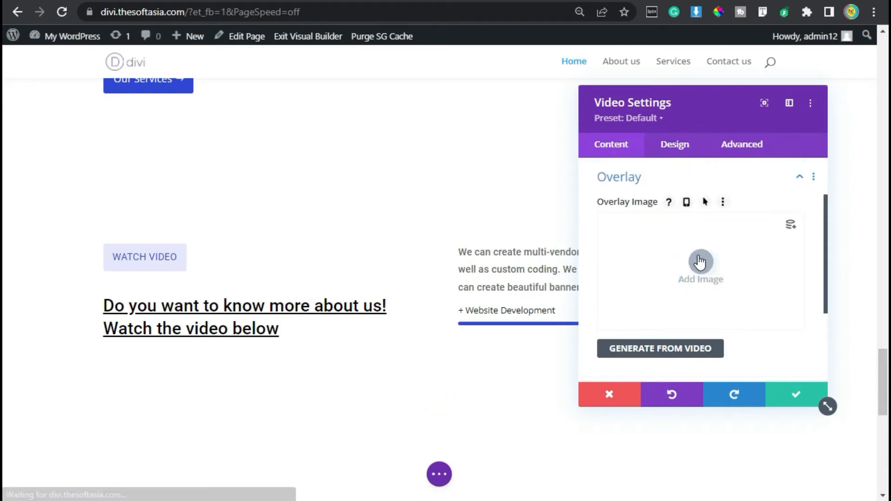
click(701, 261)
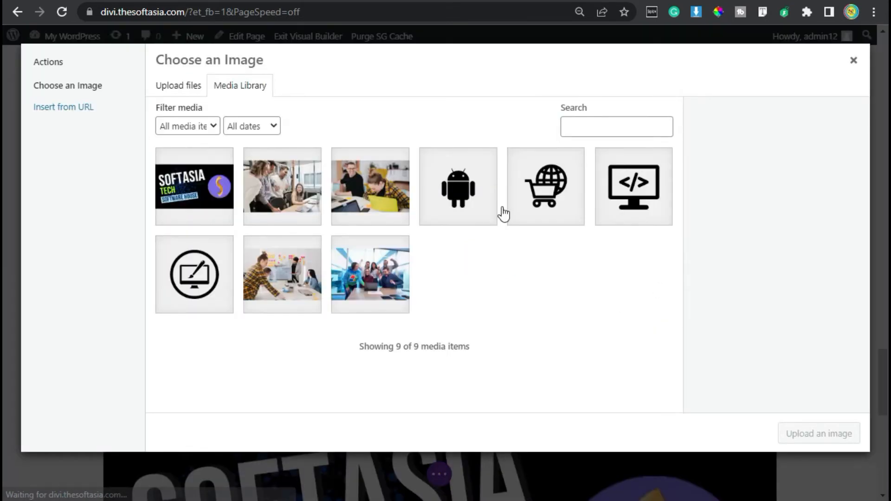
click(192, 188)
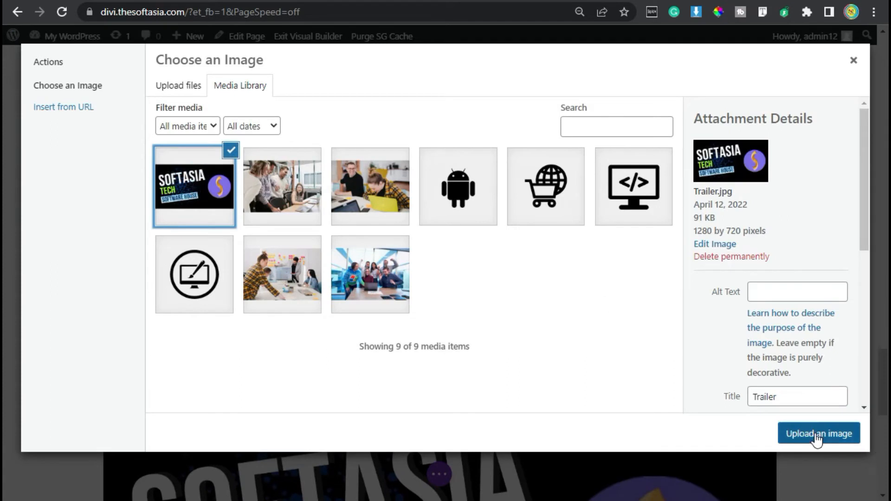
click(842, 433)
scroll(691, 312, down, 2)
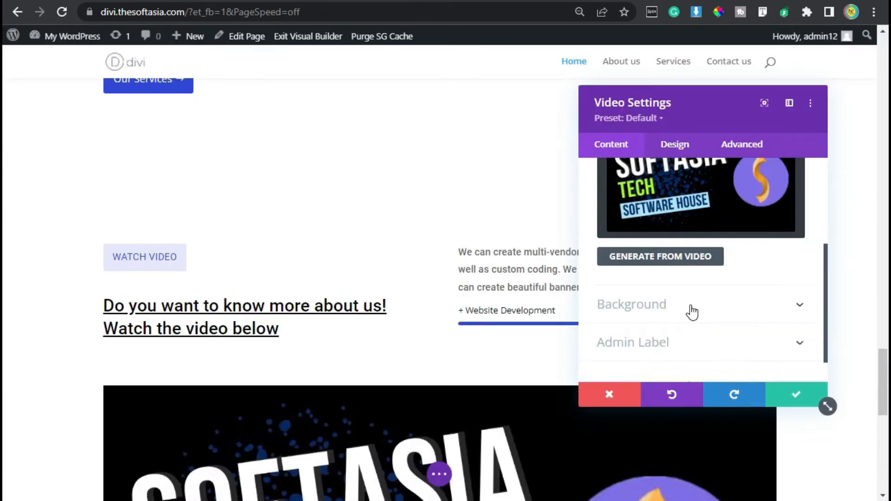
Step: Set the video's overlay background color to rgba(49,73,231,0.82)
click(672, 145)
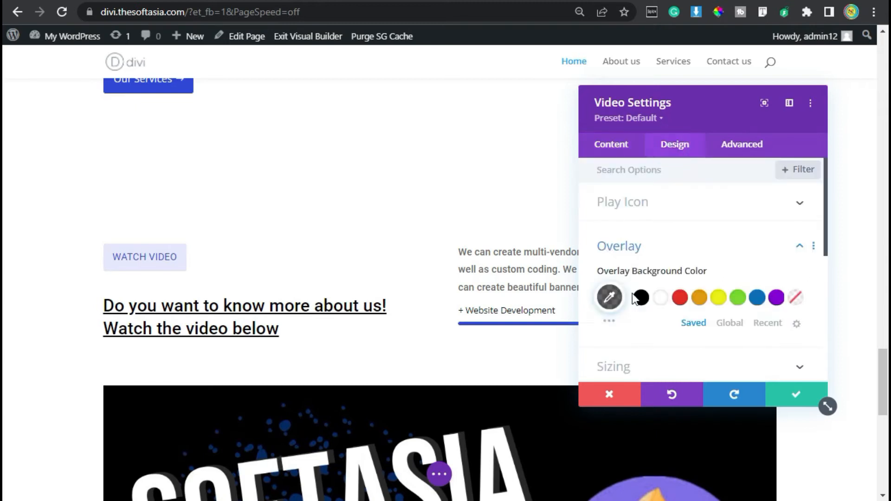
scroll(643, 276, down, 2)
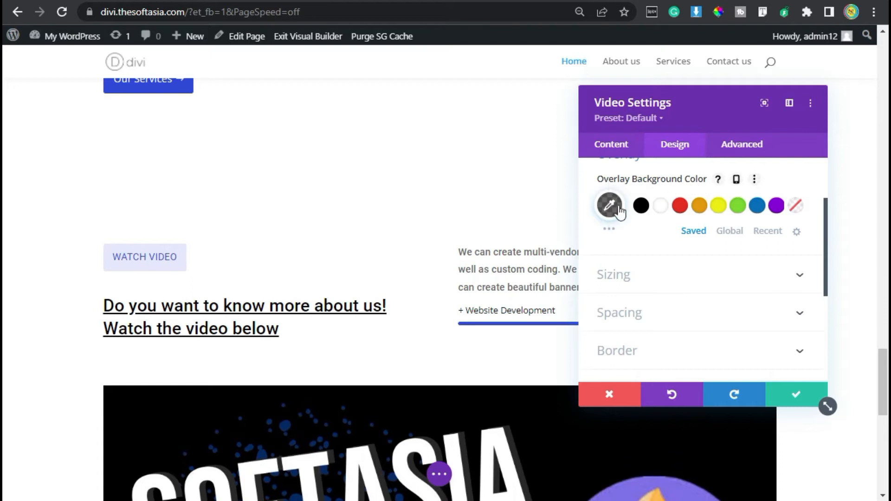
triple_click(700, 207)
key(super+v)
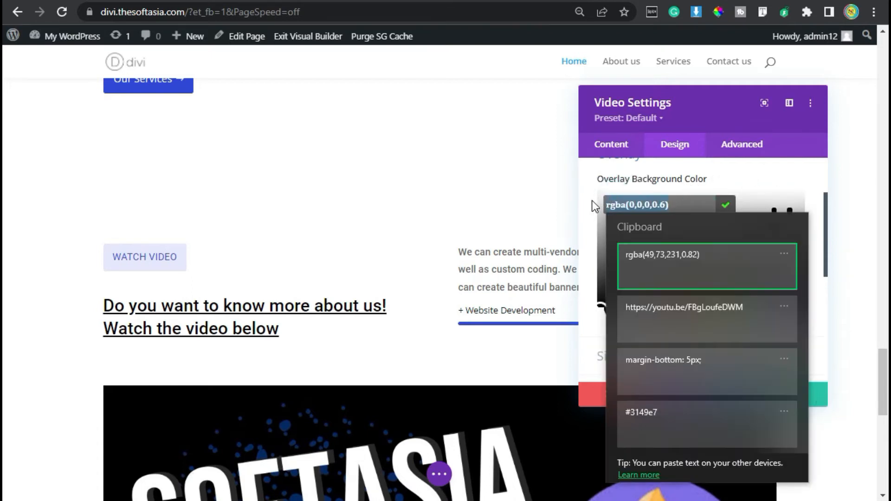
click(683, 256)
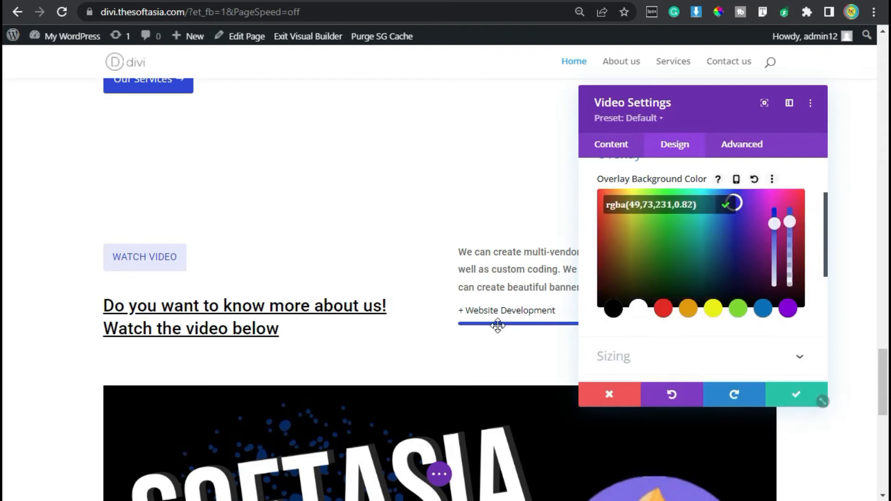
scroll(571, 289, down, 2)
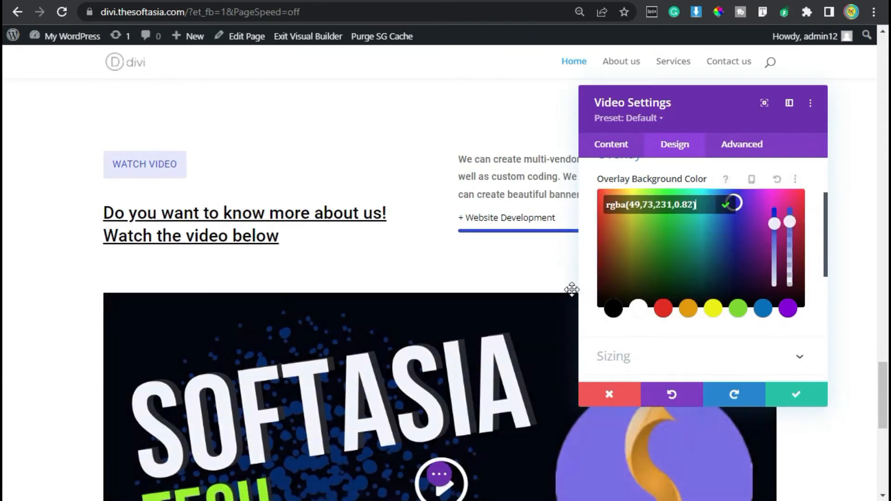
click(727, 200)
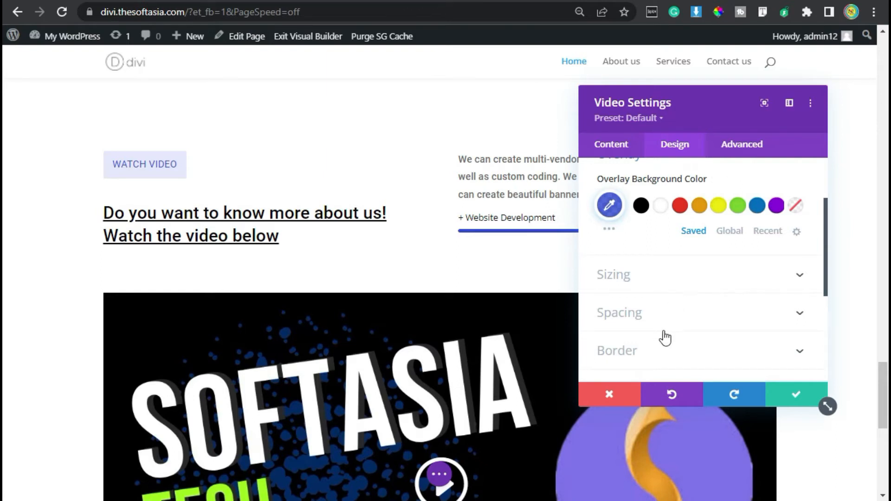
Step: Round all corners of the video's border to 8px and save the module
click(665, 358)
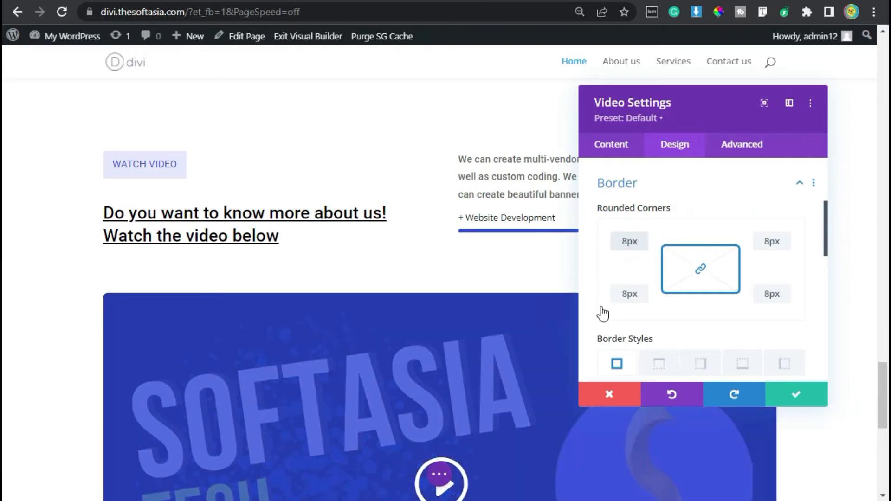
click(797, 397)
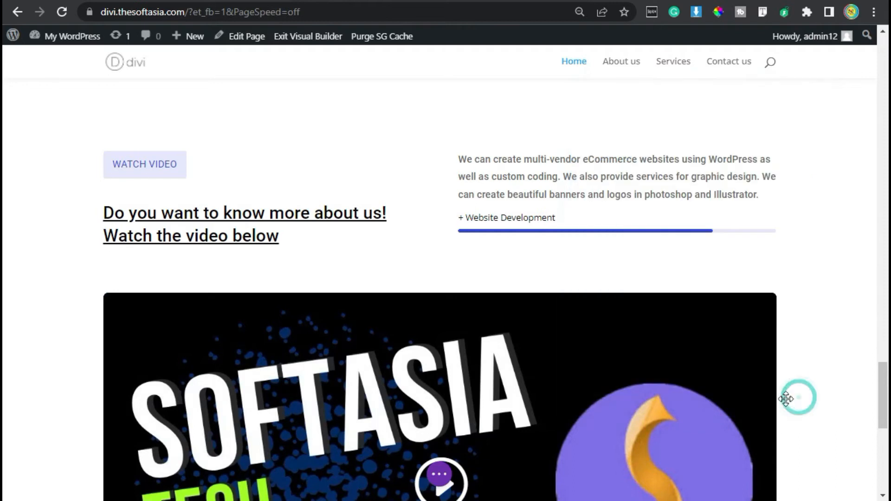
scroll(556, 260, down, 2)
scroll(552, 261, up, 2)
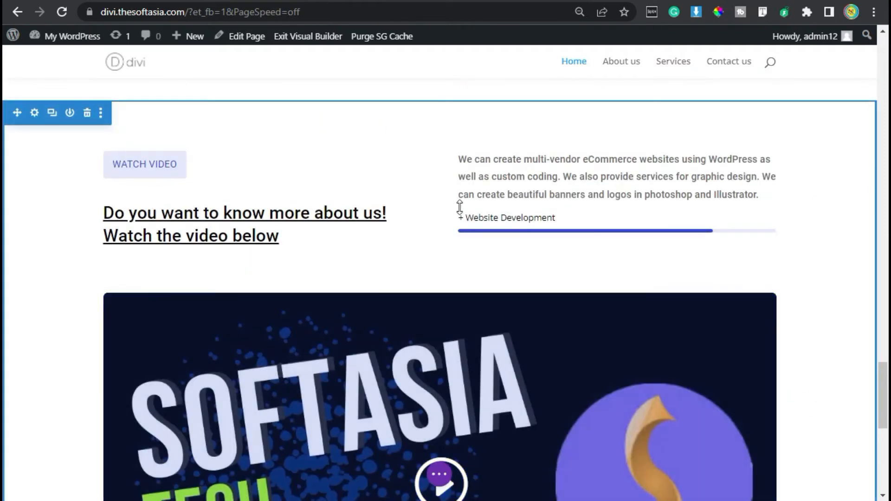
scroll(690, 248, down, 2)
scroll(689, 248, down, 2)
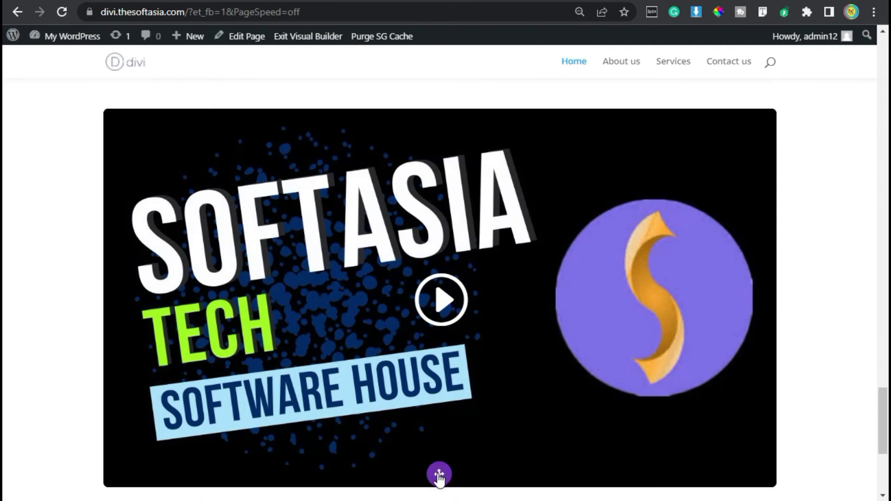
Step: Save the homepage and exit the visual builder
click(439, 474)
click(842, 475)
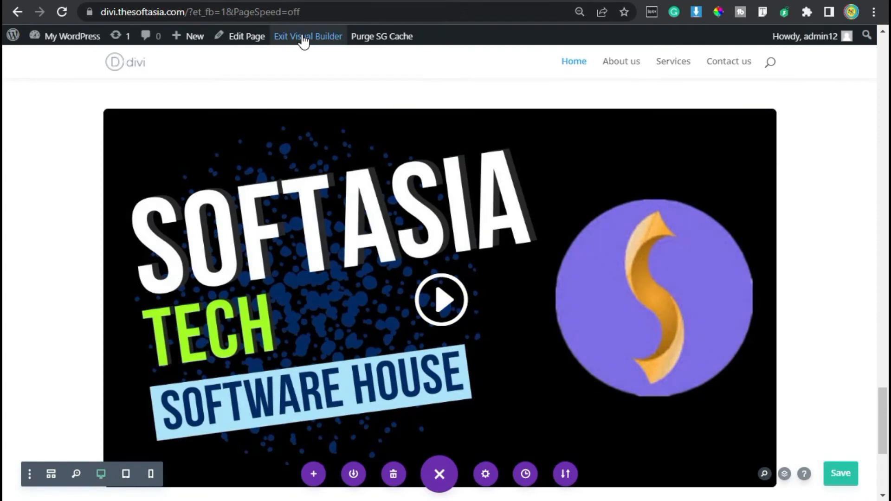
click(314, 37)
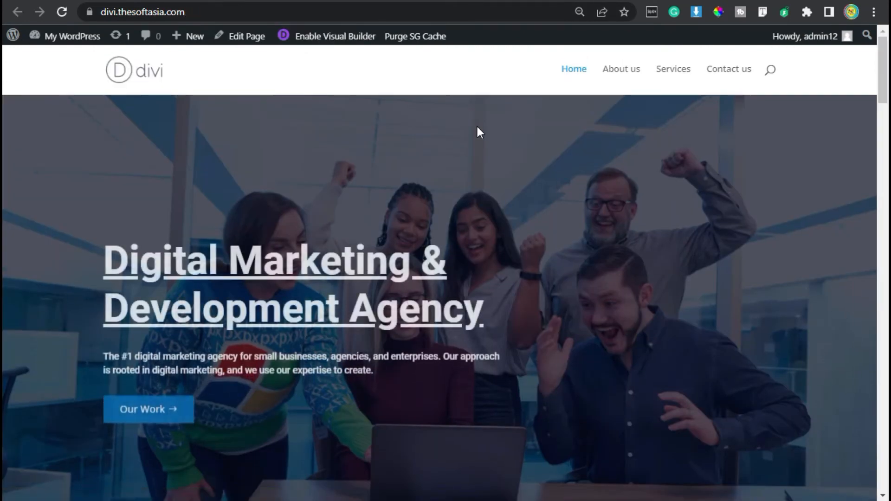
Step: Examine the Watch Video section on the live homepage and play its video
scroll(478, 128, down, 5)
scroll(478, 130, down, 20)
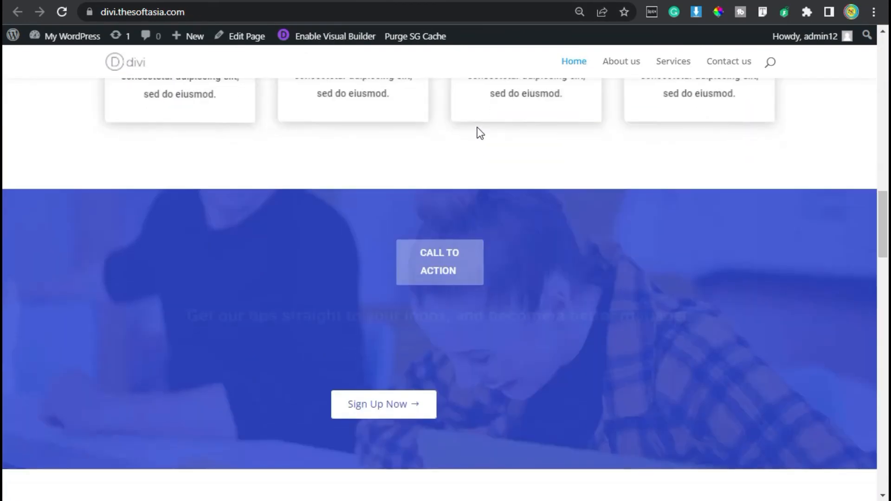
scroll(478, 127, down, 20)
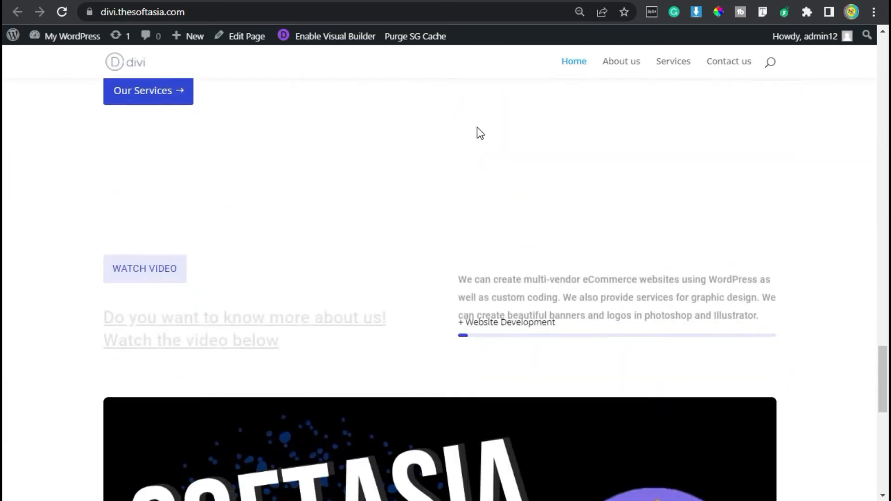
scroll(286, 199, up, 2)
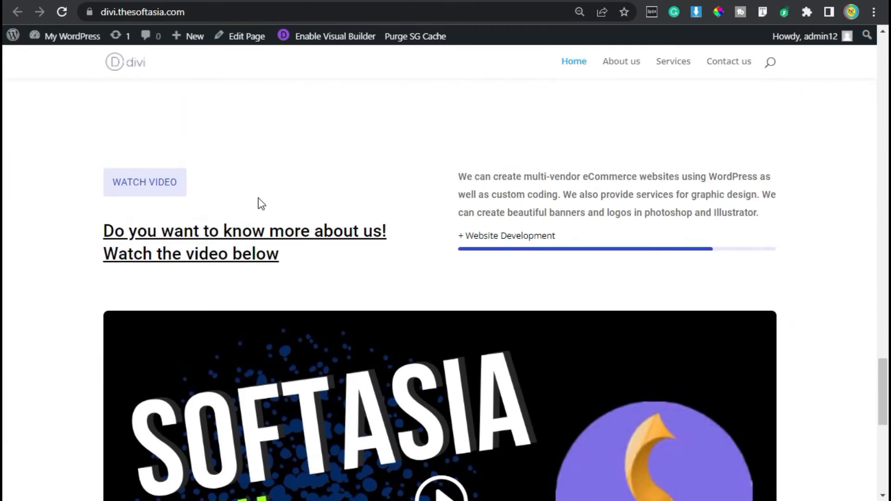
scroll(377, 210, down, 4)
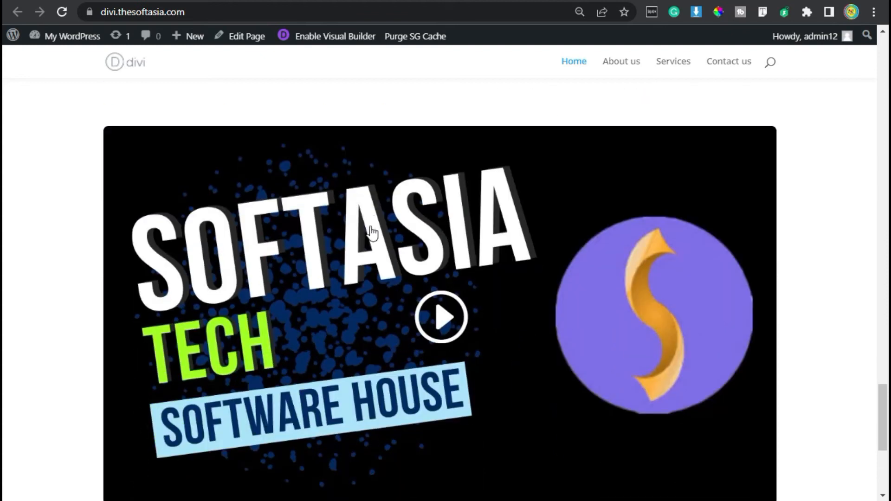
click(443, 319)
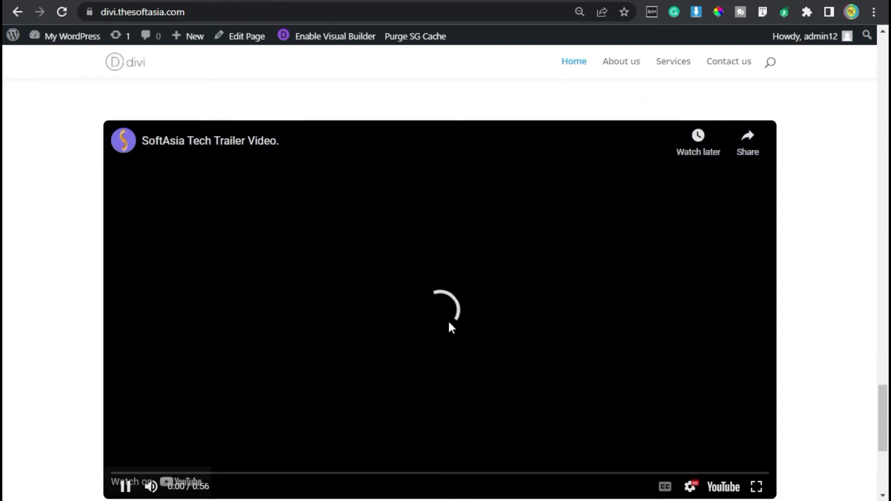
scroll(447, 319, down, 2)
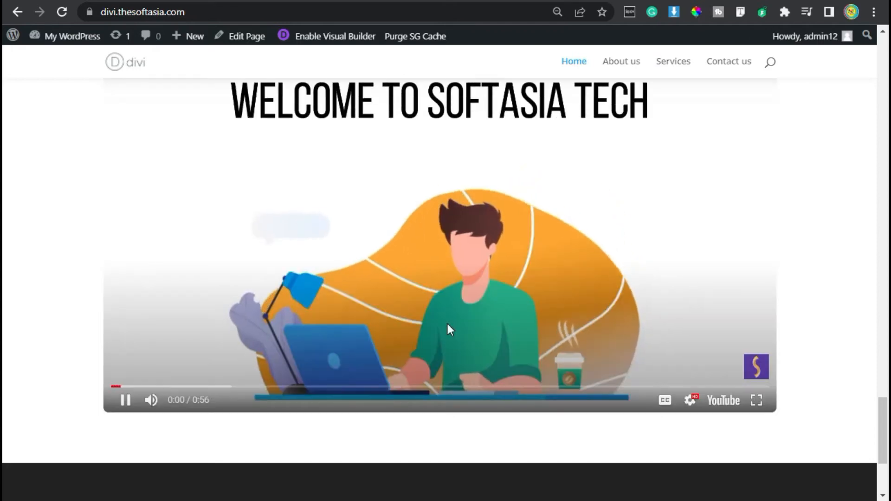
scroll(447, 324, up, 2)
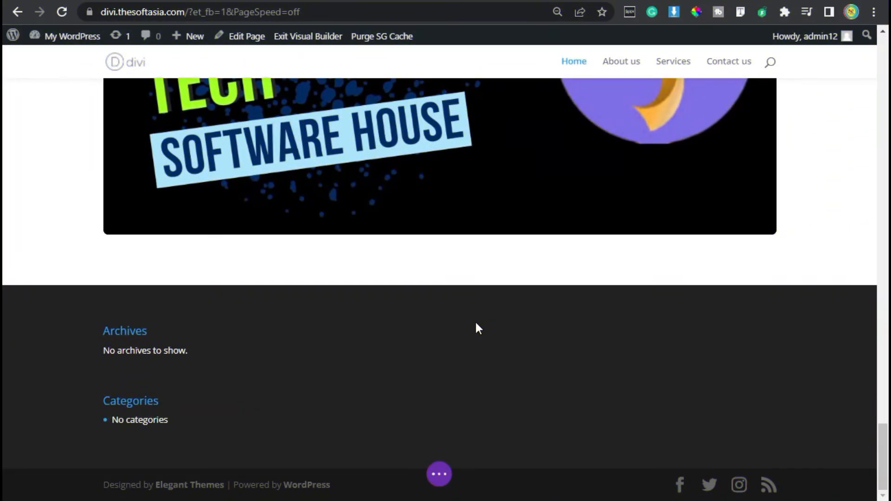
Step: Insert a new regular section below the Watch Video section, without choosing a row layout
scroll(478, 328, up, 6)
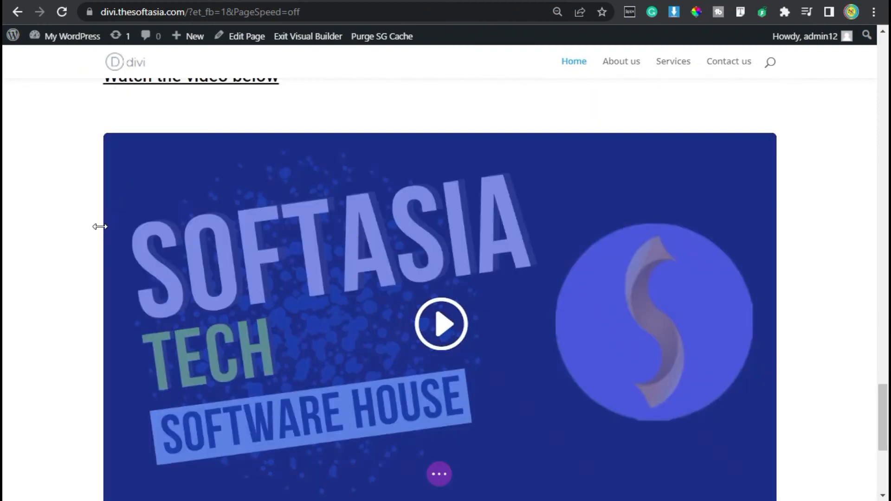
scroll(100, 230, down, 6)
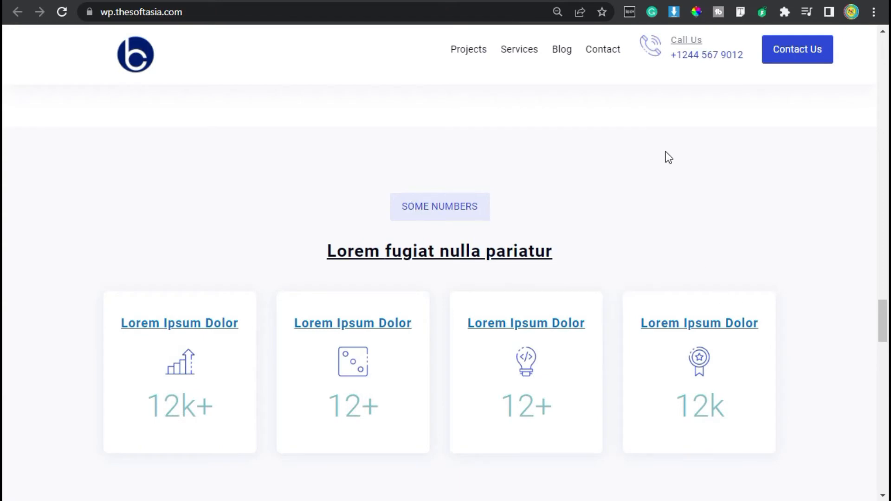
click(634, 1)
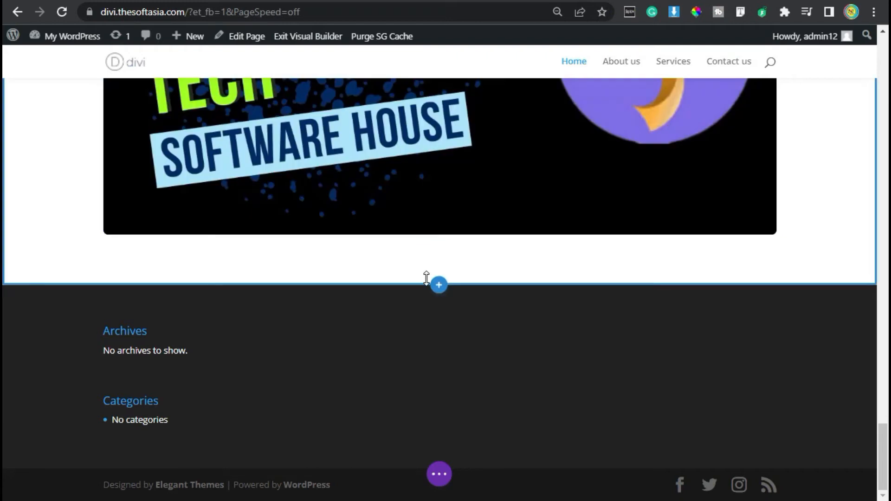
click(439, 286)
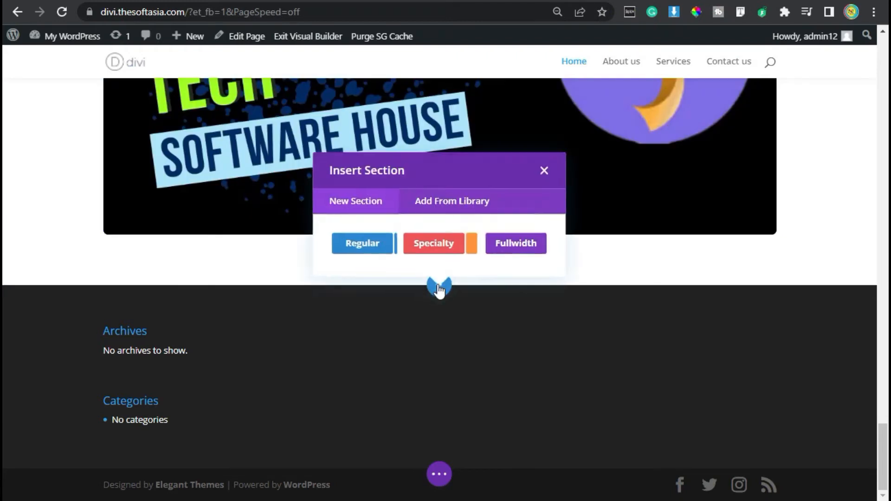
click(376, 242)
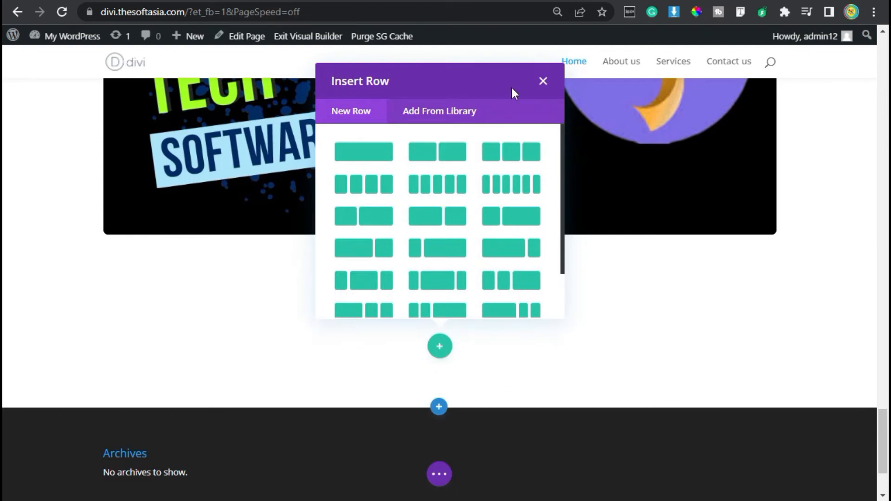
click(545, 75)
click(78, 317)
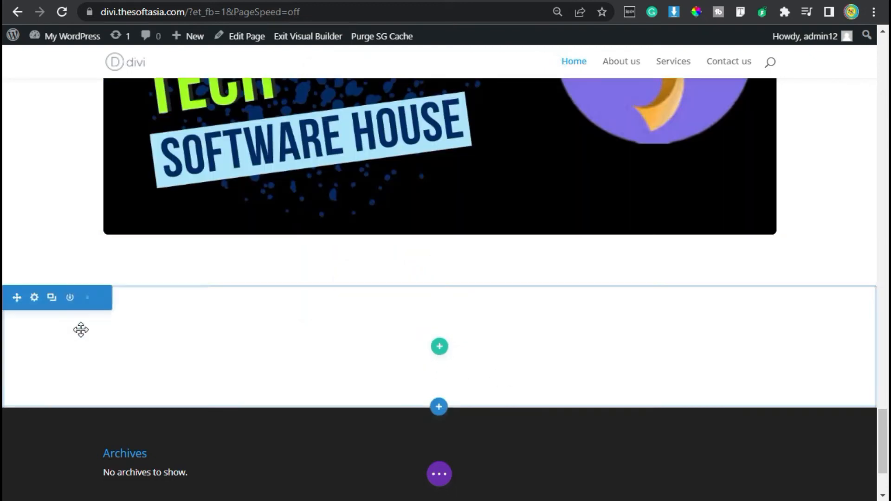
Step: Set the new section's top and bottom padding to 80px and save its settings
click(36, 299)
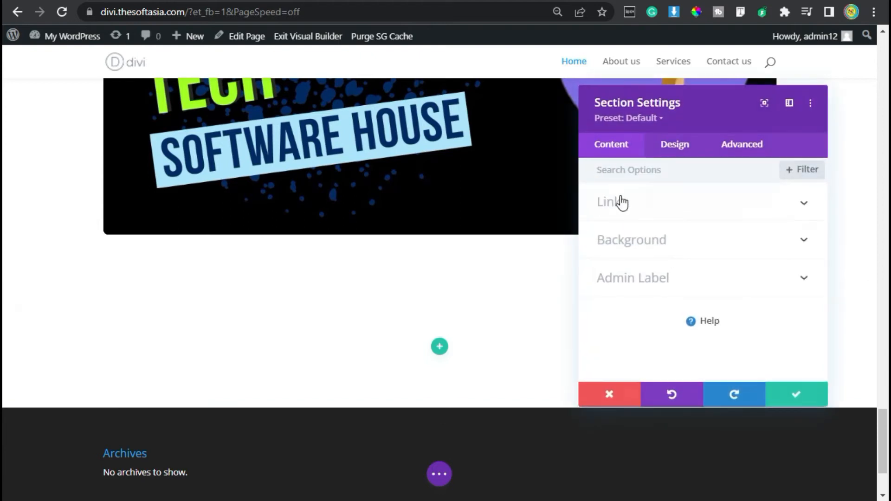
click(674, 146)
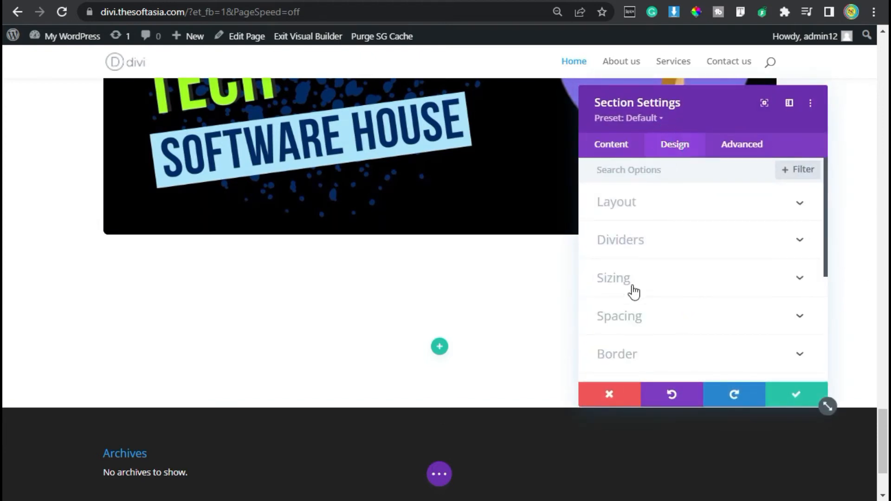
click(625, 317)
click(611, 283)
text(80)
click(645, 282)
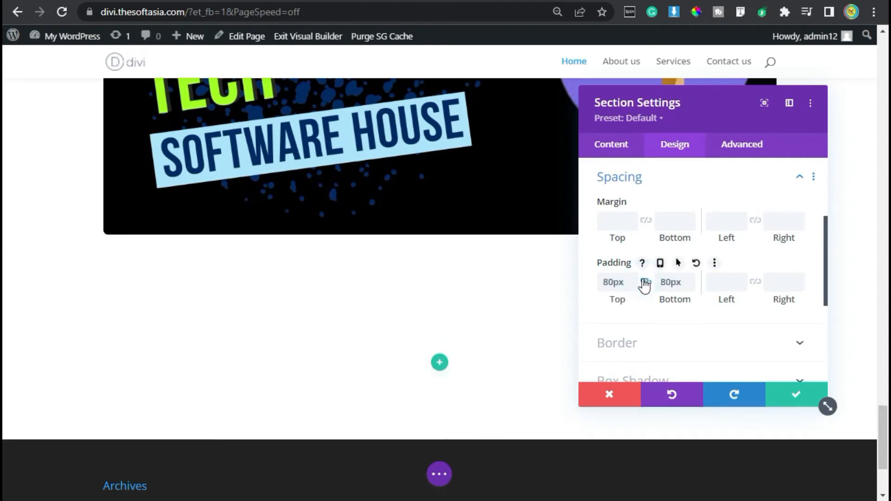
click(799, 395)
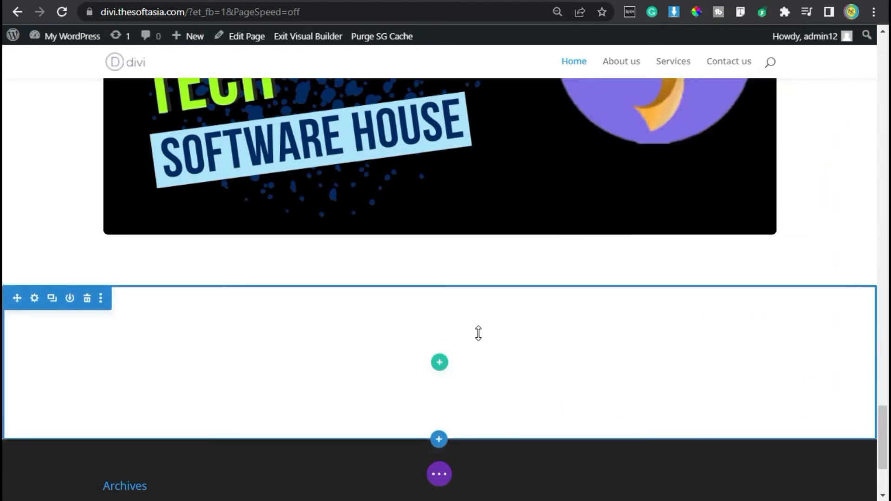
Step: Insert a single-column row in the new section and add a Text module to it
click(439, 362)
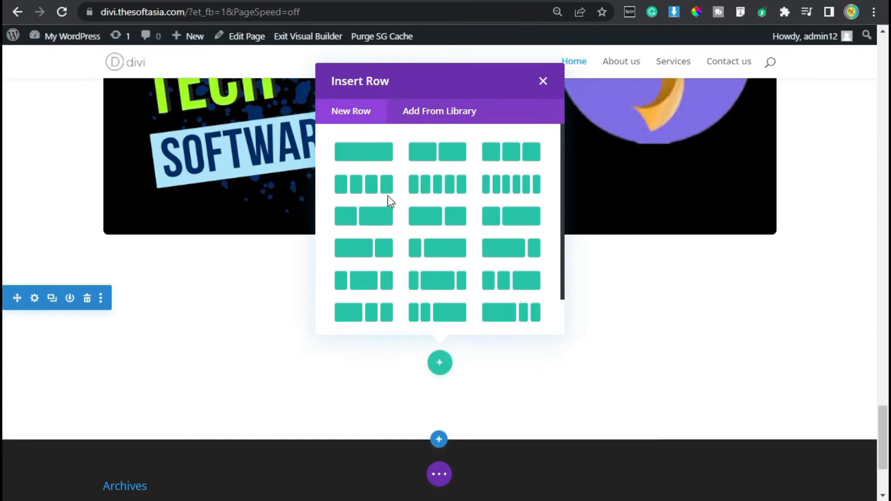
click(377, 151)
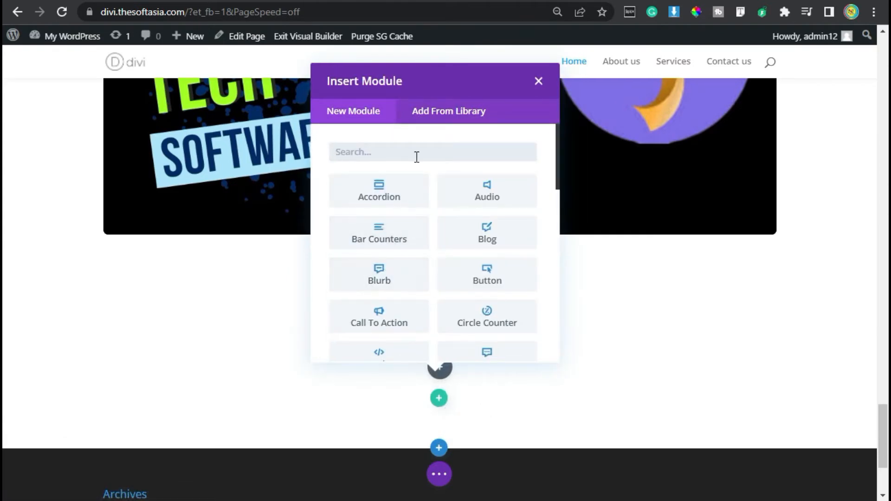
text(texc)
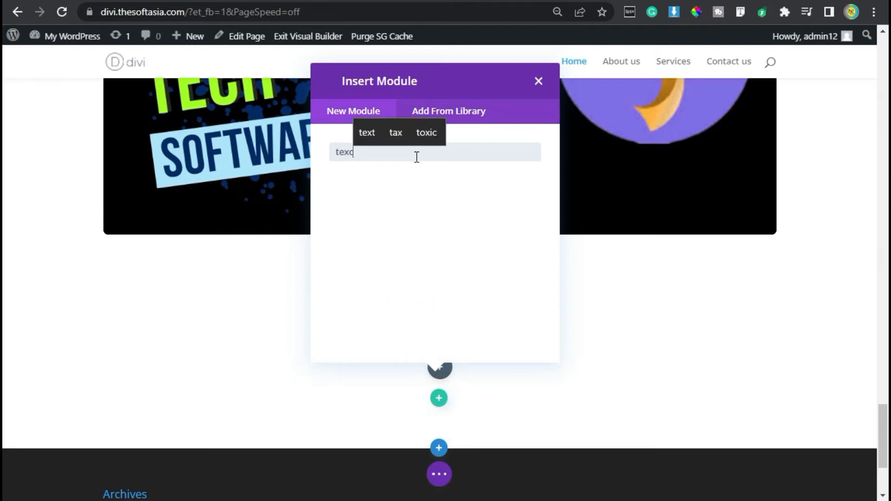
key(BackSpace)
click(398, 176)
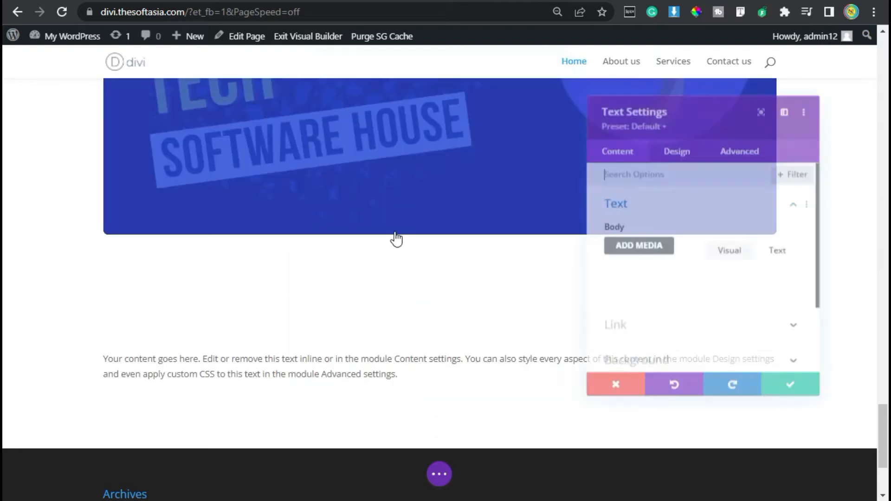
Step: Replace the module's placeholder body with "Our Work" and set its background color to #e5e8fc
key(ctrl+a)
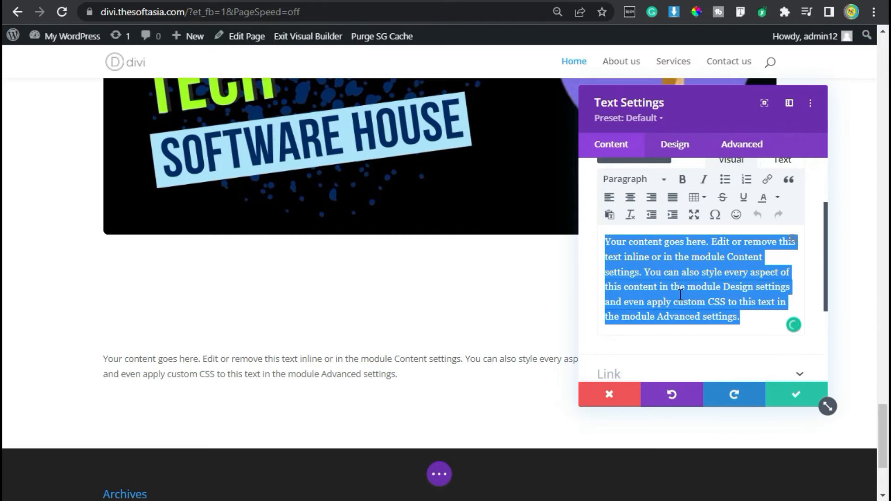
text(Oue Work)
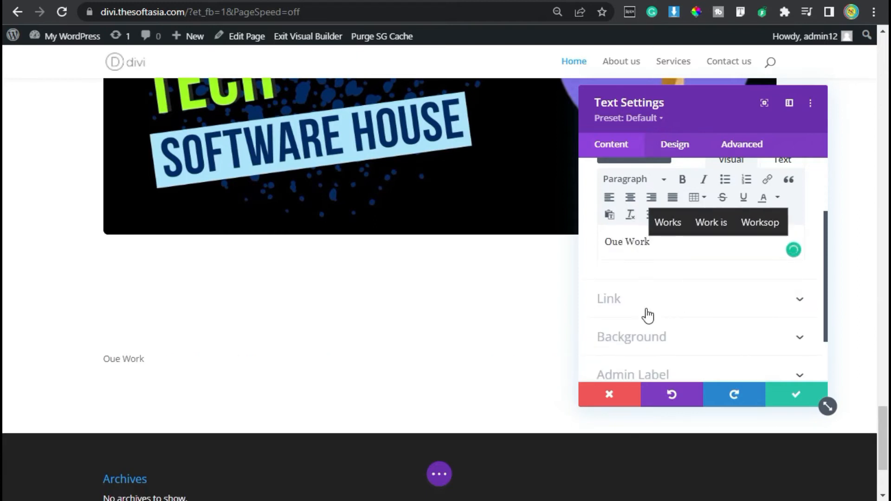
click(652, 337)
scroll(649, 314, down, 4)
scroll(612, 355, up, 4)
scroll(629, 356, down, 2)
click(611, 297)
text(#e5e8fc)
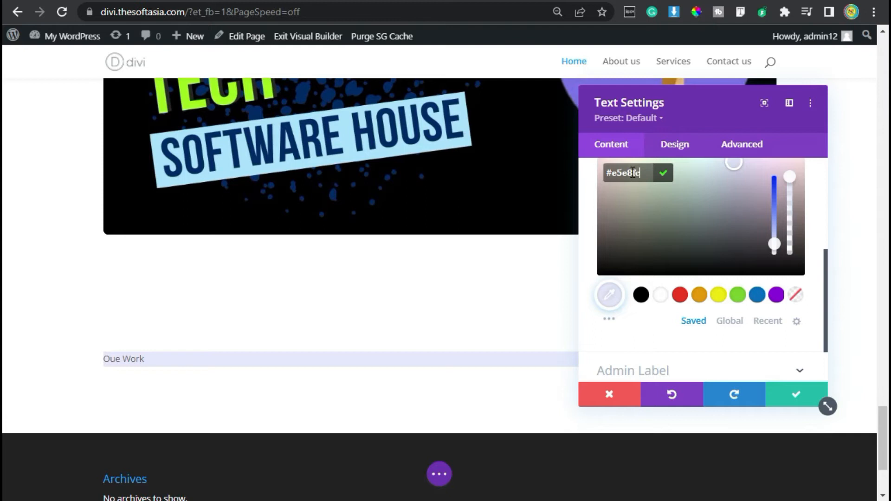
scroll(653, 176, up, 2)
click(665, 265)
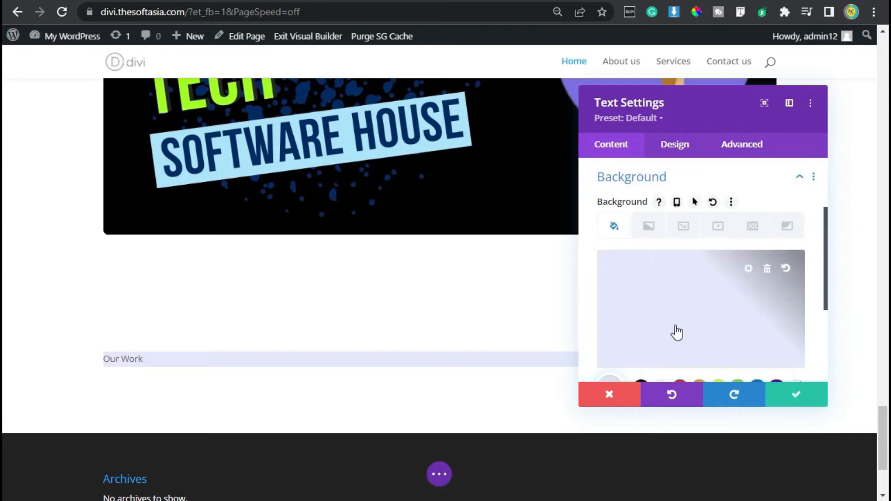
Step: Set the text font of the "Our Work" label to Roboto
click(681, 146)
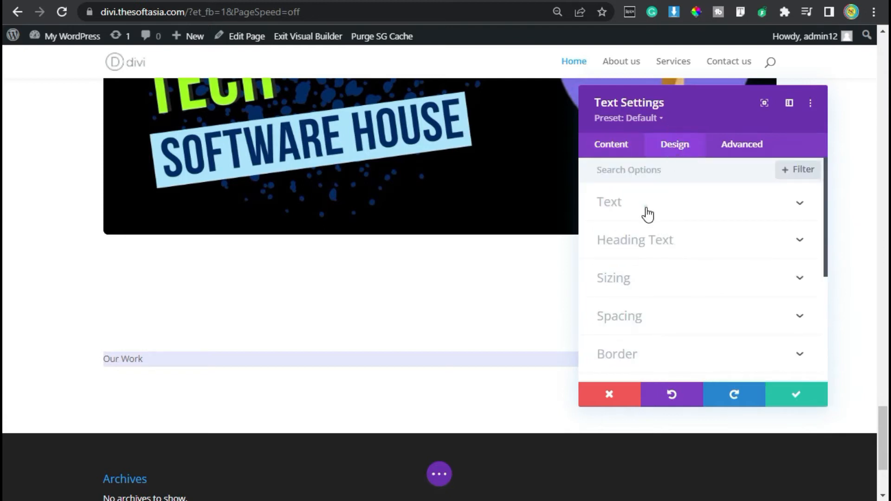
click(646, 210)
click(658, 285)
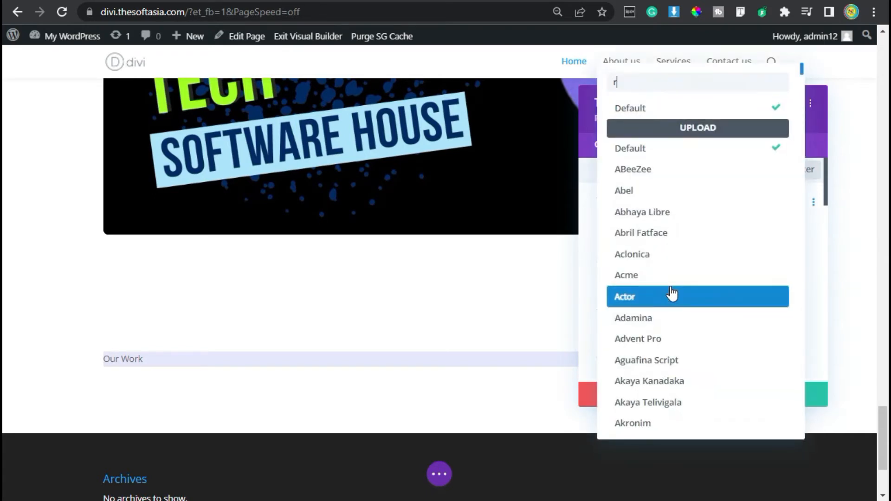
text(robot)
key(Down)
key(Return)
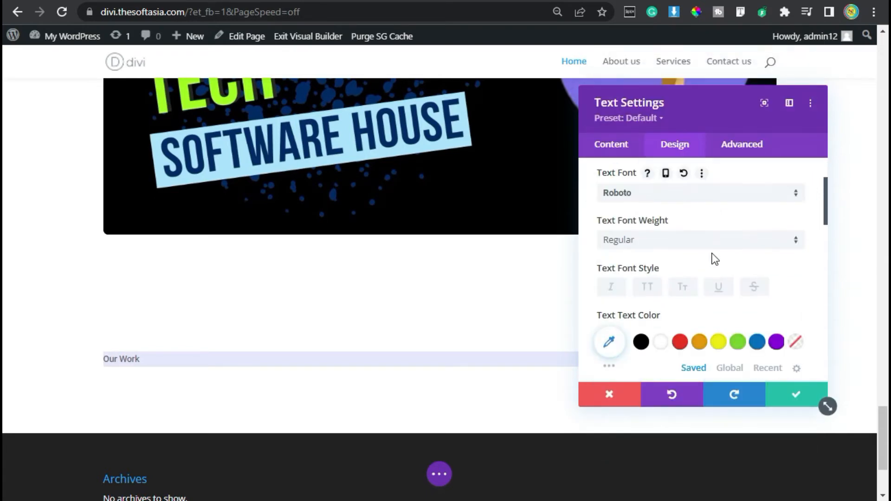
Step: Make the "Our Work" label uppercase and set its text color to #3149e7
scroll(715, 259, down, 2)
click(648, 195)
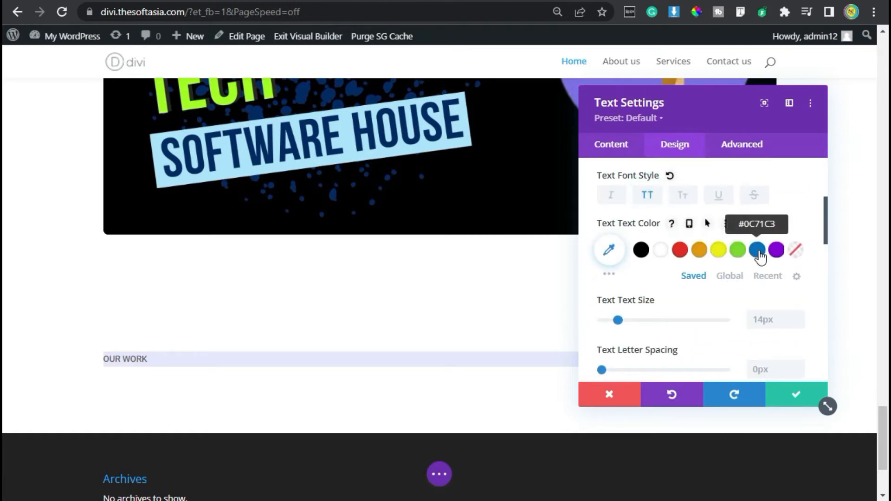
click(611, 250)
text(#3149e7)
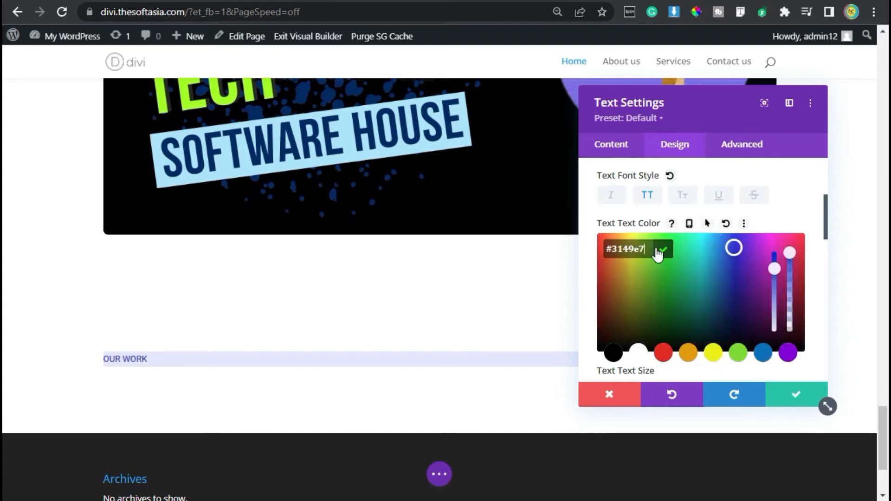
click(663, 251)
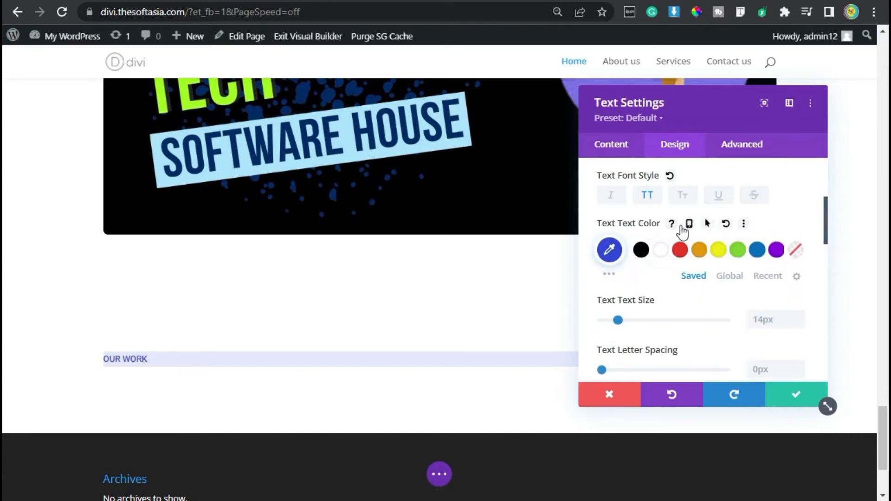
Step: Set the label's text size to 16px and line height to 1.8em, and center the text
scroll(800, 231, down, 3)
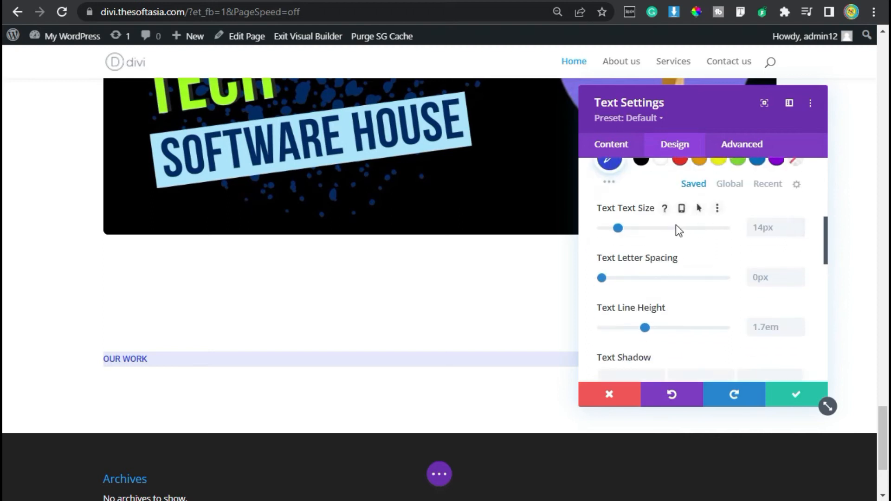
click(799, 223)
click(799, 223)
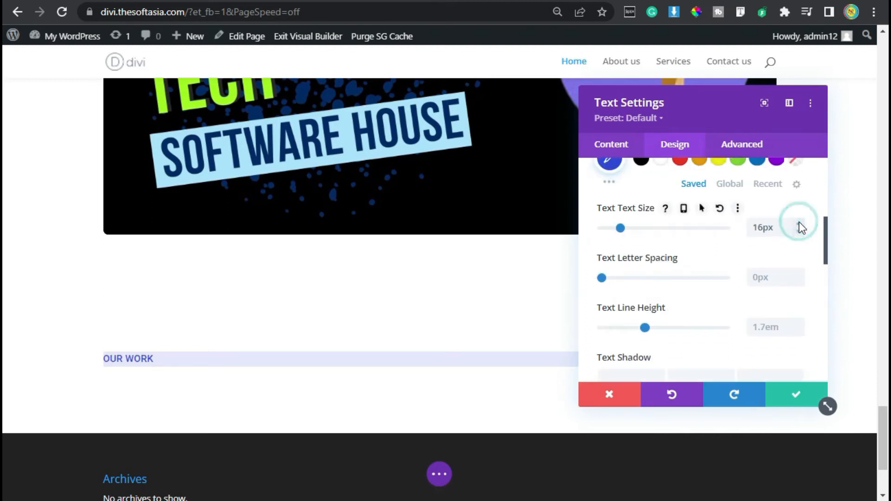
scroll(764, 275, down, 3)
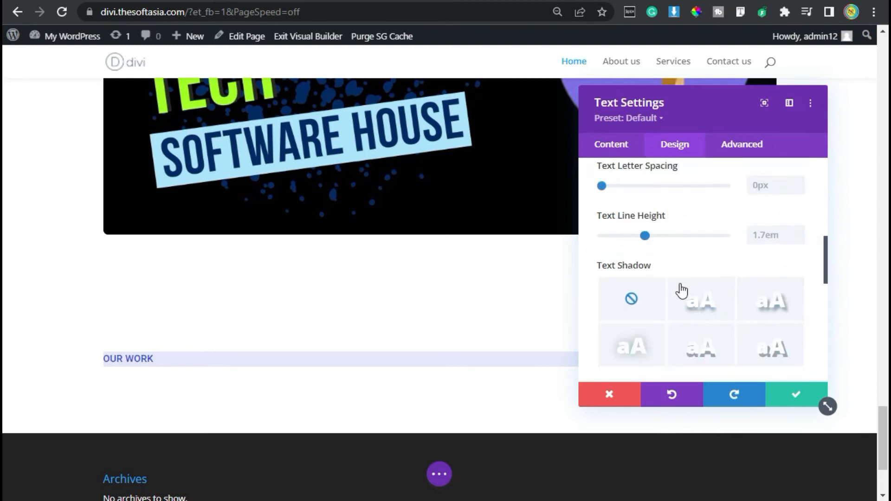
click(799, 231)
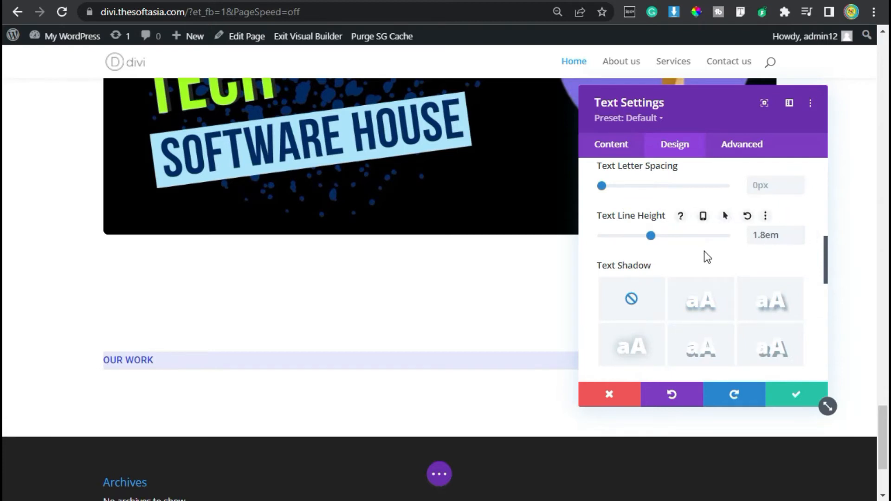
scroll(703, 252, down, 5)
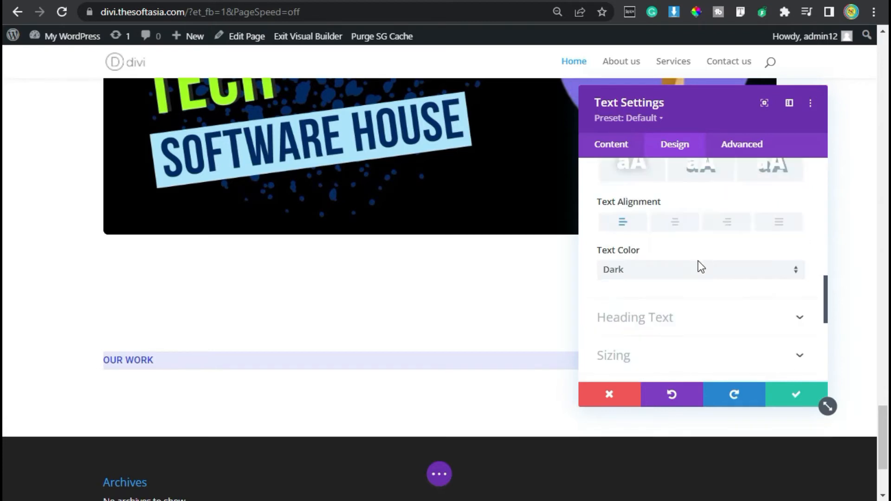
click(675, 224)
Step: Limit the label module's max width to 160px and center the module in its row
scroll(705, 281, down, 2)
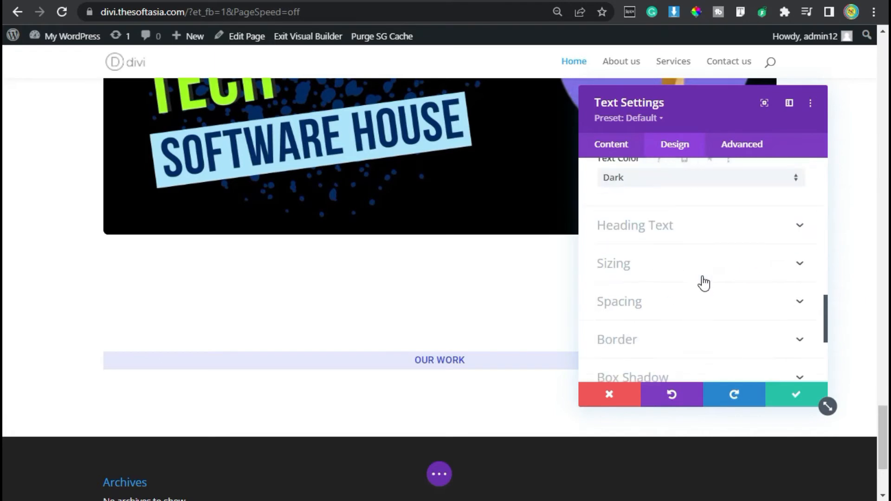
click(684, 269)
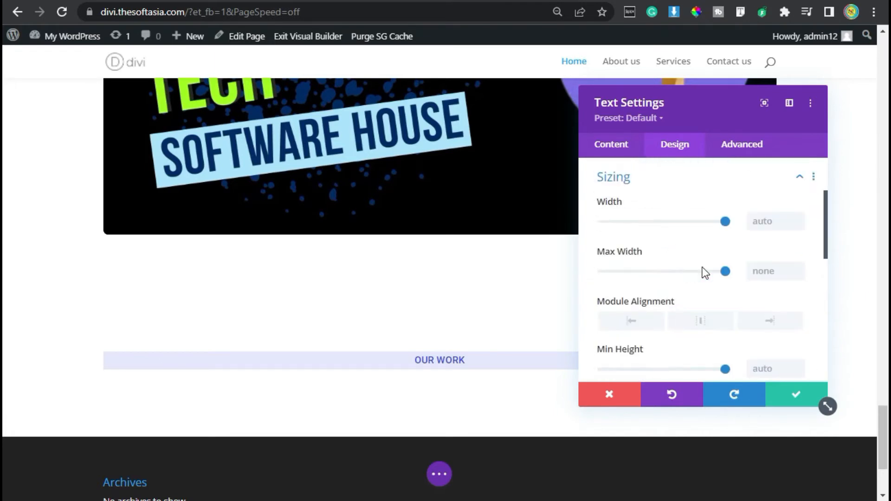
click(763, 271)
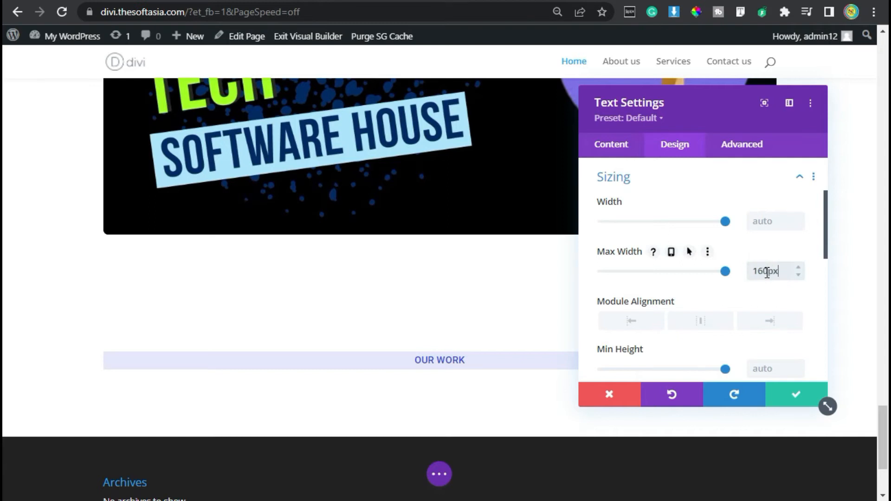
click(700, 322)
Step: Set the "Our Work" label's padding to 8px top and bottom and 15px left and right
scroll(710, 252, down, 7)
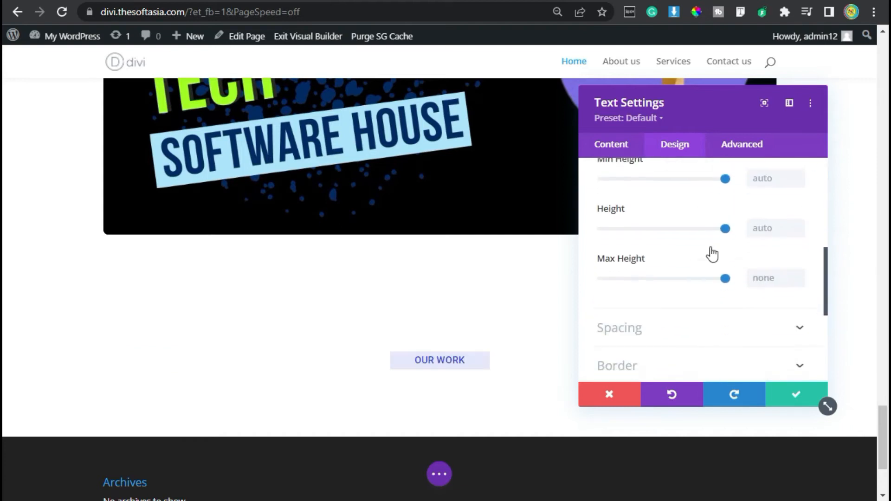
click(673, 248)
click(617, 281)
click(645, 281)
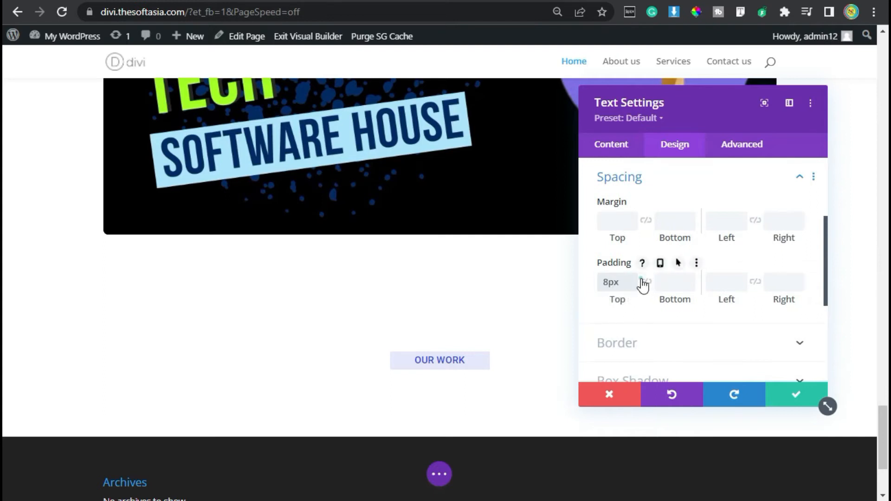
click(722, 282)
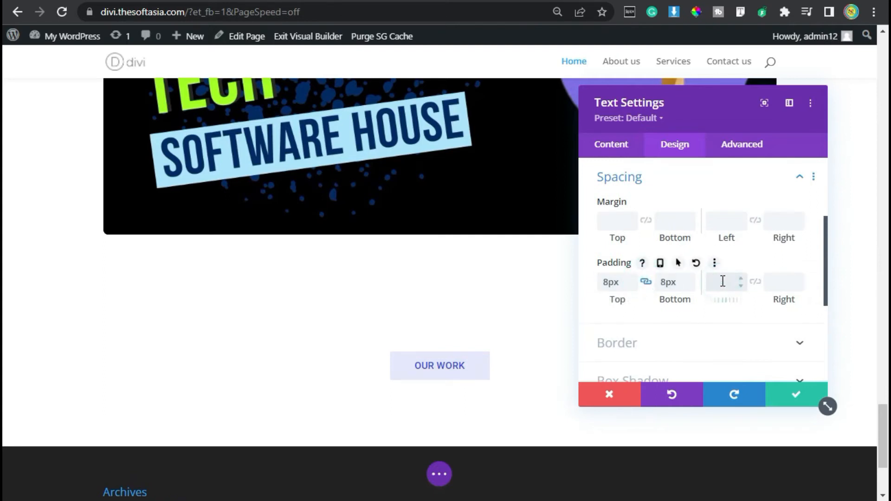
text(15)
click(751, 281)
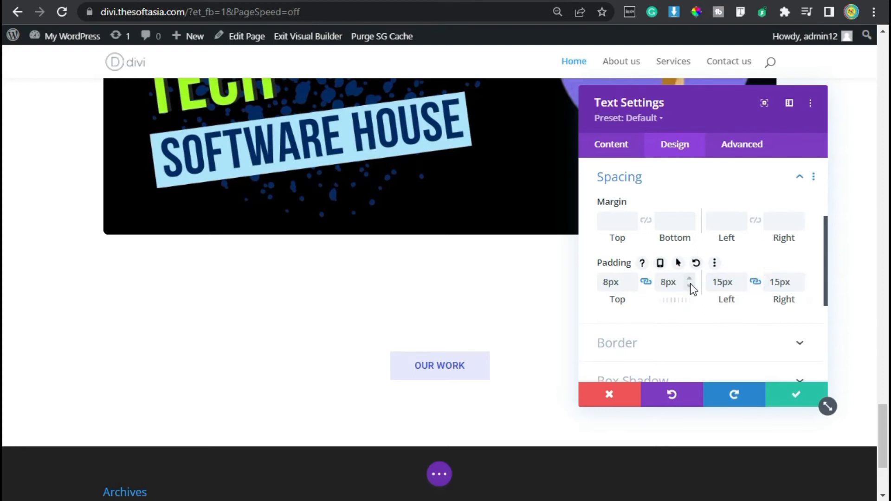
Step: Add the custom CSS font-weight:400; to the label's main element and save the module
click(728, 145)
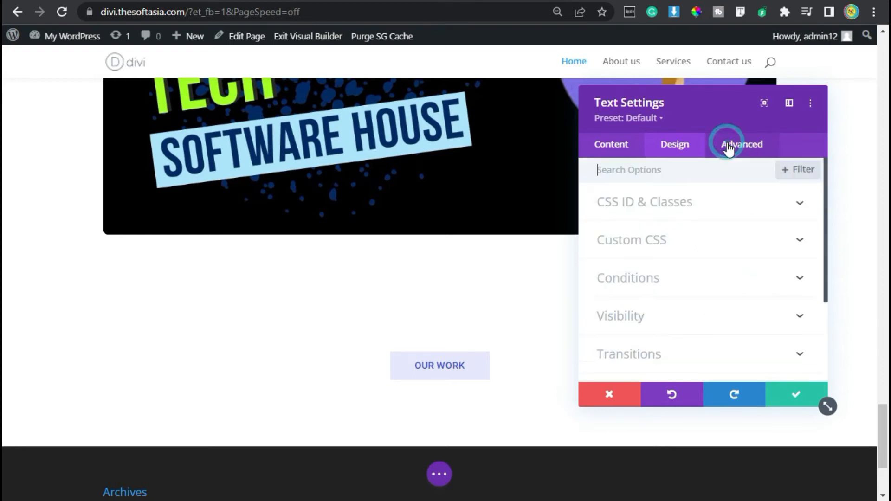
click(677, 239)
scroll(636, 334, down, 3)
click(684, 256)
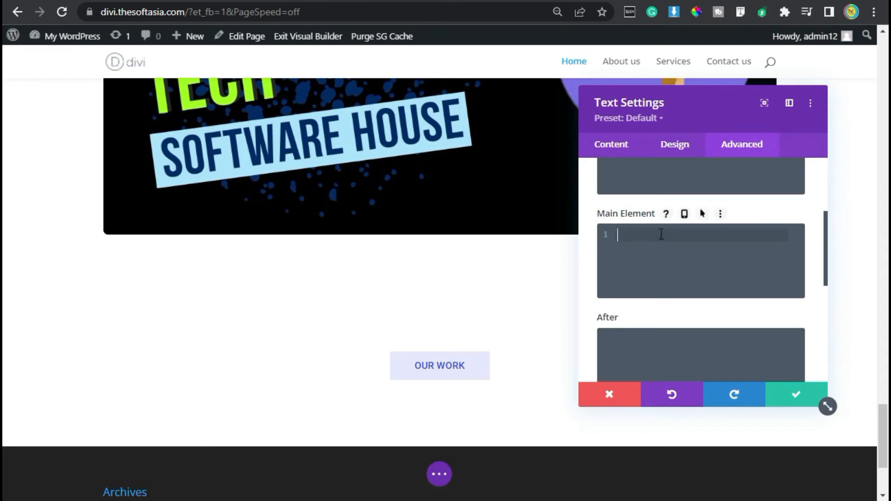
key(ctrl+v)
text(400)
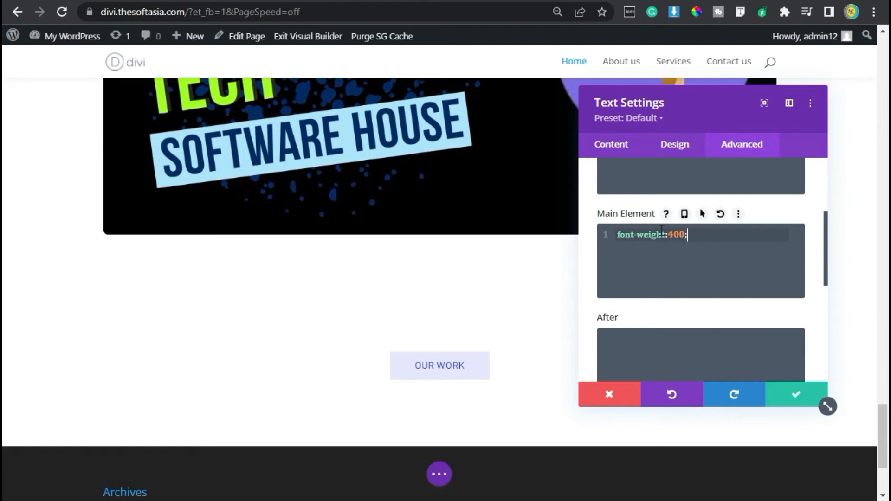
click(786, 394)
Step: Add a Text module below the label containing the Heading 2 text "Take a look at our recent work."
scroll(495, 305, down, 2)
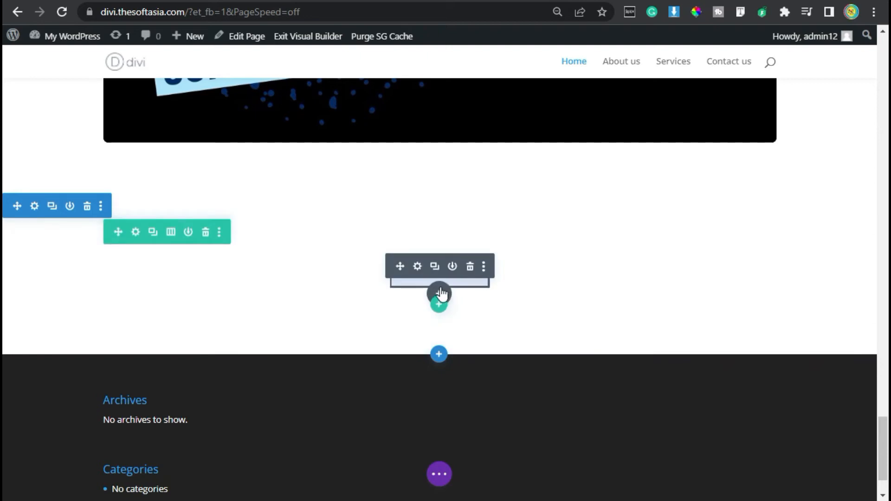
click(440, 293)
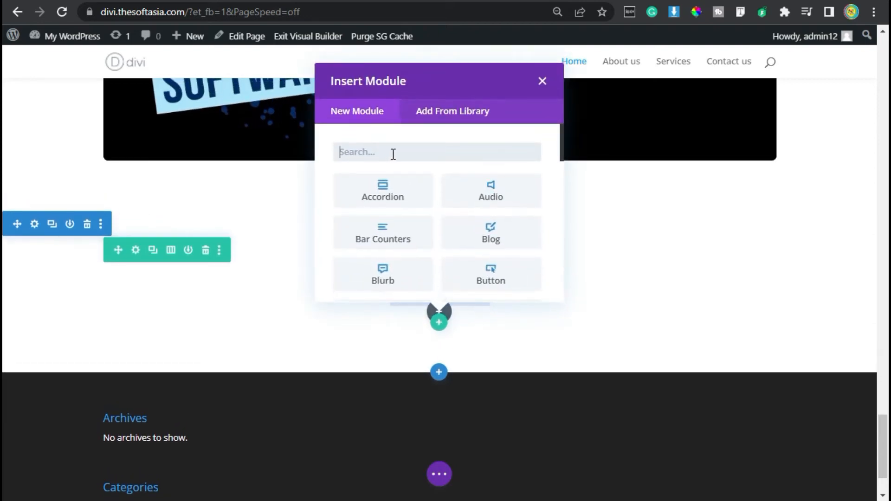
text(tex)
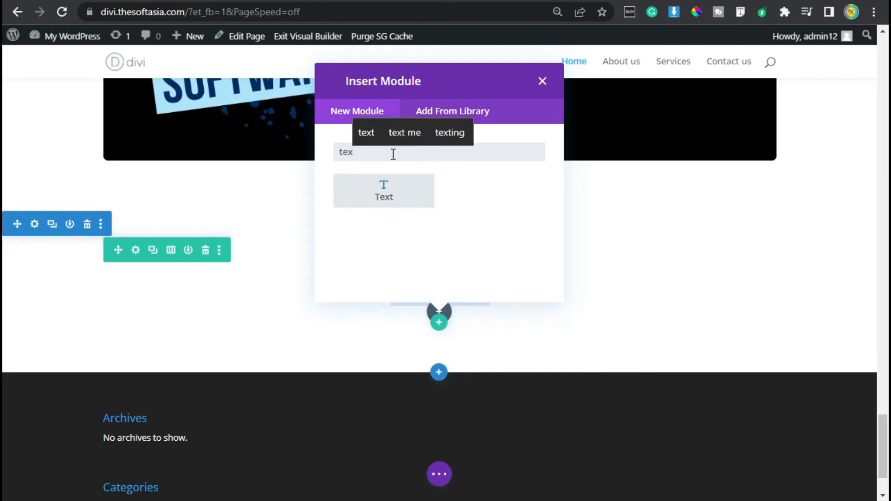
click(389, 177)
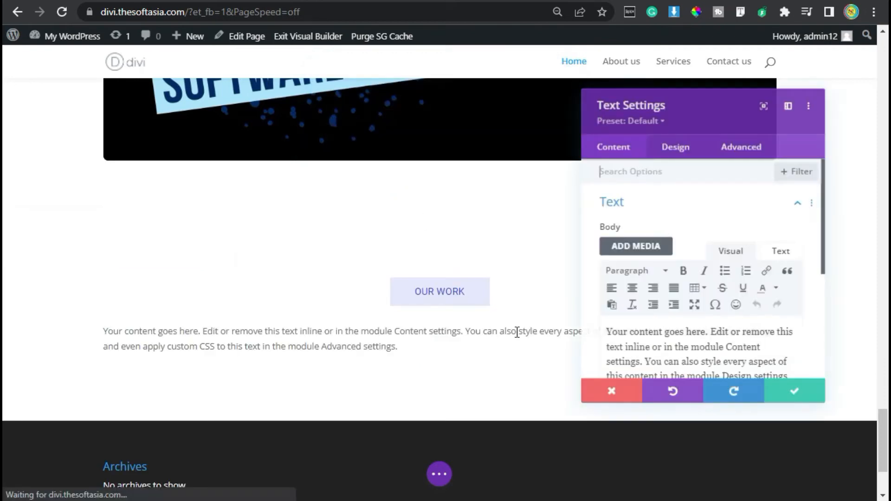
click(663, 349)
key(ctrl+a)
key(ctrl+v)
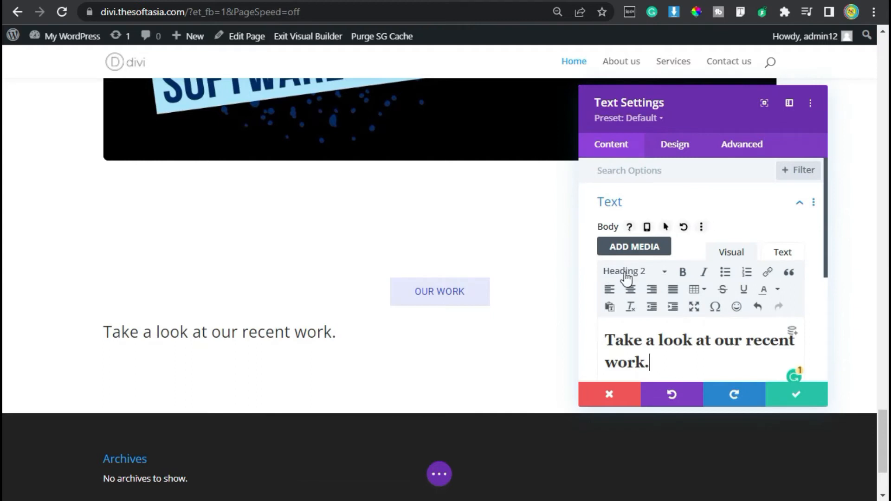
Step: Set the Heading 2 font of the new text module to Roboto
click(682, 150)
click(662, 235)
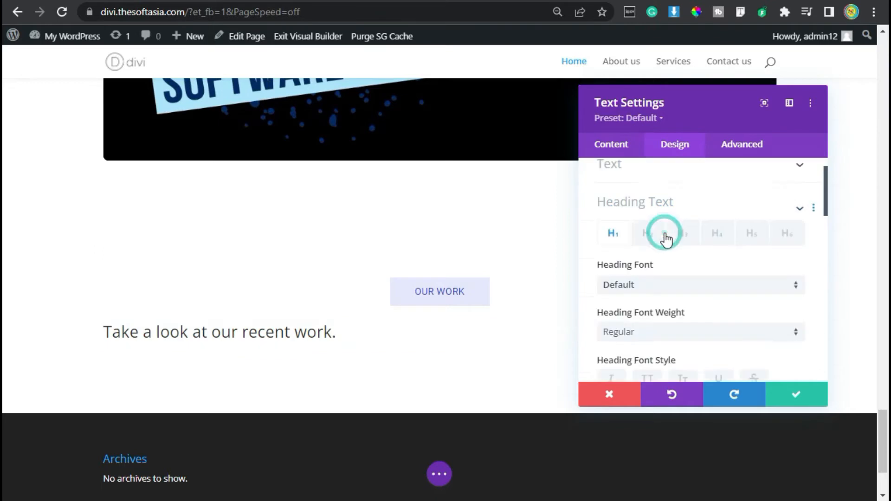
click(647, 207)
click(653, 271)
click(645, 82)
text(roboto)
click(662, 113)
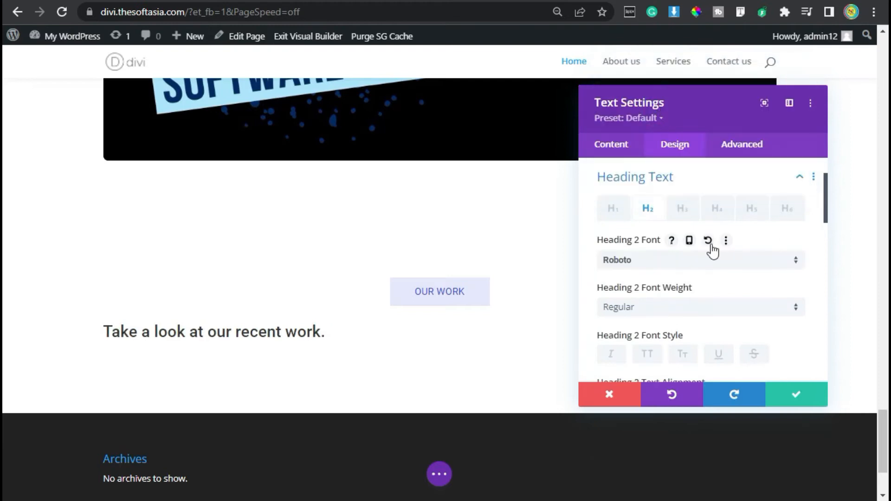
Step: Underline the Heading 2 text with the underline color #000000
scroll(719, 262, down, 2)
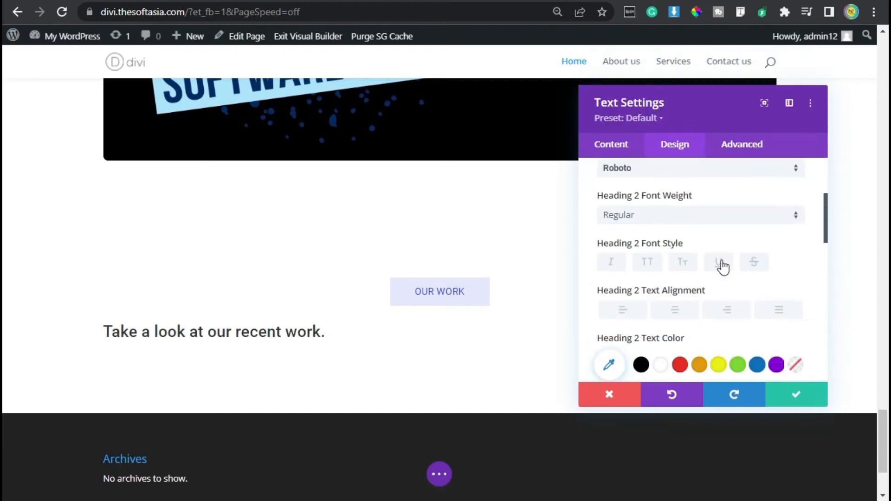
click(721, 266)
scroll(722, 266, down, 2)
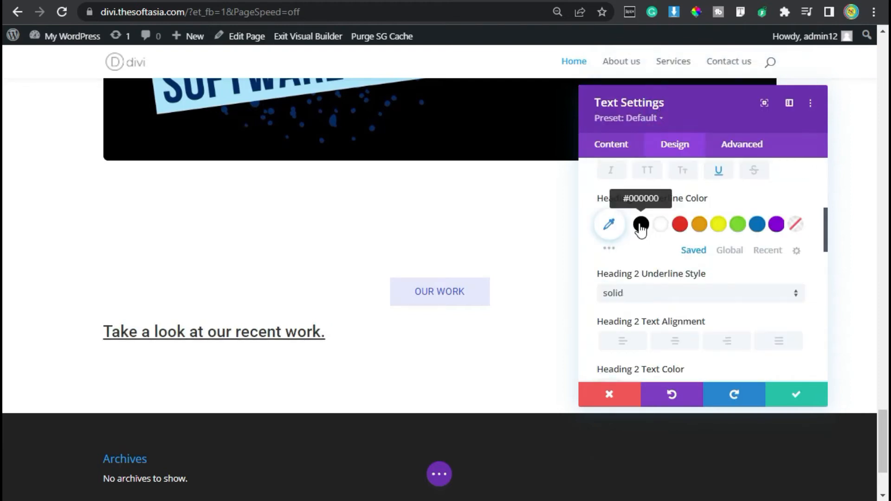
click(640, 225)
Step: Set the Heading 2 text size to 28px and increase its line height by three increments
scroll(768, 288, down, 4)
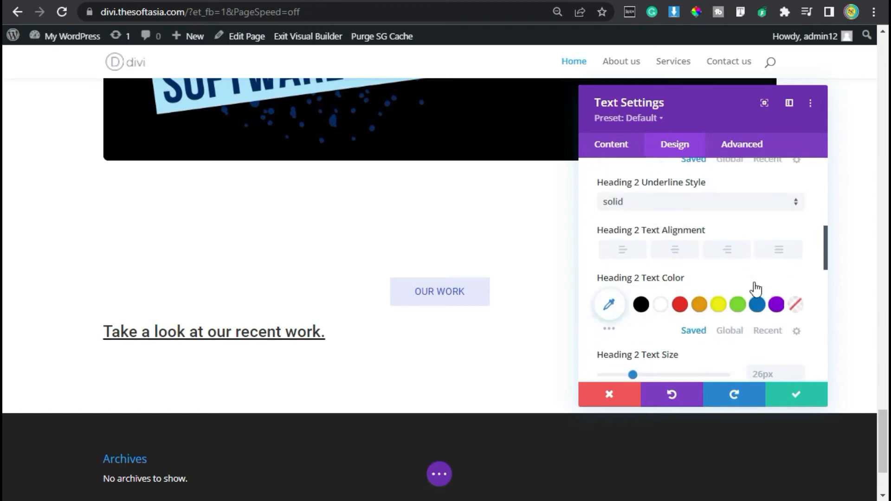
click(798, 278)
click(797, 279)
scroll(714, 330, down, 2)
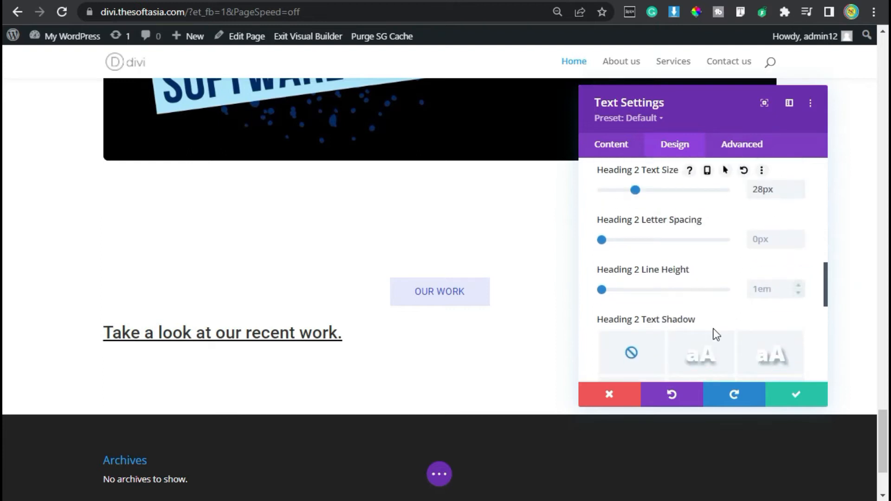
click(799, 285)
click(799, 286)
click(800, 285)
Step: Center the heading text, give the module a 10px bottom margin, and save it
scroll(716, 312, down, 2)
scroll(700, 322, down, 2)
scroll(663, 300, up, 8)
click(675, 342)
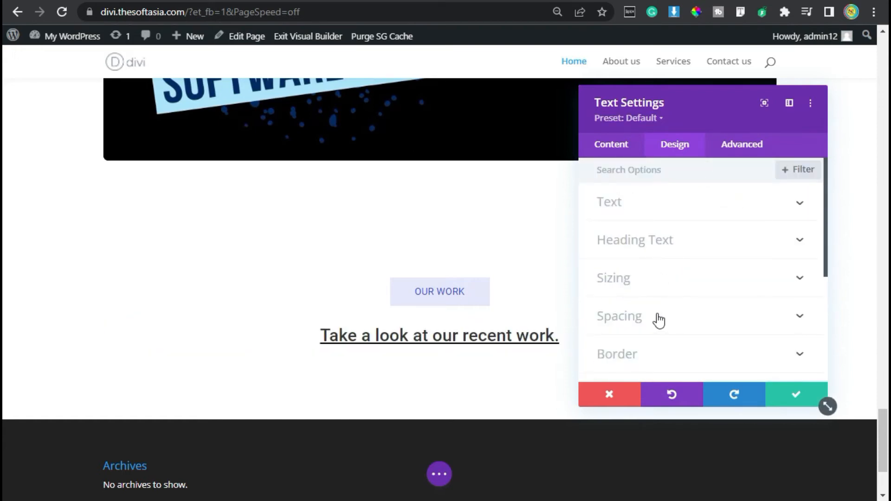
click(656, 312)
click(672, 223)
text(10px)
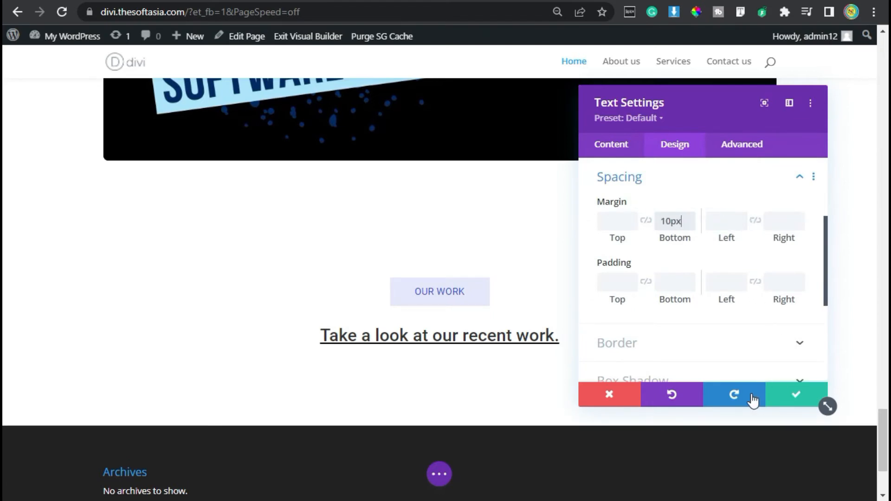
click(798, 392)
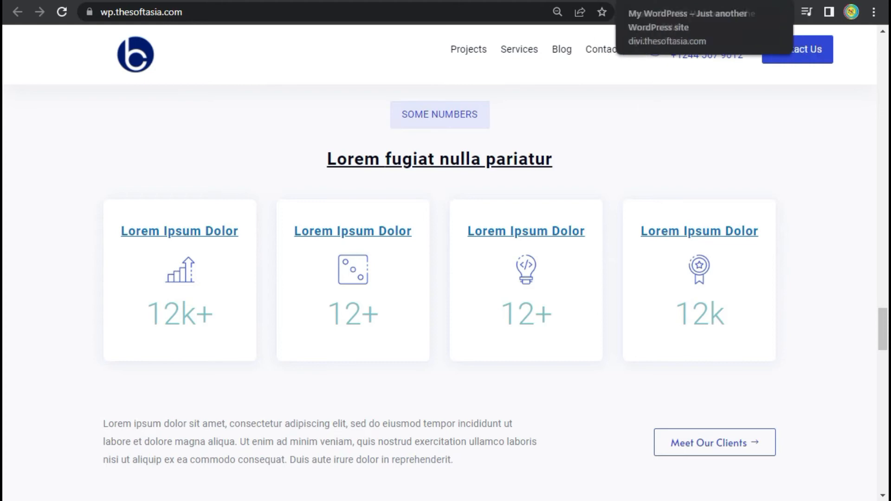
Step: Return to the Divi page and insert an empty row of four equal columns below the heading
click(627, 1)
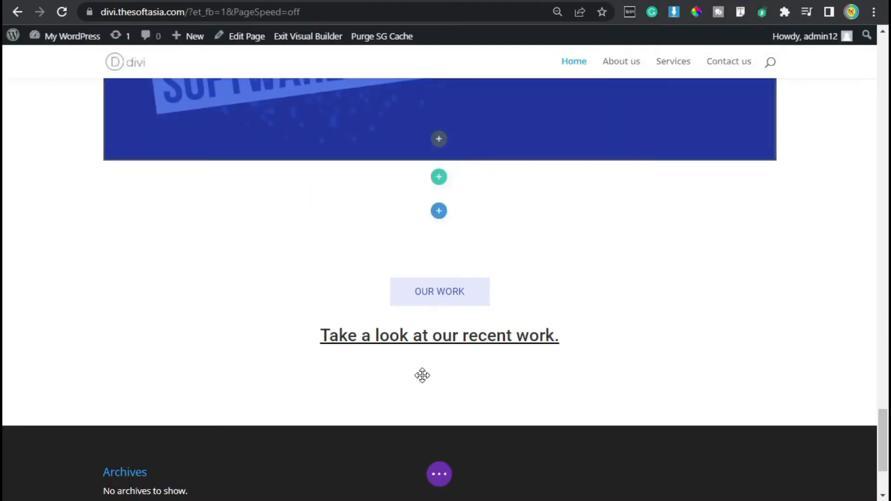
click(440, 377)
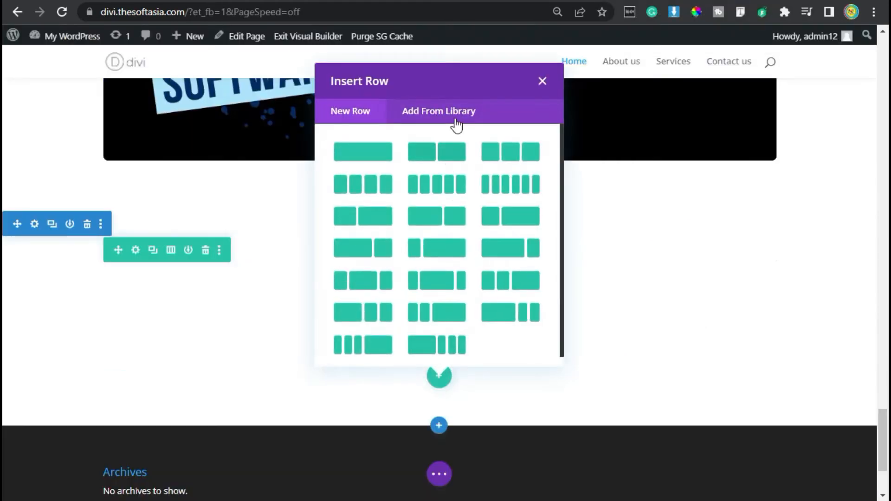
click(363, 186)
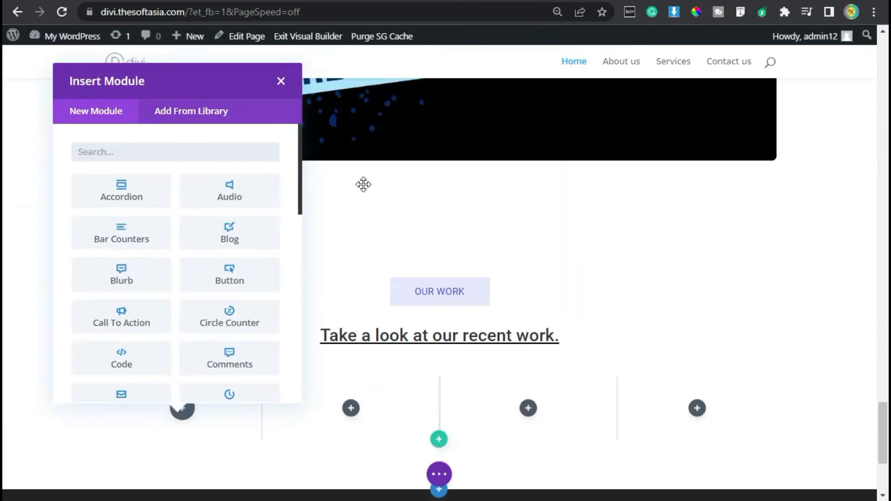
click(282, 83)
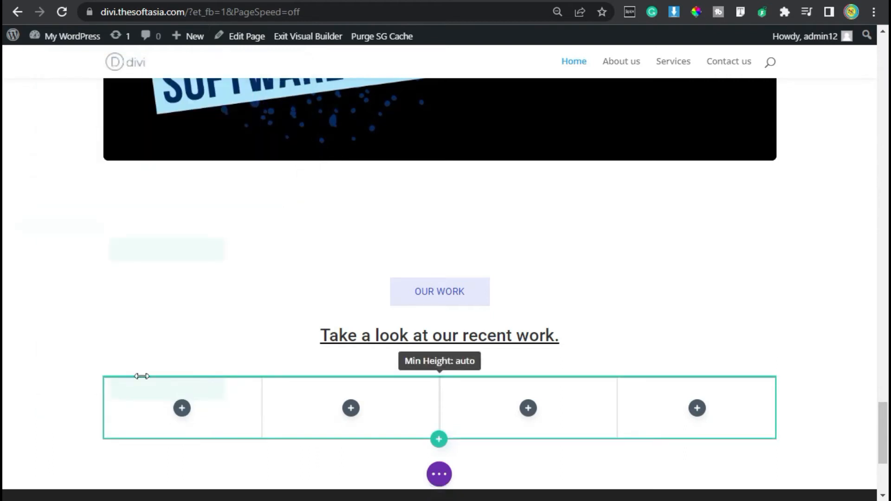
Step: Enable a custom gutter width for the four-column row and set it to 2
click(136, 388)
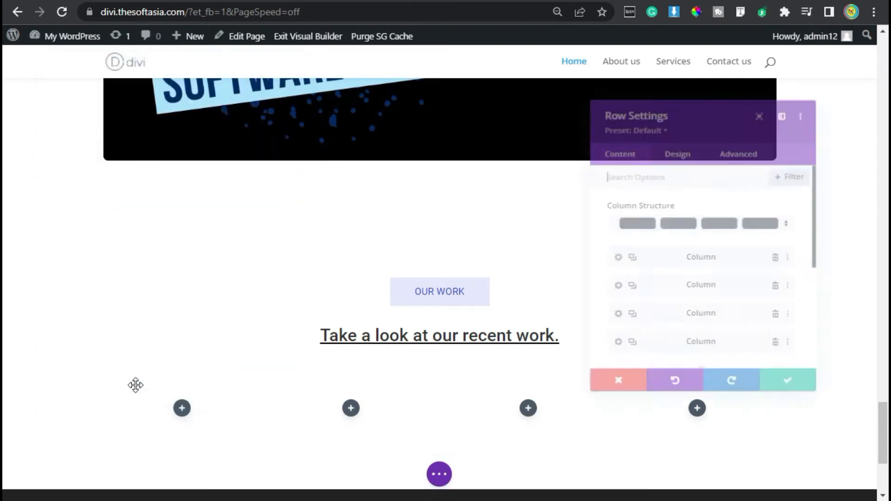
click(679, 151)
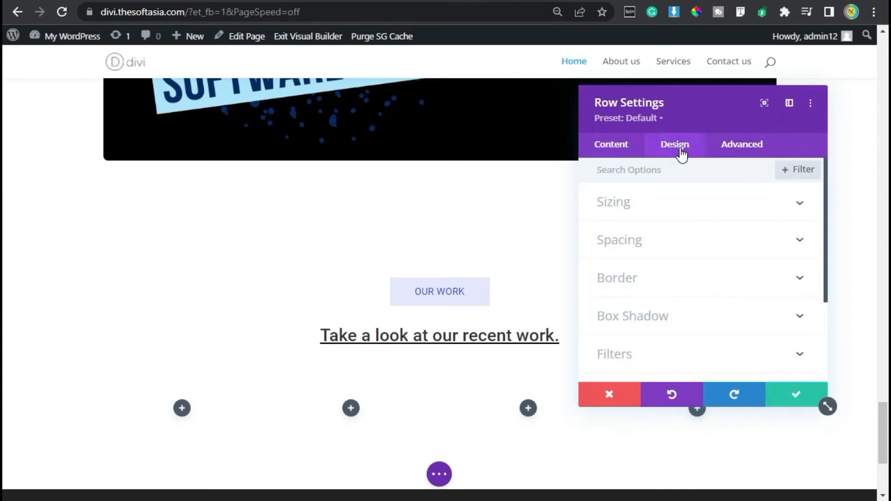
click(686, 203)
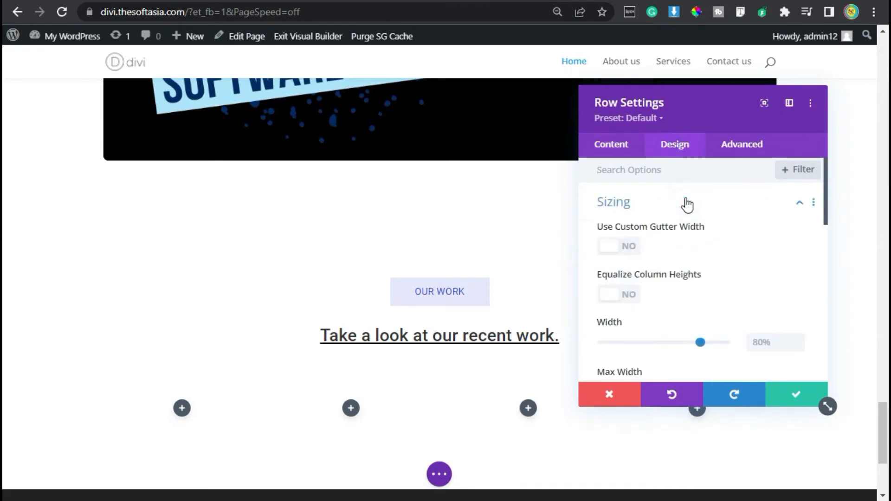
click(623, 247)
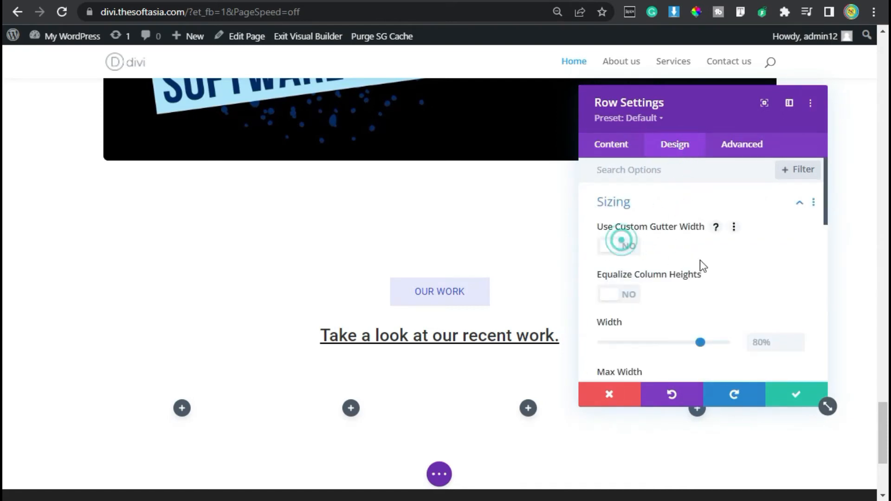
click(797, 299)
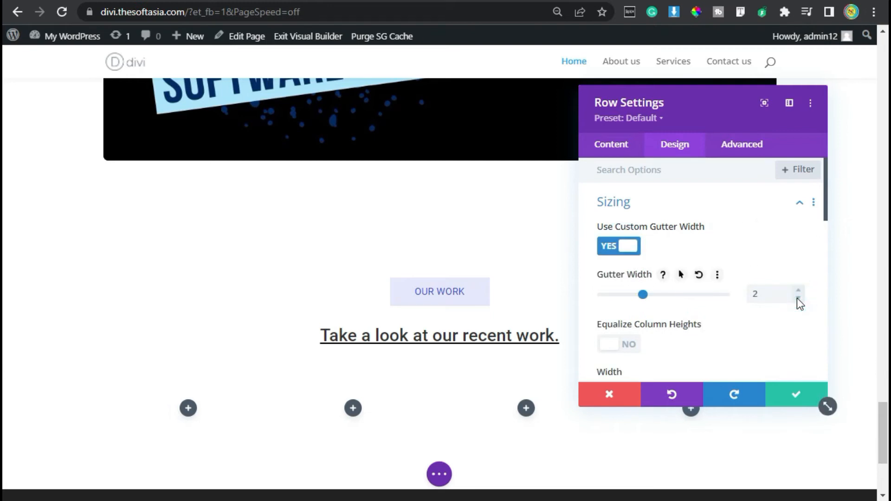
Step: Give the first column of the row a white background color
click(609, 146)
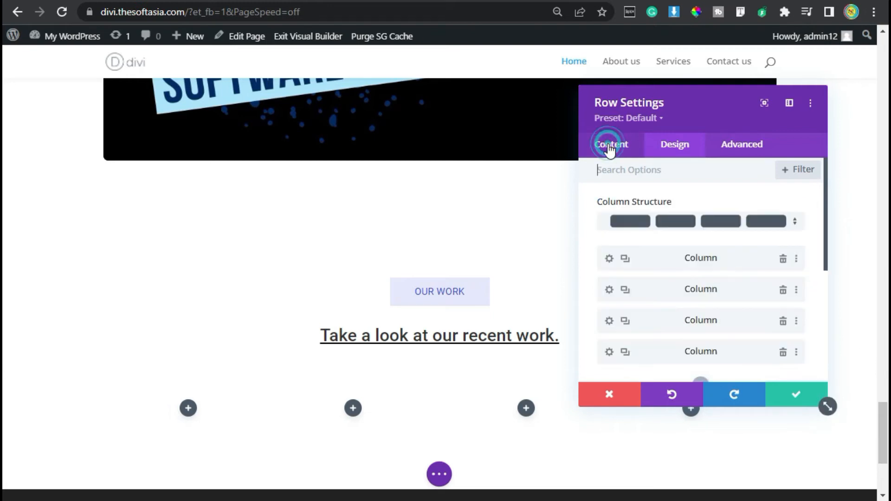
click(609, 258)
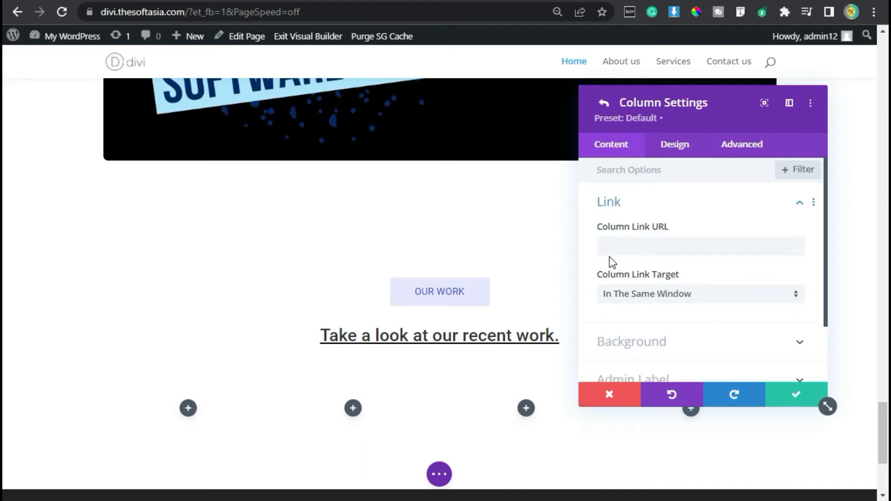
scroll(611, 260, down, 2)
click(635, 268)
scroll(636, 272, down, 3)
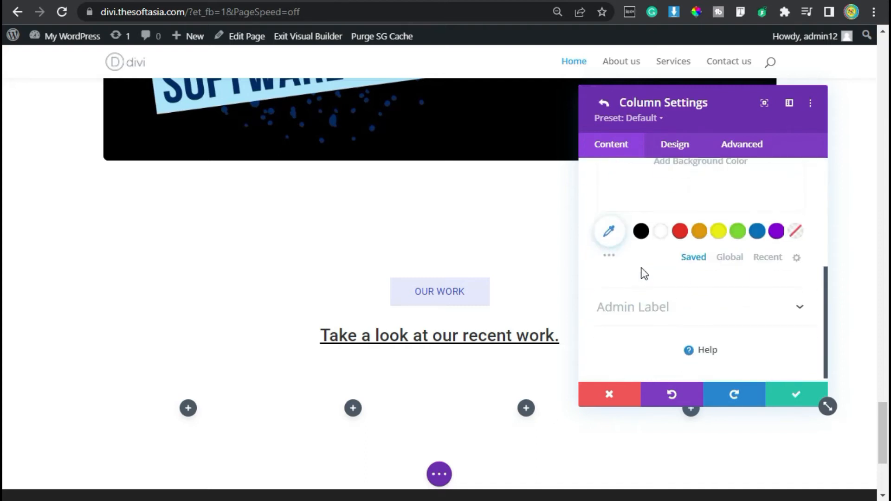
click(661, 232)
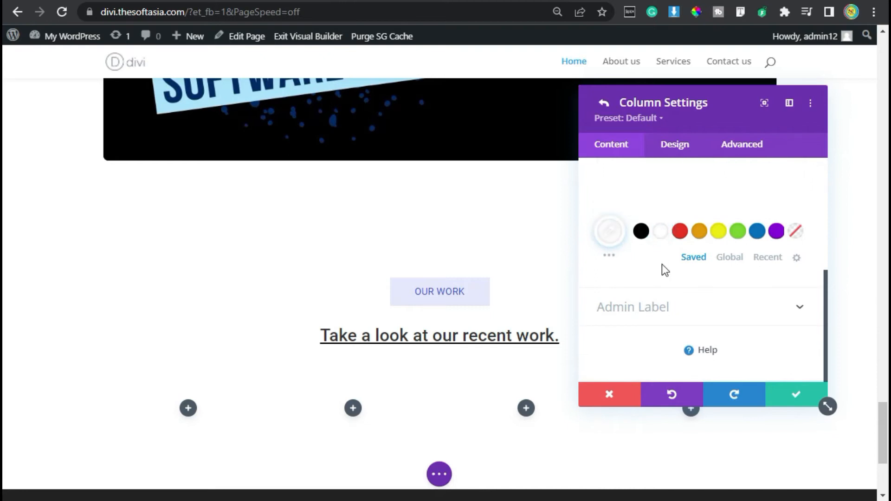
Step: Give the first column 40px top and bottom padding and linked 20px left and right padding, and save the column and row settings
scroll(662, 263, up, 3)
click(670, 153)
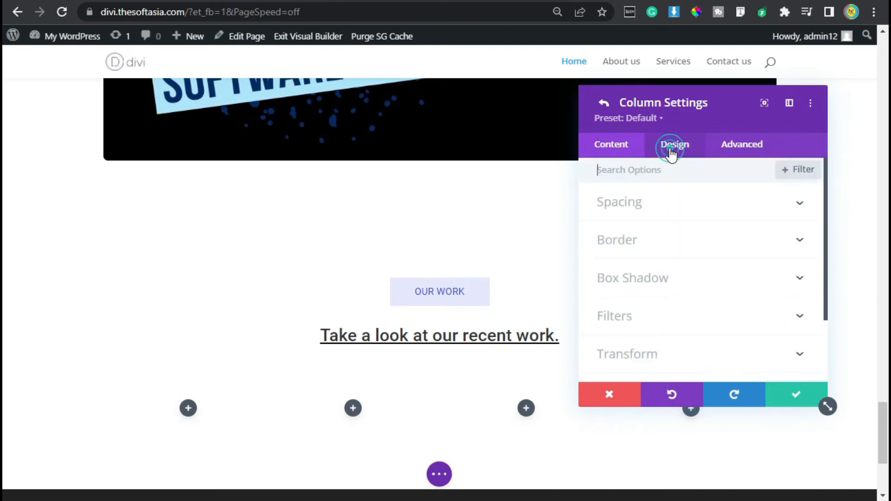
click(652, 204)
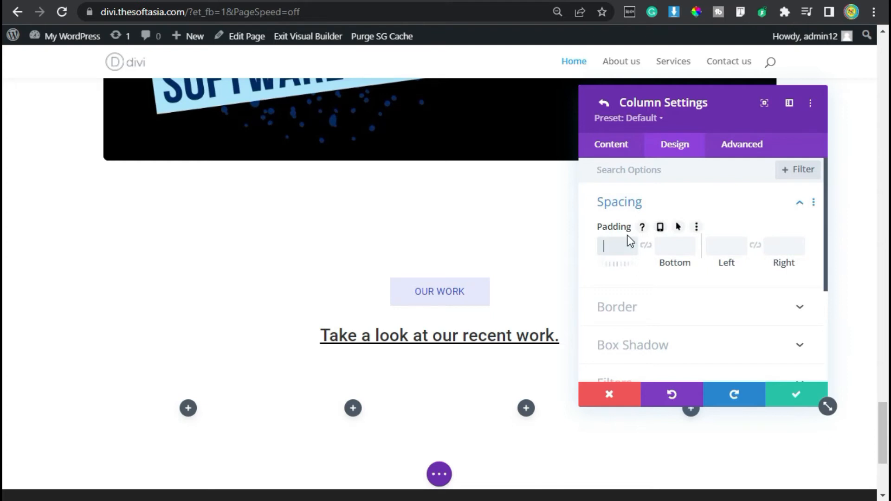
click(650, 246)
click(725, 246)
text(20)
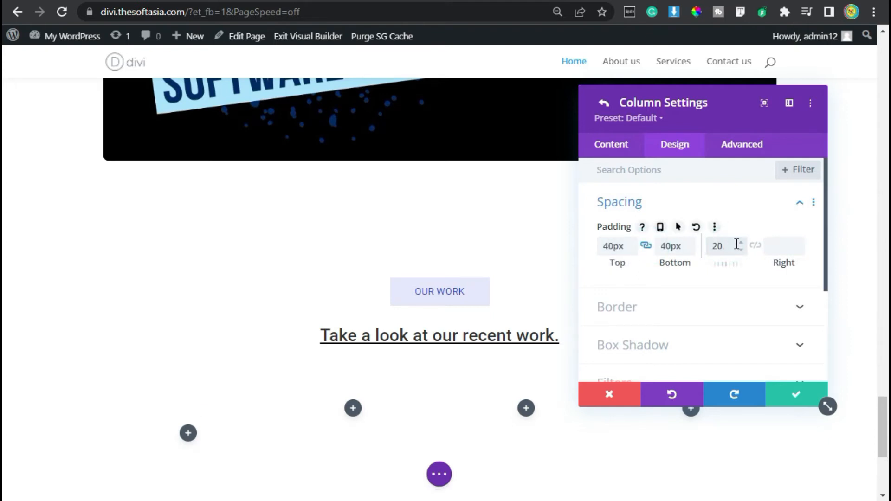
text(px)
click(755, 246)
click(780, 403)
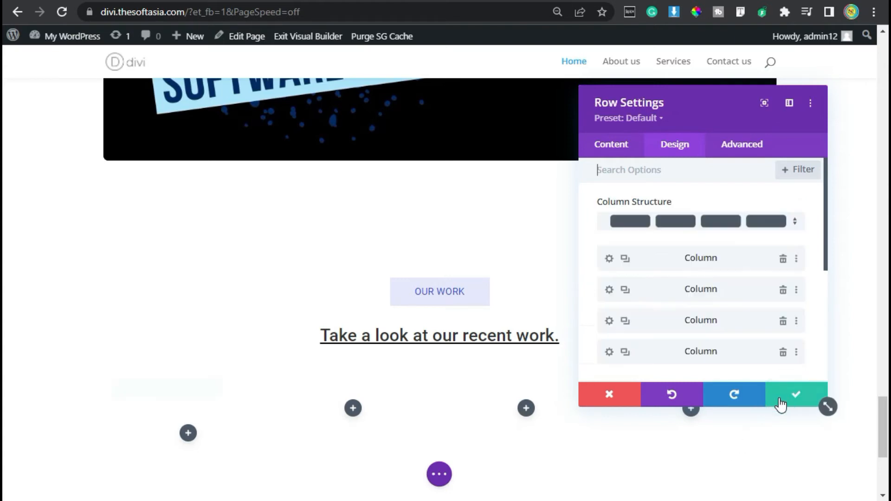
click(802, 397)
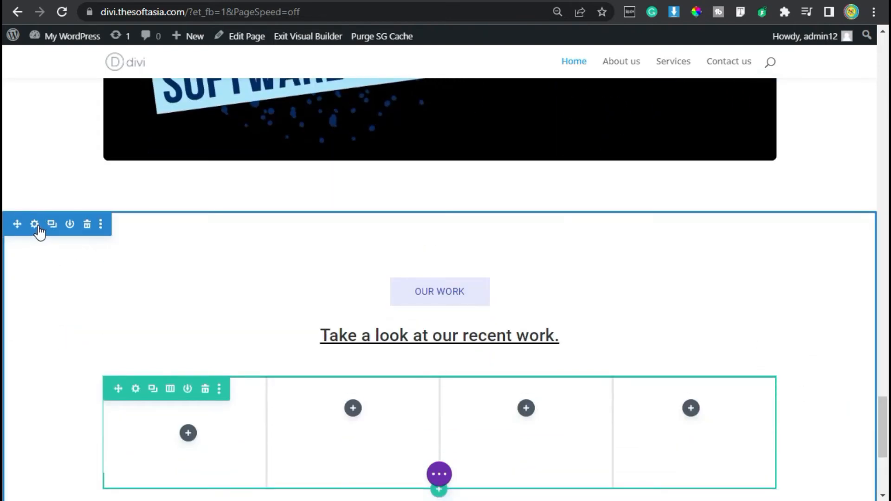
Step: Set the background color of the section containing the four-column row to #f5f5fb and save the section settings
click(35, 226)
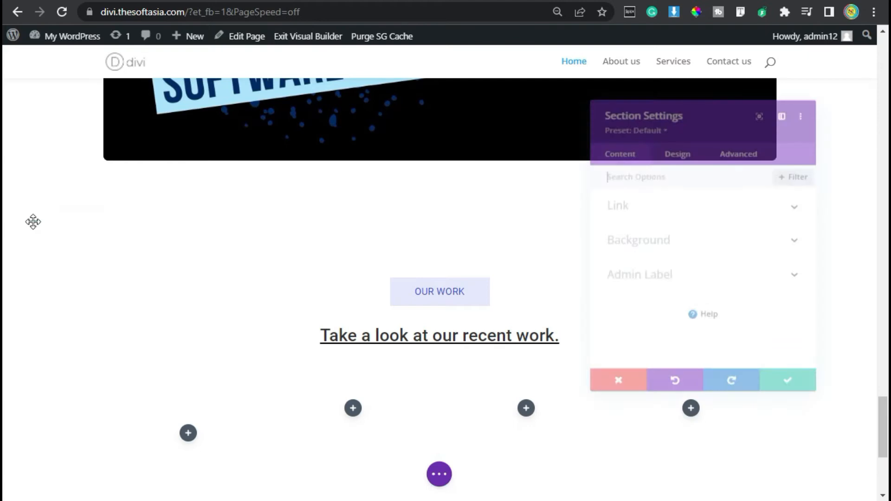
click(667, 245)
scroll(677, 292, down, 2)
click(700, 221)
scroll(655, 262, up, 2)
text(#f5f5fb)
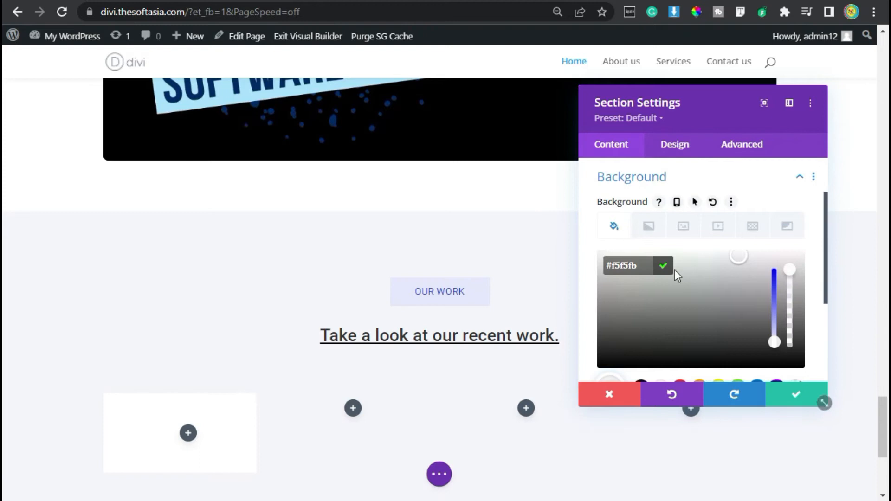
click(662, 265)
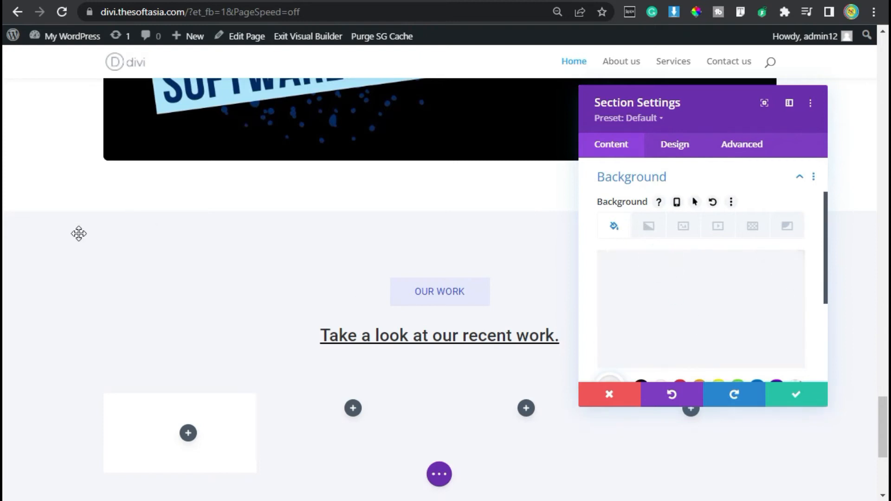
scroll(564, 273, down, 2)
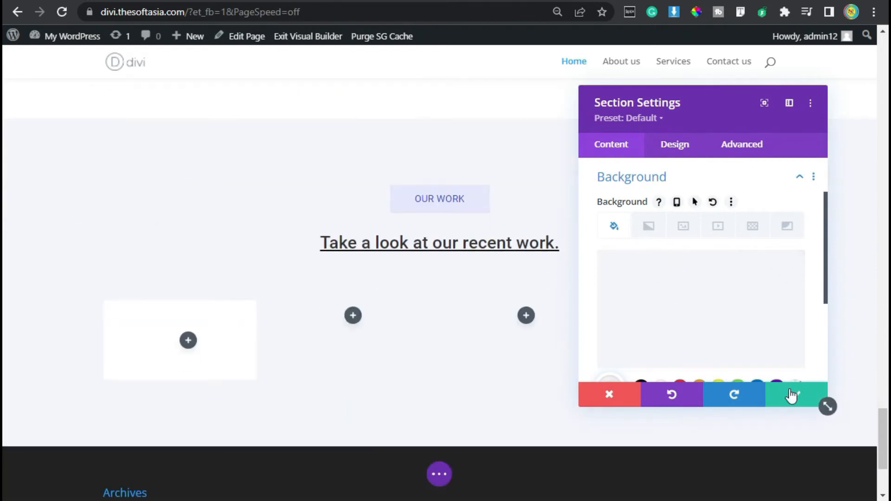
click(791, 397)
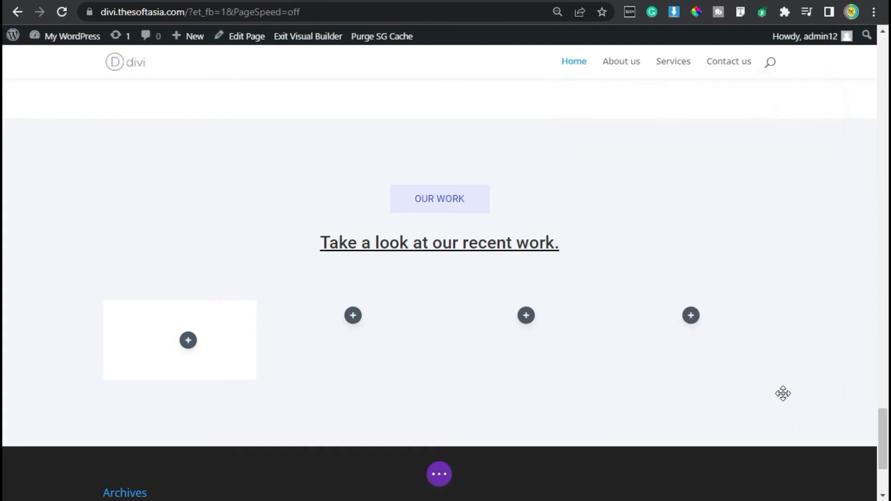
Step: Apply the soft all-around box shadow preset to the row's first column and save the column and row settings
click(134, 299)
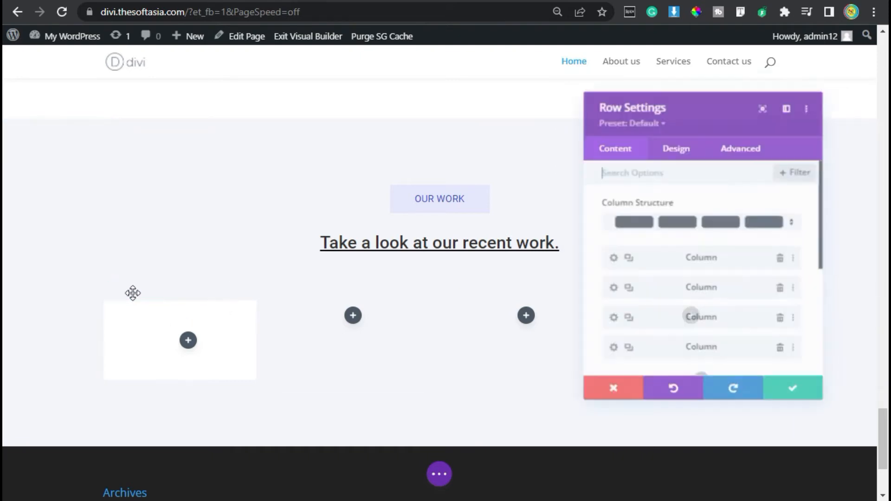
click(606, 259)
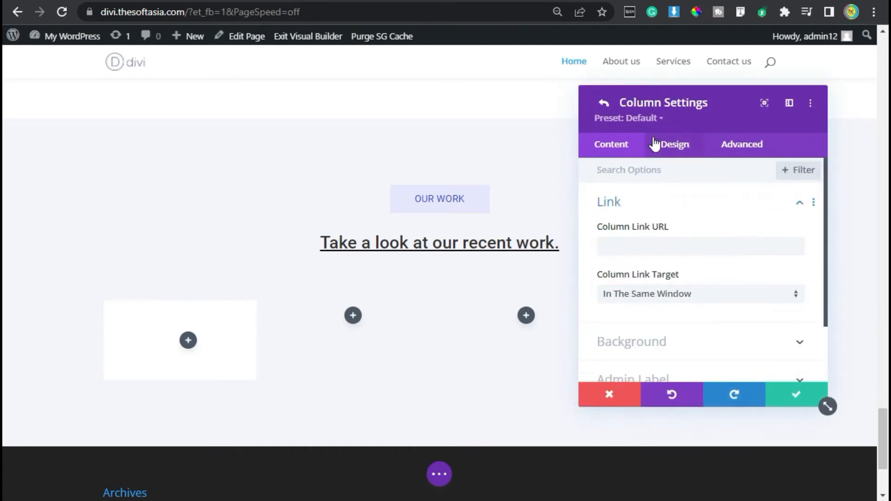
click(680, 151)
scroll(662, 325, down, 3)
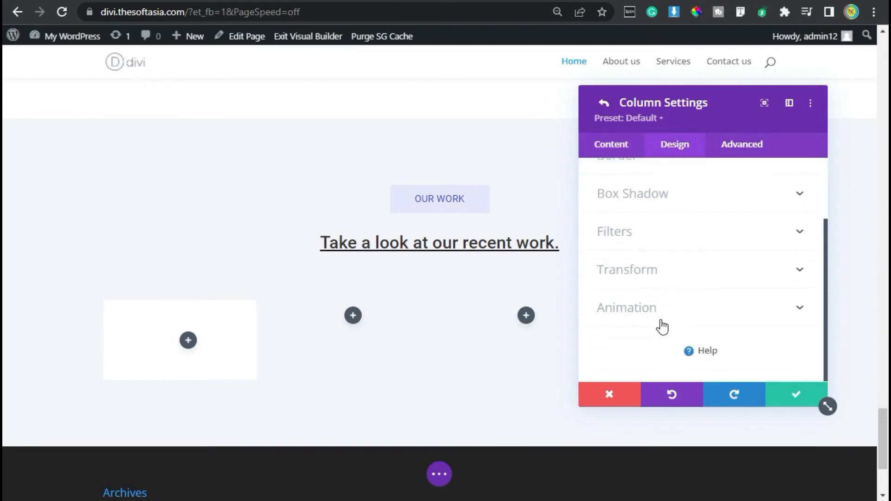
click(671, 203)
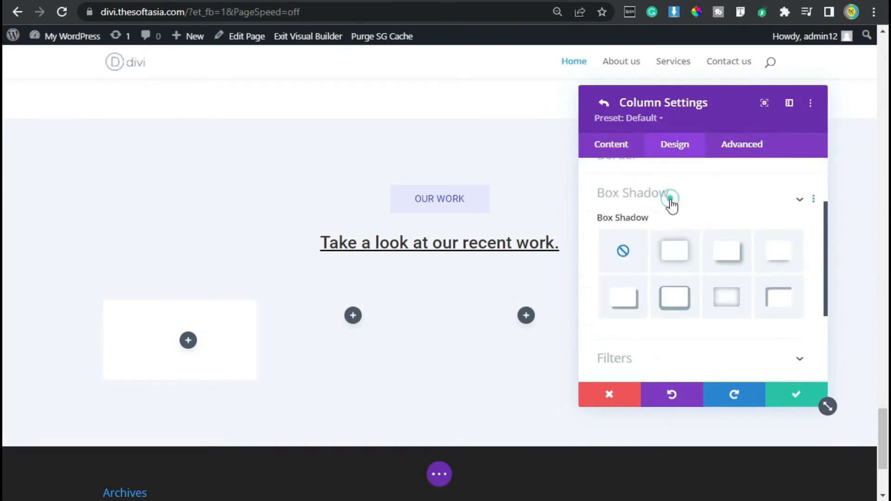
click(683, 239)
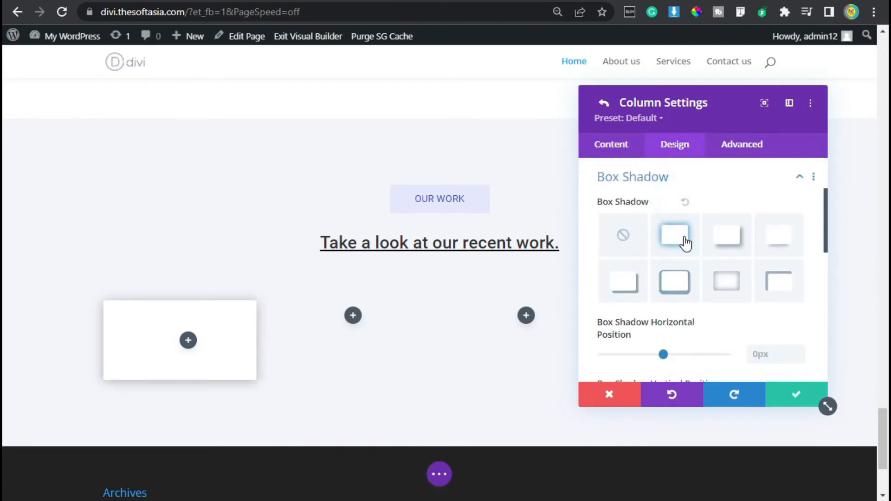
click(797, 398)
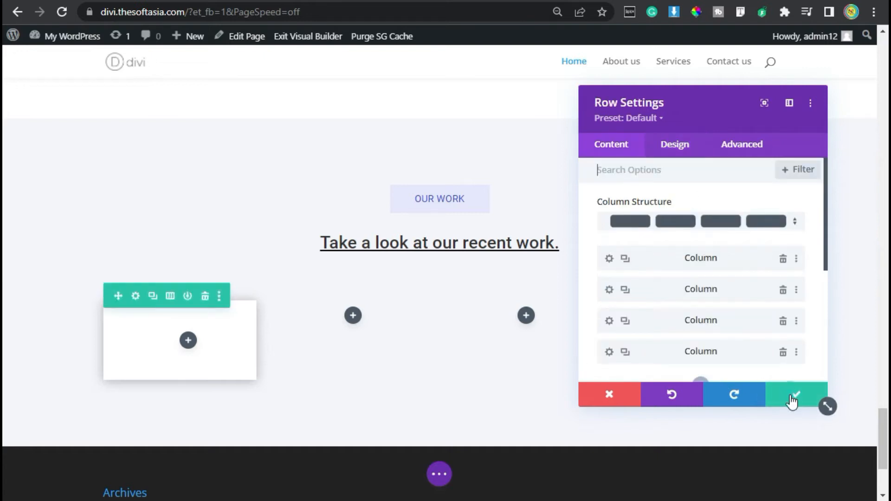
click(792, 398)
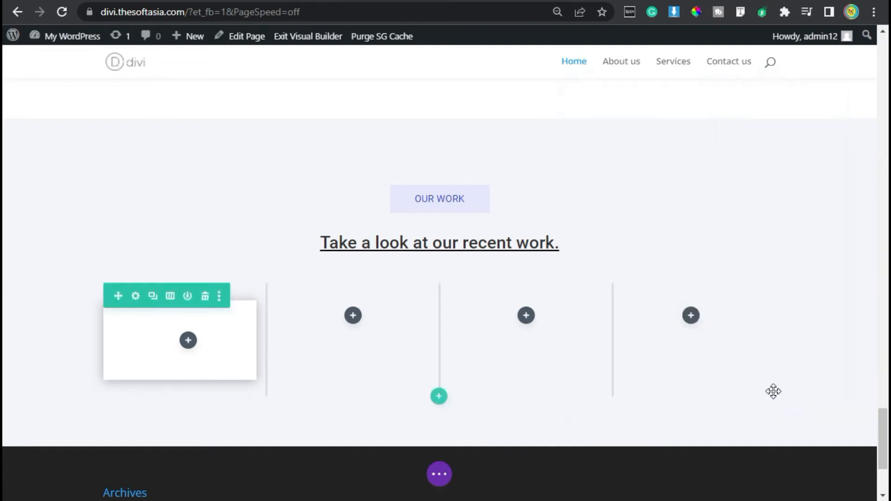
Step: Insert a Text module into the white first column of the four-column row
click(187, 343)
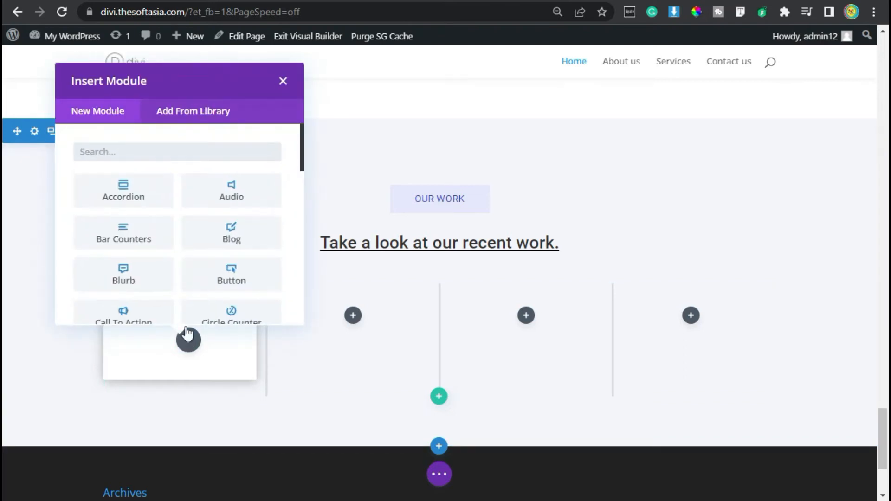
text(TEX)
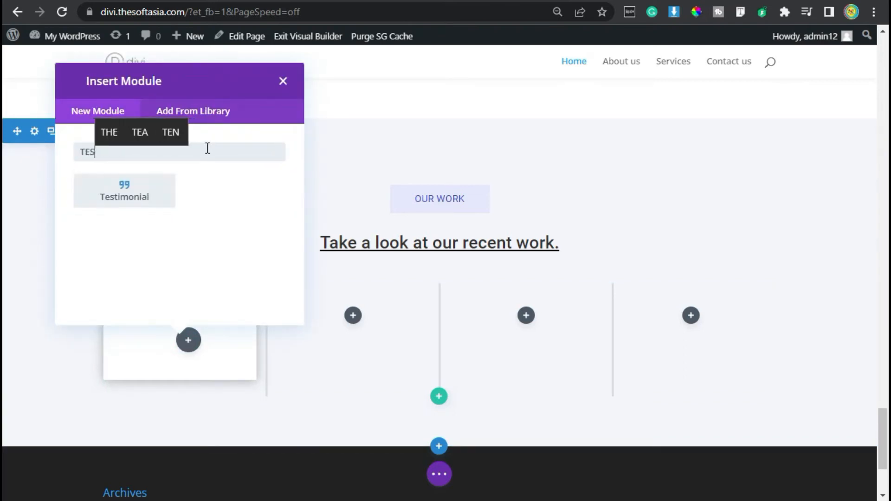
click(143, 192)
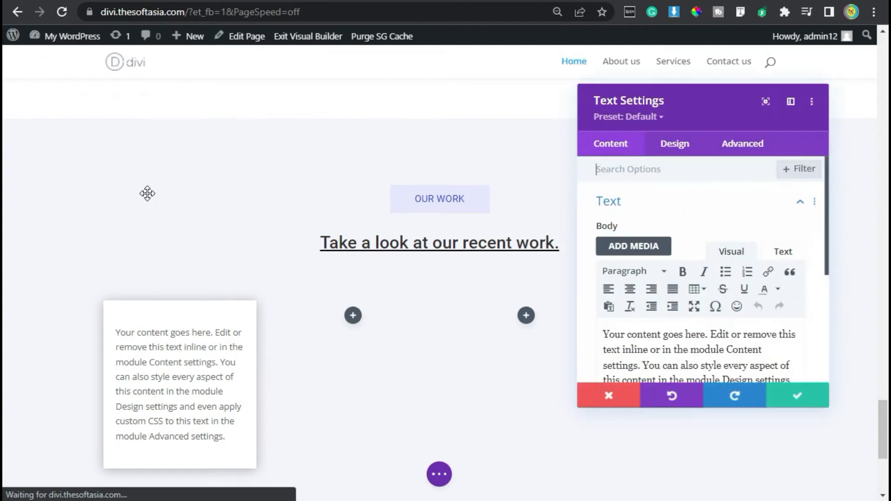
Step: Replace the module's placeholder body text with "Projects Done" and format it as Heading 3
scroll(661, 322, down, 2)
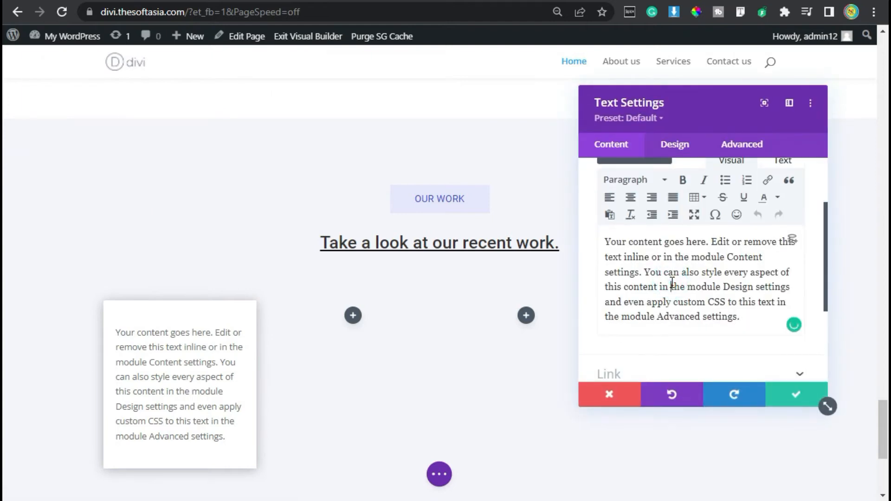
key(ctrl+a)
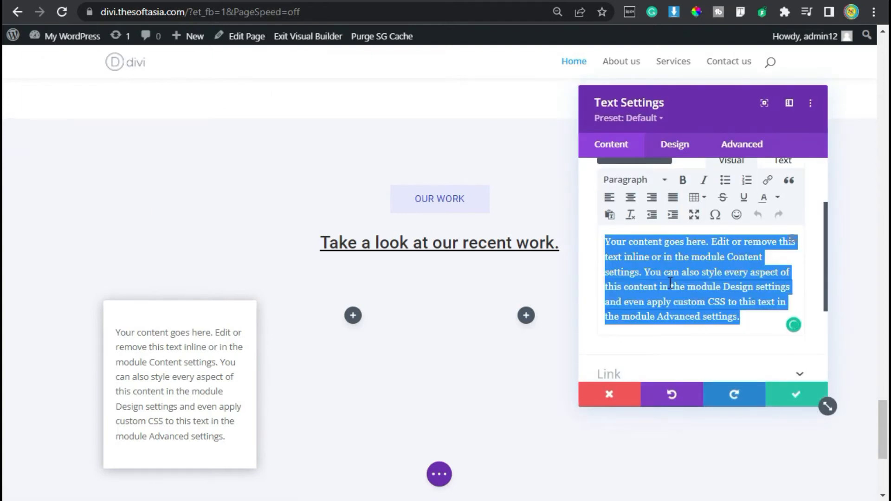
text(Projects D)
text(ome)
key(BackSpace)
key(BackSpace)
text(ne)
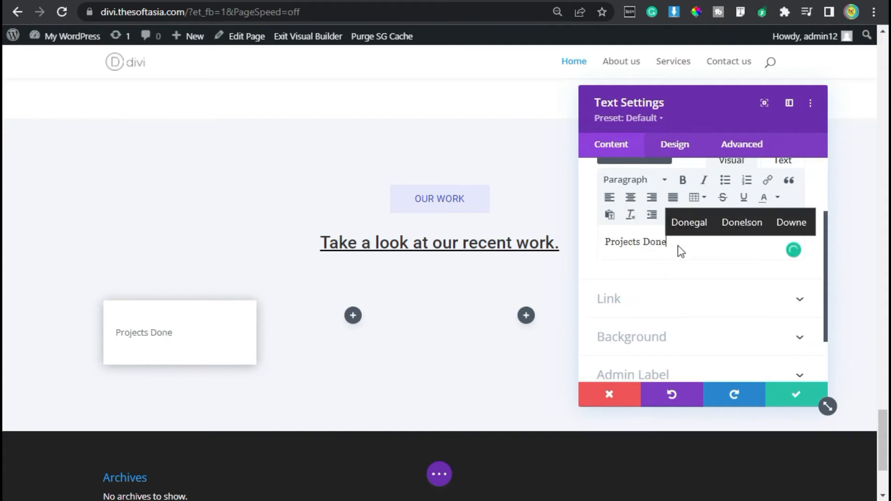
click(652, 181)
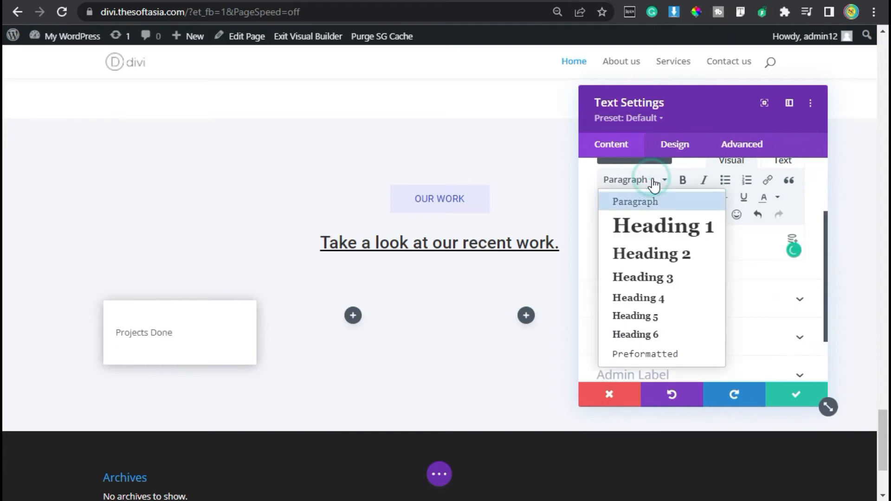
click(641, 277)
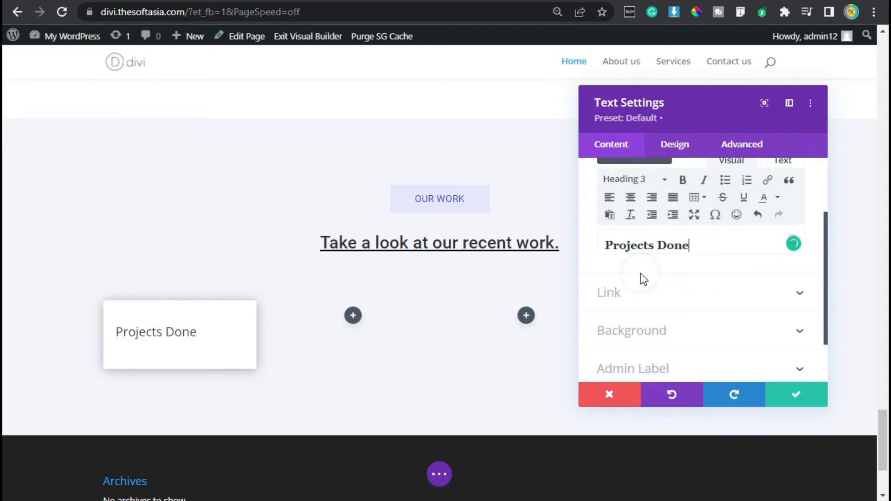
Step: Open the font choices for the Heading 3 text in the "Projects Done" module's design settings
click(681, 141)
click(682, 241)
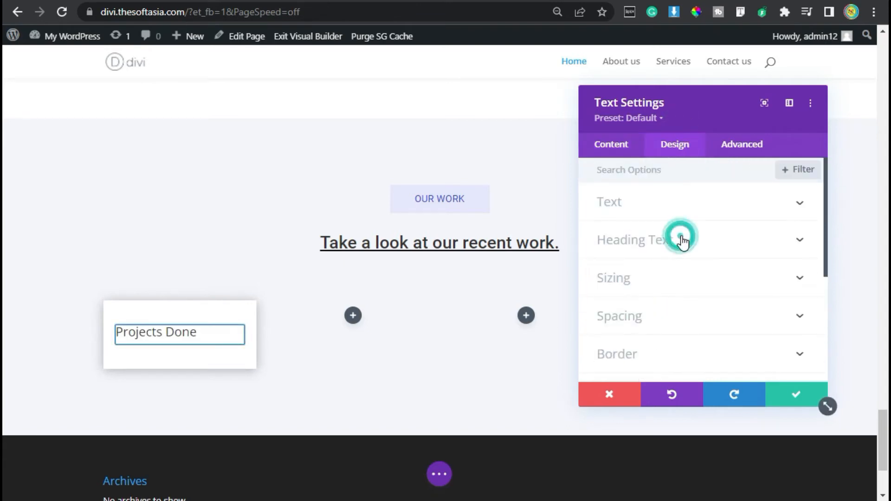
click(683, 207)
click(672, 262)
click(585, 197)
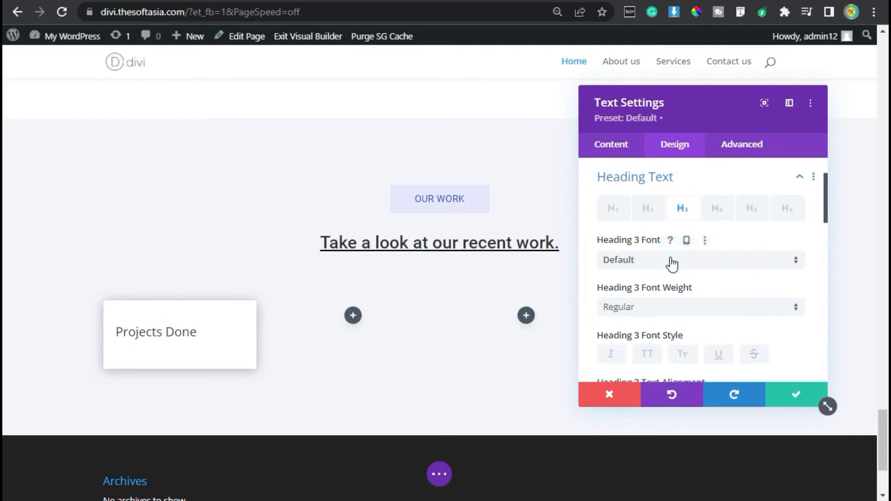
Step: Set the Heading 3 font of the "Projects Done" text to Roboto and underline it
click(677, 77)
text(roboto)
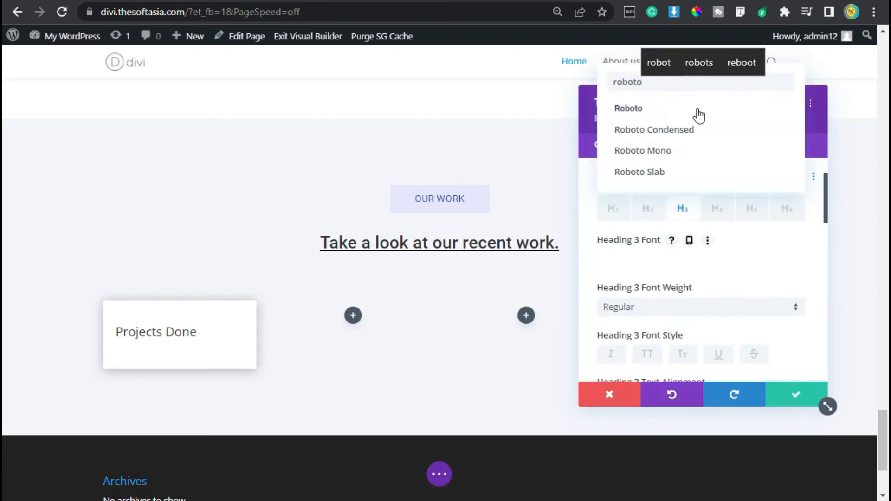
click(698, 109)
scroll(757, 266, down, 2)
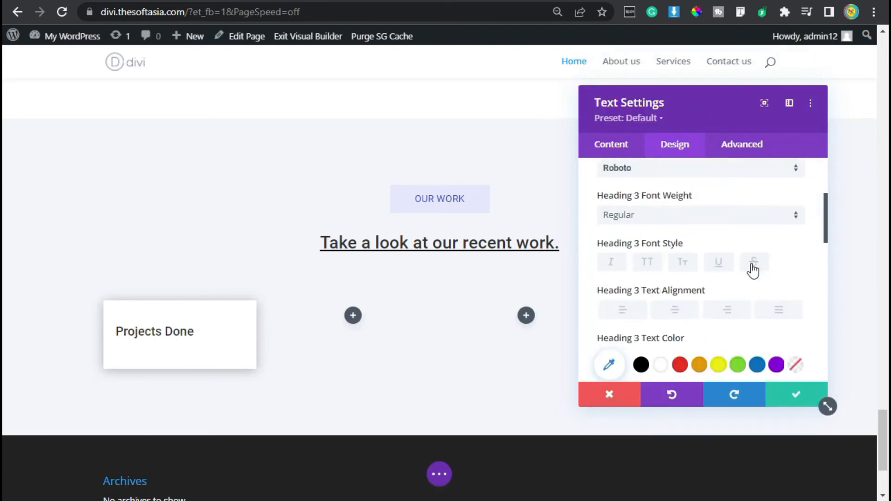
click(720, 265)
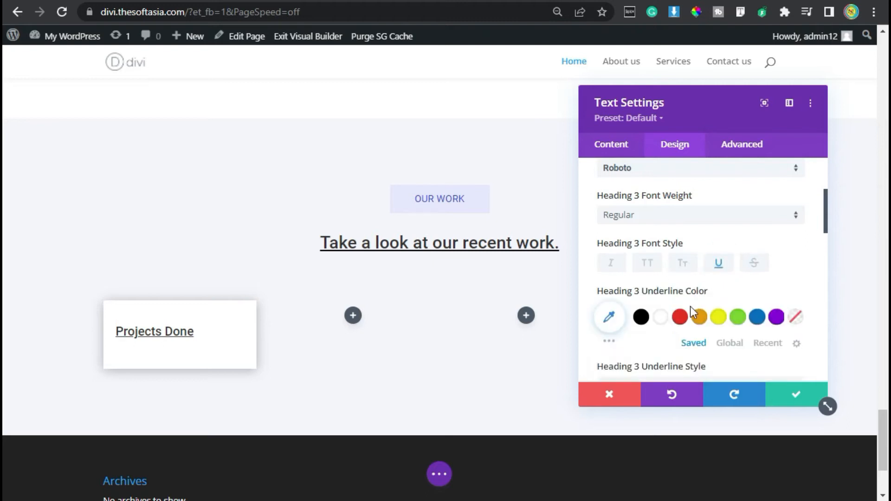
Step: Center the "Projects Done" heading and set its text color to blue #0C71C3
scroll(705, 297, down, 2)
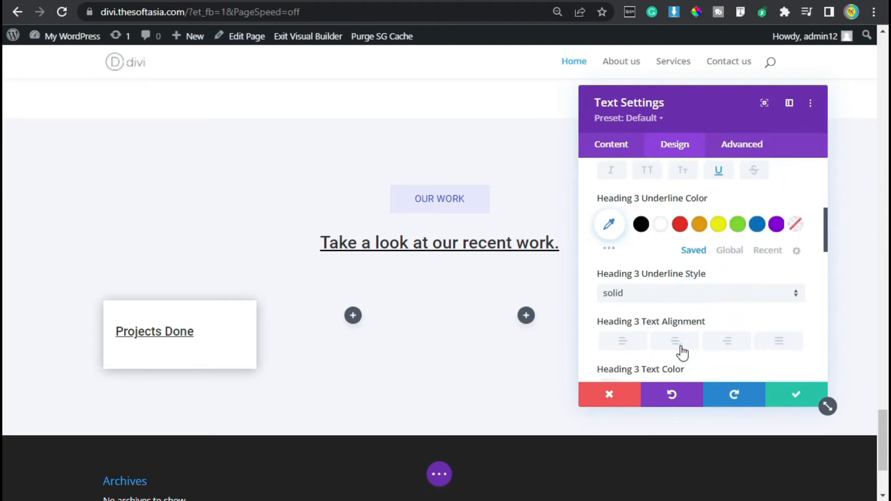
click(692, 337)
scroll(698, 276, down, 2)
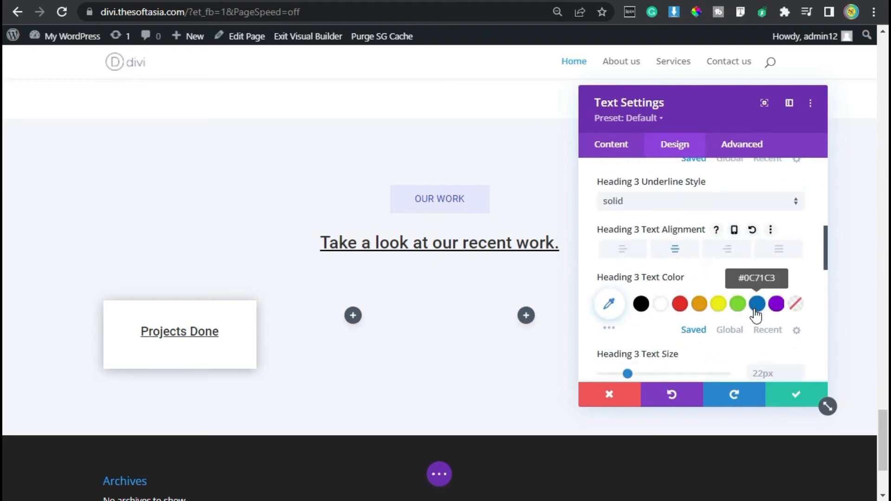
click(756, 304)
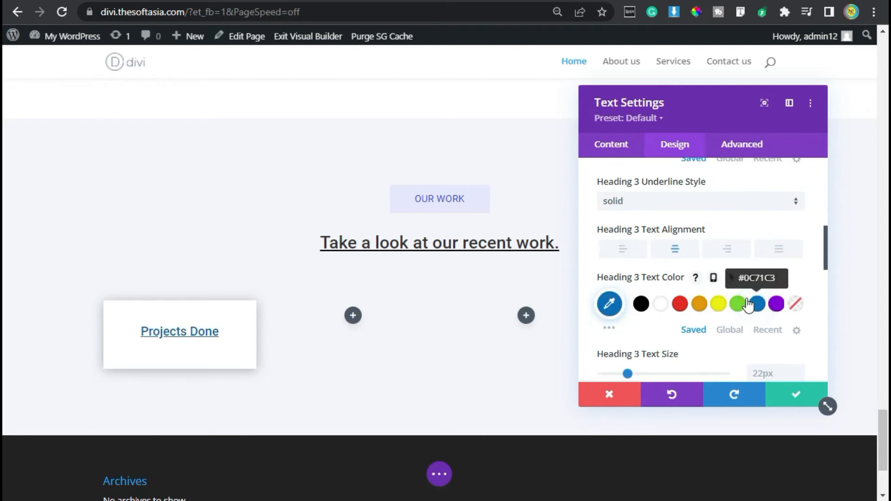
Step: Set the "Projects Done" text module's bottom margin to 0px and save the module
scroll(692, 232, down, 10)
scroll(686, 237, up, 2)
click(661, 227)
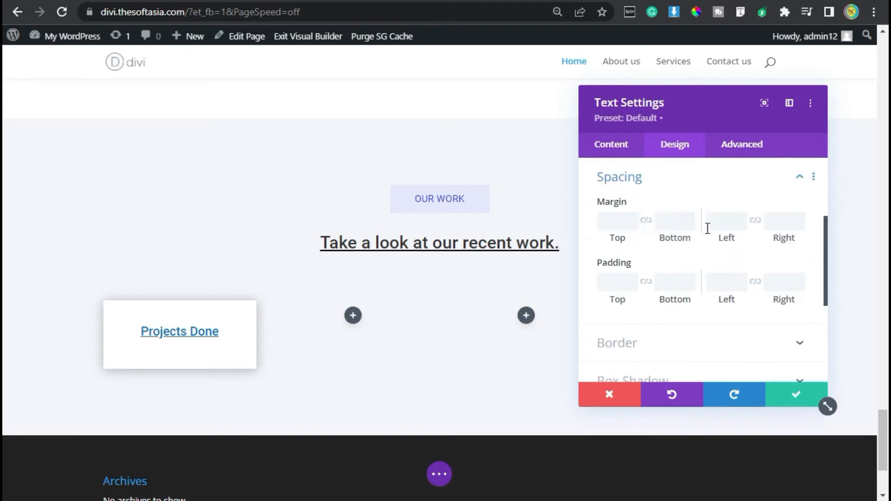
click(669, 226)
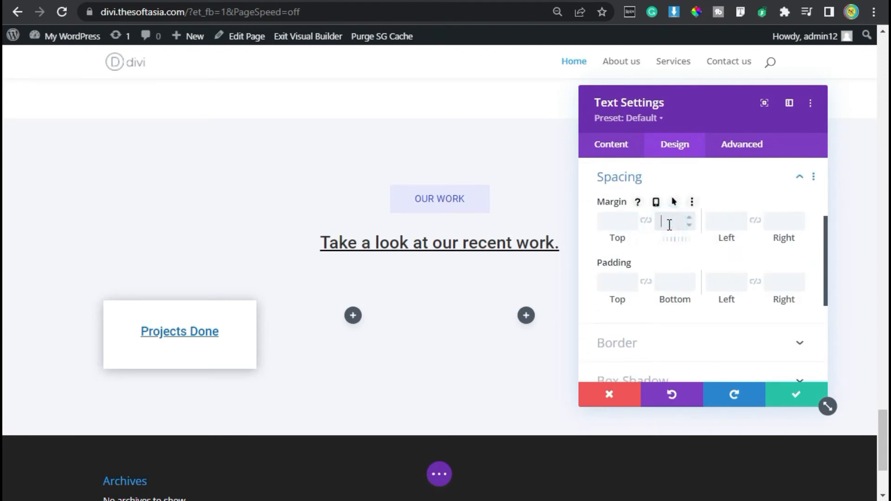
text(0px)
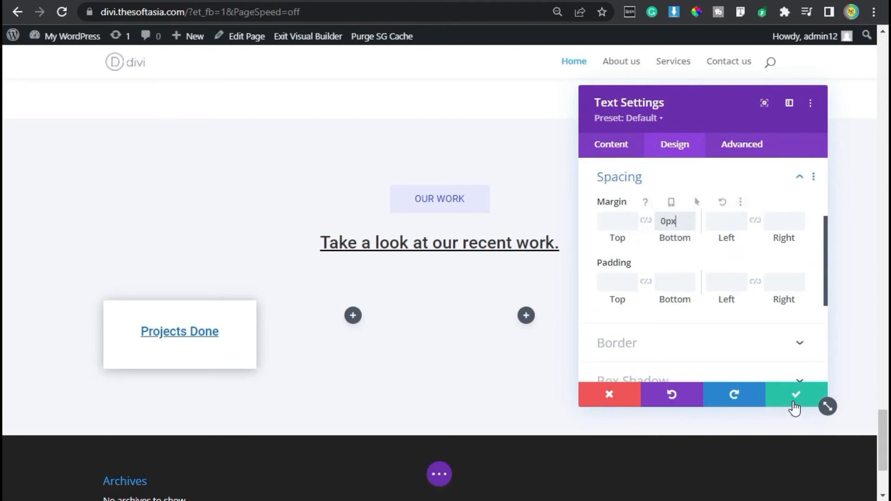
click(788, 400)
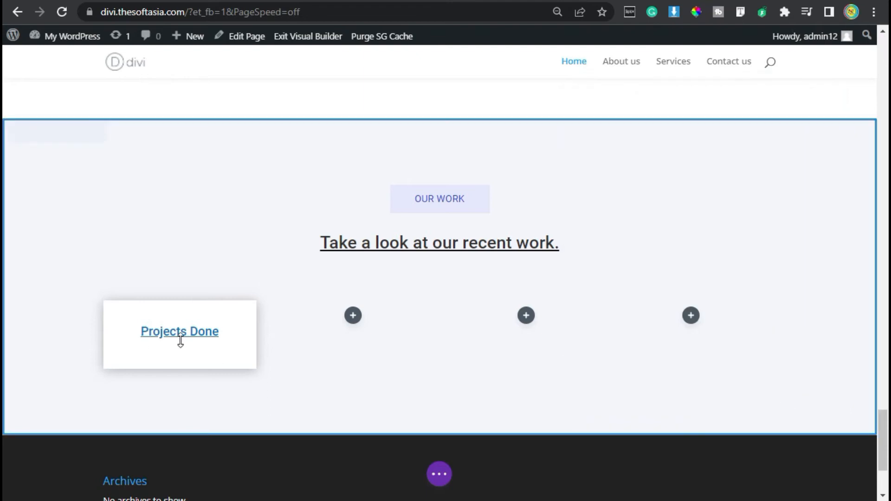
Step: Insert a Blurb module below the "Projects Done" heading and clear its placeholder title and body text
mouse_move(179, 334)
click(179, 358)
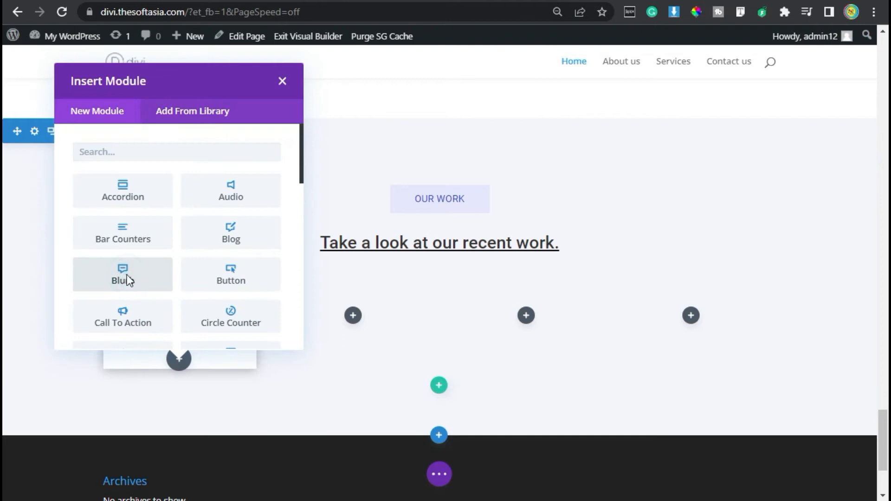
click(126, 279)
triple_click(691, 237)
key(BackSpace)
scroll(698, 301, down, 4)
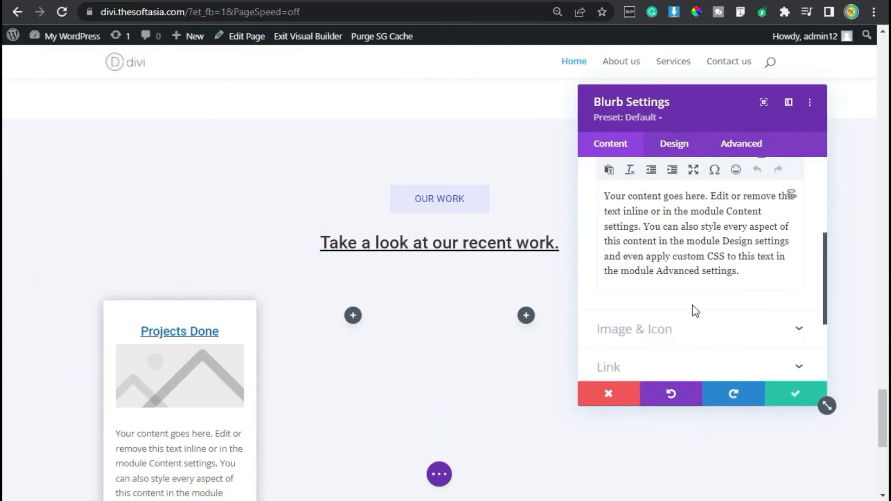
double_click(692, 251)
key(ctrl+a)
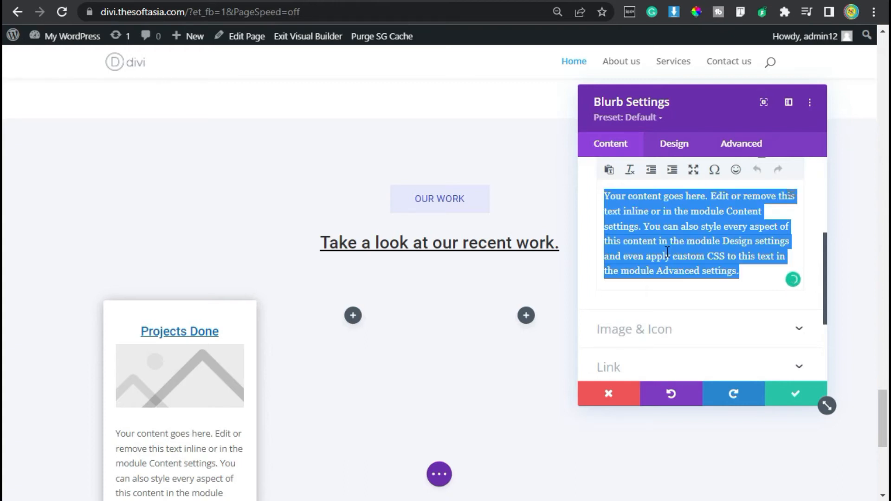
key(BackSpace)
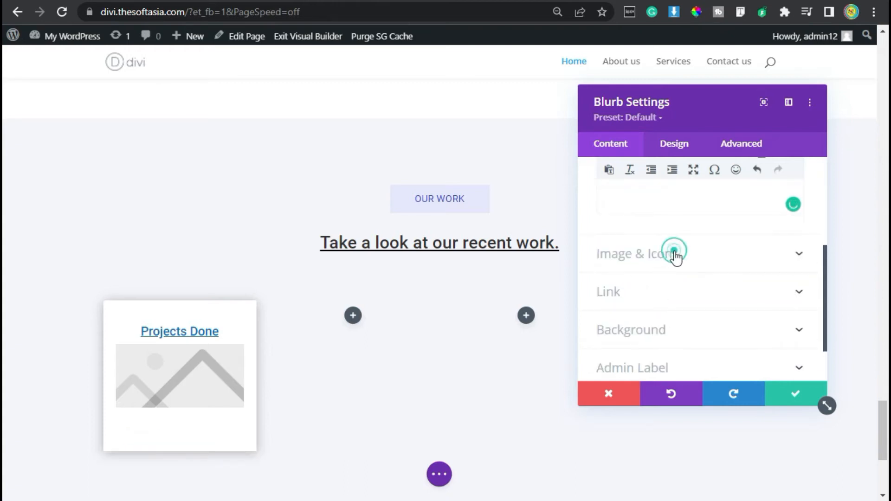
Step: Make the blurb use an icon instead of an image, searching for "proj" and choosing the checklist icon
click(674, 253)
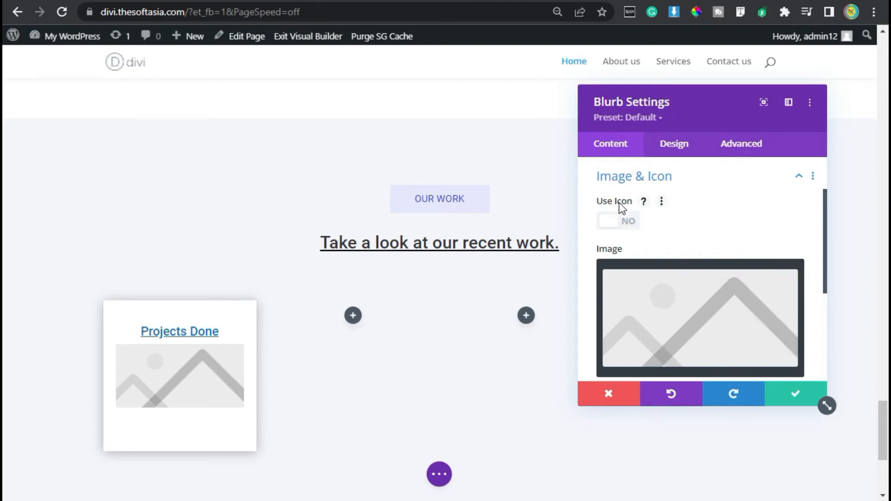
click(620, 222)
text(proj)
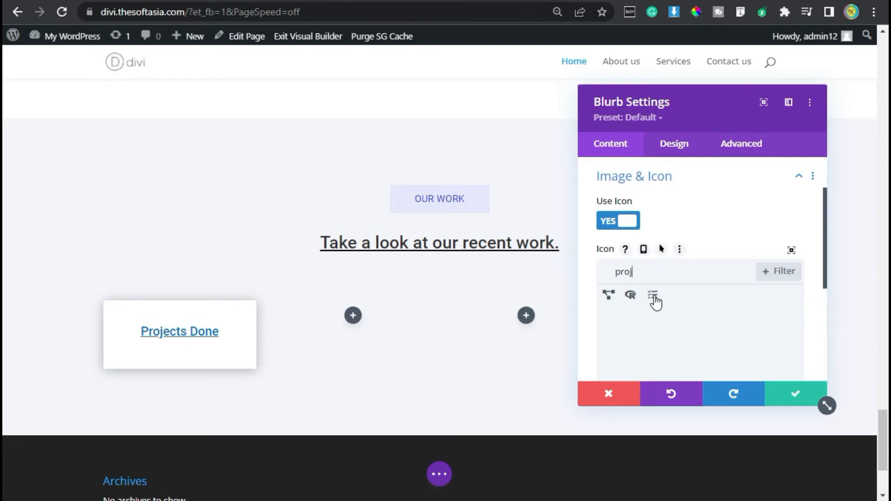
click(653, 296)
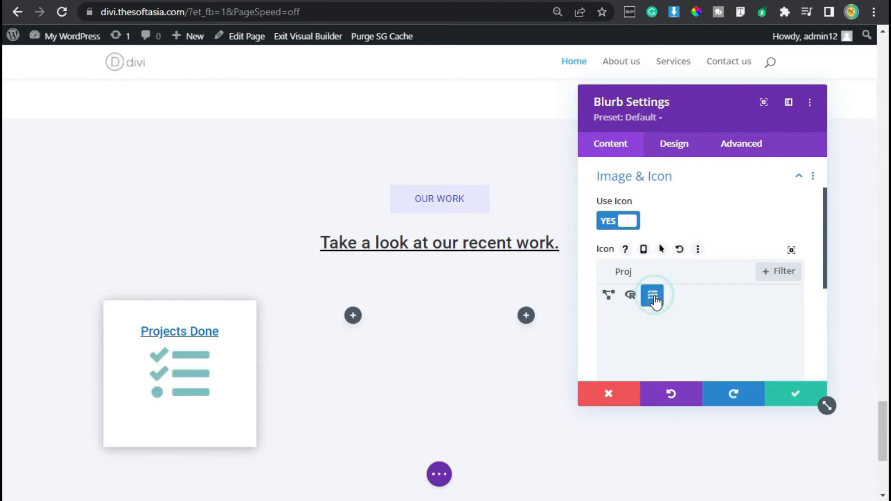
Step: Set the blurb's image/icon width to 50 in its design settings
click(678, 148)
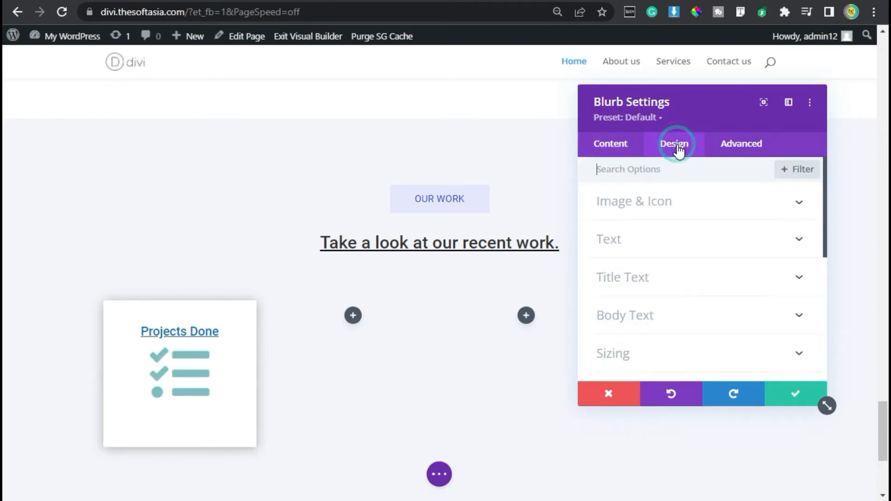
click(730, 213)
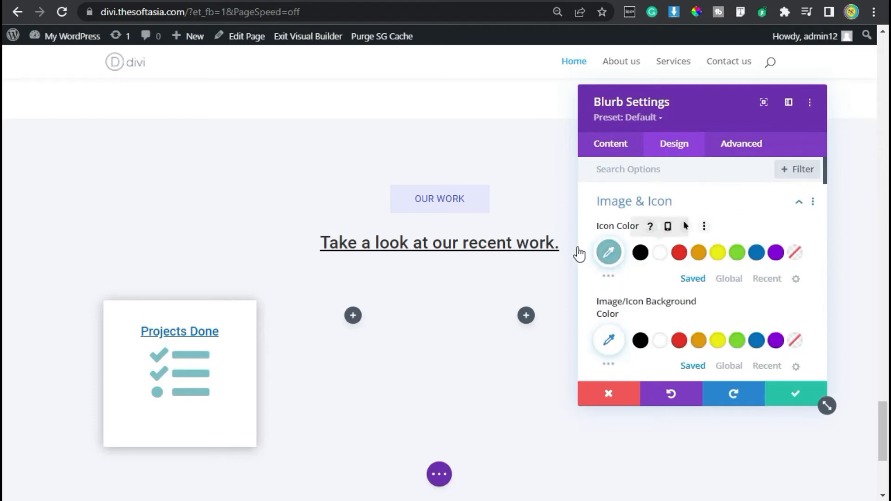
scroll(666, 260, down, 2)
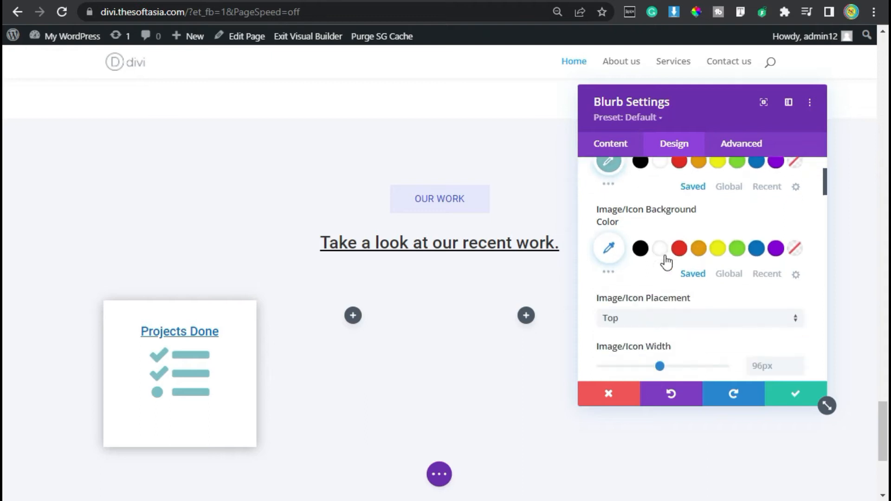
scroll(749, 273, down, 2)
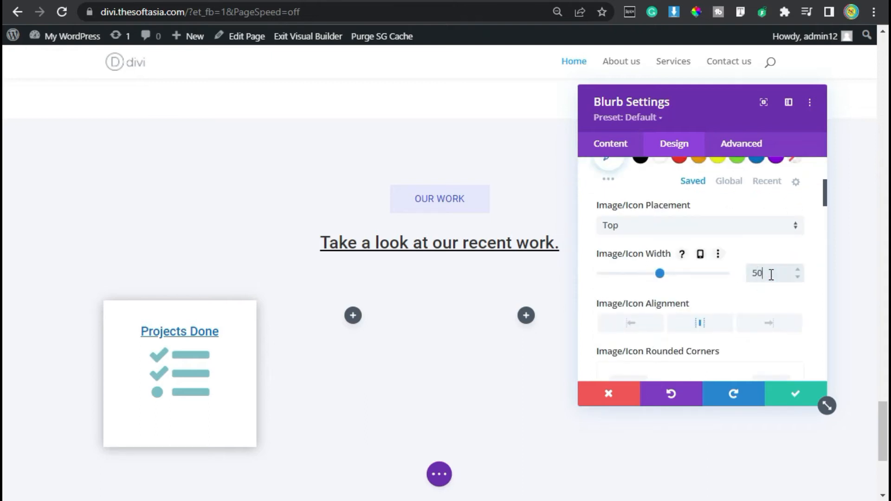
Step: Set the blurb's bottom margin and bottom padding to 0px and save the module
scroll(711, 284, down, 10)
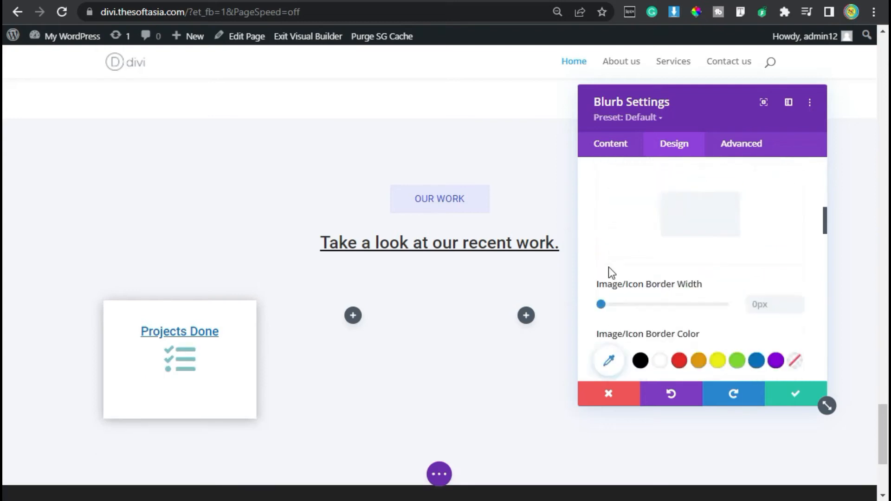
scroll(682, 320, down, 10)
scroll(689, 323, up, 1)
click(675, 277)
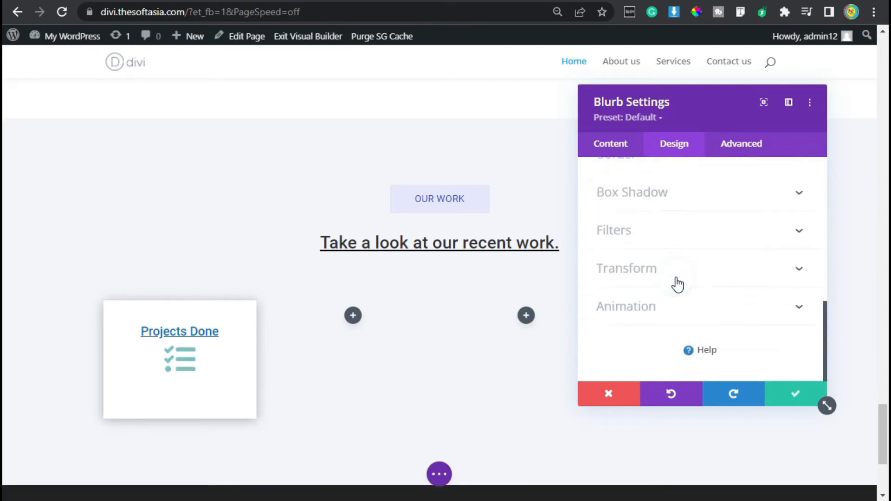
scroll(674, 274, up, 4)
text(0)
click(671, 279)
text(0)
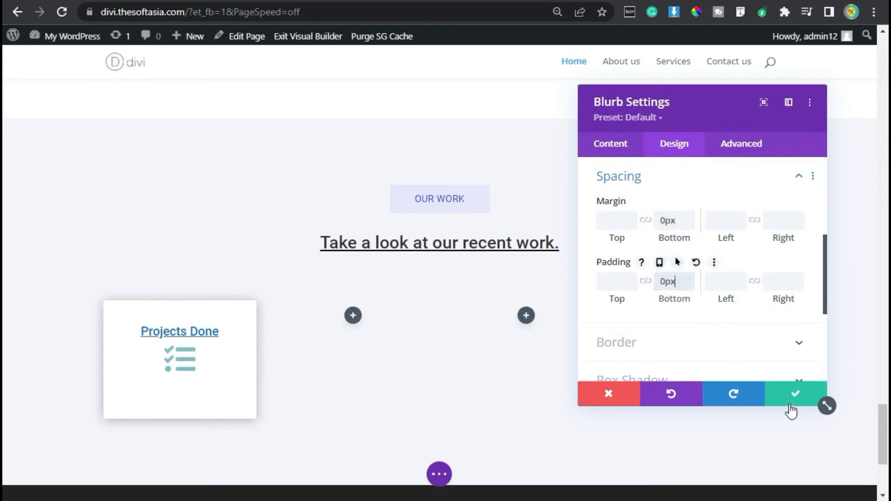
click(791, 399)
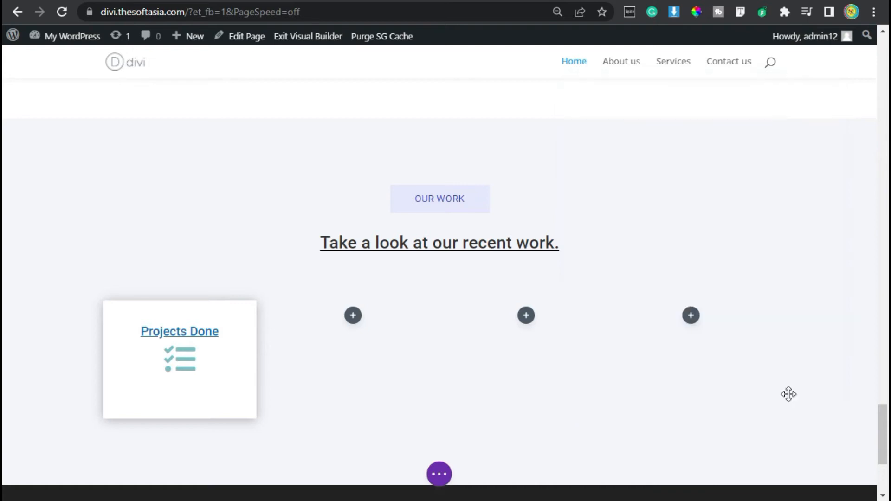
Step: Insert a Number Counter module below the checklist icon in the "Projects Done" card
mouse_move(193, 367)
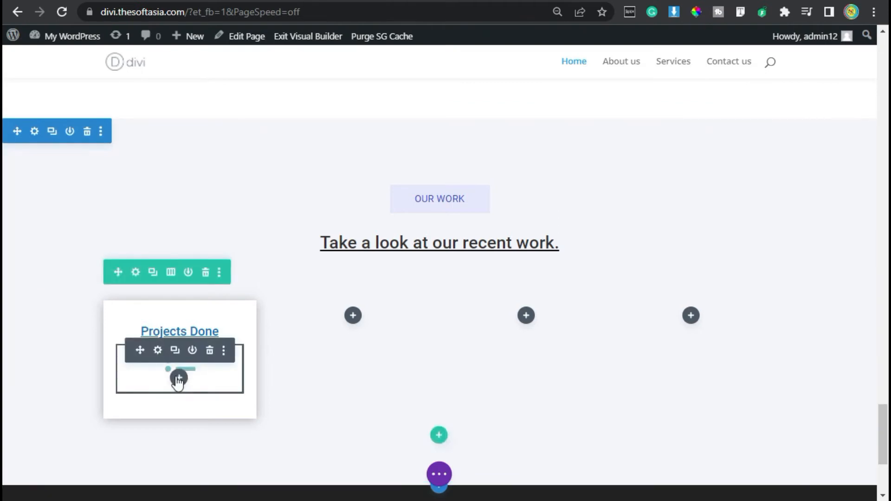
click(178, 379)
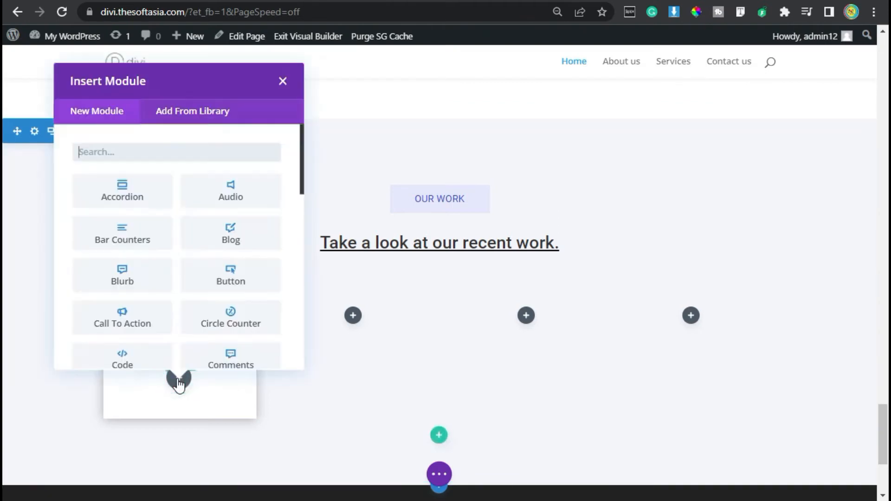
text(number)
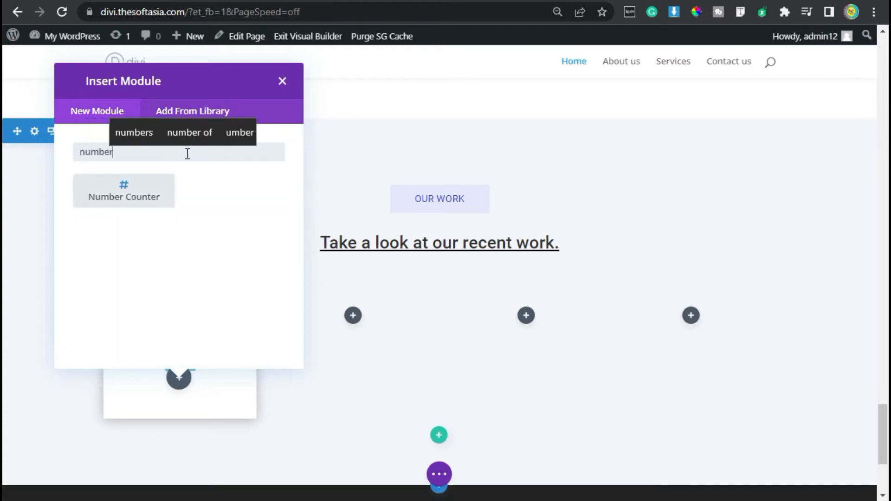
click(141, 194)
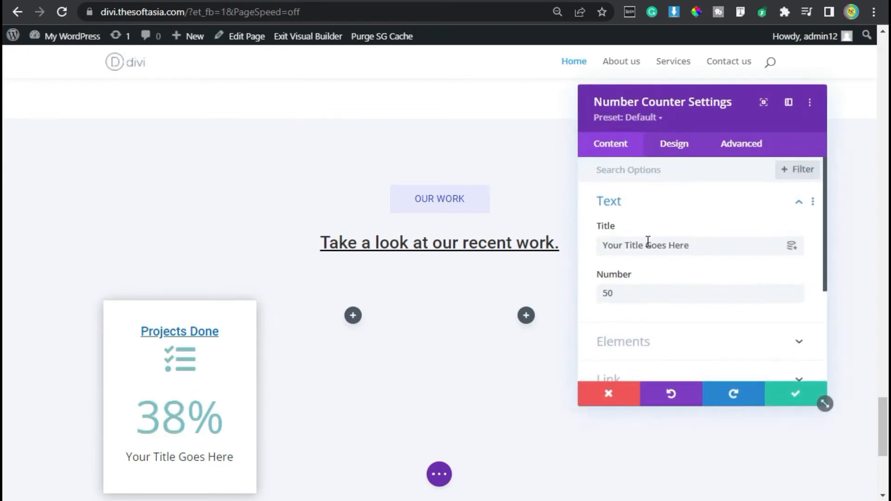
Step: Clear the number counter's placeholder title and set its number to 200+
drag(713, 248, 603, 242)
key(BackSpace)
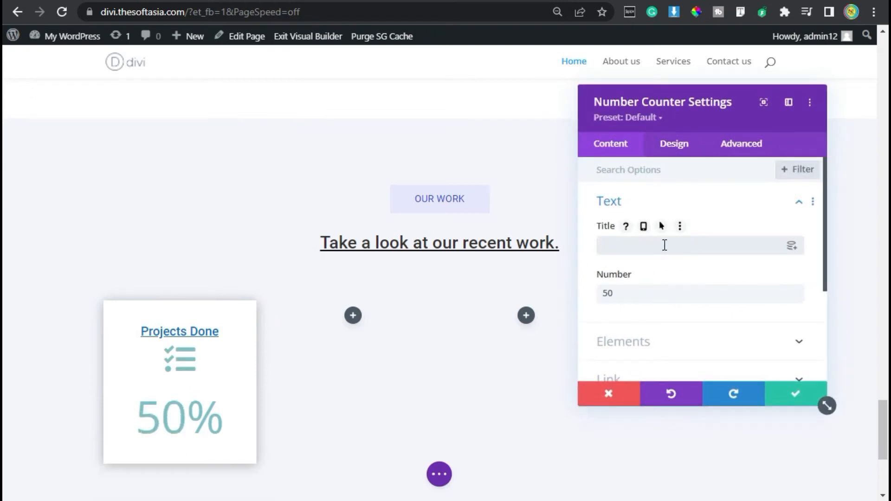
double_click(633, 293)
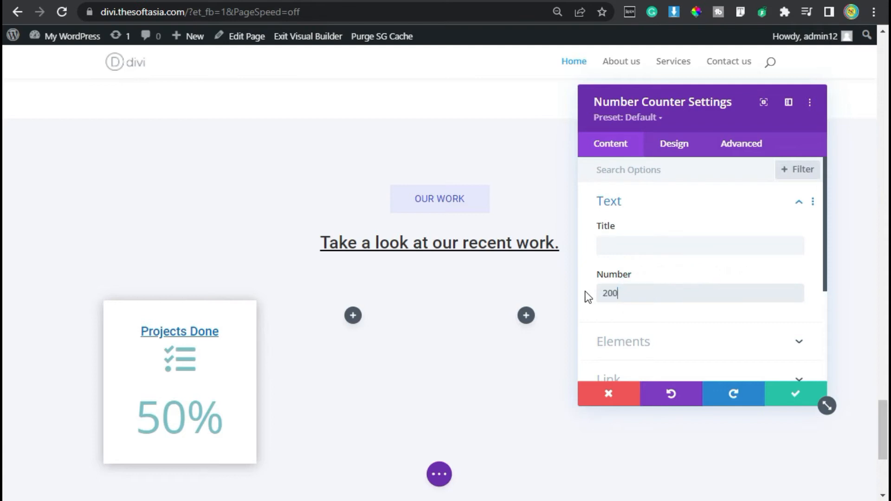
text(200+)
Step: Turn off the percent sign on the number counter
scroll(666, 296, down, 2)
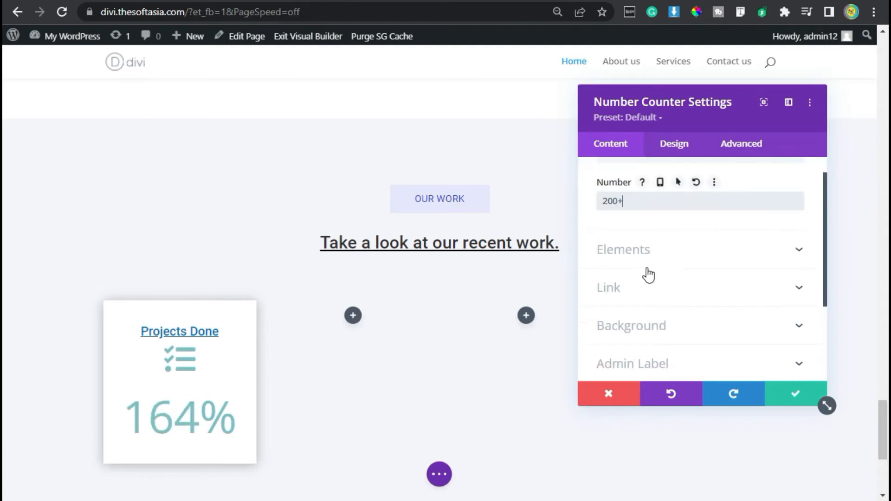
click(646, 256)
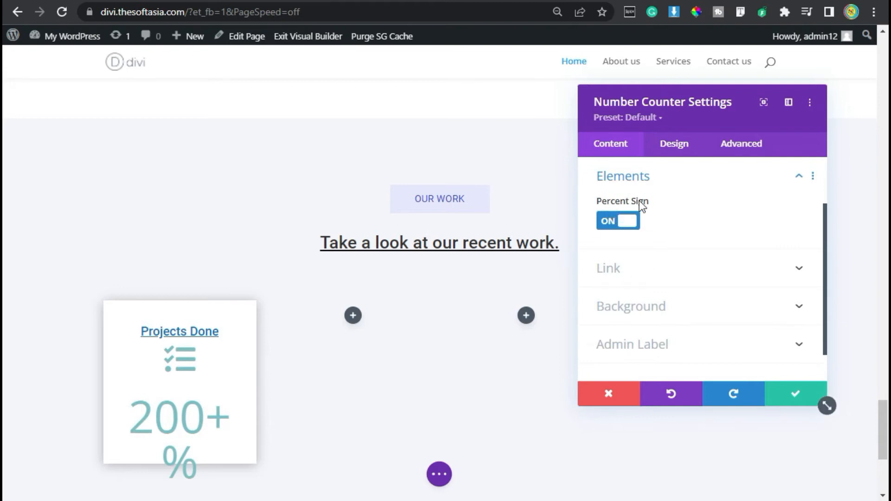
click(622, 223)
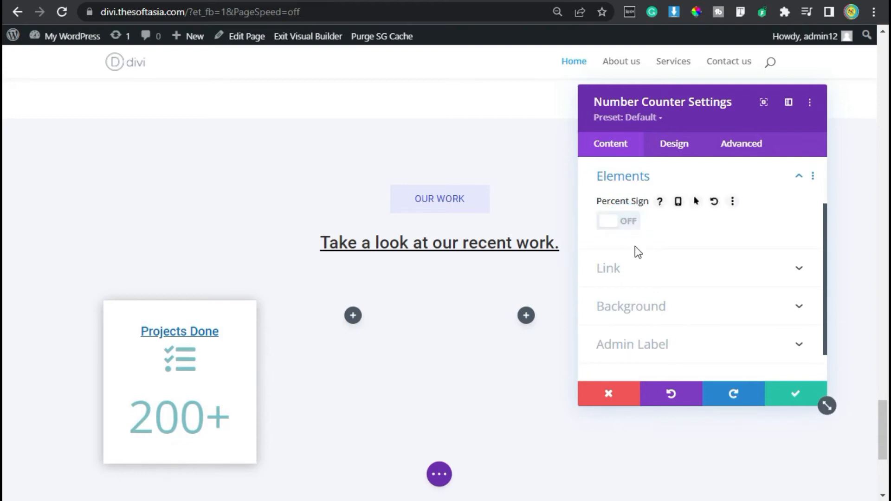
Step: Set the number counter's number font to Roboto with the Thin weight
click(673, 145)
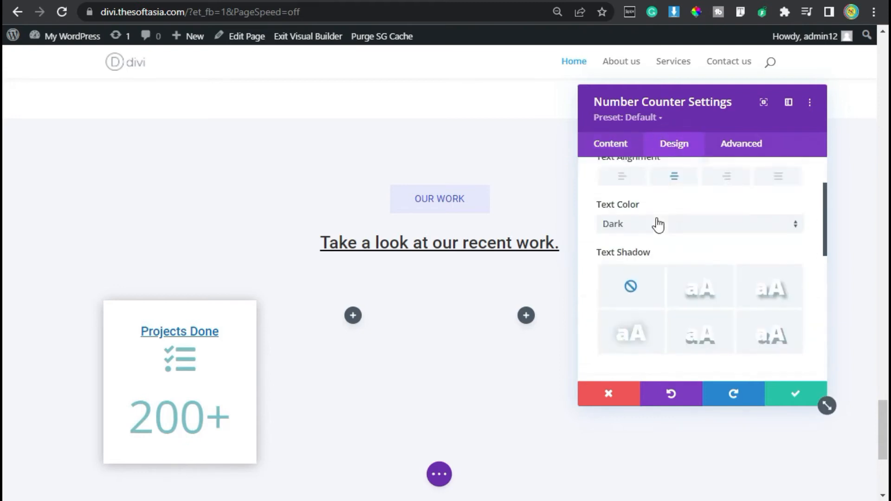
click(658, 210)
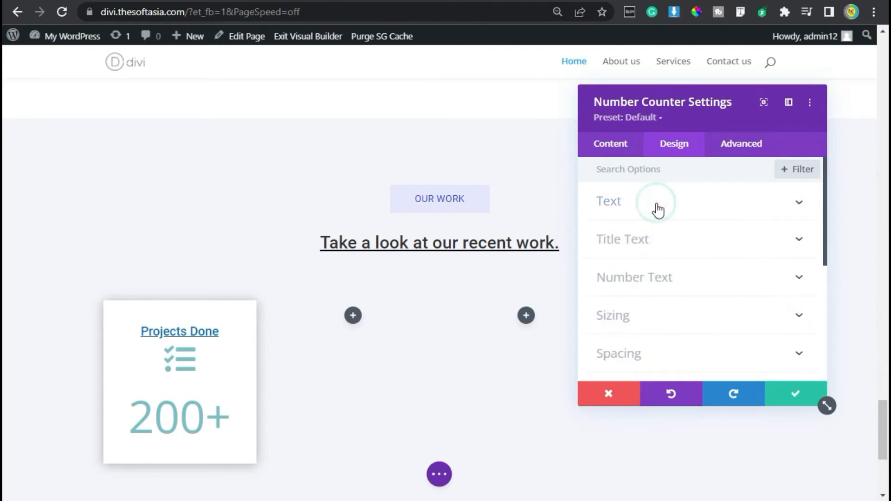
click(653, 281)
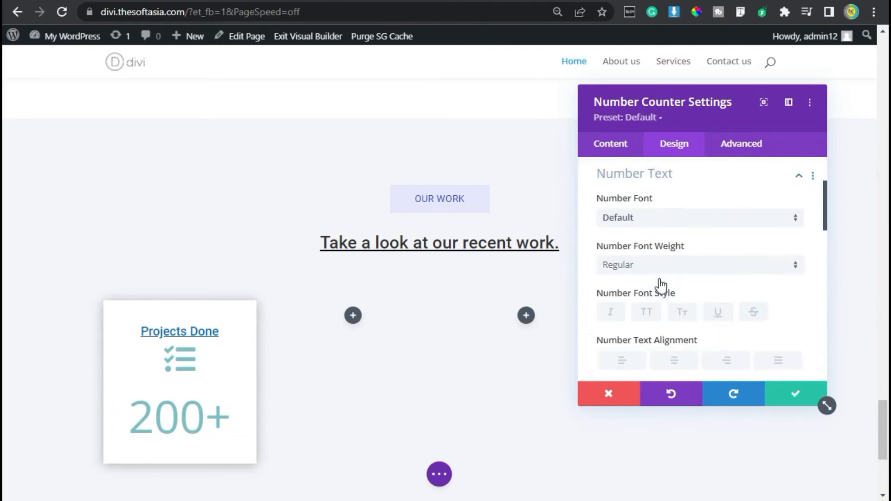
click(629, 228)
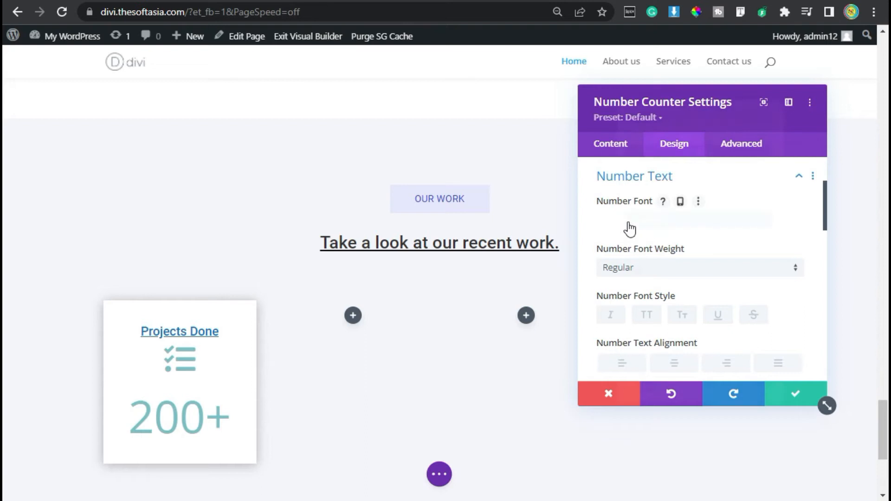
text(robo)
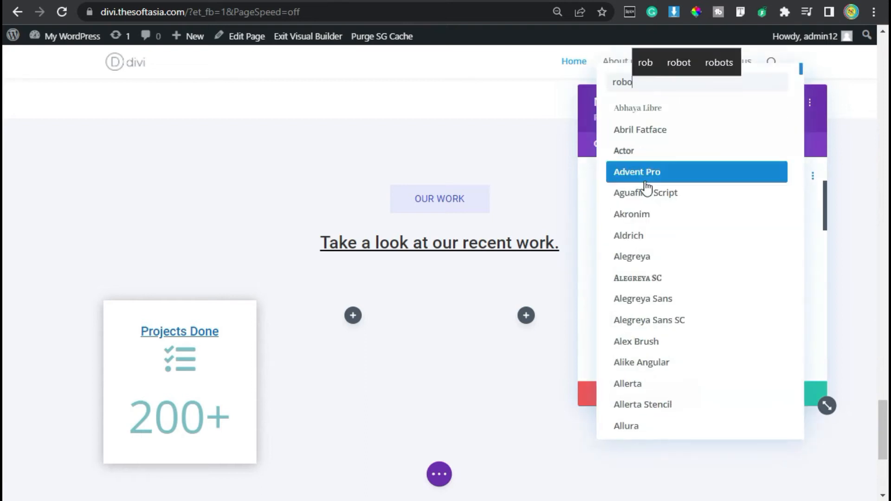
text(to)
click(677, 108)
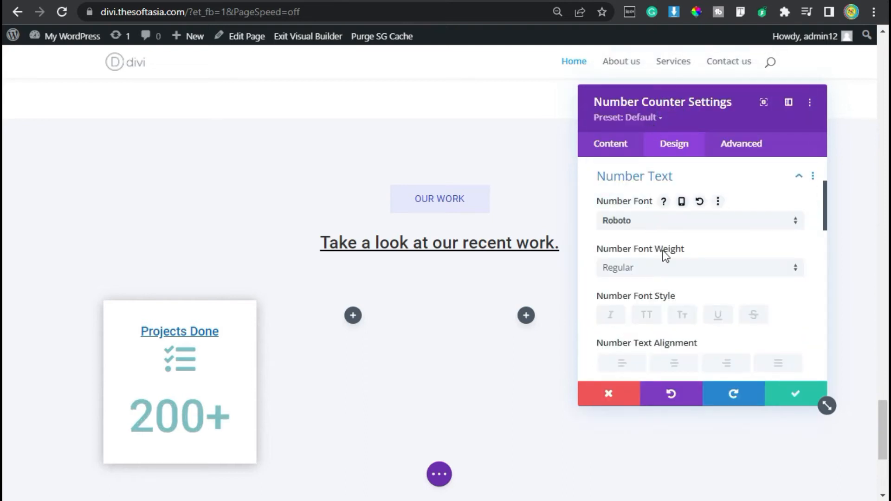
click(704, 272)
click(683, 282)
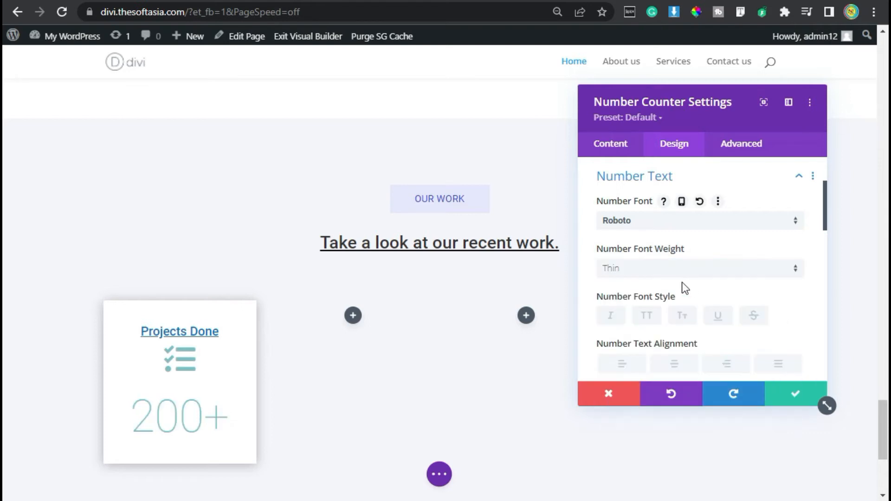
Step: Center the counter's number text, set its size to 50px, and save the module
scroll(685, 288, down, 2)
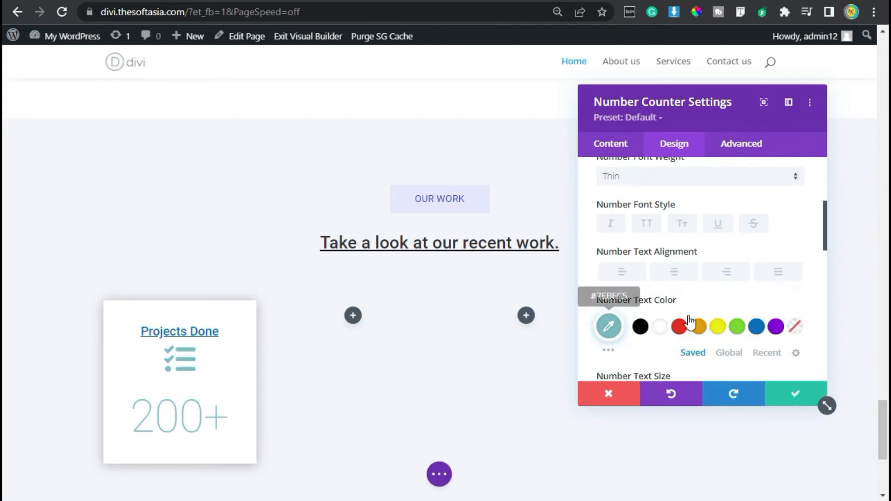
click(678, 275)
scroll(711, 352, down, 2)
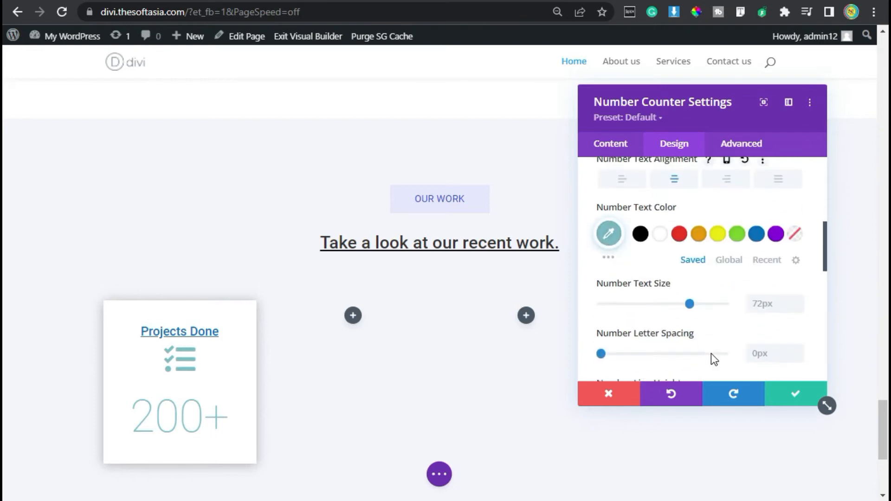
click(766, 302)
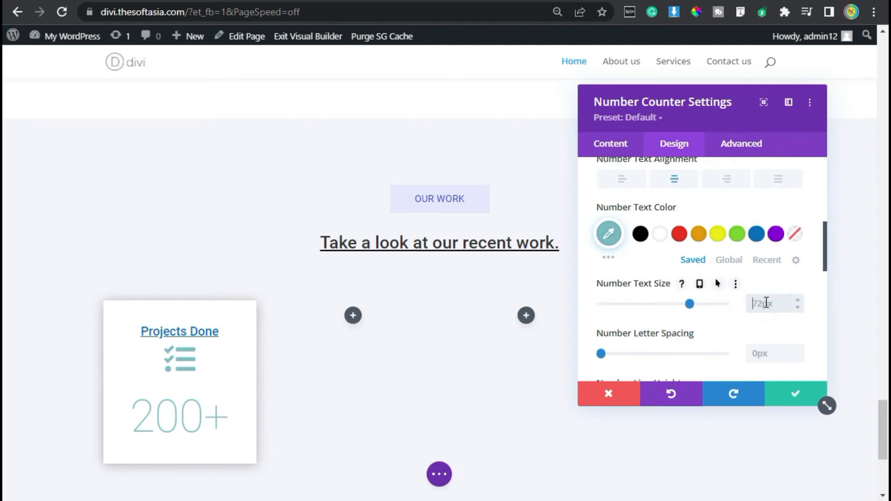
text(50)
scroll(752, 325, down, 10)
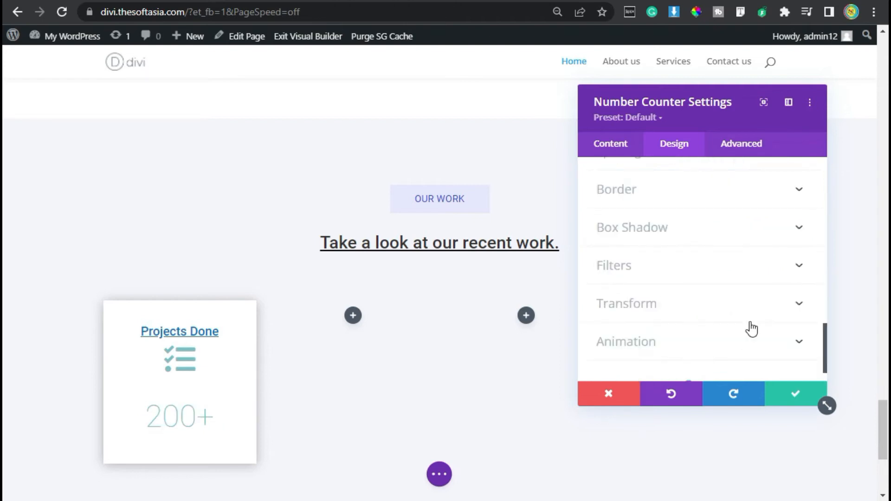
scroll(747, 267, up, 2)
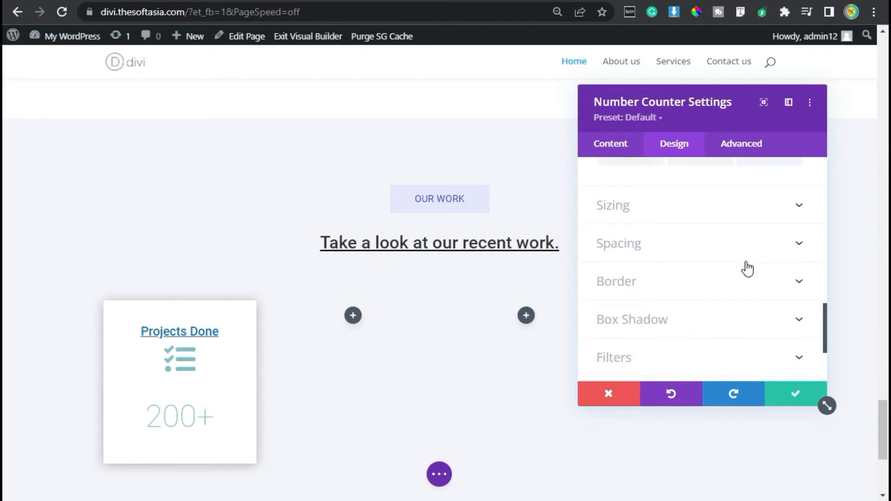
click(791, 400)
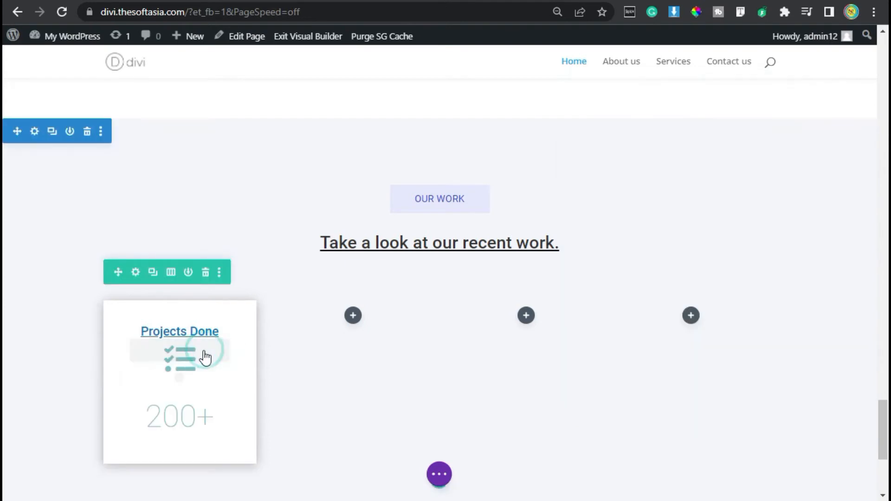
Step: Add the custom CSS "margin-bottom: 10px;" to the checklist blurb's Blurb Image element and save the module
click(158, 353)
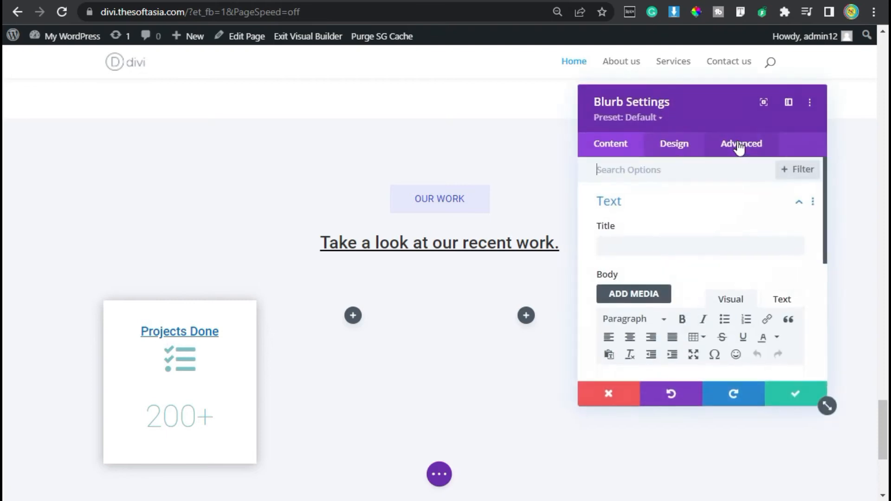
click(739, 145)
click(676, 239)
scroll(659, 279, down, 5)
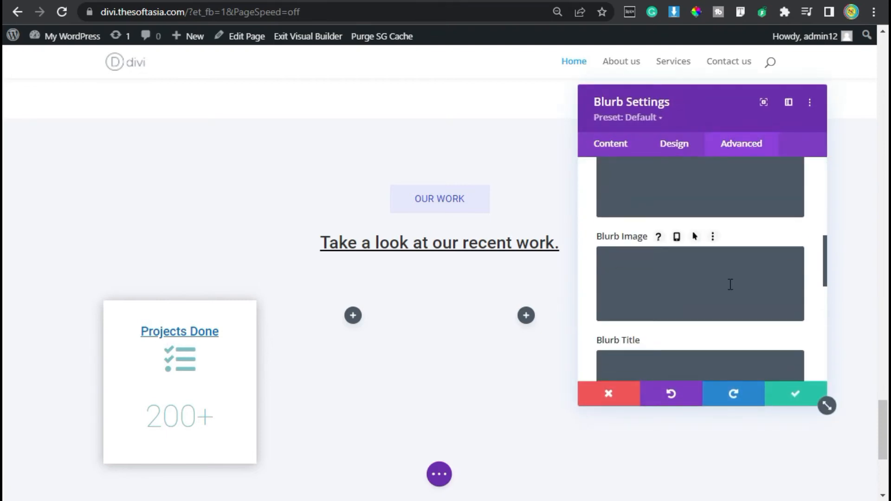
text(margin)
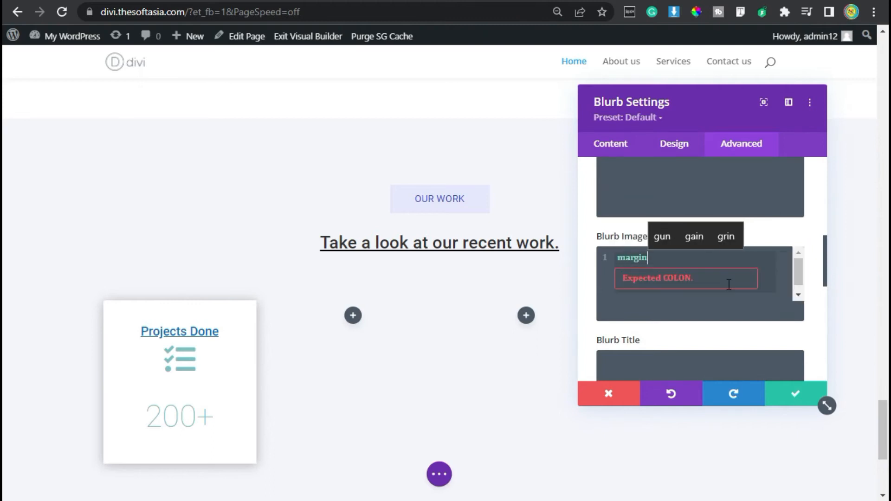
text(-bootom)
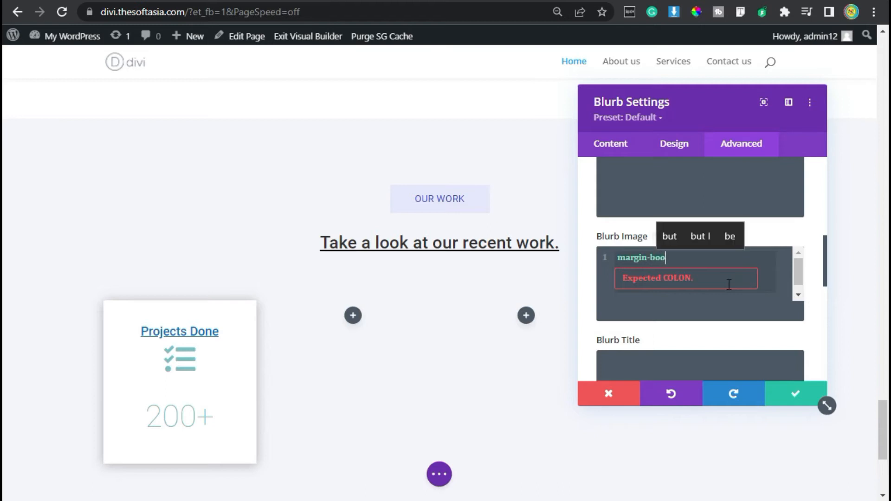
key(BackSpace)
text(:)
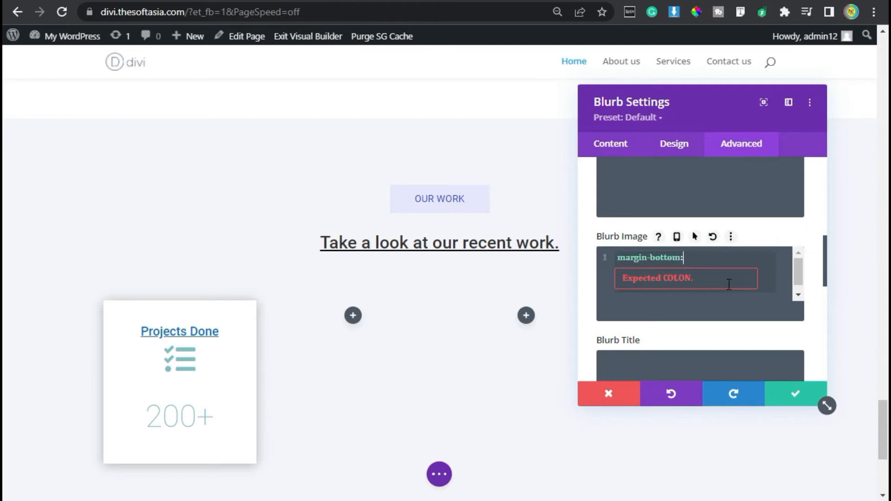
text( 10px;)
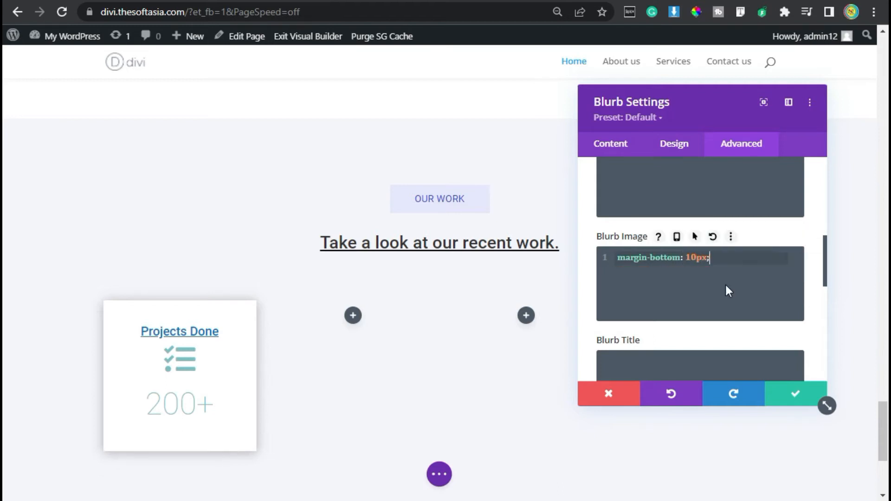
click(790, 395)
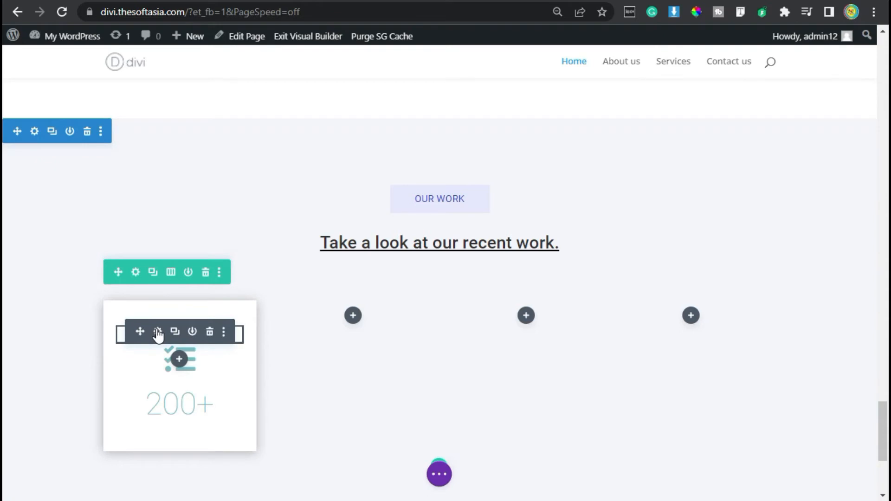
Step: Clear the bottom margin of the "Projects Done" heading text module and save it
click(158, 332)
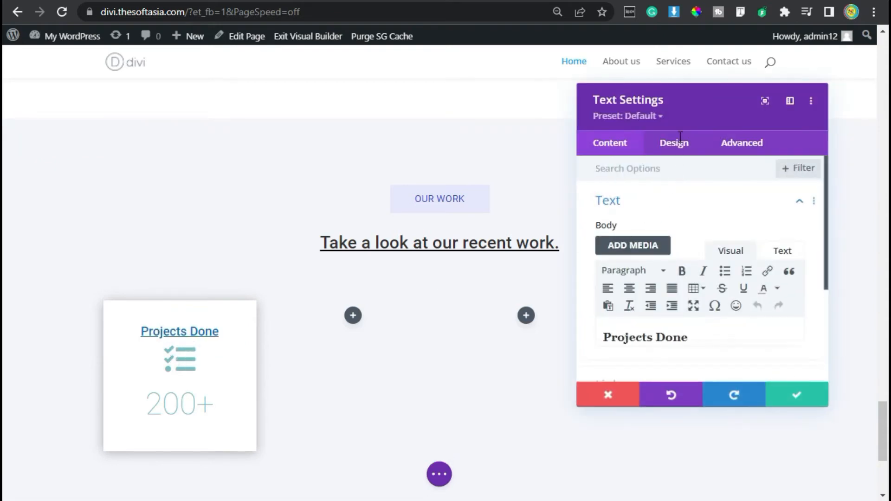
click(679, 143)
click(627, 317)
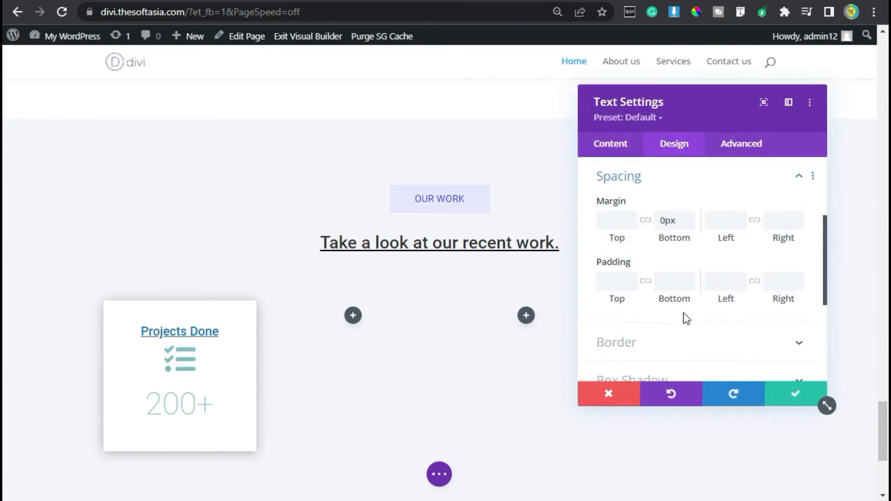
click(674, 220)
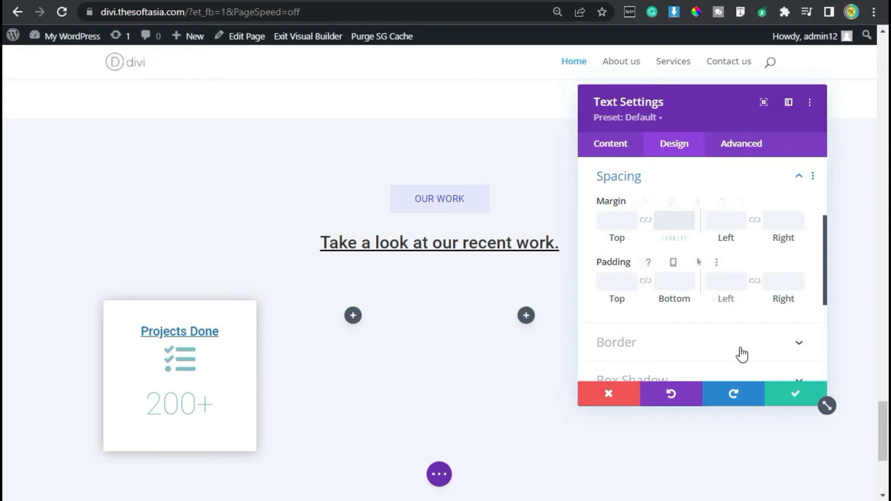
click(783, 399)
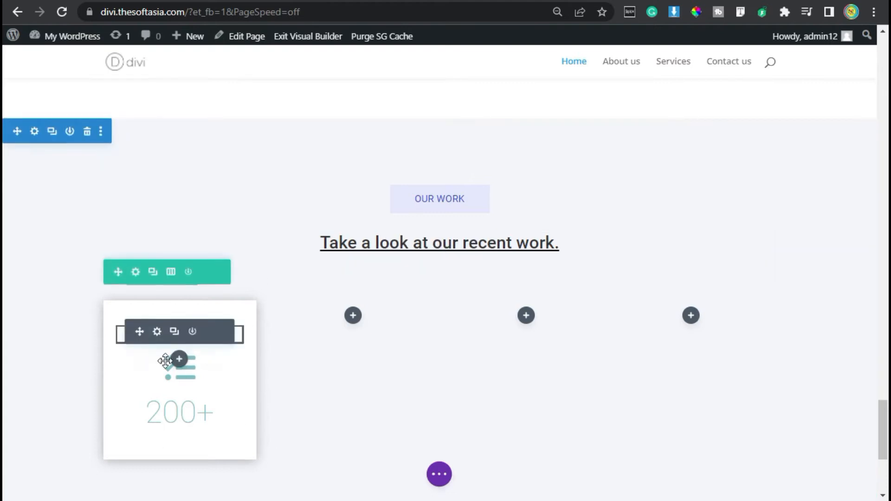
Step: Round all four corners of the "Projects Done" card's column to 8px and save the column settings
click(136, 272)
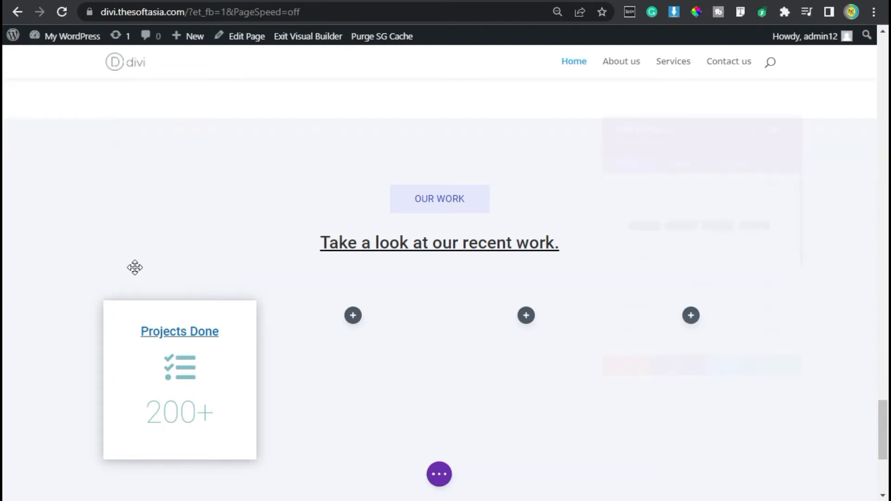
click(608, 257)
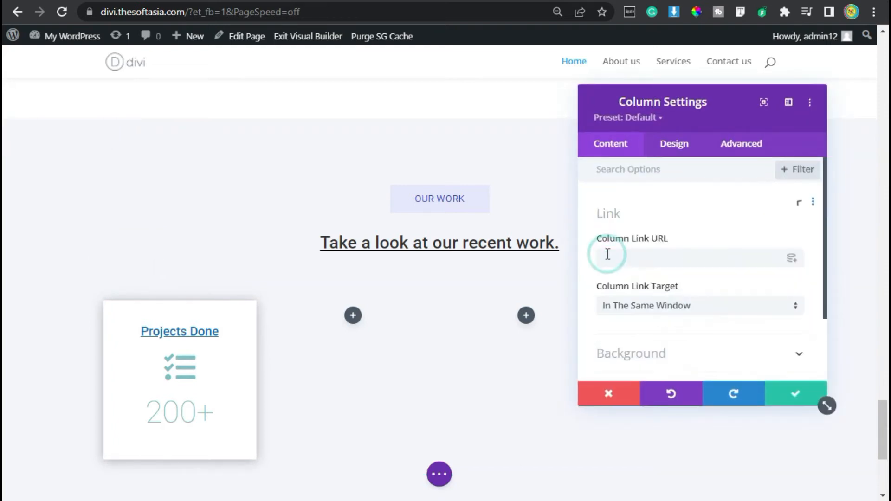
click(690, 154)
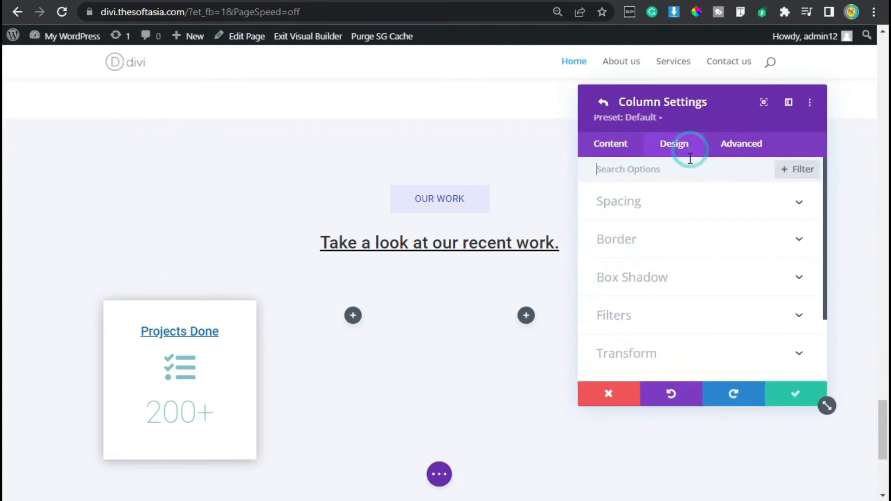
click(638, 239)
click(627, 233)
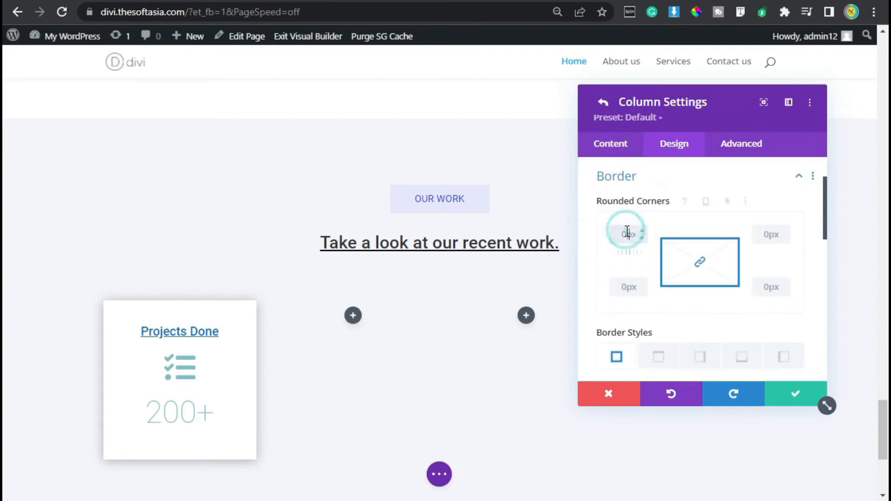
text(8)
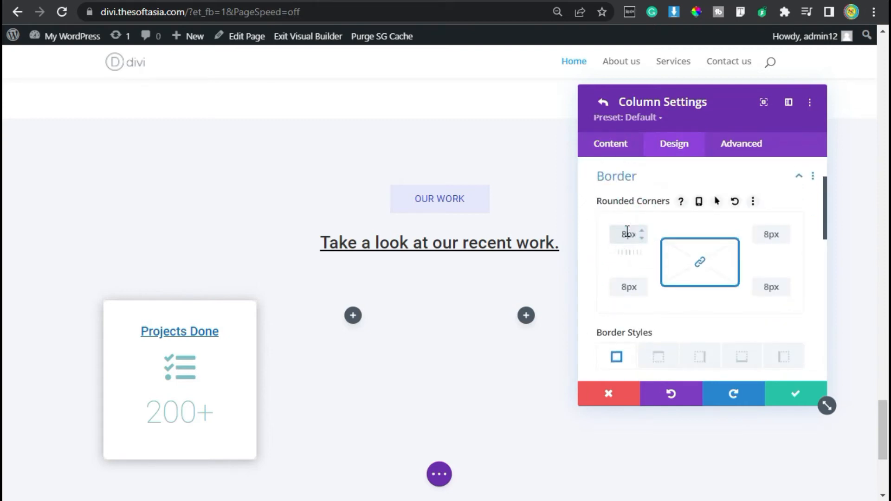
click(803, 397)
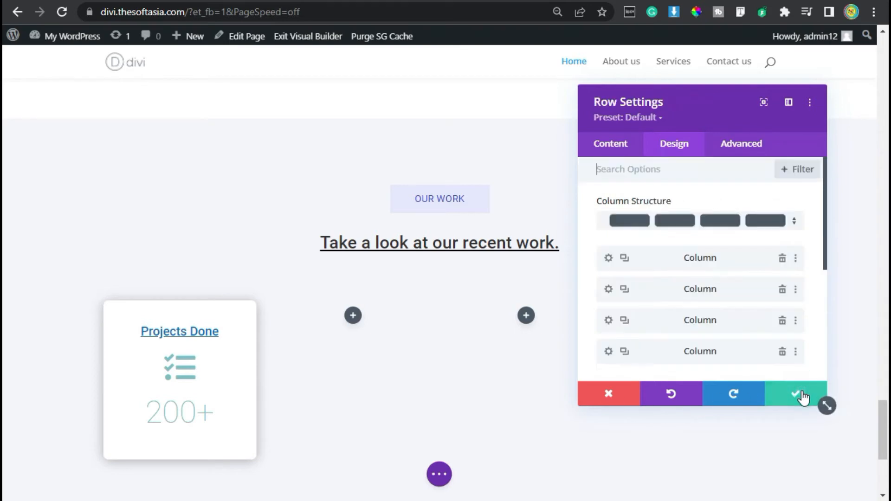
Step: Duplicate the "Projects Done" column twice in the row and delete two of the empty columns
click(627, 258)
click(626, 259)
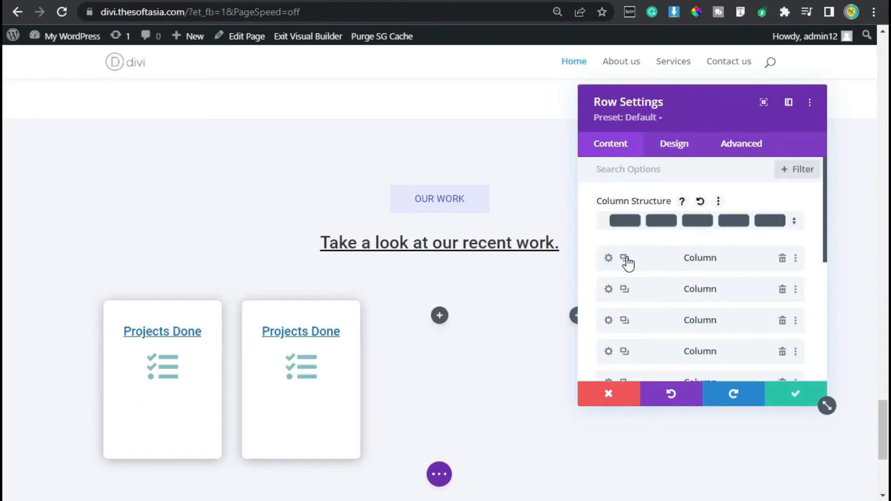
click(627, 257)
scroll(626, 258, down, 2)
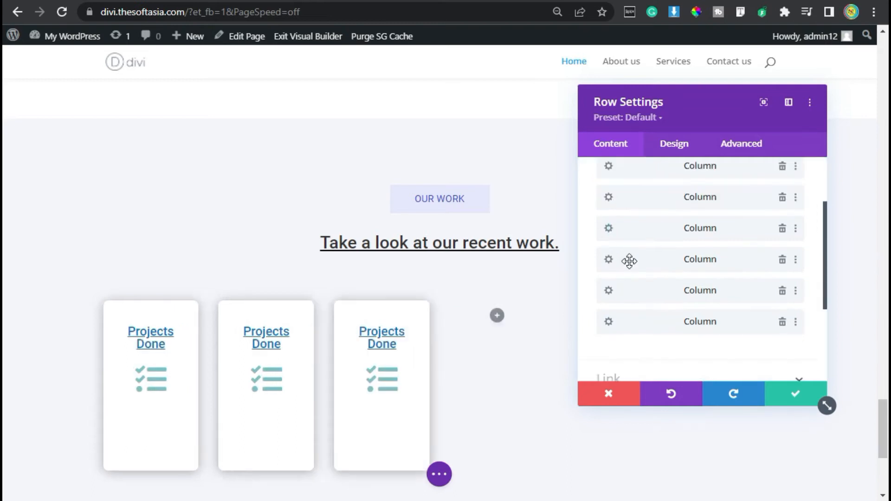
click(783, 292)
click(782, 259)
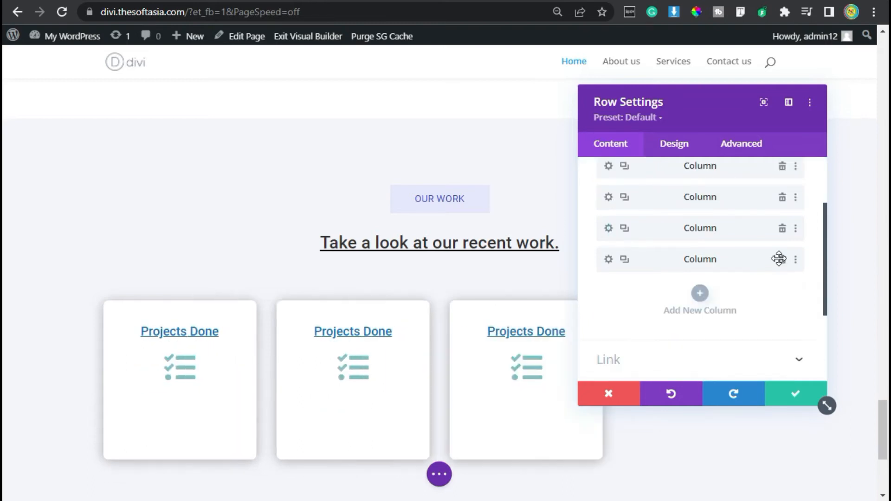
Step: Replace the last empty column with another duplicate of the "Projects Done" column and save the row
click(783, 260)
click(625, 228)
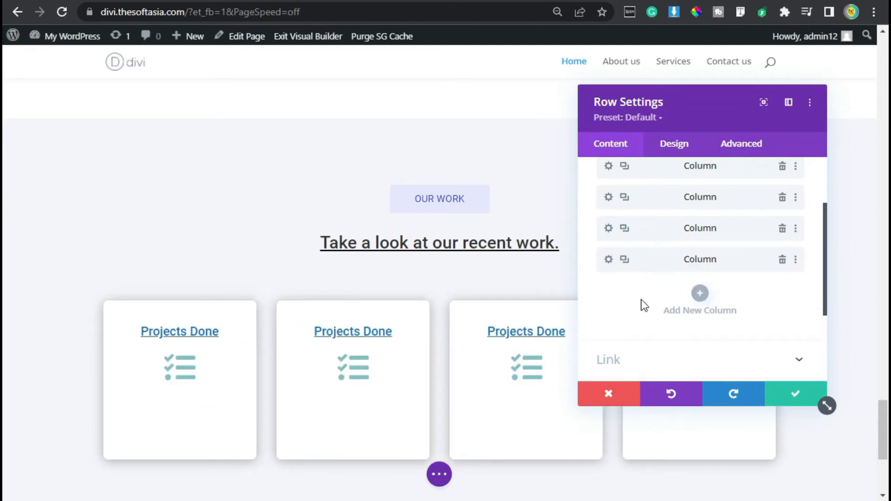
click(795, 395)
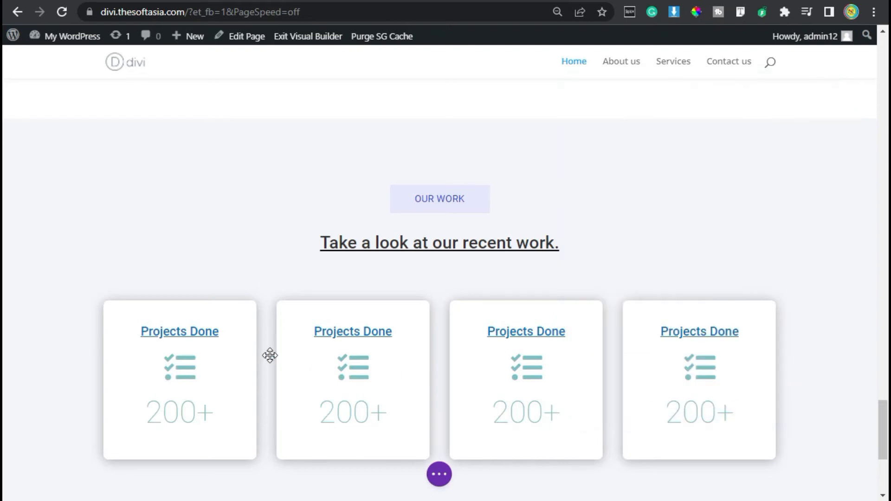
Step: Change the second stat card's heading text to "Satisfied Clients" and save the text module
scroll(711, 349, down, 2)
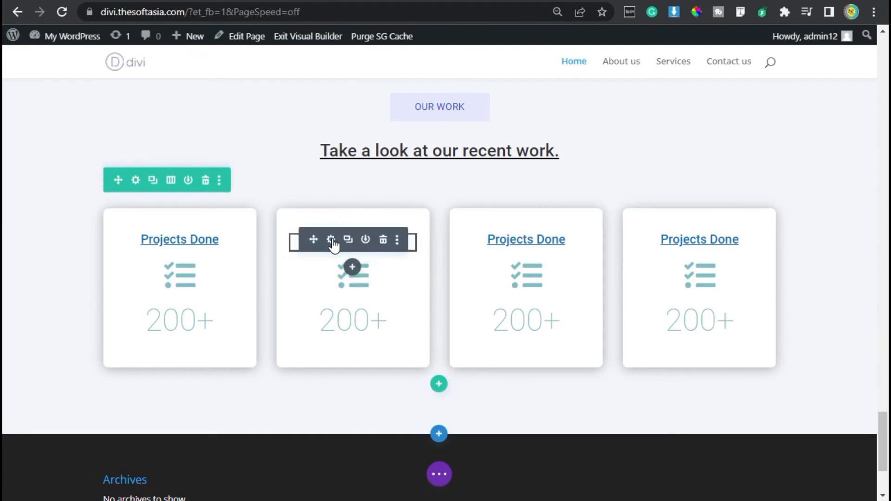
click(332, 240)
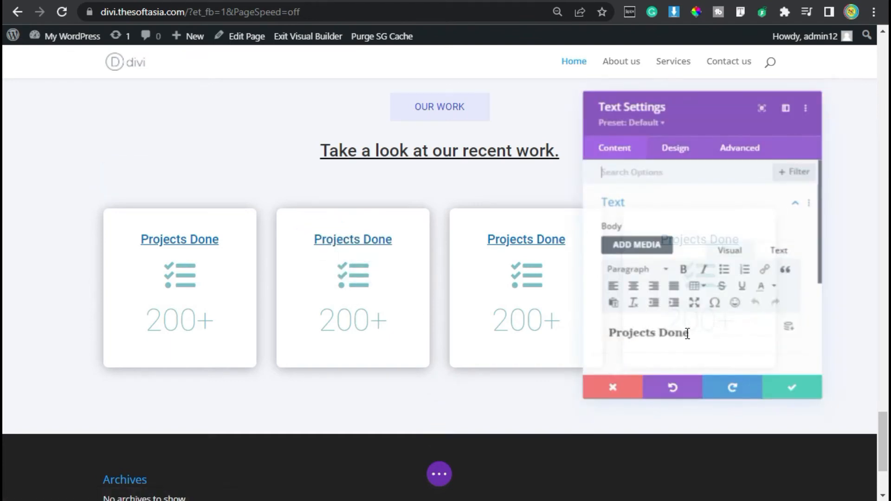
triple_click(687, 332)
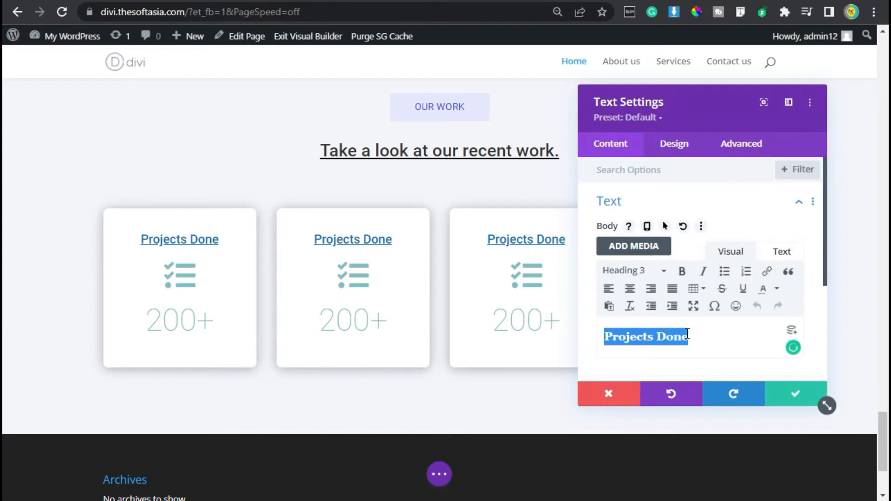
text(Sat)
click(687, 332)
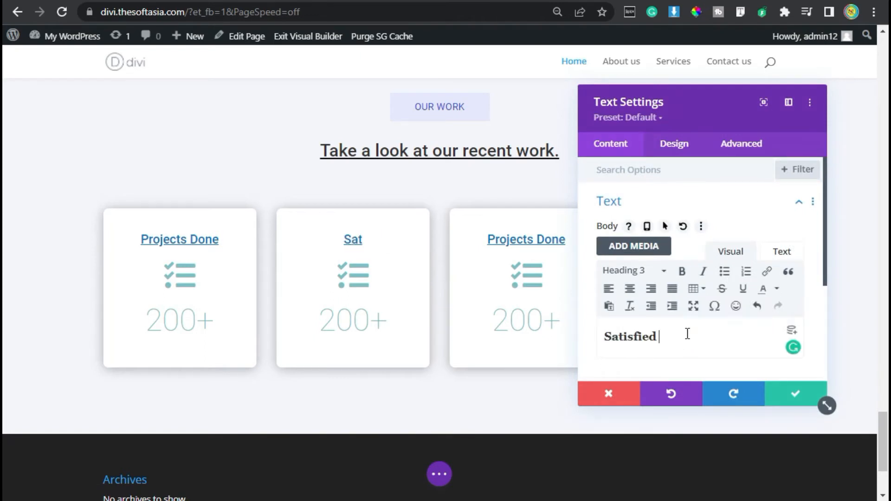
text(Clients)
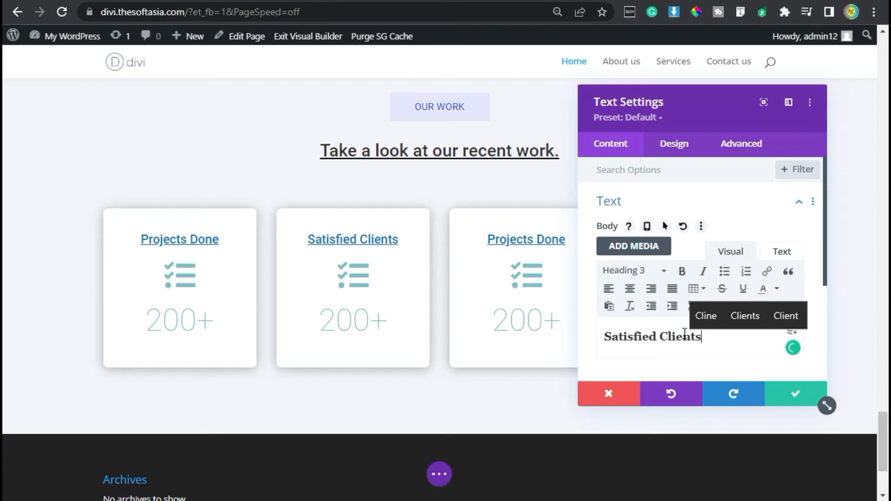
click(791, 396)
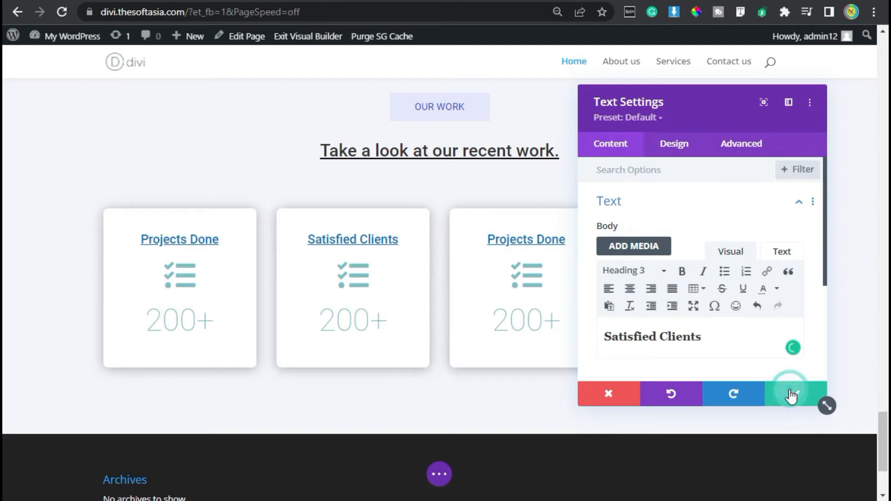
Step: Replace the "Satisfied Clients" card's icon with the clinking glasses icon, searching the icons for "cli", and save the blurb
mouse_move(345, 278)
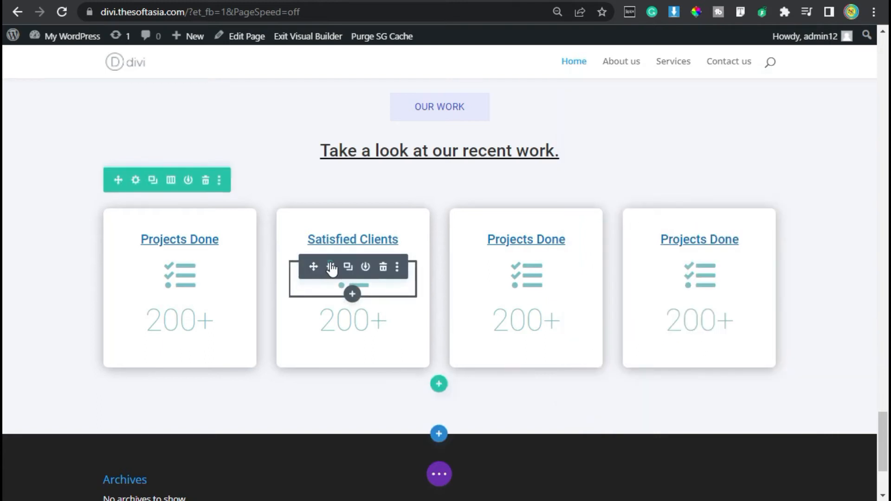
click(330, 267)
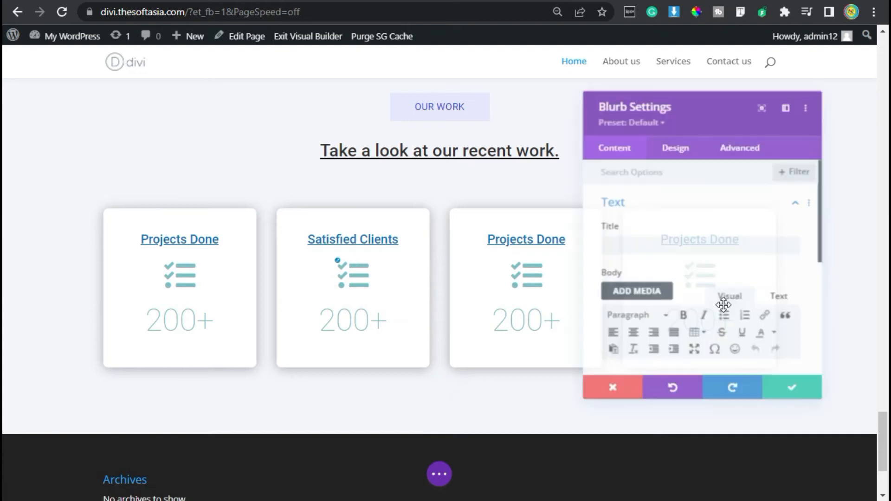
scroll(680, 284, down, 8)
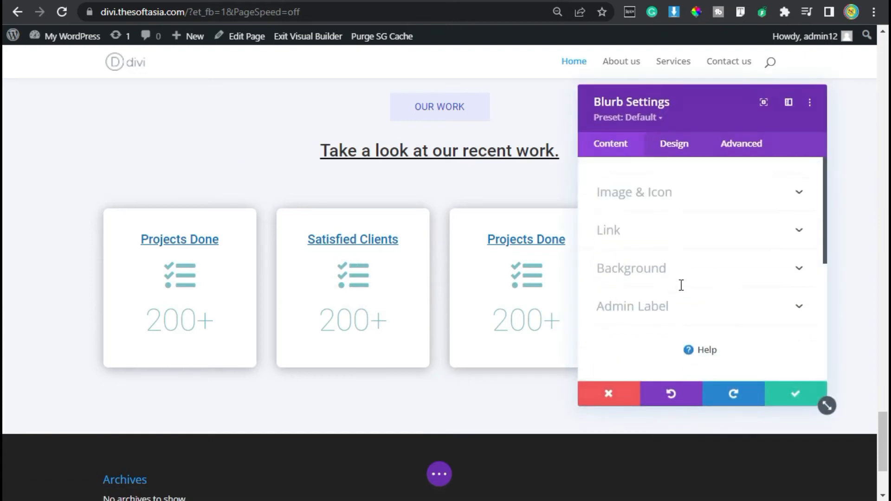
click(655, 193)
click(663, 271)
text(client)
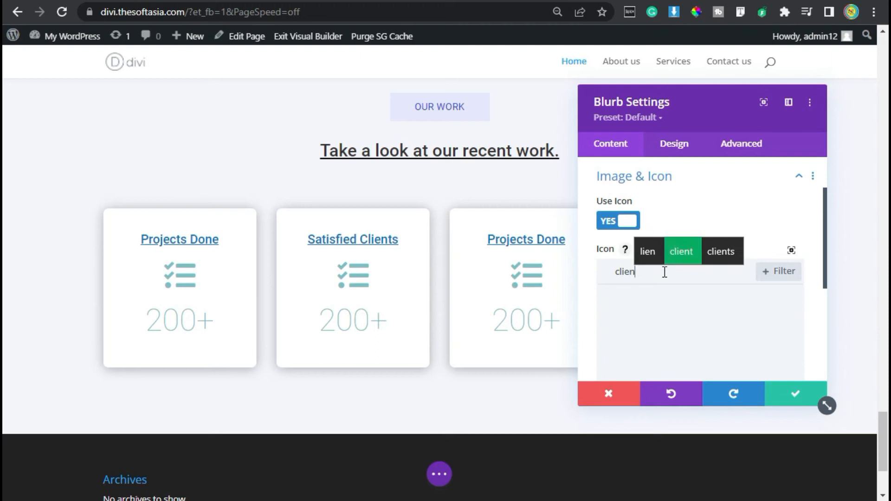
key(BackSpace)
key(BackSpace)
key(BackSpace)
key(BackSpace)
text(i)
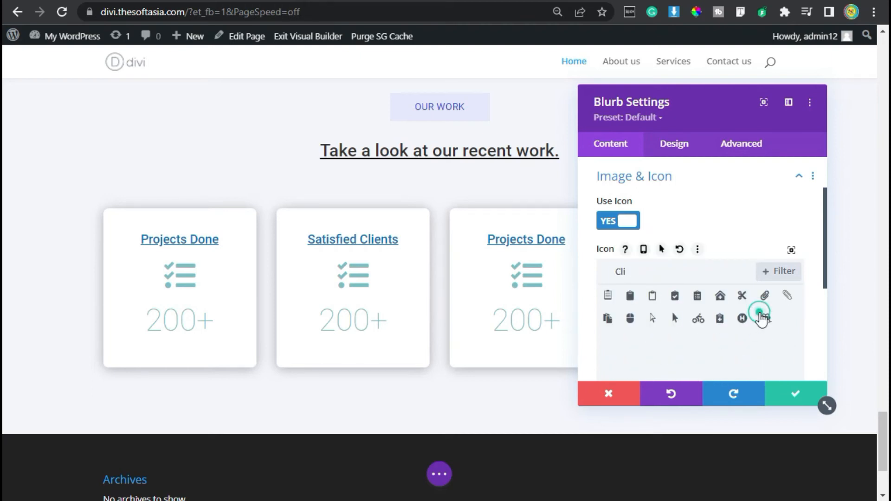
click(763, 319)
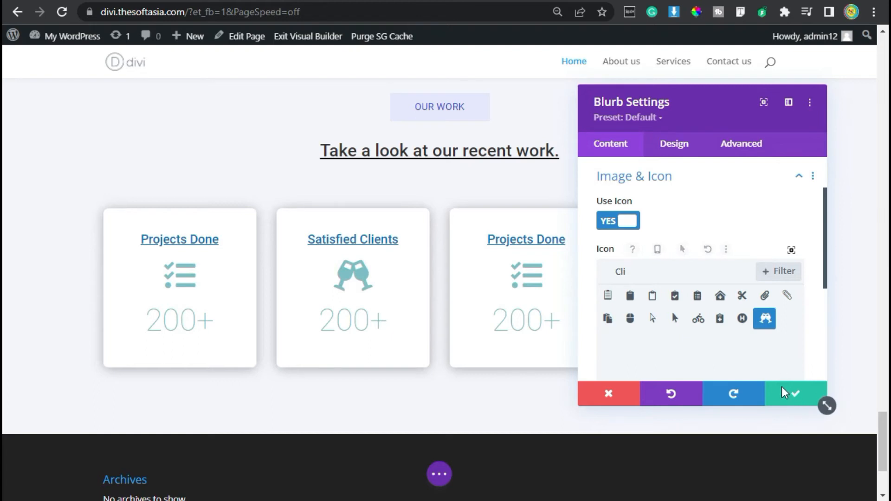
click(794, 398)
Step: Set the "Satisfied Clients" card's number counter to 120+ and save it
click(352, 316)
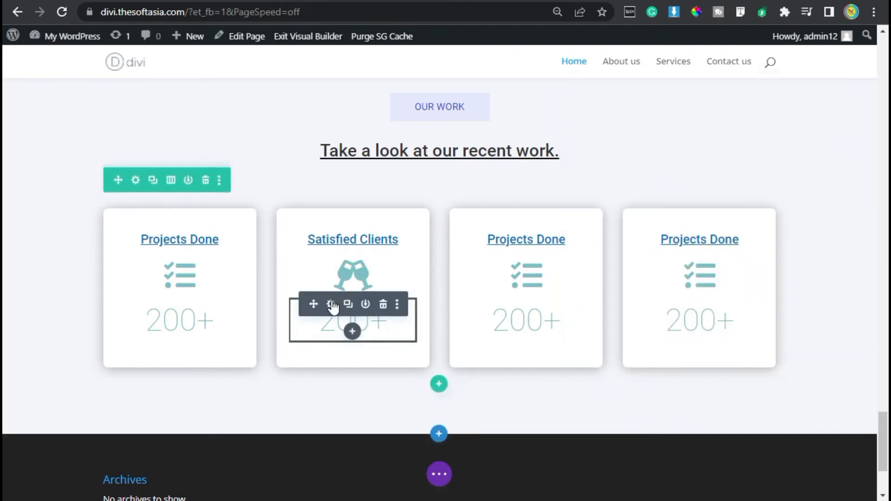
click(331, 304)
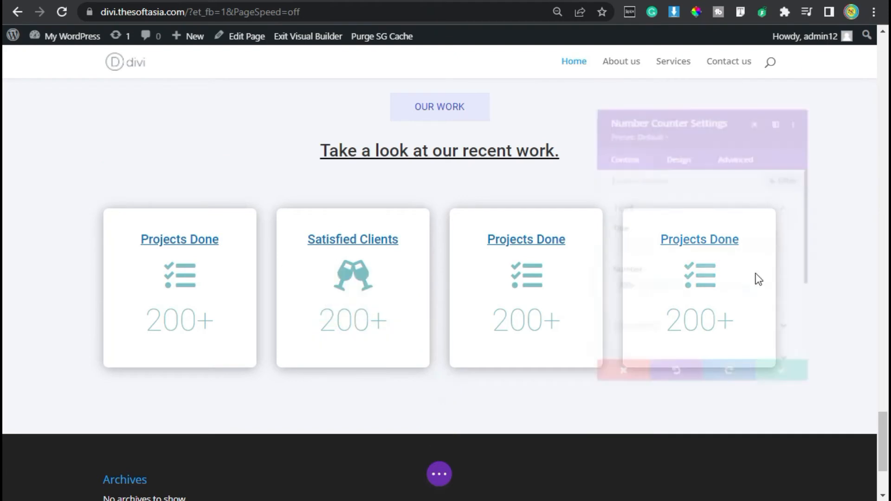
drag(612, 292, 599, 293)
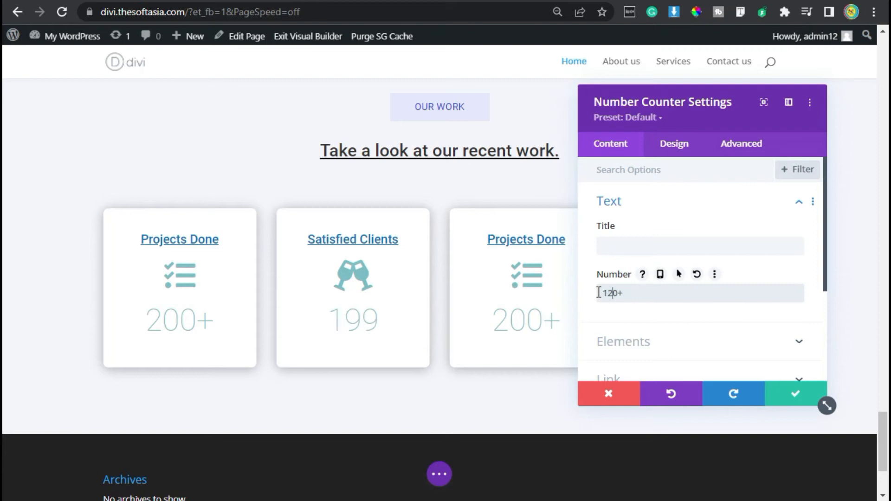
click(795, 385)
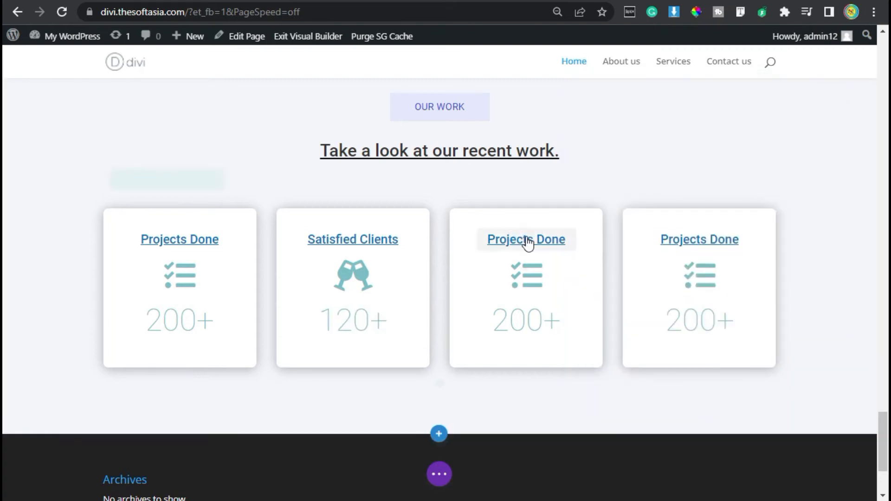
Step: Change the third stat card's heading text to "Countries" and save the text module
click(503, 238)
drag(714, 336, 605, 334)
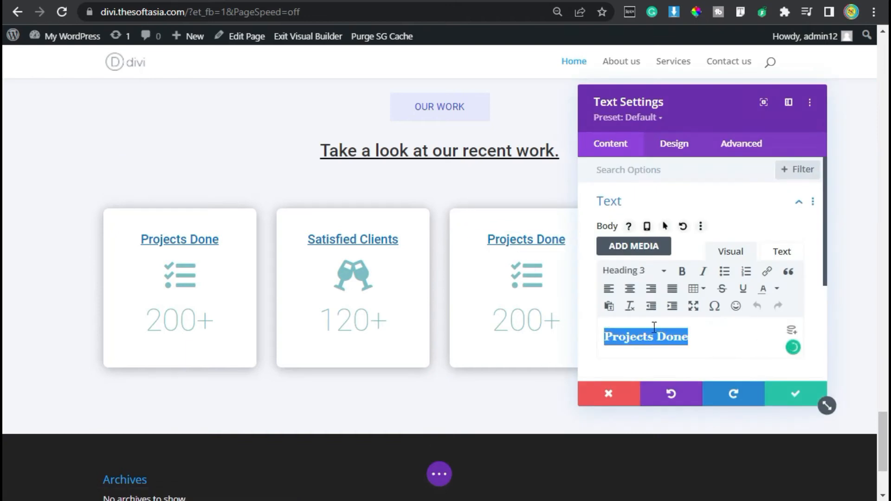
text(Coun)
key(BackSpace)
text(ntries)
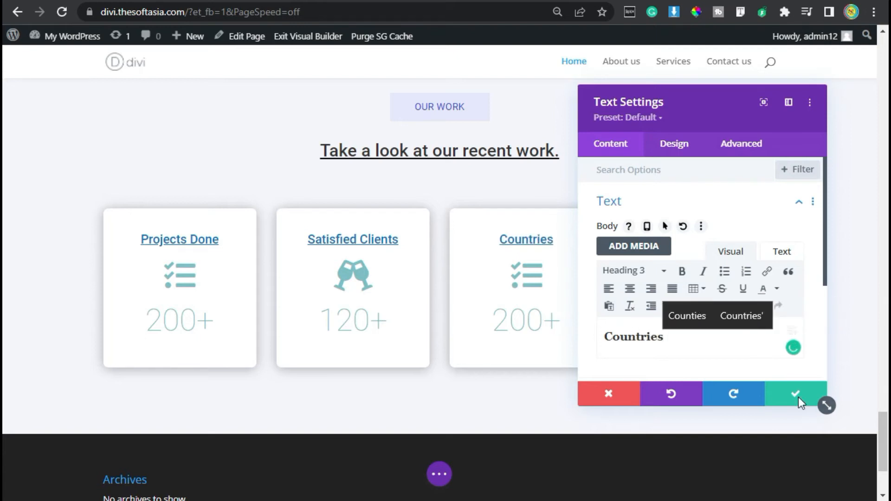
click(794, 398)
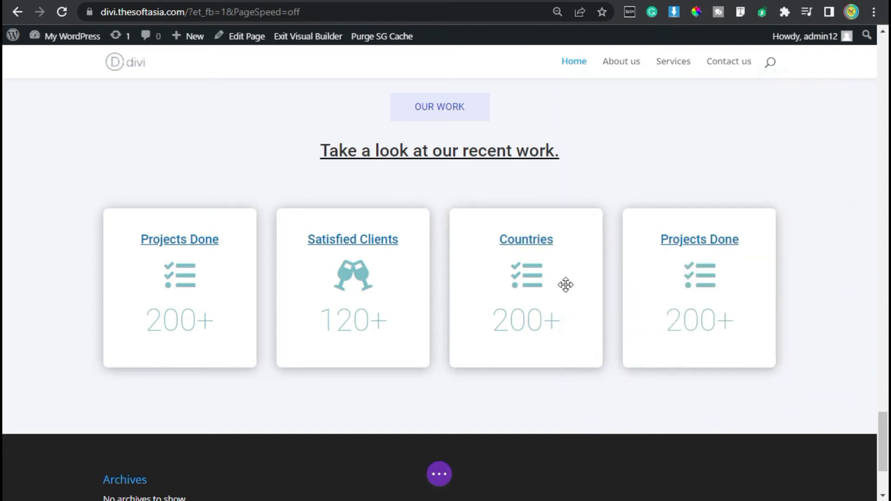
Step: Replace the "Countries" card's icon with a solid globe icon, searching the icons for "glob", and save the blurb
mouse_move(535, 280)
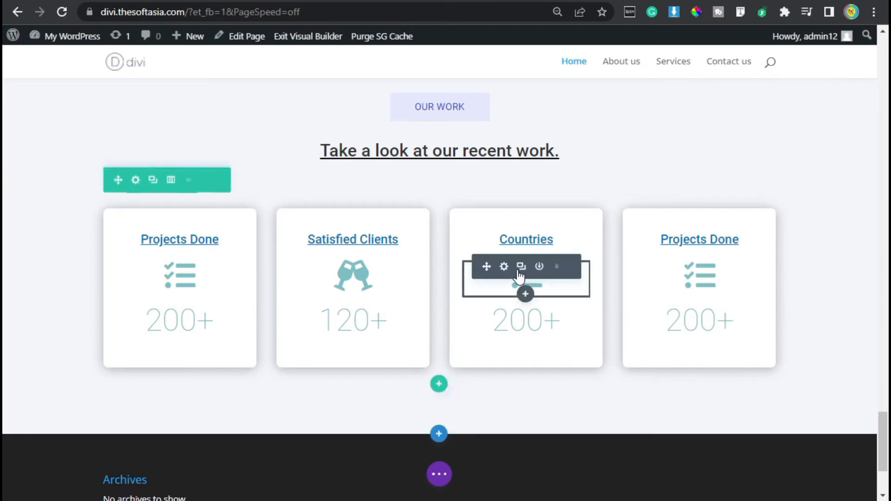
click(504, 268)
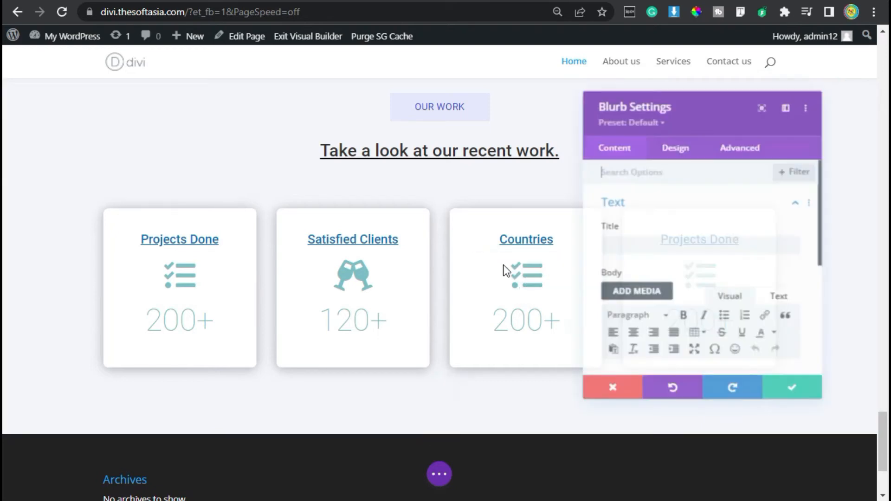
scroll(678, 275, down, 5)
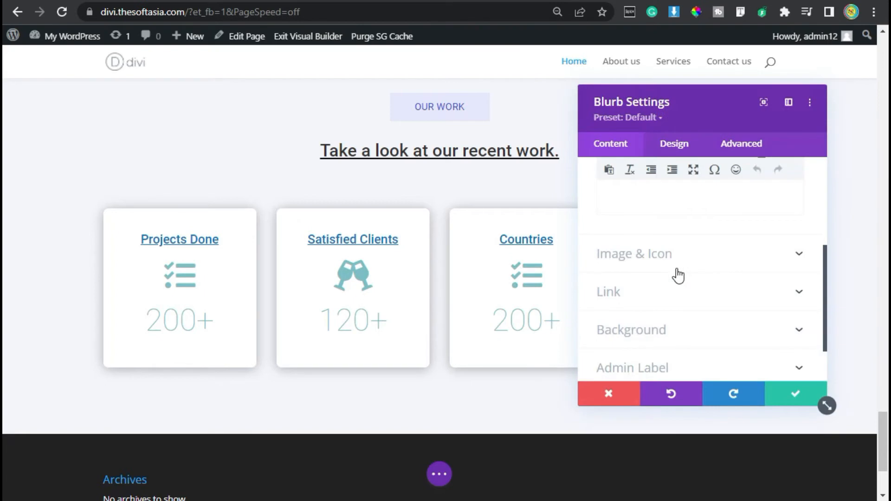
click(675, 263)
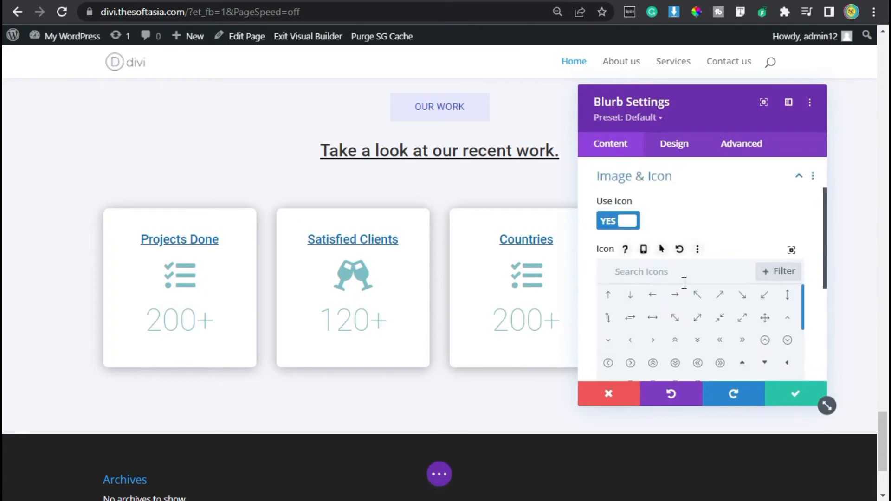
click(684, 283)
text(glob)
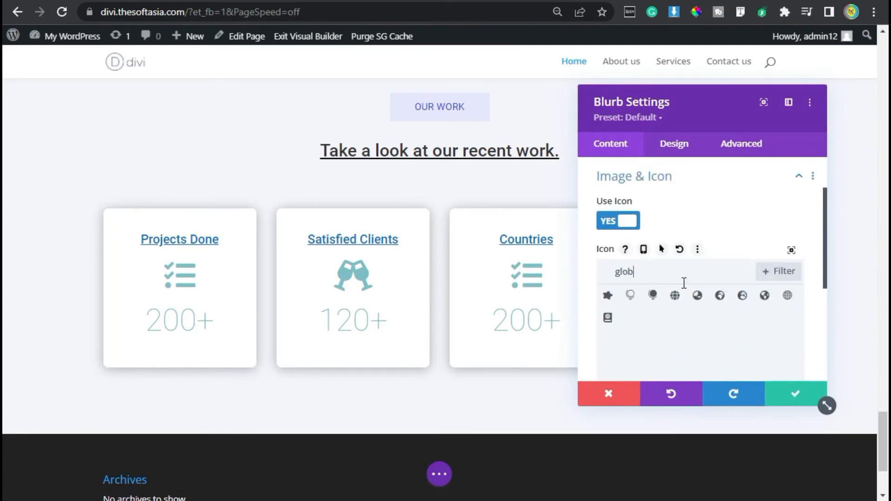
click(742, 296)
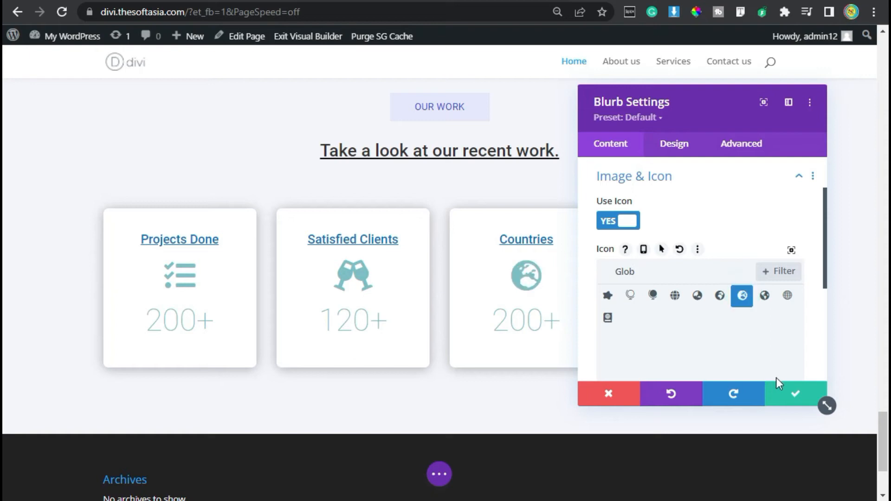
click(785, 398)
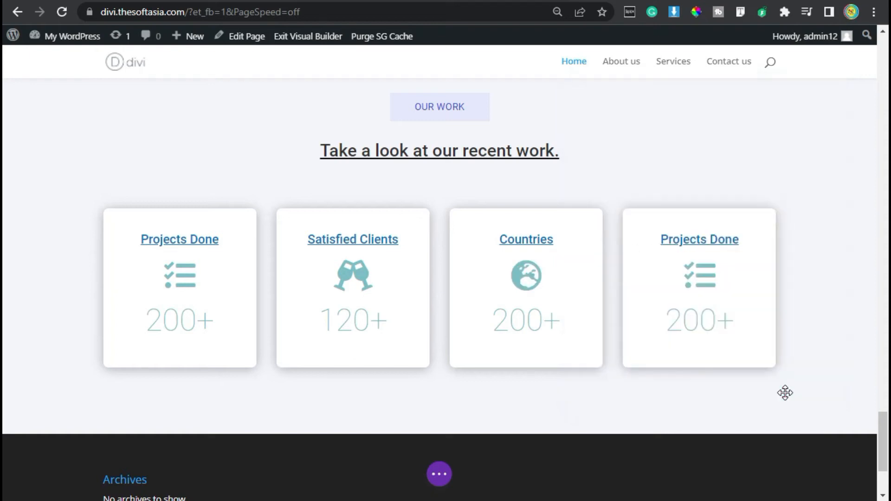
Step: Set the "Countries" card's number counter to 80+ and save it
click(530, 321)
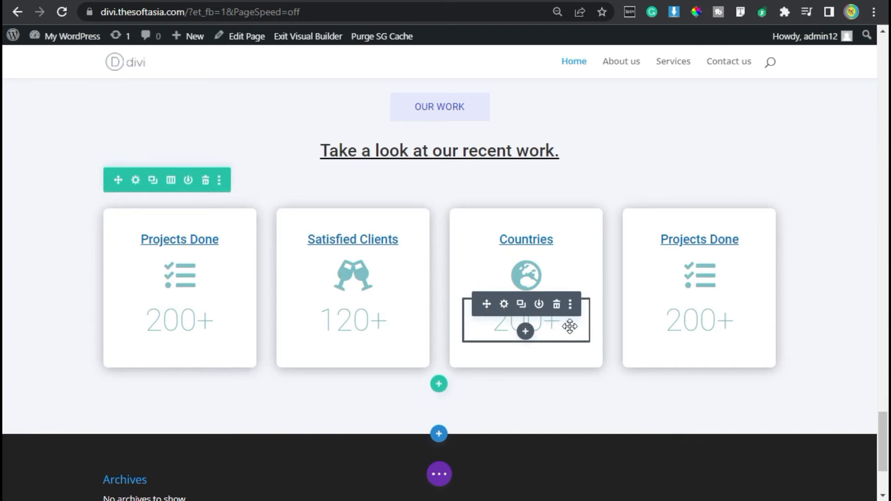
click(502, 303)
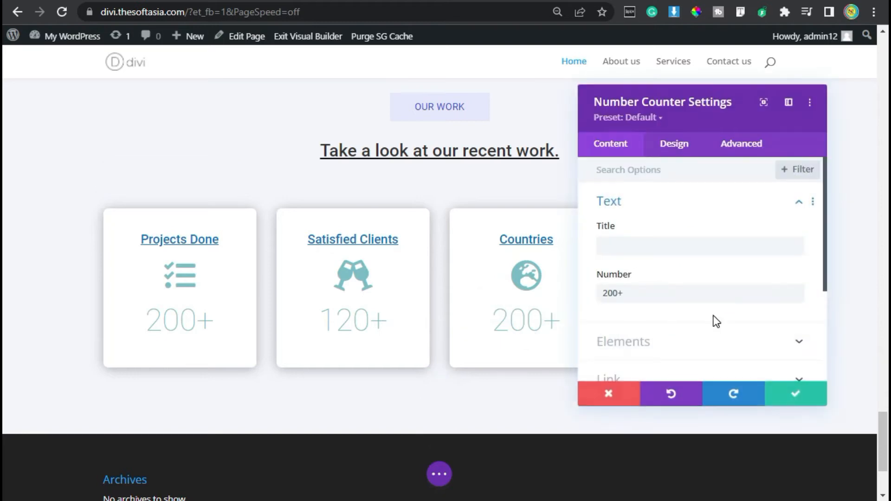
drag(614, 294, 604, 295)
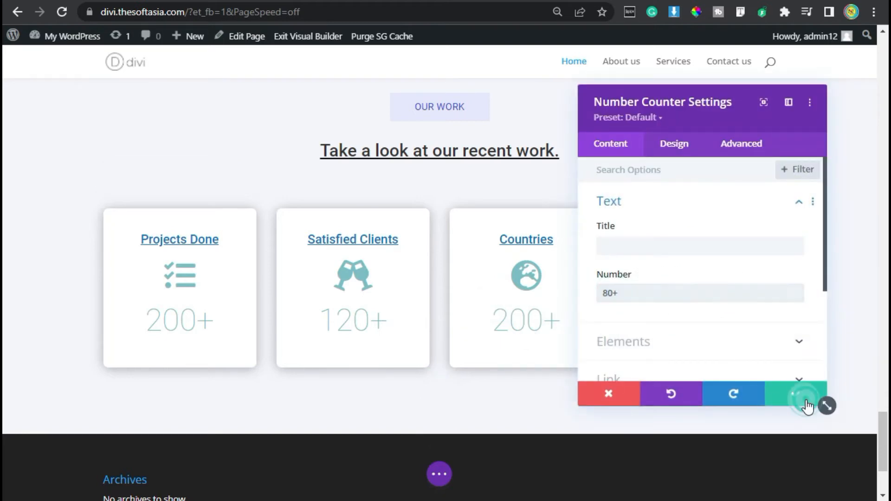
click(795, 394)
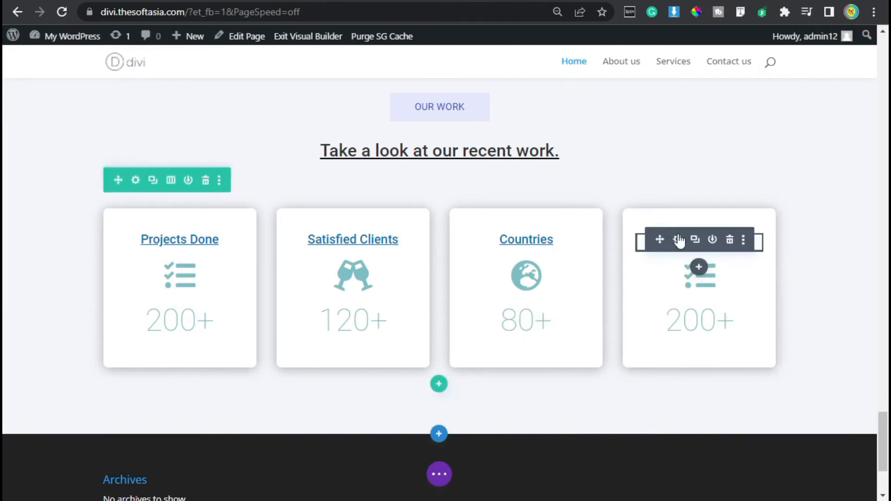
Step: Change the fourth stat card's heading text to "Ratings" and save the text module
click(678, 239)
click(678, 239)
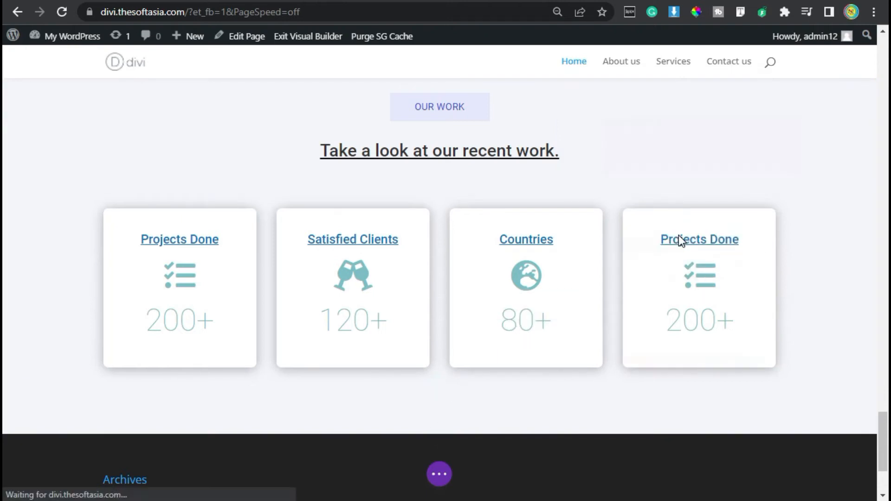
drag(689, 336, 583, 335)
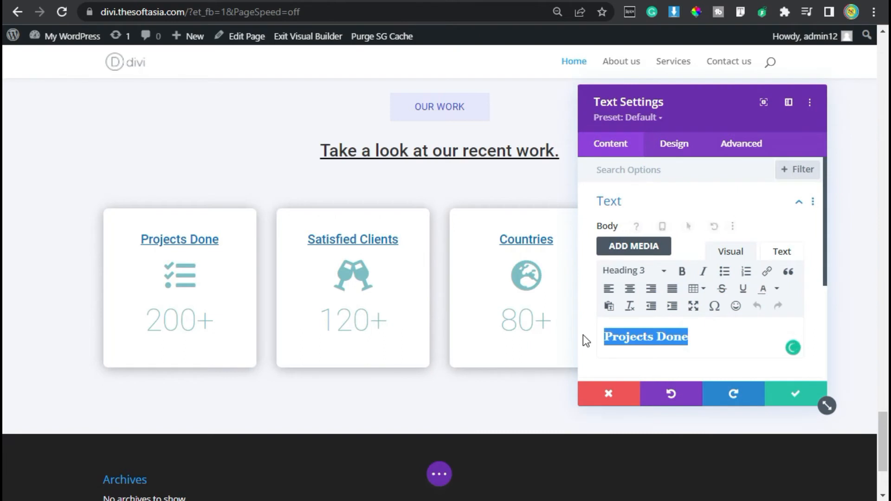
text(Ratings)
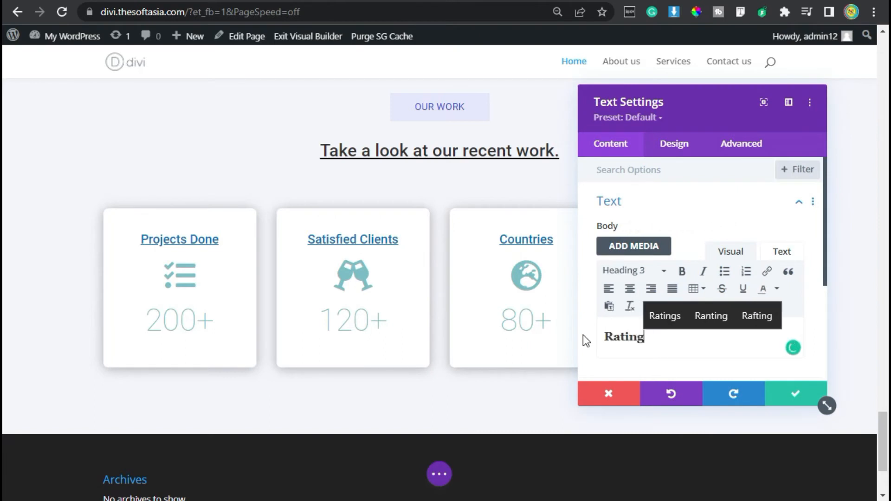
click(670, 317)
drag(649, 337, 604, 337)
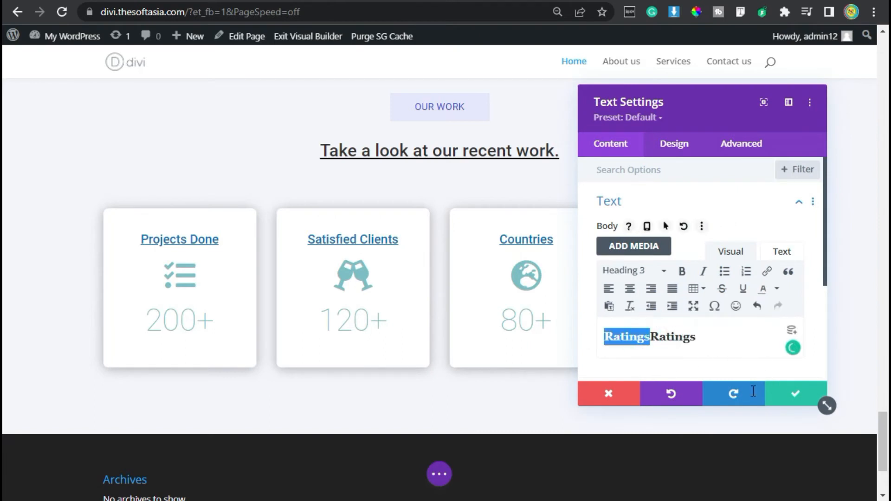
key(BackSpace)
click(797, 394)
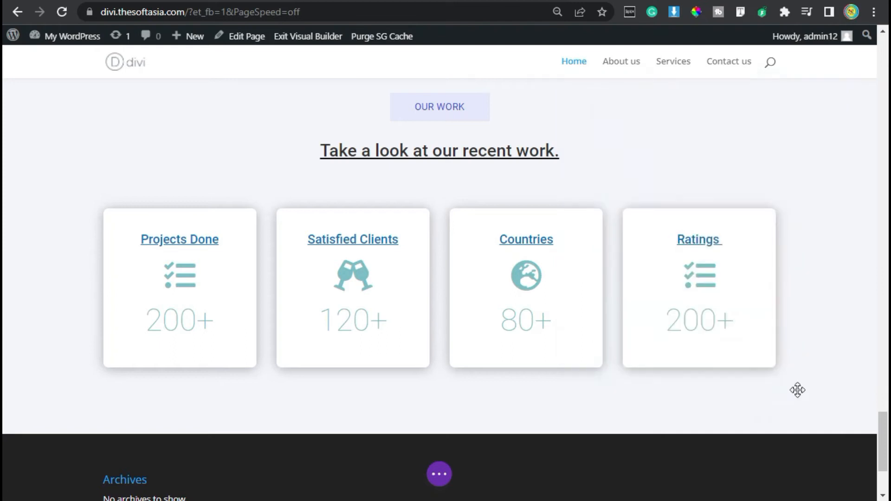
Step: Replace the "Ratings" card's icon with a solid star, searching the icons for "Star", and save the blurb
click(689, 285)
click(678, 270)
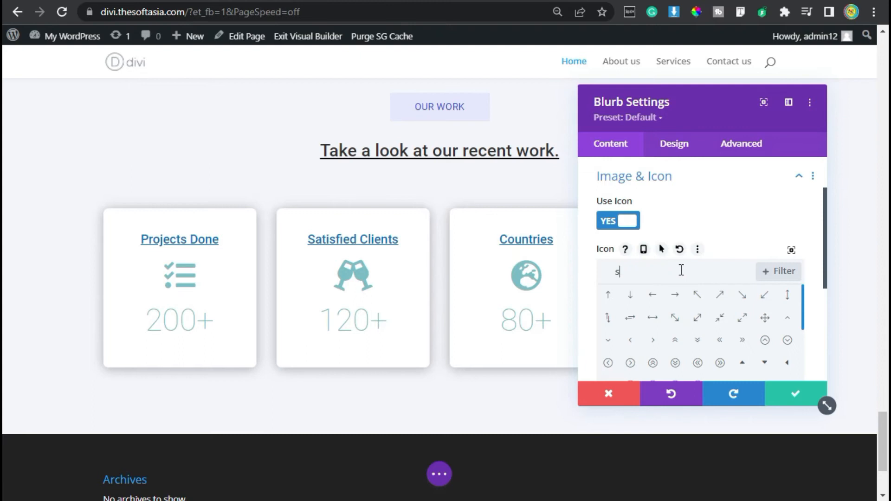
text(Star)
click(629, 295)
click(797, 395)
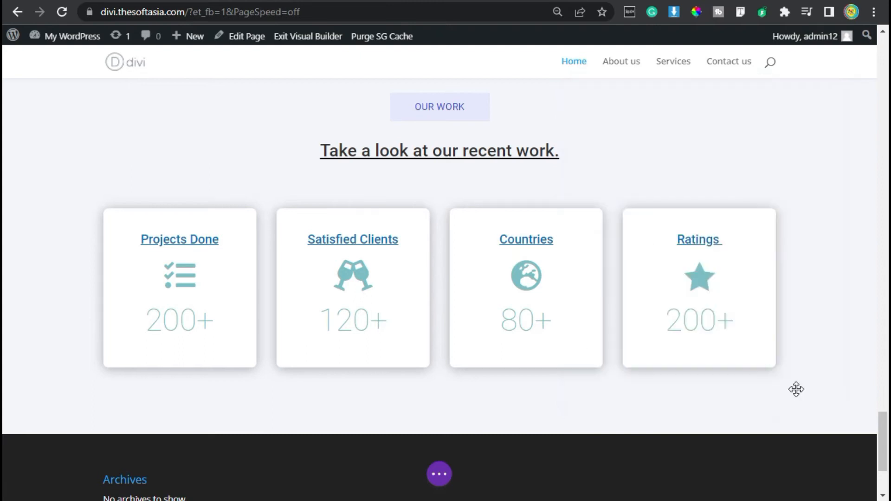
Step: Set the "Ratings" card's number counter to 5/5 and save it
mouse_move(696, 322)
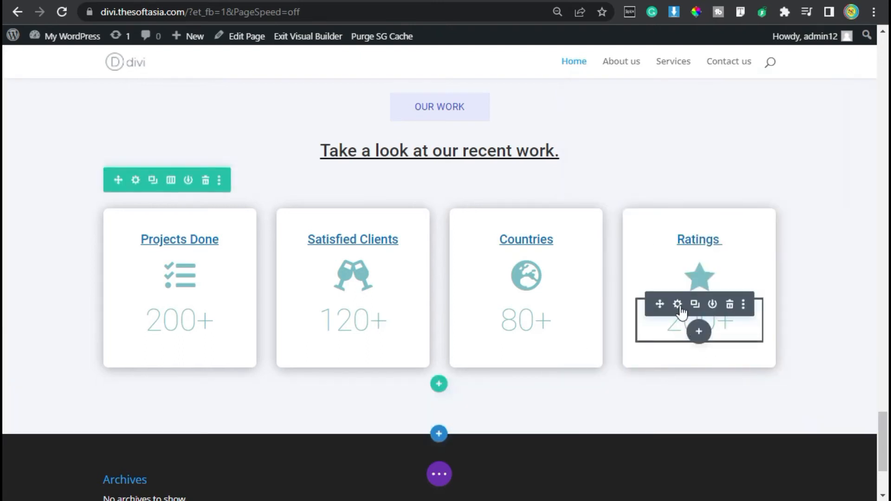
click(677, 305)
drag(624, 293, 583, 294)
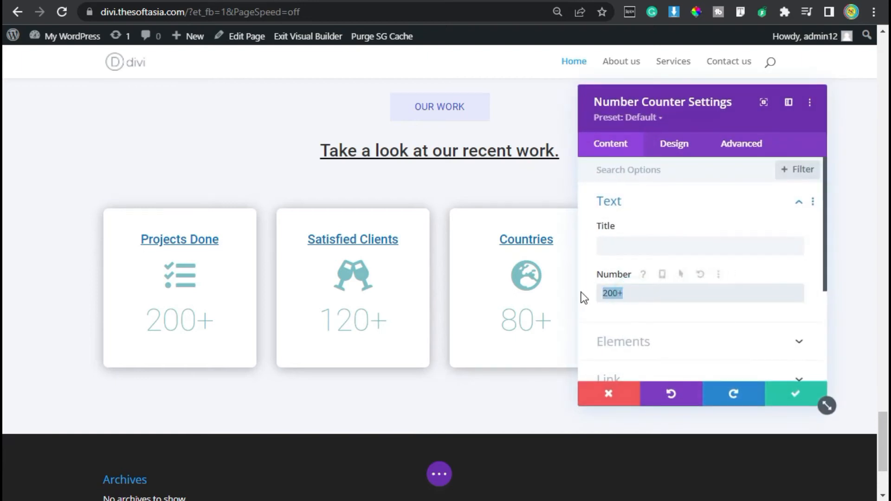
text(5/5)
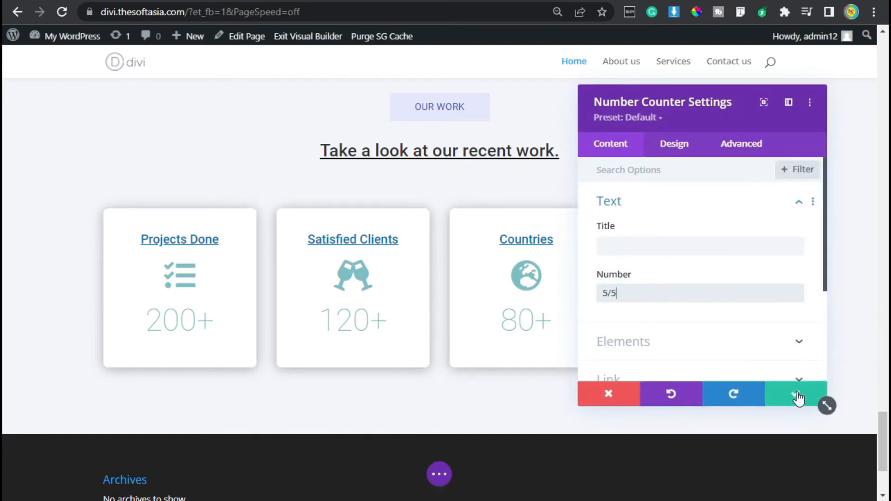
click(813, 401)
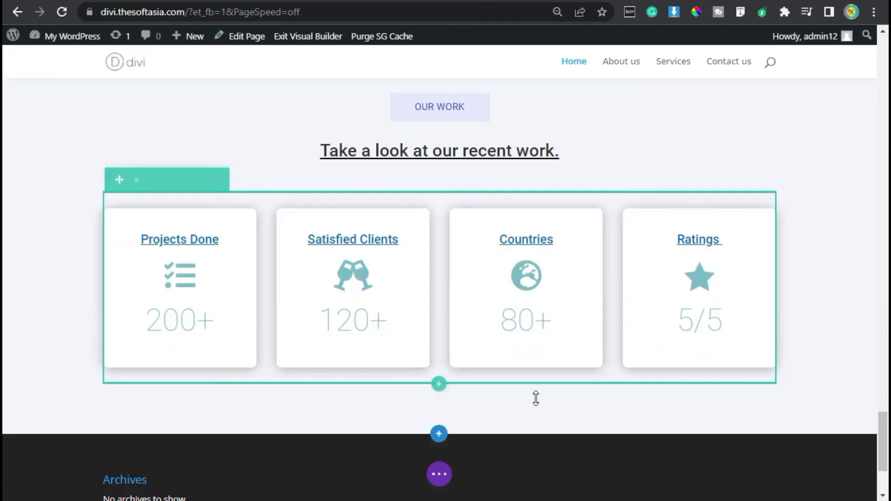
Step: Exit the visual builder and review the homepage's sections on the live page
click(440, 474)
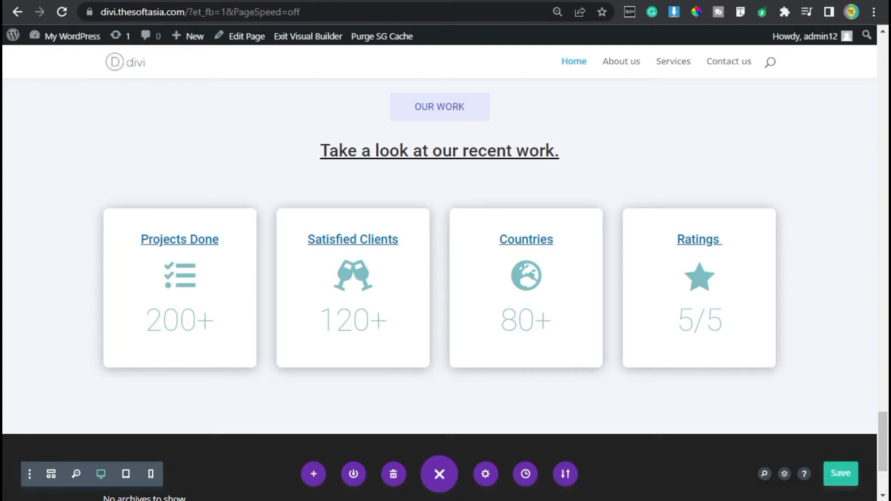
click(292, 37)
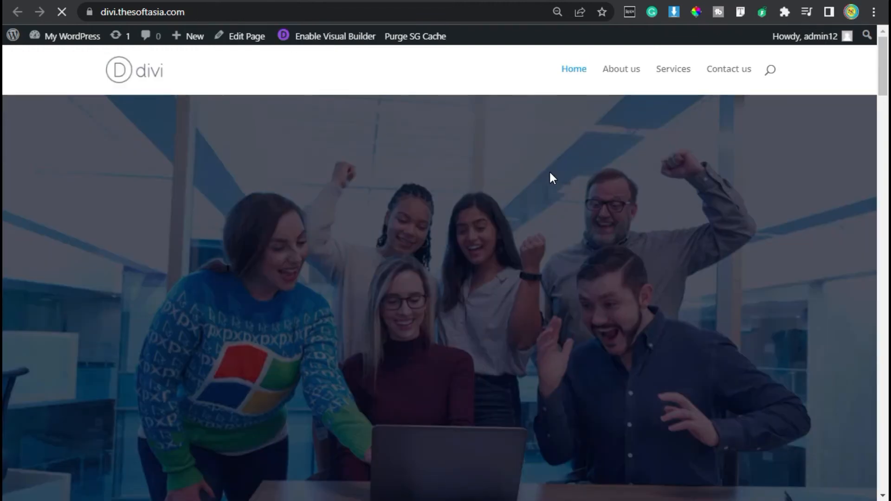
scroll(550, 173, down, 10)
scroll(548, 172, down, 15)
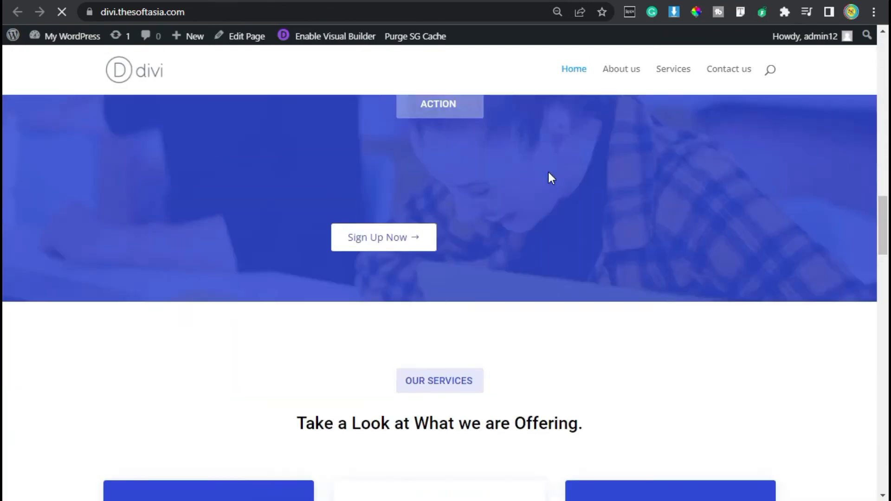
scroll(548, 173, down, 15)
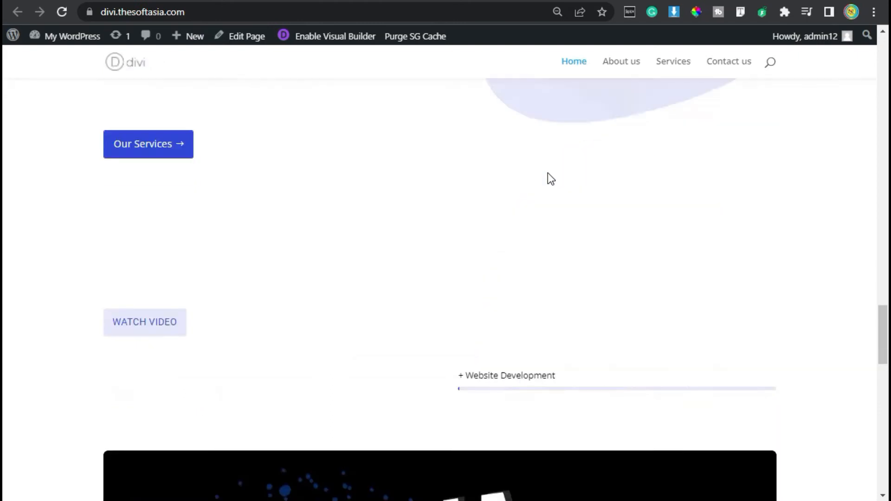
scroll(586, 243, up, 2)
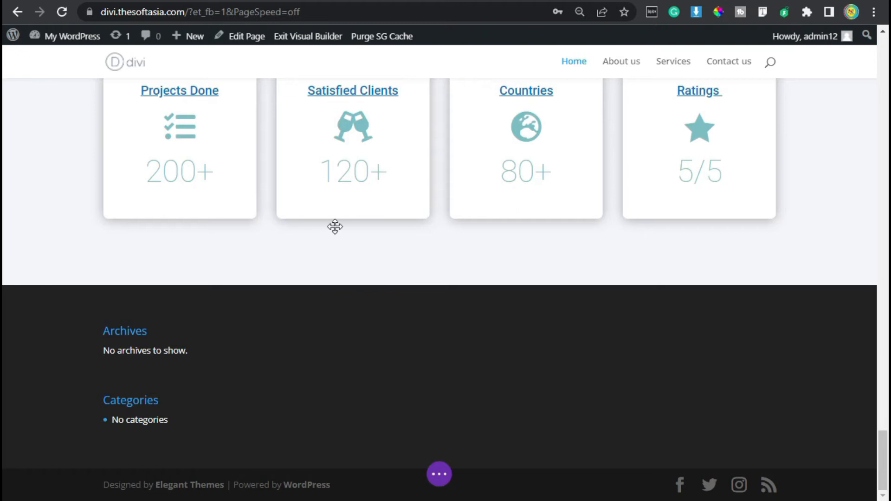
Step: Check the reference site's section below its stat cards, then insert a two-equal-column row beneath the Divi page's stat cards without adding a module
scroll(600, 405, up, 2)
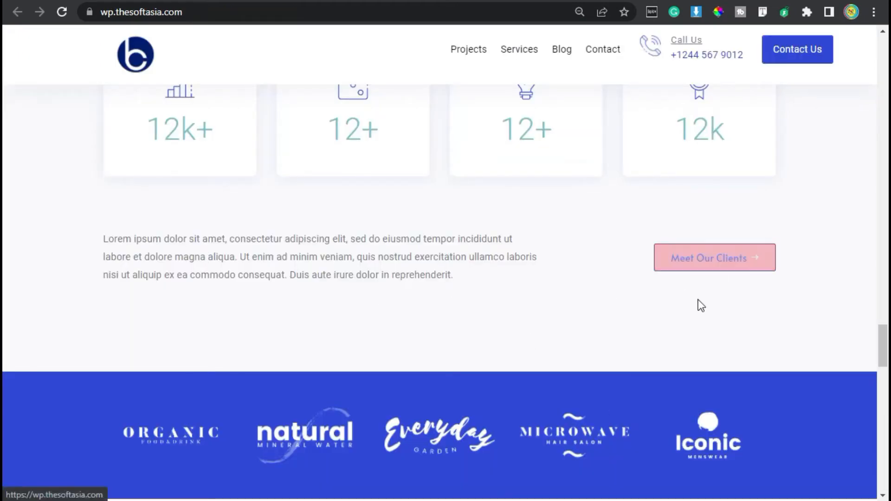
click(581, 2)
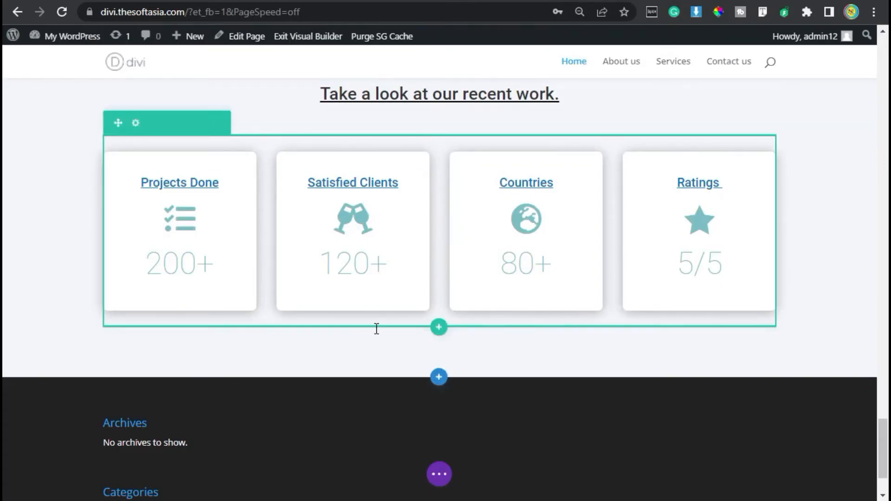
click(442, 331)
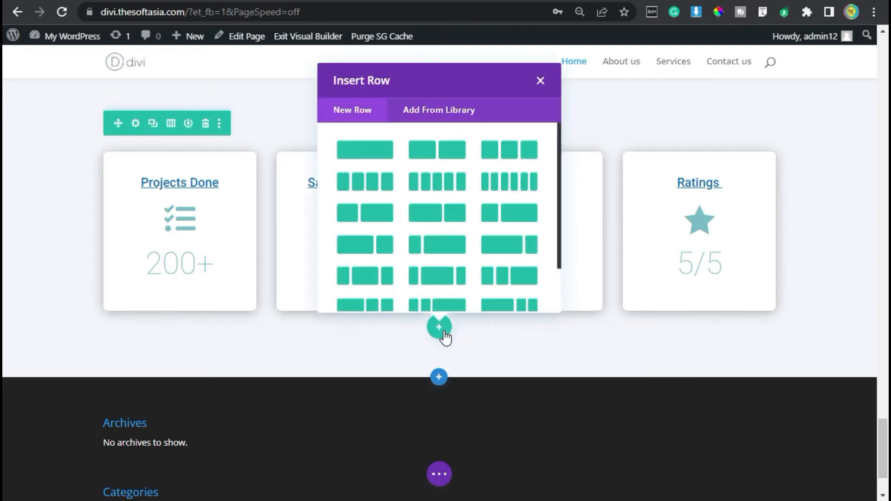
click(441, 150)
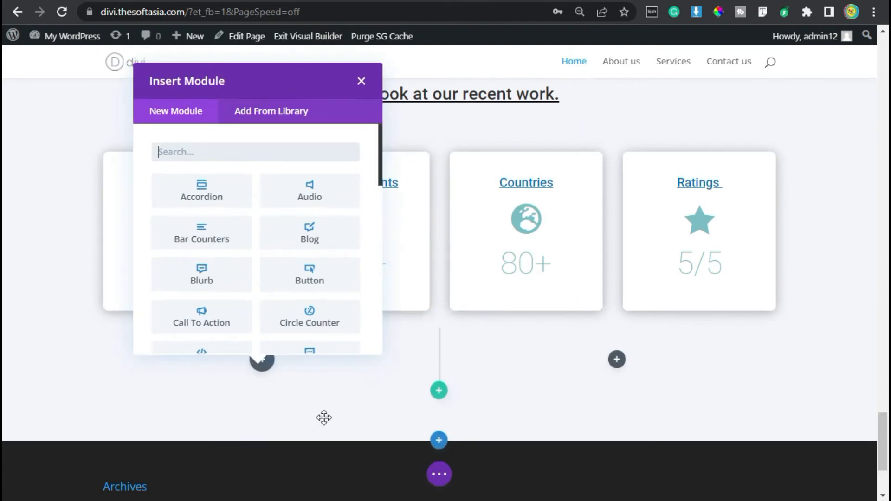
click(362, 80)
Step: Change the new row's column structure to two-thirds and one-third and turn on Equalize Column Heights
click(135, 341)
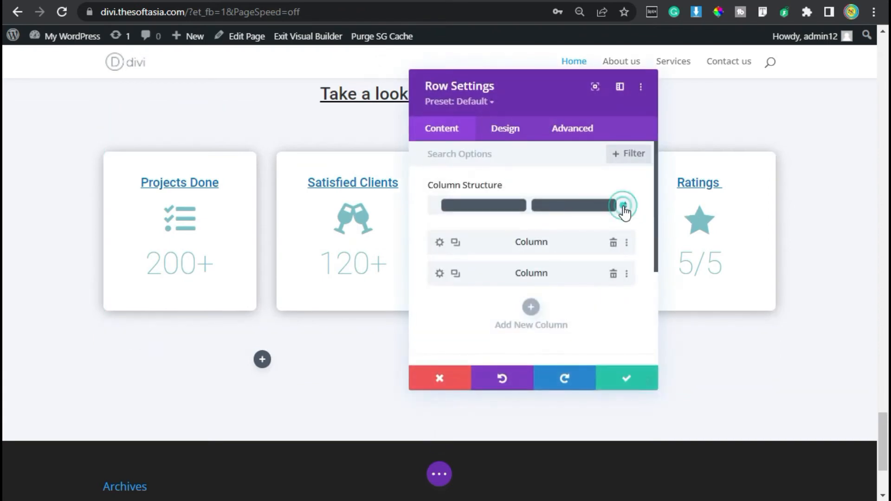
click(624, 211)
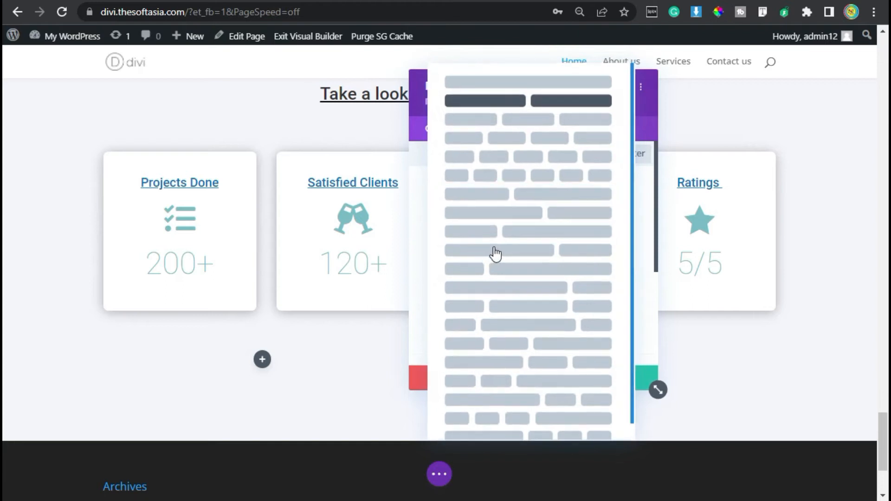
click(576, 255)
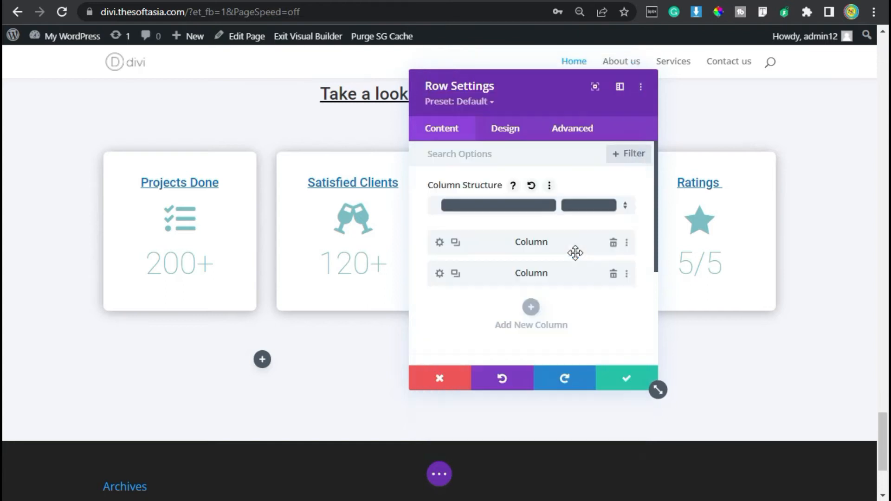
click(521, 129)
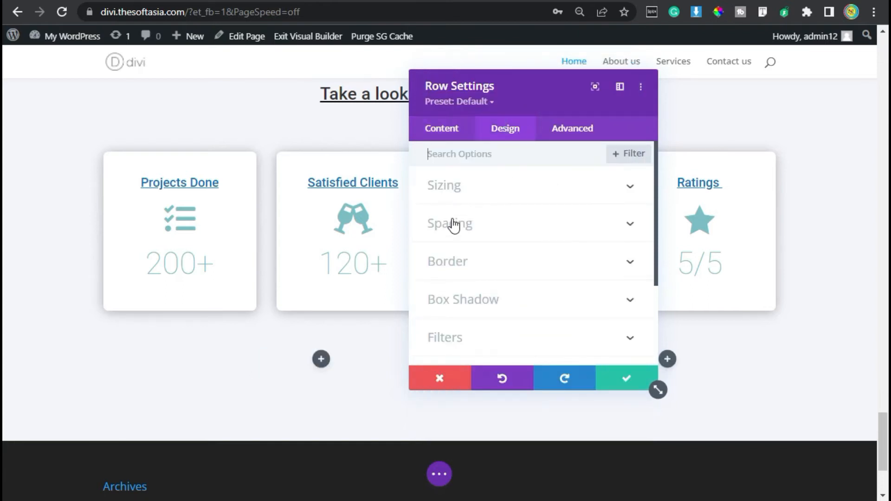
click(522, 201)
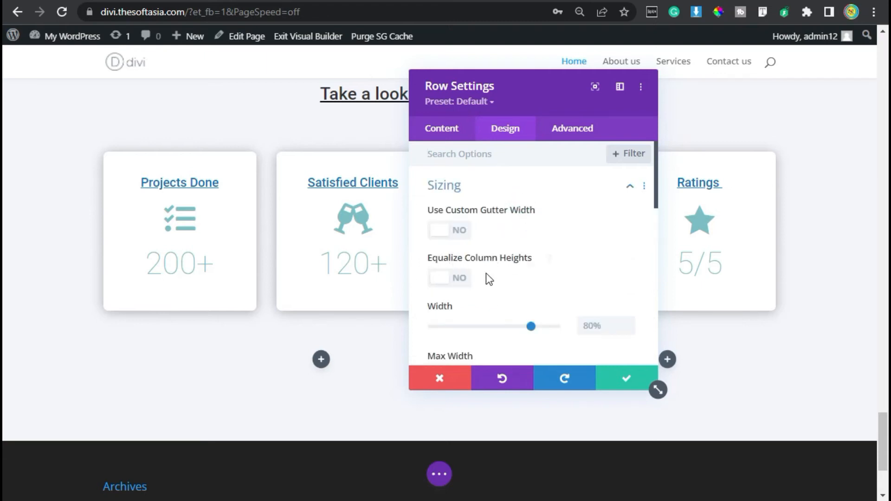
click(439, 279)
click(497, 184)
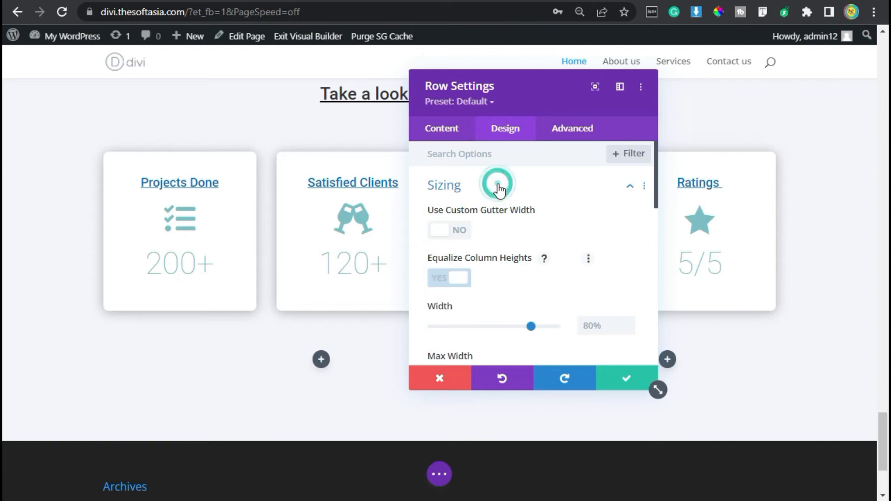
Step: Give the new row linked top and bottom margins of 60px and save the row settings
click(493, 230)
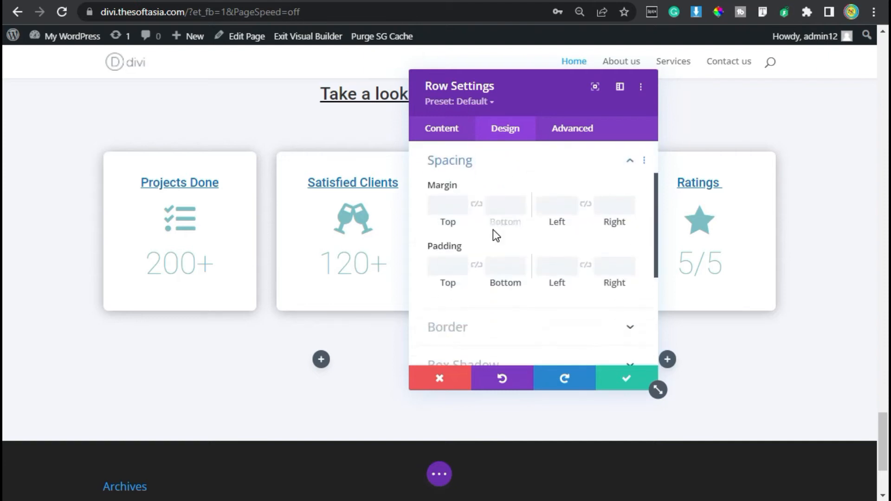
click(444, 203)
text(60)
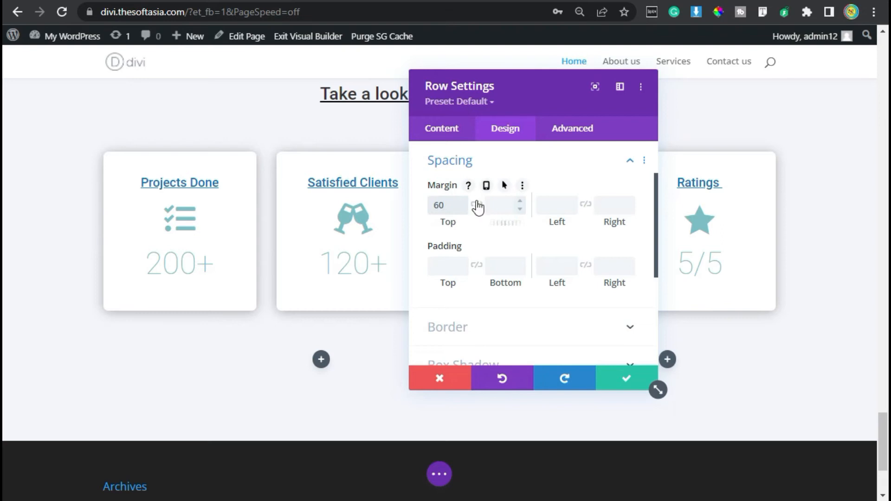
click(476, 205)
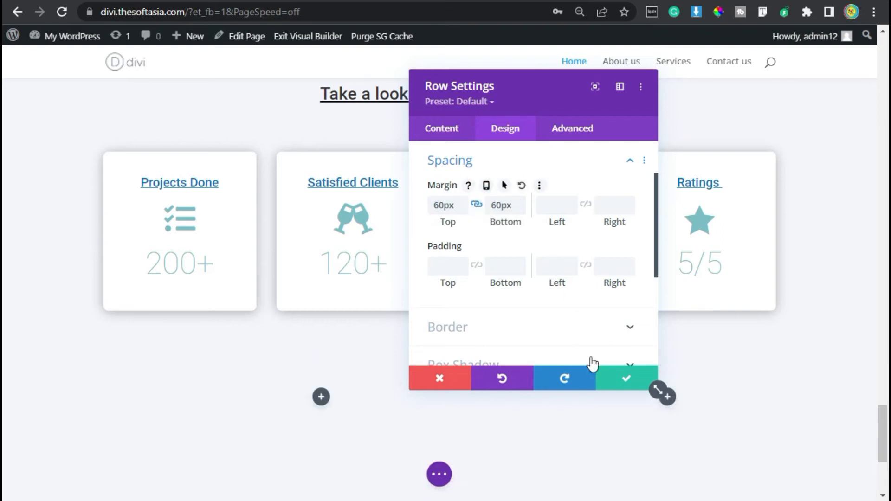
click(627, 385)
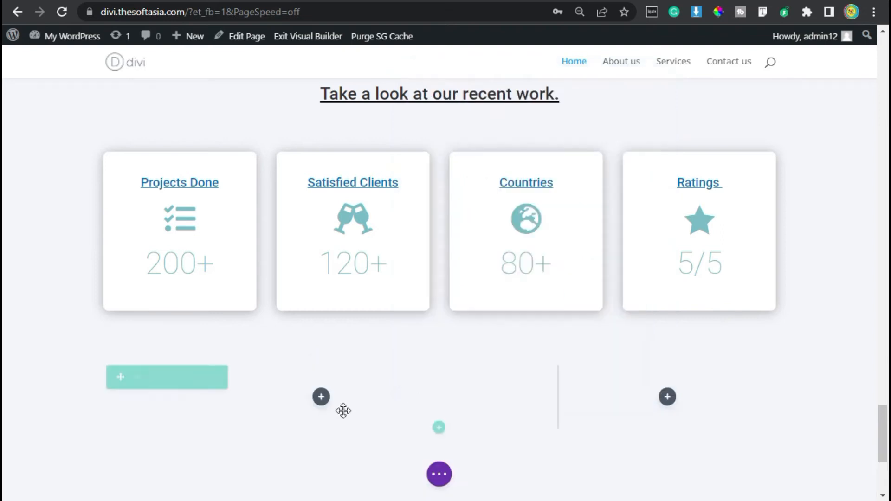
Step: Add a Text module to the row's wide column and replace its placeholder with the copied paragraph about experienced full-stack software developers
click(321, 397)
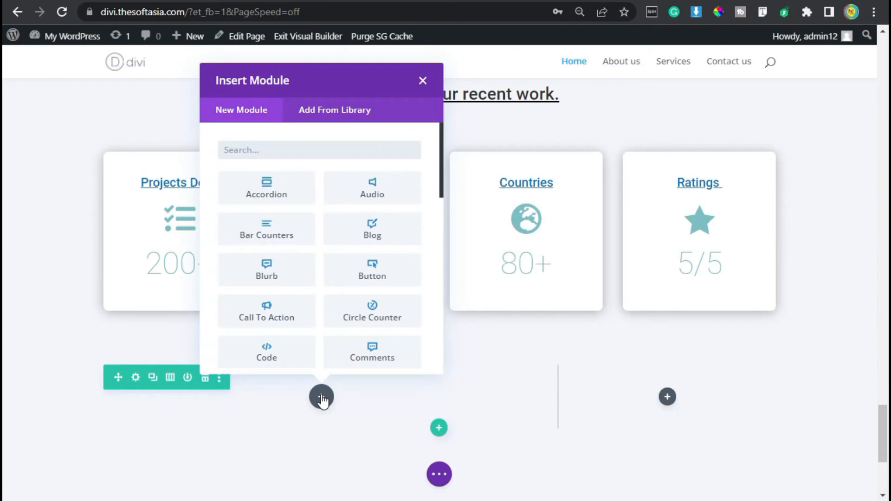
text(text)
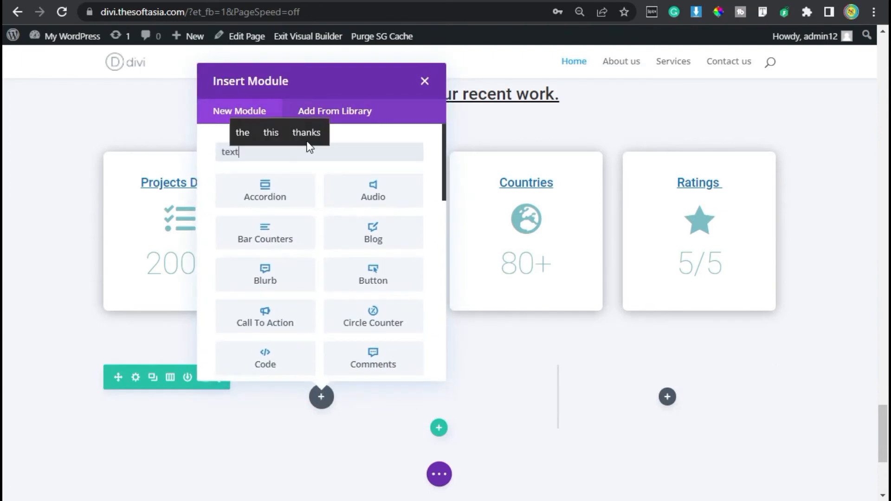
click(274, 198)
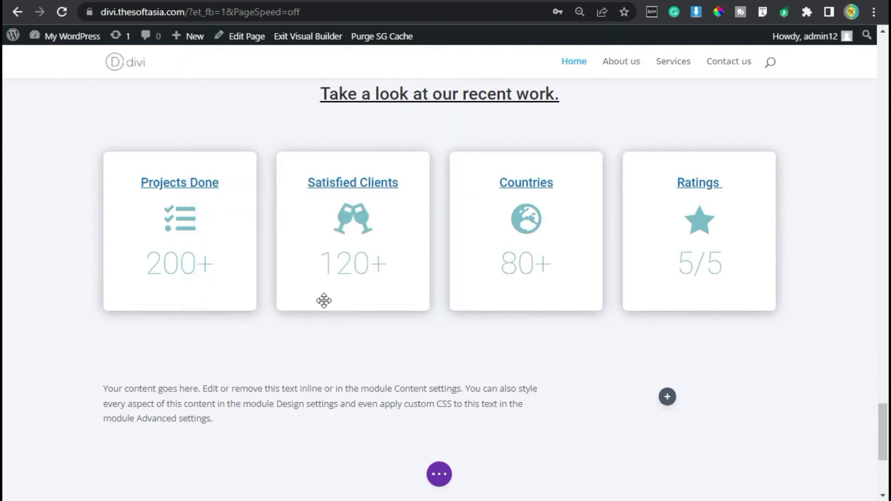
click(494, 337)
key(ctrl+a)
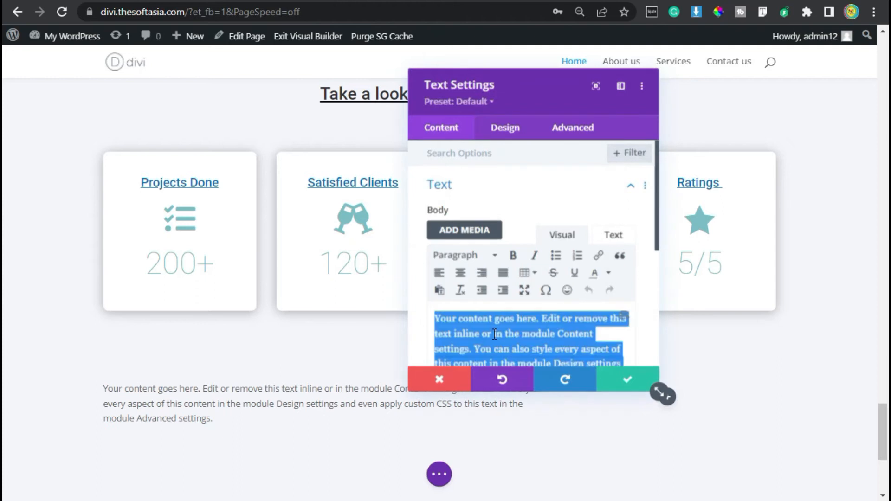
text(We have experienced full-stack software developers, working with clients from different countries. We have a lot of Business Experience, which we use to make sure software improvements are always linked to business objectives.)
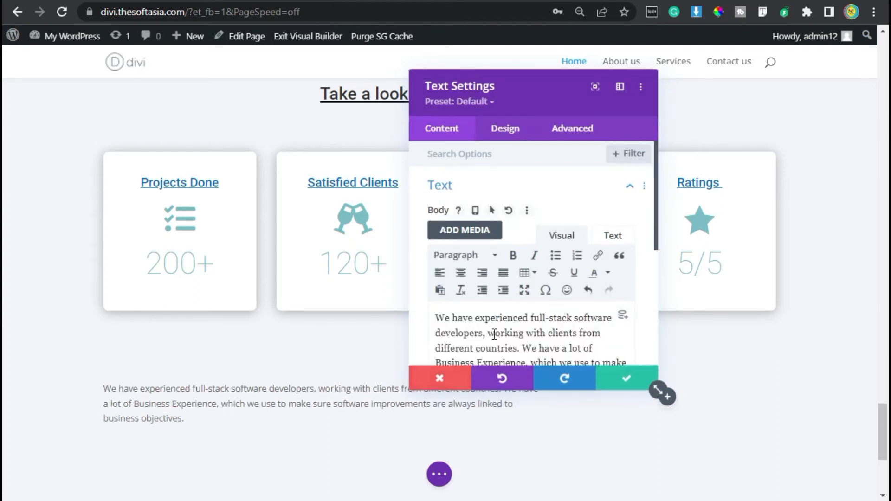
Step: Set the paragraph's text font to Roboto
click(499, 125)
click(493, 197)
click(491, 273)
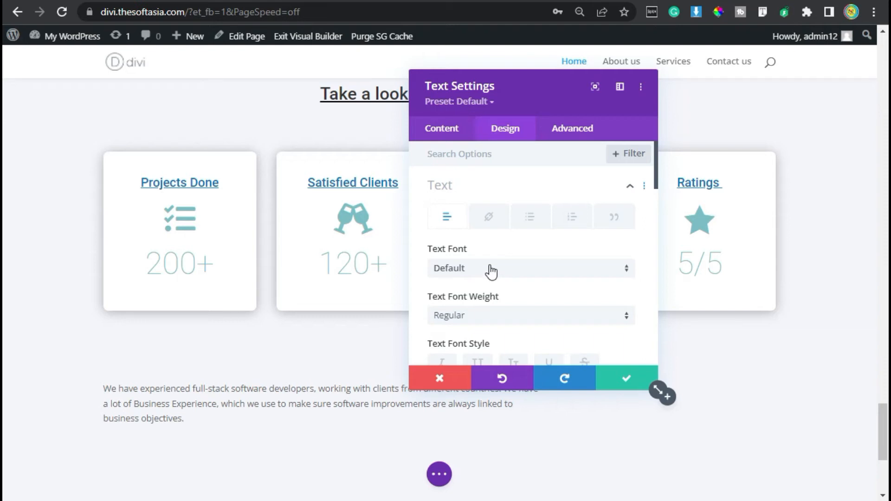
text(roboto)
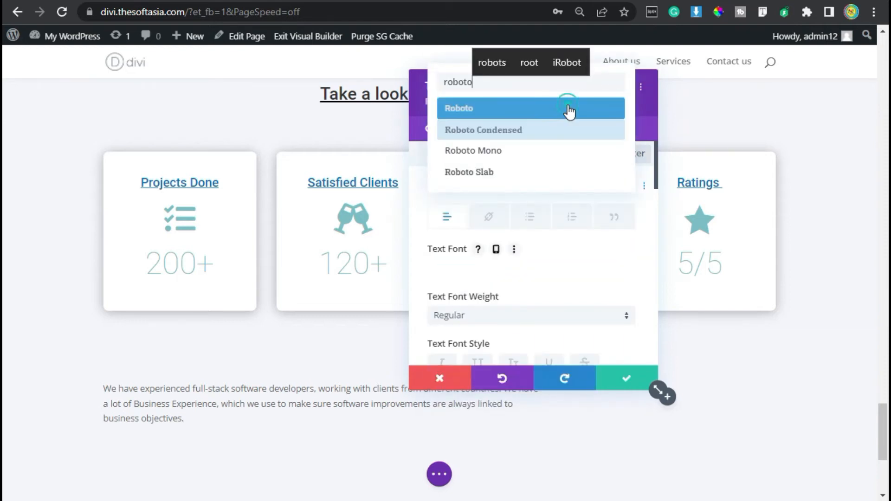
click(569, 109)
Step: Set the paragraph's text size to 16px and its line height to 1.8em
scroll(530, 252, down, 4)
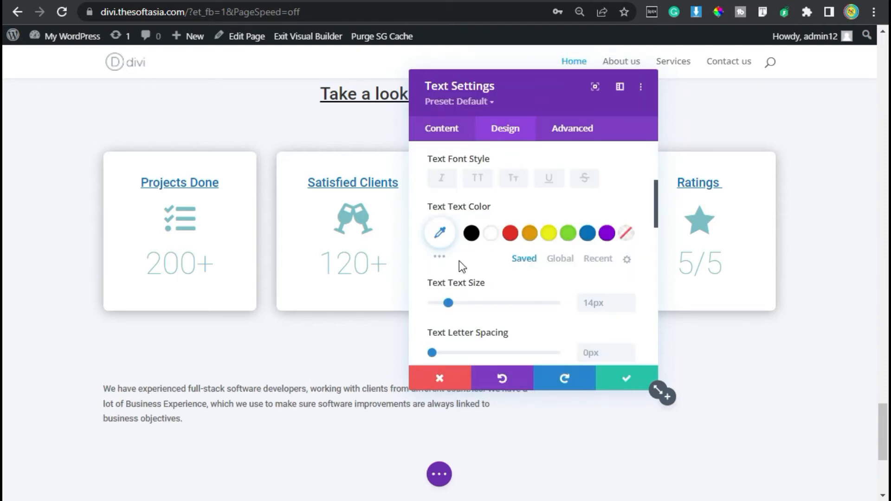
click(626, 300)
click(626, 300)
scroll(608, 294, down, 2)
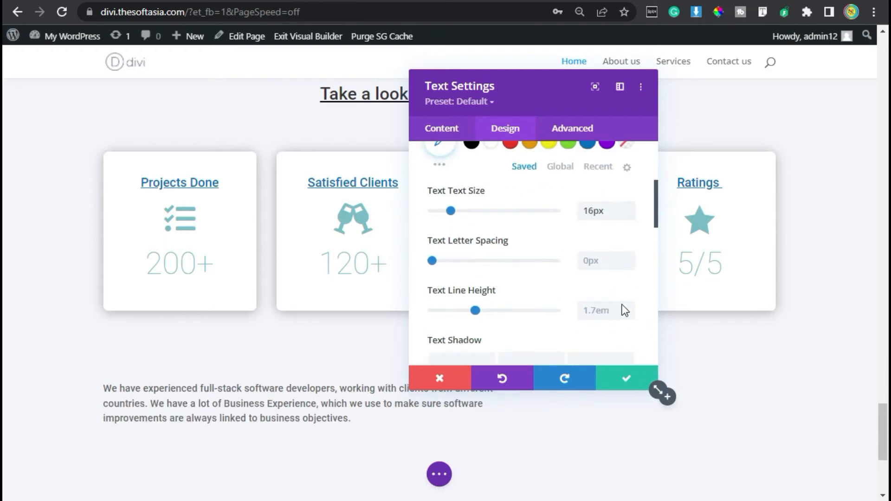
click(625, 307)
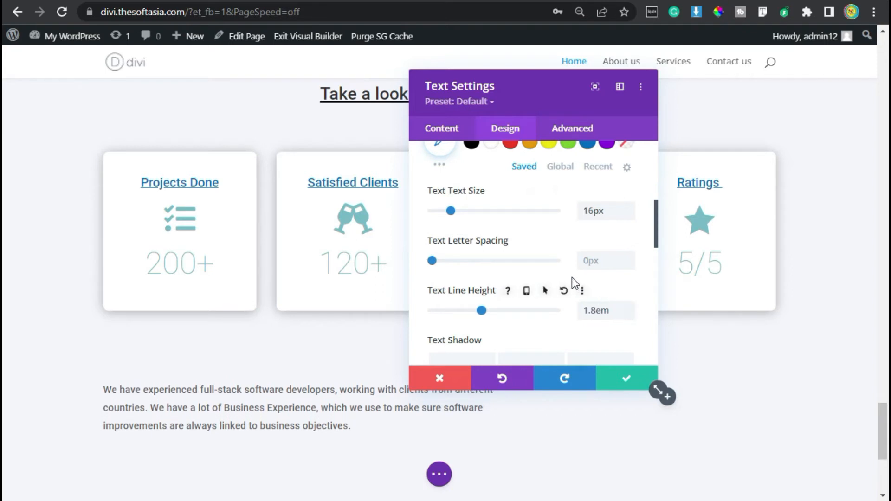
Step: Save the text settings, and add a Button module labelled "Meet Our Clients" to the row's empty narrow column
click(631, 378)
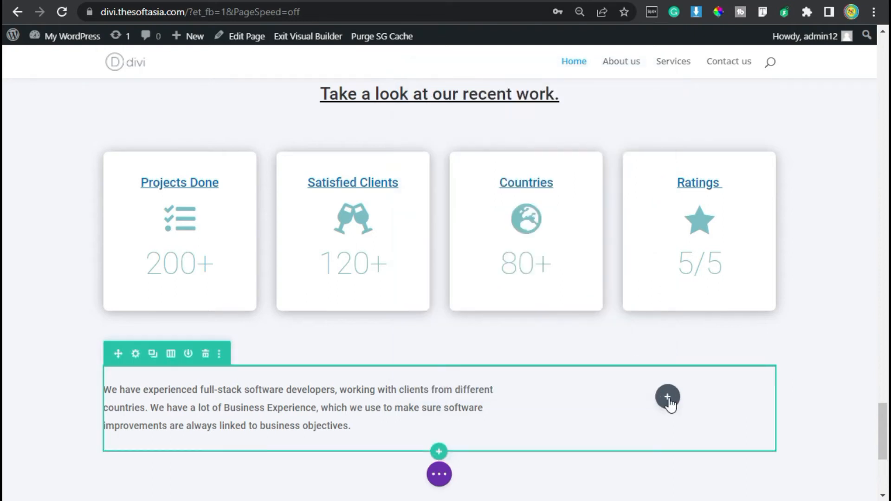
click(668, 398)
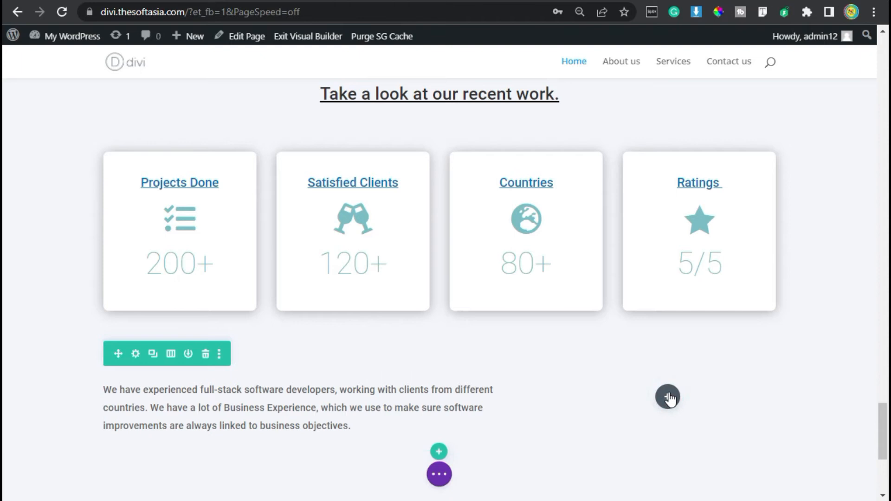
click(723, 279)
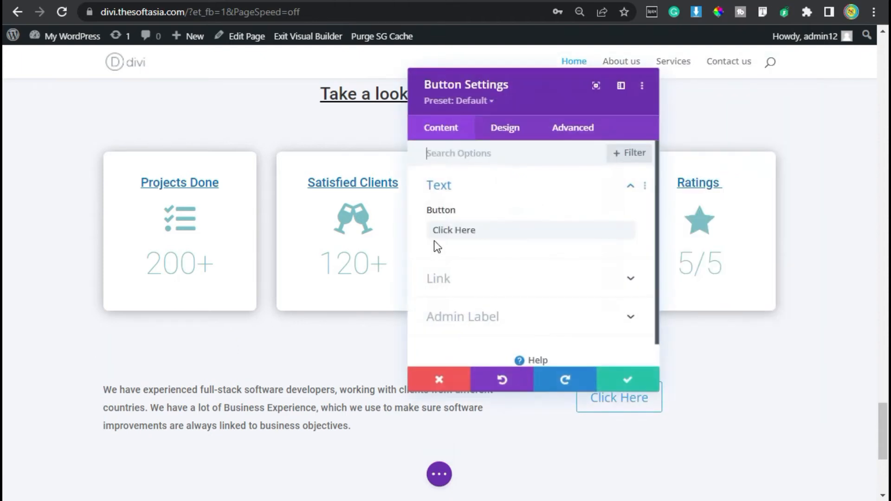
drag(490, 230, 408, 239)
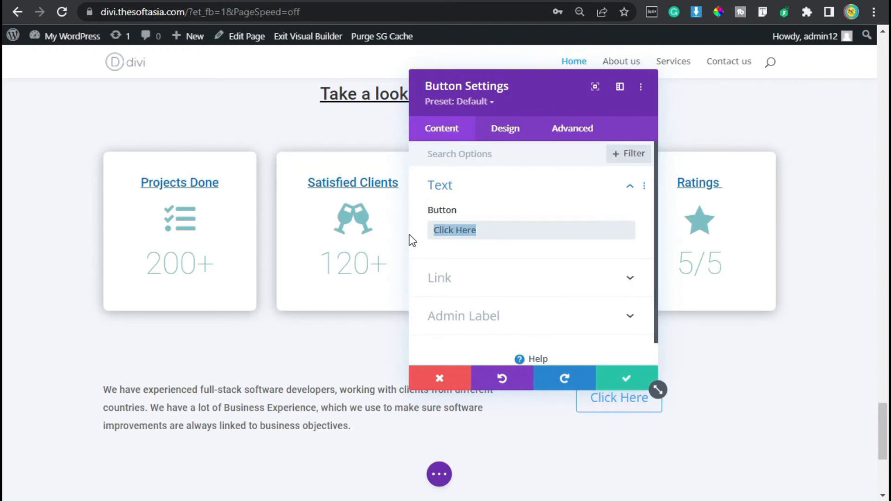
text(Meet Our )
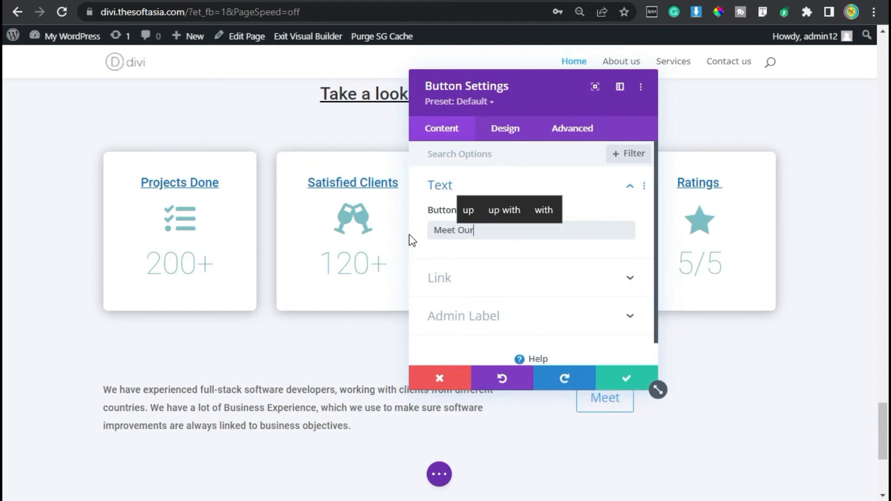
text(Team)
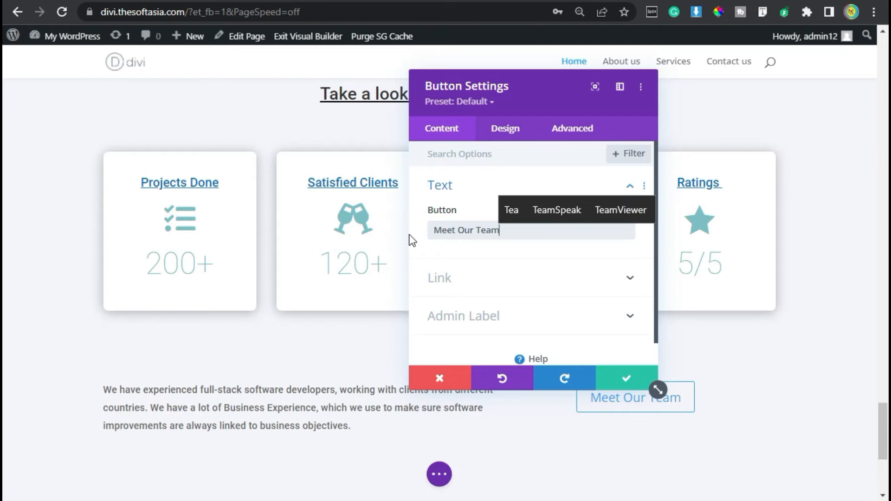
key(BackSpace)
key(BackSpace)
key(BackSpace)
key(BackSpace)
text(C)
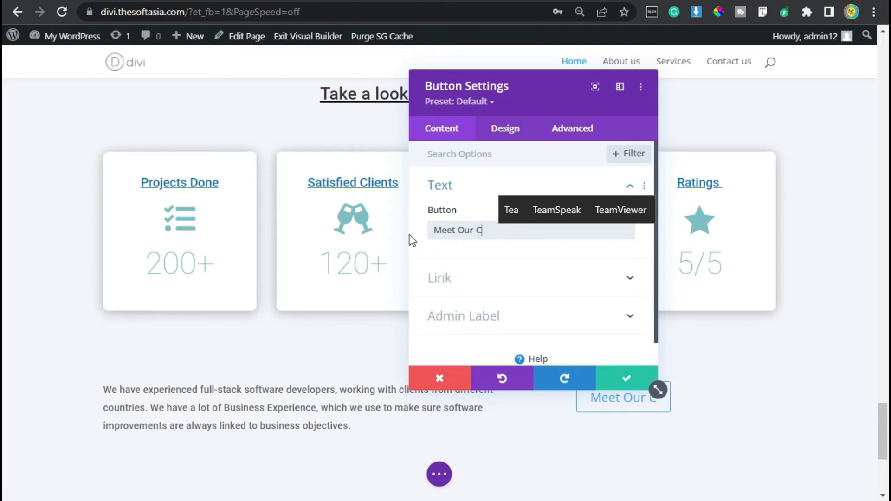
text(lients)
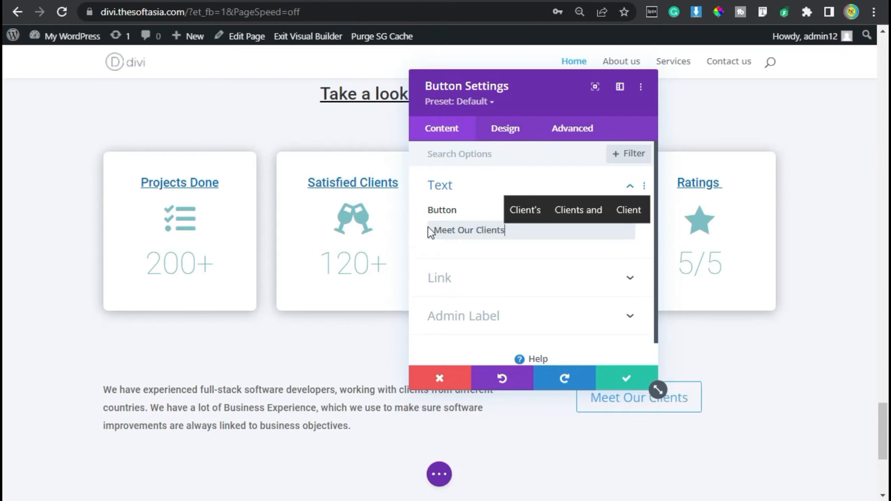
Step: Set the Meet Our Clients button's alignment to right
click(510, 135)
click(475, 195)
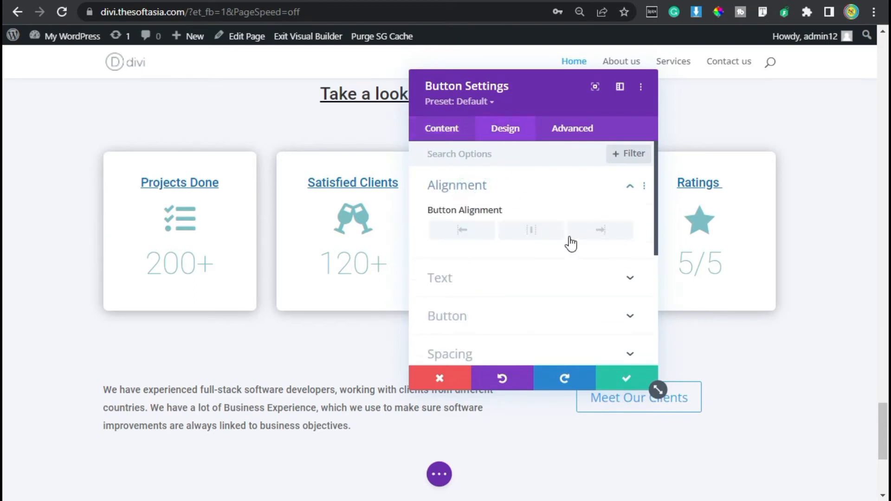
click(604, 231)
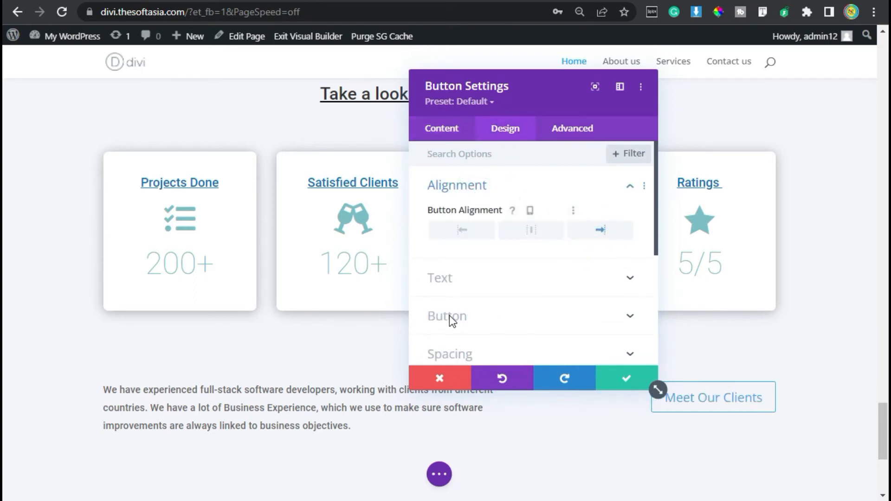
Step: Enable custom styles for the button and set its text size to 16px
scroll(487, 278, down, 2)
click(489, 227)
click(450, 216)
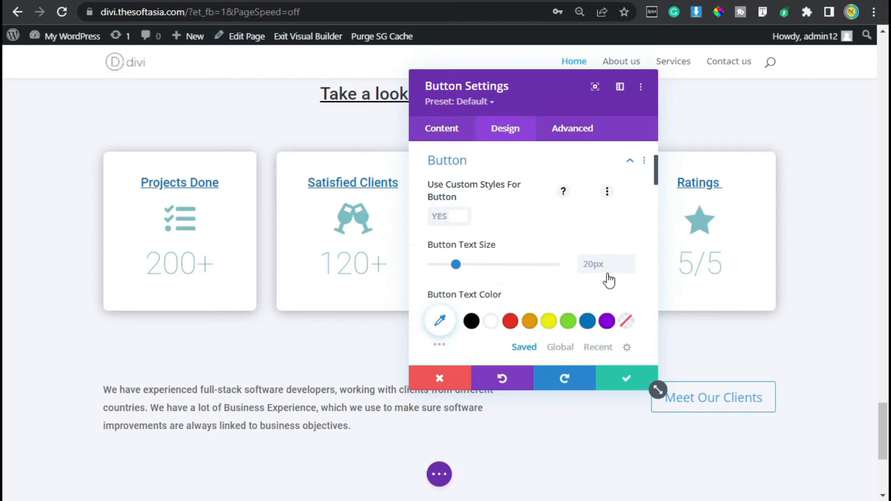
click(591, 261)
text(16px)
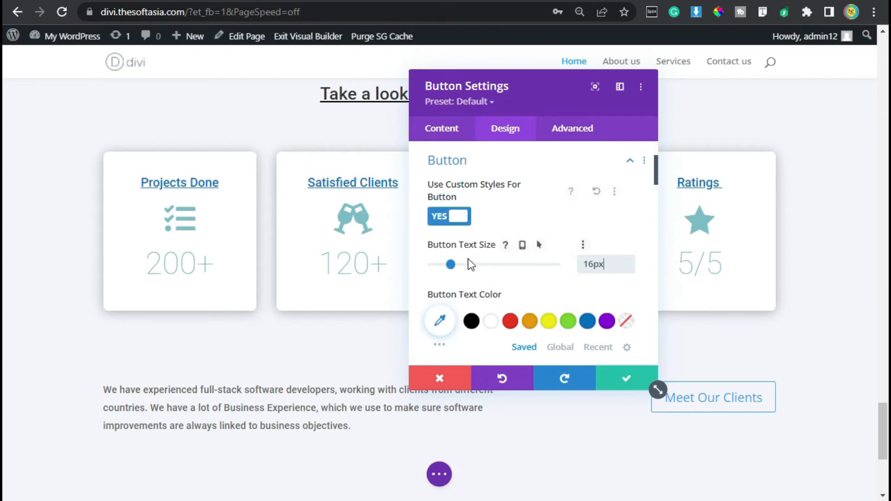
Step: Set the button's text color to the recently used dark blue, with white as its hover color
scroll(468, 258, down, 2)
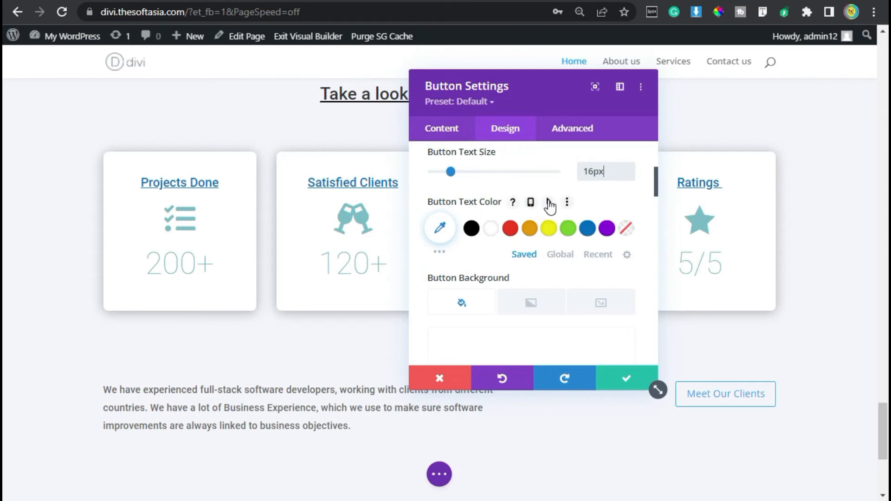
click(548, 202)
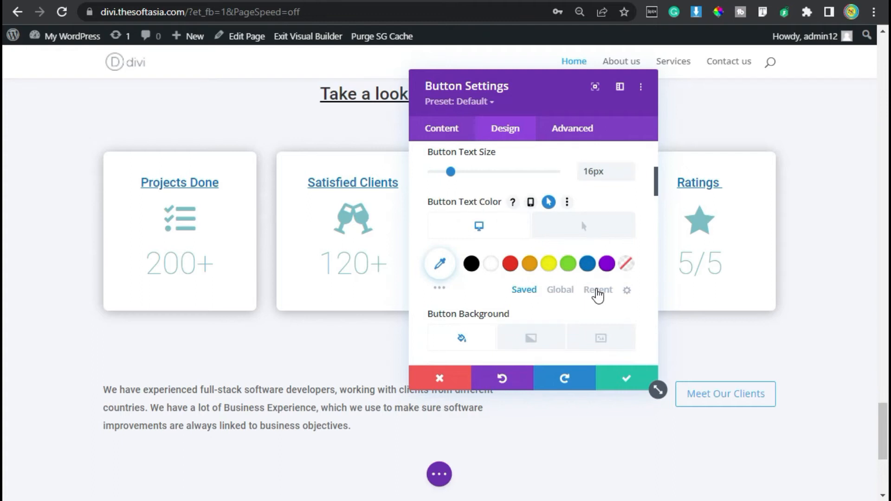
click(598, 292)
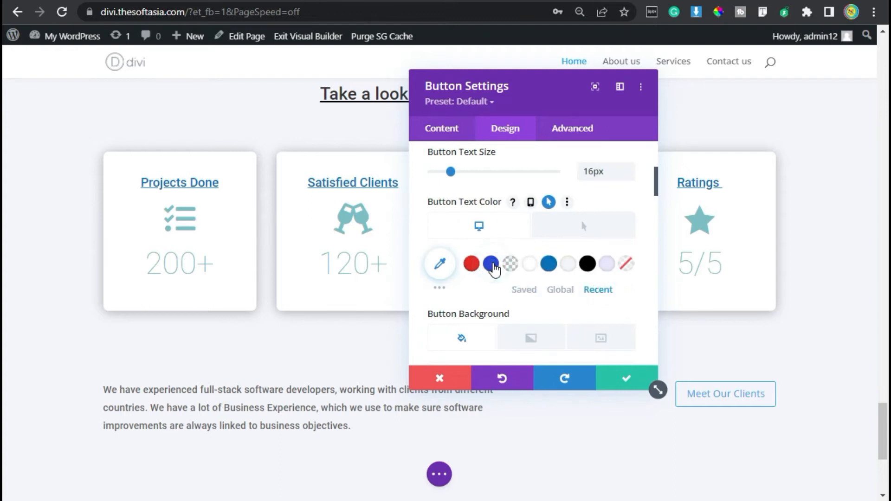
click(492, 265)
click(597, 231)
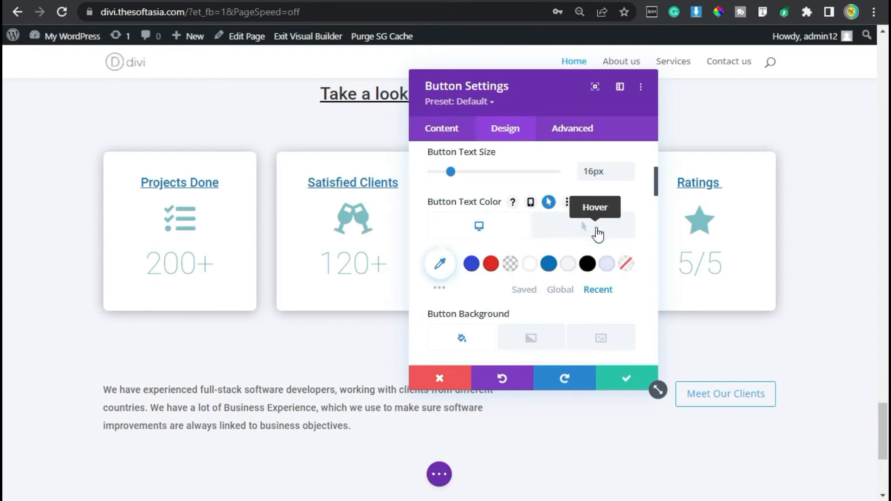
click(529, 267)
click(484, 231)
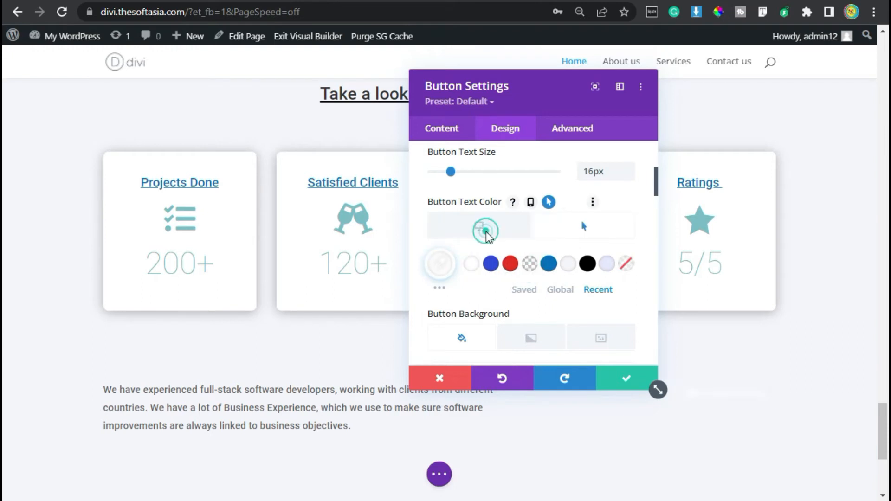
click(487, 238)
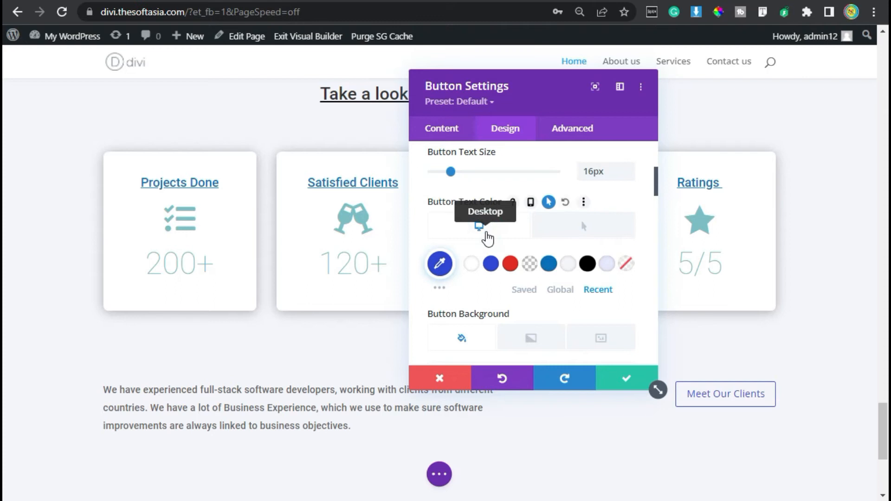
Step: Give the button a red background for the hover state and a transparent rgba(0,0,0,0) background for the normal state
scroll(487, 238, down, 2)
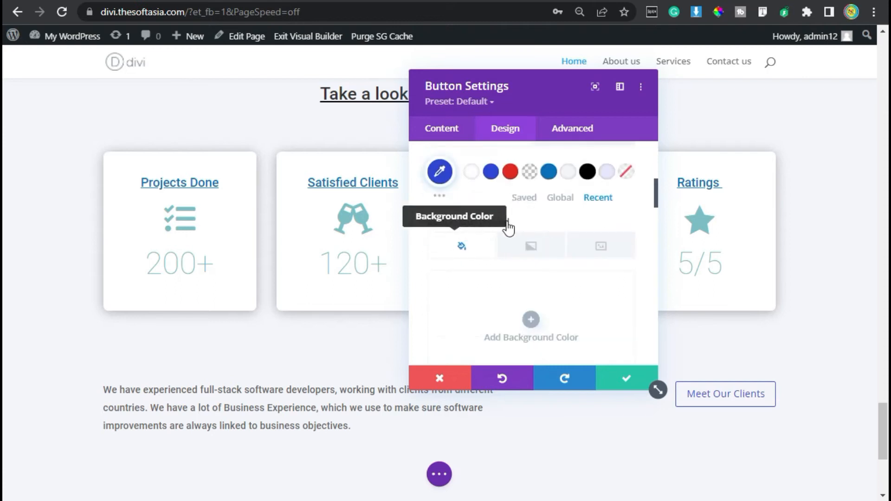
click(557, 222)
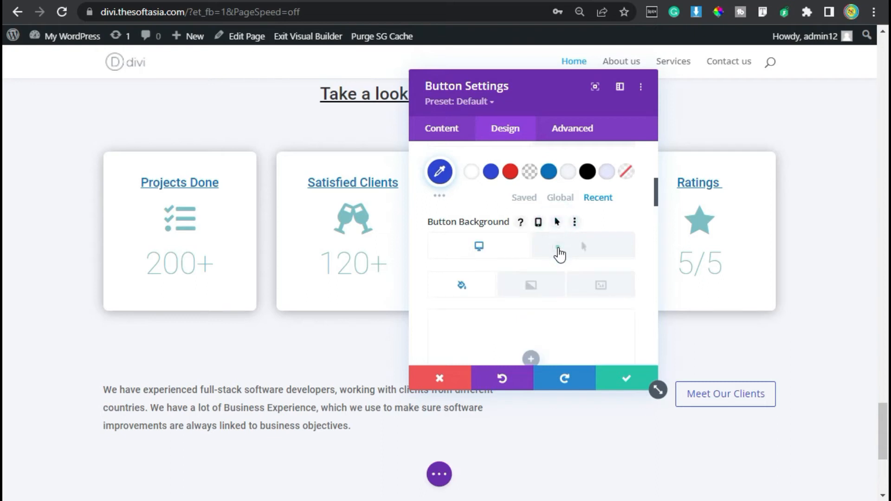
click(560, 254)
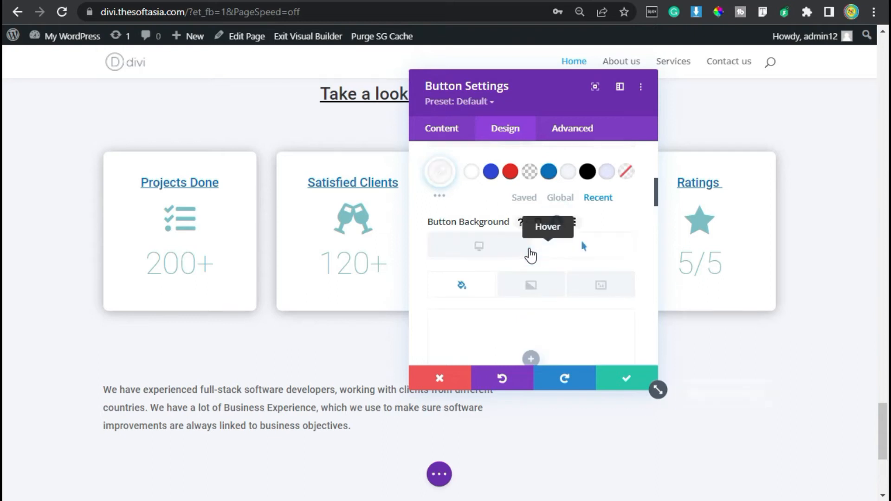
scroll(538, 253, down, 4)
click(510, 261)
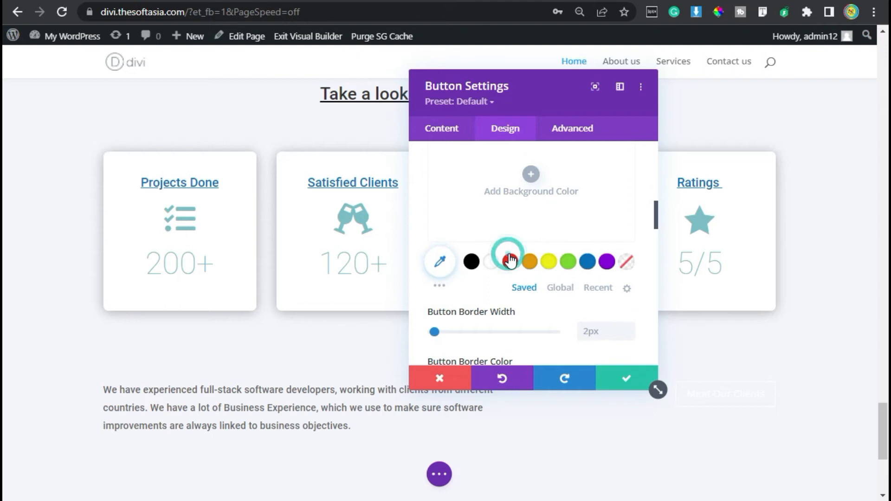
scroll(469, 247, up, 2)
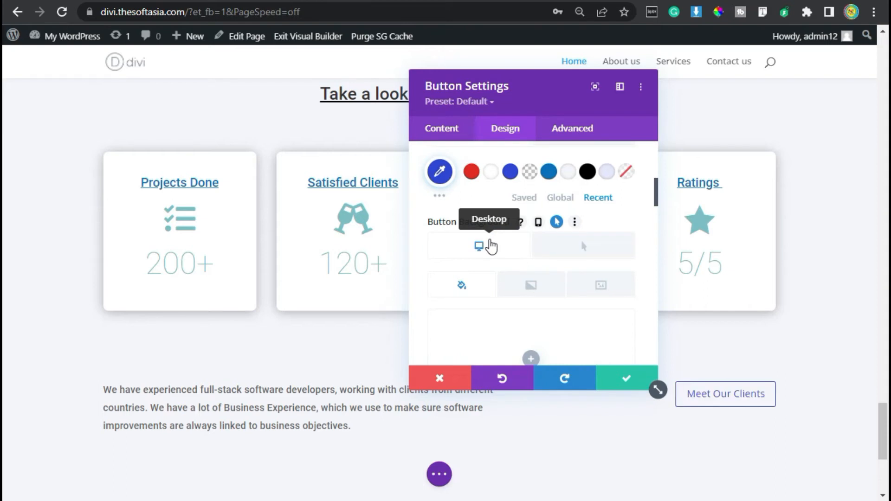
scroll(491, 246, down, 3)
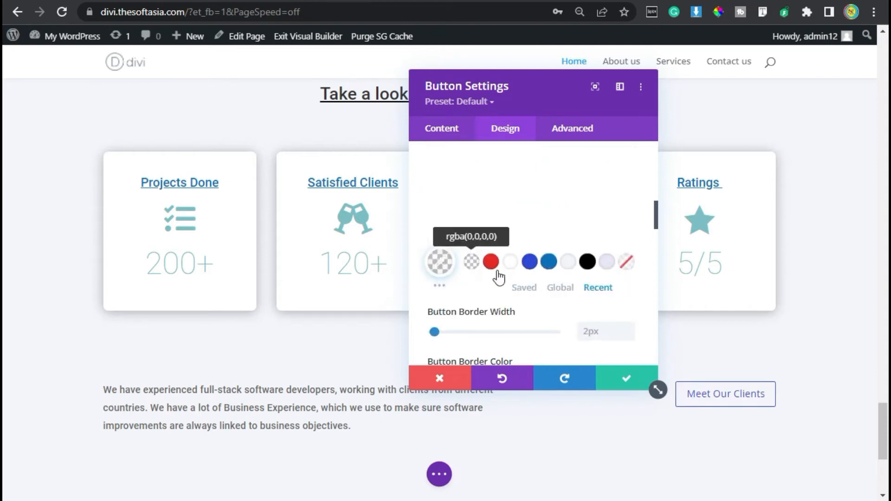
Step: Set the button's border color to the recently used dark blue, with red #e02b20 as its hover color
scroll(497, 270, down, 3)
scroll(496, 271, up, 2)
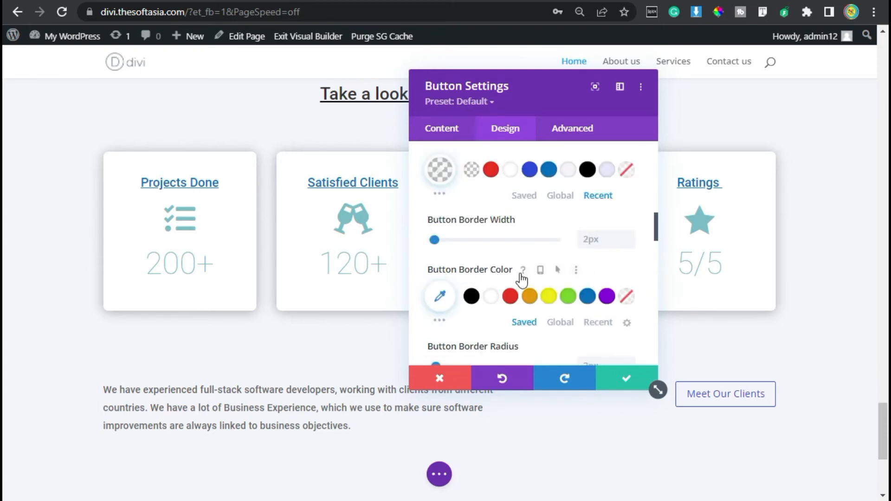
click(559, 270)
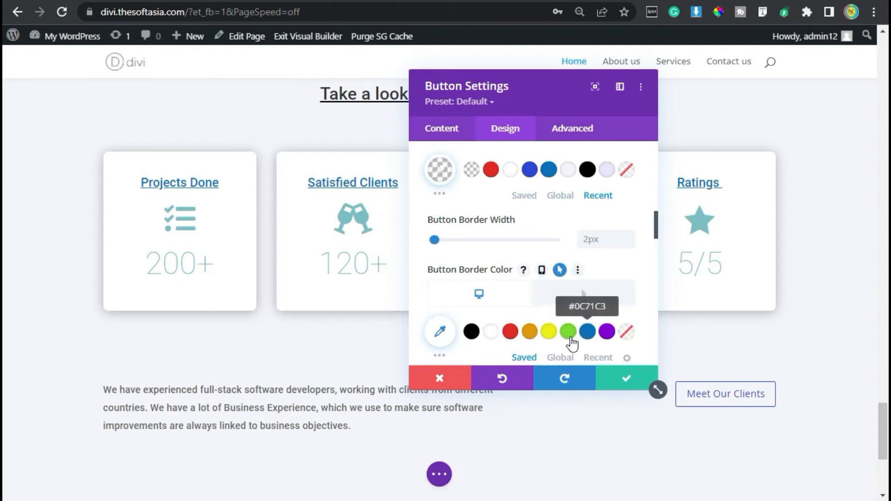
click(597, 358)
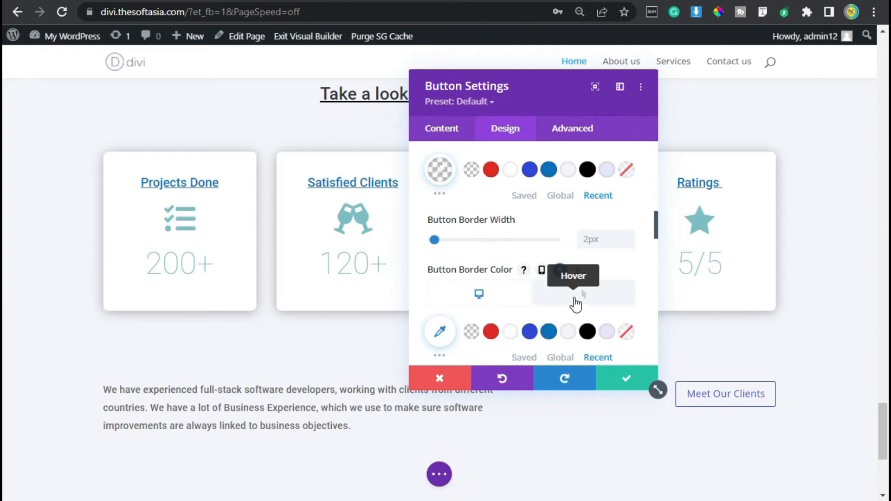
click(529, 331)
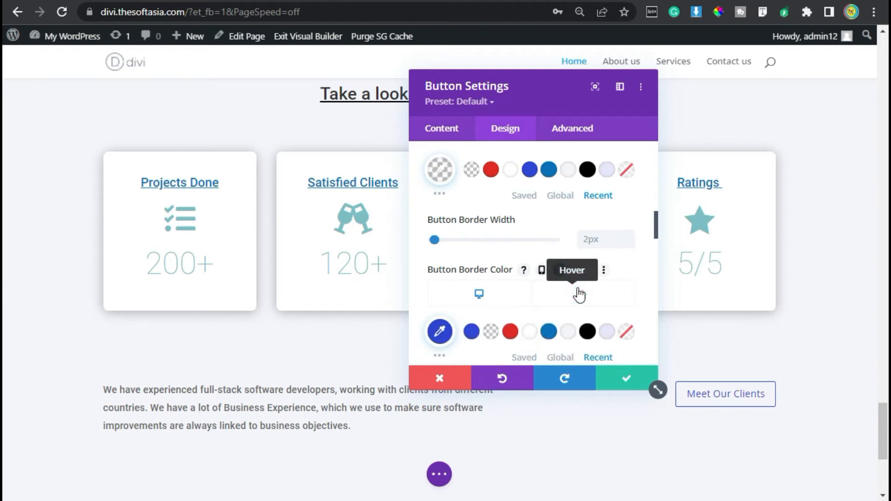
click(579, 294)
click(510, 332)
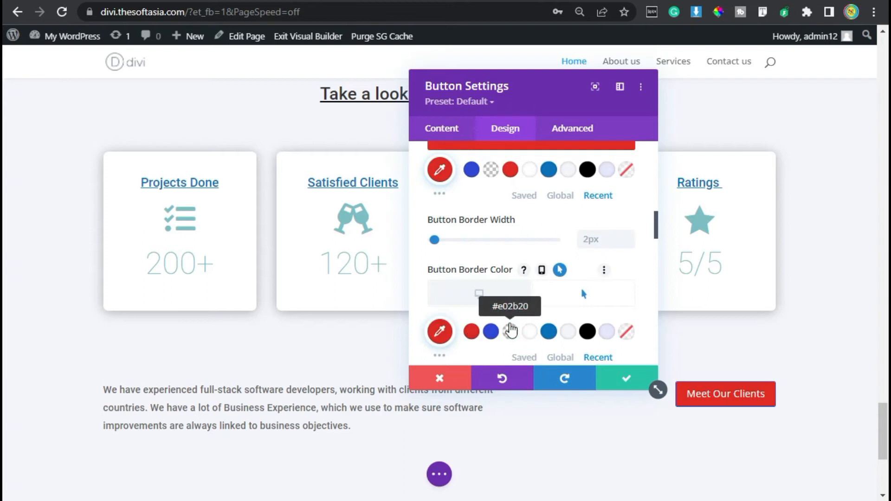
Step: Choose the plain right-pointing arrow as the button's icon
scroll(510, 267, down, 2)
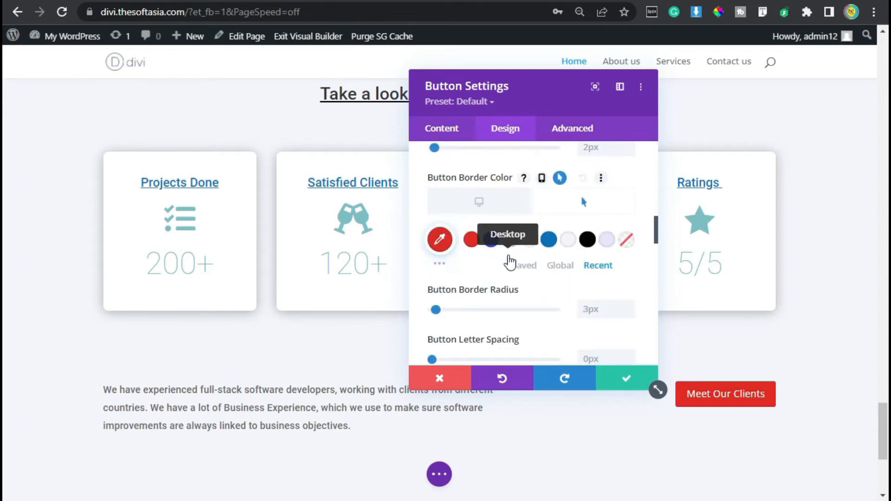
scroll(509, 258, down, 2)
scroll(507, 253, down, 2)
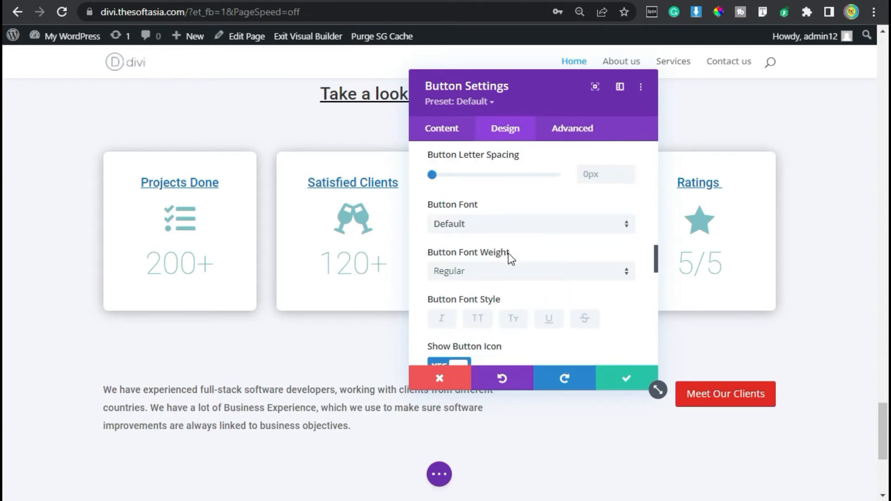
scroll(508, 252, down, 2)
scroll(508, 252, down, 2)
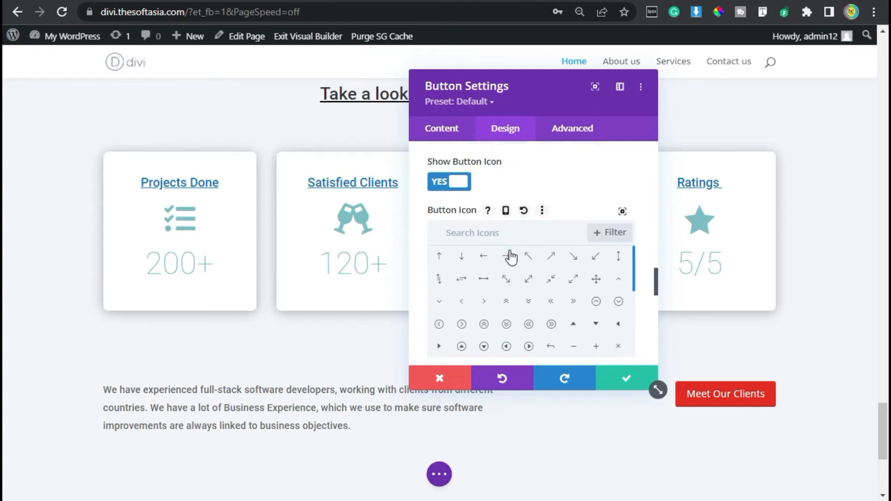
click(506, 256)
Step: Turn off the option that only shows the button's icon on hover
scroll(513, 233, down, 2)
scroll(511, 239, down, 2)
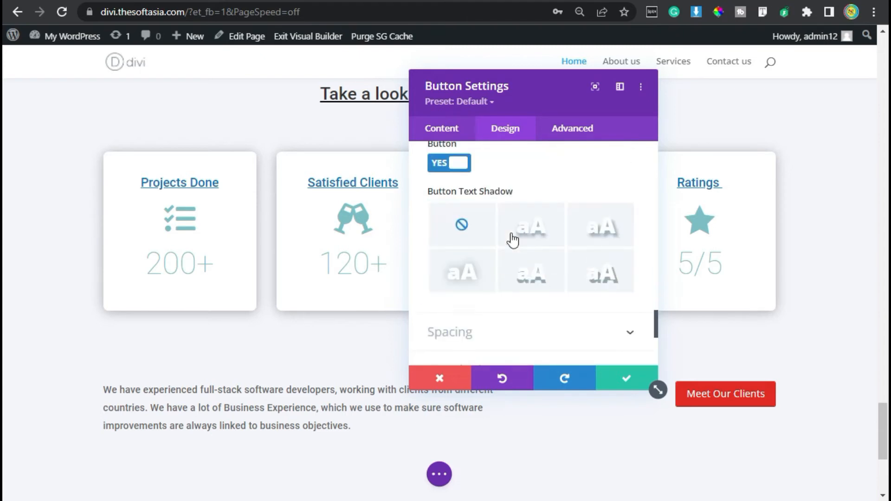
scroll(478, 243, up, 1)
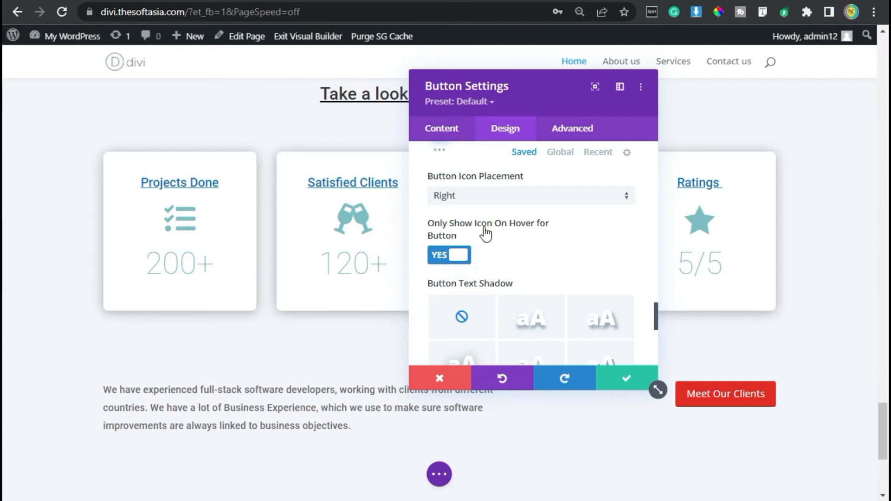
click(458, 255)
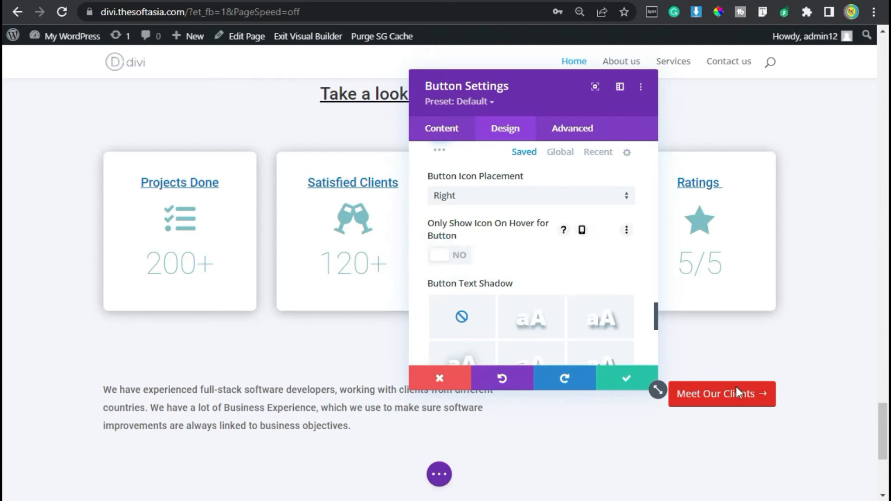
Step: Set the Meet Our Clients button's padding to 7px top and bottom, 25px left and 45px right, and apply the settings
scroll(498, 264, down, 4)
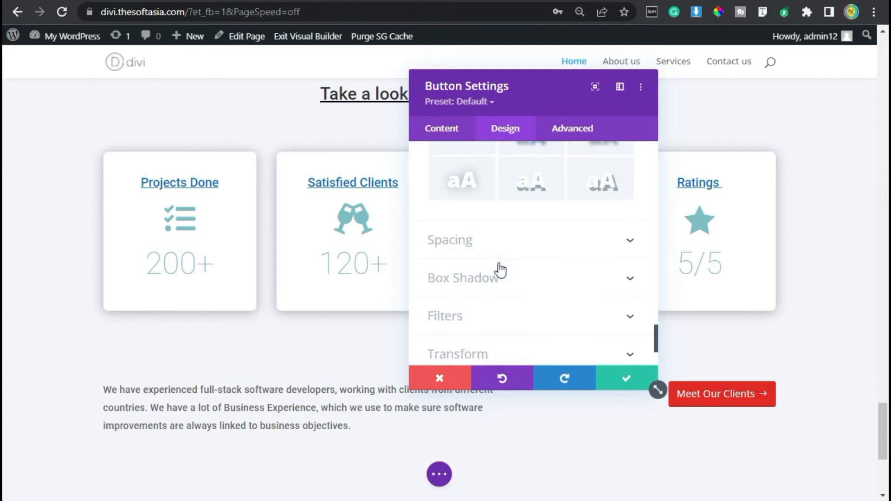
click(505, 239)
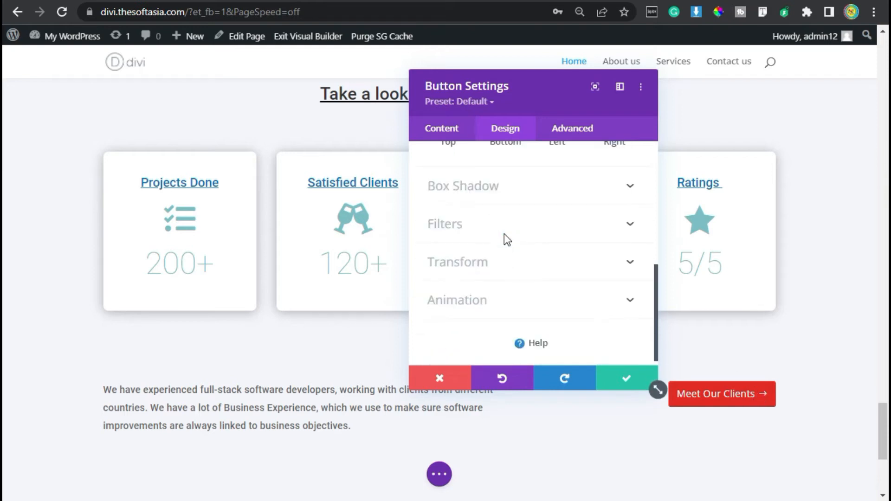
scroll(506, 240, up, 3)
click(448, 266)
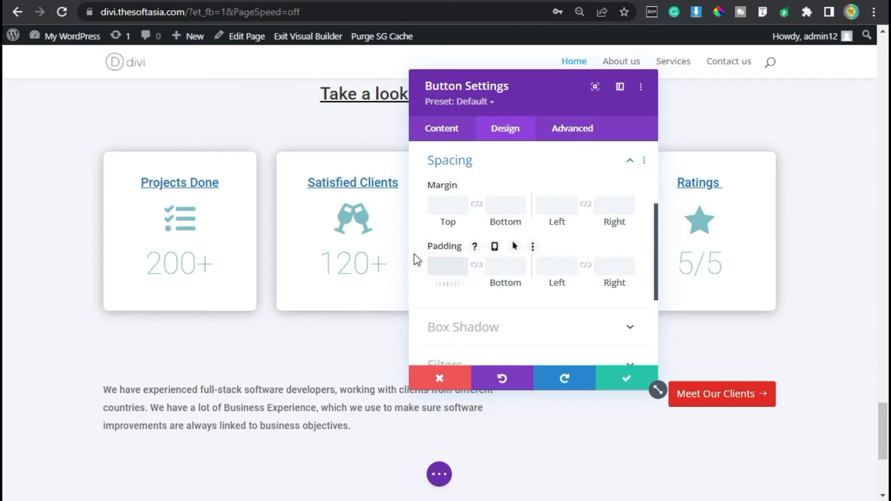
text(7px)
click(471, 266)
click(476, 266)
click(551, 259)
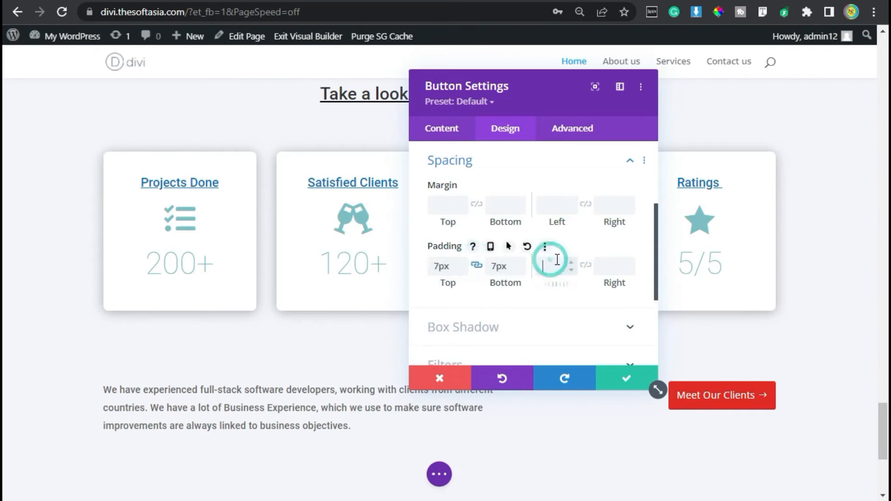
text(25)
click(599, 263)
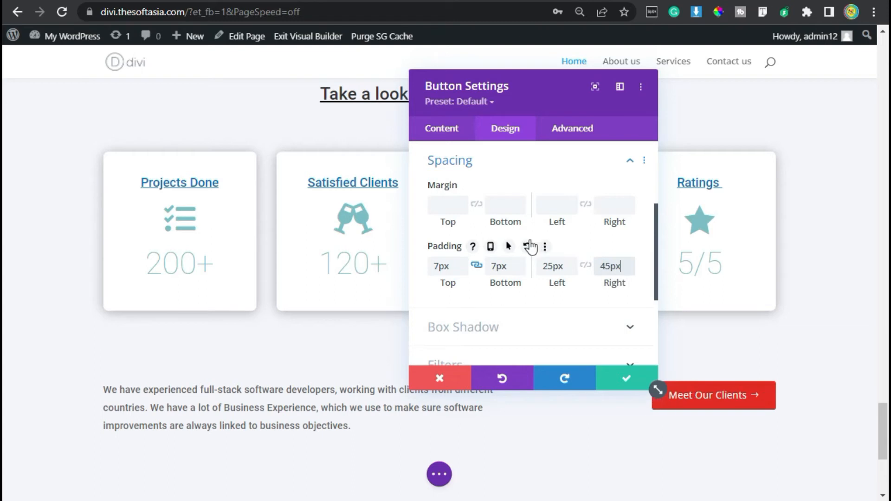
scroll(488, 245, down, 2)
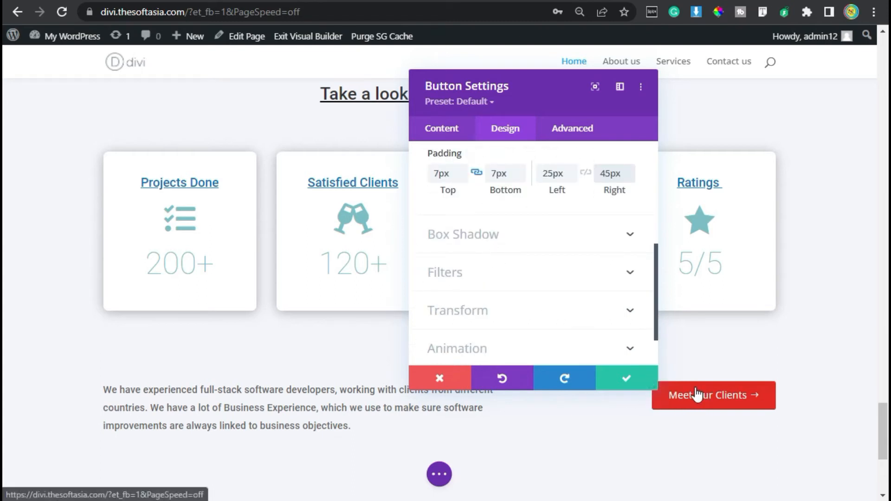
click(620, 381)
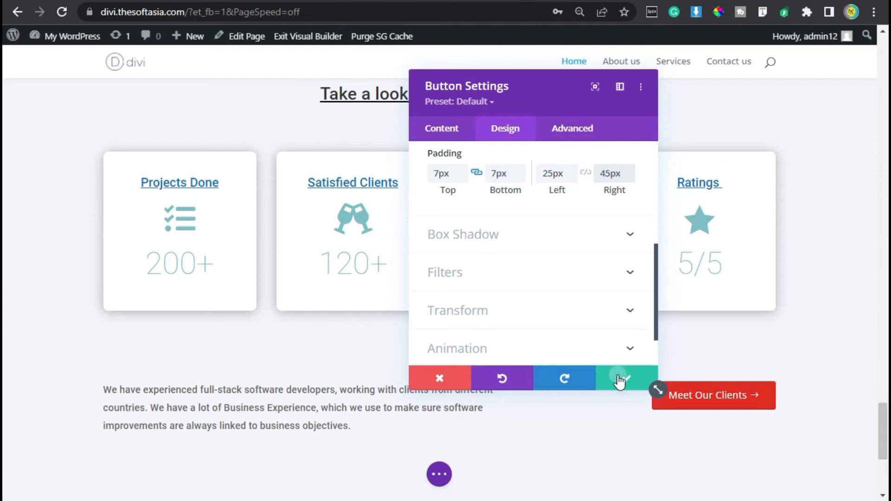
Step: Save the page and check the stat cards and the text-and-button row on the live homepage
click(440, 477)
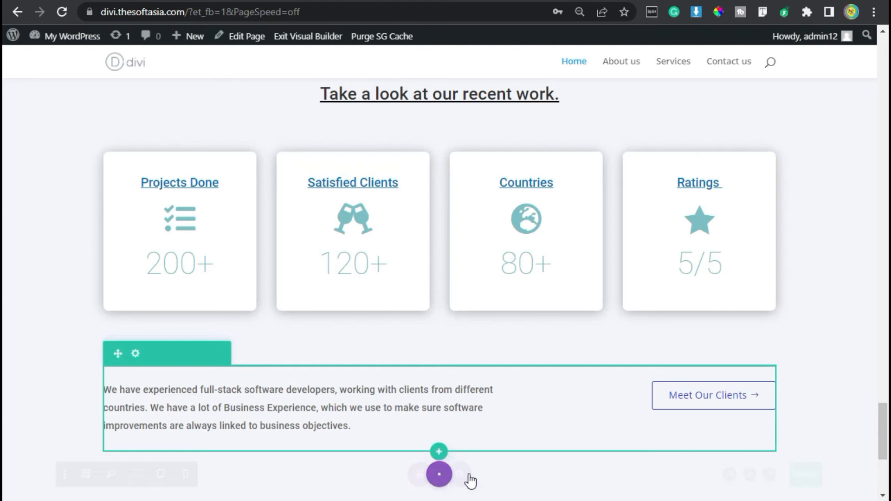
click(840, 471)
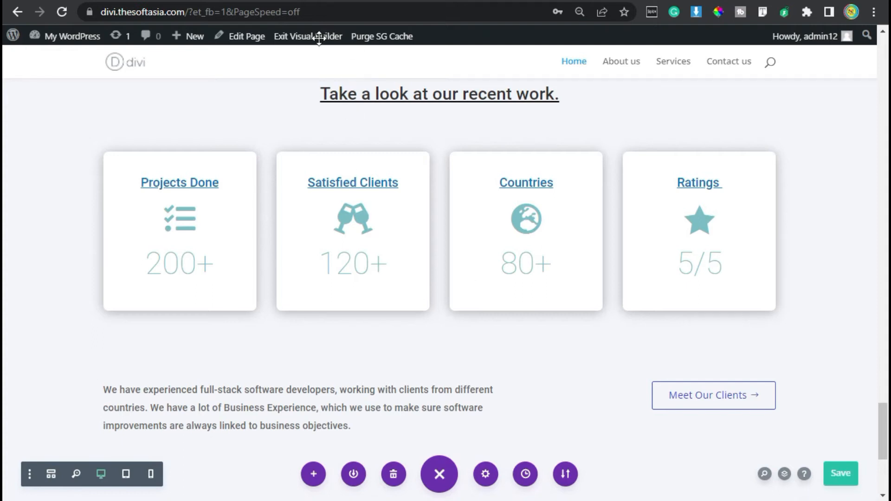
drag(330, 37, 492, 322)
scroll(489, 324, down, 15)
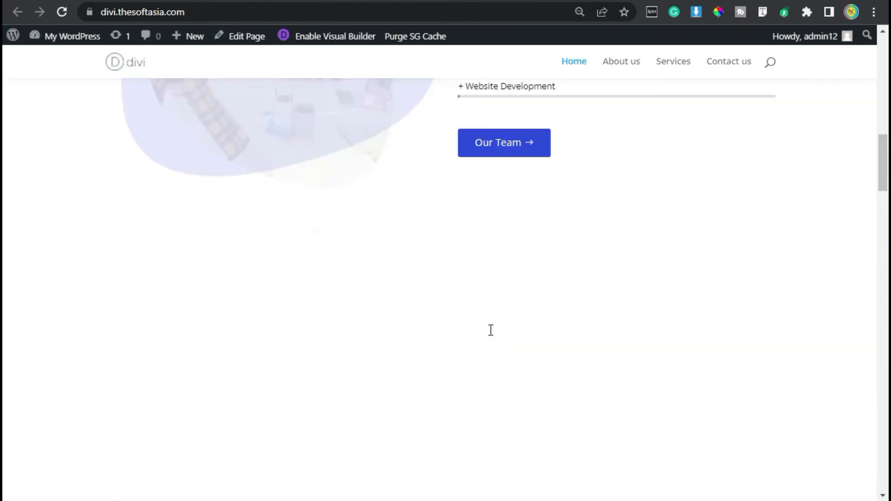
scroll(490, 330, down, 20)
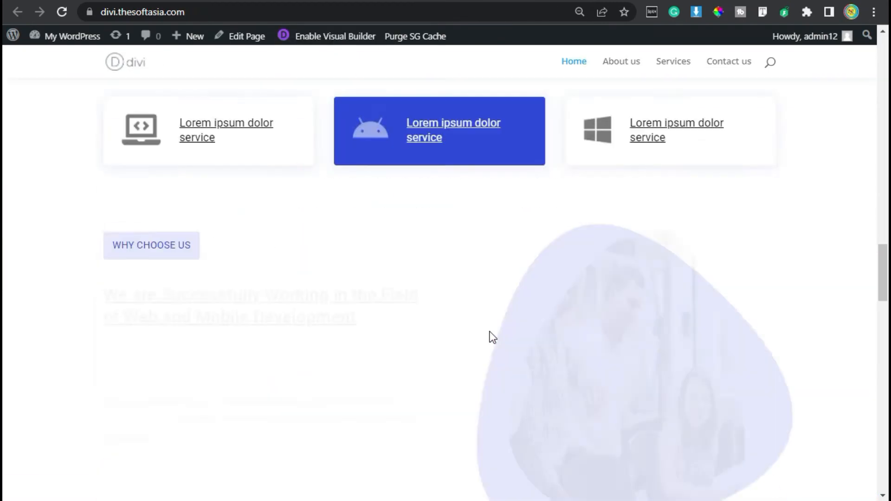
scroll(489, 333, down, 20)
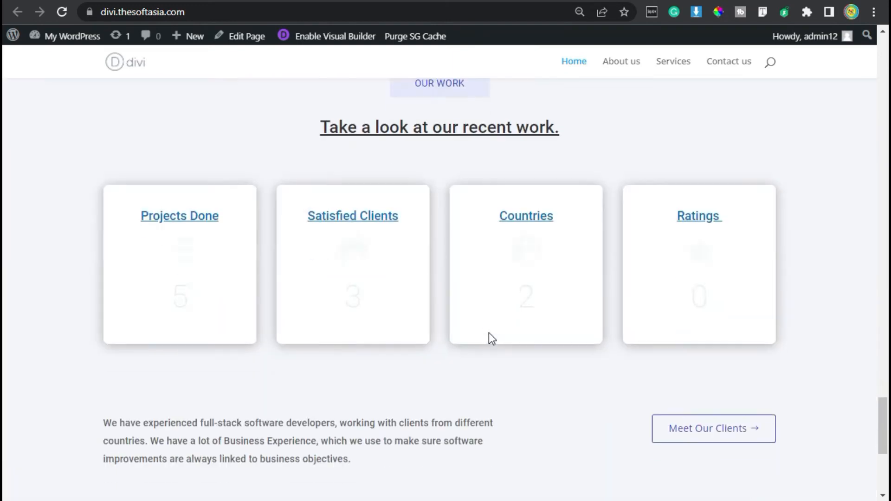
scroll(489, 336, down, 4)
scroll(464, 335, up, 4)
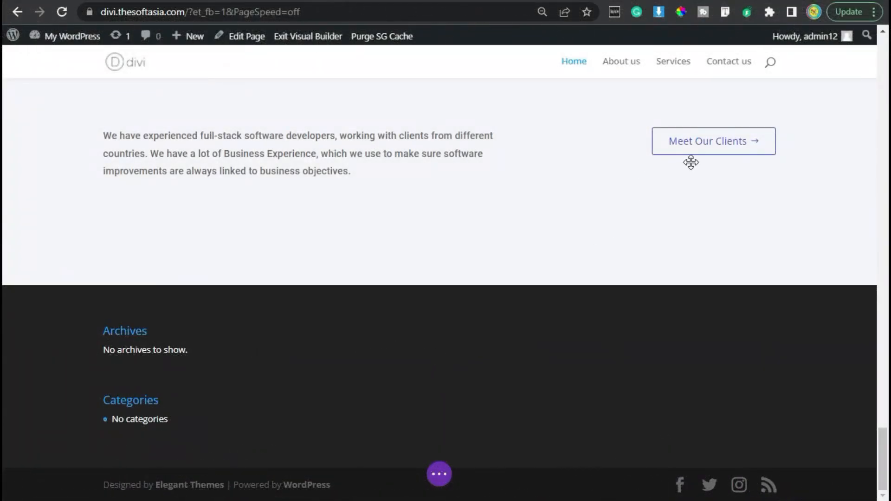
Step: Consult the reference site's client logo strip and insert an empty regular section below the text-and-button section
key(ctrl+Tab)
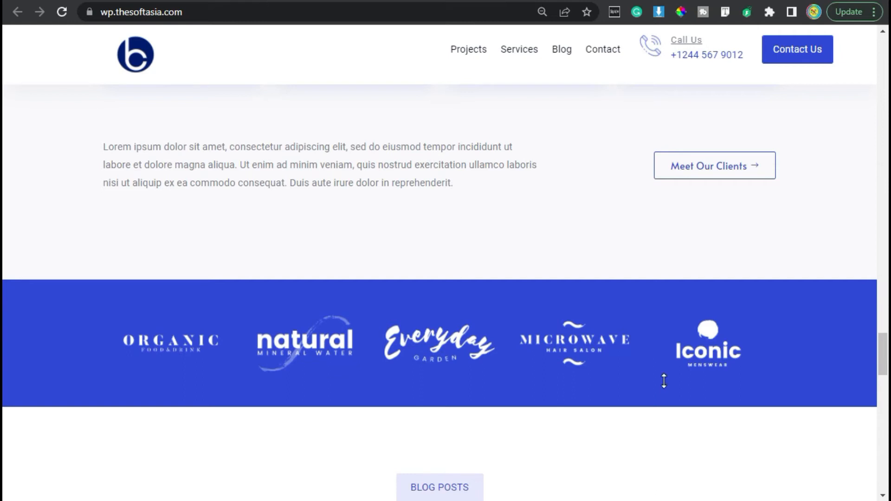
key(ctrl+Tab)
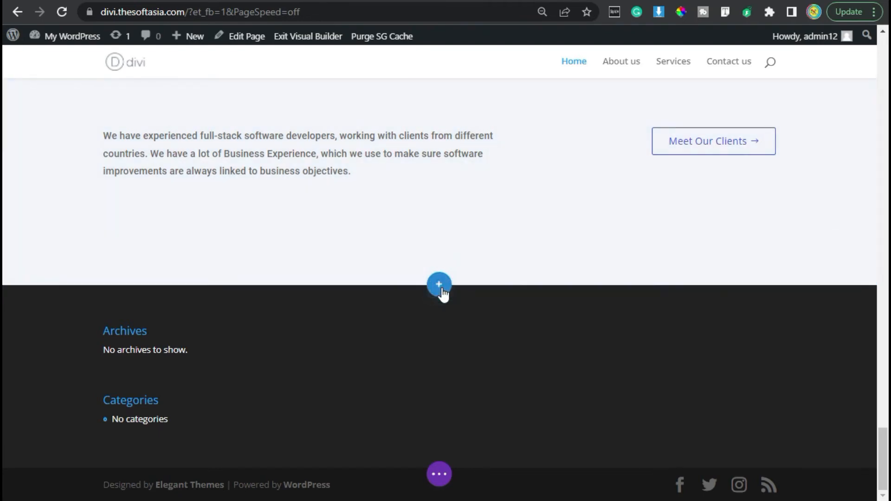
click(441, 288)
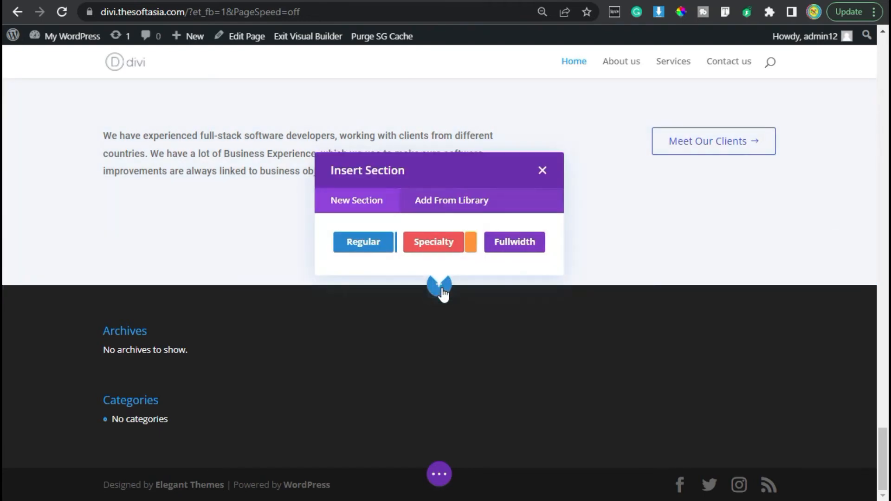
click(369, 243)
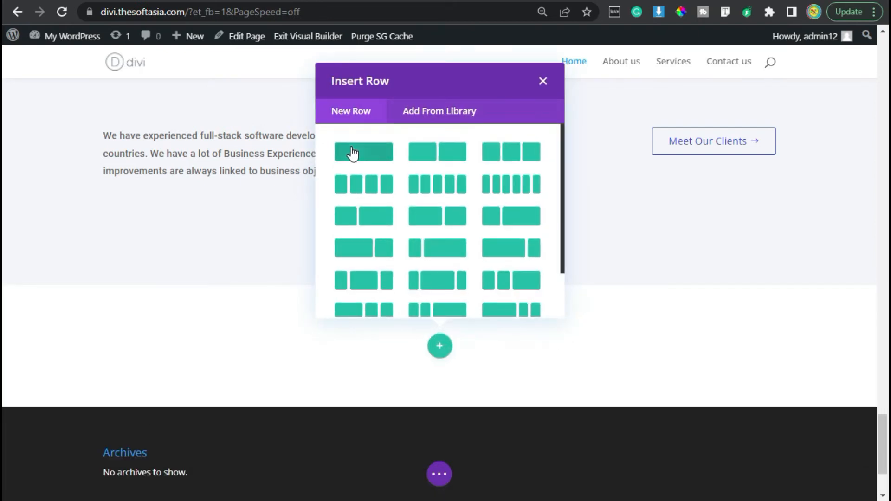
click(543, 82)
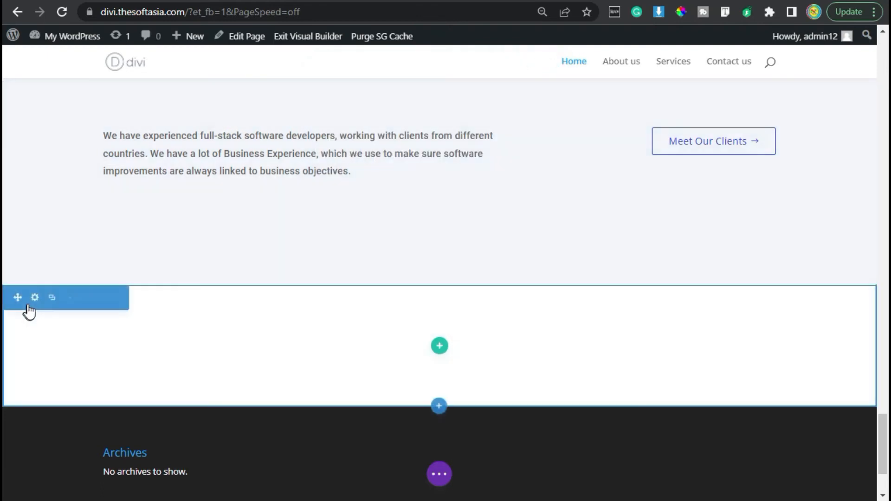
Step: Set the new section's background color to the copied blue
click(35, 299)
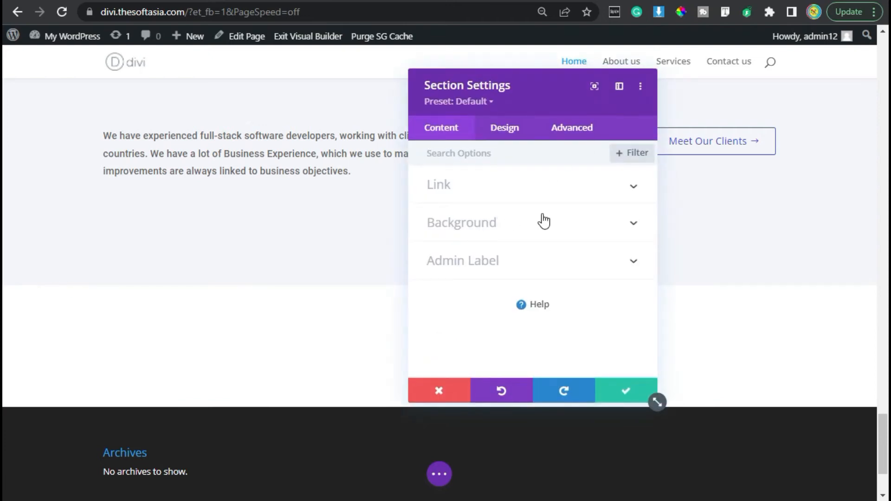
click(480, 221)
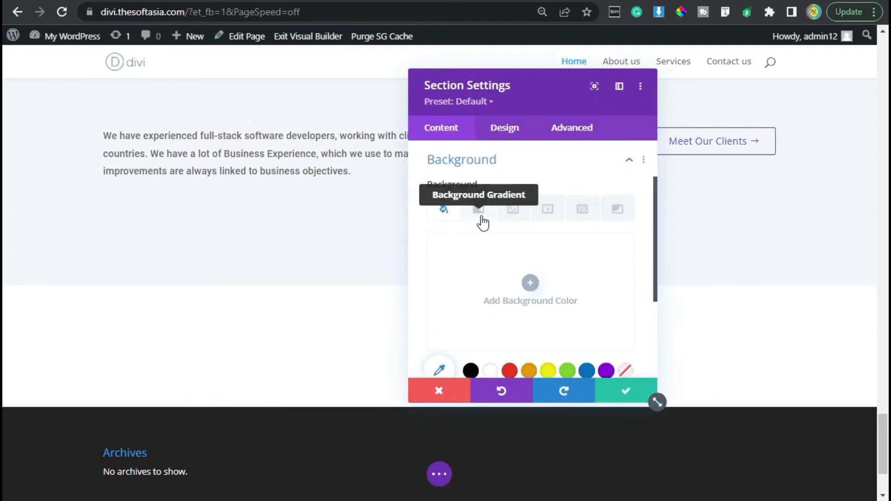
click(530, 282)
click(459, 249)
text(#3149e7)
click(494, 250)
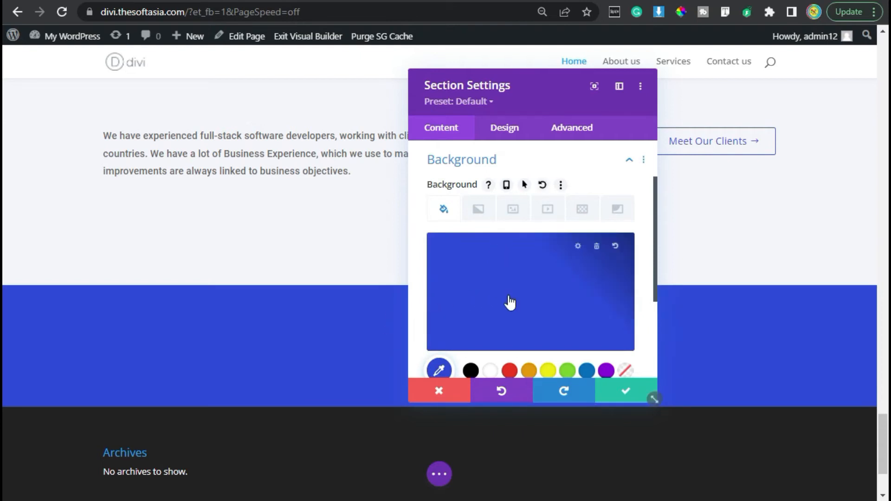
Step: Set the section's top and bottom padding to 20px and apply the section settings
click(502, 129)
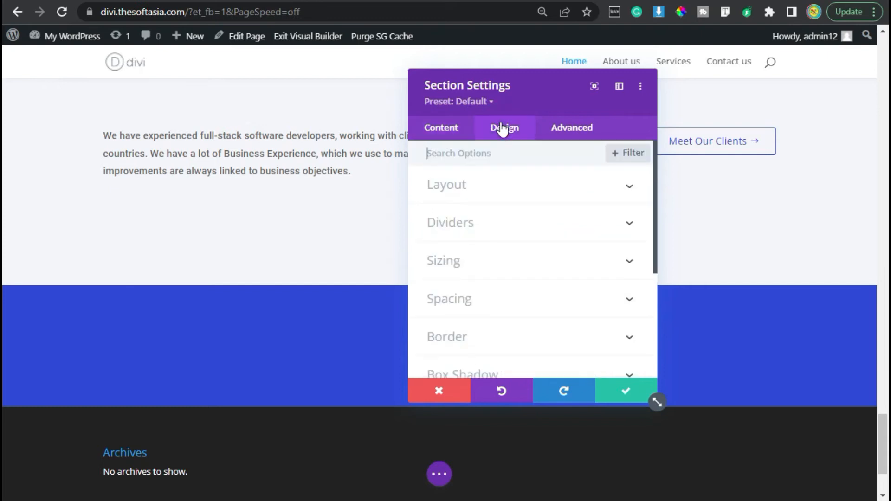
click(532, 299)
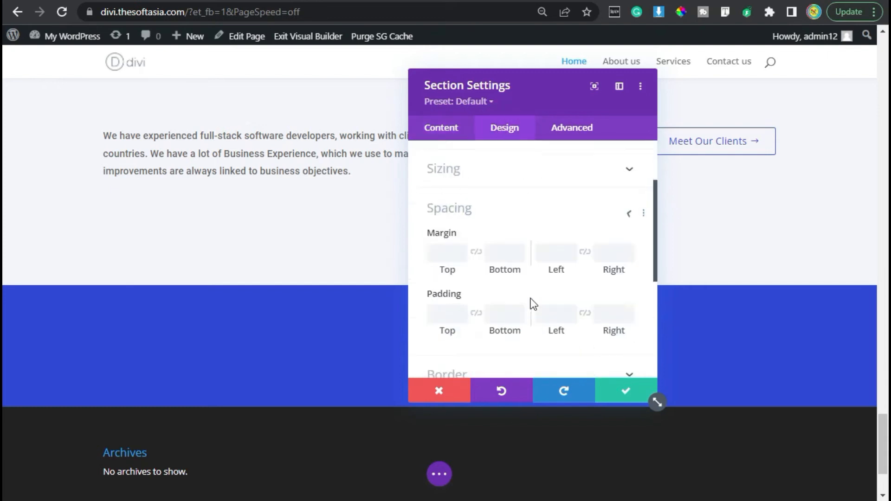
click(445, 262)
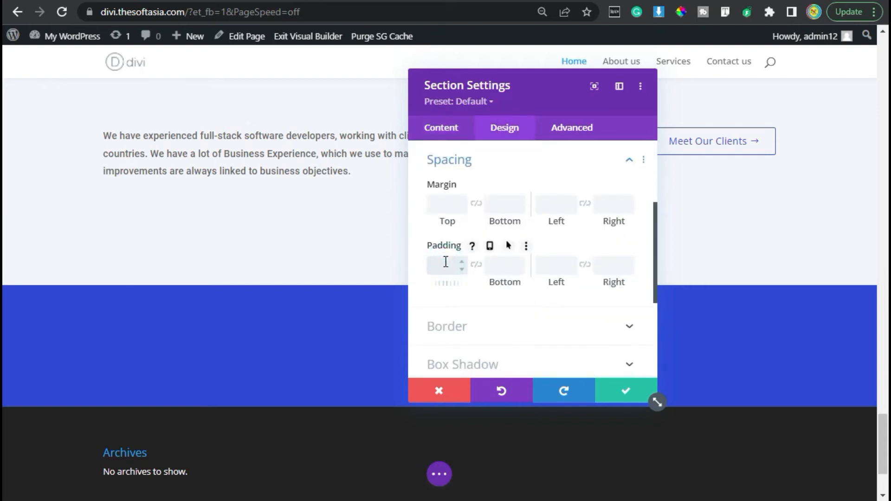
click(475, 265)
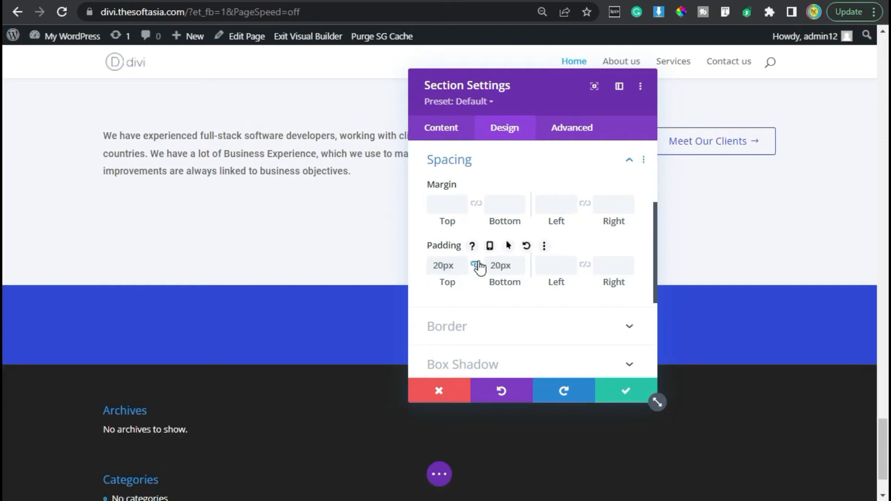
click(623, 394)
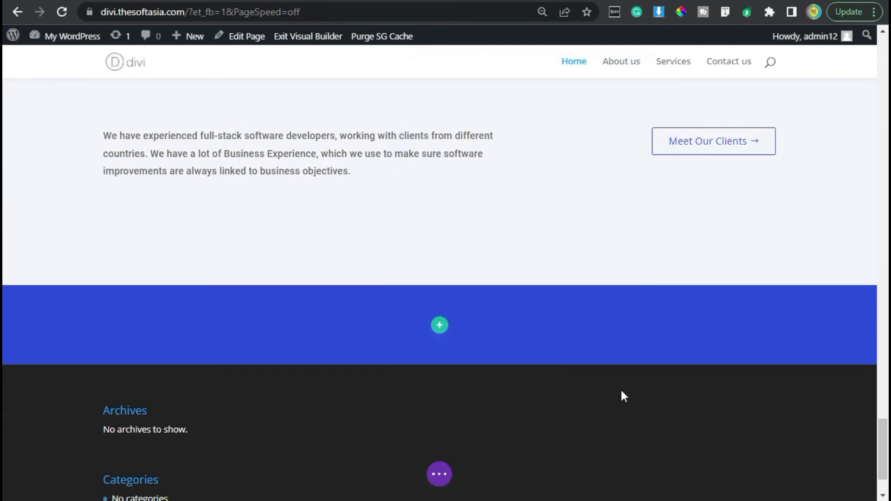
Step: Insert a single-column row in the blue section without adding a module
click(444, 330)
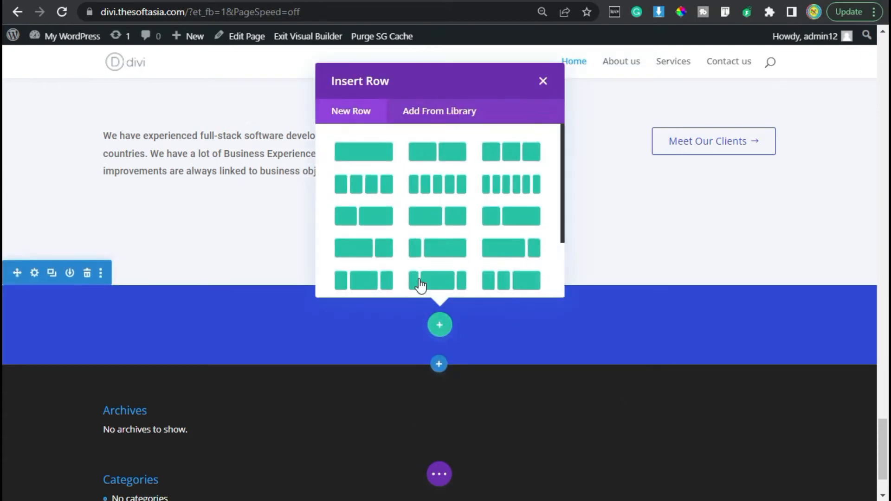
click(350, 152)
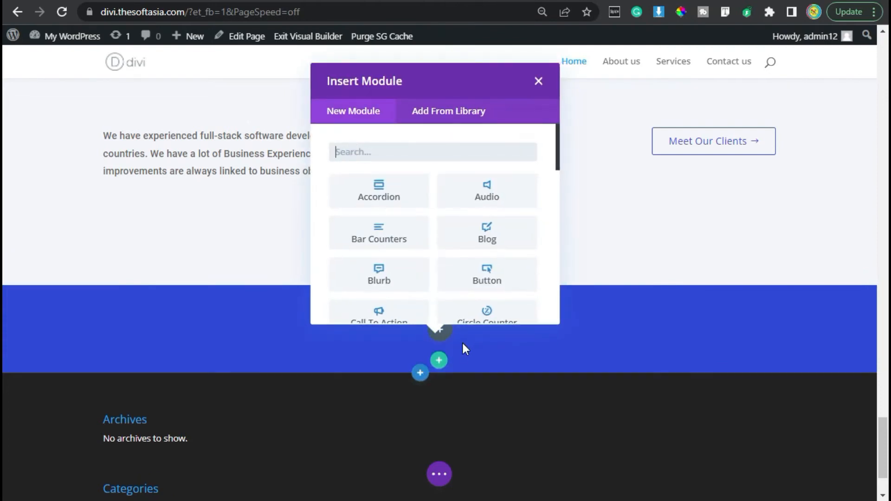
click(538, 81)
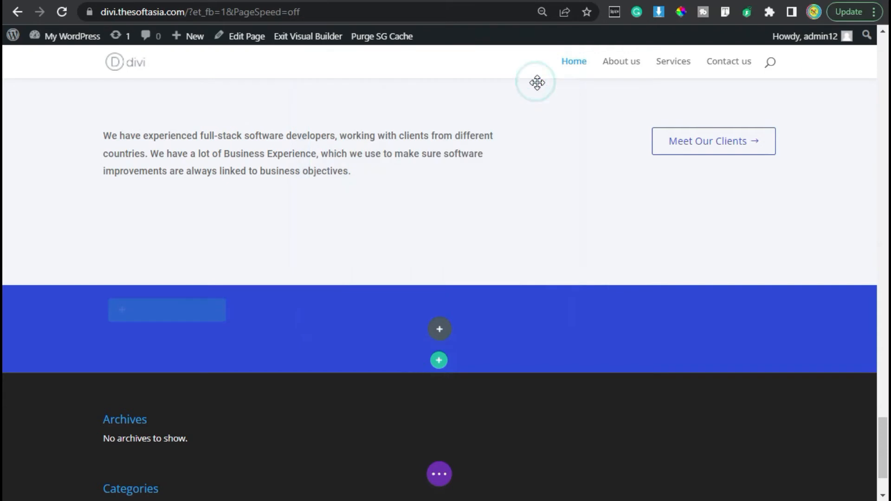
Step: Add custom CSS to the blue row's column main element: display: flex; align-items: center; justify-content: center; and save the column and row settings
mouse_move(141, 315)
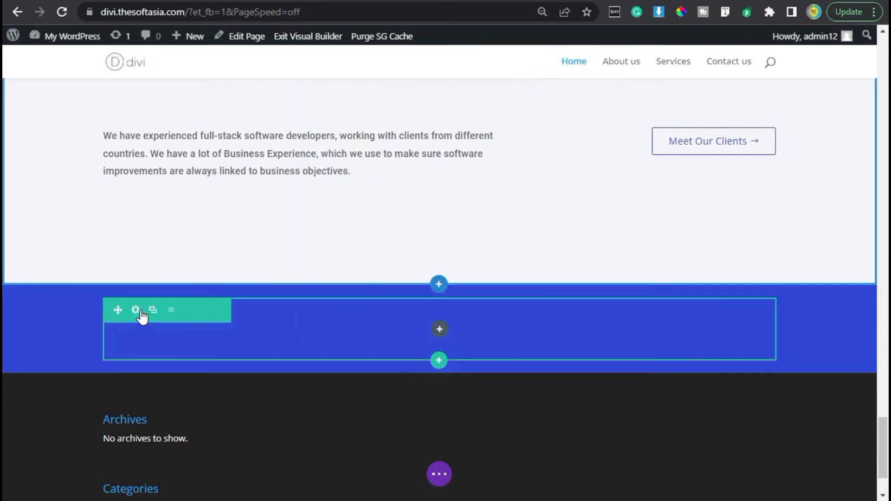
click(136, 310)
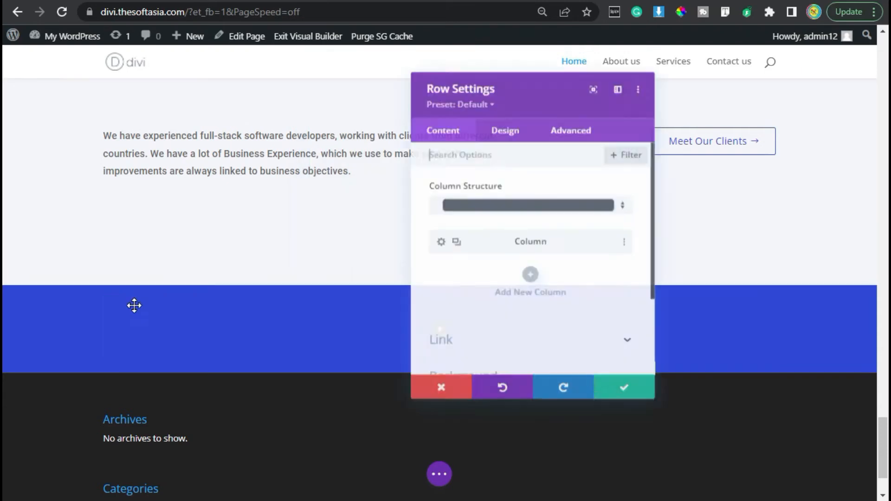
click(511, 128)
click(576, 129)
click(460, 133)
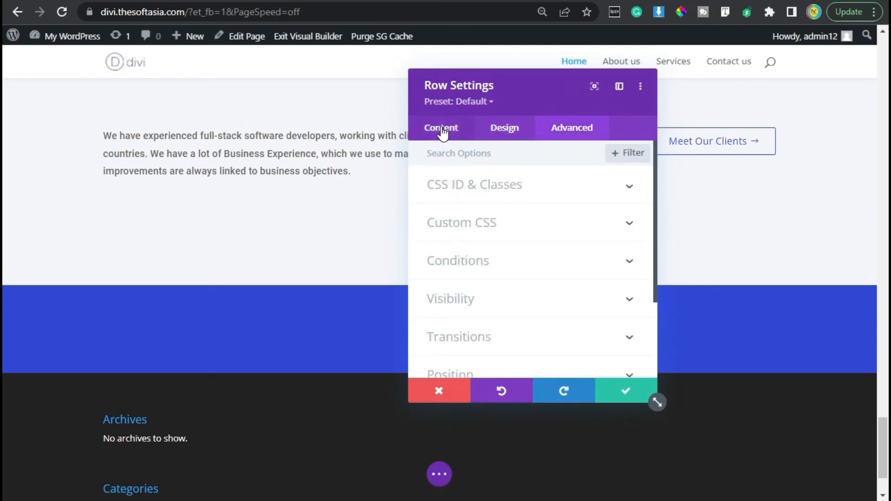
click(439, 242)
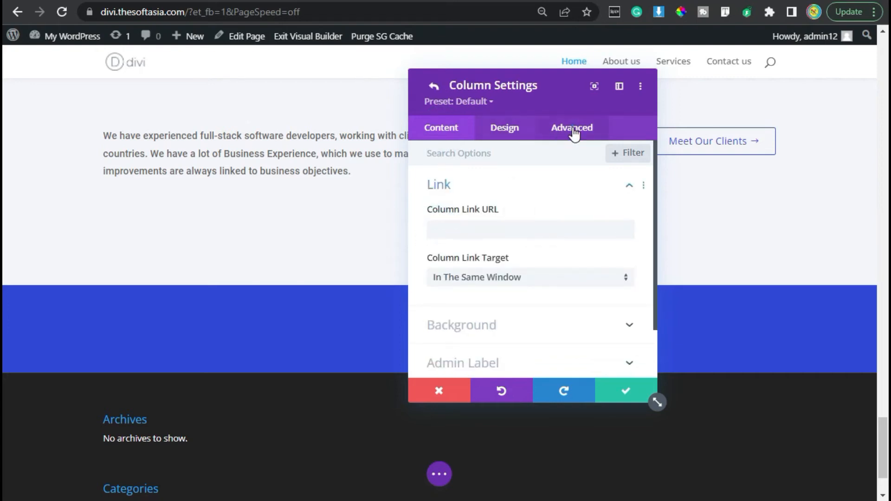
click(570, 130)
click(509, 215)
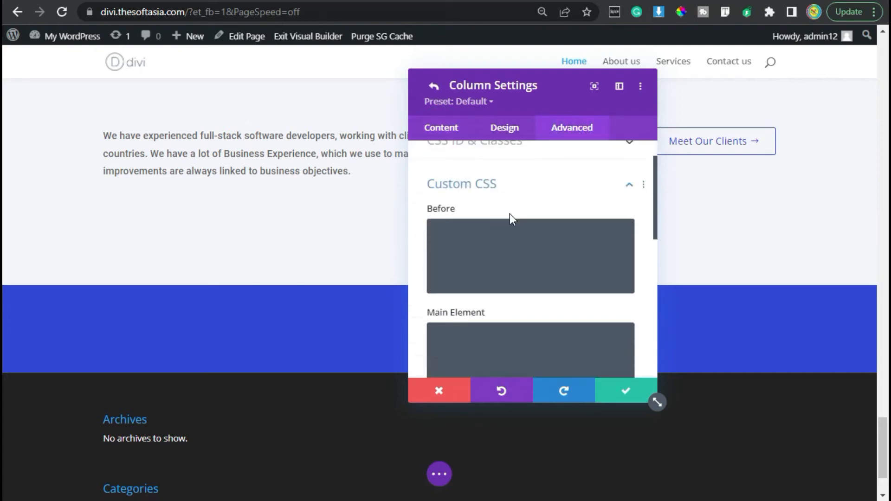
scroll(497, 284, down, 3)
click(522, 244)
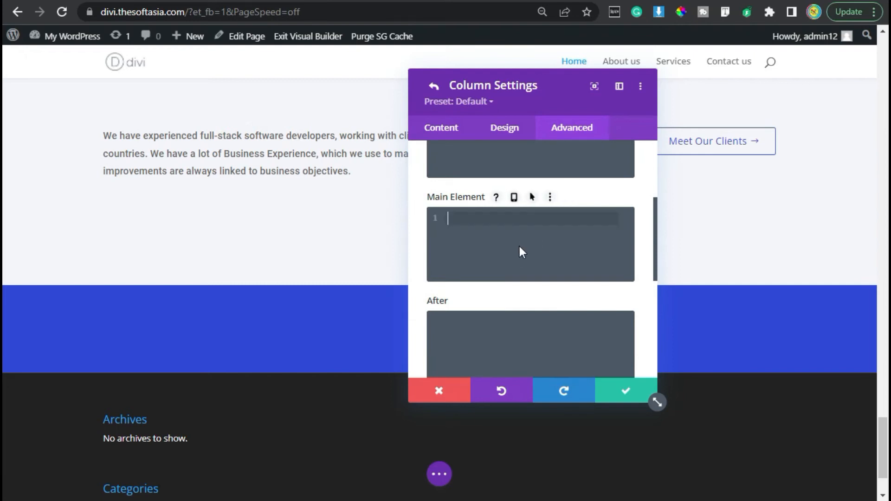
text(display: flex; align-items: center; justify-content: center;)
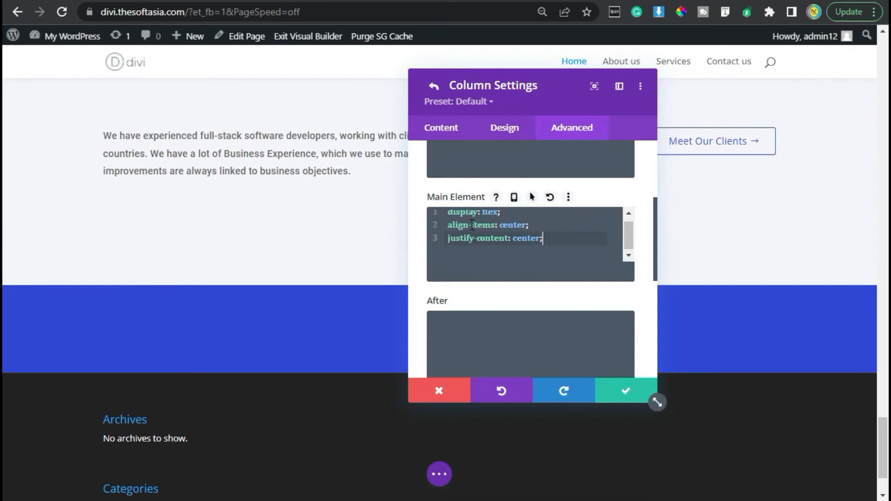
scroll(472, 225, up, 1)
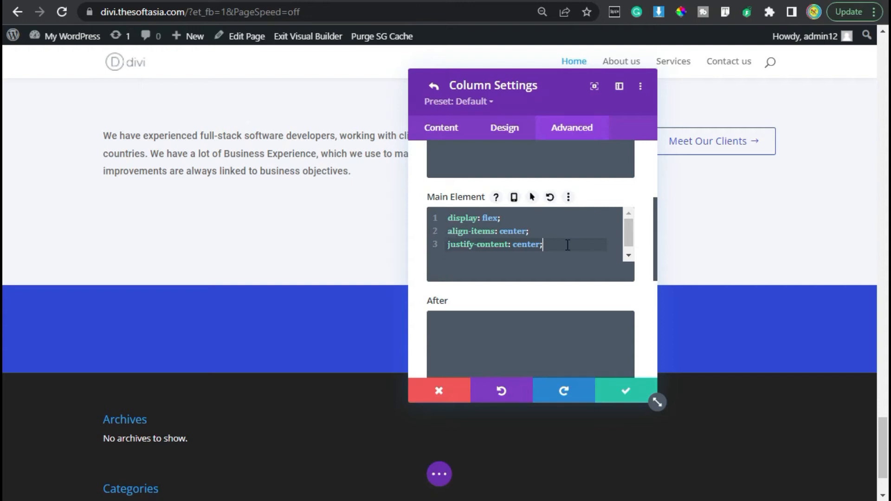
click(621, 393)
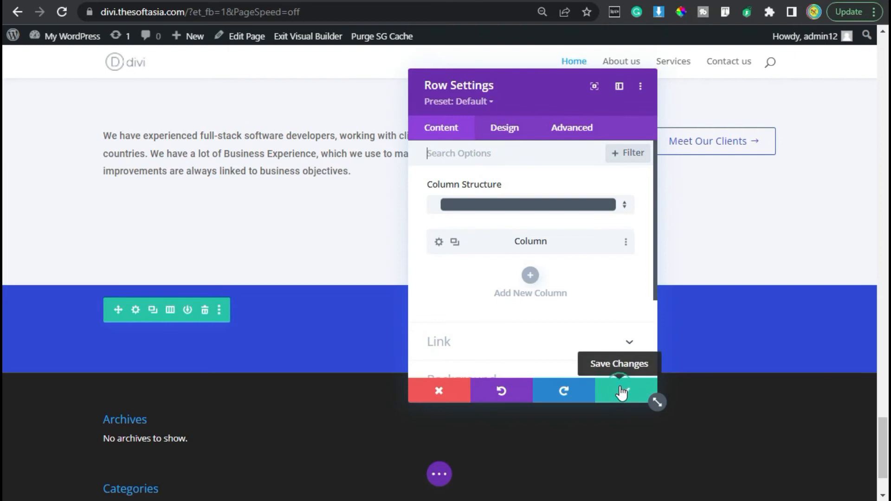
click(621, 392)
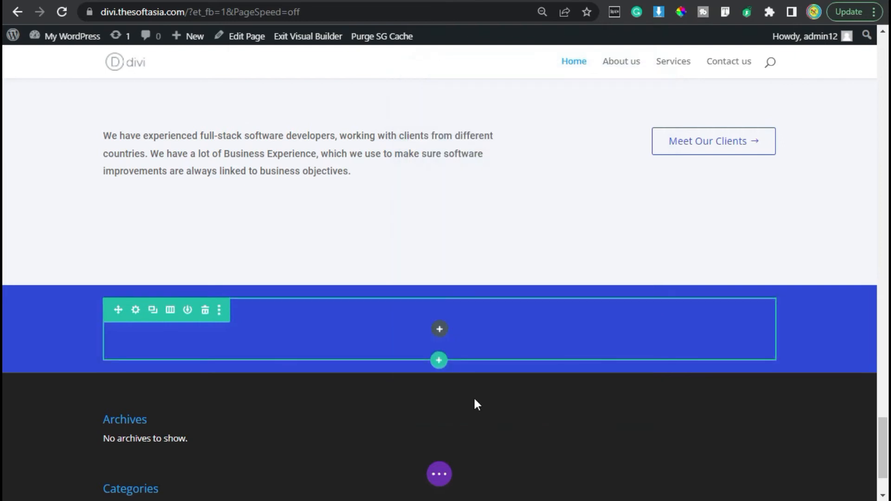
Step: Insert an Image module in the blue row using the Organic Food & Drink logo, logo-4.png, from the media library
click(441, 330)
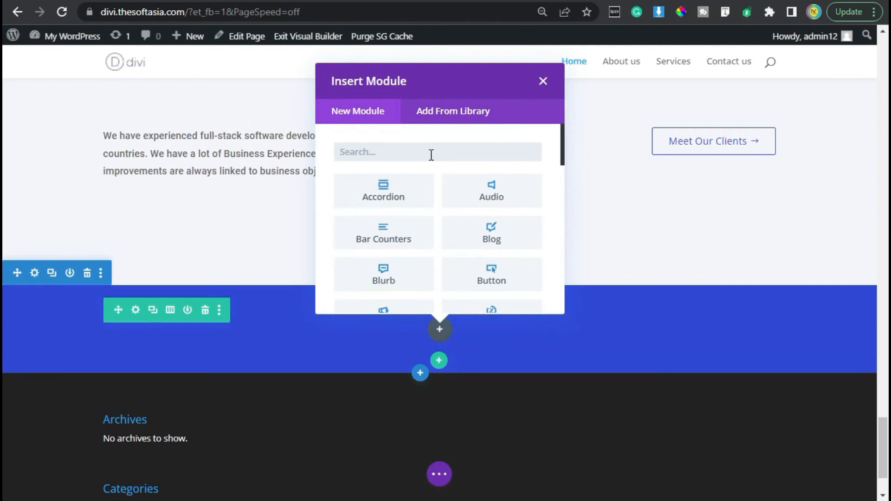
text(im)
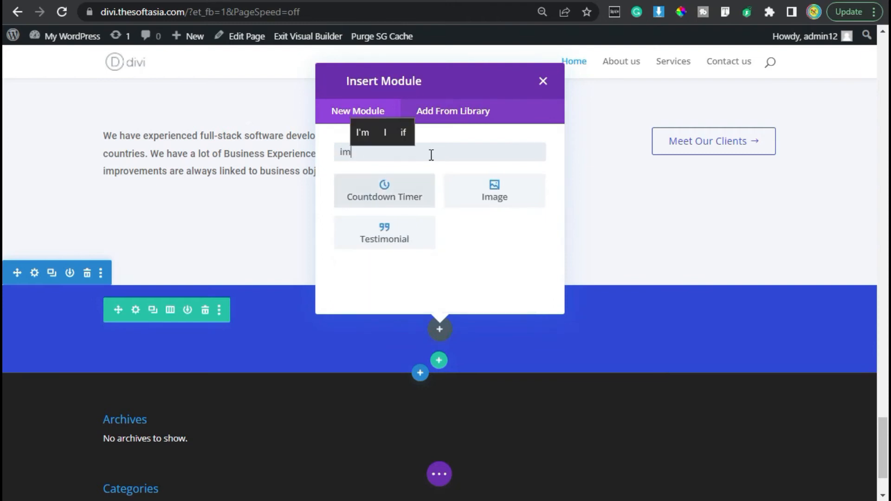
click(491, 188)
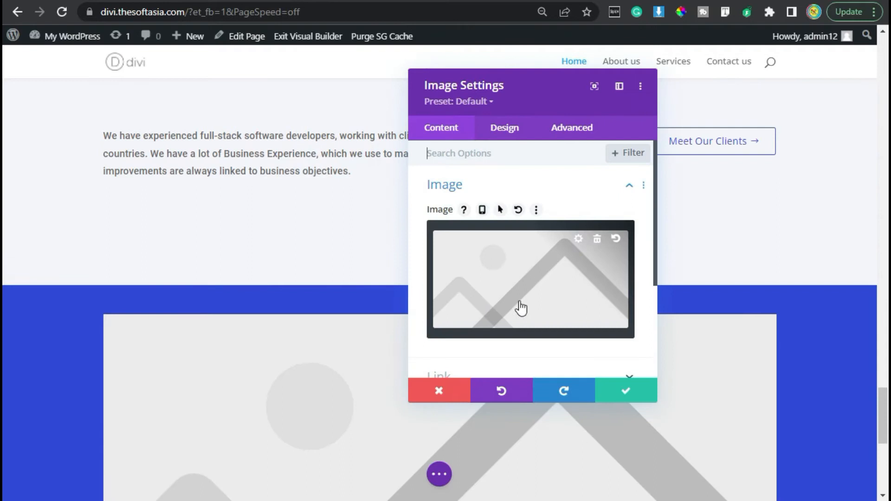
click(494, 279)
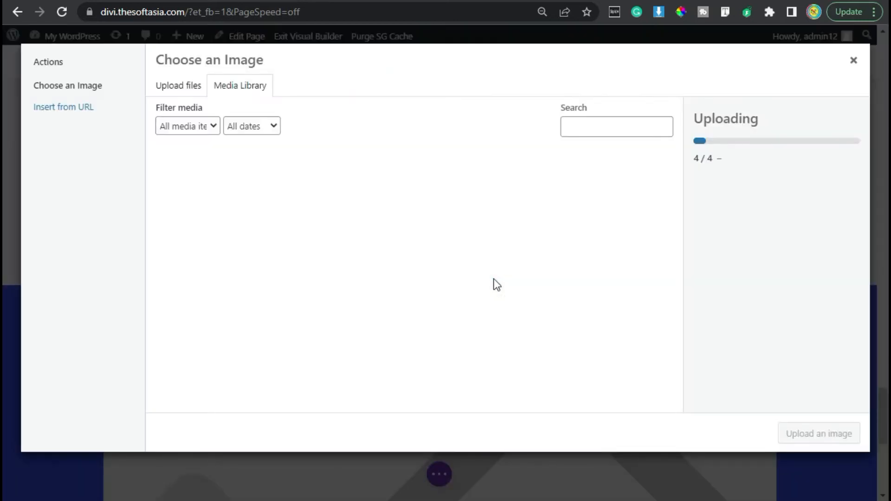
click(198, 174)
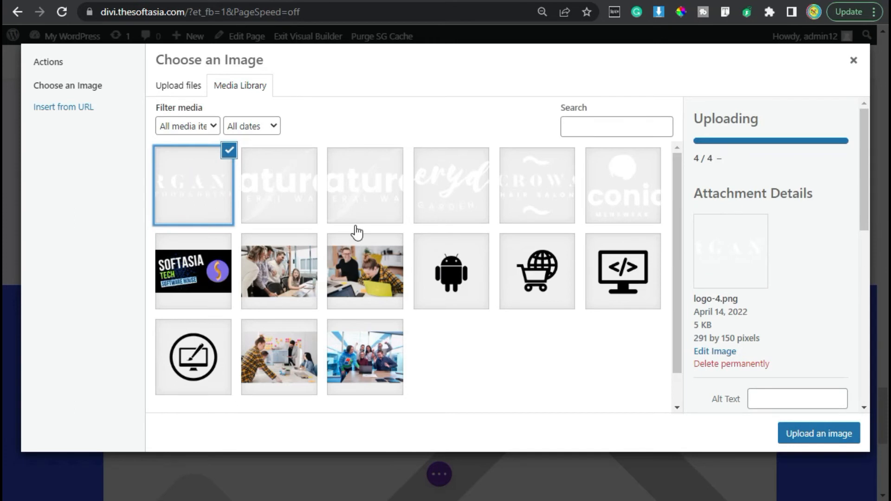
click(805, 434)
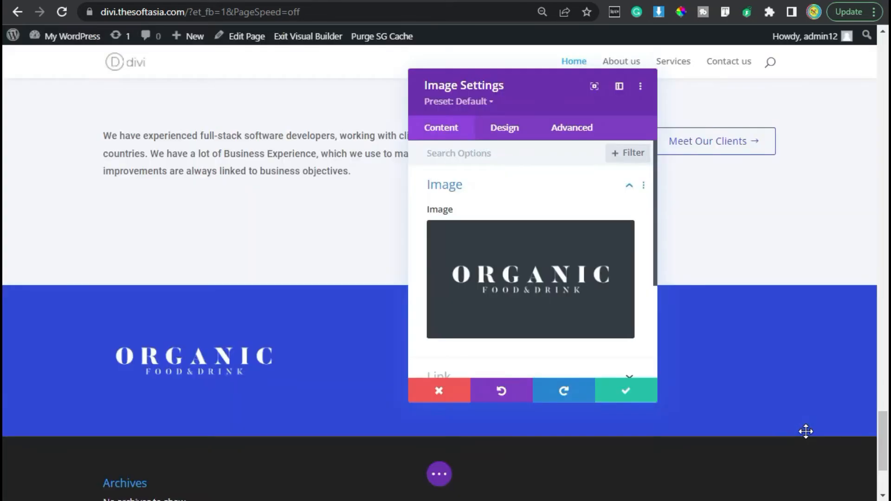
Step: Set the Organic logo image's width to 20%
click(507, 136)
click(491, 186)
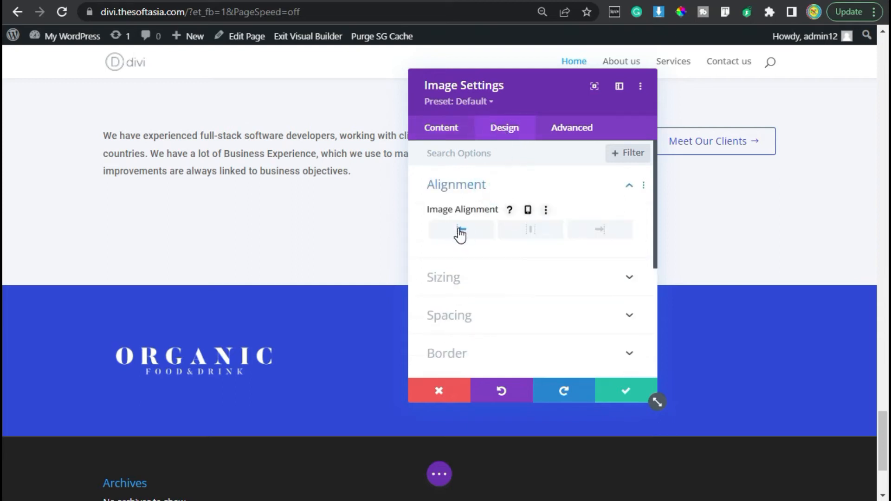
click(467, 284)
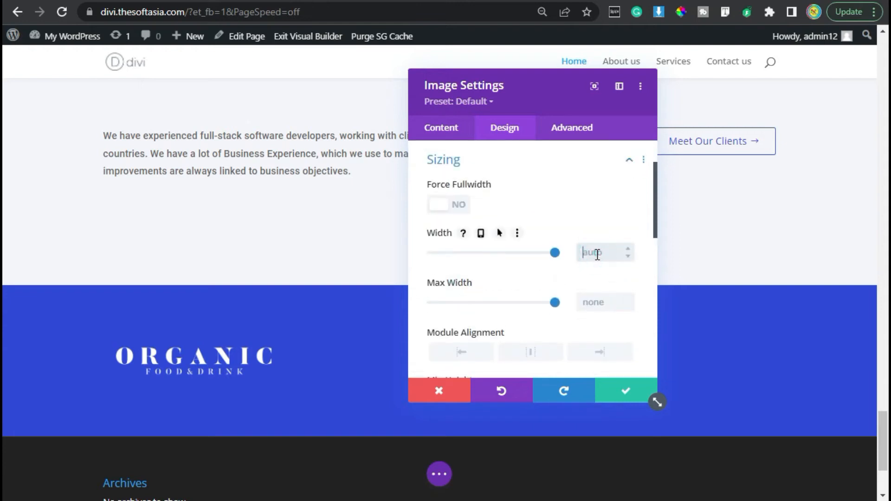
text(%)
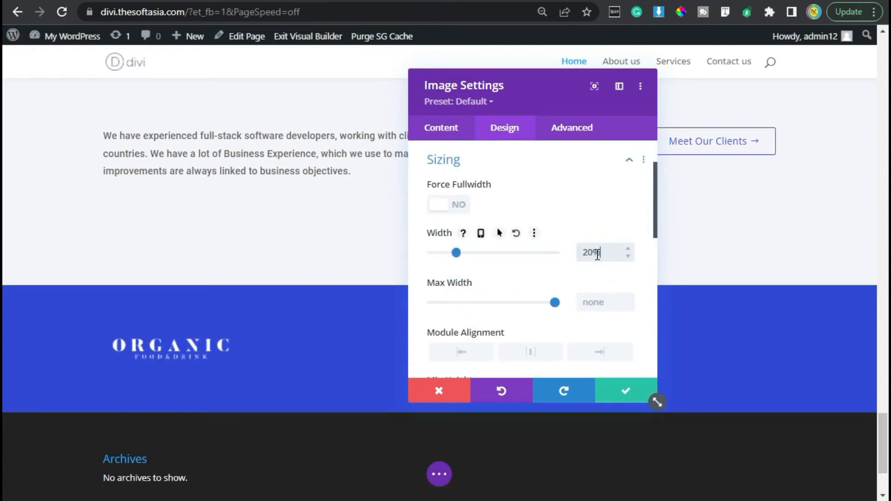
Step: Set the logo's bottom margin to 0px, top and bottom padding to 10px, left and right padding to 20px, and save the module
scroll(501, 306, down, 5)
scroll(502, 307, down, 1)
click(454, 272)
click(510, 253)
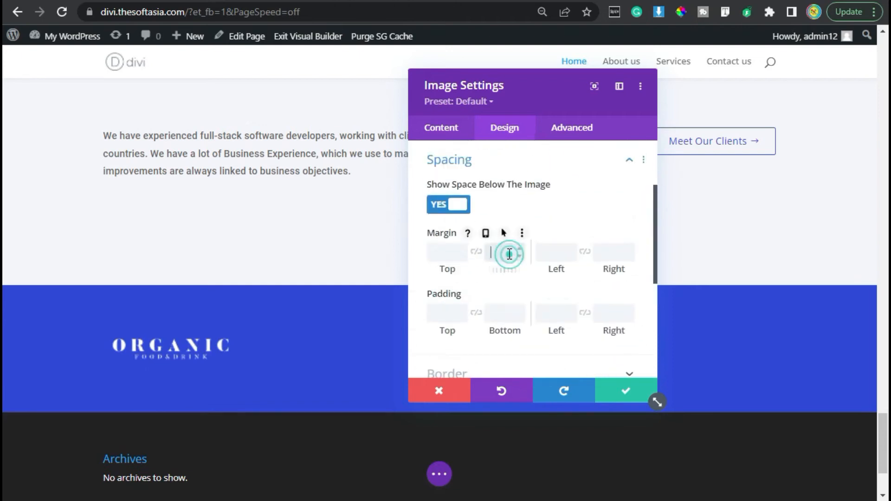
click(441, 312)
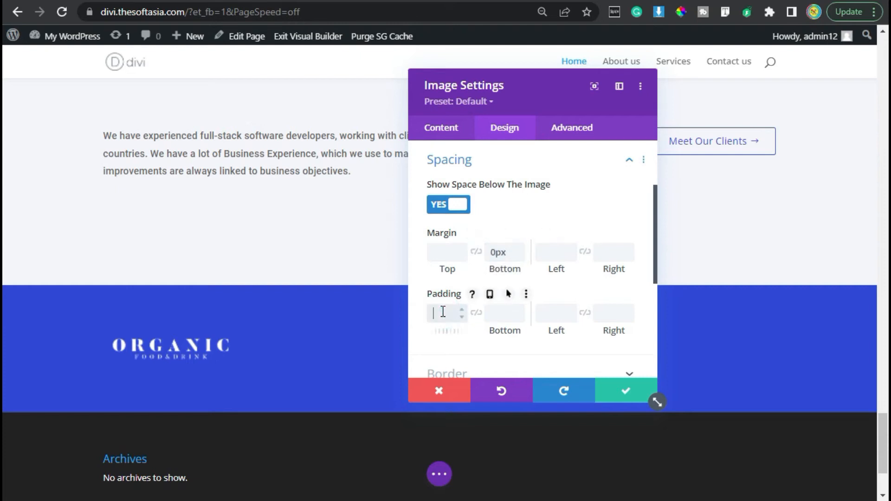
click(476, 312)
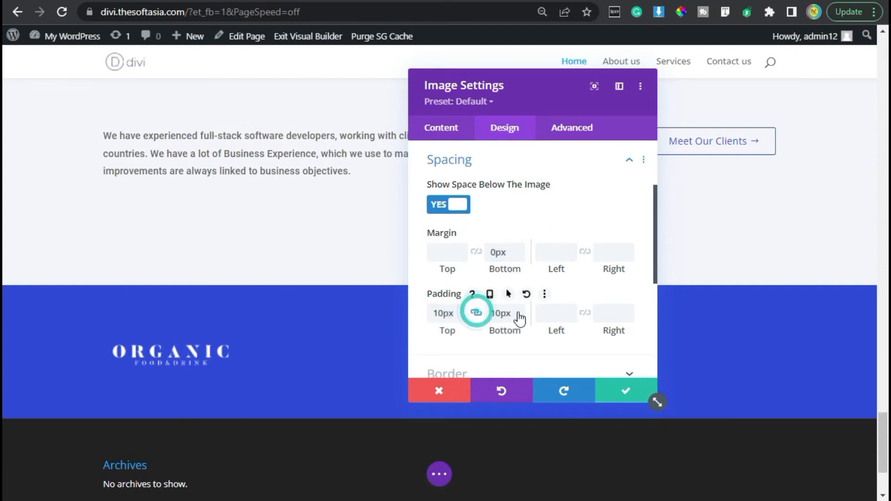
click(559, 313)
text(20)
click(584, 312)
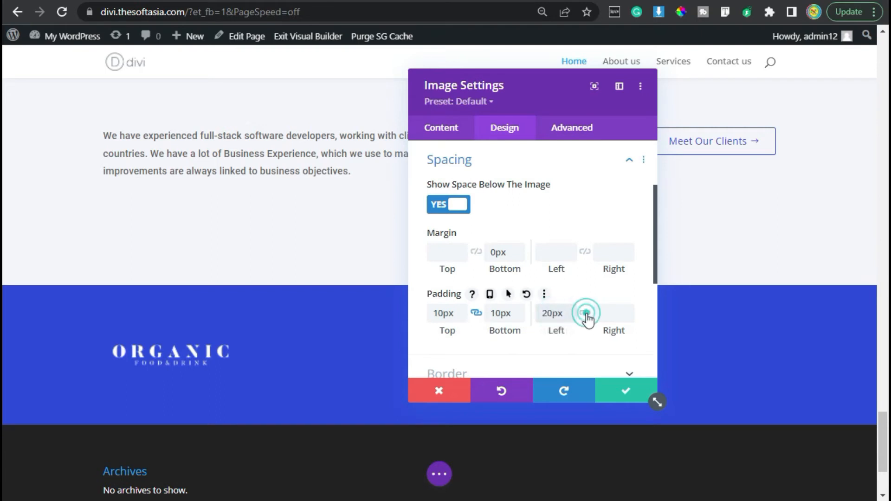
click(627, 393)
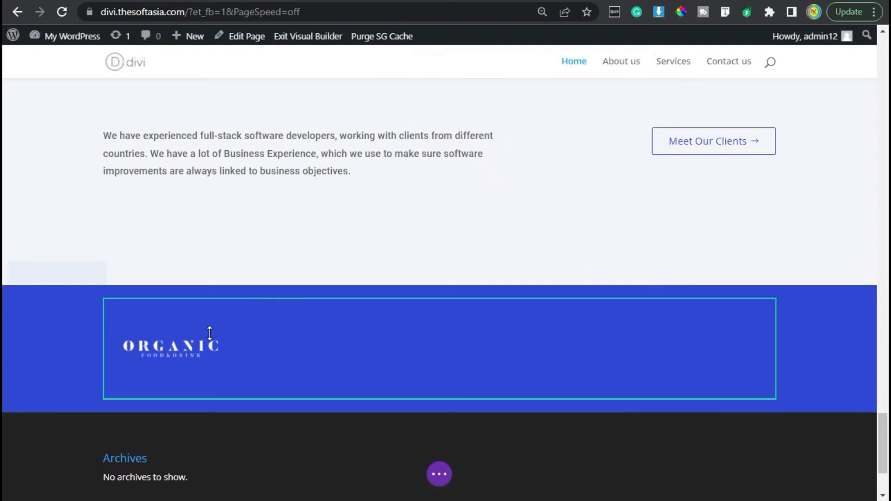
Step: Duplicate the Organic logo image module four times within the blue row
mouse_move(171, 360)
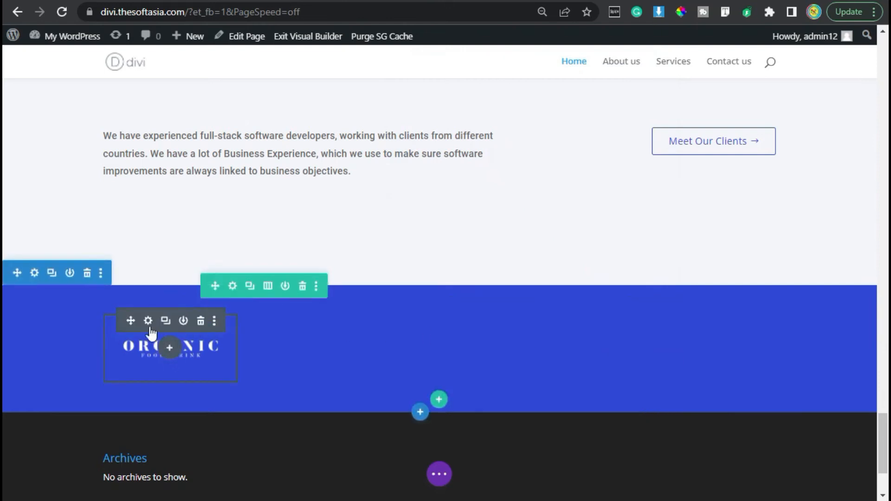
click(167, 321)
click(166, 321)
click(166, 321)
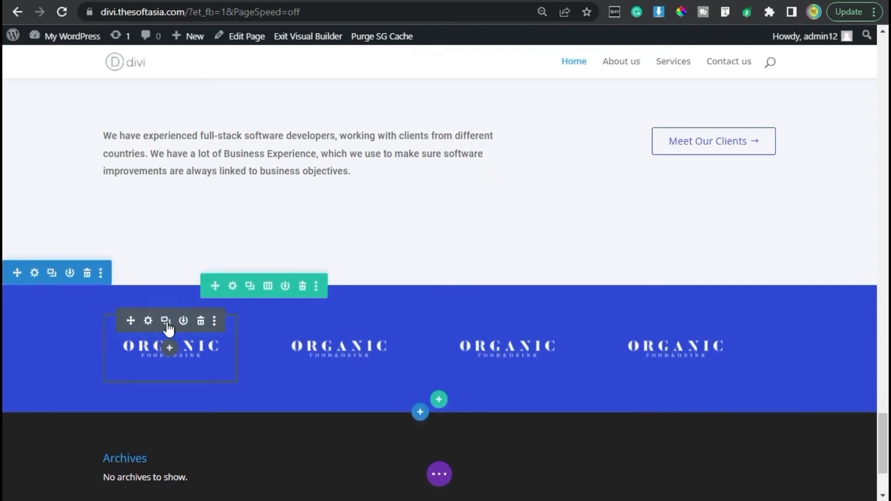
click(167, 321)
Step: Replace the second logo with the Natural Mineral Water image, logo-4_2-1.png, and save the module
click(282, 320)
click(580, 300)
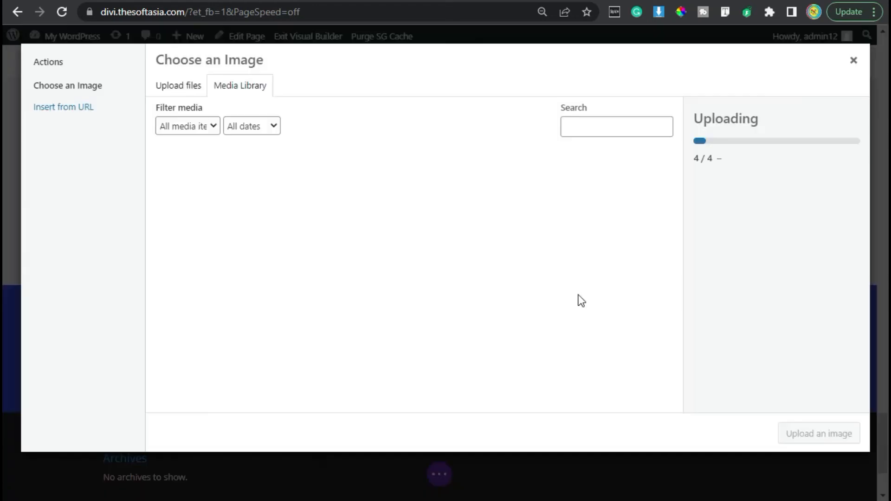
click(292, 207)
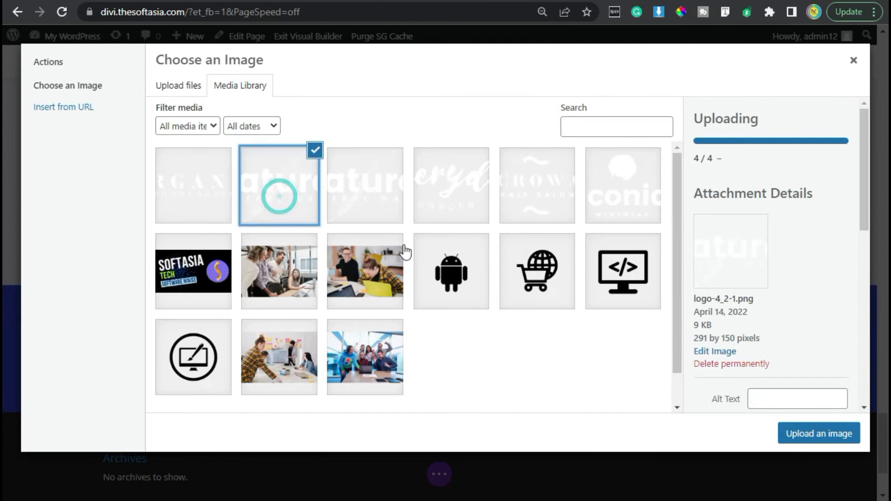
click(839, 439)
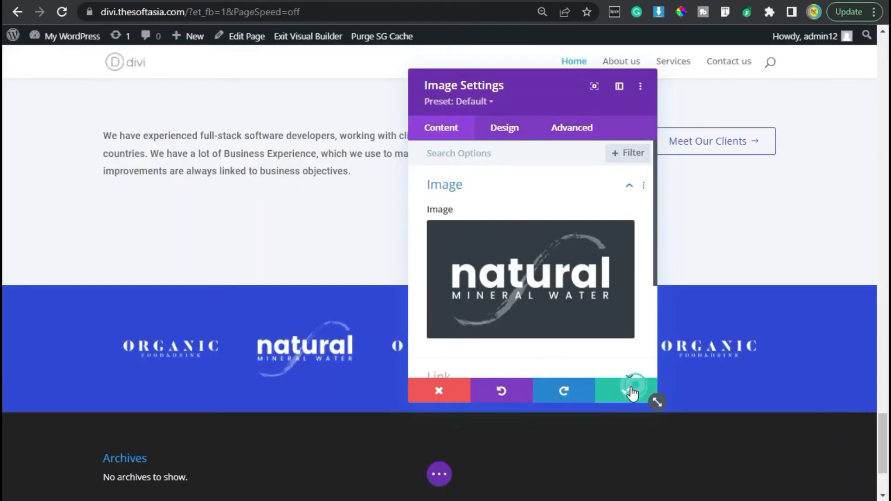
click(631, 390)
Step: Replace the third logo with the handwritten-script logo from the media library and save the module
mouse_move(437, 352)
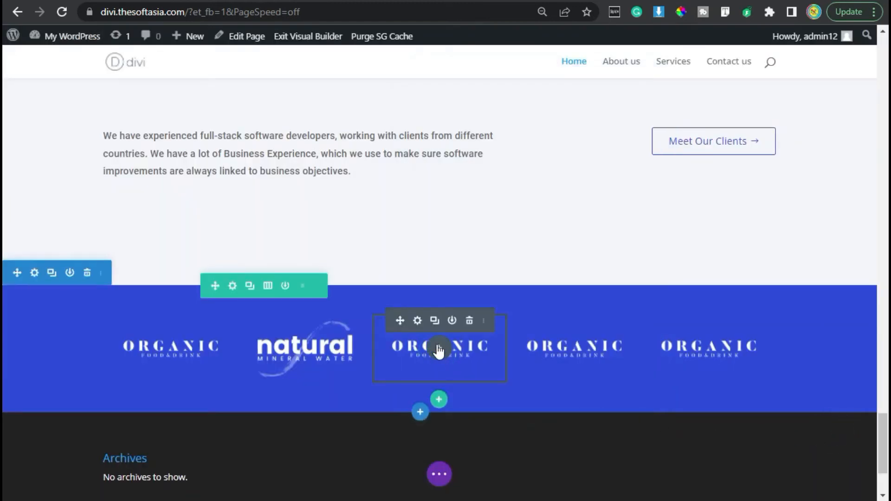
click(416, 320)
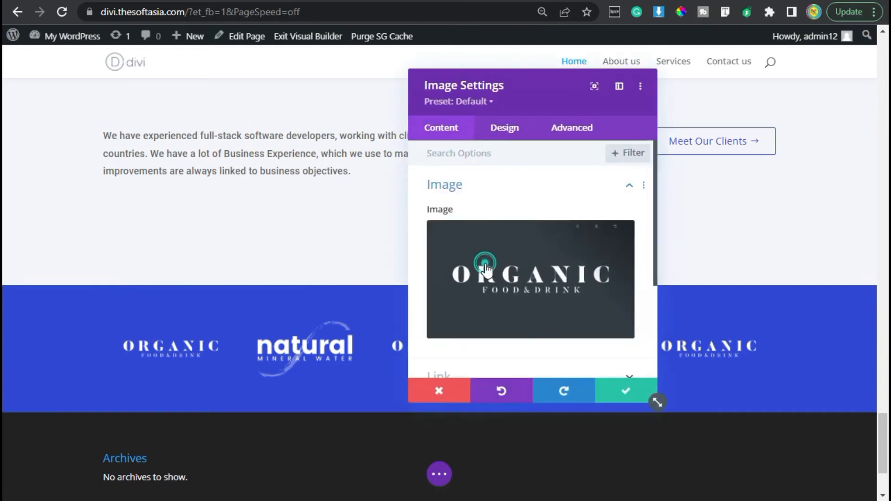
click(485, 262)
click(427, 195)
click(819, 433)
click(626, 386)
click(573, 352)
click(676, 82)
Step: Replace the fourth logo with the Crown logo, logo-1.png, and save the module
mouse_move(556, 349)
click(551, 321)
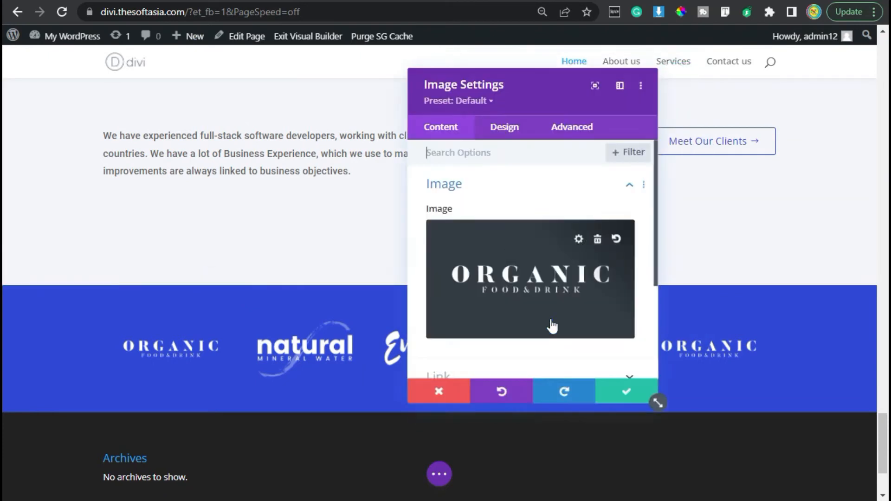
click(503, 132)
click(452, 135)
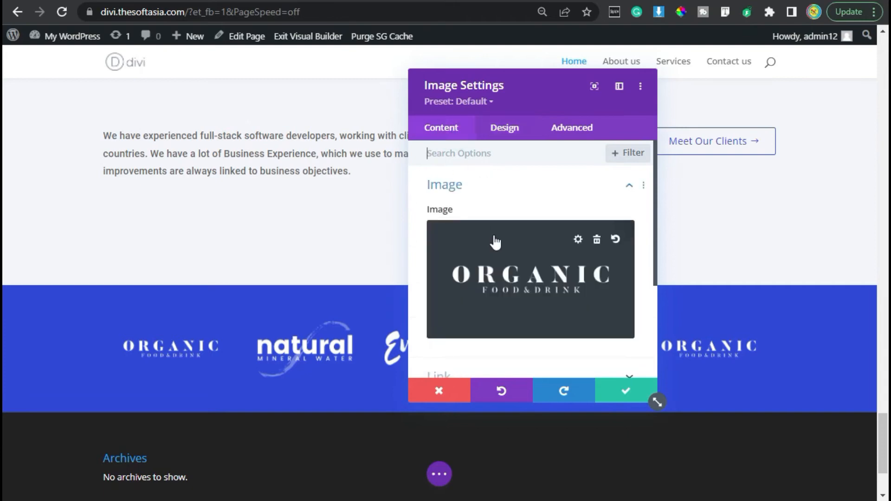
click(489, 236)
click(531, 199)
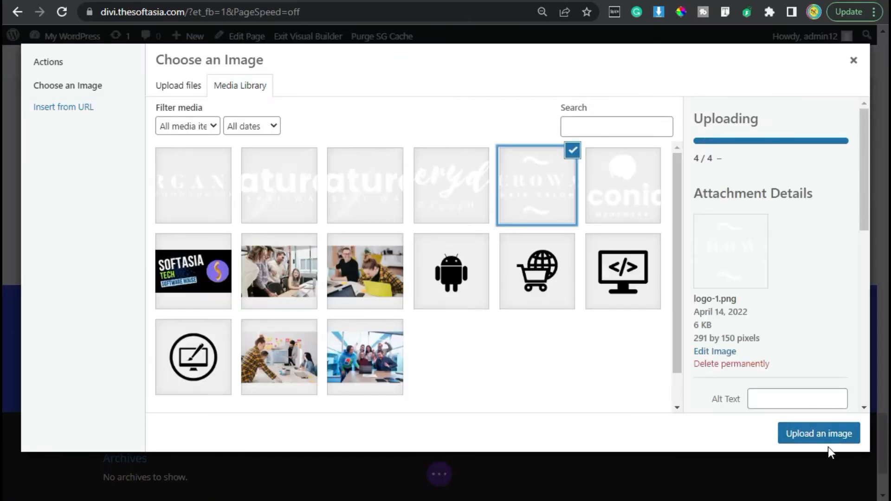
click(819, 433)
click(631, 391)
Step: Replace the fifth logo in the blue row with the Iconic Menswear image from the media library and save the module
click(688, 318)
click(567, 287)
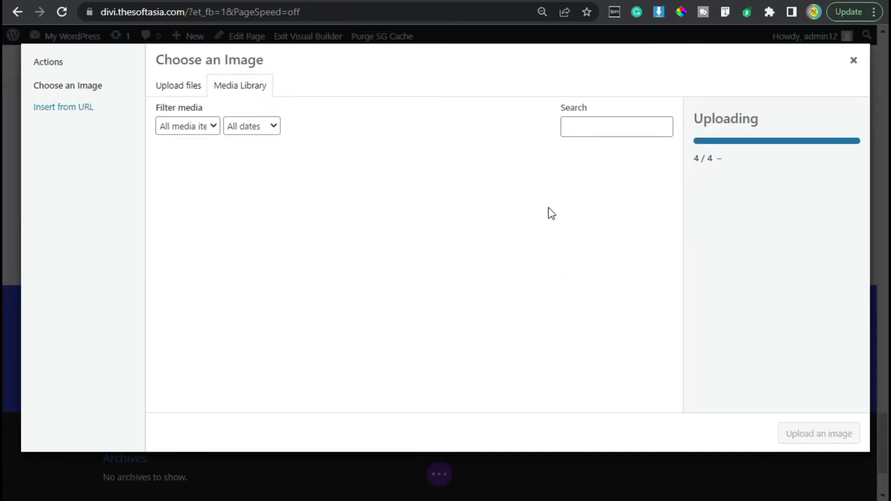
click(613, 204)
click(822, 433)
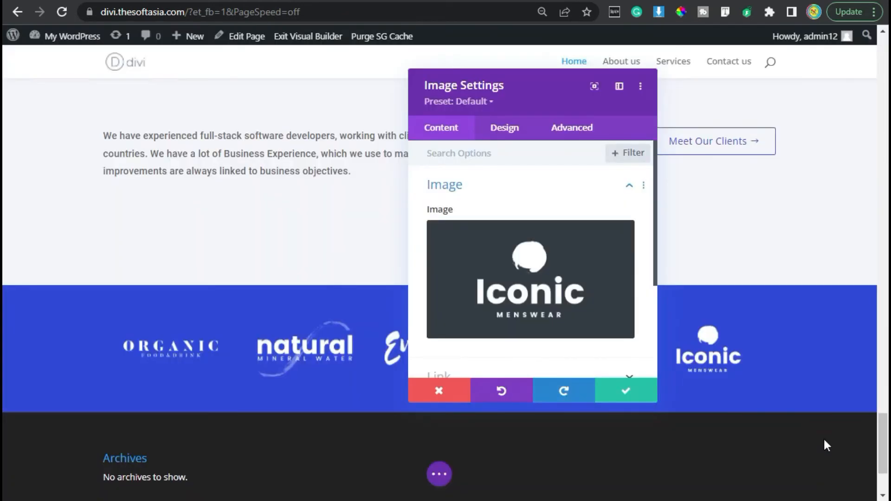
click(627, 391)
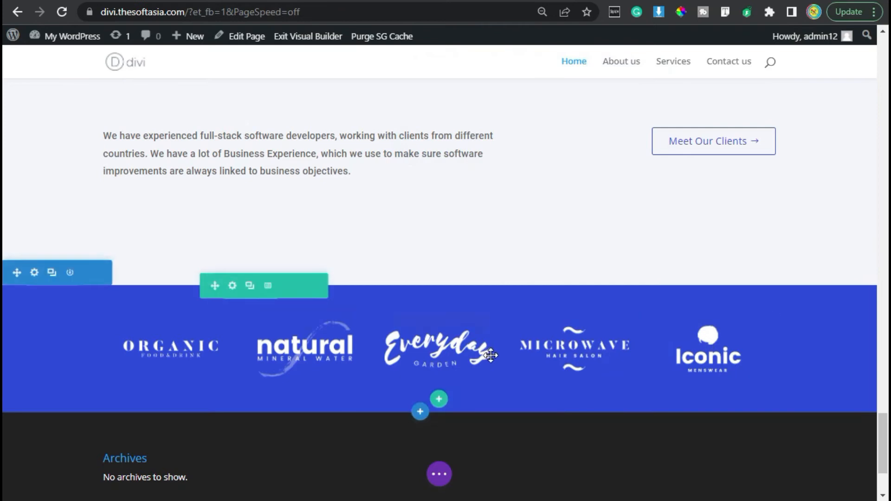
Step: Save the homepage layout and exit the Visual Builder
click(441, 474)
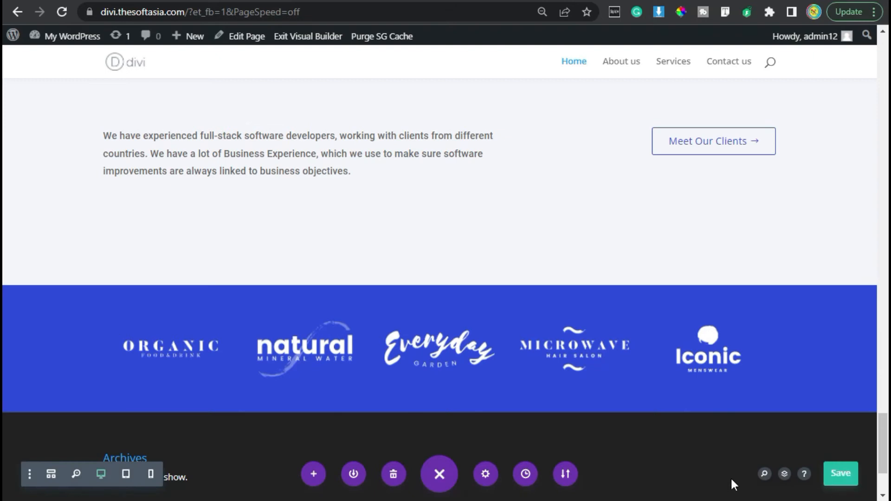
click(311, 41)
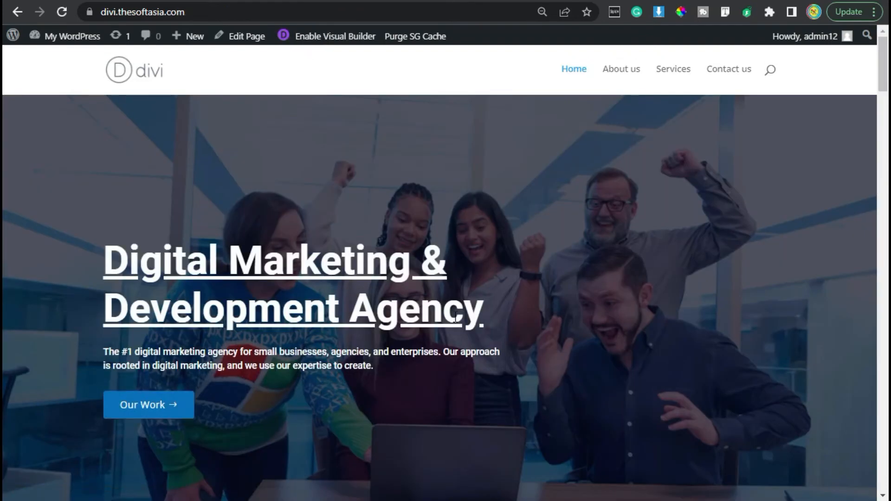
Step: Review the published homepage through its recent-work section, and examine the reference site's logo strip and the Blog Posts section below it
scroll(456, 319, down, 10)
scroll(456, 325, down, 10)
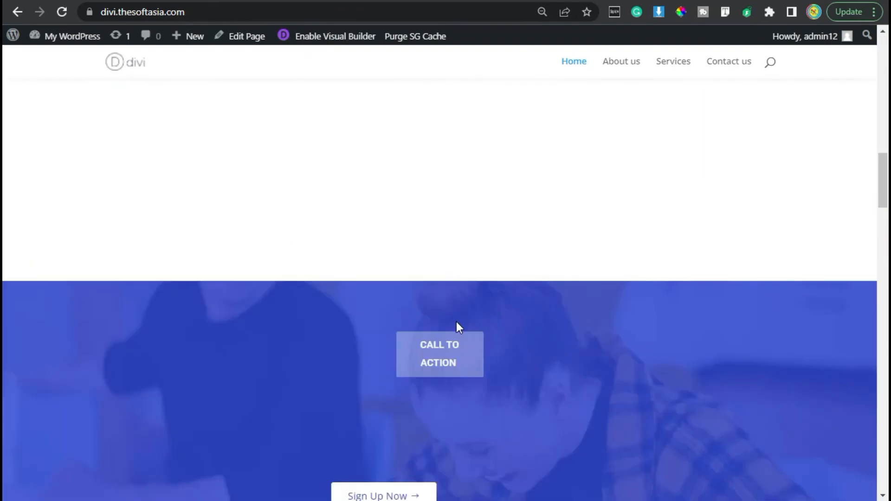
scroll(455, 322, down, 15)
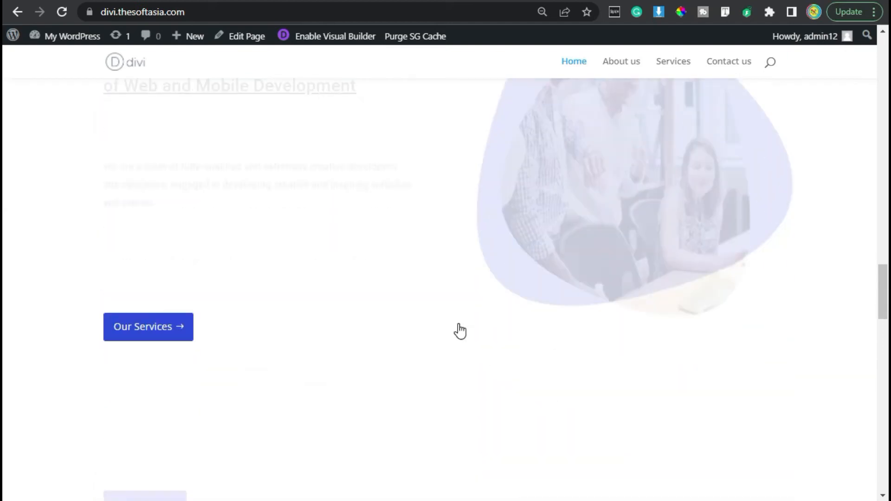
scroll(460, 331, down, 10)
scroll(460, 330, down, 8)
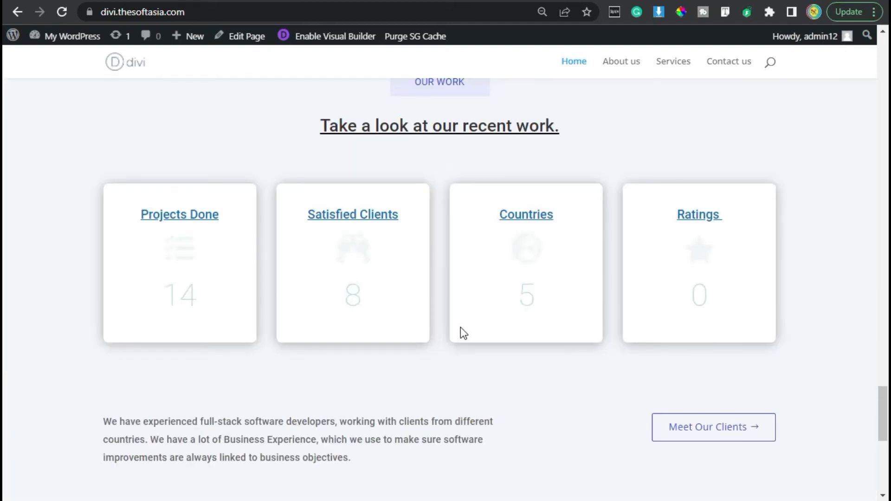
scroll(460, 328, down, 8)
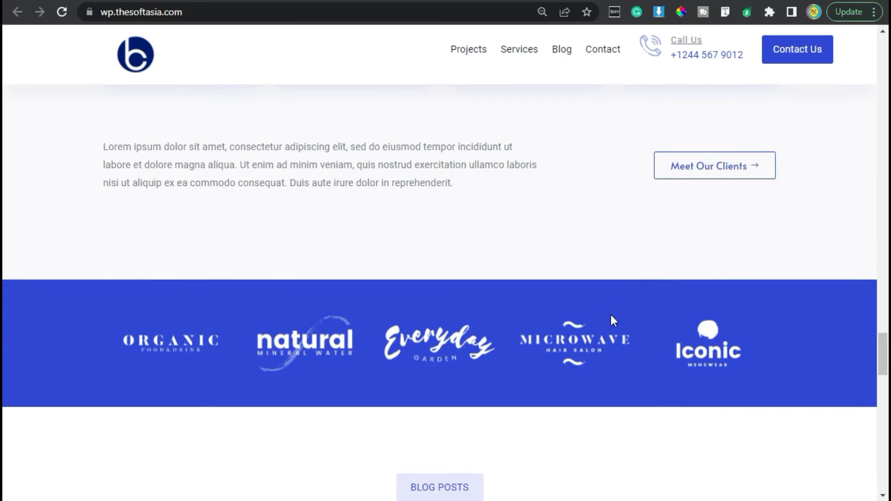
scroll(554, 302, down, 4)
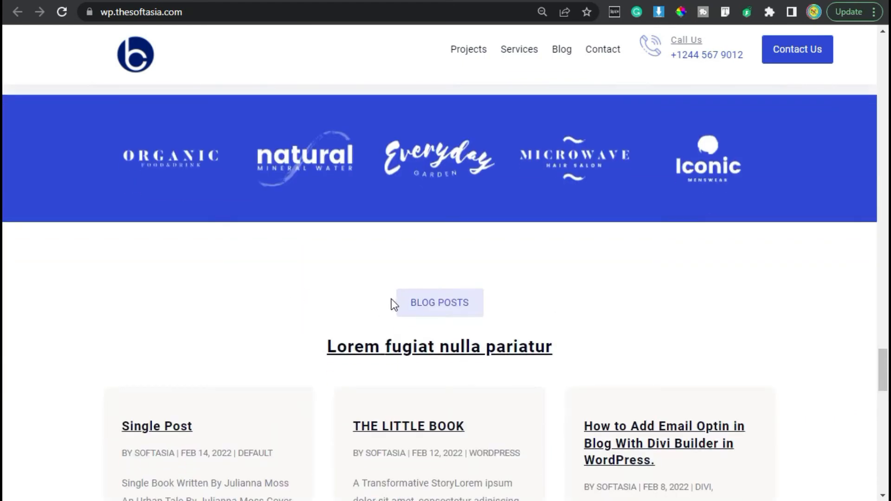
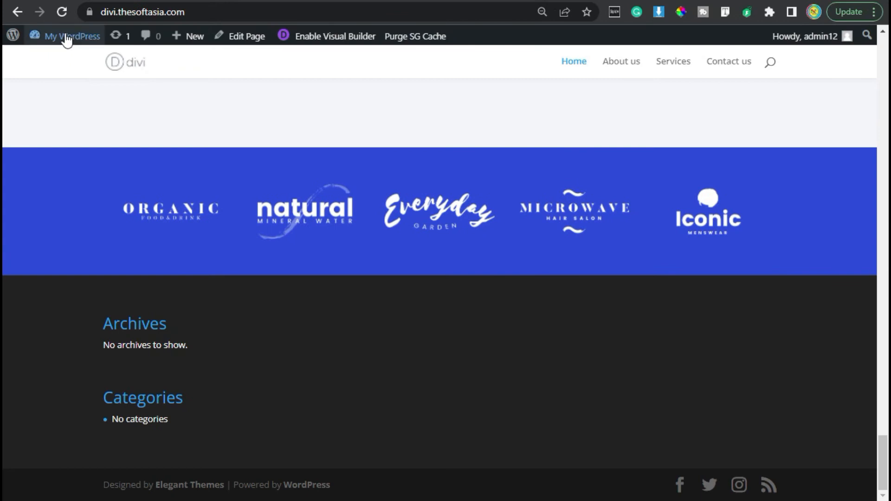
Step: Create a new post from the divi.thesoftasia.com dashboard and title it "Top 5 Best Chrome Extensions to Use in 2022"
mouse_move(66, 40)
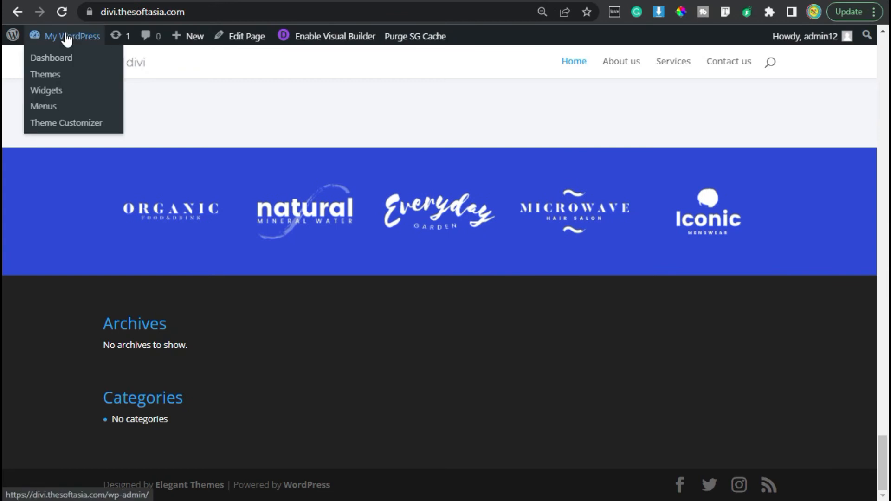
click(88, 63)
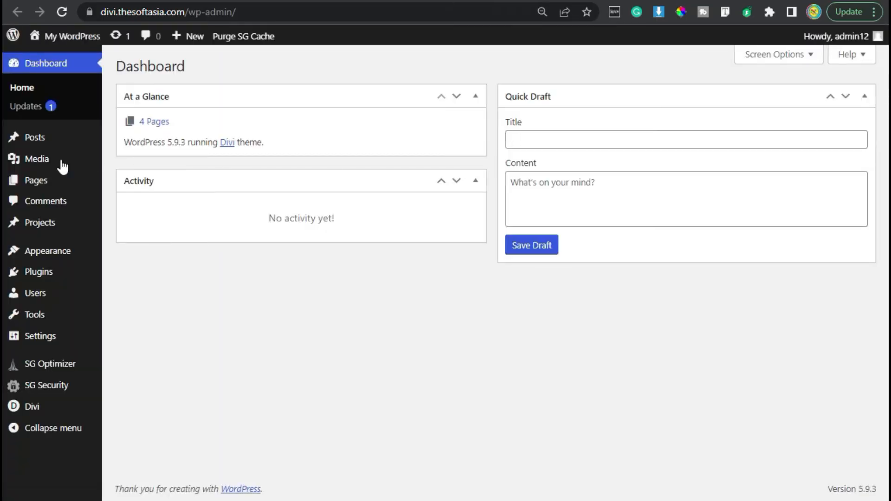
mouse_move(36, 145)
click(154, 159)
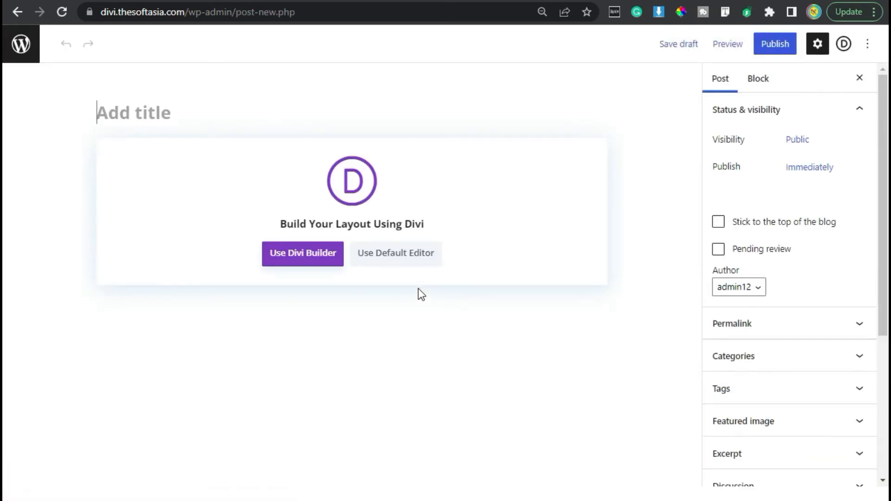
text(Top 5 Best Chrome Extensions to Use in 2022)
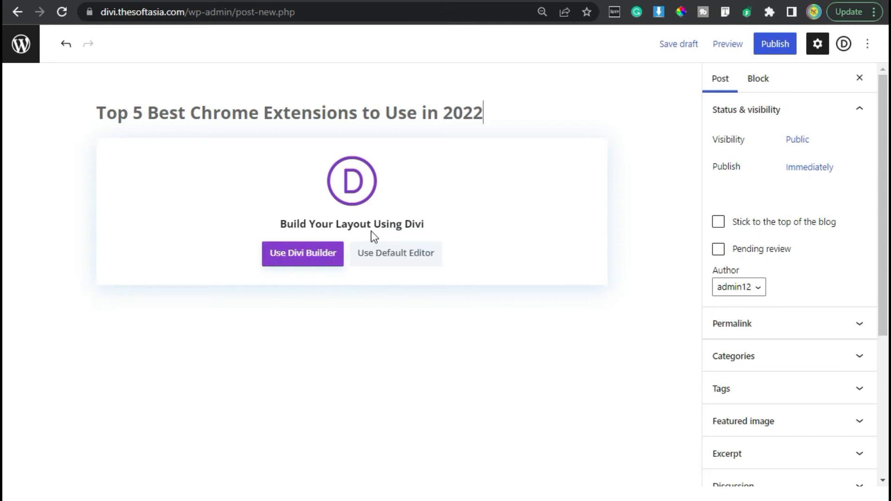
Step: Use the default editor for the post and paste the copied Chrome extensions article as its body
click(402, 253)
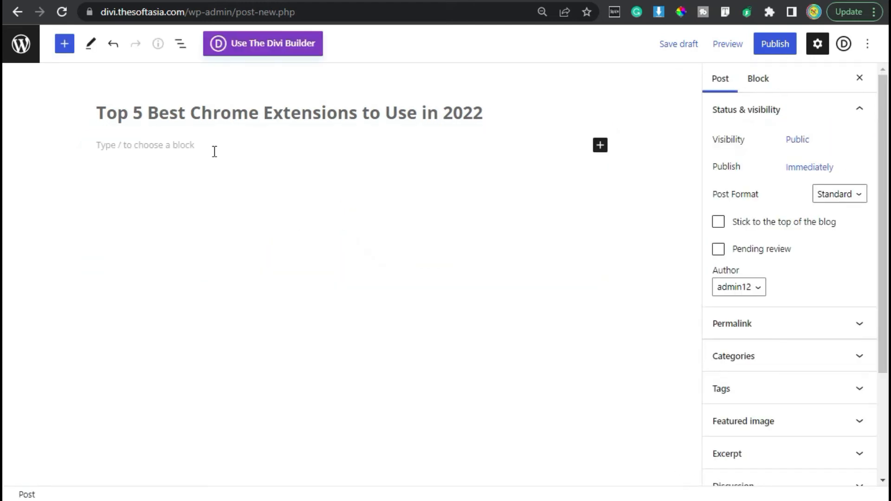
click(215, 151)
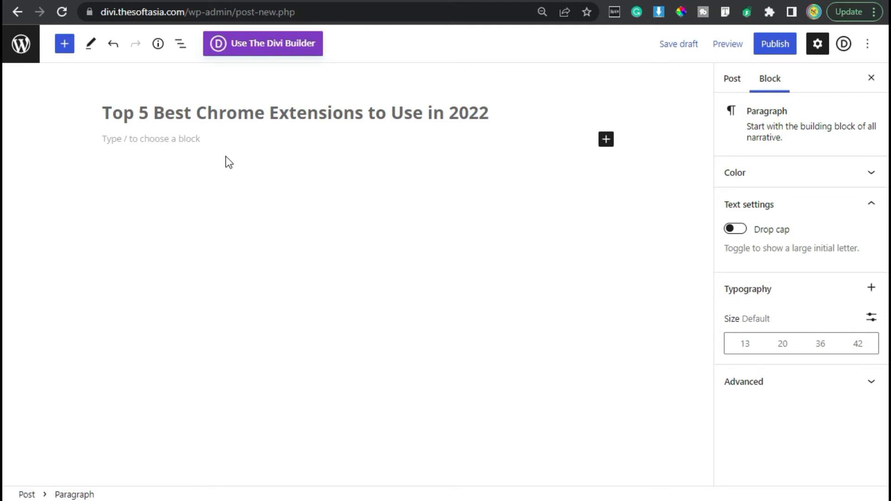
key(ctrl+v)
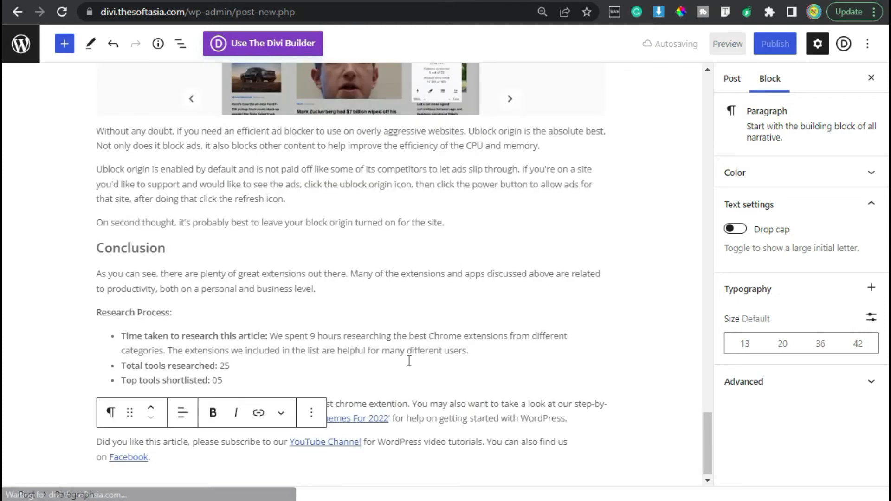
scroll(410, 360, up, 20)
scroll(602, 227, up, 15)
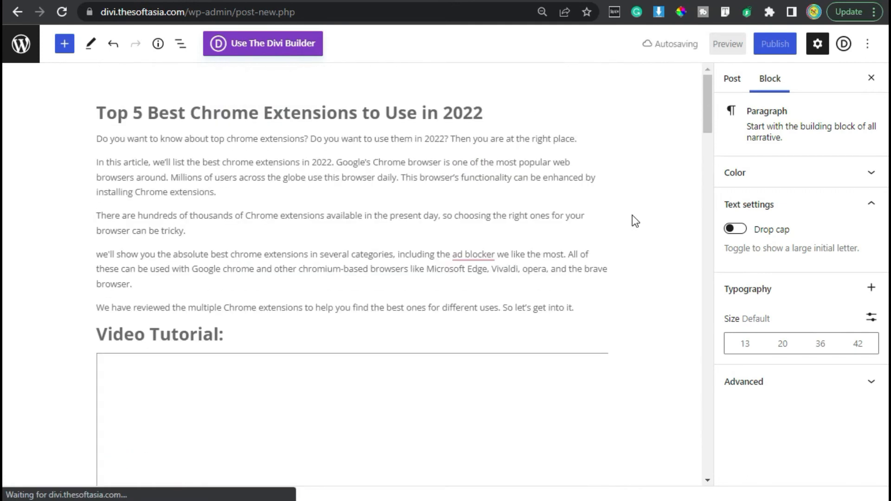
Step: Examine the post's visibility, publish date, post format and author settings
click(734, 79)
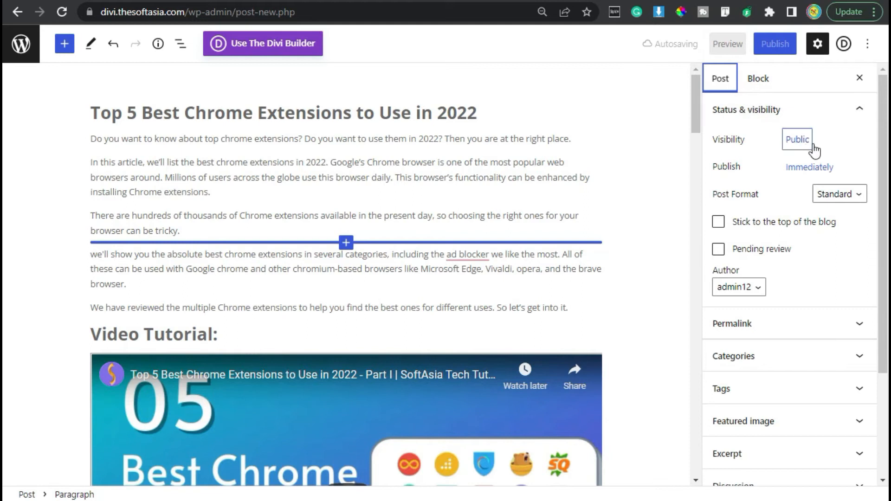
click(794, 141)
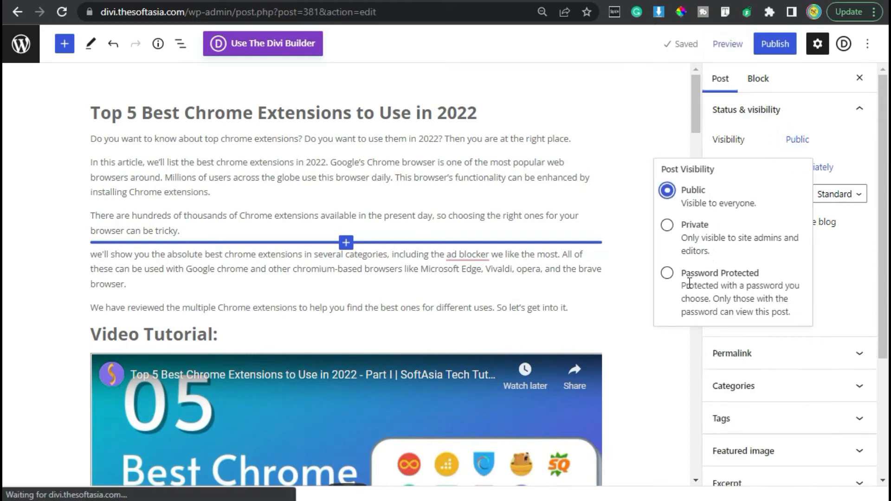
click(828, 128)
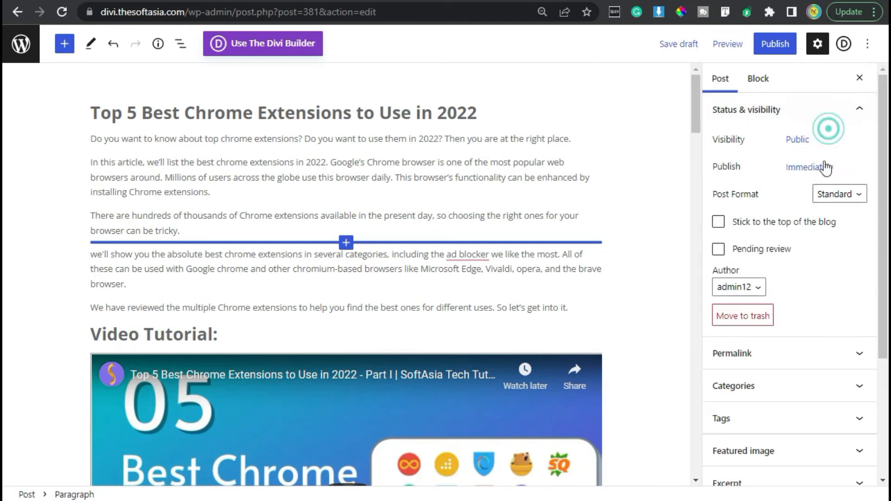
click(793, 171)
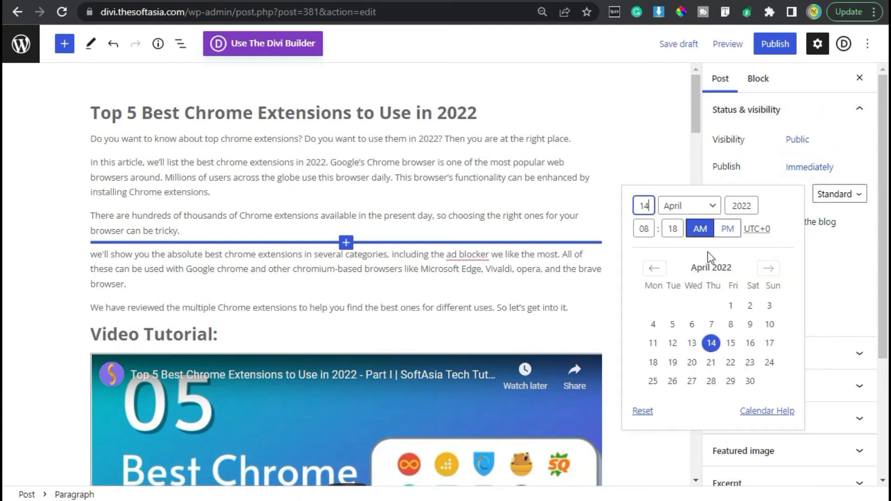
click(858, 133)
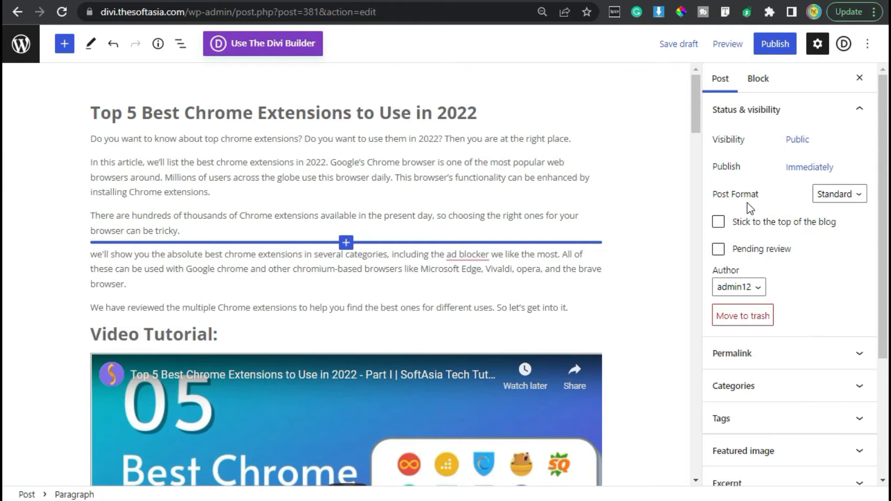
click(834, 194)
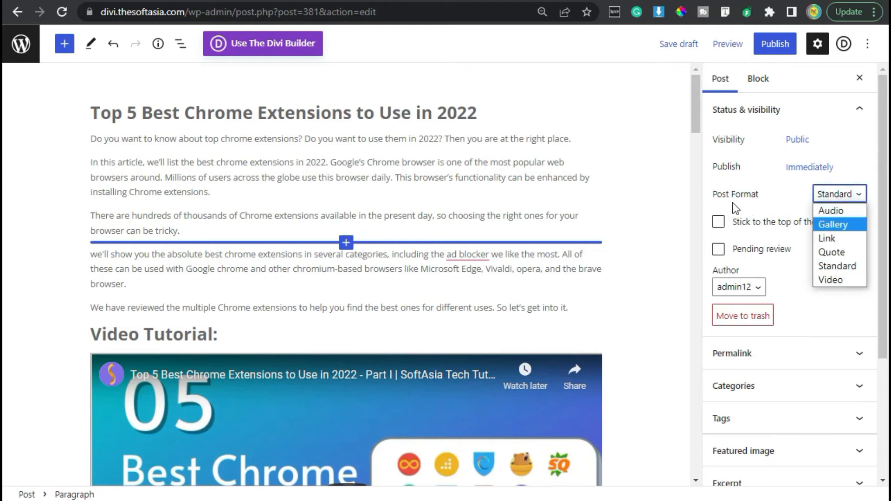
click(756, 199)
scroll(758, 204, down, 3)
scroll(768, 160, up, 2)
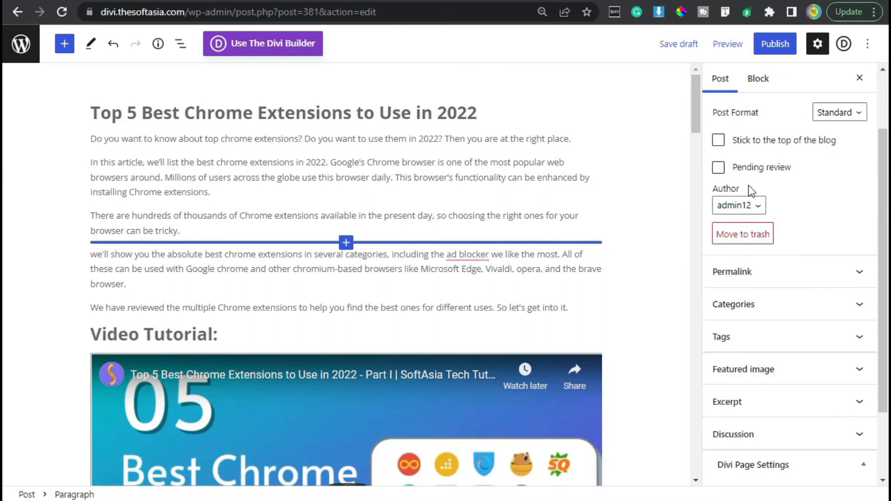
click(763, 206)
click(763, 205)
drag(711, 187, 743, 189)
click(760, 209)
click(743, 214)
Step: Add a new category named Top 5 and assign it to the post
click(772, 304)
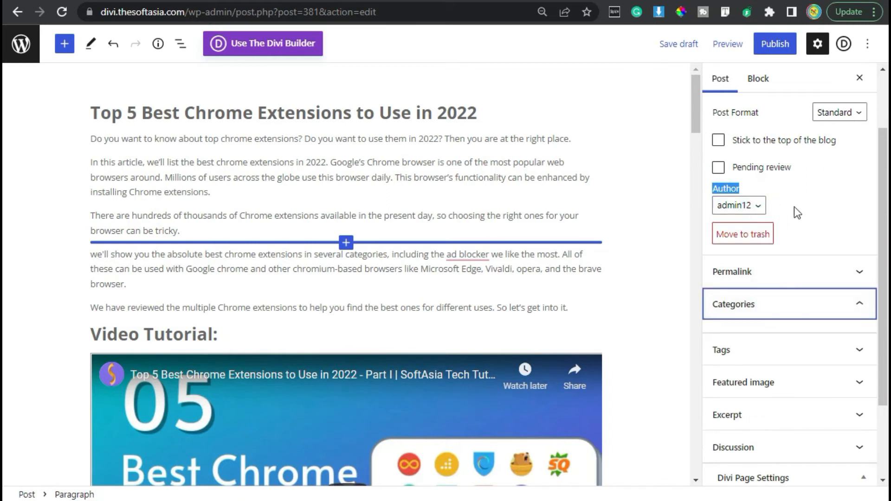
scroll(795, 204, down, 3)
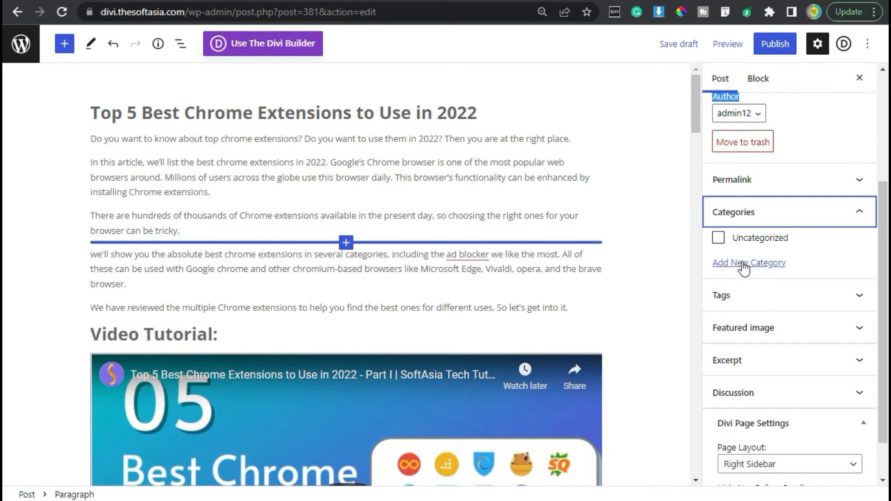
click(751, 298)
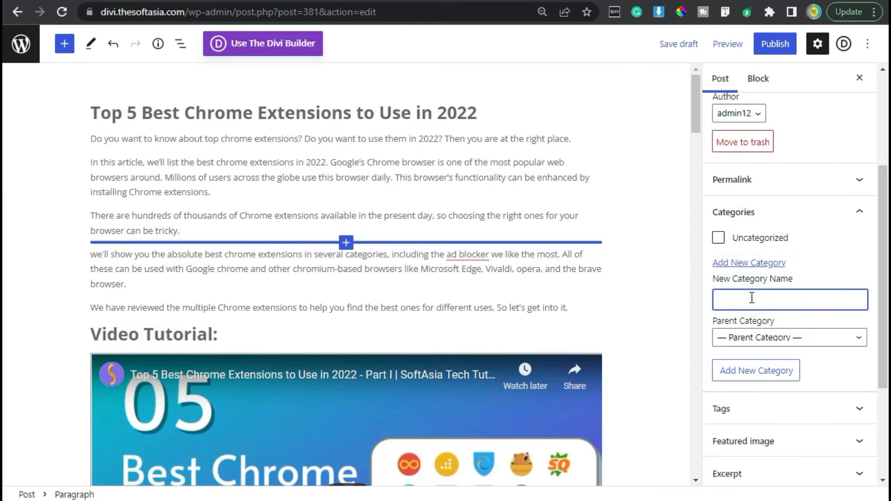
text(Top 5)
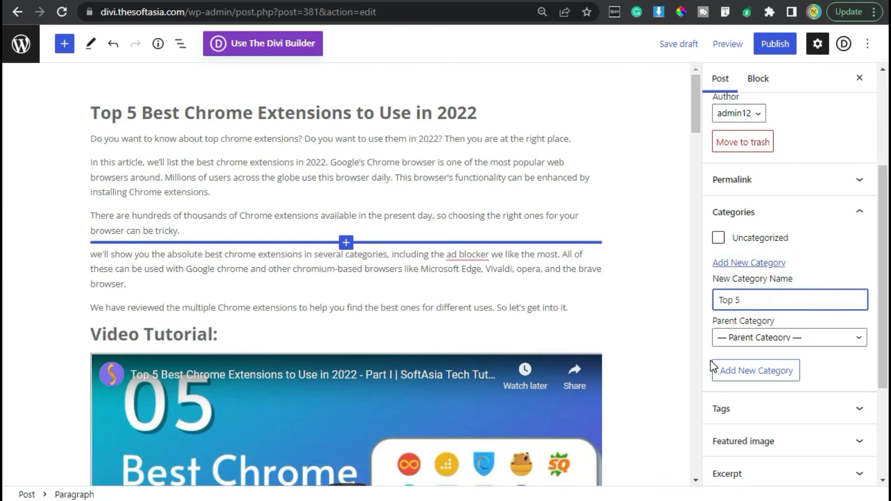
click(740, 372)
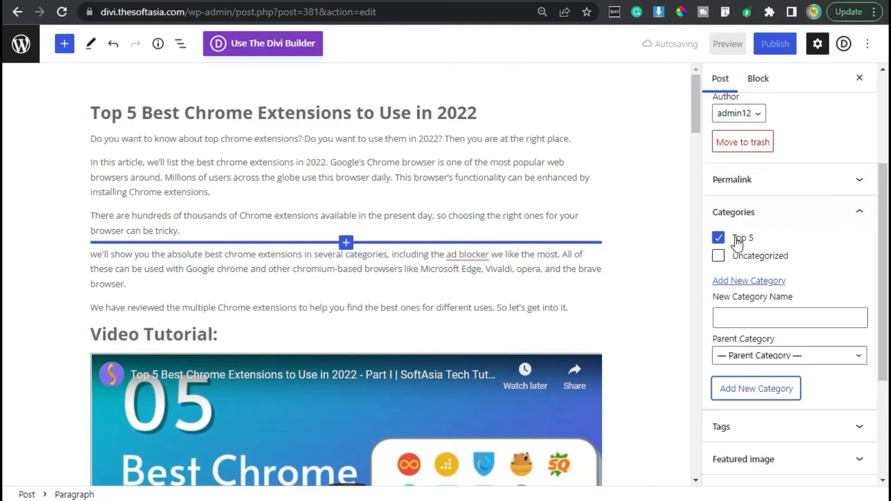
click(753, 213)
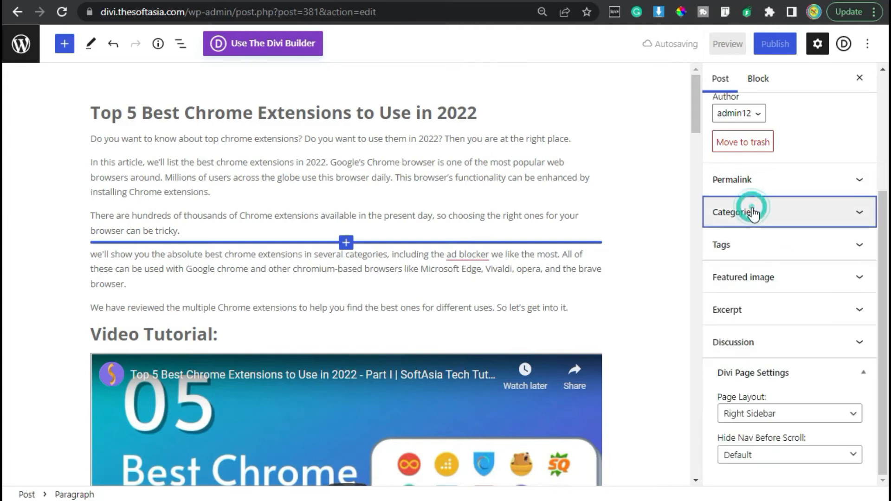
click(761, 245)
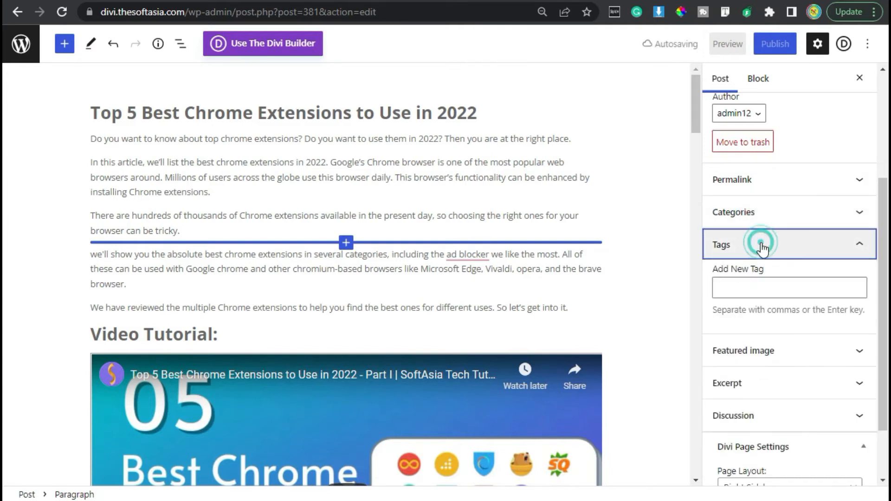
click(753, 287)
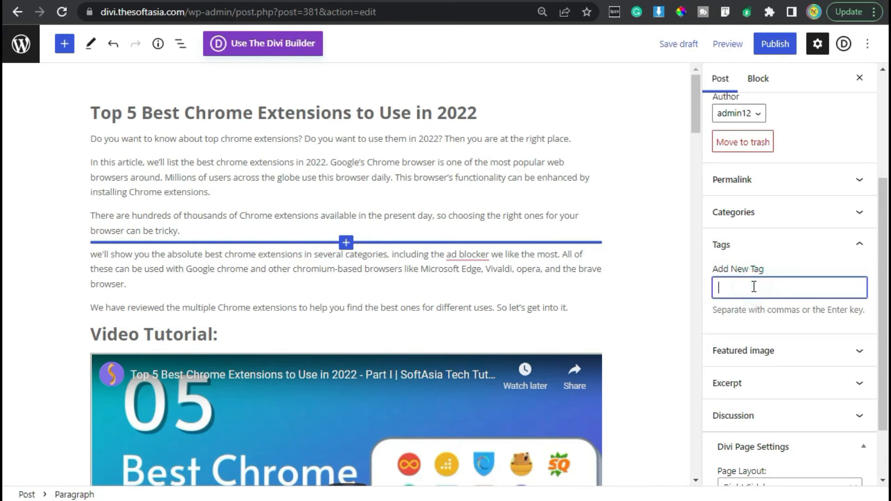
click(759, 251)
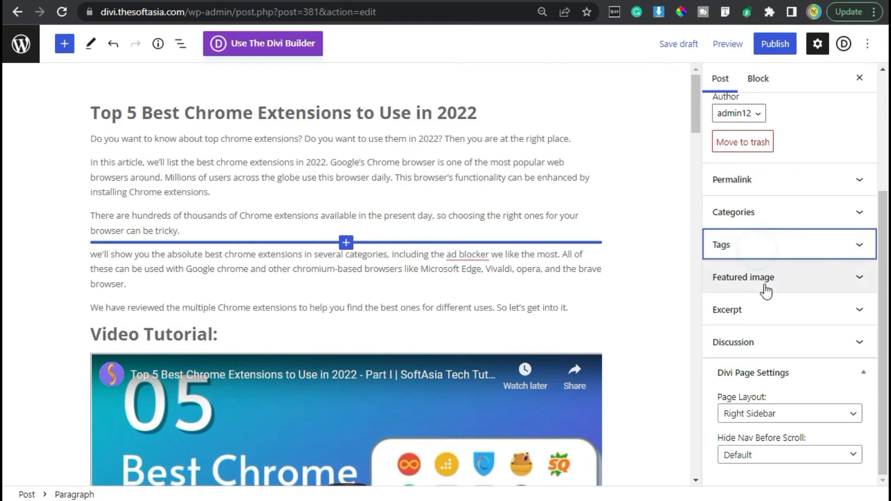
Step: Set the Chrome extensions thumbnail from the media library as the post's featured image
click(793, 278)
click(814, 328)
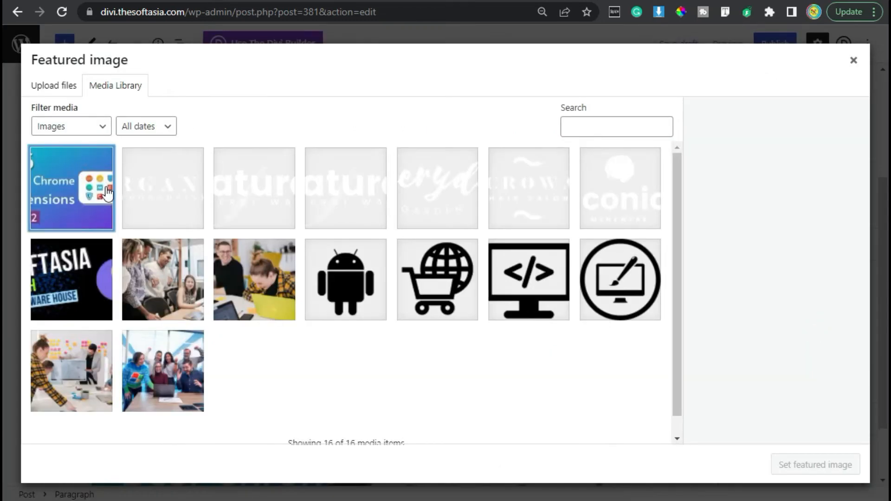
click(108, 192)
click(815, 464)
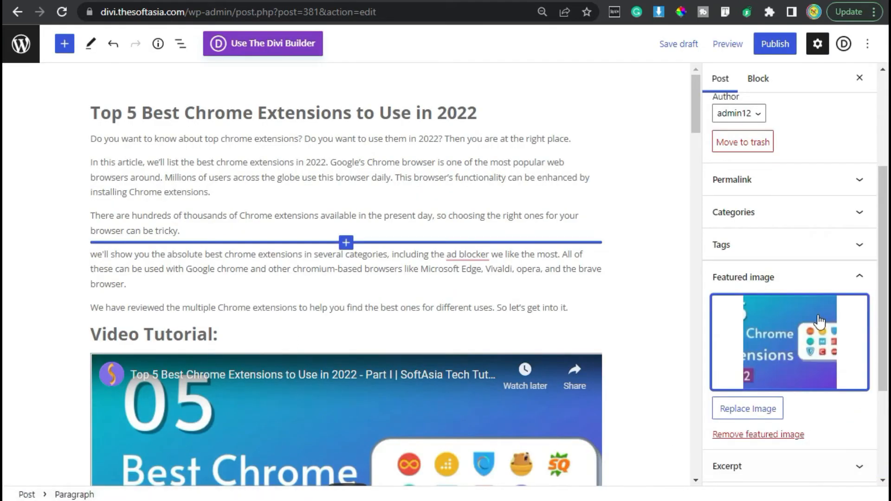
Step: Check the post's discussion settings and publish the post
scroll(824, 320, down, 3)
click(806, 353)
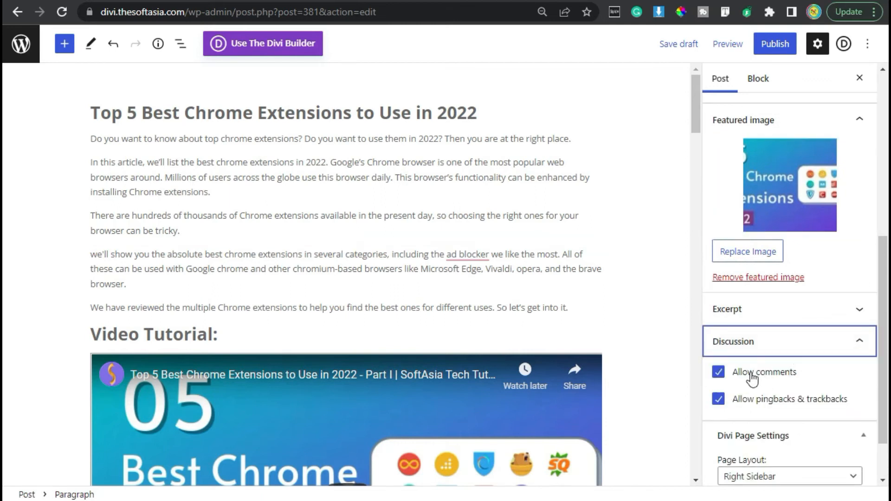
click(859, 342)
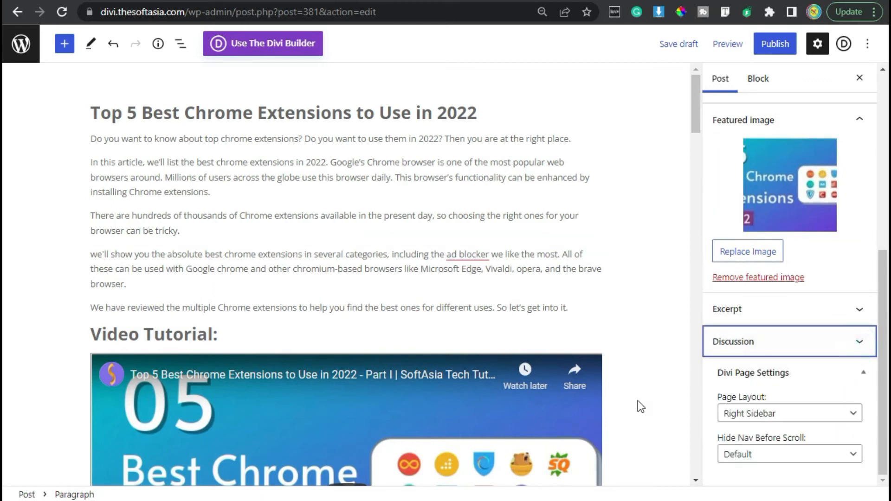
scroll(588, 380, down, 5)
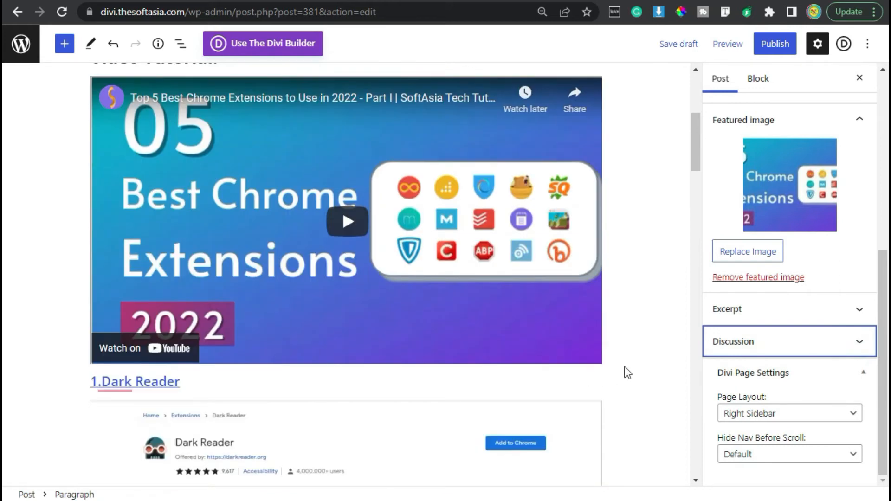
click(773, 44)
click(770, 46)
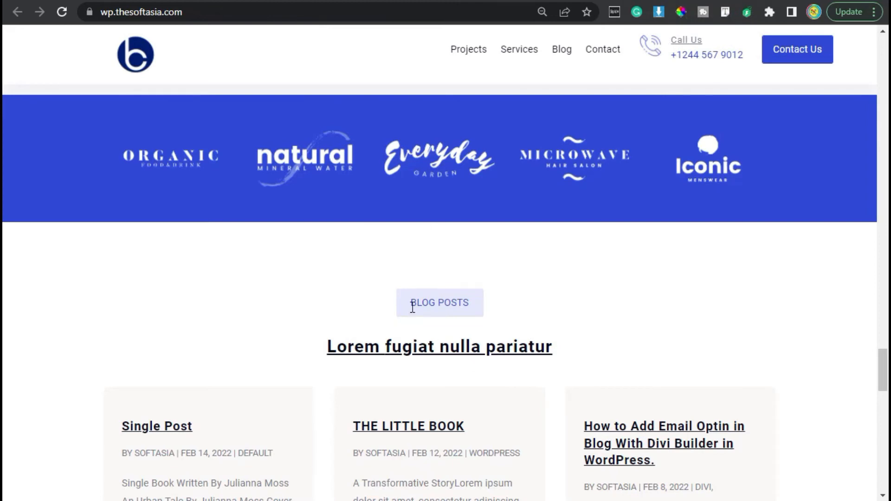
Step: Examine the reference site's Blog Posts section, including its label, heading and the three post cards
drag(412, 307, 497, 297)
click(498, 297)
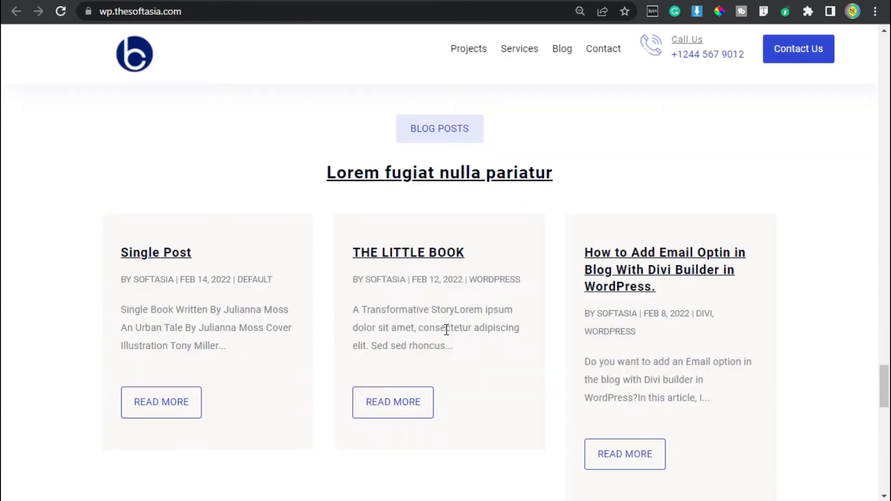
scroll(567, 207, up, 2)
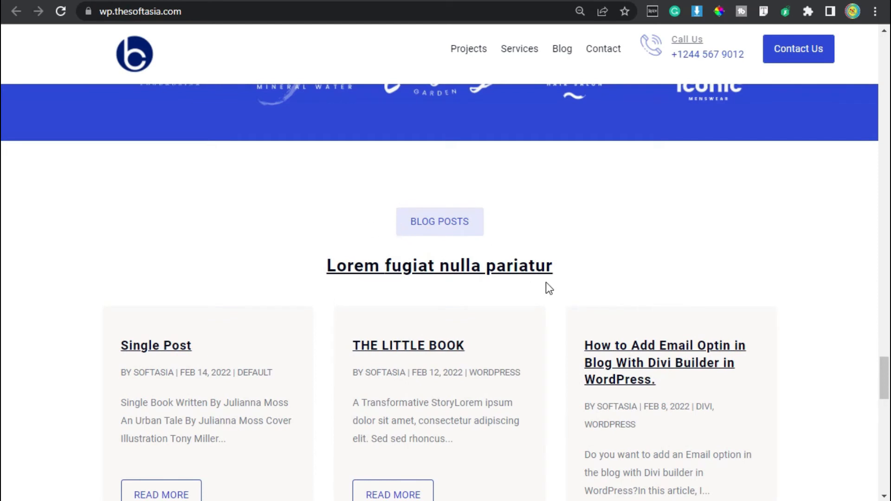
scroll(569, 262, down, 2)
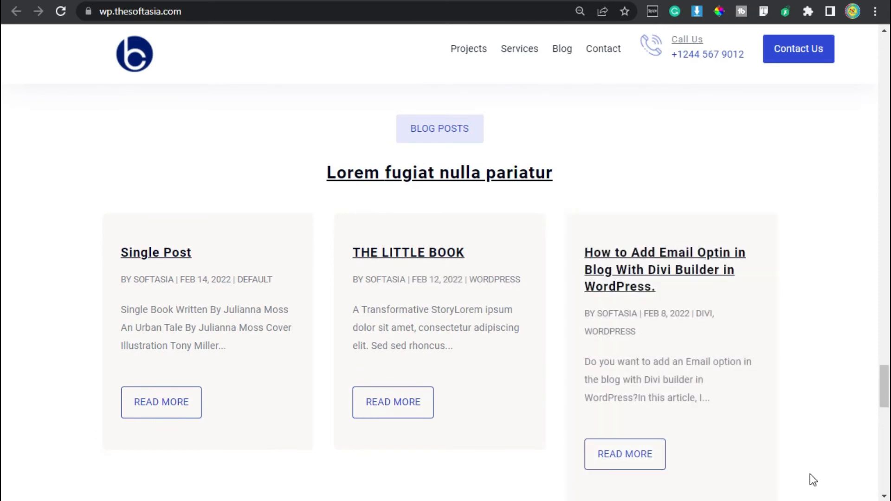
scroll(812, 453, down, 2)
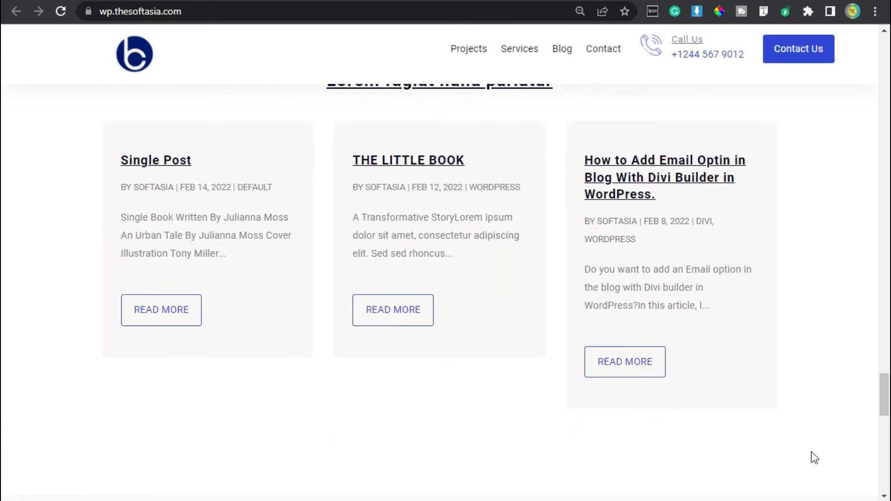
scroll(812, 394, up, 2)
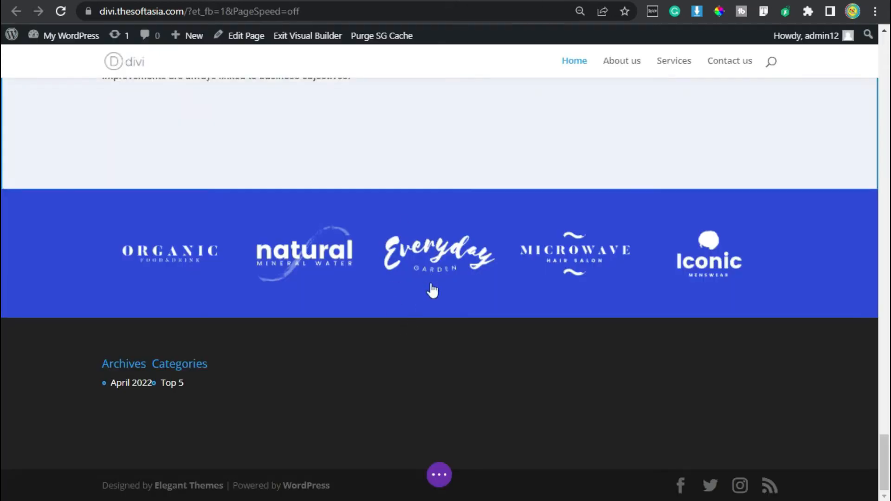
Step: Insert a regular section with a single-column row below the blue client logo section, without adding a module
click(424, 312)
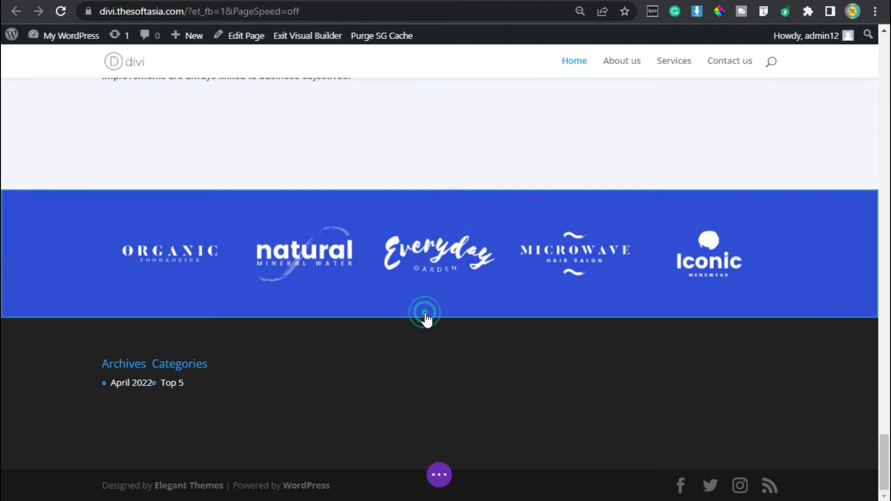
click(421, 316)
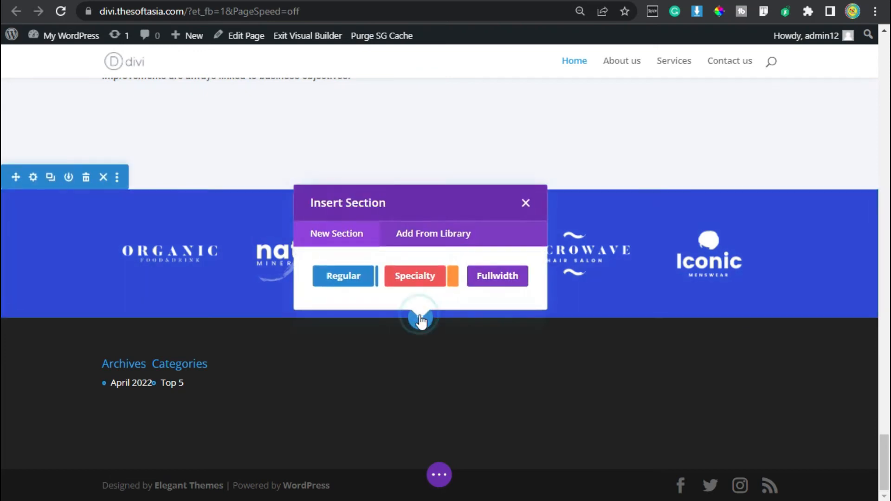
click(352, 274)
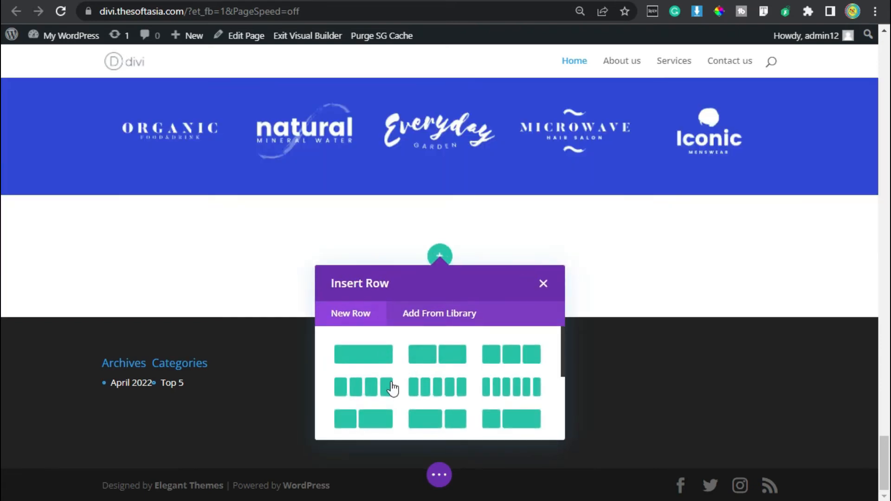
click(364, 355)
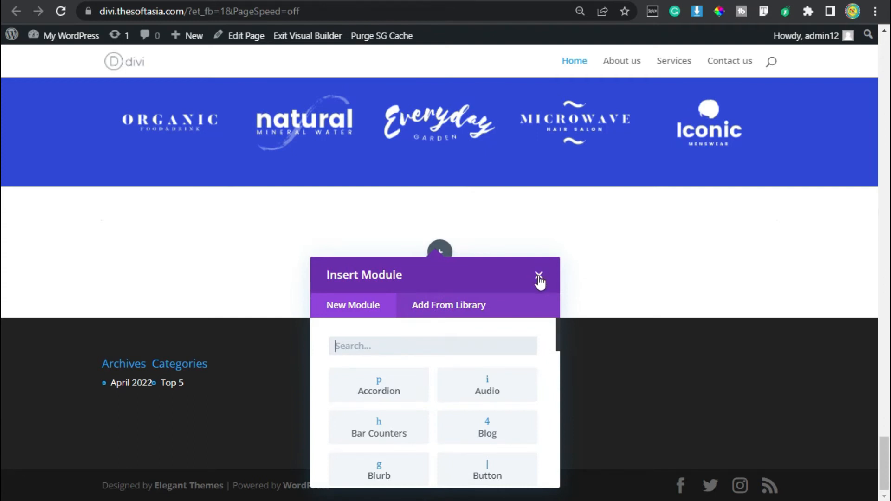
click(539, 278)
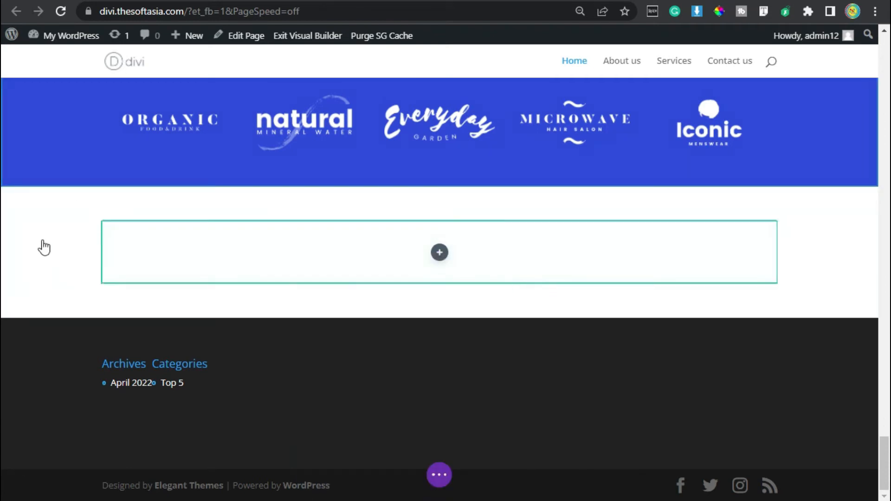
Step: Set the new section's top and bottom padding to 80px and save the section settings
click(44, 242)
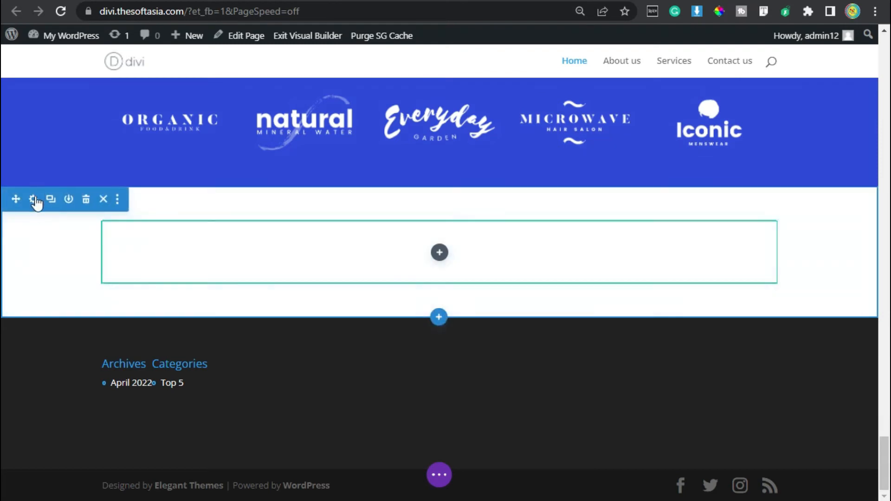
click(35, 199)
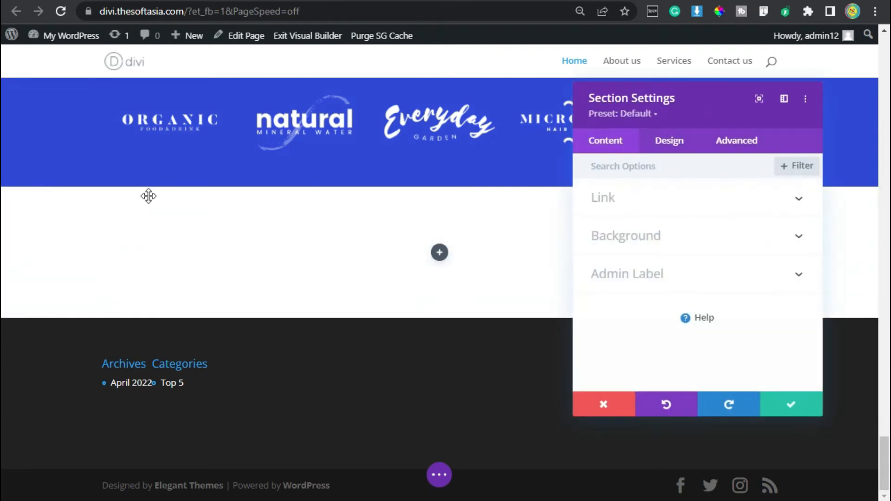
click(670, 144)
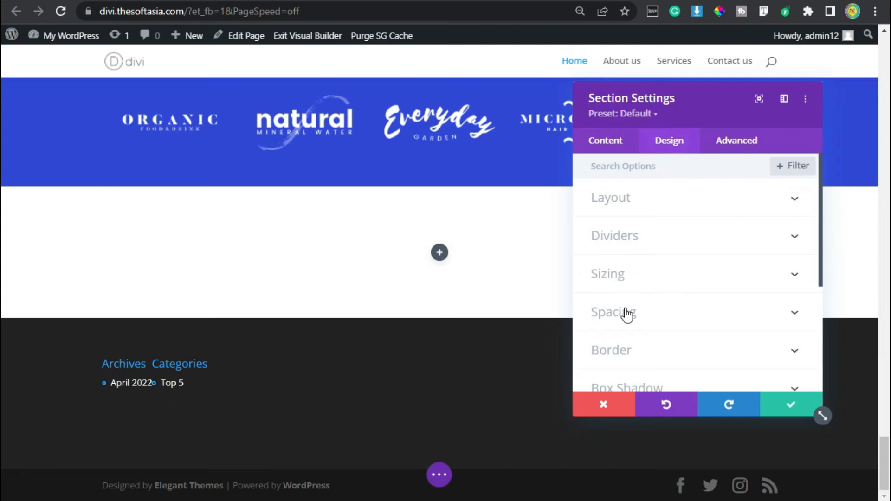
click(625, 311)
click(608, 281)
text(80px)
click(640, 278)
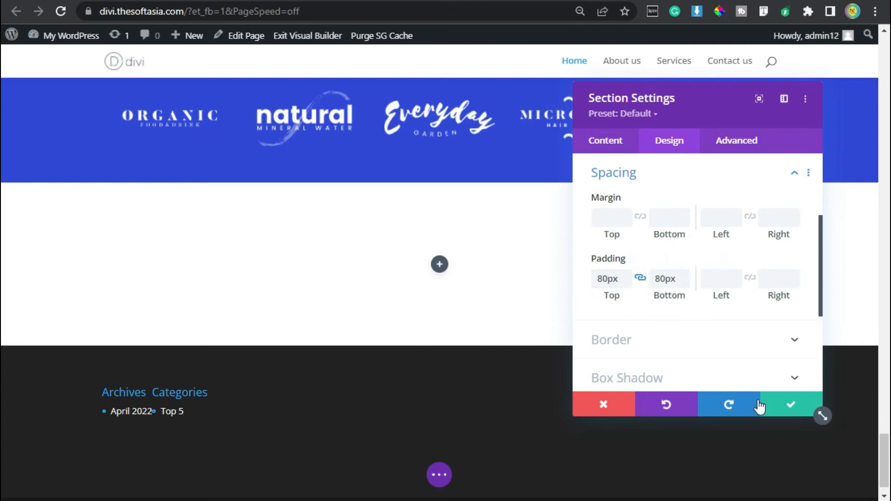
click(790, 407)
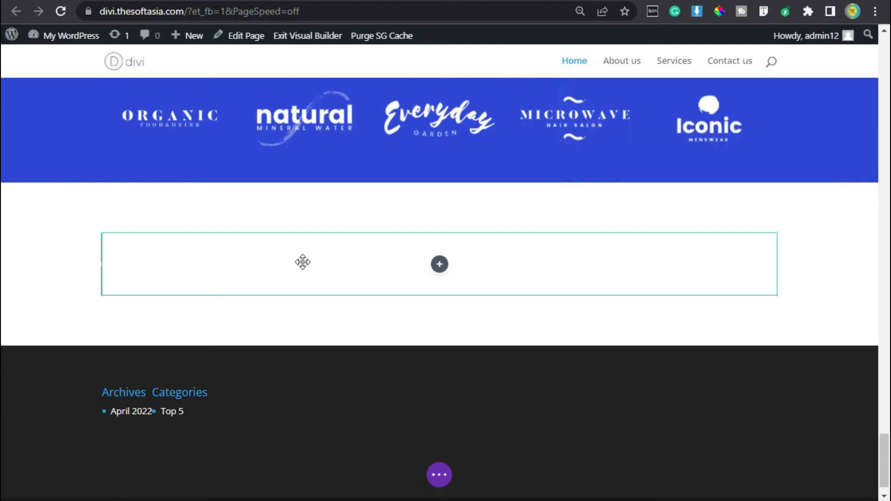
Step: Set the new row's bottom padding to 0px and save the row settings
click(137, 246)
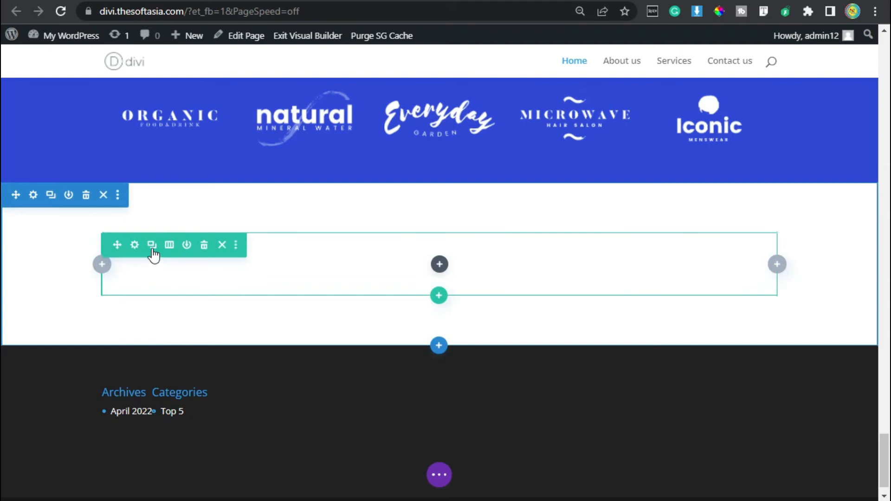
click(135, 245)
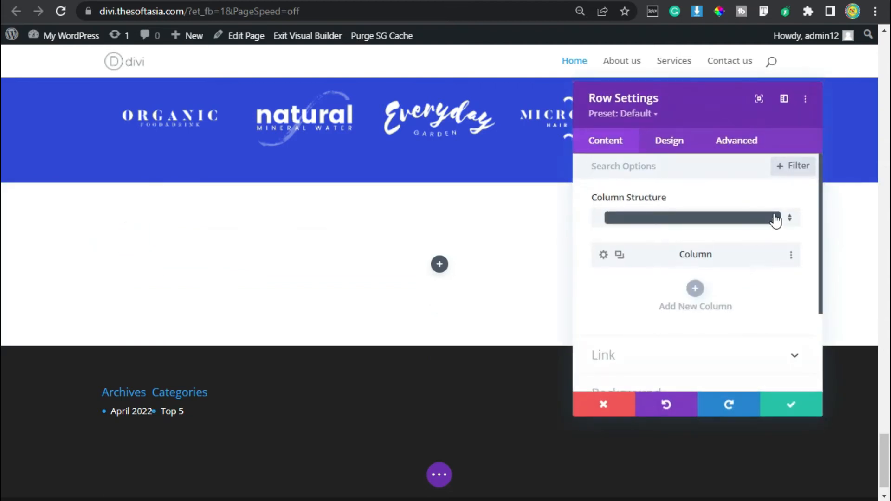
click(669, 142)
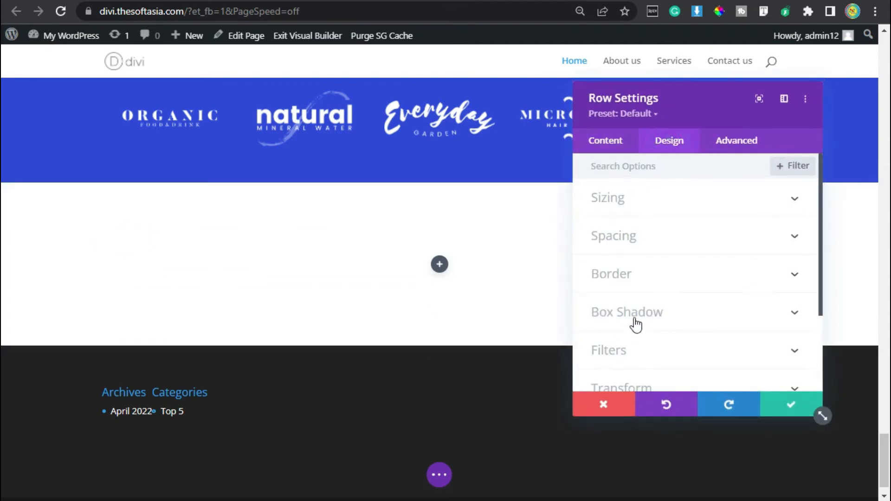
click(646, 238)
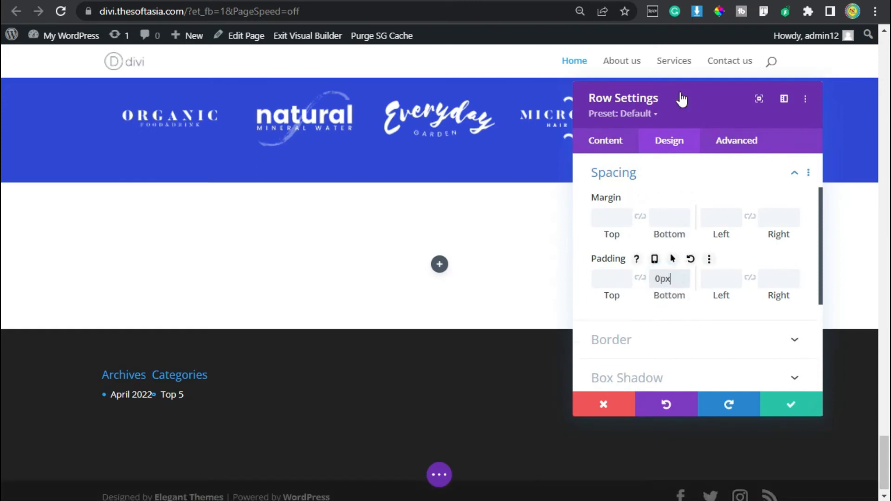
click(793, 409)
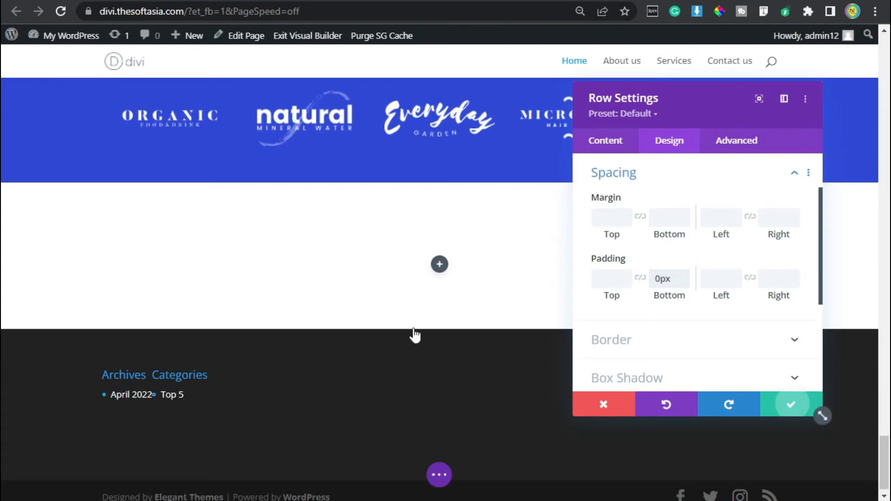
Step: Add a Text module to the empty row and replace its placeholder body with "Blog Posts"
click(441, 266)
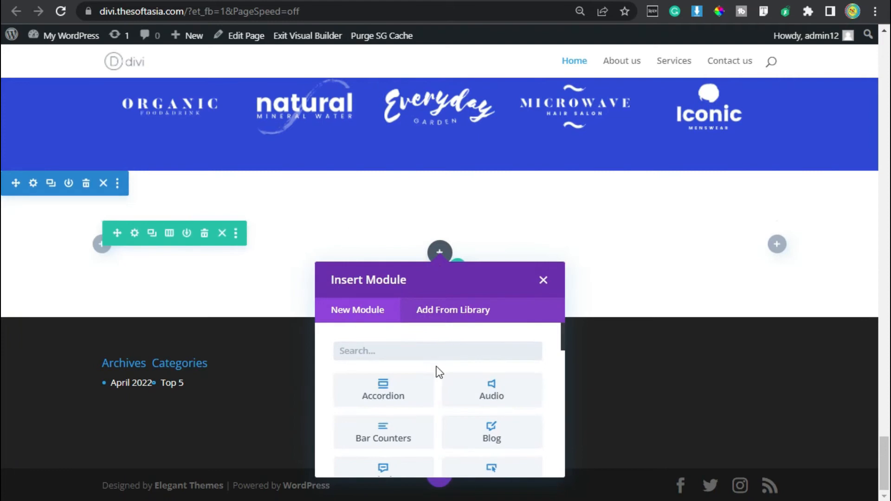
text(text)
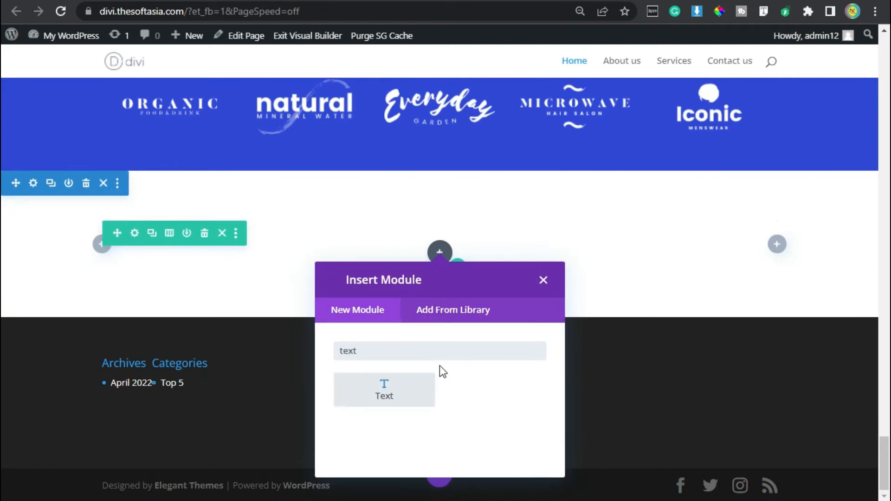
click(388, 385)
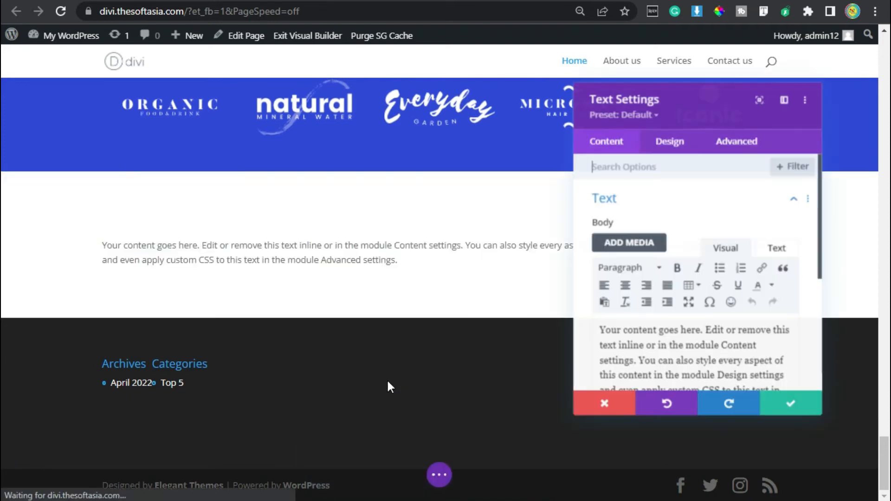
scroll(697, 313, down, 2)
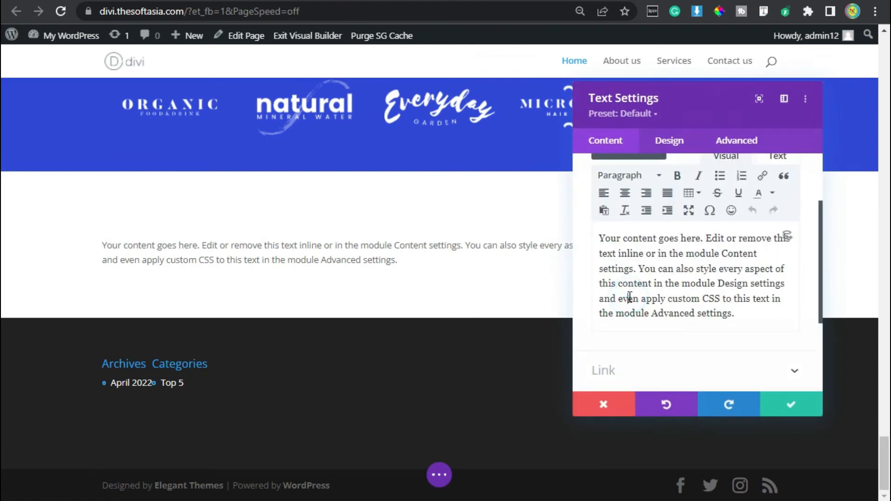
triple_click(630, 297)
key(BackSpace)
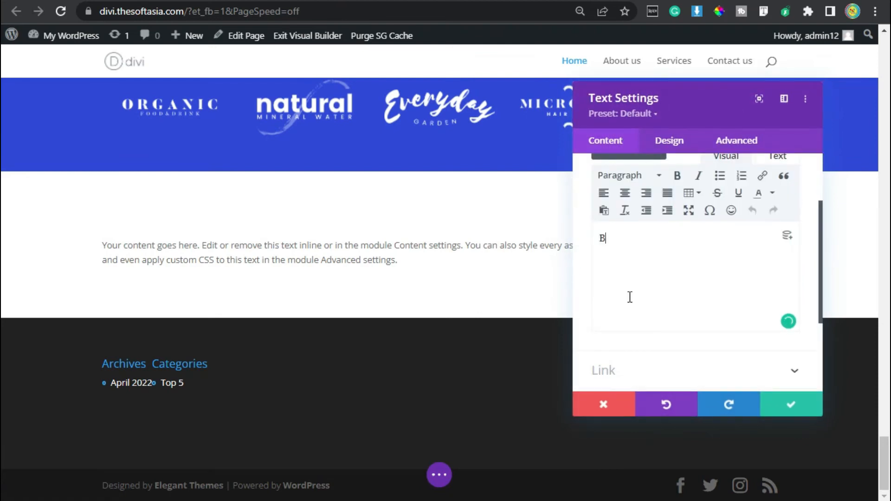
text(Blog Posts)
Step: Give the Blog Posts text module the light lavender global color as its background
click(659, 333)
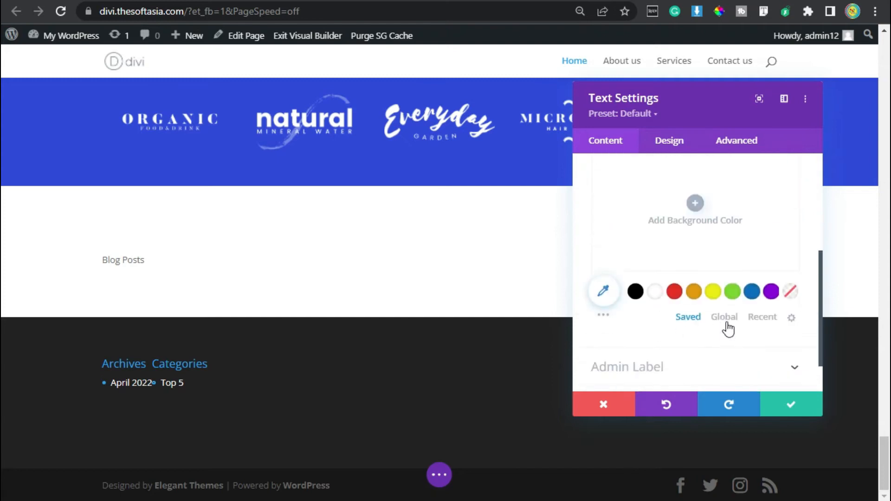
click(724, 318)
click(636, 292)
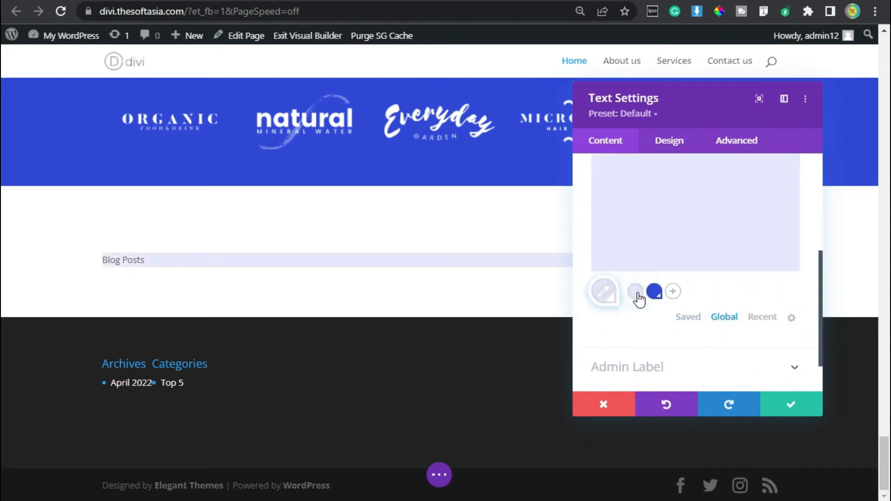
scroll(631, 325, up, 2)
Step: Set the label's text font to Roboto with the uppercase font style
click(668, 143)
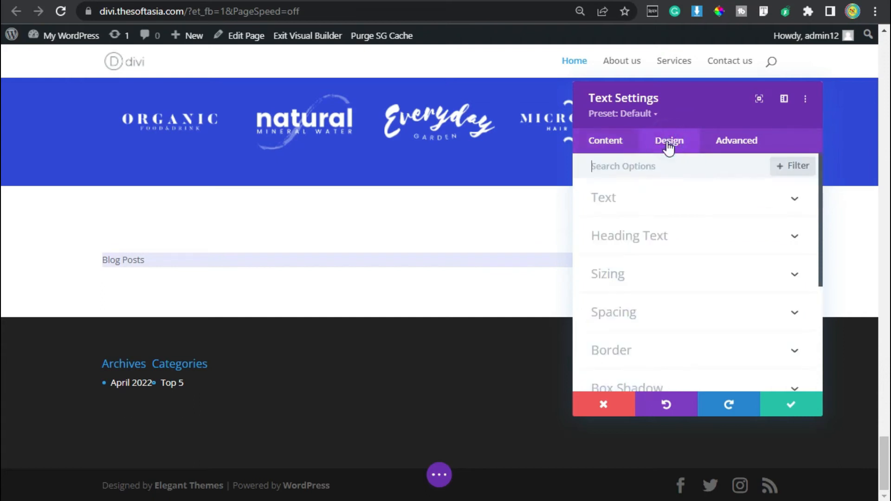
click(660, 205)
click(647, 290)
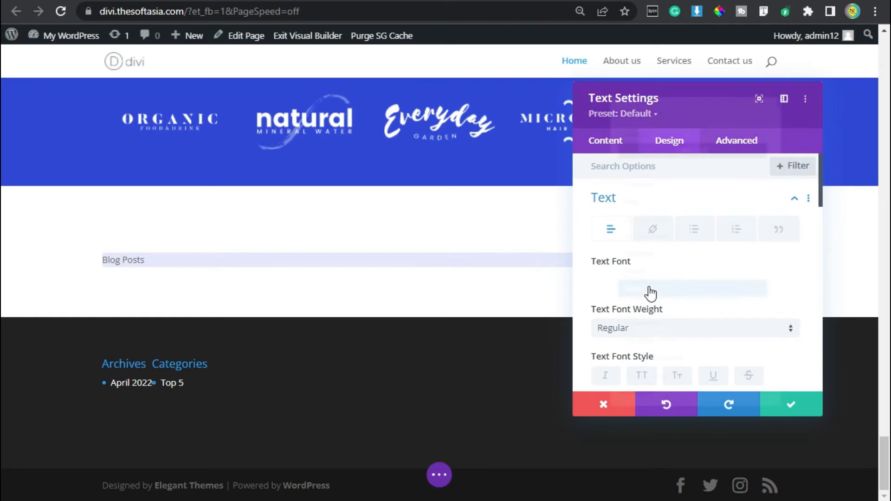
click(656, 86)
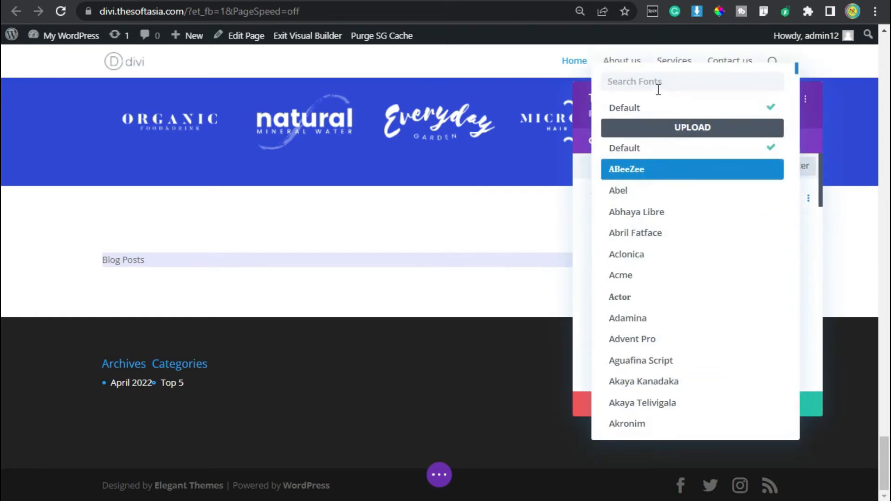
text(Roboto)
click(728, 112)
scroll(701, 207, down, 2)
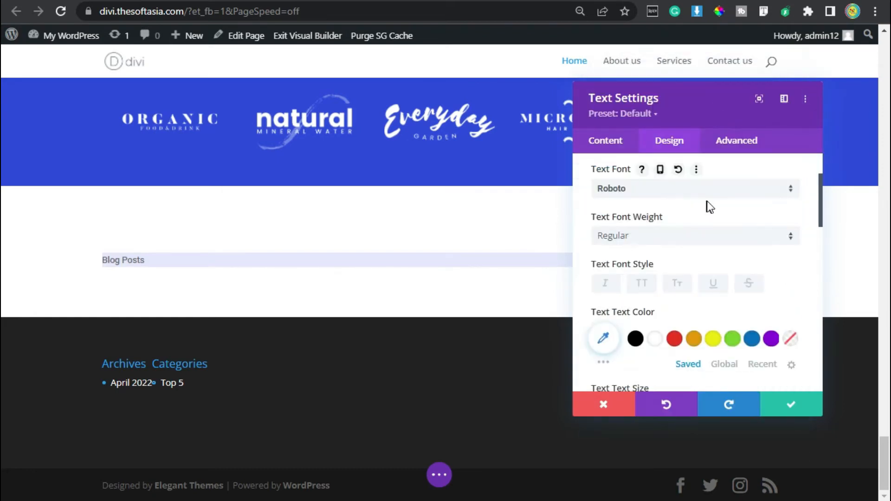
click(642, 283)
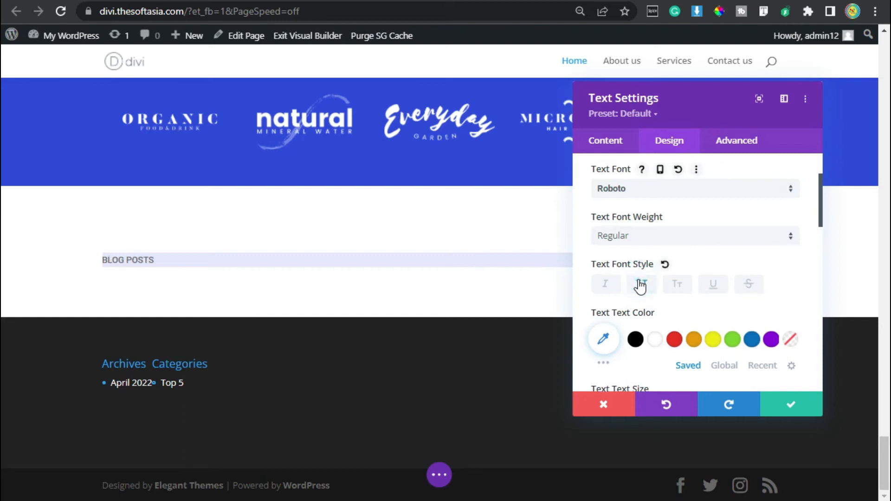
Step: Style the label text with the blue global color, a 16px size and a slightly larger line height
scroll(780, 295, down, 2)
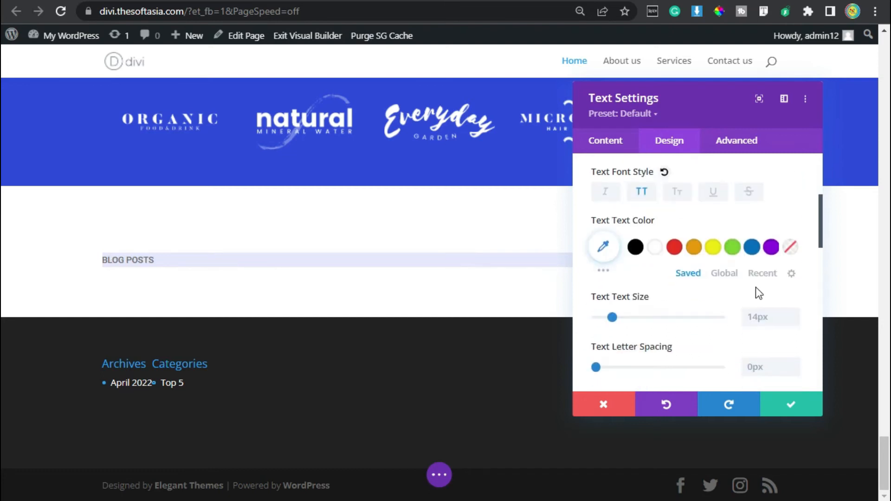
click(724, 274)
click(654, 246)
scroll(752, 256, down, 1)
scroll(751, 255, down, 1)
click(793, 221)
click(792, 221)
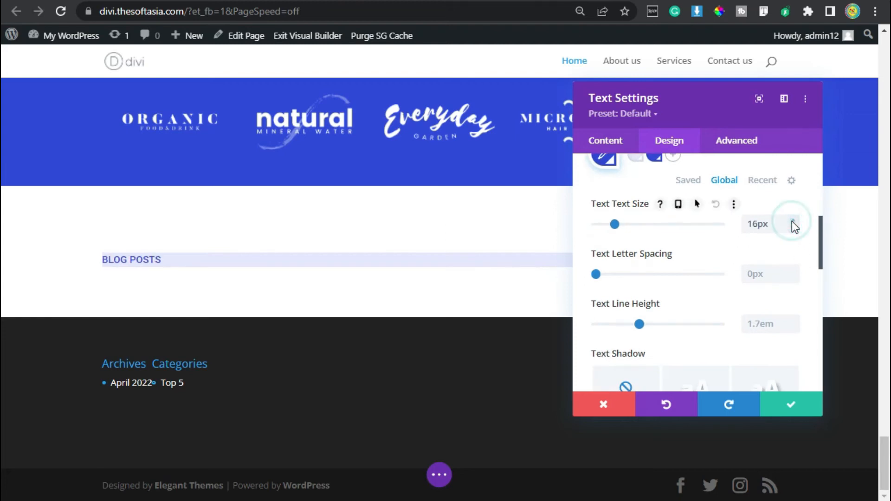
scroll(773, 266, down, 2)
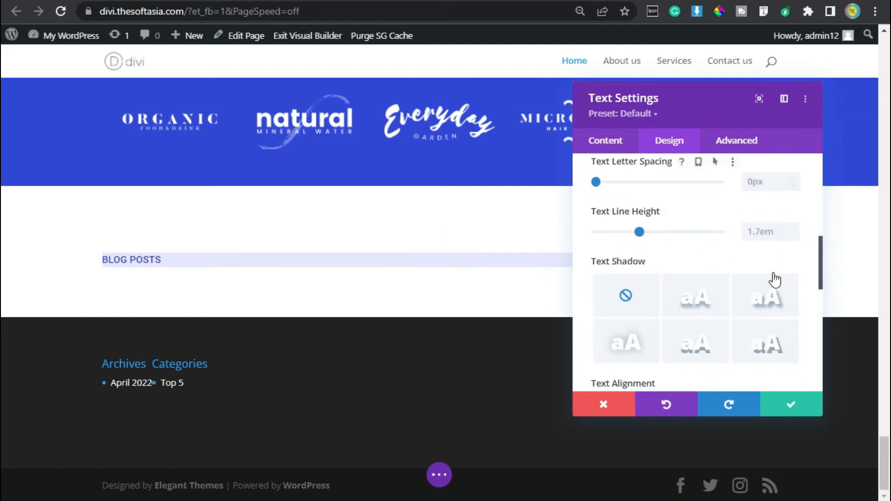
click(793, 229)
Step: Center the label text and limit the module to a 140px max width with centered module alignment
scroll(668, 285, down, 4)
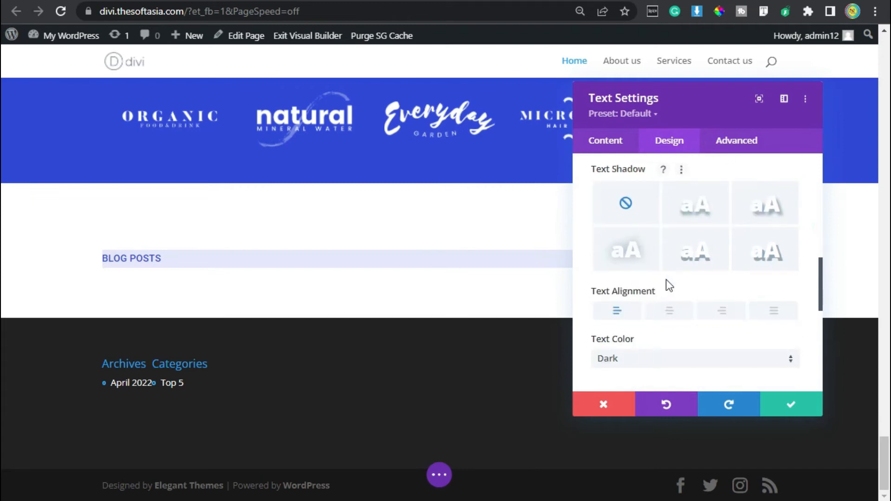
click(674, 221)
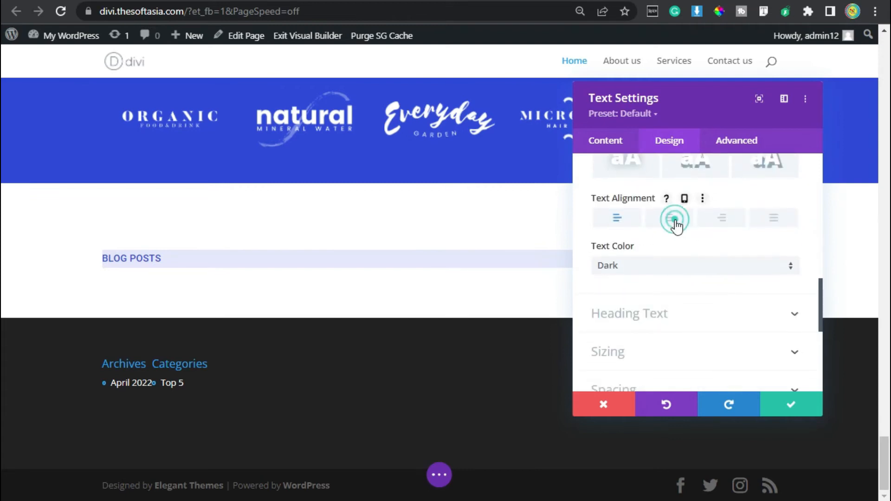
scroll(705, 271, down, 2)
click(664, 258)
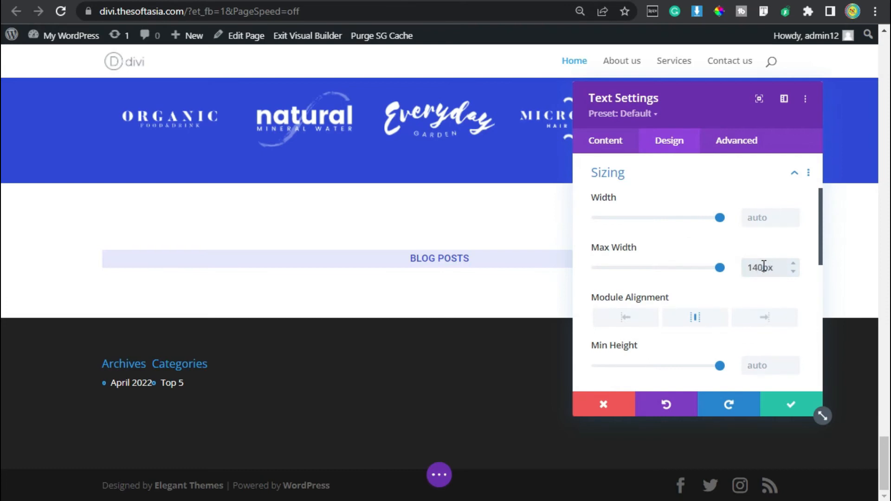
Step: Set the Blog Posts label's padding to 8px top and bottom and 15px left and right, with both pairs linked
scroll(706, 232, down, 2)
scroll(692, 228, down, 5)
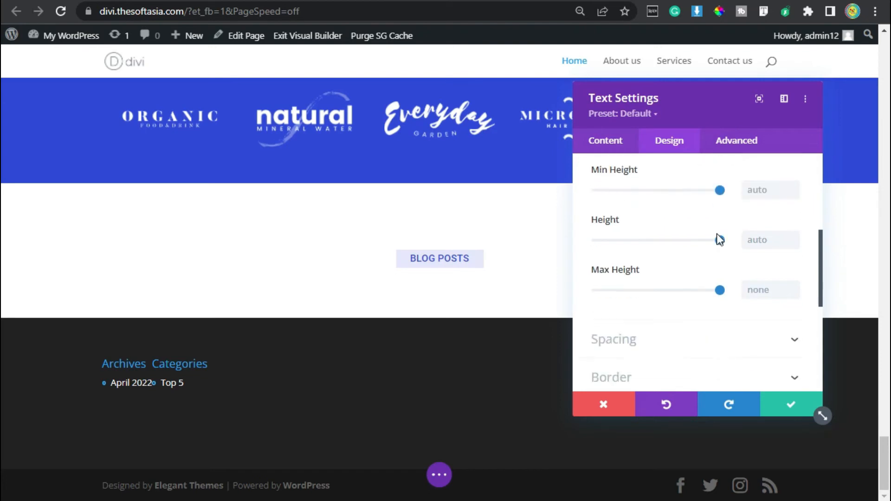
click(610, 243)
click(607, 284)
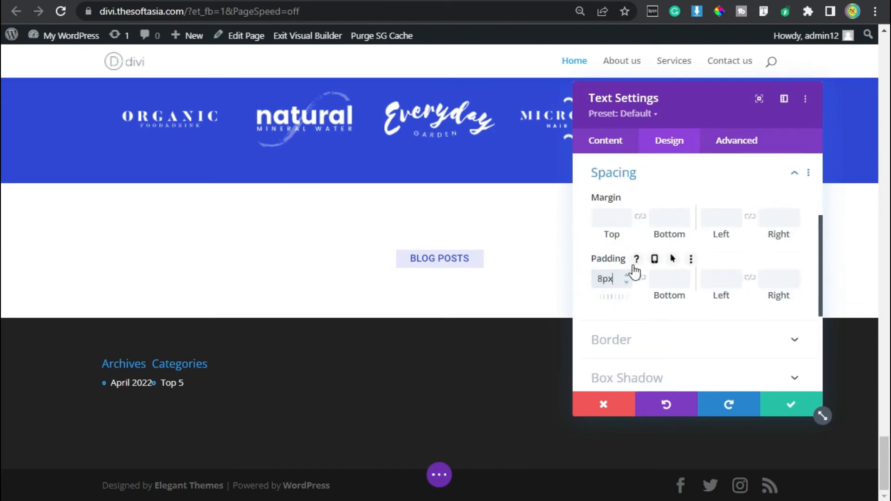
click(640, 277)
click(709, 278)
text(15px)
click(750, 277)
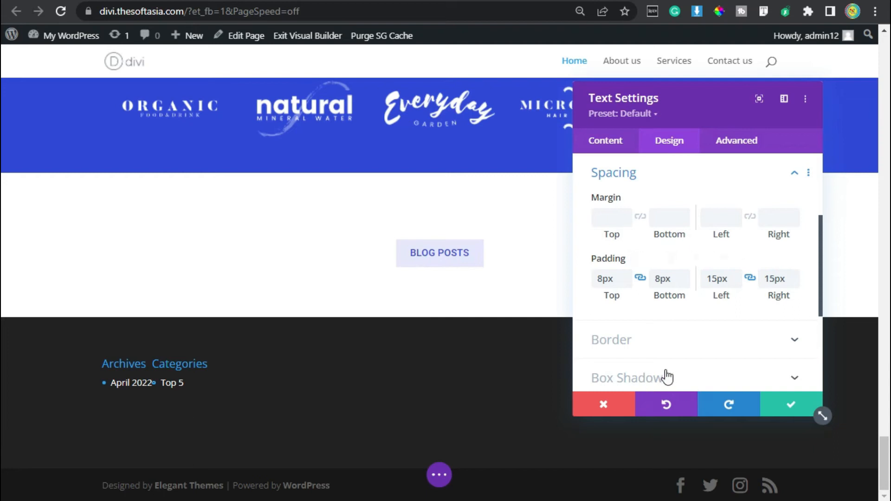
Step: Round all four corners of the Blog Posts label by 3px and save the module's settings
click(678, 341)
click(624, 235)
text(3px)
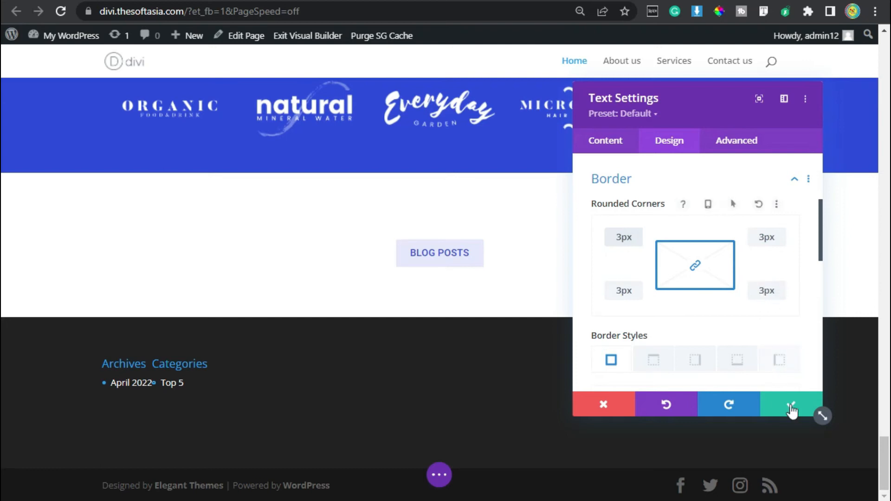
click(790, 405)
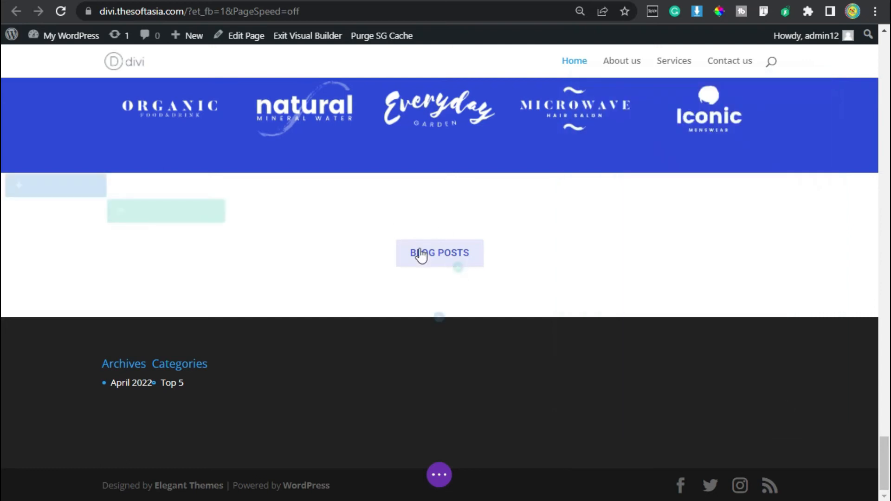
Step: Add a text module below the Blog Posts label with the Heading 2 text "Read our popular blogs posts"
click(439, 274)
text(text)
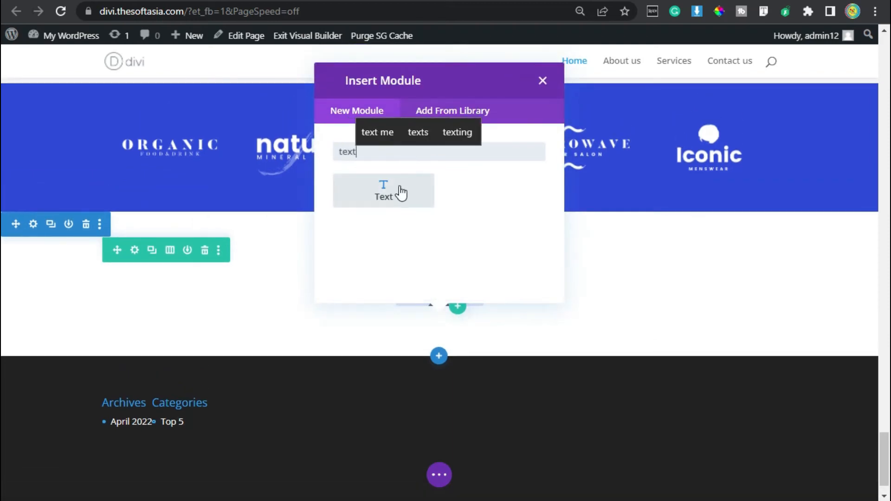
click(400, 193)
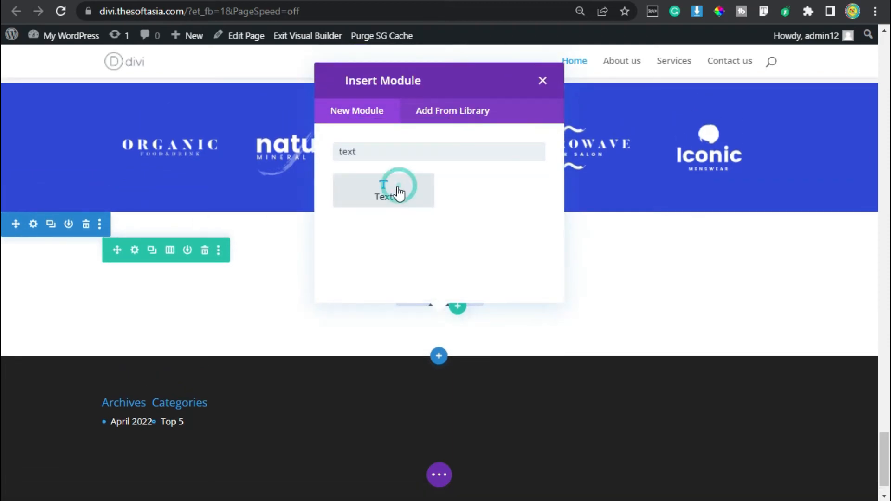
scroll(660, 301, down, 3)
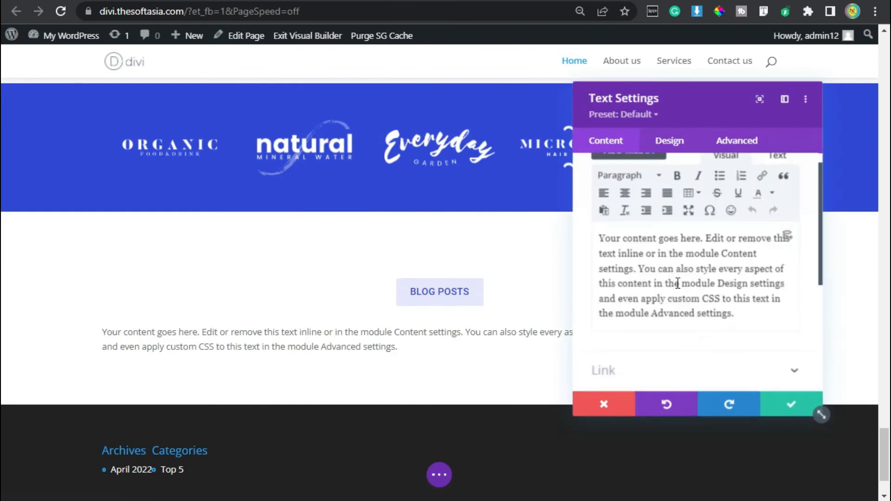
triple_click(677, 283)
text(Read our popular blogs posts)
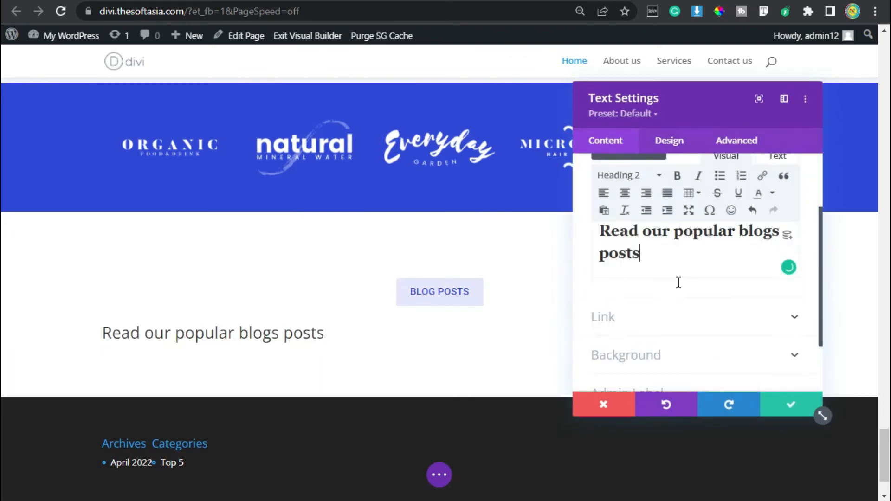
Step: Set the Heading 2 font of the new text module to Roboto
scroll(649, 278, up, 3)
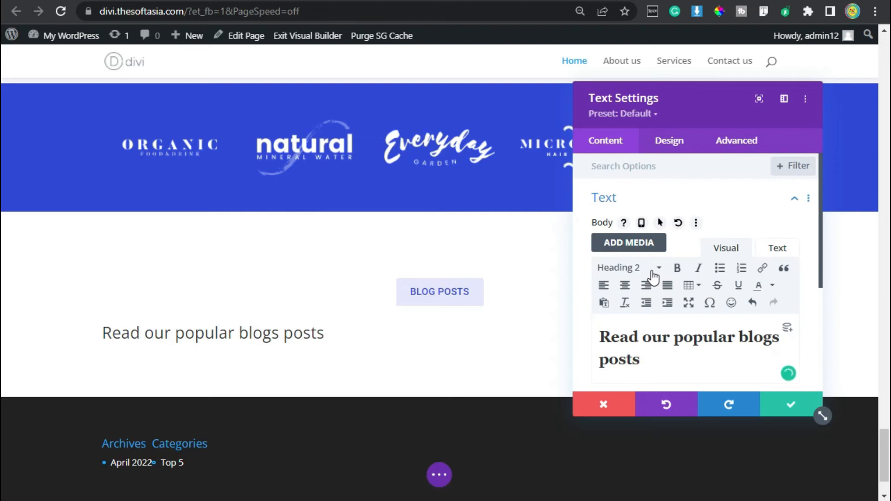
click(668, 142)
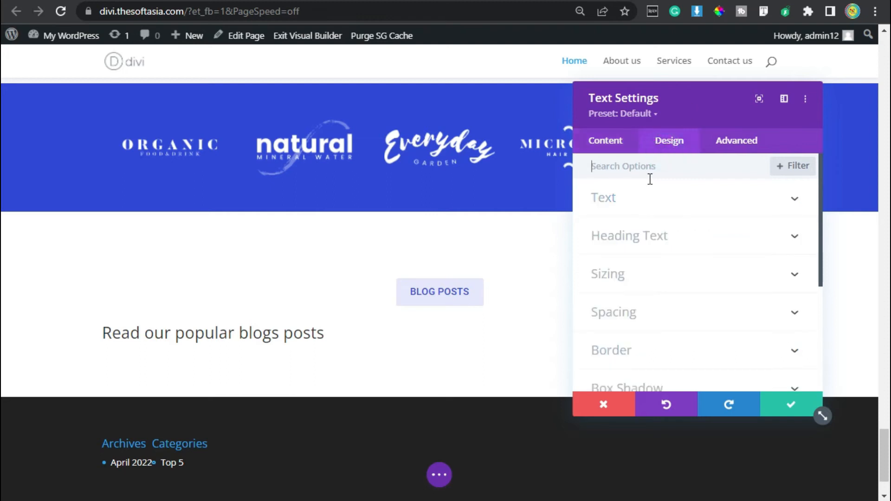
click(626, 252)
click(642, 211)
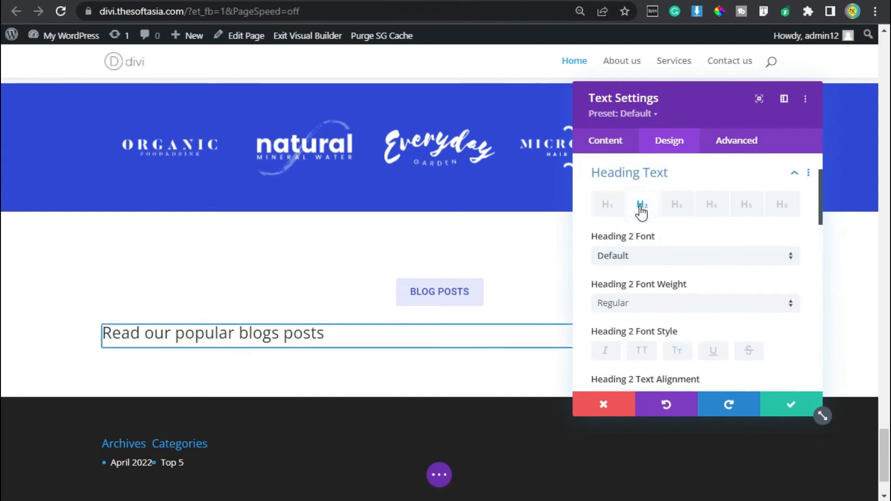
click(701, 255)
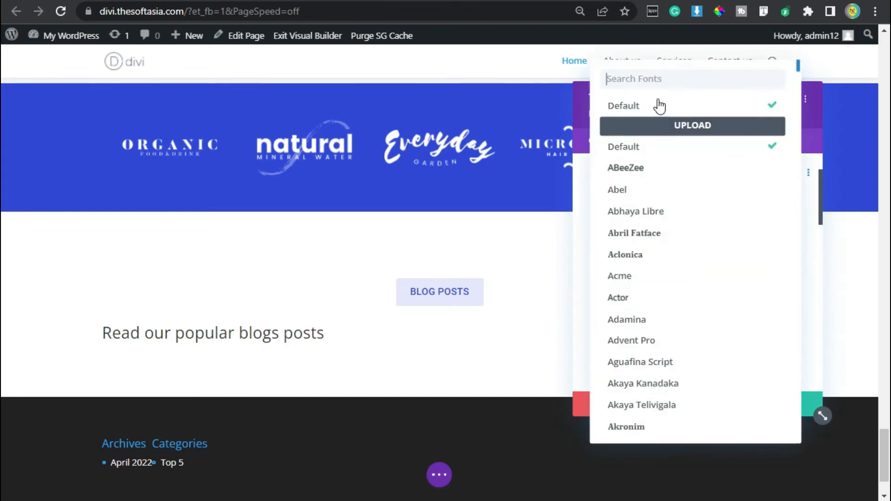
text(Roboto)
click(656, 106)
Step: Make the Heading 2 text italic, centered and underlined with the black #000000 underline color
scroll(684, 228, down, 2)
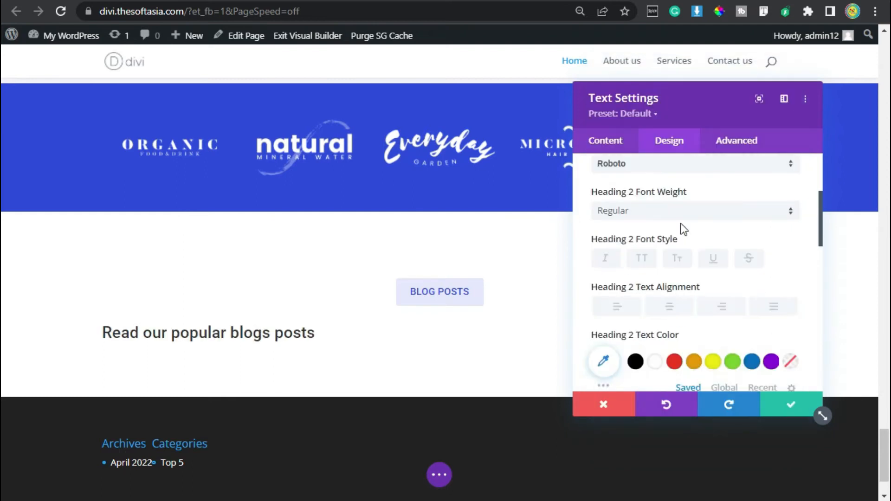
click(605, 260)
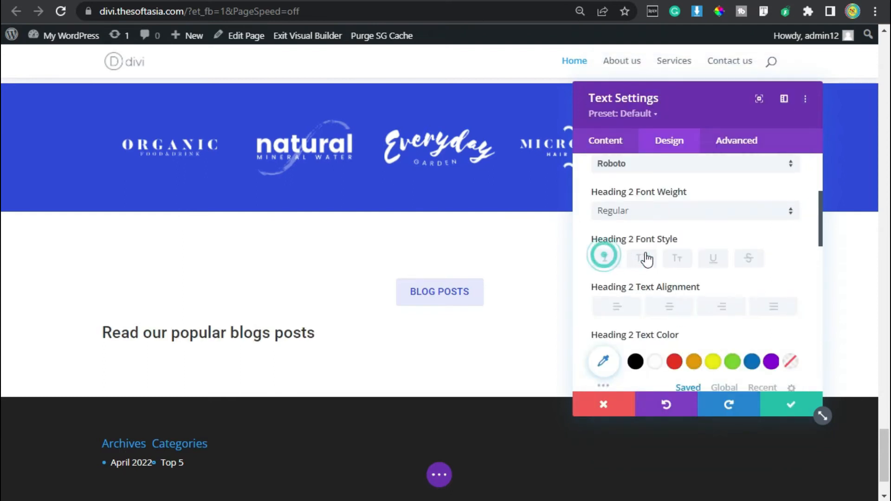
click(671, 308)
scroll(675, 310, down, 2)
scroll(696, 288, up, 2)
click(713, 261)
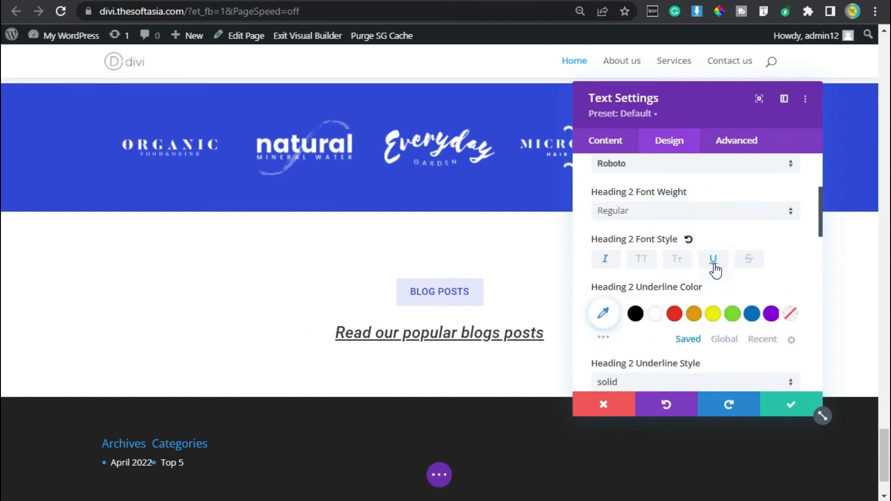
click(635, 314)
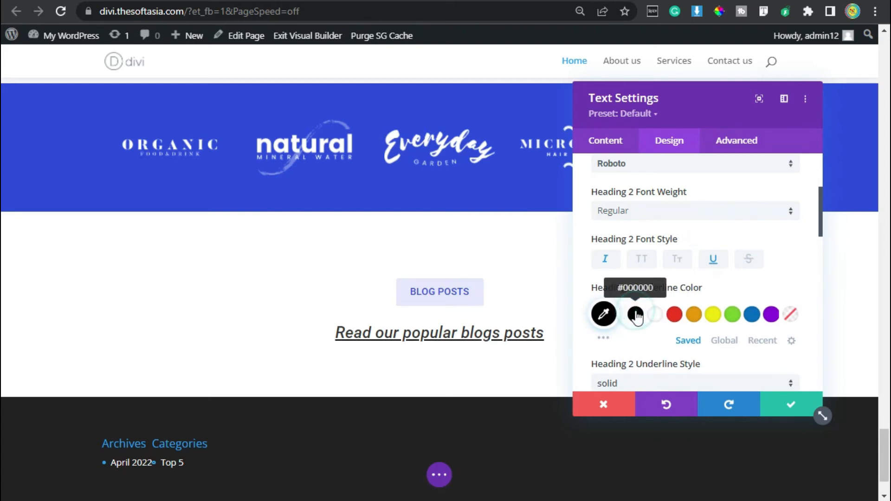
Step: Set the Heading 2 text size to 28px and slightly increase its line height
scroll(652, 302, down, 1)
scroll(703, 298, down, 6)
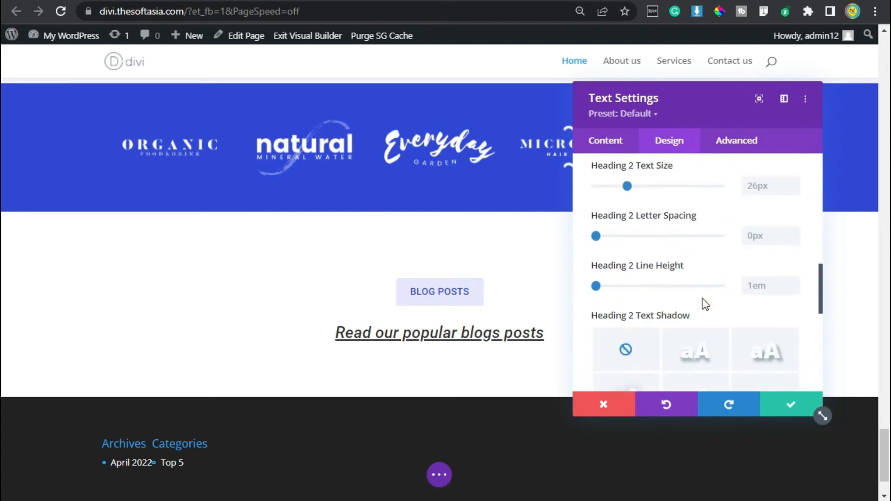
scroll(702, 298, up, 2)
click(793, 275)
click(793, 275)
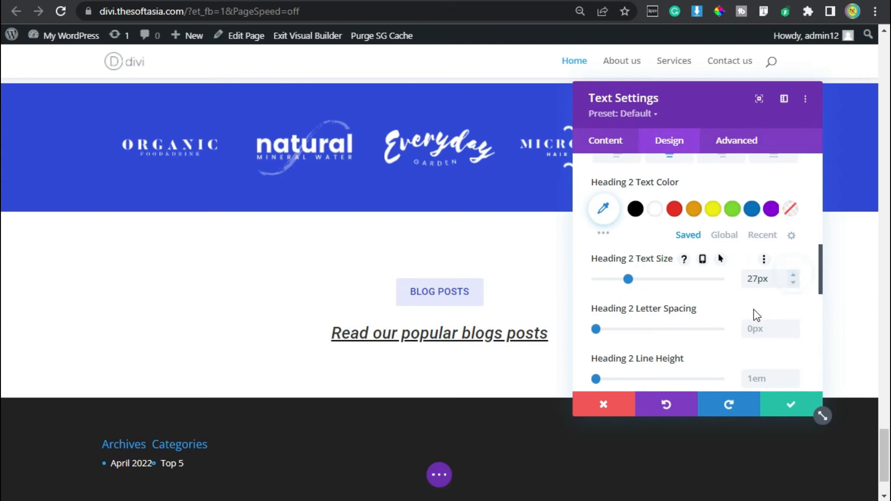
scroll(663, 299, down, 2)
click(793, 282)
click(794, 282)
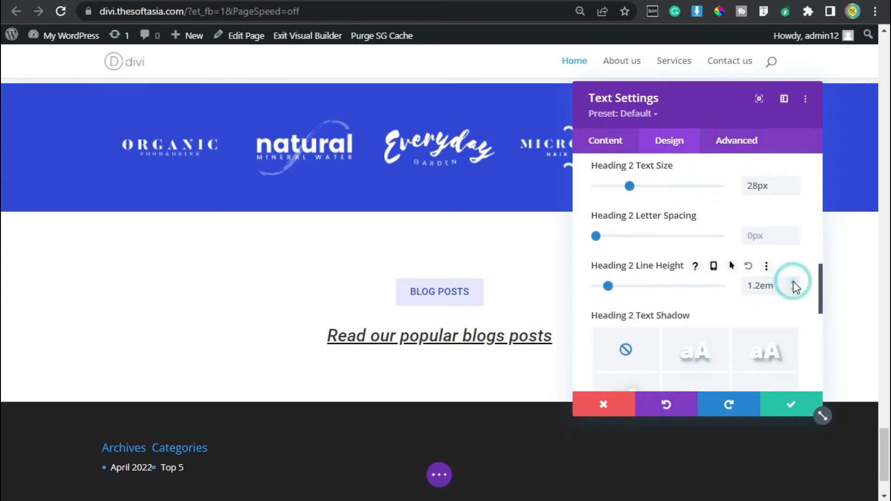
click(793, 282)
Step: Give the heading's text module a 10px bottom margin and save its settings
scroll(676, 269, down, 5)
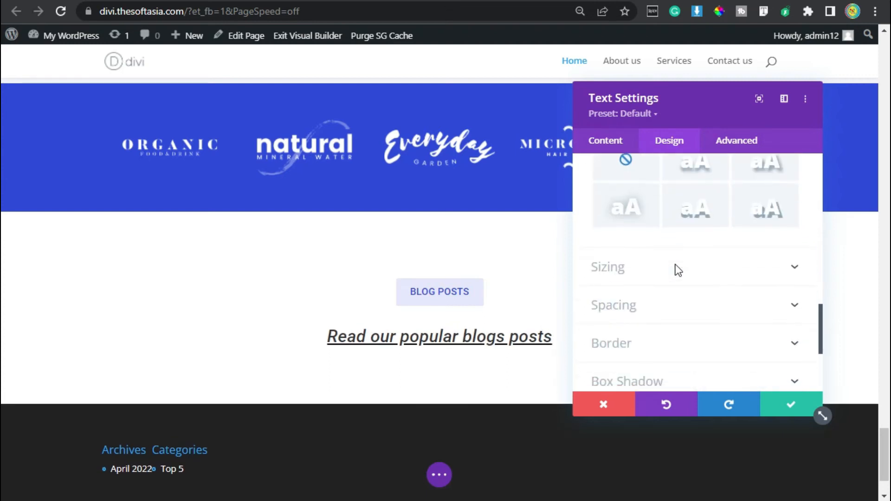
click(647, 221)
click(656, 221)
text(10)
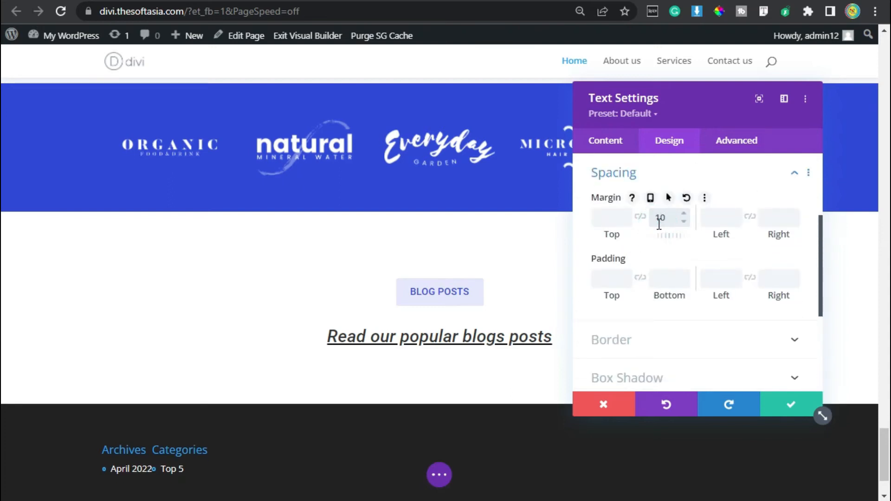
text(px)
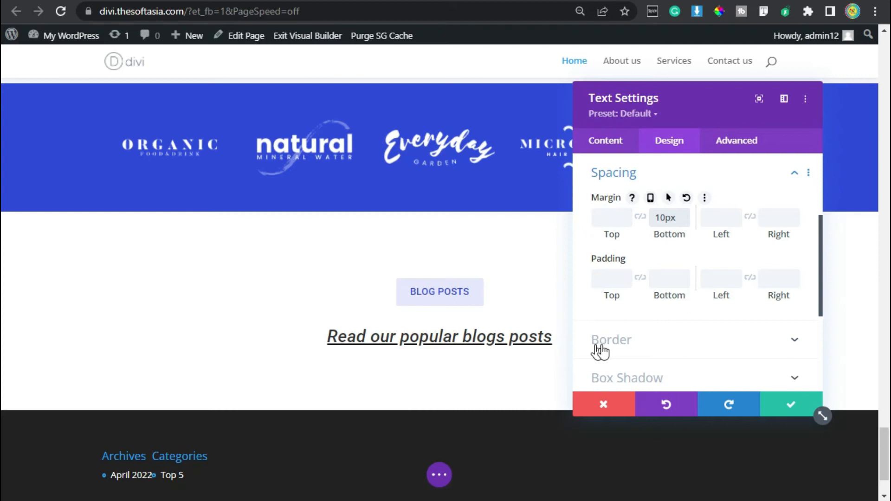
click(787, 409)
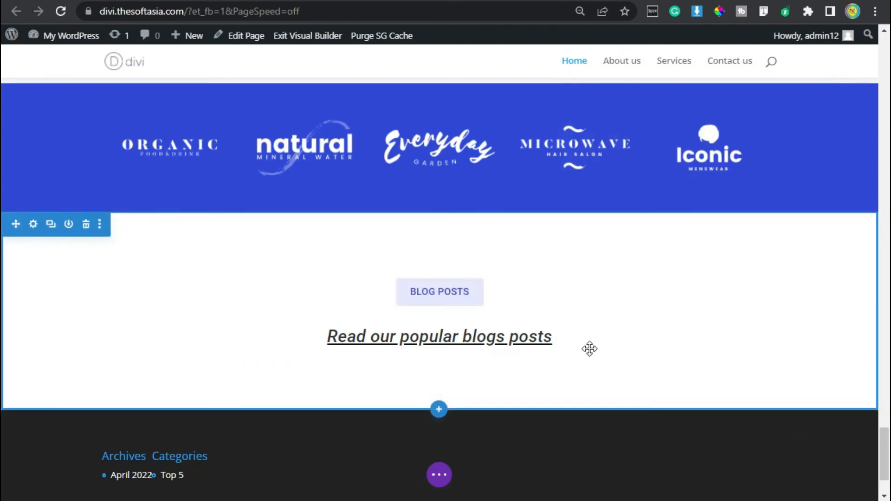
Step: Switch to the reference site, examine its Blog Posts heading and post cards, and return to the Divi builder
click(622, 1)
scroll(377, 286, down, 1)
scroll(394, 274, up, 3)
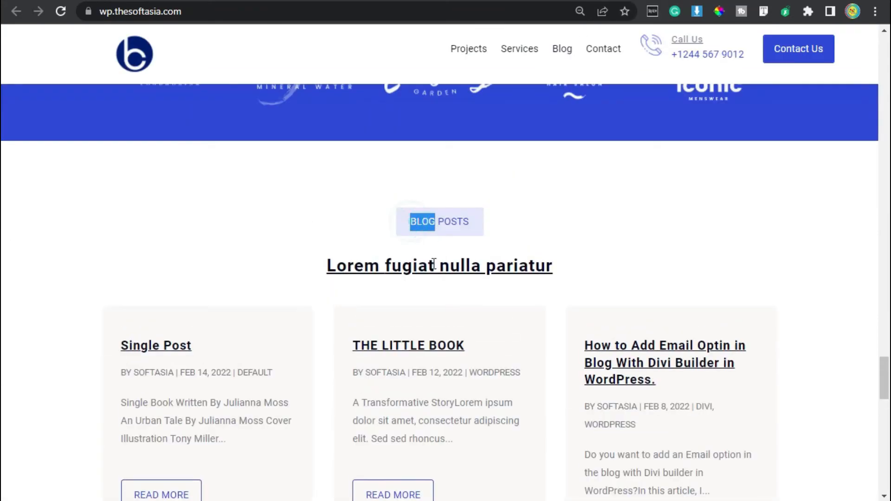
scroll(417, 281, down, 2)
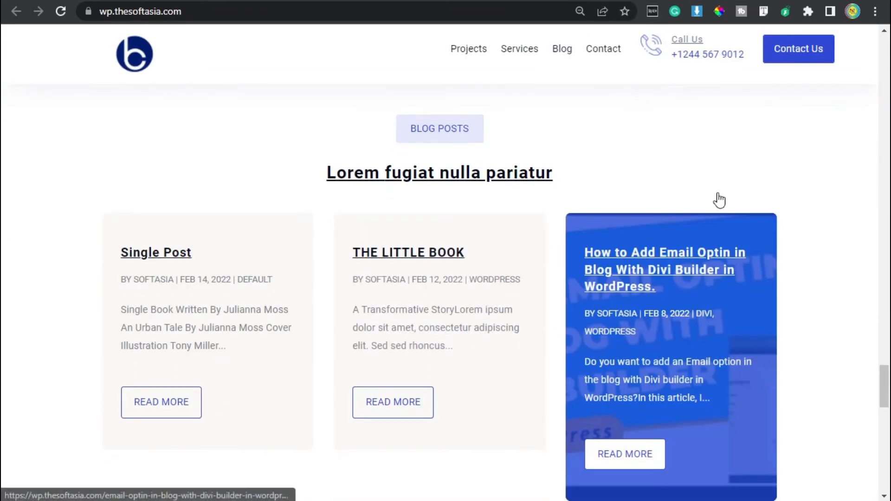
click(557, 2)
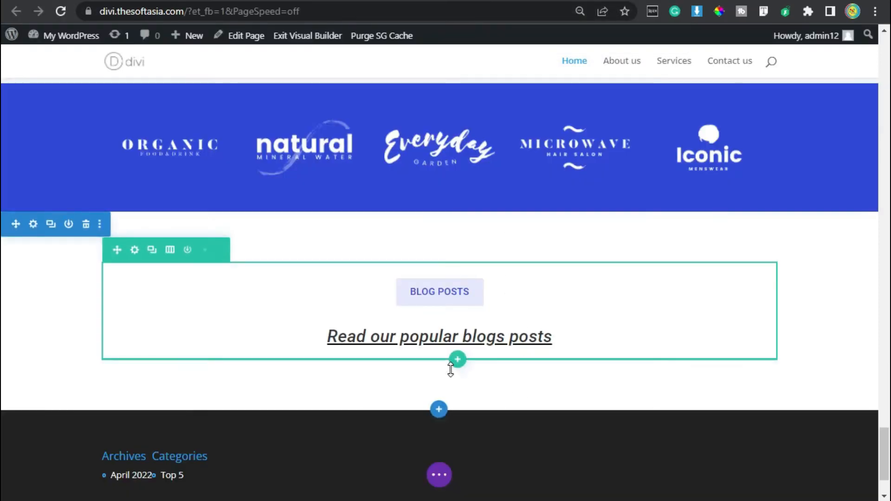
Step: Insert a single-column row below the Blog Posts heading row and leave it without a module
scroll(448, 369, down, 2)
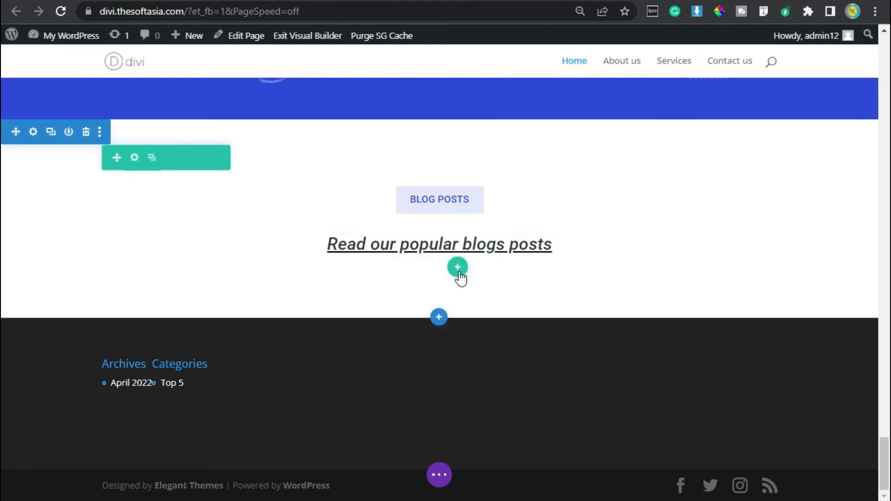
click(458, 273)
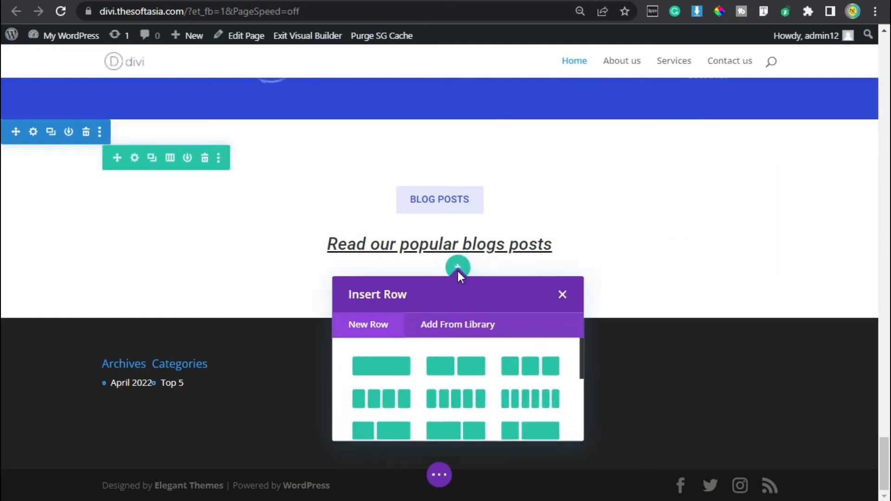
click(378, 371)
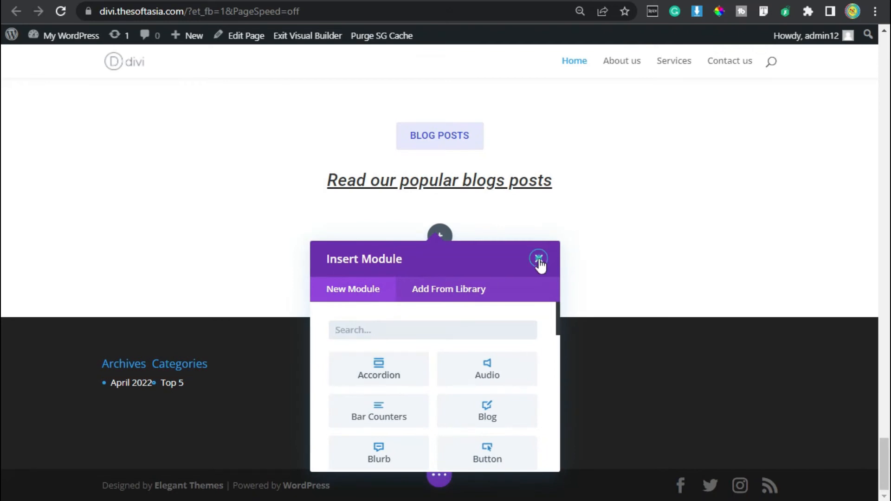
click(538, 259)
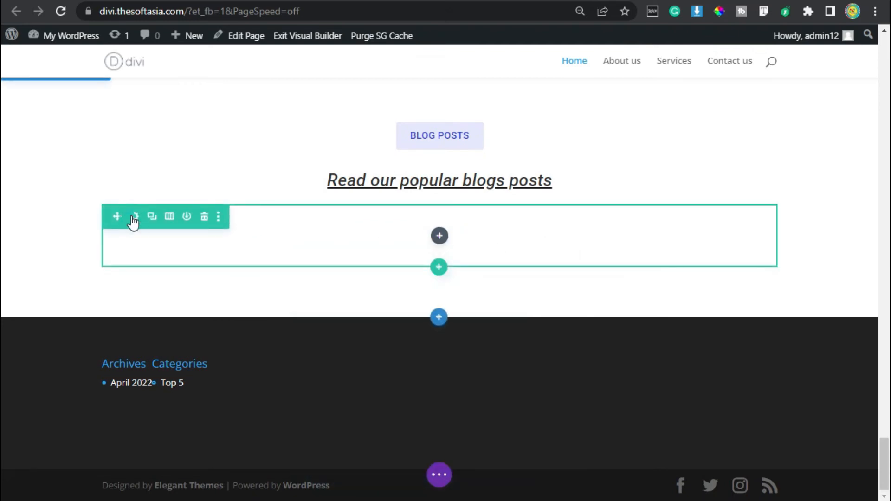
Step: Enable a custom gutter width for the new empty row and set it to 2
click(134, 217)
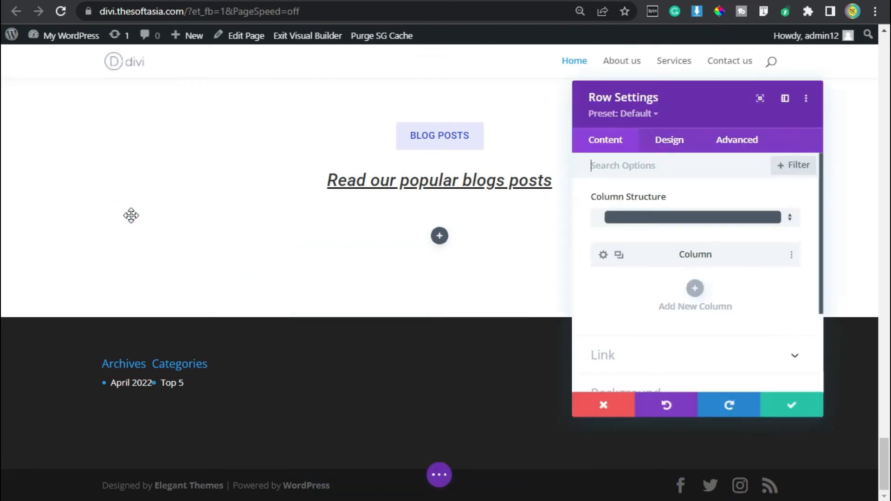
click(661, 148)
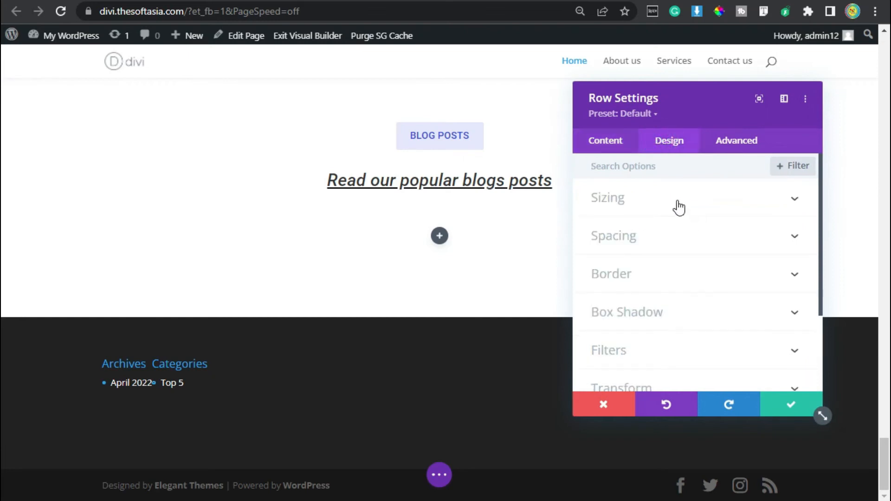
click(673, 198)
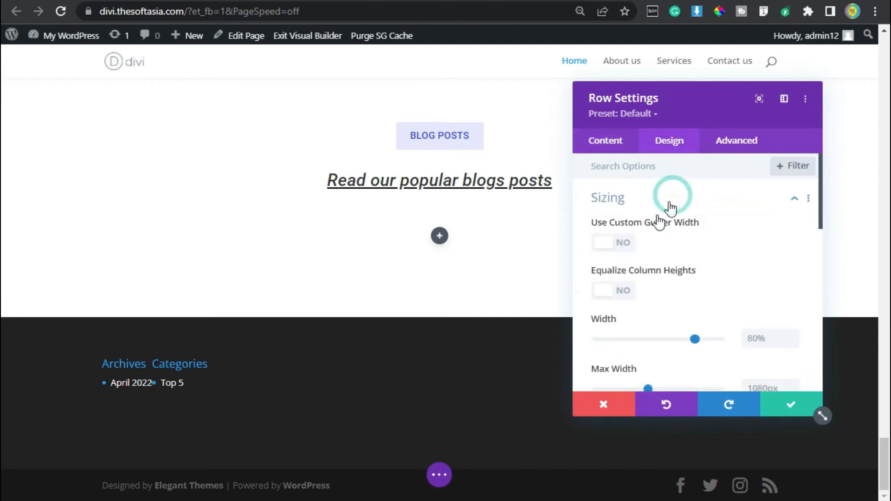
click(607, 243)
click(795, 286)
click(795, 294)
click(795, 294)
click(769, 304)
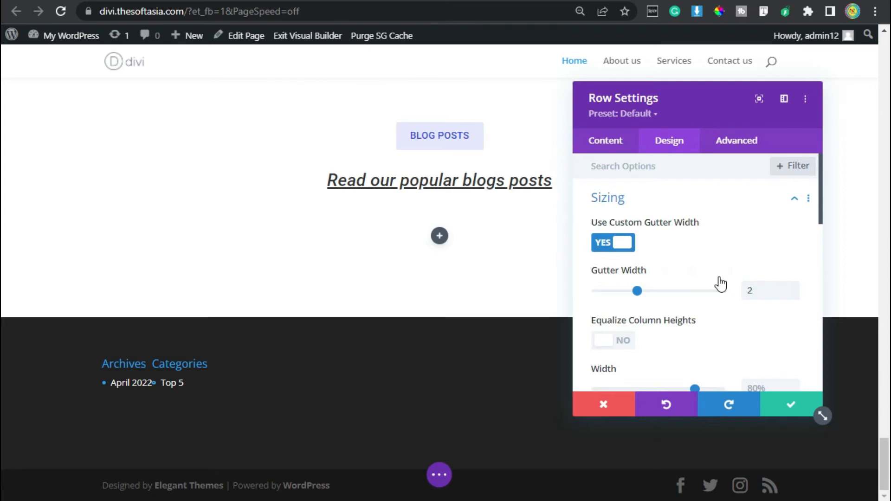
Step: Save the empty row's settings and insert a Blog module into that row
click(793, 404)
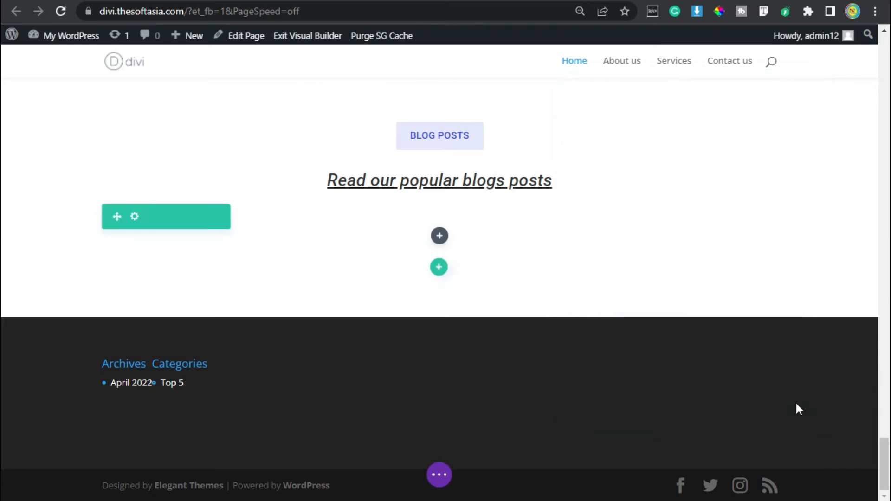
click(440, 235)
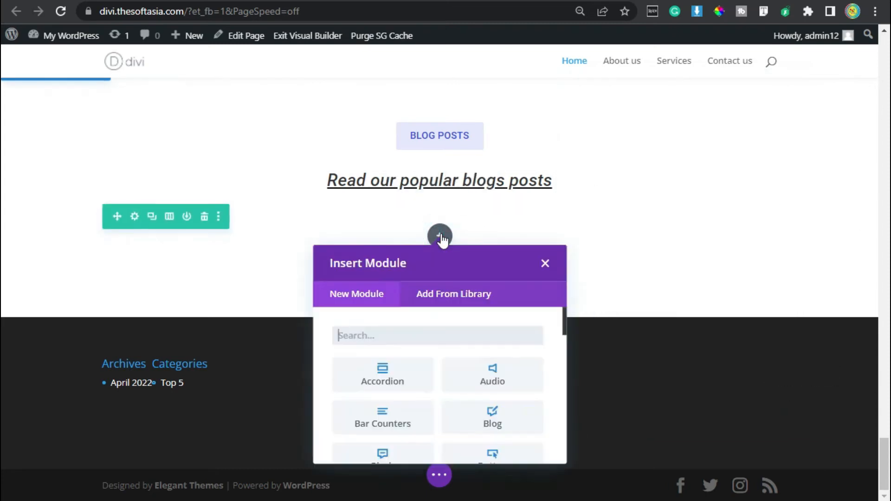
click(492, 414)
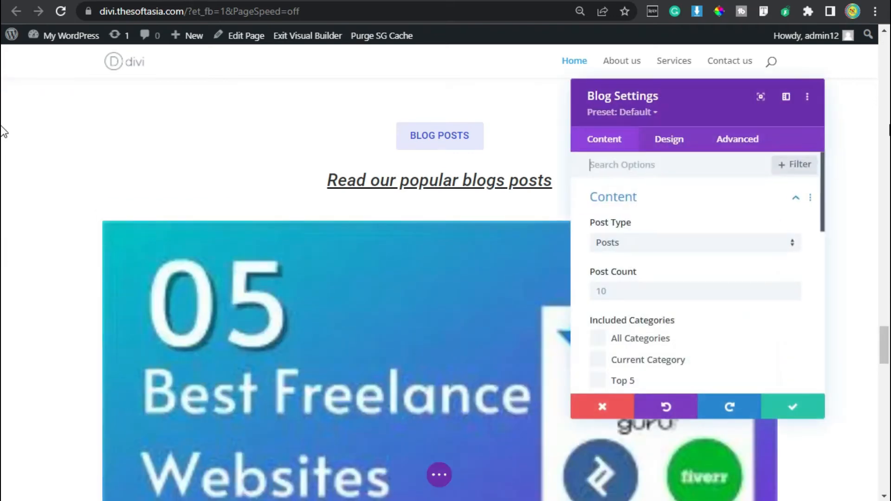
Step: Set the Blog module's post count to 3 and show post excerpts with a length of 100
click(630, 290)
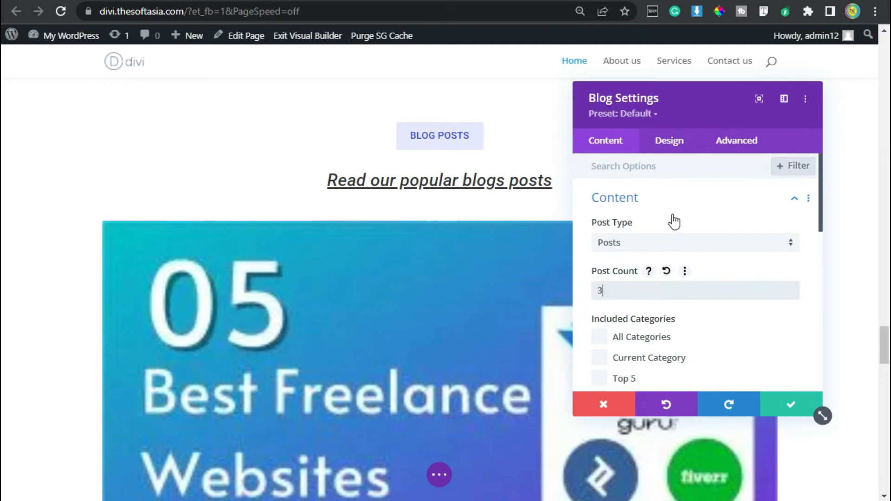
text(3)
scroll(673, 222, down, 6)
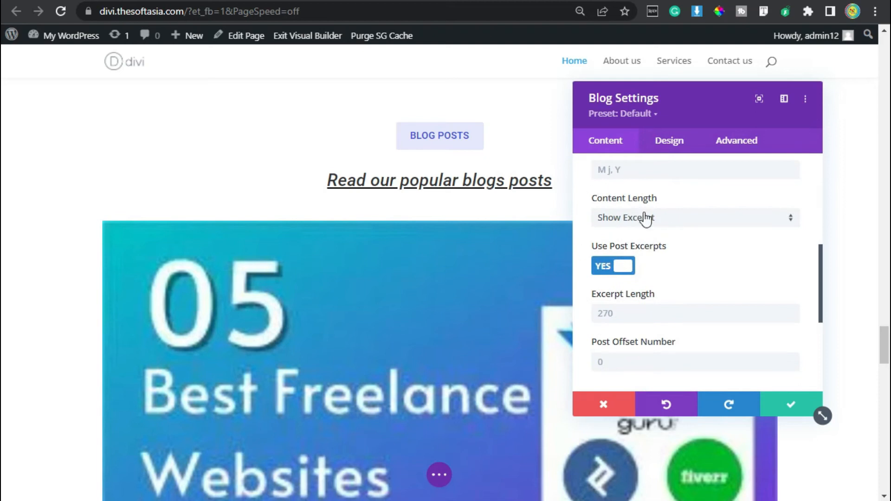
scroll(646, 218, up, 2)
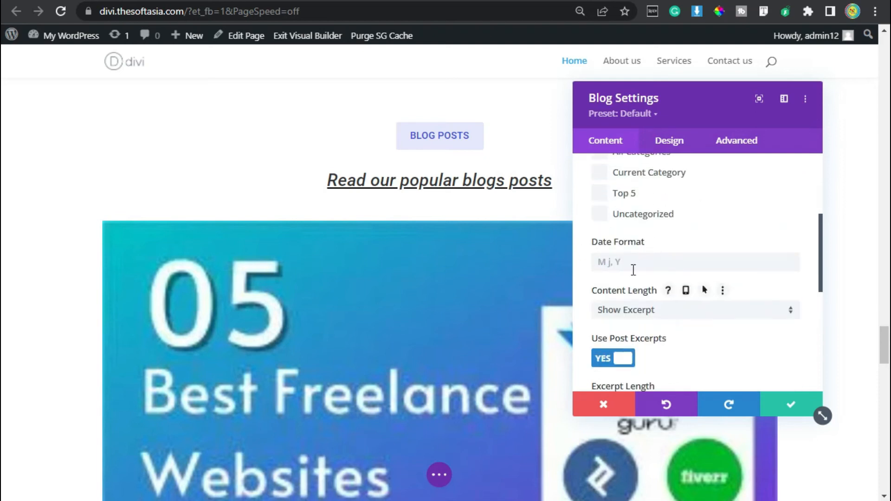
click(683, 313)
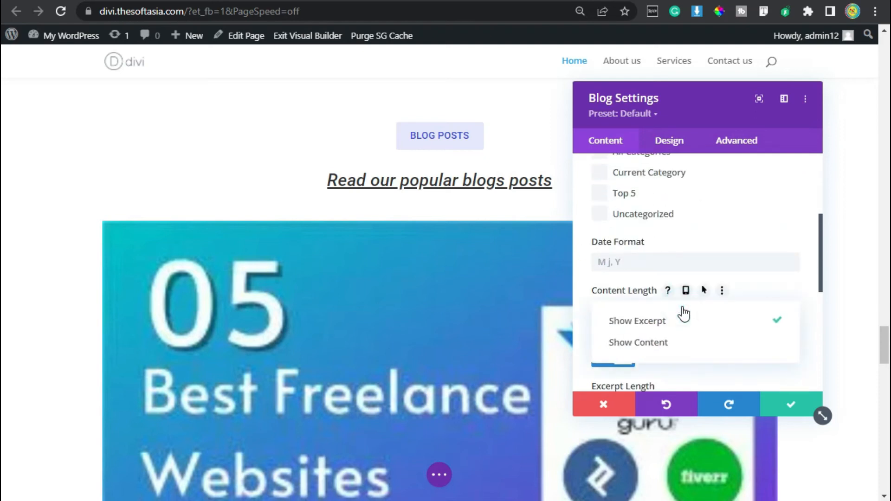
click(655, 325)
scroll(652, 320, down, 2)
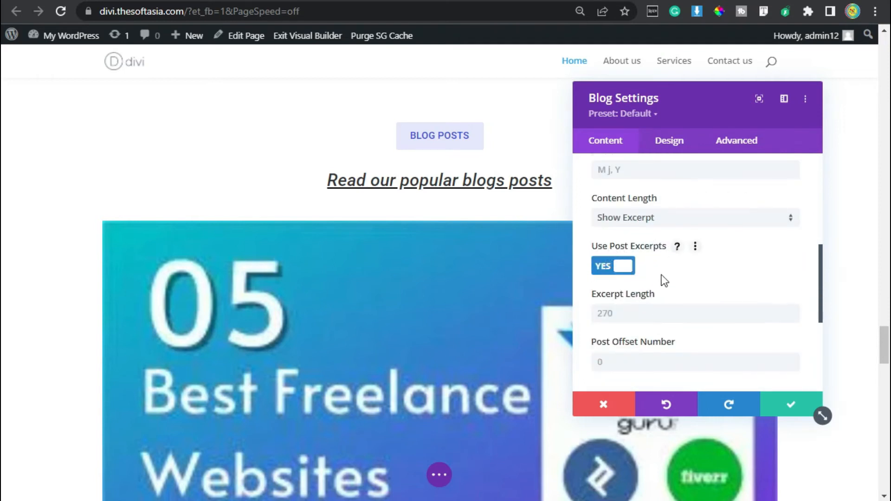
click(616, 320)
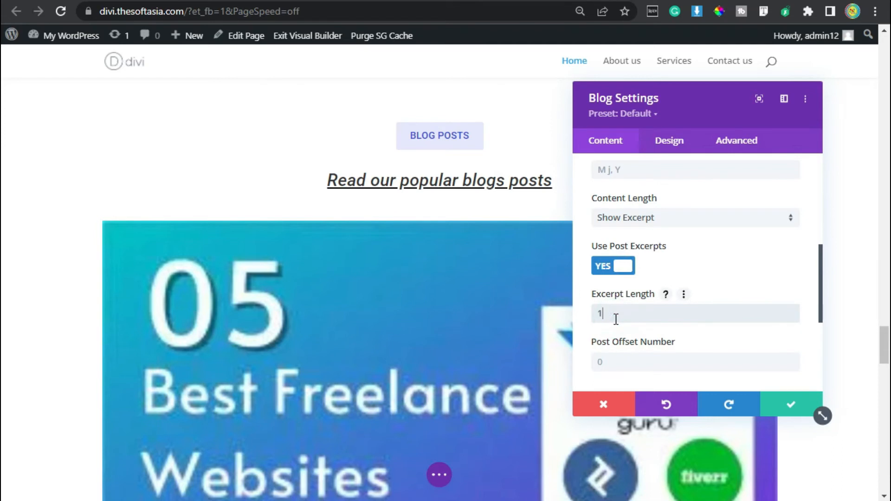
text(100)
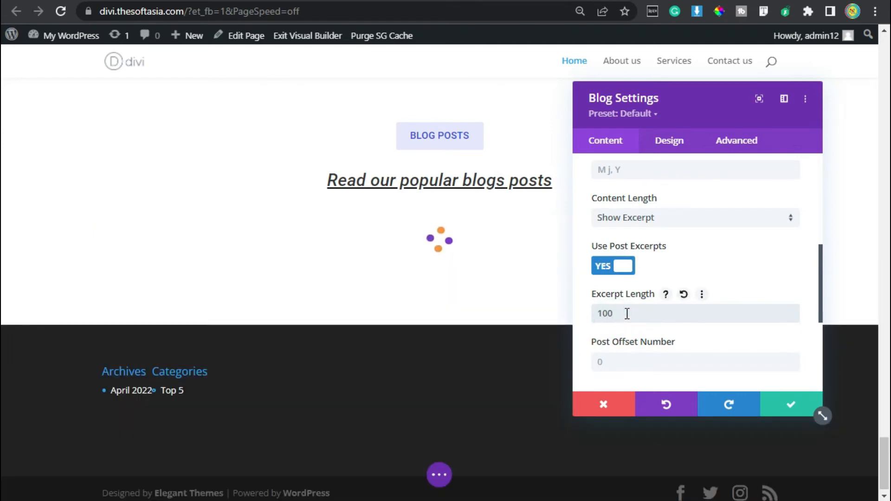
Step: Enable the Read More button and turn off pagination in the Blog module's elements
scroll(660, 286, down, 4)
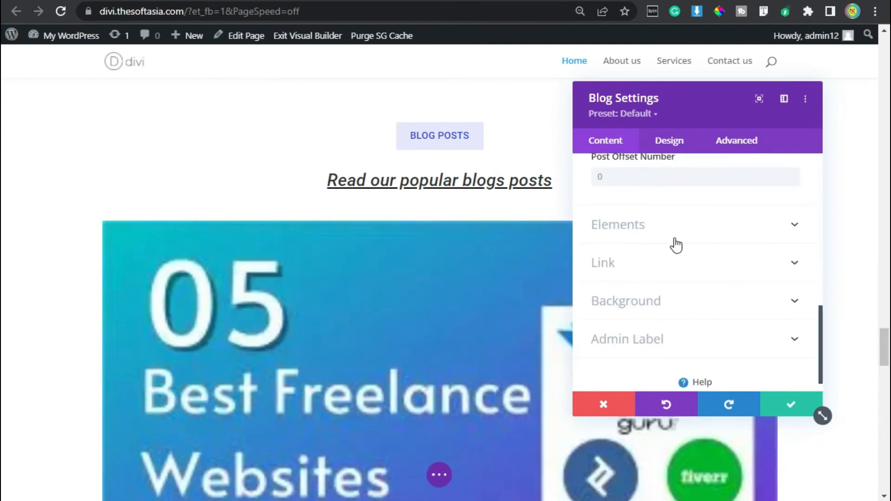
click(626, 223)
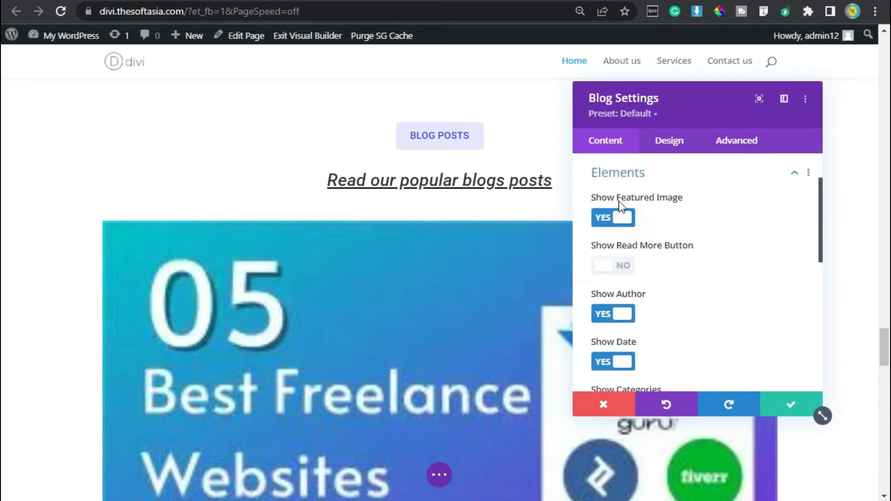
click(614, 277)
scroll(692, 304, down, 2)
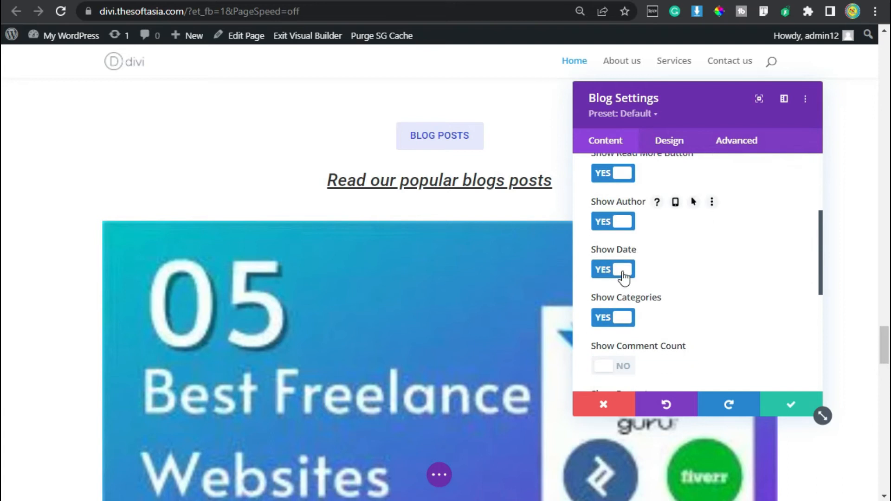
scroll(665, 308, down, 4)
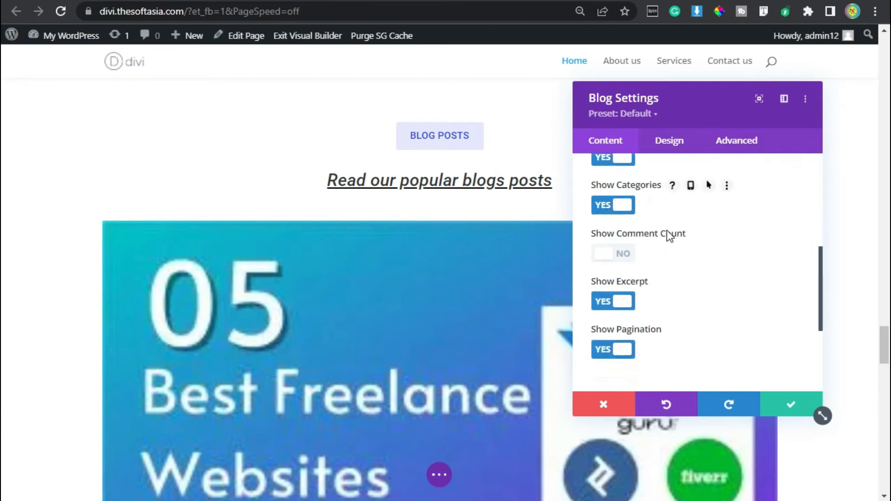
scroll(628, 241, up, 2)
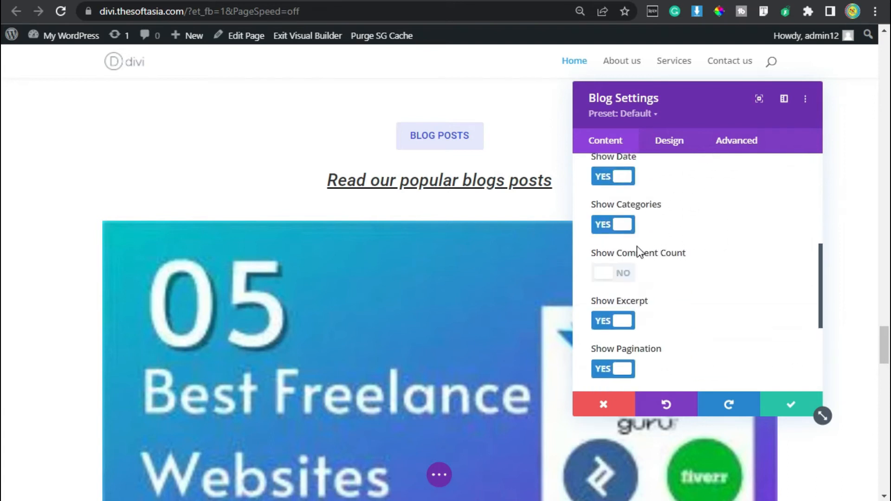
scroll(649, 334, down, 2)
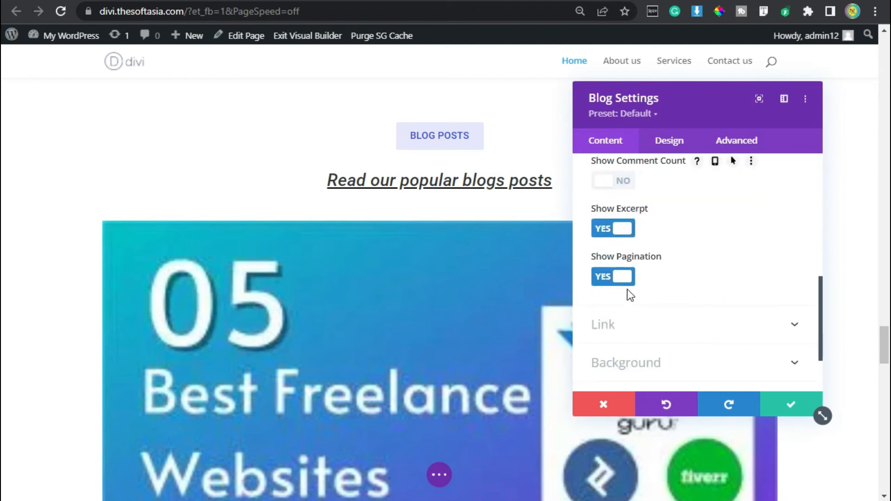
click(617, 275)
scroll(664, 282, up, 4)
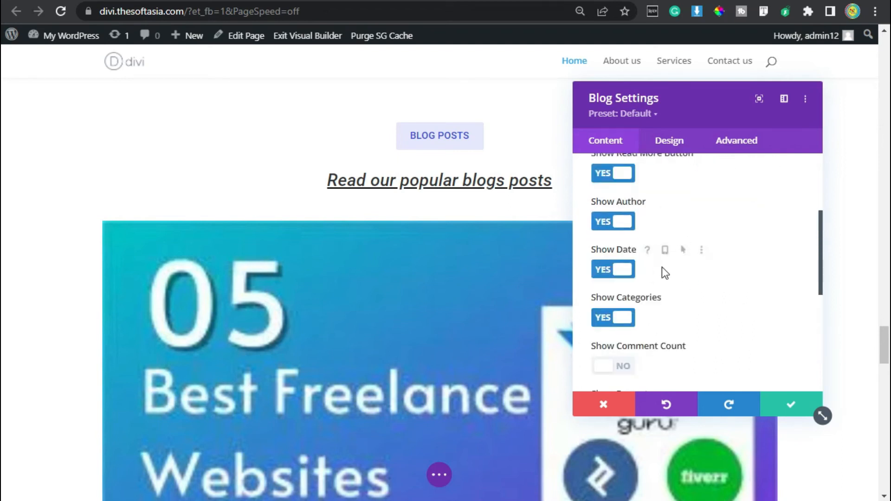
Step: Change the Blog module's layout to Grid
click(677, 145)
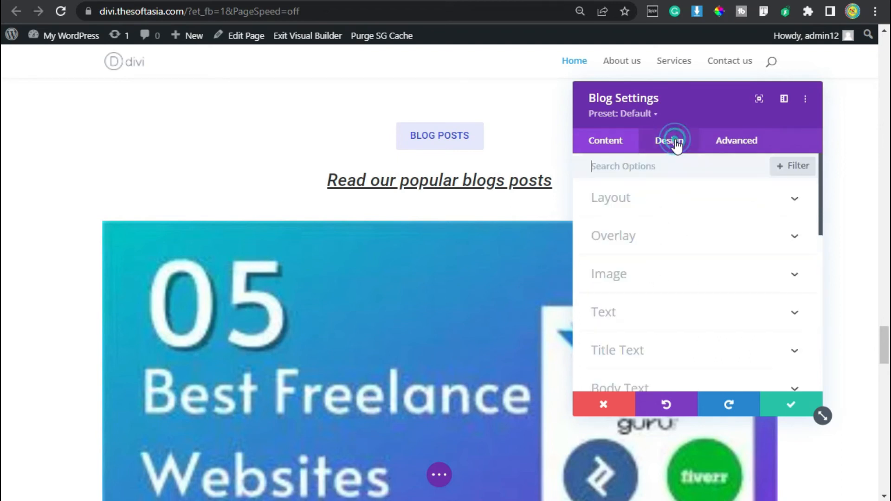
click(667, 208)
click(662, 249)
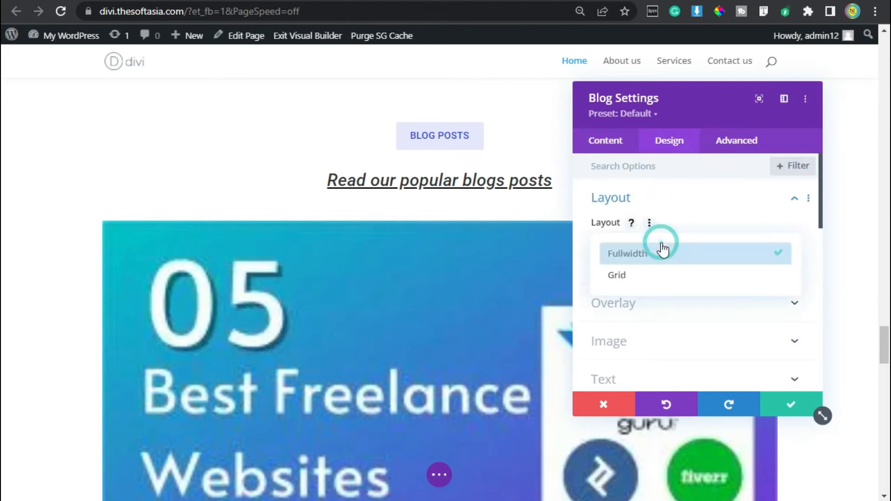
click(654, 276)
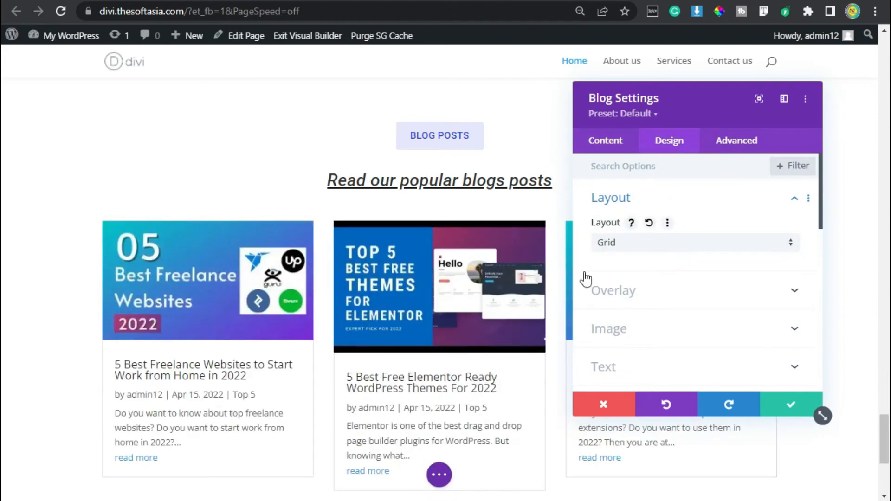
scroll(529, 245, down, 2)
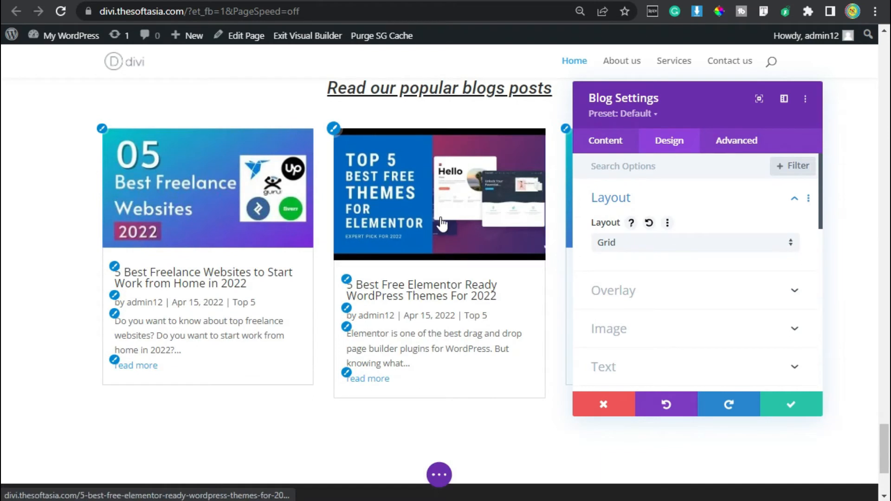
Step: Give the blog grid tiles a hover background color of #f9f7f7
click(606, 142)
click(672, 319)
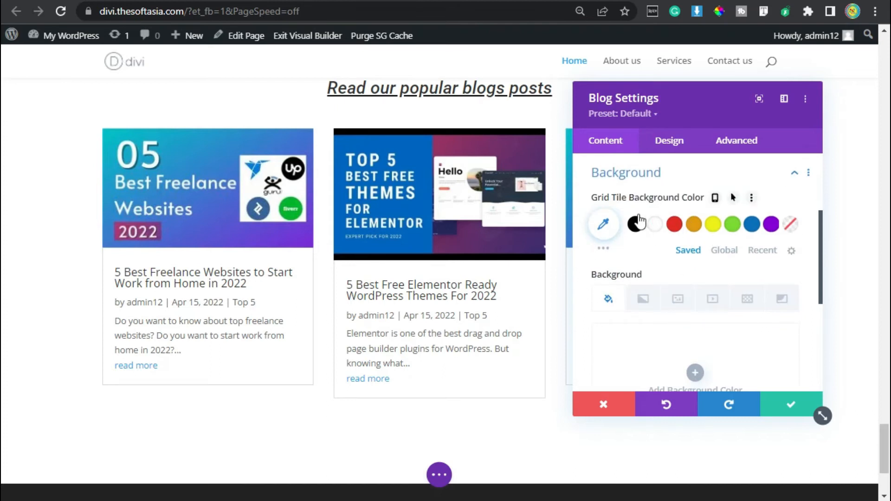
click(732, 198)
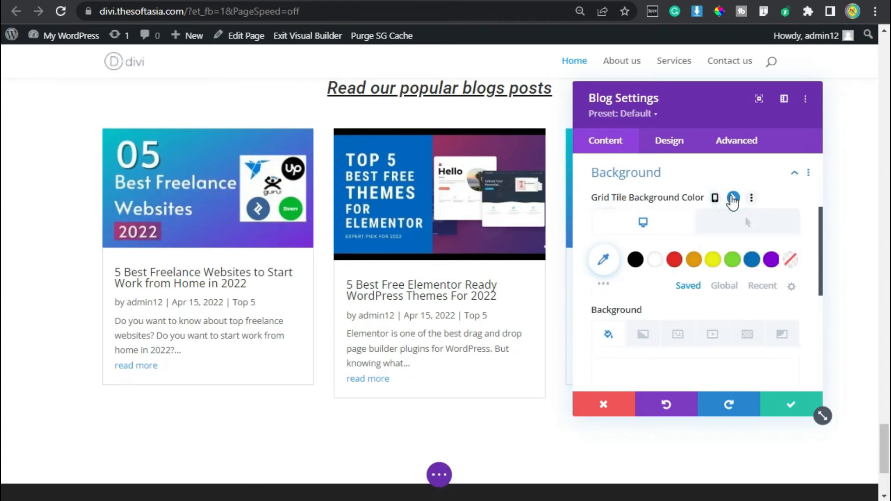
click(763, 227)
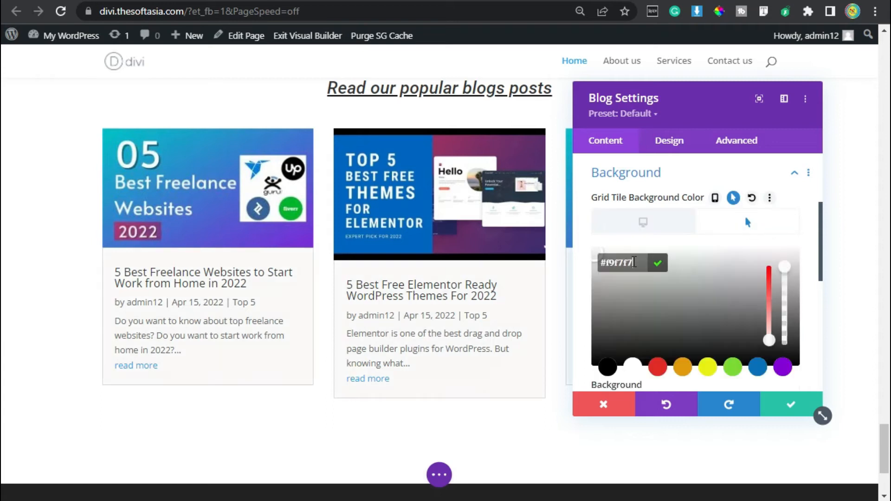
click(658, 265)
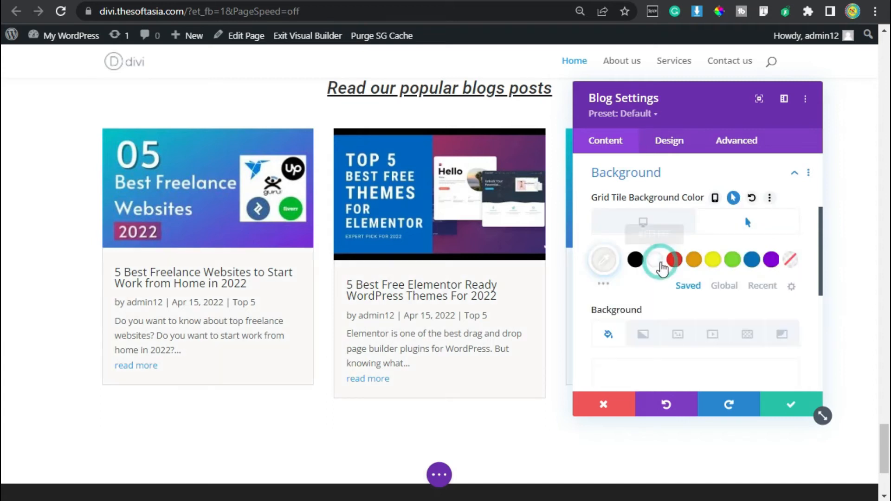
Step: Set the blog post title font to Roboto
click(675, 147)
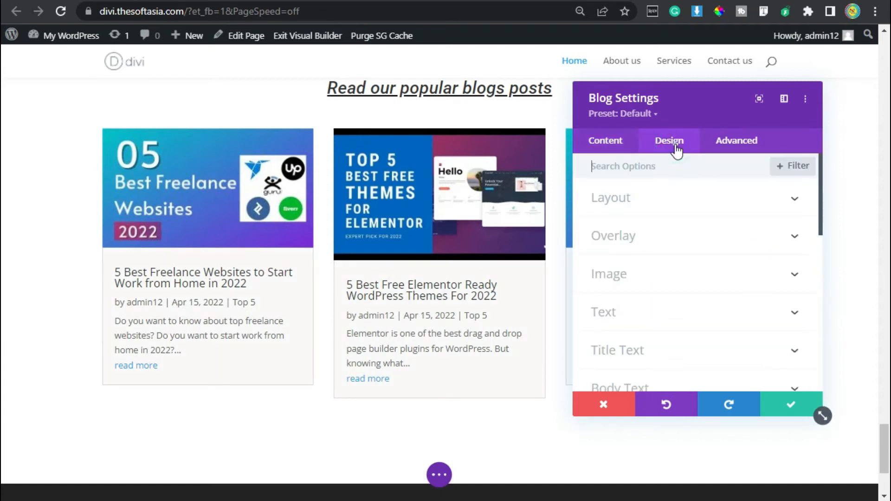
click(622, 355)
click(632, 267)
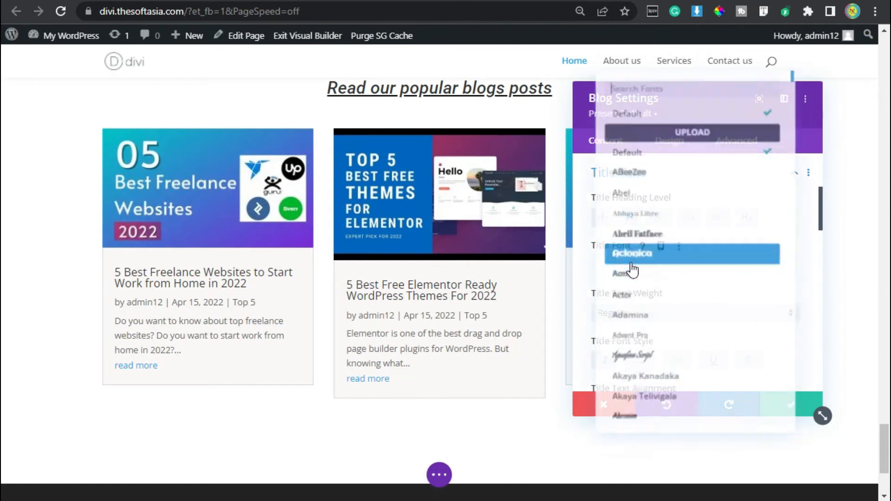
text(roboto)
click(692, 107)
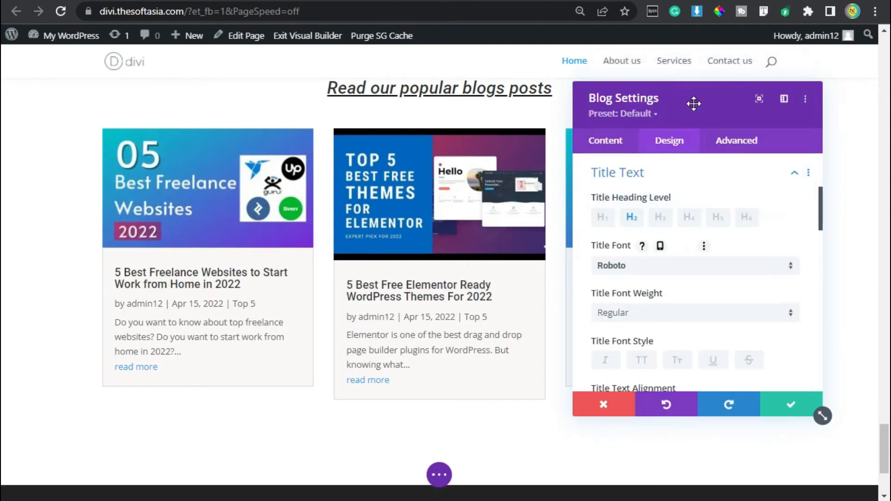
Step: Color the blog post titles black and give them a white hover color
scroll(695, 225, down, 2)
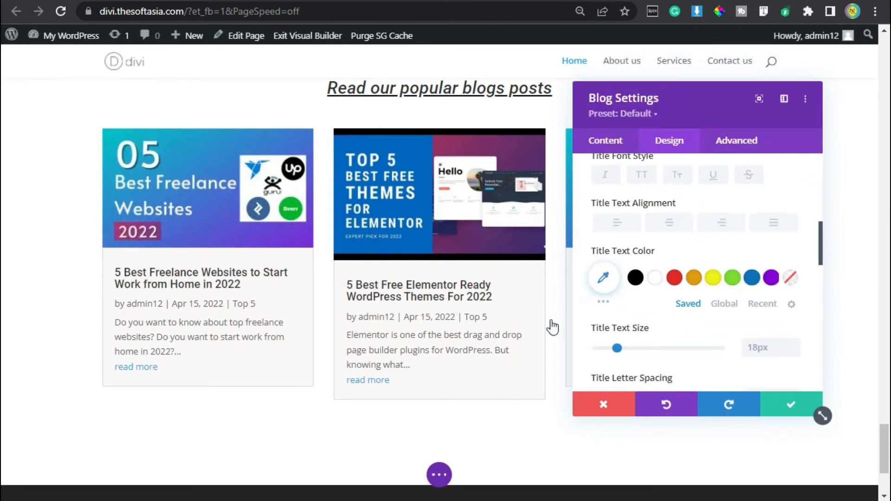
click(635, 279)
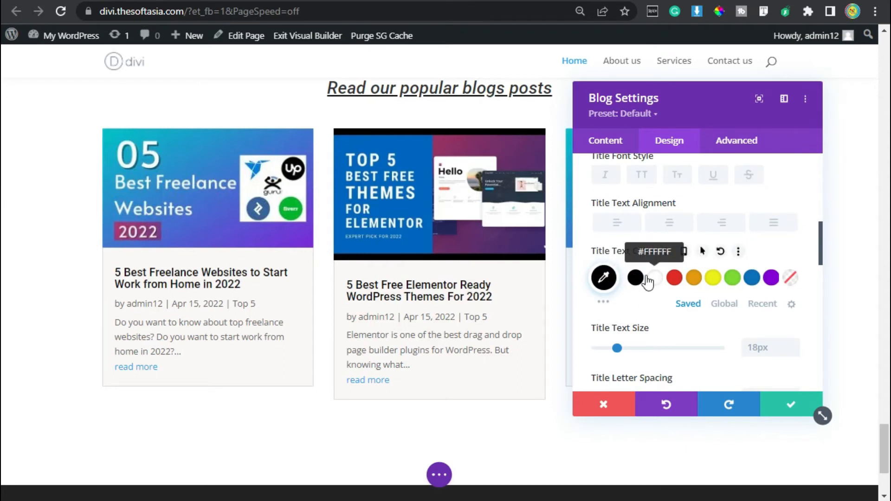
click(703, 253)
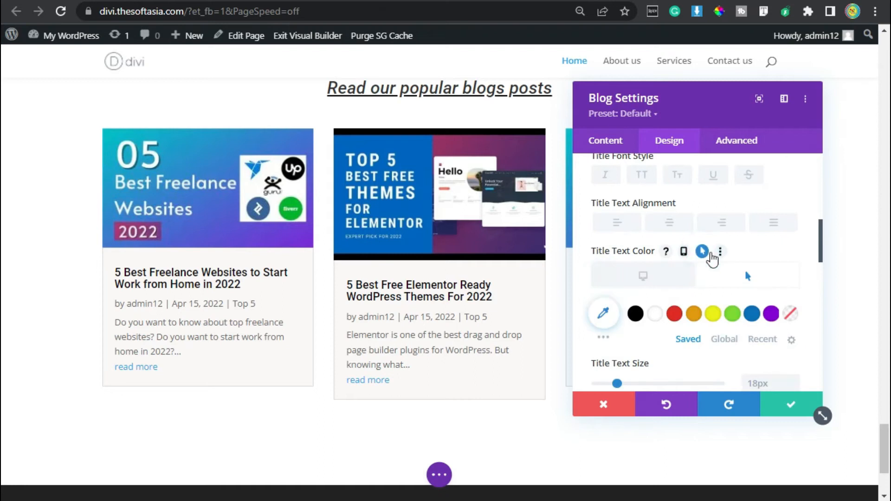
click(655, 314)
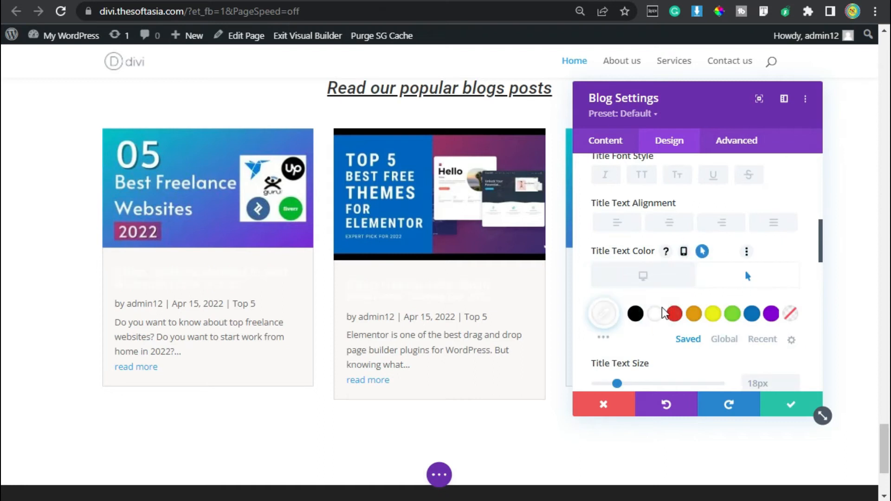
Step: Set the blog title text size to 20px and its line height to 1.3em
scroll(778, 292, down, 2)
click(795, 287)
click(794, 287)
scroll(788, 301, down, 2)
click(793, 294)
click(792, 294)
click(793, 294)
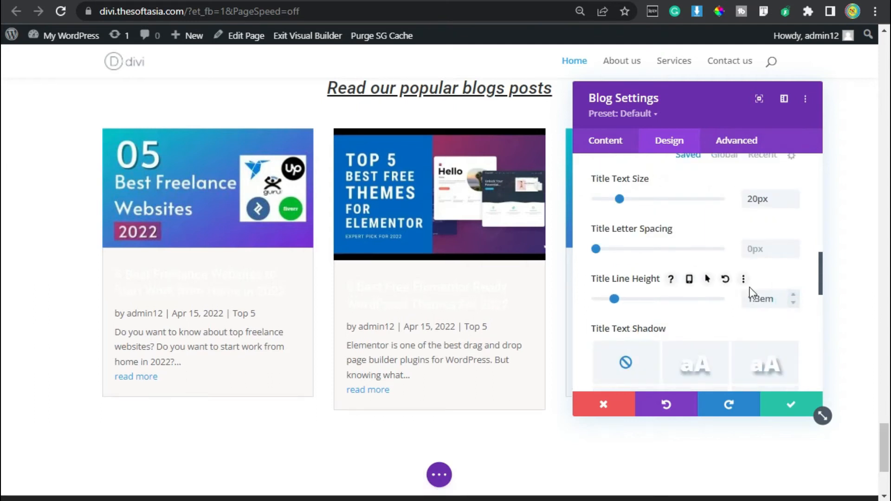
Step: Set the Blog module's body text font to Roboto
scroll(685, 239, down, 5)
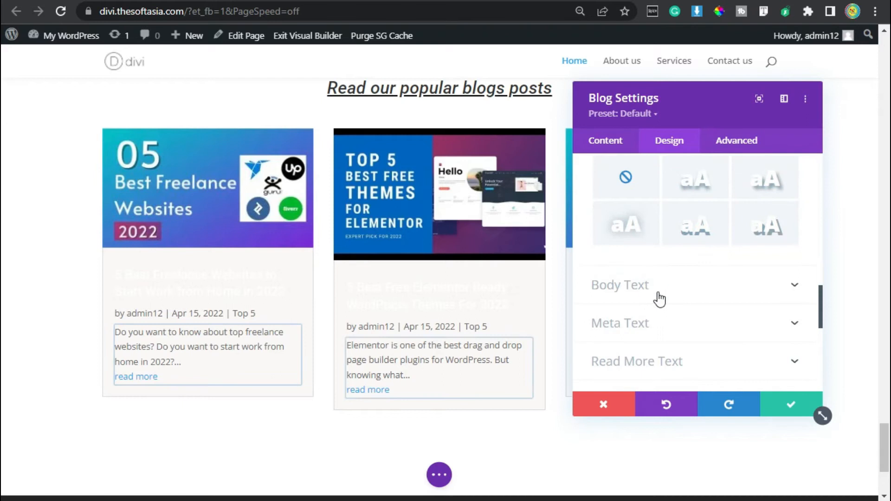
click(658, 297)
click(645, 266)
text(roboto)
click(668, 106)
scroll(668, 270, down, 3)
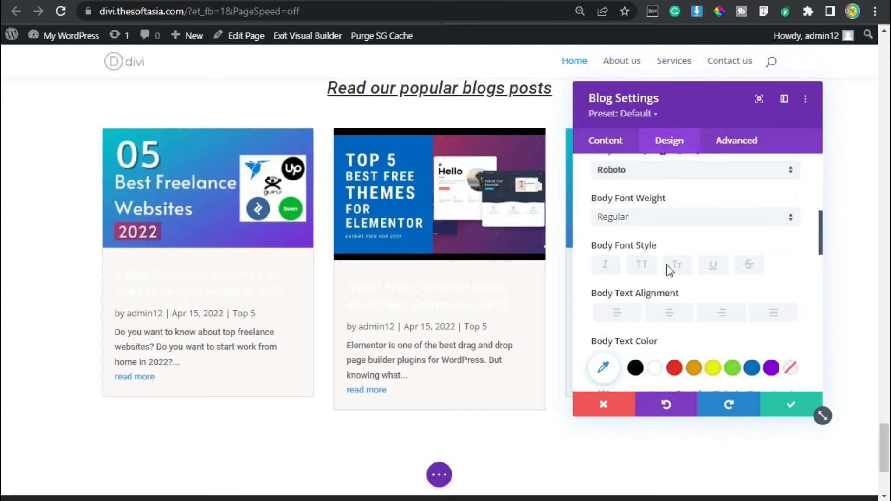
Step: Color the Blog module's body text black (#000000) and give it a white hover color
scroll(669, 270, down, 2)
click(635, 274)
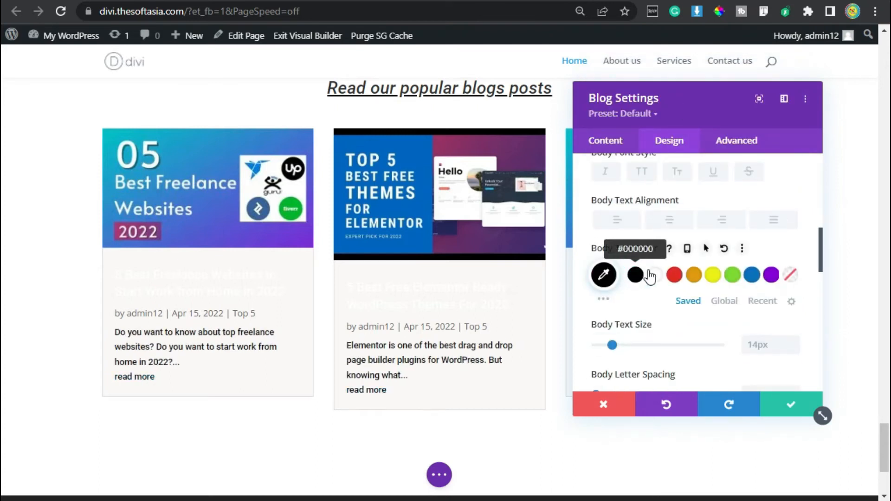
click(704, 251)
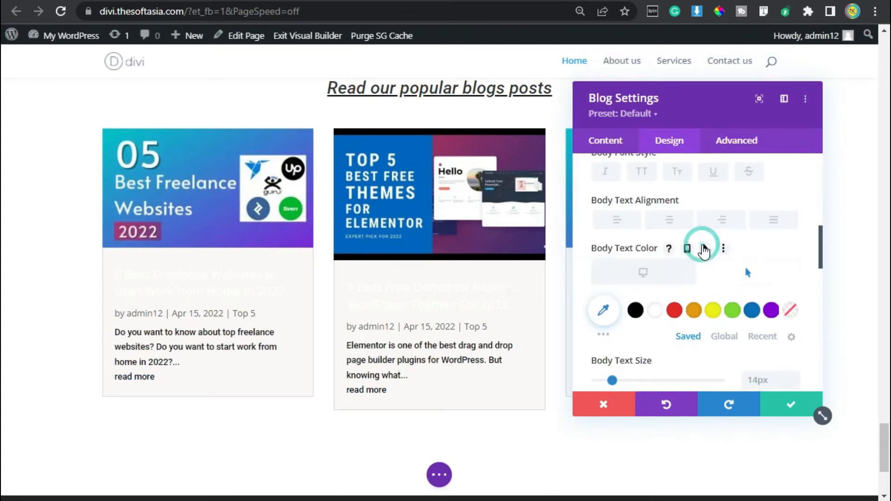
click(660, 309)
Step: Set the Blog module's meta text font to Roboto
scroll(661, 308, down, 2)
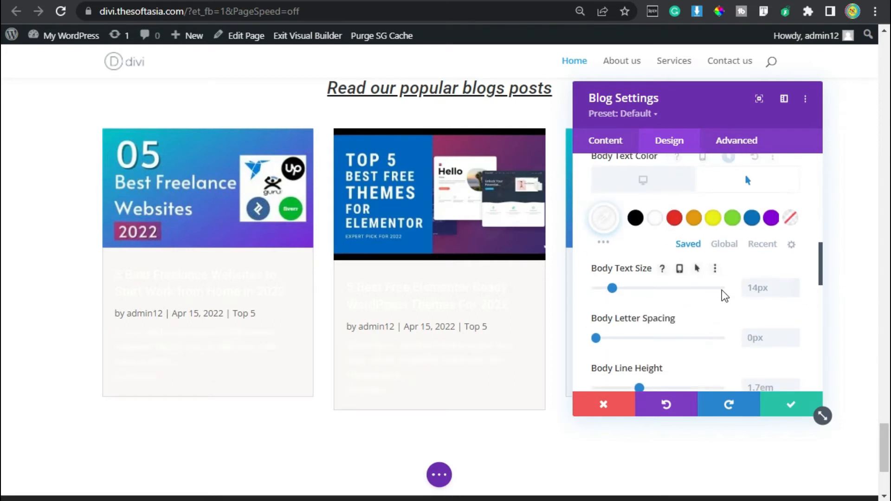
scroll(722, 292, down, 5)
click(656, 290)
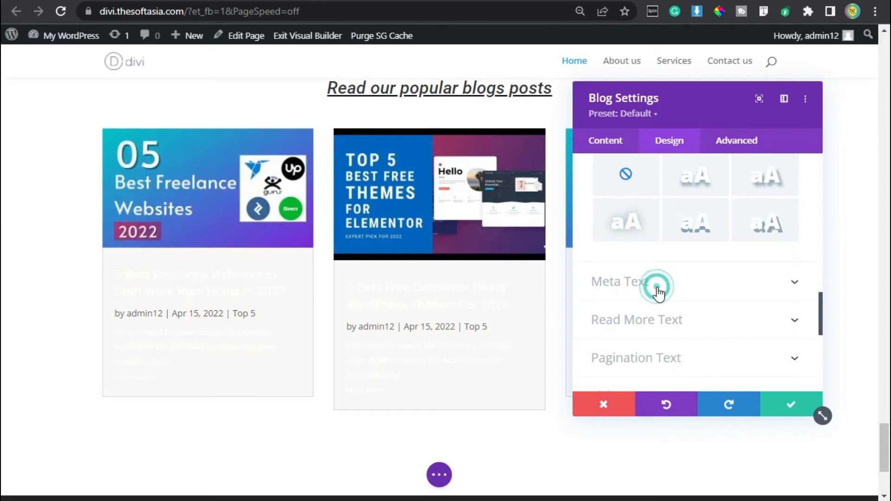
click(662, 225)
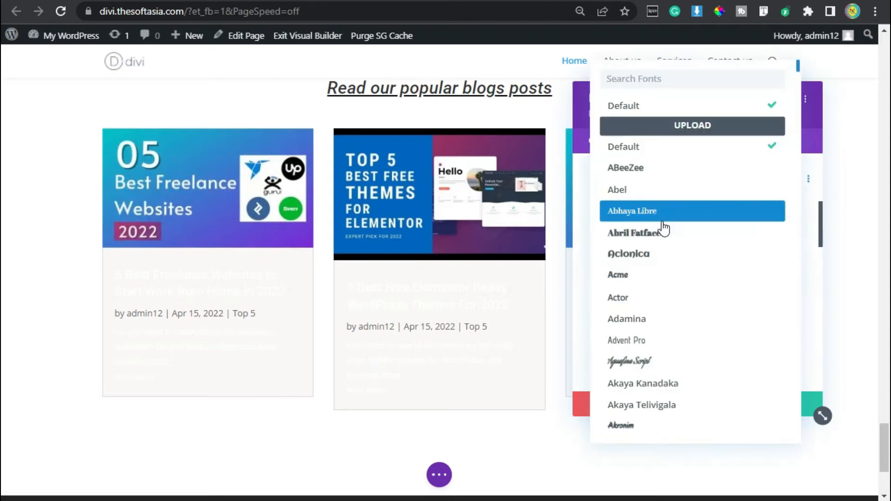
click(640, 77)
text(roboto)
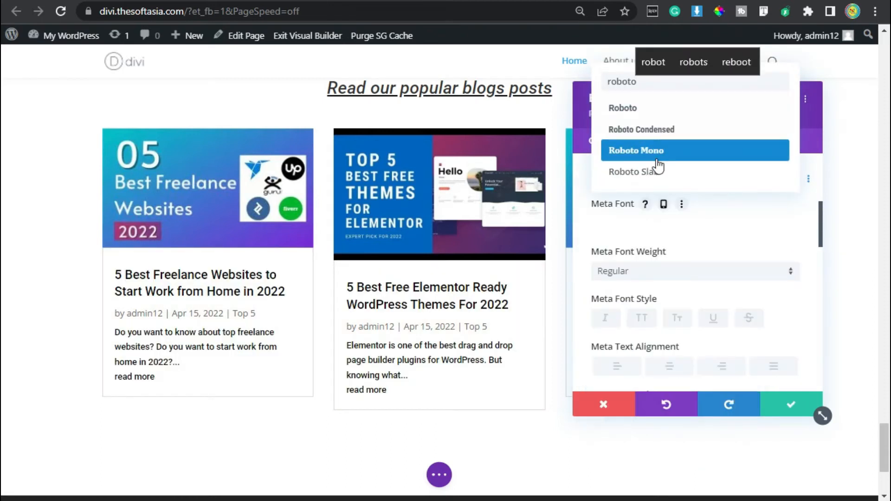
click(672, 112)
Step: Color the blog meta text black (#000000) and give it a white hover color
scroll(660, 237, down, 4)
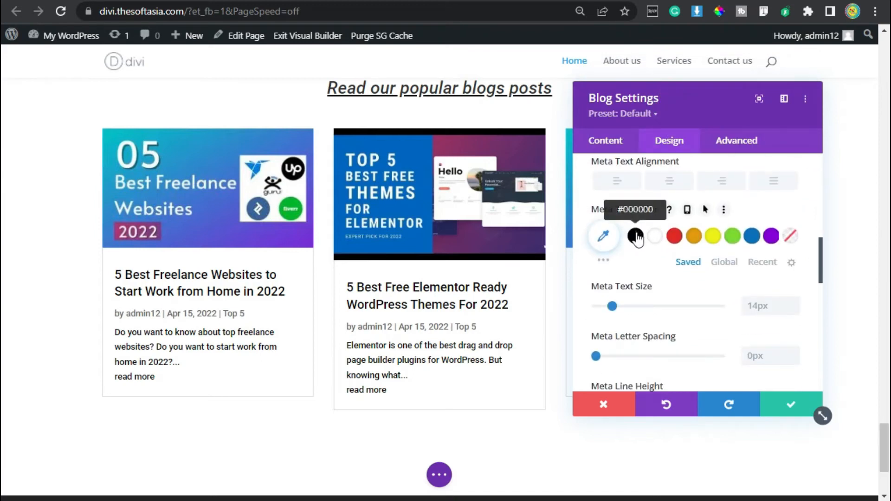
click(635, 236)
click(705, 209)
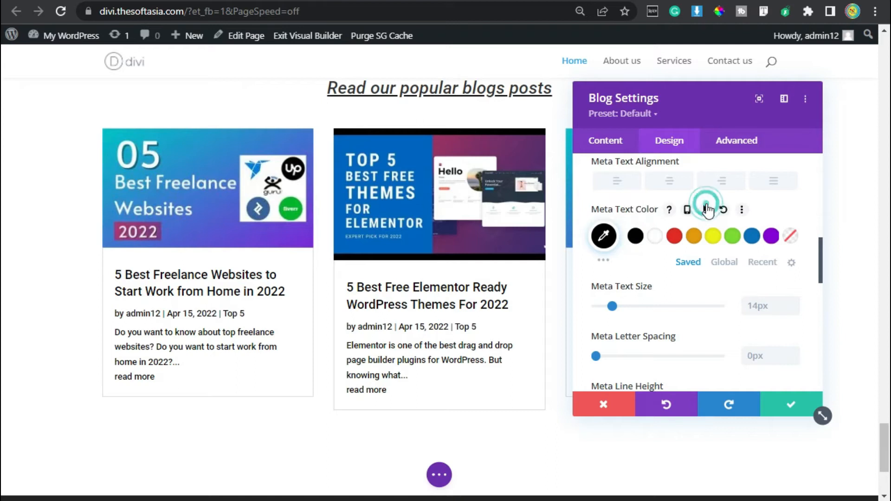
click(742, 235)
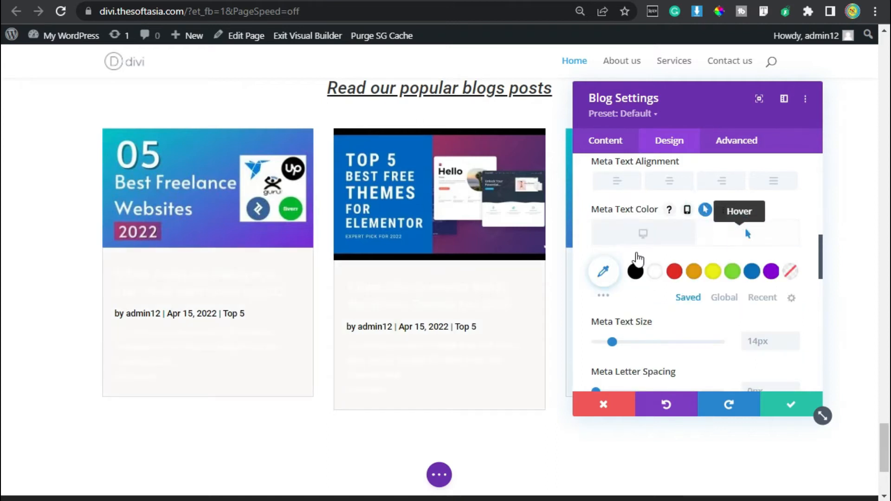
click(654, 272)
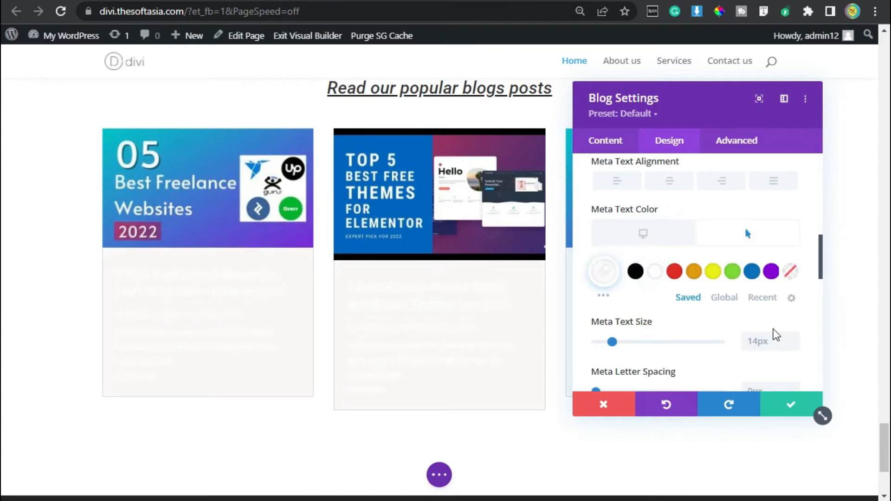
Step: Set the Blog module's Read More text font to Roboto
scroll(779, 333, down, 2)
double_click(792, 254)
scroll(775, 280, down, 5)
click(660, 245)
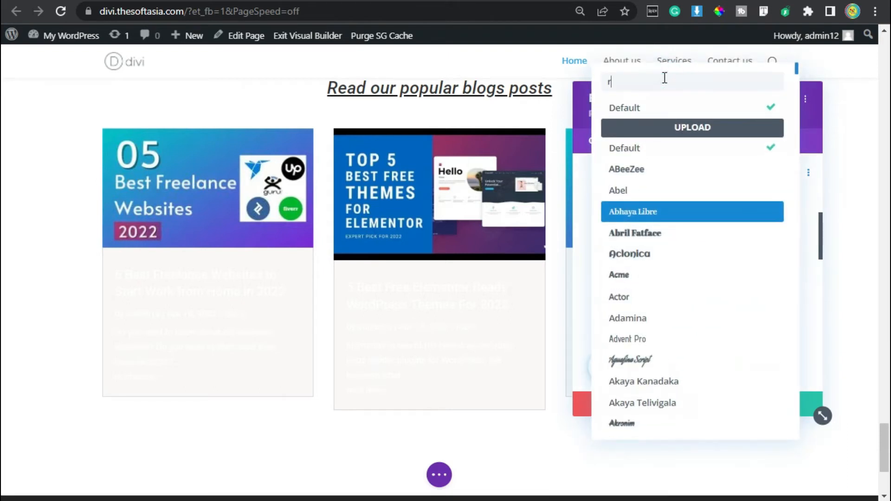
text(robot)
click(692, 108)
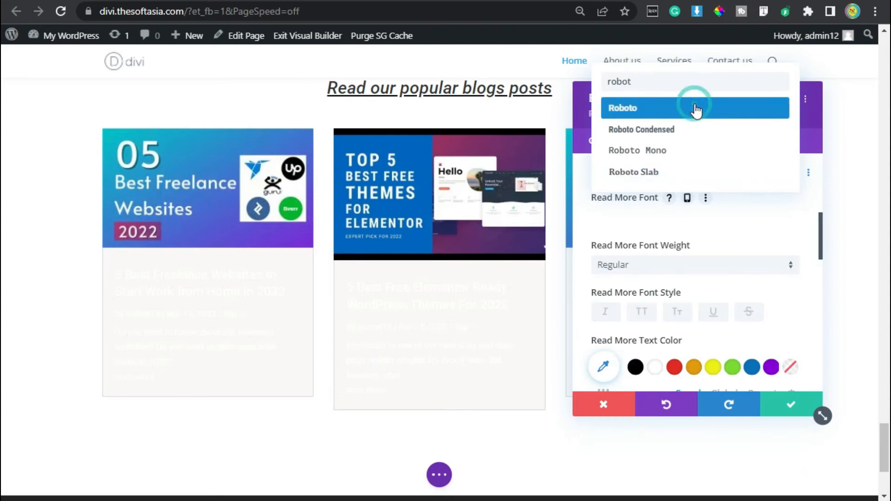
Step: Apply the global blue color to the Read More text and style it in uppercase
scroll(696, 276, down, 2)
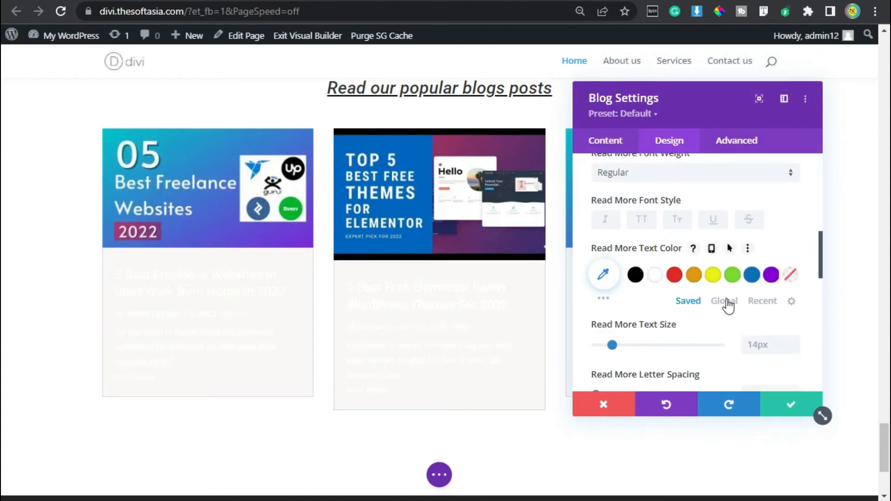
click(725, 303)
click(655, 275)
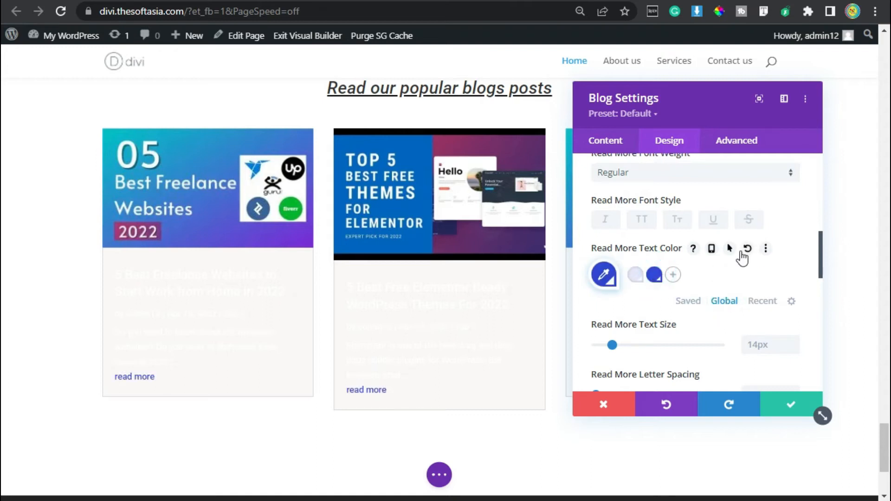
click(729, 249)
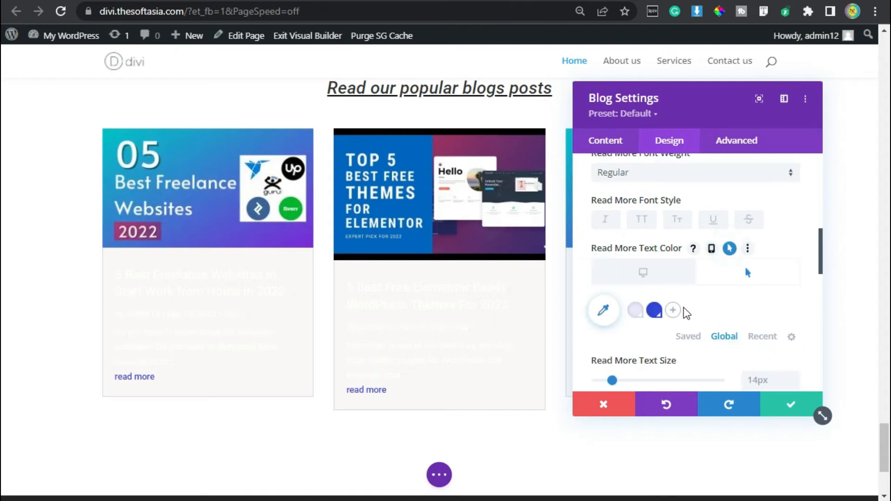
click(652, 273)
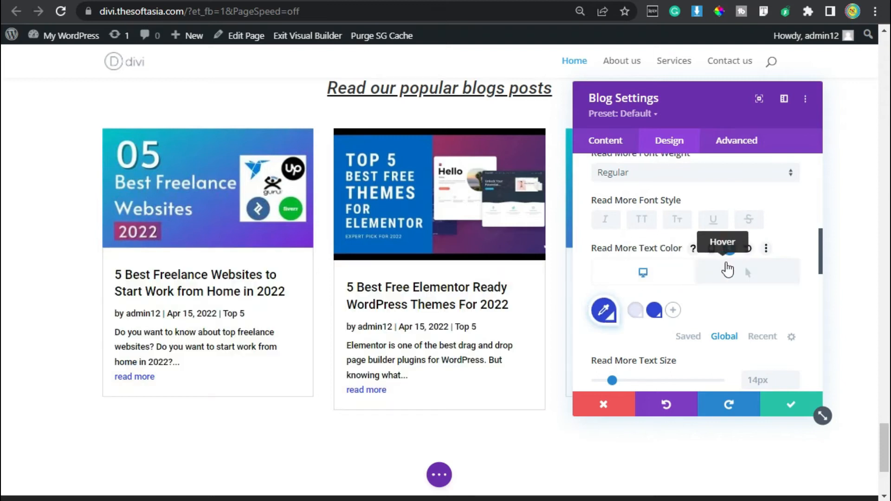
click(751, 272)
click(650, 274)
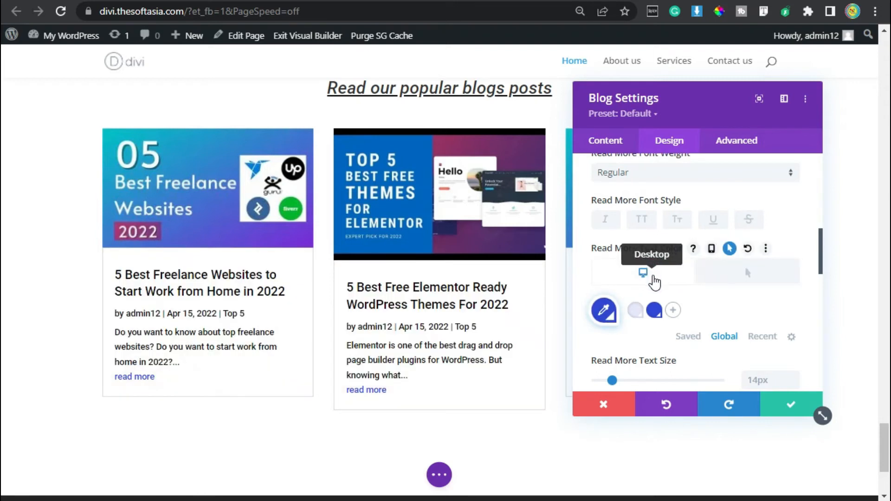
click(642, 219)
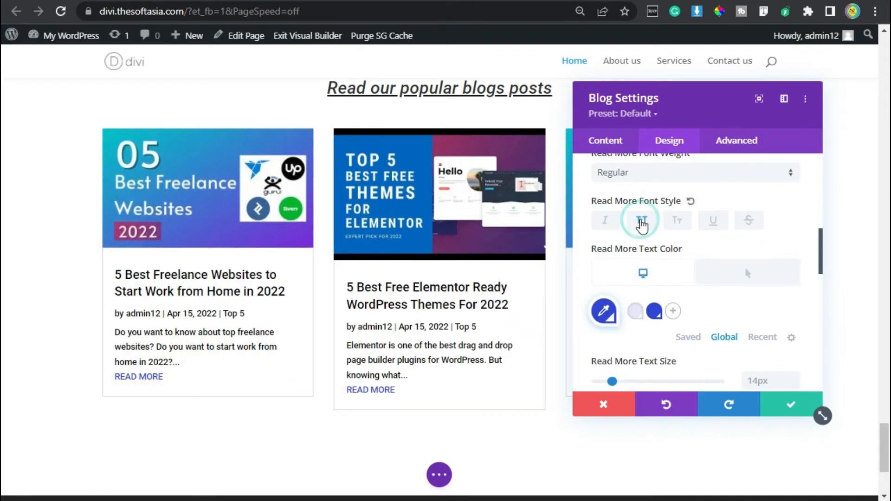
Step: Set the Blog module's bottom margin and bottom padding to 0px
scroll(654, 225, down, 15)
click(650, 199)
click(669, 218)
click(666, 283)
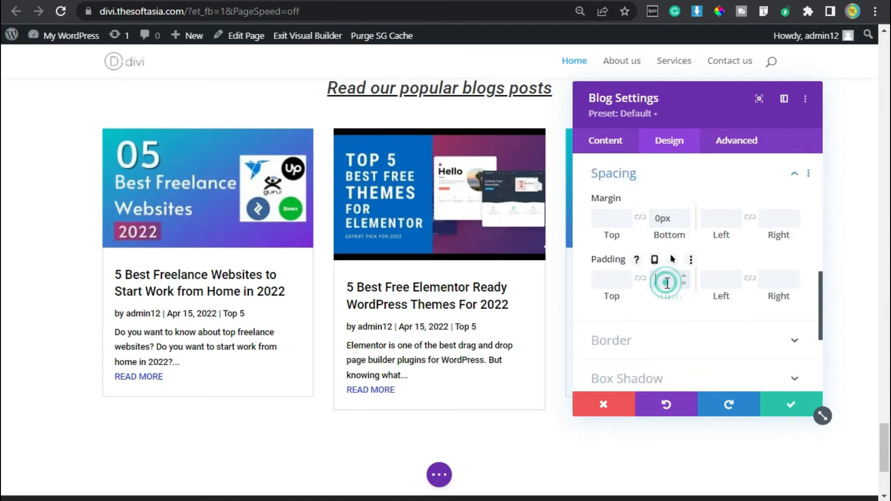
Step: Round all four corners of the blog grid cards to 8px
click(689, 342)
click(628, 235)
text(8px)
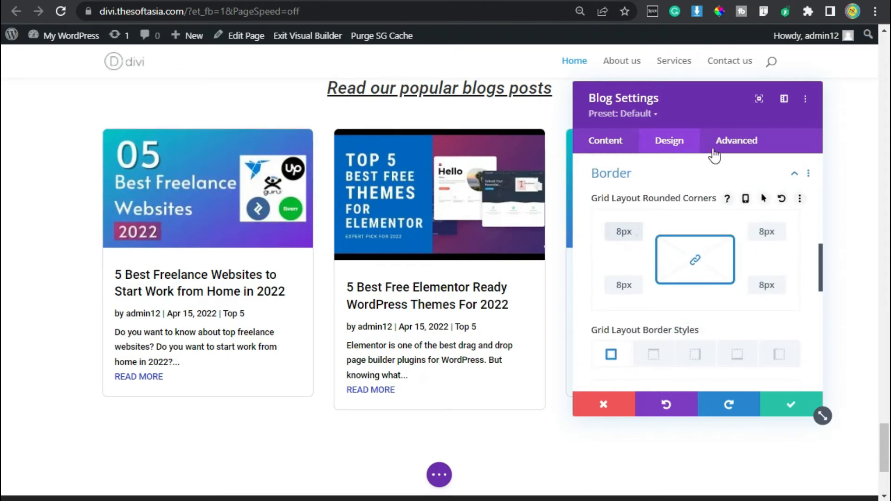
Step: Assign the CSS class kh-blog to the Blog module
click(733, 141)
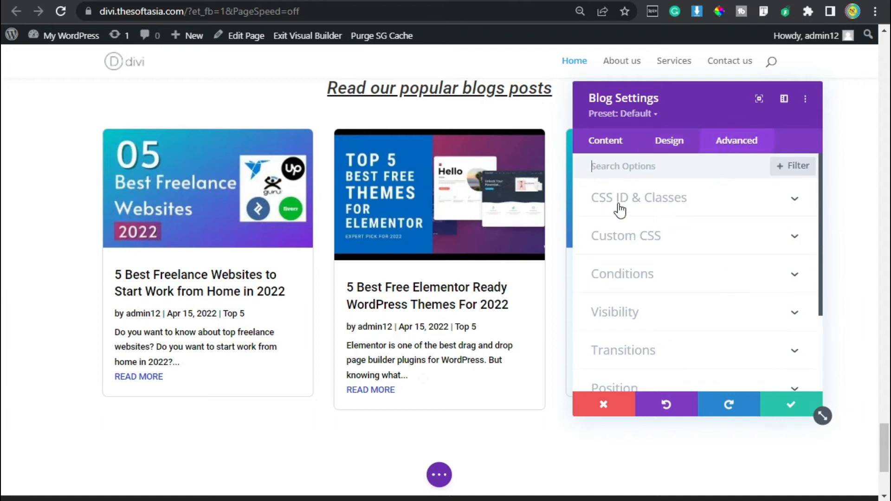
click(705, 198)
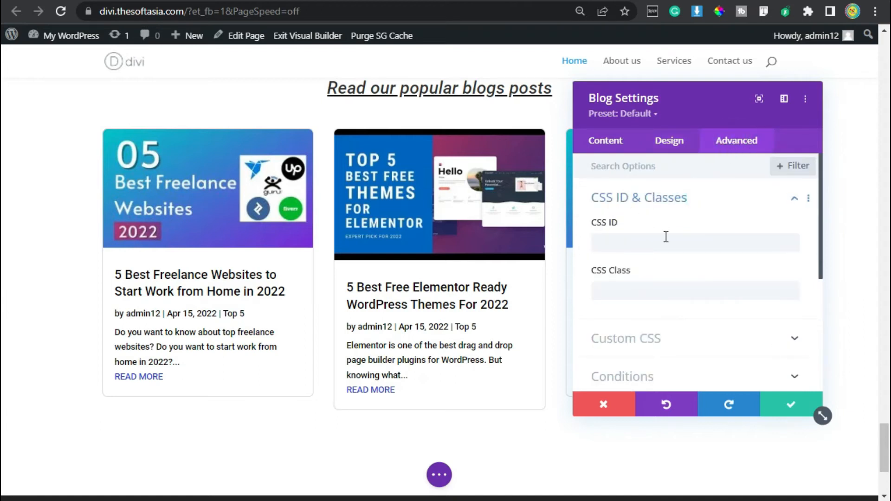
click(657, 291)
text(kh-blog)
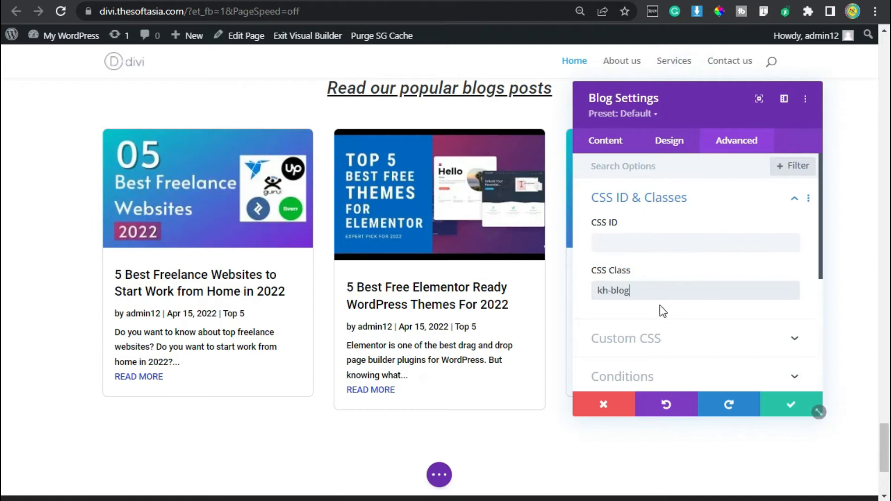
Step: Paste Read More button CSS with inline-block display, 1px solid border, 10px 20px padding, 4px radius and 50px top margin, and save the Blog module
click(659, 341)
scroll(689, 258, down, 5)
scroll(689, 256, down, 10)
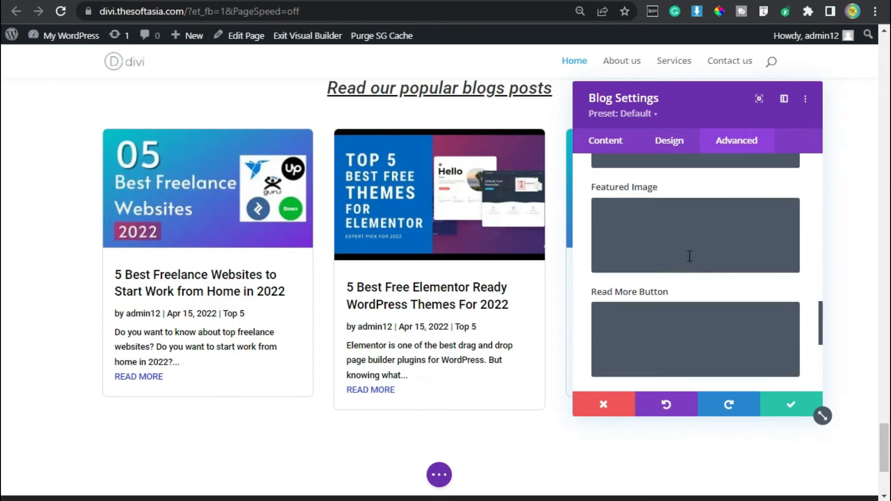
scroll(688, 255, down, 2)
click(686, 238)
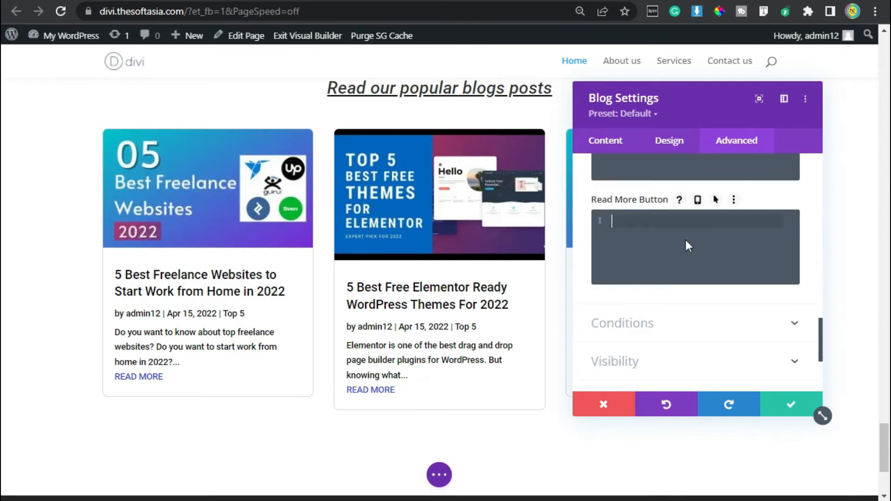
text(display: inline-block; border: 1px solid; padding: 10px 20px; border-radius: 4px; margin-top: 50px;)
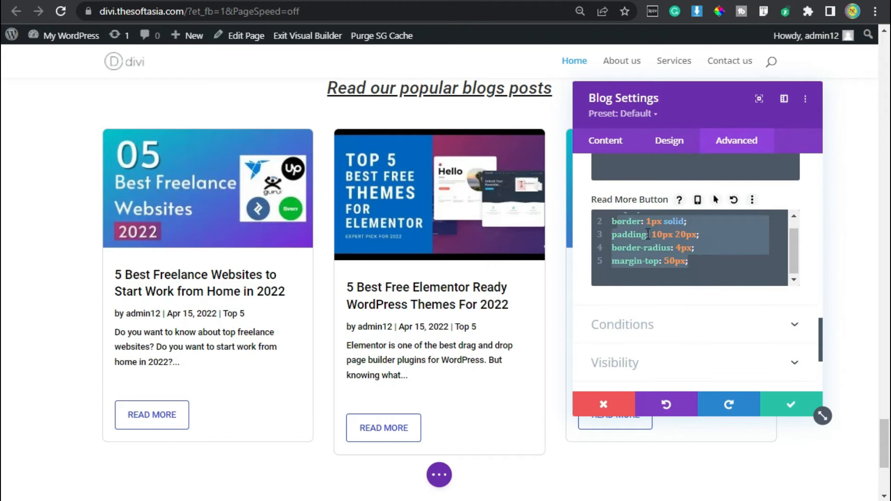
scroll(667, 255, up, 1)
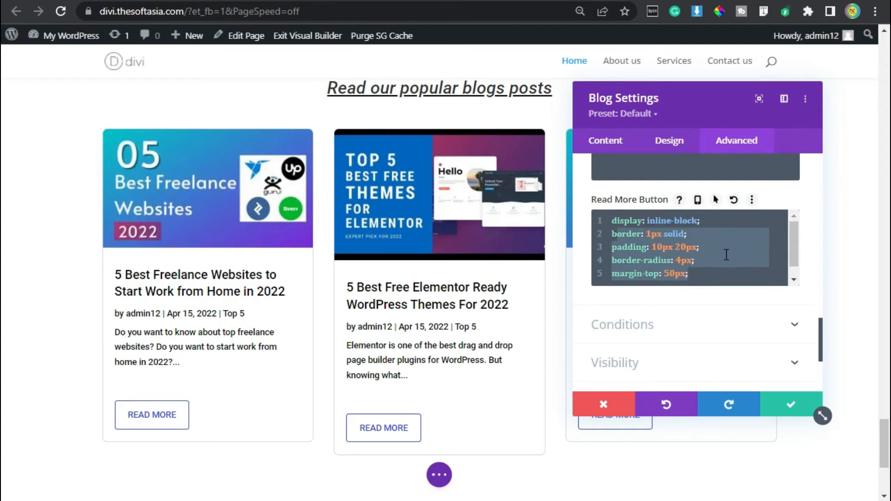
click(789, 405)
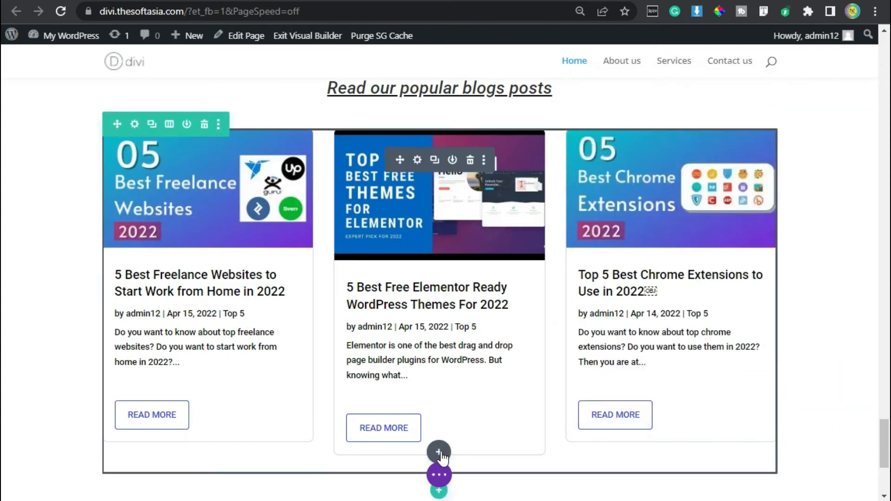
Step: Add a Code module below the blog grid with the pasted .kh-blog article style block, and save the module
click(440, 452)
click(392, 357)
click(646, 273)
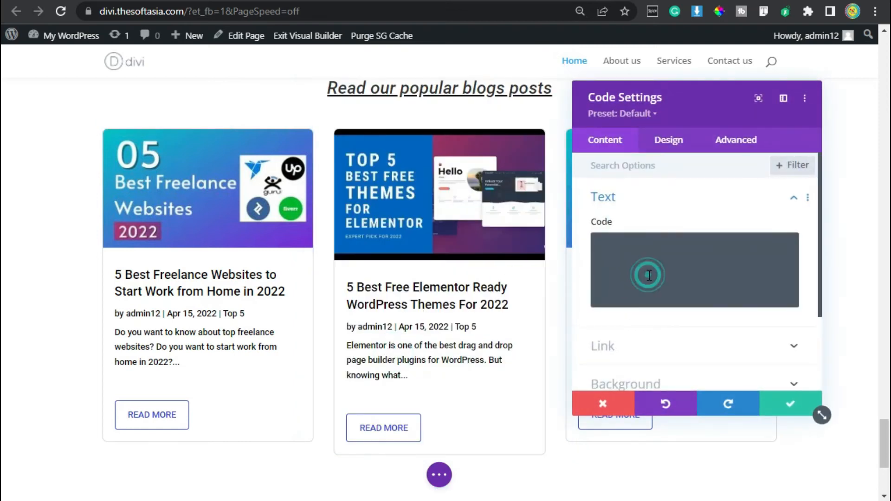
key(ctrl+v)
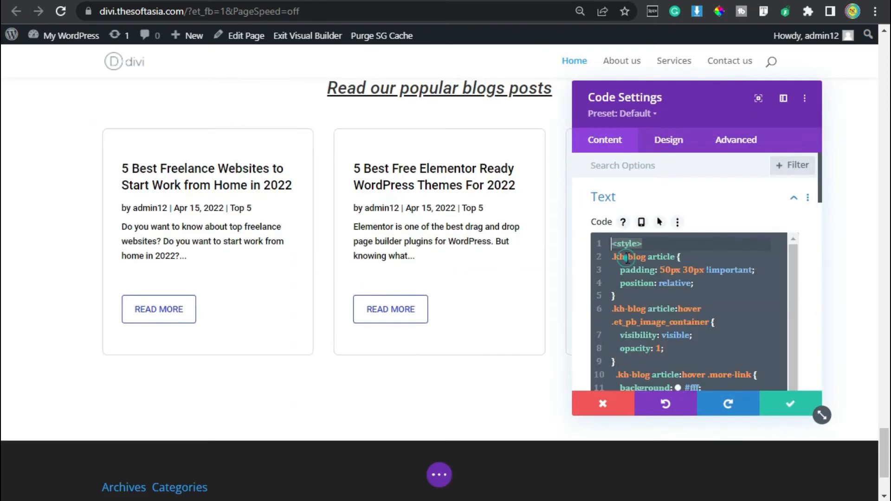
click(674, 246)
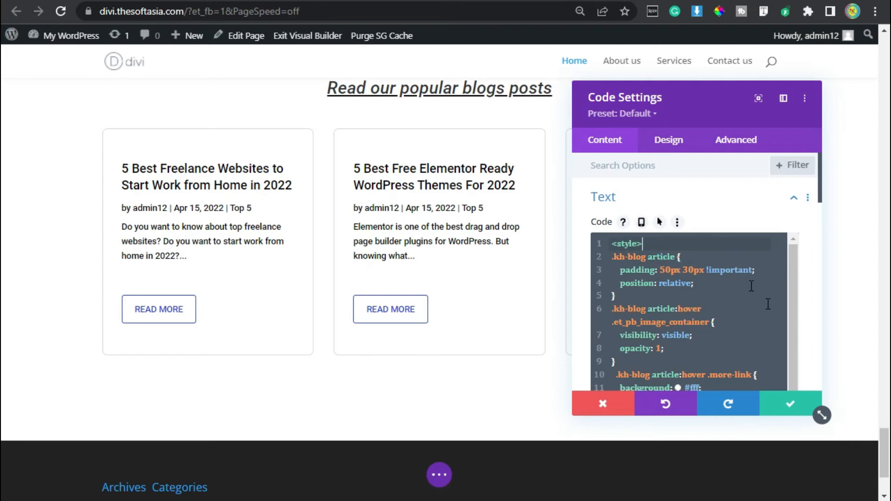
click(790, 406)
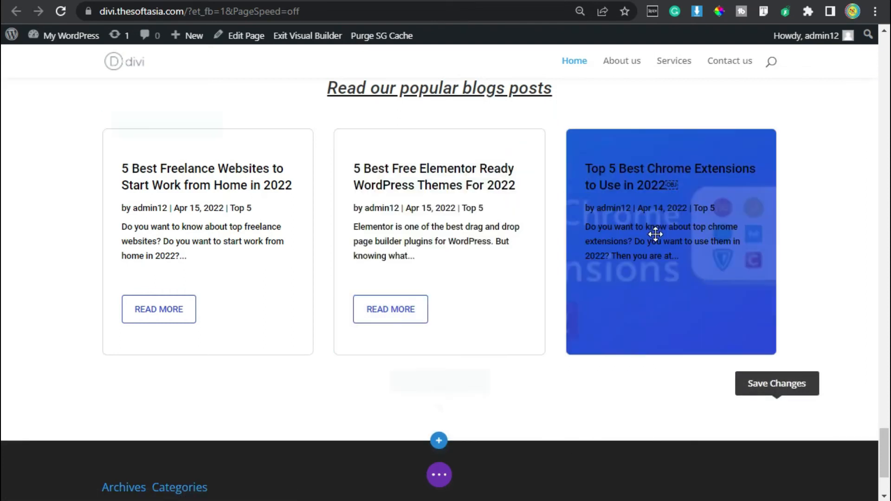
Step: Save the page and exit the Visual Builder to view the live homepage
click(438, 474)
click(841, 474)
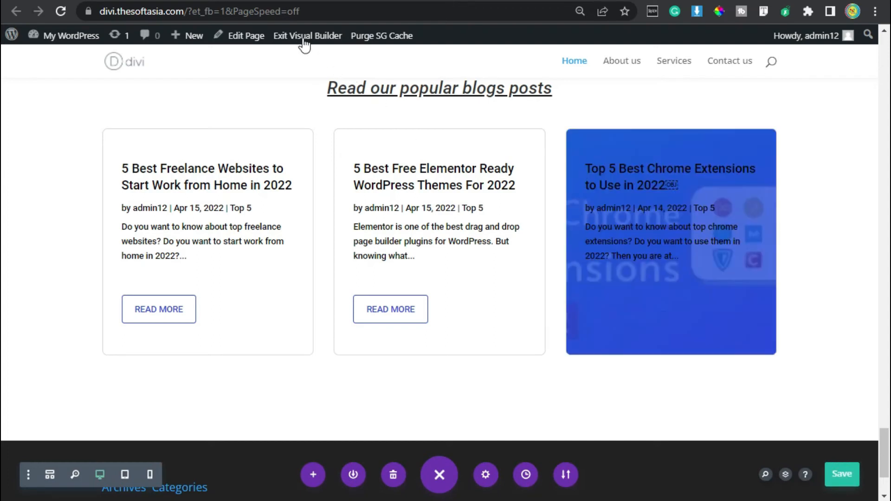
click(301, 33)
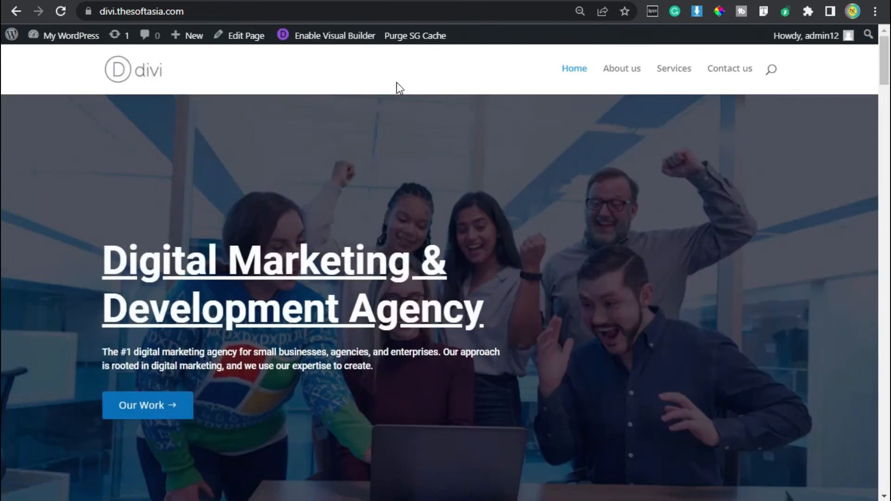
scroll(402, 107, down, 15)
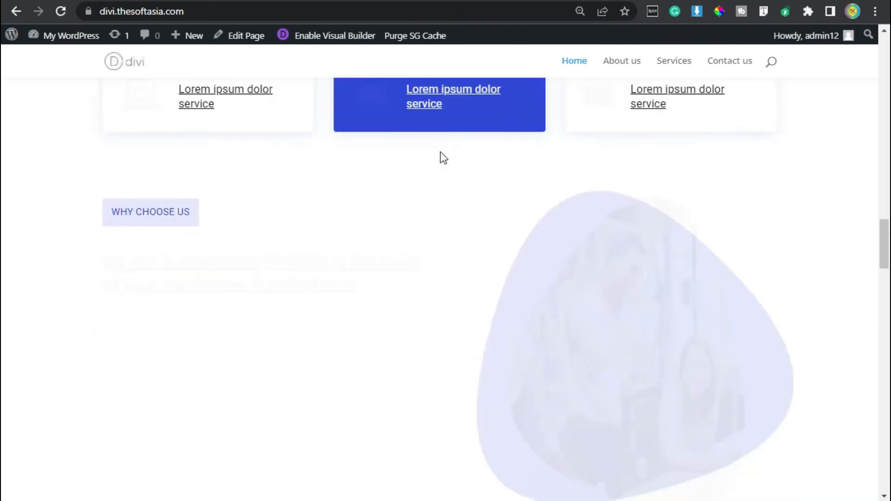
Step: Review the blog cards and their hover styling on the live homepage, and read through the first post via its Read More link
scroll(440, 154, down, 20)
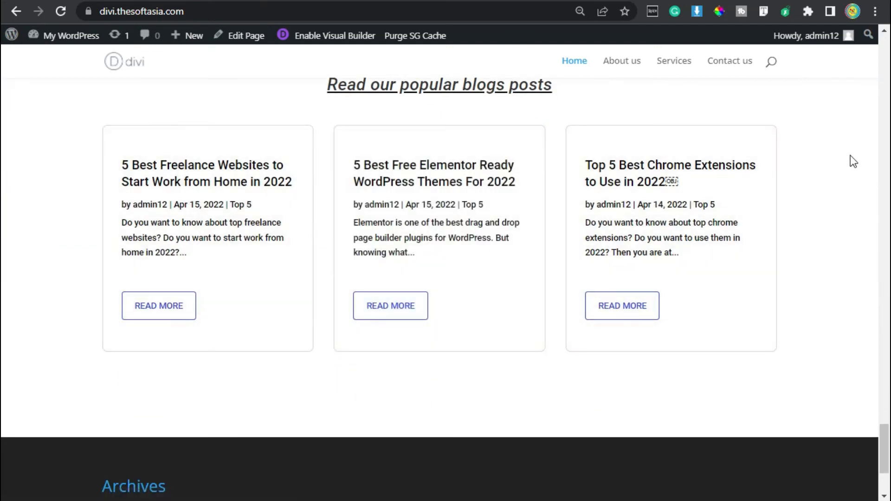
scroll(852, 172, up, 5)
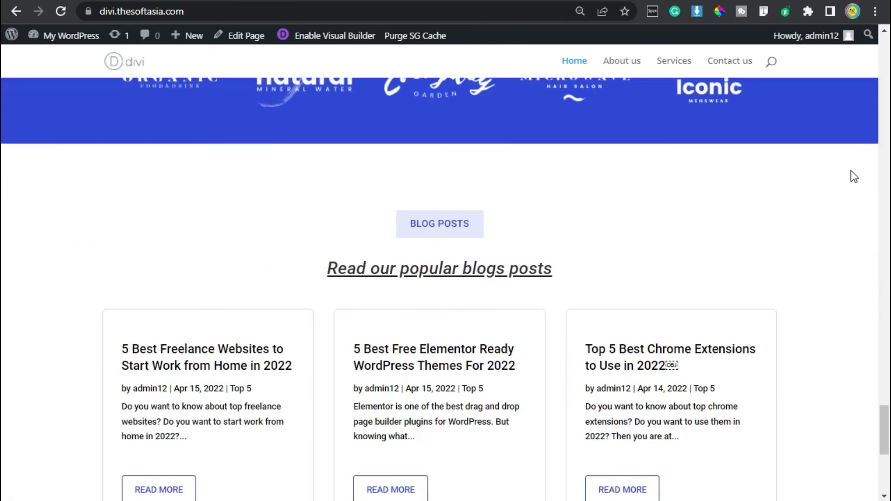
scroll(852, 172, down, 3)
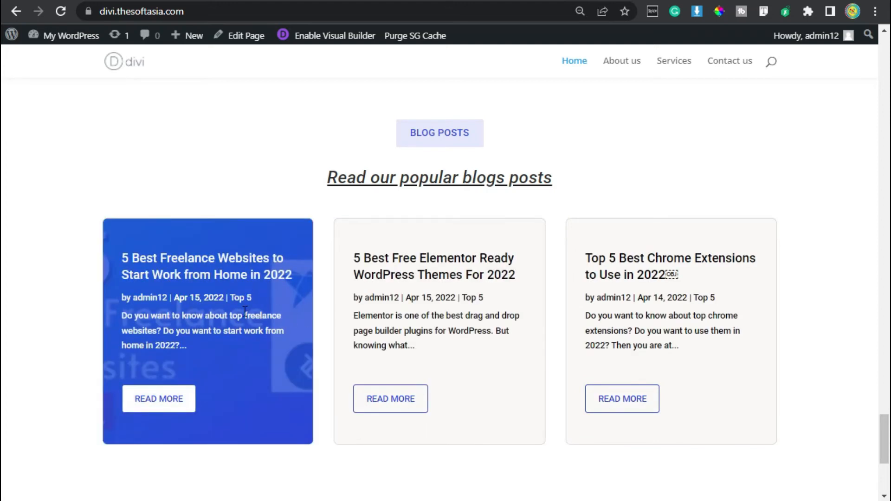
click(155, 404)
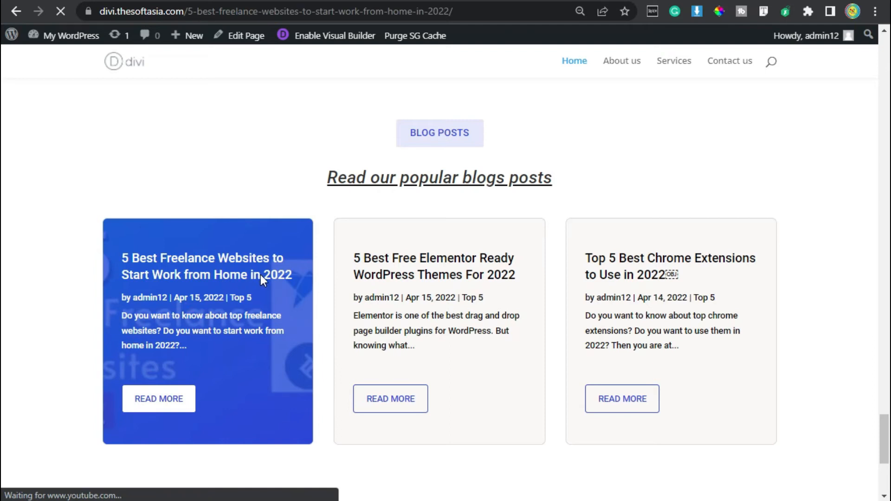
scroll(262, 284, down, 8)
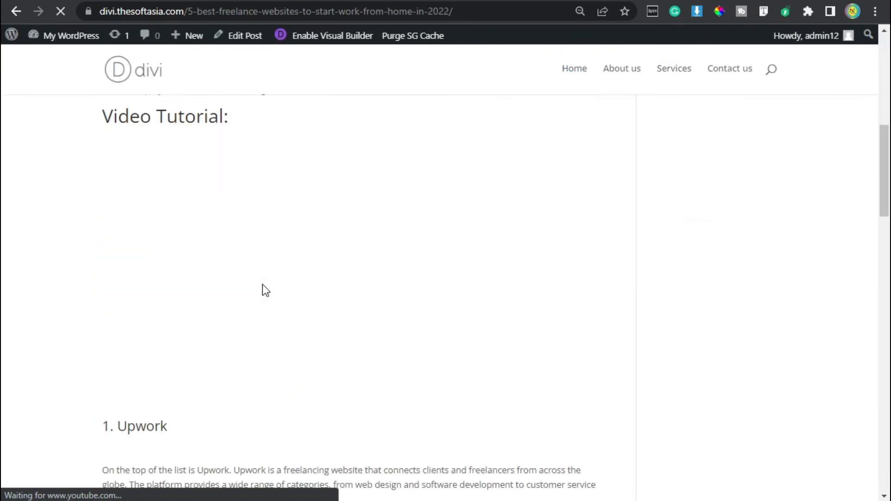
scroll(265, 290, down, 15)
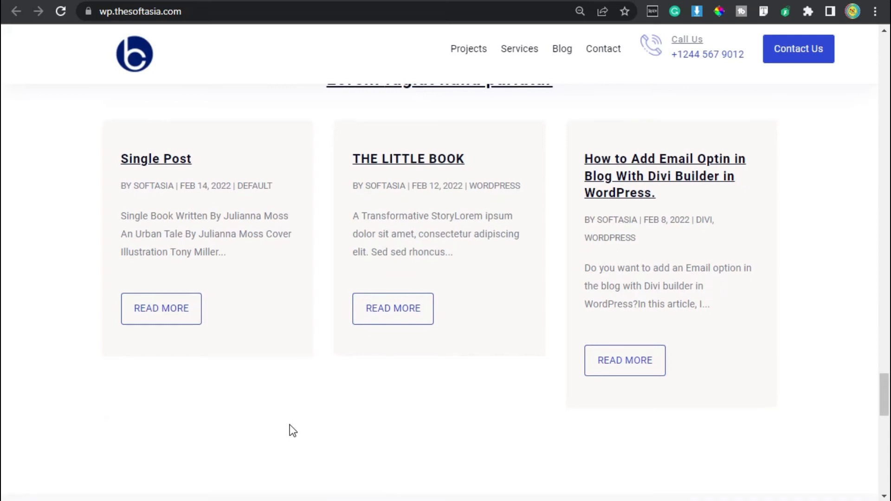
scroll(291, 424, down, 5)
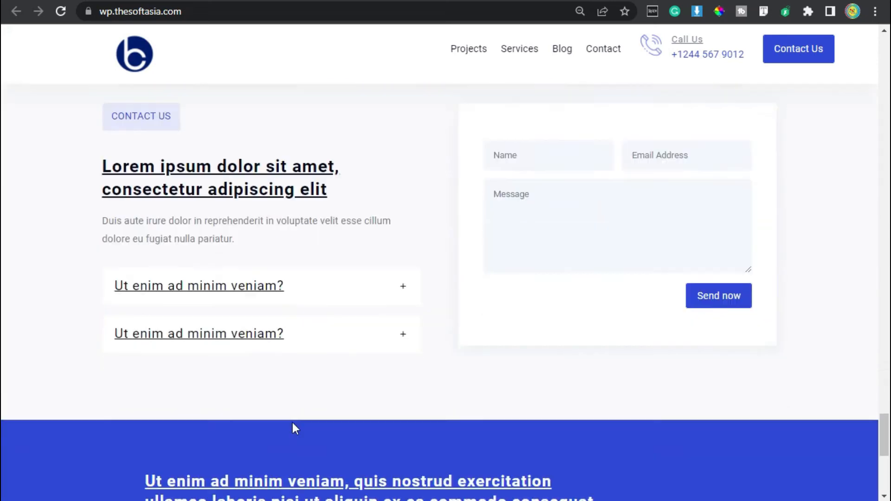
Step: Compare the live Blog Posts section with the reference site and examine the reference's Contact Us section
scroll(316, 399, up, 2)
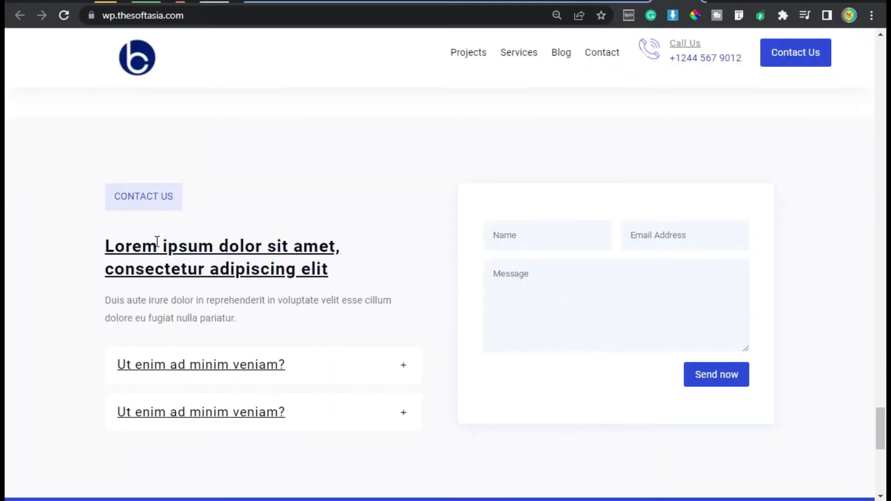
scroll(201, 253, up, 4)
scroll(499, 302, down, 4)
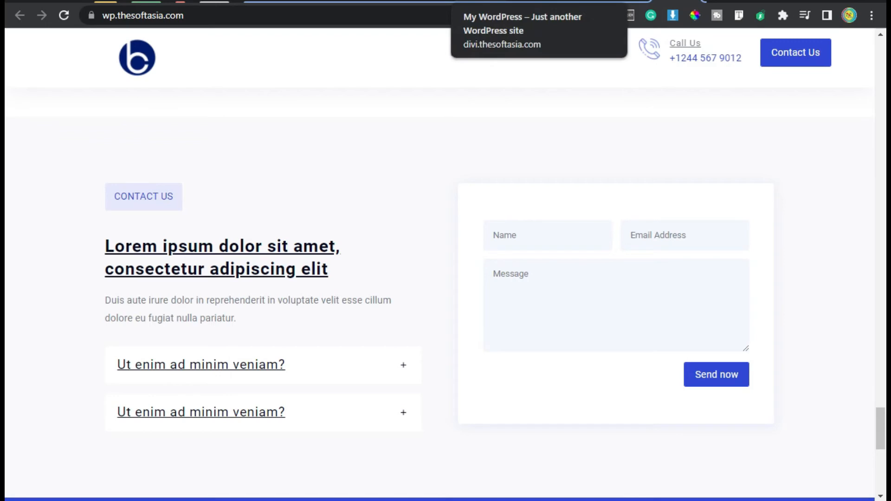
Step: Add a new regular section below the Blog Posts section in the Visual Builder, without inserting a row
click(534, 2)
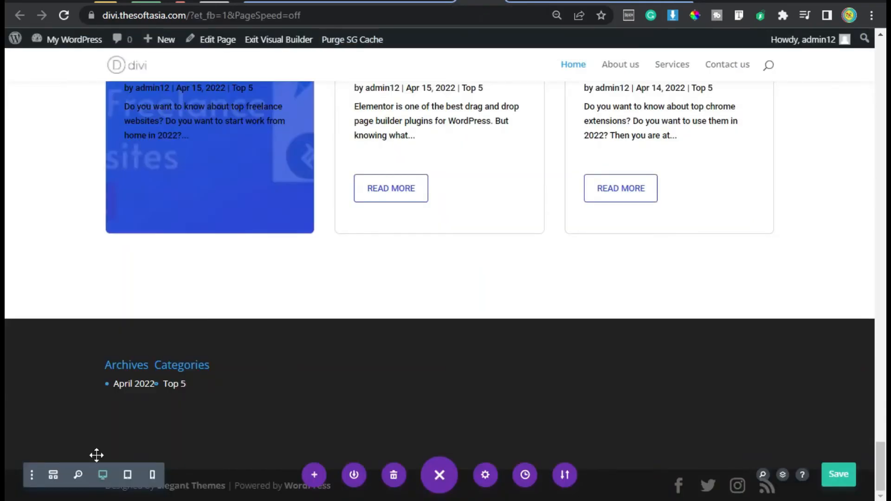
scroll(457, 337, up, 2)
scroll(450, 333, up, 4)
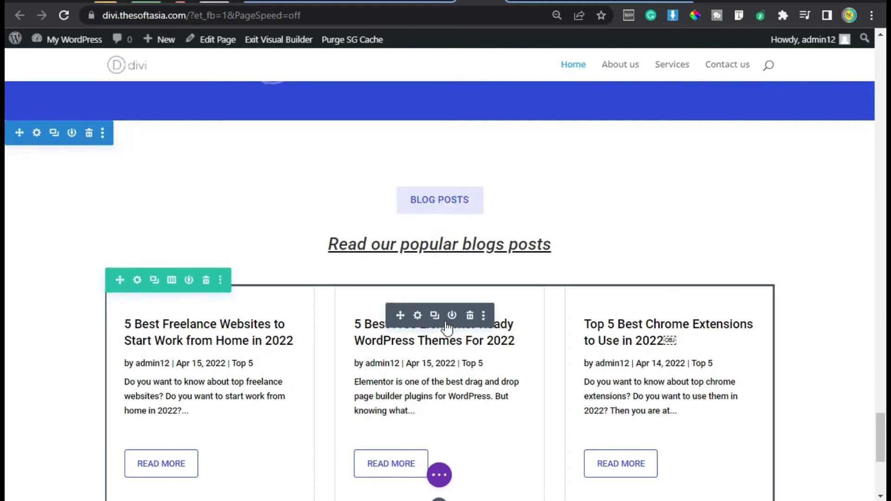
scroll(449, 328, down, 6)
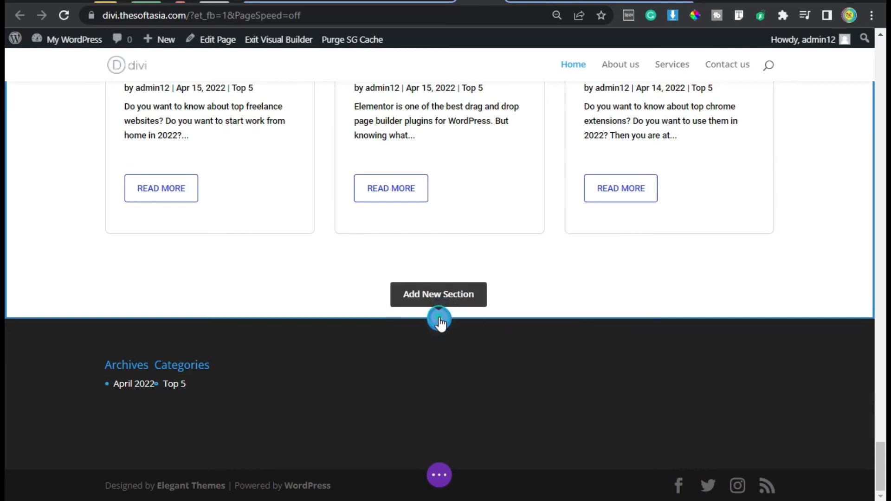
click(439, 320)
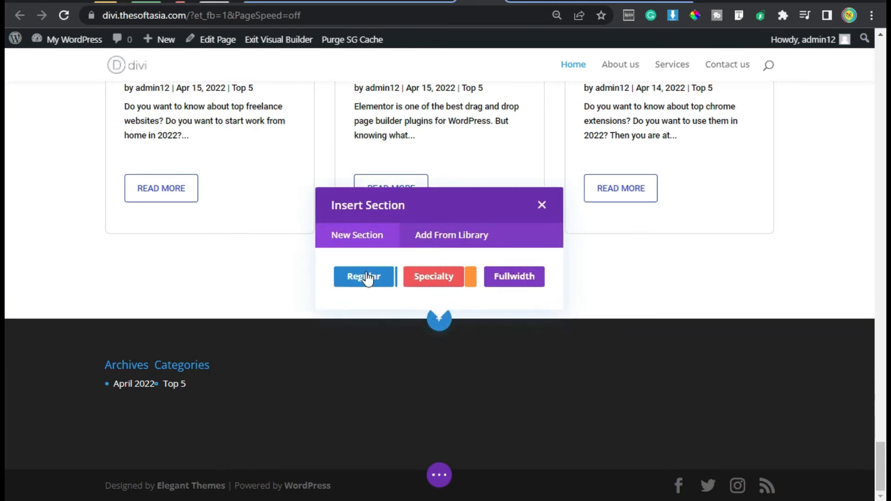
click(366, 277)
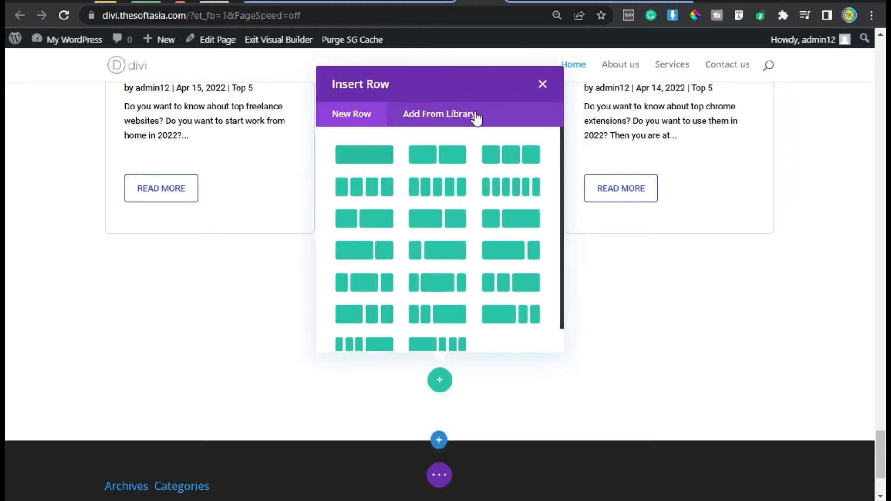
click(542, 83)
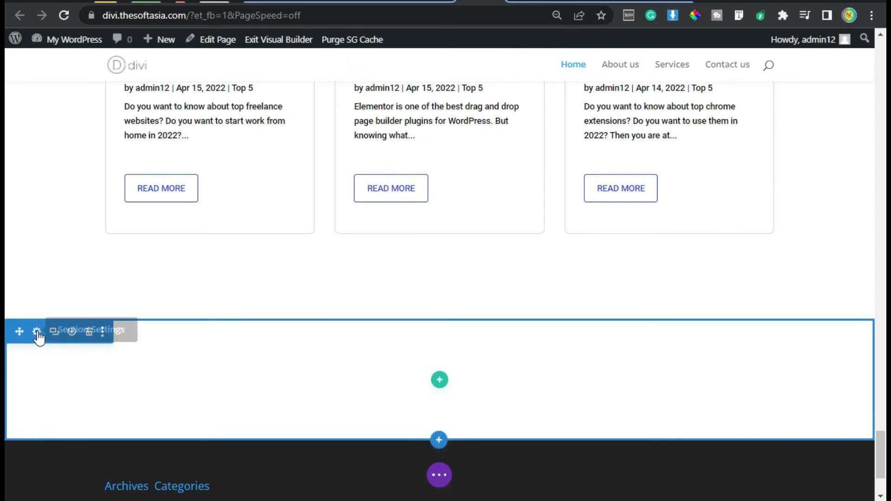
Step: Set the new section's background to the light global colour rgba(229,232,252,0.37)
click(37, 332)
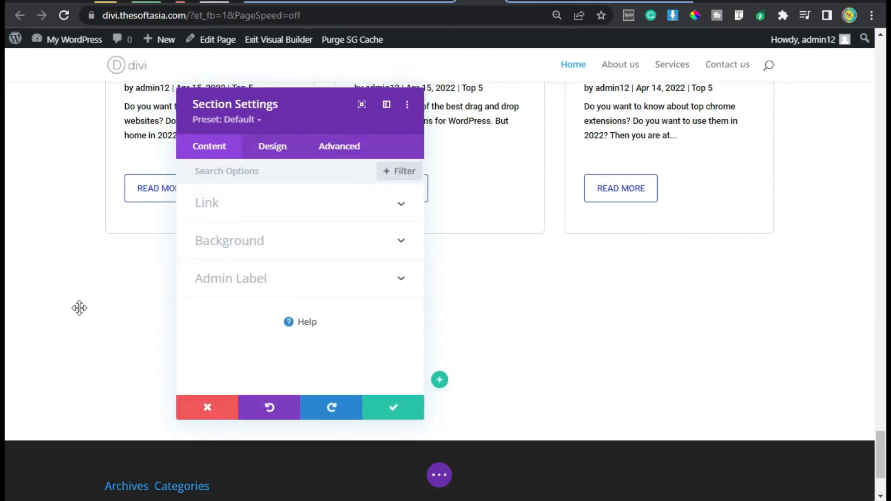
click(276, 245)
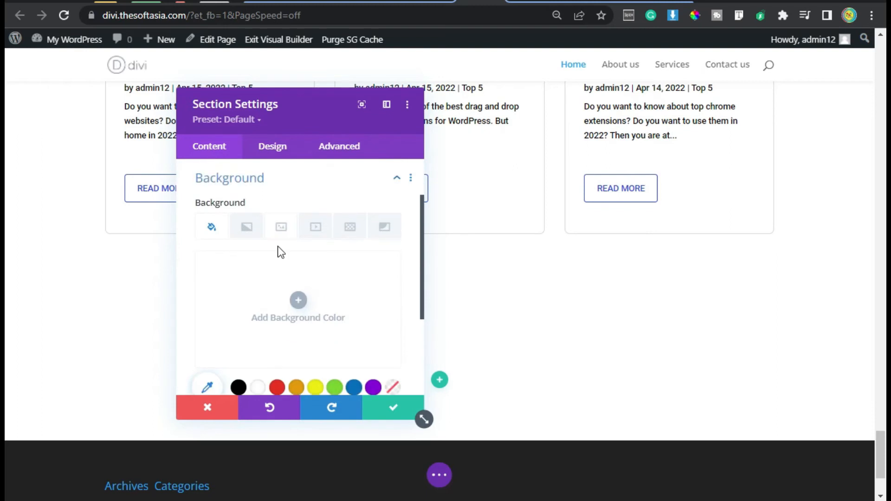
scroll(286, 324, down, 2)
click(323, 327)
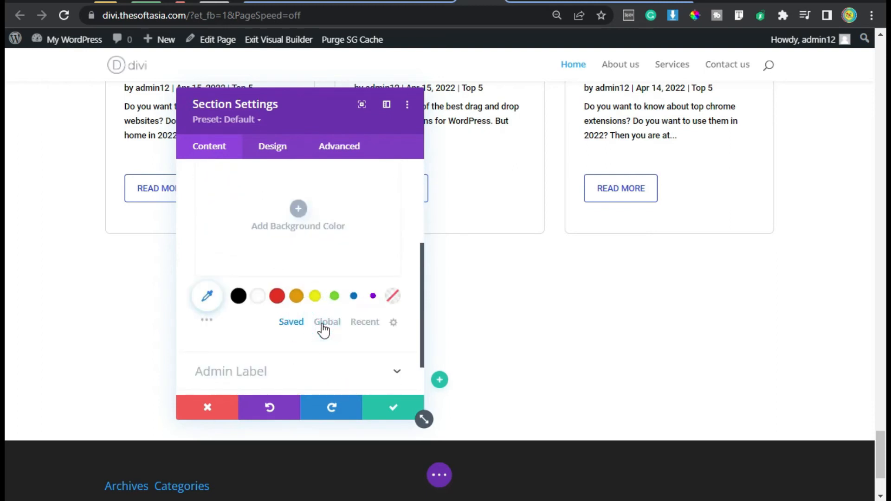
click(294, 296)
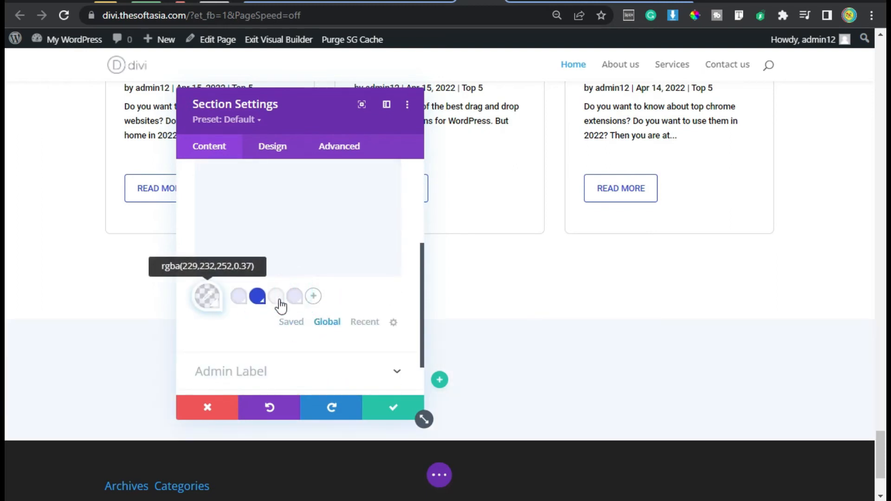
scroll(292, 364, up, 2)
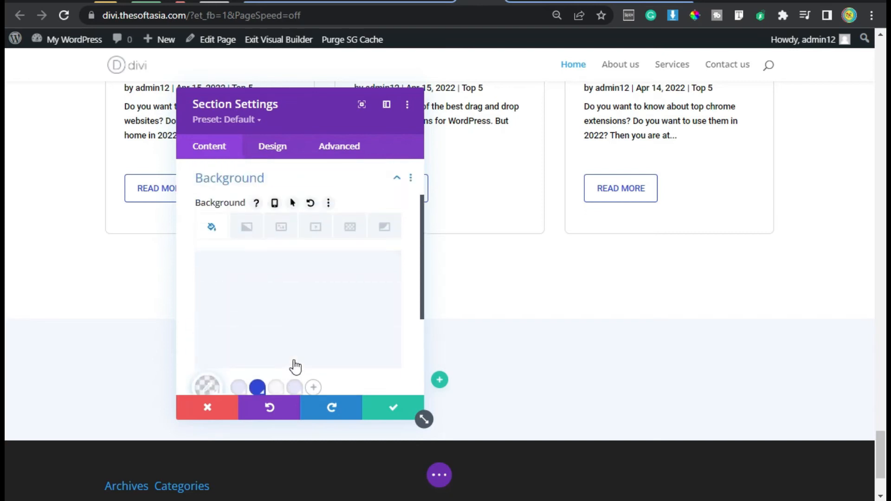
Step: Set the new section's top and bottom padding to 80px and save the section settings
click(277, 145)
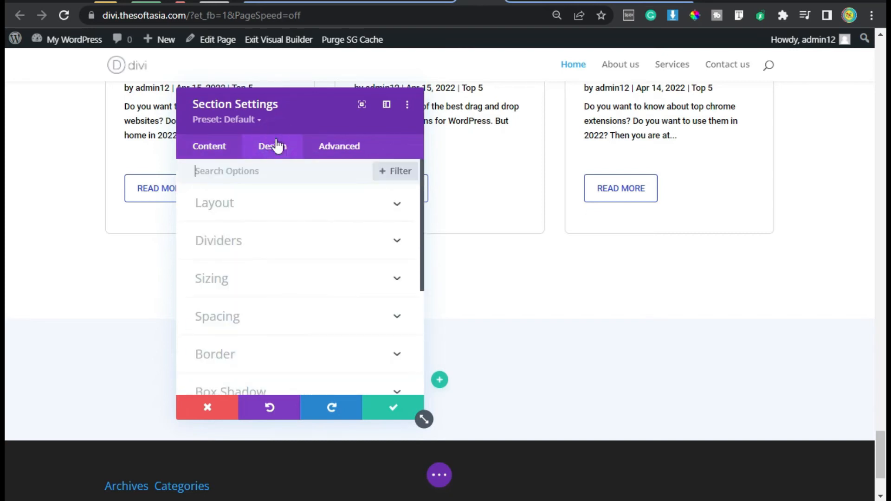
click(232, 307)
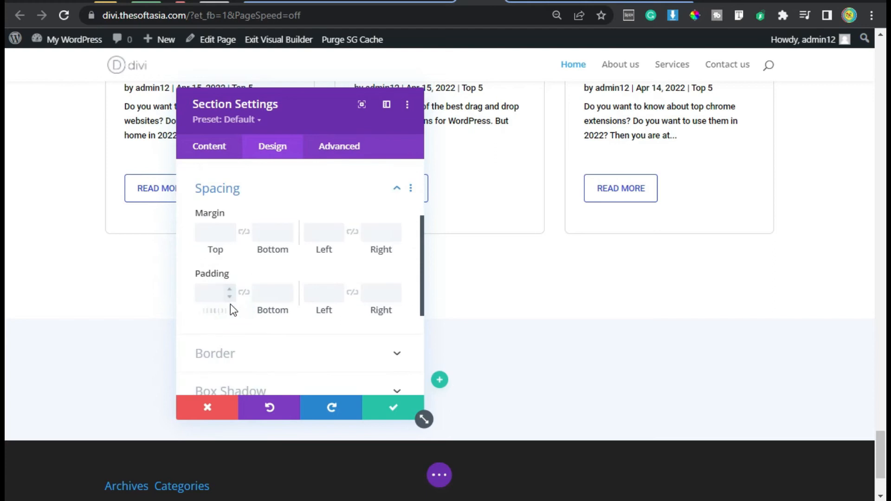
click(208, 284)
text(80)
click(243, 281)
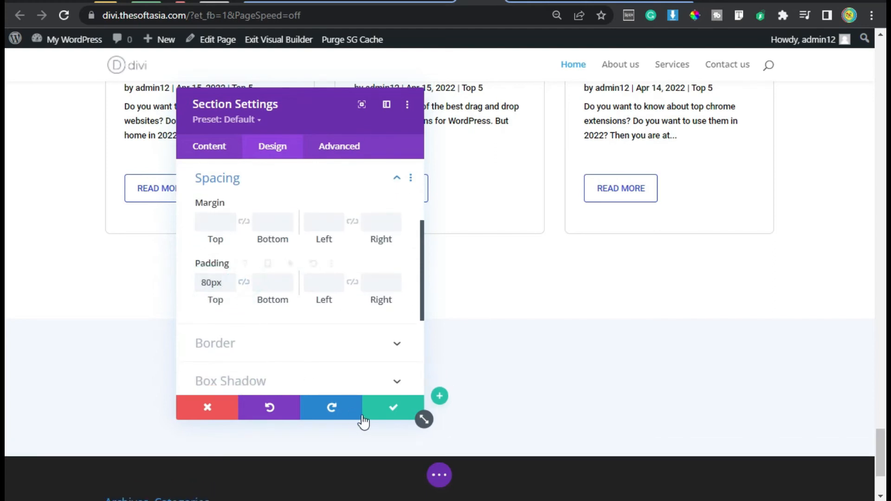
click(243, 284)
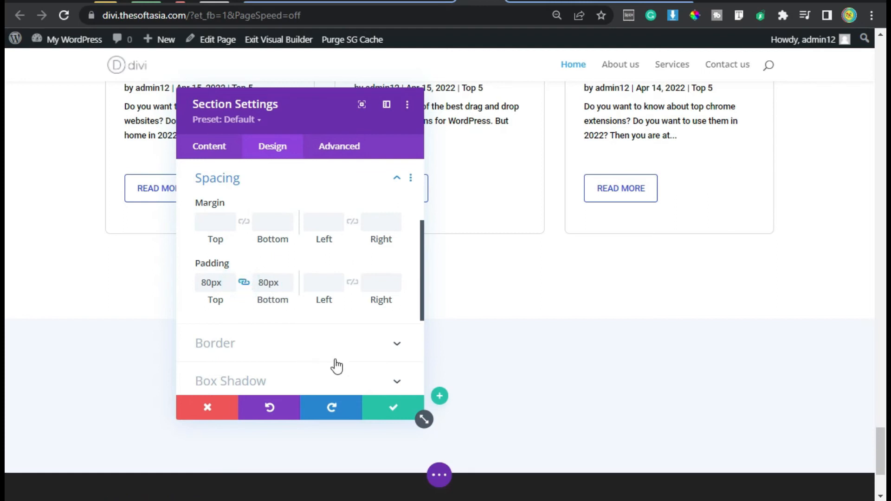
click(393, 413)
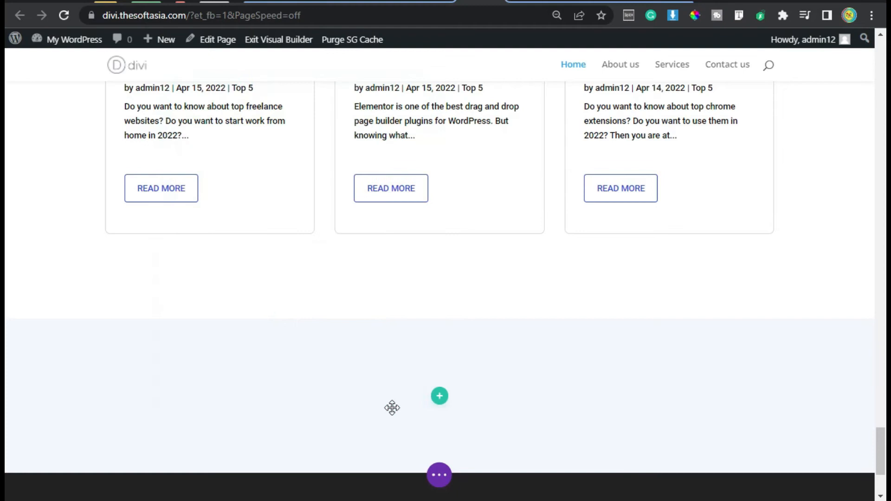
Step: Insert a row with two equal columns in the new section, without adding a module
click(439, 397)
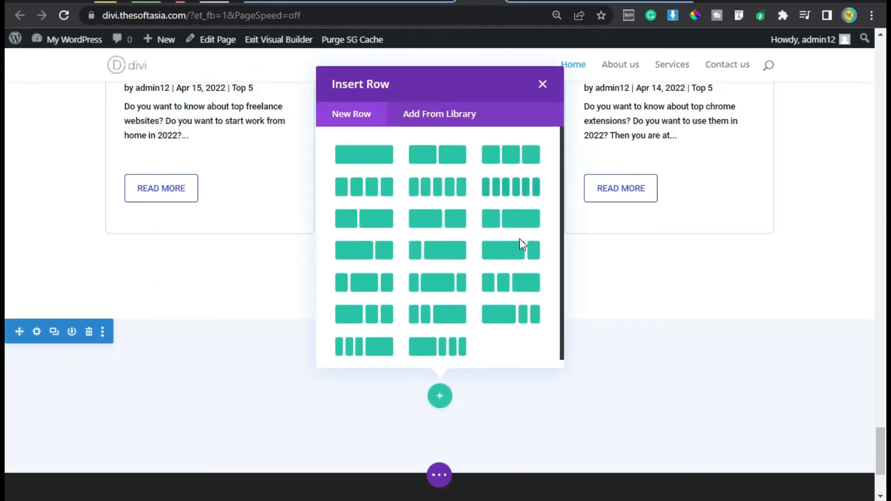
click(429, 159)
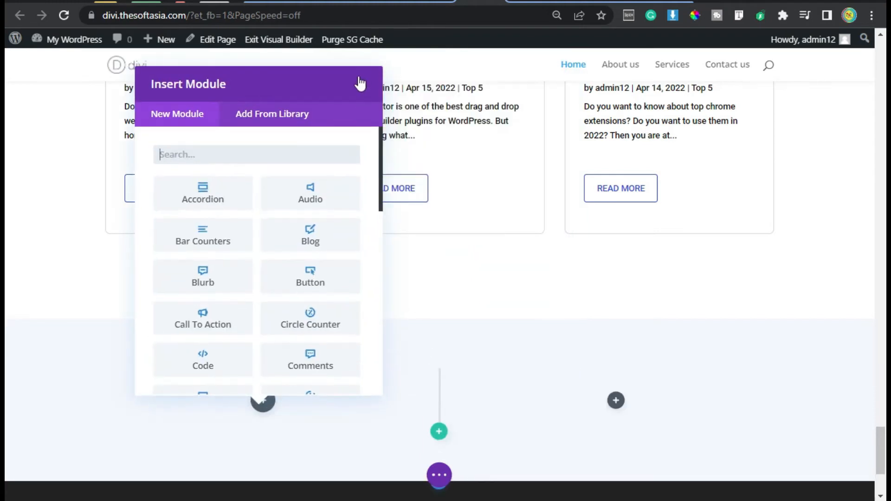
click(360, 85)
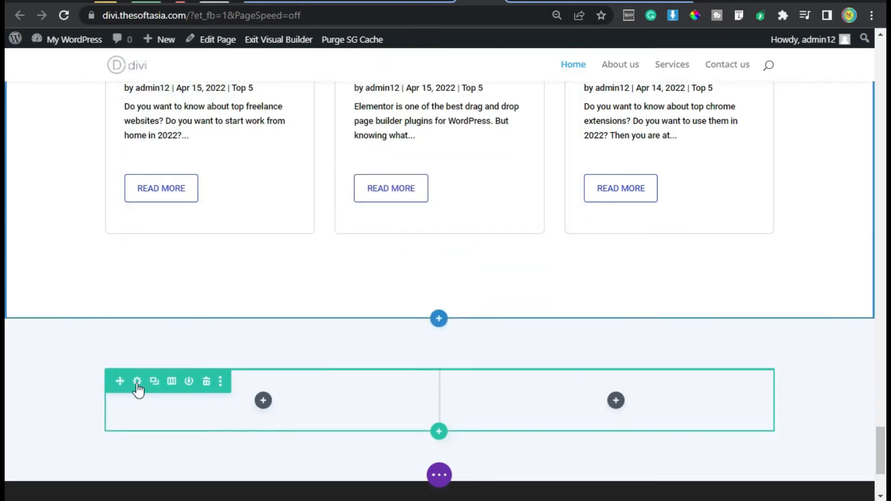
Step: Set the background of the row's second column to white, #FFFFFF
click(136, 382)
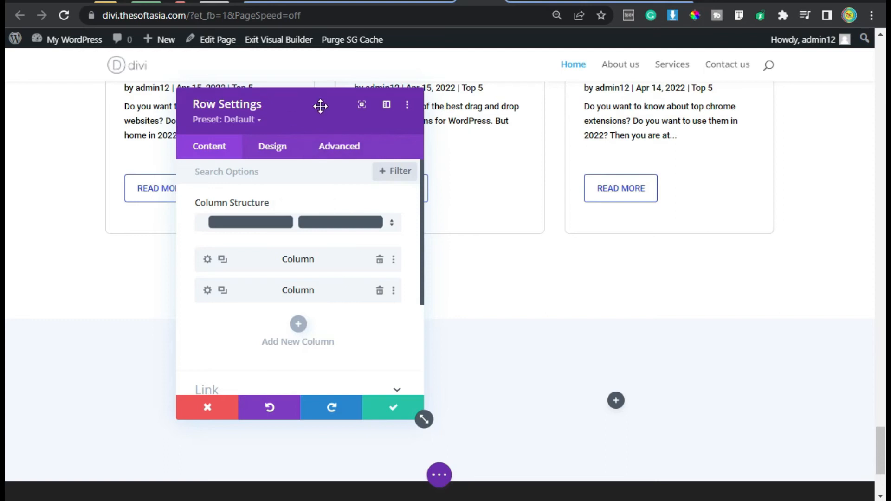
click(207, 291)
scroll(209, 297, down, 2)
click(236, 283)
scroll(234, 284, down, 3)
click(257, 298)
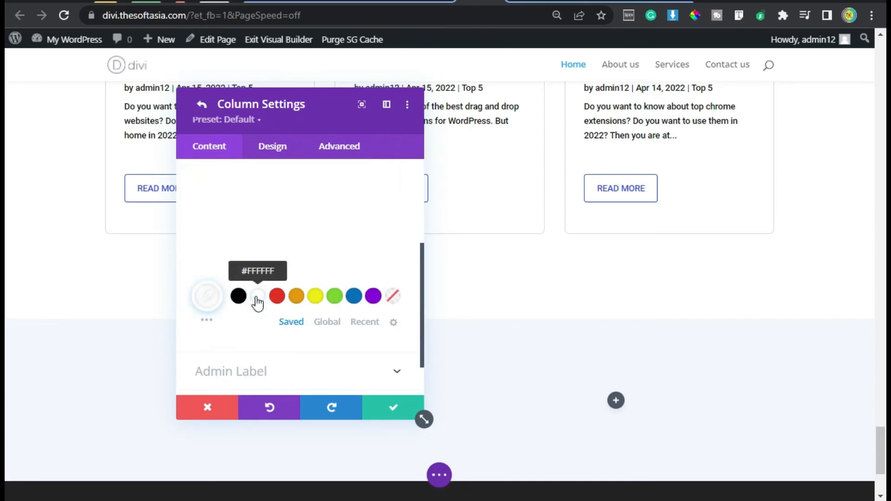
scroll(262, 250, up, 2)
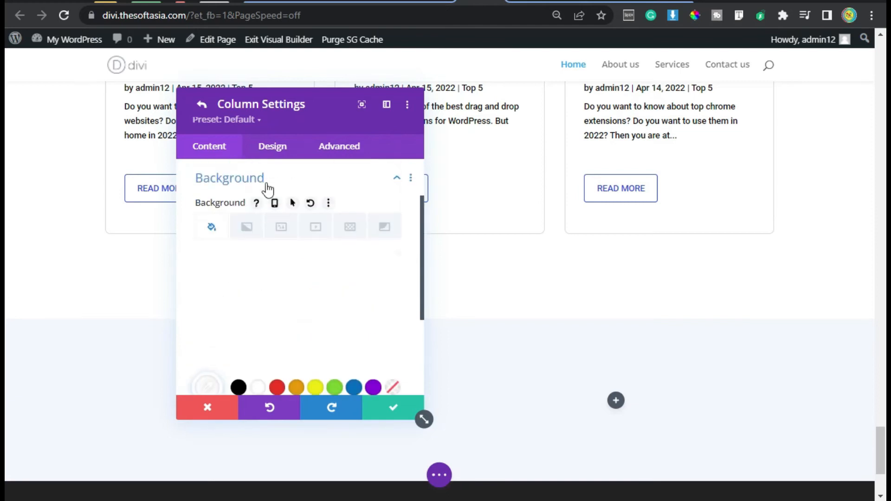
Step: Set the second column's padding to 60px top and bottom and 40px left and right
click(270, 146)
click(209, 243)
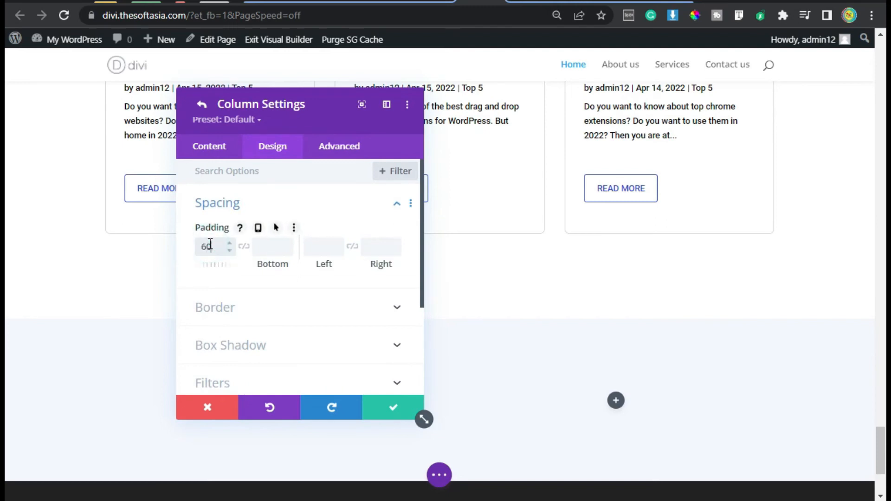
click(244, 246)
click(318, 247)
text(40)
click(353, 246)
Step: Round all four corners of the second column to 4px
click(350, 314)
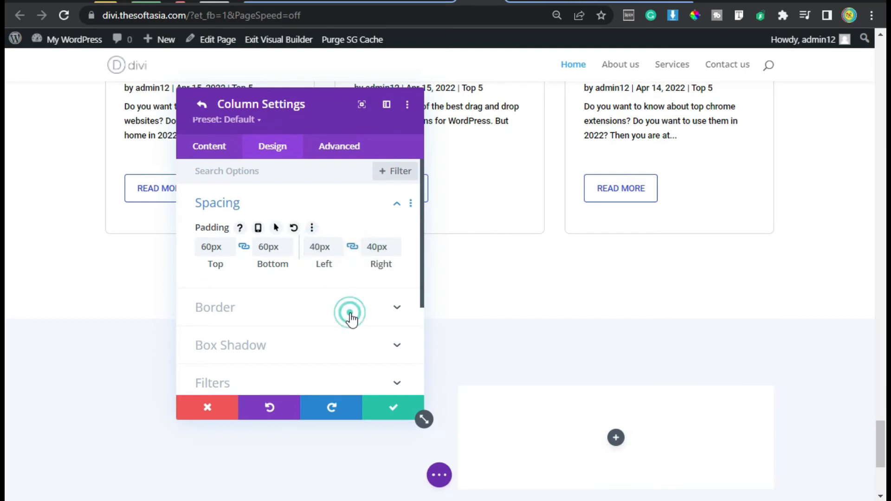
click(225, 237)
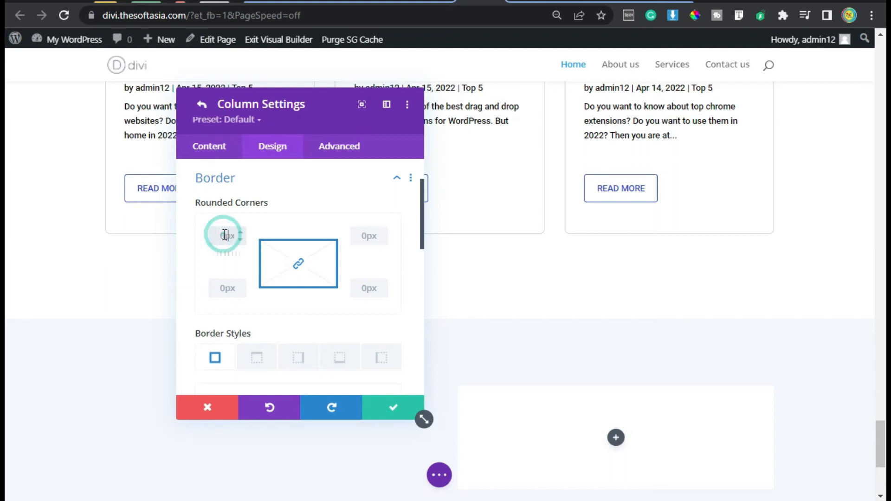
text(4)
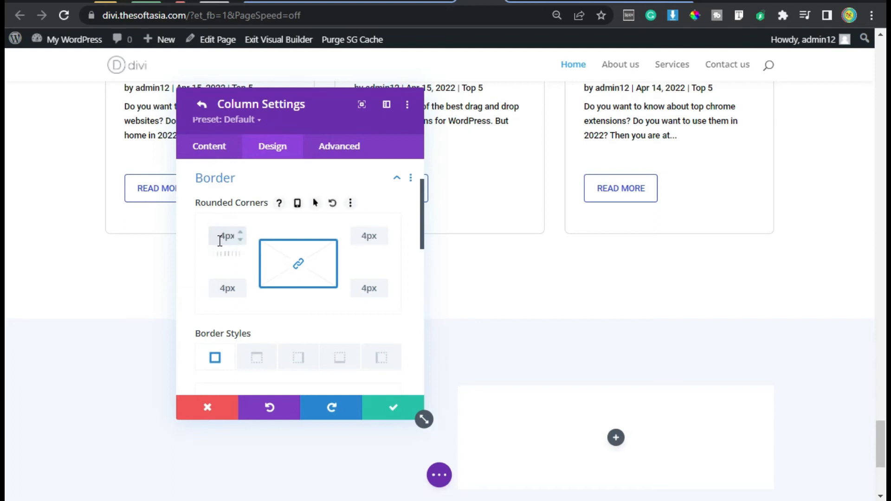
Step: Save the second column's settings and the row settings
scroll(317, 302, up, 3)
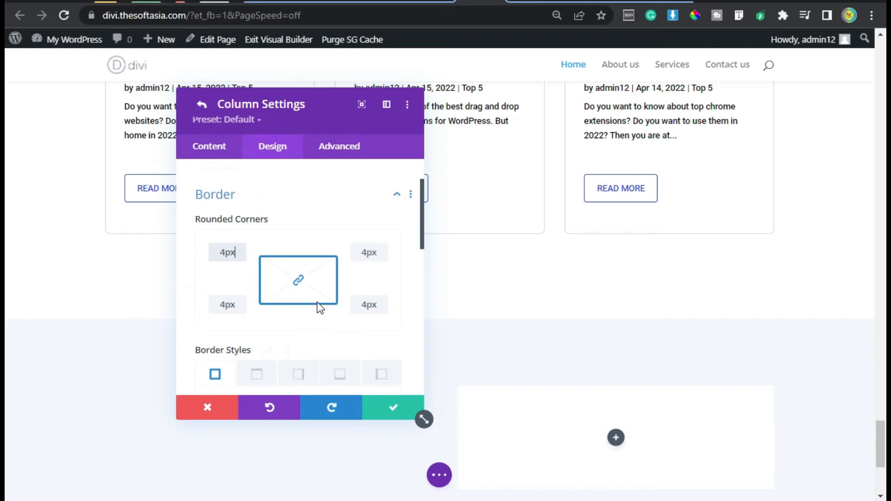
click(395, 410)
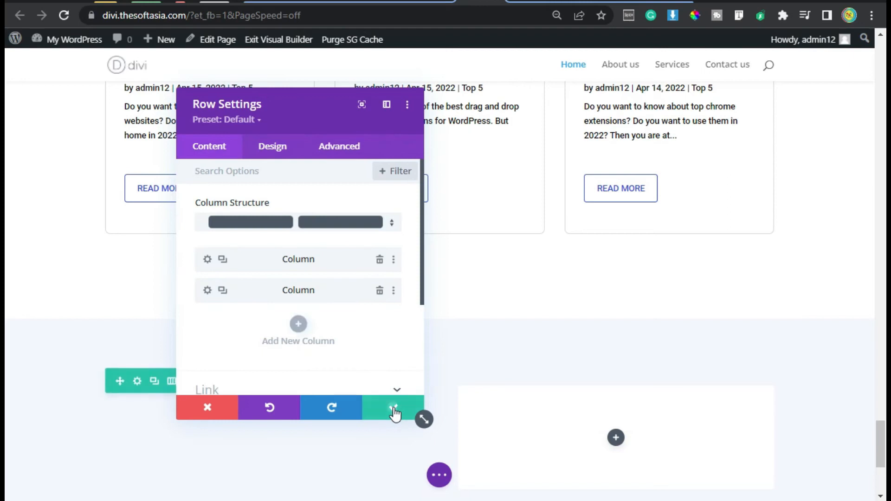
click(395, 411)
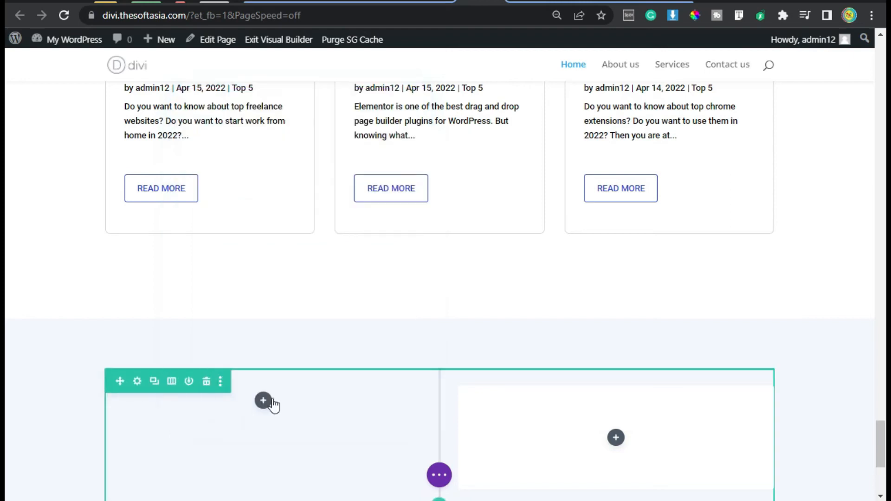
Step: Examine the reference site's Contact Us section: its label, heading, paragraph, two toggle questions and contact form
scroll(263, 400, down, 2)
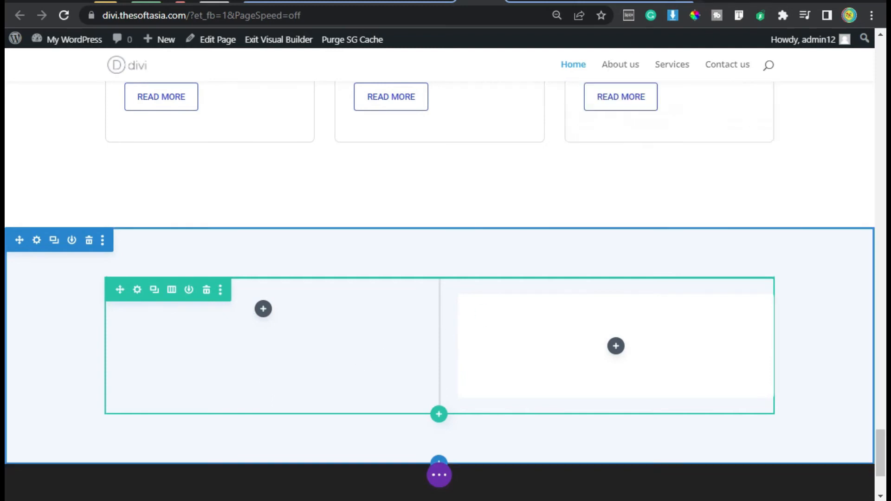
click(673, 1)
scroll(90, 217, down, 2)
scroll(92, 217, up, 2)
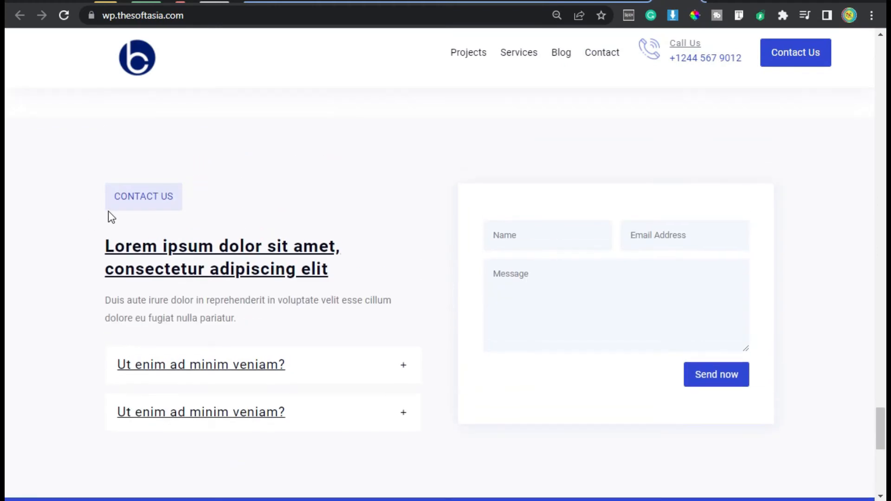
drag(113, 196, 174, 196)
drag(102, 242, 341, 264)
drag(257, 320, 89, 291)
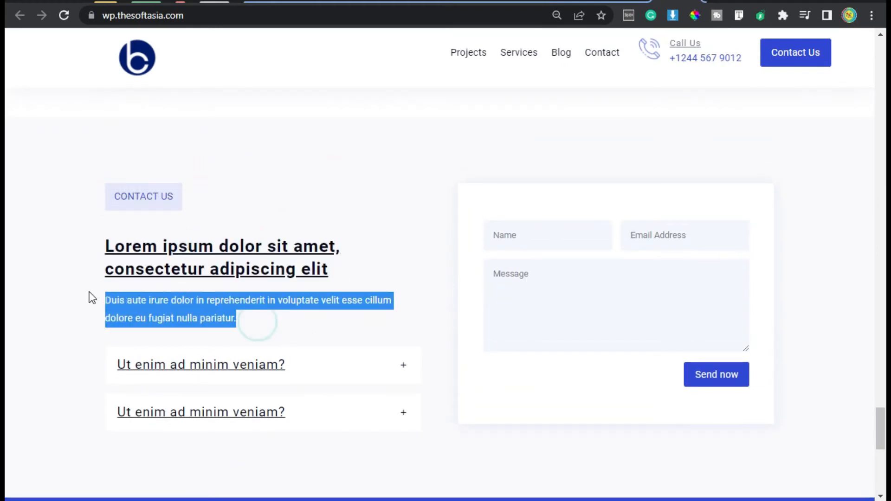
click(193, 306)
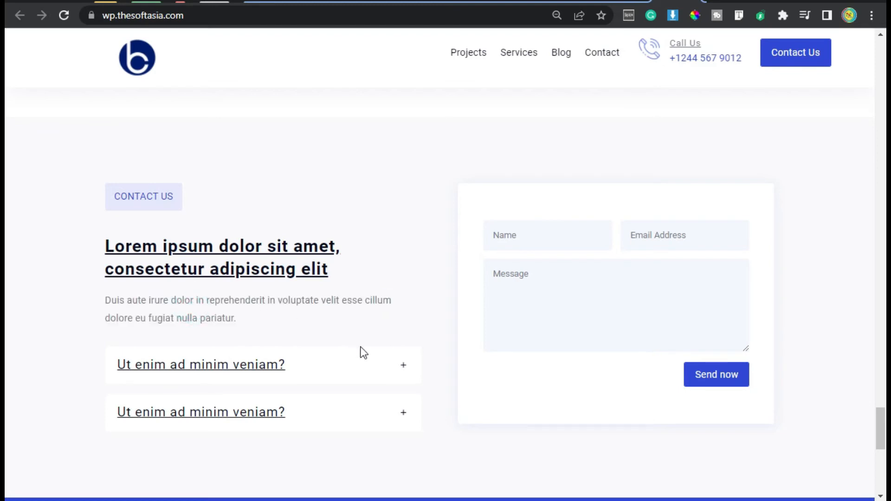
scroll(407, 355, down, 2)
click(404, 275)
click(404, 275)
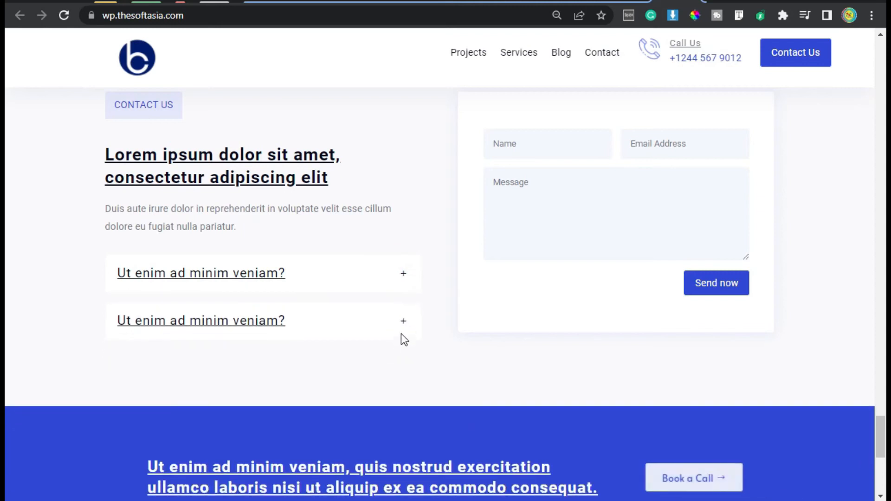
scroll(407, 315, up, 2)
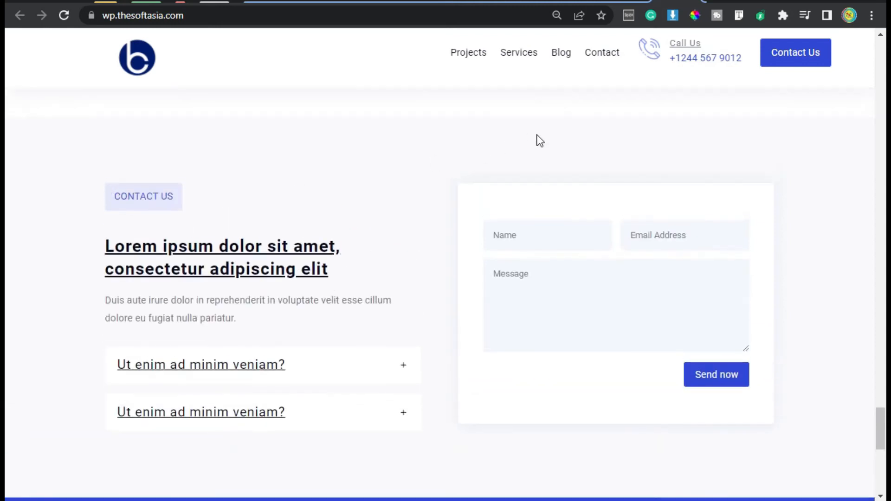
Step: Back on the Divi page, insert a Text module in the row's first column with the content "Contact Us"
click(534, 2)
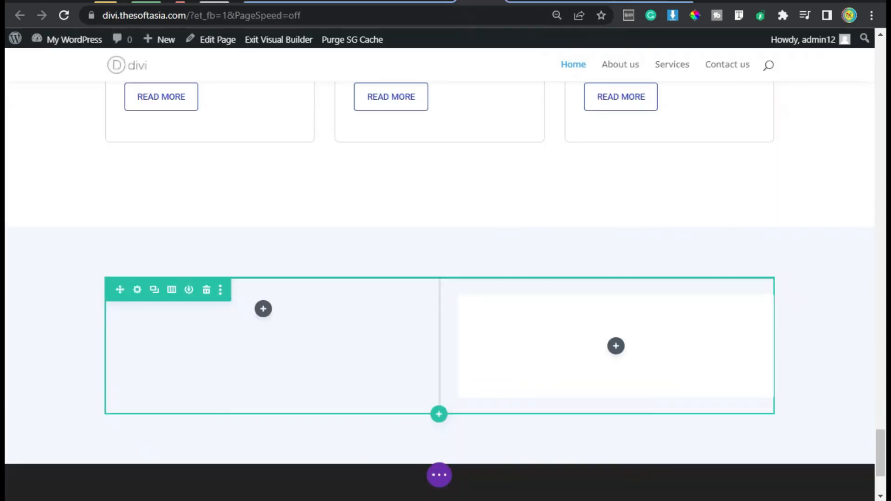
click(263, 310)
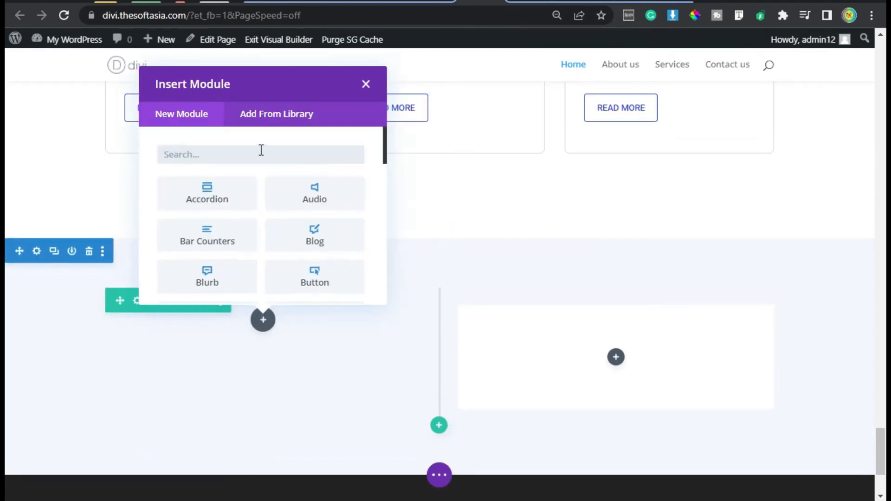
text(text)
click(199, 199)
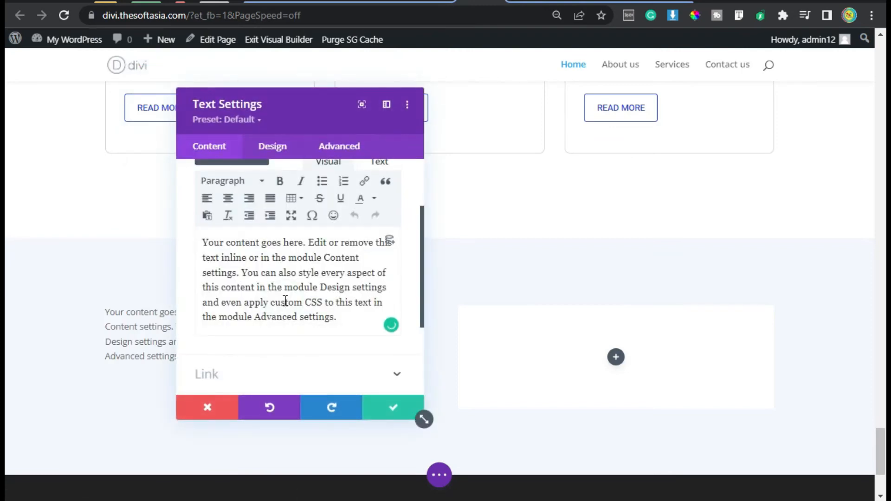
key(ctrl+a)
text(Co)
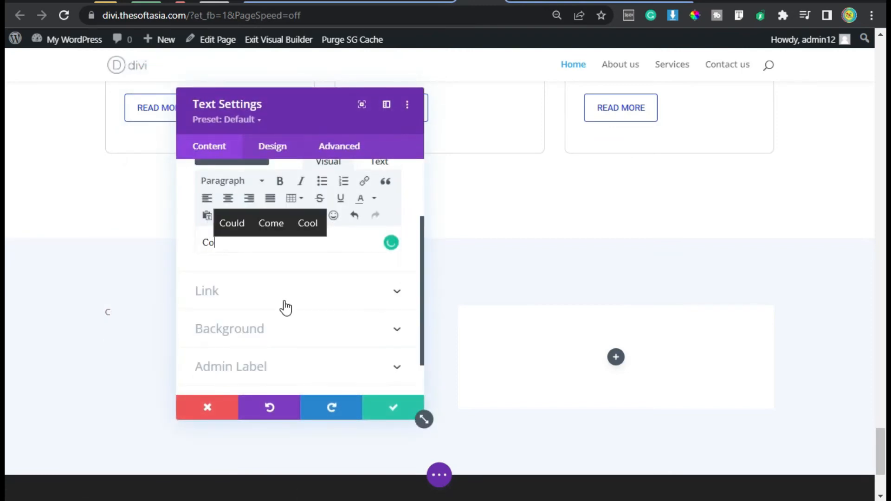
text(ntact Us)
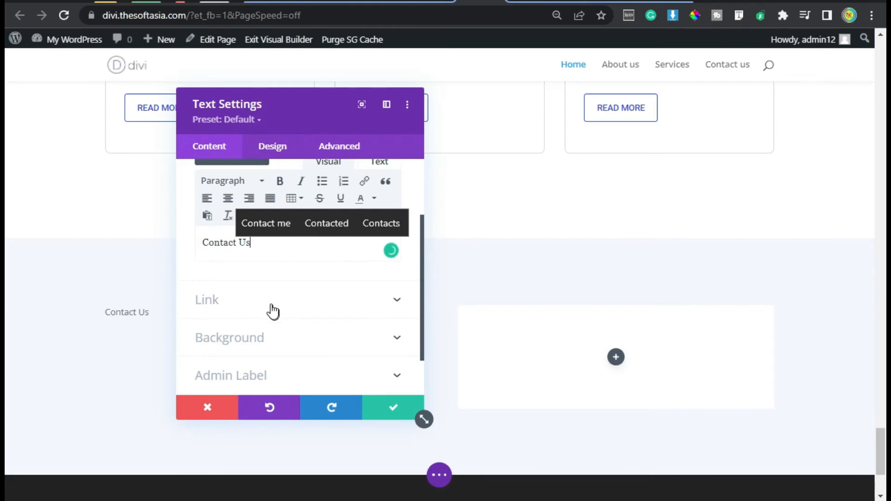
Step: Give the Contact Us text module the first light lavender global color as its background
click(264, 343)
scroll(277, 342, down, 2)
click(325, 321)
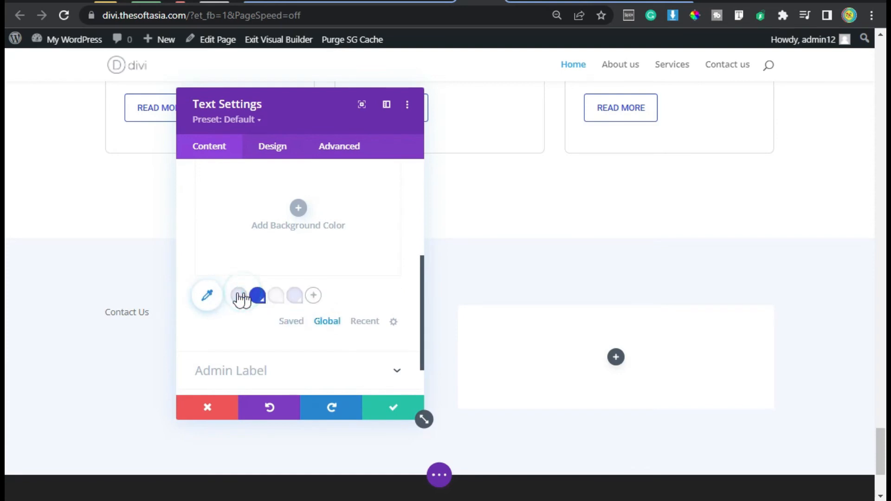
click(239, 295)
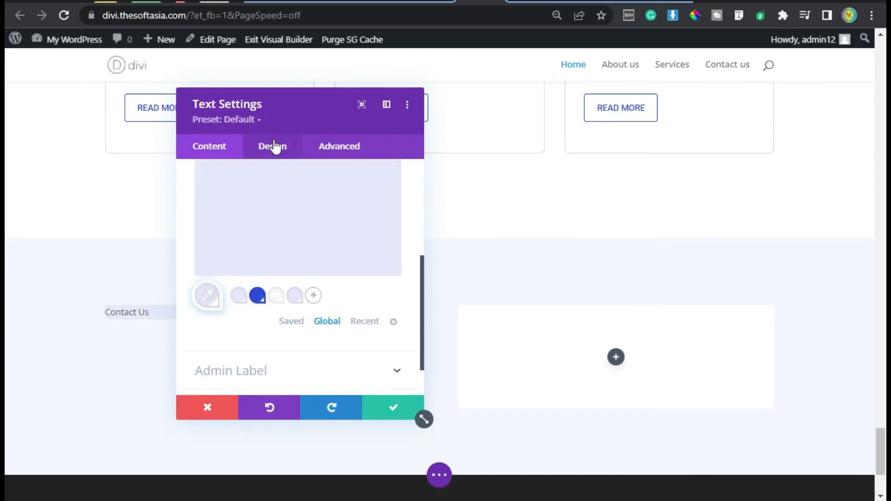
Step: Style the Contact Us text in Roboto, uppercase, with the blue global color
drag(280, 88, 529, 62)
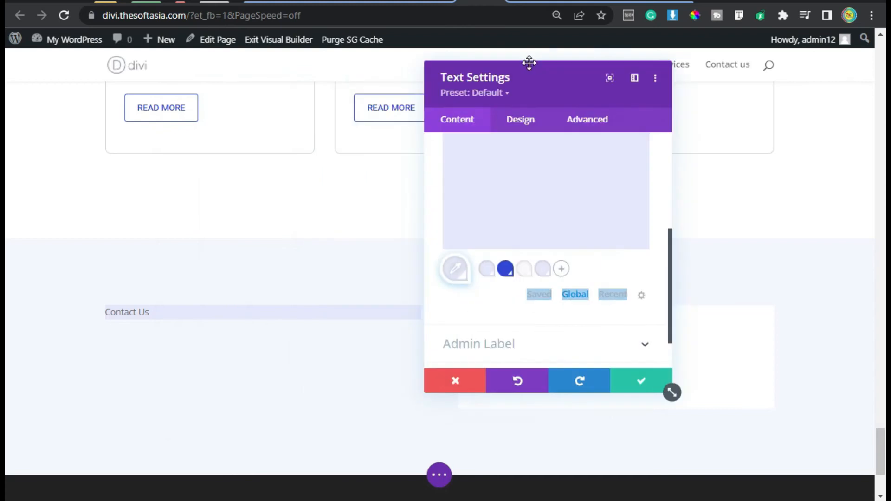
click(512, 128)
click(510, 181)
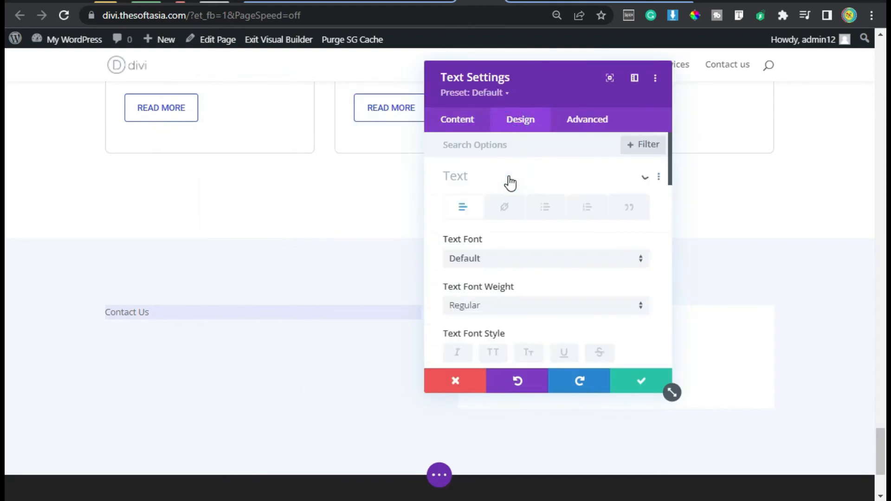
click(507, 258)
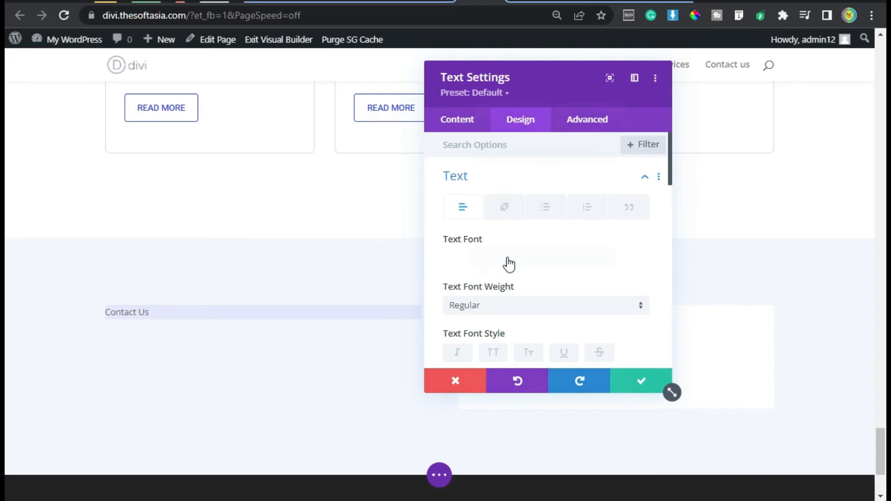
text(Roboto)
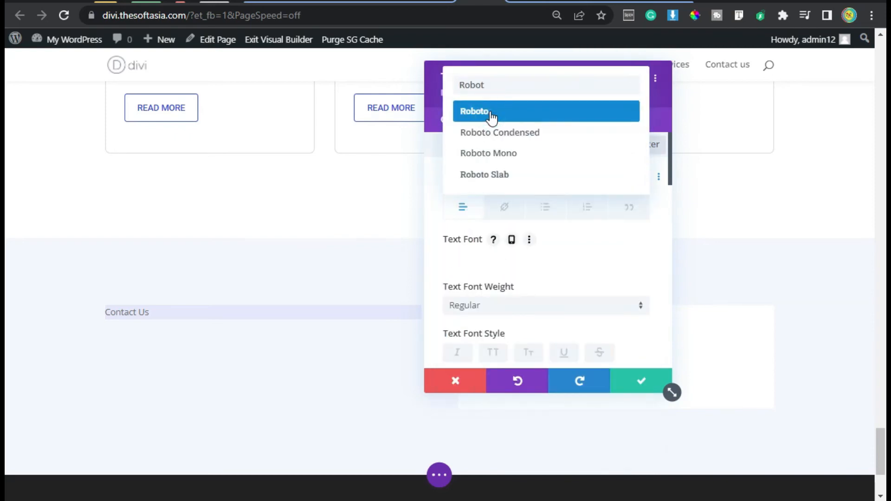
click(491, 116)
click(492, 261)
click(574, 342)
click(504, 318)
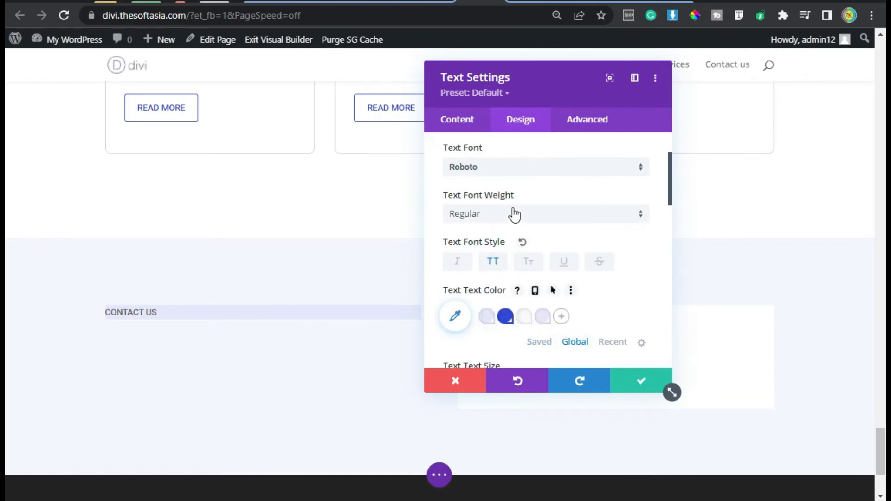
Step: Set the Contact Us text size to 16px and its line height to 1.8em
scroll(514, 213, down, 2)
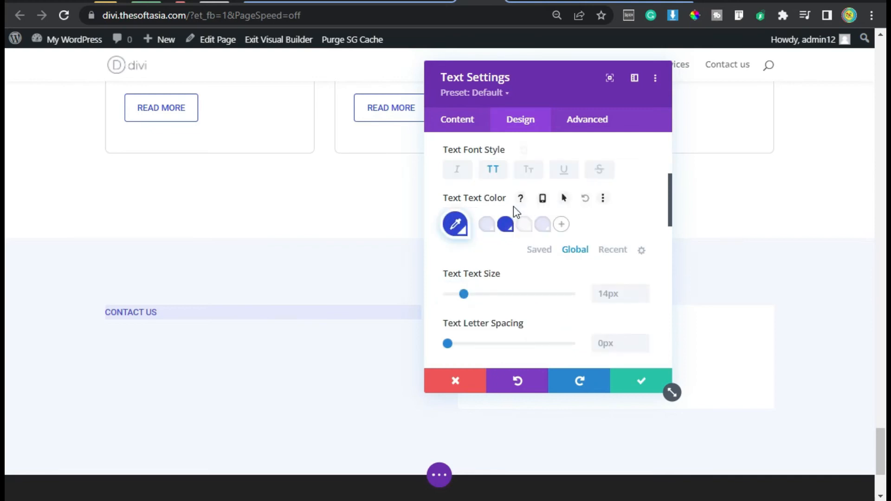
click(642, 289)
click(642, 288)
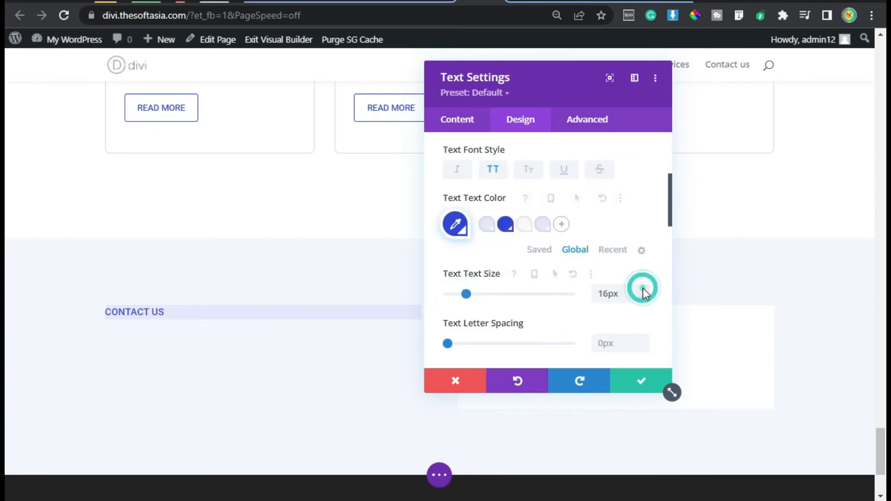
scroll(578, 288, down, 4)
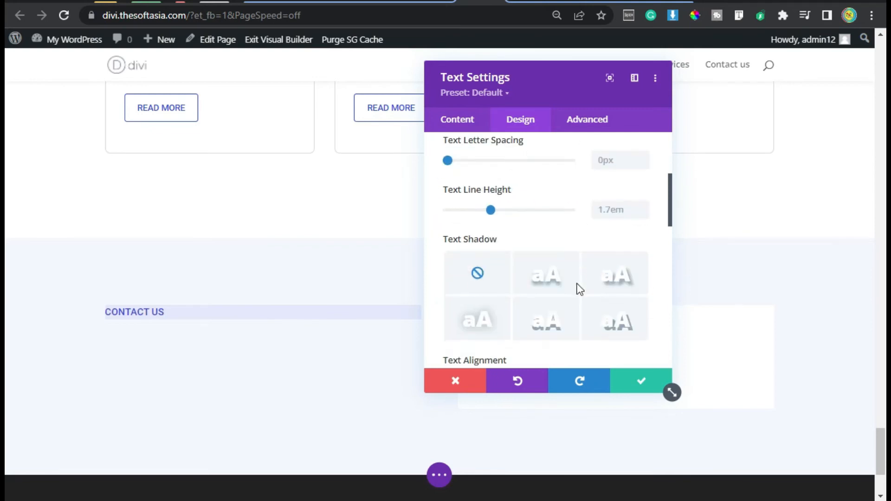
click(643, 205)
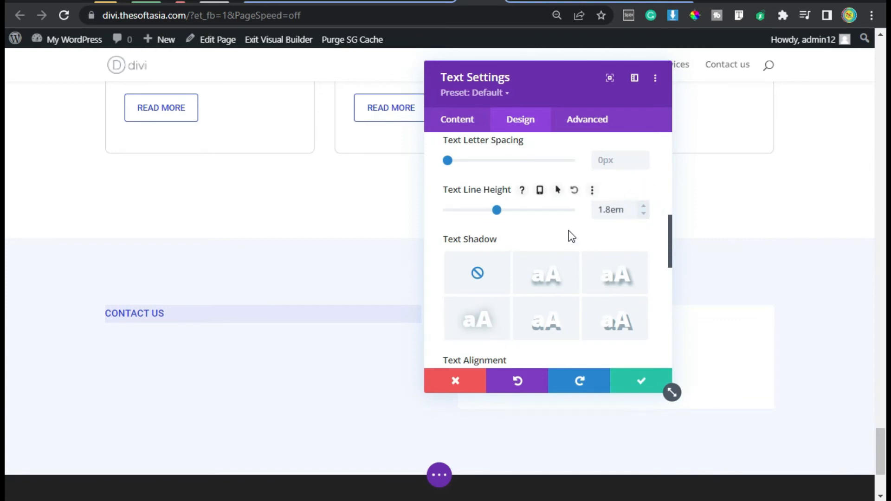
Step: Set the Contact Us module's padding to 8px top and bottom and 15px left and right, and round its corners slightly
scroll(569, 230, down, 4)
scroll(561, 238, down, 2)
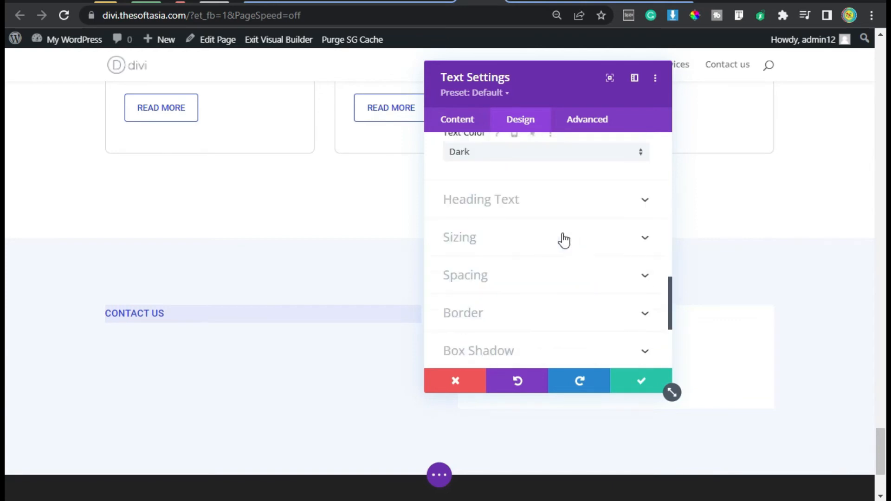
click(502, 274)
click(458, 255)
text(8)
click(491, 256)
click(571, 254)
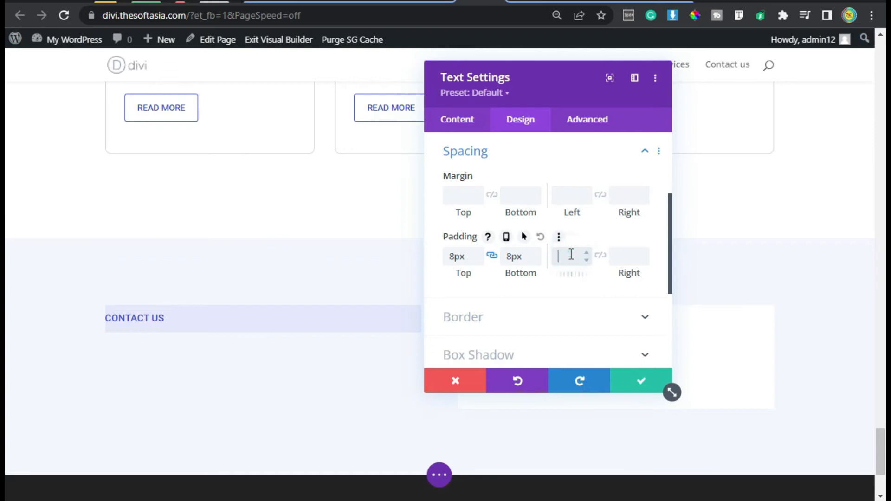
text(15)
click(600, 255)
click(502, 318)
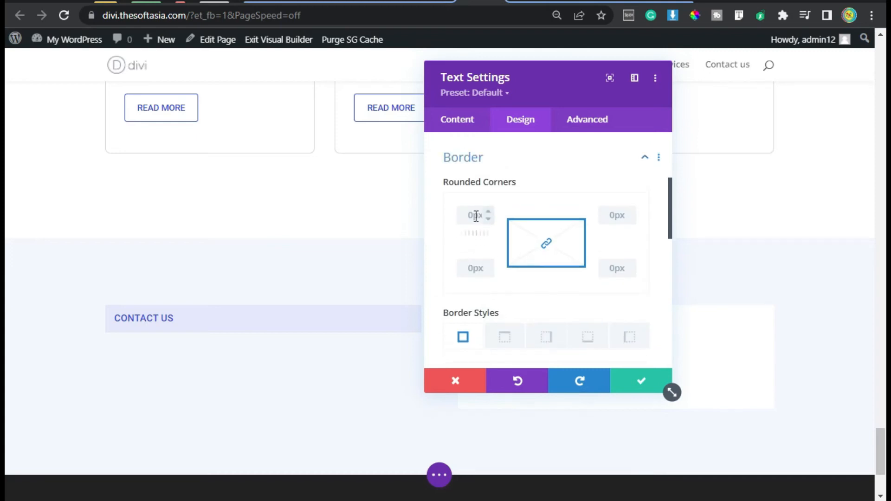
click(475, 216)
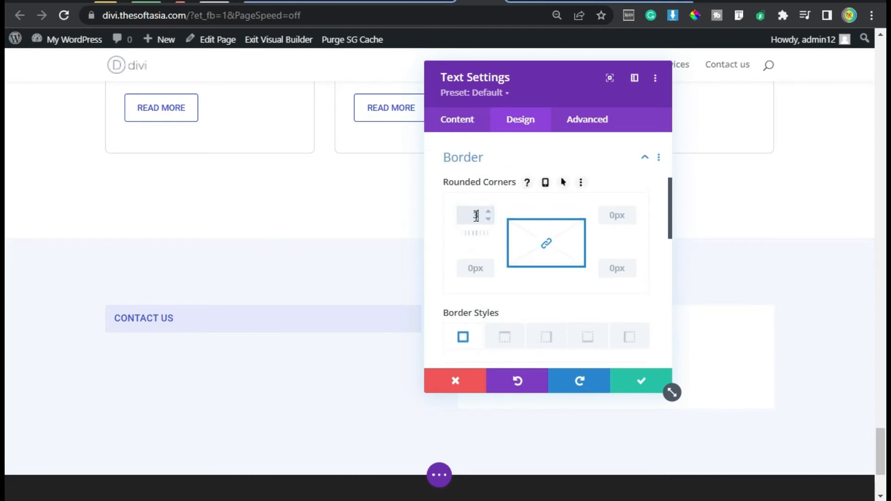
Step: Add the custom CSS "display: inline-block; font-weight: 400;" to the Contact Us module's main element
click(578, 123)
click(551, 224)
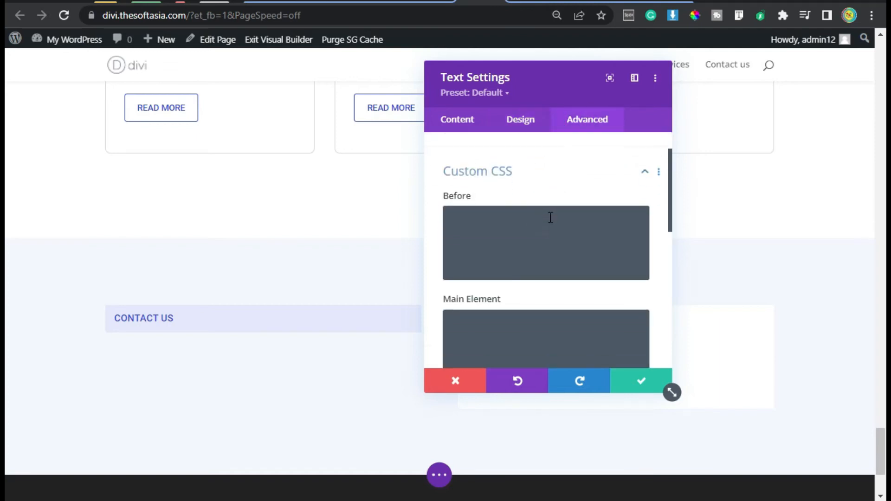
click(486, 313)
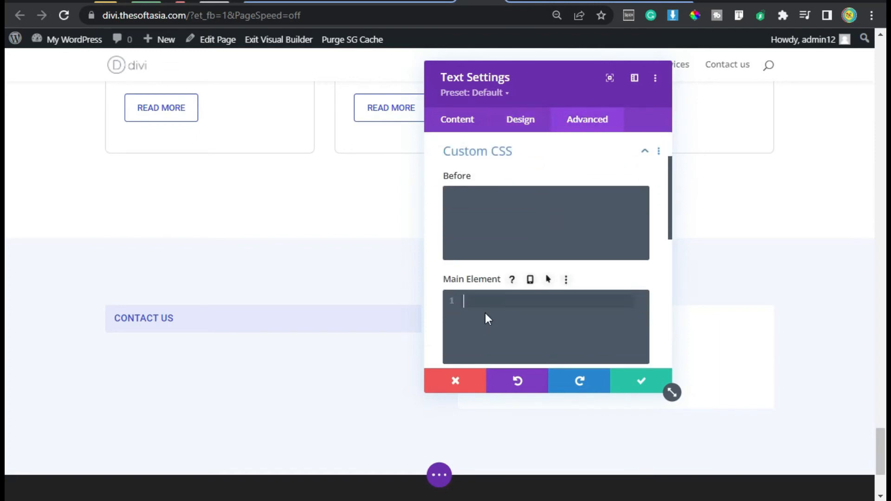
text(display: inline-block; font-weight: 400;)
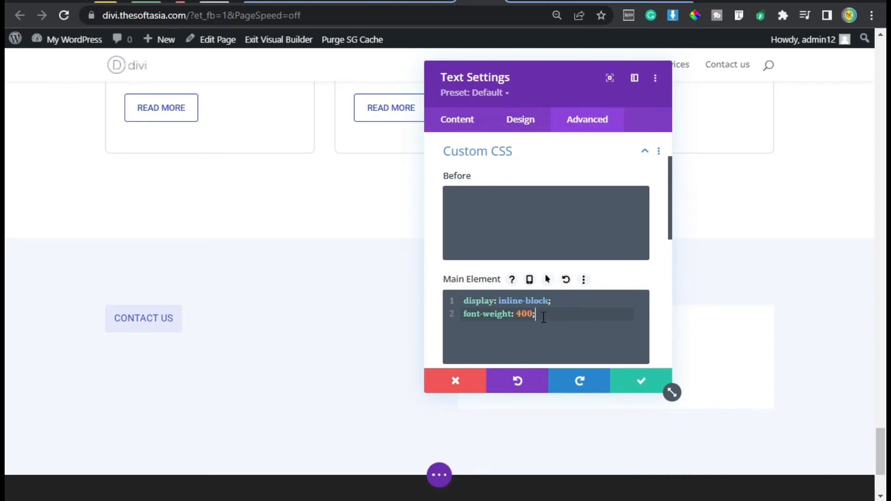
Step: Save the CONTACT US label's settings and insert a Text module directly below the label
click(631, 384)
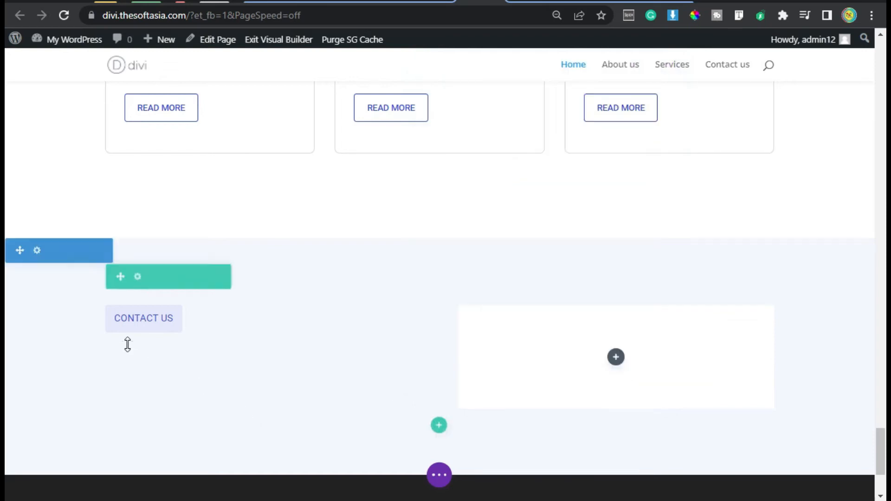
click(143, 339)
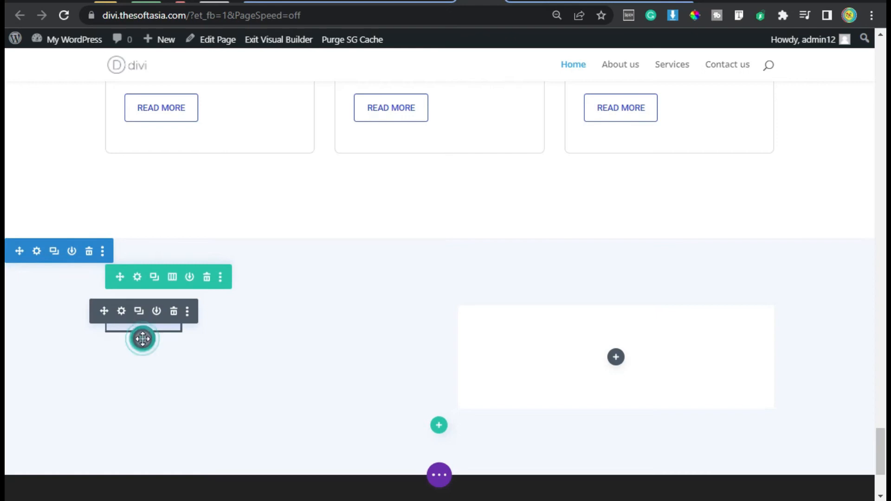
text(text)
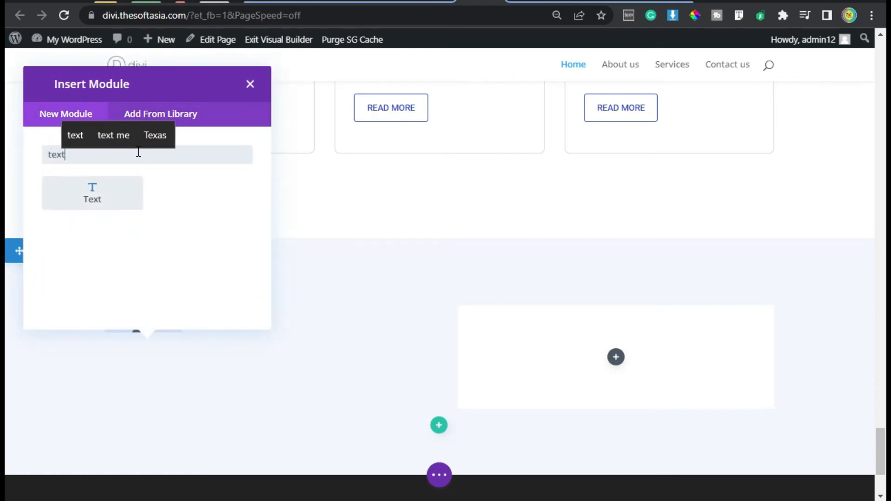
click(117, 190)
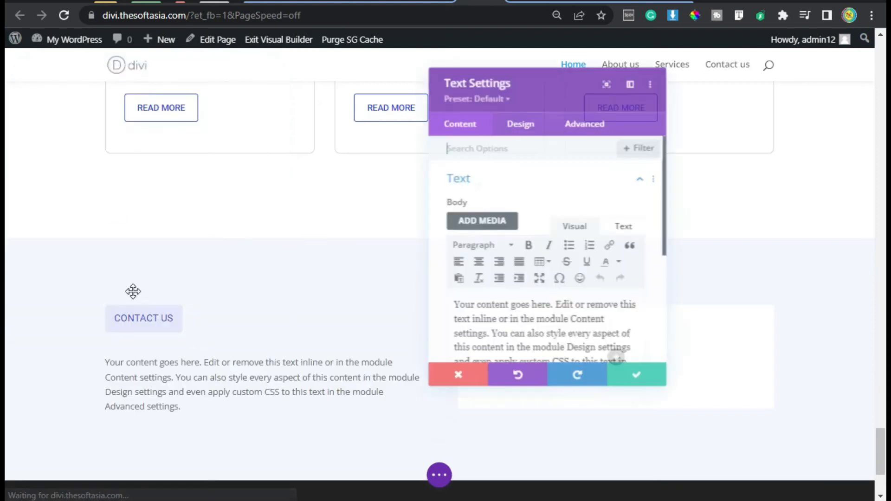
Step: Replace the placeholder body with "Do you want to contact us to get more information?" and format it as Heading 2
scroll(492, 276, down, 2)
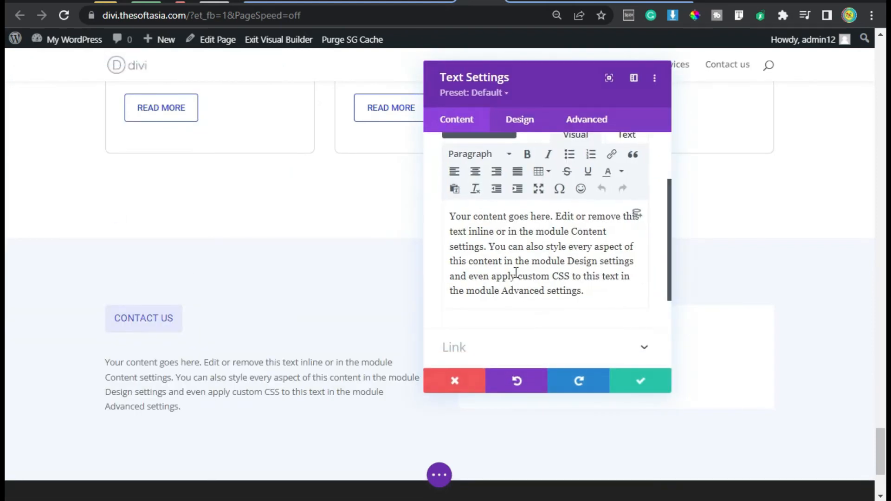
click(515, 272)
key(ctrl+a)
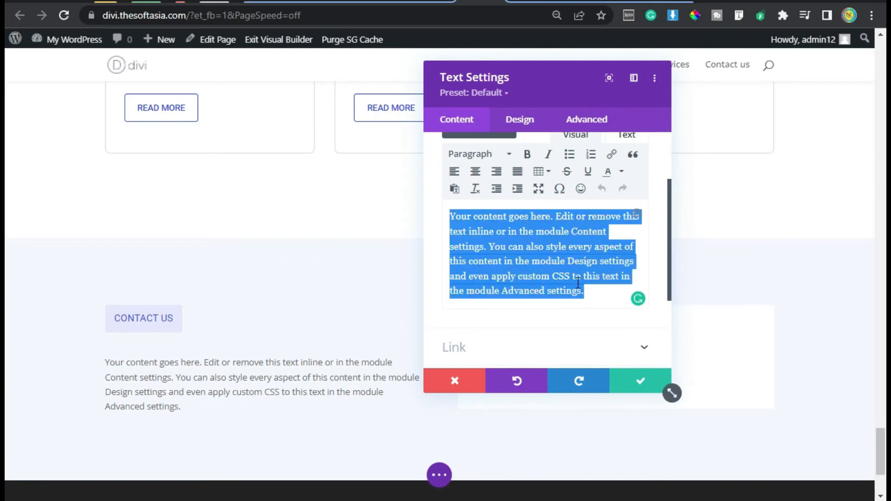
text(Do you want to contact us to get more information?)
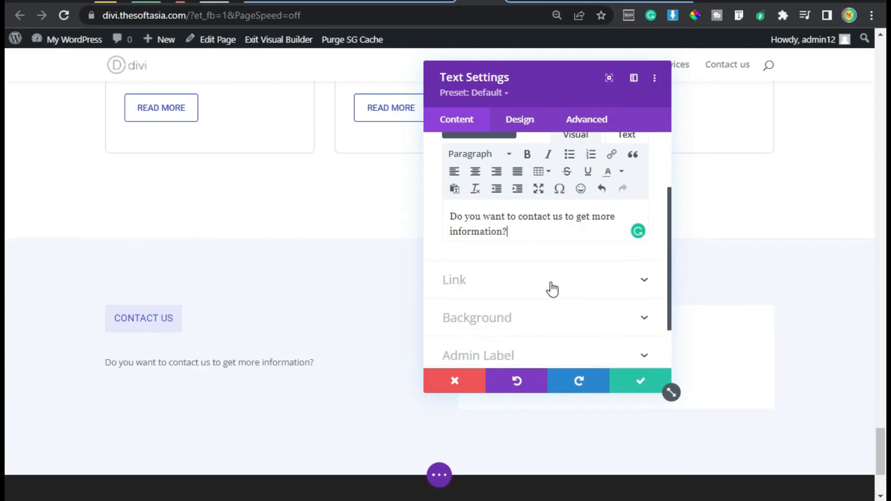
click(508, 157)
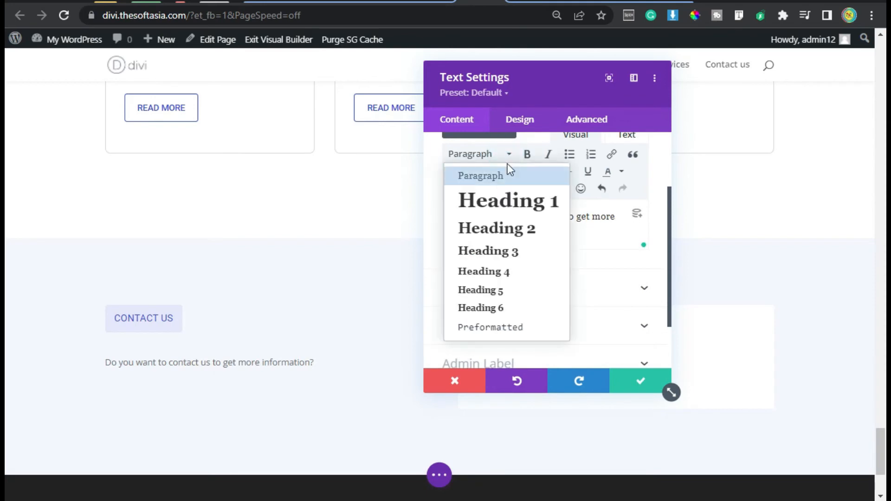
click(499, 230)
Step: Set the Heading 2 font of the new text module to Roboto
click(519, 116)
click(501, 208)
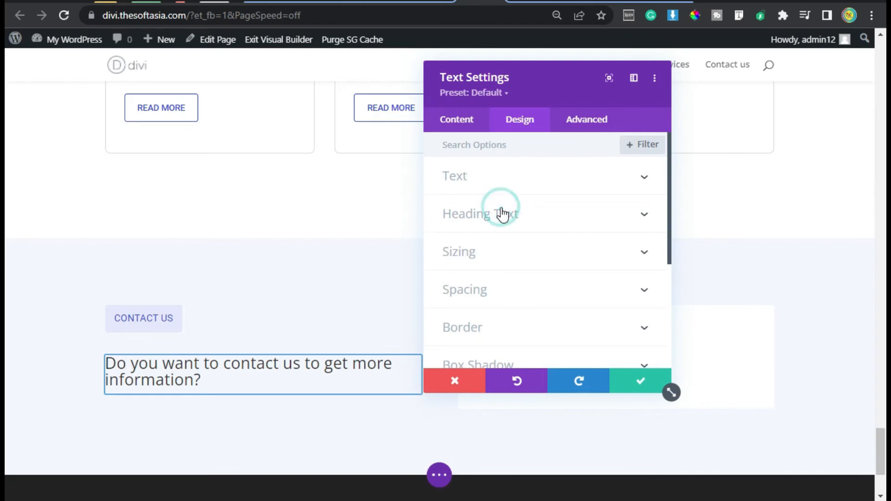
click(494, 181)
click(518, 236)
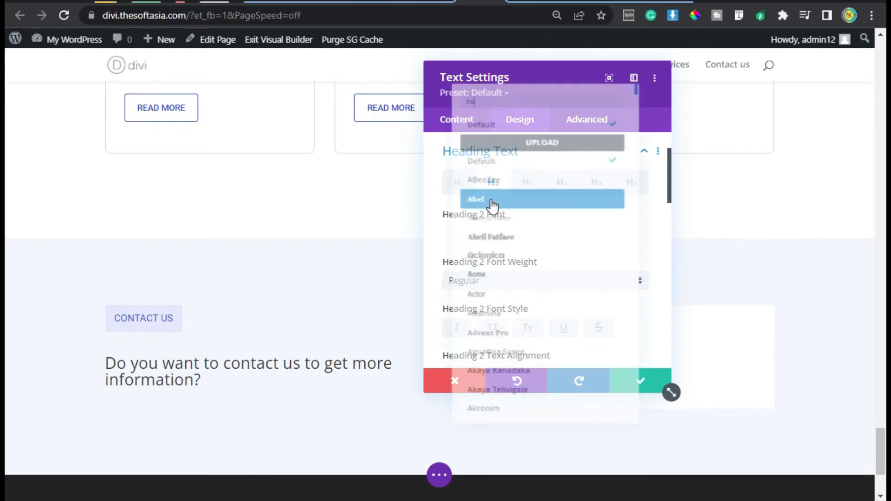
text(robot)
click(534, 120)
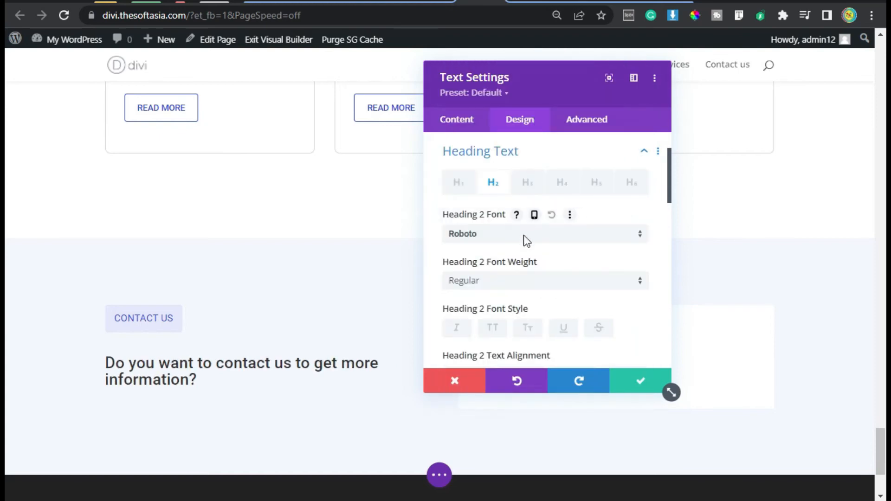
Step: Underline the Heading 2 text and set its color to black, #000000
scroll(523, 235, down, 4)
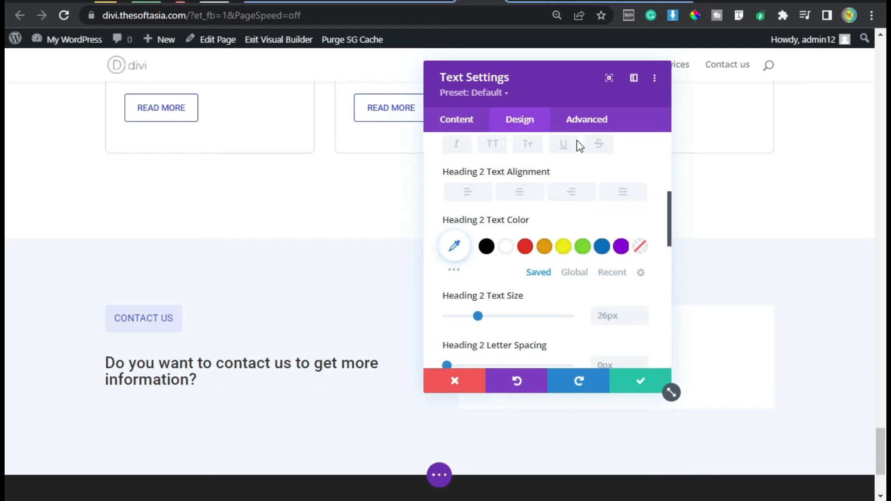
click(564, 145)
scroll(524, 248, down, 2)
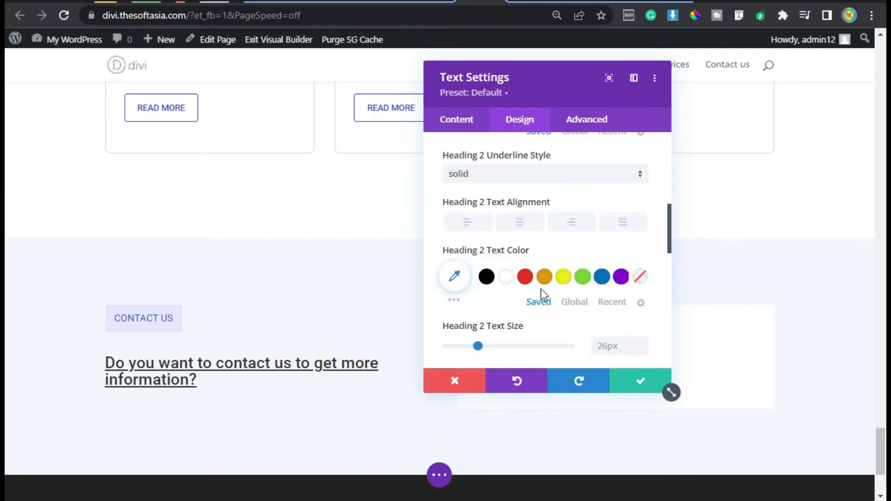
click(487, 284)
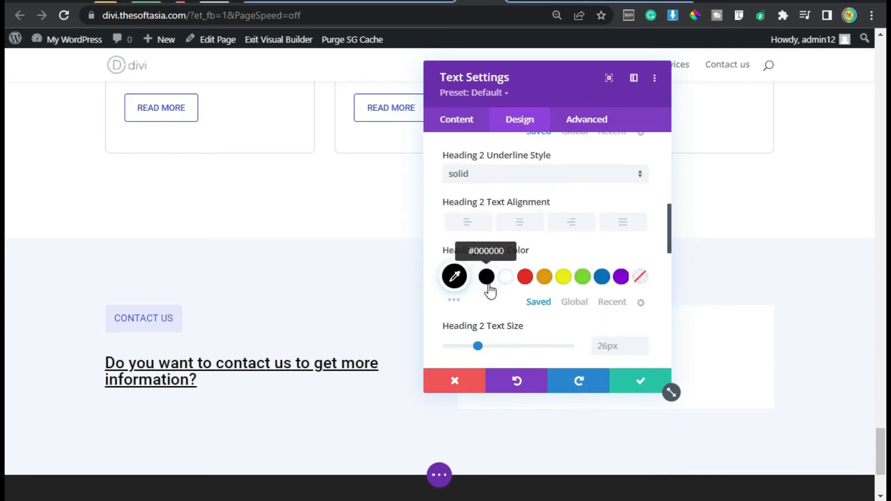
Step: Set the Heading 2 text size to 28px and its line height to 1.3em
scroll(537, 364, down, 4)
click(644, 159)
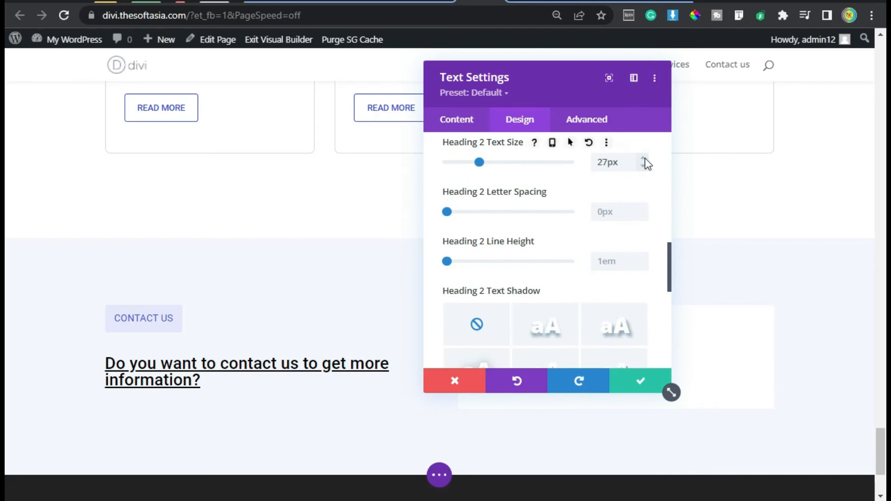
click(644, 160)
click(643, 258)
click(642, 259)
click(642, 259)
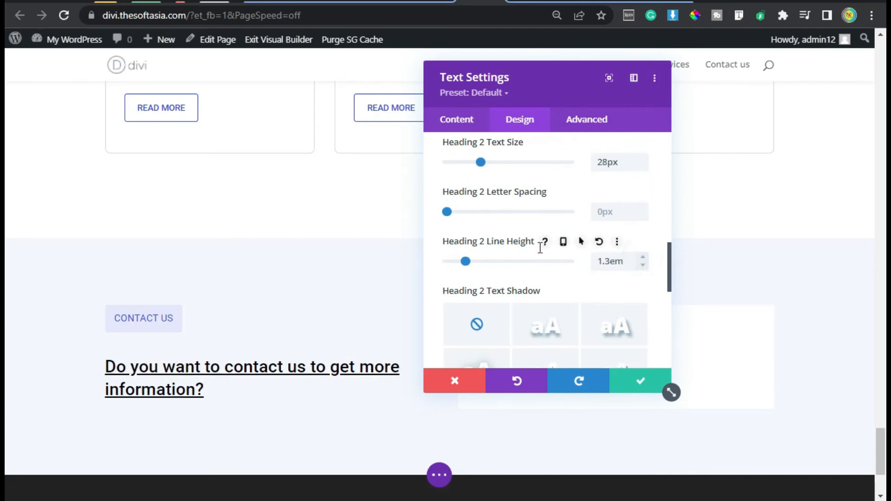
Step: Give the heading's text module a bottom margin of 10px
scroll(541, 244, down, 2)
scroll(538, 247, down, 2)
click(484, 288)
click(515, 195)
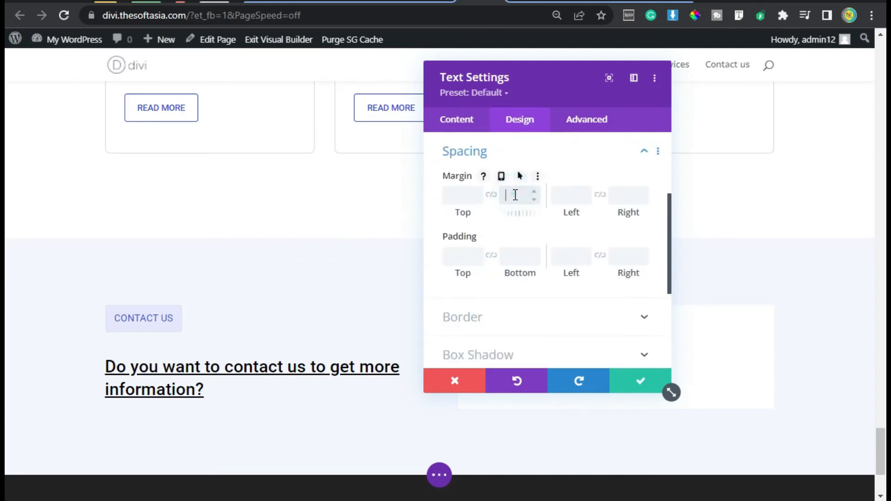
text(10)
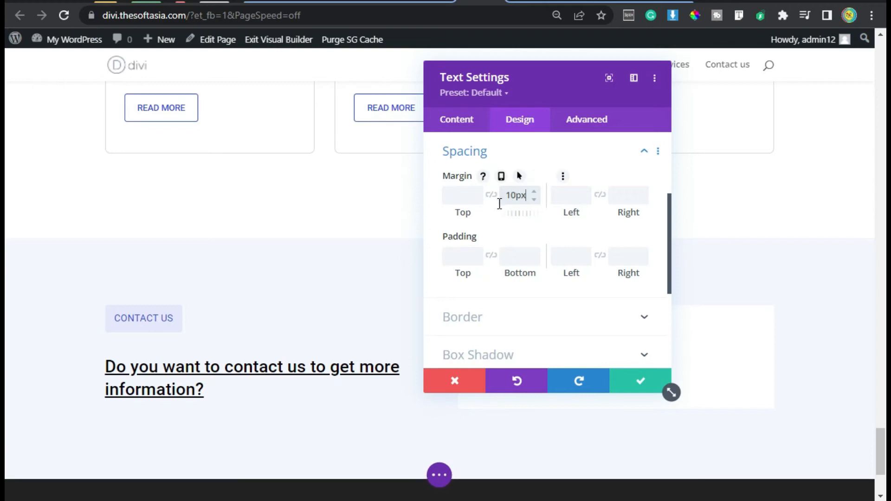
Step: Apply the Fade animation style to the heading module and save its settings
scroll(515, 260, down, 4)
click(498, 292)
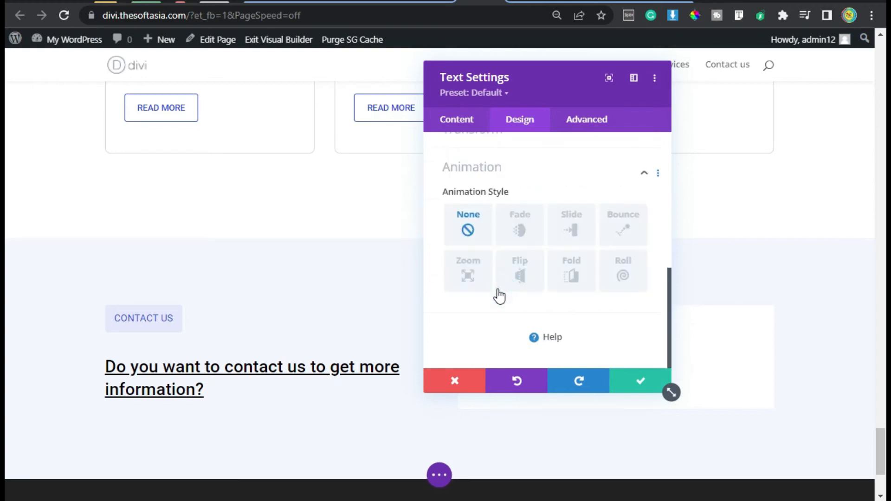
click(519, 237)
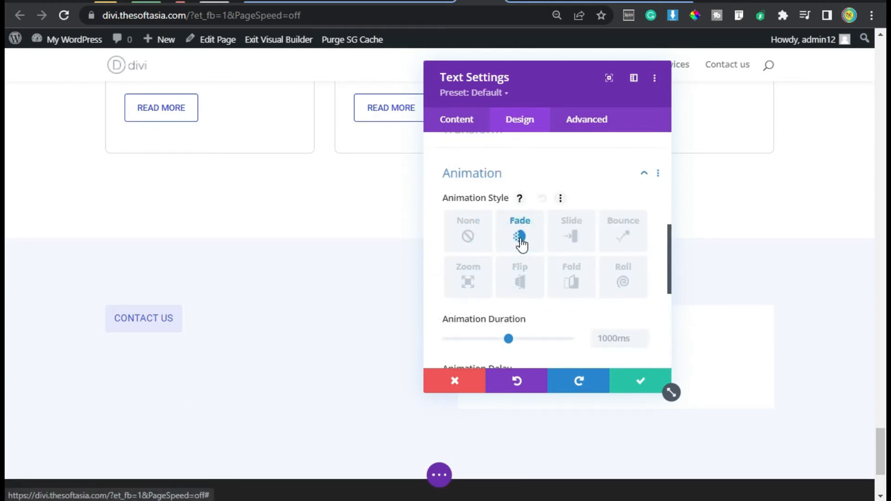
click(640, 385)
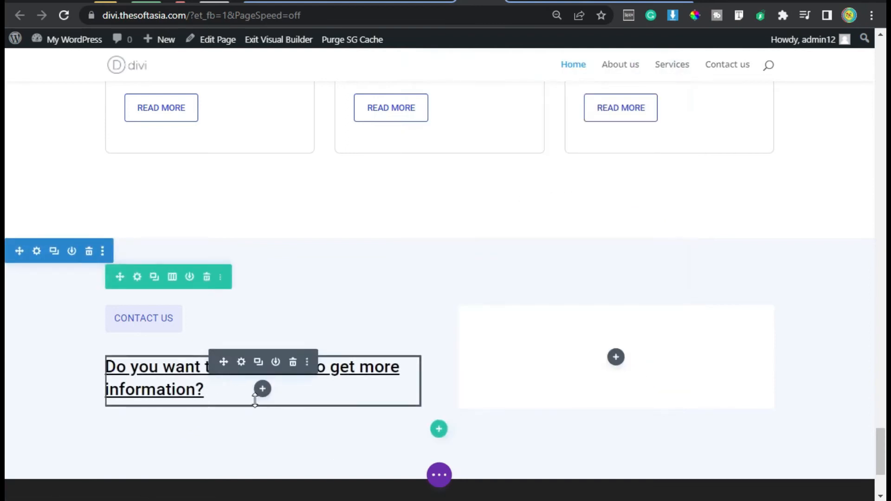
Step: Insert a Text module below the heading and replace its placeholder with the copied "Lorem ipsum dolor sit amet" paragraph
click(262, 388)
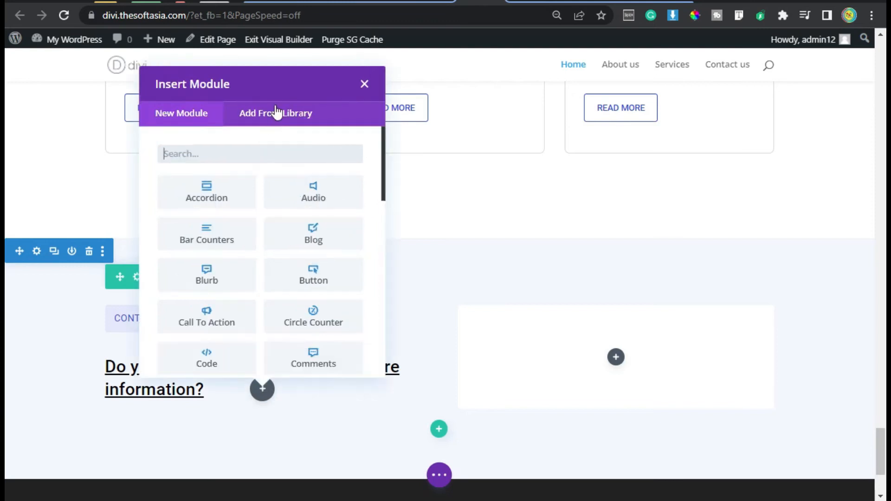
text(text)
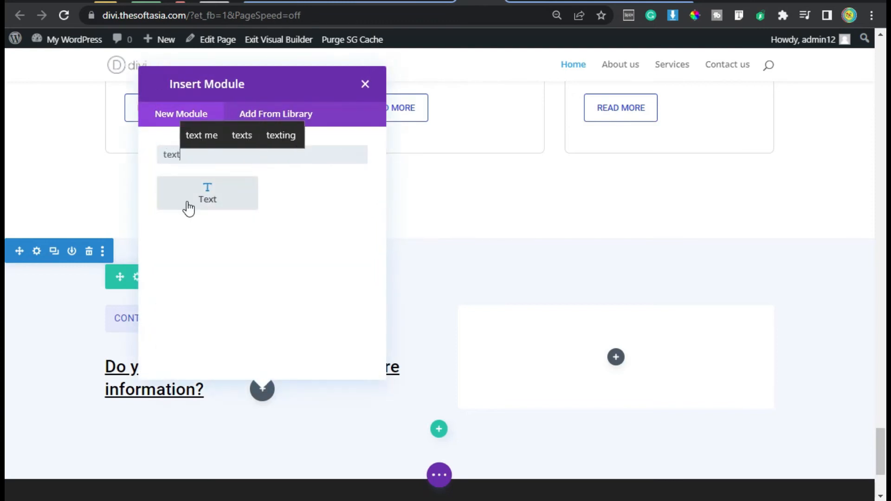
click(188, 208)
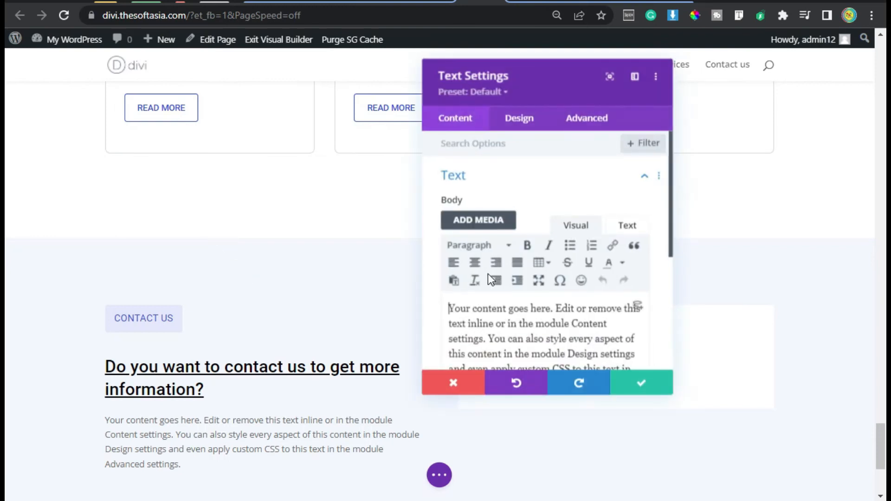
scroll(513, 342, down, 4)
scroll(531, 256, up, 2)
key(ctrl+a)
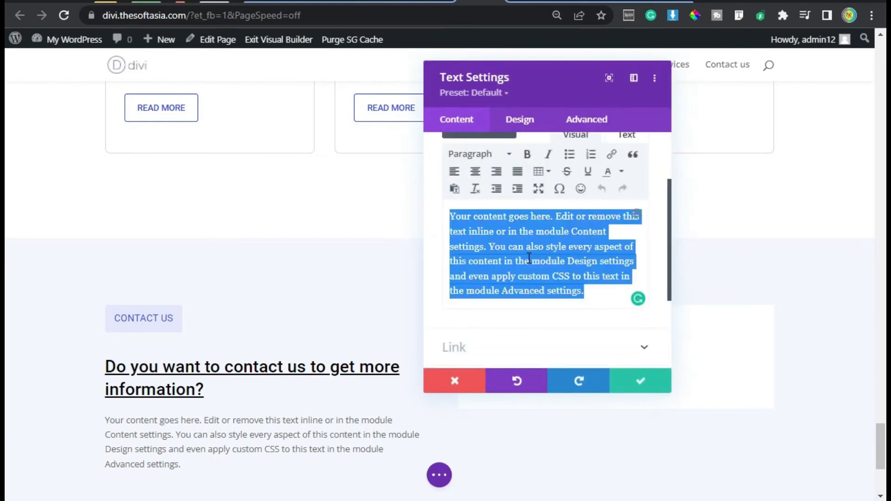
text(Lorem ipsum dolor sit amet, consectetur adipiscing elit. Curabitur non diam eu turpis lobortis hendrerit vel eget nibh. Phasellus nec magna nec neque consequat iaculis non vitae enim. Fusce et egestas nunc.)
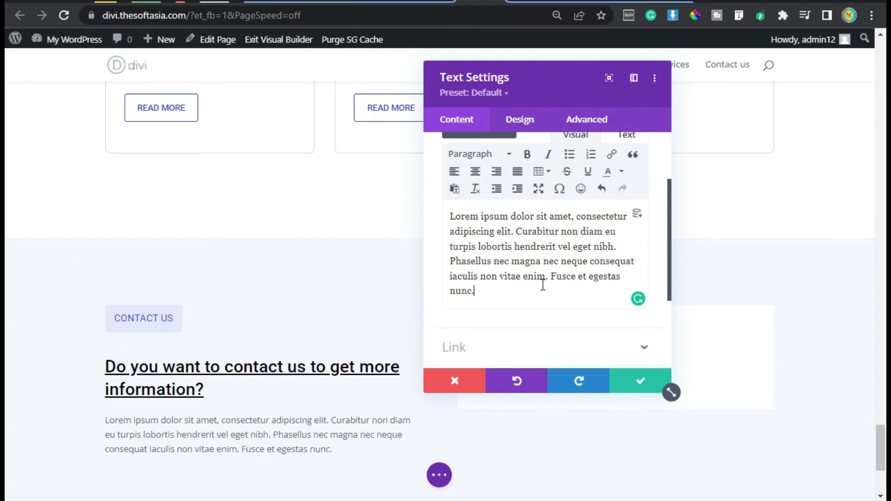
Step: Set the Lorem ipsum paragraph's text font to Roboto
click(528, 120)
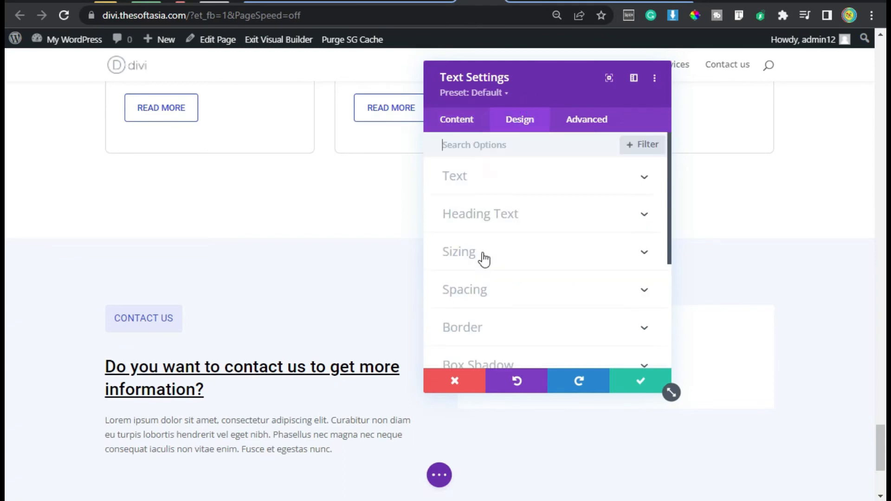
click(493, 178)
click(495, 260)
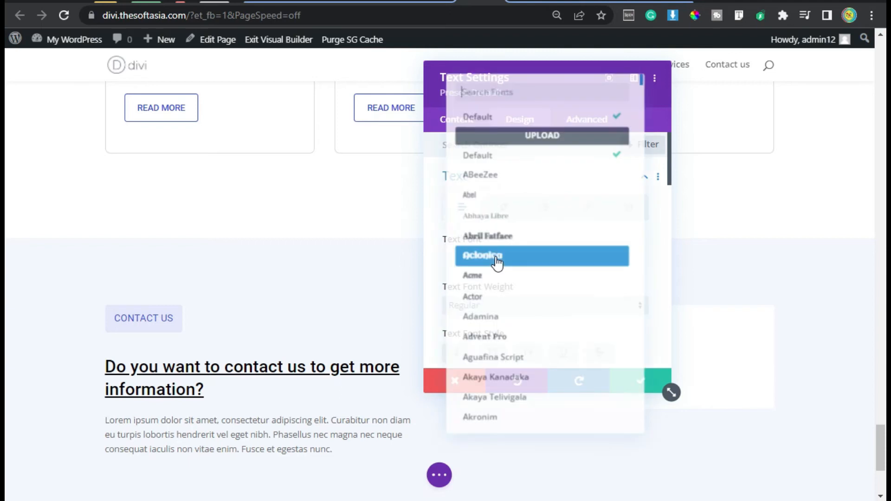
text(robot)
click(513, 110)
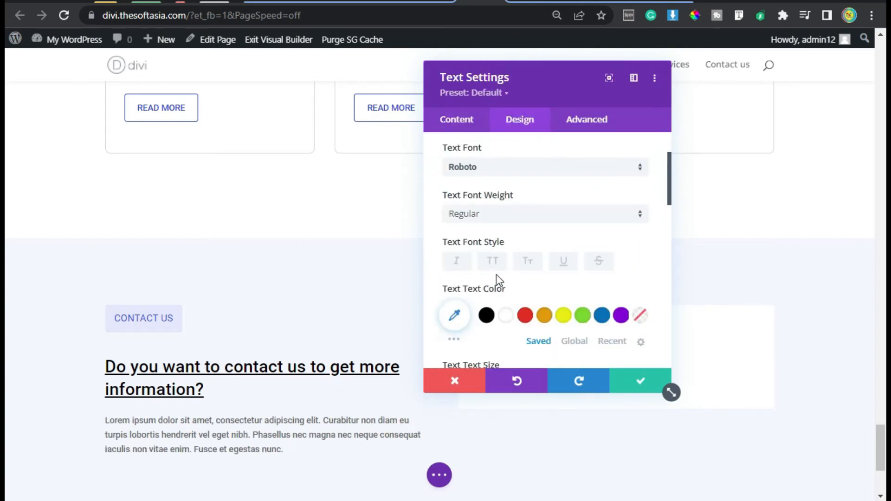
Step: Set the paragraph's text size to 16px and line height to 1.8em, and save the module
scroll(496, 274, down, 2)
click(643, 289)
click(643, 289)
scroll(547, 273, down, 2)
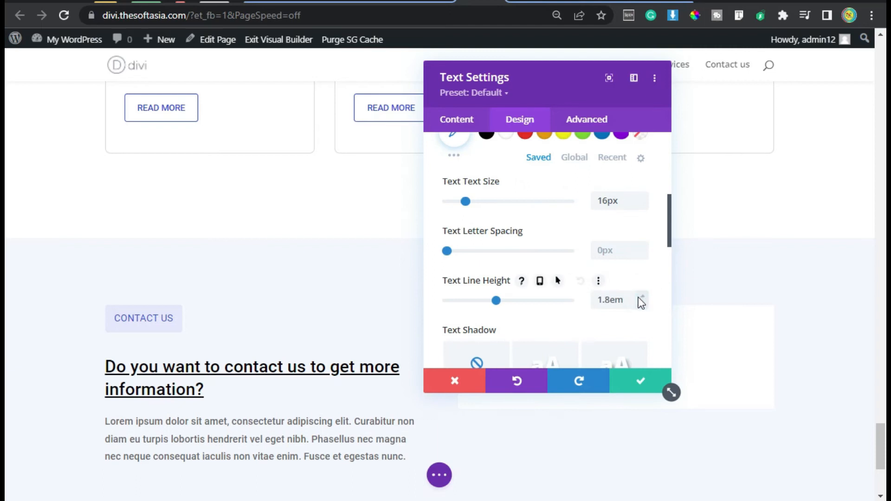
click(626, 388)
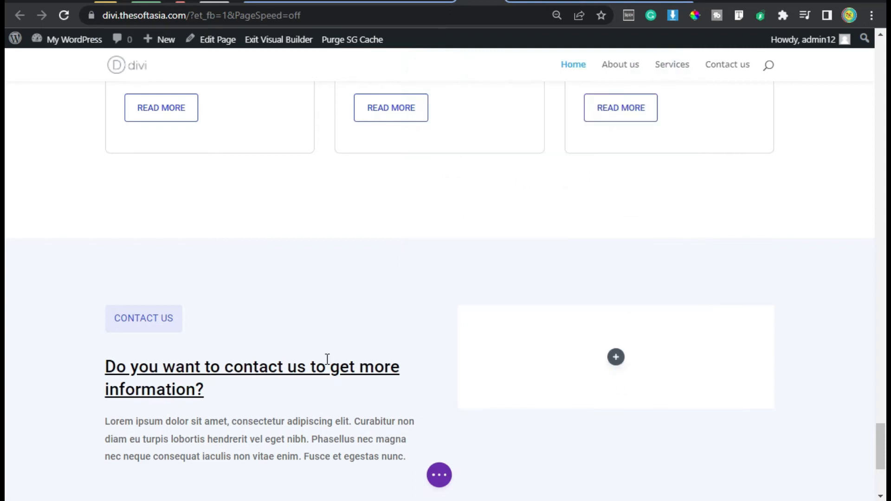
Step: Switch to the reference site wp.thesoftasia.com and examine the layout of its contact section
scroll(324, 362, down, 4)
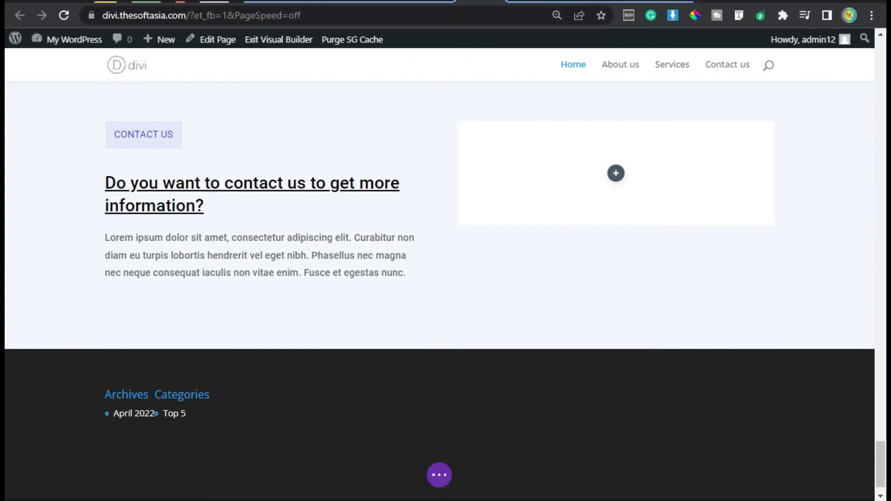
click(675, 2)
scroll(246, 295, down, 2)
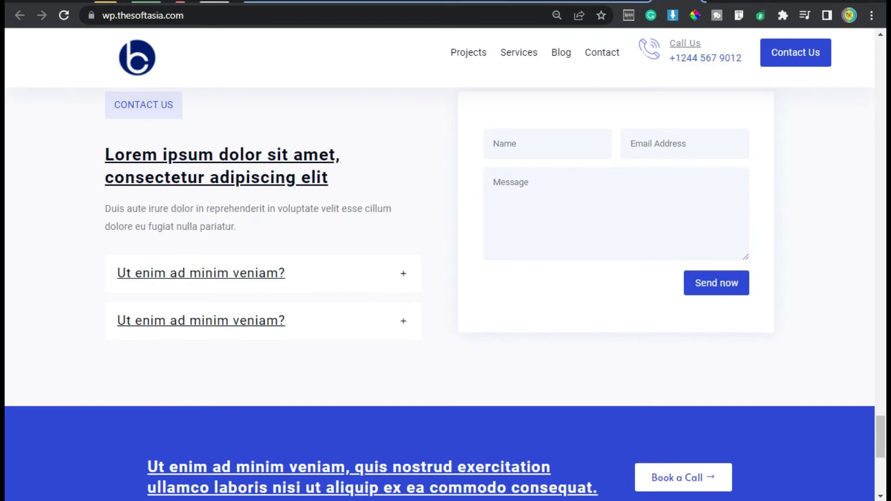
Step: Switch back to the Divi page and insert a Toggle module below the Lorem ipsum paragraph in the contact section
click(482, 1)
mouse_move(255, 250)
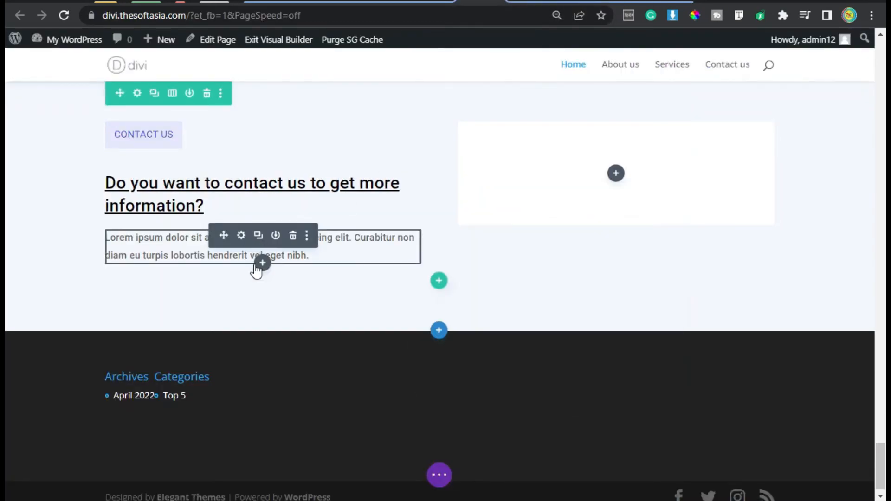
click(257, 266)
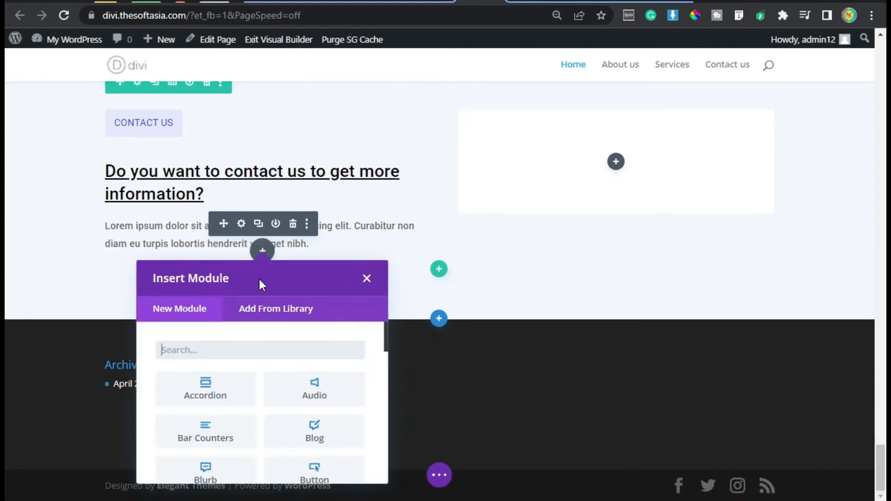
text(to)
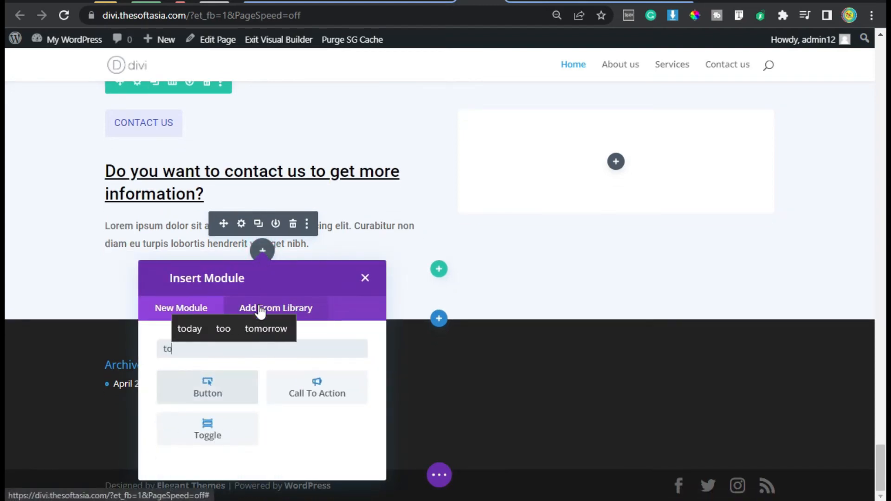
click(214, 440)
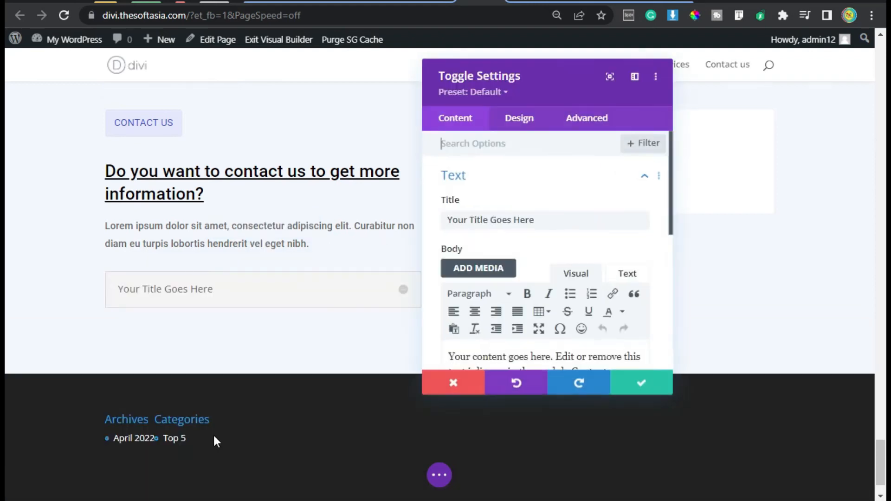
Step: Replace the toggle's title with "Want To Get Information About Our Services?" and its body with the copied "Lorem ipsum dolor sit amet" paragraph
drag(549, 218, 445, 218)
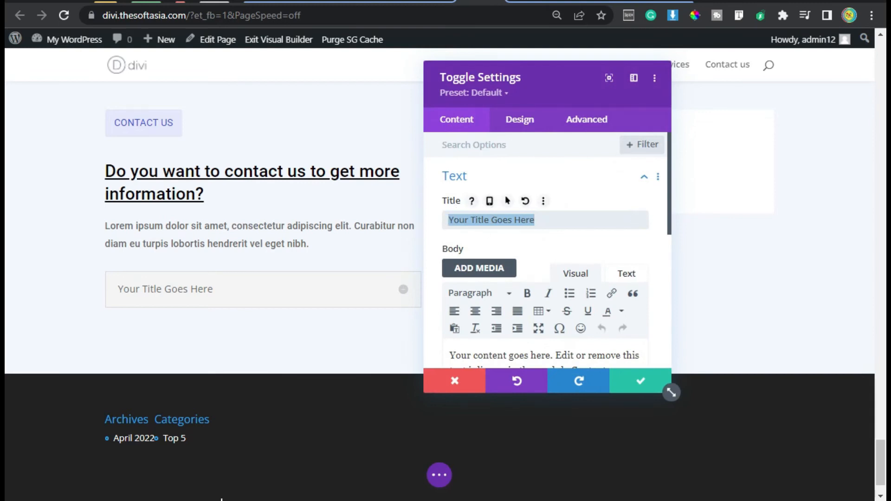
text(Want To Get Information About Our Services?)
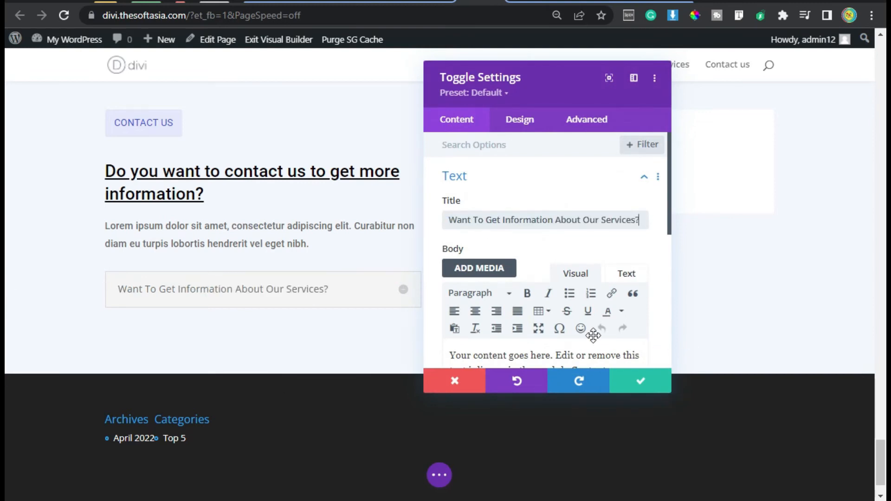
scroll(515, 293, down, 2)
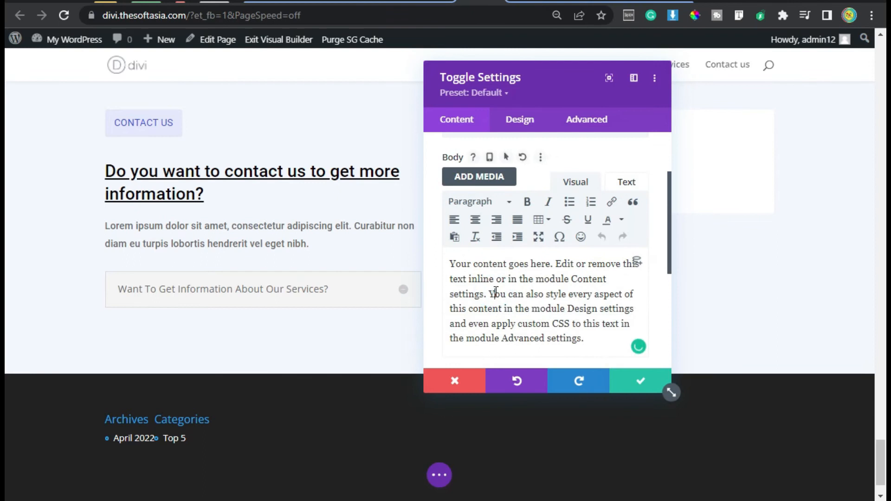
key(ctrl+a)
text(Lorem ipsum dolor sit amet, consectetur adipiscing elit. Curabitur non diam eu turpis lobortis hendrerit vel eget nibh.)
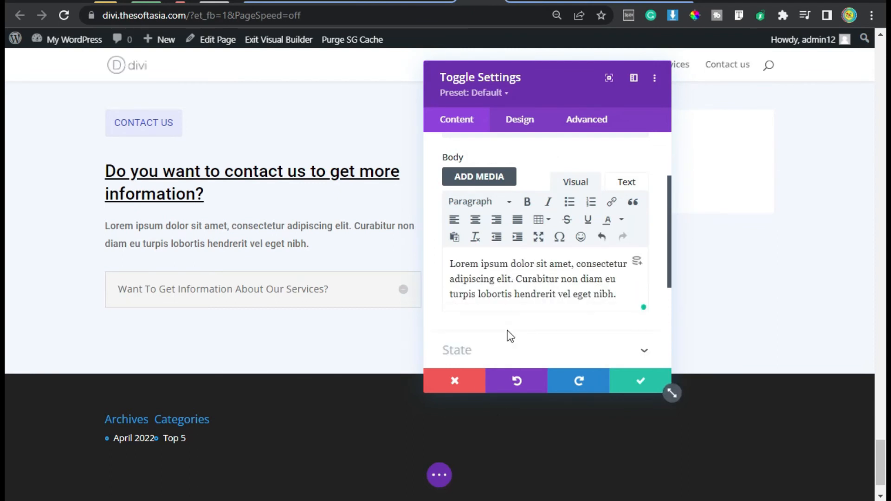
Step: Set the toggle's state to Close
scroll(510, 336, down, 2)
click(485, 258)
drag(511, 97, 575, 77)
click(550, 206)
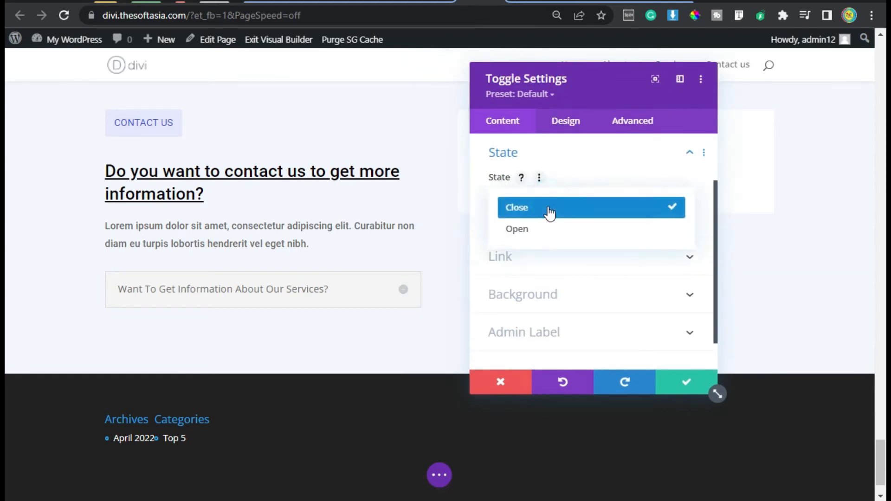
click(592, 171)
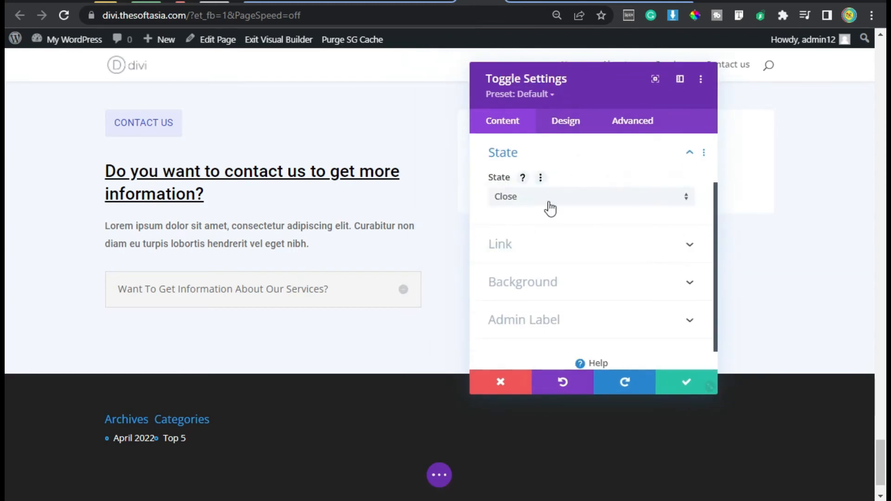
Step: Set the toggle's closed and open icon colors to black (#000000)
click(553, 284)
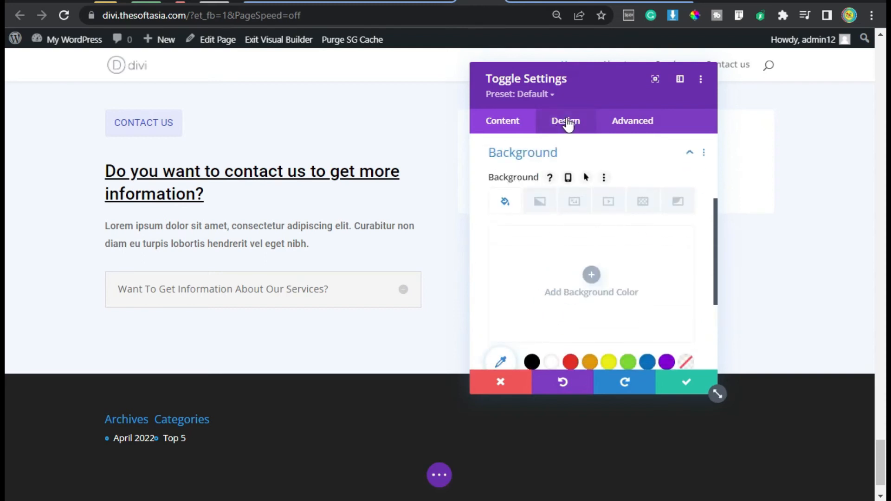
click(570, 129)
click(531, 191)
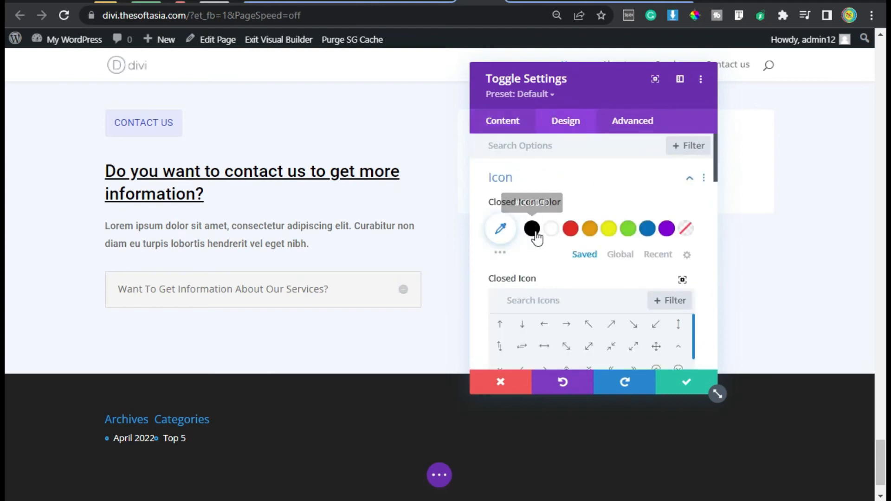
click(532, 228)
scroll(483, 221, down, 2)
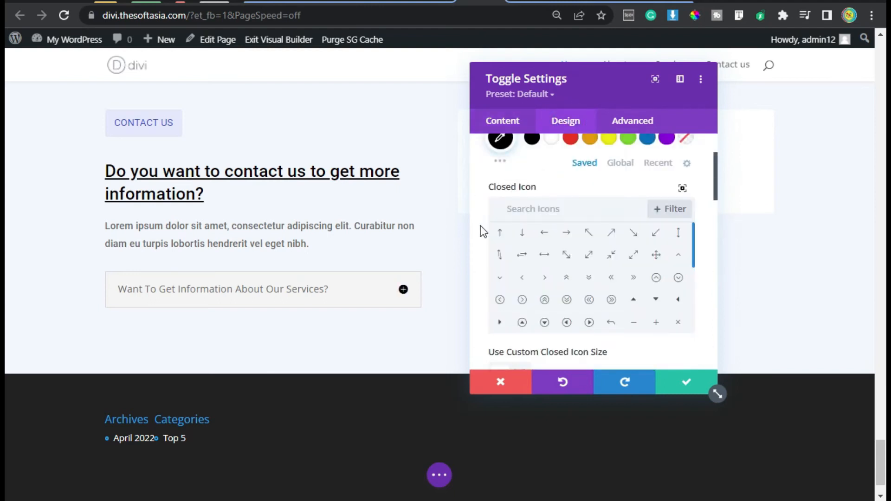
scroll(480, 225, down, 2)
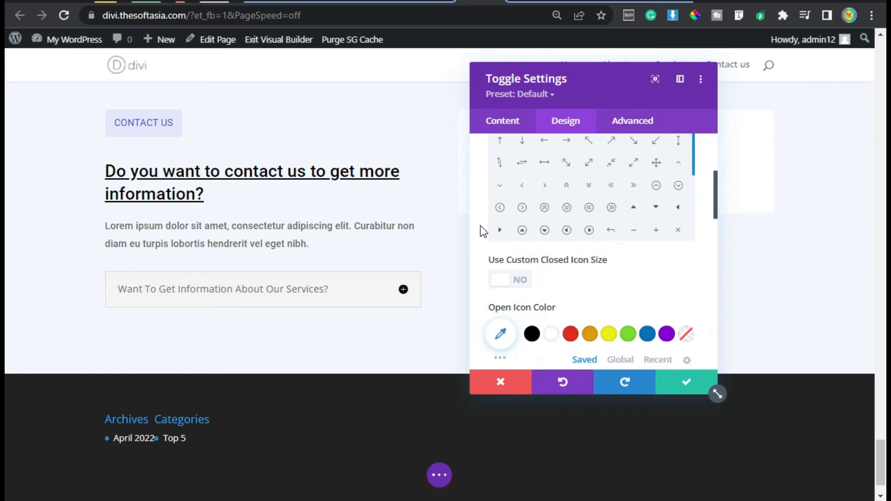
click(529, 335)
Step: Set the open and closed toggle background colors to white (#FFFFFF)
scroll(477, 246, down, 4)
scroll(477, 267, down, 6)
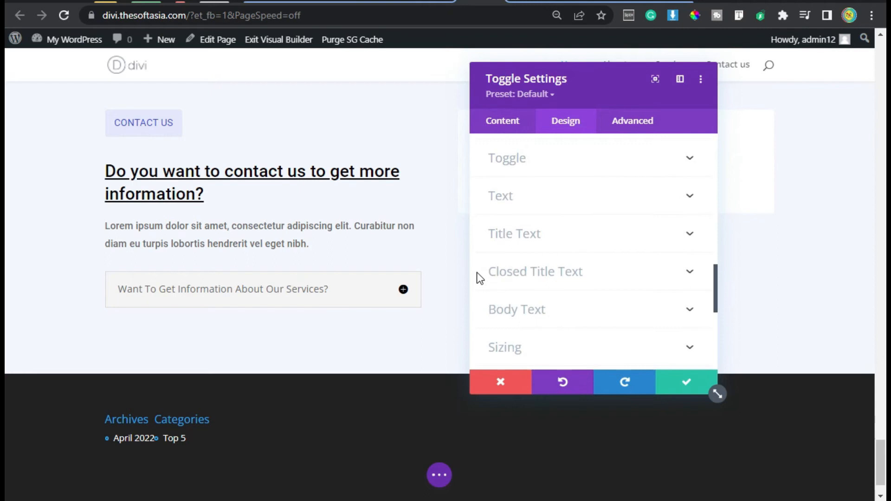
click(533, 164)
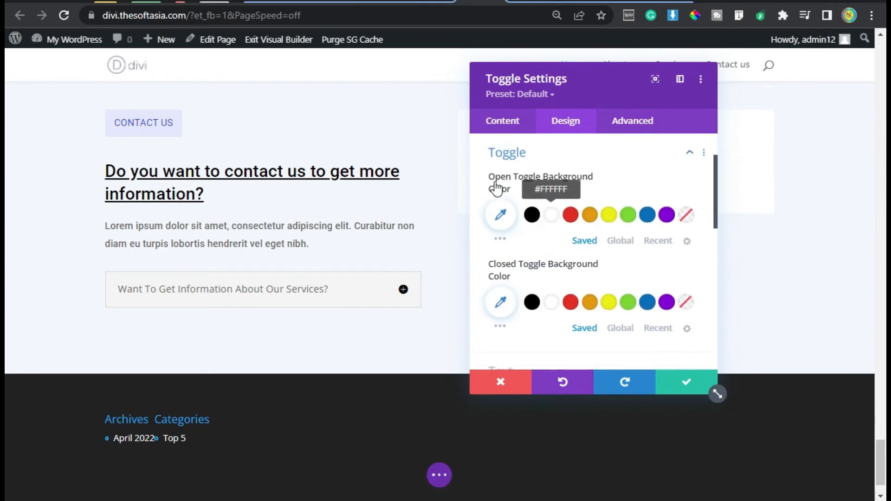
click(553, 215)
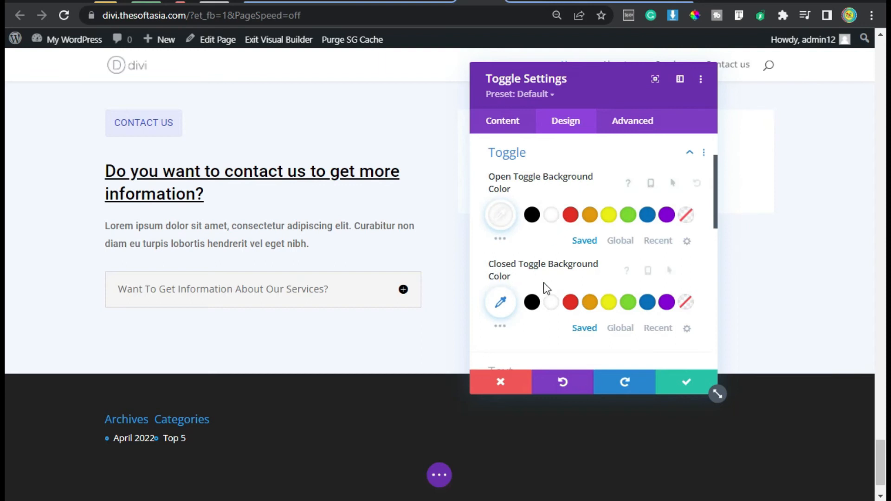
click(552, 306)
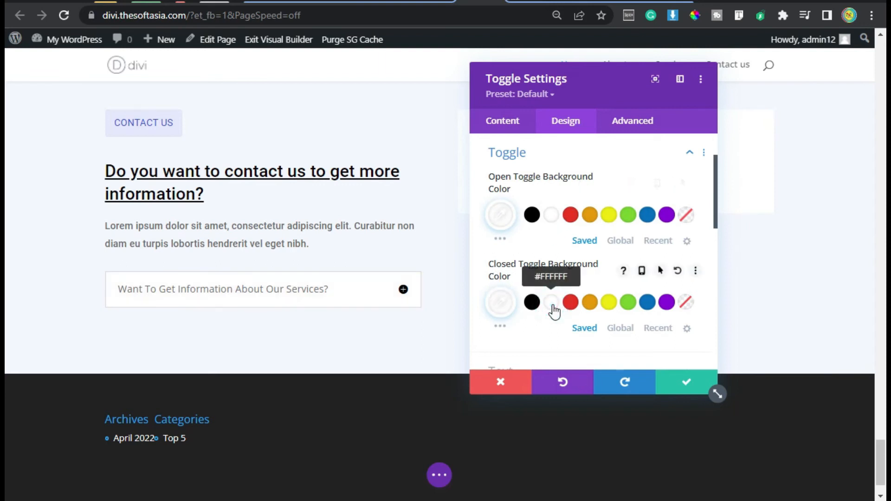
Step: Set the toggle's title font to Roboto
scroll(478, 282, down, 2)
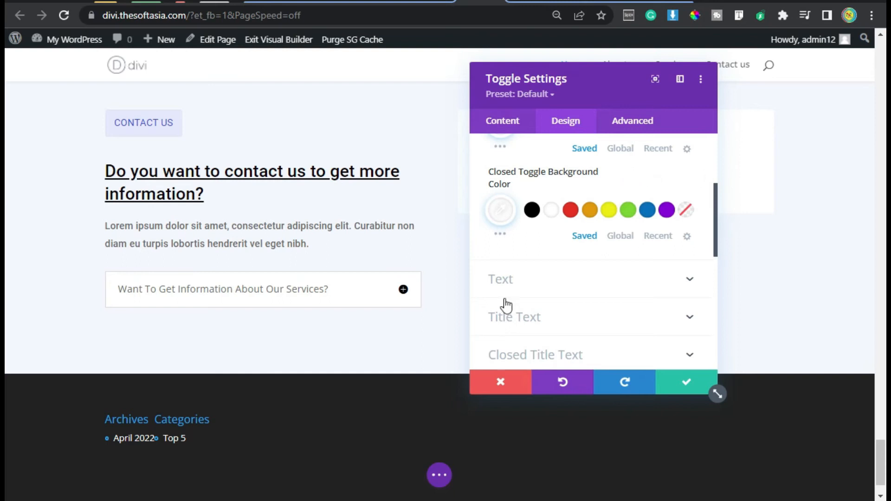
click(536, 316)
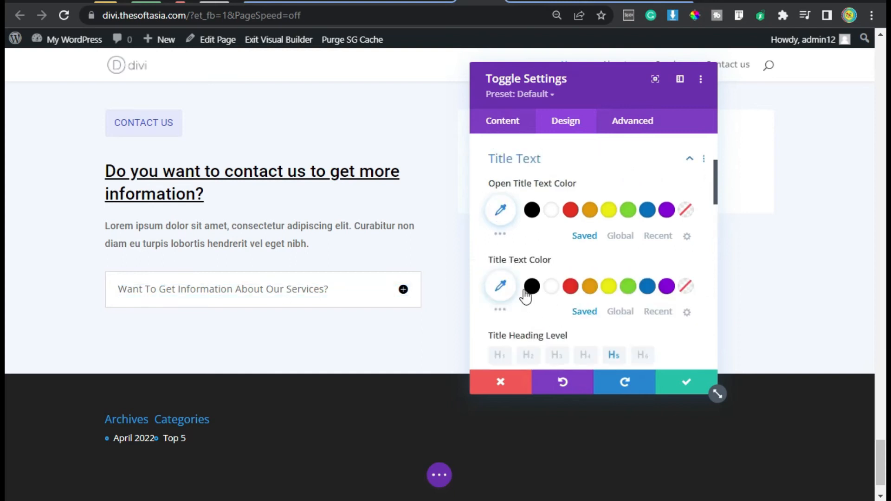
scroll(567, 260, down, 4)
click(530, 221)
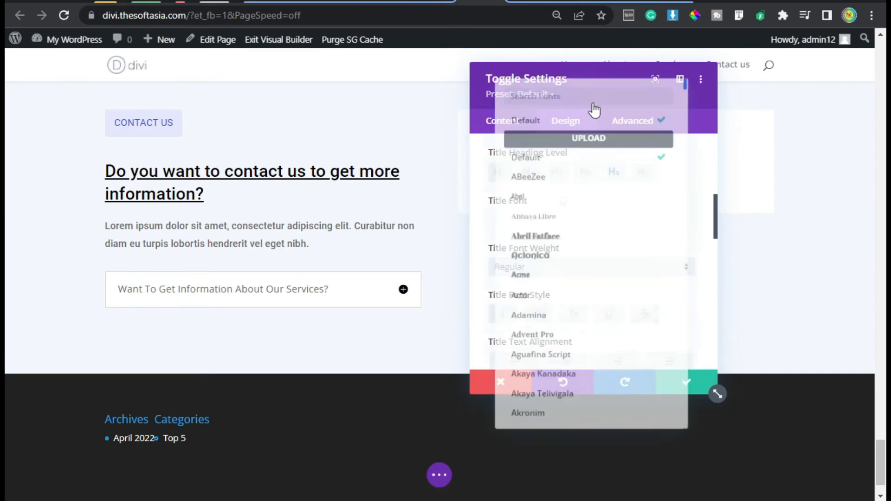
text(roboto)
click(593, 111)
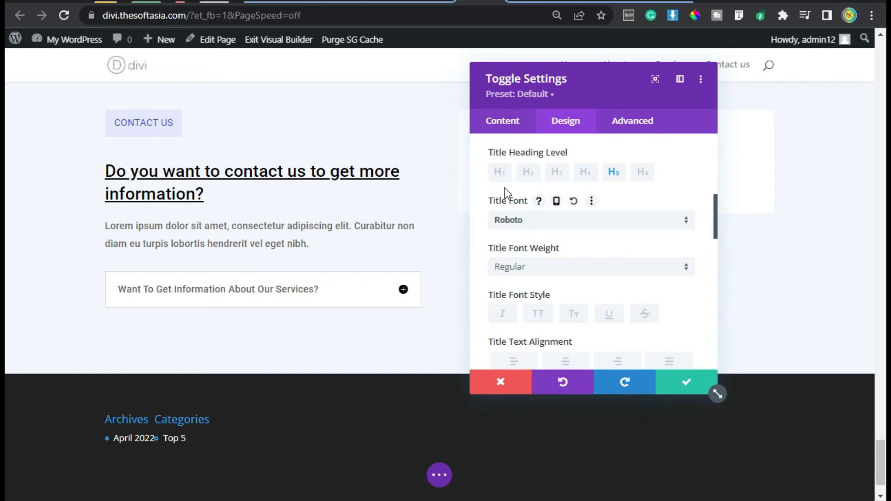
Step: Set the toggle's title text color and open title text color to black (#000000)
scroll(479, 191, down, 2)
scroll(479, 191, up, 5)
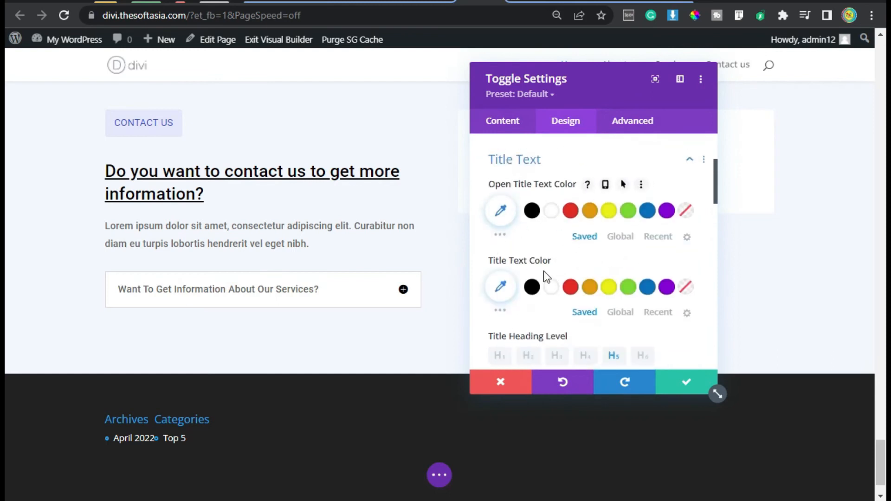
click(531, 288)
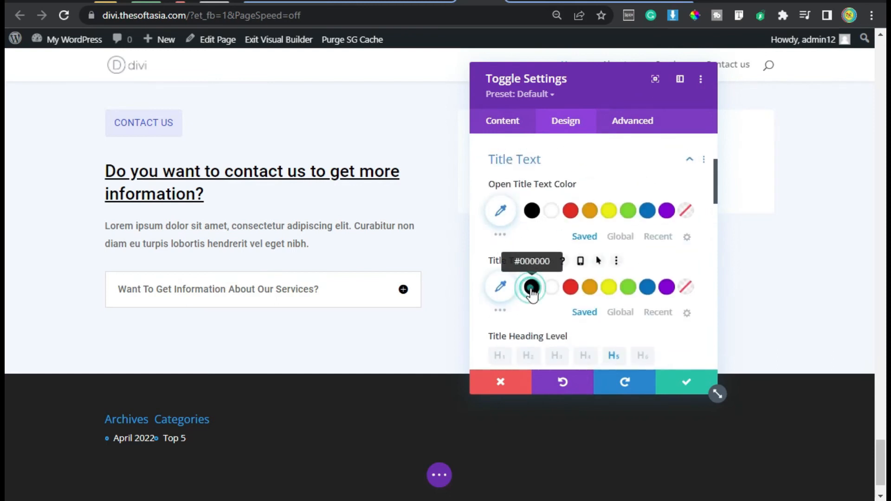
click(532, 211)
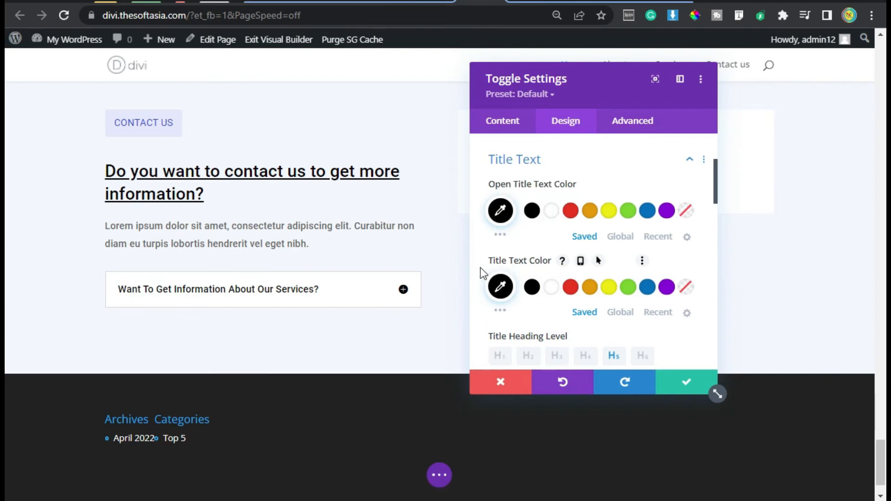
Step: Give the toggle a 15px bottom margin and linked 18px top and bottom padding, and save the module
scroll(482, 271, down, 6)
scroll(480, 267, down, 5)
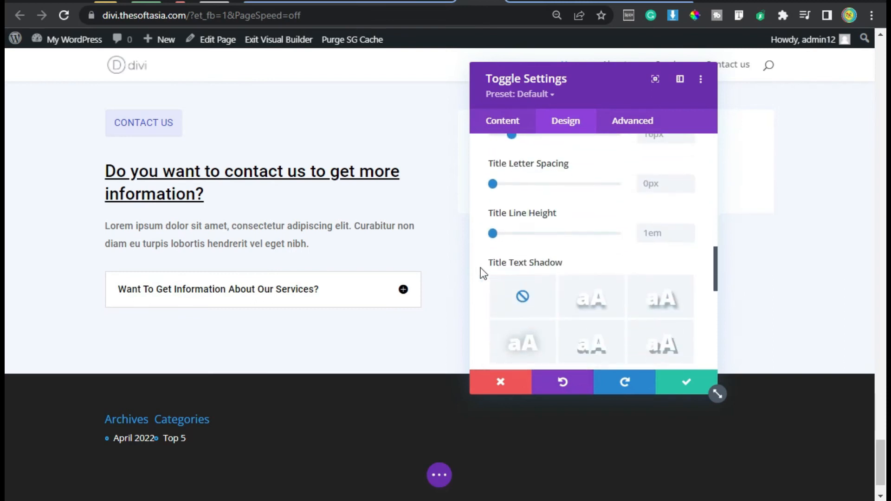
scroll(533, 253, down, 2)
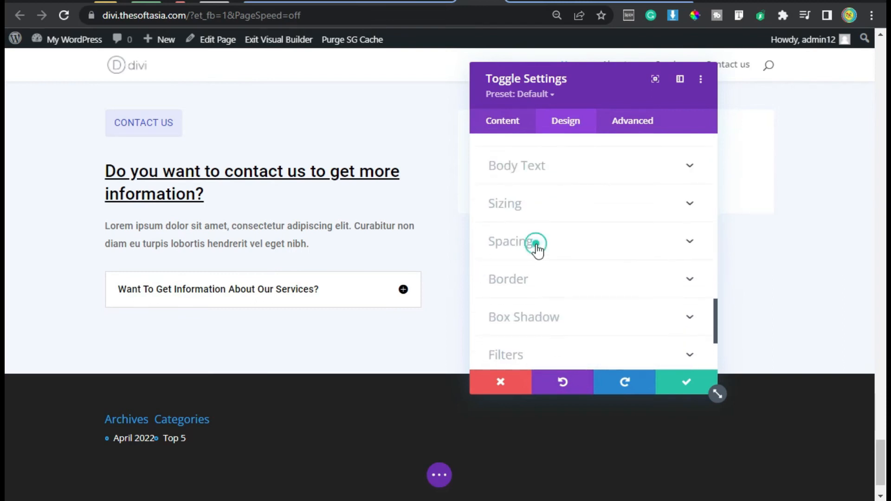
click(536, 249)
click(557, 200)
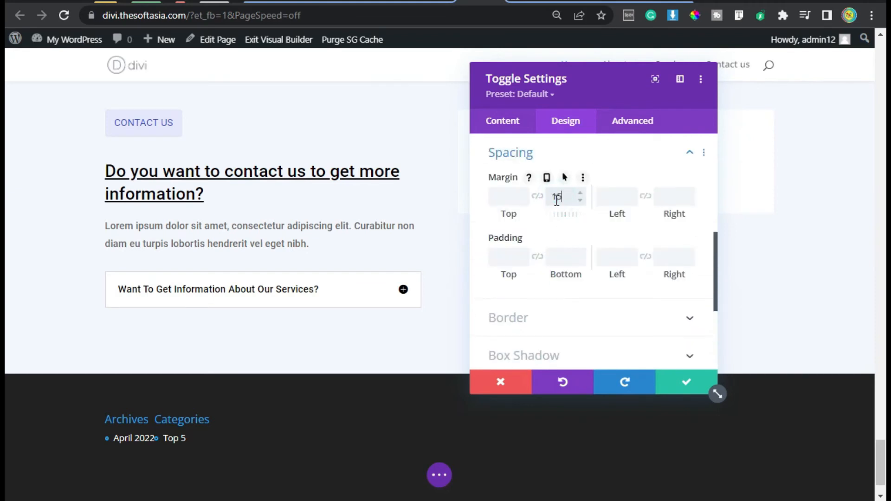
text(15)
click(508, 258)
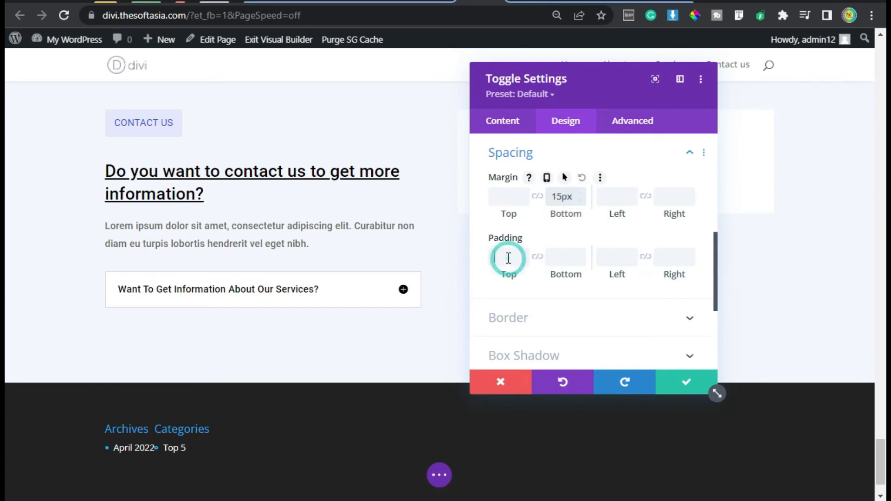
text(18px)
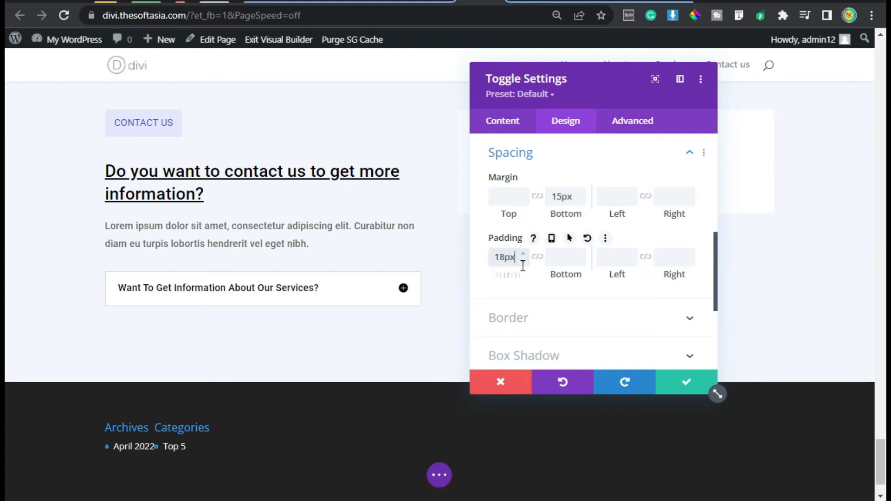
click(523, 254)
click(538, 258)
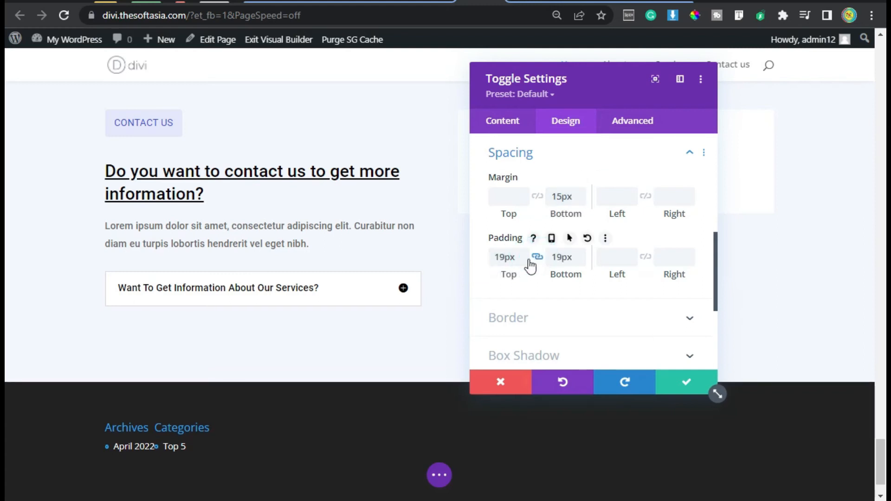
click(522, 261)
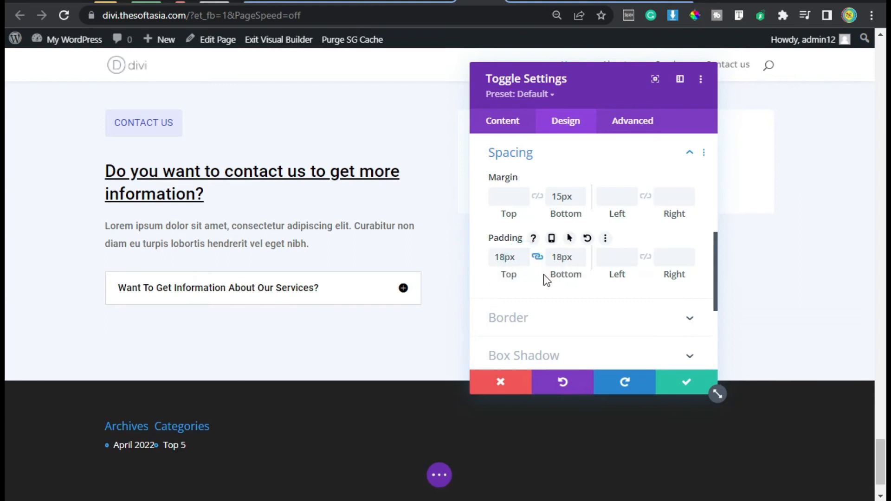
click(687, 391)
Step: Duplicate the toggle, title the copy "Want To Know About Our Expertise?" and save it
mouse_move(225, 296)
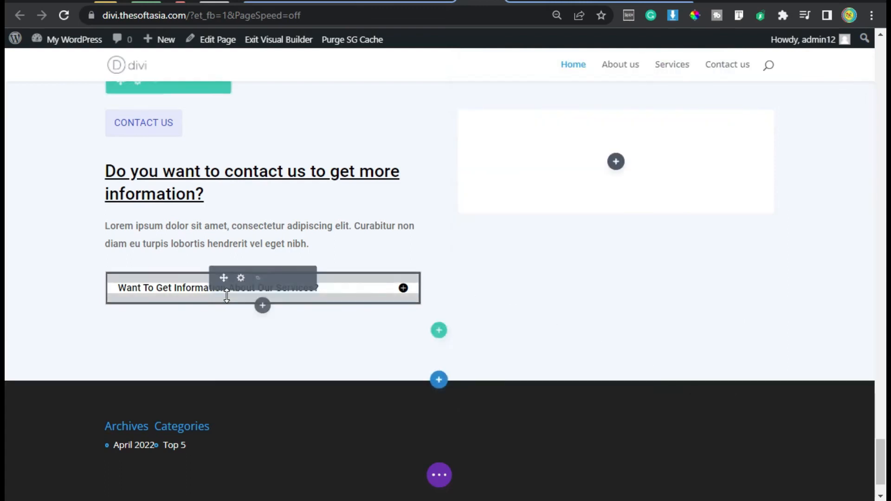
click(259, 278)
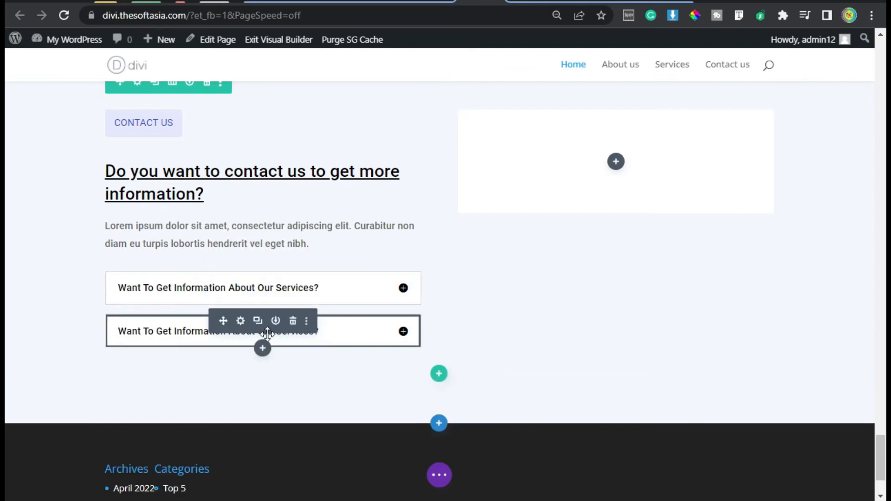
click(242, 321)
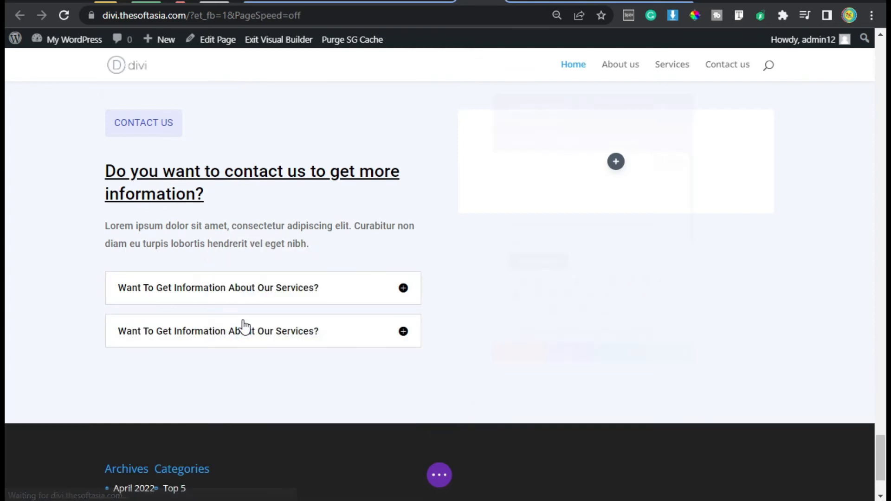
click(501, 220)
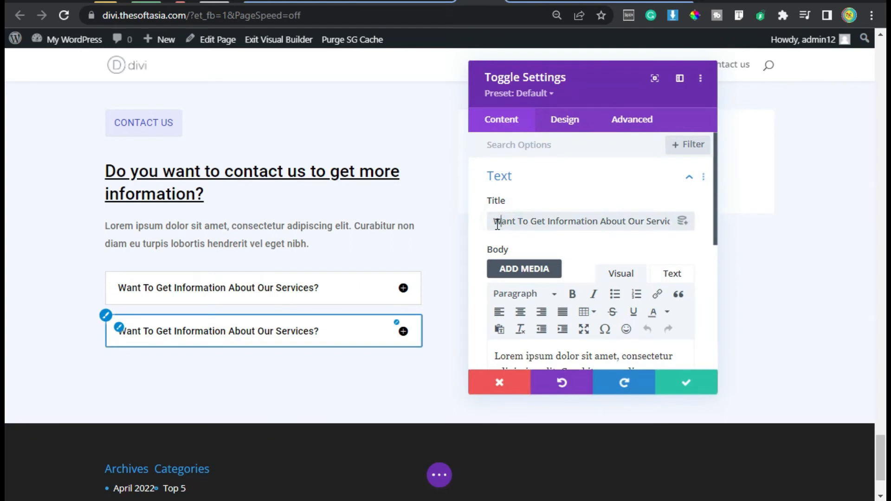
key(ctrl+a)
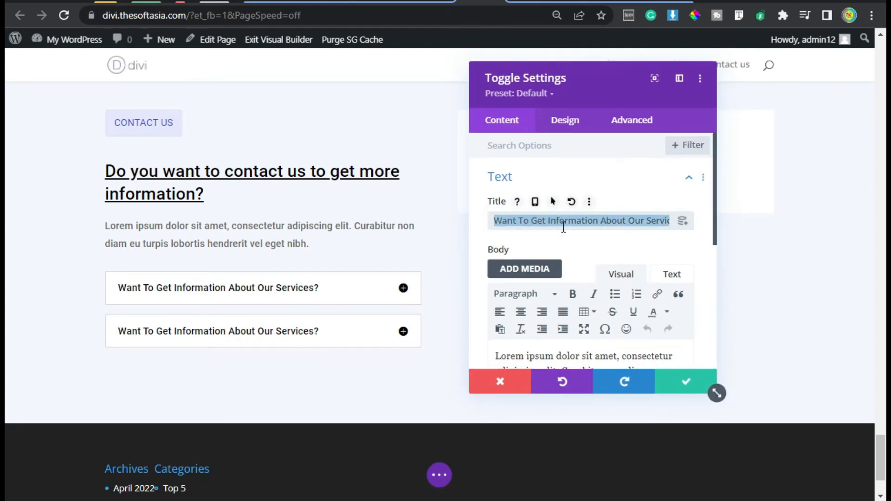
text(Want To Know About Our Expertise?)
scroll(555, 232, down, 2)
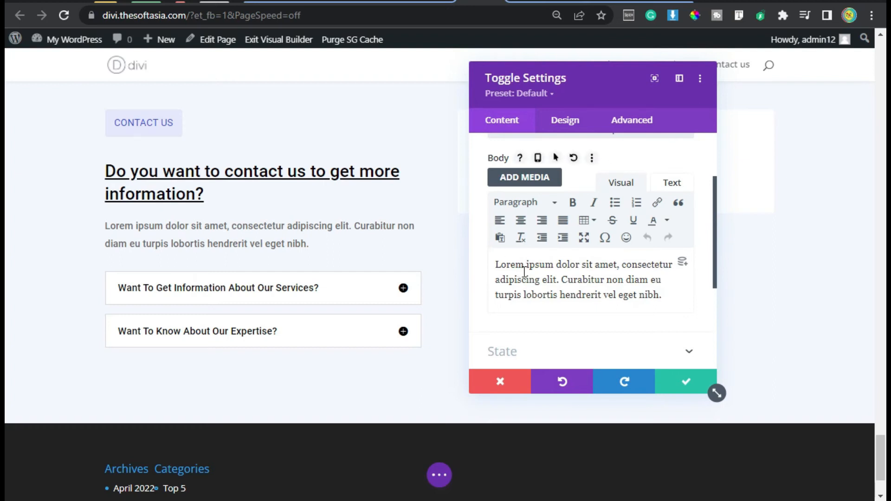
click(684, 384)
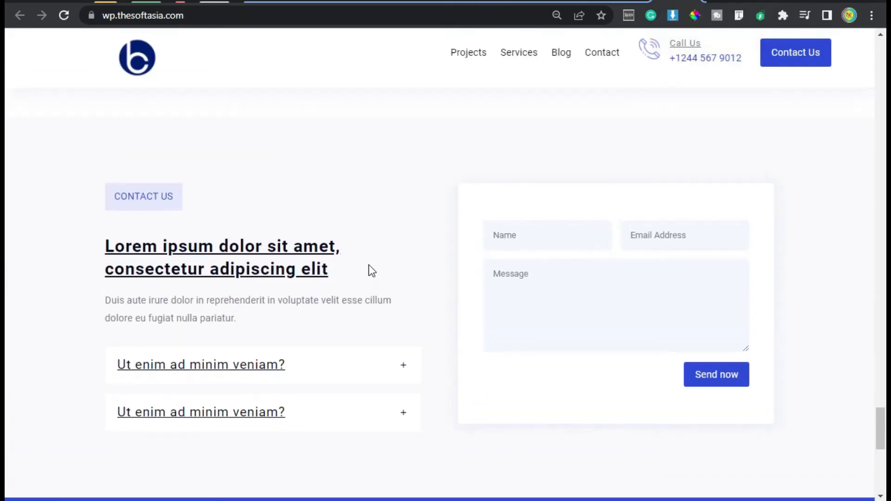
drag(116, 198, 187, 205)
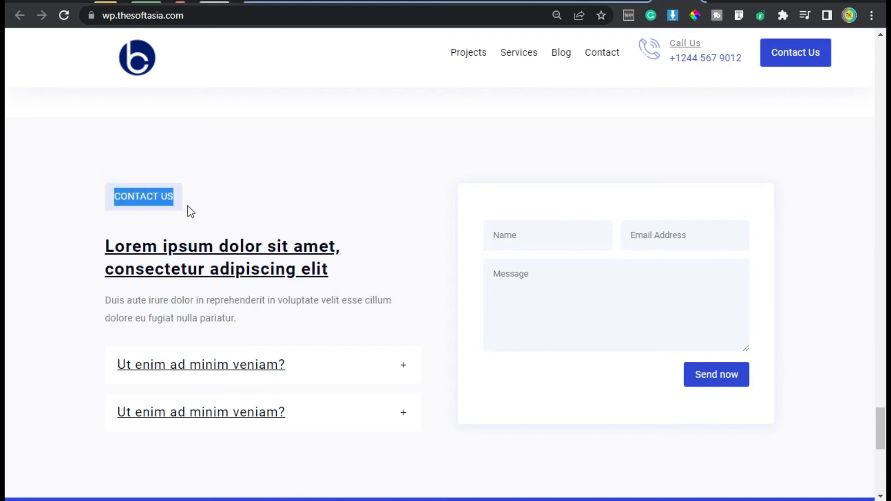
drag(100, 237, 346, 274)
drag(247, 332, 111, 301)
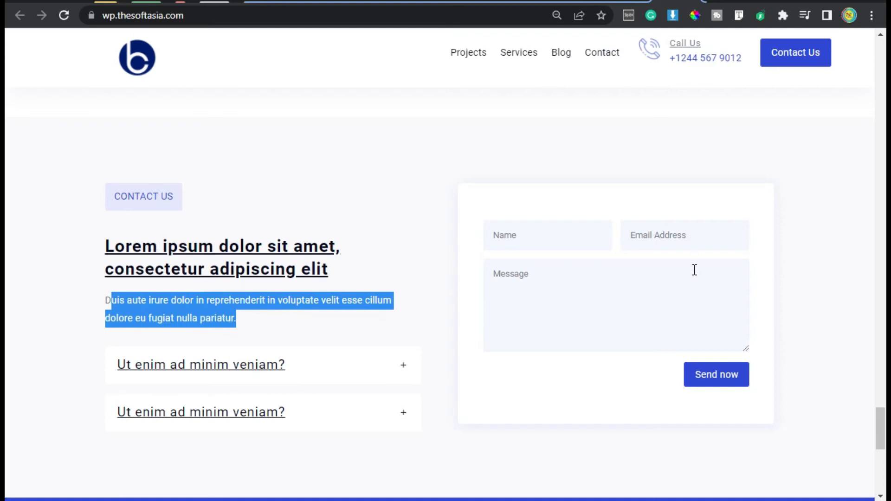
Step: Return to the Divi builder page and insert a Contact Form module in the empty white column
click(485, 3)
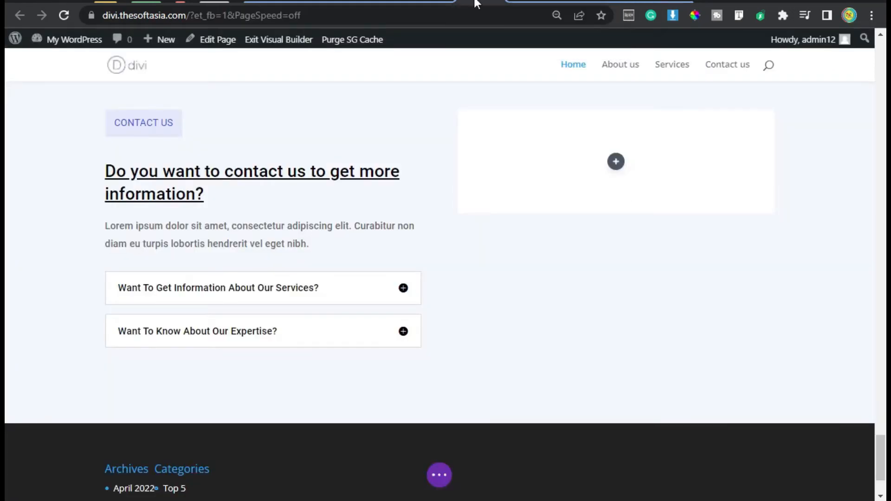
click(615, 162)
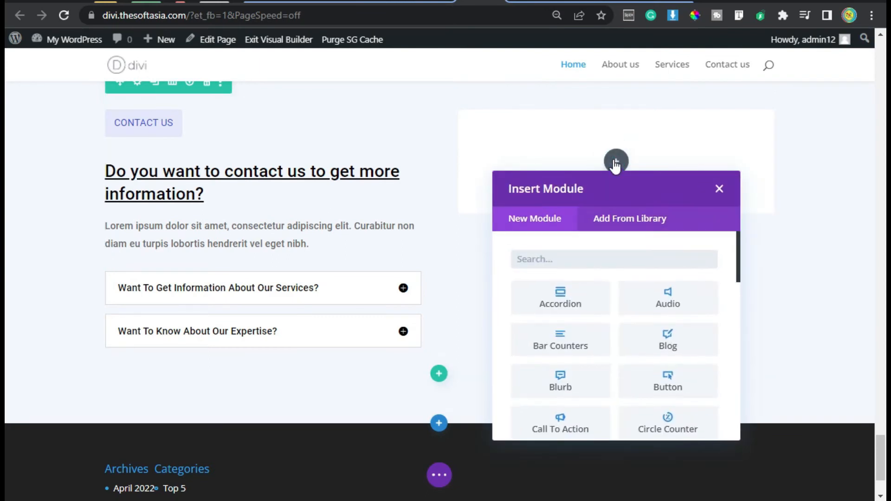
text(con)
click(562, 309)
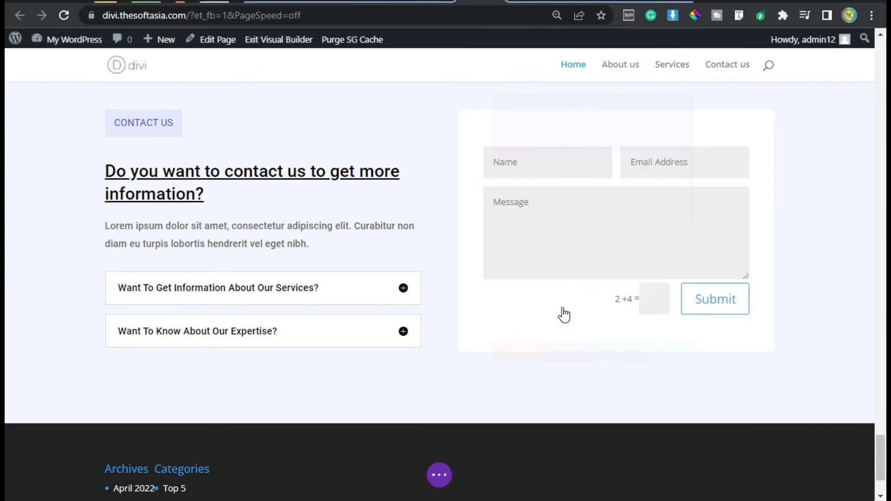
Step: Move the settings window clear of the form and set the submit button text to "Send Now"
scroll(512, 208, down, 4)
drag(535, 124, 380, 126)
drag(439, 76, 273, 76)
click(268, 260)
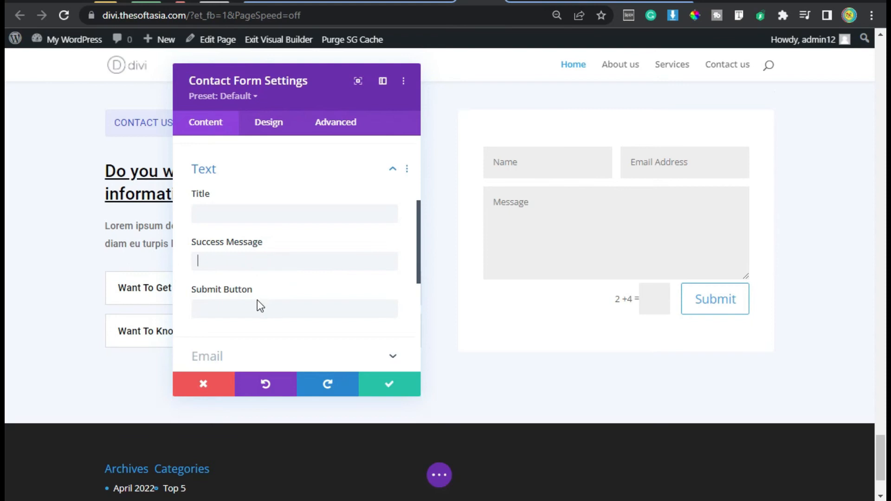
click(282, 312)
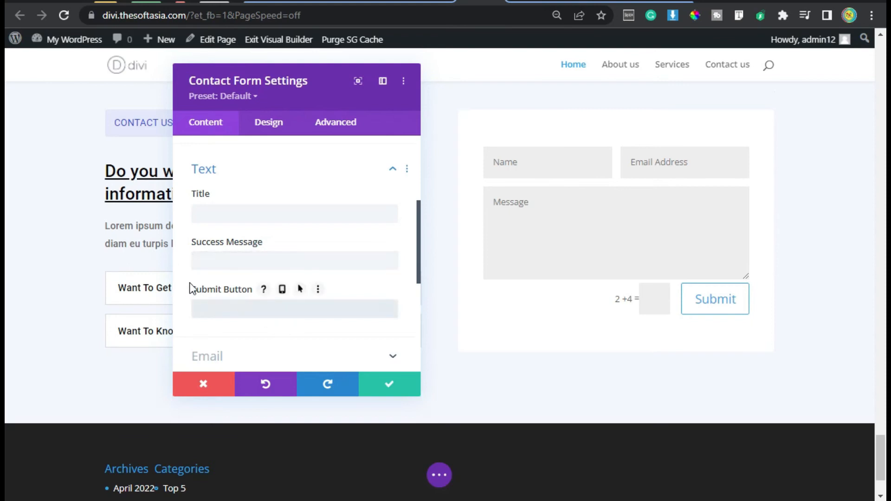
text(Send Now)
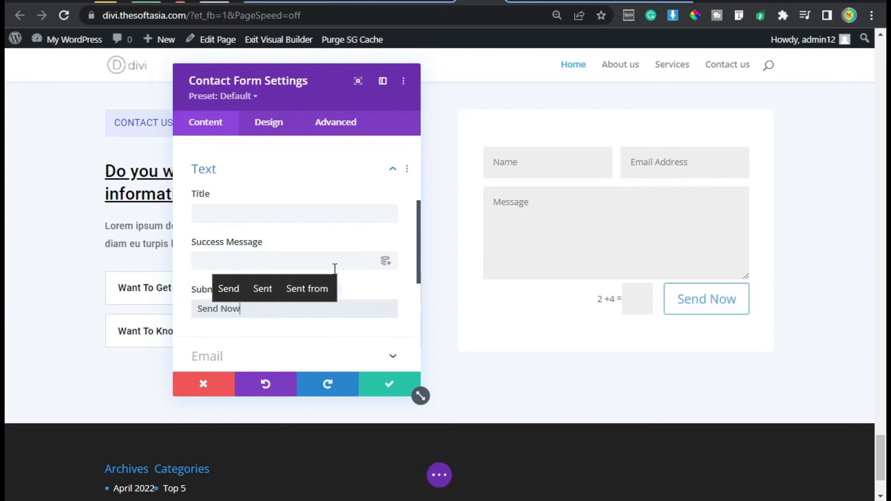
Step: Turn off the basic captcha in the contact form's spam protection settings
scroll(232, 365, down, 2)
click(218, 264)
click(197, 181)
scroll(277, 238, down, 4)
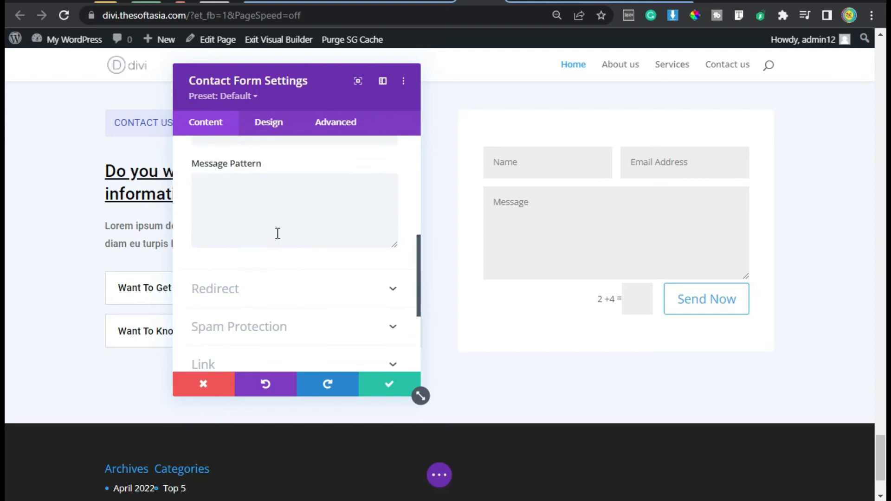
click(260, 170)
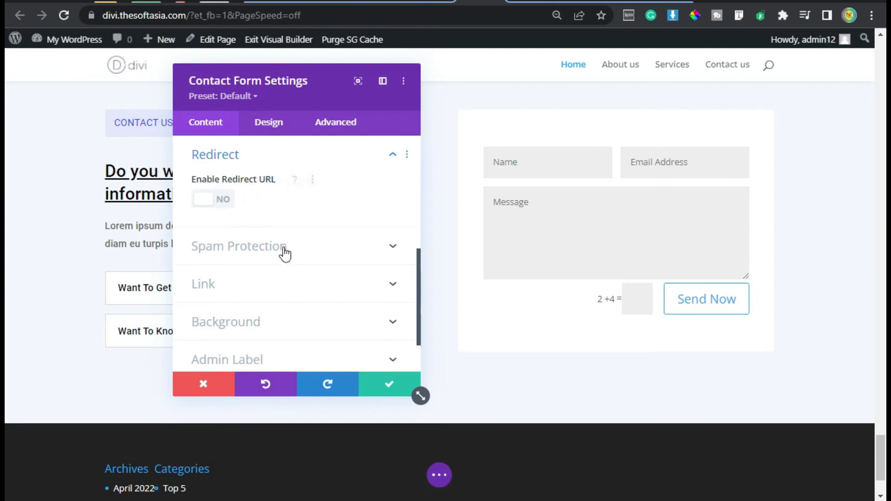
scroll(267, 207, down, 2)
click(269, 185)
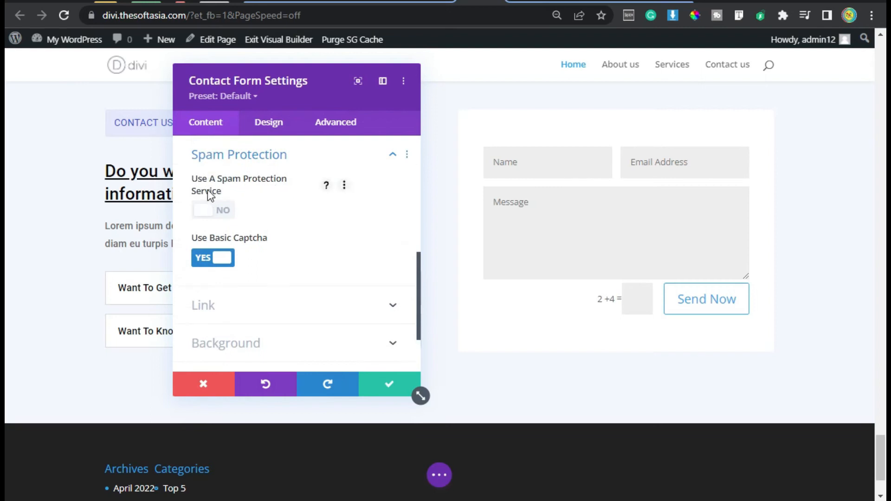
click(221, 260)
scroll(300, 325, down, 2)
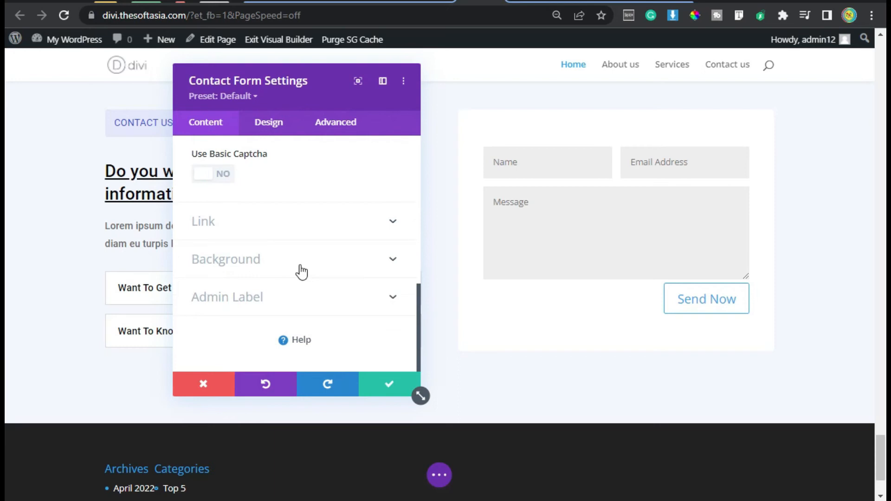
Step: Set the form fields' background color to the fourth global color, a light lavender
click(272, 125)
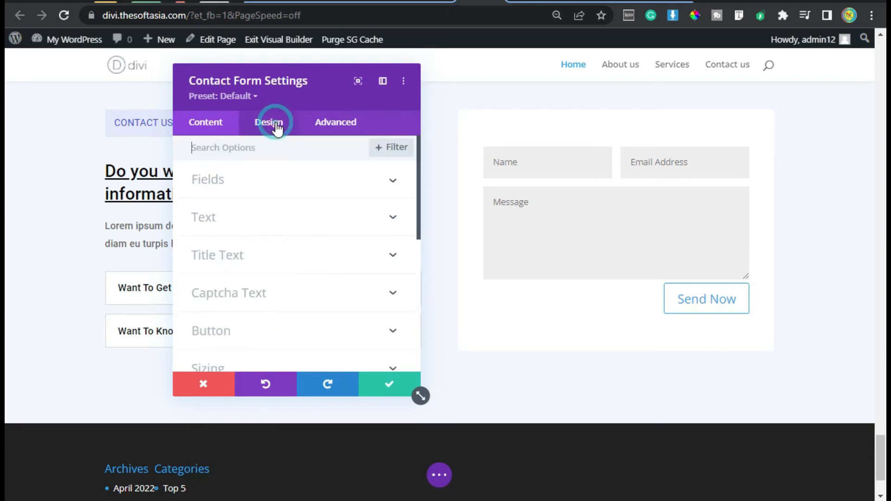
click(268, 185)
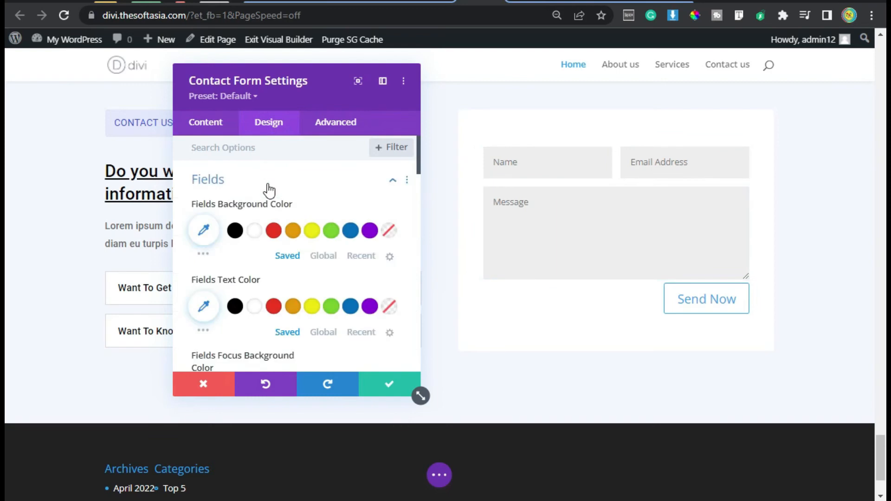
click(323, 255)
click(291, 230)
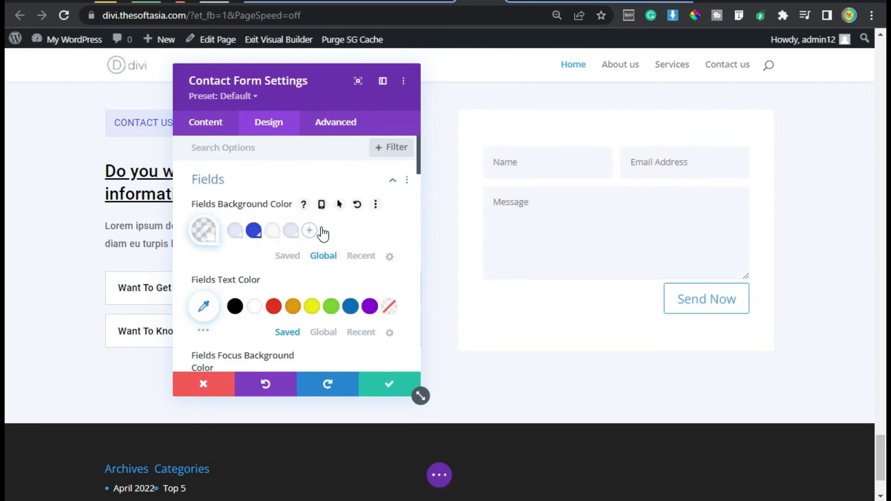
Step: Set the form fields' font to Roboto
scroll(313, 227, down, 5)
scroll(197, 258, down, 4)
click(281, 205)
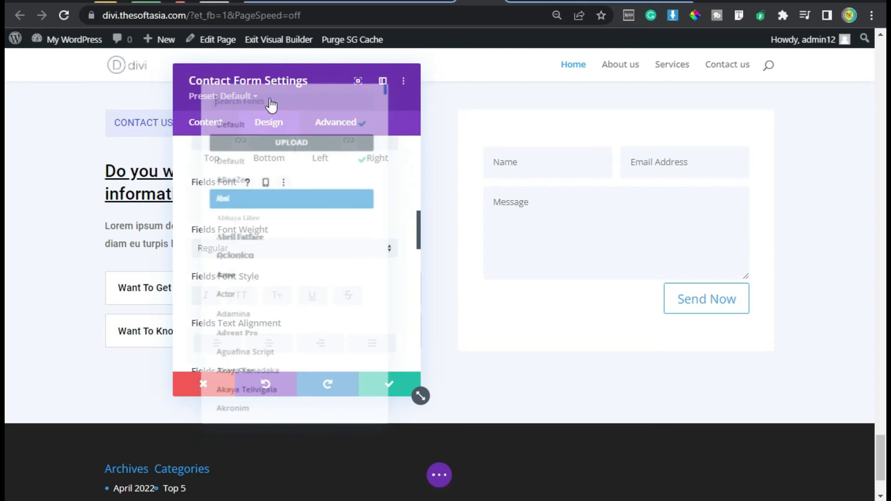
text(robot)
click(274, 111)
Step: Enable custom styles for the form's button and set its text size to 16px
scroll(189, 280, down, 4)
scroll(186, 283, down, 8)
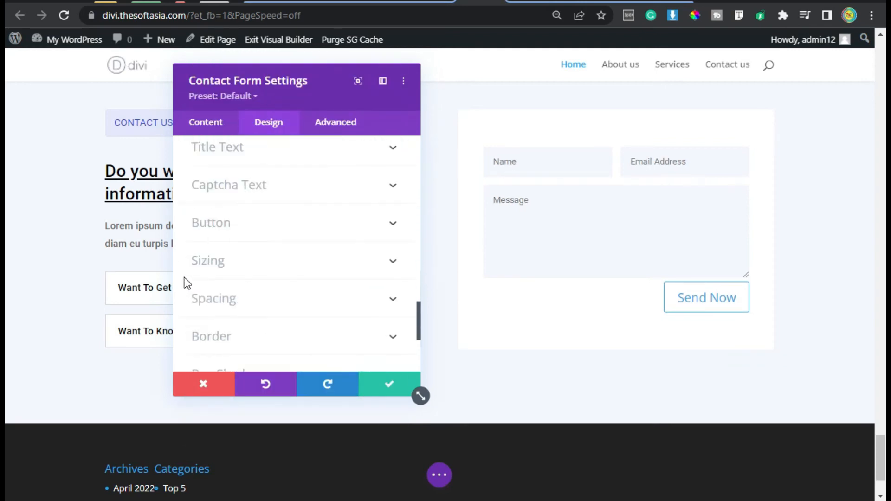
click(261, 224)
scroll(261, 224, up, 4)
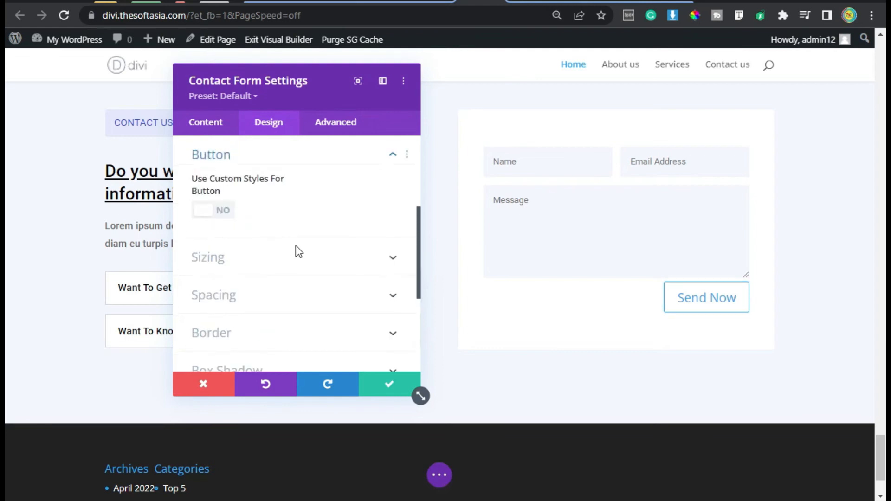
mouse_move(263, 183)
click(207, 213)
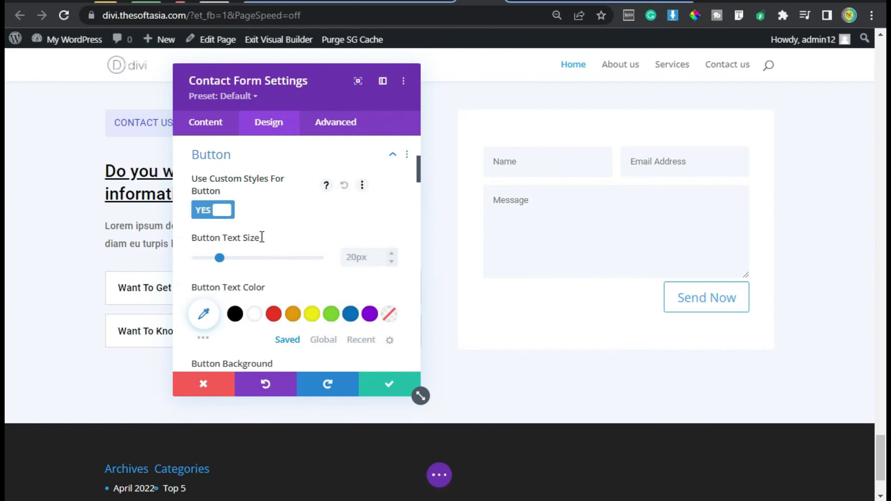
click(353, 257)
text(16px)
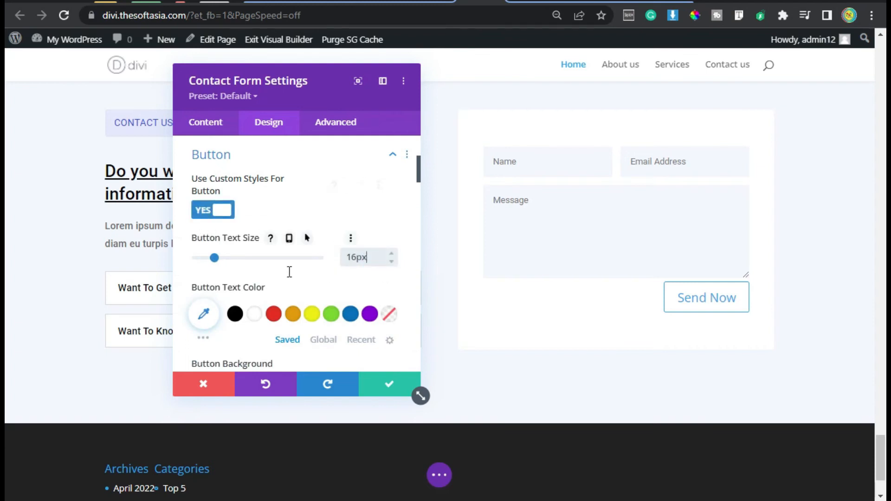
Step: Give the Send Now button white (#FFFFFF) text and the global blue background color
scroll(288, 270, down, 2)
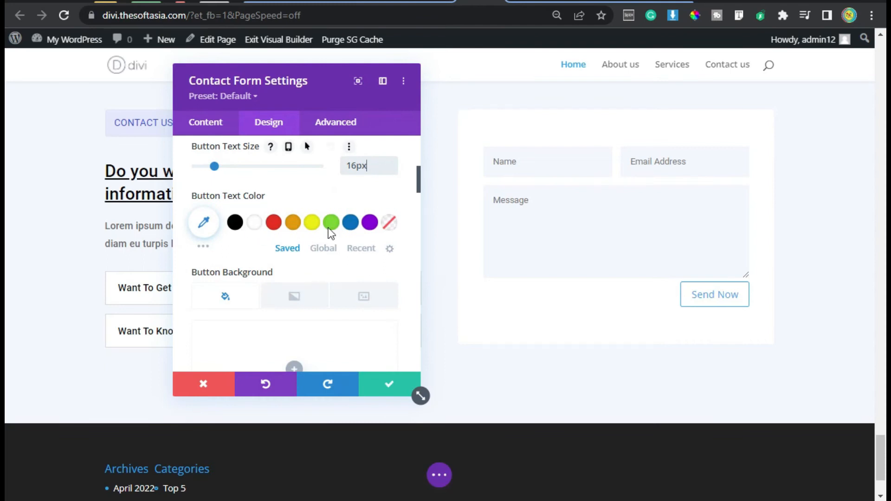
click(255, 224)
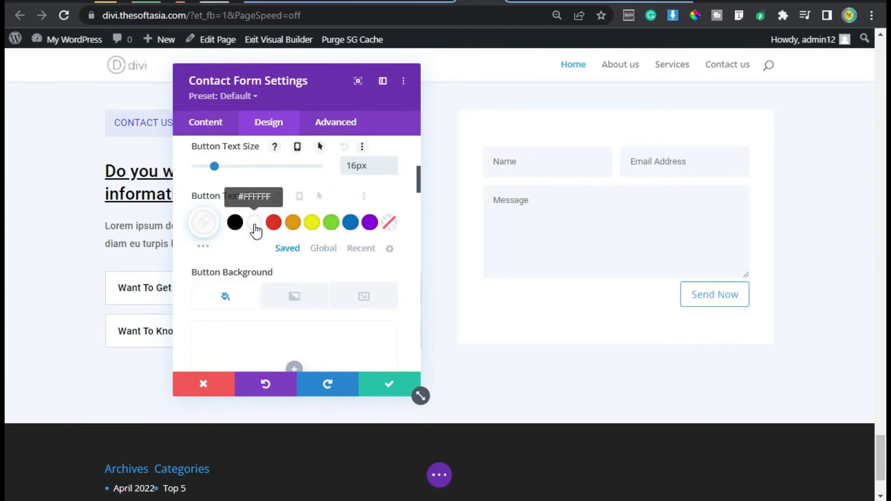
scroll(248, 242, down, 2)
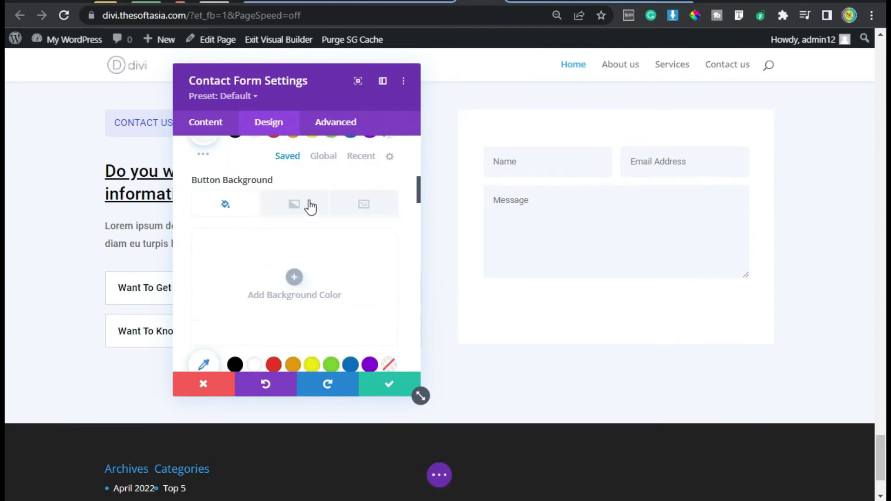
scroll(297, 248, down, 2)
click(318, 297)
click(321, 299)
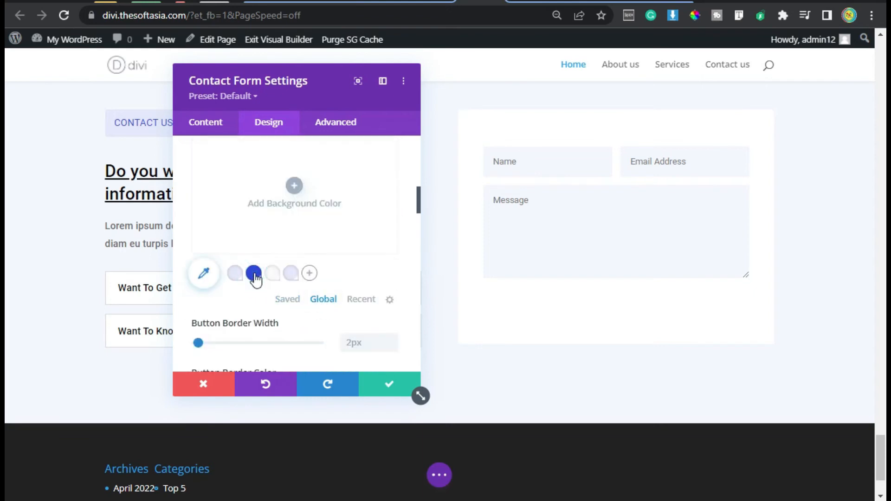
click(254, 274)
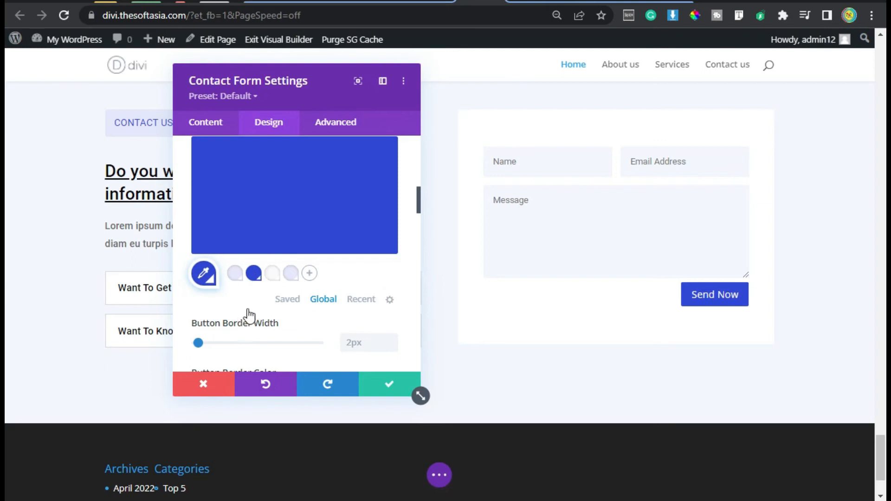
Step: Set the Send Now button's border color to the global blue
scroll(246, 313, down, 2)
scroll(346, 272, down, 2)
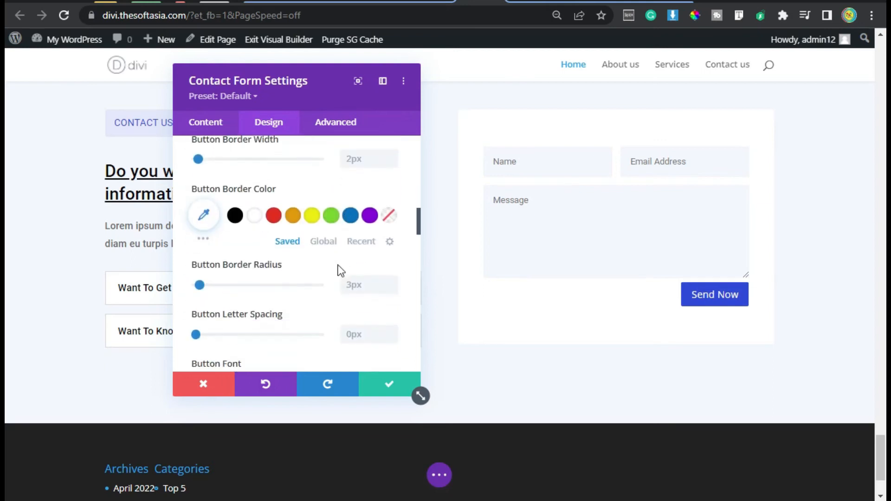
click(322, 241)
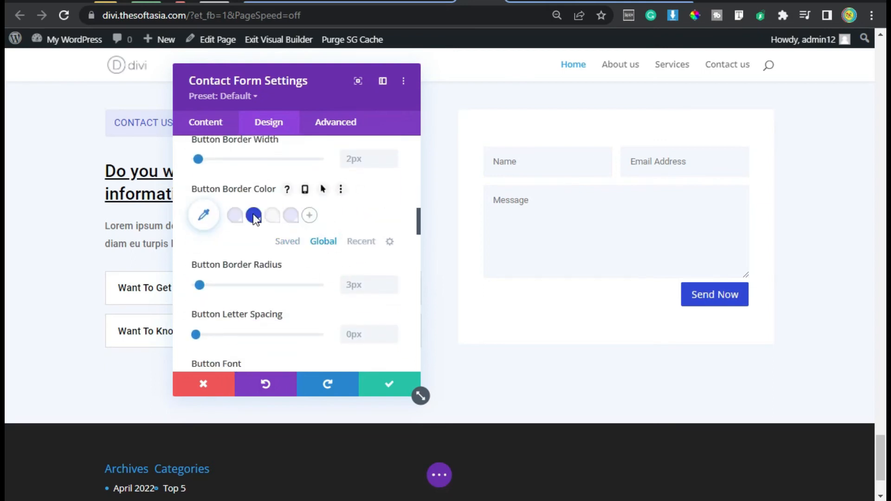
click(254, 216)
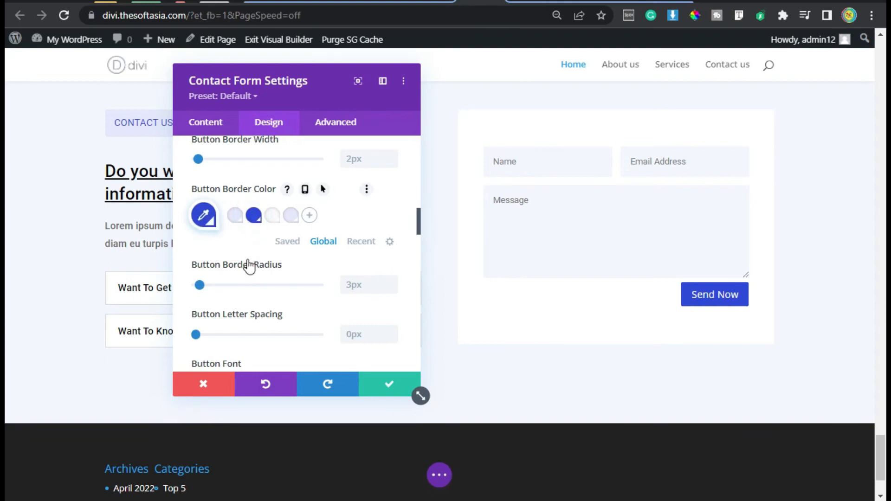
Step: Look through the contact form's remaining button options, including icon settings, and the input border options
scroll(246, 262, down, 4)
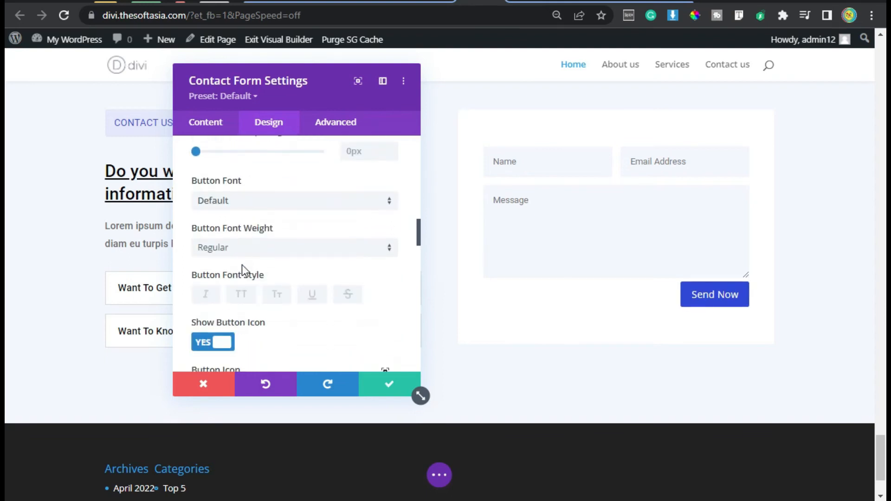
scroll(241, 264, down, 2)
scroll(285, 251, down, 2)
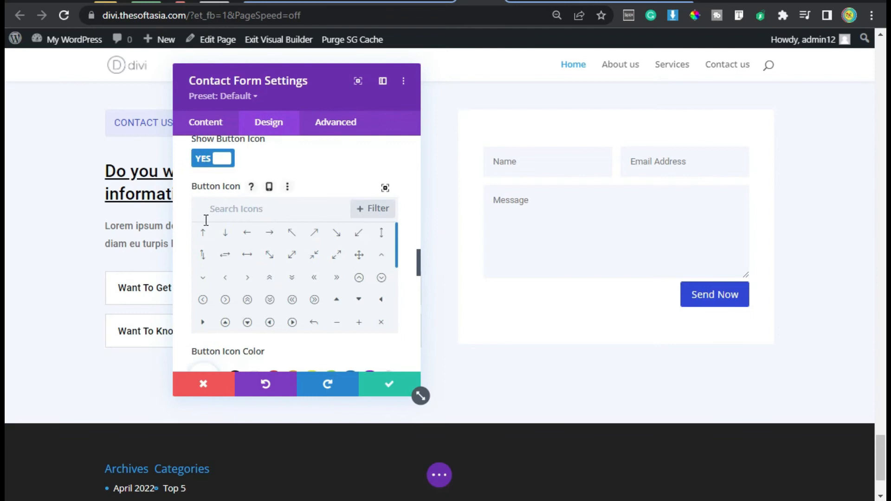
click(271, 236)
scroll(207, 257, down, 3)
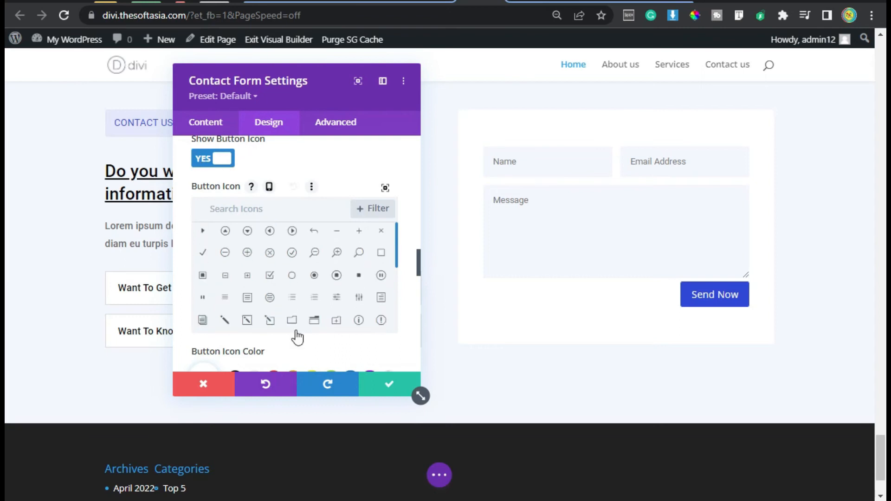
scroll(344, 342, down, 4)
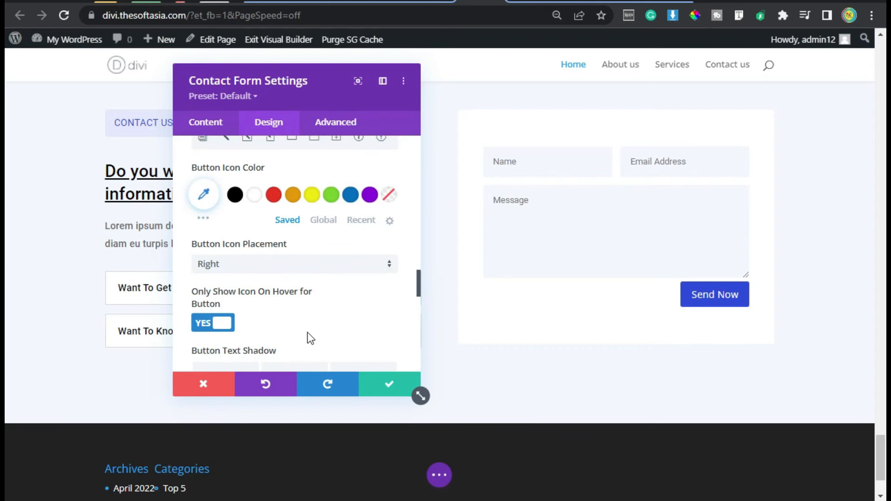
mouse_move(716, 302)
scroll(283, 294, down, 5)
scroll(188, 327, down, 2)
click(229, 257)
scroll(226, 183, up, 1)
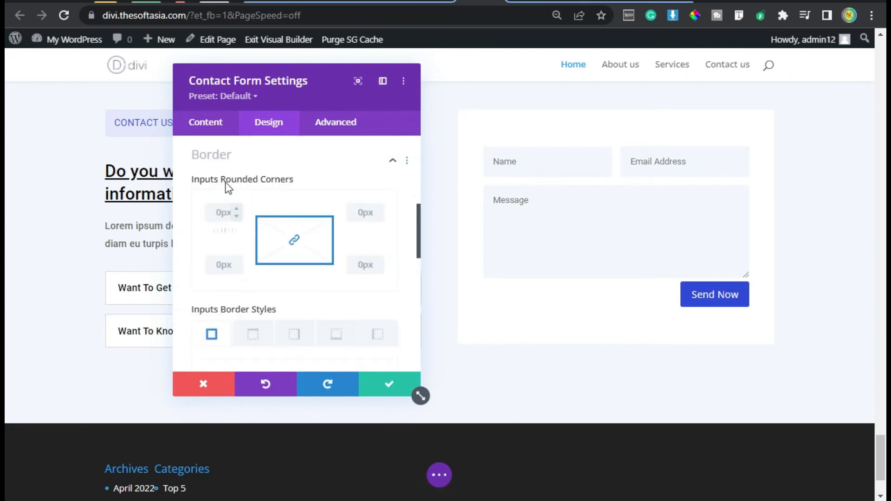
click(215, 210)
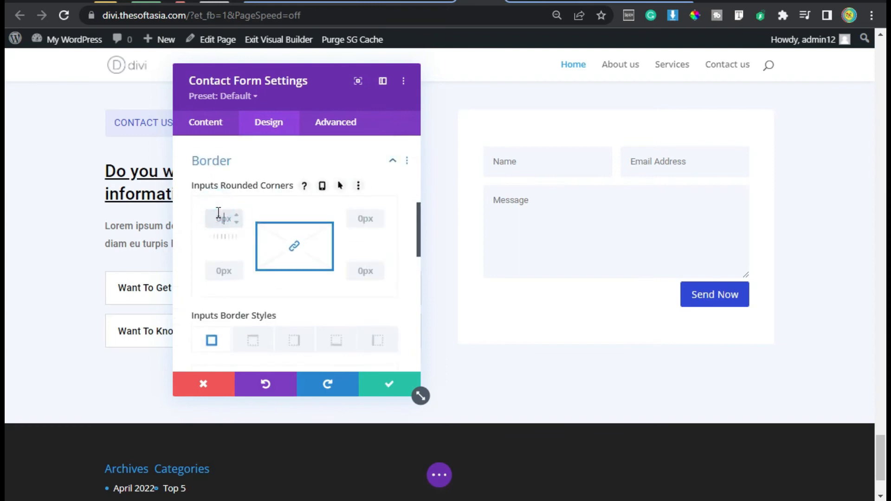
Step: Add custom CSS "font-weight: 400; margin-top: 10px;" to the form's Contact Button element and save the module settings
click(336, 122)
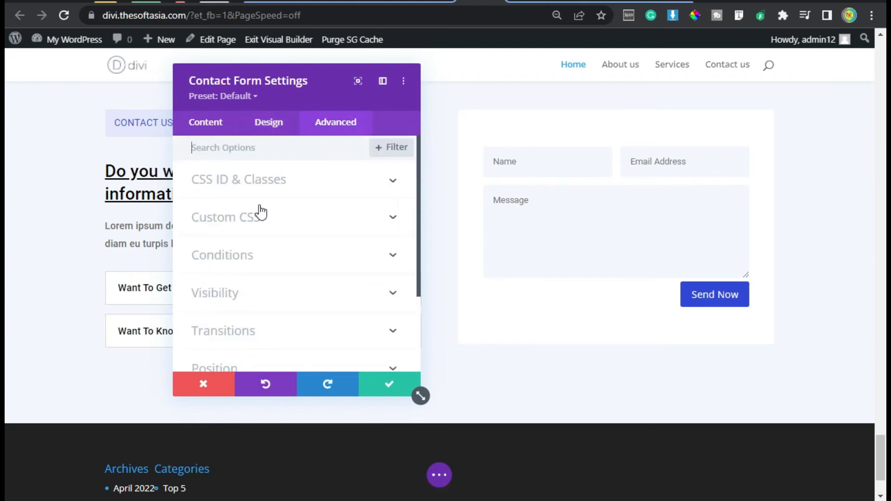
click(256, 216)
scroll(195, 312, down, 6)
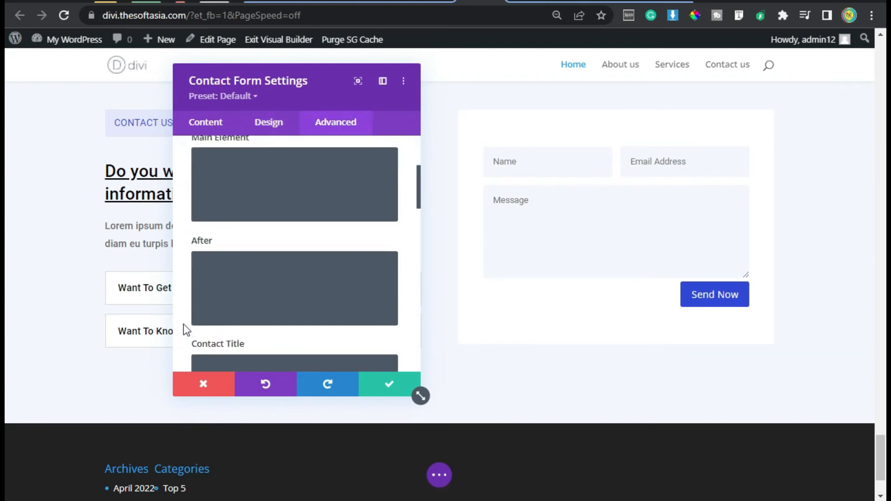
scroll(247, 259, down, 2)
click(243, 257)
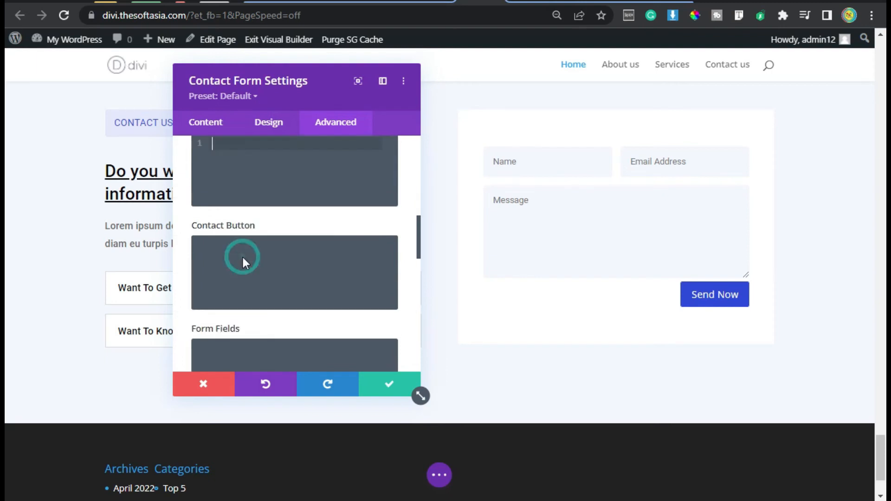
text(font-weight: 400; margin-top: 10px;)
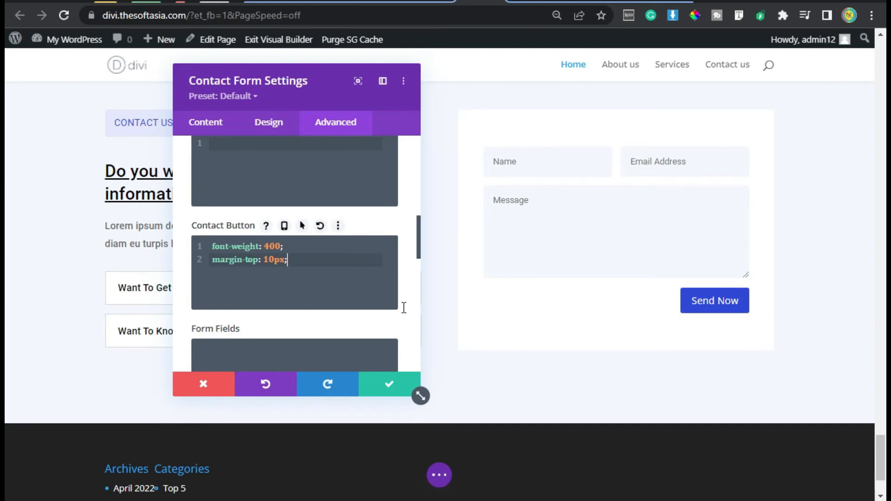
click(390, 391)
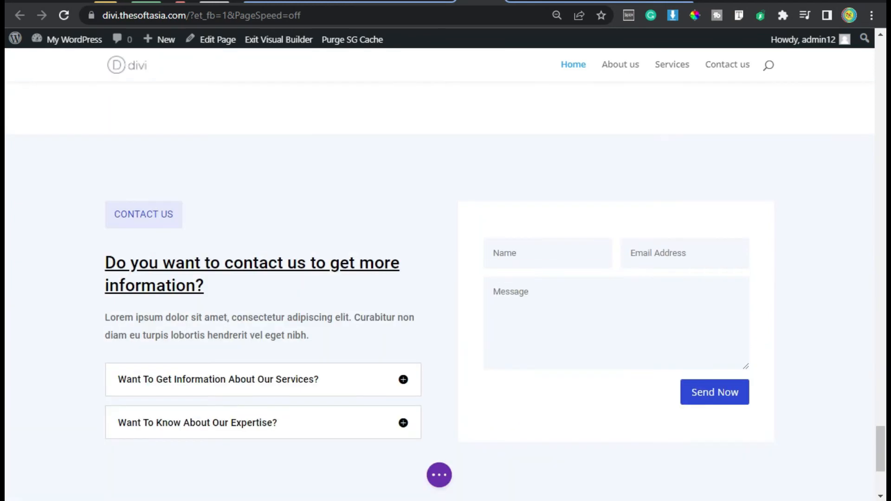
Step: Save the home page and exit the visual builder
scroll(437, 270, down, 4)
click(442, 475)
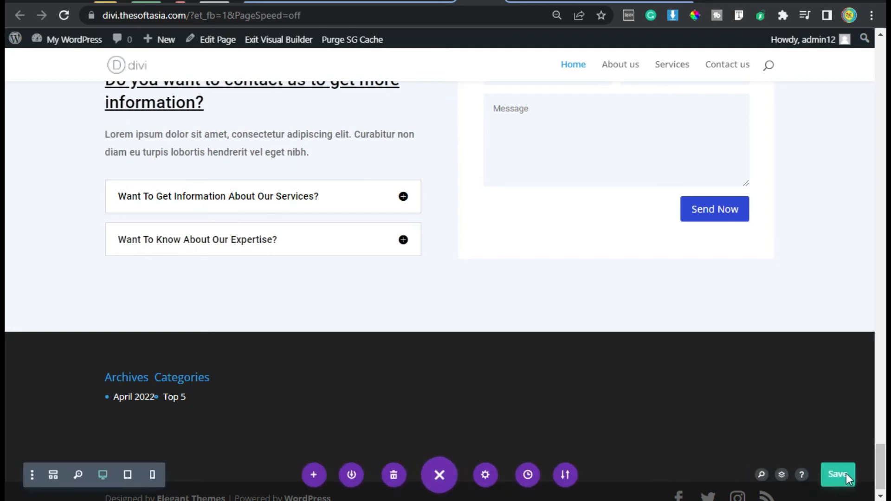
click(835, 478)
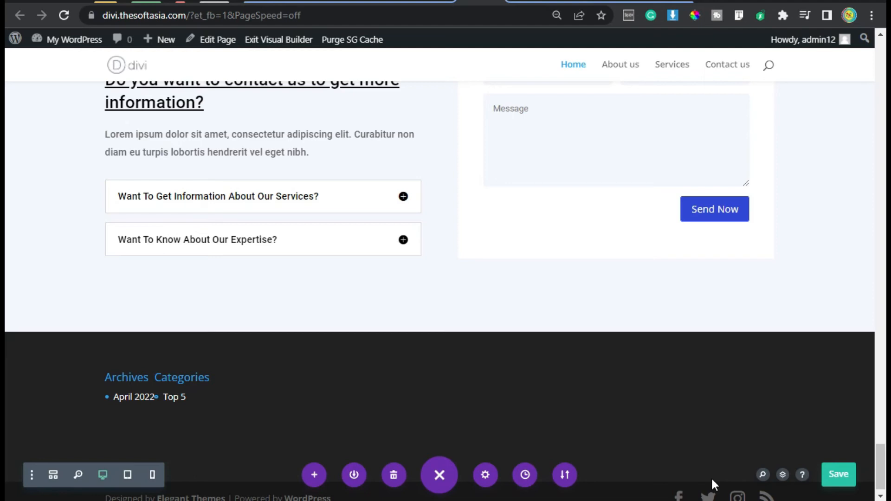
click(276, 40)
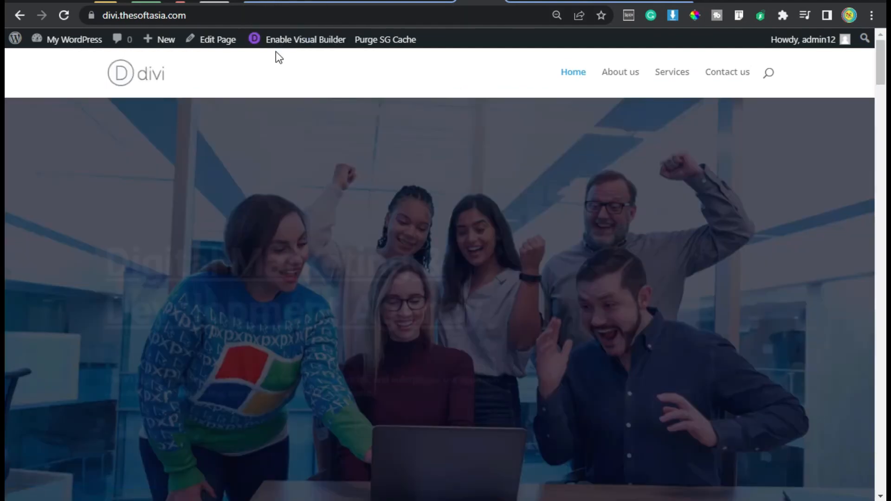
Step: Review the published home page down to the Contact Us section's texts, toggles and form fields
scroll(580, 258, down, 15)
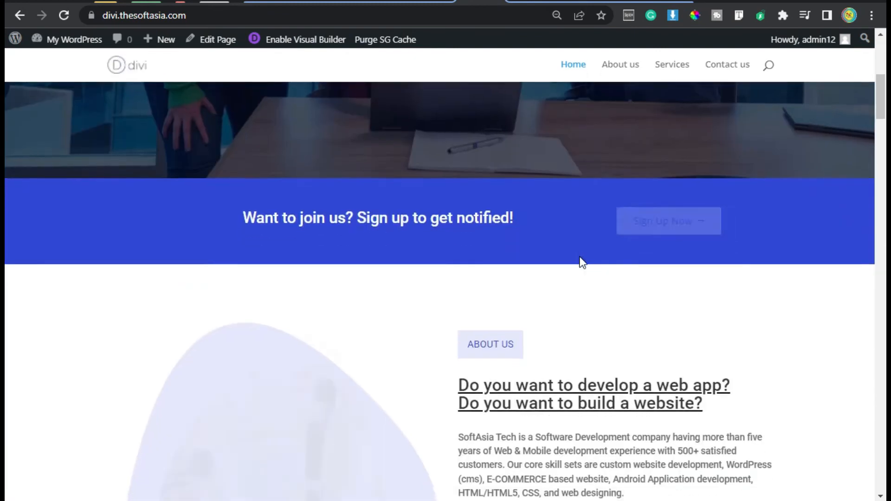
scroll(581, 267, down, 20)
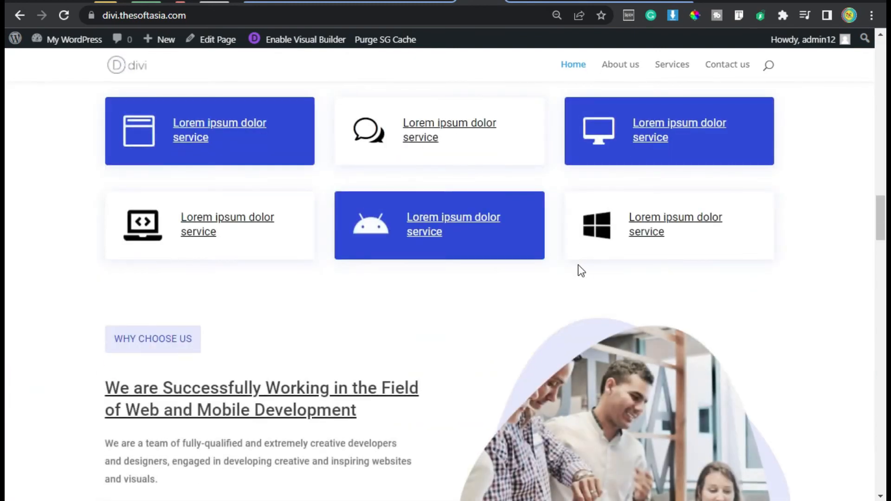
scroll(580, 273, down, 20)
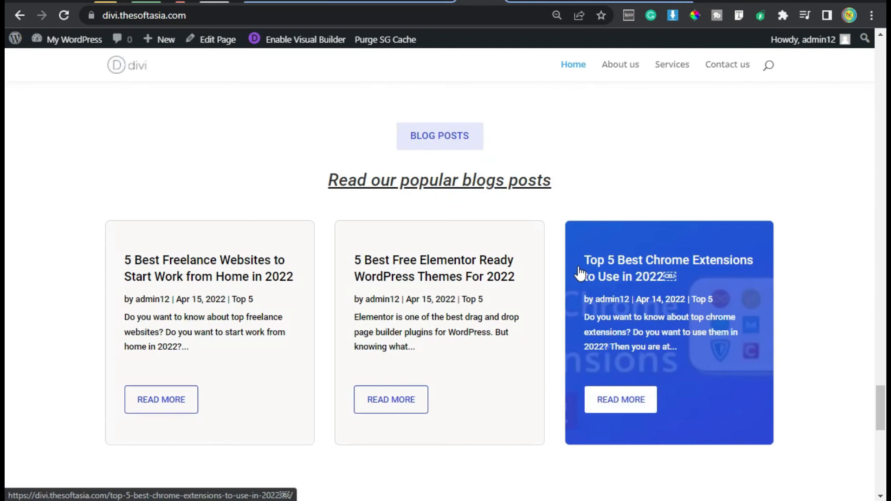
scroll(376, 229, up, 4)
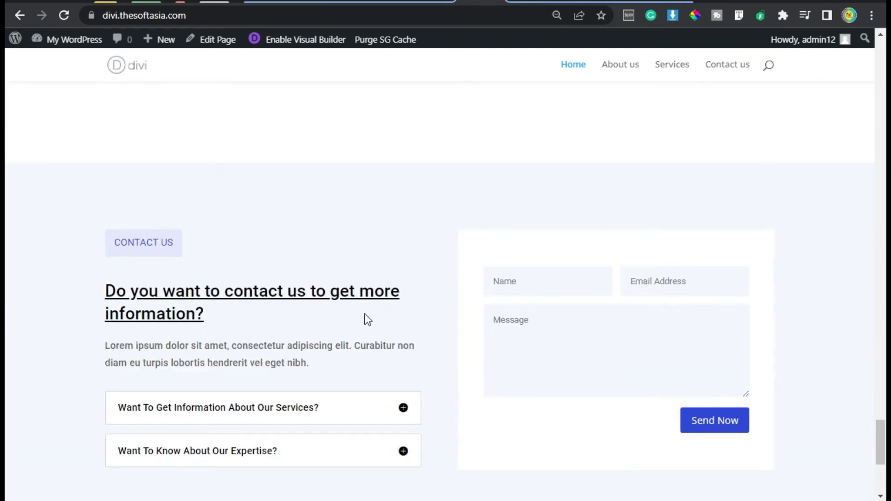
scroll(379, 312, down, 2)
click(170, 162)
drag(126, 199, 209, 200)
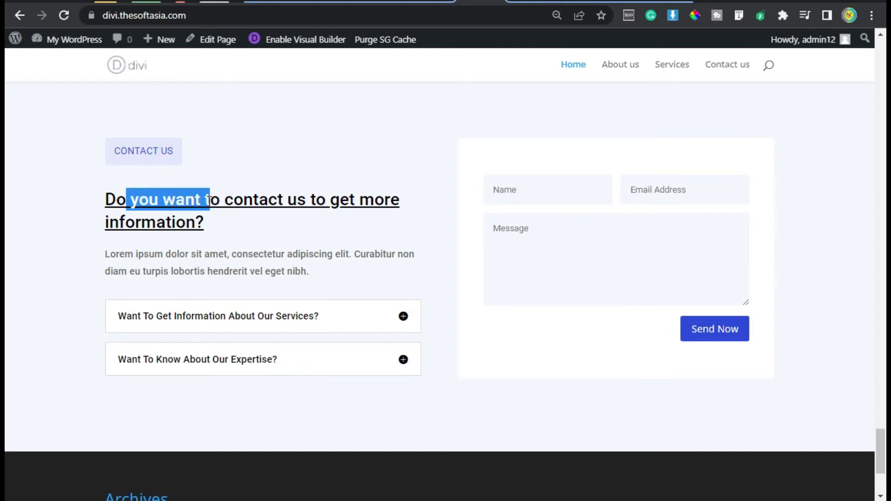
drag(179, 271, 194, 269)
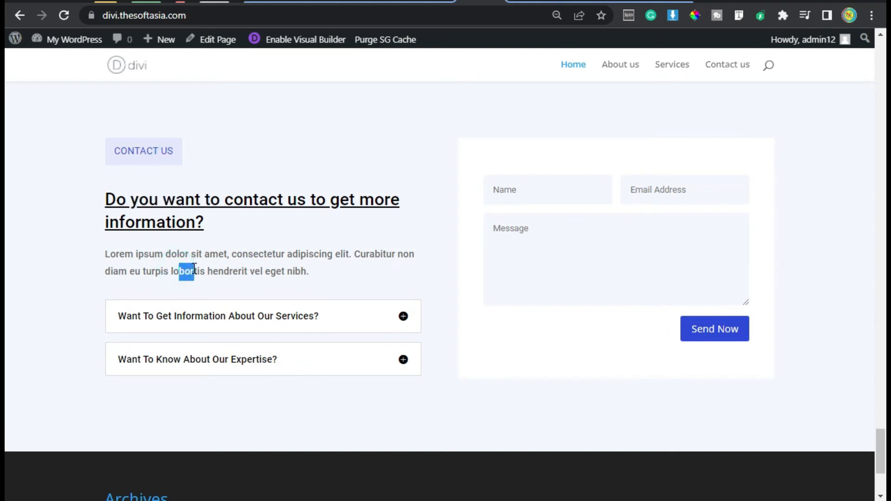
click(396, 286)
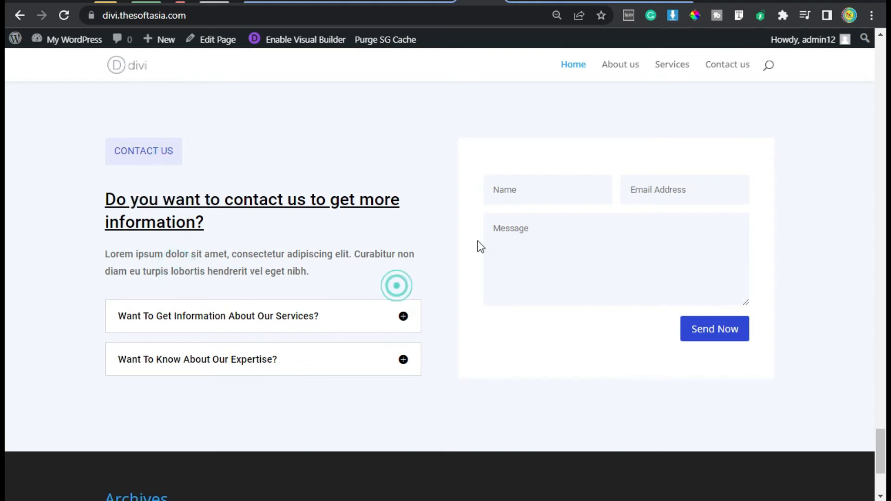
click(556, 194)
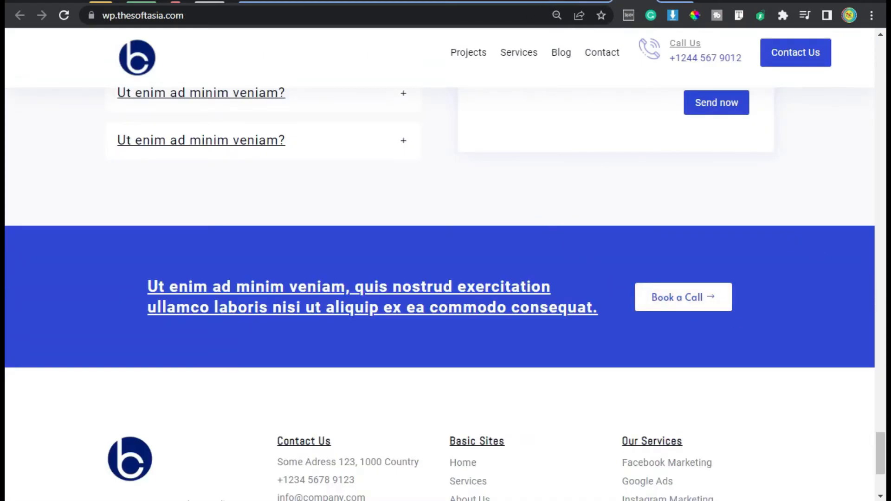
Step: Return to the home page's visual builder and insert a regular section below the Contact Us section
click(578, 1)
mouse_move(408, 360)
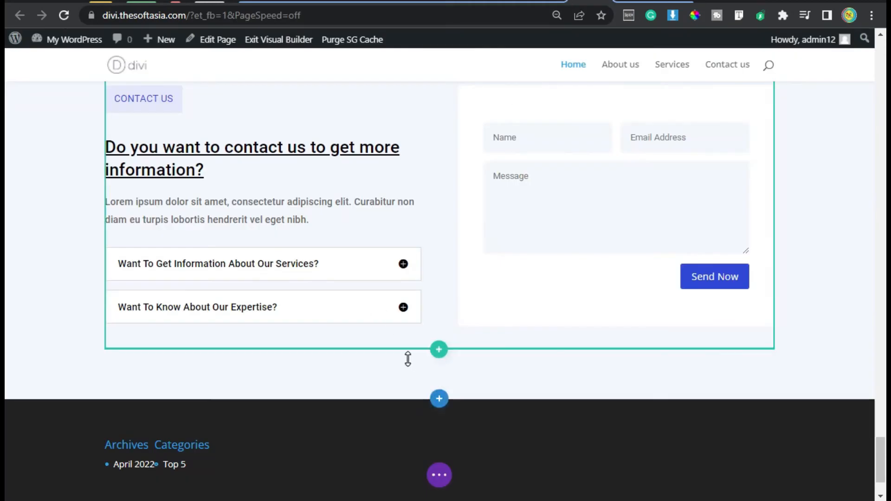
click(438, 400)
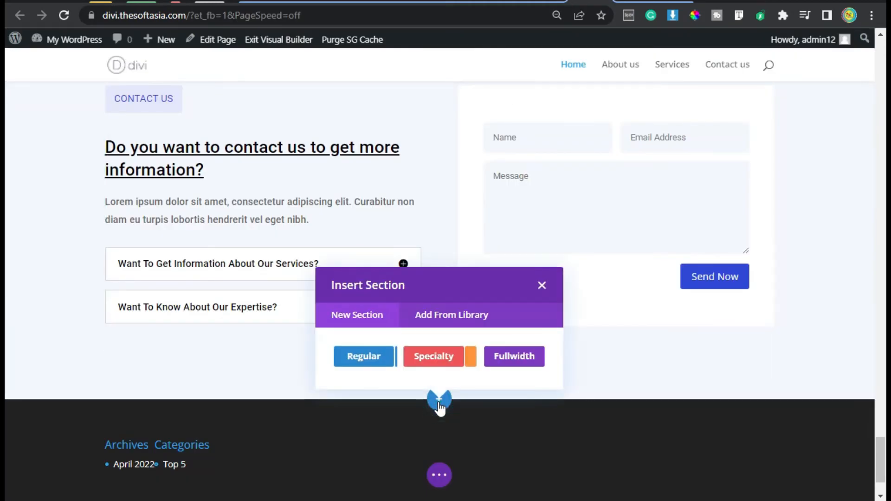
click(361, 358)
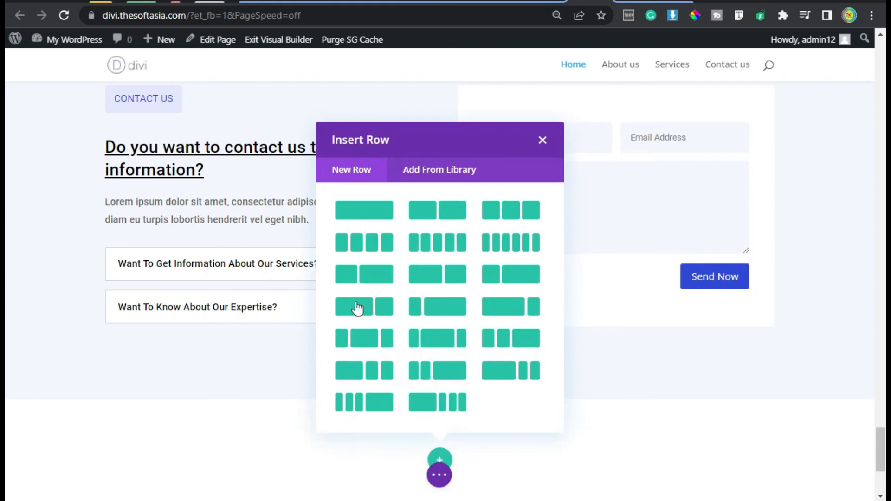
click(542, 141)
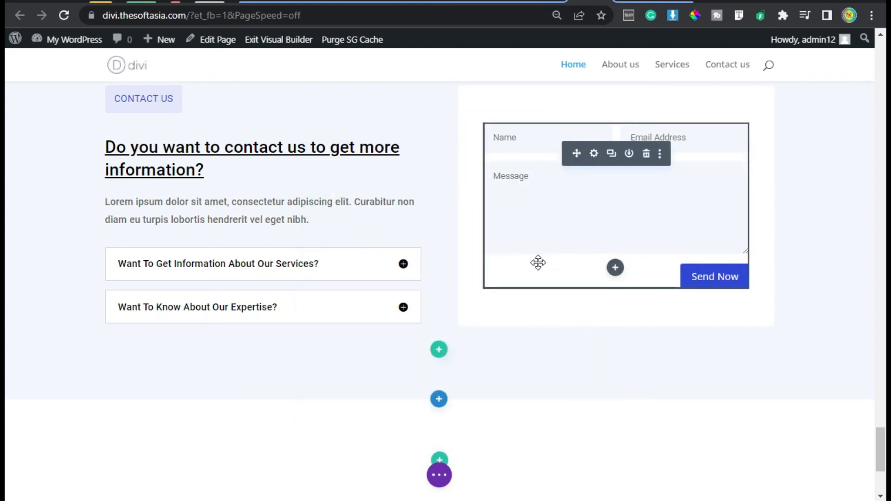
Step: Set the new section's background color to the global blue and save its settings
scroll(383, 351, down, 2)
click(36, 318)
click(294, 215)
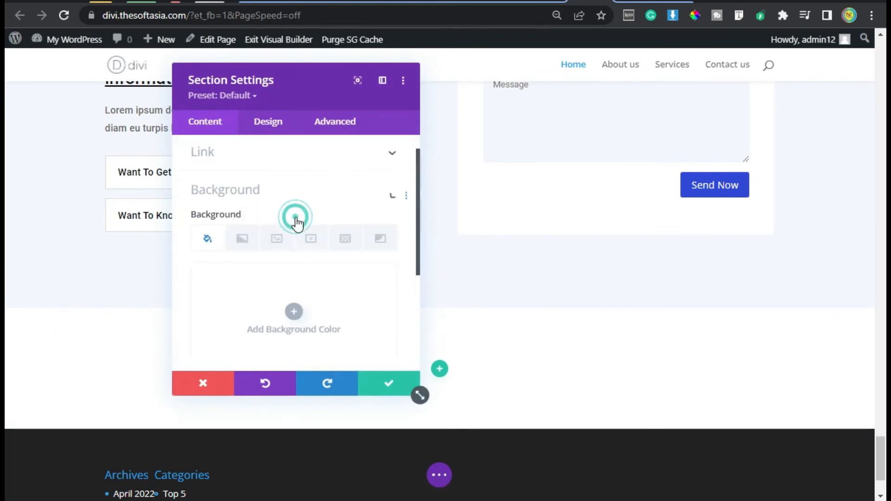
scroll(325, 320, down, 2)
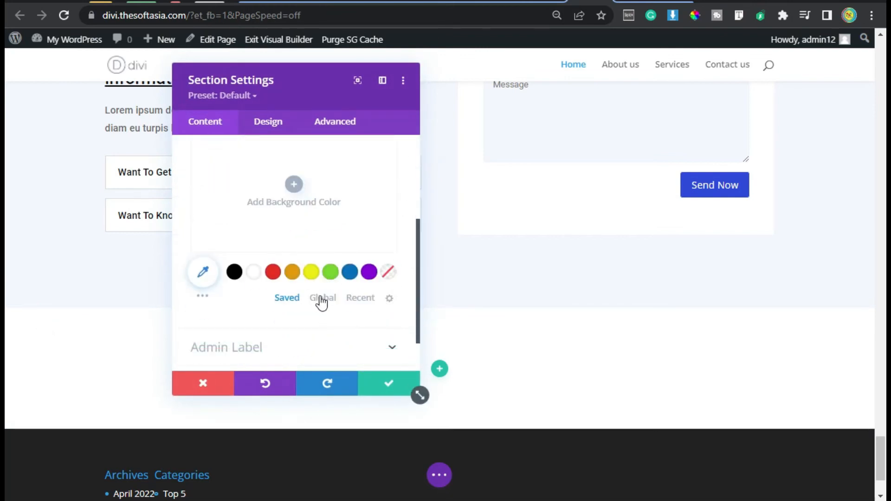
click(321, 299)
click(254, 272)
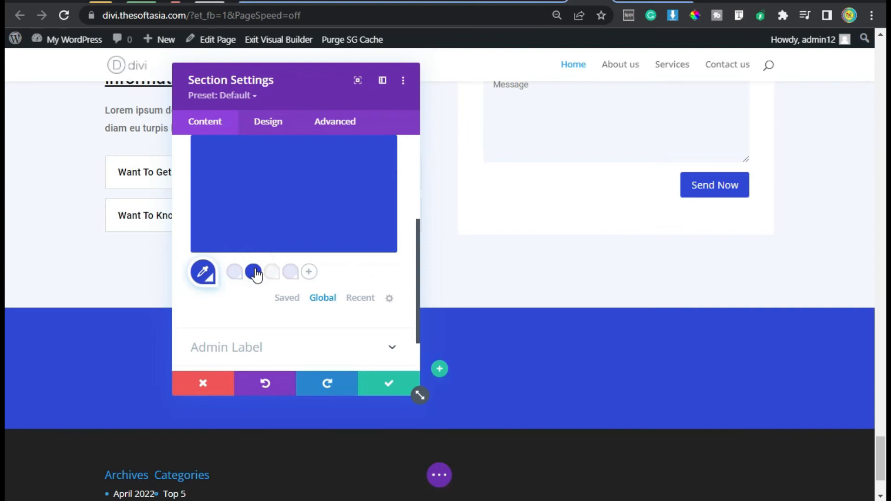
click(397, 392)
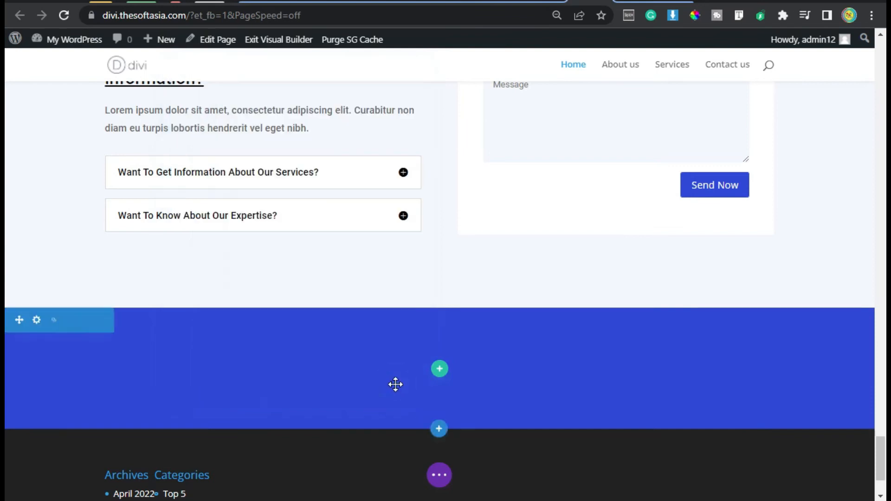
Step: Insert a single-column row into the blue section
click(439, 370)
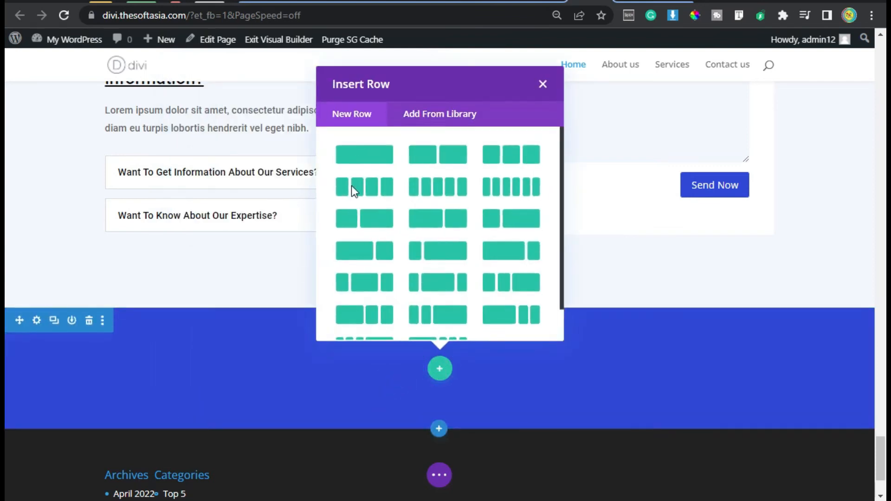
click(385, 147)
key(Escape)
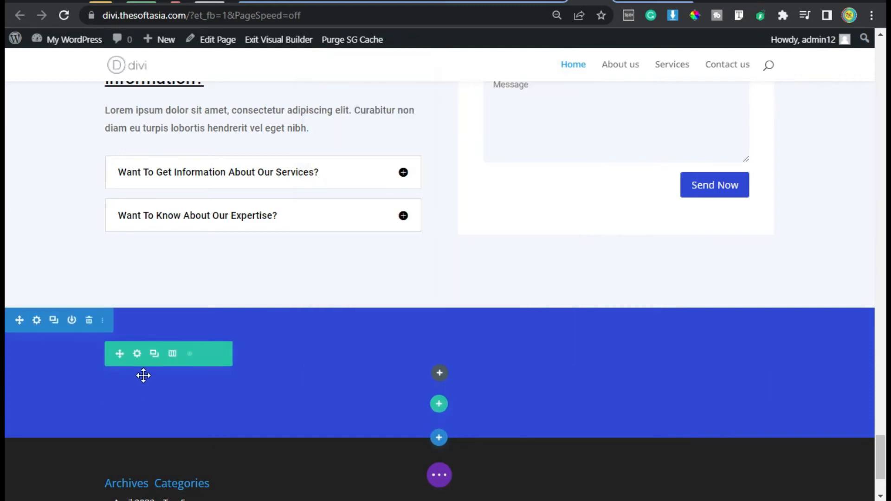
Step: Add custom CSS to the blue row's column main element: display: flex; align-items: center; justify-content: center; and save the settings
click(138, 355)
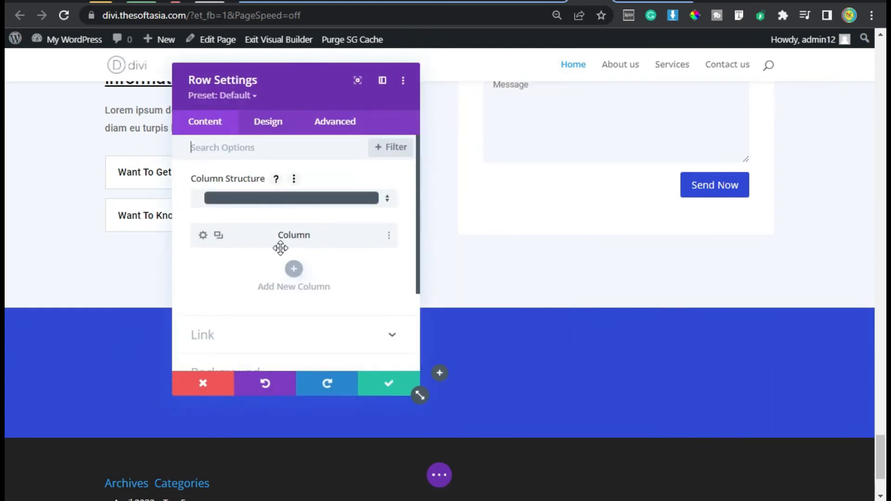
click(203, 237)
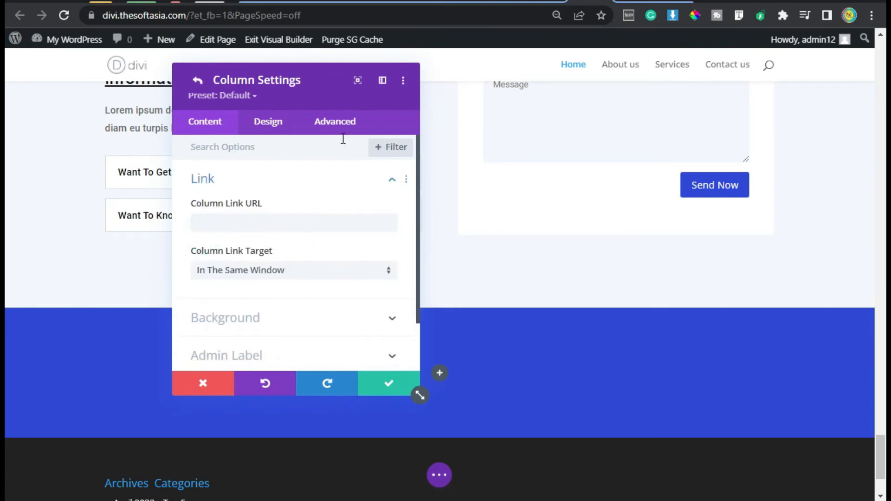
click(331, 129)
click(291, 210)
click(303, 343)
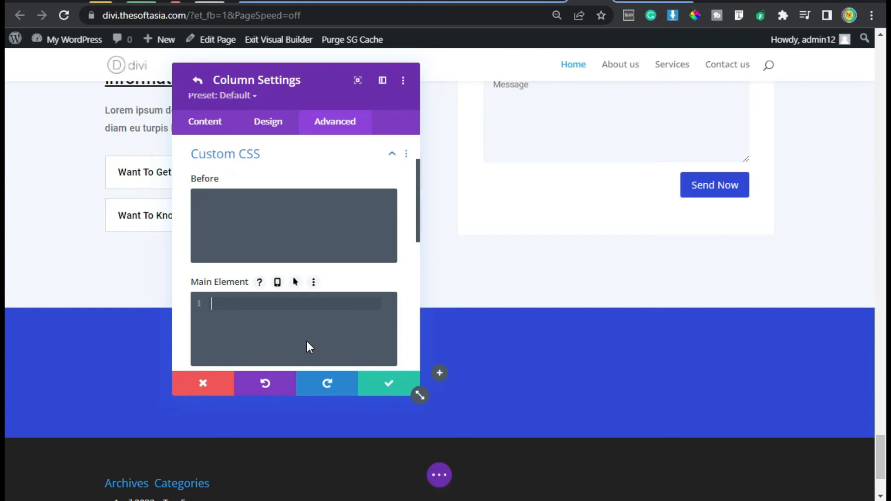
text(display: flex; align-items: center; justify-content: center;)
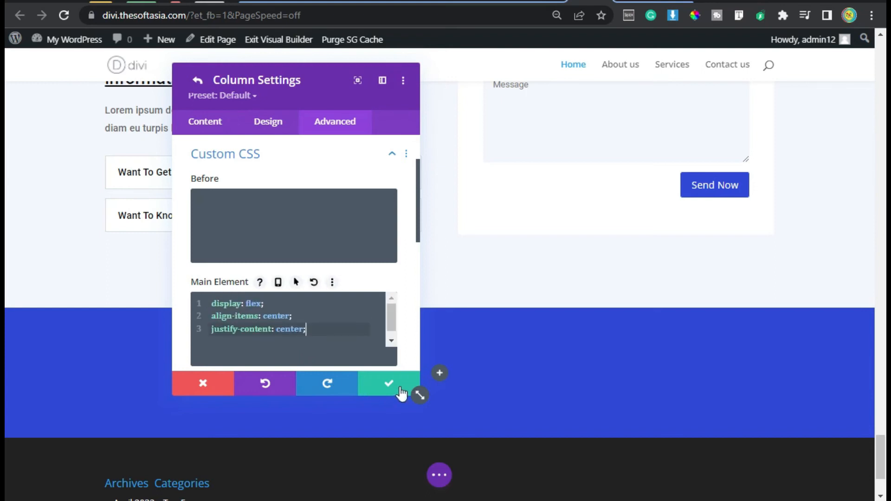
click(388, 387)
click(385, 390)
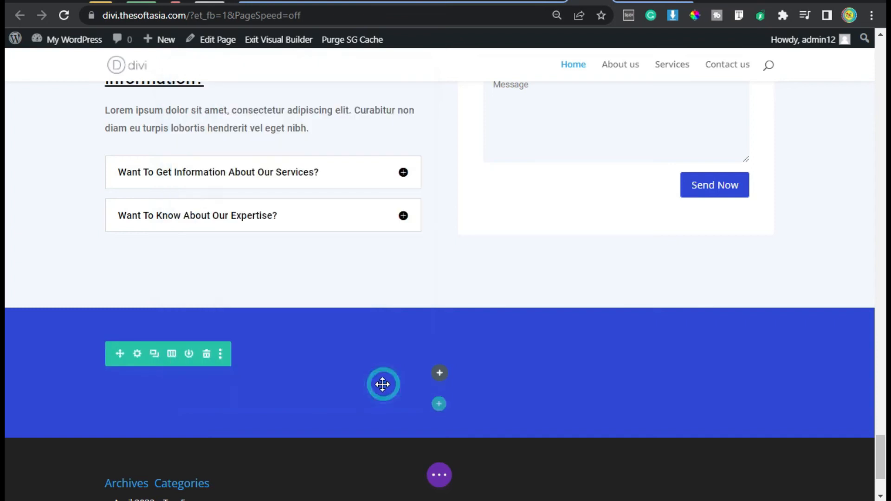
Step: Insert a text module into the blue row reading "We're Here, Get the info you're looking for right now. Our door is always open for good services."
click(440, 374)
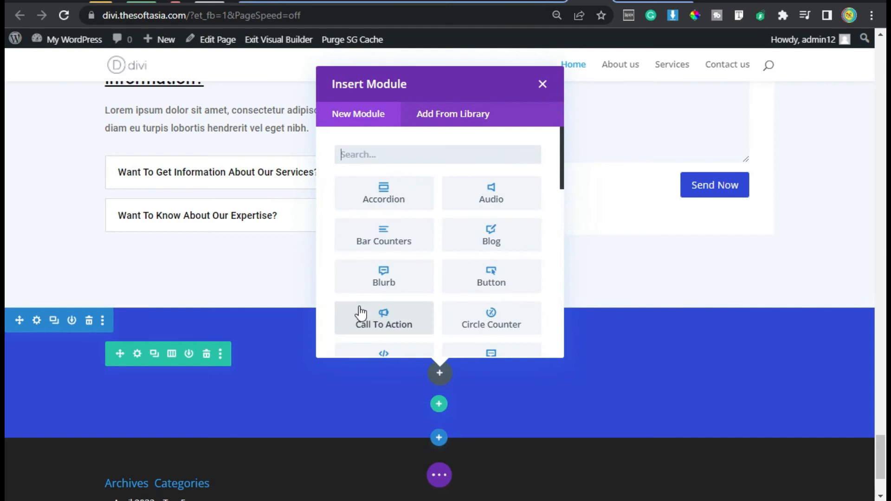
text(text)
click(371, 202)
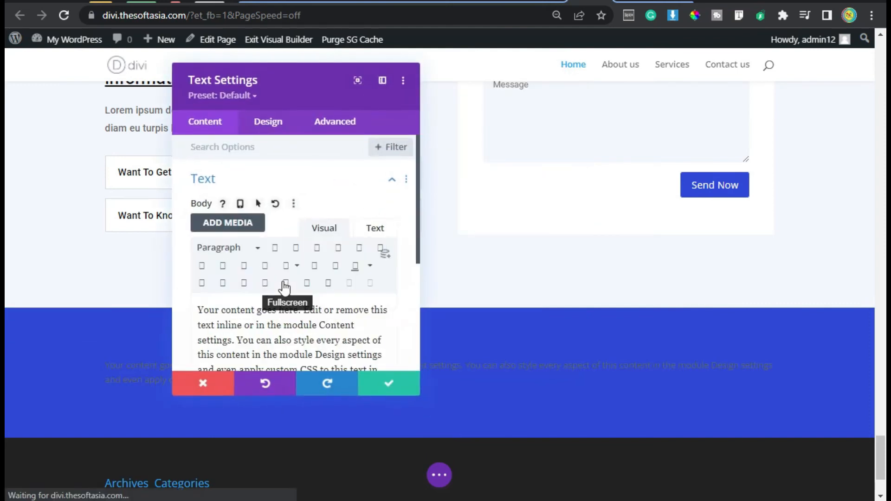
scroll(278, 288, down, 1)
click(241, 271)
key(ctrl+a)
text(We're Here, Get the info you're looking for right now. Our door is always open for good services.)
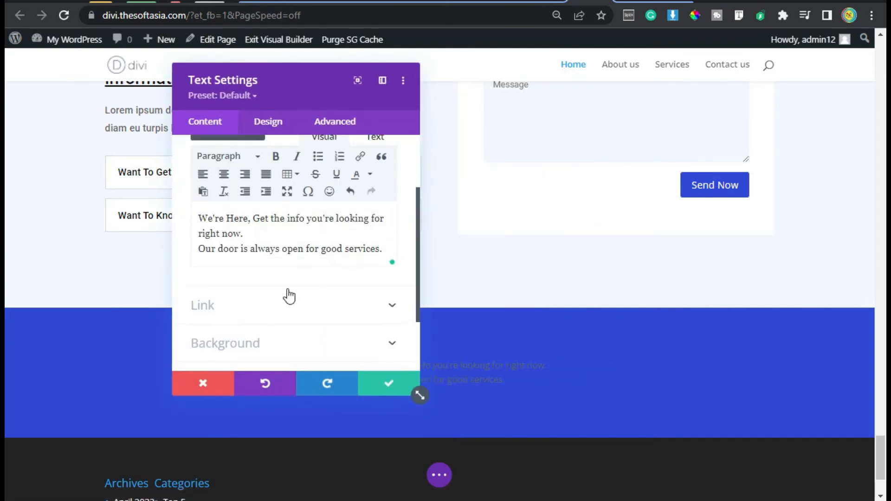
Step: Format the text module's body text as Heading 3
scroll(289, 297, up, 2)
click(255, 248)
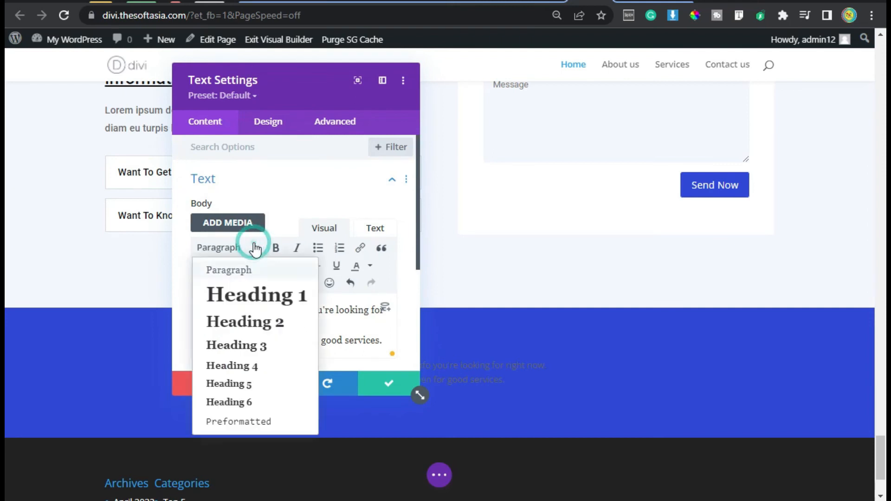
click(279, 344)
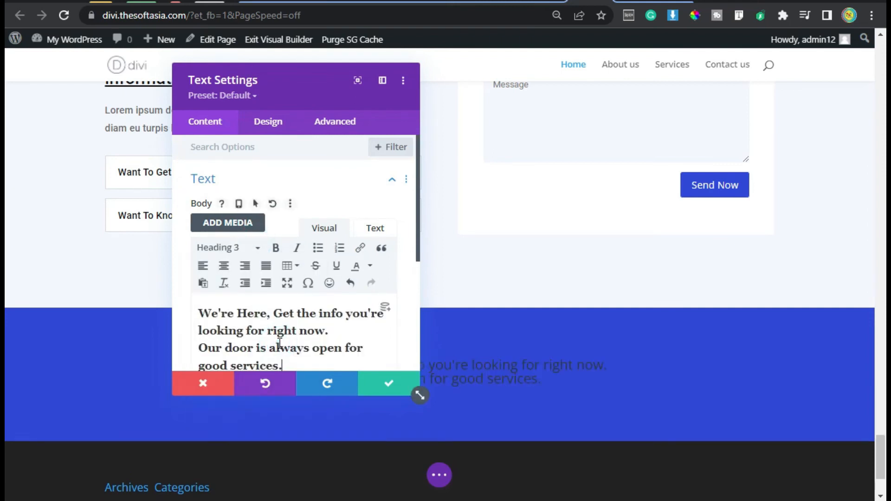
Step: Move the text settings dialog clear of the text and set the Heading 3 font to Roboto
drag(311, 82, 154, 125)
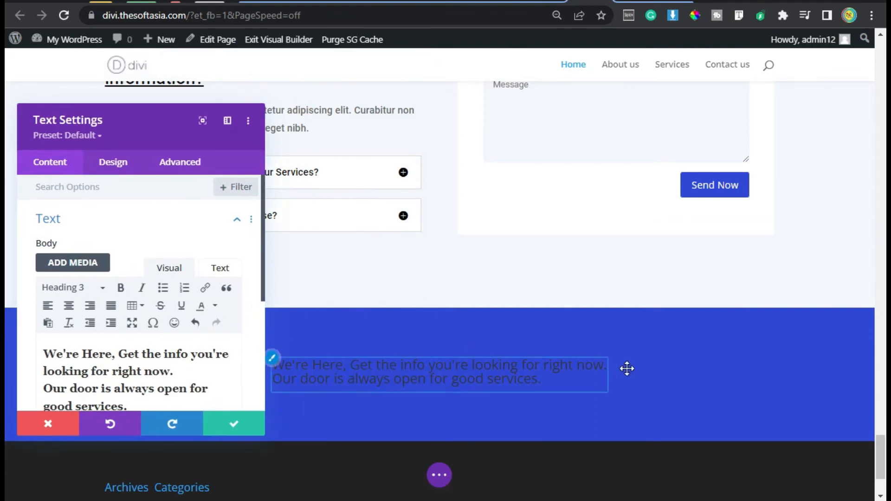
click(118, 169)
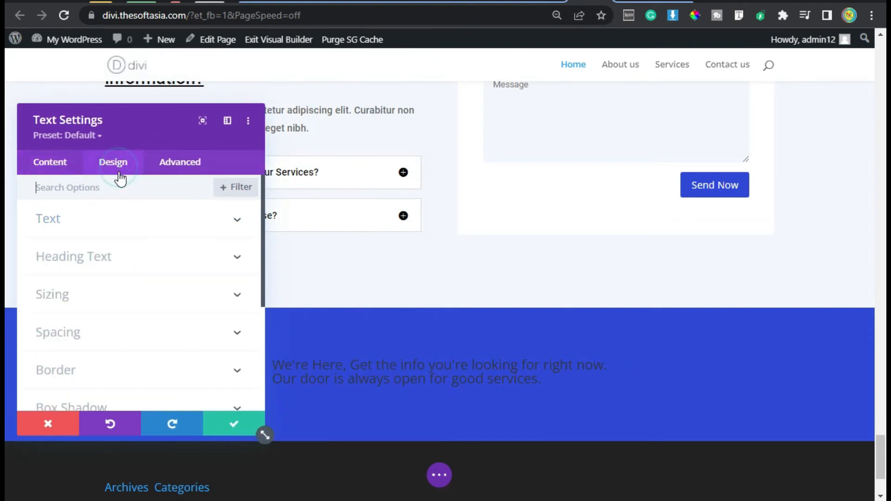
click(114, 260)
click(116, 227)
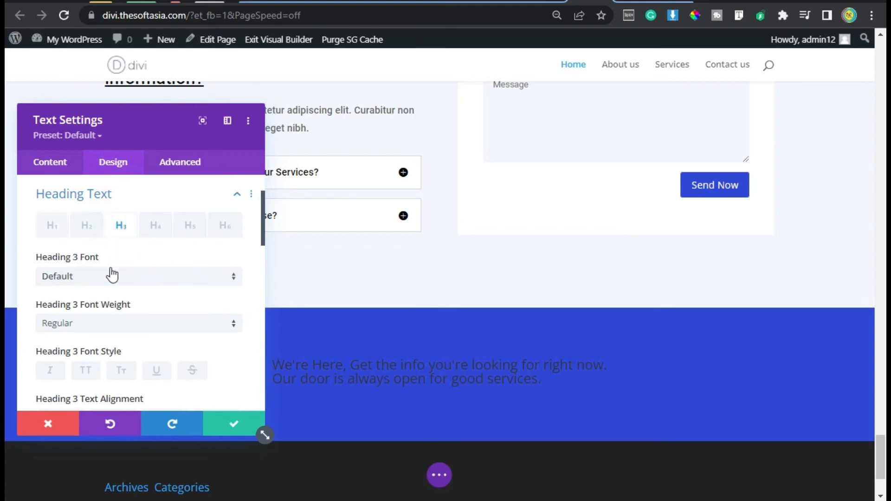
click(114, 278)
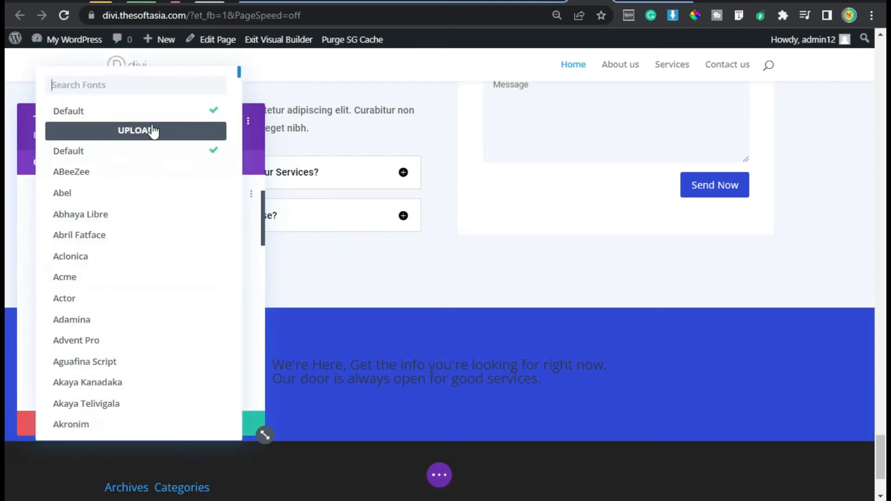
text(roboto)
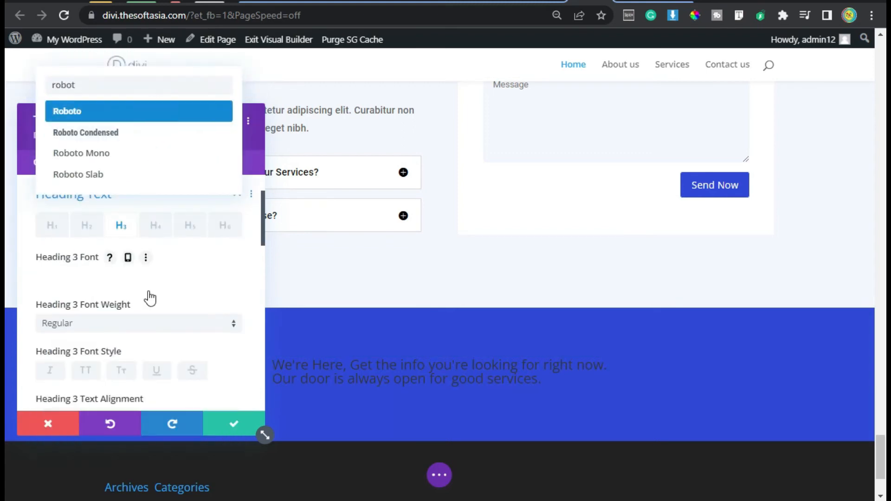
key(Return)
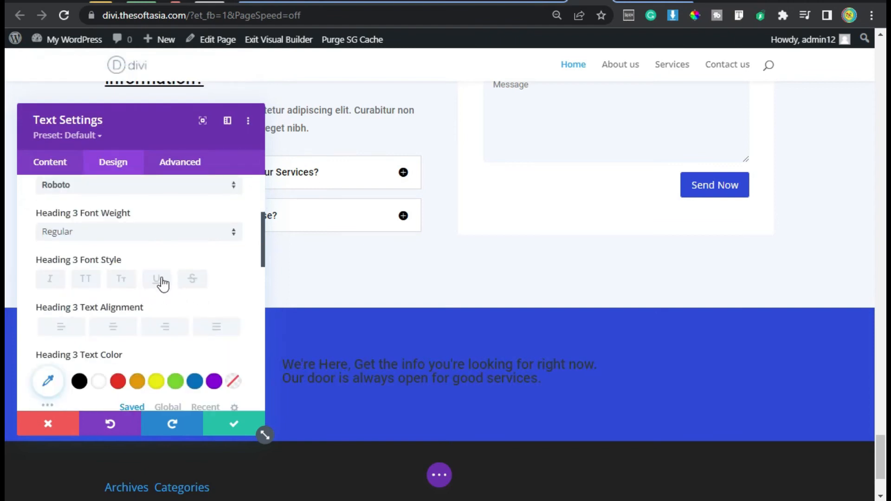
Step: Underline the Heading 3 text and set its color to white (#FFFFFF)
click(158, 278)
scroll(104, 352, down, 4)
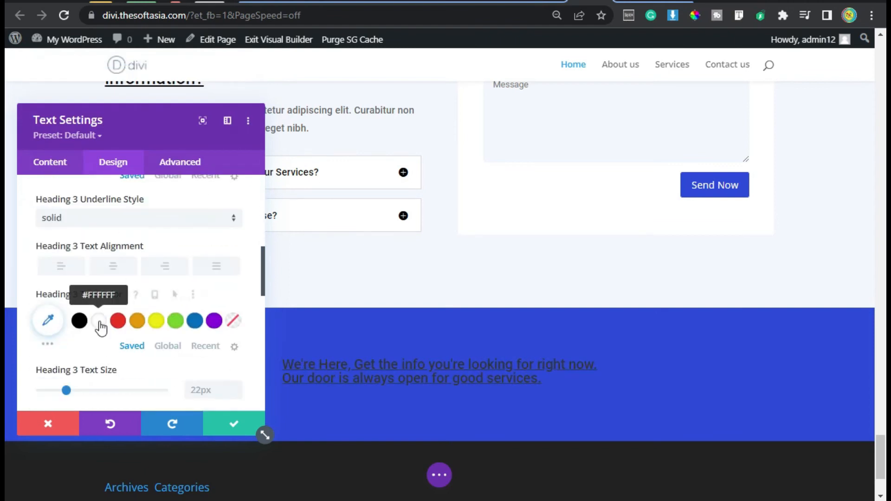
click(101, 325)
Step: Set the Heading 3 text size to 28px and its line height to 1.3em
scroll(103, 327, down, 2)
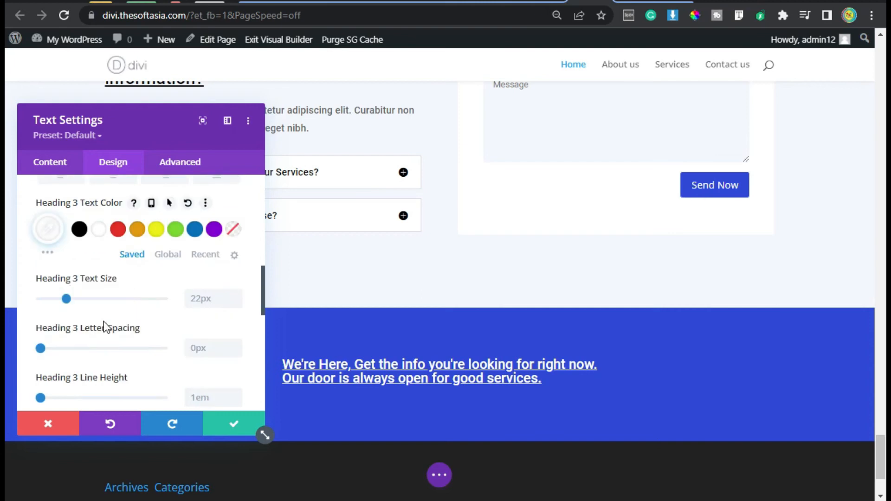
click(238, 295)
click(237, 295)
click(237, 295)
click(237, 295)
click(237, 295)
click(237, 295)
scroll(184, 348, down, 2)
click(235, 301)
click(235, 301)
click(235, 301)
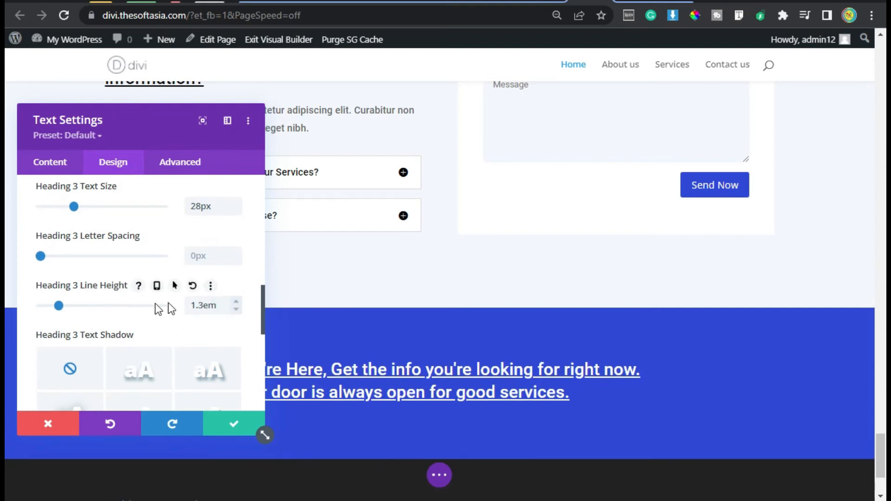
Step: Set the text module's maximum width to 70% in its sizing options
scroll(127, 318, down, 5)
click(135, 294)
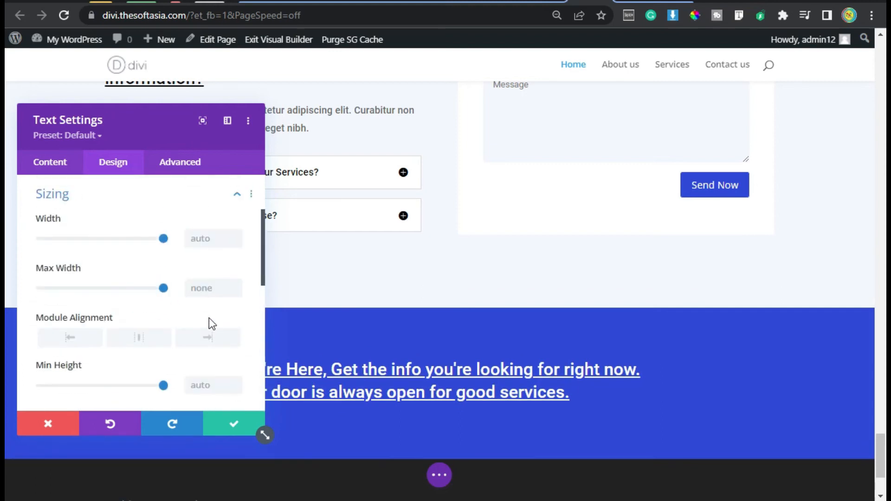
click(195, 289)
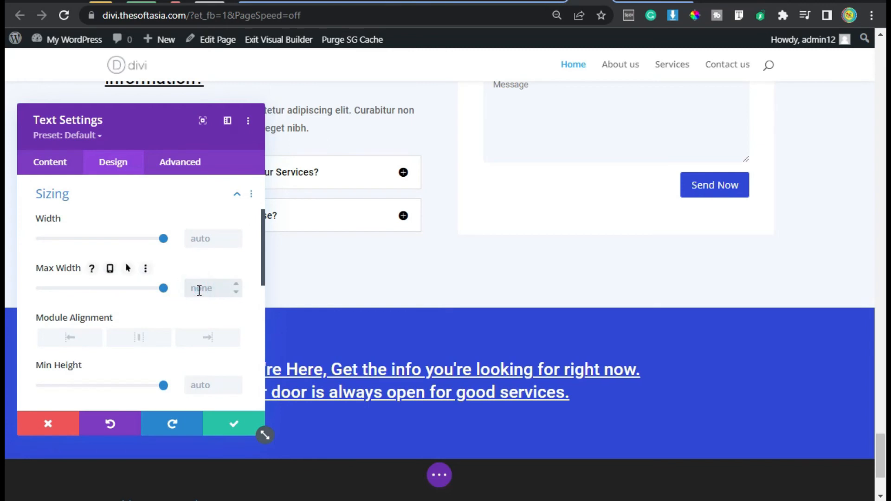
text(70%)
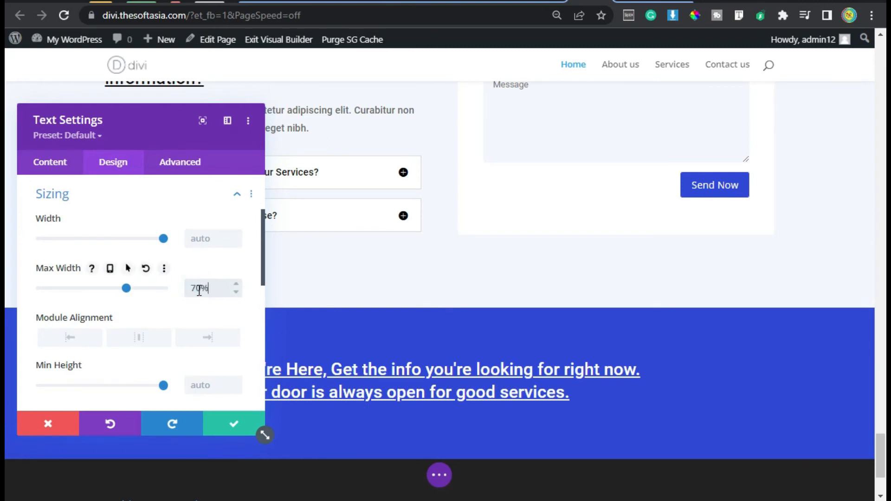
Step: Set the text module's bottom margin to 0px and right margin to 30px, and save the module
scroll(185, 314, down, 8)
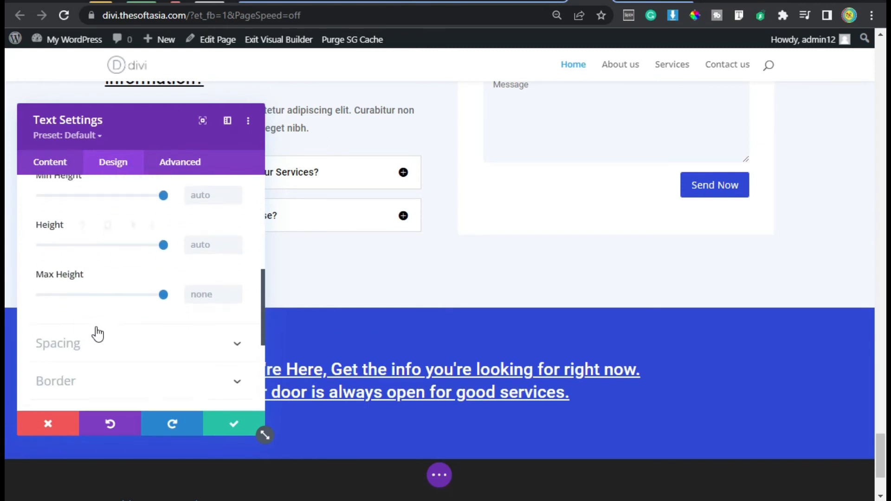
click(101, 264)
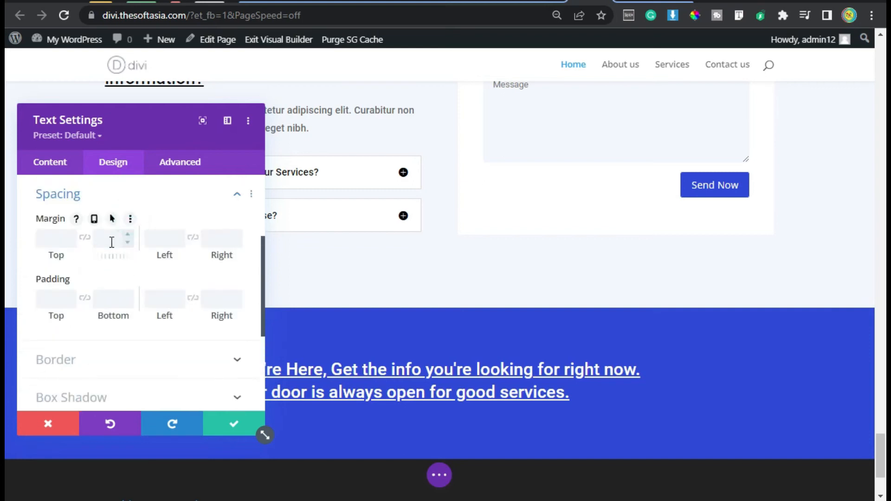
text(0)
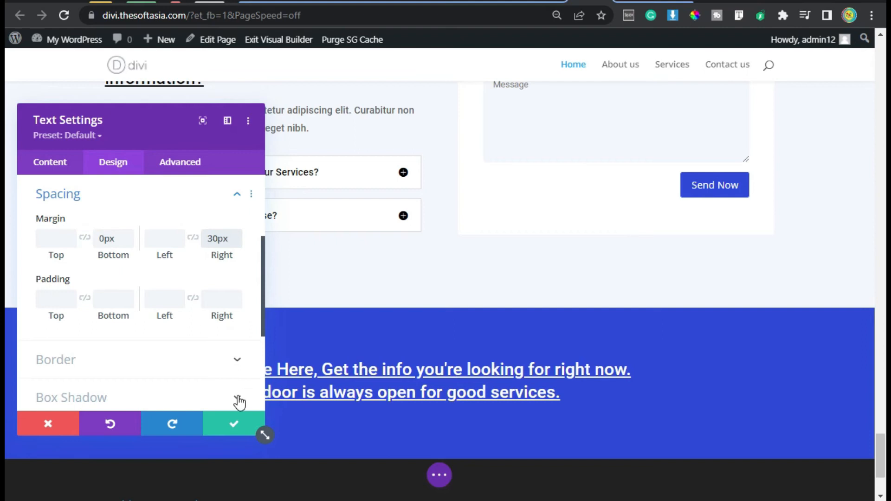
click(232, 426)
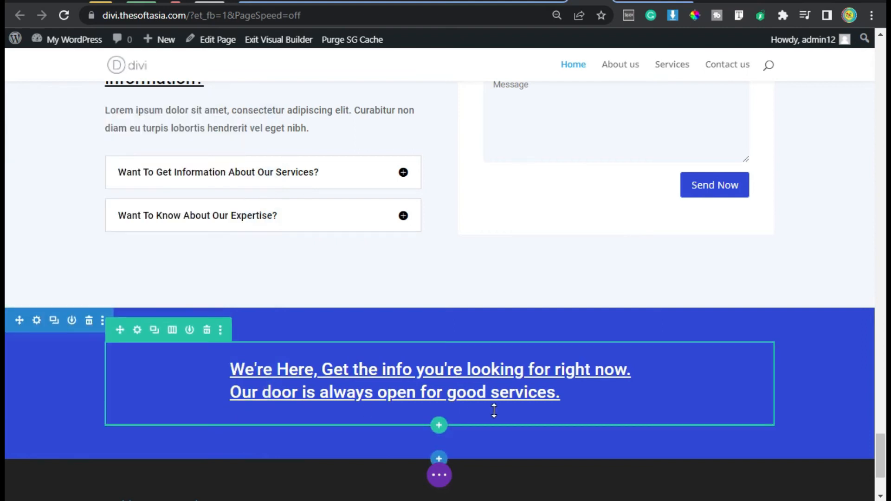
Step: Insert a button module after the heading text and label it "Book a Call"
click(431, 393)
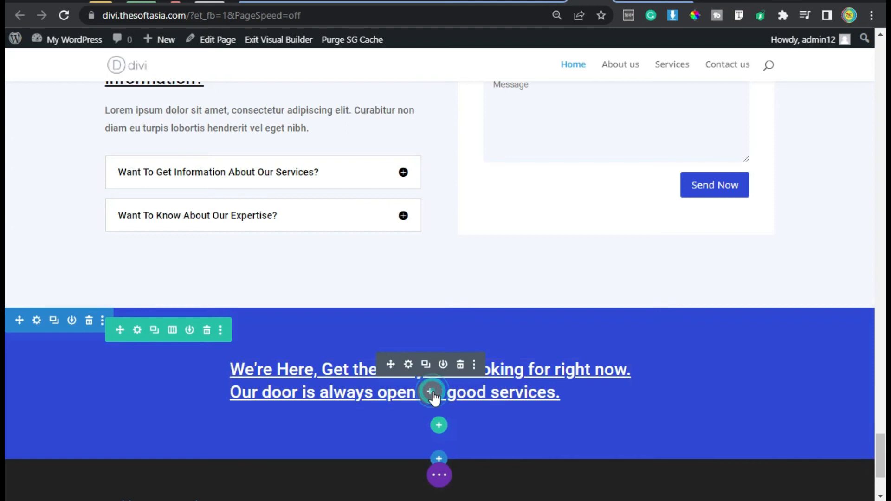
click(484, 283)
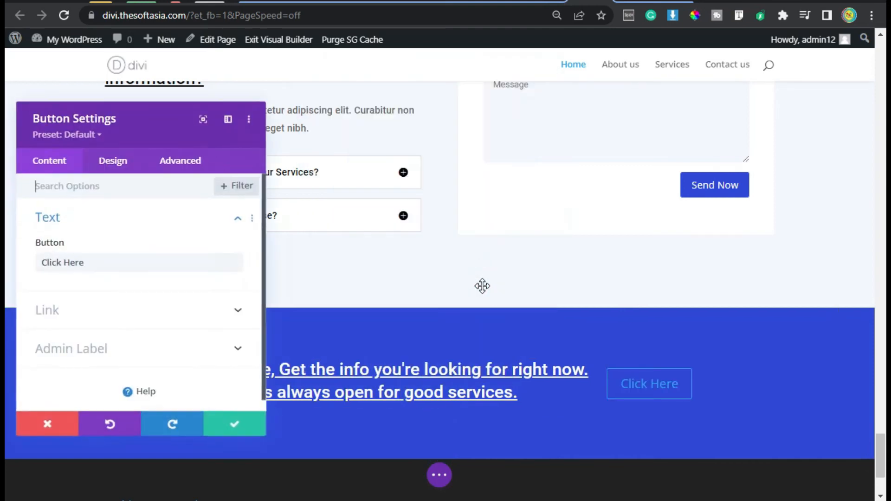
drag(135, 254, 33, 253)
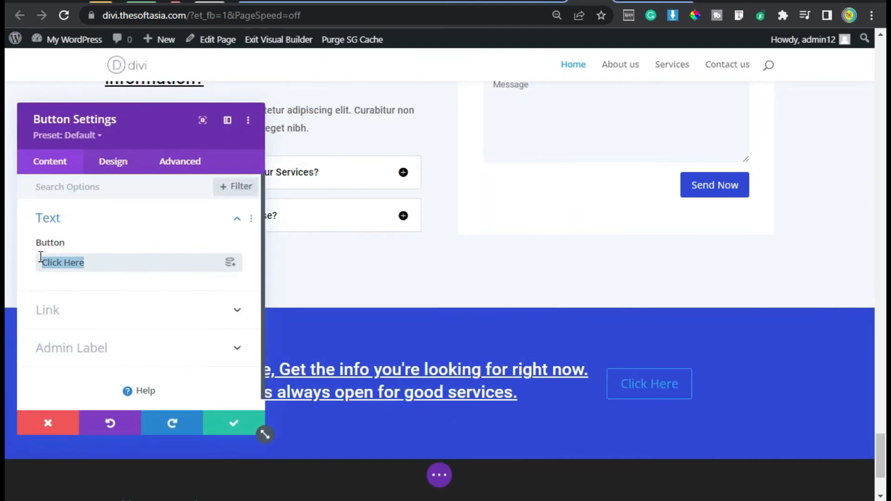
text(Book )
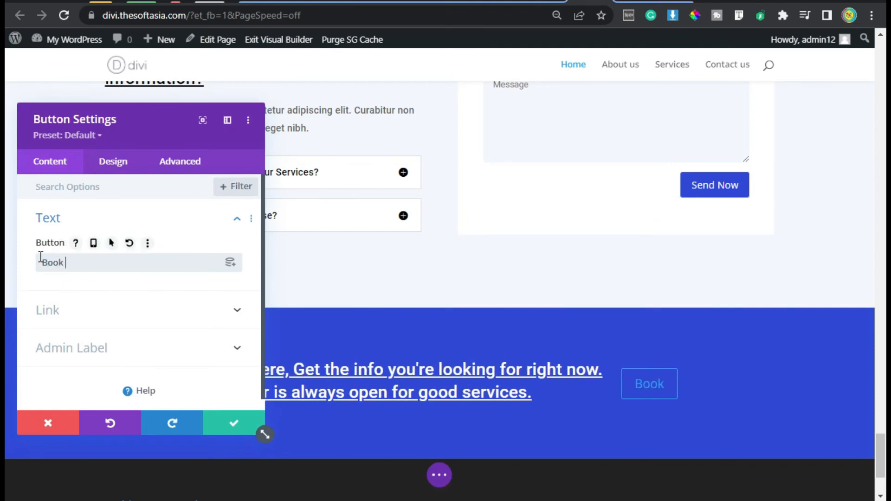
text(a Call)
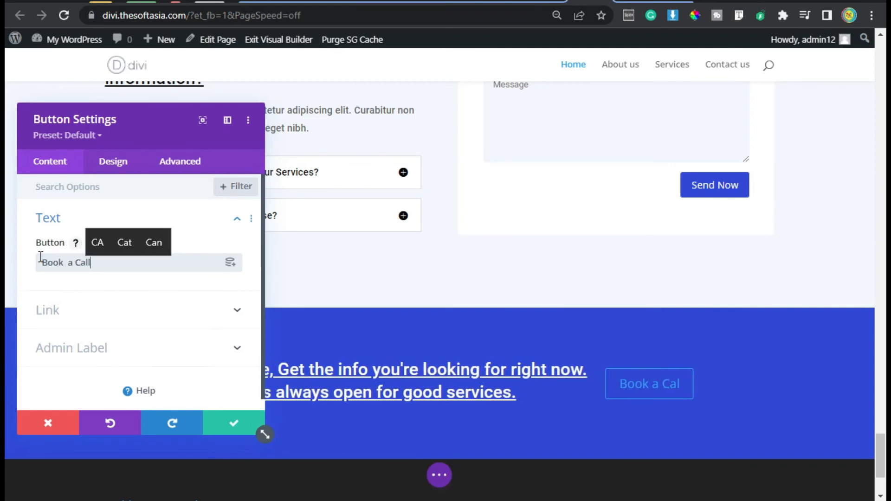
Step: Enable custom styles for the "Book a Call" button and set its text size to 16px
click(111, 165)
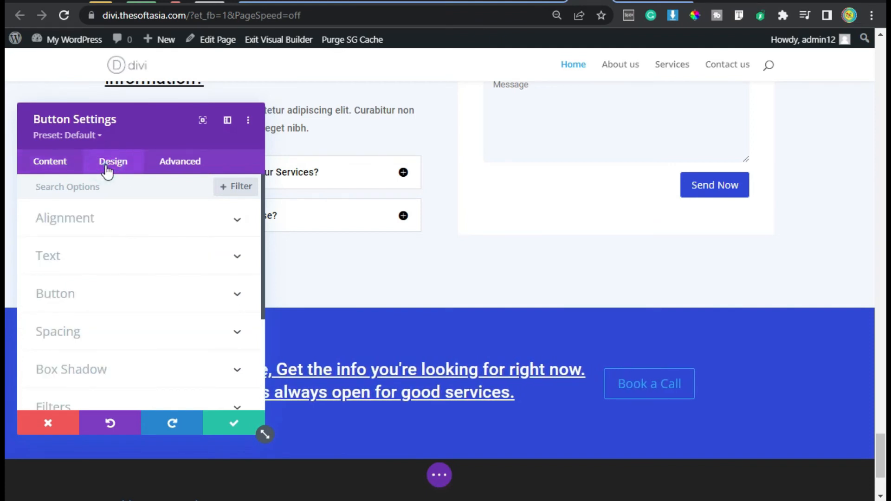
click(130, 295)
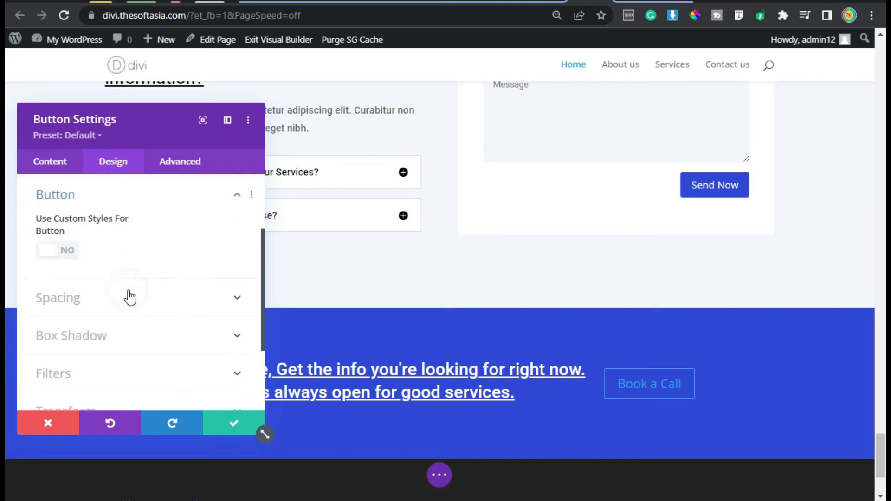
click(46, 249)
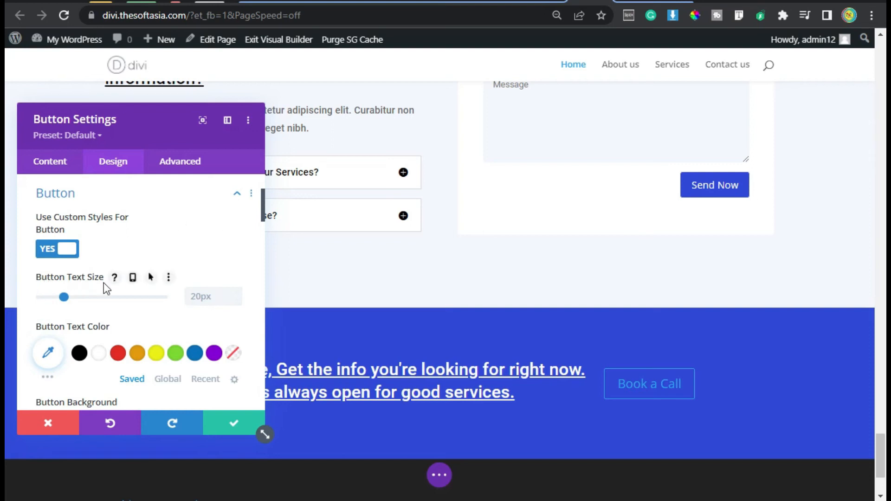
click(212, 297)
text(16px)
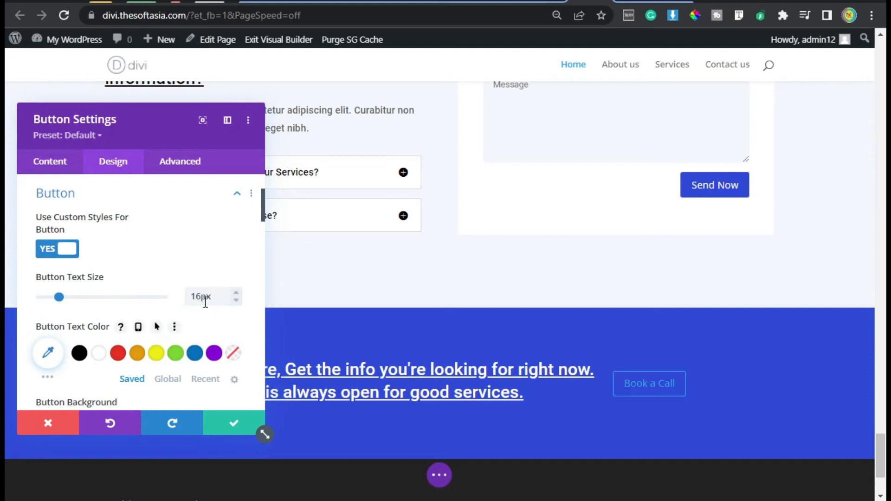
Step: Set the "Book a Call" button's text color to the global blue and its background and border colors to white
click(161, 380)
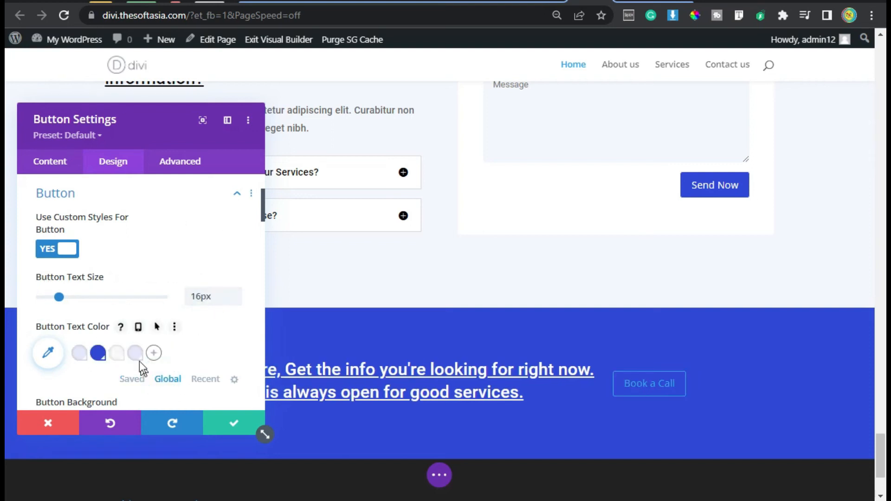
click(96, 354)
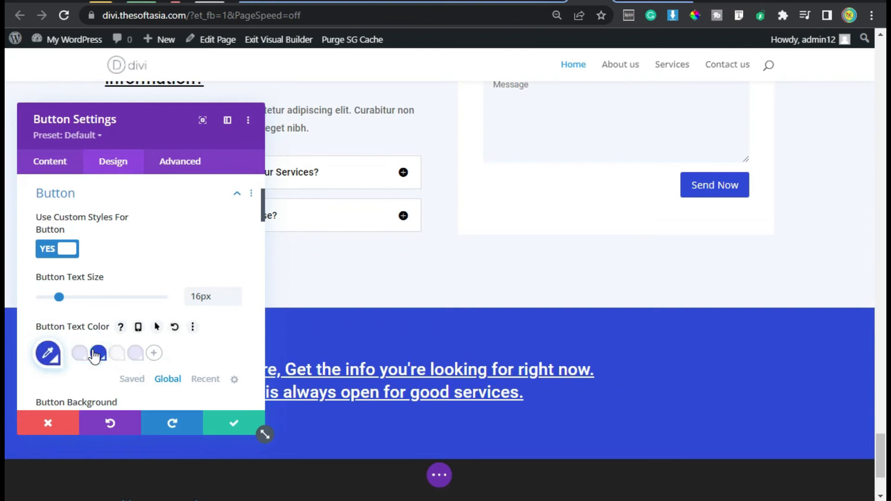
scroll(131, 286, down, 4)
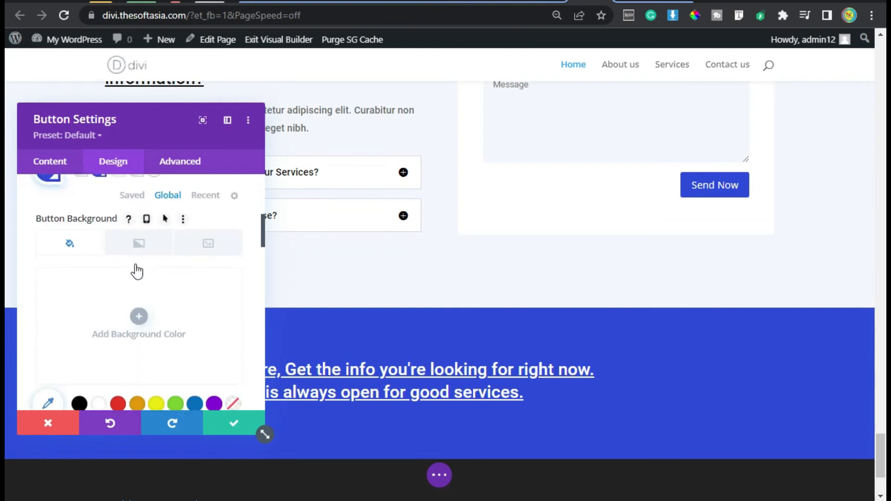
scroll(102, 237, down, 2)
click(98, 313)
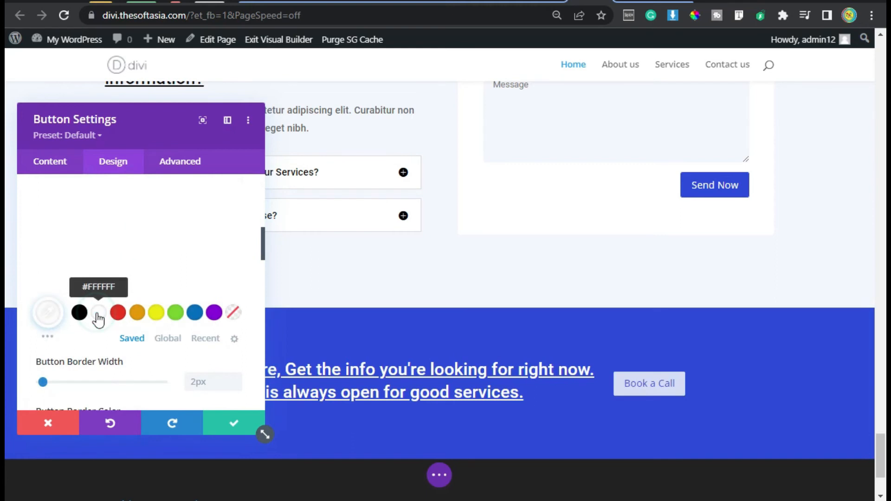
click(98, 346)
Step: Choose the right-pointing arrow as the button's icon
scroll(154, 287, down, 6)
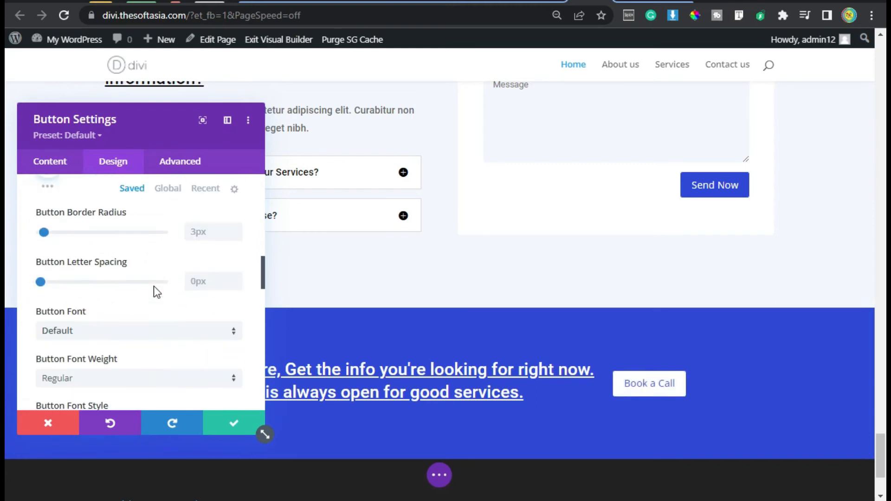
scroll(155, 292, down, 3)
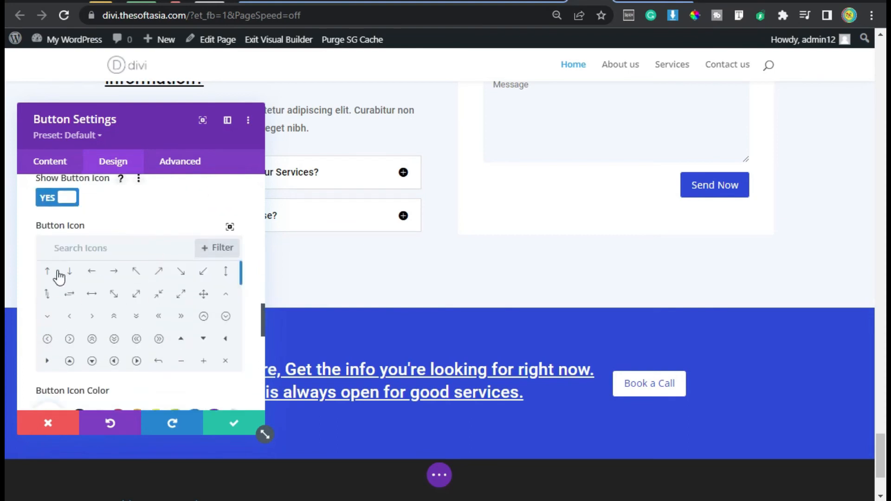
click(115, 271)
scroll(27, 347, down, 4)
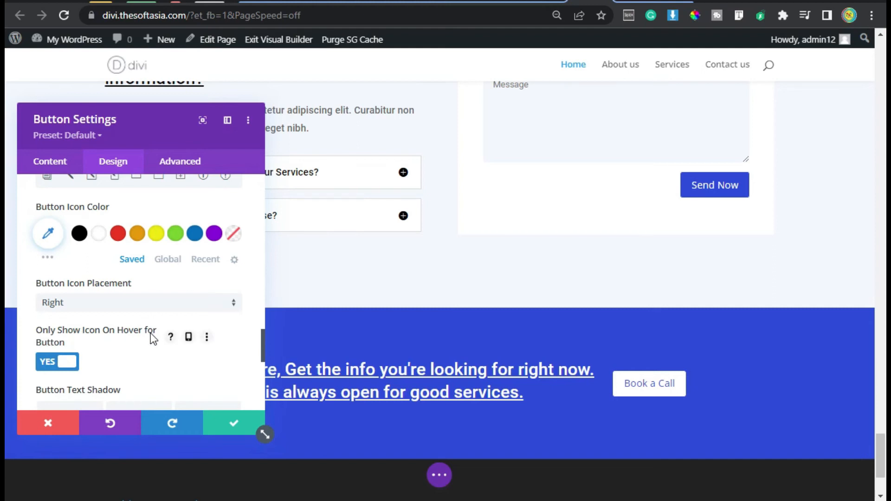
Step: Set the button's padding to 7px for linked top and bottom, 25px left and 45px right
scroll(150, 333, down, 6)
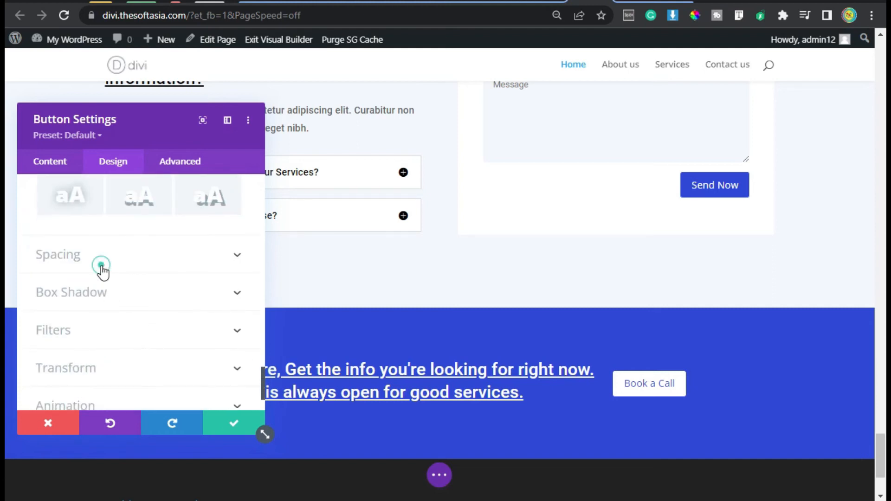
click(102, 272)
click(48, 298)
text(7px)
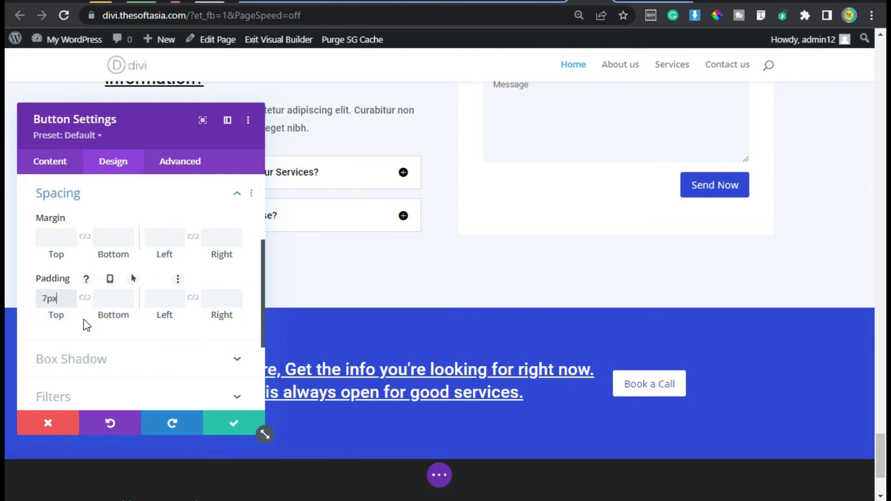
click(85, 296)
click(156, 297)
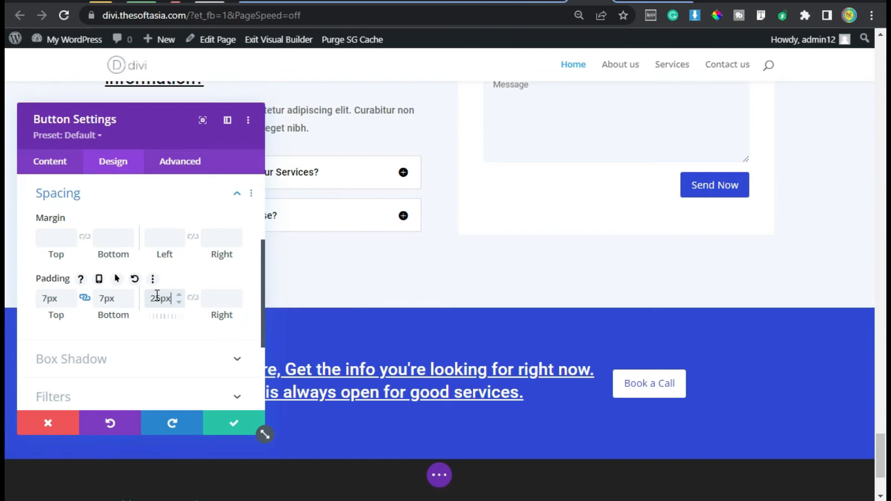
key(Tab)
text(45)
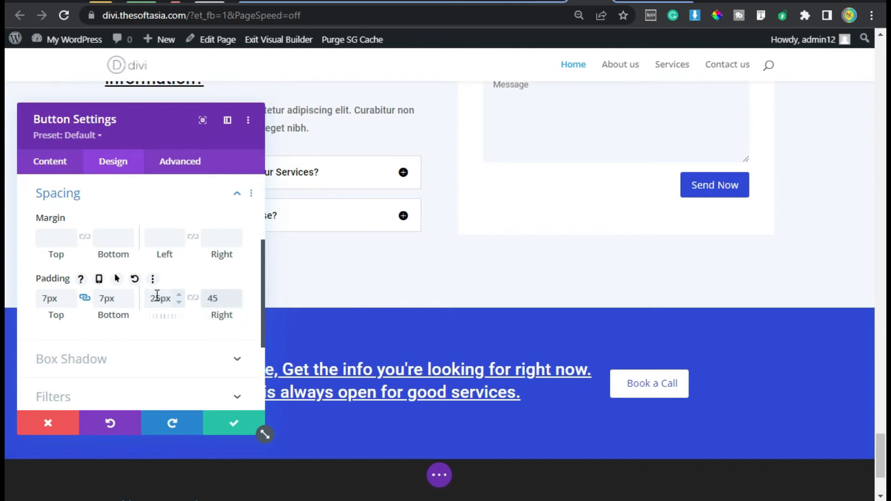
text(px)
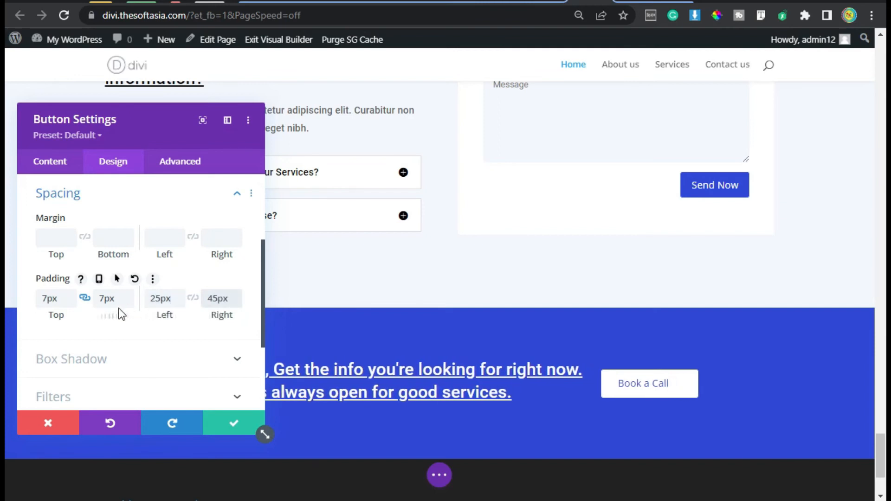
Step: Turn off showing the button's icon only on hover
scroll(119, 312, up, 4)
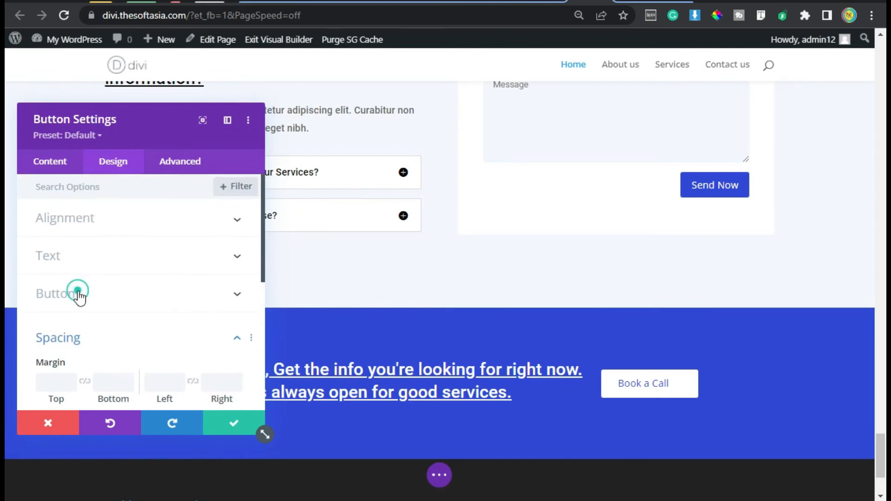
click(77, 293)
scroll(116, 303, down, 10)
scroll(117, 308, down, 10)
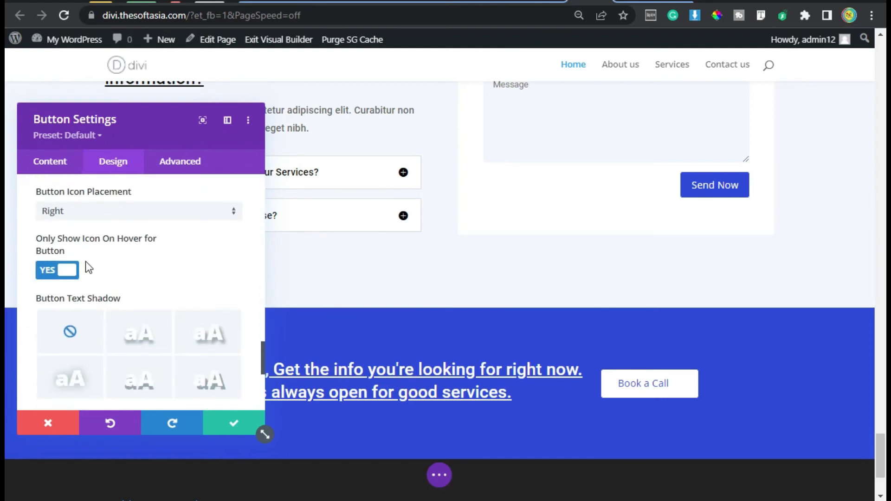
click(65, 274)
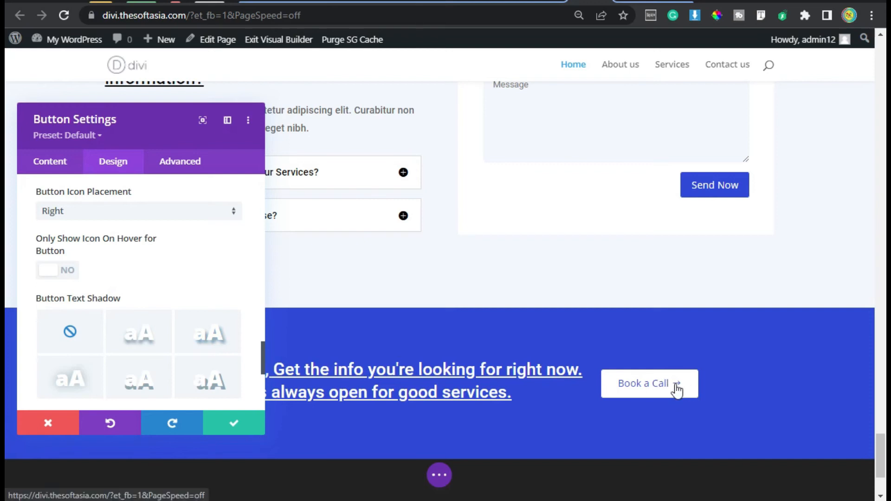
Step: Give the button a Slide animation with the direction set to Left, and save the module
scroll(161, 300, up, 3)
scroll(159, 299, down, 10)
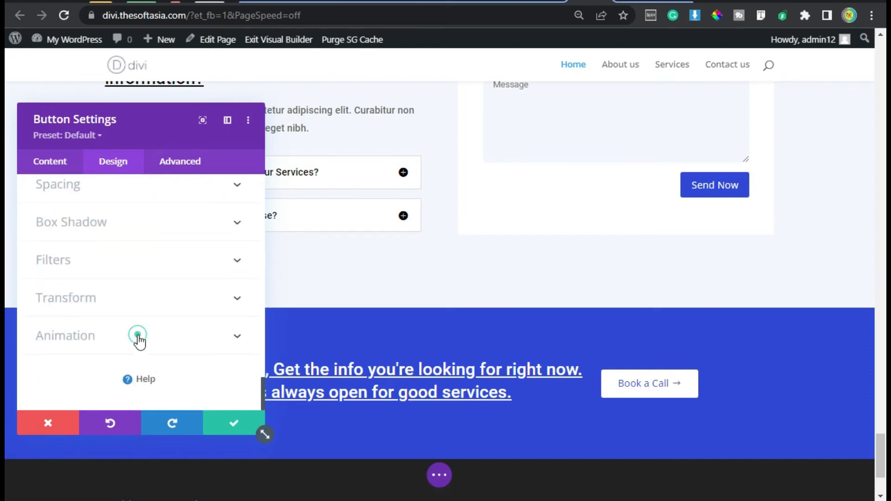
click(138, 335)
click(176, 268)
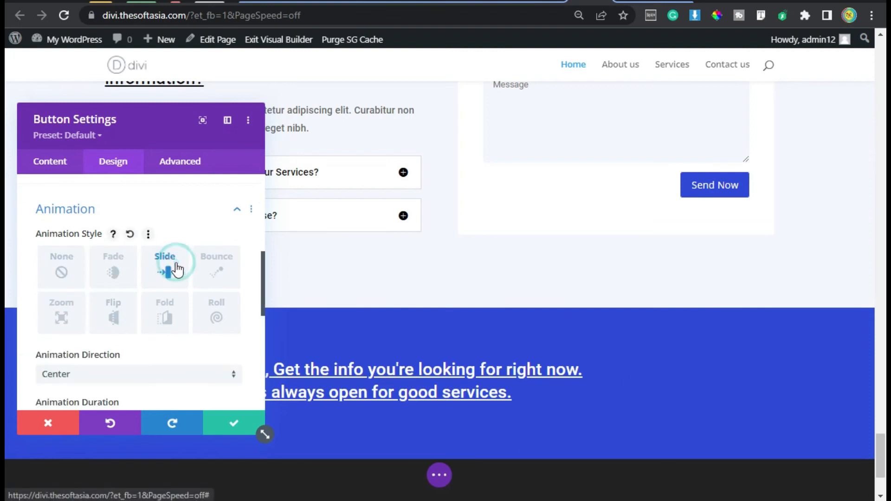
scroll(175, 269, down, 4)
scroll(87, 250, up, 5)
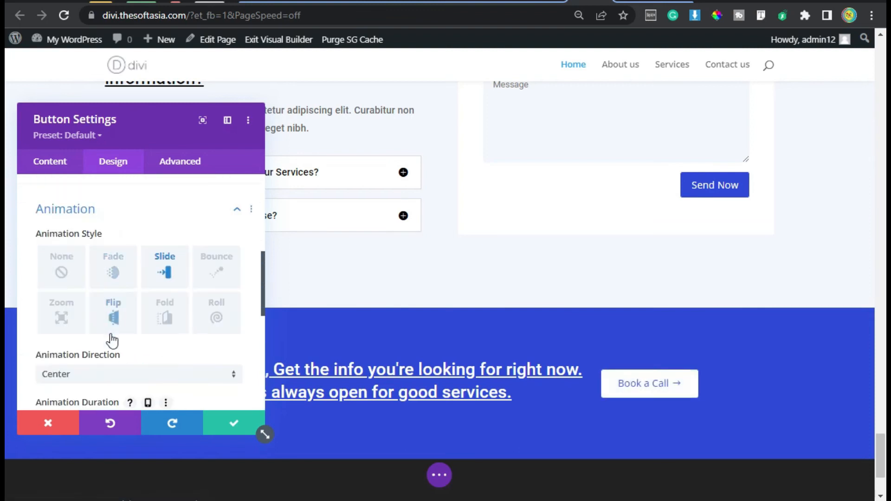
scroll(112, 338, down, 4)
click(132, 195)
click(135, 253)
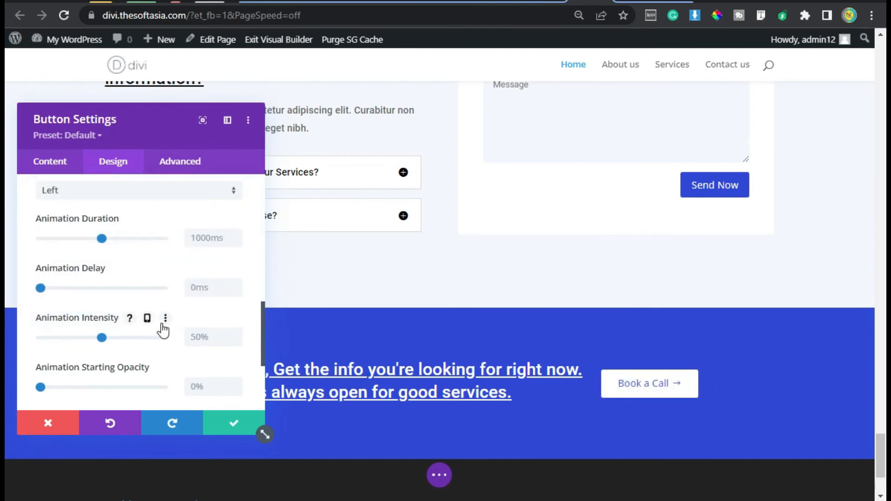
click(238, 422)
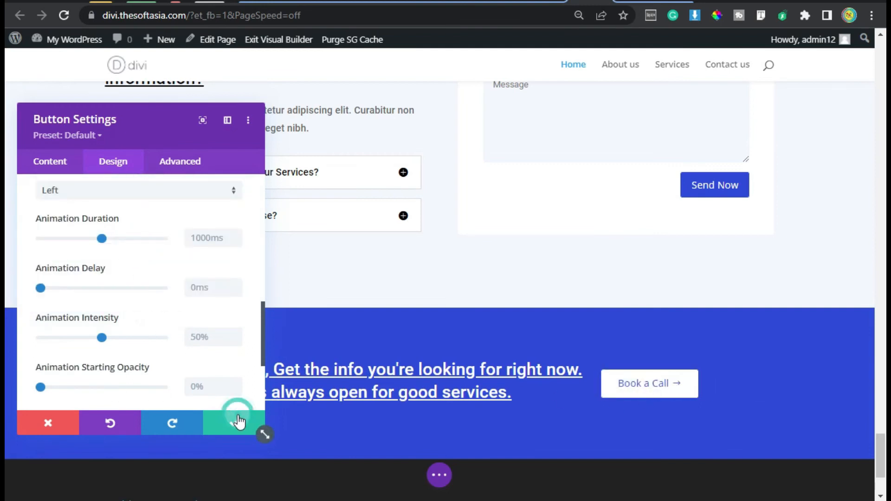
Step: Save the home page and exit the Visual Builder
click(438, 474)
click(837, 476)
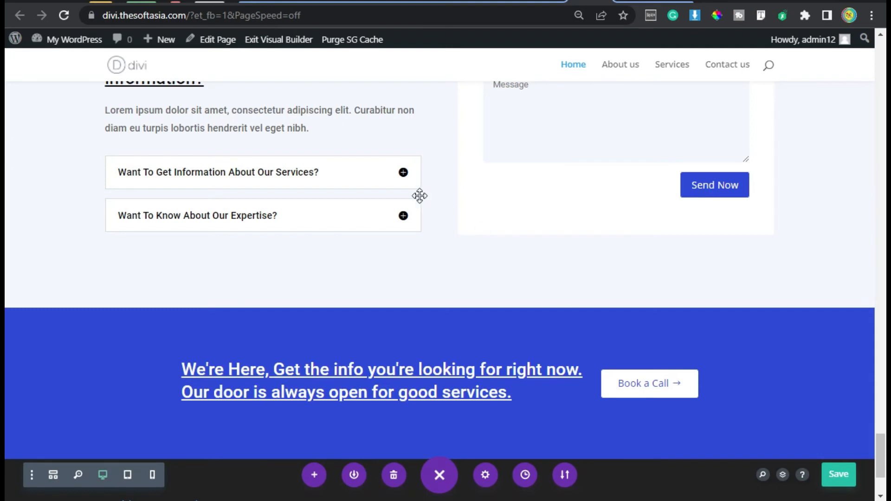
click(258, 45)
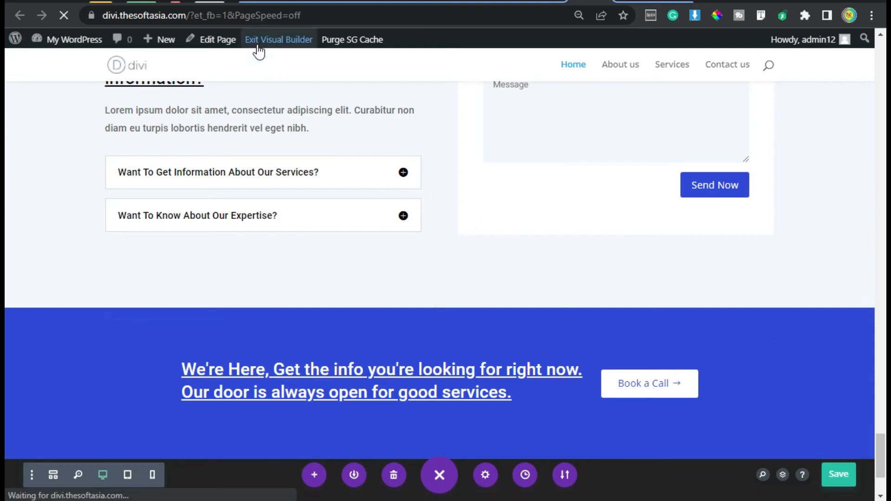
Step: Review the live home page down to the call-to-action section, and look at the footer of the reference site
scroll(465, 187, down, 15)
scroll(460, 297, down, 20)
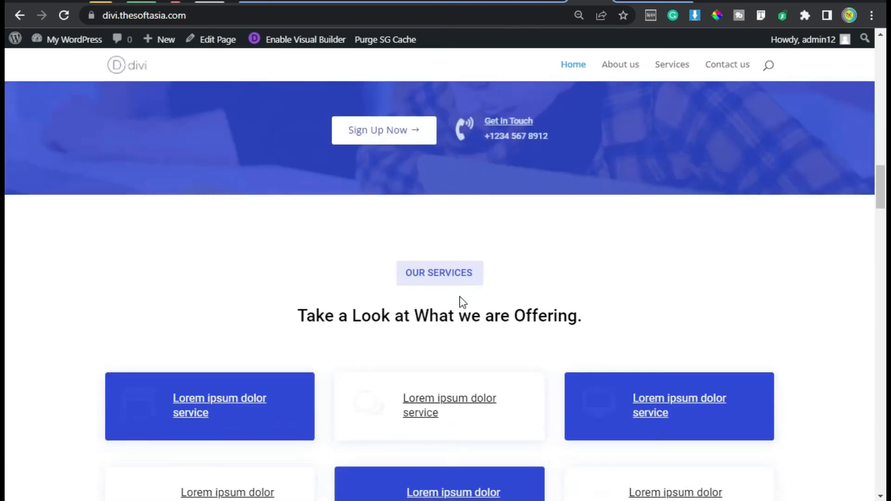
scroll(461, 303, down, 20)
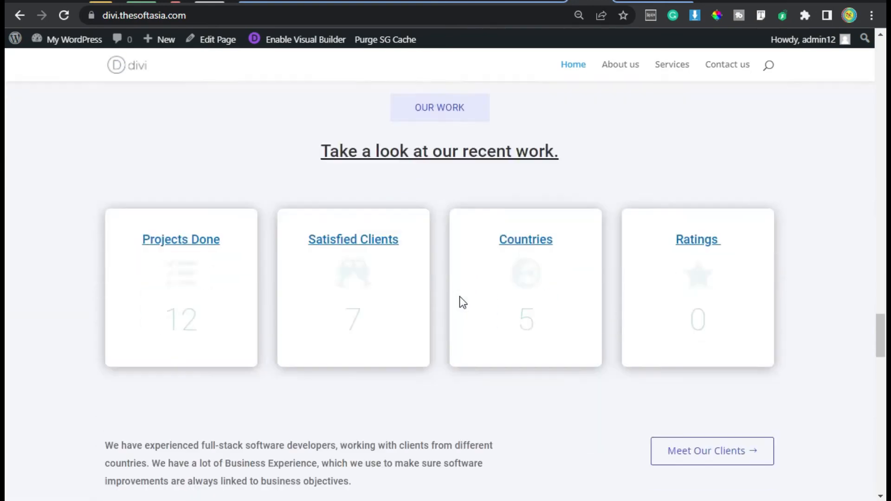
scroll(463, 302, down, 10)
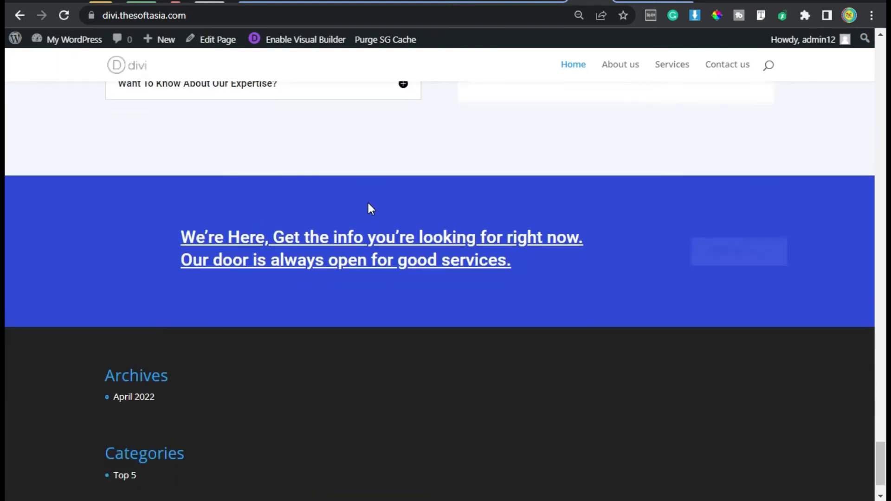
scroll(444, 322, up, 3)
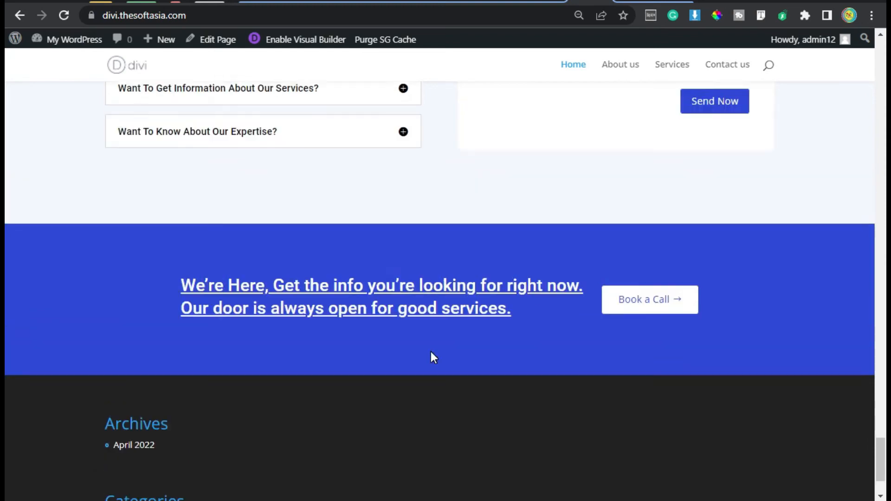
scroll(166, 352, up, 2)
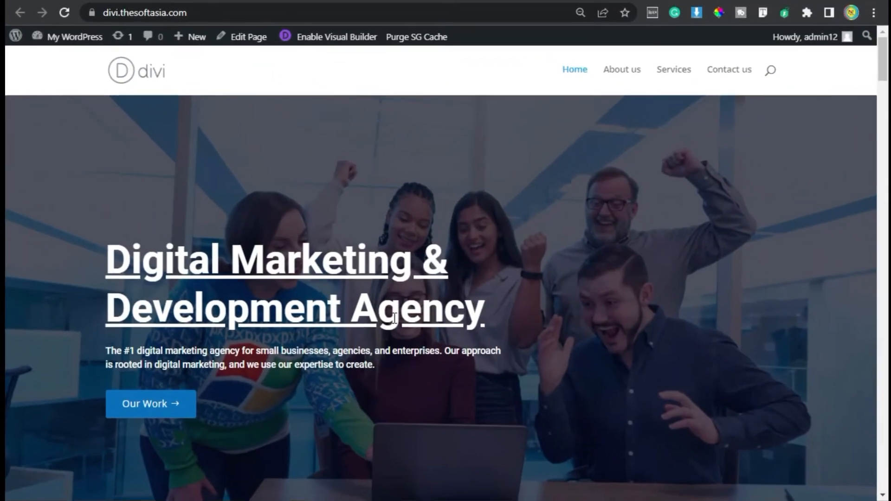
scroll(362, 302, down, 15)
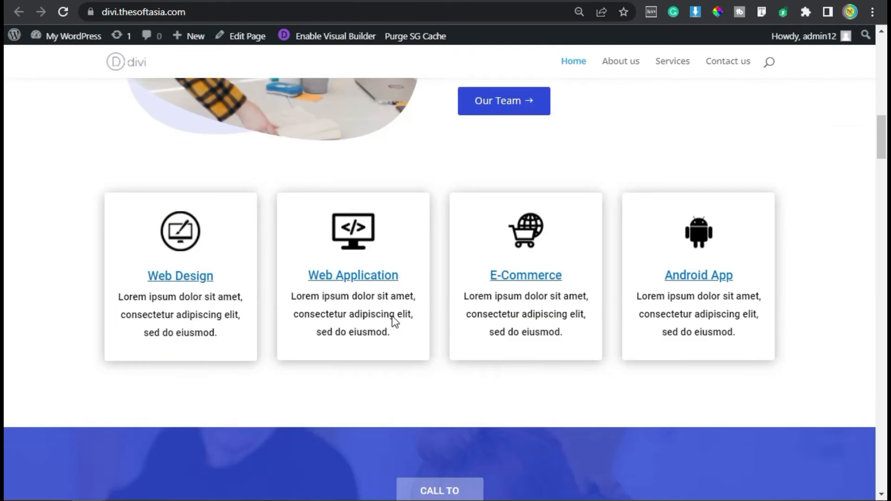
scroll(392, 315, down, 20)
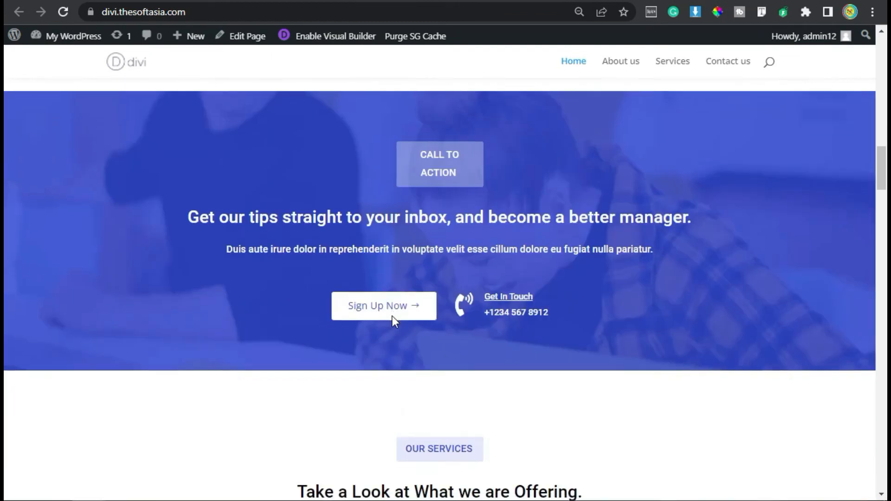
scroll(392, 316, down, 20)
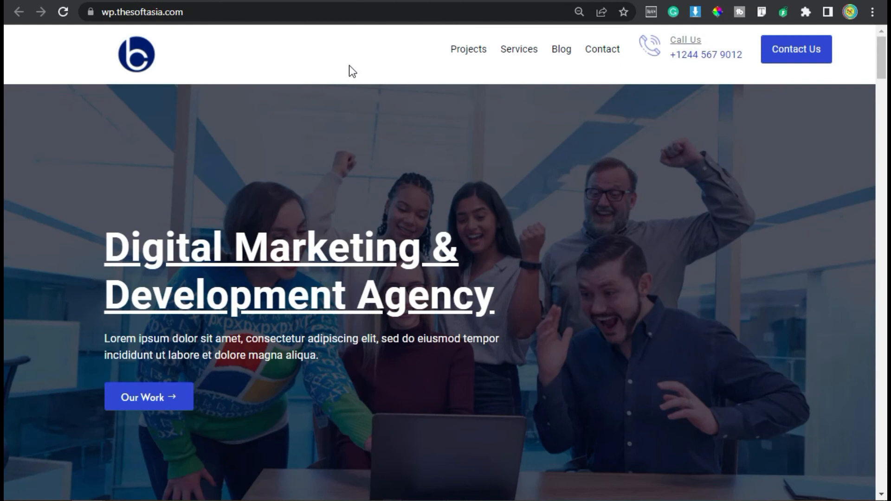
scroll(348, 72, down, 20)
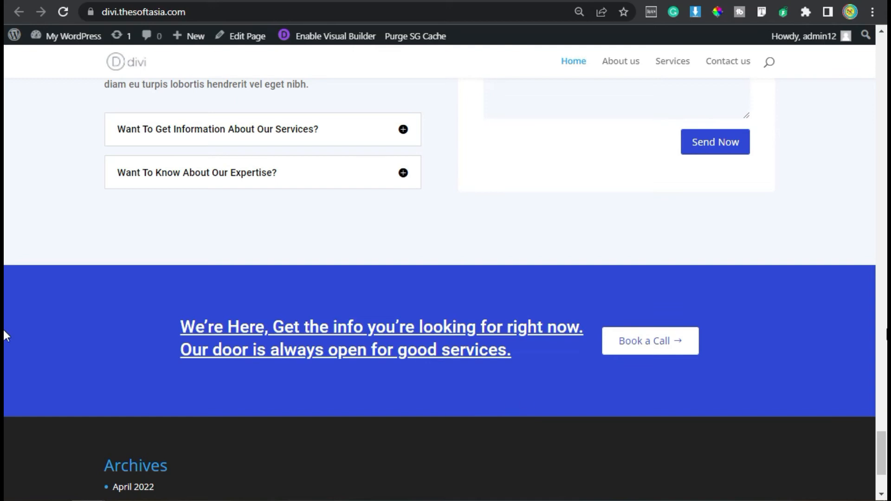
scroll(4, 178, up, 20)
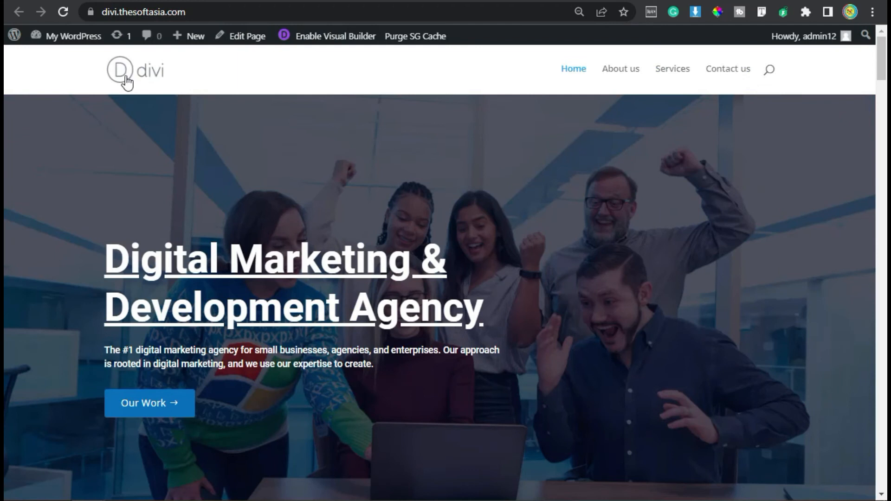
Step: Open the Divi Theme Builder from the WordPress dashboard and start building a global header for the default website template
mouse_move(69, 36)
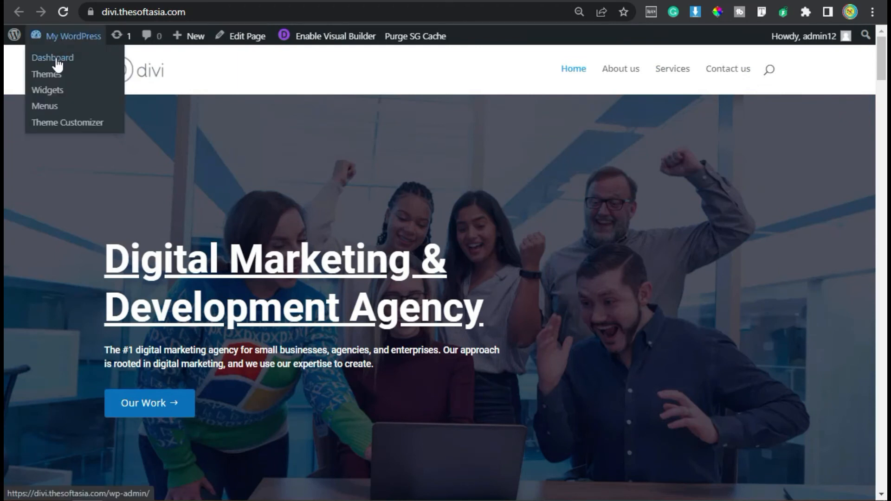
click(55, 58)
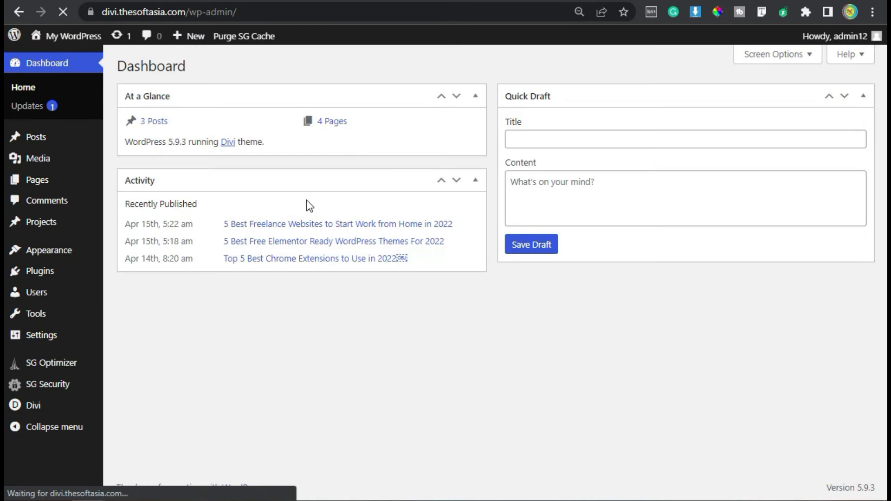
mouse_move(35, 408)
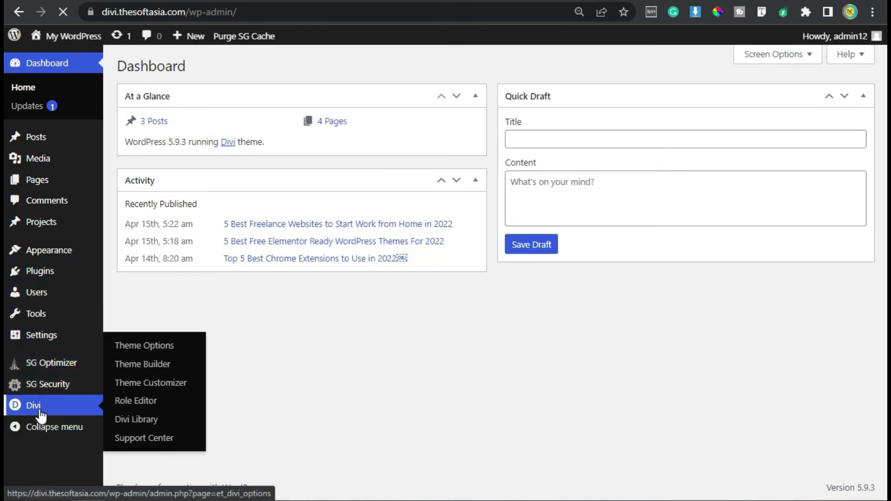
click(135, 368)
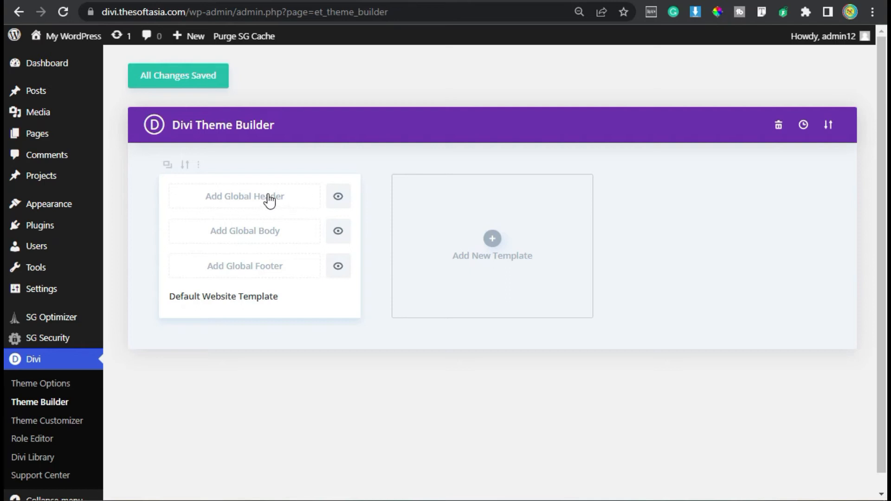
click(238, 200)
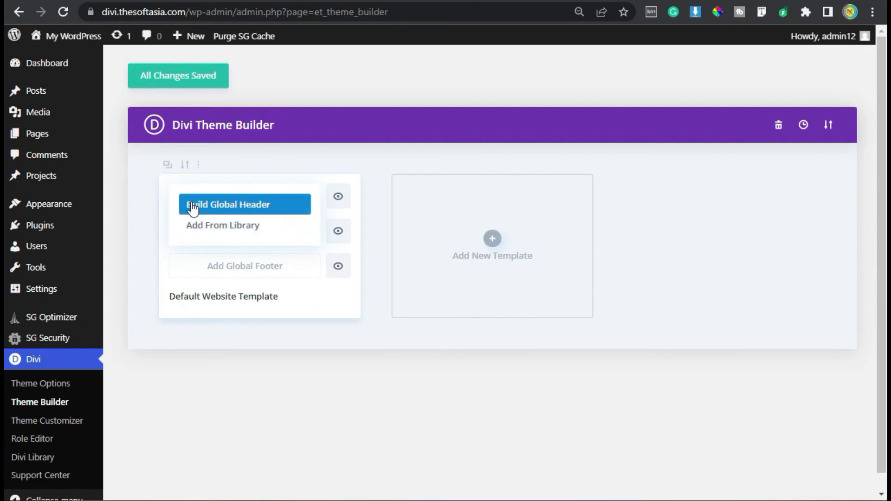
click(284, 206)
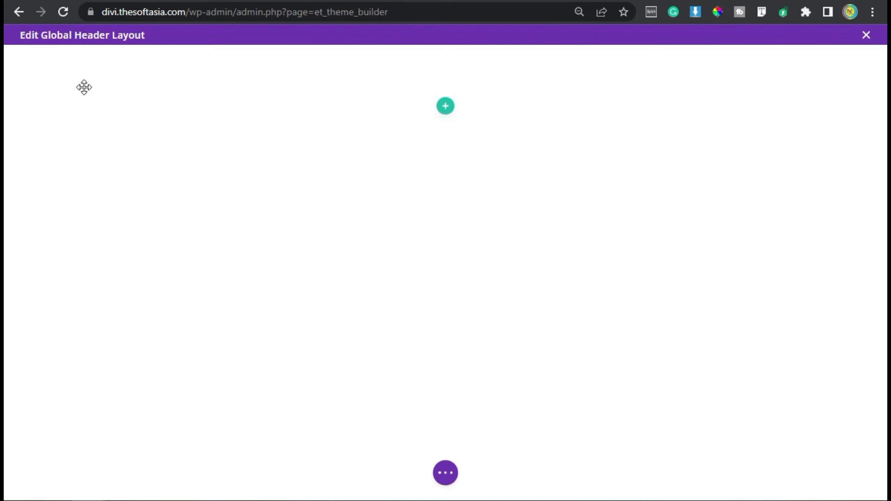
Step: Set the header section's background color to white (#FFFFFF)
mouse_move(84, 87)
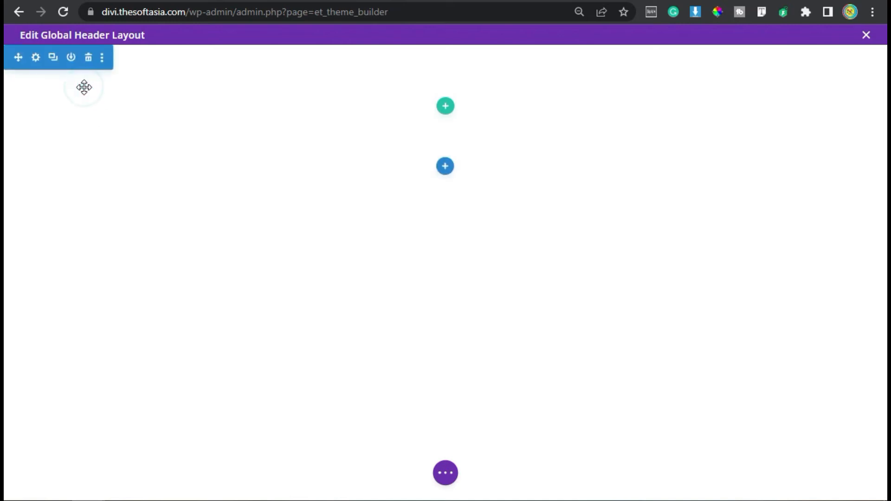
click(36, 58)
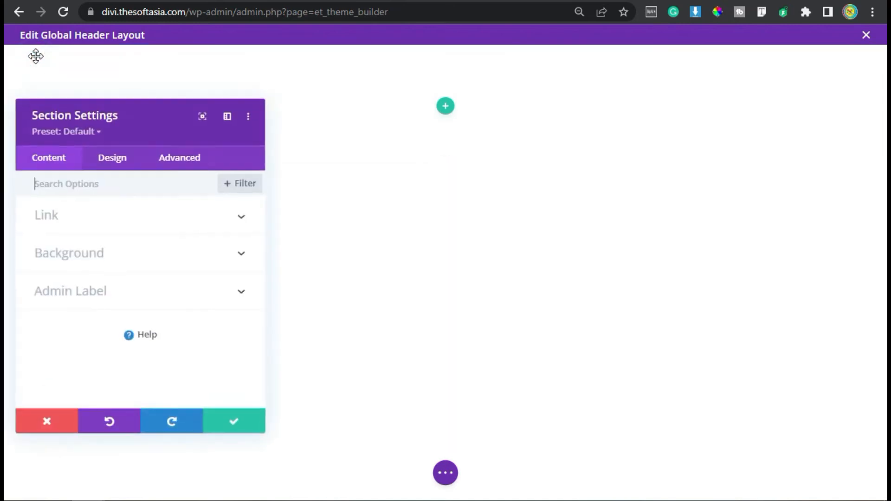
click(92, 249)
click(103, 401)
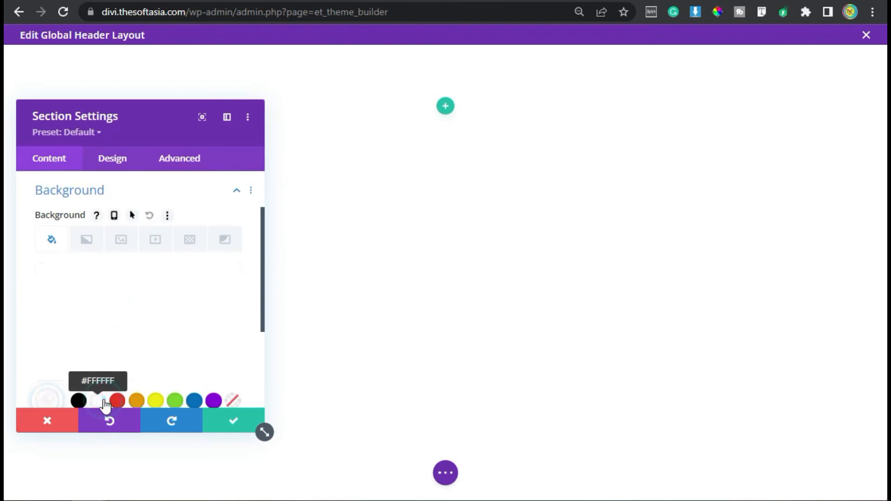
Step: Turn on the inner shadow for the header section
click(117, 159)
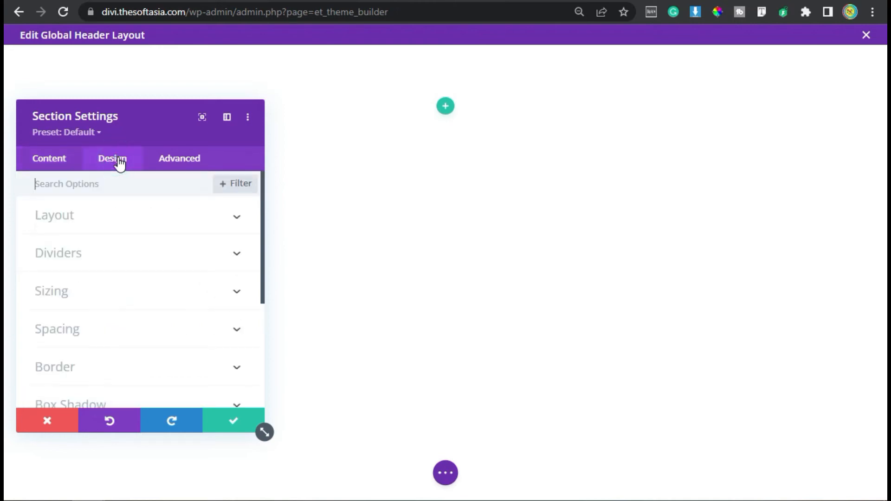
click(126, 214)
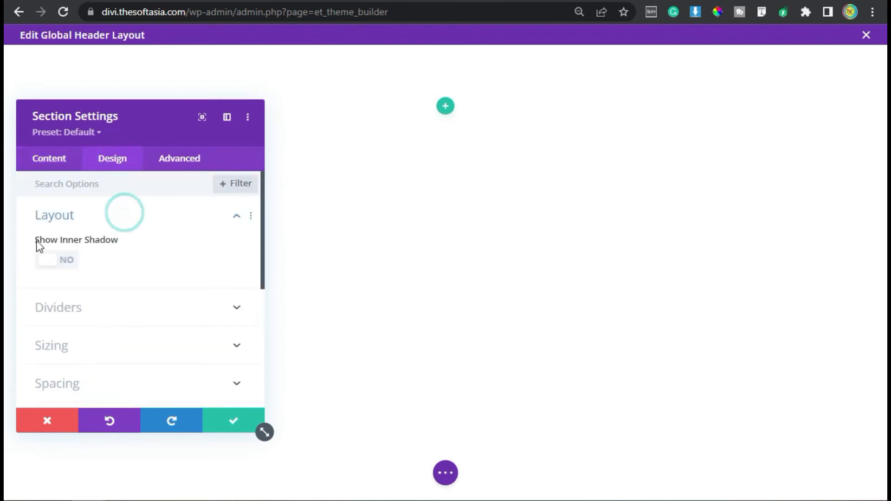
click(51, 259)
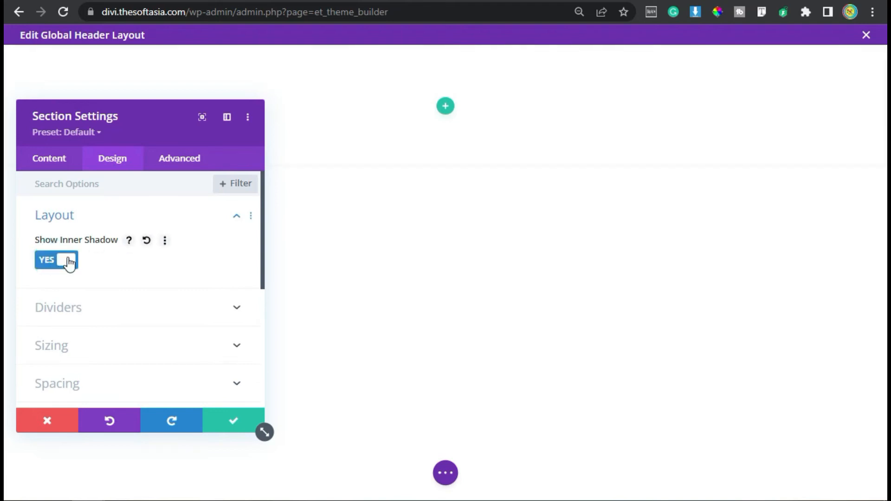
Step: Set the section's top and bottom padding to 0px with linked values, and save the section settings
click(95, 335)
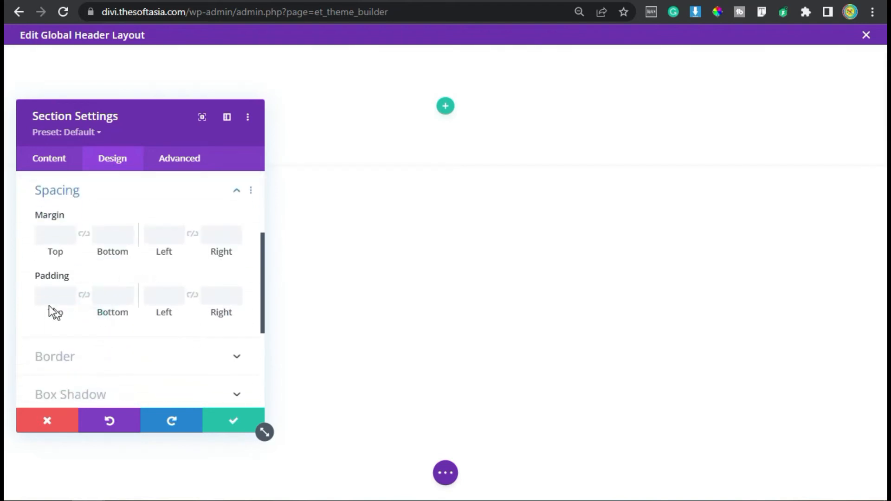
click(48, 297)
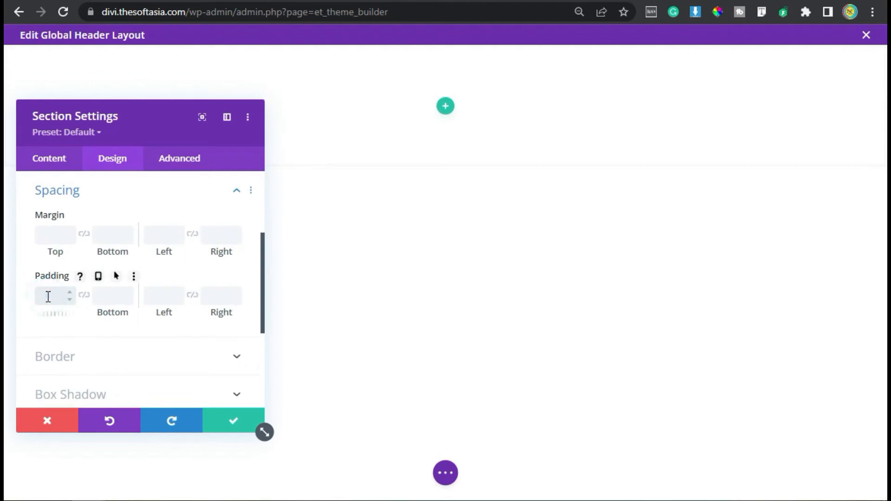
text(0px)
click(83, 295)
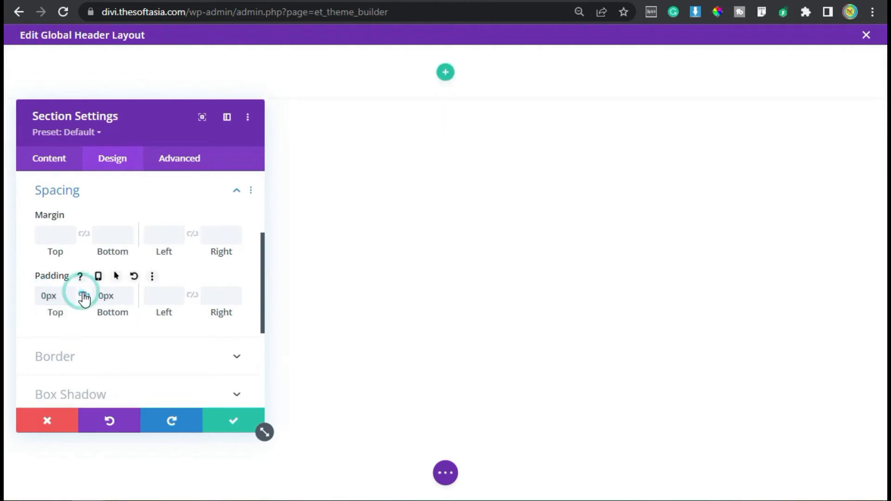
click(241, 421)
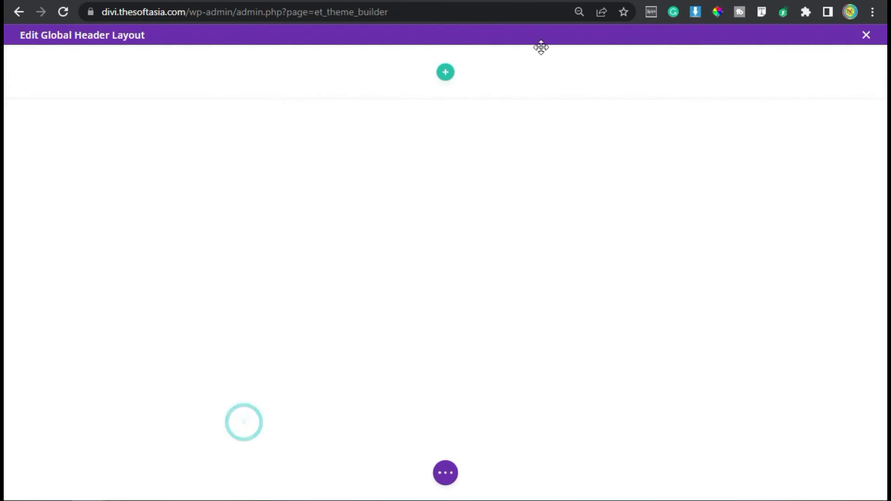
Step: Insert a two-column row without a module and change its column structure to one quarter and three quarters
click(446, 73)
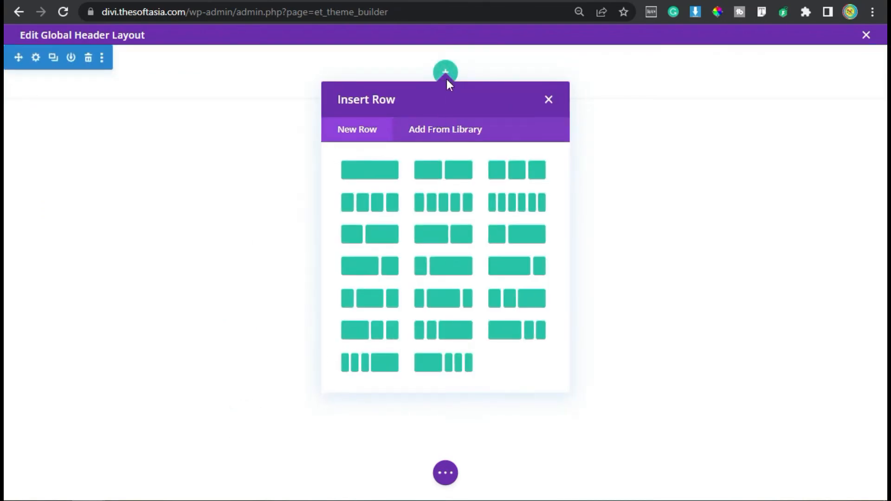
click(445, 170)
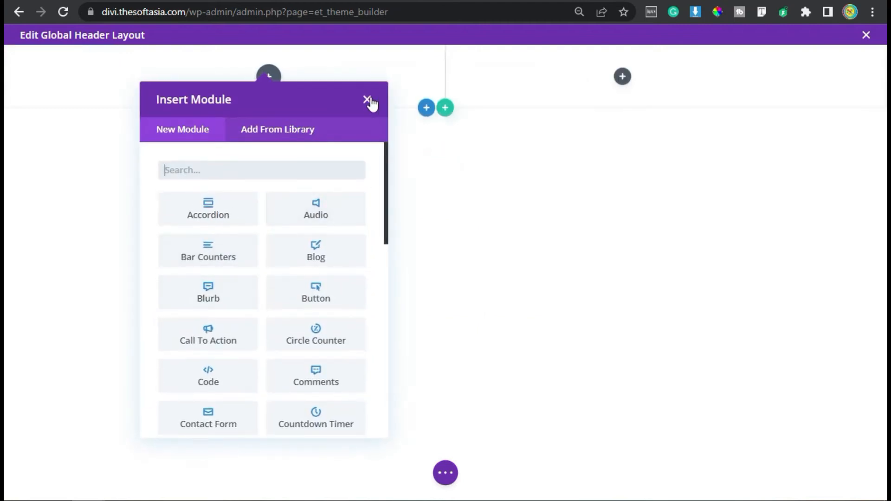
click(368, 100)
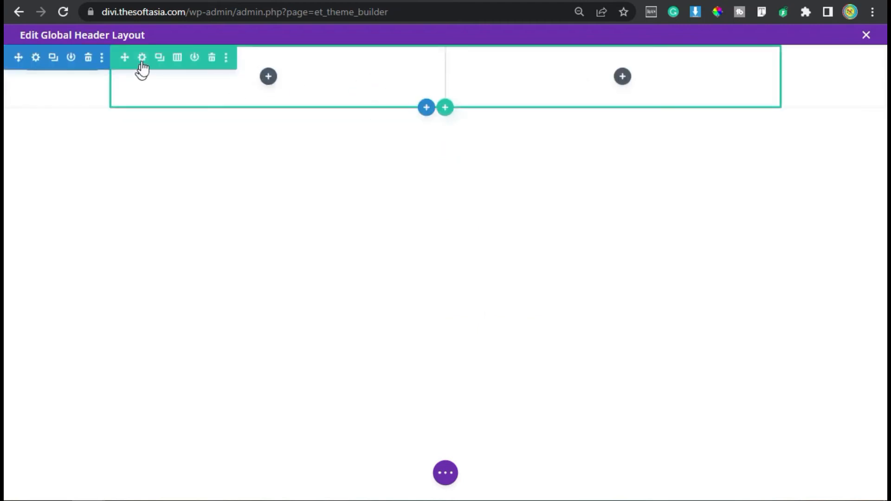
click(142, 57)
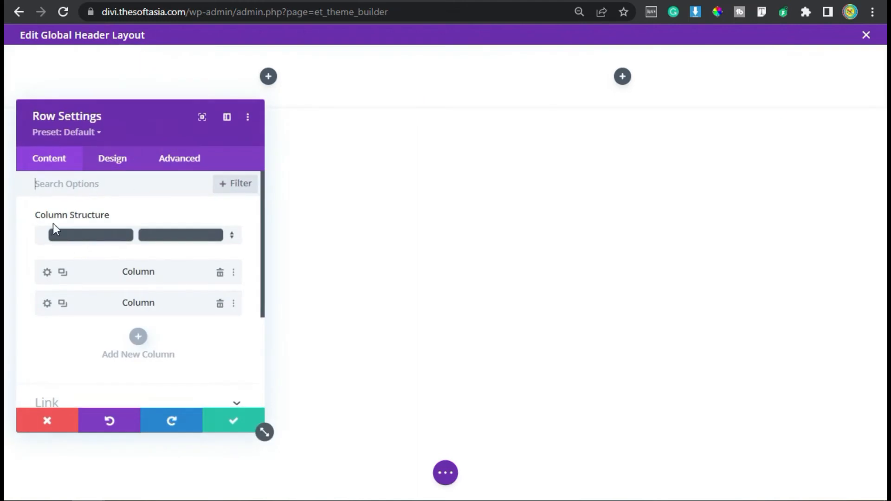
click(232, 234)
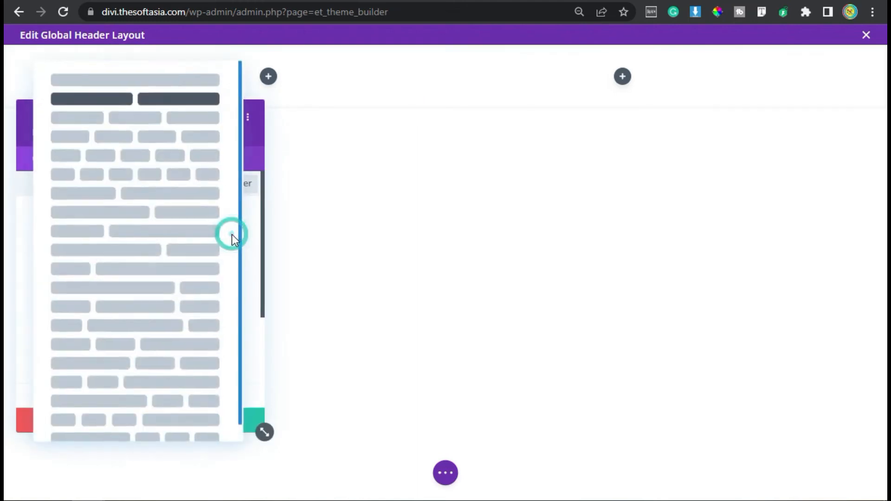
click(95, 272)
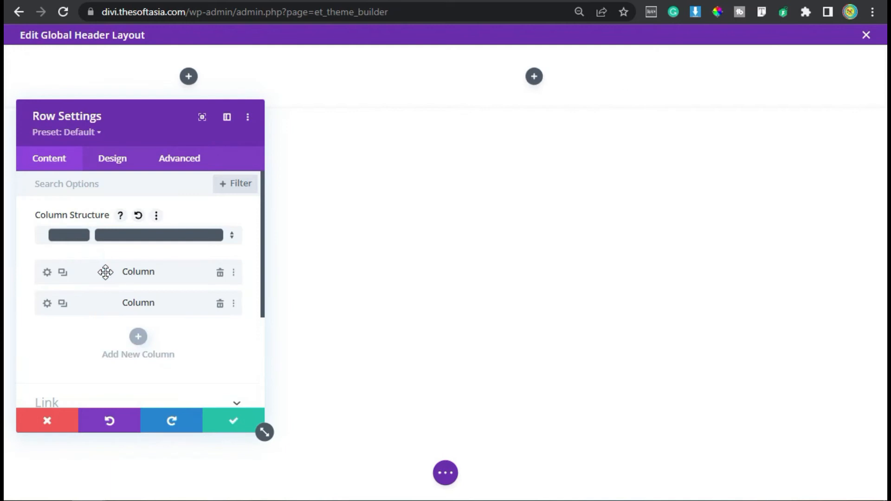
Step: Enable a custom gutter width for the row and adjust the gutter value
click(121, 158)
click(93, 216)
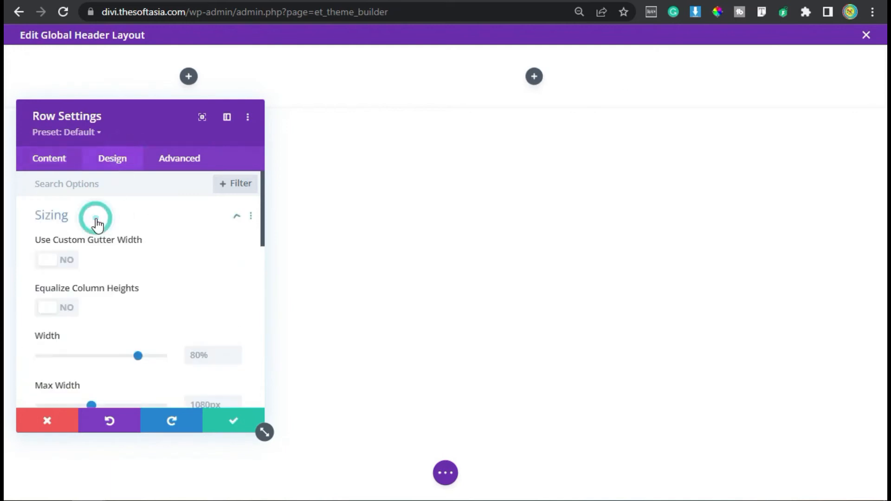
click(46, 259)
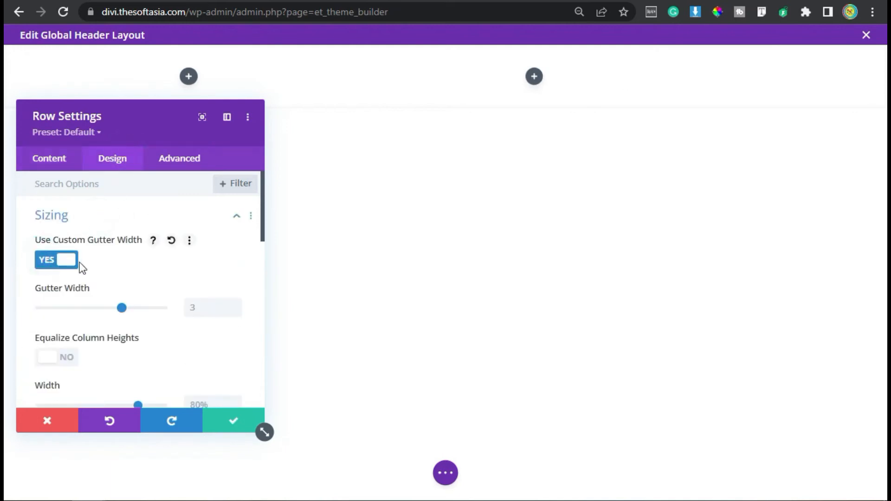
click(236, 310)
Step: Set both the row's width and its maximum width to 90%
scroll(99, 318, down, 2)
click(207, 312)
text(90%)
scroll(213, 312, down, 2)
click(135, 314)
double_click(205, 220)
key(ctrl+c)
double_click(219, 272)
key(ctrl+v)
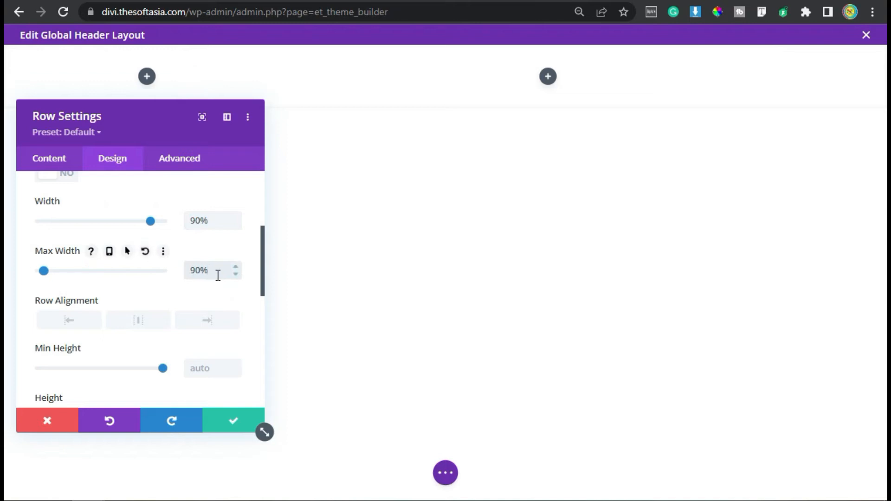
Step: Set the row's top and bottom padding to 15px with linked values
scroll(202, 292, down, 5)
click(102, 249)
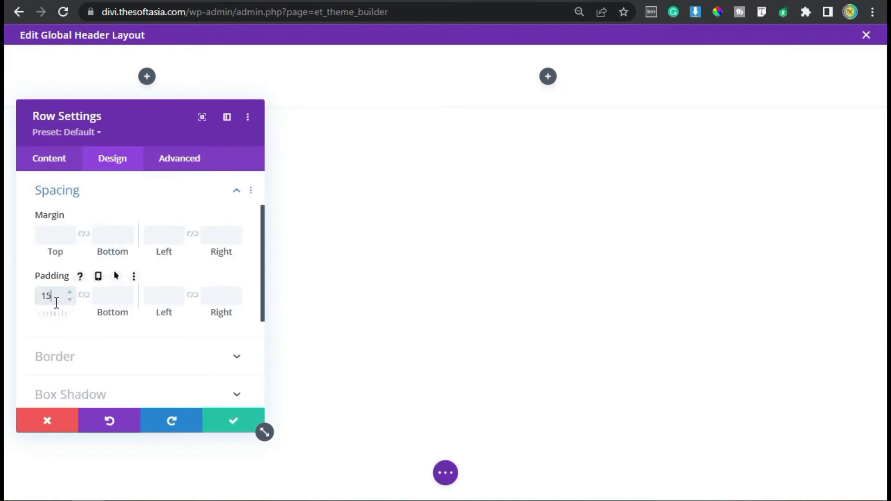
click(85, 298)
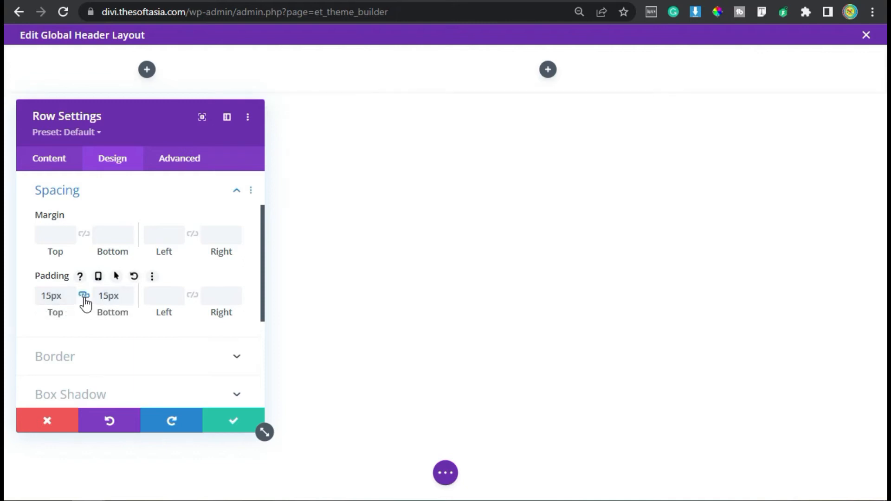
Step: Add "display: flex; justify-content: flex-end; align-items: center;" as Main Element CSS on the row's second column, and save the column and row settings
click(55, 162)
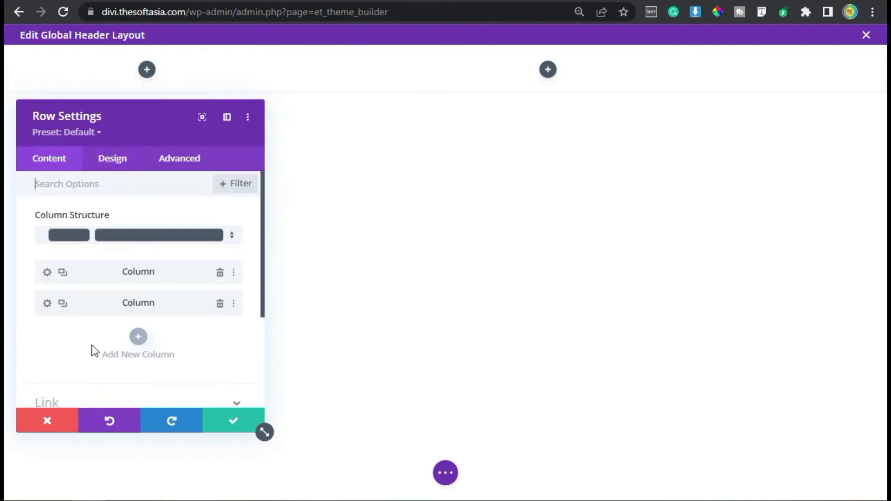
click(45, 304)
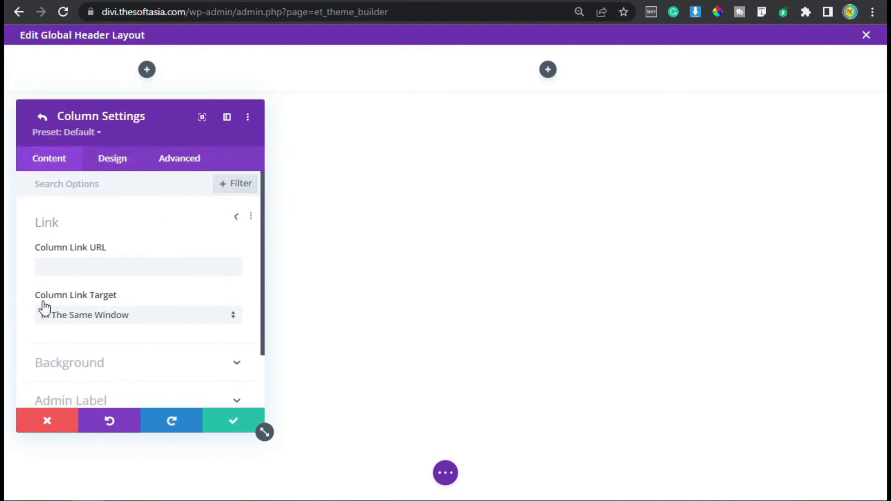
click(179, 167)
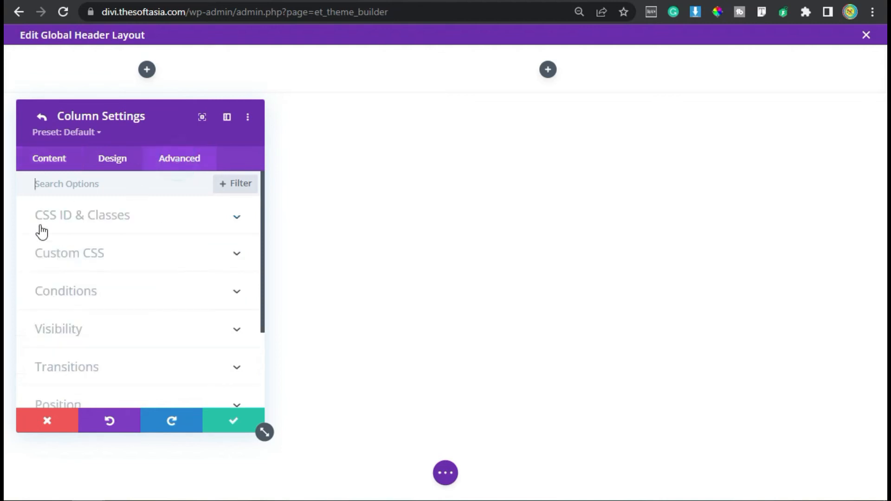
click(115, 244)
scroll(116, 243, down, 4)
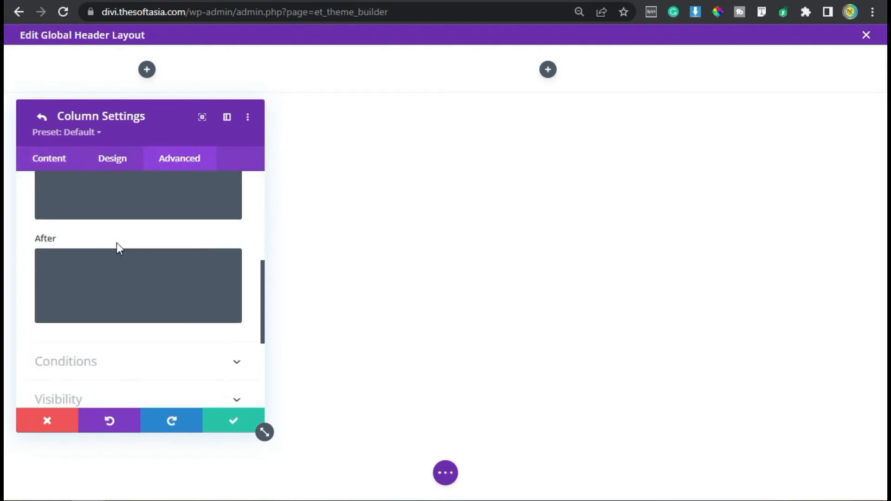
scroll(125, 283, up, 2)
click(139, 273)
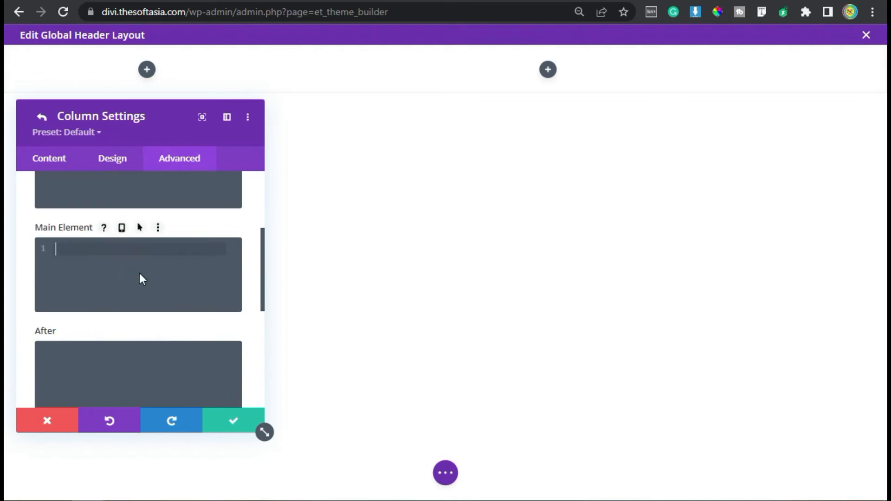
text(display: flex; justify-content: flex-end; align-items: center;)
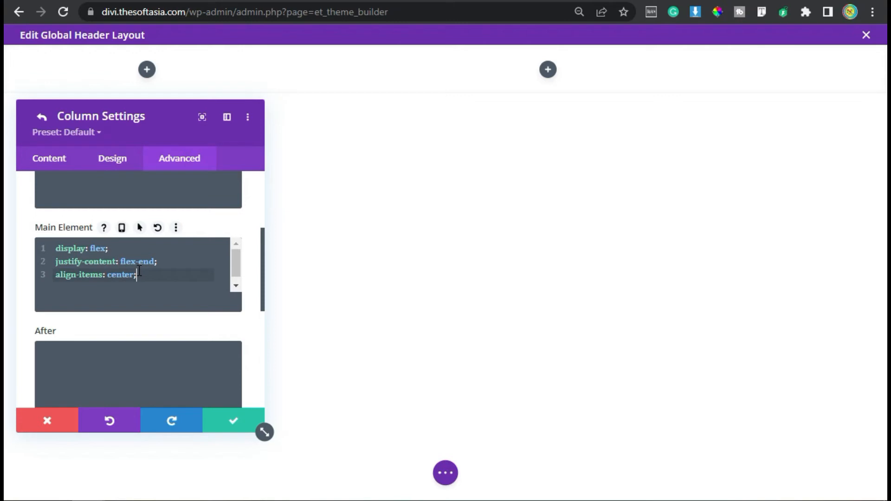
click(235, 423)
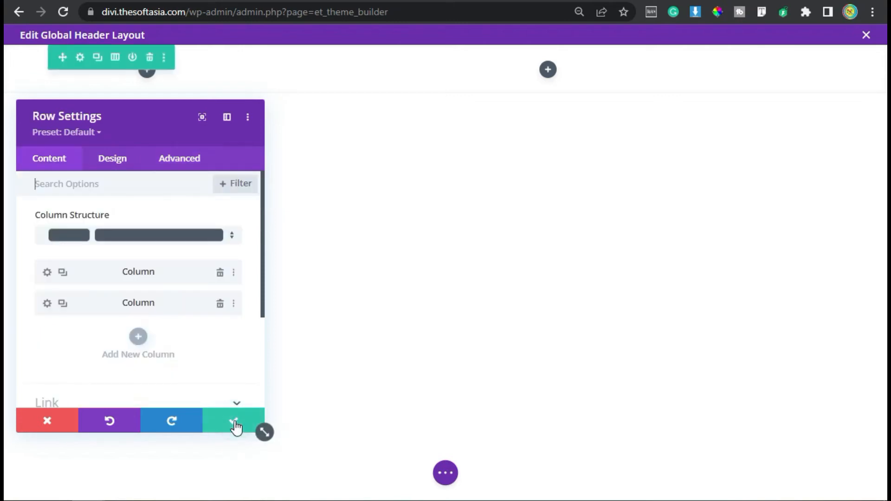
click(234, 423)
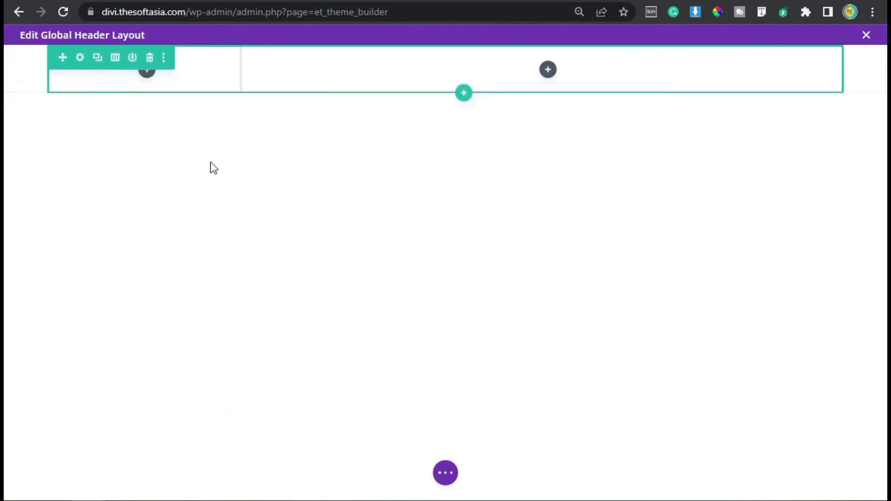
Step: Insert an Image module in the row's first column and choose the round blue logo from the media library
click(147, 73)
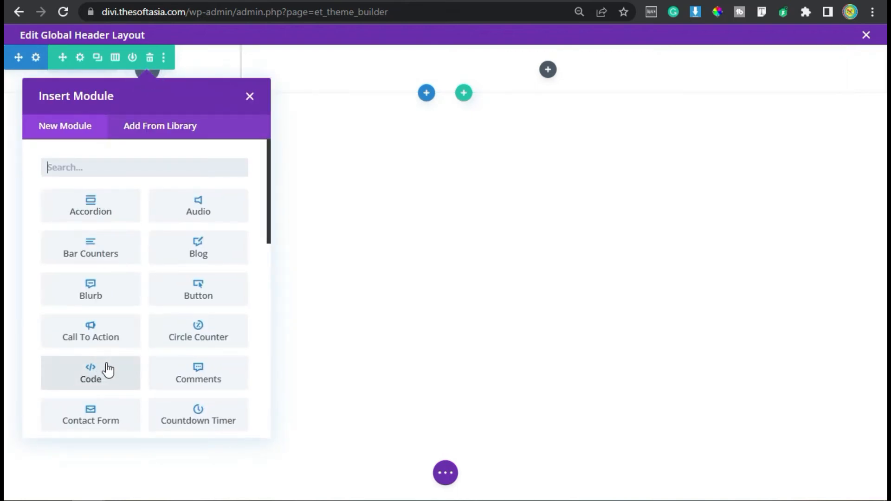
scroll(139, 366, down, 4)
click(202, 351)
click(135, 329)
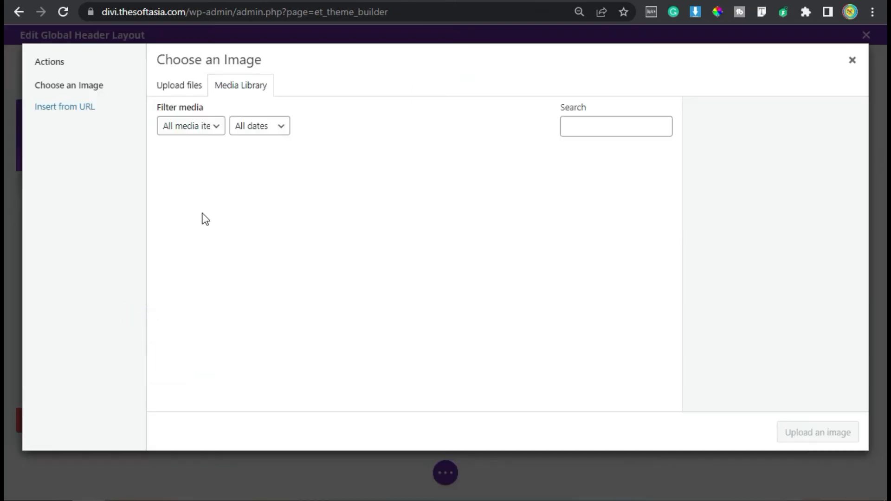
click(225, 192)
click(818, 432)
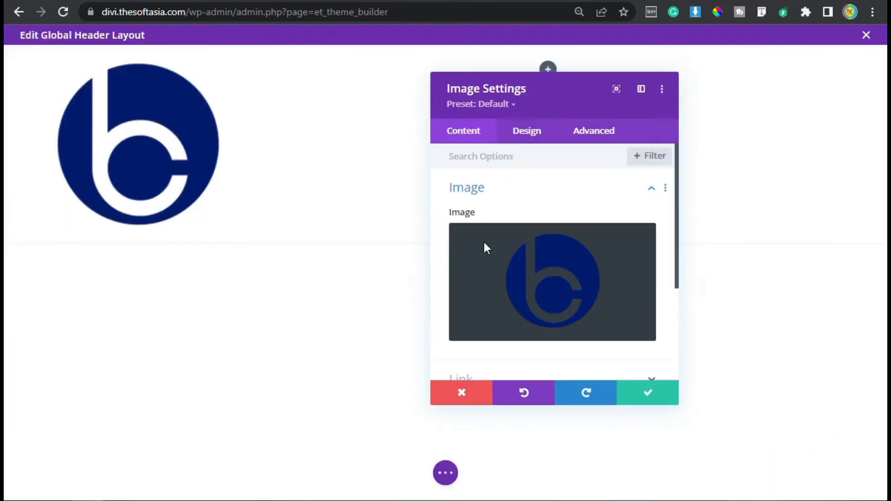
Step: Set the logo image's alignment to center
scroll(511, 195, down, 3)
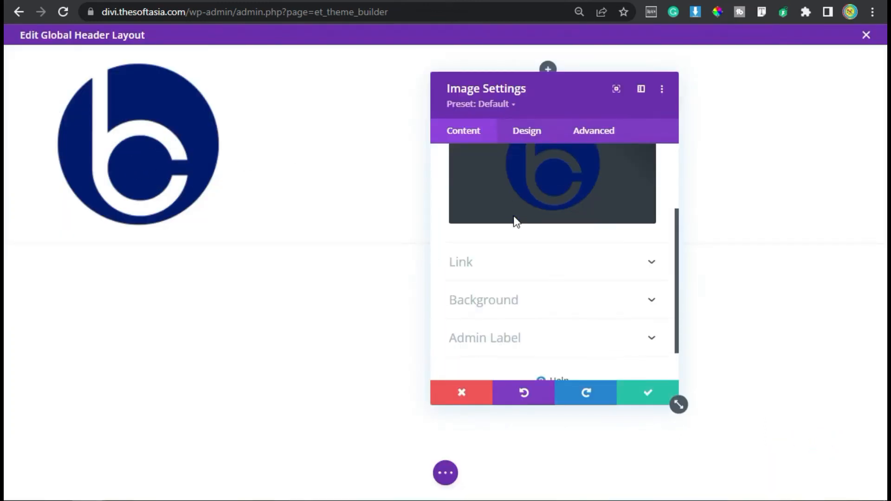
click(541, 136)
click(502, 193)
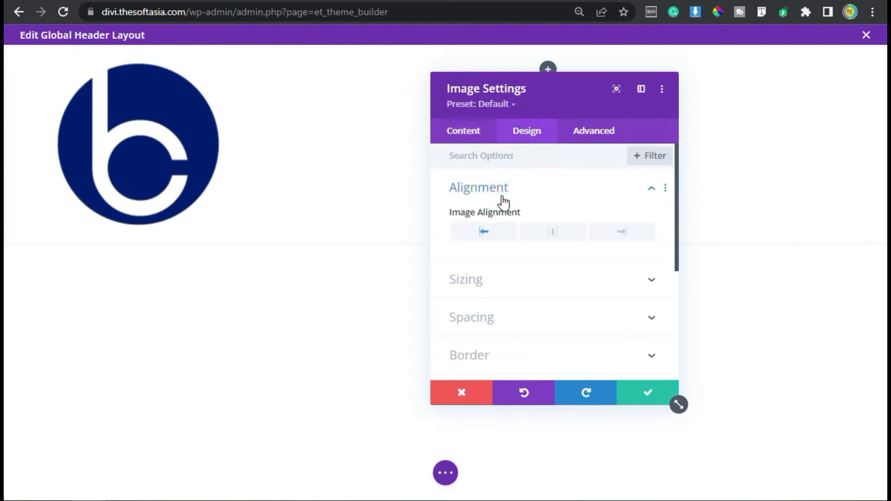
click(552, 240)
Step: Set the logo image's maximum height to 65px and save the image settings
click(550, 278)
scroll(548, 302, down, 5)
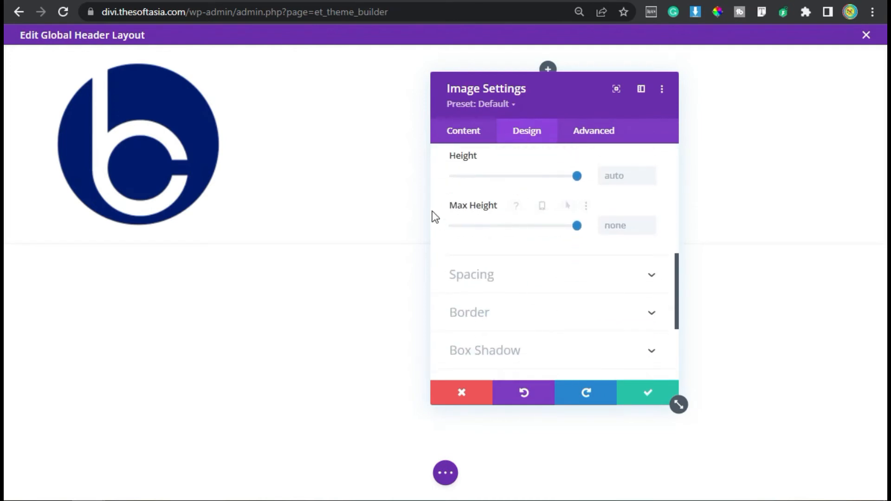
click(616, 224)
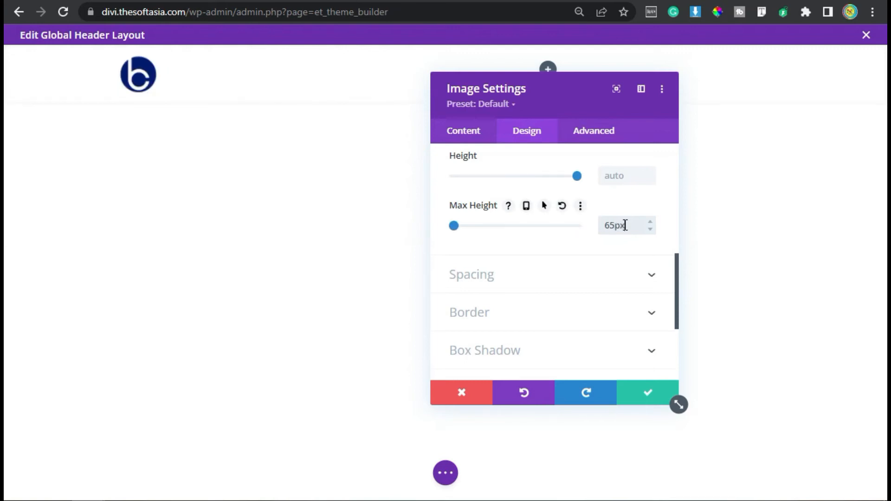
click(532, 274)
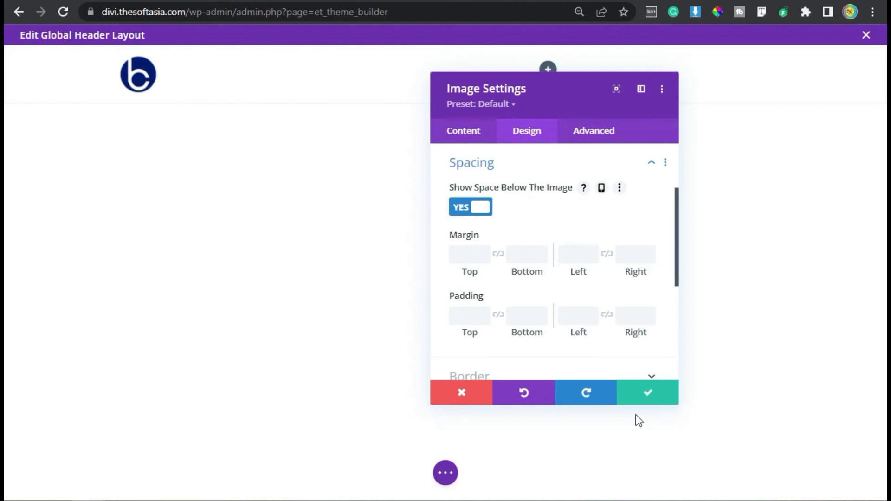
click(640, 395)
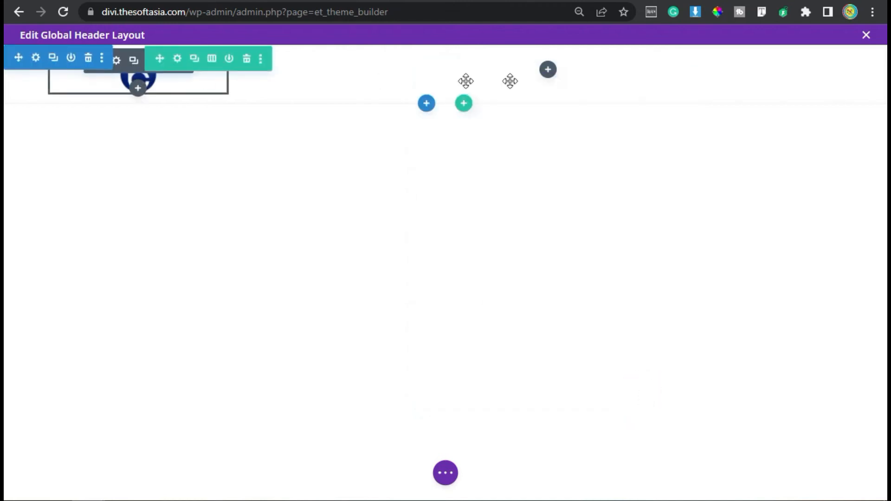
Step: Find the Menu module by searching for "menu" and insert it in the row's second column
click(547, 69)
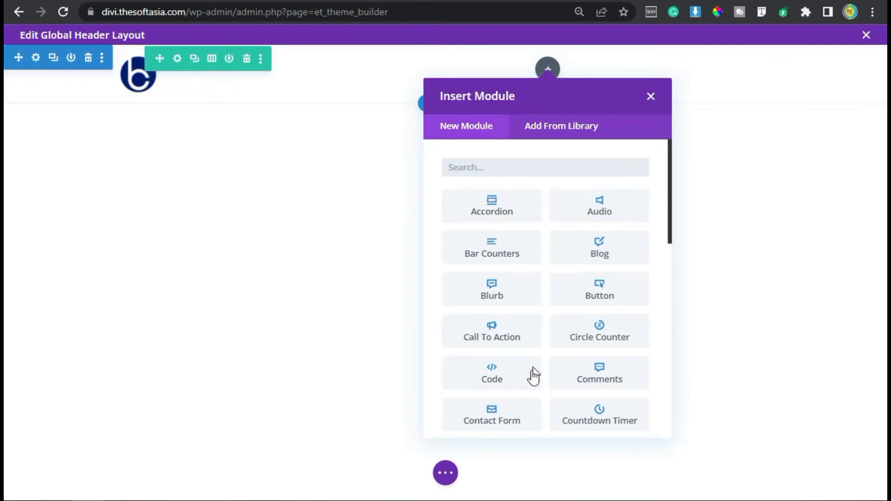
click(534, 160)
text(menu)
click(511, 217)
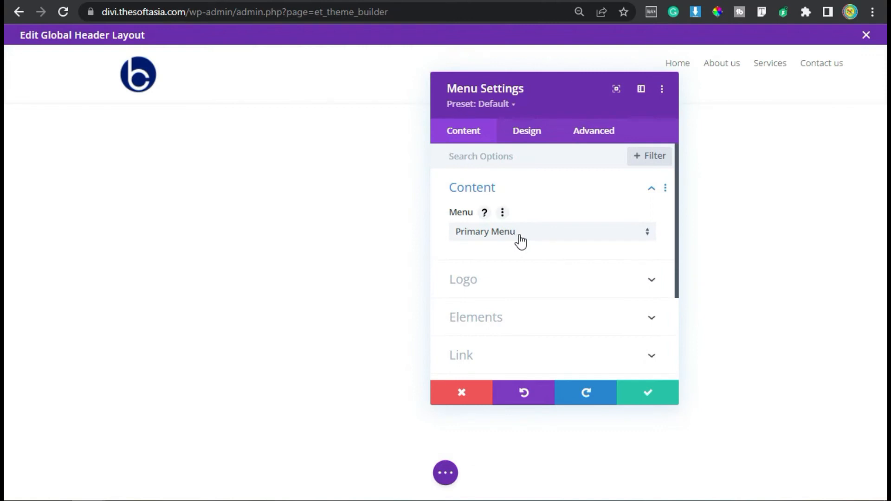
Step: Try showing the shopping cart and search icons in the menu module, and switch both off again
click(465, 279)
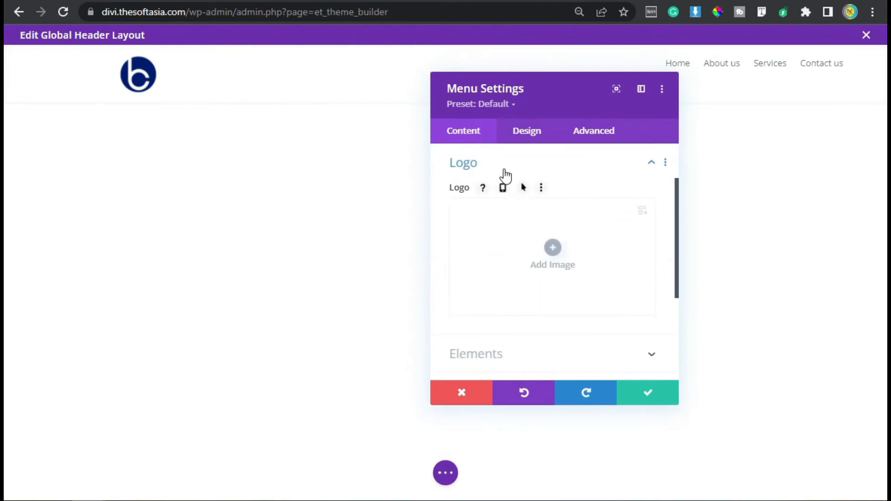
click(498, 160)
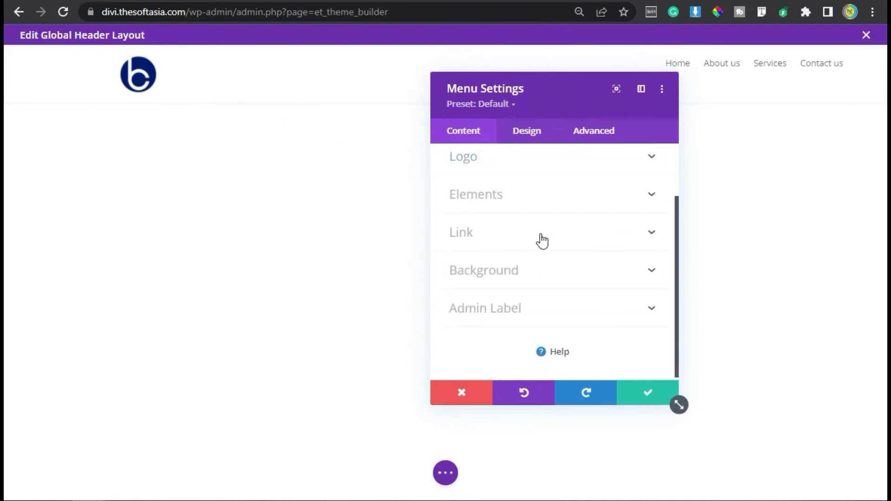
click(513, 193)
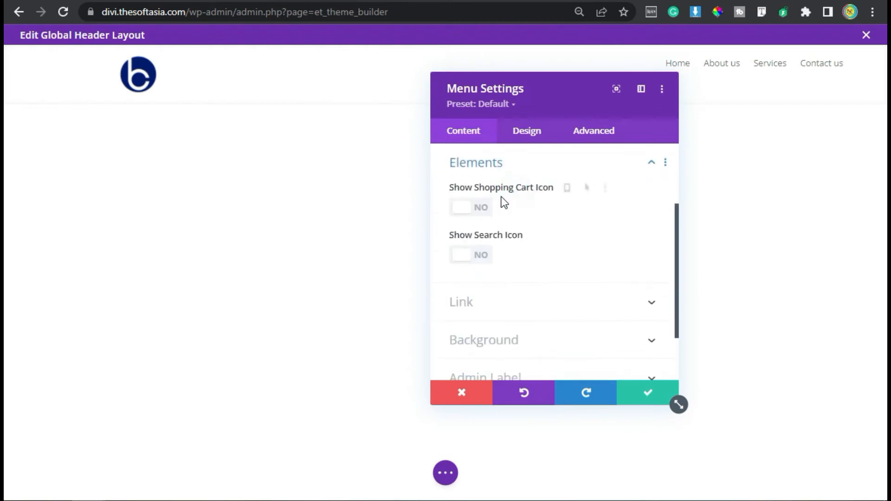
click(477, 211)
click(466, 256)
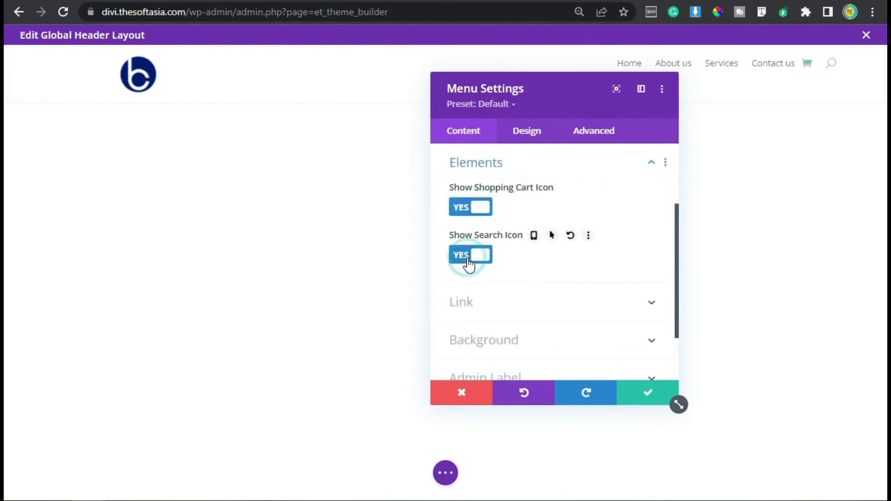
click(482, 260)
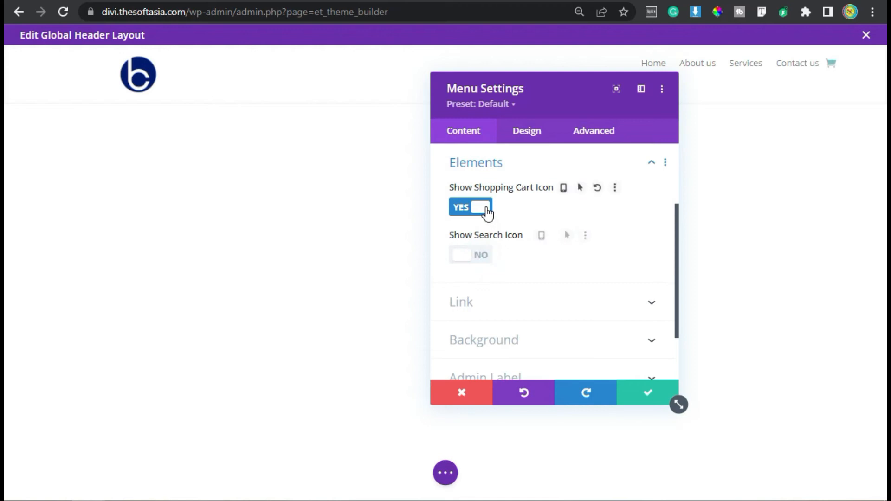
click(485, 212)
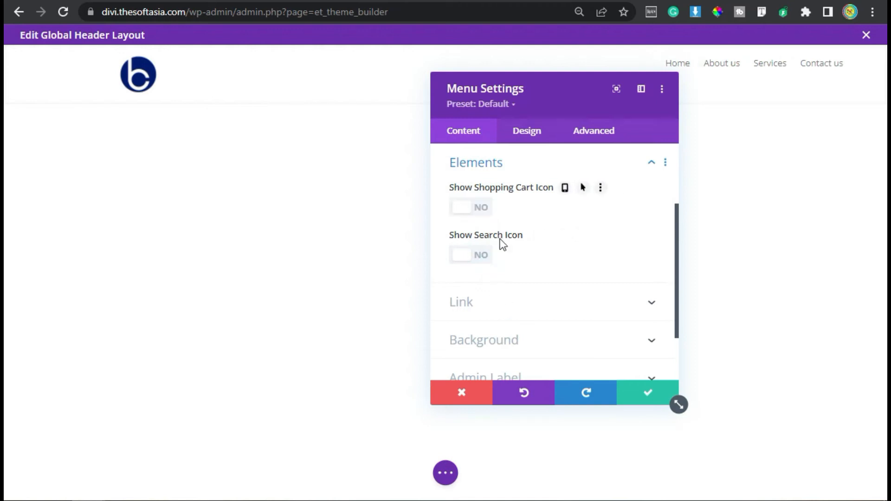
Step: Open the layout design options of the menu module
click(537, 140)
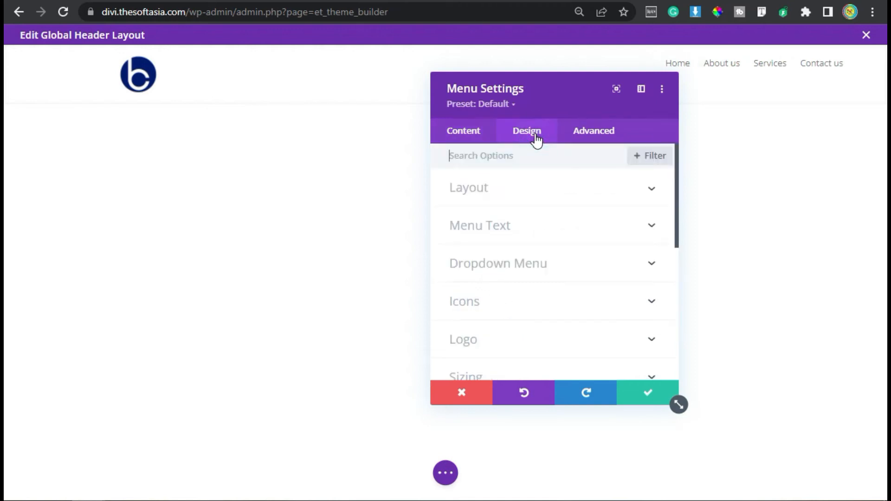
click(488, 188)
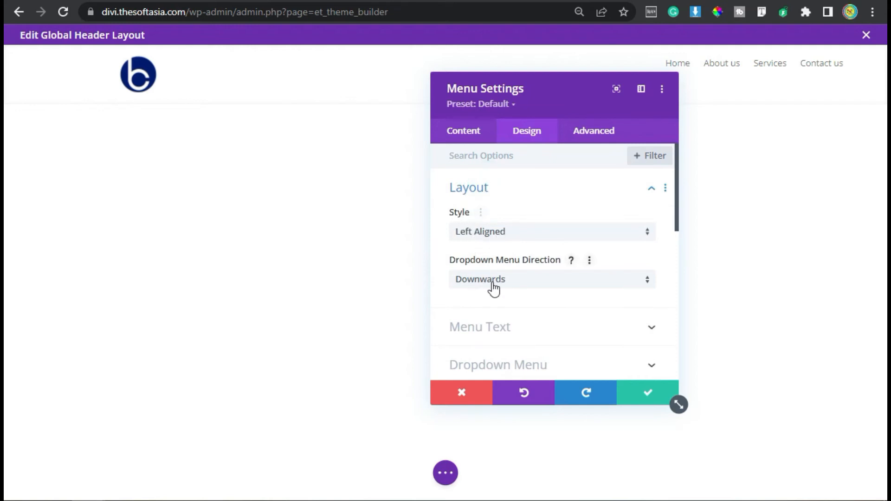
Step: Set the menu text's active link color to the blue global color and its font to Roboto
click(497, 331)
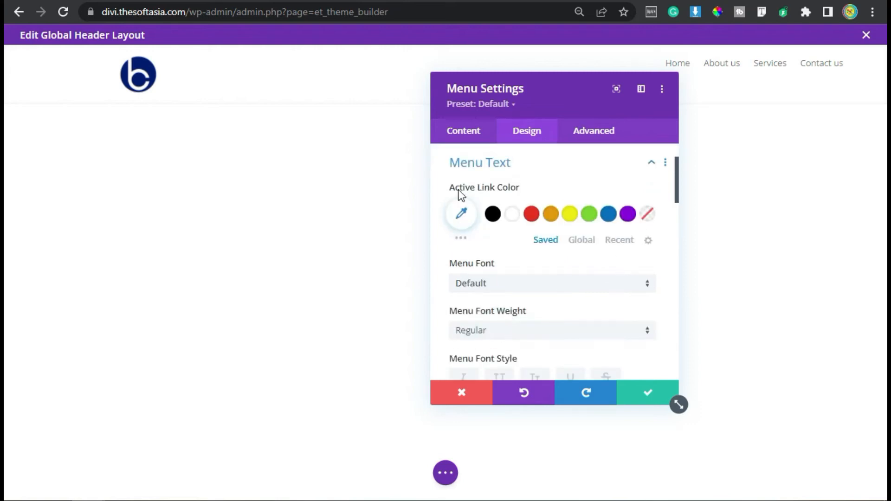
click(582, 241)
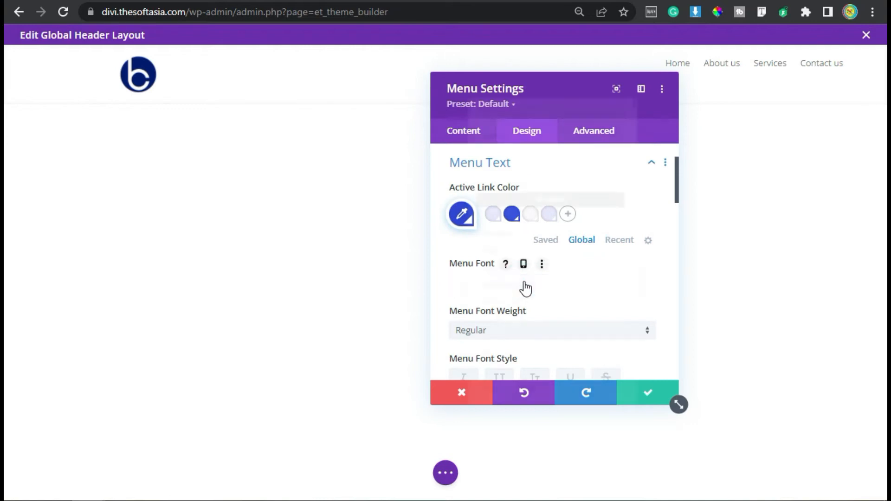
click(523, 285)
click(522, 146)
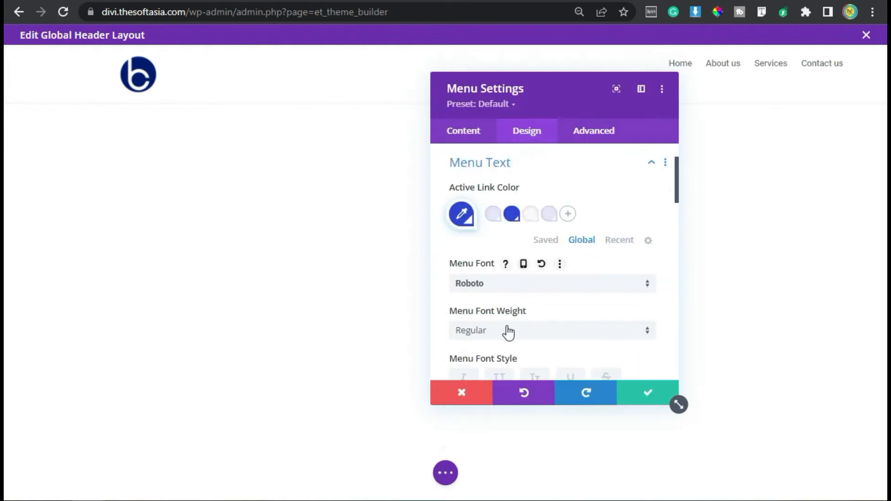
Step: Set the menu text size to 15px
scroll(509, 330, down, 2)
scroll(526, 291, down, 2)
click(646, 317)
key(Up)
key(Up)
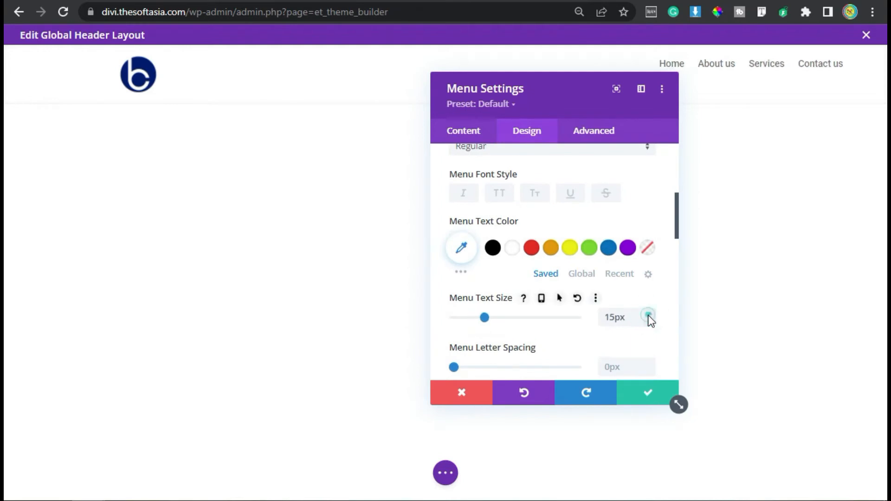
Step: Color the menu text black and give it a heavier font weight
click(499, 249)
click(565, 221)
click(585, 309)
click(513, 283)
Step: Set the menu module's bottom margin to 0px and save its settings
scroll(493, 235, down, 5)
click(504, 210)
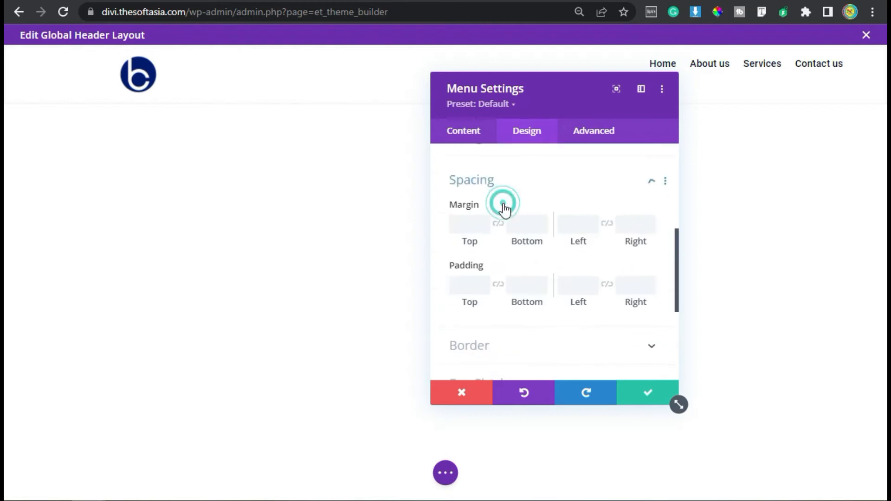
click(523, 207)
text(0px)
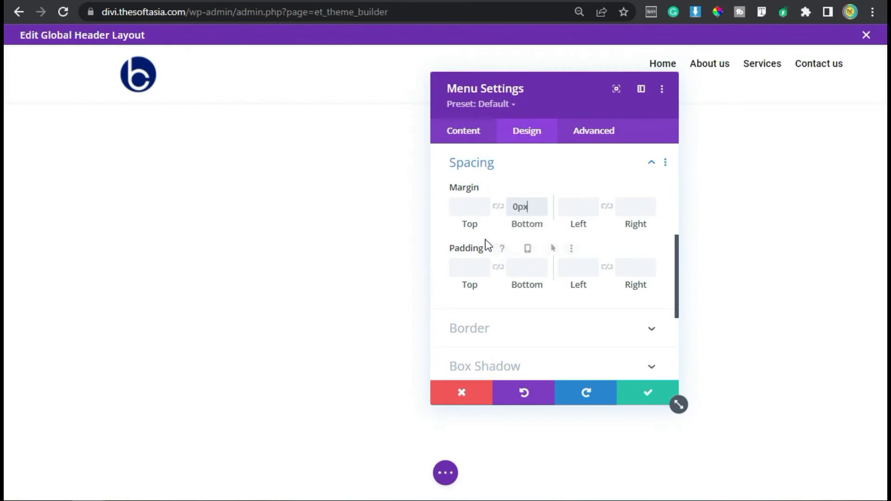
click(647, 395)
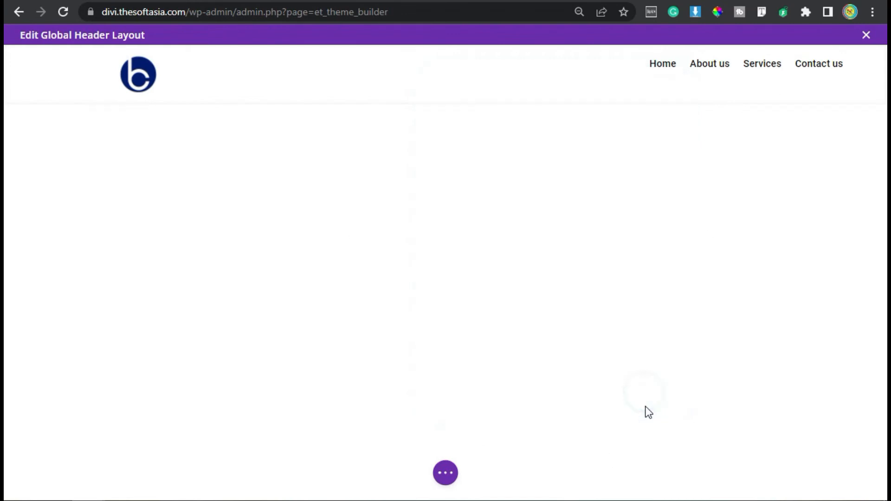
Step: Insert a Blurb module below the menu in the second column and title it "Call Us"
mouse_move(746, 69)
click(745, 88)
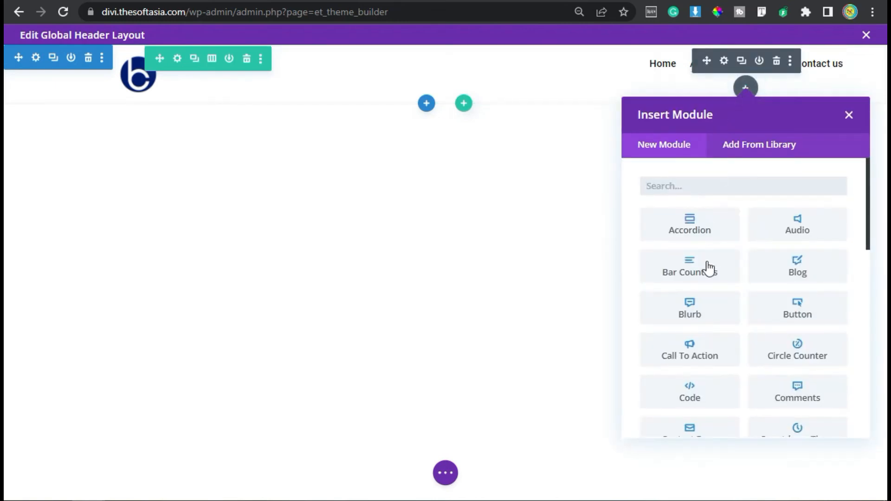
click(708, 309)
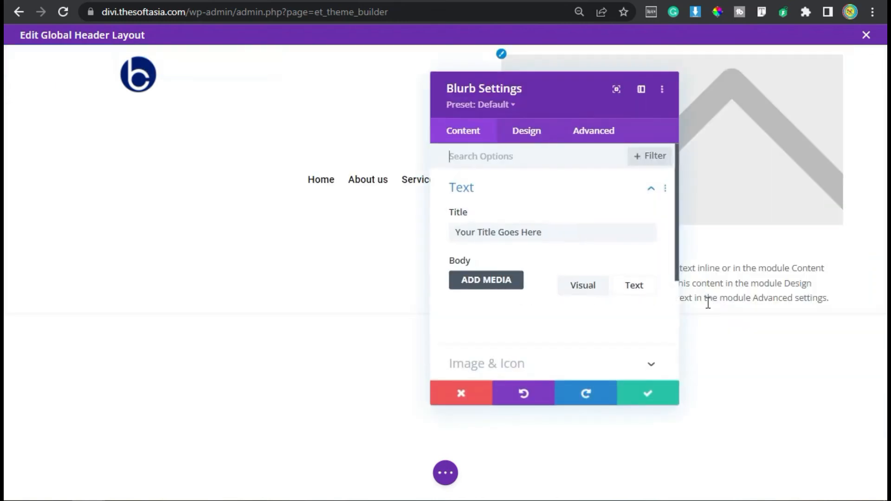
drag(564, 231, 441, 233)
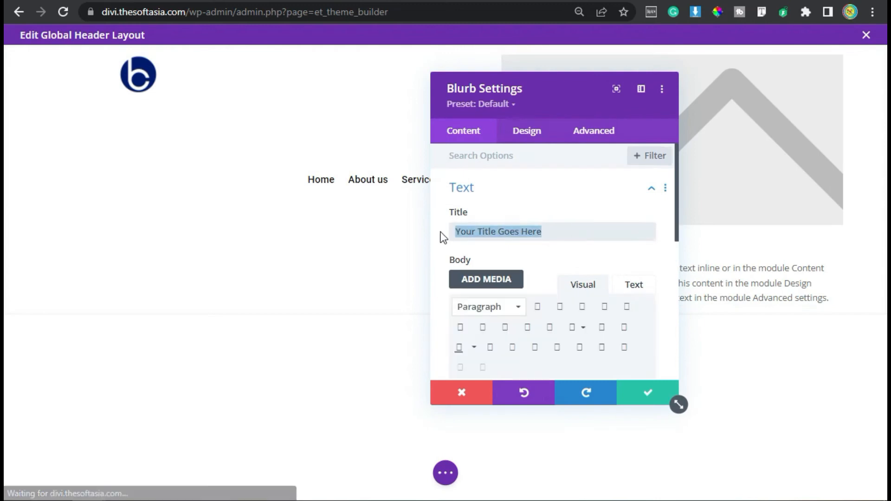
text(Call Us)
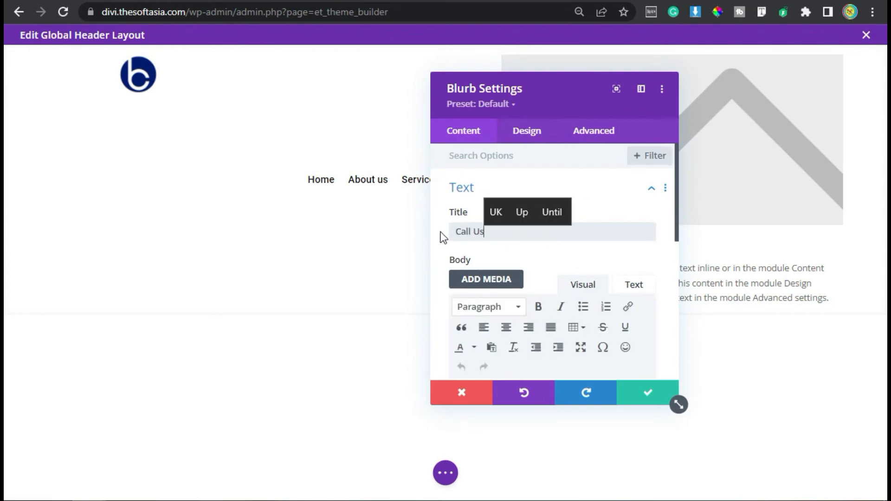
Step: Replace the blurb's body text with the contact phone number and move the settings window clear of the blurb preview
scroll(509, 260, down, 2)
triple_click(533, 355)
scroll(536, 353, down, 2)
key(ctrl+v)
drag(509, 85, 311, 80)
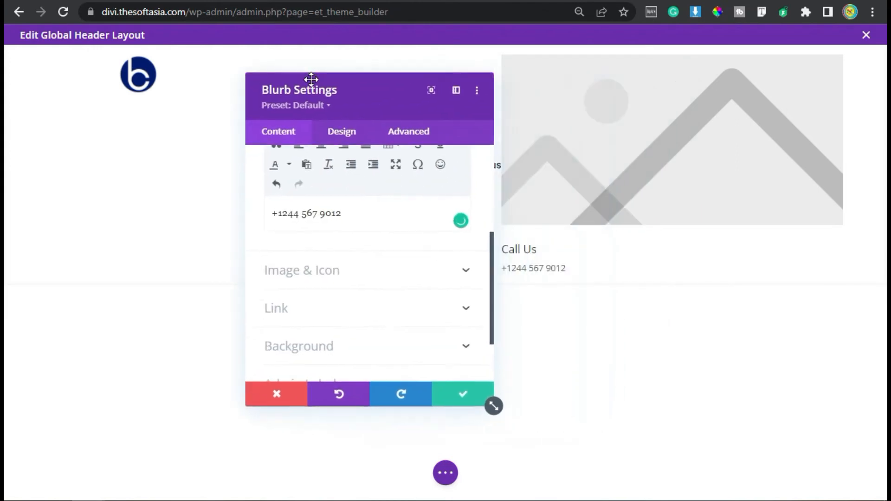
Step: Use an icon for the blurb, choosing the ringing handset with sound waves from a search for "phone"
click(313, 262)
click(266, 200)
click(327, 247)
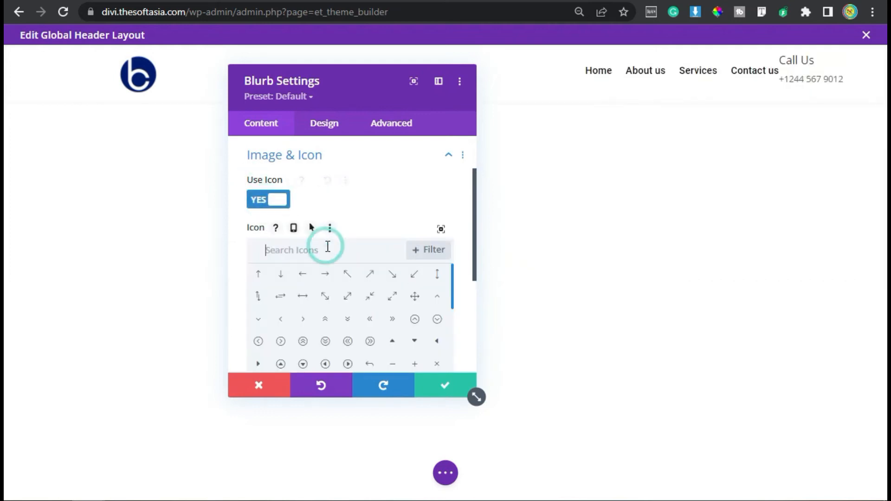
text(phone)
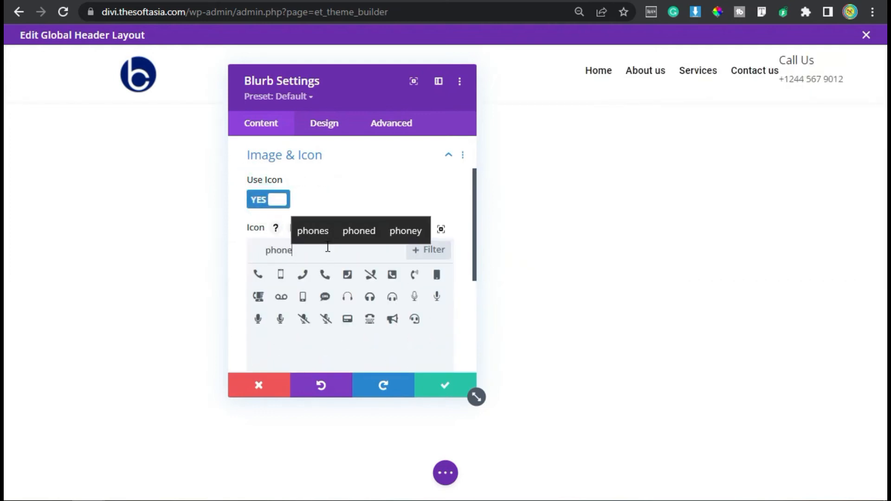
click(416, 281)
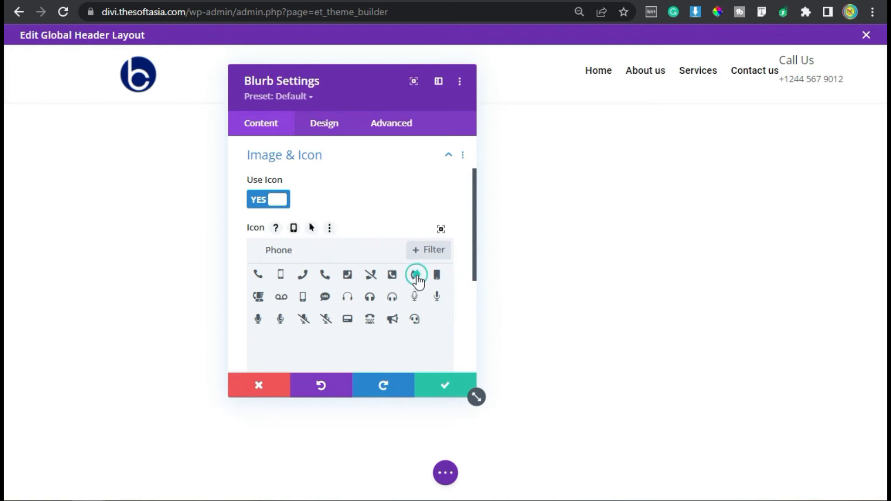
scroll(364, 246, down, 3)
scroll(365, 254, down, 2)
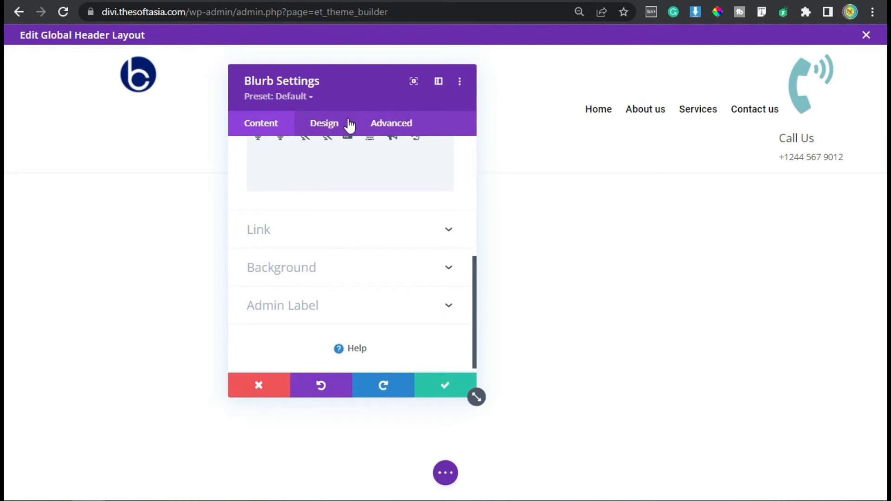
Step: Color the blurb icon black (#000000), set its width to 36px and place it on the left
click(311, 124)
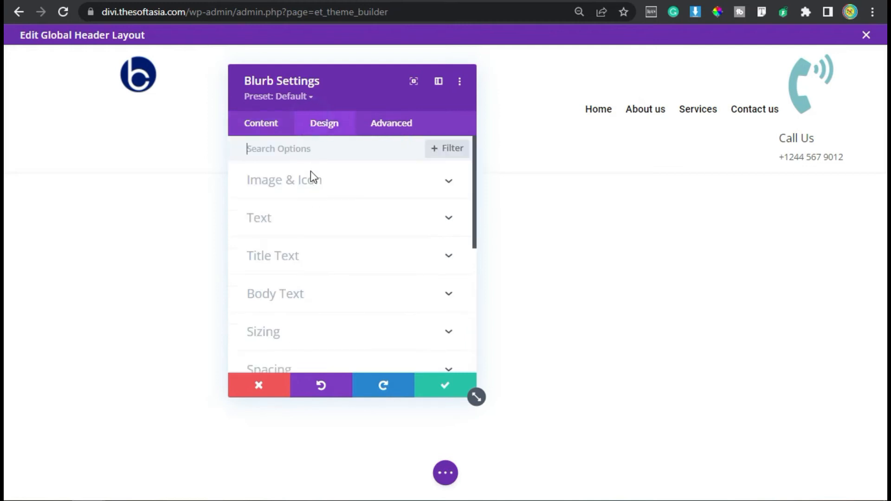
click(367, 183)
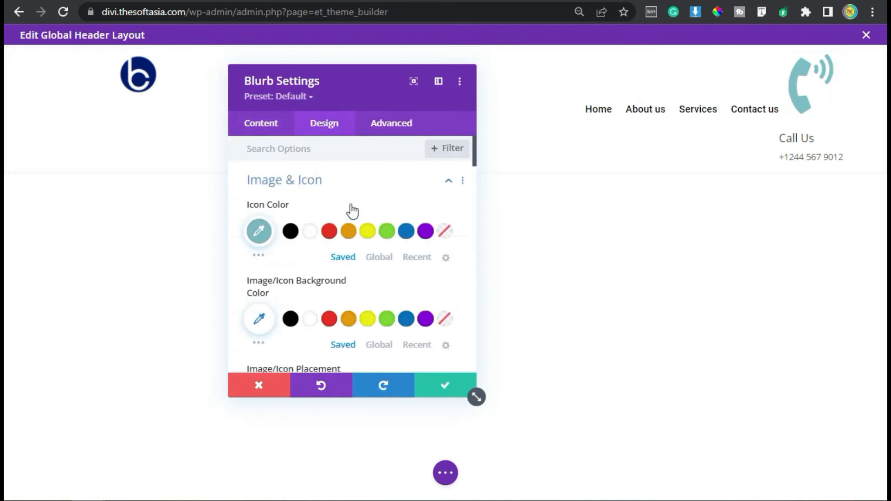
click(292, 231)
scroll(294, 232, down, 3)
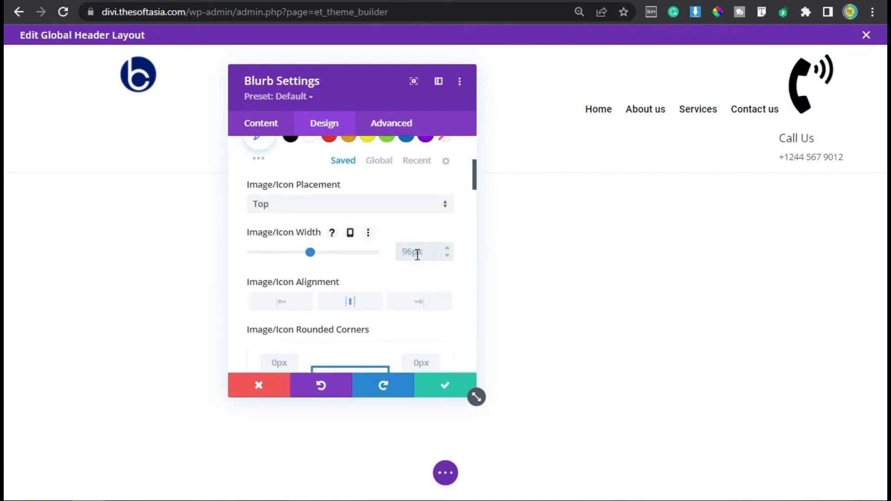
click(396, 216)
click(335, 239)
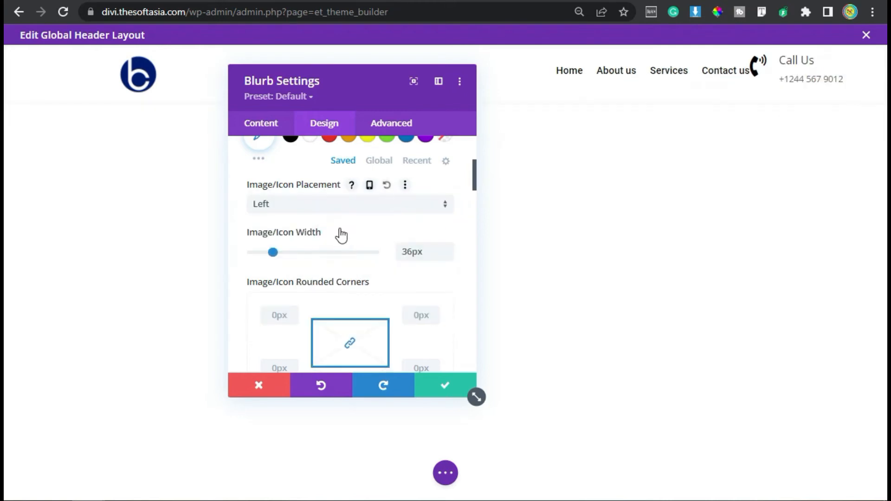
Step: Set the blurb's title font to Roboto and underline the title
scroll(380, 319, down, 5)
scroll(303, 314, down, 15)
scroll(302, 319, down, 6)
scroll(302, 320, up, 4)
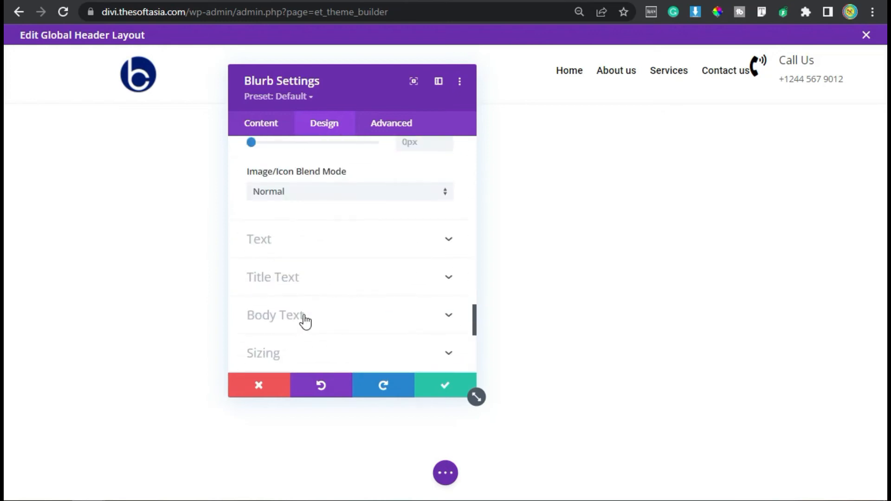
click(328, 280)
click(334, 258)
click(313, 146)
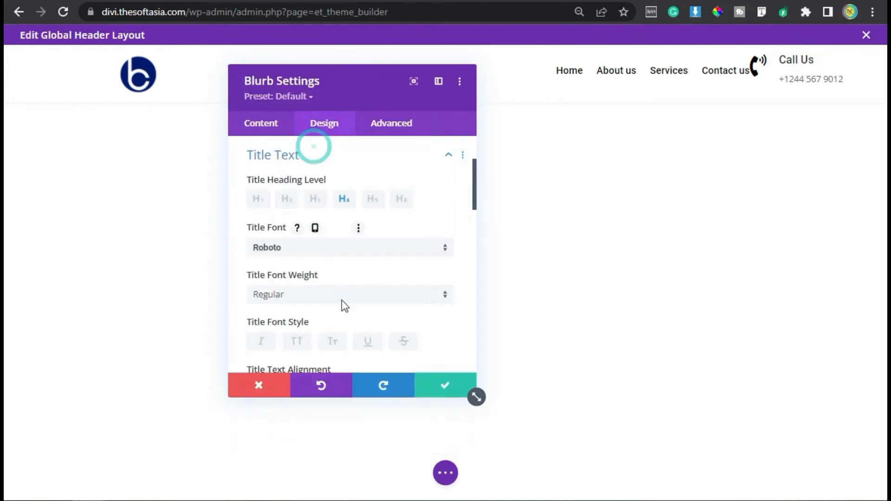
scroll(354, 313, down, 2)
click(366, 250)
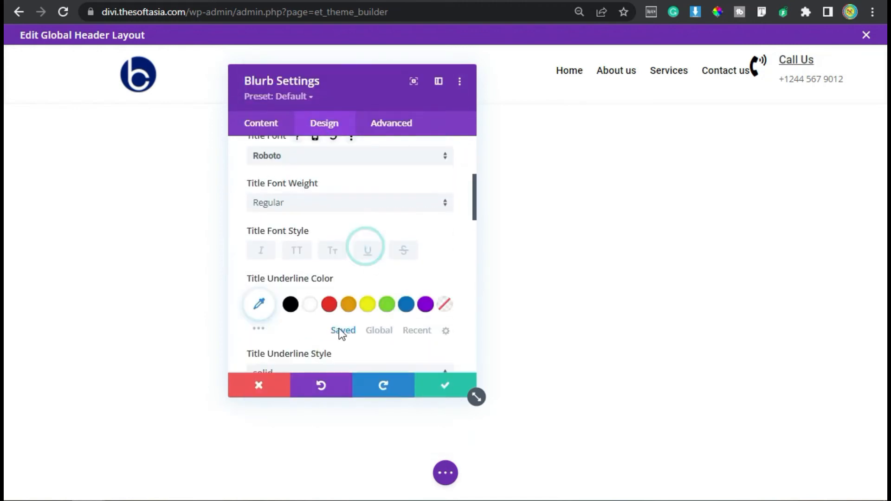
Step: Set the blurb's title text size to 14px
scroll(343, 327, down, 4)
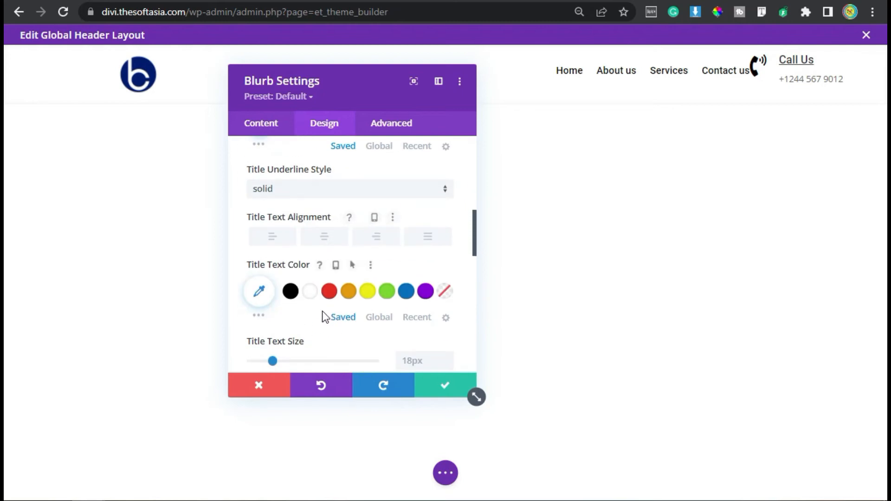
scroll(325, 318, down, 2)
click(447, 273)
click(448, 273)
click(448, 273)
click(447, 274)
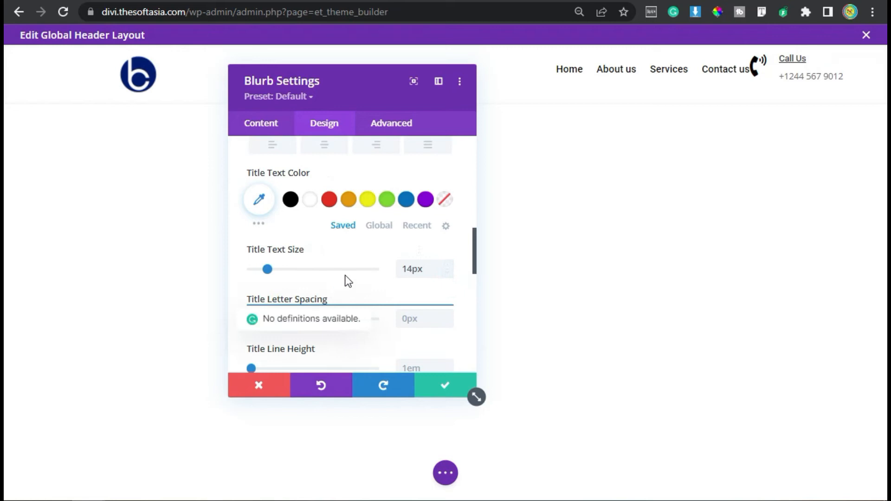
Step: Set the blurb's body font to Roboto and its body text color to blue #0C71C3
scroll(344, 278, down, 6)
click(315, 272)
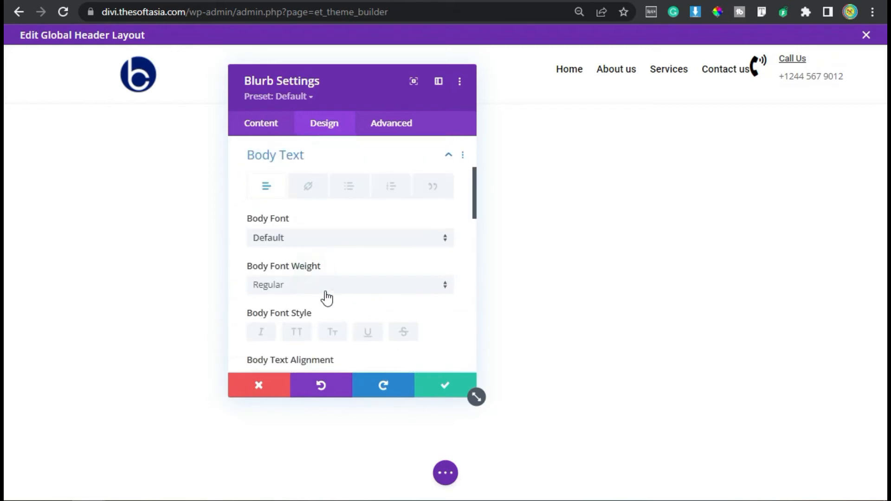
click(368, 238)
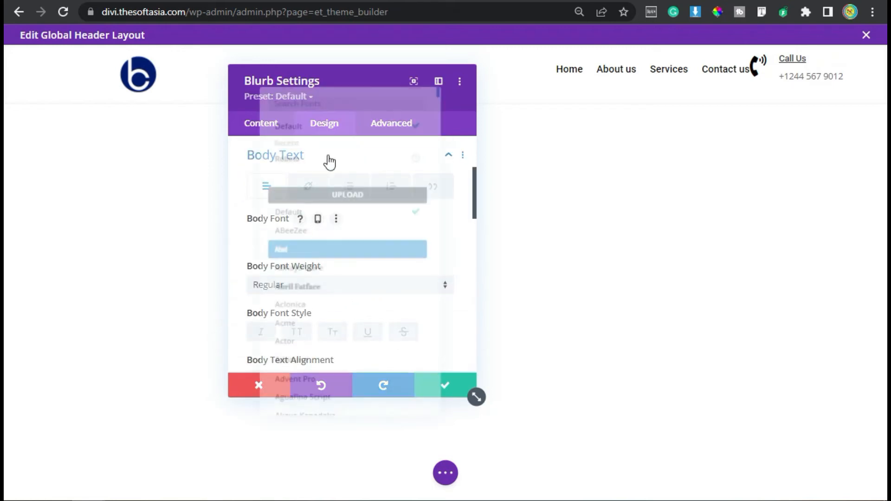
click(335, 145)
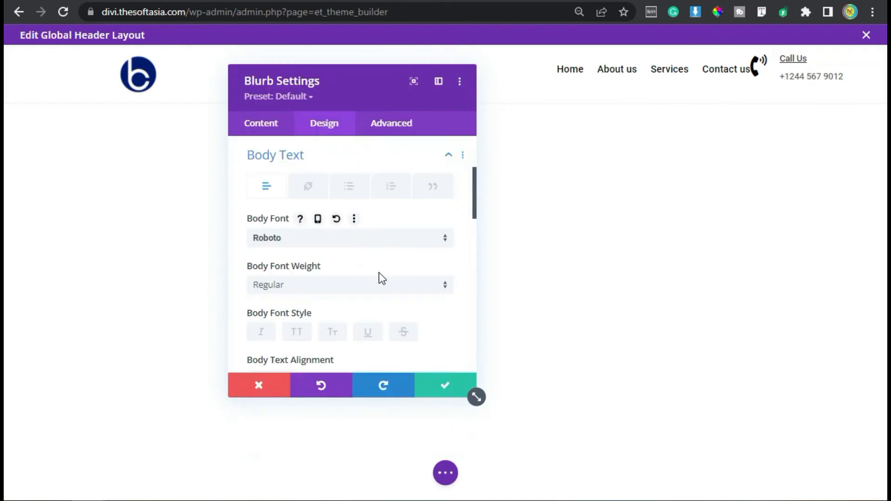
scroll(380, 277, down, 4)
click(407, 250)
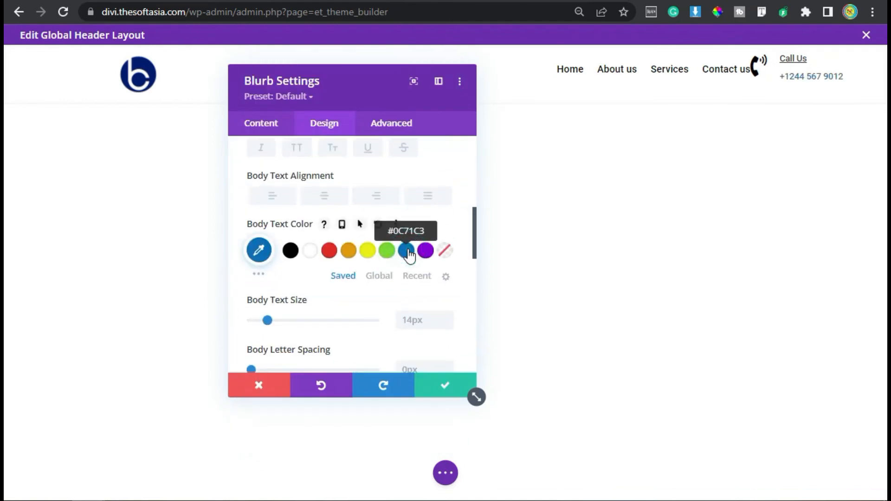
Step: Set the blurb's bottom margin to 0px and its linked left and right margins to 30px
scroll(407, 254, down, 5)
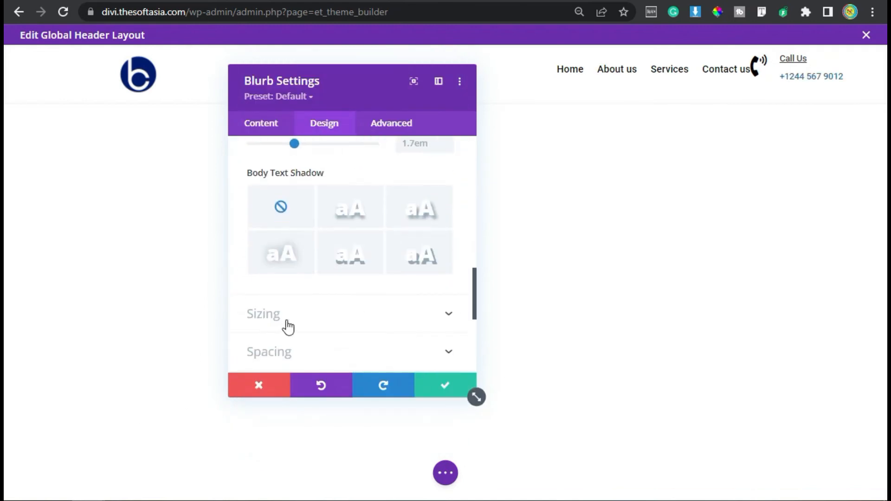
click(320, 350)
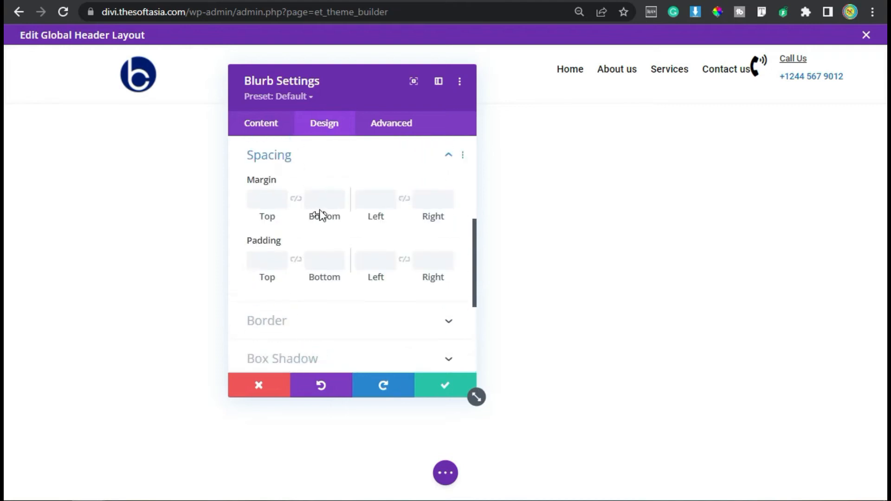
text(0px)
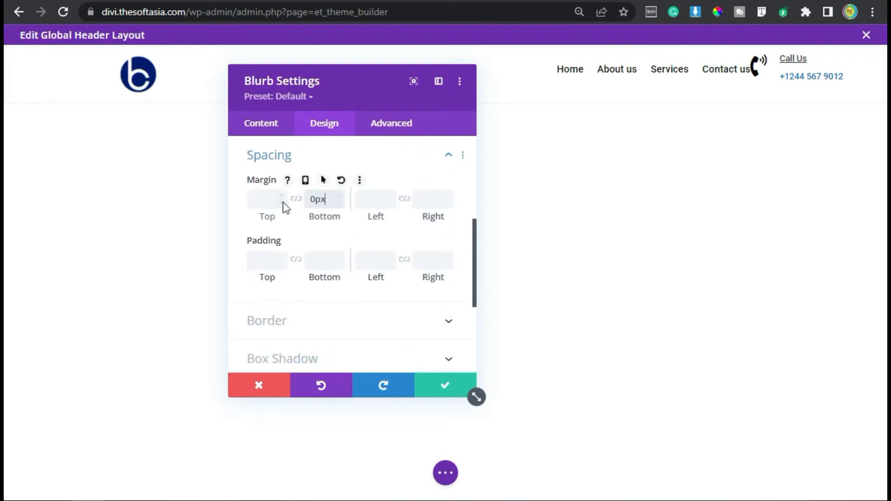
click(369, 197)
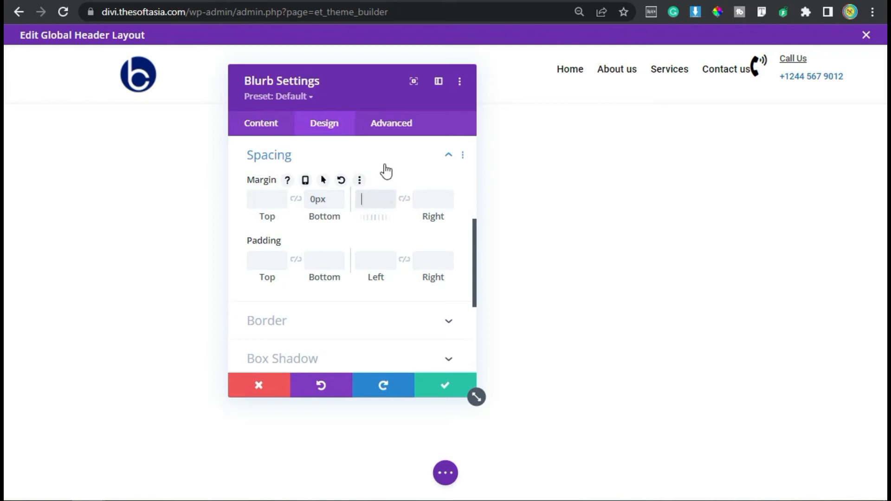
text(30px)
click(404, 198)
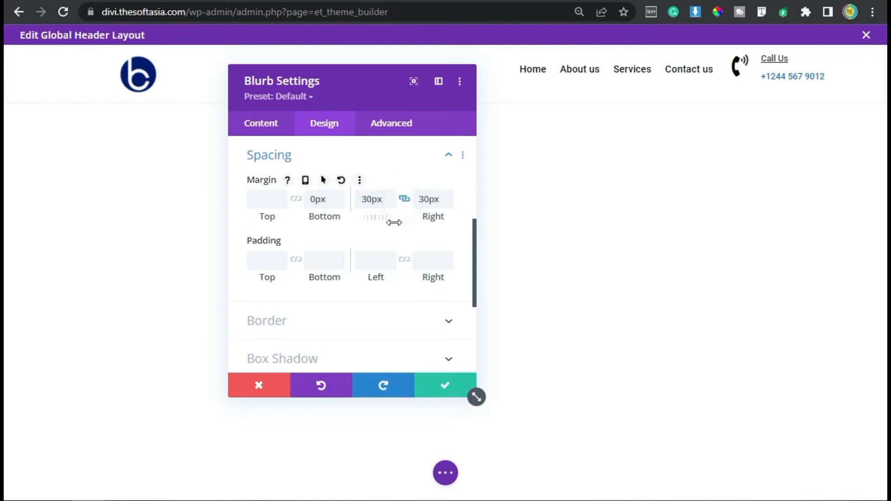
Step: Add the custom CSS padding-bottom: 3px !important; font-weight: 400; to the blurb's title and save the blurb settings
click(385, 128)
click(308, 215)
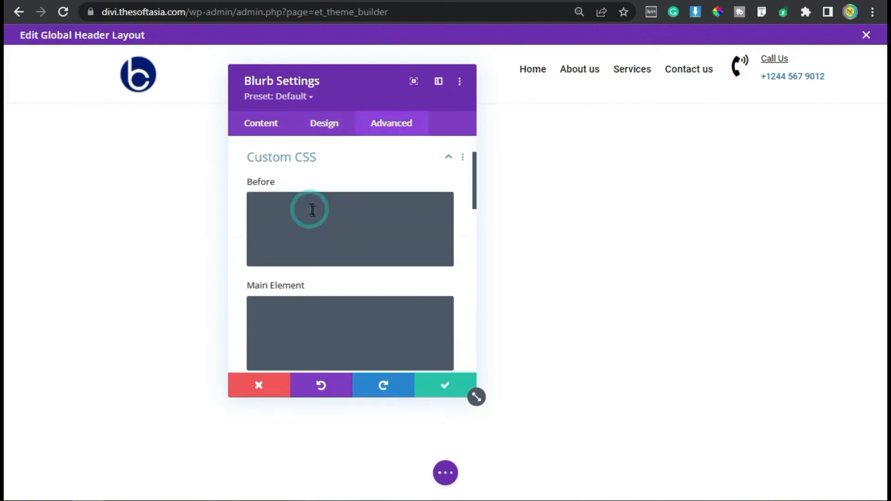
scroll(324, 222, down, 2)
scroll(336, 237, down, 6)
click(336, 246)
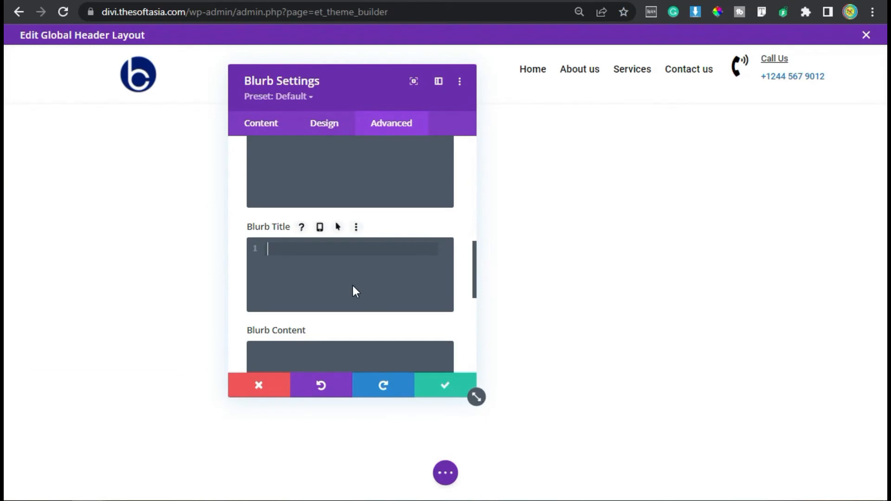
text(padding-bottom: 3px !important; font-weight: 400;)
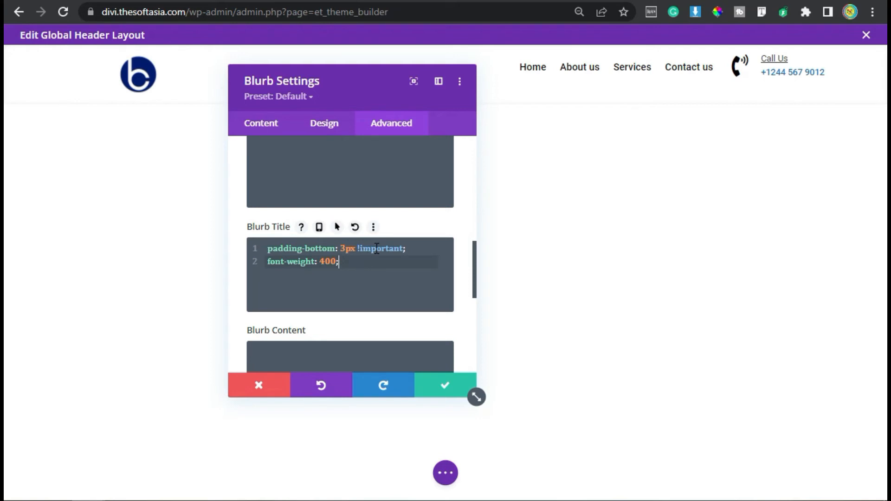
click(445, 385)
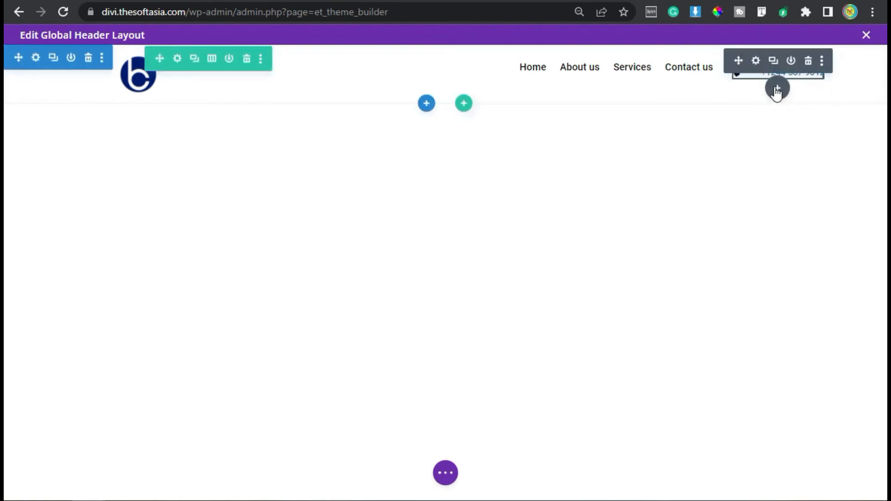
Step: Insert a Button module after the Call Us blurb and set its text to "Contact Us"
click(777, 89)
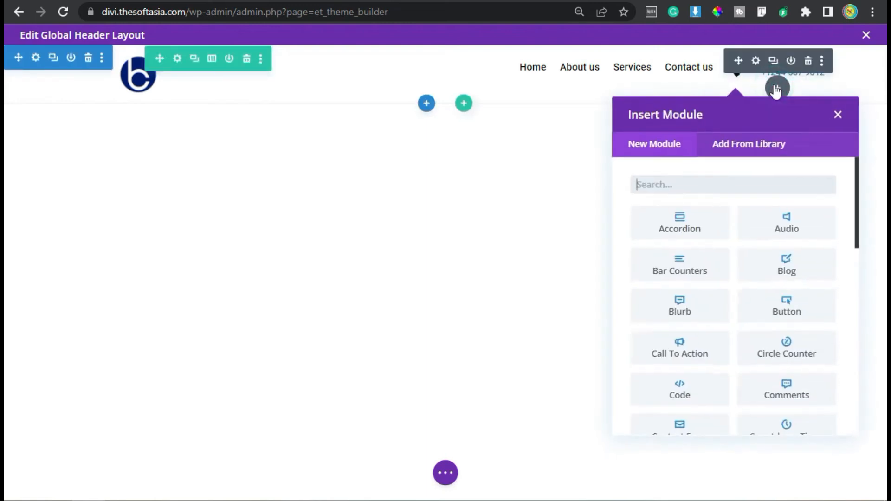
click(783, 308)
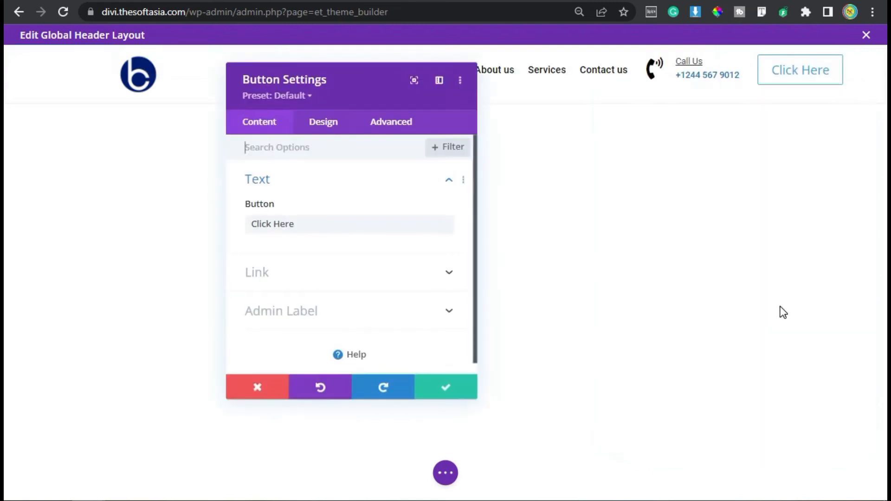
drag(300, 225, 213, 236)
text(C)
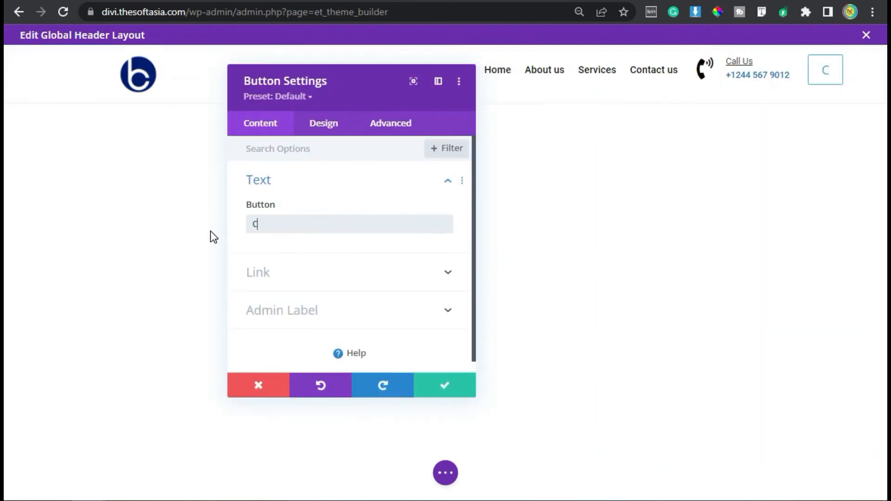
text(ontact)
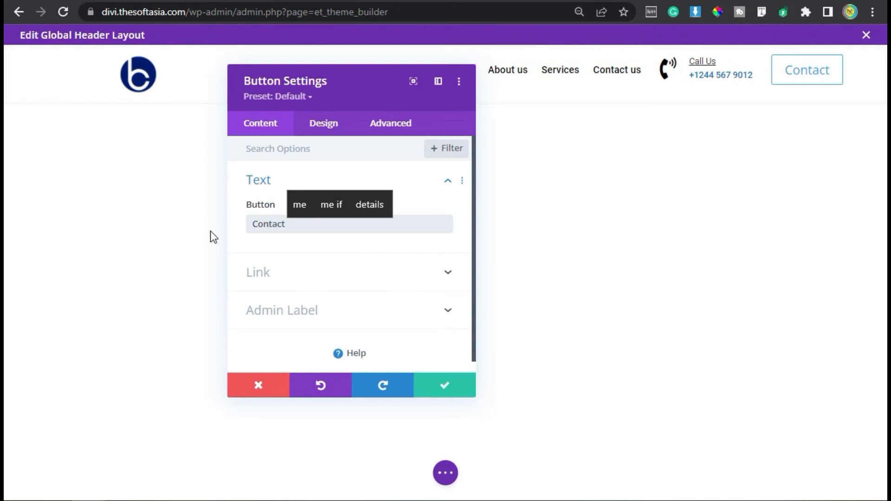
text( Us)
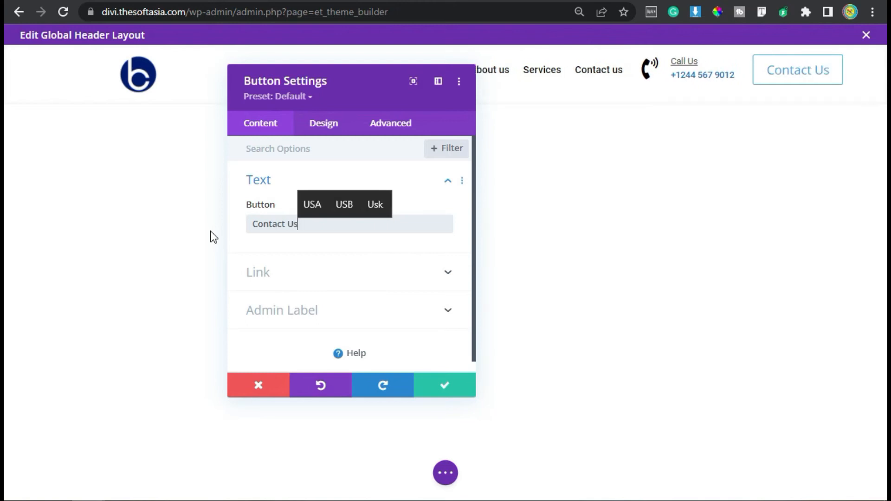
Step: Enable custom styles for the button, with a text size of 16px and white #FFFFFF text color
click(332, 125)
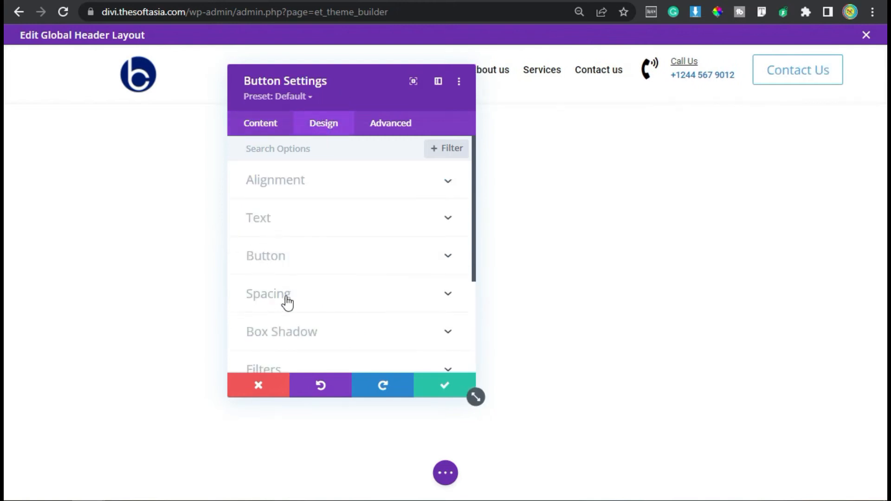
click(269, 256)
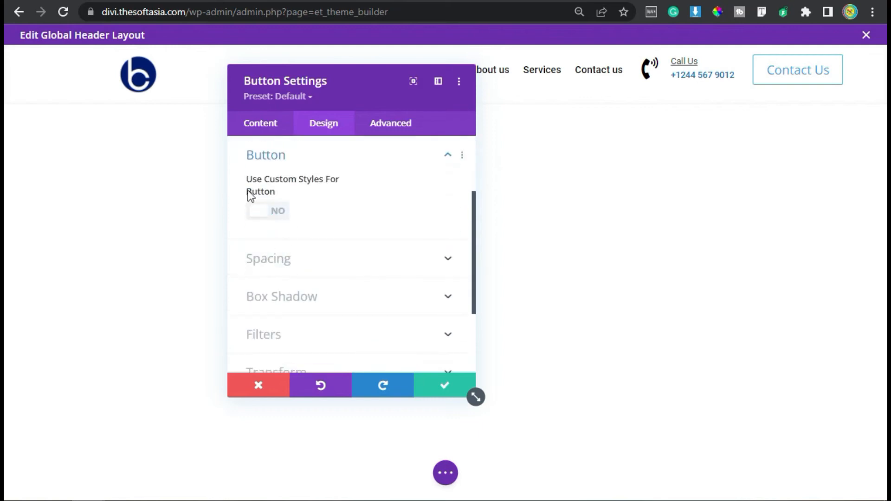
click(263, 217)
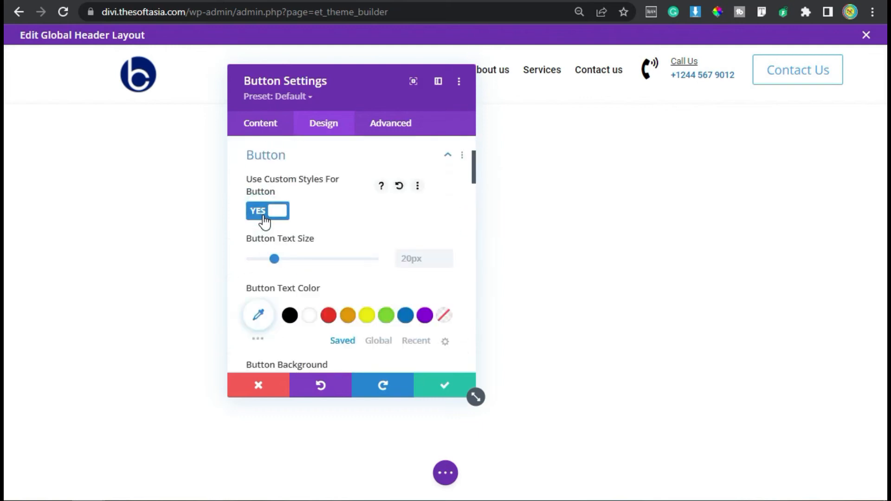
click(417, 259)
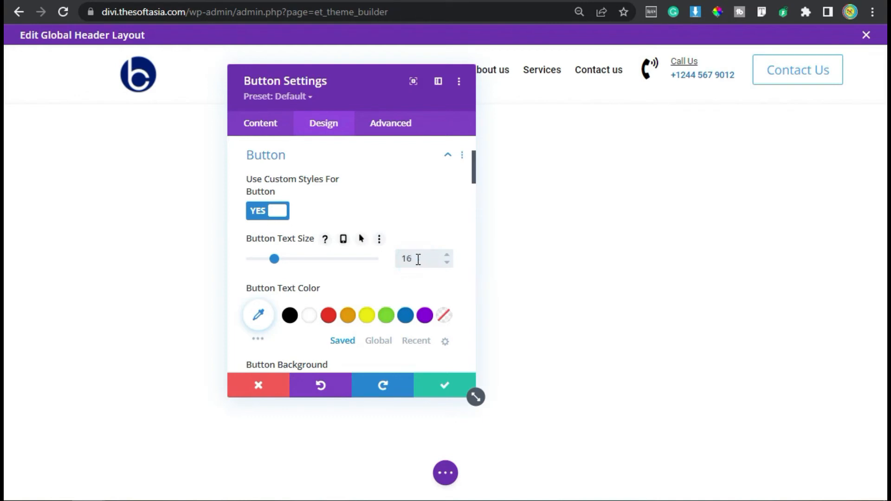
text(16)
click(306, 318)
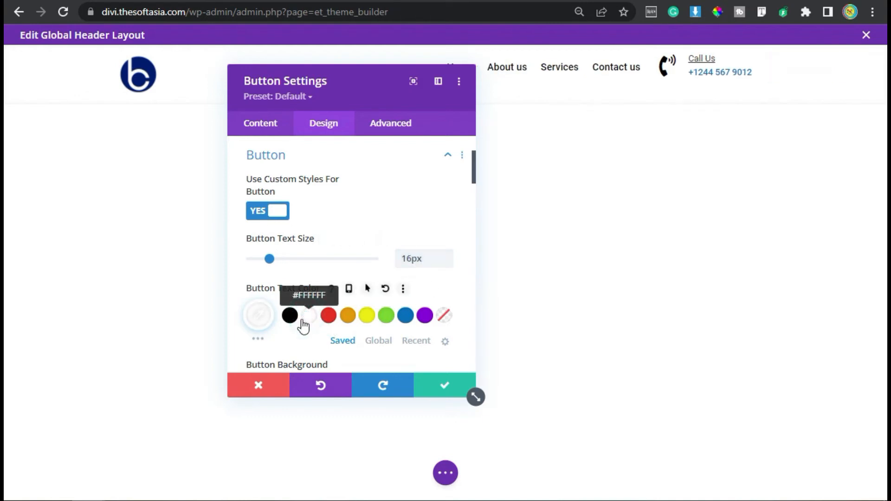
Step: Set the button's background and border color to the global blue
scroll(304, 324, down, 6)
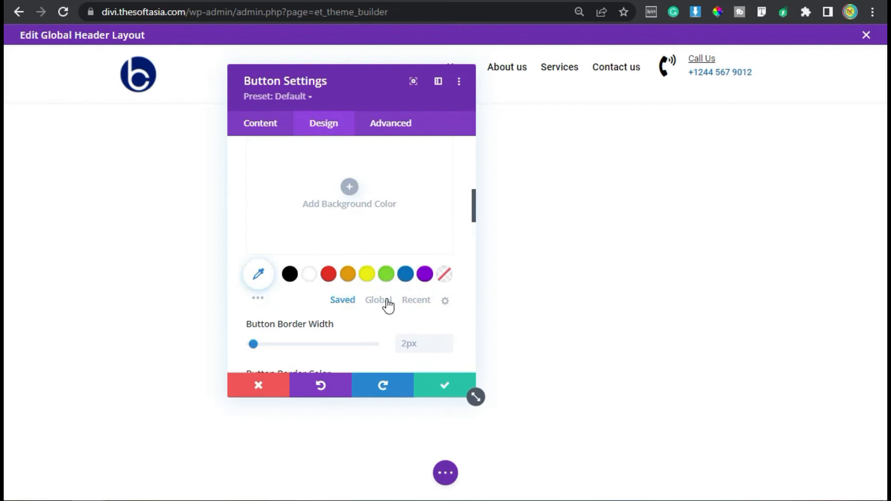
click(386, 299)
click(308, 273)
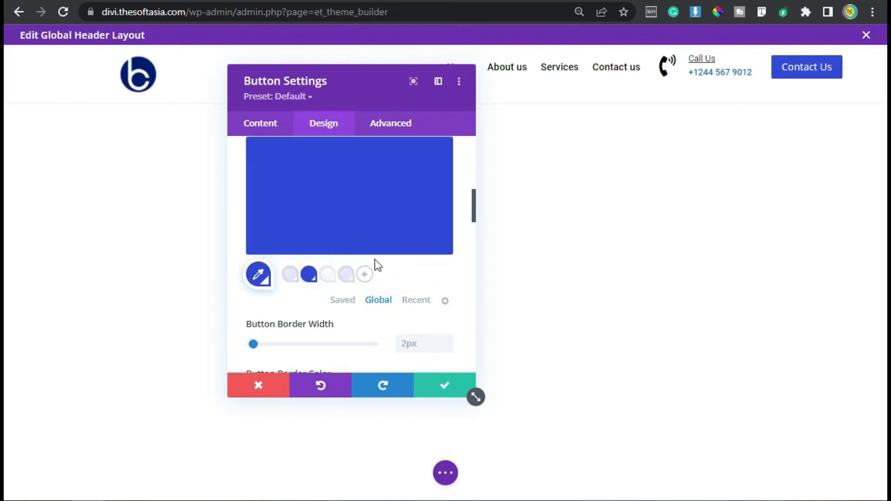
scroll(375, 261, down, 4)
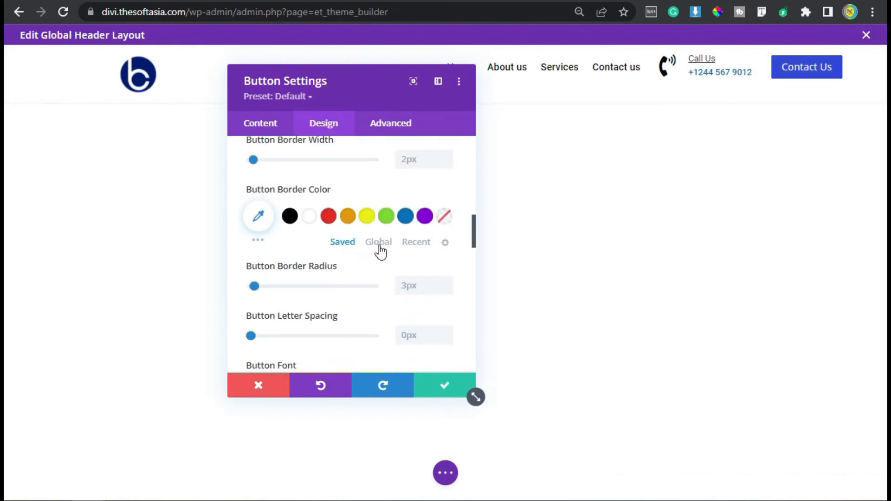
click(378, 242)
click(309, 216)
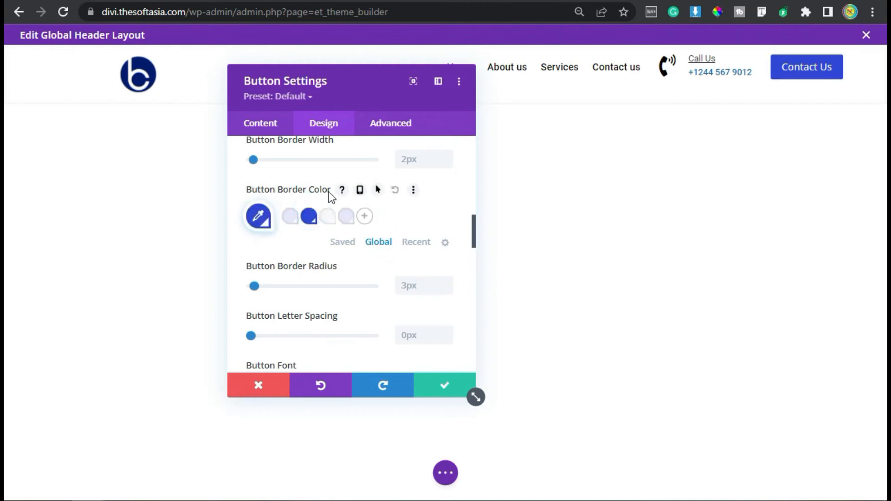
Step: Try turning the button's hover-only icon display off and back on
scroll(362, 281, down, 6)
scroll(360, 278, up, 2)
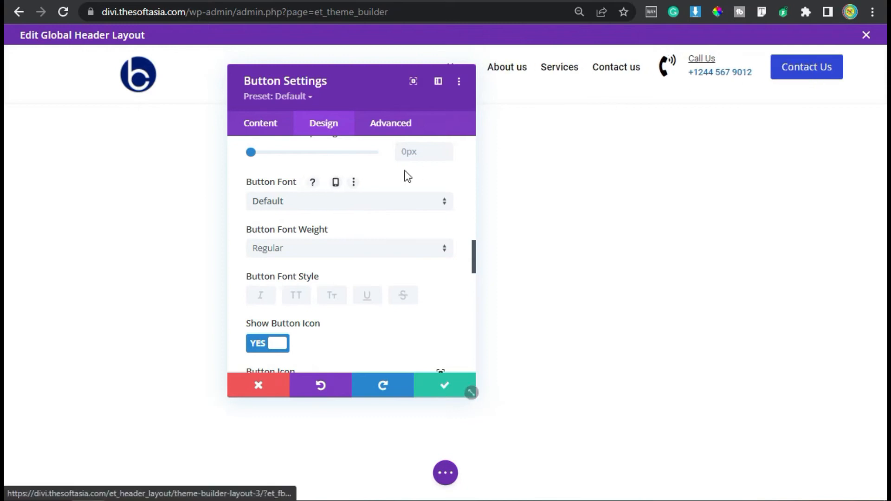
scroll(316, 244, down, 4)
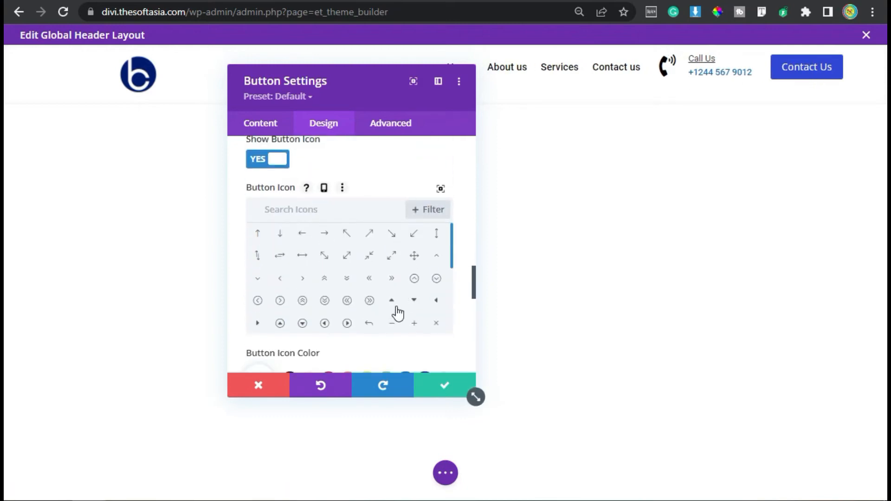
scroll(354, 230, down, 4)
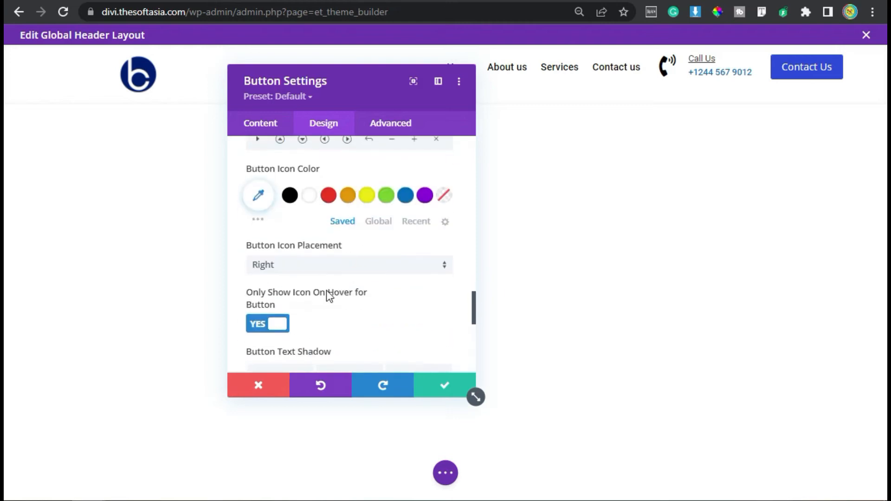
click(285, 325)
click(276, 327)
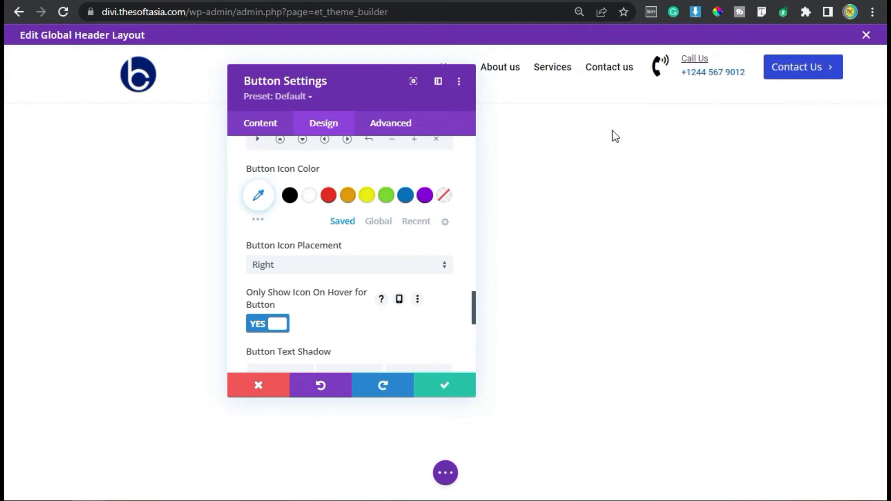
Step: Set the button's linked top and bottom padding to 7px and save the button settings
scroll(287, 297, down, 4)
scroll(288, 296, down, 4)
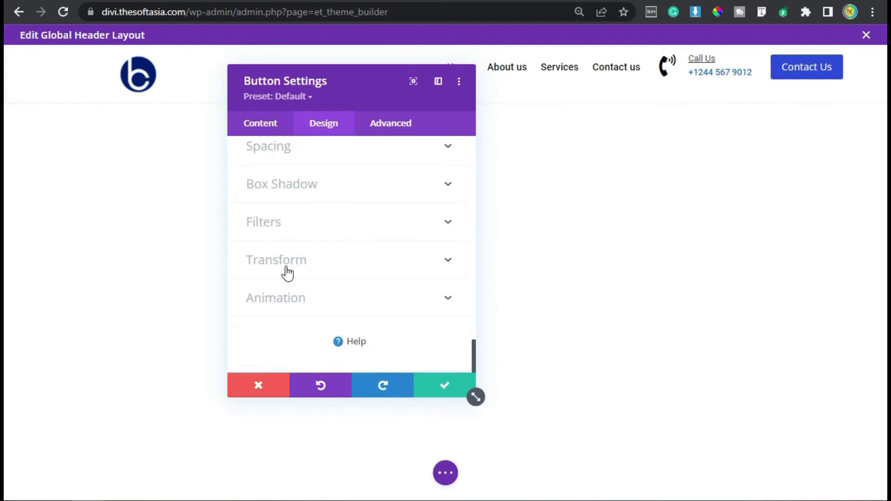
click(302, 155)
click(257, 265)
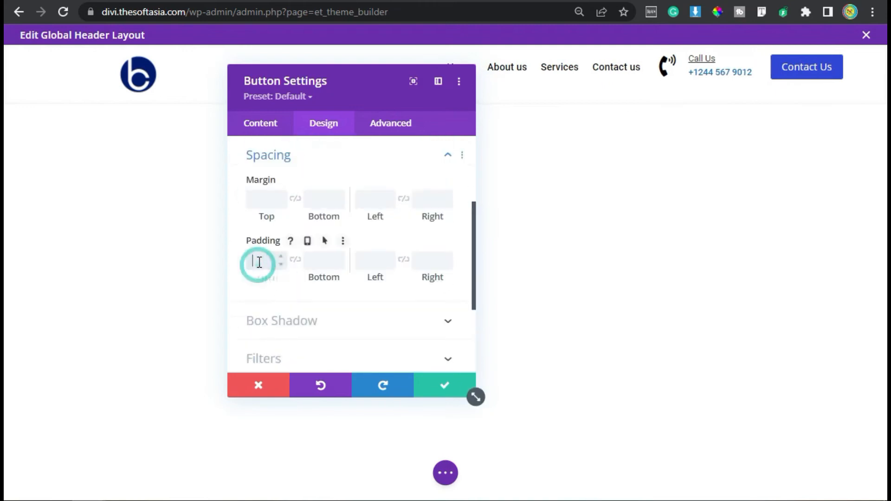
text(7)
click(296, 261)
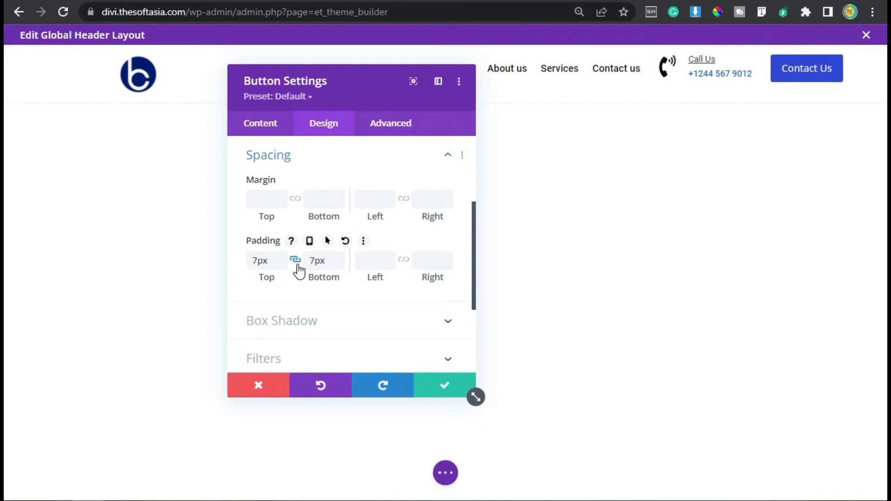
scroll(306, 255, down, 3)
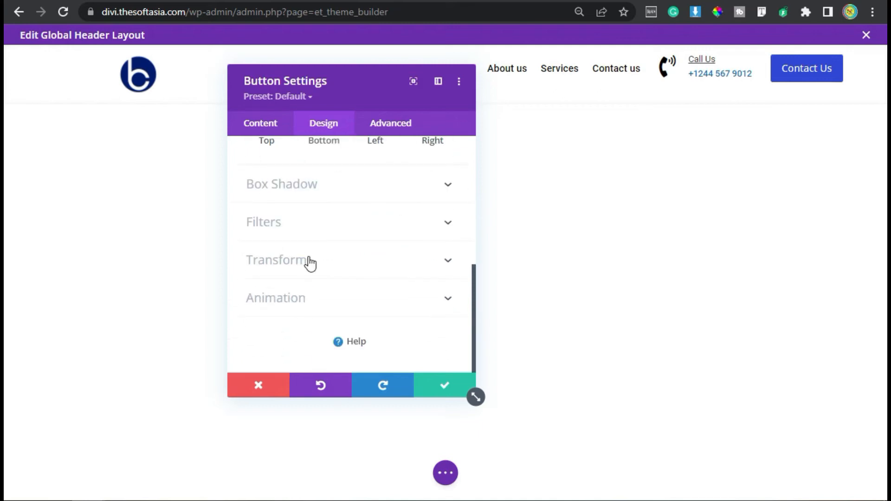
click(439, 385)
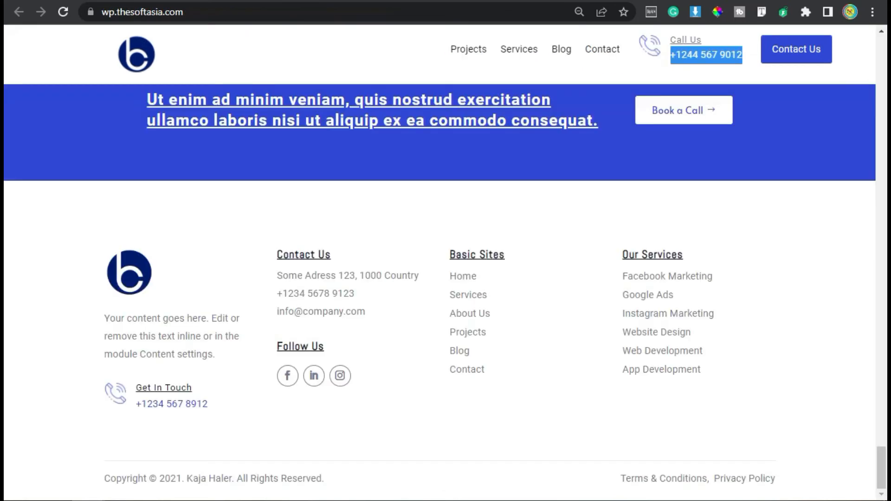
Step: Return from the global header layout to the Theme Builder overview and save the template changes
click(791, 96)
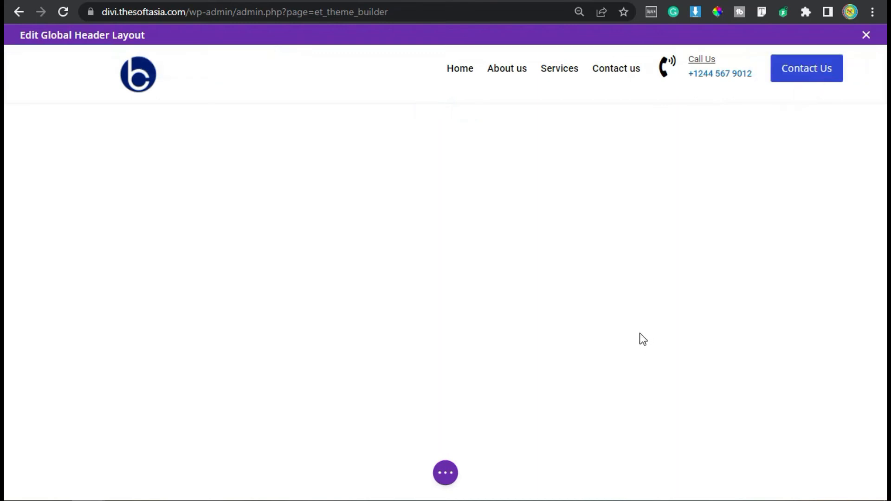
click(434, 470)
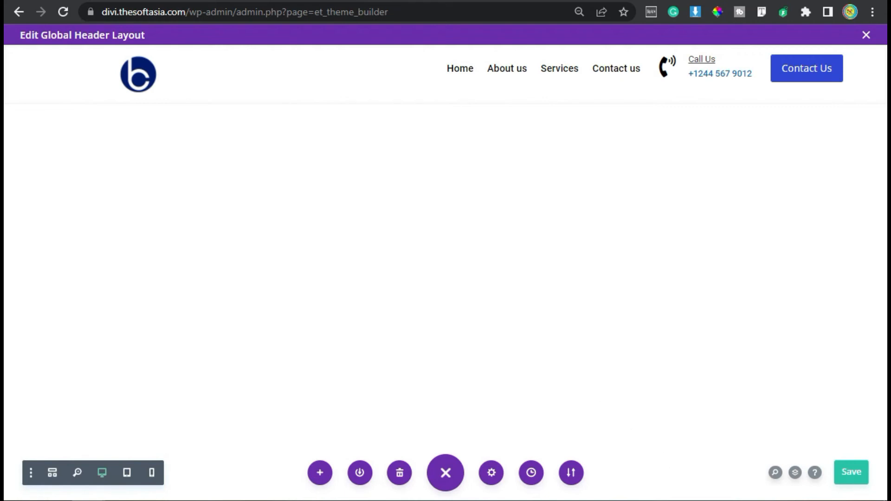
click(22, 11)
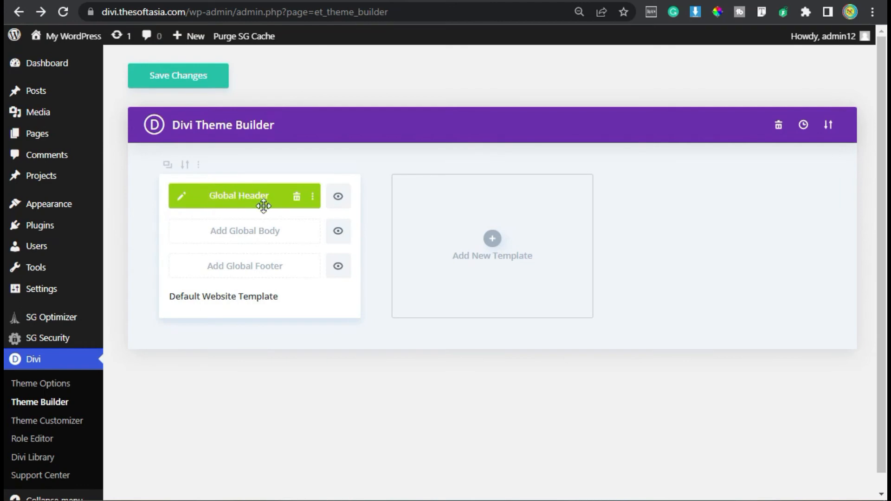
click(176, 78)
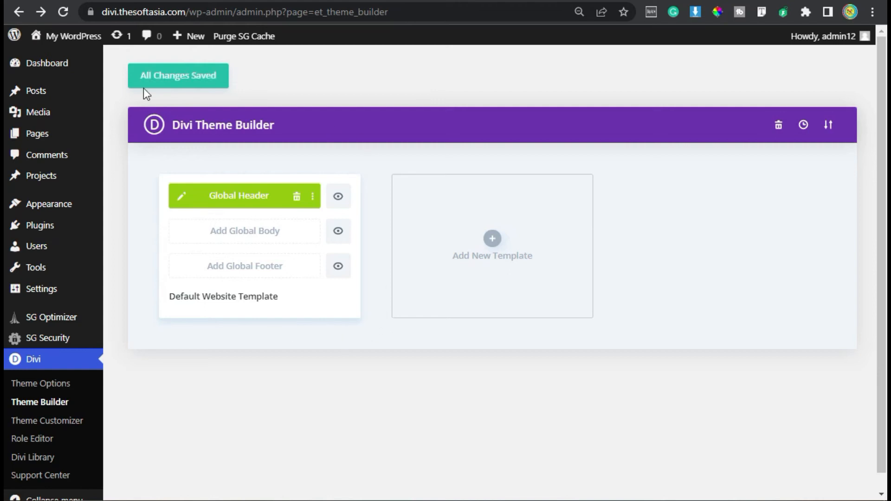
Step: Visit the live site and check the new header's menu links and the home page sections below it
mouse_move(54, 42)
click(58, 60)
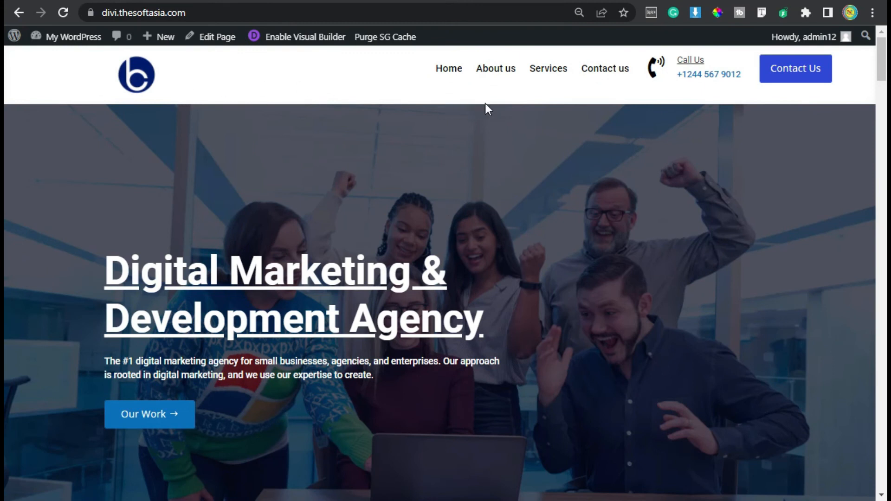
click(447, 72)
click(546, 69)
click(601, 72)
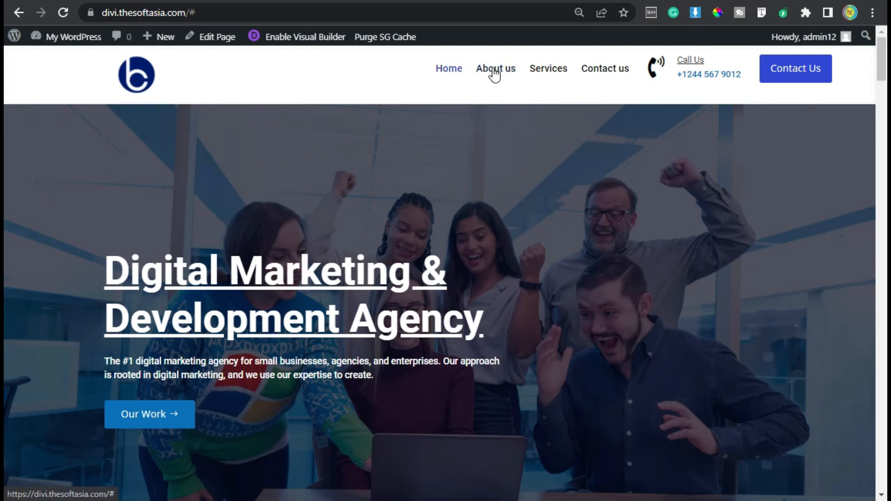
click(512, 77)
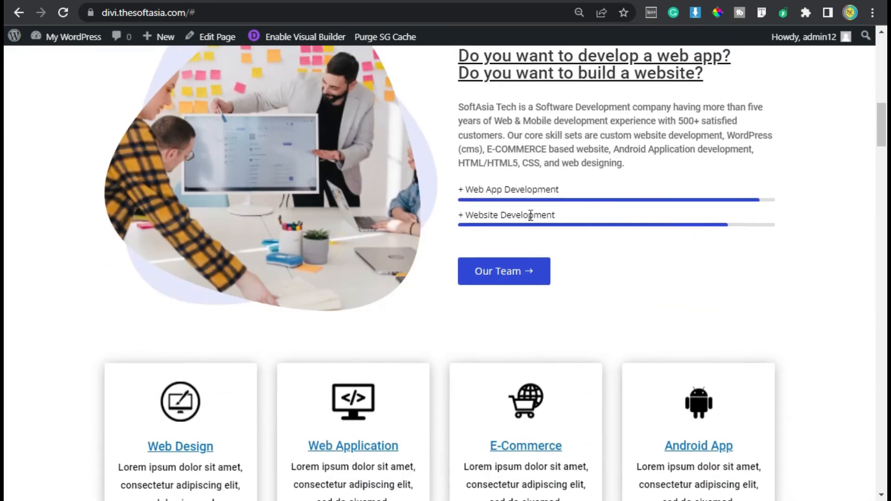
scroll(527, 272, up, 7)
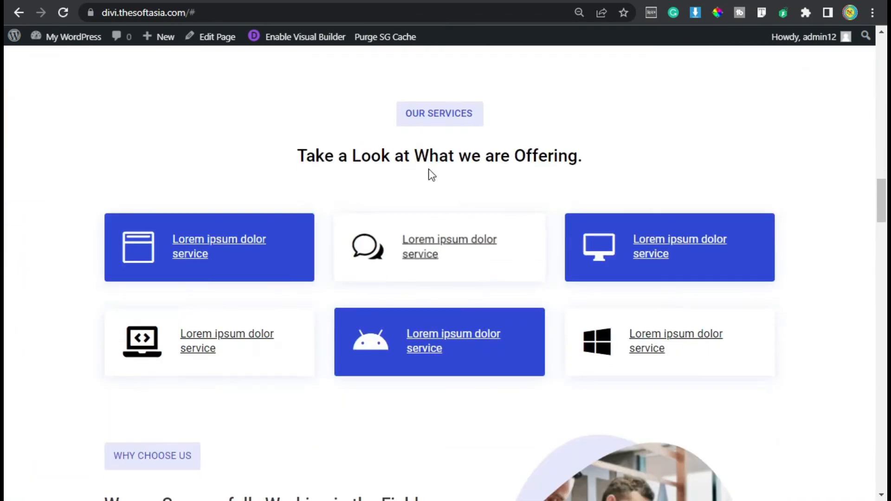
Step: Check the Our Services section, the header menu and the Contact Us section on the live home page
drag(397, 116, 477, 113)
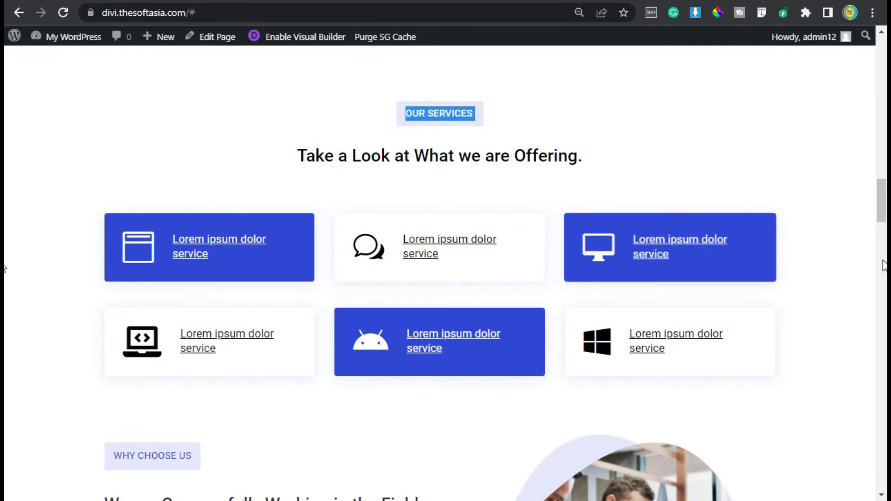
drag(886, 211, 885, 37)
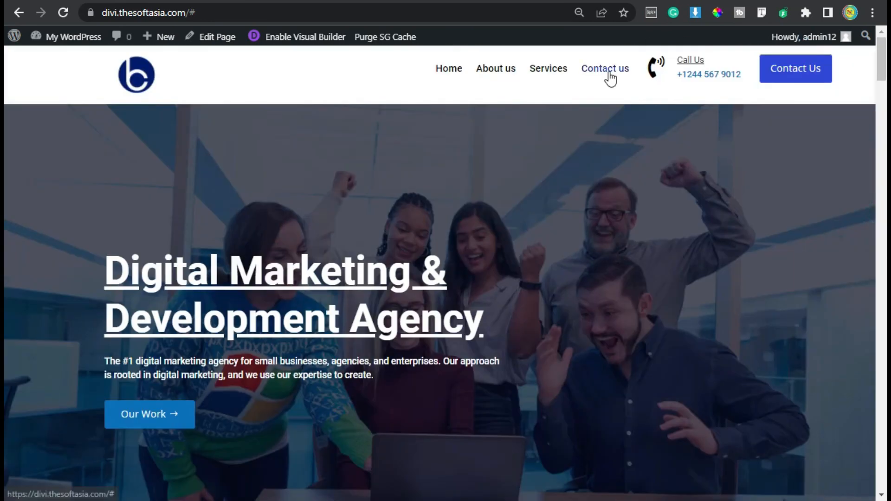
drag(882, 75, 881, 449)
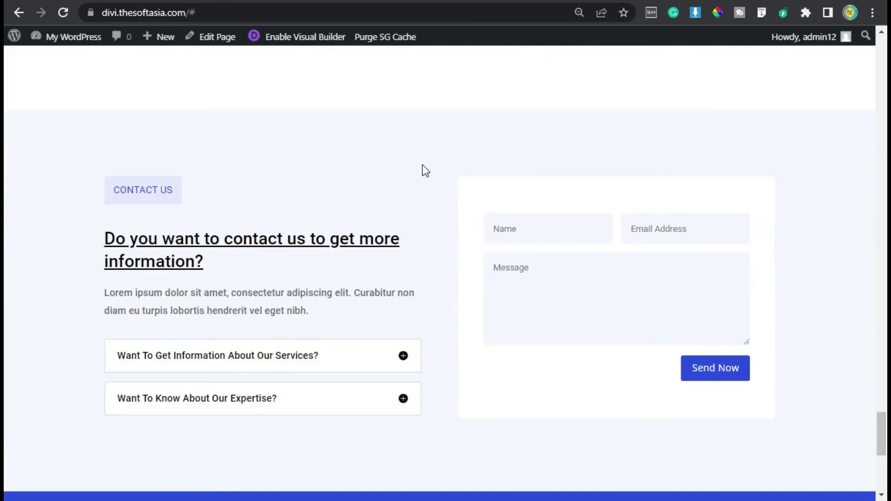
Step: Open the home page in the Visual Builder, set the hero section's CSS ID to "home" and save the section settings
click(304, 39)
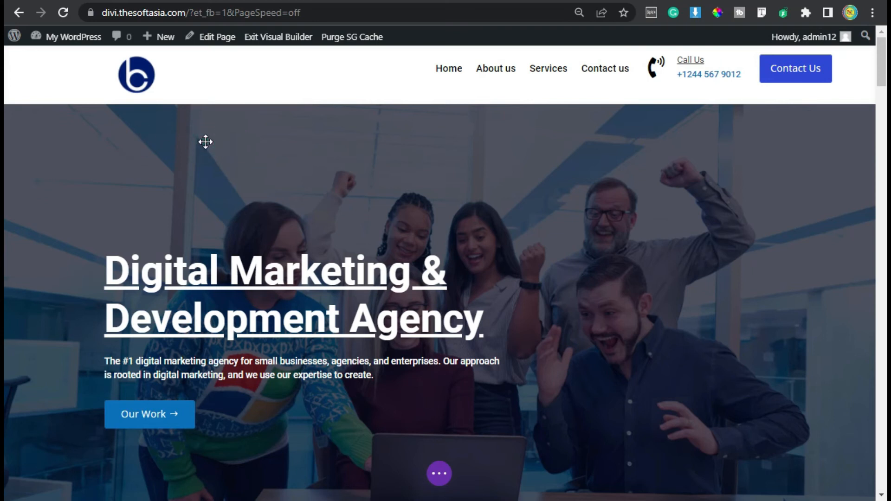
mouse_move(207, 142)
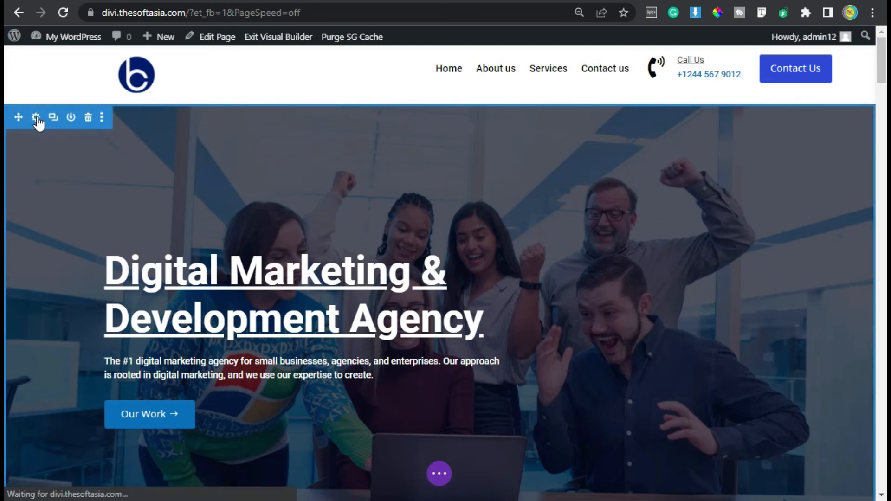
click(32, 114)
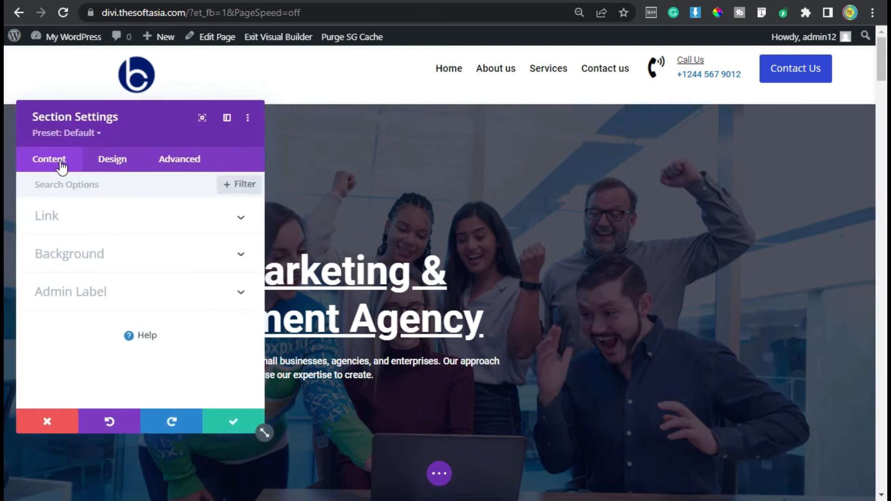
click(171, 158)
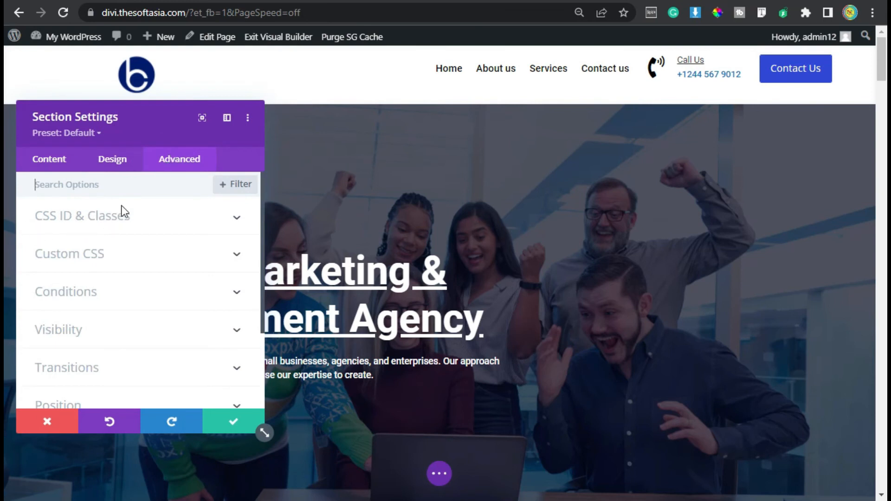
click(164, 217)
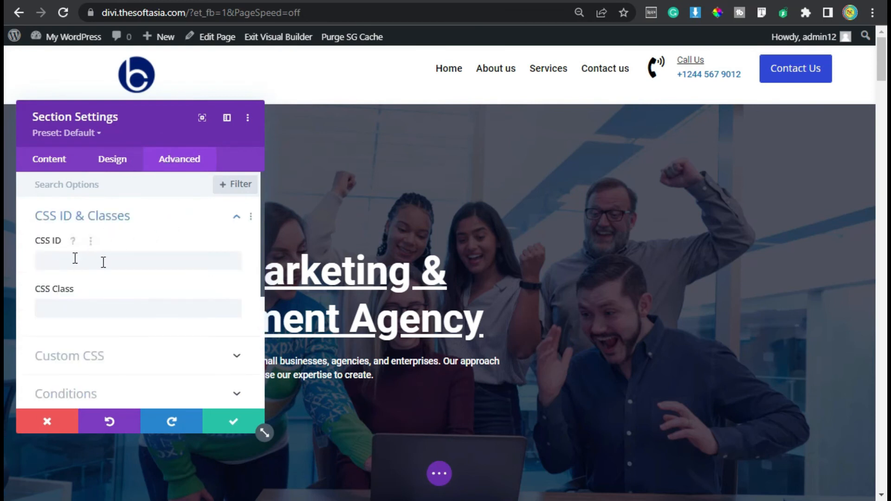
click(134, 268)
text(ho)
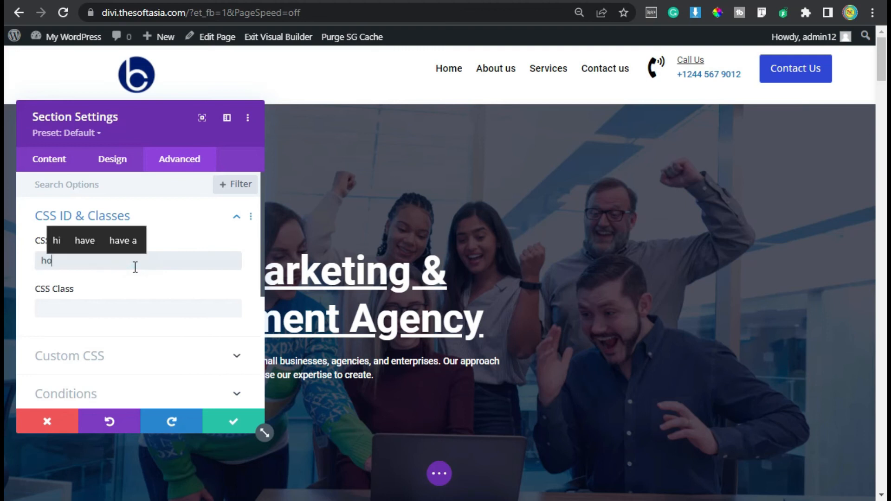
text(me)
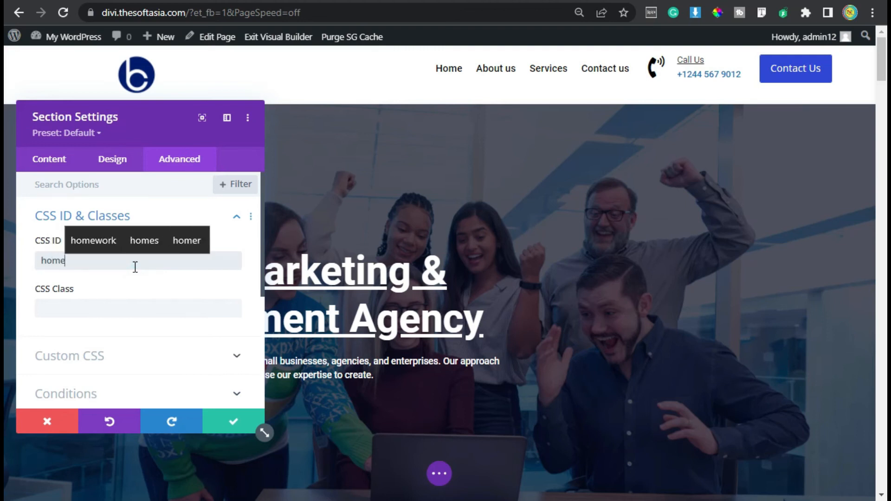
click(227, 422)
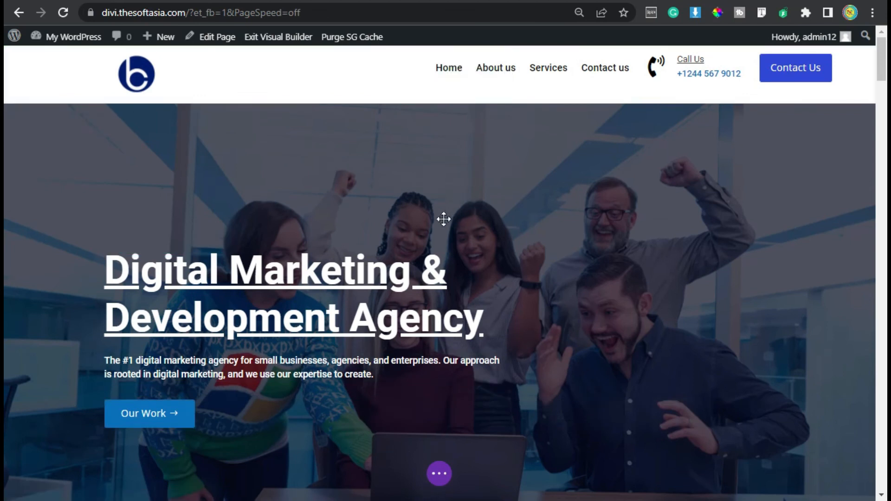
Step: Set the CSS ID of the row holding the About Us content to "about" and save the row settings
scroll(434, 233, down, 10)
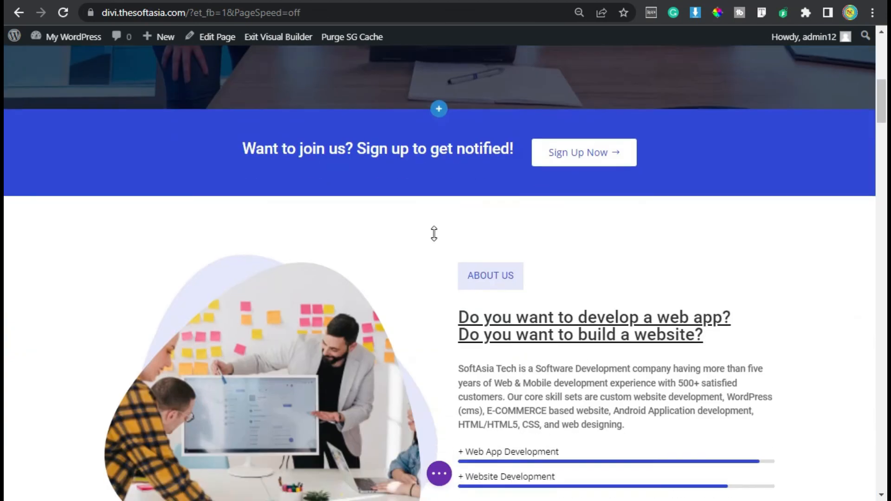
scroll(434, 233, down, 2)
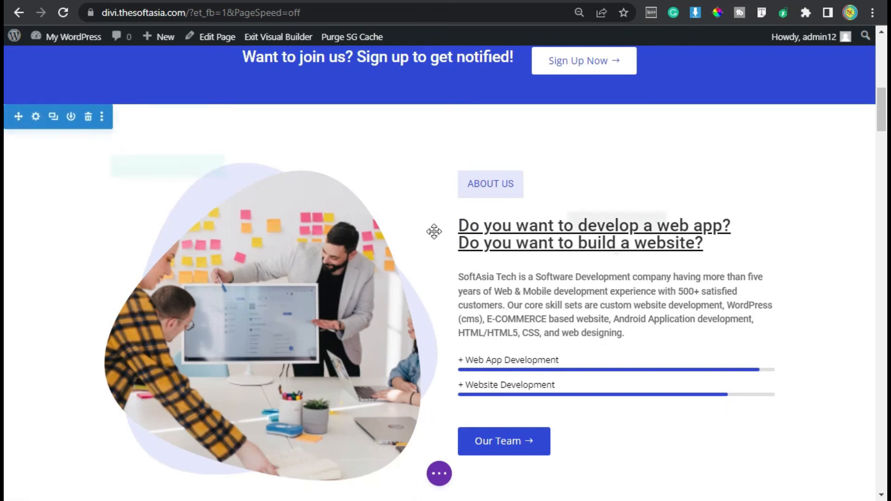
mouse_move(133, 179)
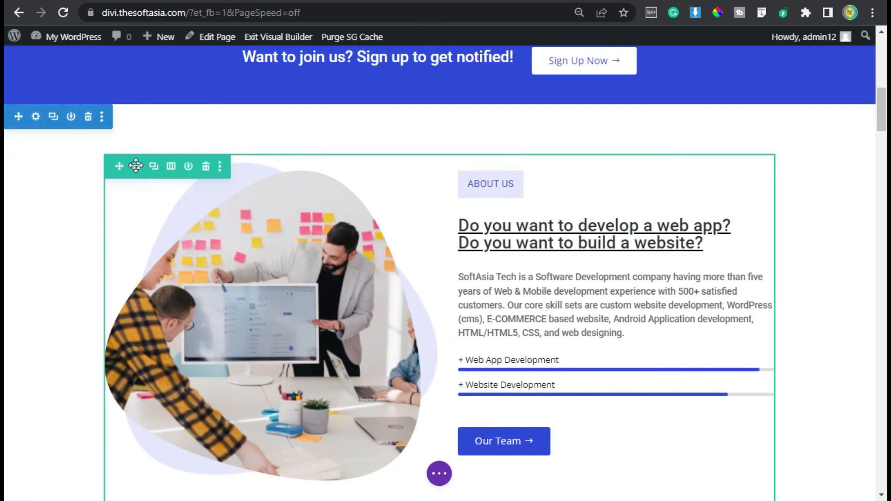
click(137, 167)
click(186, 160)
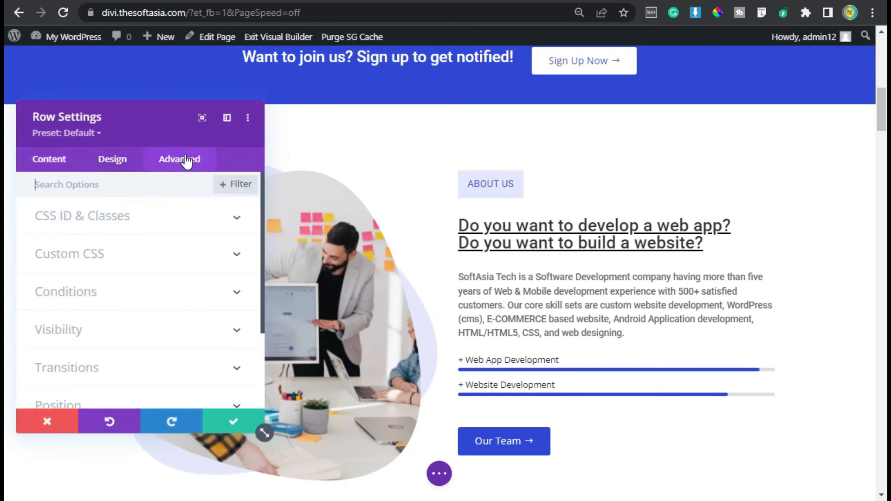
click(180, 220)
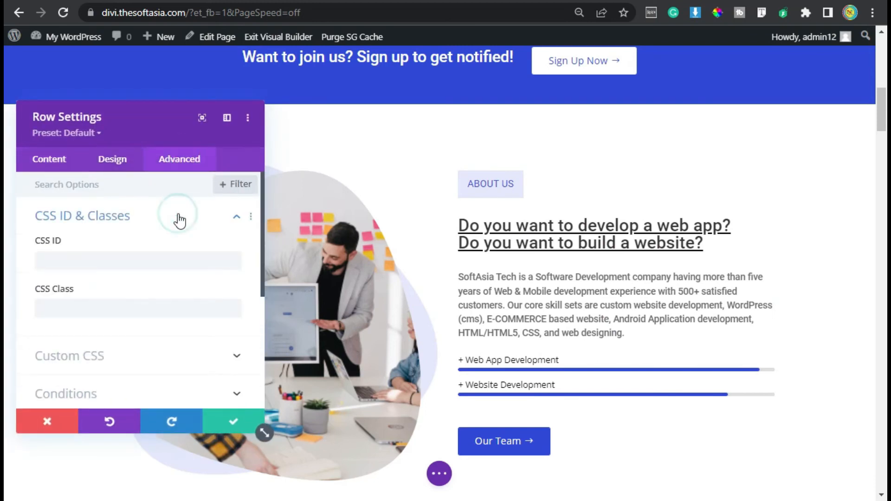
click(69, 255)
text(sbout)
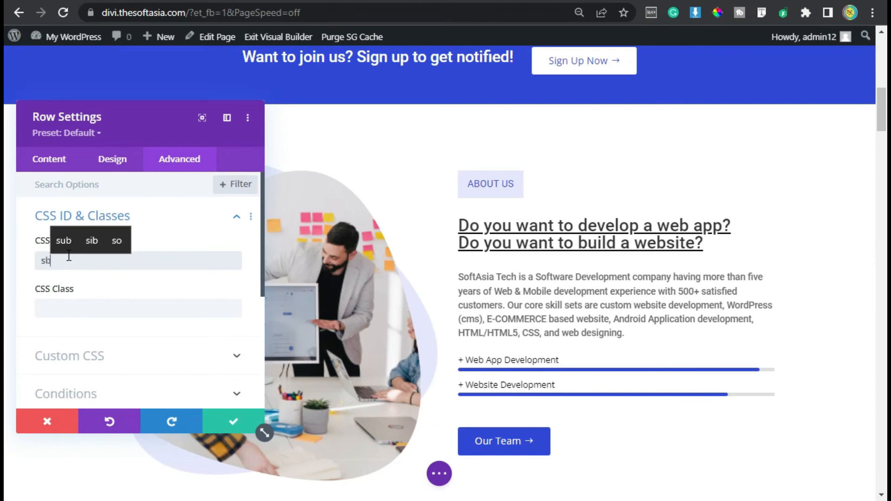
click(50, 262)
key(BackSpace)
text(about)
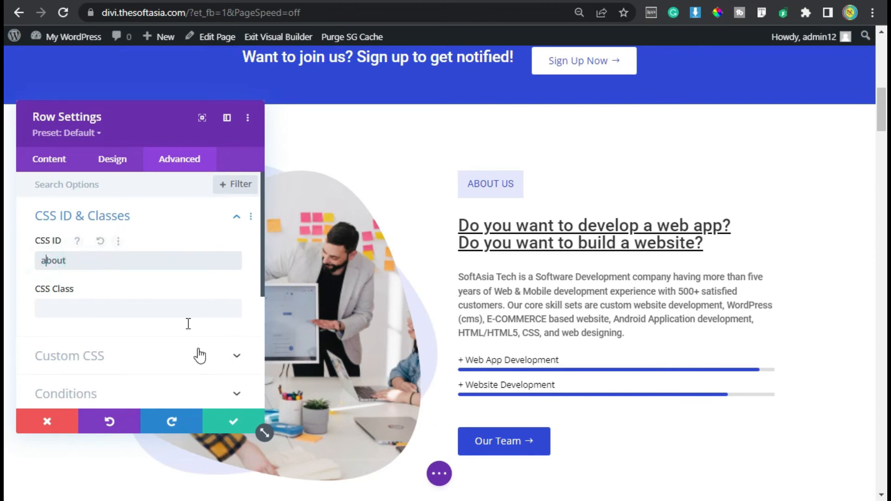
click(233, 421)
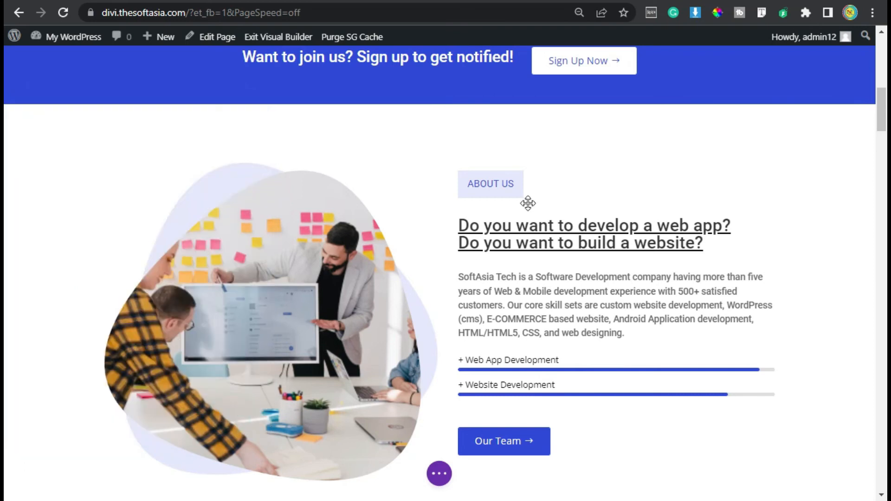
Step: Set the CSS ID of the Our Services heading row to "services" and save the row settings
scroll(528, 202, up, 10)
scroll(529, 202, up, 2)
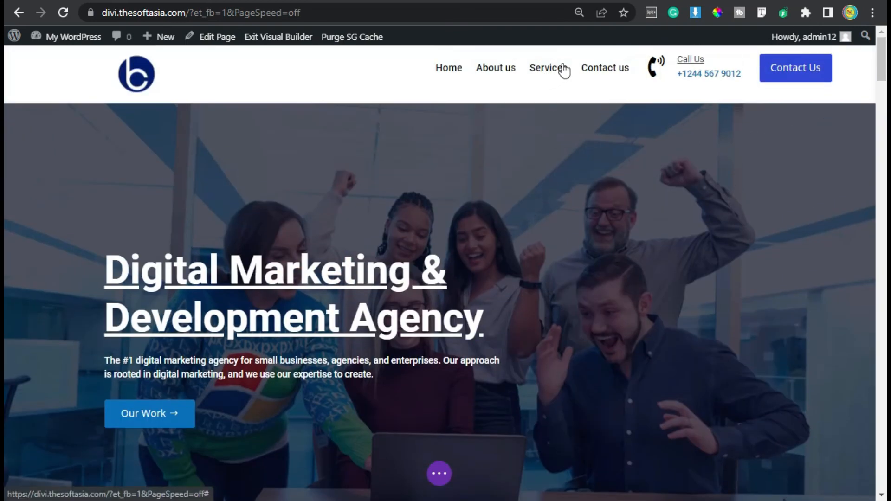
scroll(543, 188, down, 20)
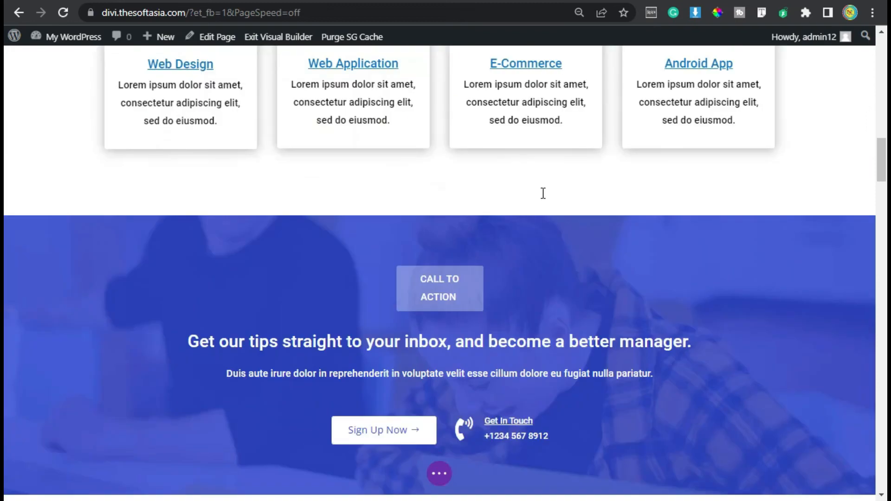
scroll(540, 192, down, 4)
scroll(541, 192, up, 4)
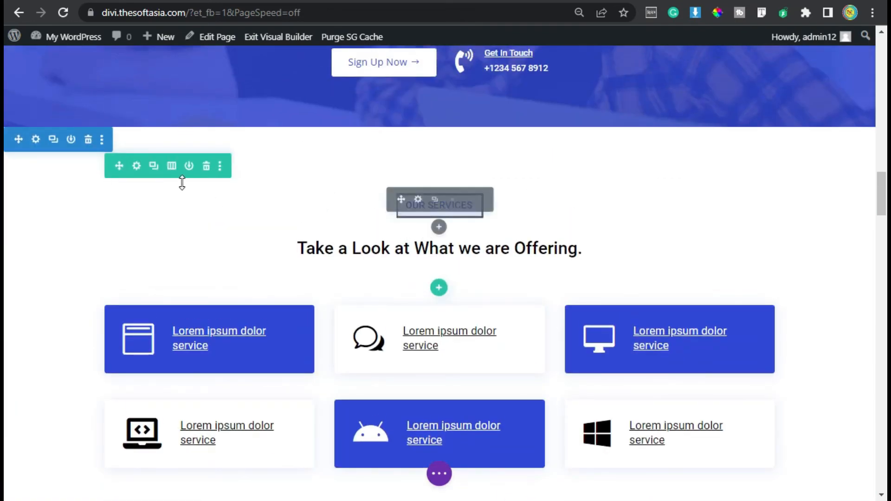
click(136, 166)
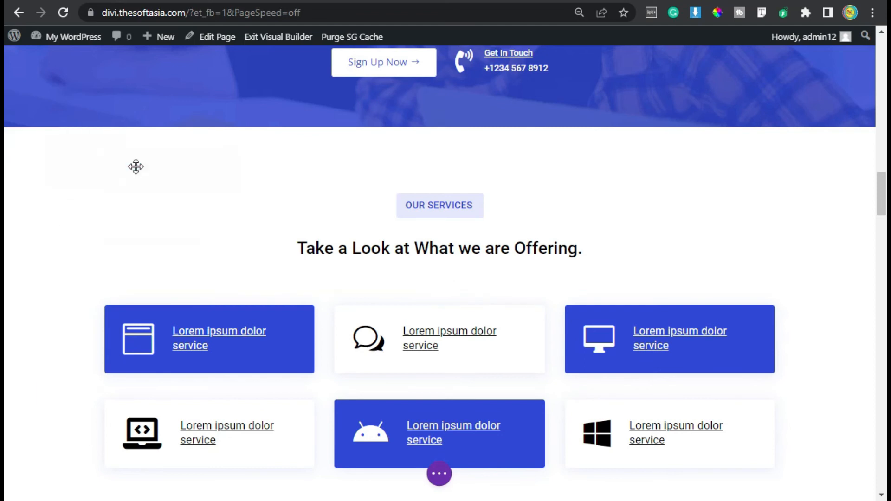
click(170, 161)
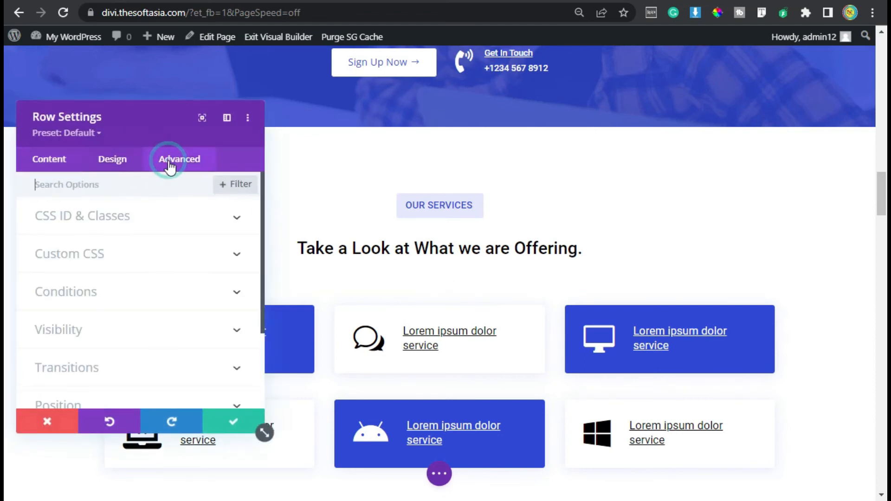
click(149, 220)
click(140, 260)
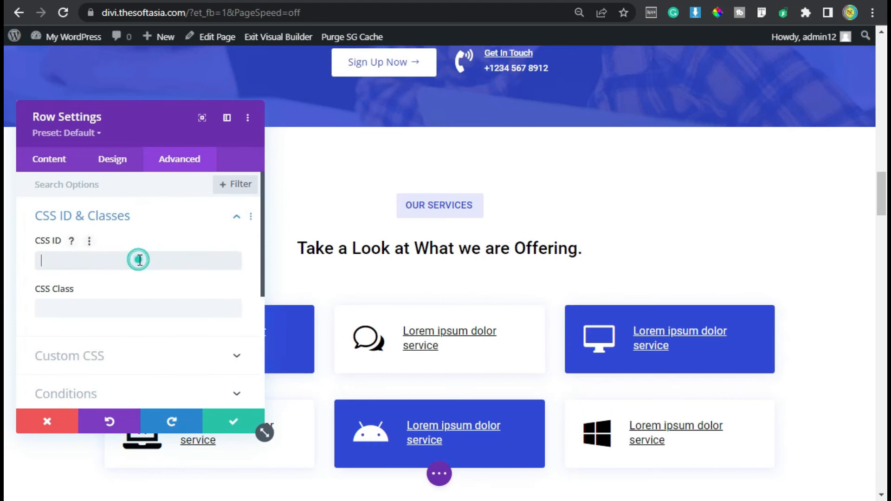
text(se)
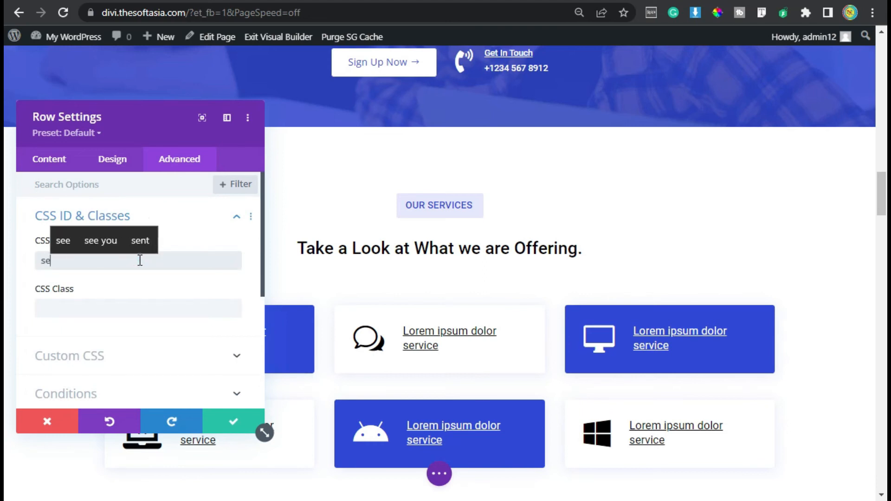
text(rvices)
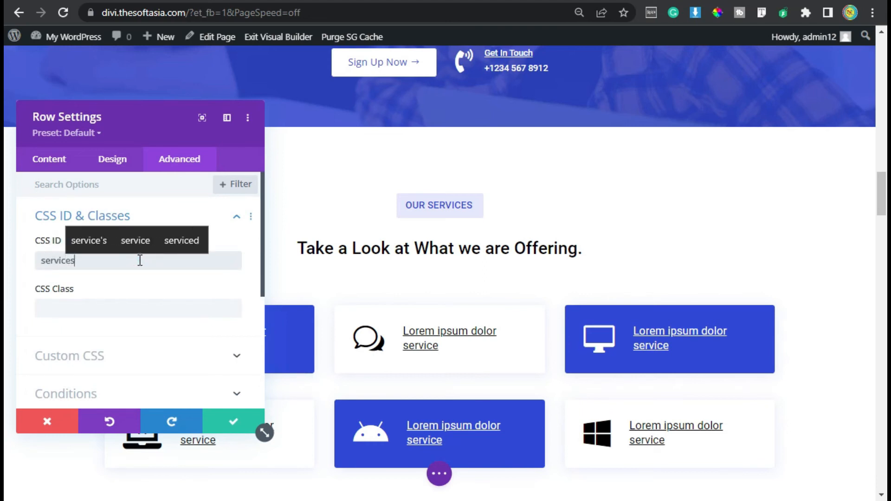
click(242, 425)
Step: Set the CSS ID of the Contact Us section's row to "contact", then save the row settings and the page
scroll(612, 283, up, 20)
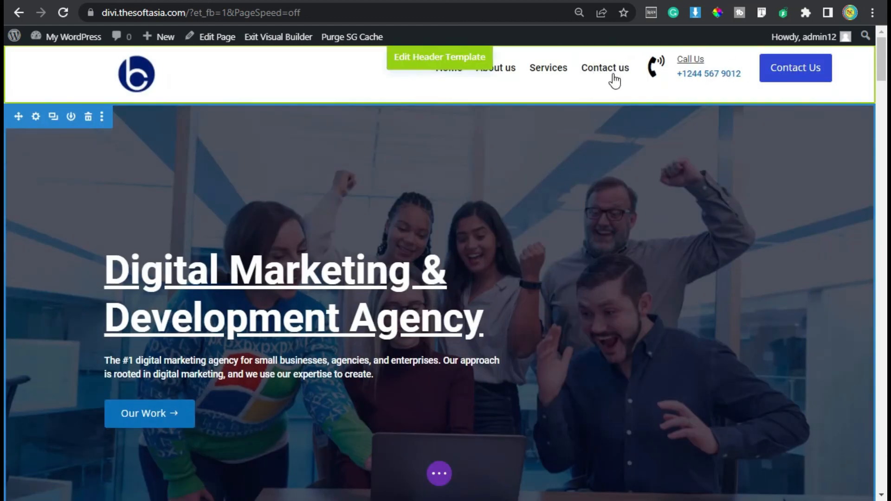
scroll(872, 302, down, 20)
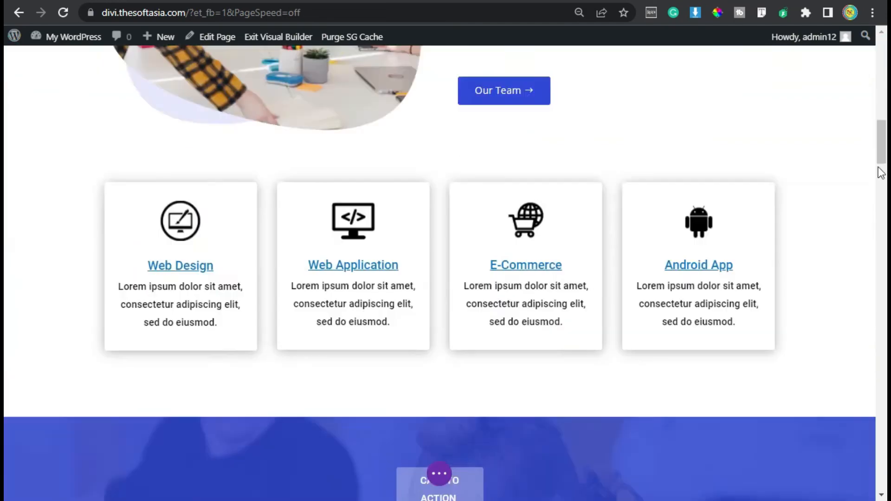
scroll(872, 302, down, 20)
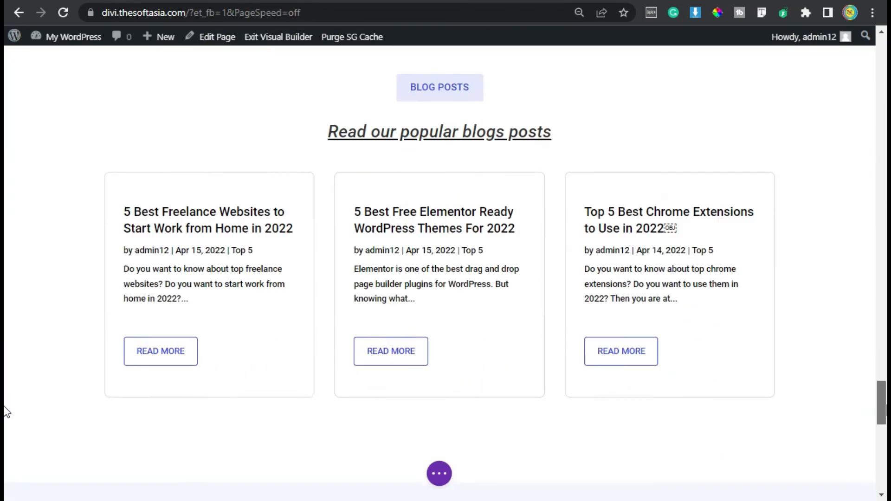
scroll(319, 294, down, 4)
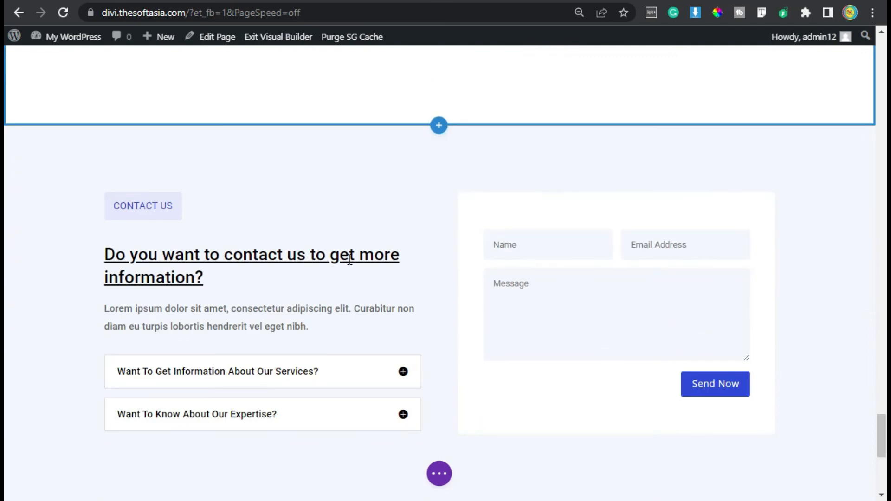
mouse_move(219, 195)
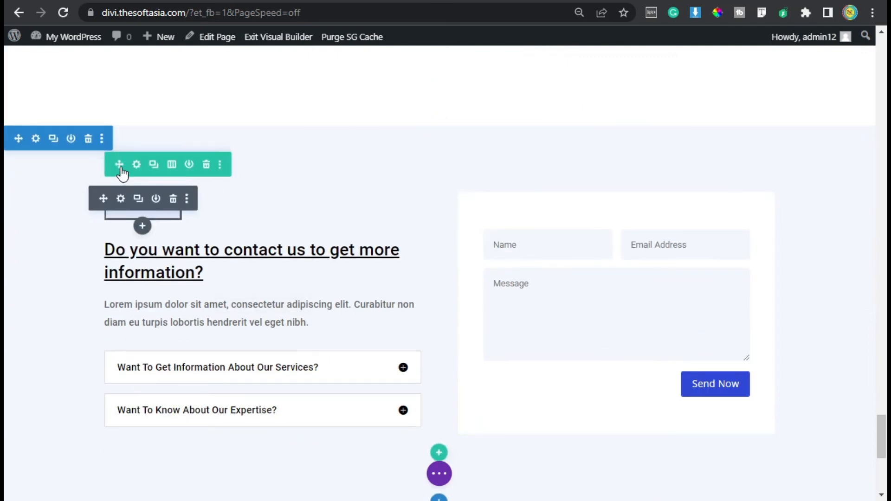
click(137, 166)
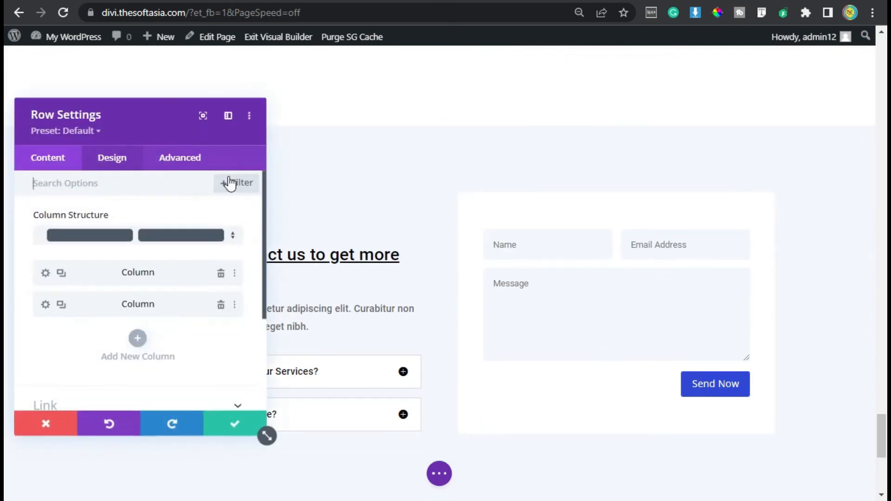
click(179, 162)
click(131, 214)
click(122, 256)
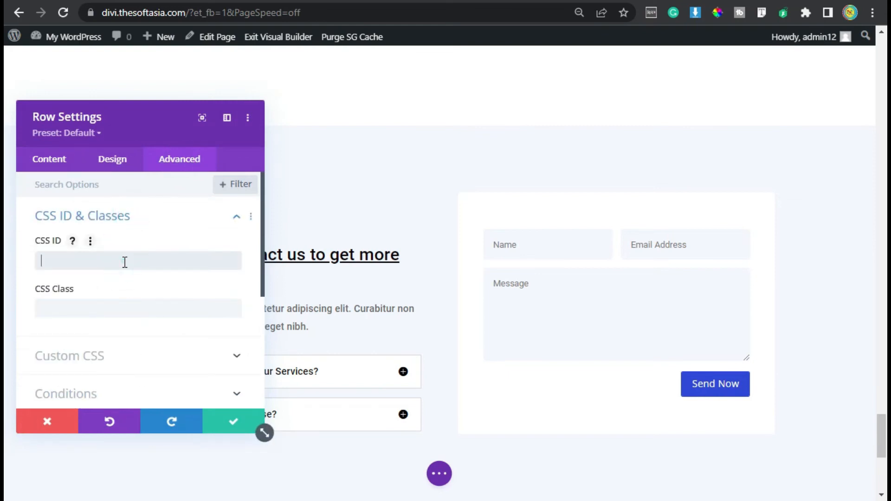
text(contact)
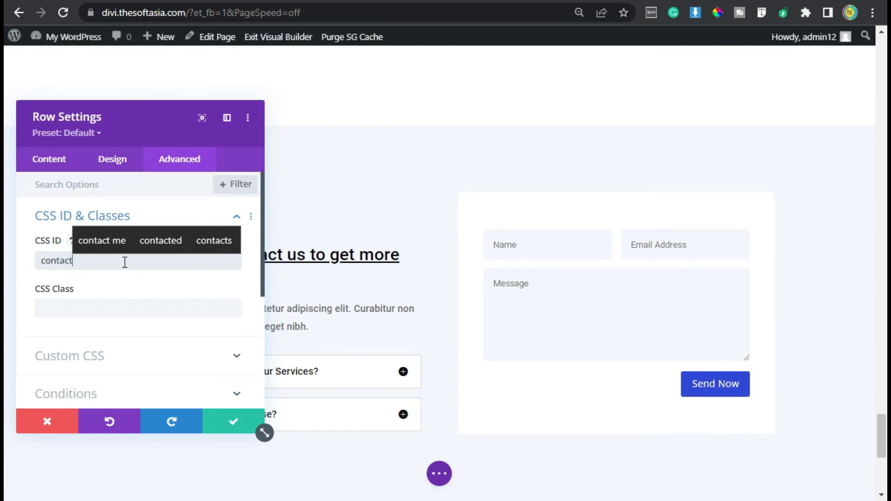
click(228, 419)
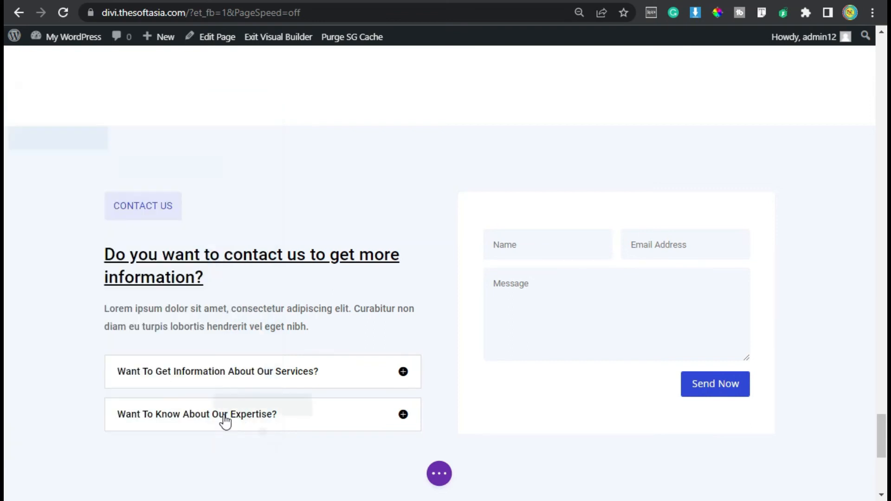
click(439, 473)
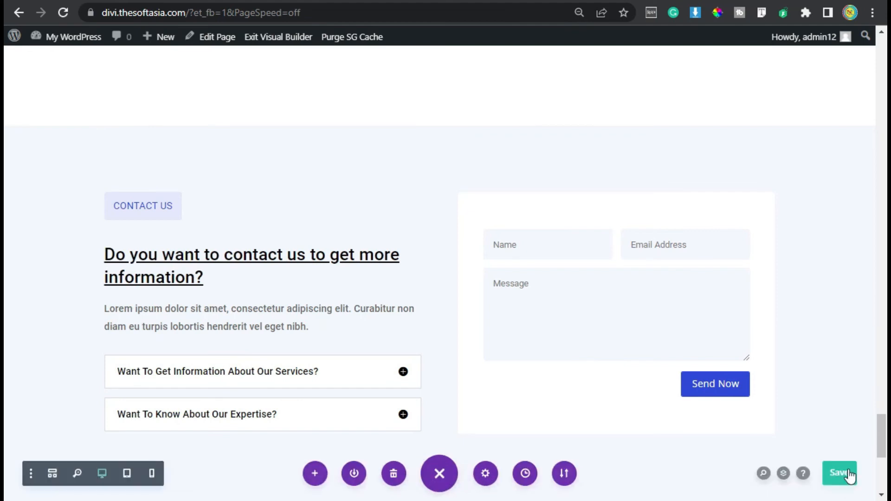
click(843, 474)
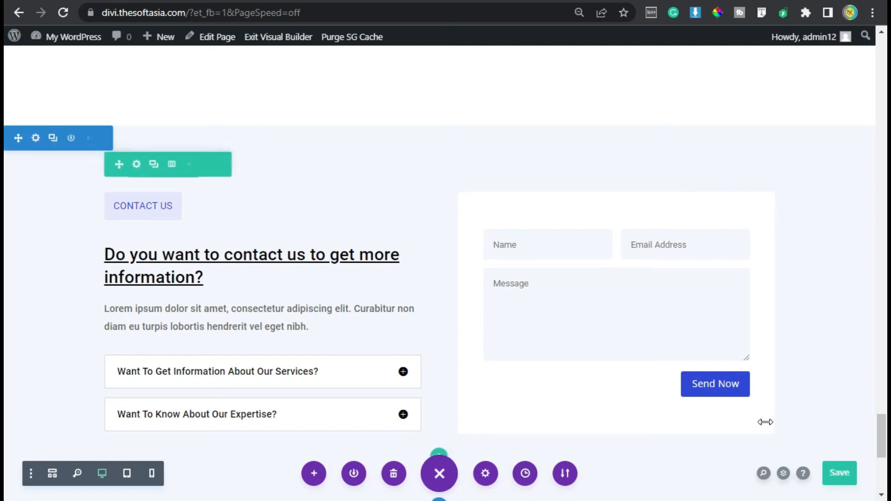
Step: Leave the Visual Builder for the WordPress dashboard and open the Menus page under Appearance
mouse_move(67, 38)
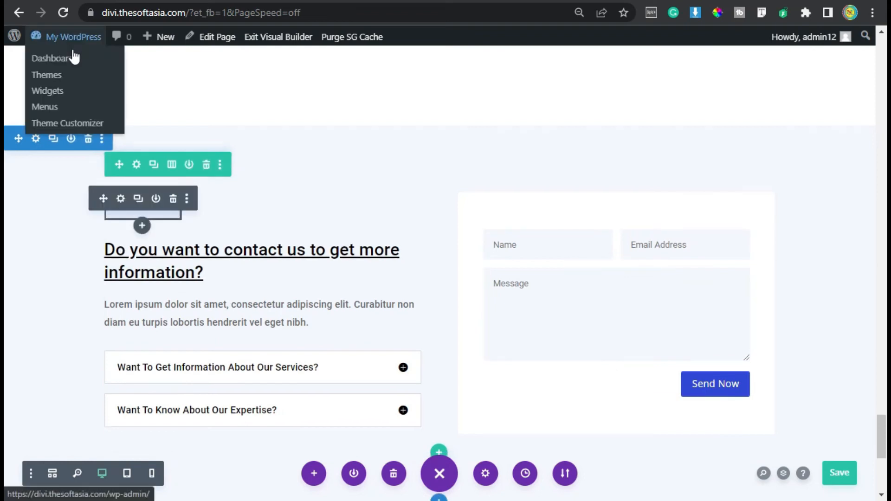
click(74, 59)
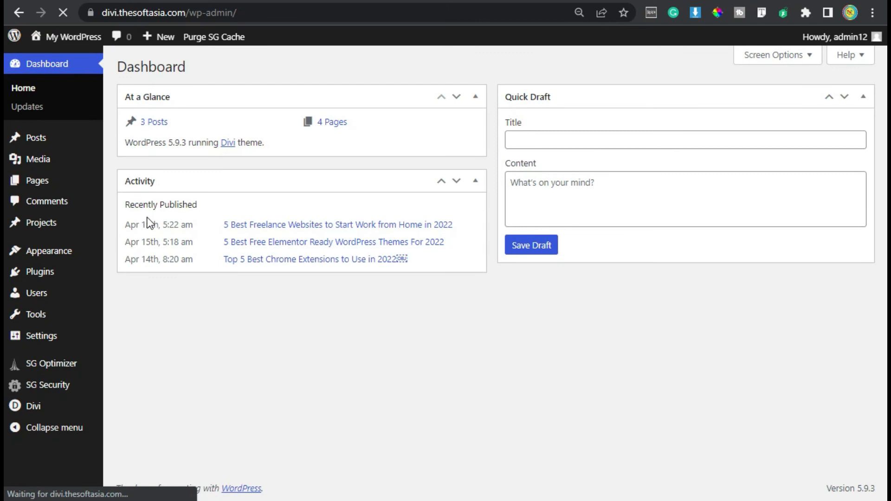
mouse_move(40, 261)
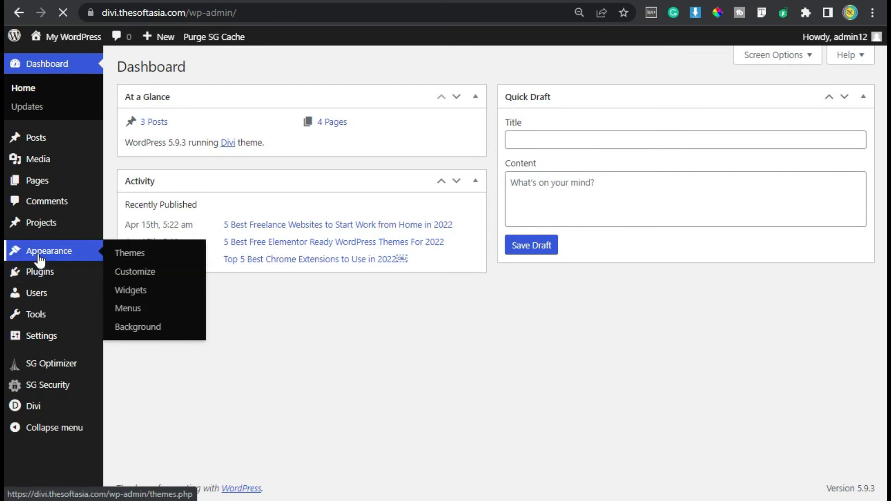
click(141, 315)
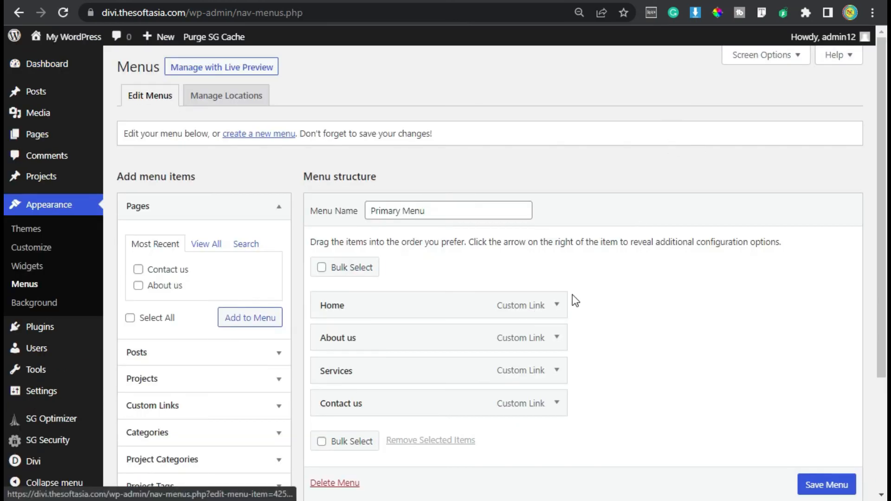
Step: Expand the Custom Links form and examine its URL and Link Text fields
scroll(575, 301, down, 2)
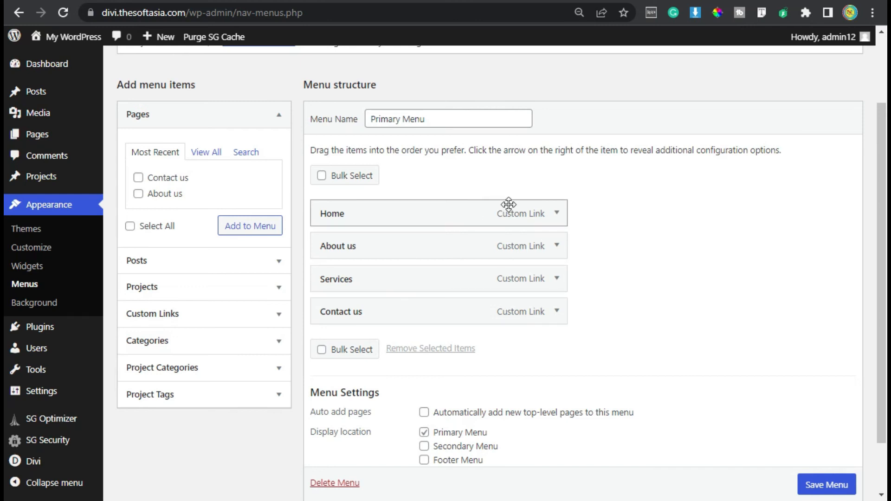
click(278, 316)
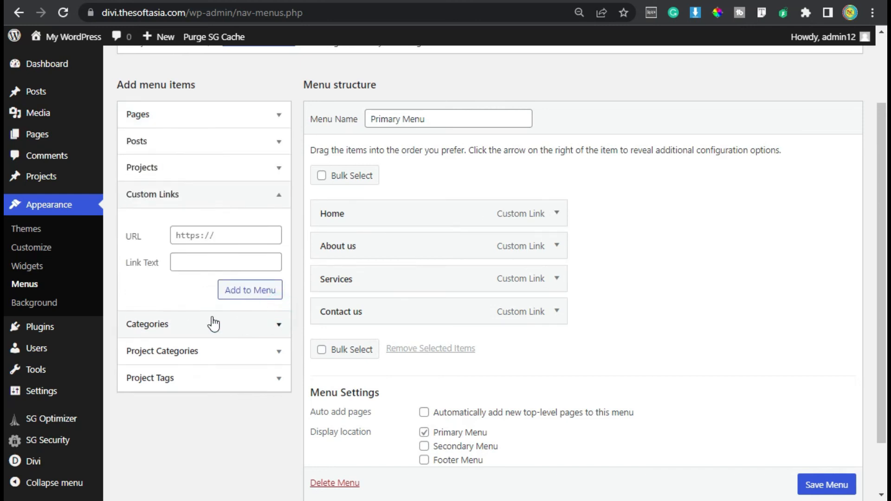
click(201, 235)
click(190, 264)
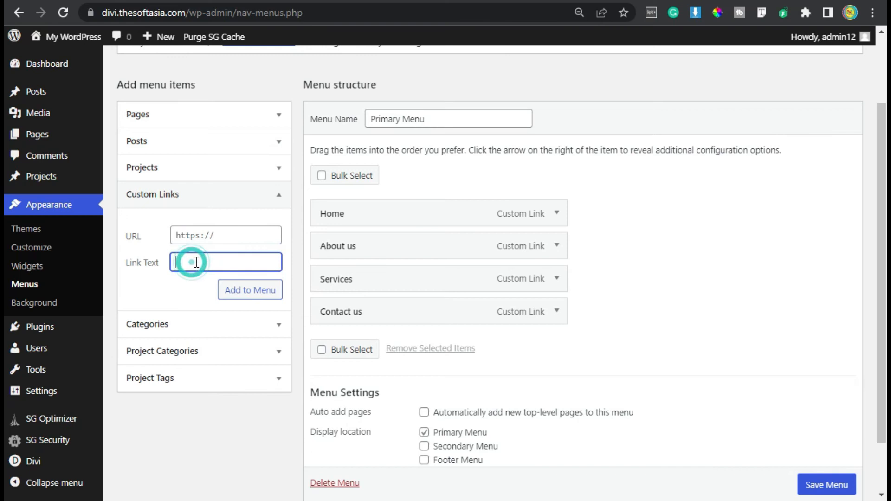
Step: Set the URL of the Home item in the Primary Menu to "#home" and collapse the item
click(555, 213)
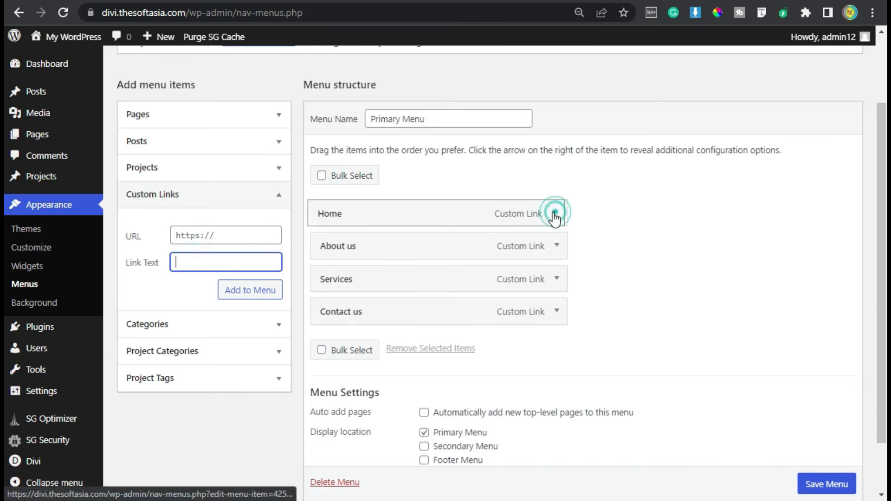
click(557, 215)
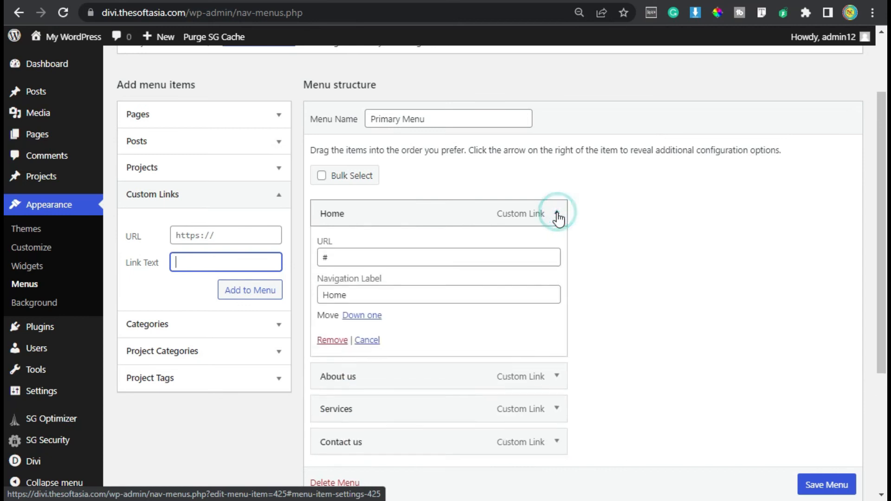
drag(366, 293, 329, 295)
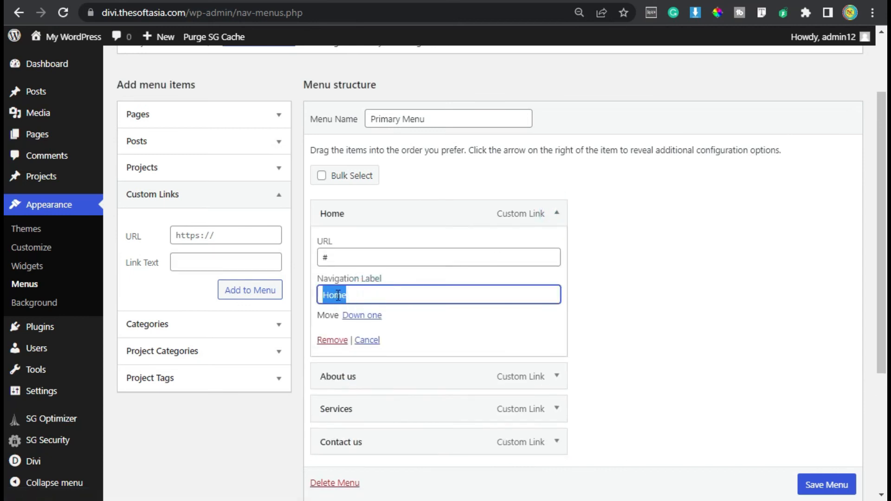
click(366, 295)
click(348, 258)
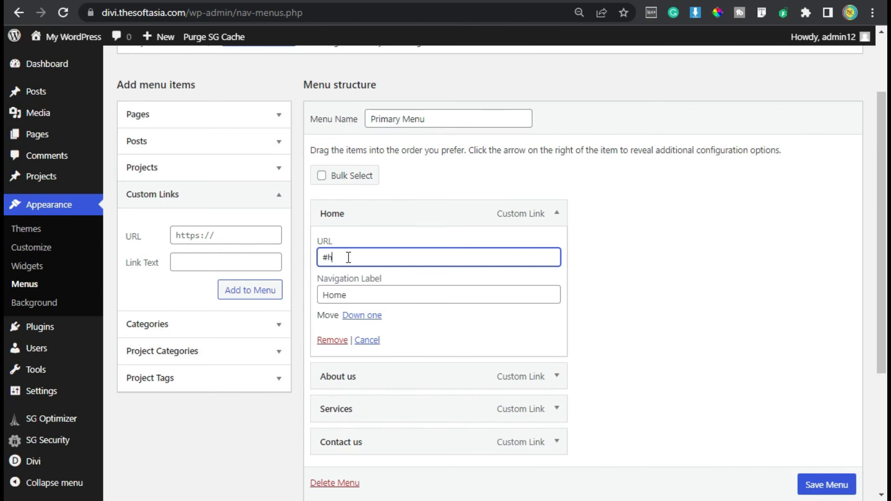
text(hi)
key(BackSpace)
text(ome)
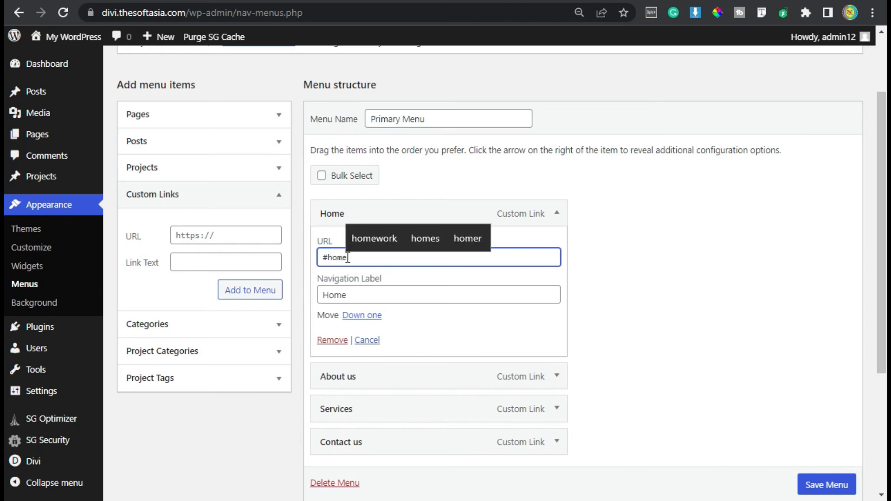
click(558, 213)
Step: Set the URL of the About us menu item to "#about" and collapse the item
click(557, 246)
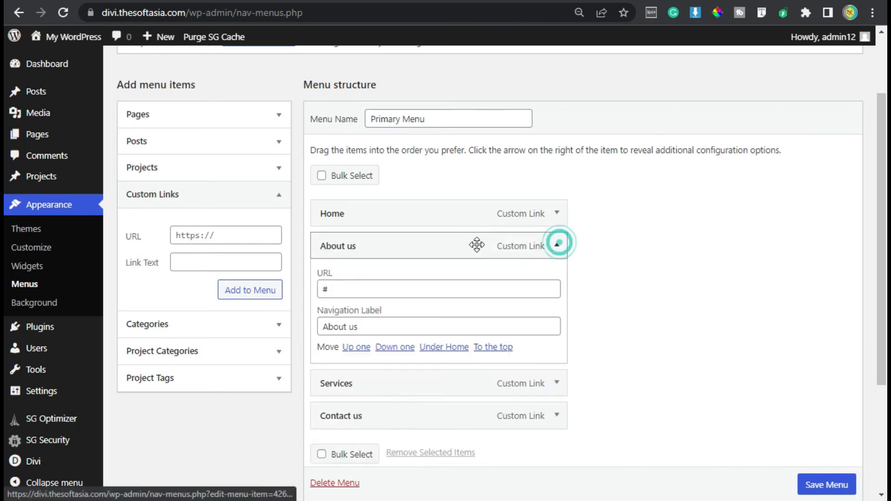
click(347, 291)
text(abiu)
key(Up)
key(Return)
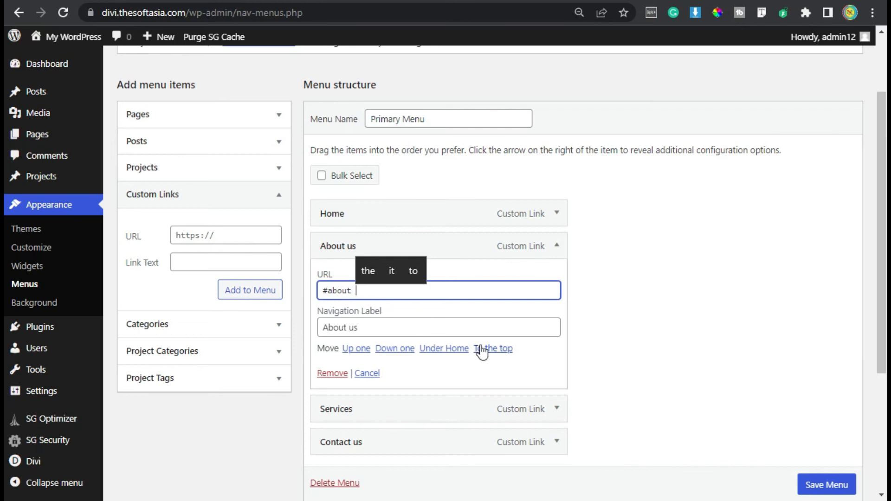
key(BackSpace)
click(555, 244)
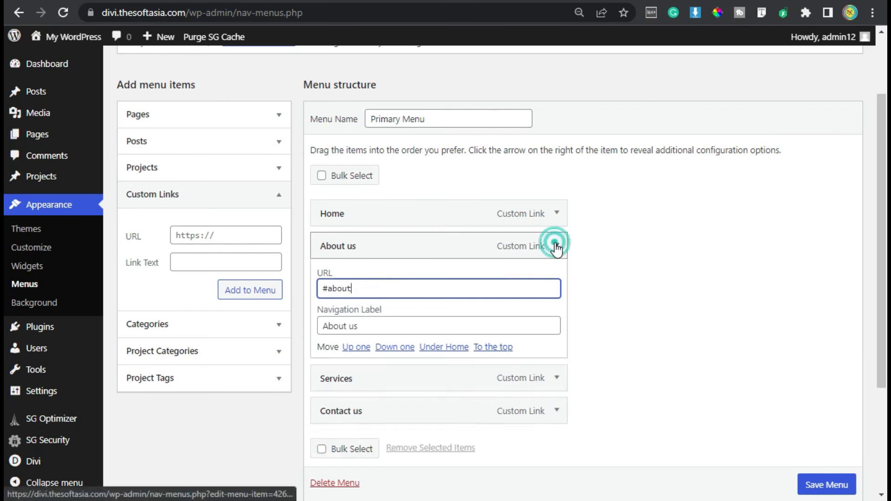
Step: Set the URL of the Services menu item to "#services" and collapse the item
click(556, 279)
click(370, 321)
text(services)
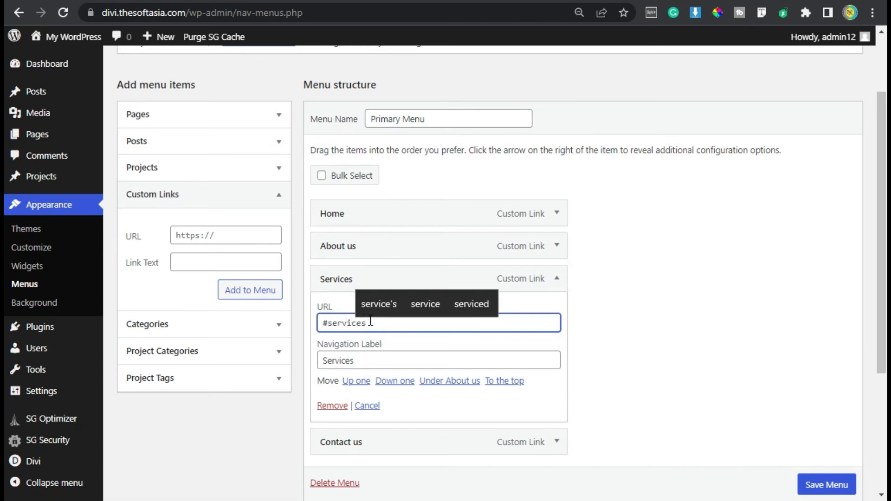
click(557, 279)
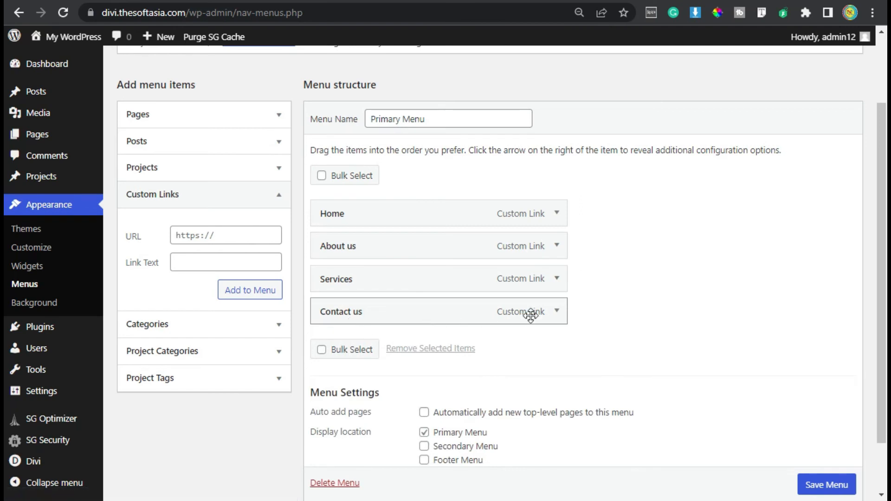
Step: Set the URL of the Contact us menu item to "#contact" and save the Primary Menu
click(559, 311)
click(402, 356)
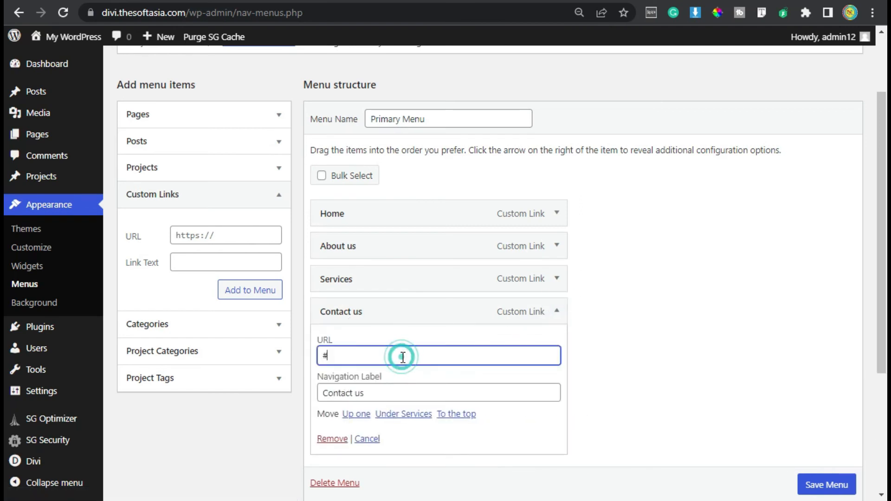
text(con)
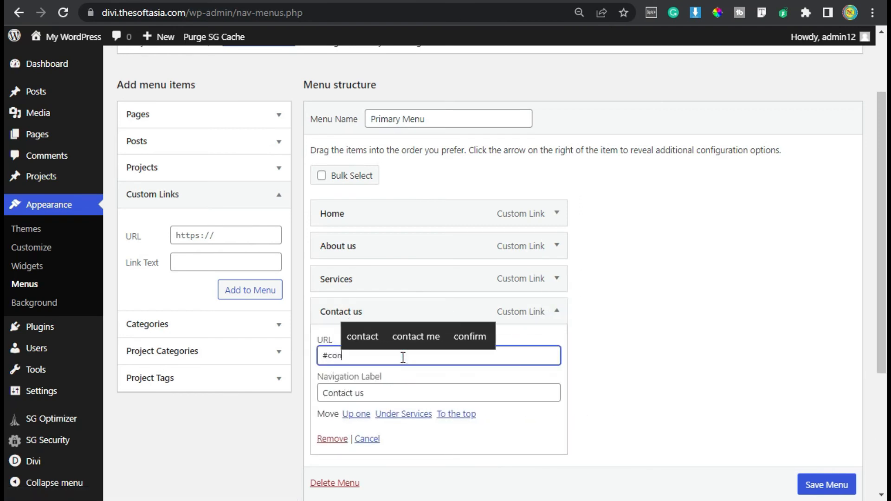
text(tact)
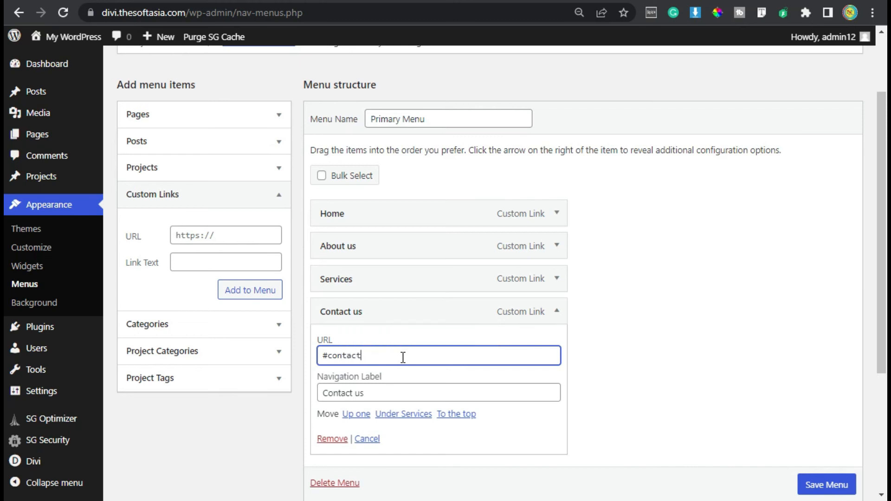
click(653, 379)
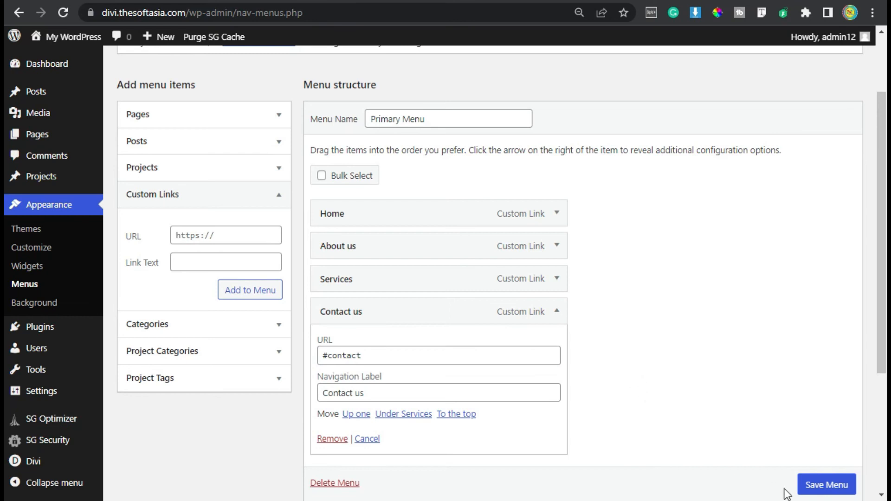
click(827, 486)
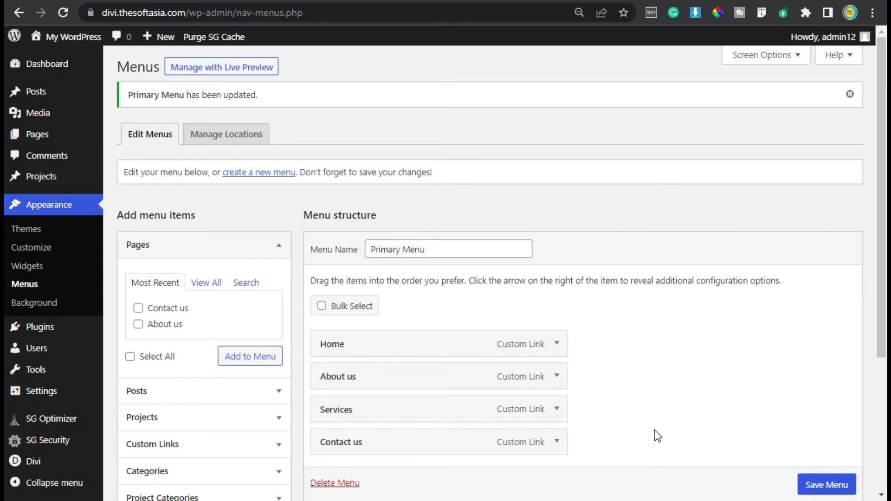
Step: Visit the live site's home page to check the header menu links
mouse_move(73, 38)
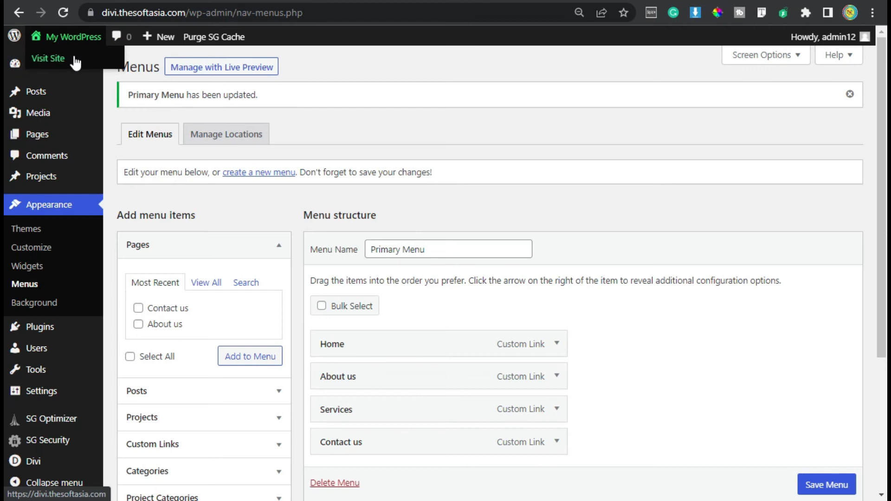
click(75, 62)
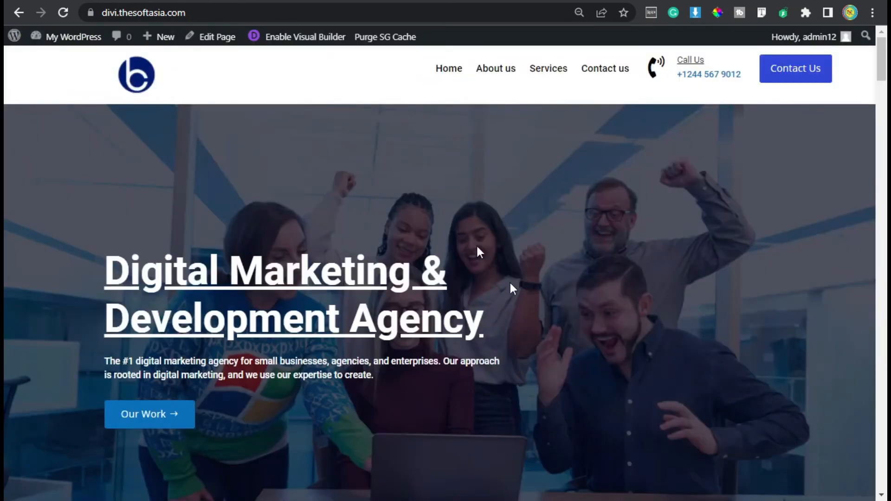
Step: Test the Home, About us, Services and Contact us menu links and the header's Contact Us button on the home page
click(451, 69)
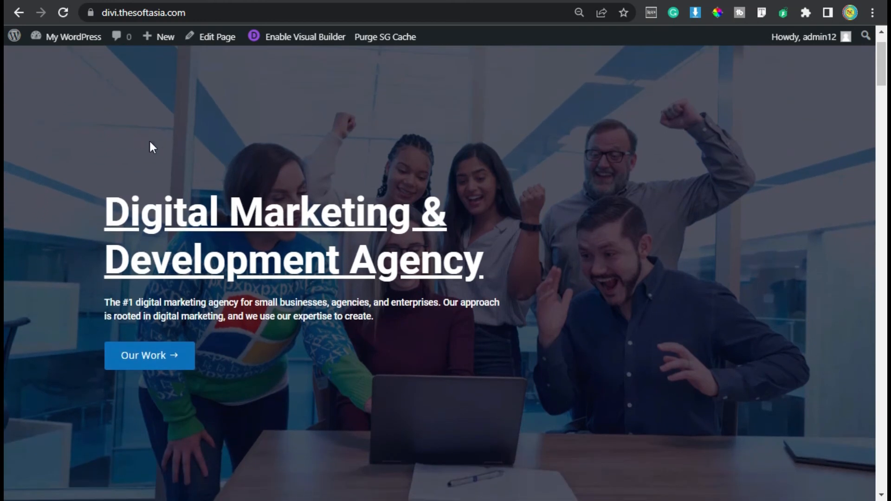
scroll(390, 216, up, 2)
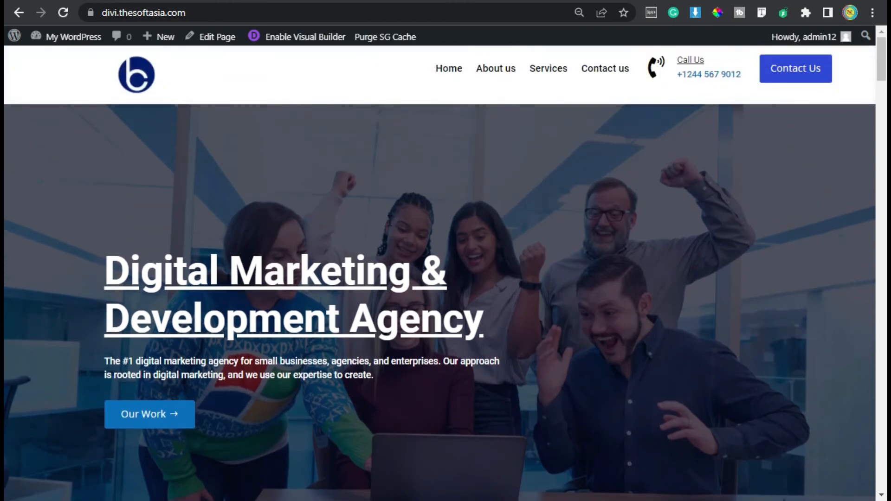
click(490, 70)
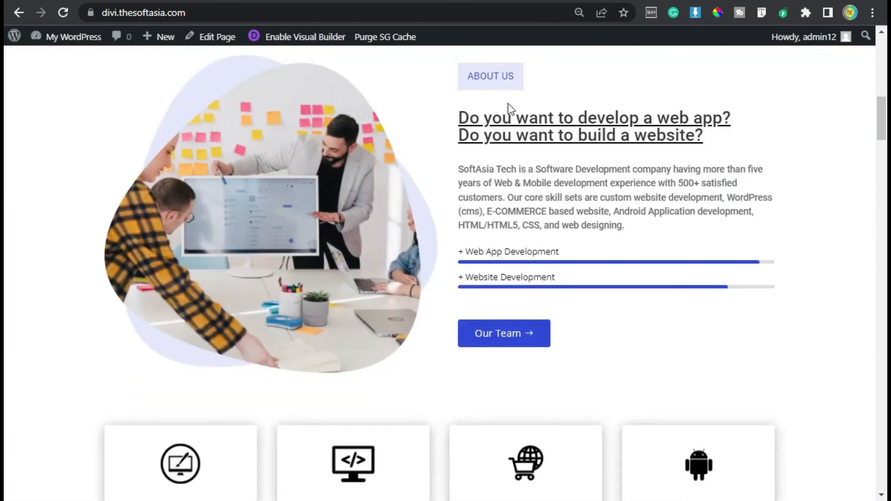
scroll(514, 163, up, 10)
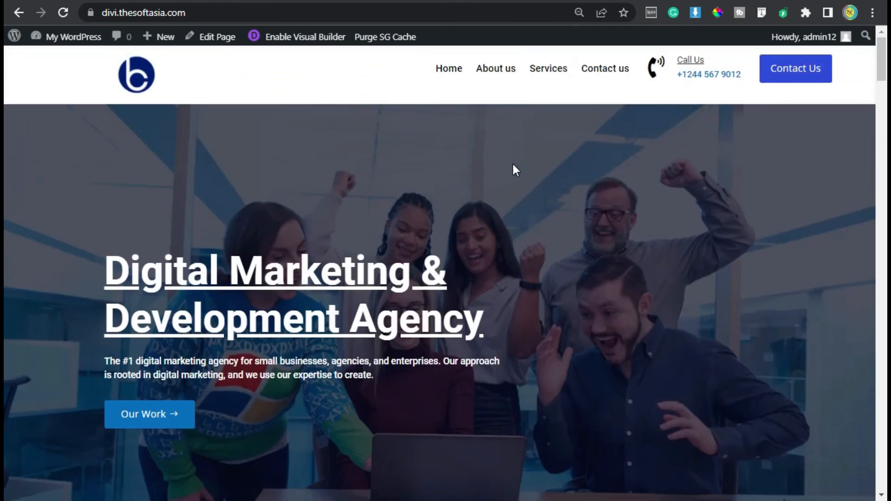
click(547, 71)
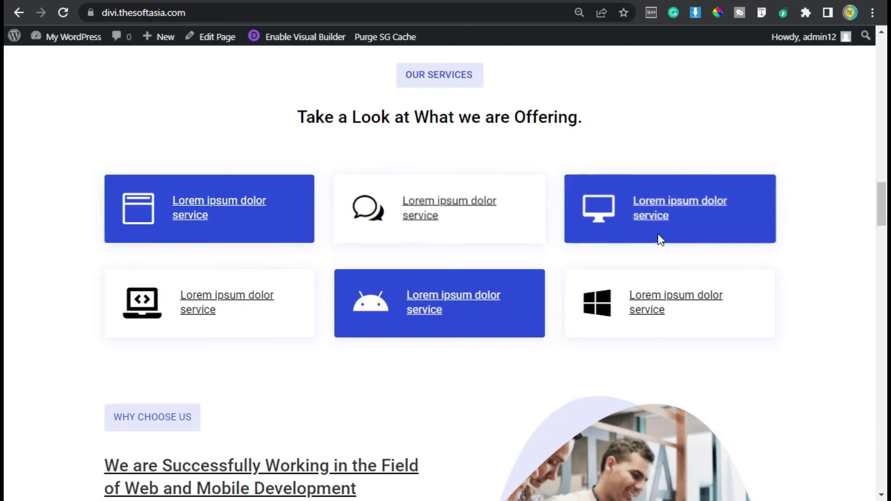
scroll(647, 237, up, 4)
scroll(6, 197, up, 15)
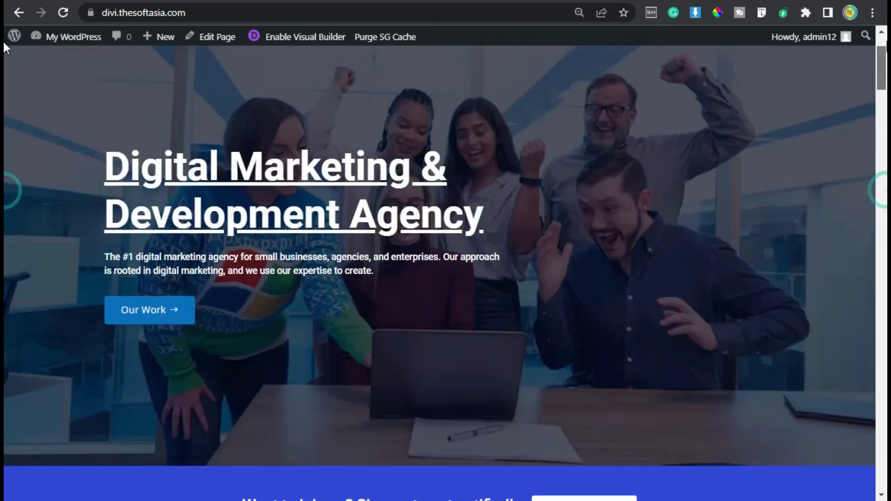
click(612, 71)
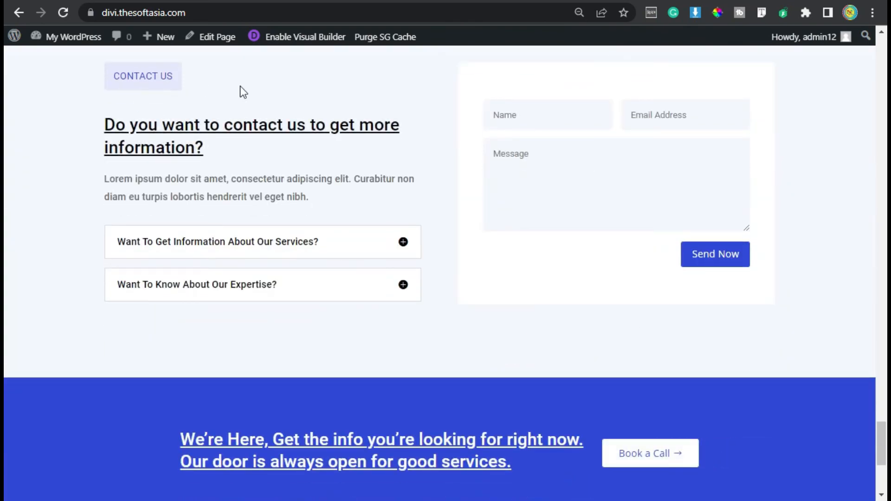
scroll(4, 435, up, 15)
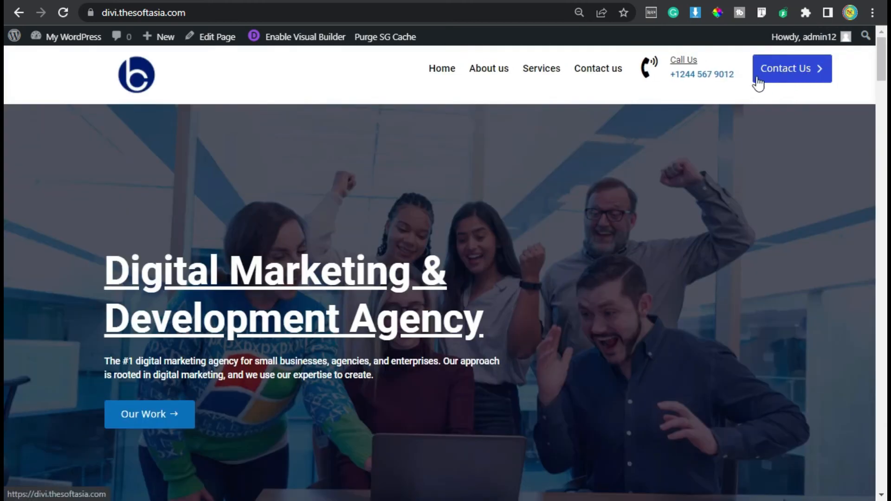
click(779, 75)
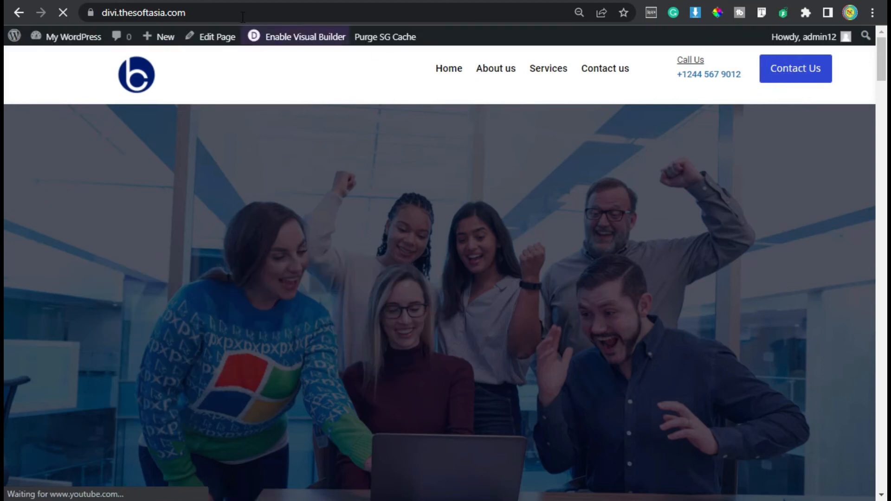
Step: Enable the Visual Builder on the home page and start editing the header template
click(299, 38)
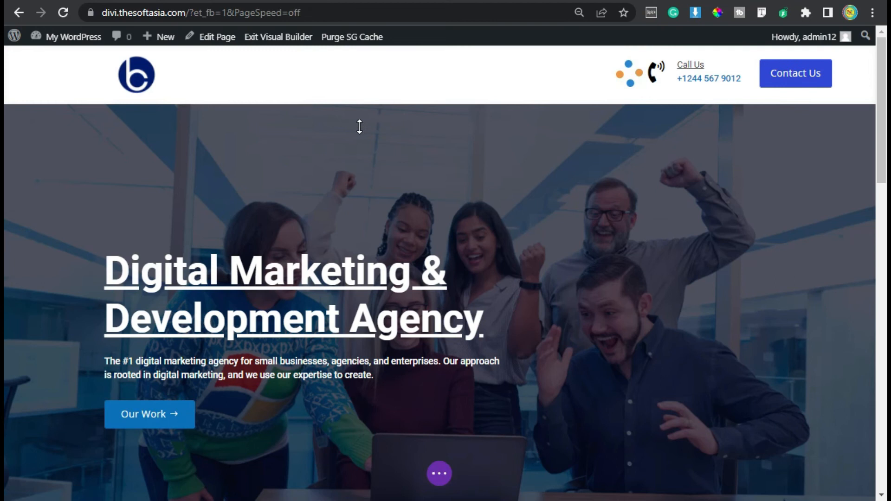
mouse_move(394, 91)
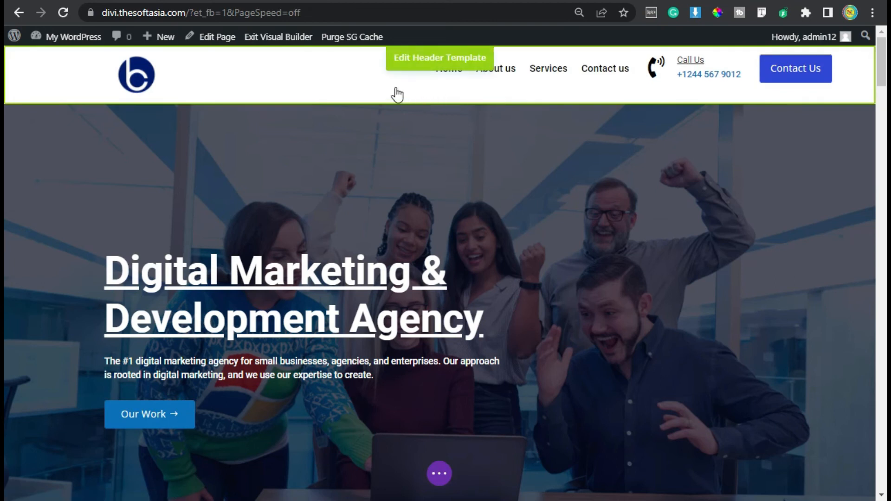
click(422, 64)
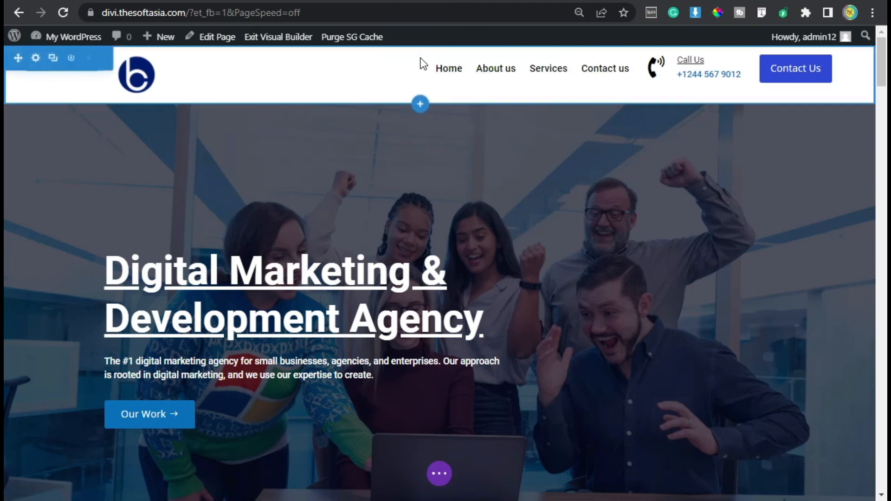
Step: Set the link URL of the header's Contact Us button to "#contact" and save the button settings
mouse_move(828, 73)
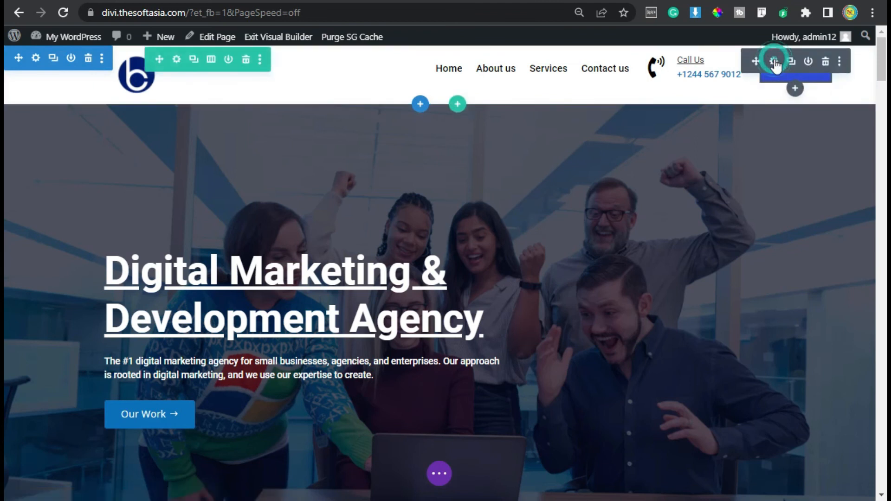
click(773, 62)
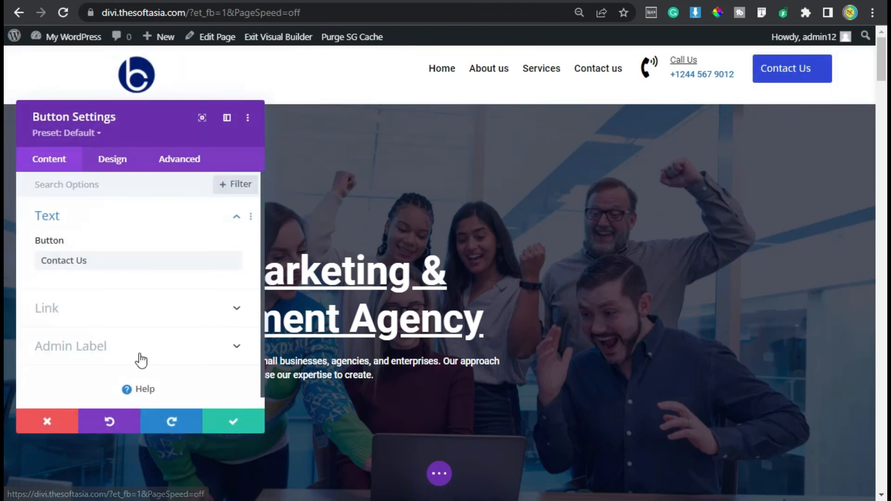
click(107, 307)
click(82, 241)
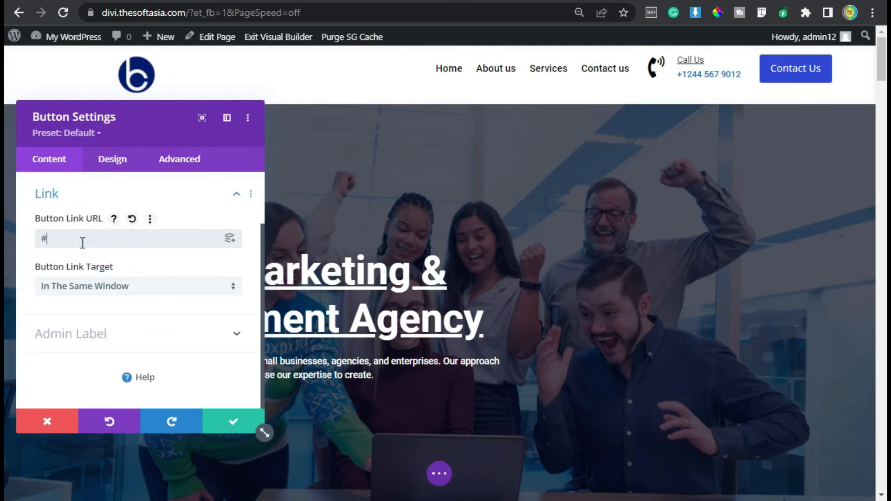
text(#co)
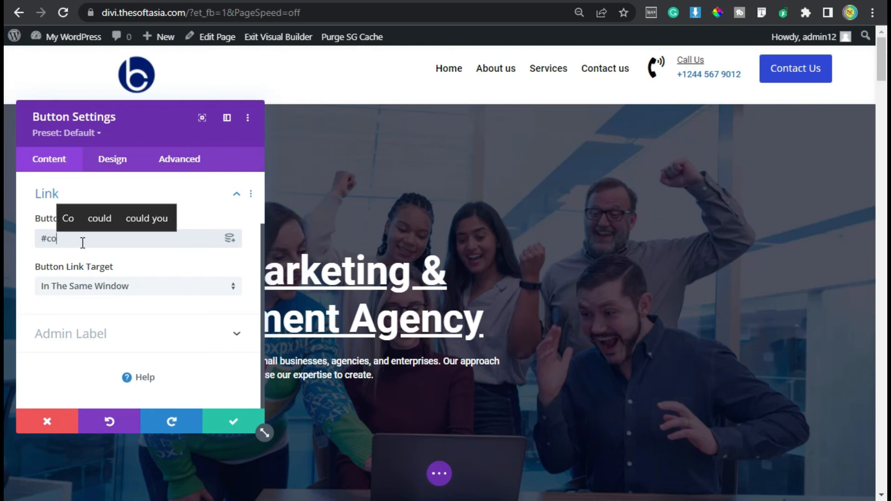
text(ntact)
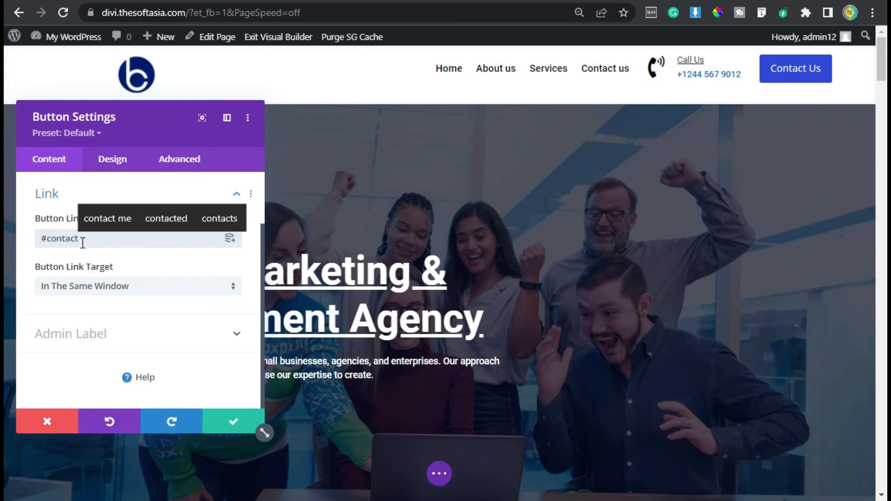
click(232, 423)
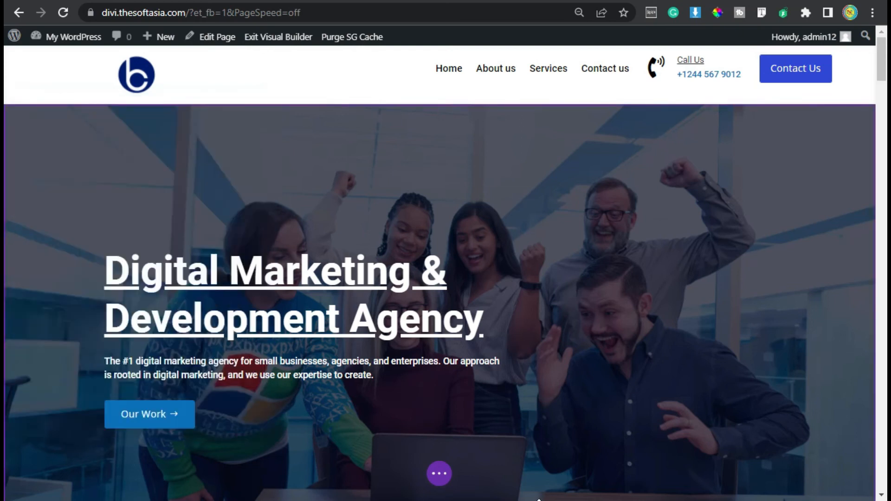
Step: Save the header changes and exit the Visual Builder
click(439, 473)
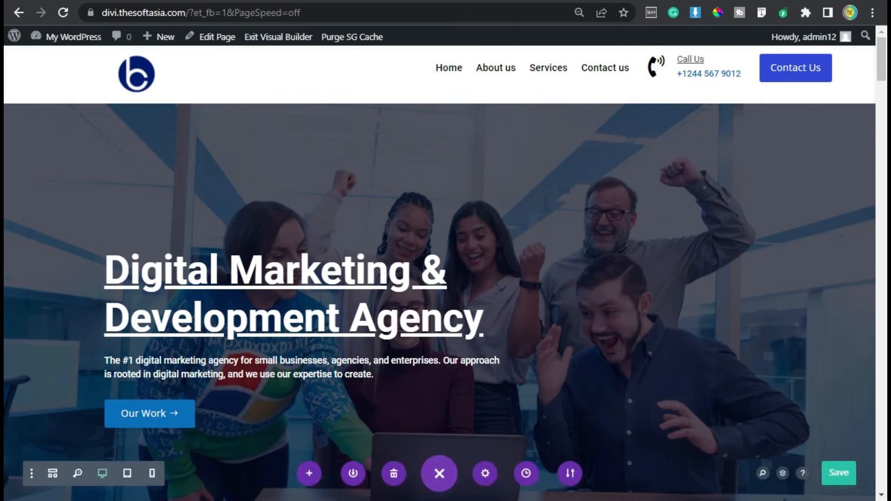
click(840, 473)
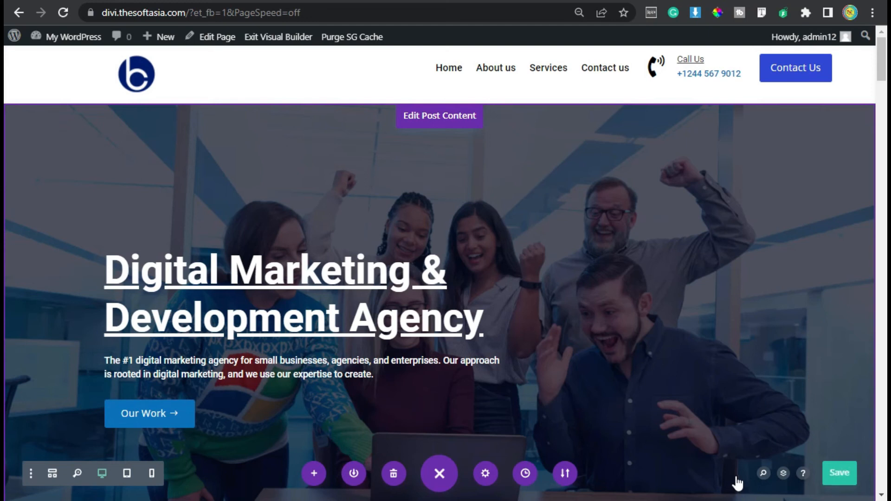
click(289, 40)
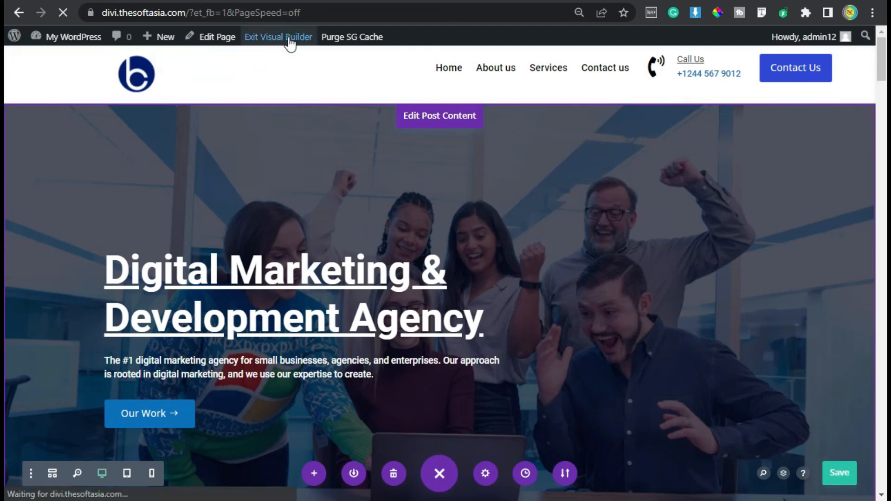
Step: Check the header's Contact Us button and the Our Work and Sign Up Now buttons on the live home page
click(789, 67)
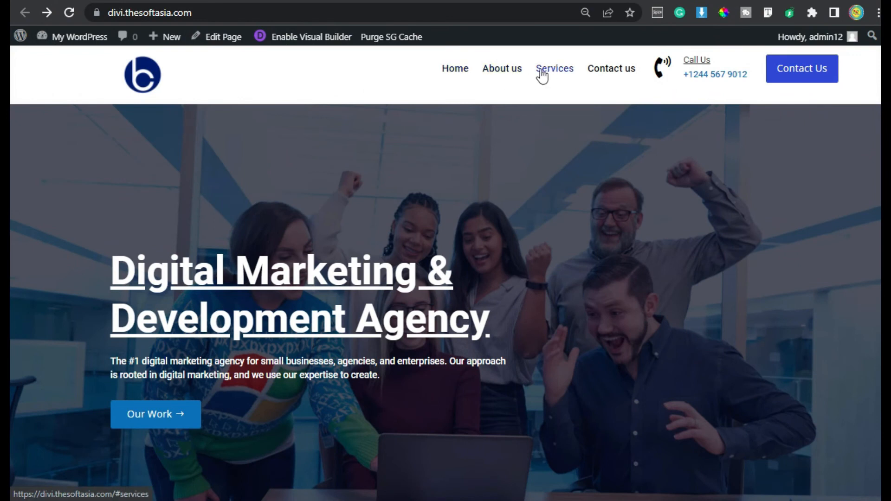
scroll(471, 113, down, 2)
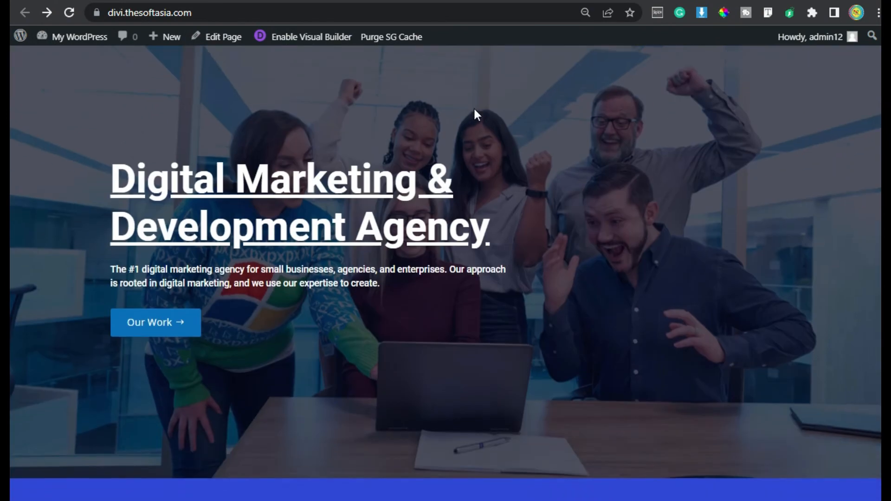
scroll(474, 114, down, 2)
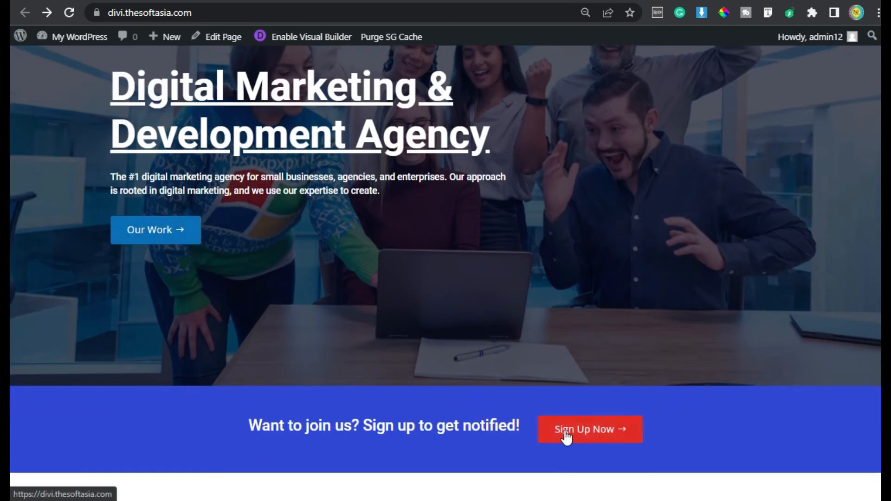
click(149, 230)
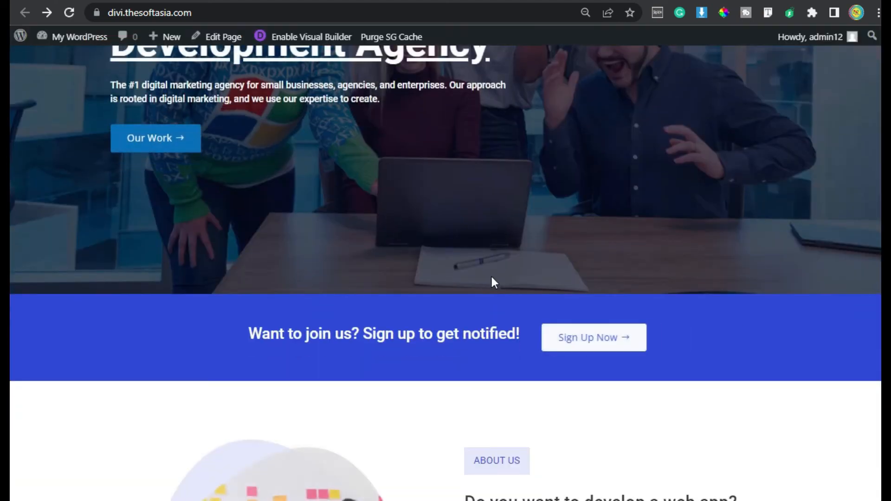
scroll(494, 280, down, 3)
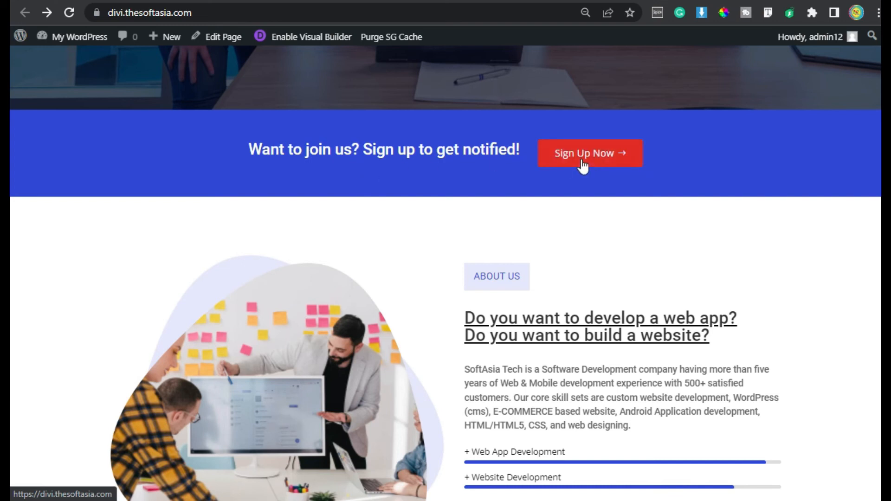
Step: Go to the WordPress dashboard and open the page for adding new plugins
scroll(583, 166, up, 2)
mouse_move(76, 37)
click(75, 60)
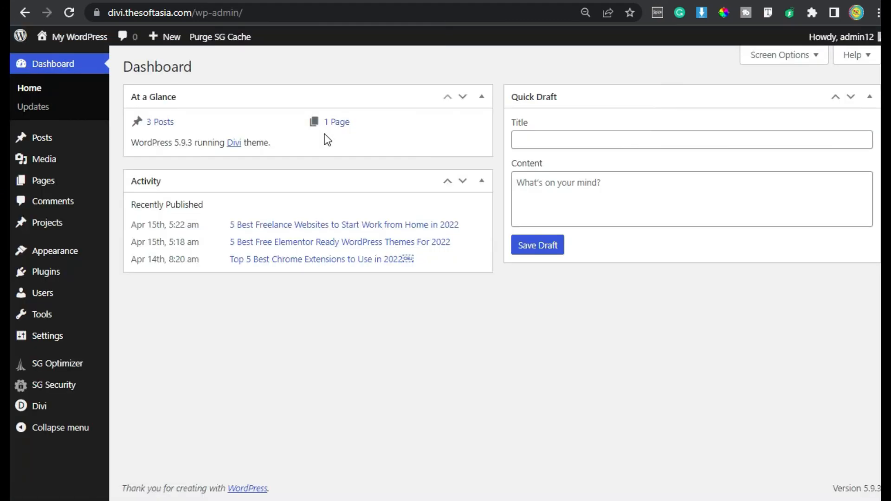
mouse_move(72, 280)
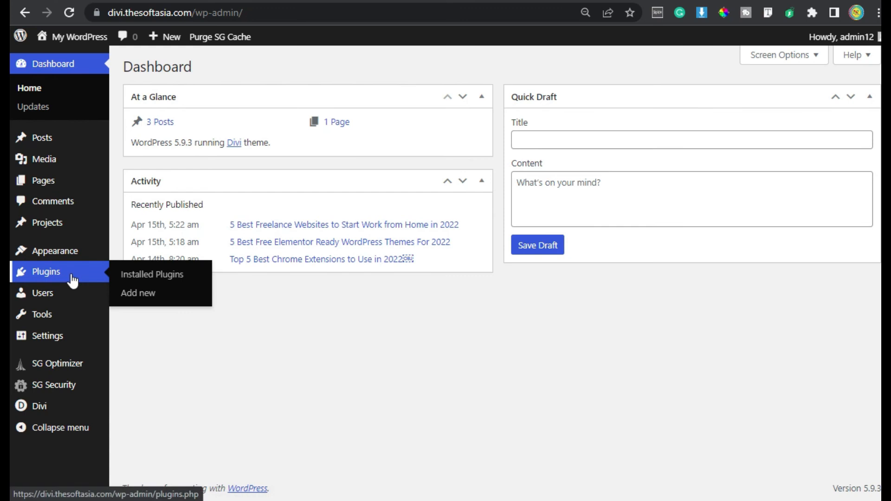
click(151, 296)
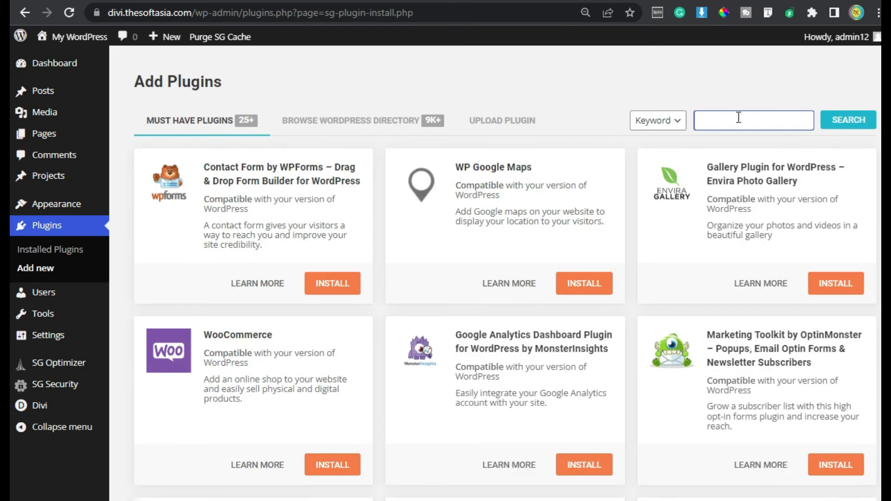
Step: Search the plugin directory for "popups for divi", then install and activate the Popups for Divi plugin
text(pop)
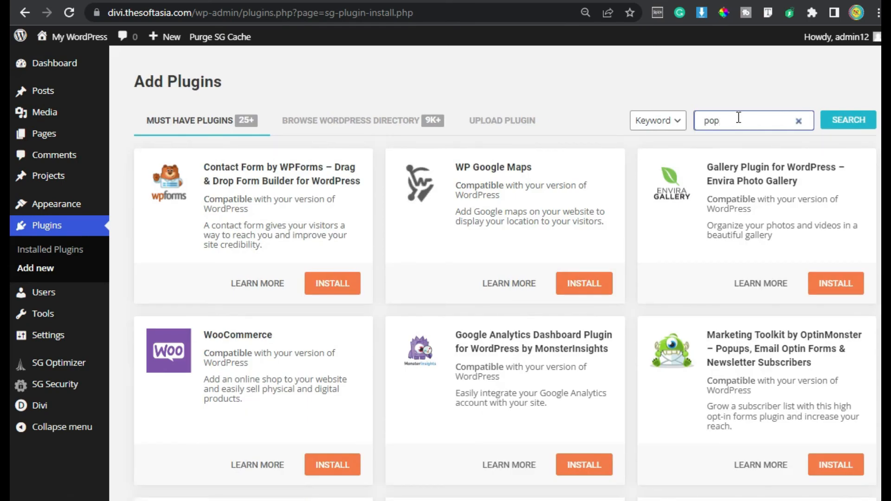
text(ups)
key(BackSpace)
text(ps for di)
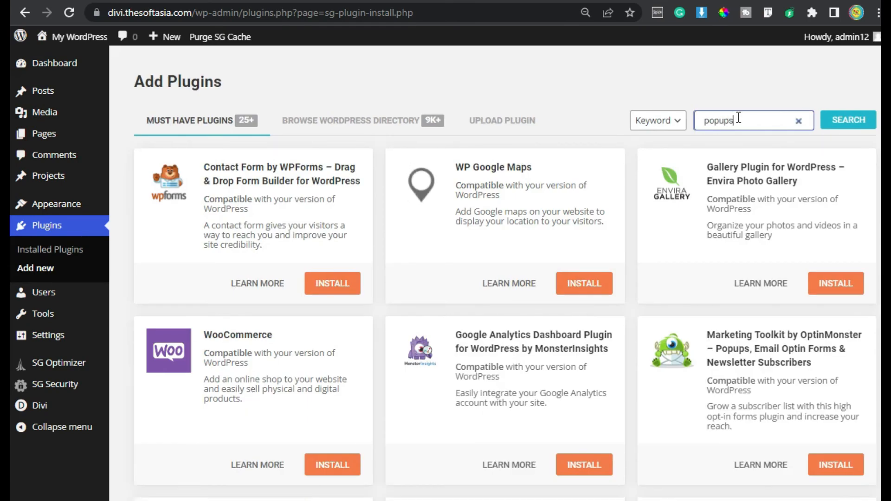
text(vi)
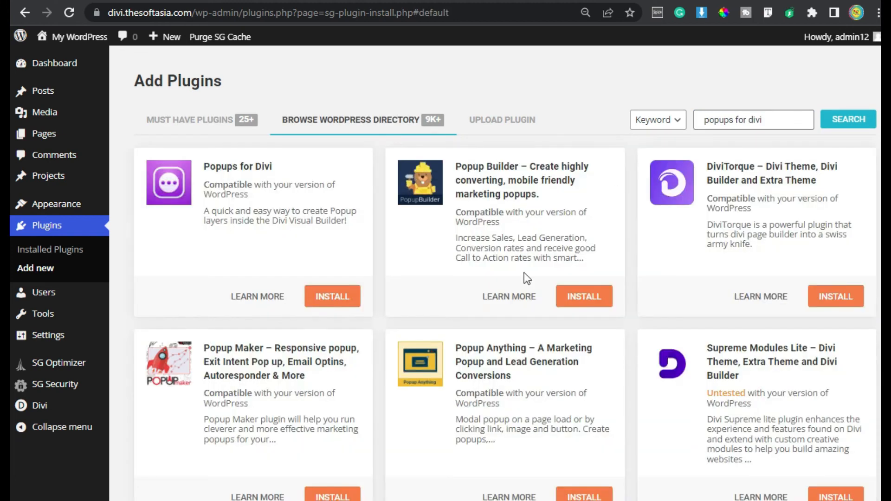
click(323, 299)
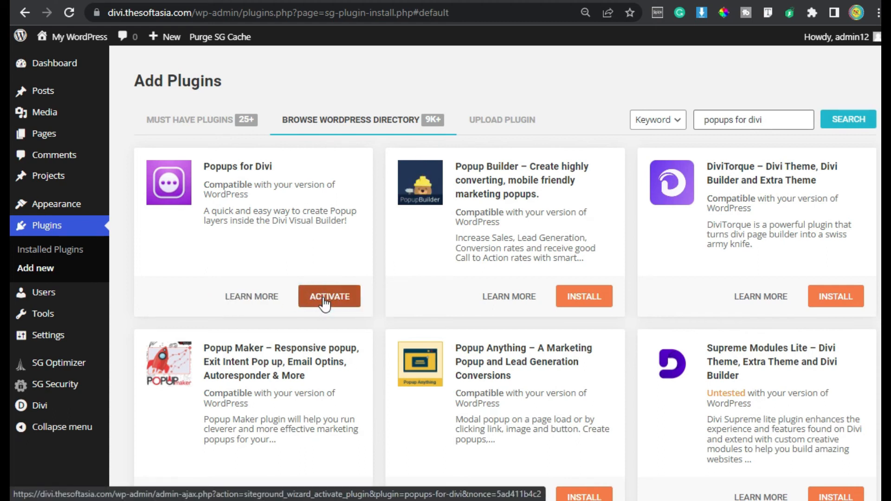
click(324, 300)
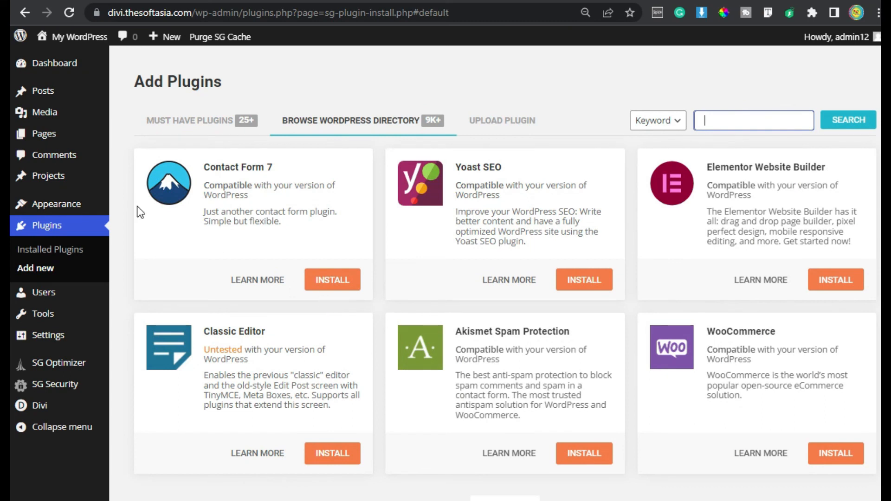
Step: Open the home page for editing in the Divi Visual Builder
click(48, 133)
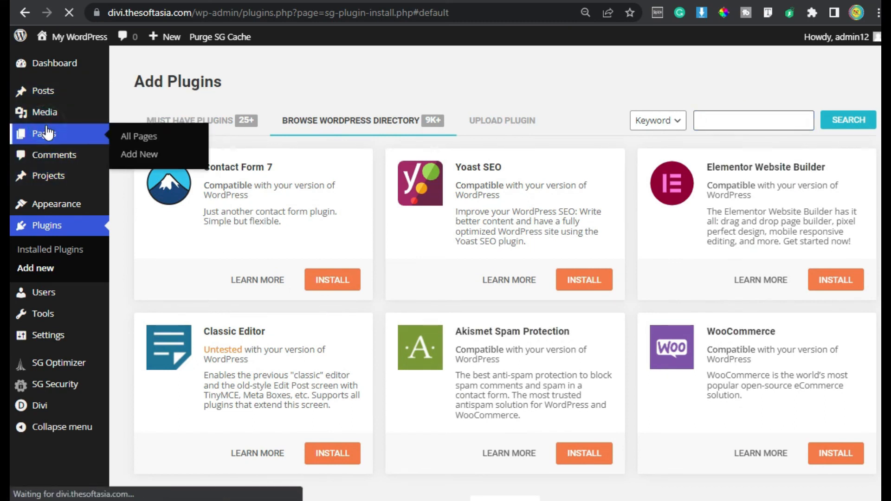
click(297, 182)
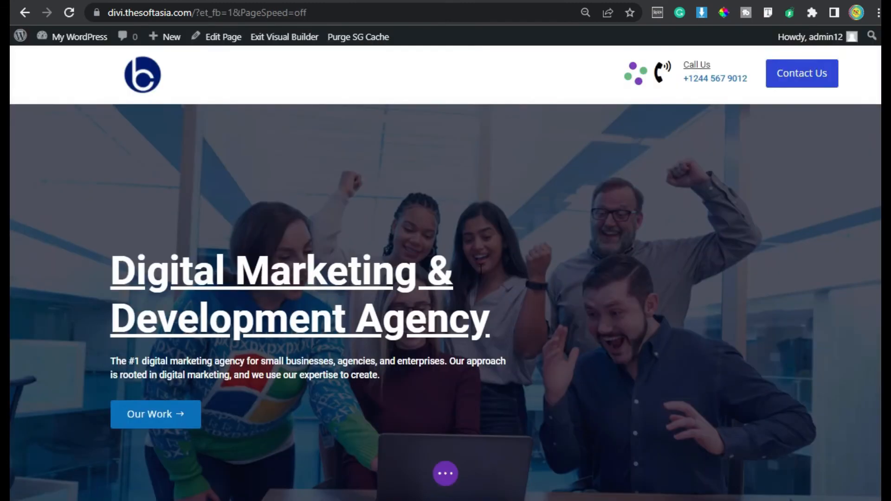
scroll(480, 268, down, 8)
click(577, 258)
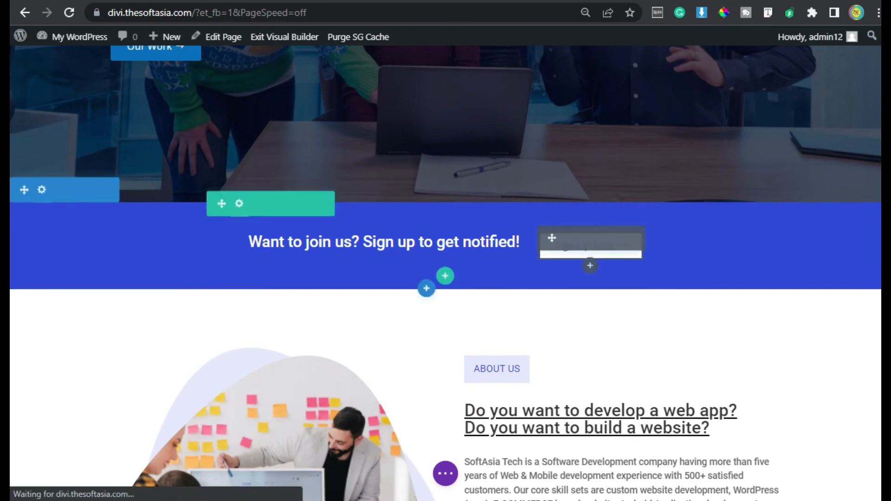
Step: Insert an empty regular section beneath the Book a Call section at the end of the home page
scroll(10, 119, down, 14)
scroll(10, 369, down, 20)
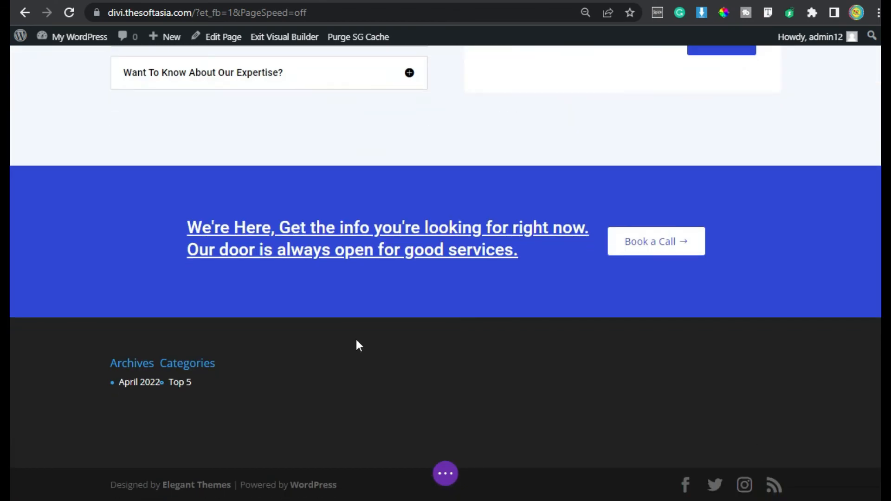
mouse_move(406, 312)
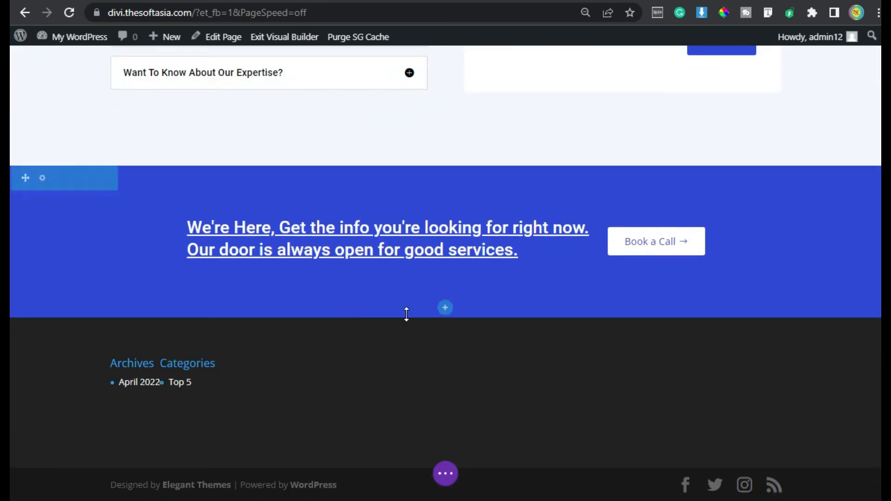
click(447, 311)
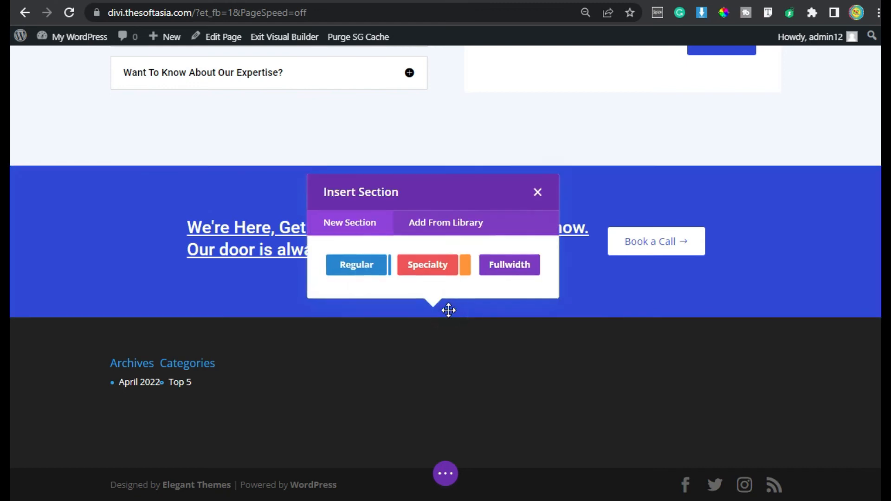
click(360, 264)
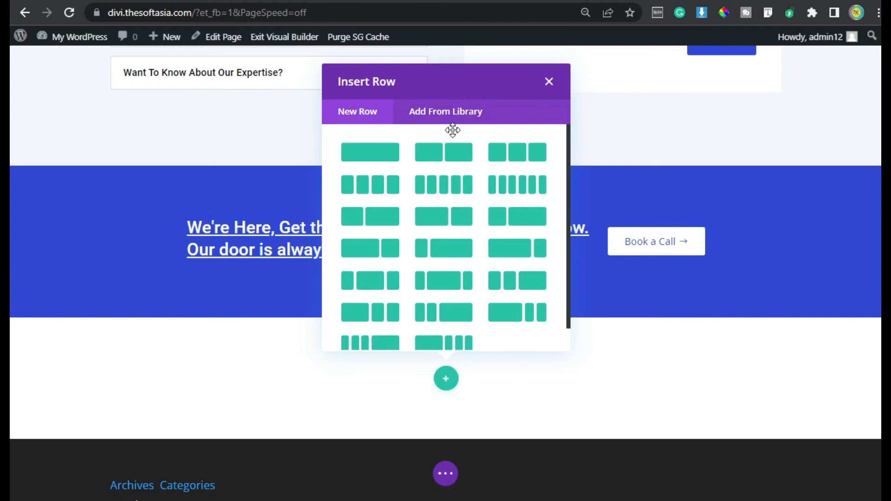
click(548, 83)
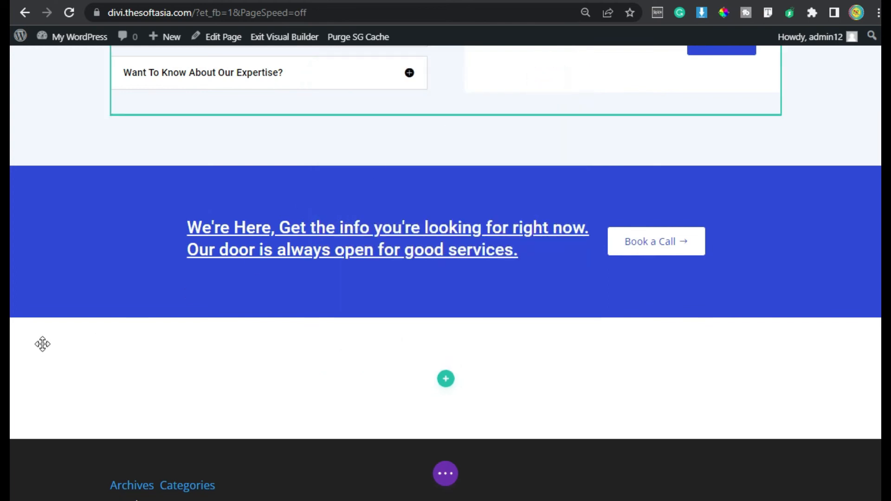
Step: Turn the new section into a popup and set its Popup ID to popup1
click(45, 330)
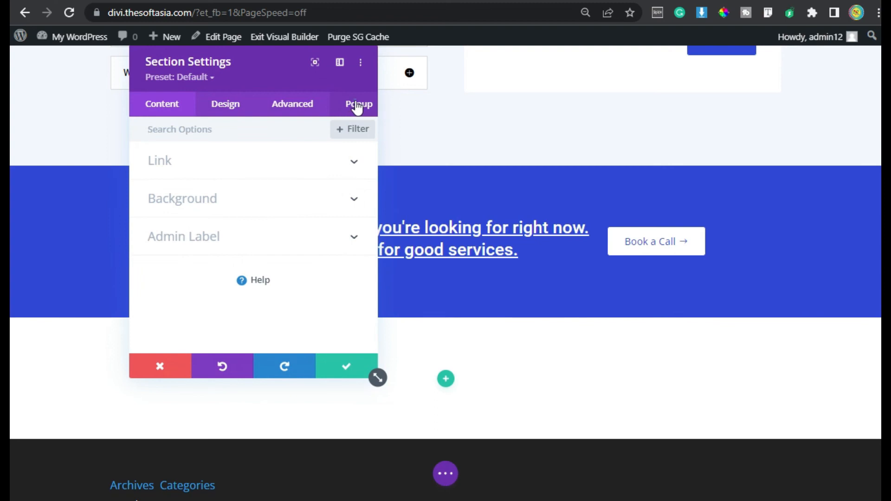
click(357, 107)
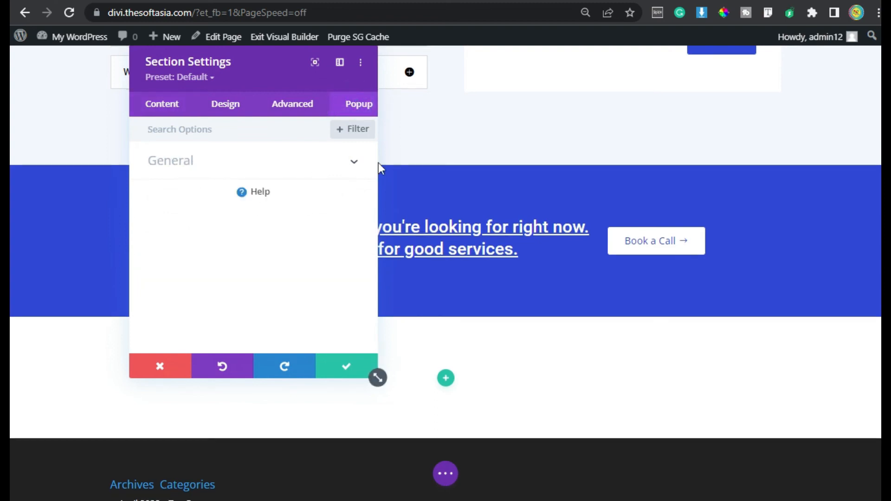
click(357, 167)
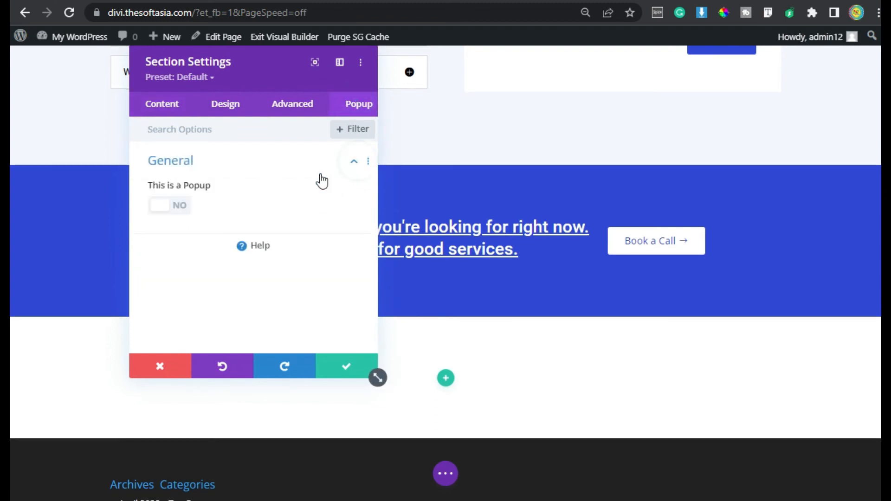
click(165, 210)
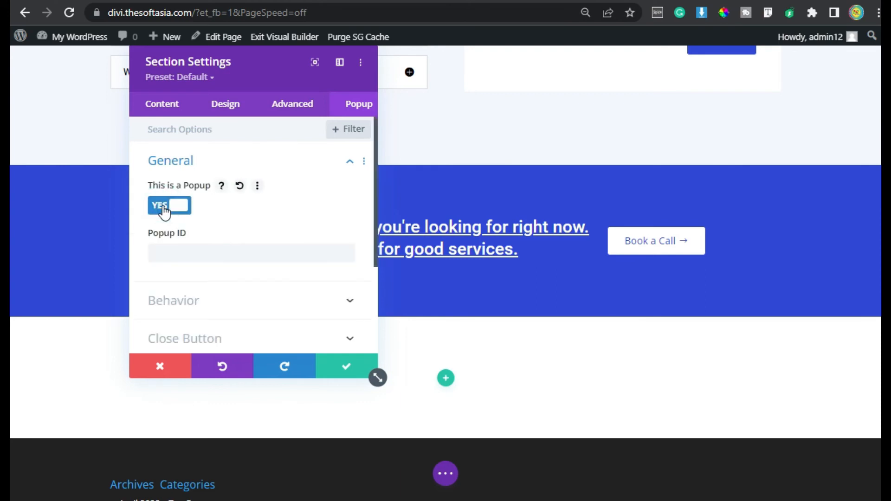
click(212, 253)
text(popup1)
Step: Examine the popup's Behavior, Close Button and Layout options, trying out the Show Close Button and Show Loader switches
click(251, 300)
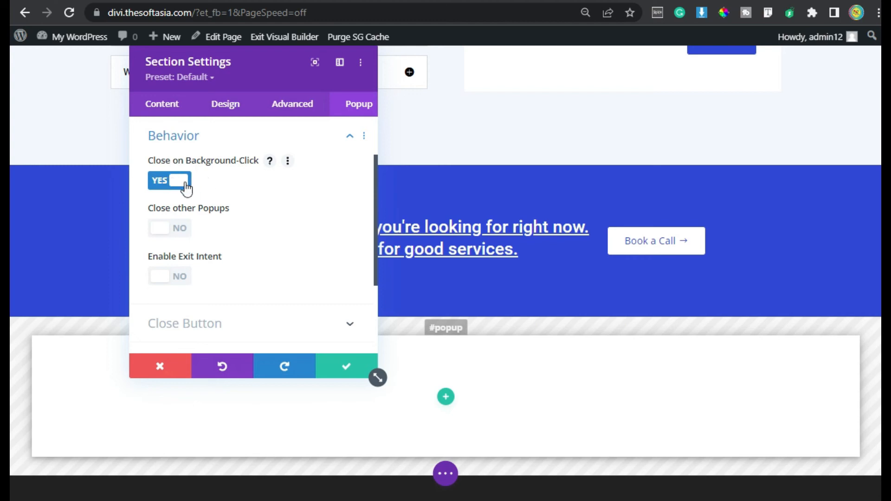
scroll(209, 218, down, 2)
click(213, 231)
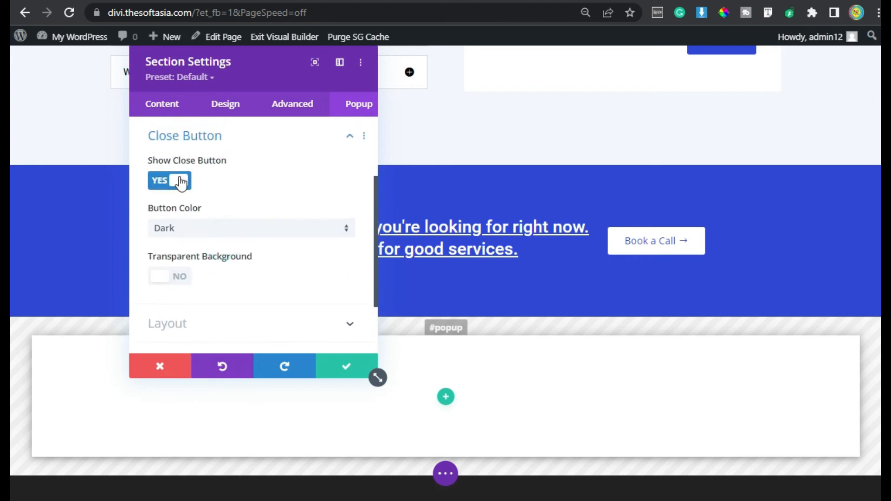
click(179, 182)
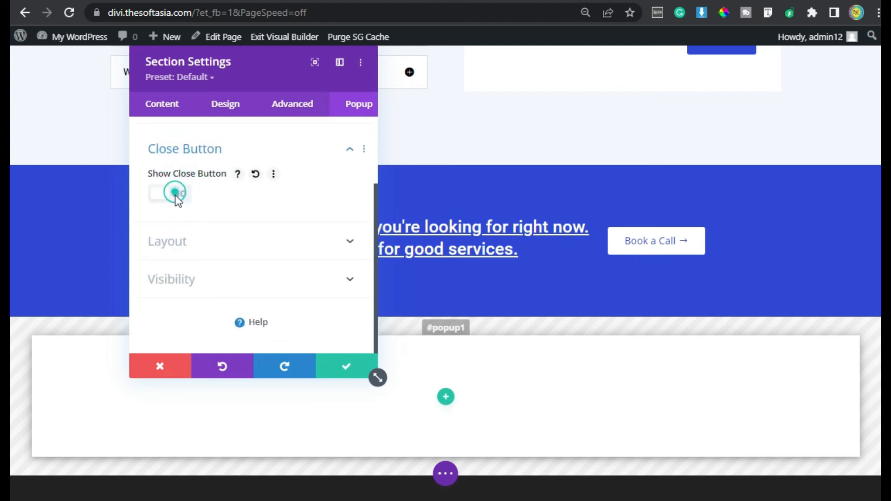
click(177, 195)
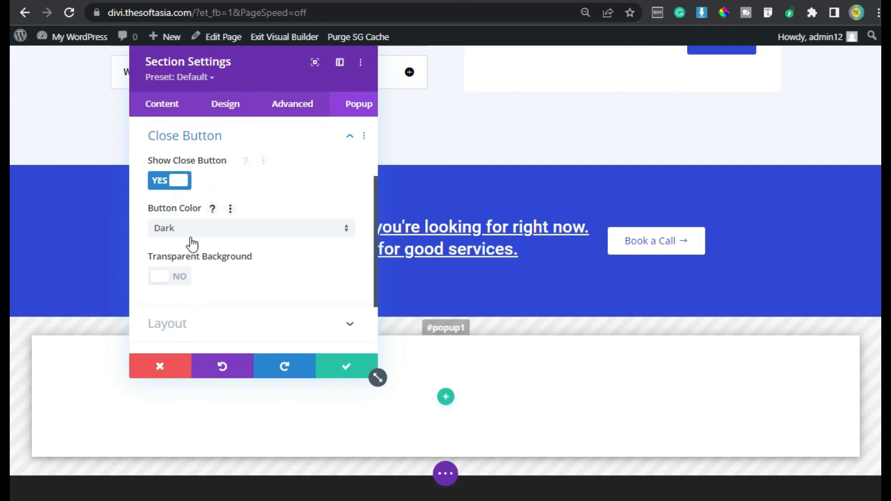
scroll(280, 246, down, 2)
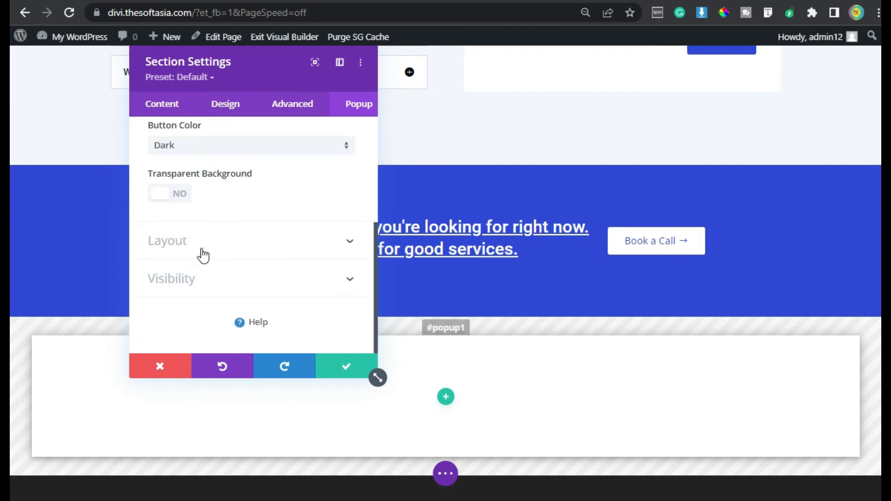
click(201, 248)
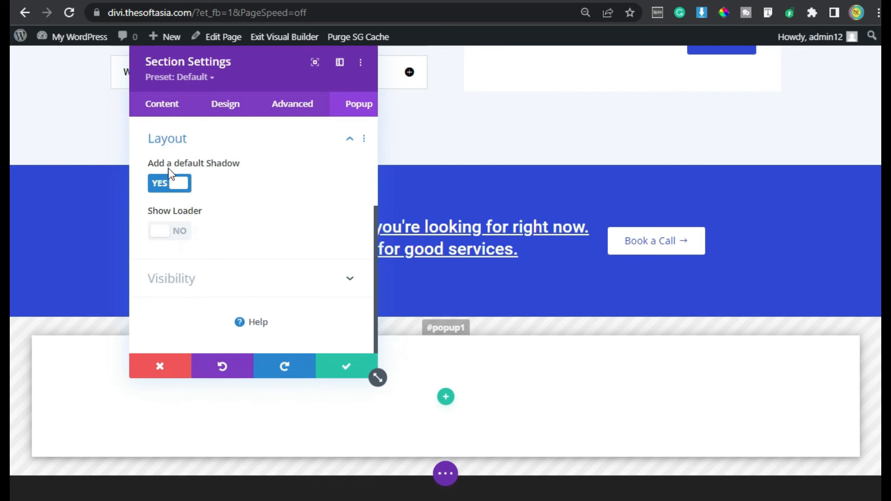
click(157, 232)
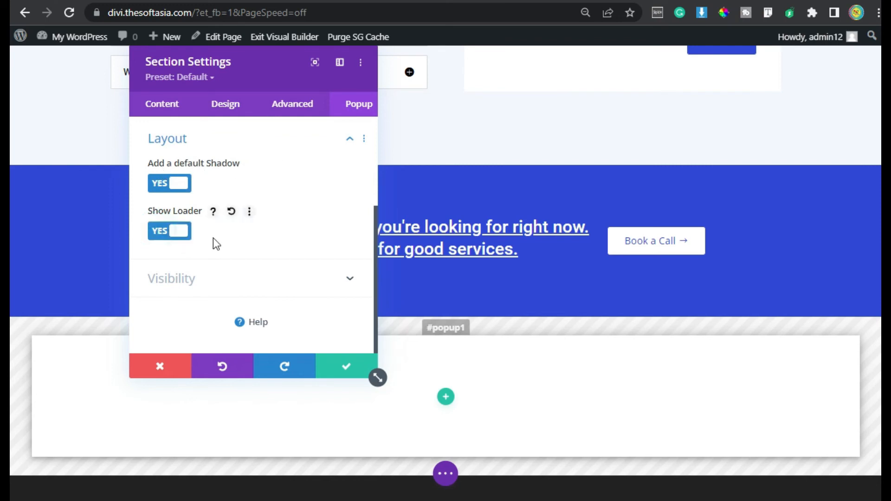
click(172, 238)
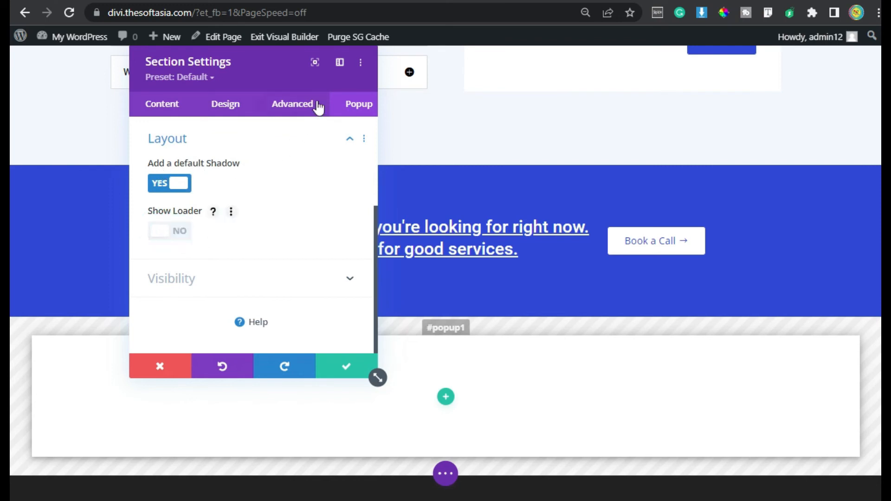
Step: Save the section settings and add a single-column row with an Email Optin module to the popup section
click(344, 364)
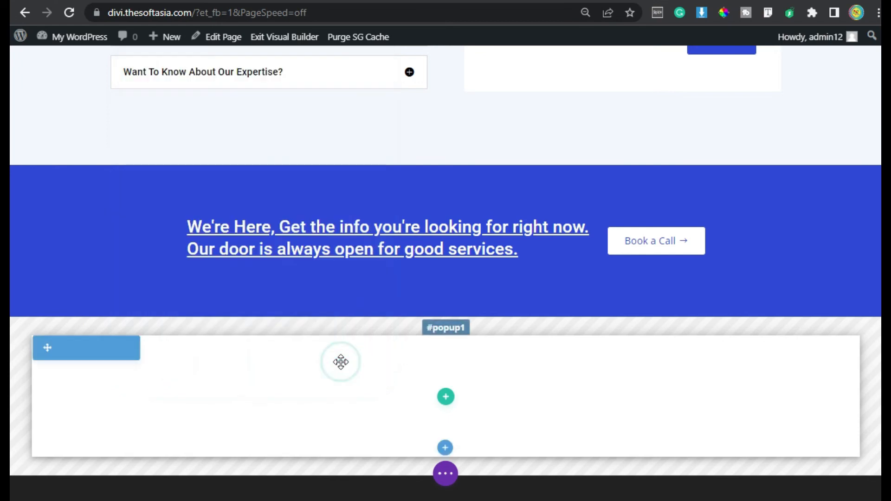
click(445, 397)
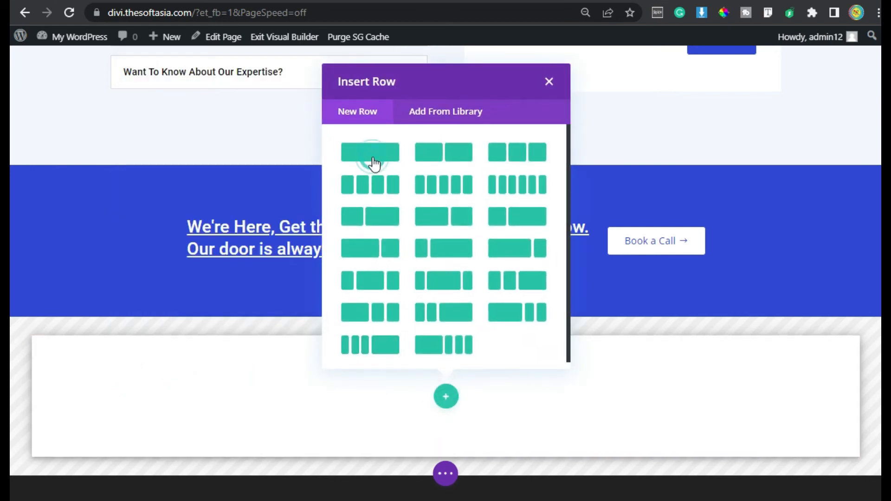
click(372, 158)
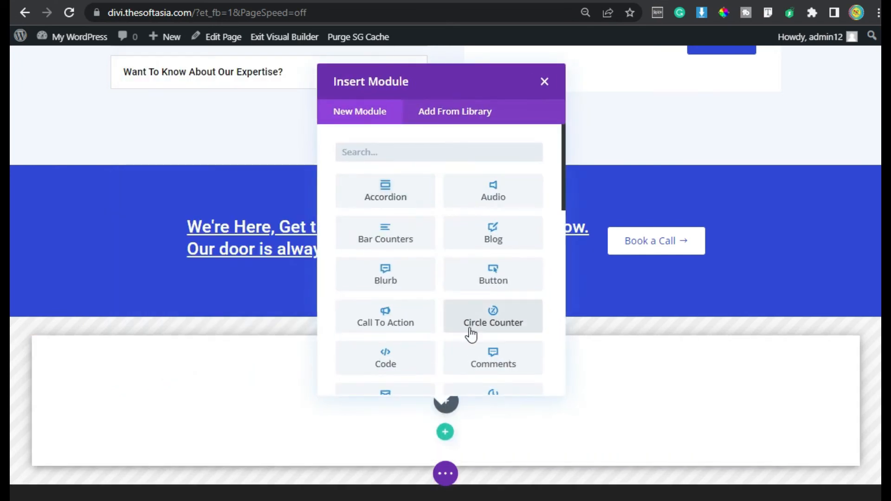
scroll(469, 332, down, 2)
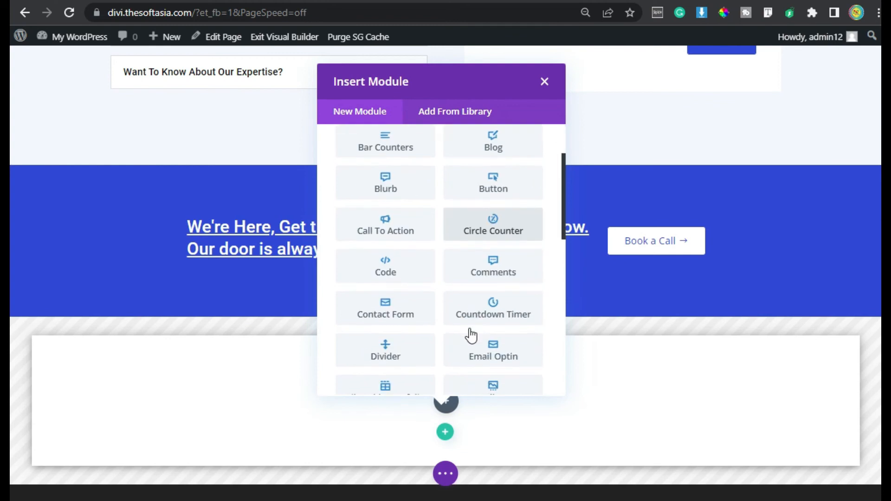
click(490, 351)
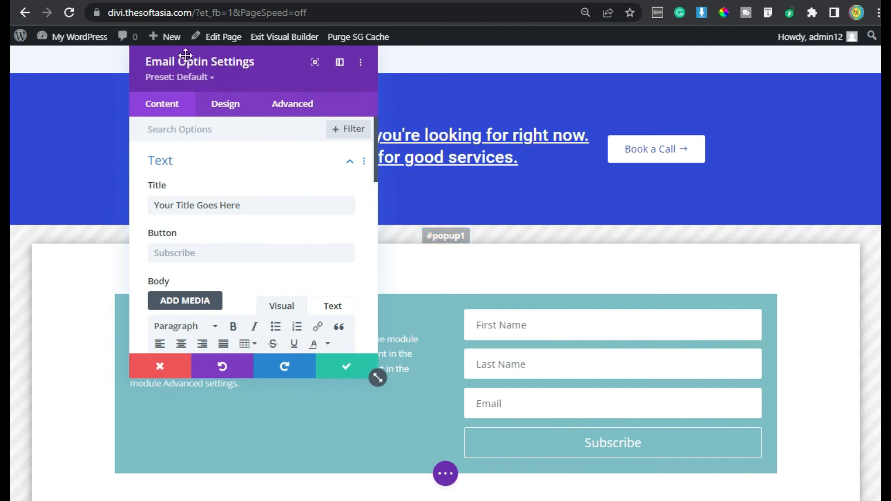
Step: Set the Email Optin module's title to "Subscribe"
drag(236, 65, 461, 102)
drag(510, 239, 378, 235)
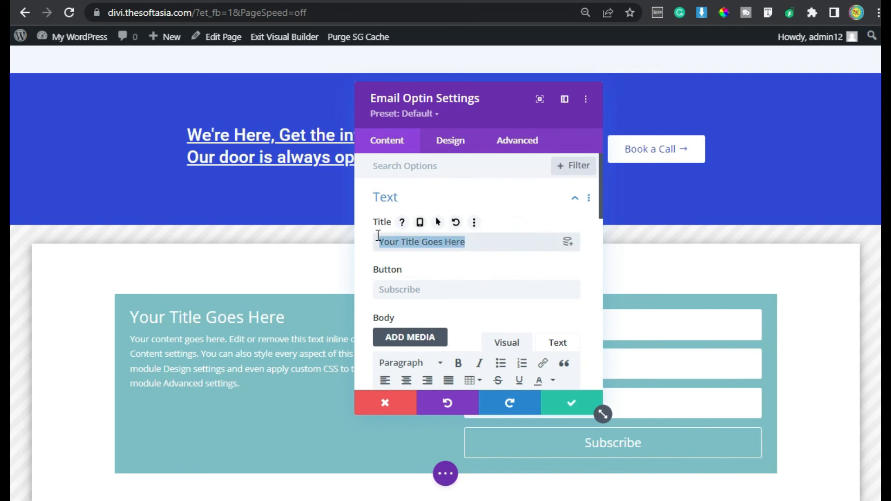
text(Subscribe)
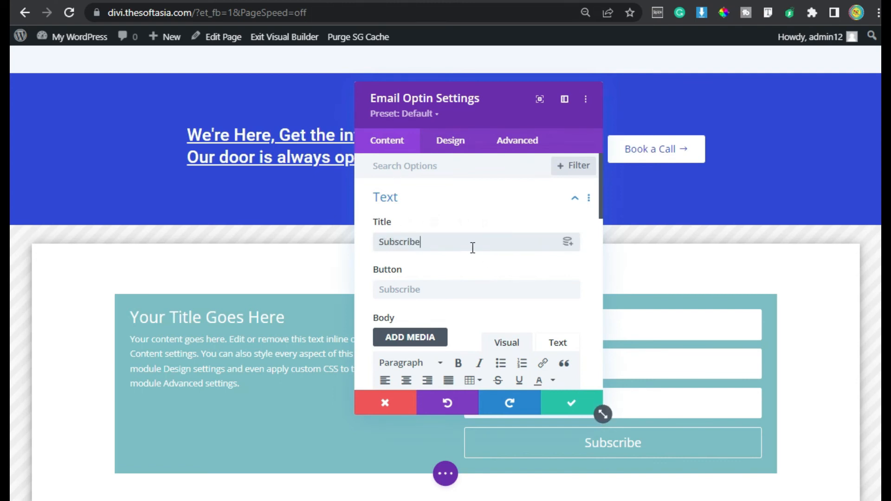
Step: Replace the optin's placeholder body with the newsletter text starting "Each month we send out a roundup email newsletter with the latest tutorials"
scroll(400, 289, down, 2)
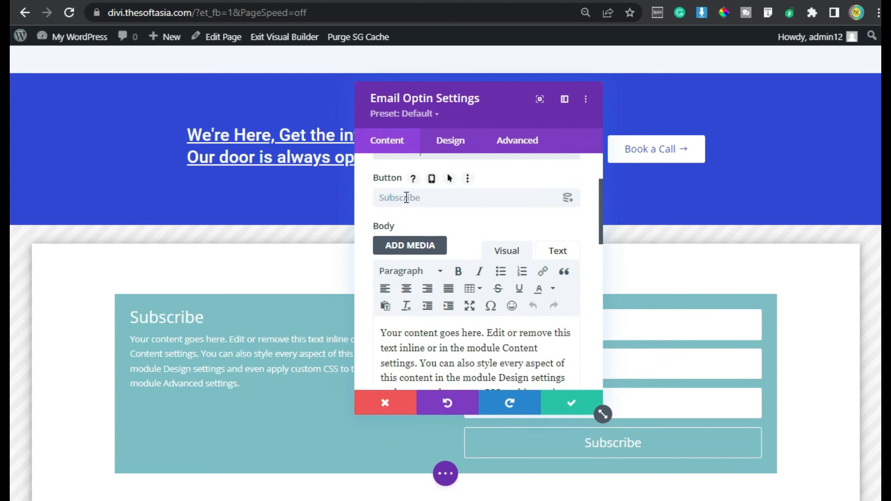
scroll(417, 284, down, 4)
scroll(456, 287, up, 2)
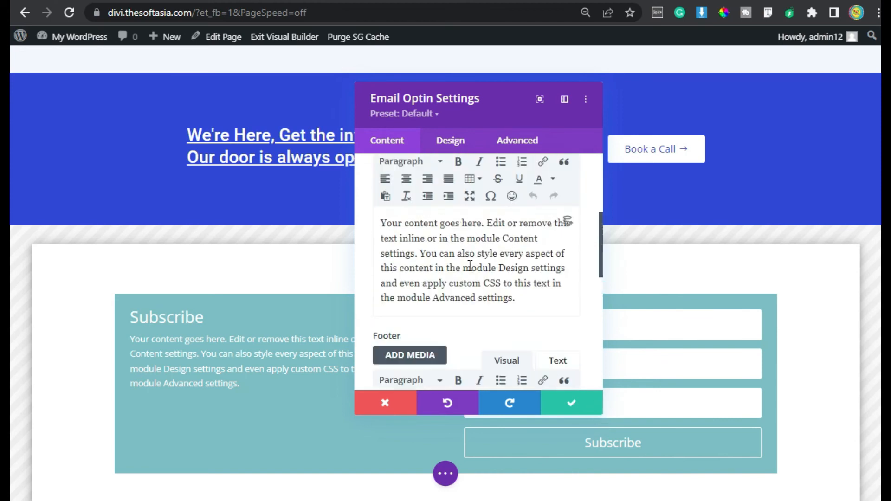
click(456, 287)
key(ctrl+a)
text(Each month we send out a roundup email newsletter with the latest tutorials, product updates, helpful resources, and any other industry or personal news. Occasionally we send an extra separate email here and there if we just can’t wait! So that’s what you will get if you subscribe, and you can always unsubscribe at any time if you just can’t take it anymore)
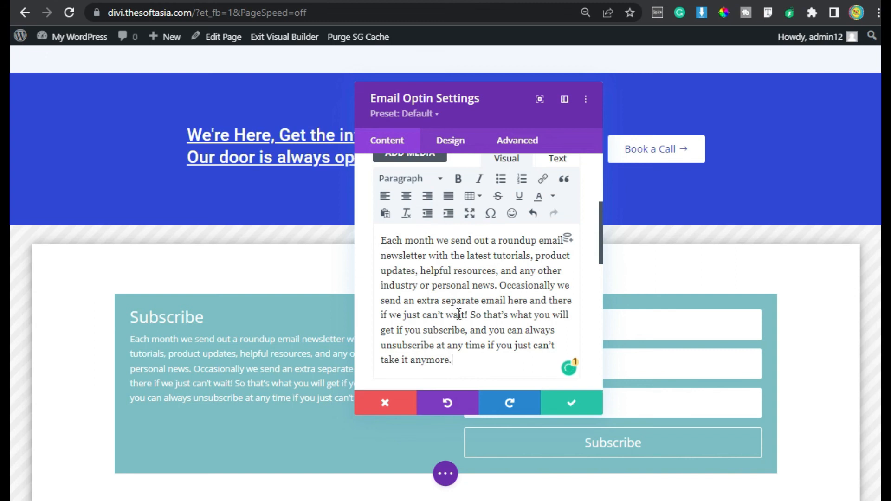
Step: Choose MailChimp as the service provider in the optin's email account settings
scroll(454, 272, down, 6)
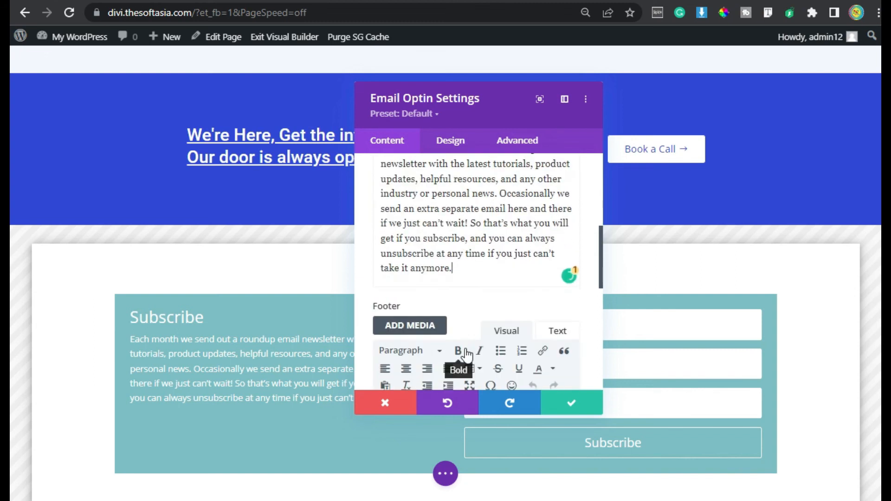
click(446, 197)
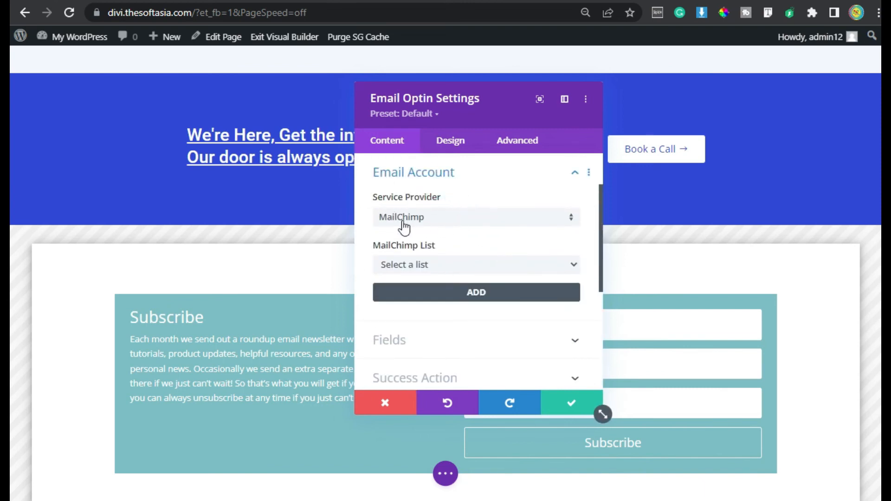
click(489, 218)
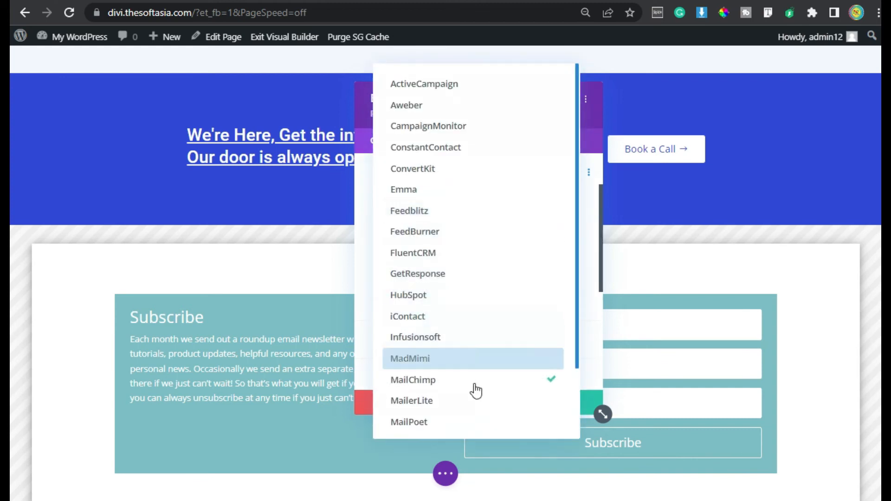
scroll(466, 364, down, 2)
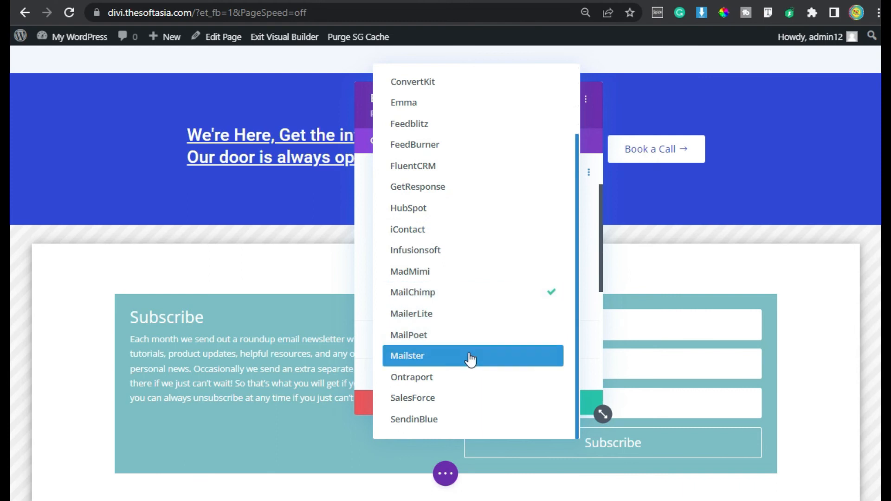
scroll(497, 384, up, 1)
scroll(496, 384, up, 3)
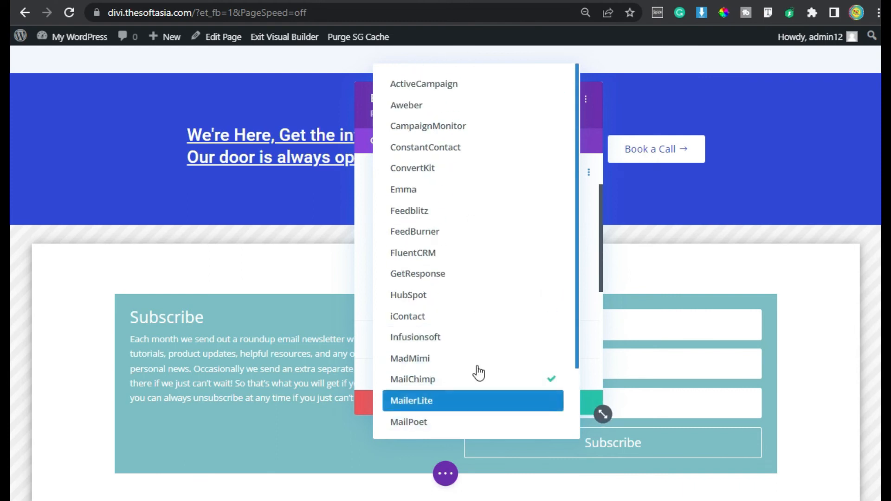
click(484, 385)
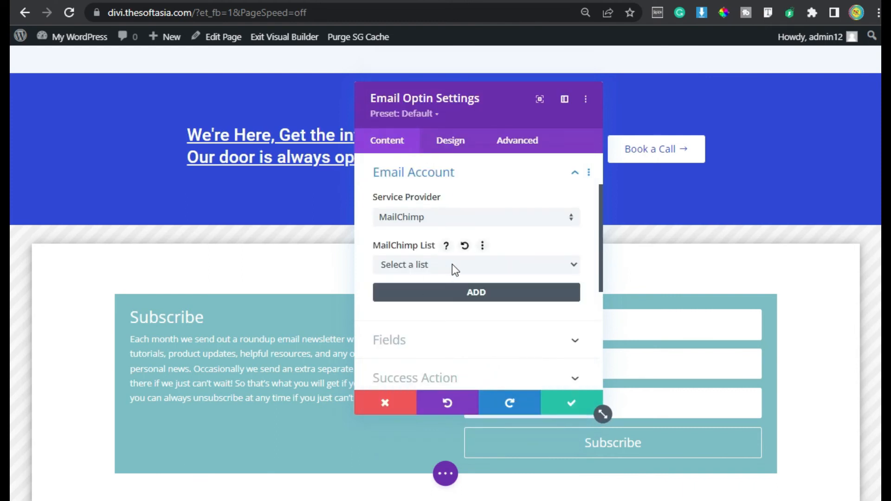
Step: Start adding a MailChimp account with the name "Soft Asia" and paste the API key
click(461, 293)
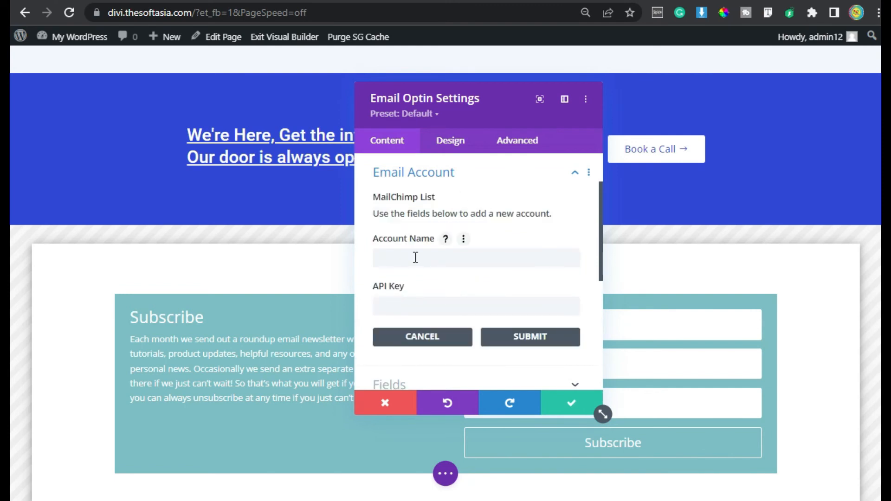
click(440, 258)
text(Soft Asia)
click(451, 307)
key(ctrl+v)
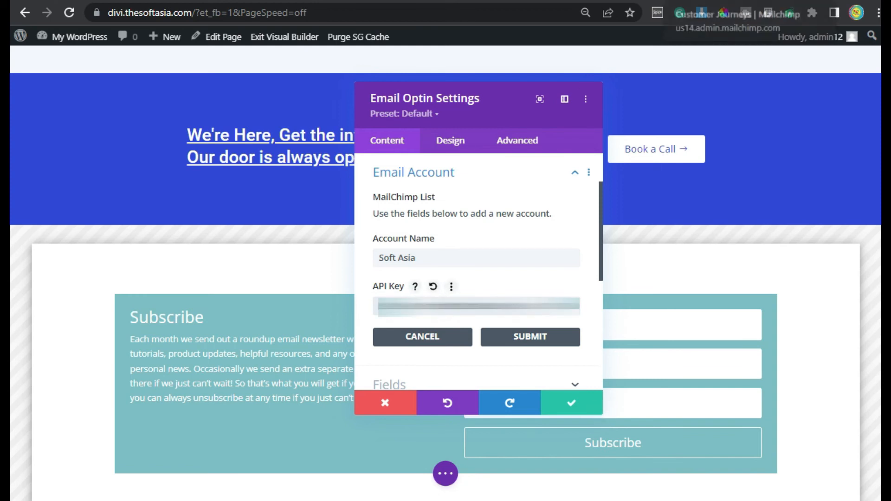
Step: Switch to Mailchimp and review the account's API keys page, including the option to create a key
click(710, 1)
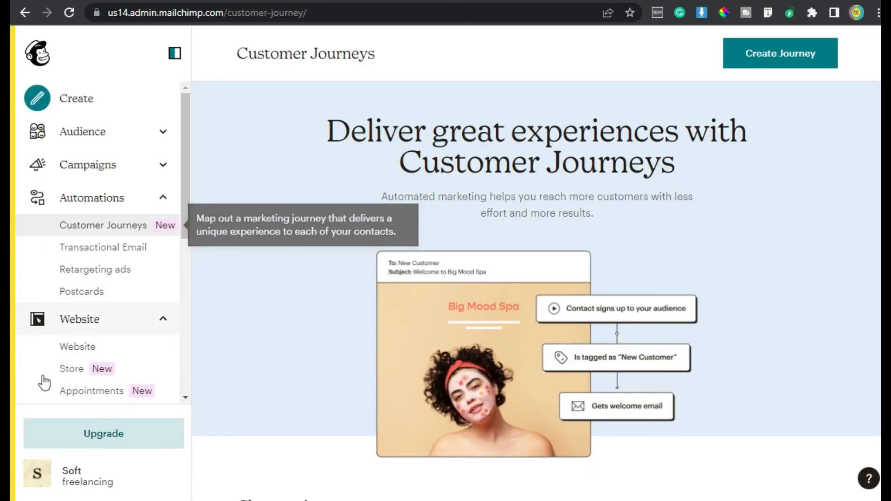
click(36, 480)
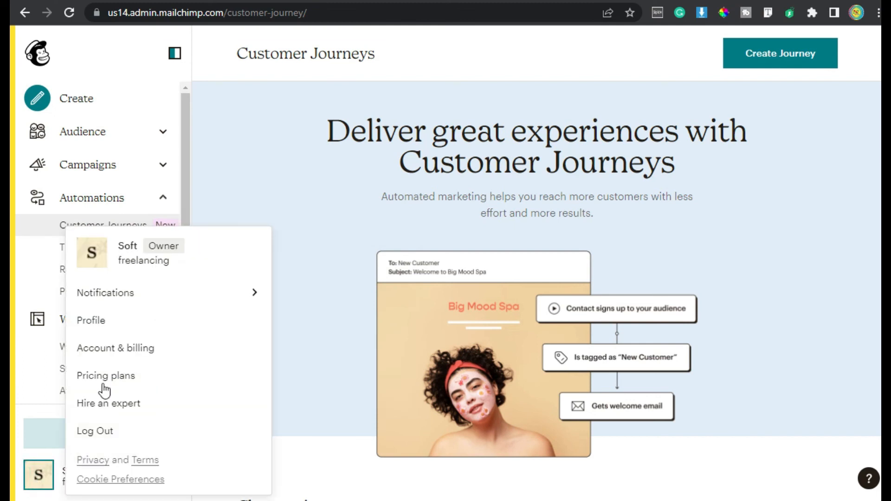
click(147, 349)
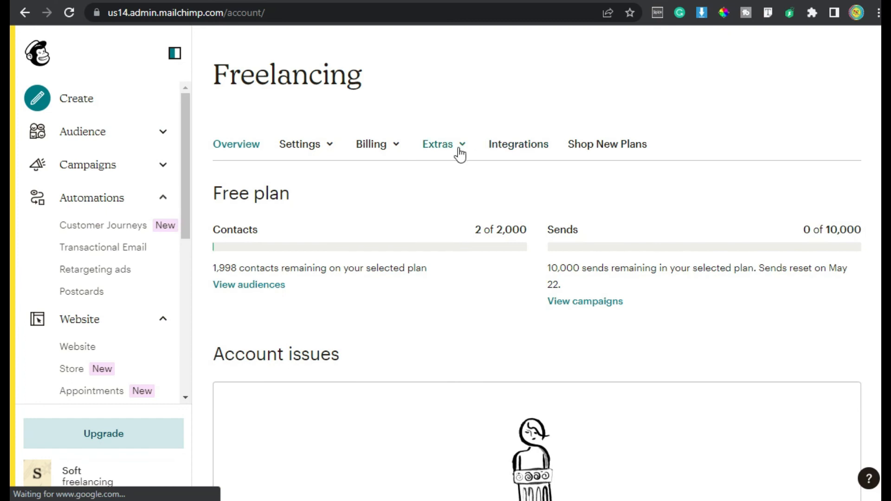
click(459, 144)
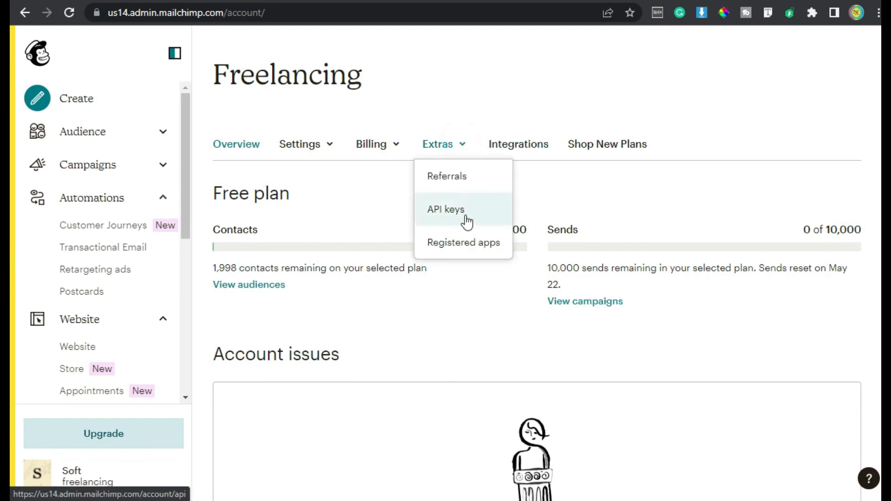
click(459, 210)
scroll(464, 217, down, 8)
click(733, 208)
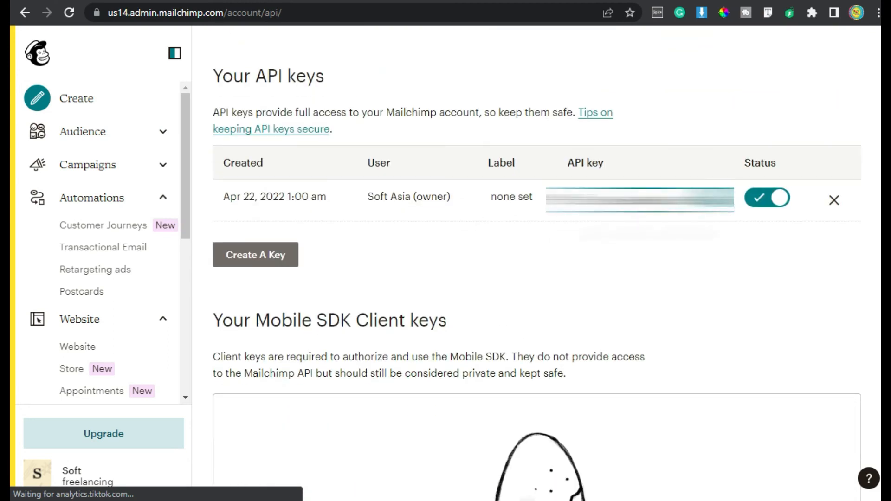
click(250, 266)
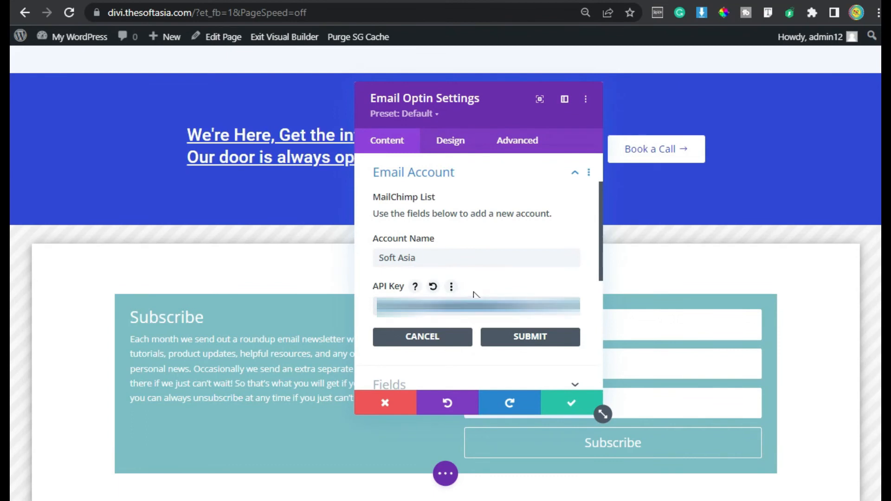
Step: Submit the new MailChimp account in the Divi optin settings and select its "freelancing" list
click(516, 337)
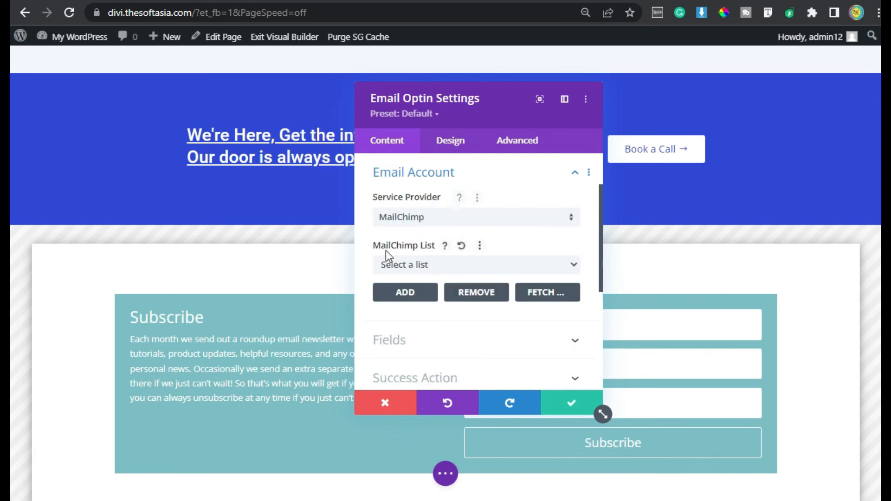
click(448, 265)
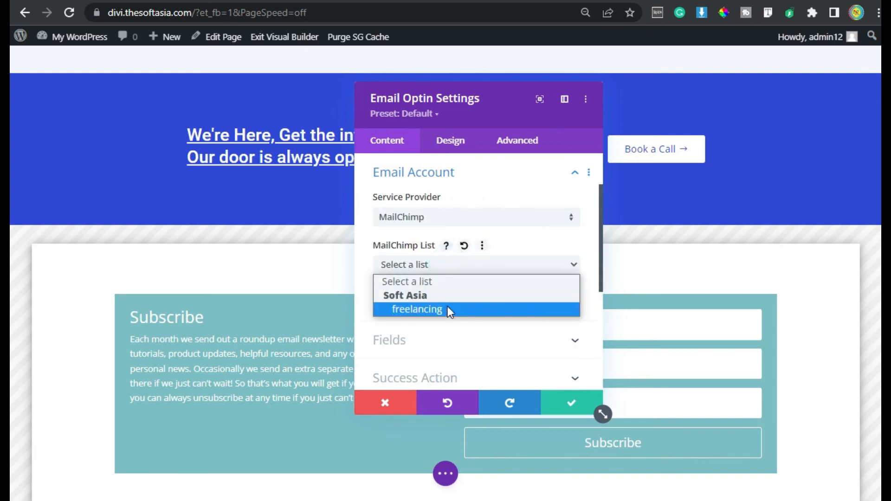
click(447, 309)
Step: Turn on Use Single Name Field for the optin form, moving the settings window off the form fields
scroll(428, 251, down, 2)
click(429, 255)
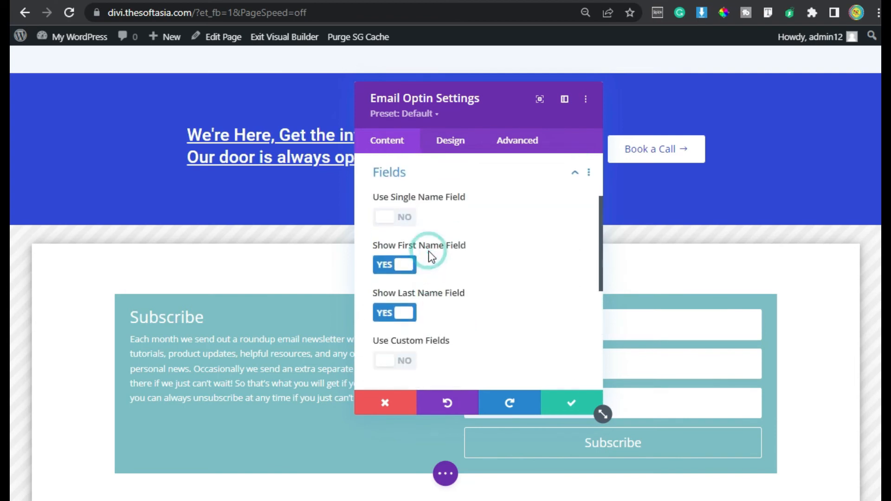
drag(478, 96, 265, 85)
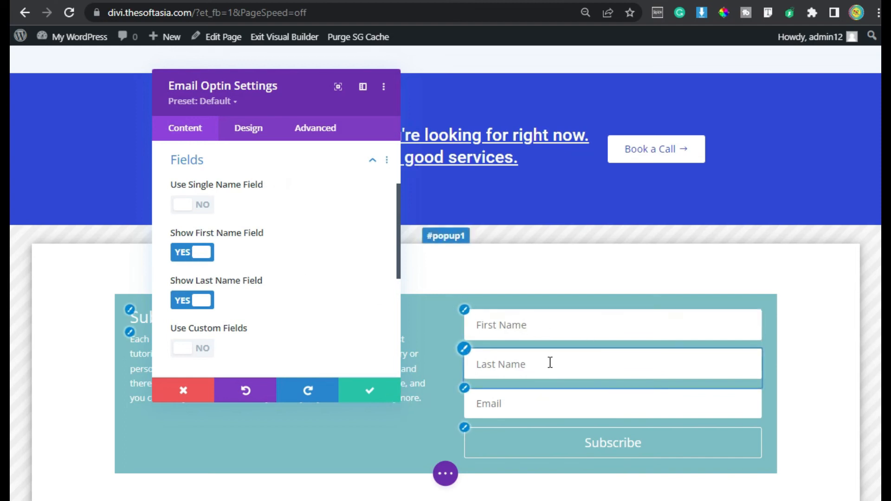
click(186, 205)
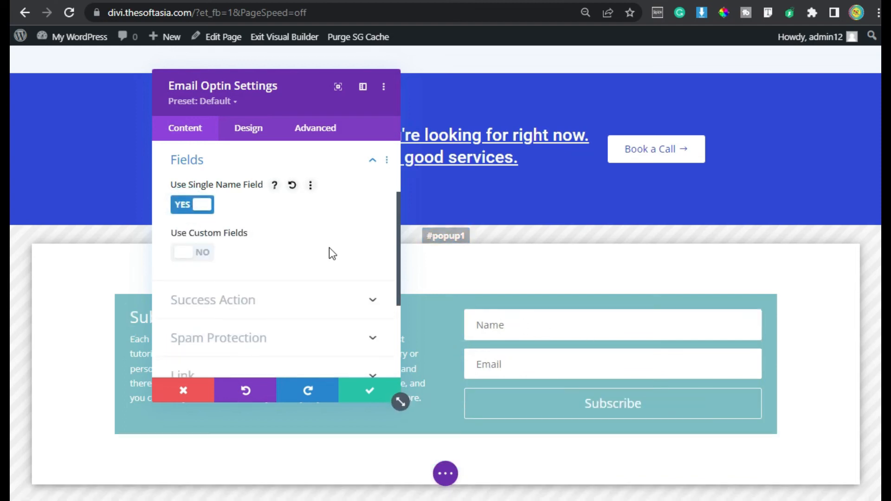
scroll(312, 261, down, 3)
scroll(239, 221, up, 3)
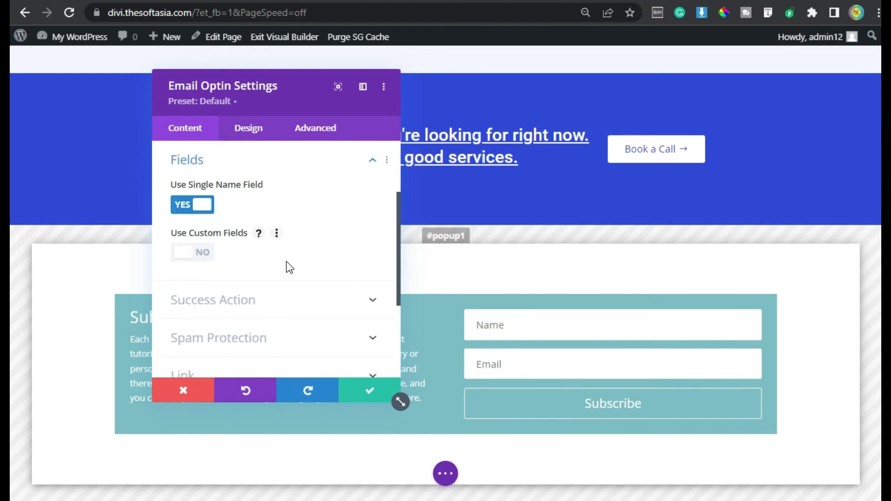
Step: Set the optin's success action to display the message "Subscribed"
scroll(289, 268, down, 2)
click(249, 208)
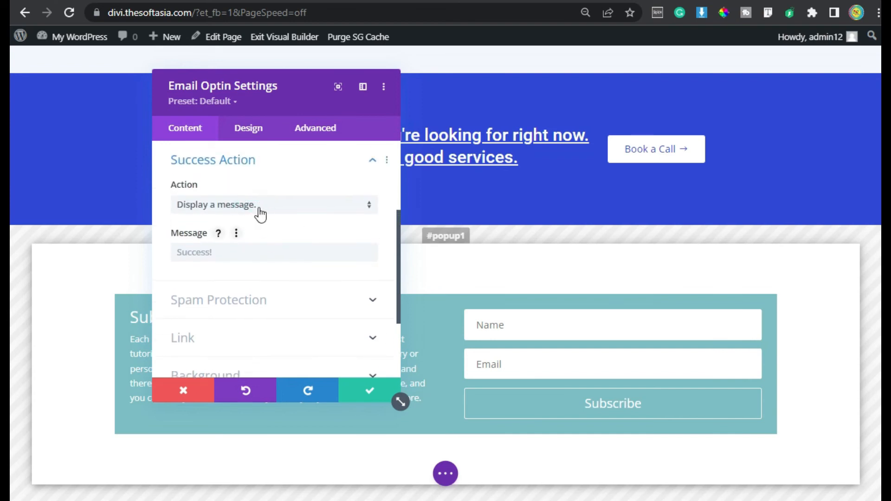
click(369, 204)
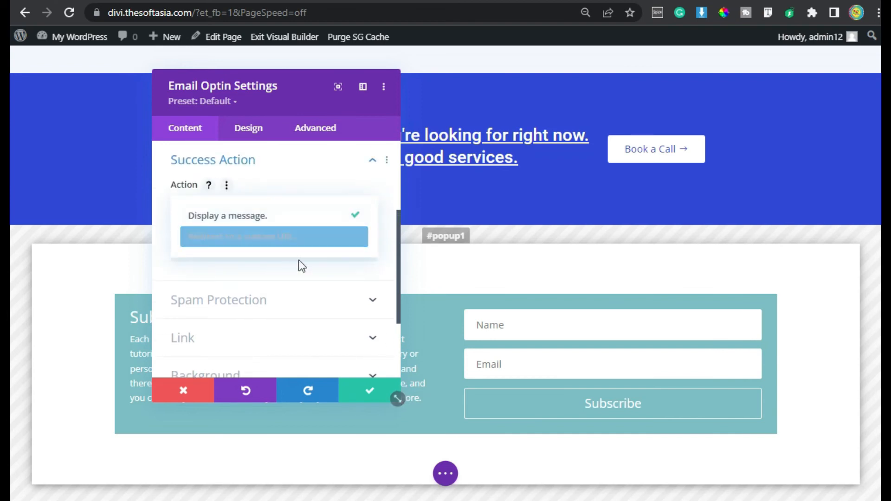
click(308, 215)
click(249, 254)
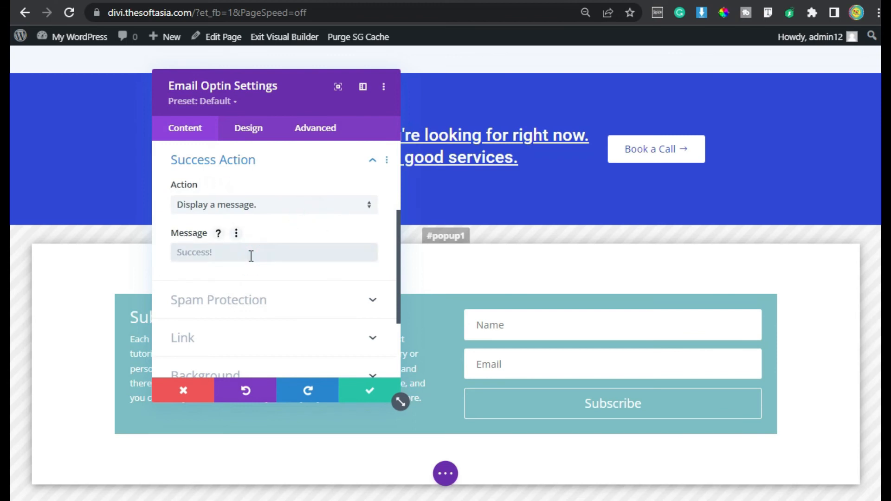
text(Su)
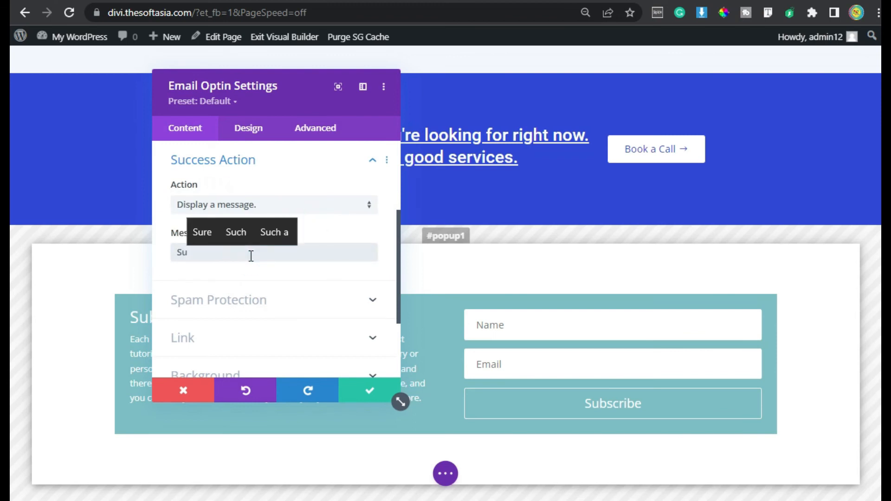
text(bscribed)
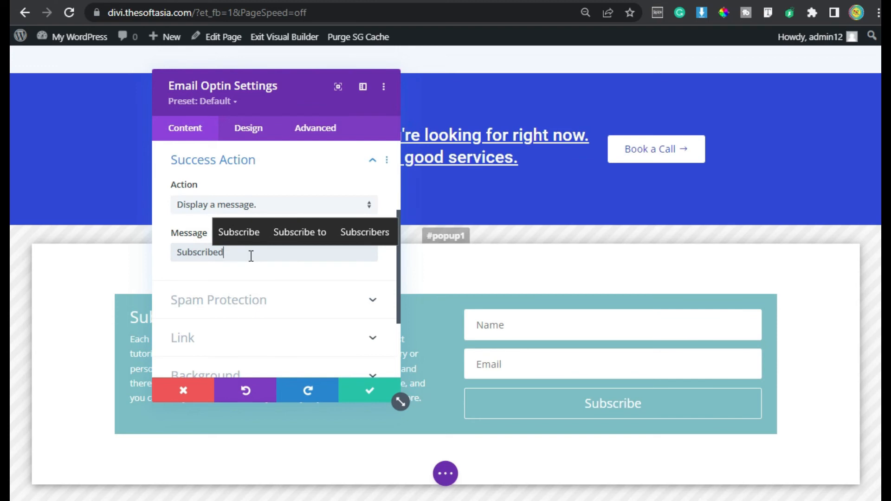
Step: Set the optin's background color to the global blue
click(309, 314)
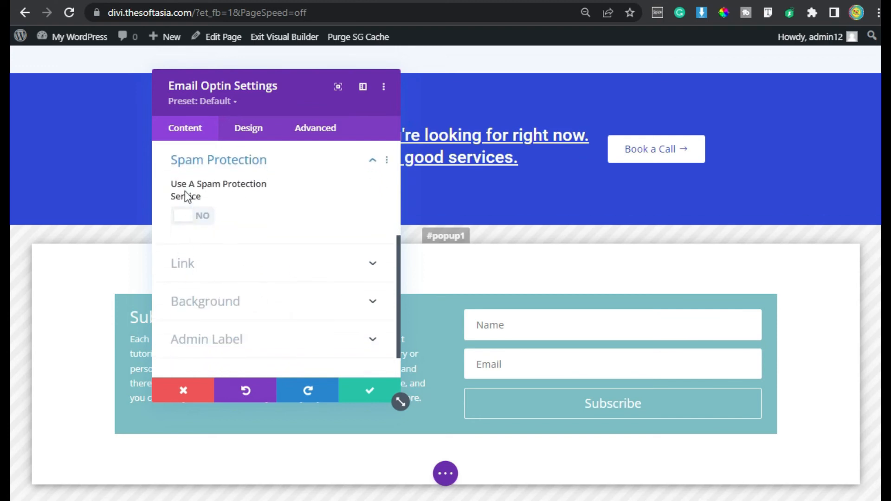
click(317, 313)
scroll(315, 314, down, 2)
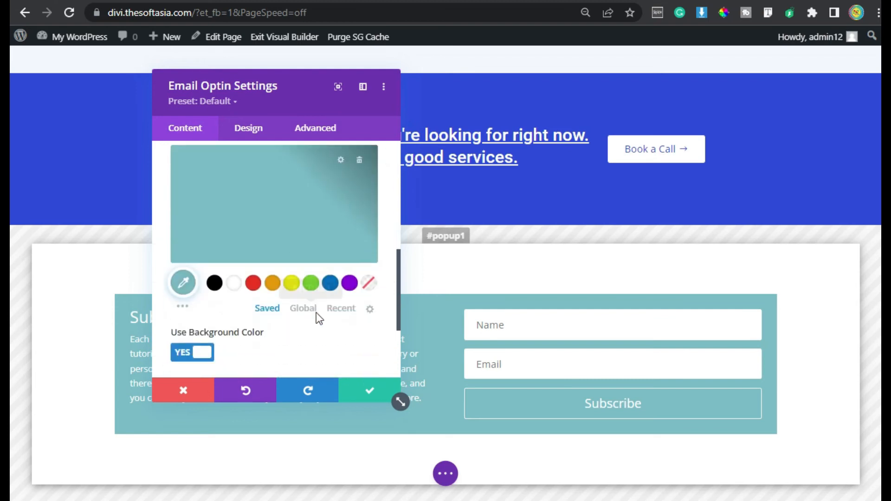
click(307, 310)
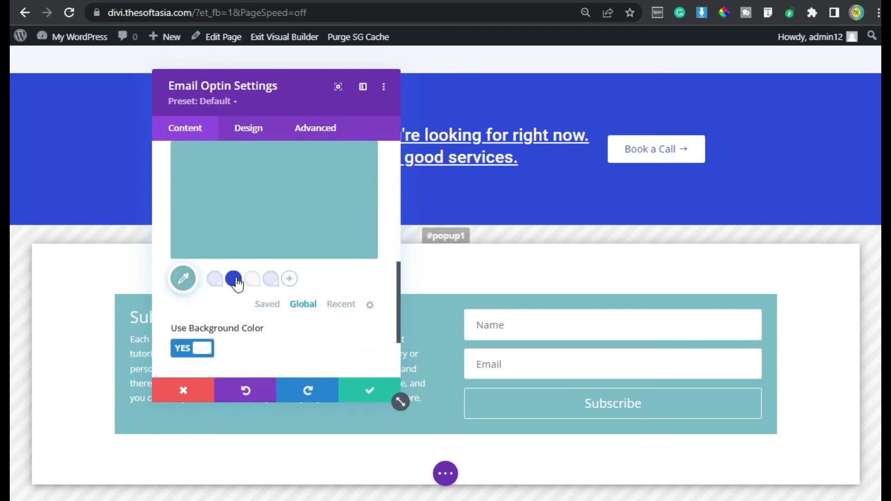
click(233, 282)
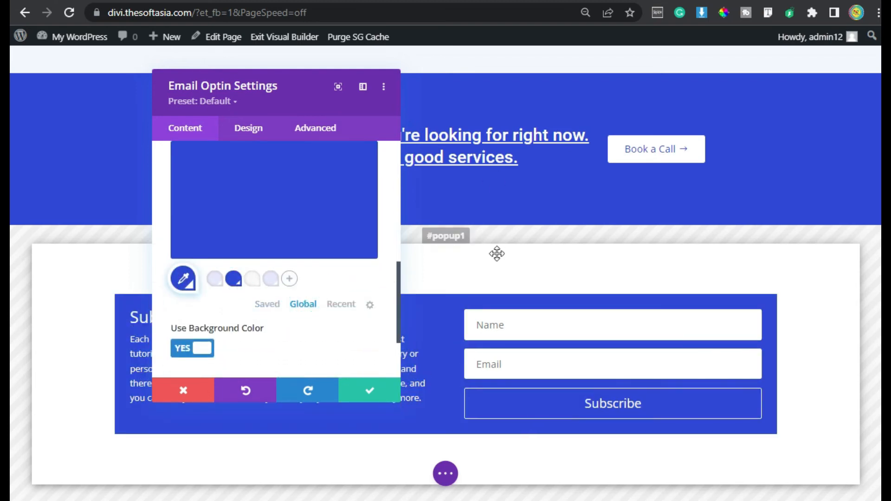
Step: Choose the "Body On Left, Form On Right" layout in the optin's design settings
mouse_move(256, 205)
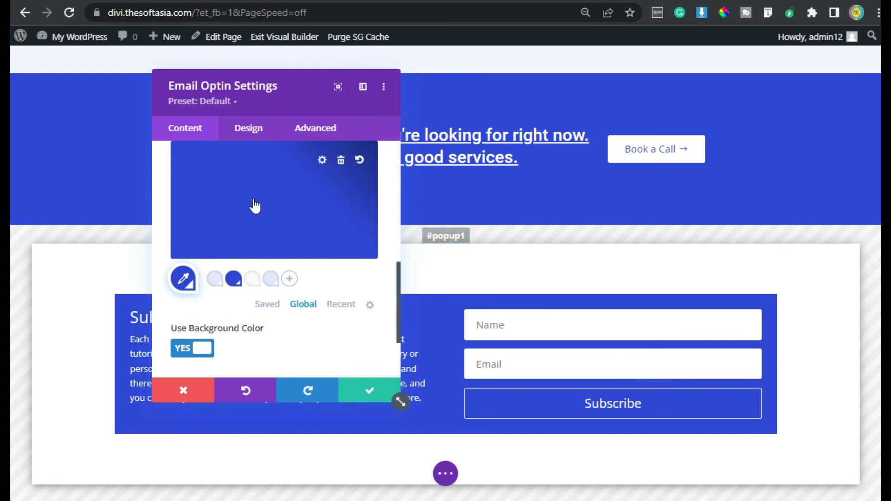
click(248, 128)
click(231, 186)
click(243, 232)
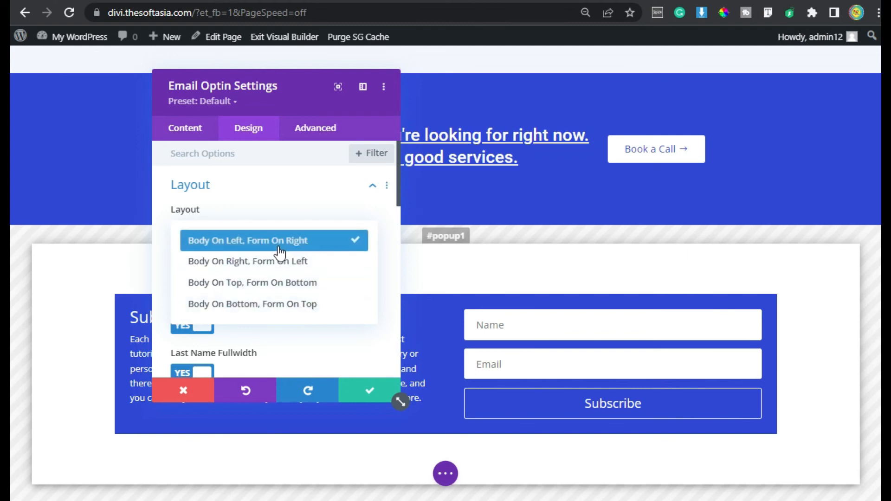
click(328, 242)
Step: Try out the optin's Name Fullwidth option by switching it off and back on
scroll(255, 283, down, 4)
scroll(264, 283, up, 4)
scroll(274, 292, down, 1)
scroll(279, 302, down, 2)
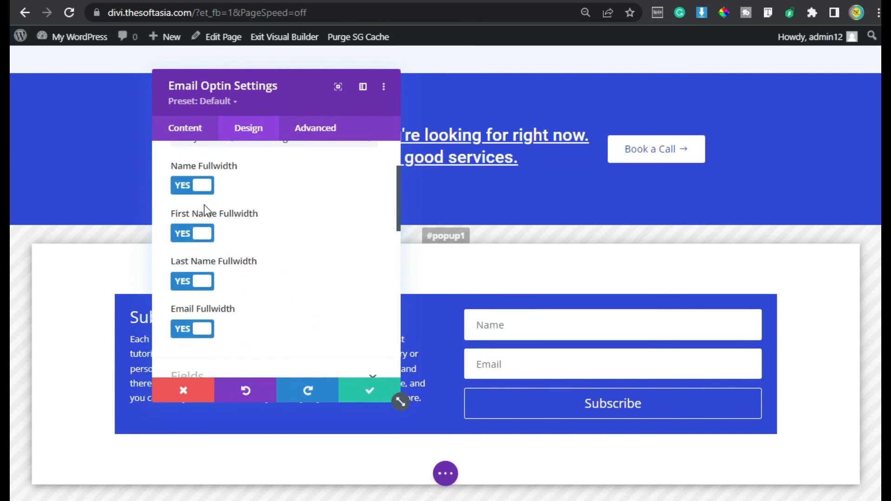
click(190, 186)
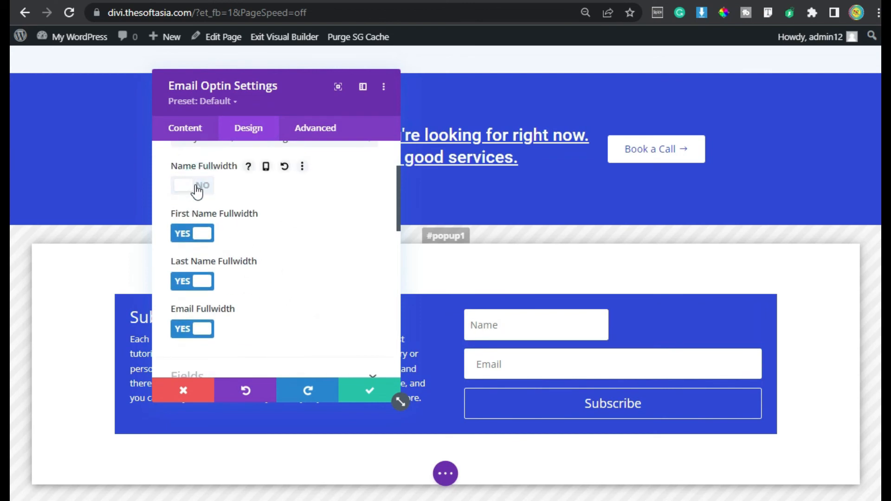
click(561, 325)
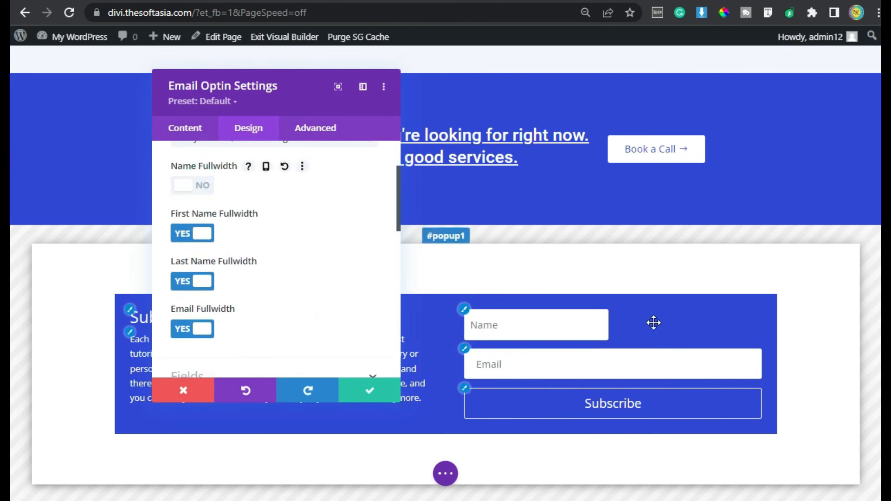
click(195, 188)
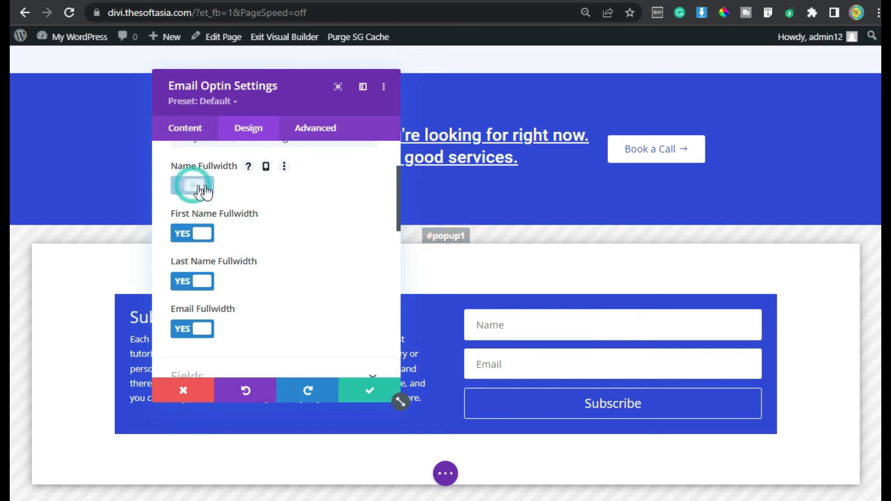
Step: Set the optin's Fields Background Color to the first global color, the light lavender
scroll(257, 244, down, 2)
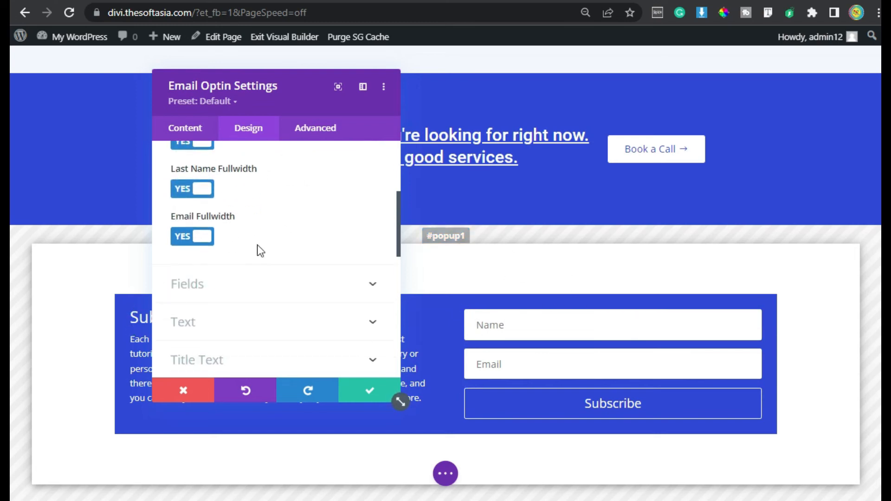
click(285, 294)
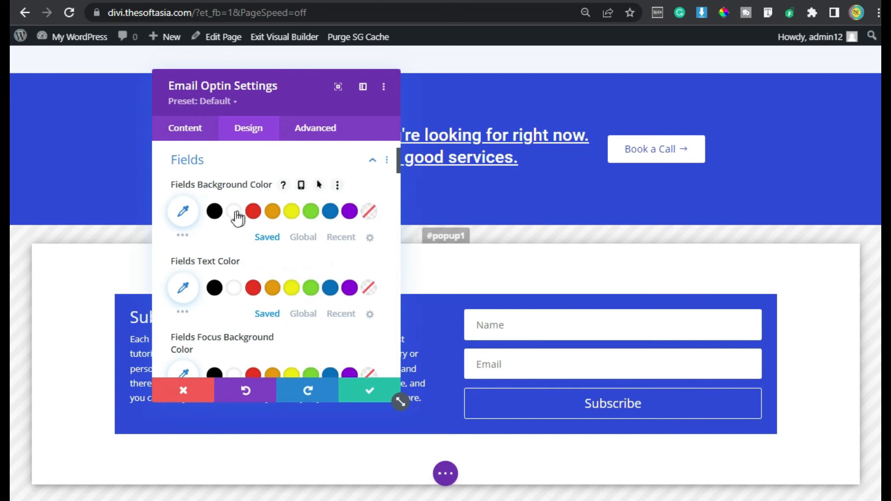
click(301, 238)
click(214, 212)
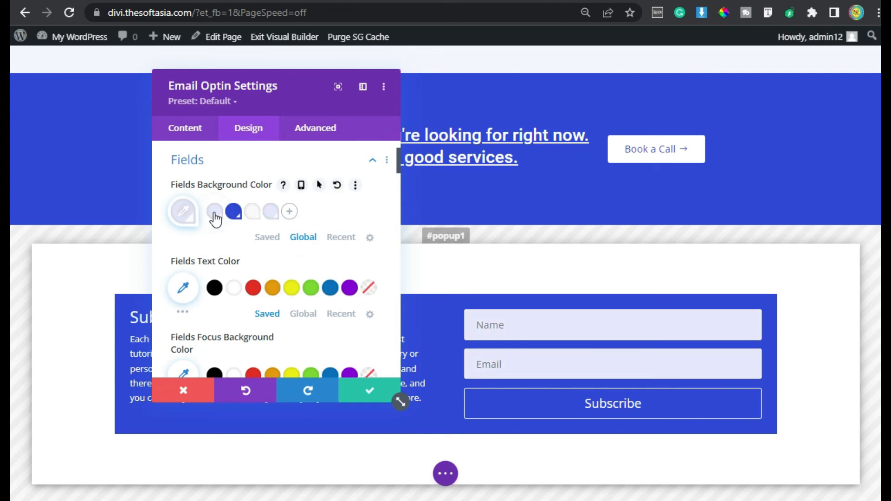
Step: Set the Fields Focus Background Color to the global off-white and test it in the form's Name and Email fields
scroll(215, 218, down, 2)
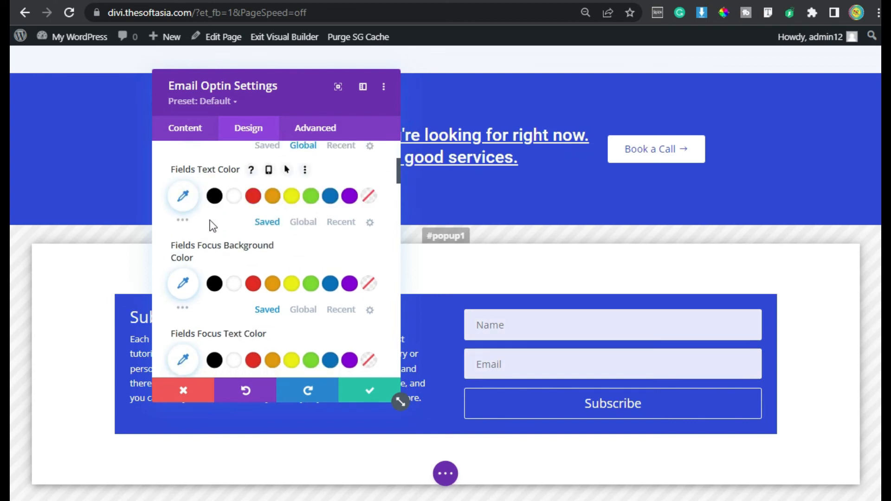
scroll(298, 243, down, 2)
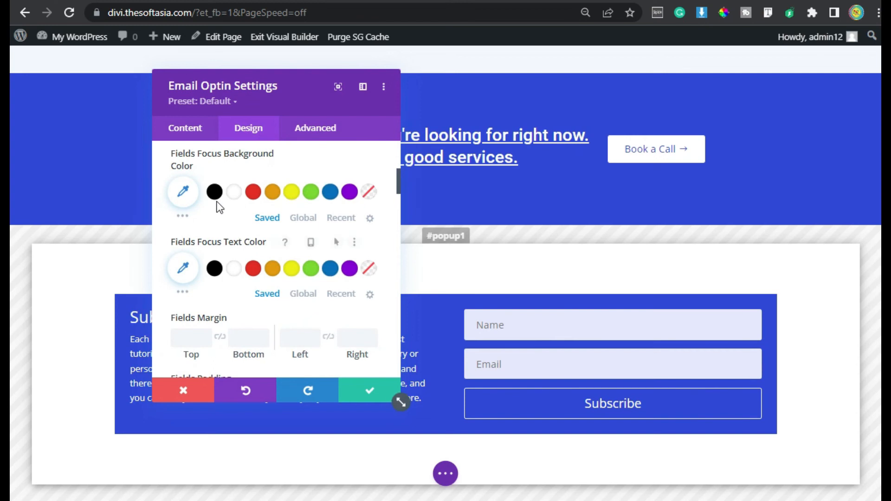
click(302, 219)
click(252, 192)
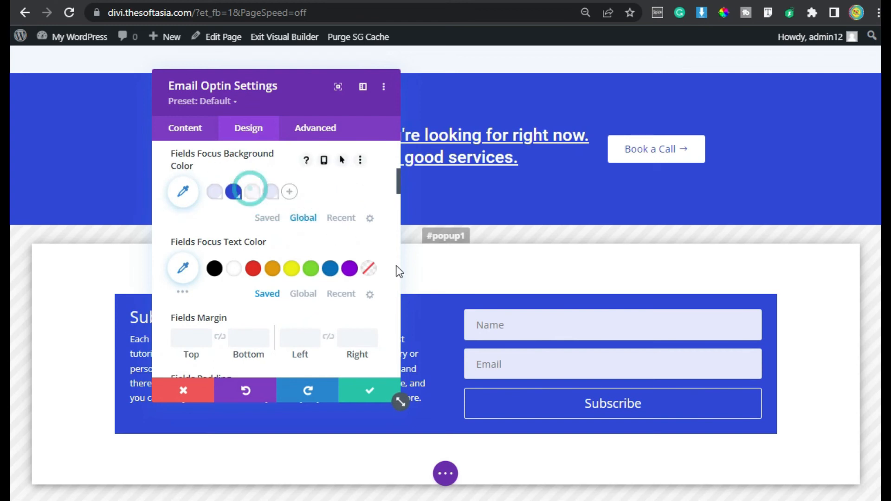
click(532, 326)
click(541, 365)
click(541, 336)
Step: Set the Fields Focus Text Color to black and test the focus style in the Name and Email fields
scroll(231, 207, down, 2)
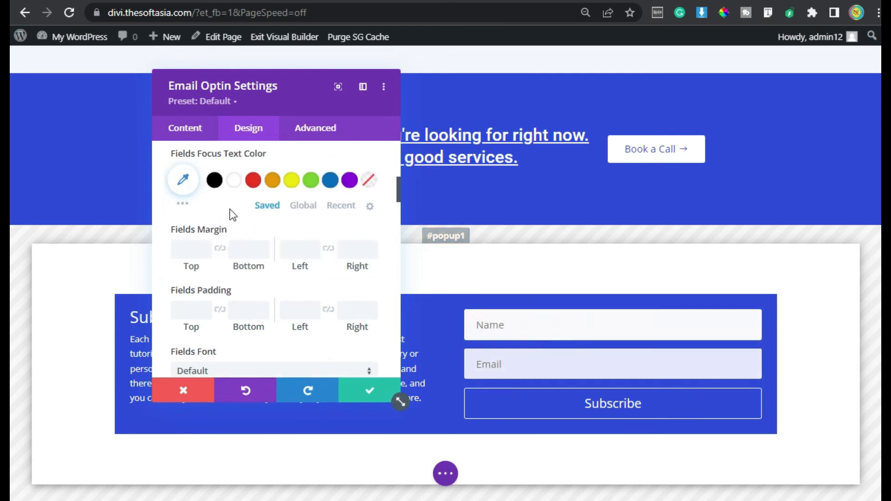
click(215, 176)
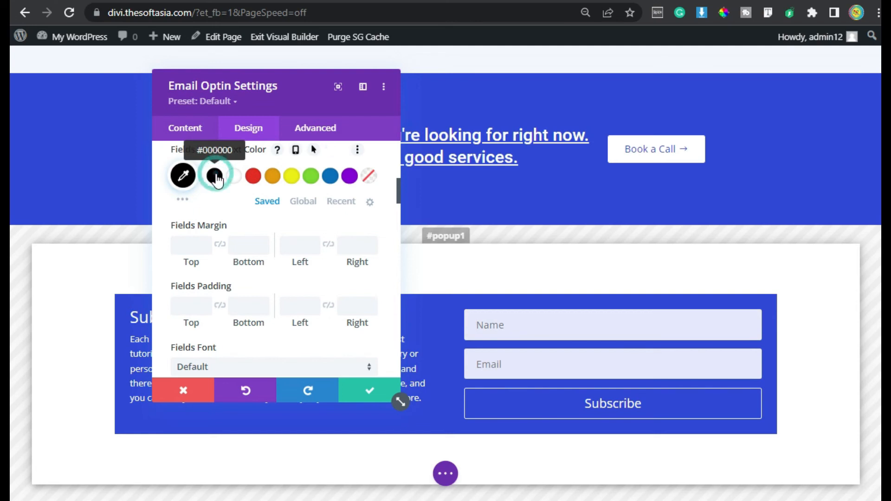
click(524, 321)
click(529, 324)
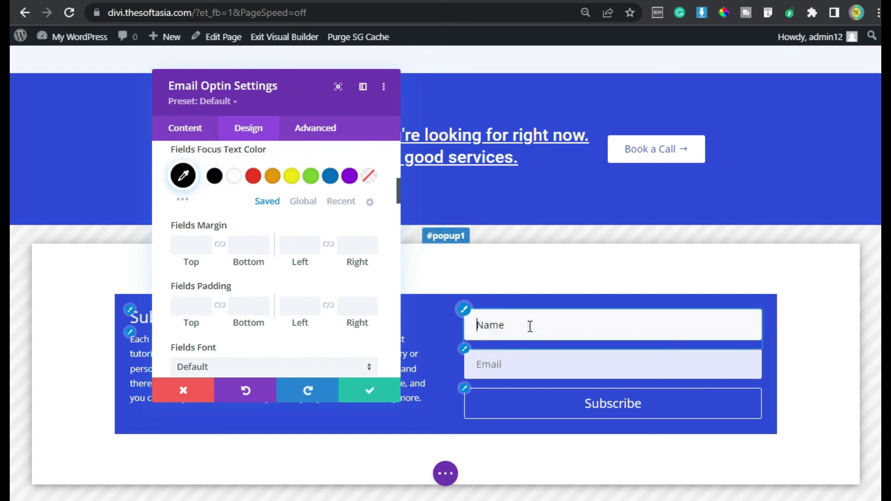
click(521, 362)
click(510, 325)
Step: Set the optin's title font to Roboto
scroll(285, 241, down, 5)
scroll(285, 240, down, 8)
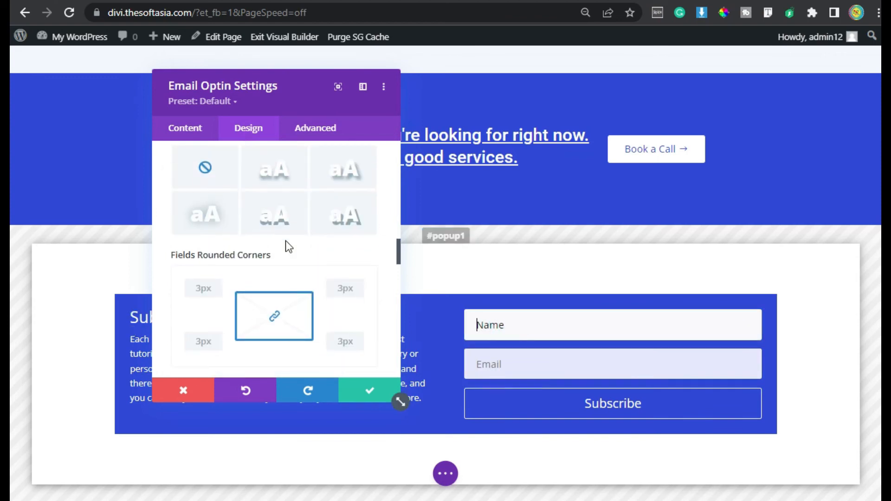
scroll(286, 240, down, 5)
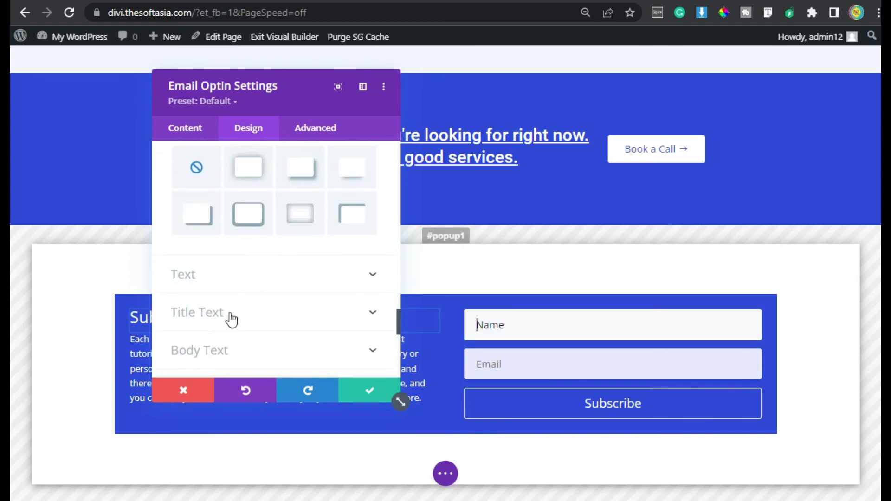
click(230, 312)
click(243, 257)
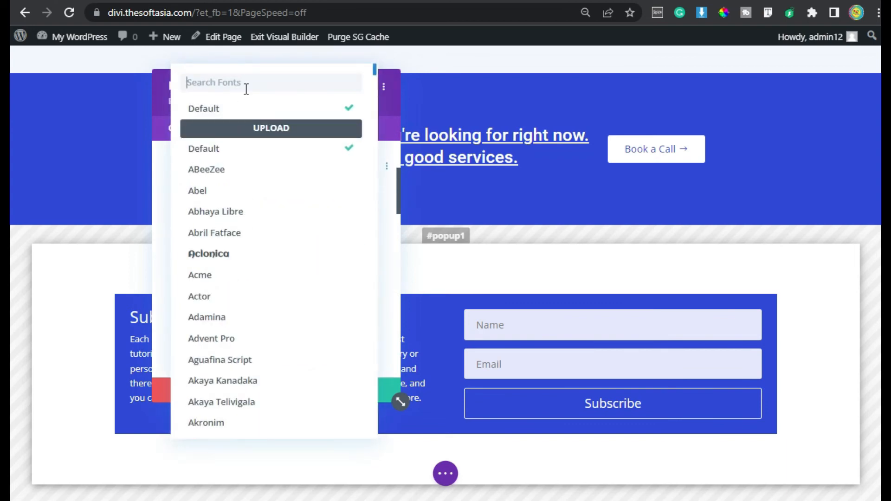
text(robo)
click(263, 107)
Step: Underline the optin's title and set its text size to 28px
drag(278, 84, 457, 73)
scroll(453, 259, down, 2)
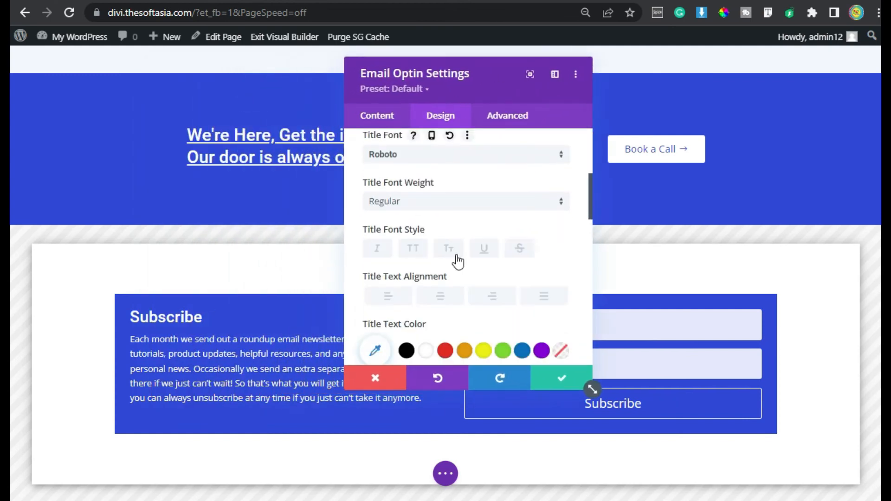
click(490, 252)
scroll(487, 234, down, 5)
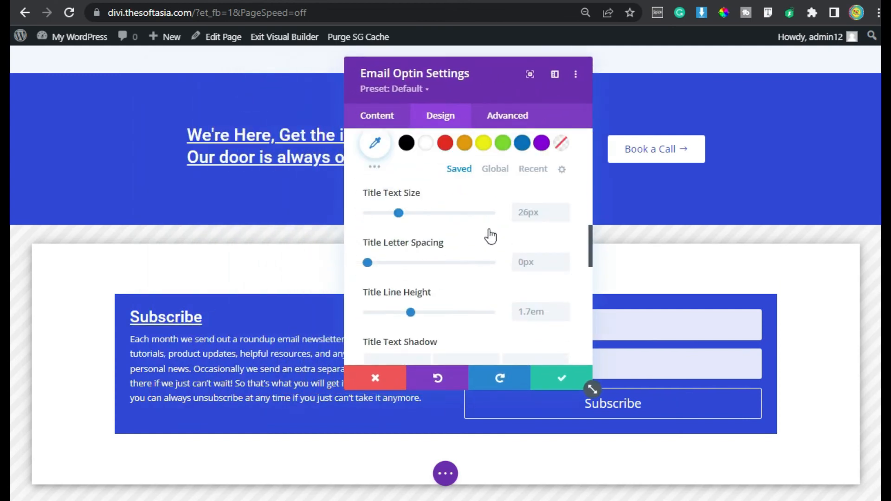
click(565, 171)
click(566, 172)
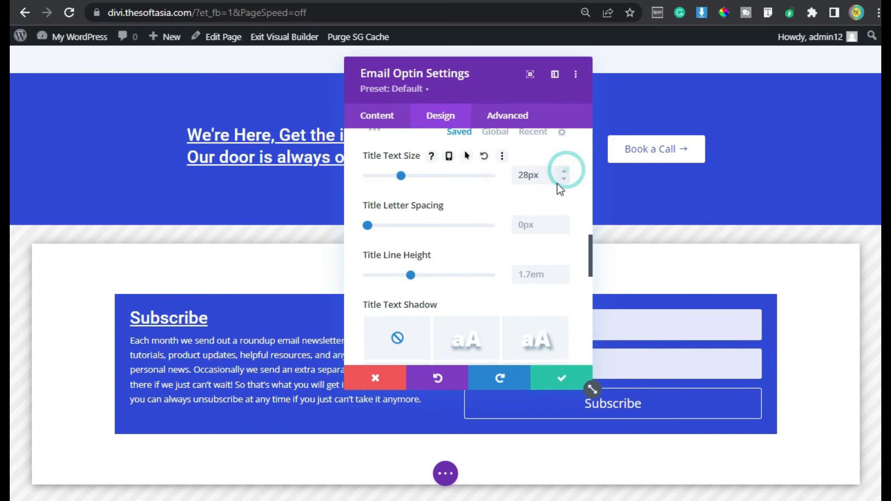
Step: Set the optin's body text font to Roboto
scroll(537, 252, down, 4)
scroll(537, 252, down, 3)
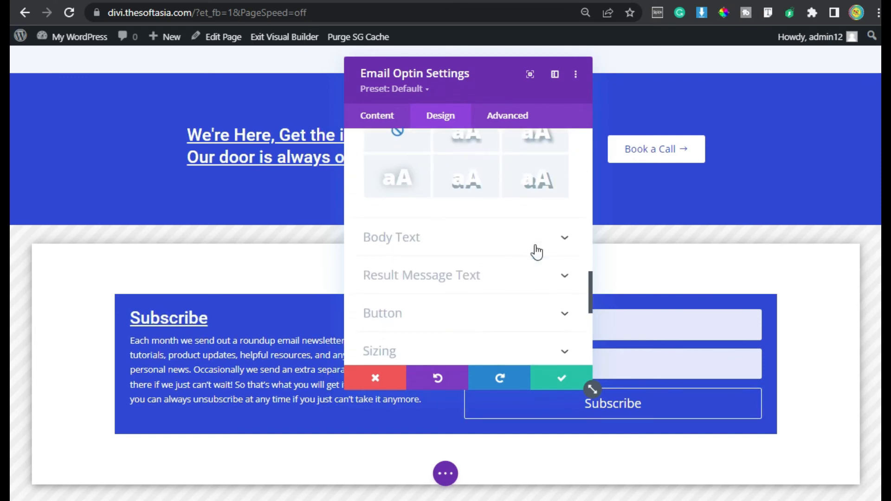
click(429, 180)
click(446, 230)
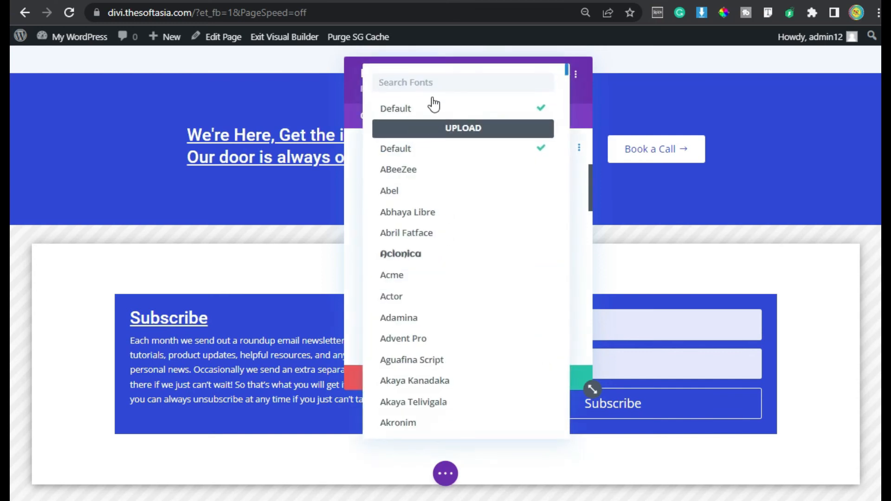
text(roboto)
click(430, 109)
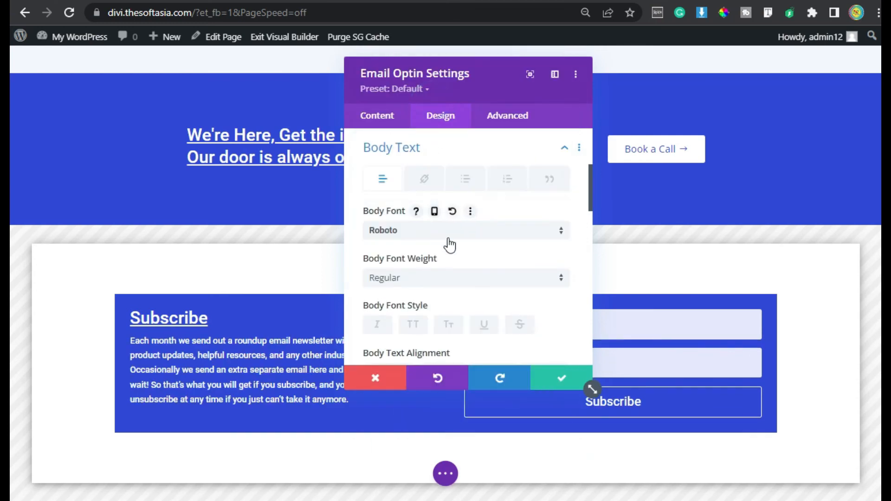
Step: Set the optin's body text size to 16px and its line height to 1.8em
scroll(449, 246, down, 2)
scroll(464, 260, down, 2)
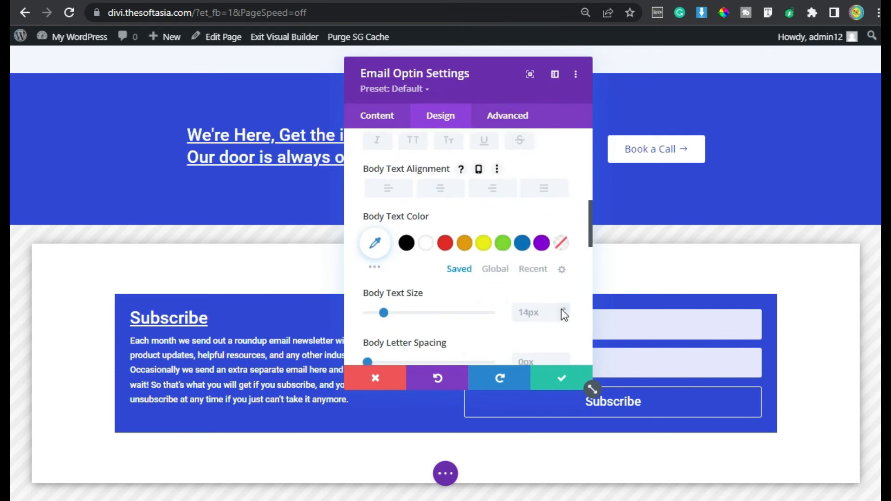
click(563, 309)
click(563, 309)
scroll(482, 227, down, 1)
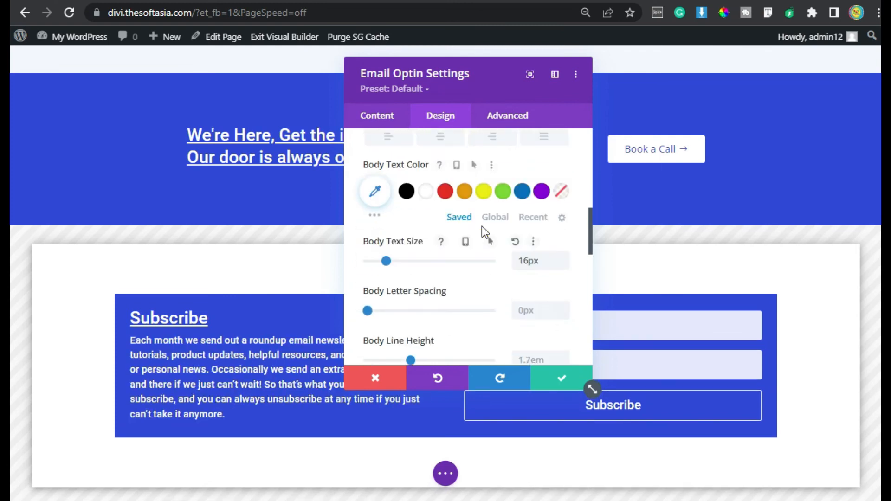
scroll(482, 226, down, 3)
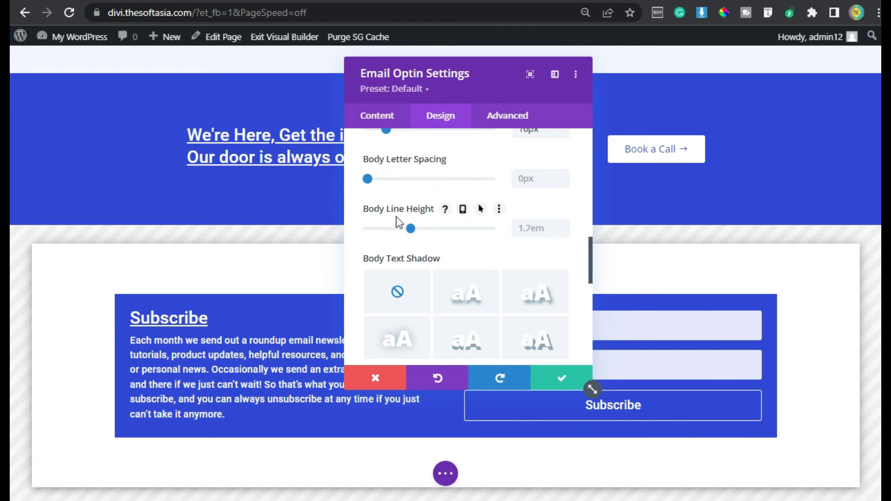
click(563, 225)
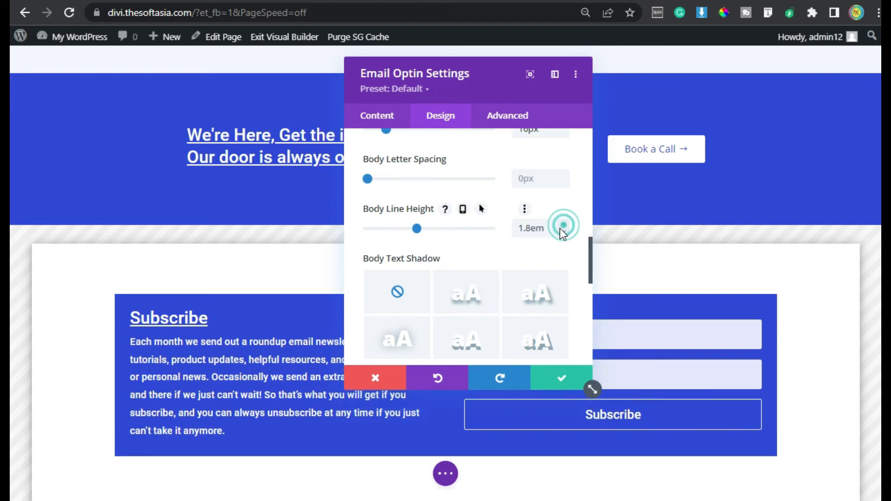
Step: Enable custom styles for the optin's button and set its text size to 16px
scroll(473, 281, down, 6)
scroll(474, 282, up, 2)
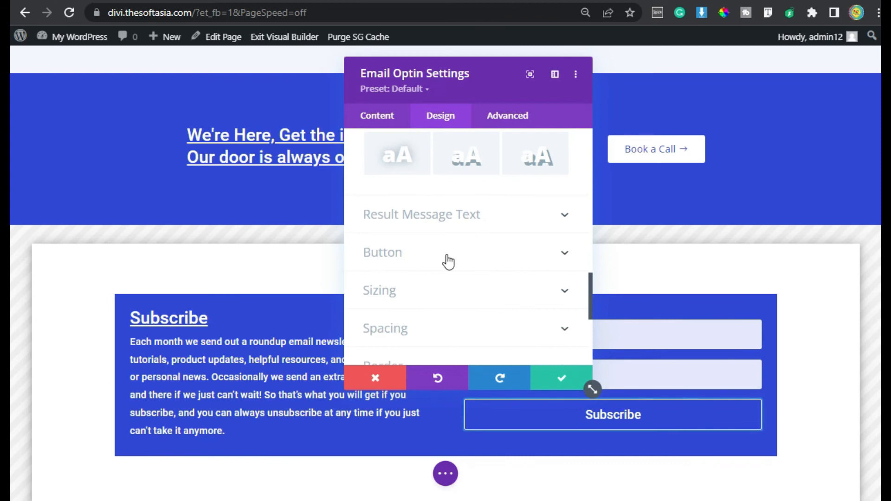
click(448, 258)
click(383, 205)
click(535, 254)
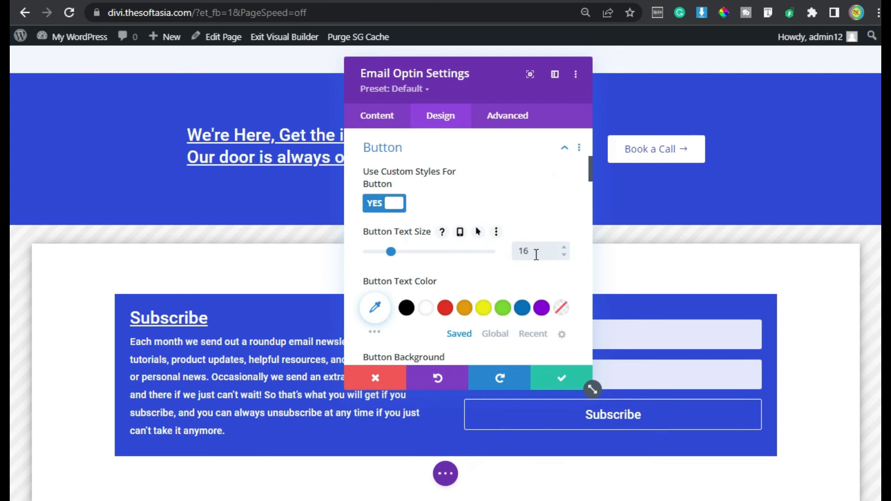
Step: Set the button's default text color to the global blue and its hover text color to white
drag(469, 83, 348, 56)
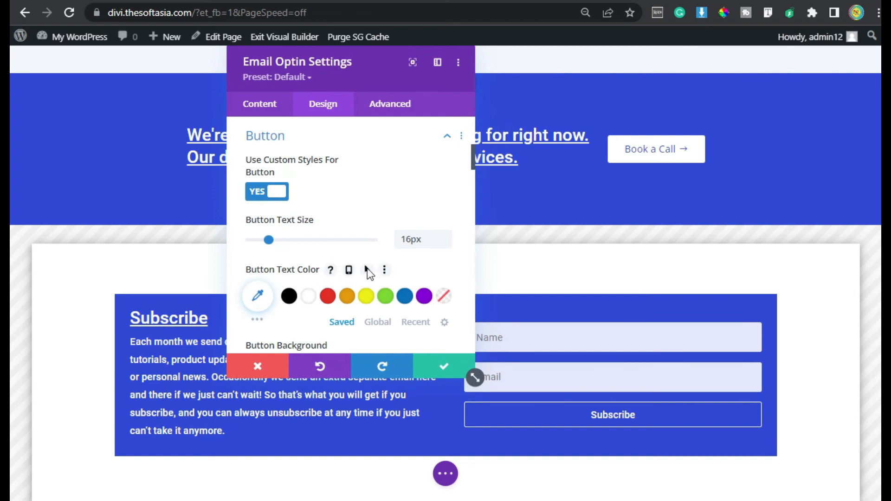
click(367, 270)
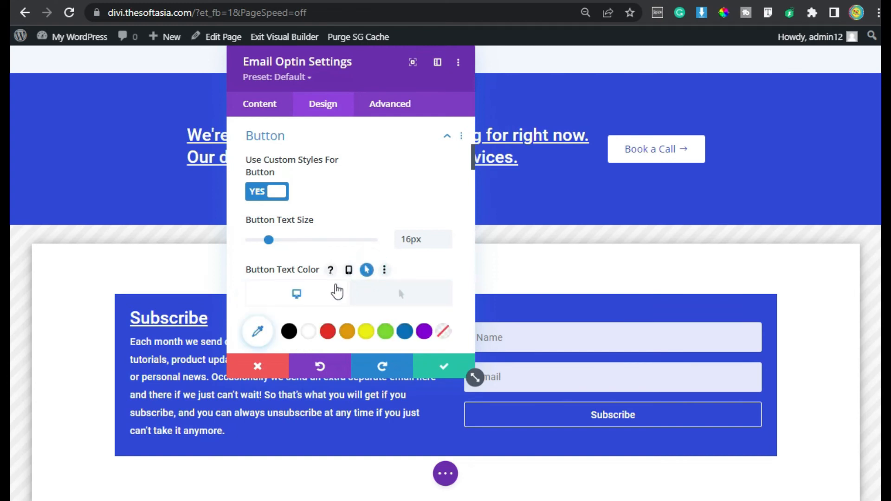
scroll(366, 274, down, 2)
click(382, 267)
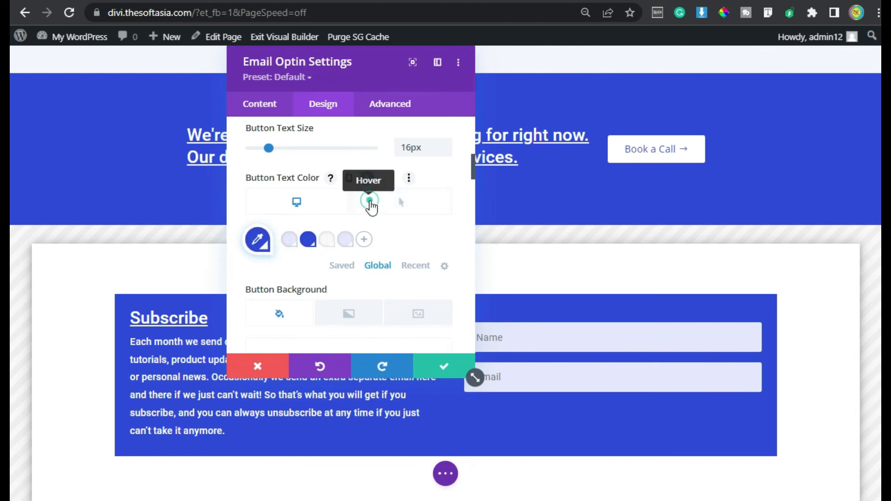
click(368, 209)
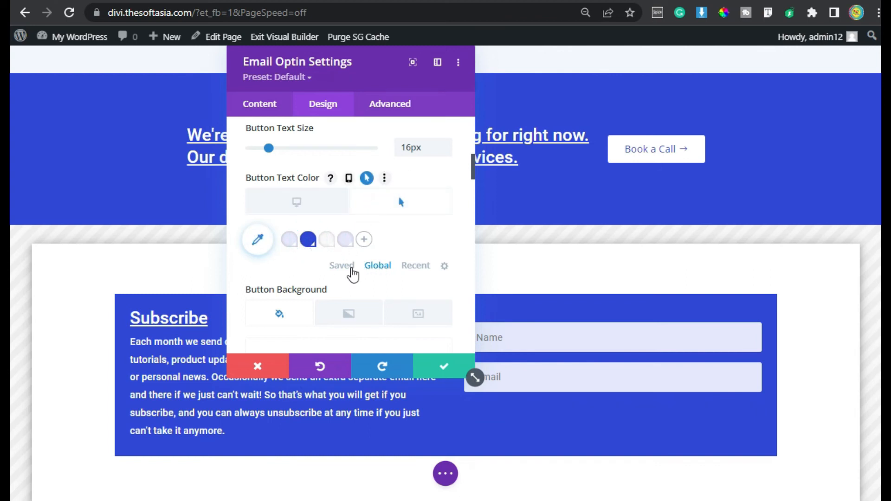
click(347, 267)
click(315, 245)
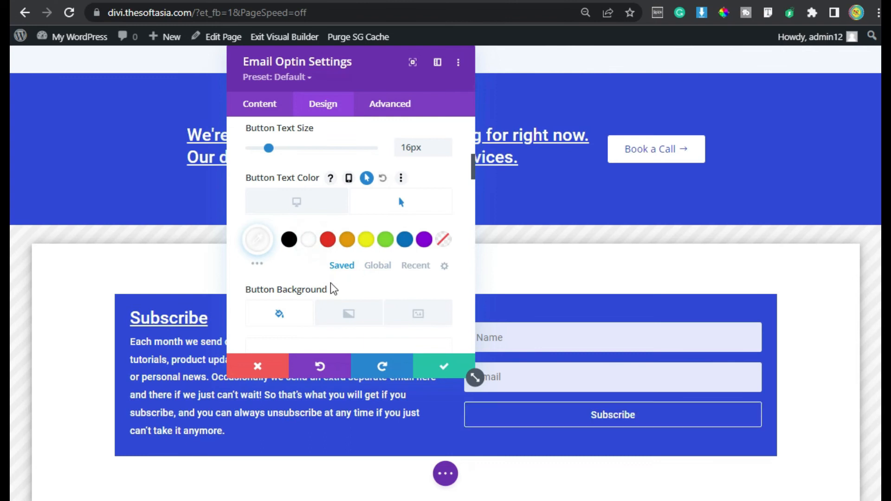
Step: Give the button a hover background color of #0C71C3
scroll(332, 288, down, 2)
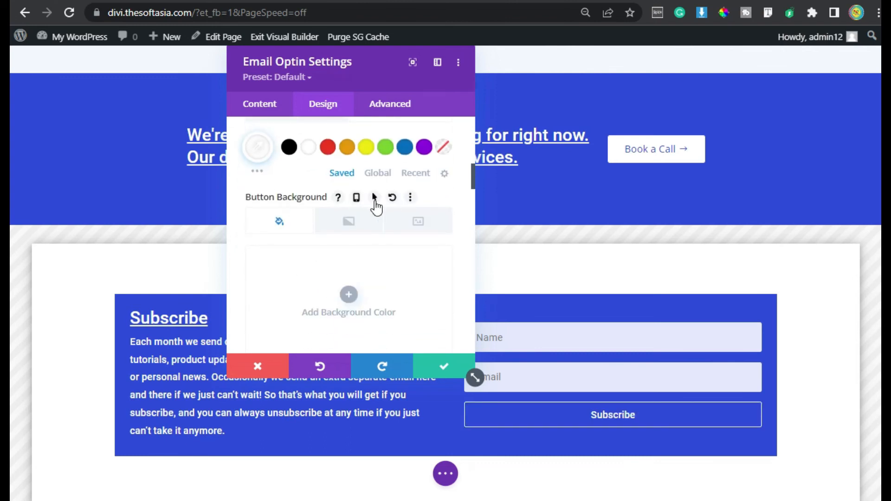
click(376, 201)
scroll(400, 219, down, 2)
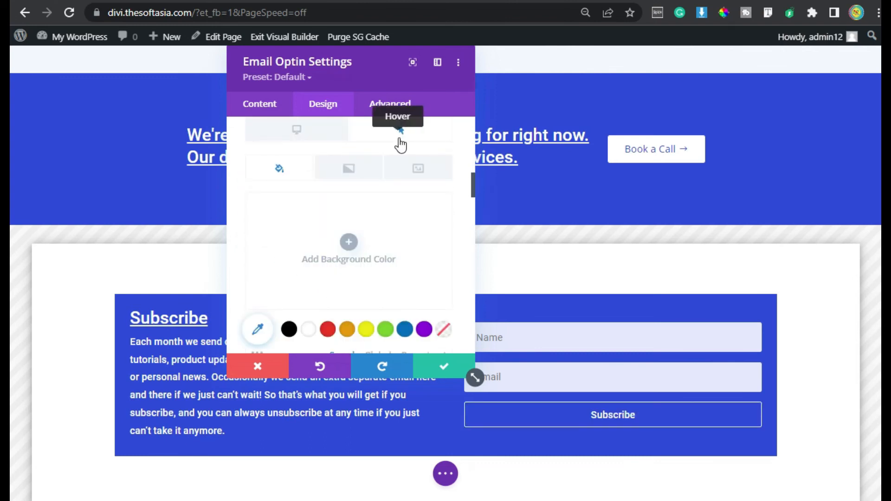
click(404, 328)
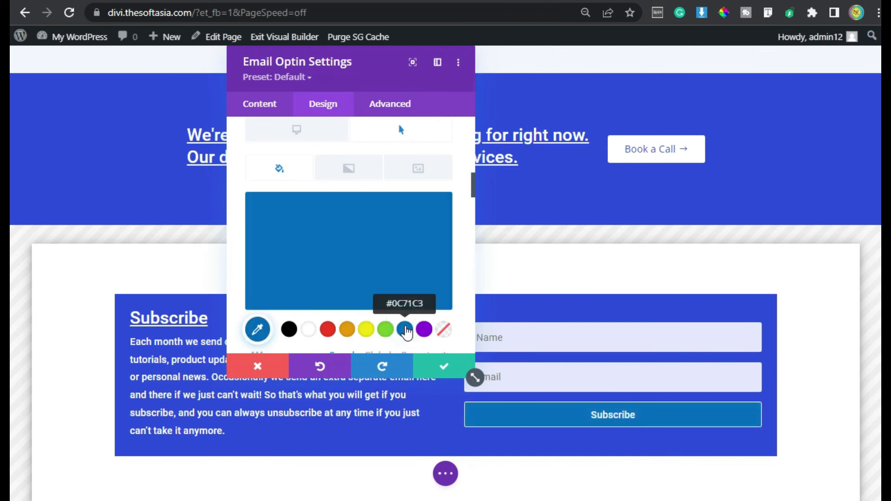
Step: Set the button's default background color to white
scroll(304, 245, up, 2)
click(295, 221)
scroll(320, 260, down, 2)
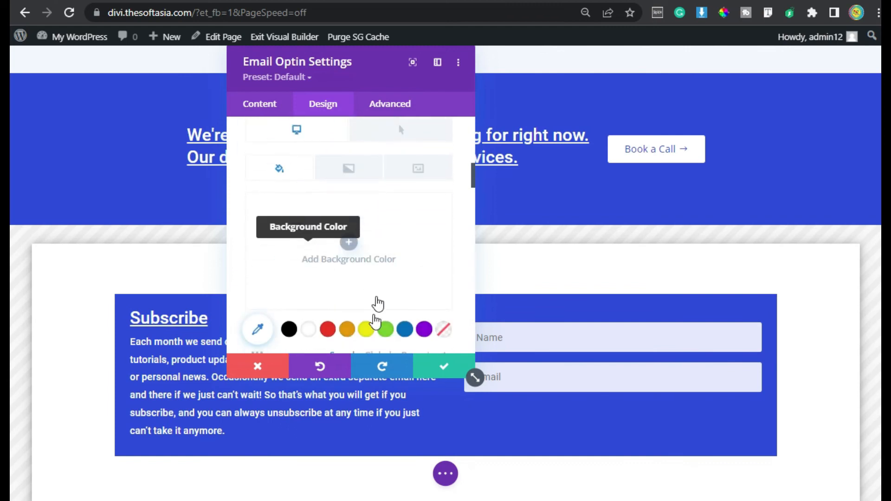
click(309, 330)
mouse_move(330, 241)
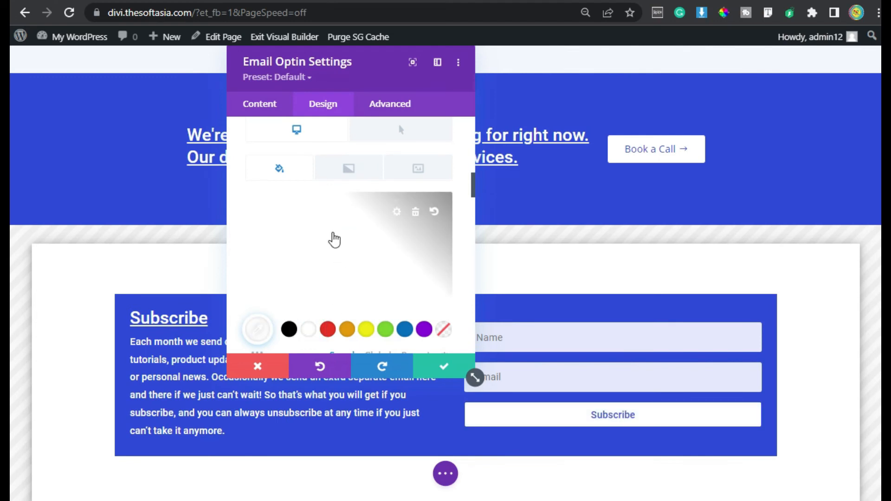
Step: Choose the right-pointing arrow as the icon for the email optin's Subscribe button
scroll(336, 259, down, 4)
scroll(300, 279, down, 5)
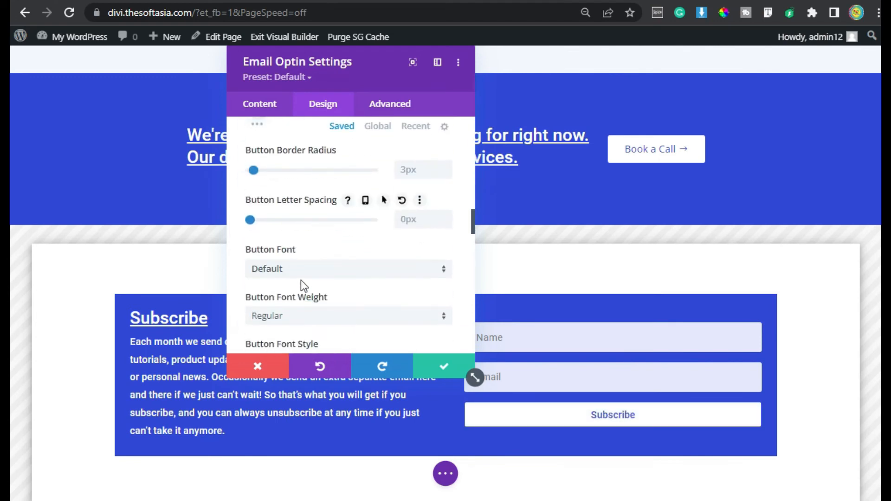
scroll(301, 280, down, 3)
scroll(302, 284, up, 2)
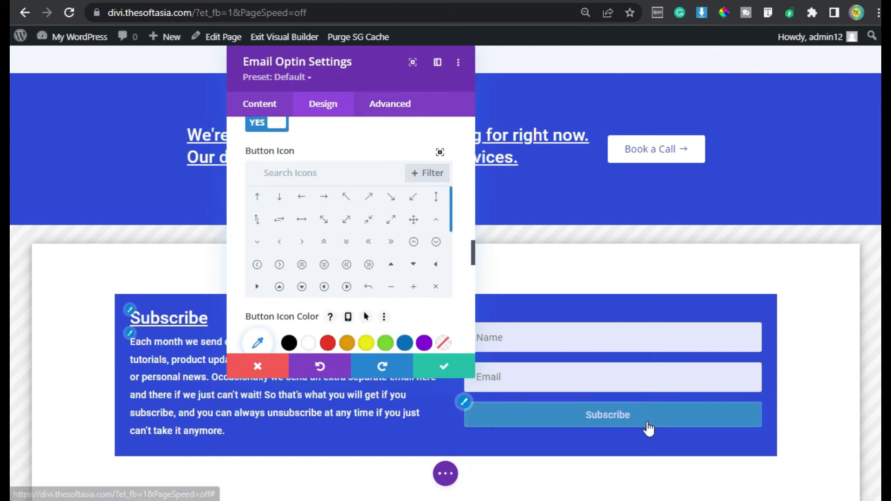
click(323, 197)
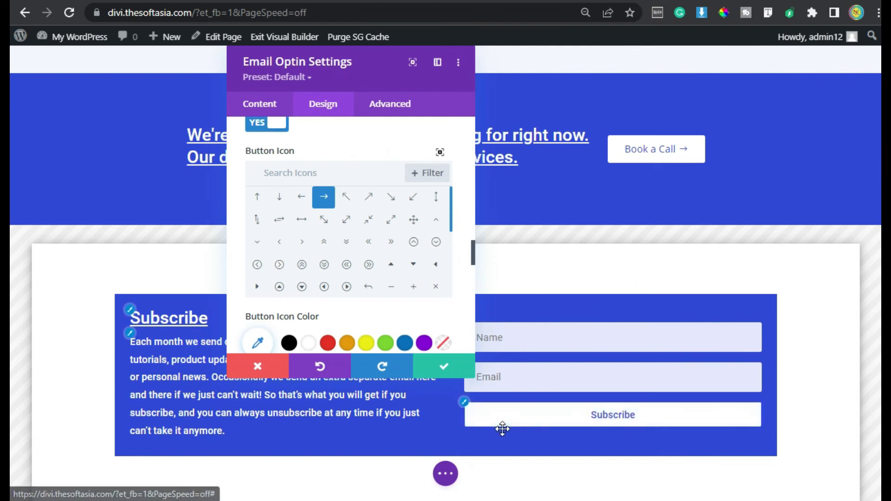
Step: Apply the Fade animation style to the email optin module and save its settings
scroll(325, 283, down, 4)
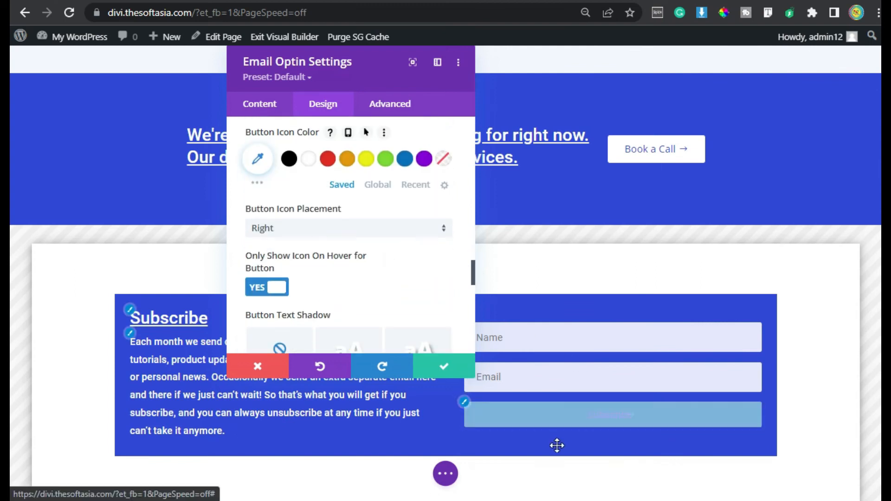
scroll(362, 285, down, 15)
scroll(362, 286, down, 2)
click(362, 284)
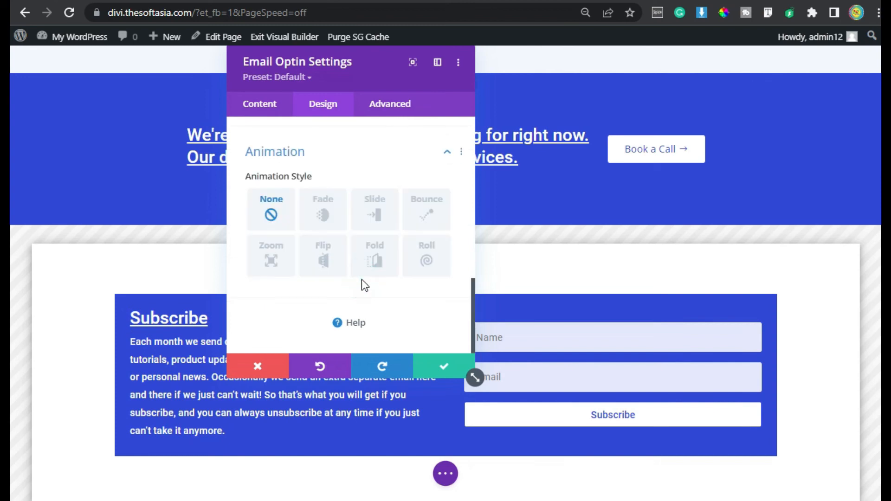
click(320, 215)
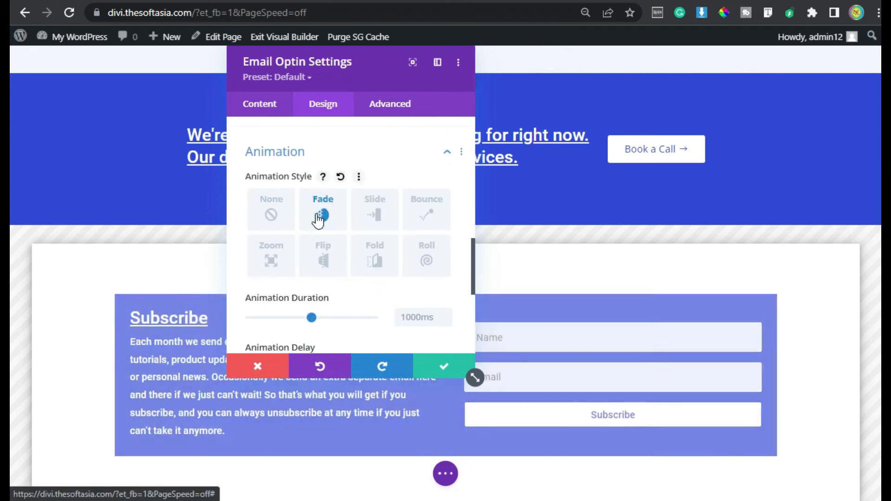
click(447, 369)
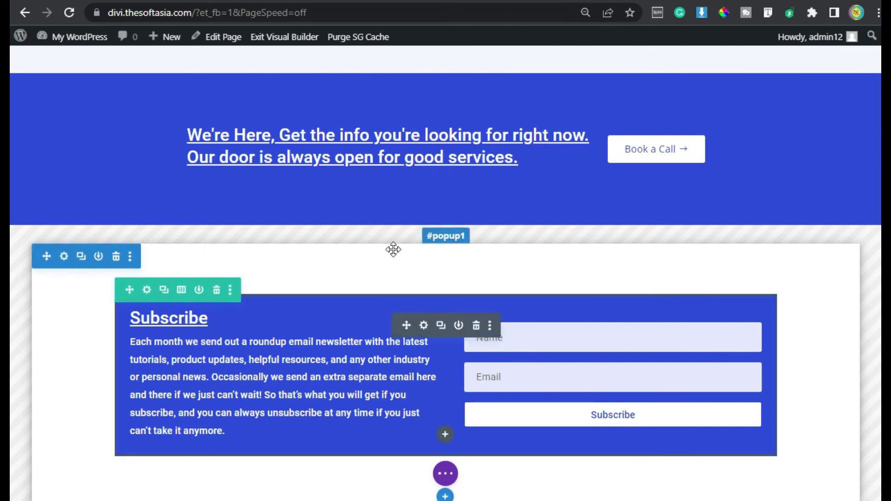
Step: Set the link URL of the Sign Up Now button in the "Want to join us?" banner to #popup1 and save the module settings
drag(885, 464, 874, 83)
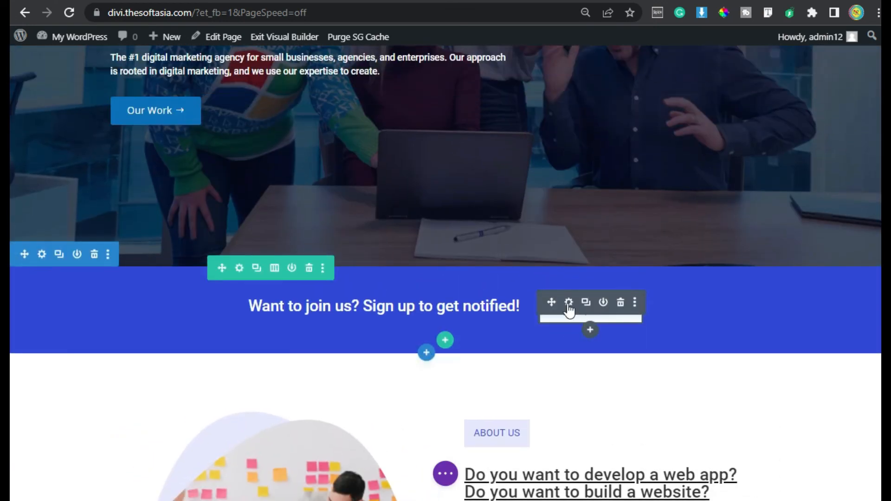
click(569, 304)
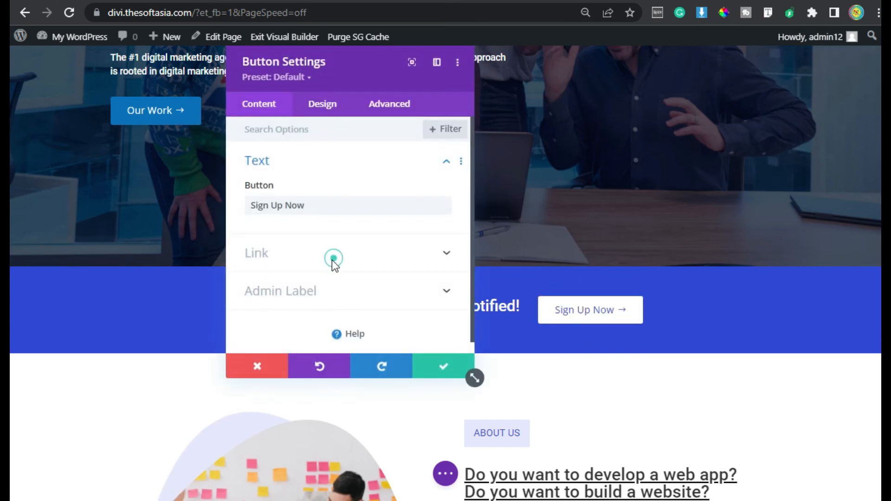
click(332, 256)
click(275, 185)
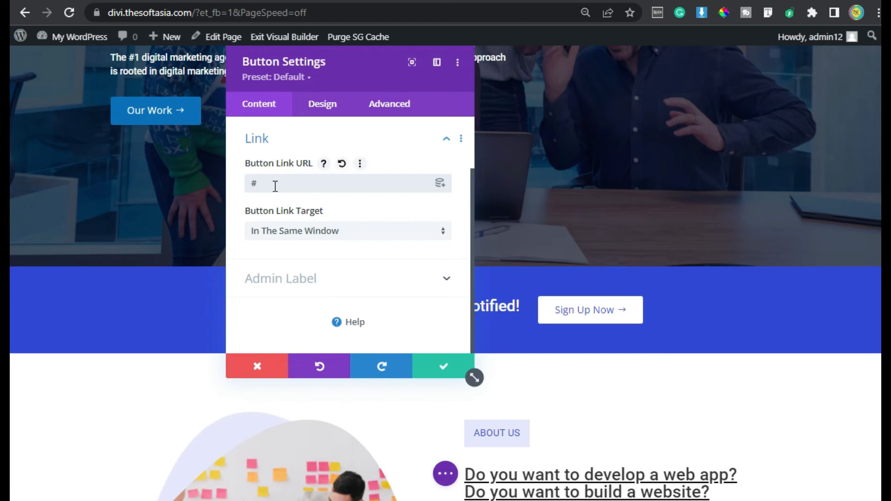
text(pop)
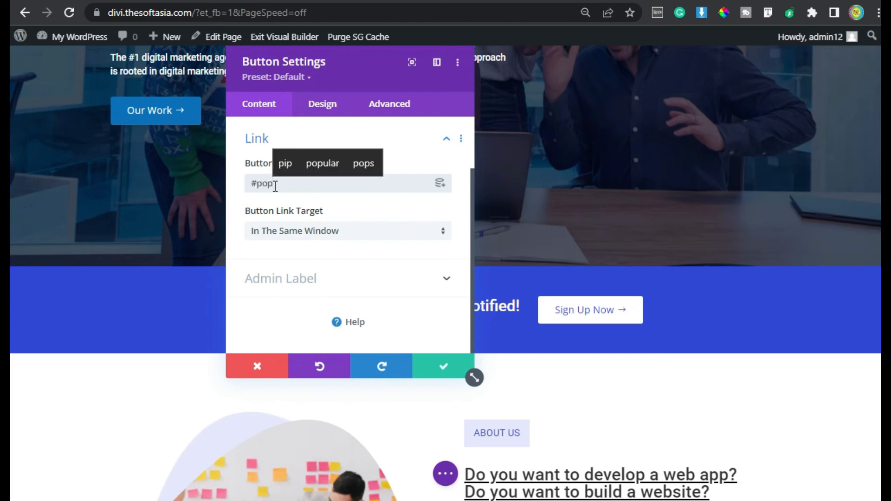
text(up1)
key(ctrl+a)
key(ctrl+c)
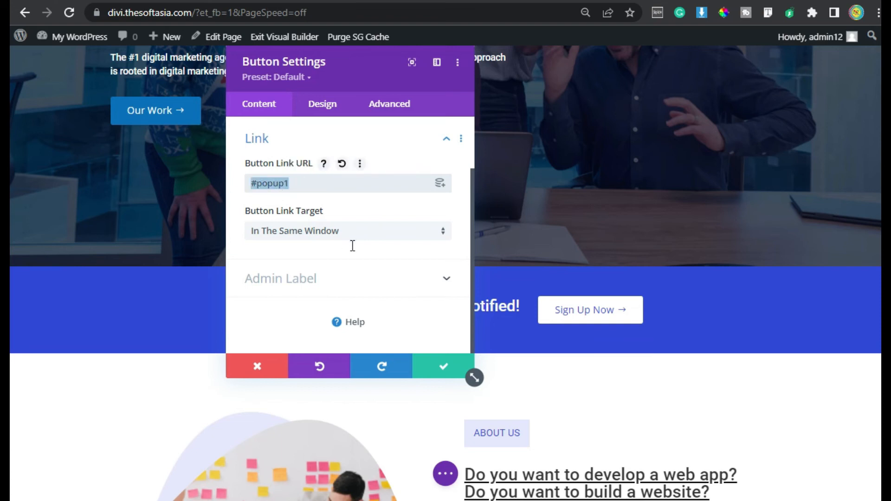
click(443, 366)
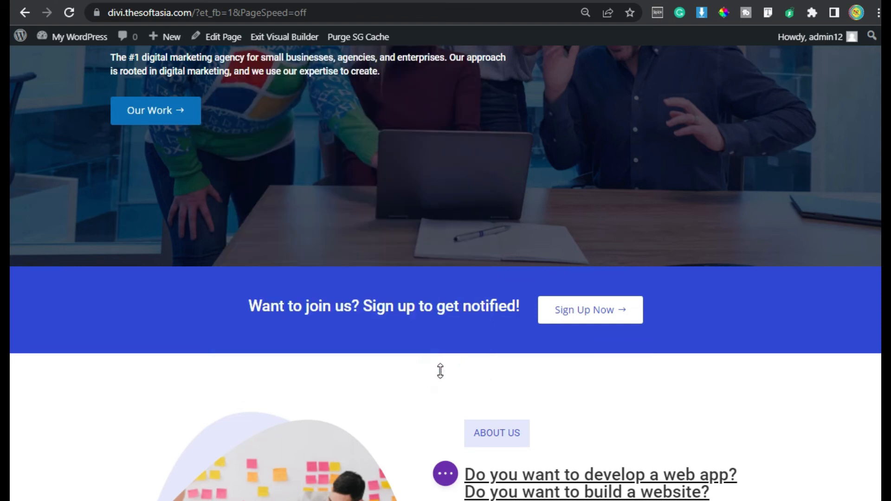
Step: Link the Sign Up Now button in the Call to Action section to #popup1 and save the module settings
scroll(439, 371, down, 10)
scroll(438, 371, down, 8)
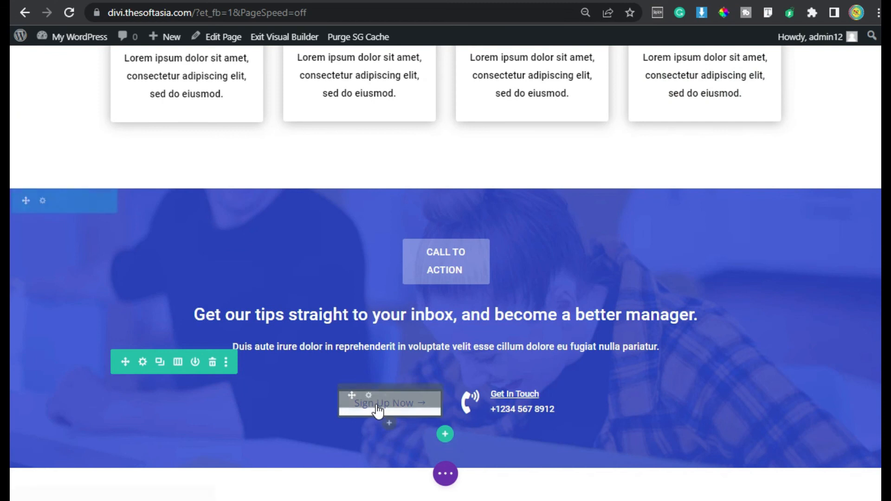
click(368, 397)
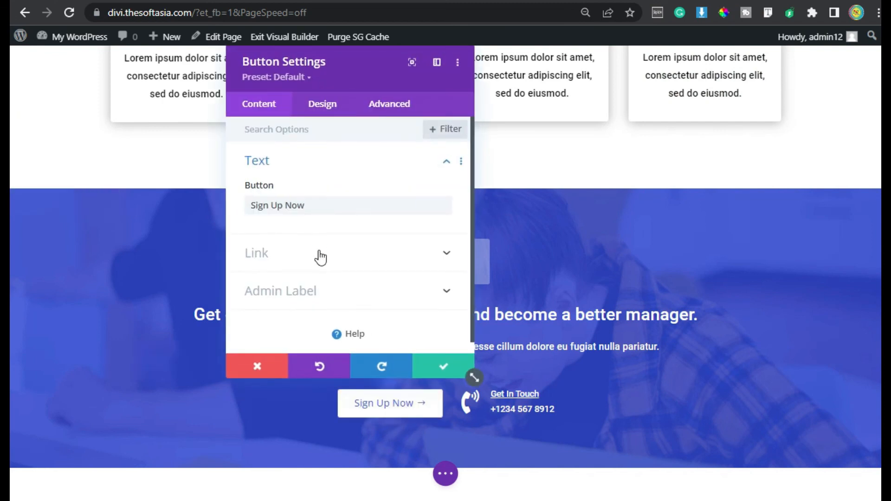
click(318, 252)
click(292, 184)
key(ctrl+v)
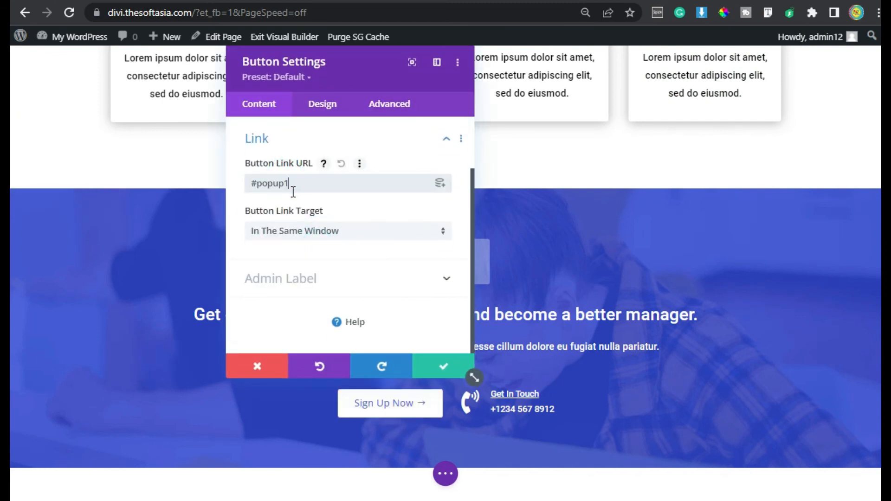
click(445, 366)
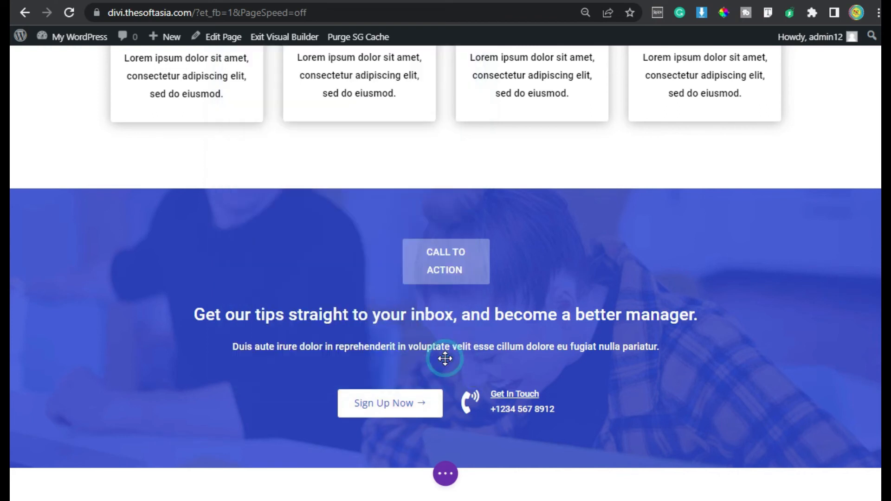
Step: Save the home page and exit the visual builder to the live page
click(445, 474)
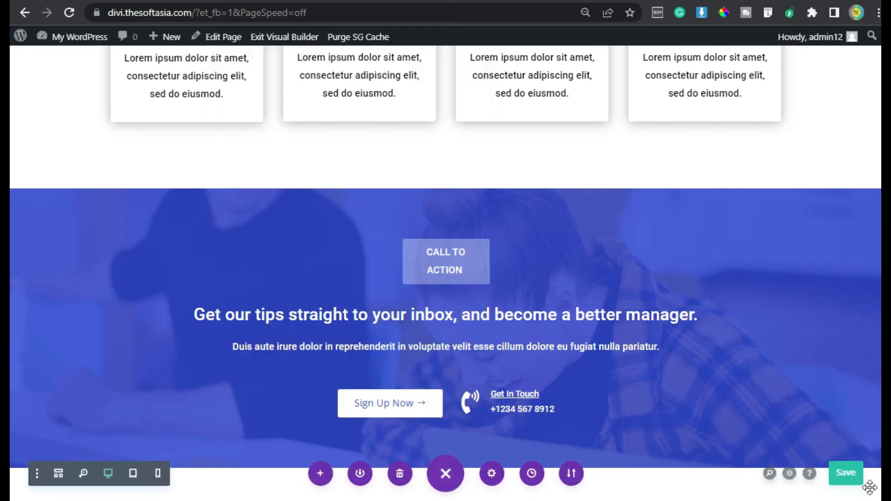
click(850, 476)
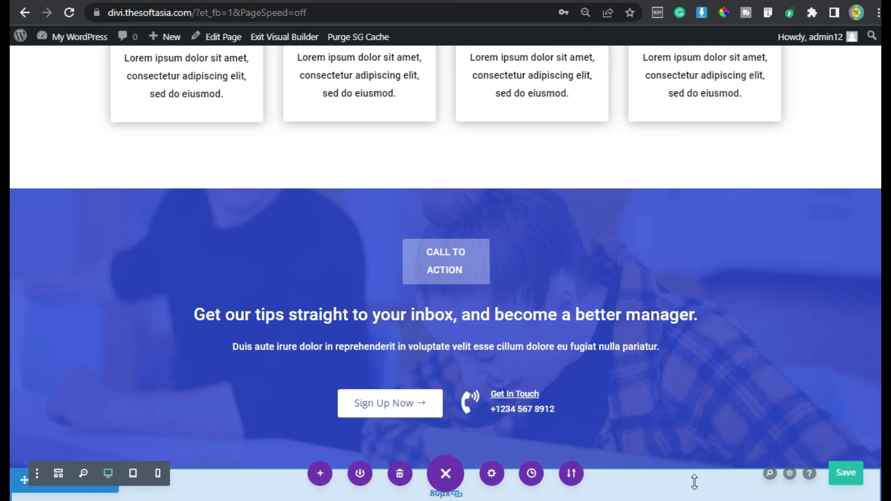
click(281, 42)
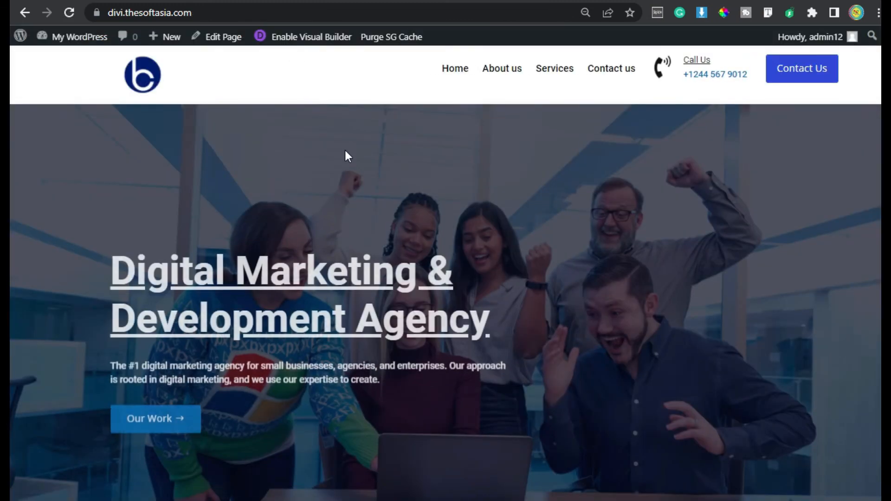
Step: Open the popup from the banner's Sign Up Now button and submit the subscription form with a test name and email address
scroll(345, 150, down, 7)
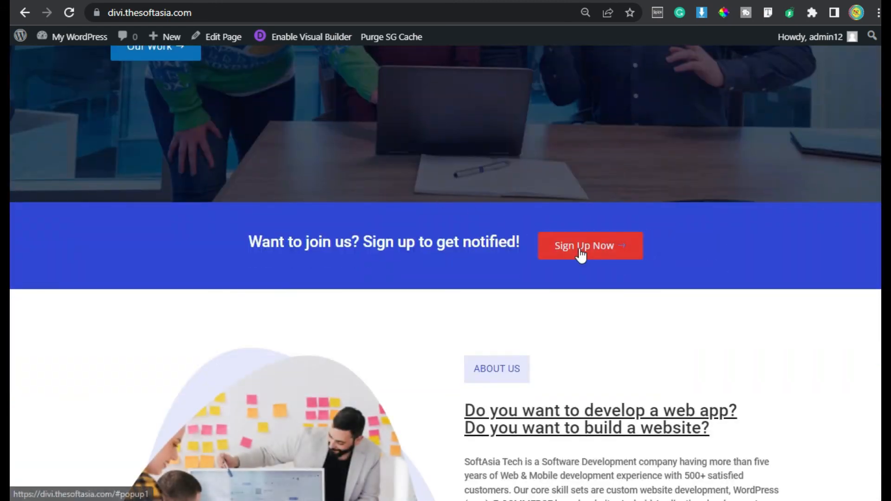
click(578, 253)
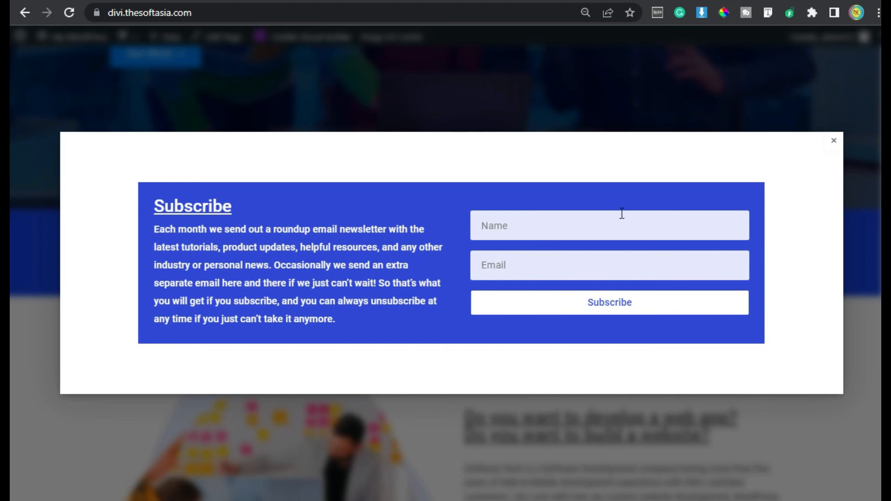
click(500, 229)
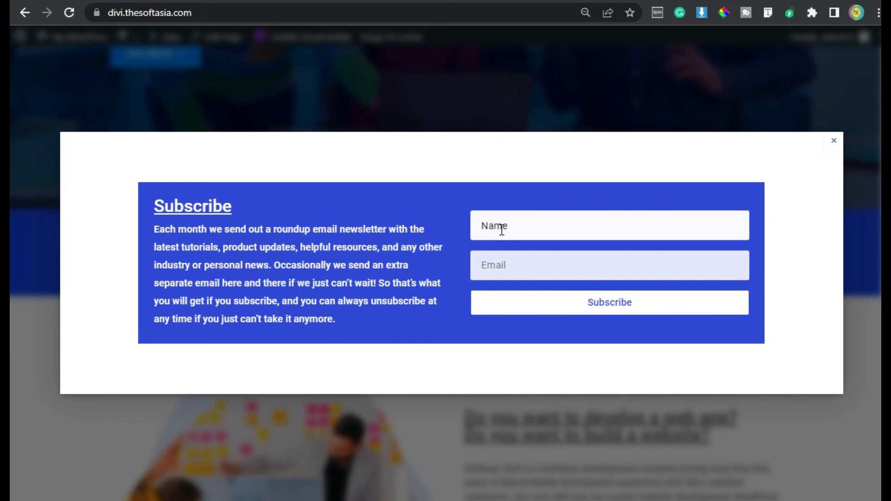
text(asjd)
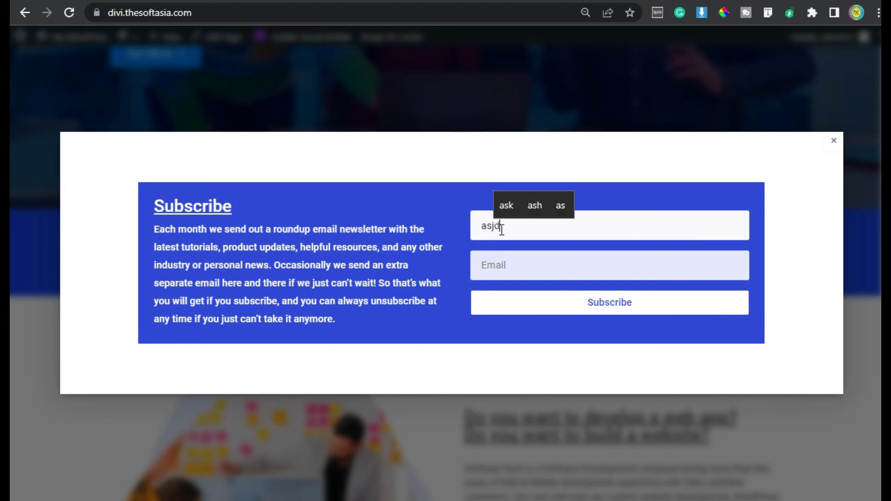
key(Tab)
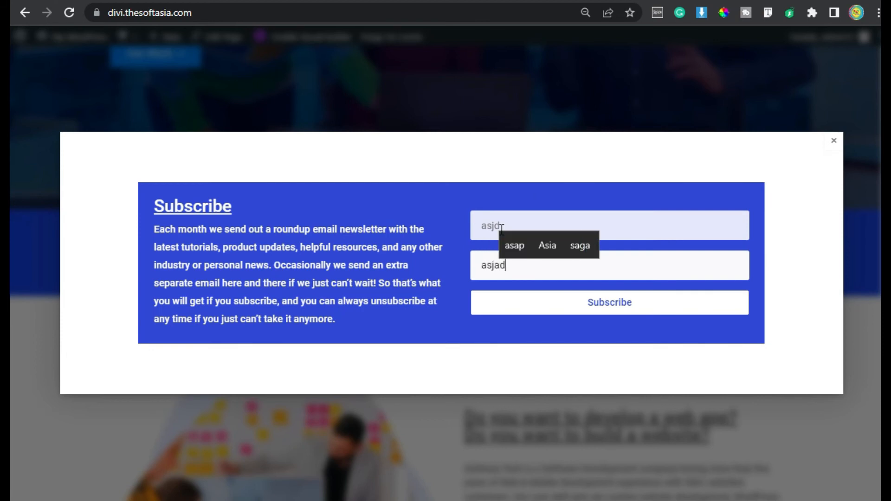
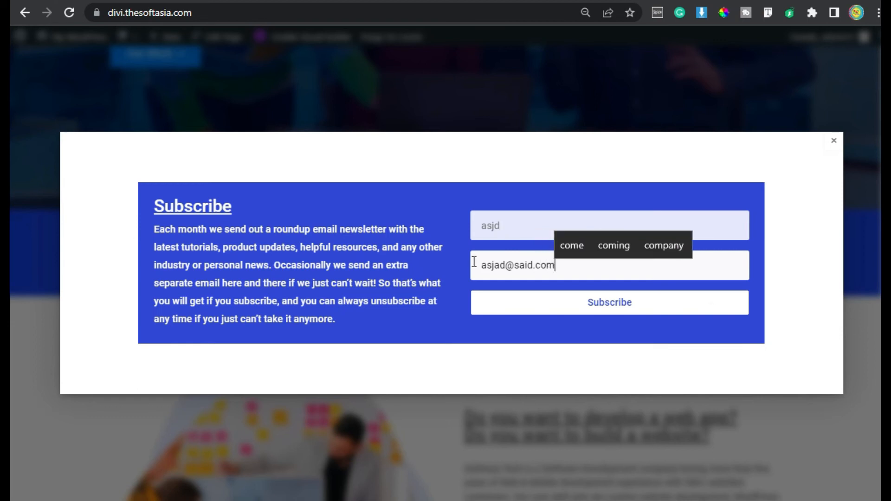
click(600, 304)
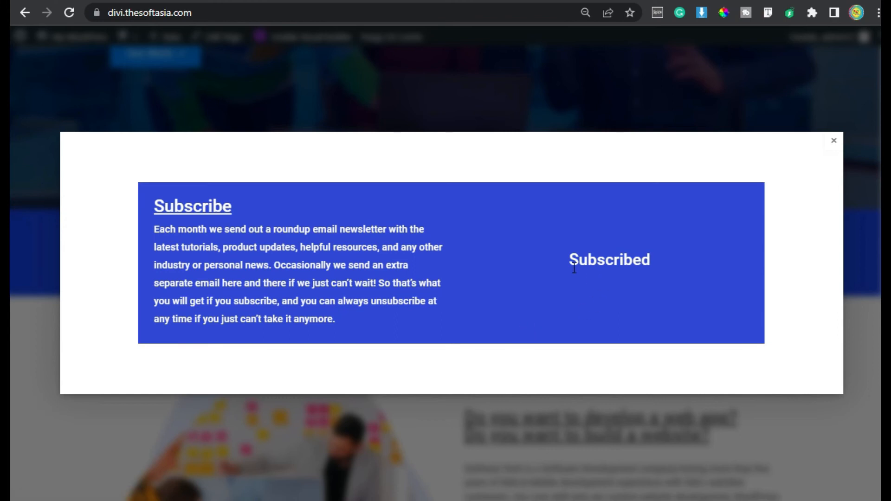
Step: Check the form's submission message and close the popup
drag(570, 262, 650, 264)
click(660, 263)
click(835, 142)
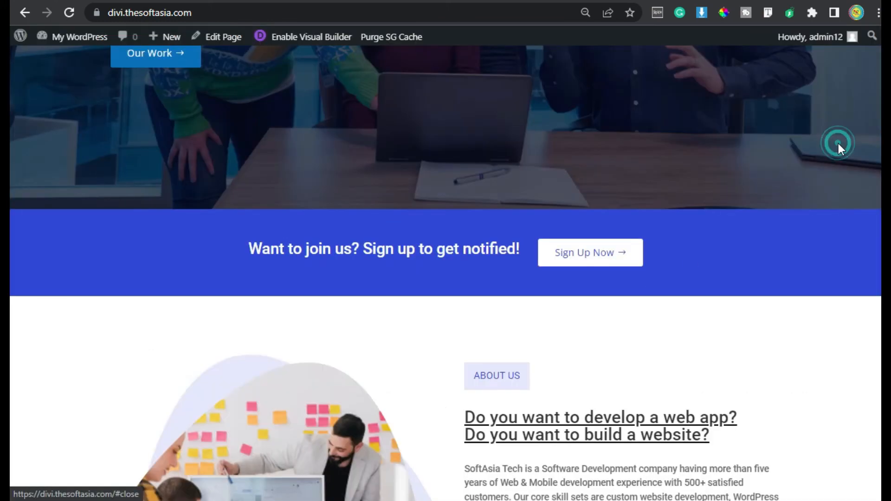
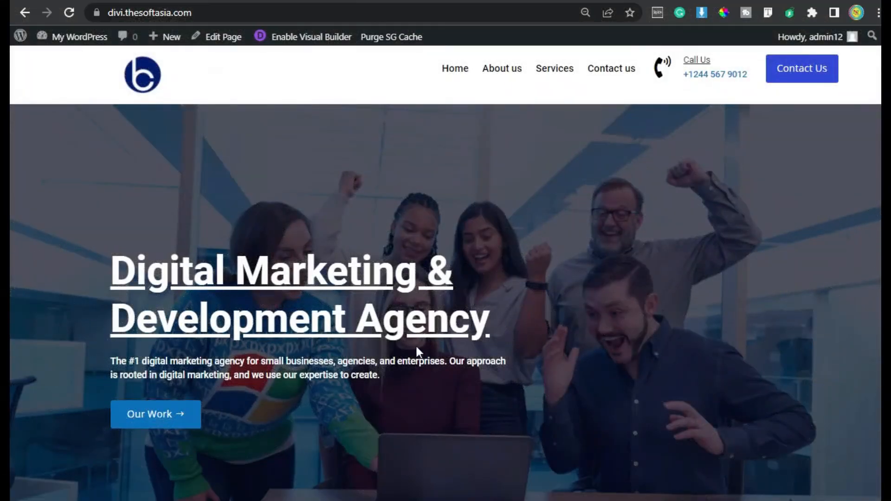
Step: Open the popup from the Sign Up Now button below the banner and close it again
scroll(402, 323, down, 6)
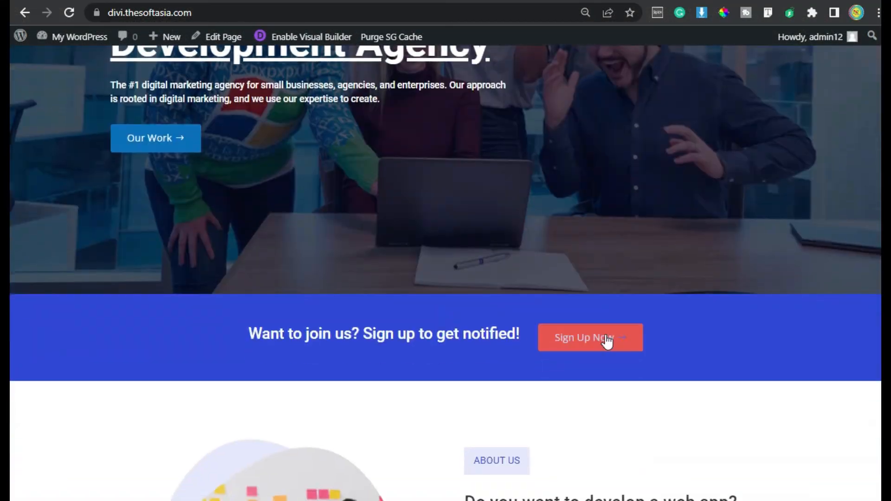
click(596, 338)
click(835, 141)
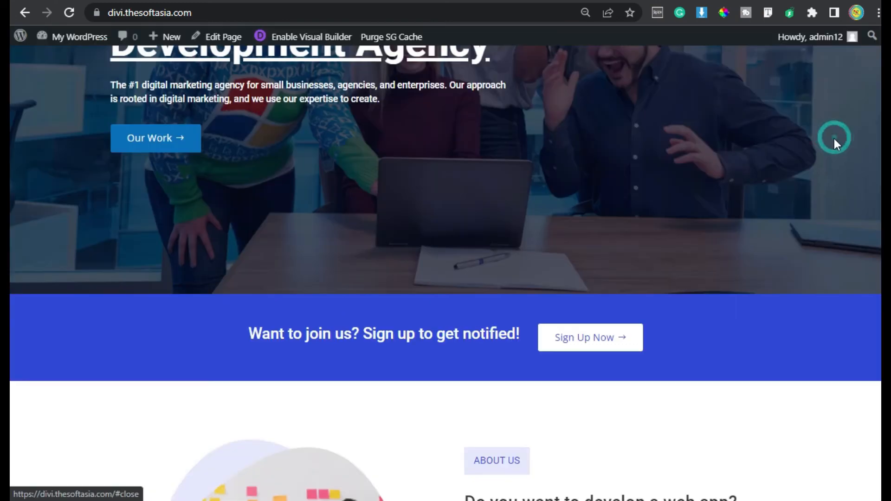
Step: Go to the home page's Contact Us section and enter a test name and email address in the contact form
scroll(709, 134, up, 6)
click(606, 74)
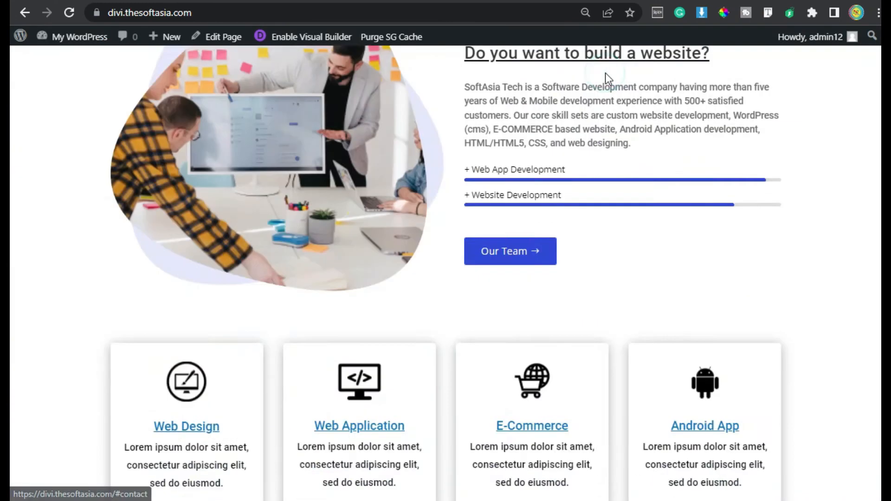
click(549, 114)
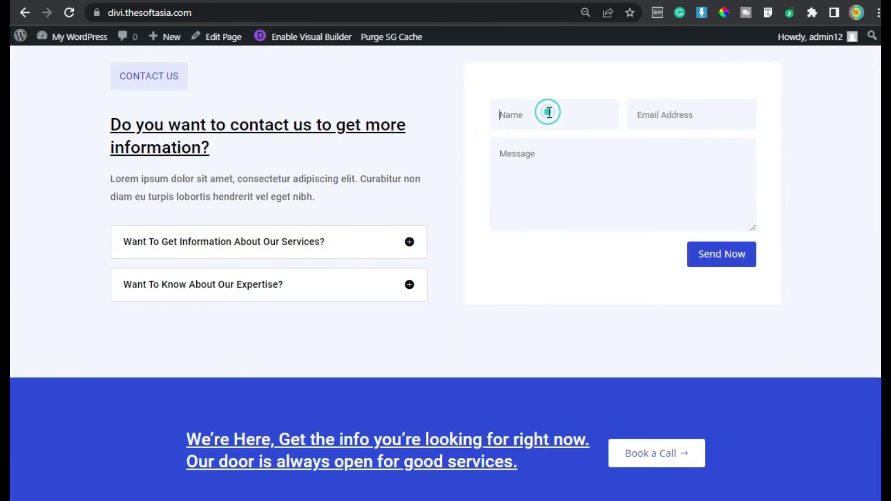
text(asjad)
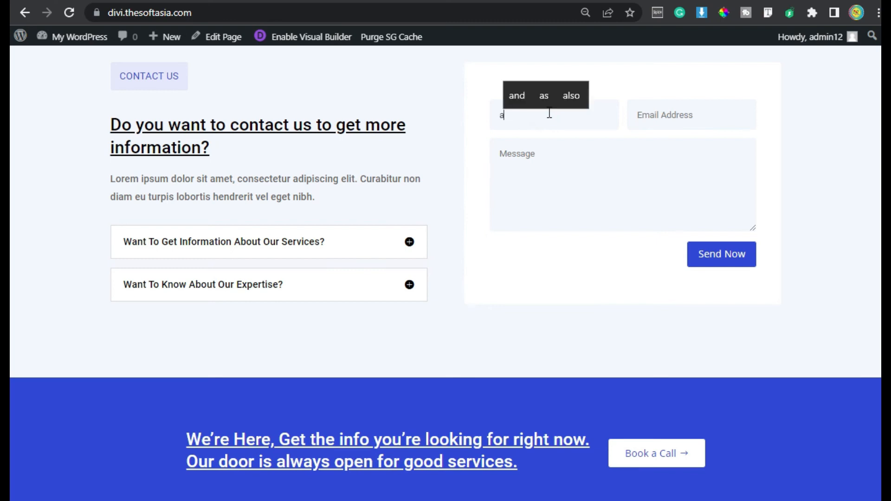
key(Tab)
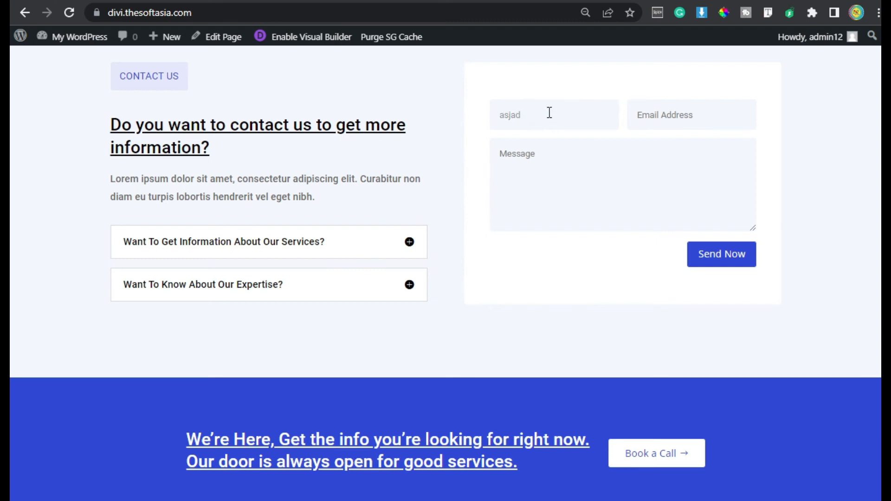
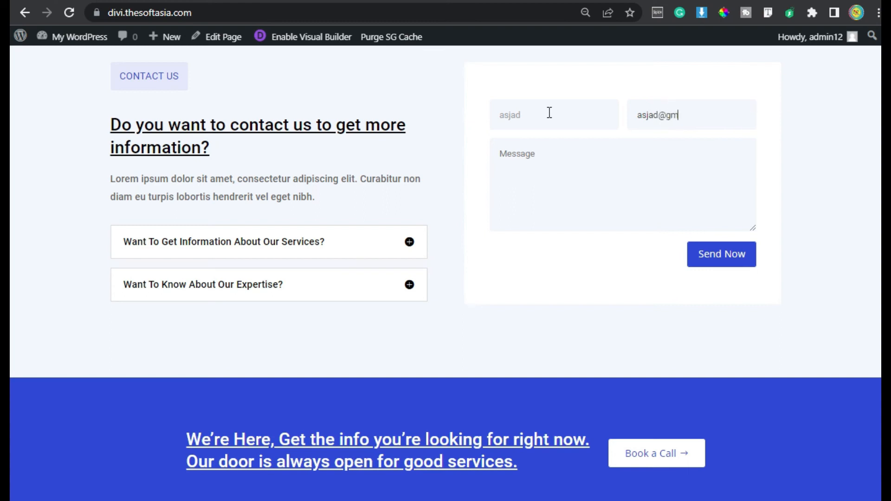
key(Tab)
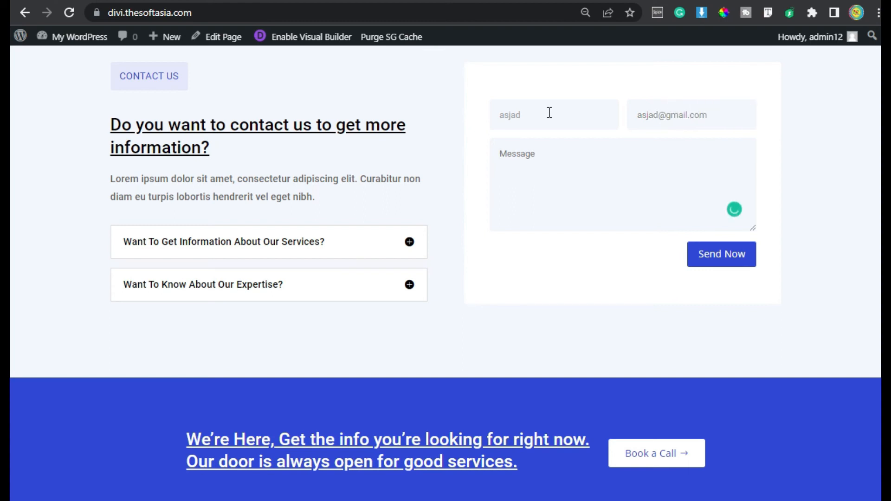
Step: Enter the message "HI, Test it" in the contact form and send it
text(HI, Test it)
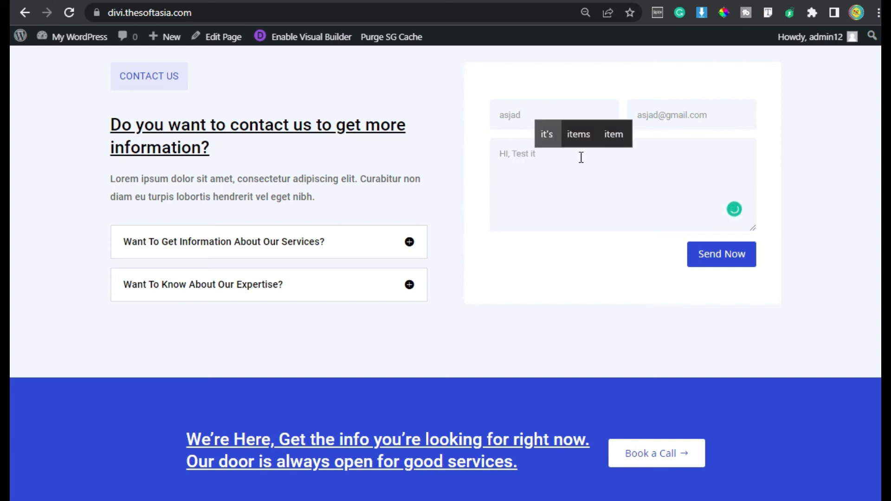
click(703, 256)
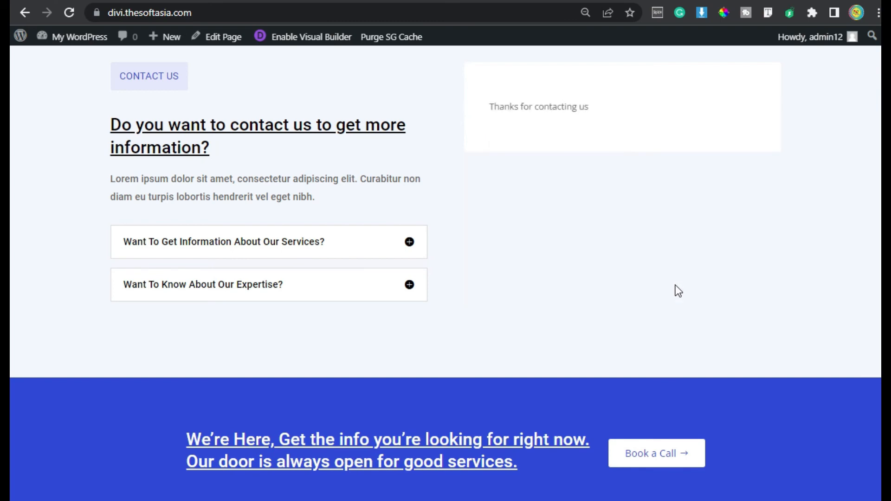
Step: Check the contact form's submission message
scroll(674, 285, up, 2)
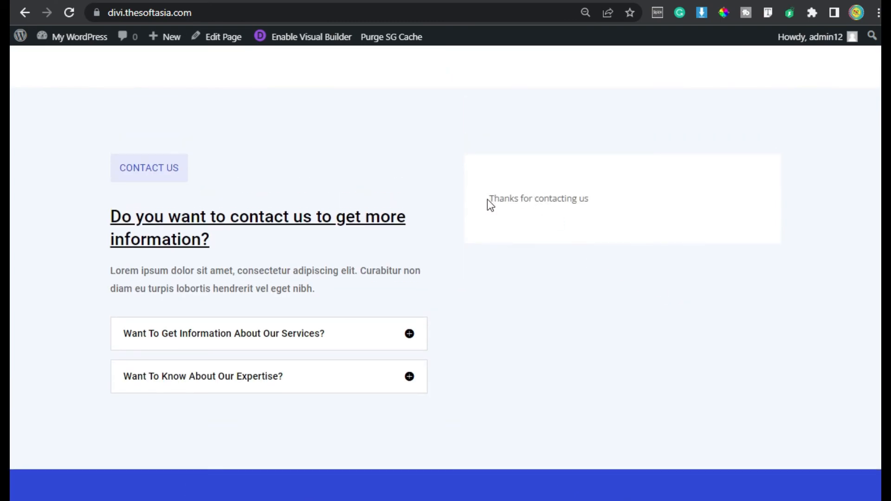
drag(488, 199, 577, 207)
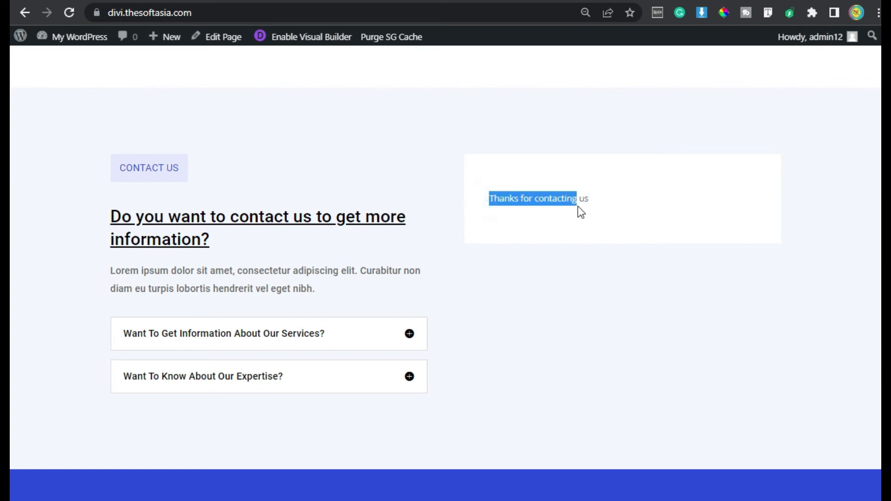
click(605, 212)
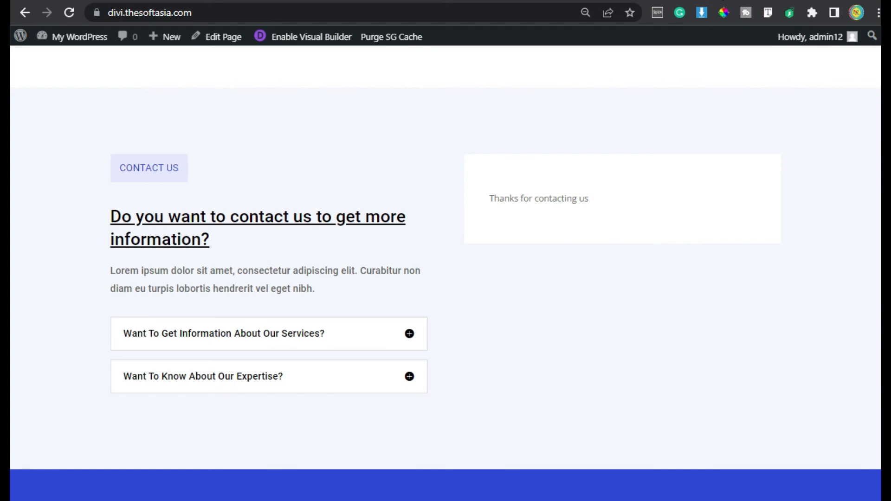
Step: Switch to Gmail and read the New Message From My WordPress email sent by the contact form
key(ctrl+t)
click(51, 34)
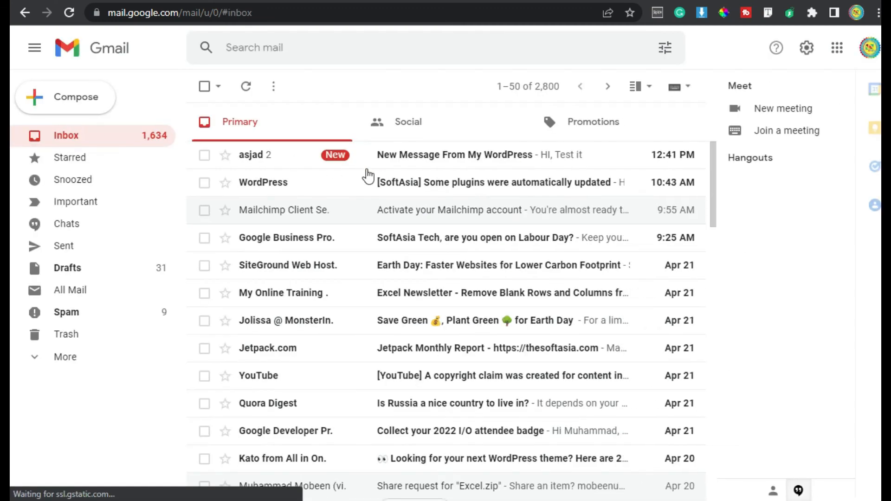
click(379, 162)
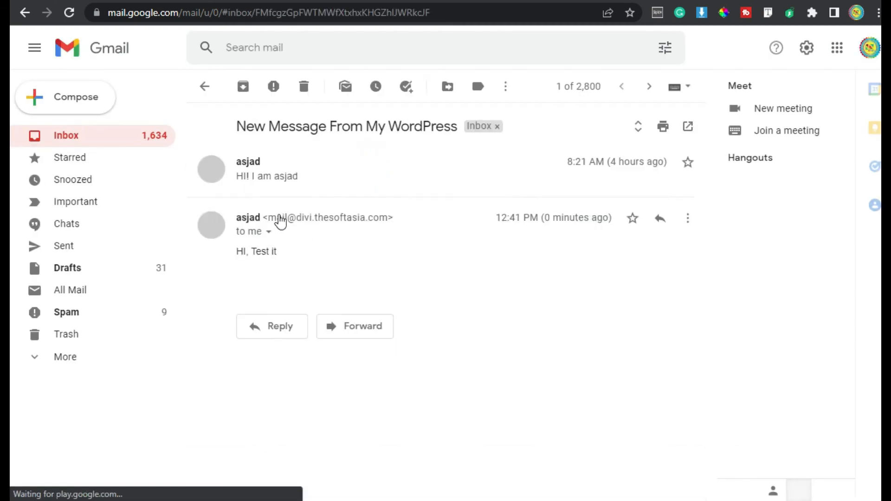
drag(235, 253, 262, 252)
click(280, 251)
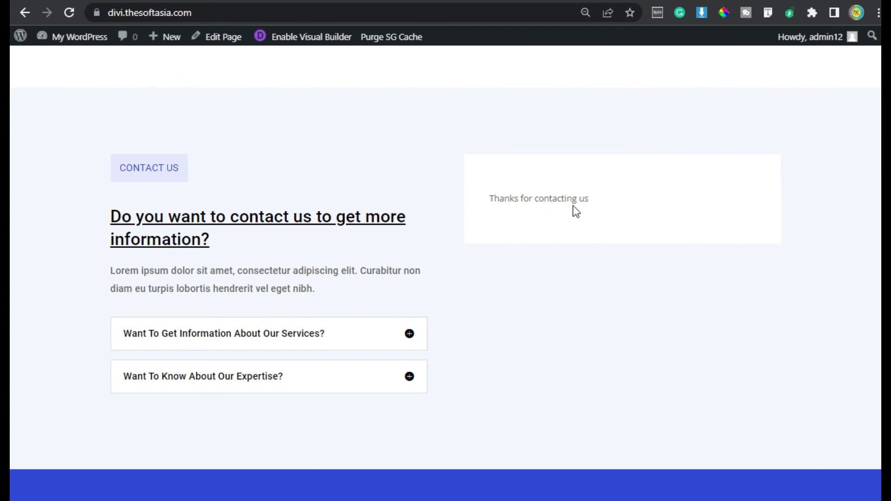
Step: Return to the home page, open it in the visual builder and open the contact form's module settings
click(290, 37)
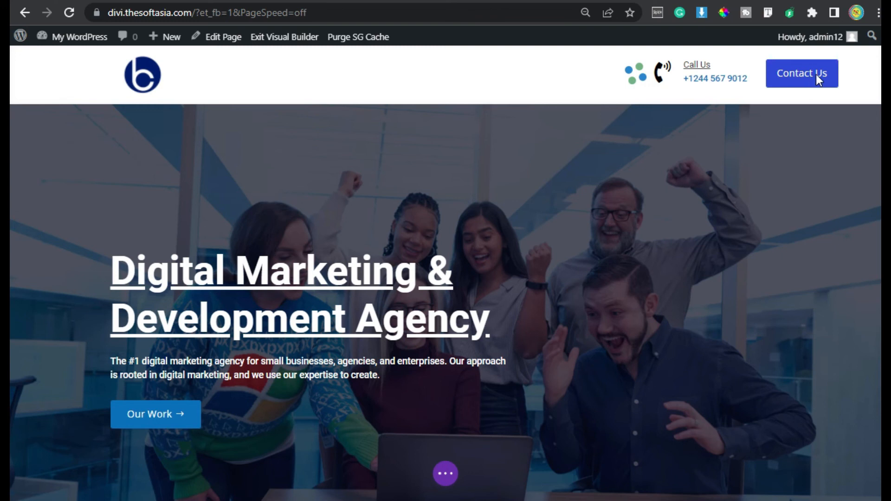
scroll(732, 160, down, 8)
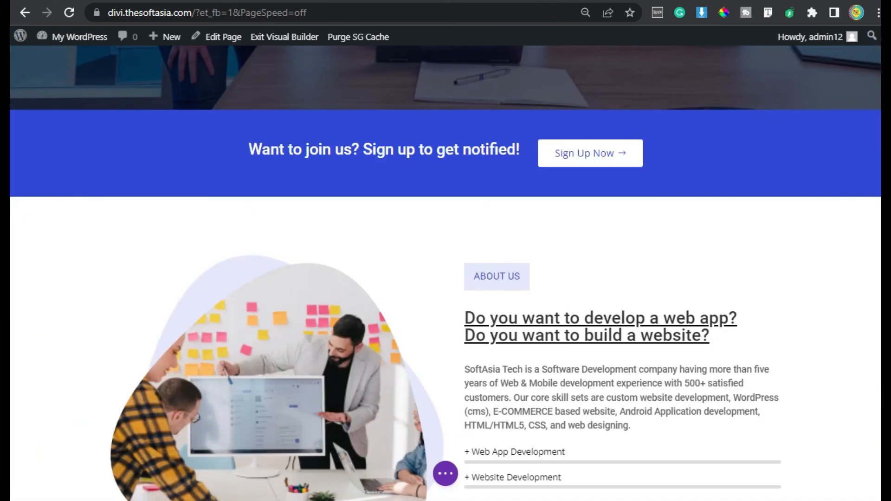
scroll(704, 198, down, 20)
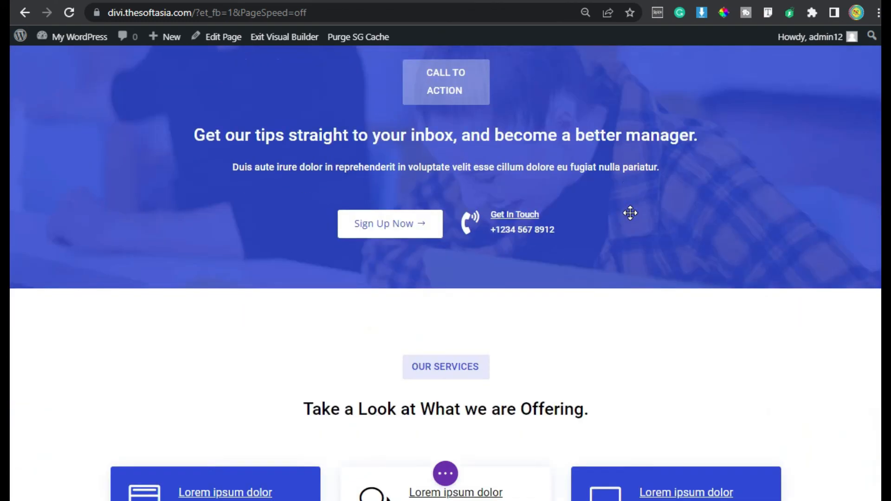
scroll(630, 213, down, 20)
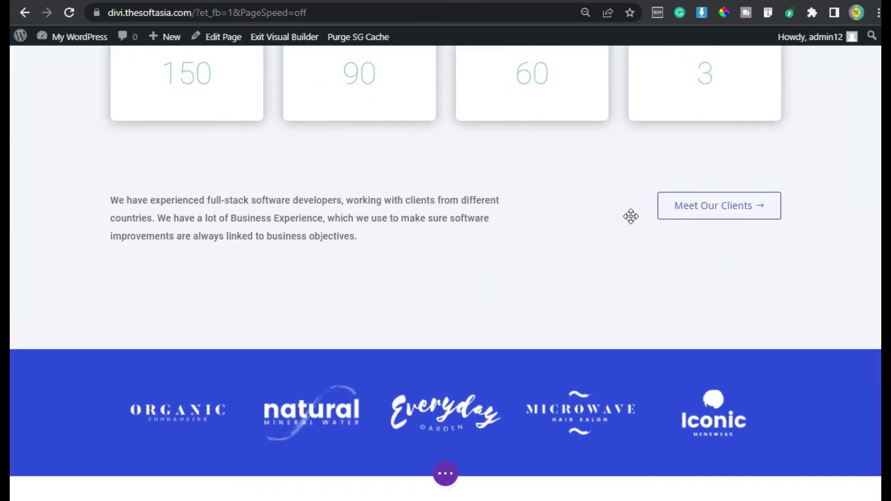
scroll(631, 216, down, 5)
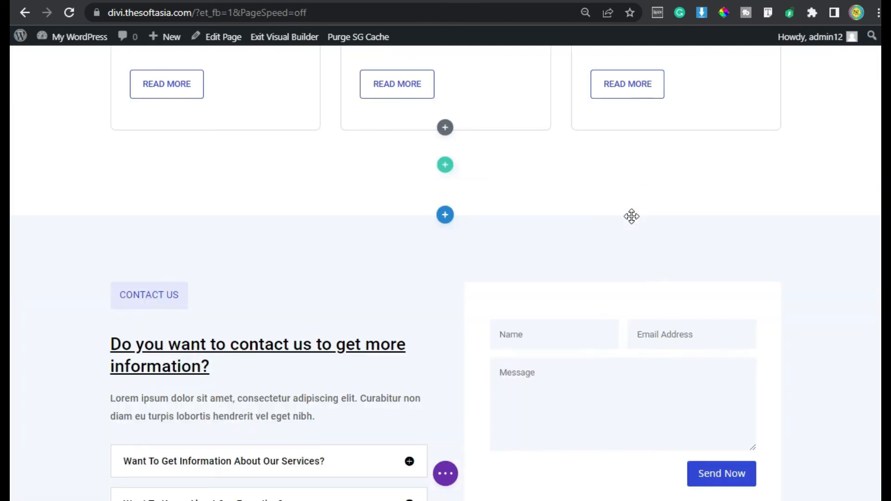
scroll(631, 216, down, 2)
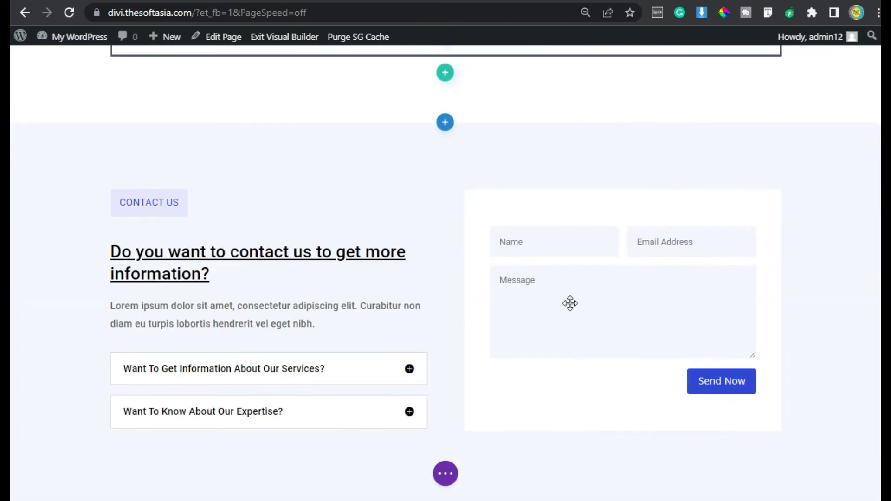
mouse_move(569, 287)
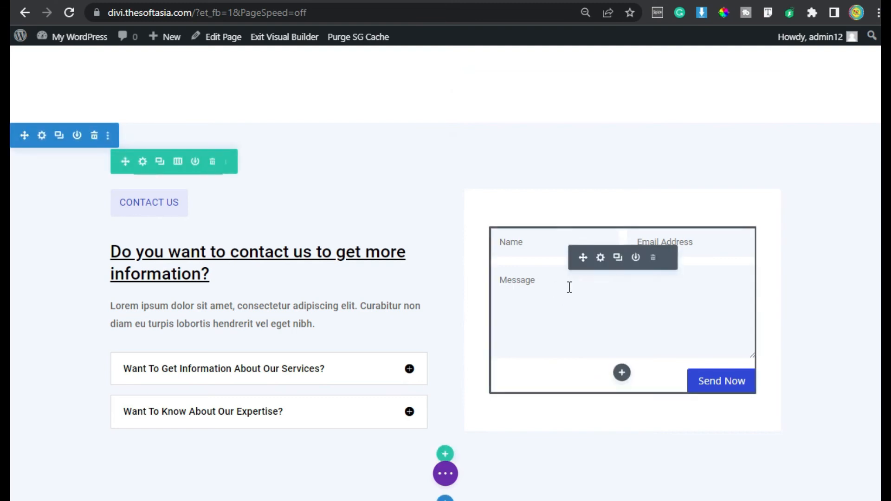
click(600, 259)
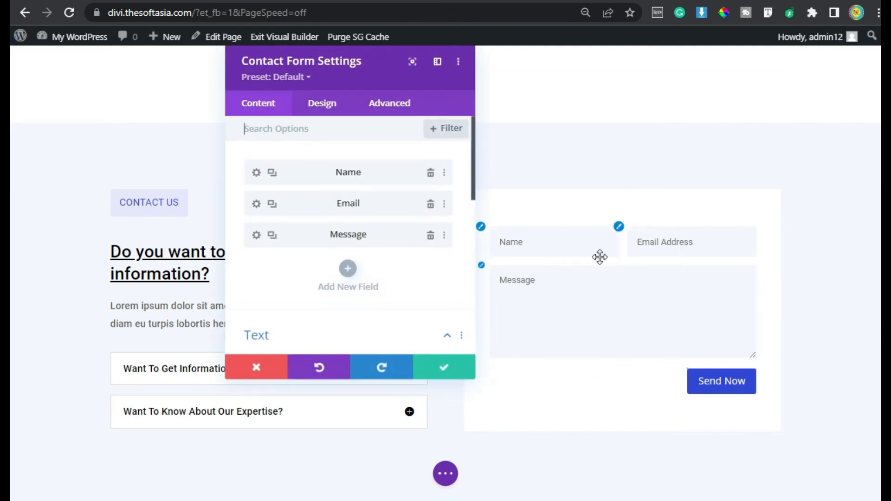
Step: Enter the recipient's email address in the contact form's Email settings and save the module
scroll(328, 158, down, 3)
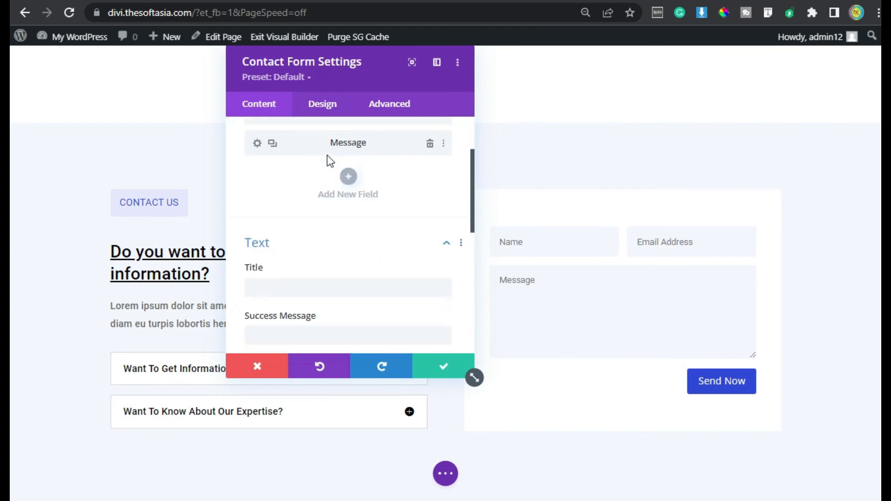
scroll(261, 310, down, 5)
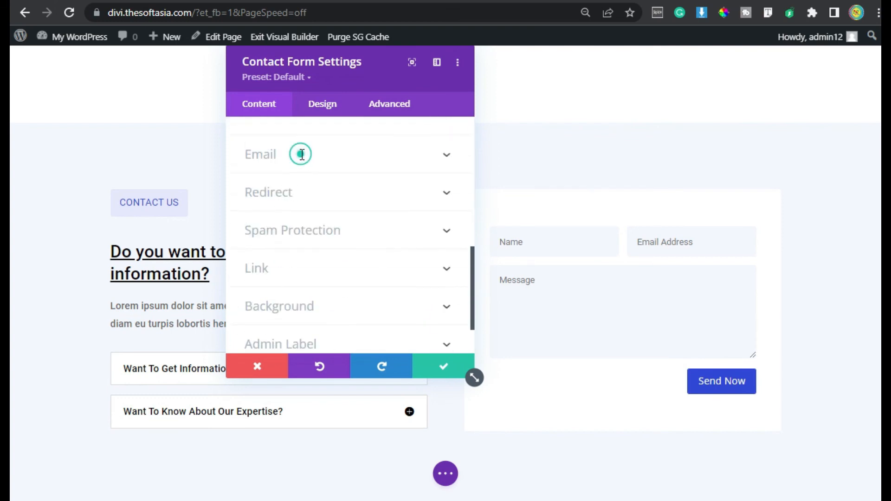
click(302, 153)
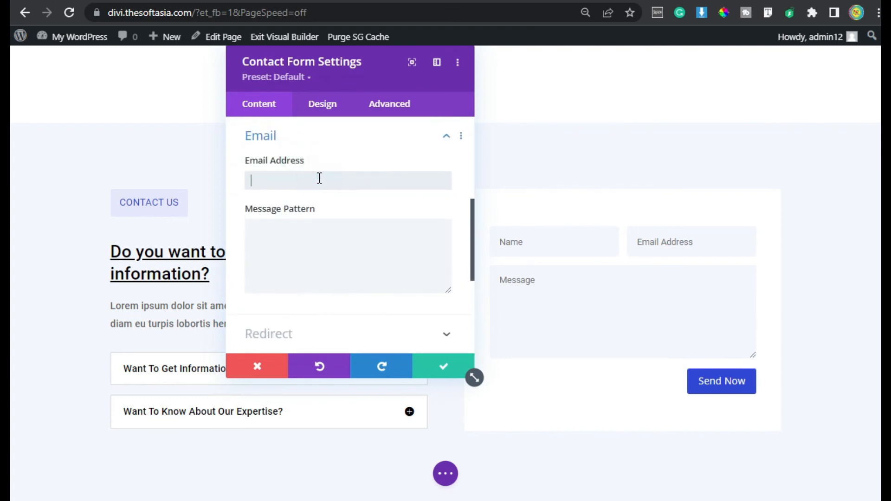
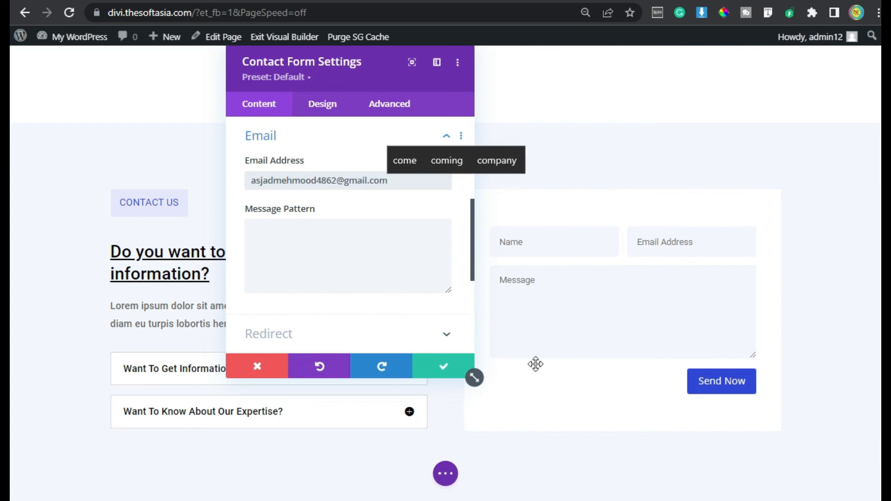
click(436, 367)
Step: Save the home page and exit the visual builder
click(448, 478)
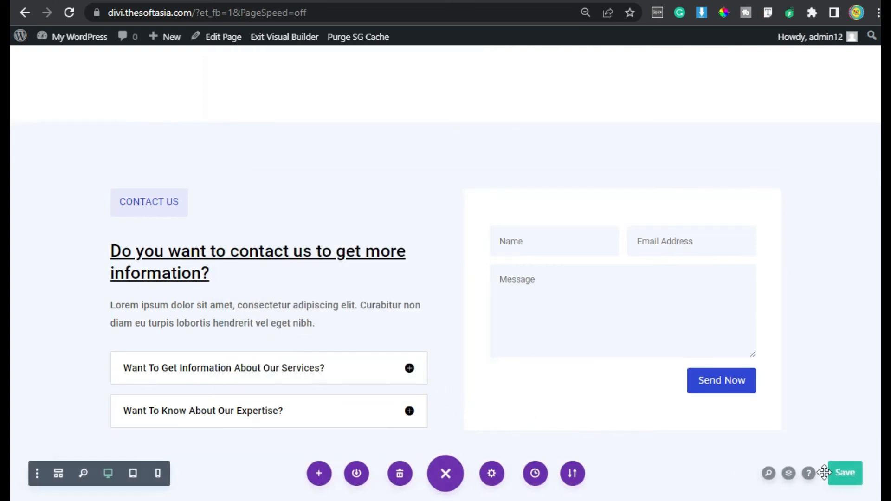
click(846, 474)
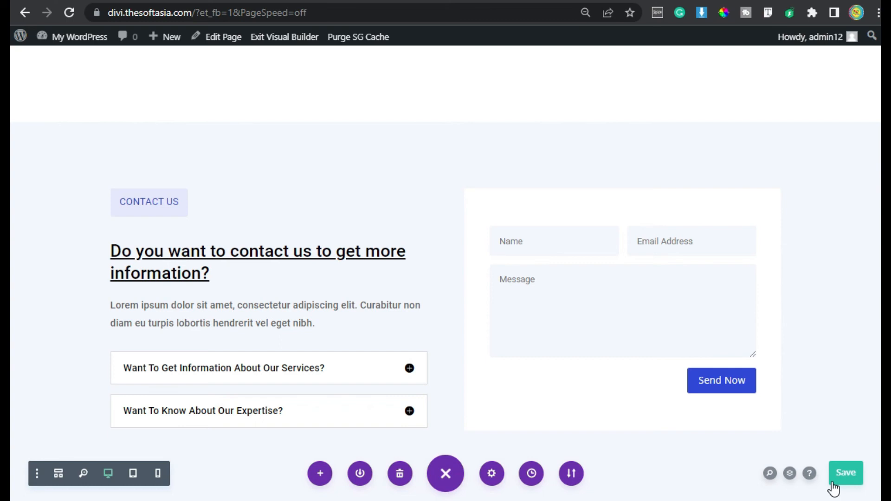
click(284, 40)
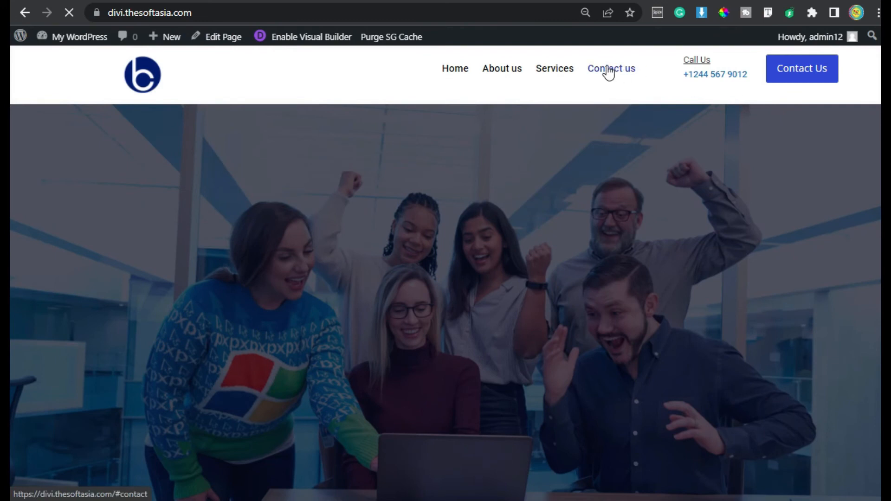
Step: Go to the home page's contact form and fill in a name, an email address and the message "Dummy Message"
click(607, 67)
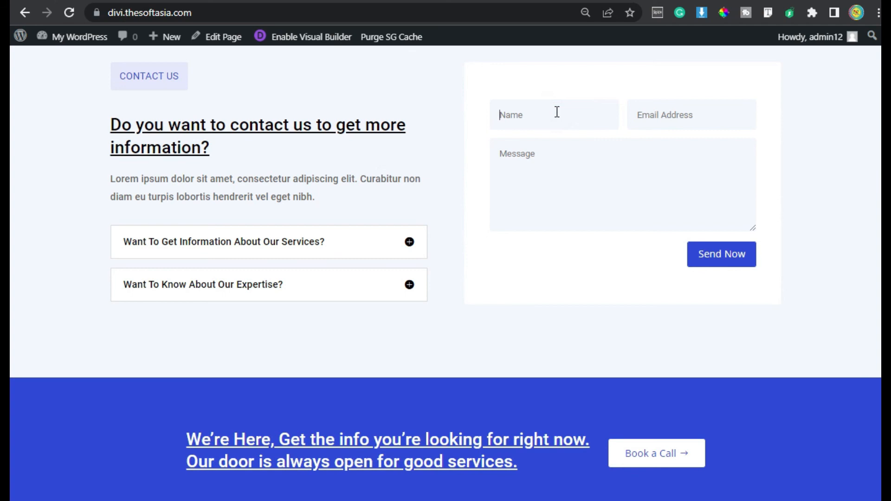
text(a)
text(john)
text(jh)
key(BackSpace)
text(oh)
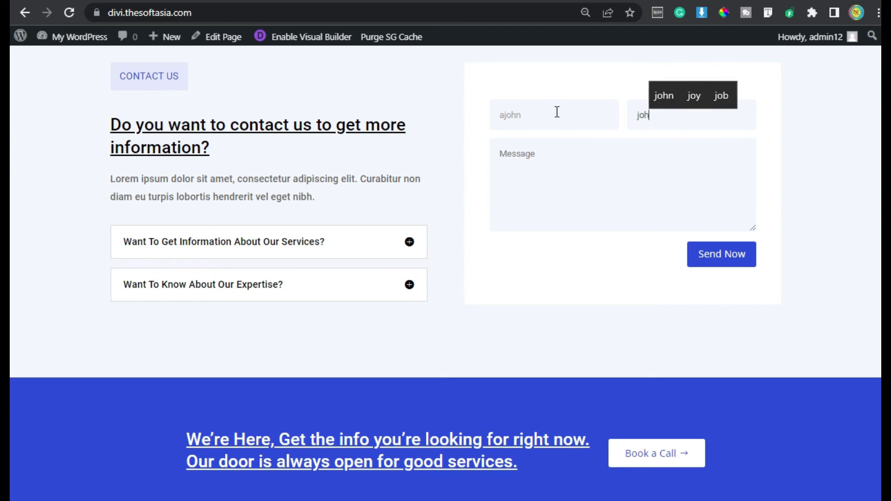
text(n@doe)
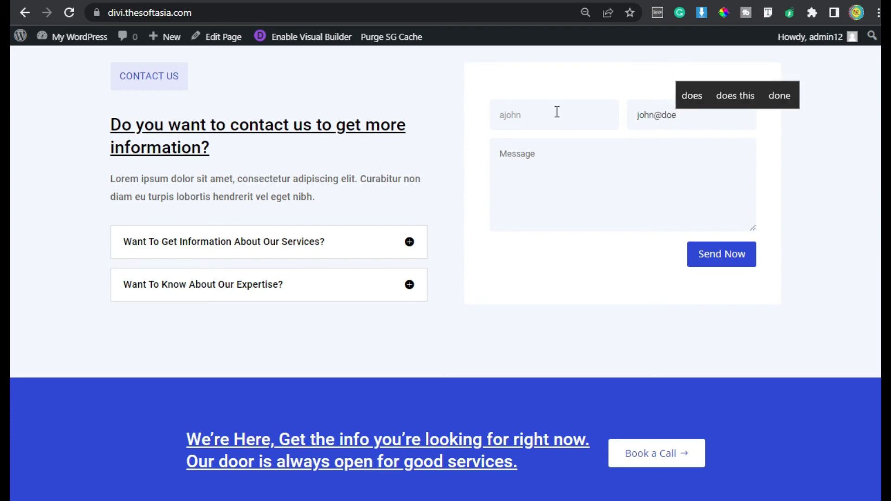
text(.com)
key(Tab)
text(Dummy )
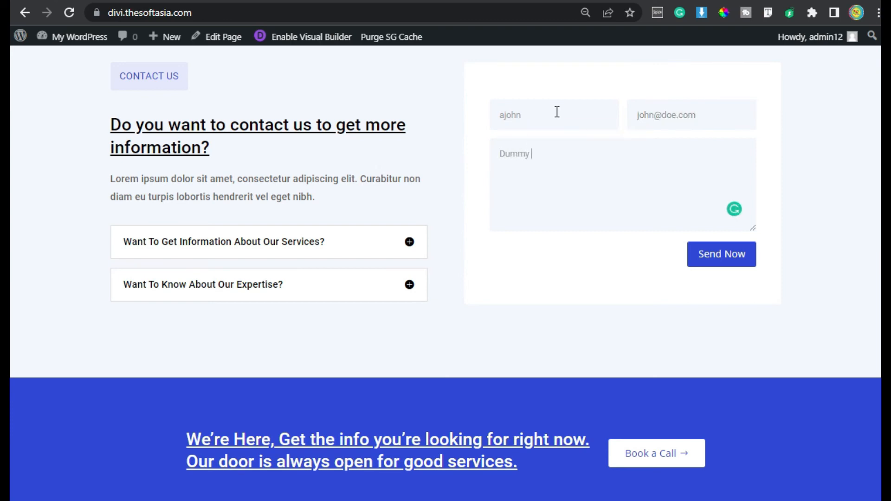
text(Message)
Step: Remove the stray first letter from the contact form's name field and send the message
click(504, 114)
key(BackSpace)
key(Delete)
click(726, 255)
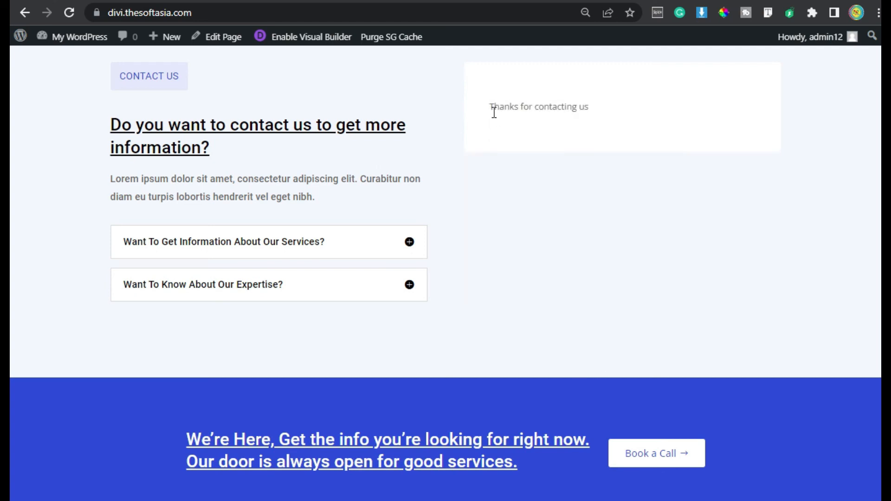
click(488, 107)
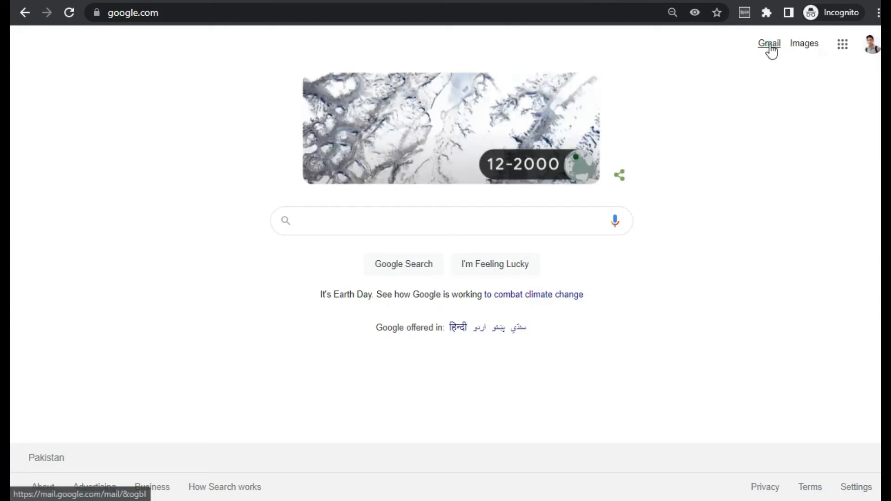
Step: Open the recipient's Gmail inbox and read the New Message From My WordPress email under Promotions
click(770, 49)
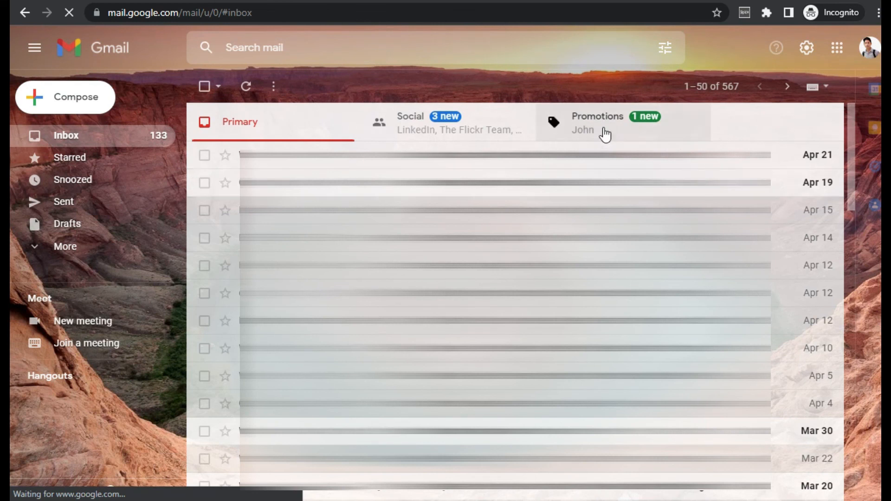
click(604, 134)
click(486, 160)
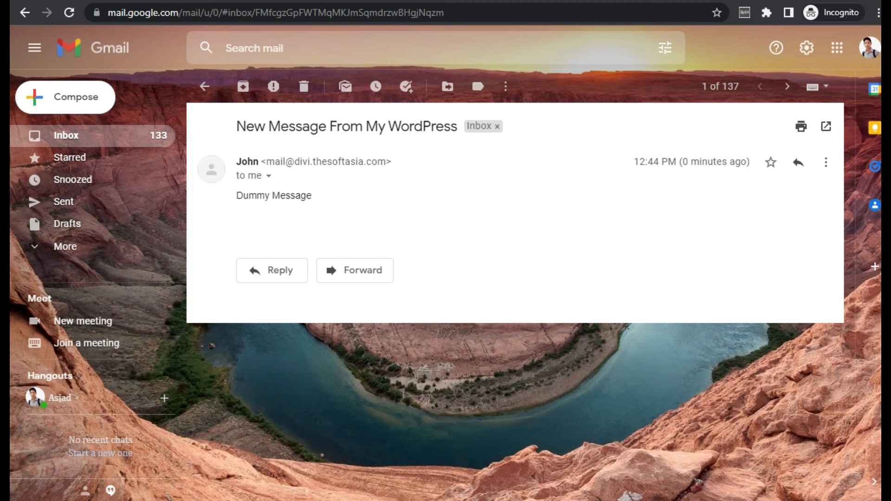
Step: Return to the home page, open the Sign Up Now subscription popup and close it
mouse_move(168, 449)
click(139, 423)
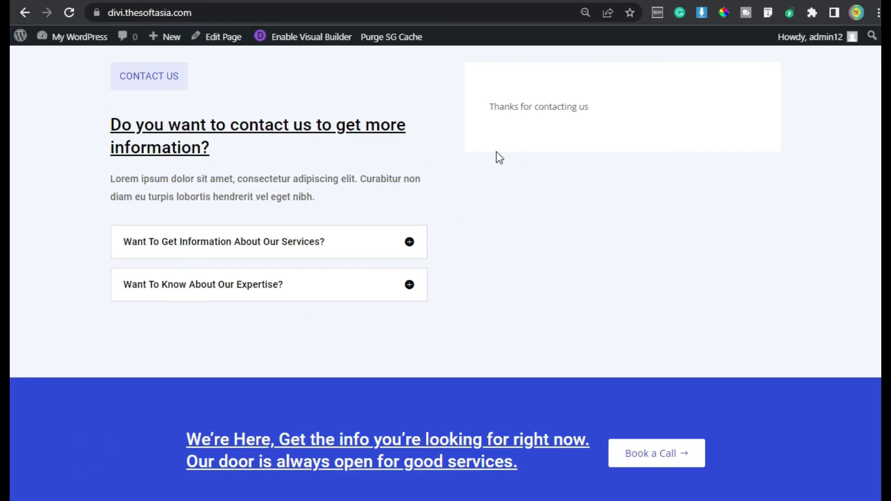
scroll(580, 232, up, 2)
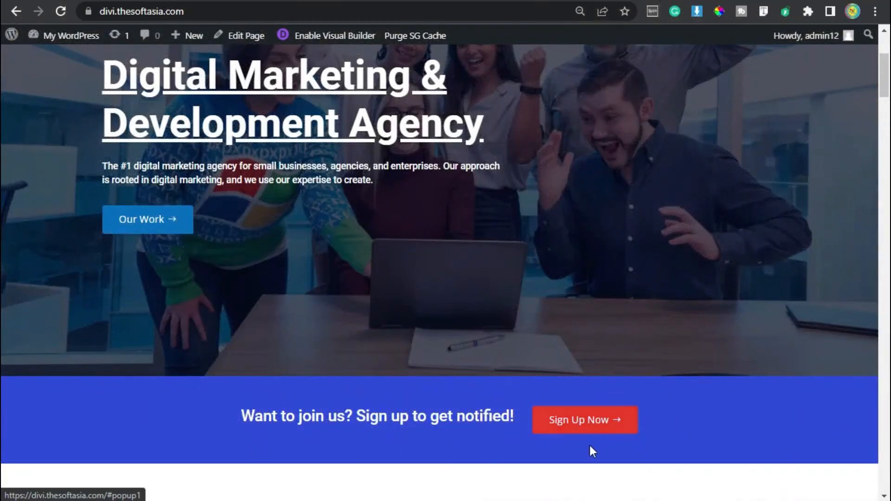
click(571, 420)
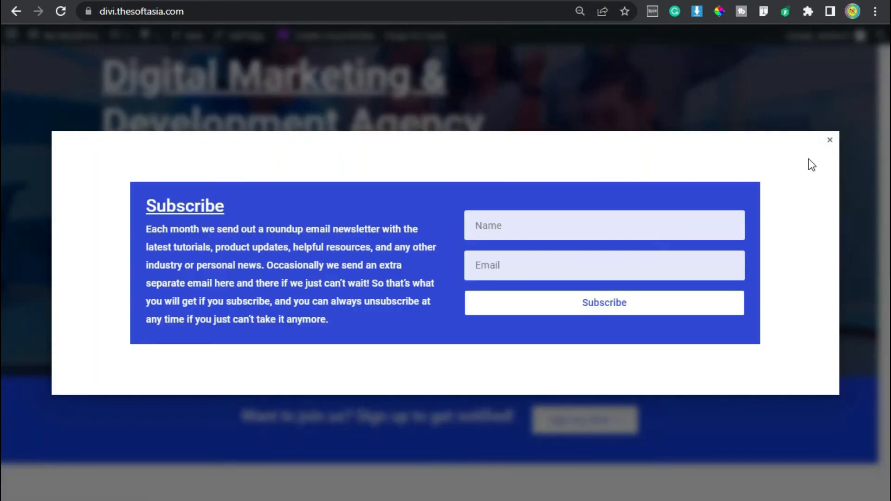
click(829, 140)
Step: Look through the home page down to the contact form and test the Our Team button in the About Us section
scroll(2, 183, down, 10)
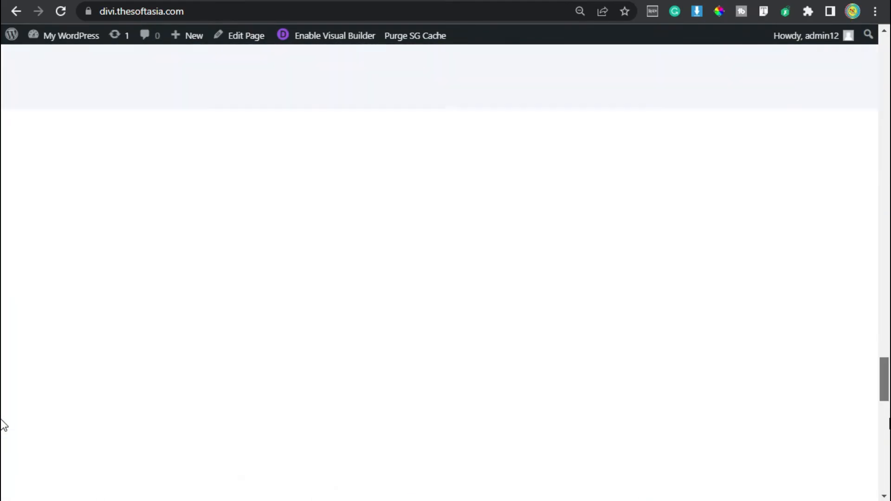
drag(889, 420, 887, 457)
scroll(531, 222, up, 2)
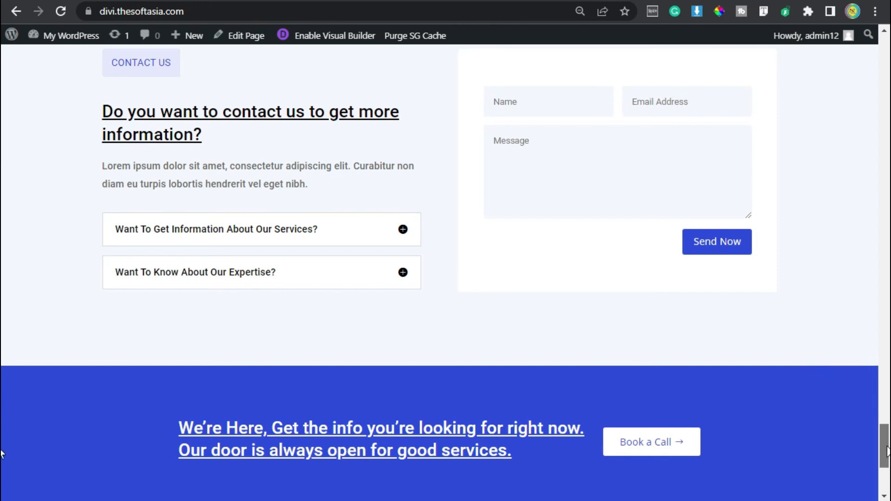
scroll(2, 151, up, 15)
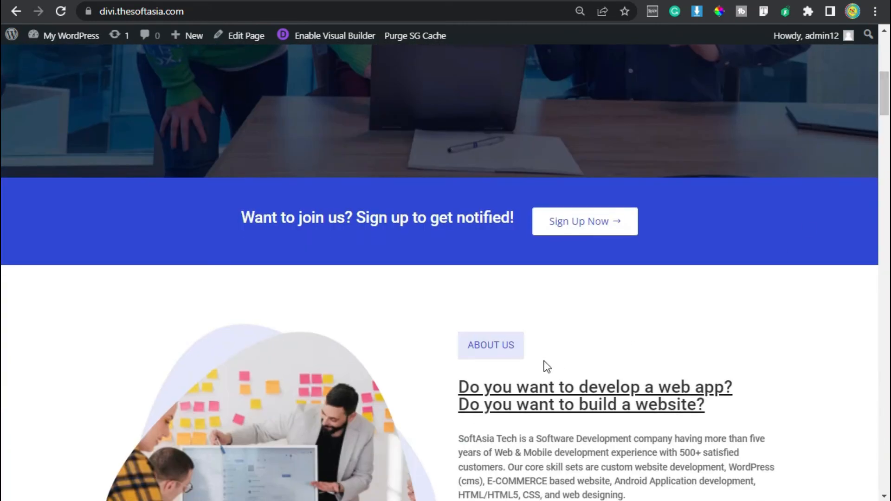
scroll(543, 362, down, 6)
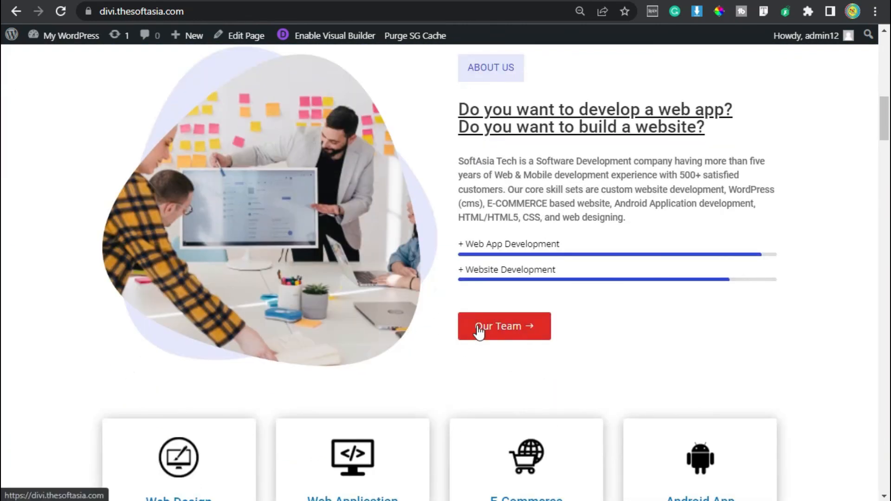
click(529, 332)
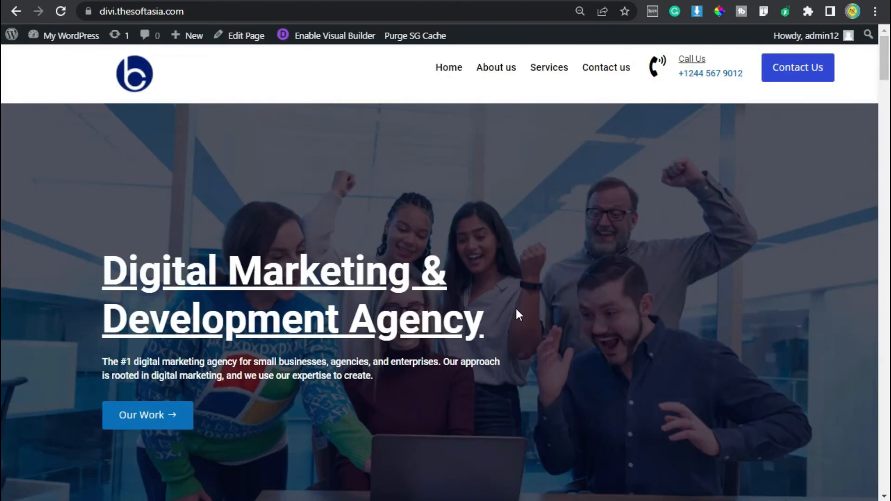
scroll(515, 307, down, 10)
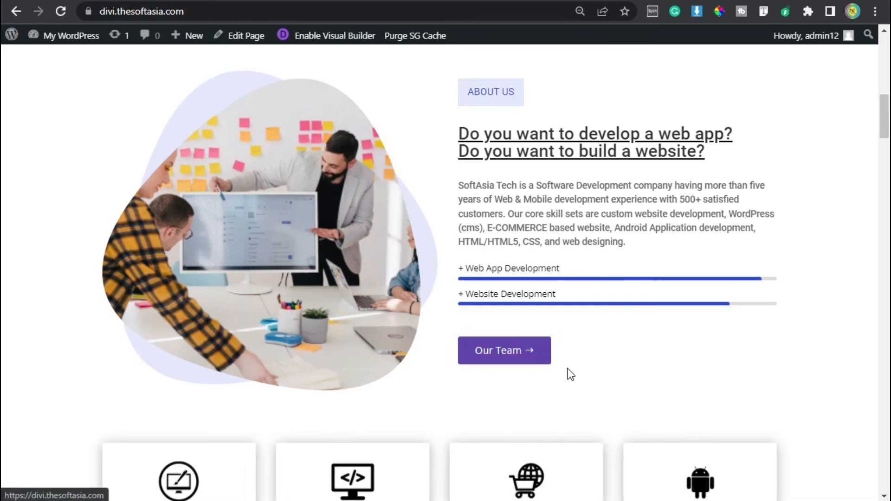
Step: Go to the WordPress dashboard, add a new page titled "Team" and publish it
mouse_move(65, 35)
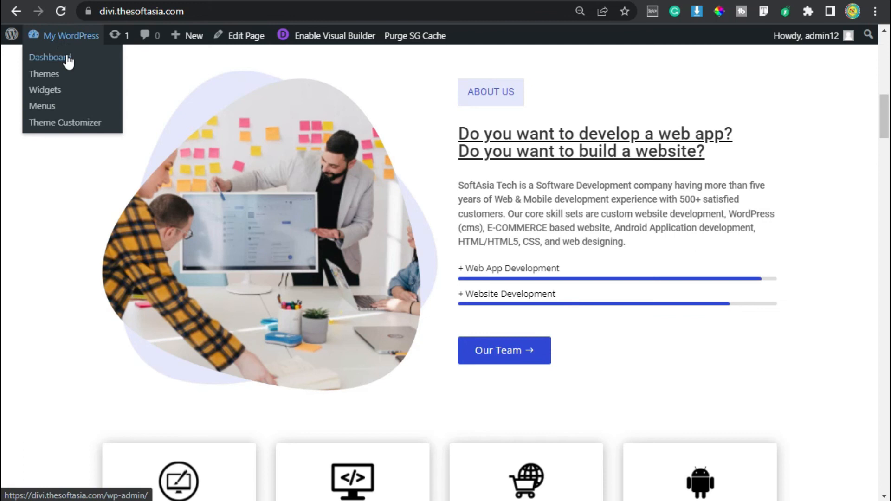
click(67, 57)
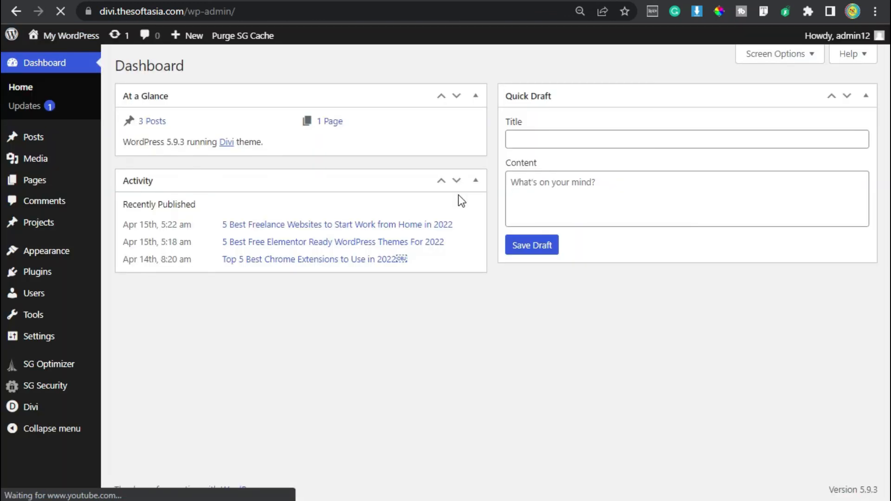
mouse_move(65, 188)
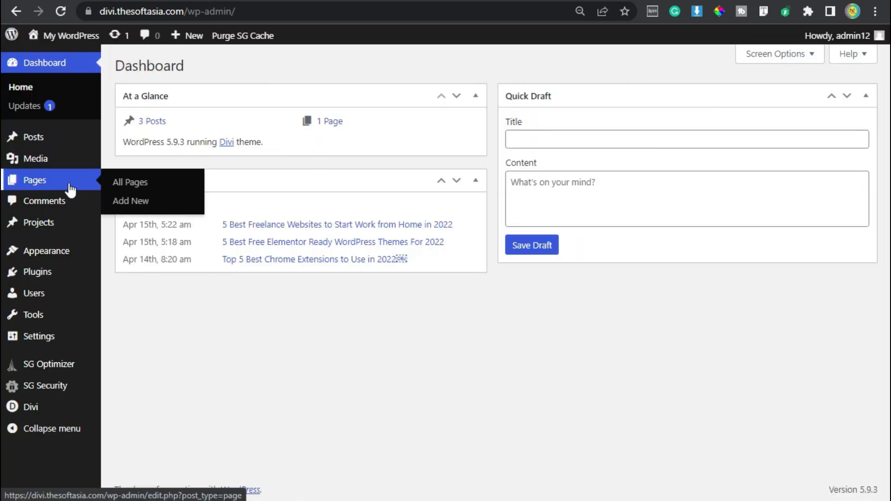
click(139, 201)
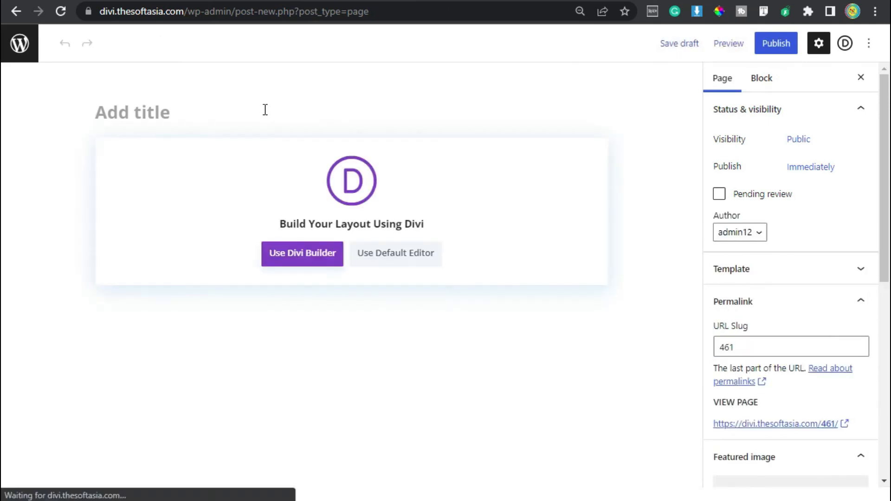
text(Tea)
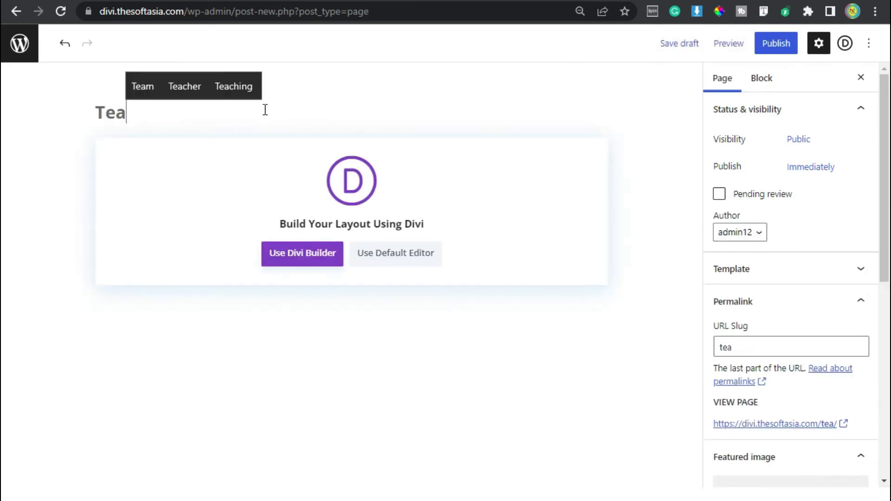
text(m)
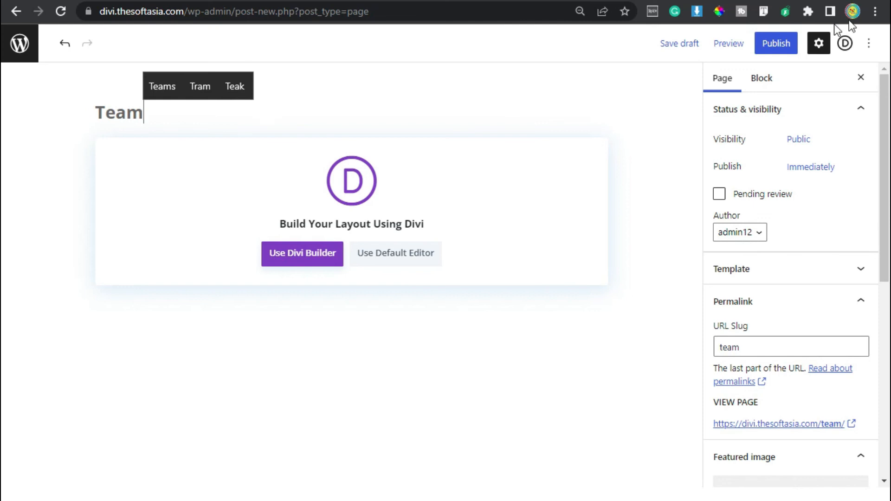
click(781, 41)
click(781, 42)
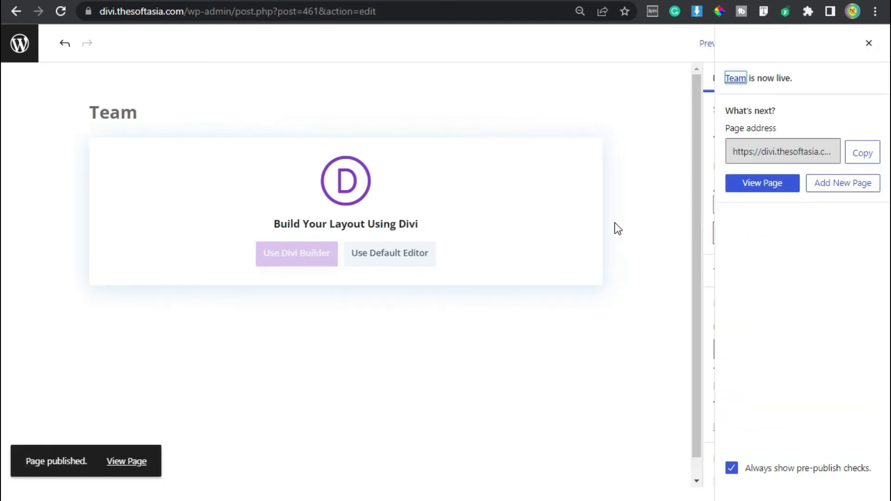
Step: Open the Team page in the Divi Builder, start building from scratch and dismiss the row insertion dialog
click(214, 242)
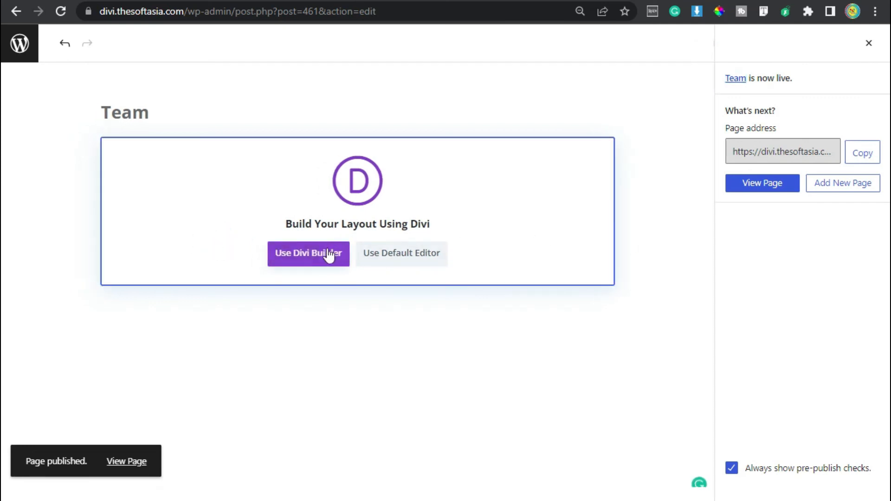
click(296, 257)
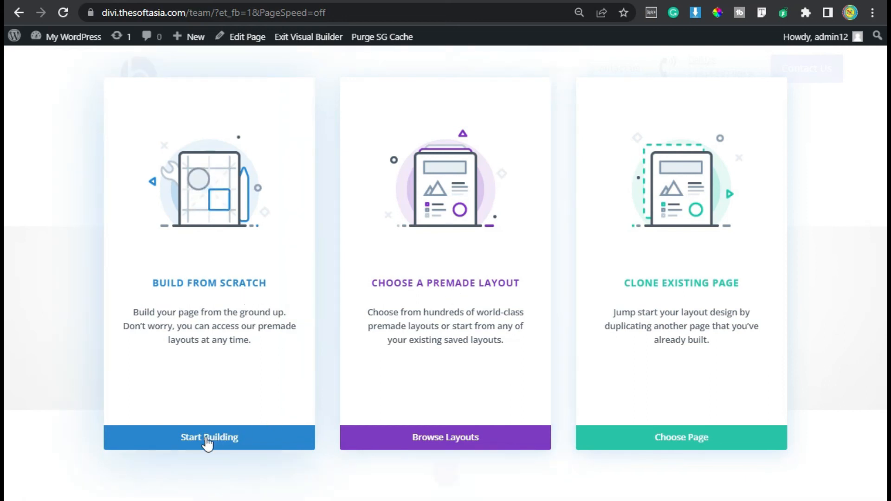
click(249, 442)
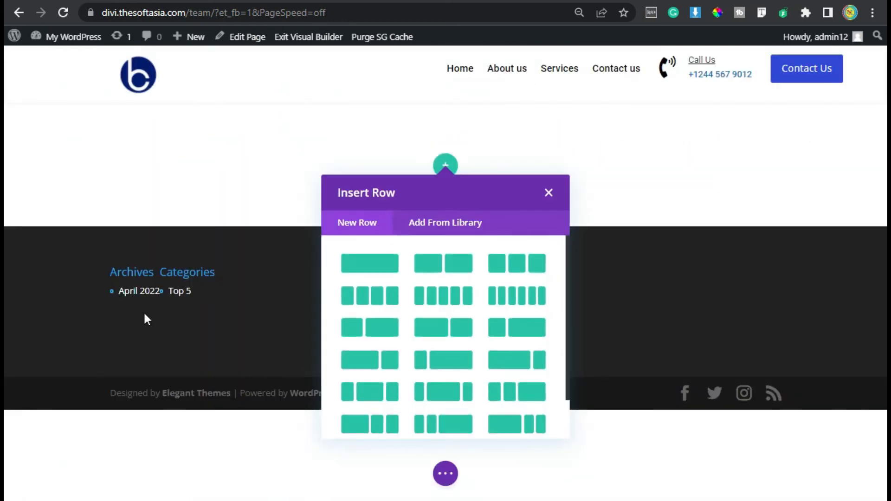
click(549, 192)
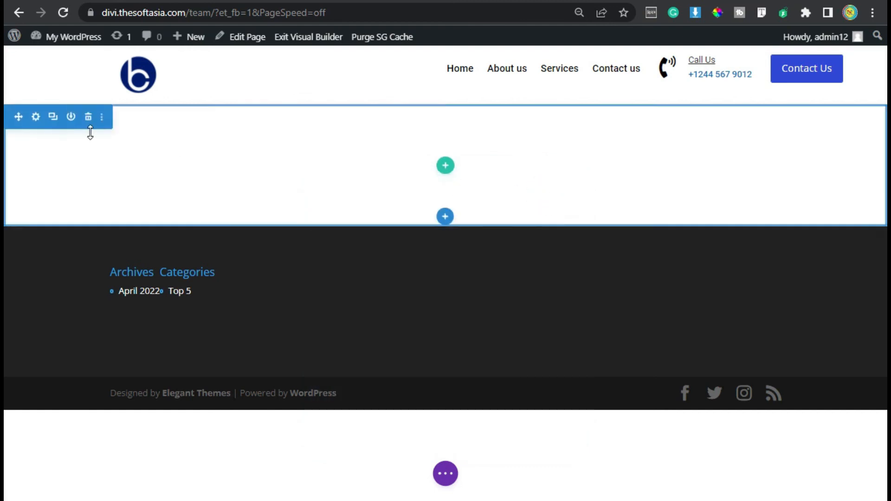
Step: Set the empty section's top and bottom padding to 120px in its design settings and save them
click(37, 118)
click(307, 103)
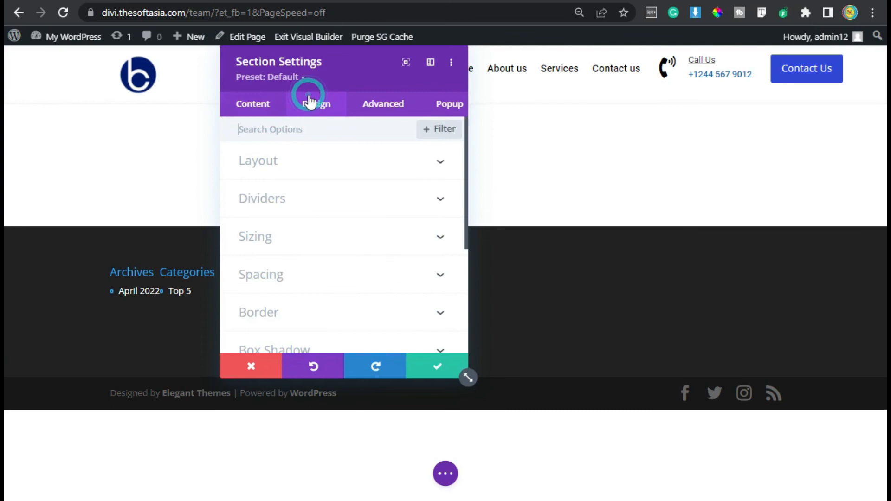
click(308, 280)
click(248, 237)
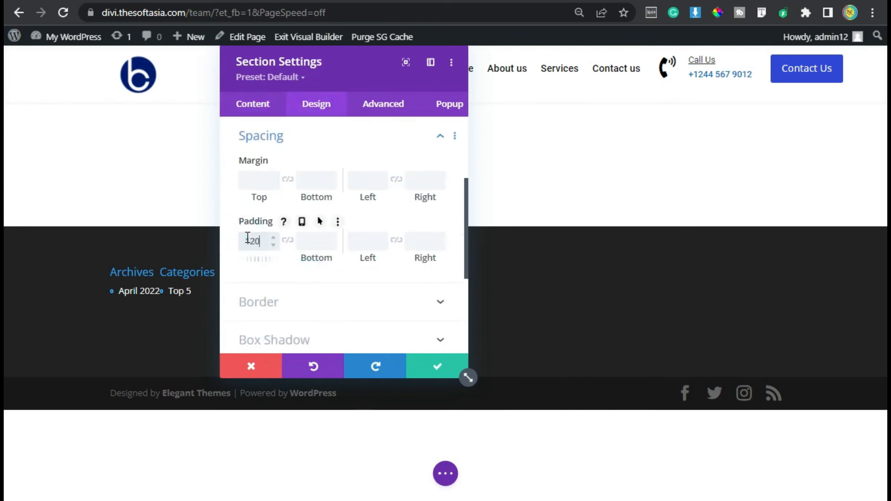
click(288, 240)
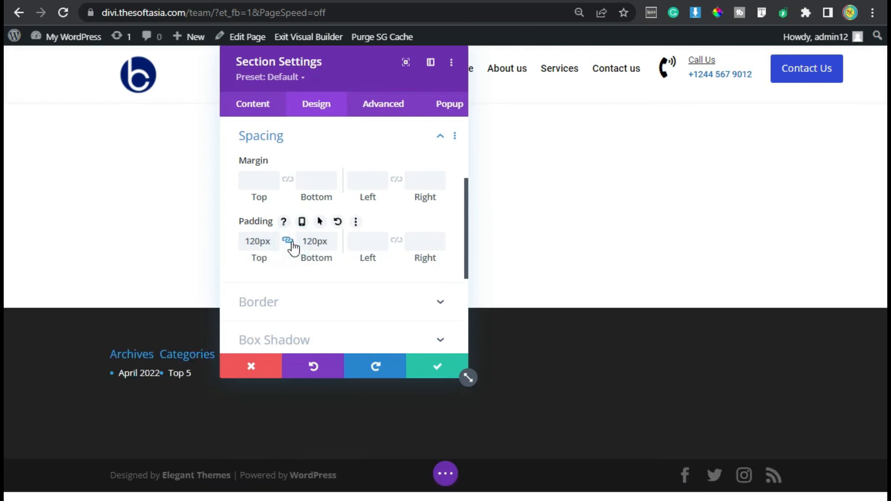
click(437, 367)
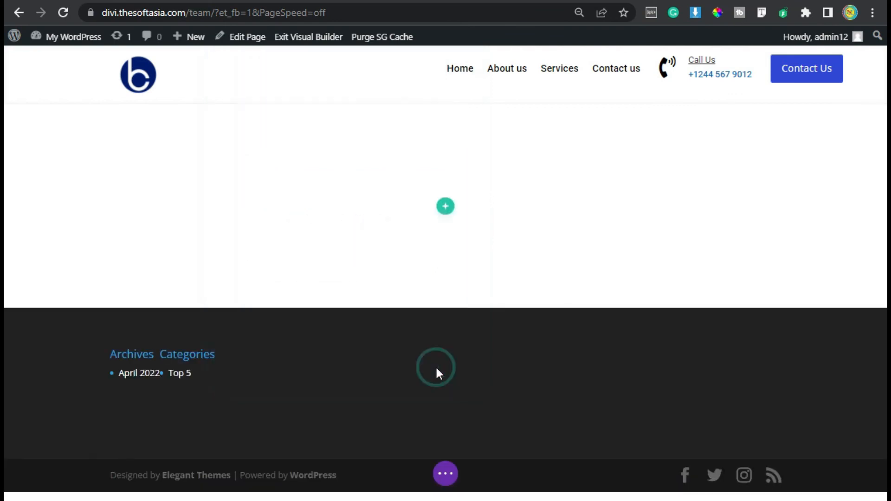
Step: Insert a single-column row into the section and close the module picker without adding a module
click(446, 208)
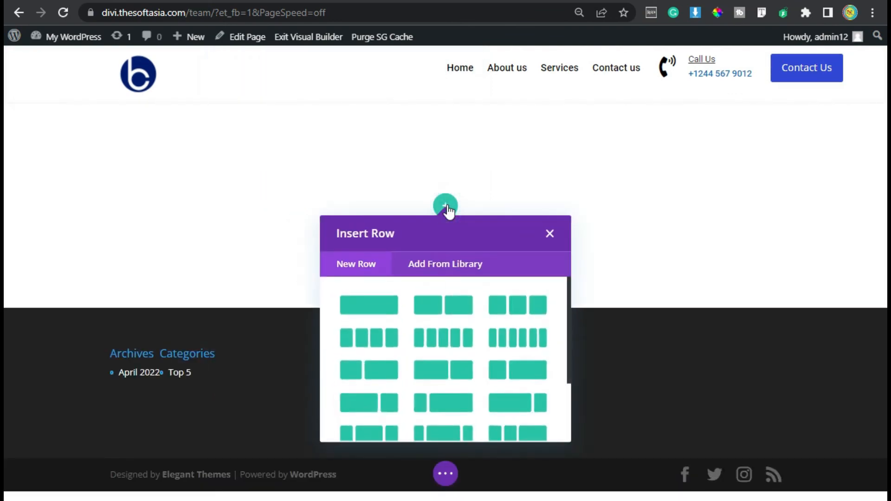
click(370, 305)
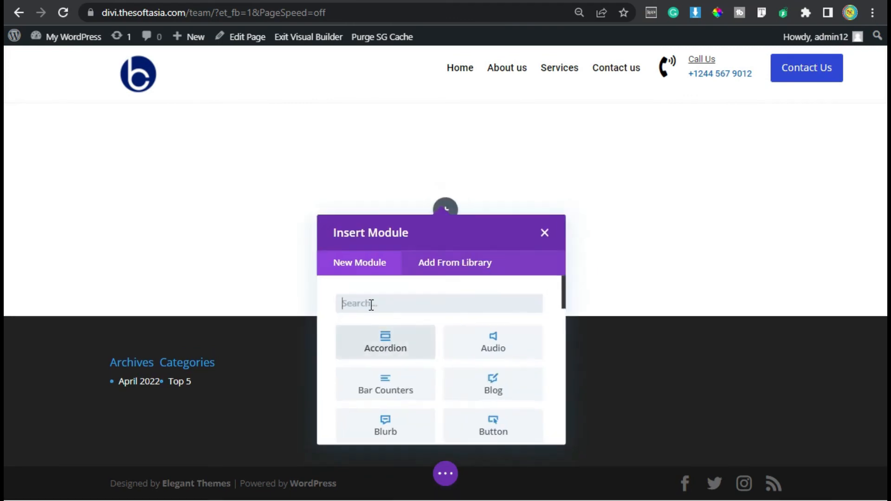
click(544, 233)
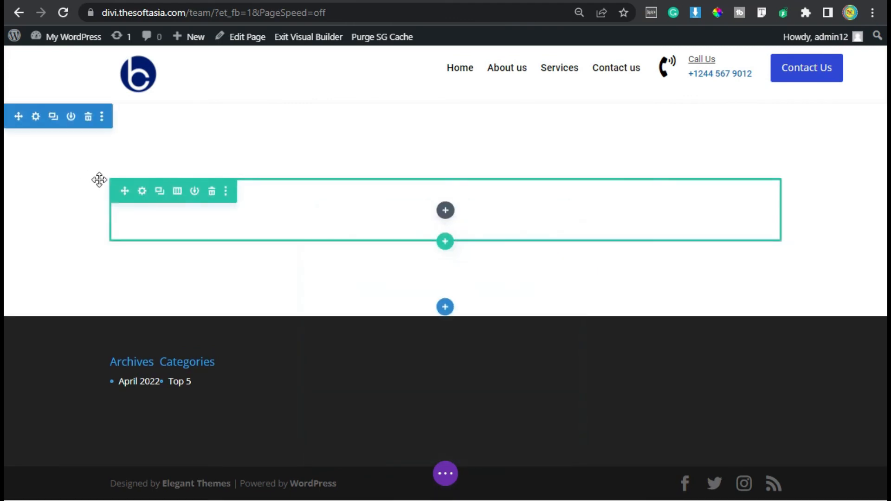
Step: Set the single-column row's top padding to 10px in its design settings and save them
click(143, 191)
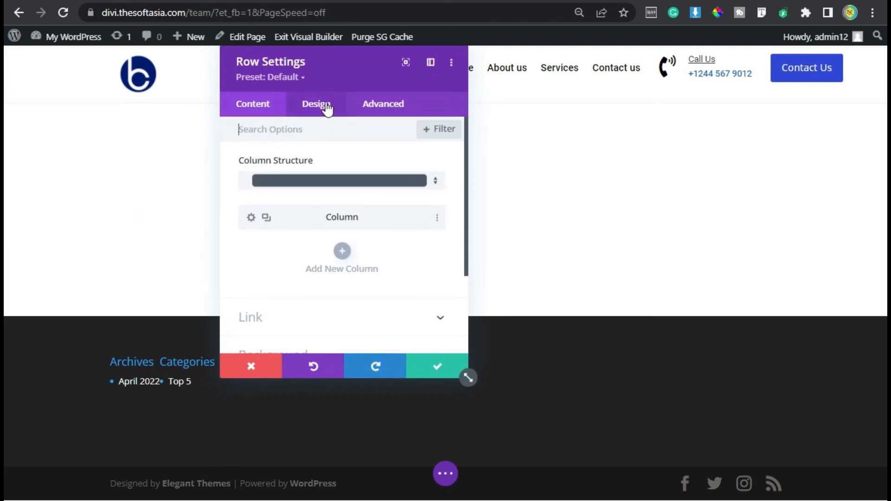
click(318, 103)
click(295, 213)
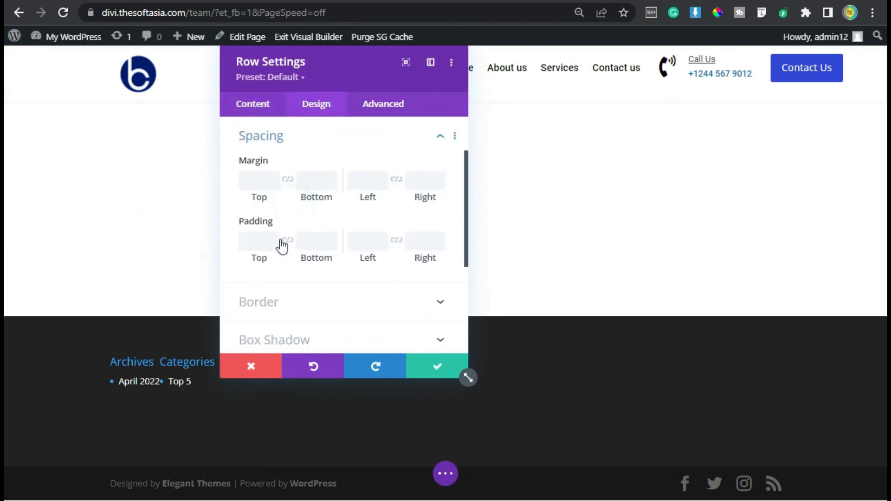
click(250, 241)
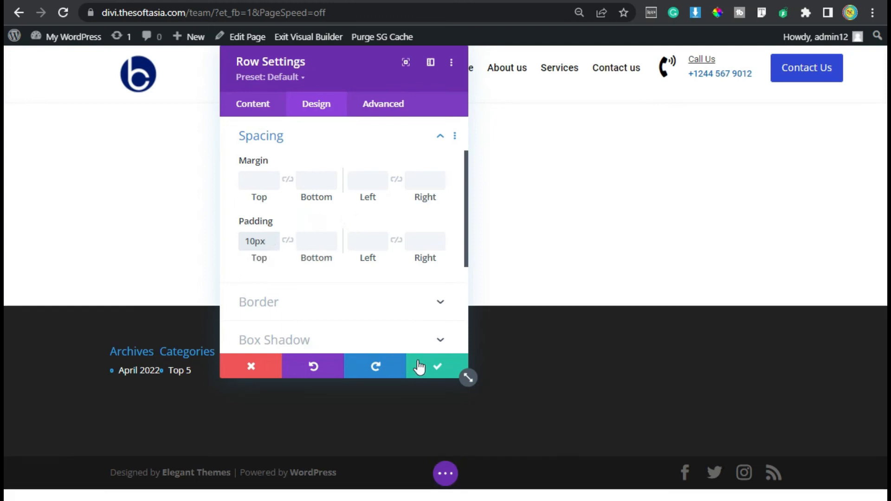
click(432, 368)
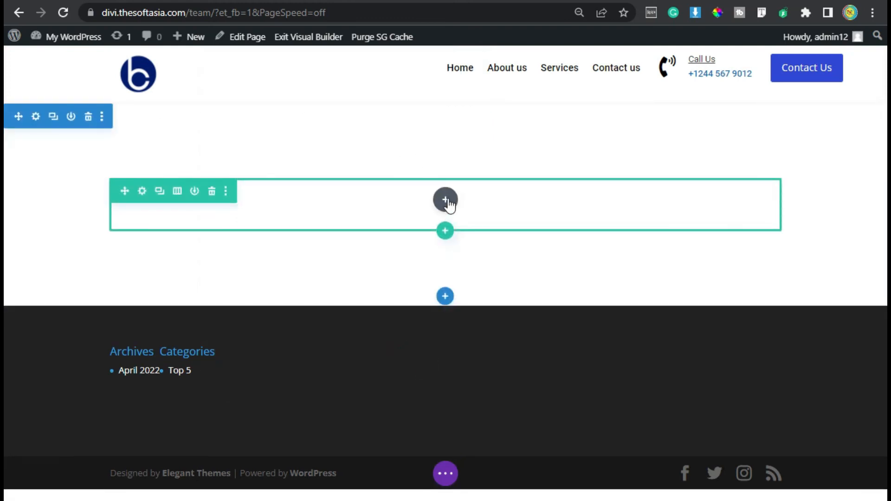
Step: Search the modules for "text" and insert a Text module into the row
click(443, 202)
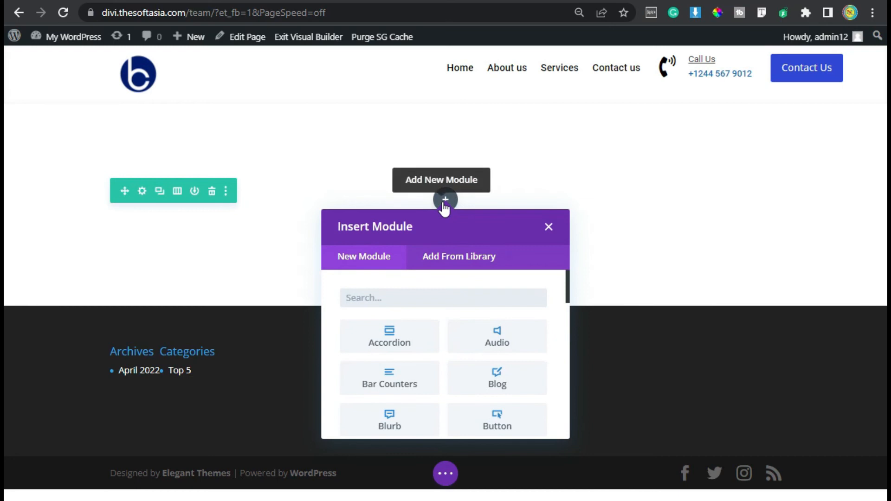
text(text)
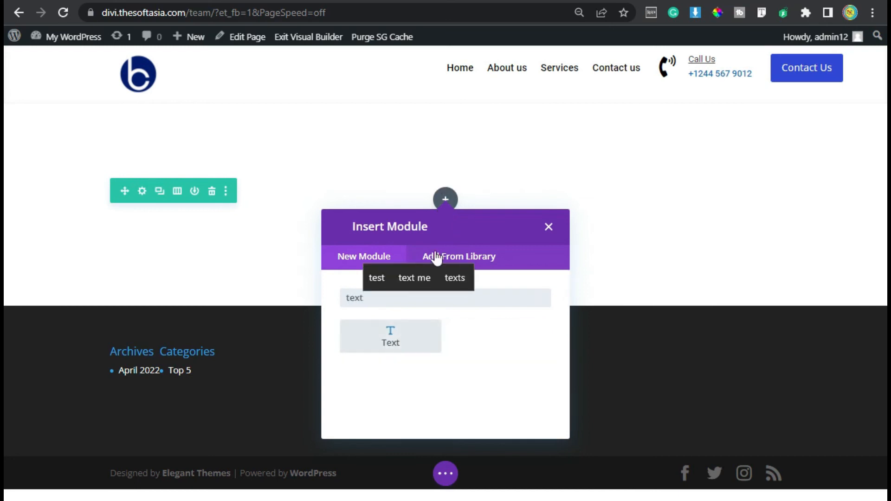
click(392, 333)
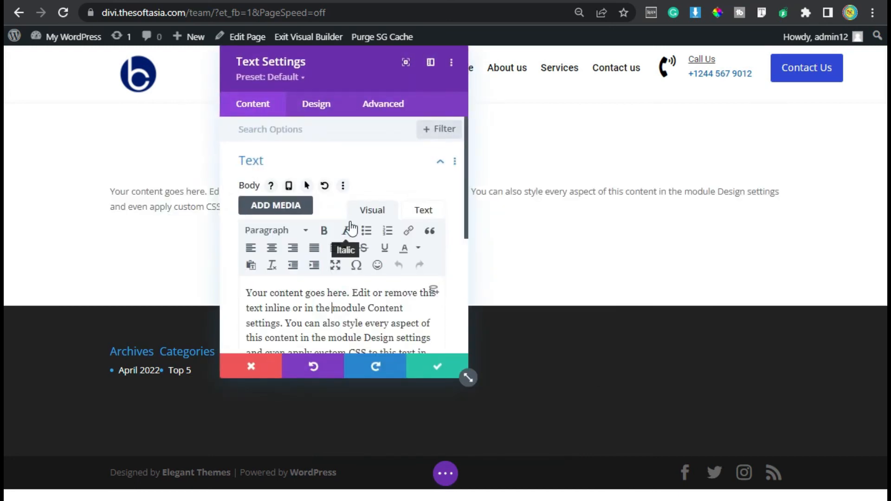
Step: Replace the module's placeholder body text with "Our Team" and format it as Heading 2
scroll(343, 230, down, 2)
key(ctrl+a)
text(Our )
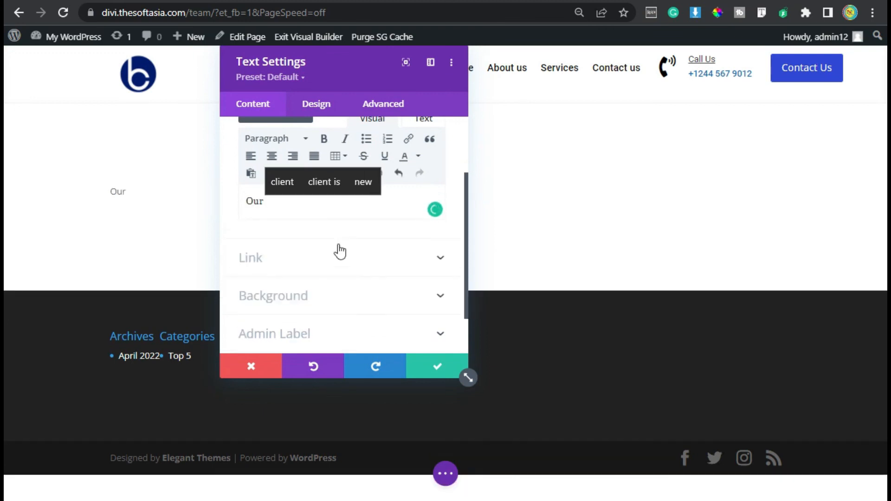
text(Team)
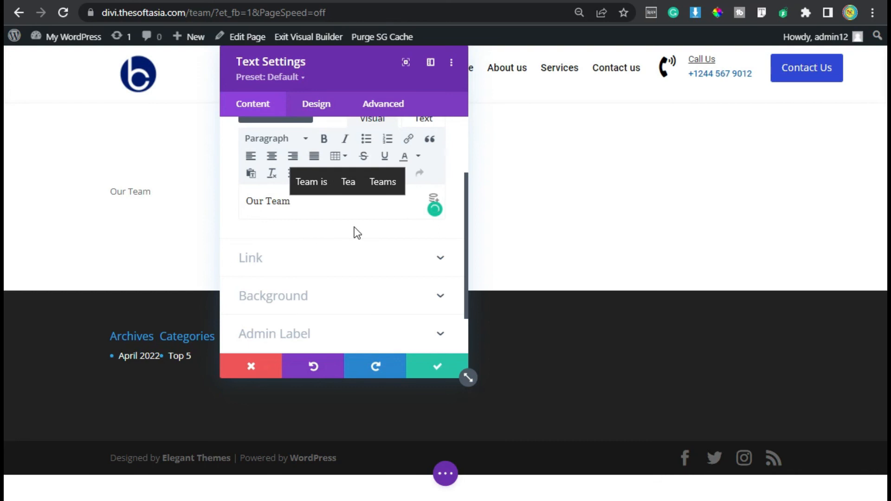
click(299, 139)
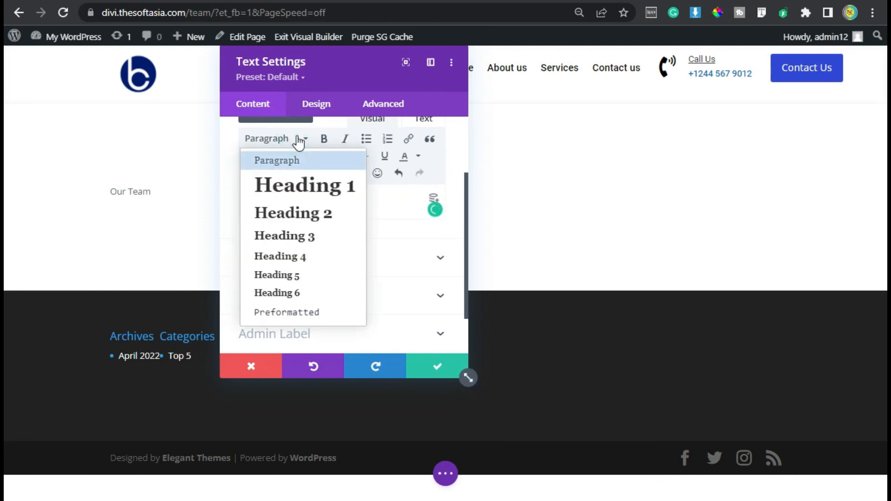
click(302, 216)
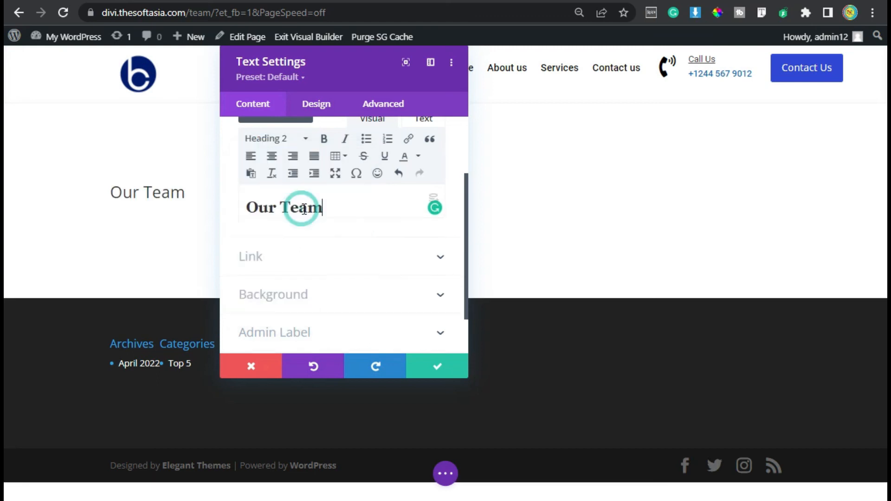
Step: Set the Heading 2 font of the text module to Roboto
click(315, 107)
click(304, 201)
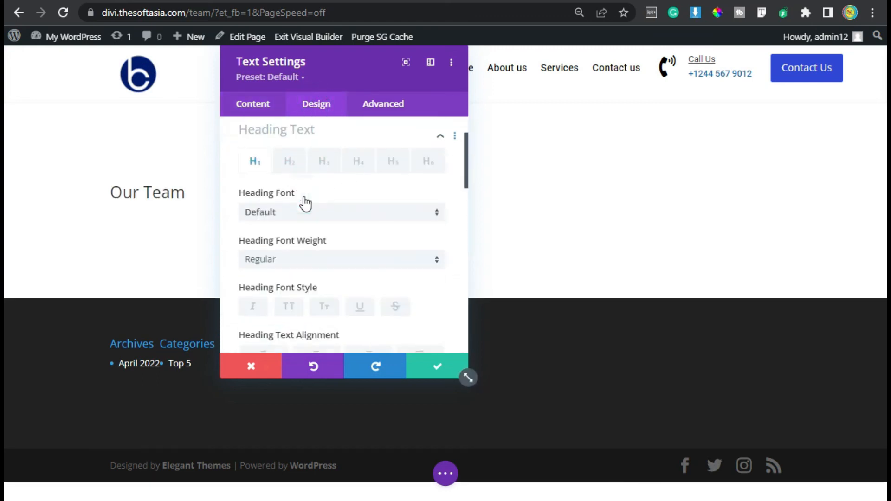
click(290, 170)
click(279, 221)
text(robot)
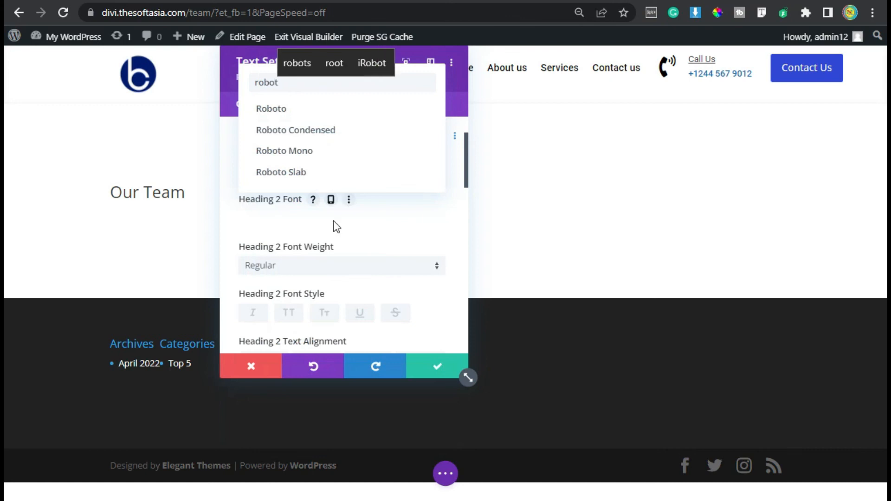
click(371, 119)
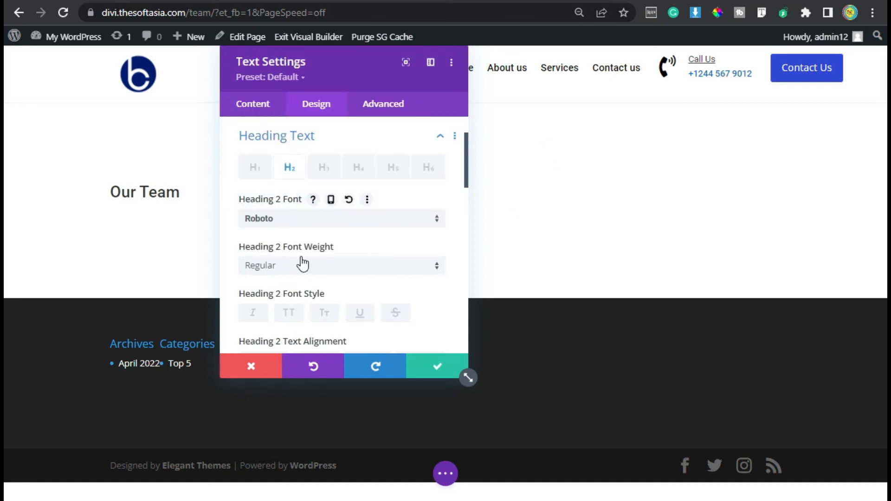
Step: Style the Heading 2 text as uppercase and underlined, and align it to the center
scroll(302, 262, down, 2)
click(289, 221)
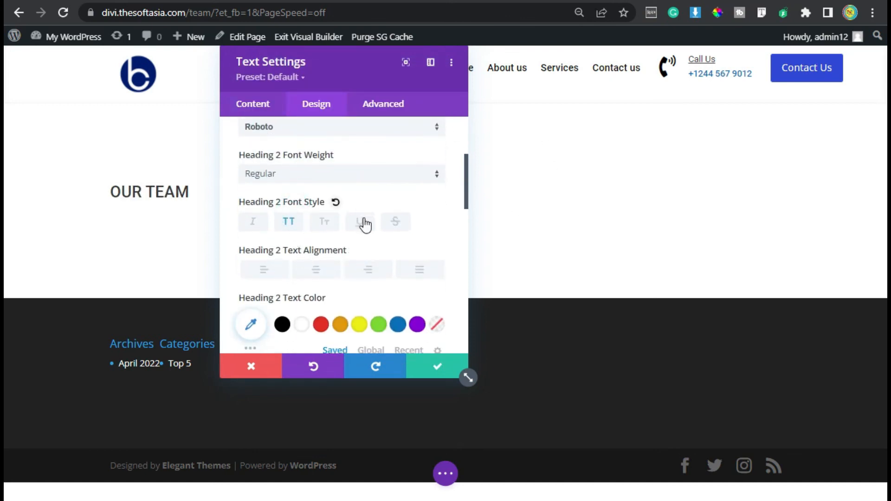
click(362, 222)
scroll(366, 176, down, 4)
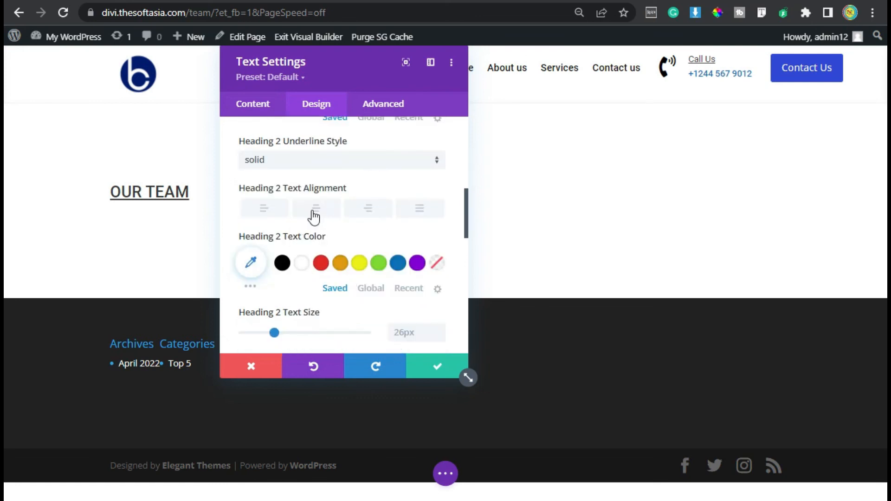
click(315, 208)
Step: Apply the global blue to the Heading 2 text and set its text size to 28px
drag(352, 70, 252, 80)
scroll(223, 262, down, 2)
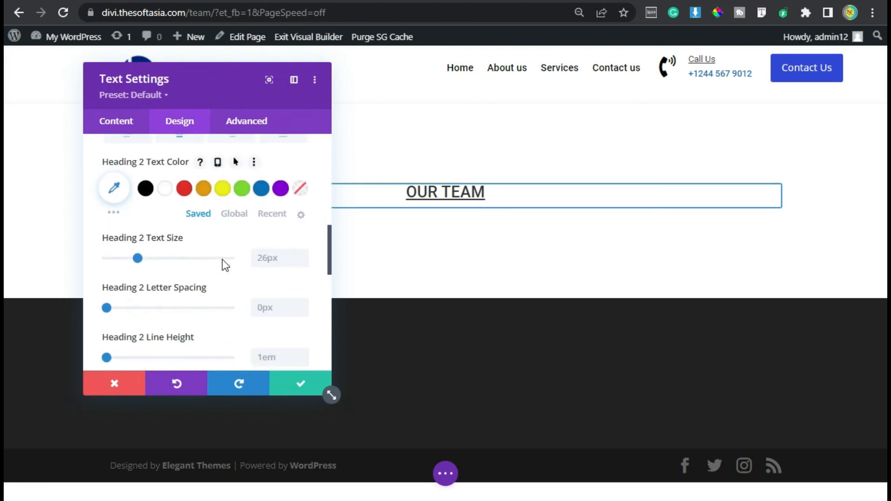
click(234, 213)
click(164, 189)
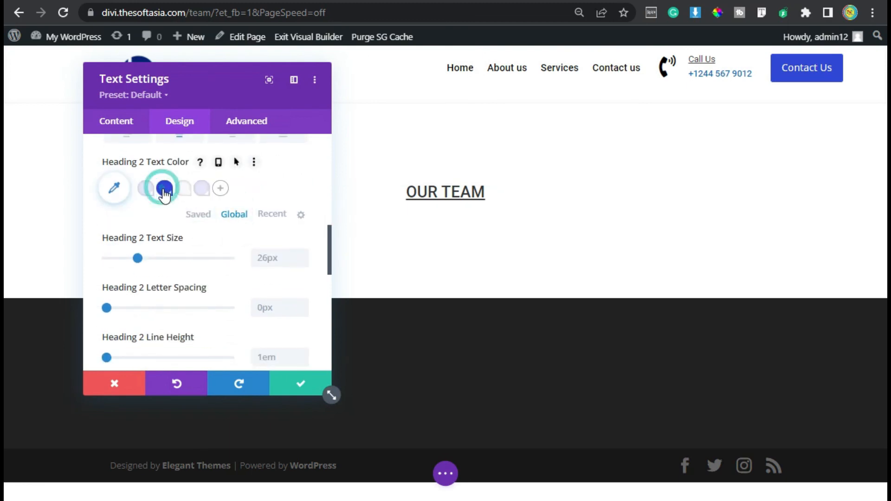
click(302, 253)
click(302, 254)
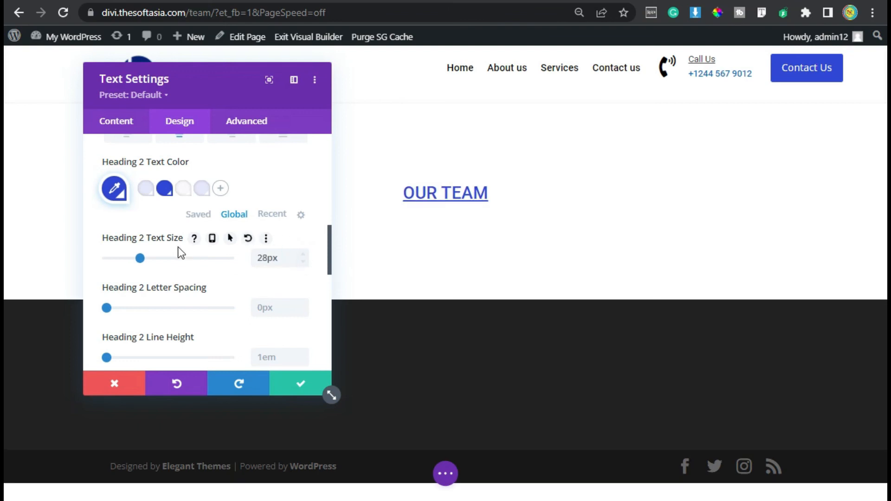
Step: Set the text module's bottom margin to 10px and save its settings
scroll(179, 260, down, 5)
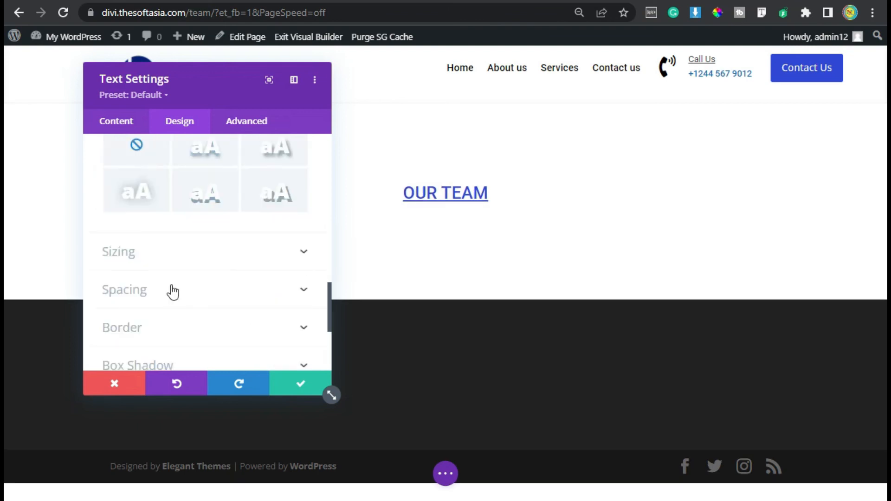
click(201, 296)
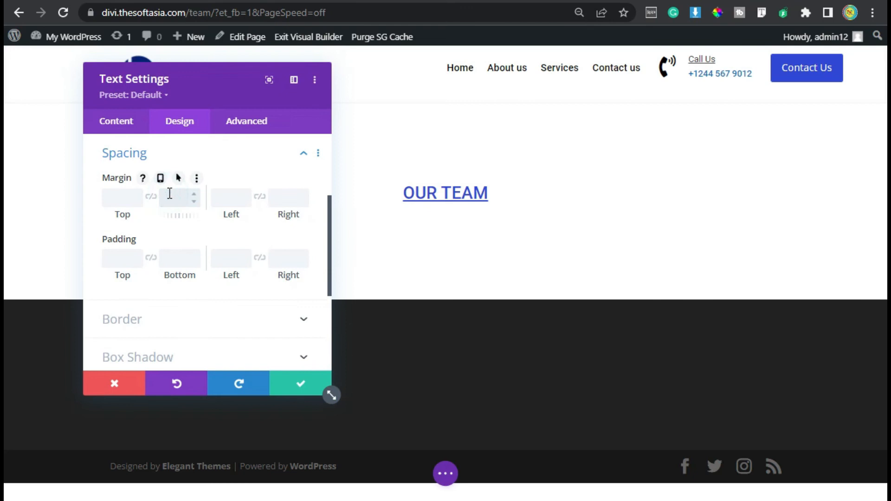
text(px)
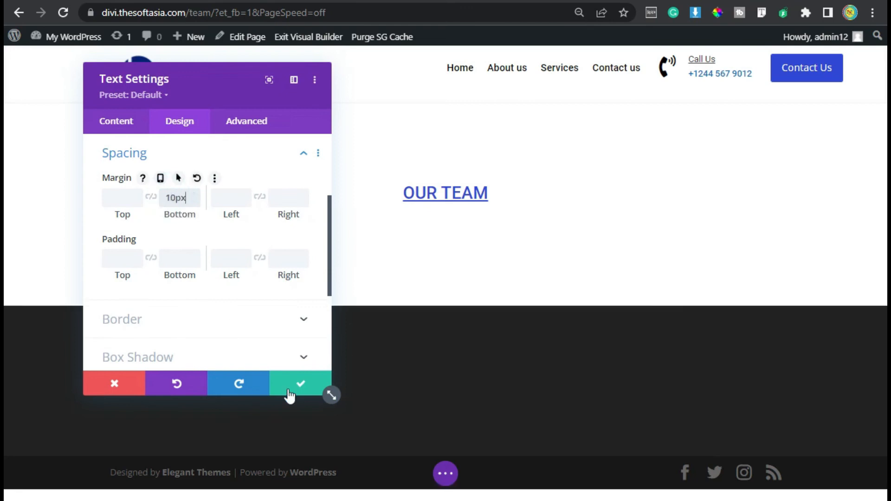
click(300, 383)
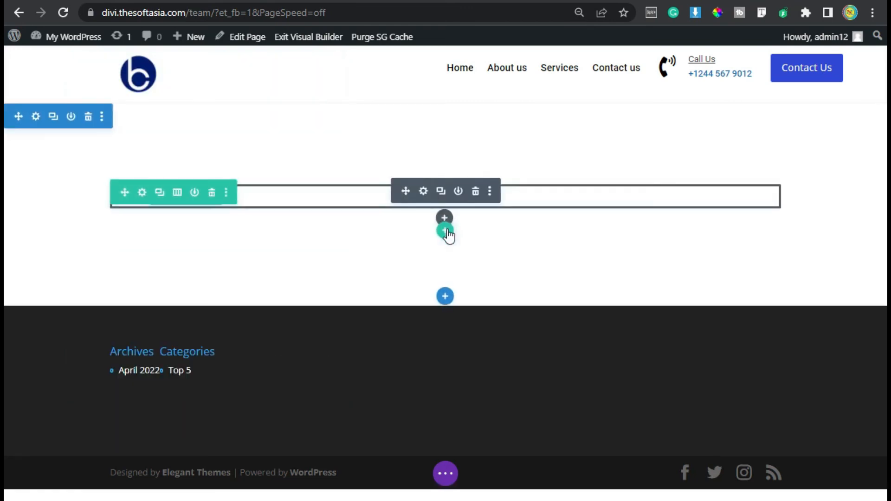
Step: Insert a row of three equal columns below the heading and add an Image module to its first column
click(447, 234)
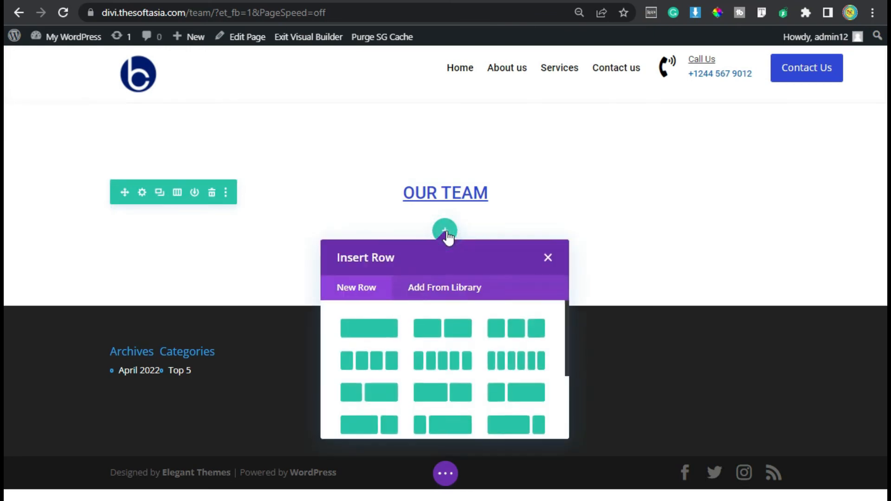
click(515, 327)
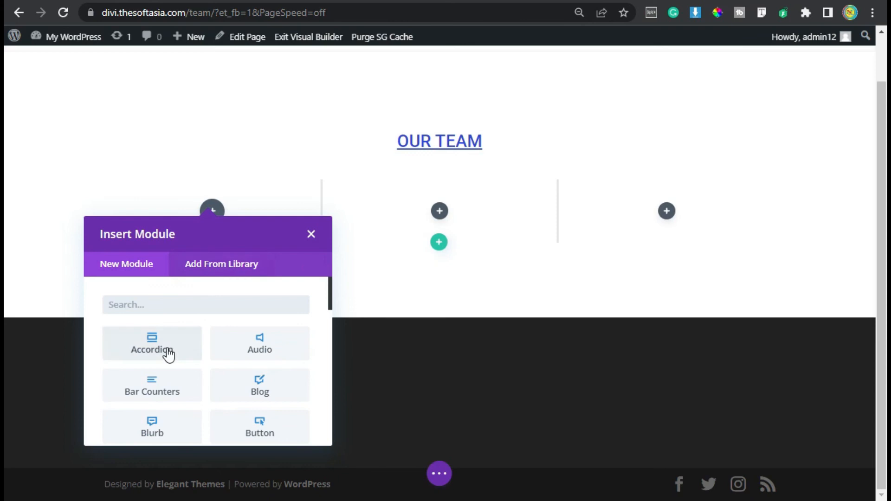
text(iamge)
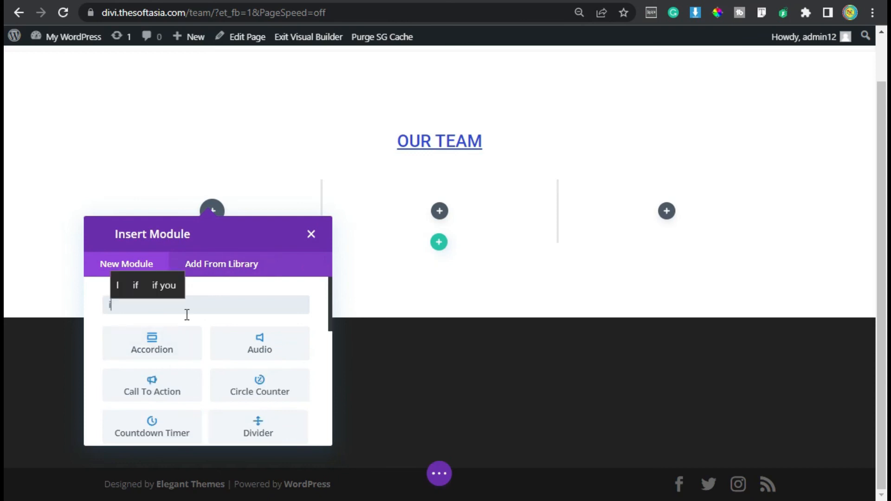
click(153, 285)
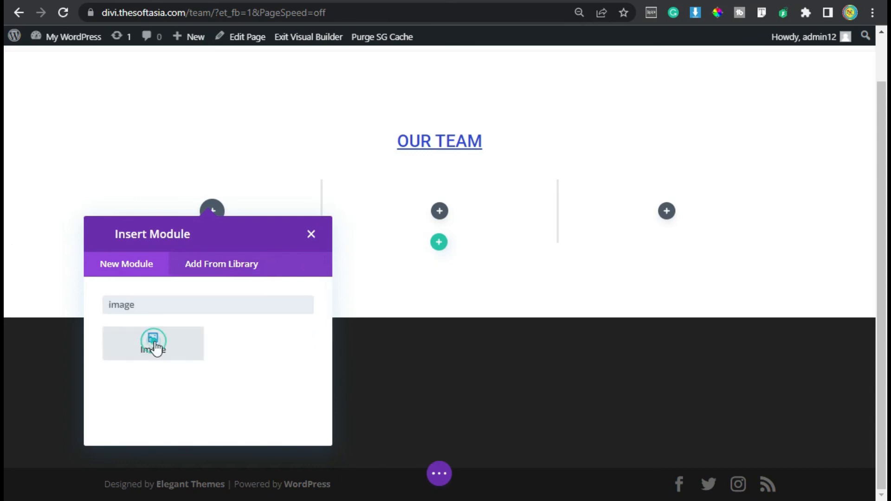
click(154, 341)
Step: Choose the media library photo of the smiling woman in a suit for the Image module
click(185, 252)
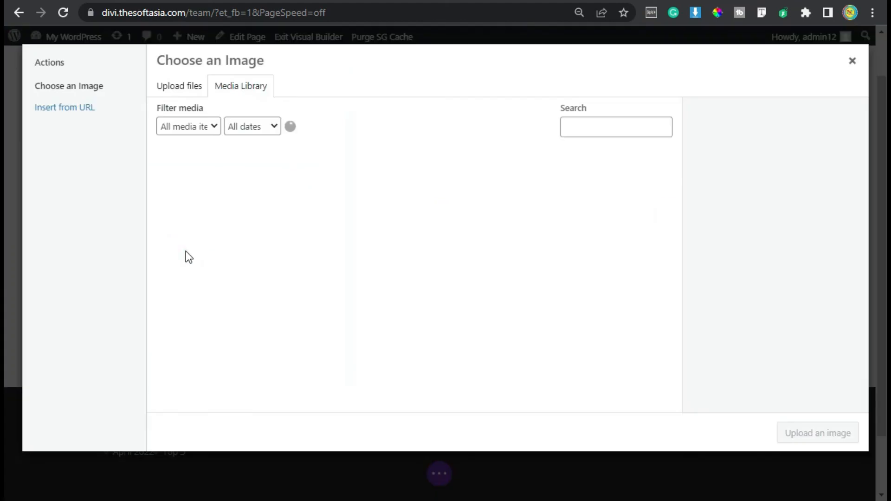
click(349, 202)
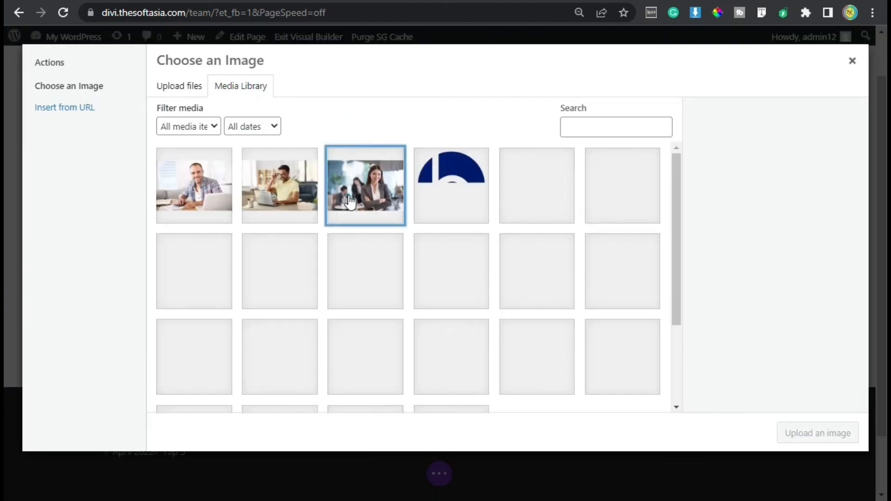
drag(818, 407, 700, 401)
key(ctrl+c)
click(804, 426)
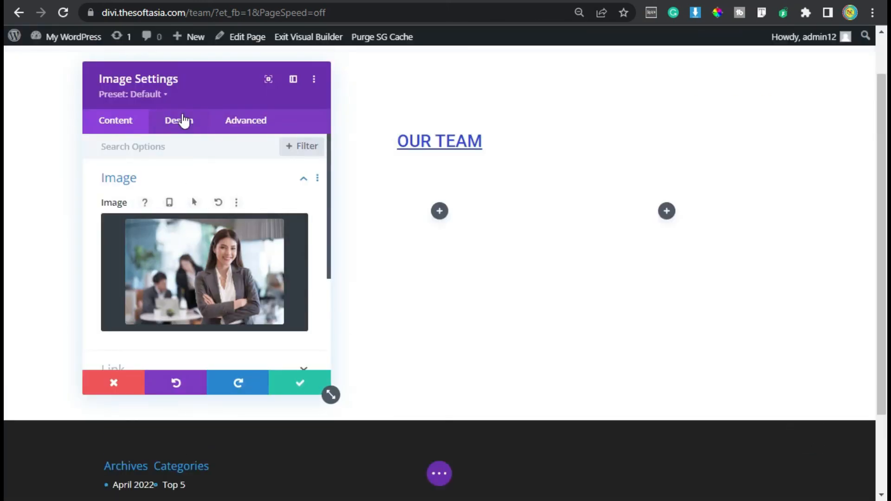
Step: Apply the Fold animation style to the woman's image in its design settings and save the module
click(181, 120)
scroll(211, 206, down, 3)
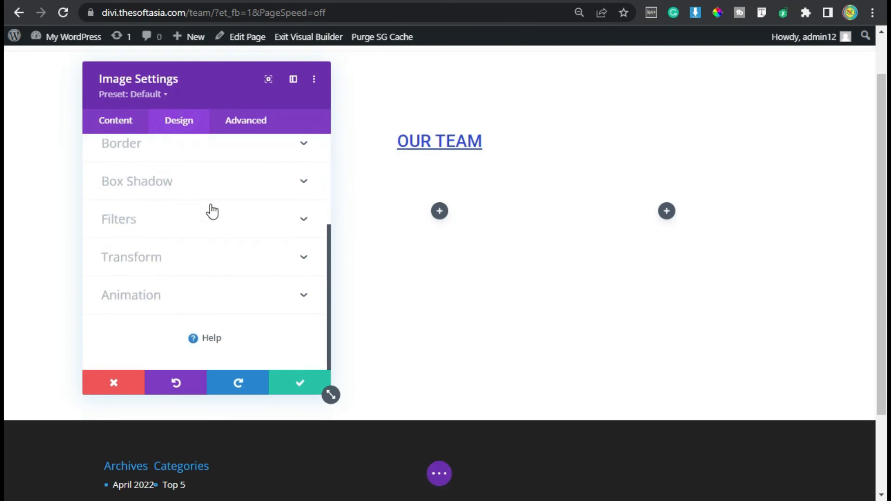
click(232, 300)
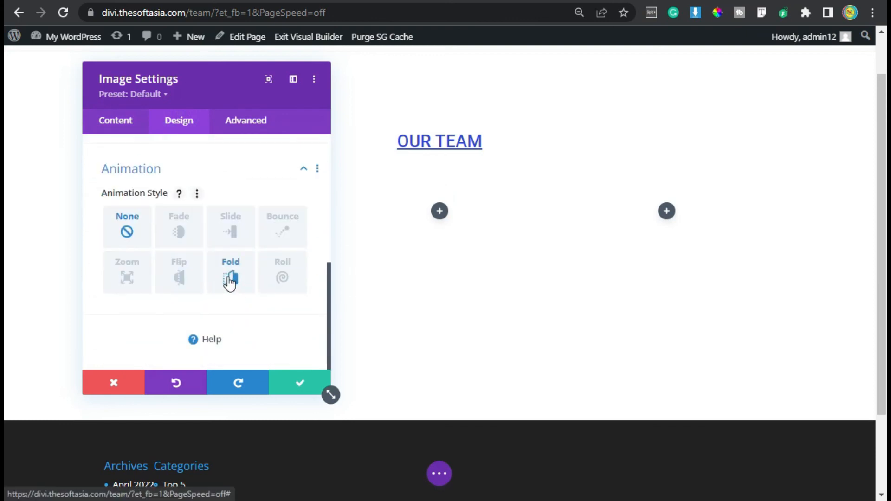
click(229, 282)
scroll(251, 278, down, 1)
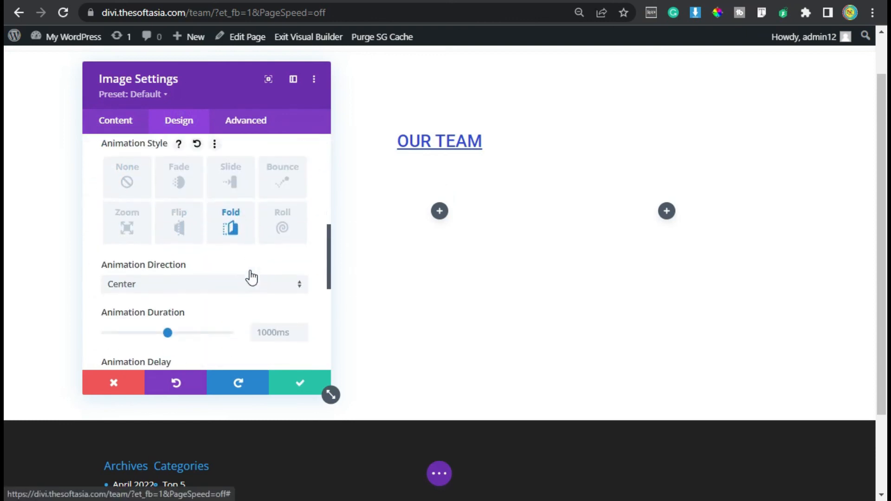
scroll(251, 277, down, 1)
click(175, 242)
click(128, 256)
click(300, 384)
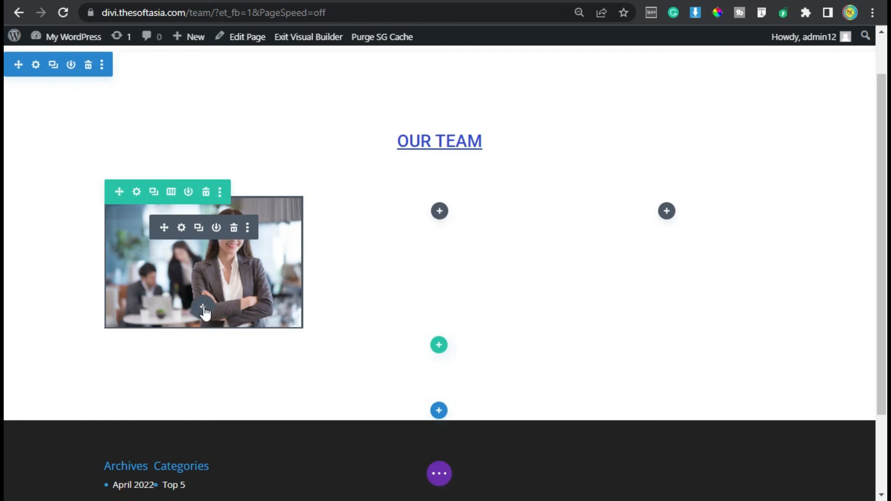
Step: Add a Text module below the woman's image in the first column
click(203, 308)
click(200, 152)
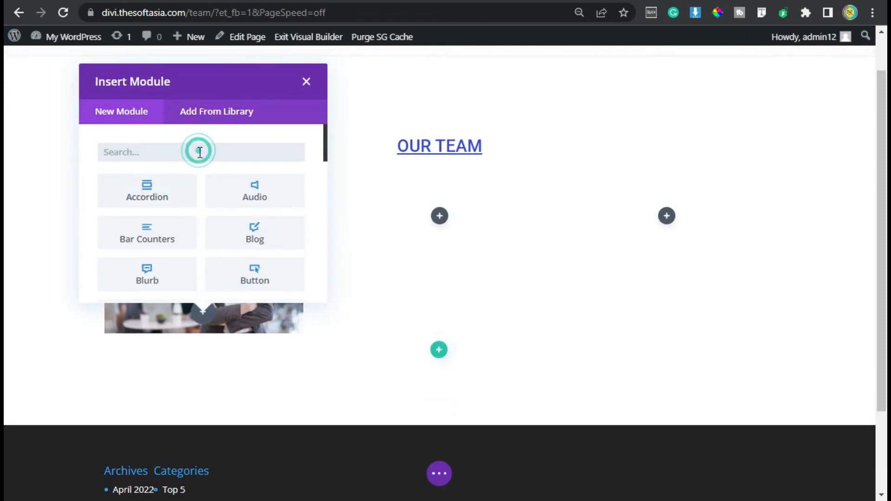
text(text)
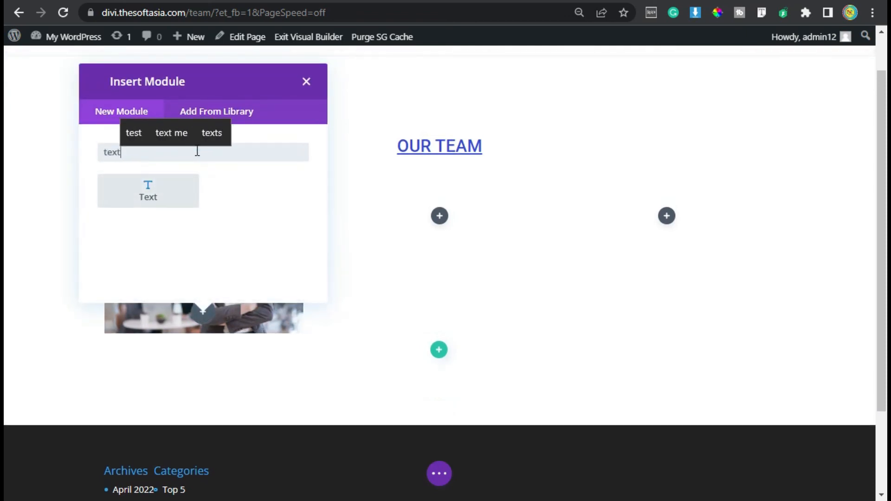
click(139, 210)
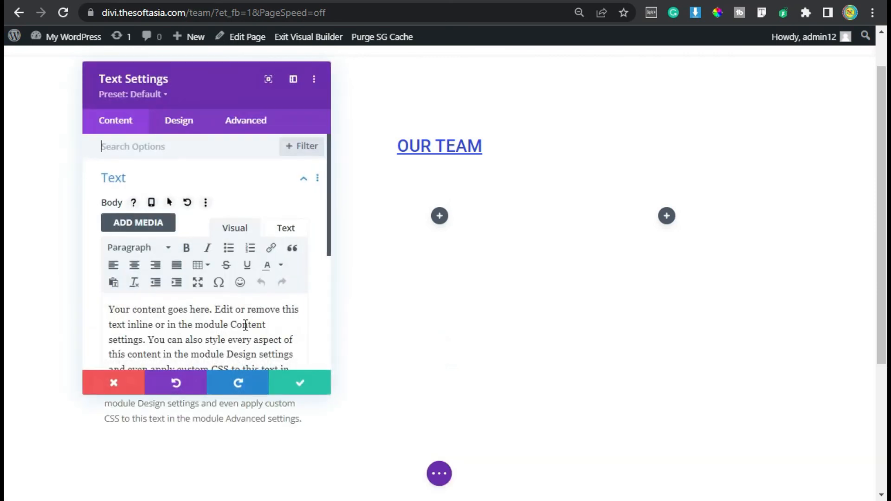
Step: Replace the placeholder body text with the team member's name and format it as Heading 3
key(ctrl+a)
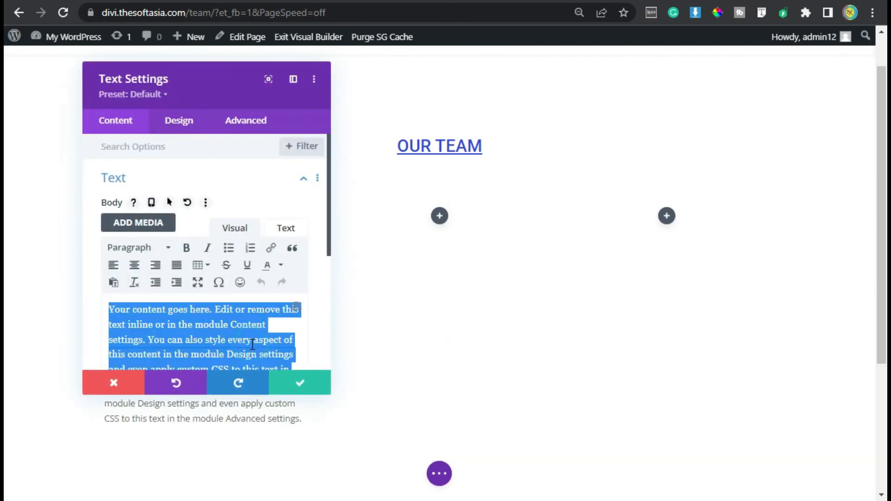
key(ctrl+v)
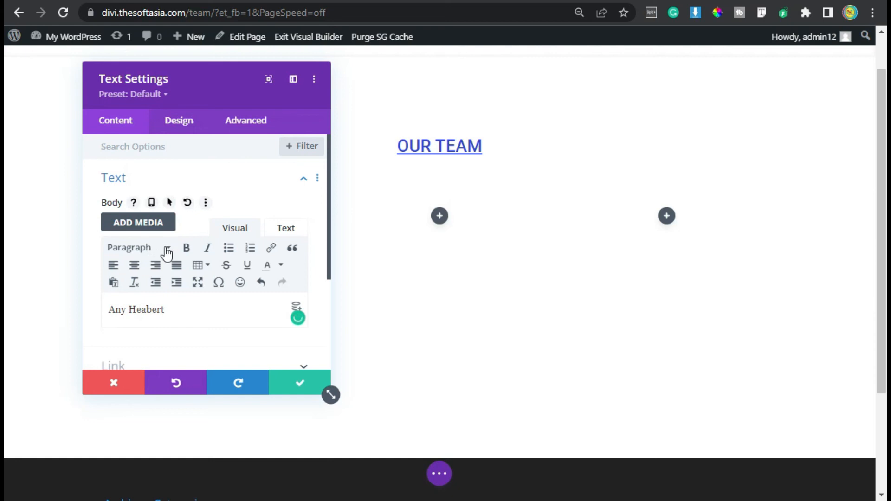
click(166, 249)
click(186, 352)
Step: Set the Heading 3 font of the team member's name to Roboto, moving the settings window clear of the first column
click(170, 122)
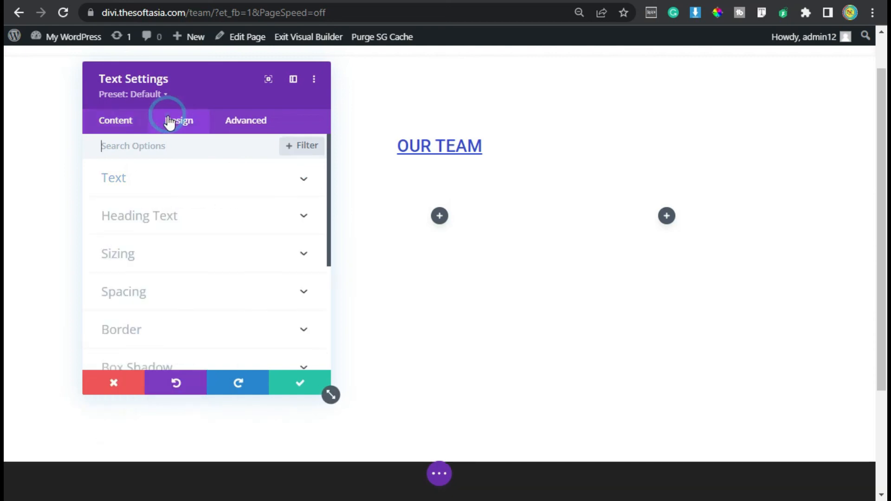
click(210, 216)
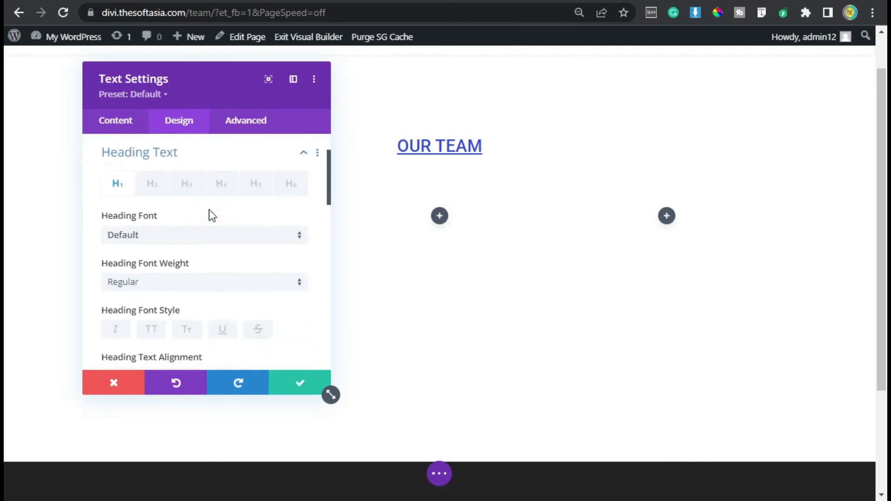
click(187, 182)
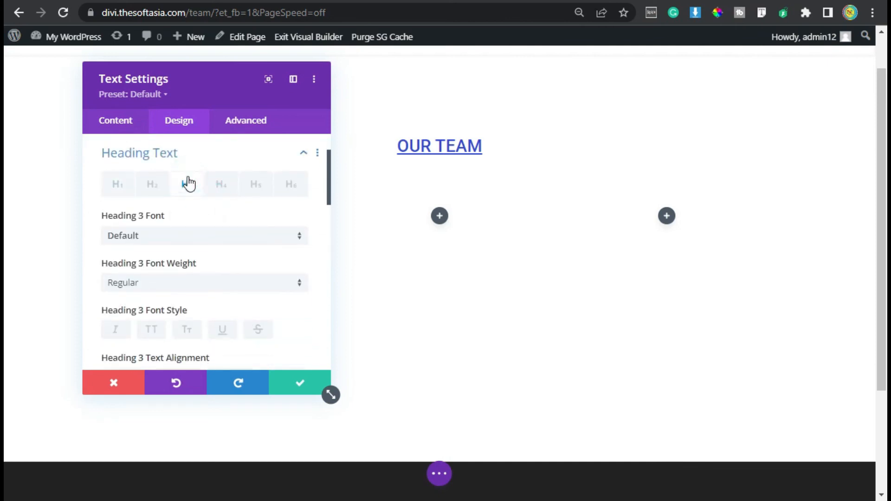
click(233, 236)
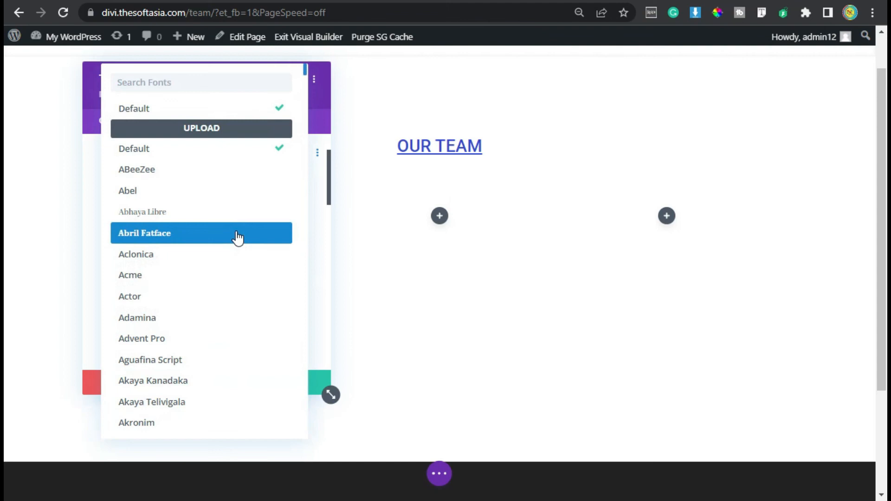
text(Robot)
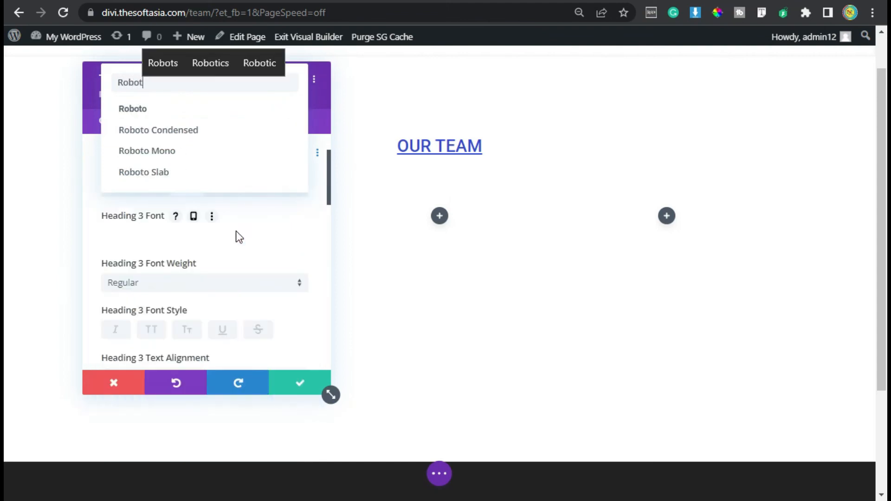
click(230, 111)
drag(250, 107, 537, 83)
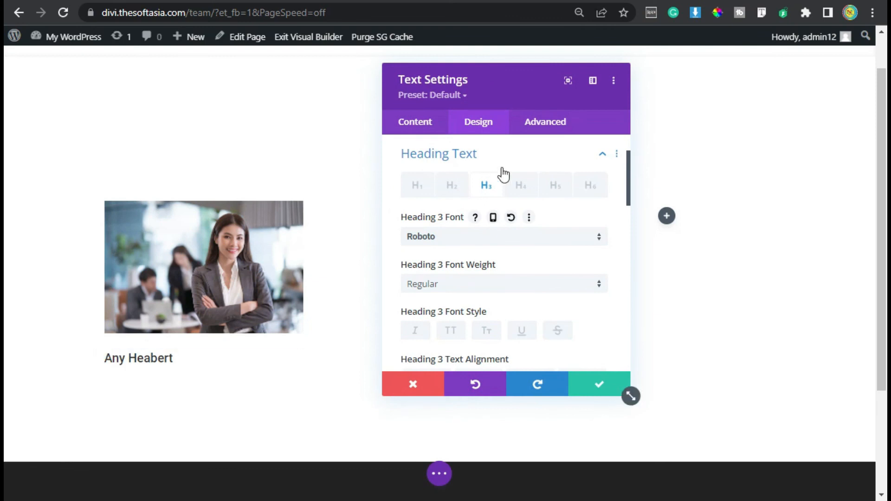
Step: Style the Heading 3 name as uppercase and underlined, with black (#000000) text and center alignment
scroll(509, 246, down, 2)
click(460, 237)
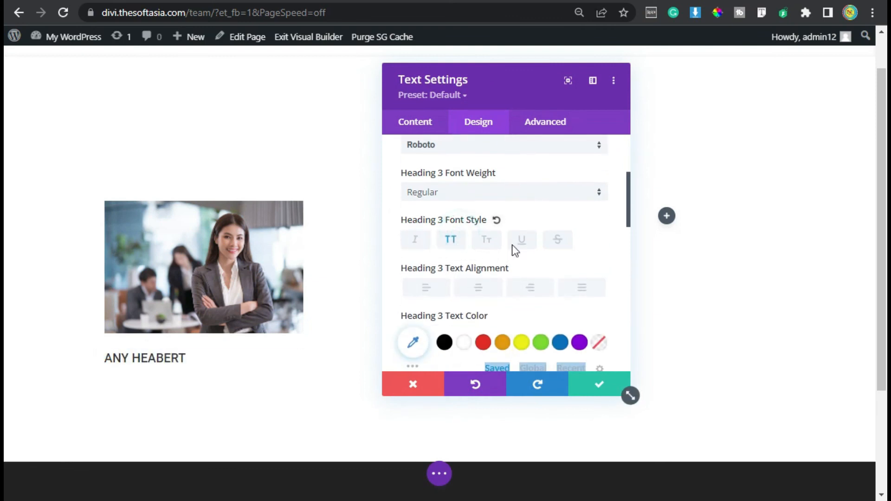
click(527, 242)
scroll(510, 234, down, 2)
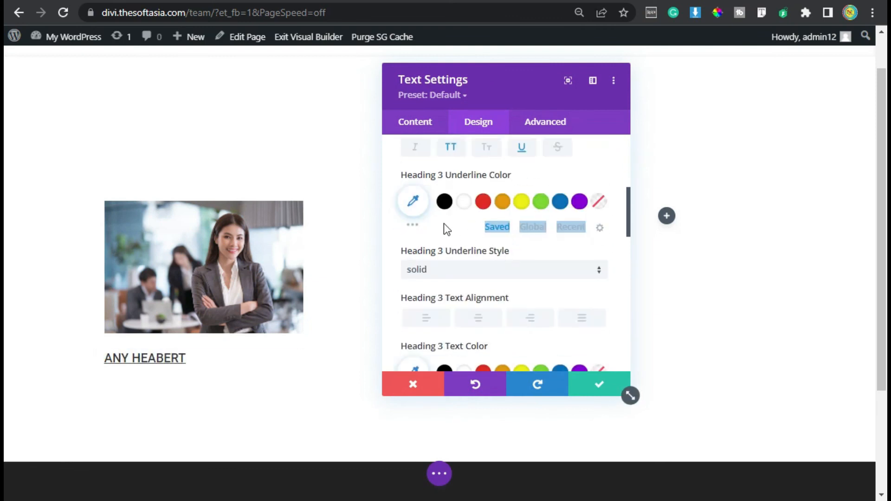
scroll(444, 223, down, 4)
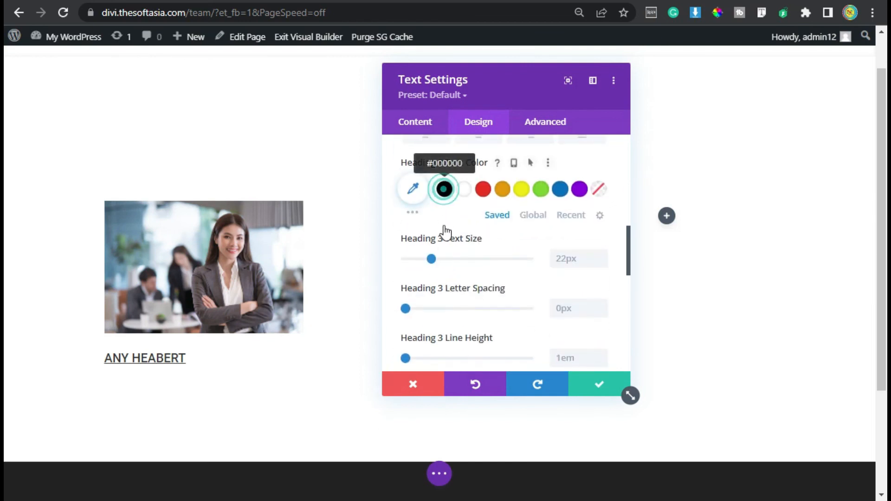
scroll(445, 232, up, 2)
click(477, 227)
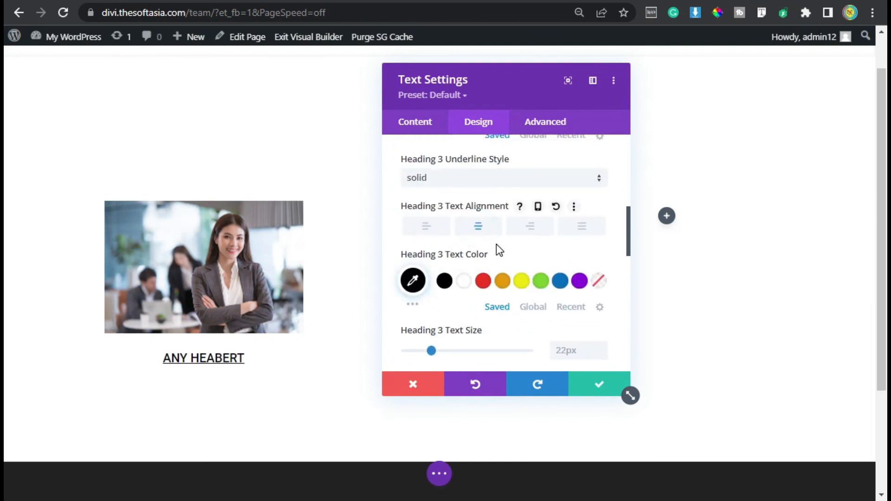
Step: Set the name text module's bottom margin to 10px and save its settings
scroll(529, 260, down, 2)
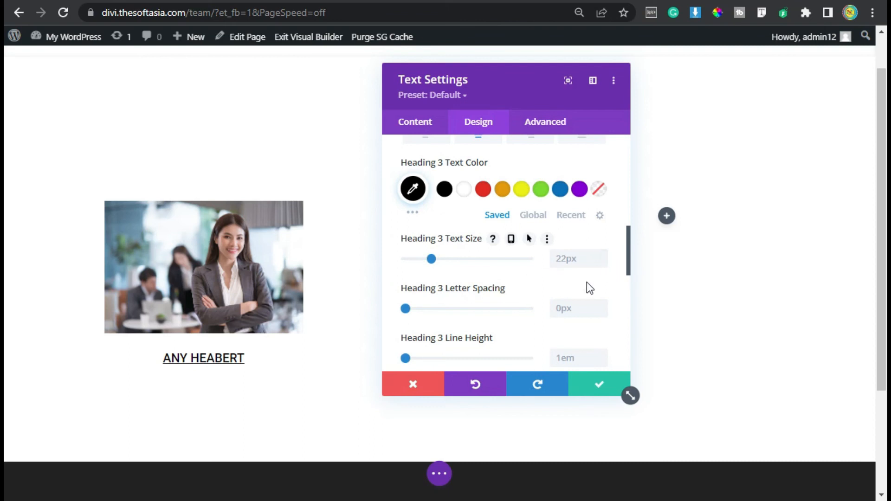
scroll(578, 286, down, 6)
scroll(579, 293, down, 2)
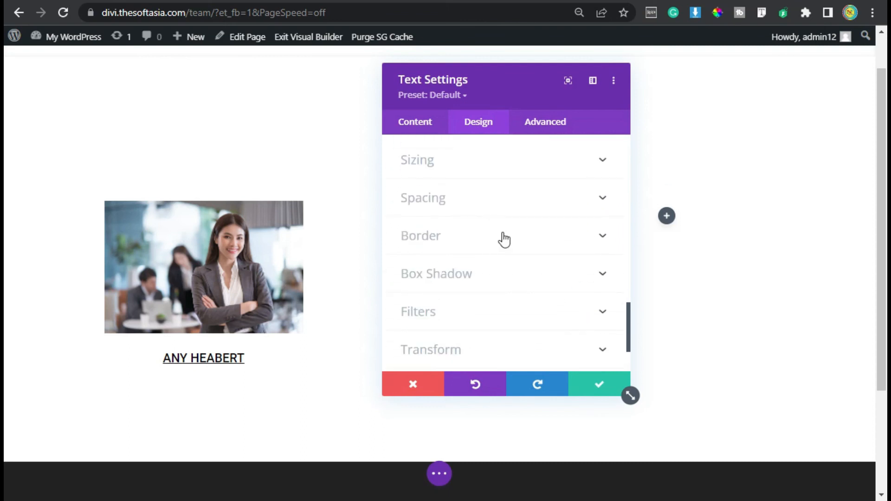
click(469, 207)
click(473, 199)
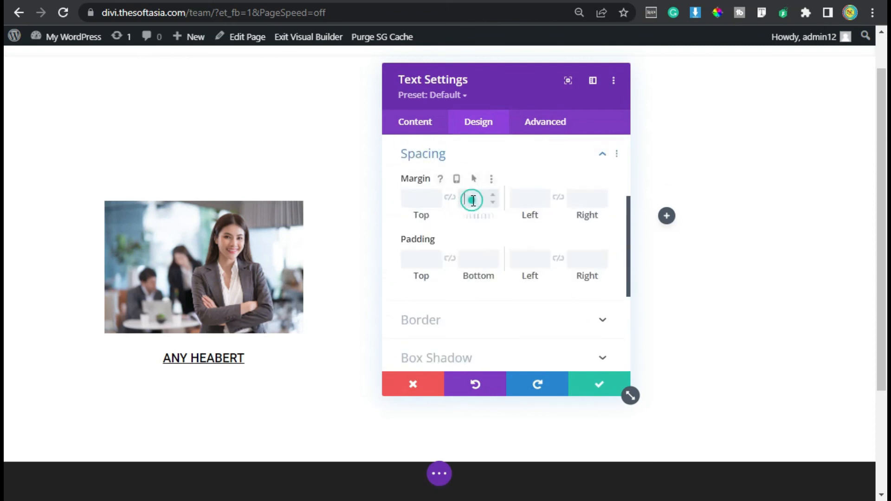
text(10px)
click(598, 387)
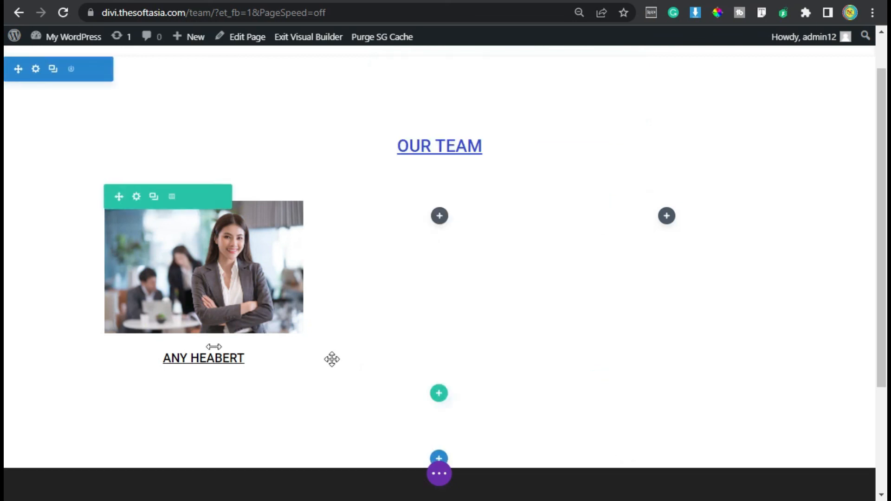
Step: Add a Social Media Follow module below the team member's name
mouse_move(200, 361)
click(203, 386)
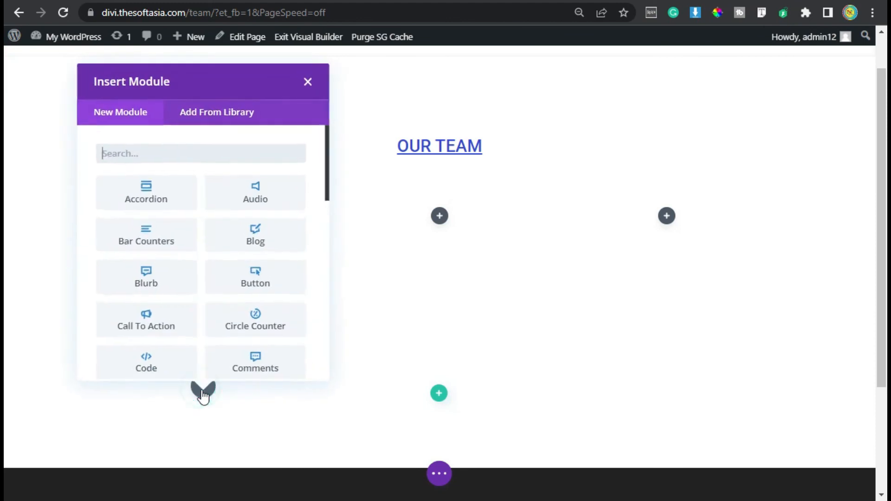
text(soc)
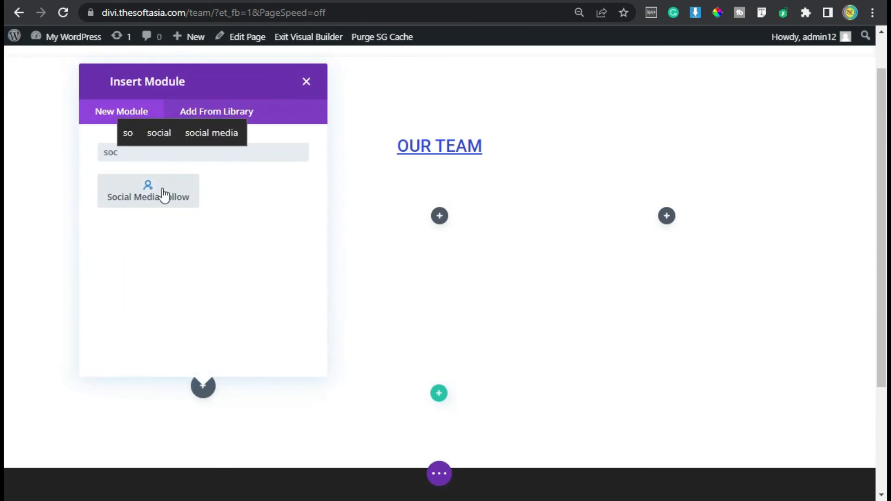
click(148, 198)
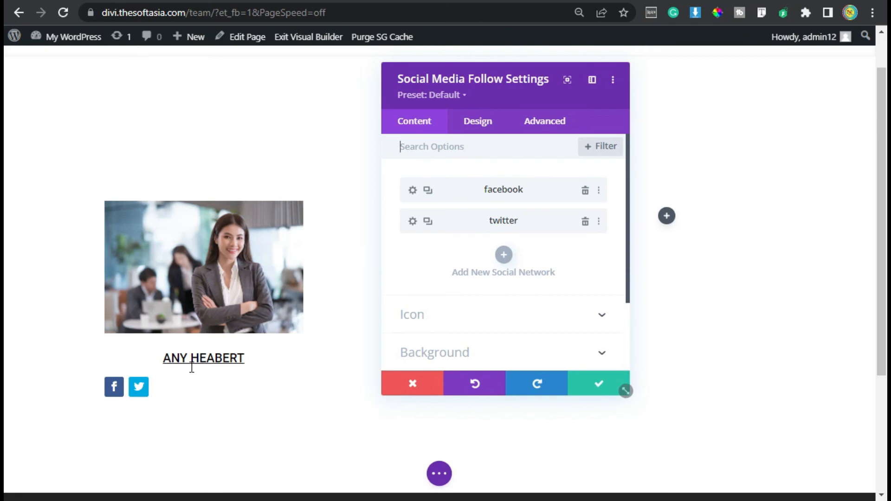
Step: Add a third social network to the Social Media Follow module and set it to LinkedIn
click(502, 256)
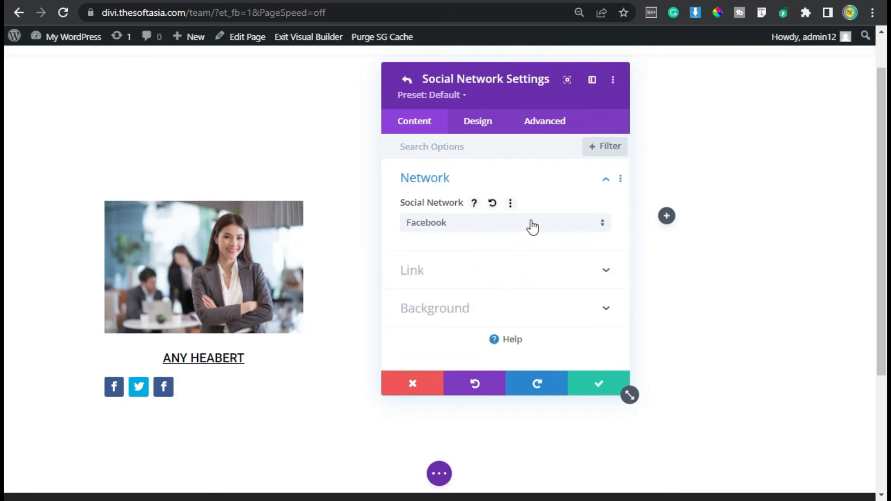
click(593, 227)
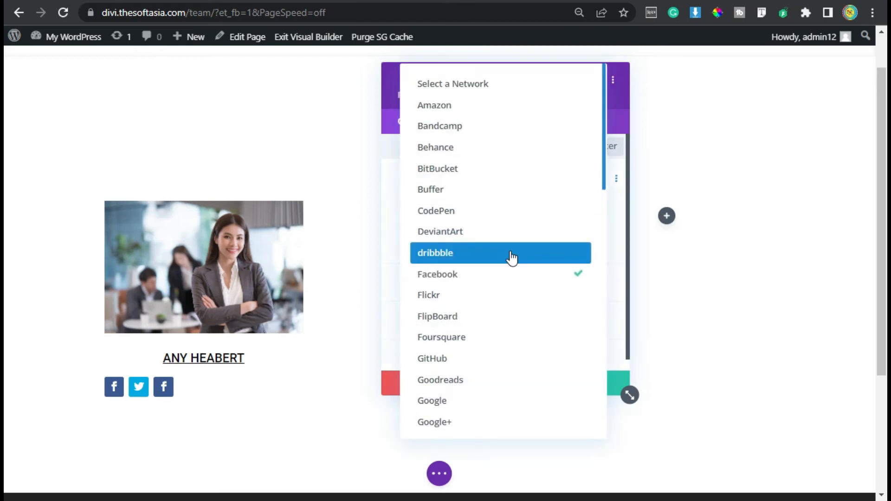
scroll(511, 257, down, 4)
click(510, 364)
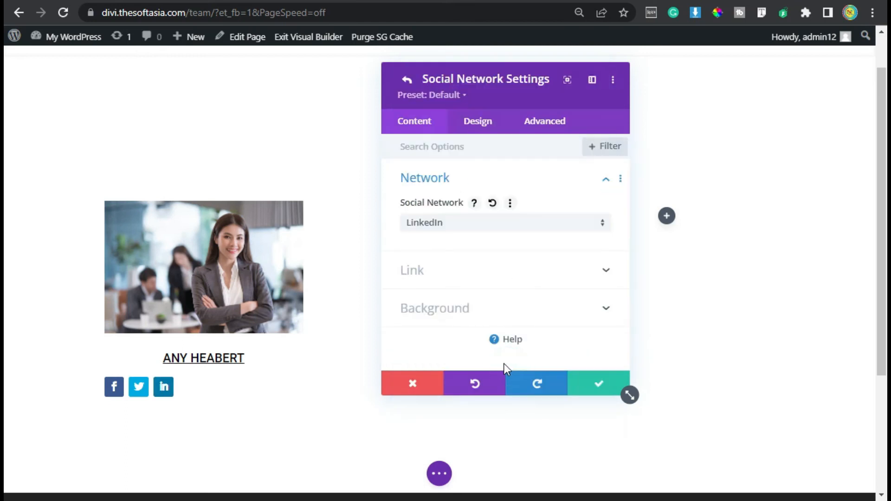
Step: Open the account link URL setting of the LinkedIn network
click(473, 267)
click(409, 261)
click(485, 261)
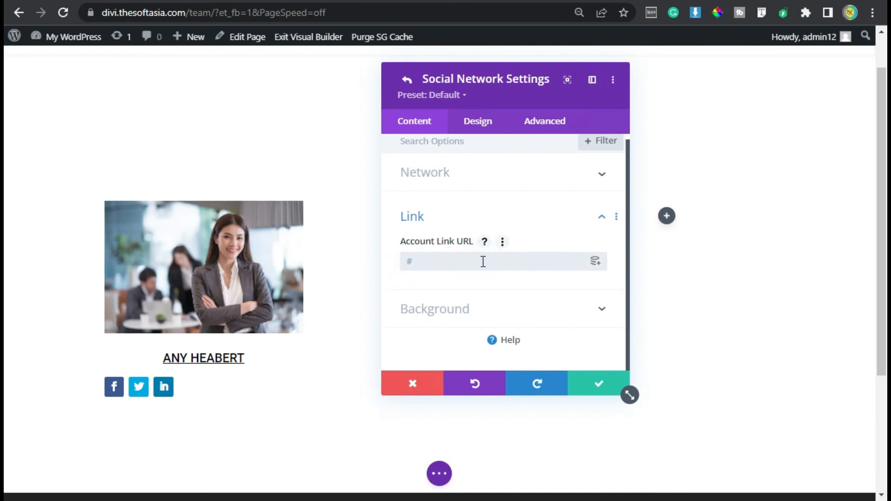
click(425, 264)
Step: Try black, white, red and orange as the LinkedIn icon color, and reset the color to its default
click(480, 124)
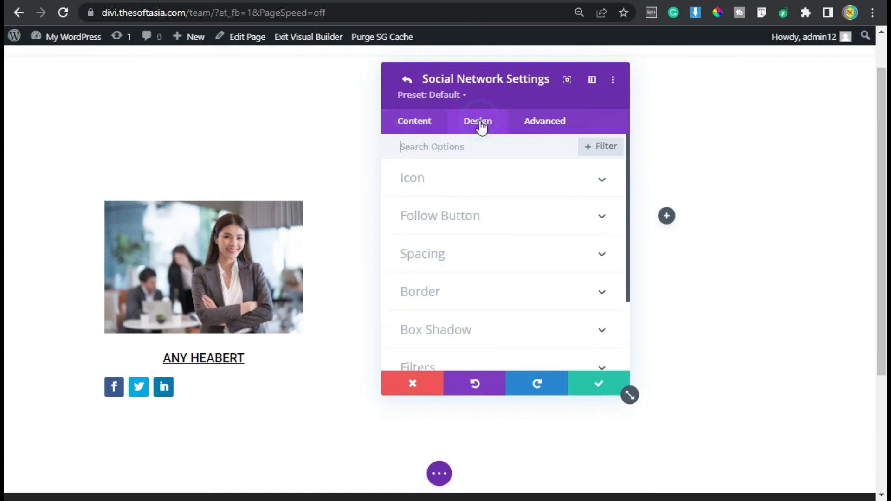
click(466, 190)
click(444, 230)
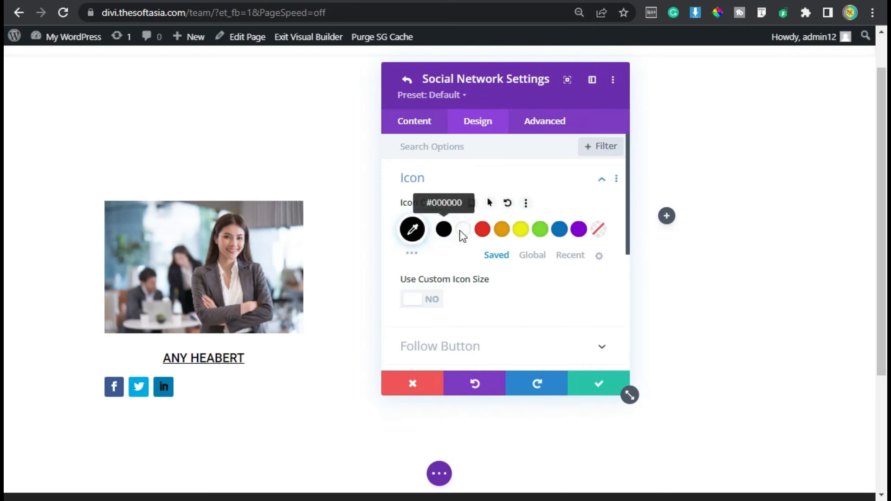
click(463, 230)
click(483, 230)
click(501, 229)
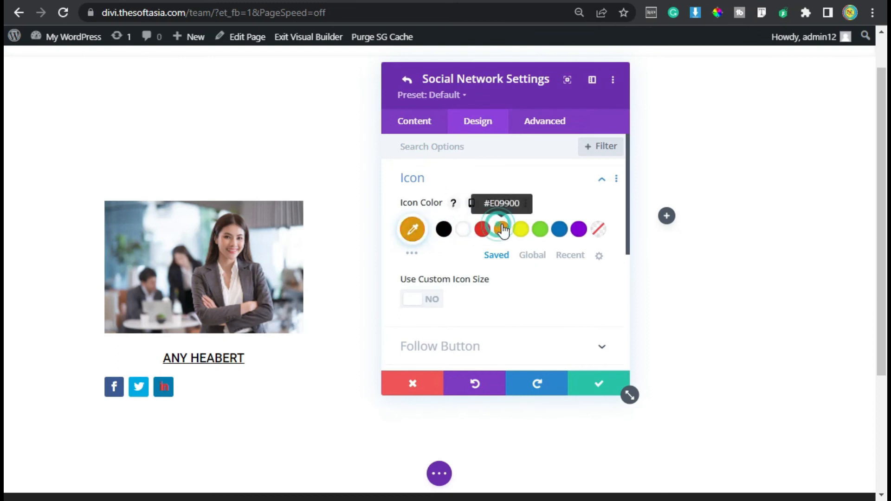
click(489, 202)
click(507, 203)
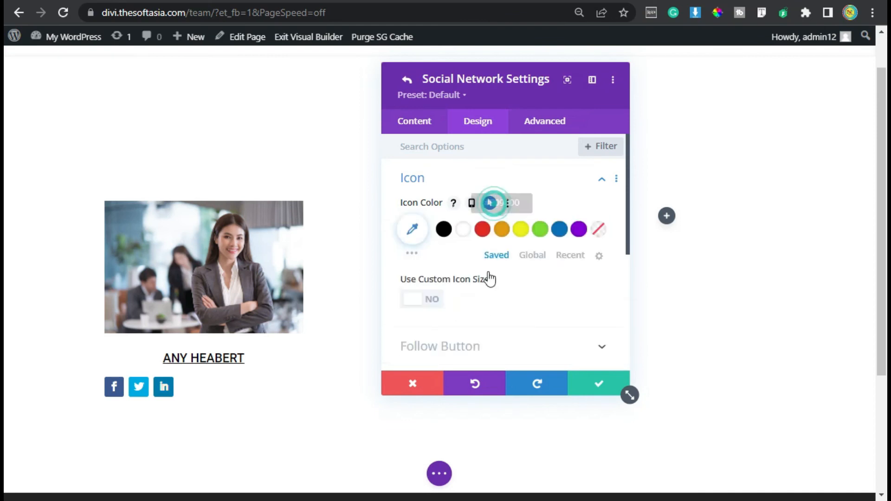
Step: Save the LinkedIn network and center-align the Social Media Follow module
click(595, 388)
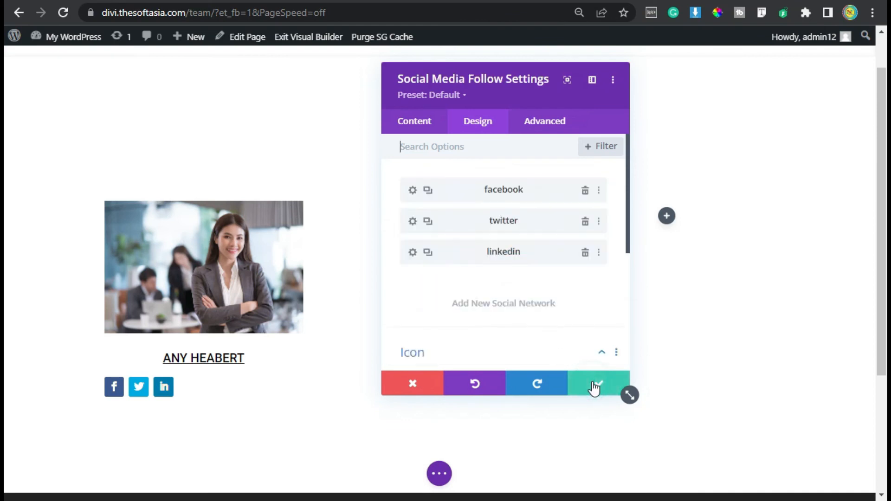
click(464, 131)
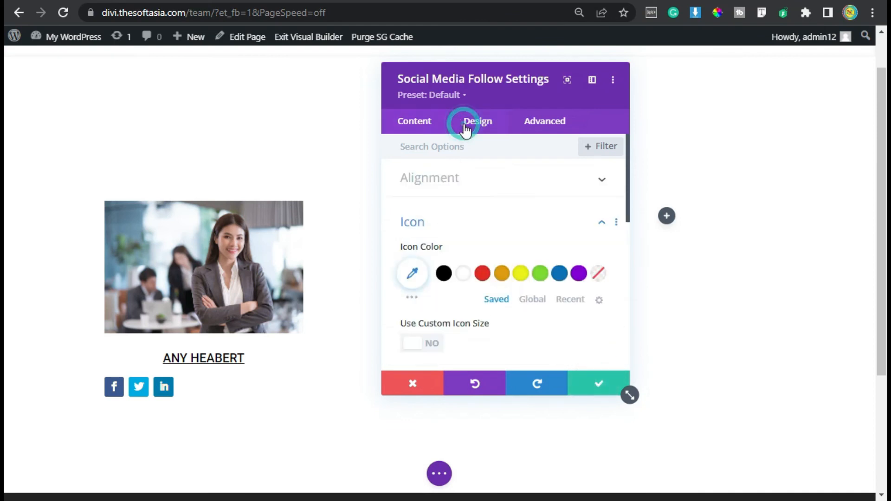
click(457, 180)
click(504, 223)
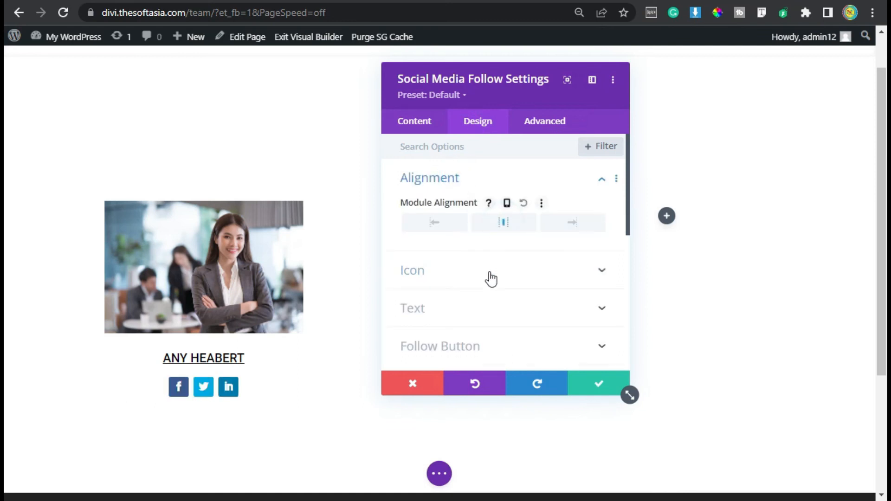
Step: Set the icon color of the whole Social Media Follow module to black (#000000)
click(446, 178)
click(501, 222)
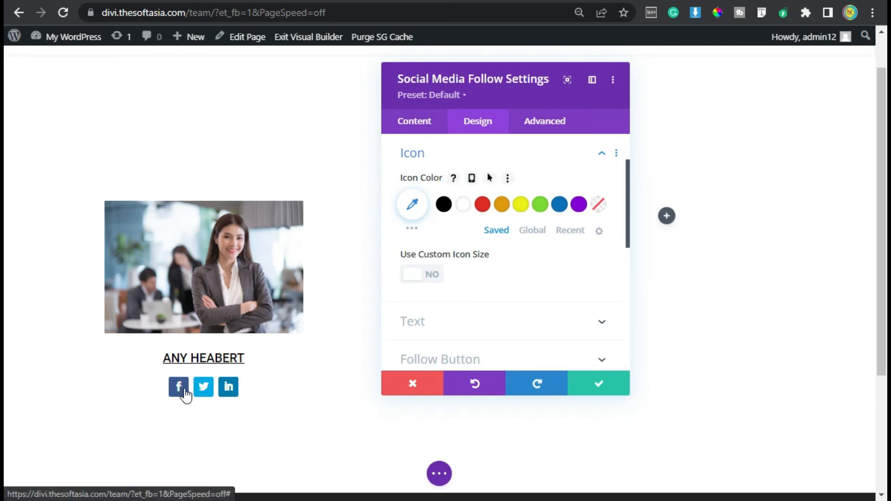
click(444, 205)
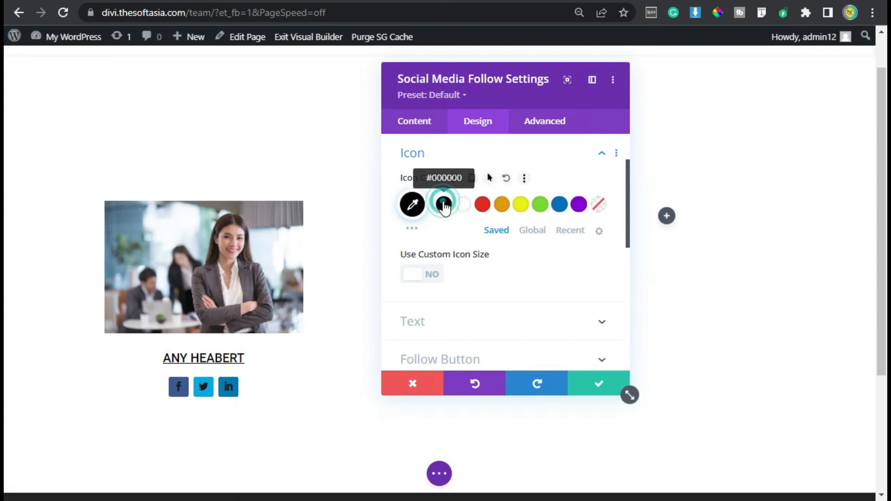
Step: Try green, orange and white as the module's icon color, reset it to the default, and save the Social Media Follow module
click(540, 206)
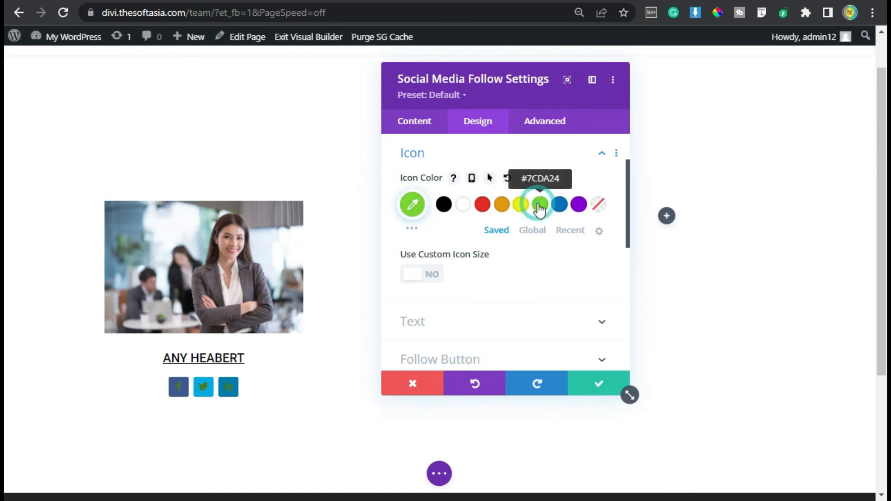
click(501, 206)
click(463, 207)
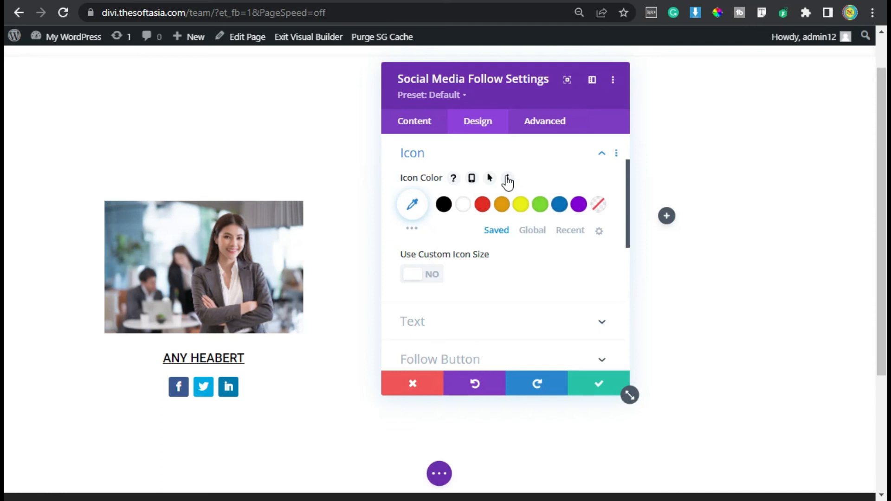
scroll(531, 300, down, 7)
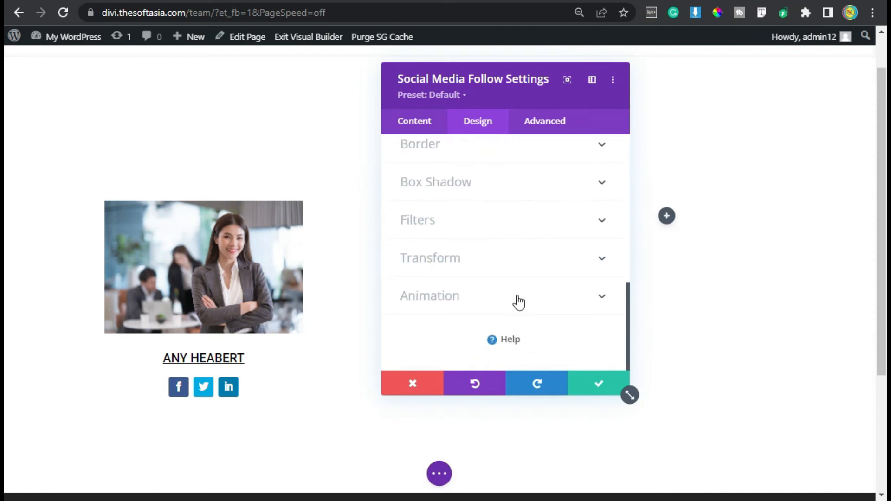
click(516, 301)
click(545, 123)
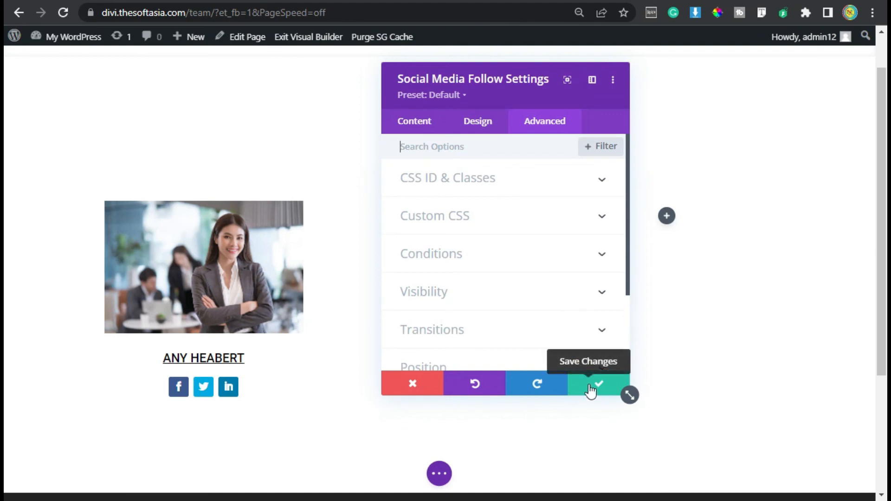
click(595, 386)
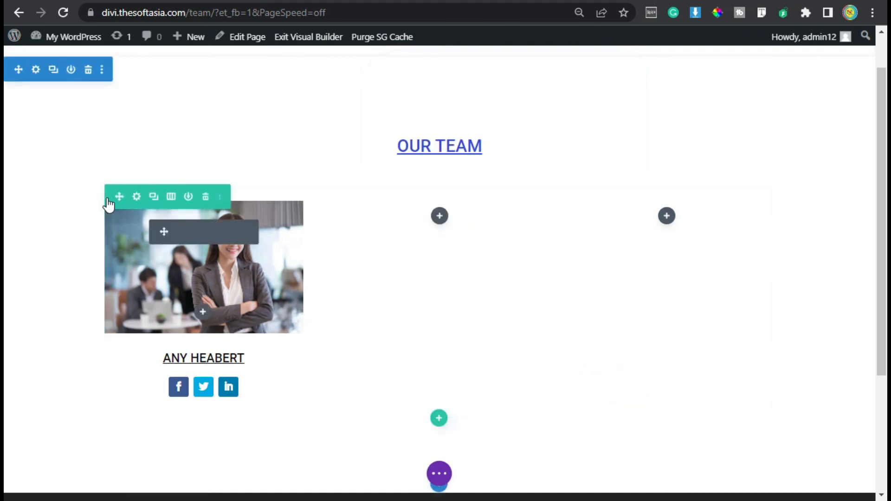
Step: Set the linked top and bottom padding of the three-column team row to 0px
click(137, 197)
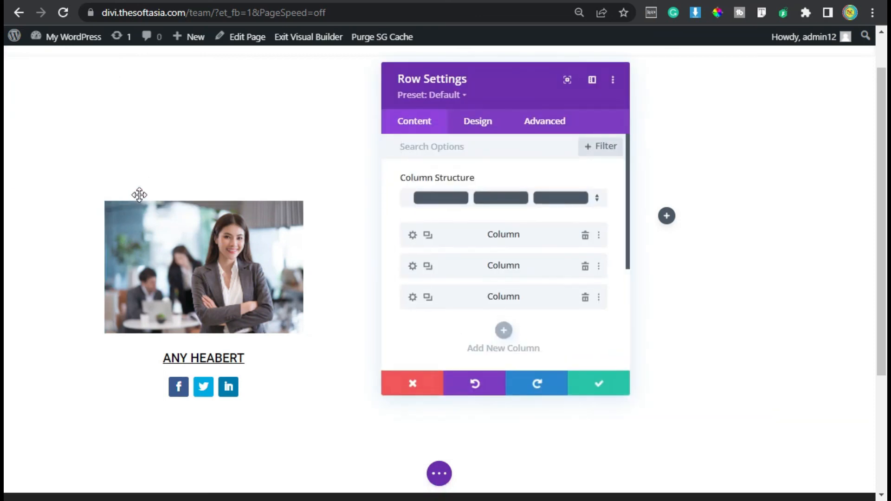
click(476, 125)
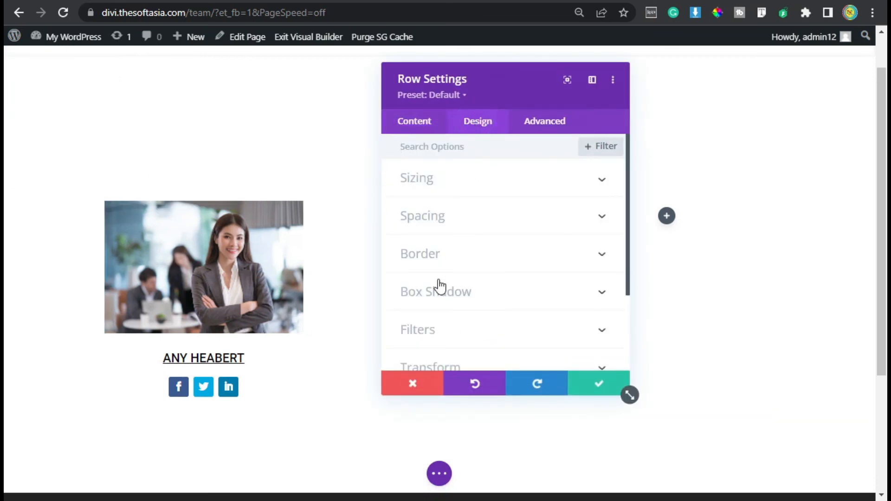
click(452, 213)
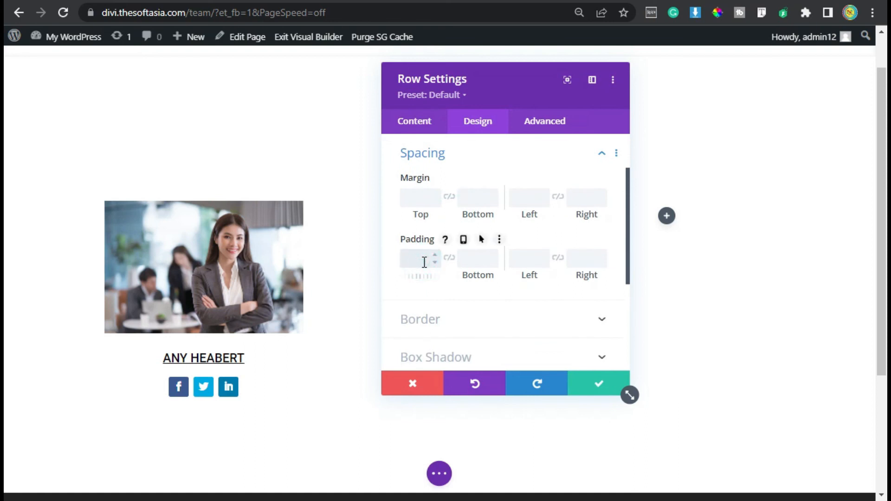
click(448, 258)
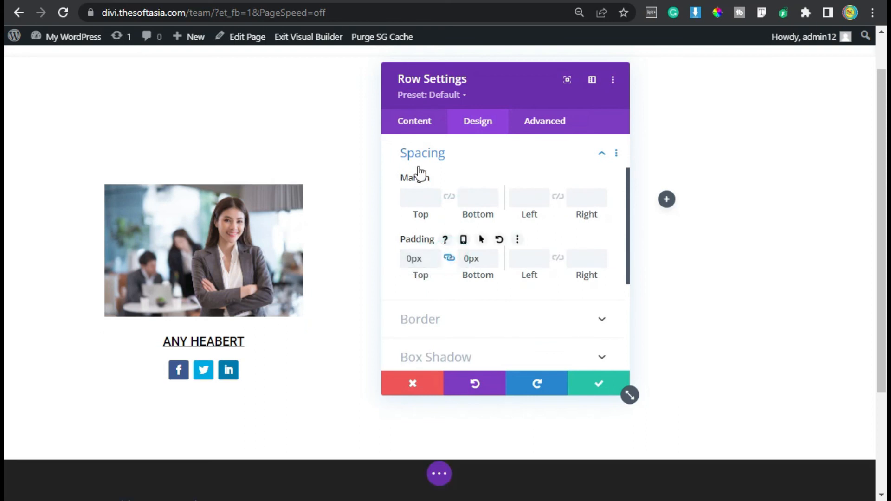
Step: Delete the row's two empty columns, duplicate the filled first column twice in their place, and save the row
click(414, 121)
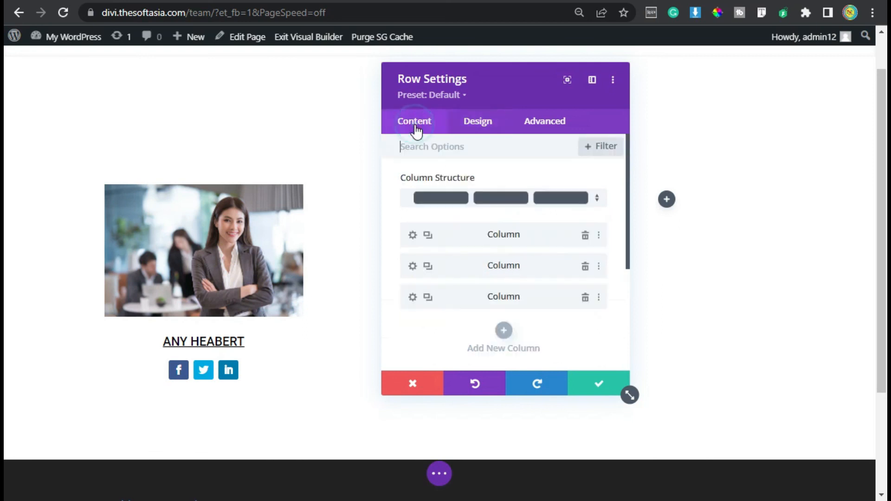
click(585, 299)
click(586, 268)
click(428, 234)
click(428, 235)
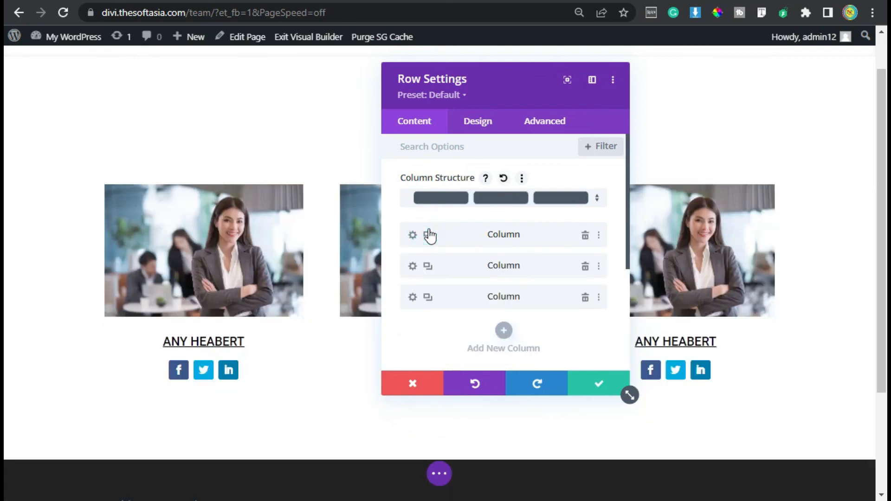
drag(473, 97, 513, 129)
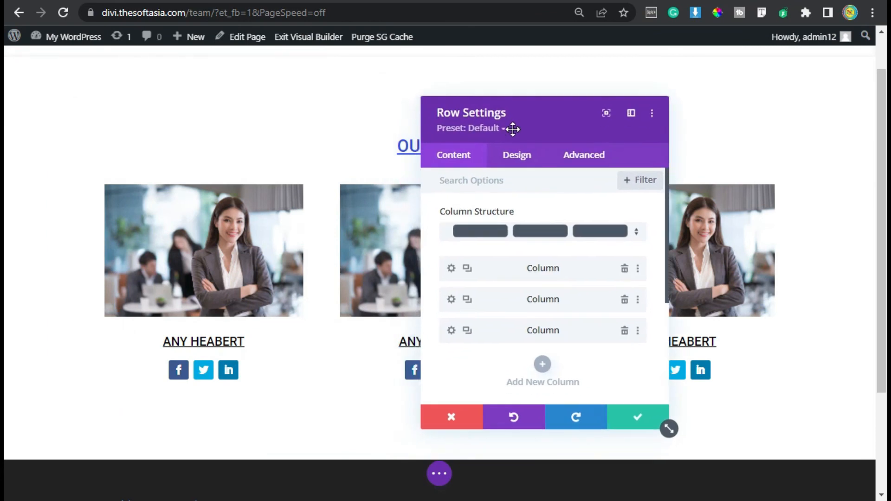
click(637, 416)
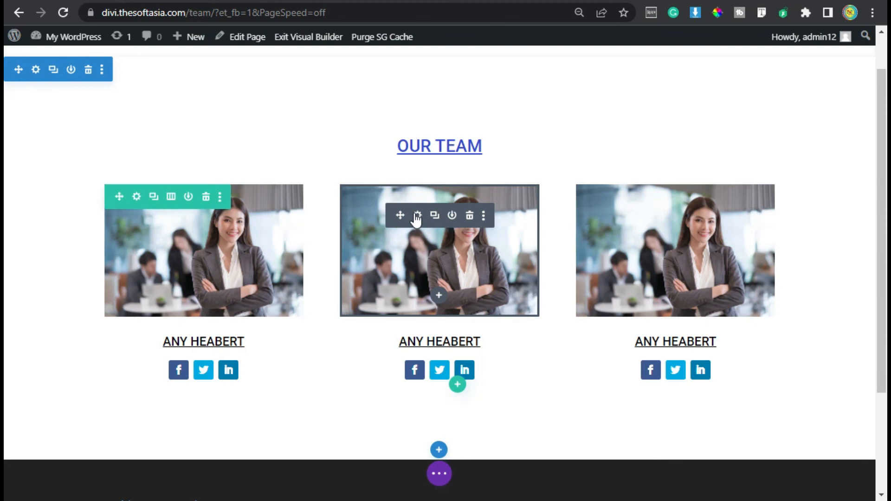
Step: Replace the middle column's image with the library photo of the man in a yellow shirt, copying the photo's title
click(415, 216)
click(545, 304)
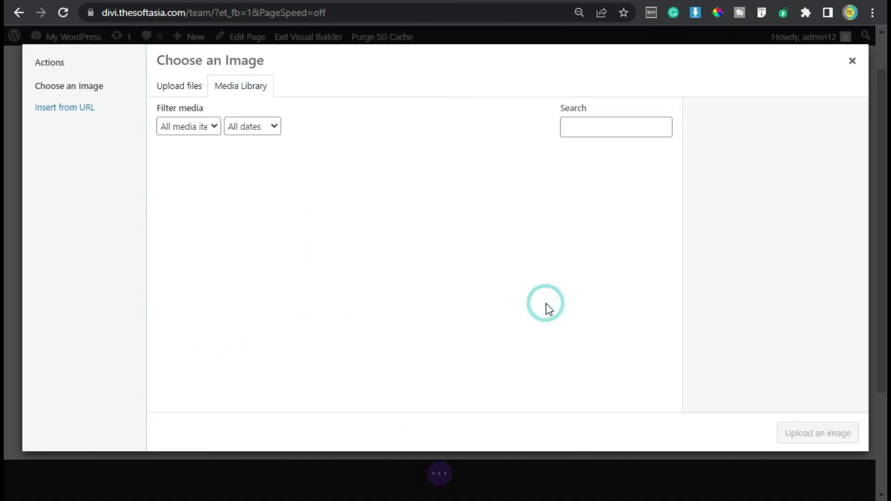
click(288, 181)
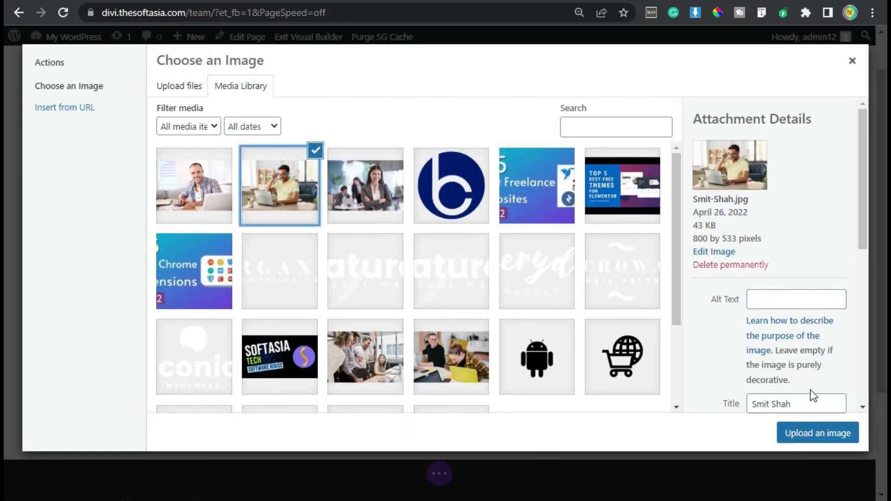
click(795, 397)
triple_click(793, 387)
key(ctrl+c)
click(812, 436)
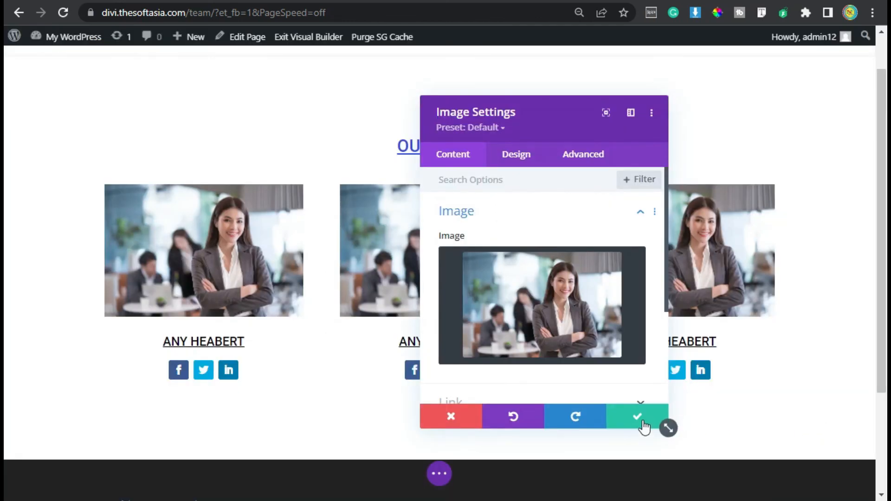
click(636, 417)
Step: Replace the name heading in the middle column with the copied member name and save the text module
mouse_move(449, 348)
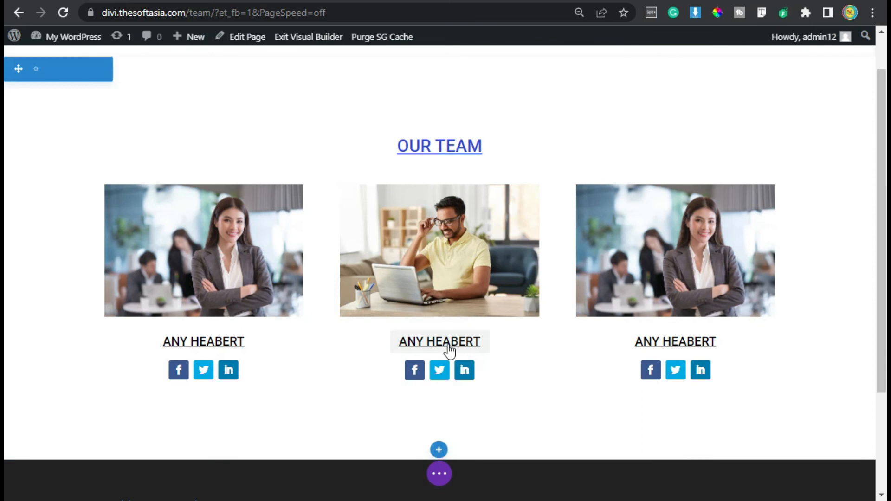
click(419, 343)
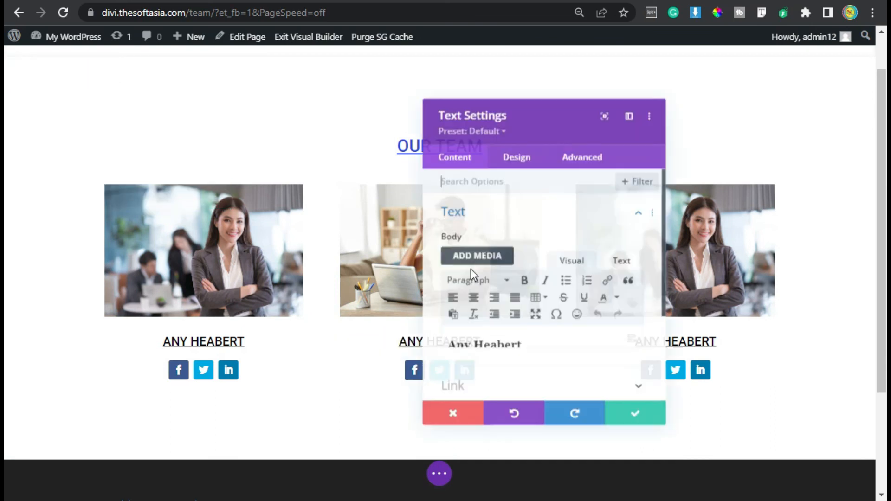
triple_click(527, 346)
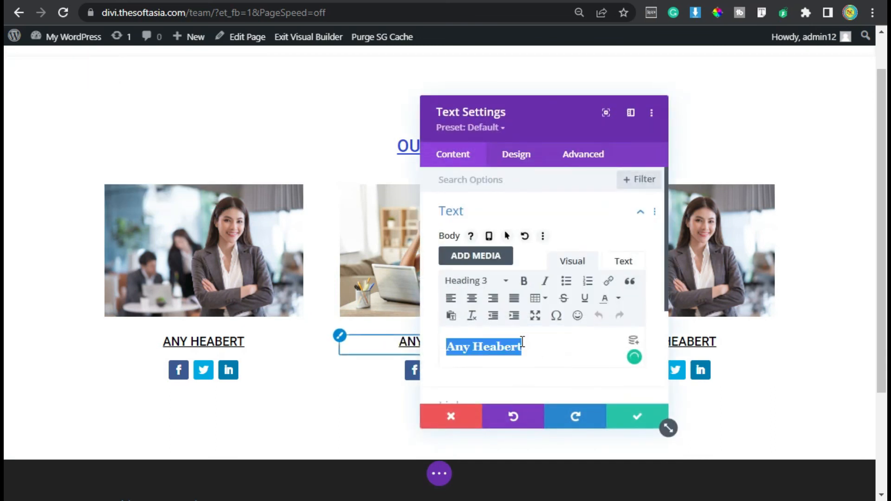
key(ctrl+v)
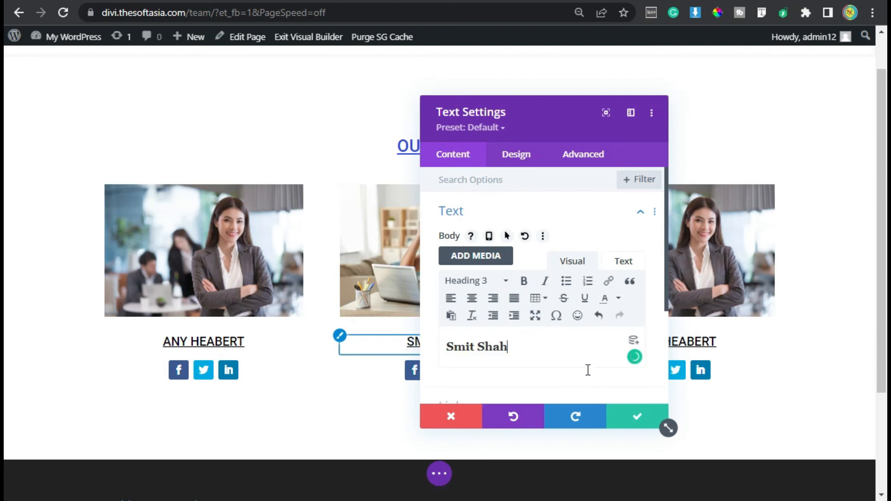
click(635, 421)
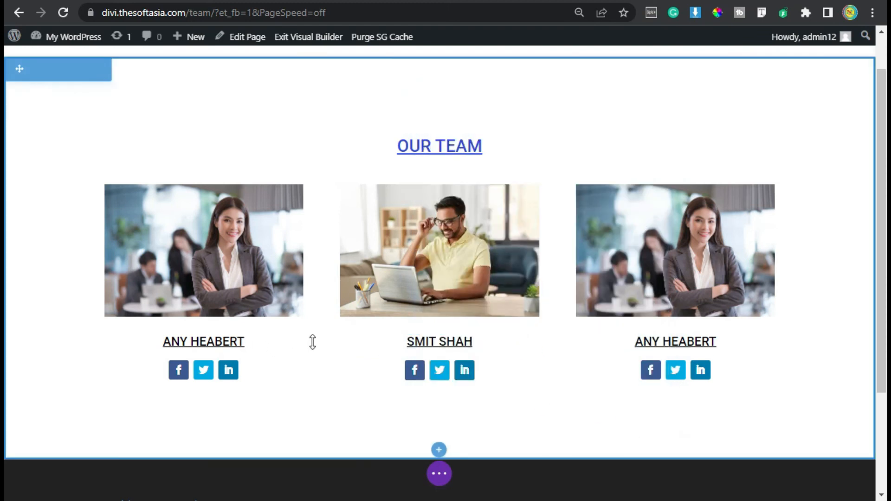
Step: Replace the third column's image with the library photo of the man in a plaid shirt, copying the photo's title
mouse_move(445, 344)
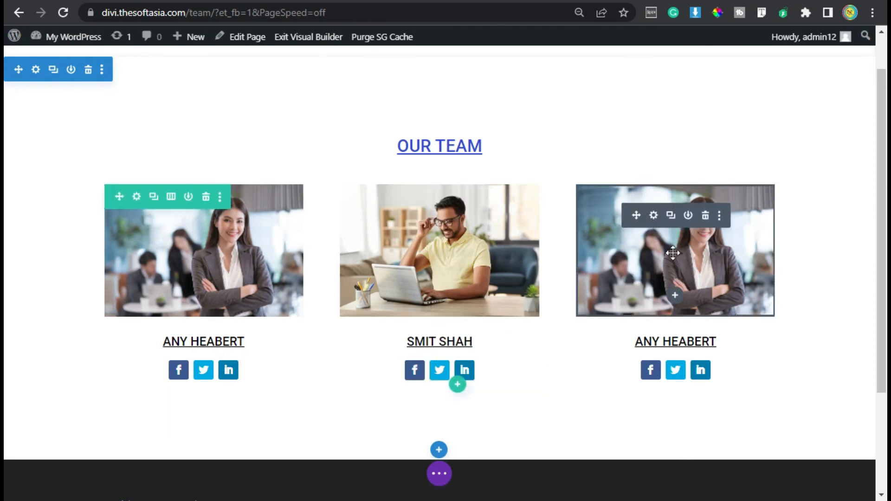
click(653, 216)
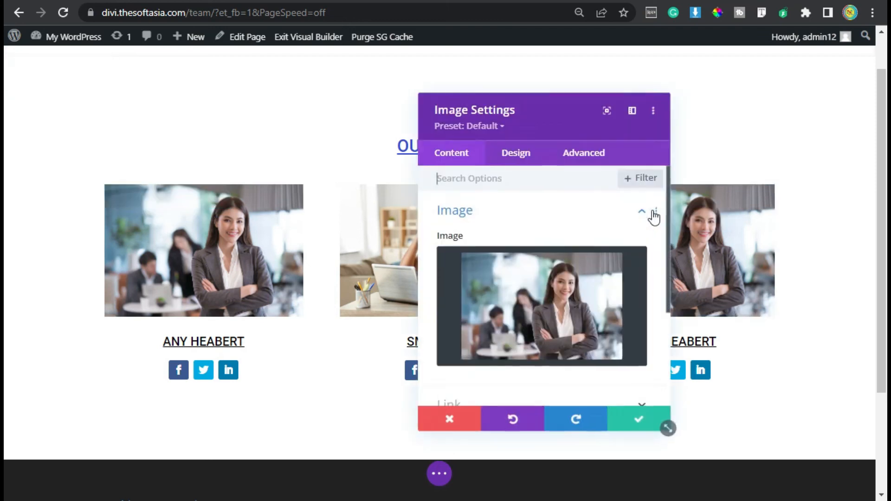
click(522, 298)
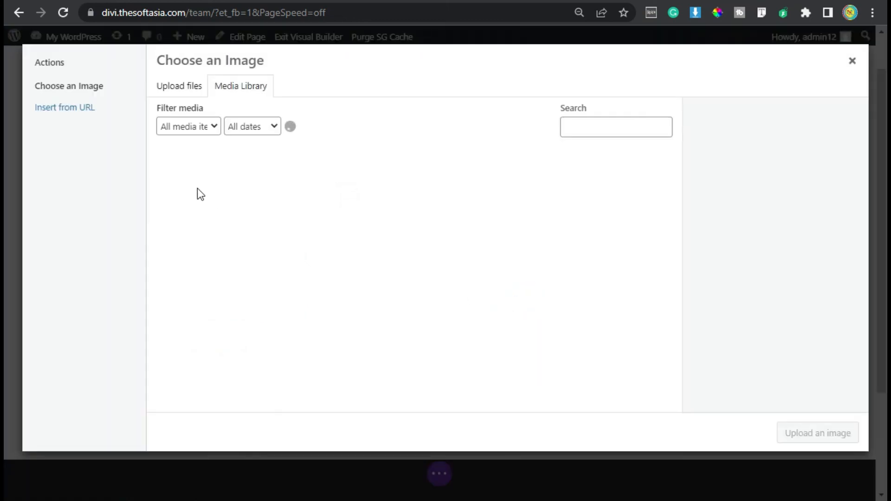
click(197, 188)
drag(791, 402, 721, 402)
key(ctrl+c)
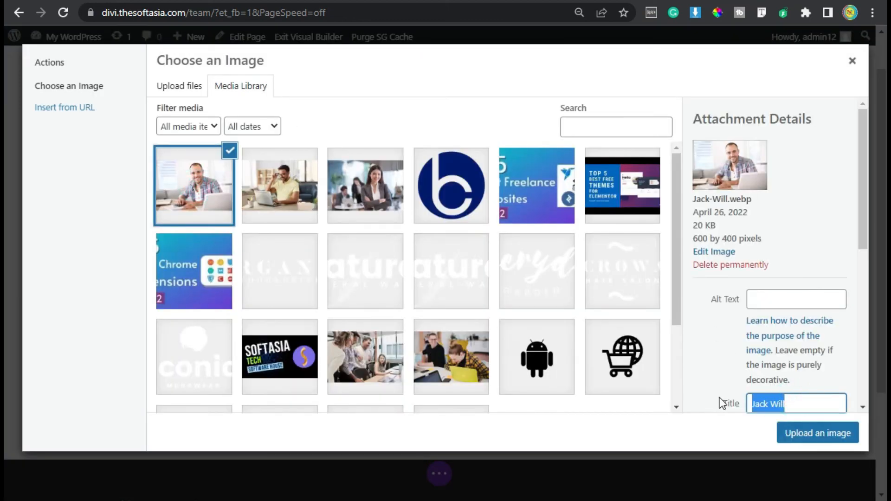
click(805, 432)
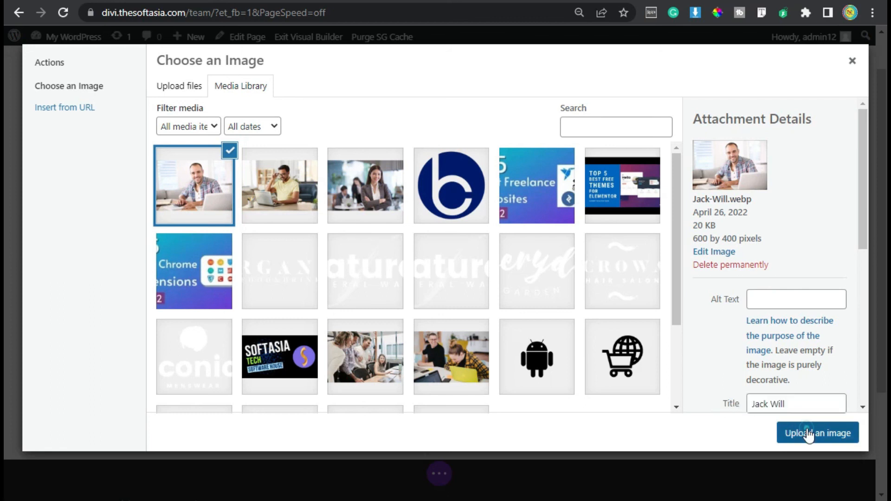
click(636, 416)
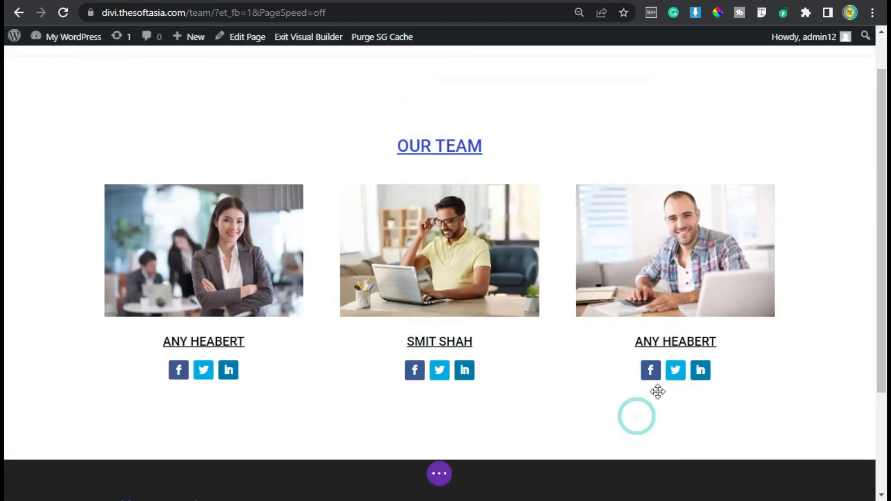
Step: Replace the name heading in the third column with the copied member name and save the text module
click(653, 342)
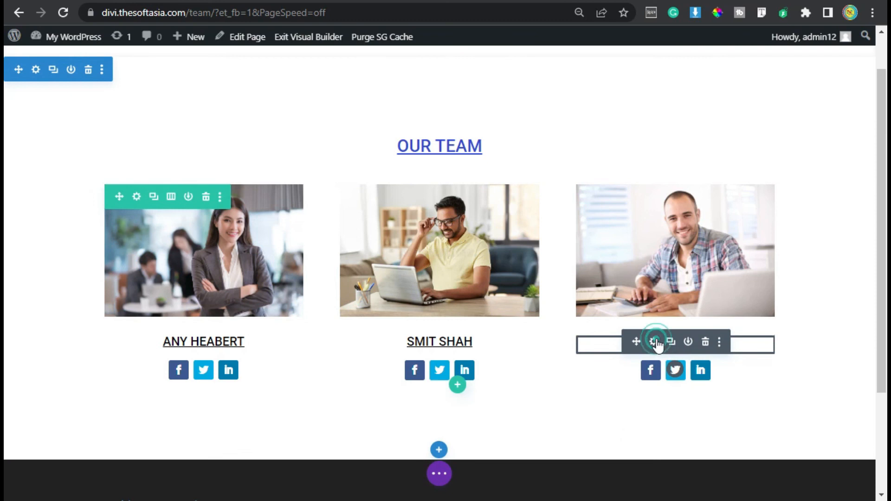
triple_click(538, 345)
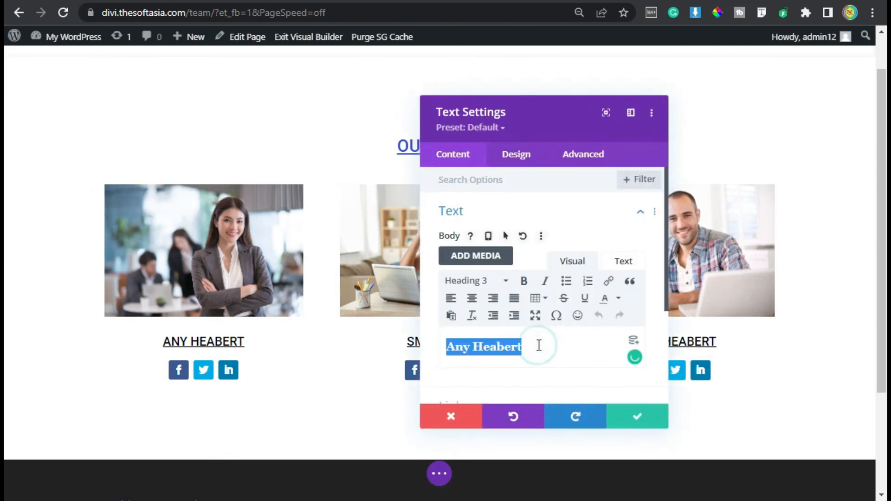
click(539, 345)
key(ctrl+a)
key(ctrl+v)
click(638, 417)
Step: Review the finished team row and save the Team page
scroll(644, 357, up, 2)
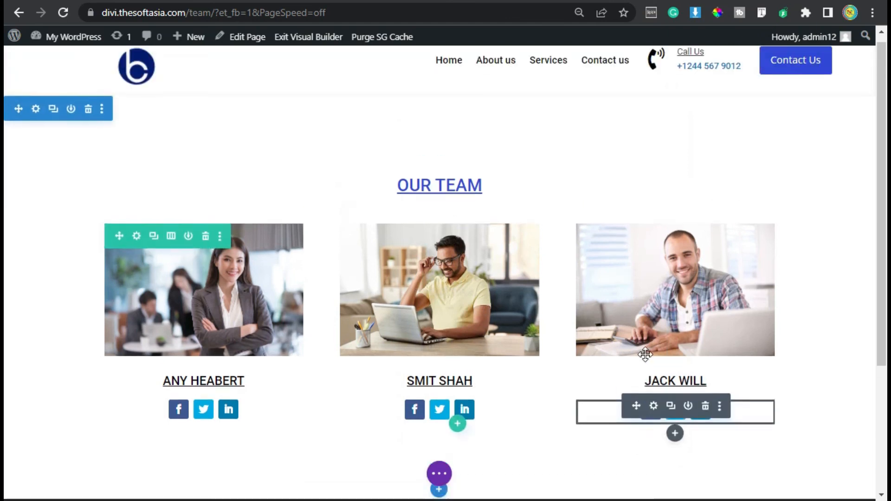
scroll(588, 223, down, 1)
scroll(588, 224, down, 2)
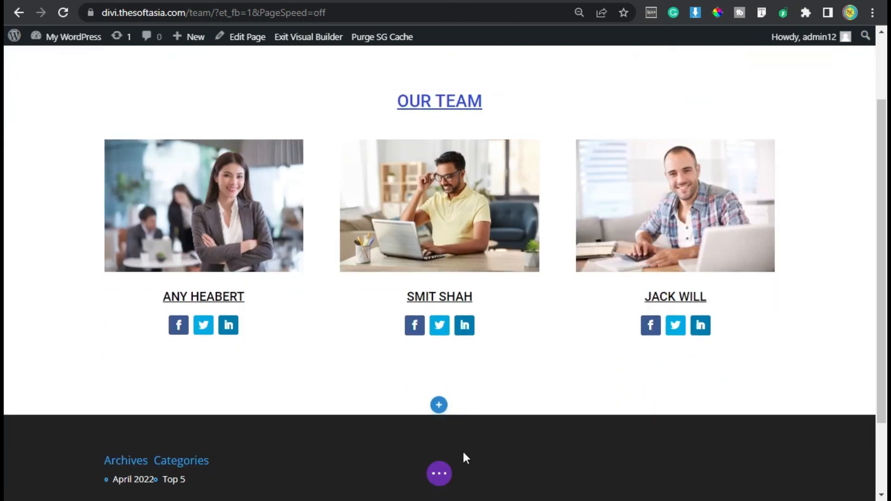
click(438, 473)
click(838, 462)
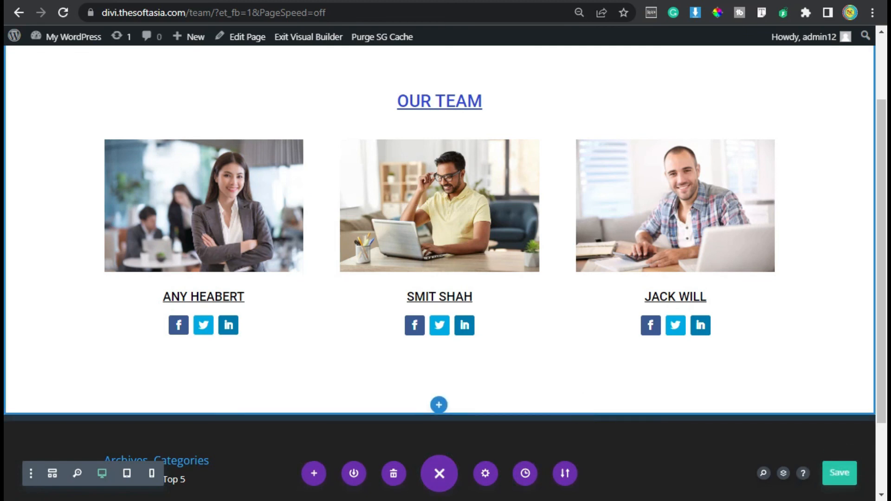
Step: Go to the WordPress dashboard and open the list of all pages
mouse_move(67, 43)
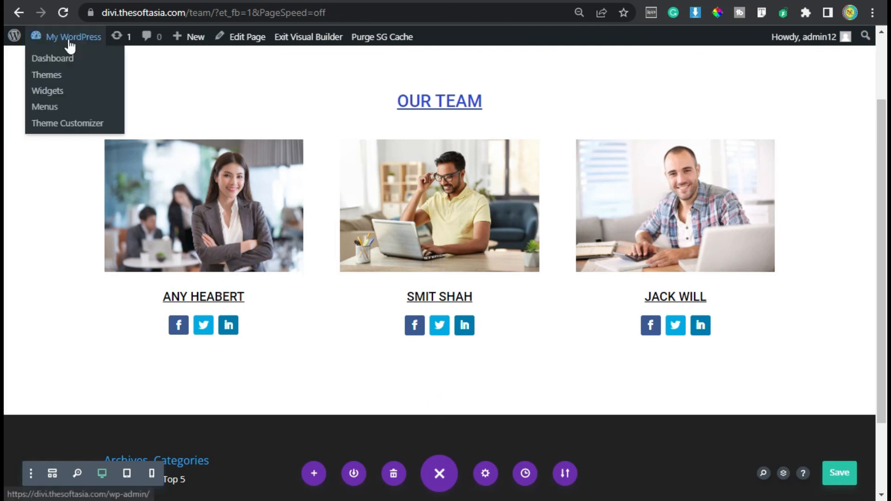
click(78, 61)
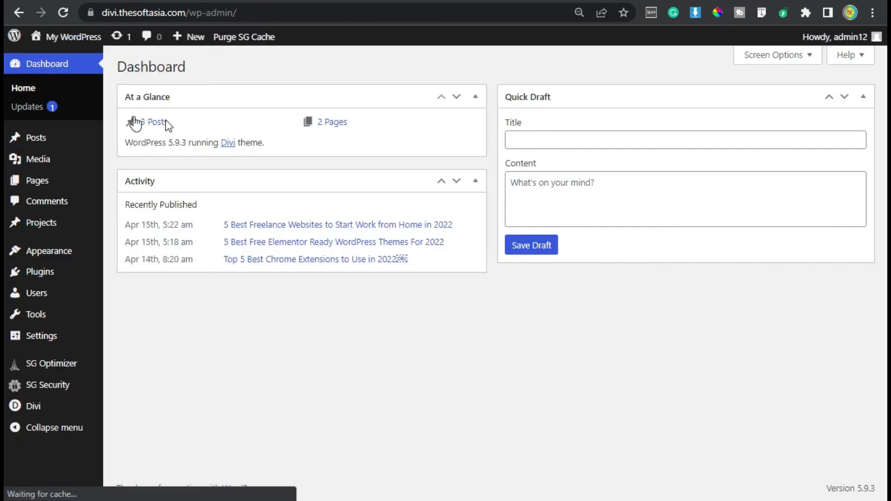
click(63, 181)
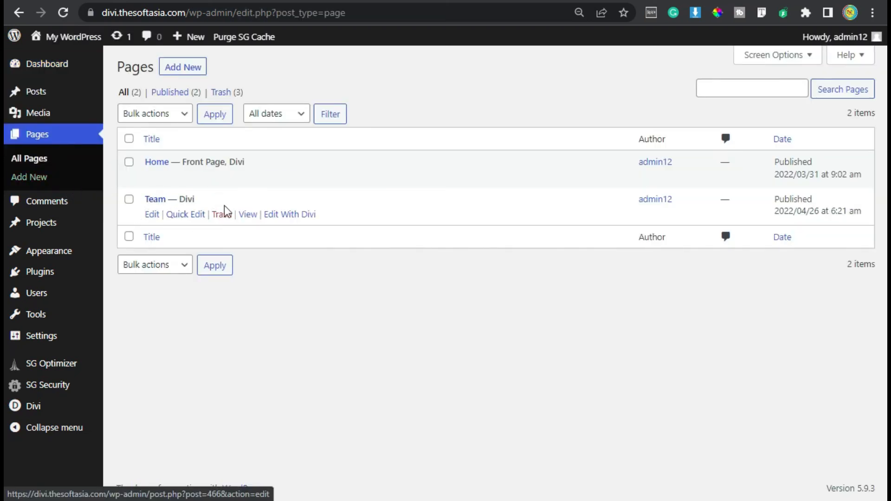
Step: Copy the Team page's link address and open the Home page for editing in the Divi builder
right_click(249, 216)
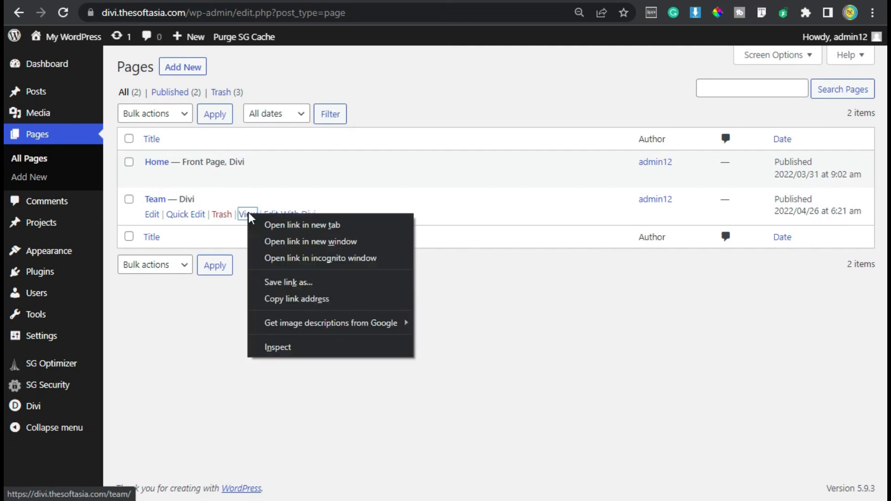
click(381, 298)
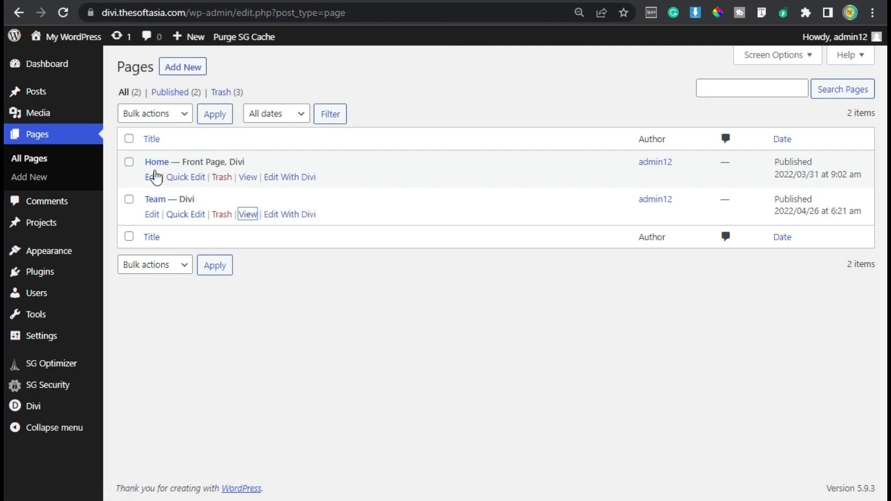
click(281, 178)
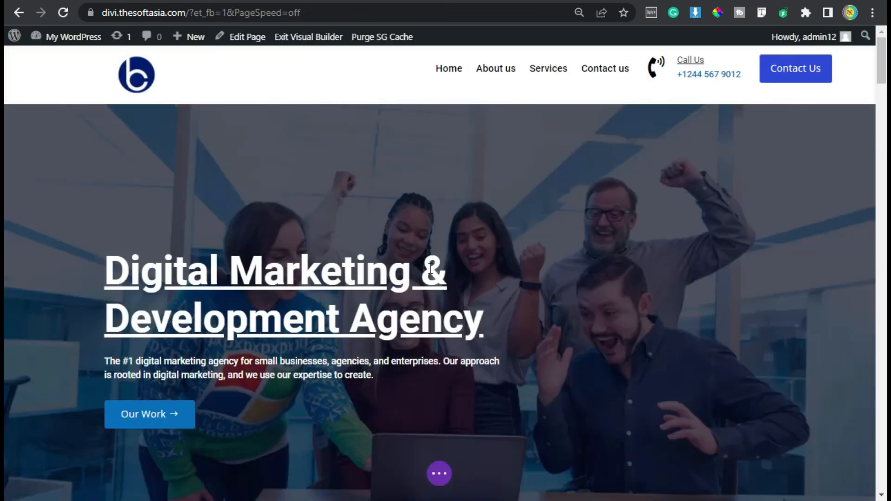
scroll(393, 264, down, 15)
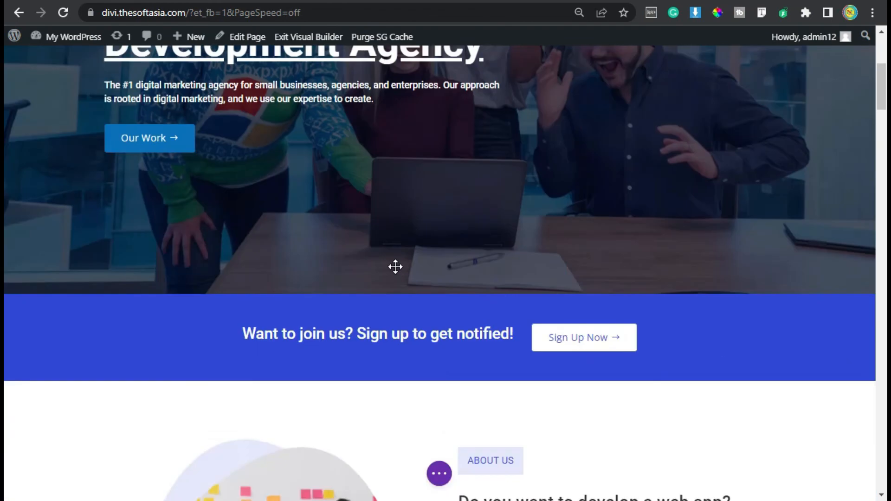
scroll(485, 295, down, 1)
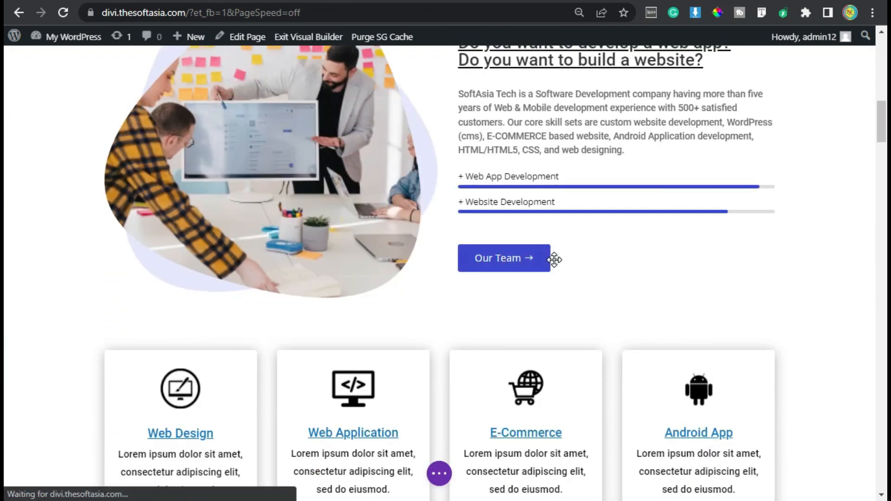
mouse_move(491, 252)
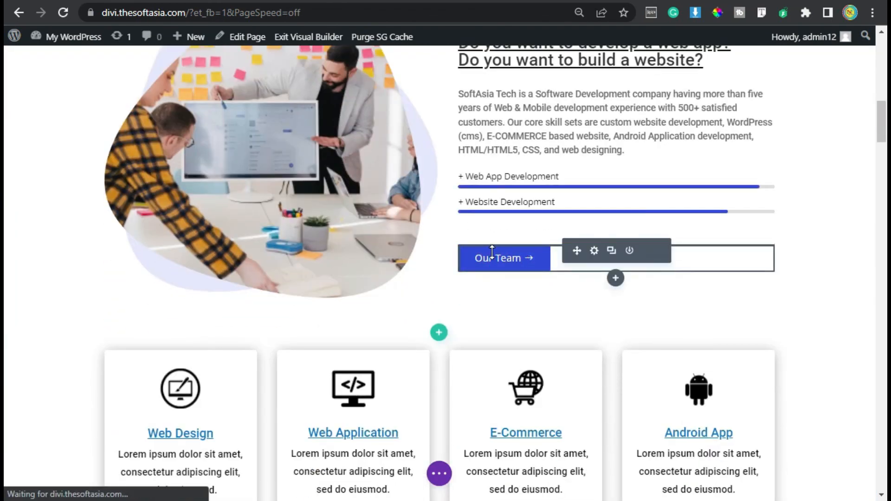
click(594, 251)
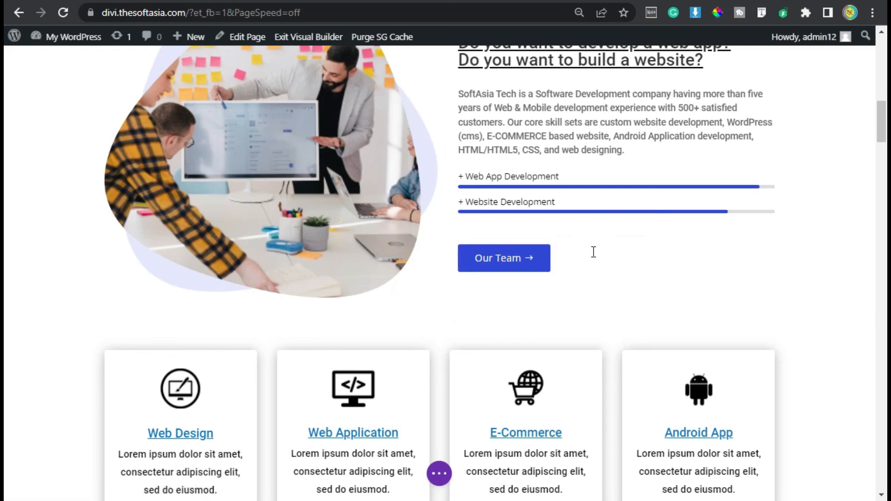
click(488, 305)
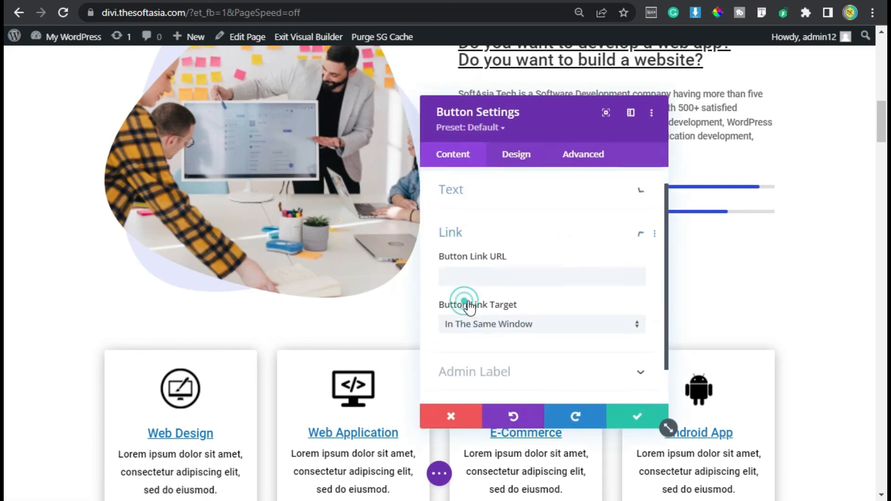
click(467, 238)
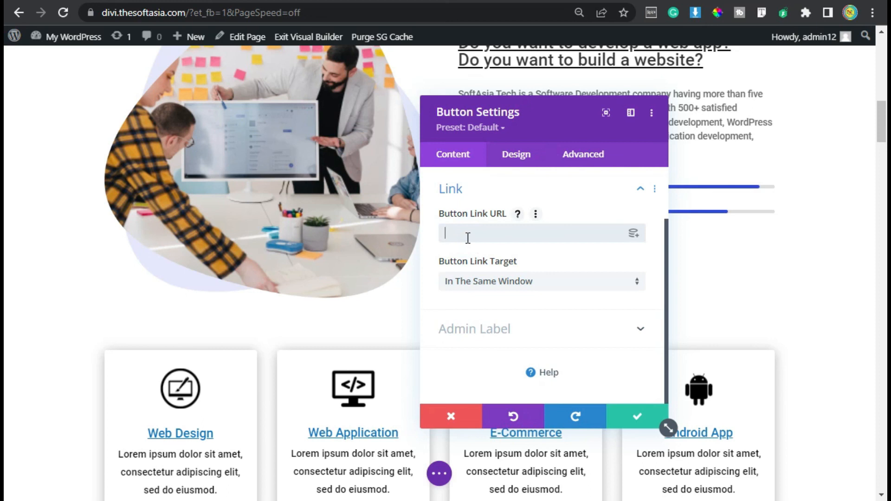
key(ctrl+v)
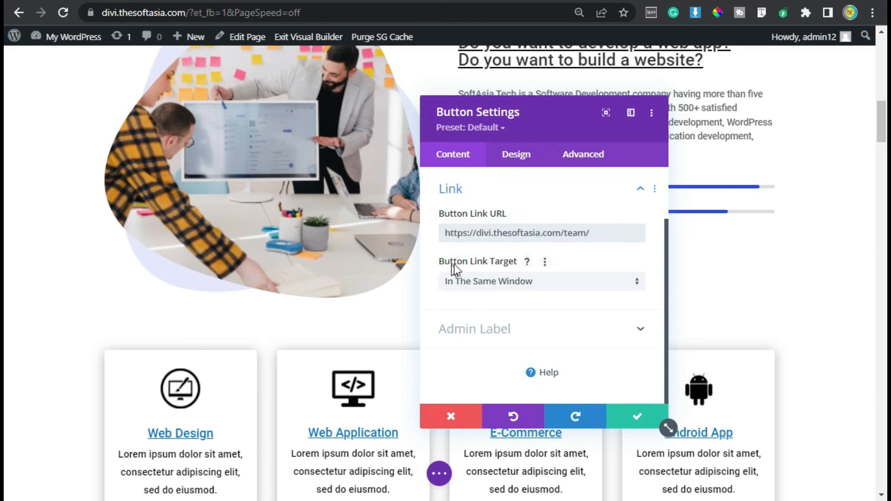
Step: Set the Our Team button's link target to In The New Tab, and save the button settings and the page
click(493, 281)
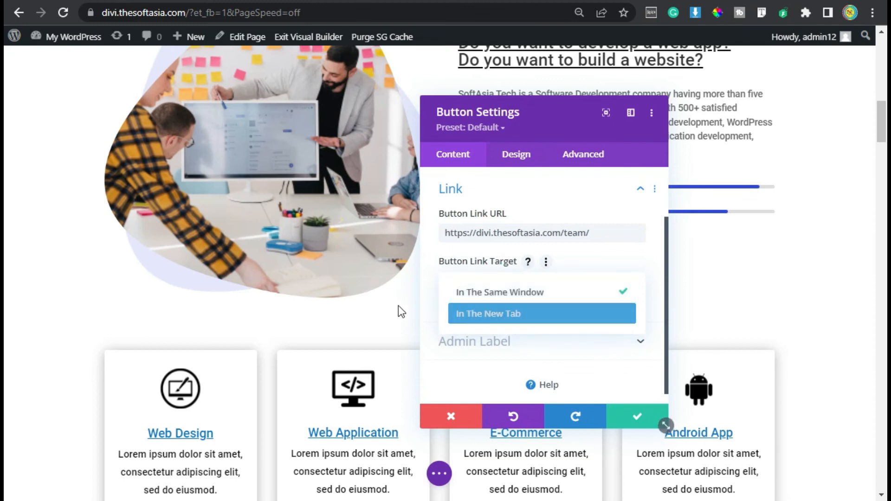
click(508, 317)
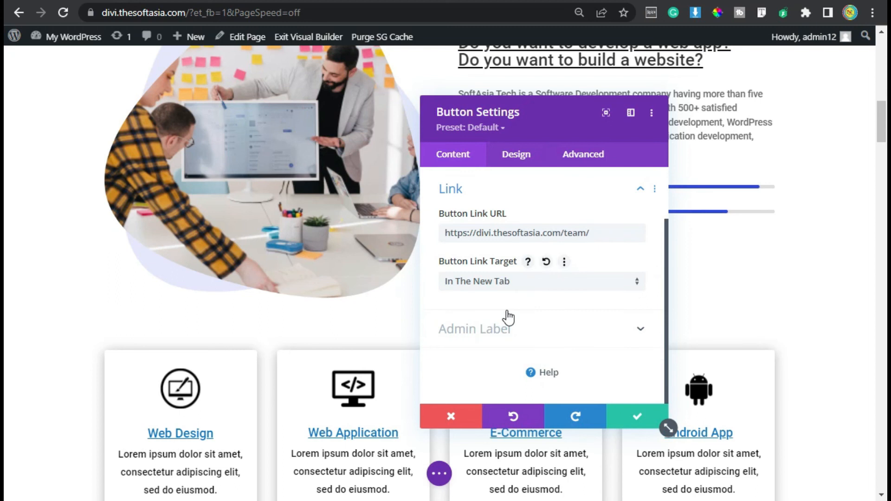
click(640, 423)
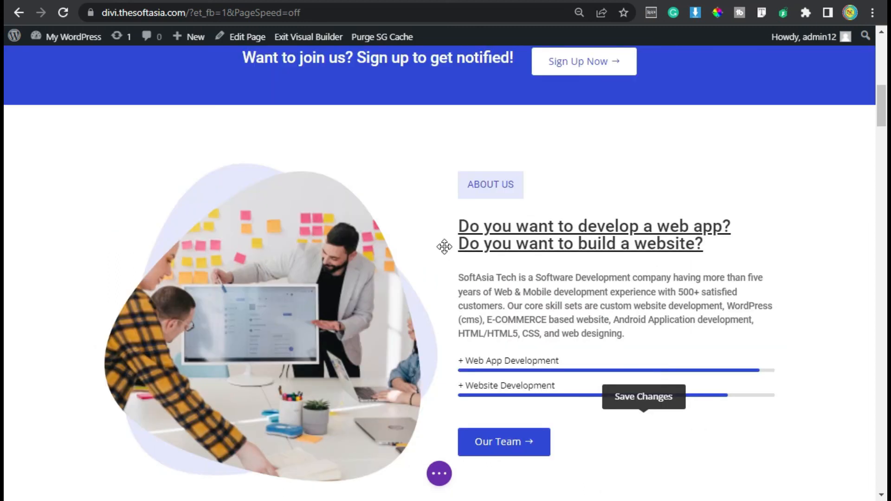
click(439, 473)
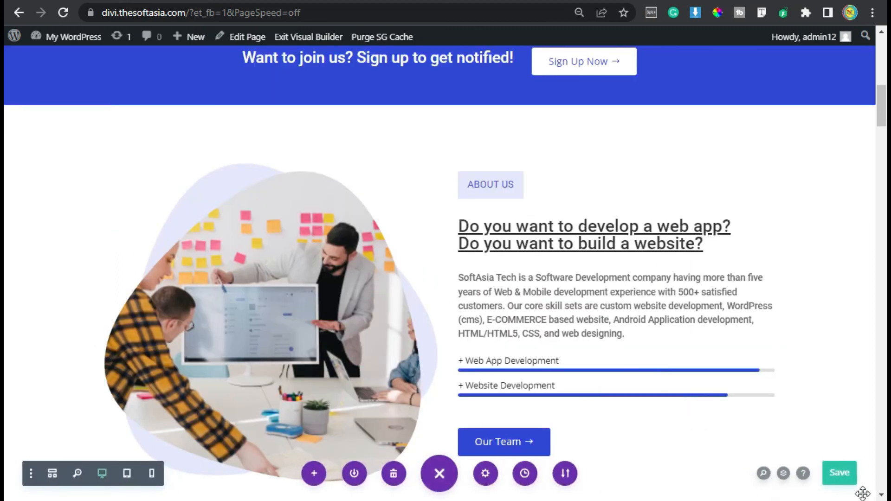
click(840, 472)
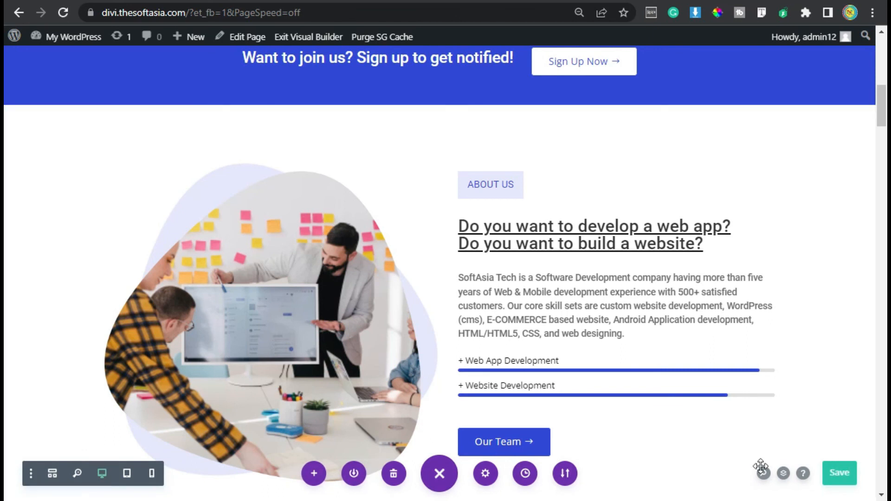
Step: Exit the visual builder, test the Our Team button on the live Home page, and look over the page down to Our Services
mouse_move(504, 449)
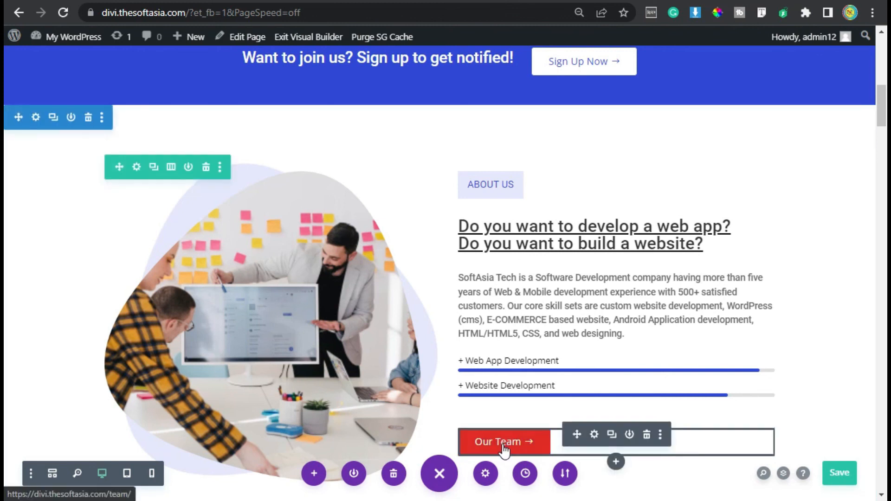
click(319, 38)
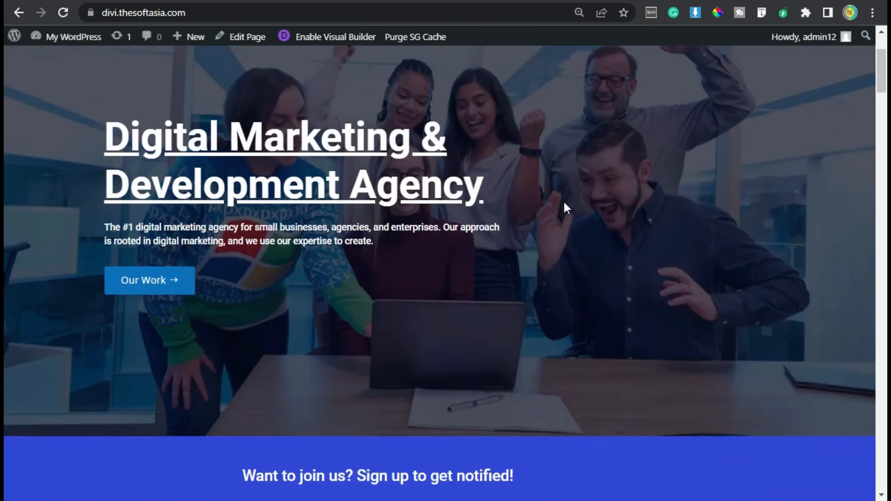
scroll(564, 203, down, 13)
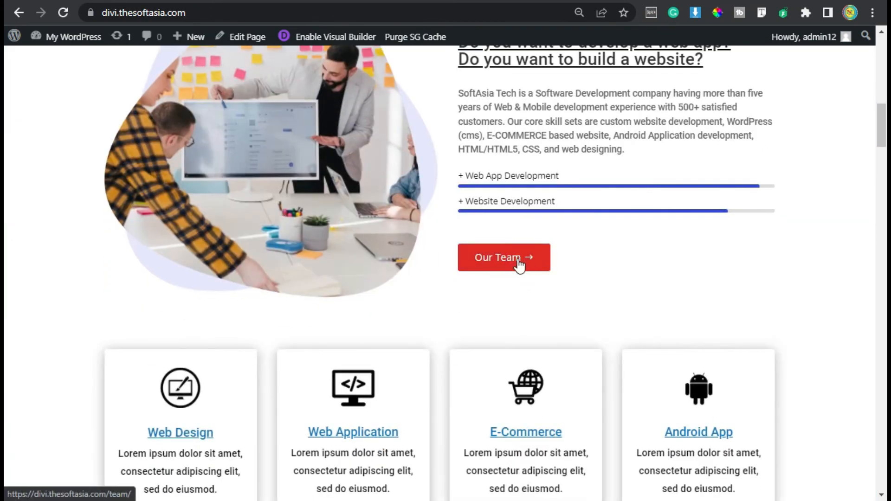
click(517, 260)
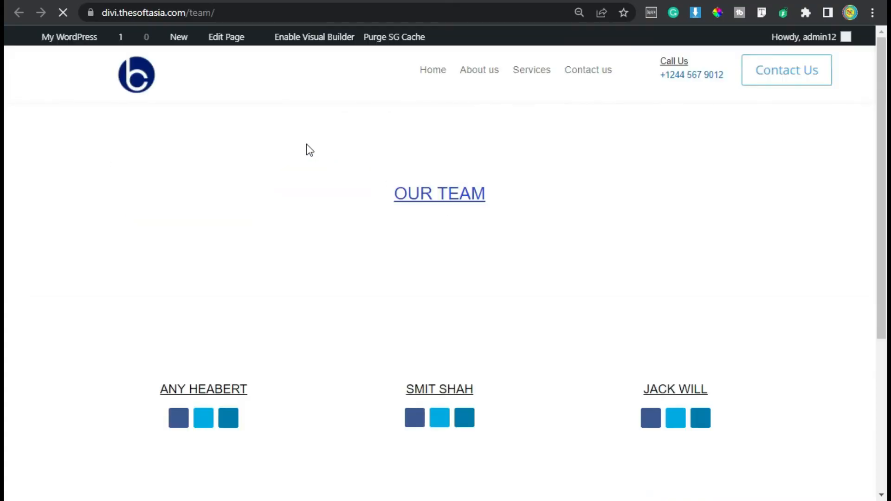
scroll(477, 317, down, 2)
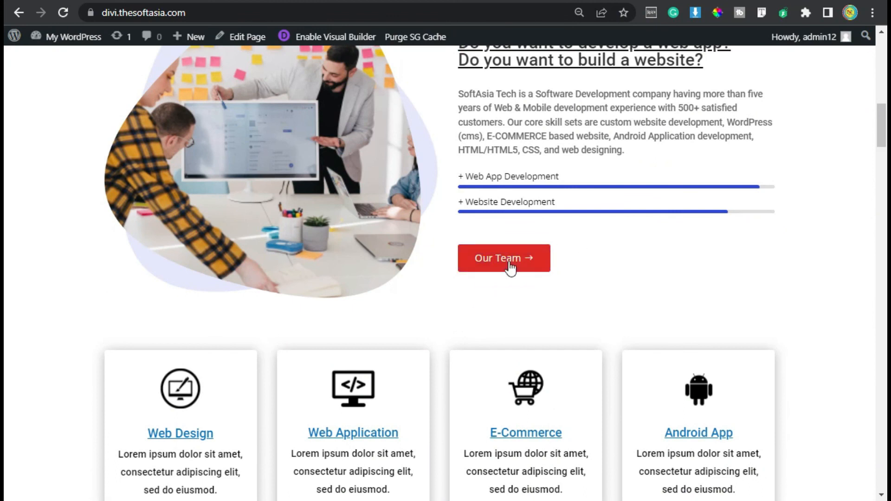
scroll(573, 264, down, 20)
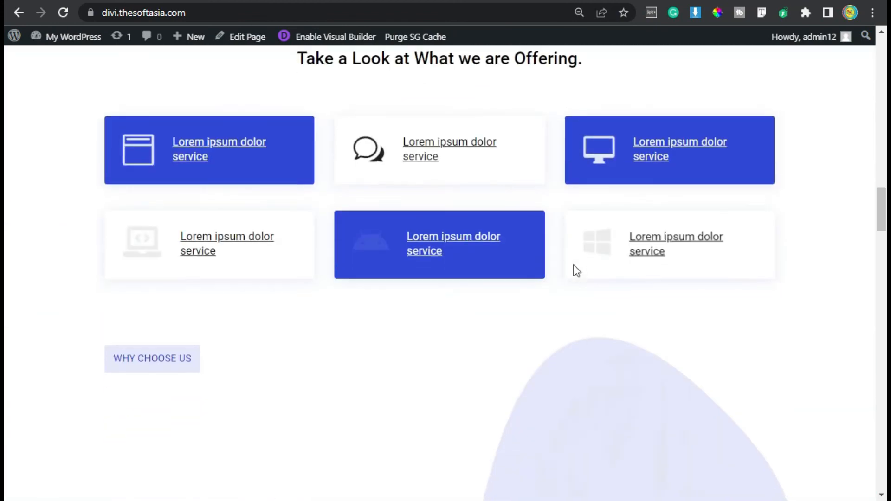
scroll(574, 266, down, 6)
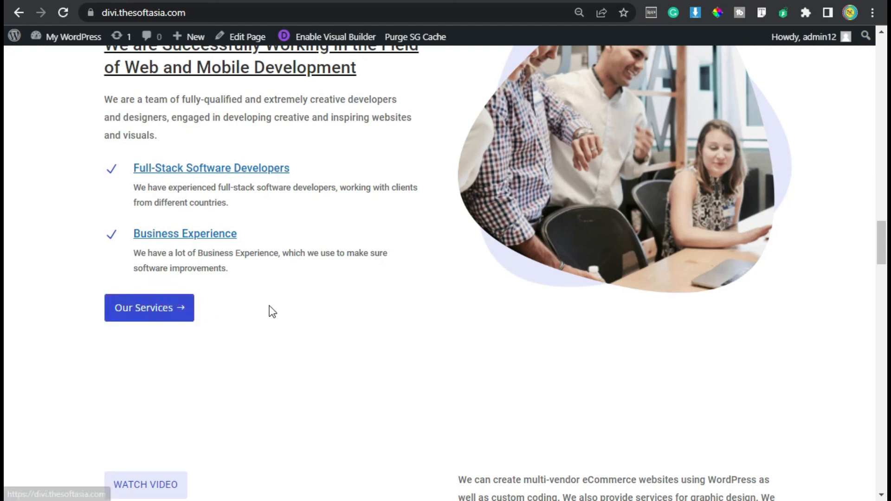
Step: Open the draft Services page from the WordPress pages list in the Divi builder and start building it from scratch without inserting a row
mouse_move(55, 37)
click(72, 62)
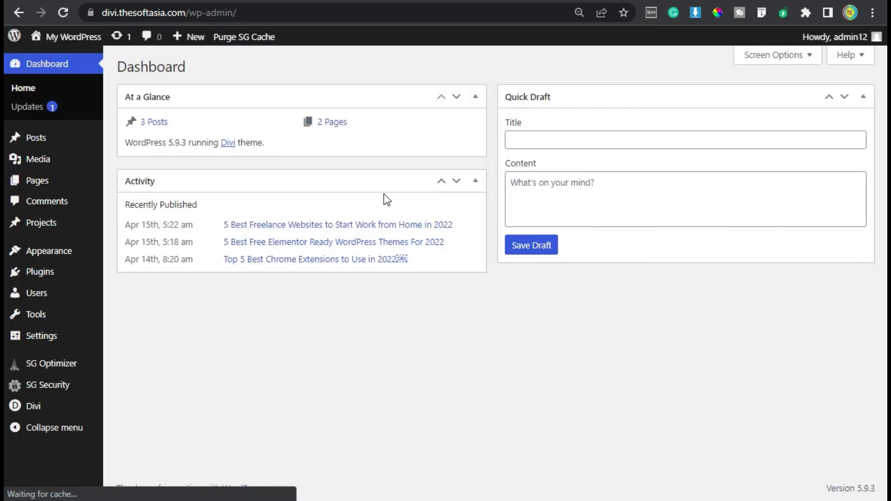
click(61, 185)
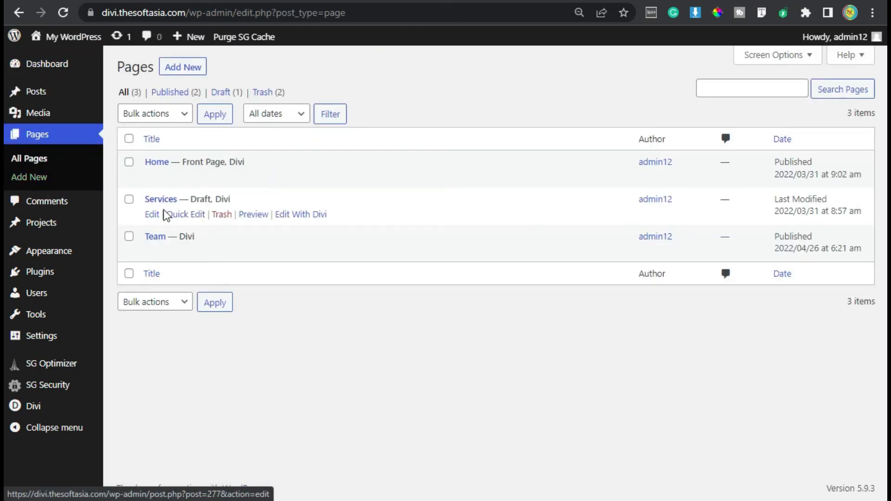
click(299, 215)
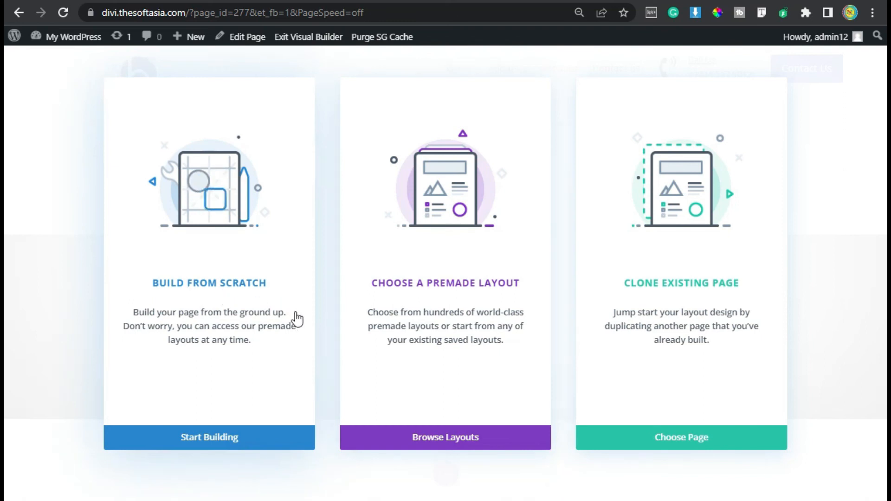
click(235, 448)
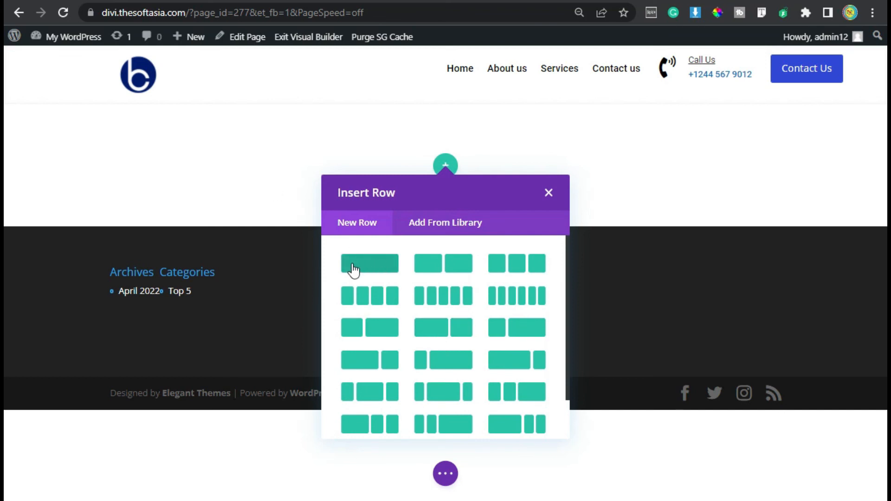
click(549, 193)
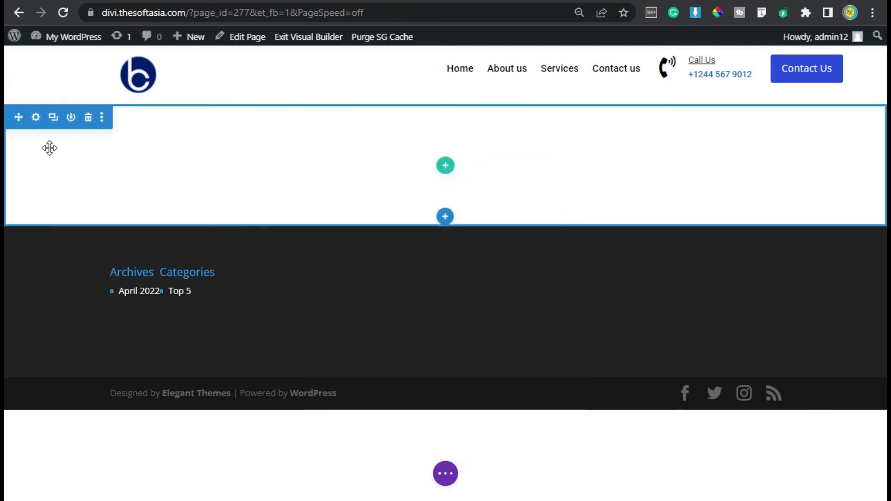
Step: Set the empty section's top and bottom padding to 100px with linked values and save the section settings
click(36, 118)
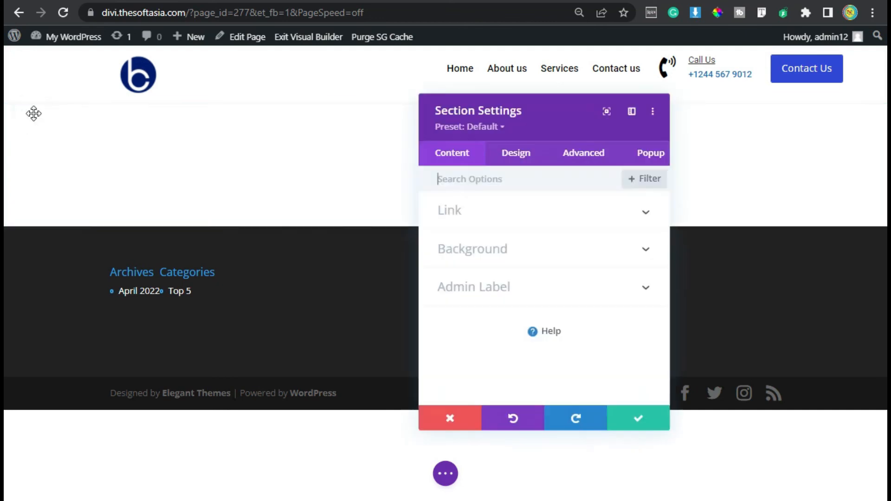
click(503, 159)
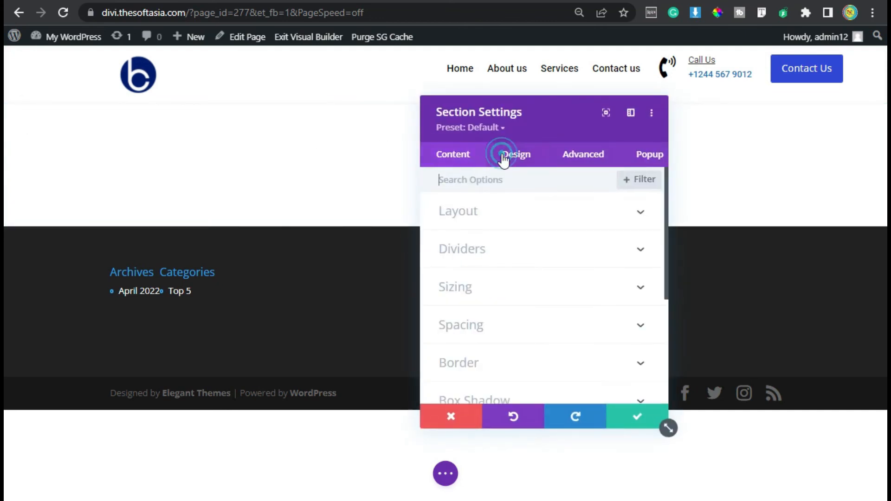
click(472, 329)
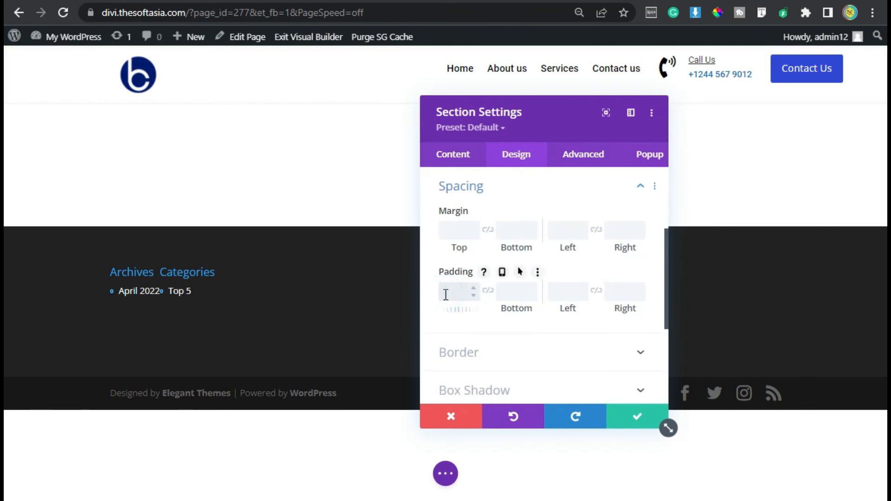
click(499, 292)
click(489, 292)
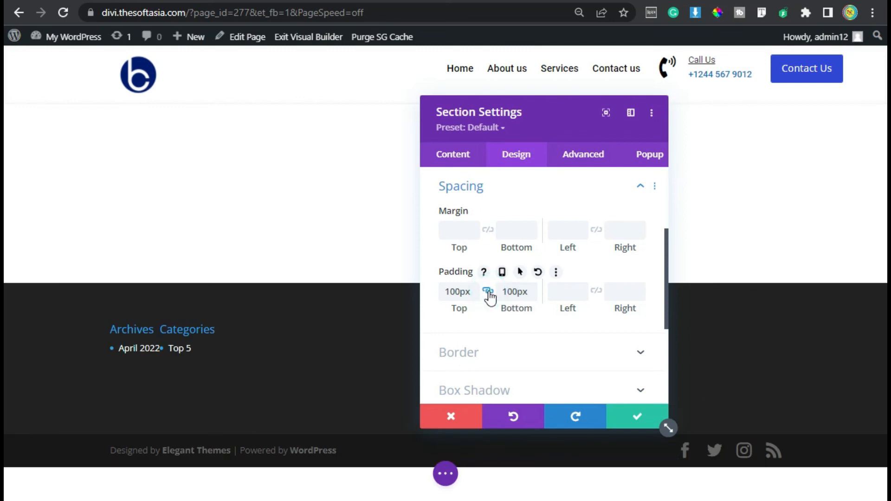
click(636, 416)
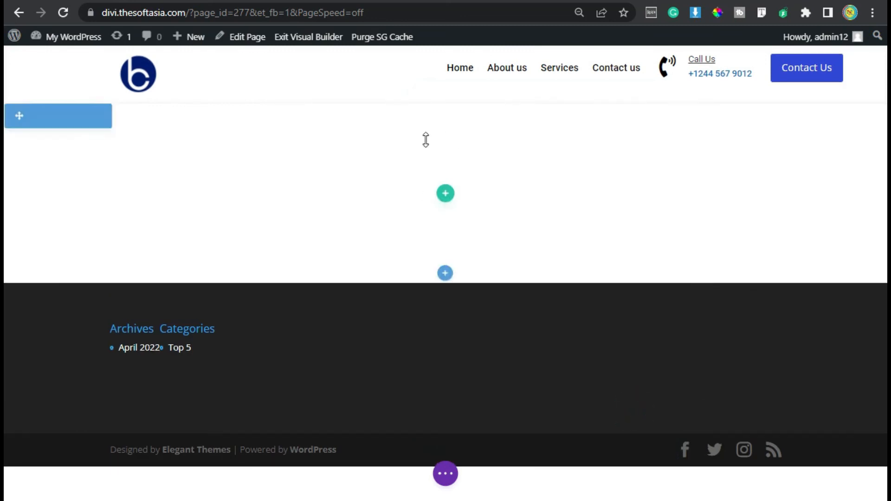
Step: Insert a single-column row in the section and add a Text module to it
click(445, 193)
click(372, 293)
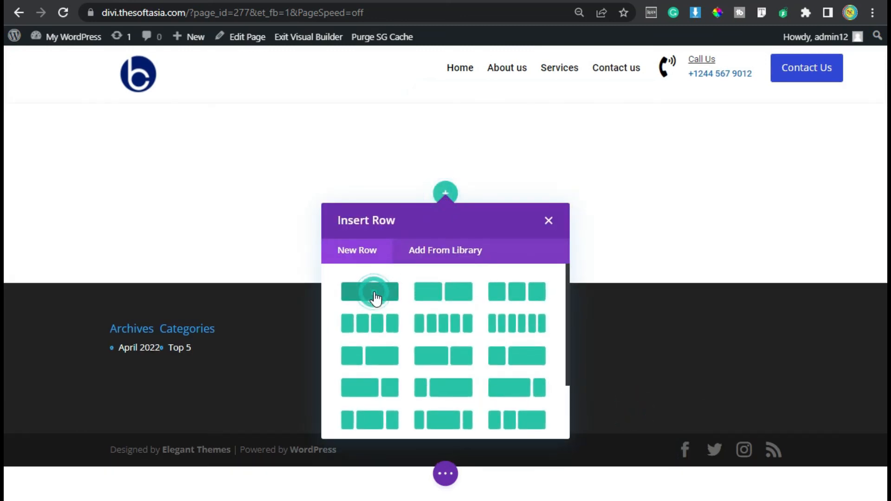
text(text)
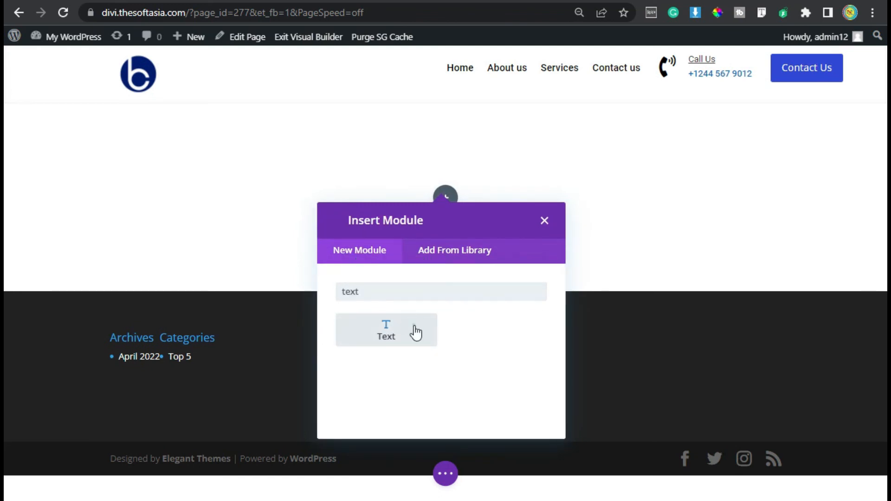
click(415, 331)
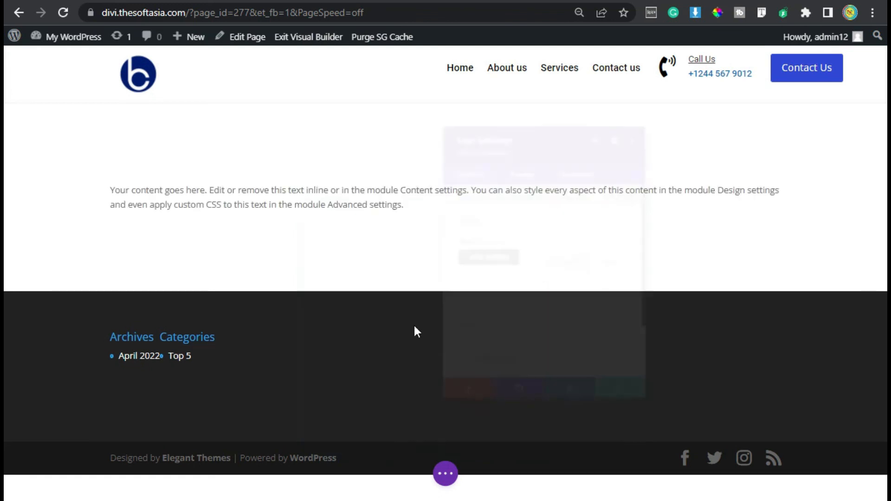
Step: Replace the Text module's placeholder content with the centered Heading 2 "Feature We Provide To Client"
scroll(508, 349, down, 2)
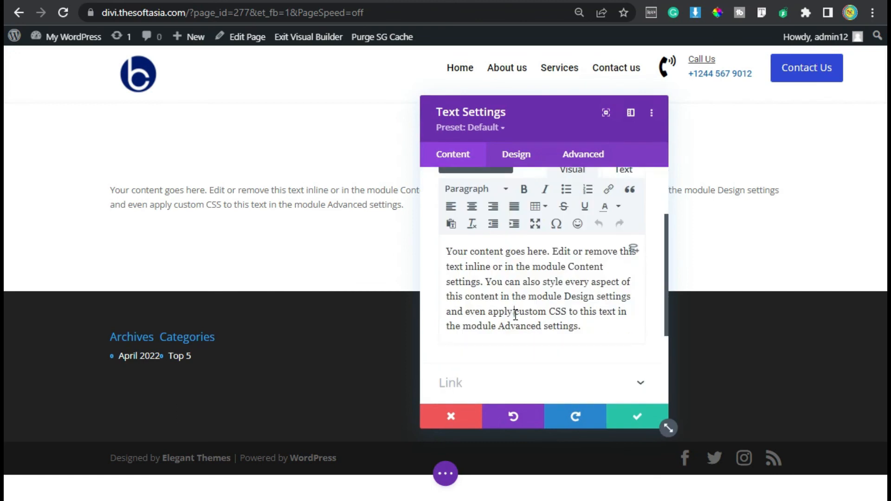
triple_click(515, 314)
text(Feature We Provide To Client)
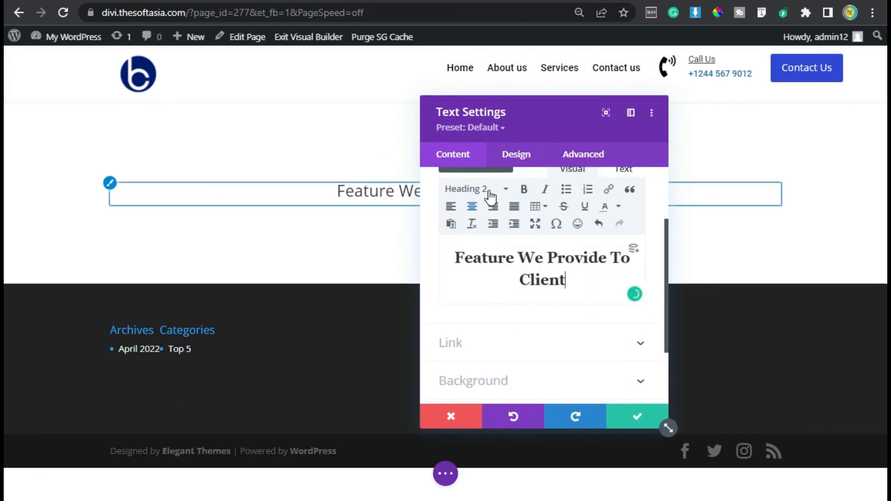
drag(504, 120, 653, 96)
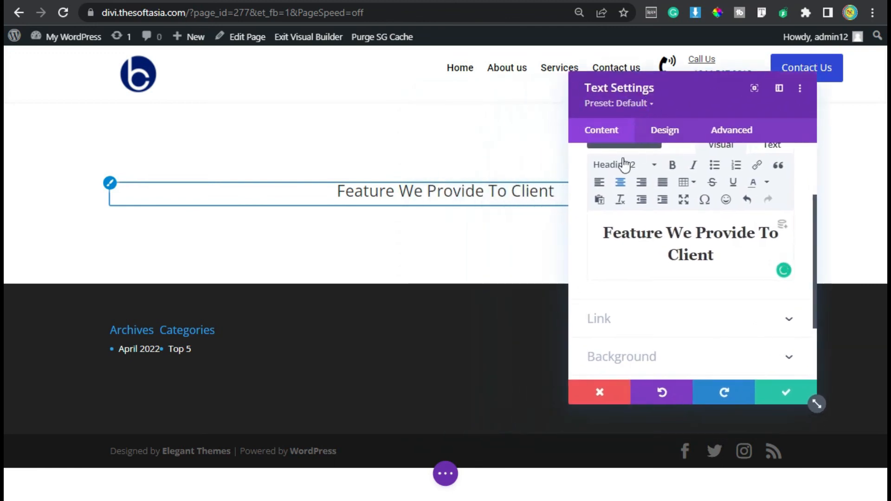
Step: Set the Heading 2 font of the "Feature We Provide To Client" module to Roboto
click(666, 135)
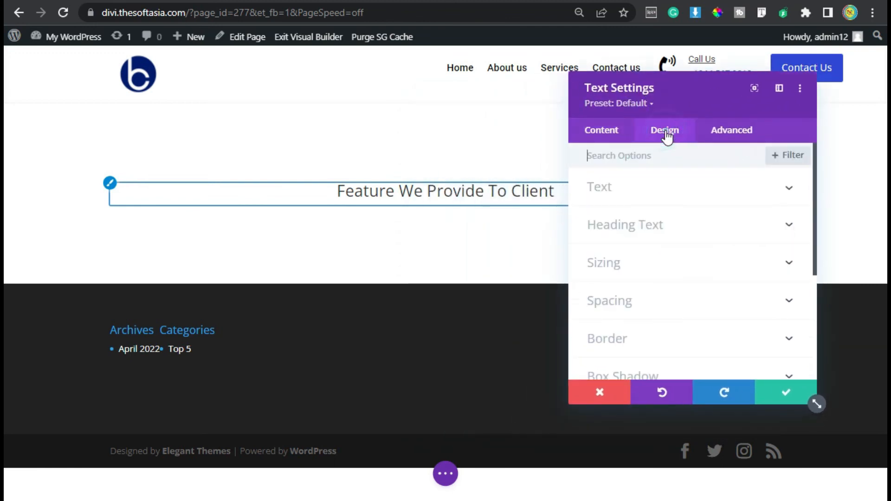
click(663, 232)
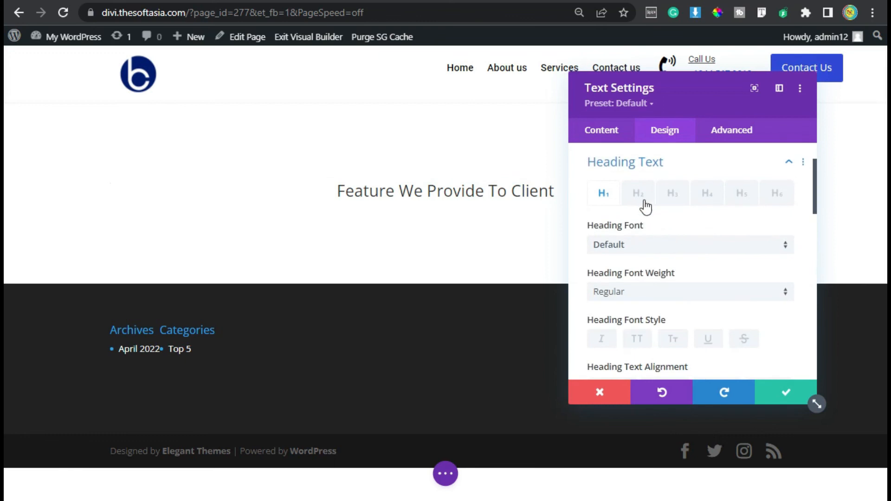
click(638, 194)
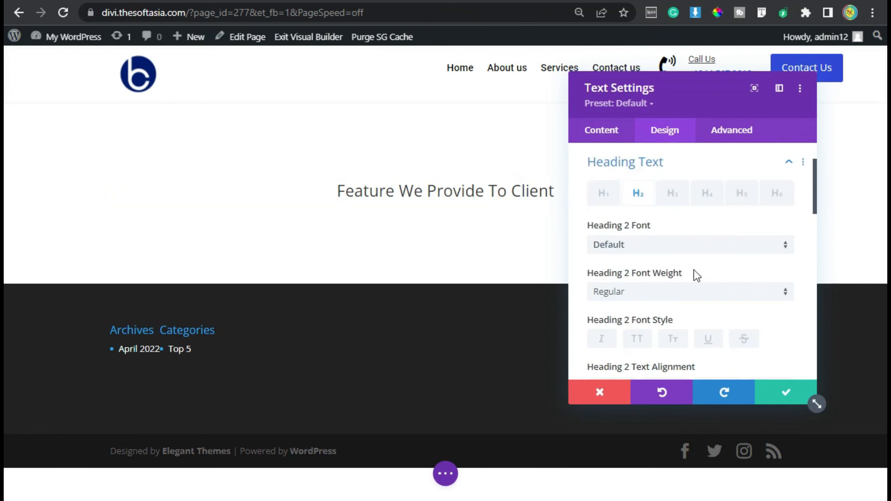
click(670, 246)
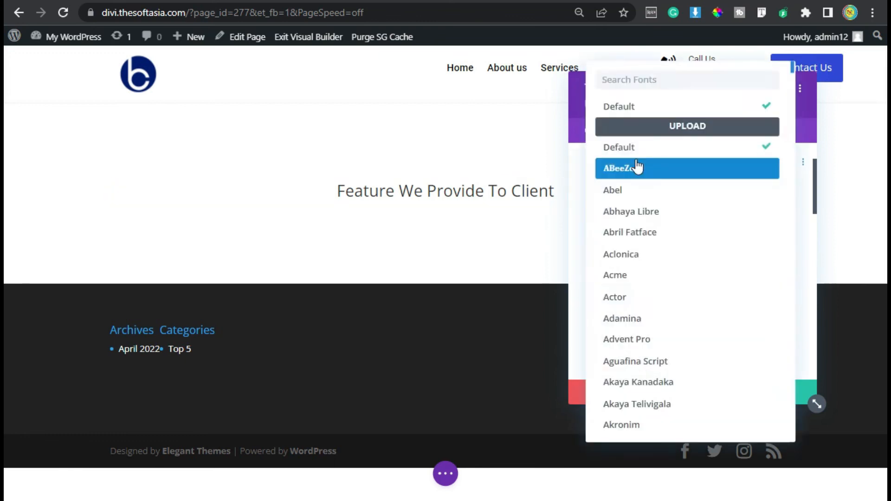
text(robot)
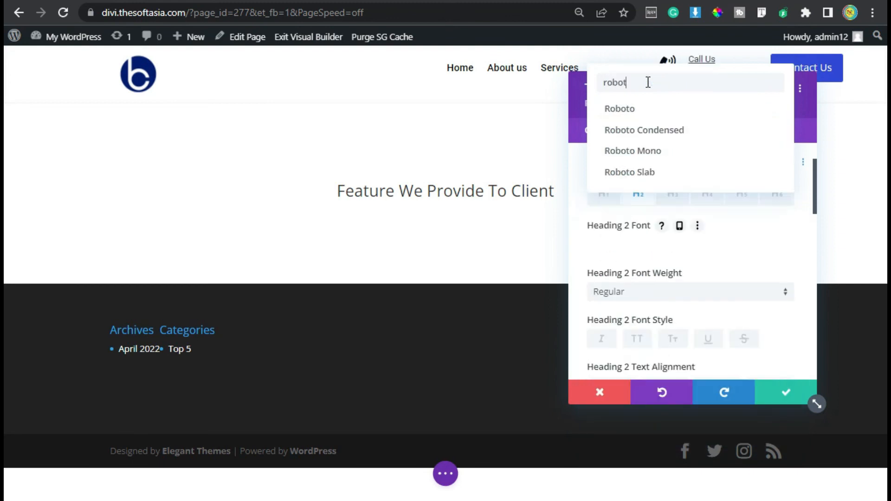
click(642, 112)
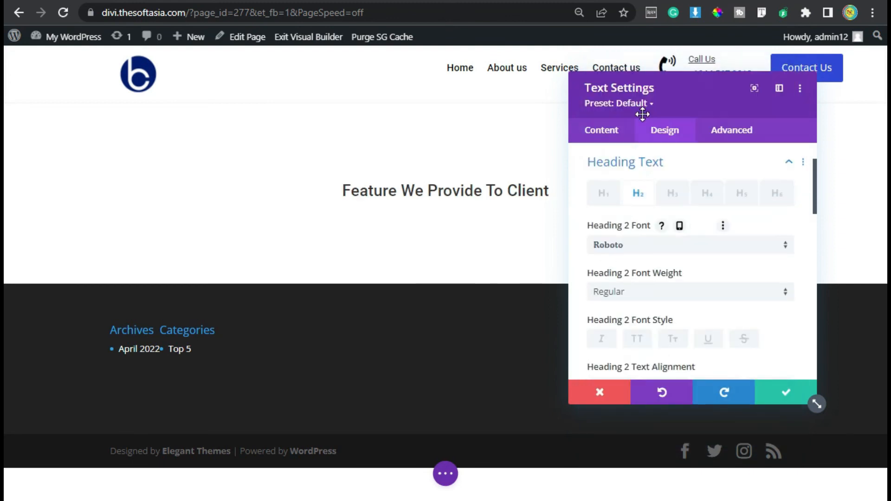
Step: Set the Heading 2 text color to black, increase its text size slightly, and save the Text module
scroll(641, 207, down, 4)
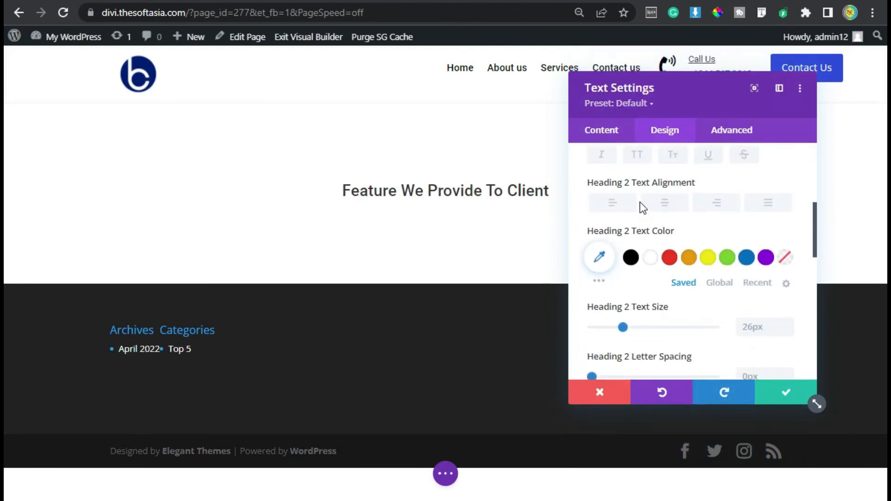
click(632, 258)
click(786, 323)
click(787, 323)
click(787, 323)
click(787, 323)
scroll(658, 209, down, 5)
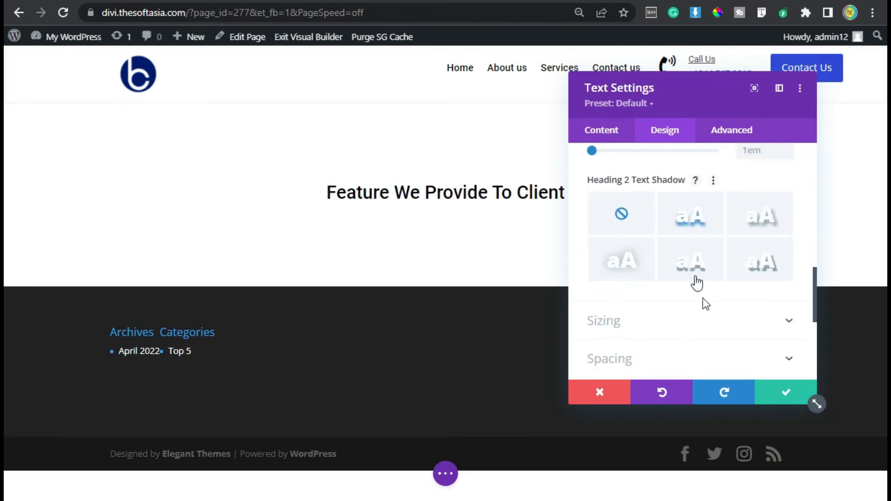
click(769, 395)
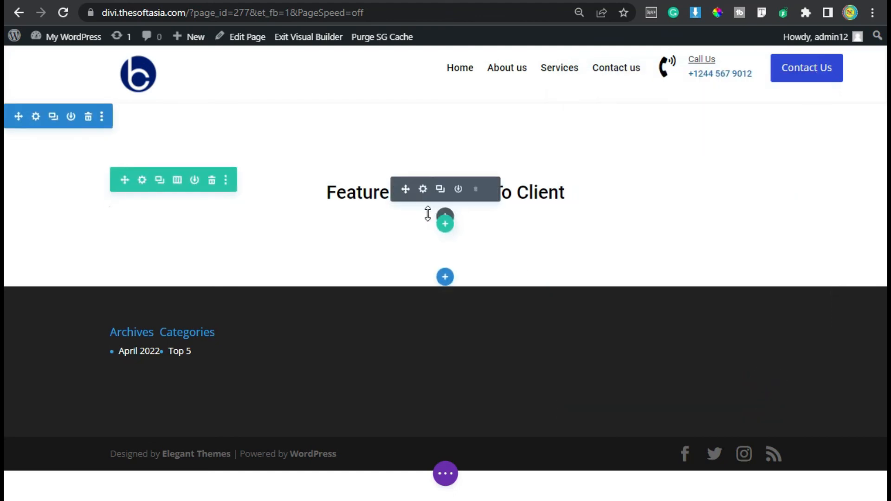
Step: Add a Text module below the heading and replace its placeholder with the pasted SoftAsia Tech company description
click(445, 215)
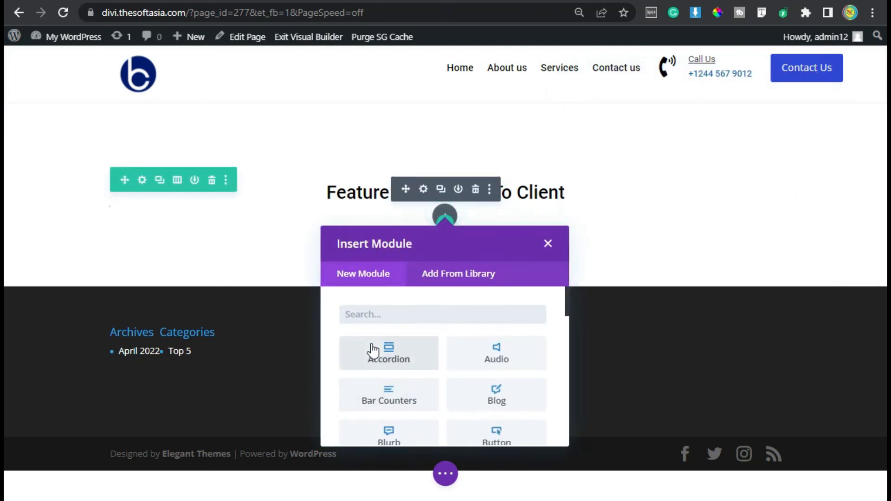
text(text)
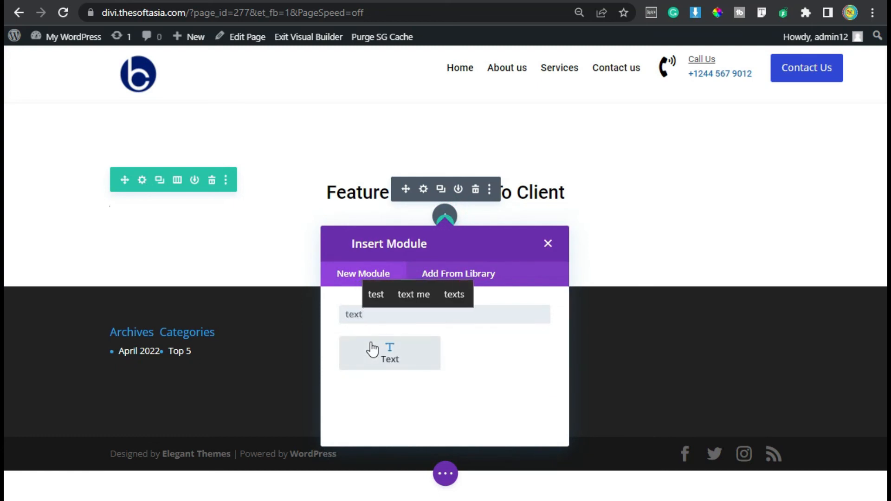
click(373, 349)
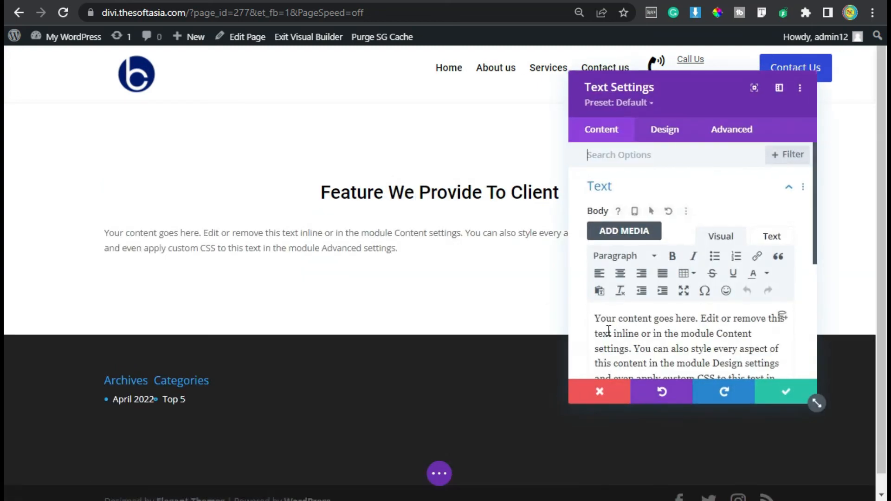
scroll(608, 330, down, 2)
triple_click(643, 288)
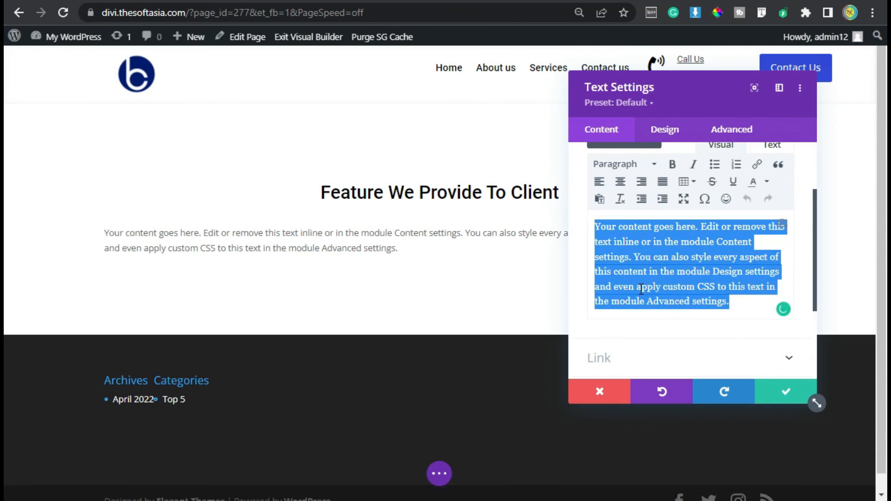
text(SoftAsia Tech is a Software Development company having more than 5 years of Web & Mobile development experience with 500+ satisfied customers.)
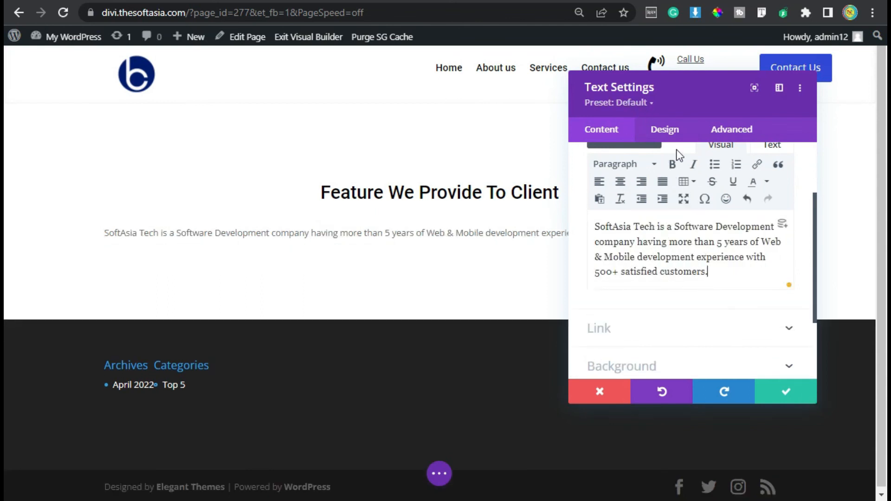
Step: Set the company description's text font to Roboto
click(673, 134)
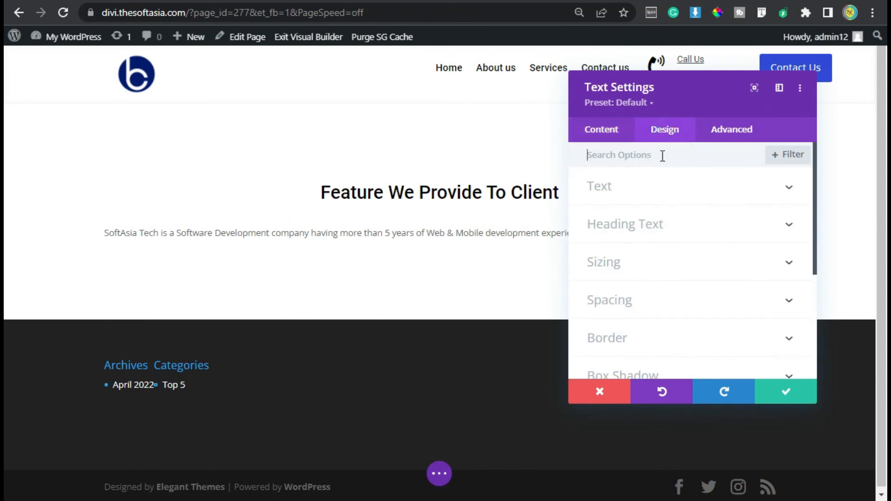
click(634, 190)
click(681, 269)
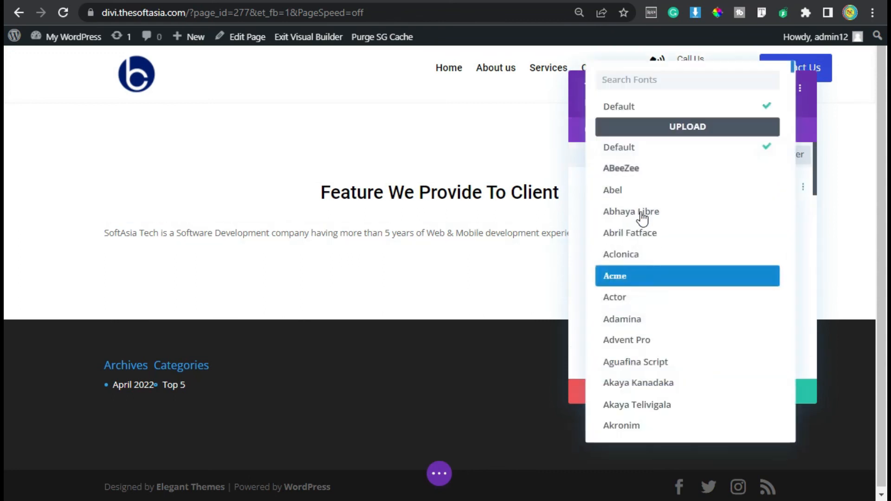
text(robot)
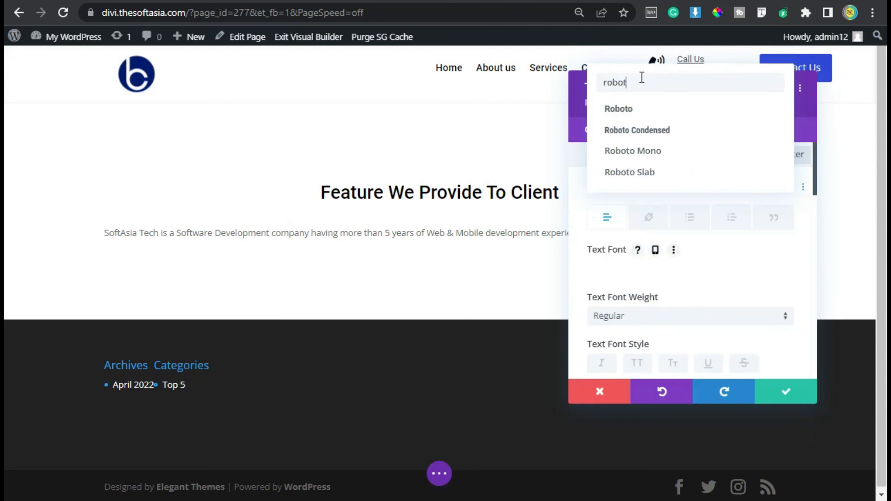
click(689, 111)
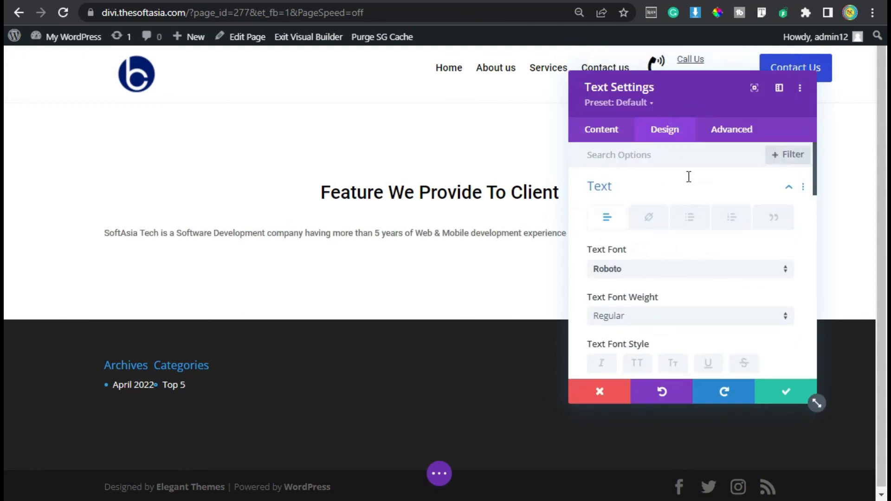
Step: Increase the description's text size slightly, center its alignment, and save the Text module
scroll(638, 282, down, 2)
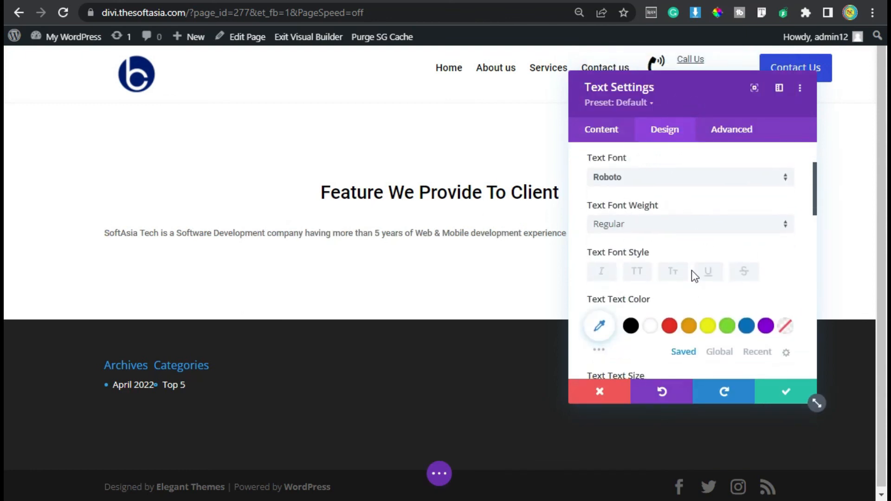
scroll(698, 276, down, 2)
click(786, 299)
click(786, 299)
scroll(694, 297, down, 4)
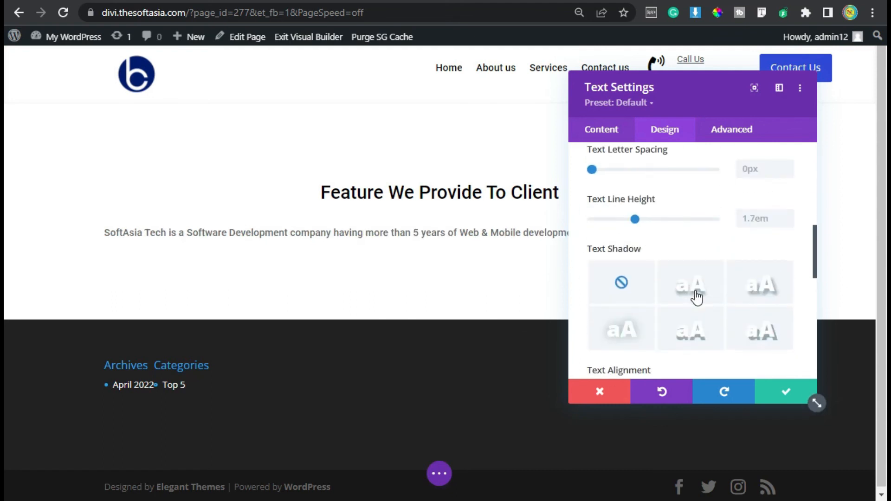
scroll(704, 299, down, 4)
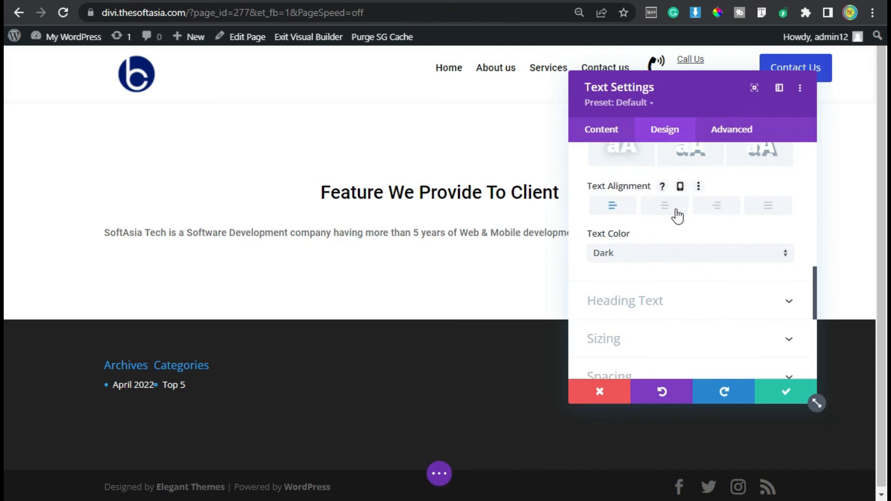
click(664, 206)
drag(654, 87, 622, 95)
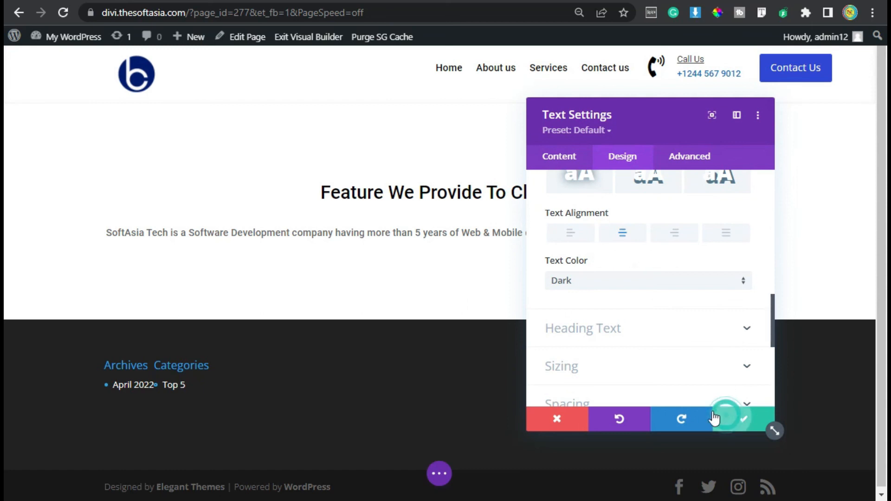
click(727, 422)
Step: Underline the Heading 2 text of the "Feature We Provide To Client" module and save its settings
click(420, 191)
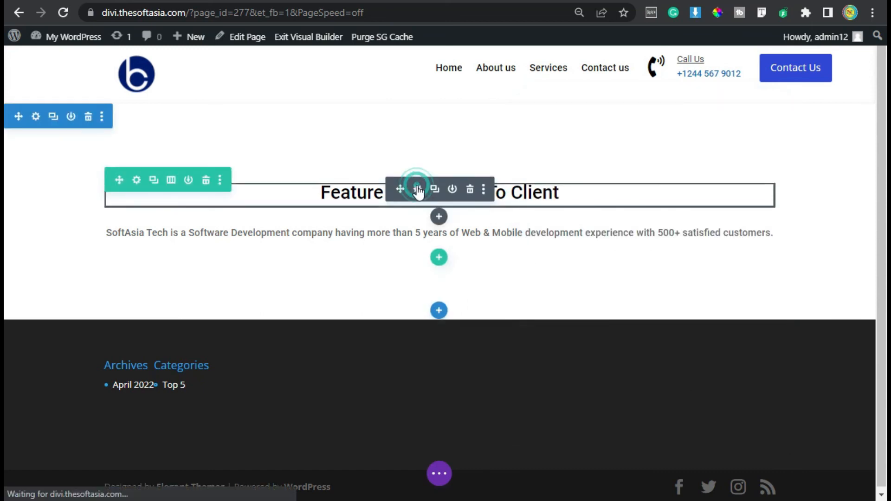
click(612, 154)
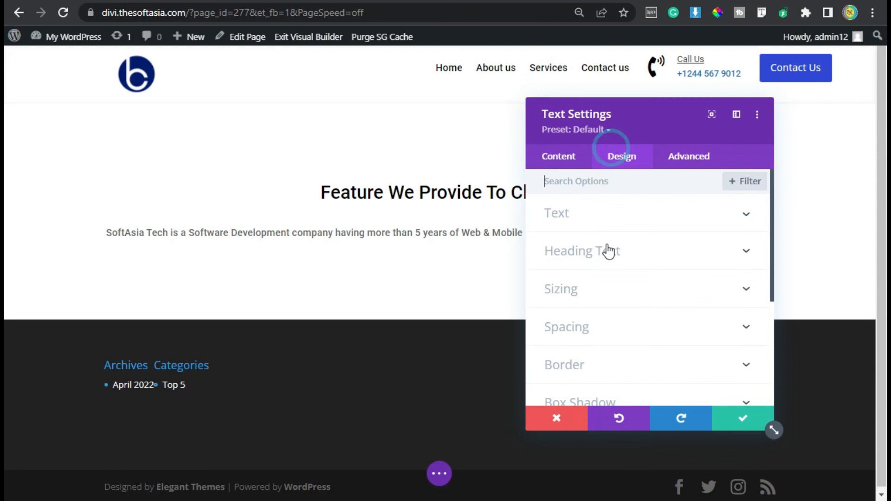
click(619, 256)
click(596, 227)
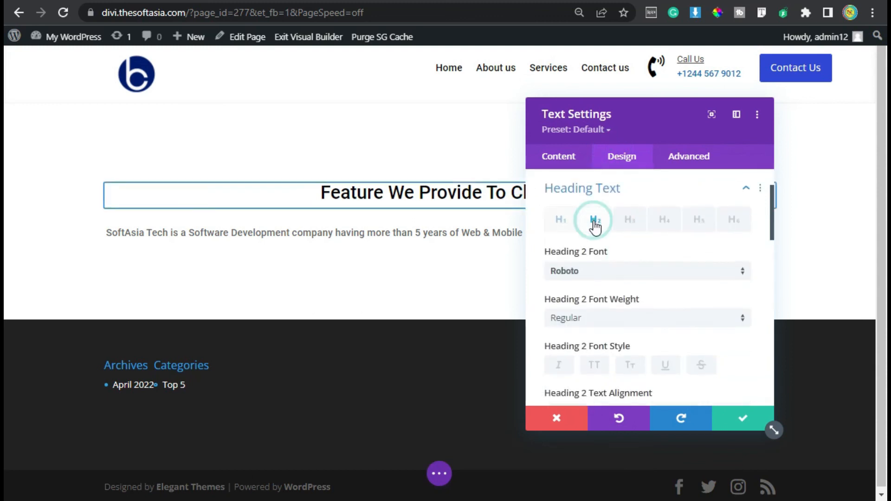
scroll(603, 288, down, 3)
scroll(661, 332, up, 1)
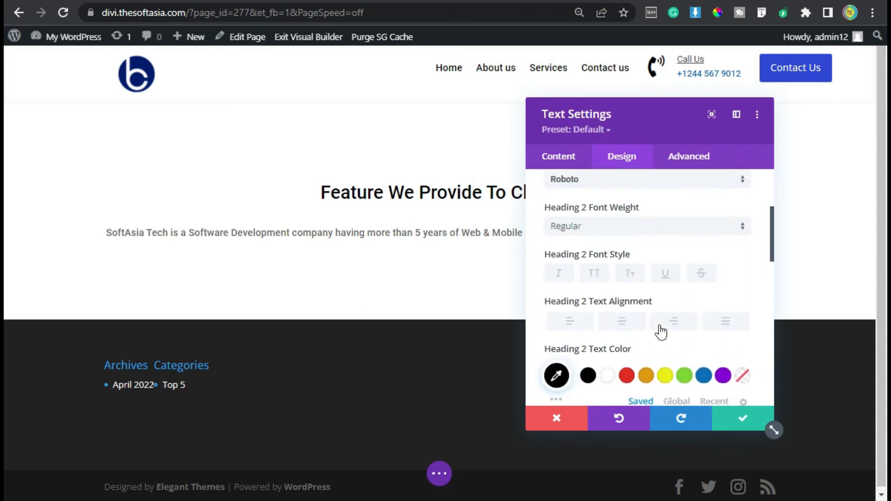
click(665, 276)
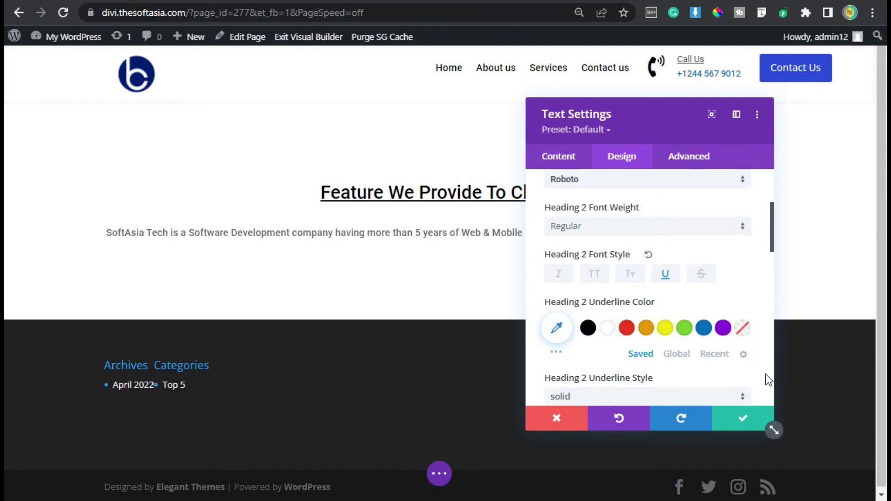
click(743, 421)
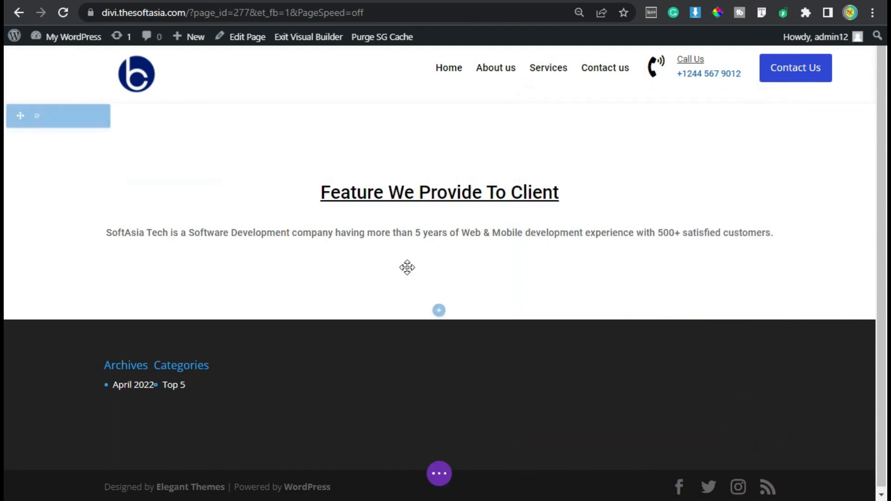
Step: Insert a row with three equal columns below the company description, without adding a module yet
click(438, 258)
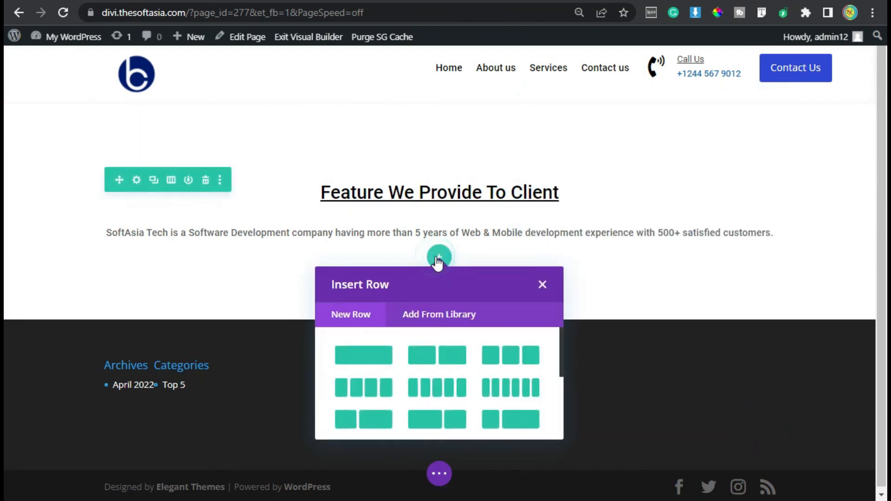
click(508, 358)
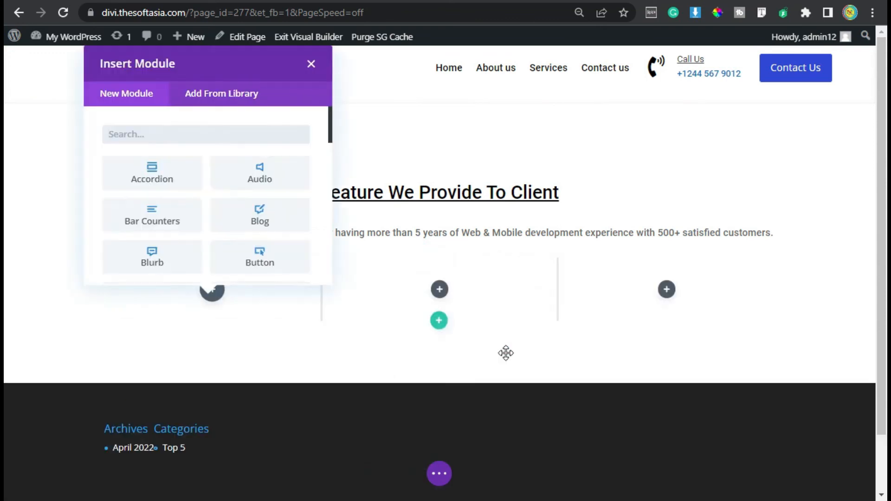
click(311, 63)
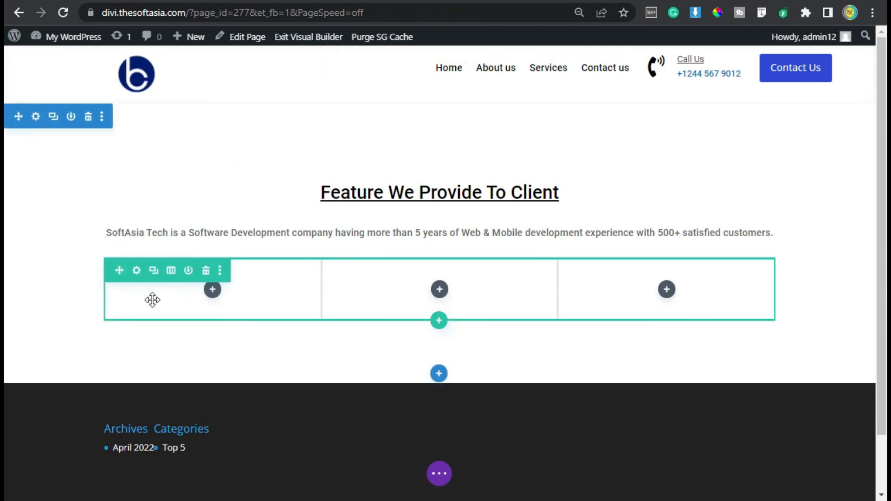
Step: Enable a custom gutter width for the three-column row and lower the gutter width by one step
click(136, 271)
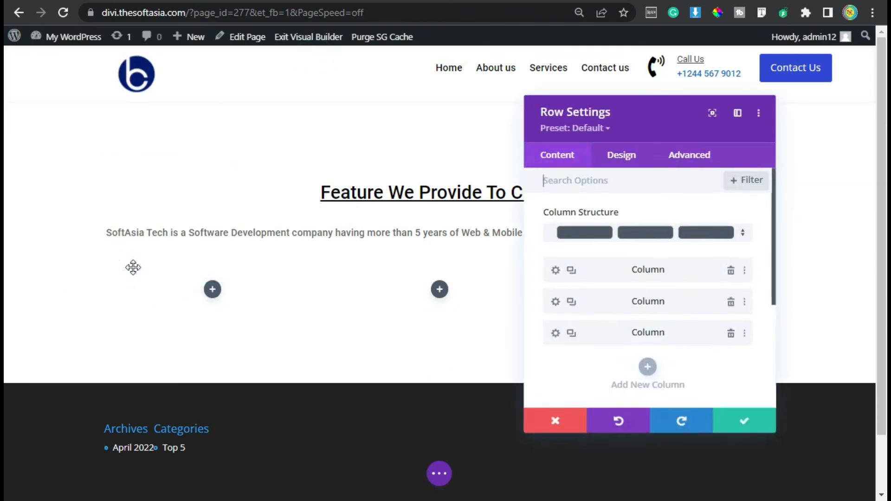
click(635, 156)
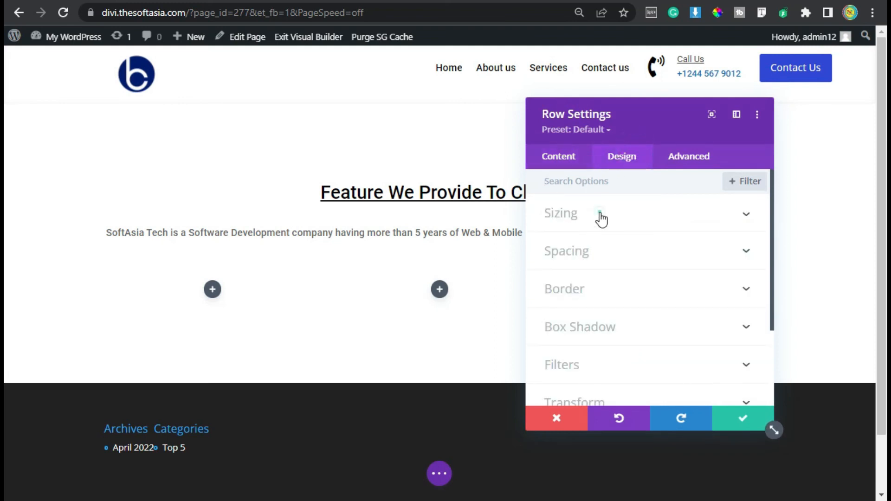
click(600, 217)
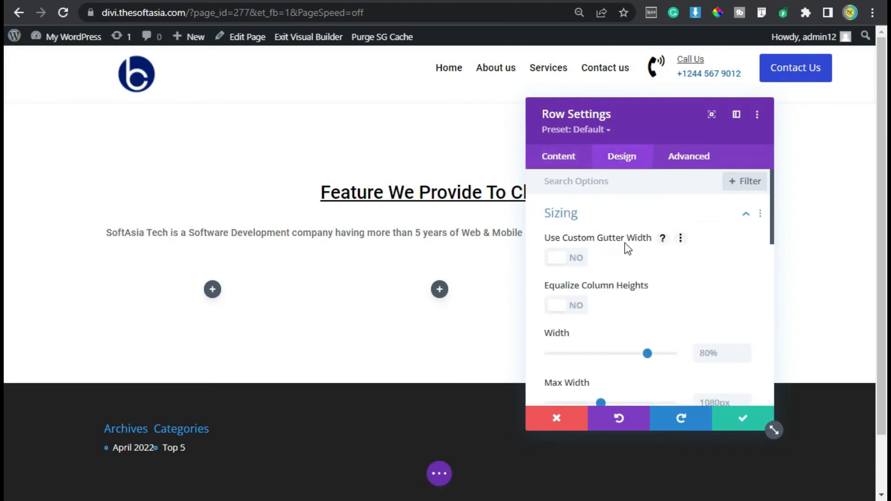
click(558, 257)
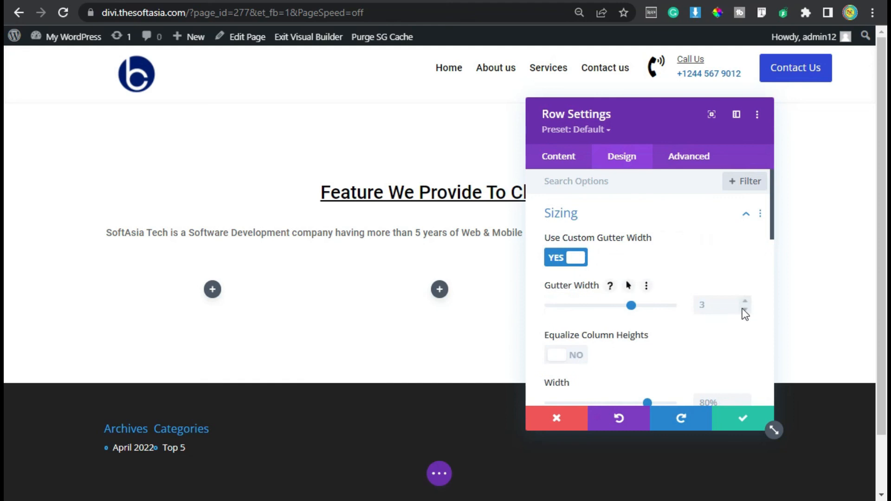
click(741, 308)
Step: Set the three-column row's top and bottom padding to 0px and save the row settings
scroll(574, 274, down, 9)
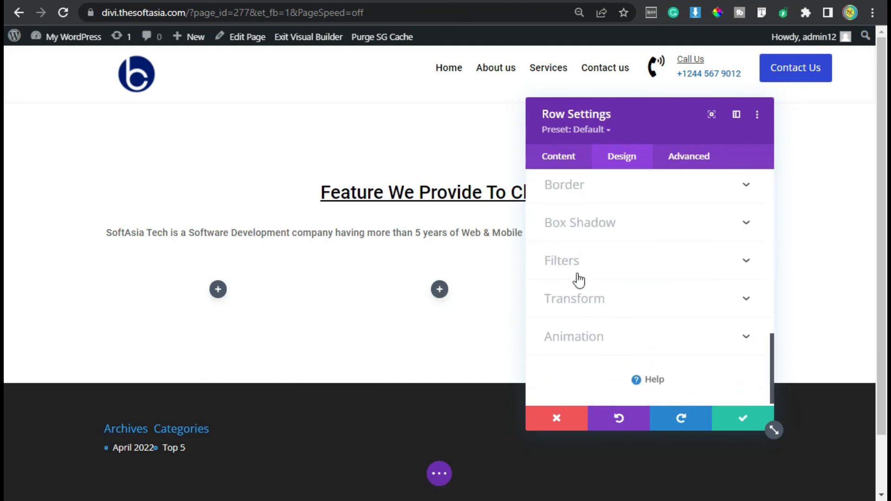
scroll(612, 287, up, 2)
click(570, 238)
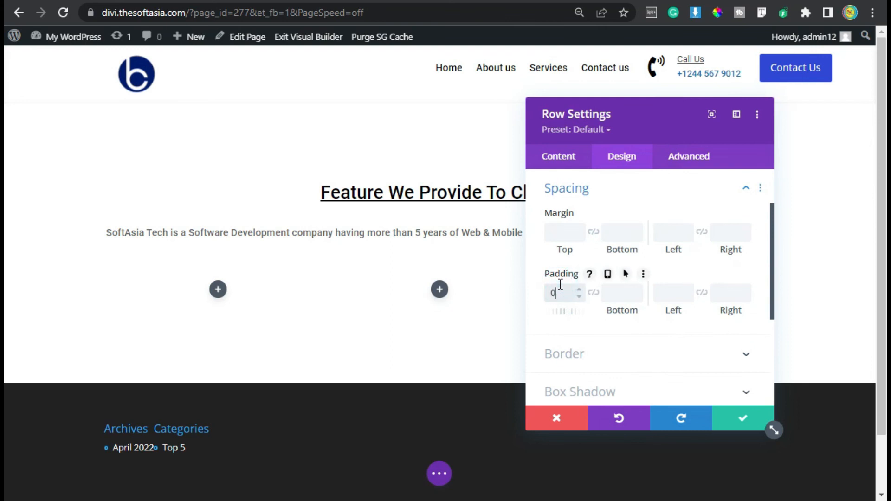
text(px)
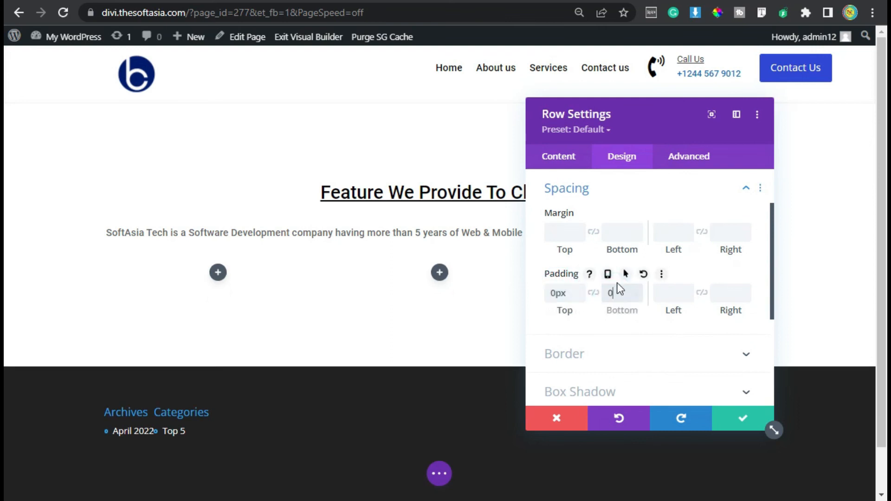
text(px)
click(740, 419)
Step: Insert a Blurb module in the first column of the three-column row
click(216, 272)
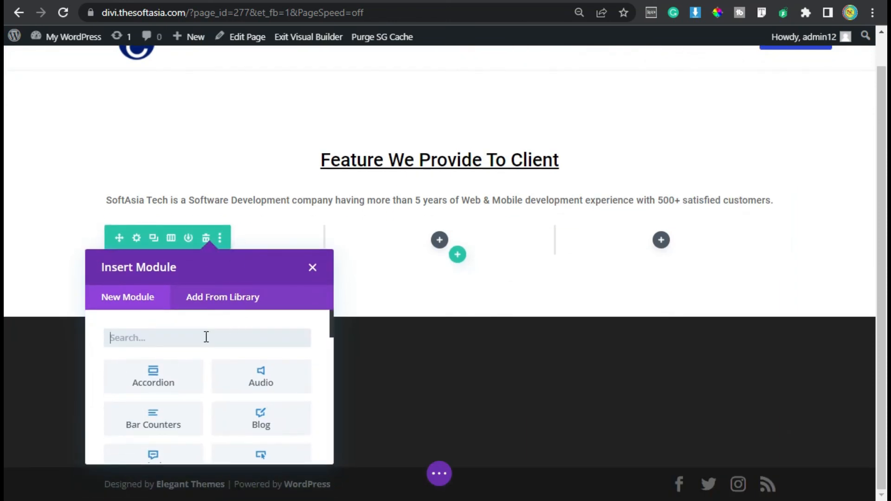
text(bl)
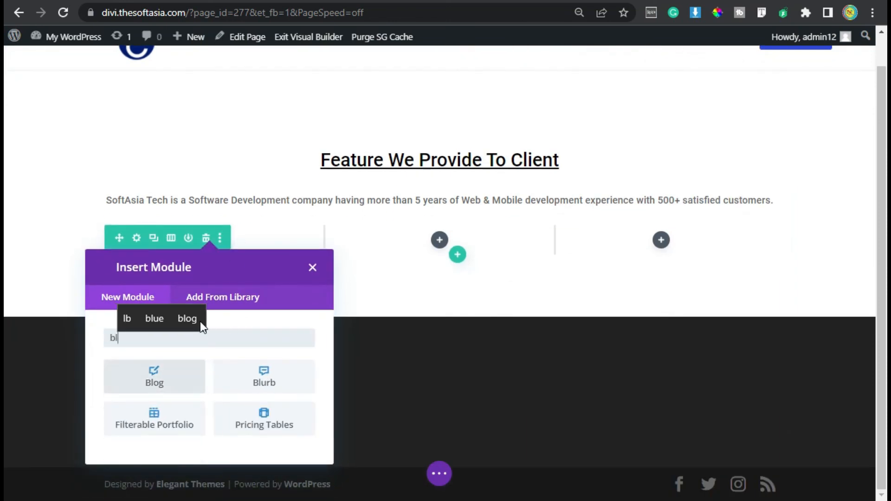
click(233, 378)
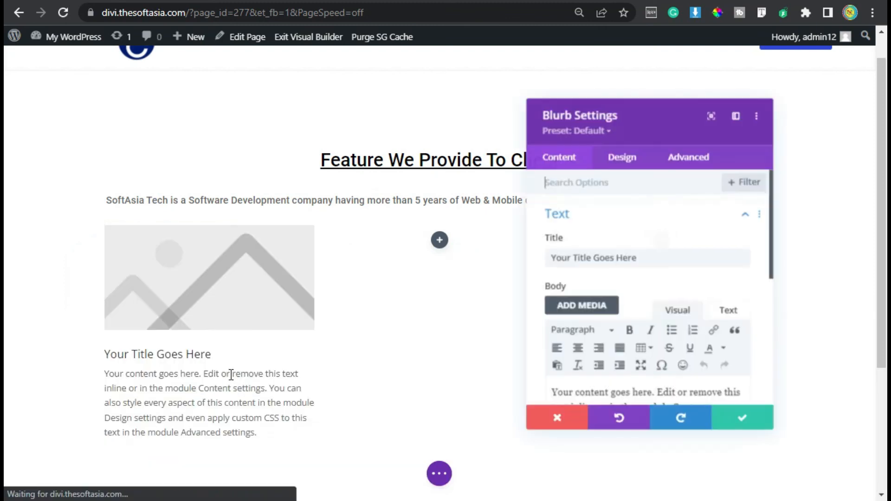
Step: Replace the blurb's placeholder title with "WordPress"
drag(652, 257, 556, 258)
click(647, 252)
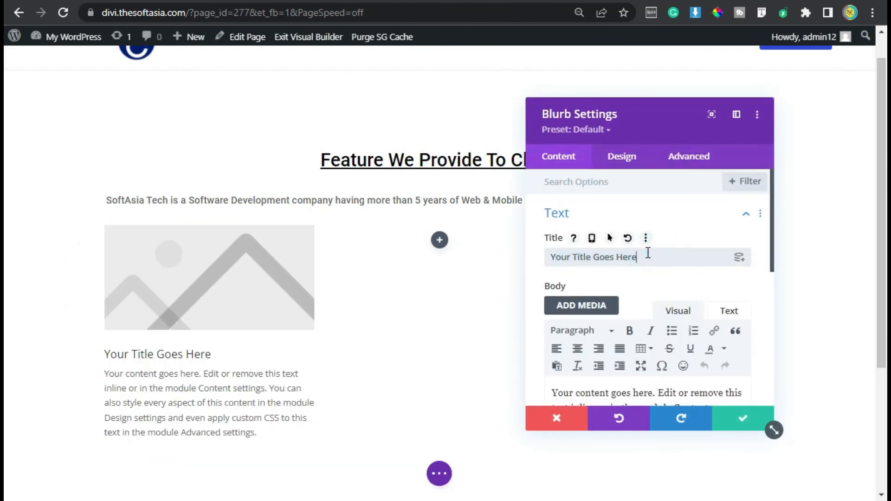
scroll(646, 264, down, 2)
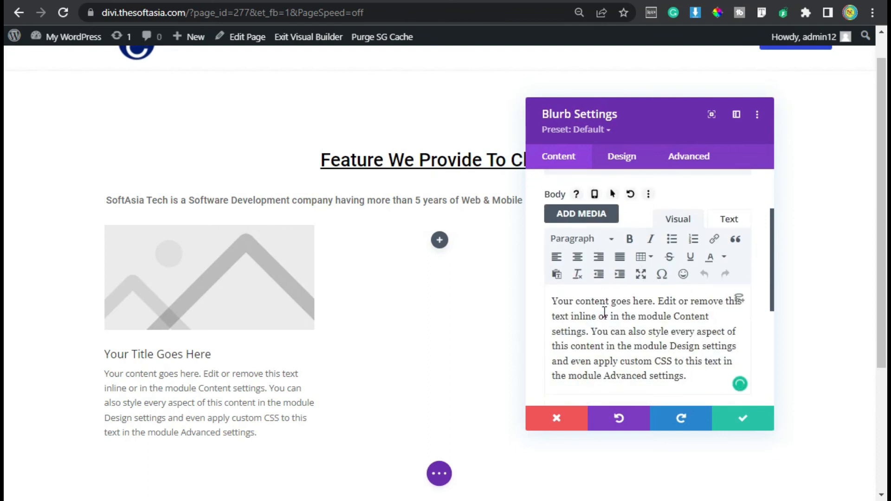
scroll(603, 261, up, 2)
drag(668, 256, 485, 250)
text(WordPR)
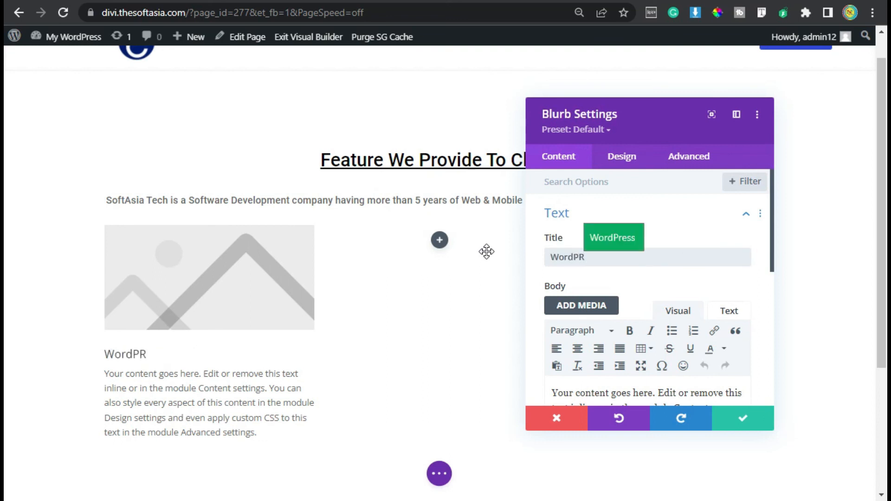
key(Tab)
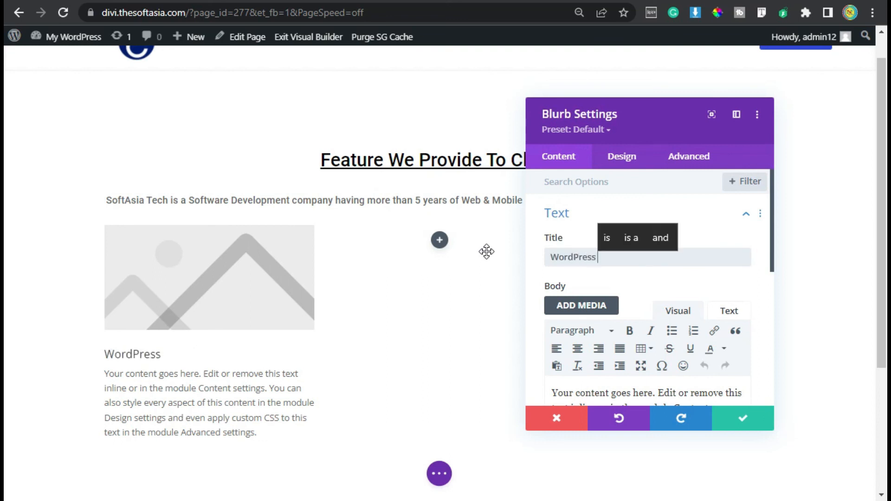
Step: Replace the blurb's body text with the copied "Lorem ipsum dolor sit amet, consectetur adipiscing elit, sed do eiusmod."
scroll(650, 314, down, 2)
triple_click(624, 340)
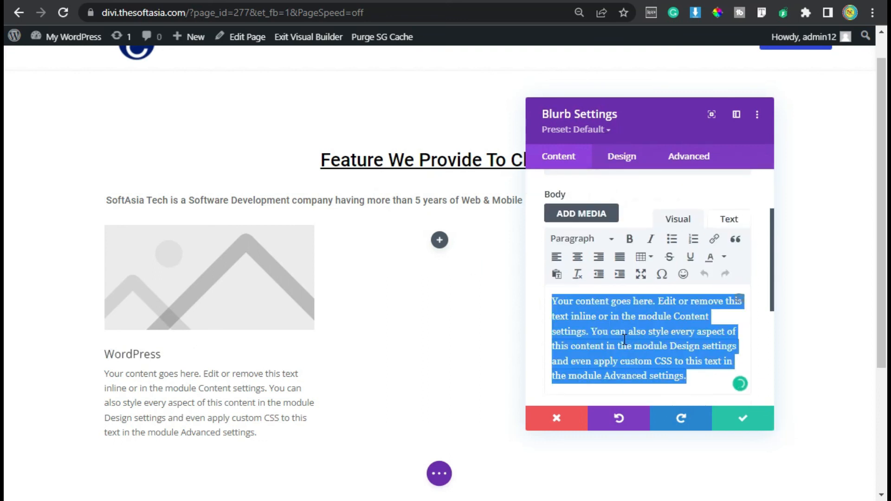
text(Lorem ipsum dolor sit amet, consectetur adipiscing elit, sed do eiusmod.)
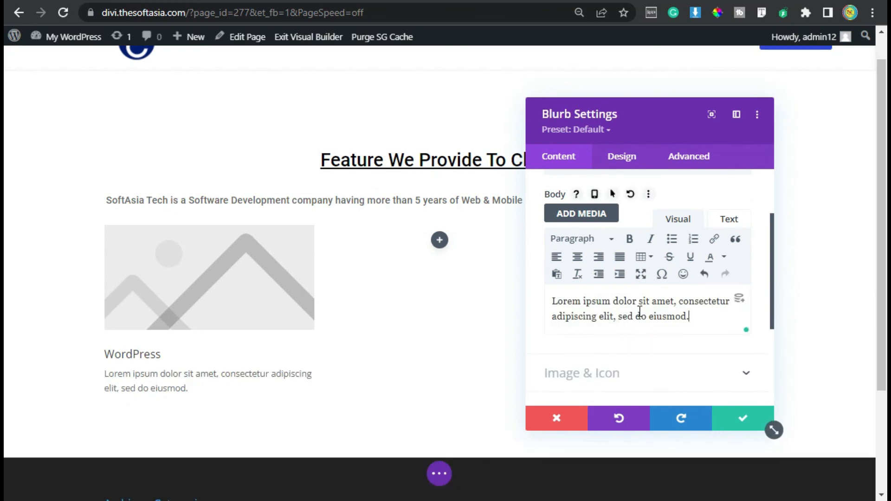
Step: Use an icon instead of an image in the blurb and pick the first WordPress logo icon
scroll(639, 311, down, 2)
click(603, 290)
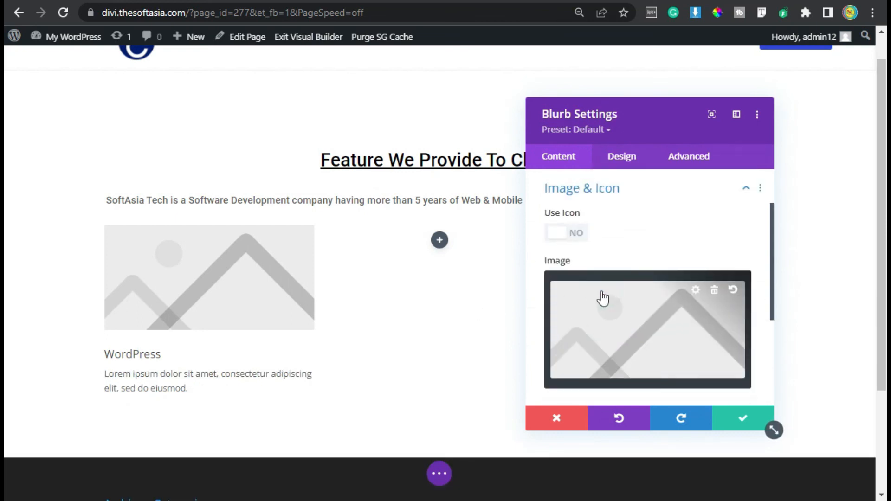
click(573, 230)
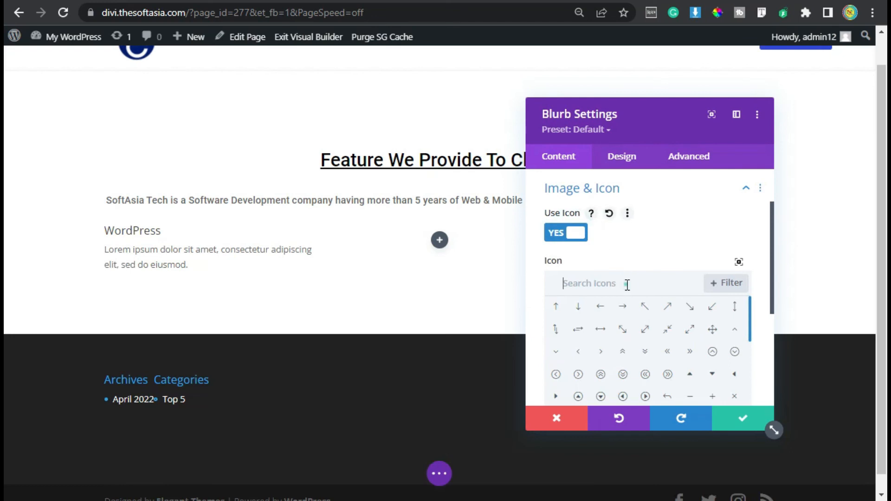
text(wordpress)
click(555, 307)
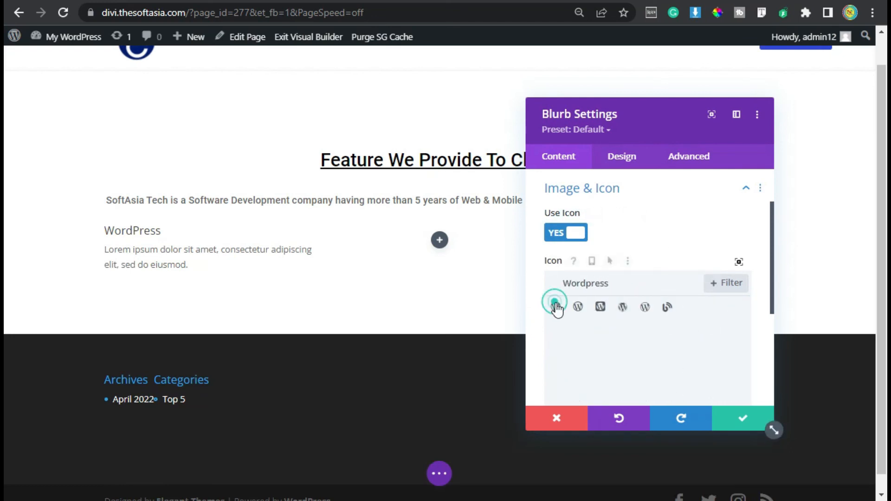
Step: Color the blurb's WordPress icon black and reduce the color's opacity slightly for a dark gray look
scroll(569, 328, down, 2)
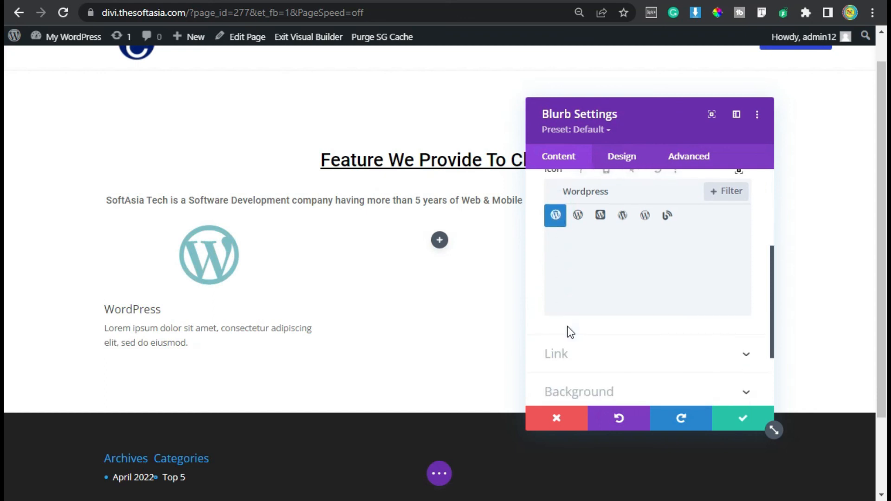
click(634, 161)
click(610, 212)
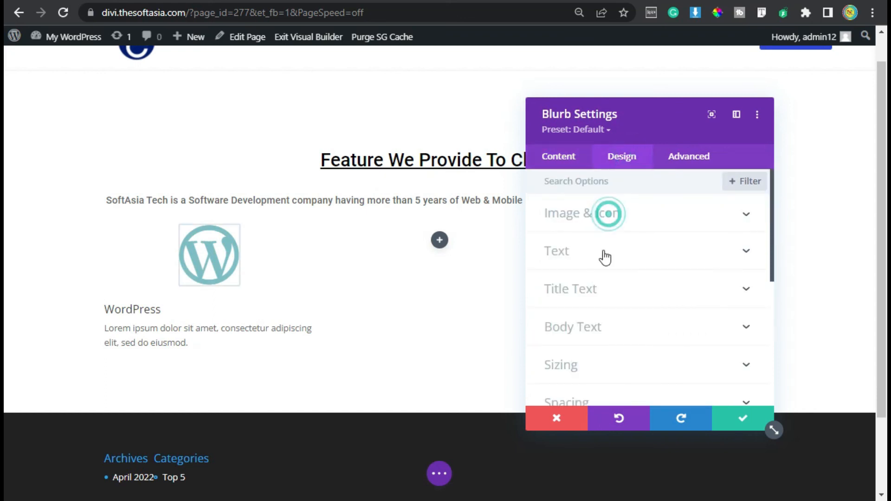
scroll(631, 311, down, 2)
scroll(629, 307, up, 2)
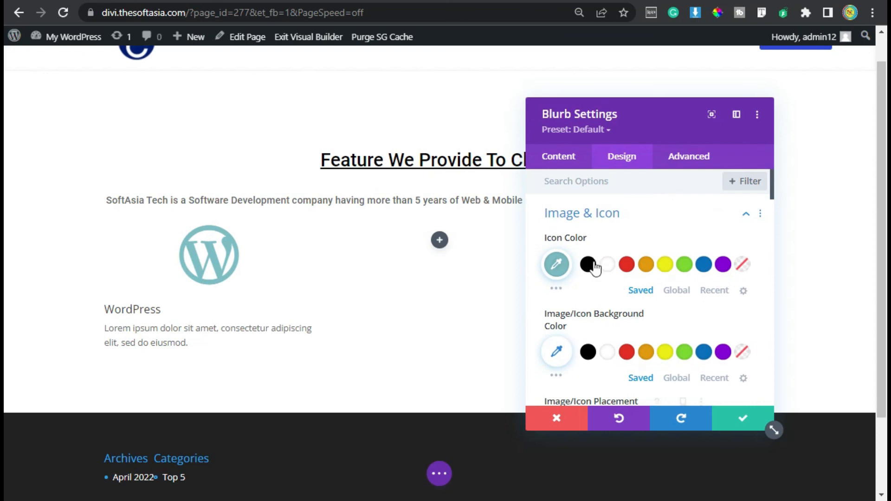
click(588, 267)
click(557, 264)
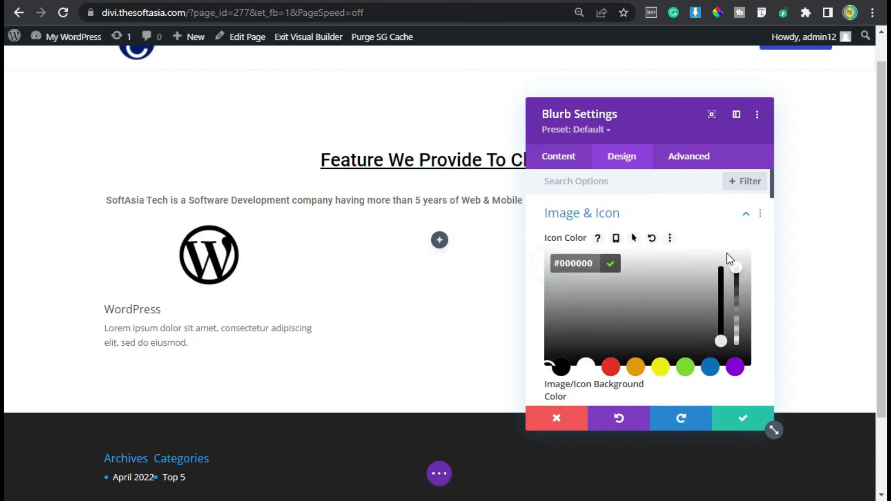
mouse_move(738, 288)
mouse_down()
mouse_move(737, 278)
mouse_move(737, 290)
mouse_up()
Step: Set the width of the blurb's WordPress icon to 100px
scroll(638, 304, down, 5)
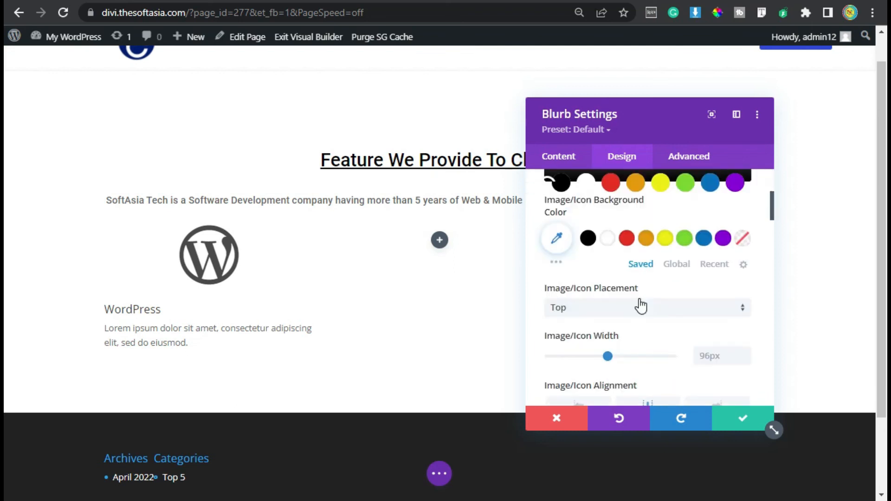
click(745, 261)
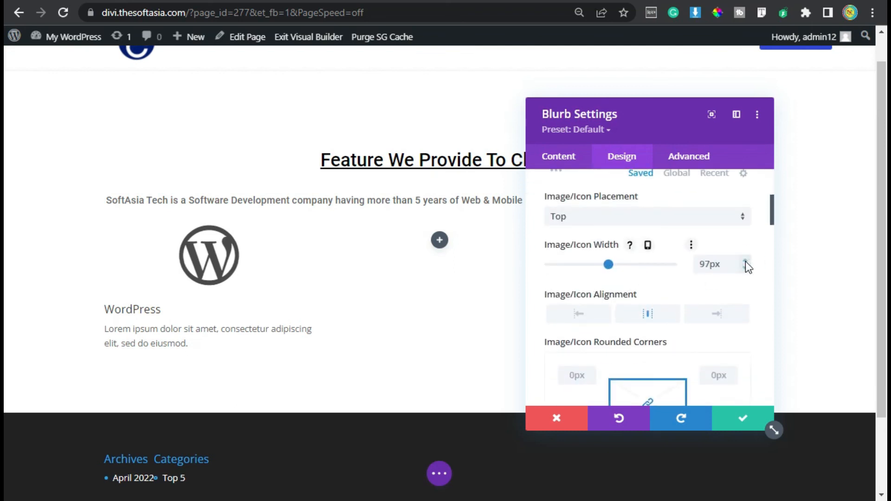
click(745, 261)
click(745, 261)
click(745, 261)
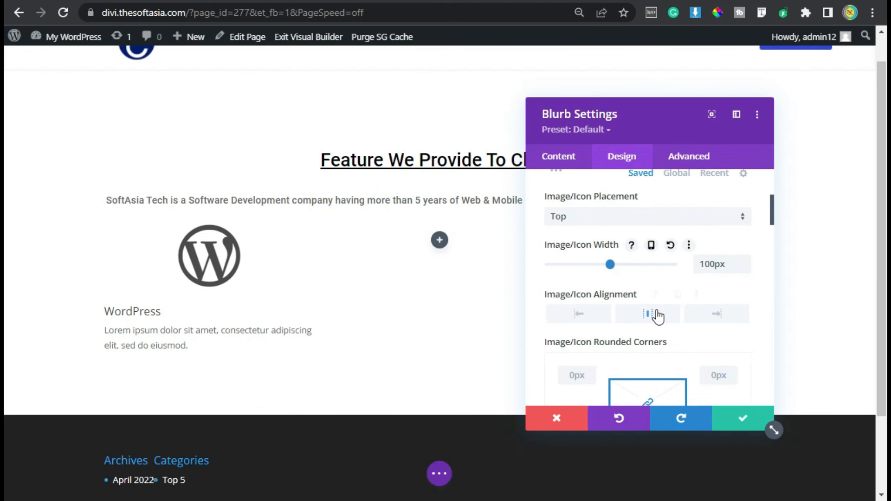
scroll(654, 316, down, 4)
scroll(651, 319, up, 4)
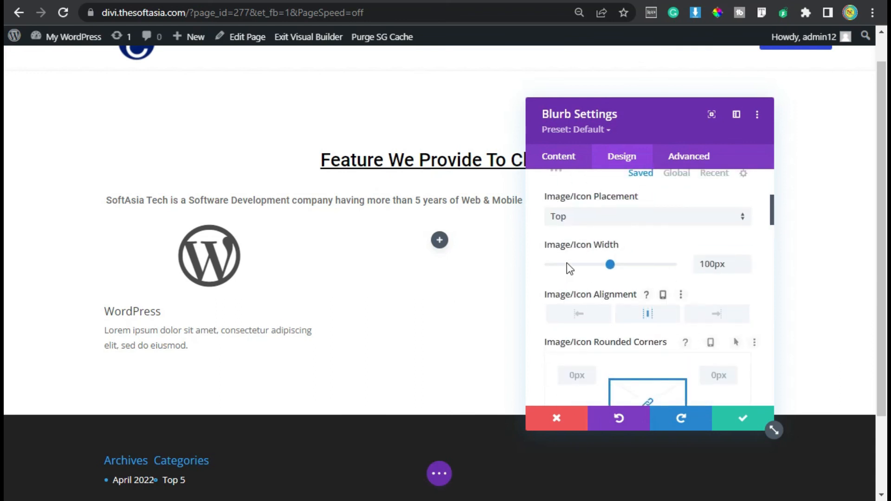
Step: Center the text alignment of the WordPress blurb
scroll(617, 326, down, 9)
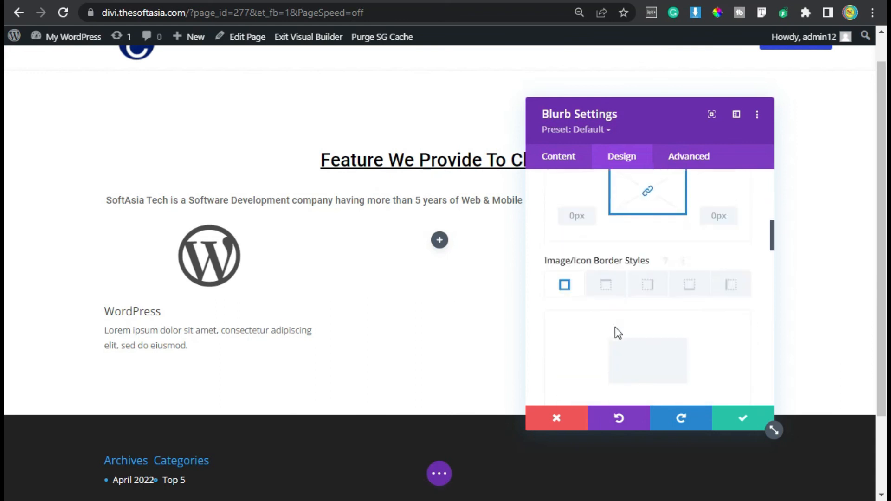
scroll(610, 327, down, 5)
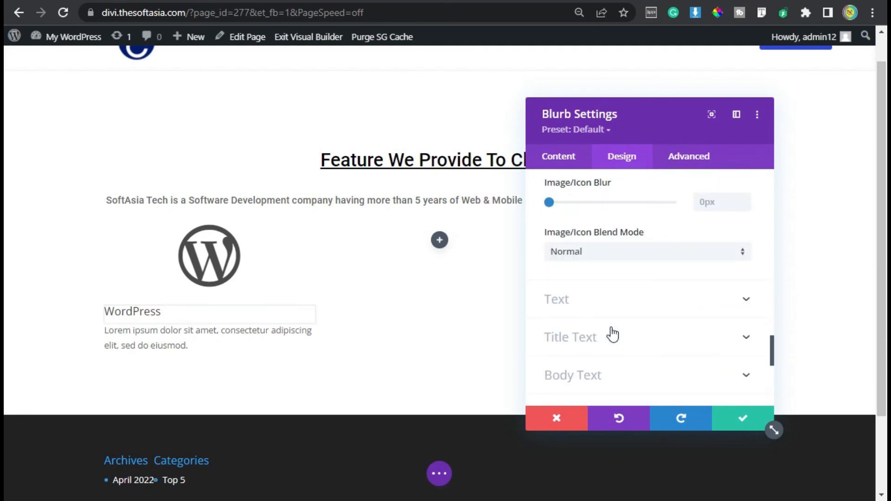
click(603, 299)
click(627, 236)
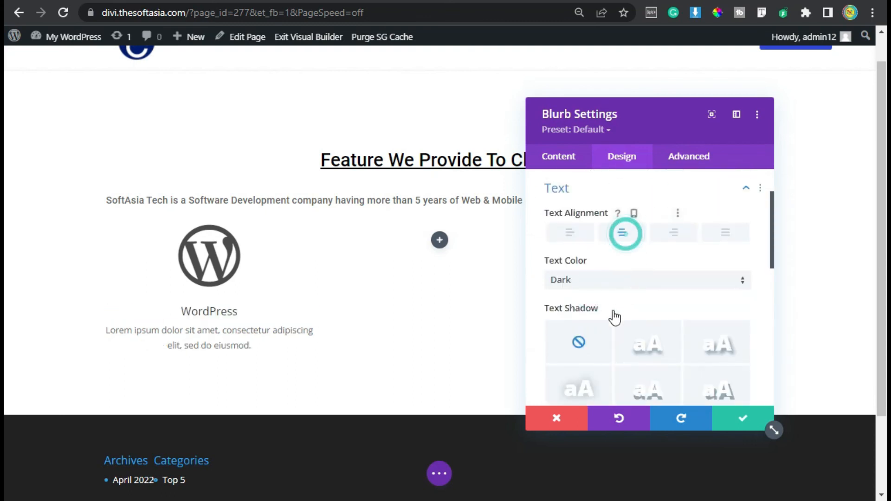
Step: Set the blurb's title font to Roboto and underline the title
scroll(611, 316, down, 5)
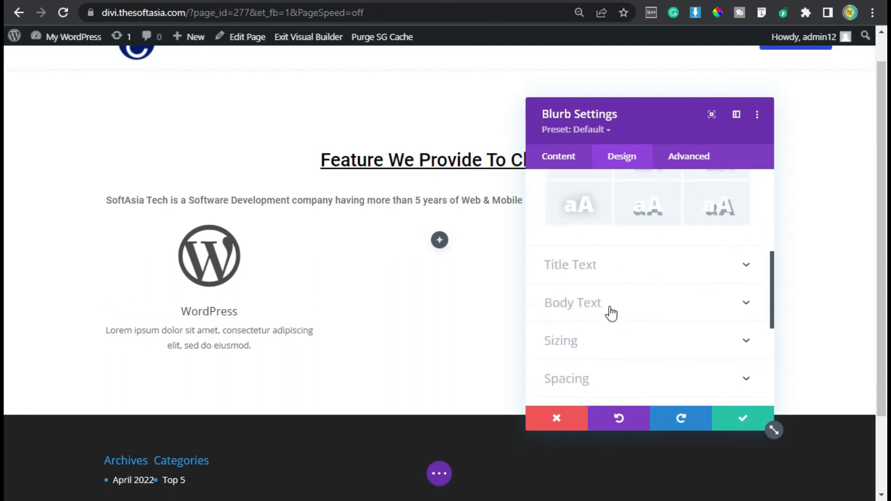
click(623, 271)
click(627, 281)
text(Robo)
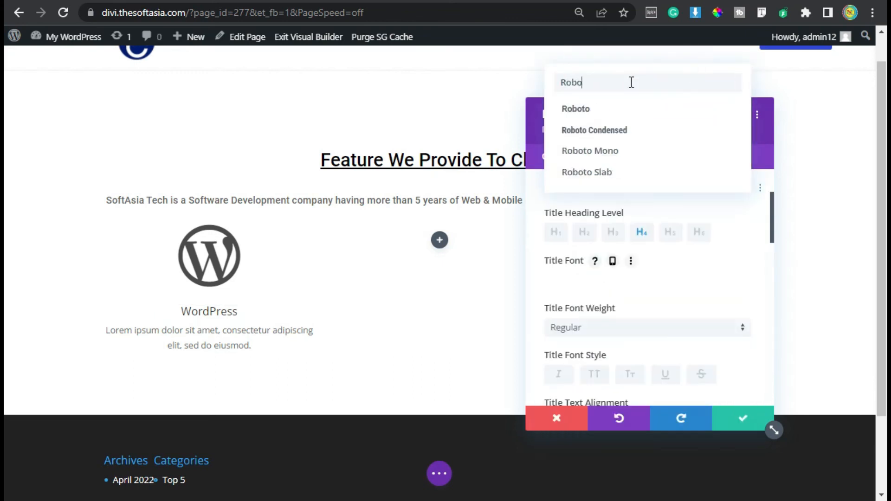
click(658, 109)
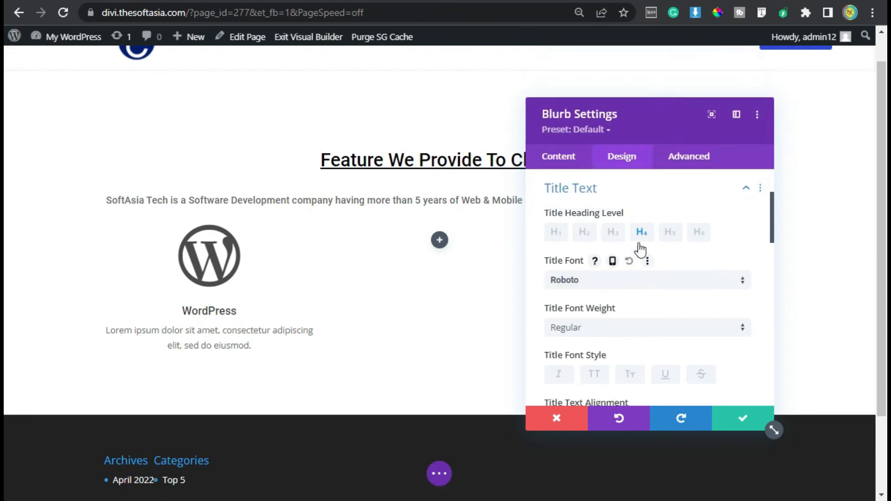
scroll(645, 278, down, 2)
click(671, 284)
Step: Color the blurb's title with the blue global color and slightly increase its text size
scroll(641, 313, down, 5)
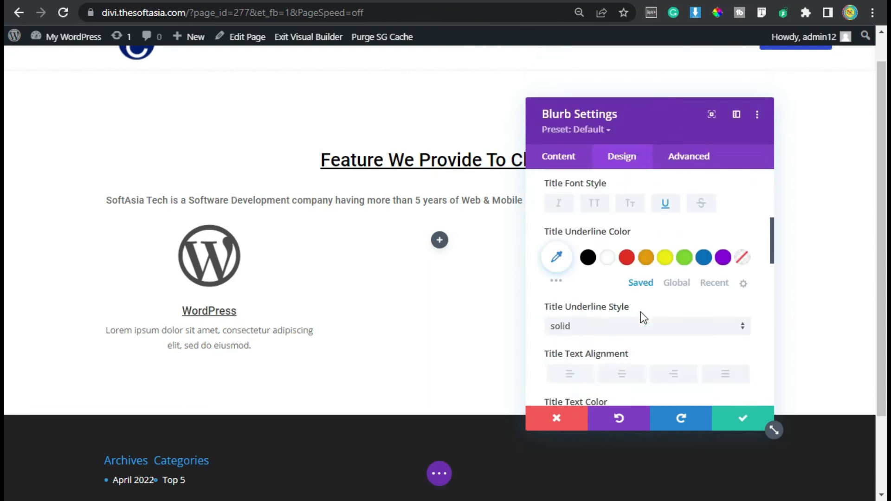
click(678, 261)
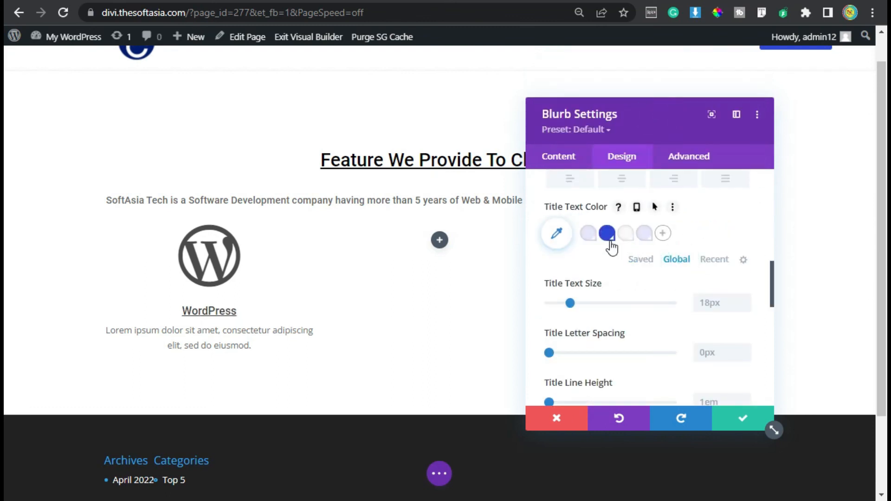
click(607, 234)
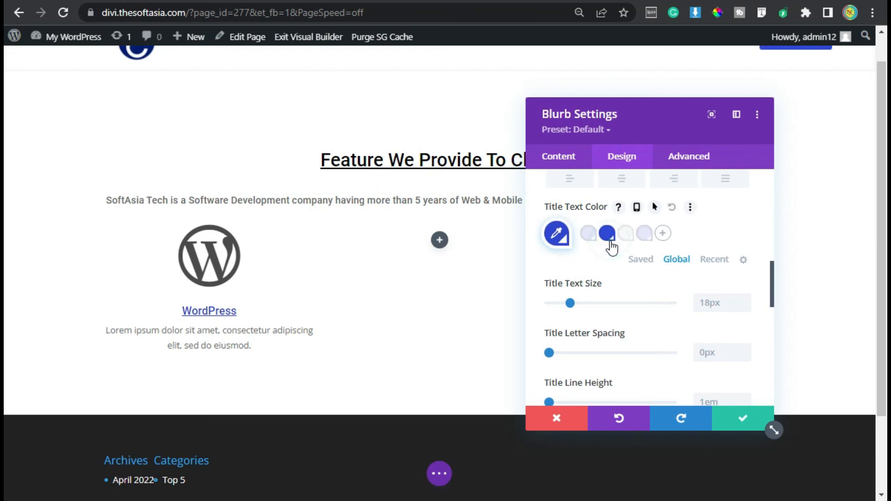
double_click(744, 299)
click(744, 299)
click(743, 306)
Step: Set the font of the blurb's body text to Roboto
scroll(642, 337, down, 2)
scroll(639, 334, down, 4)
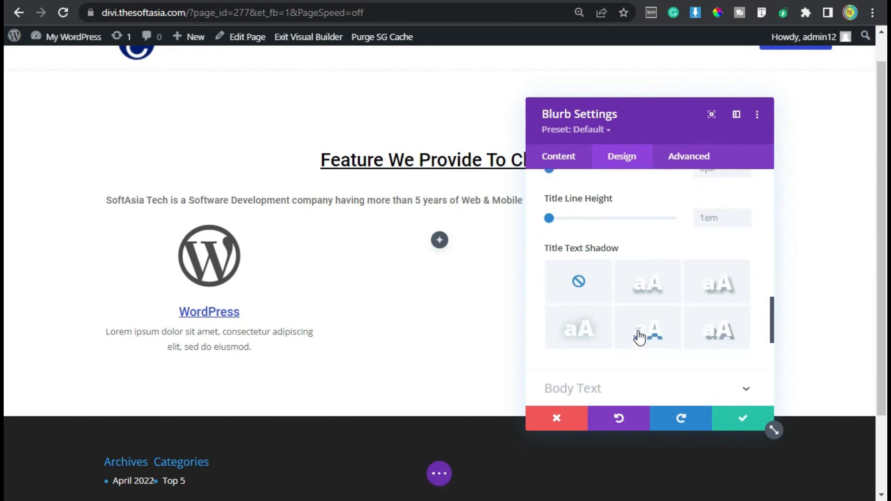
click(583, 301)
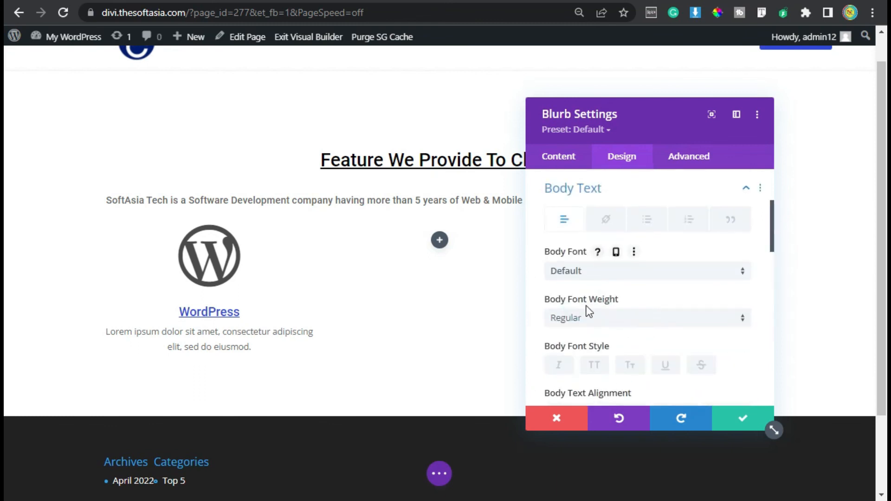
click(592, 270)
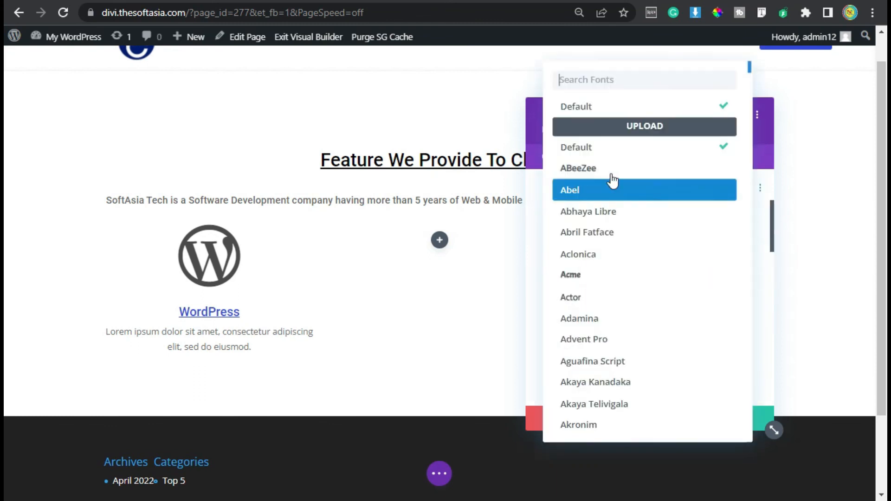
click(598, 103)
Step: Set the blurb's body text size to 15px and color the body text black
scroll(640, 288, down, 5)
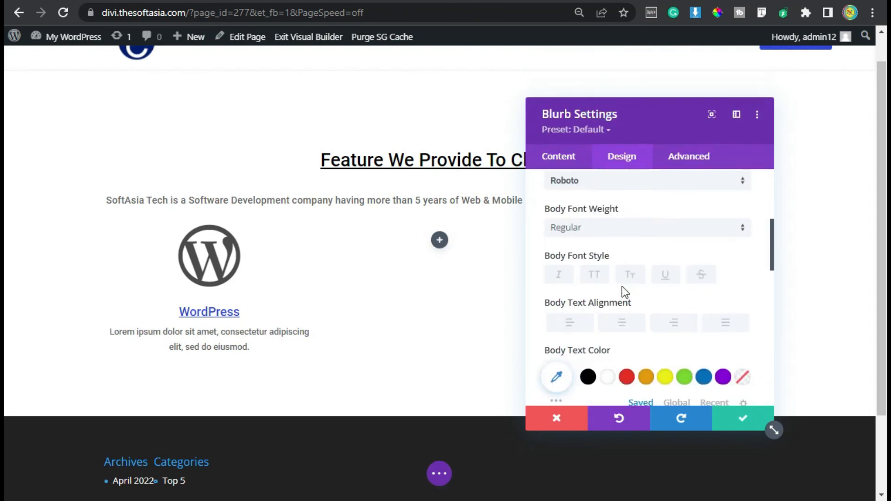
click(746, 349)
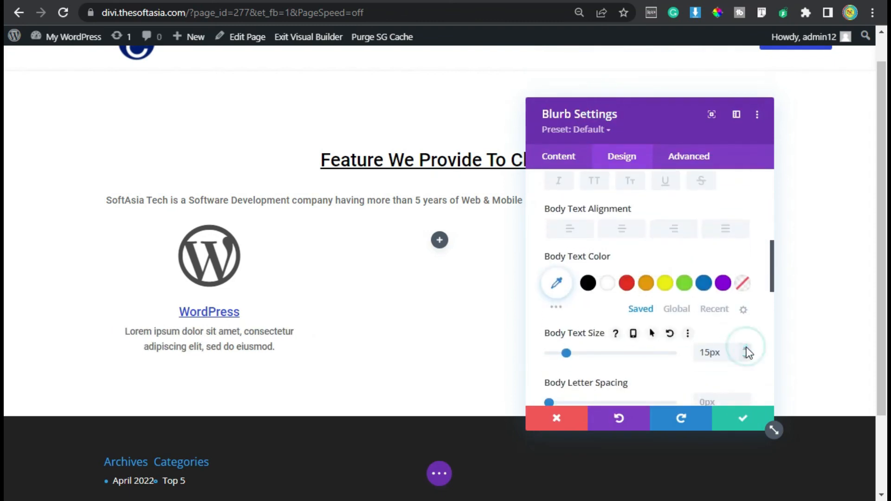
click(588, 284)
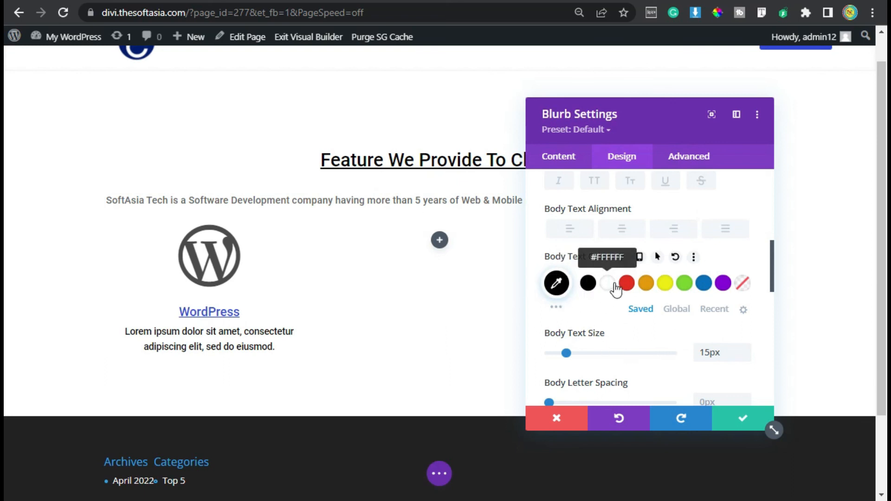
Step: Set the blurb's padding to 25px on all four sides, linking top with bottom and left with right
scroll(617, 291, down, 10)
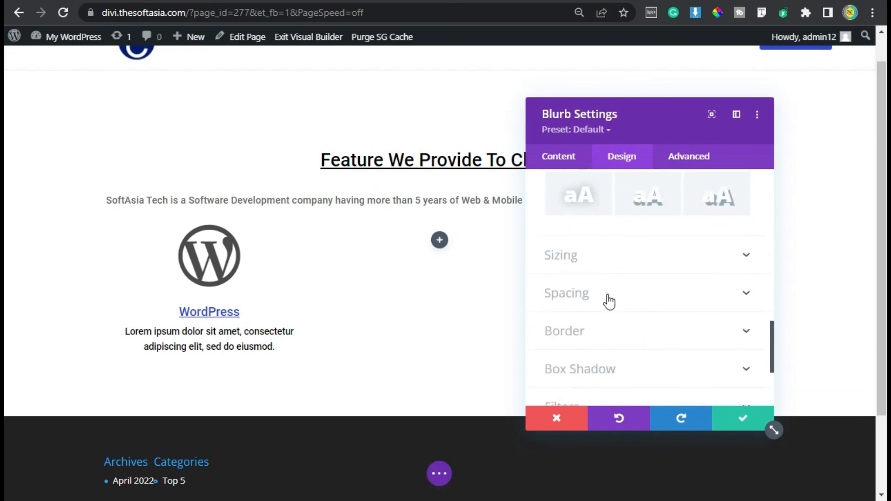
click(609, 301)
click(558, 297)
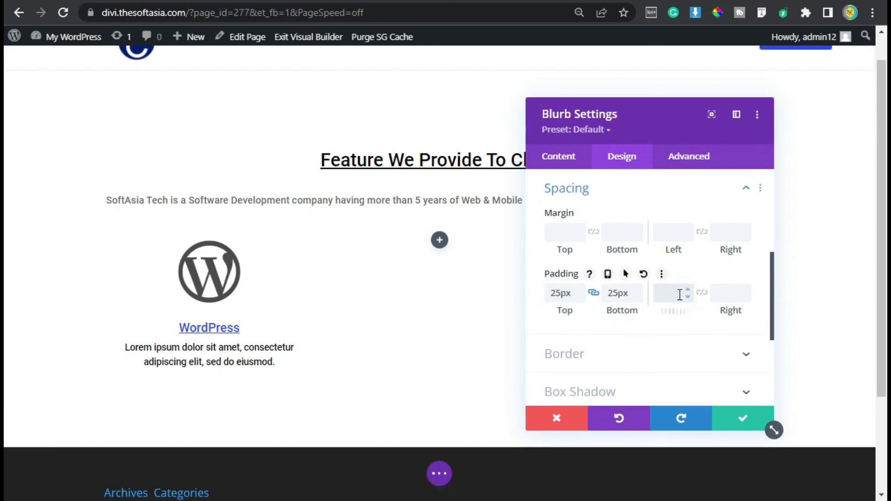
click(686, 297)
text(25px)
click(701, 293)
Step: Round all four corners of the blurb by 4px and apply the box shadow preset that surrounds every side evenly
scroll(592, 288, down, 3)
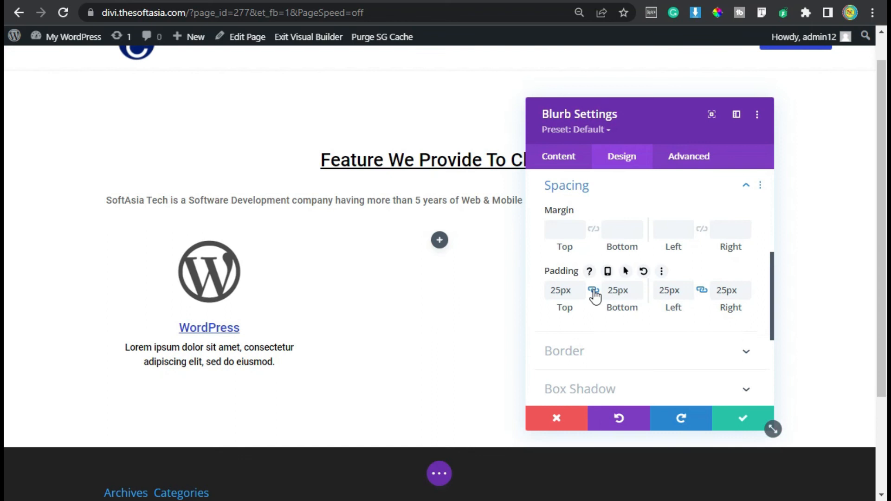
click(591, 269)
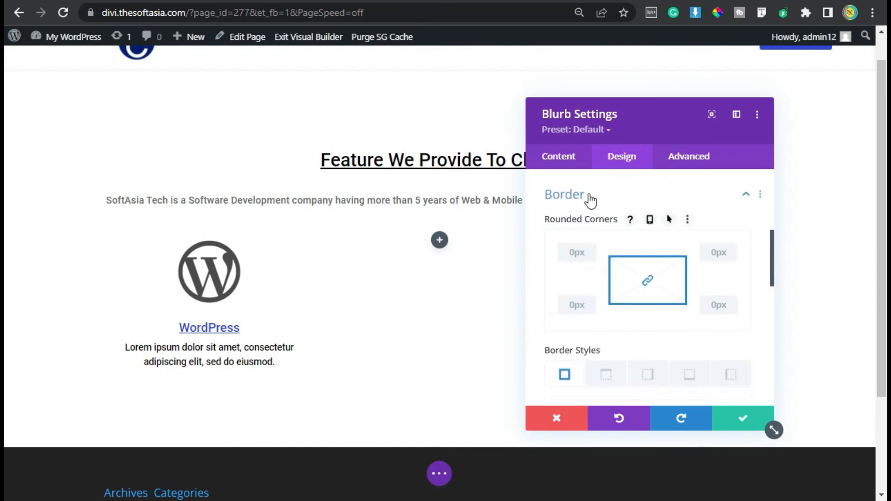
click(571, 250)
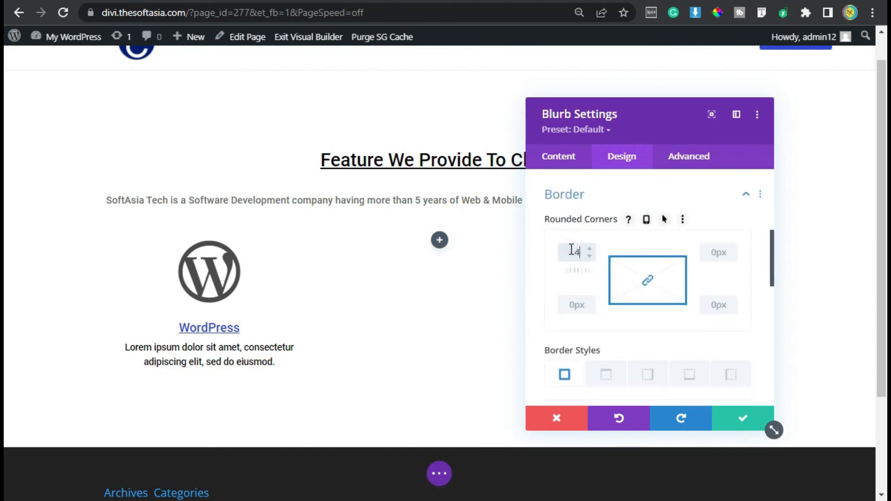
click(580, 195)
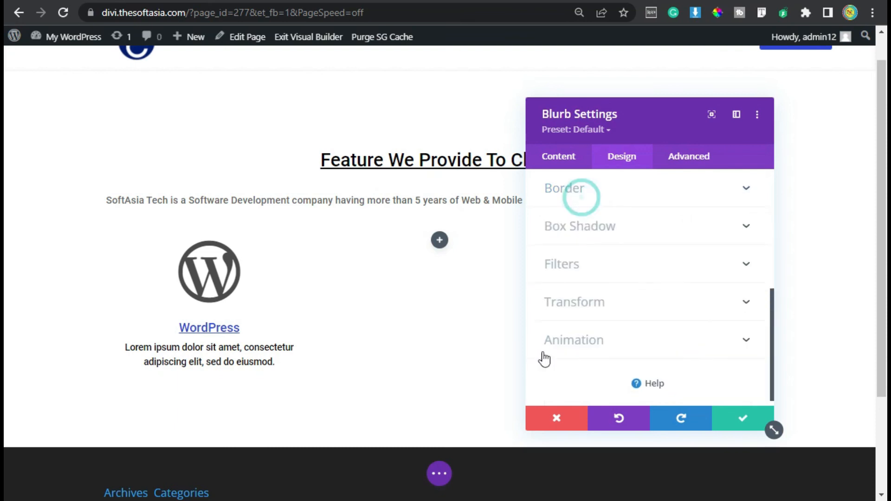
click(603, 226)
click(622, 252)
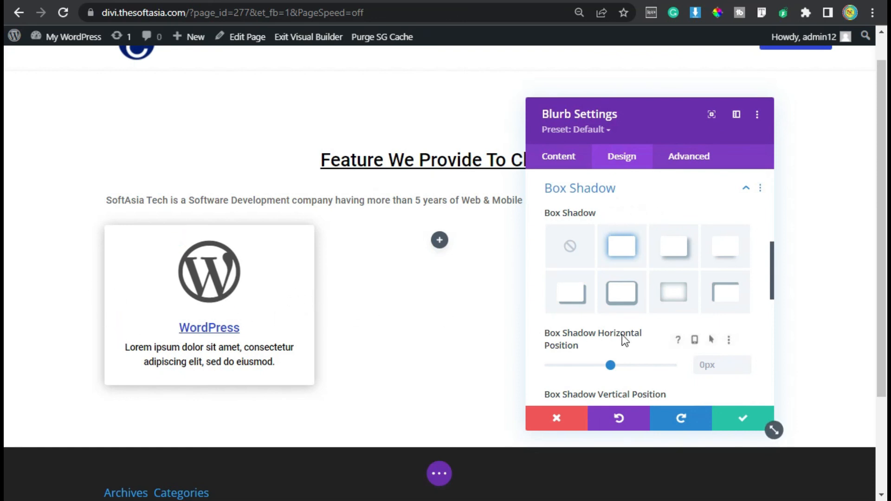
Step: Save the WordPress blurb's settings and place duplicates of the blurb in the row's second and third columns
click(729, 421)
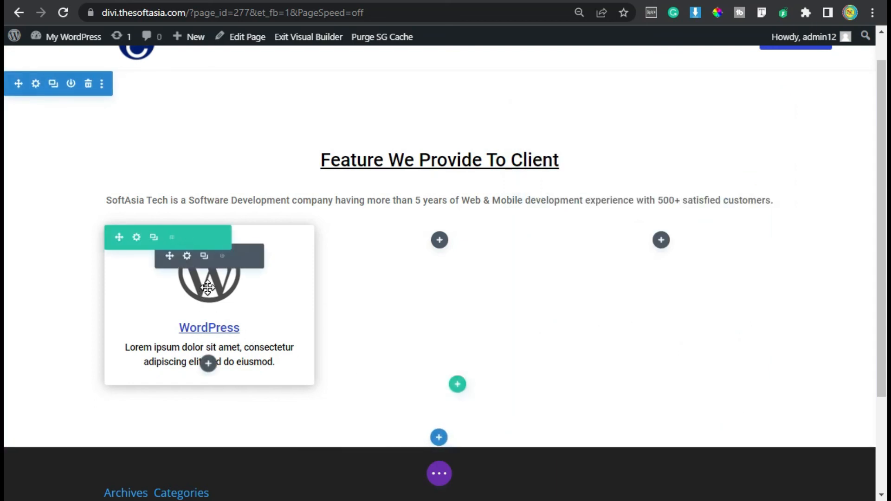
click(205, 256)
drag(170, 430, 443, 251)
click(438, 257)
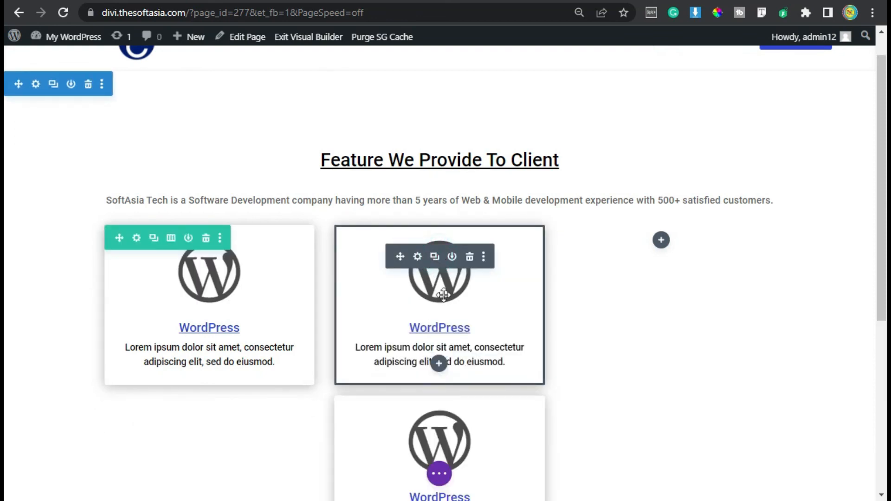
drag(400, 424, 649, 255)
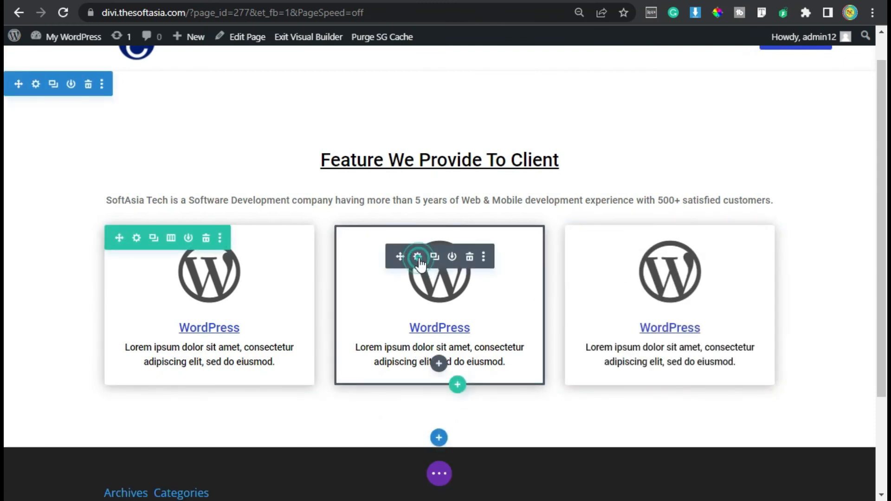
Step: Change the middle blurb's title to "E-Commerce"
click(418, 256)
click(613, 255)
double_click(587, 258)
text(E-Commerce)
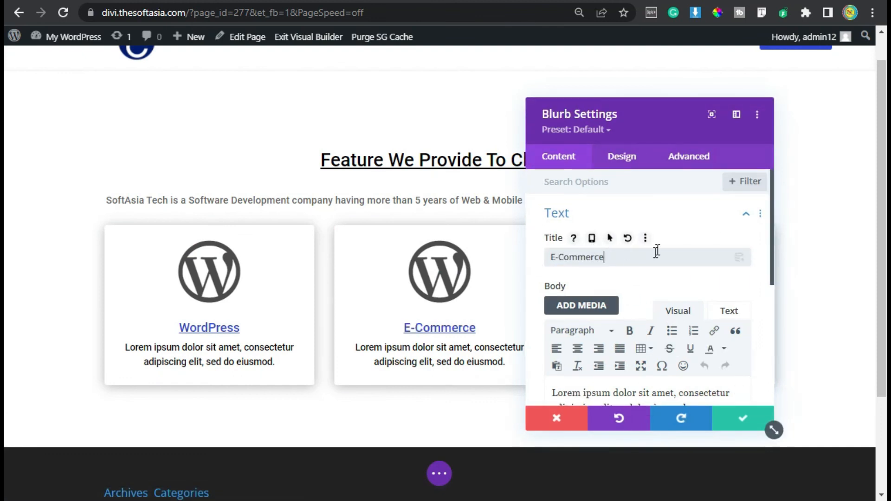
Step: Search the middle blurb's icons for "Commerce", choose the outlined shopping cart, and save the blurb
scroll(602, 334, down, 4)
click(595, 283)
click(593, 283)
text(Commerce)
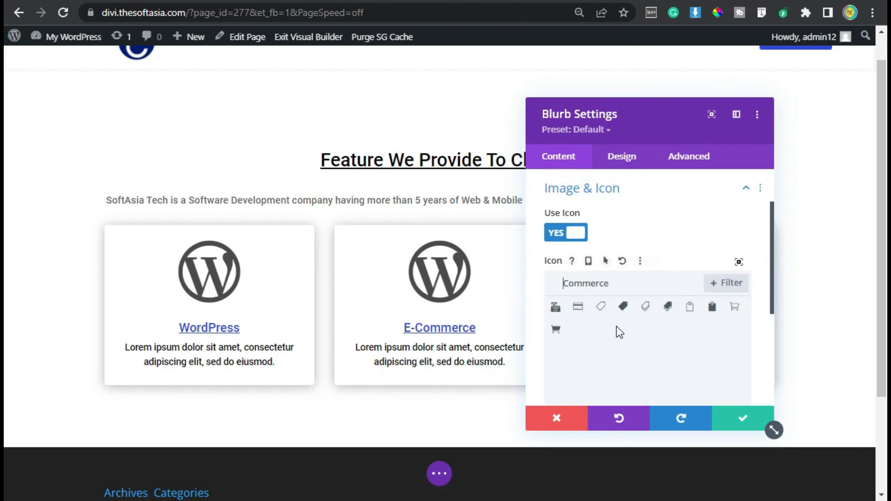
click(734, 308)
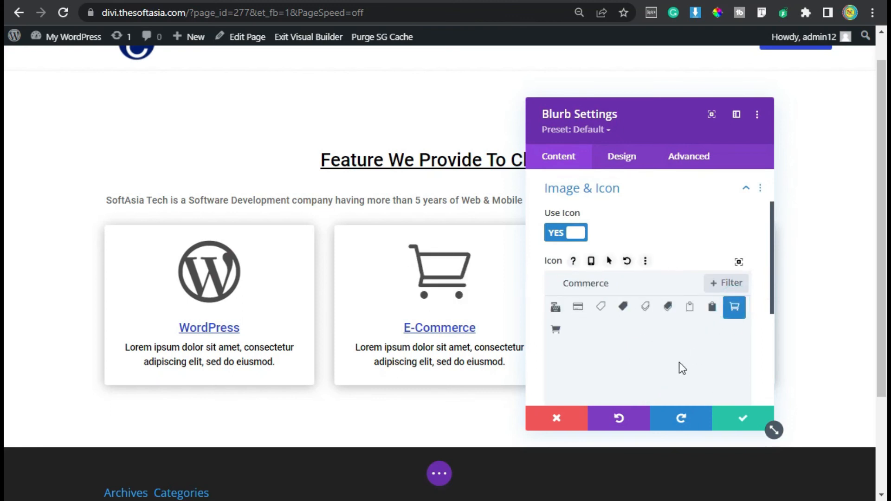
click(741, 419)
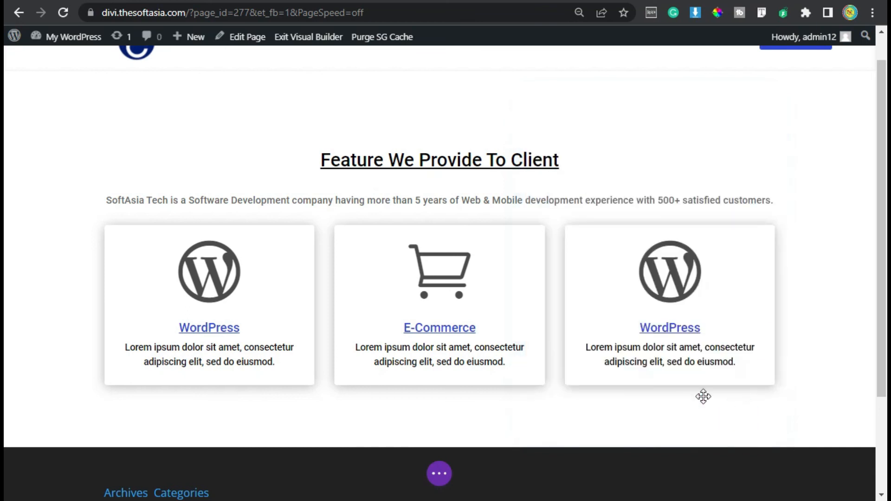
Step: Change the third blurb's title to "Android Applicatio"
click(649, 253)
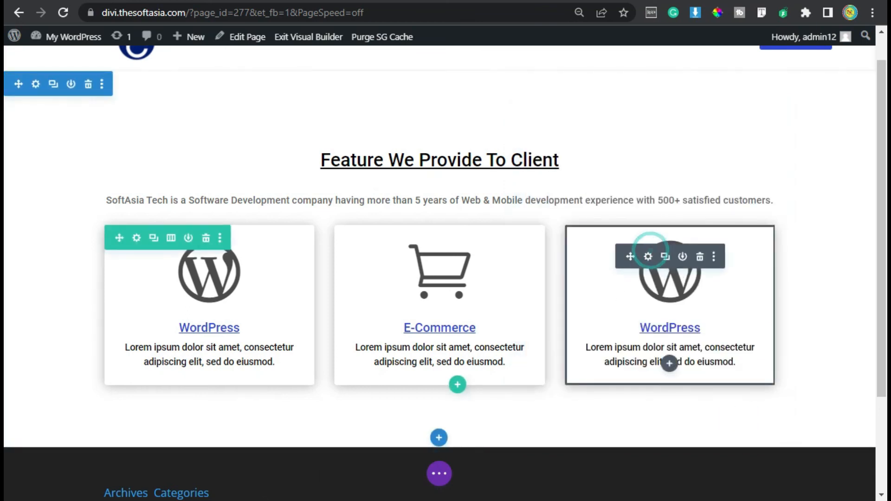
drag(611, 256, 525, 260)
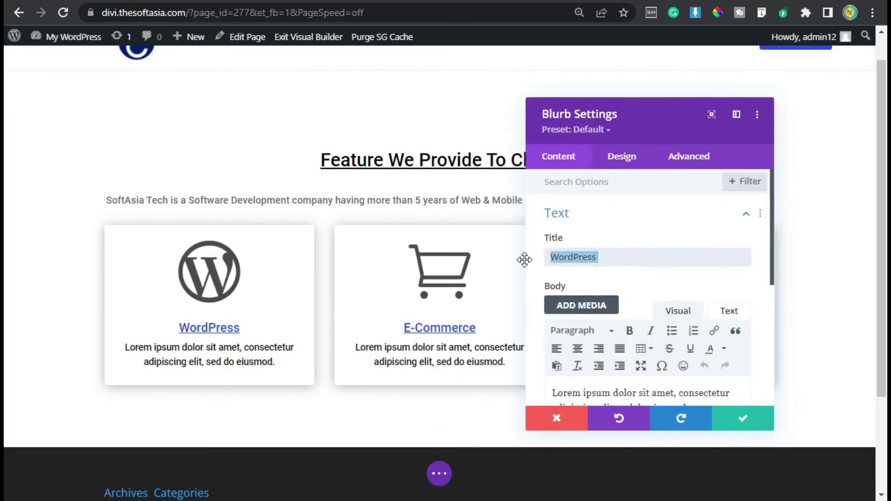
text(Android Application)
Step: Search the third blurb's icons for "Android", choose the Android head, and save the blurb
scroll(681, 280, down, 2)
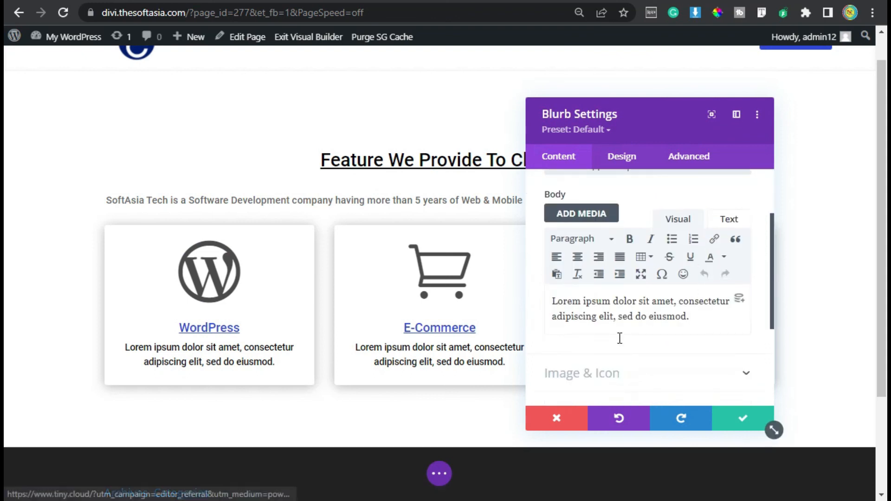
scroll(619, 338, down, 3)
click(604, 218)
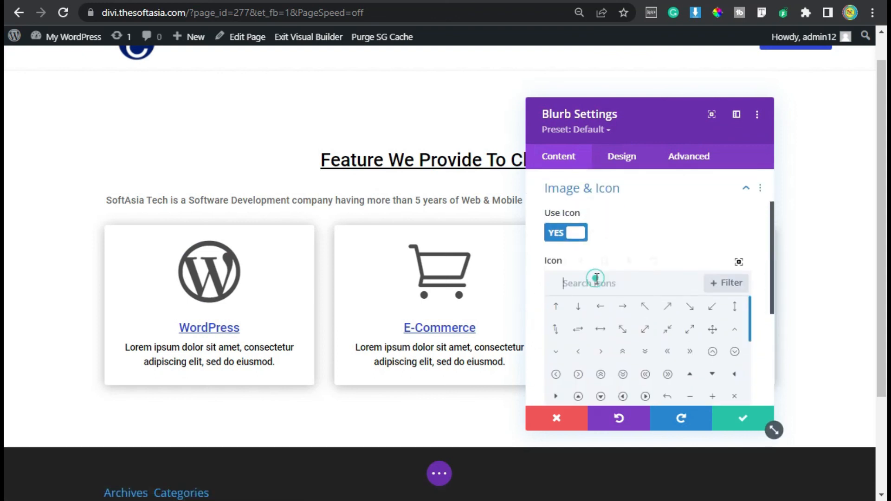
text(Android)
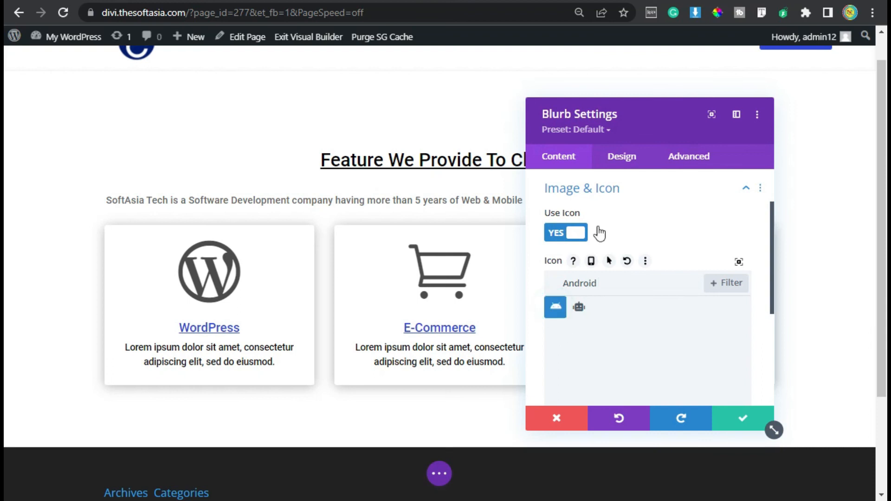
drag(629, 108, 427, 80)
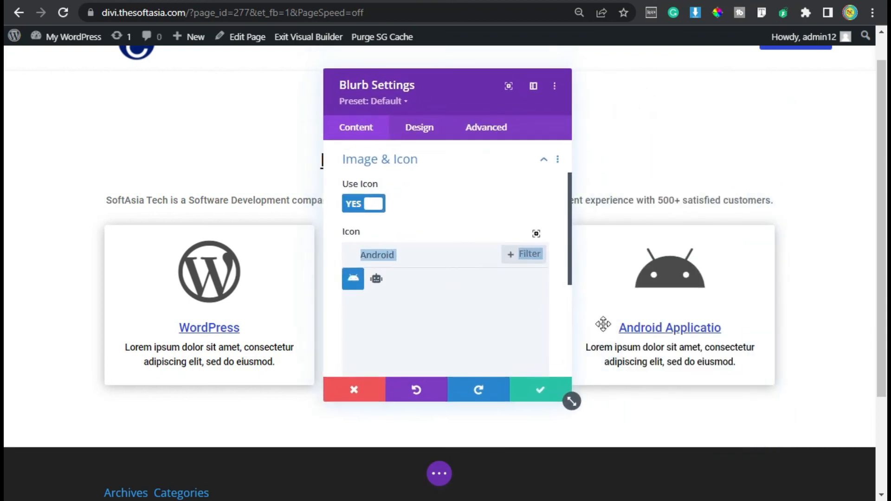
click(537, 393)
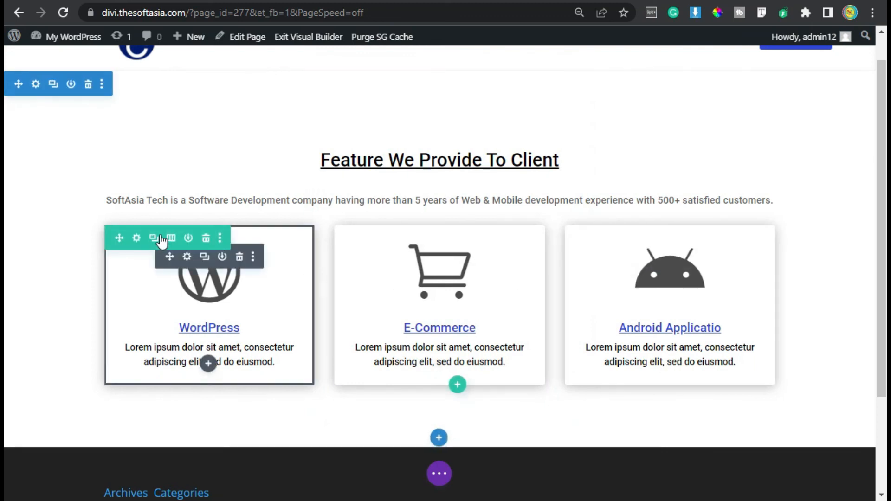
Step: Duplicate the three-blurb row and set the lower row's linked top and bottom padding to 30px
click(153, 238)
scroll(158, 342, down, 2)
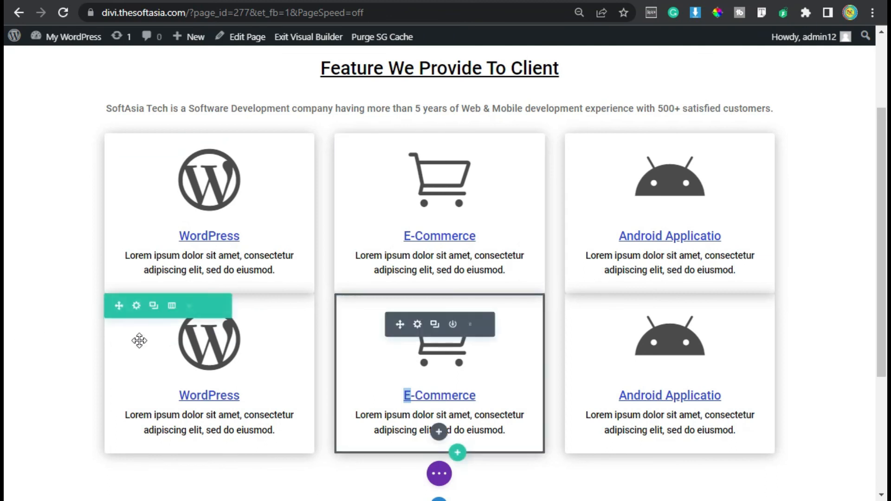
click(135, 306)
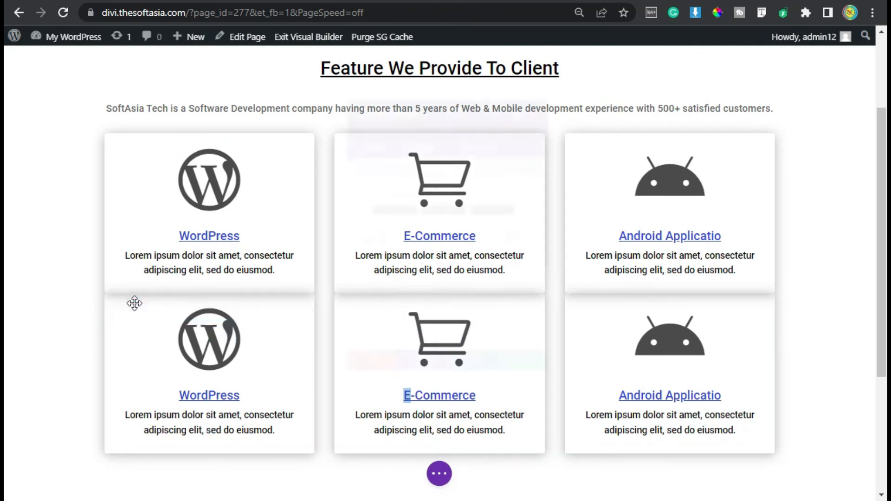
click(415, 132)
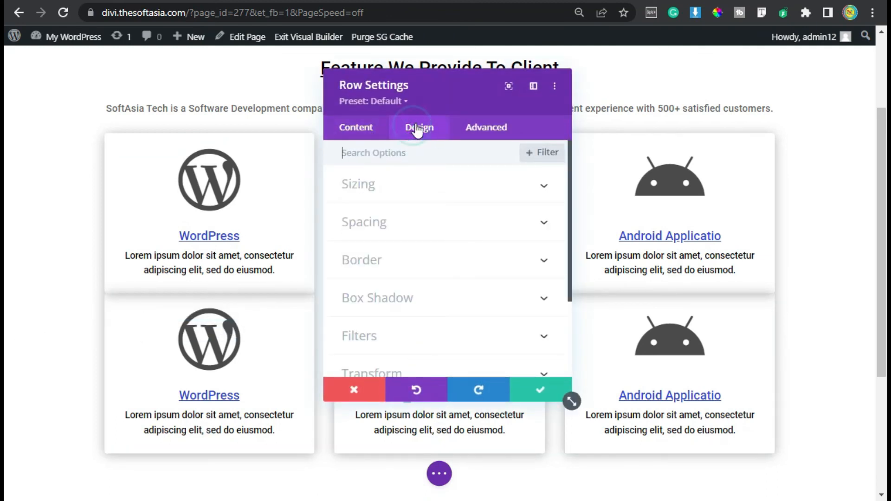
click(407, 216)
double_click(351, 263)
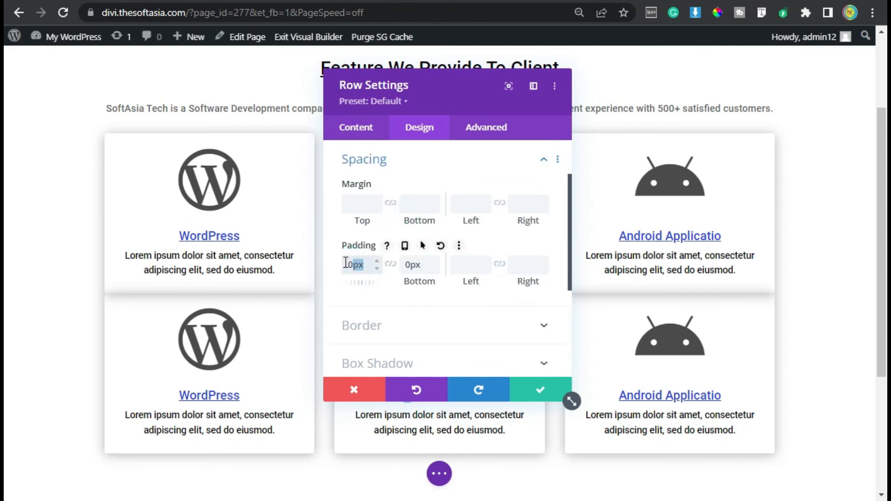
click(391, 265)
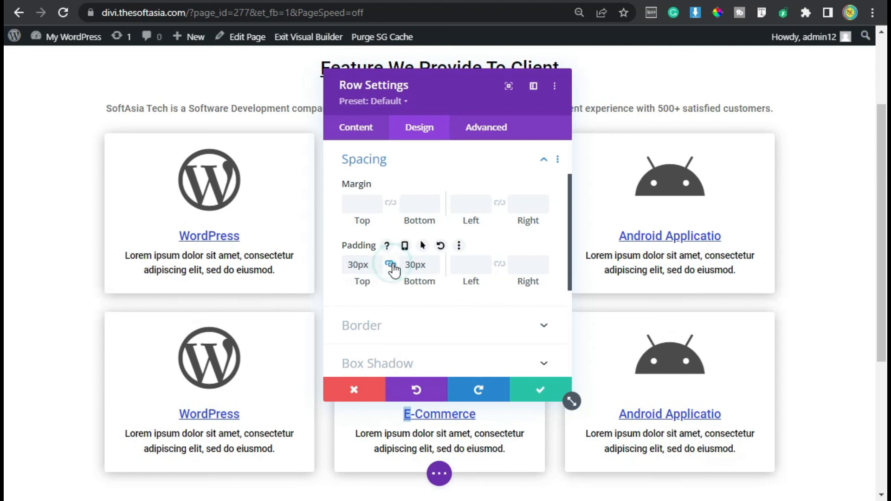
click(540, 390)
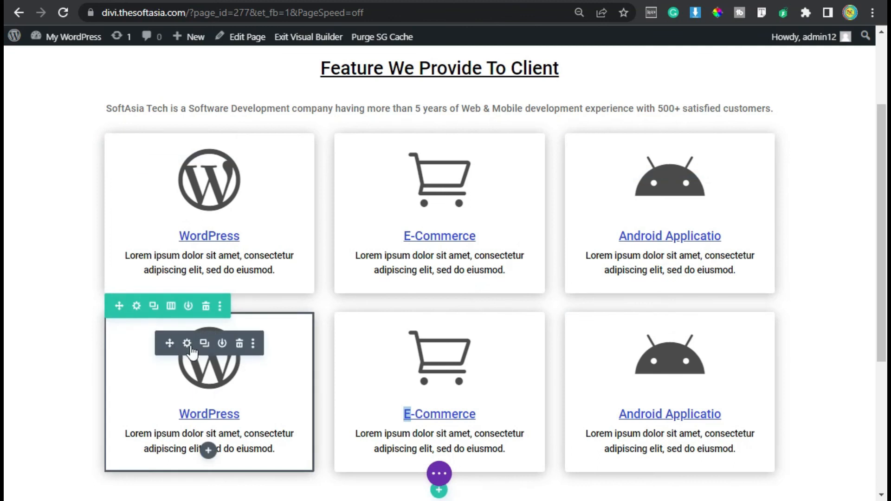
Step: Change the title of the second row's first blurb to "Web Application"
click(187, 344)
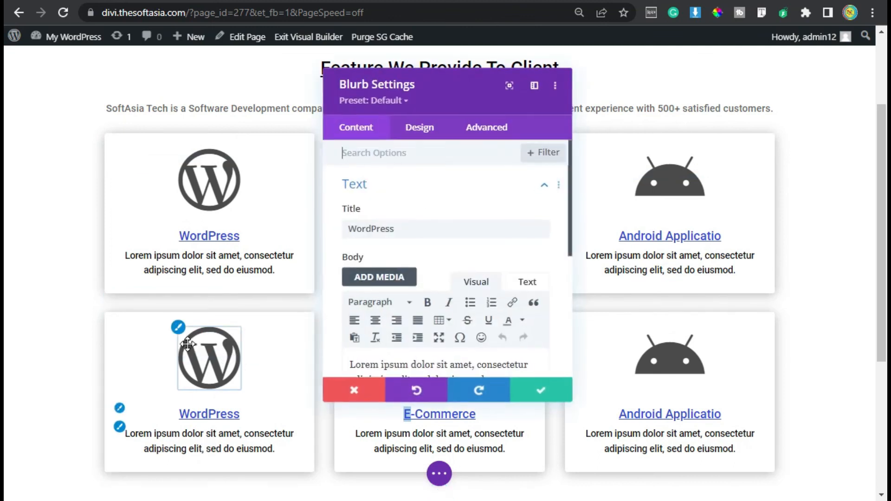
drag(414, 228, 346, 226)
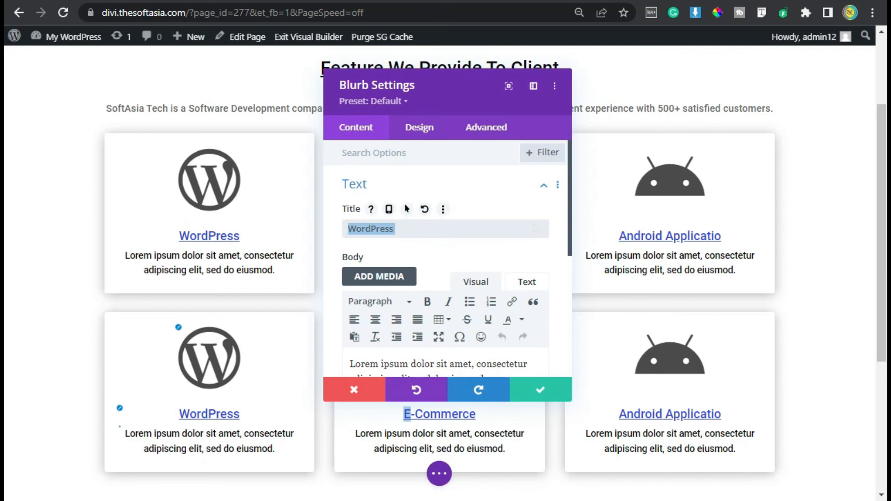
text(Web Application)
Step: Search the Web Application blurb's icons for "App", choose the solid tablet, and save the blurb
scroll(432, 288, down, 6)
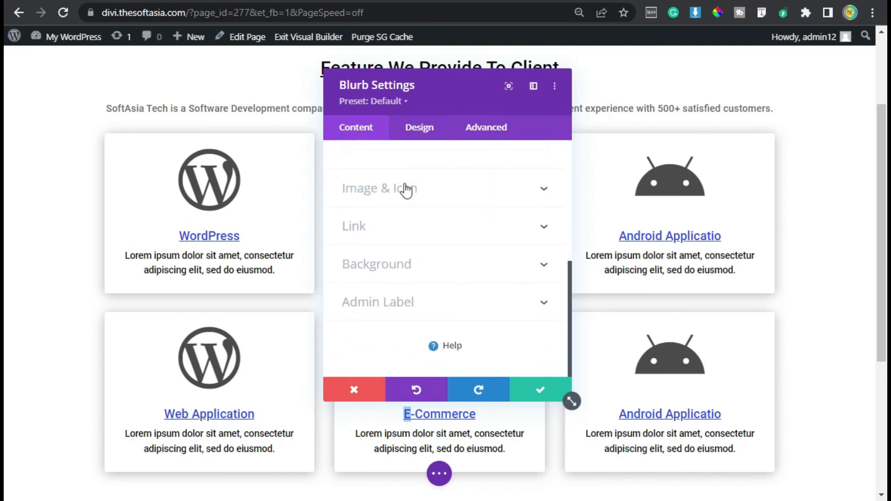
click(405, 188)
click(397, 262)
text(App)
click(420, 365)
click(510, 344)
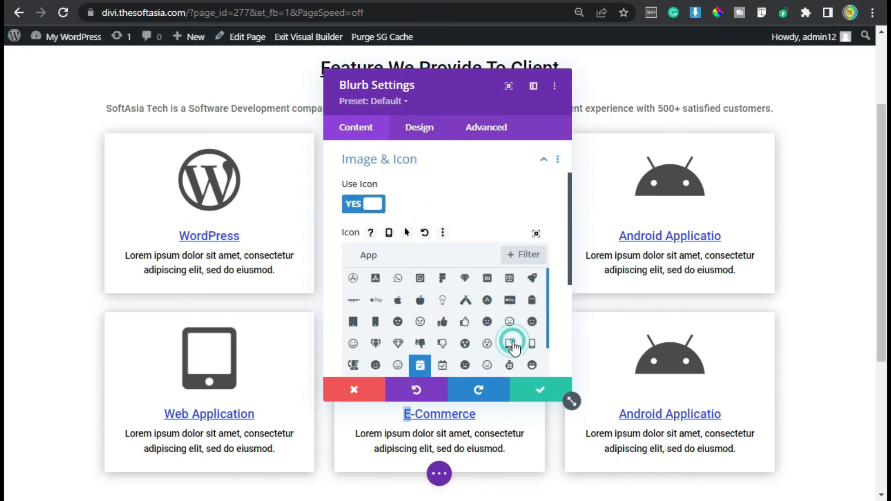
click(533, 392)
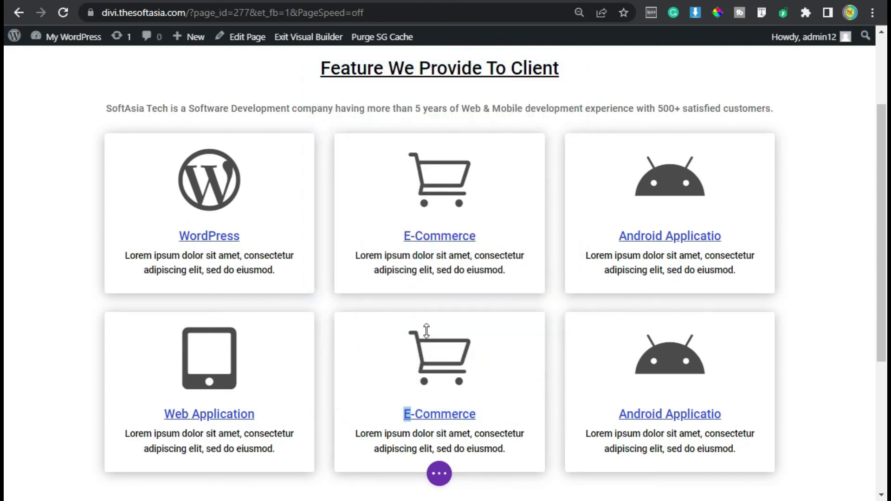
Step: Change the title of the second row's middle blurb to "HTML/HTML5"
click(418, 346)
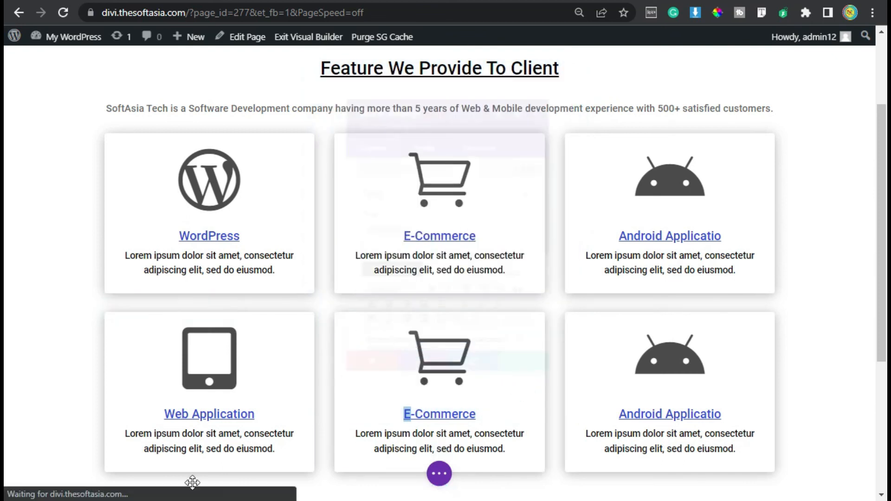
drag(424, 229, 338, 233)
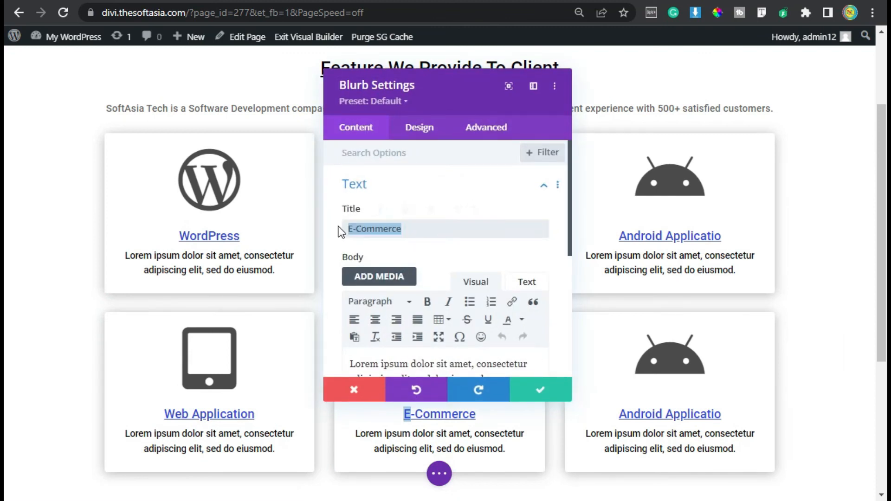
text(HTML/HTML5)
Step: Search the HTML/HTML5 blurb's icons for "HTM", choose the HTML5 shield, and save the blurb
click(403, 186)
click(409, 221)
scroll(371, 281, down, 1)
click(410, 250)
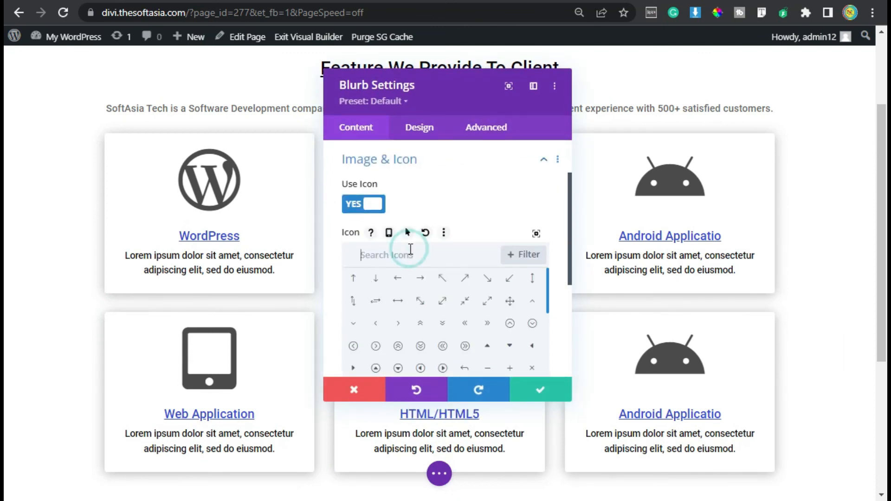
text(HTM)
click(353, 278)
click(539, 395)
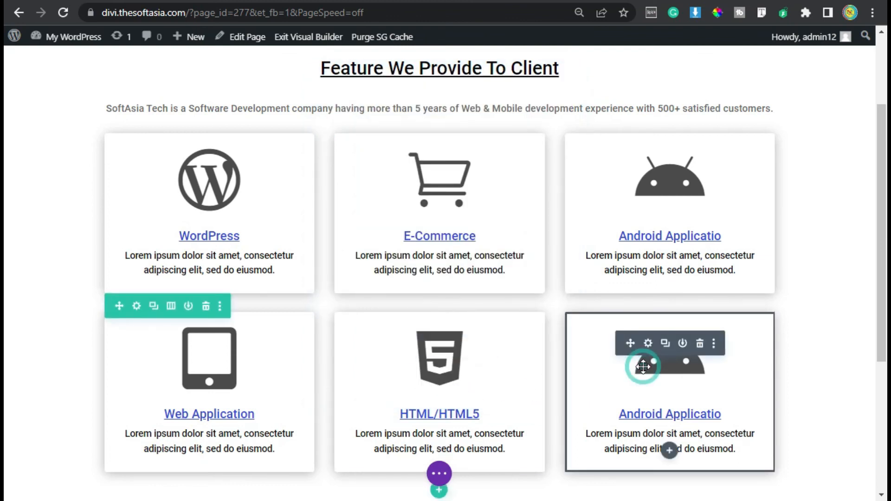
Step: Change the title of the second row's third blurb to "CSS", applying the suggested capitalization
click(648, 344)
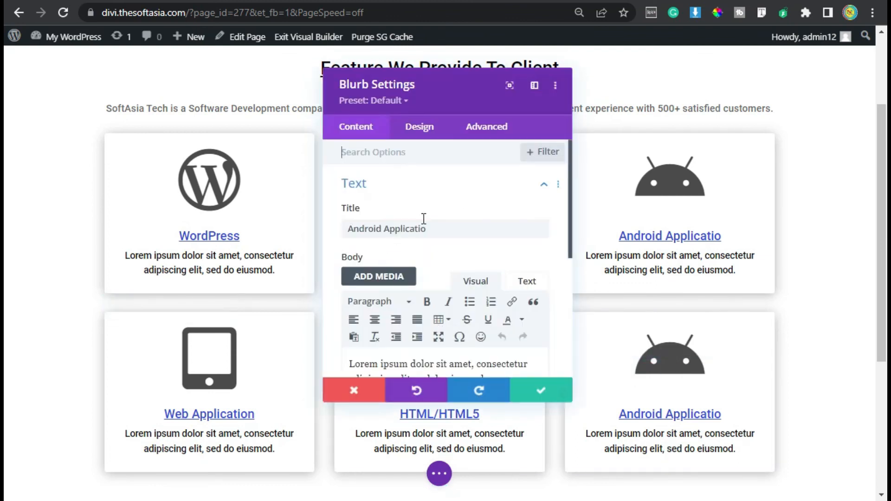
triple_click(445, 228)
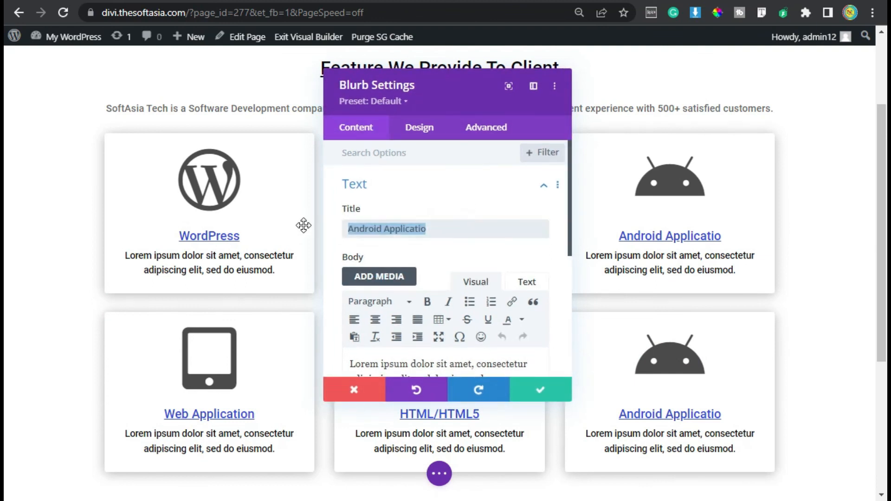
text(Css)
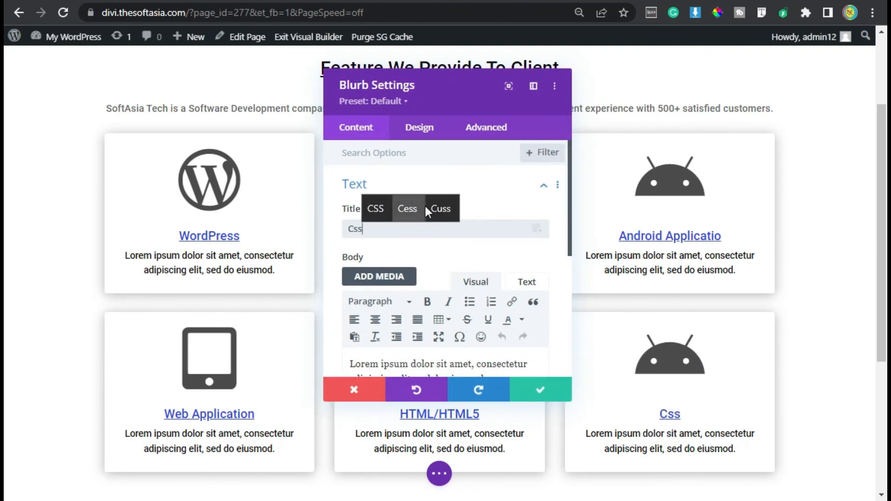
click(376, 209)
Step: Search the CSS blurb's icons for "Css", choose the CSS3 shield, and save the blurb
scroll(385, 242, down, 4)
click(394, 252)
click(402, 246)
text(Css)
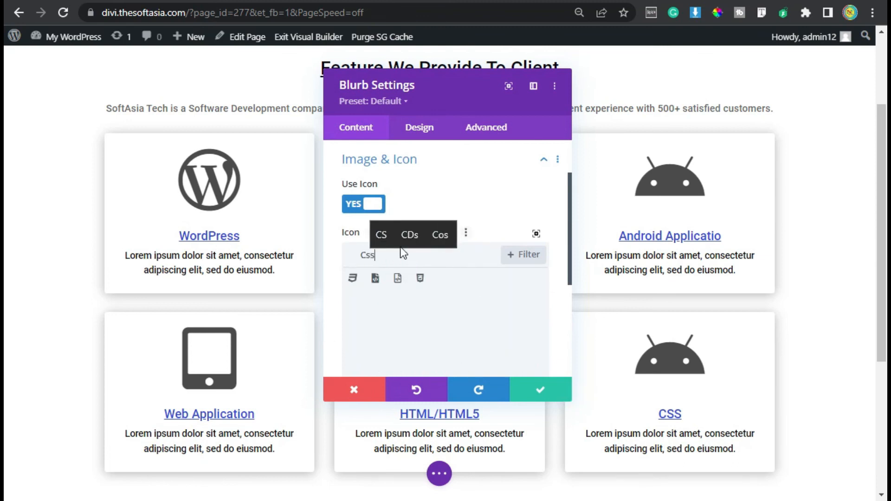
click(419, 278)
click(538, 391)
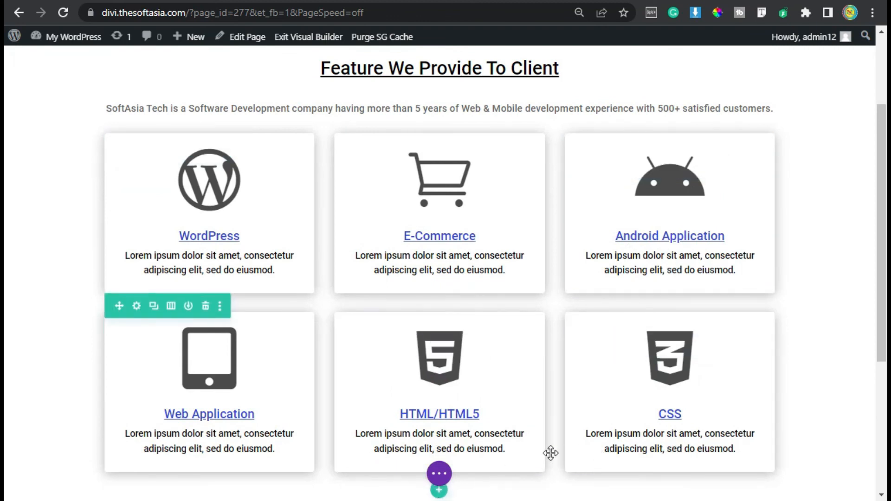
Step: Publish the services page containing the six feature blurbs
click(436, 474)
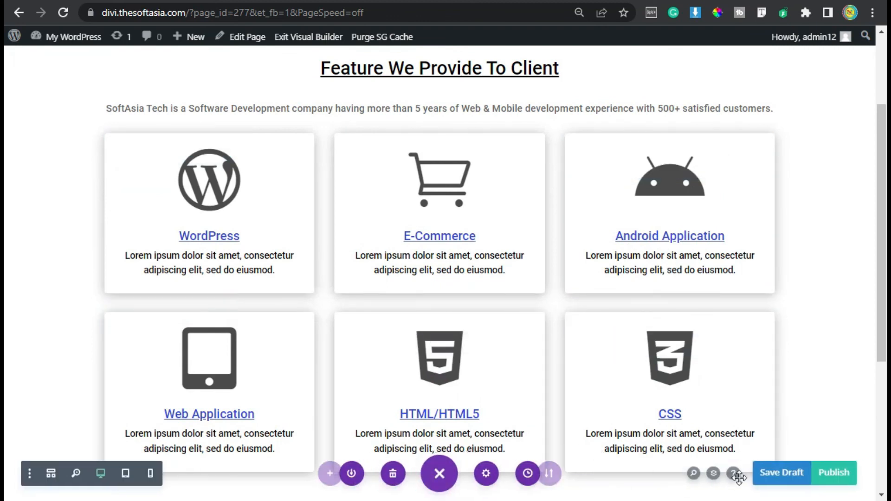
click(815, 477)
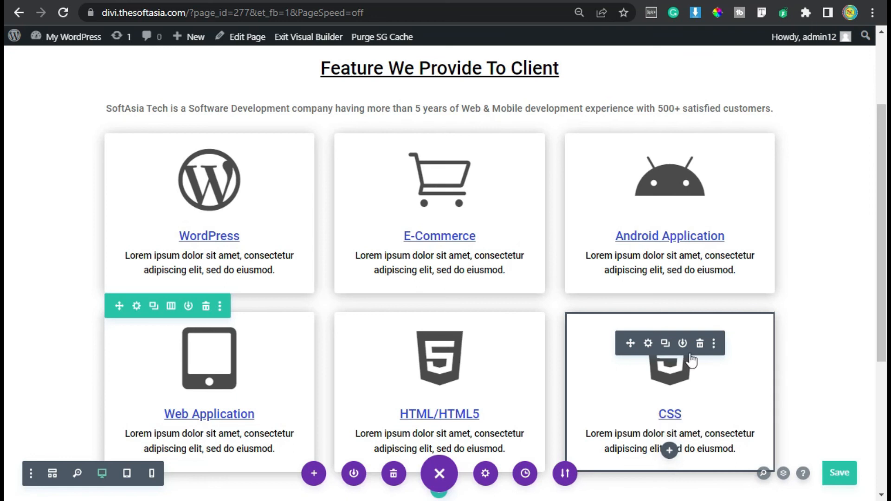
Step: Go to the WordPress list of pages and copy the Services page's view link address
click(68, 43)
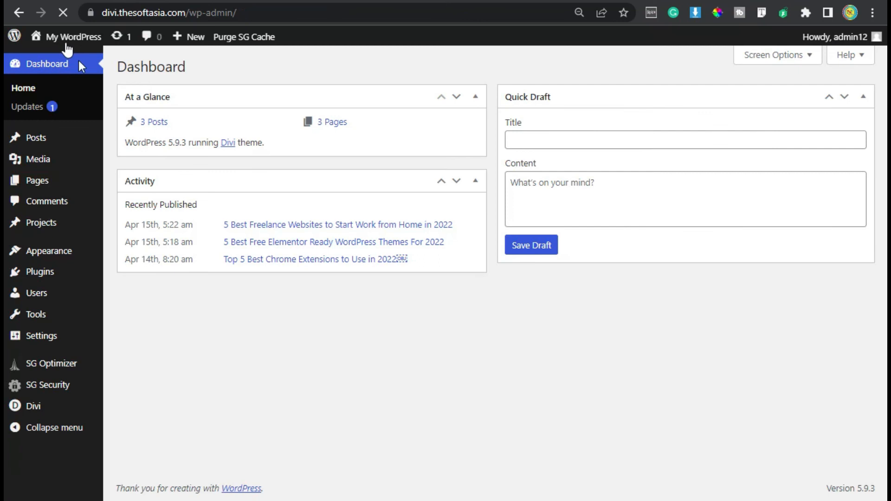
click(52, 185)
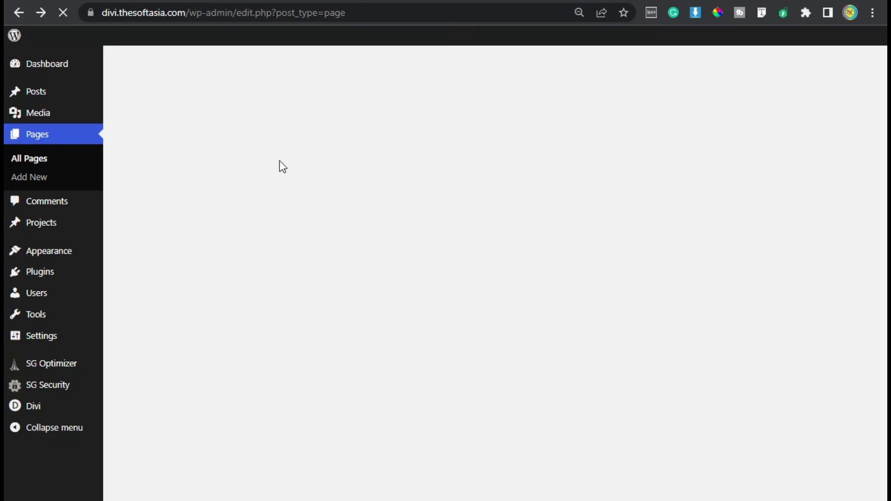
right_click(247, 214)
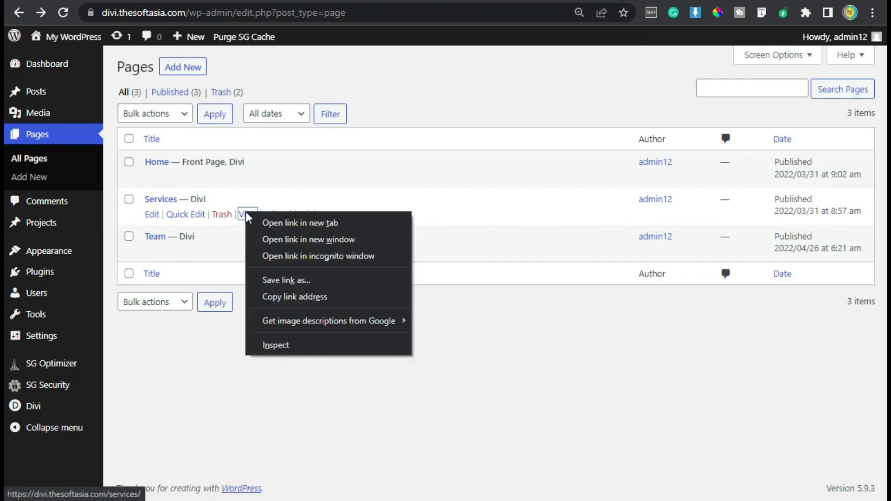
click(305, 298)
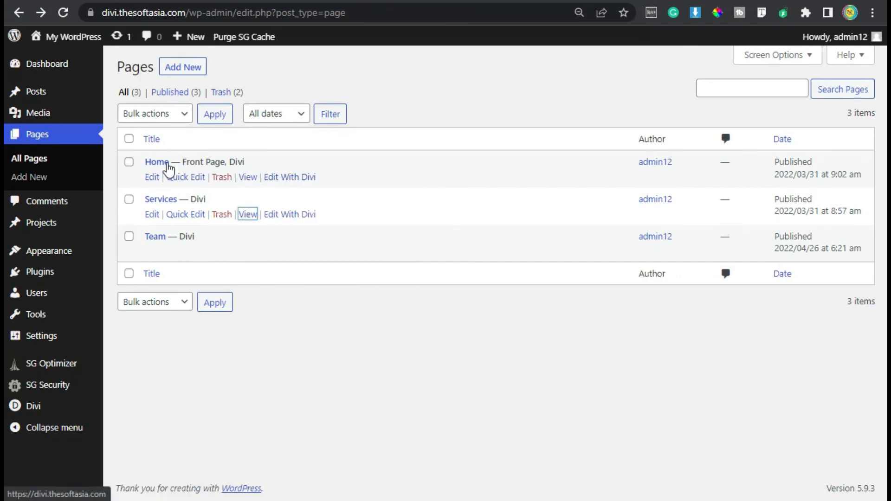
Step: Edit the Home page with Divi and open the settings of the Our Services button below the Business Experience text
click(289, 177)
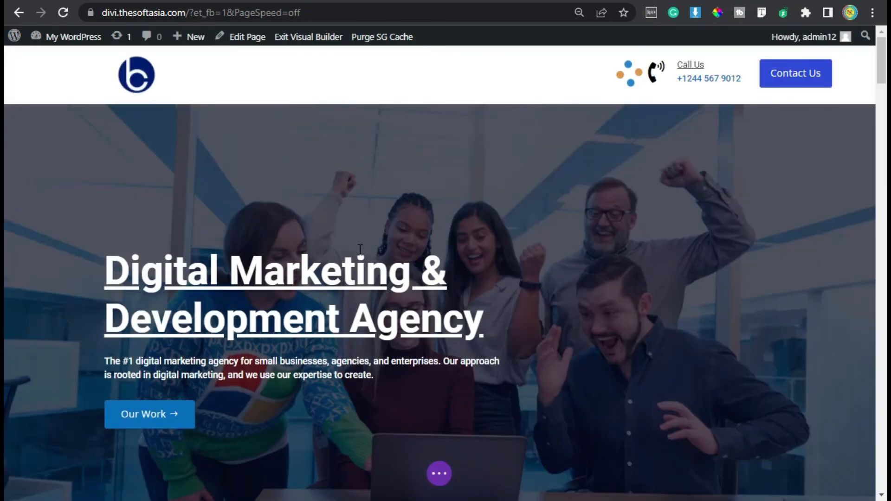
scroll(359, 251, down, 10)
scroll(360, 244, down, 15)
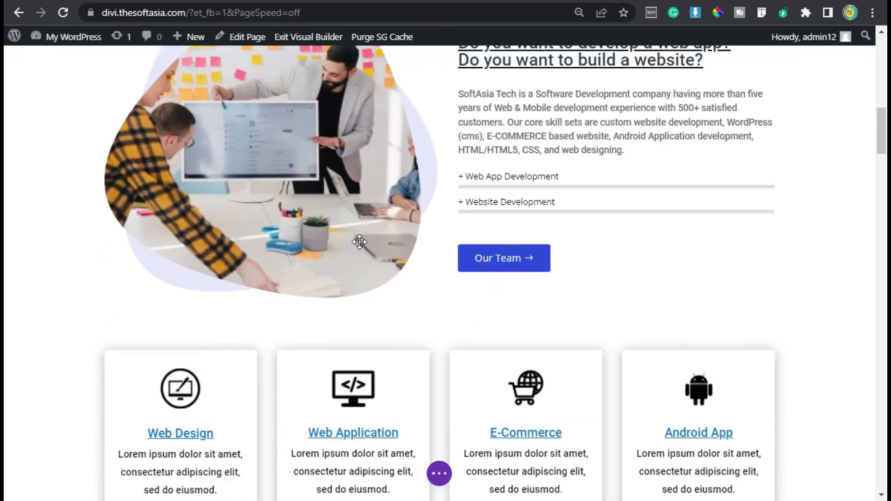
scroll(361, 239, down, 6)
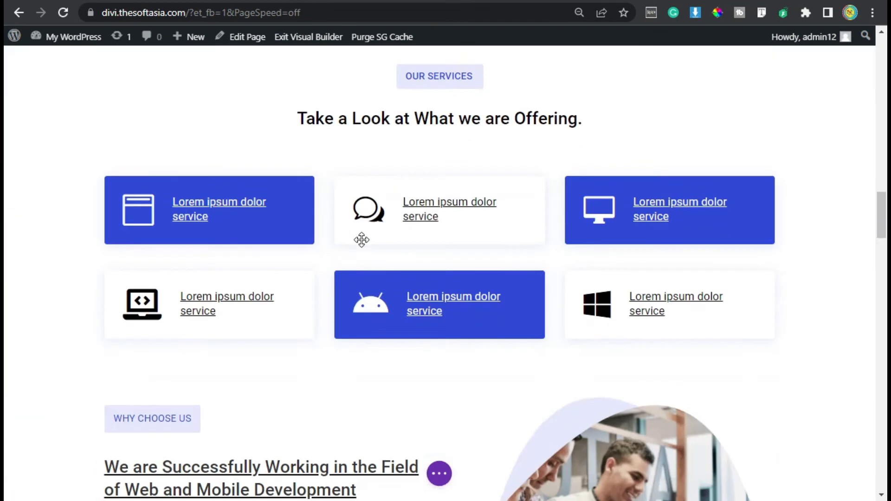
scroll(363, 238, down, 10)
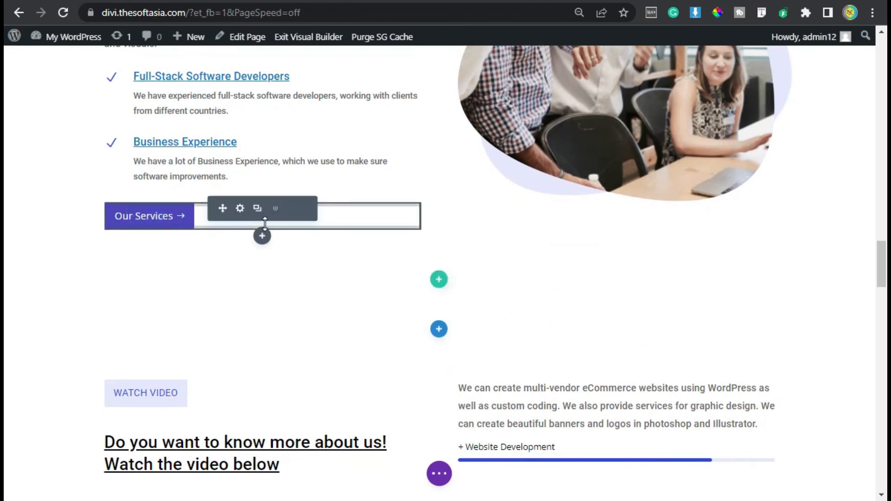
click(239, 210)
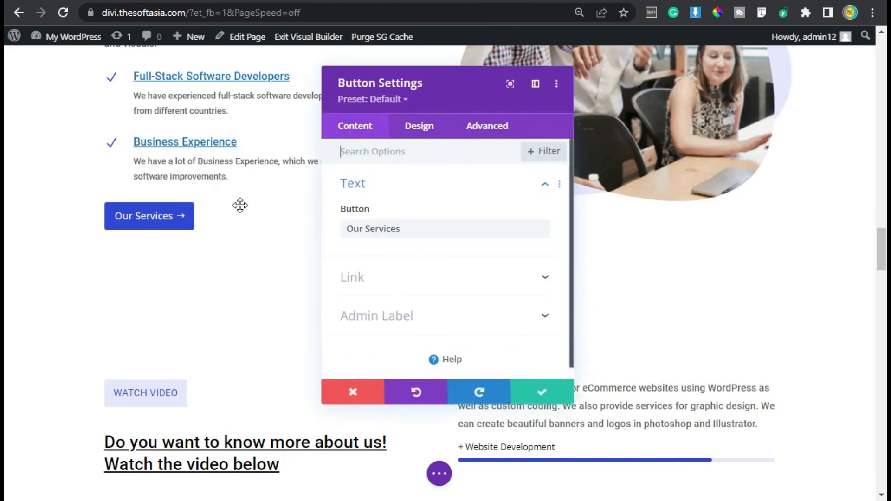
click(371, 282)
click(354, 207)
key(ctrl+v)
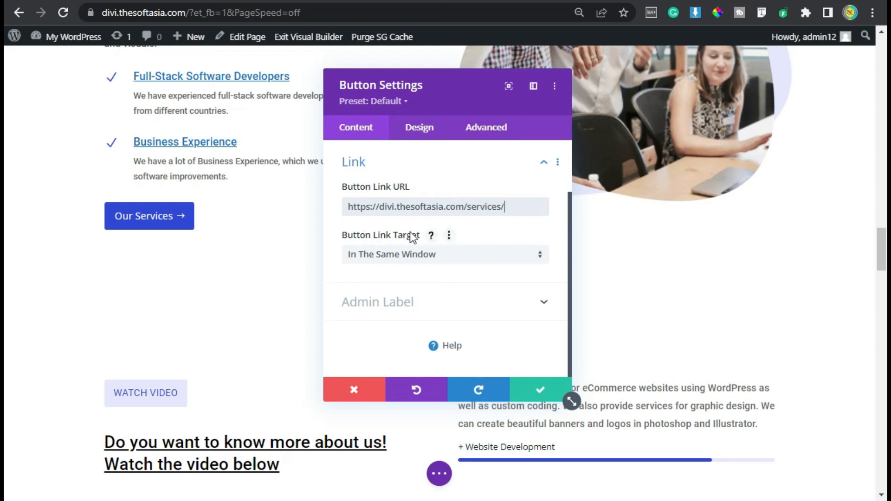
click(443, 259)
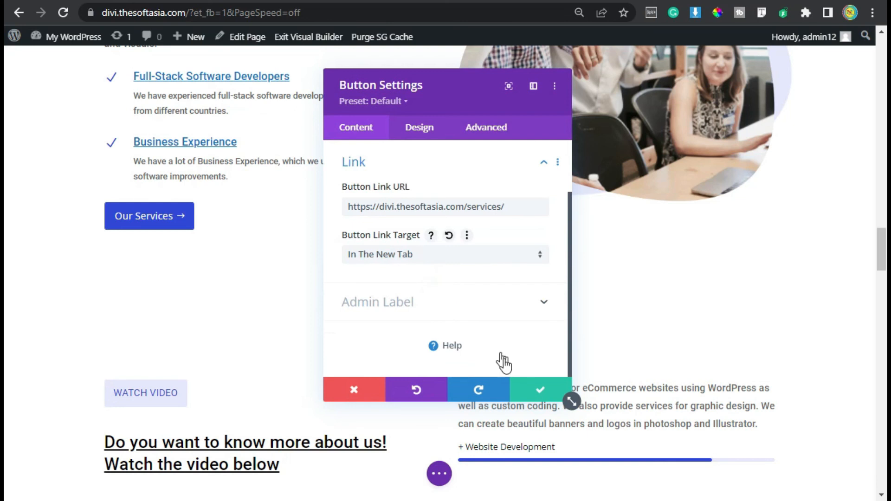
click(534, 388)
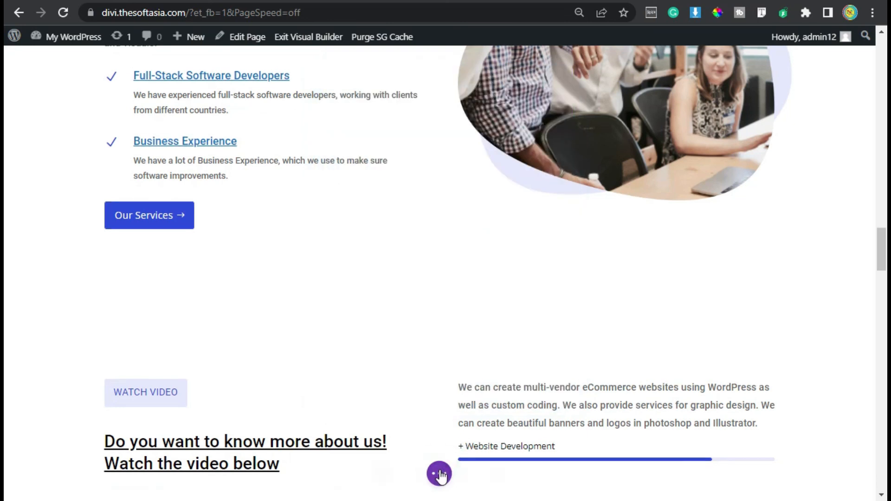
Step: Save the Home page and exit the visual builder
click(439, 474)
click(835, 480)
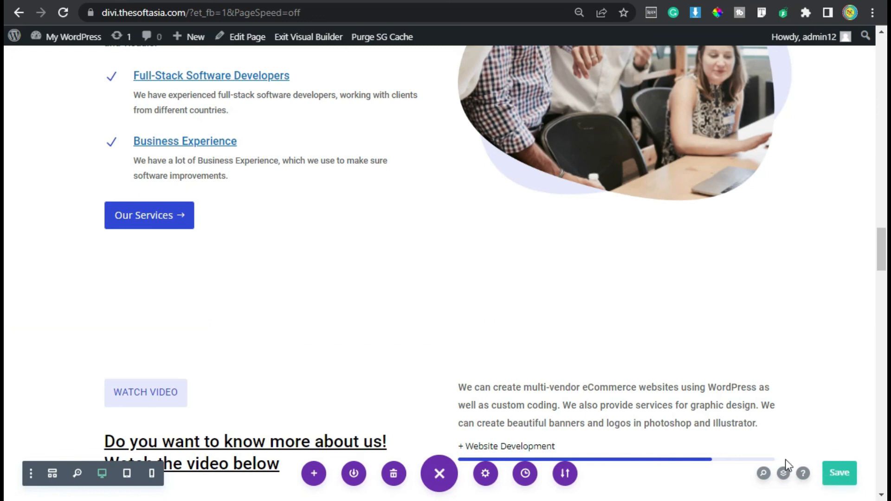
click(319, 37)
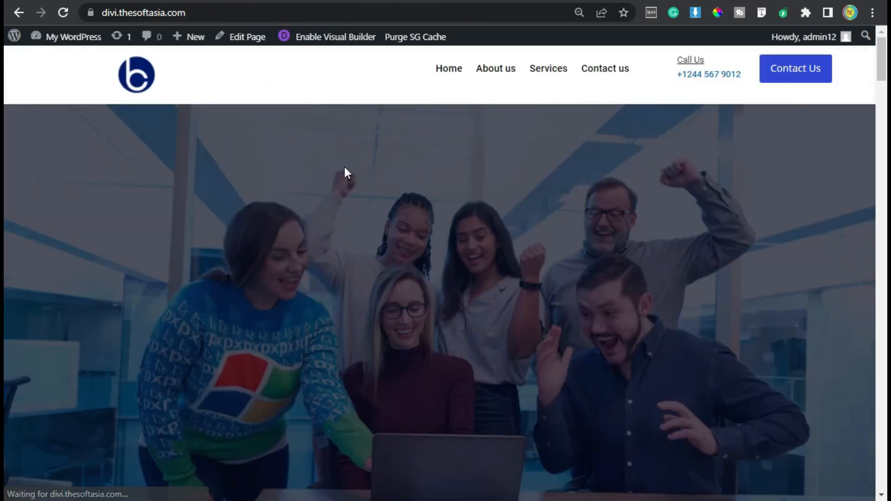
Step: Test the Our Services button on the live home page and review the services page it opens
scroll(344, 172, down, 15)
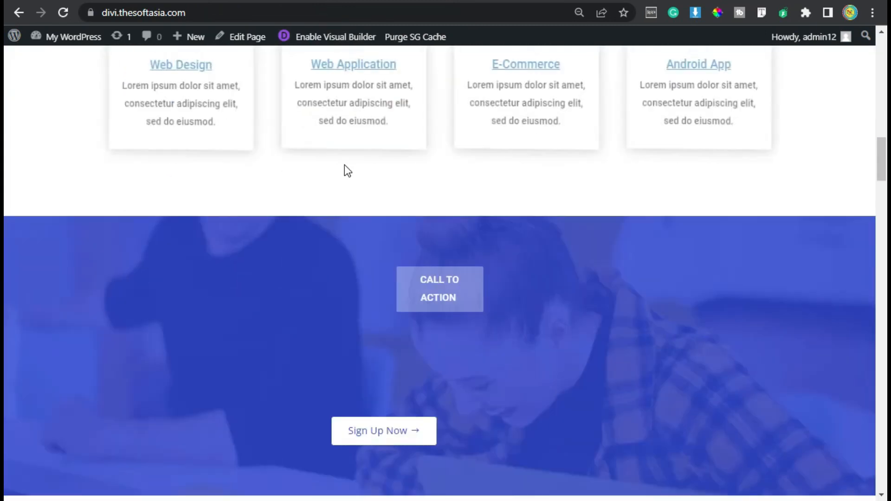
scroll(344, 163, down, 10)
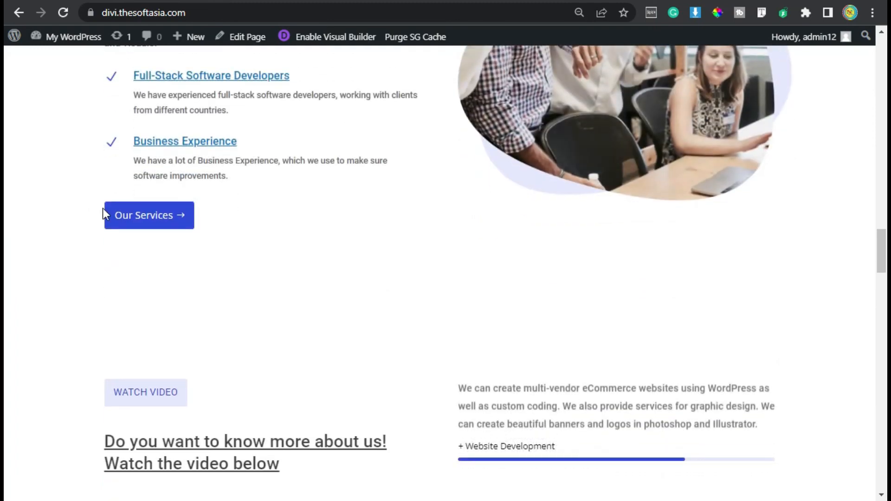
click(167, 222)
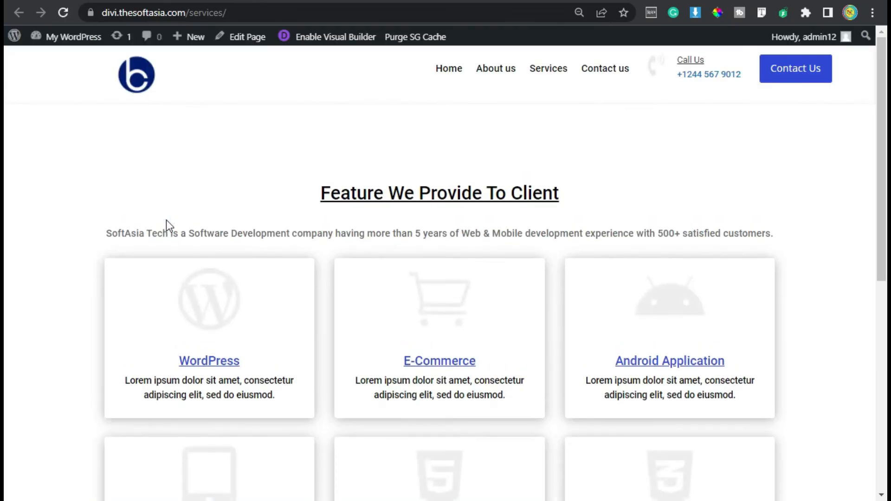
scroll(479, 442, down, 3)
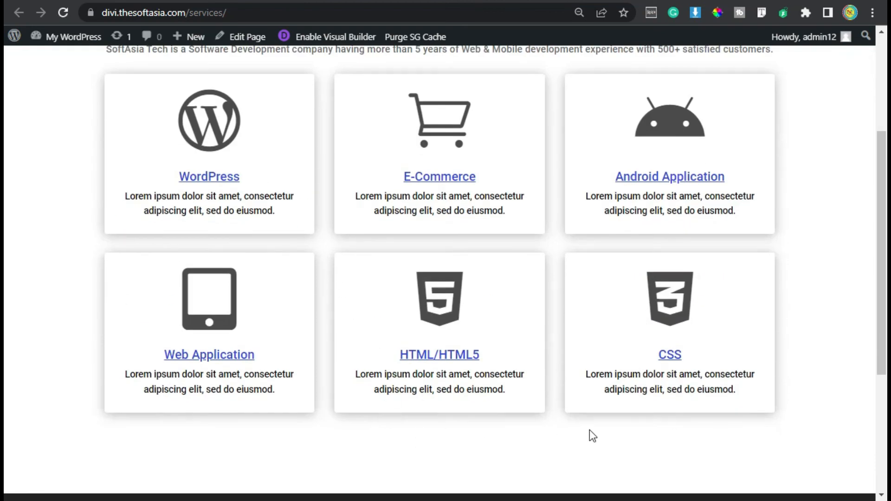
scroll(575, 432, up, 1)
scroll(576, 438, up, 2)
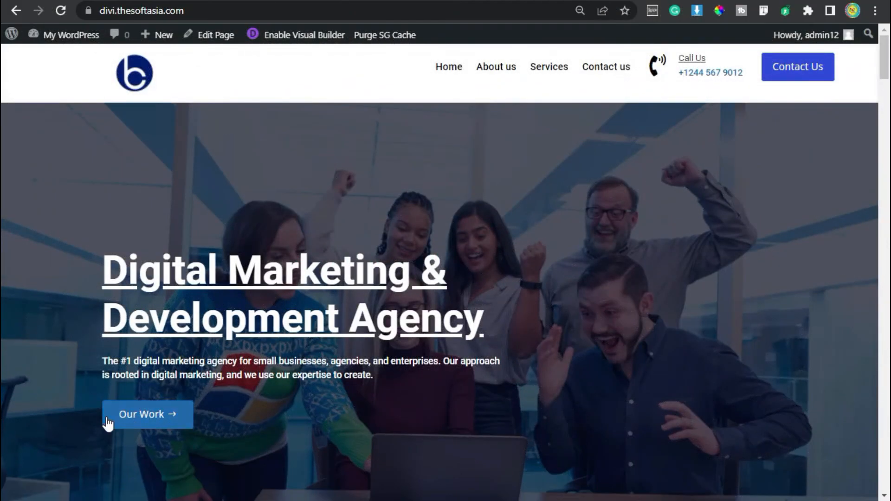
Step: Look through the live home page for its other buttons, from Our Work down to Meet Our Clients
scroll(239, 428, down, 2)
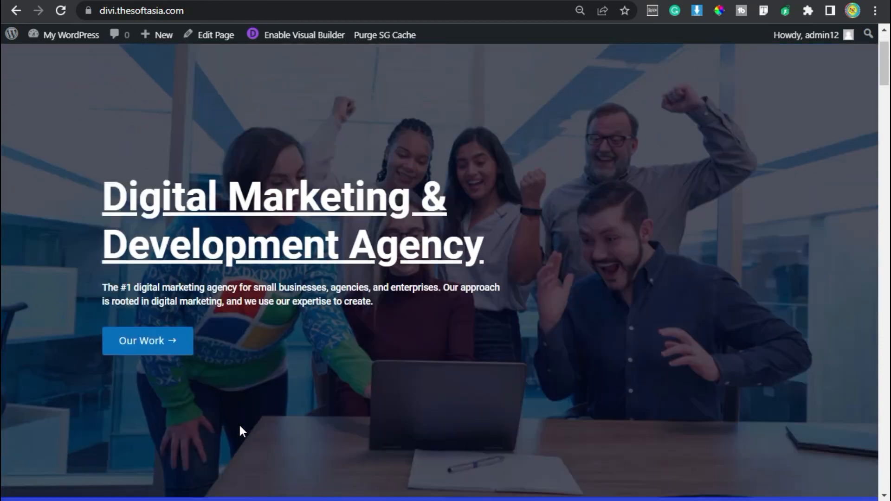
scroll(240, 426, down, 12)
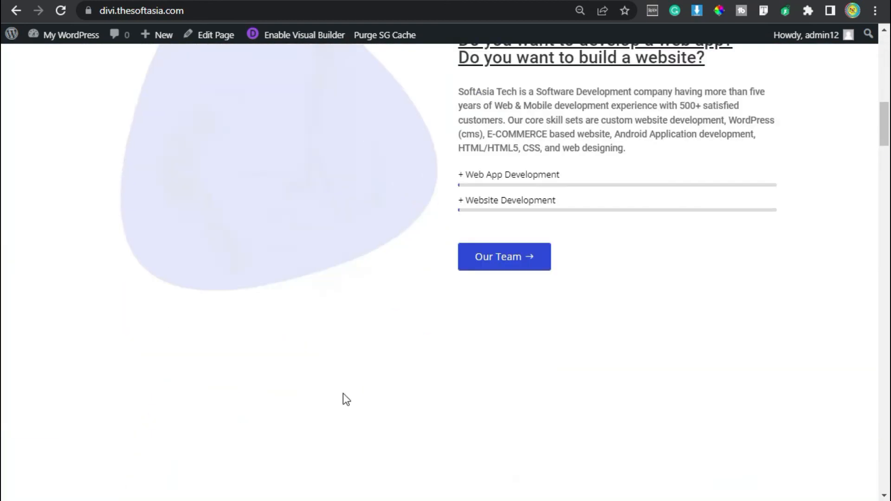
drag(886, 139, 887, 352)
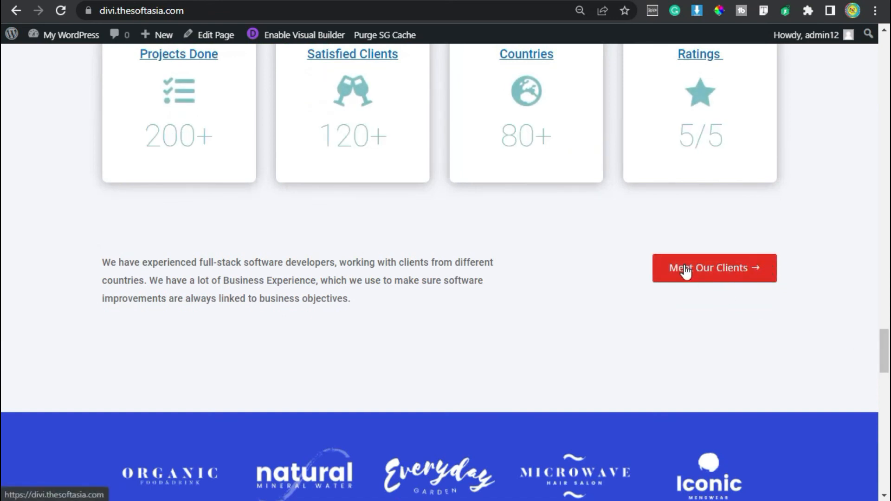
drag(885, 363, 884, 60)
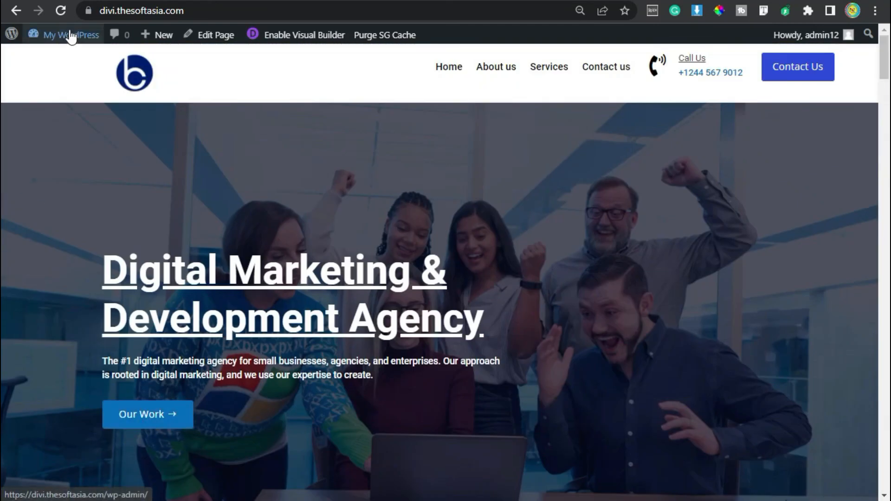
Step: Open the WordPress dashboard in a new tab and copy the Services page's link address from the list of pages
mouse_move(69, 35)
right_click(79, 56)
click(111, 65)
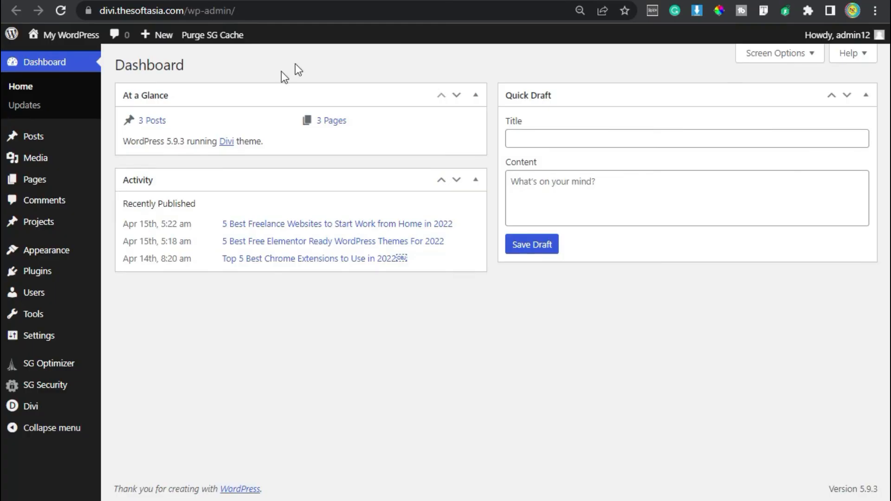
click(60, 178)
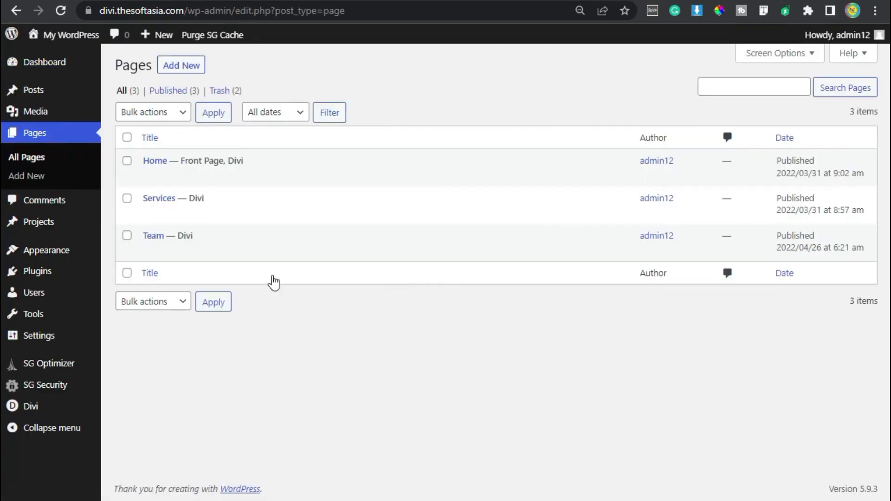
mouse_move(173, 208)
right_click(250, 214)
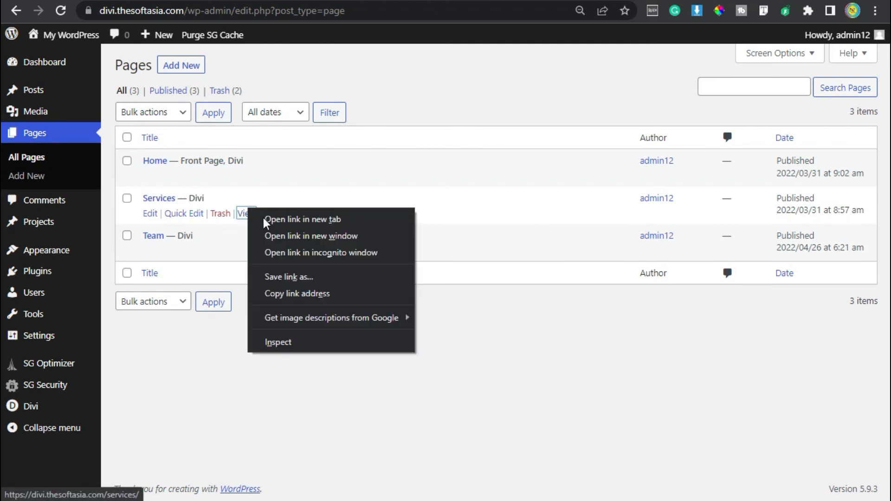
click(302, 294)
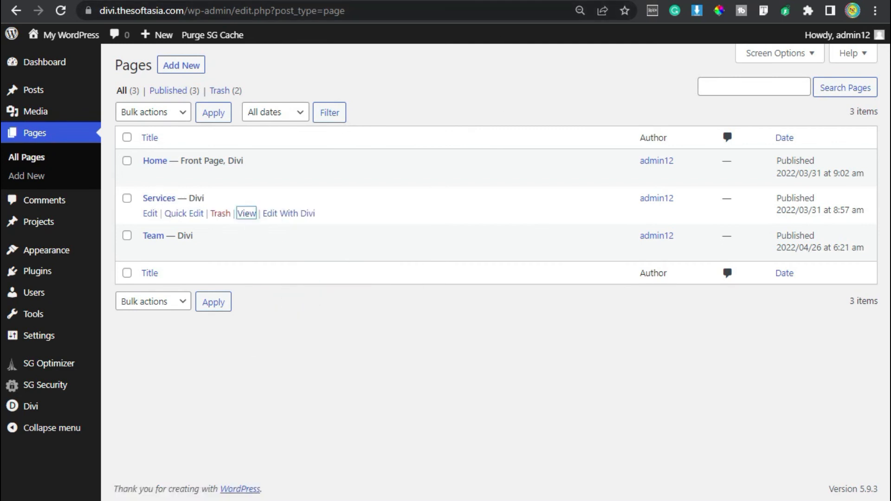
Step: Return to the live home page, enable the visual builder, and open the Our Work button's settings
click(485, 0)
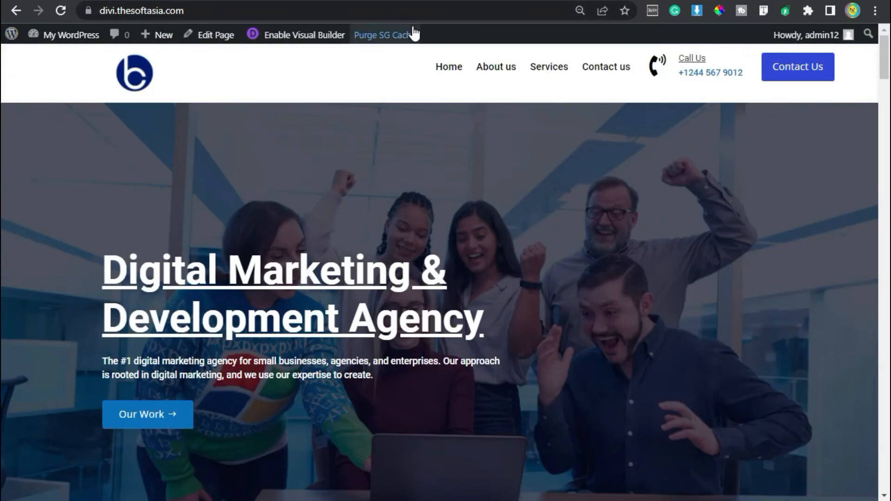
click(302, 37)
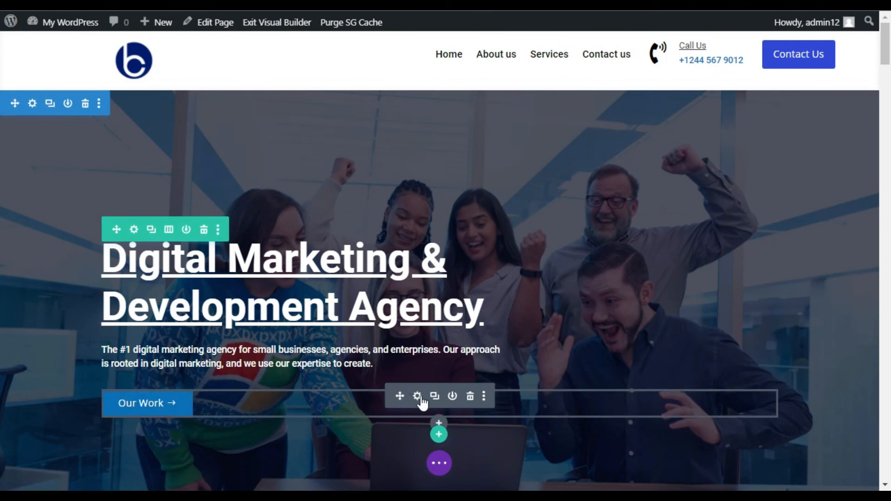
click(417, 396)
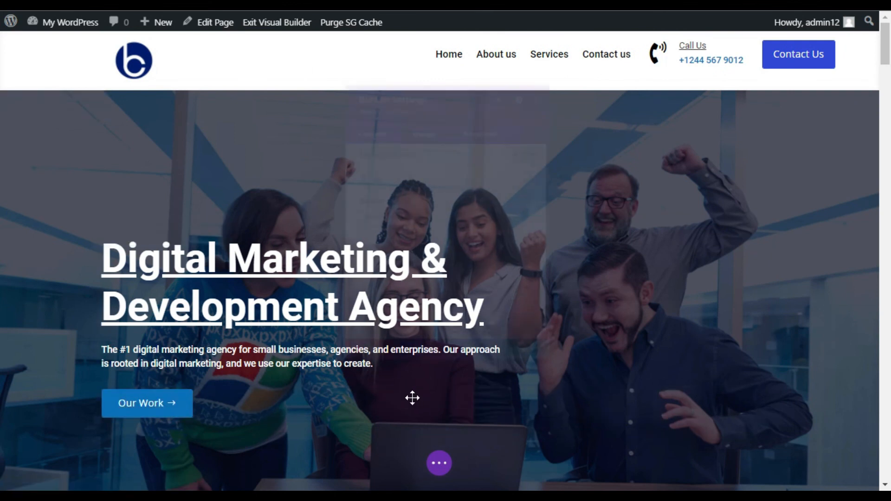
click(398, 262)
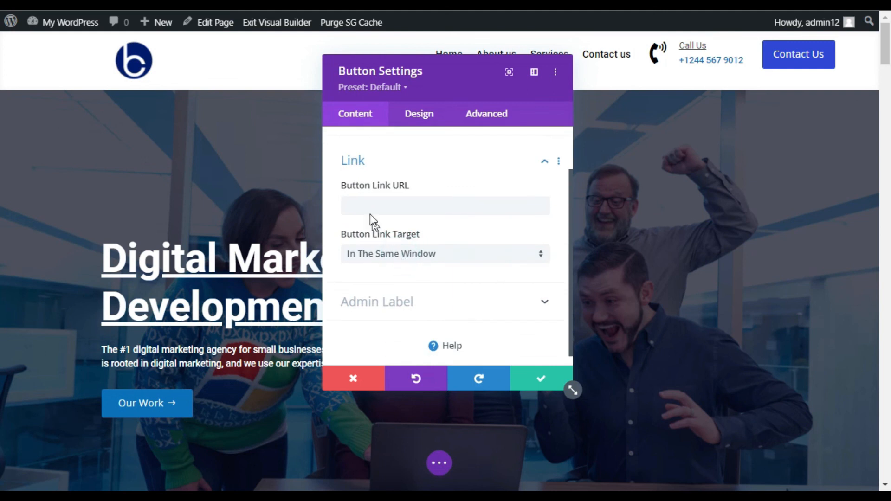
click(384, 196)
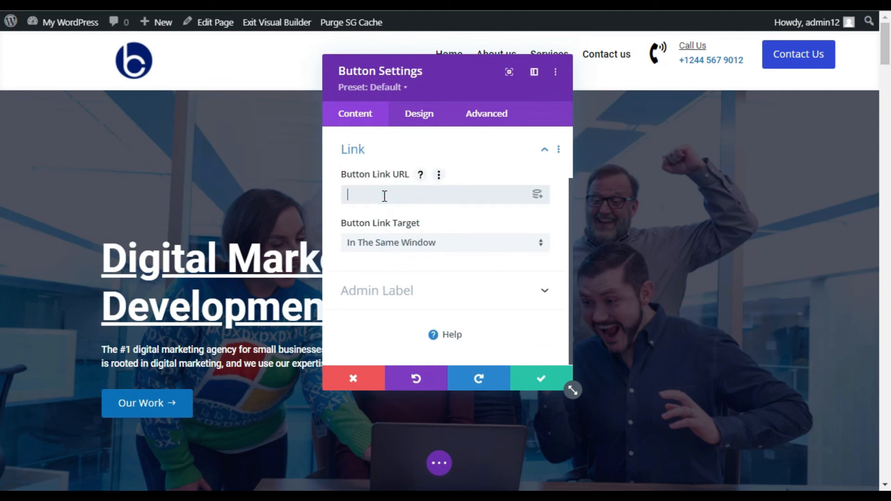
key(ctrl+v)
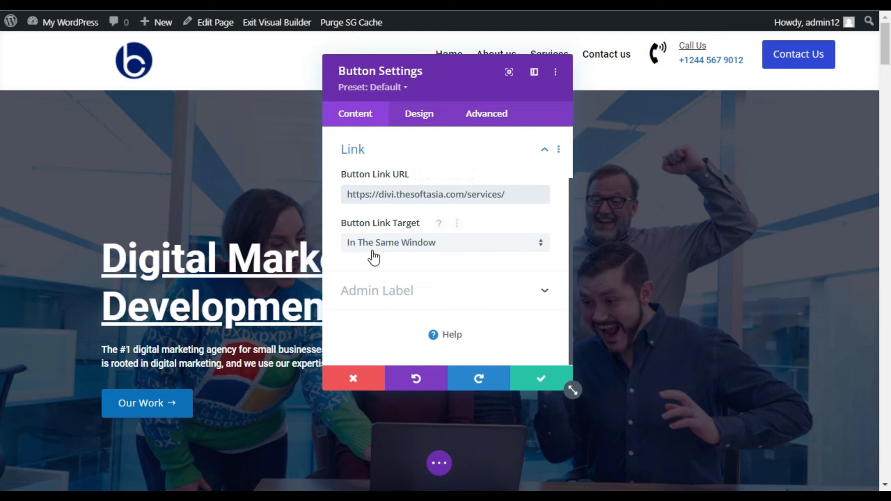
click(404, 243)
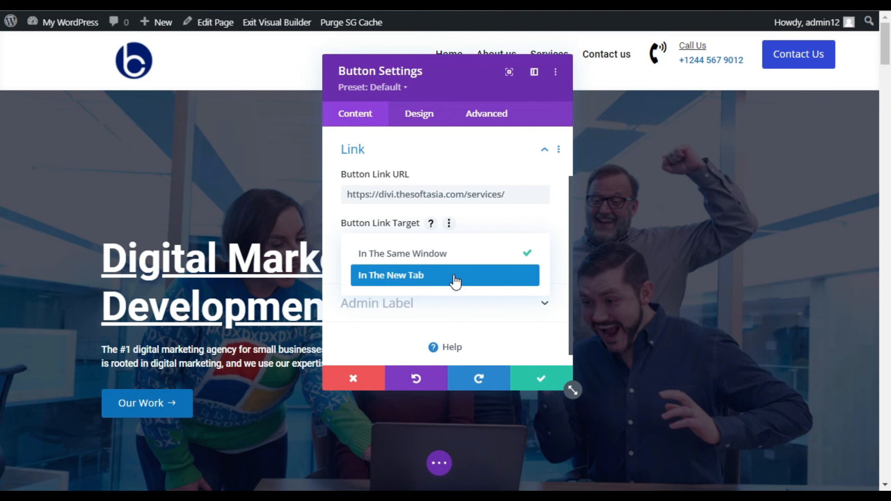
click(454, 278)
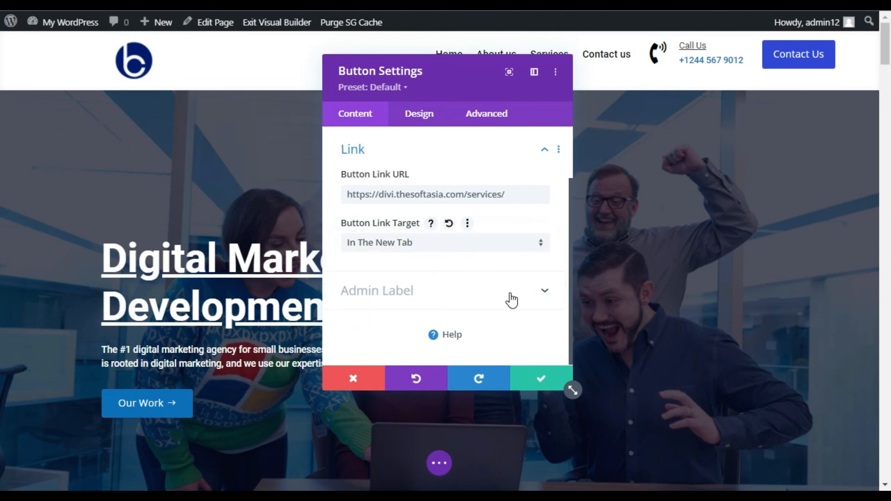
click(546, 378)
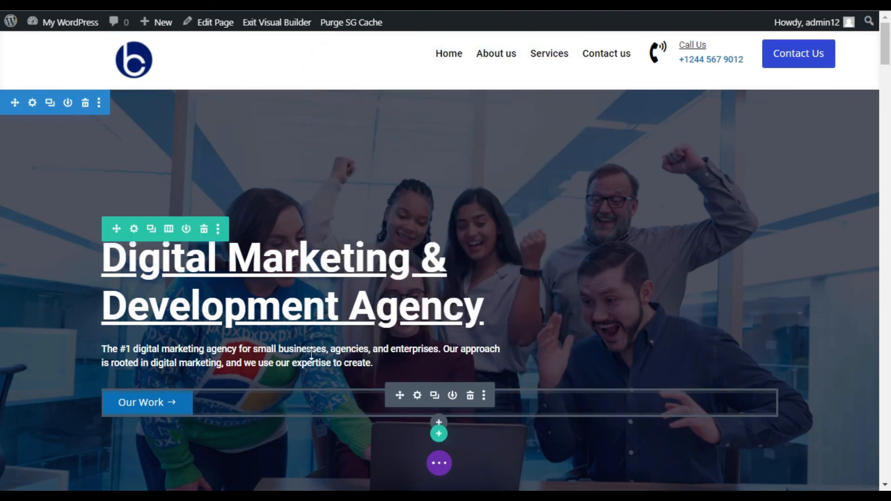
Step: Give the blue client logos section the CSS ID "clients", copy that ID, and save the section settings
scroll(311, 354, down, 10)
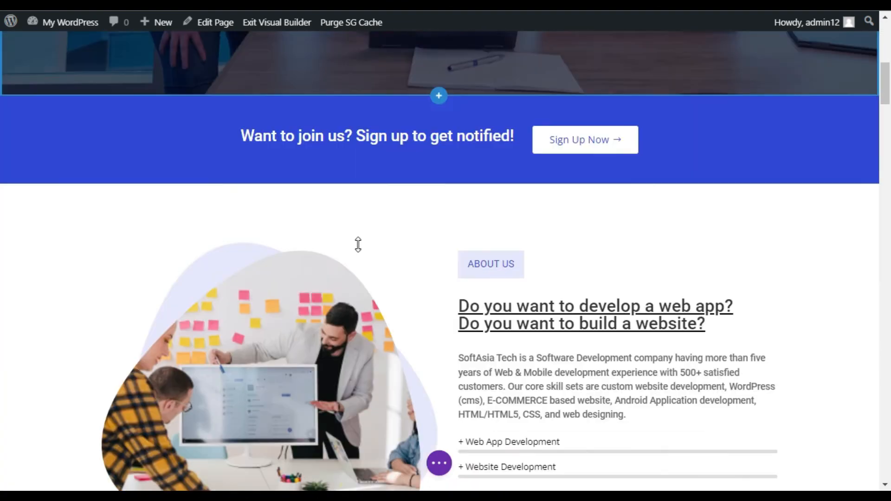
scroll(358, 245, down, 20)
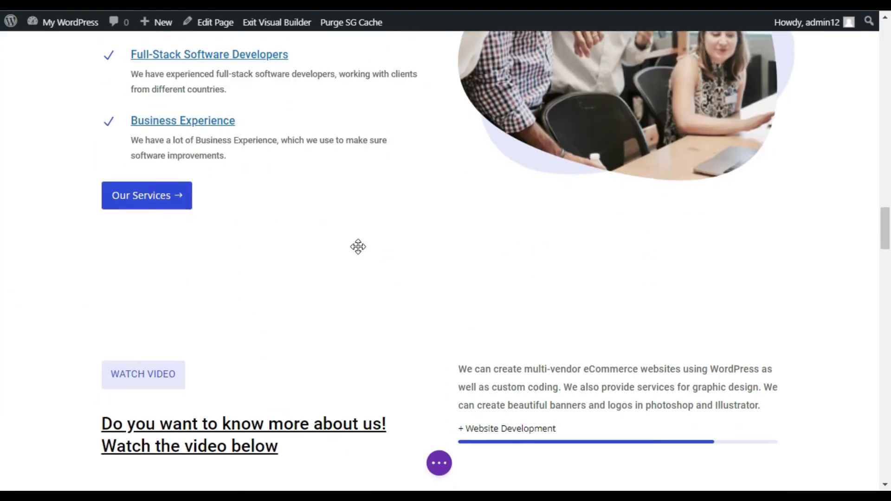
scroll(358, 251, down, 15)
scroll(360, 253, down, 10)
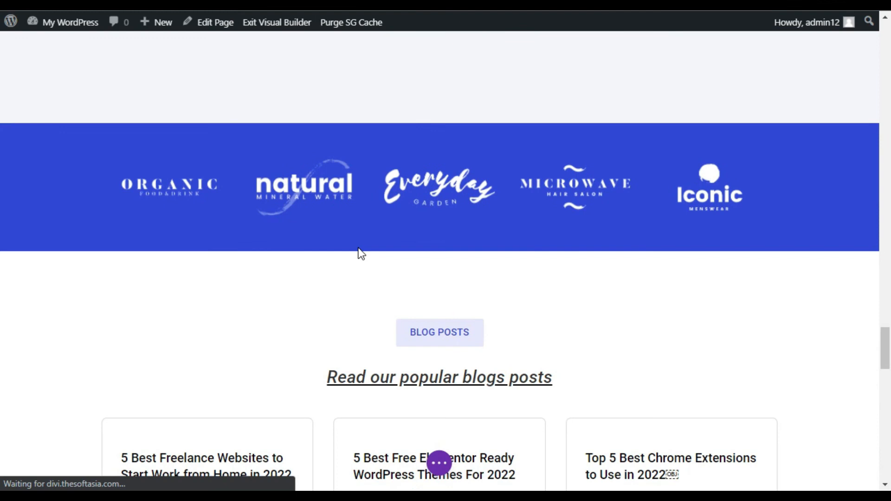
scroll(357, 247, up, 5)
drag(764, 259, 760, 264)
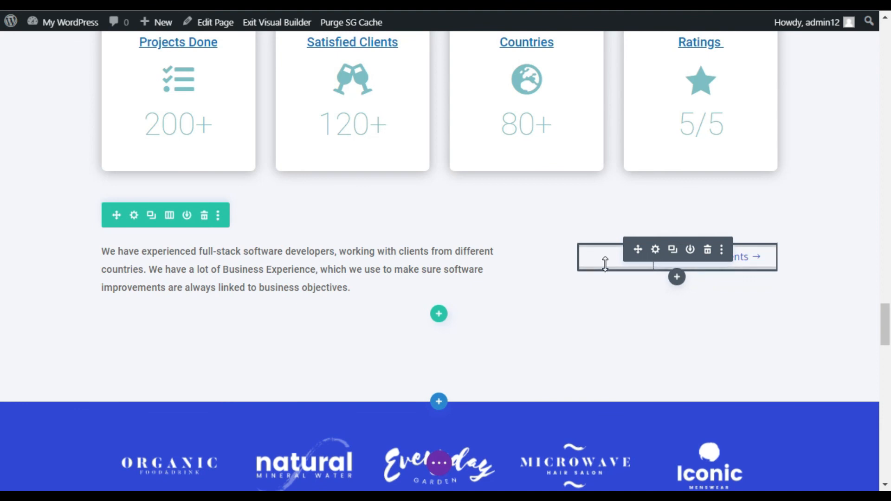
scroll(399, 298, down, 4)
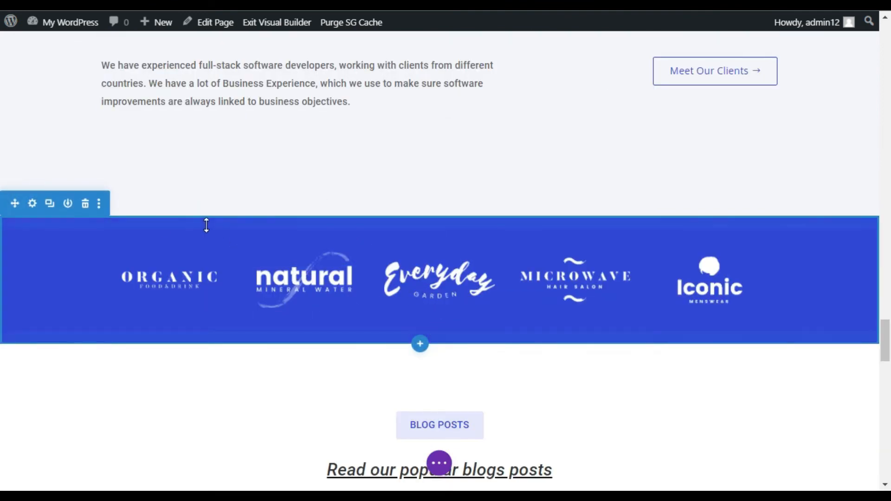
click(32, 203)
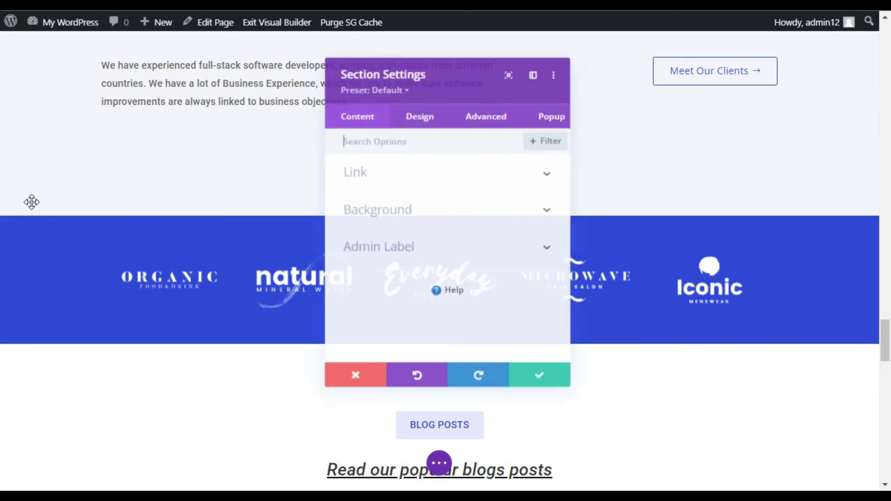
click(478, 119)
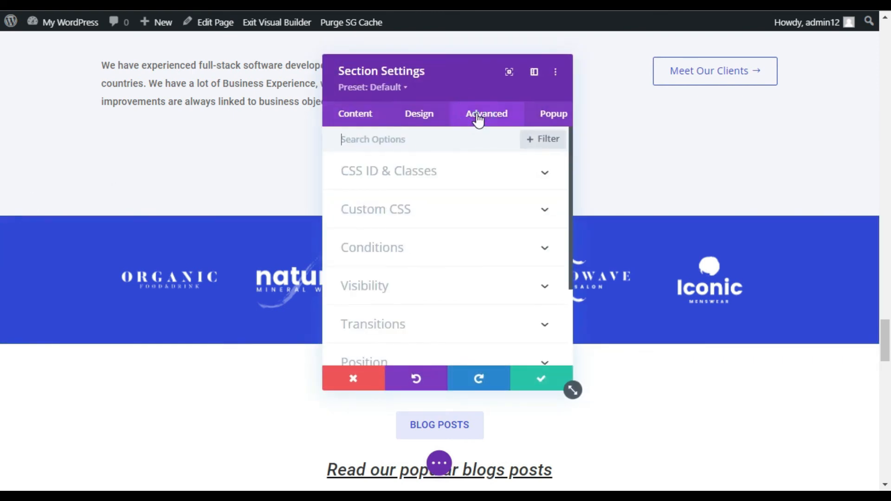
click(497, 186)
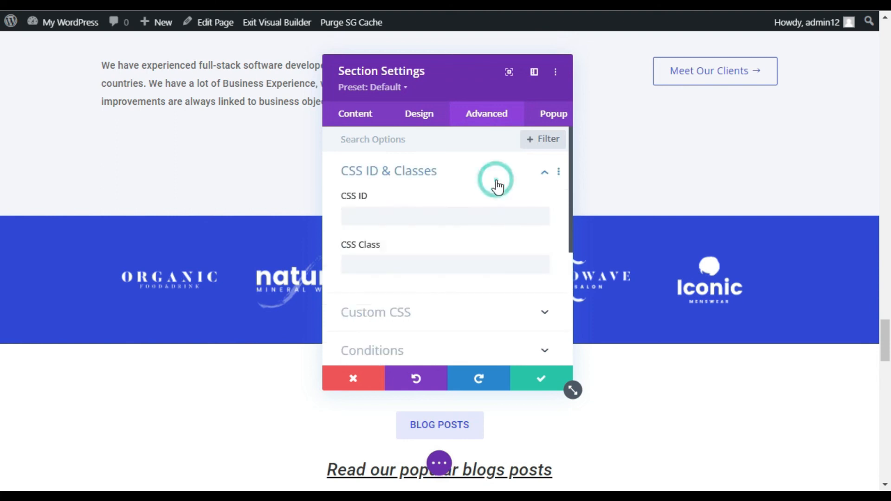
click(417, 264)
click(435, 216)
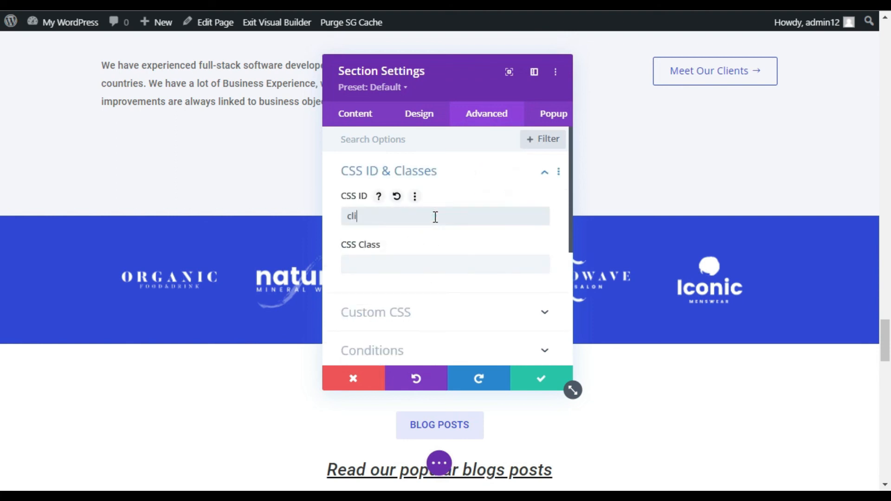
text(clients)
key(ctrl+a)
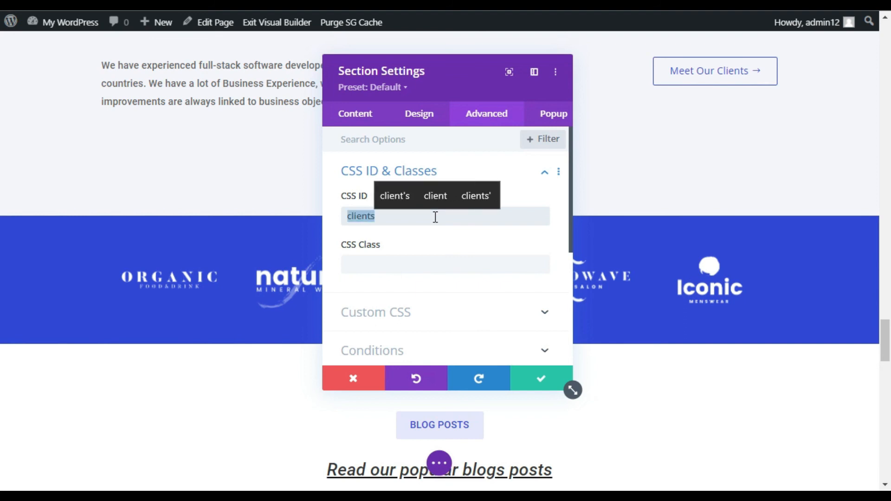
click(542, 383)
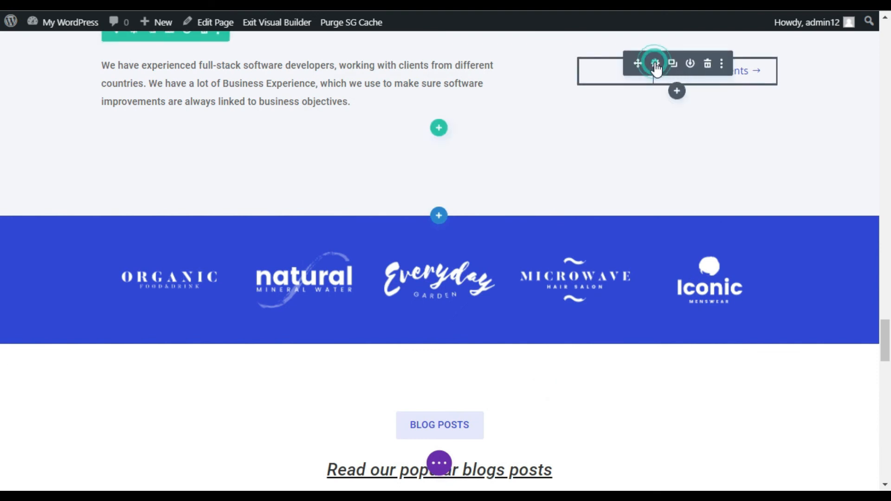
Step: Link the Meet Our Clients button to "#clients", keep it opening in the same window, and save the button settings
click(655, 65)
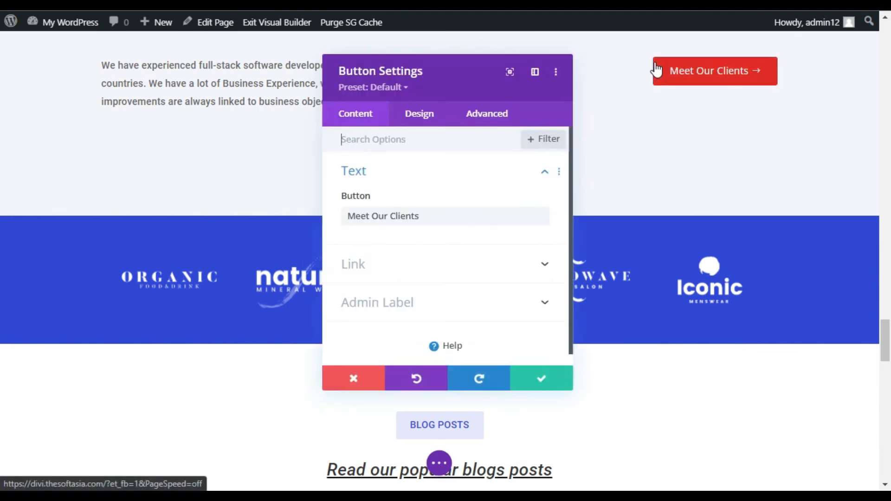
click(366, 278)
click(397, 198)
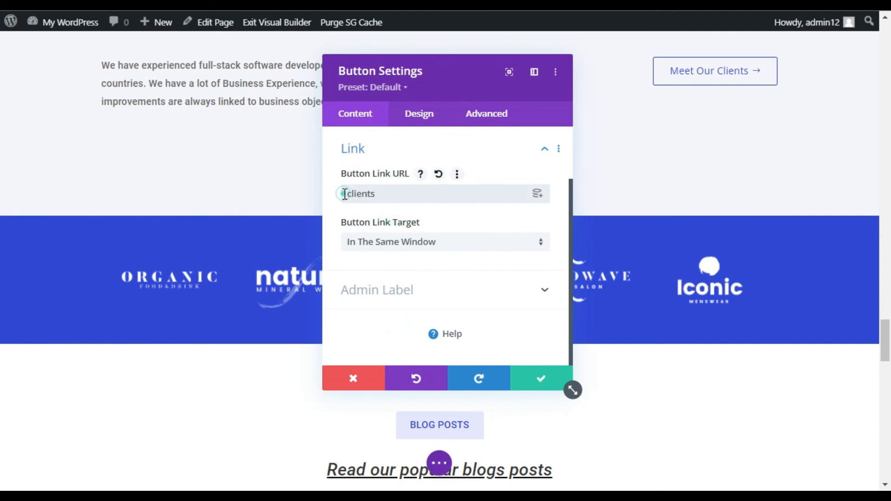
text(#)
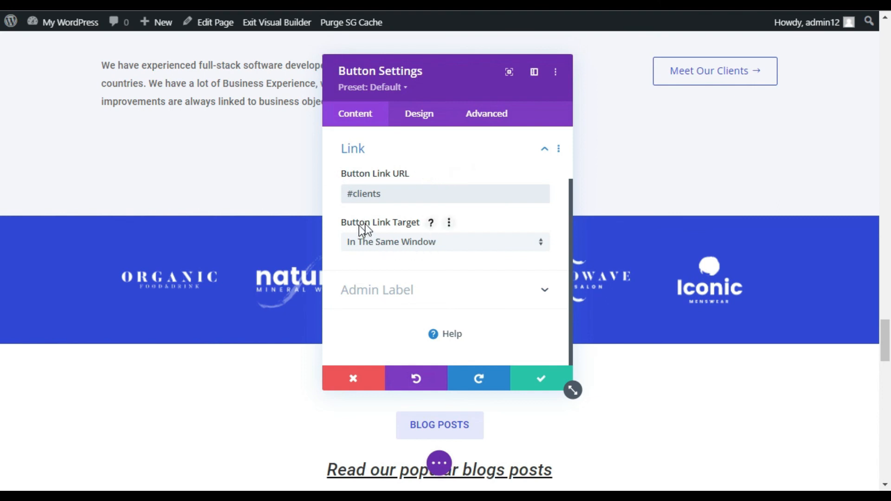
click(371, 244)
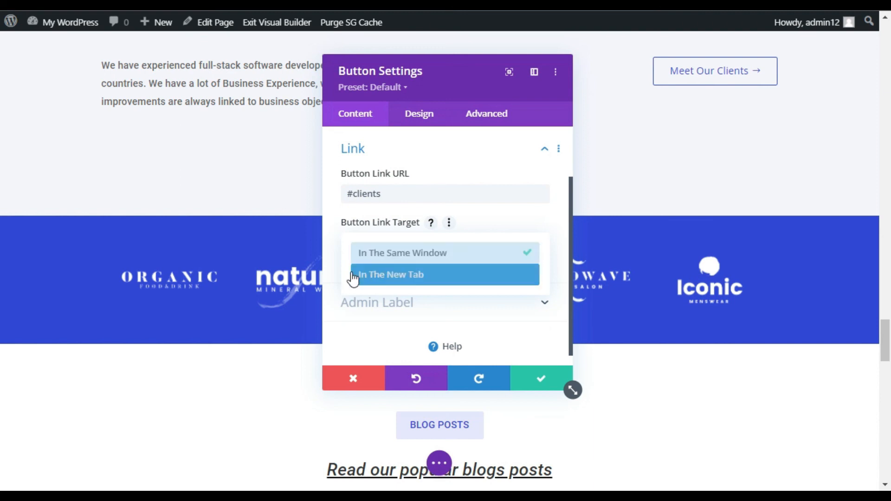
click(462, 259)
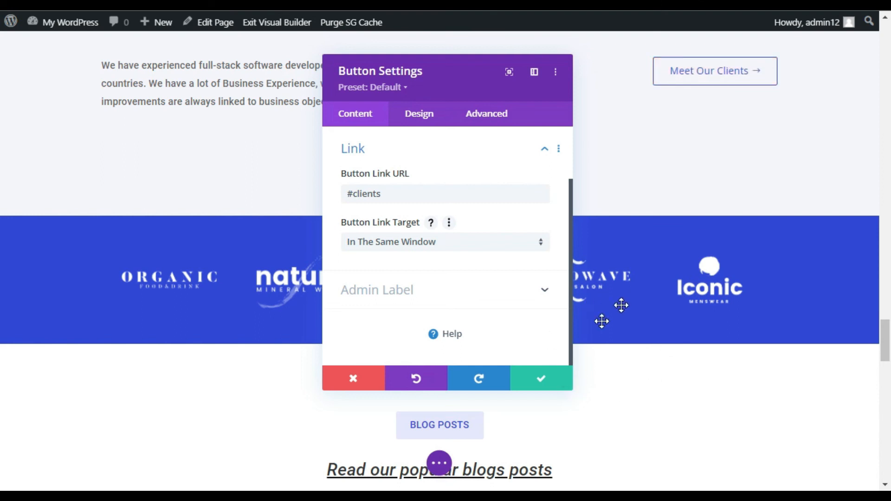
click(529, 381)
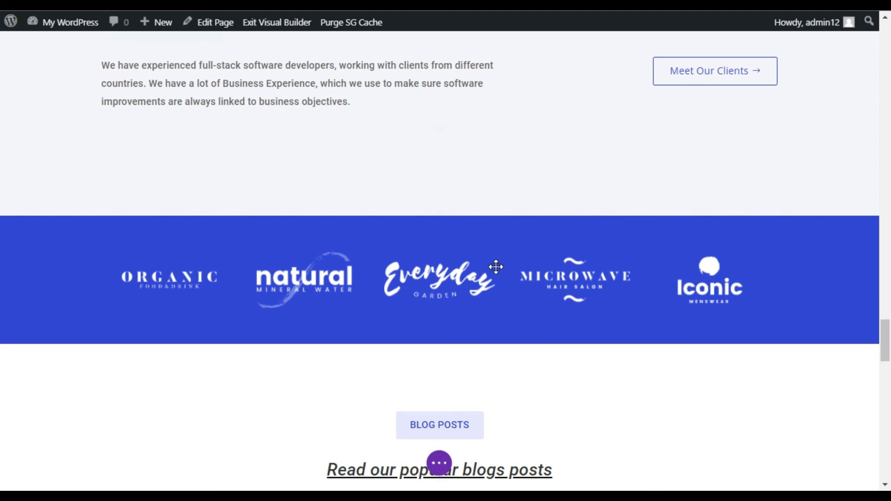
Step: Save the Home page and exit the visual builder
click(439, 464)
click(835, 458)
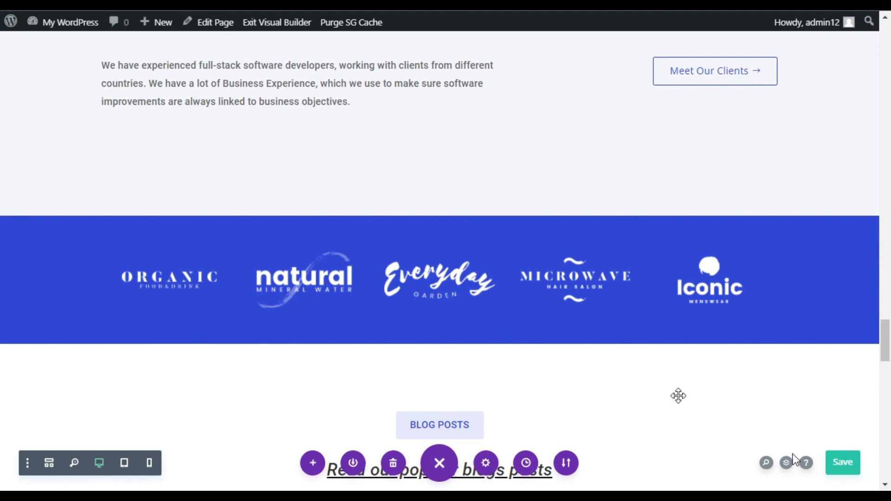
click(294, 23)
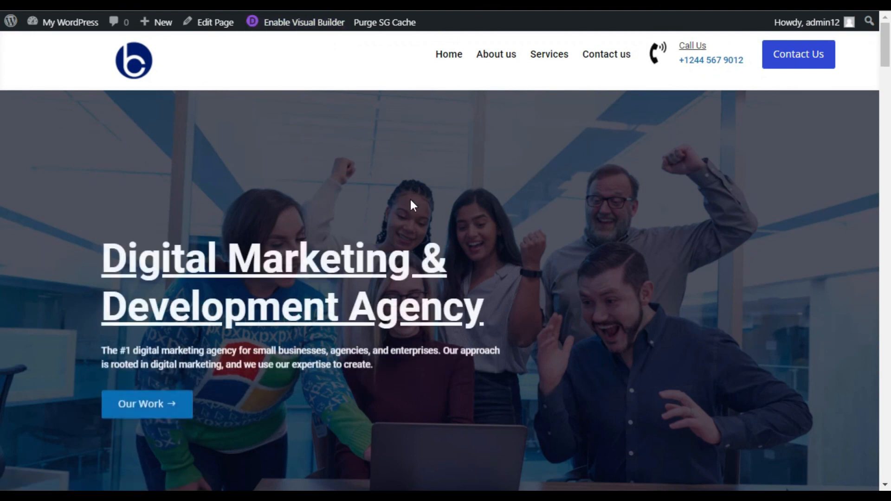
Step: Test the Our Work button on the live home page and review the feature blurbs on the page it opens
scroll(43, 335, down, 2)
click(167, 308)
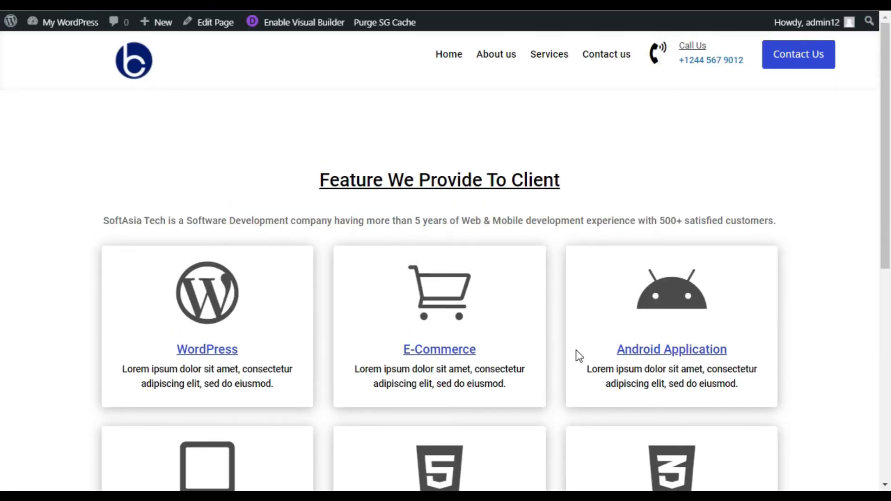
scroll(575, 351, down, 2)
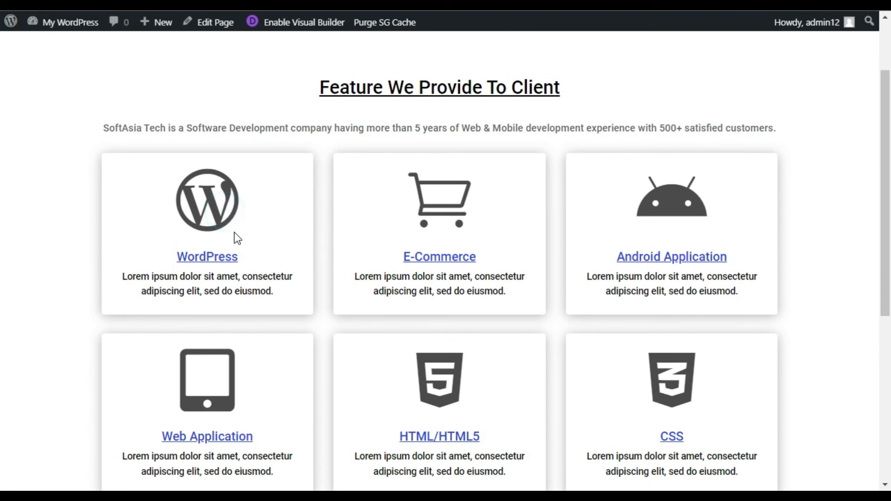
drag(201, 258, 239, 258)
drag(377, 256, 463, 256)
scroll(727, 272, down, 4)
click(314, 238)
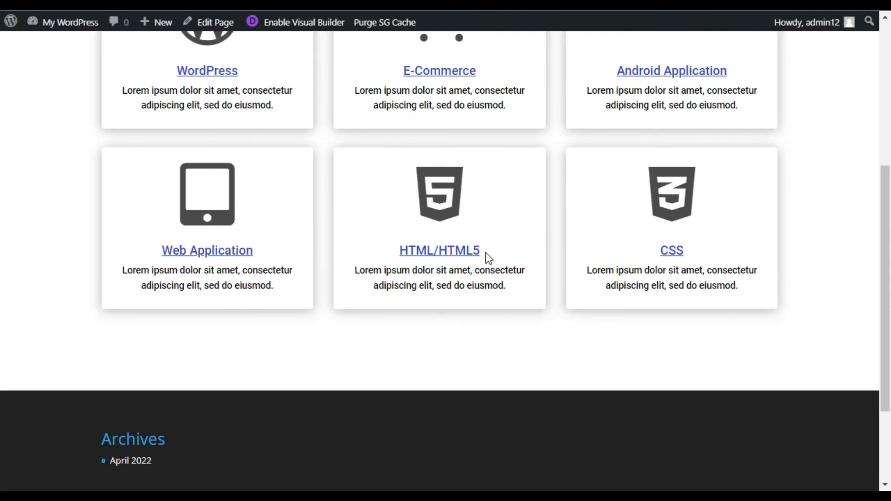
scroll(525, 272, up, 2)
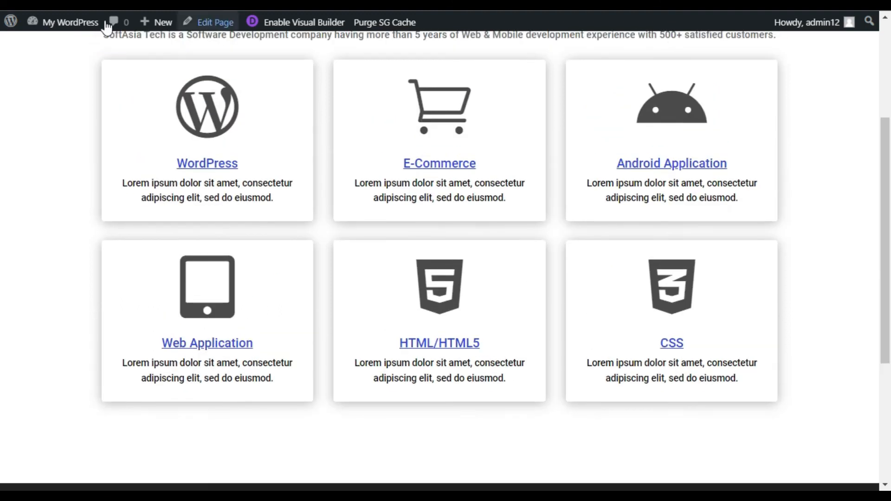
Step: Return to the live home page and test the Meet Our Clients button's jump to the client logos section
click(37, 8)
scroll(263, 202, down, 9)
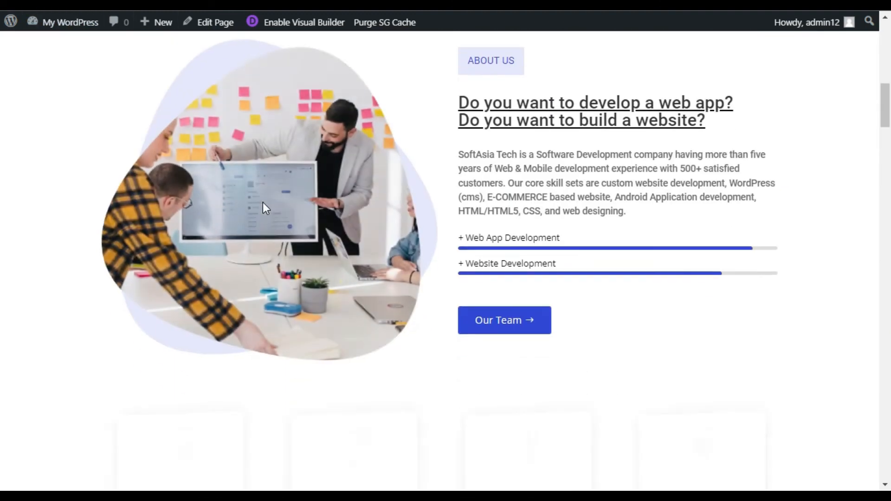
scroll(262, 207, down, 20)
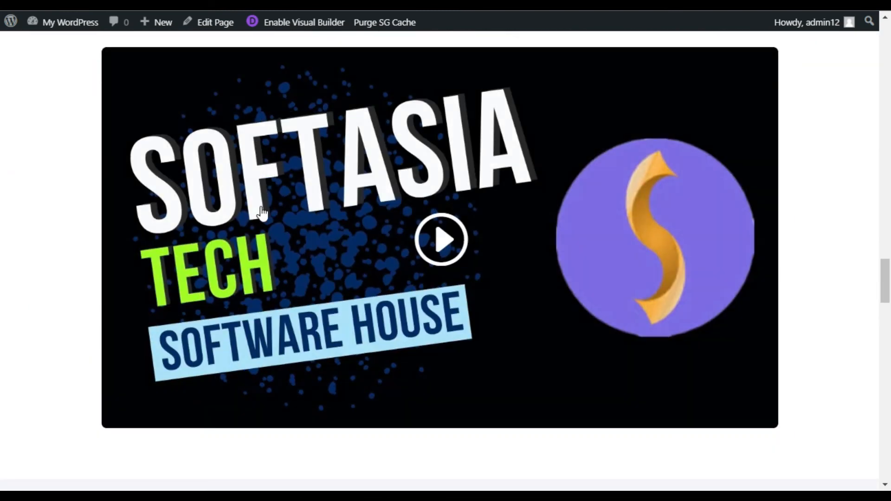
scroll(262, 212, down, 15)
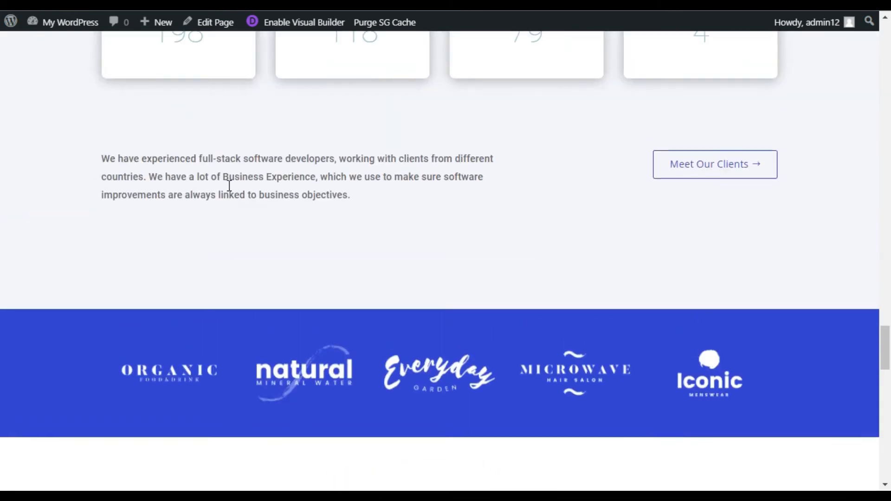
scroll(229, 185, up, 5)
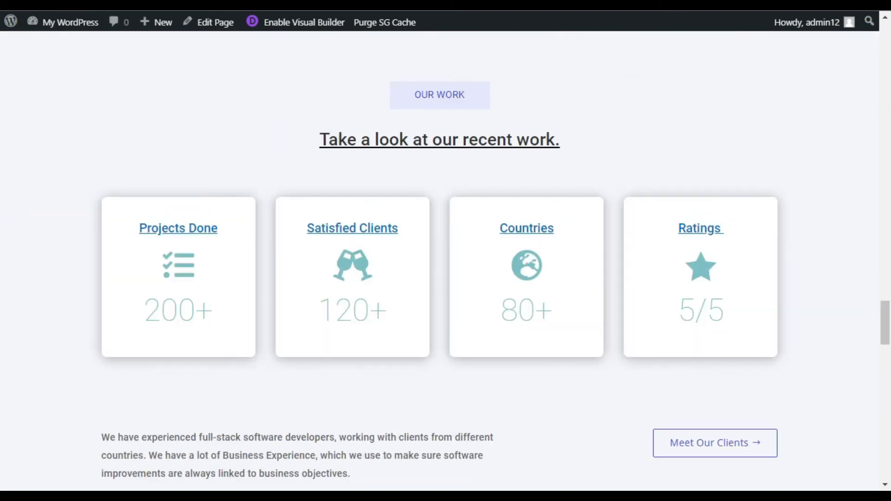
click(722, 444)
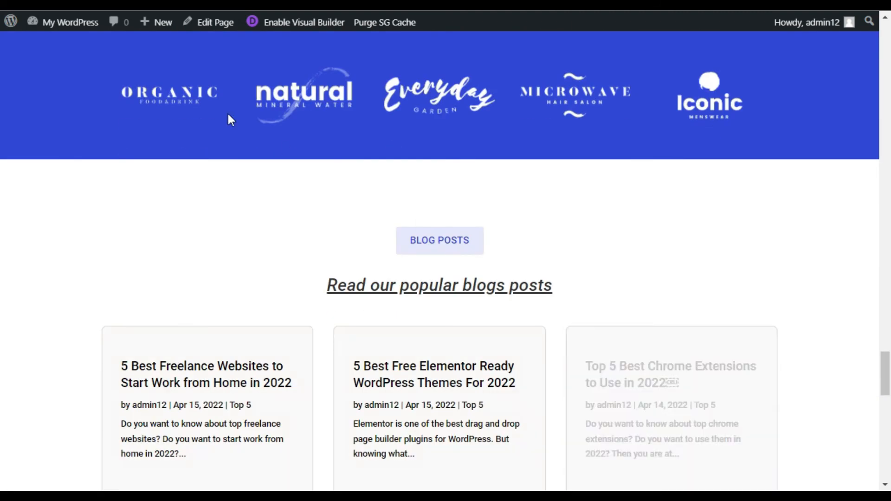
click(140, 87)
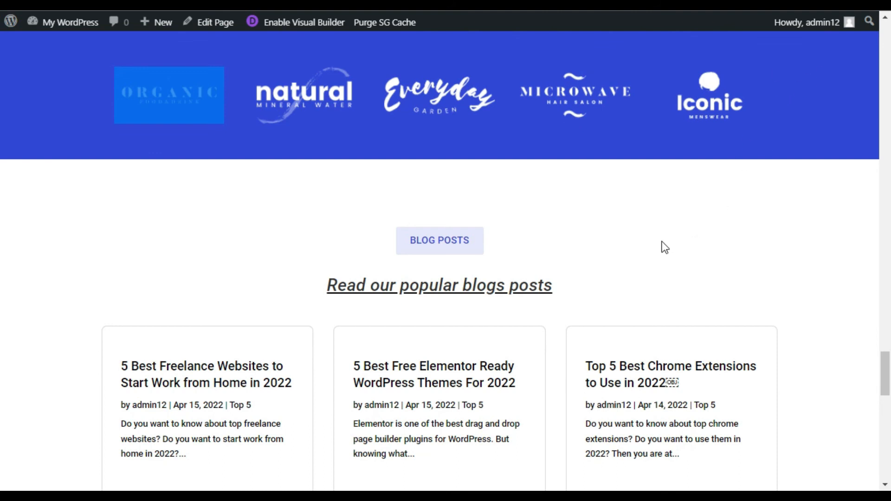
Step: Review the live home page's clients section and default footer, and compare that footer with the four-column footer on the reference site
click(599, 277)
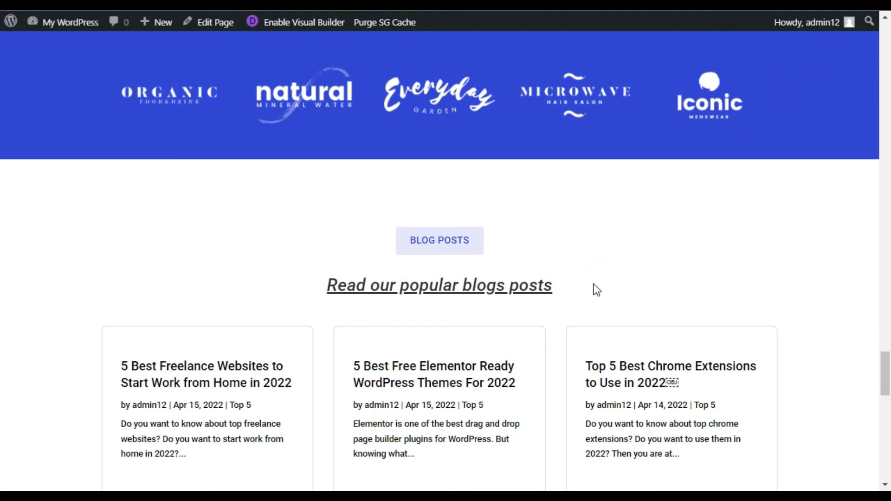
scroll(596, 290, up, 8)
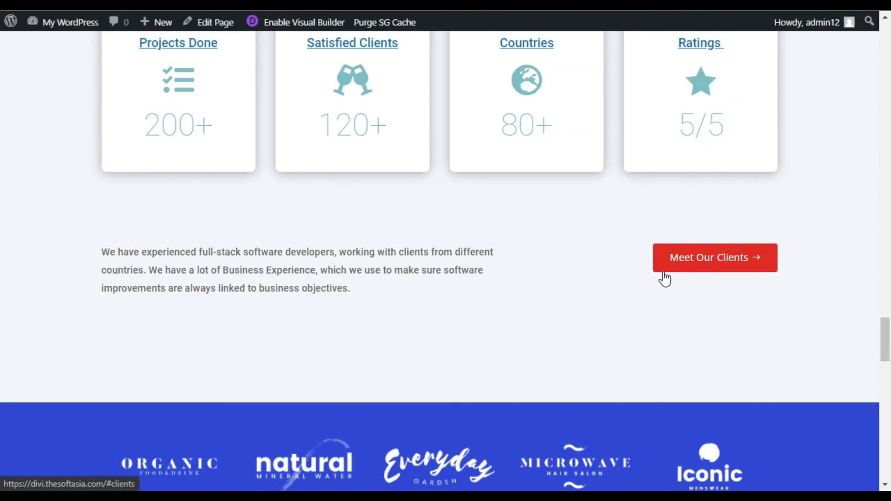
drag(875, 351, 845, 40)
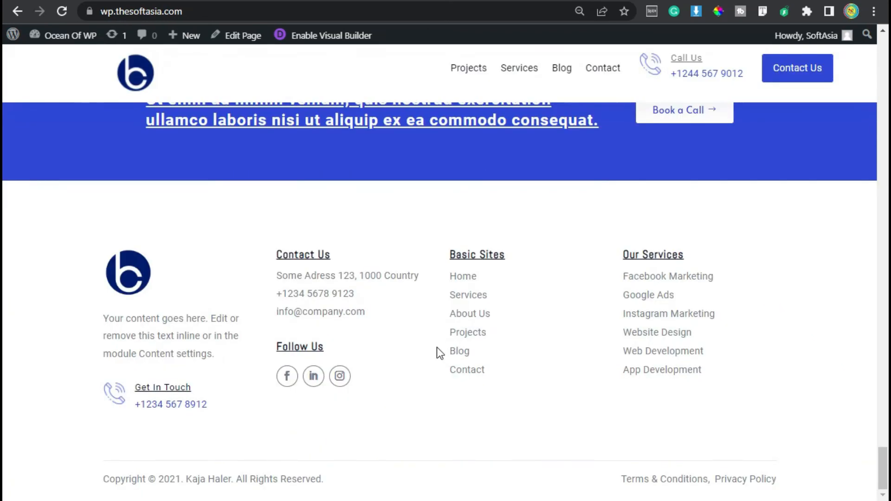
scroll(436, 351, up, 5)
scroll(437, 348, down, 10)
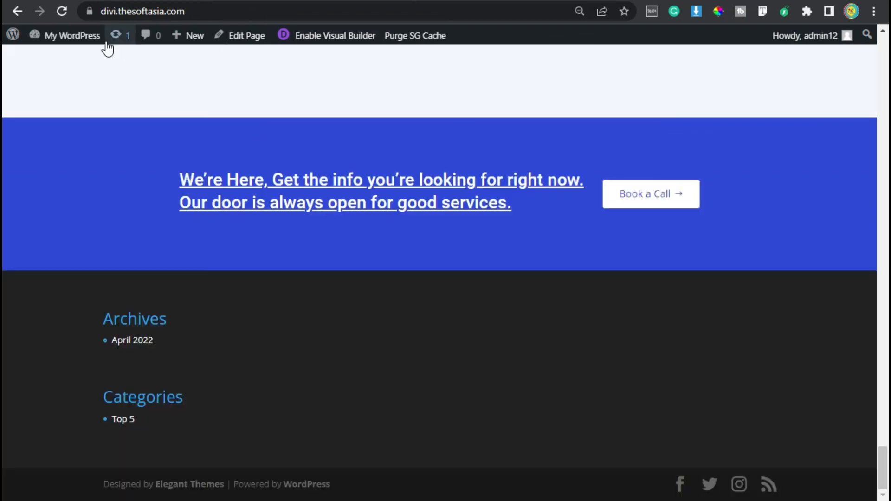
Step: Open the Divi Theme Builder from the site's dashboard and start building a global footer for the default website template
mouse_move(71, 40)
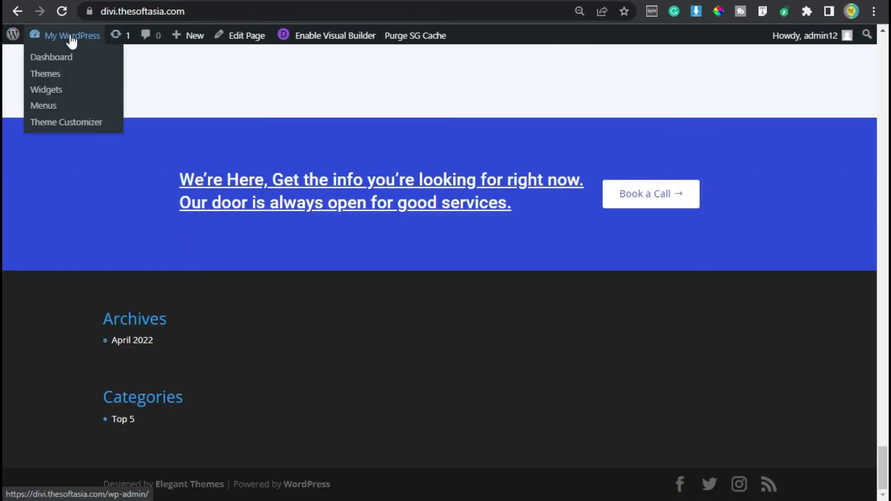
click(80, 57)
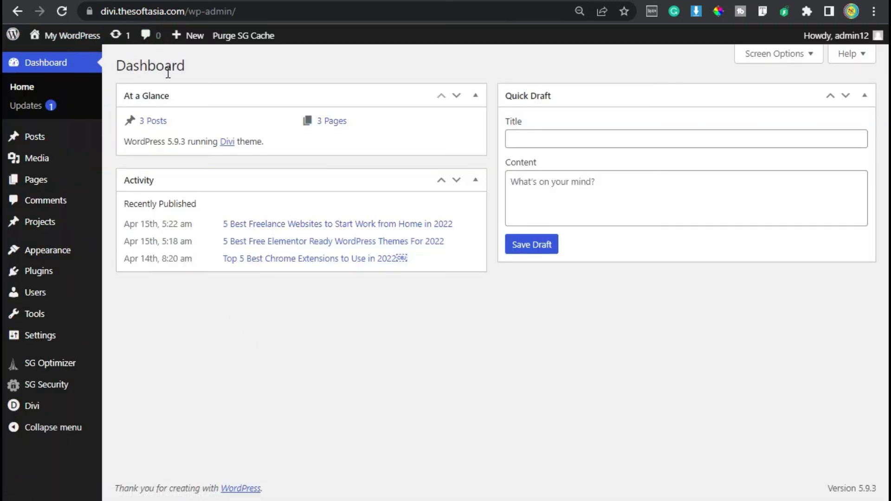
mouse_move(26, 407)
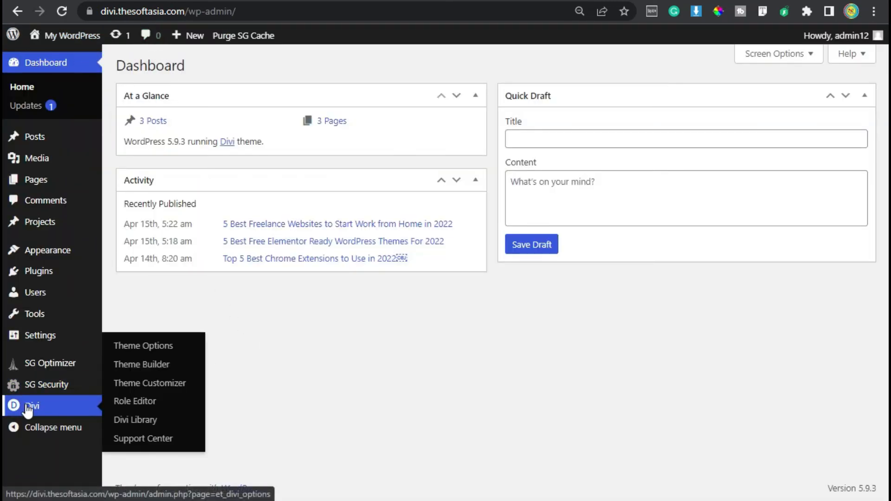
click(179, 365)
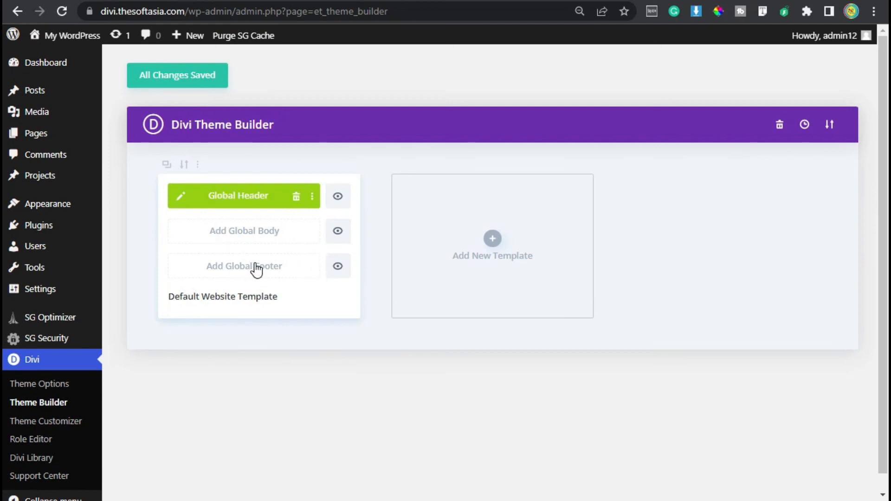
click(242, 265)
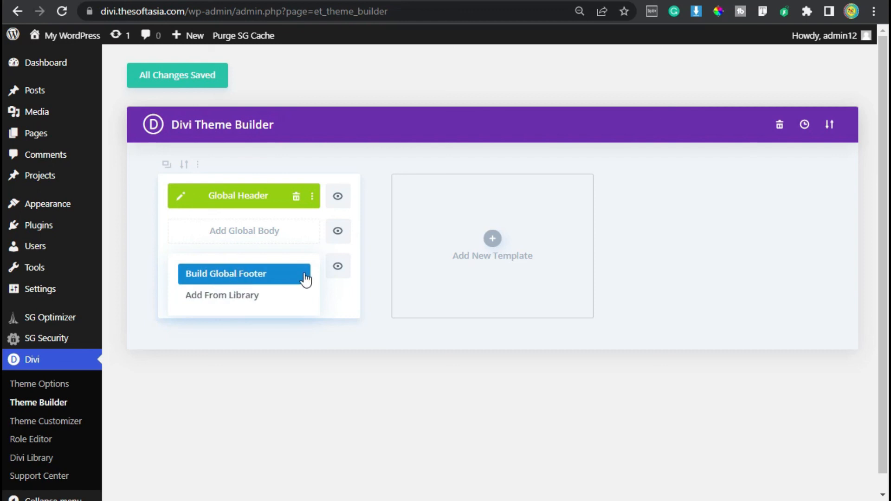
click(218, 278)
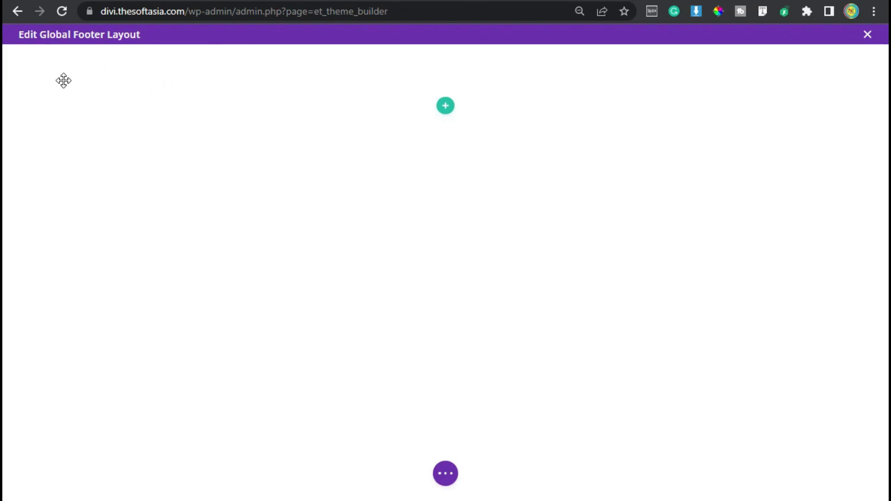
Step: Set the footer section's padding to 80px top and 10px bottom, and save the section settings
mouse_move(66, 75)
click(34, 57)
click(415, 128)
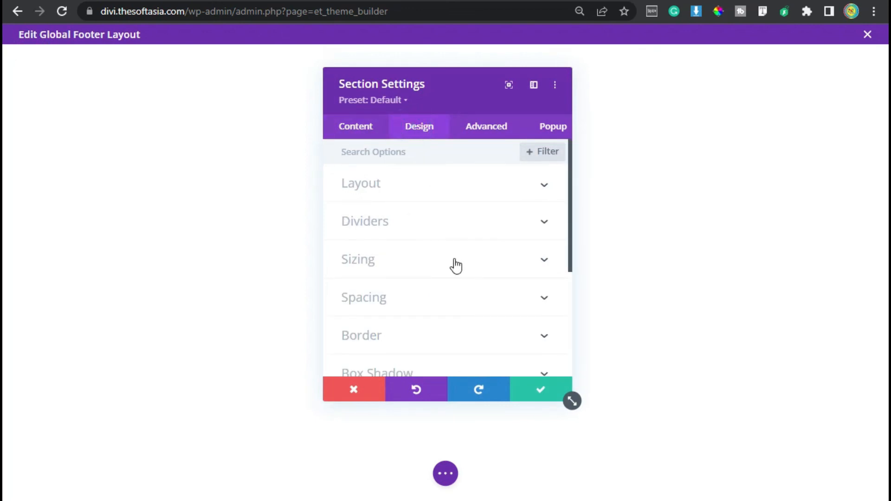
click(456, 307)
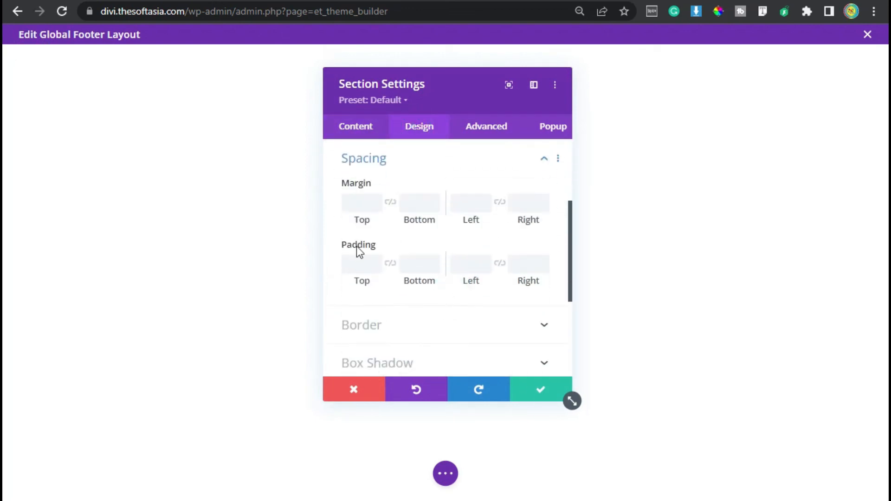
click(360, 263)
text(80)
click(417, 266)
text(10px)
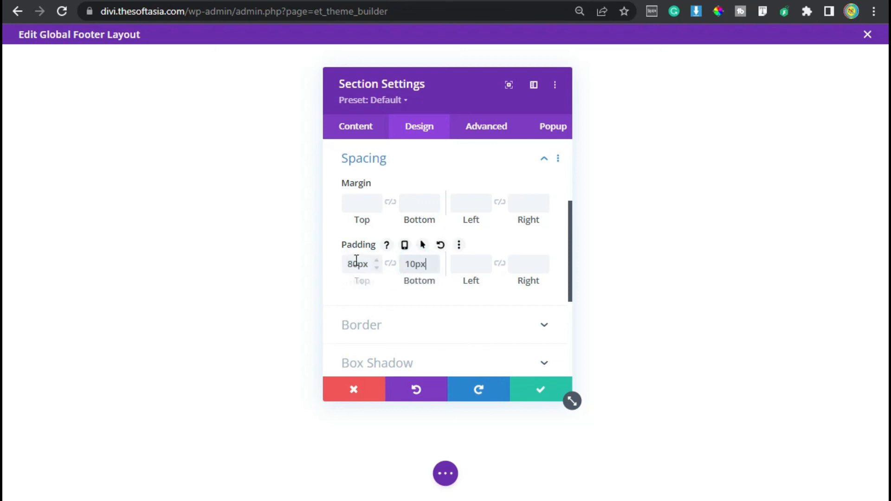
click(540, 389)
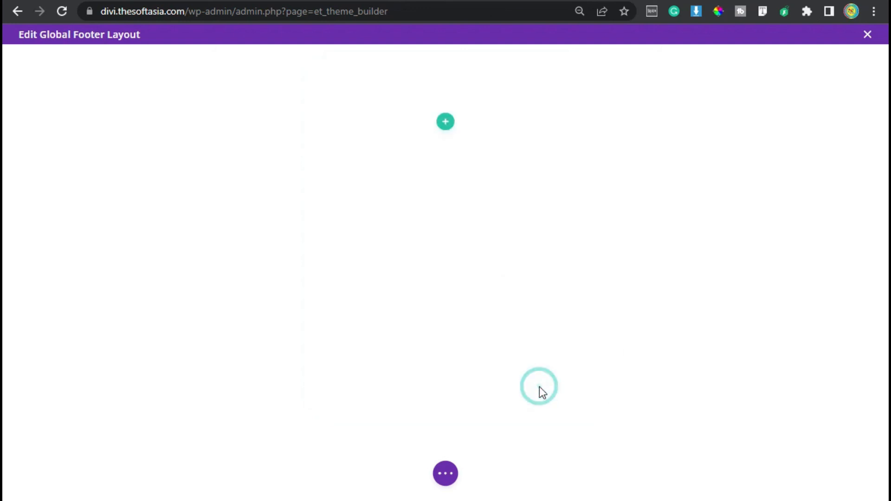
Step: Insert a row with four equal columns in the footer section and dismiss the module picker
click(445, 123)
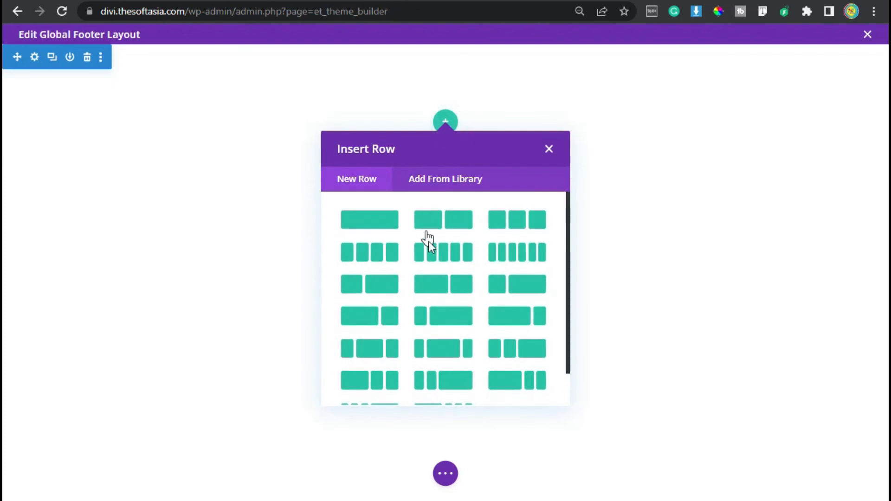
click(374, 253)
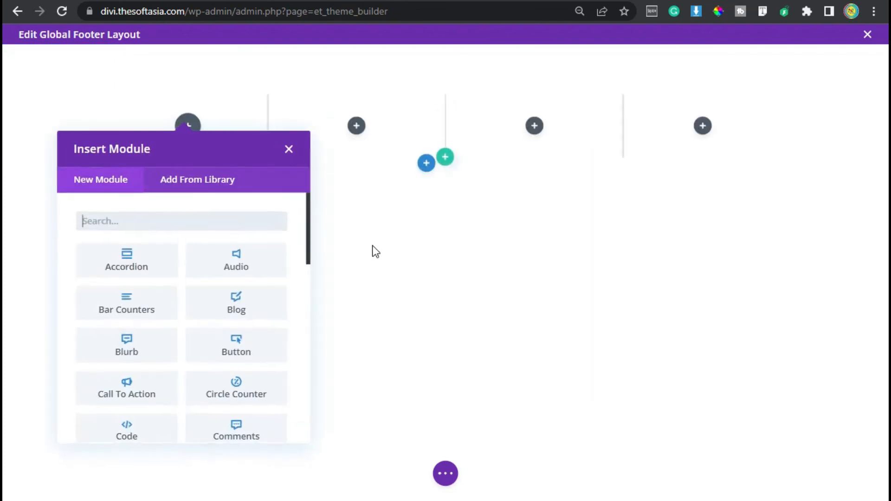
click(288, 150)
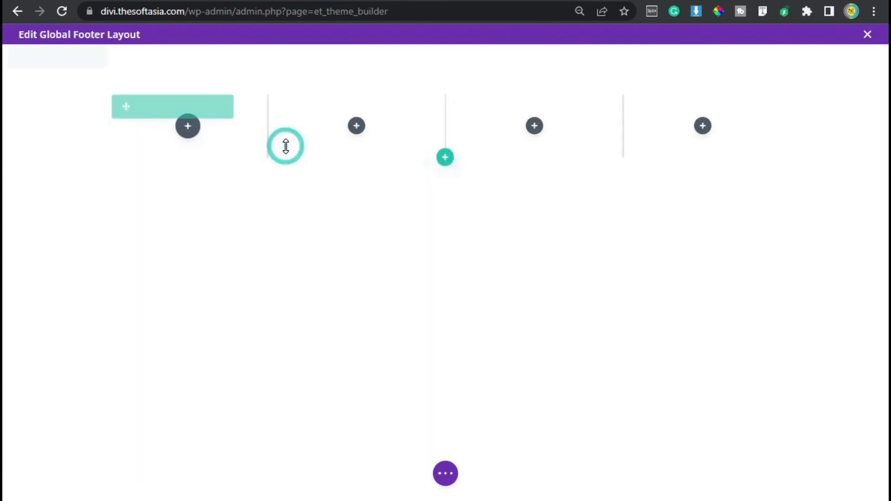
Step: Enable a custom gutter width for the four-column row and set it to 2
click(142, 104)
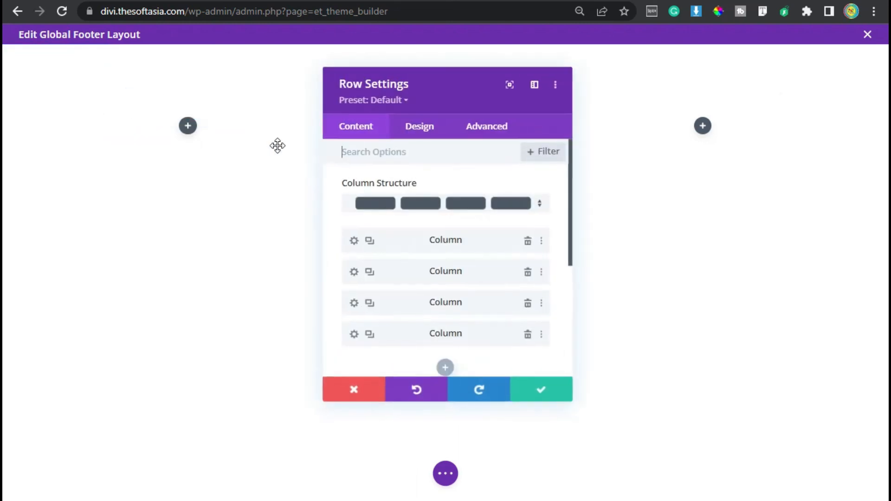
click(416, 127)
click(363, 192)
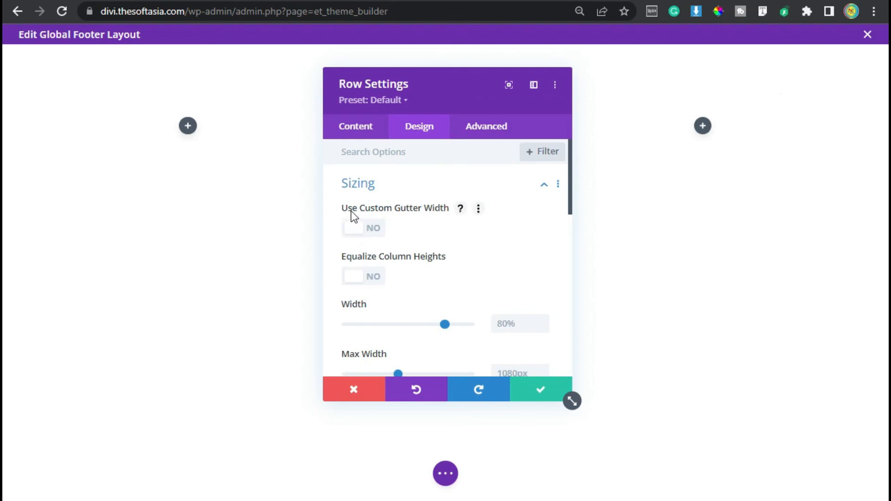
click(366, 235)
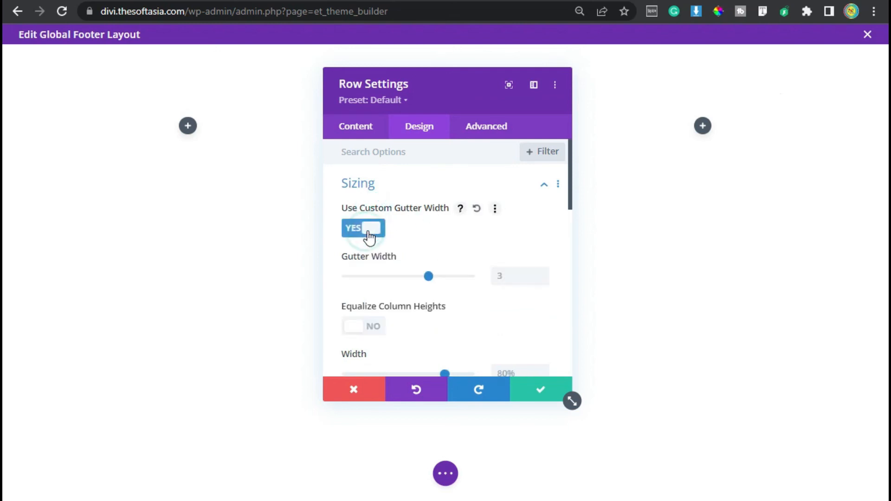
click(542, 279)
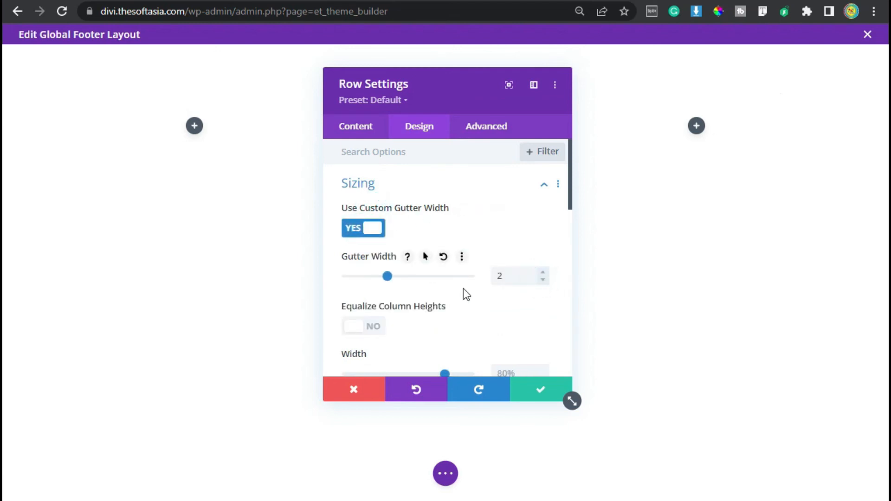
Step: Set the row's bottom padding to 30px and save the row settings
click(416, 192)
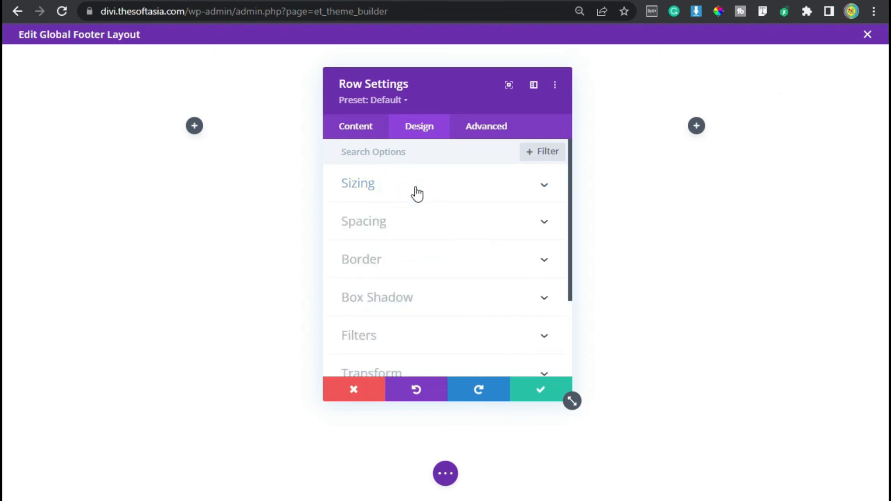
click(391, 228)
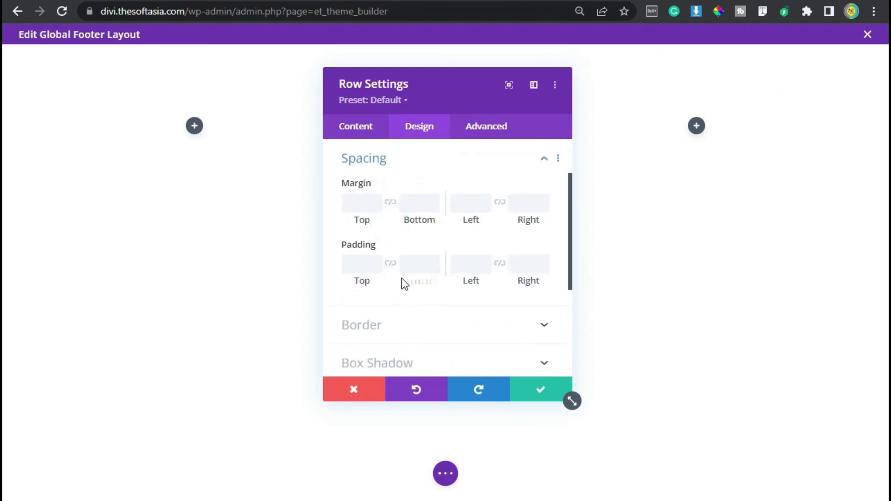
click(409, 267)
text(30px)
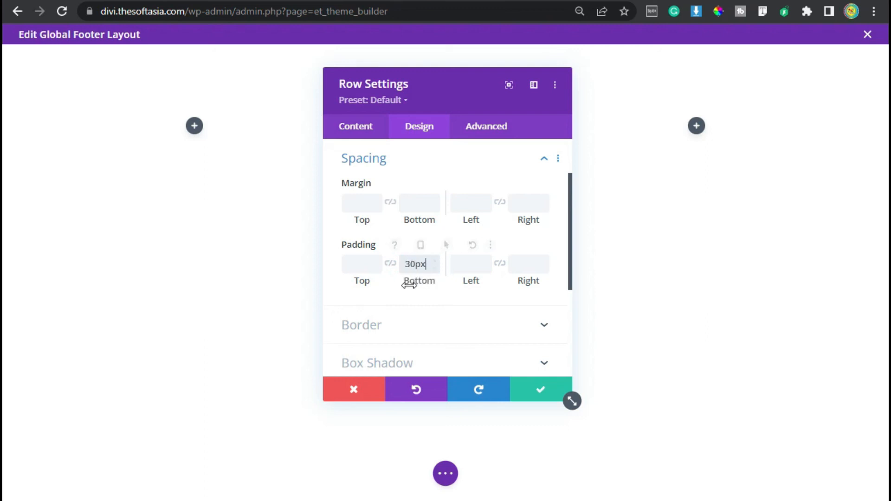
click(234, 162)
click(535, 387)
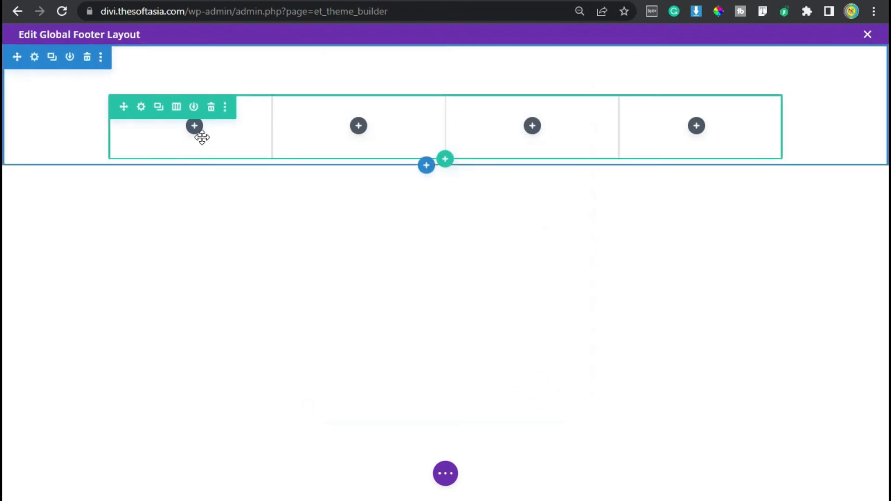
Step: Add an Image module to the row's first column, using the round blue logo from the media library
click(195, 127)
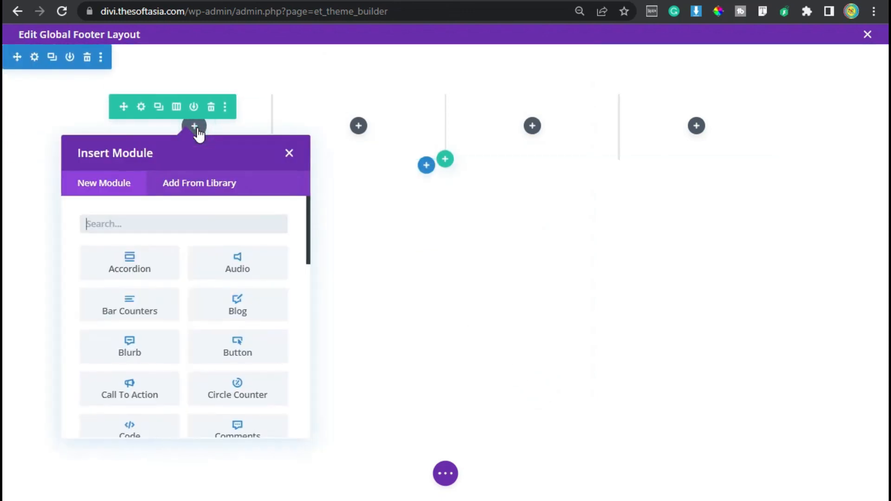
scroll(234, 369, down, 4)
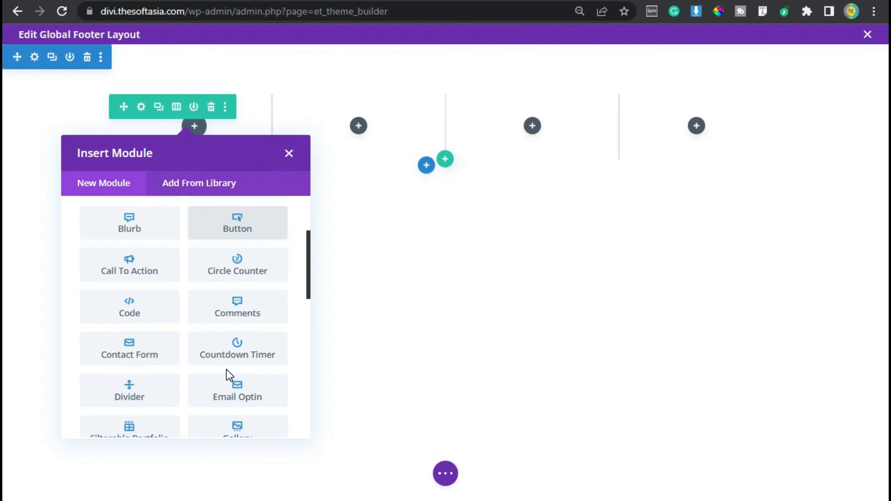
click(227, 403)
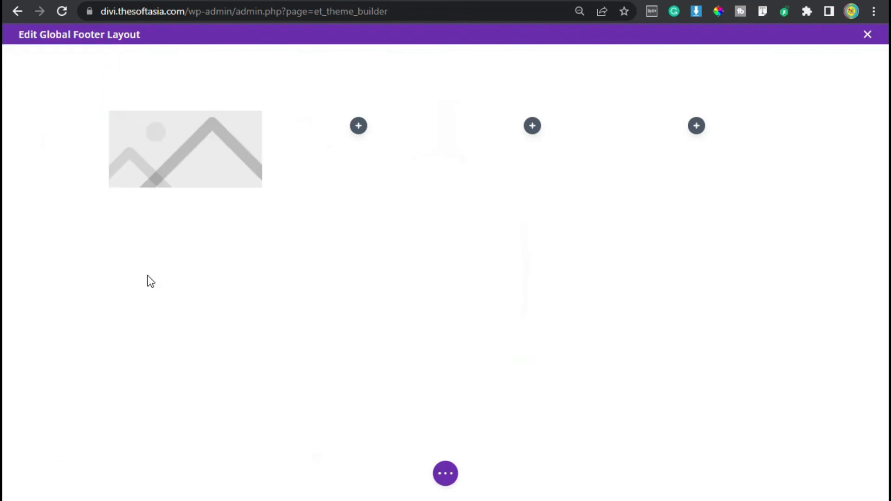
click(426, 285)
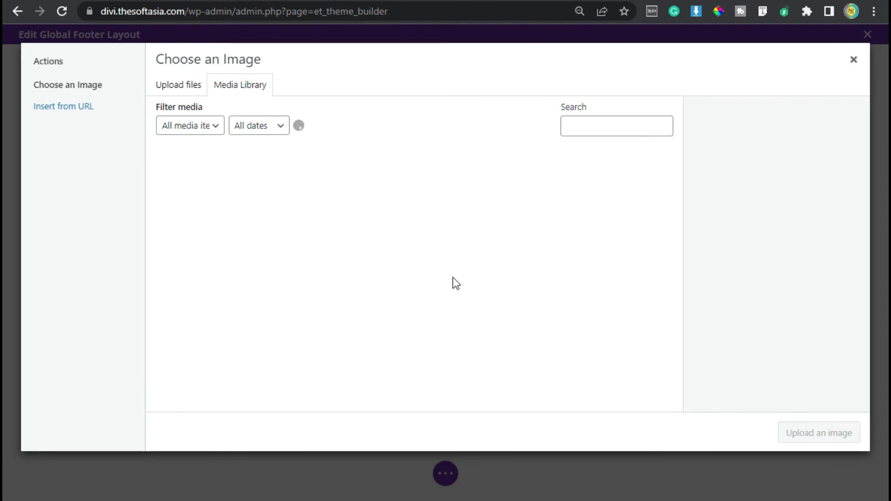
click(460, 188)
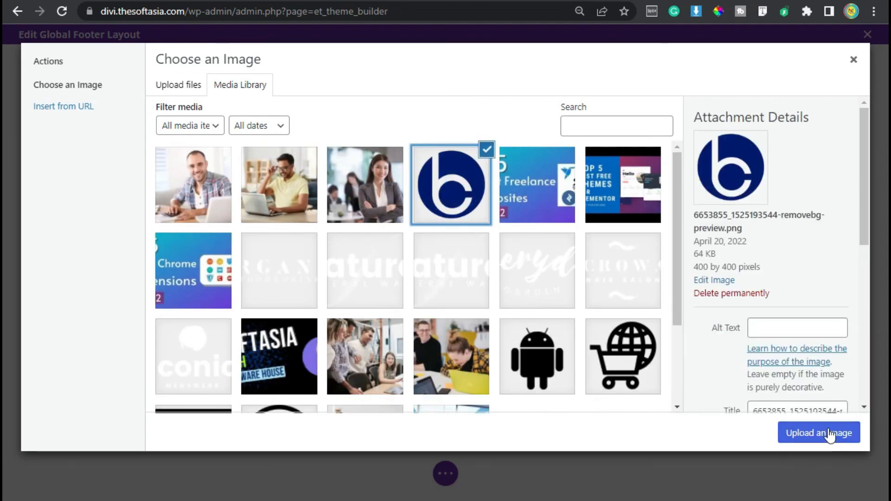
click(830, 435)
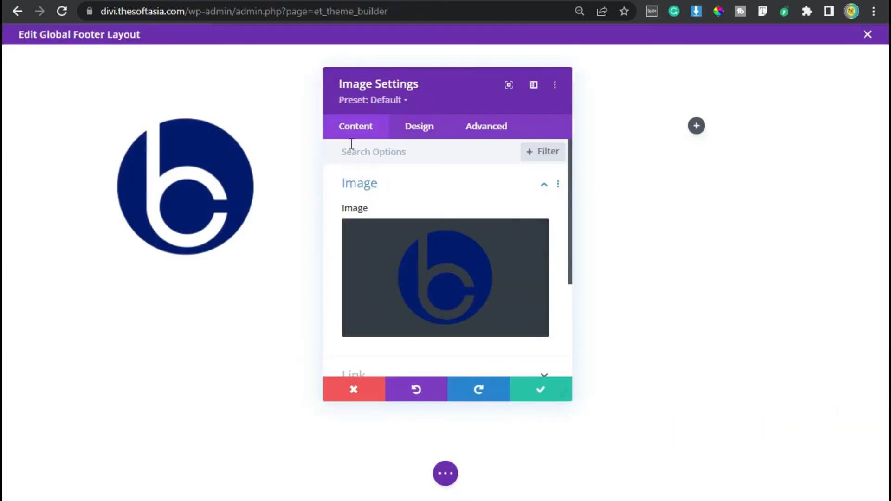
Step: Set the footer logo image's height to 80px and save the image settings
click(415, 133)
click(400, 190)
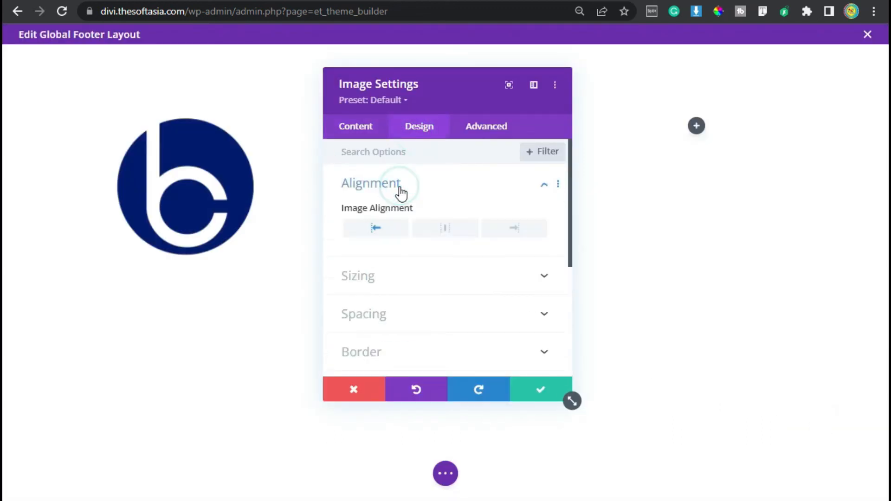
click(408, 275)
scroll(509, 274, down, 4)
click(508, 268)
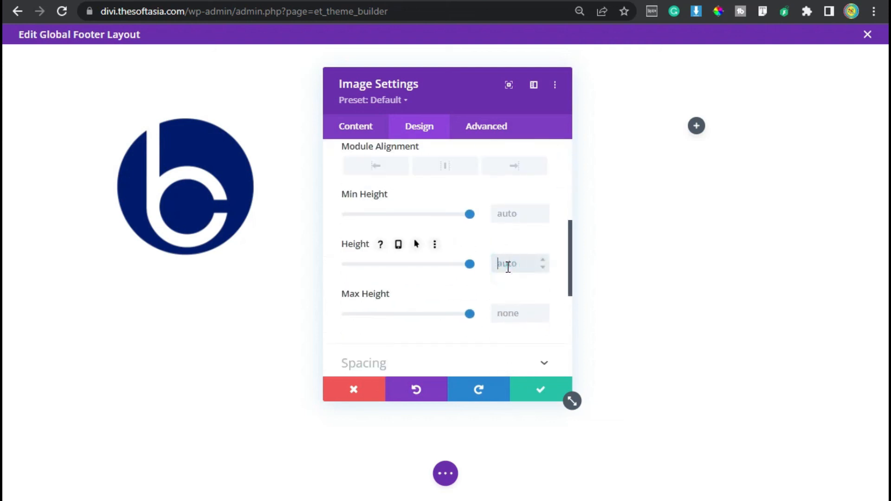
text(80px)
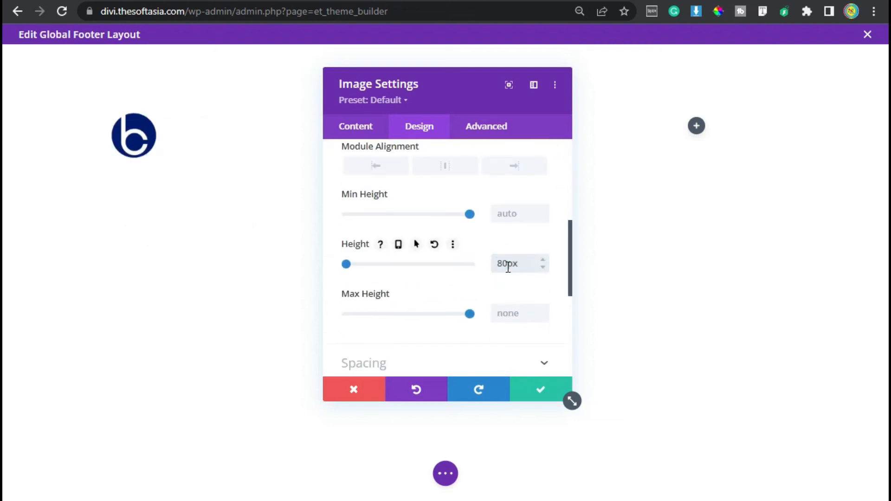
click(533, 391)
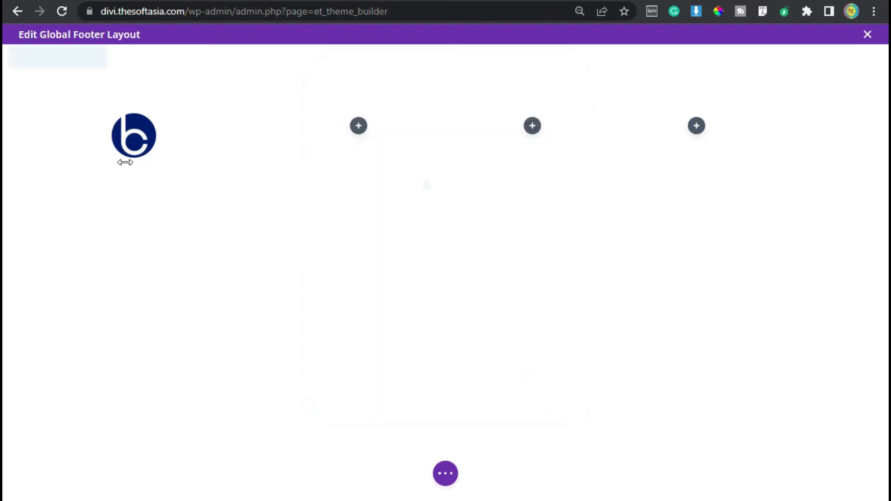
Step: Add a Text module below the footer logo reading "SoftAsia Tech is a software development company having more than 5 years of development experience."
click(185, 145)
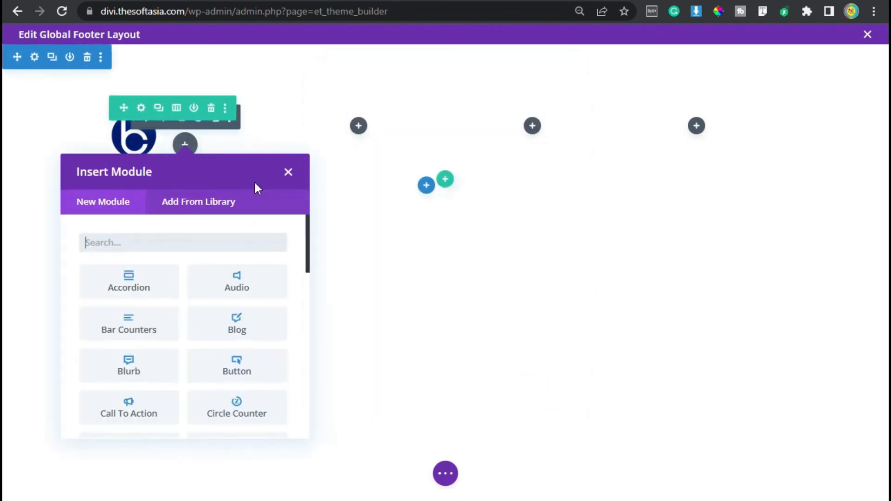
text(text)
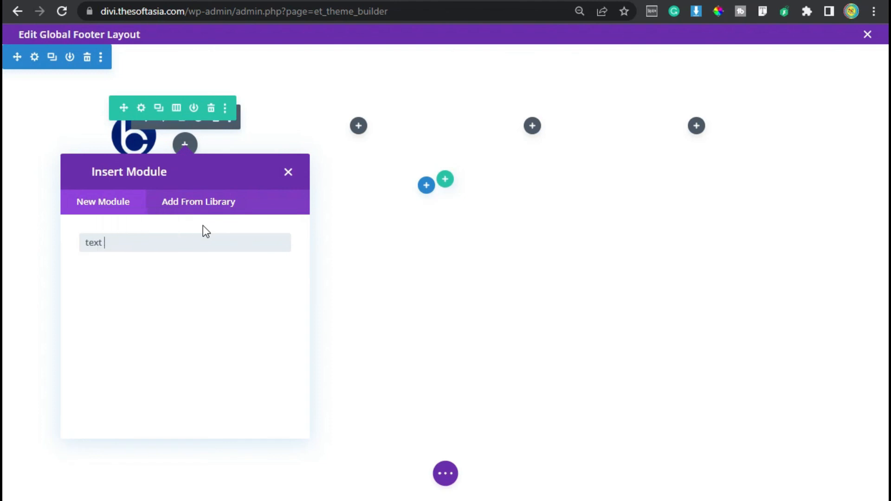
click(135, 292)
click(476, 346)
key(ctrl+a)
text(SoftAsia Tech is a software development company having more than 5 years of development experience.)
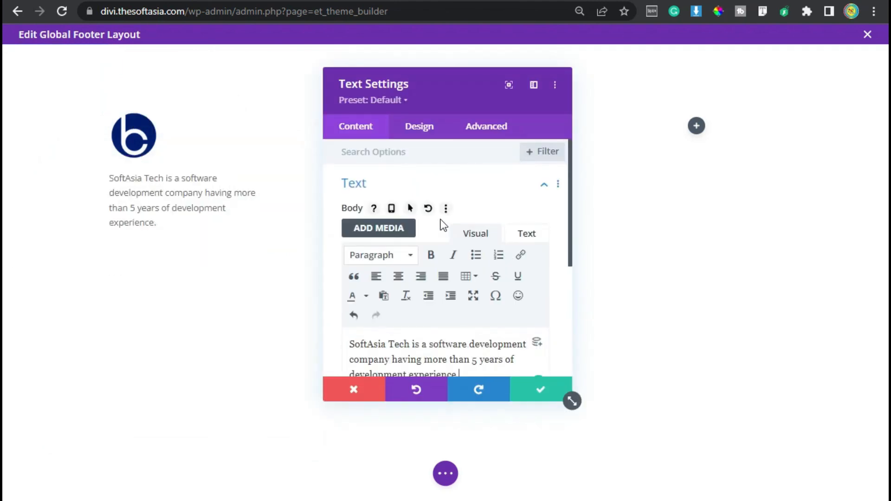
scroll(443, 225, down, 2)
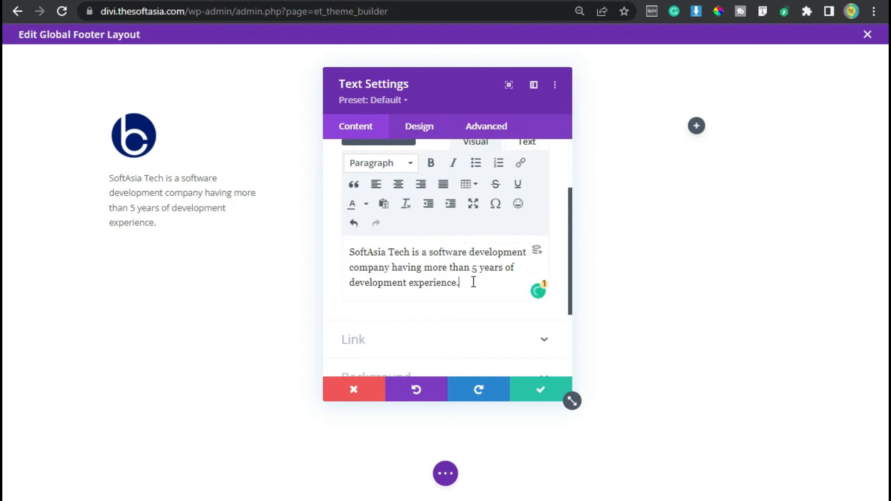
Step: Set the font of the company description text to Roboto
click(417, 124)
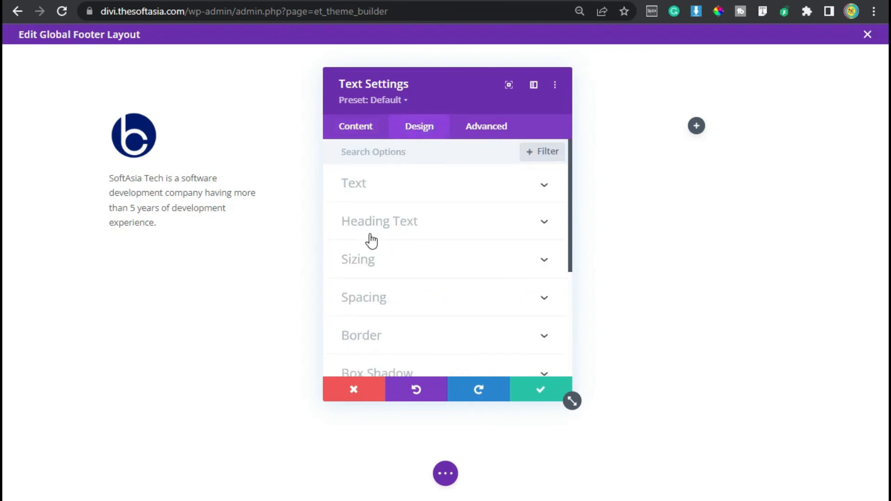
click(422, 194)
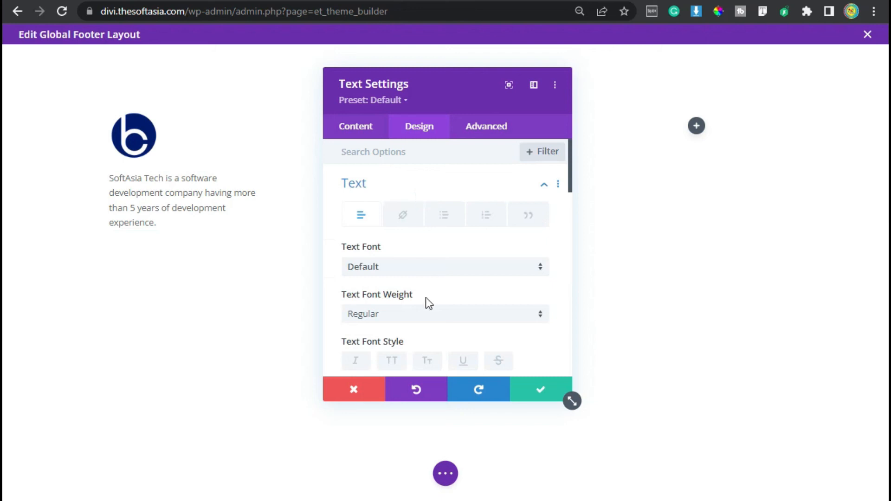
click(418, 266)
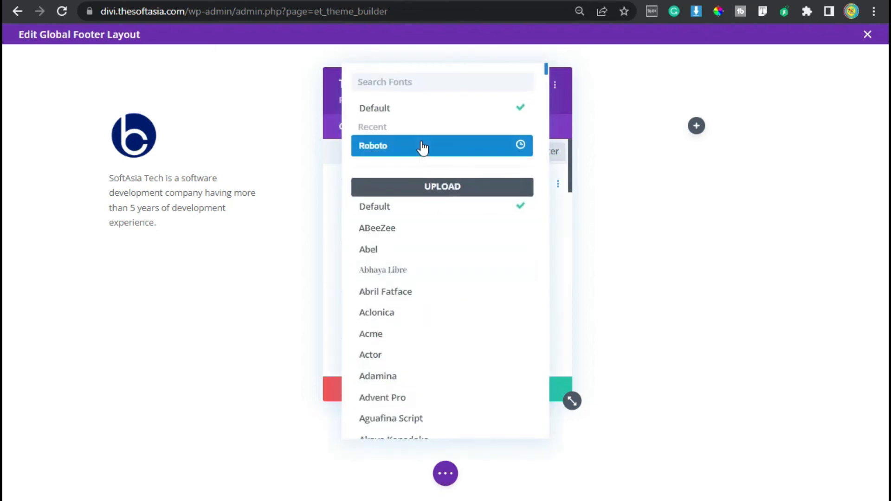
click(422, 147)
Step: Set the company description's text size to 15px and its line height to 1.8em
scroll(439, 294, down, 5)
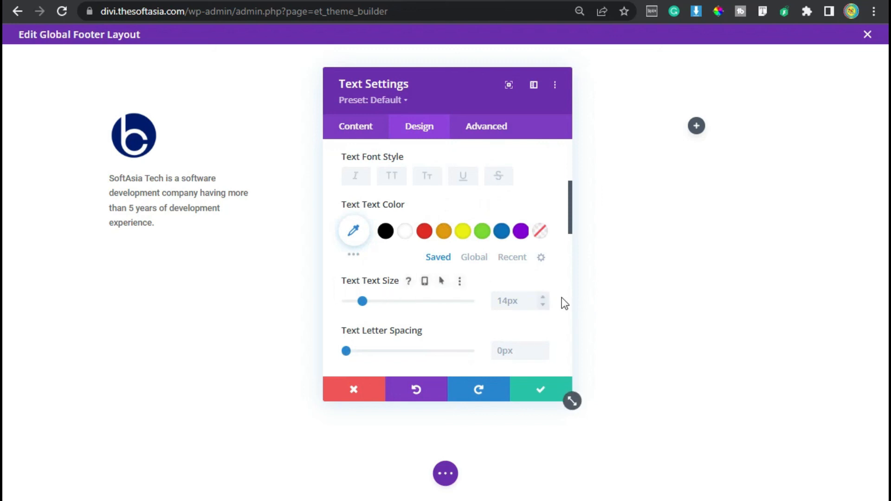
click(542, 297)
scroll(452, 311, down, 2)
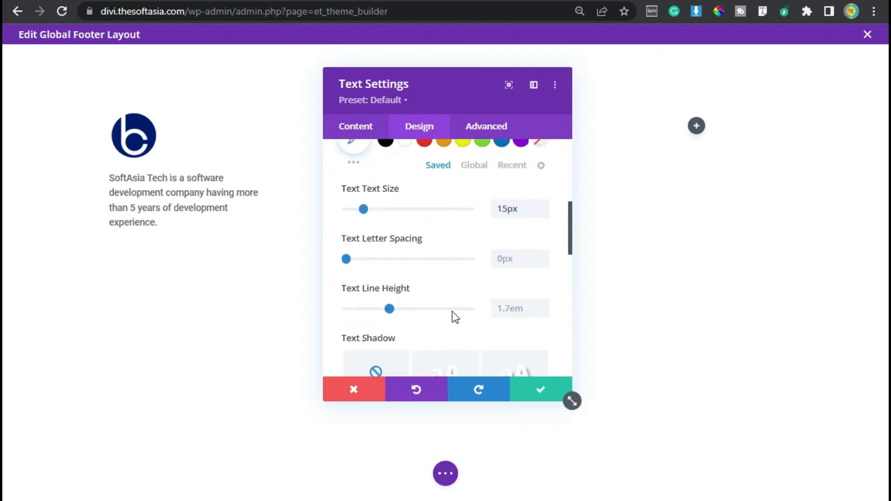
click(542, 307)
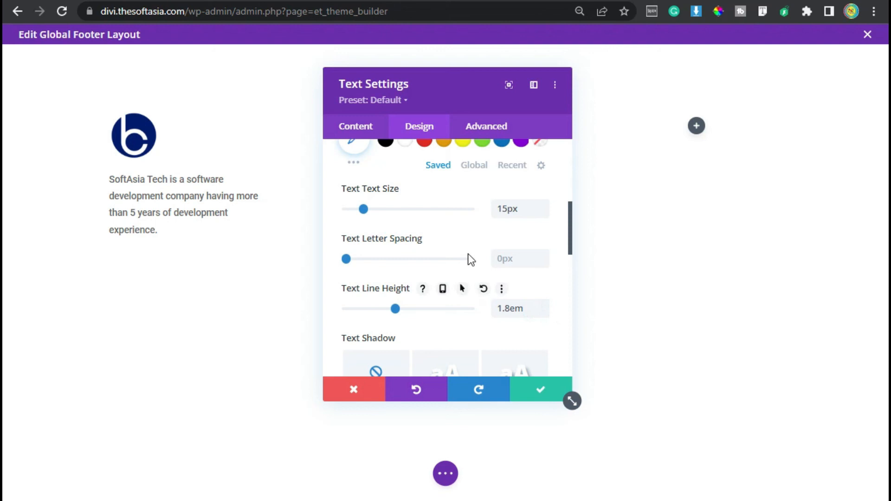
Step: Add the custom CSS "font-weight: 400;" to the text module's main element and save the text settings
click(481, 132)
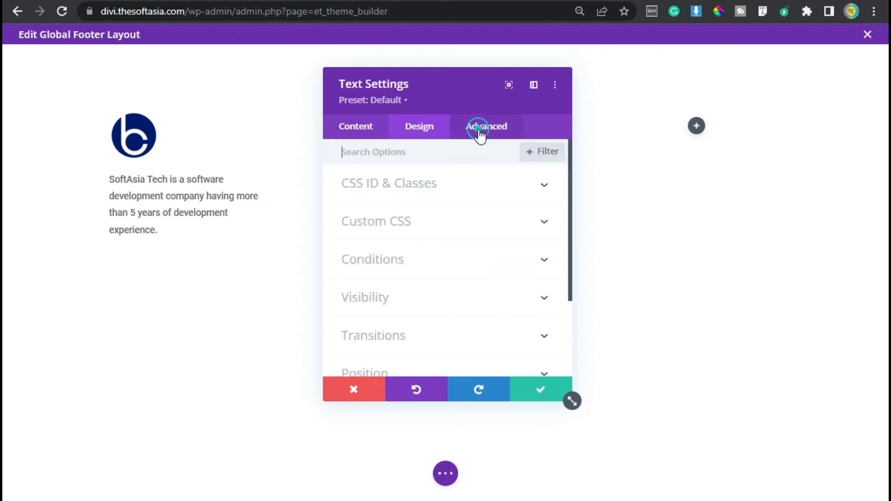
click(421, 226)
scroll(419, 358, down, 2)
click(427, 250)
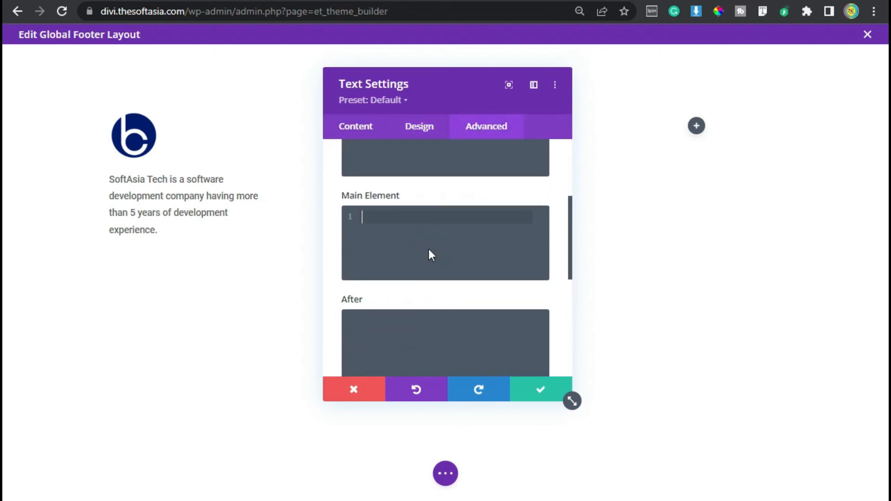
text(font-weight: 400;)
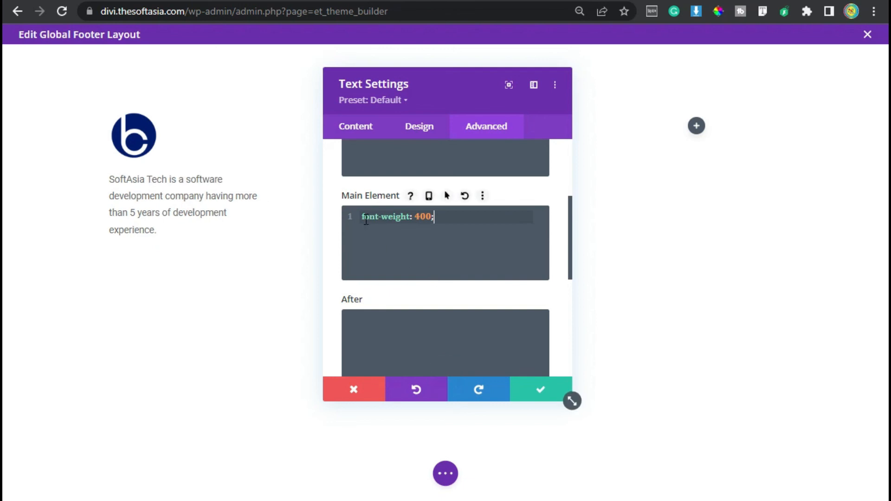
double_click(364, 216)
double_click(431, 217)
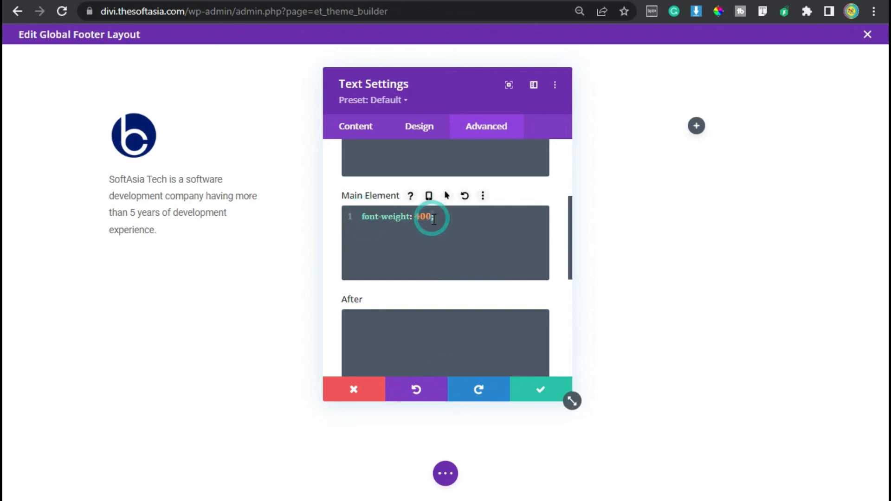
click(540, 389)
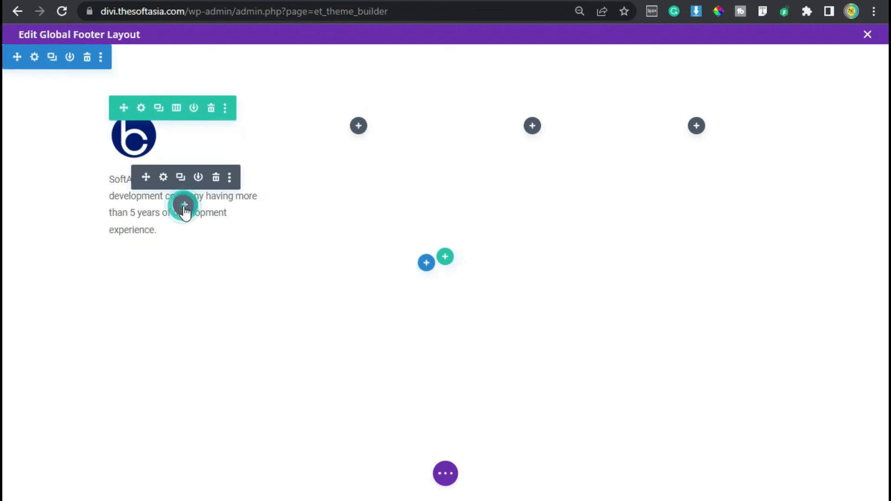
Step: Add a Blurb module below the company description and title it "Get in Touch"
click(184, 205)
click(136, 430)
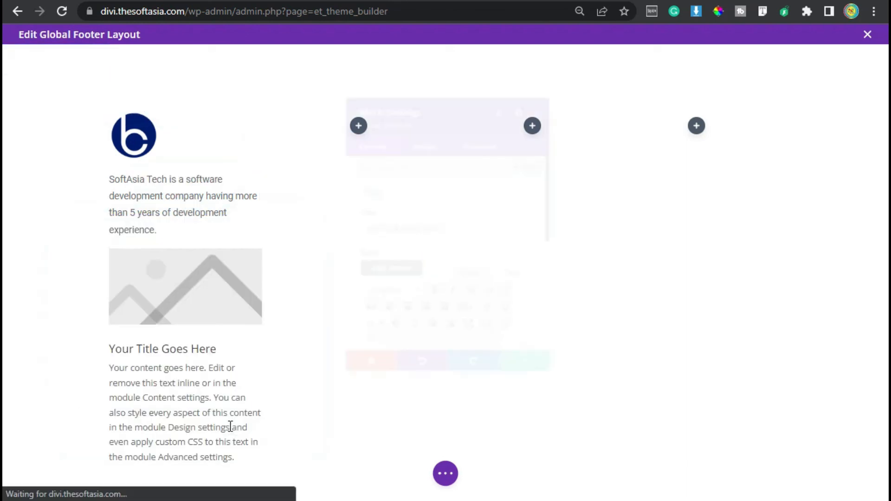
triple_click(455, 227)
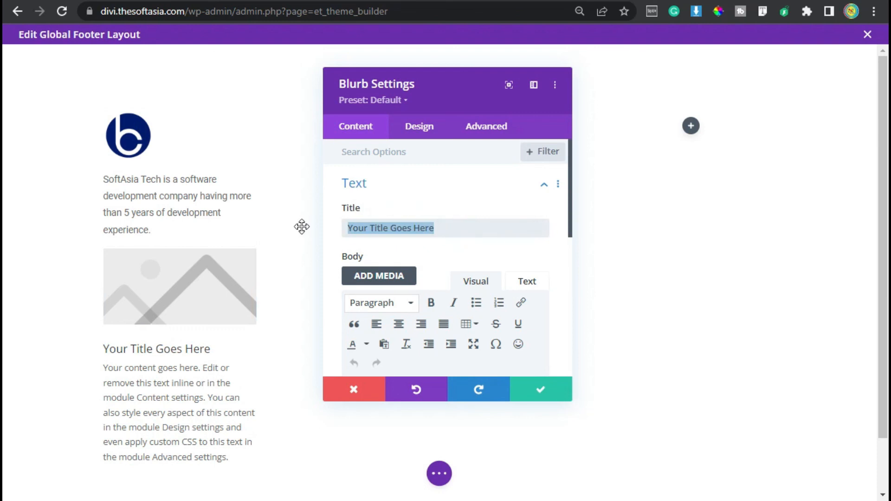
text(Get )
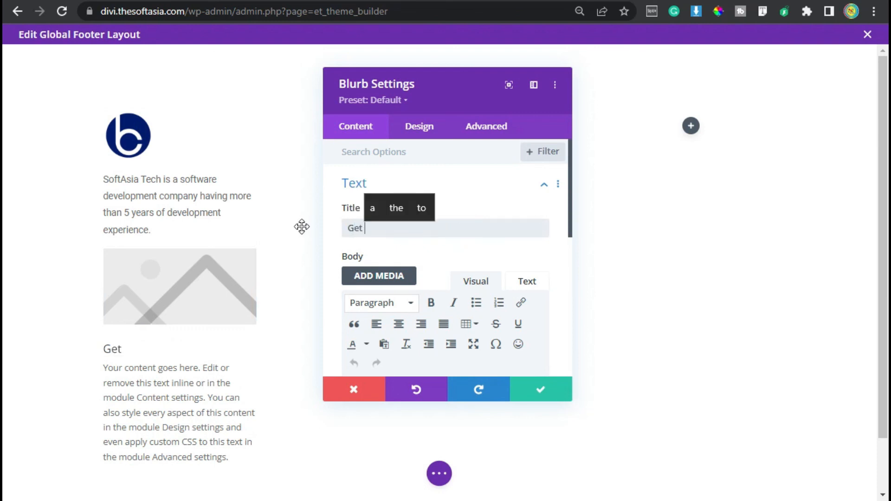
text(in )
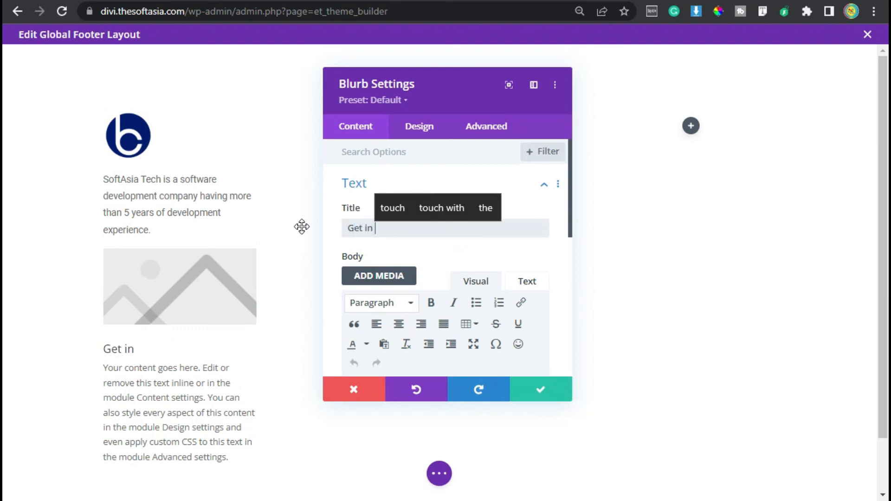
text(Touch)
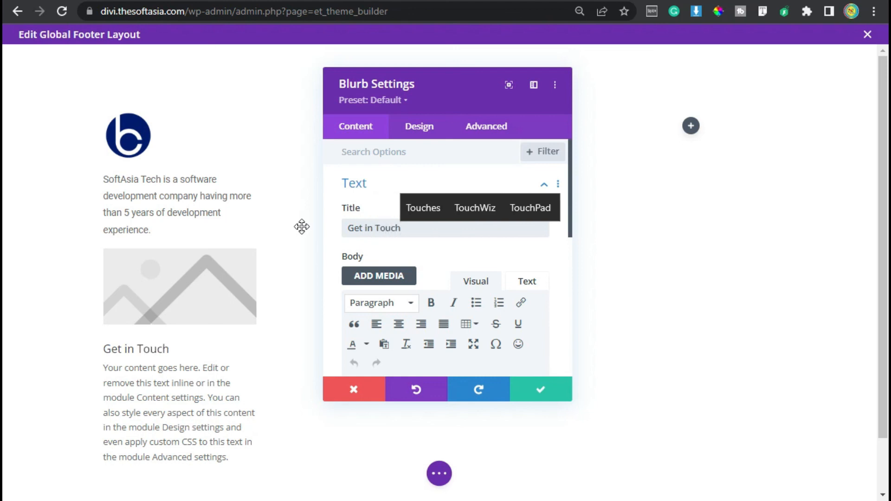
Step: Replace the "Get in Touch" blurb's placeholder body text with the contact phone number
scroll(414, 332, down, 5)
scroll(409, 288, up, 3)
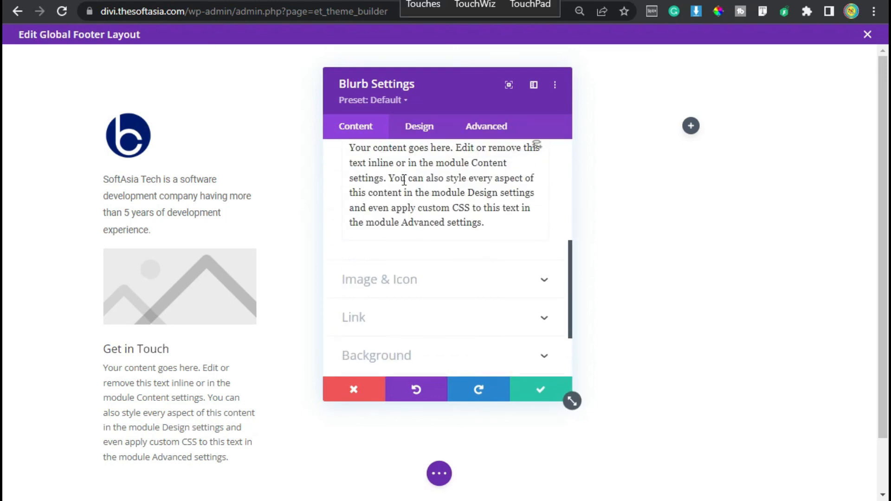
triple_click(410, 239)
key(ctrl+v)
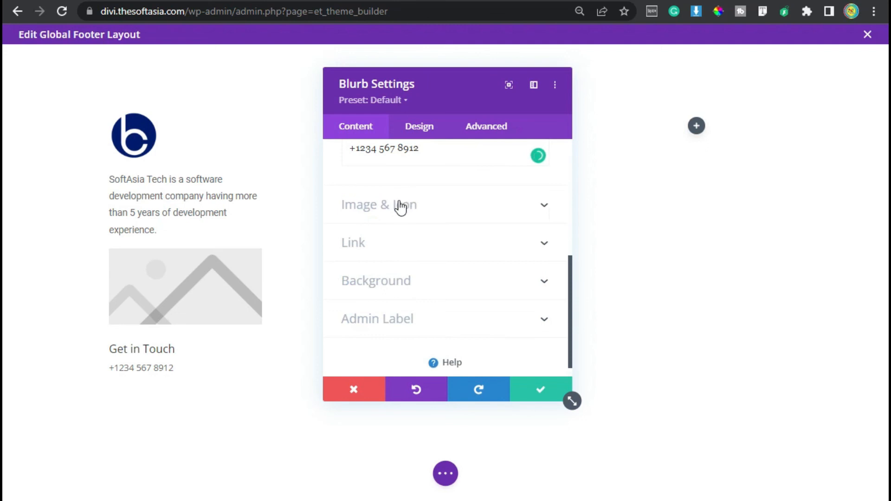
Step: Switch the blurb from an image to an icon, search for "phone" and choose the ringing handset with sound waves
scroll(409, 227, up, 3)
click(443, 303)
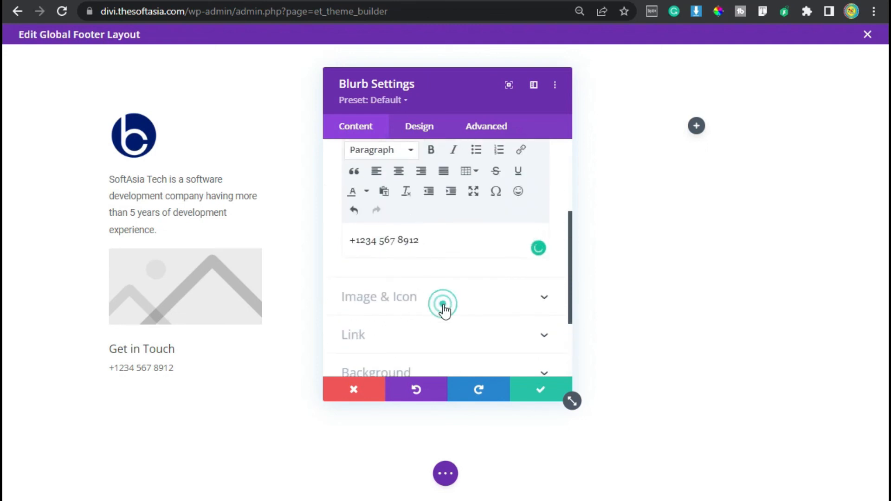
click(359, 204)
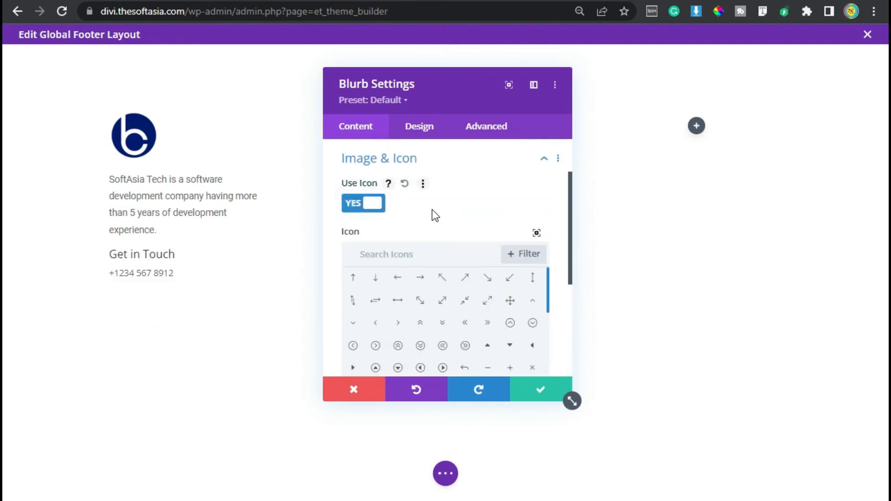
click(451, 265)
text(ph)
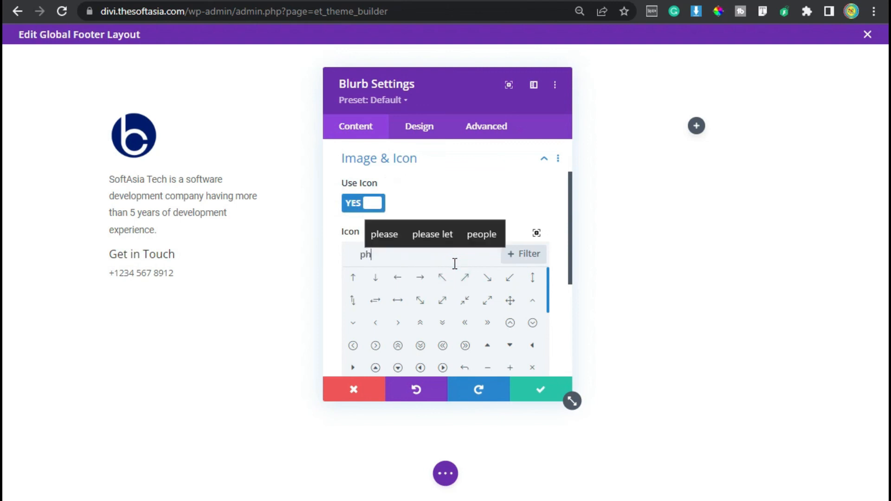
text(one)
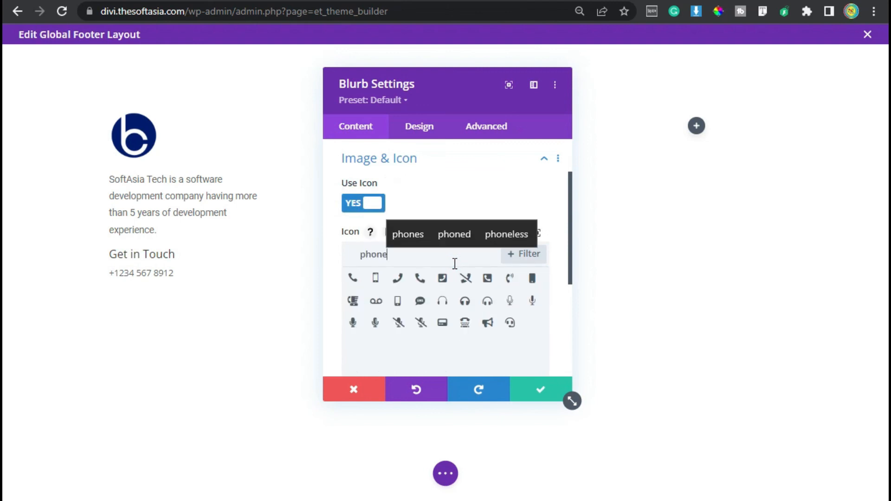
click(509, 282)
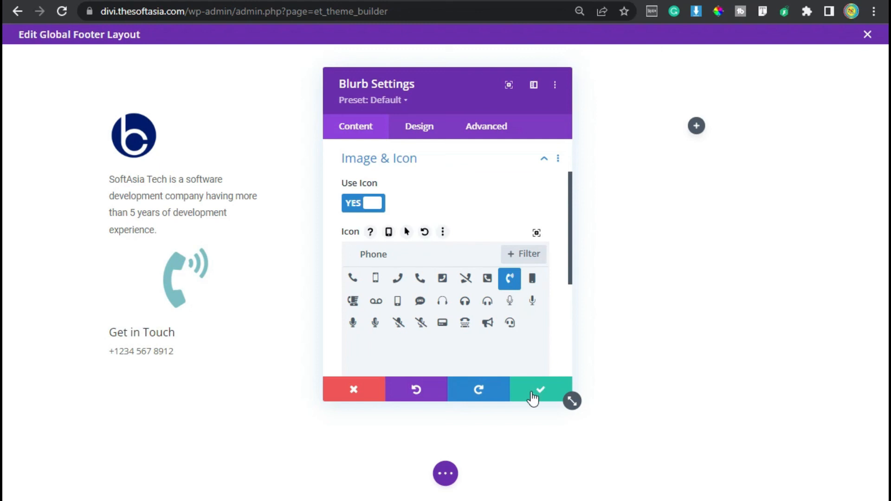
Step: Set the blurb's phone icon color to the blue global color
click(410, 132)
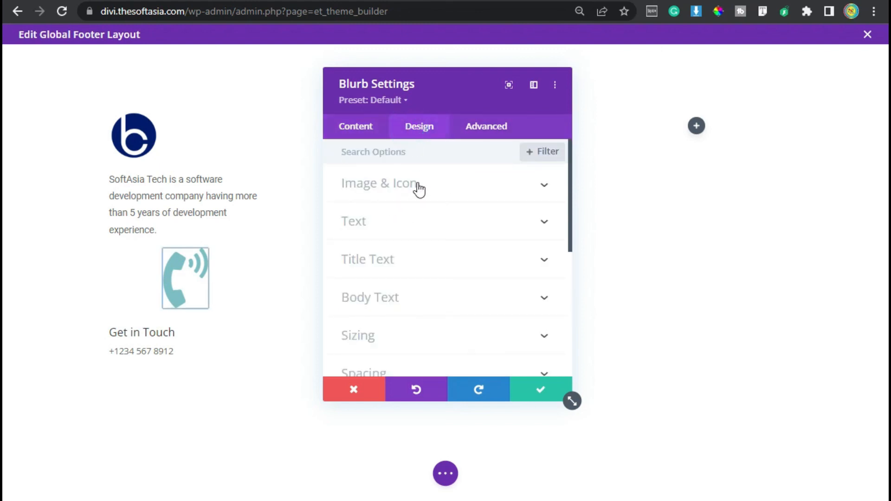
click(415, 189)
click(472, 262)
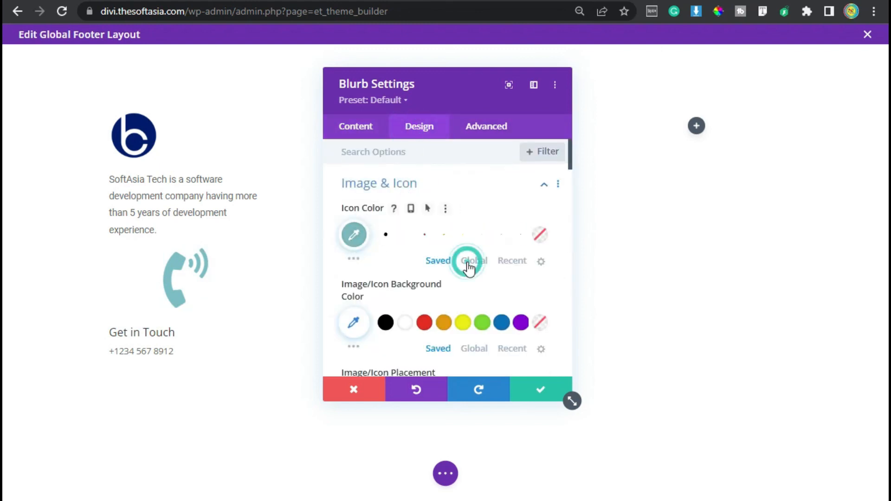
click(405, 235)
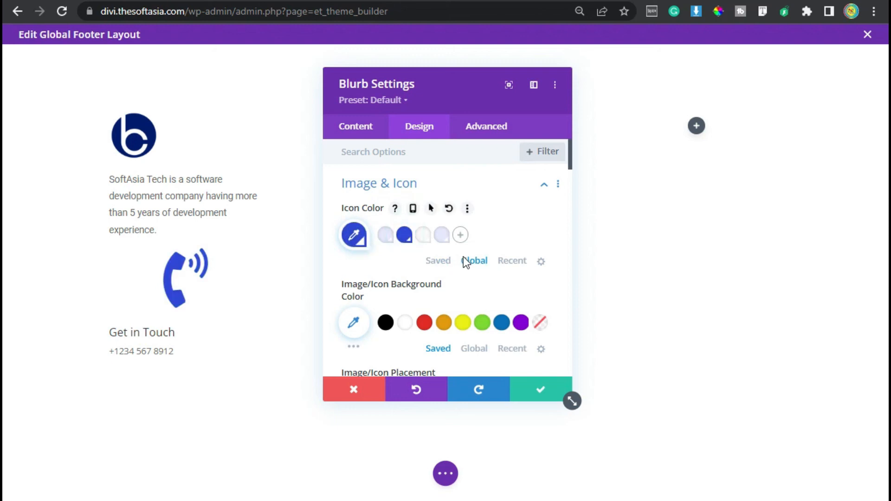
Step: Set the blurb icon's placement to Left and its width to 36px
scroll(463, 257, down, 4)
click(377, 216)
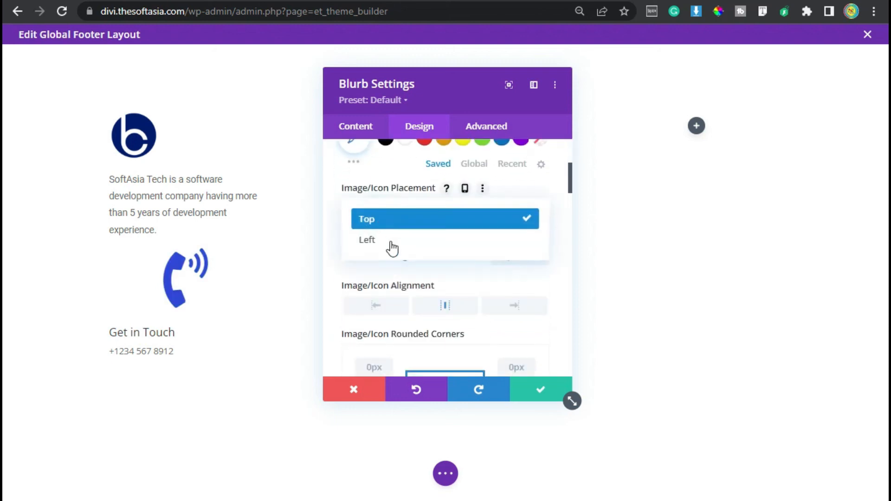
click(391, 241)
click(513, 257)
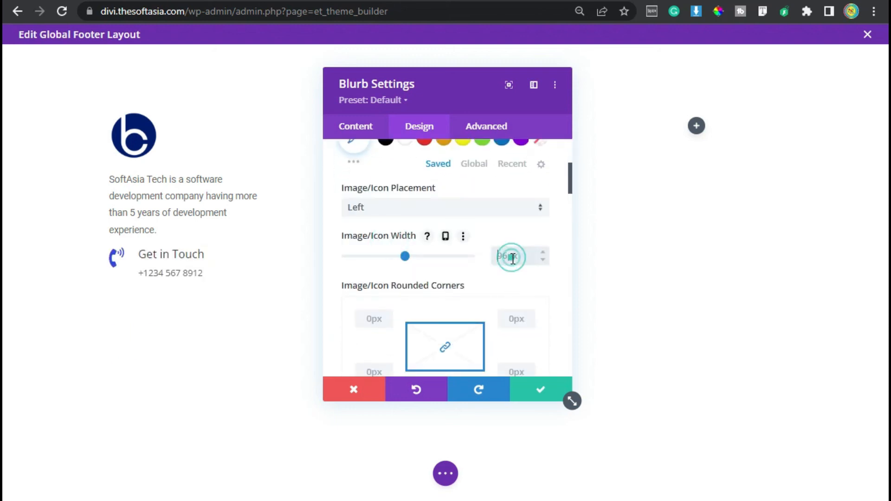
text(36px)
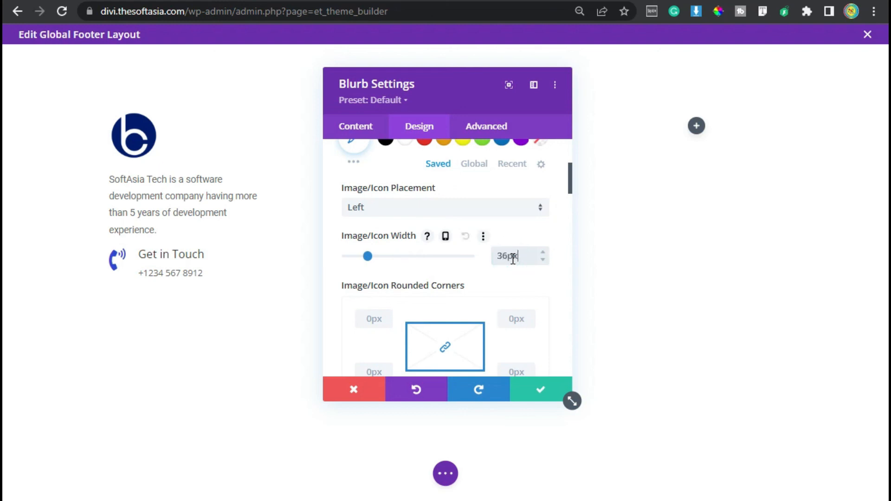
Step: Set the "Get in Touch" blurb's title font to Roboto
scroll(389, 276, down, 15)
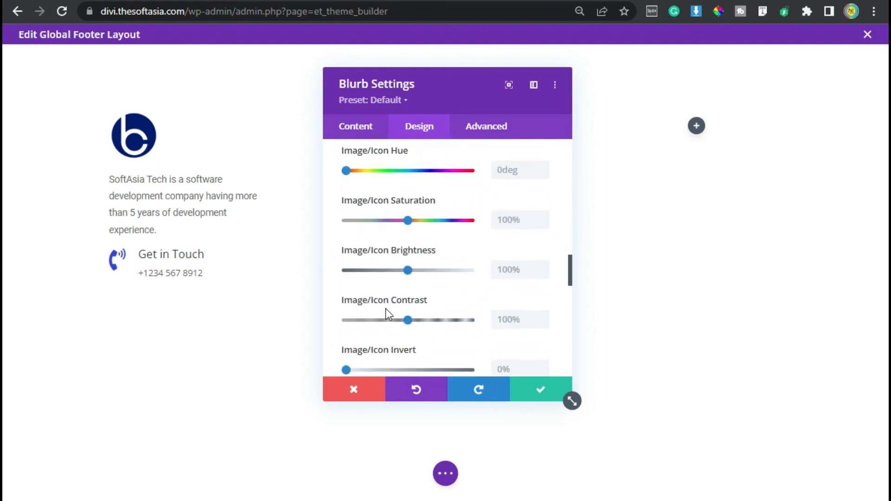
scroll(387, 310, down, 3)
click(390, 281)
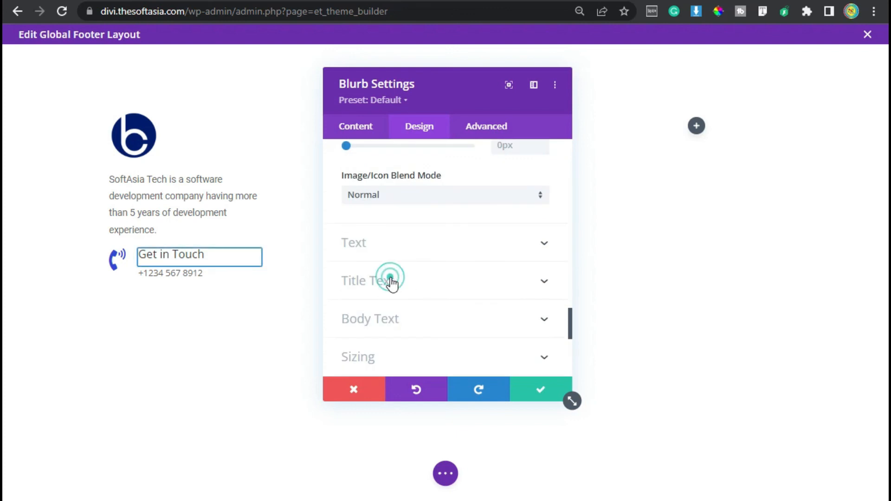
click(440, 203)
click(417, 253)
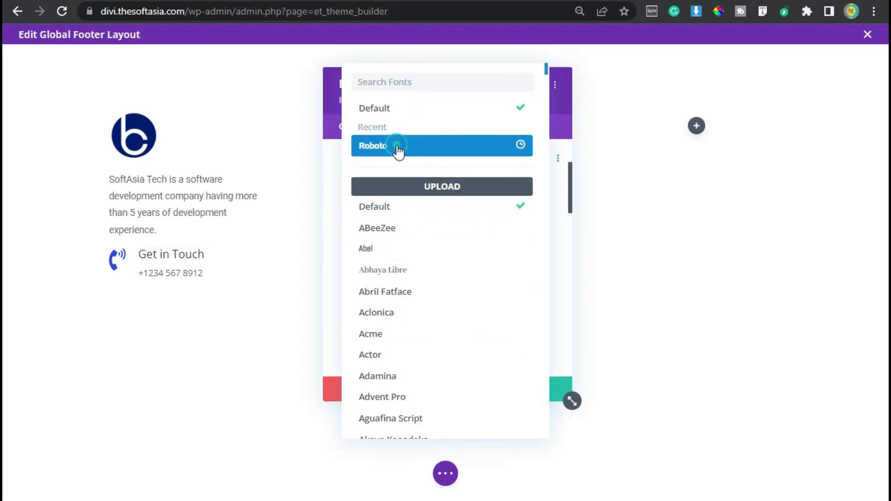
click(396, 144)
Step: Reduce the blurb's title text size to 14px and underline the title
scroll(471, 292, down, 4)
scroll(470, 292, down, 2)
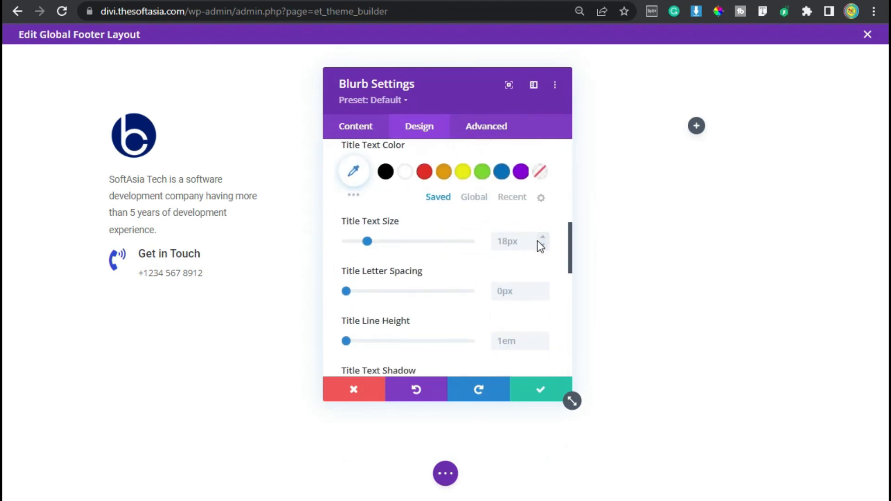
click(543, 246)
click(543, 246)
click(542, 246)
scroll(501, 263, up, 2)
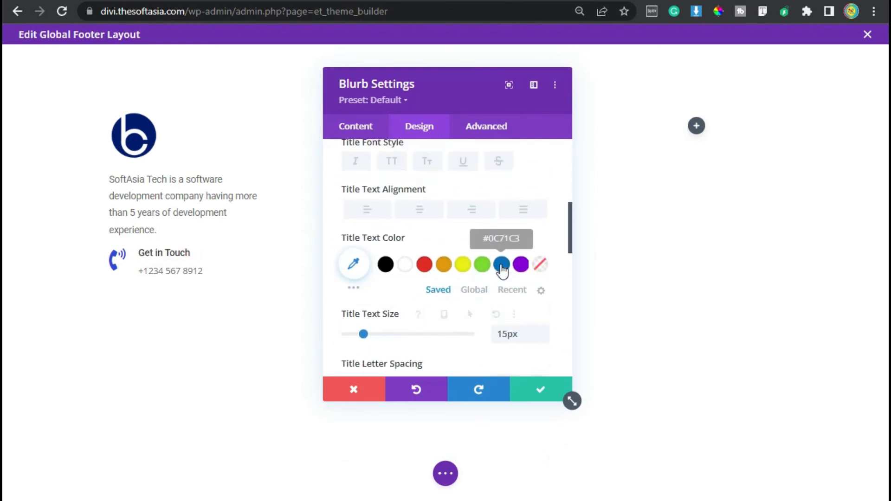
click(543, 339)
click(463, 161)
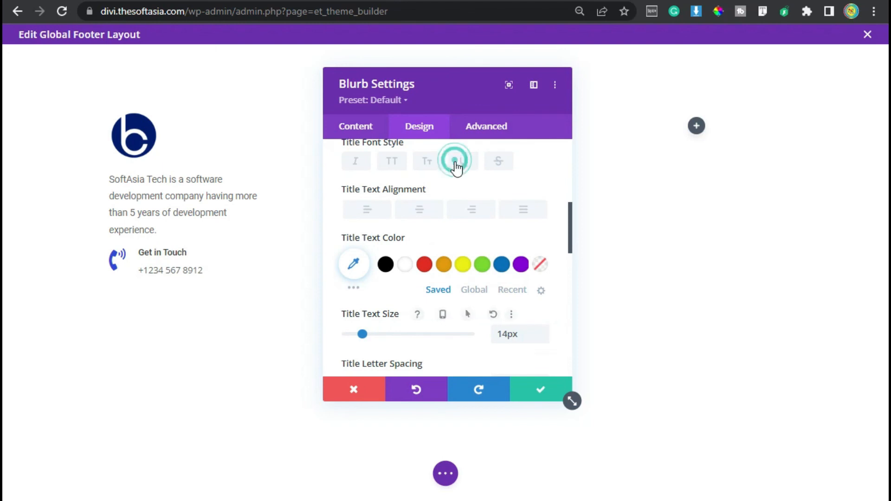
Step: Set the blurb's body font to Roboto and its body text color to the blue global color
scroll(402, 299, down, 1)
scroll(402, 299, down, 5)
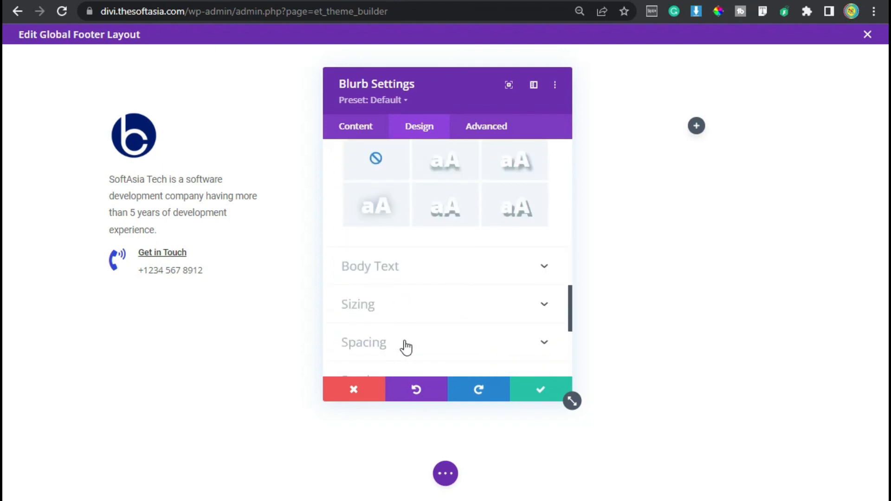
click(403, 270)
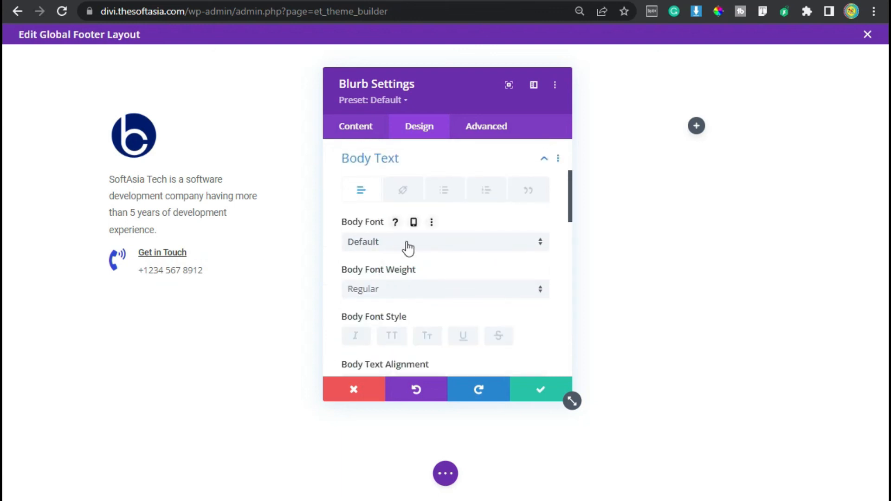
click(410, 242)
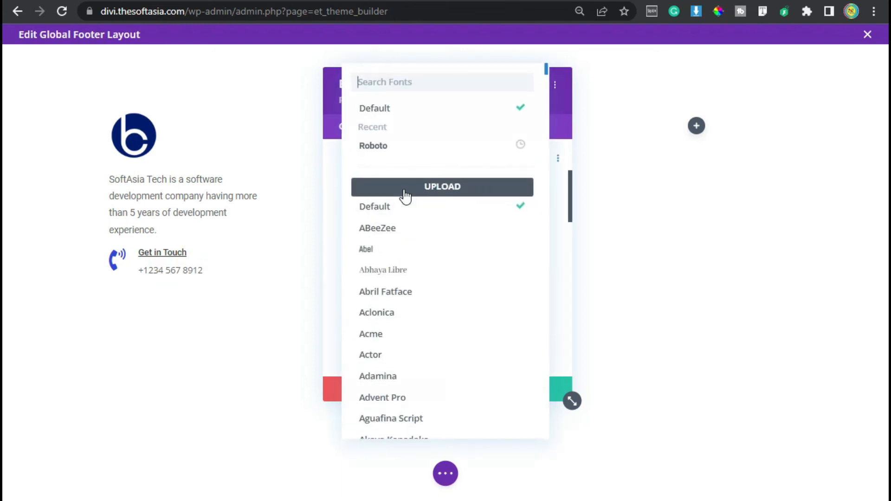
click(408, 148)
scroll(448, 295, down, 4)
click(474, 278)
click(406, 258)
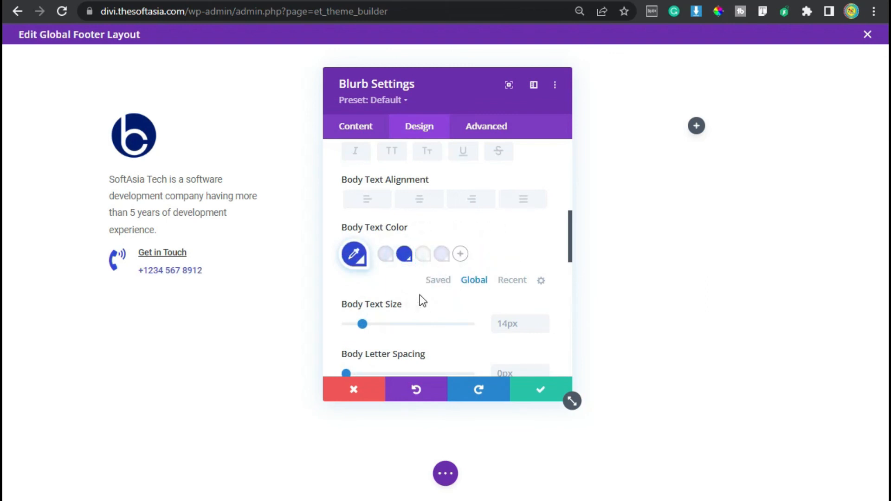
Step: Set the blurb's top margin to 30px
scroll(420, 299, down, 6)
click(400, 267)
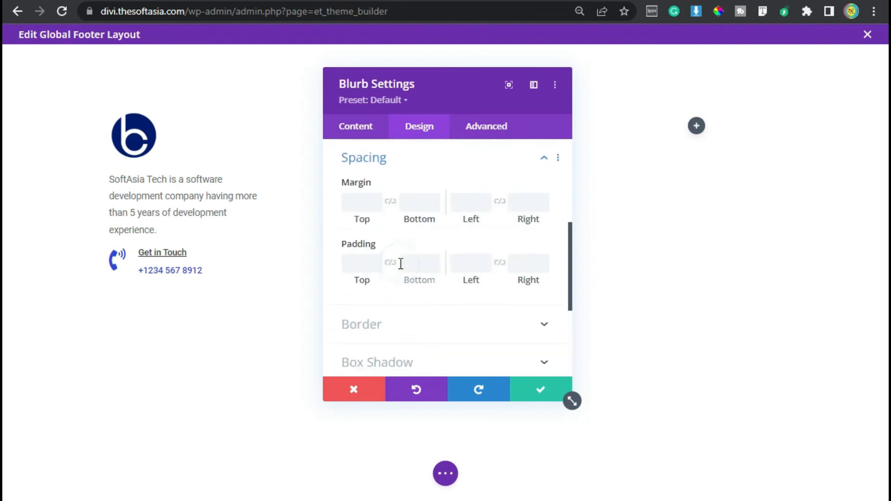
click(359, 206)
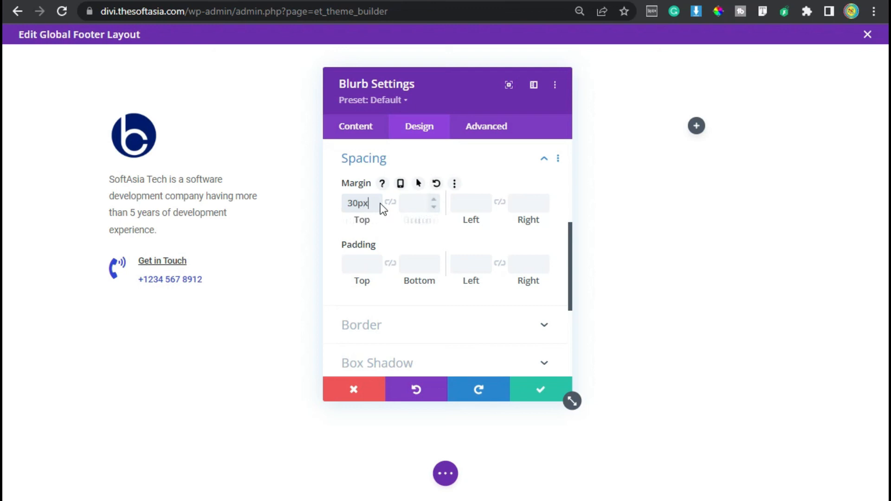
Step: Add the custom CSS "font-weight: 400;" to the blurb's main element and save the module
click(491, 128)
click(419, 221)
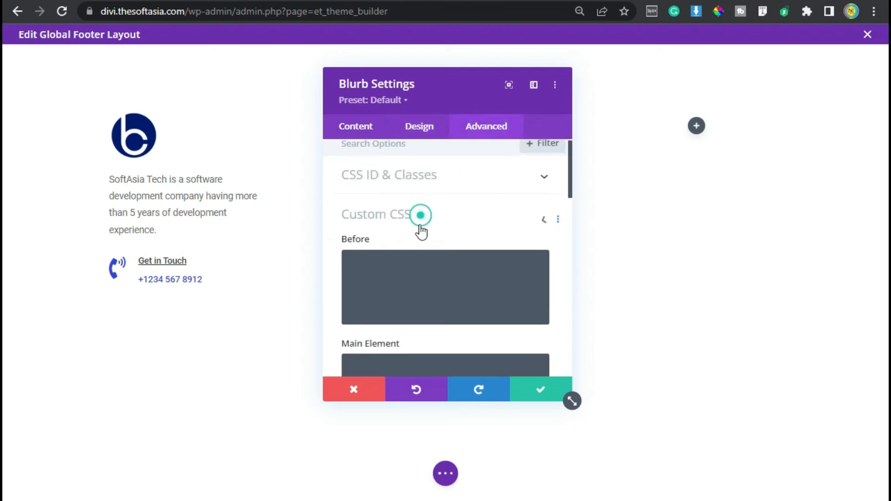
text(font-weight: 400;)
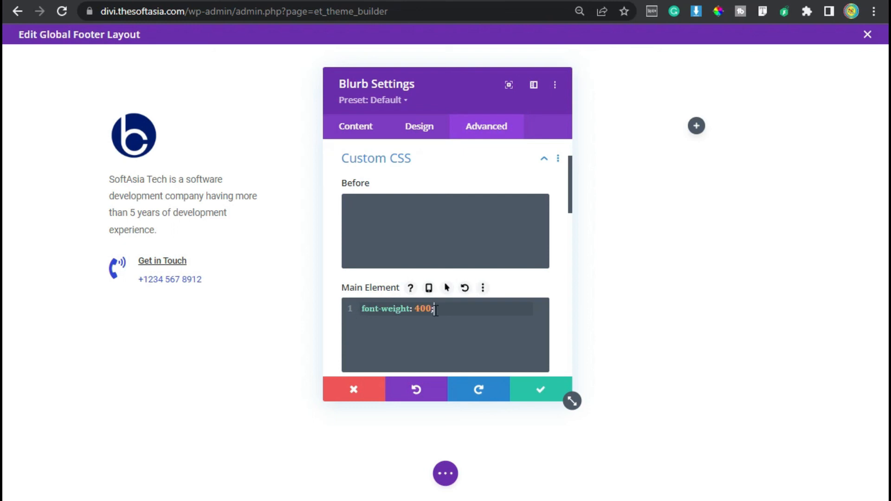
click(541, 394)
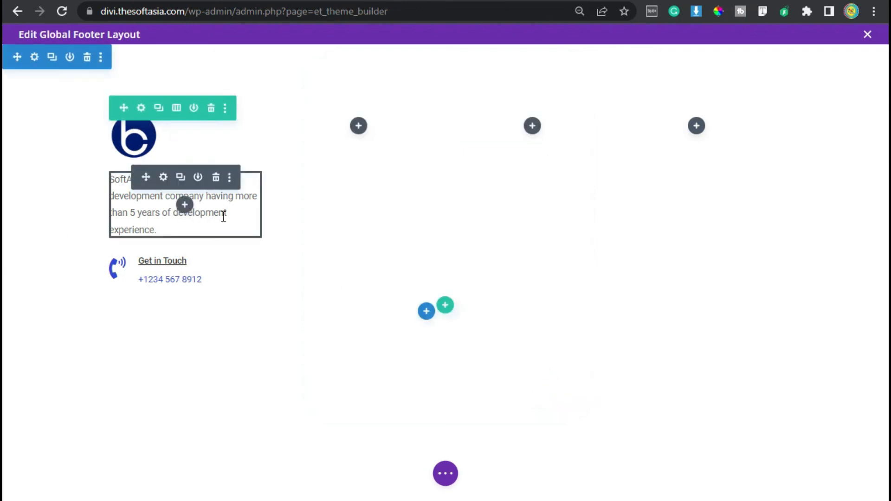
Step: Insert a Text module in the footer's second column
click(359, 128)
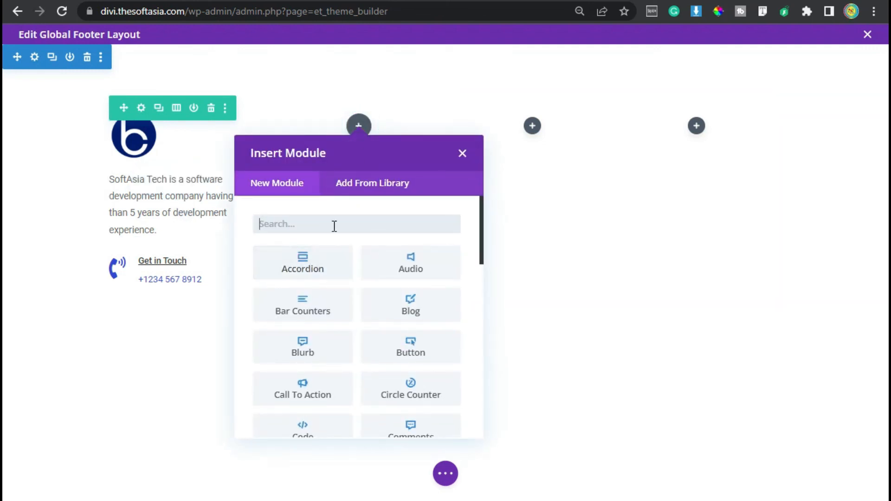
text(text)
click(298, 275)
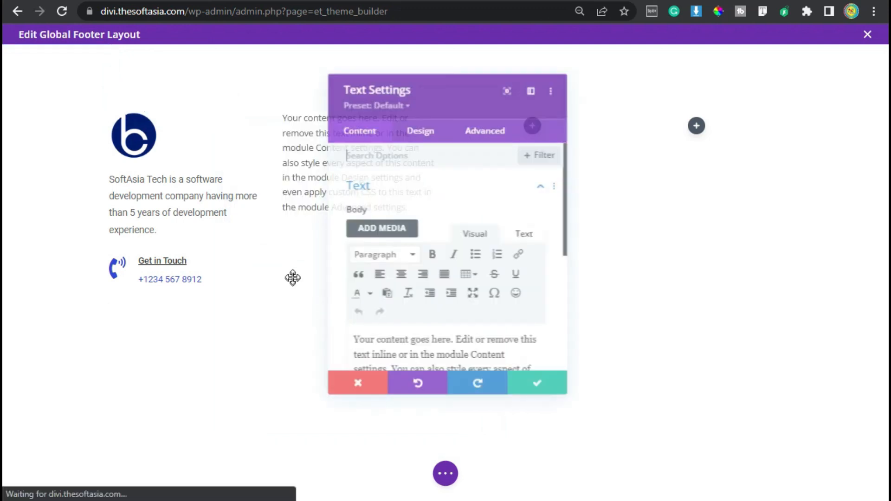
Step: Replace the placeholder with a "Contact Us" line formatted as Heading 4, followed by the company's address, phone number and e-mail
scroll(419, 279, down, 2)
click(429, 285)
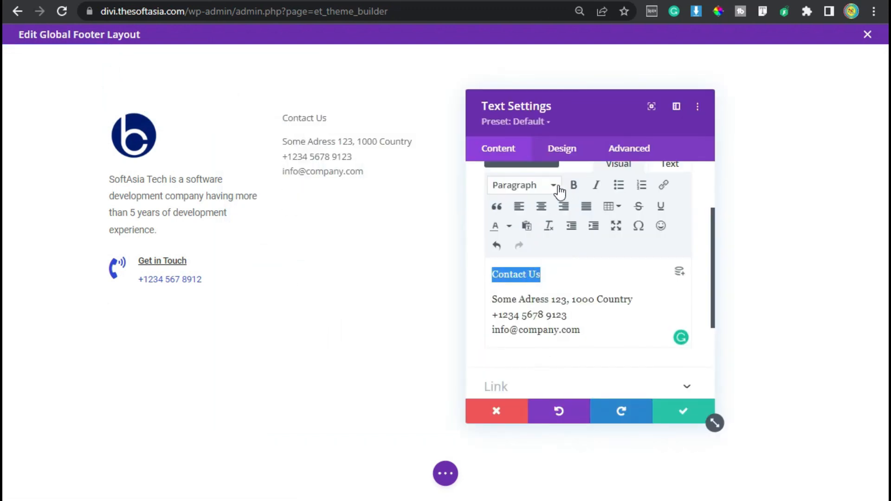
click(553, 185)
click(553, 305)
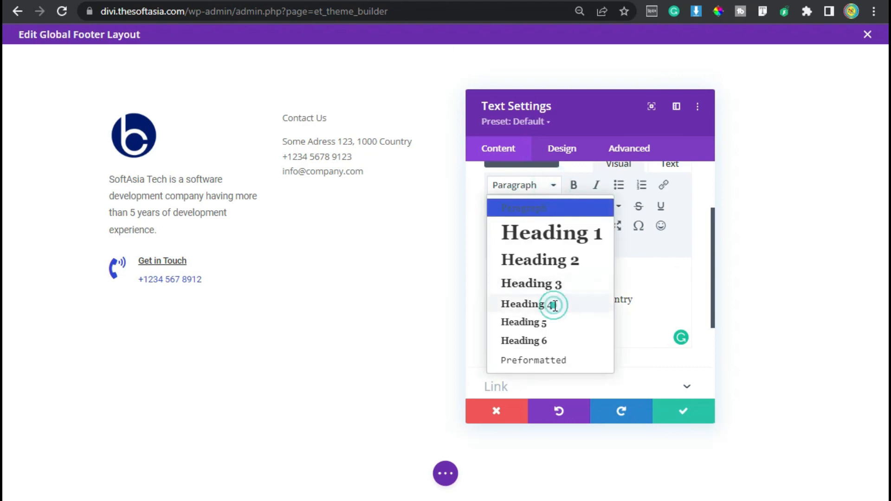
Step: Set the Heading 4 font of the "Contact Us" module to Roboto and underline the heading
click(559, 149)
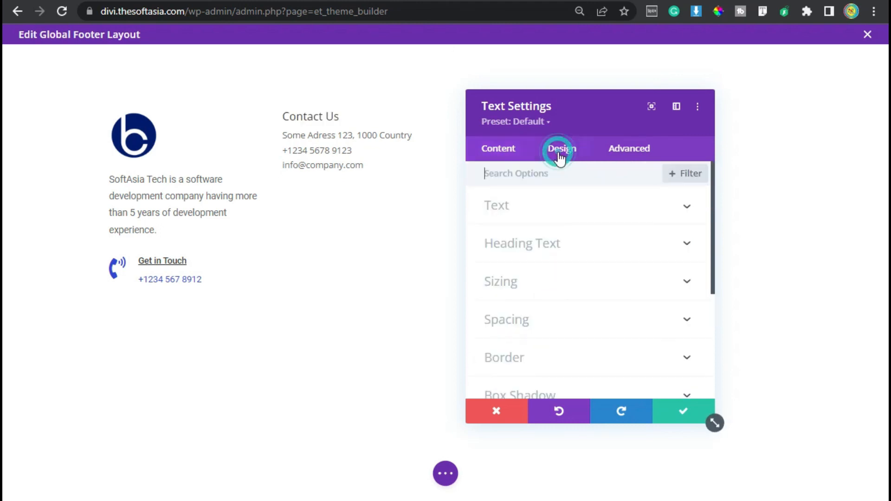
click(541, 246)
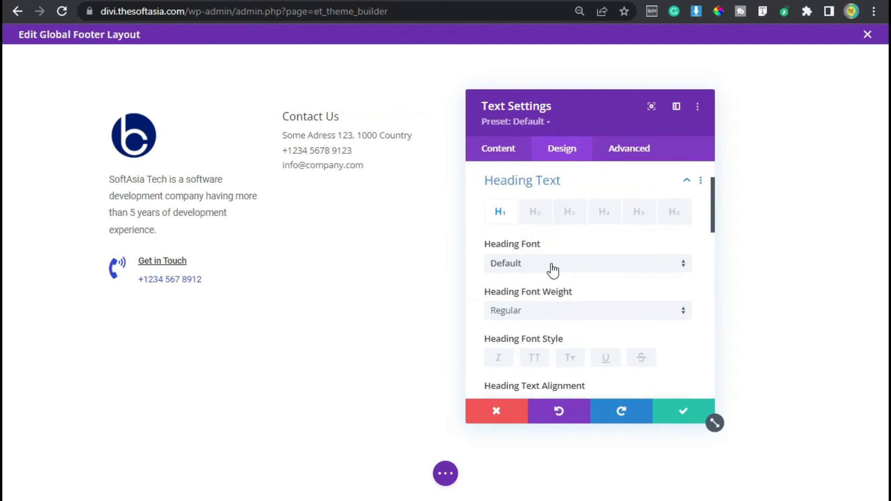
click(603, 212)
click(533, 270)
click(532, 144)
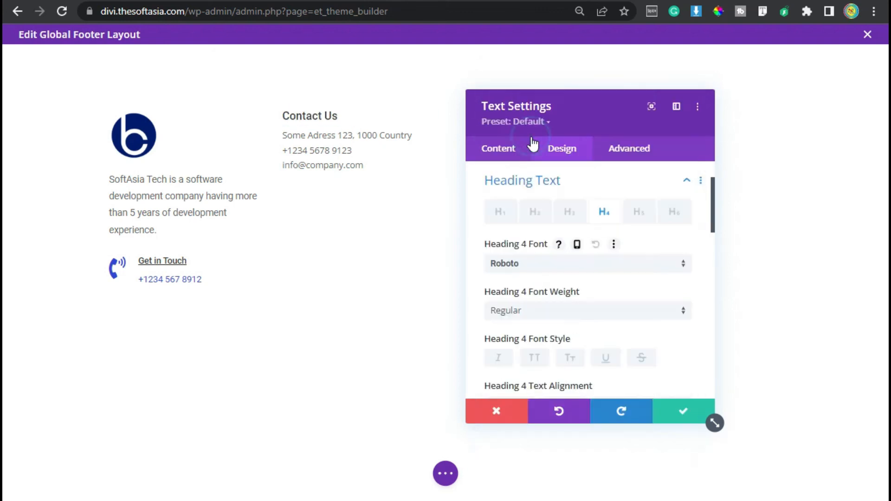
scroll(594, 315, down, 2)
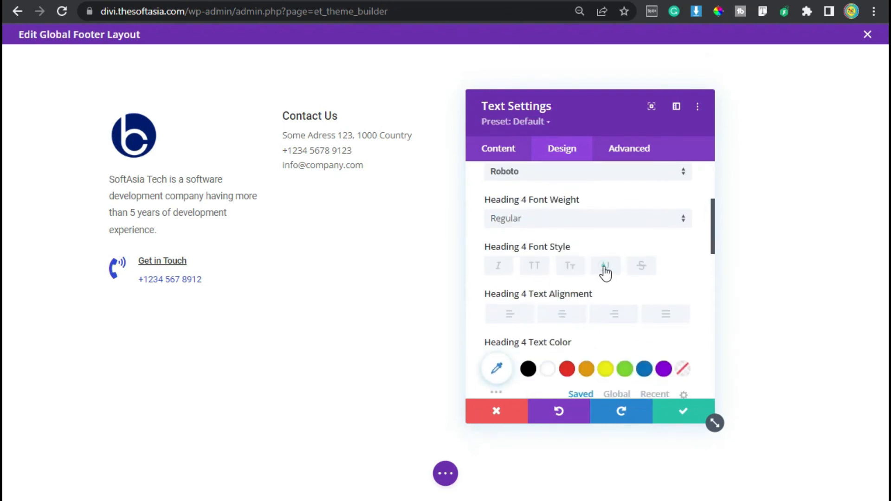
click(606, 267)
Step: Set the Heading 4 line height to 1.3em
scroll(538, 337, down, 7)
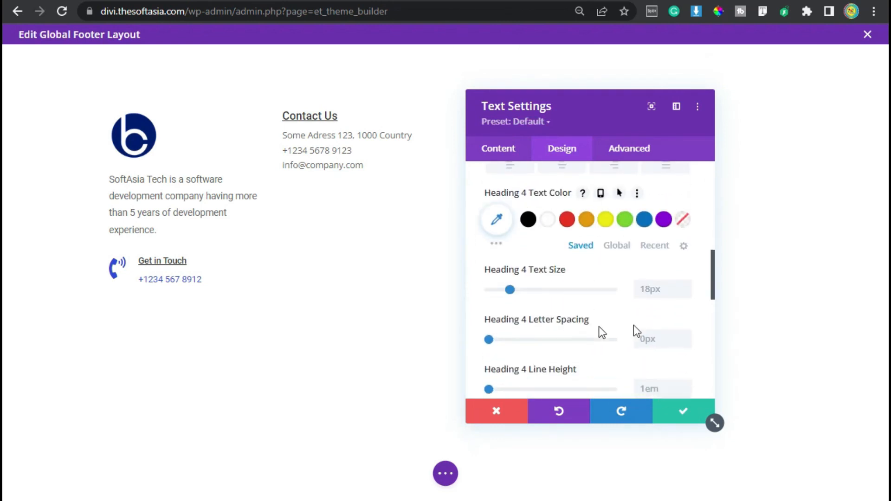
click(685, 288)
click(686, 288)
click(686, 289)
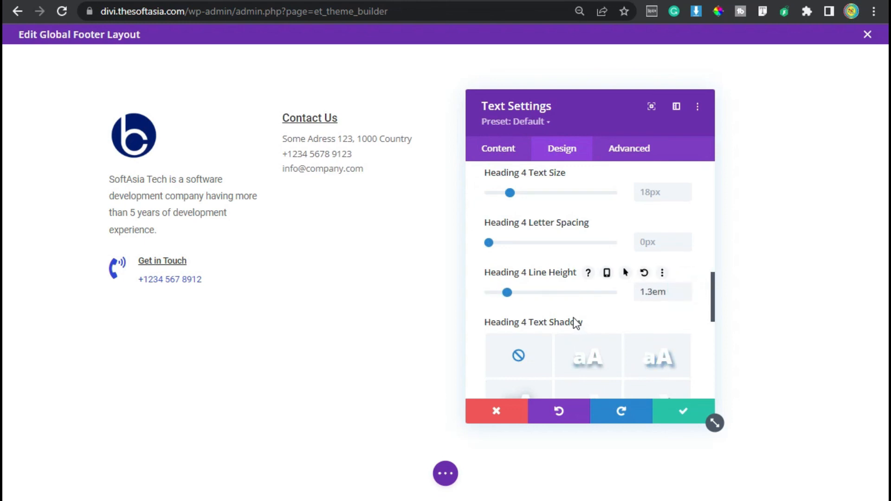
Step: Set the regular text font of the "Contact Us" module to Roboto
scroll(544, 301, up, 10)
click(520, 205)
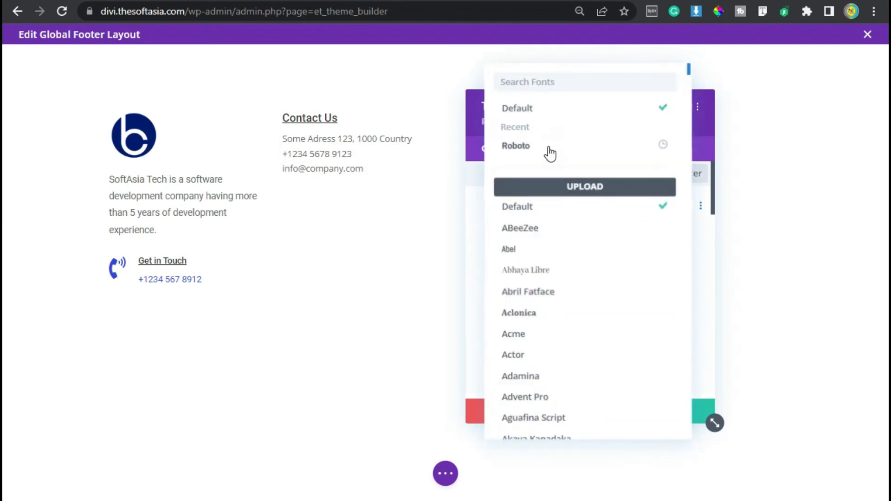
click(547, 146)
Step: Add the custom CSS "font-weight: 400;" to the "Contact Us" module's main element and save the module
click(627, 148)
click(569, 243)
scroll(548, 342, down, 2)
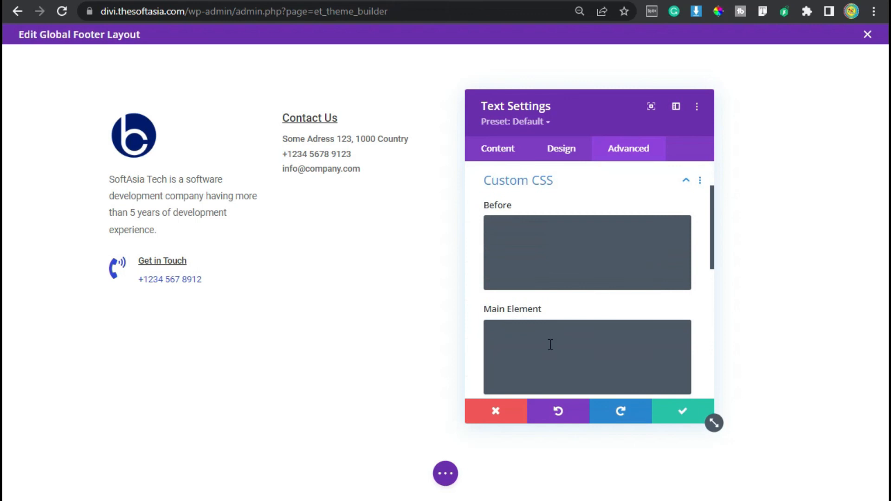
text(font-weight: 400;)
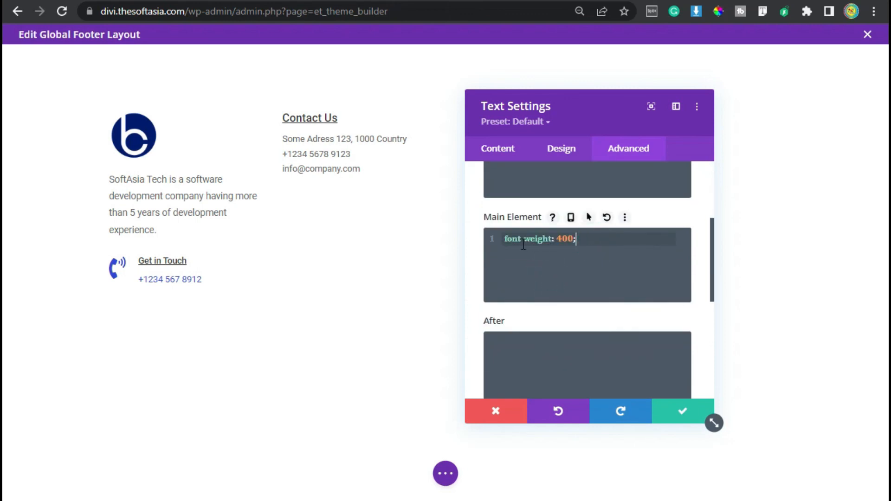
click(684, 412)
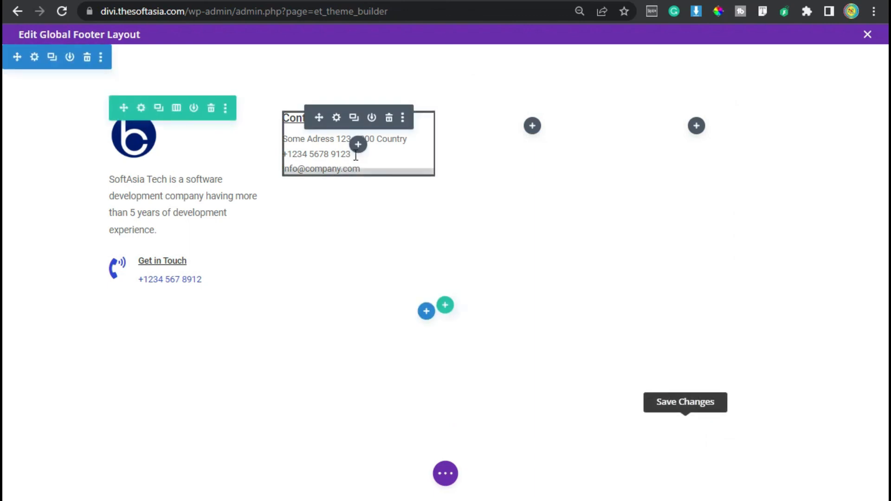
Step: Duplicate the "Contact Us" text module and replace the copy's content with the heading "Follow Us"
click(354, 119)
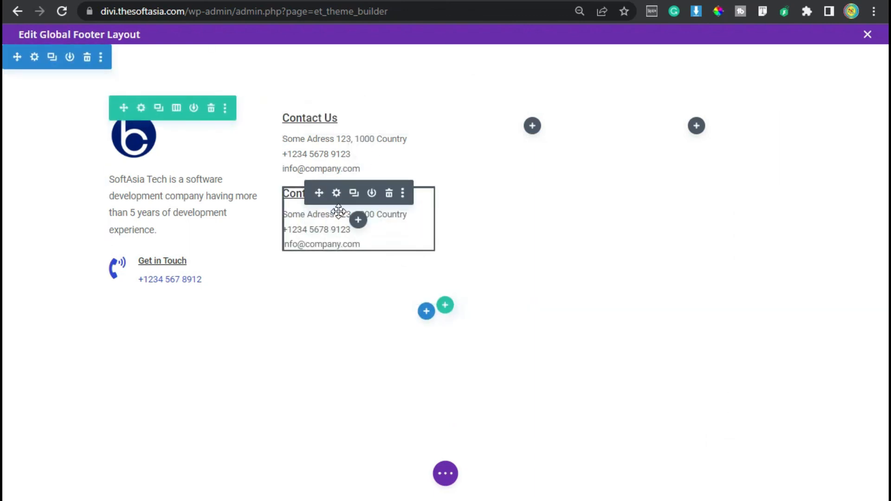
click(336, 194)
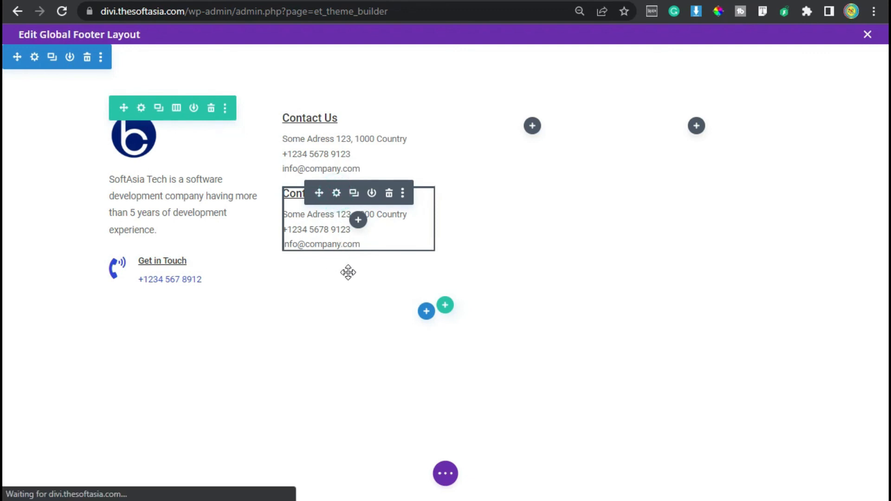
key(ctrl+a)
text(Follow US)
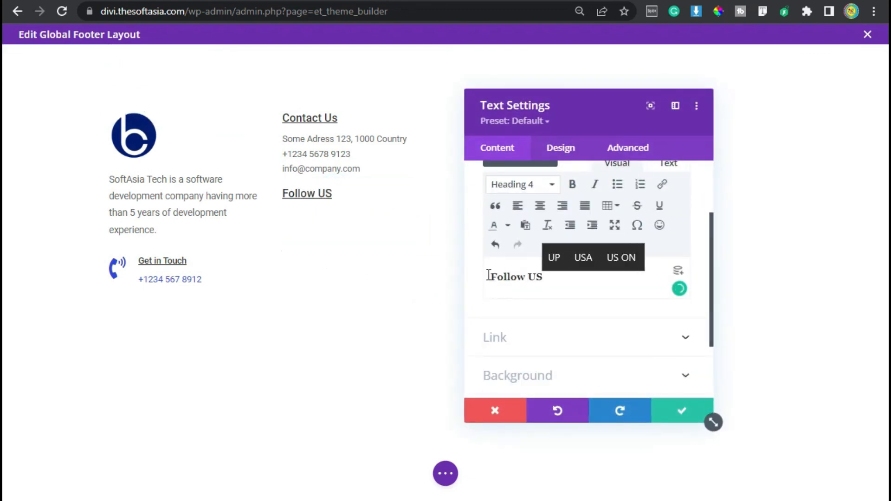
key(BackSpace)
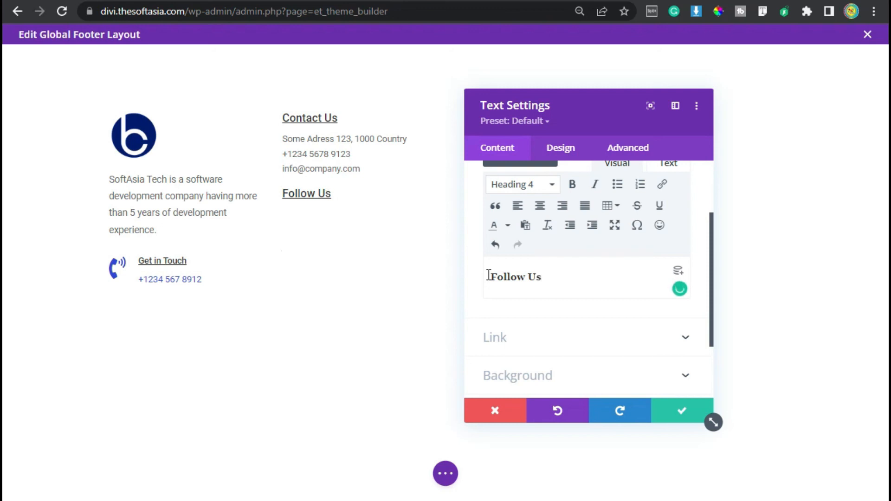
Step: Give the "Follow Us" text module a 30px top margin and a 10px bottom margin, and save it
click(555, 148)
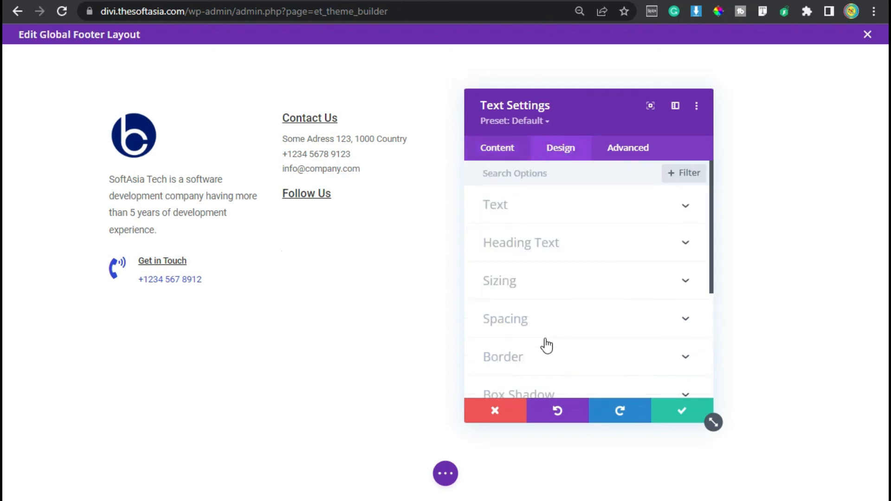
click(554, 327)
click(497, 224)
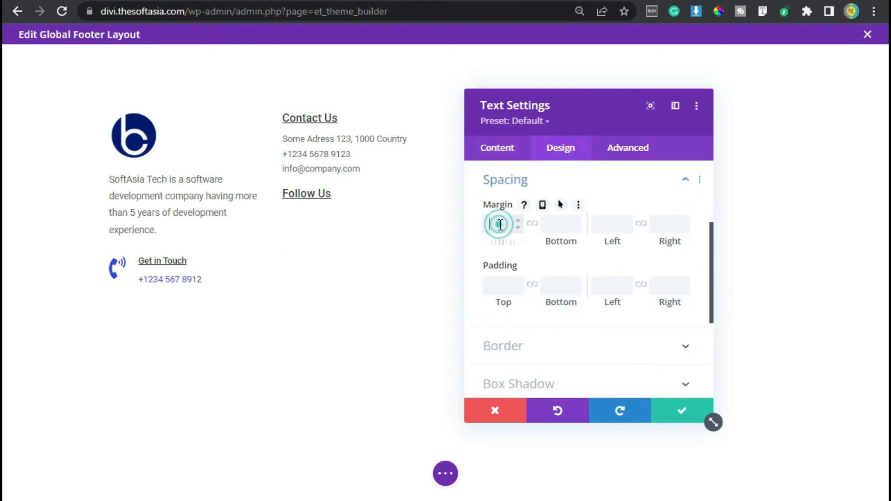
text(30px)
key(Tab)
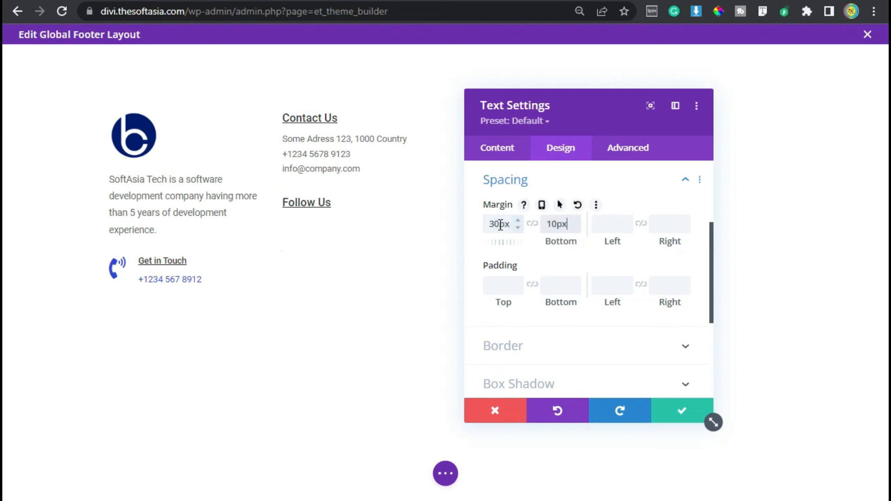
click(668, 409)
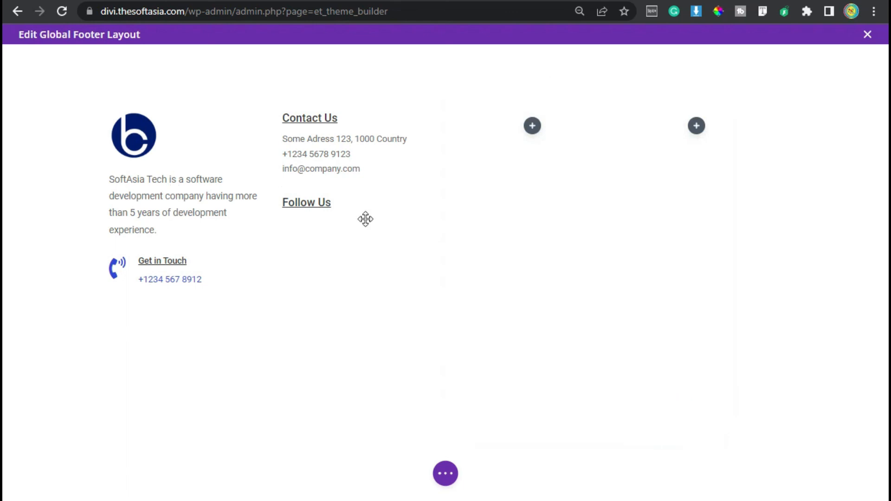
Step: Insert a Social Media Follow module below the "Follow Us" heading in the second column
click(360, 229)
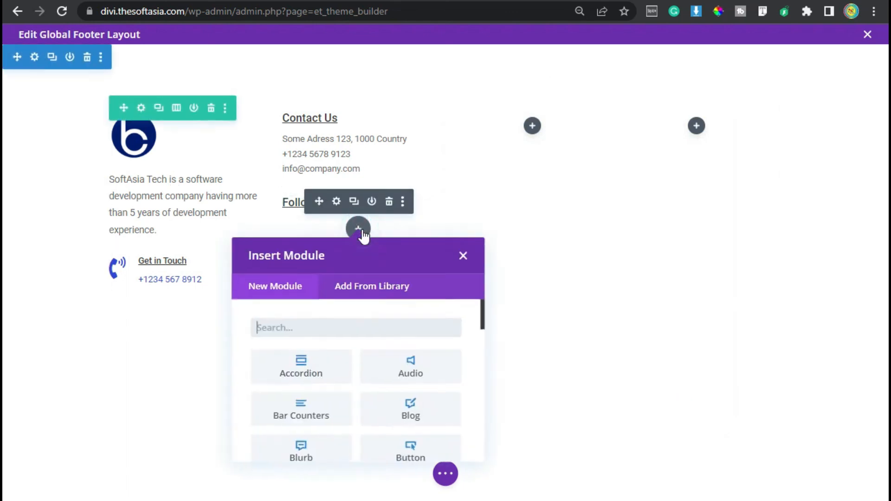
text(soc)
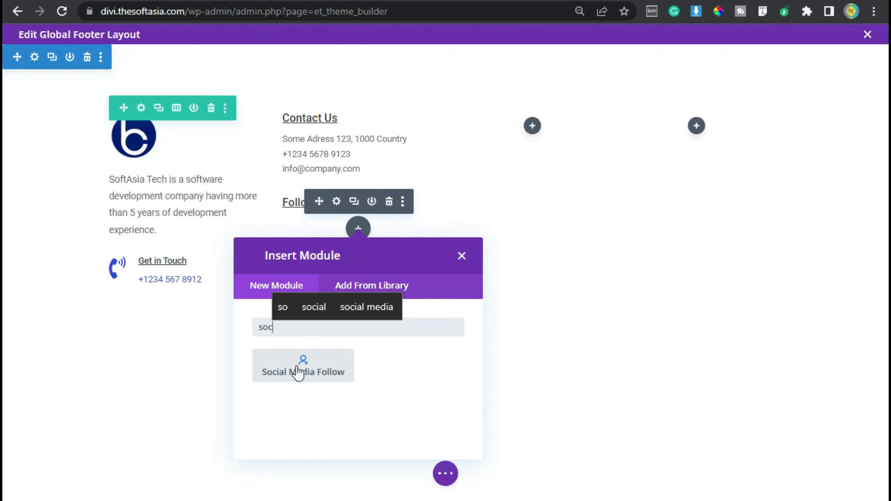
click(298, 372)
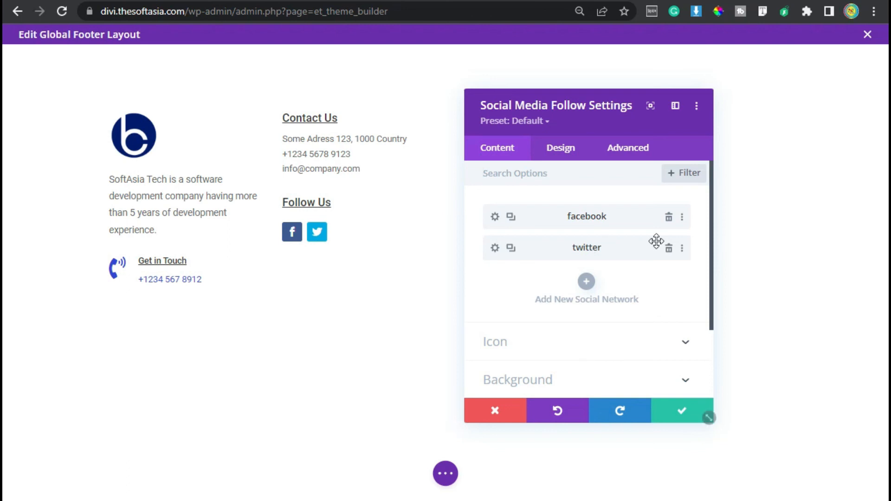
Step: Remove the background color from the Facebook network item by resetting it
click(494, 215)
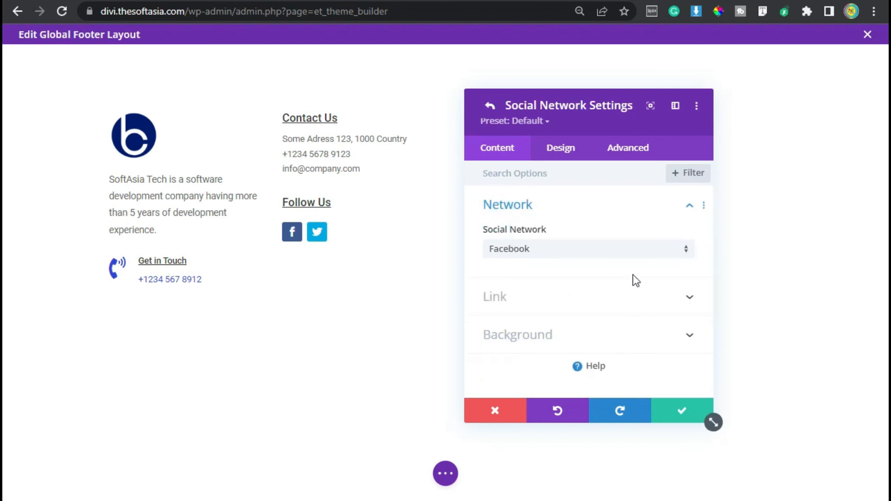
click(565, 343)
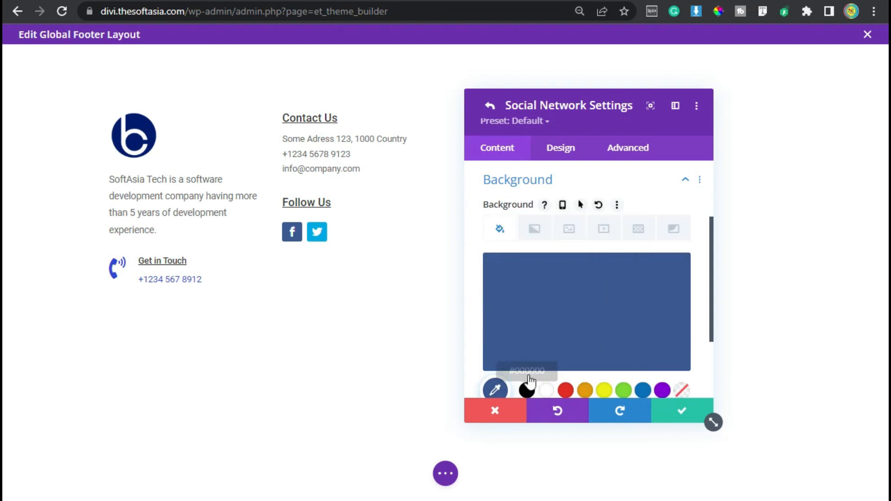
click(598, 205)
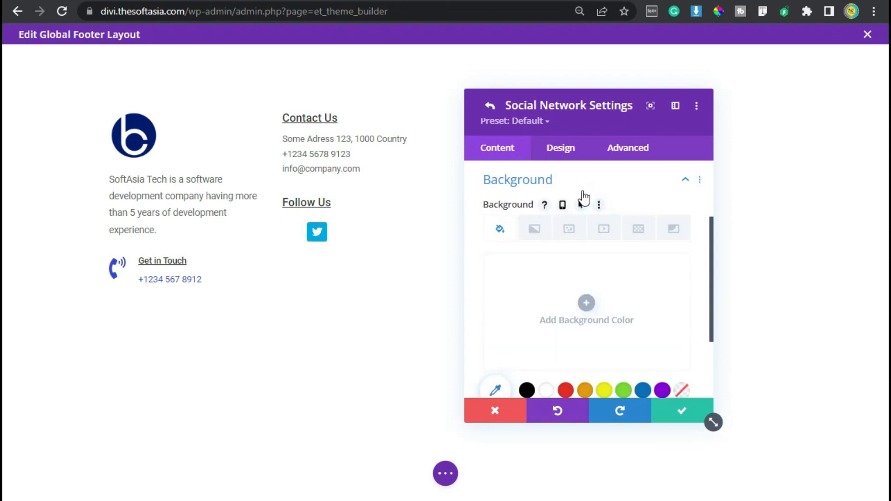
Step: Set the Facebook network's icon color to #76798c
click(559, 145)
click(529, 209)
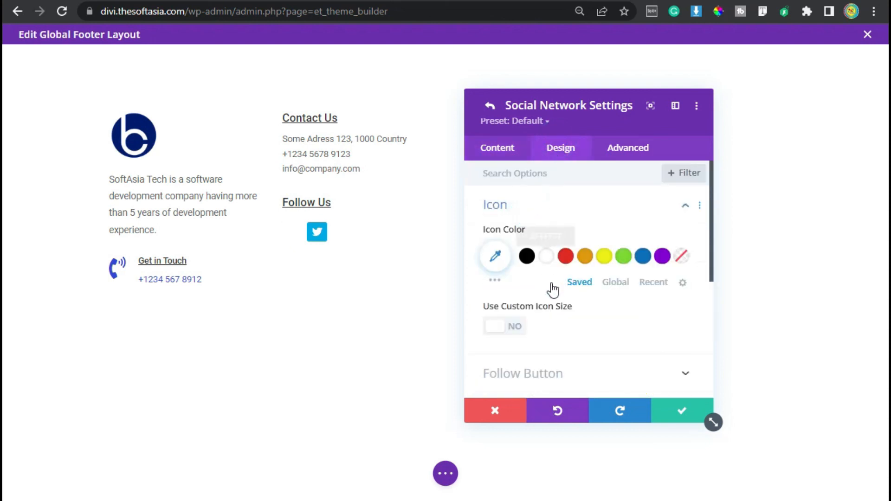
click(503, 255)
click(518, 255)
text(#76798c)
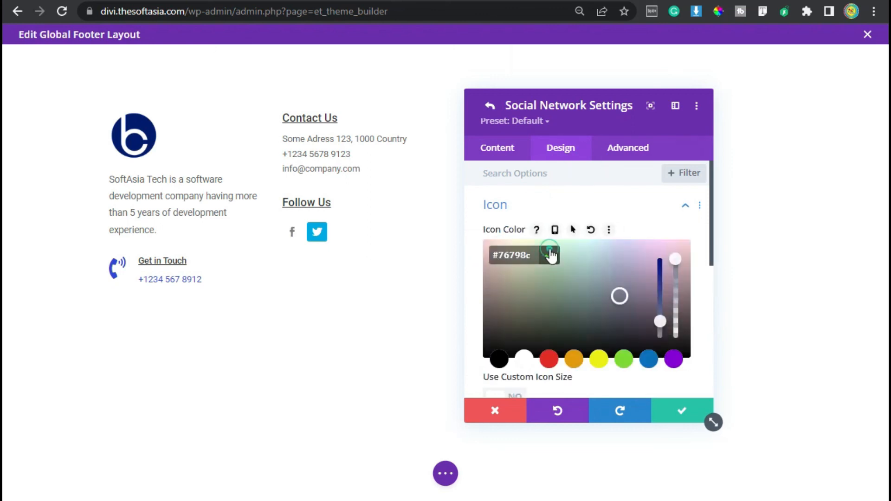
click(550, 255)
Step: Round all four corners of the Facebook network item's border to 50px
scroll(532, 341, down, 4)
click(524, 266)
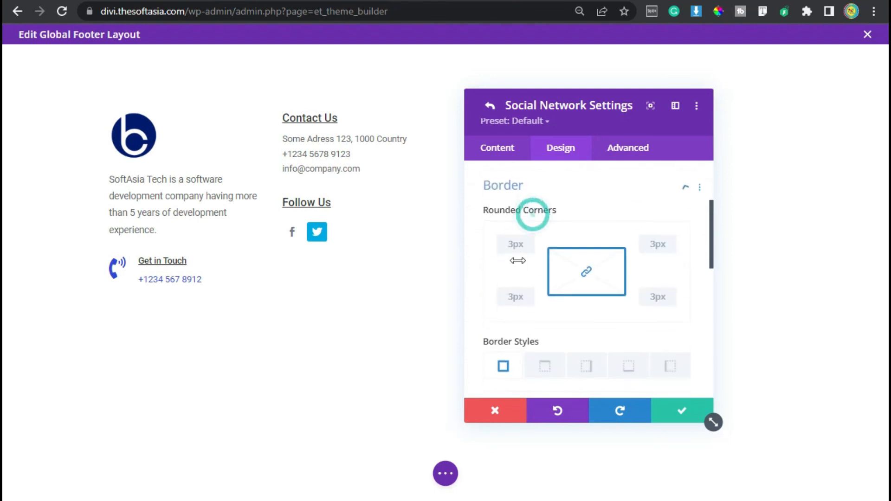
double_click(516, 238)
text(50px)
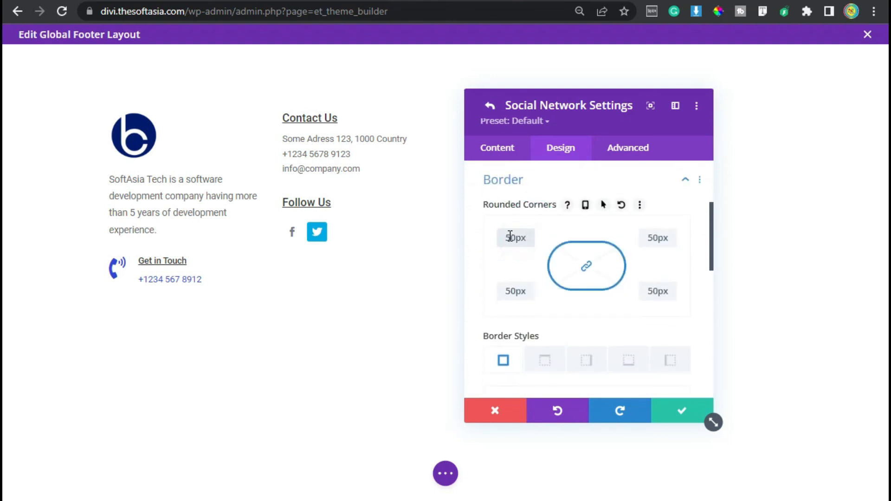
Step: Give the Facebook network item a 1px solid grey border and save the item
scroll(513, 239, down, 6)
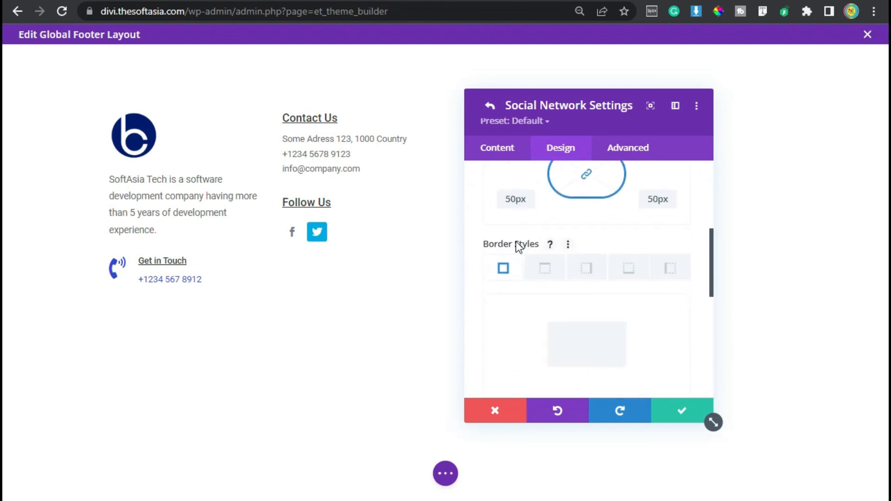
scroll(576, 268, up, 2)
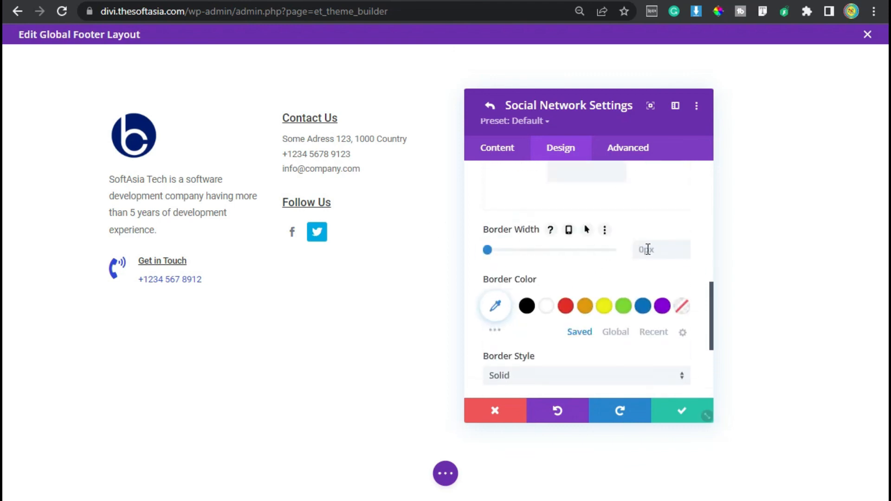
click(685, 245)
scroll(545, 332, down, 2)
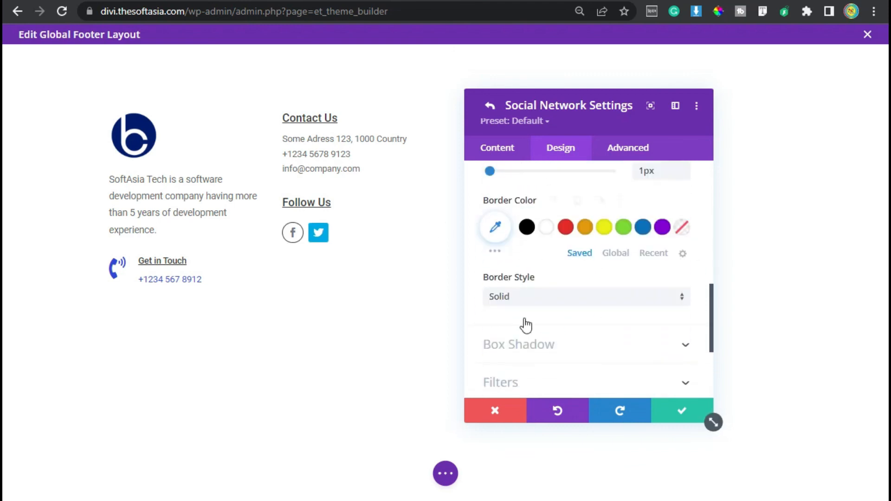
click(496, 218)
click(513, 217)
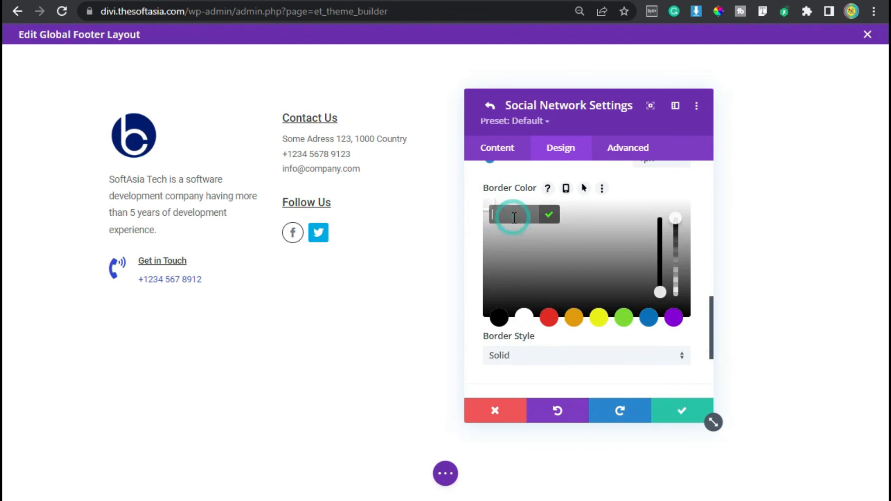
click(547, 216)
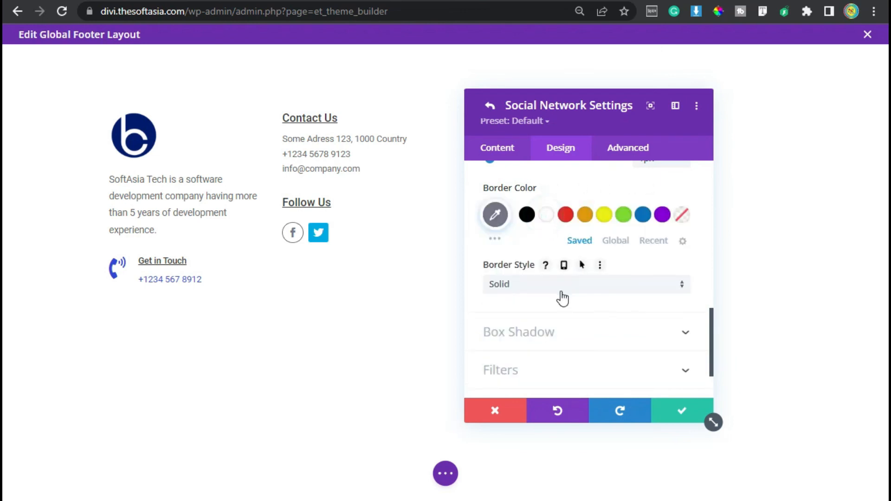
click(678, 410)
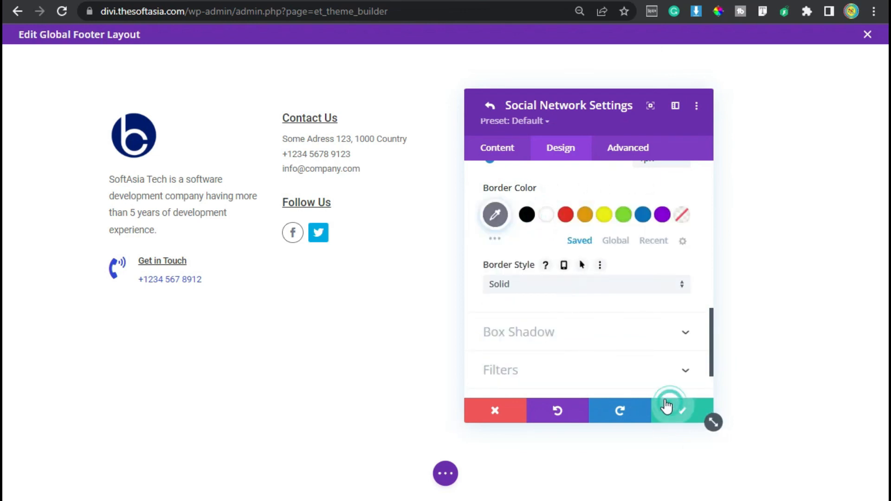
Step: Delete the Twitter item from the Social Media Follow module and duplicate the styled Facebook item twice
click(670, 250)
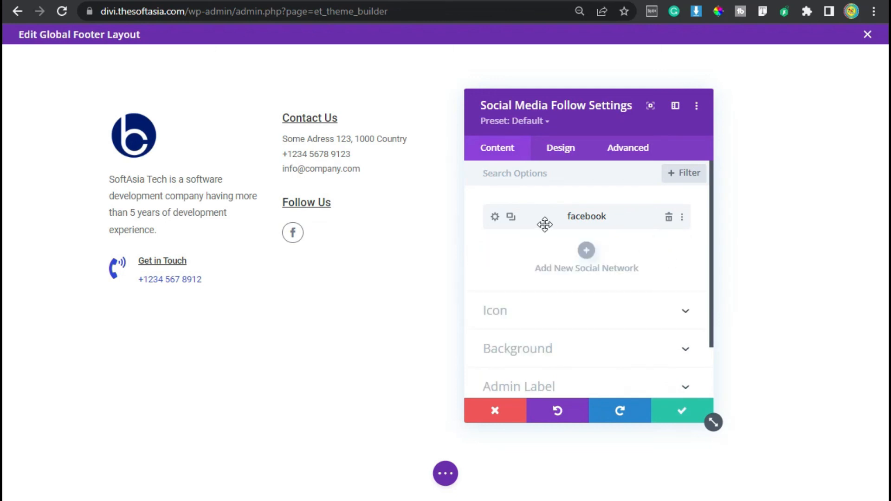
click(511, 217)
click(511, 217)
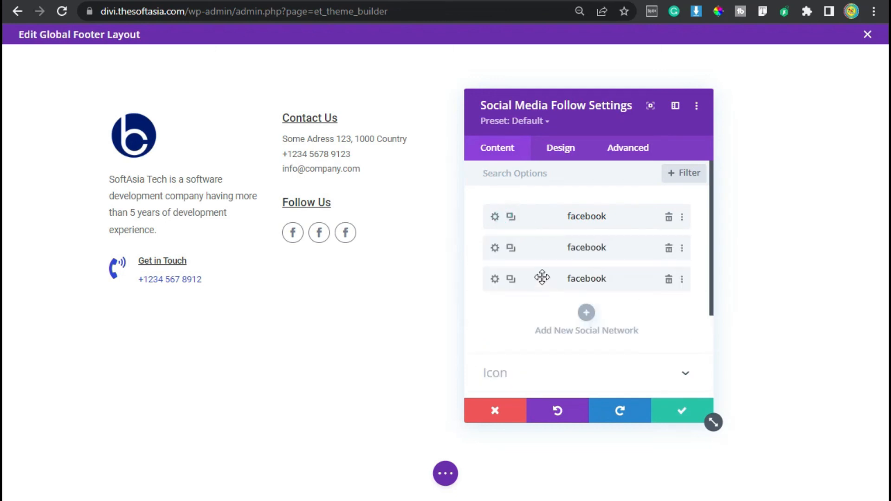
Step: Switch the second Facebook item to Twitter, reset its background color to none, and save it
click(495, 251)
click(514, 247)
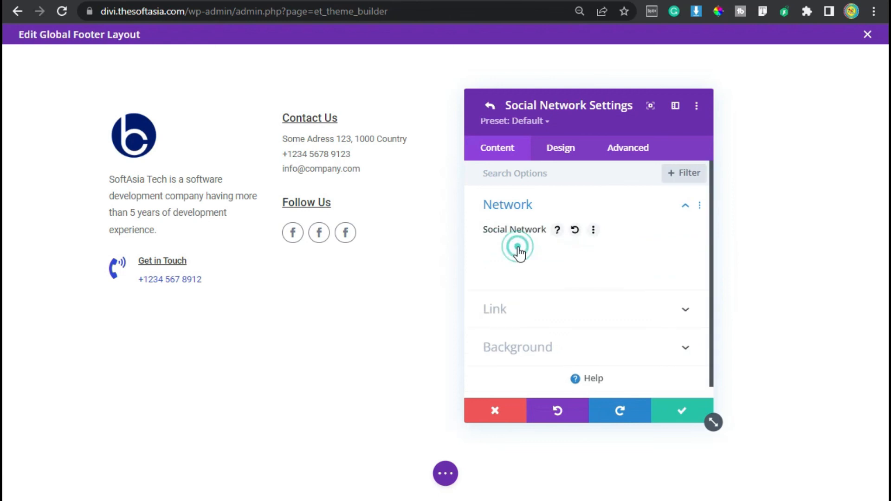
scroll(529, 262, down, 15)
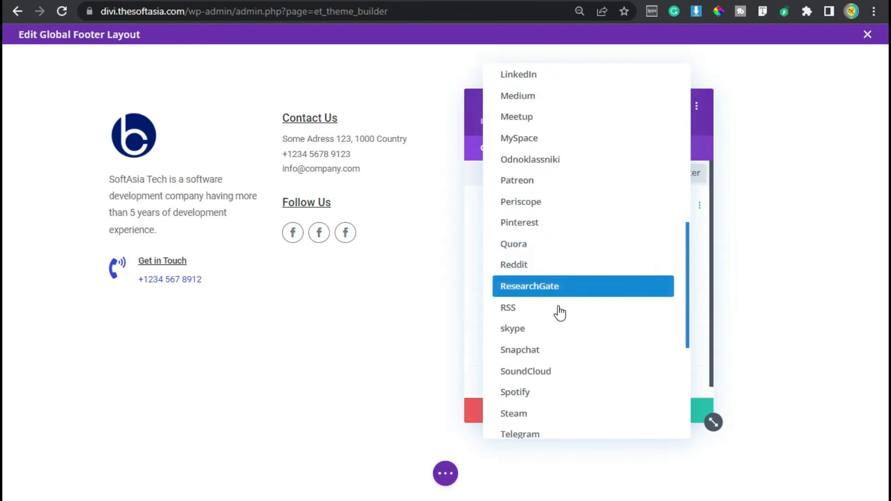
click(561, 274)
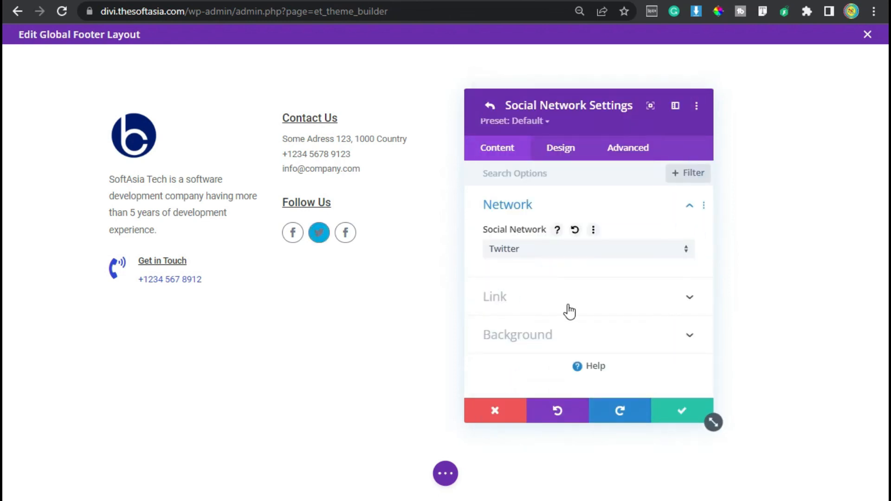
click(533, 336)
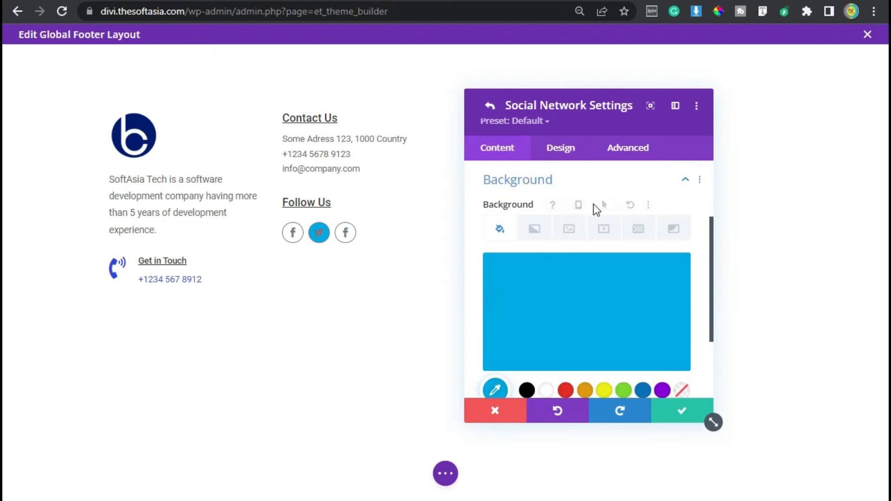
click(596, 205)
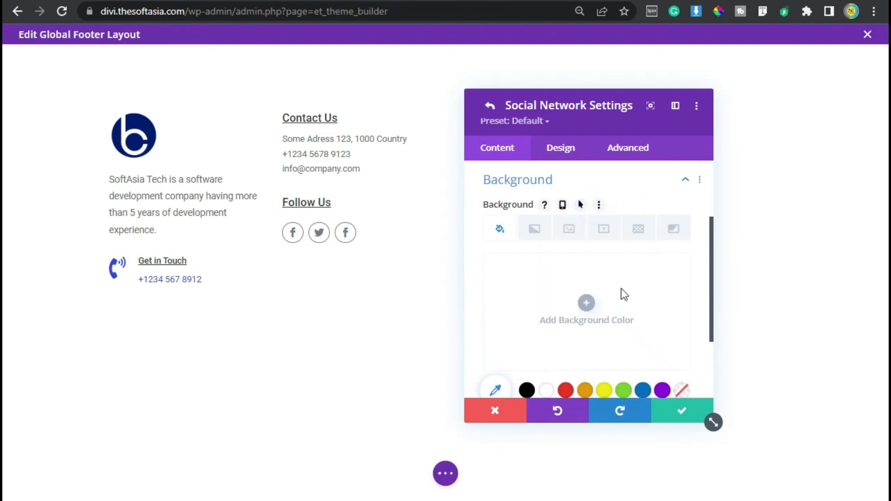
click(675, 413)
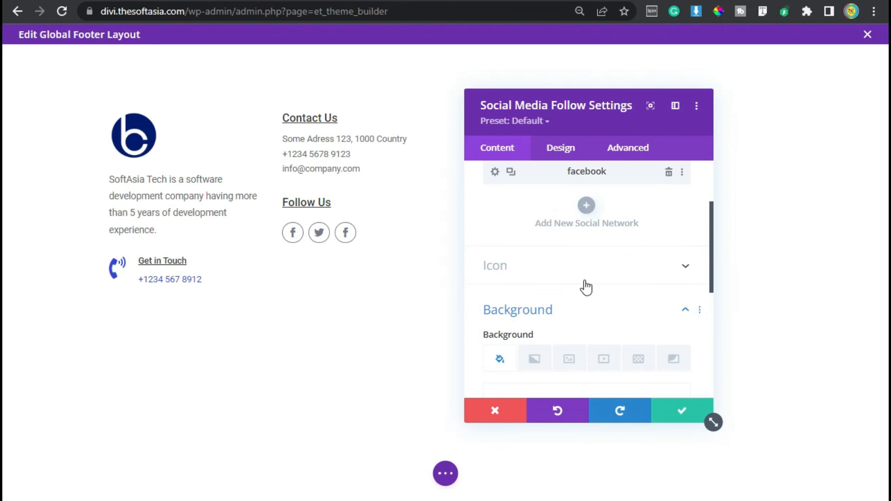
Step: Switch the third Facebook item to Instagram, reset its background color to none, and save it
scroll(598, 237, up, 2)
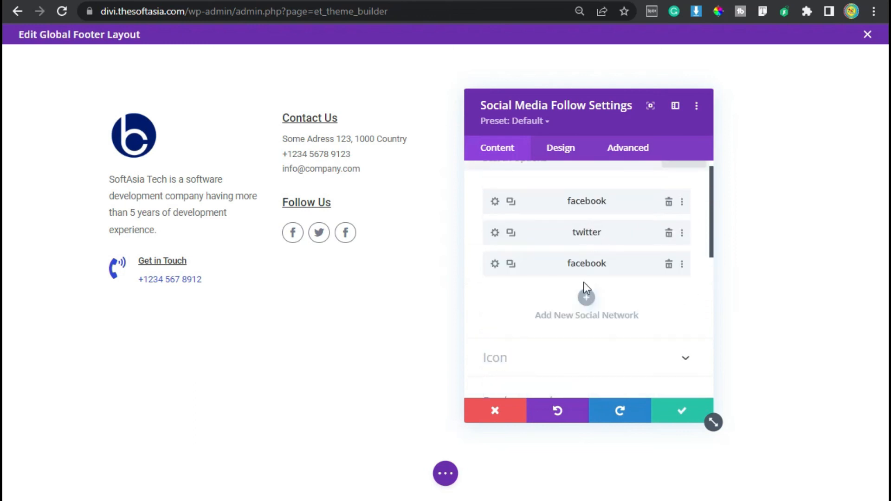
click(494, 264)
click(521, 210)
click(529, 247)
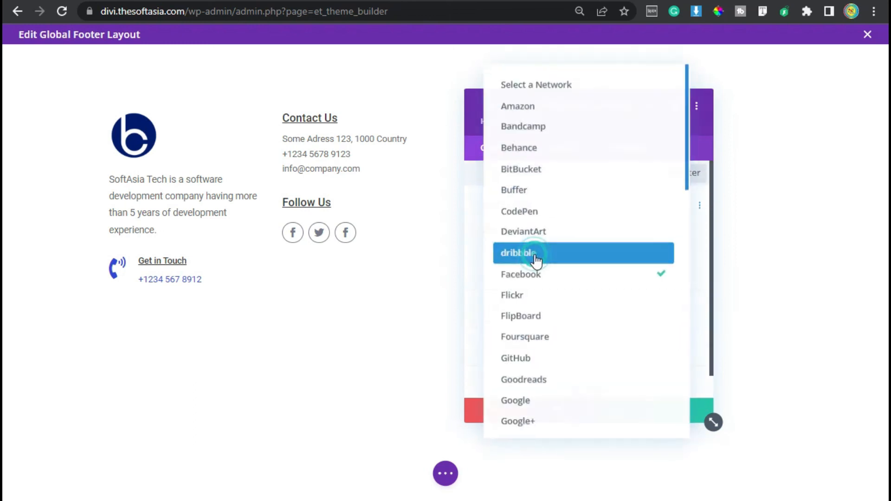
scroll(533, 281, down, 5)
scroll(580, 195, up, 4)
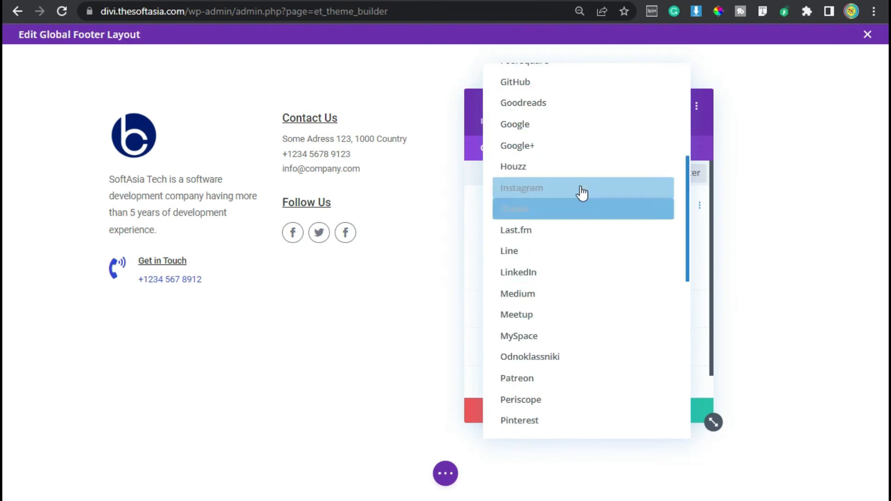
click(581, 190)
scroll(568, 325, down, 1)
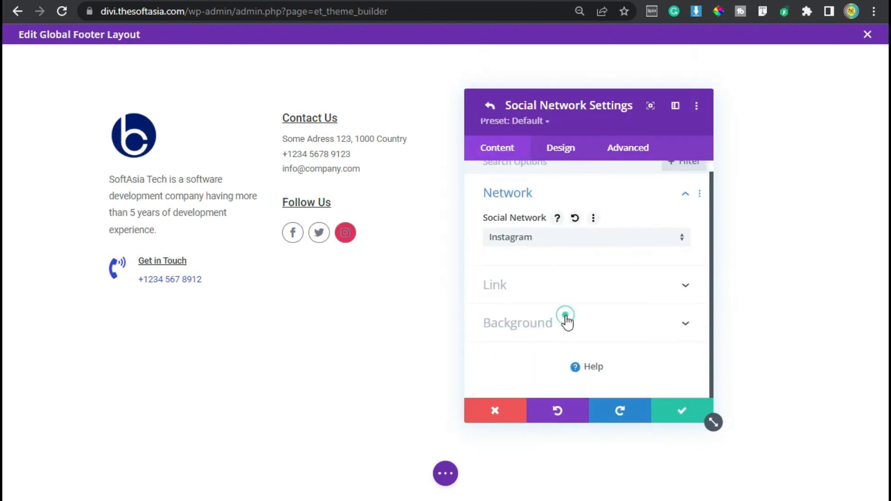
click(566, 320)
click(599, 204)
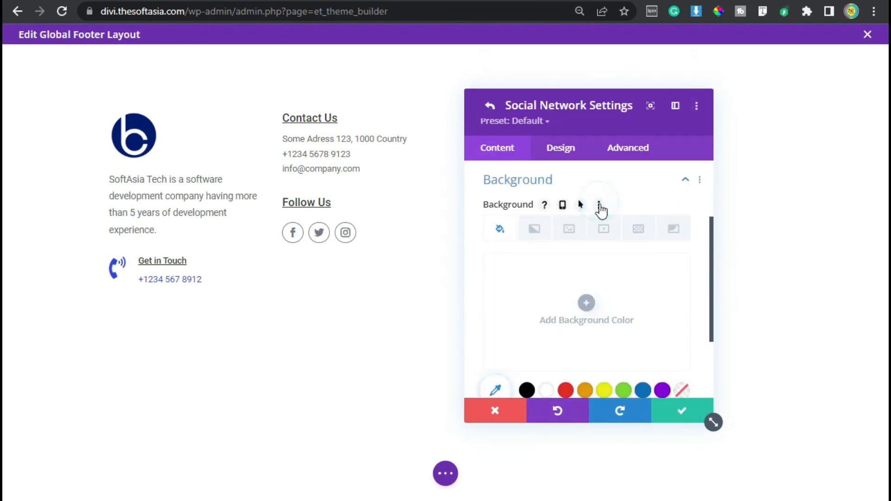
click(681, 412)
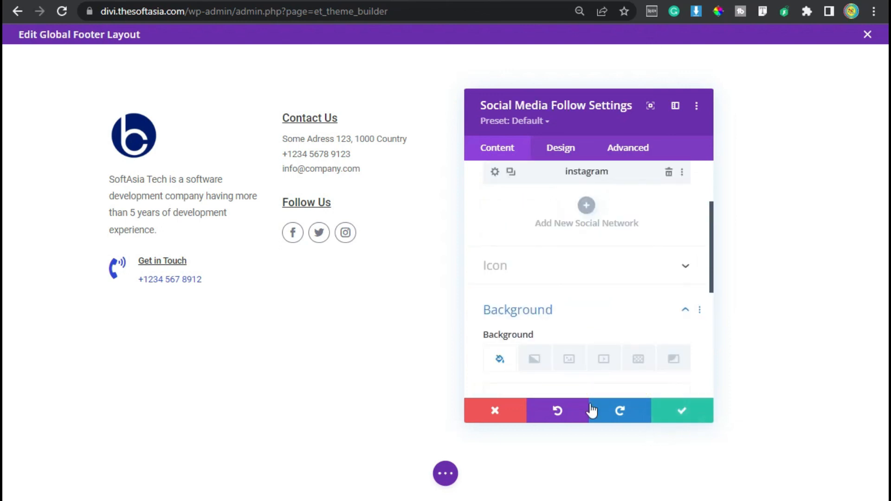
Step: Set the Facebook network item's account link URL to facebook.com and save the item
scroll(494, 353, up, 2)
click(496, 202)
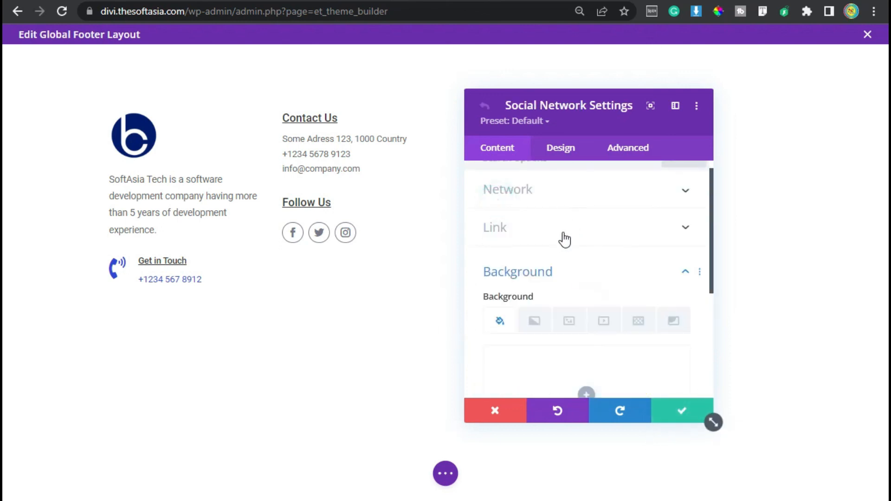
click(563, 226)
click(511, 273)
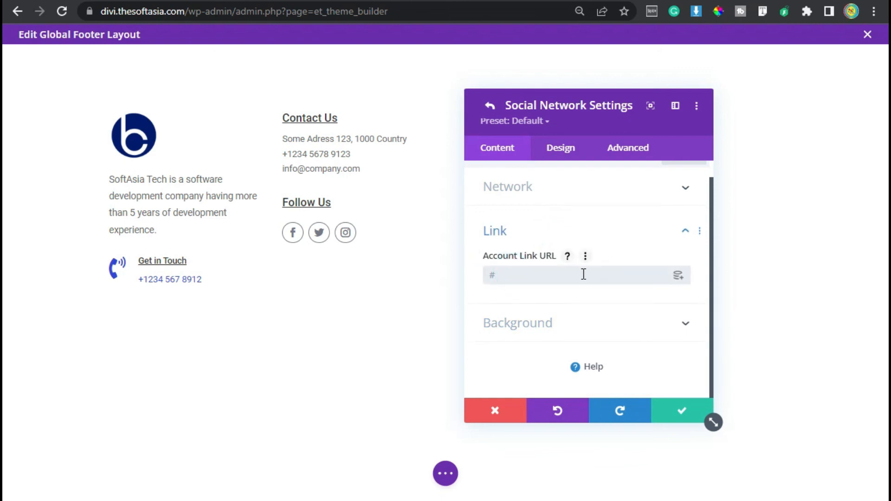
text(faceboo)
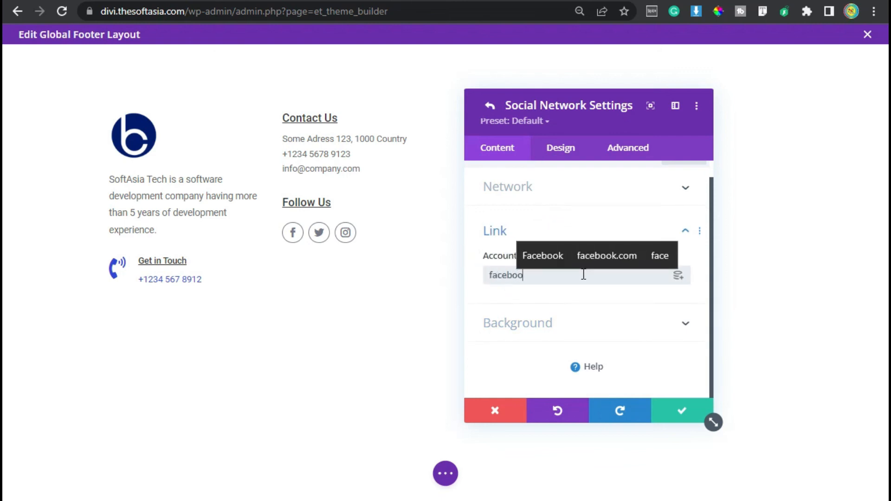
text(k.com)
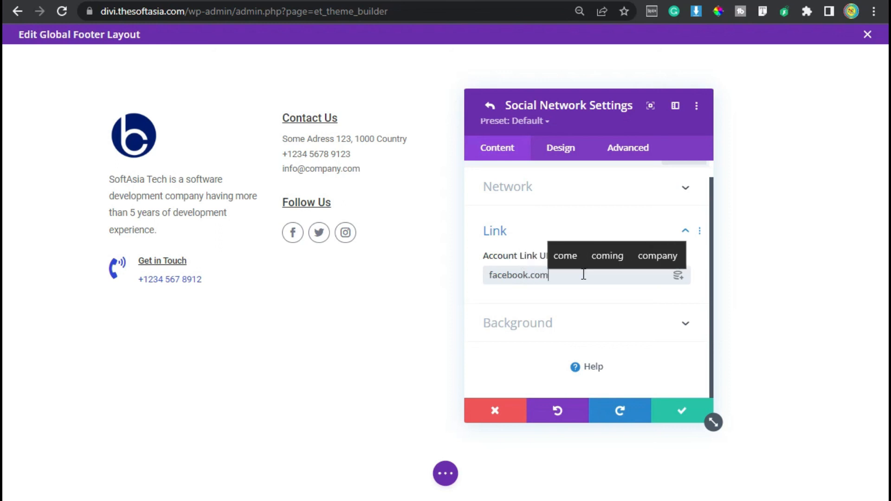
click(681, 410)
Step: Set the Twitter network item's account link URL to twitter.com and save the item
click(493, 230)
click(563, 284)
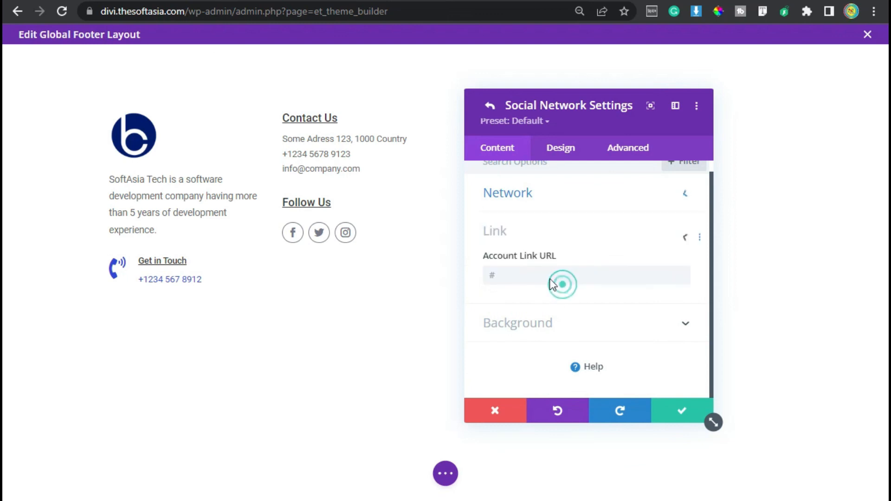
click(529, 274)
text(twi)
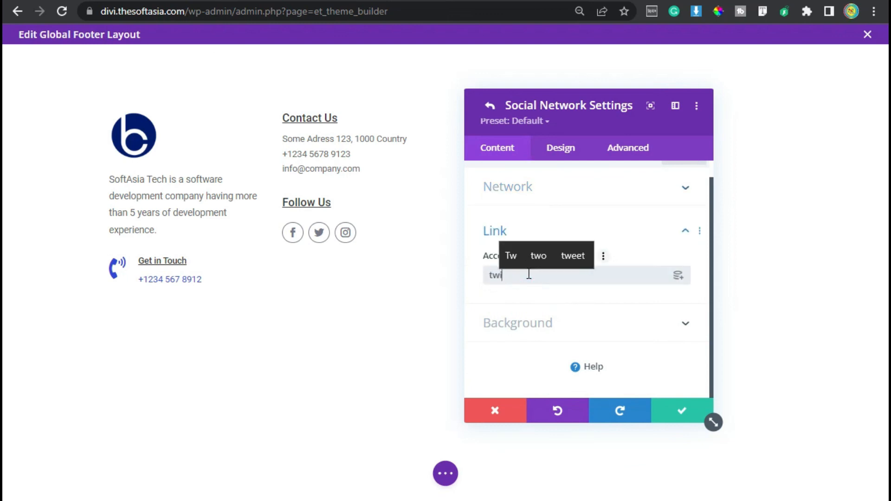
text(tter.com)
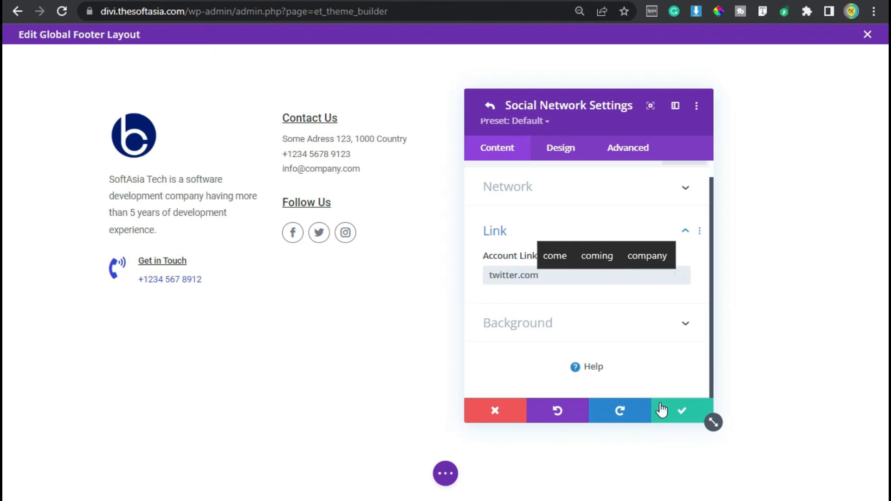
Step: Set the Instagram item's account link URL to instagram.com, then save the item and the Social Media Follow module
click(548, 188)
click(557, 285)
click(552, 275)
text(instagram.com)
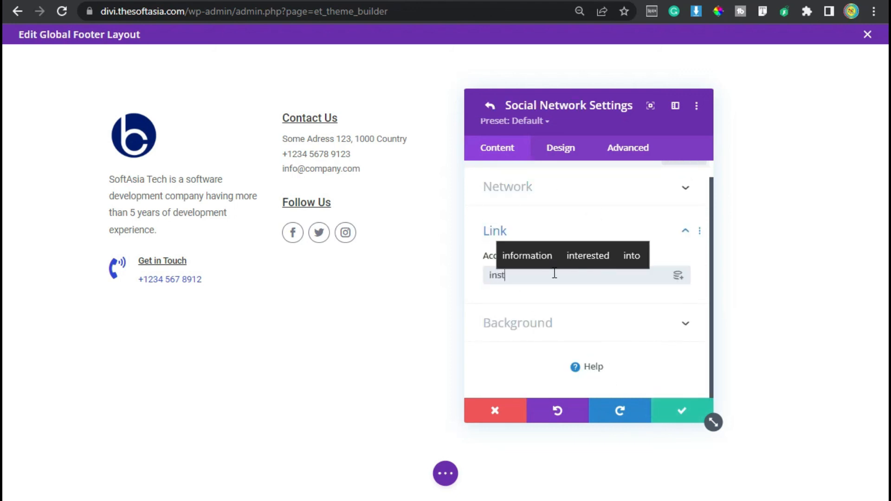
click(681, 410)
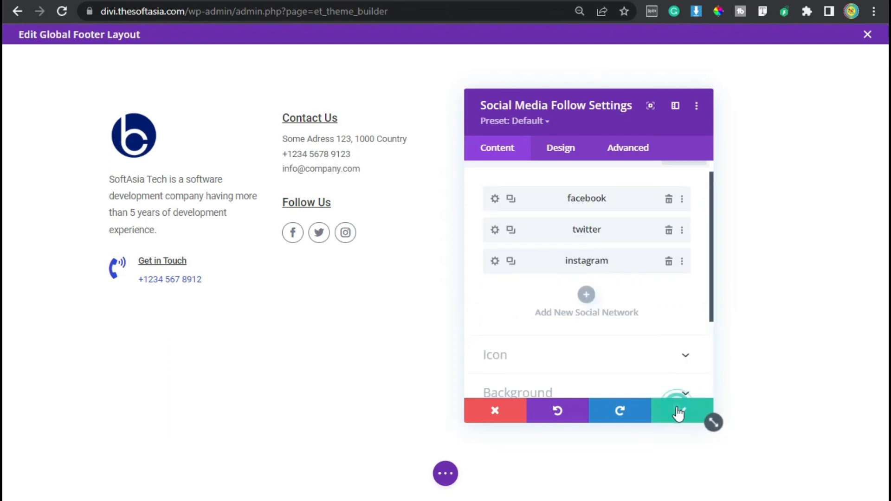
click(706, 418)
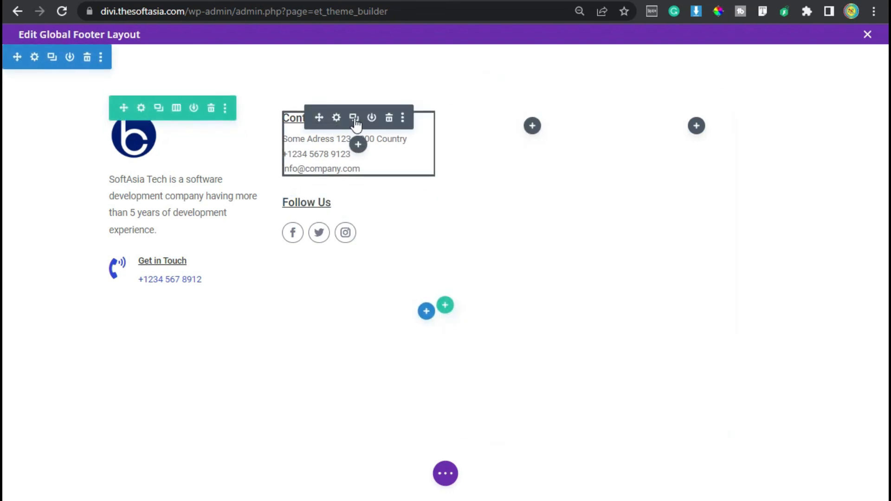
Step: Copy the Contact Us text module into column three and replace its text with Basic Sites: Home, Services, About Us, Projects, Blog, Contact
click(354, 120)
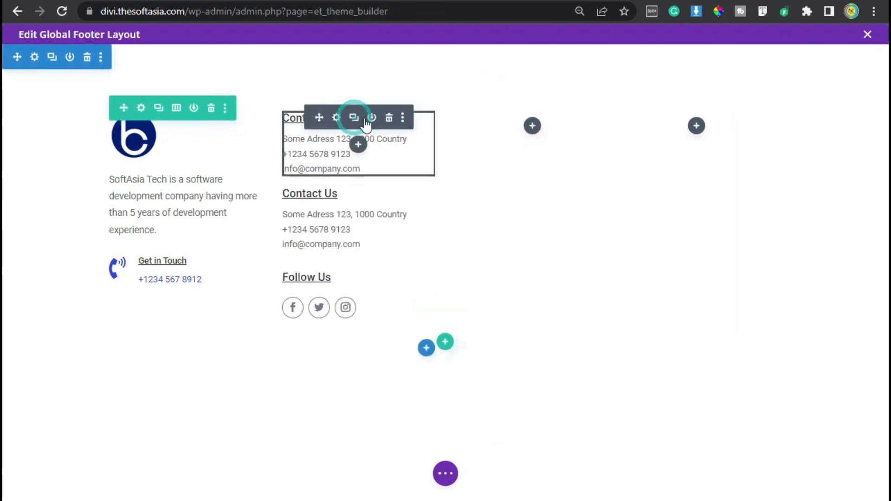
drag(319, 191, 534, 136)
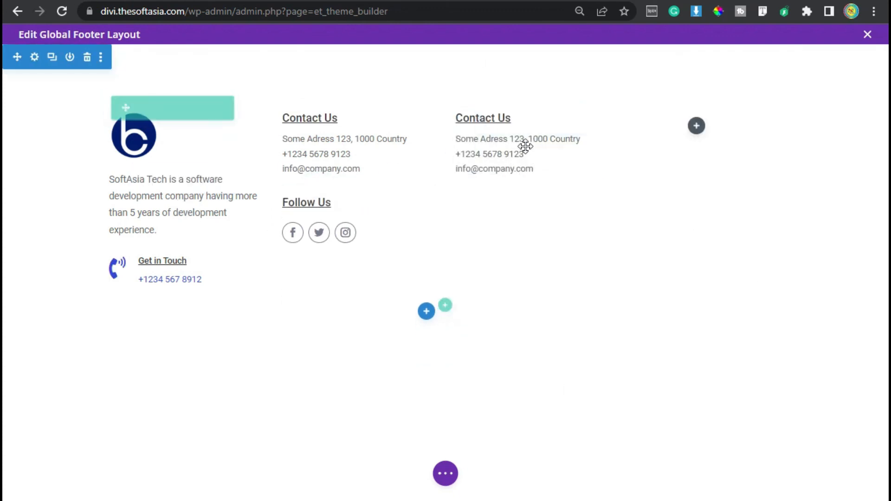
click(510, 118)
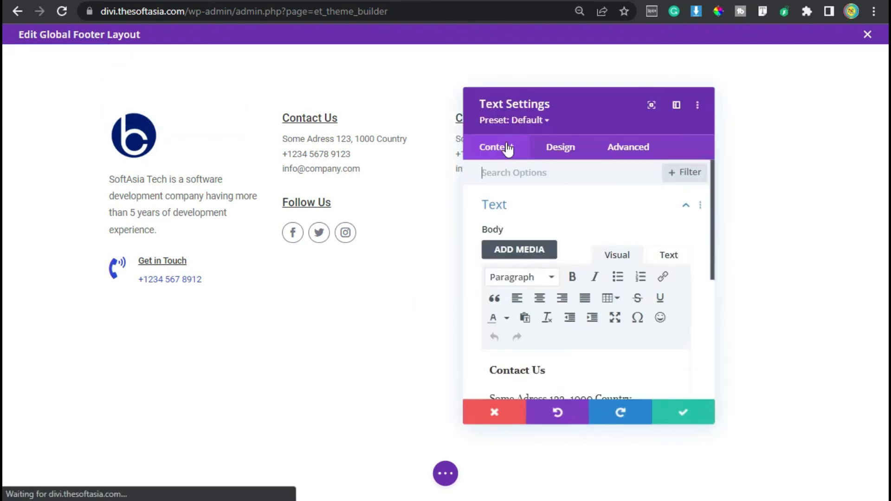
scroll(559, 297, down, 4)
click(559, 229)
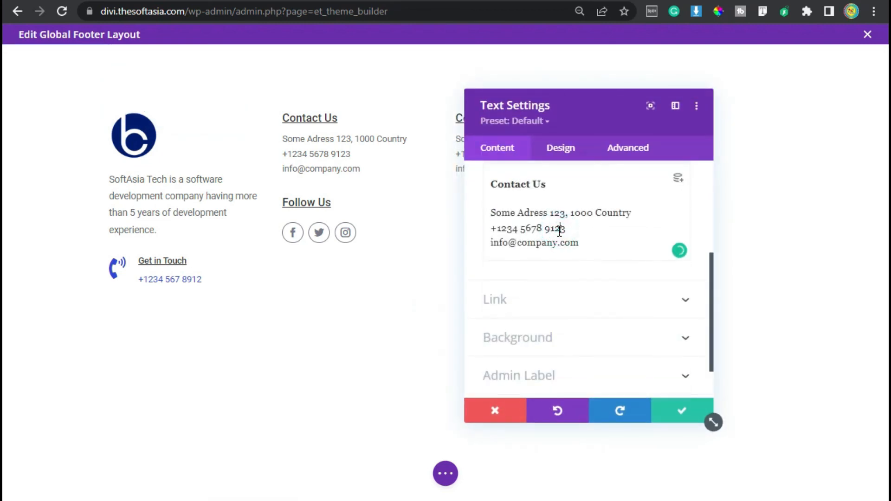
key(ctrl+a)
text(Basic Sites Home Services About Us Projects Blog Contact)
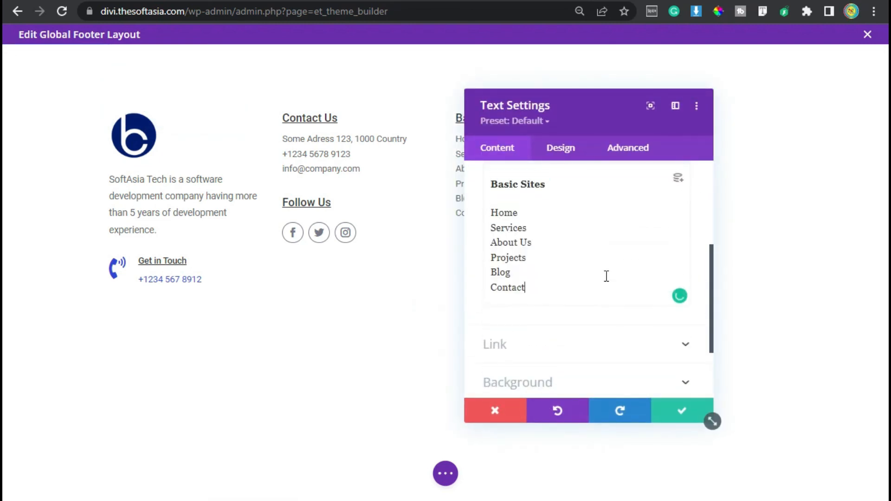
Step: Set the Basic Sites module's text line height to 30px and save the module
drag(587, 113, 676, 111)
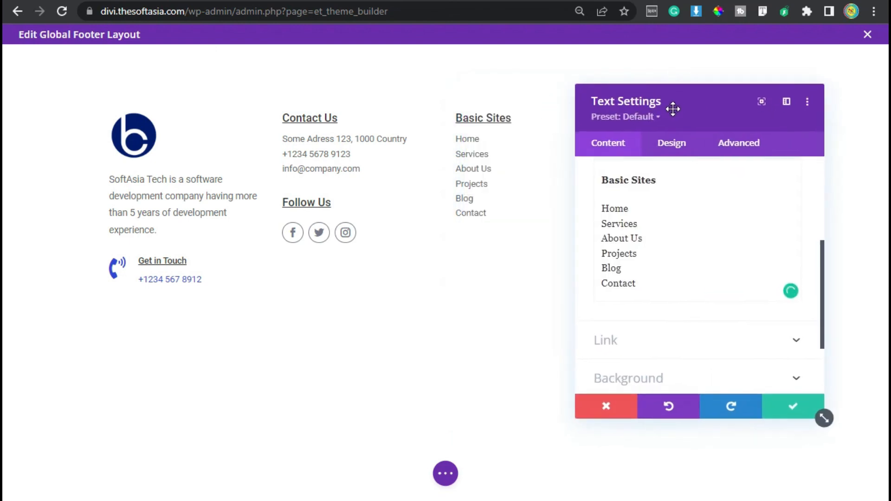
click(674, 151)
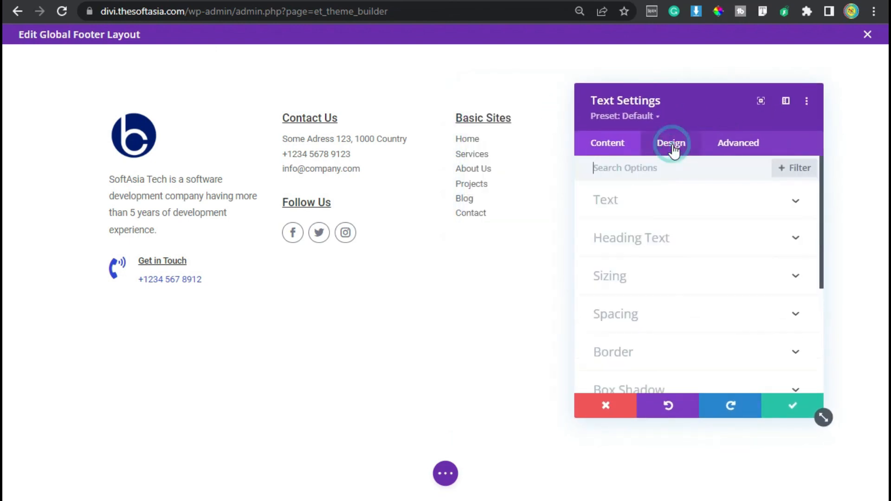
click(673, 202)
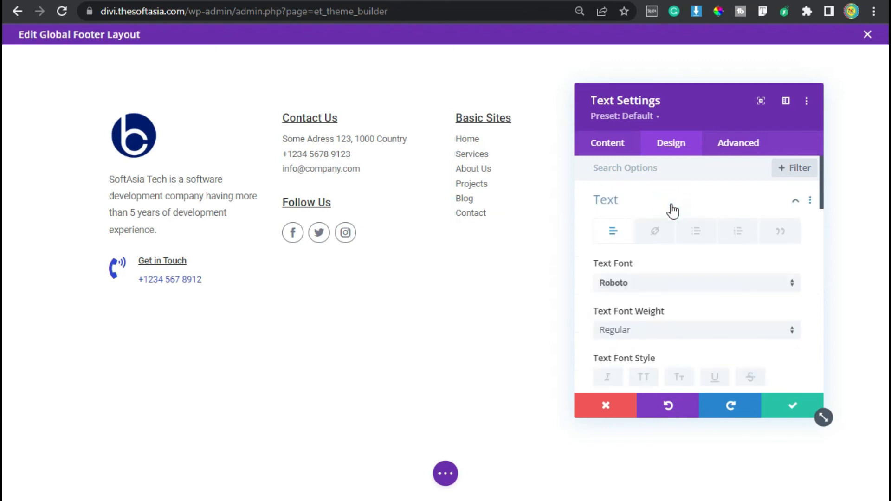
scroll(682, 313, down, 8)
click(756, 229)
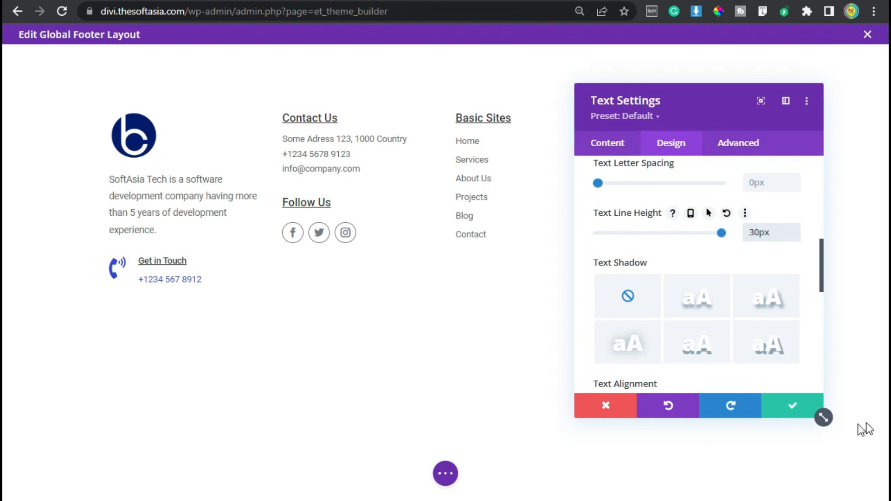
click(792, 405)
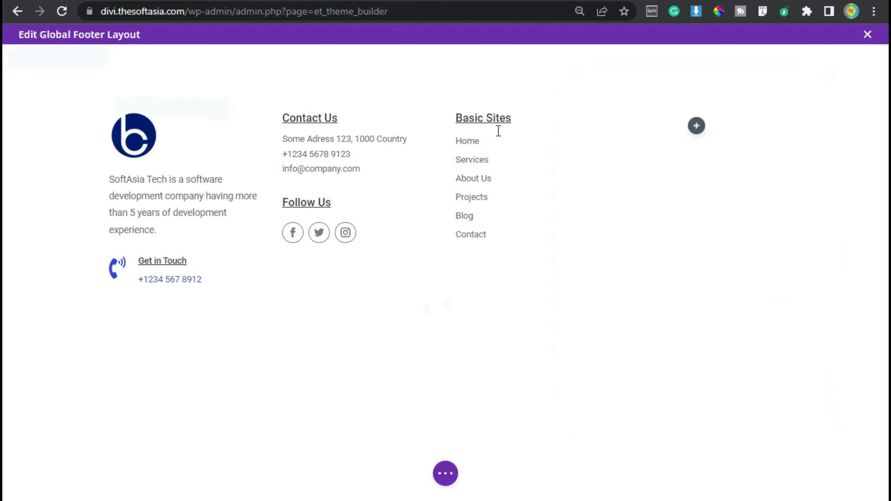
Step: Duplicate the Basic Sites text module and move the copy into the empty fourth column
mouse_move(500, 141)
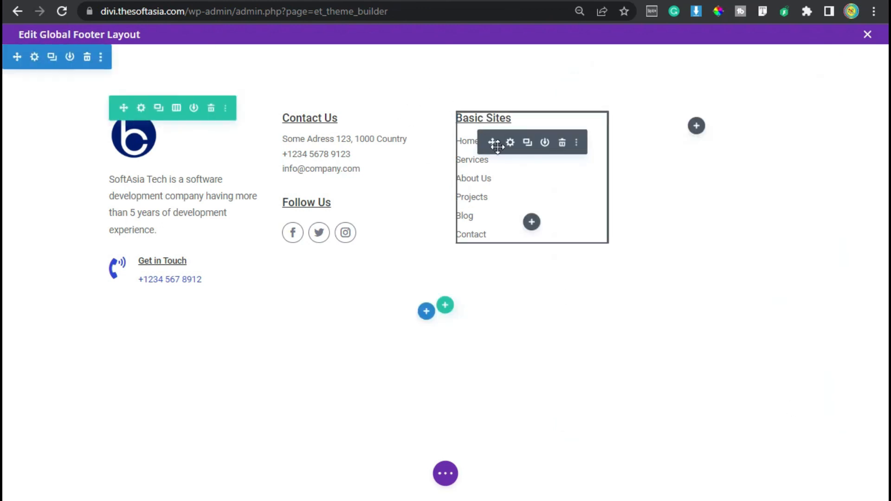
click(527, 142)
drag(492, 285, 700, 121)
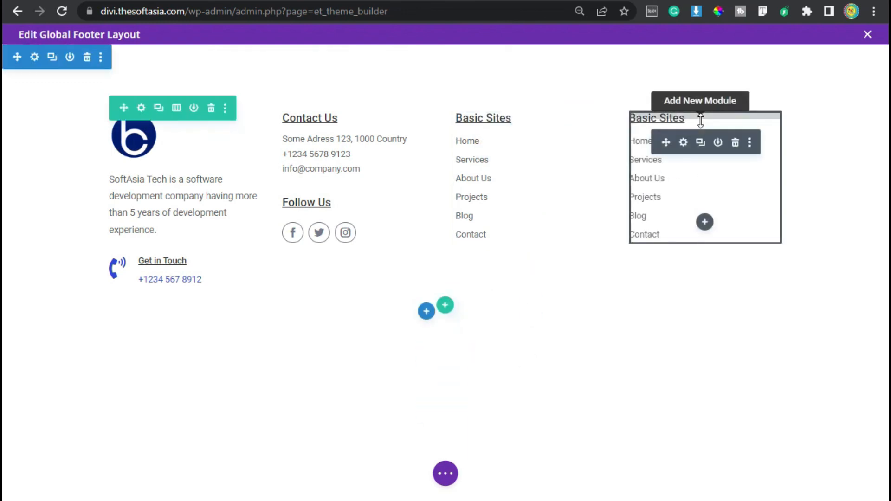
Step: Replace column four's text with Our Services: Facebook Marketing, Google Ads, Instagram Marketing, Website Design, Web Development, App Development, and save it
click(681, 148)
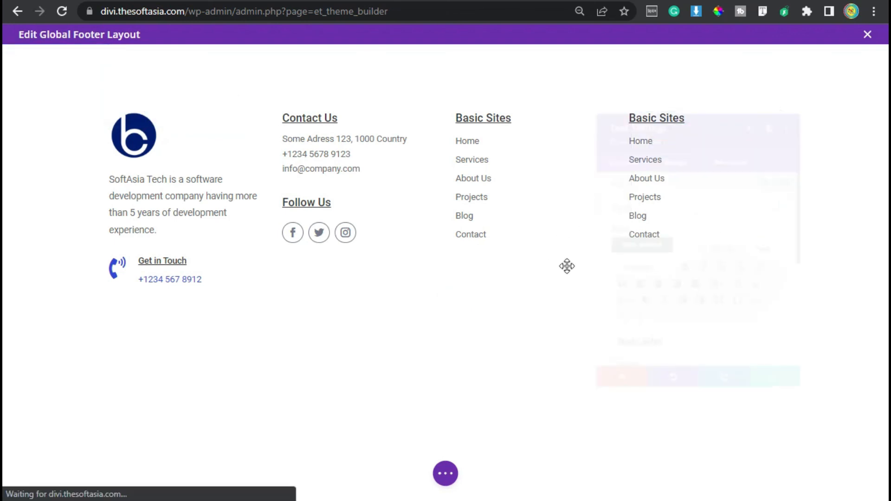
scroll(678, 348, down, 4)
click(642, 279)
key(ctrl+a)
text(Our Services Facebook Marketing Google Ads Instagram Marketing Website Design Web Development App Development)
drag(655, 103, 342, 133)
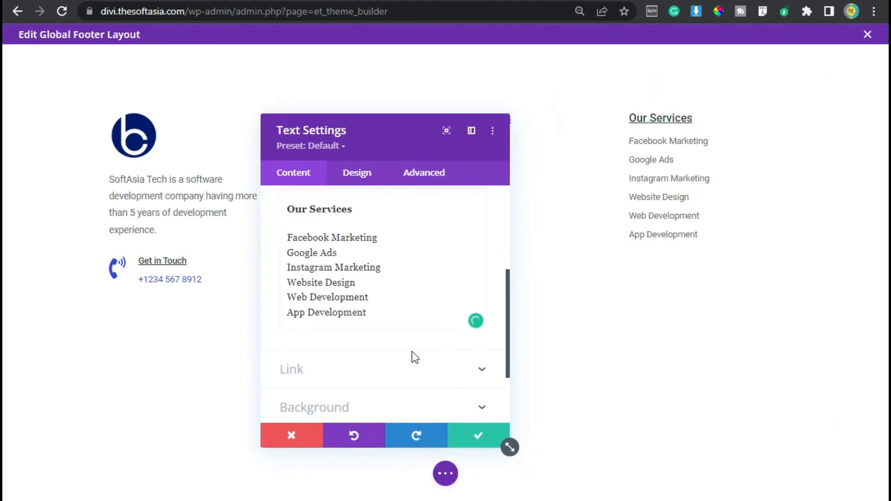
click(478, 438)
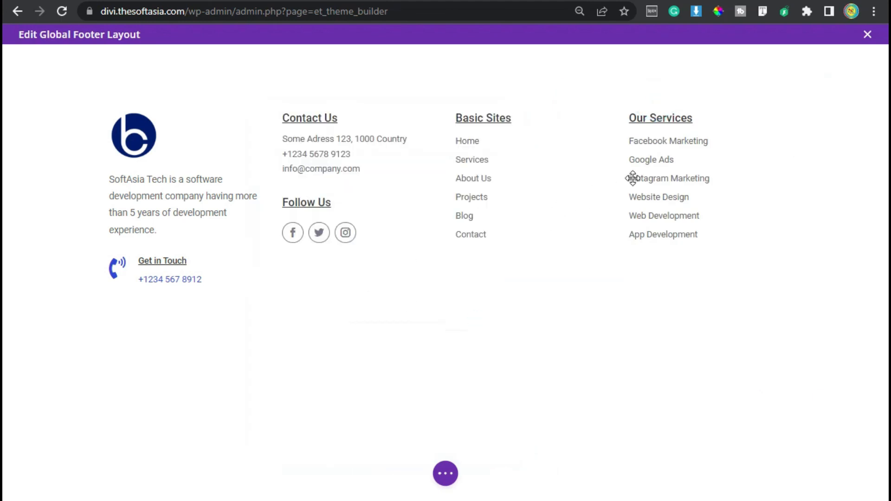
Step: Link the Home entry in column three's Basic Sites list to #home
click(510, 142)
scroll(308, 324, down, 2)
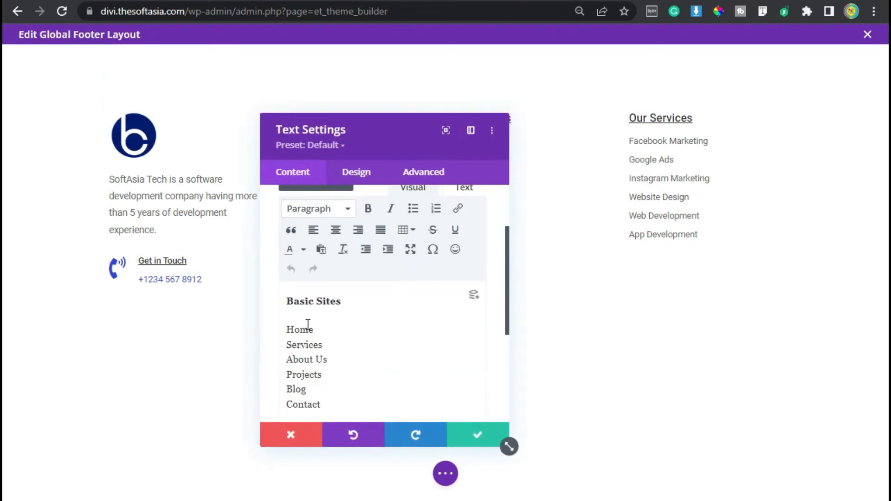
drag(312, 331, 288, 330)
scroll(432, 278, up, 2)
click(457, 300)
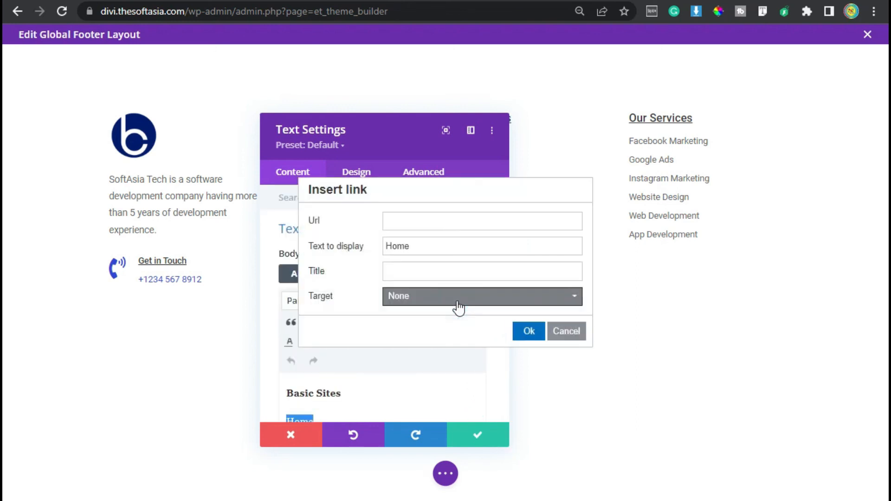
click(440, 218)
text(#)
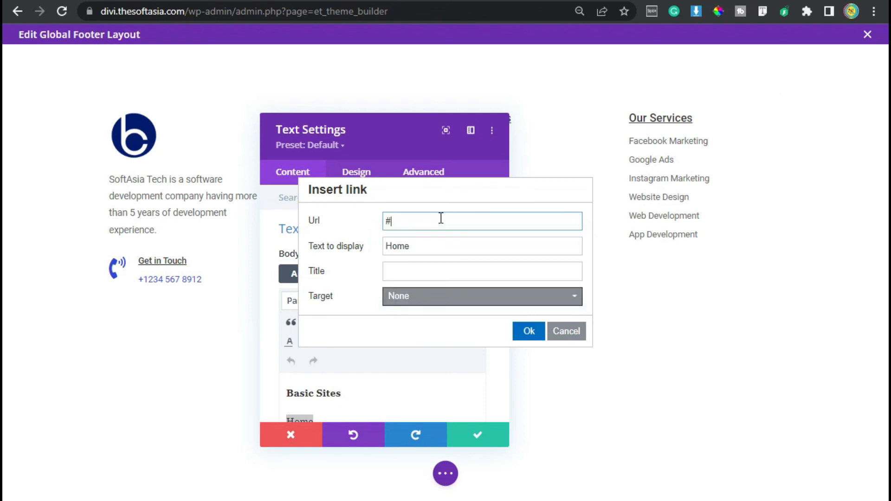
text(home)
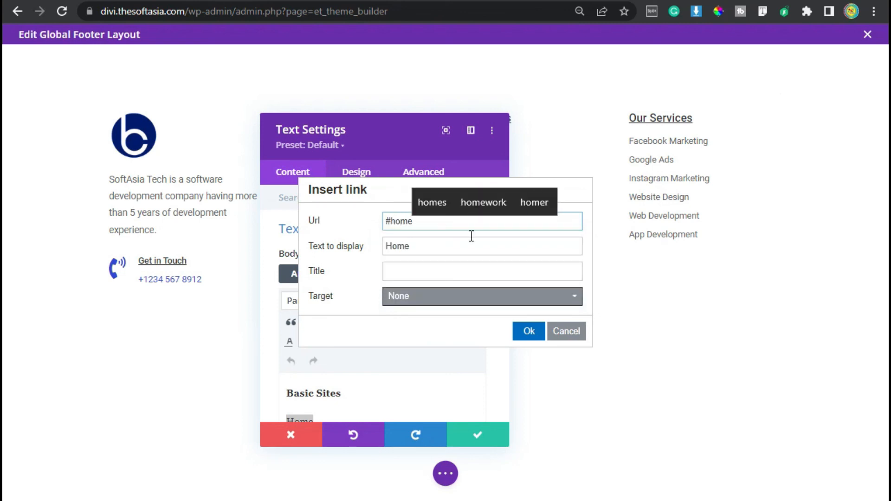
click(524, 326)
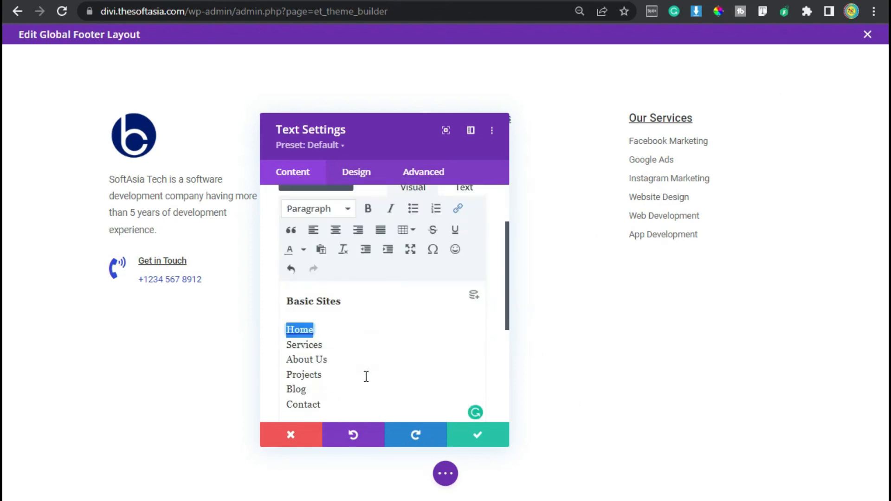
Step: Link the Services entry in the Basic Sites list to #sevices
drag(336, 348, 273, 345)
scroll(416, 332, up, 2)
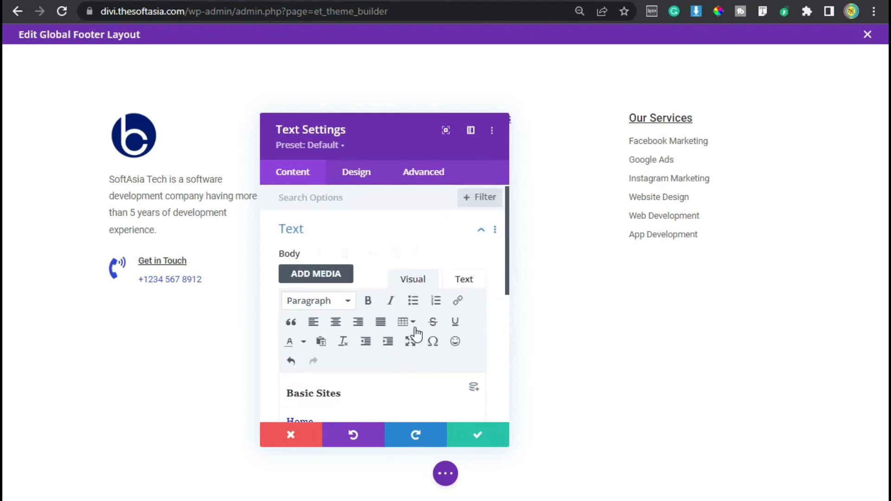
click(458, 300)
click(426, 223)
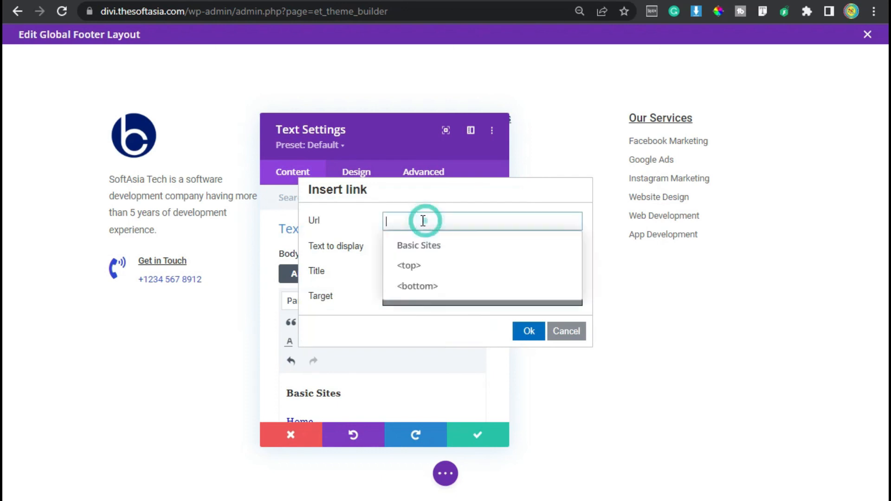
text(#sevices)
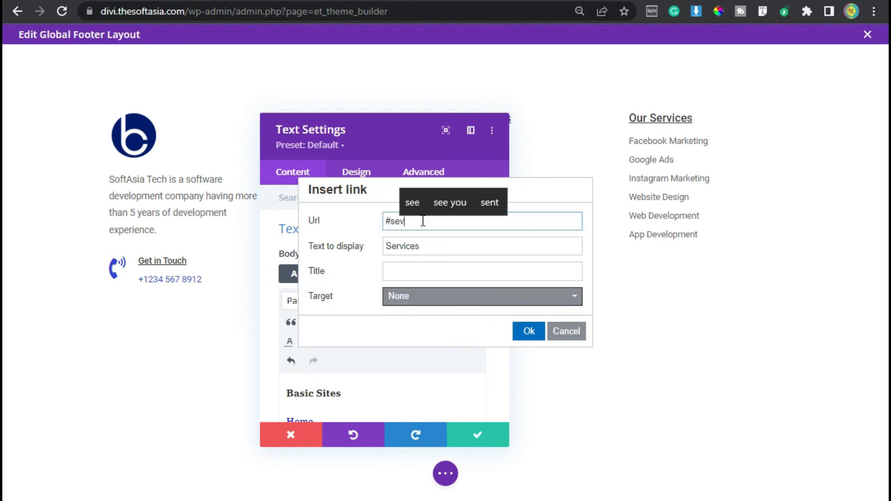
click(526, 331)
Step: Link the About Us entry in column three's Basic Sites list to #about
scroll(329, 350, down, 2)
scroll(330, 352, down, 2)
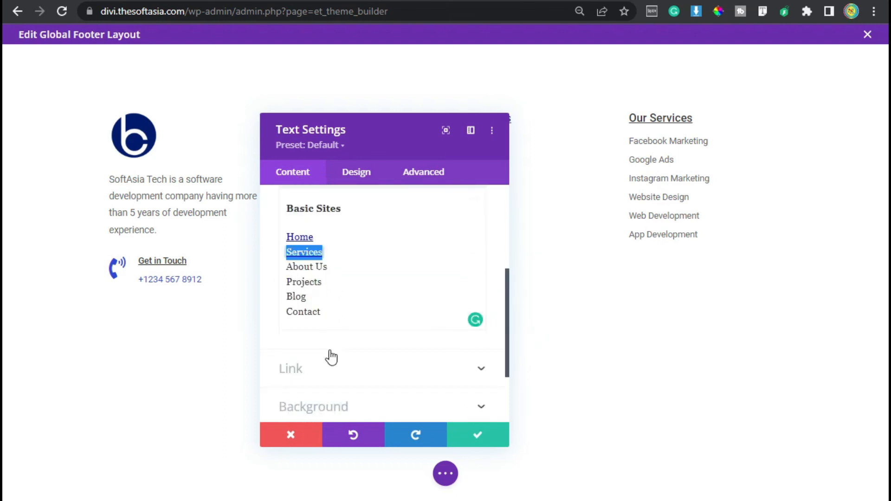
drag(337, 267, 286, 267)
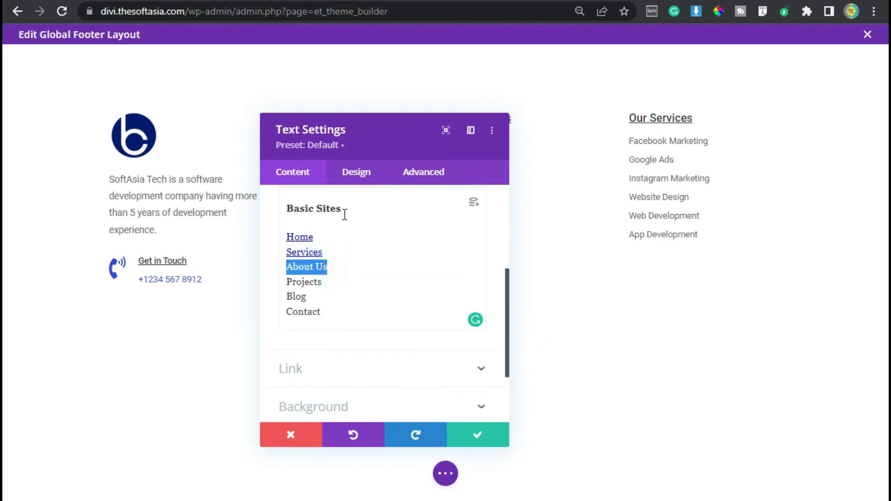
scroll(398, 288, up, 2)
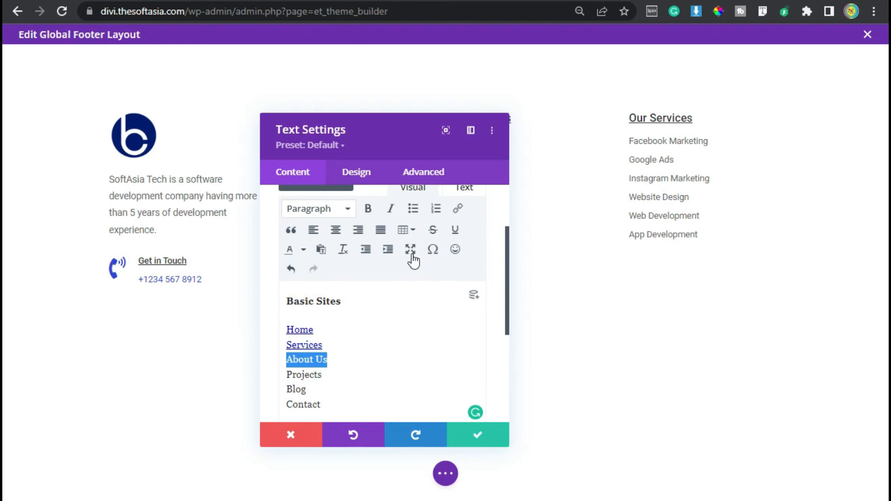
scroll(424, 265, down, 2)
scroll(425, 263, up, 2)
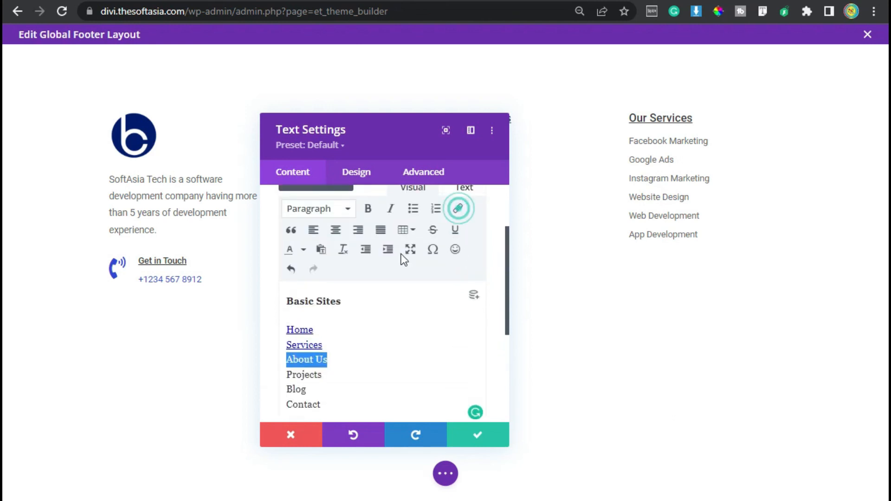
click(457, 208)
click(436, 220)
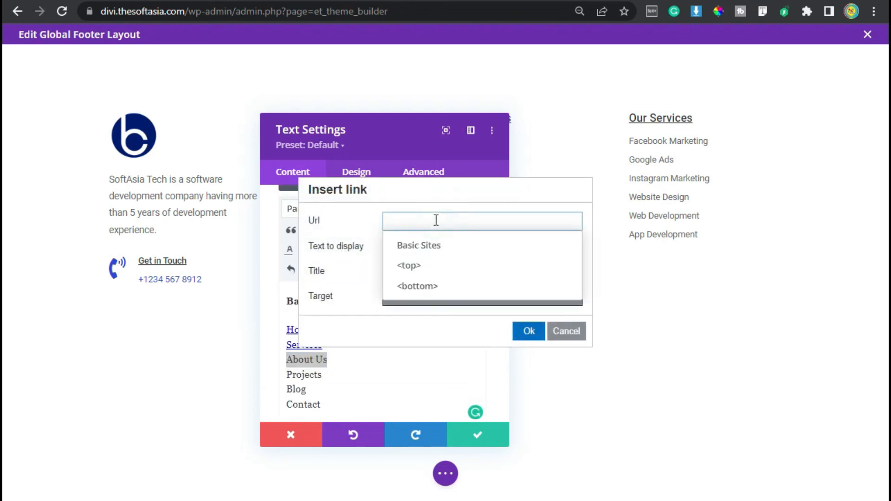
text(#about)
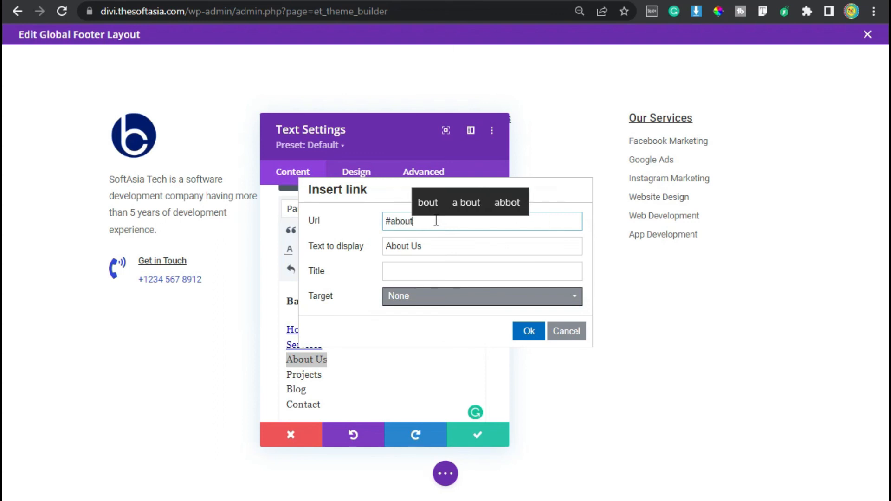
click(529, 331)
Step: Link the Contact entry in the Basic Sites list to #contact
scroll(344, 358, down, 2)
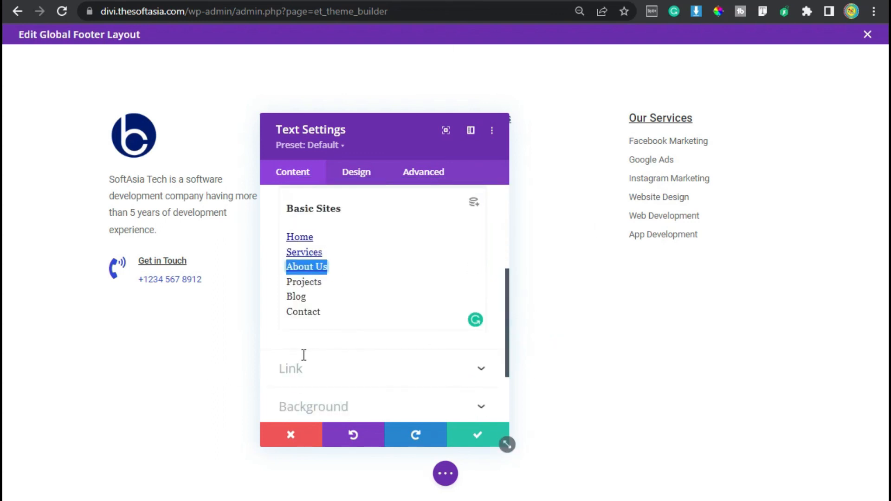
double_click(303, 317)
scroll(334, 318, up, 2)
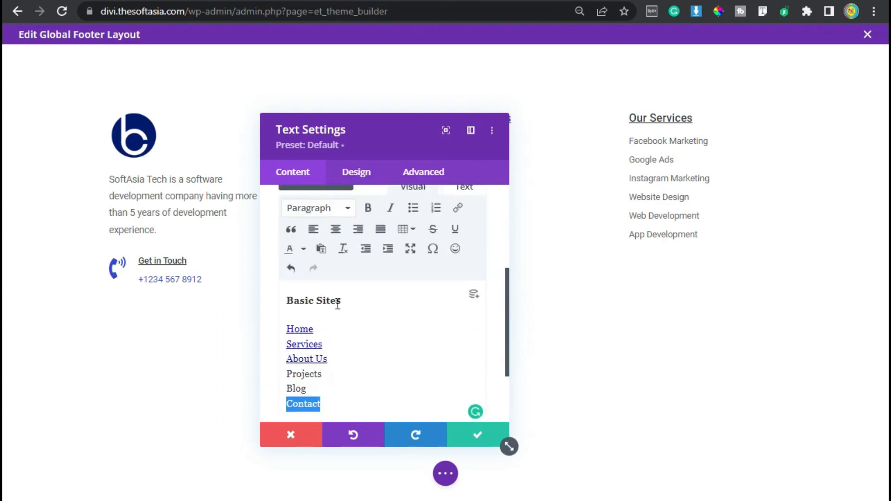
click(460, 209)
click(438, 221)
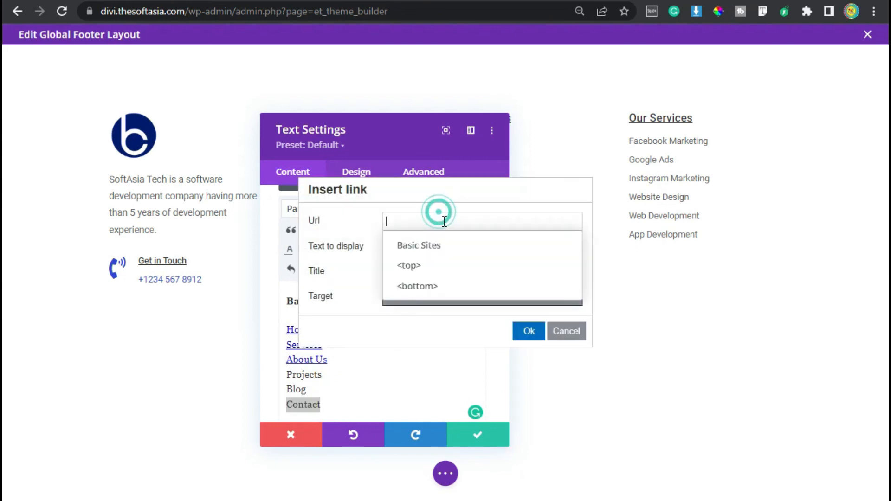
text(#contact)
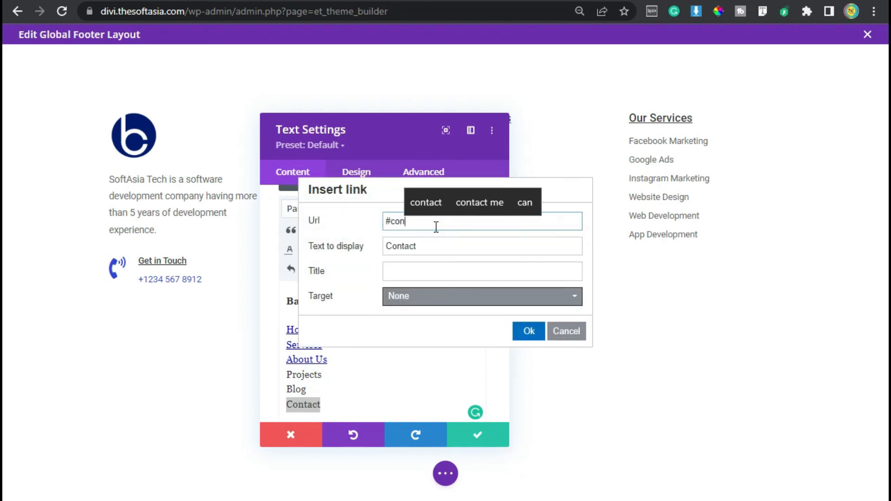
click(528, 331)
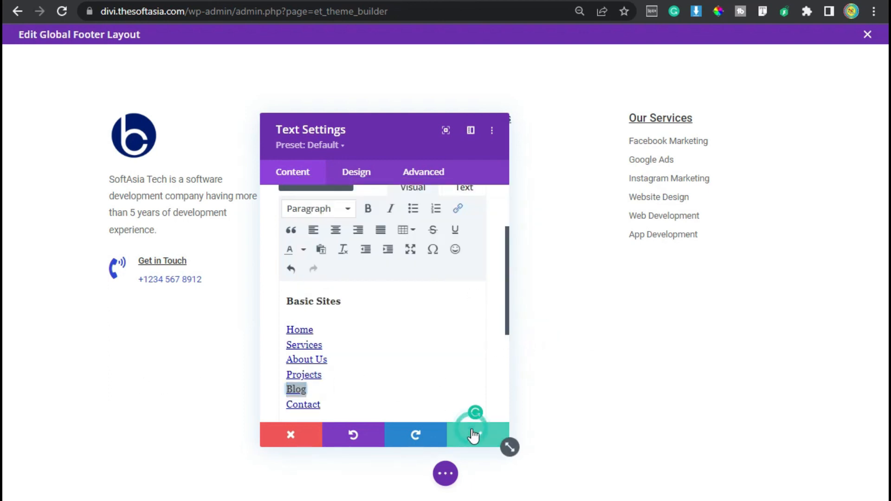
Step: Save the Basic Sites text module and the global footer layout, returning to the Theme Builder overview
click(473, 435)
click(445, 474)
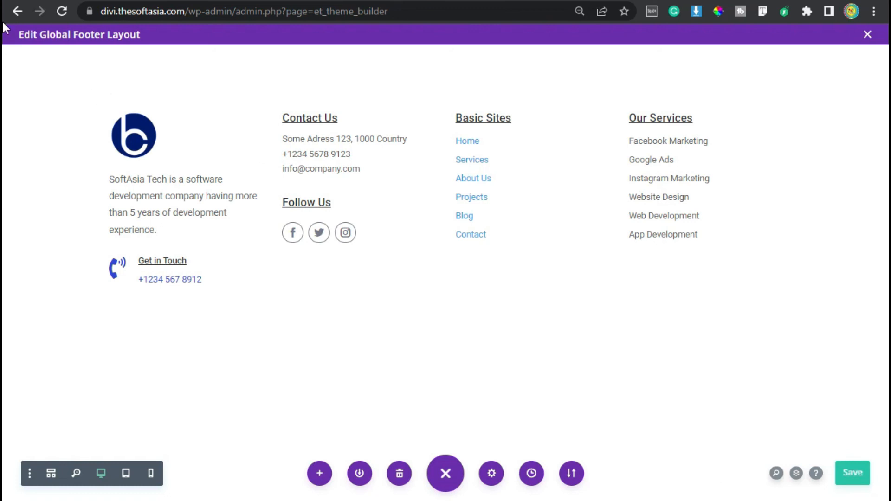
click(17, 11)
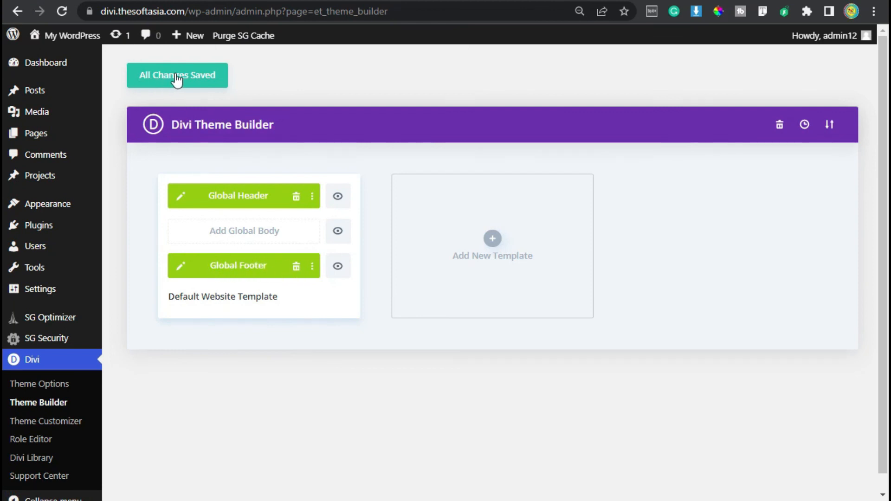
Step: Visit the live site and examine the four-column footer at the end of the home page
mouse_move(74, 37)
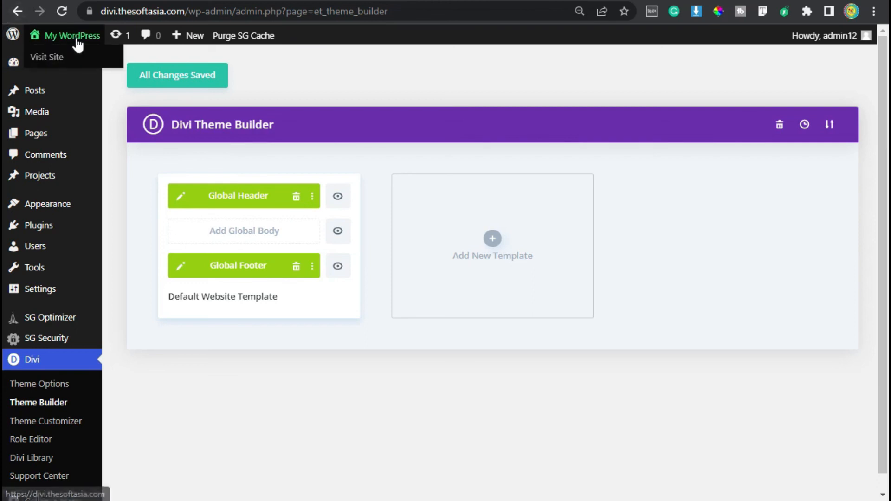
click(79, 58)
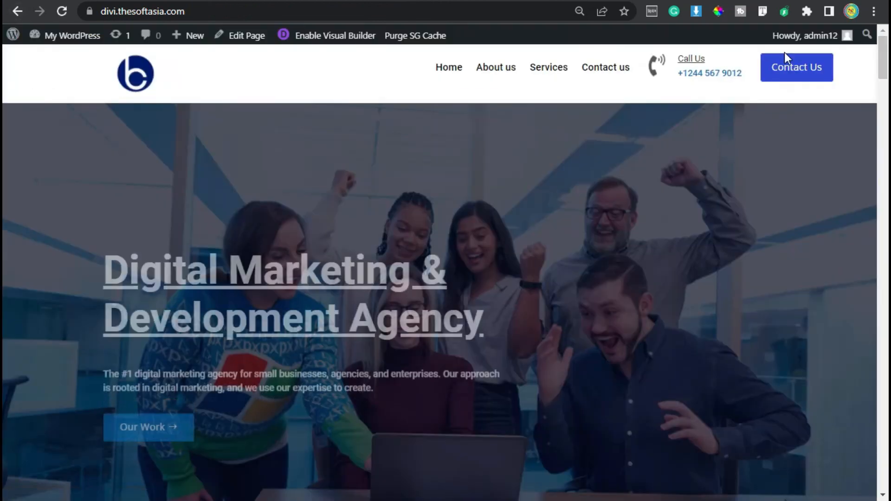
drag(883, 62, 887, 489)
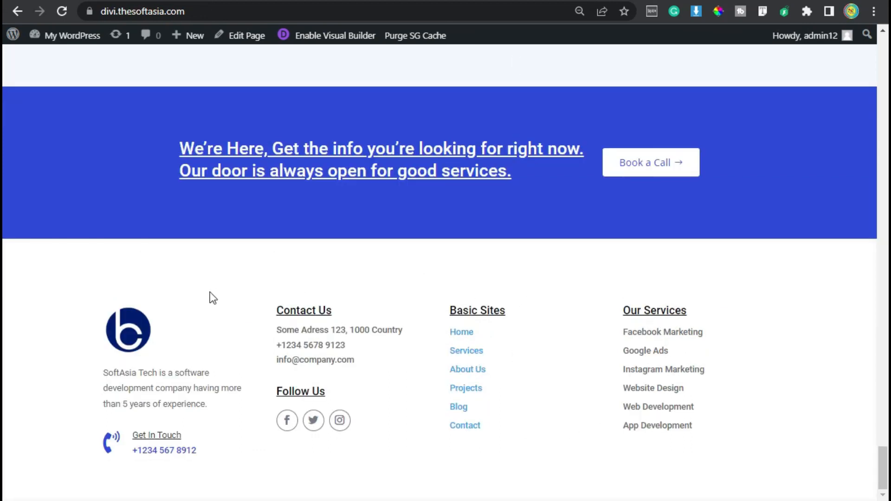
drag(368, 361, 284, 343)
click(326, 387)
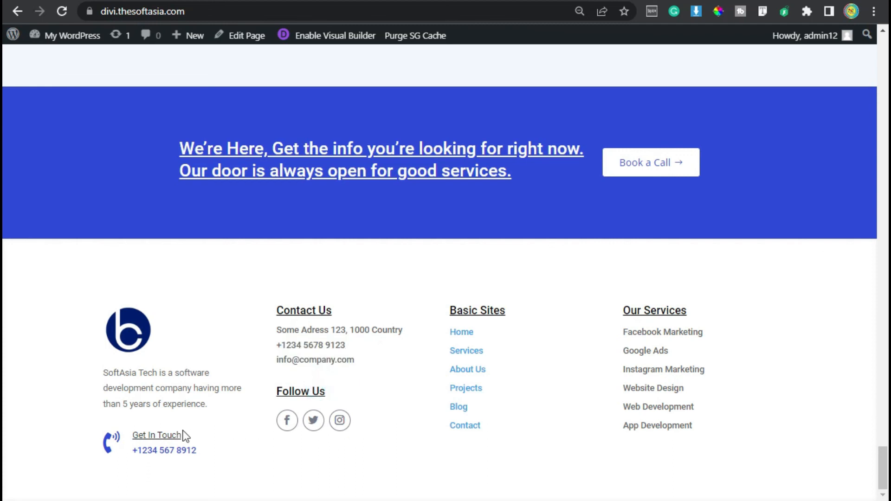